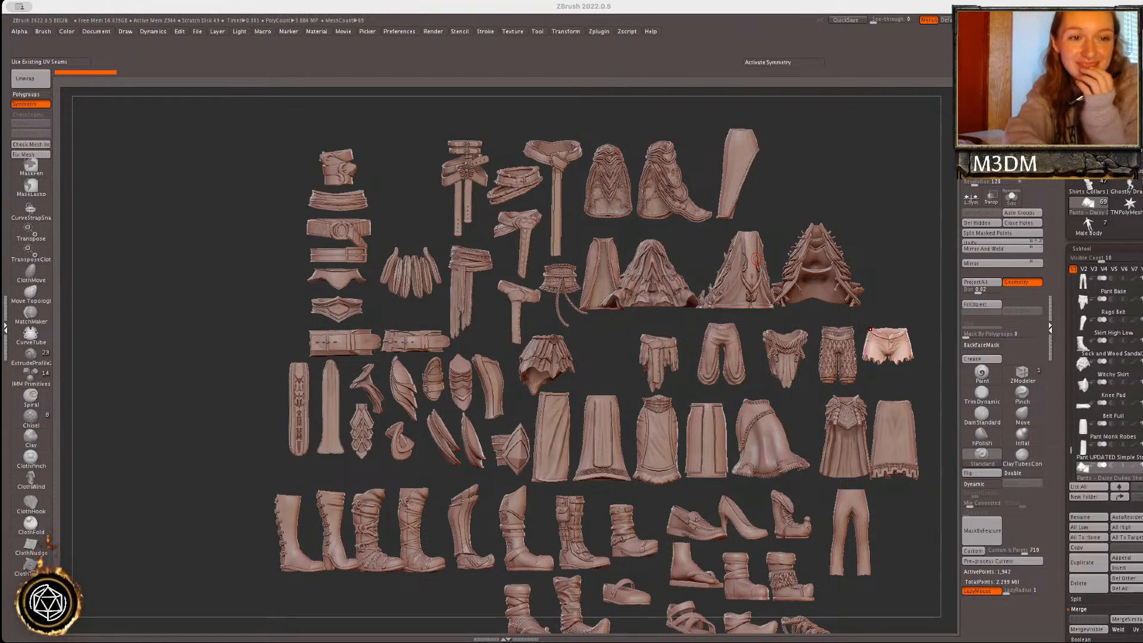
# - Look over the pants and footwear library and the hair and headwear library
pyautogui.moveTo(850, 184)
pyautogui.mouseDown()
pyautogui.moveTo(842, 178)
pyautogui.moveTo(862, 174)
pyautogui.moveTo(857, 196)
pyautogui.mouseUp()
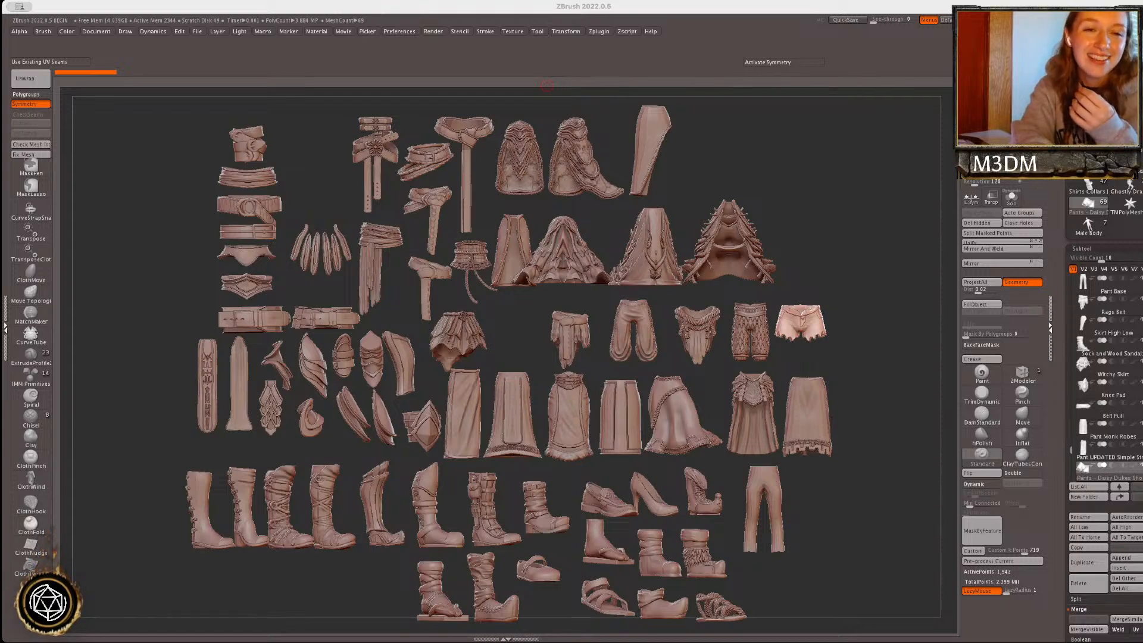
pyautogui.click(830, 202)
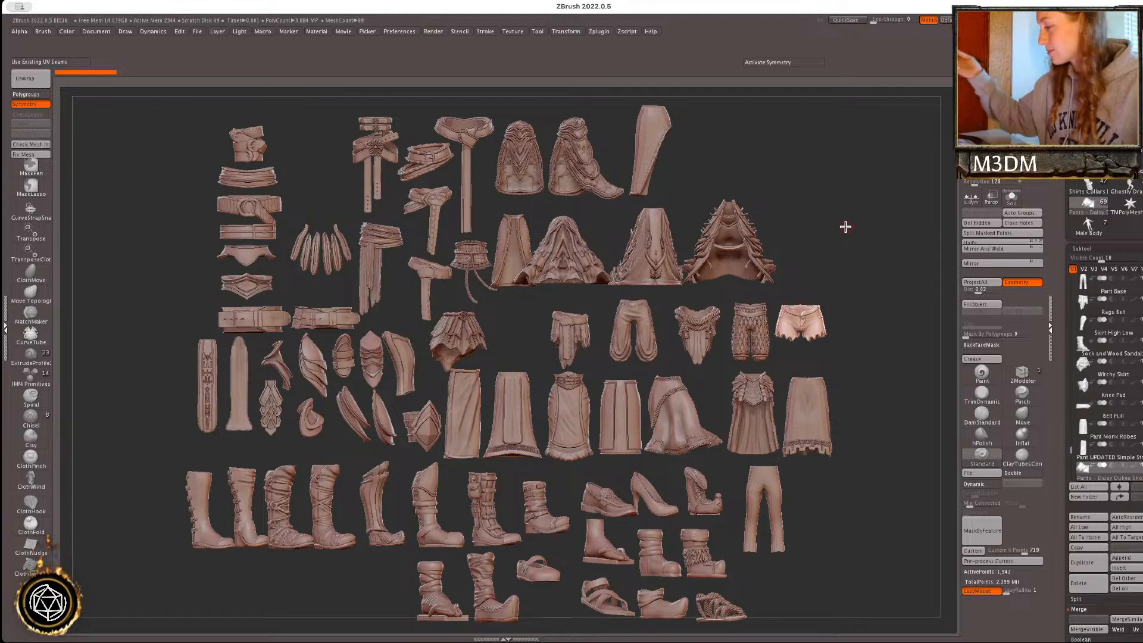
pyautogui.click(1126, 189)
pyautogui.moveTo(1090, 229)
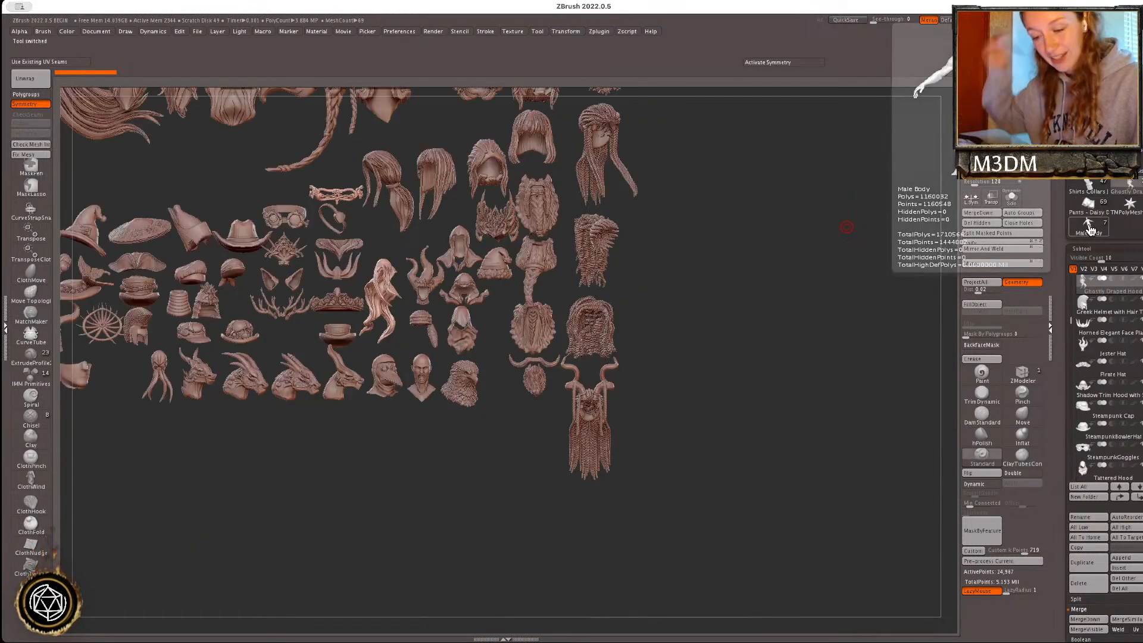
pyautogui.keyDown('alt'); pyautogui.moveTo(748, 335); pyautogui.dragTo(852, 481); pyautogui.keyUp('alt')
pyautogui.keyDown('alt'); pyautogui.moveTo(855, 389); pyautogui.dragTo(908, 396); pyautogui.keyUp('alt')
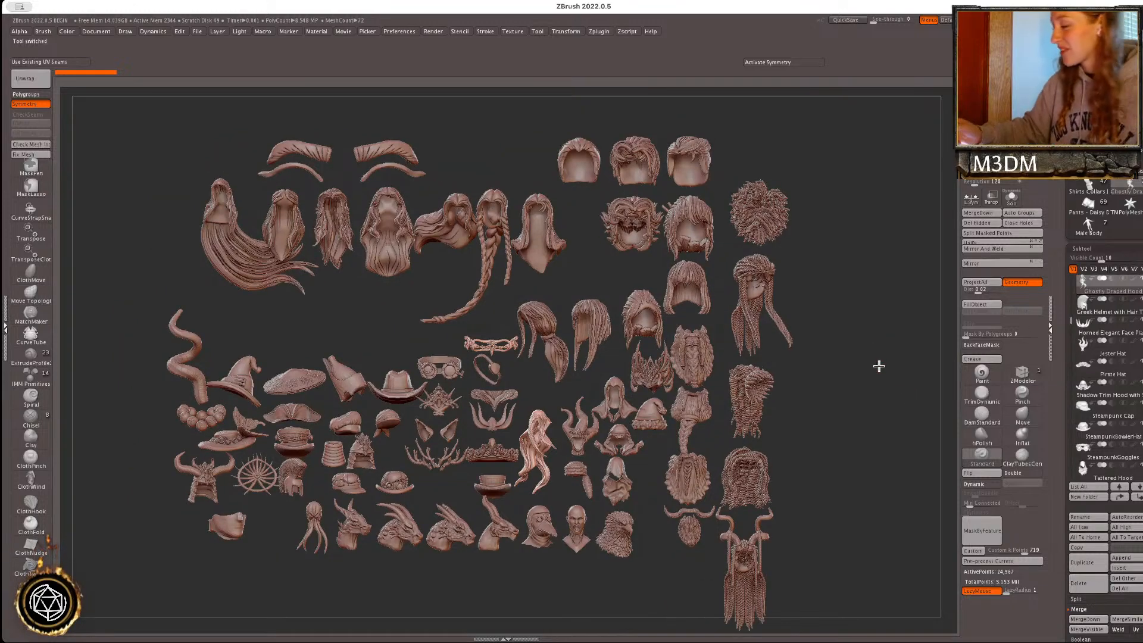
pyautogui.scroll(2, 877, 370)
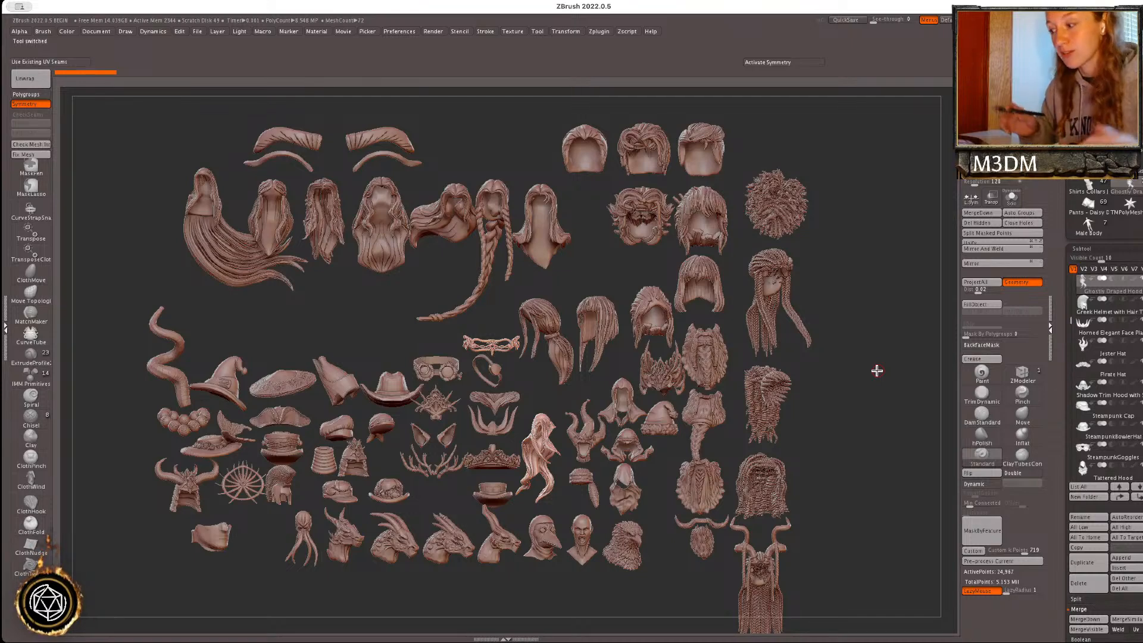
# - Switch to the Male Body tool and bring up the Anubis - No Base1 subtool beside the eagle-headed body
pyautogui.click(1089, 226)
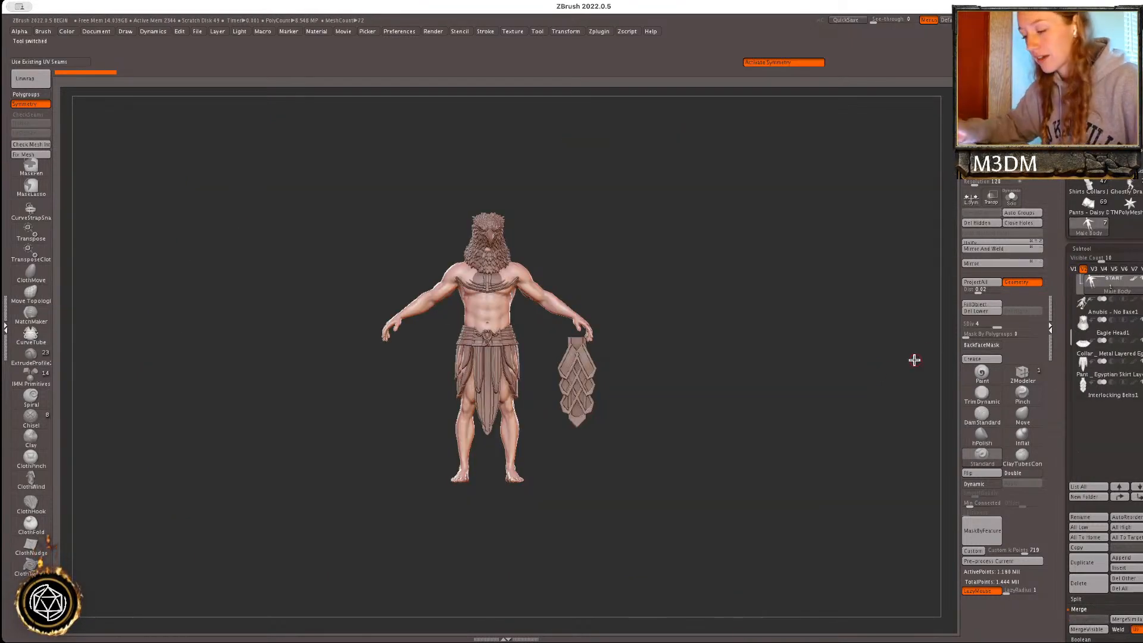
pyautogui.keyDown('ctrl'); pyautogui.moveTo(867, 379); pyautogui.dragTo(814, 472, button='right'); pyautogui.keyUp('ctrl')
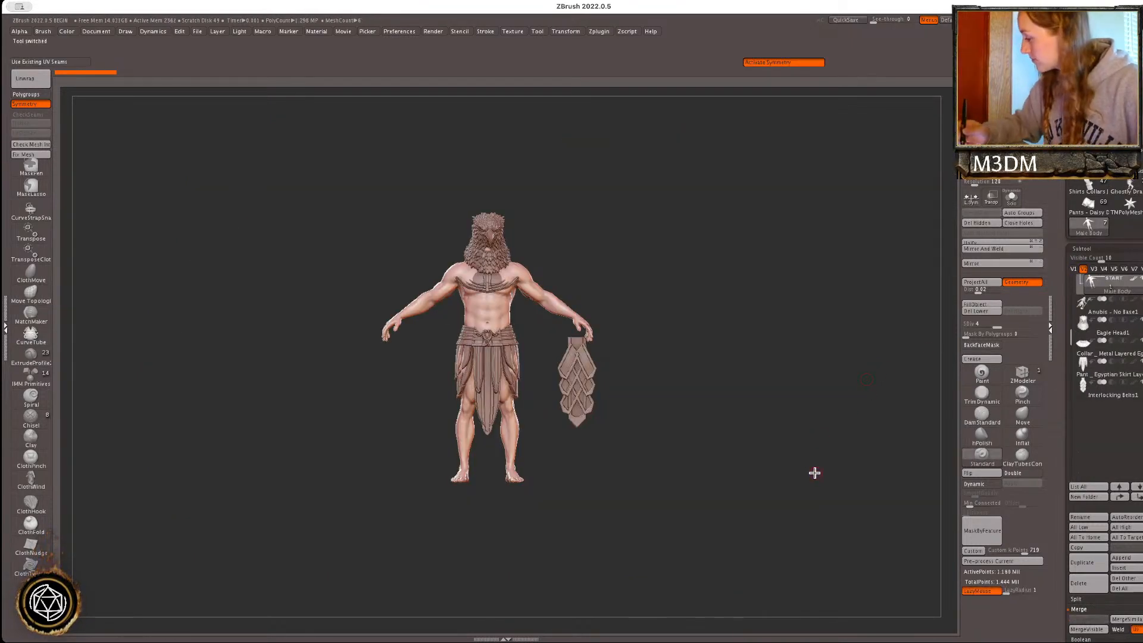
pyautogui.click(1109, 305)
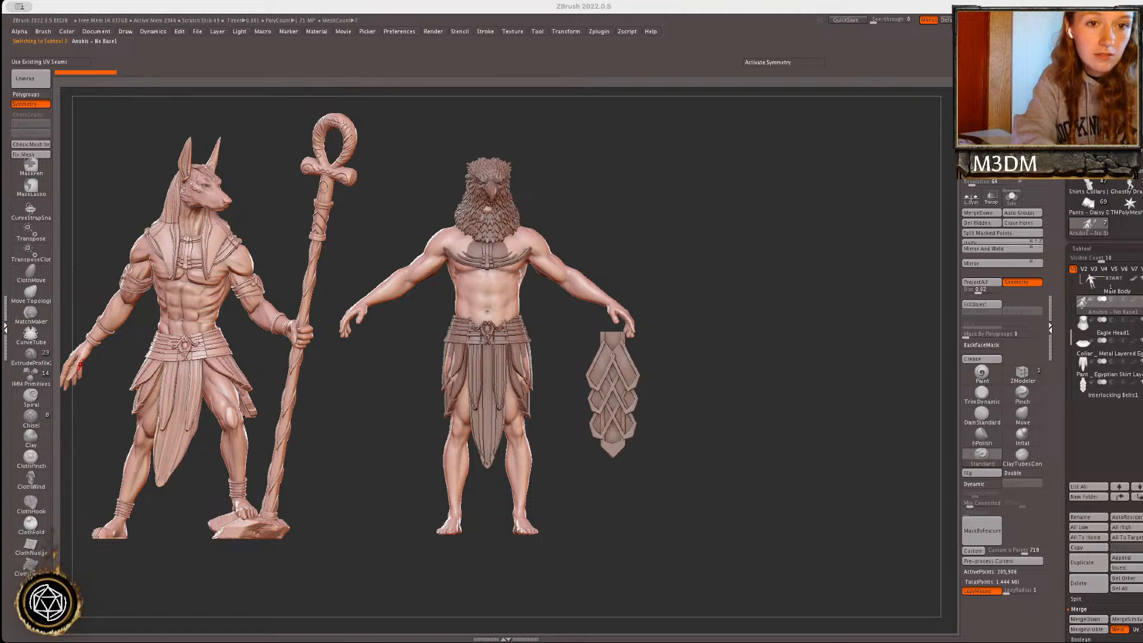
pyautogui.click(845, 306)
pyautogui.moveTo(845, 309); pyautogui.dragTo(870, 325)
pyautogui.keyDown('ctrl'); pyautogui.click(844, 313); pyautogui.keyUp('ctrl')
pyautogui.keyDown('ctrl'); pyautogui.click(840, 318); pyautogui.keyUp('ctrl')
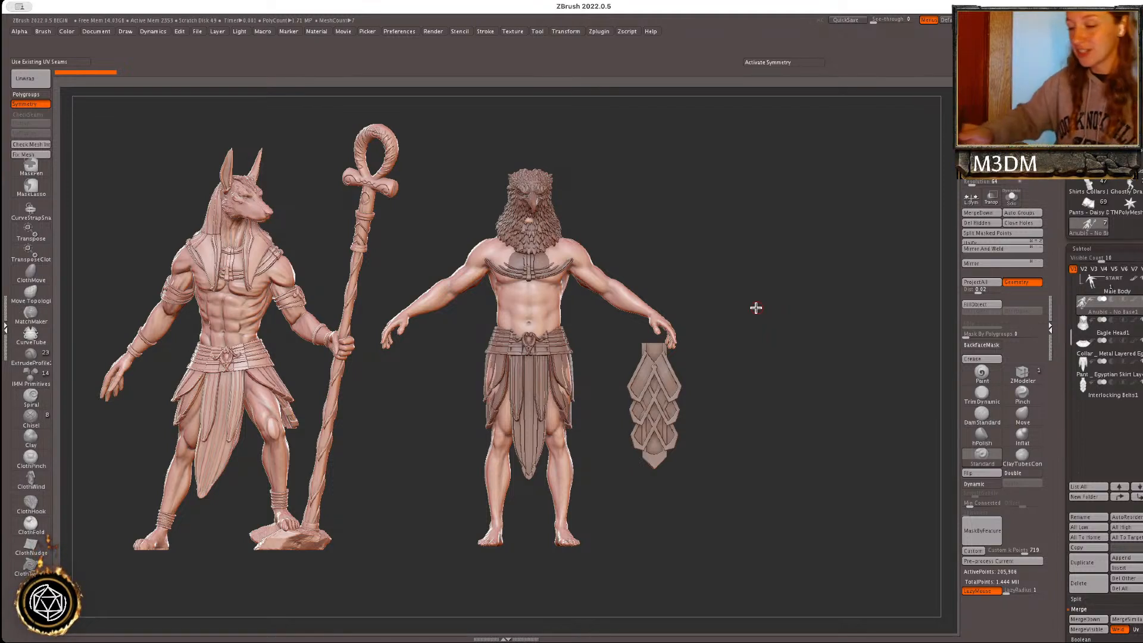
pyautogui.moveTo(799, 256); pyautogui.dragTo(797, 266)
pyautogui.keyDown('ctrl'); pyautogui.click(796, 267); pyautogui.keyUp('ctrl')
pyautogui.keyDown('ctrl'); pyautogui.click(797, 267); pyautogui.keyUp('ctrl')
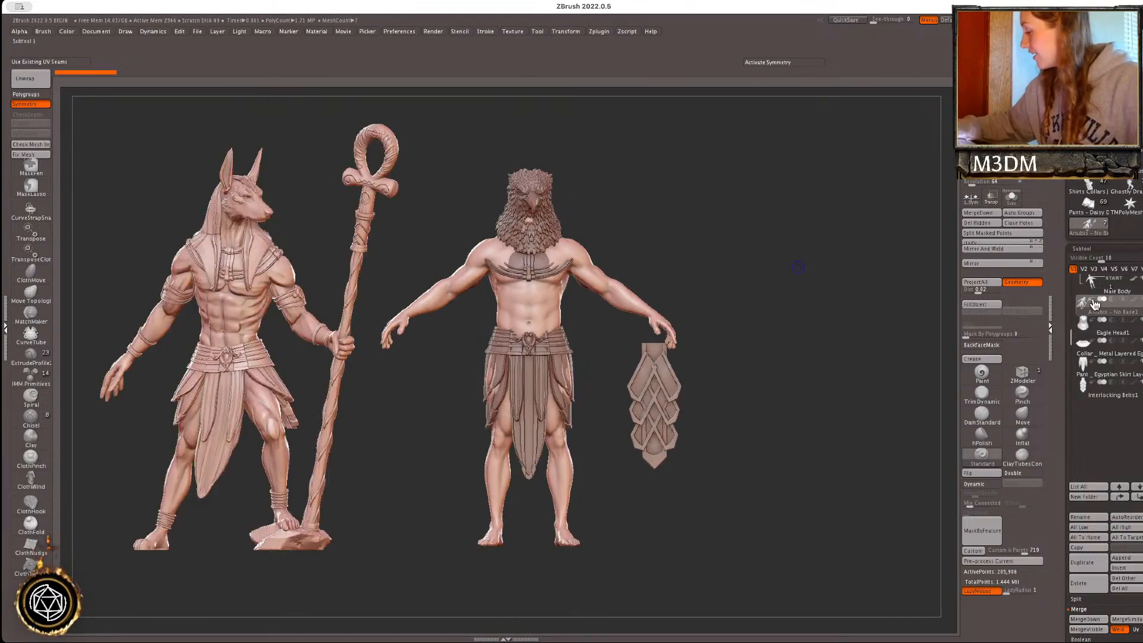
# - Isolate the Anubis figure and stamp a snapshot of it in the canvas's upper-left area as a reference
pyautogui.click(1013, 207)
pyautogui.moveTo(769, 362)
pyautogui.keyDown('alt'); pyautogui.mouseDown()
pyautogui.moveTo(771, 383)
pyautogui.moveTo(760, 359)
pyautogui.moveTo(684, 347)
pyautogui.moveTo(695, 360)
pyautogui.moveTo(676, 350)
pyautogui.moveTo(690, 365)
pyautogui.moveTo(677, 362)
pyautogui.mouseUp(); pyautogui.keyUp('alt')
pyautogui.press('p')
pyautogui.press('p')
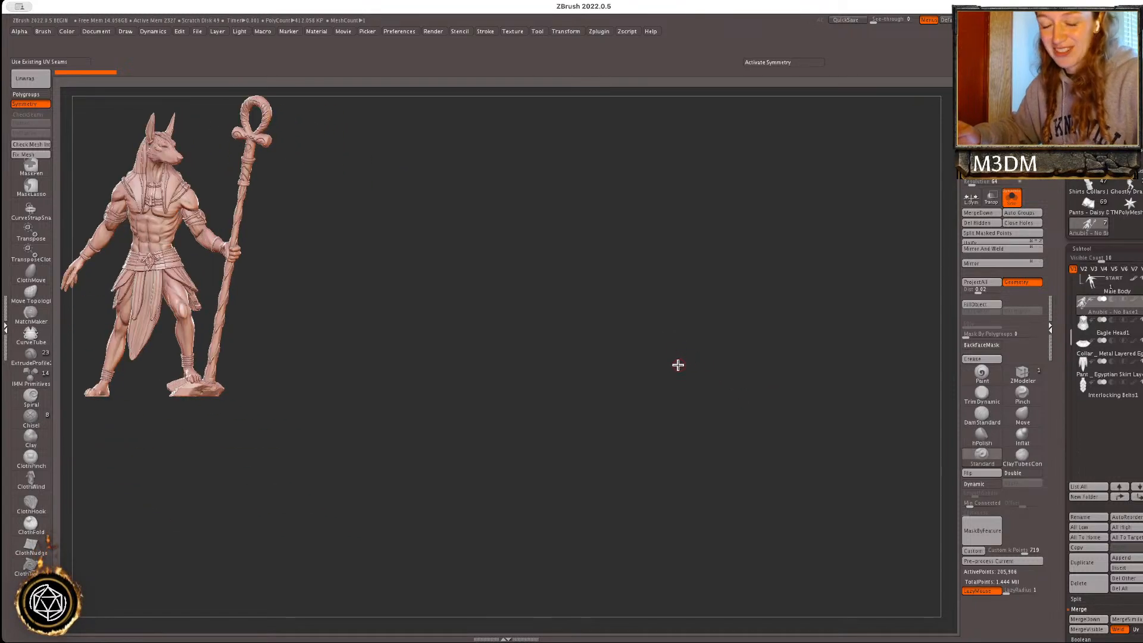
pyautogui.hotkey('shift', 's')
pyautogui.keyDown('alt'); pyautogui.moveTo(539, 365); pyautogui.dragTo(783, 462); pyautogui.keyUp('alt')
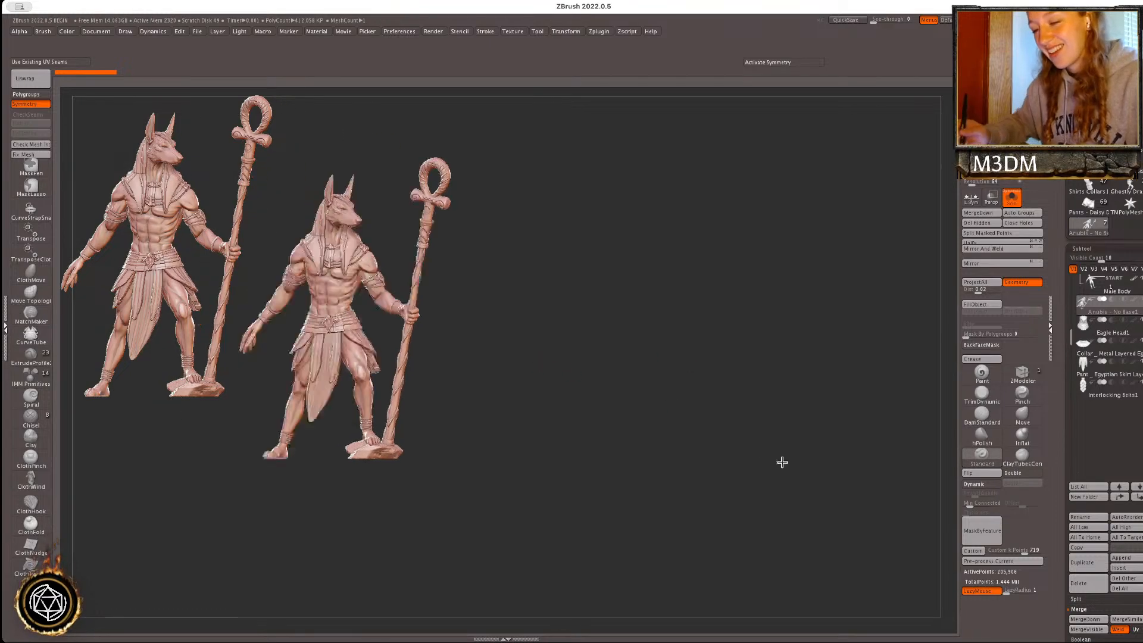
# - Leave solo mode, hide the live Anubis subtool and make Eagle Head1 the active subtool
pyautogui.click(1012, 198)
pyautogui.moveTo(1137, 335)
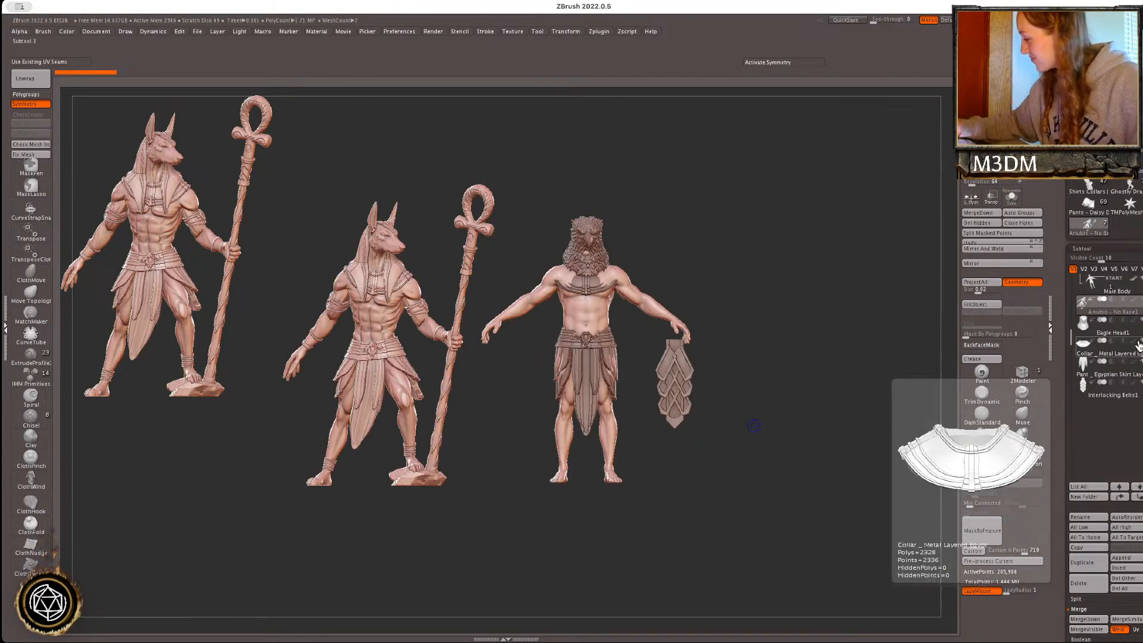
pyautogui.click(1102, 337)
pyautogui.keyDown('alt'); pyautogui.moveTo(832, 373); pyautogui.dragTo(816, 344); pyautogui.keyUp('alt')
pyautogui.keyDown('alt'); pyautogui.moveTo(799, 305); pyautogui.dragTo(796, 280); pyautogui.keyUp('alt')
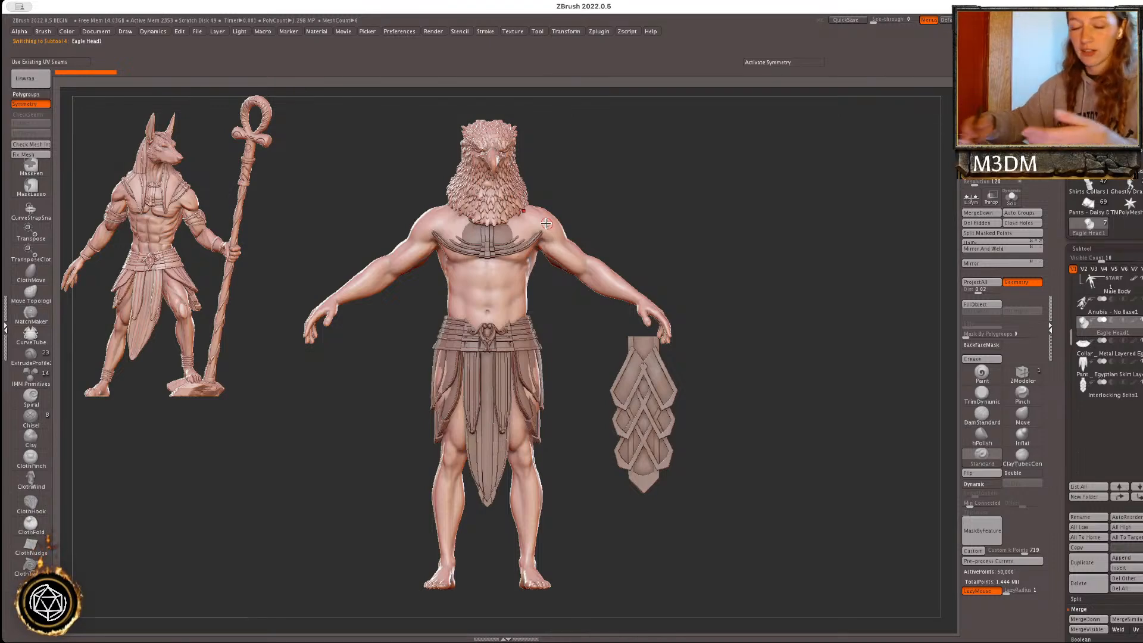
# - Review the shirts and headwear asset libraries, singling out the eagle head among the headwear
pyautogui.click(1097, 191)
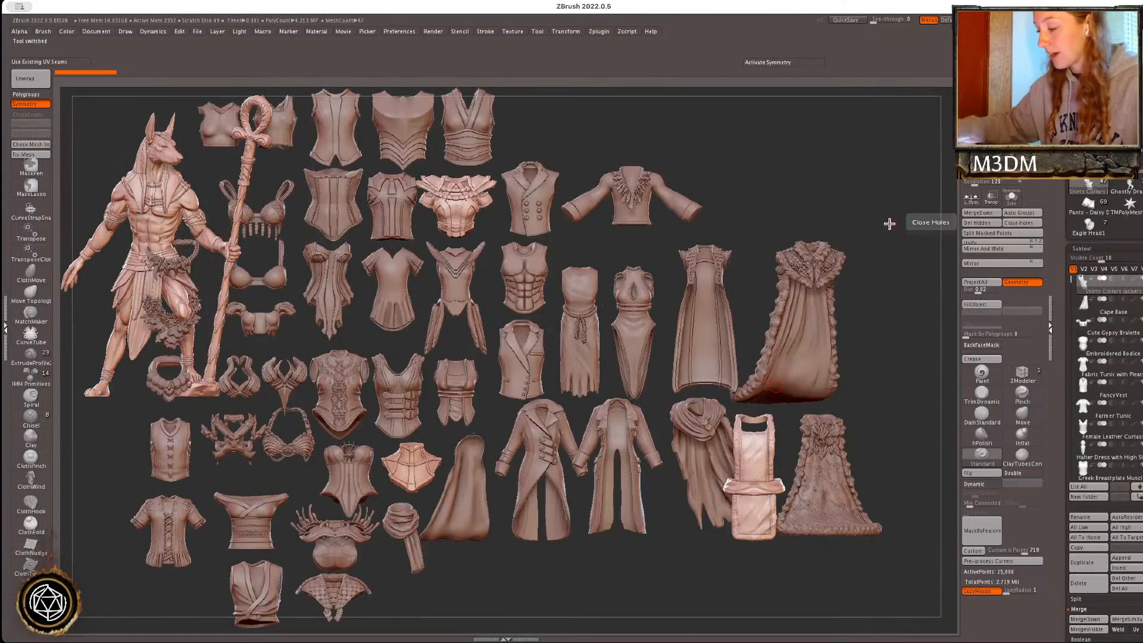
pyautogui.keyDown('alt'); pyautogui.moveTo(887, 224); pyautogui.dragTo(878, 200); pyautogui.keyUp('alt')
pyautogui.click(1129, 203)
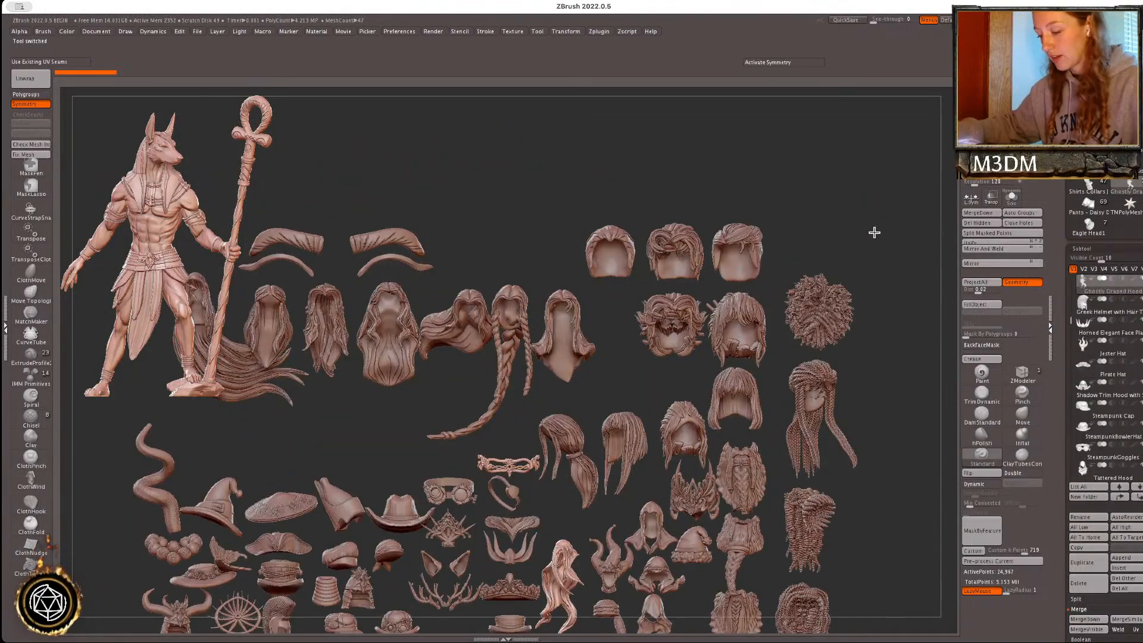
pyautogui.keyDown('alt'); pyautogui.click(665, 608); pyautogui.keyUp('alt')
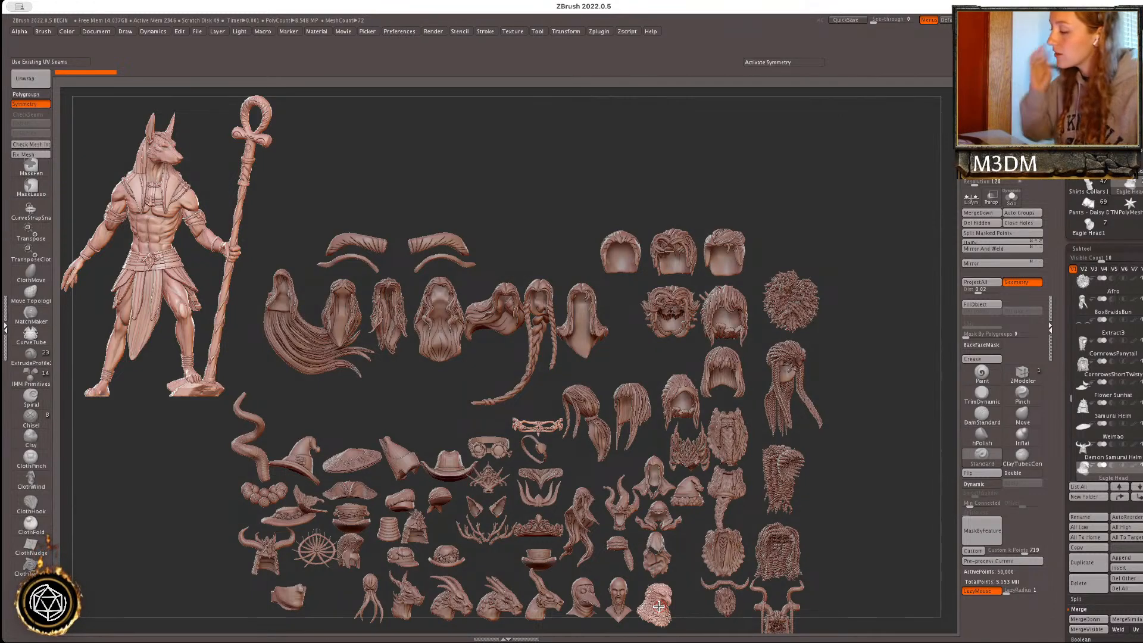
# - Remove the hair and headwear library tool from the project
pyautogui.press('space')
pyautogui.keyDown('ctrl'); pyautogui.click(870, 392); pyautogui.keyUp('ctrl')
pyautogui.keyDown('ctrl'); pyautogui.moveTo(871, 394); pyautogui.dragTo(910, 422); pyautogui.keyUp('ctrl')
pyautogui.click(1122, 197)
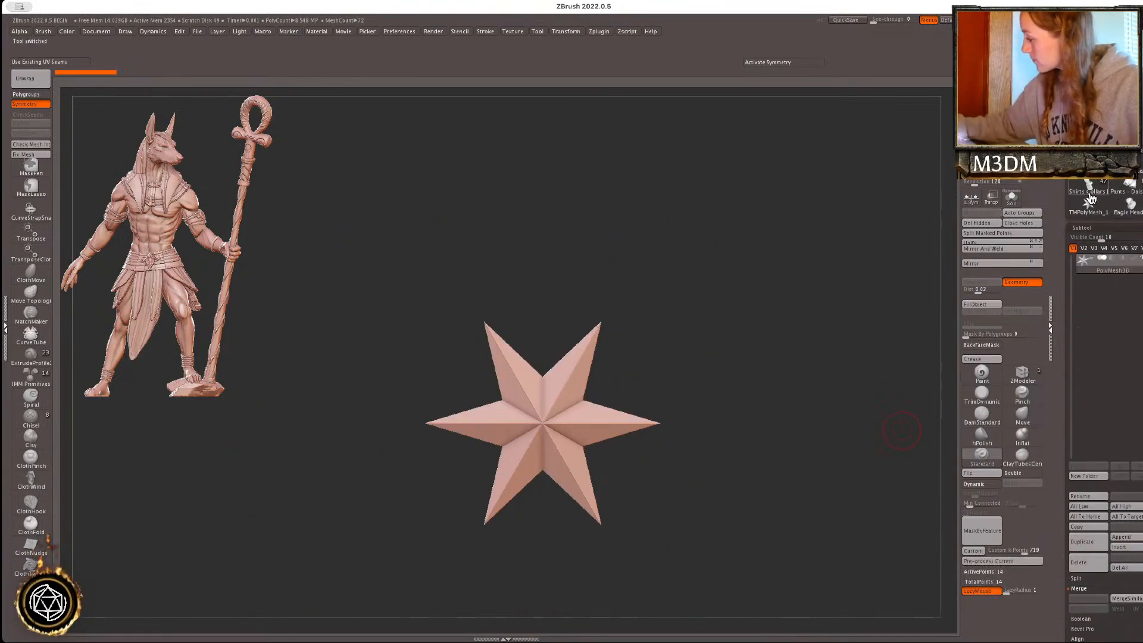
# - Open the shirts and collars library tool and delete all of its subtools
pyautogui.keyDown('ctrl'); pyautogui.click(882, 386); pyautogui.keyUp('ctrl')
pyautogui.keyDown('ctrl'); pyautogui.moveTo(881, 367); pyautogui.dragTo(885, 359, button='right'); pyautogui.keyUp('ctrl')
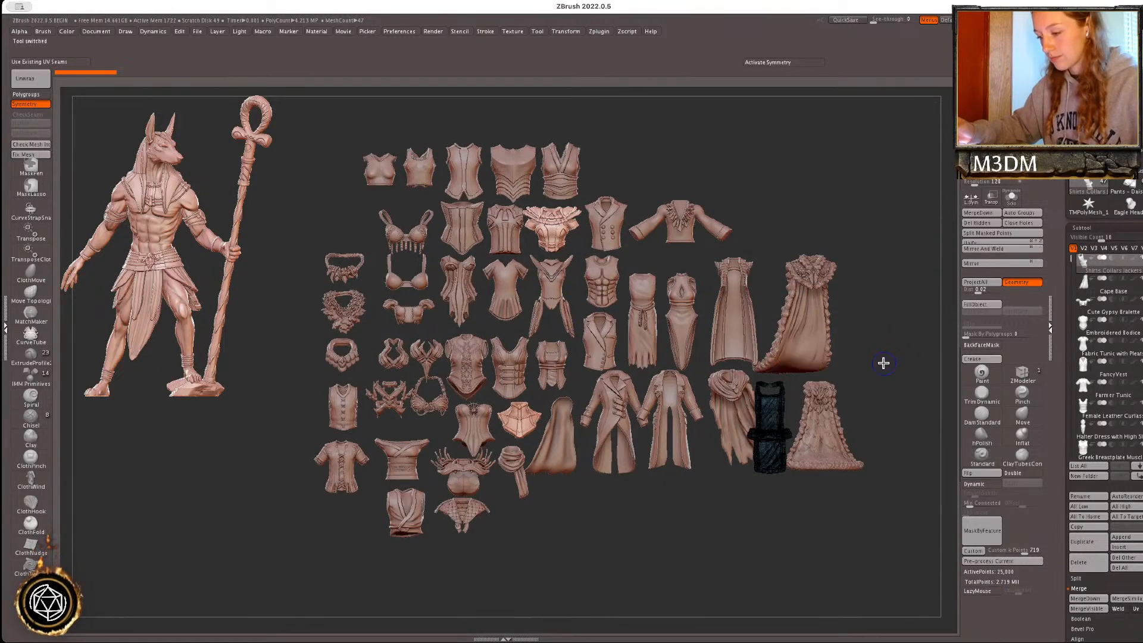
pyautogui.click(1131, 573)
pyautogui.click(990, 593)
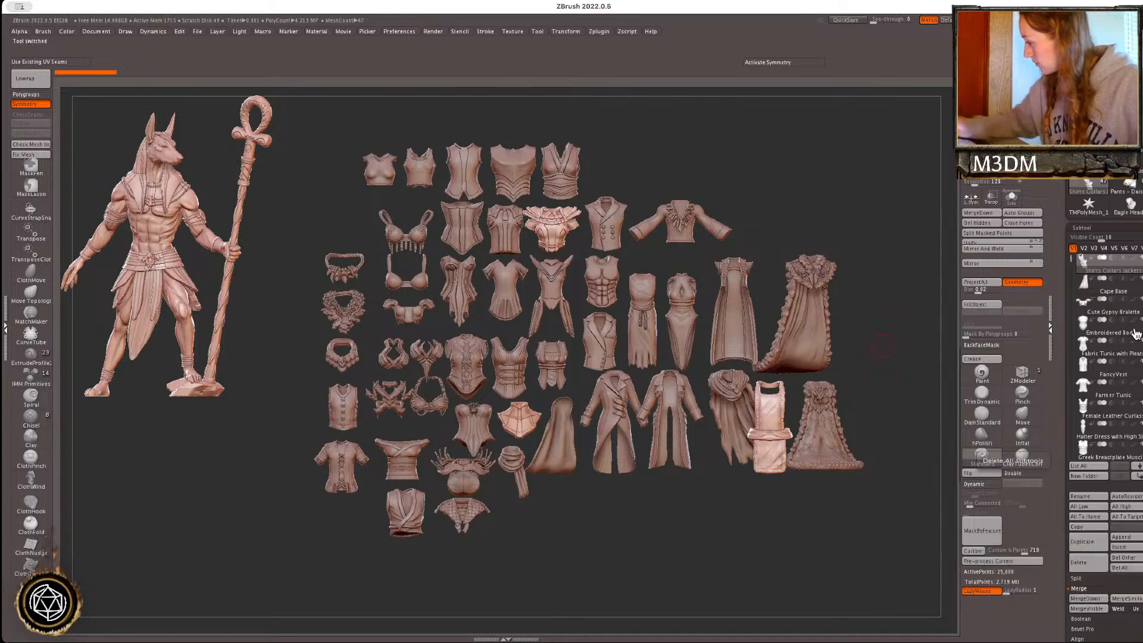
# - Delete all subtools of the pants and footwear library tool
pyautogui.keyDown('alt'); pyautogui.moveTo(856, 166); pyautogui.dragTo(817, 79); pyautogui.keyUp('alt')
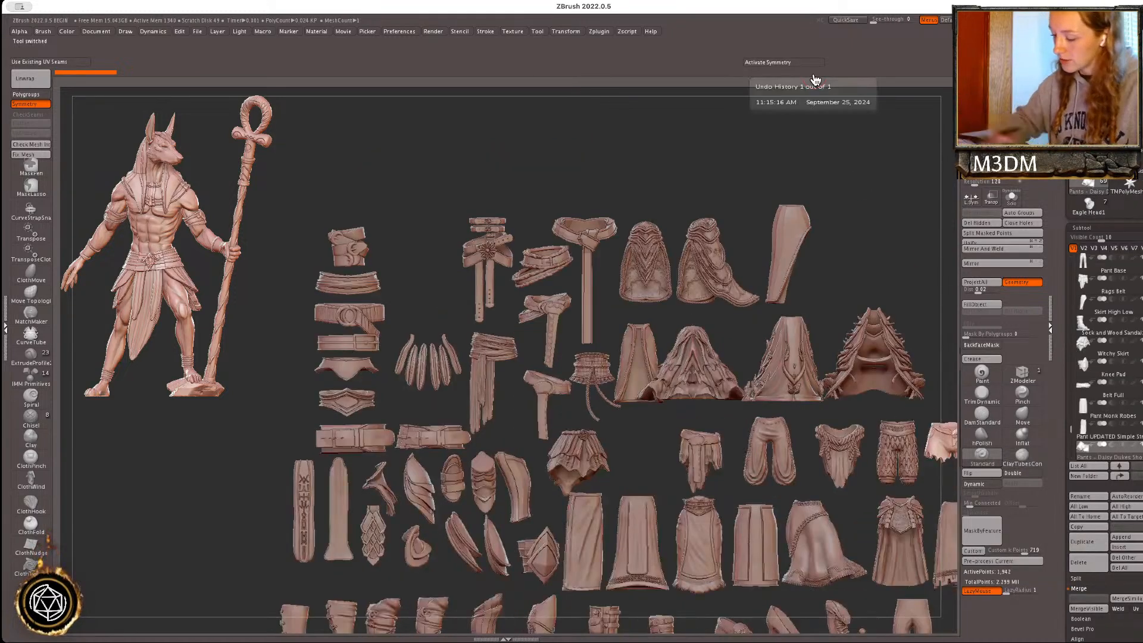
pyautogui.keyDown('alt'); pyautogui.moveTo(870, 226); pyautogui.dragTo(852, 174); pyautogui.keyUp('alt')
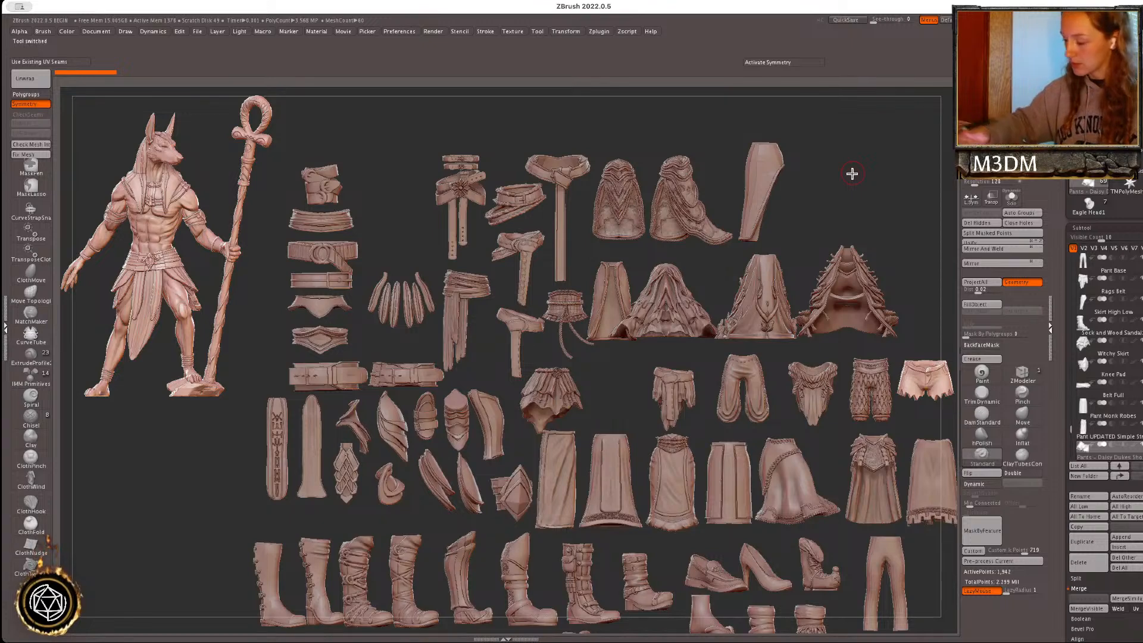
pyautogui.click(1130, 573)
pyautogui.click(980, 572)
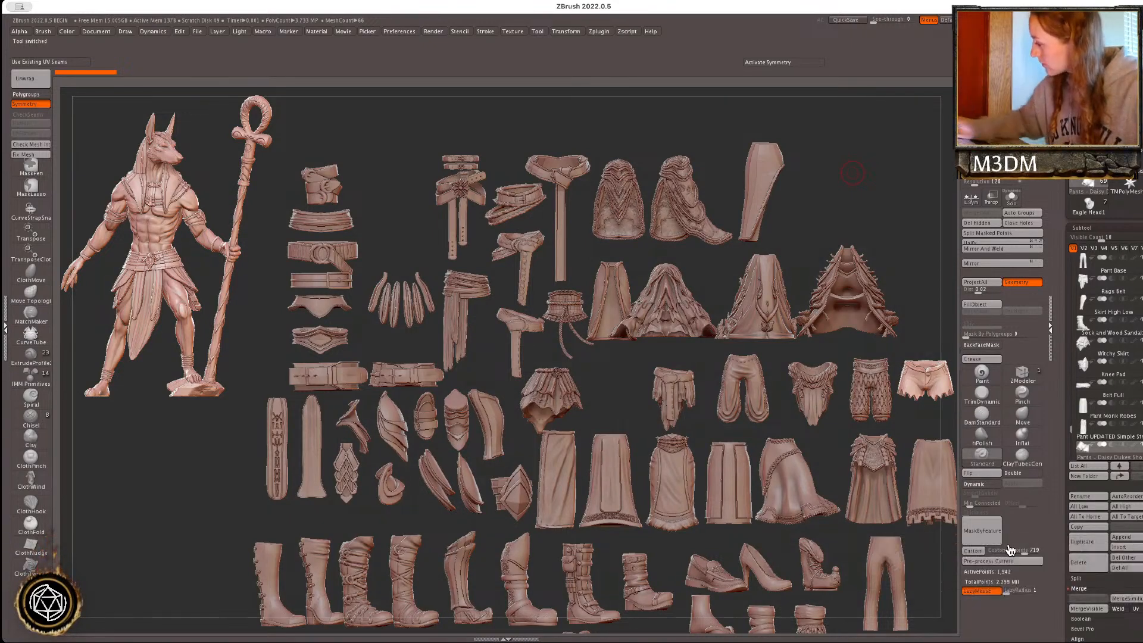
# - Frame the eagle-headed figure and save the project over Horus.ZPR in the Downloads folder
pyautogui.press('f')
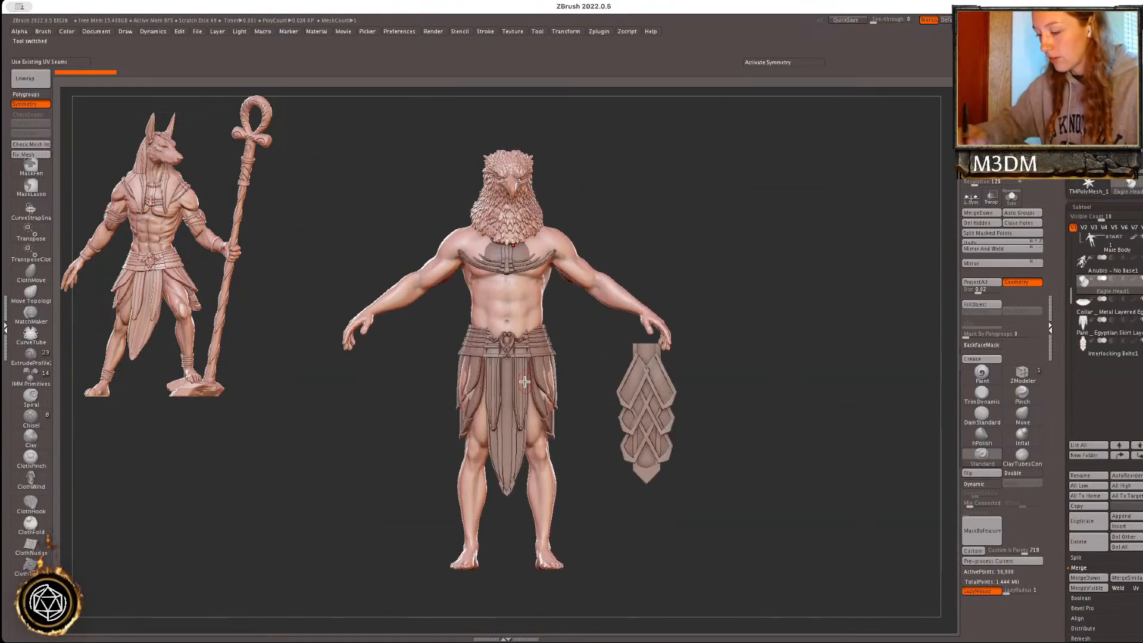
pyautogui.hotkey('ctrl', 's')
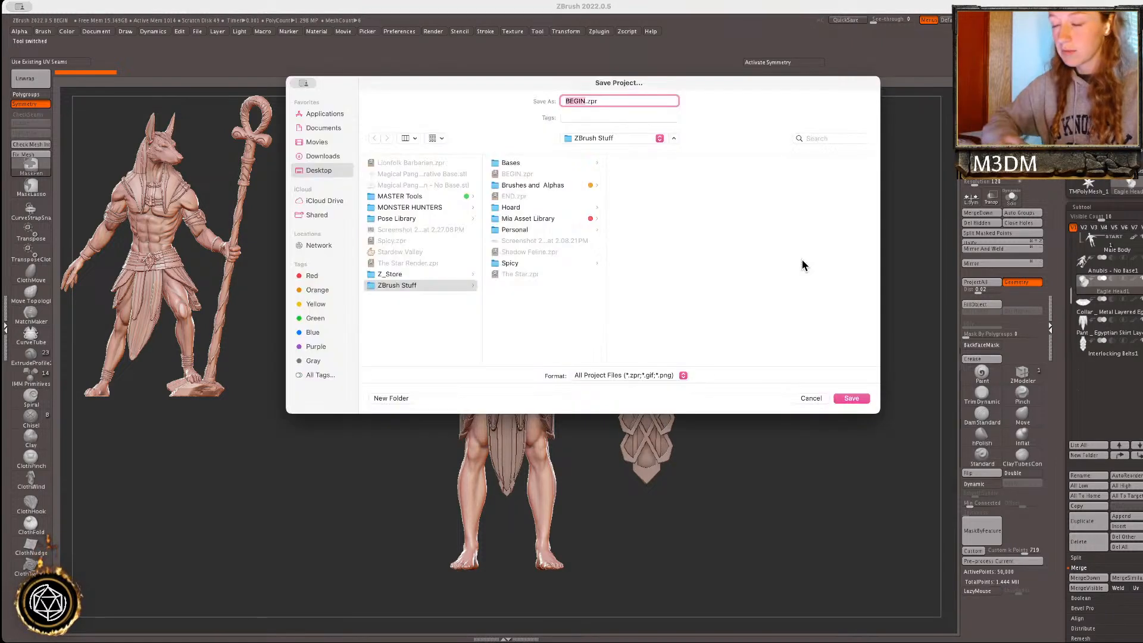
pyautogui.click(321, 156)
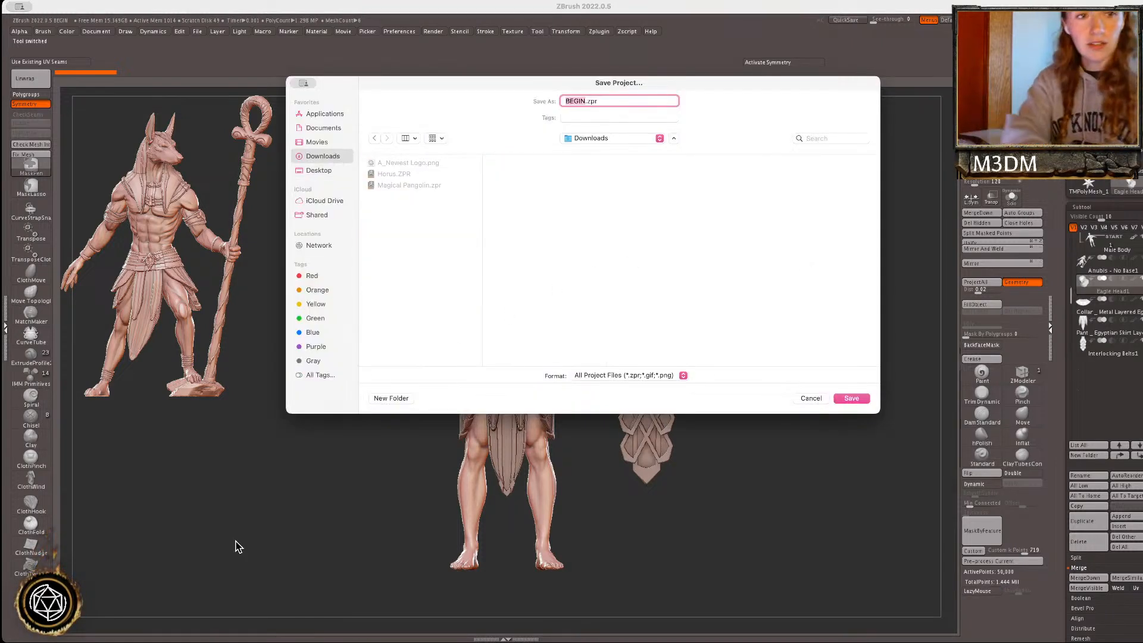
pyautogui.click(386, 173)
pyautogui.click(848, 398)
pyautogui.click(616, 294)
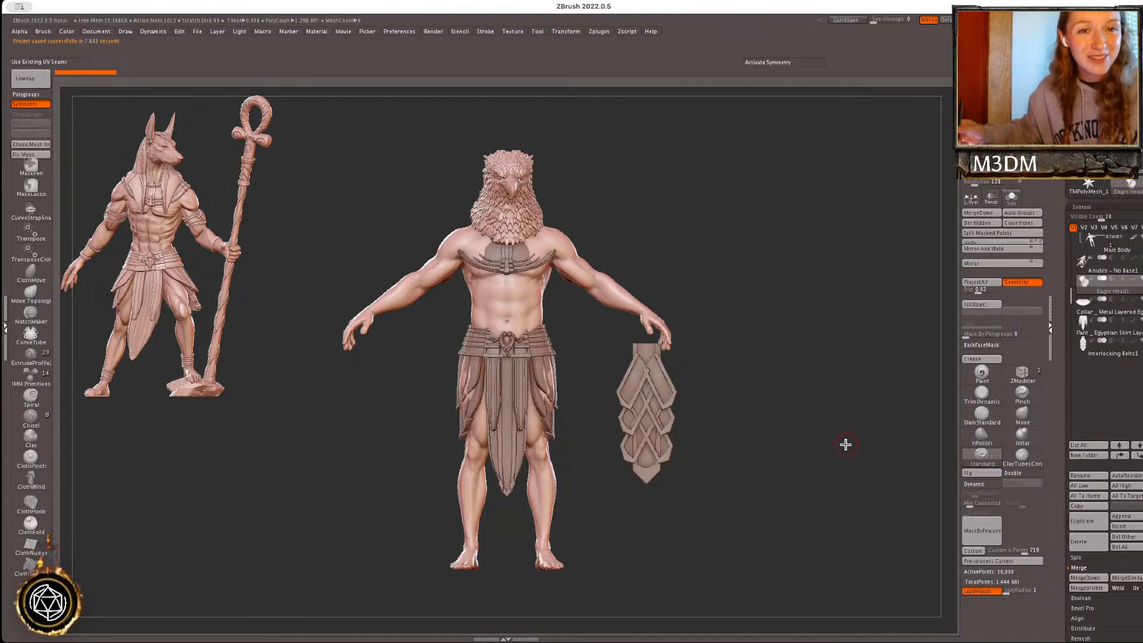
# - Hide the Interlocking Belts1 subtool beside the figure
pyautogui.moveTo(843, 445)
pyautogui.keyDown('alt'); pyautogui.mouseDown()
pyautogui.moveTo(839, 462)
pyautogui.moveTo(824, 413)
pyautogui.moveTo(828, 435)
pyautogui.mouseUp(); pyautogui.keyUp('alt')
pyautogui.keyDown('ctrl'); pyautogui.click(833, 437); pyautogui.keyUp('ctrl')
pyautogui.keyDown('ctrl'); pyautogui.click(846, 437); pyautogui.keyUp('ctrl')
pyautogui.click(1141, 341)
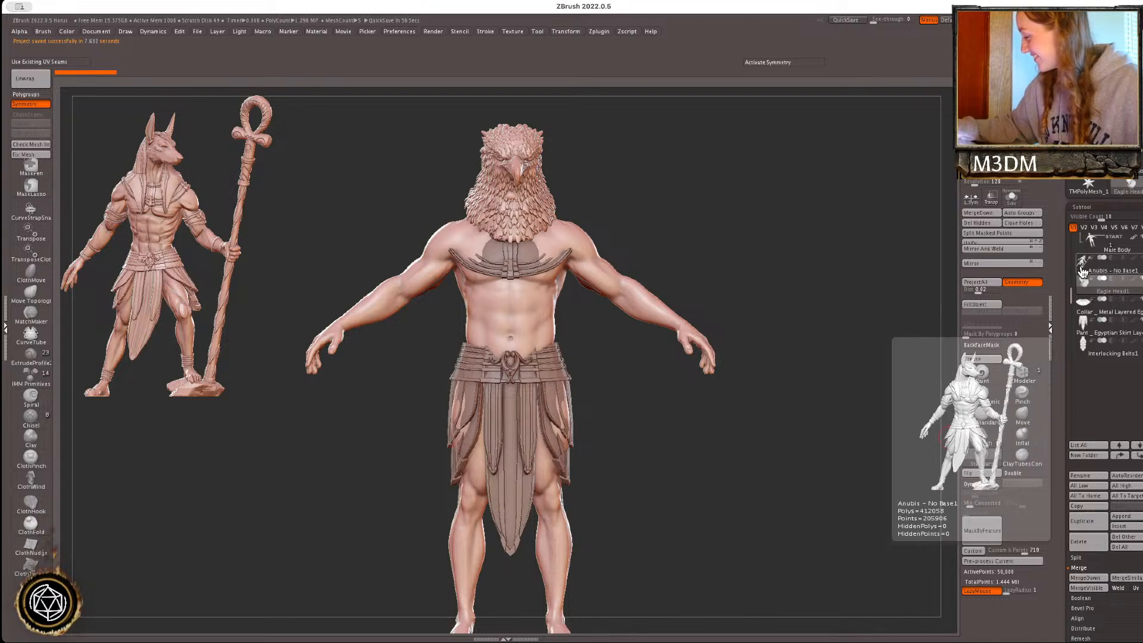
# - Isolate the Male Body subtool and lower it to subdivision level 1
pyautogui.keyDown('alt'); pyautogui.click(603, 253); pyautogui.keyUp('alt')
pyautogui.click(1012, 198)
pyautogui.keyDown('alt'); pyautogui.moveTo(778, 255); pyautogui.dragTo(796, 322); pyautogui.keyUp('alt')
pyautogui.keyDown('alt'); pyautogui.moveTo(796, 222); pyautogui.dragTo(804, 334); pyautogui.keyUp('alt')
pyautogui.hotkey('shift', 'd')
pyautogui.hotkey('shift', 'd')
pyautogui.hotkey('shift', 'd')
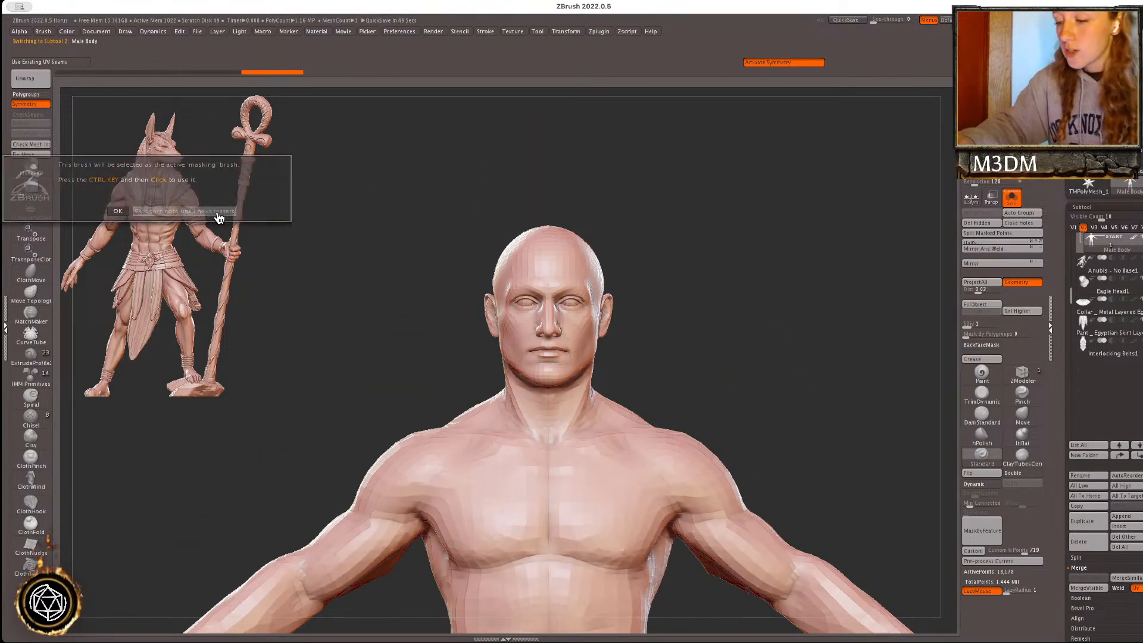
# - Lasso-mask the human head and invert the mask so that only the head can be edited
pyautogui.click(37, 197)
pyautogui.moveTo(444, 348)
pyautogui.keyDown('ctrl'); pyautogui.mouseDown()
pyautogui.moveTo(506, 418)
pyautogui.moveTo(683, 201)
pyautogui.moveTo(611, 294)
pyautogui.mouseUp(); pyautogui.keyUp('ctrl')
pyautogui.keyDown('ctrl'); pyautogui.click(590, 329); pyautogui.keyUp('ctrl')
pyautogui.keyDown('ctrl'); pyautogui.click(684, 319); pyautogui.keyUp('ctrl')
# - Scale the human head down to a tiny size and sink it into the neck with the transform gizmo
pyautogui.press('w')
pyautogui.click(571, 333)
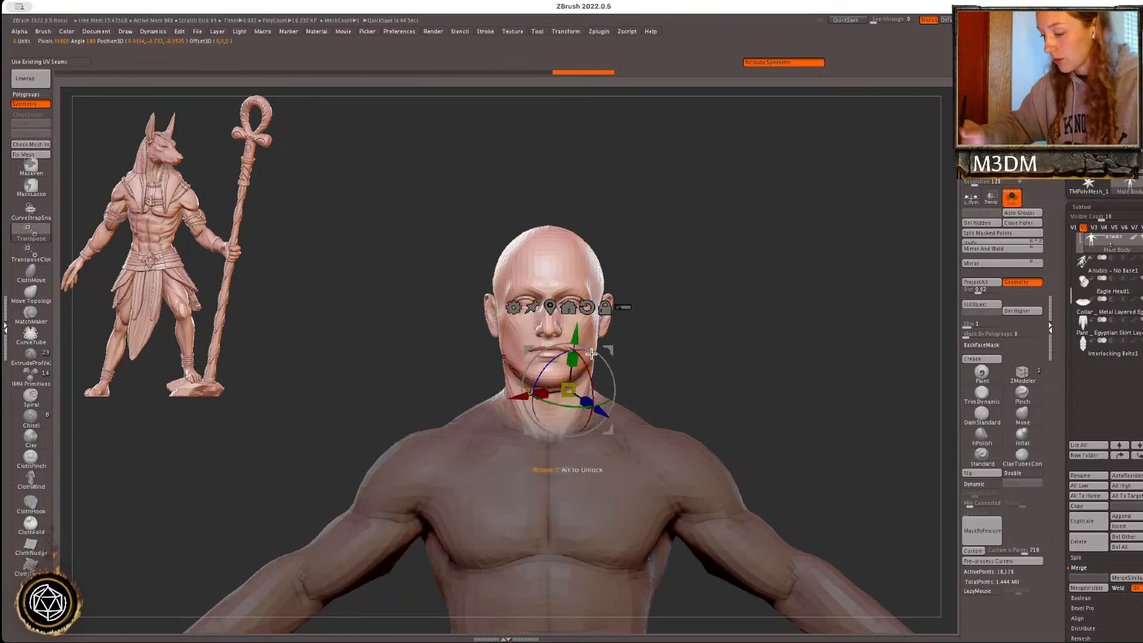
pyautogui.moveTo(572, 335); pyautogui.dragTo(518, 377)
pyautogui.moveTo(570, 282); pyautogui.dragTo(574, 326)
pyautogui.press('q')
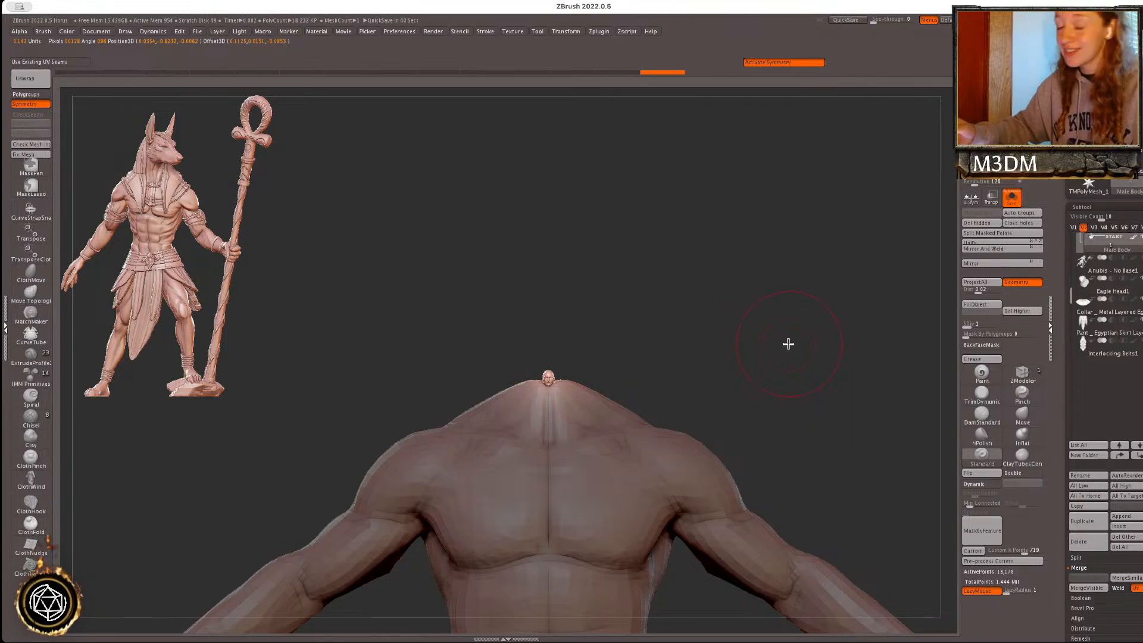
# - Flatten the shrunken head into the neck with the TrimDynamic brush and clear the mask
pyautogui.click(983, 396)
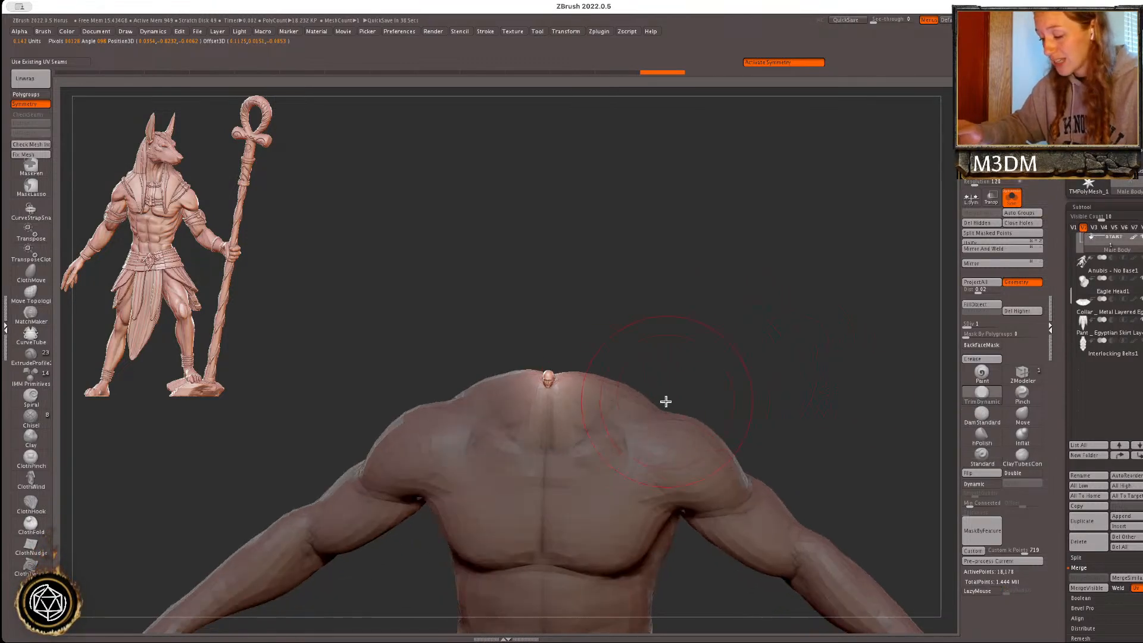
pyautogui.moveTo(549, 387); pyautogui.dragTo(570, 377)
pyautogui.moveTo(780, 323)
pyautogui.keyDown('ctrl'); pyautogui.mouseDown()
pyautogui.moveTo(806, 329)
pyautogui.moveTo(807, 347)
pyautogui.mouseUp(); pyautogui.keyUp('ctrl')
# - Raise the body back to subdivision level 4 and turn solo mode off
pyautogui.press('d')
pyautogui.press('d')
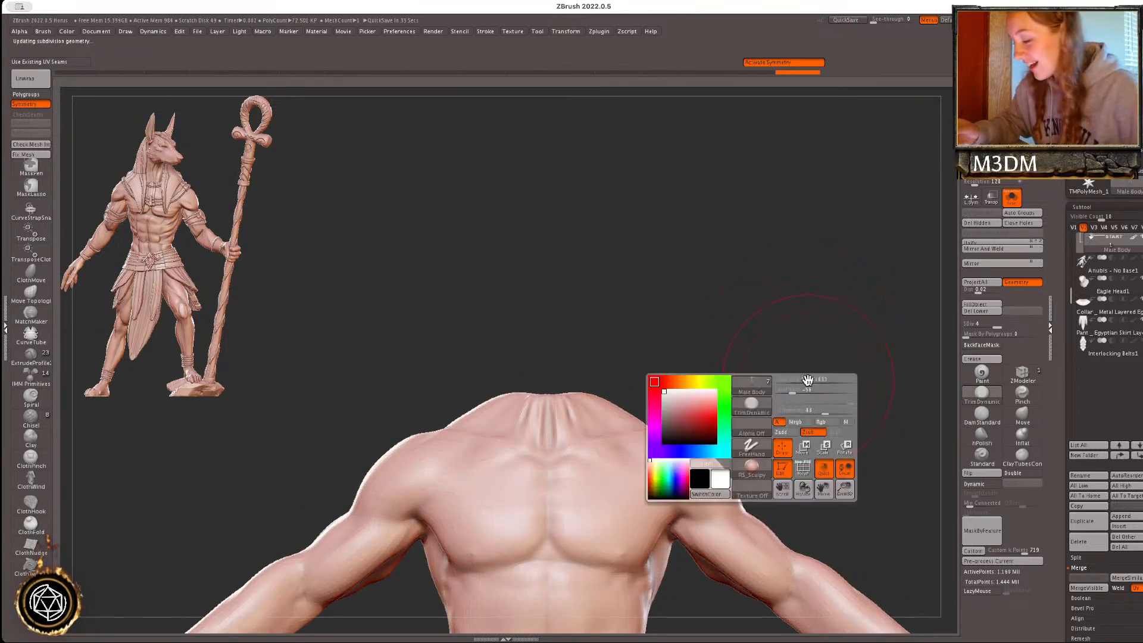
pyautogui.click(1012, 201)
# - Centre the transform gizmo on the eagle head and lower the head onto the neck, adjusting its placement from the front and side
pyautogui.keyDown('alt'); pyautogui.click(592, 395); pyautogui.keyUp('alt')
pyautogui.press('w')
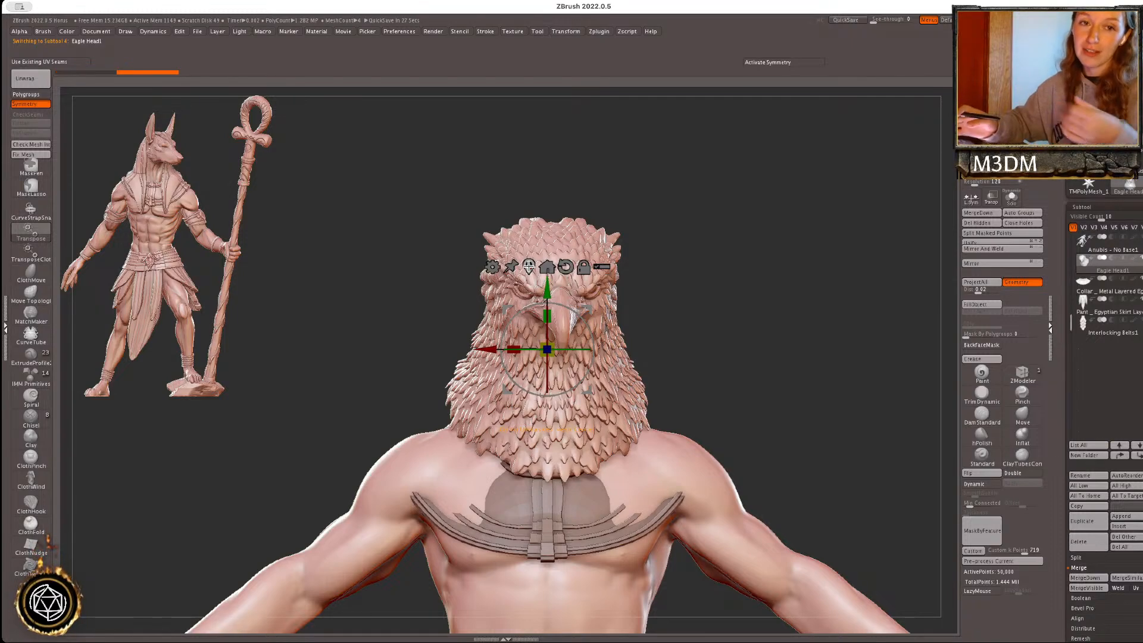
pyautogui.click(528, 266)
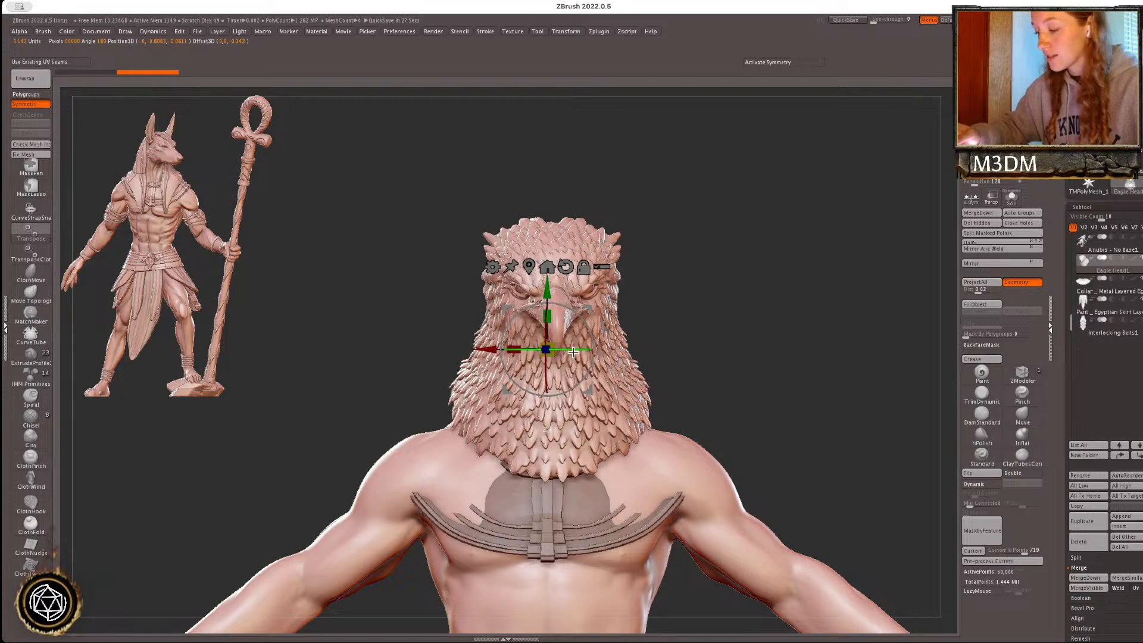
pyautogui.moveTo(547, 290); pyautogui.dragTo(542, 324)
pyautogui.moveTo(672, 292); pyautogui.dragTo(807, 338)
pyautogui.moveTo(584, 343); pyautogui.dragTo(586, 348)
pyautogui.moveTo(546, 385); pyautogui.dragTo(538, 390)
pyautogui.moveTo(586, 343); pyautogui.dragTo(584, 349)
pyautogui.moveTo(549, 387); pyautogui.dragTo(547, 389)
pyautogui.moveTo(543, 331); pyautogui.dragTo(542, 331)
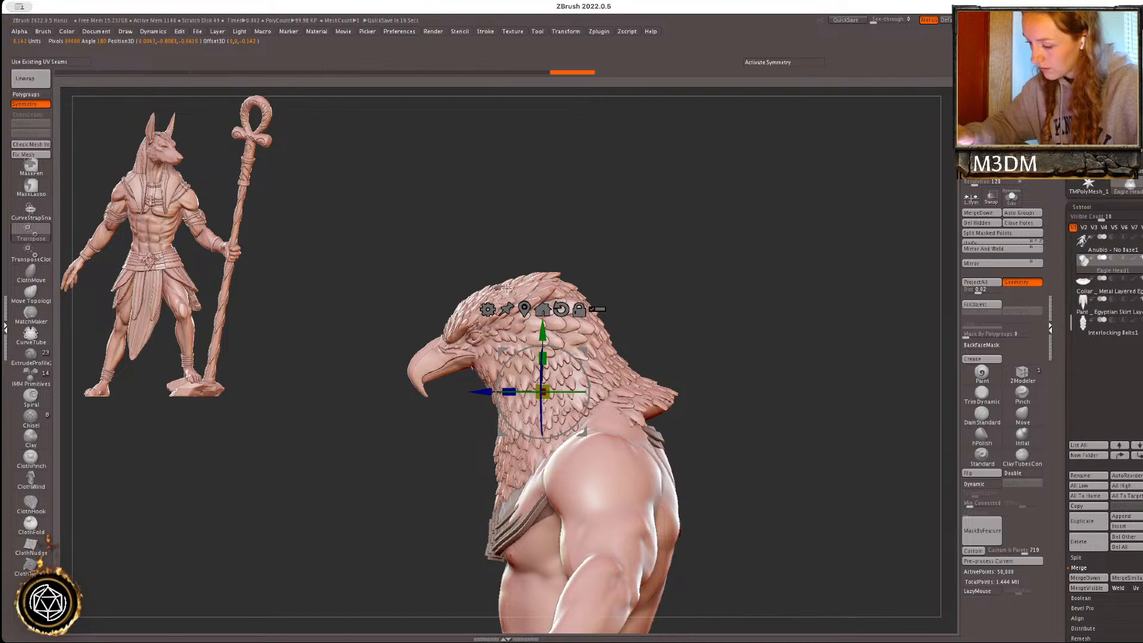
# - Isolate the leftover human eyebrows and delete that subtool
pyautogui.keyDown('alt'); pyautogui.click(503, 287); pyautogui.keyUp('alt')
pyautogui.click(1011, 197)
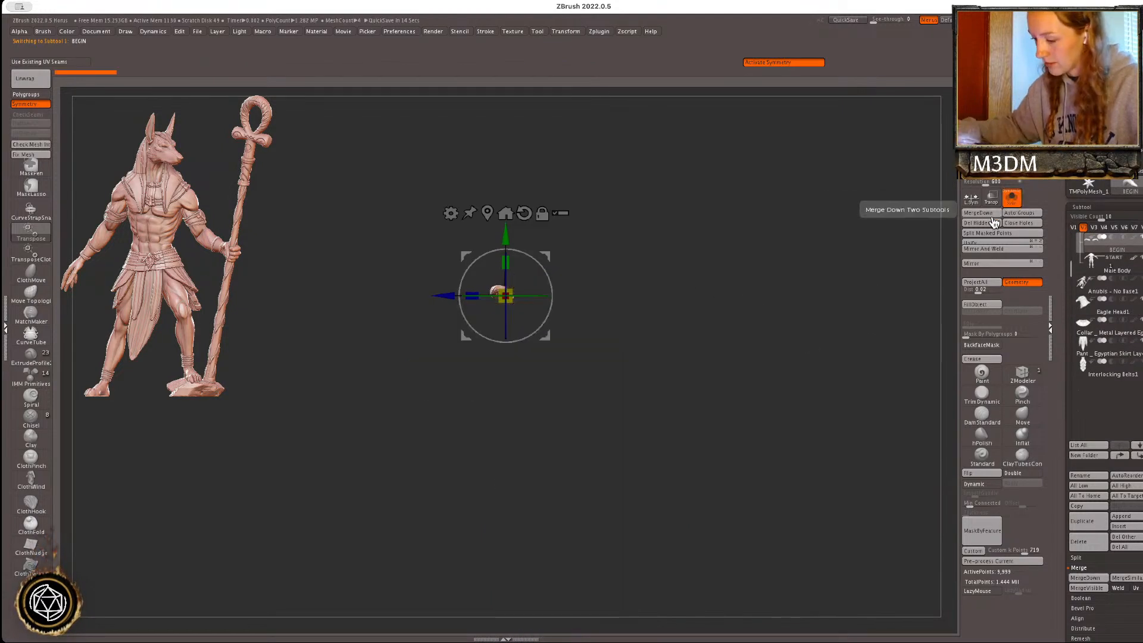
pyautogui.press('q')
pyautogui.moveTo(768, 388); pyautogui.dragTo(754, 390)
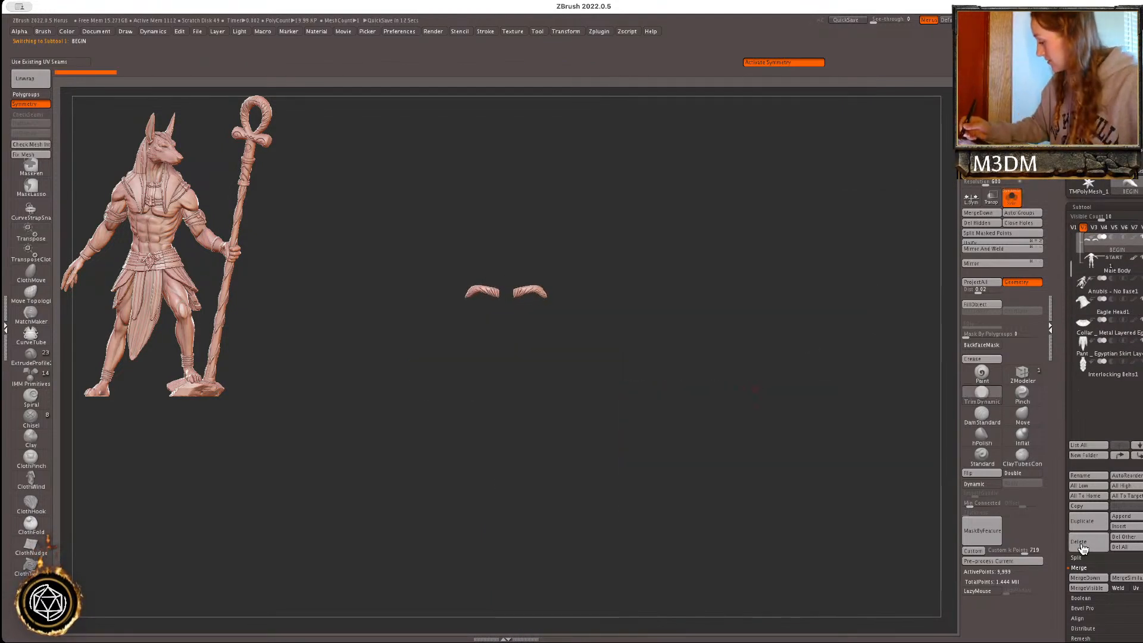
pyautogui.click(1083, 549)
pyautogui.click(985, 572)
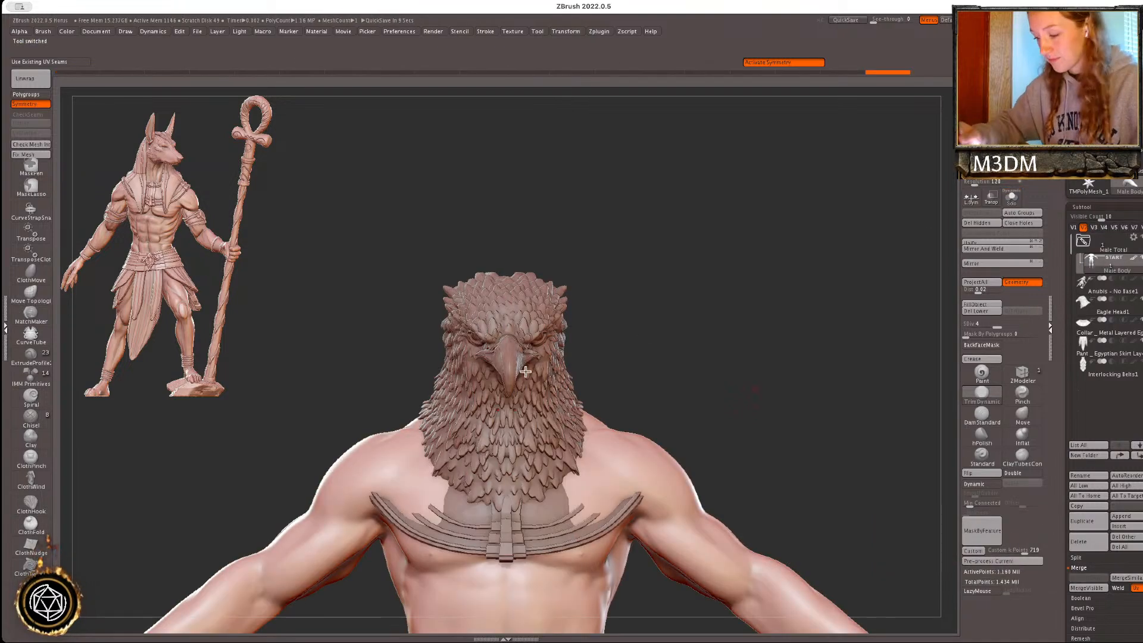
# - Hide the chest collar and fine-tune the eagle head's height on the neck with the transform gizmo
pyautogui.keyDown('alt'); pyautogui.click(531, 366); pyautogui.keyUp('alt')
pyautogui.press('w')
pyautogui.click(1140, 316)
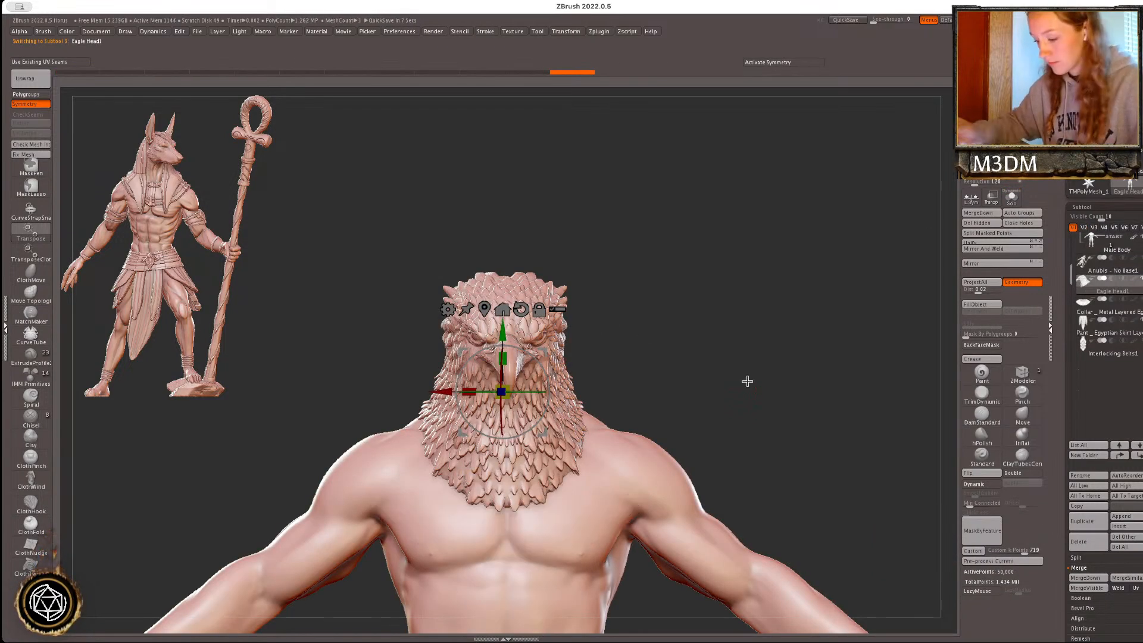
pyautogui.moveTo(502, 331)
pyautogui.mouseDown()
pyautogui.moveTo(502, 314)
pyautogui.moveTo(503, 326)
pyautogui.mouseUp()
pyautogui.press('q')
pyautogui.keyDown('shift'); pyautogui.moveTo(864, 322); pyautogui.dragTo(849, 311); pyautogui.keyUp('shift')
pyautogui.rightClick(820, 377)
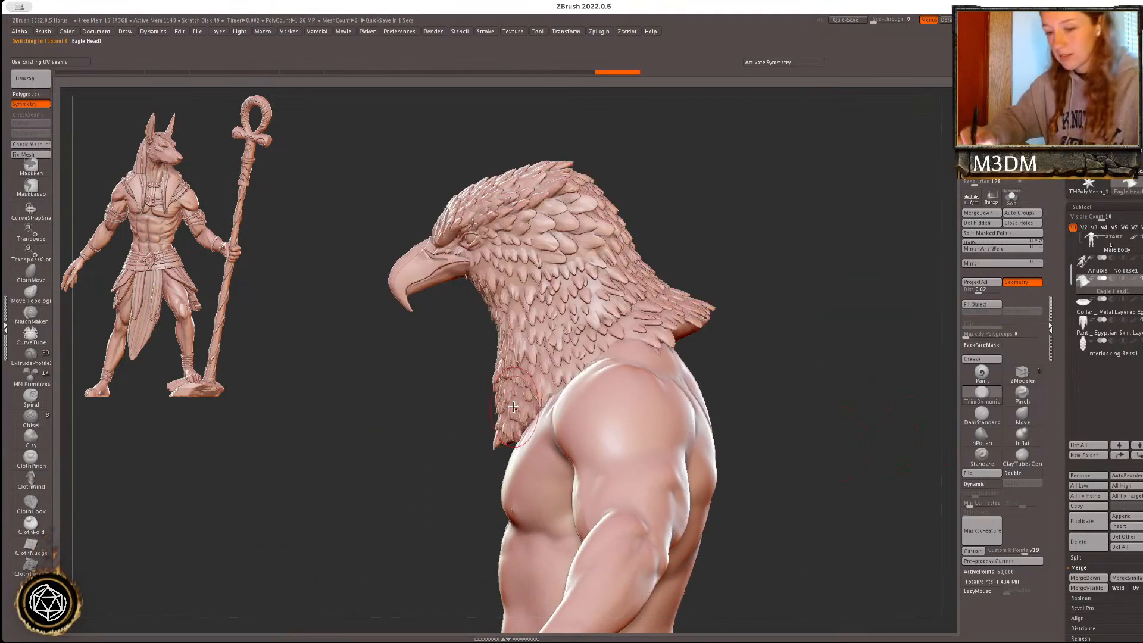
# - Activate symmetry and lasso-mask the eagle head with a softened edge, leaving the lower neck feathers unmasked
pyautogui.press('x')
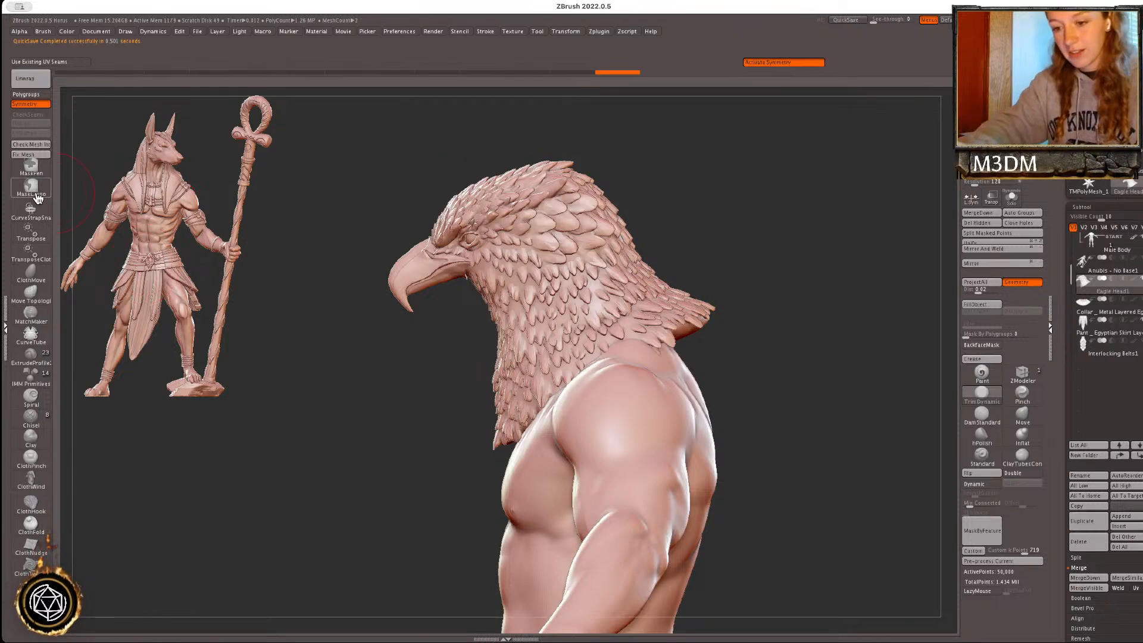
pyautogui.moveTo(457, 554)
pyautogui.keyDown('ctrl'); pyautogui.mouseDown()
pyautogui.moveTo(526, 356)
pyautogui.moveTo(779, 351)
pyautogui.mouseUp(); pyautogui.keyUp('ctrl')
pyautogui.keyDown('ctrl'); pyautogui.click(698, 321); pyautogui.keyUp('ctrl')
pyautogui.keyDown('ctrl'); pyautogui.click(698, 321); pyautogui.keyUp('ctrl')
pyautogui.keyDown('ctrl'); pyautogui.click(791, 294); pyautogui.keyUp('ctrl')
# - Move the unmasked neck feathers down onto the chest and shoulders with the transform gizmo
pyautogui.press('w')
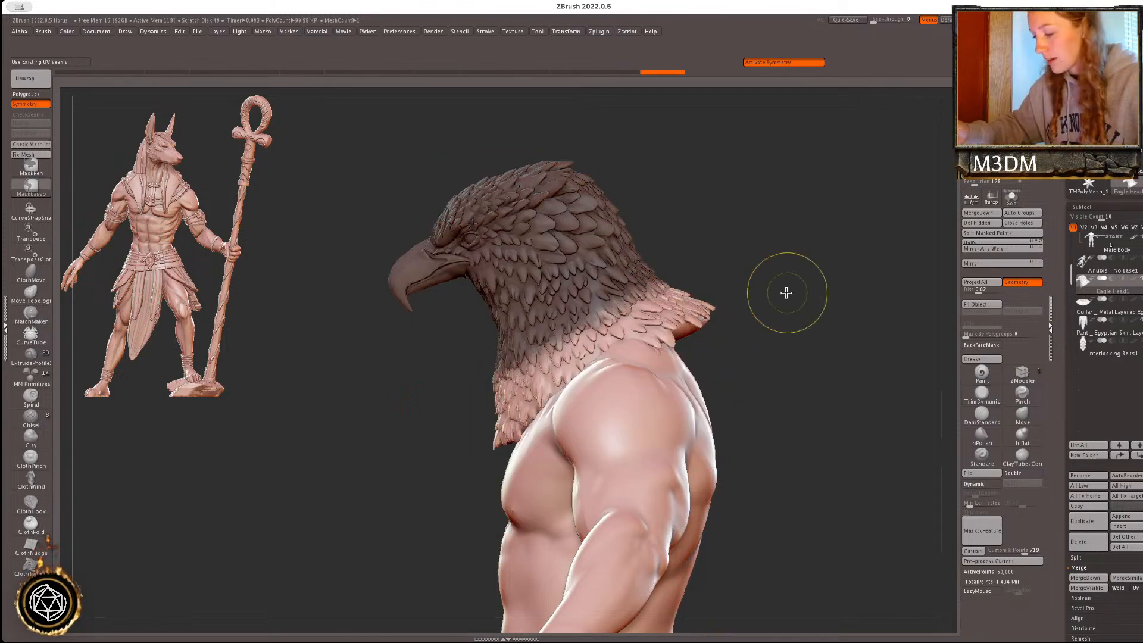
pyautogui.click(534, 223)
pyautogui.moveTo(593, 341); pyautogui.dragTo(591, 272)
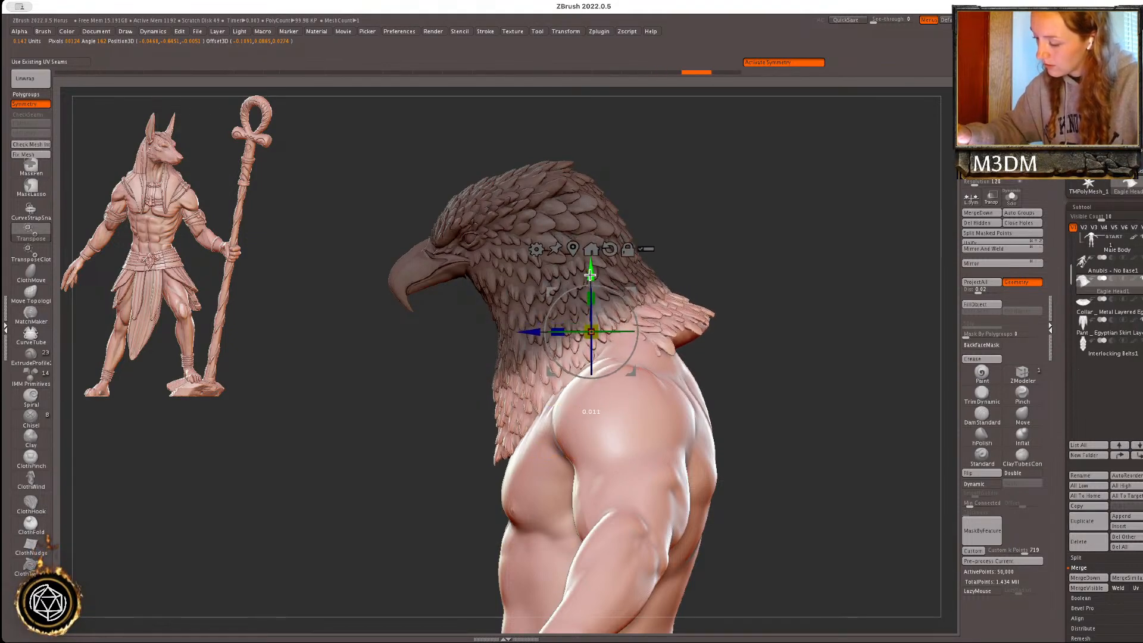
# - Try to tuck in the feathers at the back of the neck with the Move brush
pyautogui.press('q')
pyautogui.click(1022, 417)
pyautogui.press('space')
pyautogui.click(763, 321)
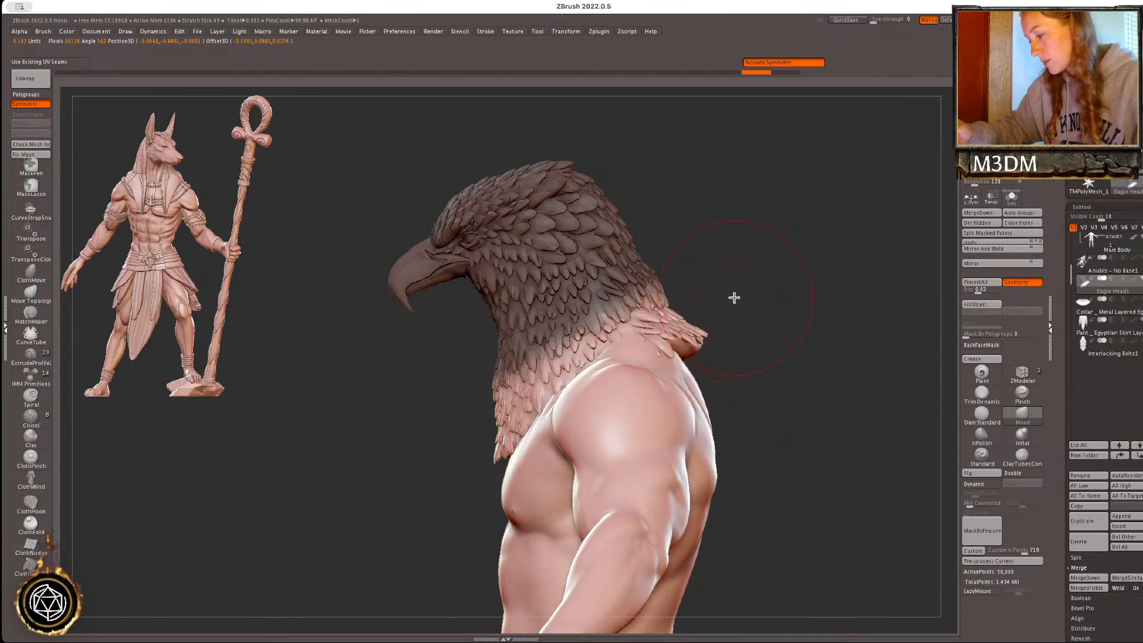
# - Mask everything except the feathers at the back of the neck and rotate them down toward the back
pyautogui.moveTo(684, 194)
pyautogui.keyDown('ctrl'); pyautogui.mouseDown()
pyautogui.moveTo(530, 257)
pyautogui.moveTo(669, 270)
pyautogui.moveTo(682, 260)
pyautogui.mouseUp(); pyautogui.keyUp('ctrl')
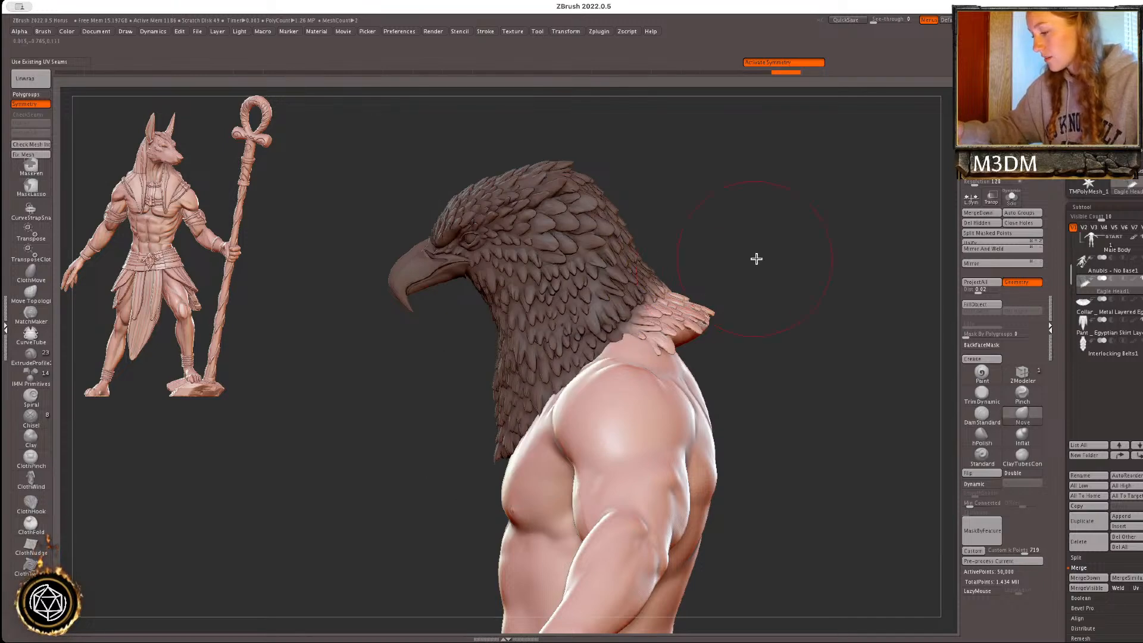
pyautogui.press('w')
pyautogui.keyDown('alt'); pyautogui.moveTo(628, 294); pyautogui.dragTo(694, 261); pyautogui.keyUp('alt')
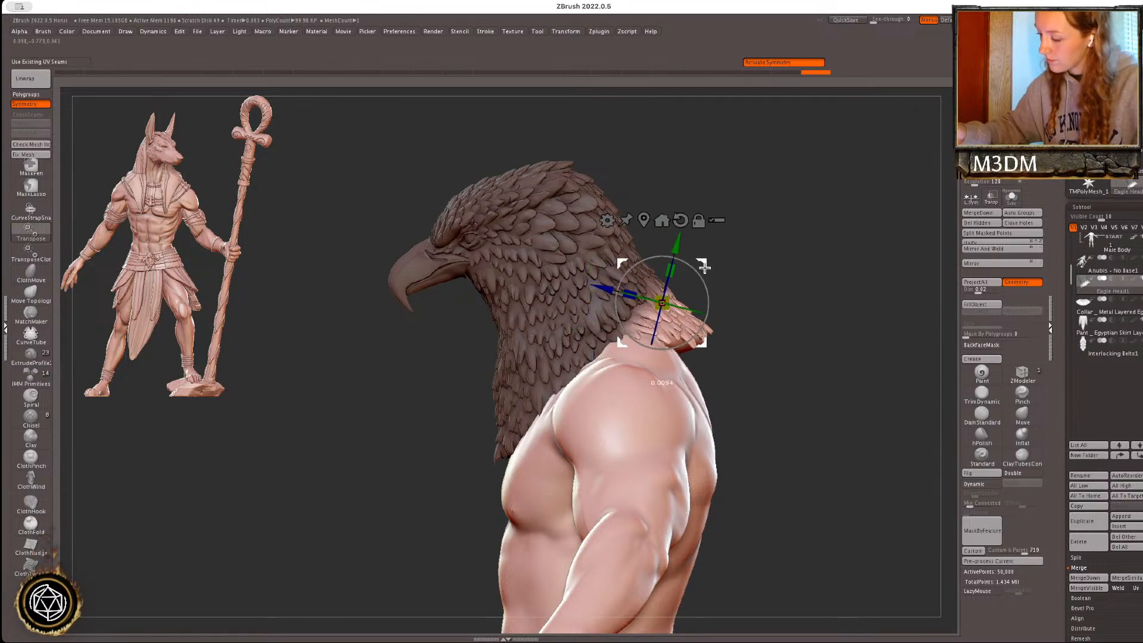
pyautogui.press('q')
pyautogui.press('w')
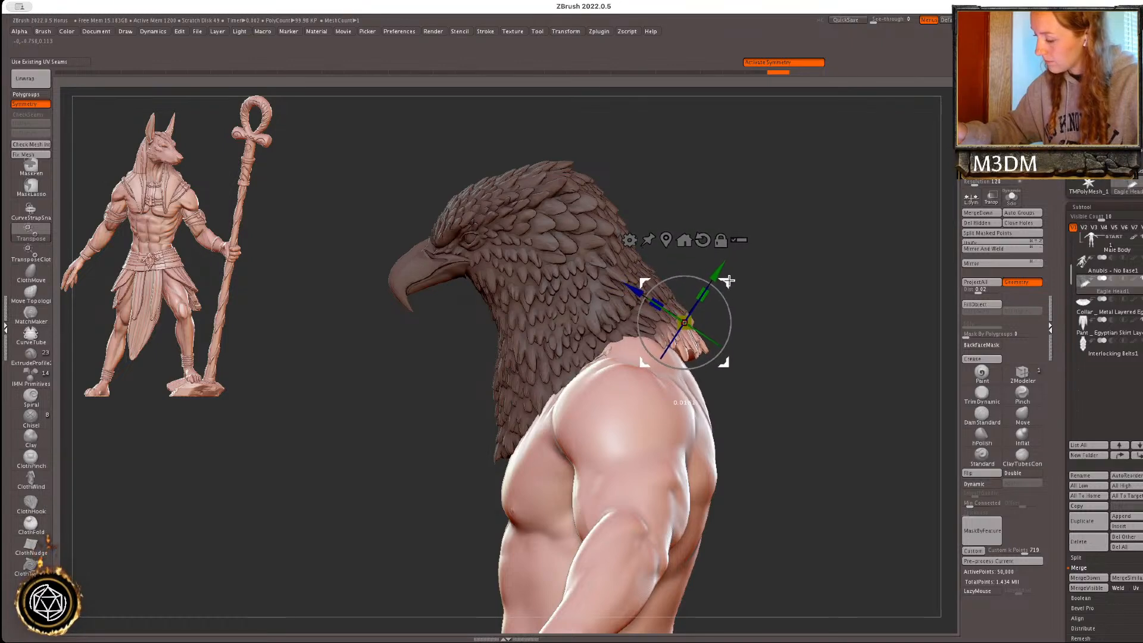
pyautogui.press('q')
# - Check the eagle head in solo mode, show the body again, and nudge the back neck feathers inward with the Move brush
pyautogui.click(1011, 196)
pyautogui.moveTo(830, 326); pyautogui.dragTo(781, 379)
pyautogui.keyDown('shift'); pyautogui.moveTo(631, 372); pyautogui.dragTo(624, 396); pyautogui.keyUp('shift')
pyautogui.press('space')
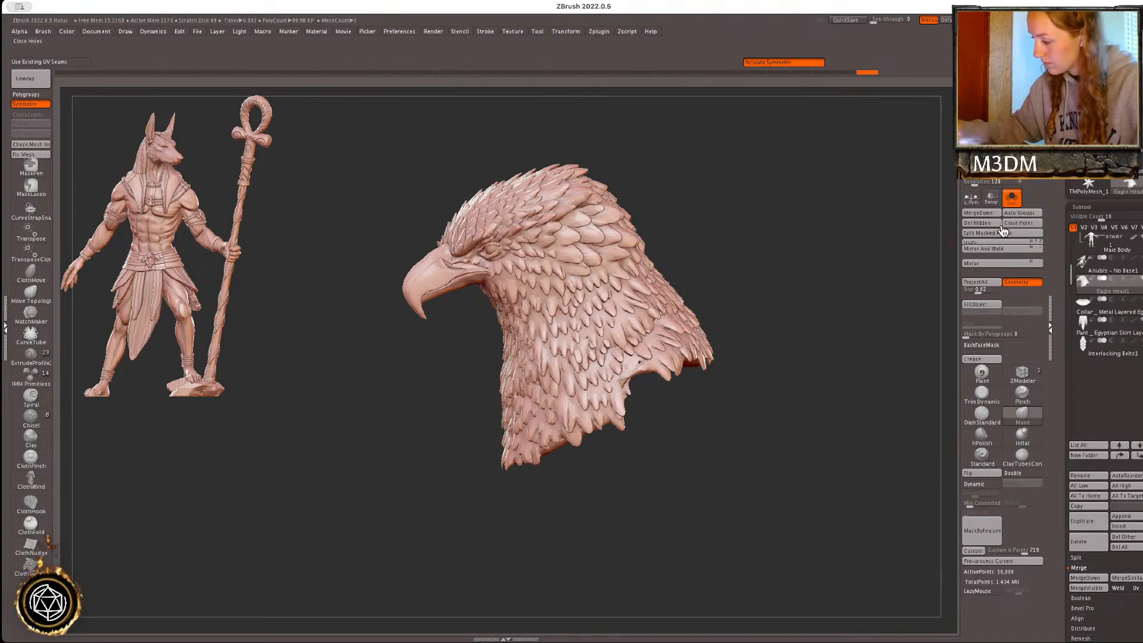
pyautogui.click(1012, 198)
pyautogui.moveTo(855, 298); pyautogui.dragTo(839, 306)
pyautogui.moveTo(726, 364); pyautogui.dragTo(722, 373)
pyautogui.moveTo(708, 331); pyautogui.dragTo(698, 337)
pyautogui.press('space')
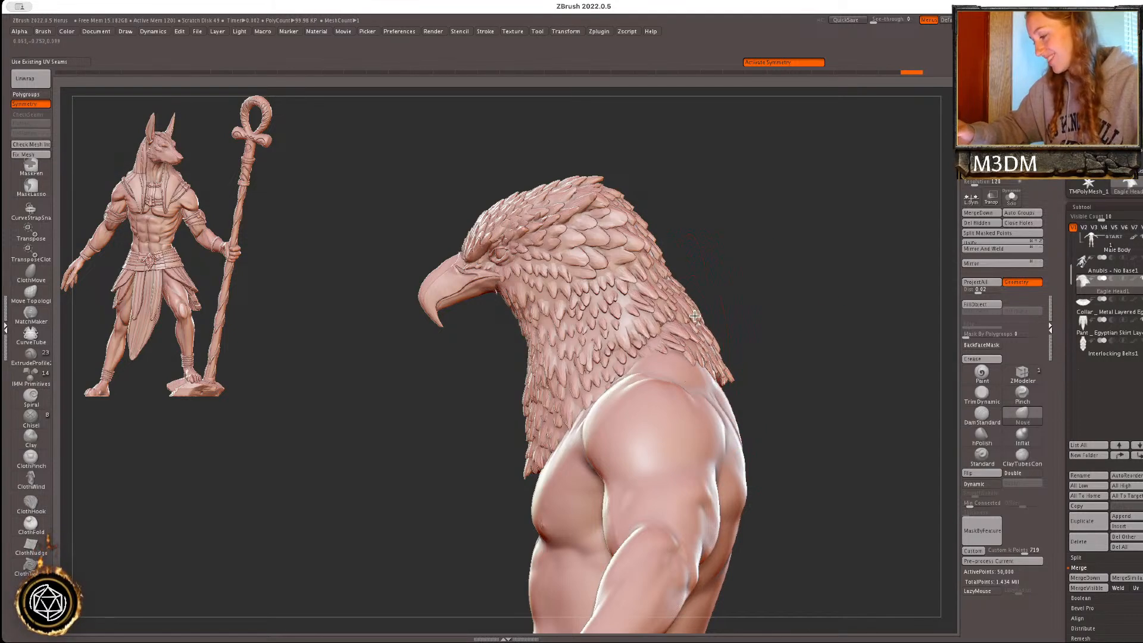
# - Fit the front and side neck feathers against the chest and shoulders with the Move brush
pyautogui.press('space')
pyautogui.press('space')
pyautogui.moveTo(532, 389); pyautogui.dragTo(542, 388)
pyautogui.moveTo(539, 467); pyautogui.dragTo(527, 438)
pyautogui.press('space')
pyautogui.moveTo(878, 346)
pyautogui.mouseDown()
pyautogui.moveTo(695, 387)
pyautogui.moveTo(570, 463)
pyautogui.mouseUp()
pyautogui.moveTo(530, 467); pyautogui.dragTo(530, 473)
pyautogui.moveTo(624, 343)
pyautogui.keyDown('alt'); pyautogui.mouseDown()
pyautogui.moveTo(649, 332)
pyautogui.moveTo(596, 303)
pyautogui.mouseUp(); pyautogui.keyUp('alt')
pyautogui.press('space')
pyautogui.hotkey('ctrl', 'z')
pyautogui.hotkey('ctrl', 'shift', 'z')
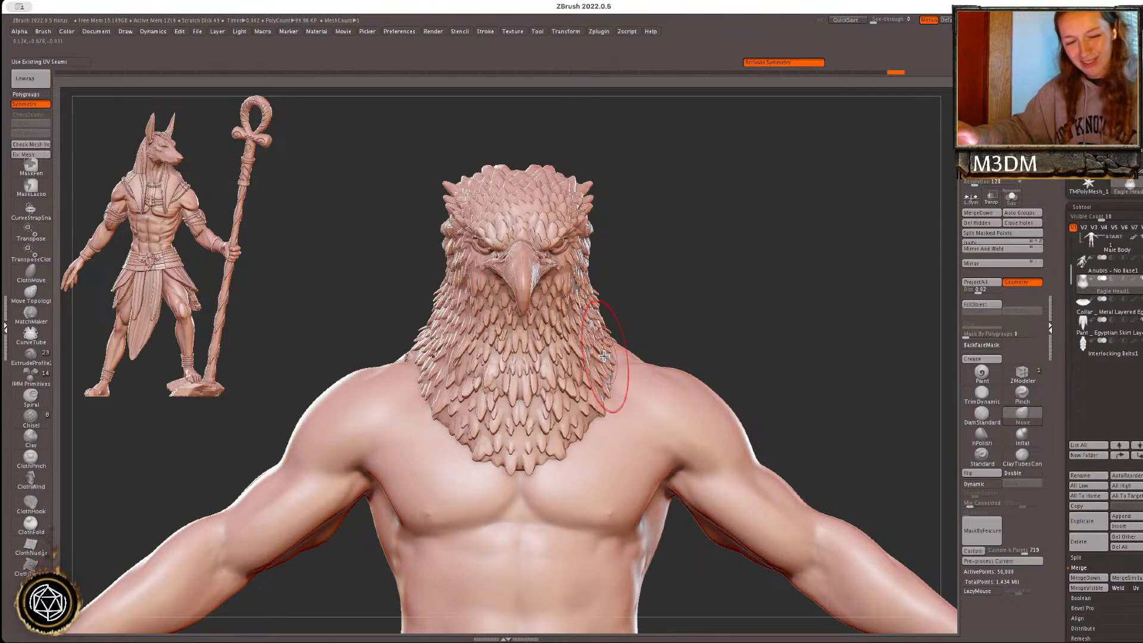
# - Undo the last change to the eagle's neck and smooth the feathers where they meet the shoulder
pyautogui.press('space')
pyautogui.press('space')
pyautogui.moveTo(794, 289); pyautogui.dragTo(796, 304)
pyautogui.keyDown('ctrl'); pyautogui.click(797, 303); pyautogui.keyUp('ctrl')
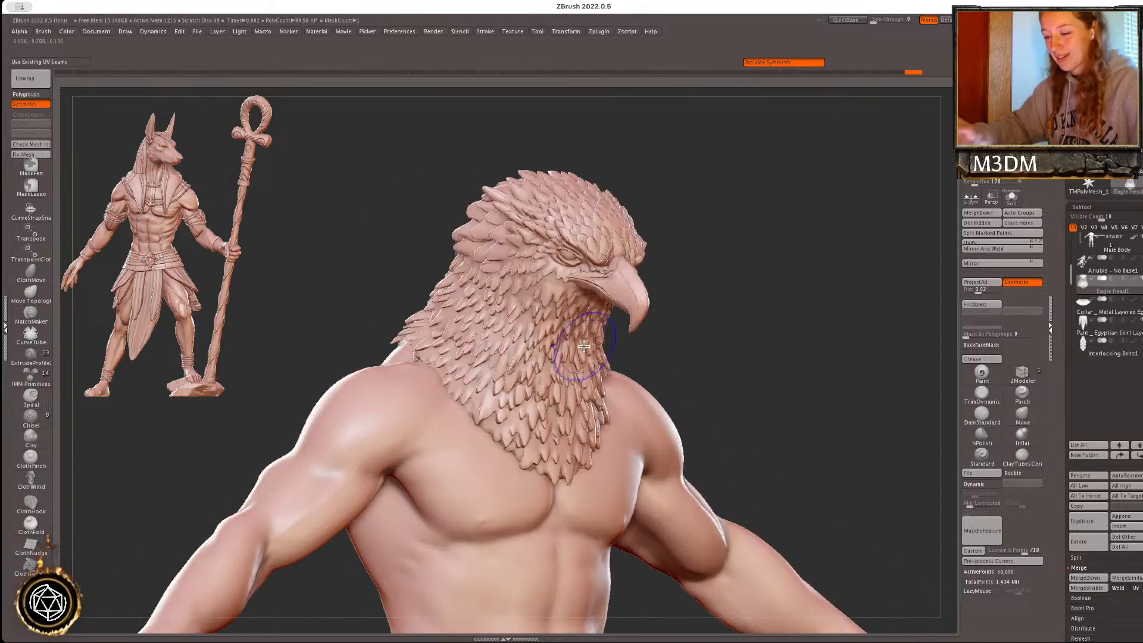
pyautogui.hotkey('ctrl', 'z')
pyautogui.keyDown('shift'); pyautogui.moveTo(416, 365); pyautogui.dragTo(446, 361); pyautogui.keyUp('shift')
pyautogui.keyDown('shift'); pyautogui.moveTo(817, 312); pyautogui.dragTo(801, 308); pyautogui.keyUp('shift')
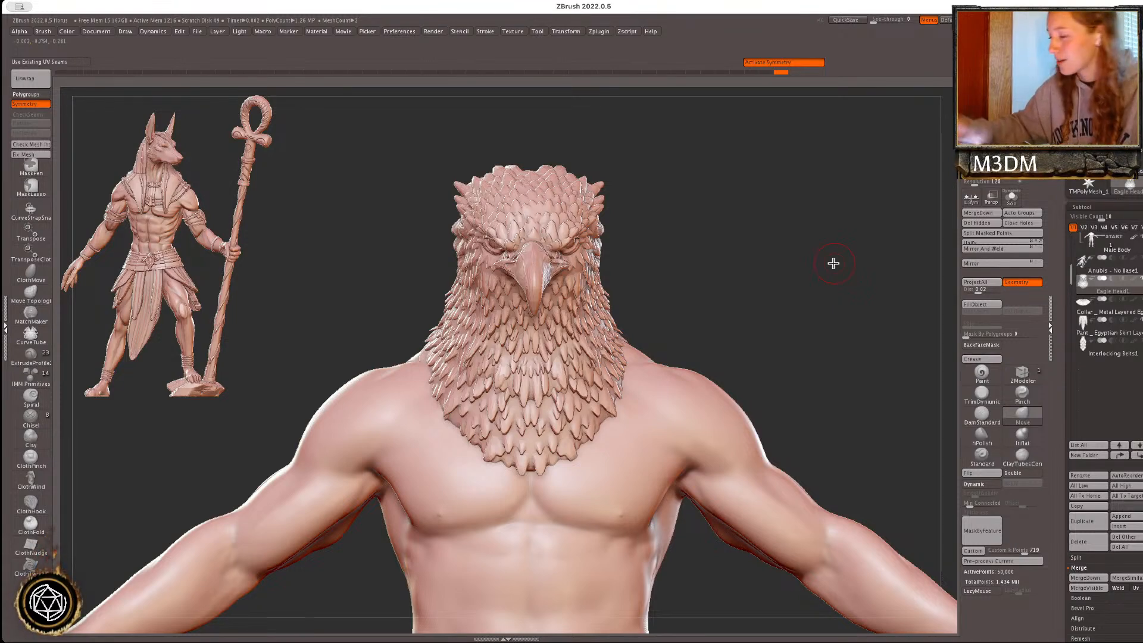
# - Switch backface masking on and off to try its effect on the eagle head's feathers
pyautogui.click(982, 345)
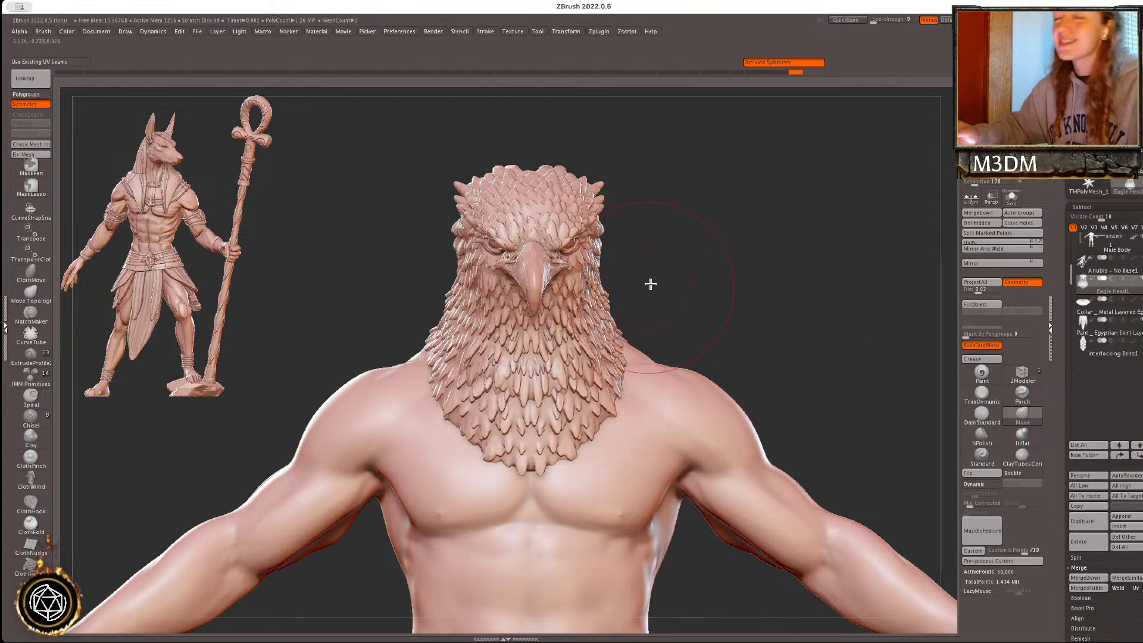
pyautogui.keyDown('ctrl'); pyautogui.moveTo(805, 265); pyautogui.dragTo(593, 397); pyautogui.keyUp('ctrl')
pyautogui.keyDown('ctrl'); pyautogui.click(745, 276); pyautogui.keyUp('ctrl')
pyautogui.keyDown('ctrl'); pyautogui.click(749, 276); pyautogui.keyUp('ctrl')
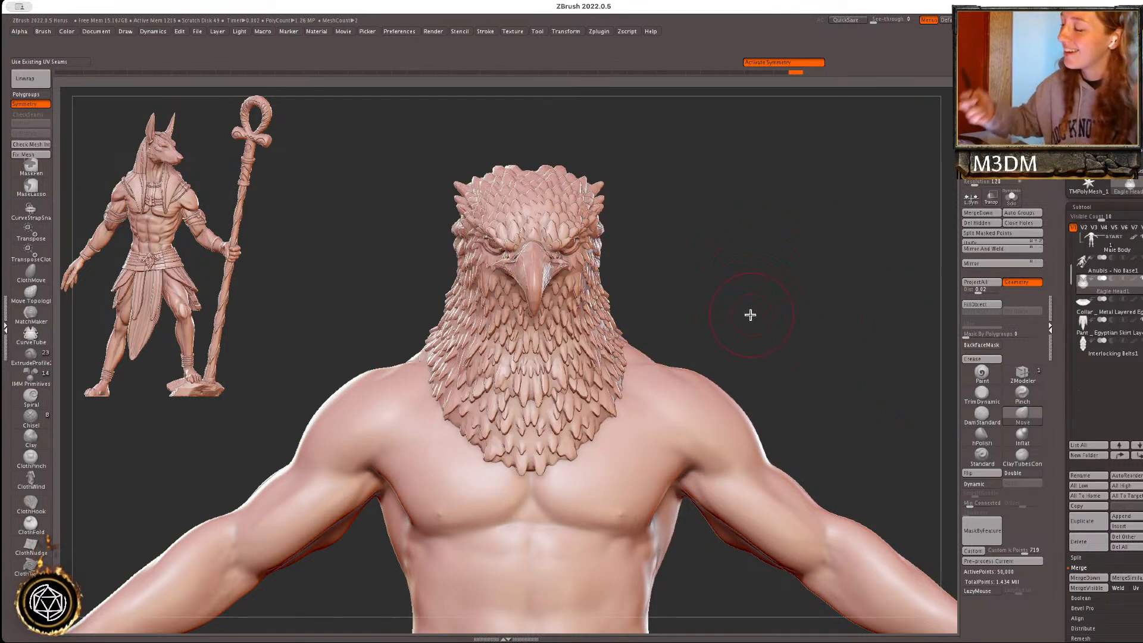
pyautogui.moveTo(752, 318); pyautogui.dragTo(655, 286)
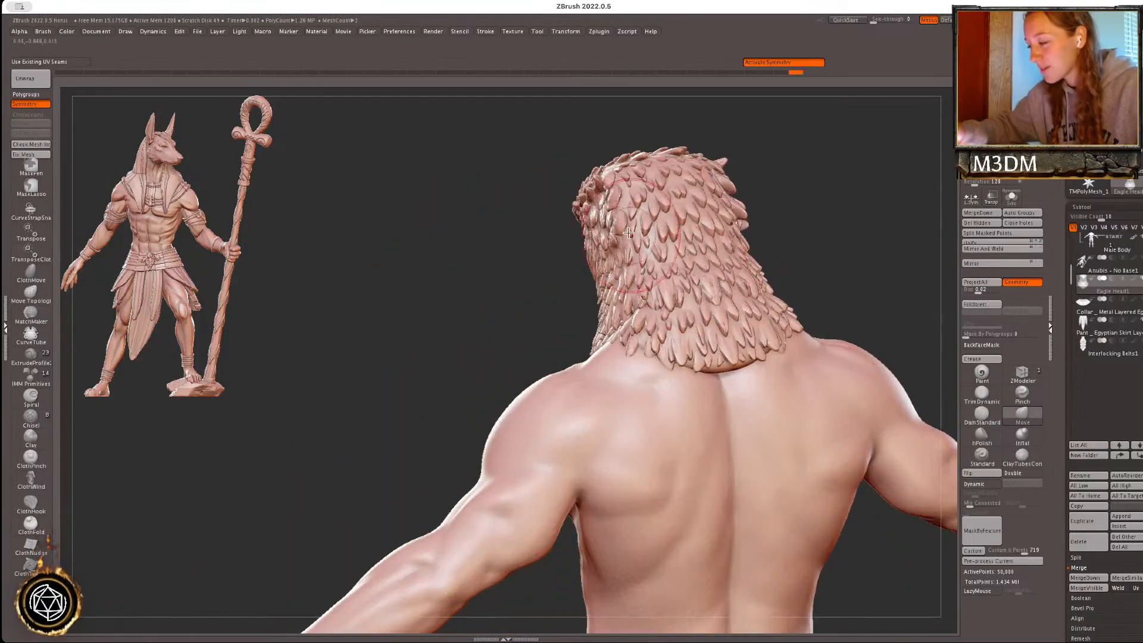
pyautogui.click(991, 345)
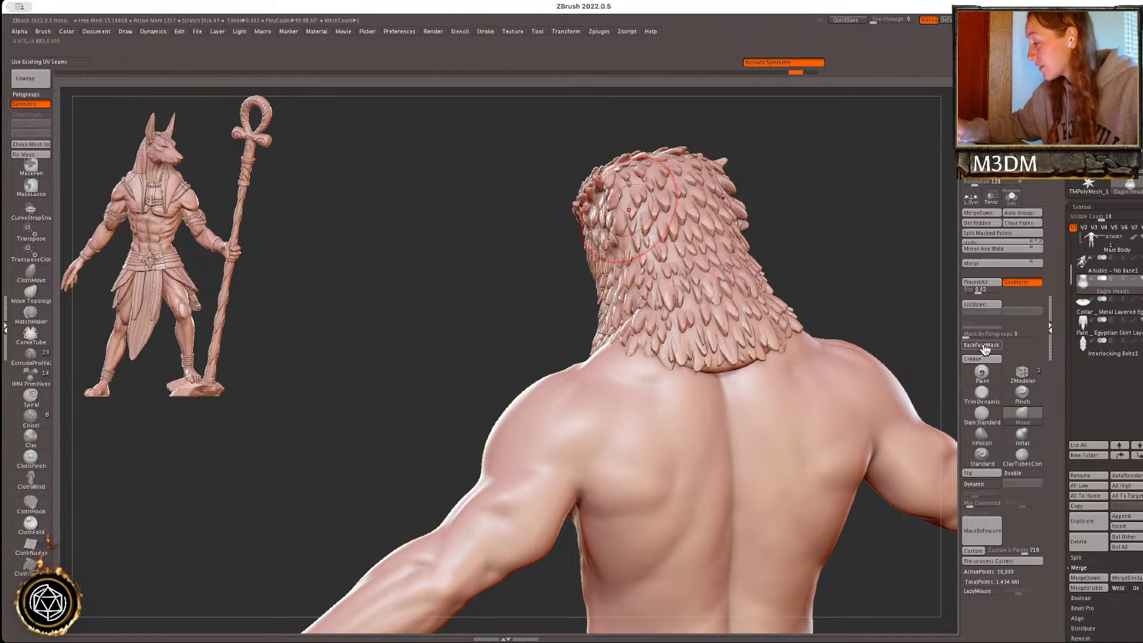
pyautogui.moveTo(778, 176); pyautogui.dragTo(759, 172)
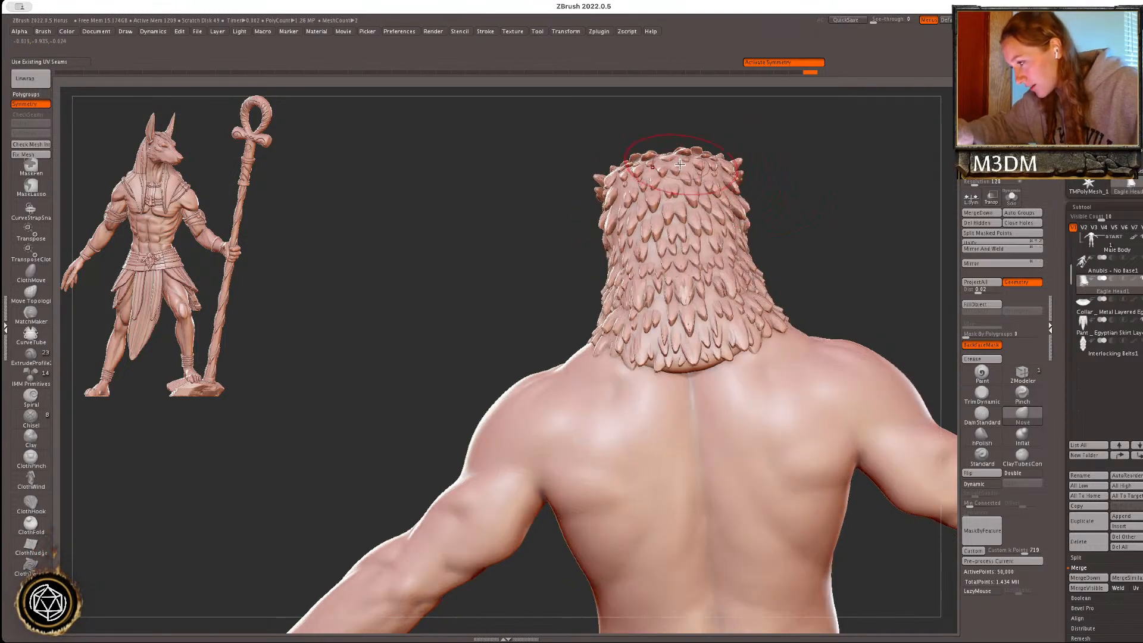
pyautogui.click(981, 345)
pyautogui.moveTo(873, 262); pyautogui.dragTo(874, 276)
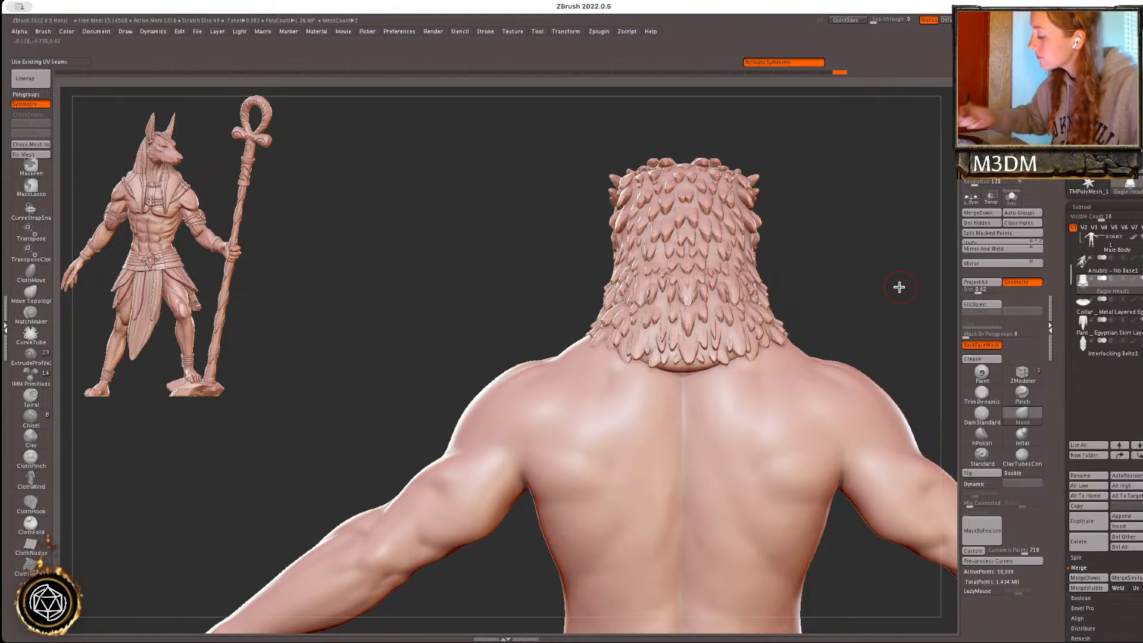
pyautogui.click(982, 346)
# - Pull the lowest feathers at the nape down over the upper back with the Move brush and adjust the brush size
pyautogui.moveTo(704, 356); pyautogui.dragTo(700, 368)
pyautogui.moveTo(791, 316); pyautogui.dragTo(864, 295)
pyautogui.press('space')
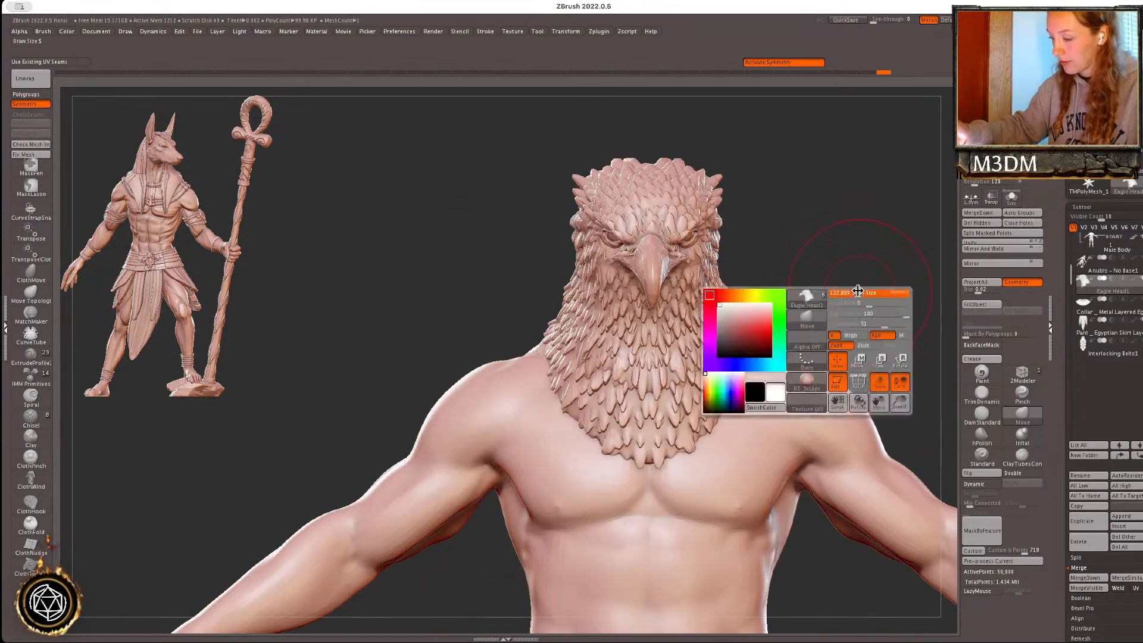
pyautogui.keyDown('ctrl'); pyautogui.click(842, 283); pyautogui.keyUp('ctrl')
pyautogui.keyDown('ctrl'); pyautogui.click(843, 283); pyautogui.keyUp('ctrl')
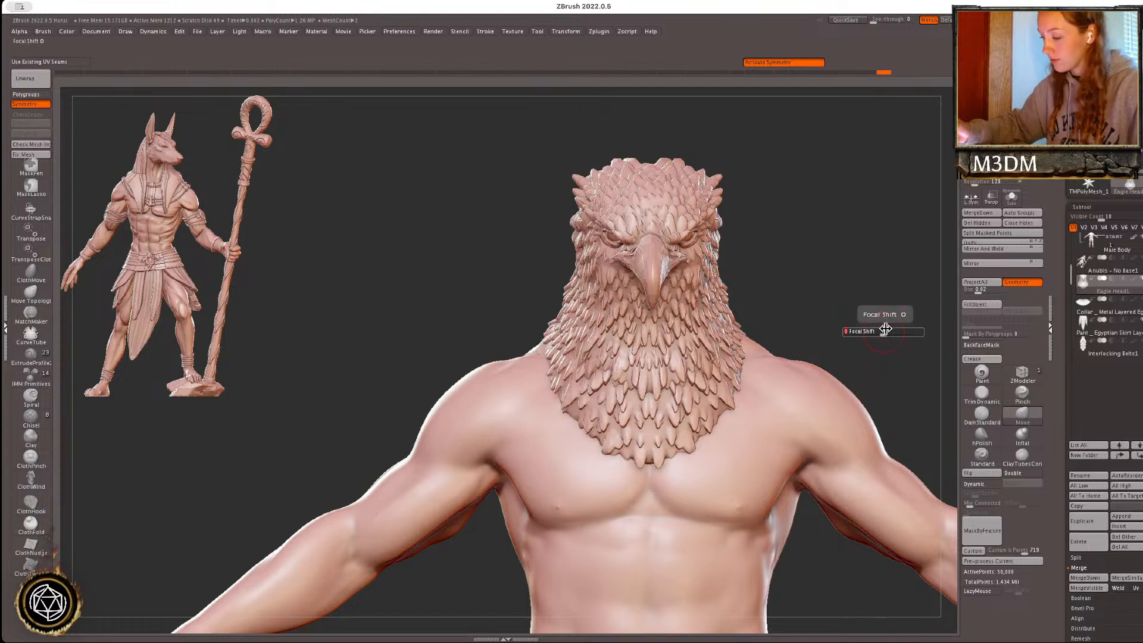
pyautogui.moveTo(873, 245); pyautogui.dragTo(888, 267)
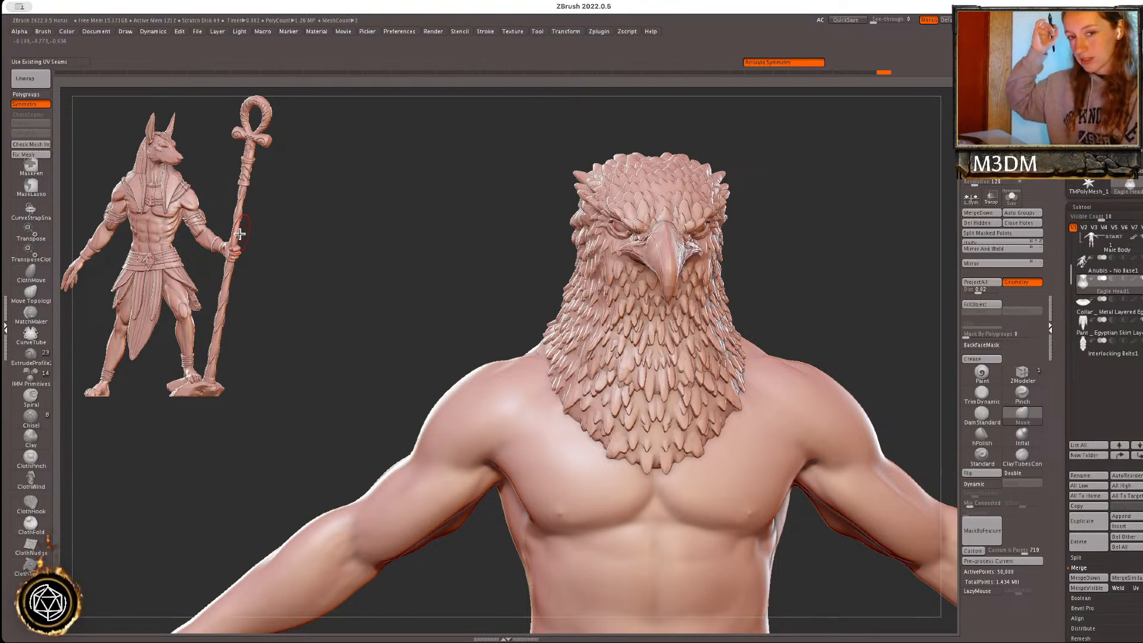
# - Show the layered metal Egyptian collar again and raise it on the chest with the transform gizmo
pyautogui.click(1137, 326)
pyautogui.keyDown('alt'); pyautogui.moveTo(854, 298); pyautogui.dragTo(807, 274); pyautogui.keyUp('alt')
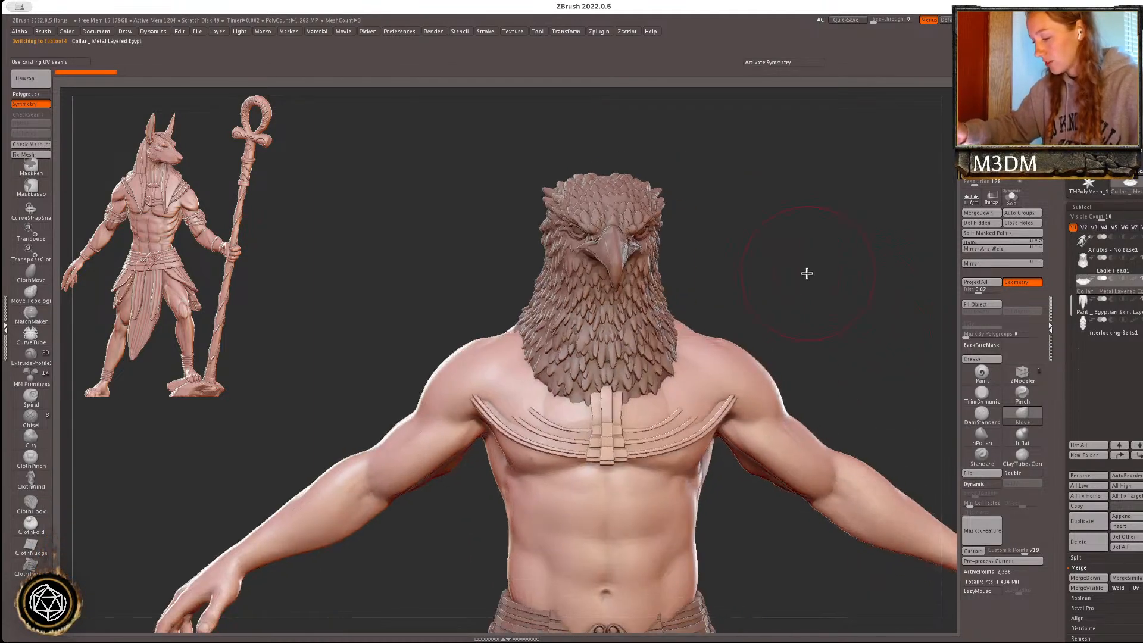
pyautogui.press('w')
pyautogui.click(566, 194)
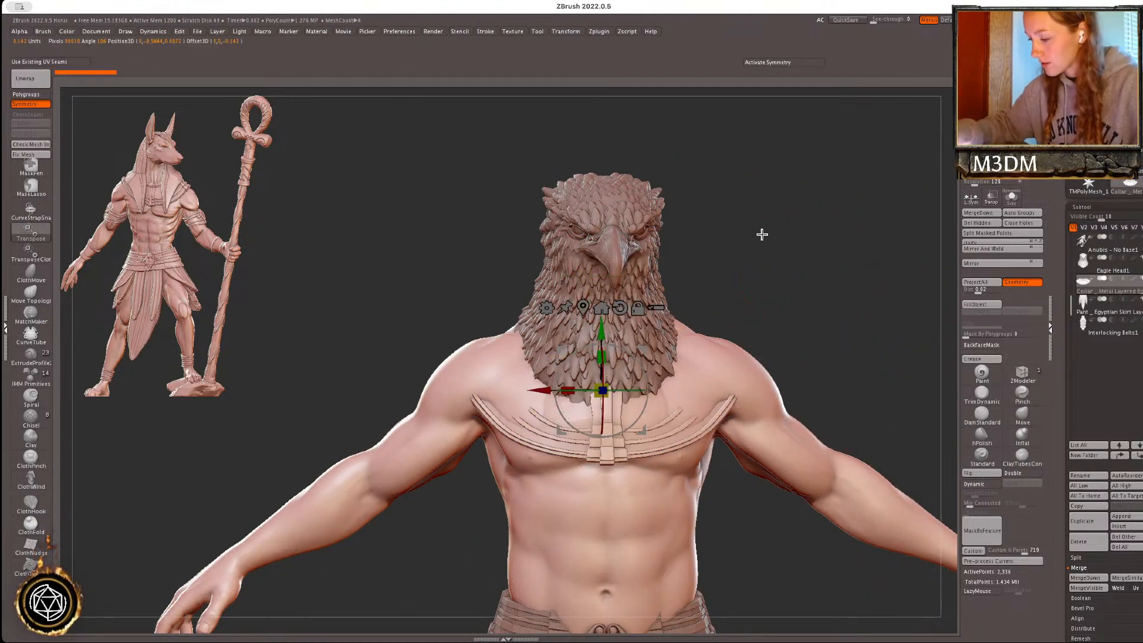
pyautogui.moveTo(602, 335)
pyautogui.mouseDown()
pyautogui.moveTo(603, 322)
pyautogui.moveTo(603, 335)
pyautogui.mouseUp()
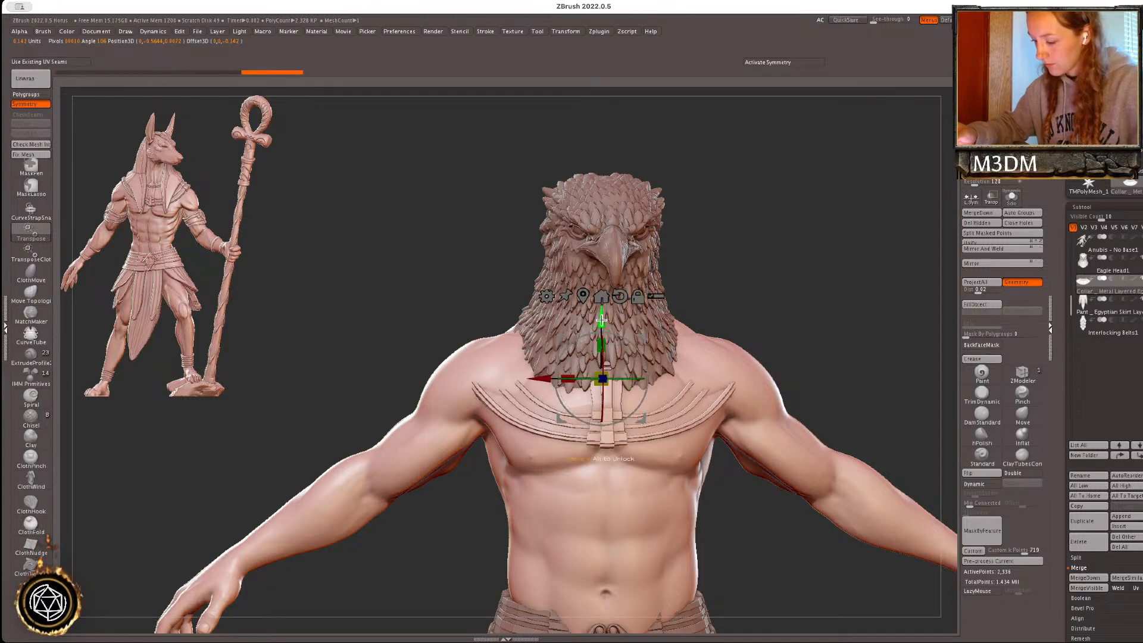
pyautogui.press('q')
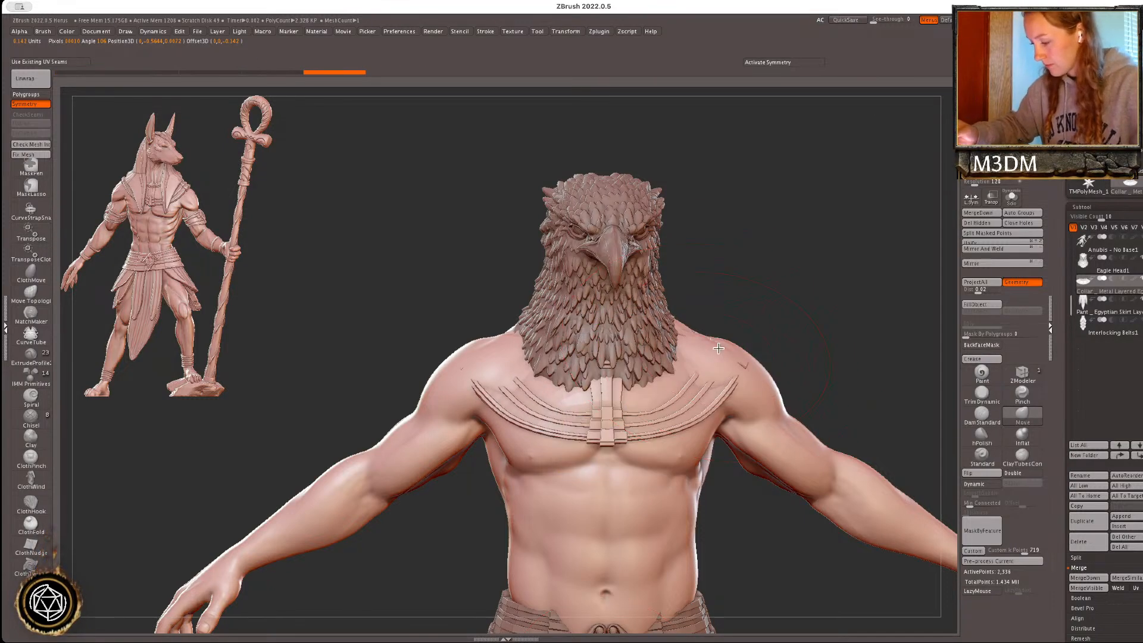
# - Turn on symmetry and use the Move brush to pull the collar's ends over the shoulders and its centre front down
pyautogui.press('space')
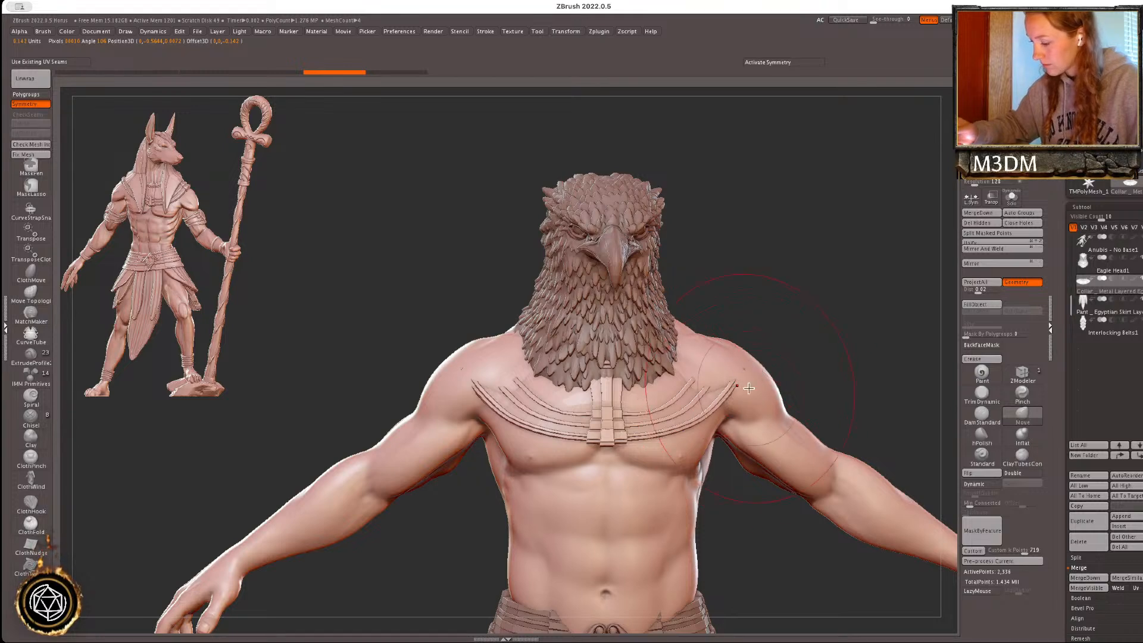
pyautogui.press('space')
pyautogui.press('x')
pyautogui.press('space')
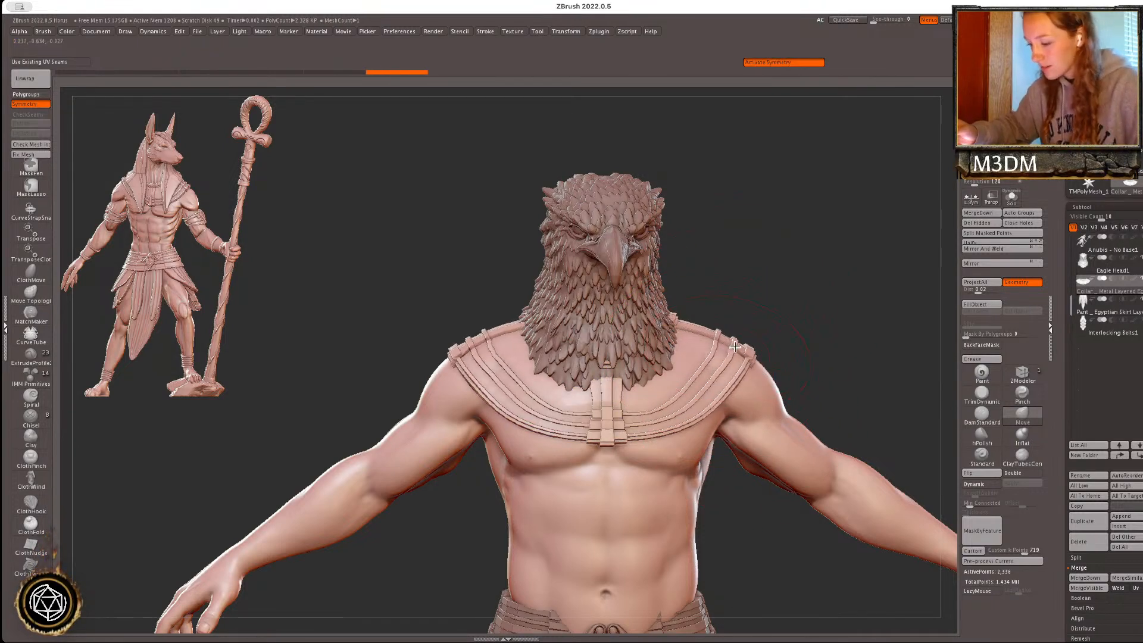
pyautogui.press('space')
pyautogui.press('space')
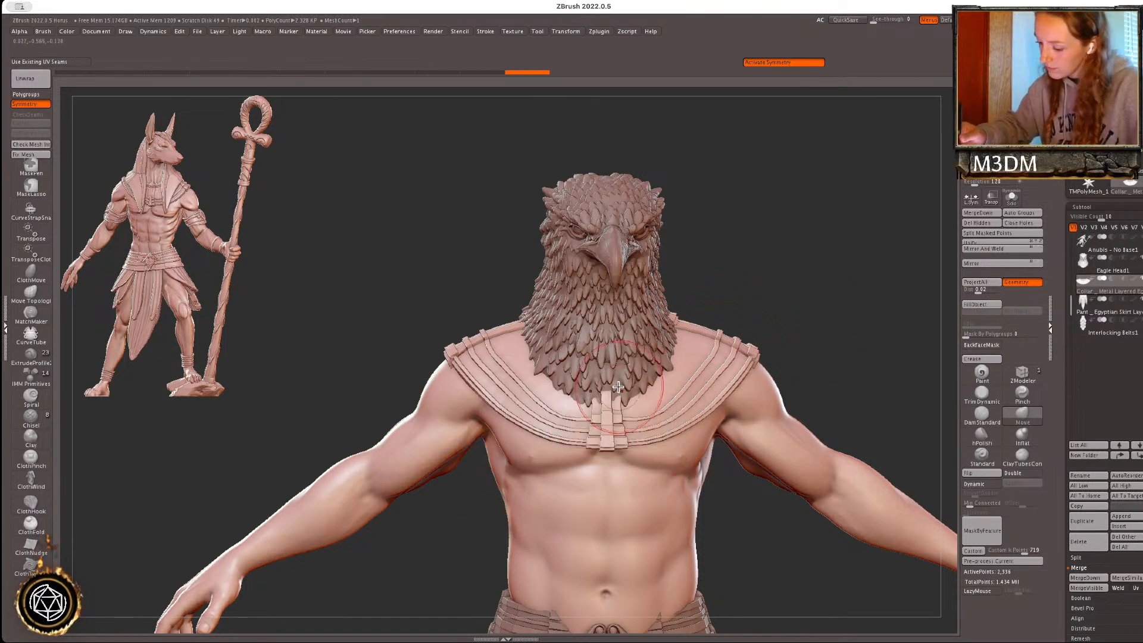
pyautogui.press('space')
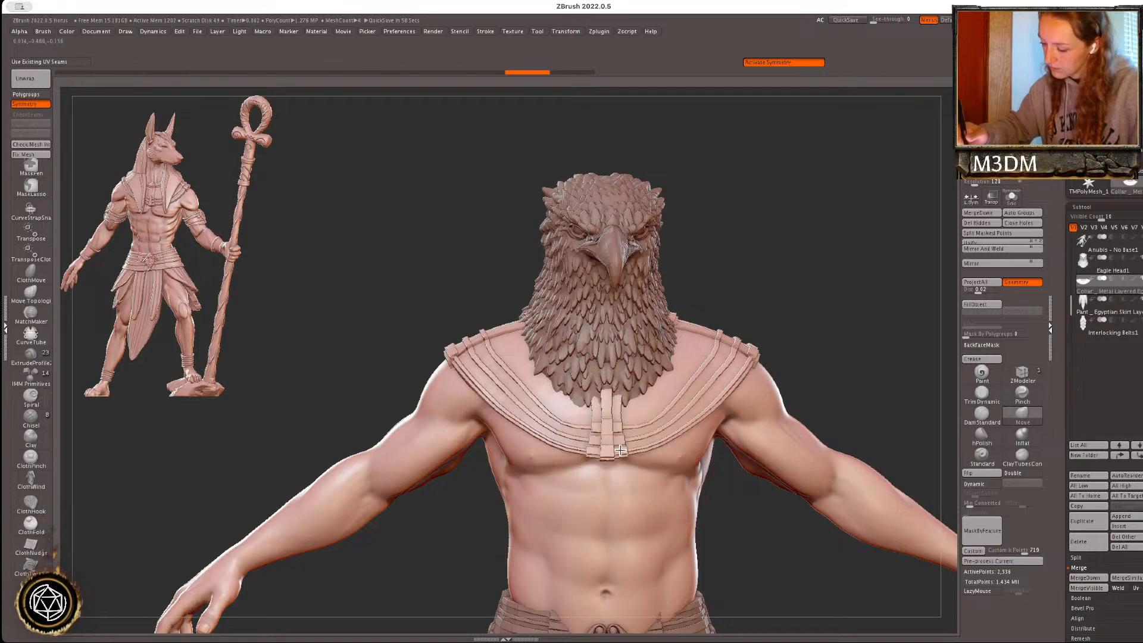
# - Fit the back of the collar to the neck and its outer corners to the shoulders with the Move brush
pyautogui.moveTo(842, 339); pyautogui.dragTo(866, 332)
pyautogui.moveTo(903, 280)
pyautogui.keyDown('alt'); pyautogui.mouseDown()
pyautogui.moveTo(697, 250)
pyautogui.moveTo(513, 319)
pyautogui.mouseUp(); pyautogui.keyUp('alt')
pyautogui.moveTo(858, 259); pyautogui.dragTo(771, 272)
pyautogui.moveTo(741, 351); pyautogui.dragTo(715, 355)
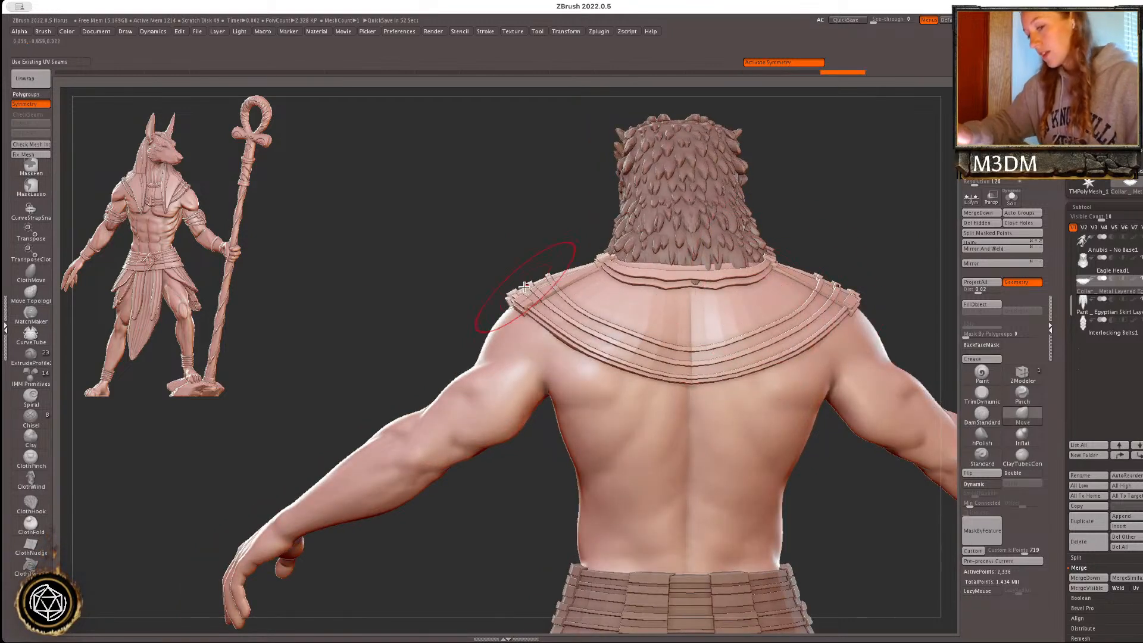
pyautogui.keyDown('alt'); pyautogui.moveTo(765, 234); pyautogui.dragTo(678, 239); pyautogui.keyUp('alt')
pyautogui.moveTo(635, 282); pyautogui.dragTo(649, 292)
pyautogui.rightClick(593, 343)
pyautogui.moveTo(775, 300); pyautogui.dragTo(782, 299)
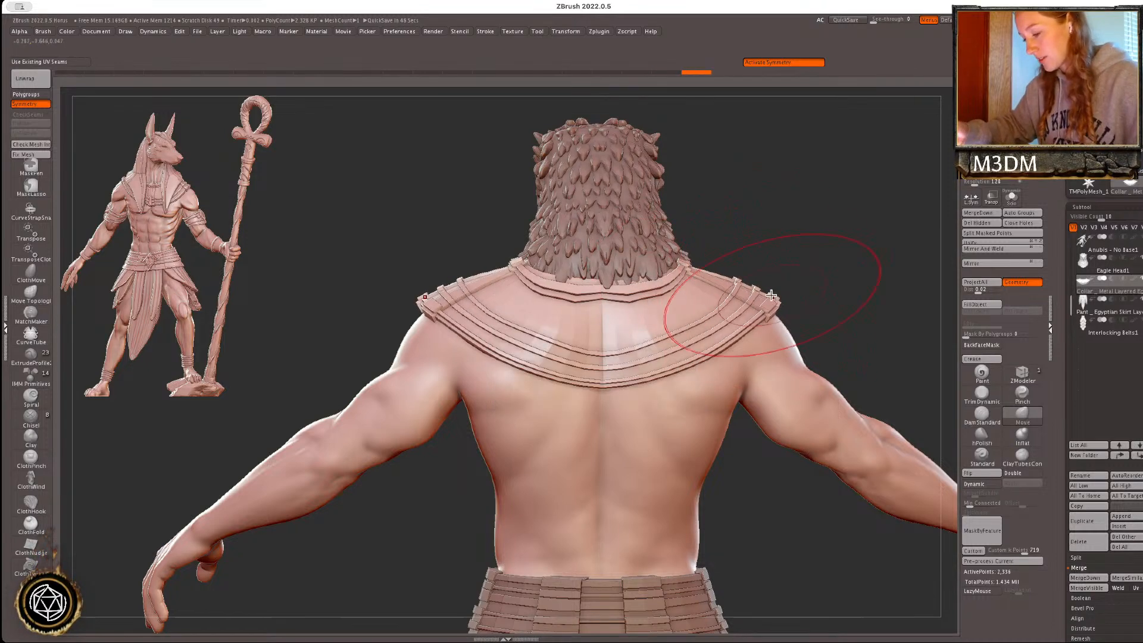
pyautogui.moveTo(713, 270); pyautogui.dragTo(703, 266)
pyautogui.moveTo(637, 293); pyautogui.dragTo(638, 295)
# - Adjust the brush size, undo the last stroke and reshape the collar's lower edge across the upper back
pyautogui.press('space')
pyautogui.moveTo(623, 374)
pyautogui.mouseDown()
pyautogui.moveTo(622, 392)
pyautogui.moveTo(608, 391)
pyautogui.moveTo(629, 373)
pyautogui.moveTo(687, 391)
pyautogui.mouseUp()
pyautogui.press('space')
pyautogui.hotkey('ctrl', 'z')
pyautogui.moveTo(644, 337); pyautogui.dragTo(641, 331)
pyautogui.moveTo(714, 359); pyautogui.dragTo(728, 365)
pyautogui.moveTo(750, 332); pyautogui.dragTo(738, 355)
# - Select the Egyptian skirt, preview its polygroups and turn on symmetry for it
pyautogui.keyDown('alt'); pyautogui.moveTo(822, 307); pyautogui.dragTo(870, 241); pyautogui.keyUp('alt')
pyautogui.moveTo(909, 306)
pyautogui.mouseDown()
pyautogui.moveTo(904, 286)
pyautogui.moveTo(921, 327)
pyautogui.moveTo(786, 340)
pyautogui.moveTo(816, 314)
pyautogui.moveTo(841, 317)
pyautogui.mouseUp()
pyautogui.keyDown('alt'); pyautogui.click(751, 551); pyautogui.keyUp('alt')
pyautogui.keyDown('alt'); pyautogui.moveTo(814, 556); pyautogui.dragTo(702, 335); pyautogui.keyUp('alt')
pyautogui.press('space')
pyautogui.hotkey('shift', 'f')
pyautogui.hotkey('shift', 'f')
pyautogui.press('space')
pyautogui.press('x')
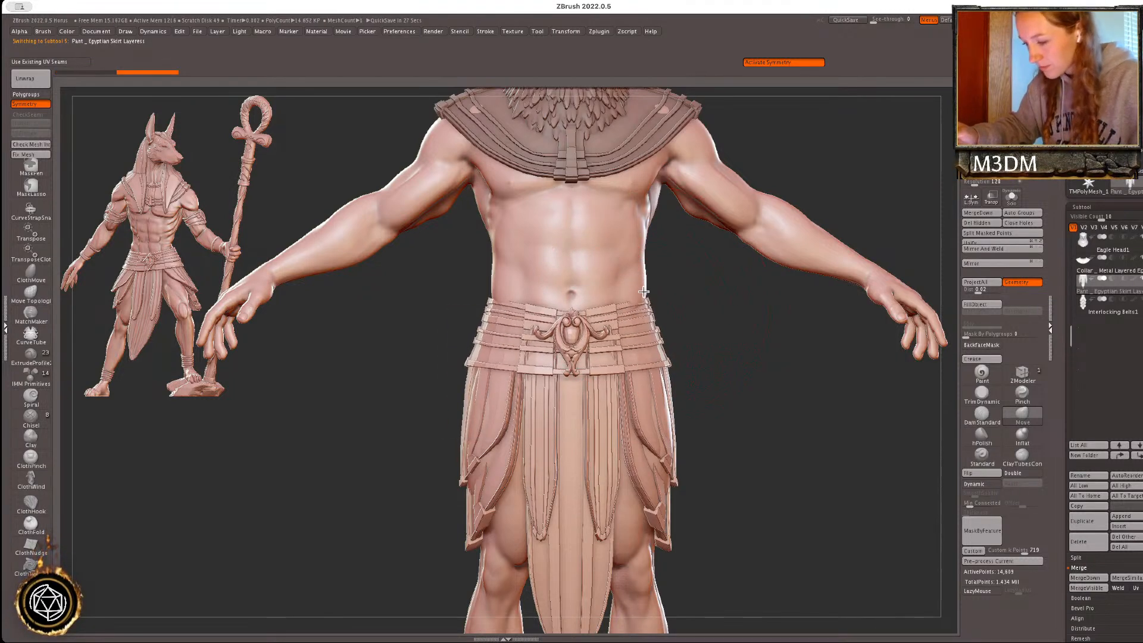
pyautogui.hotkey('shift', 'f')
pyautogui.hotkey('shift', 'f')
pyautogui.press('f')
pyautogui.moveTo(869, 393); pyautogui.dragTo(856, 393)
pyautogui.press('space')
pyautogui.moveTo(792, 408); pyautogui.dragTo(768, 554)
# - Select the layered metal collar again and reduce the Move brush size
pyautogui.keyDown('alt'); pyautogui.click(621, 258); pyautogui.keyUp('alt')
pyautogui.press('space')
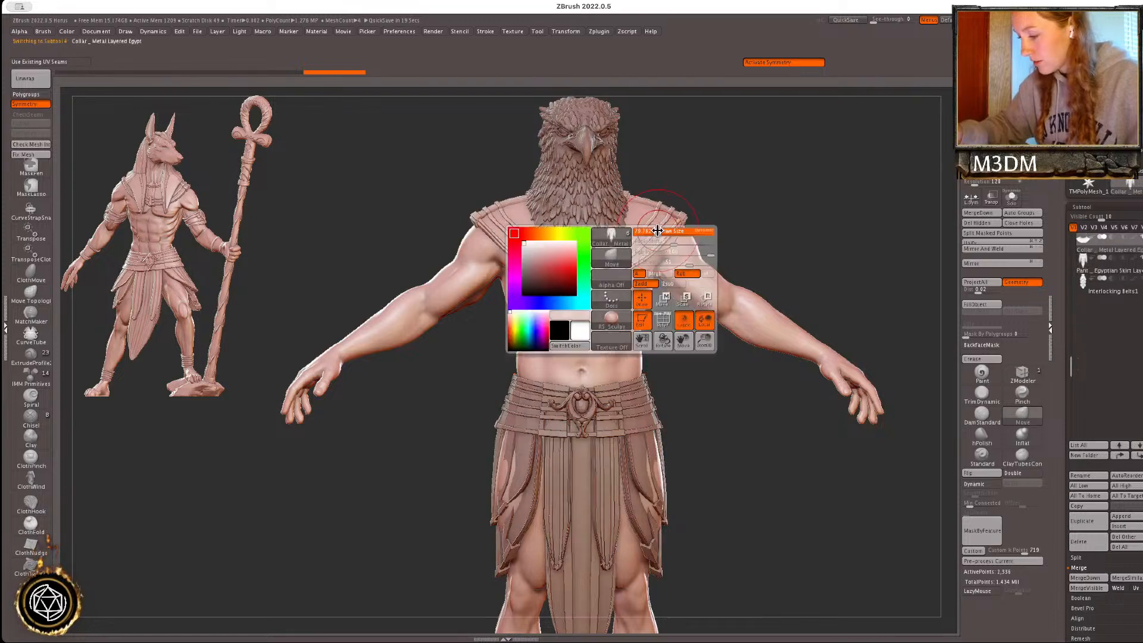
pyautogui.moveTo(659, 239); pyautogui.dragTo(627, 230)
pyautogui.press('space')
pyautogui.moveTo(850, 422)
pyautogui.keyDown('alt'); pyautogui.mouseDown()
pyautogui.moveTo(845, 536)
pyautogui.moveTo(792, 477)
pyautogui.moveTo(855, 467)
pyautogui.moveTo(839, 460)
pyautogui.mouseUp(); pyautogui.keyUp('alt')
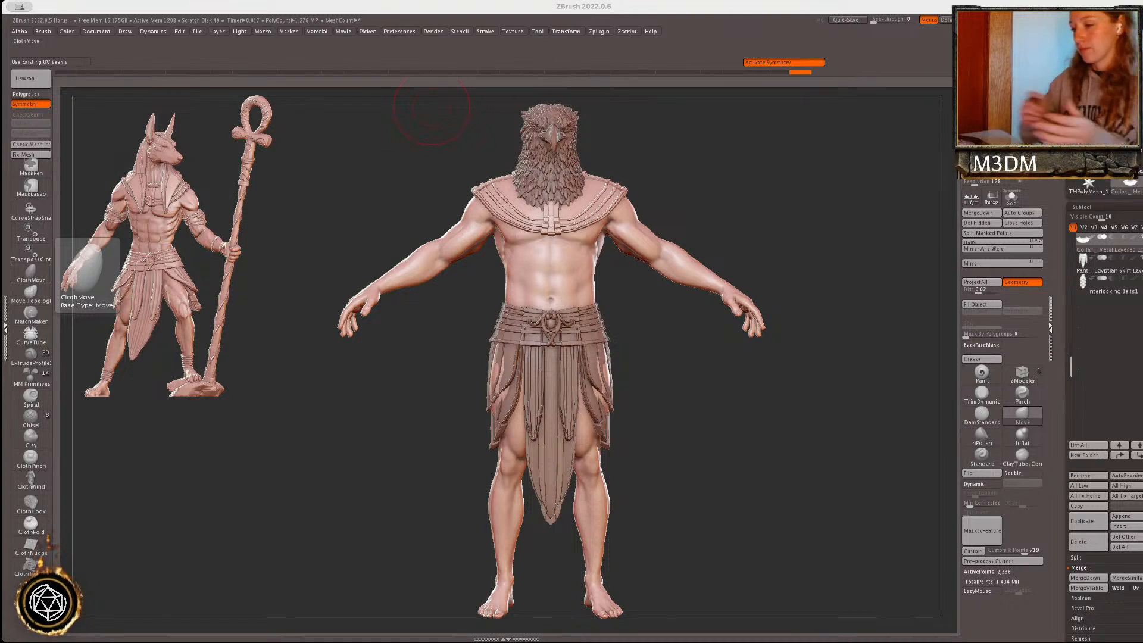
pyautogui.click(823, 407)
pyautogui.rightClick(823, 407)
pyautogui.hotkey('shift', 'f')
pyautogui.hotkey('shift', 'f')
pyautogui.moveTo(841, 342); pyautogui.dragTo(837, 375)
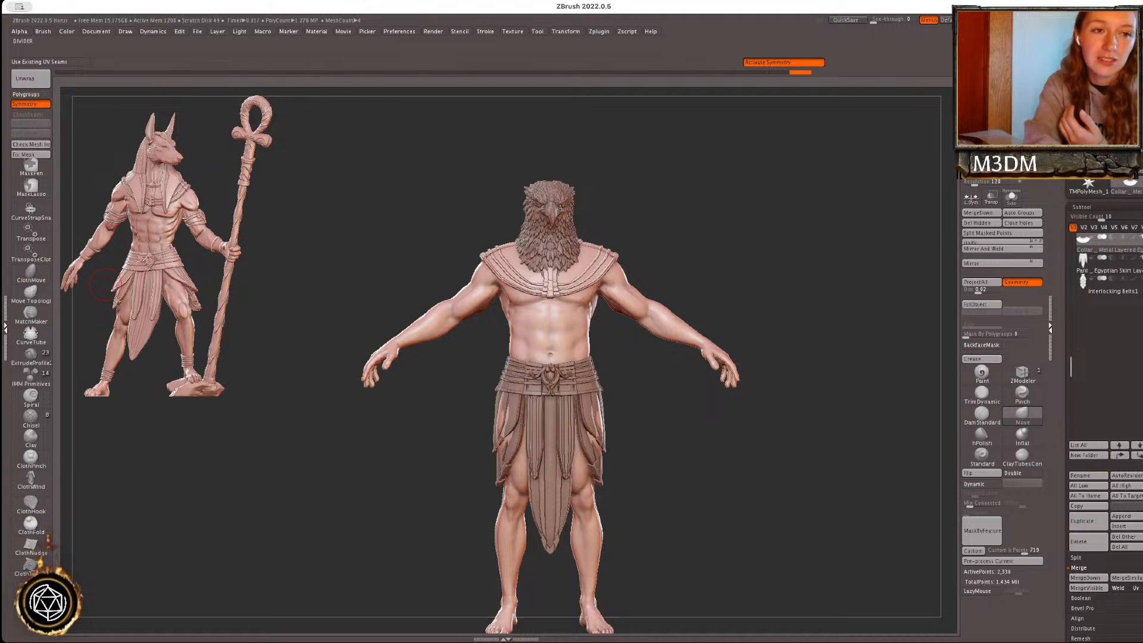
pyautogui.hotkey('shift', 'f')
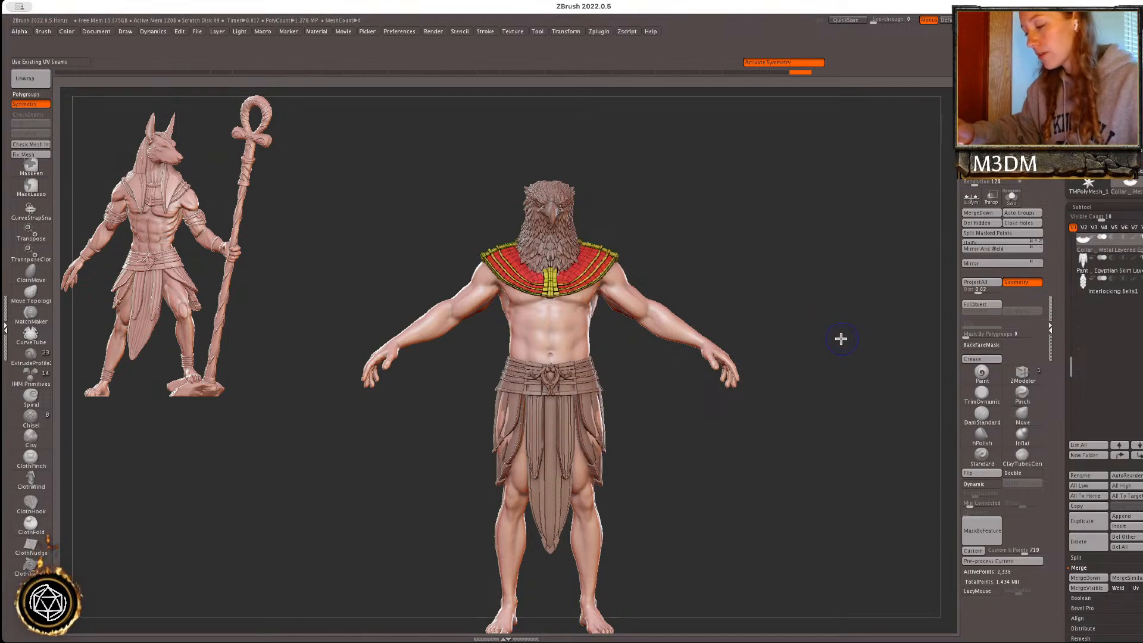
pyautogui.hotkey('shift', 'f')
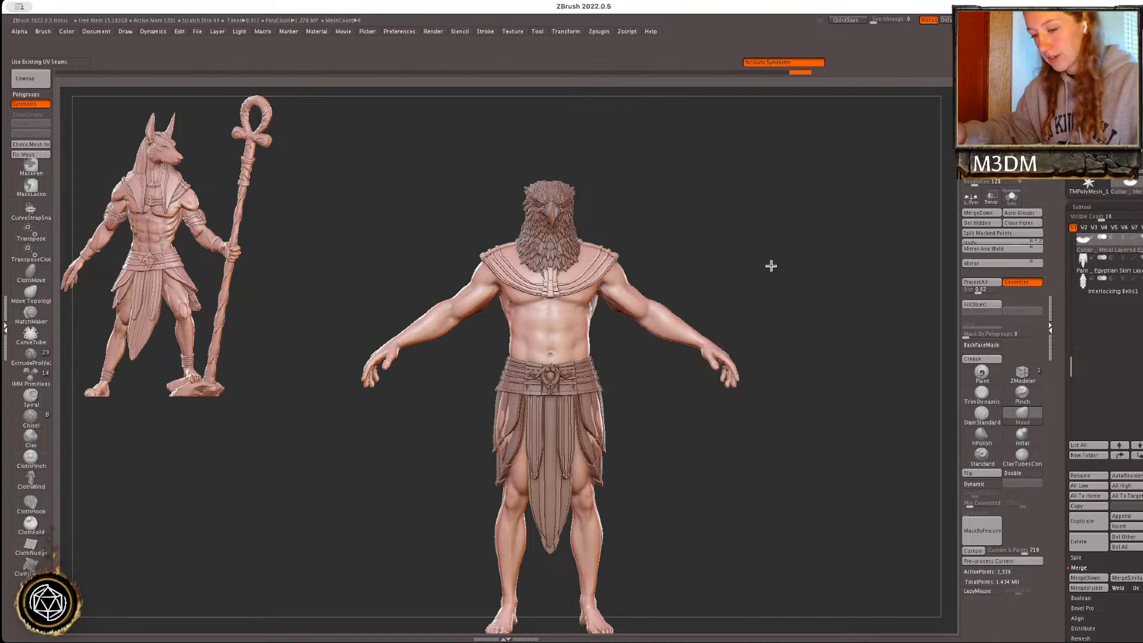
# - Nudge the collar beside the neck, select the eagle head and move its lower side feathers with the Move brush
pyautogui.keyDown('ctrl'); pyautogui.moveTo(771, 266); pyautogui.dragTo(715, 265, button='right'); pyautogui.keyUp('ctrl')
pyautogui.moveTo(601, 239); pyautogui.dragTo(592, 229)
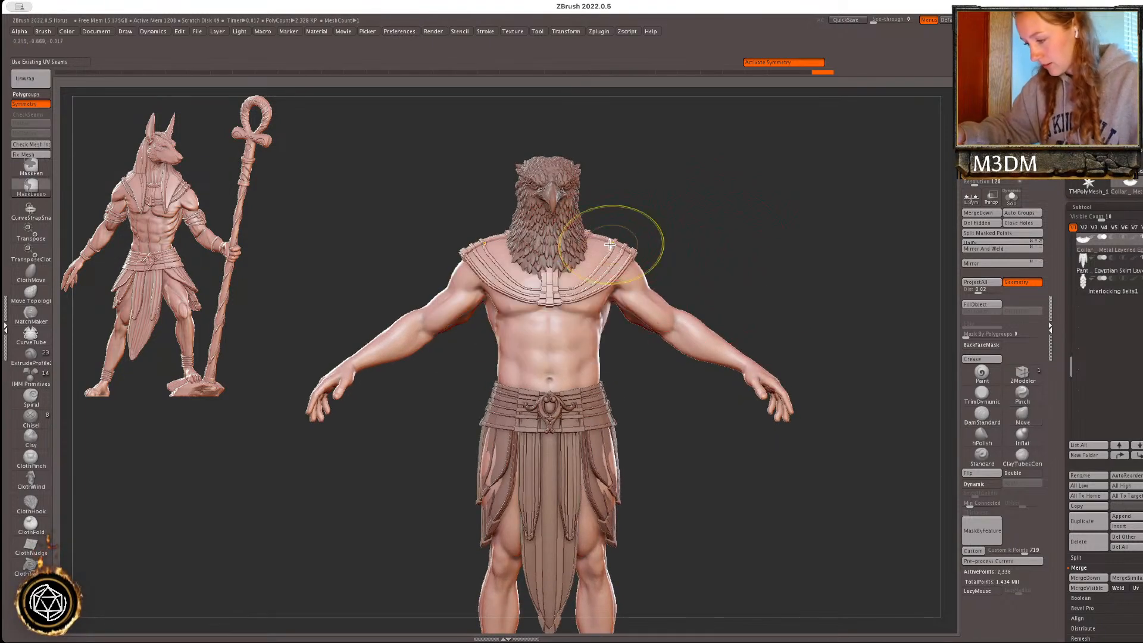
pyautogui.keyDown('alt'); pyautogui.click(586, 252); pyautogui.keyUp('alt')
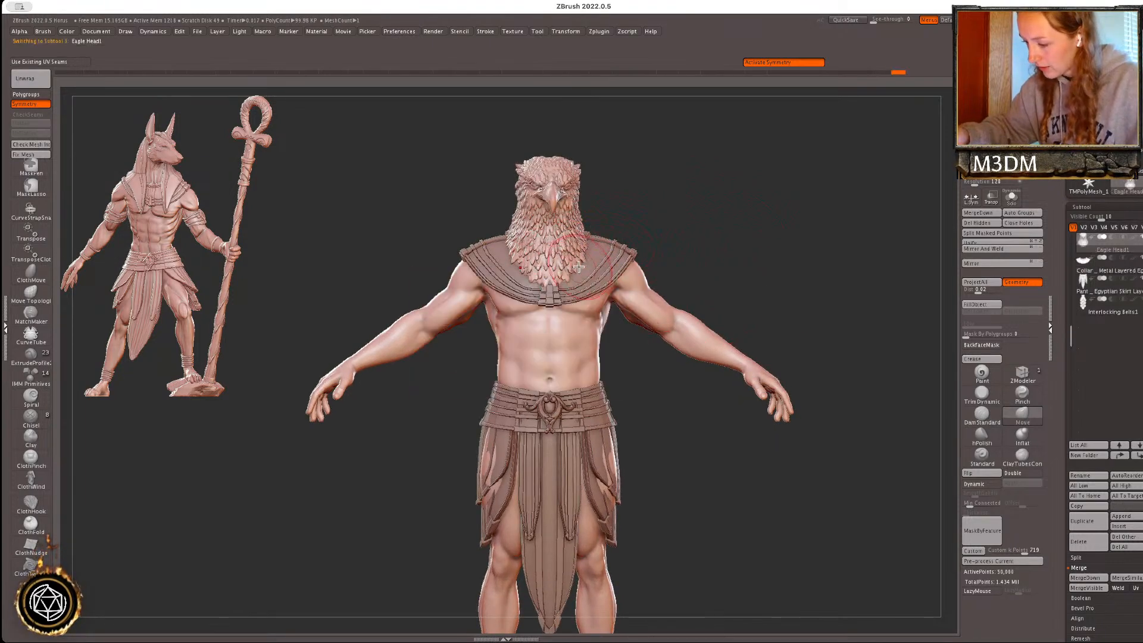
pyautogui.moveTo(594, 252); pyautogui.dragTo(604, 242)
pyautogui.keyDown('ctrl'); pyautogui.moveTo(822, 309); pyautogui.dragTo(804, 270, button='right'); pyautogui.keyUp('ctrl')
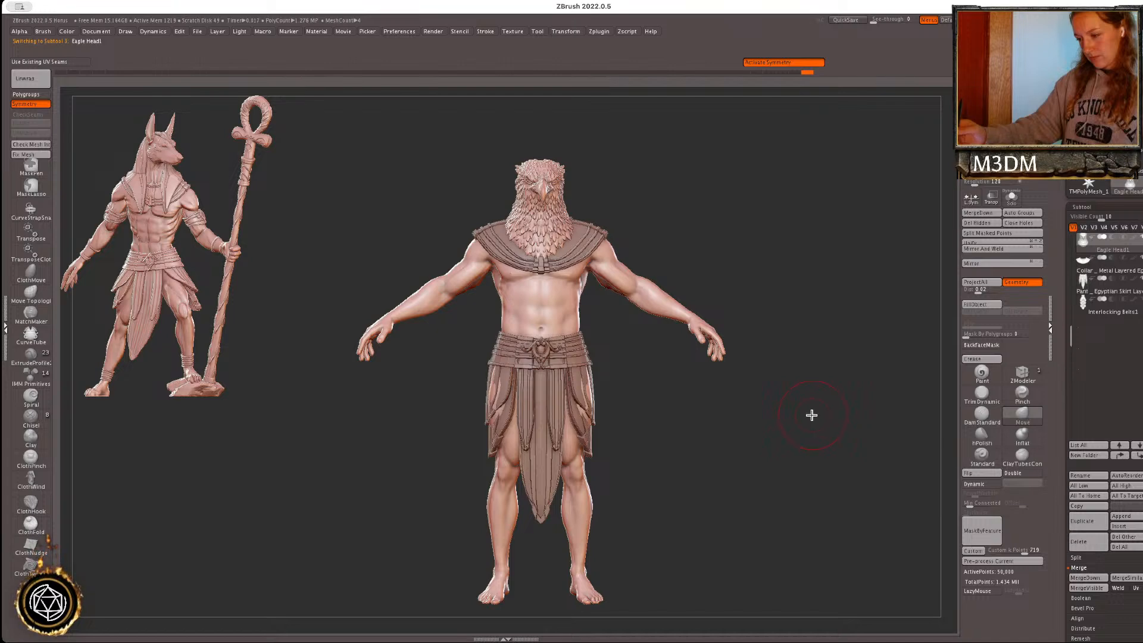
# - Combine all visible subtools into one posing mesh with Transpose Master's TPoseMesh
pyautogui.click(597, 33)
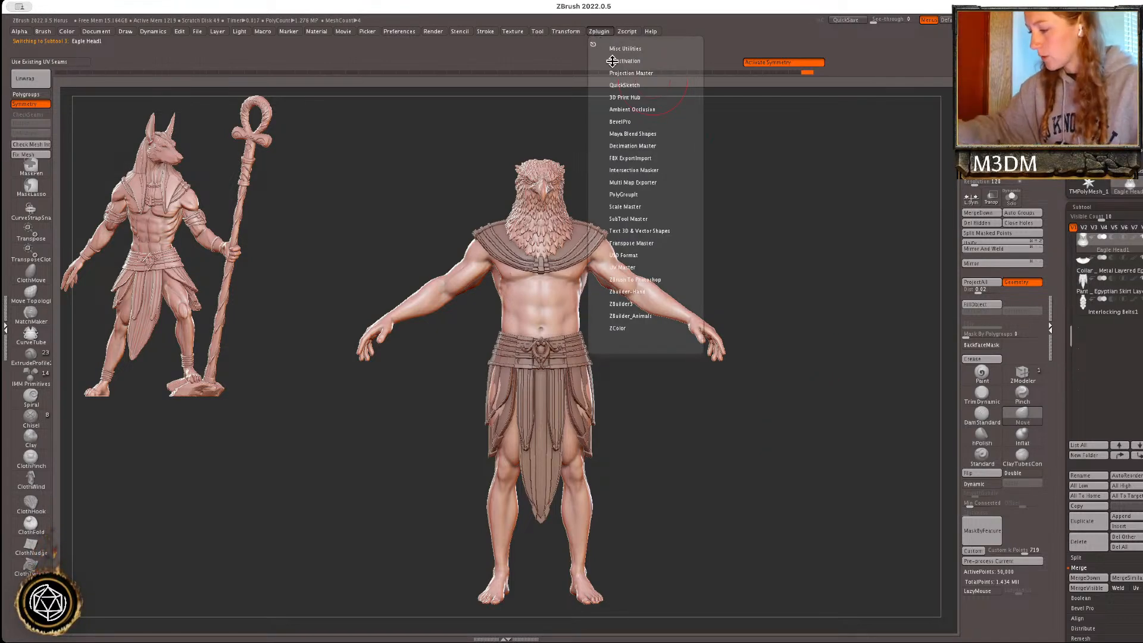
pyautogui.click(630, 243)
pyautogui.click(627, 261)
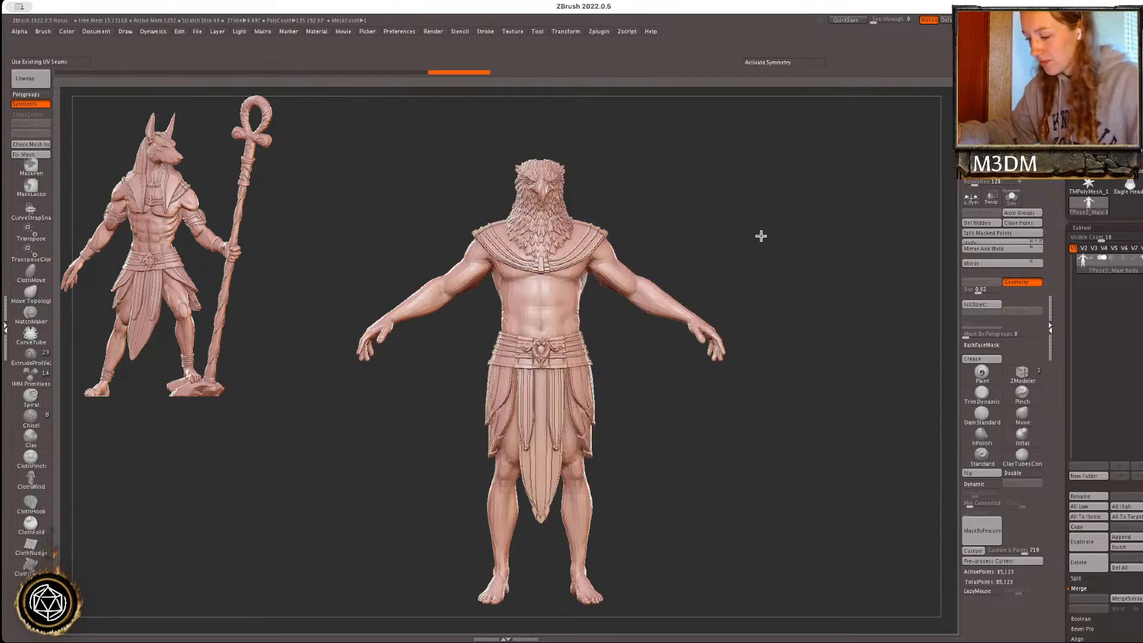
# - Mask the lower torso and legs with symmetry on, enlarge the upper body slightly with the transform gizmo and clear the mask
pyautogui.keyDown('alt'); pyautogui.moveTo(762, 235); pyautogui.dragTo(749, 227); pyautogui.keyUp('alt')
pyautogui.moveTo(428, 131)
pyautogui.keyDown('ctrl'); pyautogui.mouseDown()
pyautogui.moveTo(368, 147)
pyautogui.moveTo(486, 296)
pyautogui.moveTo(564, 281)
pyautogui.moveTo(725, 151)
pyautogui.mouseUp(); pyautogui.keyUp('ctrl')
pyautogui.press('x')
pyautogui.moveTo(683, 239)
pyautogui.keyDown('ctrl'); pyautogui.mouseDown()
pyautogui.moveTo(723, 250)
pyautogui.moveTo(552, 112)
pyautogui.moveTo(528, 268)
pyautogui.moveTo(607, 298)
pyautogui.moveTo(830, 256)
pyautogui.mouseUp(); pyautogui.keyUp('ctrl')
pyautogui.keyDown('ctrl'); pyautogui.click(692, 228); pyautogui.keyUp('ctrl')
pyautogui.press('w')
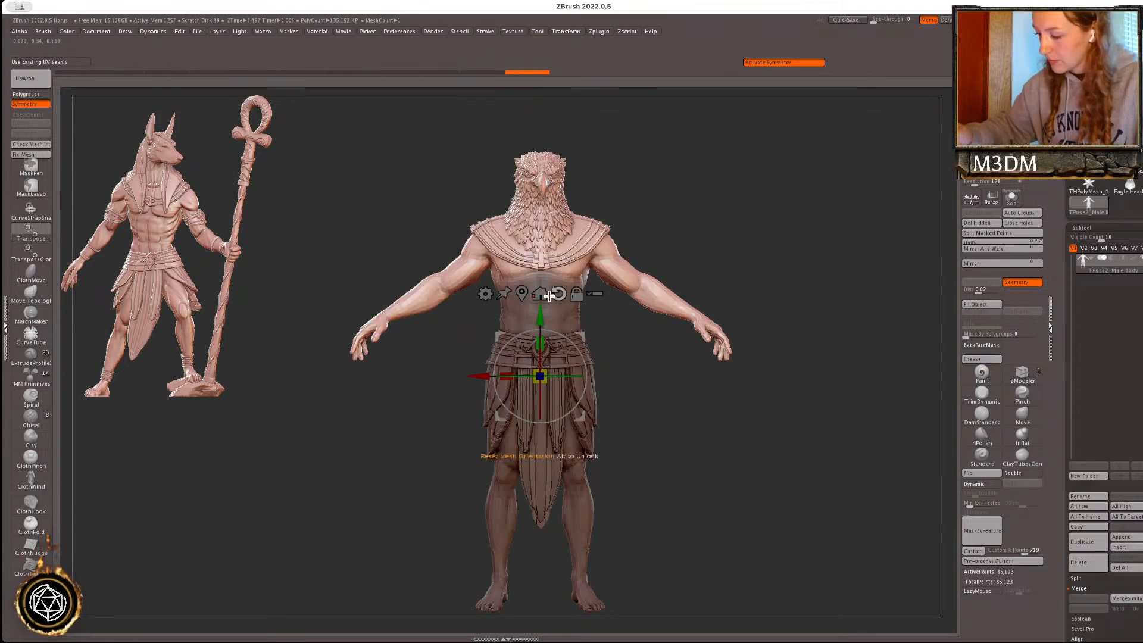
pyautogui.click(522, 293)
pyautogui.moveTo(637, 256); pyautogui.dragTo(642, 251)
pyautogui.press('q')
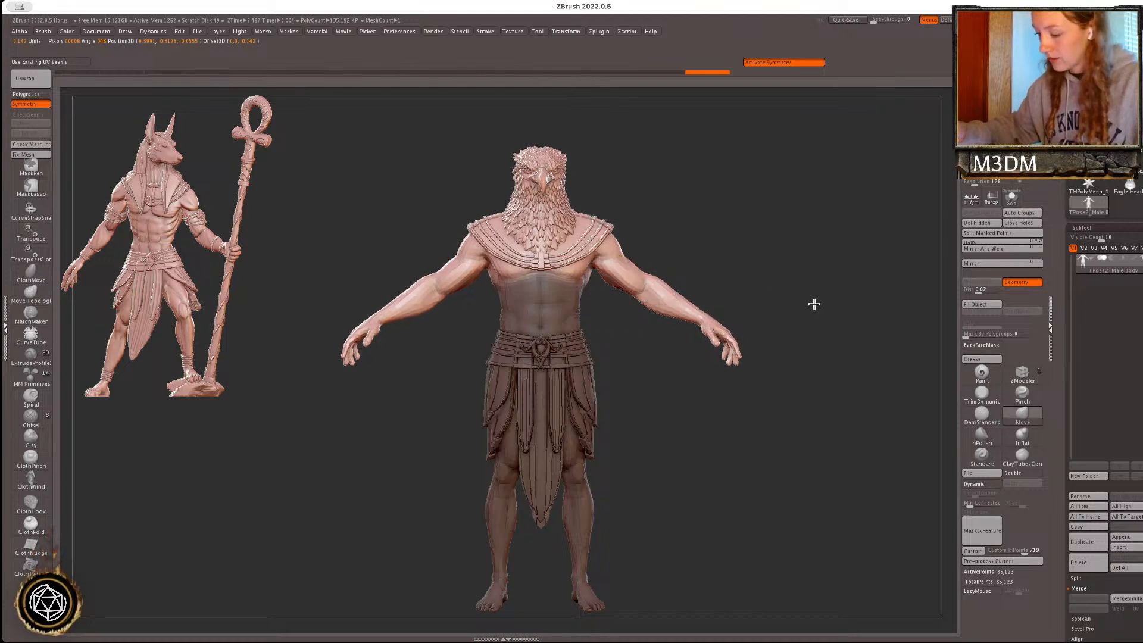
pyautogui.keyDown('ctrl'); pyautogui.click(813, 298); pyautogui.keyUp('ctrl')
# - Adjust the brush size, pull the waist and belt area up and raise the neck with the Move brush
pyautogui.hotkey('shift', 'f')
pyautogui.hotkey('shift', 'f')
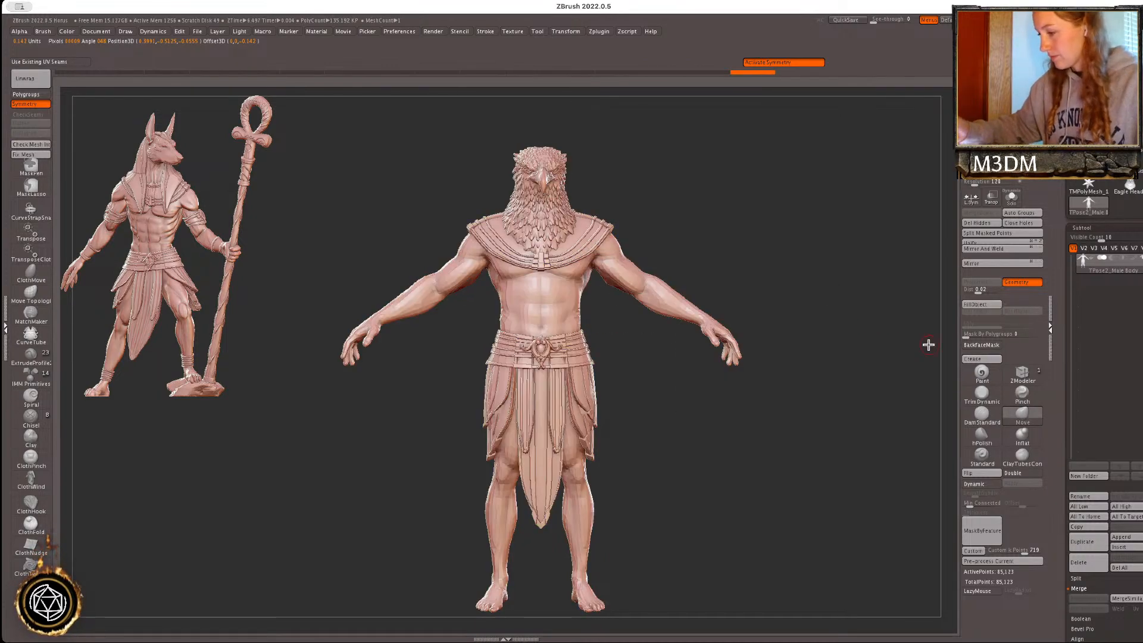
pyautogui.press('space')
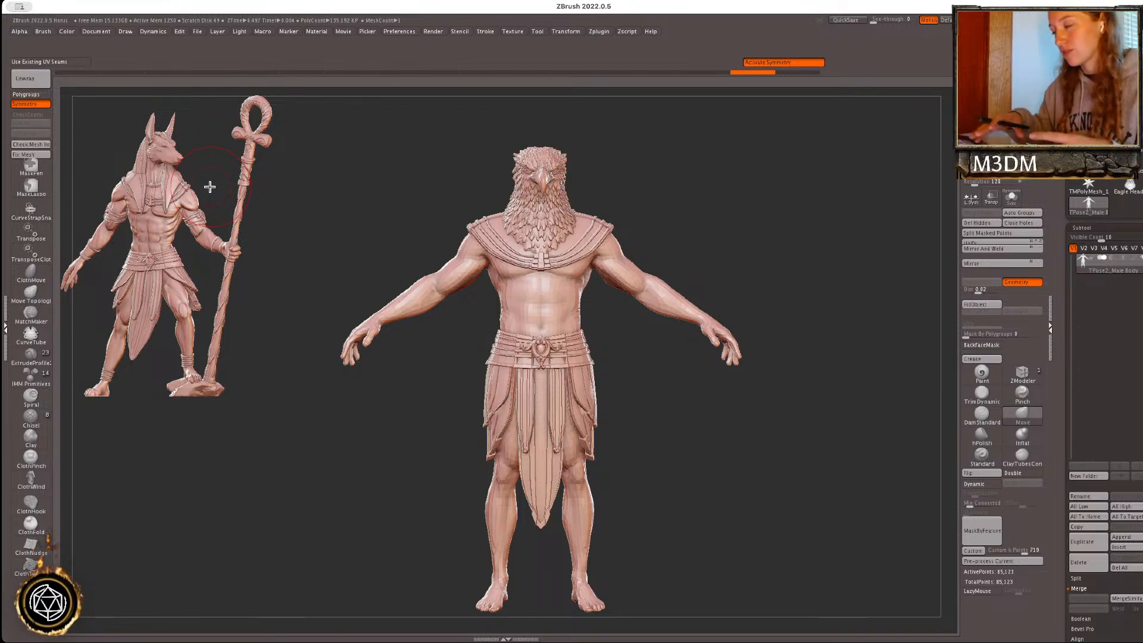
pyautogui.press('space')
pyautogui.keyDown('ctrl'); pyautogui.click(763, 284); pyautogui.keyUp('ctrl')
pyautogui.keyDown('ctrl'); pyautogui.moveTo(763, 284); pyautogui.dragTo(763, 291); pyautogui.keyUp('ctrl')
pyautogui.keyDown('alt'); pyautogui.moveTo(705, 468); pyautogui.dragTo(701, 455); pyautogui.keyUp('alt')
pyautogui.press('space')
pyautogui.moveTo(574, 326)
pyautogui.mouseDown()
pyautogui.moveTo(571, 285)
pyautogui.moveTo(570, 298)
pyautogui.mouseUp()
pyautogui.press('space')
pyautogui.press('space')
pyautogui.press('space')
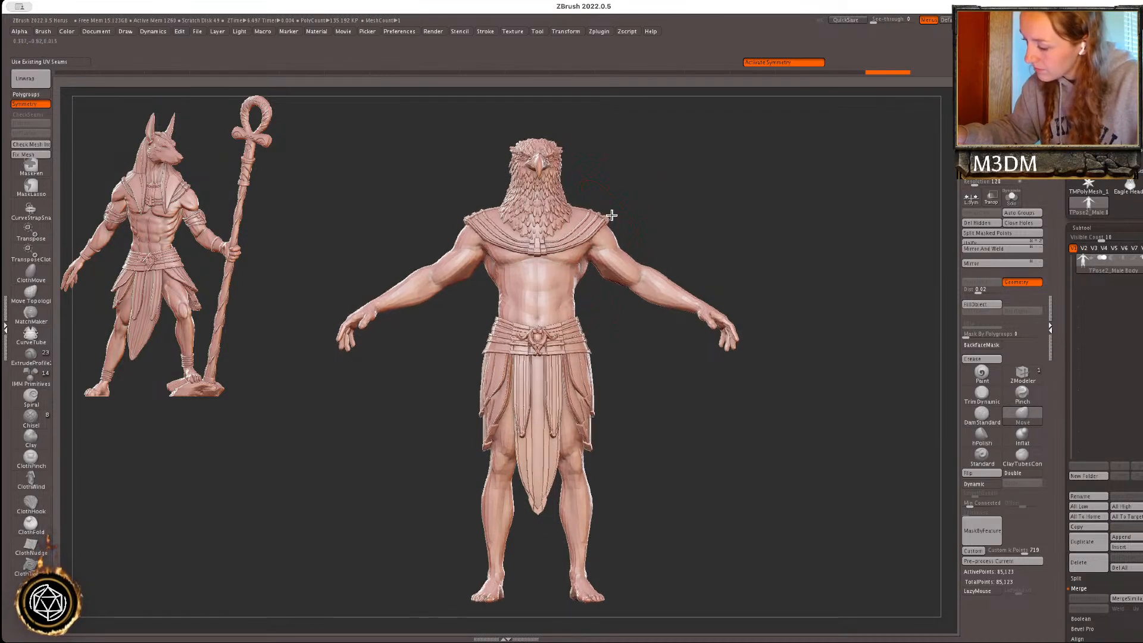
pyautogui.moveTo(578, 202); pyautogui.dragTo(579, 191)
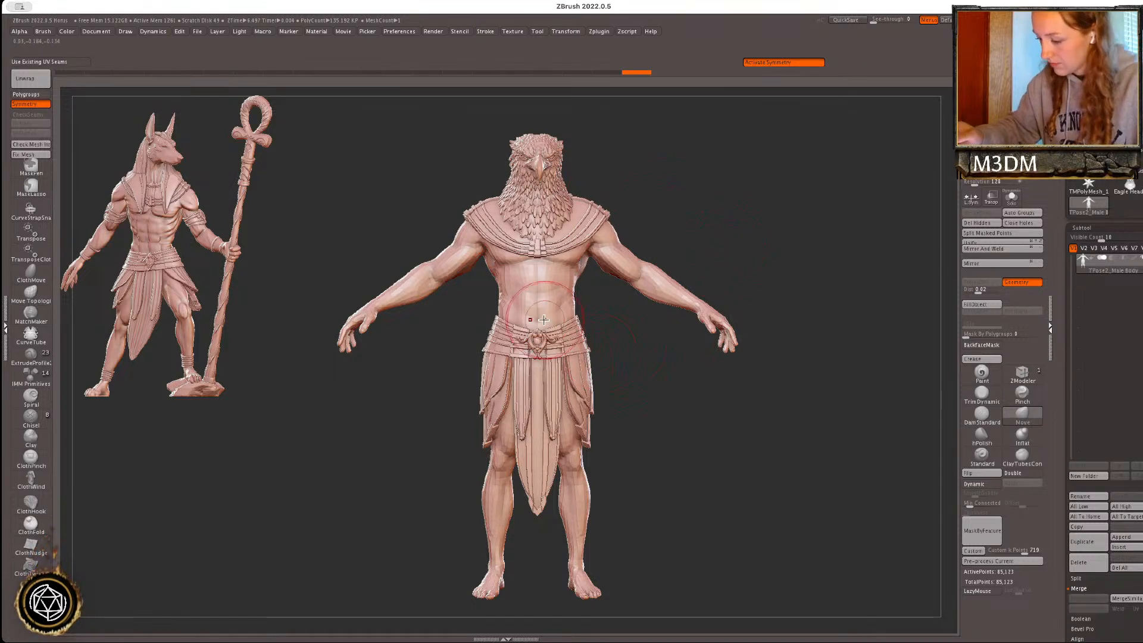
# - Mask the lower body, scale the upper body down slightly, invert the mask, move the lower body down and clear the mask
pyautogui.keyDown('ctrl'); pyautogui.moveTo(468, 320); pyautogui.dragTo(595, 613); pyautogui.keyUp('ctrl')
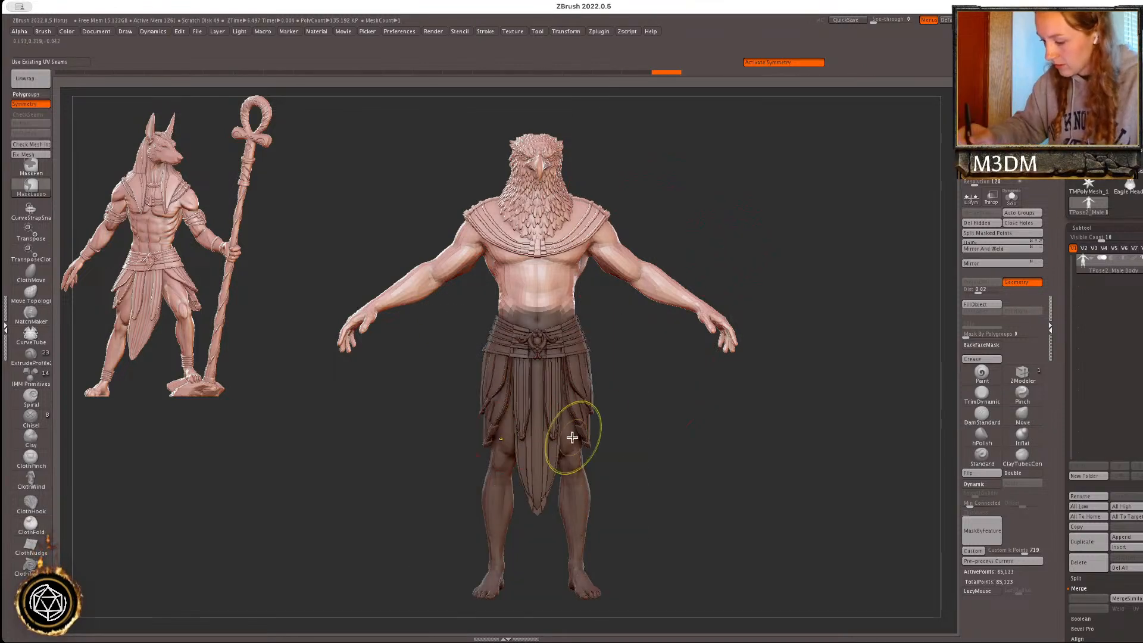
pyautogui.press('w')
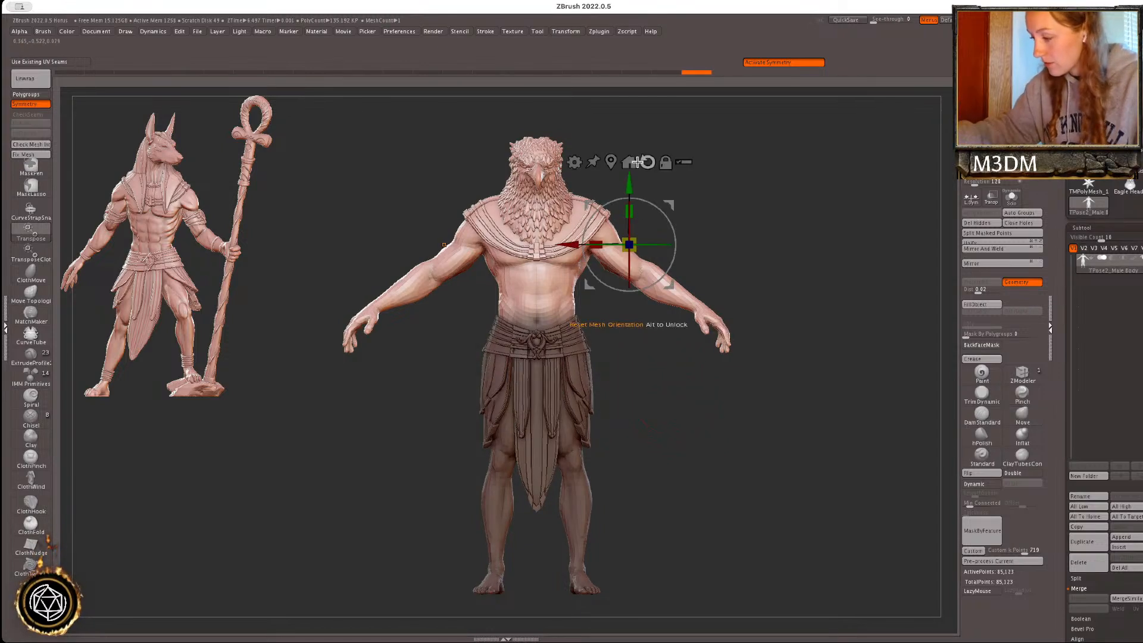
pyautogui.hotkey('ctrl', 'i')
pyautogui.click(610, 162)
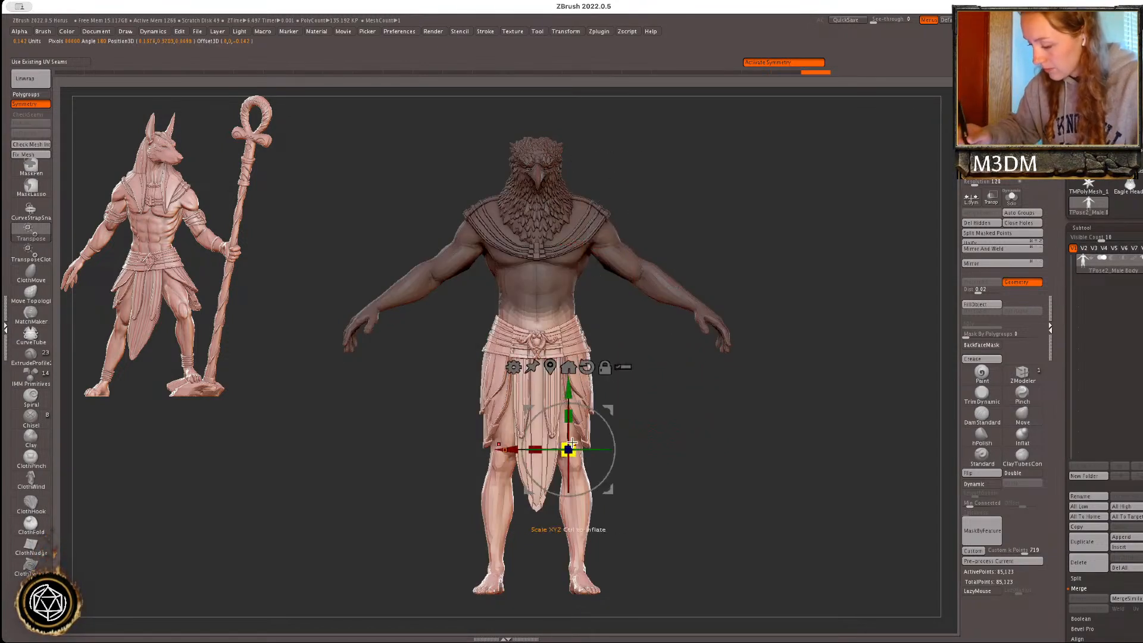
pyautogui.moveTo(571, 445); pyautogui.dragTo(573, 443)
pyautogui.moveTo(568, 396); pyautogui.dragTo(568, 400)
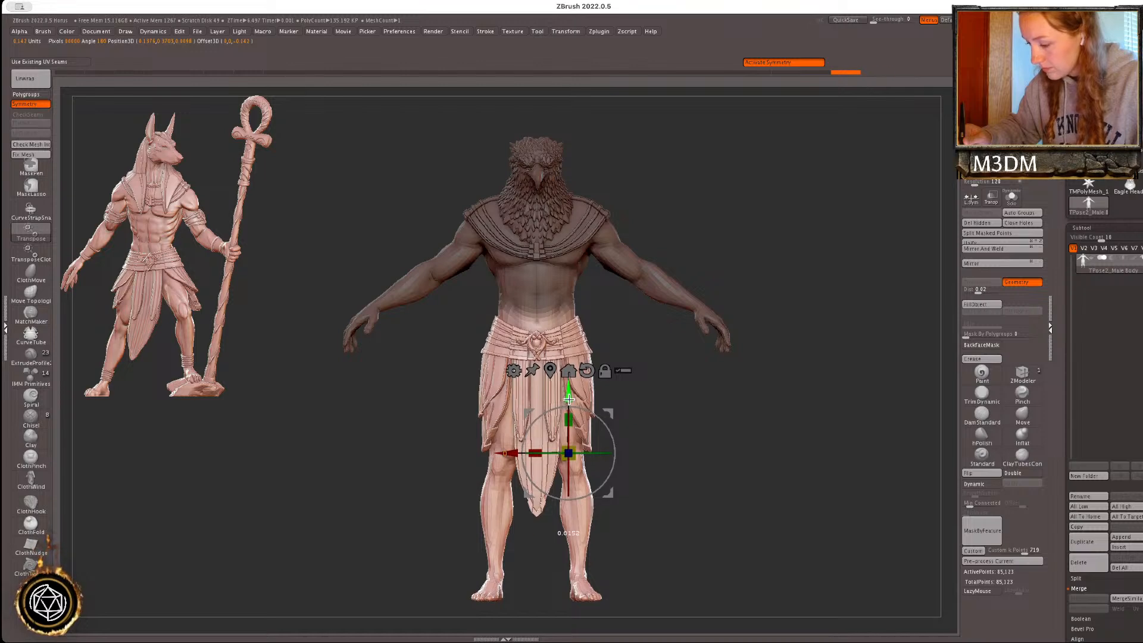
pyautogui.press('q')
pyautogui.keyDown('ctrl'); pyautogui.moveTo(750, 413); pyautogui.dragTo(744, 398); pyautogui.keyUp('ctrl')
# - Isolate the skirt and belt polygroups, mask the rest of the body and shorten the skirt slightly with the transform gizmo
pyautogui.rightClick(743, 416)
pyautogui.hotkey('shift', 'f')
pyautogui.hotkey('shift', 'f')
pyautogui.keyDown('ctrl'); pyautogui.keyDown('shift'); pyautogui.click(556, 439); pyautogui.keyUp('shift'); pyautogui.keyUp('ctrl')
pyautogui.keyDown('ctrl'); pyautogui.click(664, 421); pyautogui.keyUp('ctrl')
pyautogui.keyDown('ctrl'); pyautogui.keyDown('shift'); pyautogui.click(665, 422); pyautogui.keyUp('shift'); pyautogui.keyUp('ctrl')
pyautogui.keyDown('ctrl'); pyautogui.click(666, 423); pyautogui.keyUp('ctrl')
pyautogui.press('w')
pyautogui.click(548, 347)
pyautogui.moveTo(567, 356)
pyautogui.mouseDown()
pyautogui.moveTo(564, 302)
pyautogui.moveTo(531, 333)
pyautogui.mouseUp()
pyautogui.press('q')
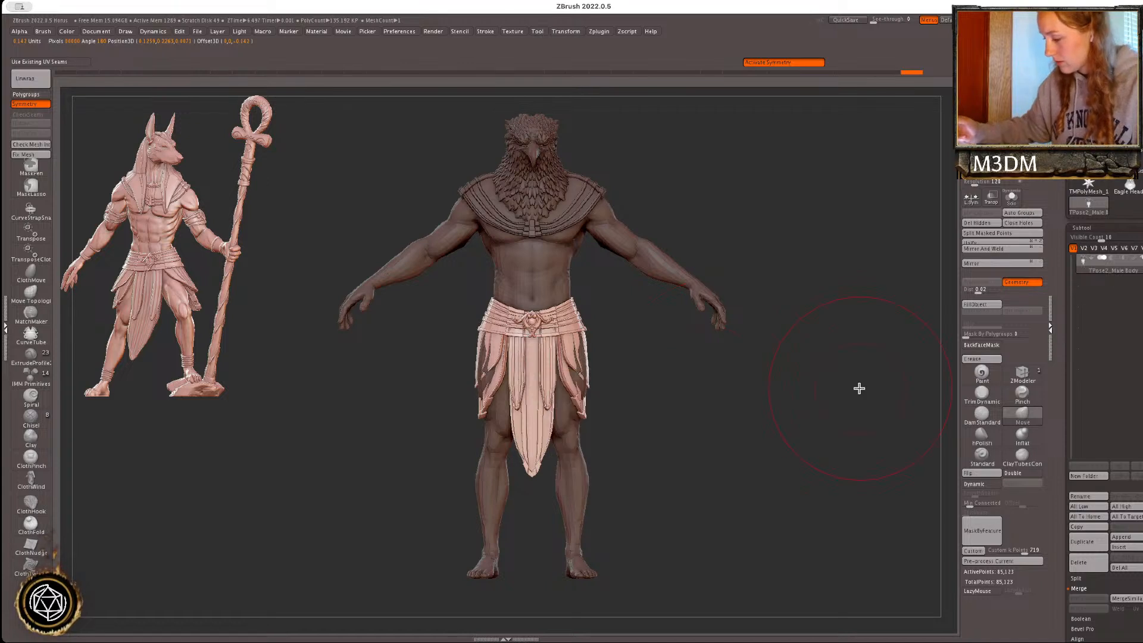
pyautogui.press(']')
pyautogui.press(']')
pyautogui.moveTo(581, 377); pyautogui.dragTo(592, 410)
pyautogui.hotkey('ctrl', 'z')
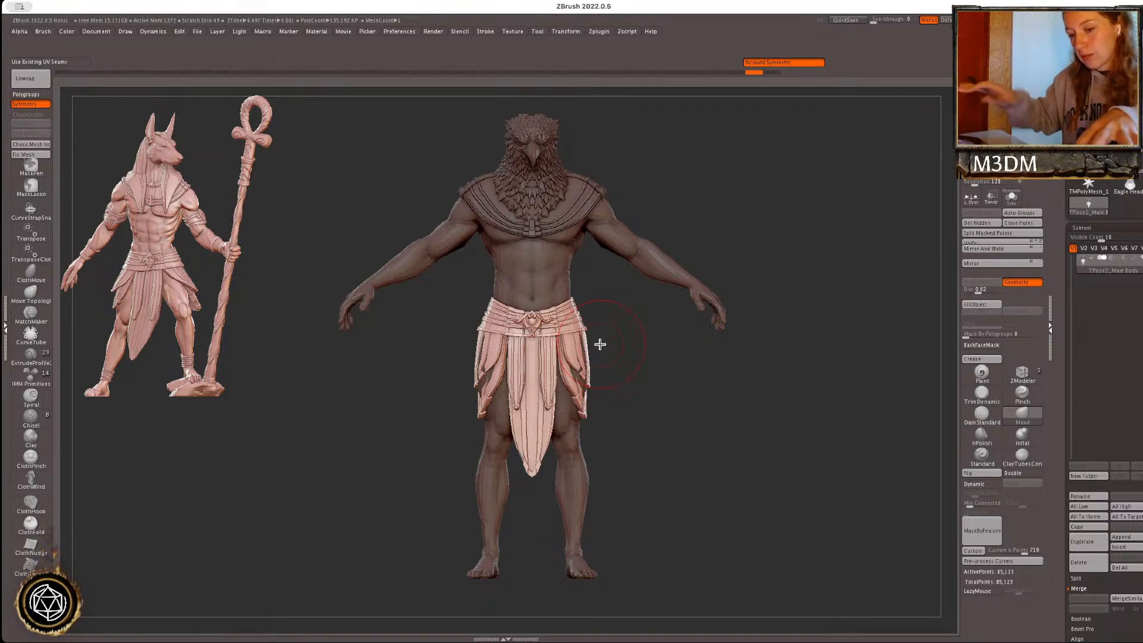
# - Clear the mask, hide the collar and mask everything visible except the arms
pyautogui.keyDown('ctrl'); pyautogui.moveTo(726, 388); pyautogui.dragTo(719, 398); pyautogui.keyUp('ctrl')
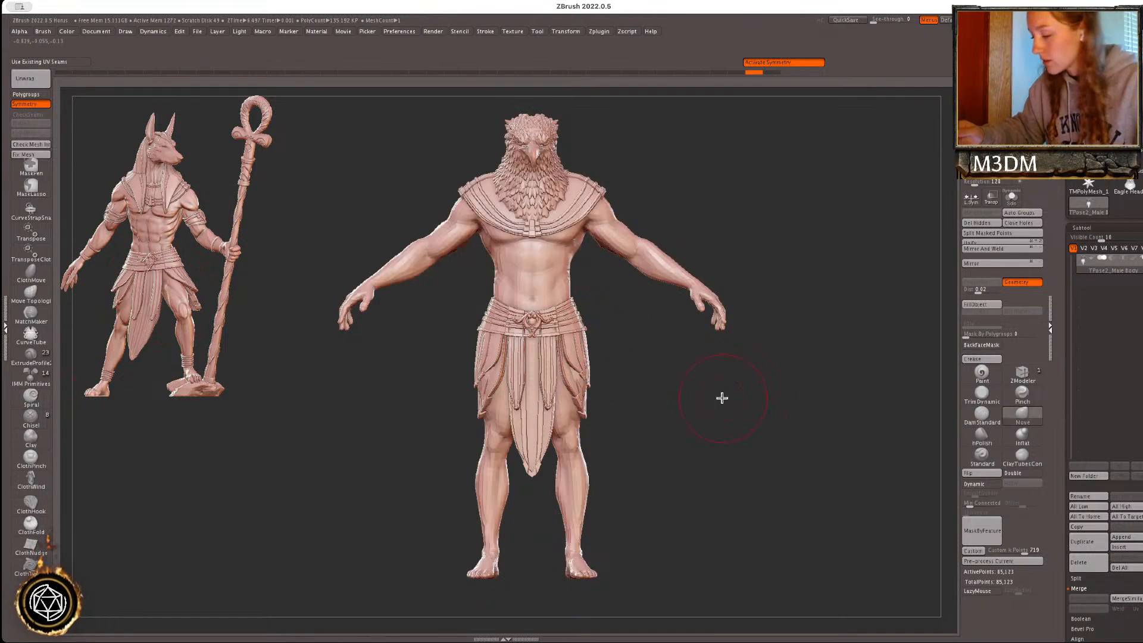
pyautogui.hotkey('shift', 'f')
pyautogui.hotkey('shift', 'f')
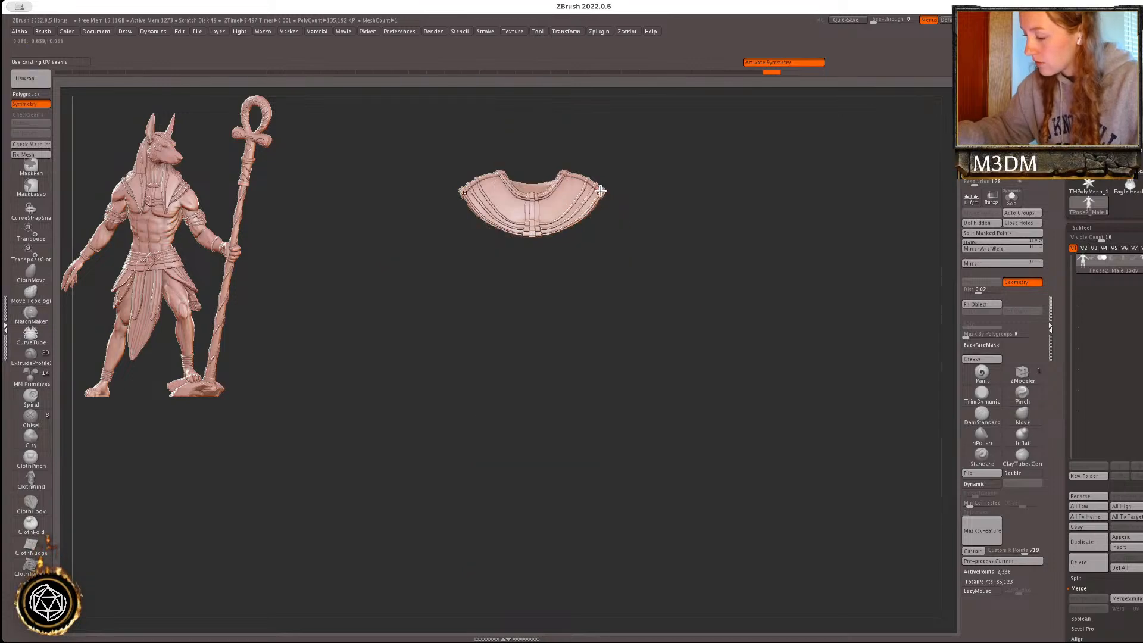
pyautogui.moveTo(602, 170)
pyautogui.keyDown('ctrl'); pyautogui.mouseDown()
pyautogui.moveTo(589, 245)
pyautogui.moveTo(708, 274)
pyautogui.mouseUp(); pyautogui.keyUp('ctrl')
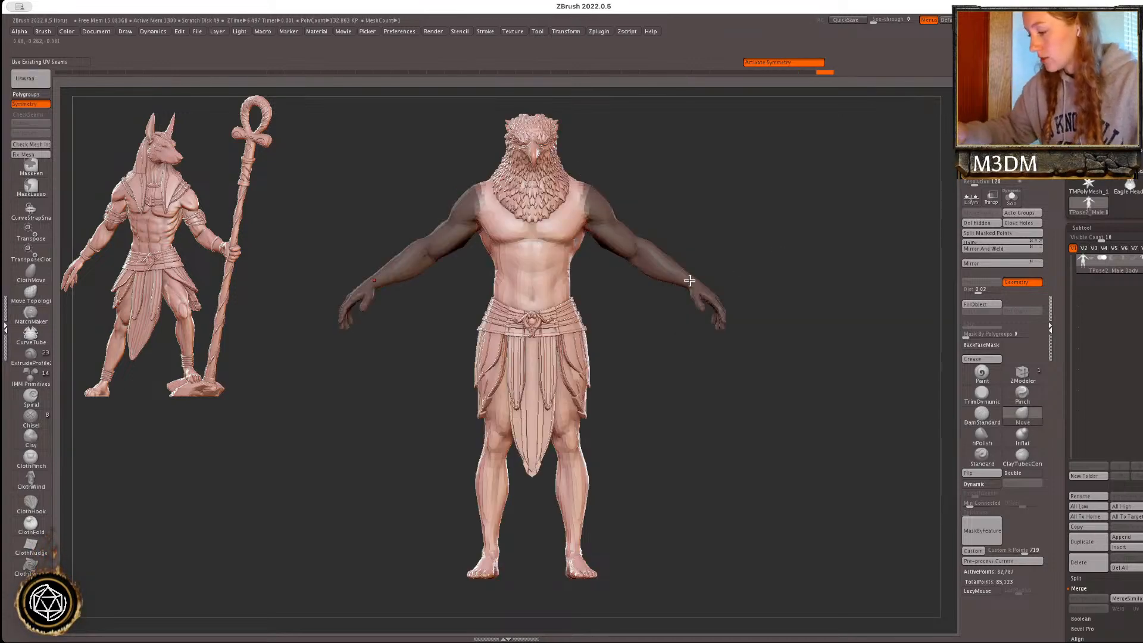
pyautogui.keyDown('ctrl'); pyautogui.click(727, 242); pyautogui.keyUp('ctrl')
# - Centre the transform gizmo on the unmasked arms and extend the mask over the shoulders with a soft edge
pyautogui.press('w')
pyautogui.click(597, 202)
pyautogui.press('q')
pyautogui.moveTo(623, 156)
pyautogui.keyDown('ctrl'); pyautogui.mouseDown()
pyautogui.moveTo(557, 197)
pyautogui.moveTo(692, 197)
pyautogui.mouseUp(); pyautogui.keyUp('ctrl')
pyautogui.keyDown('ctrl'); pyautogui.click(605, 211); pyautogui.keyUp('ctrl')
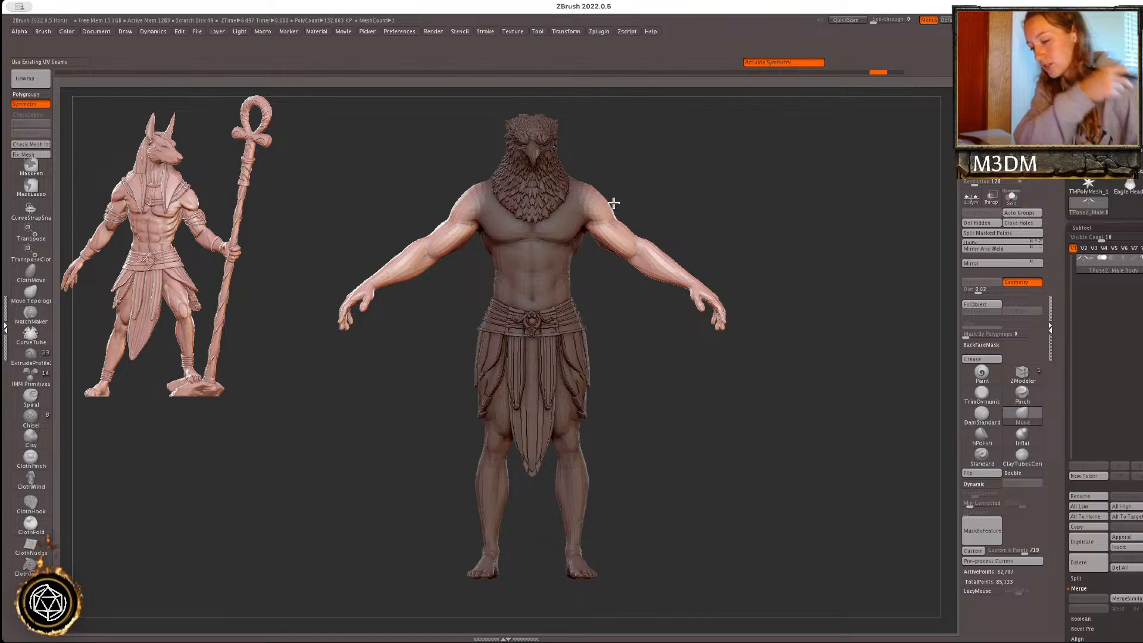
pyautogui.moveTo(616, 157)
pyautogui.keyDown('ctrl'); pyautogui.mouseDown()
pyautogui.moveTo(601, 226)
pyautogui.moveTo(691, 197)
pyautogui.mouseUp(); pyautogui.keyUp('ctrl')
# - Extend the unmasked arms downward below the shoulders with the transpose tools and clear the mask
pyautogui.press('w')
pyautogui.moveTo(637, 163)
pyautogui.keyDown('alt'); pyautogui.mouseDown()
pyautogui.moveTo(652, 219)
pyautogui.moveTo(719, 303)
pyautogui.moveTo(720, 320)
pyautogui.mouseUp(); pyautogui.keyUp('alt')
pyautogui.press('y')
pyautogui.press('q')
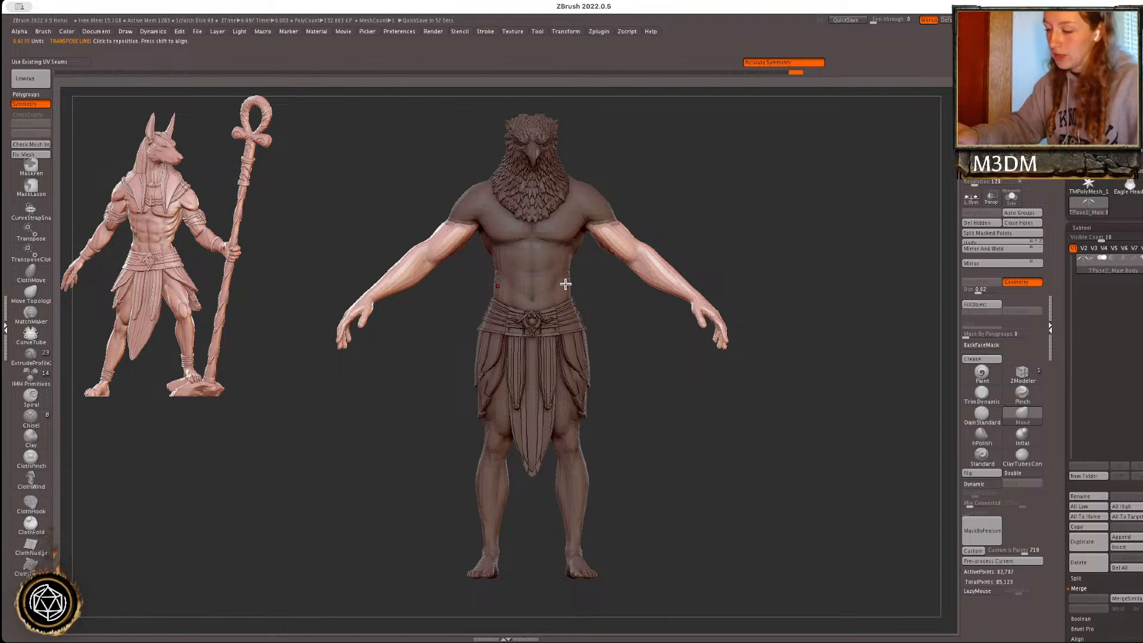
pyautogui.press('space')
pyautogui.keyDown('ctrl'); pyautogui.moveTo(743, 248); pyautogui.dragTo(751, 247); pyautogui.keyUp('ctrl')
pyautogui.press('space')
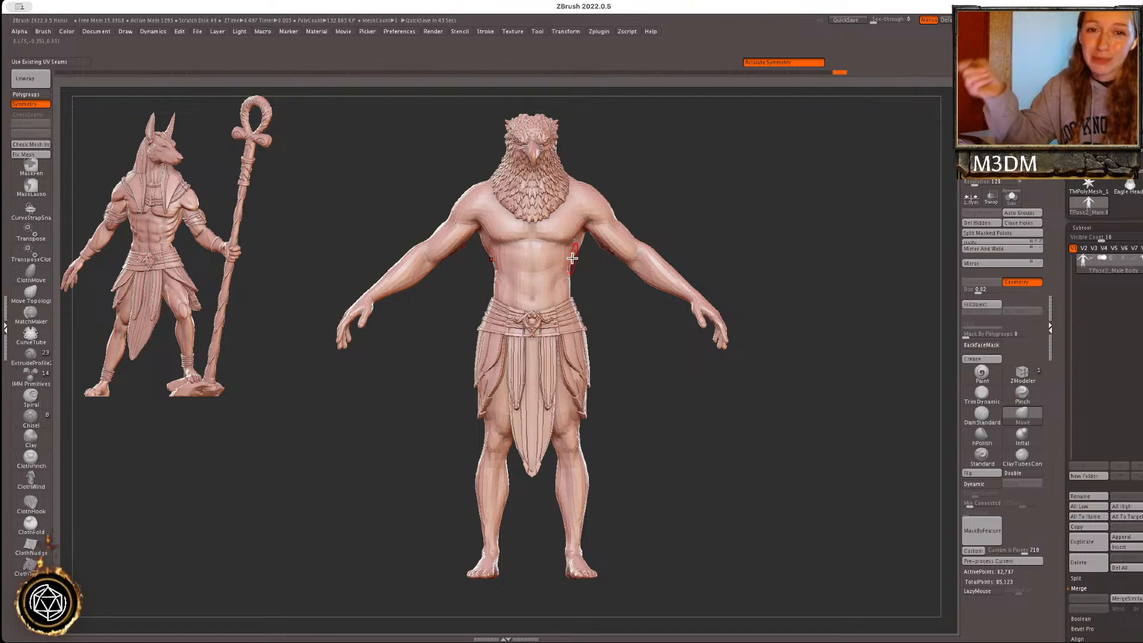
# - Refine the outline of the knees and calves with small Move brush strokes in the front view
pyautogui.rightClick(750, 229)
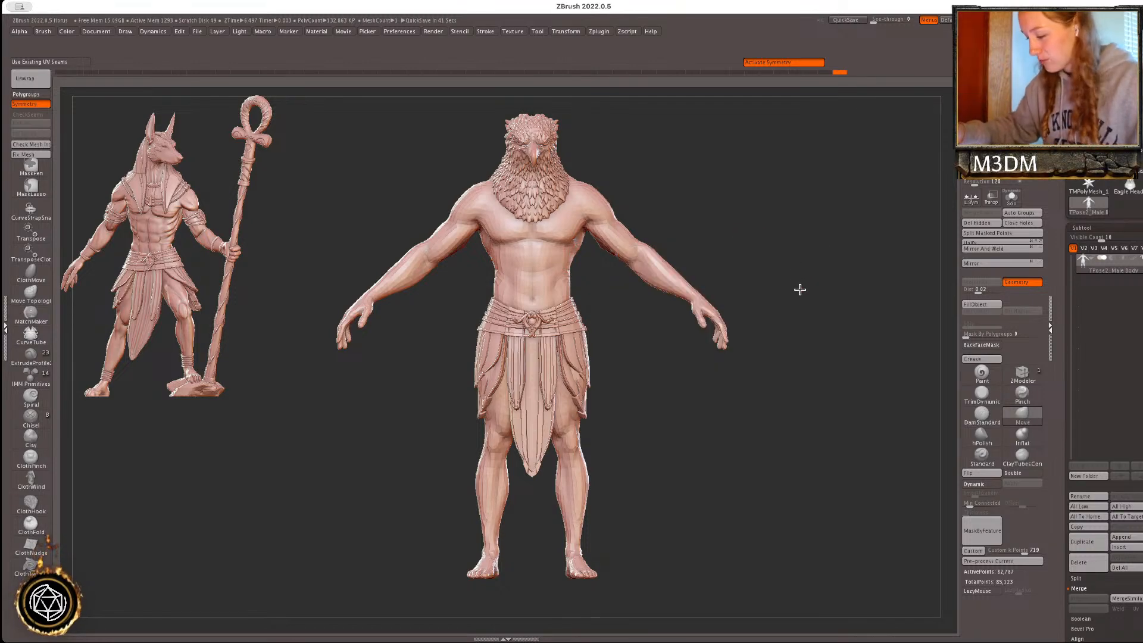
pyautogui.rightClick(575, 513)
pyautogui.moveTo(574, 443); pyautogui.dragTo(572, 451)
pyautogui.rightClick(582, 498)
pyautogui.moveTo(585, 490); pyautogui.dragTo(581, 493)
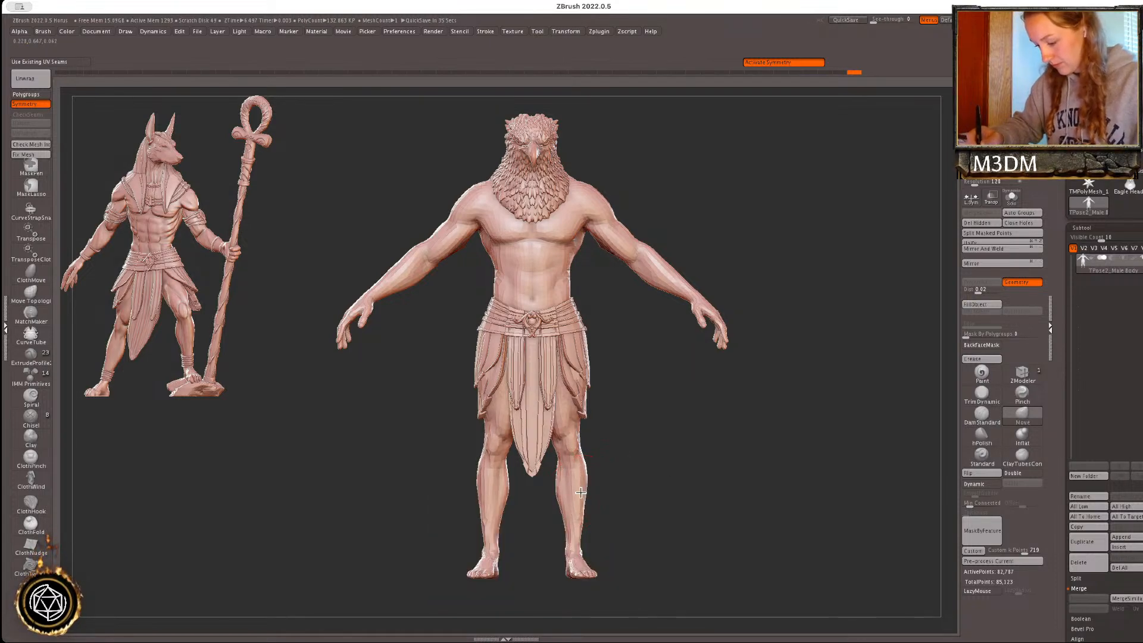
# - Adjust the torso and waist with the Move brush, check the side profile, and undo unwanted strokes
pyautogui.moveTo(845, 281)
pyautogui.mouseDown()
pyautogui.moveTo(831, 275)
pyautogui.moveTo(835, 301)
pyautogui.moveTo(834, 284)
pyautogui.mouseUp()
pyautogui.rightClick(527, 282)
pyautogui.moveTo(527, 281); pyautogui.dragTo(537, 290)
pyautogui.hotkey('ctrl', 'z')
pyautogui.hotkey('ctrl', 'z')
pyautogui.hotkey('ctrl', 'z')
pyautogui.hotkey('ctrl', 'z')
pyautogui.hotkey('ctrl', 'z')
pyautogui.hotkey('ctrl', 'z')
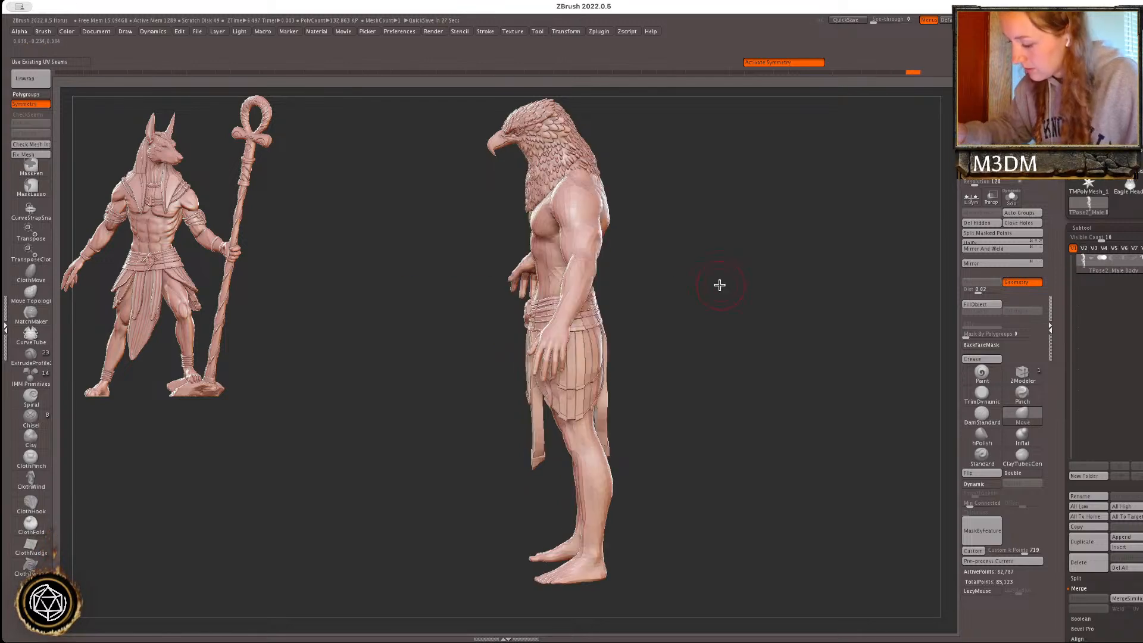
pyautogui.hotkey('ctrl', 'z')
pyautogui.hotkey('ctrl', 'z')
pyautogui.hotkey('ctrl', 'z')
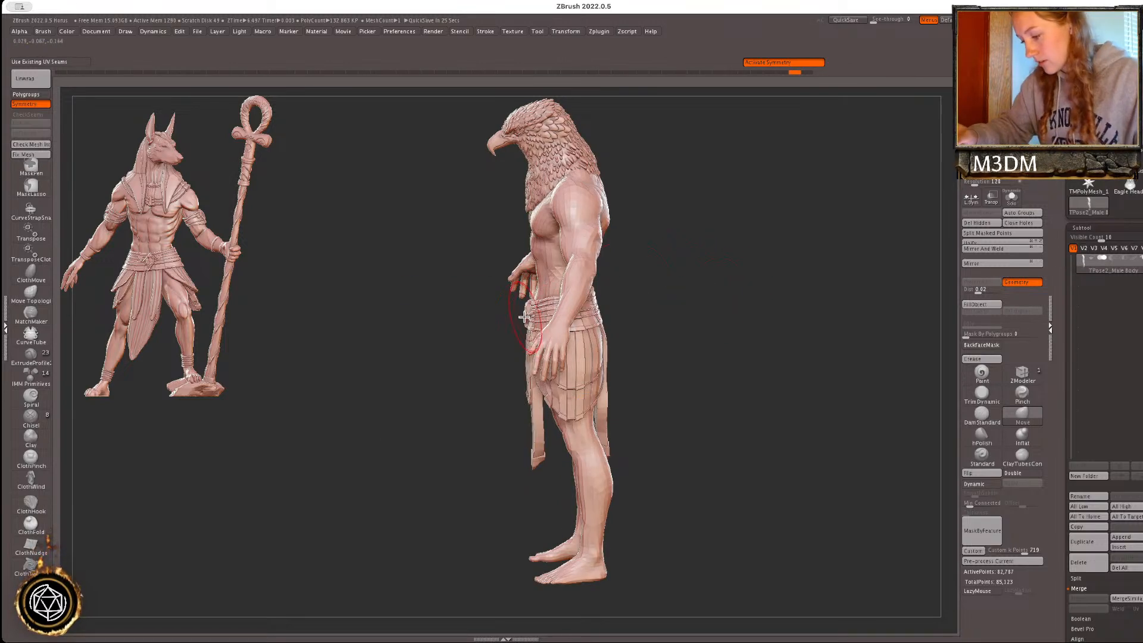
pyautogui.hotkey('ctrl', 'z')
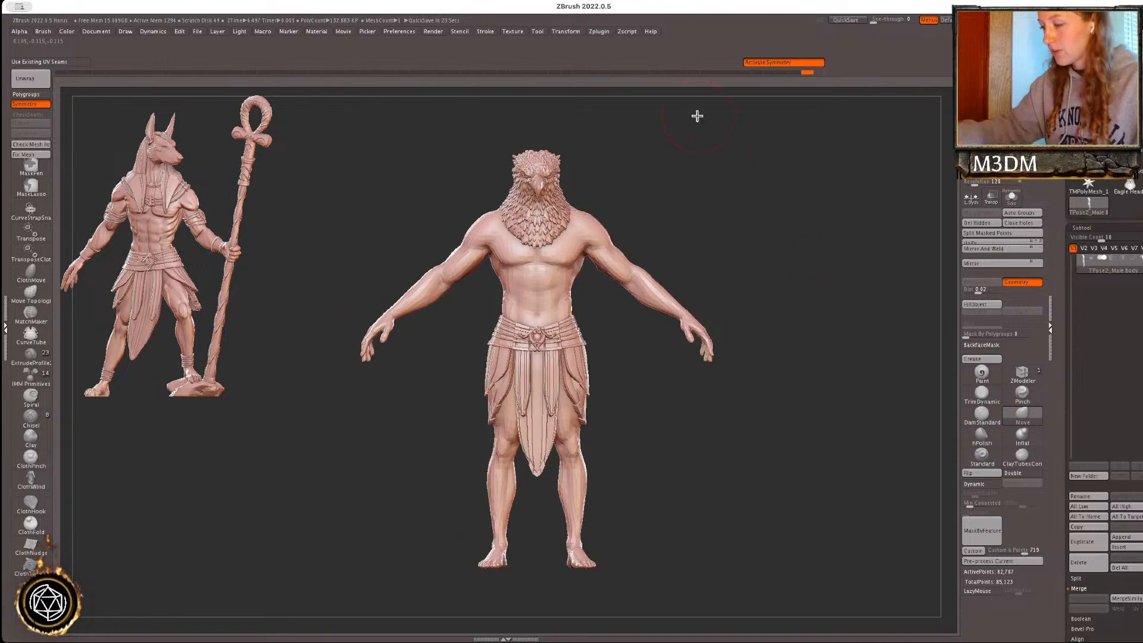
# - Transfer the Transpose Master pose back to the original subtools and return to the full Horus figure
pyautogui.click(599, 31)
pyautogui.click(667, 258)
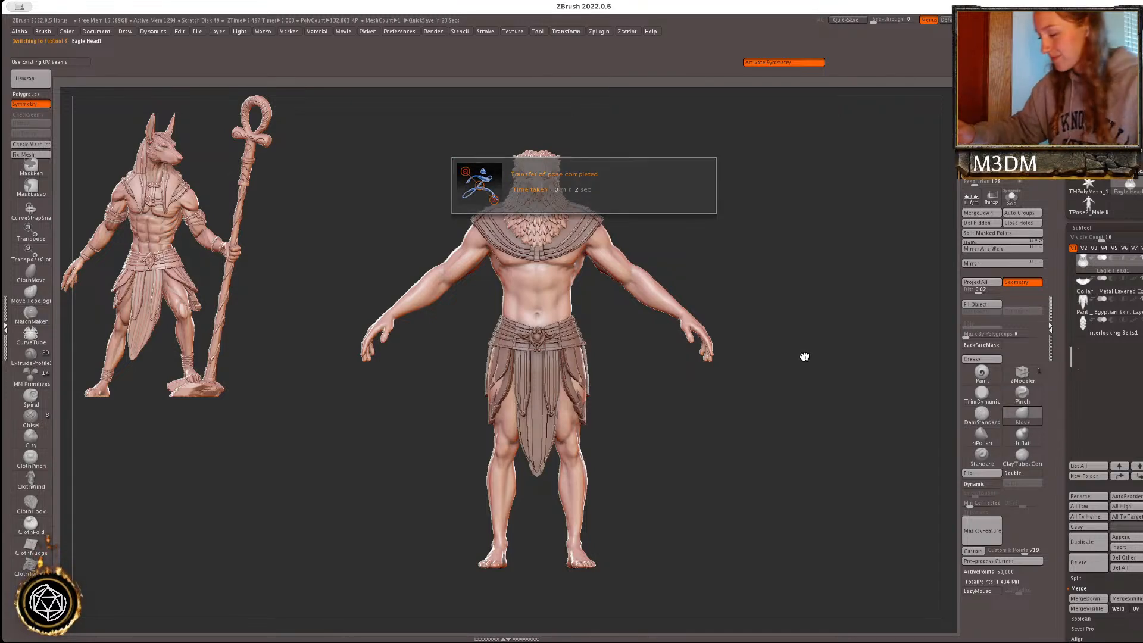
pyautogui.click(1087, 212)
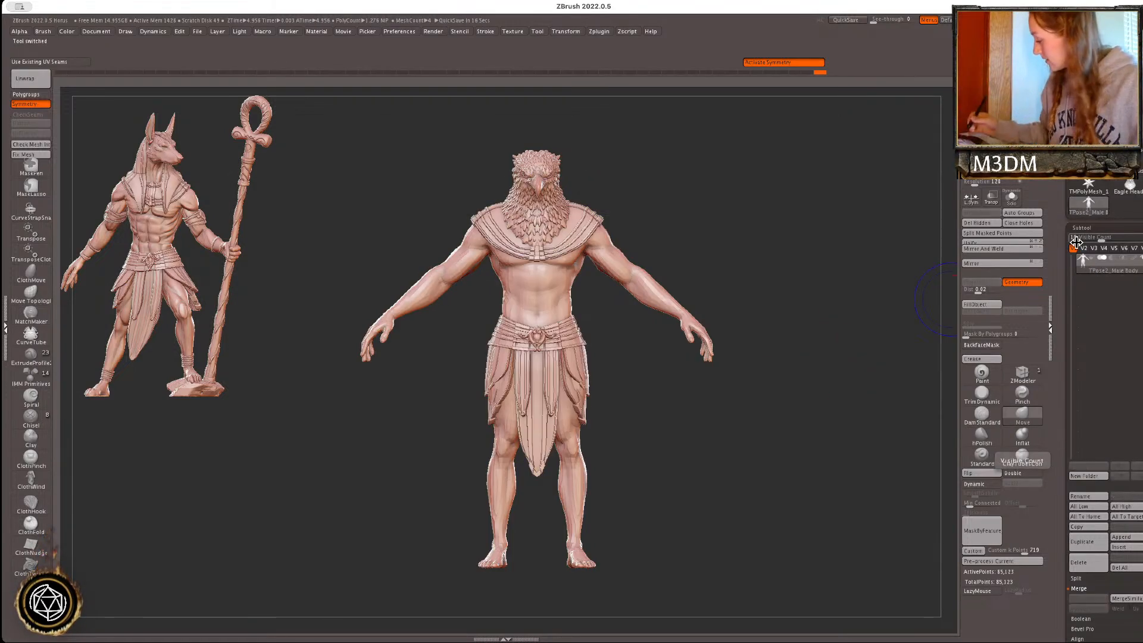
pyautogui.click(985, 586)
pyautogui.click(1129, 185)
# - Select the metal layered collar and begin fitting it to the chest with the Move brush
pyautogui.keyDown('ctrl'); pyautogui.click(765, 327); pyautogui.keyUp('ctrl')
pyautogui.keyDown('ctrl'); pyautogui.click(669, 274); pyautogui.keyUp('ctrl')
pyautogui.keyDown('alt'); pyautogui.click(601, 230); pyautogui.keyUp('alt')
pyautogui.press('space')
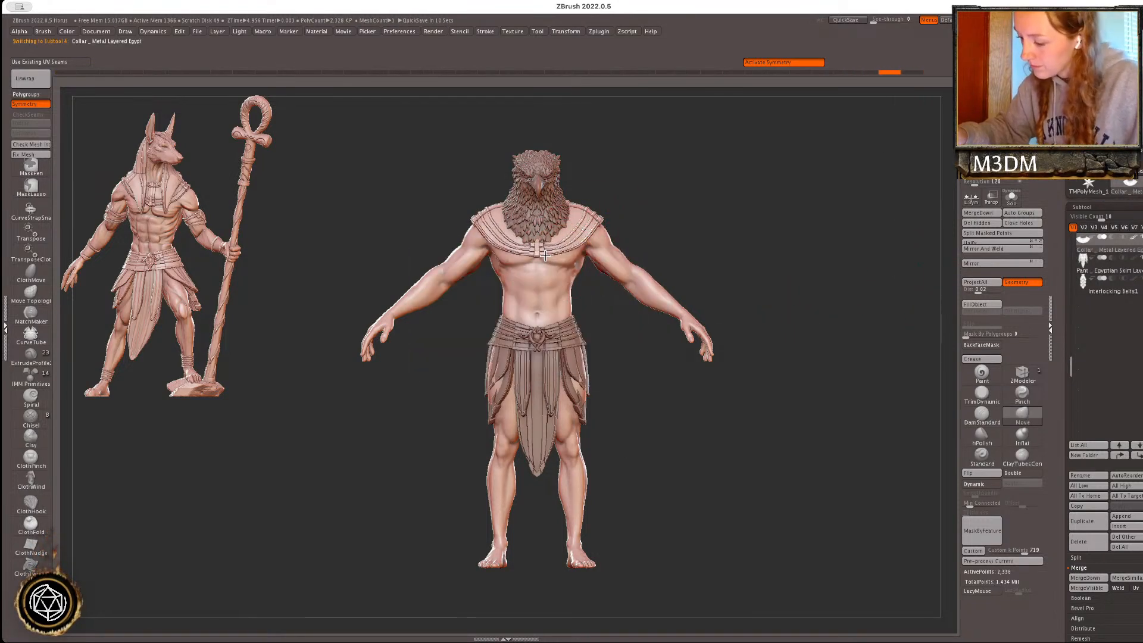
pyautogui.keyDown('ctrl'); pyautogui.moveTo(756, 214); pyautogui.dragTo(756, 237, button='right'); pyautogui.keyUp('ctrl')
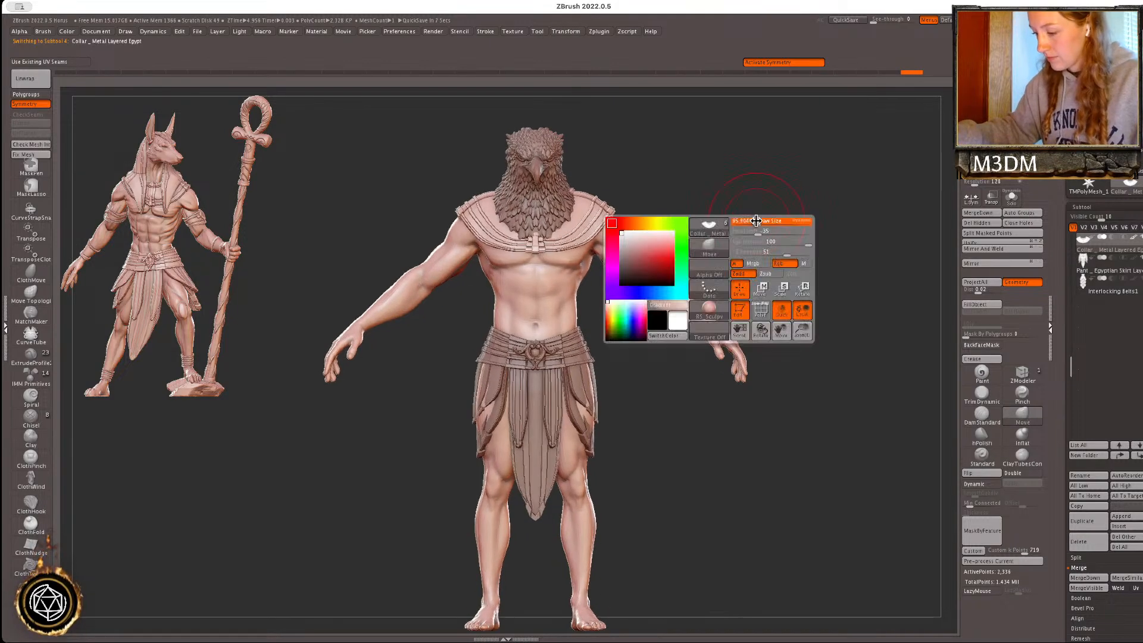
pyautogui.keyDown('alt'); pyautogui.moveTo(660, 221); pyautogui.dragTo(677, 283); pyautogui.keyUp('alt')
pyautogui.moveTo(577, 247); pyautogui.dragTo(619, 240)
pyautogui.press('space')
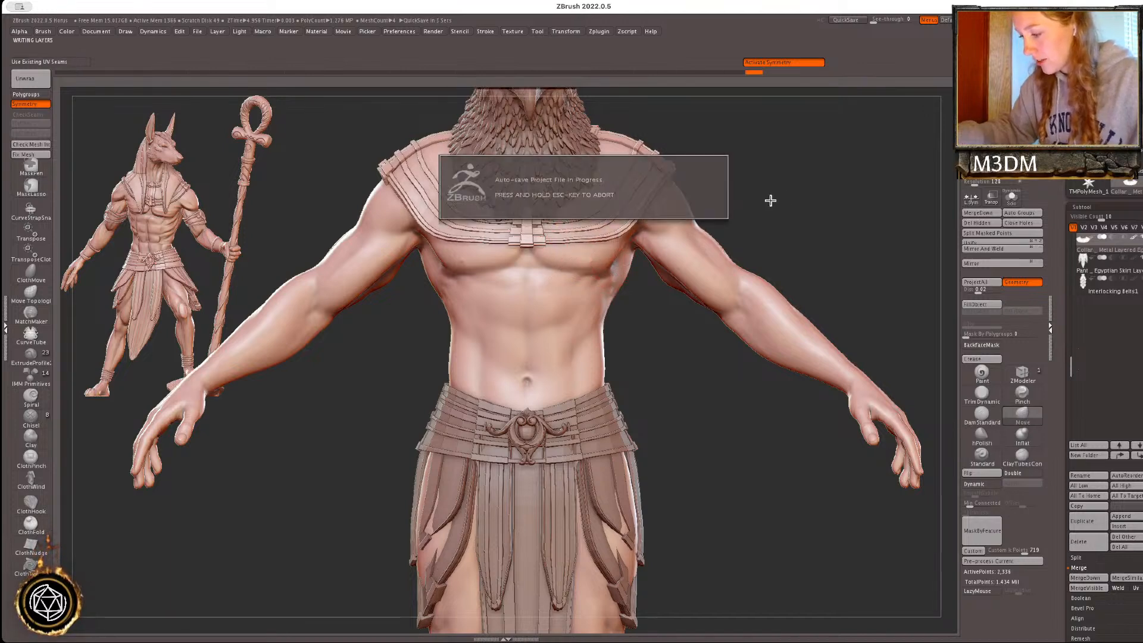
pyautogui.keyDown('alt'); pyautogui.moveTo(812, 263); pyautogui.dragTo(812, 254); pyautogui.keyUp('alt')
pyautogui.keyDown('alt'); pyautogui.moveTo(889, 221); pyautogui.dragTo(933, 249); pyautogui.keyUp('alt')
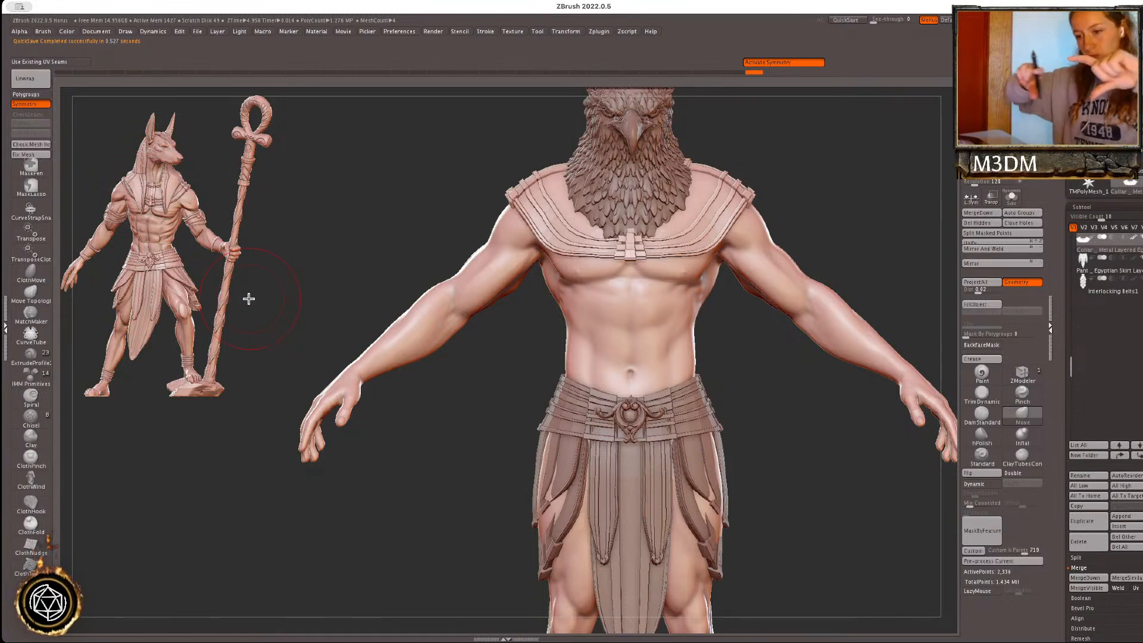
# - Undo the first stroke on the collar's shoulder tips, then pull the tips outward and upward with a larger Move brush
pyautogui.keyDown('alt'); pyautogui.moveTo(774, 231); pyautogui.dragTo(690, 275); pyautogui.keyUp('alt')
pyautogui.press('space')
pyautogui.moveTo(781, 224); pyautogui.dragTo(768, 220)
pyautogui.moveTo(660, 243); pyautogui.dragTo(659, 257)
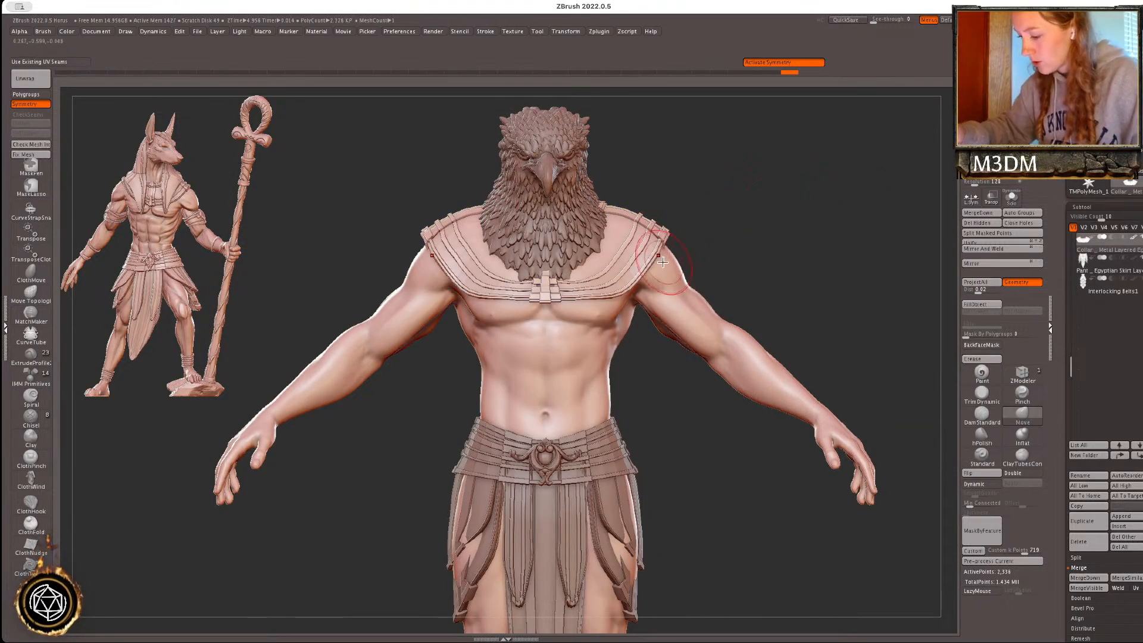
pyautogui.hotkey('ctrl', 'z')
pyautogui.press('space')
pyautogui.moveTo(677, 212); pyautogui.dragTo(679, 212)
pyautogui.moveTo(668, 228); pyautogui.dragTo(675, 217)
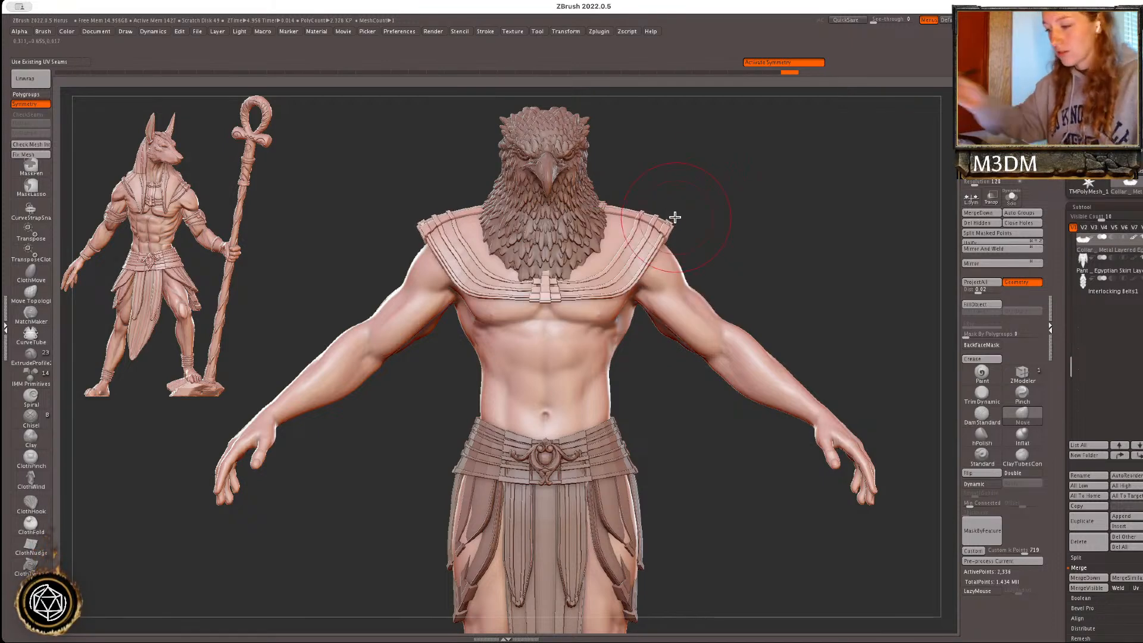
pyautogui.moveTo(638, 211); pyautogui.dragTo(607, 202)
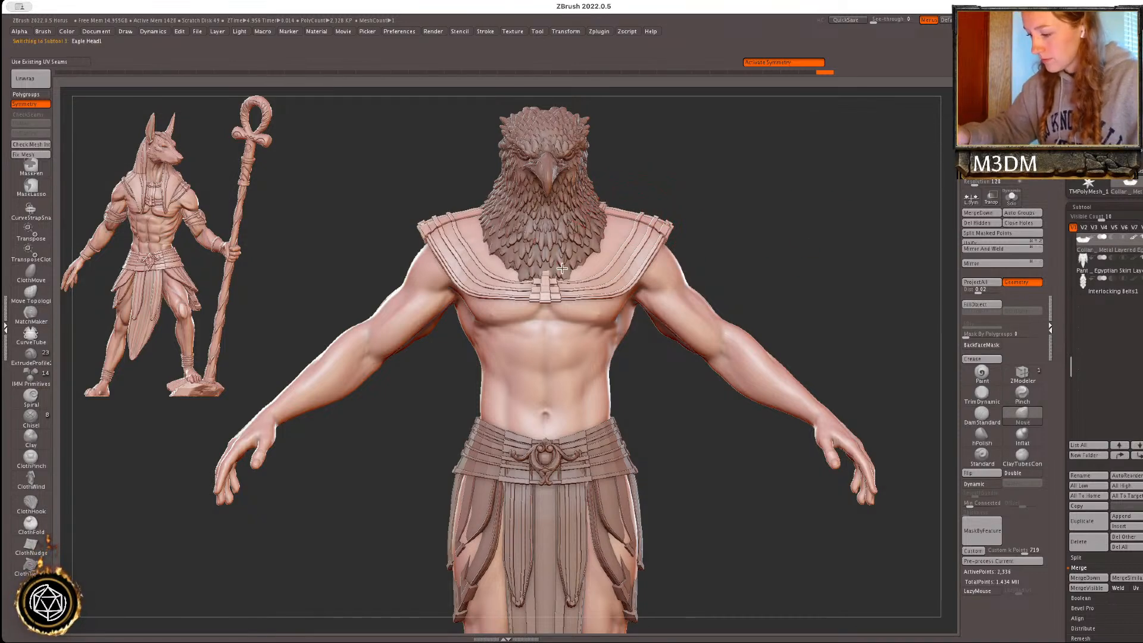
# - Select the eagle head and shape the lower neck feathers over the collar with the Move brush
pyautogui.keyDown('alt'); pyautogui.click(582, 262); pyautogui.keyUp('alt')
pyautogui.press('space')
pyautogui.moveTo(557, 280); pyautogui.dragTo(556, 293)
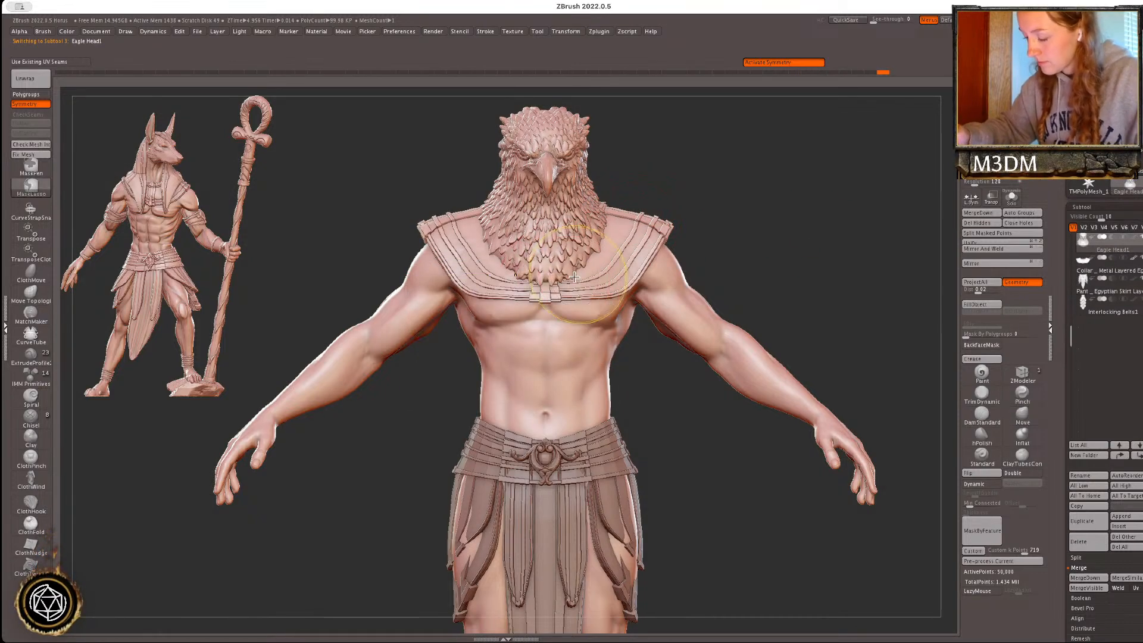
pyautogui.moveTo(608, 250); pyautogui.dragTo(596, 264)
pyautogui.moveTo(555, 280); pyautogui.dragTo(562, 272)
pyautogui.keyDown('shift'); pyautogui.moveTo(822, 286); pyautogui.dragTo(817, 288); pyautogui.keyUp('shift')
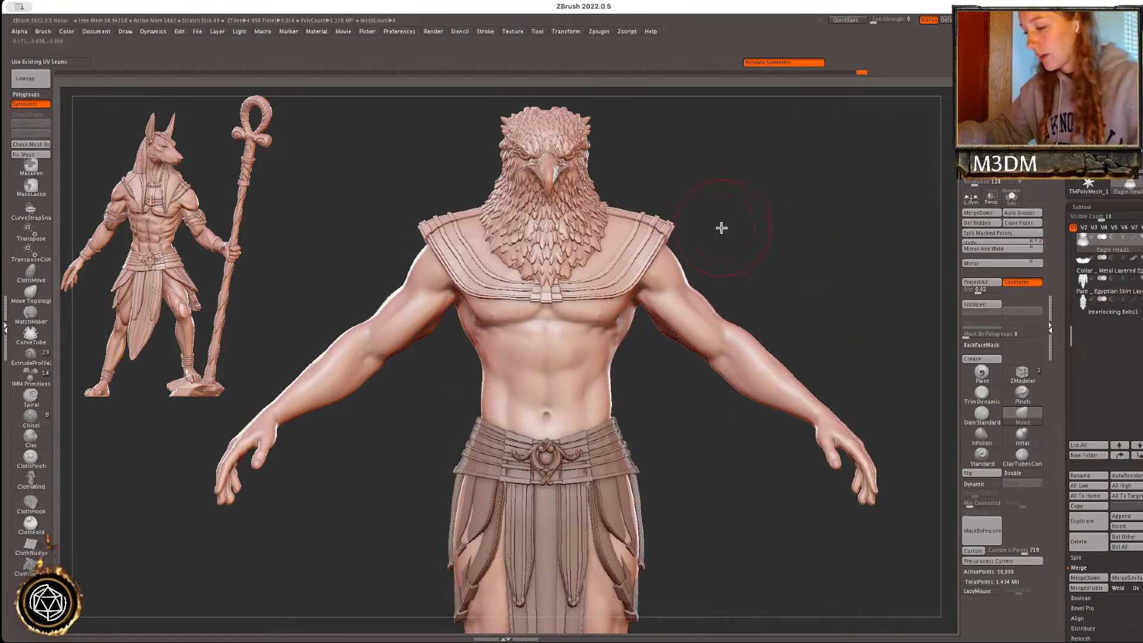
# - Select the collar, adjust its shoulder edge, show its polyframe and apply Polish By Features to smooth its bands
pyautogui.keyDown('alt'); pyautogui.click(657, 234); pyautogui.keyUp('alt')
pyautogui.moveTo(654, 236); pyautogui.dragTo(644, 239)
pyautogui.moveTo(761, 267); pyautogui.dragTo(714, 301)
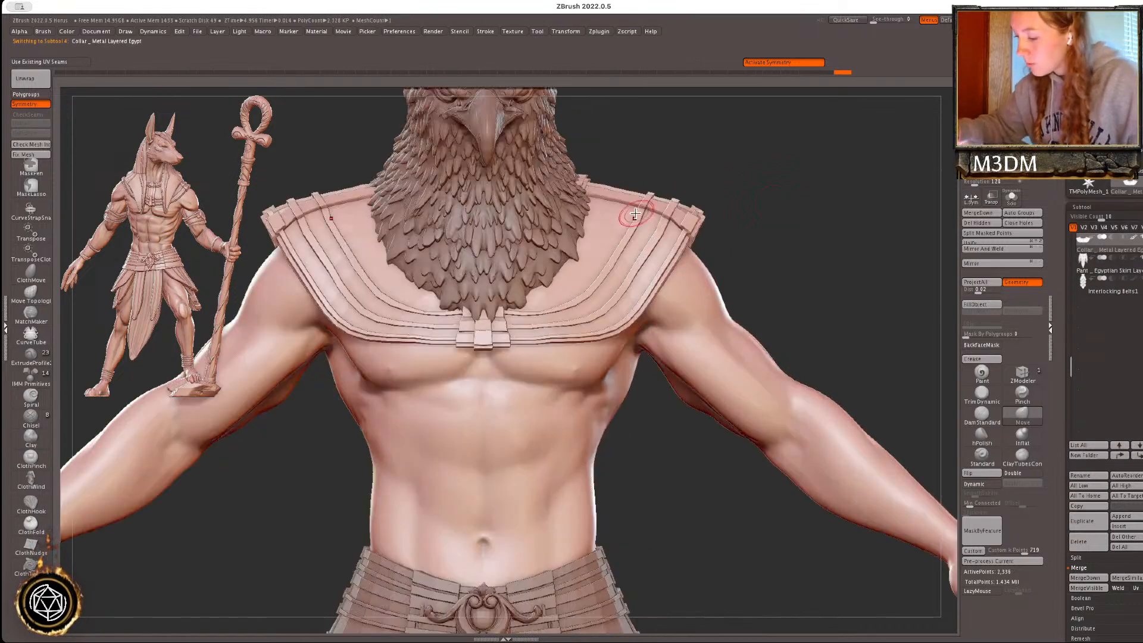
pyautogui.hotkey('shift', 'f')
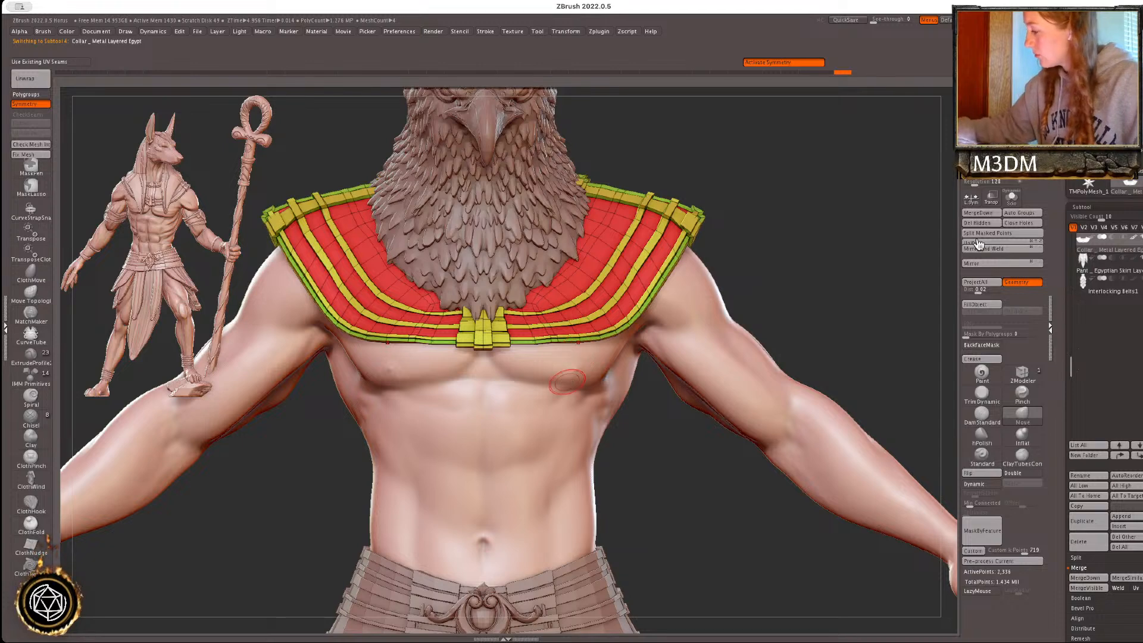
pyautogui.click(977, 360)
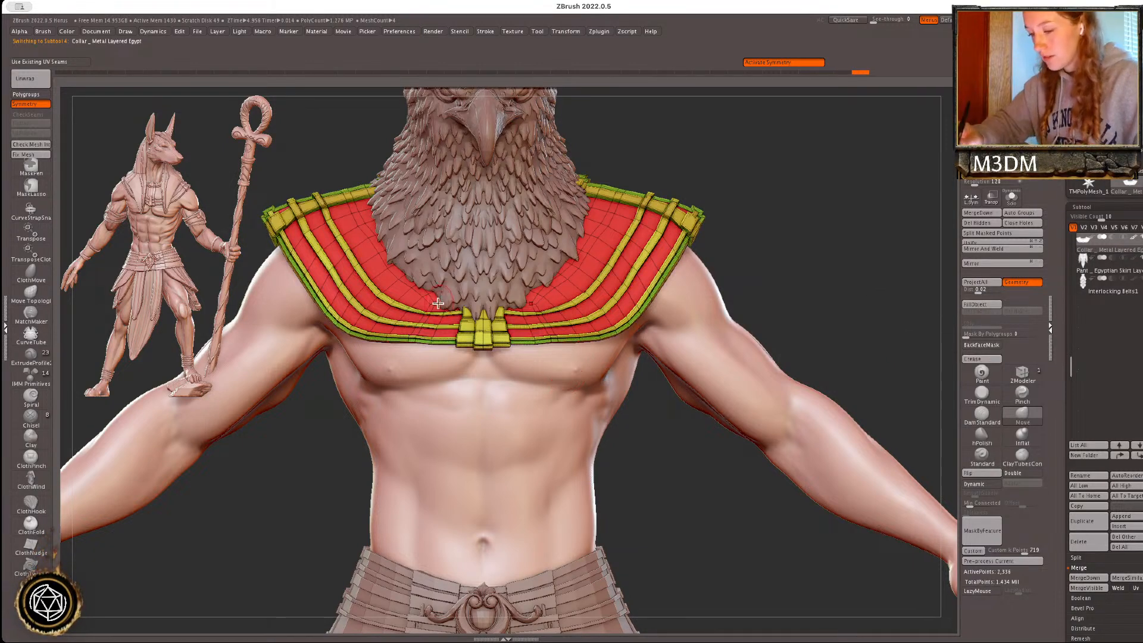
pyautogui.keyDown('alt'); pyautogui.moveTo(880, 237); pyautogui.dragTo(857, 321); pyautogui.keyUp('alt')
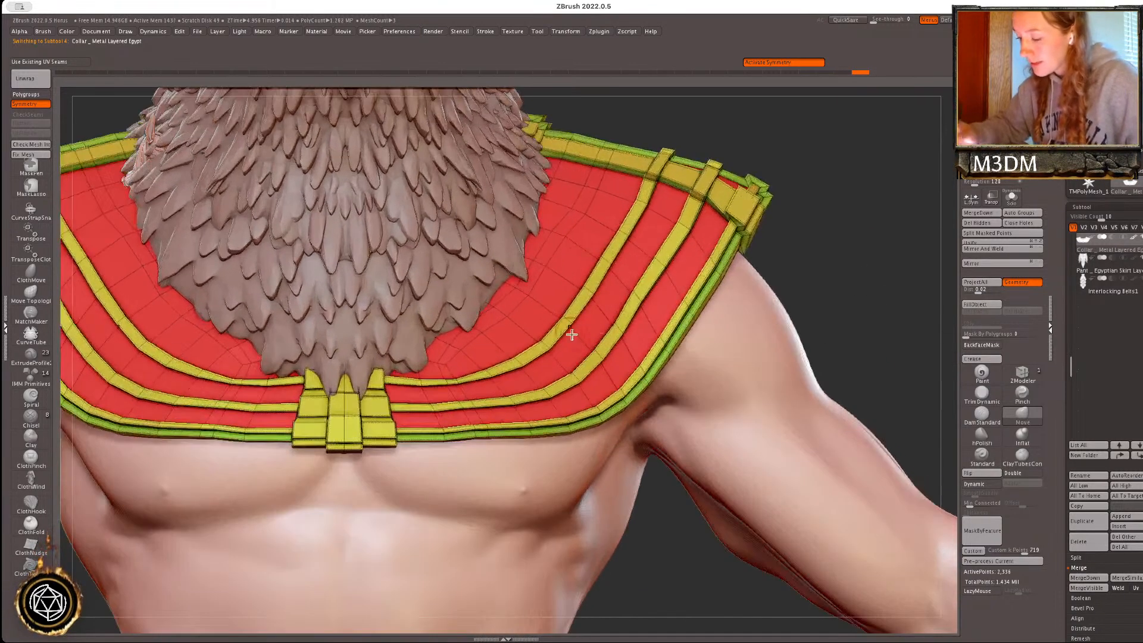
pyautogui.hotkey('ctrl', 'z')
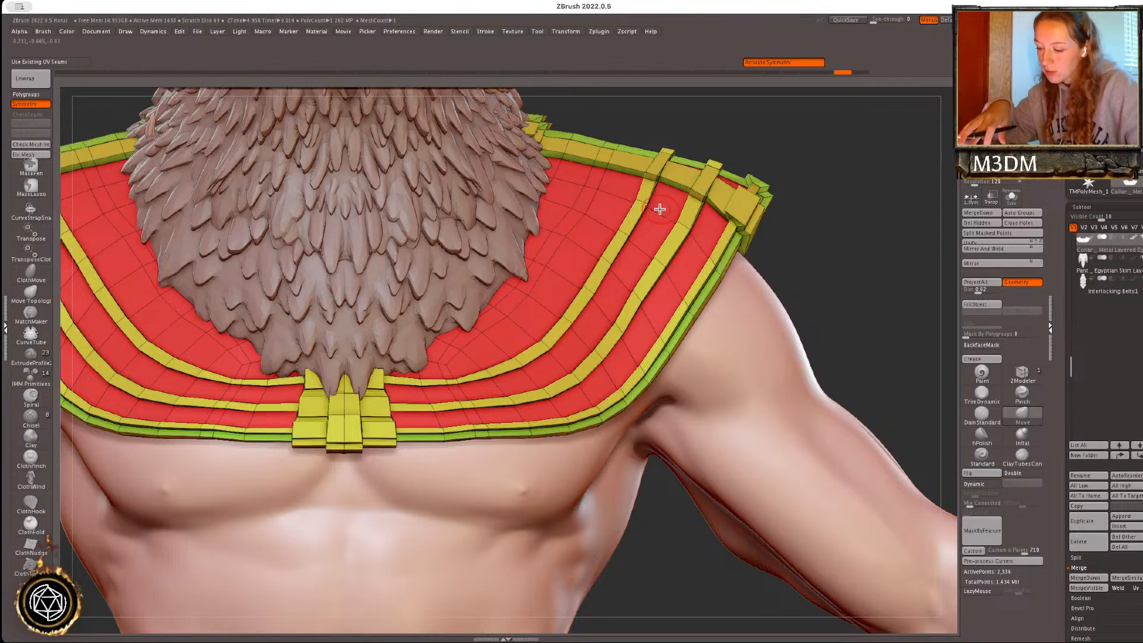
pyautogui.hotkey('ctrl', 'shift', 'z')
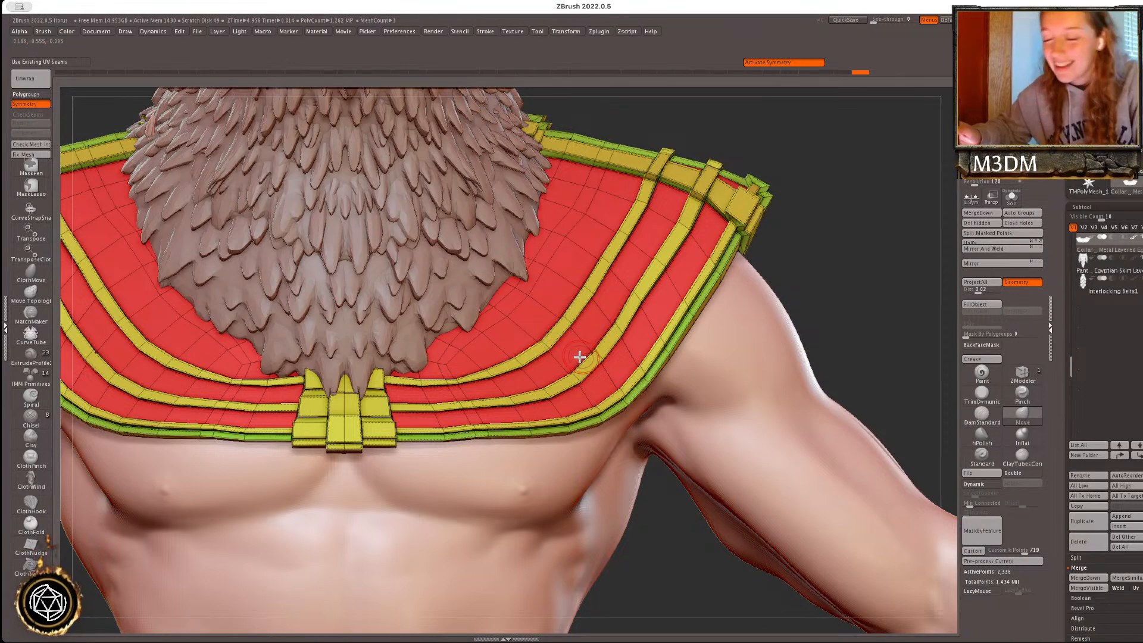
# - Compare the collar before and after polishing, with the polyframe shown and hidden
pyautogui.hotkey('ctrl', 'z')
pyautogui.hotkey('shift', 'f')
pyautogui.hotkey('ctrl', 'shift', 'z')
pyautogui.press('f')
pyautogui.hotkey('shift', 'f')
pyautogui.press('f')
pyautogui.hotkey('ctrl', 'shift', 'z')
pyautogui.hotkey('shift', 'f')
pyautogui.moveTo(860, 217)
pyautogui.keyDown('alt'); pyautogui.mouseDown()
pyautogui.moveTo(865, 208)
pyautogui.moveTo(862, 315)
pyautogui.mouseUp(); pyautogui.keyUp('alt')
pyautogui.hotkey('ctrl', 'z')
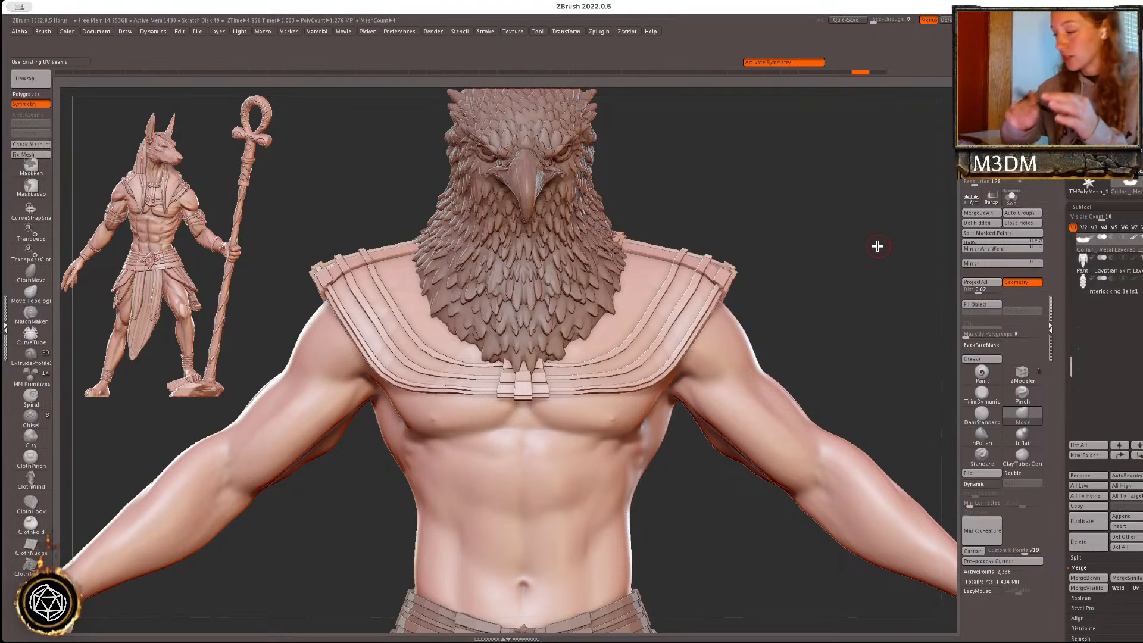
pyautogui.hotkey('ctrl', 'shift', 'z')
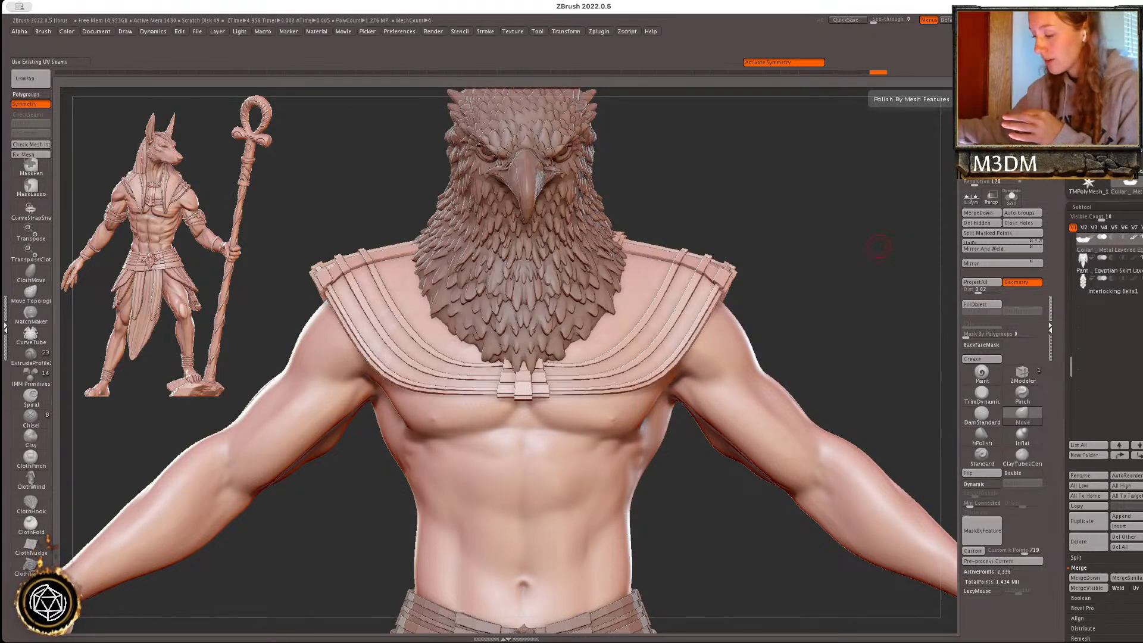
pyautogui.hotkey('ctrl', 'z')
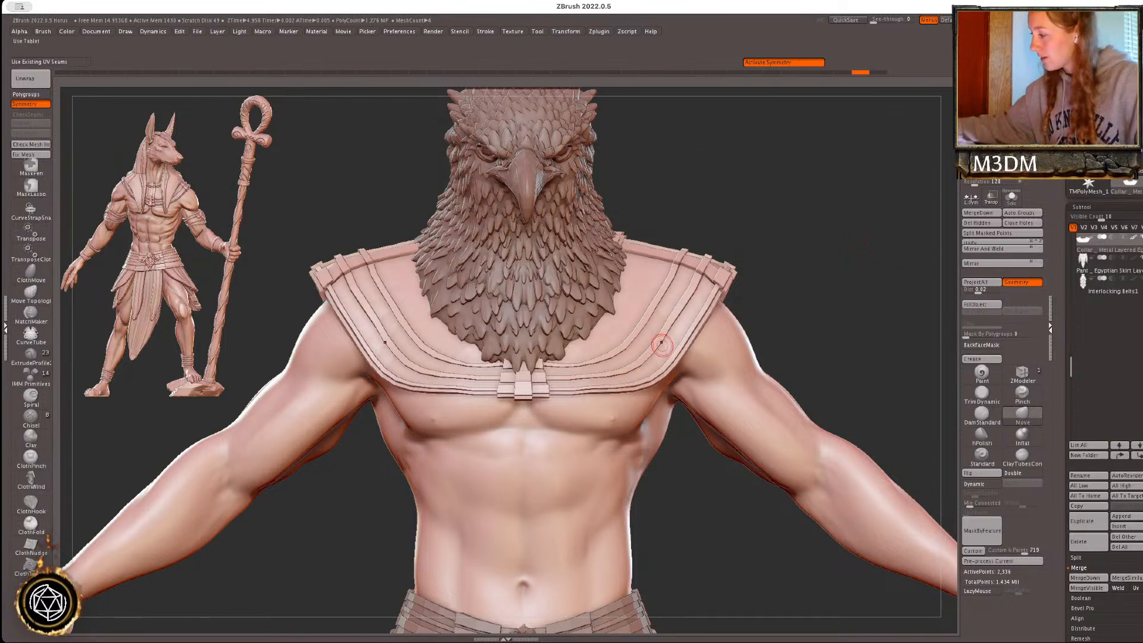
# - Repeat Polish By Features on the collar, enlarge the brush and undo the last change
pyautogui.press('1')
pyautogui.press('1')
pyautogui.press('1')
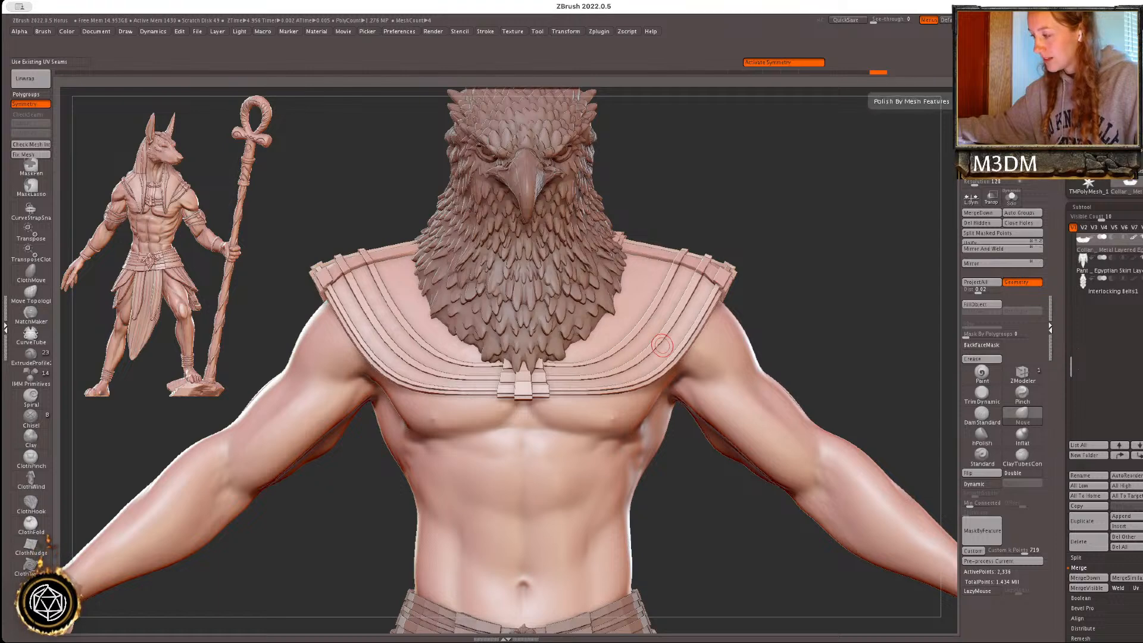
pyautogui.press('space')
pyautogui.moveTo(798, 276); pyautogui.dragTo(815, 271)
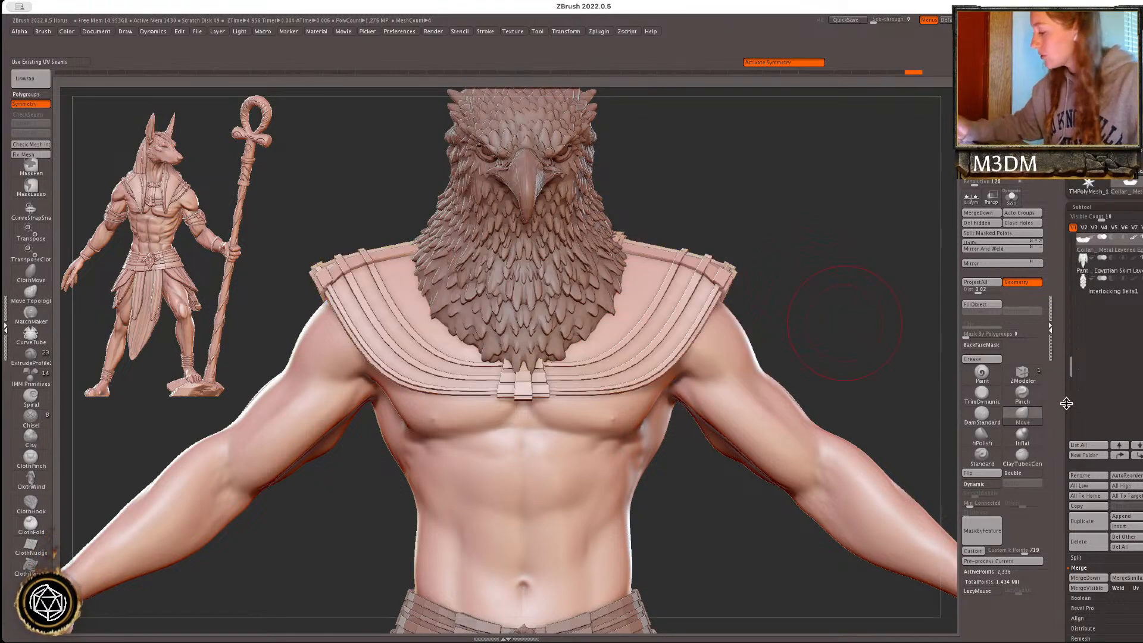
pyautogui.hotkey('ctrl', 'z')
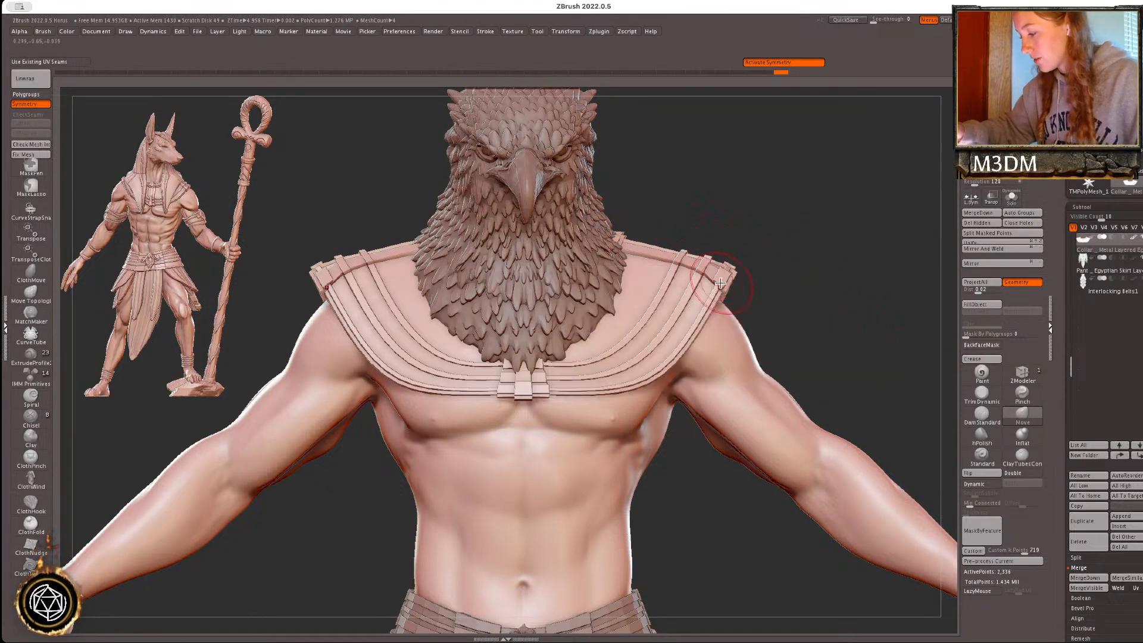
# - Pull the collar's shoulder edge inward and shape it over the shoulder from the side with a larger Move brush
pyautogui.moveTo(722, 274); pyautogui.dragTo(706, 268)
pyautogui.moveTo(869, 292)
pyautogui.mouseDown()
pyautogui.moveTo(796, 278)
pyautogui.moveTo(809, 260)
pyautogui.moveTo(878, 244)
pyautogui.moveTo(798, 247)
pyautogui.mouseUp()
pyautogui.press('space')
pyautogui.press('space')
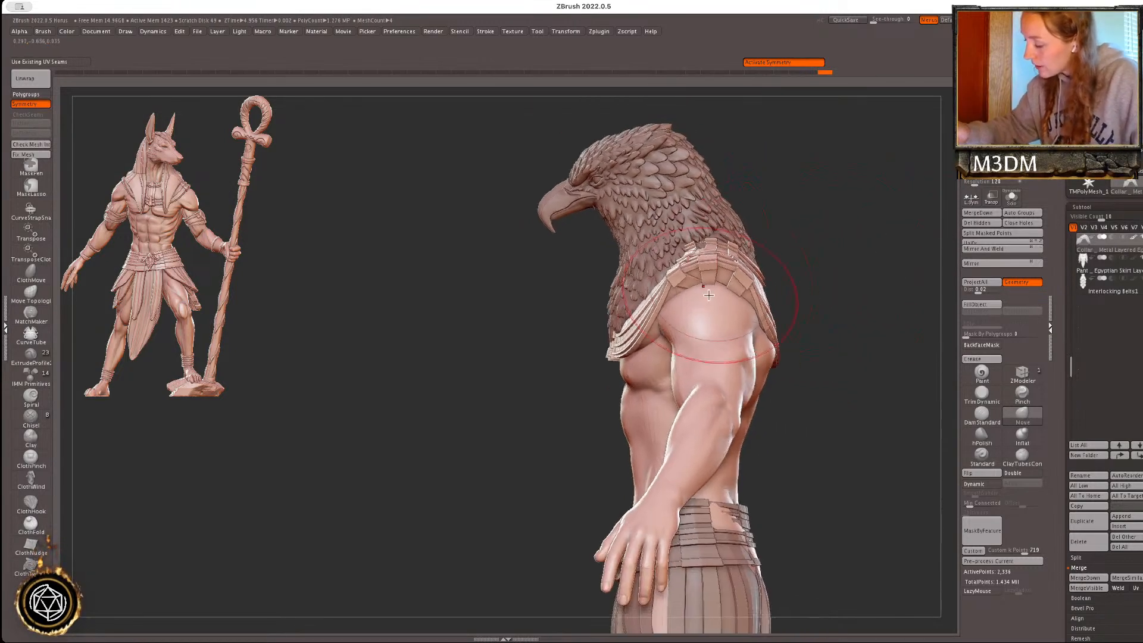
pyautogui.moveTo(849, 310); pyautogui.dragTo(705, 317)
pyautogui.moveTo(799, 360); pyautogui.dragTo(802, 342)
pyautogui.moveTo(942, 222); pyautogui.dragTo(917, 226)
pyautogui.moveTo(837, 312); pyautogui.dragTo(848, 321)
# - Fit the collar's shoulder ends and upper edge to the back with the Move brush
pyautogui.keyDown('shift'); pyautogui.moveTo(622, 307); pyautogui.dragTo(606, 304); pyautogui.keyUp('shift')
pyautogui.keyDown('alt'); pyautogui.moveTo(484, 344); pyautogui.dragTo(320, 372); pyautogui.keyUp('alt')
pyautogui.moveTo(707, 425); pyautogui.dragTo(714, 411)
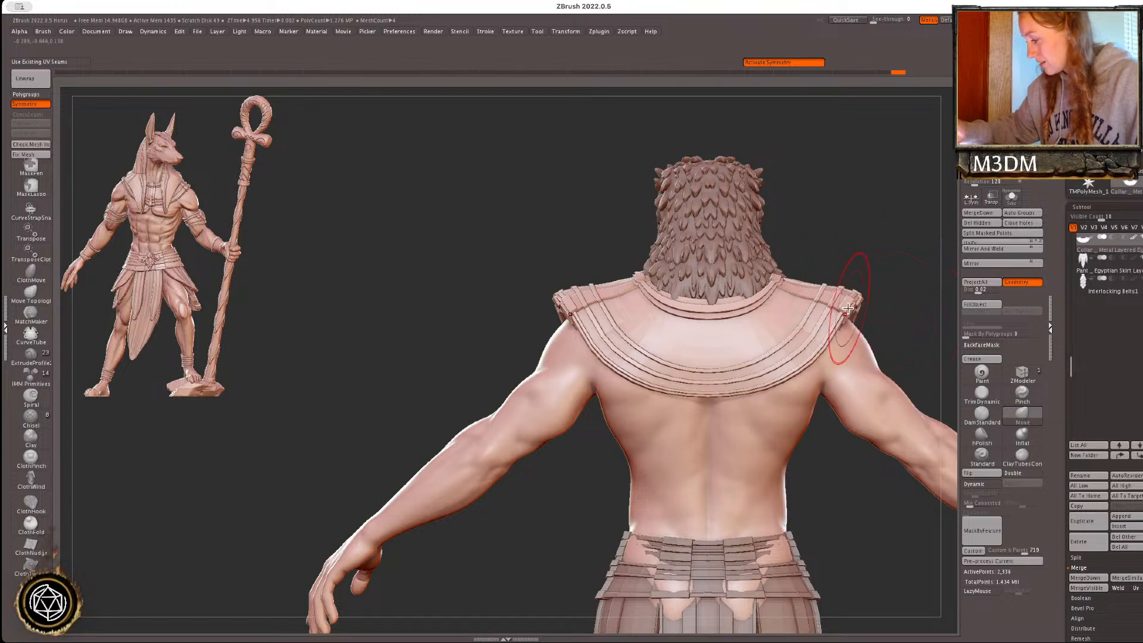
pyautogui.moveTo(899, 261)
pyautogui.mouseDown()
pyautogui.moveTo(857, 280)
pyautogui.moveTo(885, 276)
pyautogui.mouseUp()
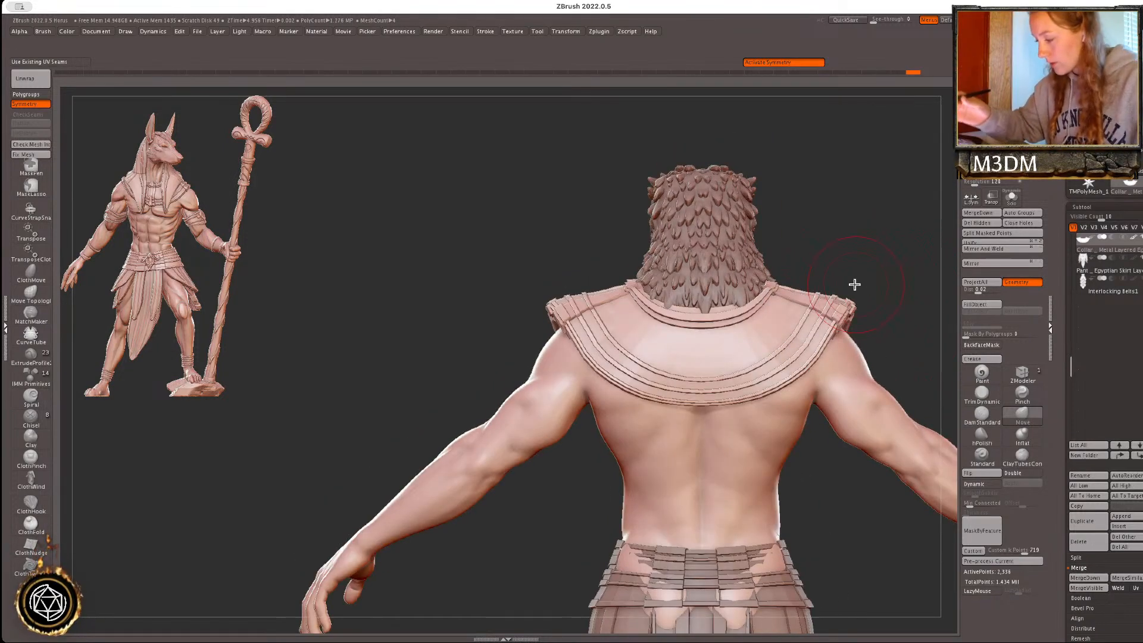
pyautogui.moveTo(798, 306); pyautogui.dragTo(801, 302)
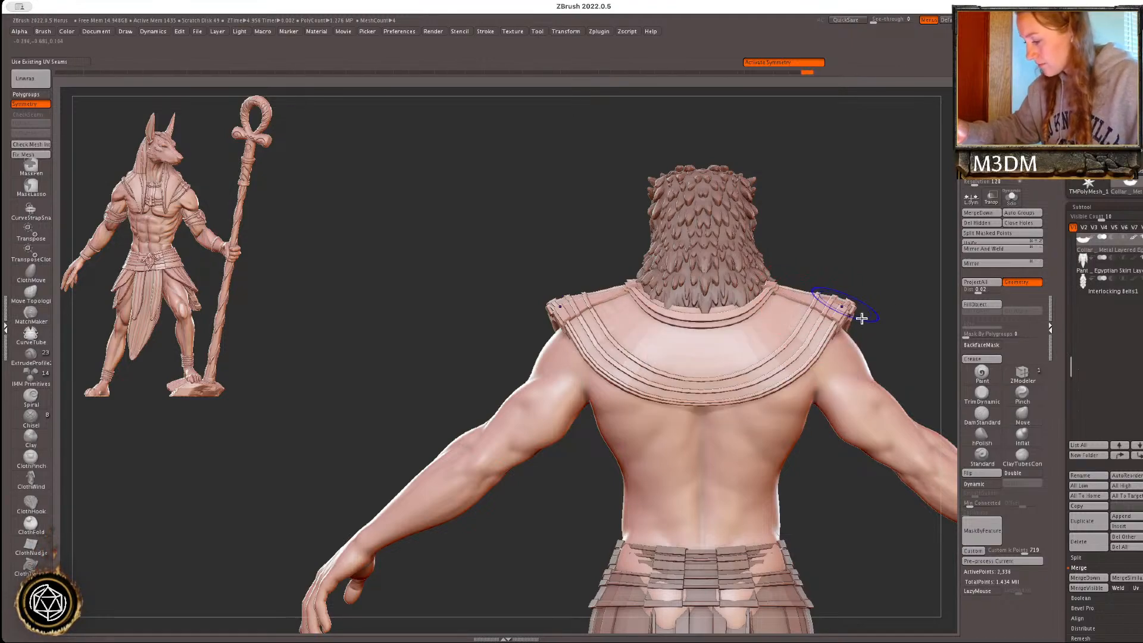
# - Check the collar's polyframe from the front and nudge its shoulder edge slightly outward with the Move brush
pyautogui.hotkey('shift', 'f')
pyautogui.moveTo(924, 346); pyautogui.dragTo(937, 358)
pyautogui.keyDown('alt'); pyautogui.moveTo(699, 506); pyautogui.dragTo(411, 462); pyautogui.keyUp('alt')
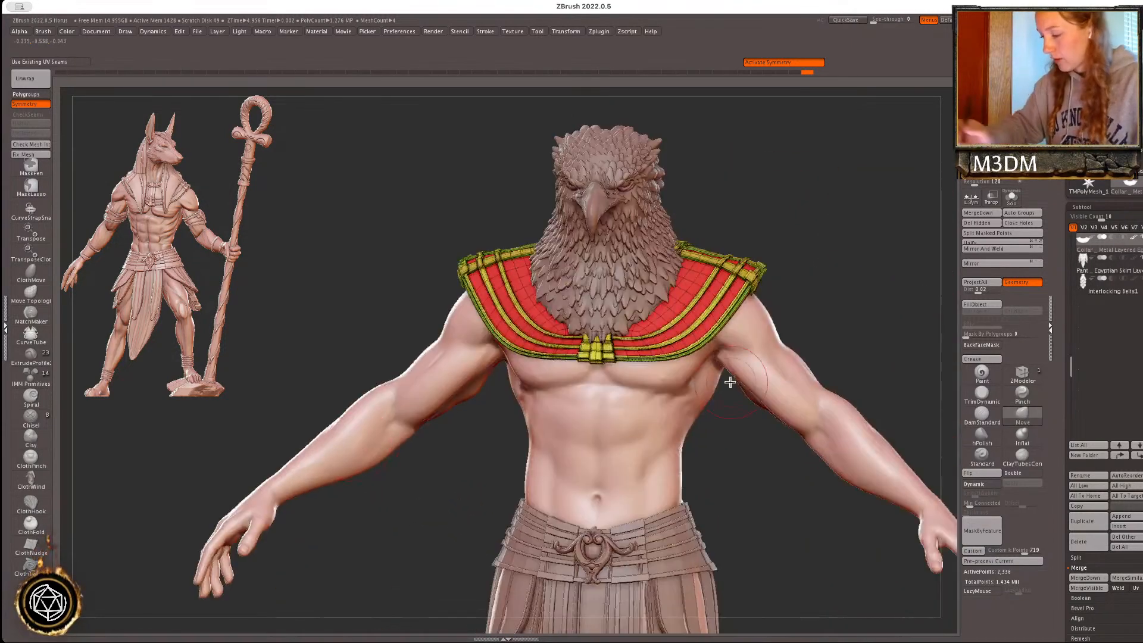
pyautogui.keyDown('shift'); pyautogui.moveTo(874, 331); pyautogui.dragTo(873, 337); pyautogui.keyUp('shift')
pyautogui.hotkey('shift', 'f')
pyautogui.moveTo(755, 254); pyautogui.dragTo(764, 256)
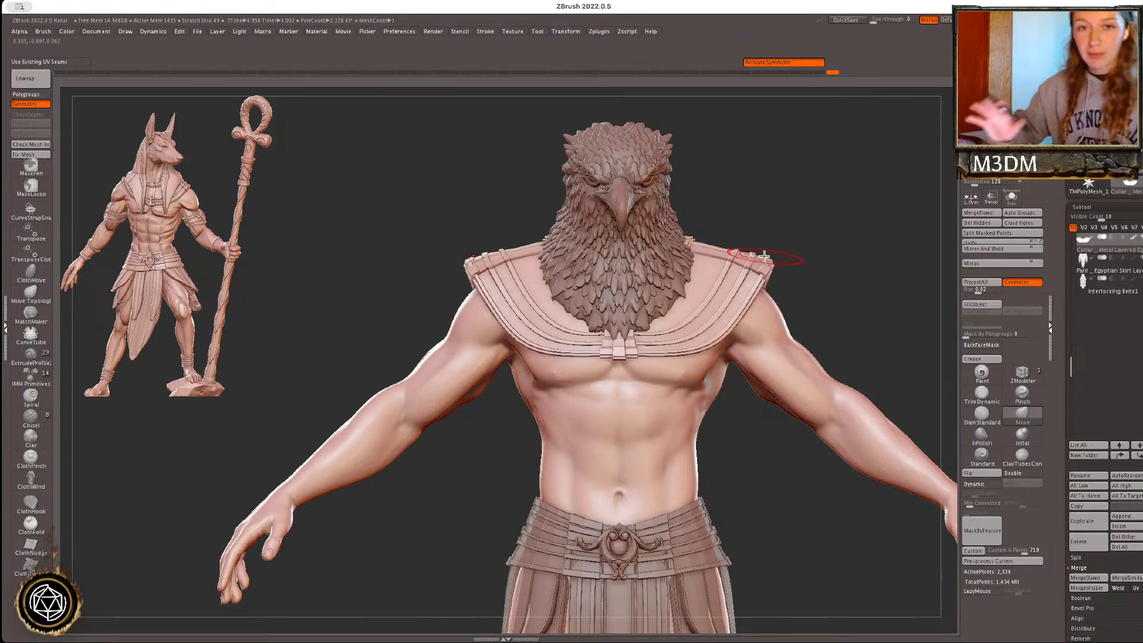
pyautogui.hotkey('shift', 'f')
pyautogui.keyDown('alt'); pyautogui.moveTo(861, 285); pyautogui.dragTo(857, 317); pyautogui.keyUp('alt')
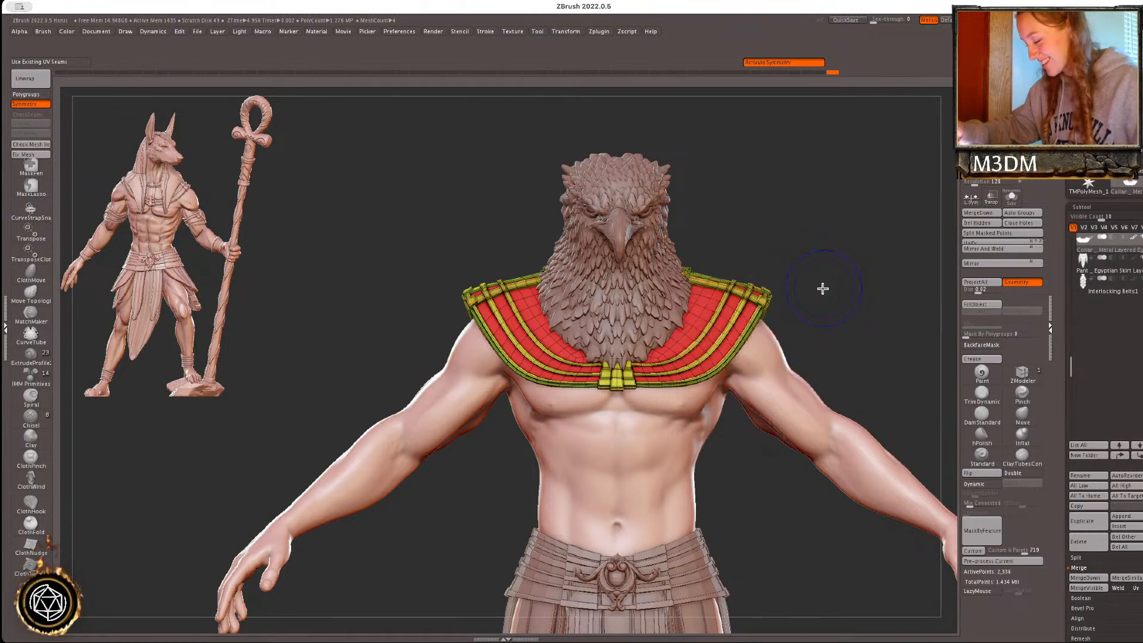
# - Hide the polyframe, make the male body the active subtool and set up the DamStandard brush with a LazyRadius of 20
pyautogui.hotkey('shift', 'f')
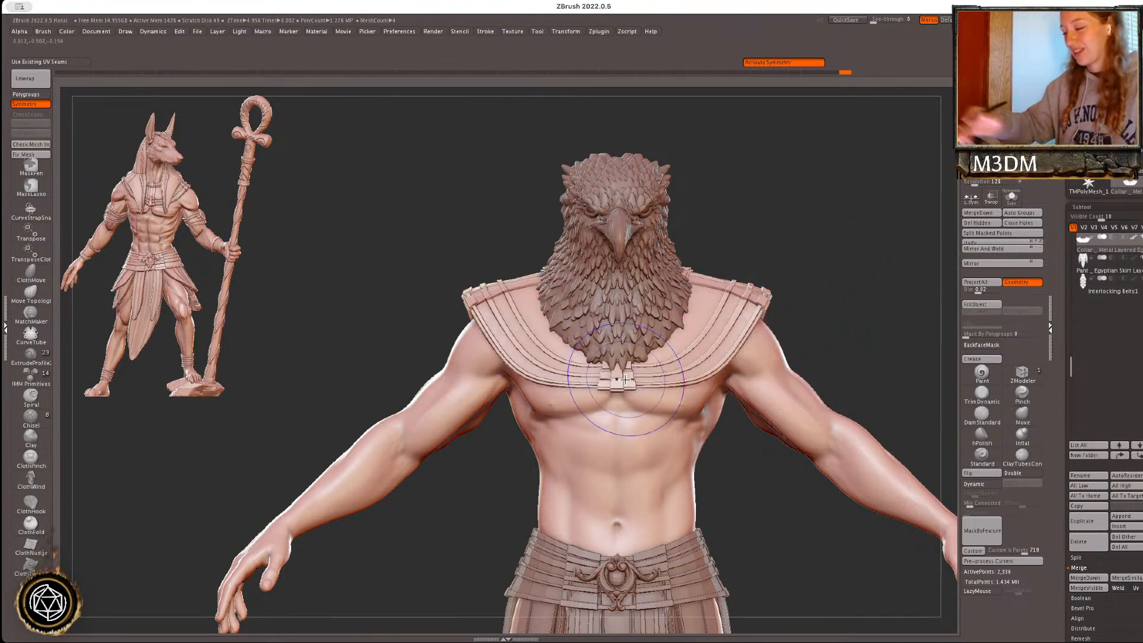
pyautogui.hotkey('shift', 'f')
pyautogui.hotkey('shift', 'f')
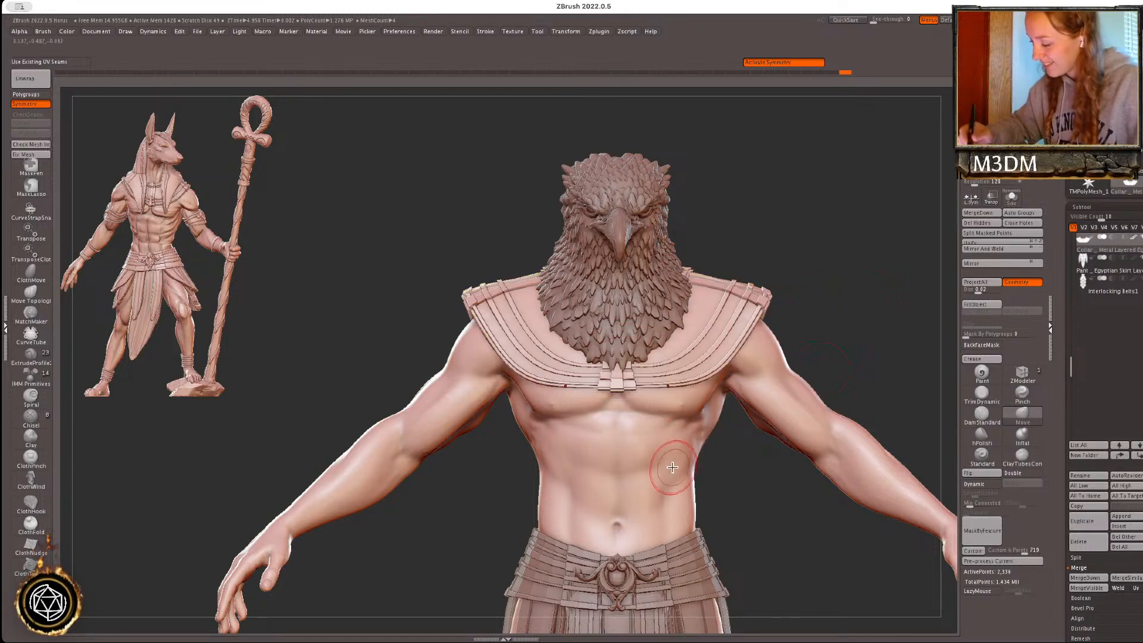
pyautogui.keyDown('alt'); pyautogui.click(674, 474); pyautogui.keyUp('alt')
pyautogui.moveTo(896, 305); pyautogui.dragTo(873, 293)
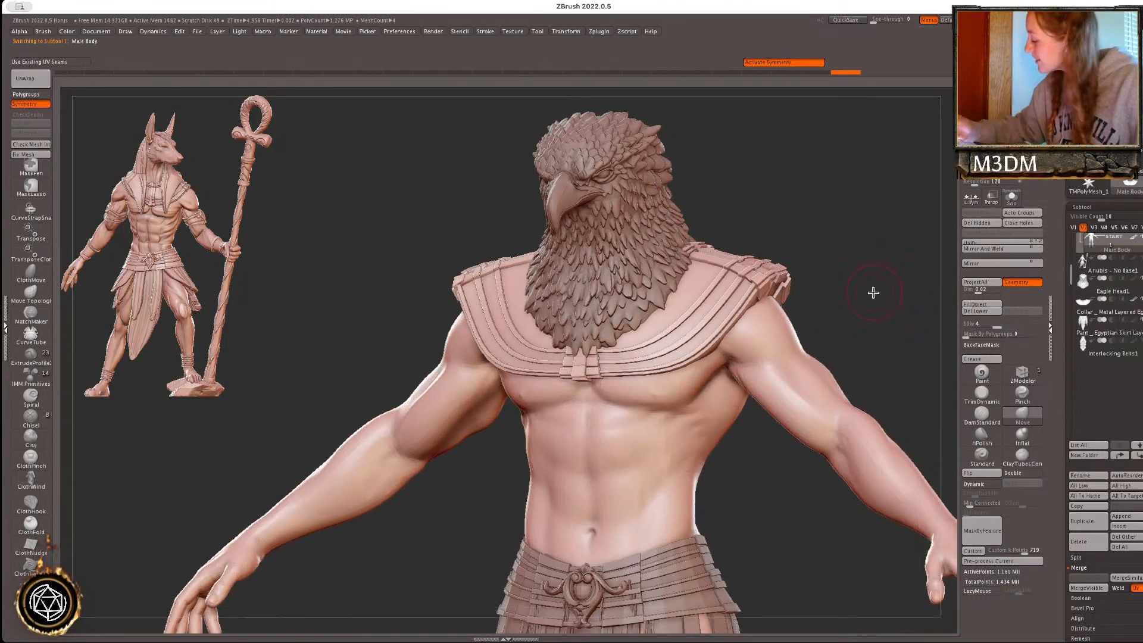
pyautogui.click(982, 415)
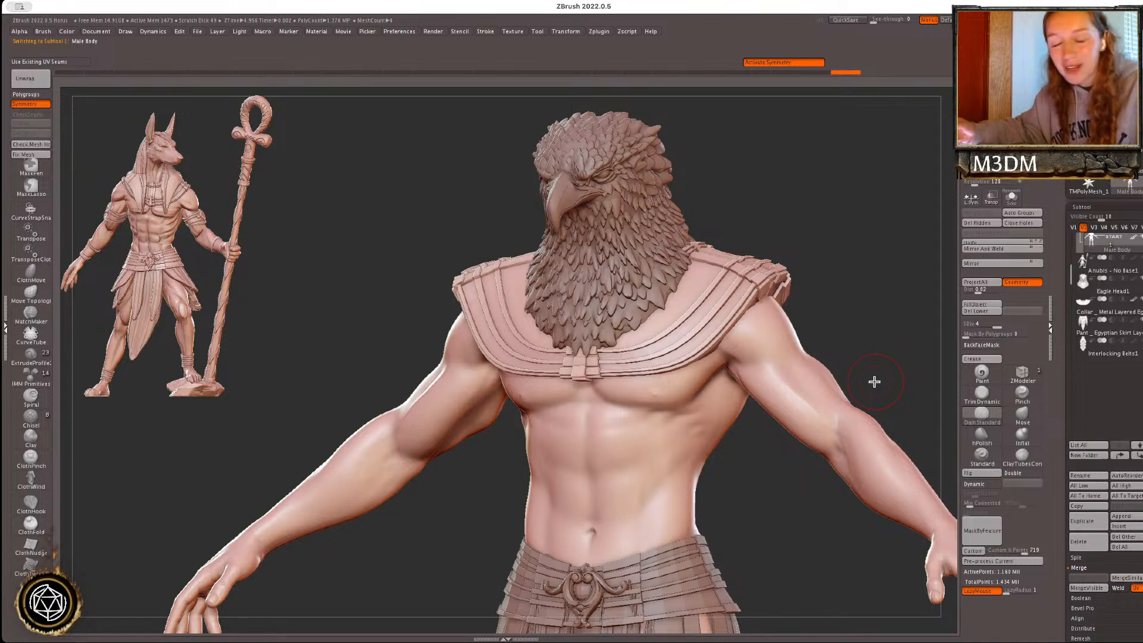
pyautogui.keyDown('alt'); pyautogui.moveTo(881, 365); pyautogui.dragTo(831, 416); pyautogui.keyUp('alt')
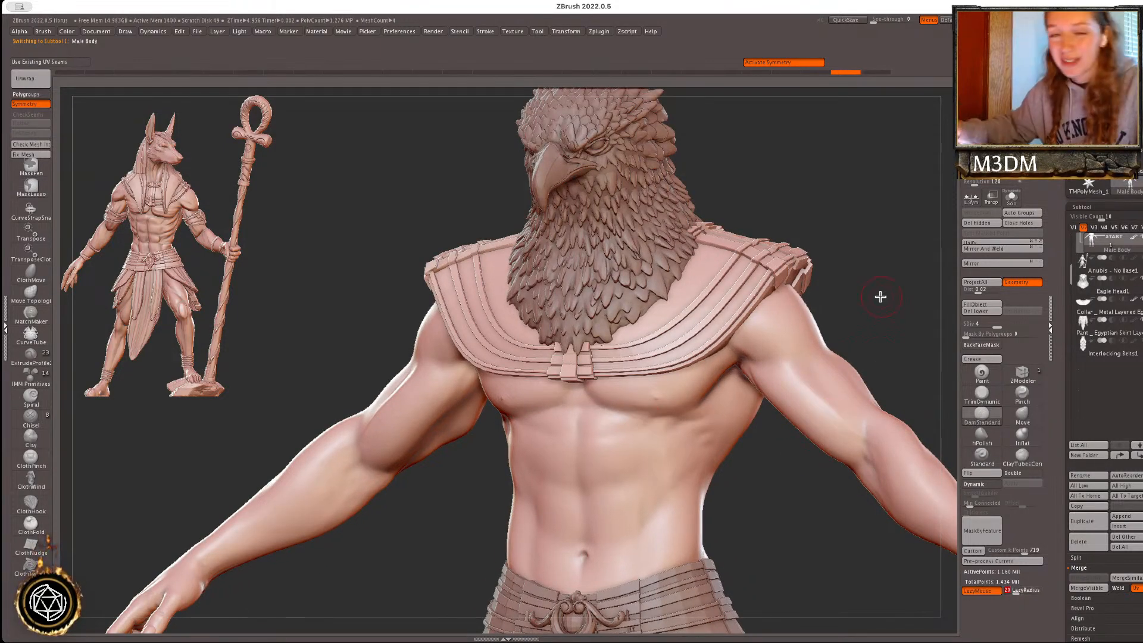
pyautogui.moveTo(880, 286)
pyautogui.keyDown('alt'); pyautogui.mouseDown()
pyautogui.moveTo(852, 281)
pyautogui.moveTo(874, 309)
pyautogui.mouseUp(); pyautogui.keyUp('alt')
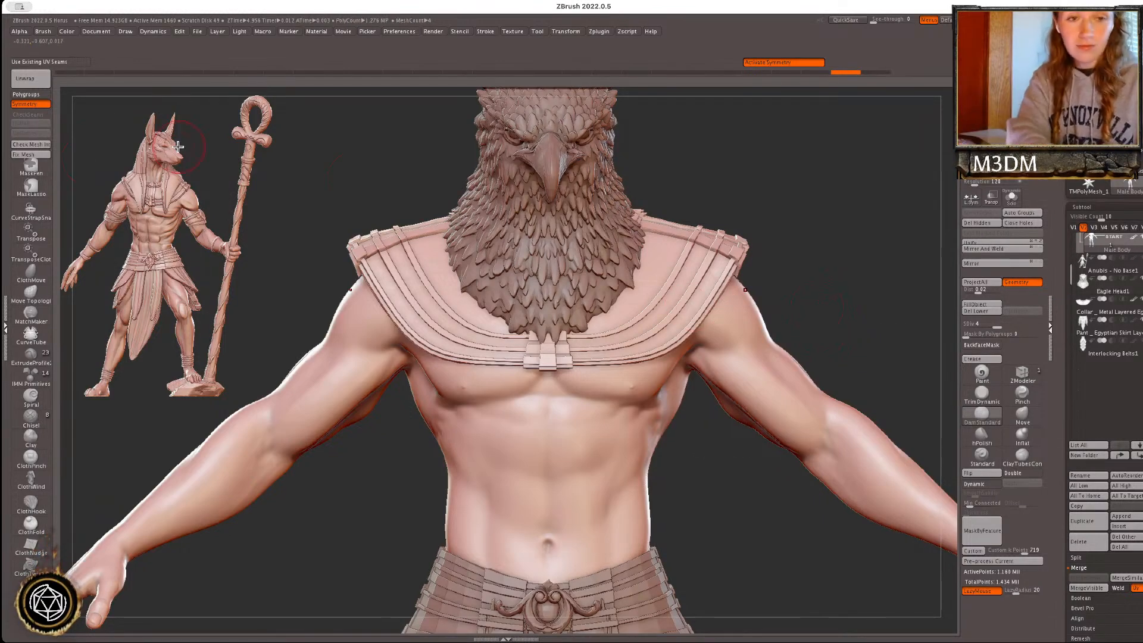
# - Carve a crease along the lower edge of the body's pectorals with the DamStandard brush
pyautogui.moveTo(857, 263); pyautogui.dragTo(858, 280)
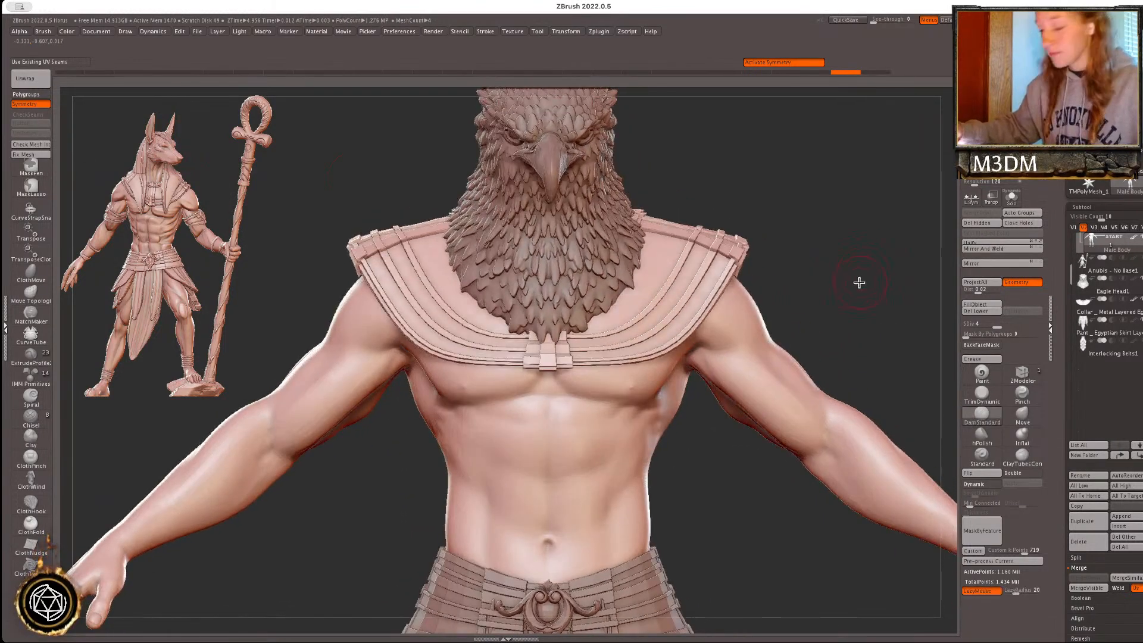
pyautogui.hotkey('shift', 'f')
pyautogui.hotkey('shift', 'f')
pyautogui.moveTo(790, 517); pyautogui.dragTo(791, 511)
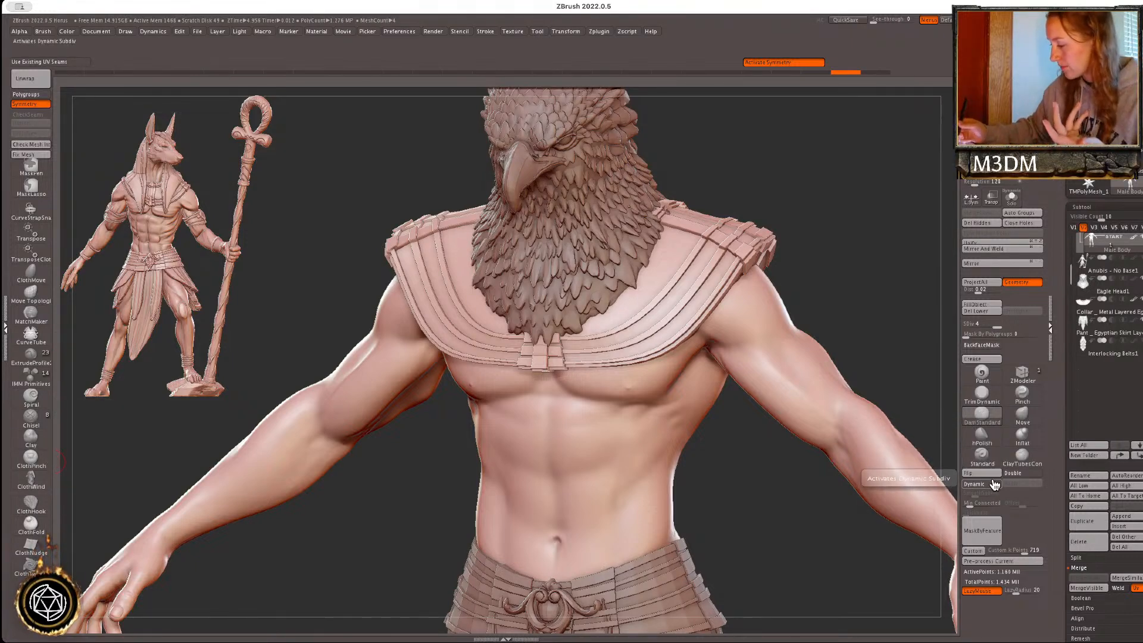
pyautogui.moveTo(839, 532)
pyautogui.mouseDown()
pyautogui.moveTo(876, 278)
pyautogui.moveTo(893, 314)
pyautogui.moveTo(899, 298)
pyautogui.moveTo(898, 314)
pyautogui.mouseUp()
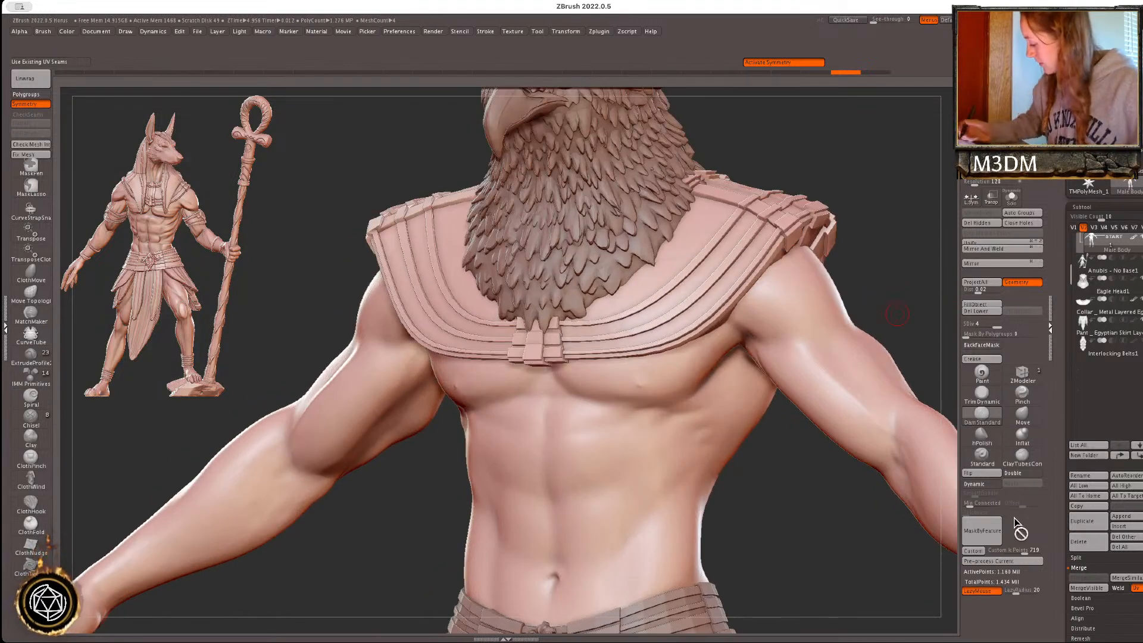
pyautogui.moveTo(597, 400); pyautogui.dragTo(620, 405)
pyautogui.moveTo(911, 262); pyautogui.dragTo(848, 267)
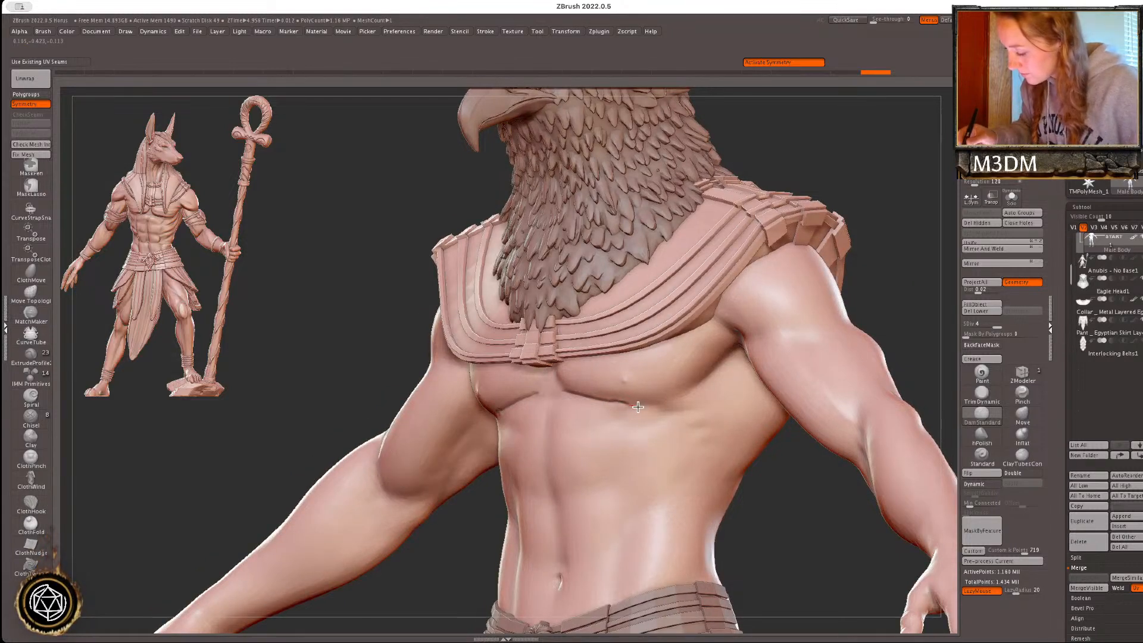
# - Lower the body to subdivision level 3, carve the chest's underside from armpit to sternum and undo the stray last stroke
pyautogui.hotkey('shift', 'd')
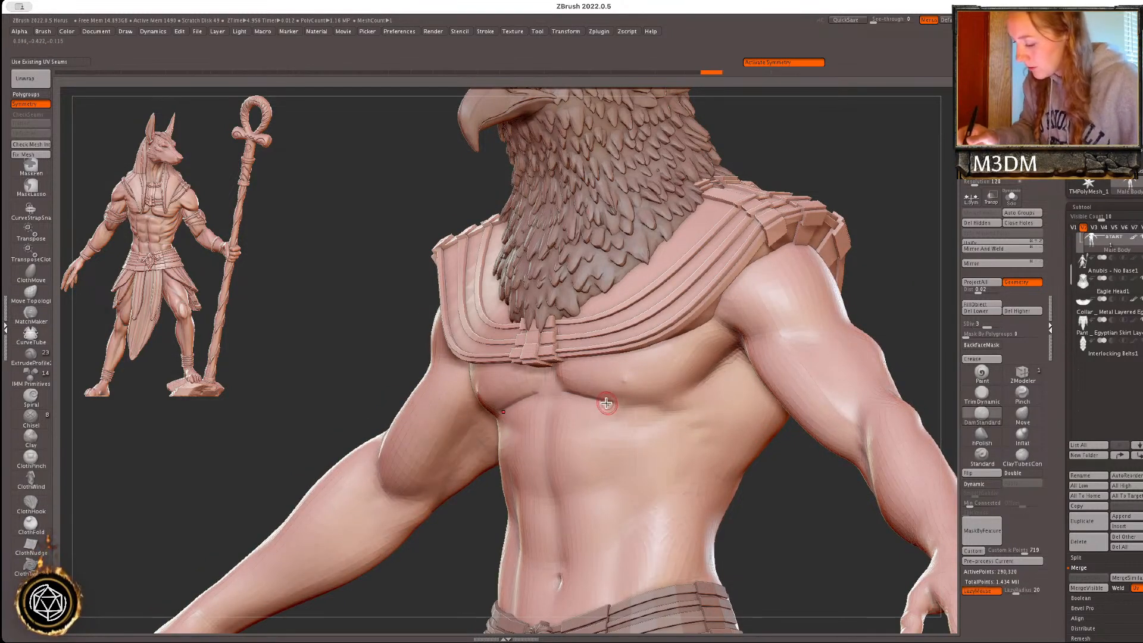
pyautogui.moveTo(697, 391); pyautogui.dragTo(705, 385)
pyautogui.moveTo(951, 258); pyautogui.dragTo(976, 261)
pyautogui.moveTo(535, 370); pyautogui.dragTo(565, 398)
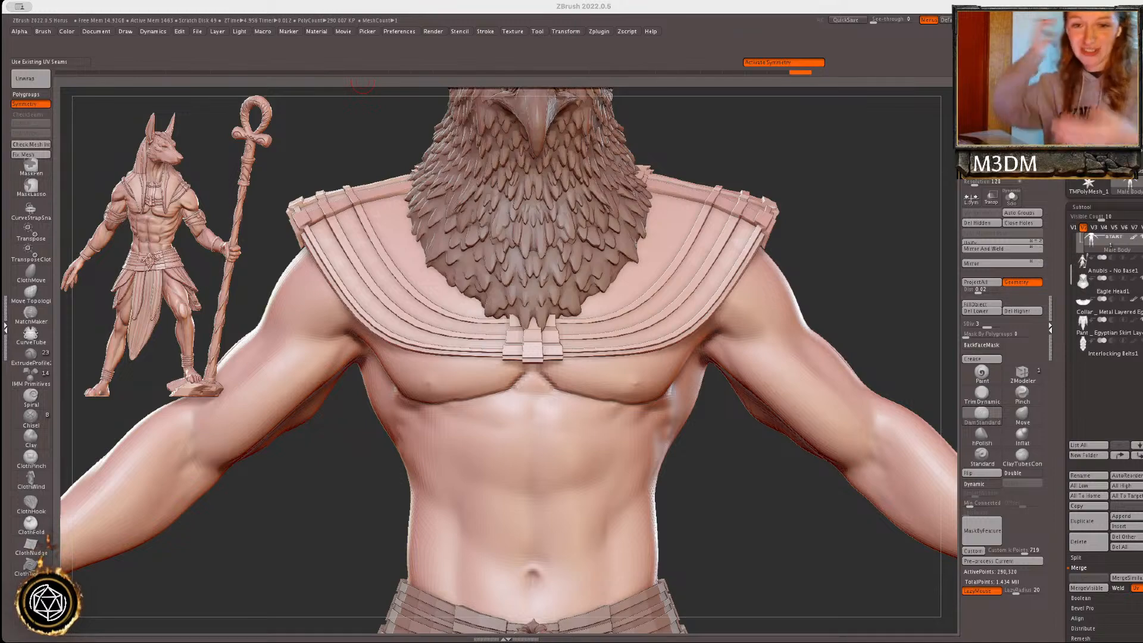
pyautogui.click(860, 257)
pyautogui.hotkey('ctrl', 'z')
pyautogui.moveTo(852, 260)
pyautogui.mouseDown()
pyautogui.moveTo(873, 276)
pyautogui.moveTo(888, 266)
pyautogui.moveTo(858, 295)
pyautogui.mouseUp()
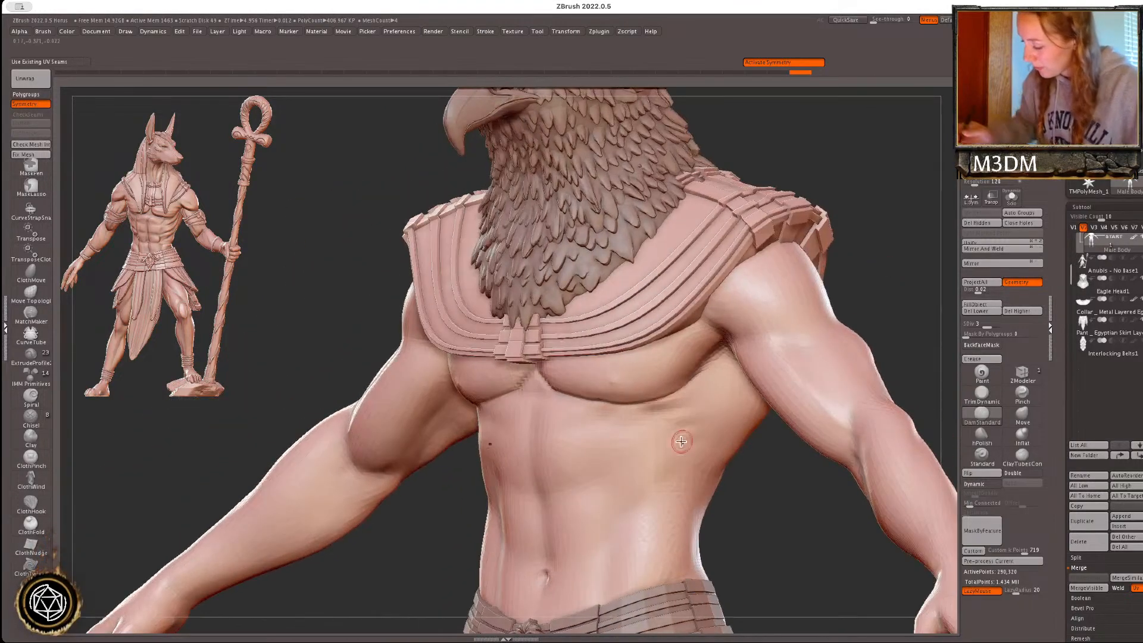
# - Toggle LazyMouse and carve diagonal rib-muscle creases on the side of the torso below the armpit
pyautogui.press('l')
pyautogui.moveTo(693, 404); pyautogui.dragTo(715, 382)
pyautogui.moveTo(670, 427); pyautogui.dragTo(687, 425)
pyautogui.moveTo(871, 315); pyautogui.dragTo(852, 321)
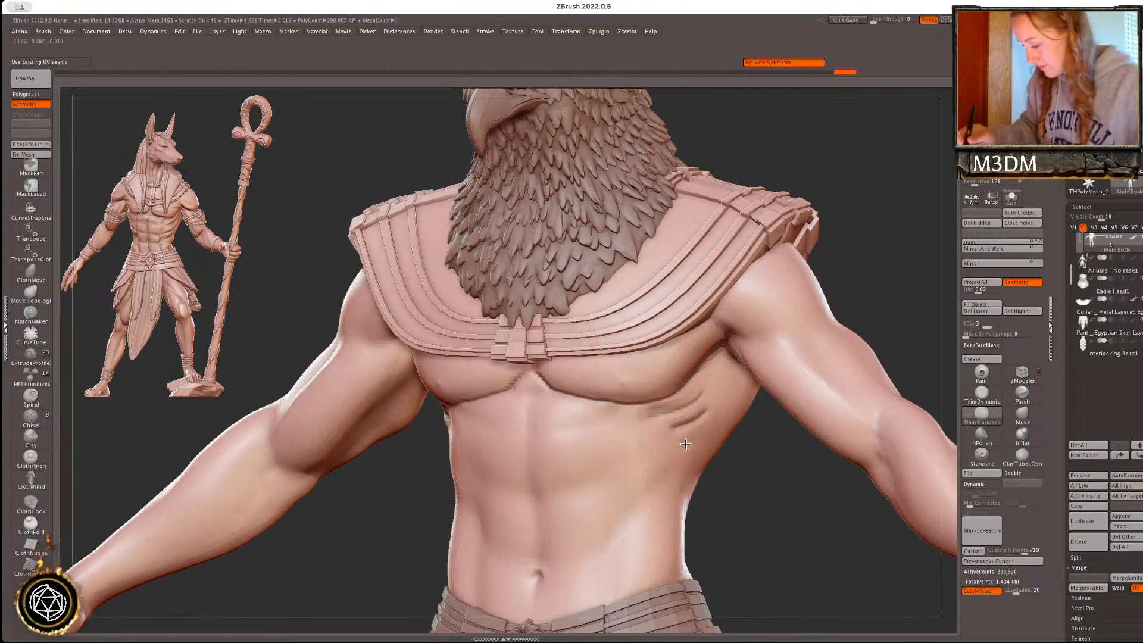
pyautogui.moveTo(720, 424)
pyautogui.mouseDown()
pyautogui.moveTo(763, 475)
pyautogui.moveTo(645, 457)
pyautogui.mouseUp()
# - Carve the abdominal midline, the horizontal divisions between the abs and their outer edges with DamStandard
pyautogui.moveTo(537, 407); pyautogui.dragTo(538, 488)
pyautogui.moveTo(735, 500); pyautogui.dragTo(631, 504)
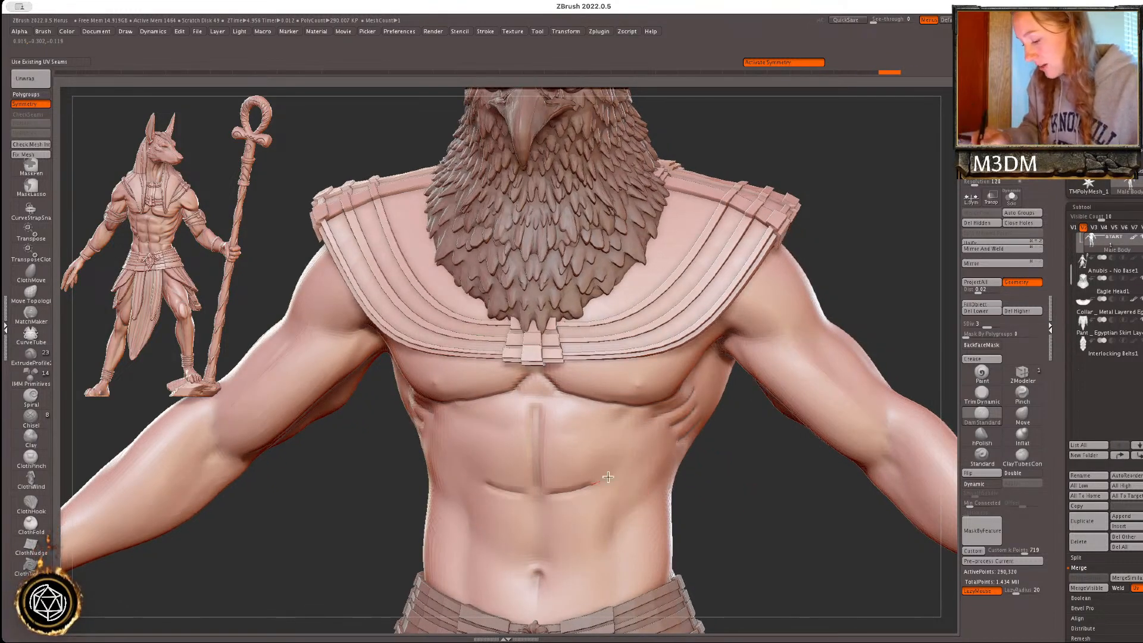
pyautogui.moveTo(760, 477); pyautogui.dragTo(625, 524)
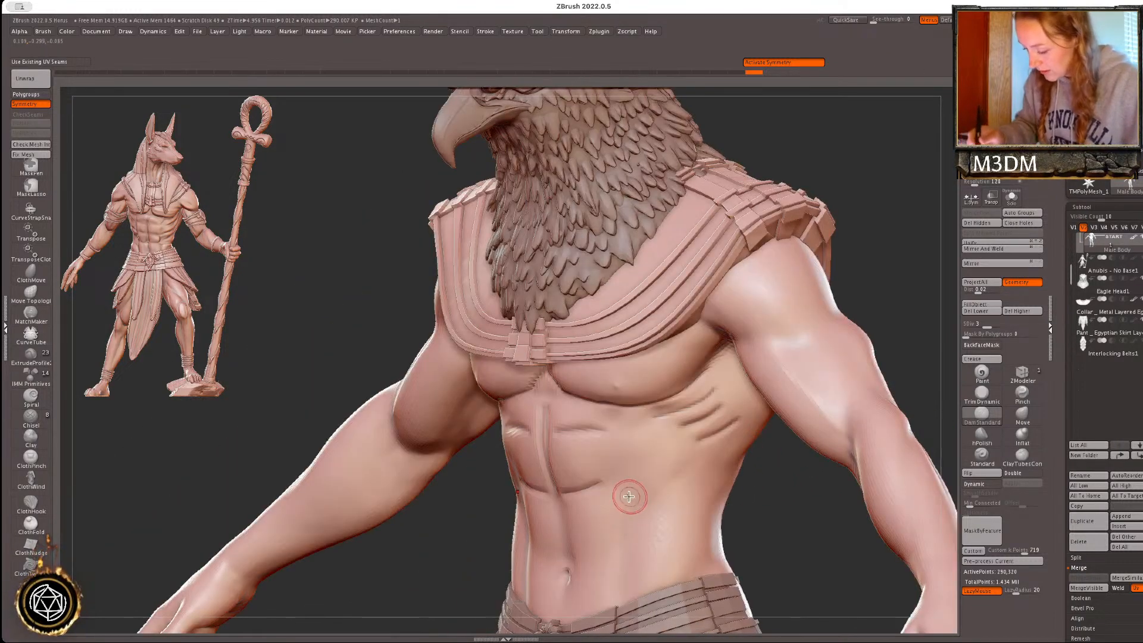
pyautogui.moveTo(784, 519); pyautogui.dragTo(784, 479)
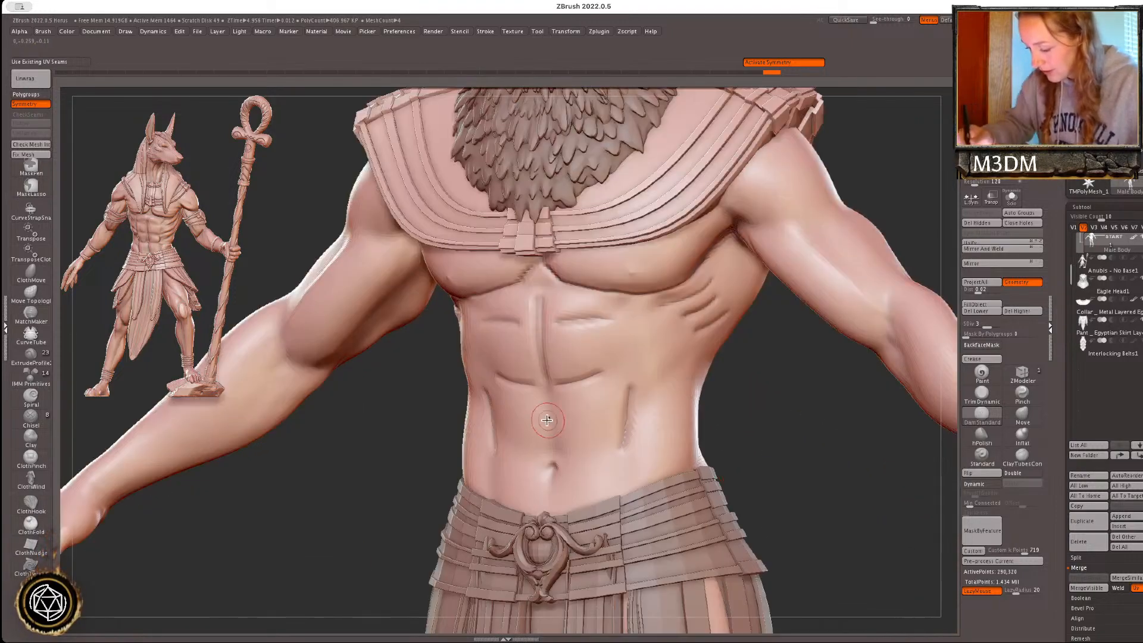
pyautogui.moveTo(771, 429); pyautogui.dragTo(794, 459)
# - Isolate the body, carve the lower abdominal, hip and central chest lines, and show the other subtools again
pyautogui.click(1012, 202)
pyautogui.press('space')
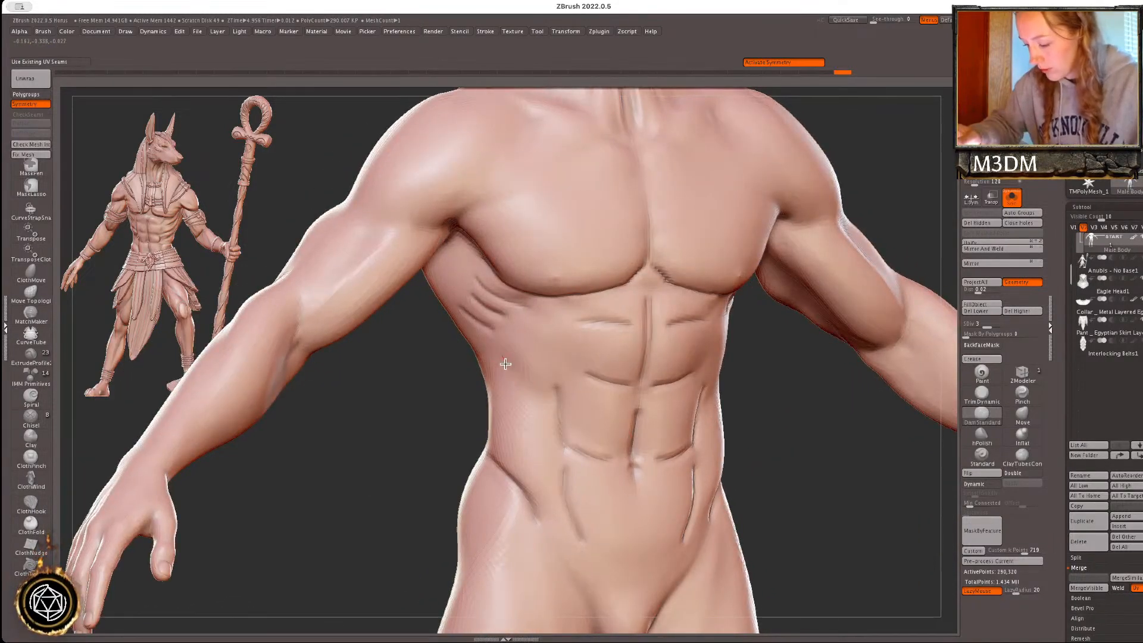
pyautogui.moveTo(871, 440)
pyautogui.mouseDown()
pyautogui.moveTo(826, 451)
pyautogui.moveTo(815, 538)
pyautogui.mouseUp()
pyautogui.moveTo(603, 245); pyautogui.dragTo(600, 326)
pyautogui.click(1012, 203)
# - Carve the muscle separations around the armpit, shoulder and upper arm from several angles with DamStandard
pyautogui.keyDown('shift'); pyautogui.moveTo(847, 481); pyautogui.dragTo(755, 522); pyautogui.keyUp('shift')
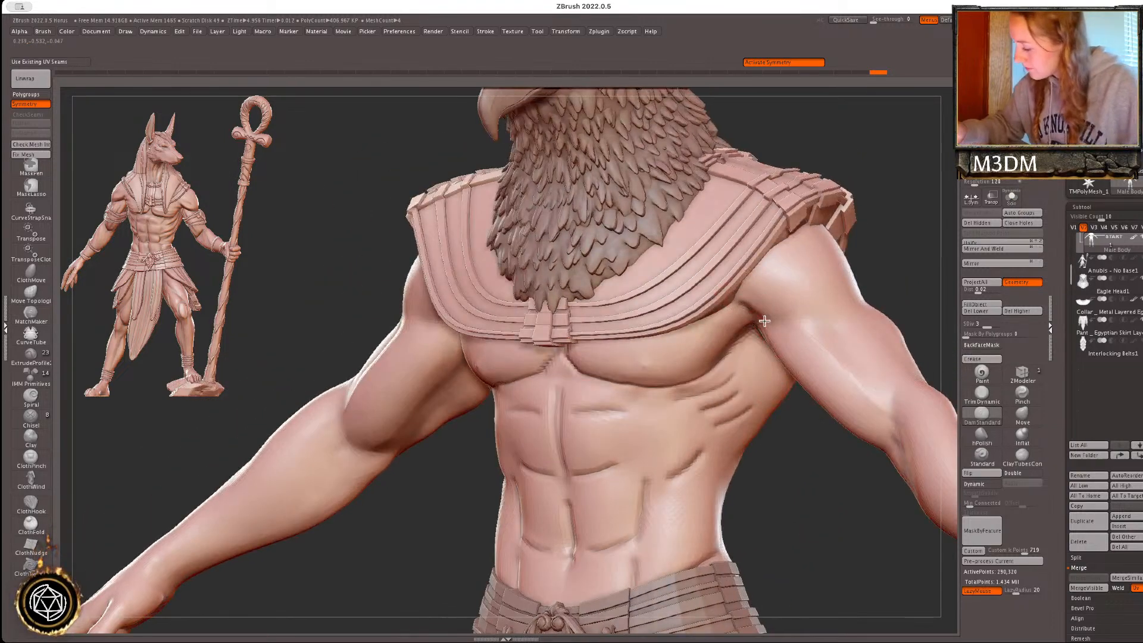
pyautogui.moveTo(765, 317); pyautogui.dragTo(833, 321)
pyautogui.moveTo(922, 255)
pyautogui.keyDown('alt'); pyautogui.mouseDown()
pyautogui.moveTo(750, 320)
pyautogui.moveTo(779, 382)
pyautogui.mouseUp(); pyautogui.keyUp('alt')
pyautogui.moveTo(889, 339); pyautogui.dragTo(870, 332)
pyautogui.moveTo(801, 315); pyautogui.dragTo(753, 343)
pyautogui.moveTo(833, 423); pyautogui.dragTo(823, 430)
pyautogui.moveTo(830, 381)
pyautogui.mouseDown()
pyautogui.moveTo(807, 377)
pyautogui.moveTo(868, 452)
pyautogui.moveTo(820, 512)
pyautogui.mouseUp()
pyautogui.moveTo(565, 533)
pyautogui.mouseDown()
pyautogui.moveTo(708, 523)
pyautogui.moveTo(429, 512)
pyautogui.moveTo(411, 476)
pyautogui.mouseUp()
pyautogui.moveTo(815, 225); pyautogui.dragTo(768, 281)
pyautogui.moveTo(802, 502); pyautogui.dragTo(830, 483)
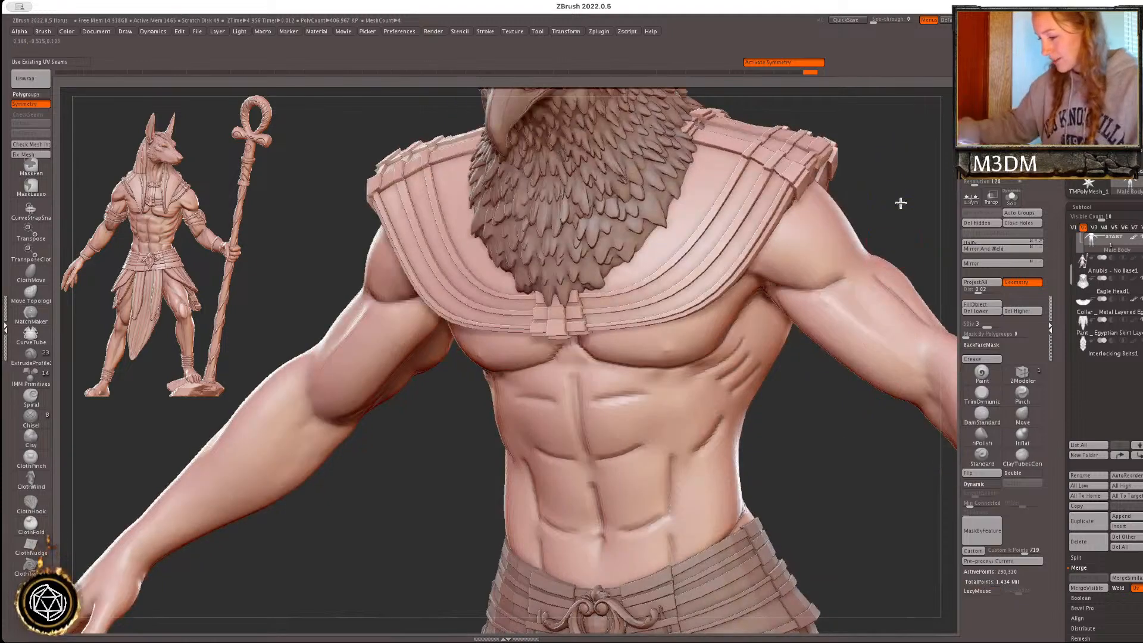
# - Carve the line along the outer biceps, try another upper-arm stroke from the side and undo the latest strokes
pyautogui.keyDown('shift'); pyautogui.moveTo(899, 194); pyautogui.dragTo(903, 211); pyautogui.keyUp('shift')
pyautogui.keyDown('alt'); pyautogui.moveTo(816, 483); pyautogui.dragTo(586, 526); pyautogui.keyUp('alt')
pyautogui.moveTo(837, 294); pyautogui.dragTo(834, 296)
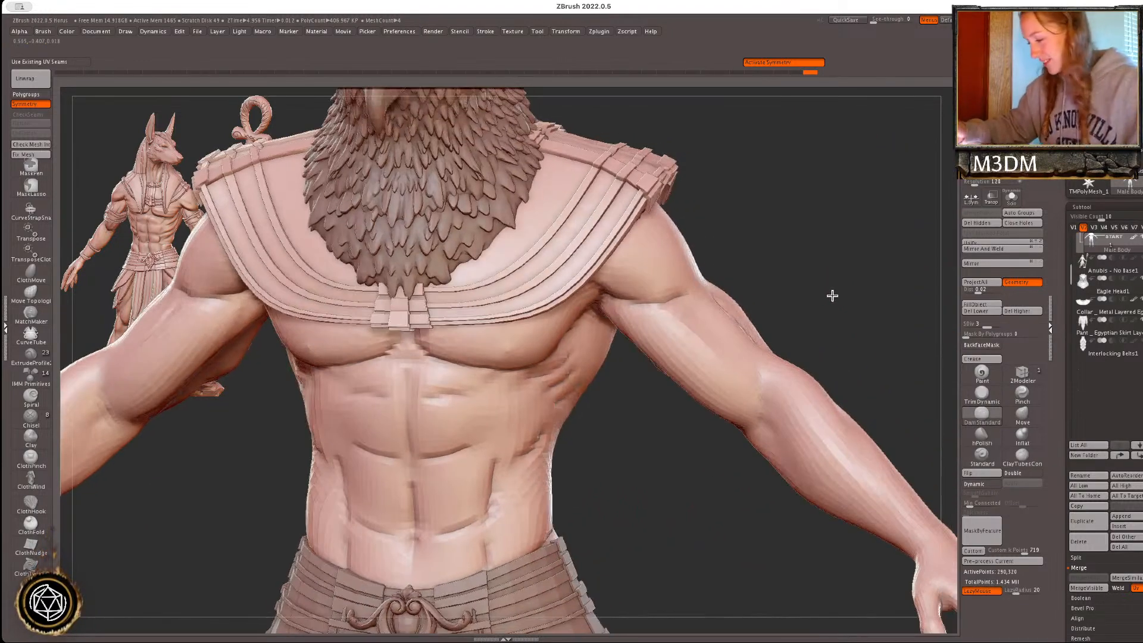
pyautogui.moveTo(676, 307); pyautogui.dragTo(734, 362)
pyautogui.moveTo(840, 352)
pyautogui.mouseDown()
pyautogui.moveTo(884, 299)
pyautogui.moveTo(696, 277)
pyautogui.mouseUp()
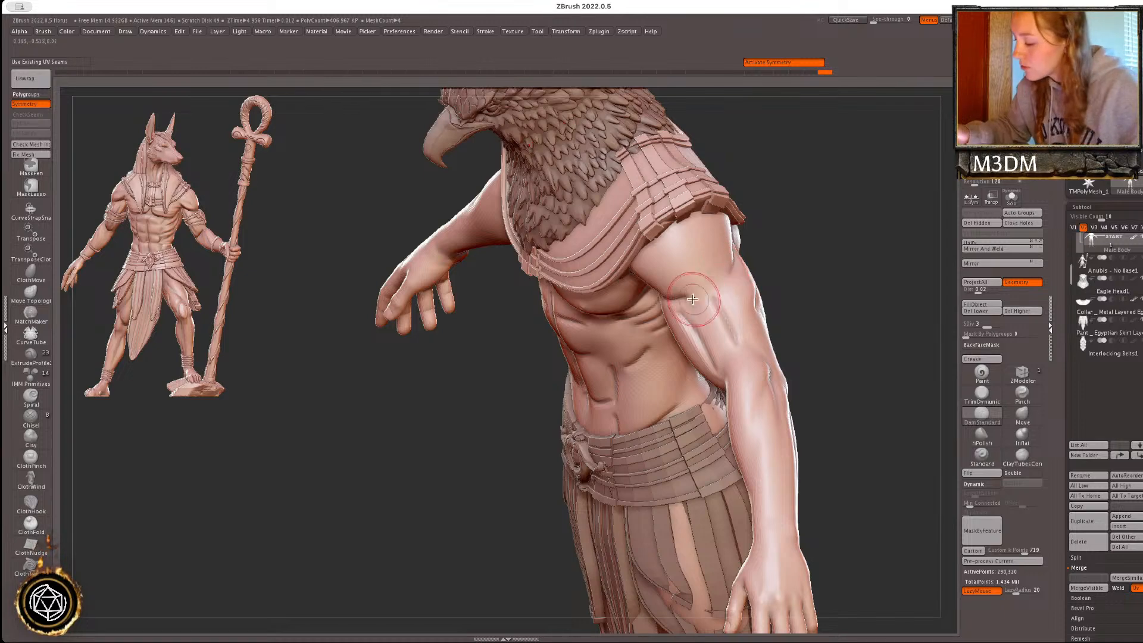
pyautogui.moveTo(712, 292)
pyautogui.mouseDown()
pyautogui.moveTo(738, 261)
pyautogui.moveTo(737, 335)
pyautogui.moveTo(750, 367)
pyautogui.mouseUp()
pyautogui.hotkey('ctrl', 'z')
pyautogui.hotkey('ctrl', 'z')
pyautogui.moveTo(841, 365); pyautogui.dragTo(874, 376)
pyautogui.press('l')
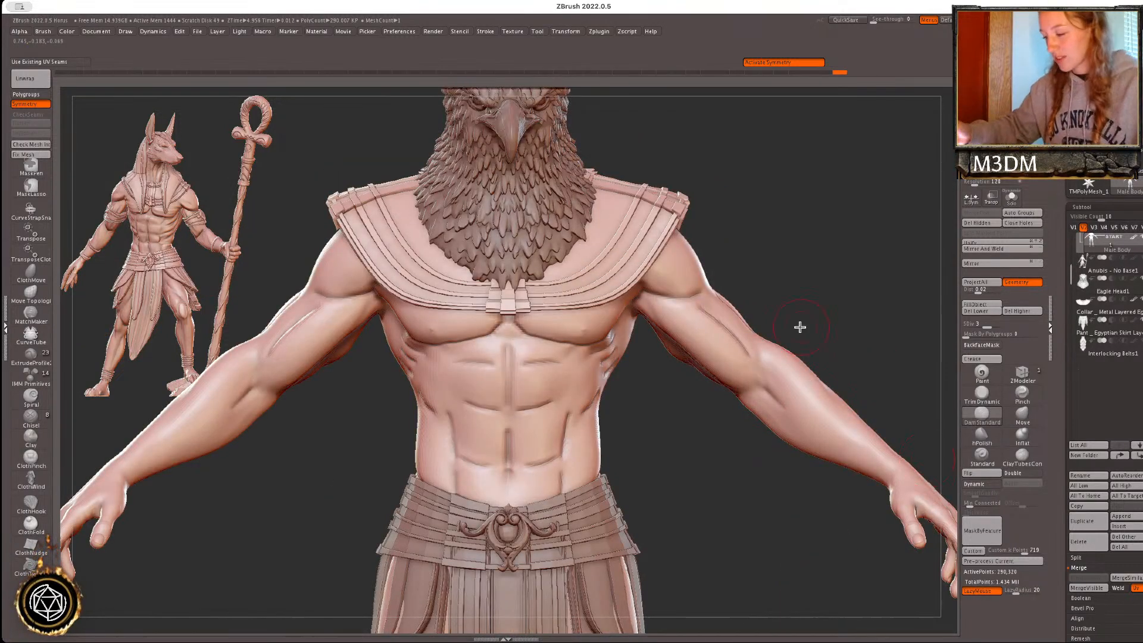
# - Define the muscle lines on the back of the arm and step through the body's lower subdivision levels
pyautogui.keyDown('alt'); pyautogui.moveTo(862, 327); pyautogui.dragTo(780, 354); pyautogui.keyUp('alt')
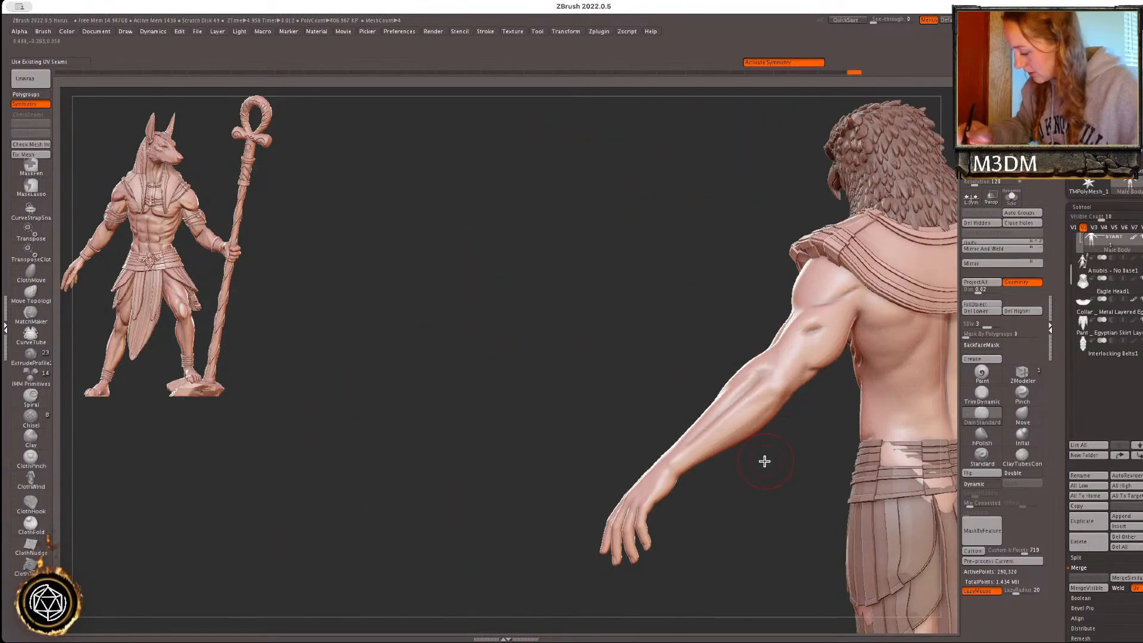
pyautogui.moveTo(771, 470); pyautogui.dragTo(888, 398)
pyautogui.keyDown('alt'); pyautogui.moveTo(849, 291); pyautogui.dragTo(936, 268); pyautogui.keyUp('alt')
pyautogui.hotkey('shift', 'd')
pyautogui.hotkey('shift', 'd')
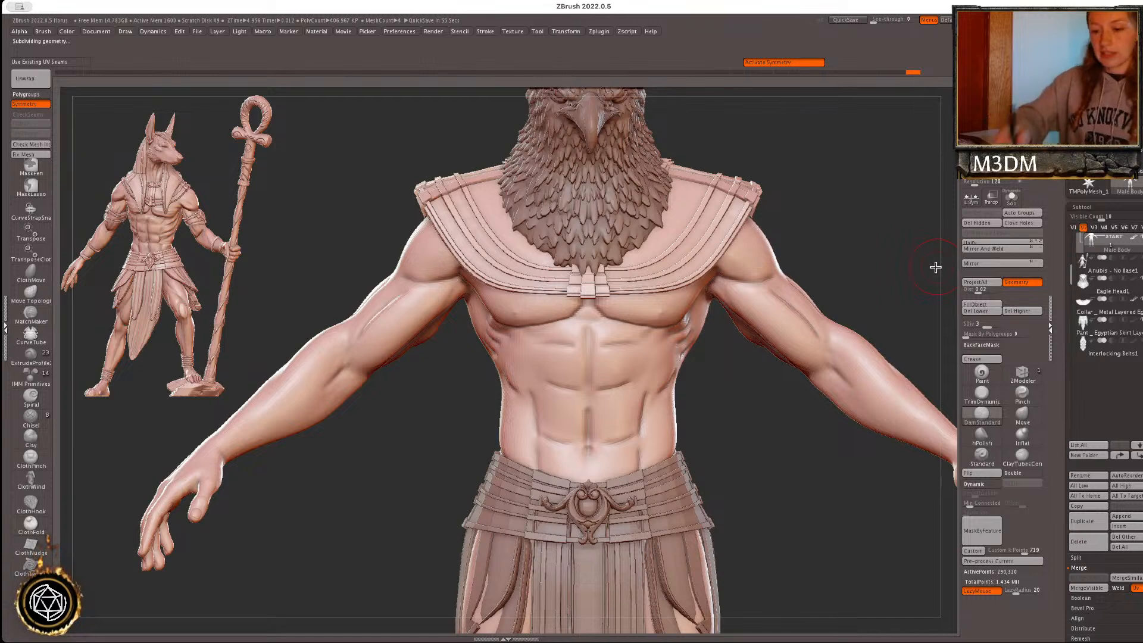
# - Switch to the Clay brush, undo a trial stroke, resize the brush and build up the middle and lower abs
pyautogui.click(31, 437)
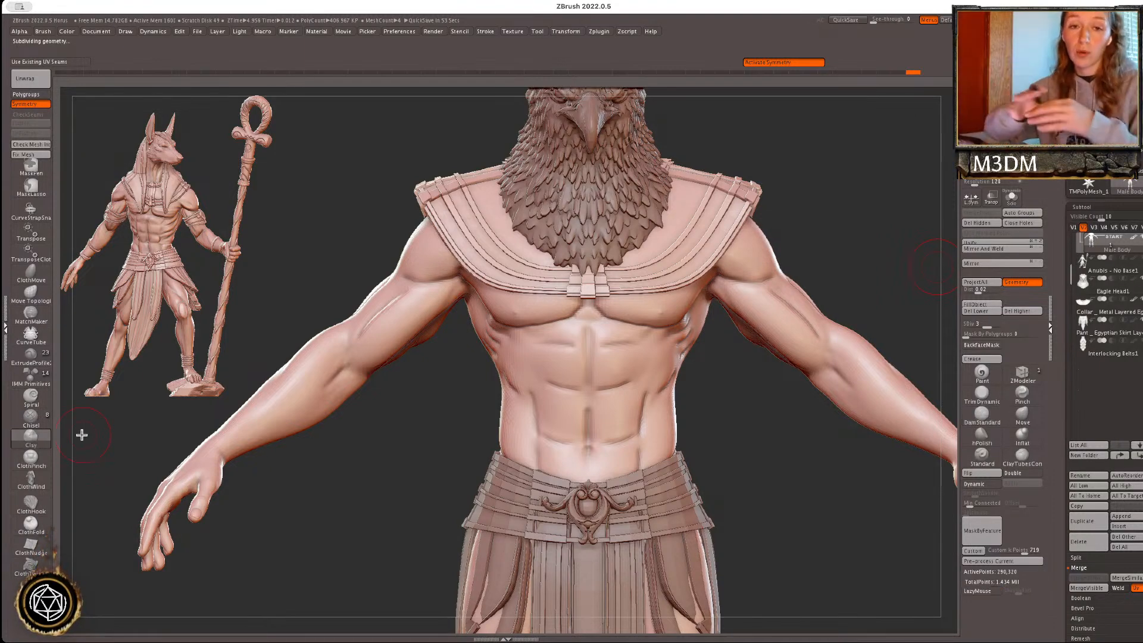
pyautogui.keyDown('alt'); pyautogui.moveTo(767, 446); pyautogui.dragTo(769, 452); pyautogui.keyUp('alt')
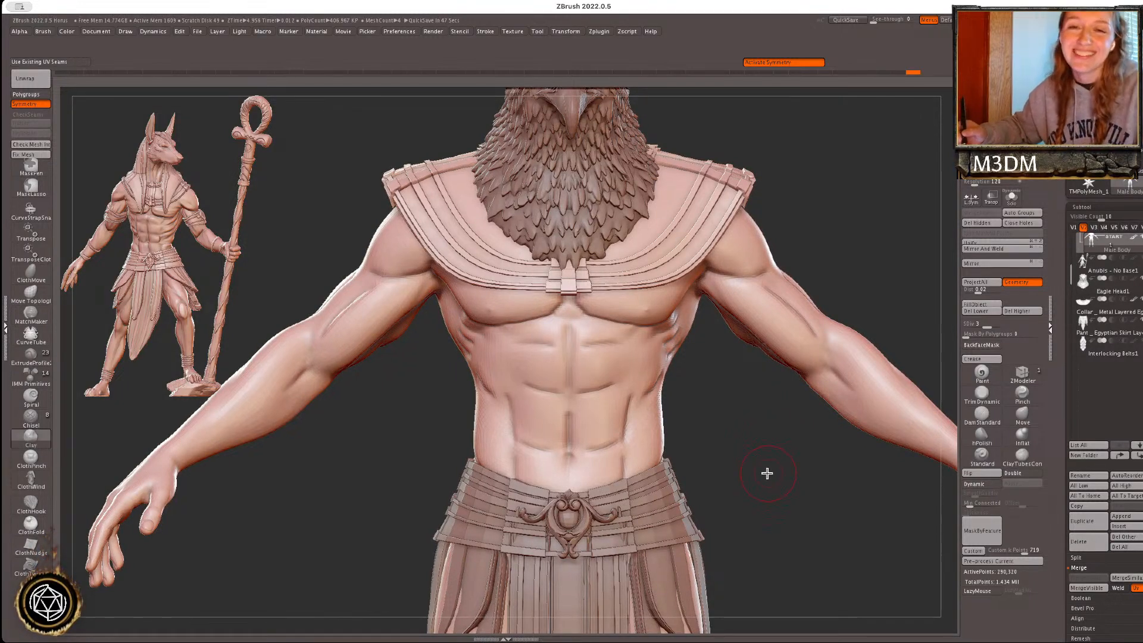
pyautogui.moveTo(597, 416)
pyautogui.mouseDown()
pyautogui.moveTo(590, 437)
pyautogui.moveTo(601, 437)
pyautogui.mouseUp()
pyautogui.hotkey('ctrl', 'z')
pyautogui.press('space')
pyautogui.moveTo(609, 402)
pyautogui.mouseDown()
pyautogui.moveTo(611, 433)
pyautogui.moveTo(591, 442)
pyautogui.moveTo(583, 470)
pyautogui.moveTo(606, 478)
pyautogui.mouseUp()
pyautogui.moveTo(760, 467); pyautogui.dragTo(740, 459)
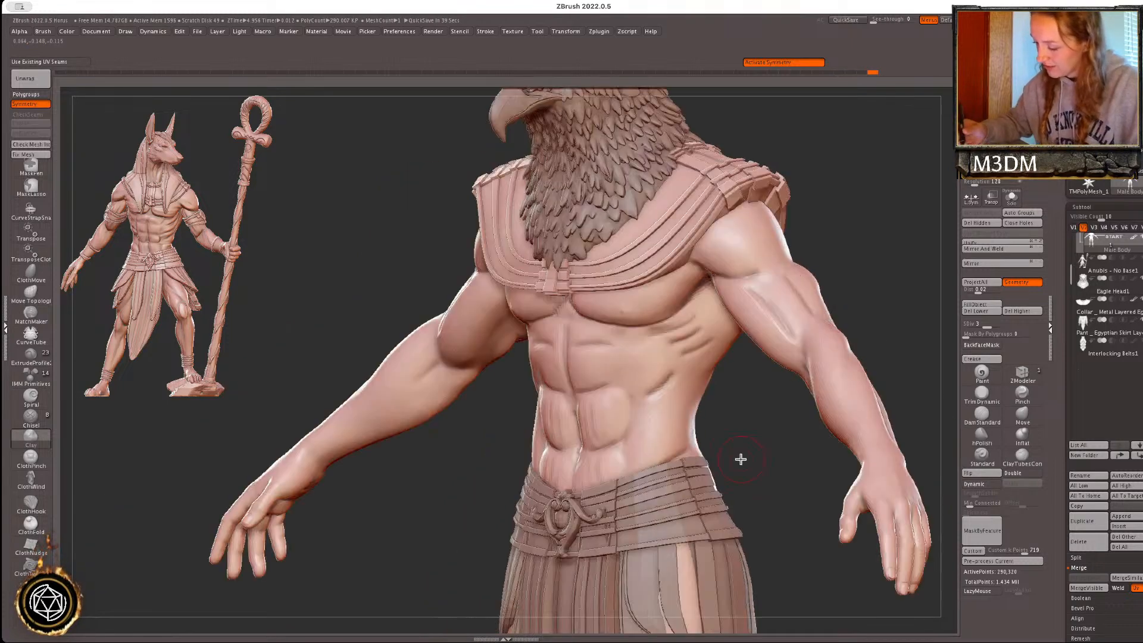
# - Add Clay volume to the side of the abdomen, the upper abs and the rib muscles below the armpit
pyautogui.moveTo(635, 453)
pyautogui.mouseDown()
pyautogui.moveTo(650, 444)
pyautogui.moveTo(654, 404)
pyautogui.moveTo(663, 408)
pyautogui.mouseUp()
pyautogui.moveTo(760, 462); pyautogui.dragTo(777, 463)
pyautogui.moveTo(579, 358)
pyautogui.mouseDown()
pyautogui.moveTo(581, 383)
pyautogui.moveTo(588, 365)
pyautogui.moveTo(615, 359)
pyautogui.mouseUp()
pyautogui.moveTo(761, 467); pyautogui.dragTo(751, 464)
pyautogui.moveTo(612, 362)
pyautogui.mouseDown()
pyautogui.moveTo(640, 362)
pyautogui.moveTo(685, 333)
pyautogui.moveTo(669, 329)
pyautogui.moveTo(680, 348)
pyautogui.moveTo(673, 333)
pyautogui.moveTo(699, 319)
pyautogui.moveTo(681, 351)
pyautogui.moveTo(691, 343)
pyautogui.mouseUp()
pyautogui.rightClick(718, 327)
pyautogui.moveTo(719, 303)
pyautogui.mouseDown()
pyautogui.moveTo(688, 336)
pyautogui.moveTo(710, 326)
pyautogui.mouseUp()
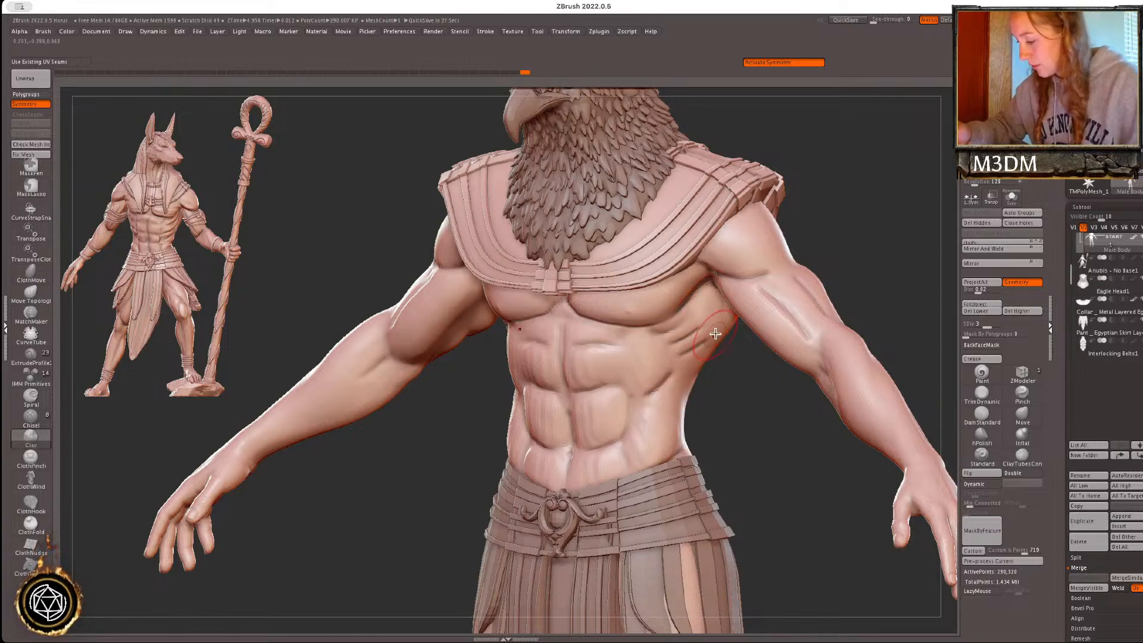
pyautogui.moveTo(655, 351)
pyautogui.mouseDown()
pyautogui.moveTo(596, 327)
pyautogui.moveTo(586, 336)
pyautogui.moveTo(602, 327)
pyautogui.moveTo(621, 339)
pyautogui.mouseUp()
# - Add volume along the biceps and inner upper arm with the Clay brush
pyautogui.moveTo(747, 449); pyautogui.dragTo(765, 455)
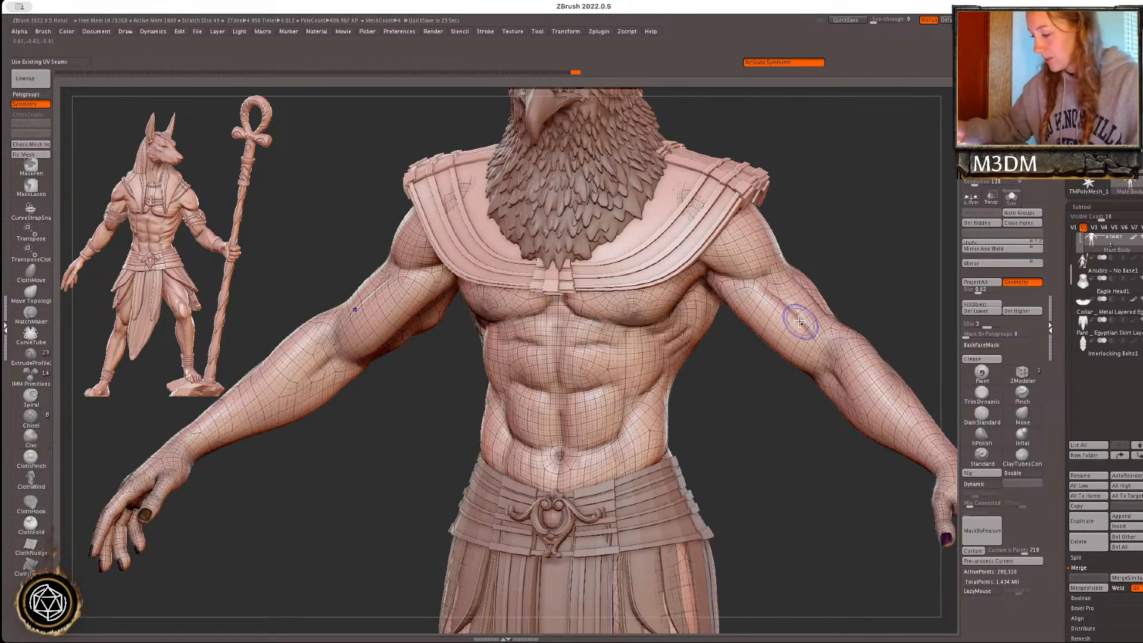
pyautogui.moveTo(755, 291); pyautogui.dragTo(799, 371)
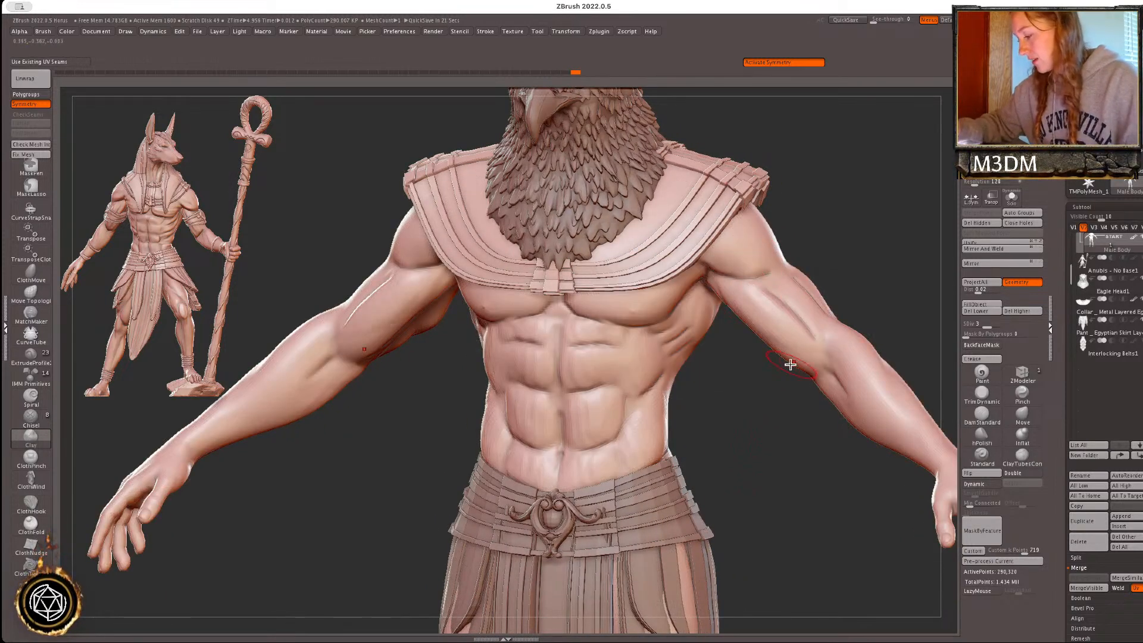
pyautogui.moveTo(884, 236); pyautogui.dragTo(863, 334)
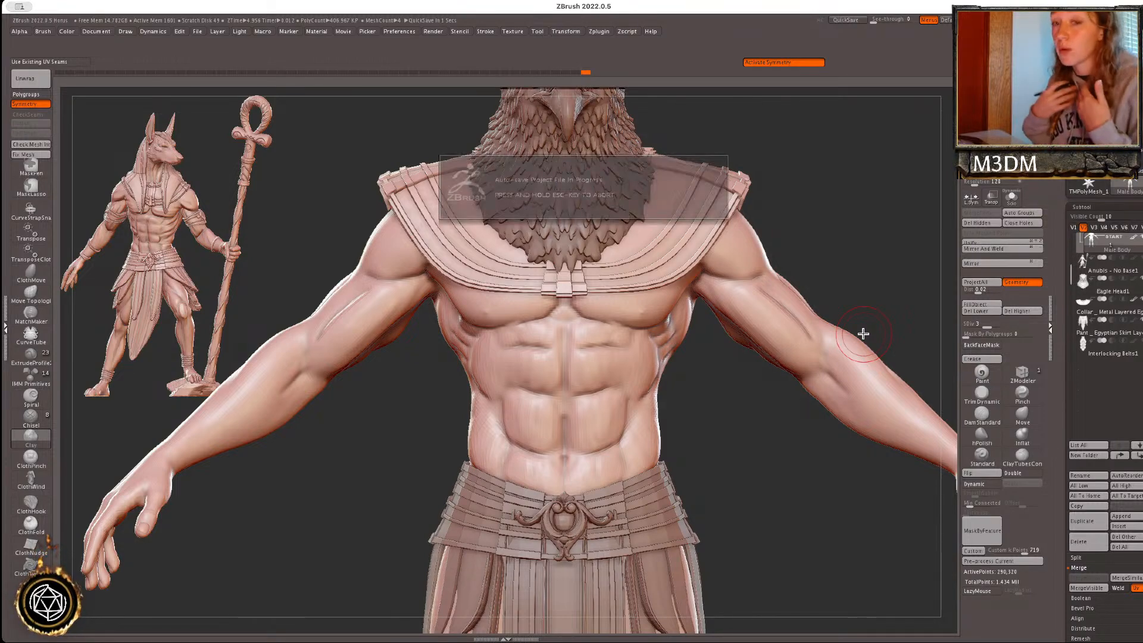
# - Isolate the body and build up the collarbones with the Clay brush, from the inner ends out towards the shoulders
pyautogui.click(1012, 199)
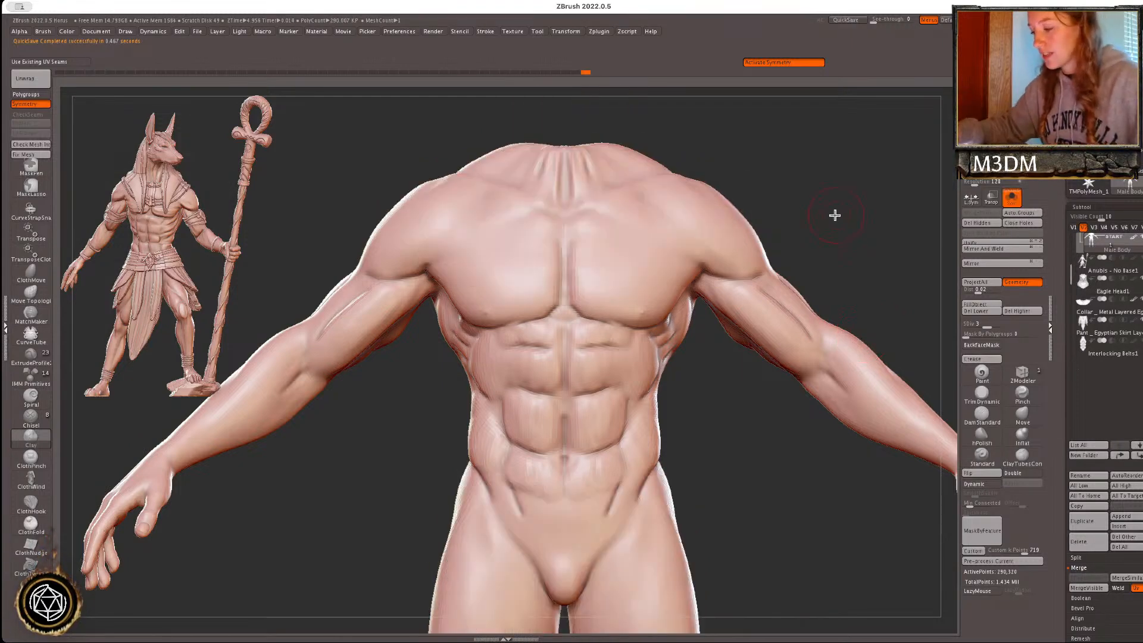
pyautogui.moveTo(832, 222); pyautogui.dragTo(826, 257)
pyautogui.click(592, 217)
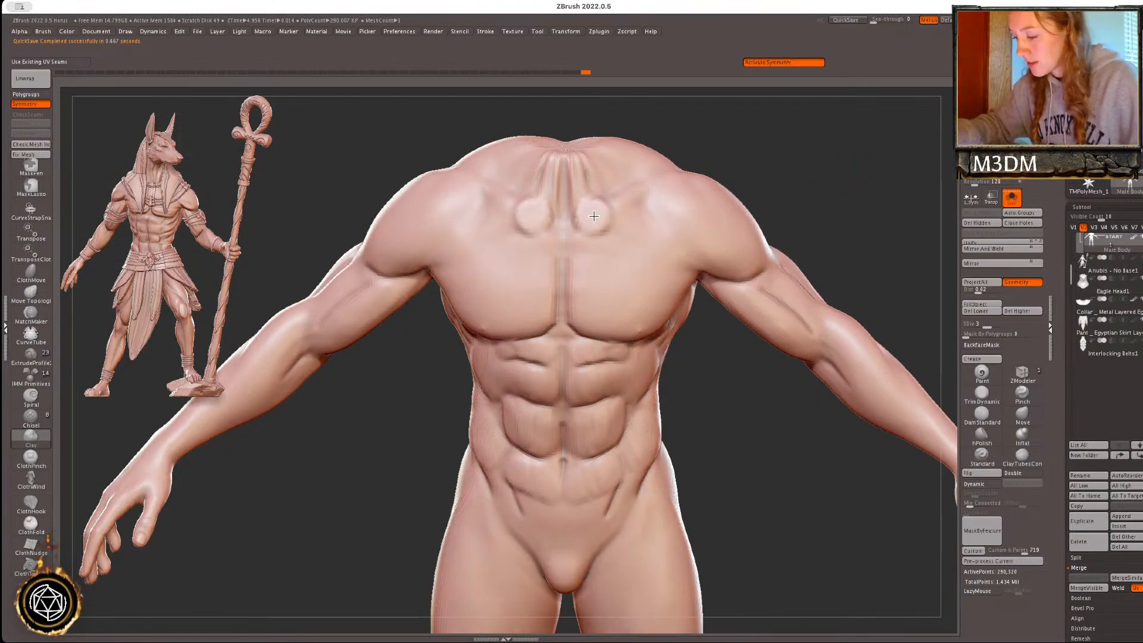
pyautogui.moveTo(816, 186); pyautogui.dragTo(815, 235)
pyautogui.moveTo(774, 192); pyautogui.dragTo(720, 232)
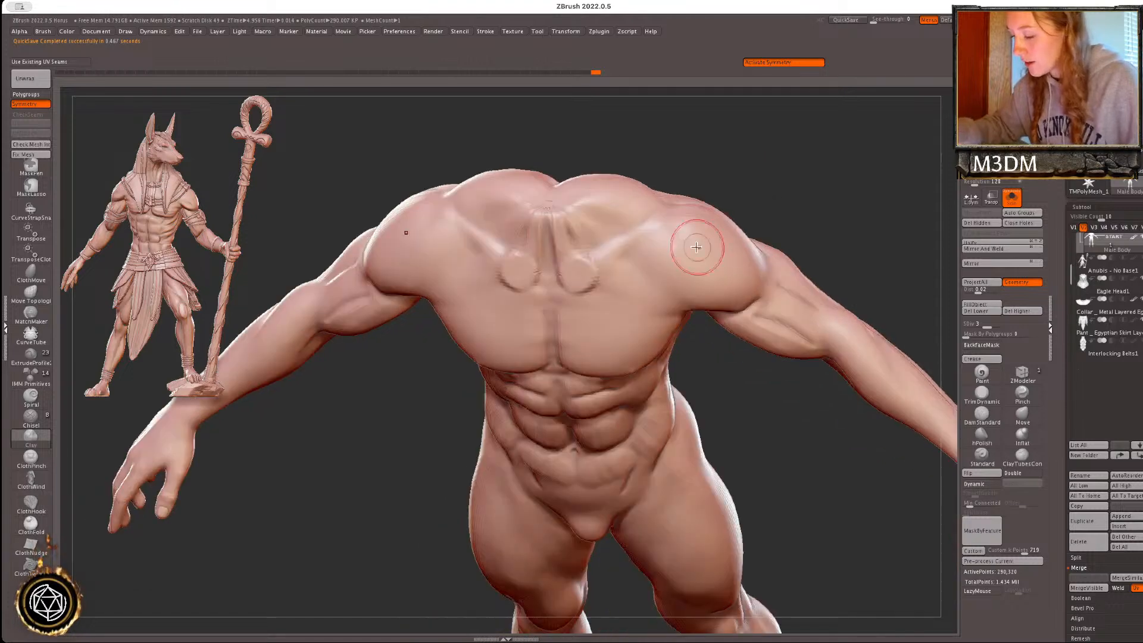
pyautogui.moveTo(578, 279)
pyautogui.mouseDown()
pyautogui.moveTo(652, 217)
pyautogui.moveTo(702, 202)
pyautogui.mouseUp()
# - Smooth the shoulder end of the collarbones, try another Clay stroke there and undo the last two changes
pyautogui.moveTo(786, 184); pyautogui.dragTo(811, 224)
pyautogui.moveTo(688, 219)
pyautogui.keyDown('shift'); pyautogui.mouseDown()
pyautogui.moveTo(599, 268)
pyautogui.moveTo(655, 223)
pyautogui.moveTo(688, 218)
pyautogui.mouseUp(); pyautogui.keyUp('shift')
pyautogui.moveTo(780, 193); pyautogui.dragTo(751, 200)
pyautogui.moveTo(685, 215); pyautogui.dragTo(682, 219)
pyautogui.hotkey('ctrl', 'z')
pyautogui.hotkey('ctrl', 'z')
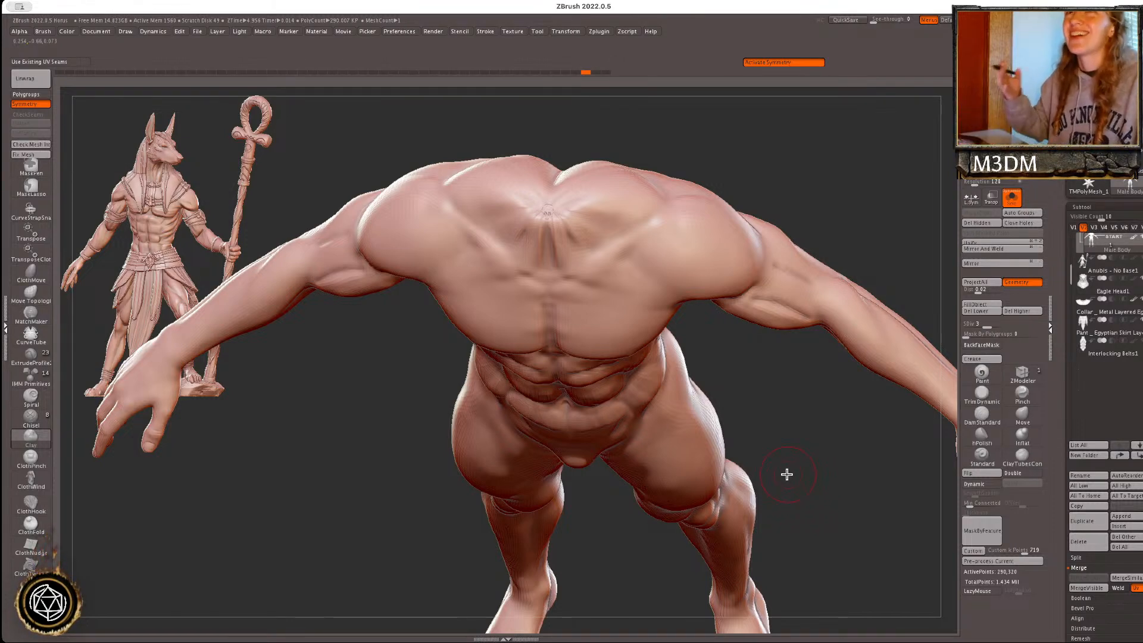
# - Resize the Clay brush and add volume to the pectorals on the isolated body, ending with all parts shown and the figure framed
pyautogui.moveTo(787, 474); pyautogui.dragTo(833, 214)
pyautogui.hotkey('alt', 's')
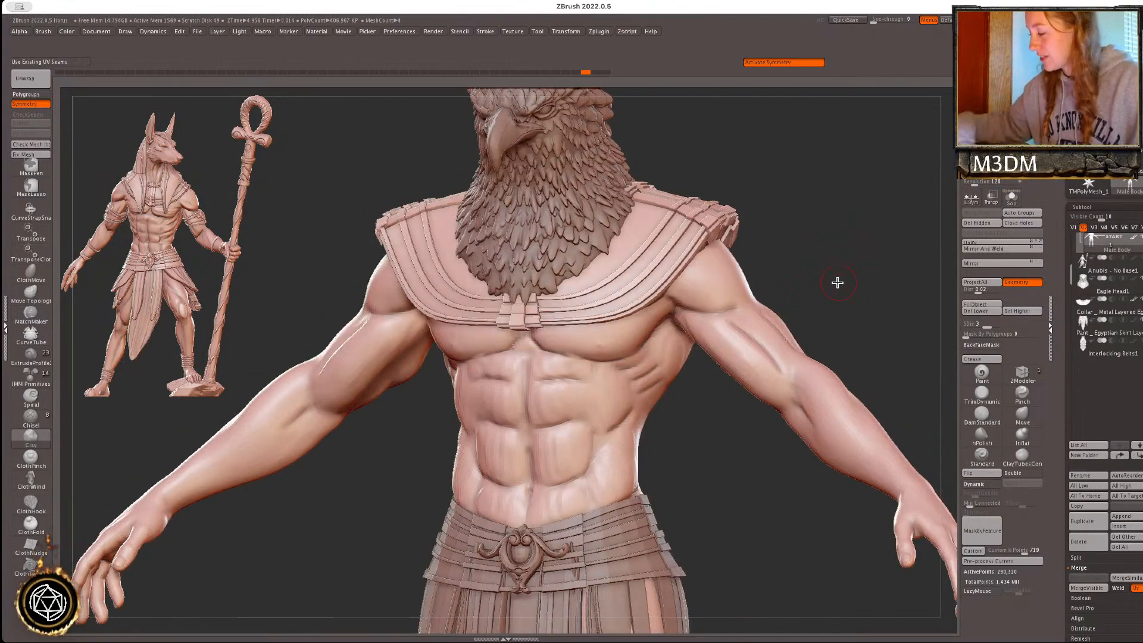
pyautogui.hotkey('alt', 's')
pyautogui.press('space')
pyautogui.press('space')
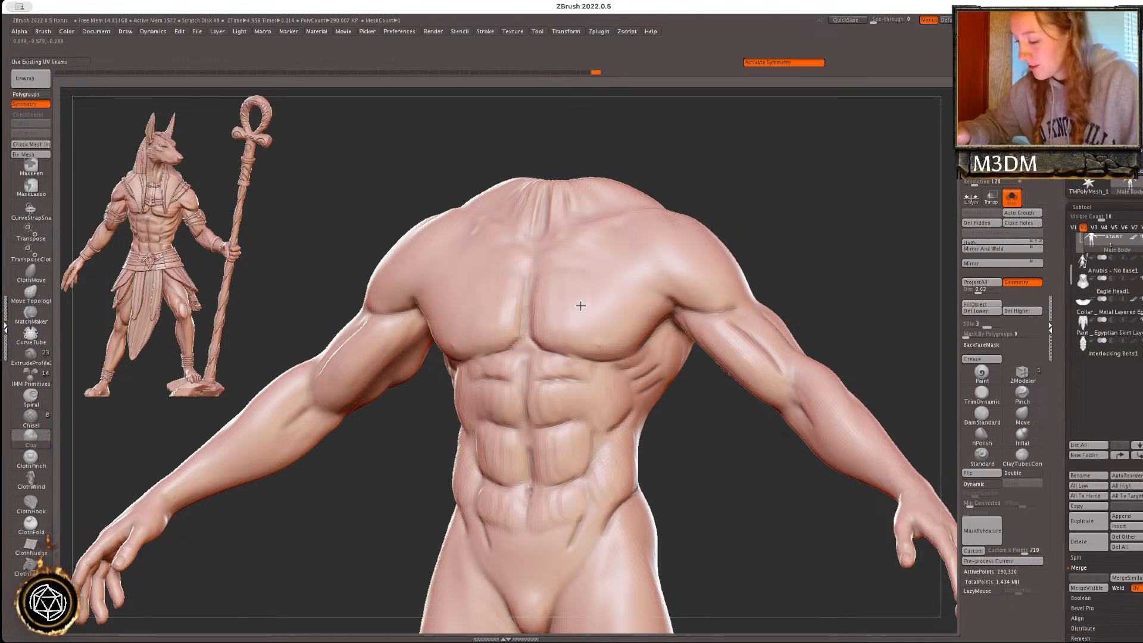
pyautogui.press('space')
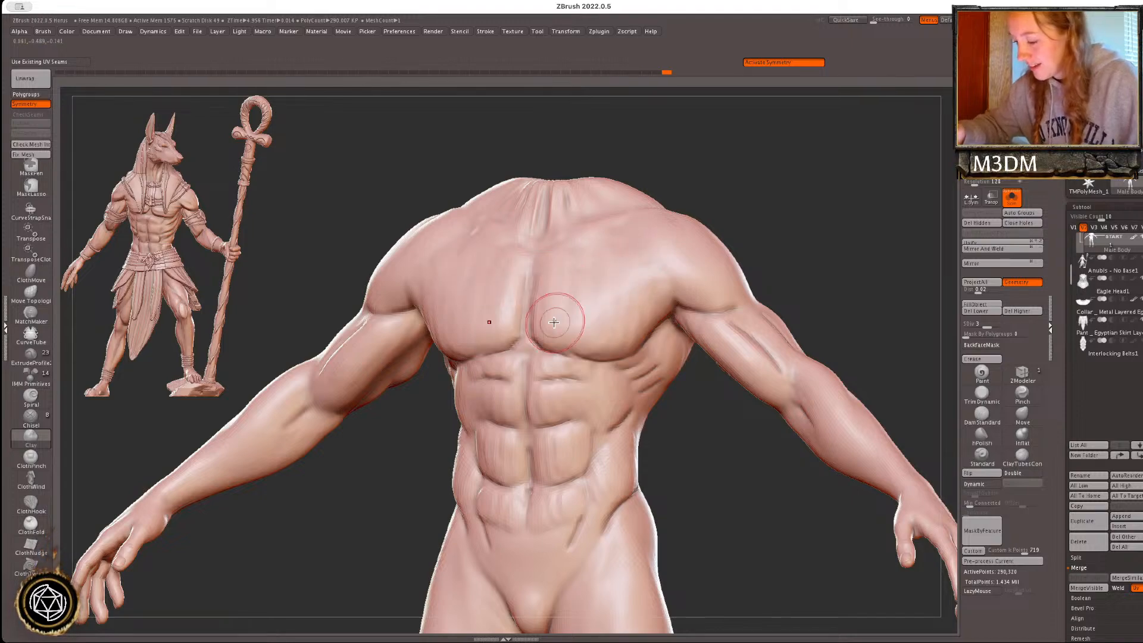
pyautogui.moveTo(845, 256)
pyautogui.keyDown('shift'); pyautogui.mouseDown()
pyautogui.moveTo(834, 289)
pyautogui.moveTo(845, 299)
pyautogui.mouseUp(); pyautogui.keyUp('shift')
pyautogui.hotkey('shift', 'f')
pyautogui.hotkey('shift', 'f')
pyautogui.click(1012, 201)
pyautogui.press('f')
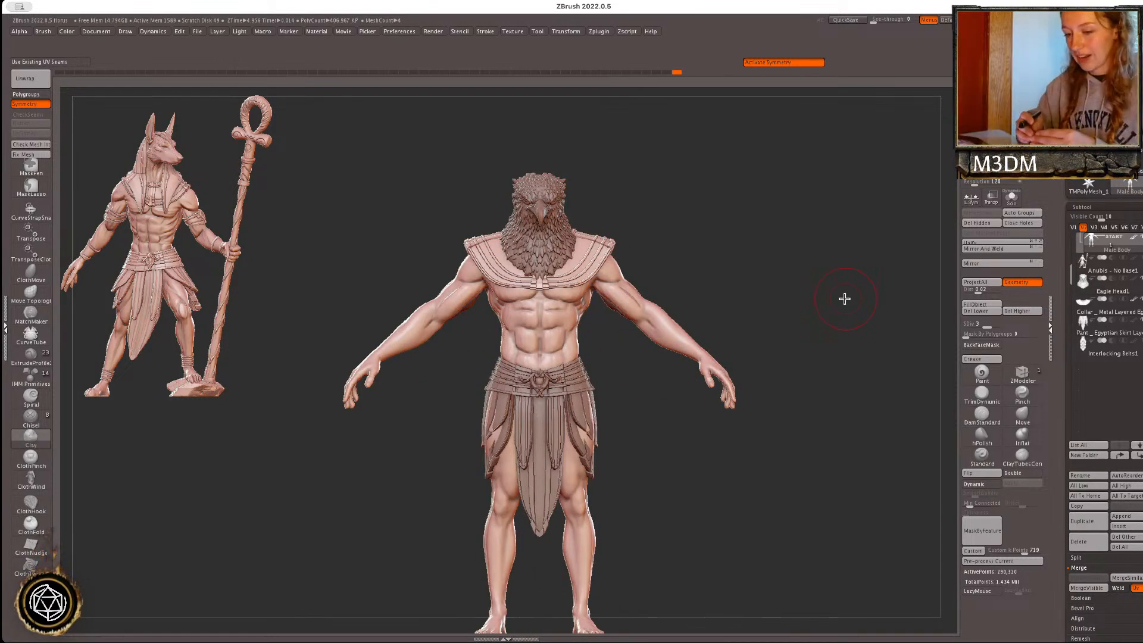
# - Switch to the Move brush and adjust its size to reshape the body's proportions
pyautogui.click(1022, 415)
pyautogui.press('space')
pyautogui.press('space')
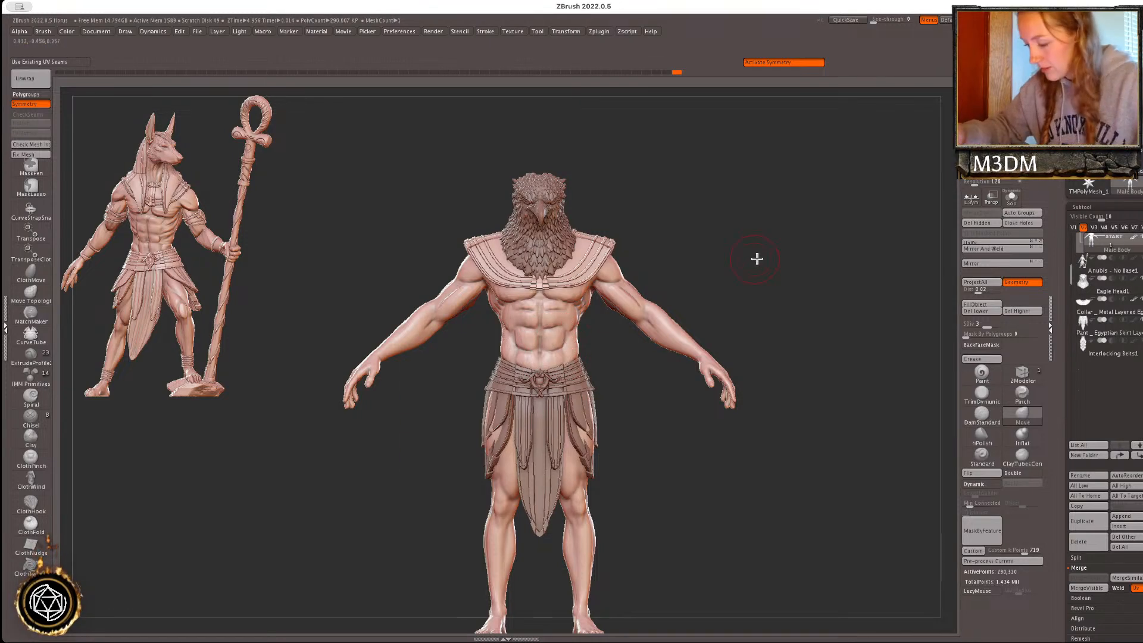
pyautogui.keyDown('alt'); pyautogui.moveTo(741, 262); pyautogui.dragTo(678, 323); pyautogui.keyUp('alt')
pyautogui.press('space')
pyautogui.press('space')
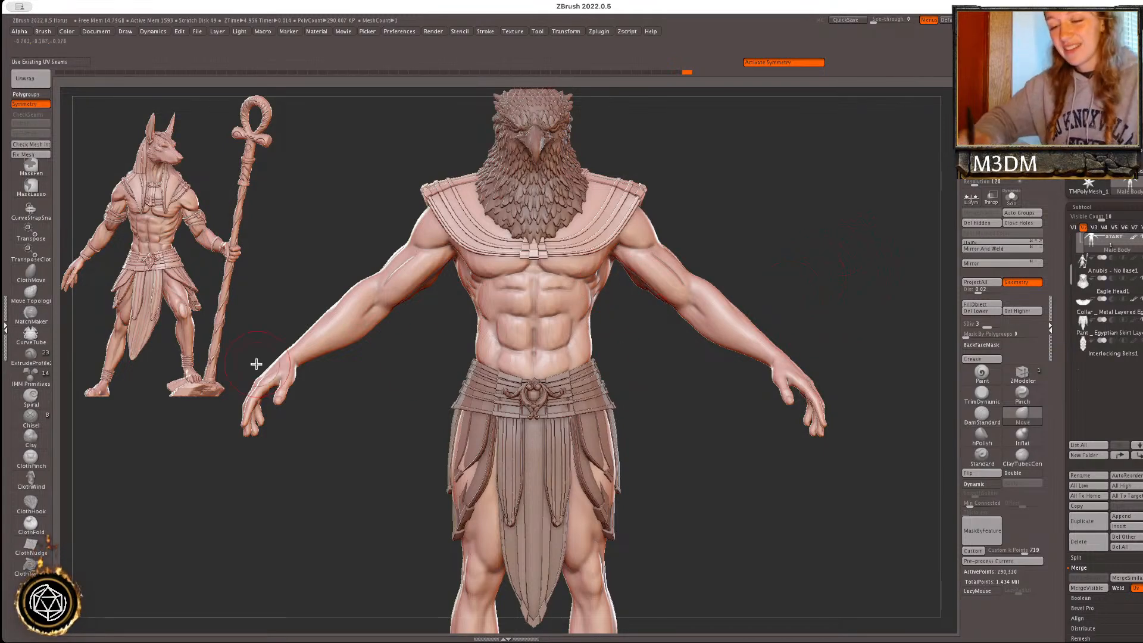
# - Switch back to the Clay brush and add volume around the inner elbow and the front of the armpit
pyautogui.click(31, 436)
pyautogui.moveTo(802, 282)
pyautogui.keyDown('alt'); pyautogui.mouseDown()
pyautogui.moveTo(824, 255)
pyautogui.moveTo(809, 310)
pyautogui.mouseUp(); pyautogui.keyUp('alt')
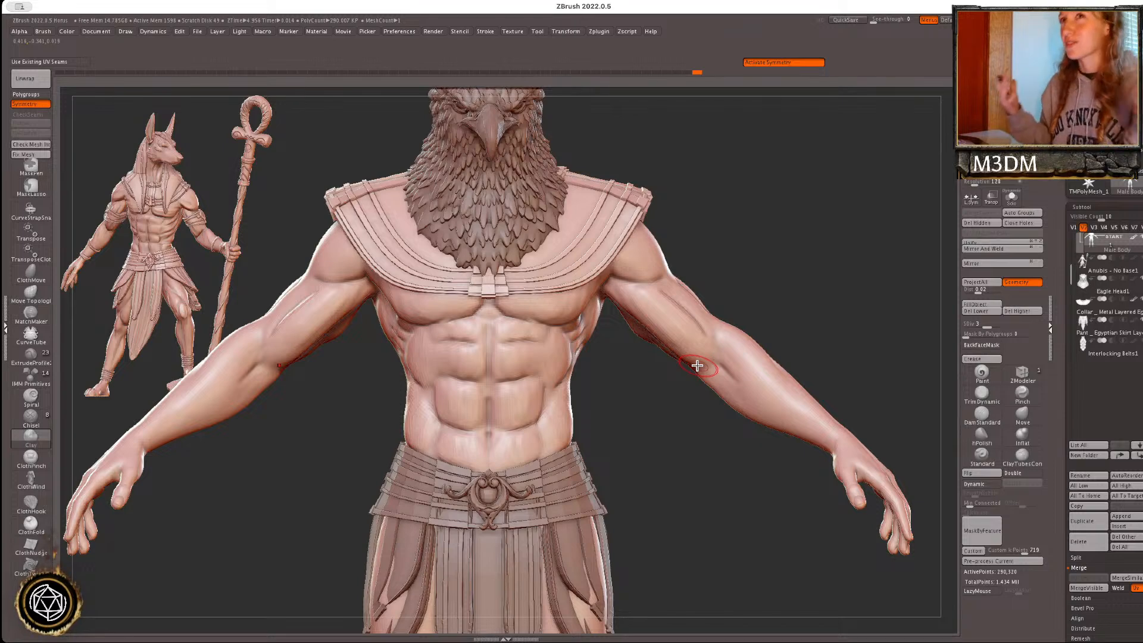
pyautogui.moveTo(721, 273); pyautogui.dragTo(705, 247)
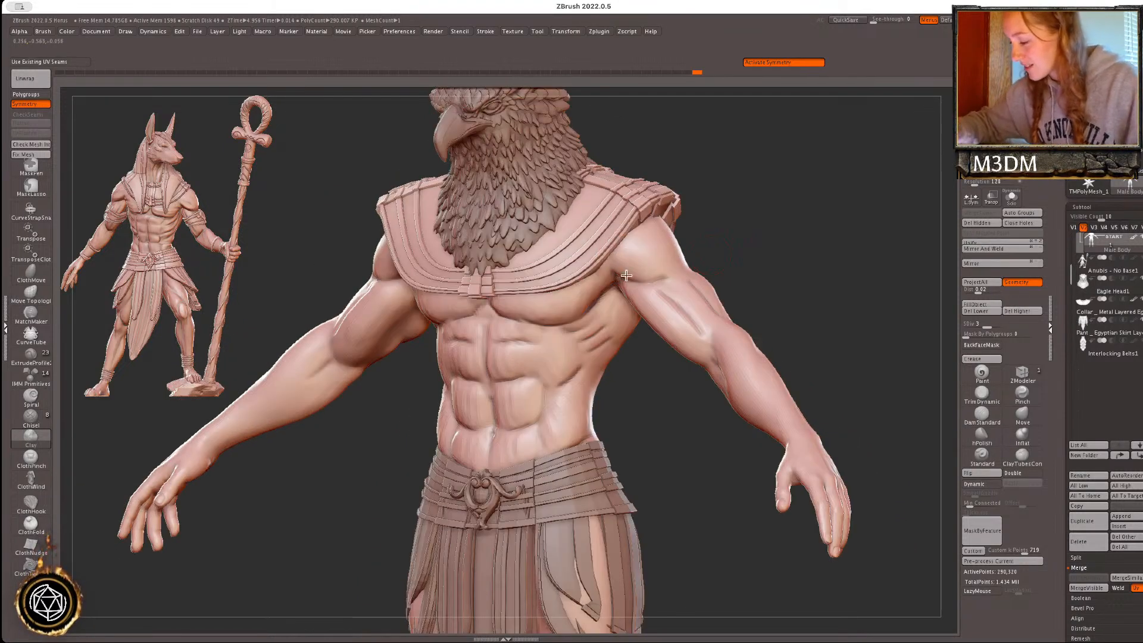
pyautogui.moveTo(863, 278); pyautogui.dragTo(824, 288)
pyautogui.keyDown('alt'); pyautogui.moveTo(860, 271); pyautogui.dragTo(769, 336); pyautogui.keyUp('alt')
# - Isolate the body to refine the shoulder and upper arm from the side and back, and restore the other parts
pyautogui.click(1013, 201)
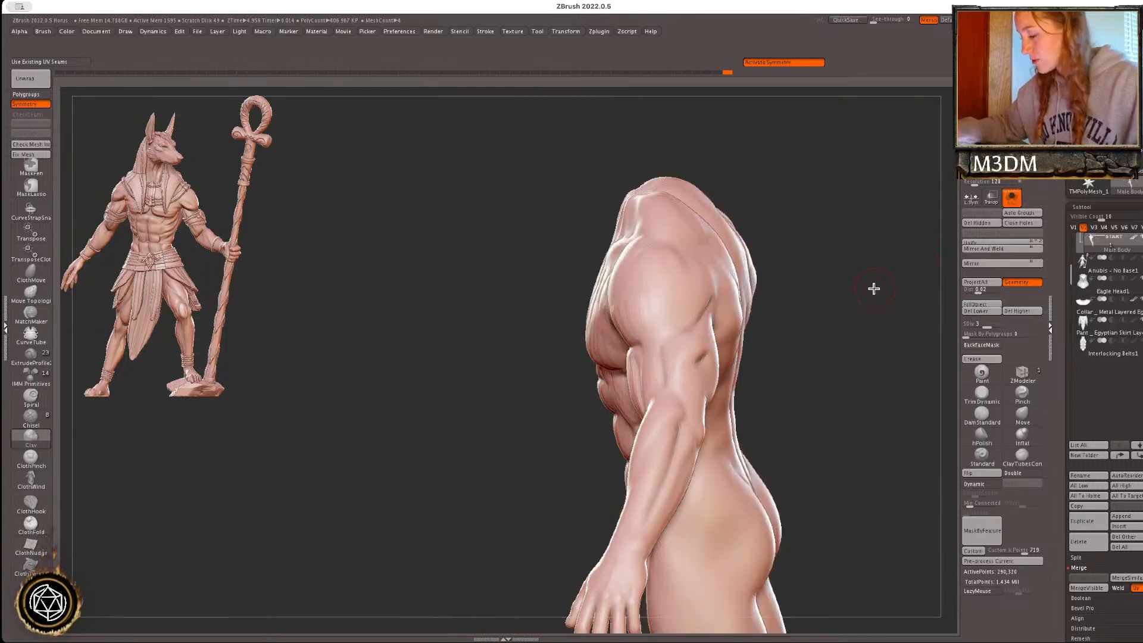
pyautogui.moveTo(911, 269); pyautogui.dragTo(666, 268)
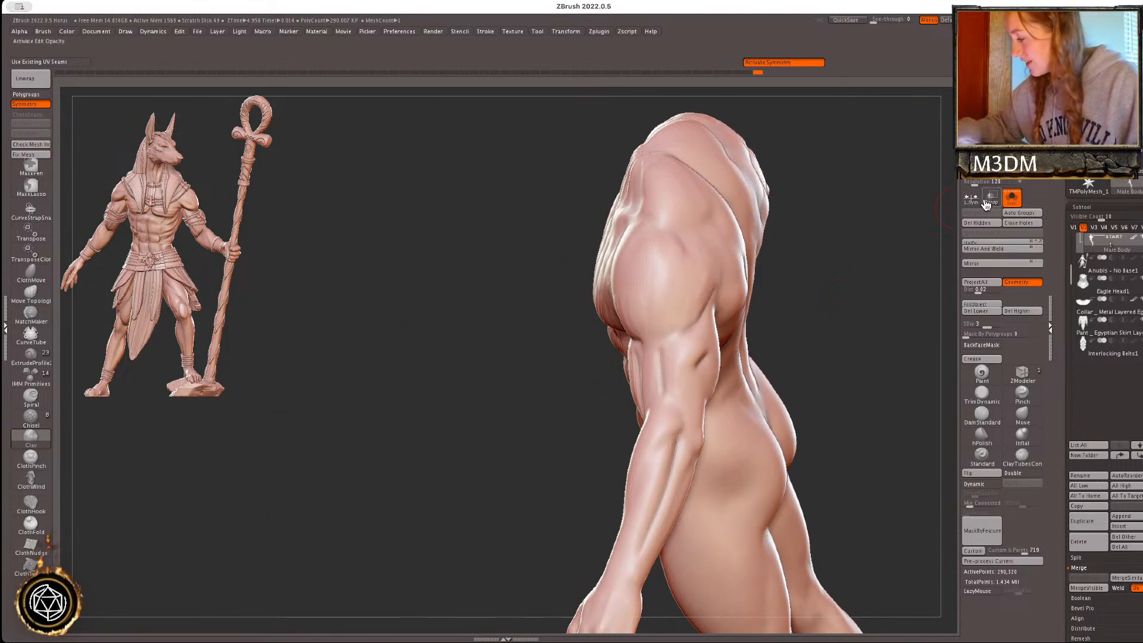
pyautogui.click(1012, 201)
pyautogui.moveTo(881, 327)
pyautogui.mouseDown()
pyautogui.moveTo(893, 309)
pyautogui.moveTo(891, 343)
pyautogui.mouseUp()
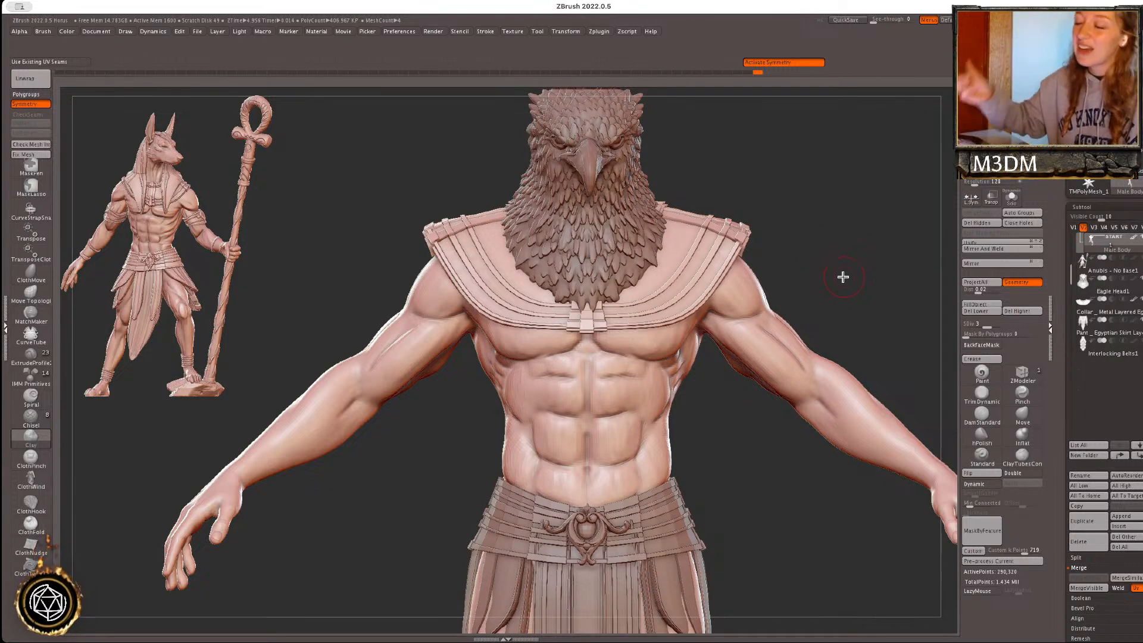
# - Build up the biceps, deltoid and back of the upper arm with the Clay brush
pyautogui.moveTo(780, 286)
pyautogui.mouseDown()
pyautogui.moveTo(806, 273)
pyautogui.moveTo(682, 286)
pyautogui.mouseUp()
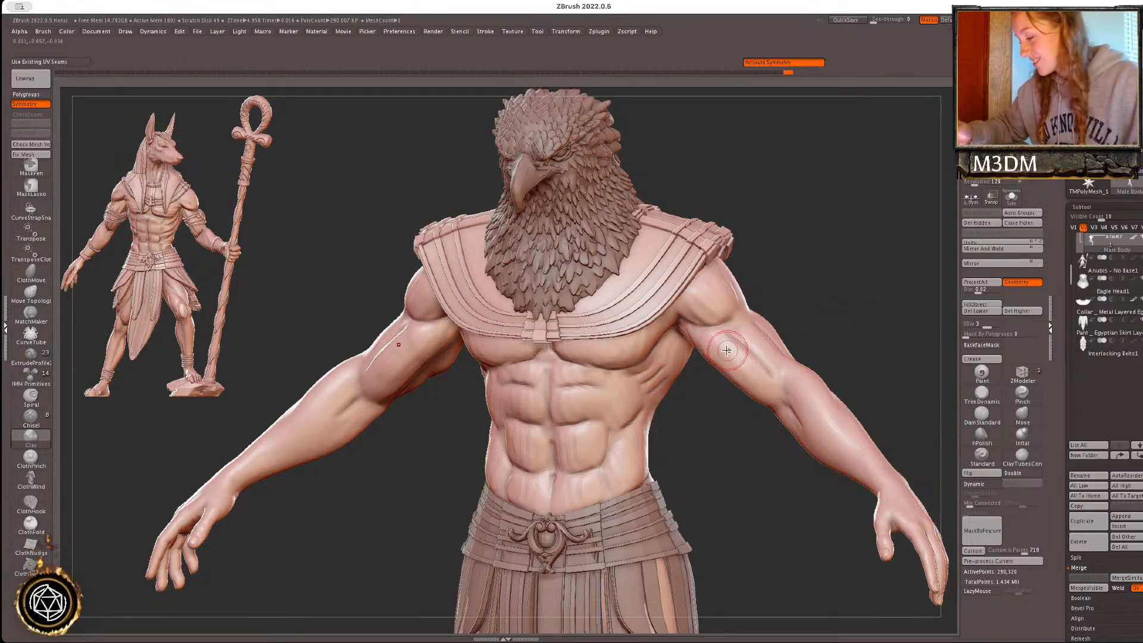
pyautogui.moveTo(833, 345)
pyautogui.mouseDown()
pyautogui.moveTo(867, 326)
pyautogui.moveTo(801, 344)
pyautogui.moveTo(861, 312)
pyautogui.mouseUp()
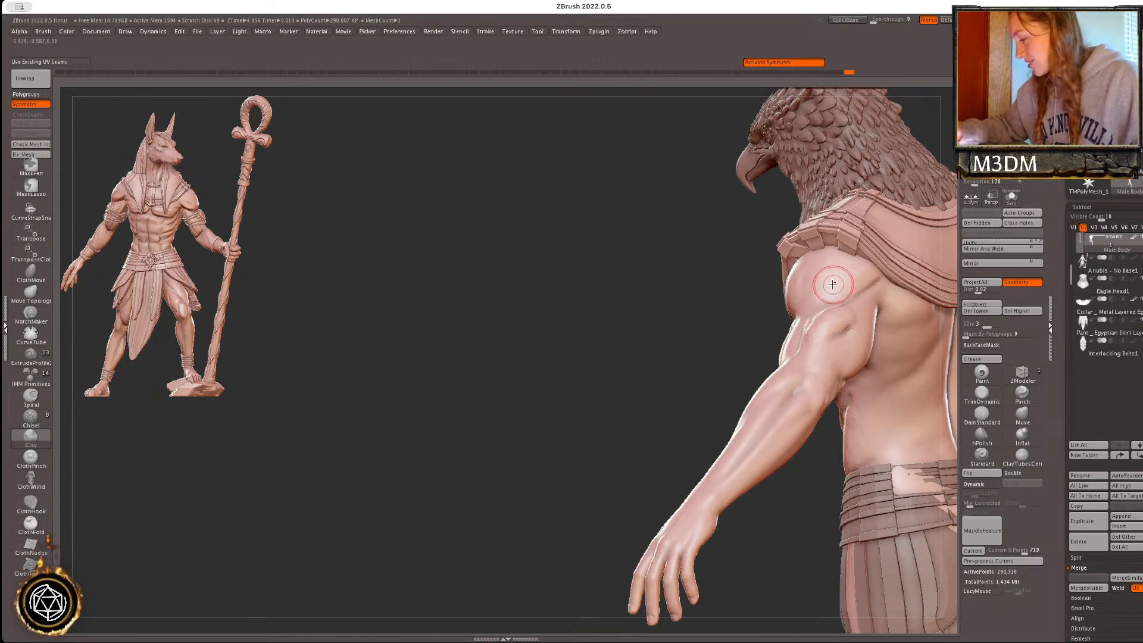
pyautogui.moveTo(841, 261); pyautogui.dragTo(868, 279)
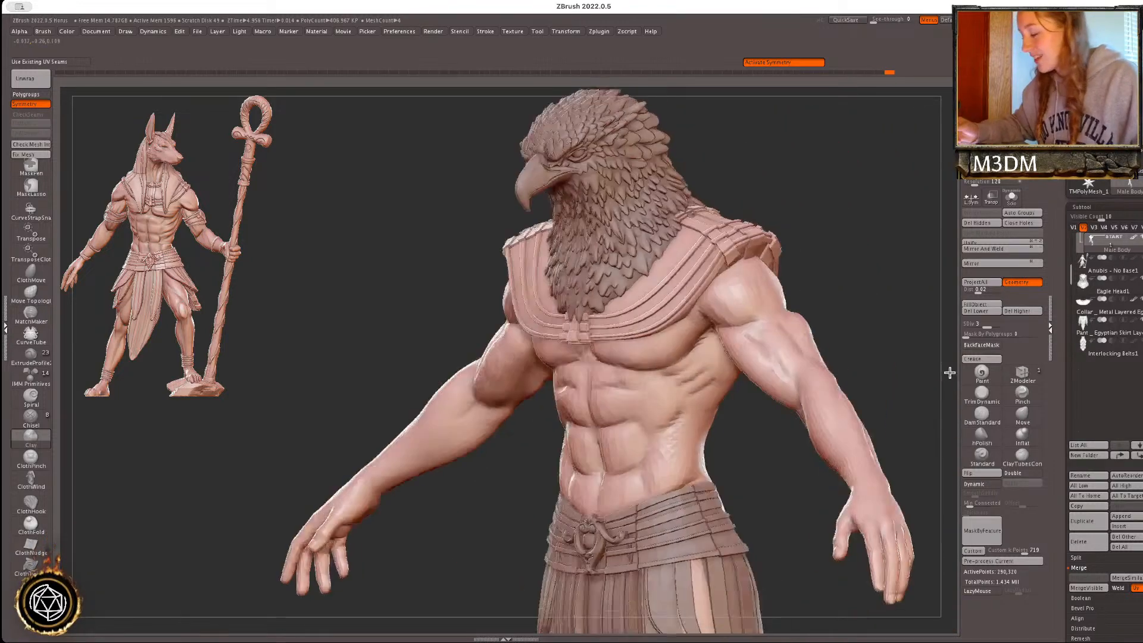
pyautogui.moveTo(950, 373); pyautogui.dragTo(933, 374)
pyautogui.keyDown('shift'); pyautogui.moveTo(888, 327); pyautogui.dragTo(899, 328); pyautogui.keyUp('shift')
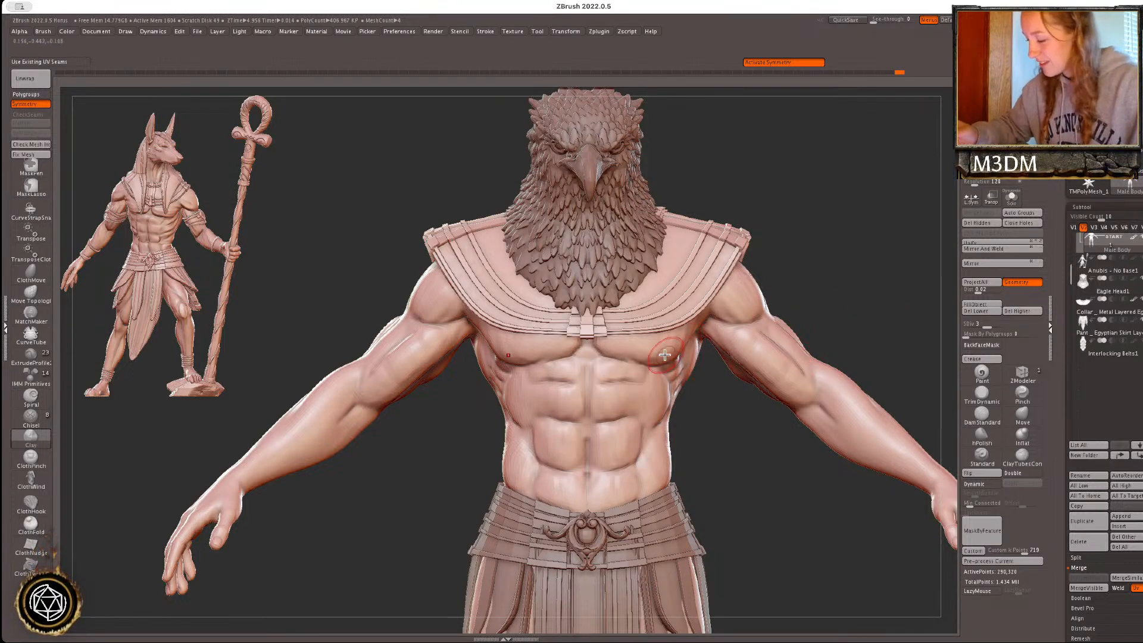
# - Fill out the outer lower edge of the pectorals, switch to the Move brush, undo a trial nudge and reshape the upper ribs
pyautogui.moveTo(824, 258); pyautogui.dragTo(670, 354)
pyautogui.moveTo(867, 310); pyautogui.dragTo(885, 315)
pyautogui.click(1025, 415)
pyautogui.moveTo(654, 374); pyautogui.dragTo(656, 366)
pyautogui.hotkey('ctrl', 'z')
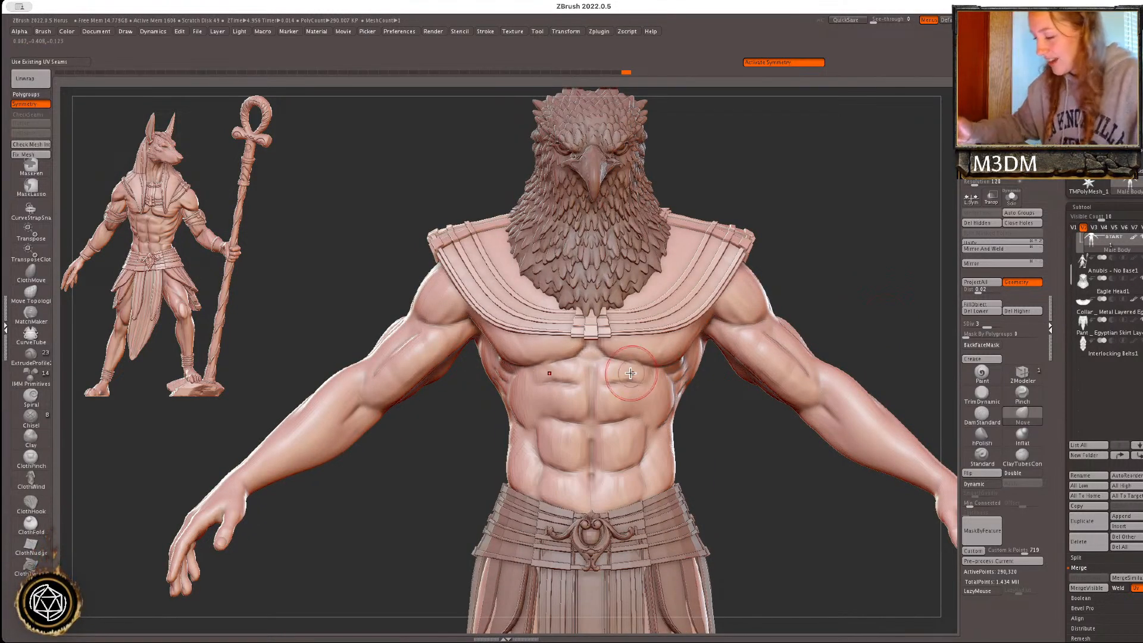
pyautogui.click(1022, 393)
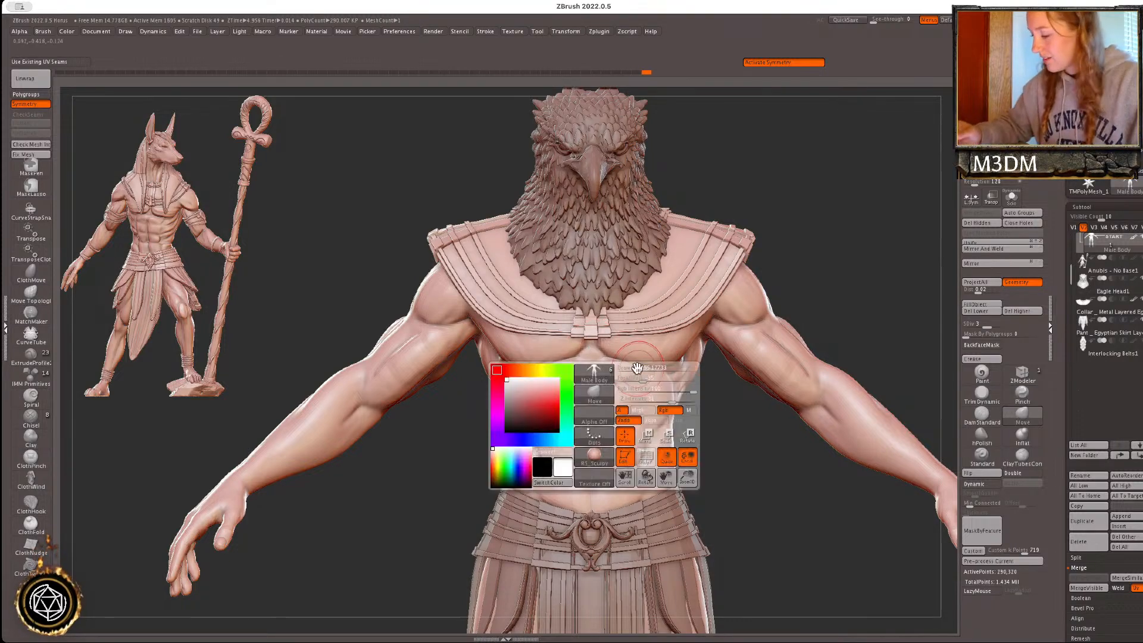
pyautogui.press('space')
pyautogui.moveTo(664, 370); pyautogui.dragTo(666, 366)
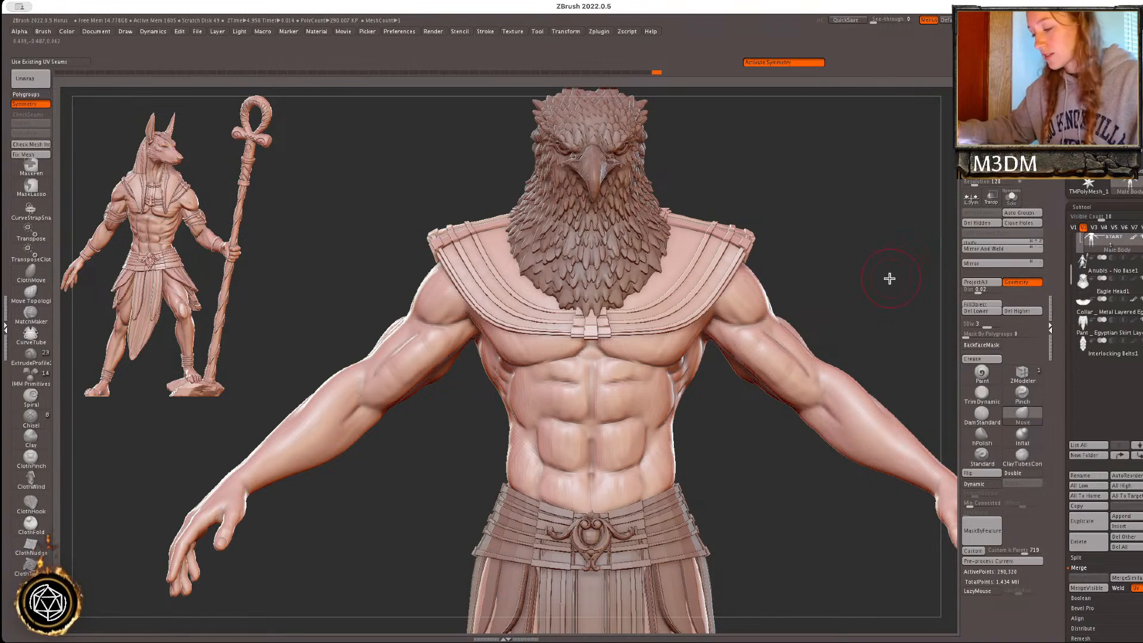
# - Raise the body to subdivision level 4, try a Move brush adjustment on the outer abs and undo it
pyautogui.moveTo(887, 277)
pyautogui.keyDown('alt'); pyautogui.mouseDown()
pyautogui.moveTo(884, 264)
pyautogui.moveTo(864, 279)
pyautogui.mouseUp(); pyautogui.keyUp('alt')
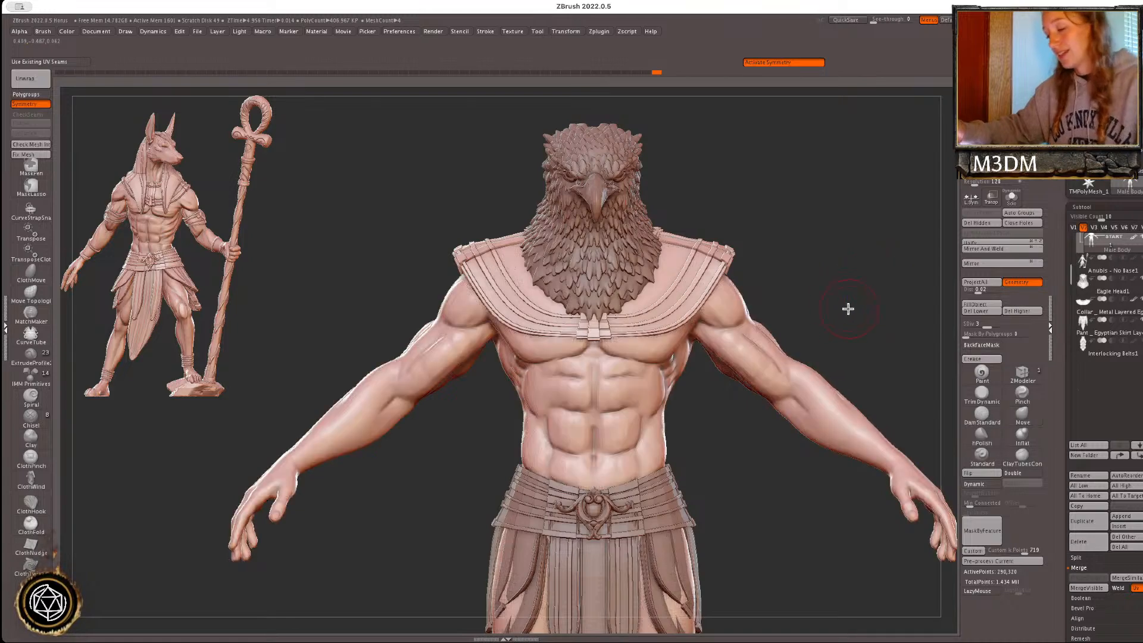
pyautogui.click(1022, 435)
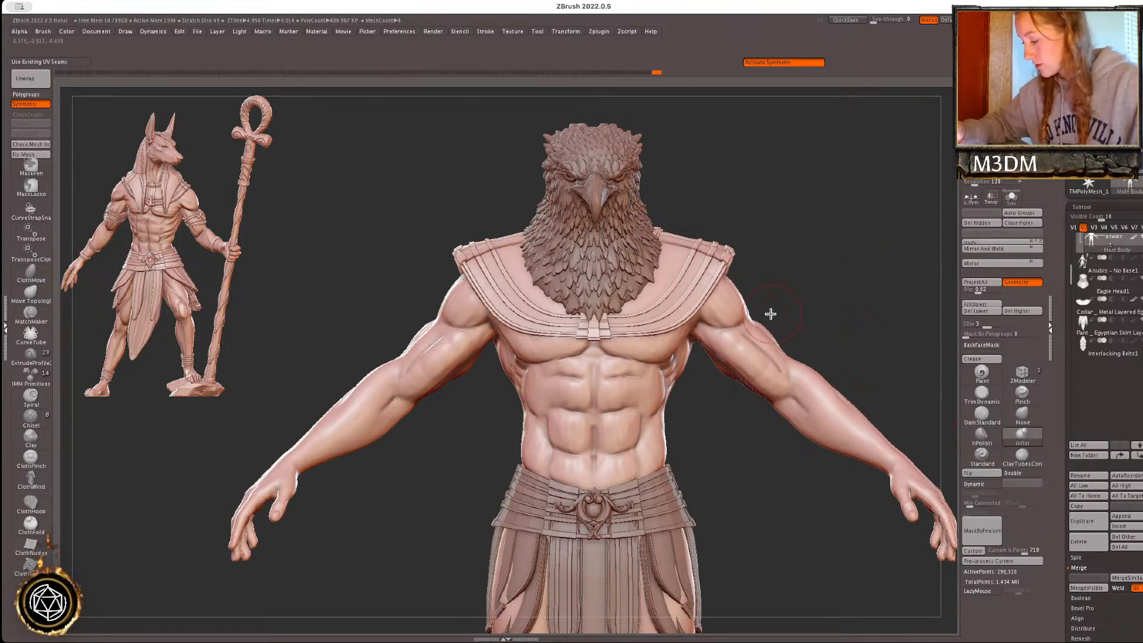
pyautogui.press('d')
pyautogui.click(1022, 415)
pyautogui.moveTo(626, 455); pyautogui.dragTo(626, 446)
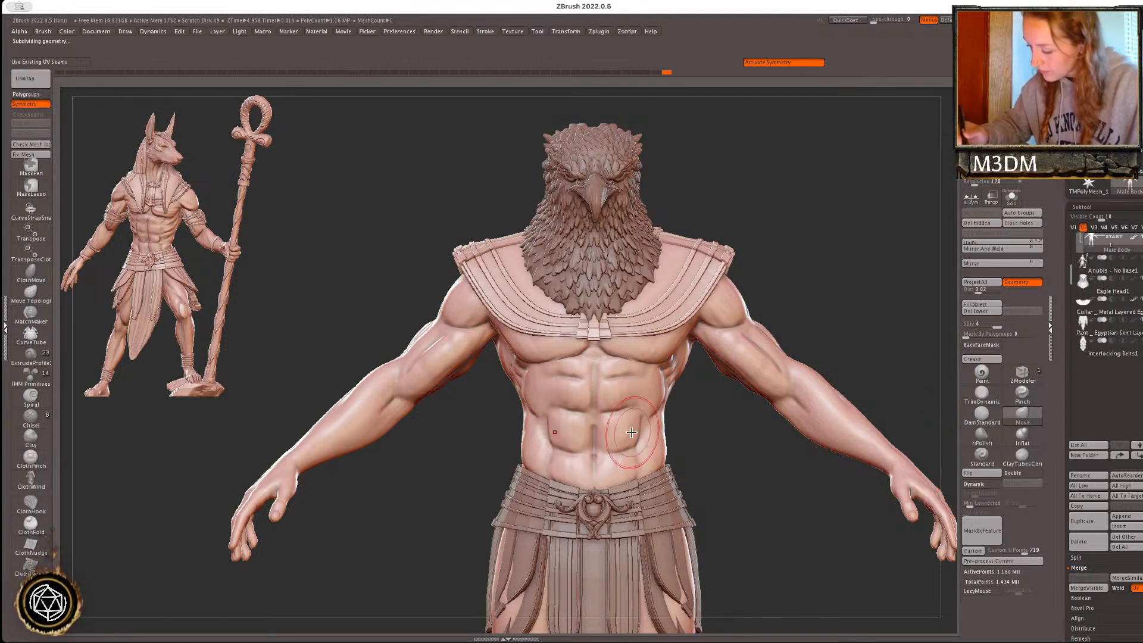
pyautogui.press('[')
pyautogui.hotkey('ctrl', 'z')
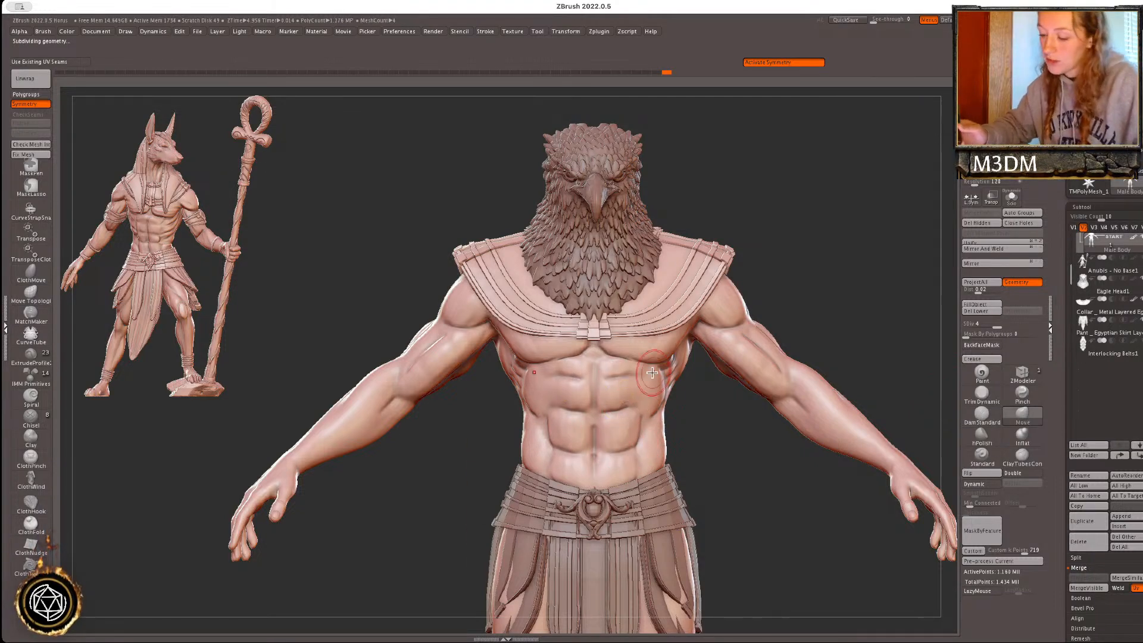
# - Step the body down to subdivision level 1 and back up to level 3
pyautogui.hotkey('shift', 'd')
pyautogui.hotkey('shift', 'd')
pyautogui.hotkey('shift', 'd')
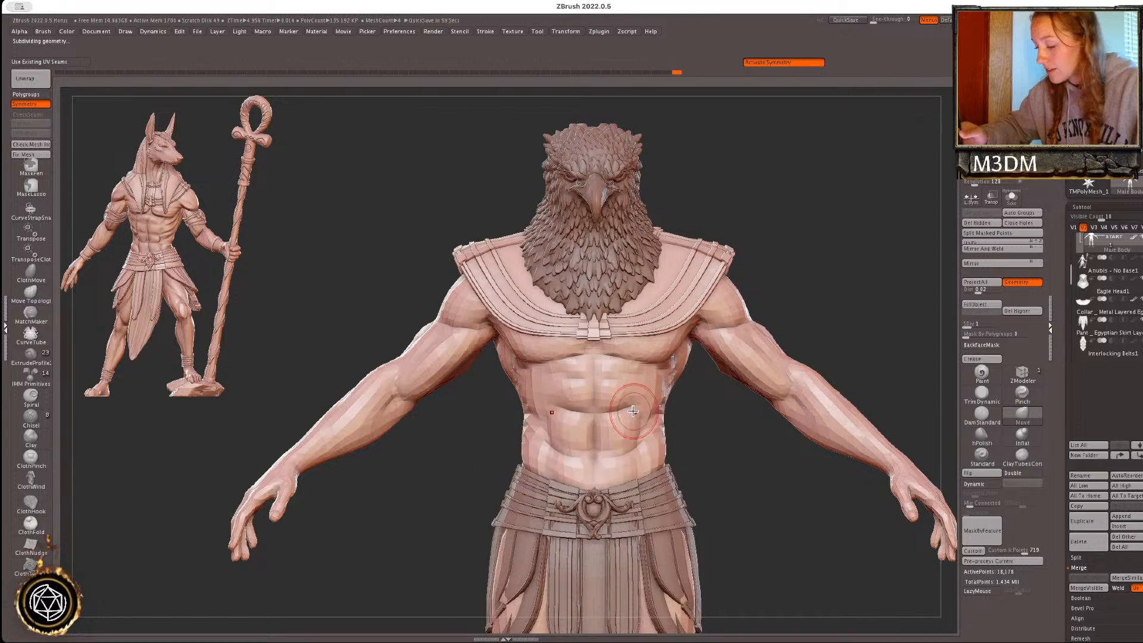
pyautogui.press('d')
pyautogui.press('d')
# - Turn symmetry off, resize the Move brush and shift the abs' centre line to make it slightly asymmetrical
pyautogui.press('x')
pyautogui.press('space')
pyautogui.moveTo(610, 421); pyautogui.dragTo(601, 434)
pyautogui.press('space')
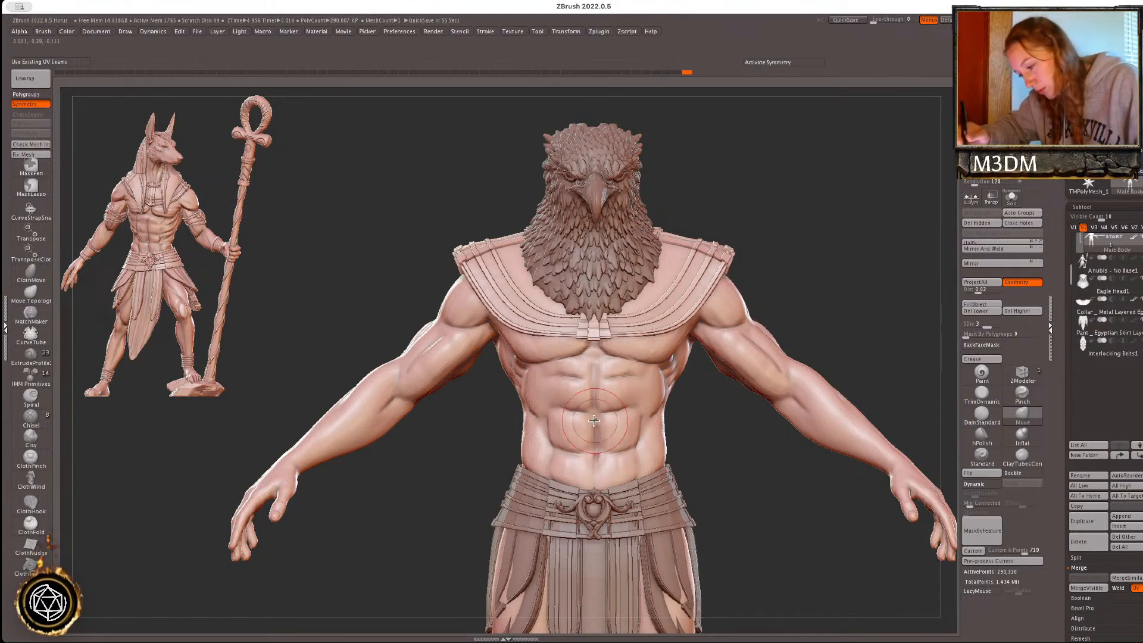
pyautogui.press('space')
pyautogui.moveTo(597, 381); pyautogui.dragTo(602, 383)
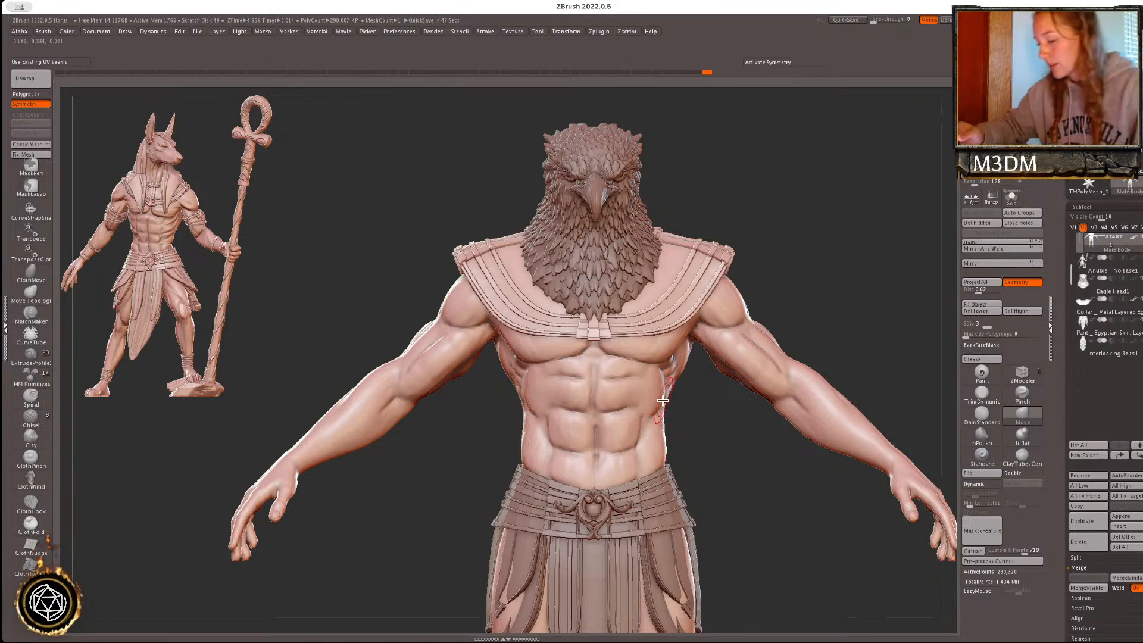
# - Turn symmetry back on, nudge the side of the ribs with the Move brush and undo the last change
pyautogui.press('x')
pyautogui.moveTo(667, 400)
pyautogui.mouseDown(button='right')
pyautogui.moveTo(702, 413)
pyautogui.moveTo(683, 415)
pyautogui.moveTo(661, 394)
pyautogui.mouseUp(button='right')
pyautogui.moveTo(659, 387)
pyautogui.mouseDown()
pyautogui.moveTo(671, 390)
pyautogui.moveTo(655, 394)
pyautogui.moveTo(655, 380)
pyautogui.mouseUp()
pyautogui.hotkey('ctrl', 'z')
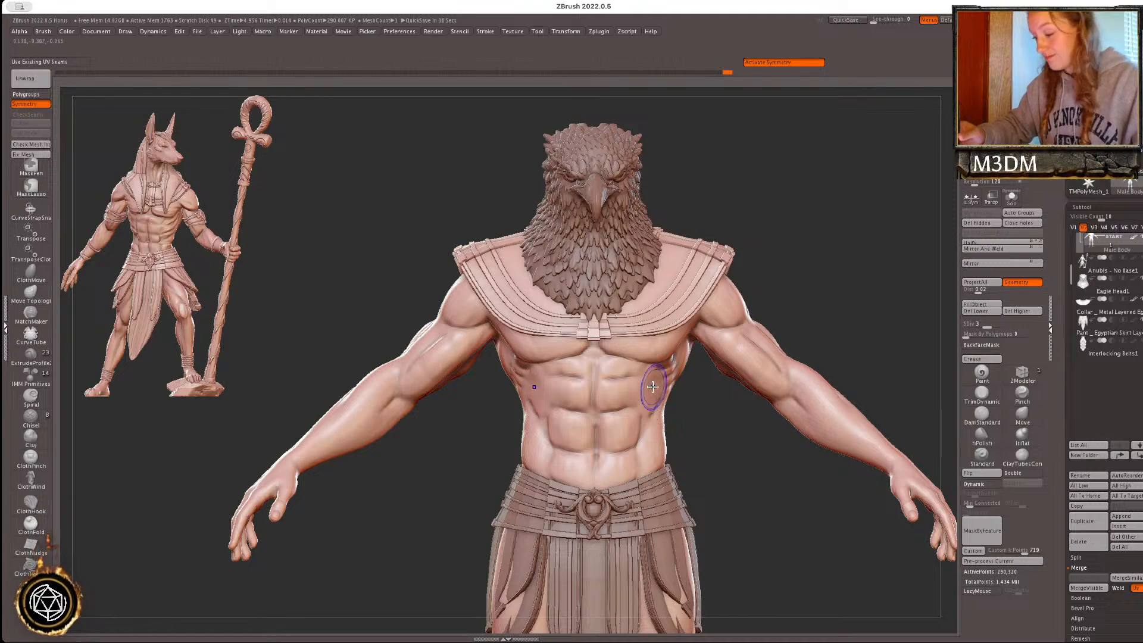
# - Turn to the figure's back, switch to the Inflat brush and isolate the body
pyautogui.moveTo(748, 461); pyautogui.dragTo(687, 373)
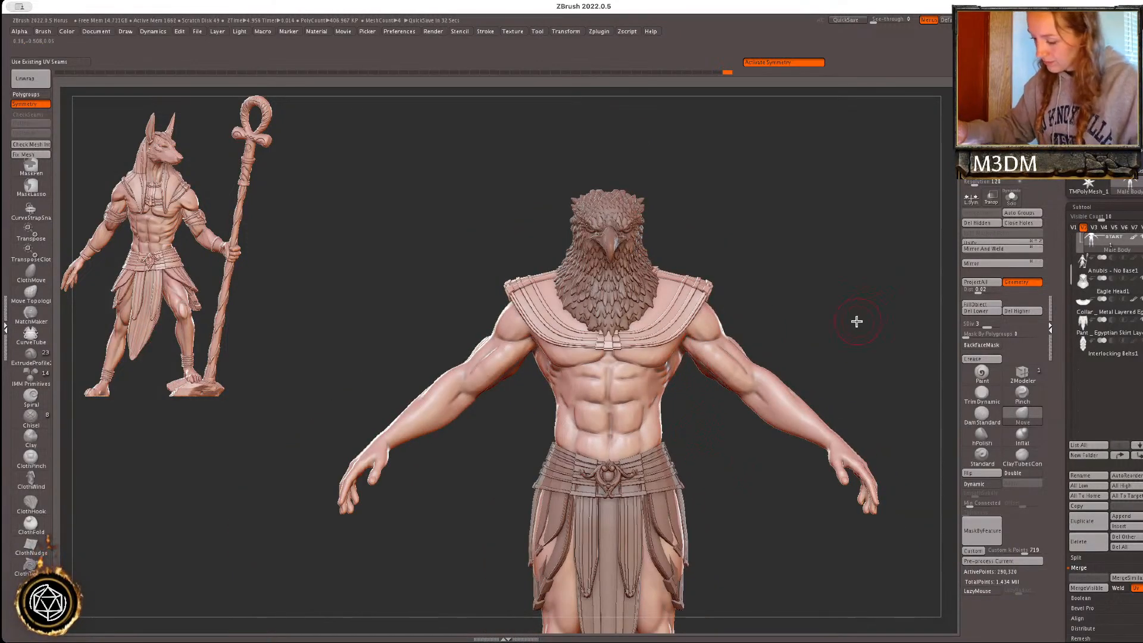
pyautogui.moveTo(830, 315); pyautogui.dragTo(681, 333)
pyautogui.press('space')
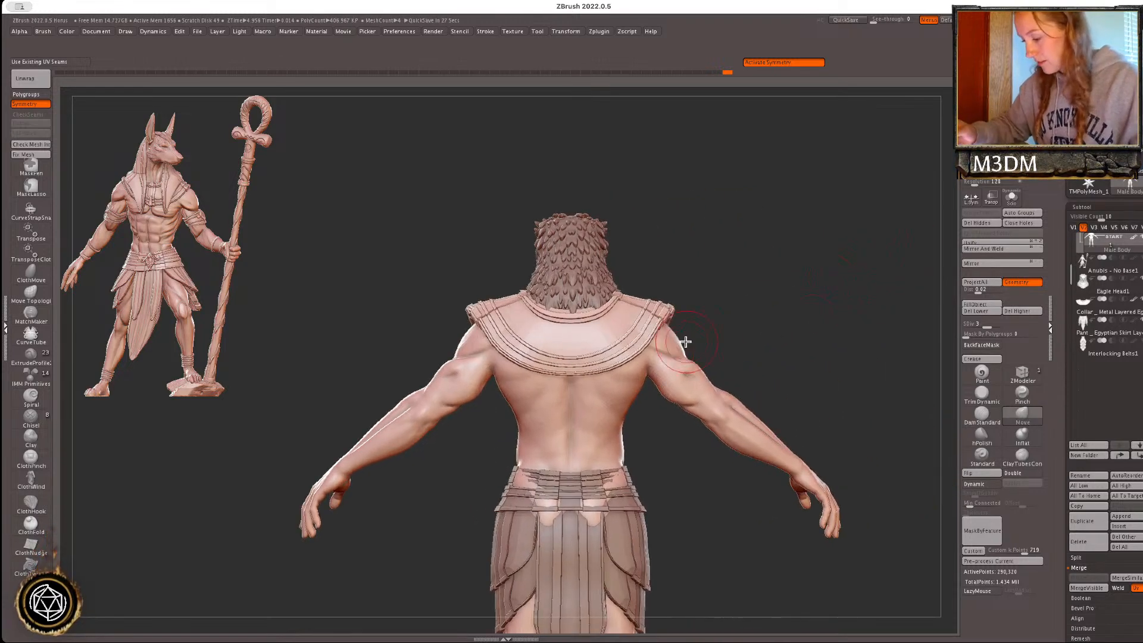
pyautogui.click(981, 461)
pyautogui.click(1015, 438)
pyautogui.keyDown('alt'); pyautogui.moveTo(828, 346); pyautogui.dragTo(832, 364); pyautogui.keyUp('alt')
pyautogui.click(1011, 201)
pyautogui.moveTo(829, 324)
pyautogui.keyDown('alt'); pyautogui.mouseDown()
pyautogui.moveTo(822, 341)
pyautogui.moveTo(888, 391)
pyautogui.mouseUp(); pyautogui.keyUp('alt')
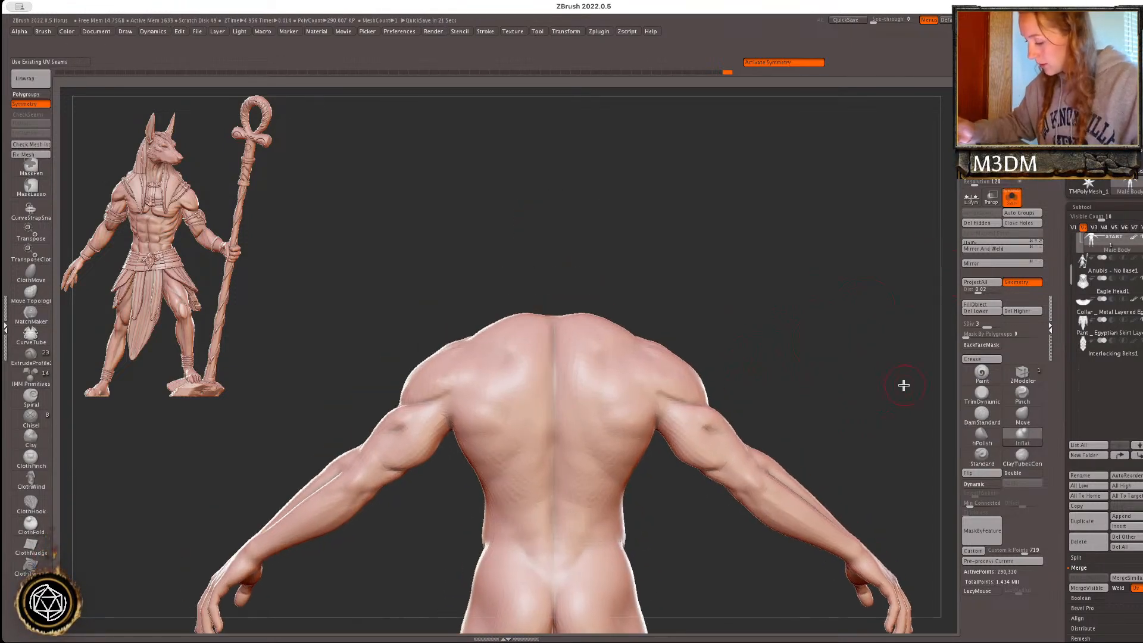
# - Carve the spine line and angled rib creases across the middle of the back with the DamStandard brush
pyautogui.click(982, 415)
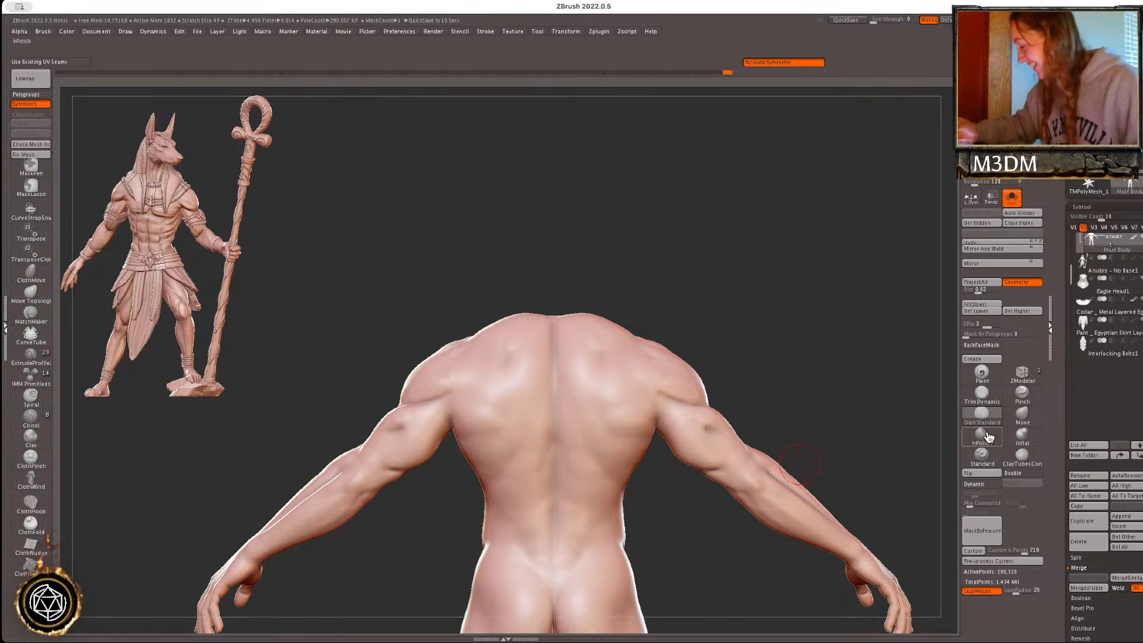
pyautogui.moveTo(553, 361)
pyautogui.mouseDown()
pyautogui.moveTo(554, 475)
pyautogui.moveTo(607, 463)
pyautogui.moveTo(615, 478)
pyautogui.mouseUp()
pyautogui.moveTo(588, 428)
pyautogui.mouseDown()
pyautogui.moveTo(645, 449)
pyautogui.moveTo(657, 440)
pyautogui.mouseUp()
pyautogui.moveTo(599, 401)
pyautogui.mouseDown()
pyautogui.moveTo(633, 405)
pyautogui.moveTo(663, 435)
pyautogui.mouseUp()
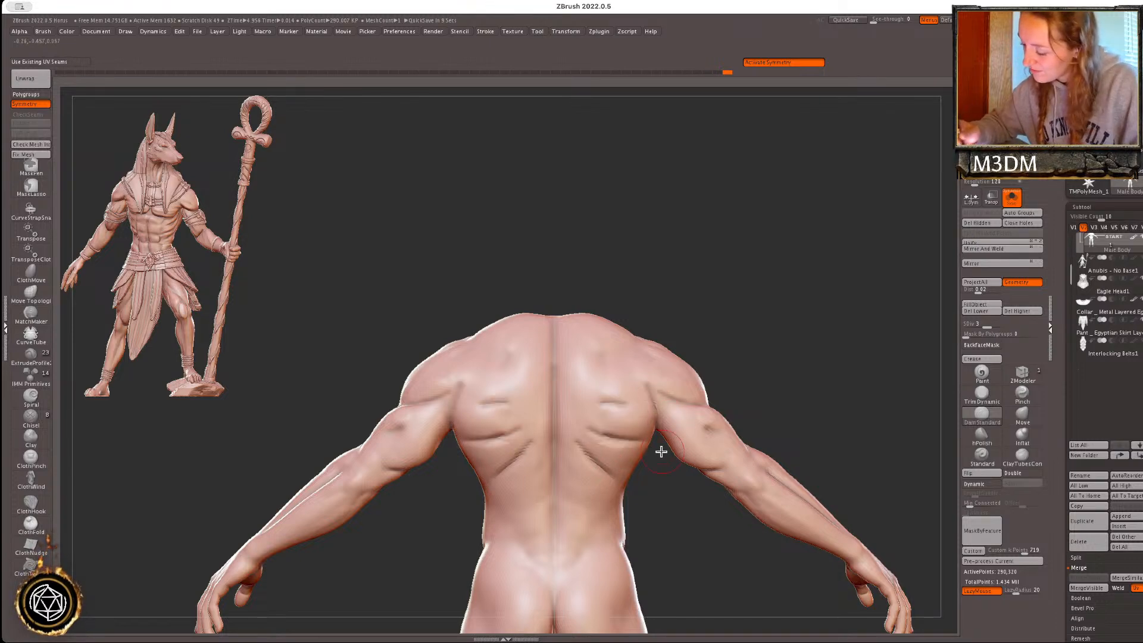
# - Soften and fill out the rib creases on the back with the Standard brush and turn isolation off
pyautogui.click(990, 468)
pyautogui.moveTo(602, 429); pyautogui.dragTo(644, 418)
pyautogui.moveTo(586, 441); pyautogui.dragTo(630, 469)
pyautogui.press('l')
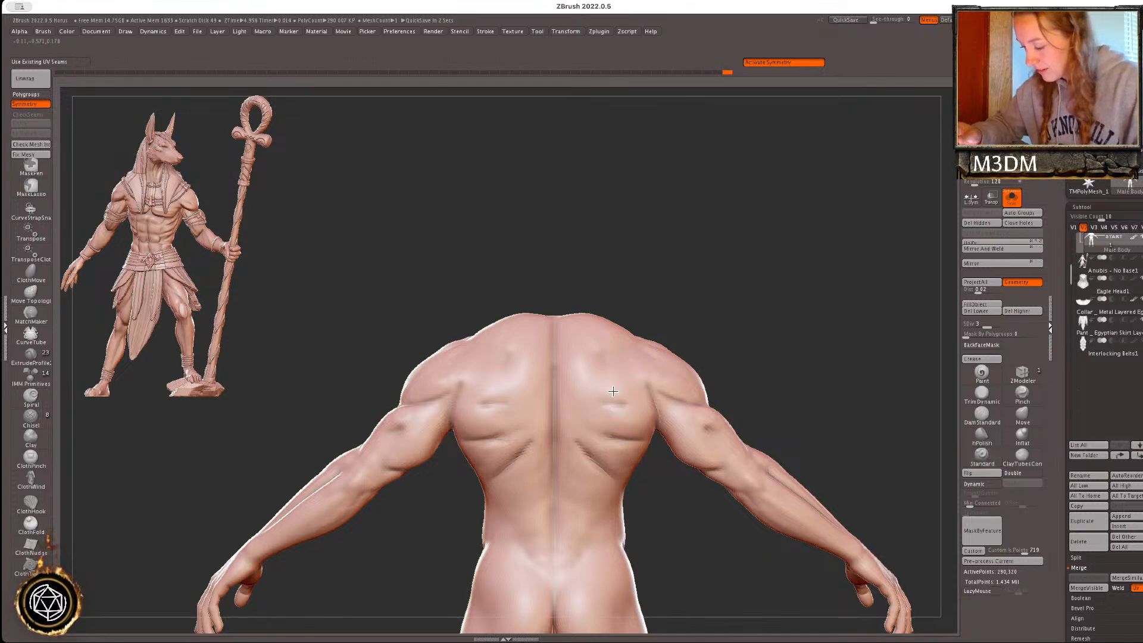
pyautogui.click(1013, 201)
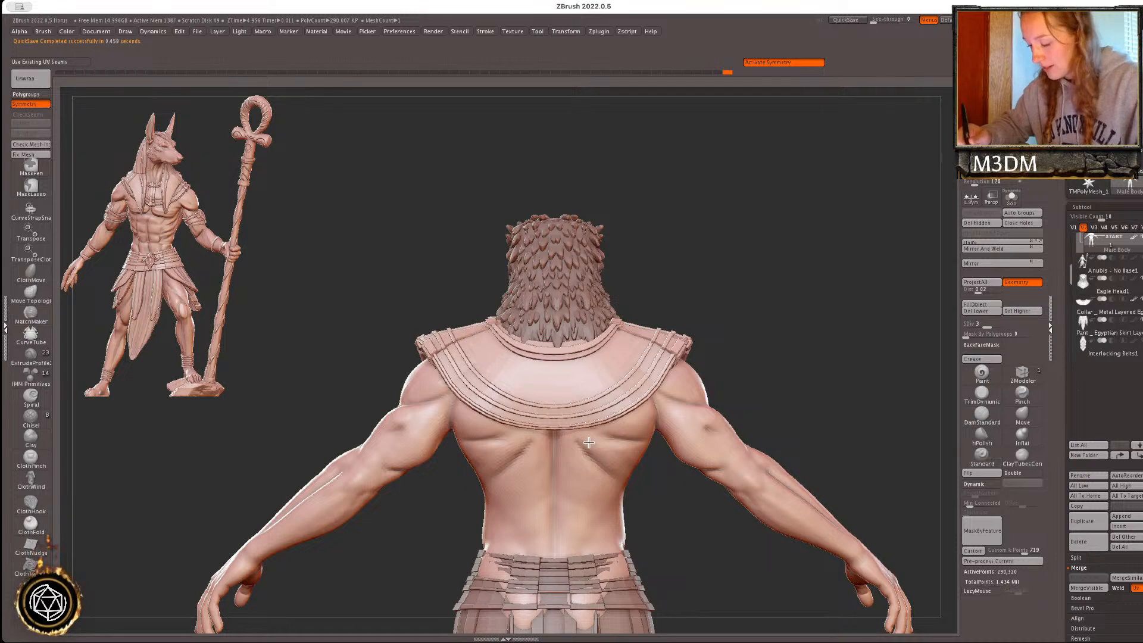
# - Turn the figure to its front, smooth the abs lightly and subdivide the body once more
pyautogui.press('l')
pyautogui.moveTo(852, 333); pyautogui.dragTo(881, 328)
pyautogui.keyDown('shift'); pyautogui.moveTo(614, 495); pyautogui.dragTo(621, 464); pyautogui.keyUp('shift')
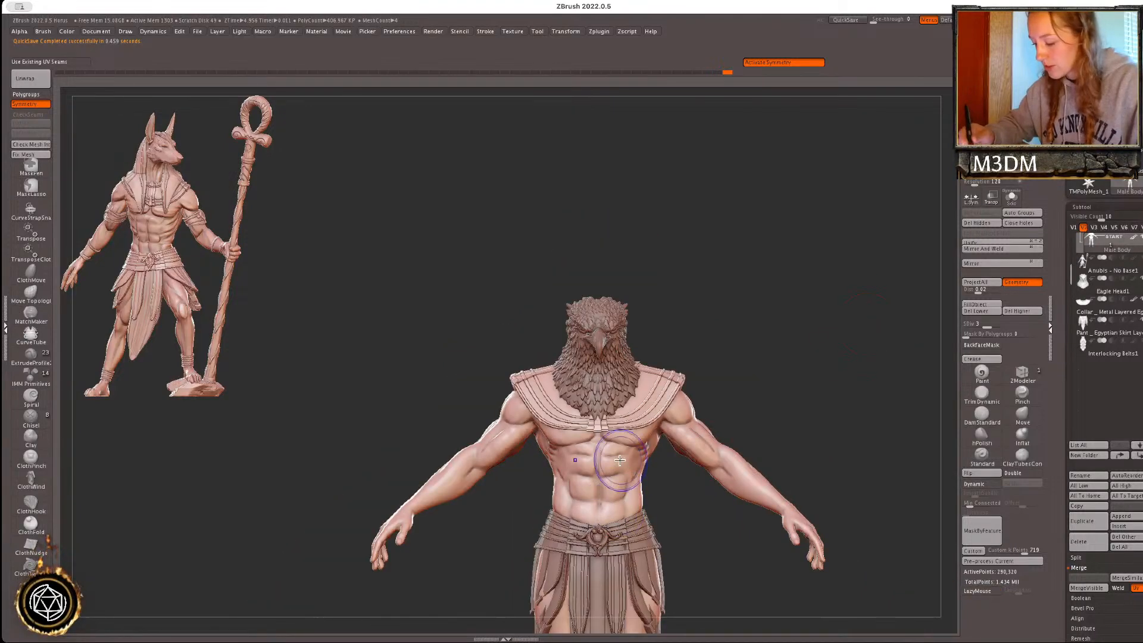
pyautogui.moveTo(799, 346)
pyautogui.keyDown('alt'); pyautogui.mouseDown()
pyautogui.moveTo(804, 324)
pyautogui.moveTo(842, 324)
pyautogui.mouseUp(); pyautogui.keyUp('alt')
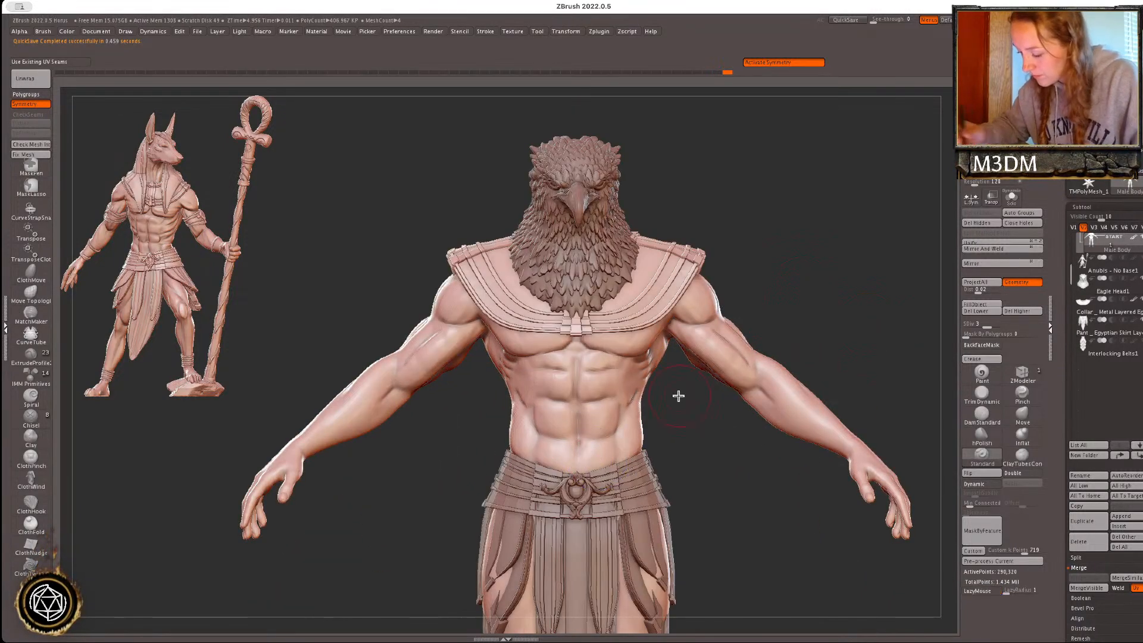
pyautogui.hotkey('ctrl', 'd')
pyautogui.moveTo(799, 523)
pyautogui.keyDown('alt'); pyautogui.mouseDown()
pyautogui.moveTo(852, 423)
pyautogui.moveTo(827, 283)
pyautogui.moveTo(843, 324)
pyautogui.moveTo(838, 309)
pyautogui.mouseUp(); pyautogui.keyUp('alt')
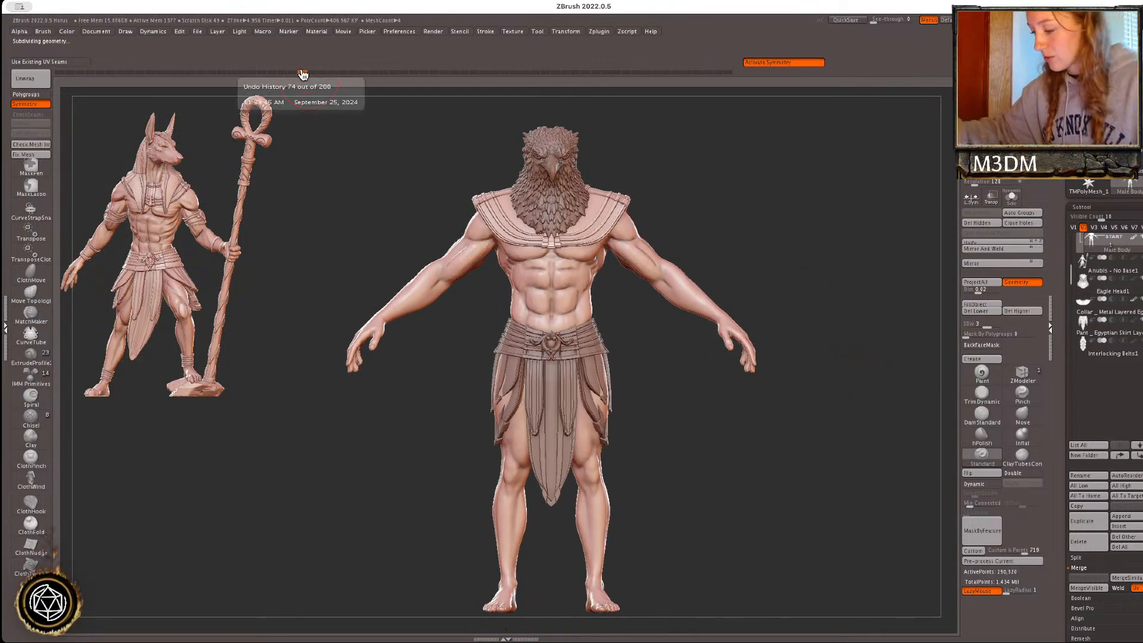
# - Go back to the start of the body's undo history and stamp a snapshot of that figure on the canvas
pyautogui.click(120, 73)
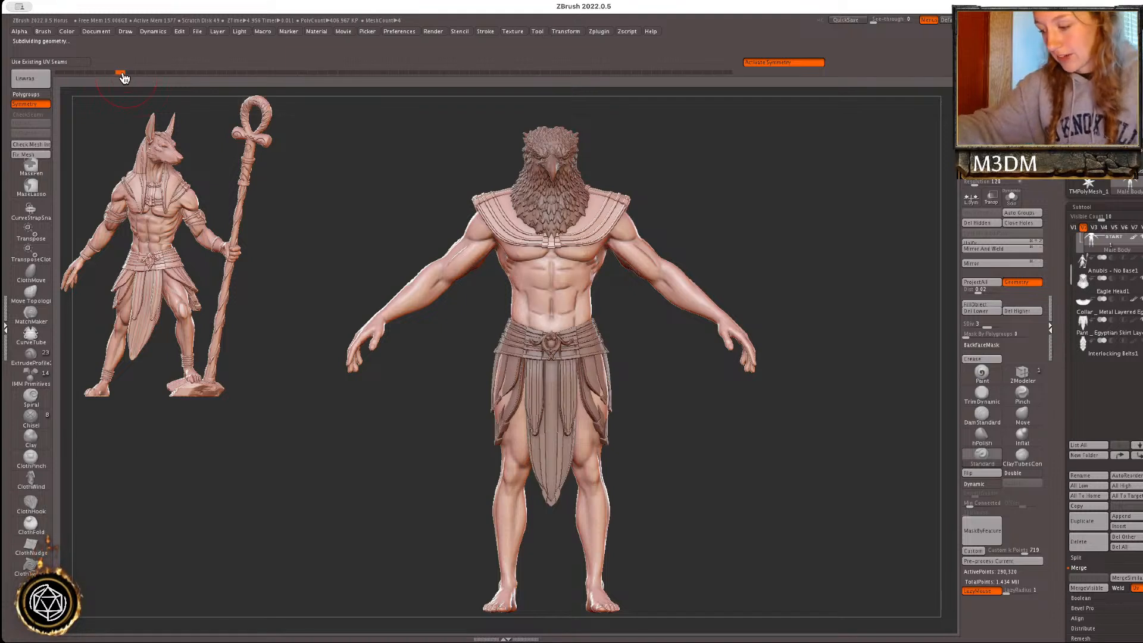
pyautogui.click(90, 73)
pyautogui.click(69, 73)
pyautogui.keyDown('alt'); pyautogui.moveTo(856, 269); pyautogui.dragTo(705, 263); pyautogui.keyUp('alt')
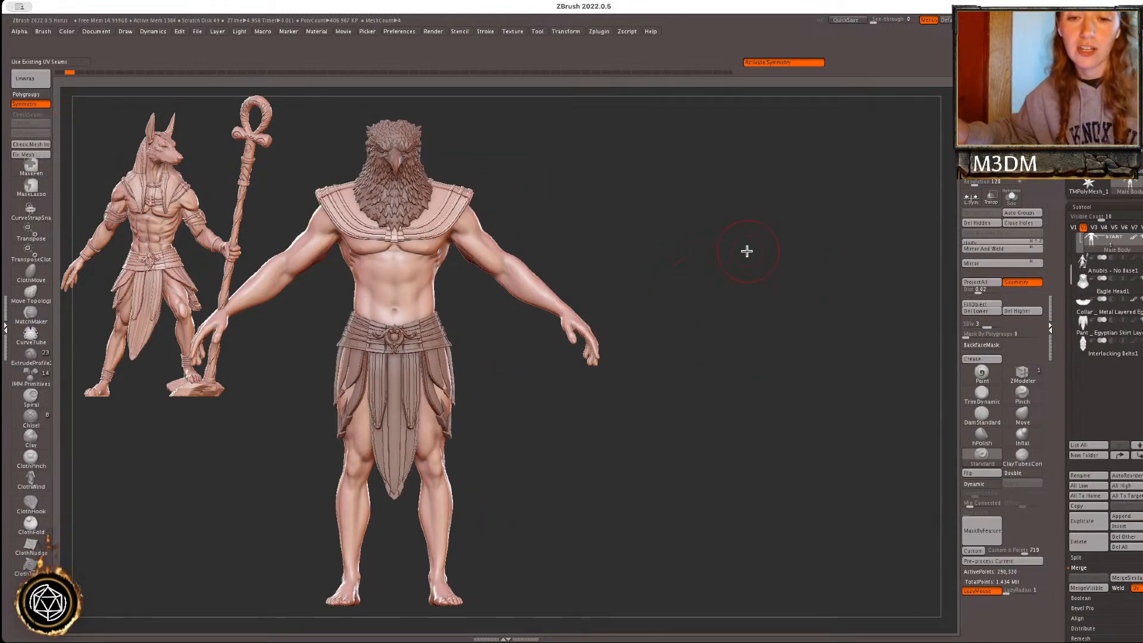
pyautogui.hotkey('shift', 's')
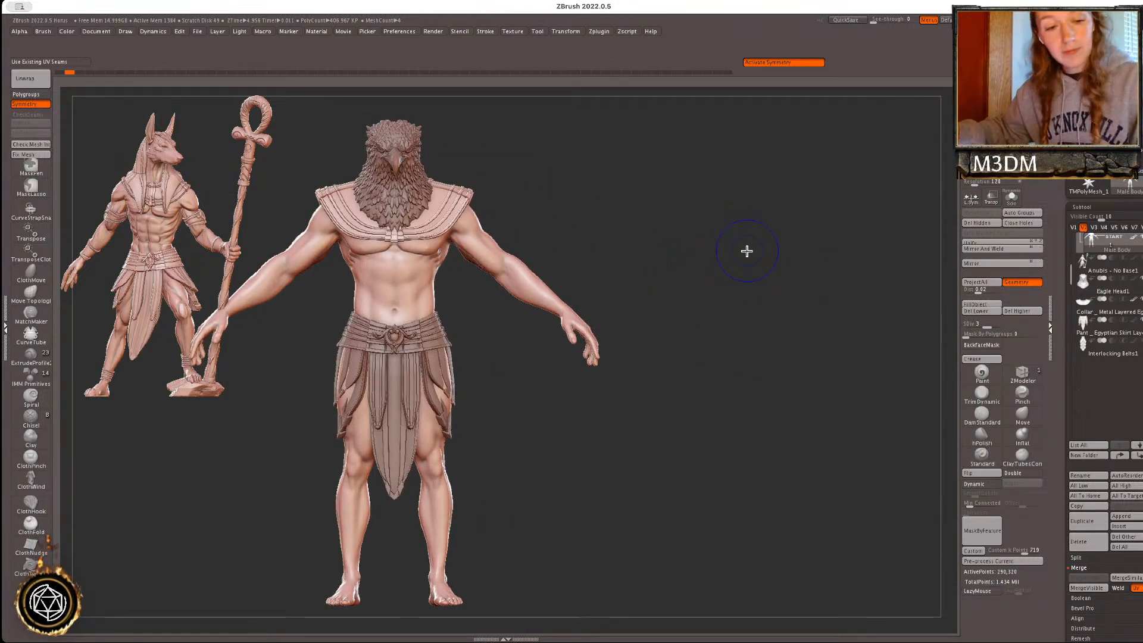
# - Stamp a second snapshot from an intermediate history state and return to the latest sculpt for a side-by-side comparison
pyautogui.keyDown('alt'); pyautogui.moveTo(730, 329); pyautogui.dragTo(881, 334); pyautogui.keyUp('alt')
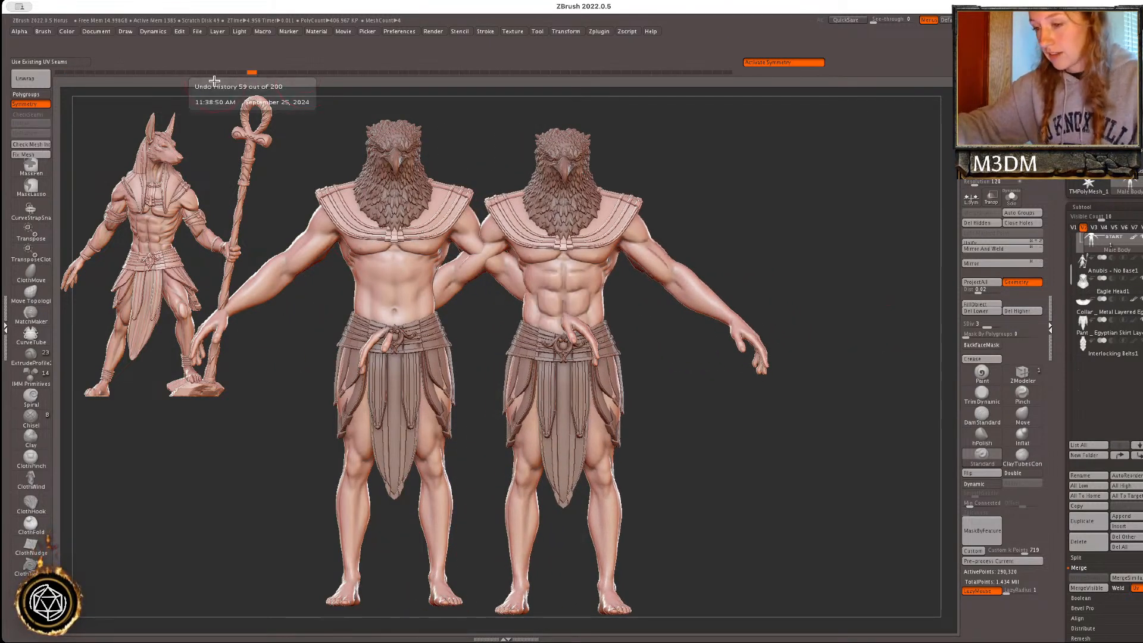
pyautogui.click(171, 74)
pyautogui.moveTo(171, 77); pyautogui.dragTo(136, 70)
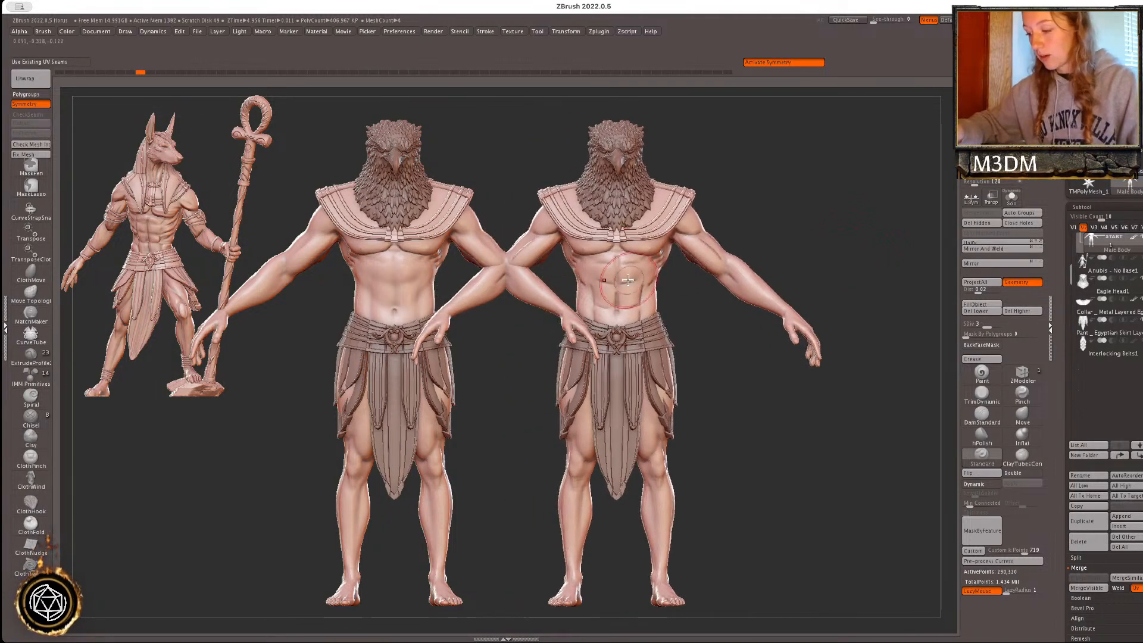
pyautogui.hotkey('shift', 's')
pyautogui.keyDown('alt'); pyautogui.moveTo(775, 501); pyautogui.dragTo(960, 505); pyautogui.keyUp('alt')
pyautogui.click(729, 72)
pyautogui.moveTo(914, 408)
pyautogui.keyDown('alt'); pyautogui.mouseDown()
pyautogui.moveTo(934, 411)
pyautogui.moveTo(934, 428)
pyautogui.moveTo(937, 414)
pyautogui.mouseUp(); pyautogui.keyUp('alt')
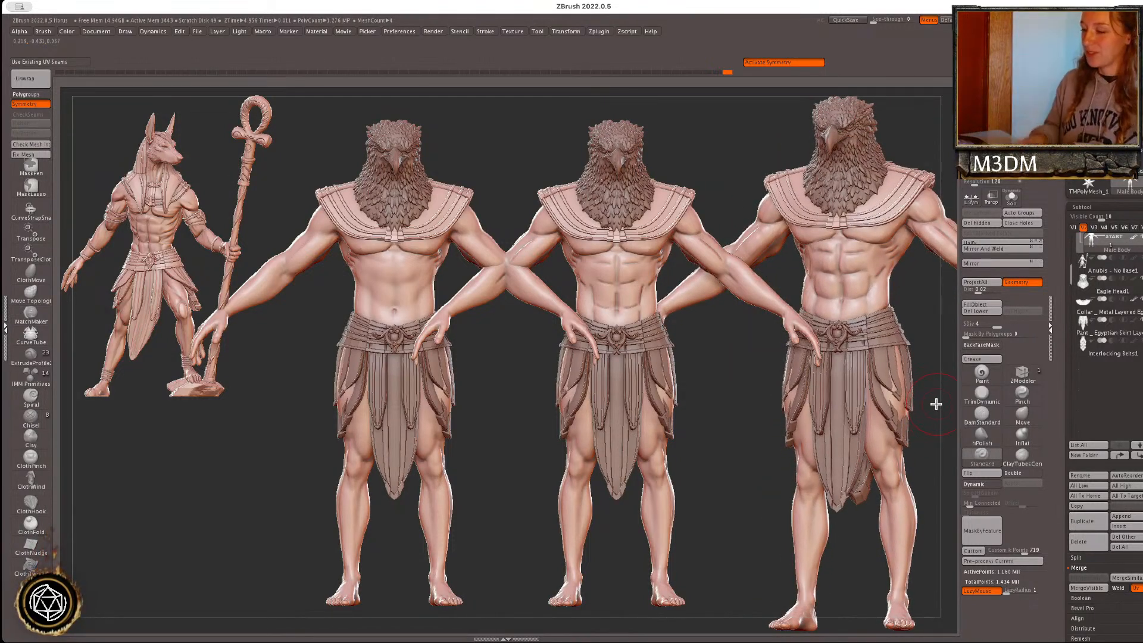
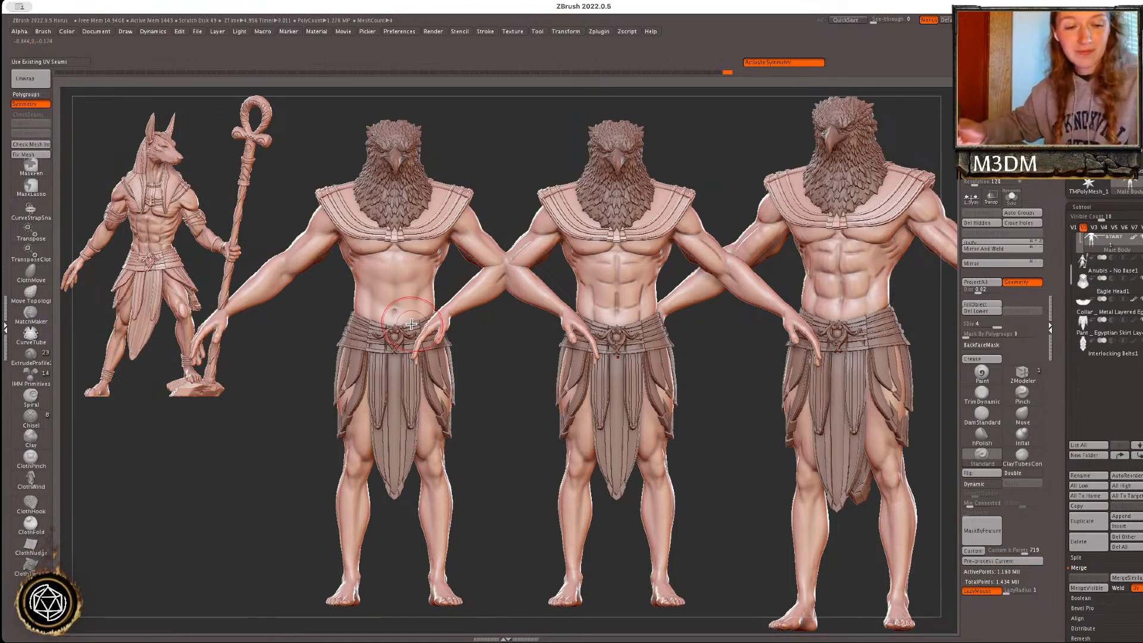
# - Clear the canvas snapshots, isolate the Anubis subtool and stamp it small in the canvas corner as a reference
pyautogui.press('ctrl')
pyautogui.hotkey('ctrl', 'n')
pyautogui.moveTo(709, 490); pyautogui.dragTo(729, 406)
pyautogui.click(1080, 272)
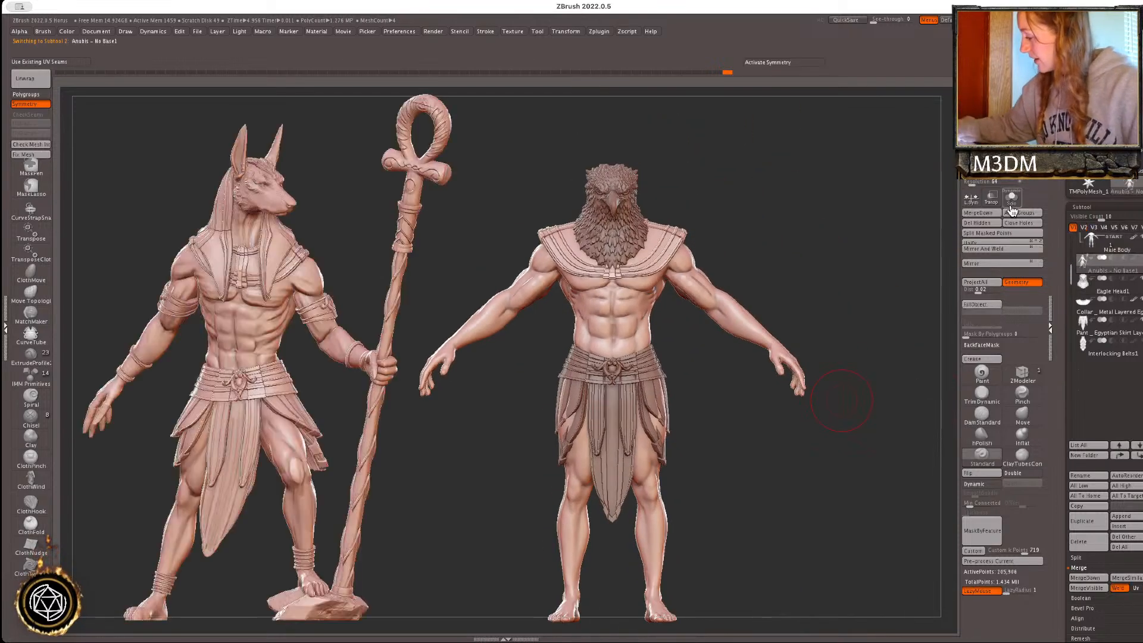
pyautogui.click(1012, 198)
pyautogui.moveTo(807, 430)
pyautogui.keyDown('alt'); pyautogui.mouseDown()
pyautogui.moveTo(502, 313)
pyautogui.moveTo(540, 340)
pyautogui.mouseUp(); pyautogui.keyUp('alt')
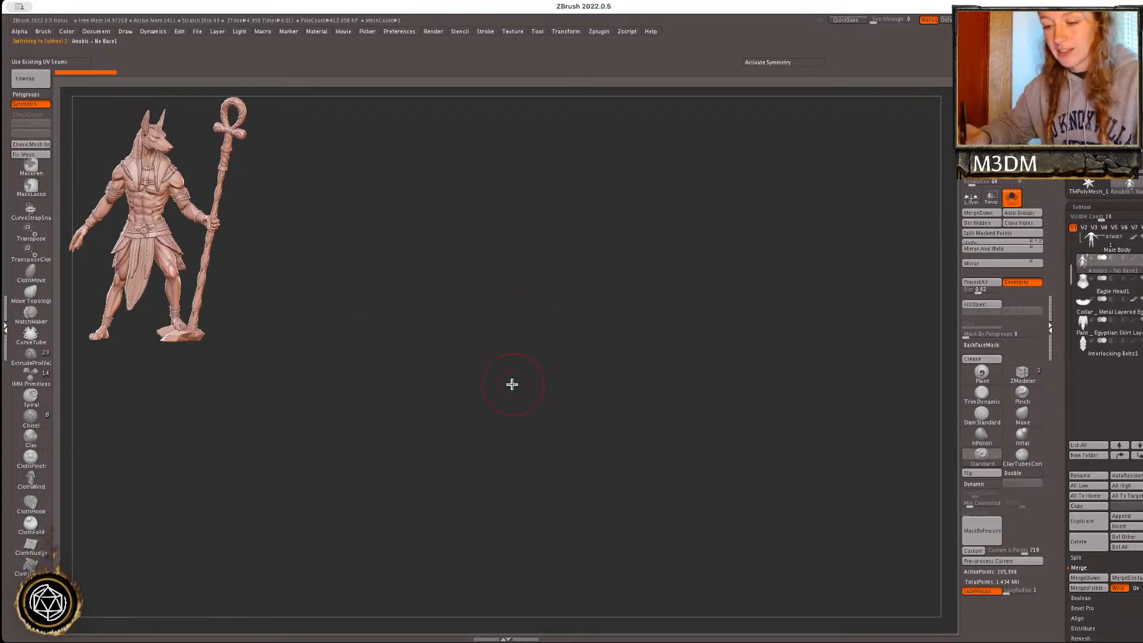
pyautogui.hotkey('shift', 's')
# - Turn isolation off, reselect the Male Body subtool and switch to visibility set V2 to show the Horus figure
pyautogui.keyDown('alt'); pyautogui.moveTo(551, 393); pyautogui.dragTo(814, 458); pyautogui.keyUp('alt')
pyautogui.click(1014, 205)
pyautogui.keyDown('ctrl'); pyautogui.click(876, 424); pyautogui.keyUp('ctrl')
pyautogui.keyDown('ctrl'); pyautogui.click(895, 421); pyautogui.keyUp('ctrl')
pyautogui.click(1114, 245)
pyautogui.click(1084, 228)
pyautogui.keyDown('alt'); pyautogui.moveTo(774, 424); pyautogui.dragTo(797, 512); pyautogui.keyUp('alt')
pyautogui.moveTo(863, 370)
pyautogui.keyDown('alt'); pyautogui.mouseDown()
pyautogui.moveTo(780, 434)
pyautogui.moveTo(797, 405)
pyautogui.moveTo(830, 421)
pyautogui.moveTo(817, 423)
pyautogui.mouseUp(); pyautogui.keyUp('alt')
# - Append a Sphere3D to the subtools and isolate it
pyautogui.press('space')
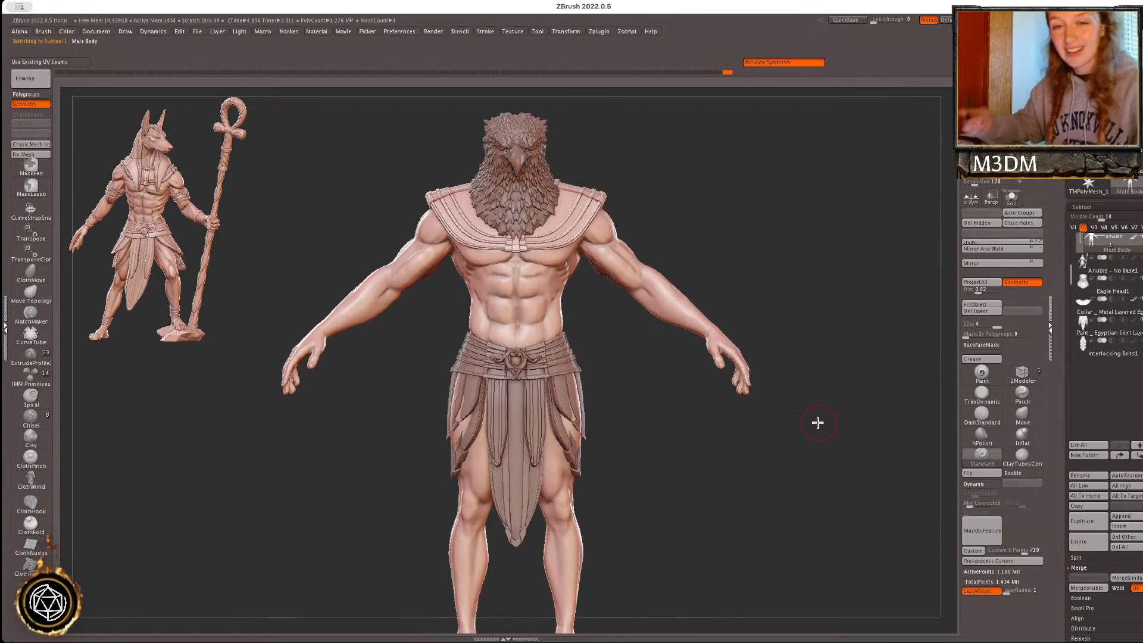
pyautogui.click(1126, 524)
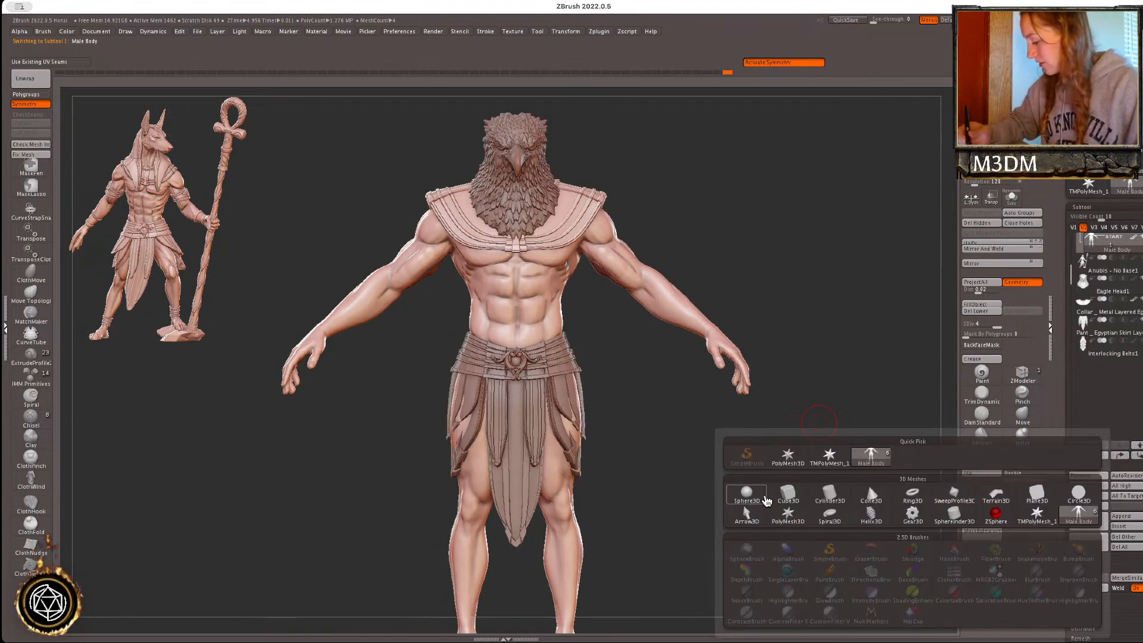
pyautogui.click(747, 494)
pyautogui.keyDown('alt'); pyautogui.moveTo(824, 362); pyautogui.dragTo(777, 421); pyautogui.keyUp('alt')
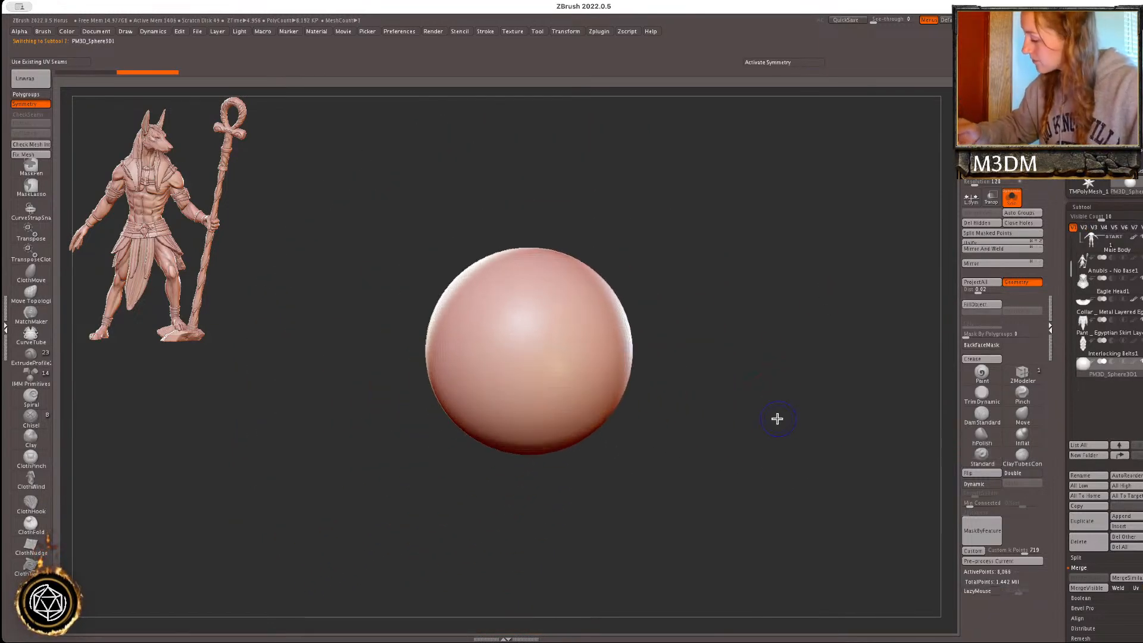
# - Scale the sphere down with the gizmo and stretch it vertically into an elongated egg
pyautogui.press('w')
pyautogui.press('y')
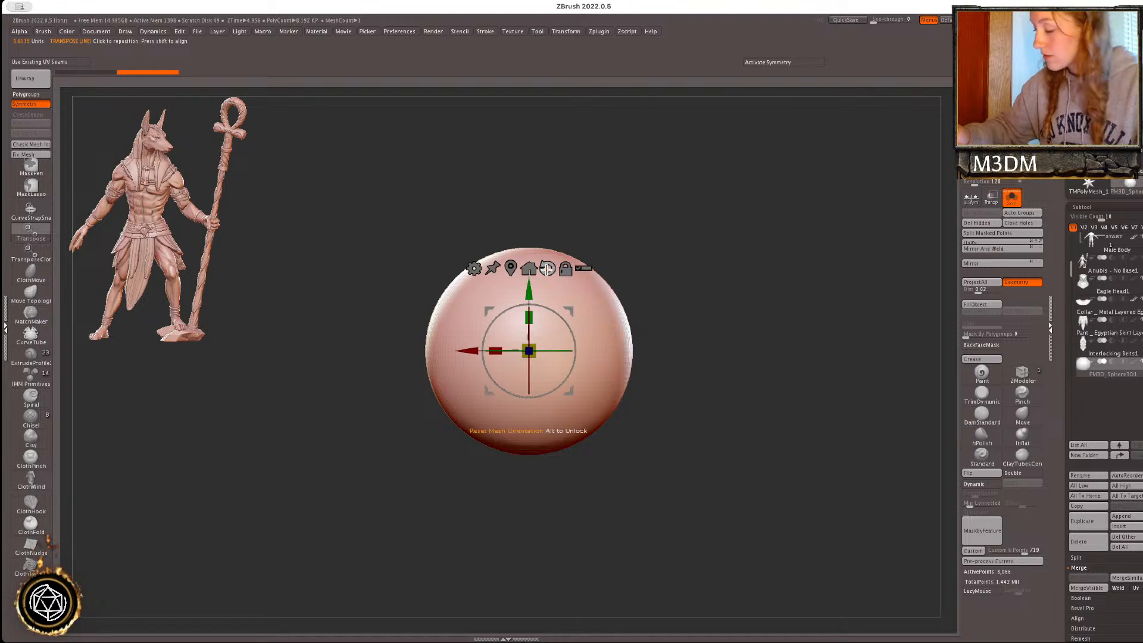
pyautogui.moveTo(535, 348); pyautogui.dragTo(518, 357)
pyautogui.moveTo(529, 318); pyautogui.dragTo(531, 258)
# - Bend the elongated sphere into a crescent with the Bend Arc deformer
pyautogui.click(474, 269)
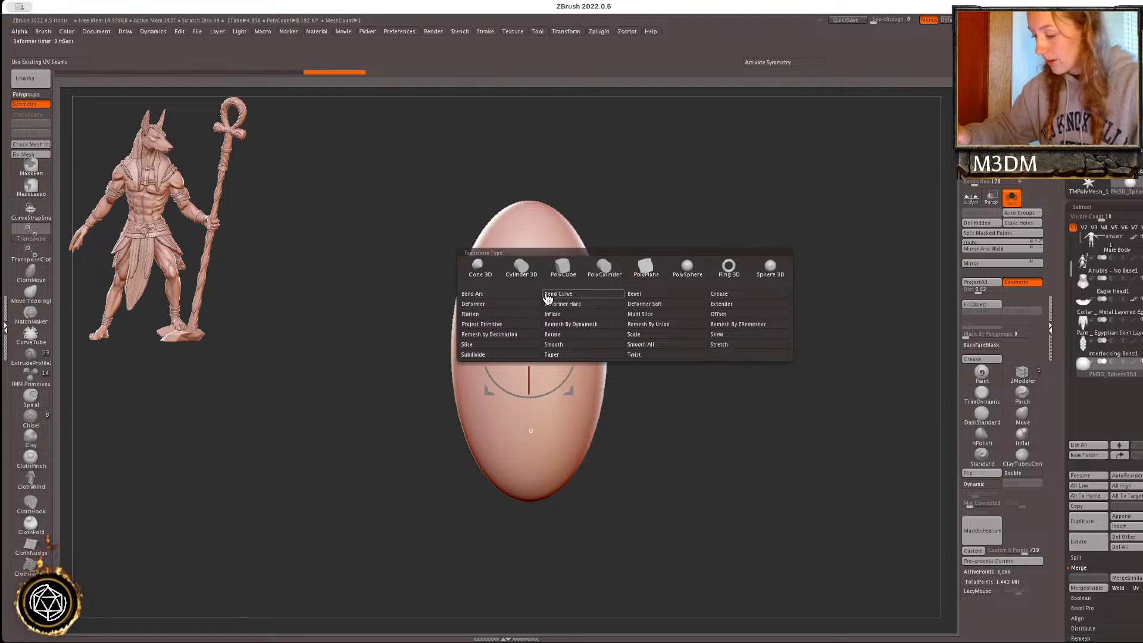
pyautogui.click(531, 294)
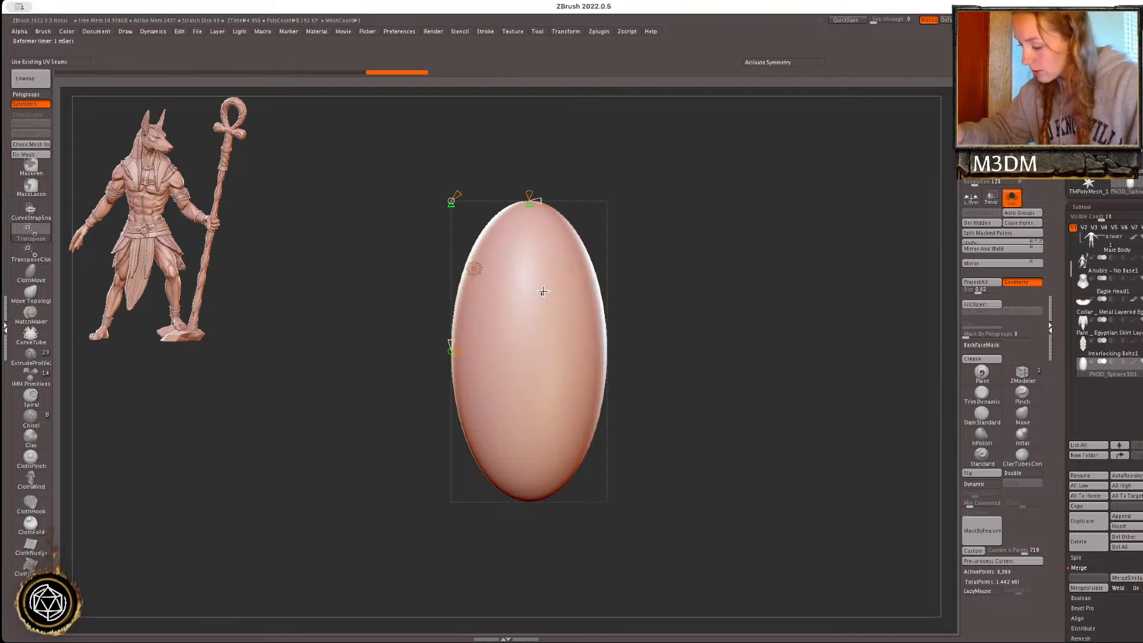
pyautogui.moveTo(463, 349); pyautogui.dragTo(535, 351)
# - Apply the Taper deformer to the crescent and narrow its upper end
pyautogui.click(474, 270)
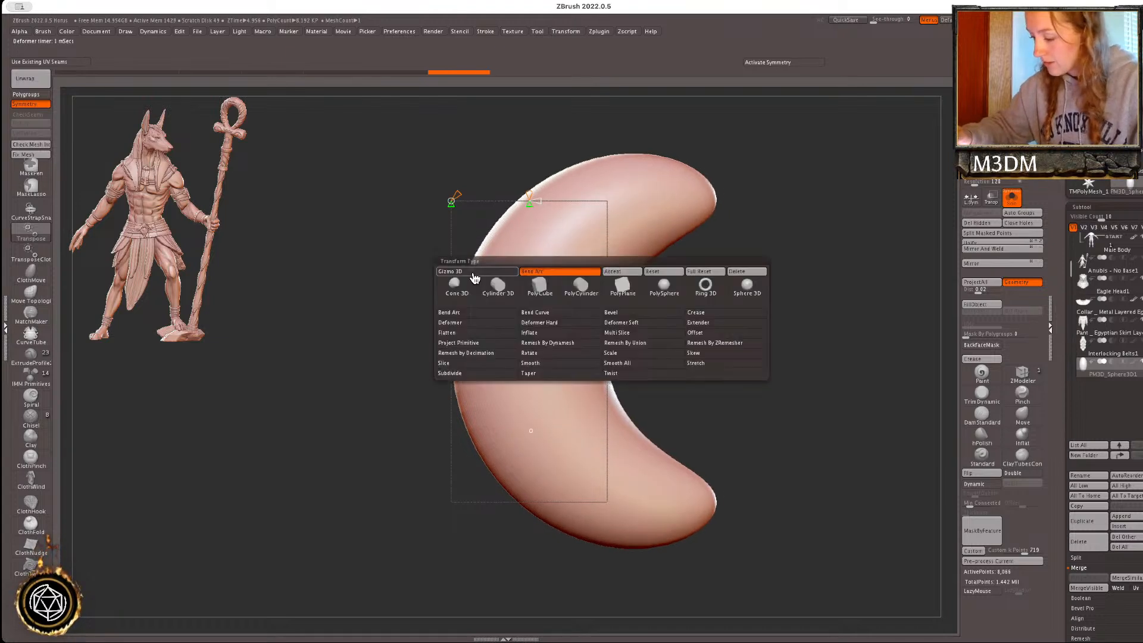
pyautogui.click(539, 382)
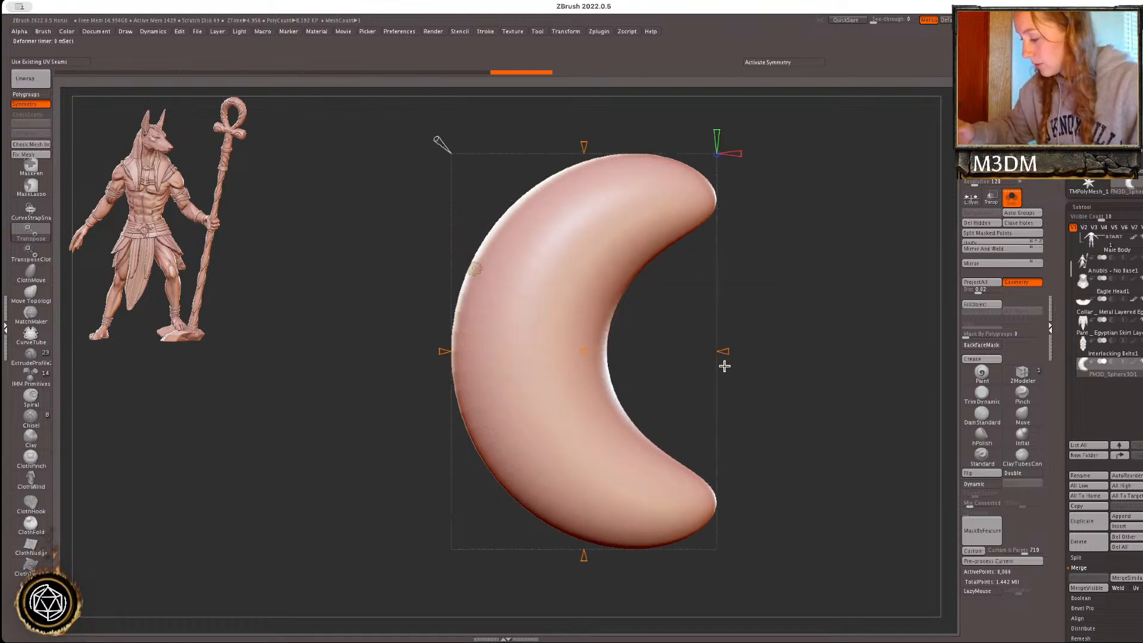
pyautogui.moveTo(586, 147); pyautogui.dragTo(578, 134)
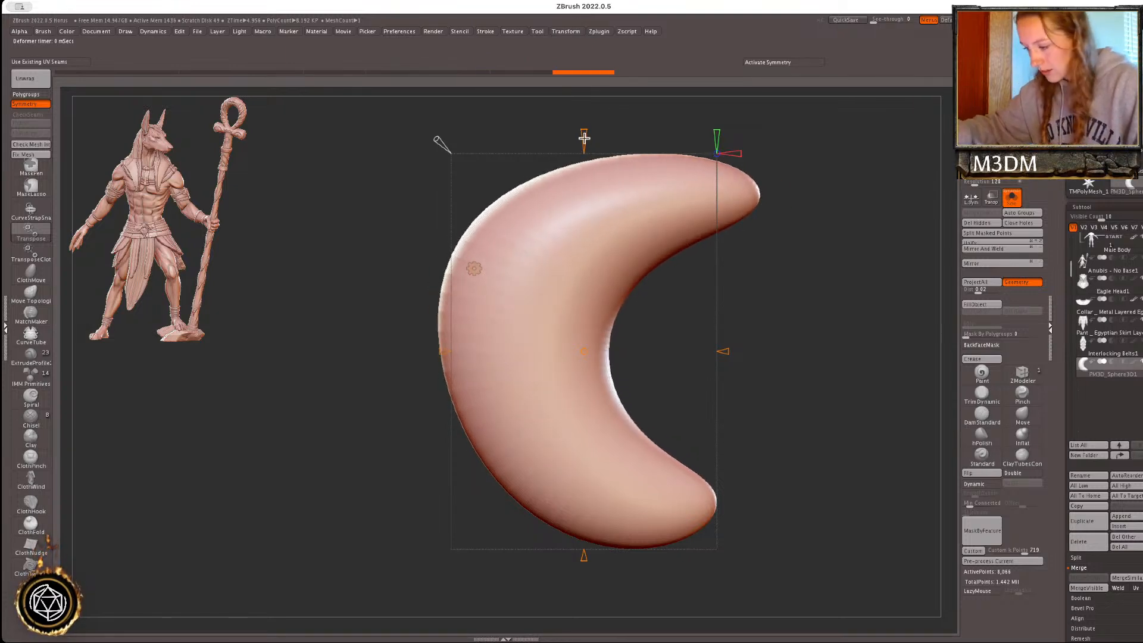
pyautogui.press('q')
pyautogui.keyDown('alt'); pyautogui.moveTo(819, 314); pyautogui.dragTo(796, 415); pyautogui.keyUp('alt')
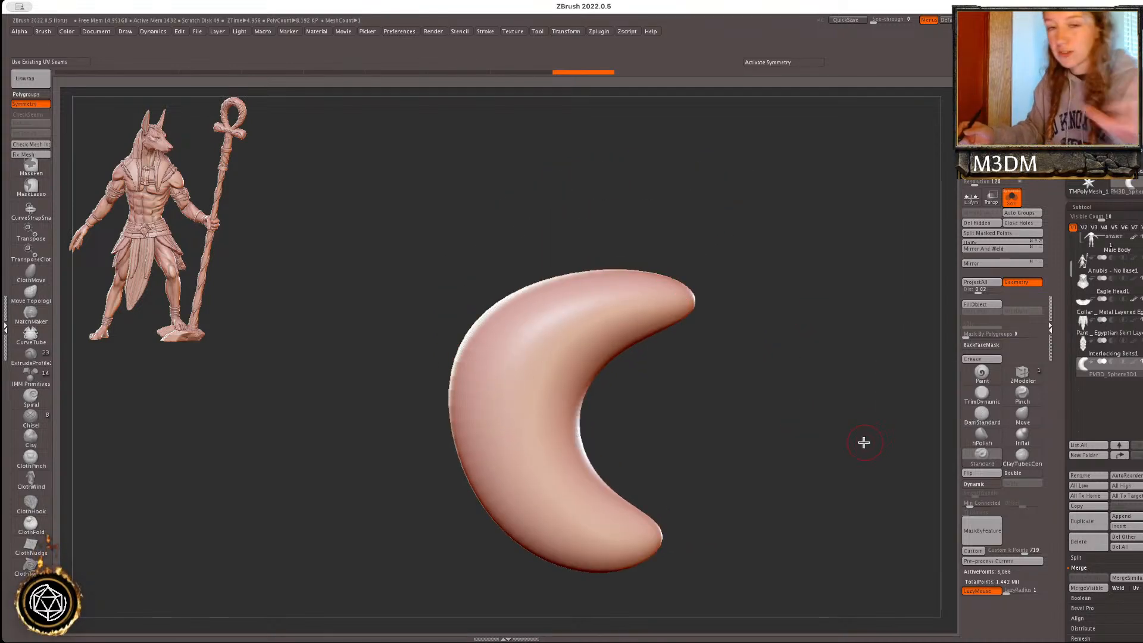
# - Choose the Pinch brush and accept the Taper deformation on the crescent
pyautogui.click(1023, 396)
pyautogui.hotkey('shift', 'f')
pyautogui.hotkey('shift', 'f')
pyautogui.press('x')
pyautogui.press('x')
pyautogui.press('w')
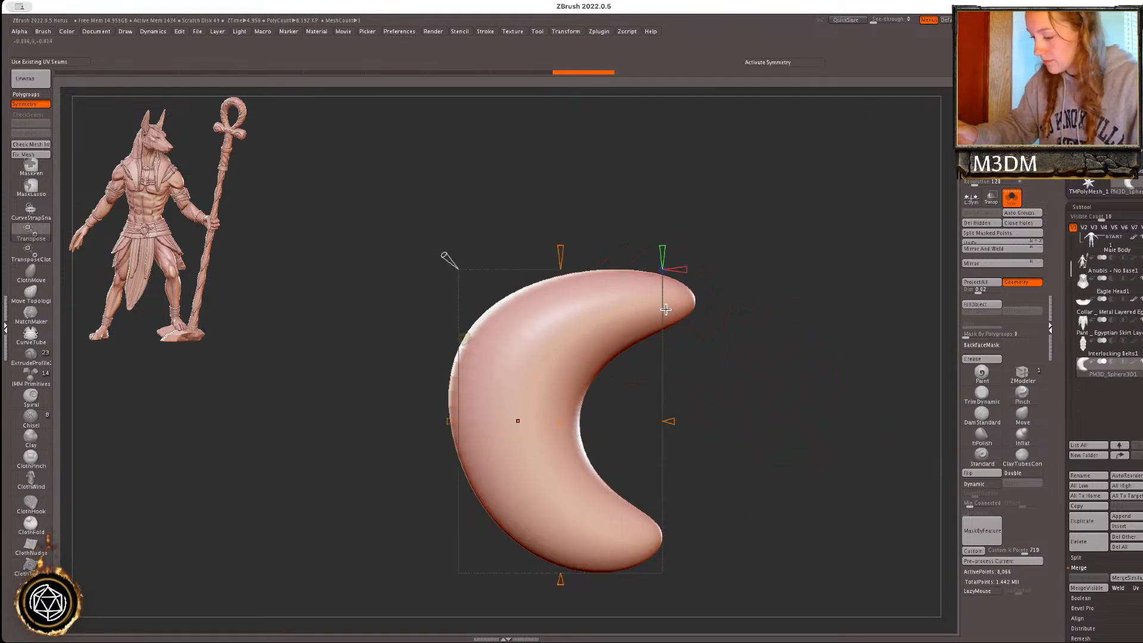
pyautogui.click(465, 340)
pyautogui.click(467, 341)
pyautogui.click(463, 340)
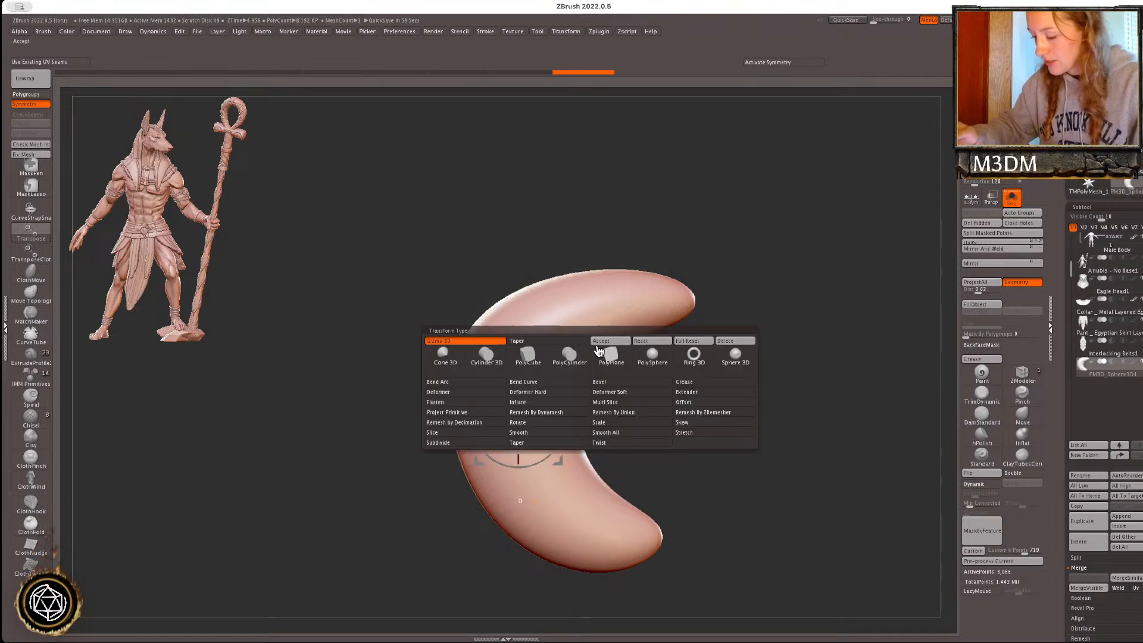
pyautogui.click(622, 342)
# - Rotate the crescent to align with the symmetry axis, turn symmetry on and apply Mirror And Weld
pyautogui.press('q')
pyautogui.press('w')
pyautogui.press('x')
pyautogui.press('x')
pyautogui.click(501, 338)
pyautogui.moveTo(563, 413); pyautogui.dragTo(511, 429, button='right')
pyautogui.press('x')
pyautogui.press('q')
pyautogui.click(993, 248)
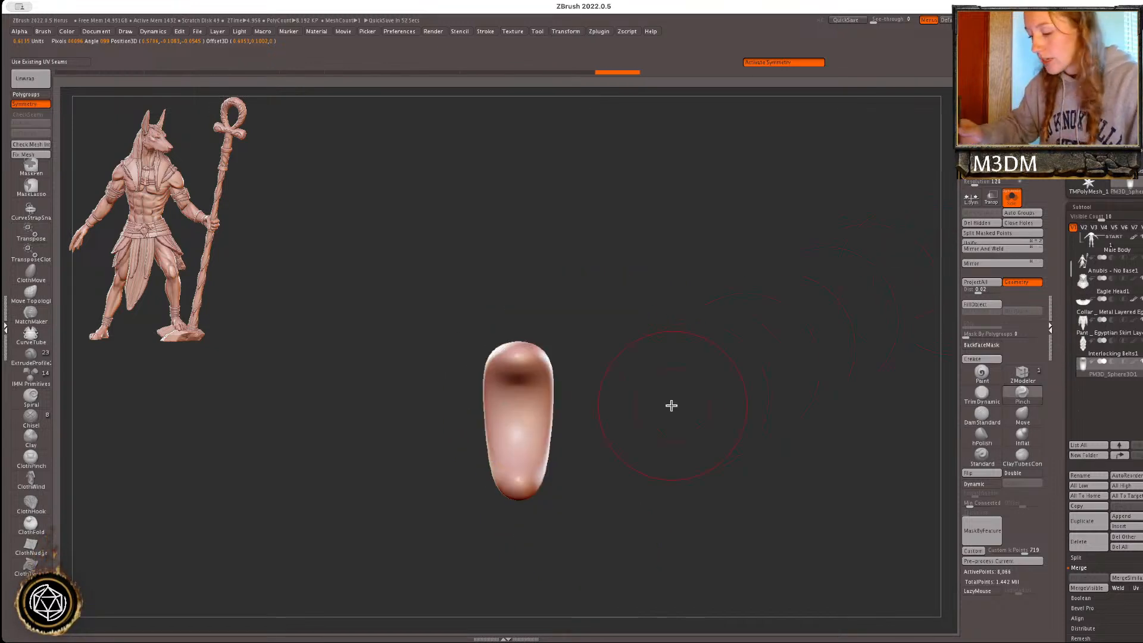
pyautogui.click(1002, 253)
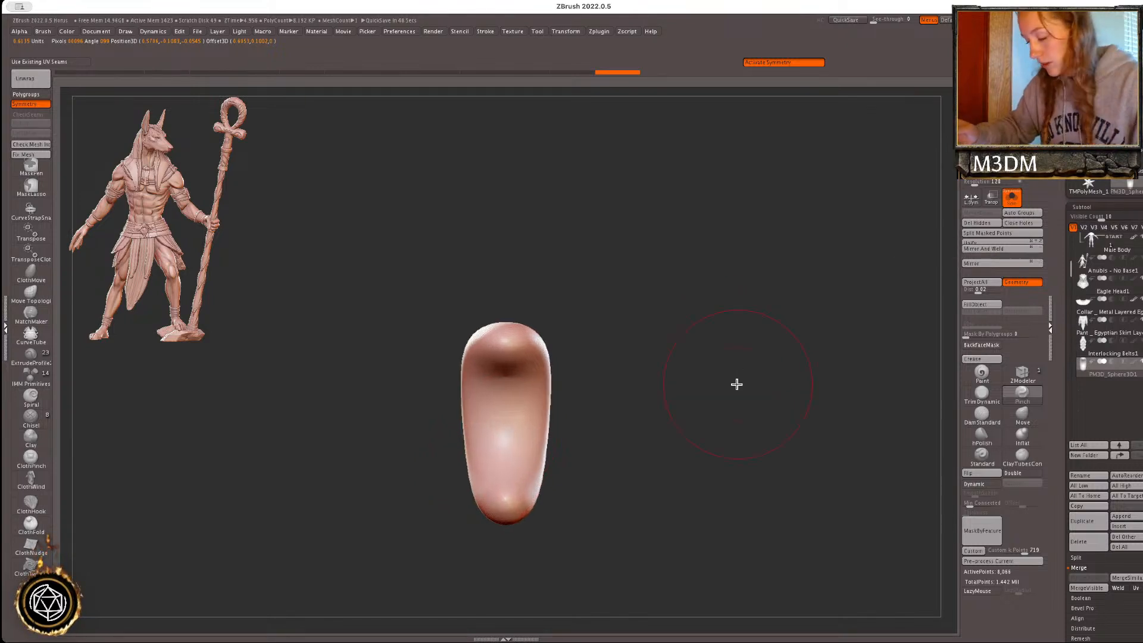
# - Adjust the brush and reshape the crescent to be slimmer, undoing the unwanted stroke
pyautogui.press('space')
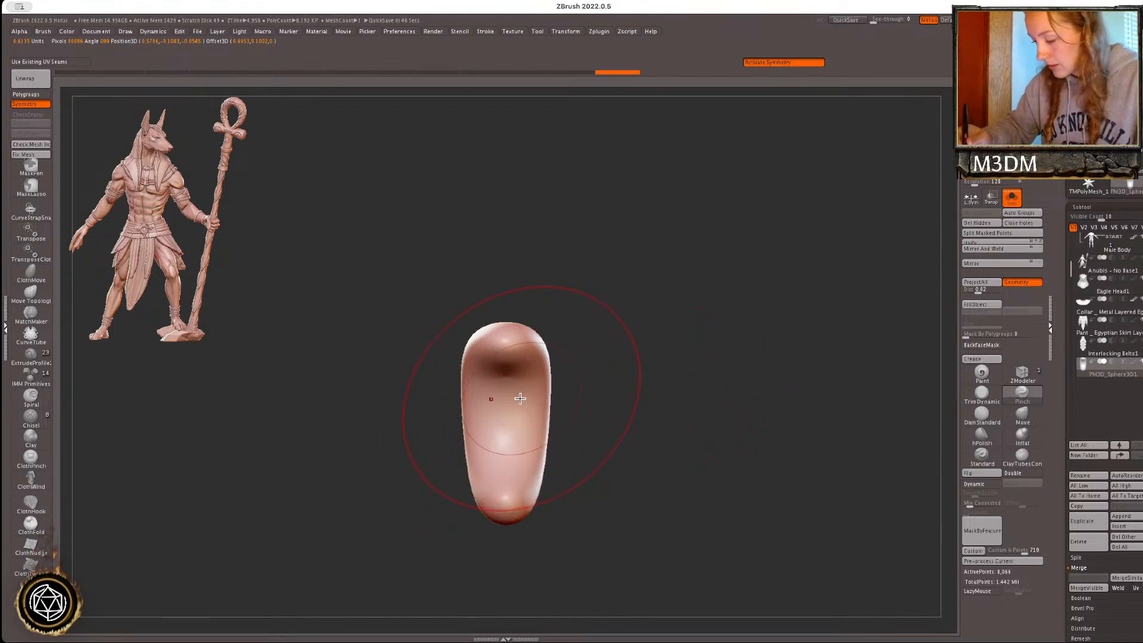
pyautogui.press('space')
pyautogui.moveTo(527, 389); pyautogui.dragTo(534, 390)
pyautogui.moveTo(534, 381); pyautogui.dragTo(543, 250)
pyautogui.hotkey('ctrl', 'z')
pyautogui.moveTo(553, 391); pyautogui.dragTo(638, 341)
pyautogui.moveTo(546, 363)
pyautogui.mouseDown()
pyautogui.moveTo(593, 339)
pyautogui.moveTo(827, 319)
pyautogui.moveTo(814, 339)
pyautogui.mouseUp()
# - Pull the crescent's upper end into a sharper, claw-like point with the Move brush
pyautogui.click(1031, 428)
pyautogui.moveTo(676, 367); pyautogui.dragTo(694, 350)
pyautogui.moveTo(841, 353); pyautogui.dragTo(819, 344)
pyautogui.moveTo(666, 319); pyautogui.dragTo(664, 314)
pyautogui.keyDown('alt'); pyautogui.moveTo(844, 370); pyautogui.dragTo(732, 375); pyautogui.keyUp('alt')
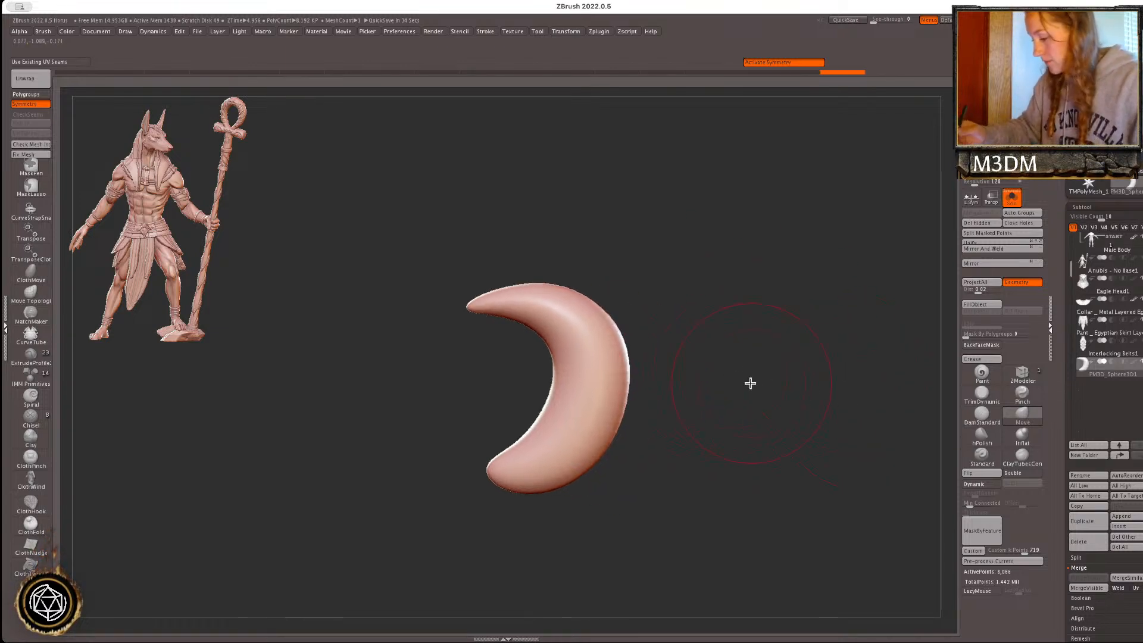
# - Hide the lower half of the crescent, delete the hidden geometry and close the hole to leave a claw
pyautogui.click(31, 172)
pyautogui.keyDown('ctrl'); pyautogui.keyDown('alt'); pyautogui.keyDown('shift'); pyautogui.moveTo(350, 566); pyautogui.dragTo(773, 362); pyautogui.keyUp('shift'); pyautogui.keyUp('alt'); pyautogui.keyUp('ctrl')
pyautogui.click(983, 224)
pyautogui.click(1014, 224)
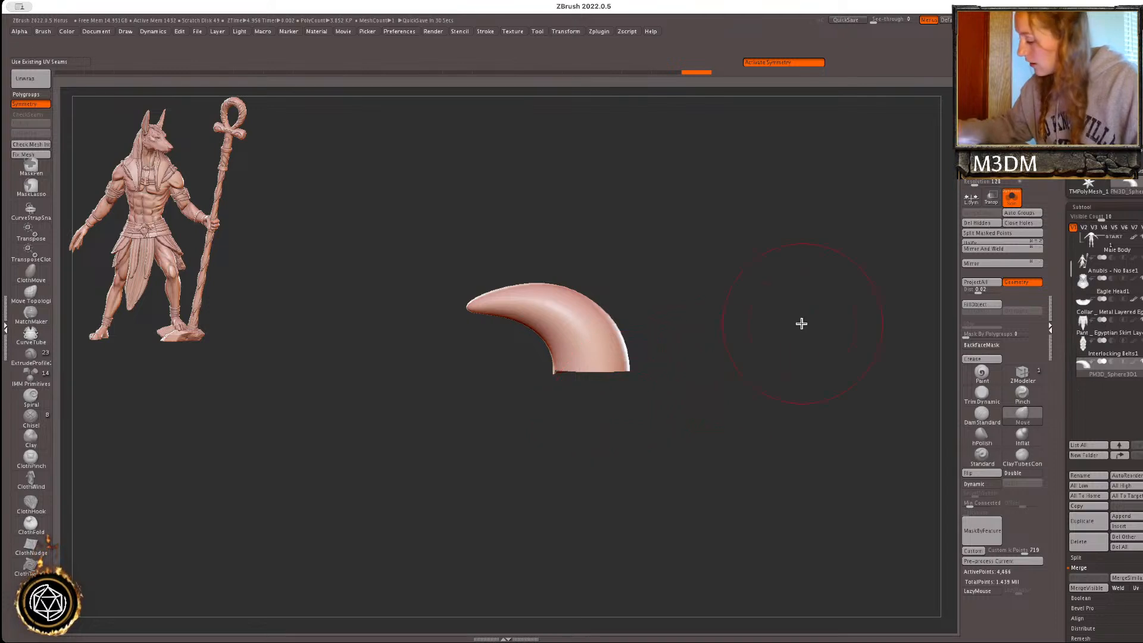
# - Reshape the claw's cut base with the resized Move brush and turn isolation off to show the figure
pyautogui.moveTo(715, 354); pyautogui.dragTo(666, 400)
pyautogui.click(1019, 415)
pyautogui.press('space')
pyautogui.moveTo(600, 381); pyautogui.dragTo(608, 381)
pyautogui.moveTo(603, 394)
pyautogui.mouseDown()
pyautogui.moveTo(599, 358)
pyautogui.moveTo(595, 413)
pyautogui.mouseUp()
pyautogui.press('space')
pyautogui.click(1015, 205)
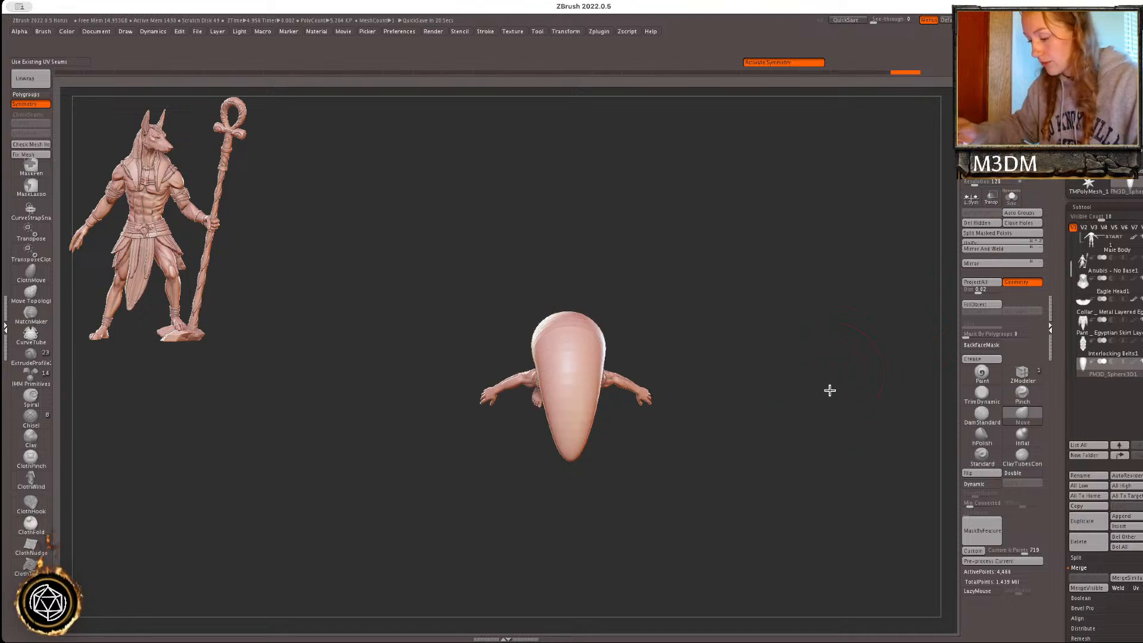
# - Scale the claw down and move and rotate it onto the tip of the figure's thumb
pyautogui.press('w')
pyautogui.moveTo(570, 434); pyautogui.dragTo(569, 439)
pyautogui.keyDown('alt'); pyautogui.moveTo(709, 375); pyautogui.dragTo(702, 304); pyautogui.keyUp('alt')
pyautogui.moveTo(586, 326); pyautogui.dragTo(829, 530)
pyautogui.moveTo(751, 425)
pyautogui.mouseDown()
pyautogui.moveTo(738, 439)
pyautogui.moveTo(751, 410)
pyautogui.moveTo(743, 435)
pyautogui.mouseUp()
pyautogui.moveTo(793, 381); pyautogui.dragTo(693, 379)
pyautogui.moveTo(775, 441); pyautogui.dragTo(839, 397)
pyautogui.moveTo(679, 407); pyautogui.dragTo(802, 405)
pyautogui.press('q')
pyautogui.keyDown('shift'); pyautogui.moveTo(899, 388); pyautogui.dragTo(902, 401); pyautogui.keyUp('shift')
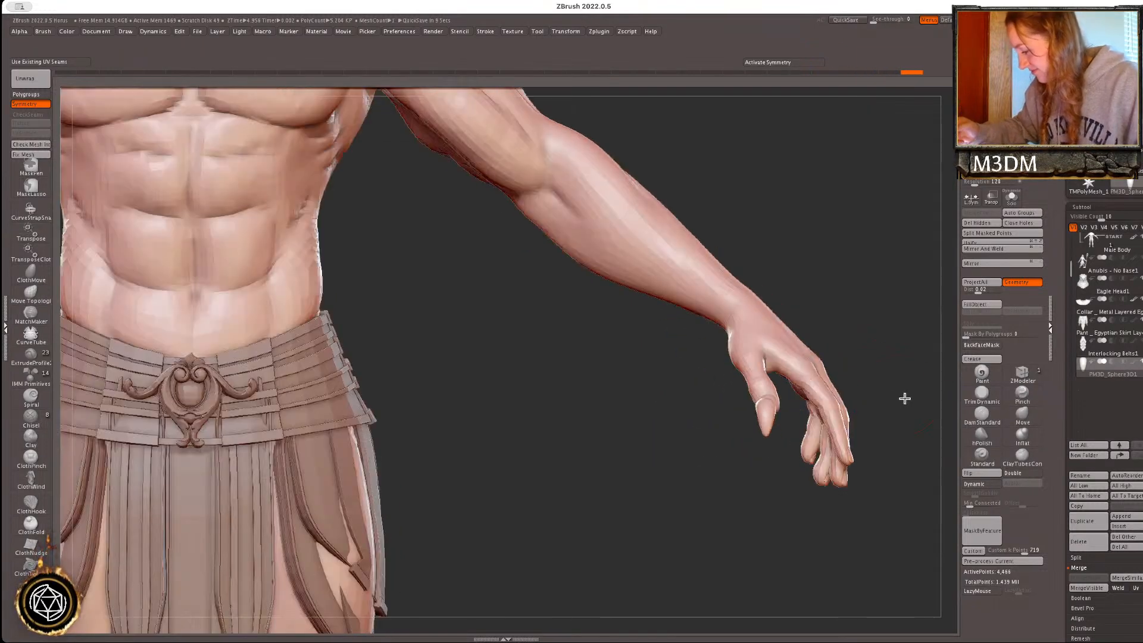
# - Reset the transform gizmo's orientation on the thumb claw and rotate the claw in line with the thumb
pyautogui.press('w')
pyautogui.moveTo(807, 377); pyautogui.dragTo(813, 374)
pyautogui.press('q')
pyautogui.moveTo(906, 378)
pyautogui.mouseDown()
pyautogui.moveTo(884, 380)
pyautogui.moveTo(917, 378)
pyautogui.moveTo(912, 406)
pyautogui.moveTo(911, 370)
pyautogui.mouseUp()
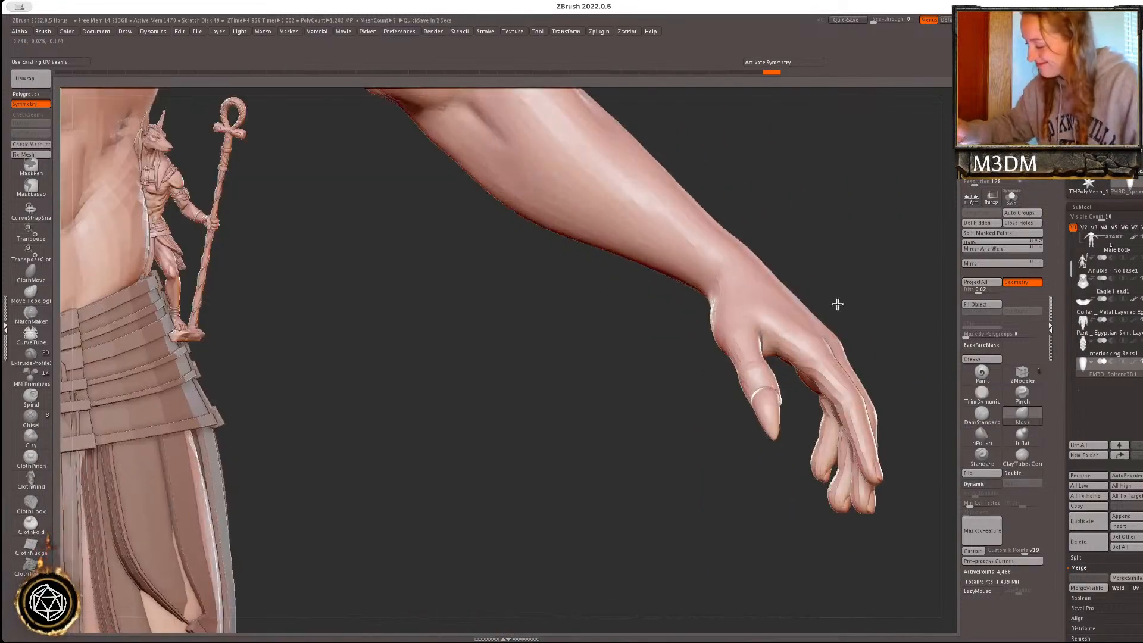
pyautogui.keyDown('alt'); pyautogui.moveTo(862, 312); pyautogui.dragTo(756, 274); pyautogui.keyUp('alt')
pyautogui.press('w')
pyautogui.click(683, 288)
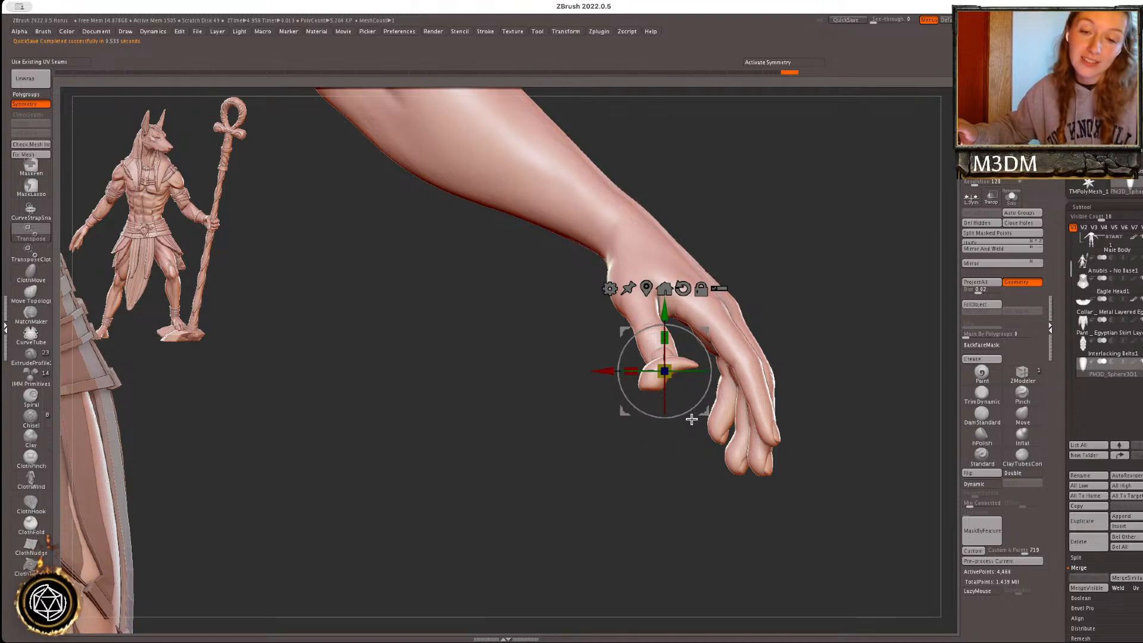
pyautogui.moveTo(694, 403)
pyautogui.mouseDown()
pyautogui.moveTo(675, 403)
pyautogui.moveTo(710, 408)
pyautogui.mouseUp()
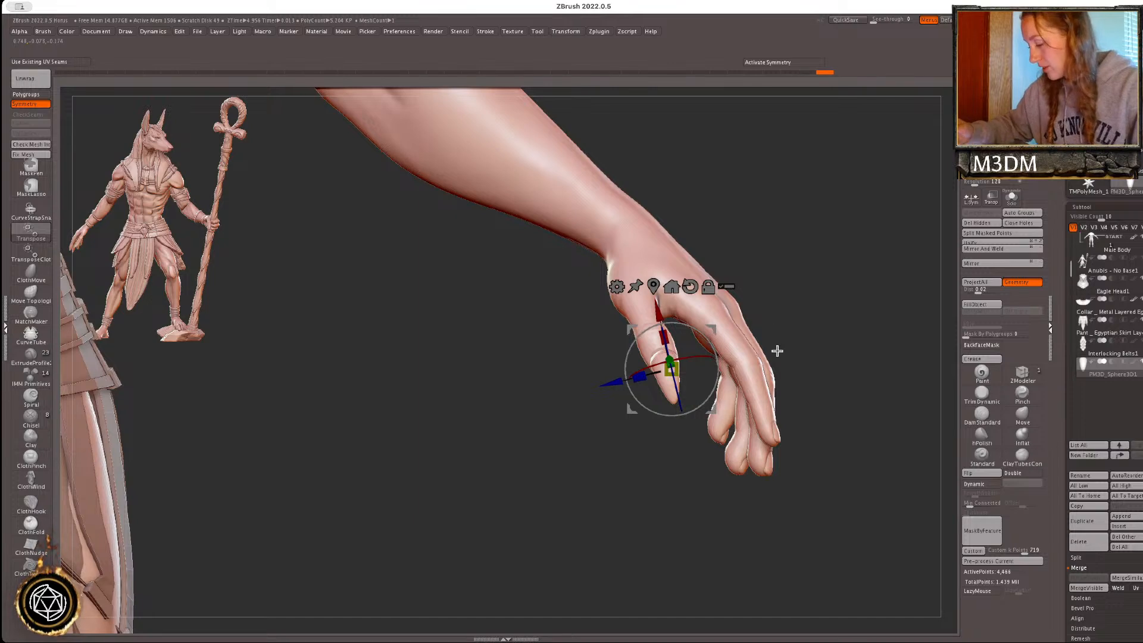
# - Refine the claw's position and angle over the thumb tip so it seats against the finger
pyautogui.press('q')
pyautogui.moveTo(712, 328); pyautogui.dragTo(852, 352)
pyautogui.press('w')
pyautogui.keyDown('alt'); pyautogui.moveTo(707, 322); pyautogui.dragTo(825, 366); pyautogui.keyUp('alt')
pyautogui.moveTo(805, 396); pyautogui.dragTo(823, 386)
pyautogui.click(803, 326)
pyautogui.click(767, 326)
# - Duplicate the thumb claw onto the index finger, then rotate, scale and position the copy over the fingertip
pyautogui.keyDown('ctrl'); pyautogui.moveTo(705, 328); pyautogui.dragTo(801, 361); pyautogui.keyUp('ctrl')
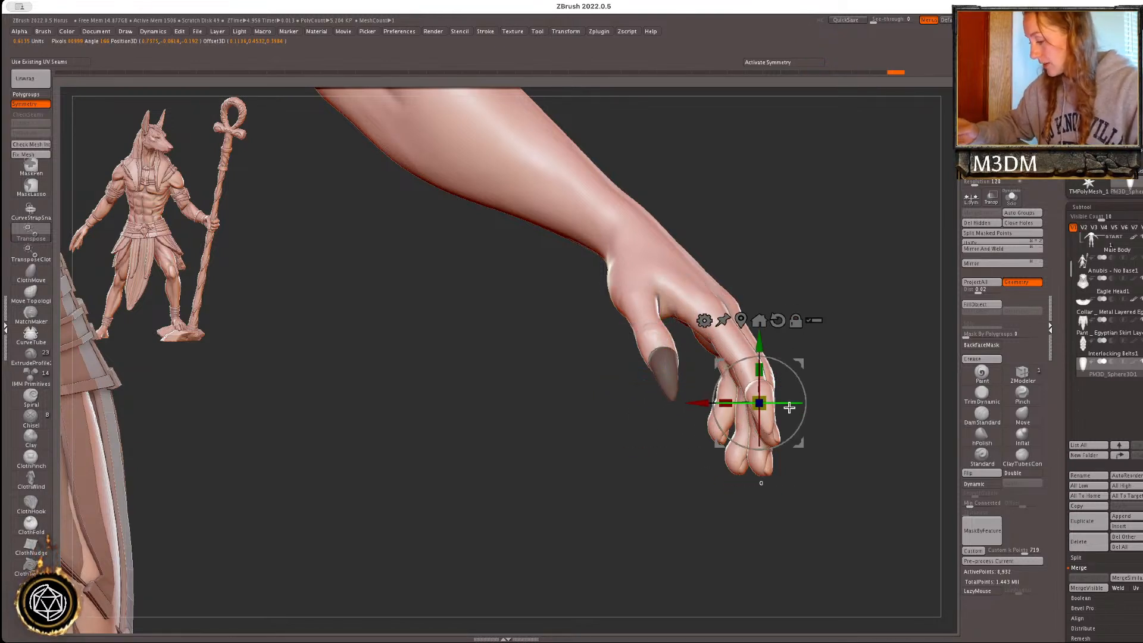
pyautogui.keyDown('alt'); pyautogui.moveTo(888, 436); pyautogui.dragTo(824, 387); pyautogui.keyUp('alt')
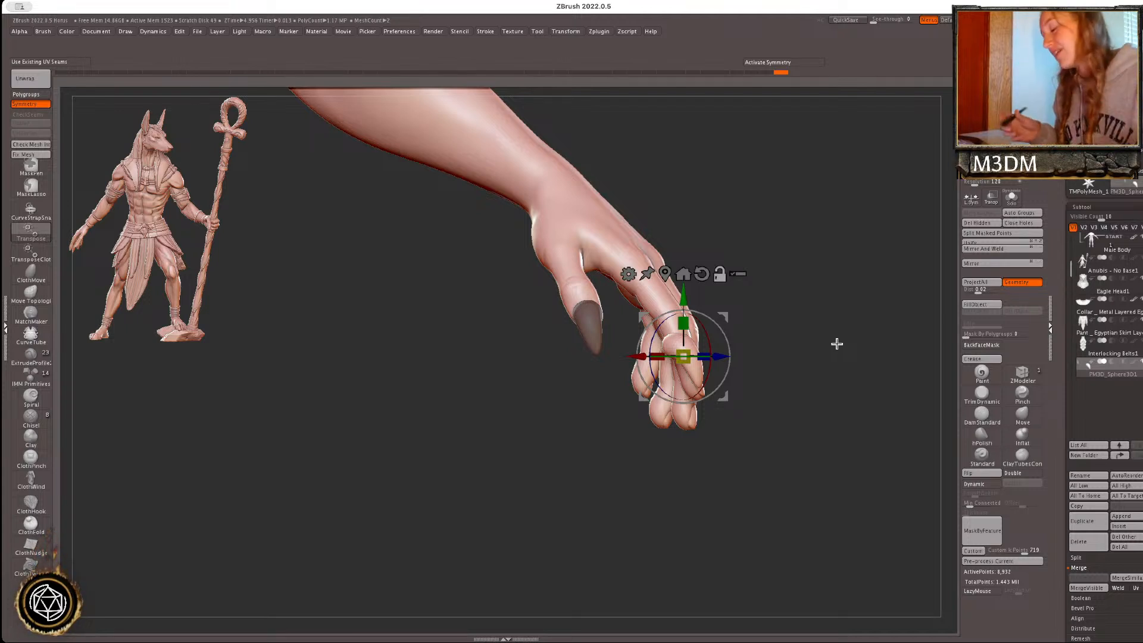
pyautogui.click(702, 273)
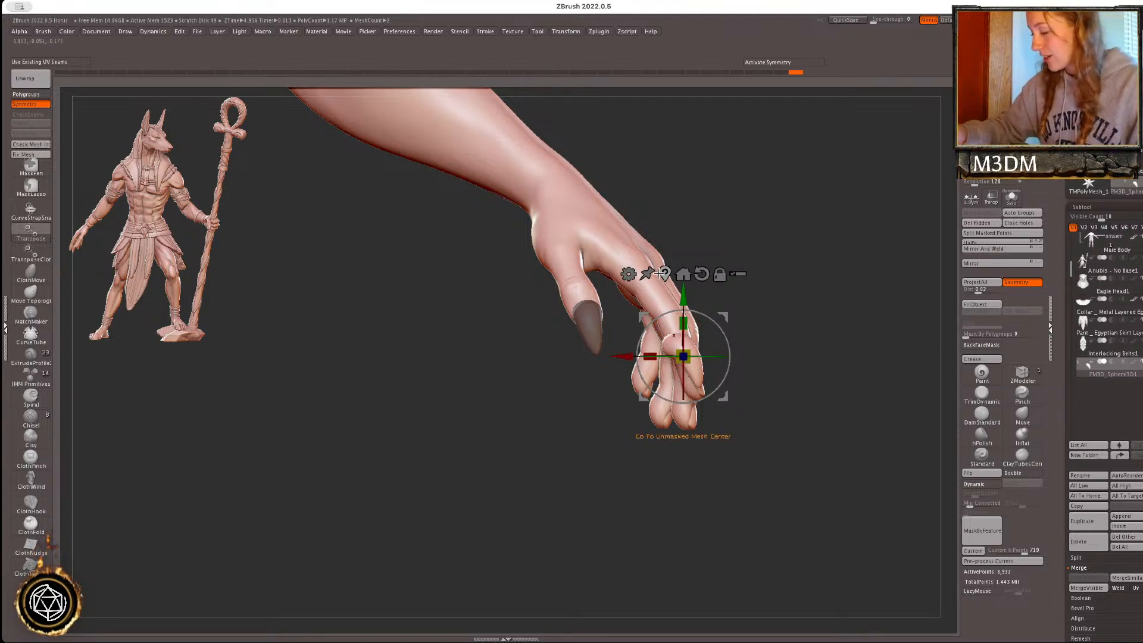
pyautogui.moveTo(718, 319); pyautogui.dragTo(740, 352)
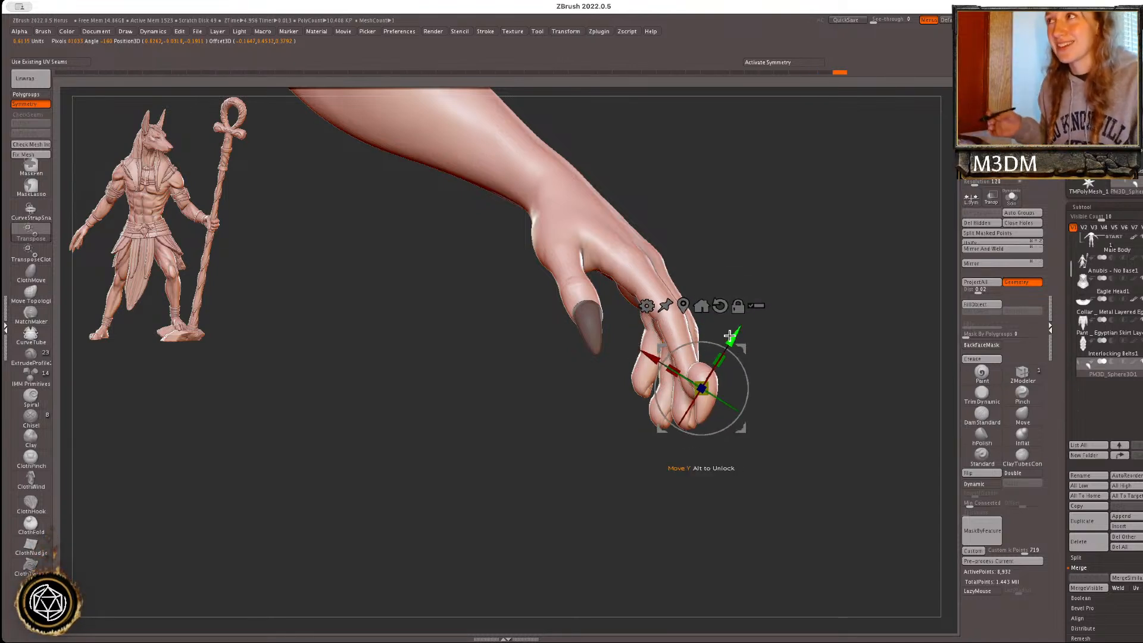
pyautogui.moveTo(845, 381); pyautogui.dragTo(741, 366)
pyautogui.moveTo(880, 396); pyautogui.dragTo(905, 399)
pyautogui.moveTo(824, 376); pyautogui.dragTo(798, 448)
pyautogui.moveTo(915, 283); pyautogui.dragTo(901, 301)
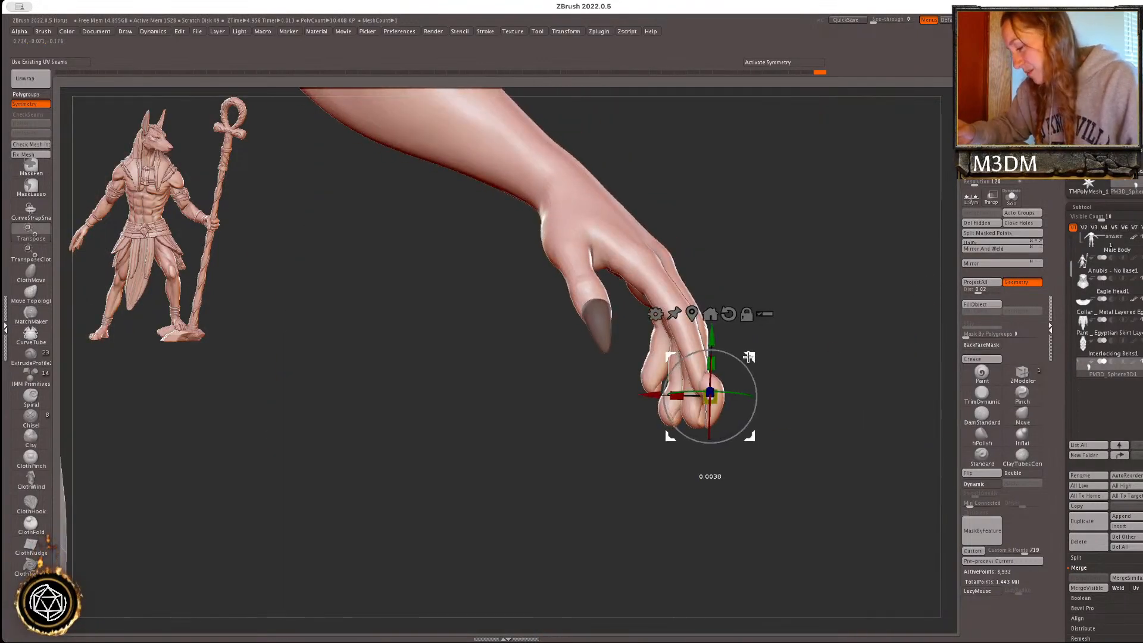
pyautogui.moveTo(746, 381); pyautogui.dragTo(890, 438)
# - Reshape the index-finger claw around the fingertip with a resized Move brush
pyautogui.click(1022, 416)
pyautogui.rightClick(745, 398)
pyautogui.moveTo(706, 425); pyautogui.dragTo(708, 413)
pyautogui.rightClick(715, 407)
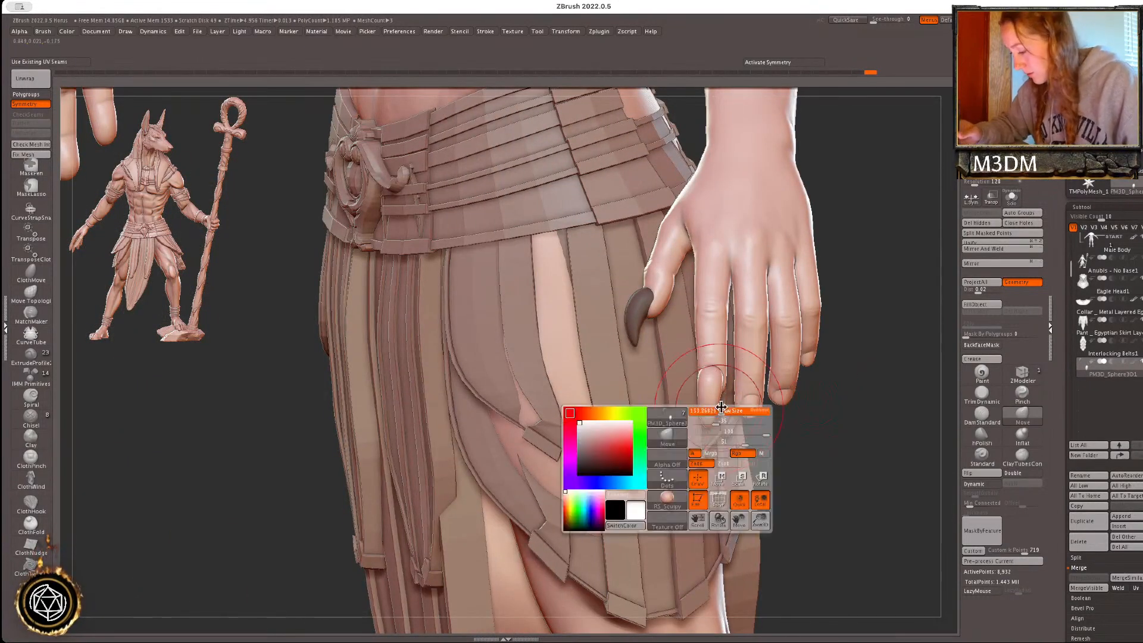
pyautogui.moveTo(825, 396)
pyautogui.mouseDown()
pyautogui.moveTo(880, 416)
pyautogui.moveTo(841, 432)
pyautogui.moveTo(876, 447)
pyautogui.mouseUp()
# - Duplicate the index-finger claw onto the middle finger and rotate and move the copy to fit the fingertip
pyautogui.press('w')
pyautogui.press('q')
pyautogui.press('w')
pyautogui.moveTo(760, 351); pyautogui.dragTo(798, 379)
pyautogui.moveTo(902, 412); pyautogui.dragTo(800, 388)
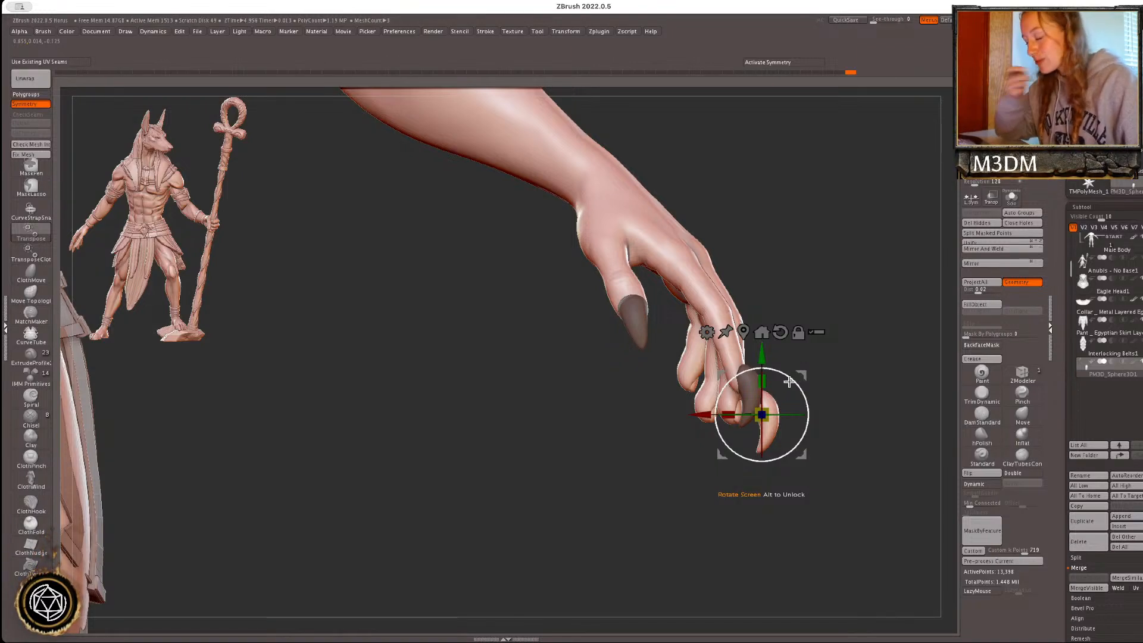
pyautogui.moveTo(806, 402); pyautogui.dragTo(802, 406)
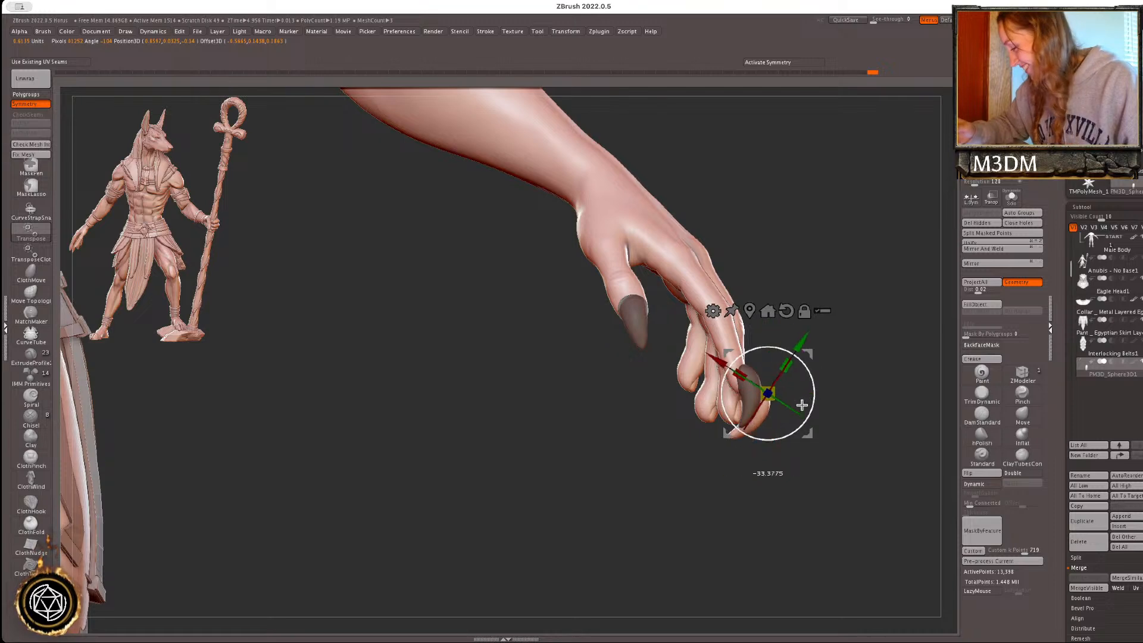
pyautogui.press('q')
pyautogui.moveTo(888, 401); pyautogui.dragTo(896, 433)
pyautogui.press('w')
pyautogui.press('q')
pyautogui.press('w')
pyautogui.press('q')
pyautogui.press('w')
# - Duplicate the claw onto the ring finger, recentre the gizmo on the copy and move it over the fingertip
pyautogui.moveTo(807, 361); pyautogui.dragTo(846, 367)
pyautogui.moveTo(608, 542); pyautogui.dragTo(564, 554)
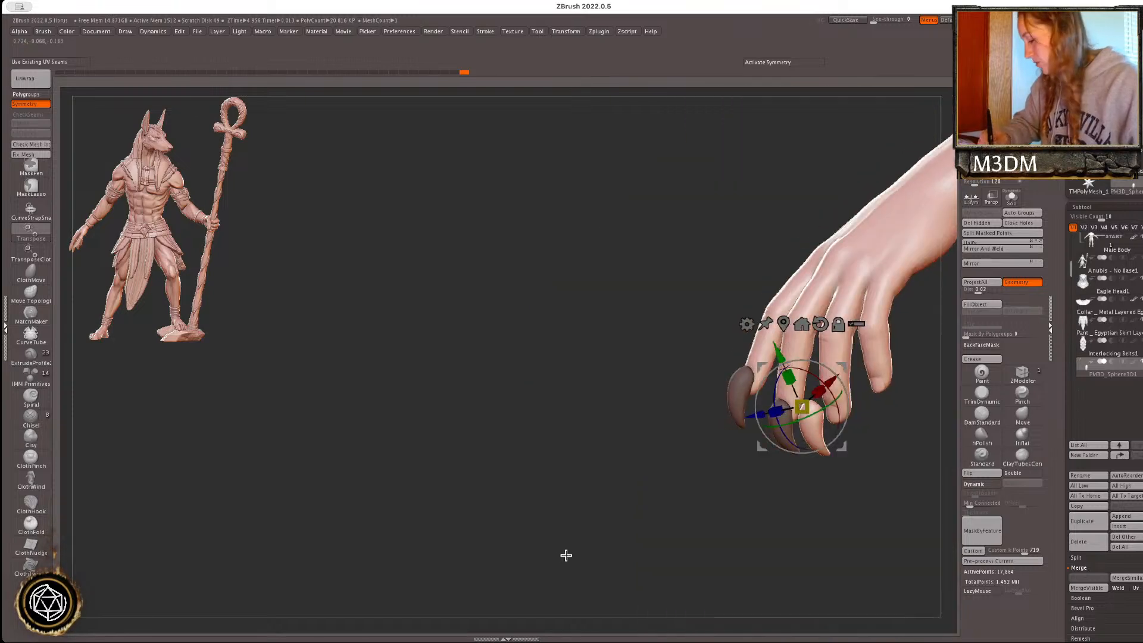
pyautogui.moveTo(874, 482); pyautogui.dragTo(867, 505)
pyautogui.keyDown('alt'); pyautogui.moveTo(844, 467); pyautogui.dragTo(630, 459); pyautogui.keyUp('alt')
pyautogui.keyDown('alt'); pyautogui.click(611, 316); pyautogui.keyUp('alt')
pyautogui.moveTo(634, 356); pyautogui.dragTo(662, 357)
pyautogui.press('q')
pyautogui.moveTo(712, 385); pyautogui.dragTo(759, 388)
pyautogui.press('w')
# - Fine-tune the ring-finger claw's position and rotation to follow the finger's direction
pyautogui.moveTo(662, 357); pyautogui.dragTo(667, 359)
pyautogui.press('q')
pyautogui.moveTo(610, 518); pyautogui.dragTo(692, 389)
pyautogui.press('w')
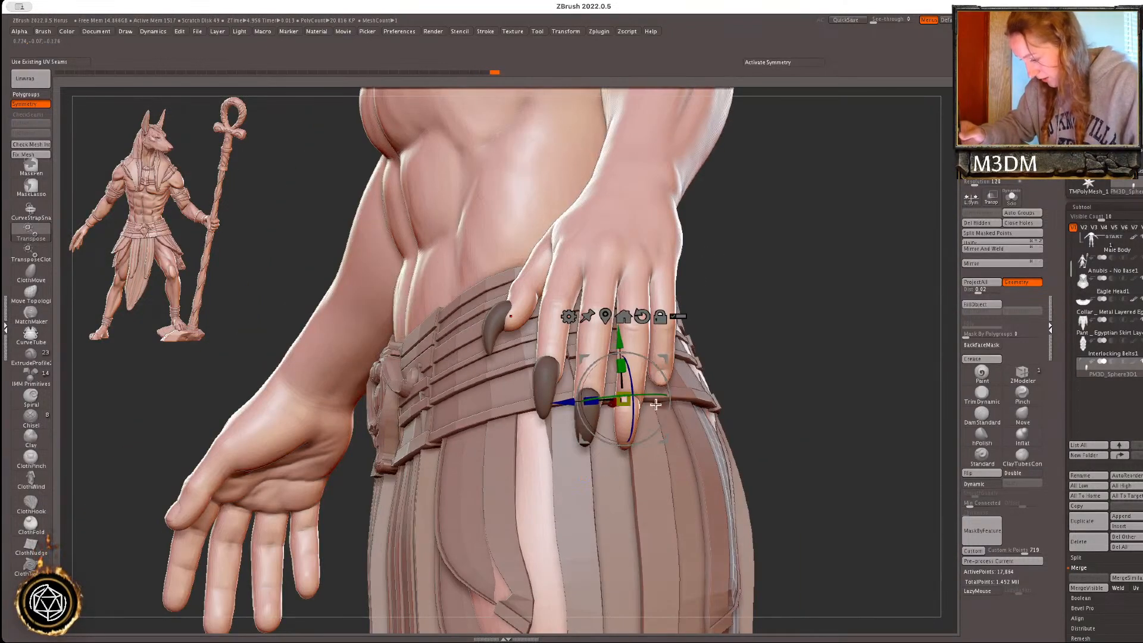
pyautogui.press('q')
pyautogui.moveTo(746, 358)
pyautogui.mouseDown()
pyautogui.moveTo(620, 351)
pyautogui.moveTo(733, 393)
pyautogui.mouseUp()
pyautogui.press('w')
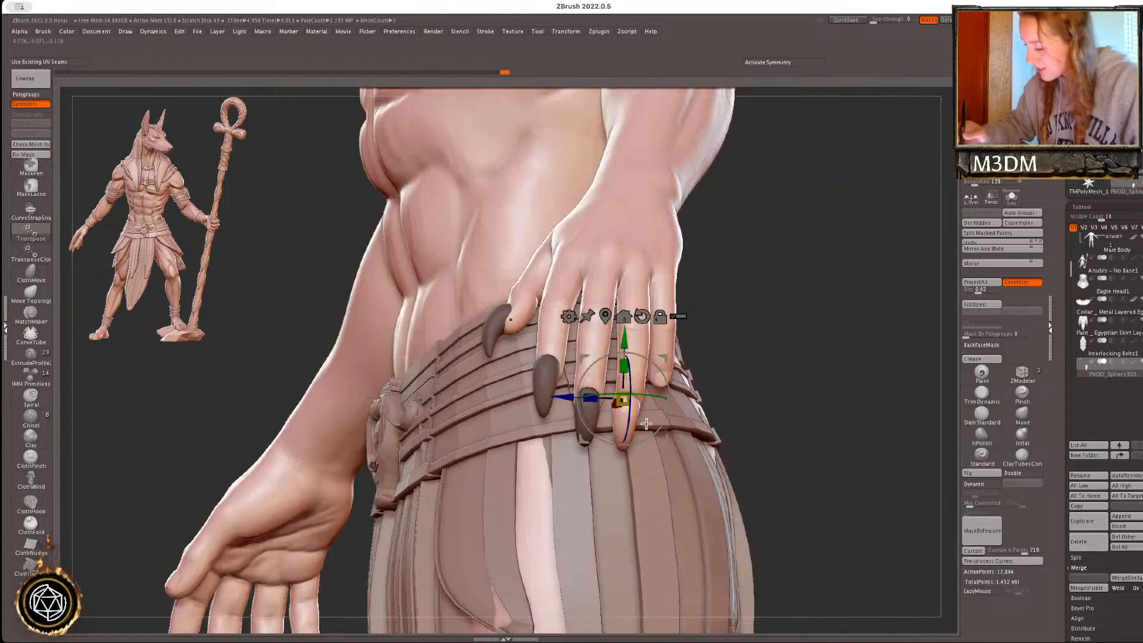
pyautogui.moveTo(807, 332); pyautogui.dragTo(667, 440)
# - Duplicate the claw onto the little finger and fit the copy to the fingertip
pyautogui.keyDown('ctrl'); pyautogui.moveTo(685, 386); pyautogui.dragTo(776, 413); pyautogui.keyUp('ctrl')
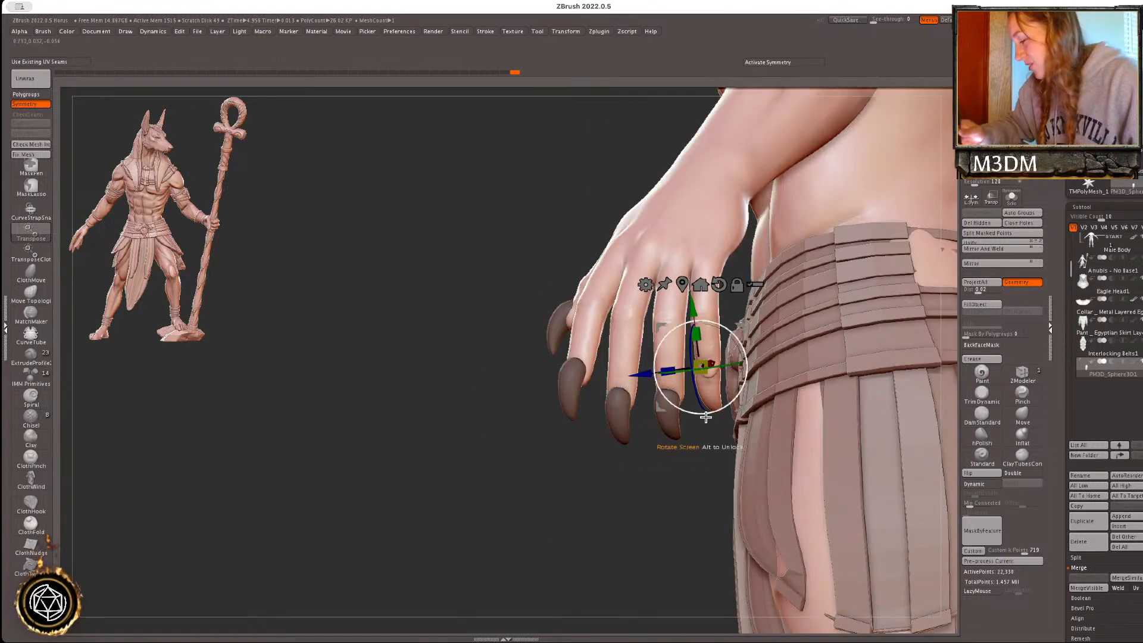
pyautogui.moveTo(714, 360); pyautogui.dragTo(739, 364)
pyautogui.press('q')
pyautogui.moveTo(722, 459); pyautogui.dragTo(677, 459)
pyautogui.press('space')
pyautogui.moveTo(741, 387)
pyautogui.mouseDown()
pyautogui.moveTo(862, 395)
pyautogui.moveTo(841, 309)
pyautogui.moveTo(845, 333)
pyautogui.mouseUp()
# - Clear the mask on the claws, mirror and weld them onto the opposite hand and activate symmetry
pyautogui.keyDown('ctrl'); pyautogui.moveTo(845, 333); pyautogui.dragTo(857, 416); pyautogui.keyUp('ctrl')
pyautogui.press('f')
pyautogui.press('space')
pyautogui.keyDown('ctrl'); pyautogui.click(781, 448); pyautogui.keyUp('ctrl')
pyautogui.click(999, 254)
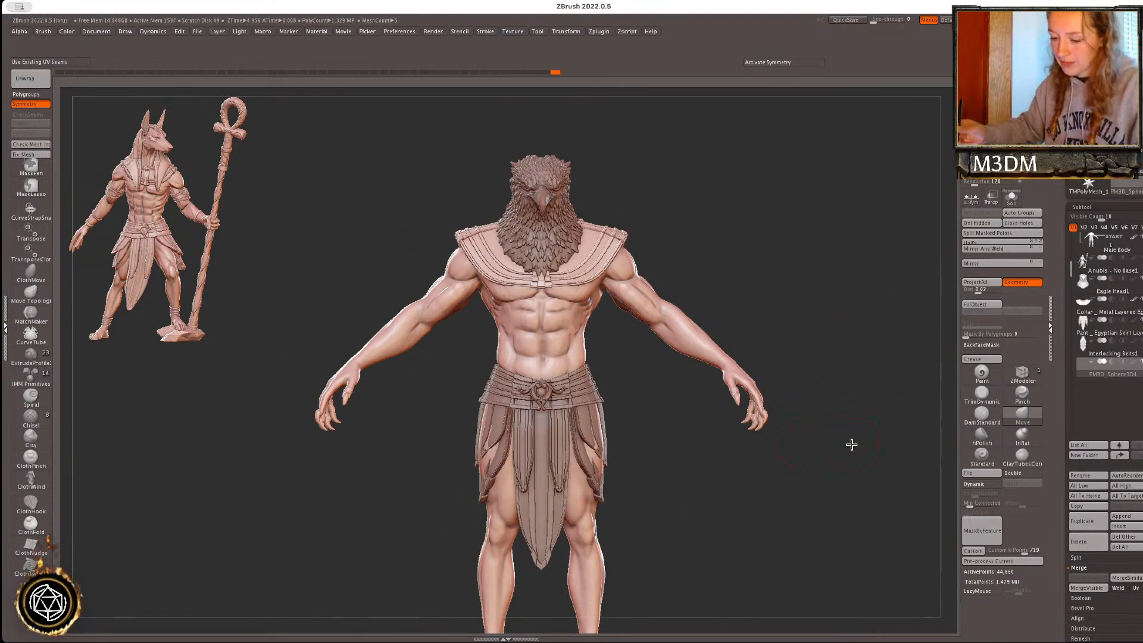
pyautogui.moveTo(851, 443); pyautogui.dragTo(834, 450)
pyautogui.press('x')
# - Select the male body, turn on backface masking and adjust the fingertips around the claws with a resized Move brush
pyautogui.moveTo(804, 398); pyautogui.dragTo(789, 421)
pyautogui.moveTo(859, 387); pyautogui.dragTo(777, 371)
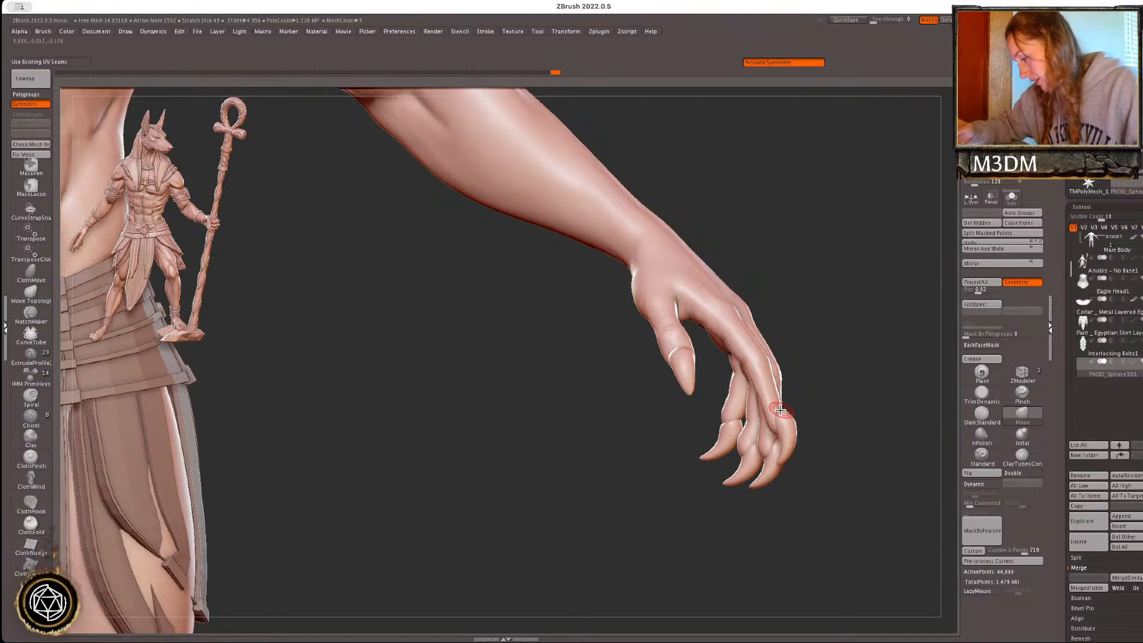
pyautogui.keyDown('alt'); pyautogui.click(787, 381); pyautogui.keyUp('alt')
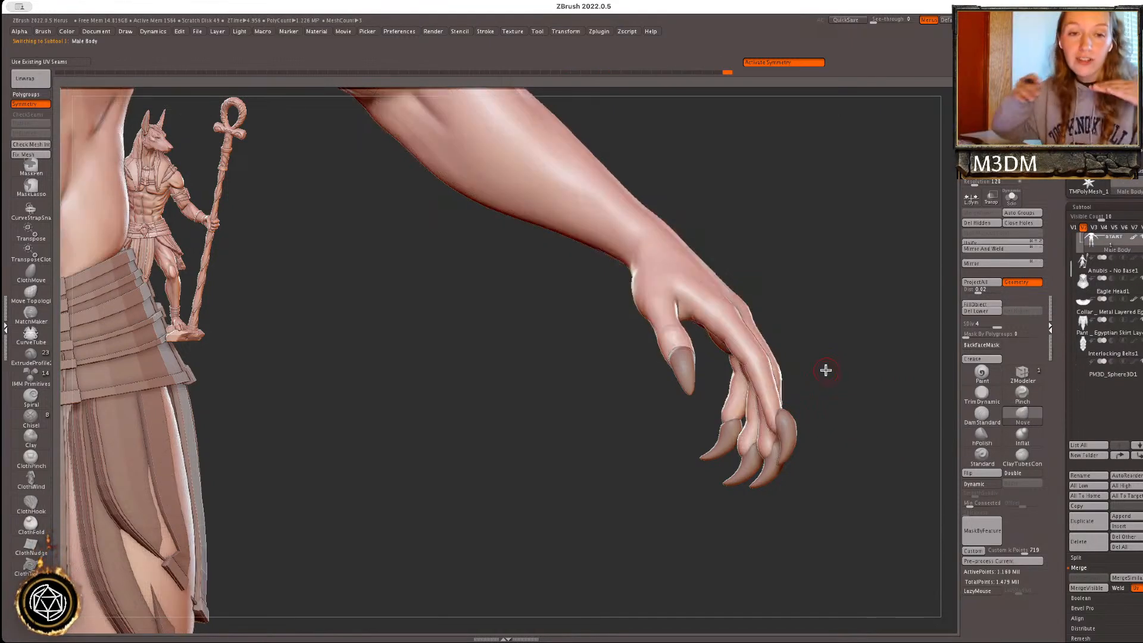
pyautogui.keyDown('ctrl'); pyautogui.keyDown('shift'); pyautogui.click(872, 456); pyautogui.keyUp('shift'); pyautogui.keyUp('ctrl')
pyautogui.click(982, 346)
pyautogui.press('space')
pyautogui.press('space')
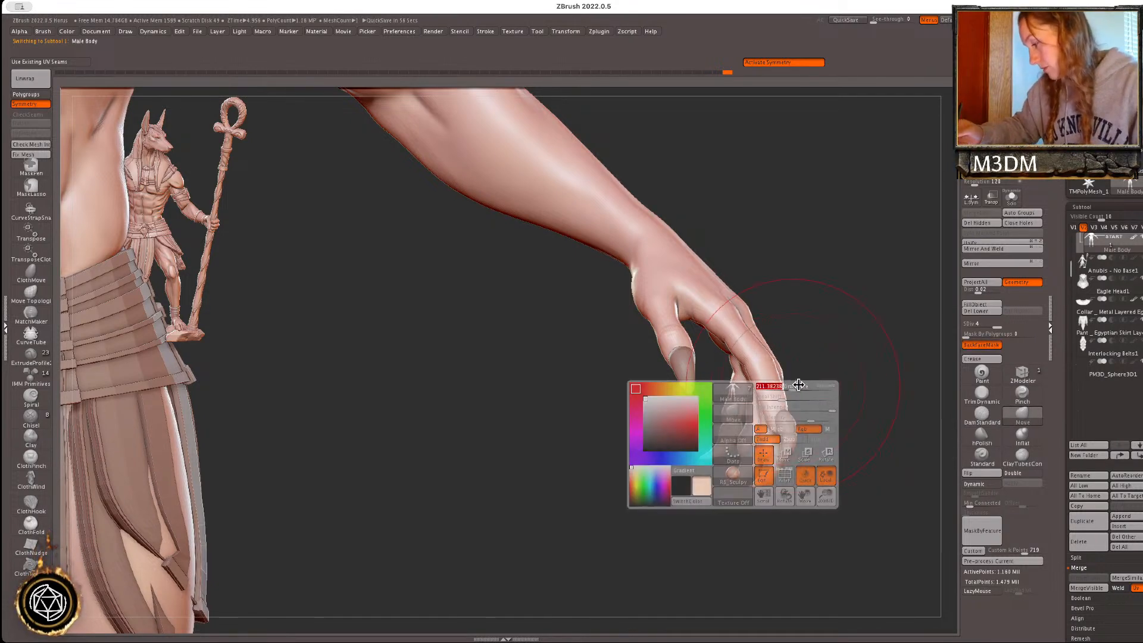
pyautogui.moveTo(916, 390)
pyautogui.mouseDown()
pyautogui.moveTo(768, 420)
pyautogui.moveTo(928, 459)
pyautogui.moveTo(921, 482)
pyautogui.moveTo(885, 411)
pyautogui.moveTo(796, 386)
pyautogui.mouseUp()
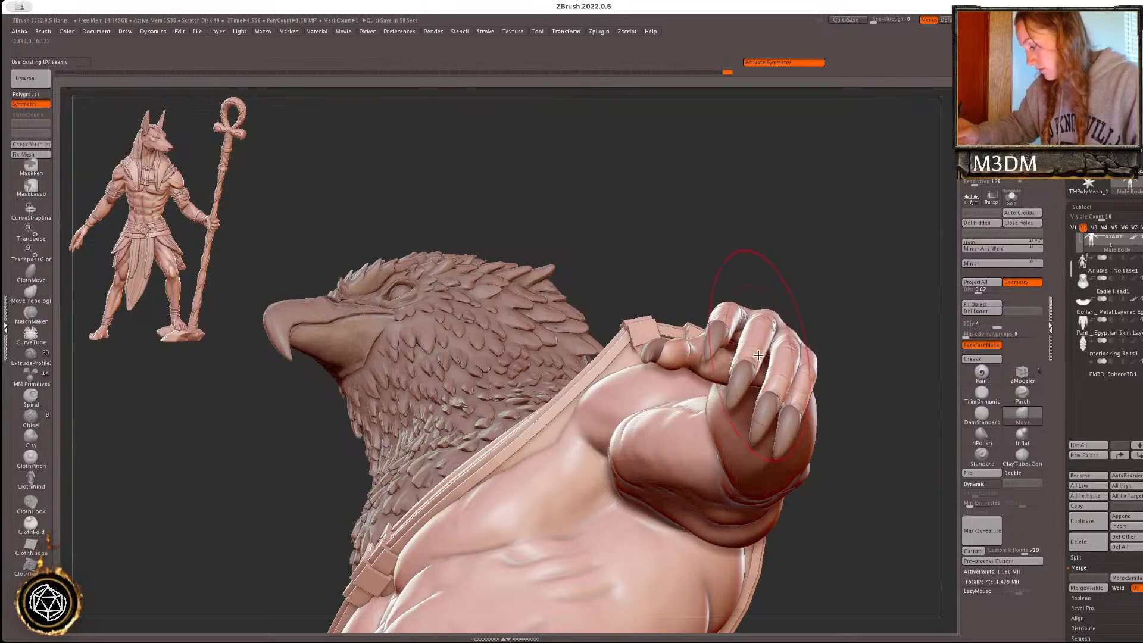
pyautogui.moveTo(896, 410); pyautogui.dragTo(780, 461)
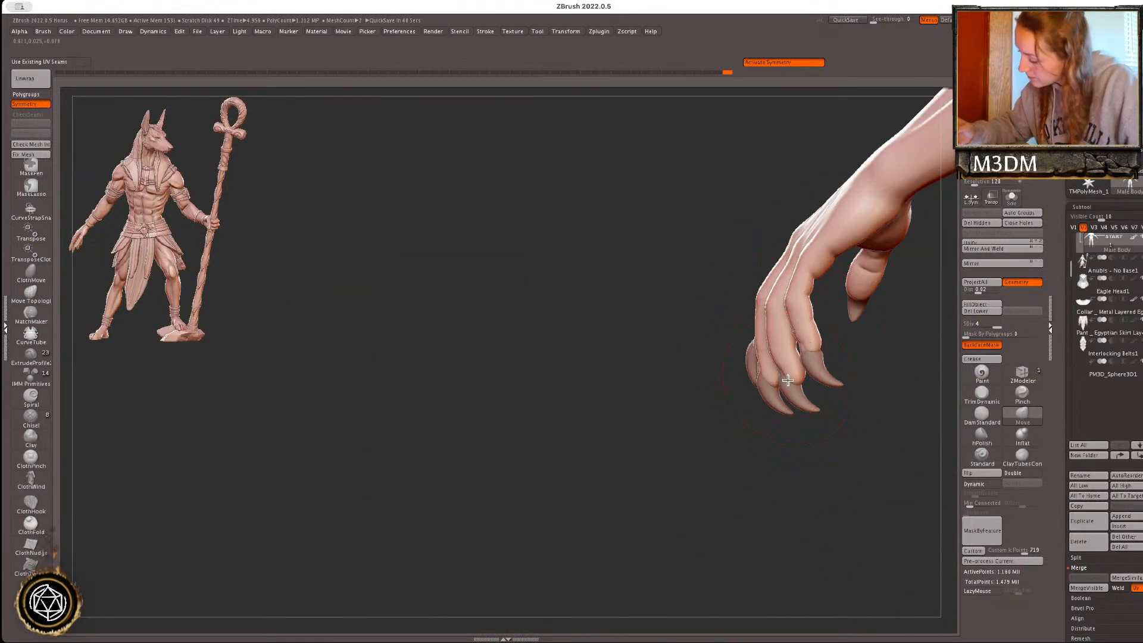
# - Turn off backface masking, select the claws and adjust their fit on the fingers with the Move Topological brush
pyautogui.click(1023, 419)
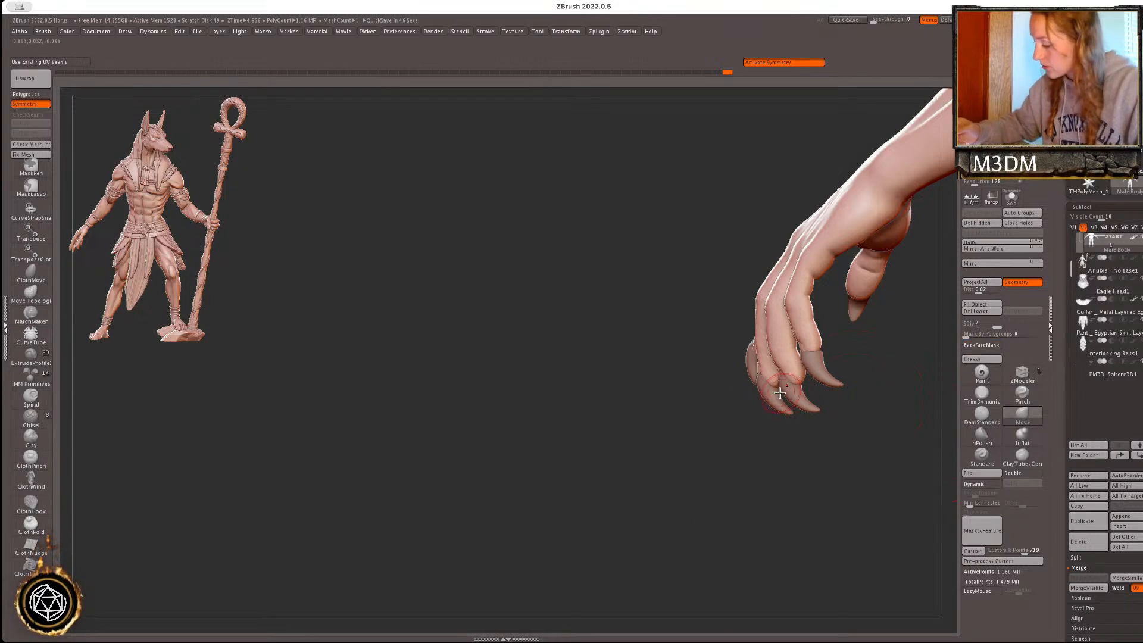
pyautogui.keyDown('alt'); pyautogui.click(761, 377); pyautogui.keyUp('alt')
pyautogui.click(31, 292)
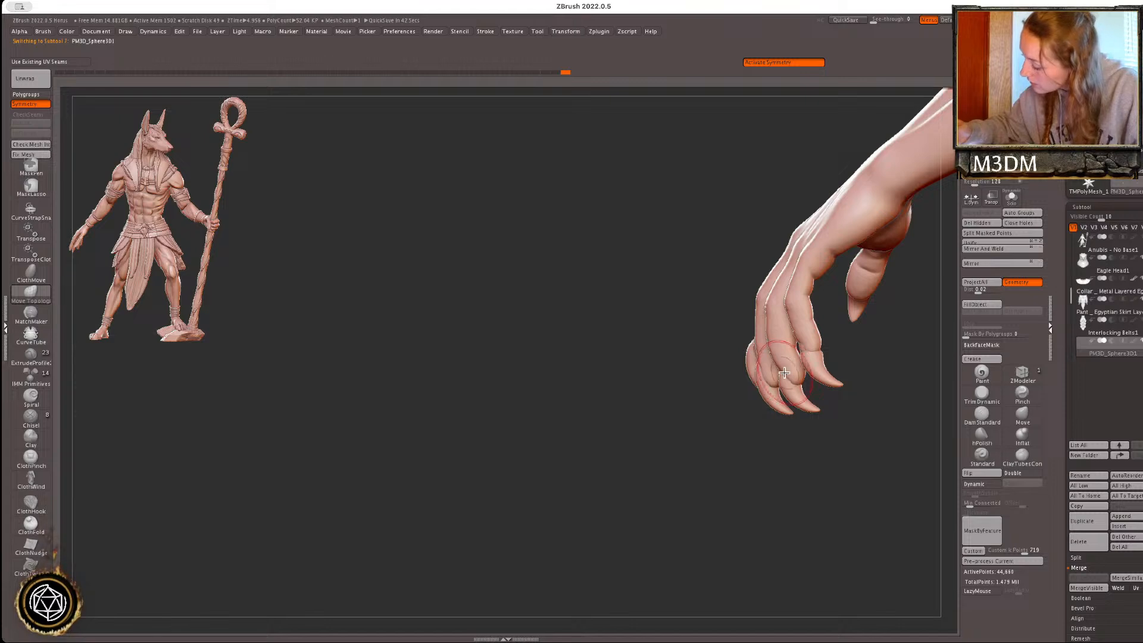
pyautogui.moveTo(865, 377); pyautogui.dragTo(828, 363)
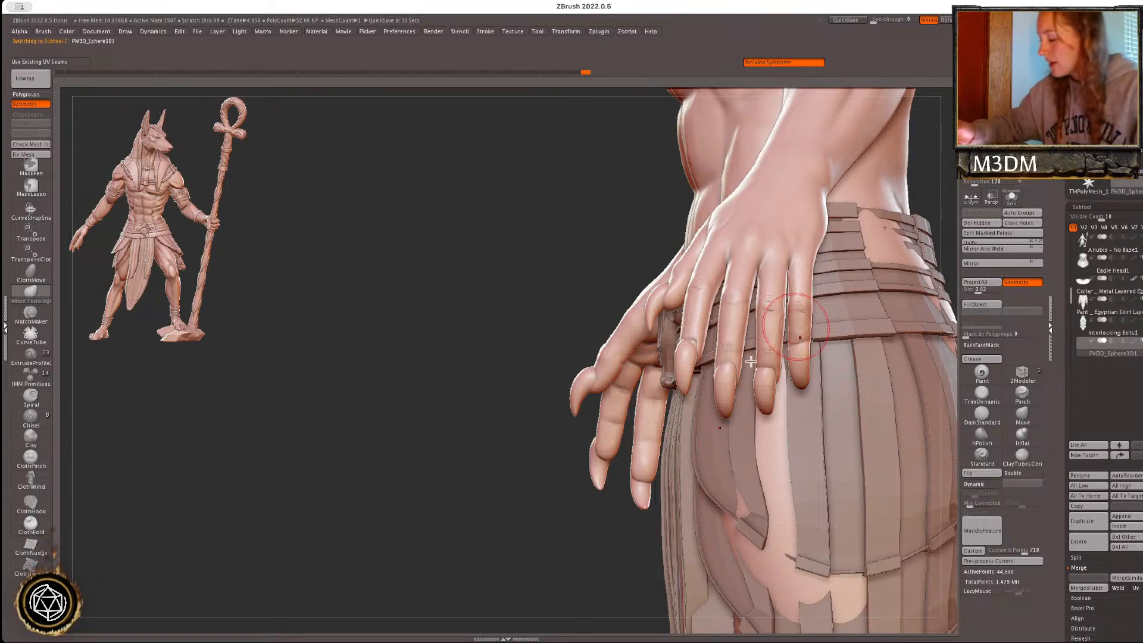
pyautogui.moveTo(613, 498); pyautogui.dragTo(813, 349)
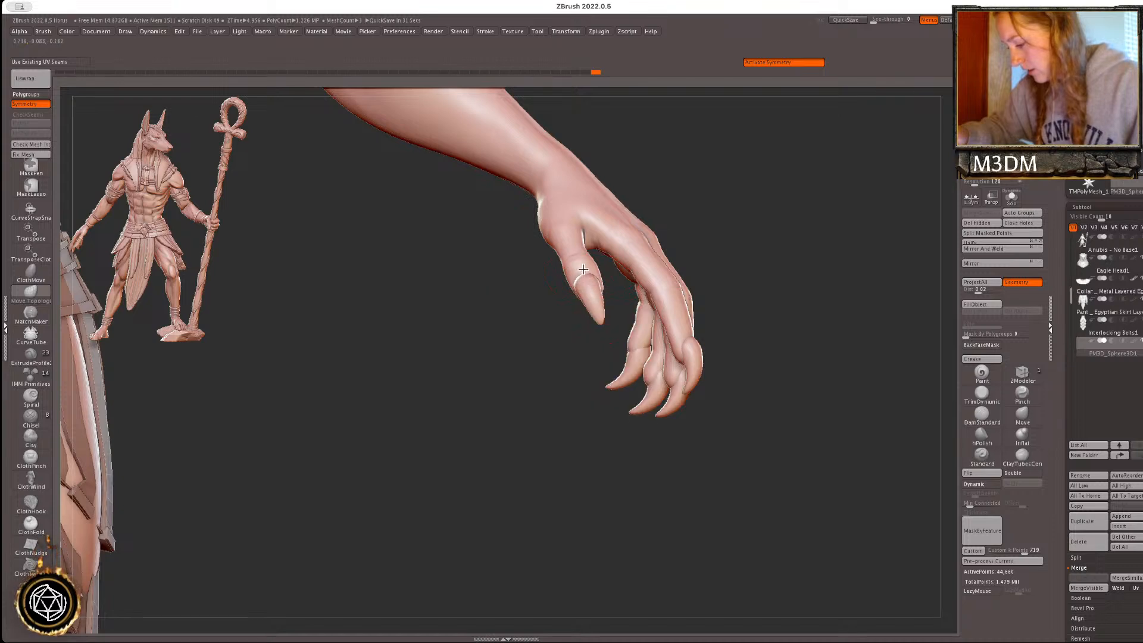
pyautogui.moveTo(759, 258); pyautogui.dragTo(933, 498)
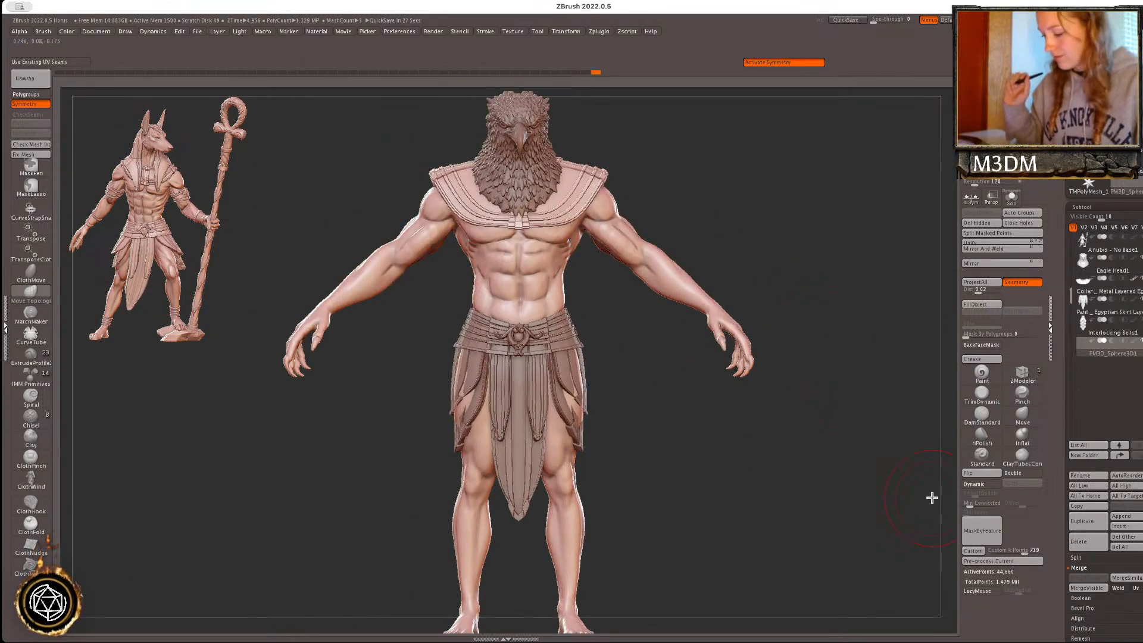
# - Select the male body and refine the toes with the Inflate brush and smoothing
pyautogui.keyDown('alt'); pyautogui.moveTo(826, 418); pyautogui.dragTo(827, 367); pyautogui.keyUp('alt')
pyautogui.keyDown('alt'); pyautogui.click(579, 538); pyautogui.keyUp('alt')
pyautogui.moveTo(813, 443); pyautogui.dragTo(865, 319)
pyautogui.press('space')
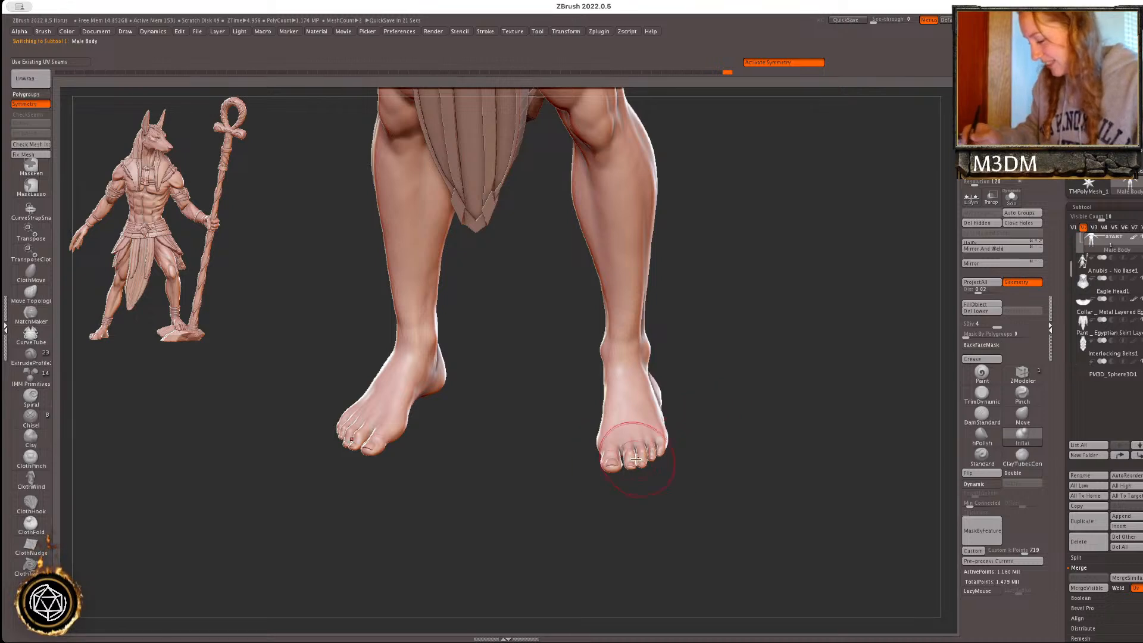
pyautogui.keyDown('shift'); pyautogui.moveTo(620, 480); pyautogui.dragTo(770, 403); pyautogui.keyUp('shift')
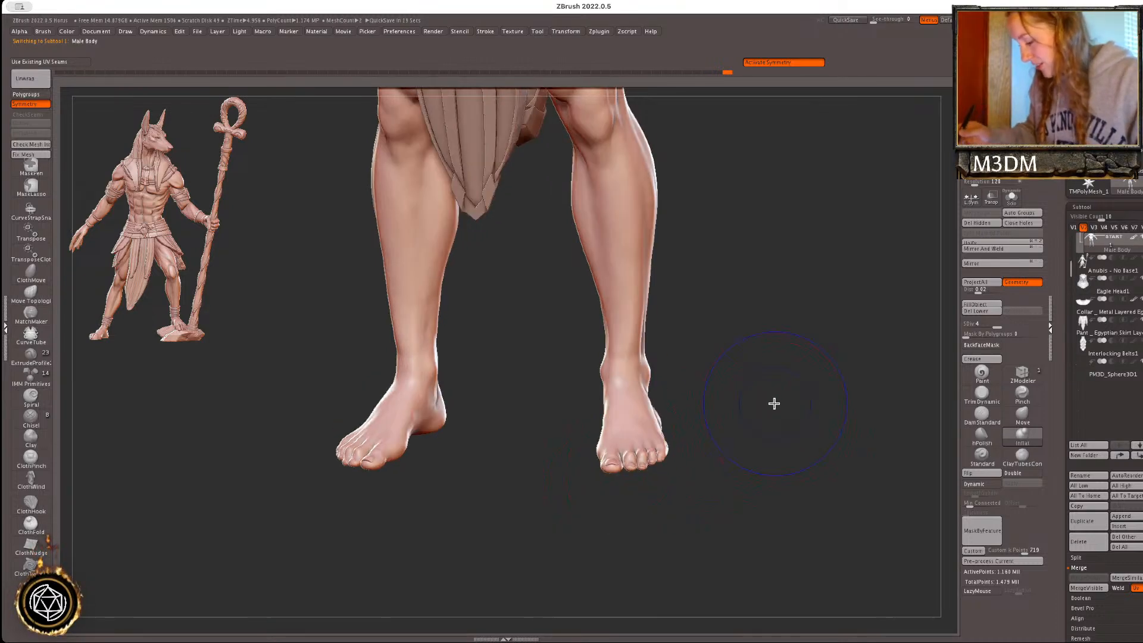
# - Turn on backface masking and reshape the feet with a resized Move brush
pyautogui.click(1022, 415)
pyautogui.click(983, 345)
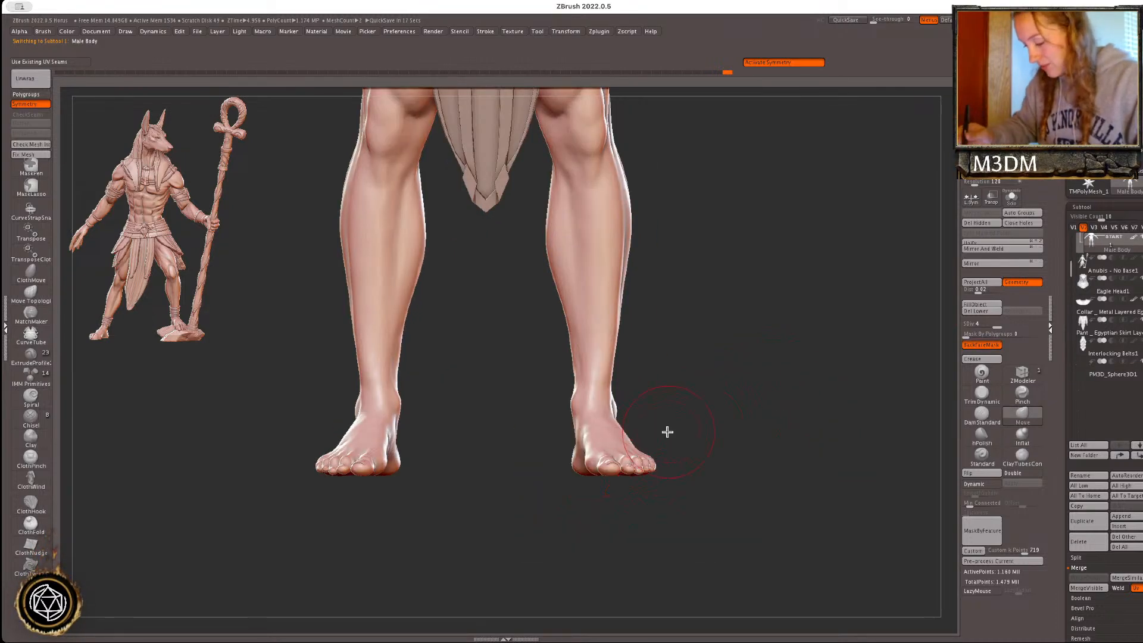
pyautogui.press('space')
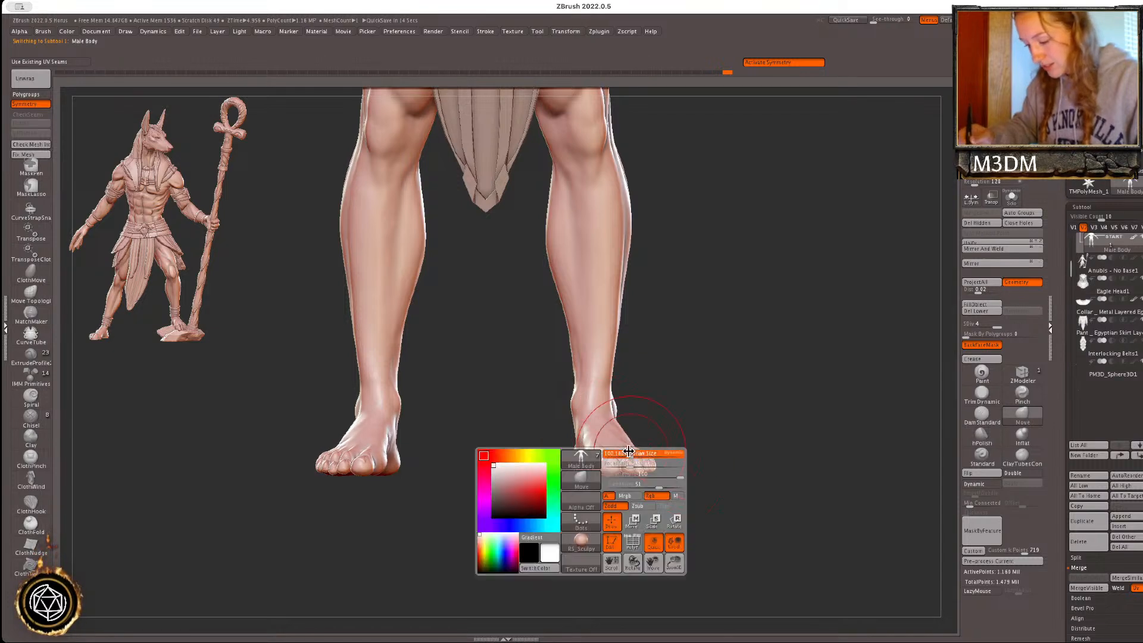
pyautogui.keyDown('shift'); pyautogui.moveTo(770, 399); pyautogui.dragTo(855, 472); pyautogui.keyUp('shift')
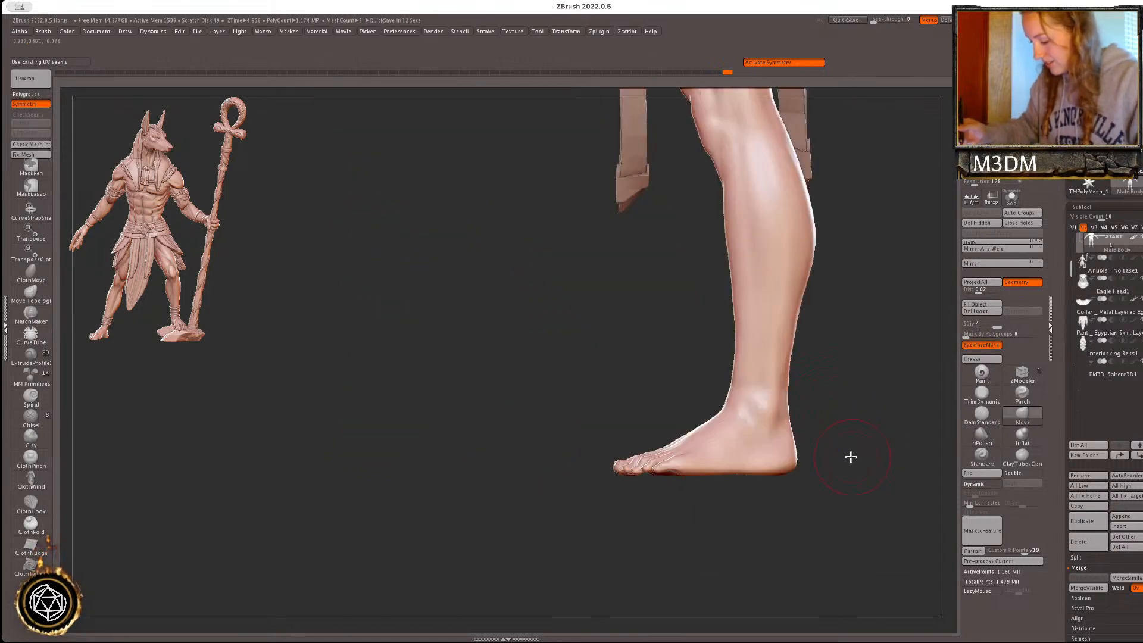
pyautogui.press('space')
pyautogui.moveTo(857, 416); pyautogui.dragTo(859, 451)
# - Carve tendon lines running from the toes to the ankle on the tops of the feet with DamStandard
pyautogui.click(990, 448)
pyautogui.click(986, 417)
pyautogui.moveTo(745, 434); pyautogui.dragTo(754, 471, button='right')
pyautogui.moveTo(649, 488); pyautogui.dragTo(682, 399)
pyautogui.rightClick(638, 467)
pyautogui.hotkey('ctrl', 'z')
pyautogui.moveTo(650, 482); pyautogui.dragTo(680, 403)
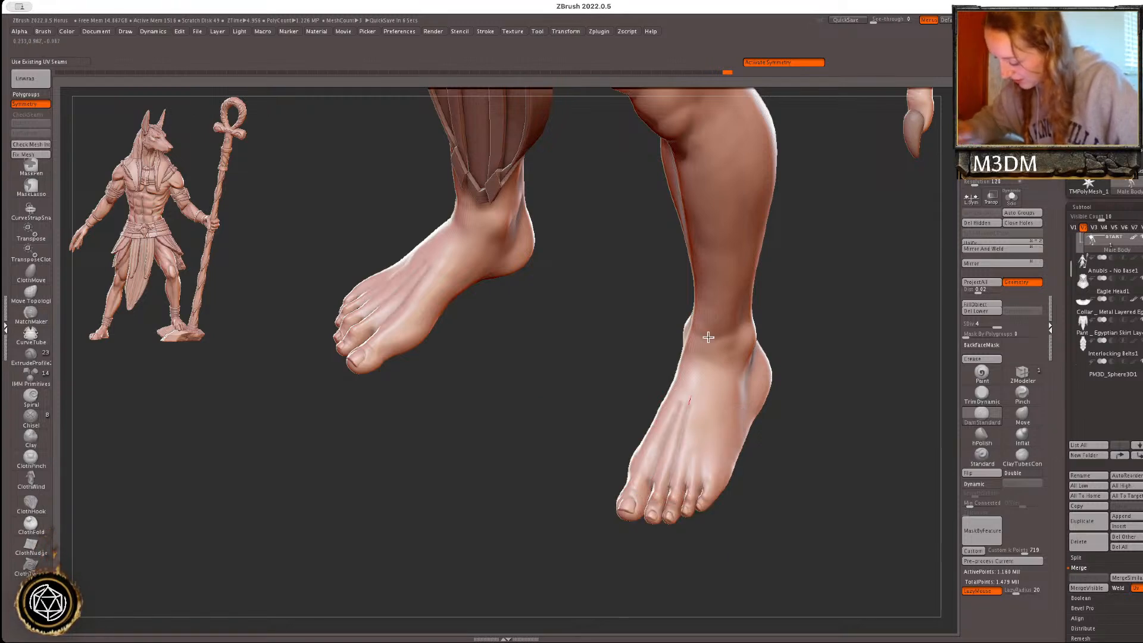
pyautogui.moveTo(691, 483)
pyautogui.mouseDown()
pyautogui.moveTo(718, 396)
pyautogui.moveTo(706, 410)
pyautogui.moveTo(693, 394)
pyautogui.moveTo(723, 404)
pyautogui.moveTo(707, 393)
pyautogui.mouseUp()
# - Carve muscle definition down the shins and around the knees with DamStandard, smoothing the lower shin
pyautogui.moveTo(866, 437); pyautogui.dragTo(723, 437)
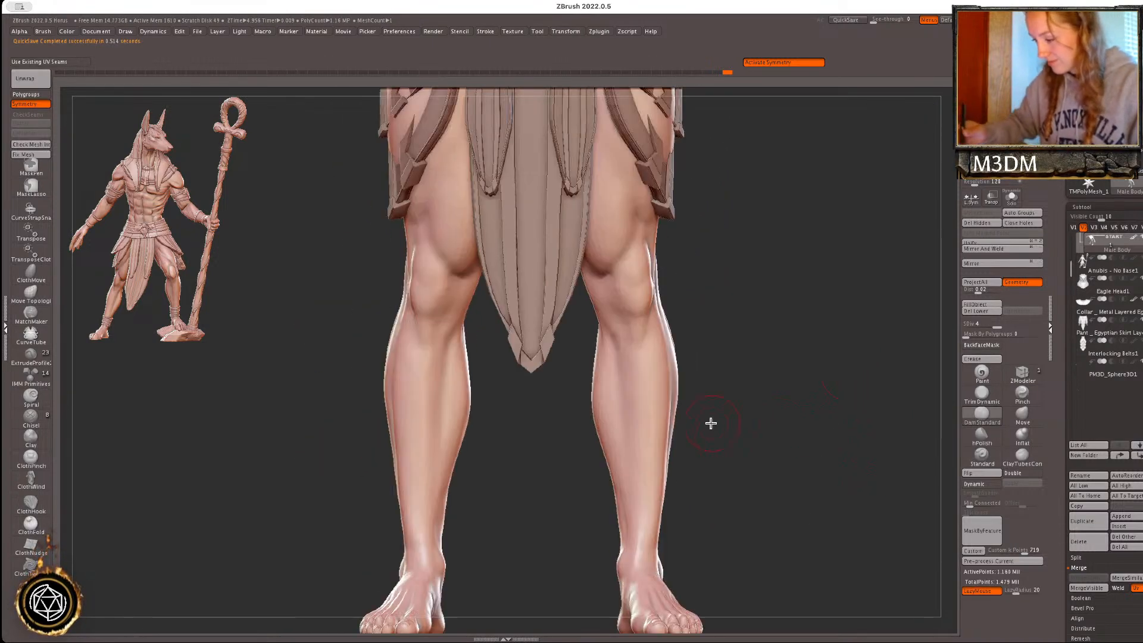
pyautogui.moveTo(612, 345); pyautogui.dragTo(634, 514)
pyautogui.hotkey('ctrl', 'z')
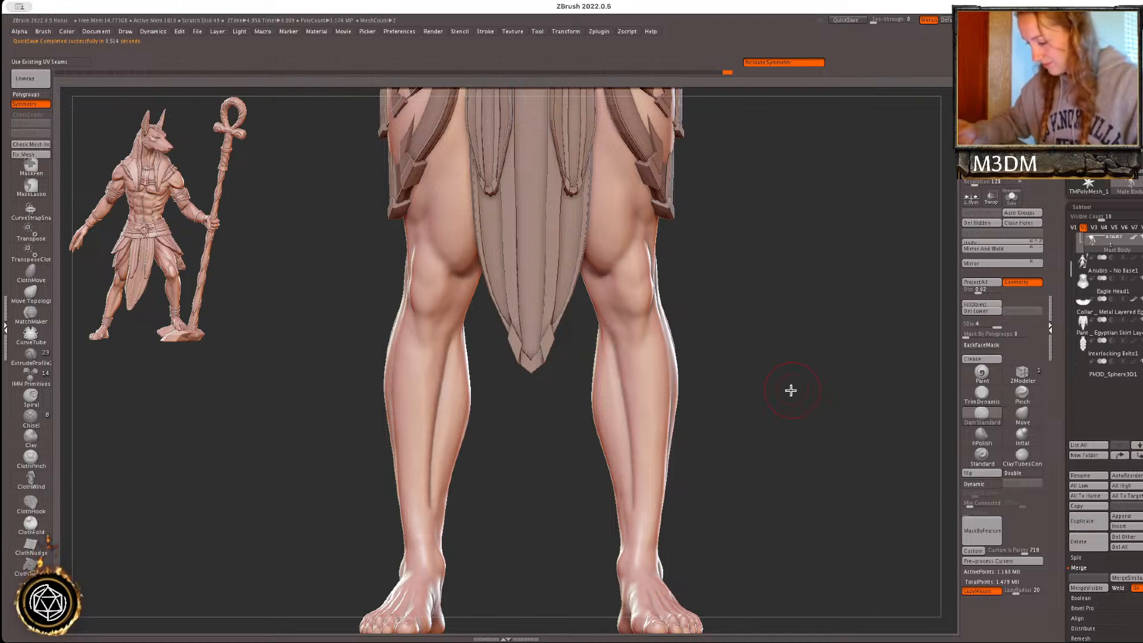
pyautogui.moveTo(792, 390); pyautogui.dragTo(668, 362)
pyautogui.moveTo(625, 275)
pyautogui.mouseDown()
pyautogui.moveTo(661, 477)
pyautogui.moveTo(762, 456)
pyautogui.mouseUp()
pyautogui.keyDown('shift'); pyautogui.moveTo(623, 484); pyautogui.dragTo(625, 501); pyautogui.keyUp('shift')
# - Adjust the shape of the lower legs with a resized Move brush and turn off its backface masking
pyautogui.keyDown('alt'); pyautogui.moveTo(763, 344); pyautogui.dragTo(793, 425); pyautogui.keyUp('alt')
pyautogui.click(1028, 414)
pyautogui.press('space')
pyautogui.moveTo(616, 468); pyautogui.dragTo(631, 467)
pyautogui.press('space')
pyautogui.click(984, 346)
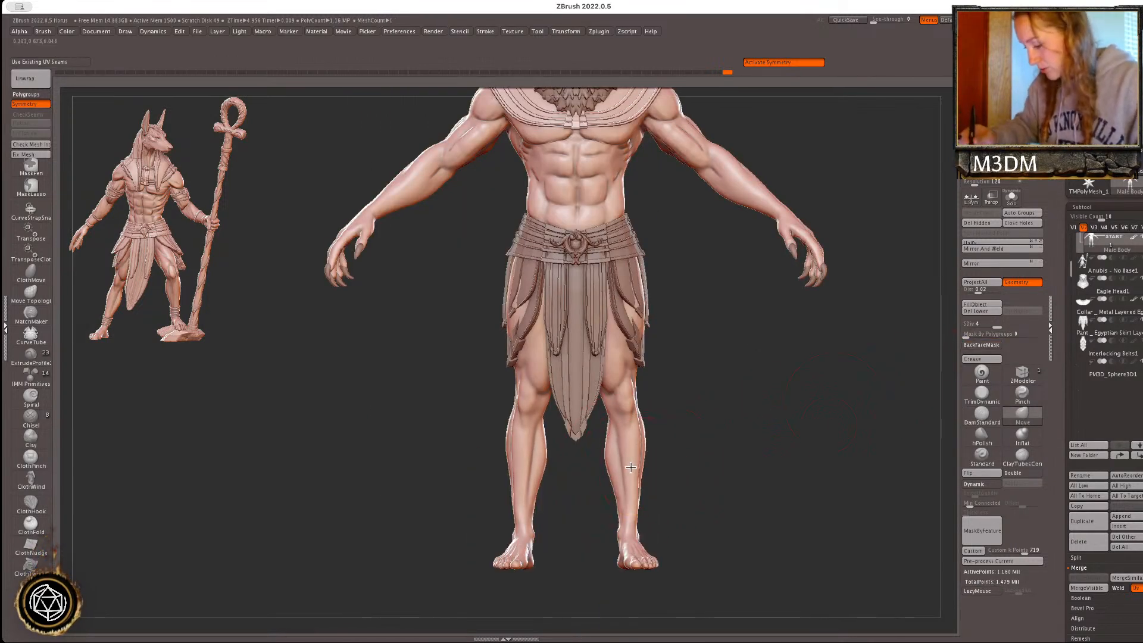
# - Carve muscle lines on the thighs, outer knees and outer calves with DamStandard, smoothing the upper calf
pyautogui.press('space')
pyautogui.moveTo(774, 437)
pyautogui.keyDown('alt'); pyautogui.mouseDown()
pyautogui.moveTo(766, 414)
pyautogui.moveTo(740, 490)
pyautogui.mouseUp(); pyautogui.keyUp('alt')
pyautogui.click(987, 416)
pyautogui.press('space')
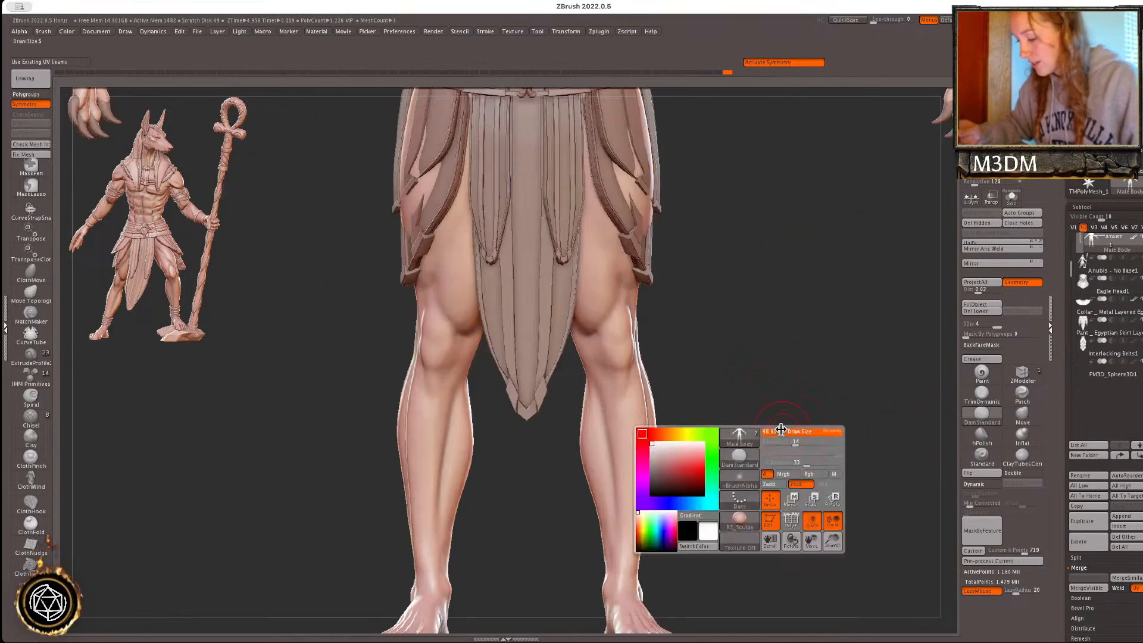
pyautogui.moveTo(707, 362); pyautogui.dragTo(595, 321)
pyautogui.press('space')
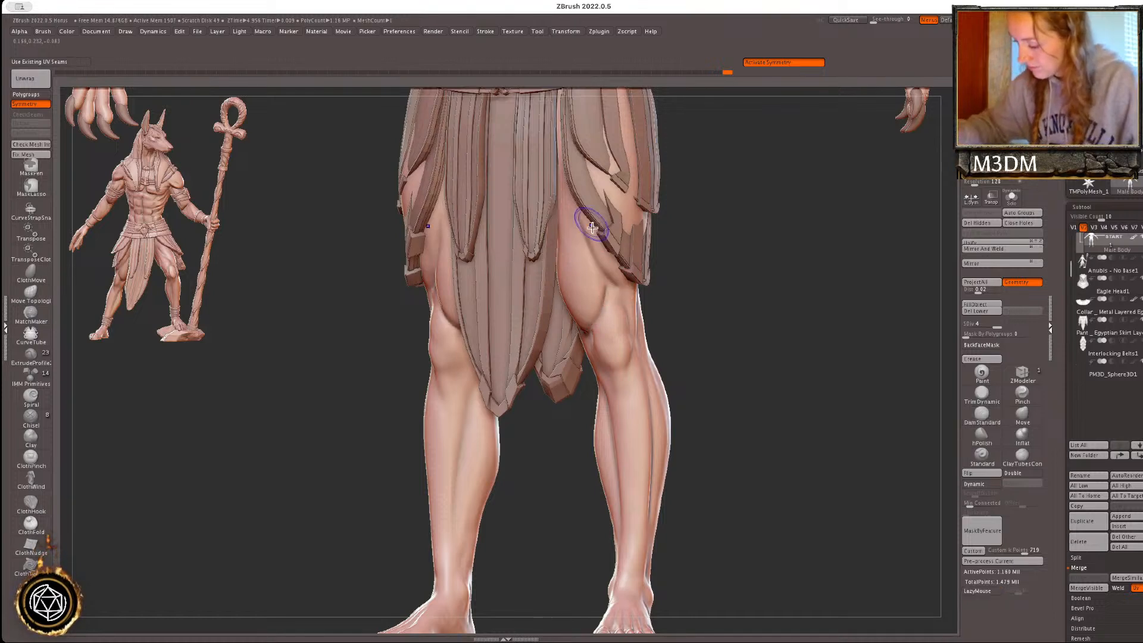
pyautogui.moveTo(689, 312); pyautogui.dragTo(623, 301)
pyautogui.moveTo(724, 311); pyautogui.dragTo(685, 309)
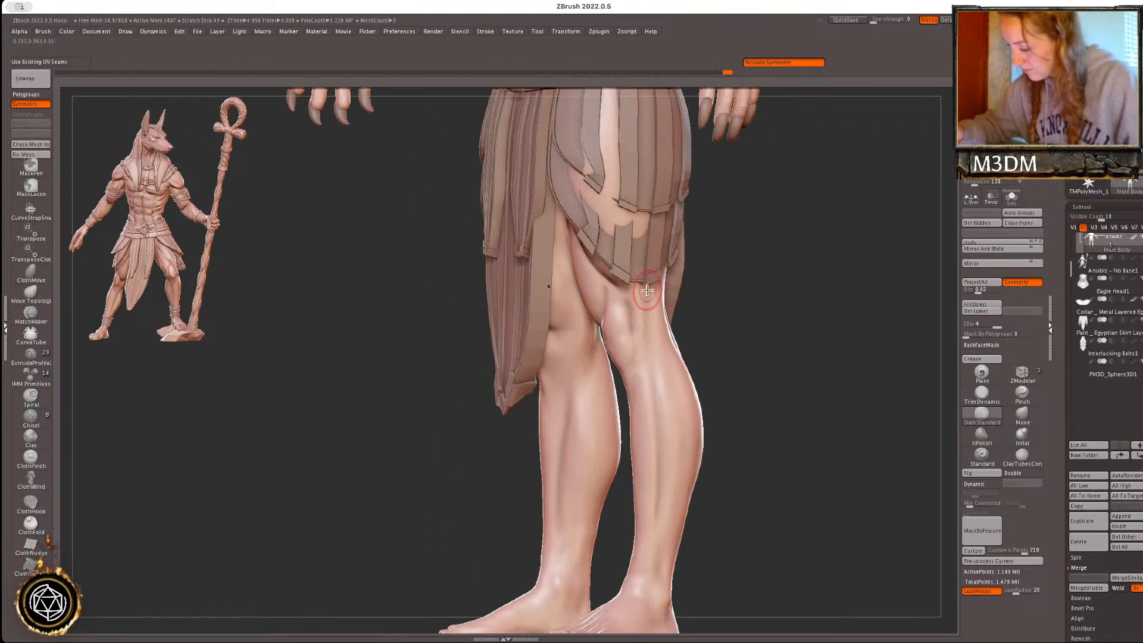
pyautogui.moveTo(768, 314); pyautogui.dragTo(786, 317)
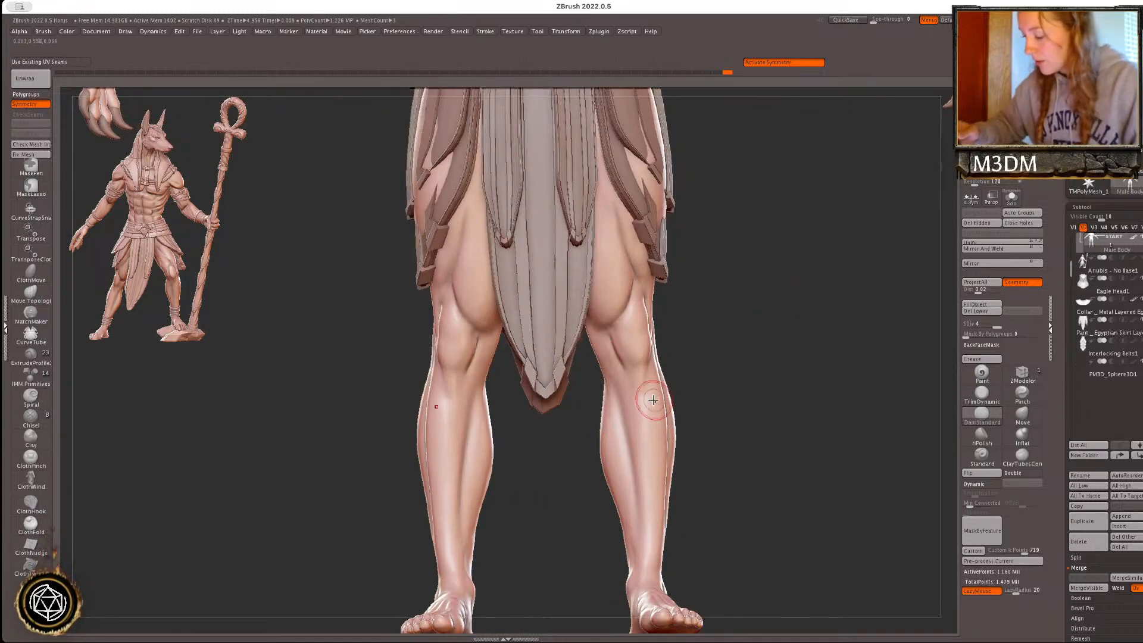
pyautogui.moveTo(704, 362)
pyautogui.mouseDown()
pyautogui.moveTo(681, 361)
pyautogui.moveTo(748, 351)
pyautogui.mouseUp()
pyautogui.keyDown('shift'); pyautogui.moveTo(643, 398); pyautogui.dragTo(642, 398); pyautogui.keyUp('shift')
# - Carve tendon lines behind the knees with DamStandard and smooth them into the backs of the thighs
pyautogui.moveTo(823, 376)
pyautogui.mouseDown()
pyautogui.moveTo(862, 373)
pyautogui.moveTo(878, 418)
pyautogui.moveTo(917, 371)
pyautogui.moveTo(720, 378)
pyautogui.mouseUp()
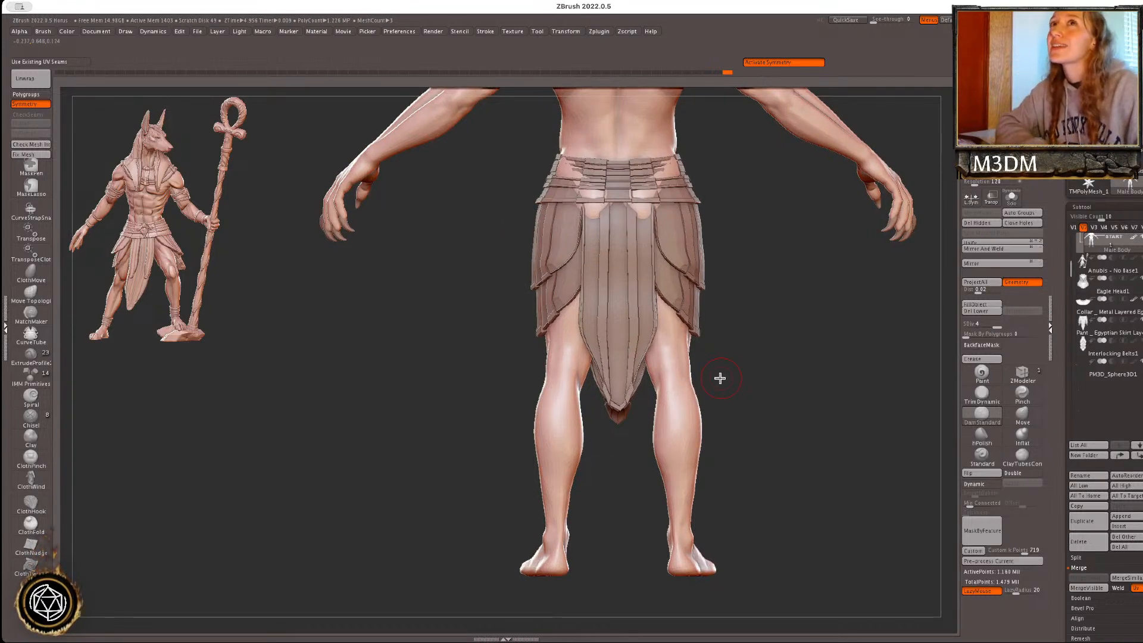
pyautogui.moveTo(658, 365); pyautogui.dragTo(660, 398)
pyautogui.keyDown('alt'); pyautogui.moveTo(765, 386); pyautogui.dragTo(763, 381); pyautogui.keyUp('alt')
pyautogui.moveTo(684, 392)
pyautogui.mouseDown()
pyautogui.moveTo(684, 340)
pyautogui.moveTo(684, 371)
pyautogui.mouseUp()
pyautogui.keyDown('shift'); pyautogui.moveTo(749, 389); pyautogui.dragTo(778, 385); pyautogui.keyUp('shift')
pyautogui.keyDown('shift'); pyautogui.moveTo(686, 365); pyautogui.dragTo(680, 334); pyautogui.keyUp('shift')
# - Refine the backs of the calves and lower legs with DamStandard and smooth the transitions
pyautogui.keyDown('alt'); pyautogui.moveTo(809, 377); pyautogui.dragTo(740, 459); pyautogui.keyUp('alt')
pyautogui.moveTo(811, 445); pyautogui.dragTo(683, 514)
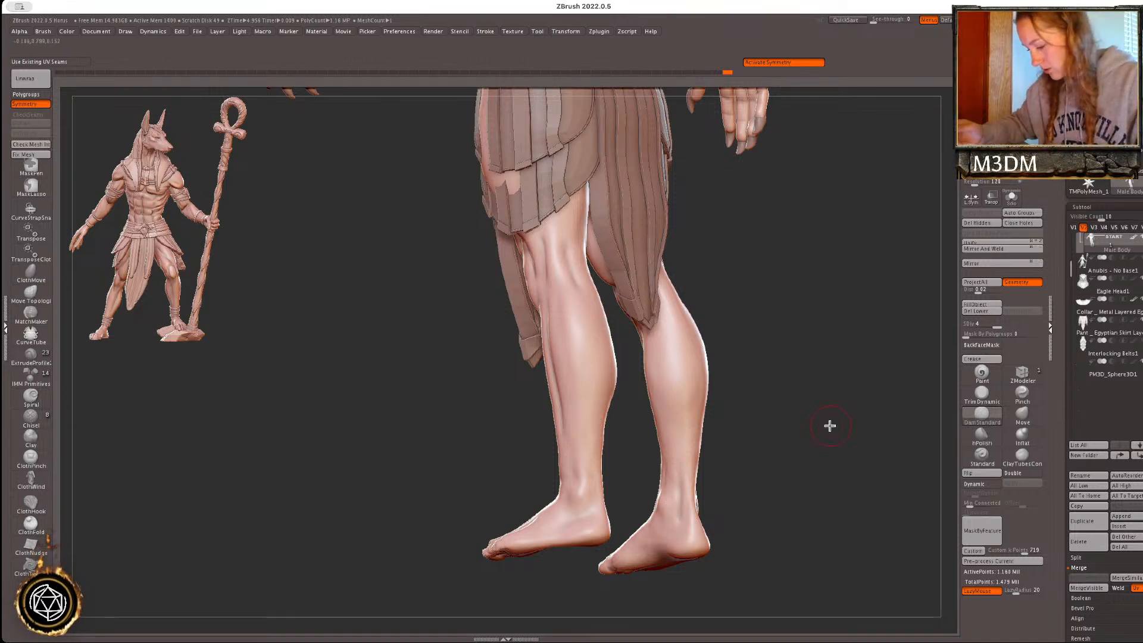
pyautogui.moveTo(808, 434); pyautogui.dragTo(774, 437)
pyautogui.moveTo(738, 513)
pyautogui.mouseDown()
pyautogui.moveTo(718, 527)
pyautogui.moveTo(736, 501)
pyautogui.moveTo(708, 477)
pyautogui.moveTo(741, 467)
pyautogui.mouseUp()
pyautogui.moveTo(763, 403)
pyautogui.mouseDown()
pyautogui.moveTo(801, 436)
pyautogui.moveTo(816, 426)
pyautogui.moveTo(811, 437)
pyautogui.mouseUp()
pyautogui.hotkey('shift', 'f')
pyautogui.keyDown('shift'); pyautogui.moveTo(738, 284); pyautogui.dragTo(736, 262); pyautogui.keyUp('shift')
pyautogui.moveTo(855, 405)
pyautogui.keyDown('alt'); pyautogui.mouseDown()
pyautogui.moveTo(850, 323)
pyautogui.moveTo(837, 455)
pyautogui.moveTo(756, 462)
pyautogui.mouseUp(); pyautogui.keyUp('alt')
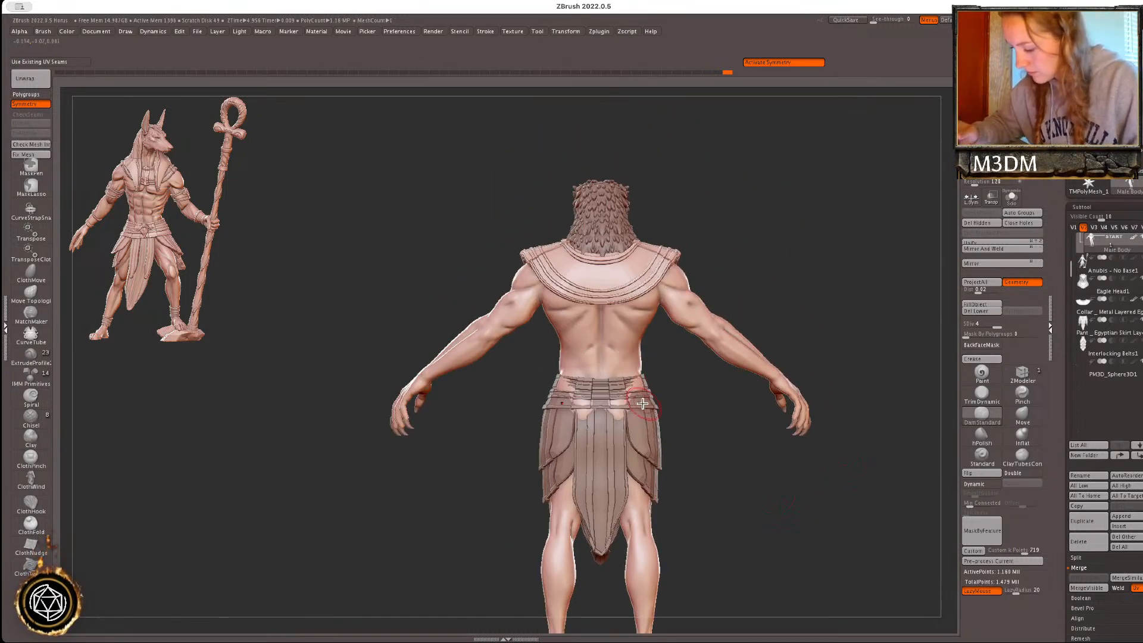
# - Select the layered Egyptian skirt and adjust its fit around the body with a large Move brush
pyautogui.moveTo(876, 322); pyautogui.dragTo(821, 347)
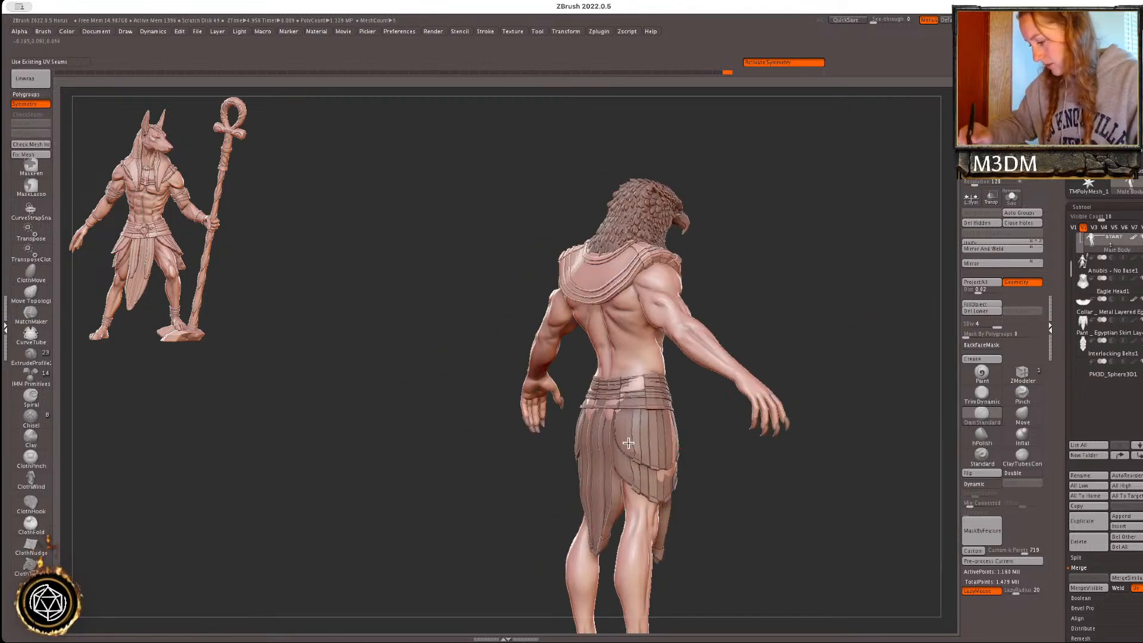
pyautogui.keyDown('alt'); pyautogui.click(631, 443); pyautogui.keyUp('alt')
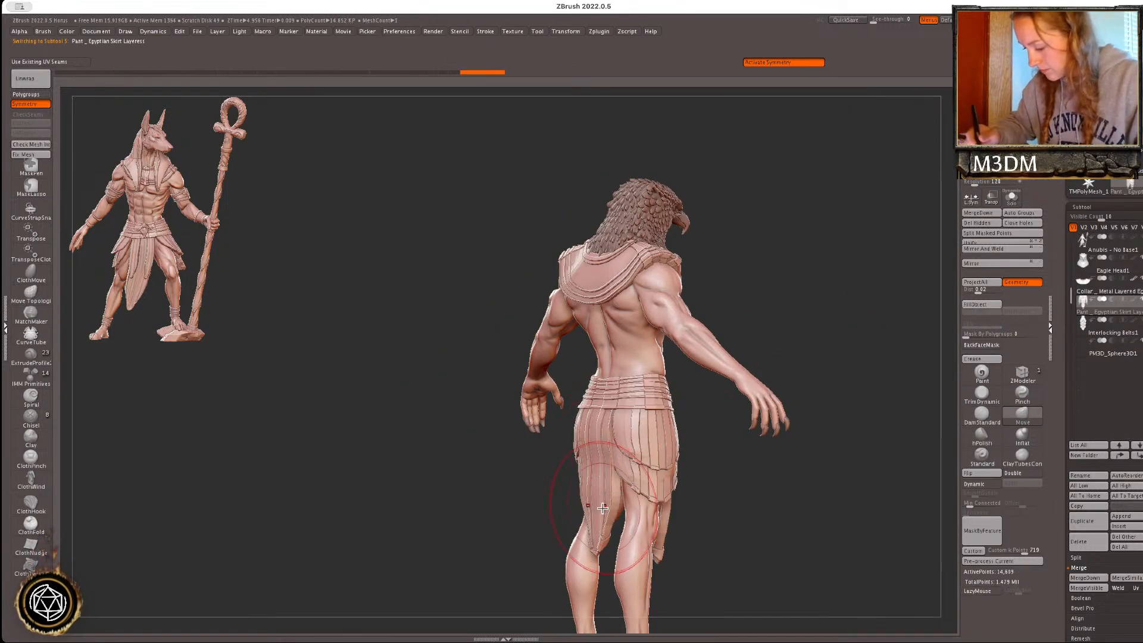
pyautogui.moveTo(800, 365); pyautogui.dragTo(859, 373)
pyautogui.moveTo(876, 328)
pyautogui.keyDown('alt'); pyautogui.mouseDown()
pyautogui.moveTo(811, 322)
pyautogui.moveTo(842, 332)
pyautogui.mouseUp(); pyautogui.keyUp('alt')
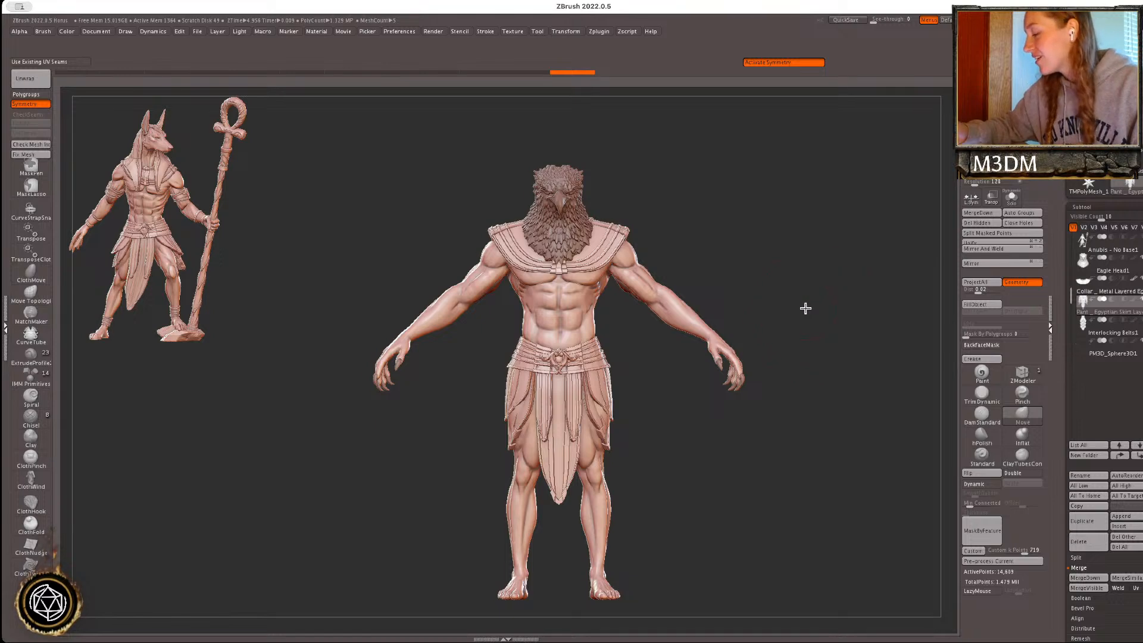
pyautogui.keyDown('alt'); pyautogui.moveTo(809, 319); pyautogui.dragTo(782, 337); pyautogui.keyUp('alt')
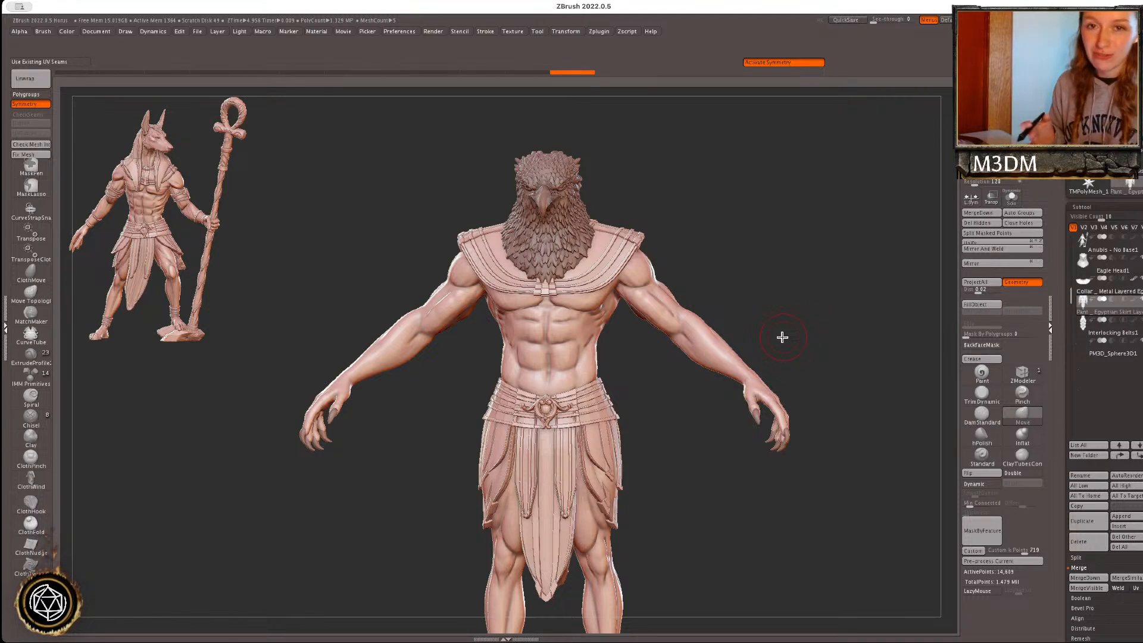
# - Try pulling the male body's forearms with a large Move brush, once with backface masking on and once off
pyautogui.click(983, 346)
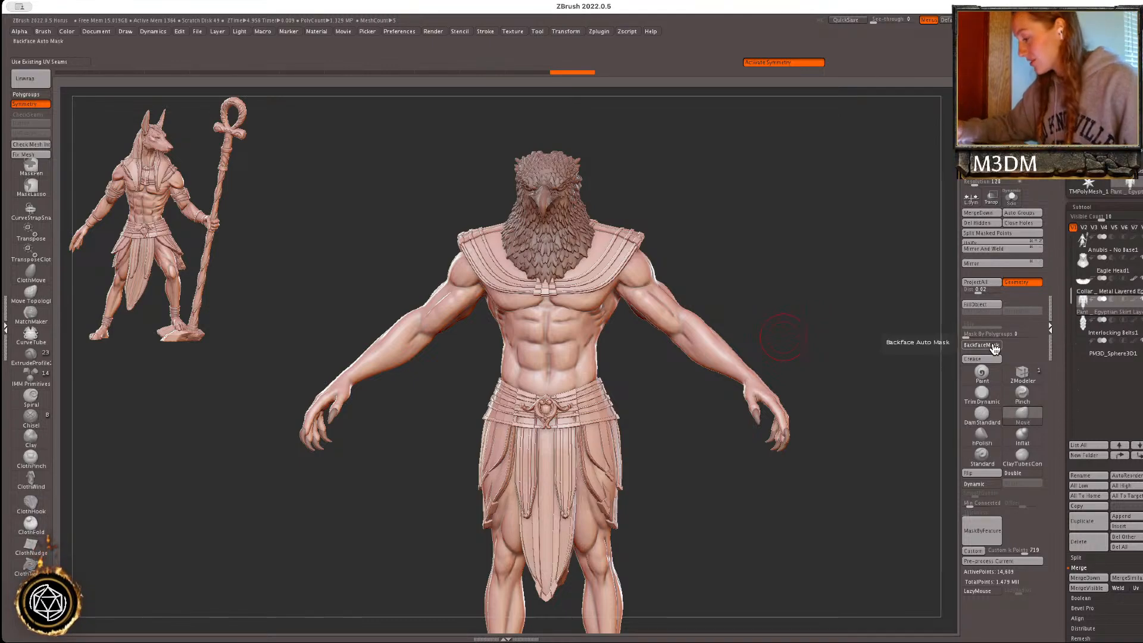
pyautogui.rightClick(785, 381)
pyautogui.keyDown('ctrl'); pyautogui.moveTo(784, 331); pyautogui.dragTo(783, 360, button='right'); pyautogui.keyUp('ctrl')
pyautogui.keyDown('alt'); pyautogui.click(750, 332); pyautogui.keyUp('alt')
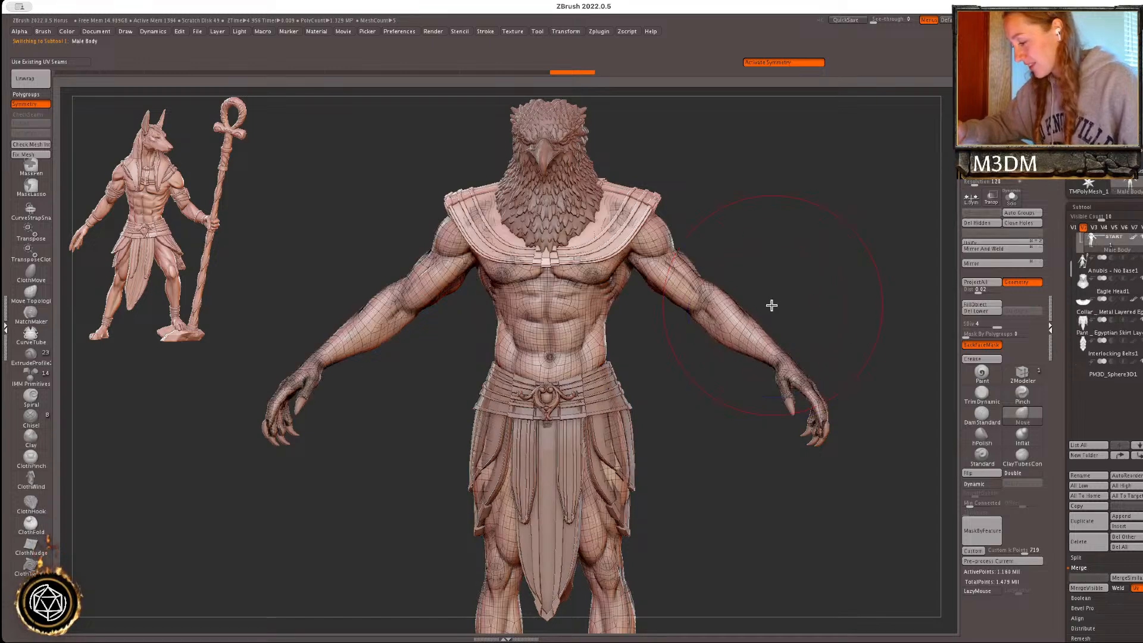
pyautogui.keyDown('alt'); pyautogui.moveTo(783, 286); pyautogui.dragTo(642, 270, button='right'); pyautogui.keyUp('alt')
pyautogui.moveTo(614, 310)
pyautogui.mouseDown()
pyautogui.moveTo(663, 250)
pyautogui.moveTo(556, 366)
pyautogui.moveTo(676, 230)
pyautogui.moveTo(575, 337)
pyautogui.moveTo(641, 257)
pyautogui.mouseUp()
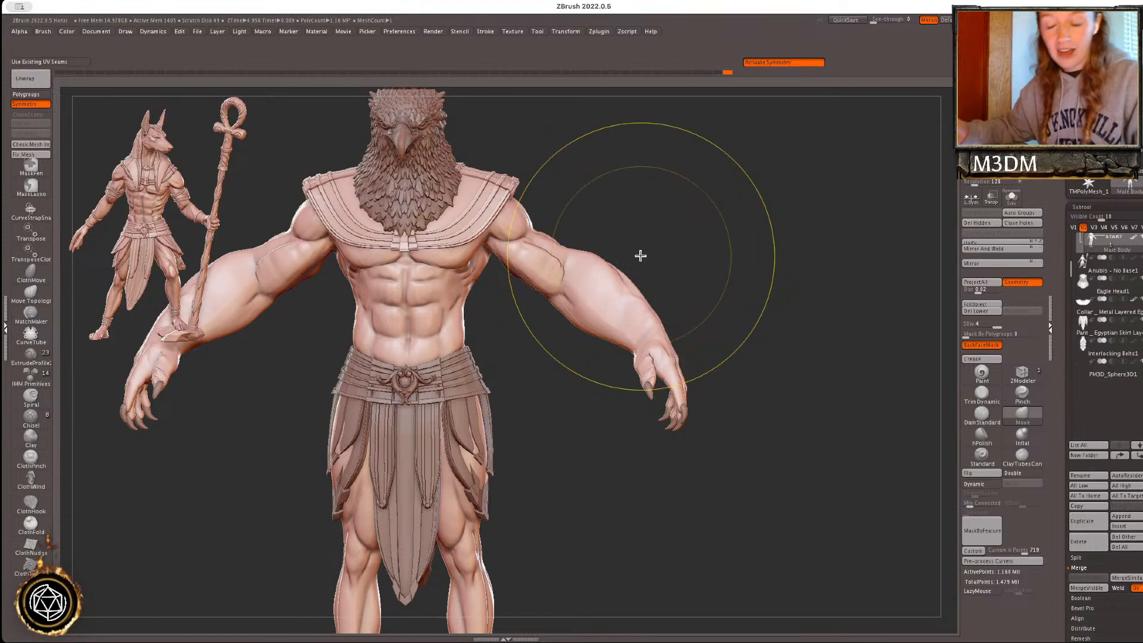
pyautogui.hotkey('ctrl', 'z')
pyautogui.click(981, 345)
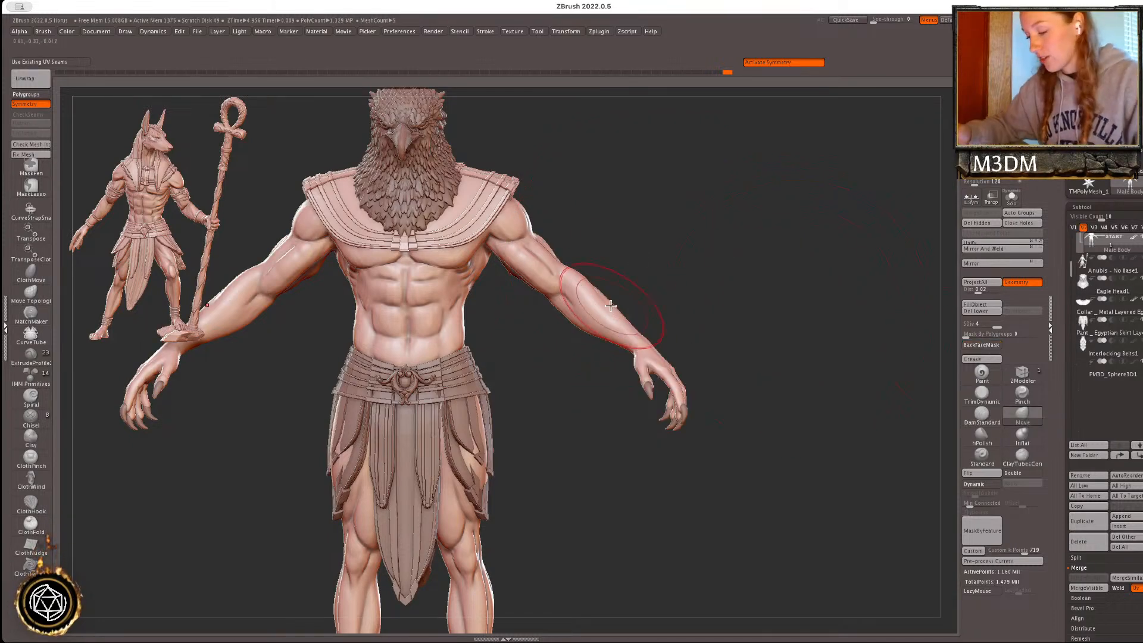
pyautogui.moveTo(595, 306)
pyautogui.mouseDown()
pyautogui.moveTo(635, 271)
pyautogui.moveTo(546, 365)
pyautogui.moveTo(595, 319)
pyautogui.mouseUp()
pyautogui.hotkey('ctrl', 'z')
# - Choose the ChiselCreature brush and try adding a Spike2 shape to the forearm, inspecting it from several sides
pyautogui.hotkey('shift', 'f')
pyautogui.press('space')
pyautogui.moveTo(766, 313)
pyautogui.mouseDown()
pyautogui.moveTo(753, 315)
pyautogui.moveTo(768, 337)
pyautogui.moveTo(806, 302)
pyautogui.moveTo(798, 309)
pyautogui.moveTo(842, 365)
pyautogui.mouseUp()
pyautogui.hotkey('shift', 'f')
pyautogui.press('space')
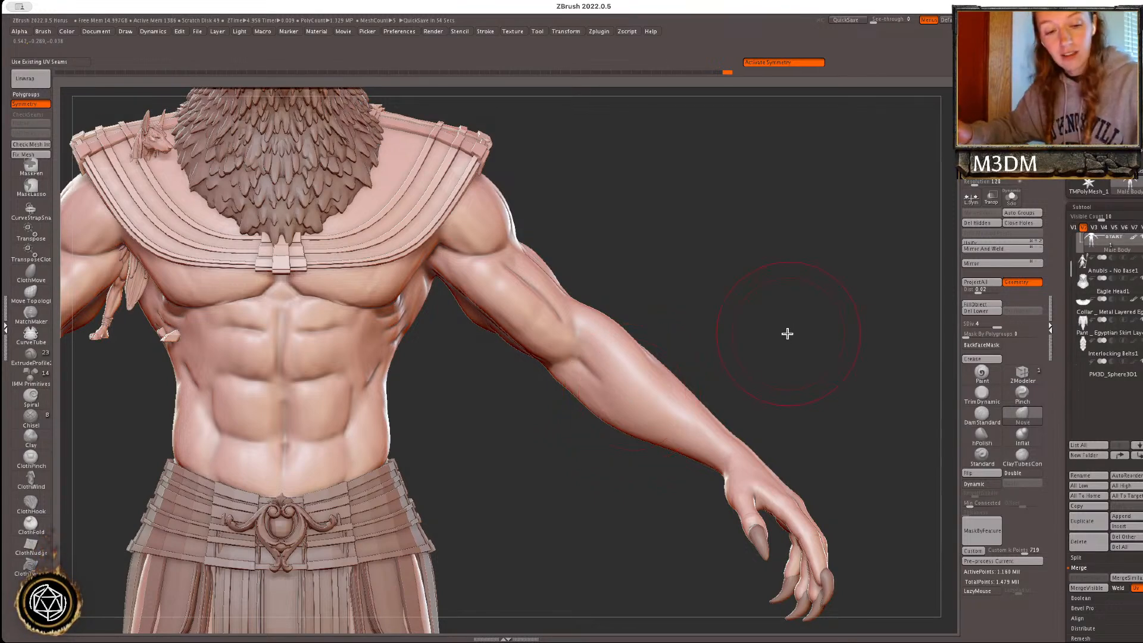
pyautogui.press('b')
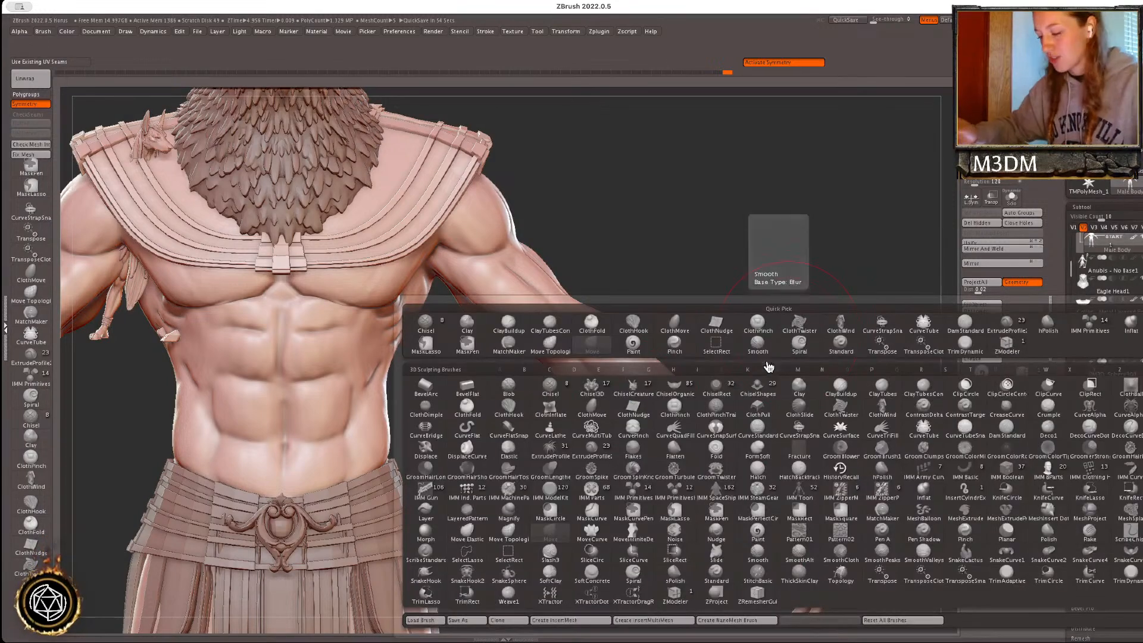
pyautogui.click(637, 386)
pyautogui.rightClick(673, 299)
pyautogui.hotkey('shift', 'f')
pyautogui.hotkey('shift', 'f')
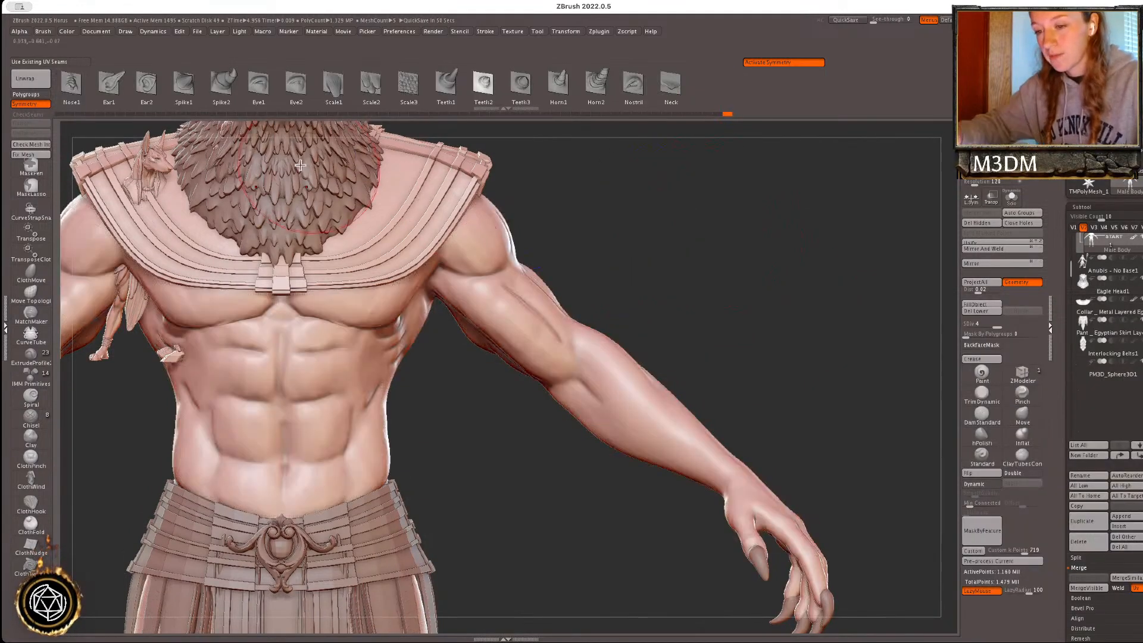
pyautogui.press('space')
pyautogui.moveTo(633, 361); pyautogui.dragTo(673, 367)
pyautogui.moveTo(750, 352); pyautogui.dragTo(780, 340)
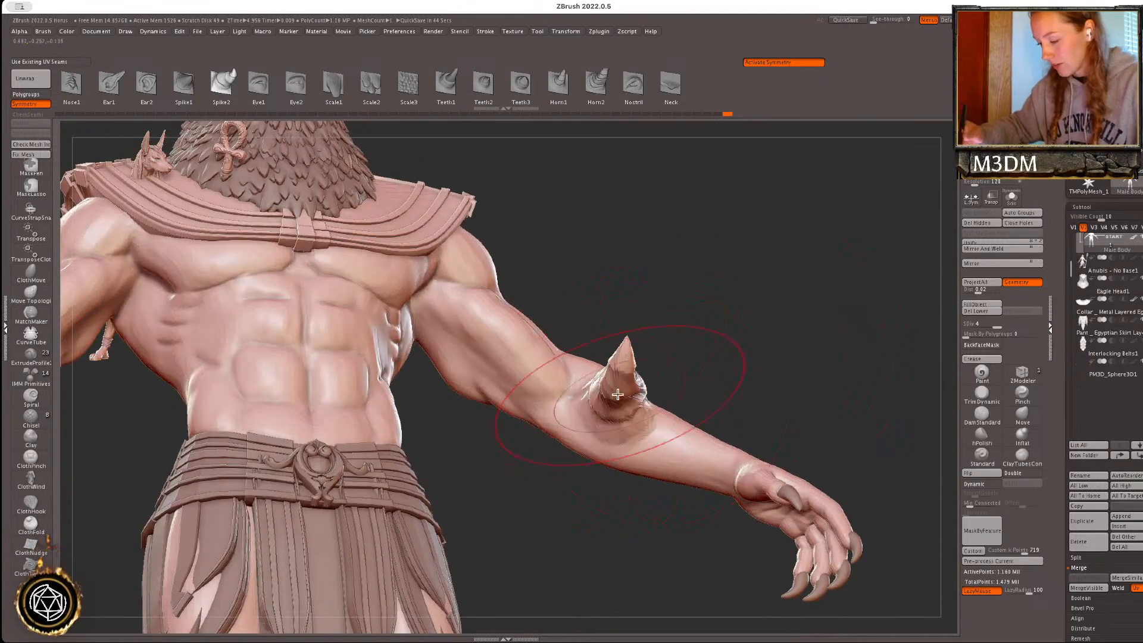
pyautogui.moveTo(870, 341); pyautogui.dragTo(682, 453)
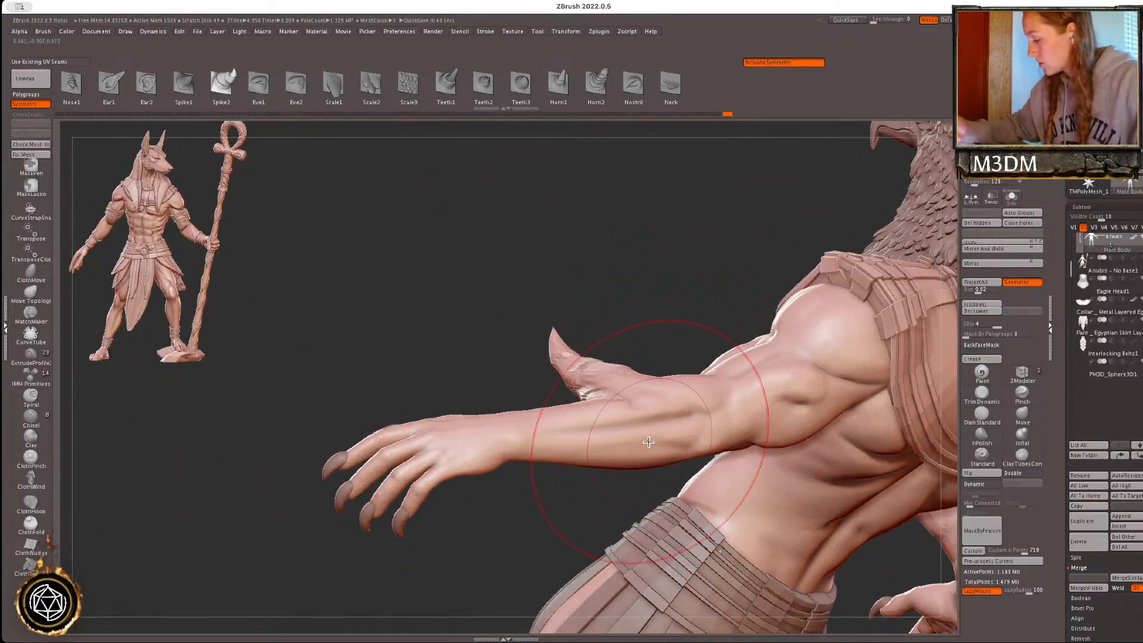
# - Try another Spike2 stamp on the forearm without backface masking and undo it
pyautogui.moveTo(673, 412); pyautogui.dragTo(720, 342, button='right')
pyautogui.moveTo(637, 396); pyautogui.dragTo(655, 384)
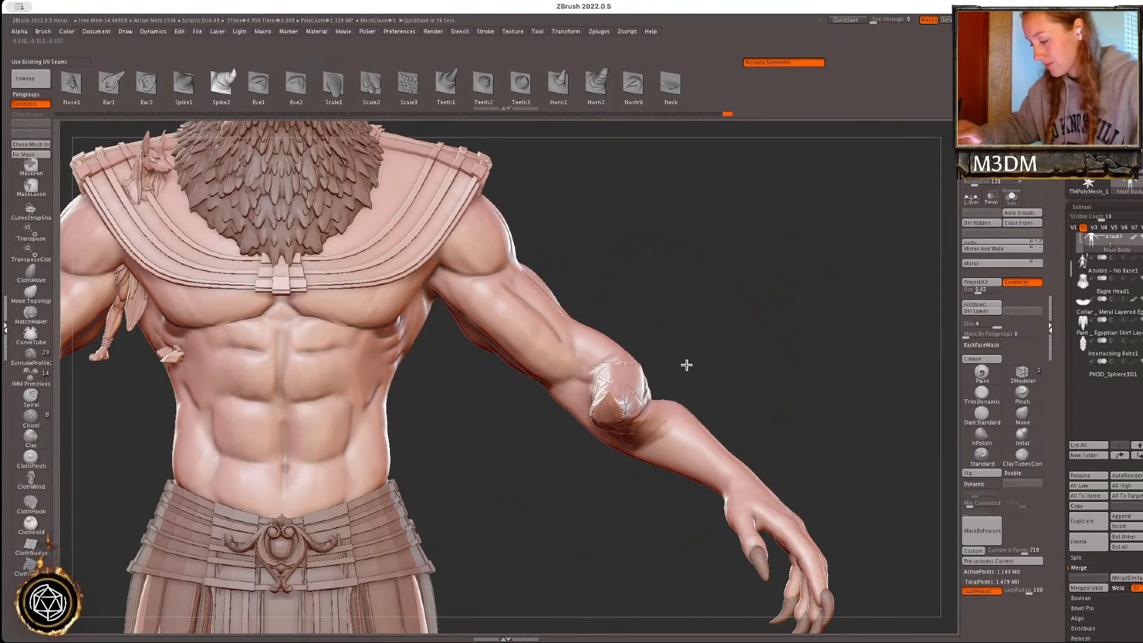
pyautogui.moveTo(811, 359)
pyautogui.mouseDown(button='right')
pyautogui.moveTo(637, 400)
pyautogui.moveTo(704, 477)
pyautogui.moveTo(822, 342)
pyautogui.moveTo(894, 352)
pyautogui.mouseUp(button='right')
pyautogui.hotkey('ctrl', 'z')
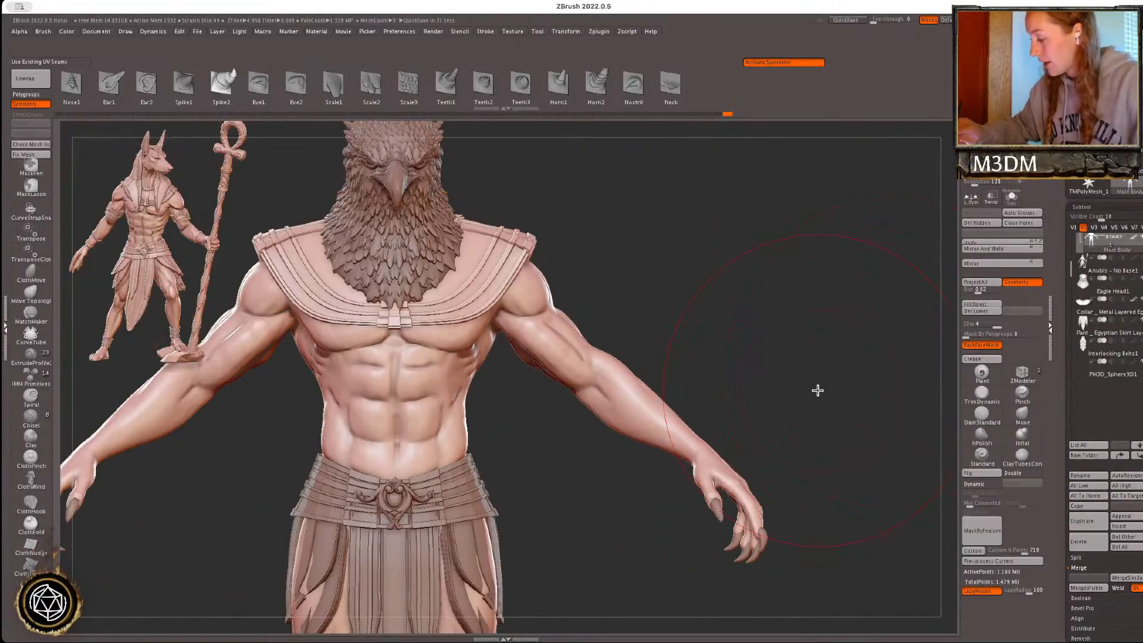
# - Try the Spike2 stamp on the forearm with backface masking on, inspect the arm's back, and turn masking off
pyautogui.keyDown('ctrl'); pyautogui.moveTo(819, 391); pyautogui.dragTo(791, 429, button='right'); pyautogui.keyUp('ctrl')
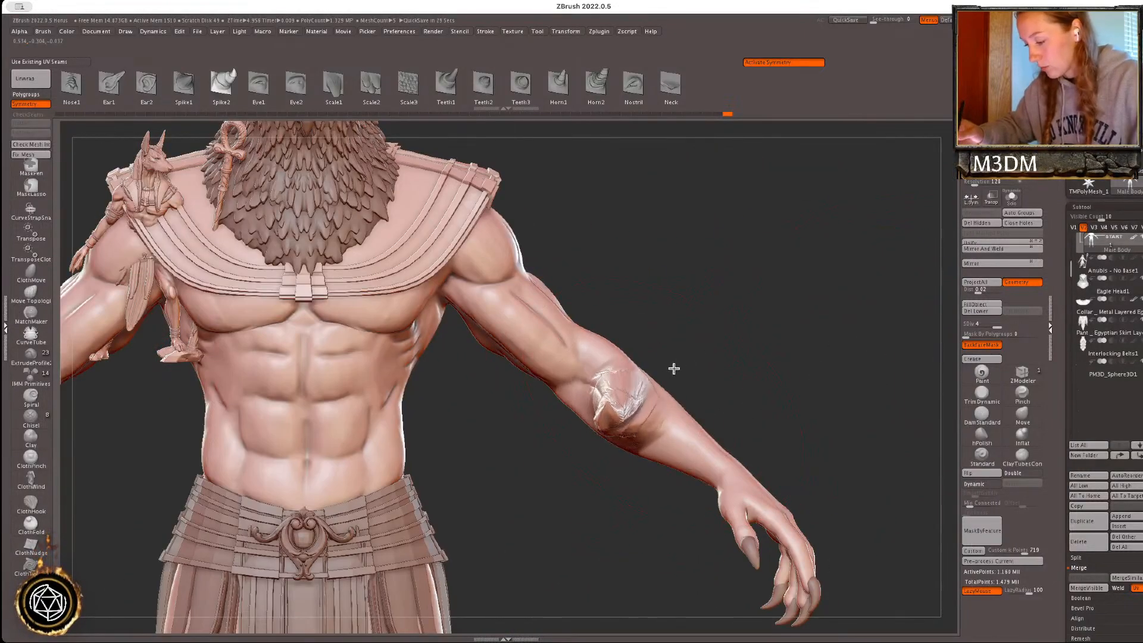
pyautogui.moveTo(824, 342); pyautogui.dragTo(669, 465, button='right')
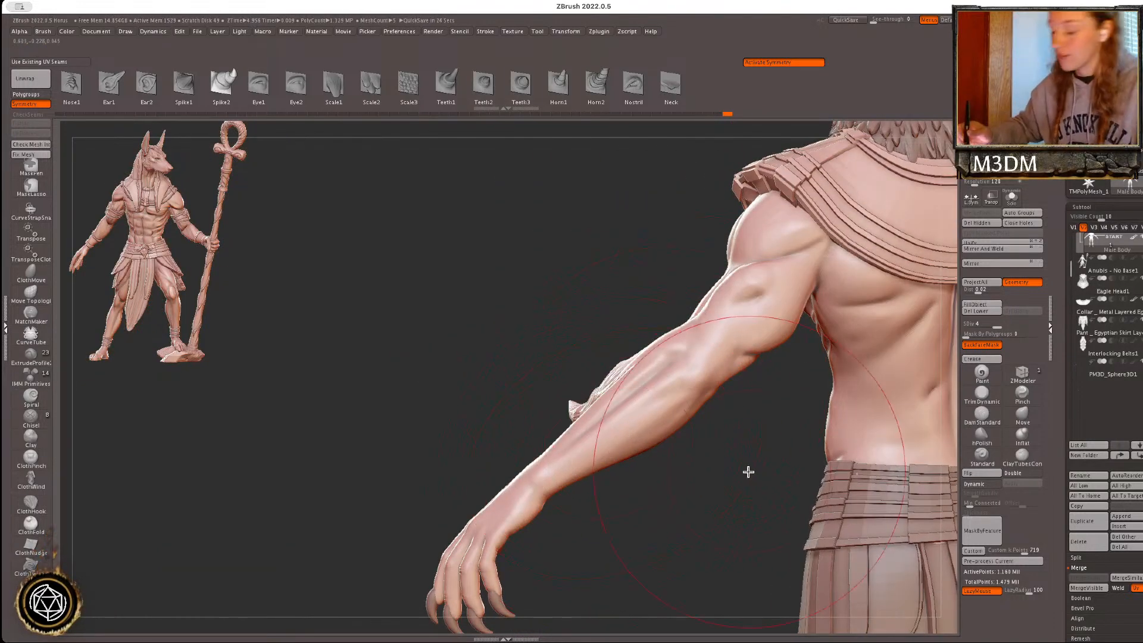
pyautogui.moveTo(737, 480); pyautogui.dragTo(878, 396, button='right')
pyautogui.click(986, 347)
pyautogui.click(985, 346)
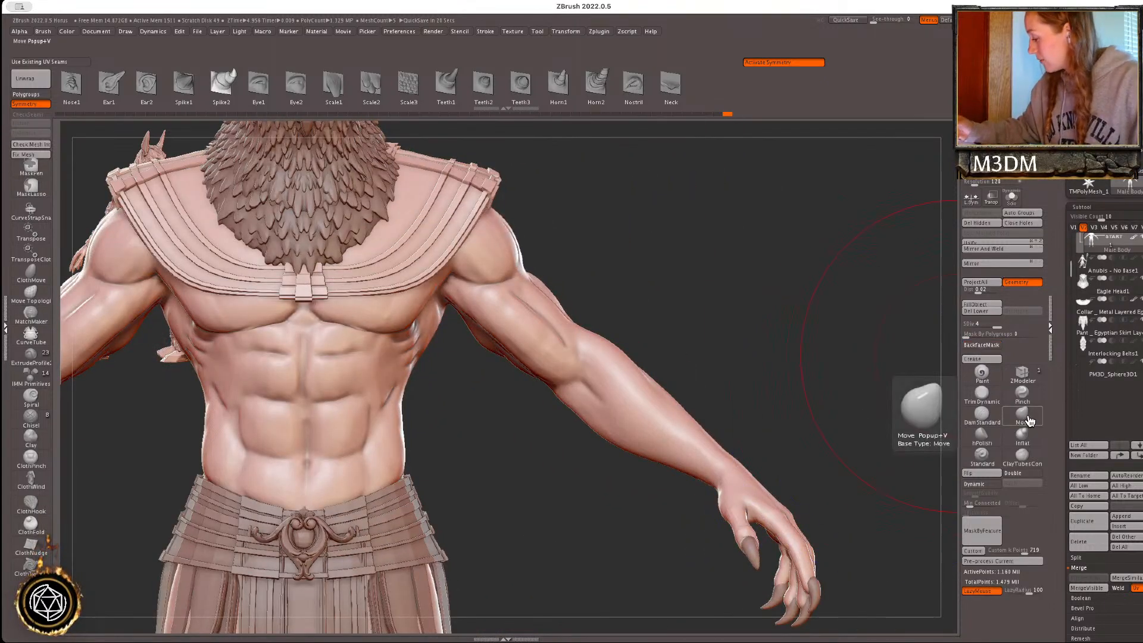
# - Switch back to the Move brush and inspect the whole figure with and without the polygroup wireframe
pyautogui.click(1027, 416)
pyautogui.press('space')
pyautogui.press('f')
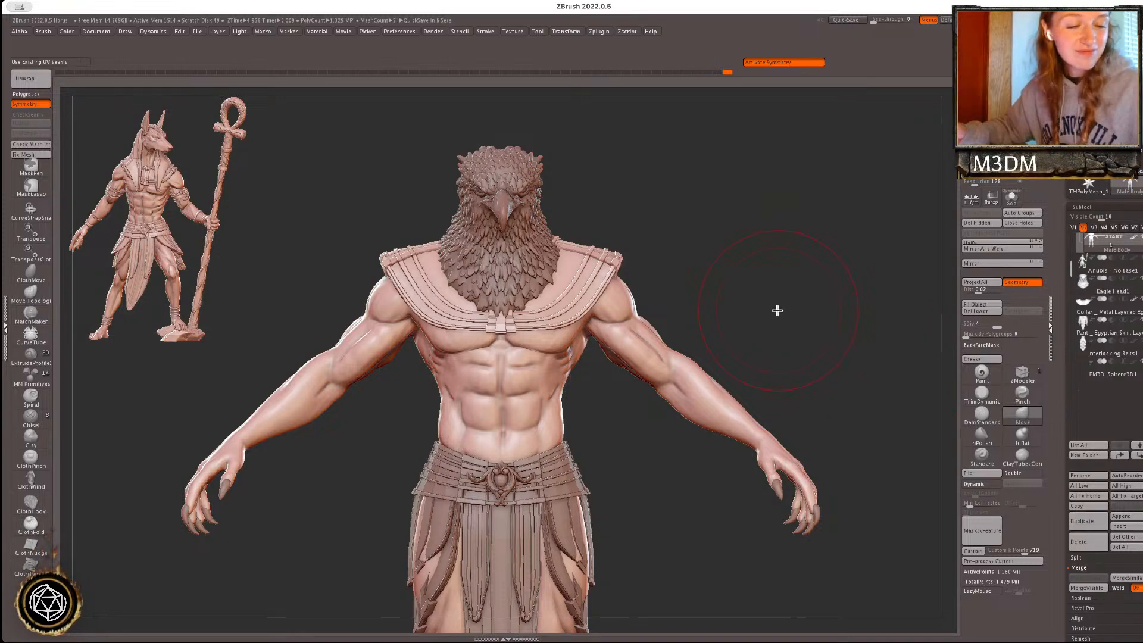
pyautogui.moveTo(783, 318)
pyautogui.keyDown('alt'); pyautogui.mouseDown()
pyautogui.moveTo(770, 269)
pyautogui.moveTo(780, 286)
pyautogui.mouseUp(); pyautogui.keyUp('alt')
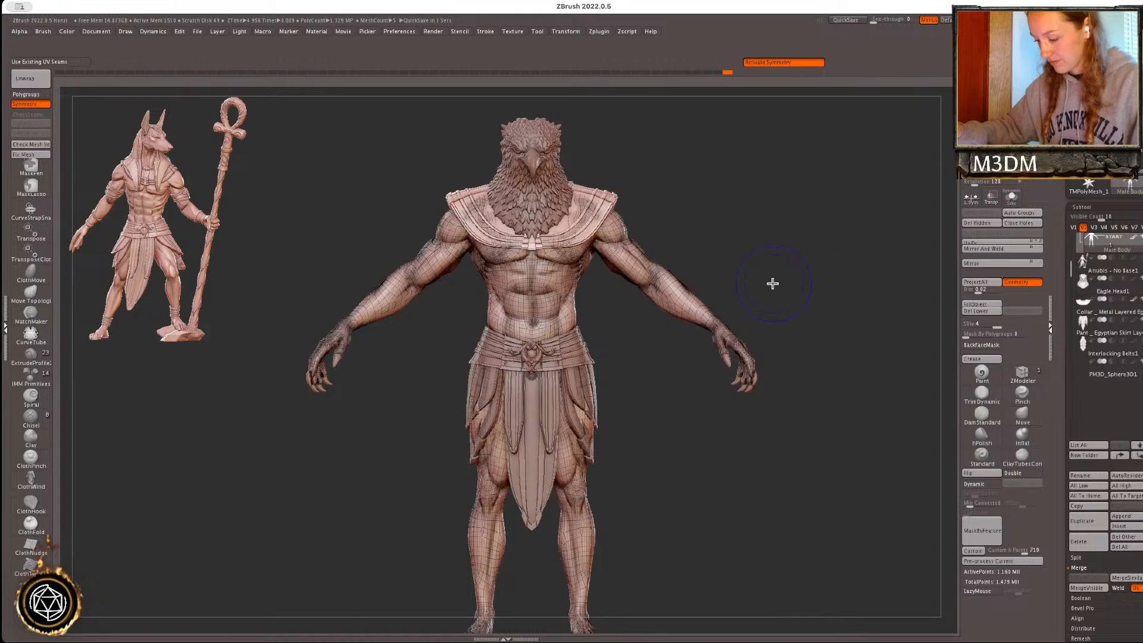
pyautogui.moveTo(862, 508); pyautogui.dragTo(794, 538)
pyautogui.rightClick(793, 538)
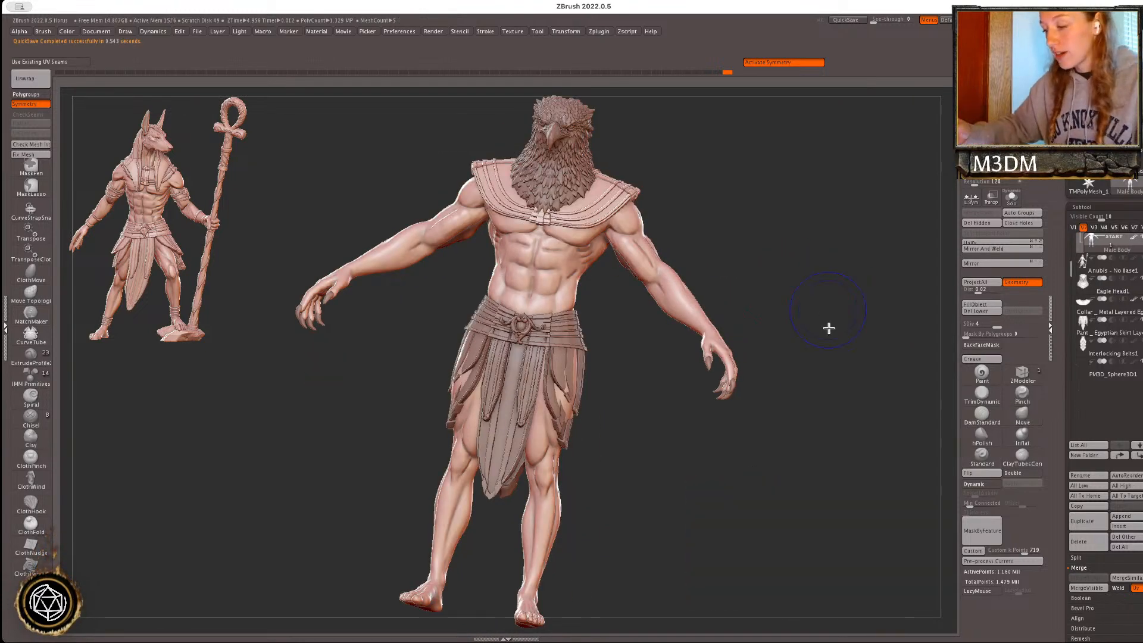
pyautogui.keyDown('shift'); pyautogui.moveTo(827, 314); pyautogui.dragTo(580, 395); pyautogui.keyUp('shift')
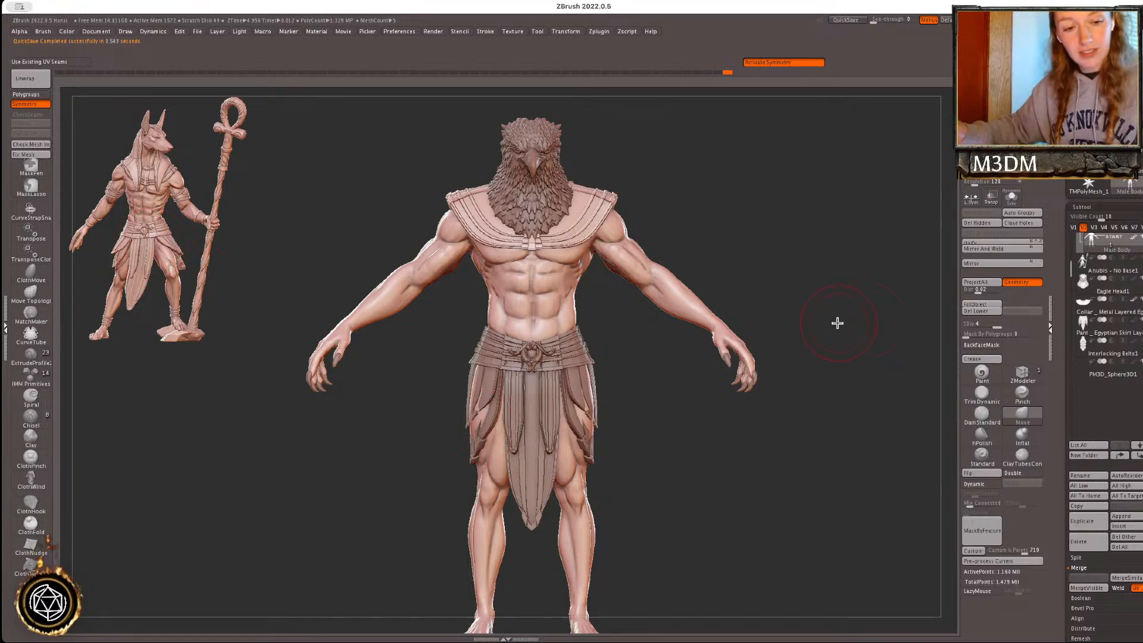
pyautogui.press('space')
pyautogui.hotkey('shift', 'f')
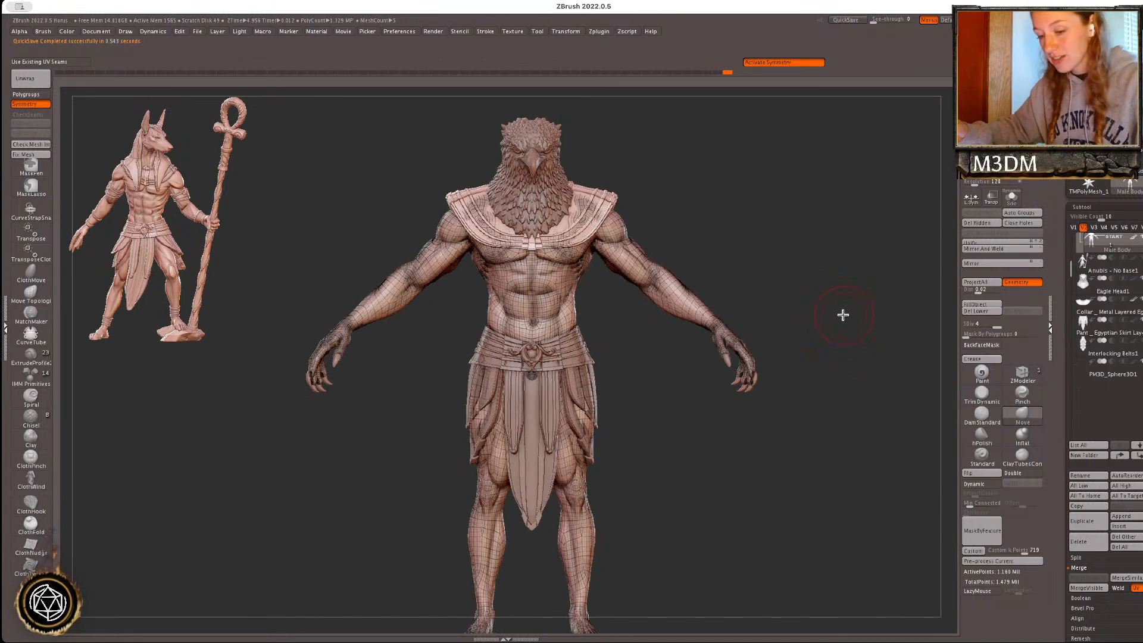
pyautogui.hotkey('shift', 'f')
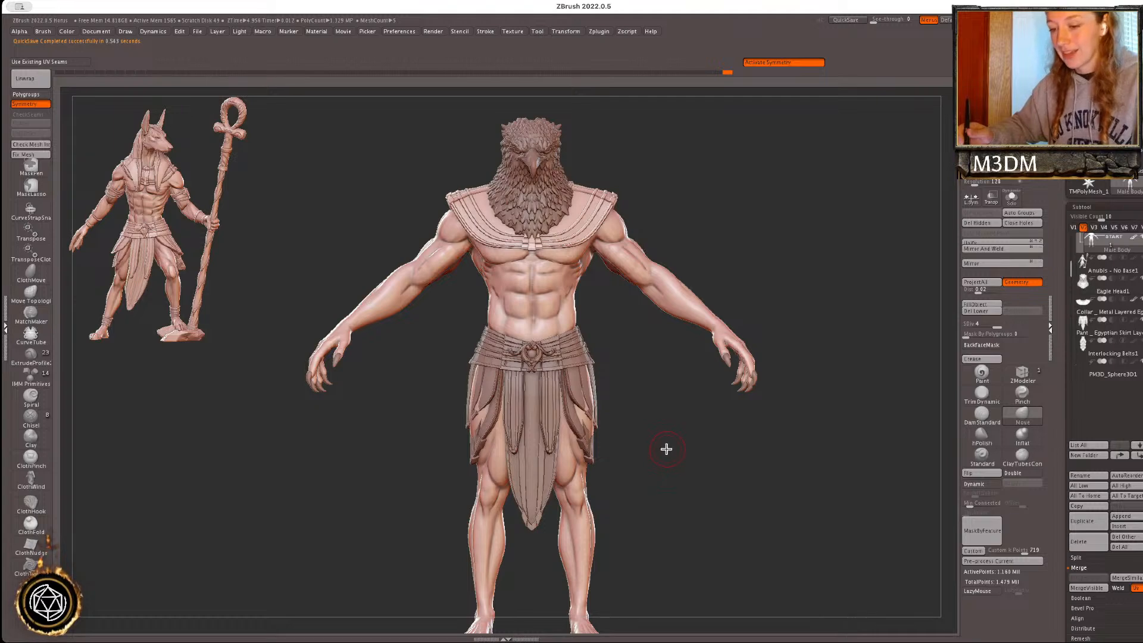
# - Select the Egyptian skirt, hide its front waist piece, delete the hidden geometry and display the polygroup wireframe
pyautogui.keyDown('alt'); pyautogui.click(545, 370); pyautogui.keyUp('alt')
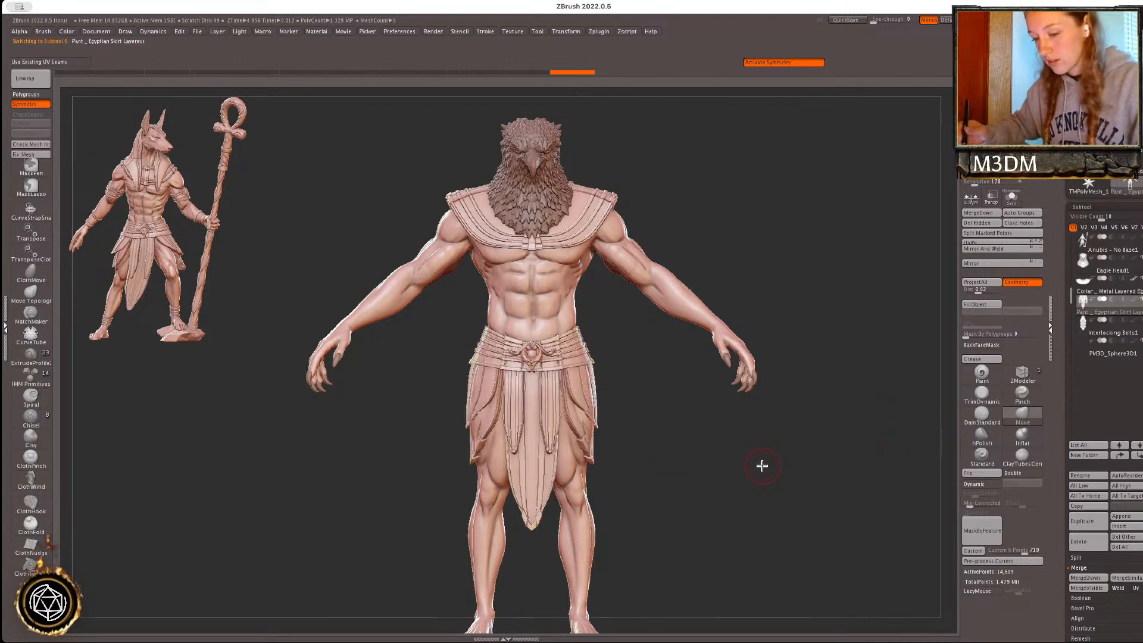
pyautogui.keyDown('ctrl'); pyautogui.keyDown('shift'); pyautogui.click(535, 356); pyautogui.keyUp('shift'); pyautogui.keyUp('ctrl')
pyautogui.keyDown('ctrl'); pyautogui.keyDown('shift'); pyautogui.click(536, 357); pyautogui.keyUp('shift'); pyautogui.keyUp('ctrl')
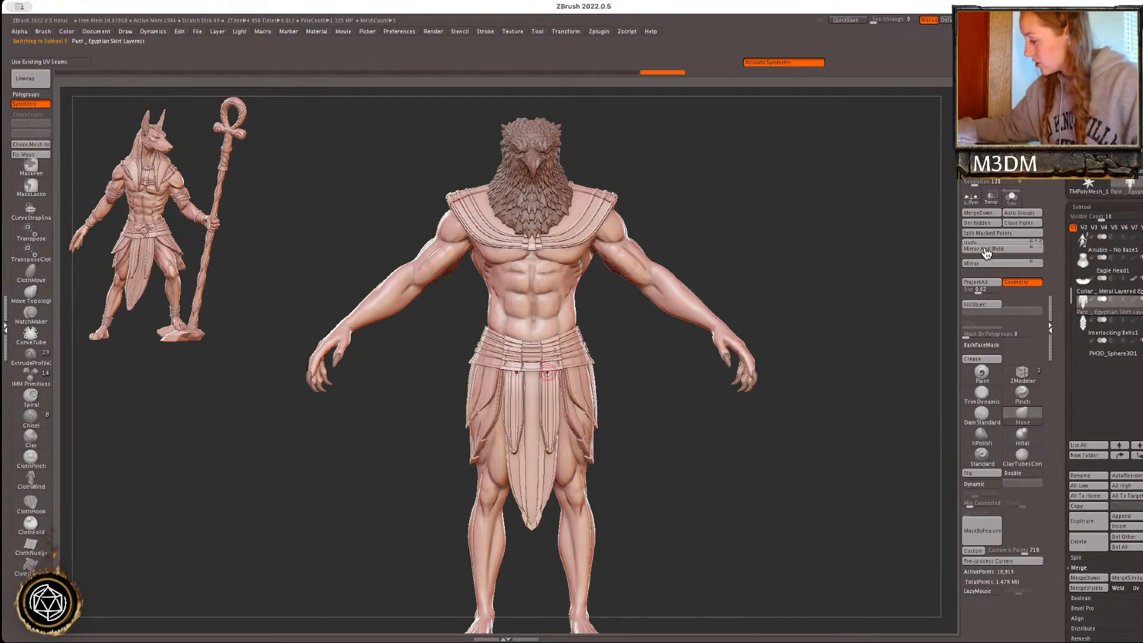
pyautogui.click(985, 229)
pyautogui.hotkey('shift', 'f')
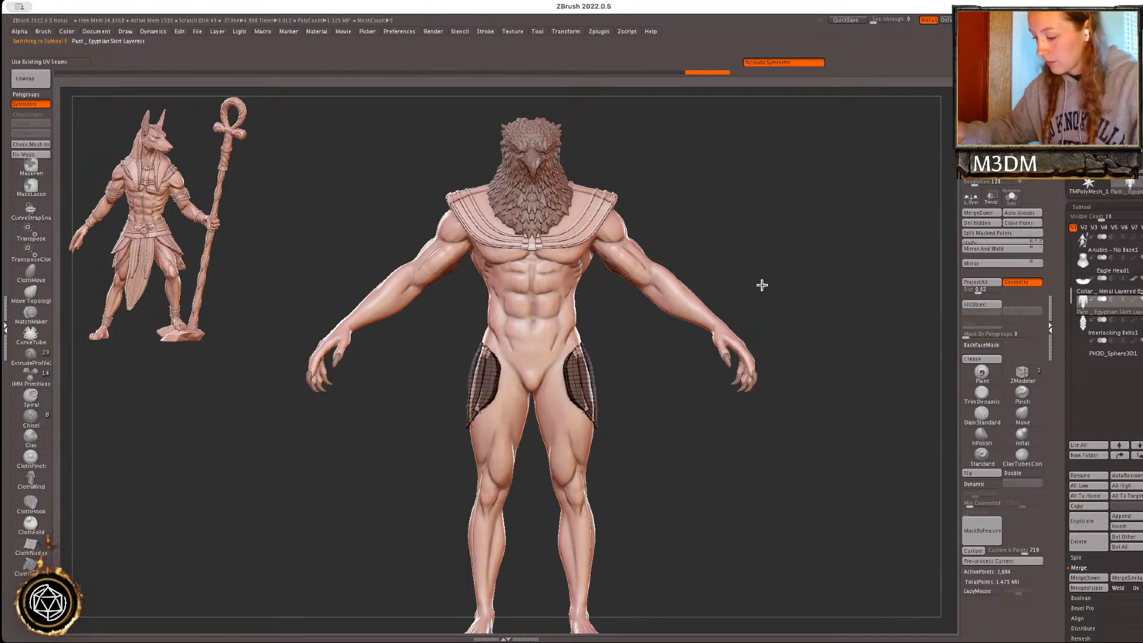
# - Mask only the skirt's waistband and split the masked points into a separate subtool
pyautogui.hotkey('shift', 'f')
pyautogui.keyDown('ctrl'); pyautogui.moveTo(627, 376); pyautogui.dragTo(646, 394); pyautogui.keyUp('ctrl')
pyautogui.keyDown('ctrl'); pyautogui.keyDown('shift'); pyautogui.click(573, 355); pyautogui.keyUp('shift'); pyautogui.keyUp('ctrl')
pyautogui.keyDown('ctrl'); pyautogui.click(632, 343); pyautogui.keyUp('ctrl')
pyautogui.keyDown('ctrl'); pyautogui.keyDown('shift'); pyautogui.click(631, 342); pyautogui.keyUp('shift'); pyautogui.keyUp('ctrl')
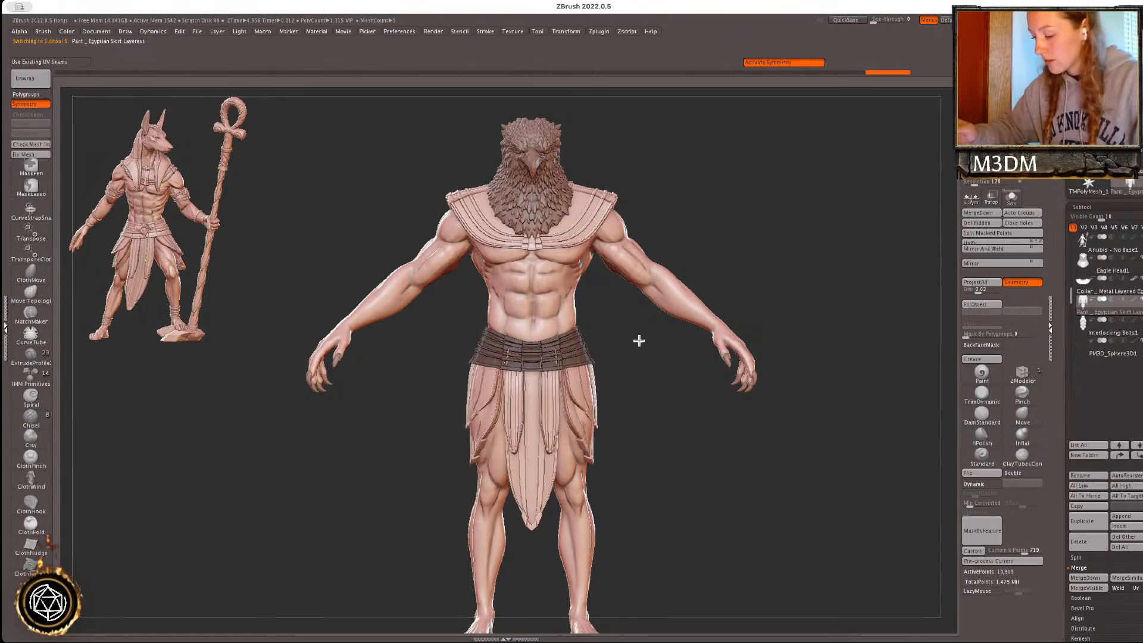
pyautogui.click(1004, 232)
pyautogui.press('space')
# - Hide the narrow hanging strips beside the skirt's front panel and delete the hidden geometry
pyautogui.hotkey('shift', 'f')
pyautogui.hotkey('shift', 'f')
pyautogui.keyDown('ctrl'); pyautogui.keyDown('shift'); pyautogui.click(553, 438); pyautogui.keyUp('shift'); pyautogui.keyUp('ctrl')
pyautogui.keyDown('ctrl'); pyautogui.keyDown('shift'); pyautogui.click(555, 442); pyautogui.keyUp('shift'); pyautogui.keyUp('ctrl')
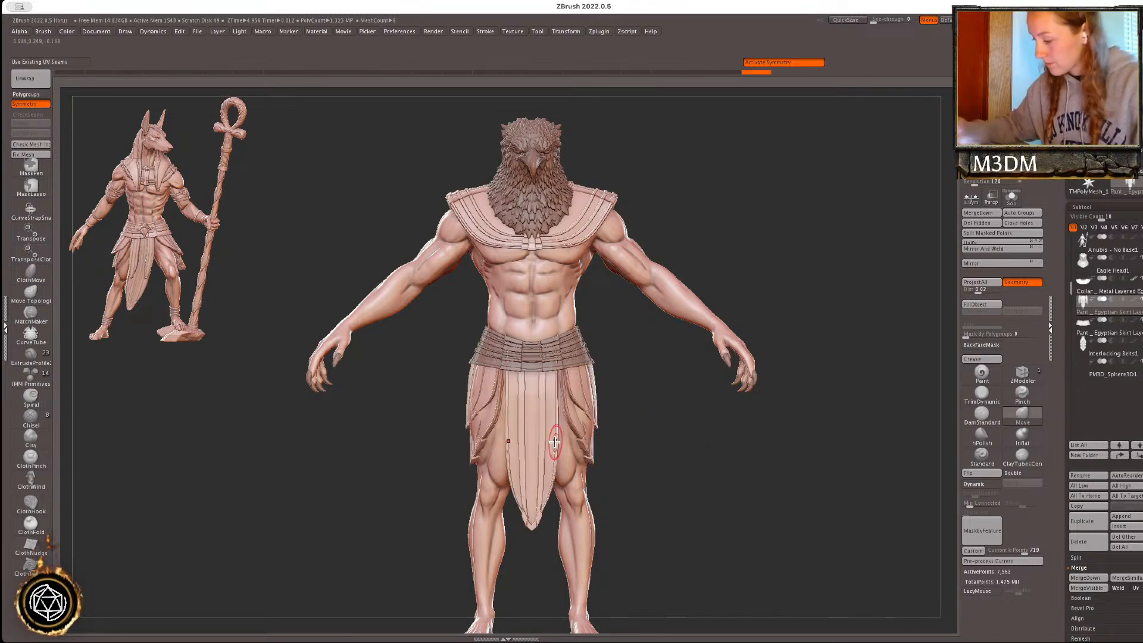
pyautogui.click(990, 249)
# - Mask only the skirt's upper side panels on the hips and split them into their own subtool
pyautogui.moveTo(659, 471)
pyautogui.keyDown('alt'); pyautogui.mouseDown()
pyautogui.moveTo(664, 499)
pyautogui.moveTo(658, 458)
pyautogui.mouseUp(); pyautogui.keyUp('alt')
pyautogui.keyDown('ctrl'); pyautogui.keyDown('shift'); pyautogui.click(595, 392); pyautogui.keyUp('shift'); pyautogui.keyUp('ctrl')
pyautogui.keyDown('ctrl'); pyautogui.click(662, 398); pyautogui.keyUp('ctrl')
pyautogui.keyDown('ctrl'); pyautogui.keyDown('shift'); pyautogui.click(664, 401); pyautogui.keyUp('shift'); pyautogui.keyUp('ctrl')
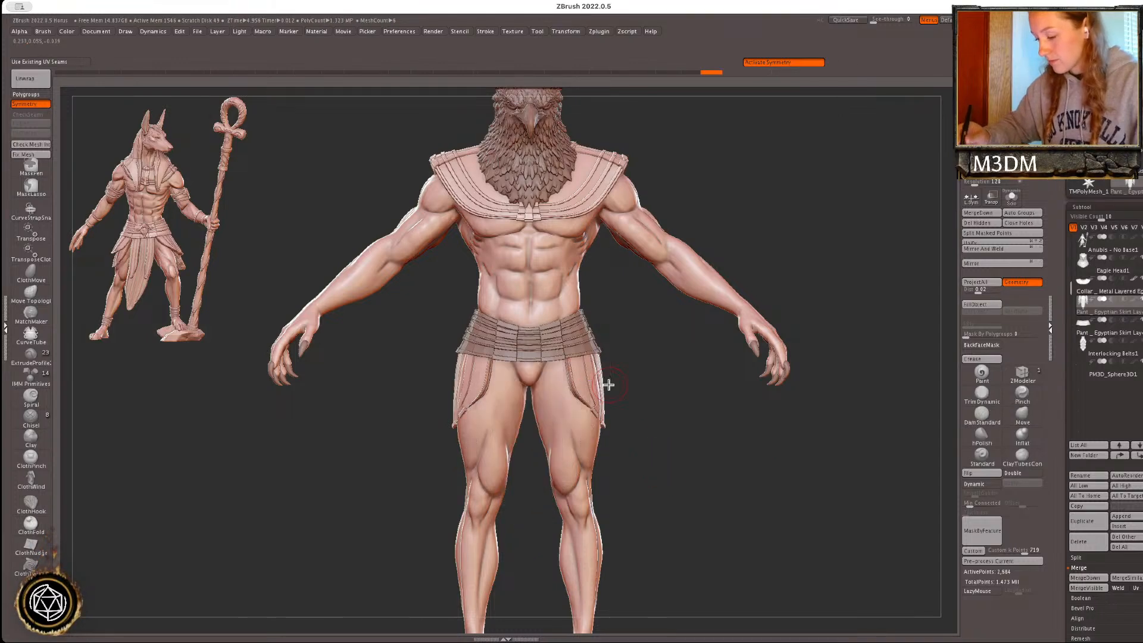
pyautogui.keyDown('ctrl'); pyautogui.keyDown('shift'); pyautogui.click(591, 397); pyautogui.keyUp('shift'); pyautogui.keyUp('ctrl')
pyautogui.keyDown('ctrl'); pyautogui.click(667, 397); pyautogui.keyUp('ctrl')
pyautogui.keyDown('ctrl'); pyautogui.keyDown('shift'); pyautogui.click(673, 397); pyautogui.keyUp('shift'); pyautogui.keyUp('ctrl')
pyautogui.click(1006, 233)
# - Delete the leftover draped side layers of the skirt and accept that this cannot be undone
pyautogui.hotkey('shift', 'f')
pyautogui.hotkey('shift', 'f')
pyautogui.click(1082, 541)
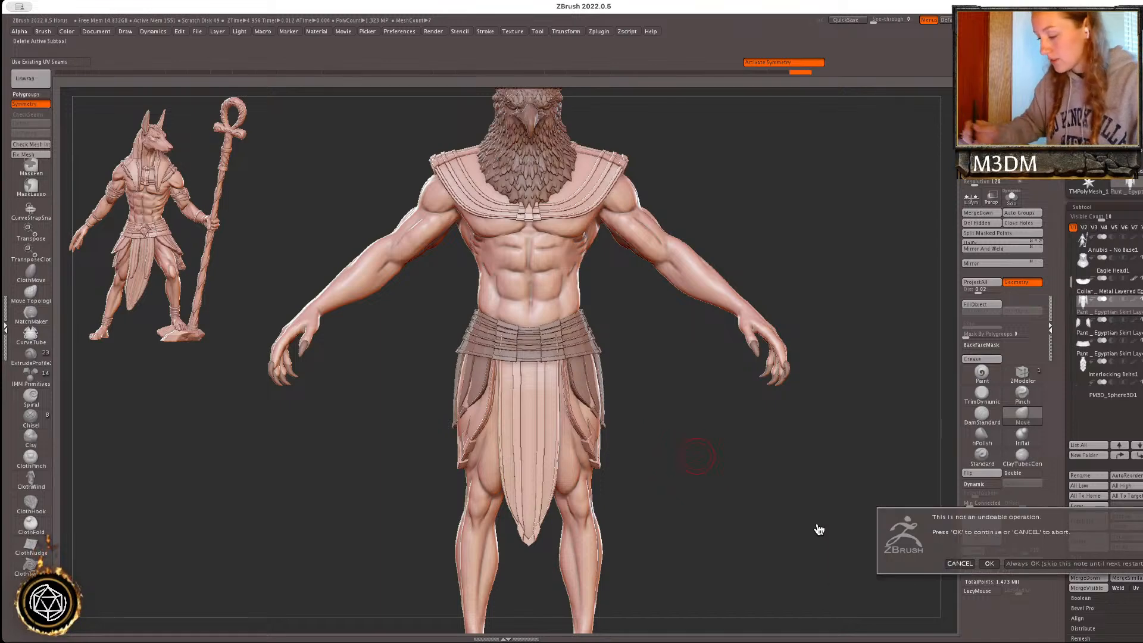
pyautogui.click(990, 563)
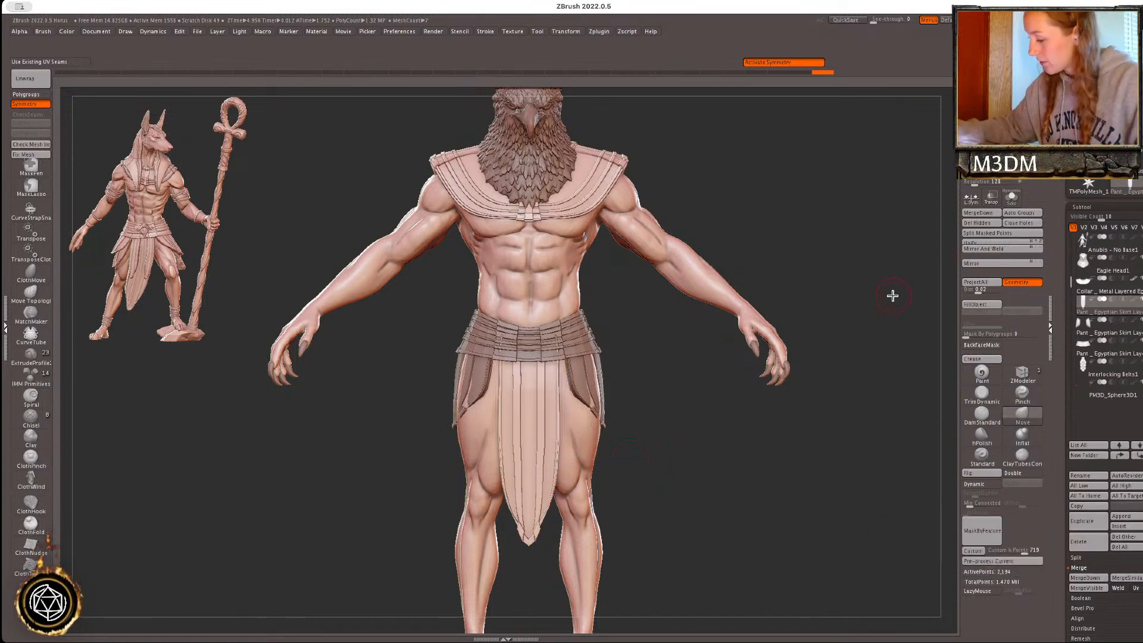
# - Select the side panels, waistband and front panel in turn to check the separated skirt pieces
pyautogui.hotkey('shift', 'f')
pyautogui.hotkey('shift', 'f')
pyautogui.keyDown('alt'); pyautogui.click(584, 384); pyautogui.keyUp('alt')
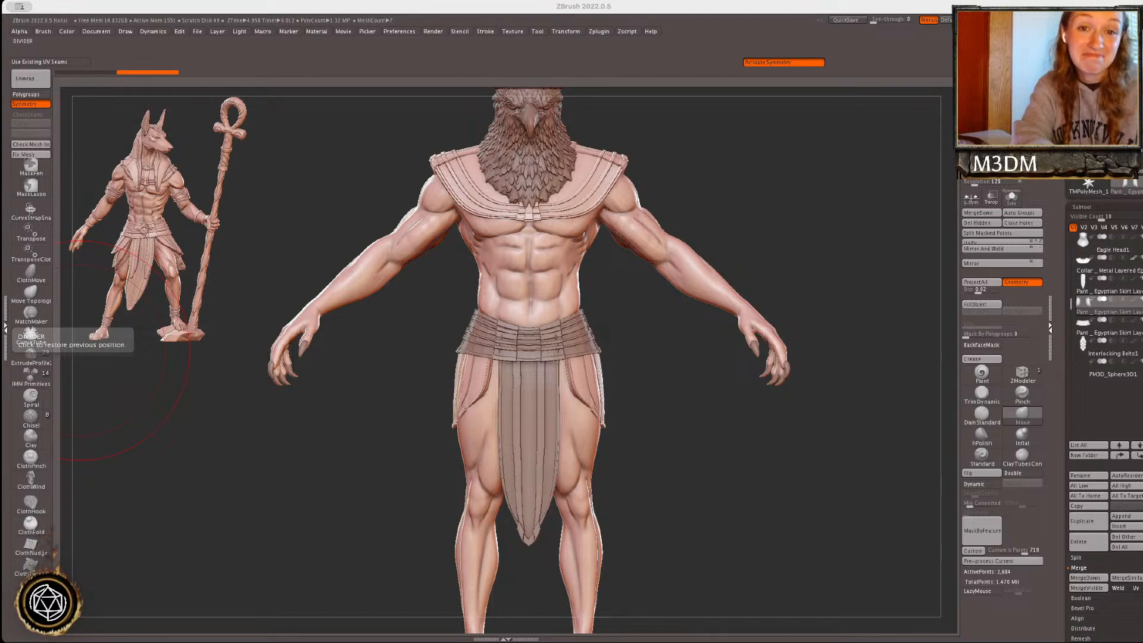
pyautogui.click(868, 358)
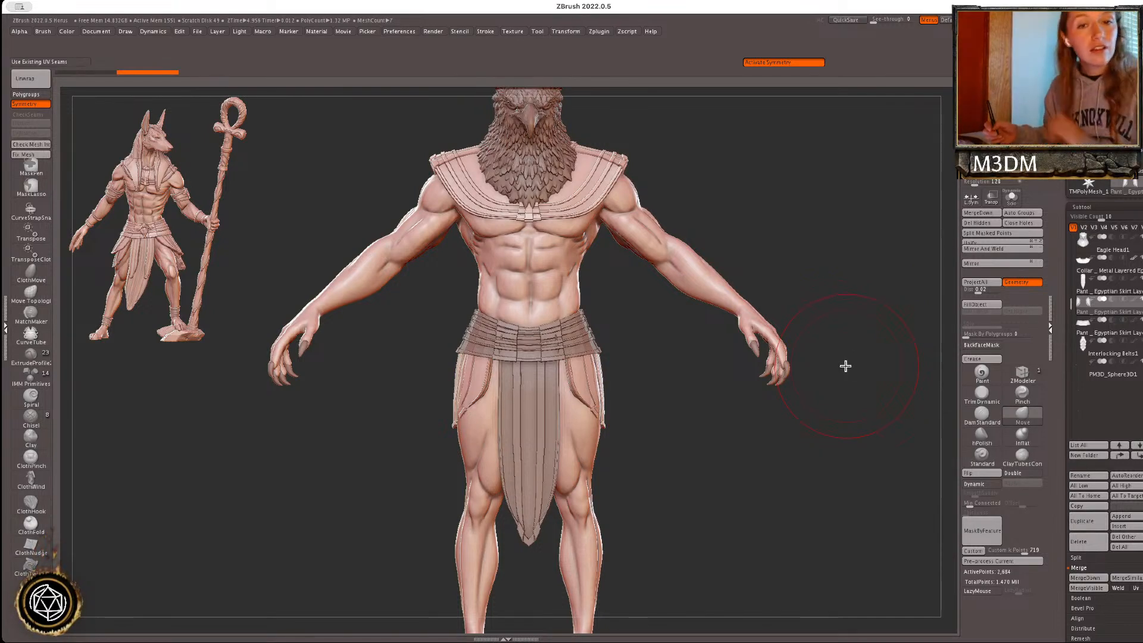
pyautogui.hotkey('shift', 'f')
pyautogui.hotkey('shift', 'f')
pyautogui.keyDown('alt'); pyautogui.click(566, 343); pyautogui.keyUp('alt')
pyautogui.press('space')
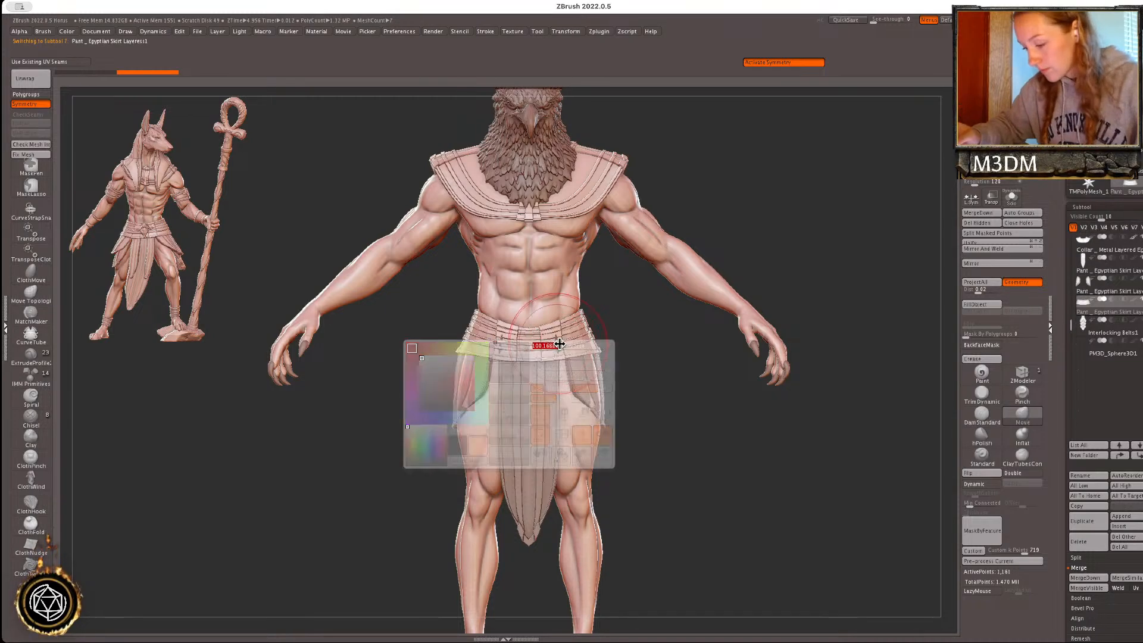
pyautogui.press('space')
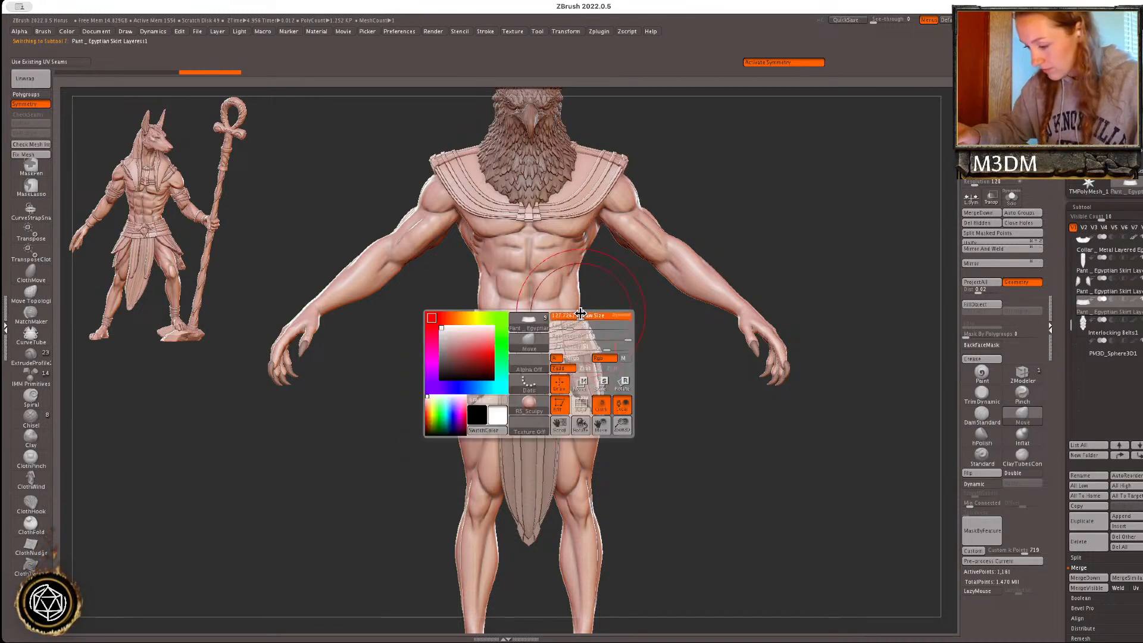
pyautogui.press('space')
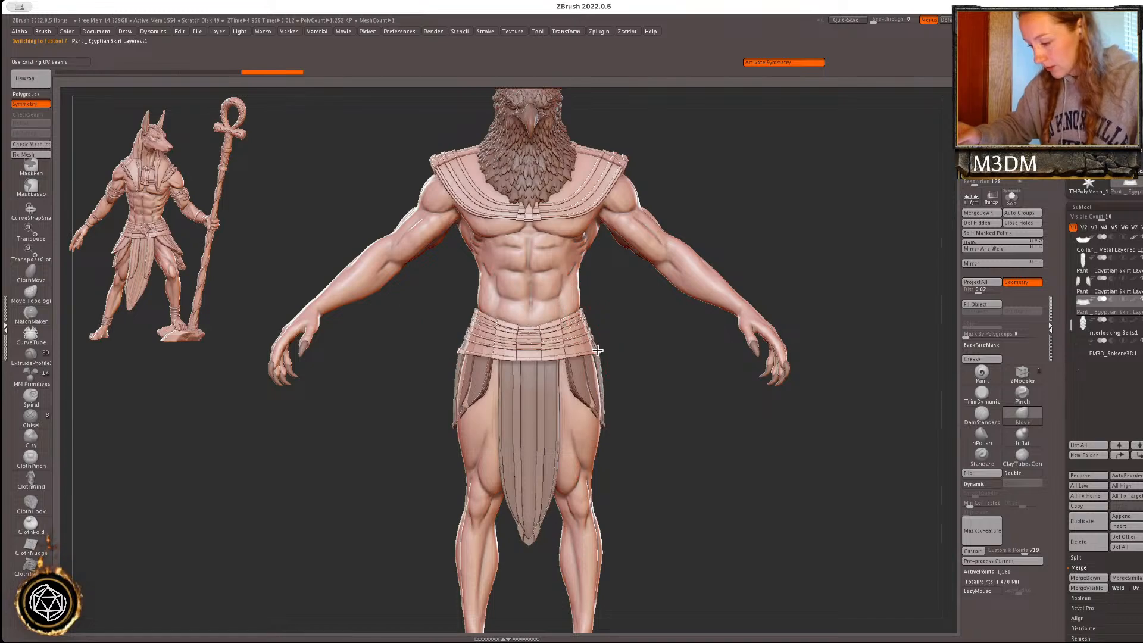
pyautogui.moveTo(891, 262)
pyautogui.mouseDown()
pyautogui.moveTo(866, 262)
pyautogui.moveTo(880, 262)
pyautogui.moveTo(845, 304)
pyautogui.mouseUp()
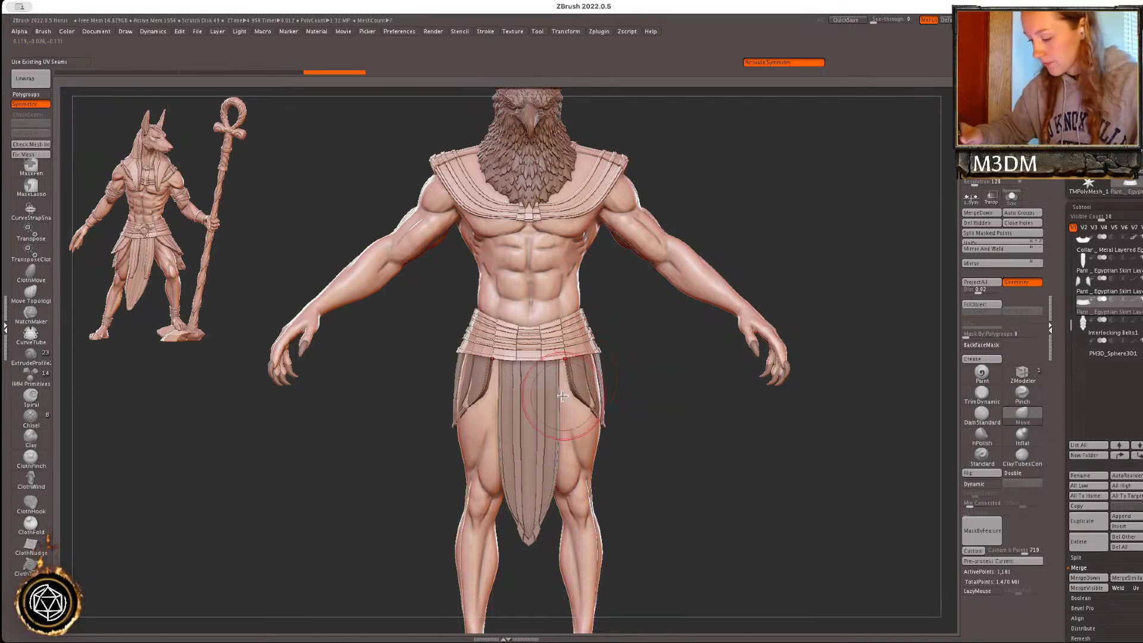
pyautogui.keyDown('alt'); pyautogui.click(541, 423); pyautogui.keyUp('alt')
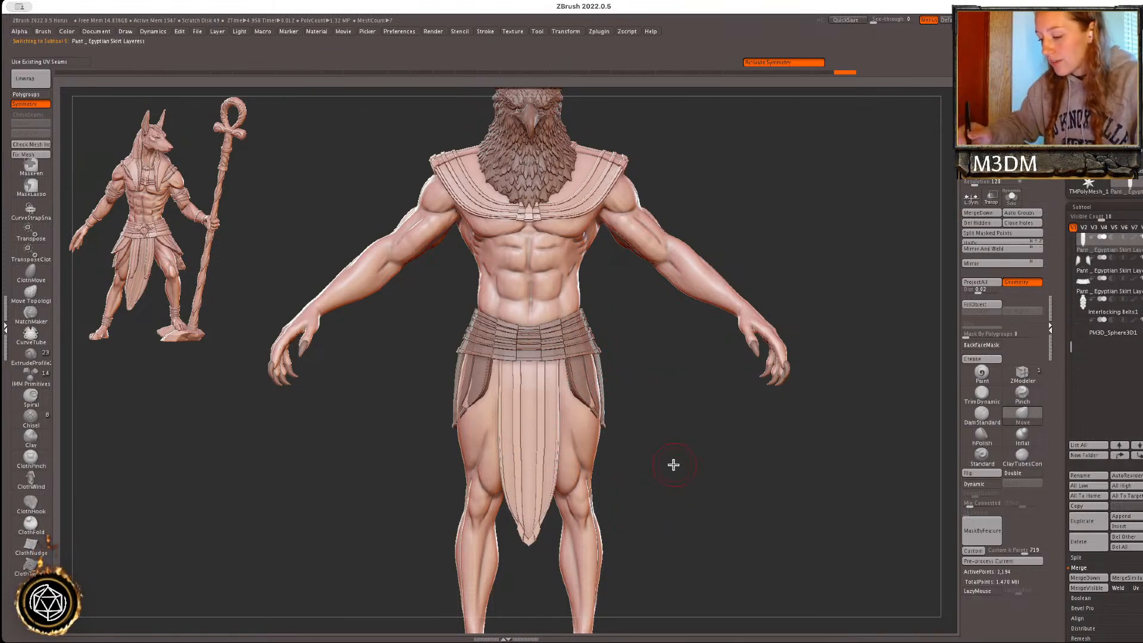
# - Try a Taper deformer on the front panel's unmasked tip and undo it
pyautogui.keyDown('alt'); pyautogui.moveTo(684, 470); pyautogui.dragTo(686, 468); pyautogui.keyUp('alt')
pyautogui.press('space')
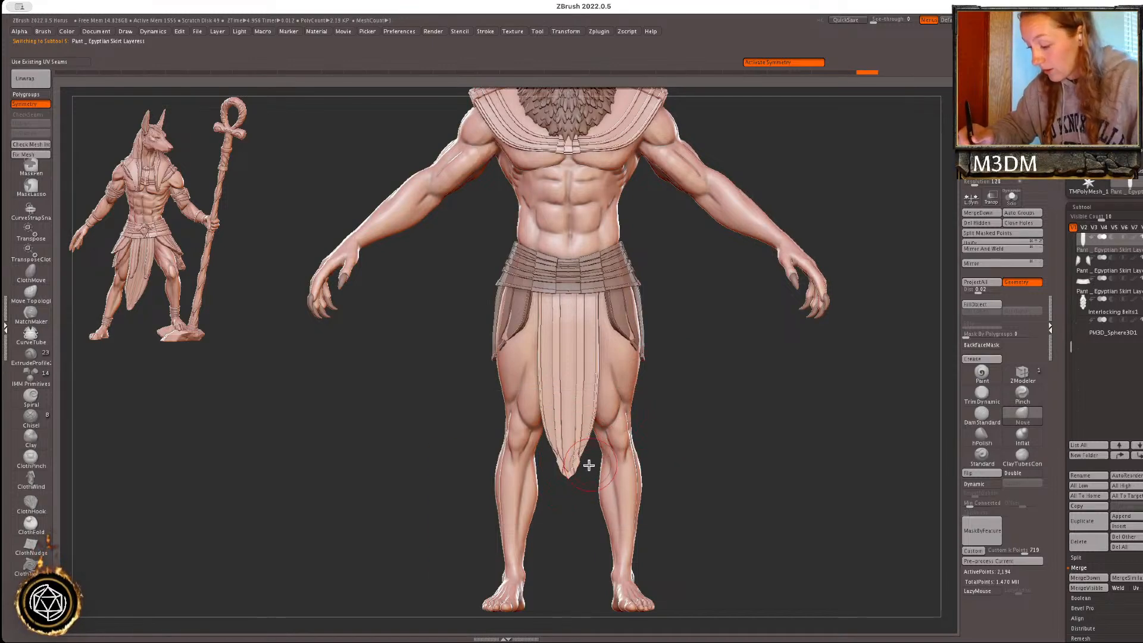
pyautogui.keyDown('ctrl'); pyautogui.moveTo(548, 508); pyautogui.dragTo(576, 382); pyautogui.keyUp('ctrl')
pyautogui.keyDown('ctrl'); pyautogui.click(695, 427); pyautogui.keyUp('ctrl')
pyautogui.press('w')
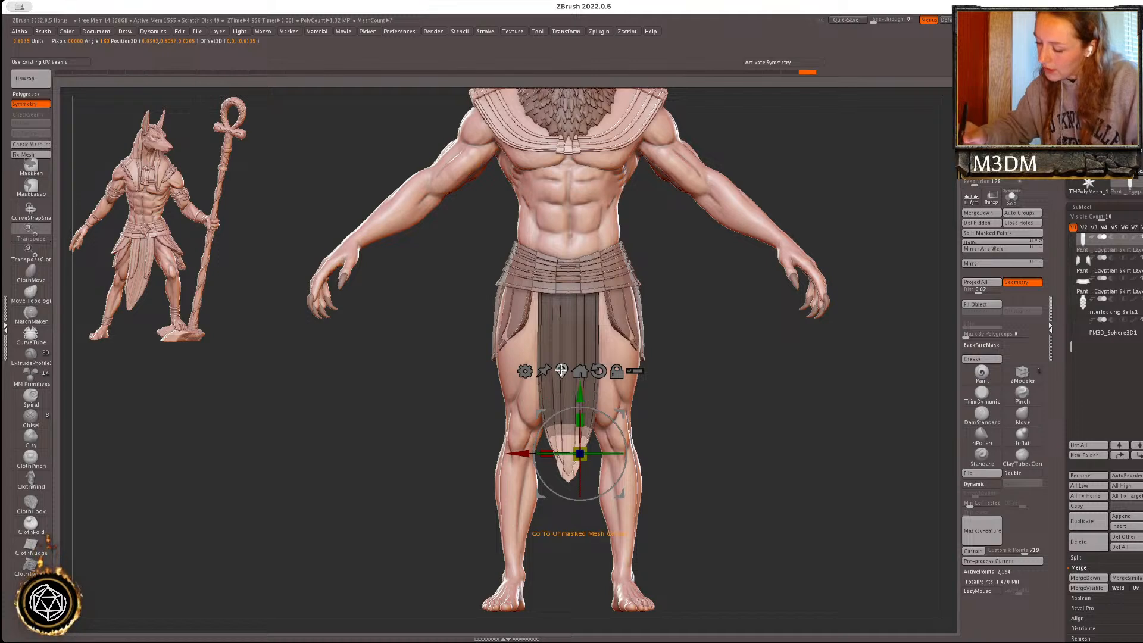
pyautogui.click(525, 371)
pyautogui.click(587, 457)
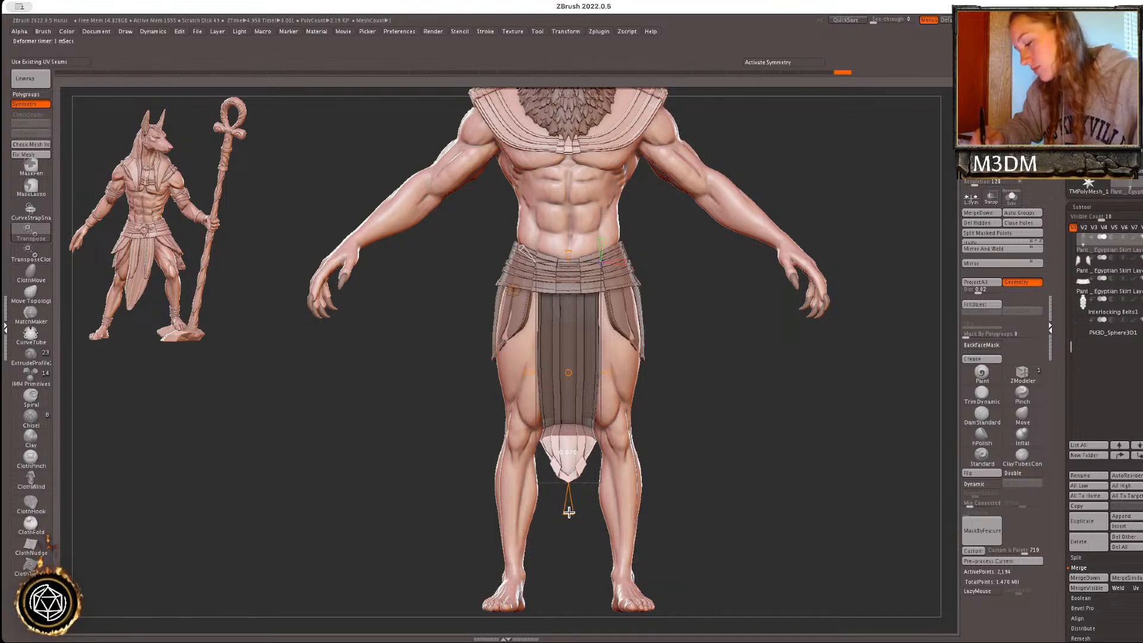
pyautogui.press('q')
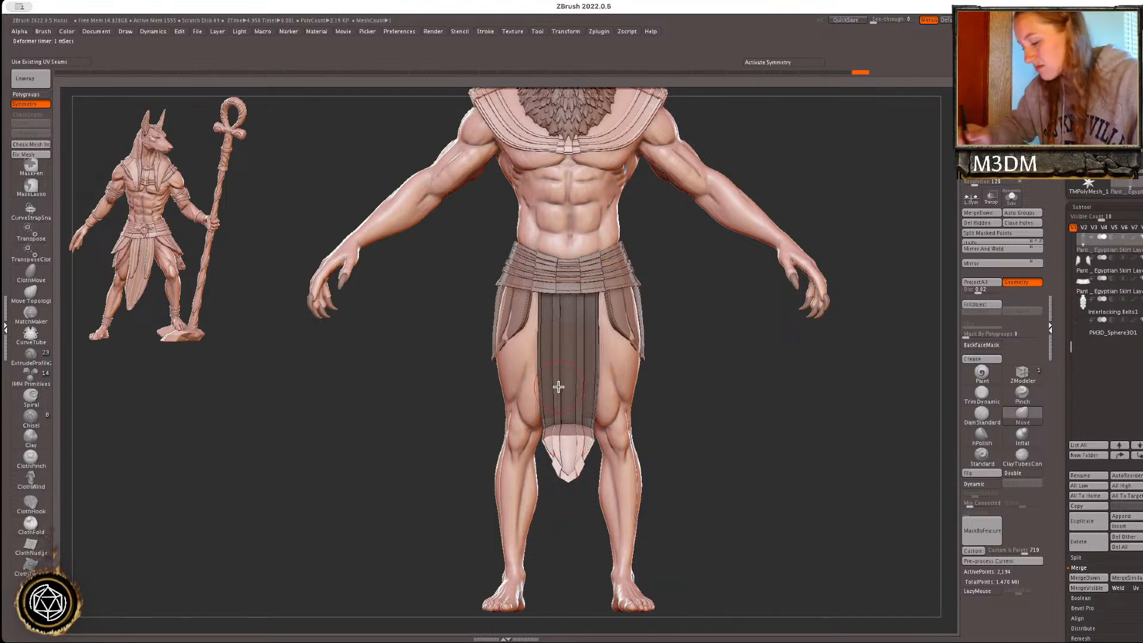
pyautogui.press('w')
pyautogui.moveTo(759, 448); pyautogui.dragTo(760, 444)
pyautogui.hotkey('ctrl', 'z')
pyautogui.press('q')
# - Solo the skirt panels, keep only the front one visible and delete the hidden back panel
pyautogui.click(1012, 197)
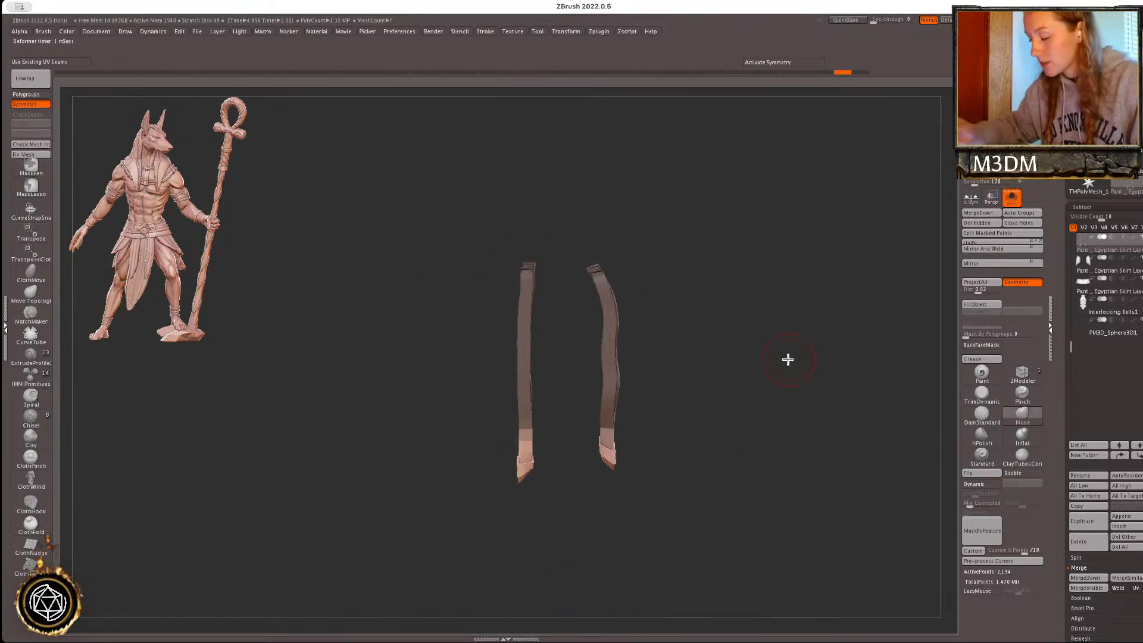
pyautogui.hotkey('shift', 'f')
pyautogui.keyDown('ctrl'); pyautogui.keyDown('shift'); pyautogui.doubleClick(608, 433); pyautogui.keyUp('shift'); pyautogui.keyUp('ctrl')
pyautogui.click(989, 226)
pyautogui.keyDown('shift'); pyautogui.moveTo(824, 396); pyautogui.dragTo(777, 401); pyautogui.keyUp('shift')
# - Apply a Taper deformer to the front panel and mask everything above its pointed tip
pyautogui.press('w')
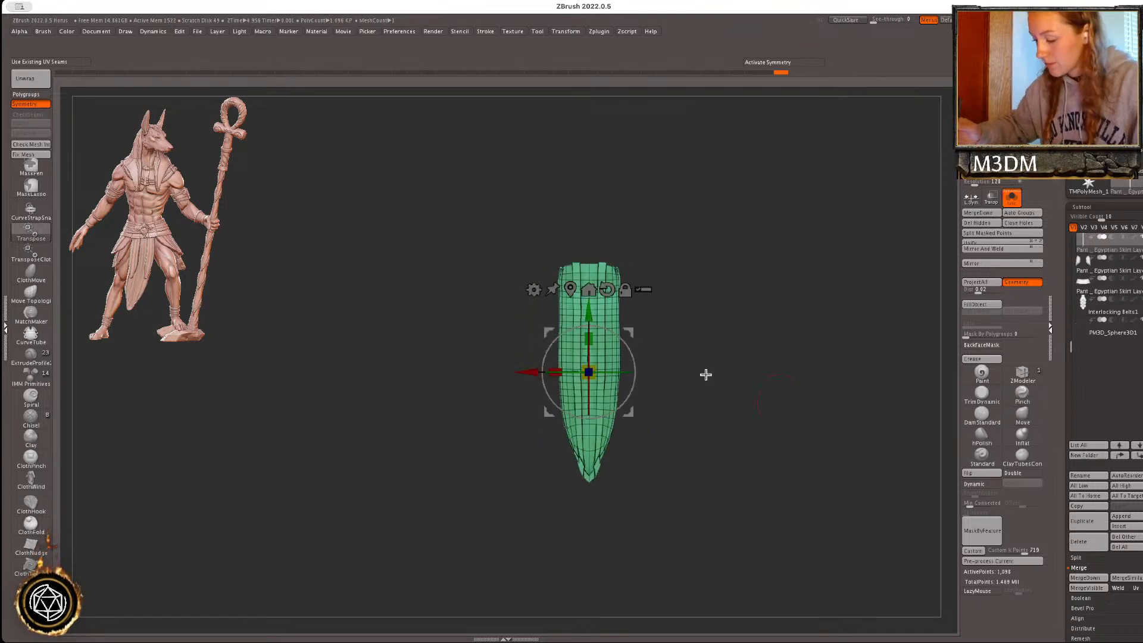
pyautogui.click(535, 289)
pyautogui.click(623, 376)
pyautogui.moveTo(589, 488); pyautogui.dragTo(646, 431)
pyautogui.press('q')
pyautogui.keyDown('ctrl'); pyautogui.click(652, 439); pyautogui.keyUp('ctrl')
pyautogui.press('w')
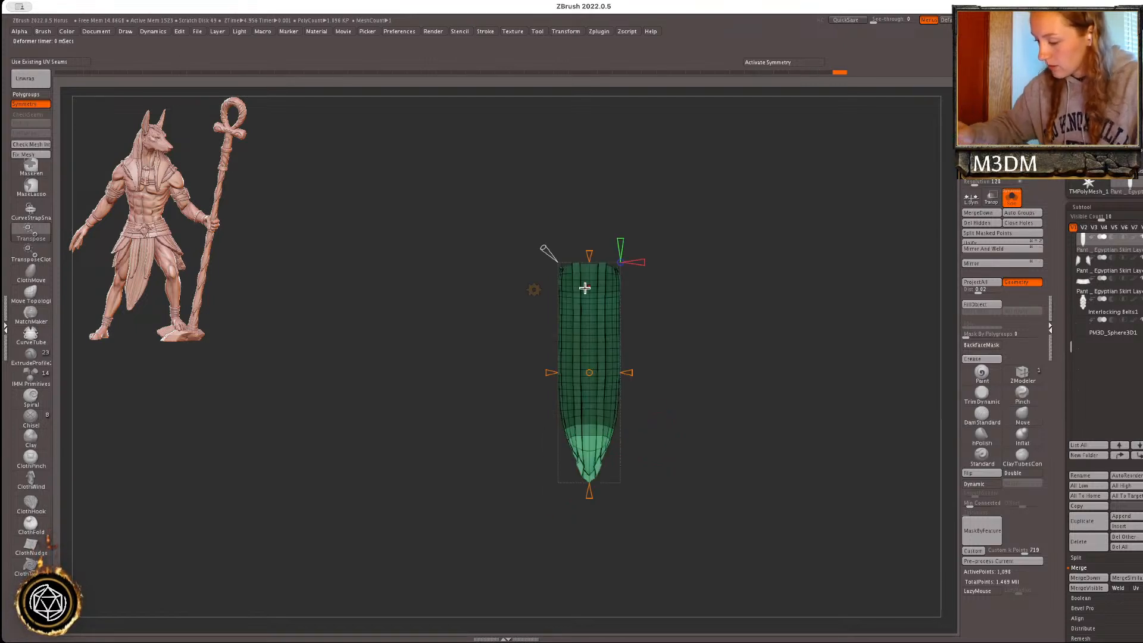
# - Extend the mask farther down the front panel, widen the exposed tip with Taper and accept the deformation
pyautogui.press('q')
pyautogui.keyDown('ctrl'); pyautogui.moveTo(536, 383); pyautogui.dragTo(644, 442); pyautogui.keyUp('ctrl')
pyautogui.press('w')
pyautogui.press('q')
pyautogui.keyDown('ctrl'); pyautogui.moveTo(529, 384); pyautogui.dragTo(645, 463); pyautogui.keyUp('ctrl')
pyautogui.press('w')
pyautogui.press('q')
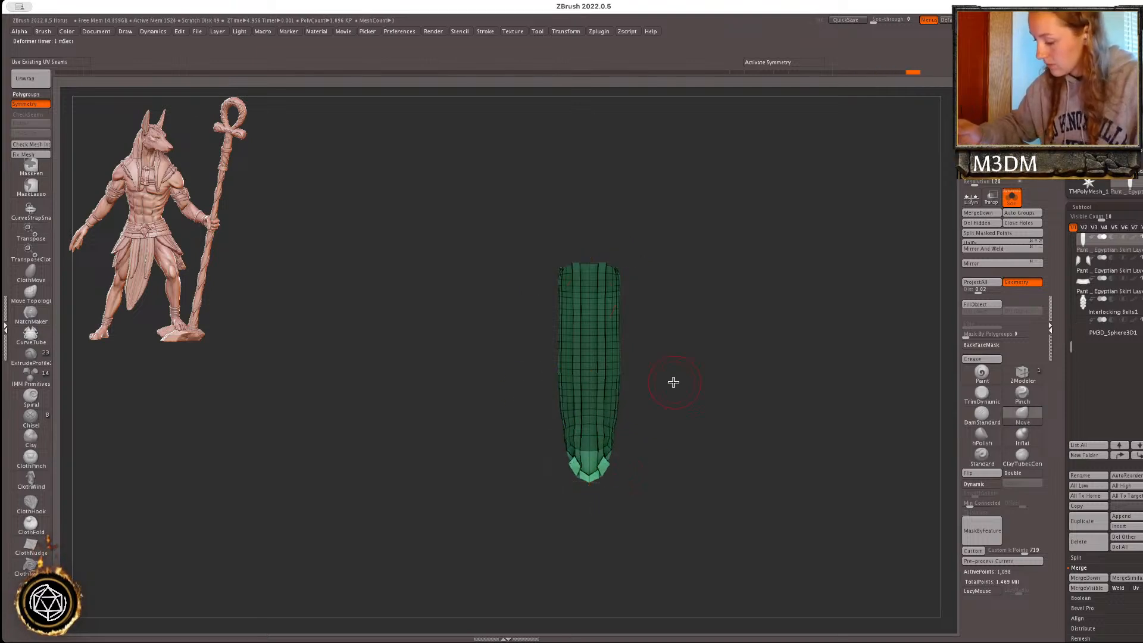
pyautogui.press('w')
pyautogui.click(535, 289)
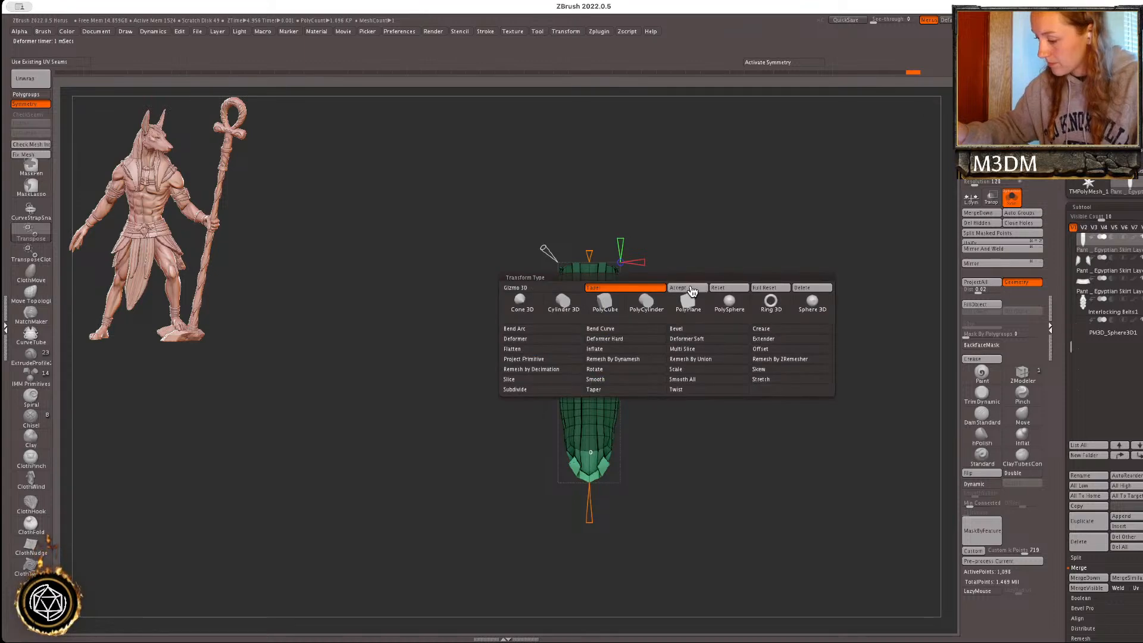
pyautogui.click(687, 289)
# - Exit Solo mode to show the whole figure and turn symmetry back on
pyautogui.press('q')
pyautogui.hotkey('shift', 'f')
pyautogui.click(1012, 203)
pyautogui.moveTo(803, 362)
pyautogui.keyDown('alt'); pyautogui.mouseDown()
pyautogui.moveTo(805, 392)
pyautogui.moveTo(785, 409)
pyautogui.moveTo(709, 415)
pyautogui.mouseUp(); pyautogui.keyUp('alt')
pyautogui.hotkey('shift', 'f')
pyautogui.press('space')
pyautogui.hotkey('shift', 'f')
pyautogui.press('space')
pyautogui.press('x')
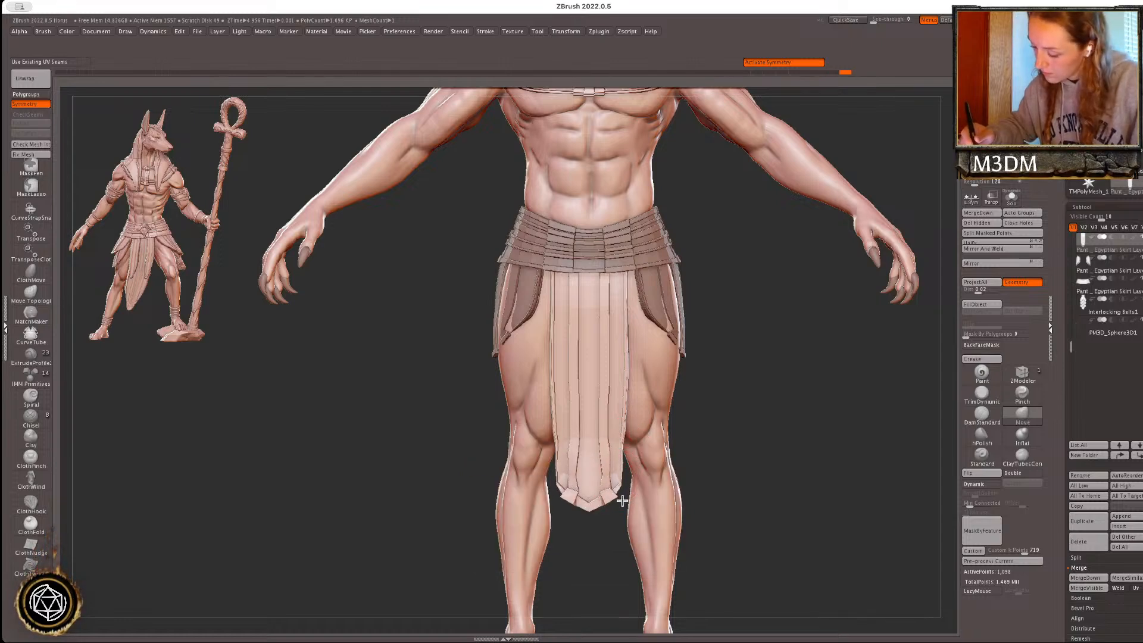
# - Reshape the front panel's lower corners symmetrically with the Move brush to square off the hem
pyautogui.press('space')
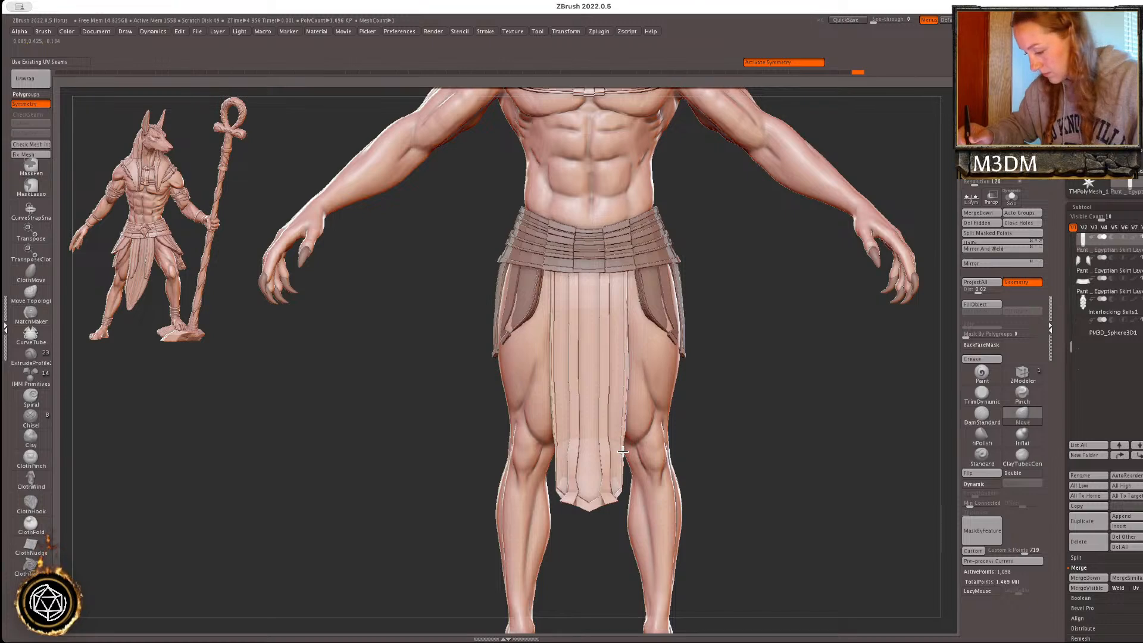
pyautogui.moveTo(610, 455); pyautogui.dragTo(601, 505)
pyautogui.press('space')
pyautogui.moveTo(598, 502); pyautogui.dragTo(602, 500)
pyautogui.press('space')
pyautogui.keyDown('alt'); pyautogui.moveTo(723, 450); pyautogui.dragTo(762, 452); pyautogui.keyUp('alt')
pyautogui.press('space')
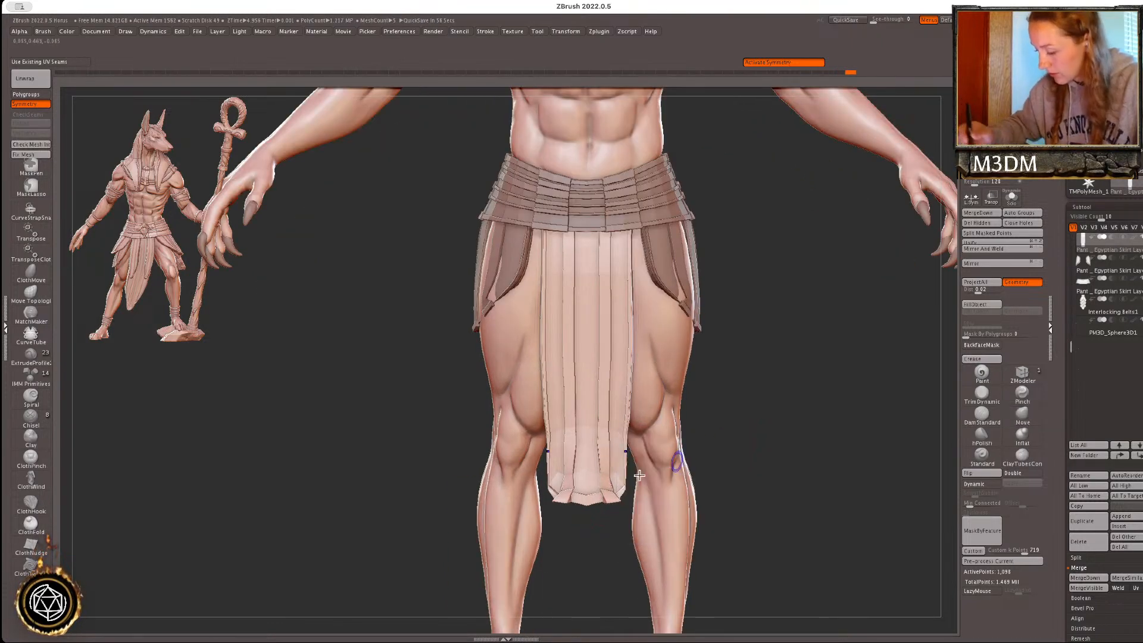
pyautogui.moveTo(615, 501); pyautogui.dragTo(622, 500)
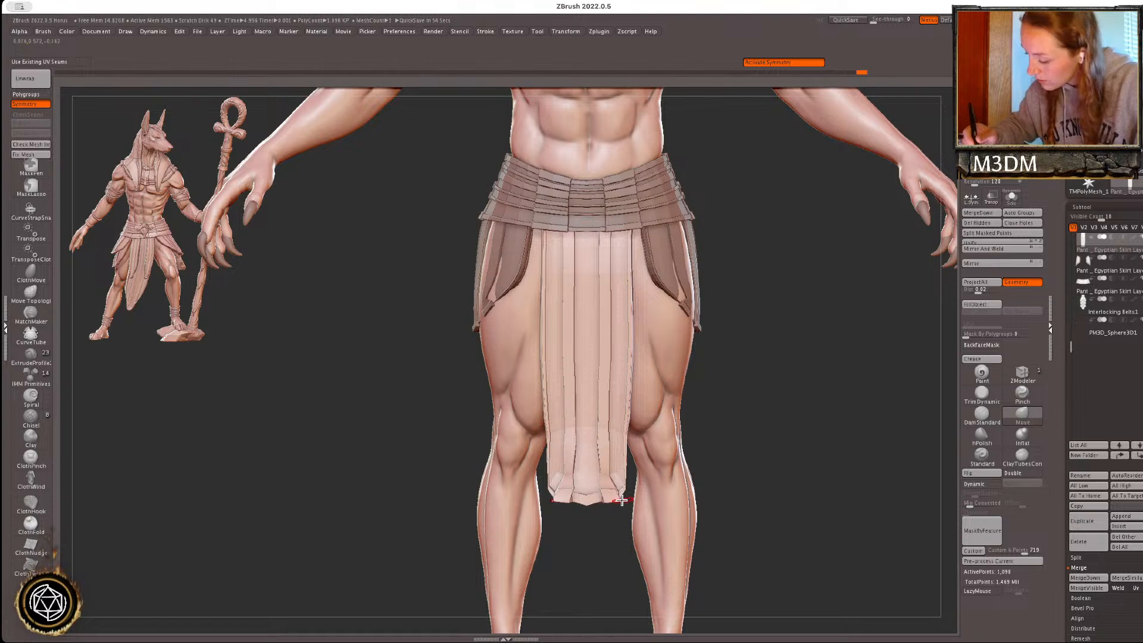
# - Check the front panel's wireframe and apply Polish By Features to smooth the hem
pyautogui.hotkey('shift', 'f')
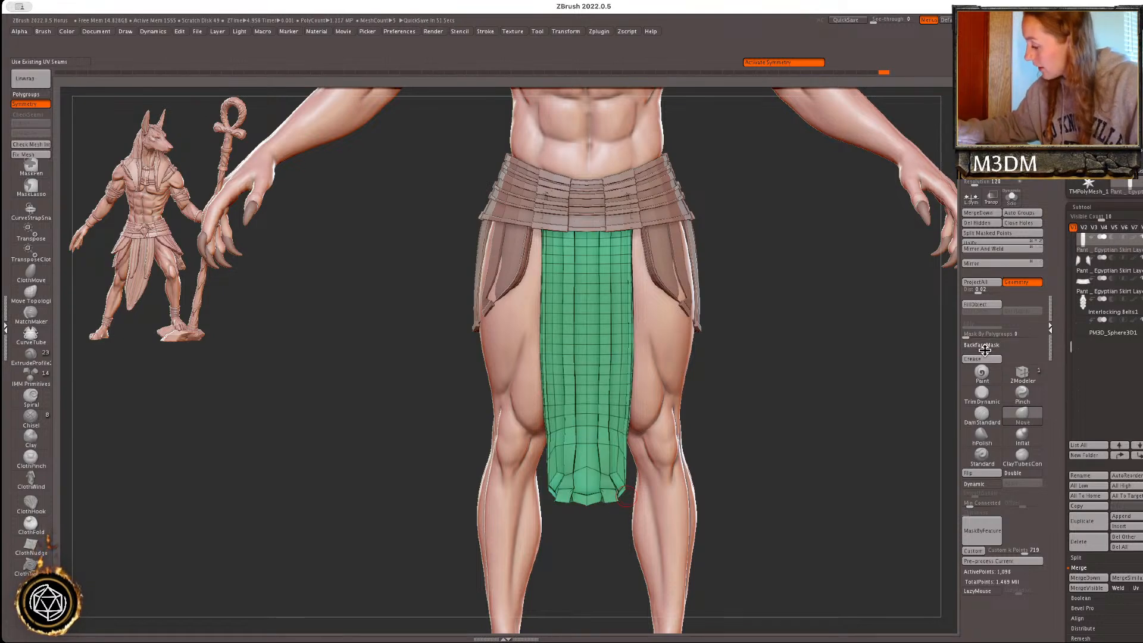
pyautogui.hotkey('shift', 'f')
pyautogui.click(1000, 102)
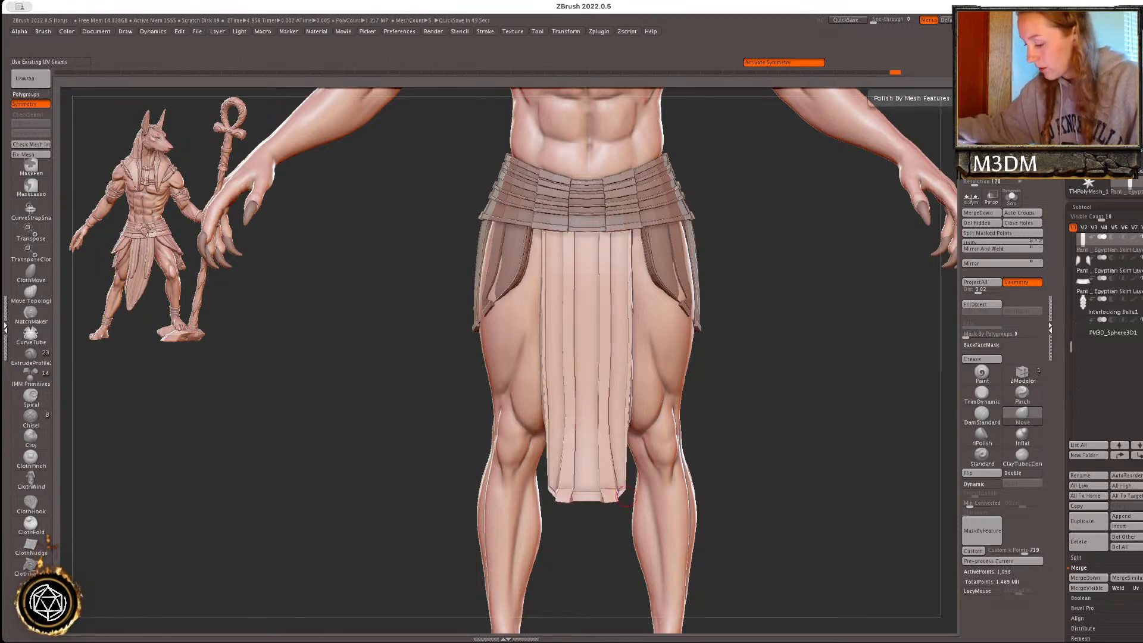
# - Straighten the front panel's lower side edges, hem and pleat lines with the Move brush
pyautogui.moveTo(635, 439)
pyautogui.mouseDown()
pyautogui.moveTo(602, 448)
pyautogui.moveTo(613, 439)
pyautogui.mouseUp()
pyautogui.moveTo(699, 450)
pyautogui.keyDown('alt'); pyautogui.mouseDown()
pyautogui.moveTo(832, 464)
pyautogui.moveTo(842, 370)
pyautogui.mouseUp(); pyautogui.keyUp('alt')
pyautogui.moveTo(606, 452)
pyautogui.mouseDown()
pyautogui.moveTo(605, 430)
pyautogui.moveTo(635, 449)
pyautogui.moveTo(635, 435)
pyautogui.mouseUp()
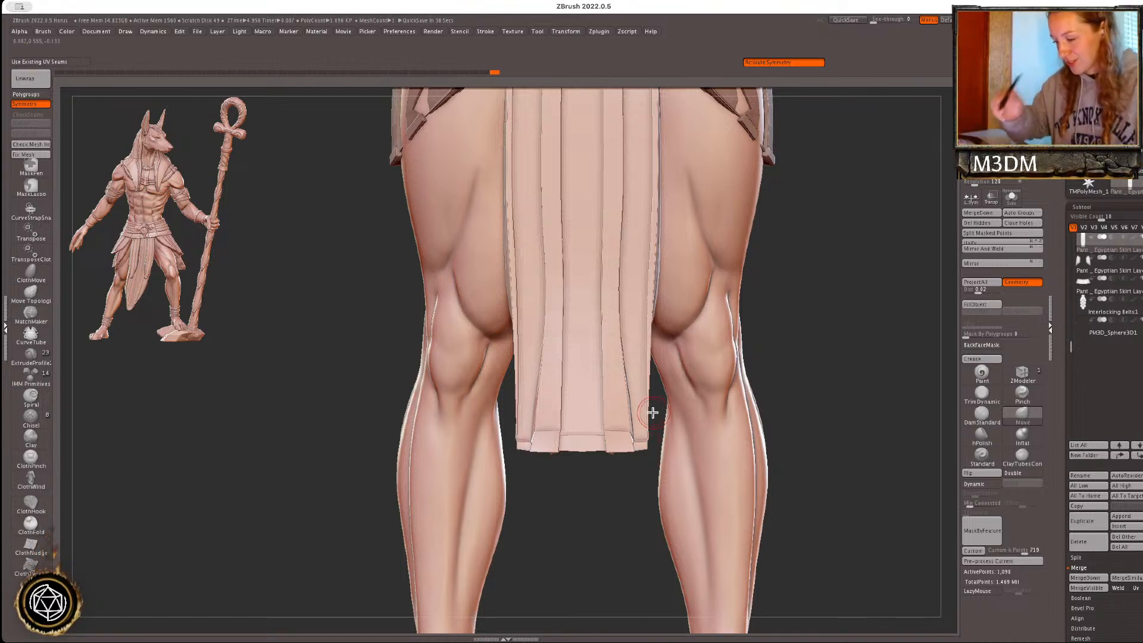
pyautogui.press('space')
pyautogui.click(612, 309)
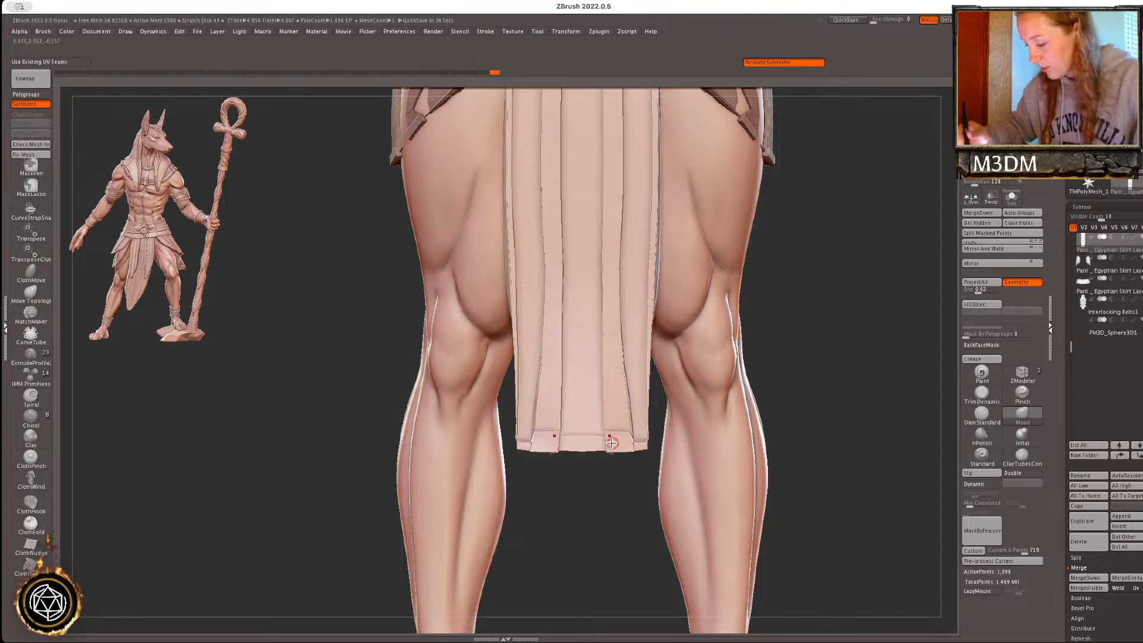
pyautogui.moveTo(634, 450)
pyautogui.mouseDown()
pyautogui.moveTo(622, 420)
pyautogui.moveTo(715, 418)
pyautogui.mouseUp()
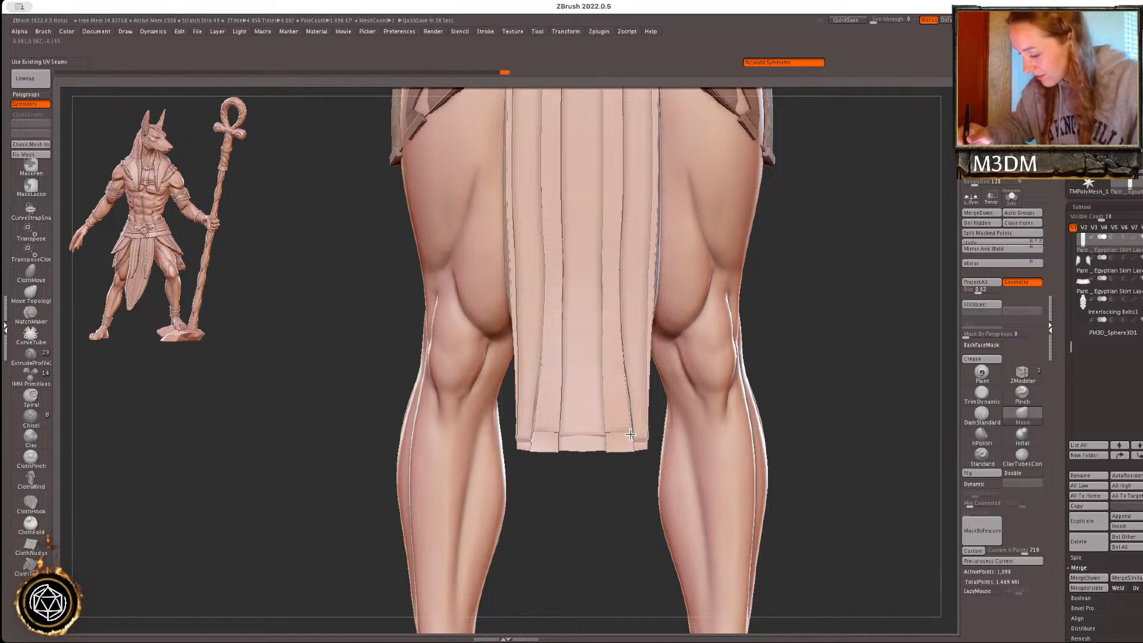
pyautogui.moveTo(629, 367); pyautogui.dragTo(625, 366)
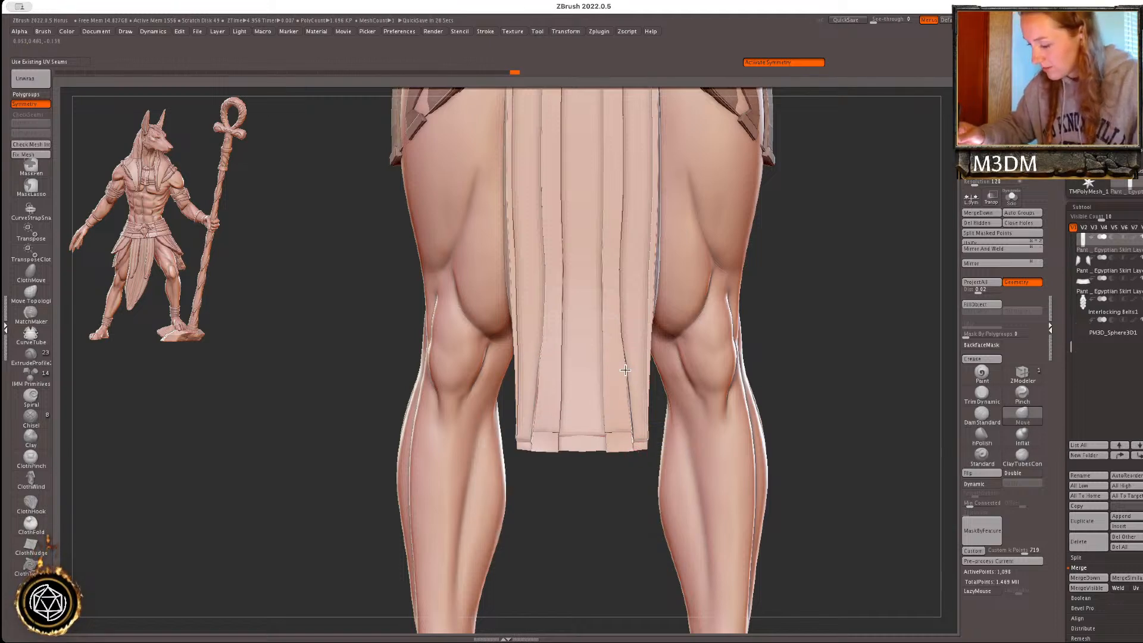
# - Turn the figure to a side view and isolate the front panel to examine its profile
pyautogui.moveTo(863, 347)
pyautogui.keyDown('ctrl'); pyautogui.mouseDown(button='right')
pyautogui.moveTo(784, 434)
pyautogui.moveTo(741, 513)
pyautogui.mouseUp(button='right'); pyautogui.keyUp('ctrl')
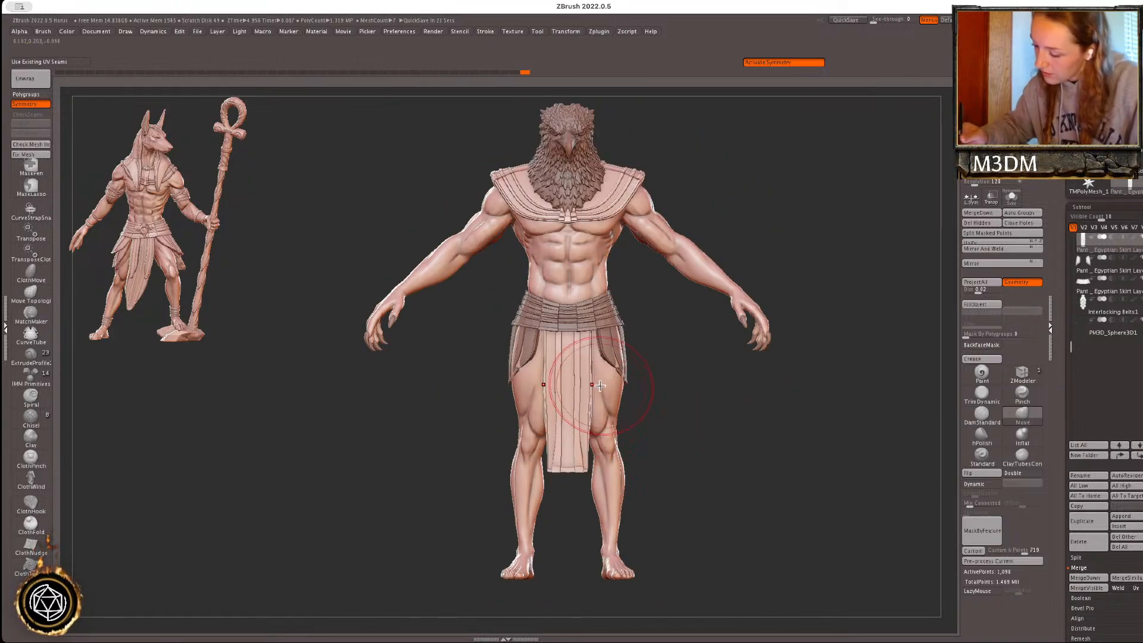
pyautogui.moveTo(805, 418); pyautogui.dragTo(781, 380, button='right')
pyautogui.click(1013, 203)
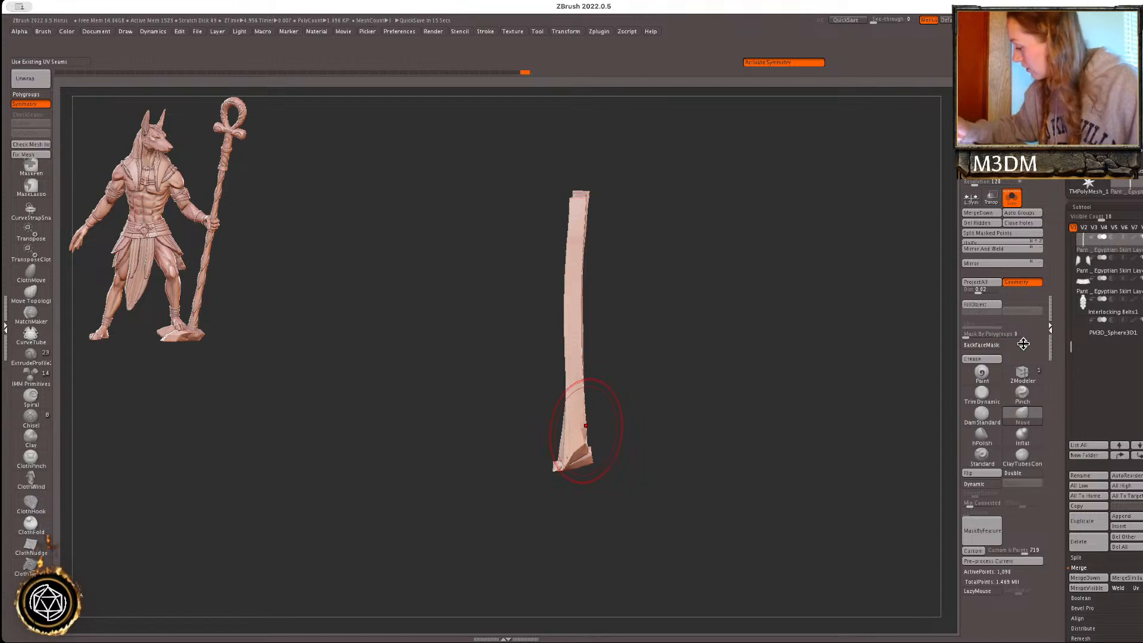
# - Turn on local symmetry and try mirroring and welding the front skirt panel from front to back
pyautogui.click(971, 198)
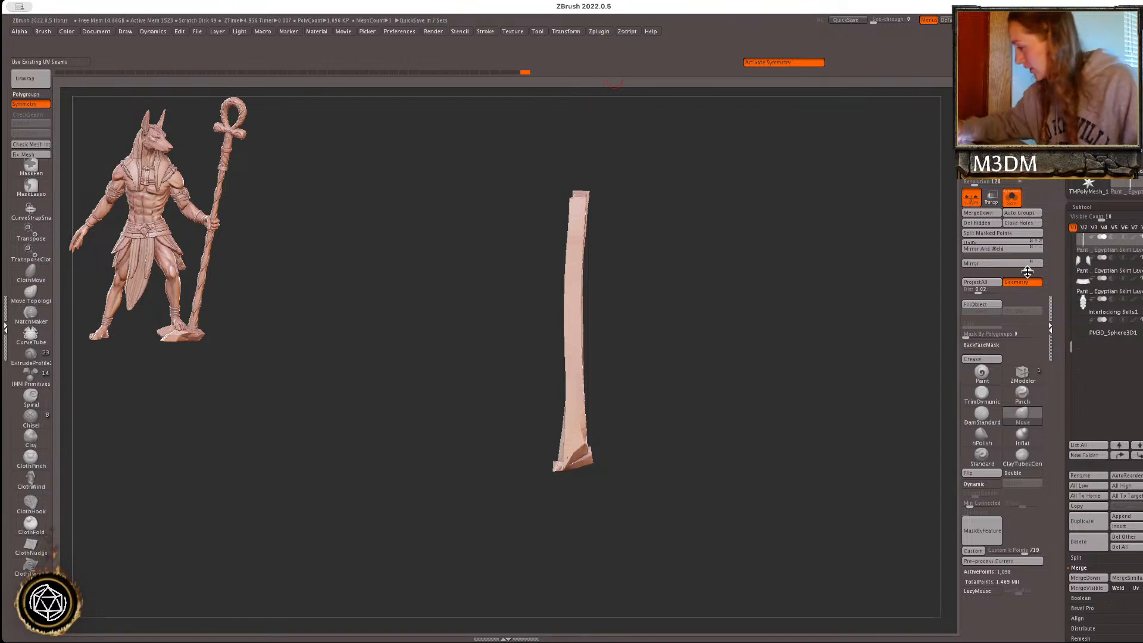
pyautogui.click(1037, 248)
pyautogui.click(1031, 248)
pyautogui.click(1036, 249)
pyautogui.hotkey('ctrl', 'z')
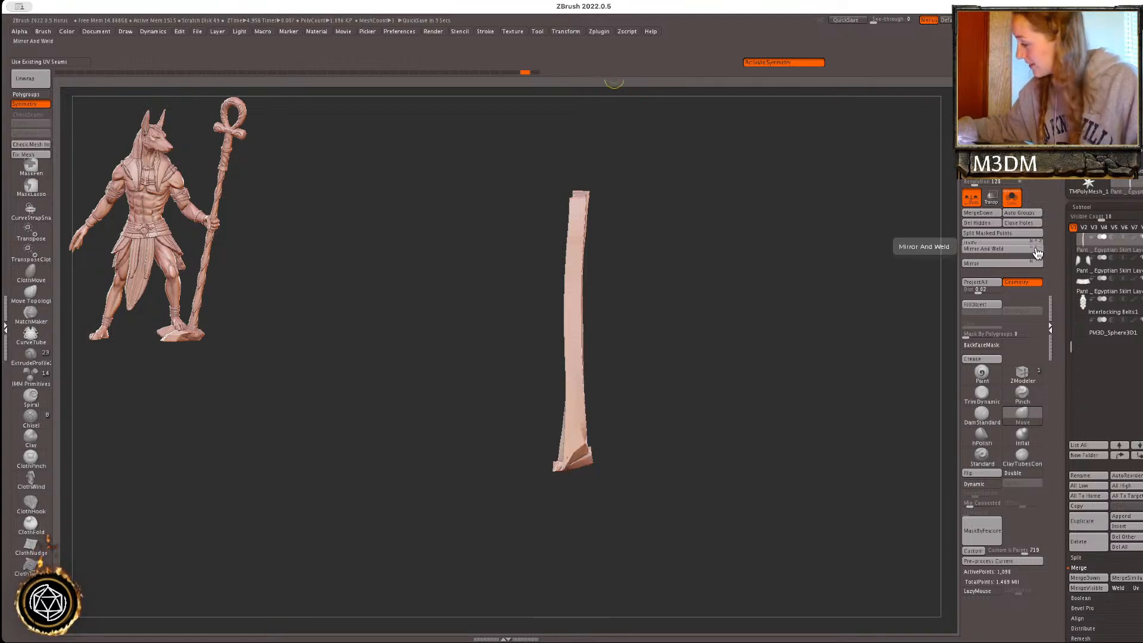
pyautogui.click(1025, 249)
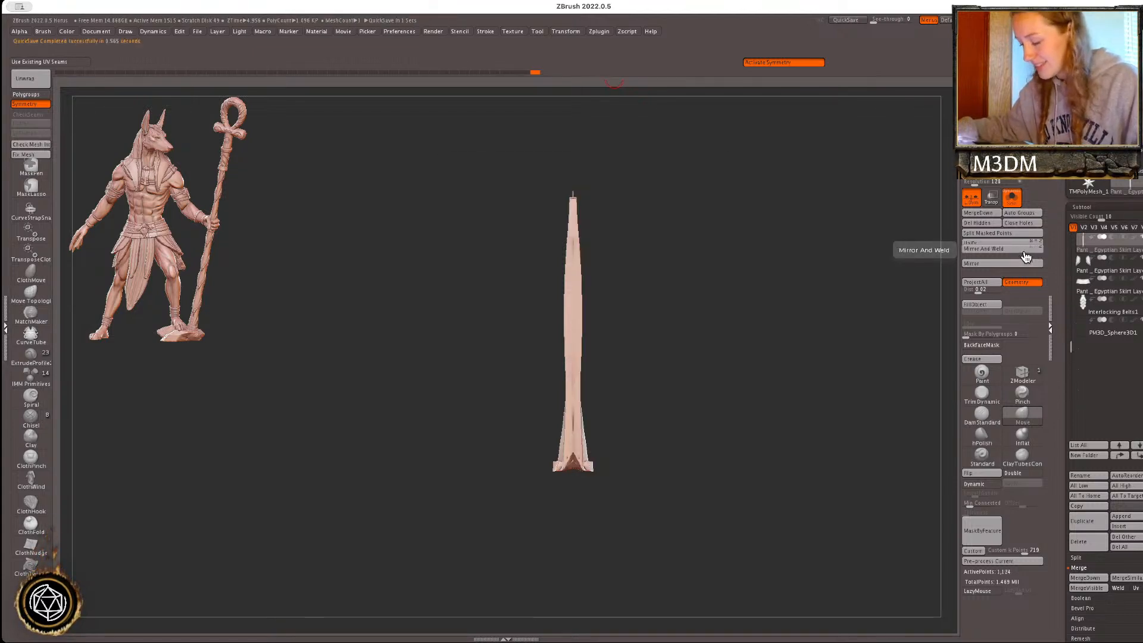
pyautogui.hotkey('ctrl', 'z')
# - Nudge the skirt panel slightly along its depth and try Mirror And Weld again
pyautogui.press('w')
pyautogui.moveTo(517, 337); pyautogui.dragTo(515, 338)
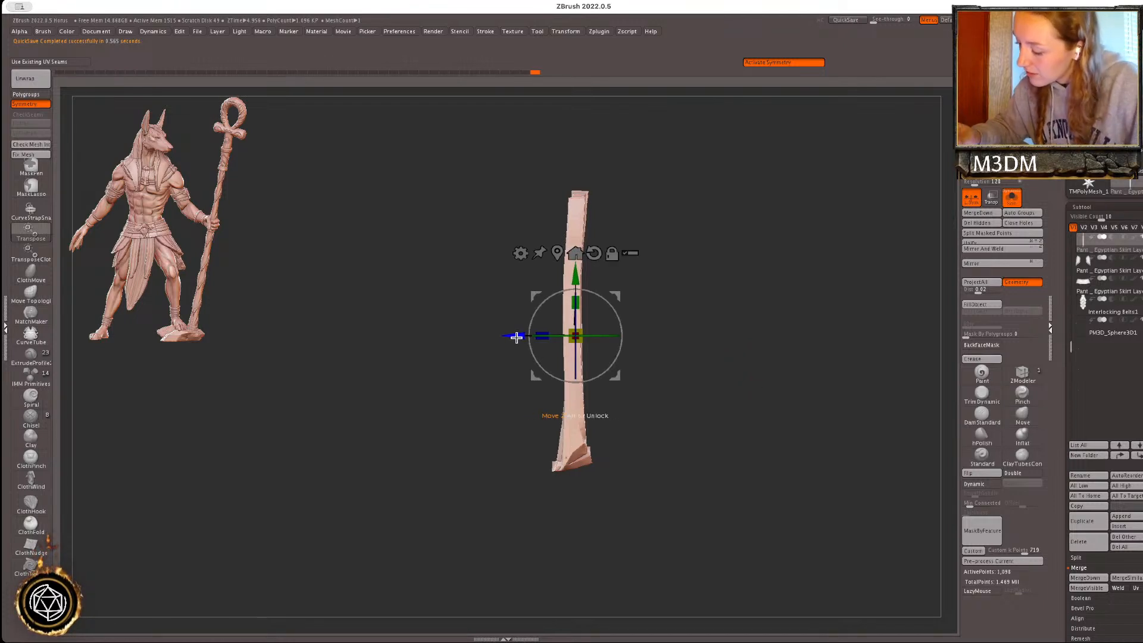
pyautogui.moveTo(617, 320); pyautogui.dragTo(615, 321)
pyautogui.press('q')
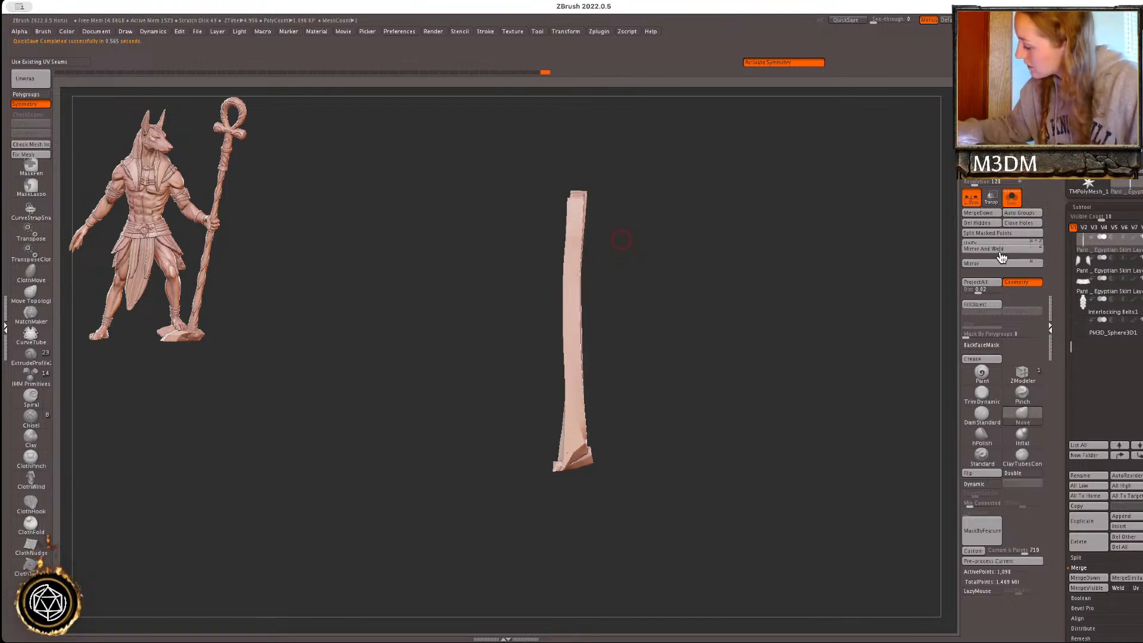
pyautogui.click(1000, 250)
pyautogui.hotkey('ctrl', 'z')
# - Shift the skirt panel a little further along its depth and retest the front-to-back mirror, undoing the weld
pyautogui.press('w')
pyautogui.moveTo(510, 340); pyautogui.dragTo(509, 336)
pyautogui.click(998, 251)
pyautogui.press('q')
pyautogui.moveTo(751, 374); pyautogui.dragTo(760, 375)
pyautogui.hotkey('ctrl', 'z')
# - Mirror and weld the repositioned skirt panel so its front and back sides match
pyautogui.keyDown('ctrl'); pyautogui.moveTo(621, 492); pyautogui.dragTo(872, 365); pyautogui.keyUp('ctrl')
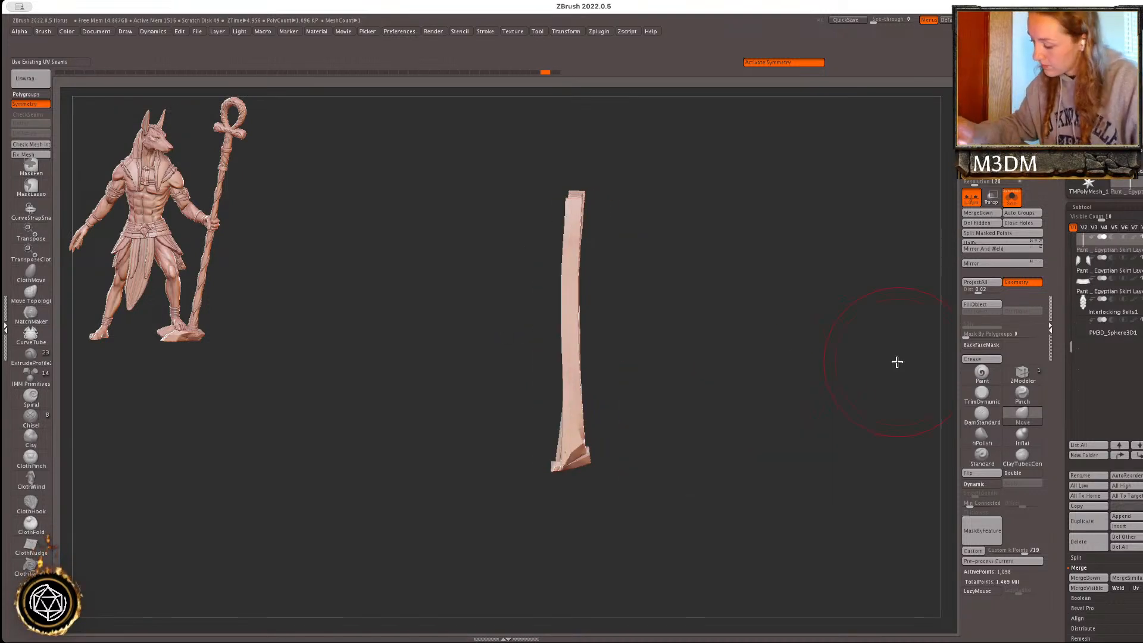
pyautogui.moveTo(565, 386); pyautogui.dragTo(565, 399)
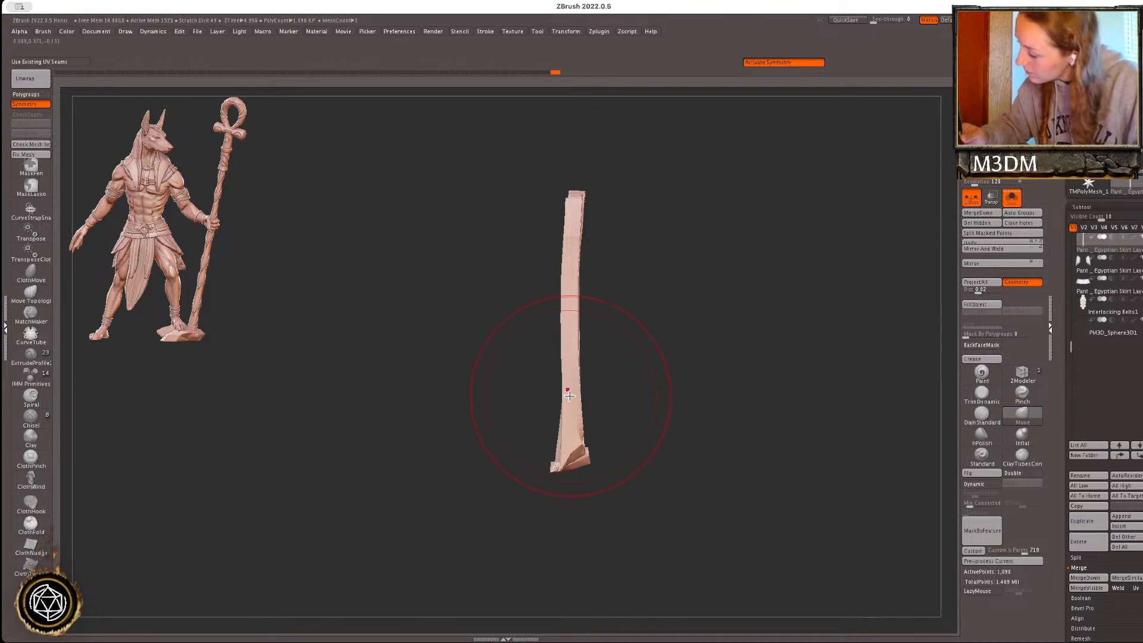
pyautogui.hotkey('ctrl', 'z')
pyautogui.click(1008, 251)
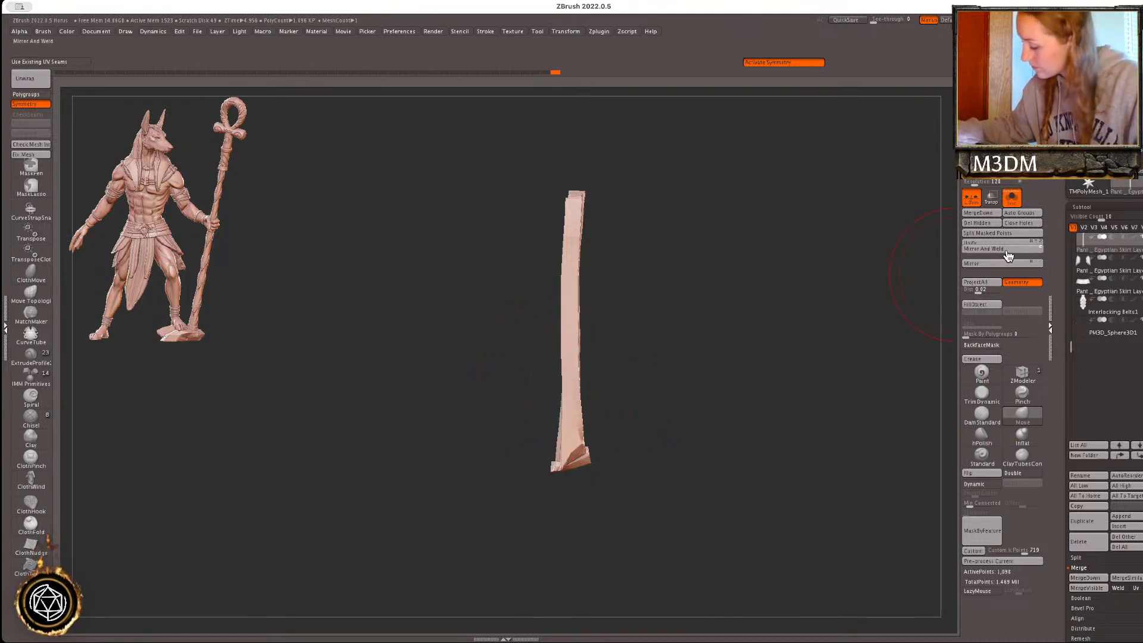
pyautogui.moveTo(726, 376); pyautogui.dragTo(717, 376)
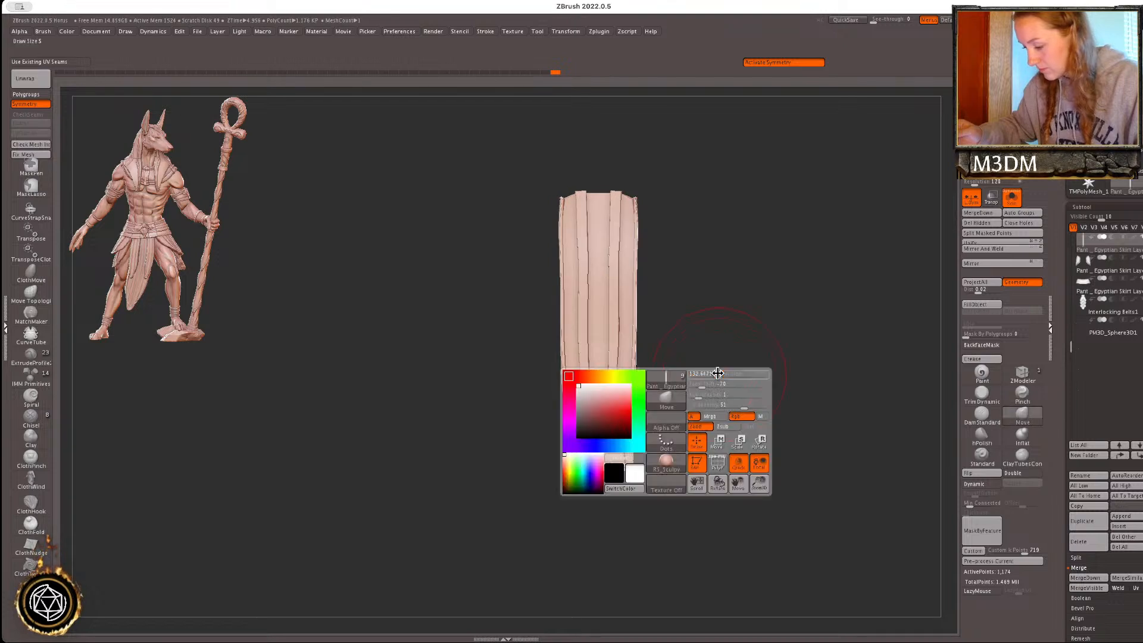
# - Smooth the welded side seam near the skirt panel's hem, undoing the last stroke at its lower edge
pyautogui.press('space')
pyautogui.moveTo(615, 393); pyautogui.dragTo(615, 327)
pyautogui.moveTo(798, 297)
pyautogui.mouseDown()
pyautogui.moveTo(839, 314)
pyautogui.moveTo(829, 362)
pyautogui.mouseUp()
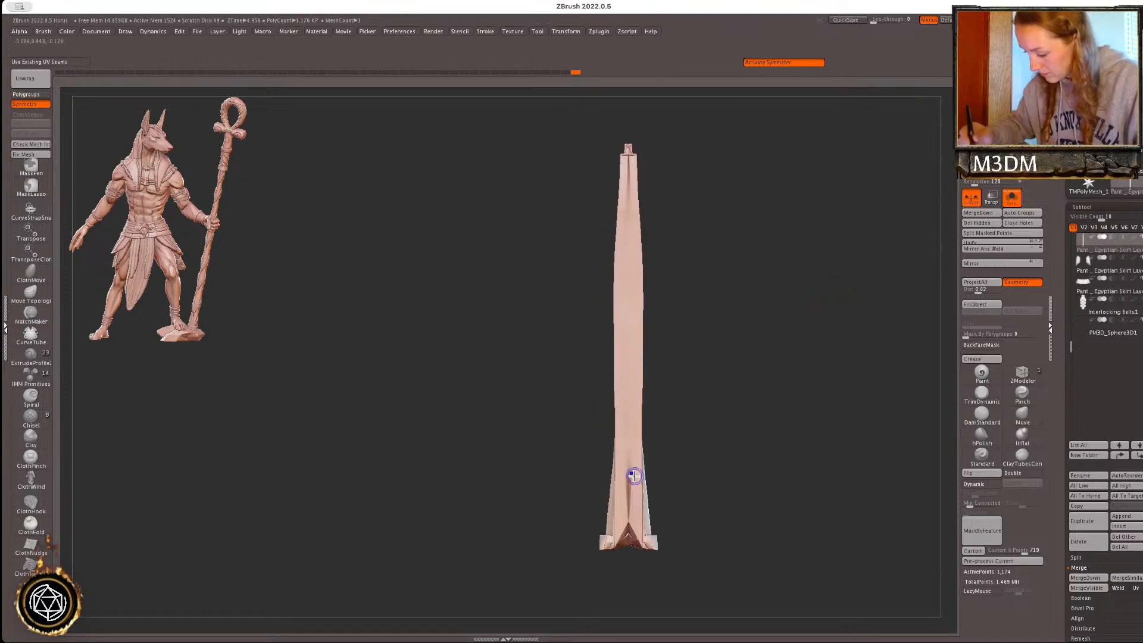
pyautogui.keyDown('shift'); pyautogui.moveTo(629, 474); pyautogui.dragTo(628, 519); pyautogui.keyUp('shift')
pyautogui.keyDown('alt'); pyautogui.moveTo(740, 458); pyautogui.dragTo(746, 343); pyautogui.keyUp('alt')
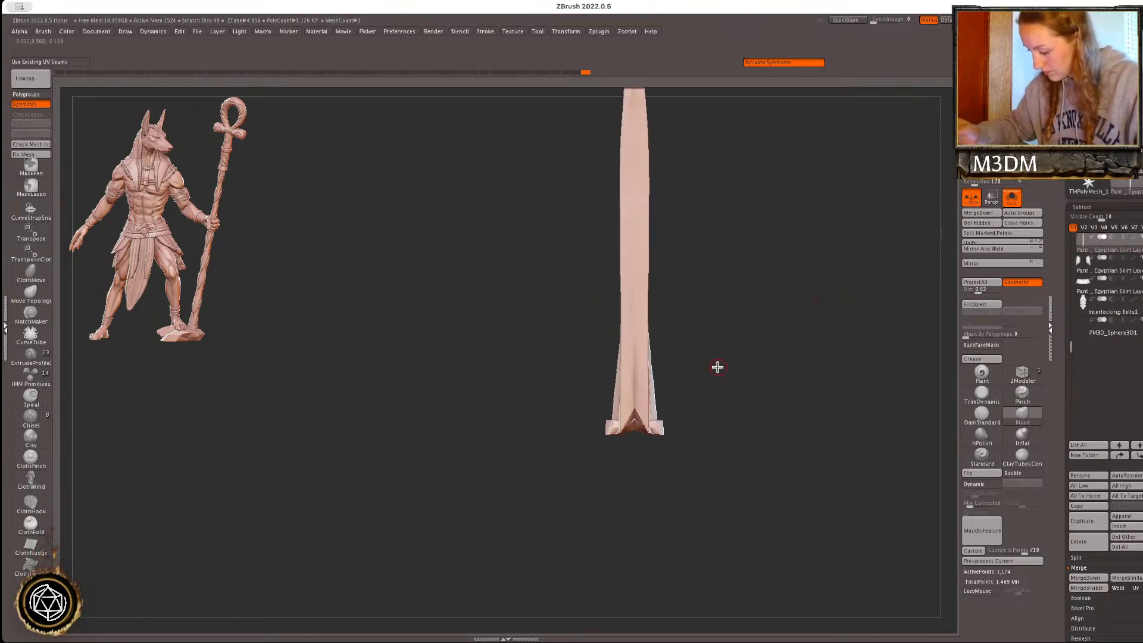
pyautogui.moveTo(636, 436); pyautogui.dragTo(654, 411)
pyautogui.hotkey('ctrl', 'z')
# - Leave solo mode to show the whole figure around the mirrored front skirt panel
pyautogui.moveTo(769, 370); pyautogui.dragTo(848, 370)
pyautogui.keyDown('alt'); pyautogui.moveTo(828, 399); pyautogui.dragTo(852, 354); pyautogui.keyUp('alt')
pyautogui.keyDown('alt'); pyautogui.moveTo(851, 354); pyautogui.dragTo(743, 472); pyautogui.keyUp('alt')
pyautogui.moveTo(806, 391); pyautogui.dragTo(833, 381)
pyautogui.click(1011, 198)
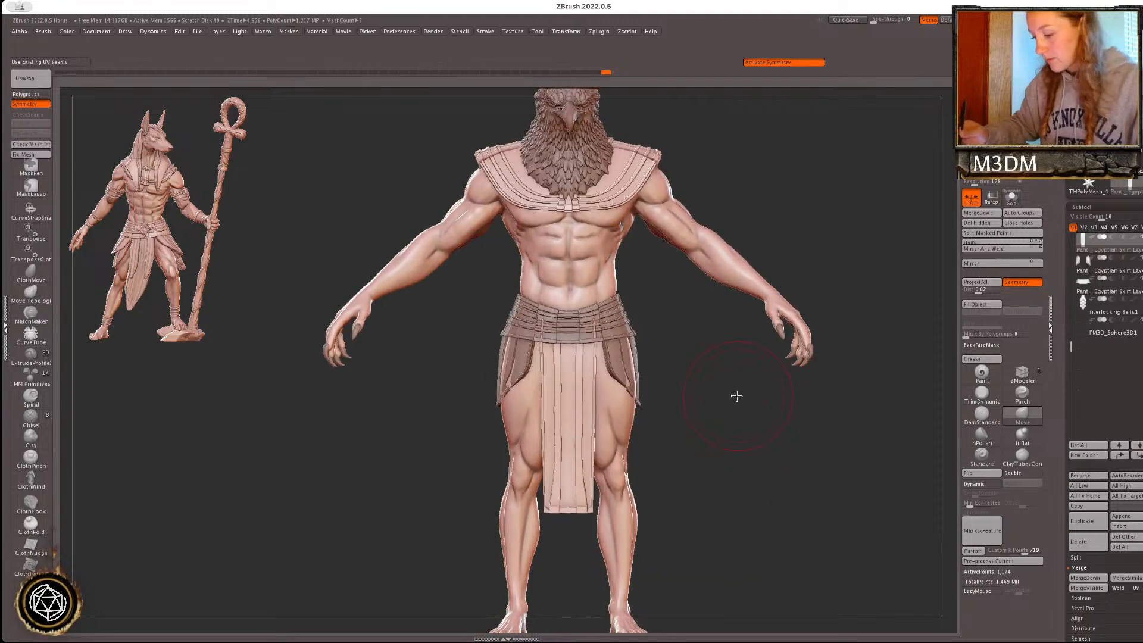
# - Select the side skirt layer, stretch it down to just above the knees, and fit its upper edge under the belt
pyautogui.press('space')
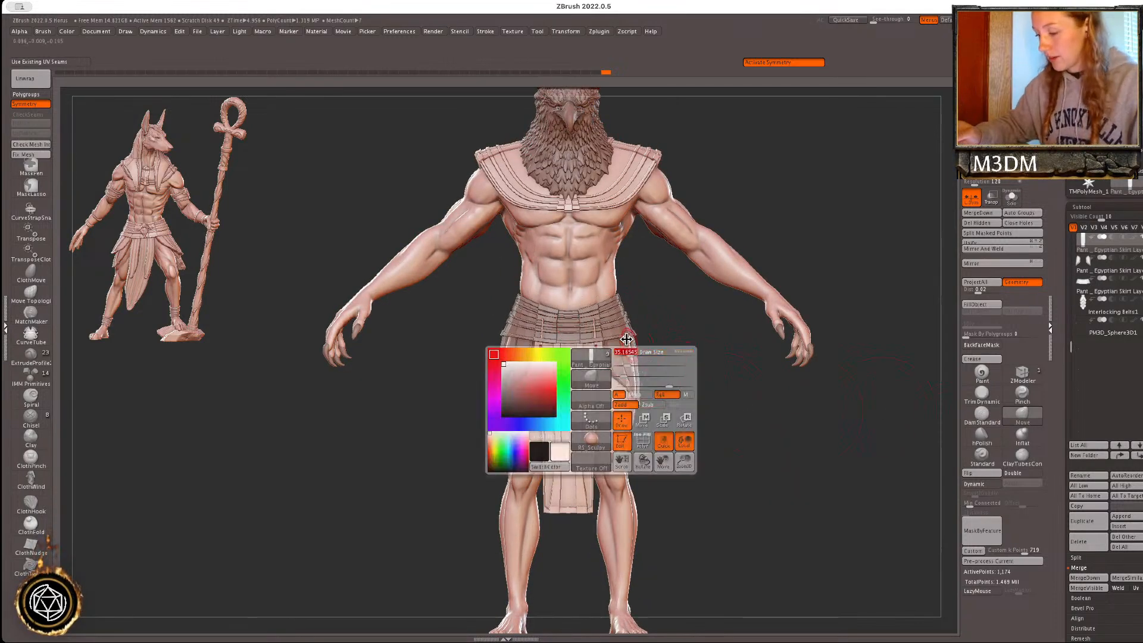
pyautogui.keyDown('alt'); pyautogui.click(615, 359); pyautogui.keyUp('alt')
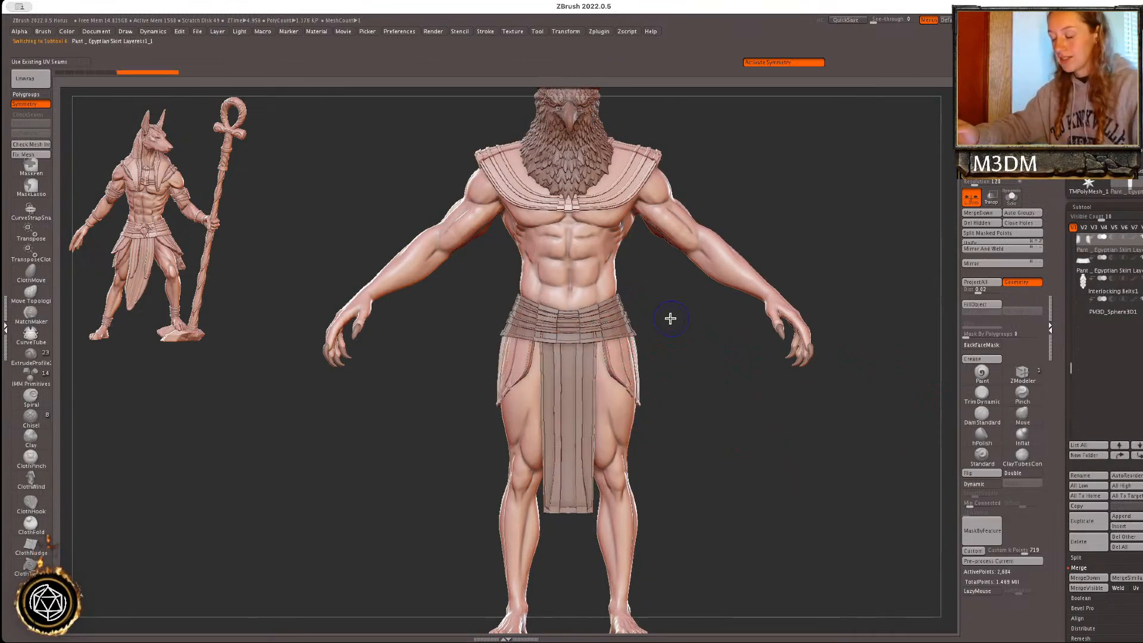
pyautogui.press('w')
pyautogui.click(550, 327)
pyautogui.moveTo(617, 324); pyautogui.dragTo(623, 313)
pyautogui.moveTo(620, 312); pyautogui.dragTo(619, 319)
pyautogui.hotkey('ctrl', 'z')
pyautogui.moveTo(619, 377)
pyautogui.mouseDown()
pyautogui.moveTo(643, 356)
pyautogui.moveTo(623, 333)
pyautogui.mouseUp()
pyautogui.moveTo(618, 317); pyautogui.dragTo(620, 327)
pyautogui.press('q')
pyautogui.moveTo(745, 370)
pyautogui.mouseDown()
pyautogui.moveTo(805, 418)
pyautogui.moveTo(796, 416)
pyautogui.moveTo(824, 403)
pyautogui.mouseUp()
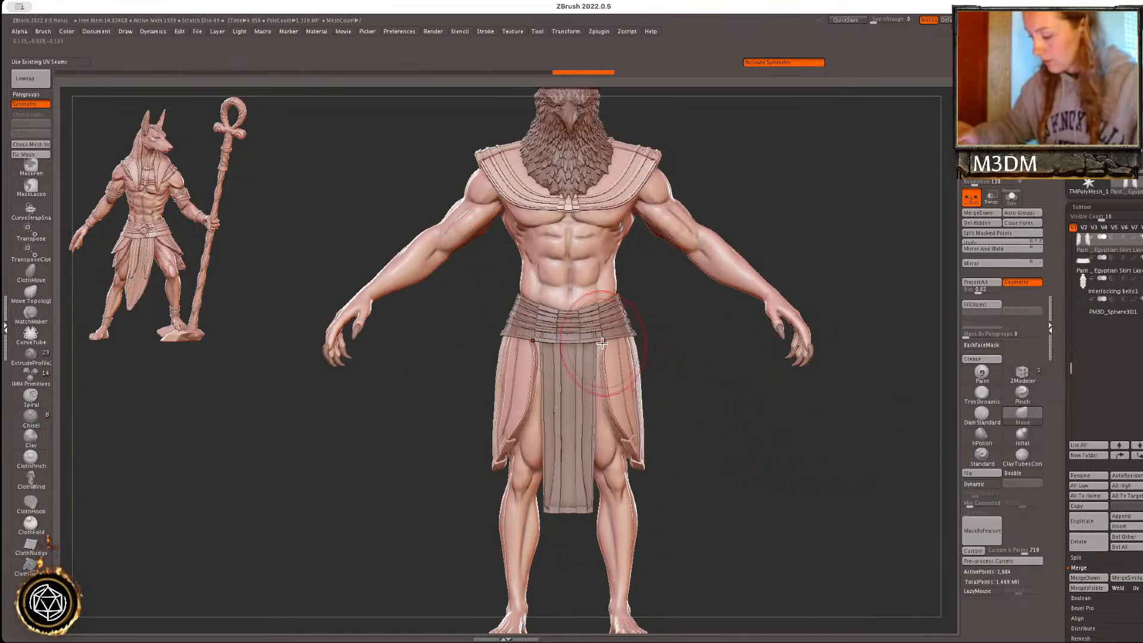
# - Try reshaping the side skirt layer's upper edge and lower front corner with the Move brush
pyautogui.moveTo(600, 328); pyautogui.dragTo(598, 334)
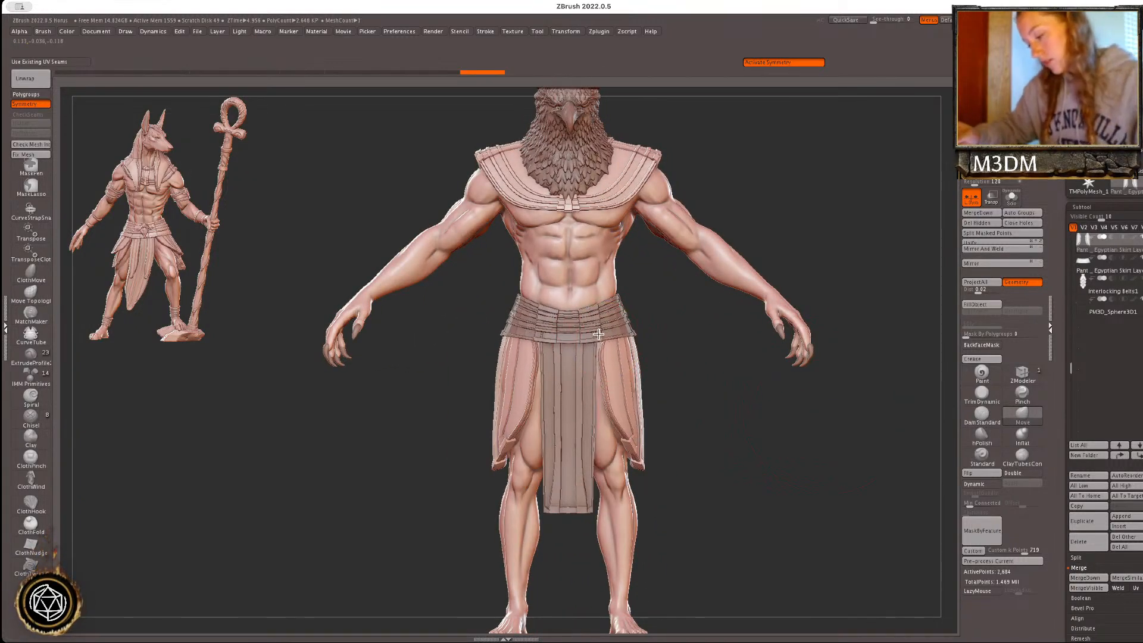
pyautogui.hotkey('ctrl', 'z')
pyautogui.moveTo(631, 443); pyautogui.dragTo(634, 466)
pyautogui.hotkey('ctrl', 'z')
pyautogui.keyDown('shift'); pyautogui.moveTo(730, 434); pyautogui.dragTo(766, 429); pyautogui.keyUp('shift')
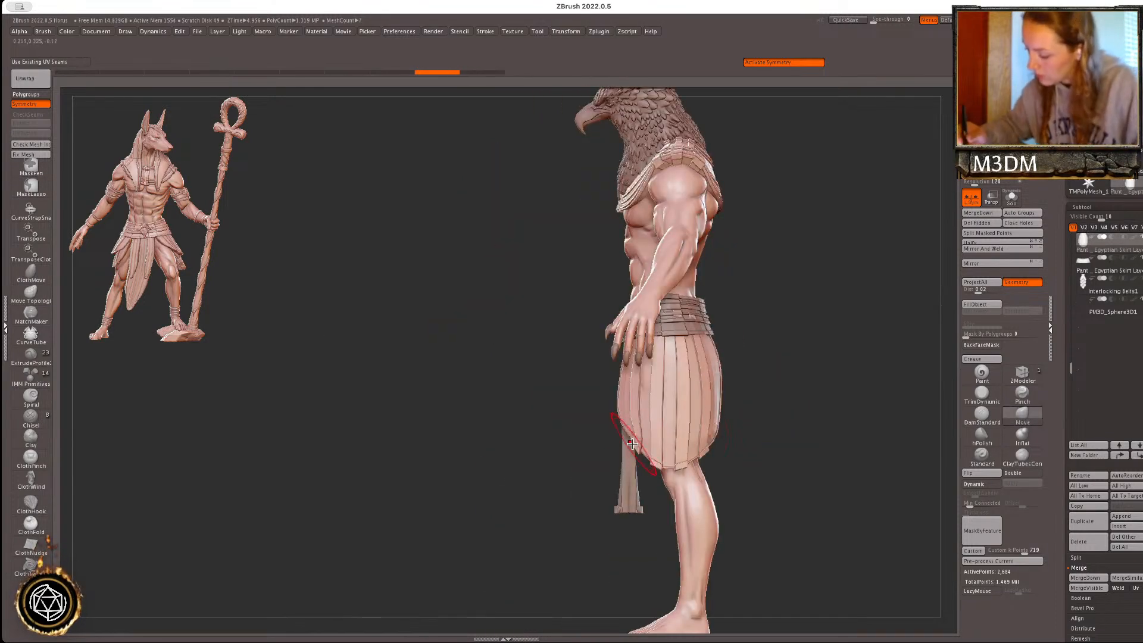
pyautogui.hotkey('ctrl', 'z')
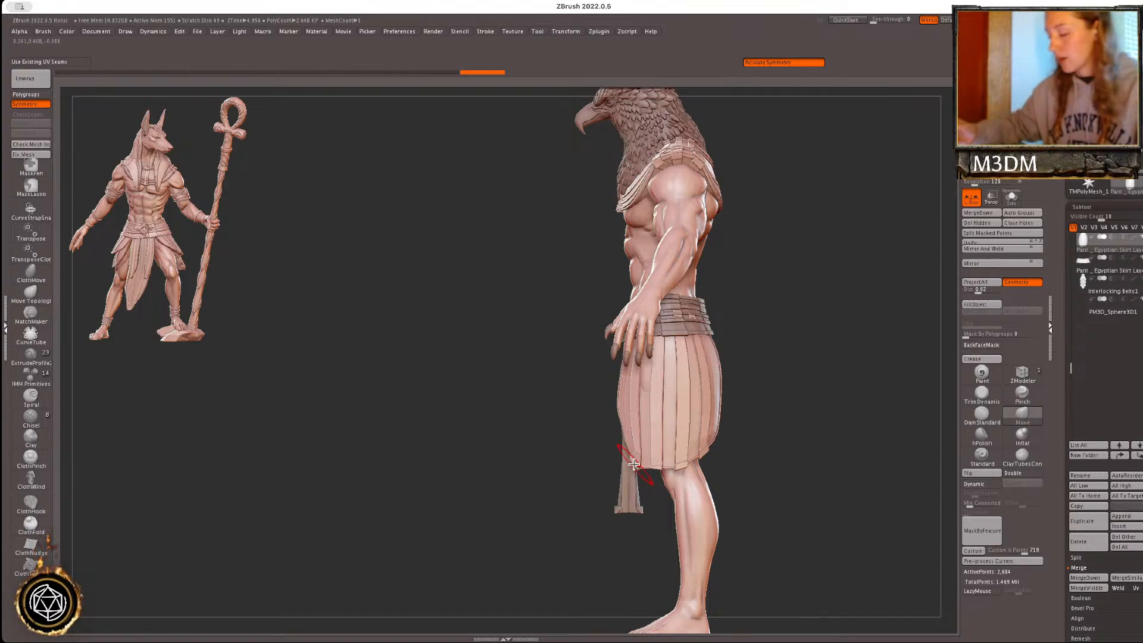
pyautogui.hotkey('ctrl', 'z')
# - Hide the side skirt layer and duplicate the front skirt panel
pyautogui.keyDown('shift'); pyautogui.moveTo(815, 395); pyautogui.dragTo(811, 401); pyautogui.keyUp('shift')
pyautogui.press('s')
pyautogui.keyDown('ctrl'); pyautogui.click(808, 399); pyautogui.keyUp('ctrl')
pyautogui.keyDown('ctrl'); pyautogui.click(807, 399); pyautogui.keyUp('ctrl')
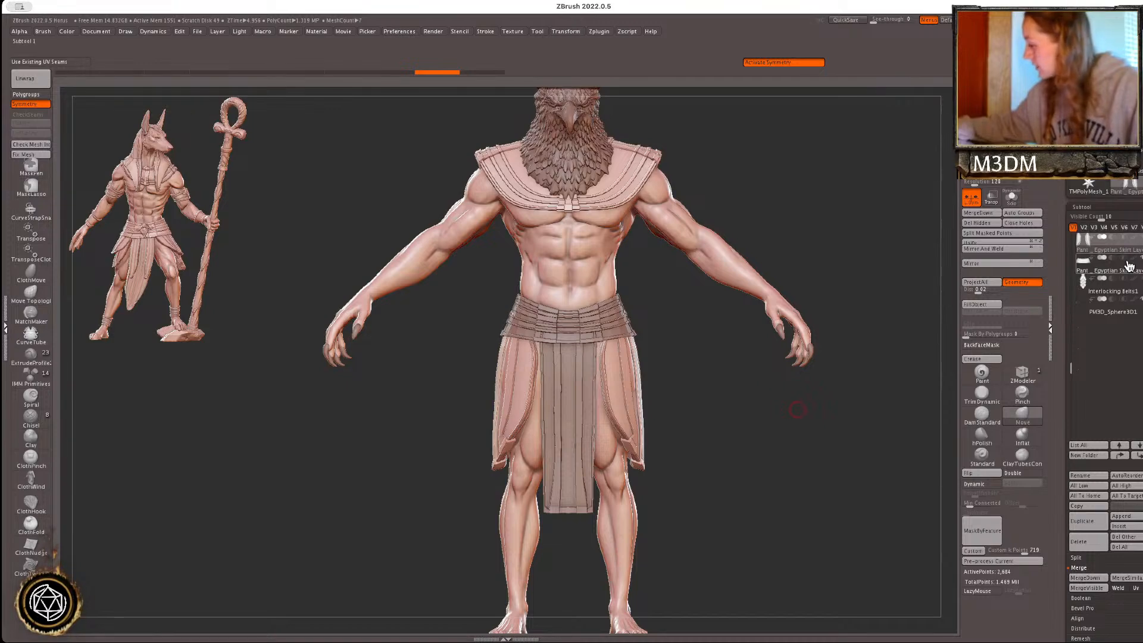
pyautogui.keyDown('alt'); pyautogui.click(578, 456); pyautogui.keyUp('alt')
pyautogui.moveTo(841, 426); pyautogui.dragTo(779, 431)
pyautogui.rightClick(835, 422)
pyautogui.hotkey('ctrl', 'shift', 'd')
# - Mirror the duplicated skirt panel and move it behind the figure's hips
pyautogui.click(979, 265)
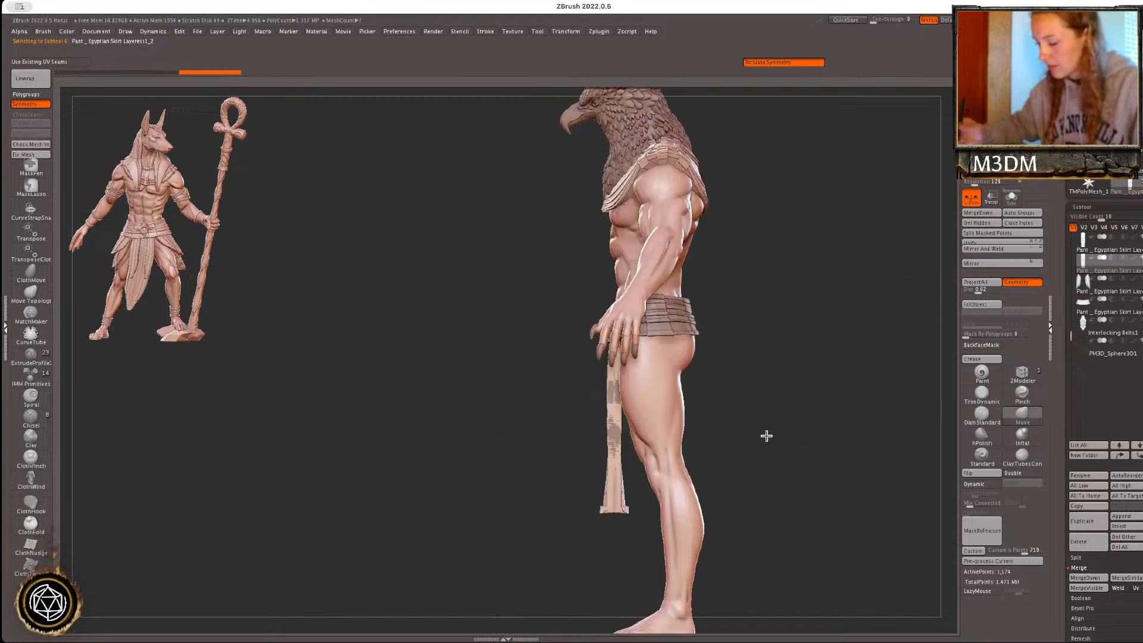
pyautogui.press('w')
pyautogui.moveTo(556, 418); pyautogui.dragTo(637, 416)
pyautogui.press('q')
pyautogui.moveTo(900, 412); pyautogui.dragTo(948, 424)
pyautogui.keyDown('alt'); pyautogui.moveTo(848, 444); pyautogui.dragTo(774, 440); pyautogui.keyUp('alt')
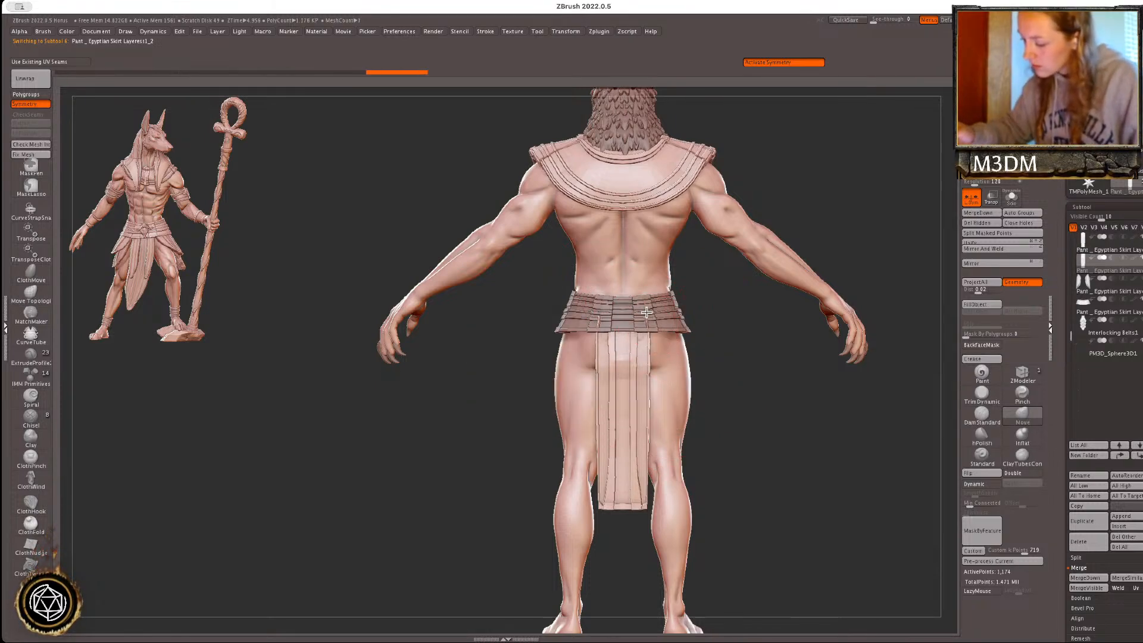
# - Centre the transform gizmo on the back skirt panel and widen the panel evenly
pyautogui.press('w')
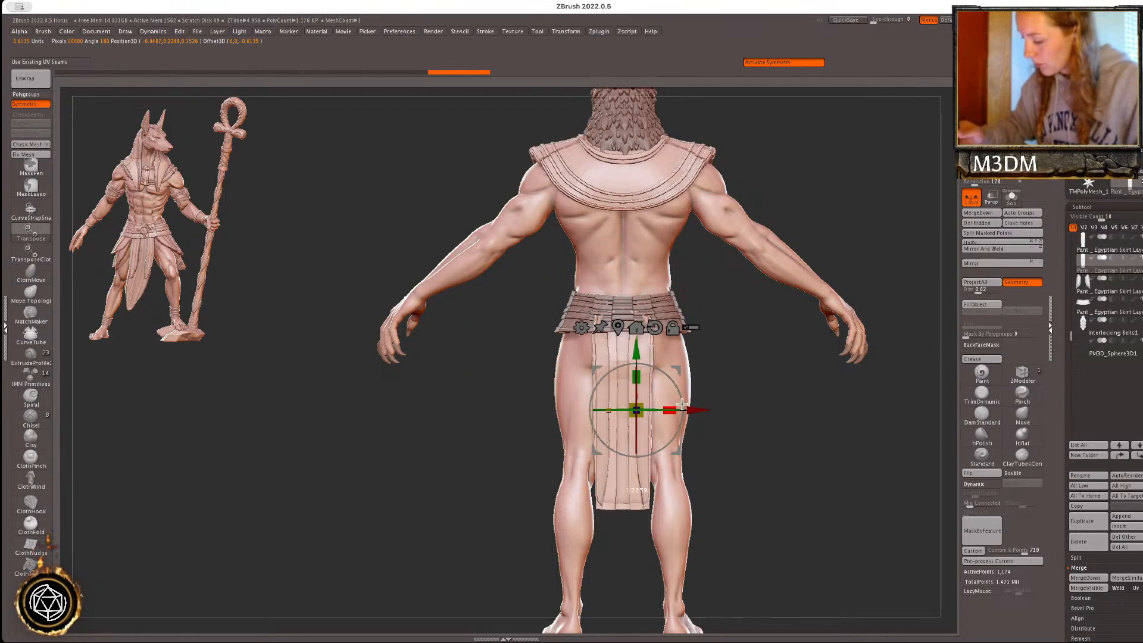
pyautogui.hotkey('ctrl', 'z')
pyautogui.press('x')
pyautogui.moveTo(670, 410)
pyautogui.mouseDown()
pyautogui.moveTo(717, 410)
pyautogui.moveTo(662, 407)
pyautogui.moveTo(685, 409)
pyautogui.mouseUp()
pyautogui.hotkey('ctrl', 'z')
pyautogui.click(618, 327)
pyautogui.press('q')
pyautogui.press('x')
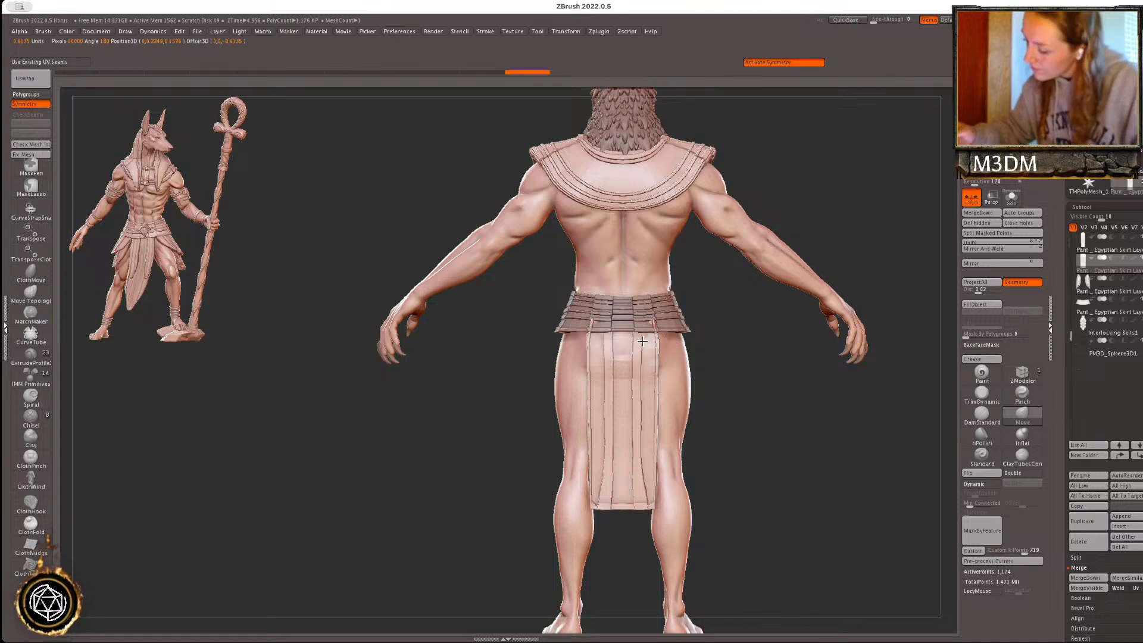
# - Adjust the back skirt panel's upper corners with the Move brush so they sit under the belt
pyautogui.rightClick(652, 322)
pyautogui.moveTo(652, 313); pyautogui.dragTo(658, 319)
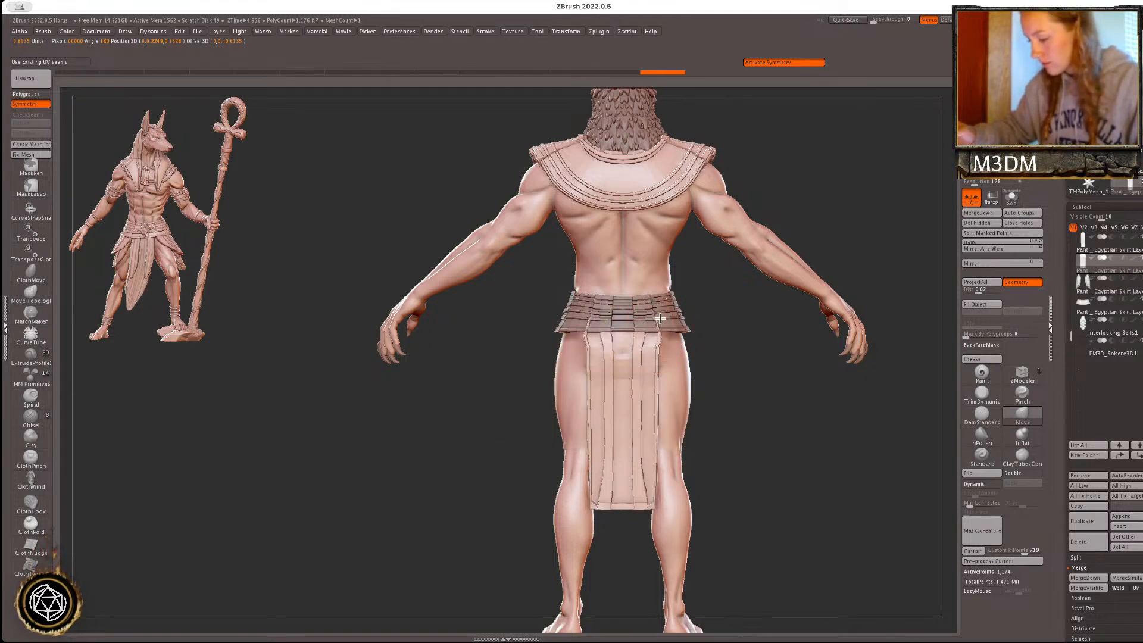
pyautogui.moveTo(850, 434)
pyautogui.mouseDown()
pyautogui.moveTo(834, 434)
pyautogui.moveTo(853, 425)
pyautogui.moveTo(868, 439)
pyautogui.mouseUp()
pyautogui.moveTo(657, 331); pyautogui.dragTo(652, 327)
pyautogui.rightClick(647, 327)
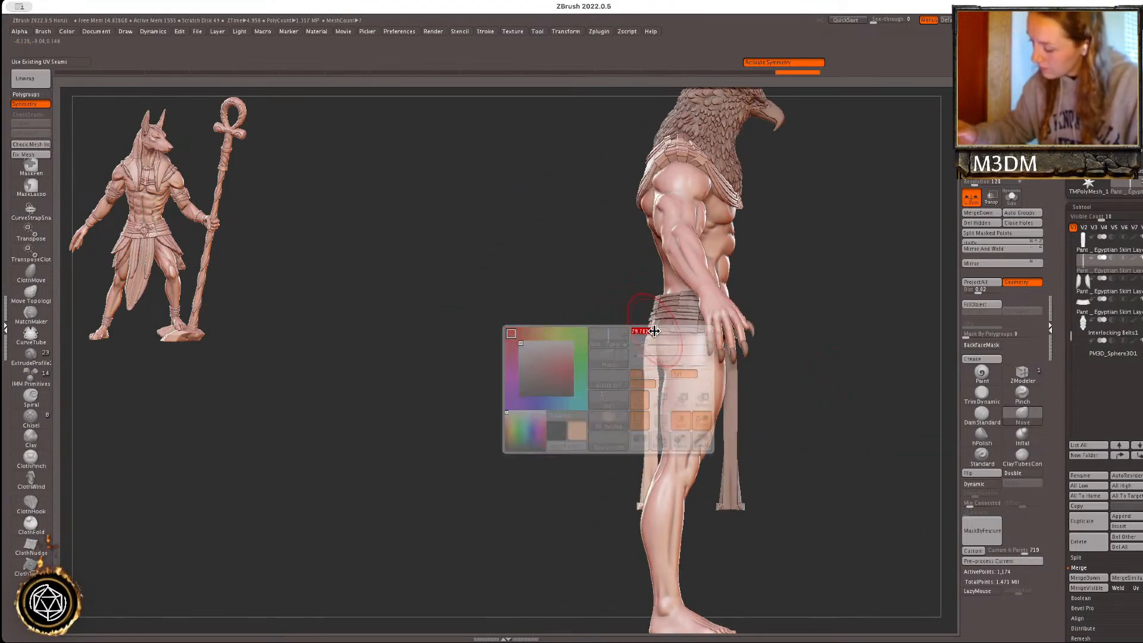
pyautogui.moveTo(898, 418); pyautogui.dragTo(776, 424)
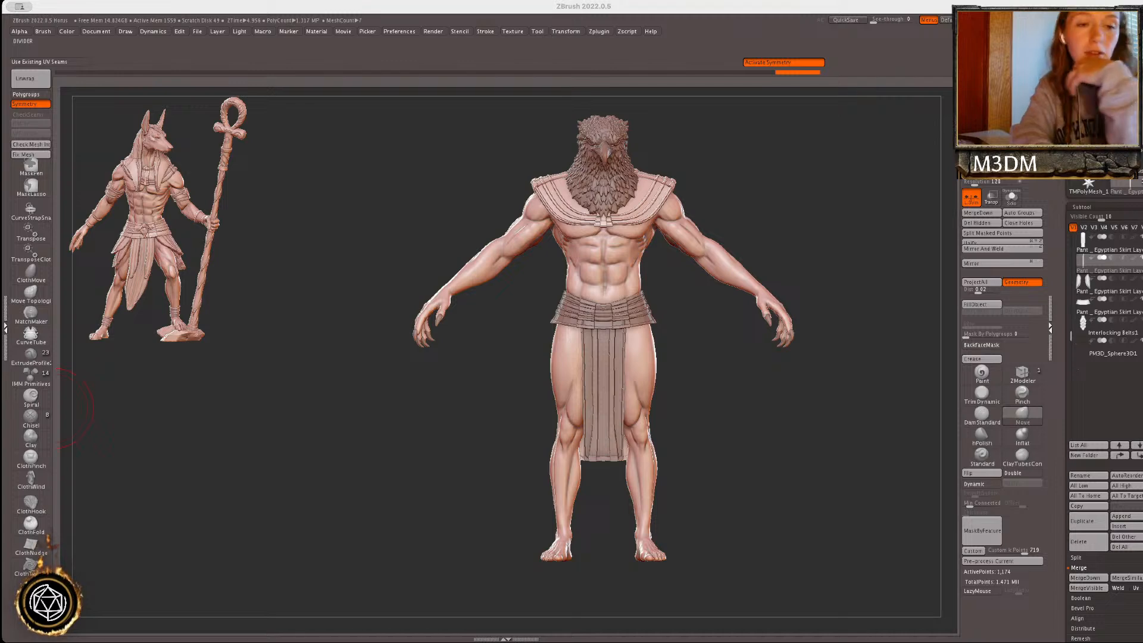
pyautogui.click(746, 415)
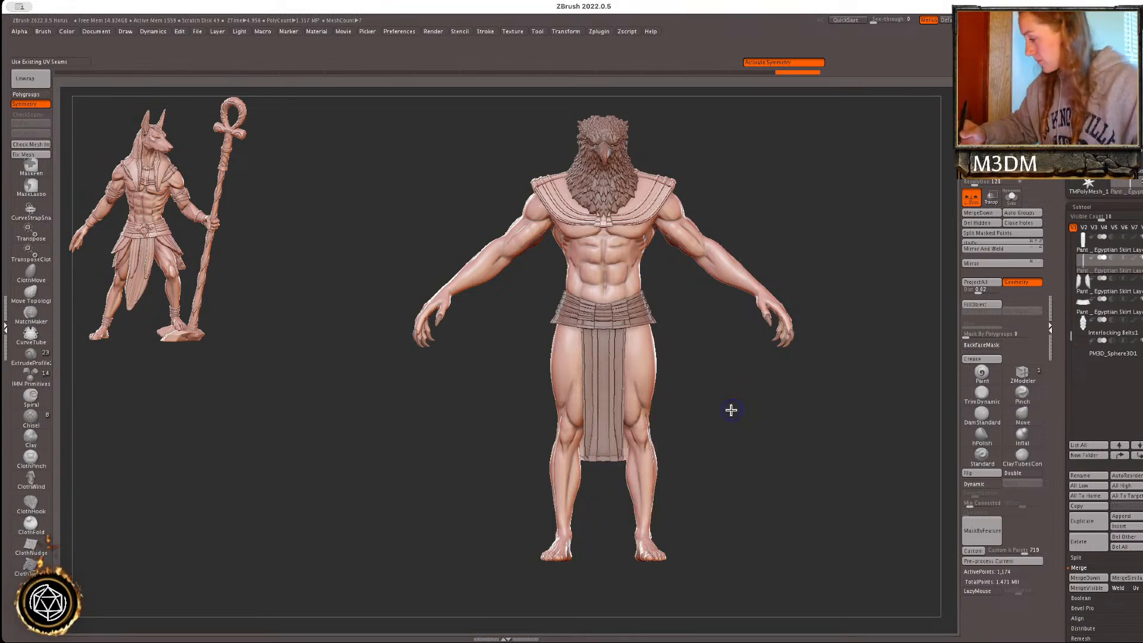
# - Isolate the male body subtool and lower it to subdivision level 2
pyautogui.keyDown('alt'); pyautogui.click(645, 373); pyautogui.keyUp('alt')
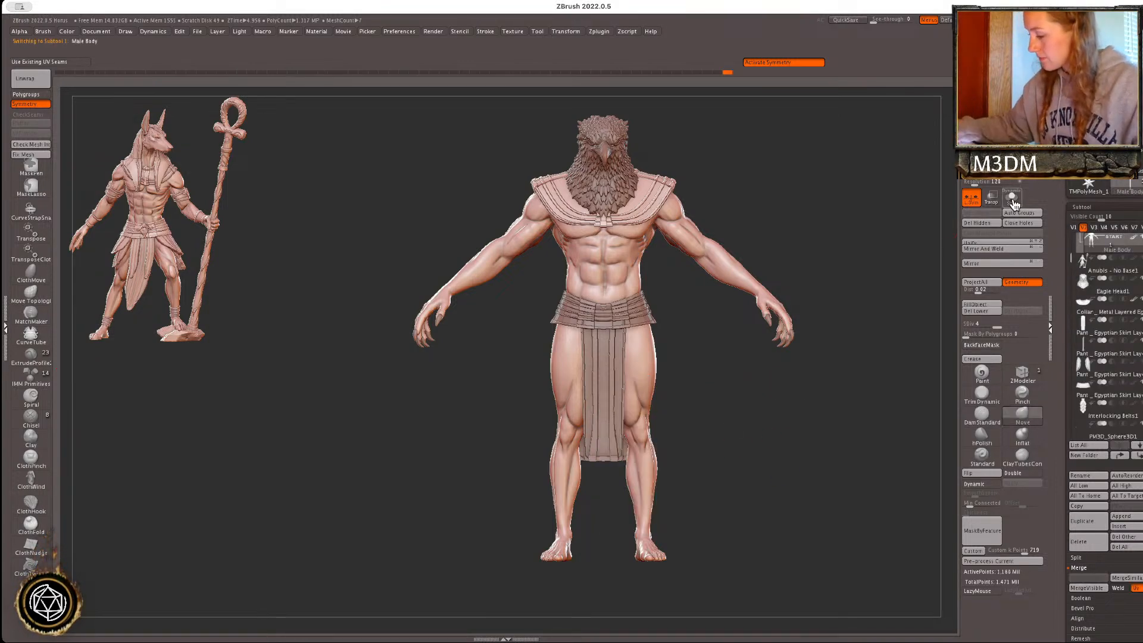
pyautogui.click(1016, 201)
pyautogui.hotkey('shift', 'd')
pyautogui.hotkey('shift', 'd')
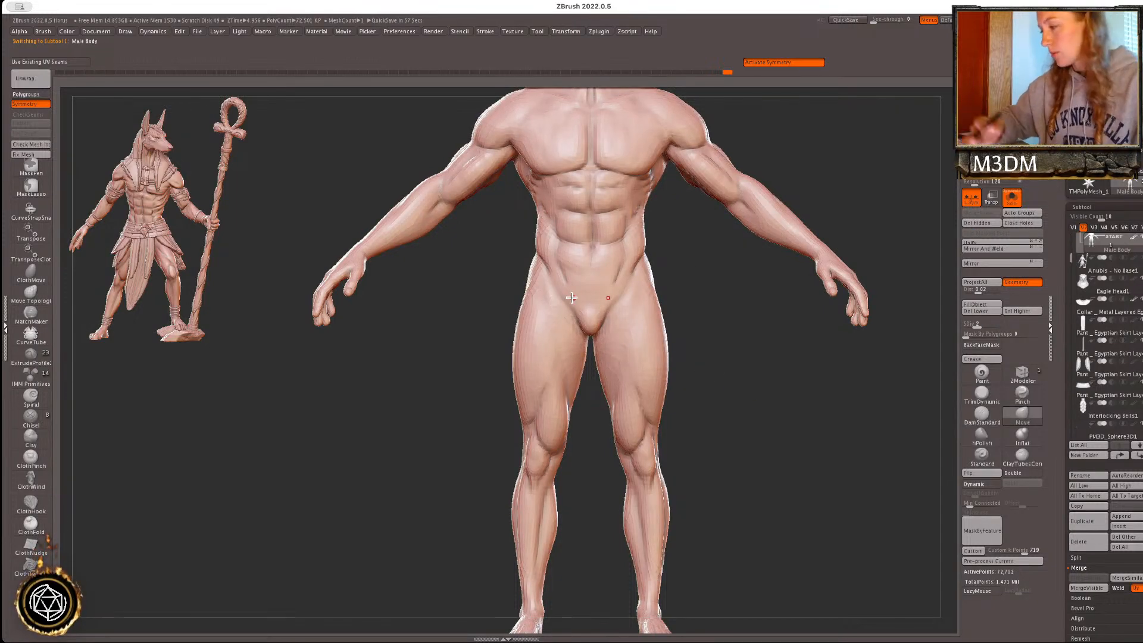
# - Mask a rectangular band around the male body's hips, from the waist to the upper thighs
pyautogui.click(28, 193)
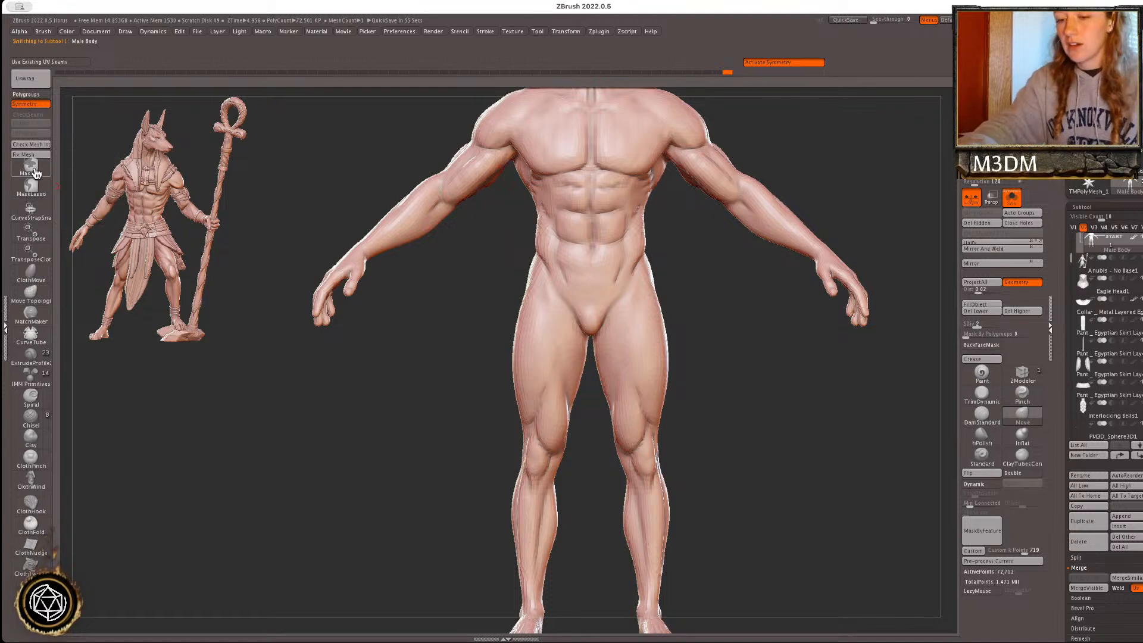
pyautogui.moveTo(468, 310)
pyautogui.keyDown('ctrl'); pyautogui.mouseDown()
pyautogui.moveTo(682, 282)
pyautogui.moveTo(688, 250)
pyautogui.mouseUp(); pyautogui.keyUp('ctrl')
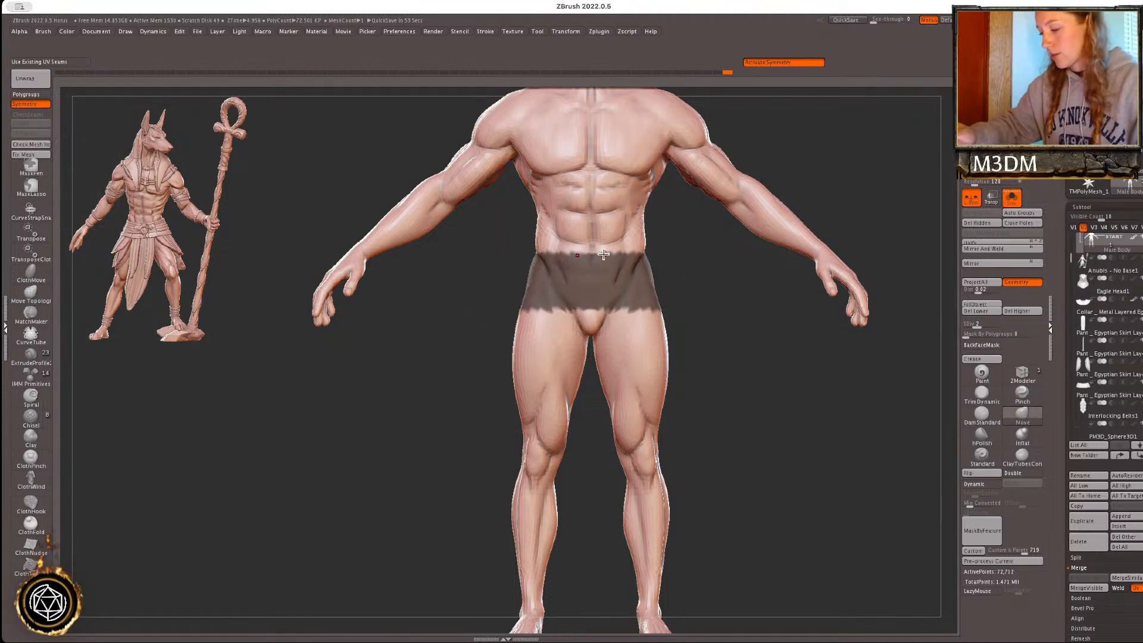
pyautogui.moveTo(817, 439); pyautogui.dragTo(822, 469)
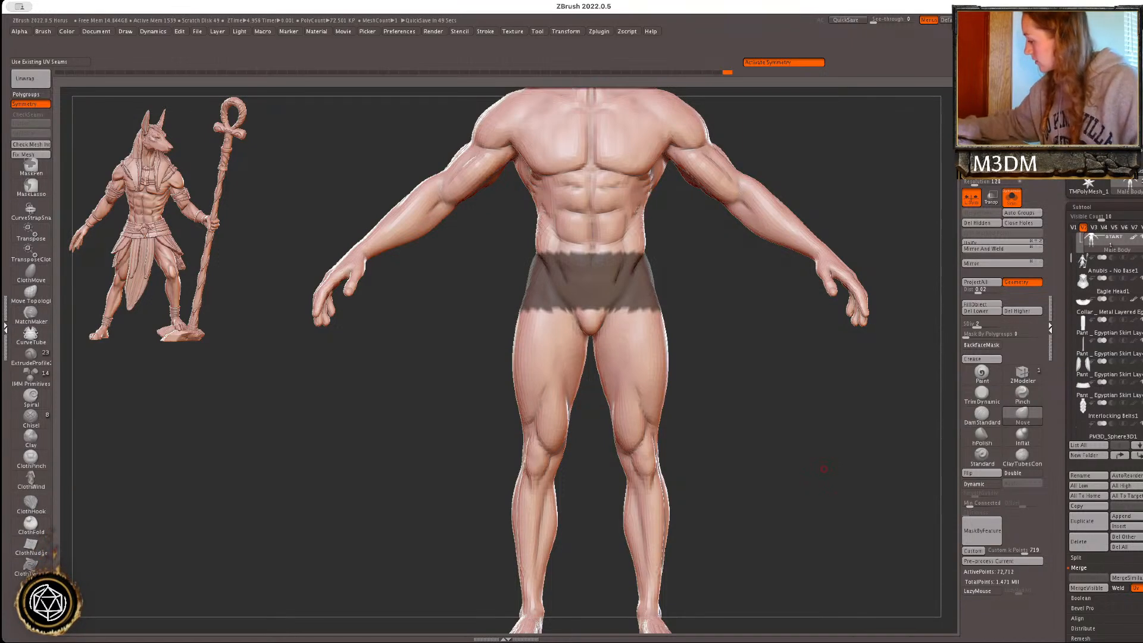
# - Extract the male body's masked hip band as a separate mesh with a thickness of 0
pyautogui.moveTo(1072, 245); pyautogui.dragTo(1072, 147)
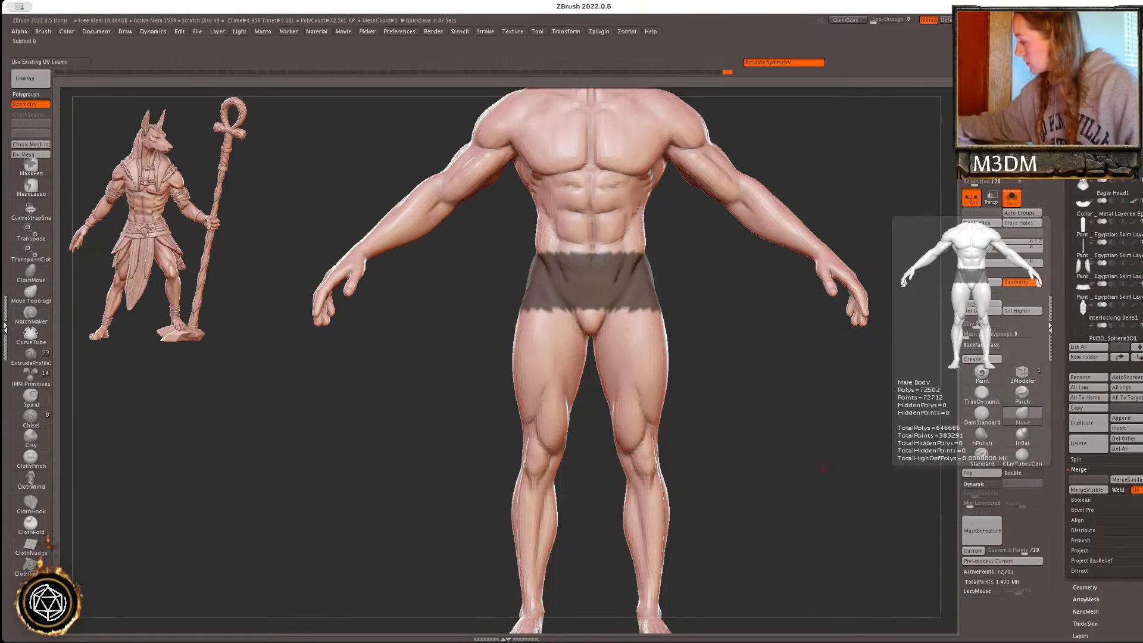
pyautogui.scroll(1, 1108, 256)
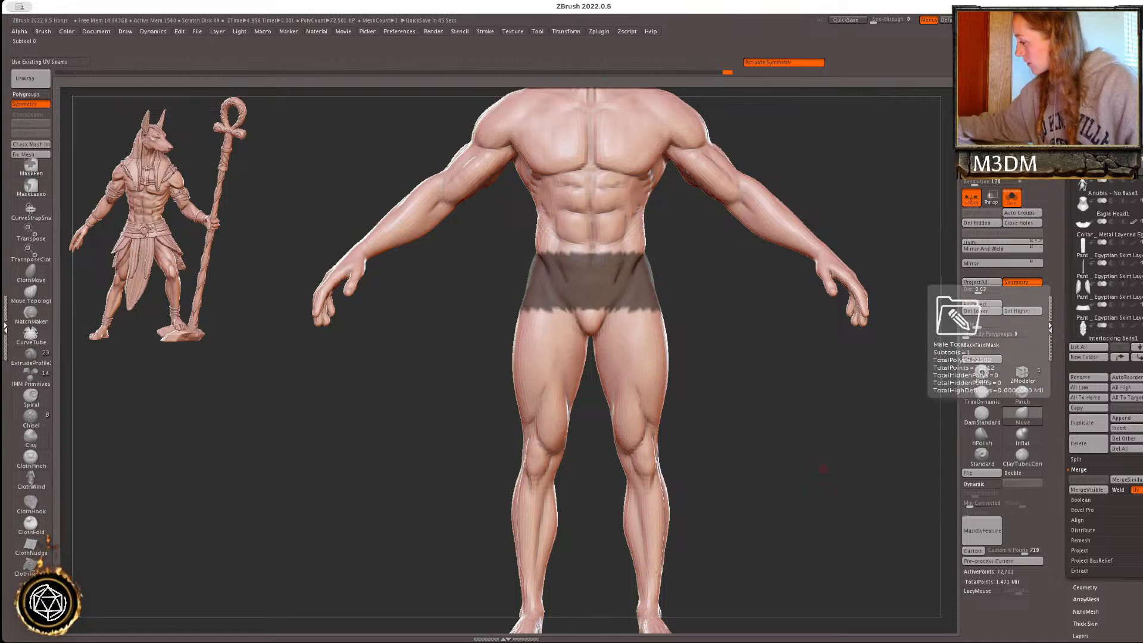
pyautogui.click(1125, 146)
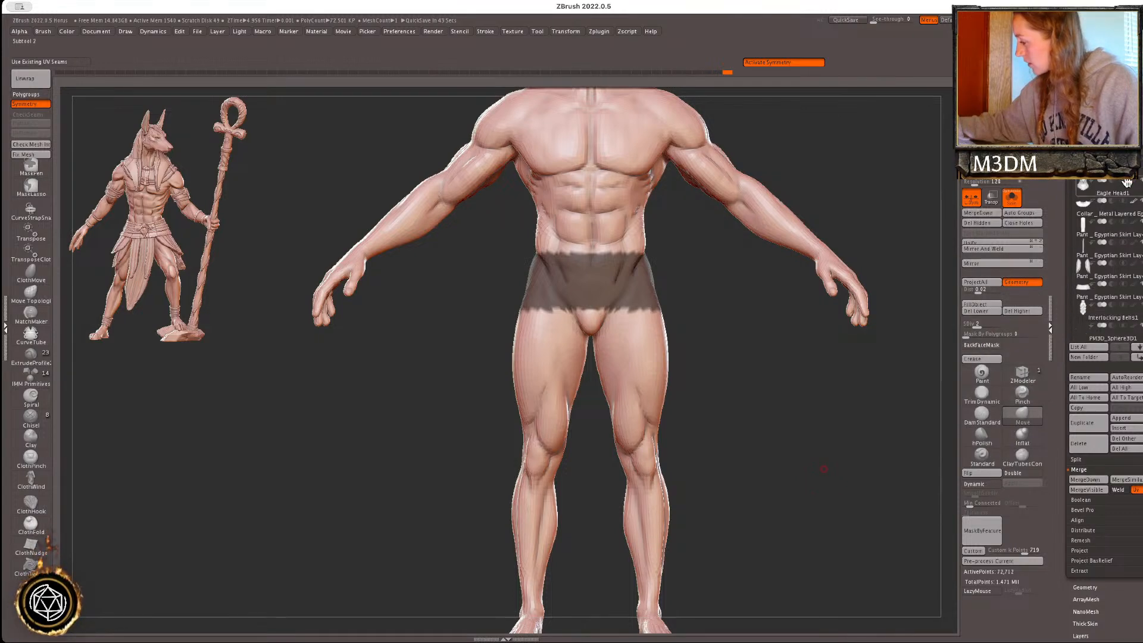
pyautogui.click(1080, 571)
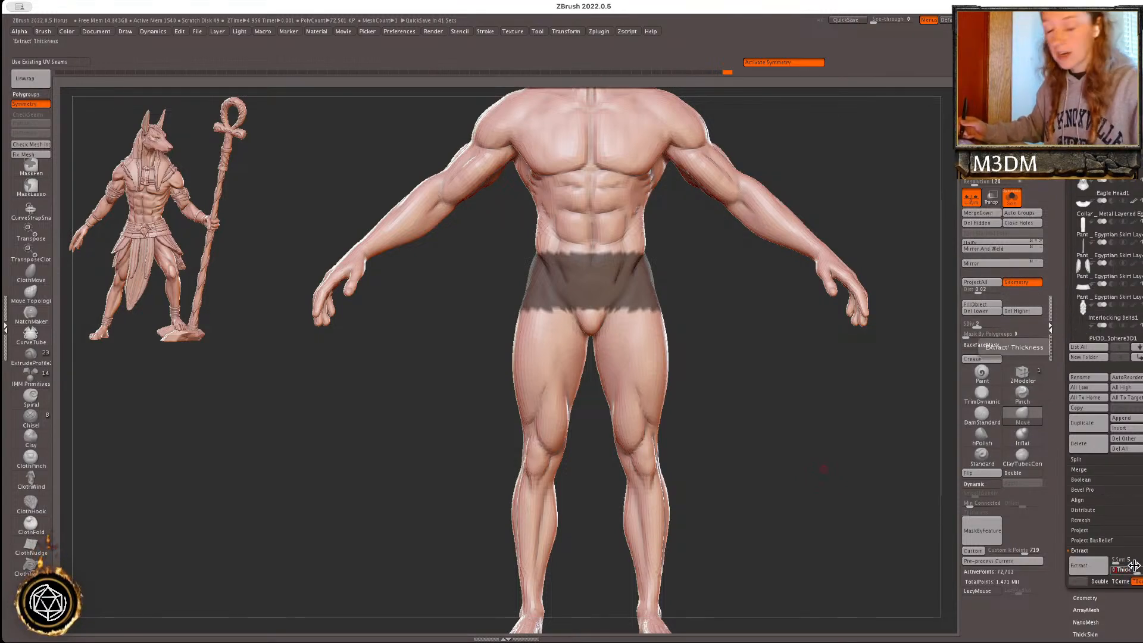
pyautogui.click(1088, 566)
pyautogui.click(1078, 582)
# - Clear the mask on the extracted hip band and remesh it with ZRemesher to a lower polygon count
pyautogui.hotkey('shift', 'f')
pyautogui.keyDown('ctrl'); pyautogui.moveTo(813, 346); pyautogui.dragTo(805, 390); pyautogui.keyUp('ctrl')
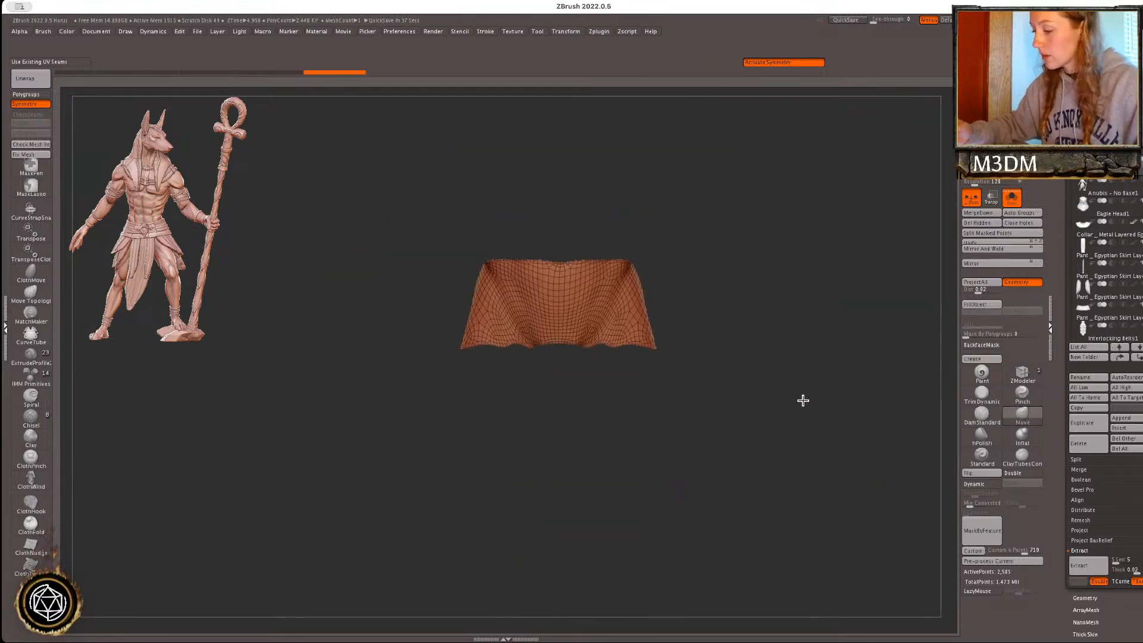
pyautogui.hotkey('shift', 'f')
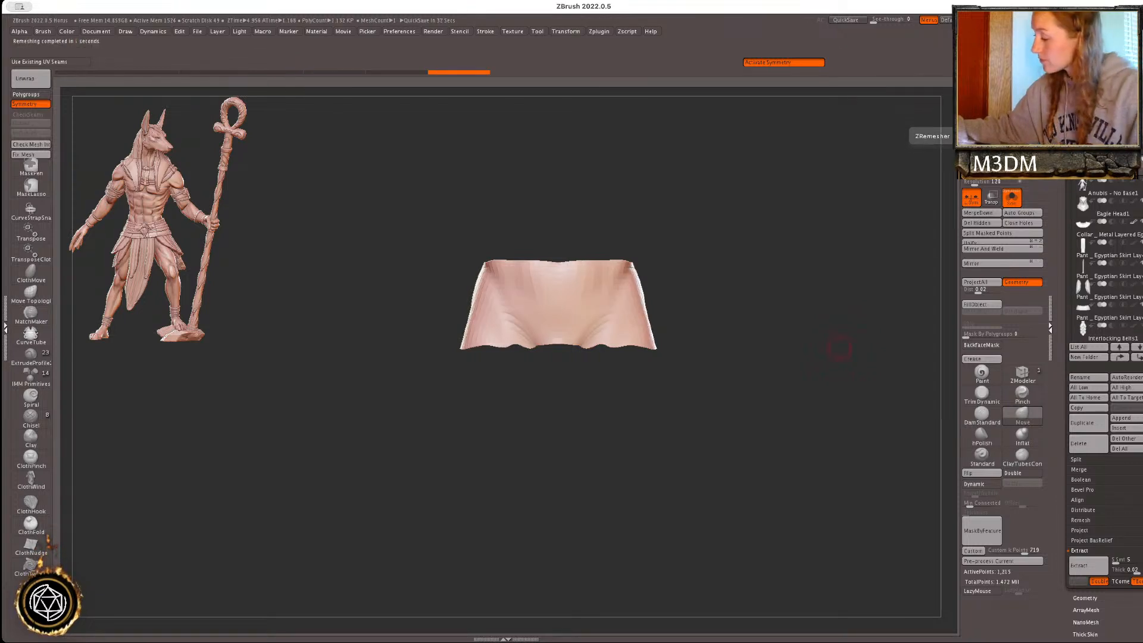
pyautogui.click(985, 135)
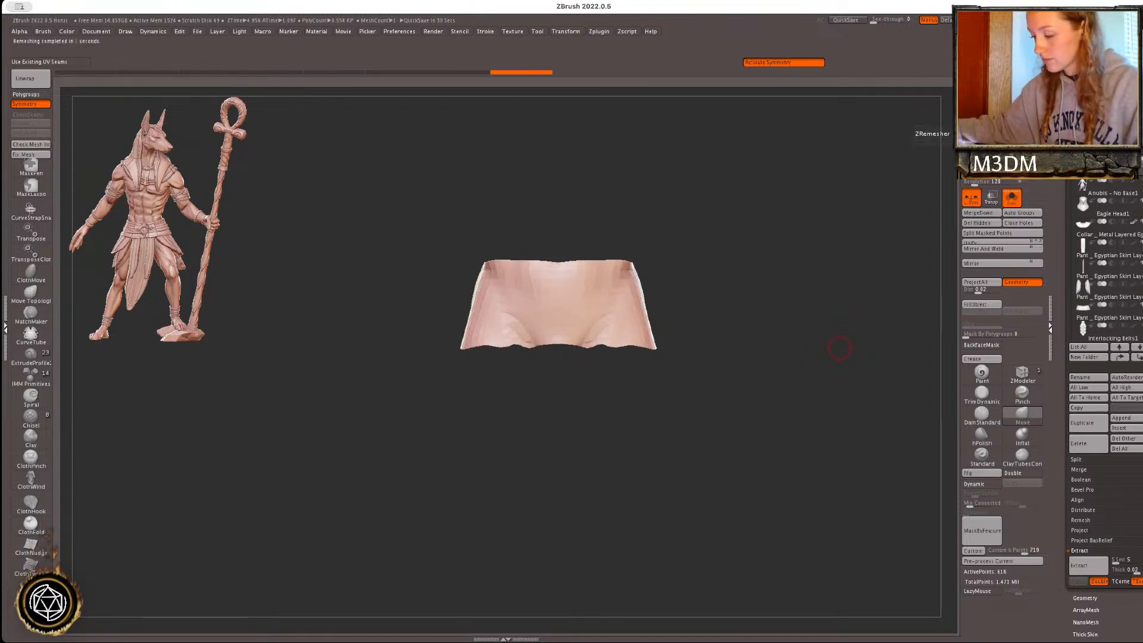
pyautogui.hotkey('shift', 'f')
pyautogui.hotkey('shift', 'f')
pyautogui.hotkey('shift', 'f')
pyautogui.keyDown('alt'); pyautogui.moveTo(773, 315); pyautogui.dragTo(866, 514); pyautogui.keyUp('alt')
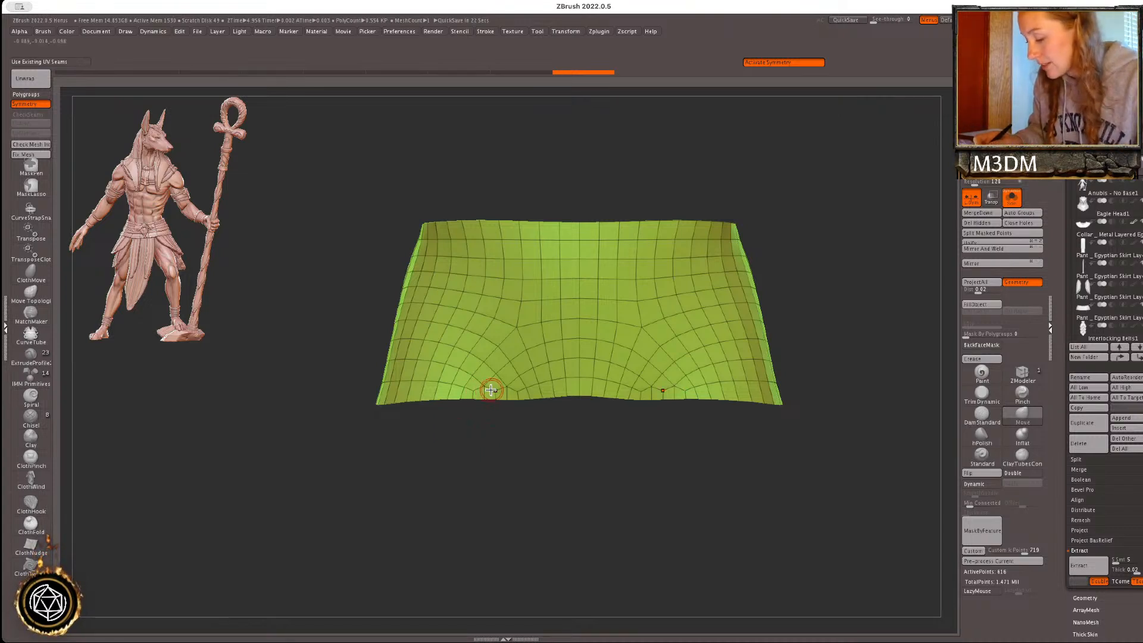
# - Examine the edge flow all around the hip band and remesh it again into a cleaner grid
pyautogui.moveTo(824, 431); pyautogui.dragTo(805, 434)
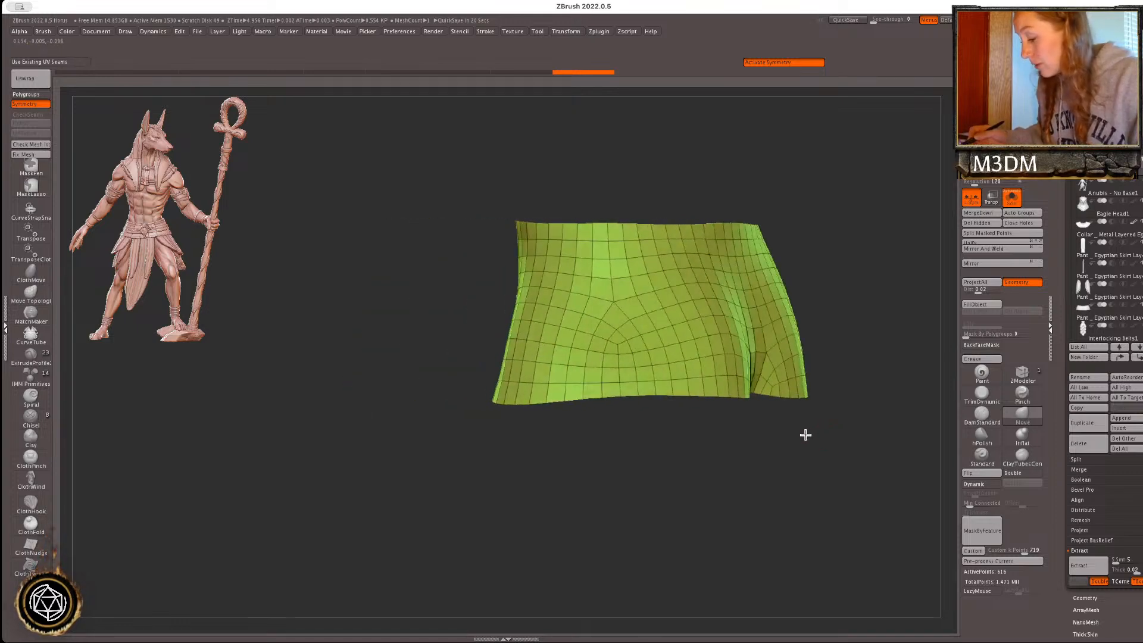
pyautogui.moveTo(693, 408); pyautogui.dragTo(693, 426)
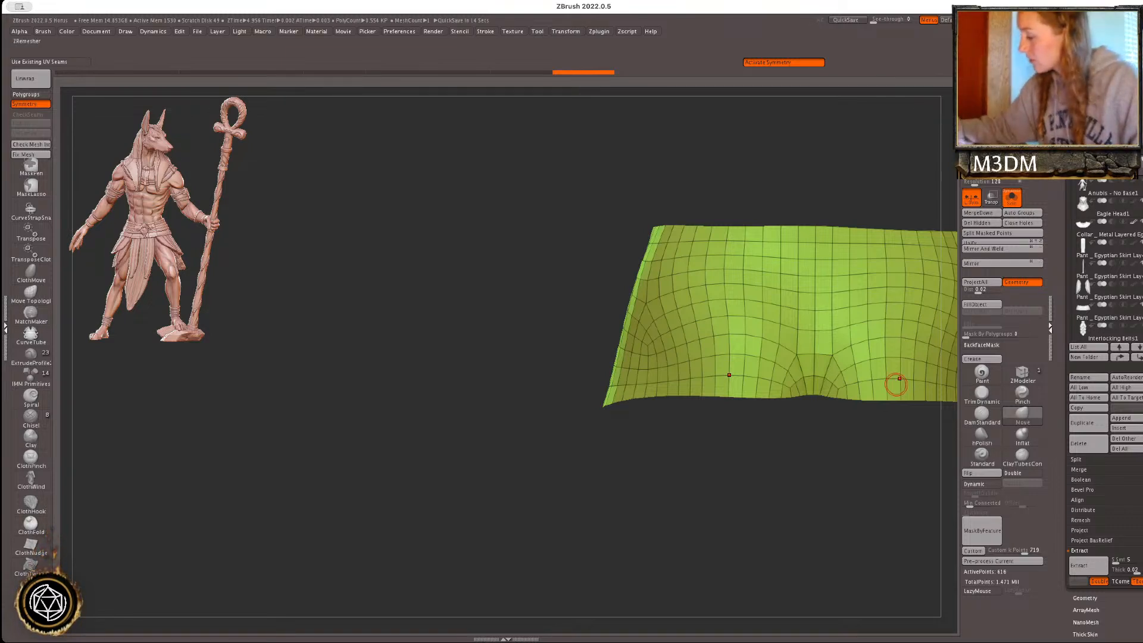
pyautogui.moveTo(730, 523); pyautogui.dragTo(738, 490)
pyautogui.hotkey('ctrl', 'z')
pyautogui.hotkey('ctrl', 'shift', 'z')
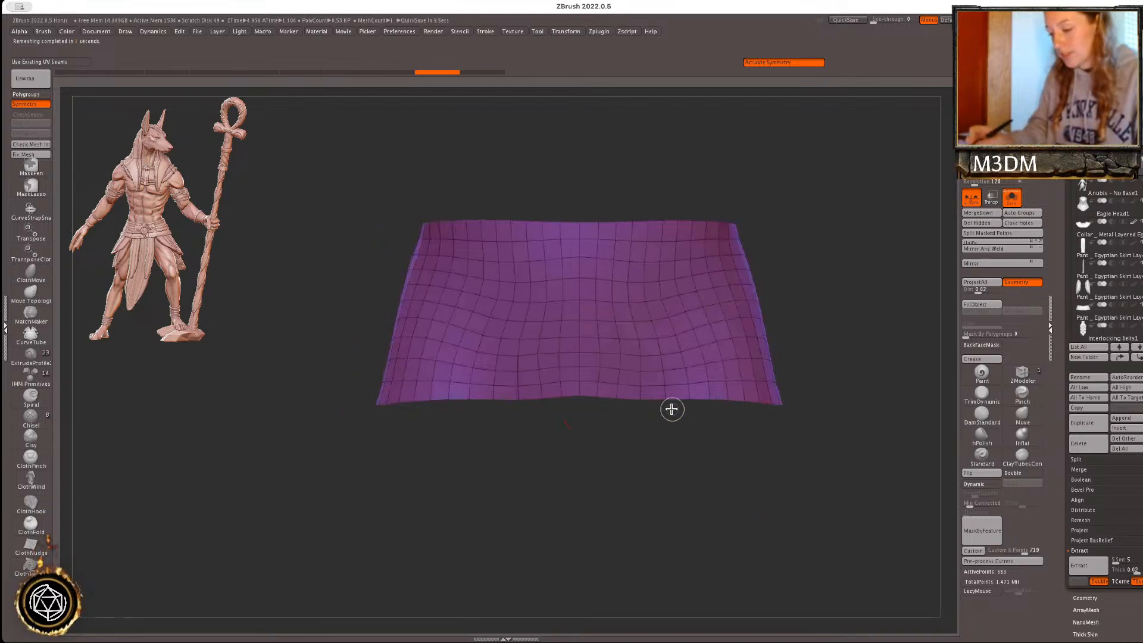
pyautogui.hotkey('shift', 'f')
pyautogui.hotkey('shift', 'f')
# - Show the full figure and lower the extracted skirt band slightly with the transform gizmo
pyautogui.click(1012, 197)
pyautogui.press('f')
pyautogui.press('w')
pyautogui.press('f')
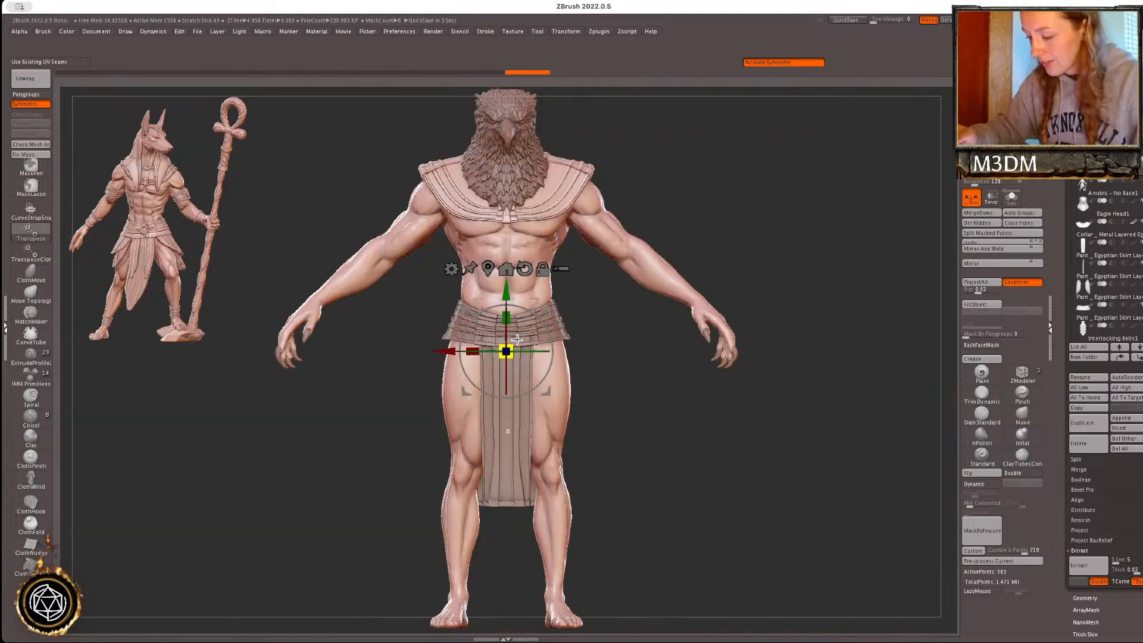
pyautogui.moveTo(508, 294); pyautogui.dragTo(507, 301)
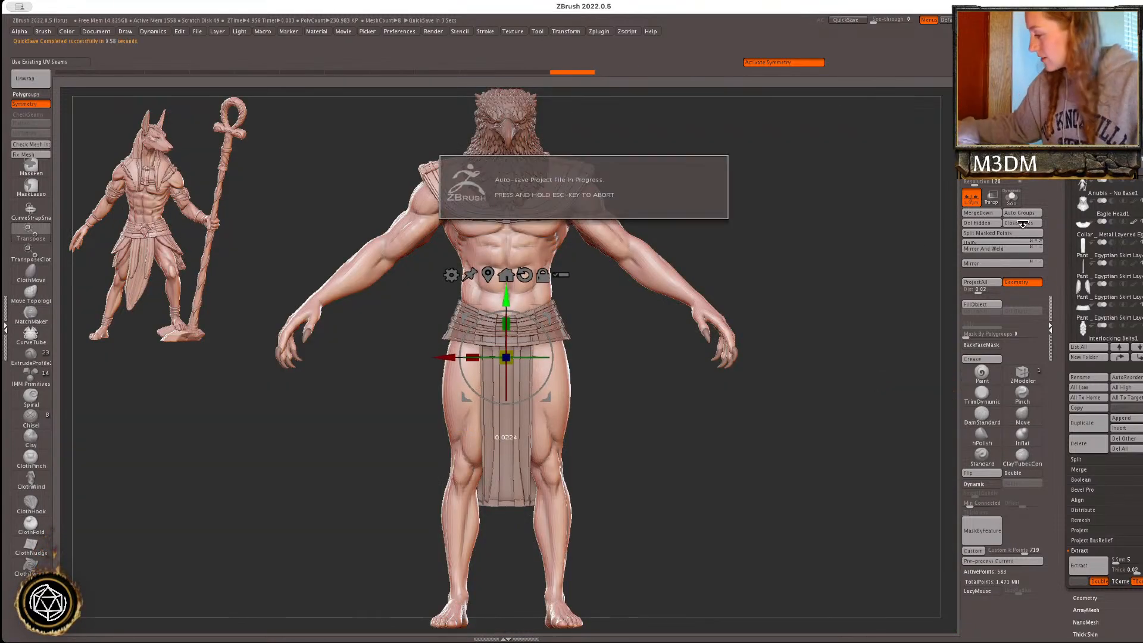
# - Isolate the skirt band and turn on double-sided display for it
pyautogui.click(1012, 198)
pyautogui.hotkey('shift', 'f')
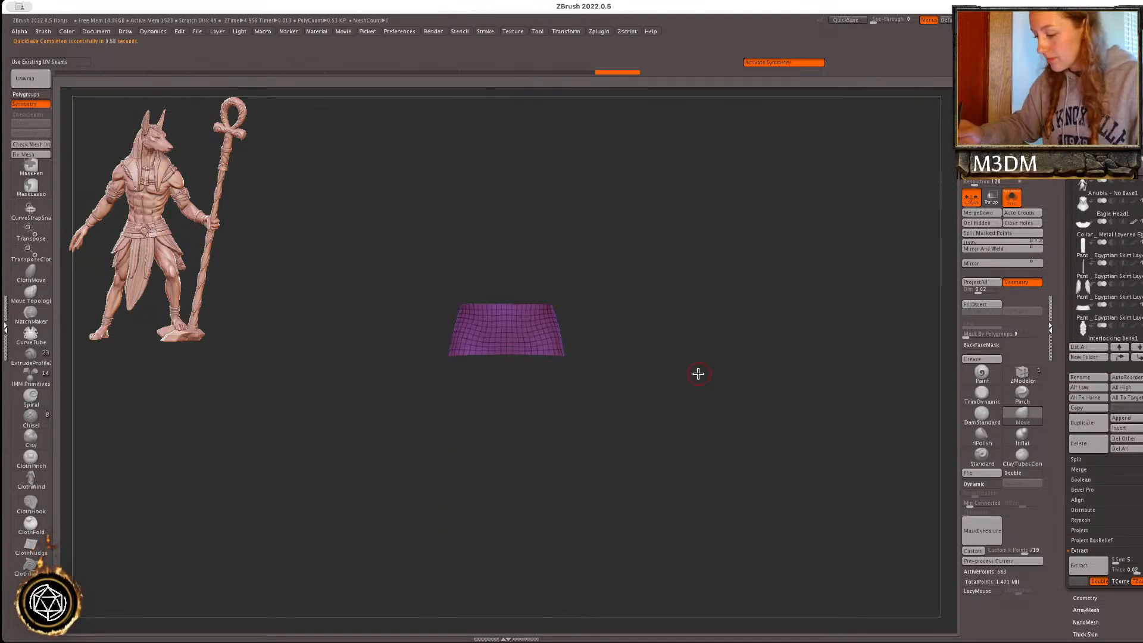
pyautogui.hotkey('shift', 'f')
pyautogui.moveTo(842, 485); pyautogui.dragTo(824, 443)
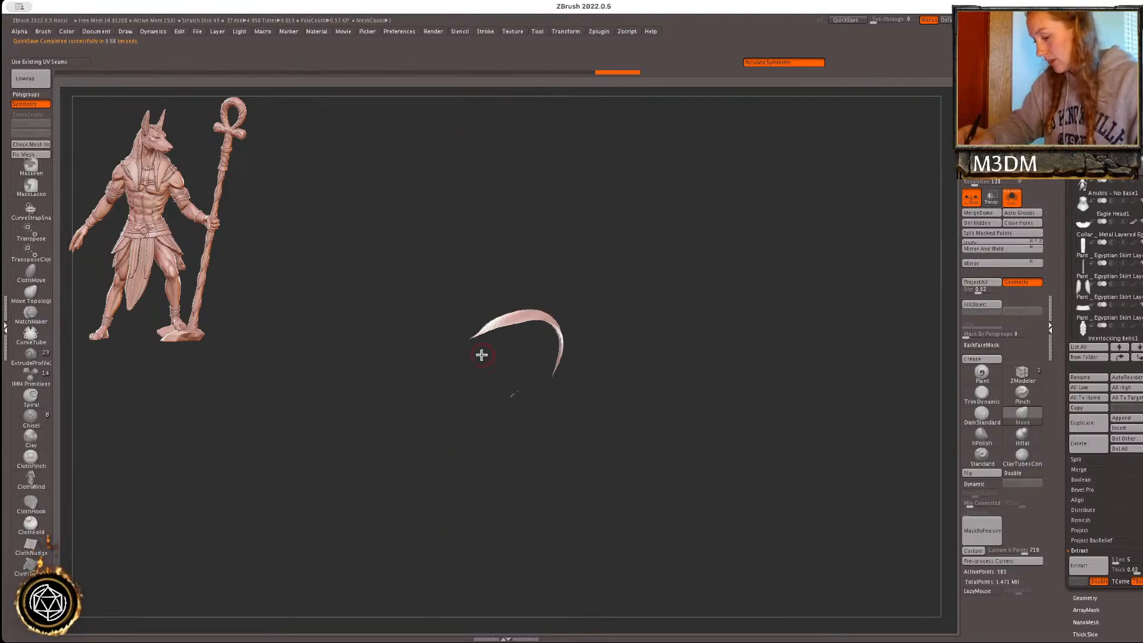
pyautogui.click(1022, 473)
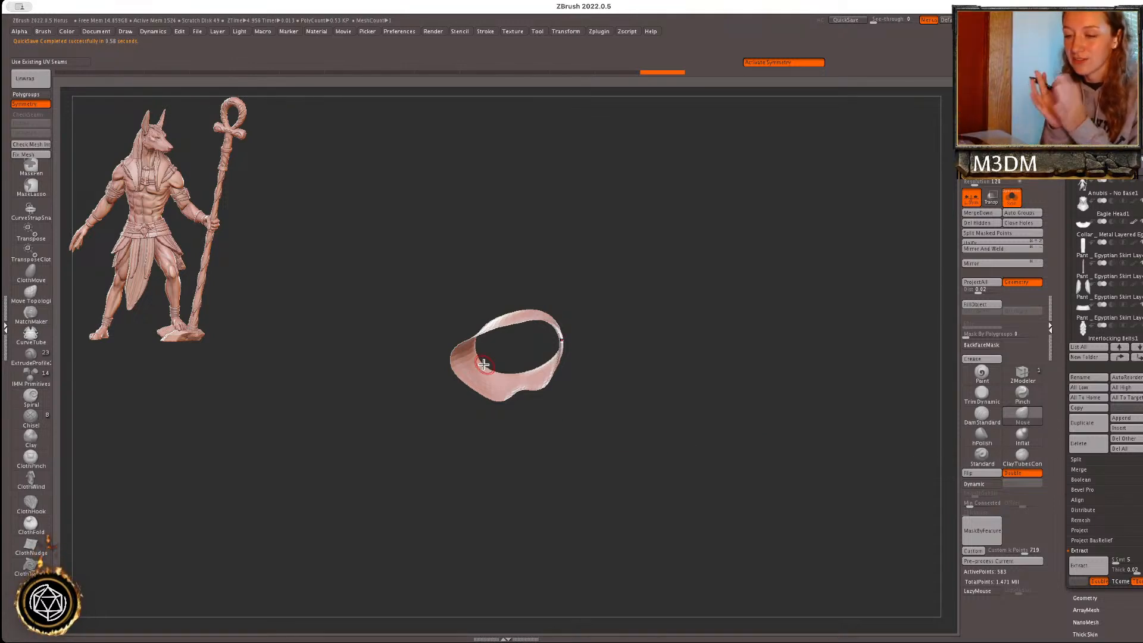
pyautogui.moveTo(775, 385); pyautogui.dragTo(779, 417)
# - Enlarge the brush and mask the skirt band's upper edge at the waist
pyautogui.click(1009, 206)
pyautogui.press('space')
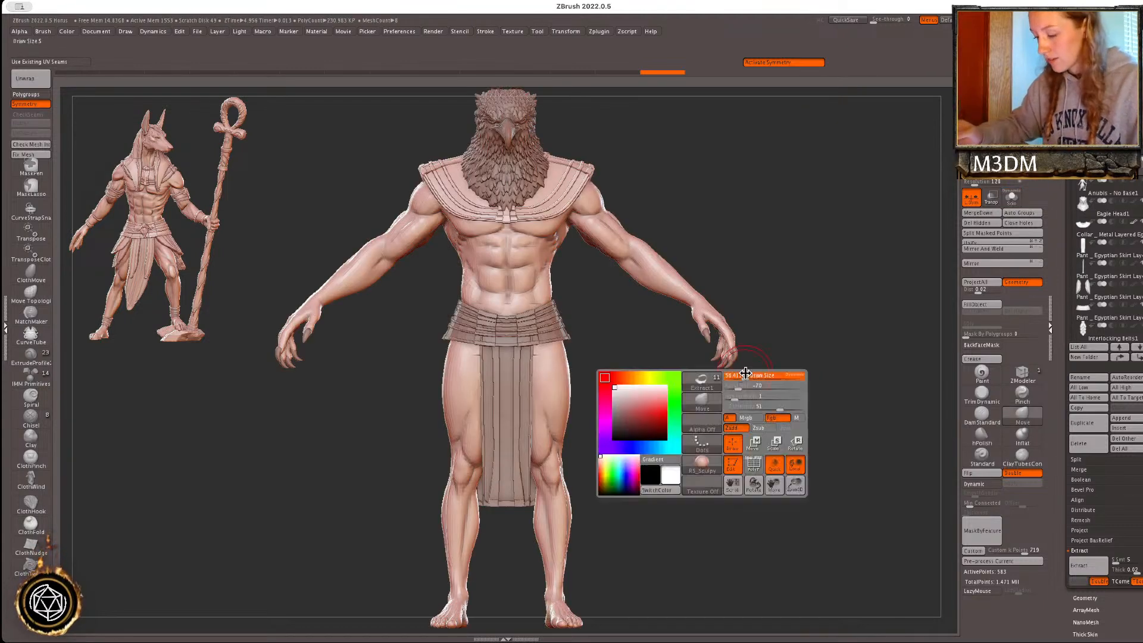
pyautogui.click(1011, 197)
pyautogui.keyDown('ctrl'); pyautogui.moveTo(427, 274); pyautogui.dragTo(596, 320); pyautogui.keyUp('ctrl')
pyautogui.click(1011, 197)
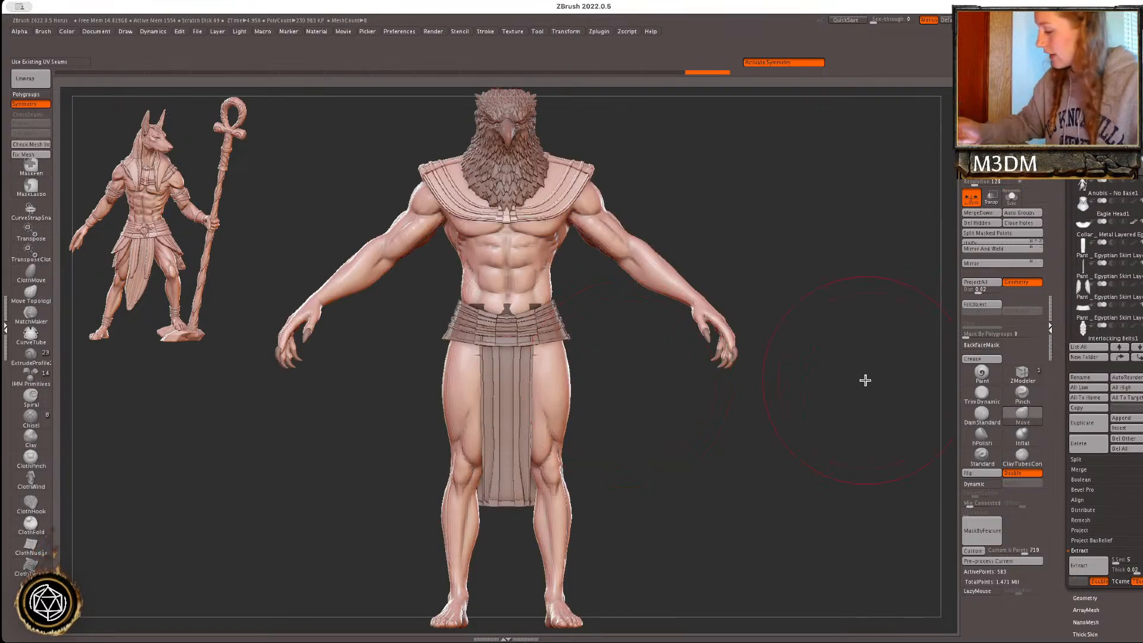
# - Pull the skirt band's lower edge down over the thighs with the Move brush to form a pointed hem
pyautogui.moveTo(554, 390); pyautogui.dragTo(574, 473)
pyautogui.moveTo(563, 425); pyautogui.dragTo(592, 482)
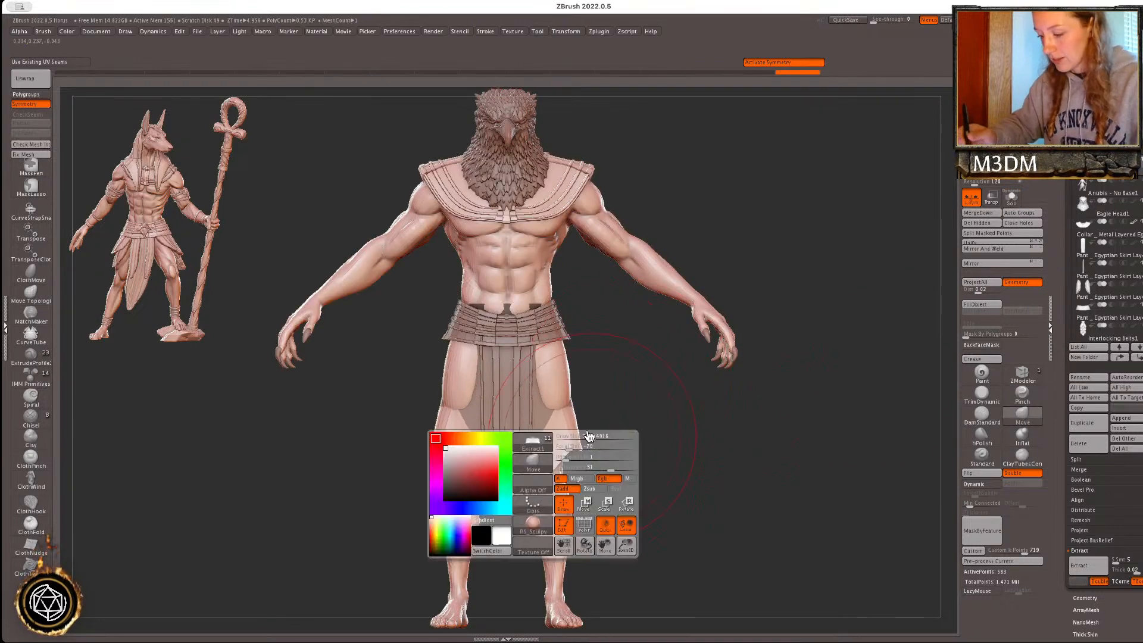
pyautogui.moveTo(549, 384); pyautogui.dragTo(554, 410)
pyautogui.rightClick(519, 435)
pyautogui.moveTo(660, 435)
pyautogui.mouseDown()
pyautogui.moveTo(647, 435)
pyautogui.moveTo(661, 438)
pyautogui.mouseUp()
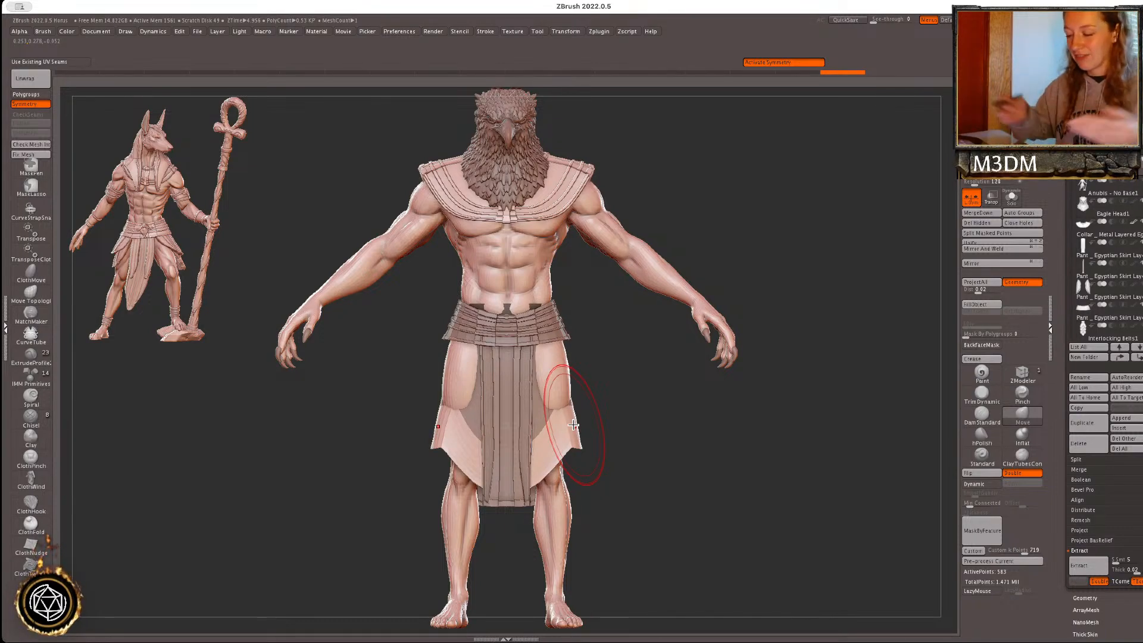
pyautogui.moveTo(574, 425); pyautogui.dragTo(583, 427)
# - Reshape the new skirt layer's hem around the sides of the legs with the Move brush
pyautogui.hotkey('shift', 'f')
pyautogui.moveTo(798, 423)
pyautogui.mouseDown()
pyautogui.moveTo(732, 431)
pyautogui.moveTo(774, 426)
pyautogui.mouseUp()
pyautogui.rightClick(790, 425)
pyautogui.moveTo(664, 439); pyautogui.dragTo(667, 486)
pyautogui.moveTo(801, 446)
pyautogui.mouseDown()
pyautogui.moveTo(859, 440)
pyautogui.moveTo(809, 435)
pyautogui.moveTo(800, 482)
pyautogui.moveTo(843, 437)
pyautogui.mouseUp()
pyautogui.hotkey('shift', 'f')
pyautogui.hotkey('shift', 'f')
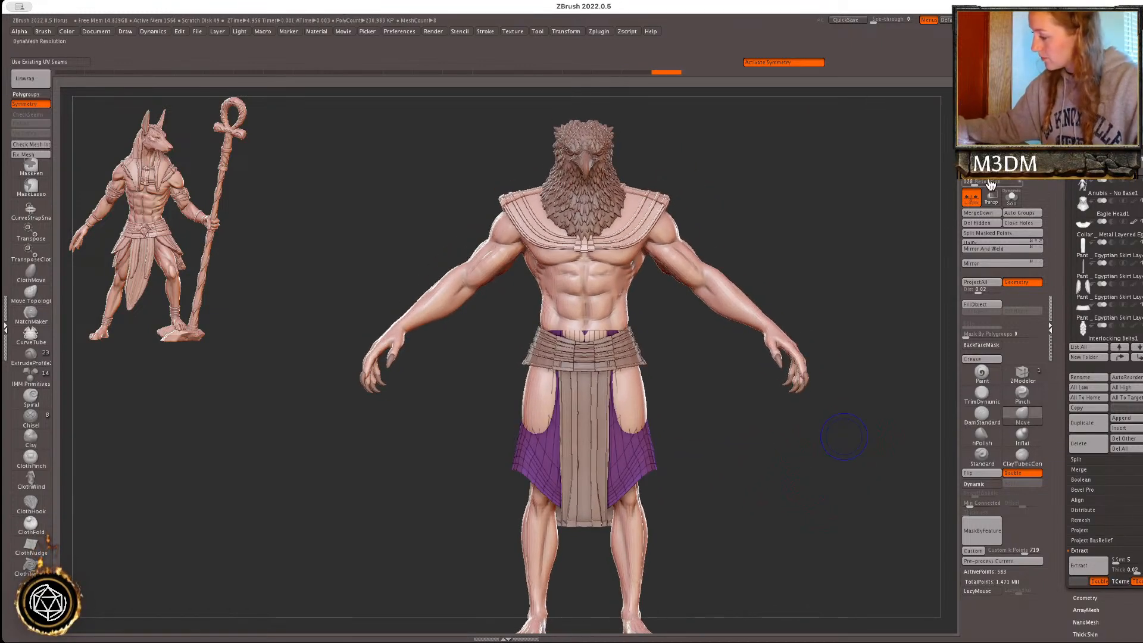
# - Remesh the isolated under-skirt to even out its stretched polygons and pull the hem's centre point lower
pyautogui.click(1012, 197)
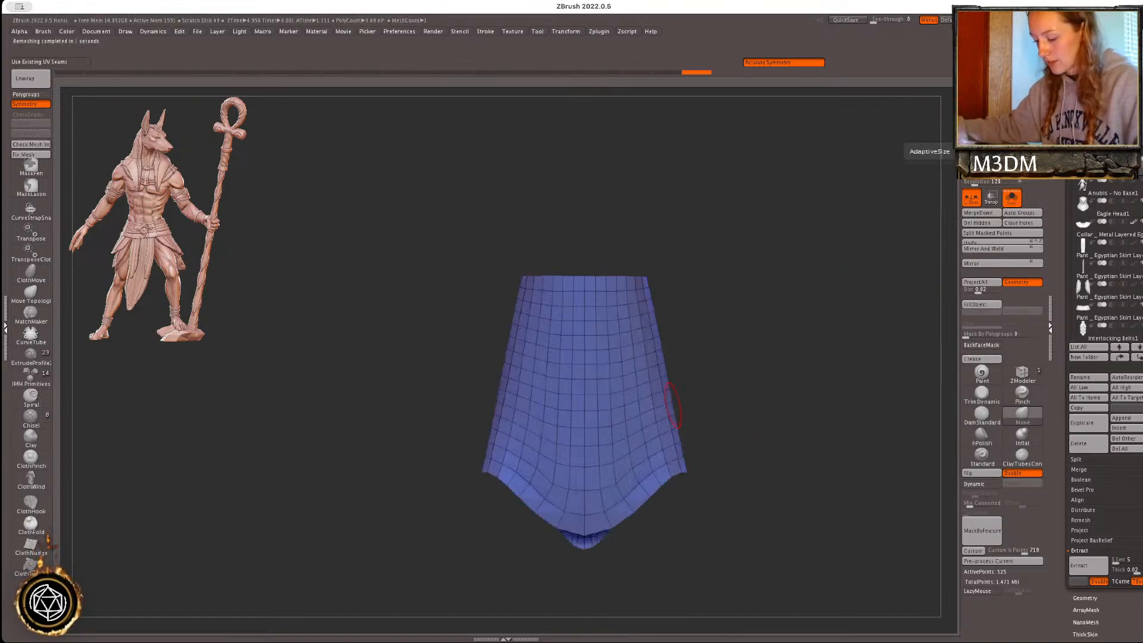
pyautogui.moveTo(767, 525)
pyautogui.mouseDown()
pyautogui.moveTo(758, 487)
pyautogui.moveTo(801, 485)
pyautogui.moveTo(777, 488)
pyautogui.moveTo(773, 514)
pyautogui.mouseUp()
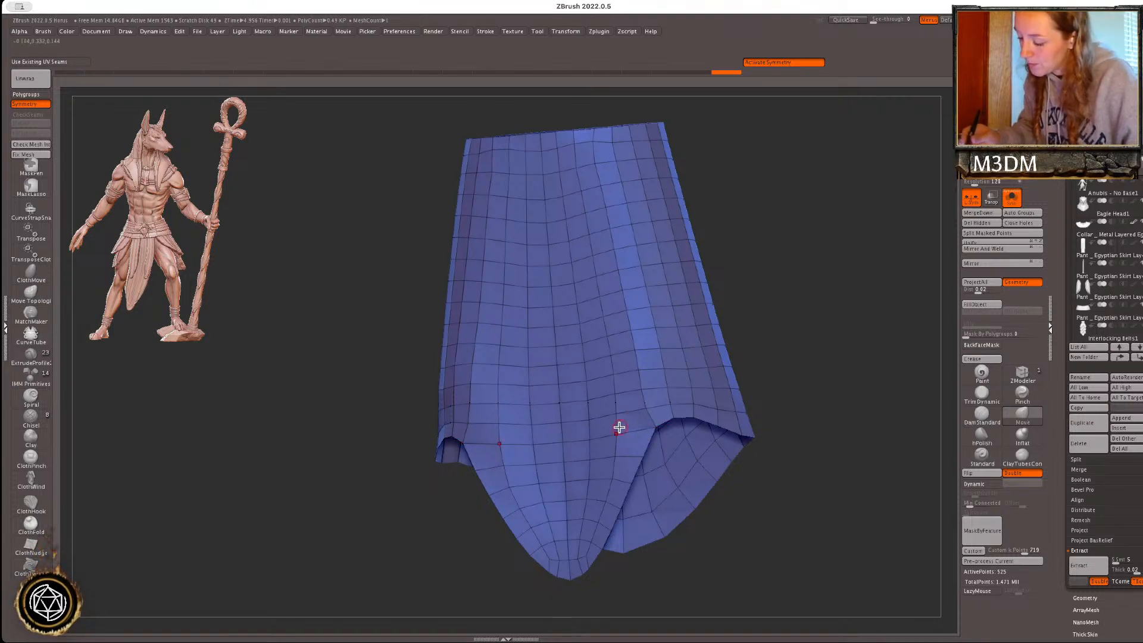
pyautogui.keyDown('shift'); pyautogui.moveTo(846, 406); pyautogui.dragTo(869, 403); pyautogui.keyUp('shift')
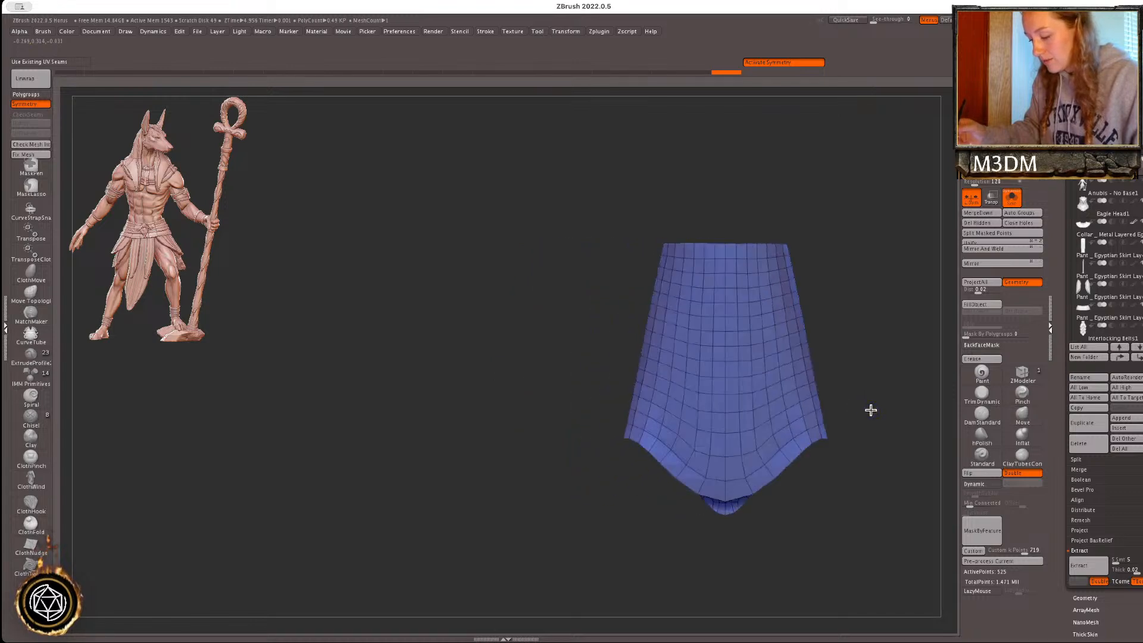
pyautogui.moveTo(735, 498); pyautogui.dragTo(730, 510)
pyautogui.keyDown('shift'); pyautogui.moveTo(855, 238); pyautogui.dragTo(887, 237); pyautogui.keyUp('shift')
pyautogui.click(1015, 198)
# - Select the male body and push its thighs inward with the Move brush so they sit beneath the skirt
pyautogui.keyDown('alt'); pyautogui.moveTo(797, 388); pyautogui.dragTo(706, 415); pyautogui.keyUp('alt')
pyautogui.hotkey('shift', 'f')
pyautogui.press('space')
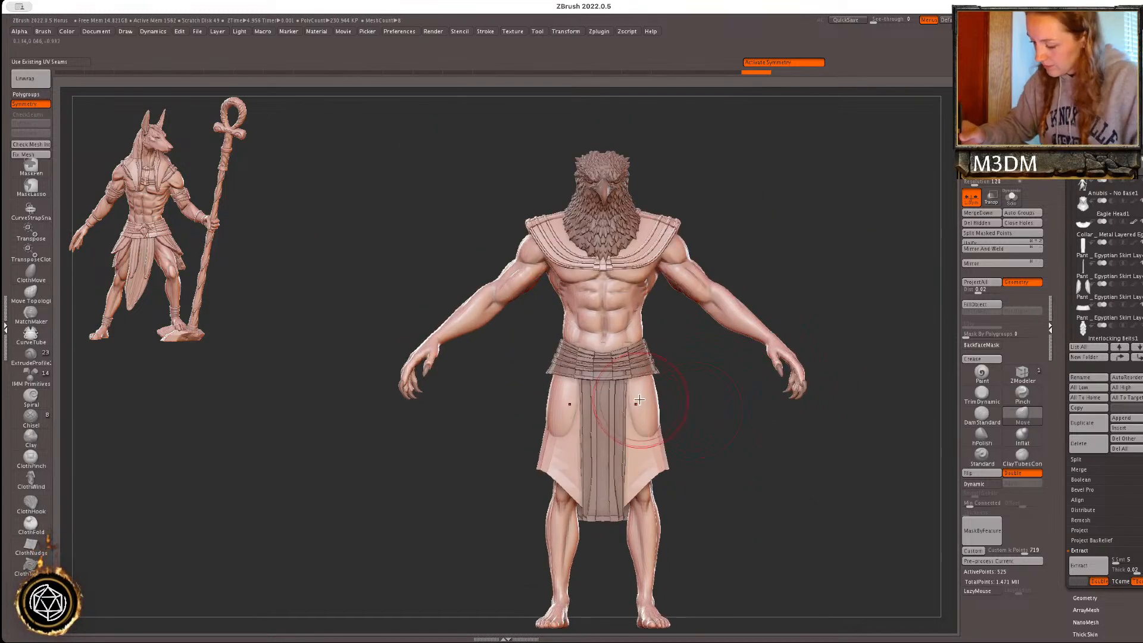
pyautogui.keyDown('alt'); pyautogui.click(642, 397); pyautogui.keyUp('alt')
pyautogui.press('space')
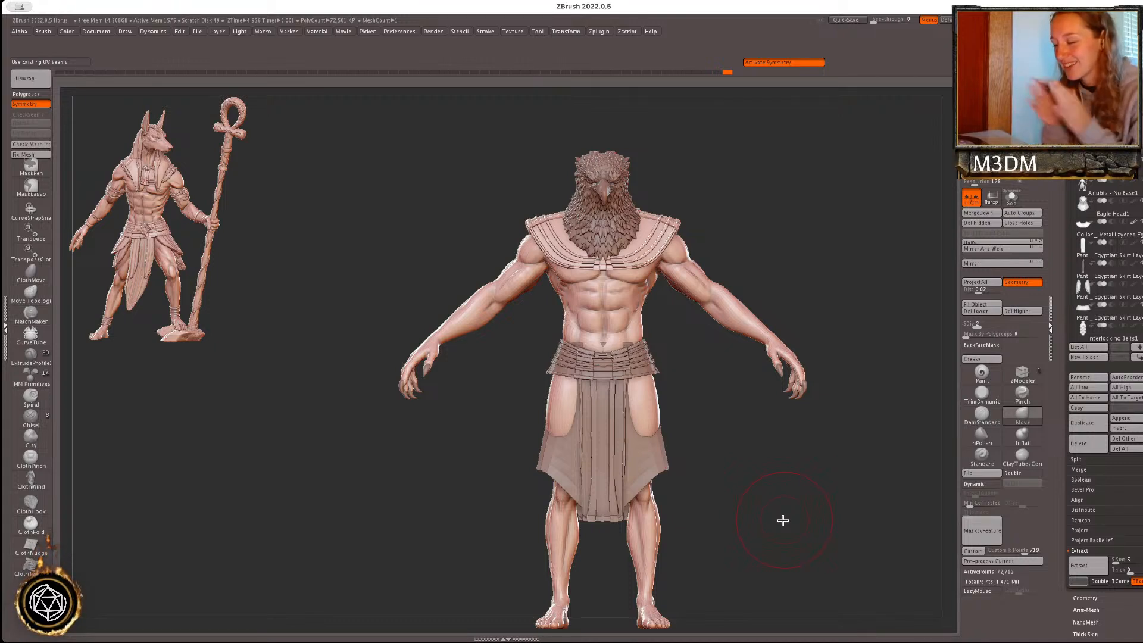
pyautogui.press('space')
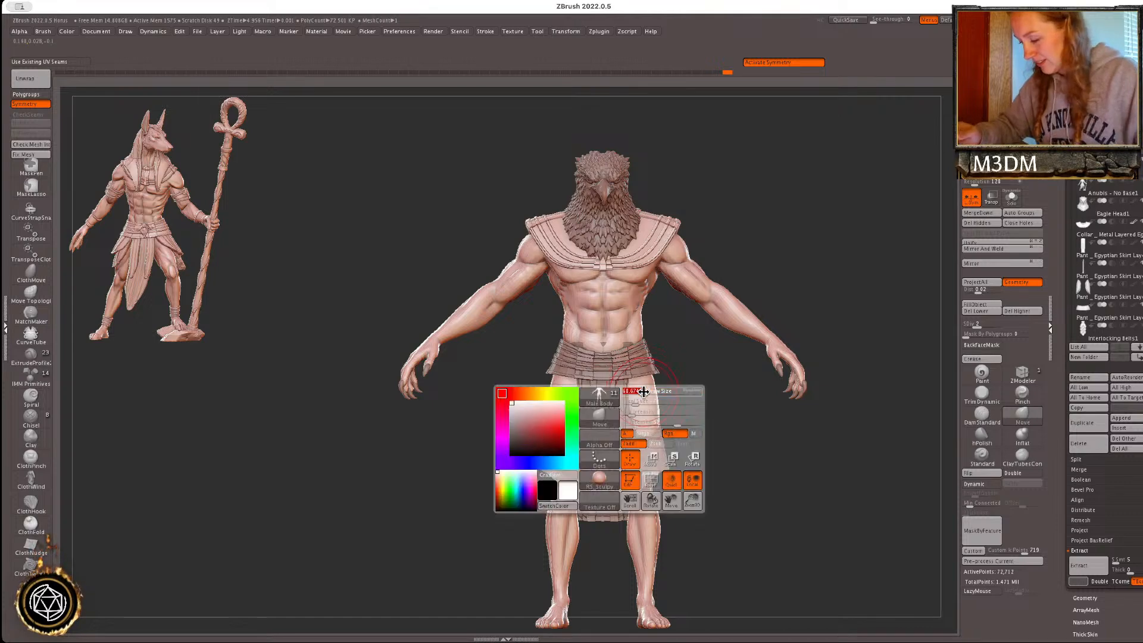
pyautogui.moveTo(645, 391); pyautogui.dragTo(648, 419)
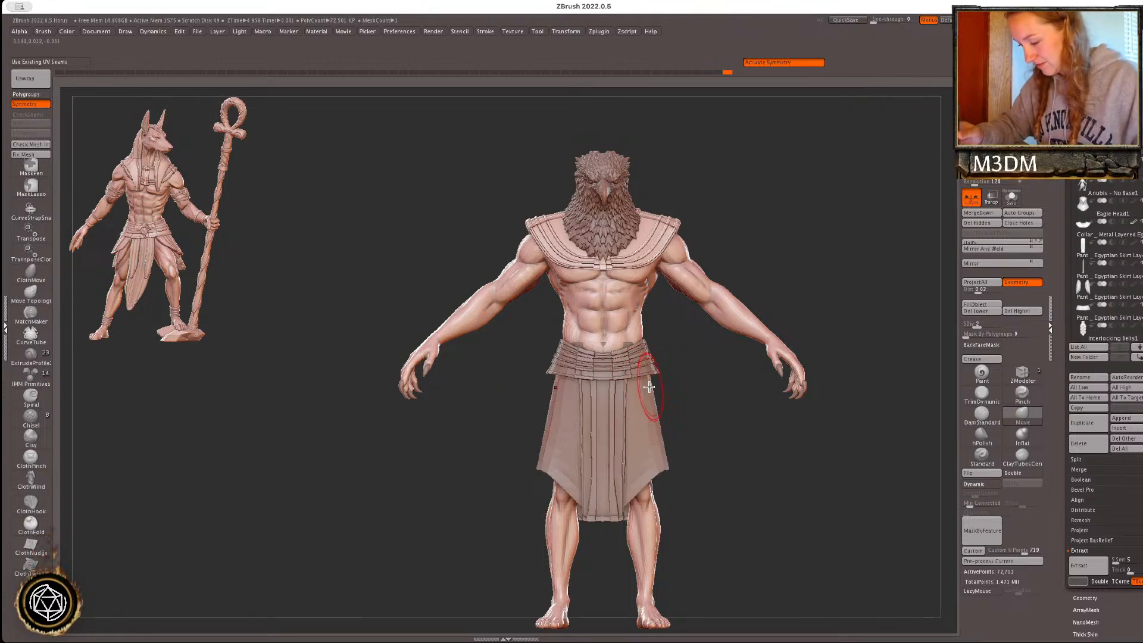
# - Select the extracted under-skirt and refine its fit around the hips and thighs with the Move brush
pyautogui.moveTo(770, 437)
pyautogui.mouseDown()
pyautogui.moveTo(770, 457)
pyautogui.moveTo(689, 383)
pyautogui.moveTo(750, 394)
pyautogui.moveTo(831, 439)
pyautogui.mouseUp()
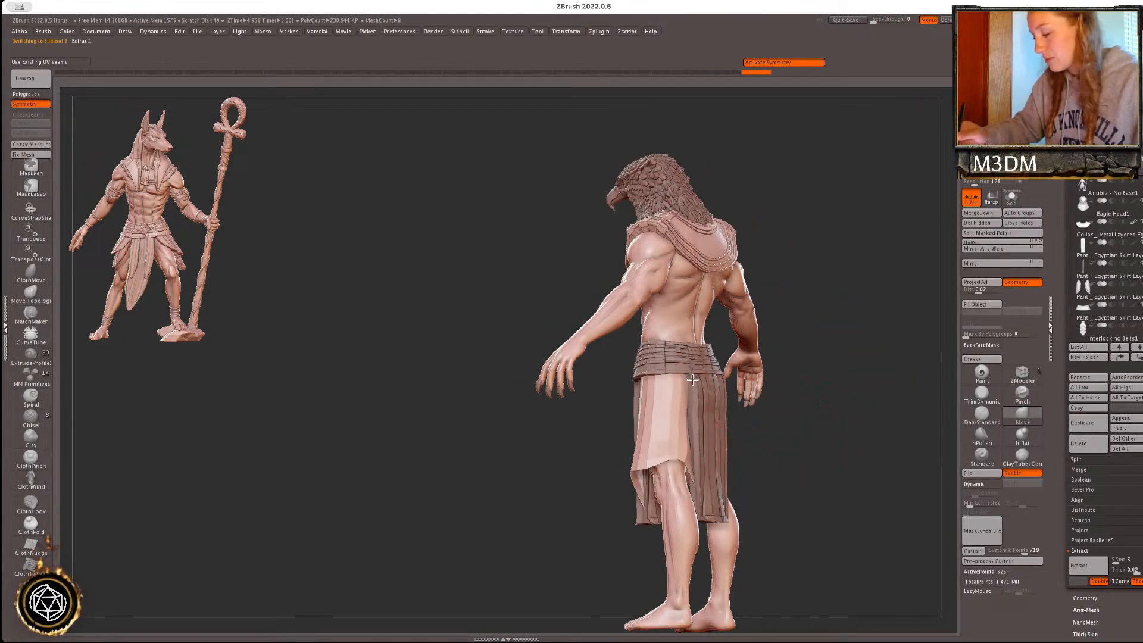
pyautogui.rightClick(803, 428)
pyautogui.keyDown('shift'); pyautogui.moveTo(802, 428); pyautogui.dragTo(784, 389); pyautogui.keyUp('shift')
pyautogui.rightClick(690, 430)
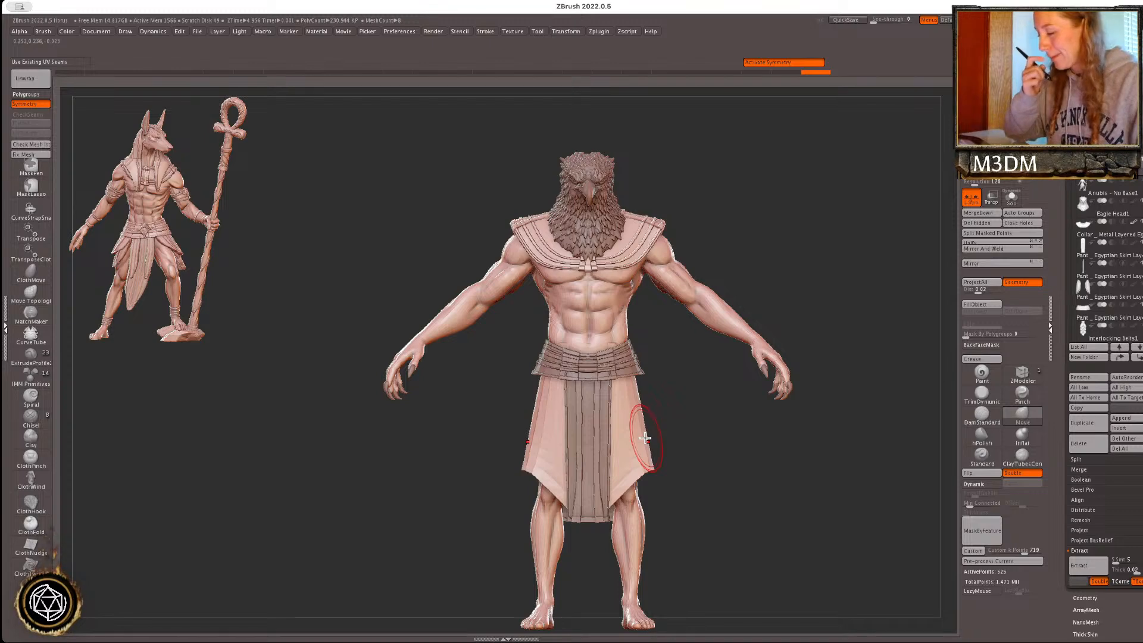
# - Select the layered belt, centre the transform gizmo on it and scale it slightly in width
pyautogui.keyDown('alt'); pyautogui.click(633, 367); pyautogui.keyUp('alt')
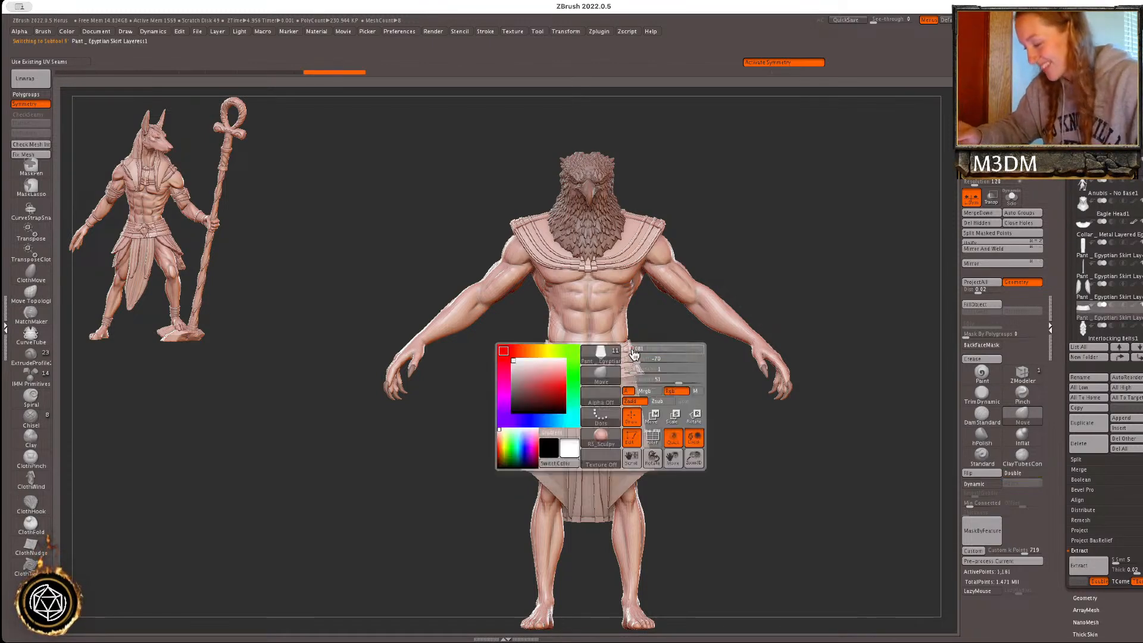
pyautogui.keyDown('alt'); pyautogui.click(602, 381); pyautogui.keyUp('alt')
pyautogui.press('w')
pyautogui.keyDown('alt'); pyautogui.click(588, 355); pyautogui.keyUp('alt')
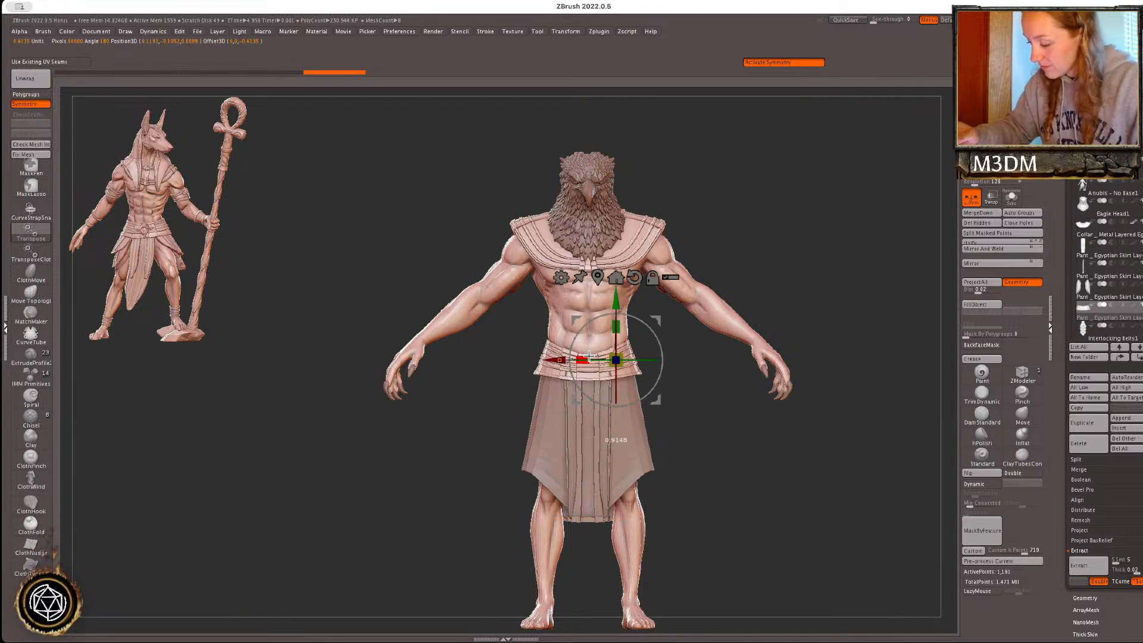
pyautogui.moveTo(584, 359); pyautogui.dragTo(602, 359)
pyautogui.hotkey('ctrl', 'z')
pyautogui.press('x')
pyautogui.click(597, 276)
pyautogui.moveTo(558, 359); pyautogui.dragTo(559, 359)
pyautogui.press('q')
pyautogui.keyDown('alt'); pyautogui.moveTo(694, 411); pyautogui.dragTo(696, 465); pyautogui.keyUp('alt')
pyautogui.press('x')
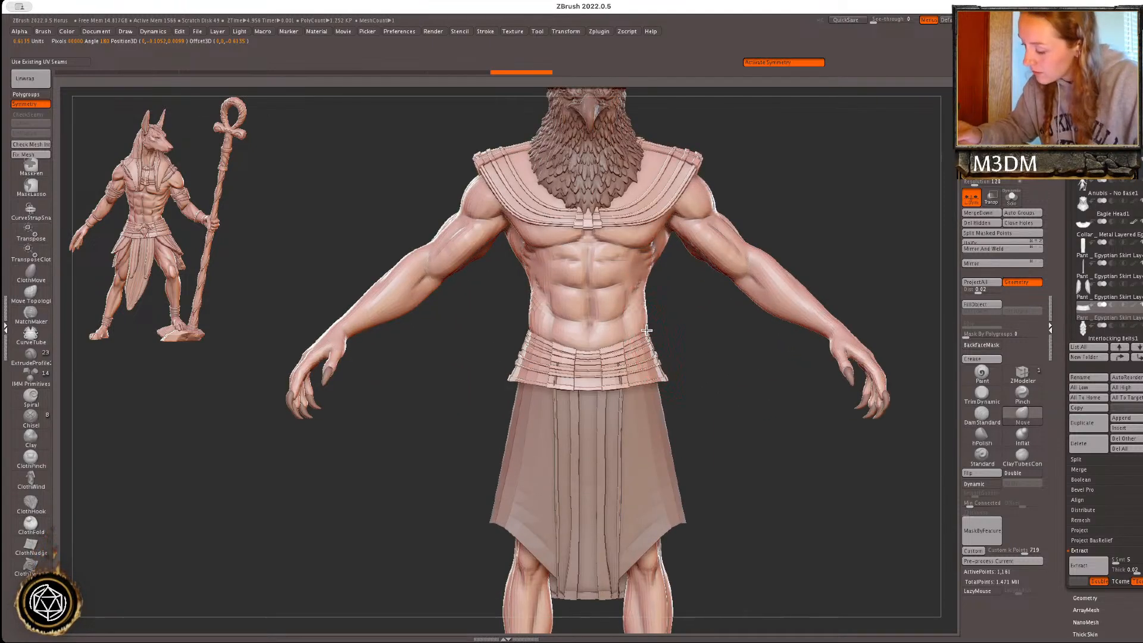
# - Adjust the belt's lower side edges with the Move brush so they sit over the skirt, checking from the side and back
pyautogui.moveTo(658, 379); pyautogui.dragTo(662, 379)
pyautogui.rightClick(663, 379)
pyautogui.moveTo(792, 396); pyautogui.dragTo(710, 396)
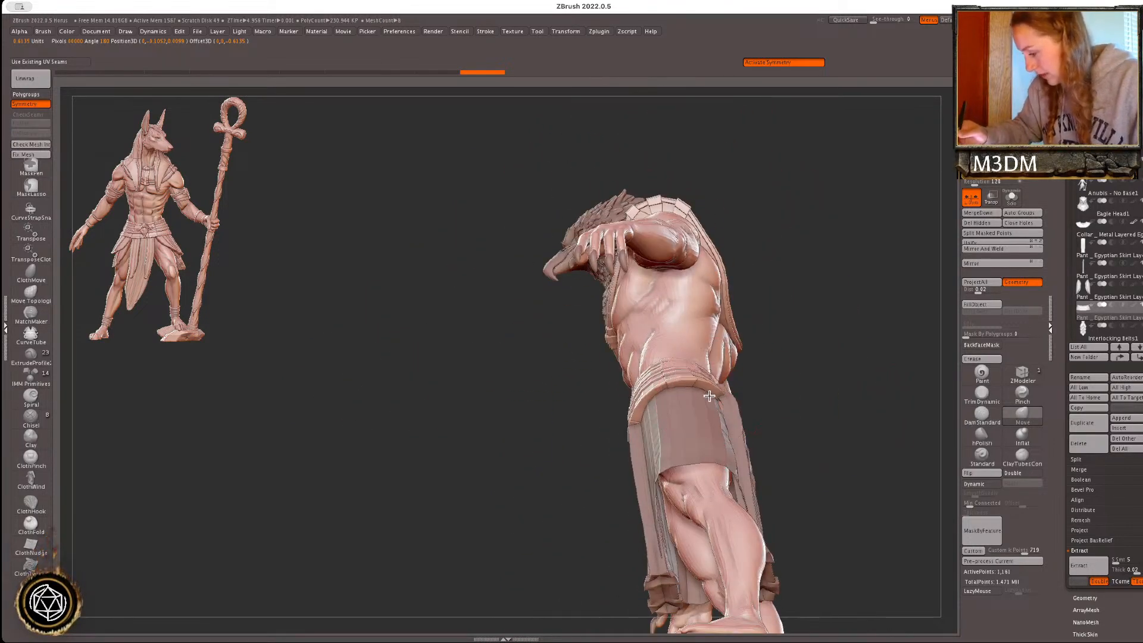
pyautogui.moveTo(835, 390)
pyautogui.mouseDown()
pyautogui.moveTo(802, 398)
pyautogui.moveTo(866, 454)
pyautogui.moveTo(803, 368)
pyautogui.moveTo(794, 390)
pyautogui.moveTo(816, 359)
pyautogui.mouseUp()
pyautogui.keyDown('alt'); pyautogui.click(749, 388); pyautogui.keyUp('alt')
pyautogui.keyDown('alt'); pyautogui.click(807, 357); pyautogui.keyUp('alt')
pyautogui.keyDown('alt'); pyautogui.moveTo(885, 448); pyautogui.dragTo(641, 441); pyautogui.keyUp('alt')
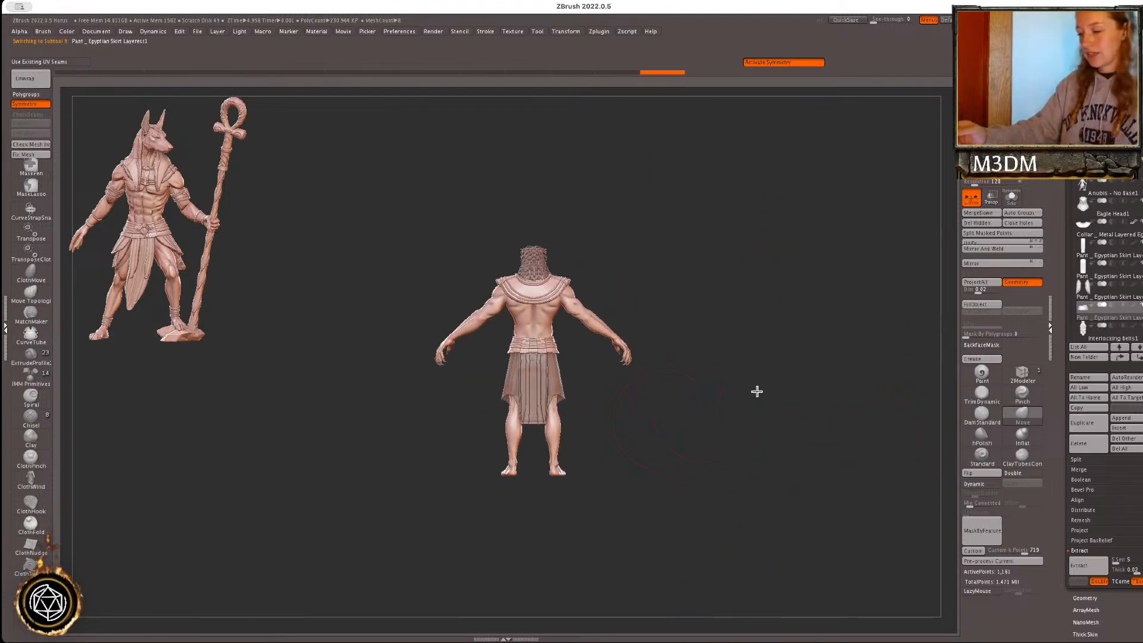
# - Examine the belt and skirt's overall silhouette on the figure from the back and front, near and far
pyautogui.keyDown('alt'); pyautogui.moveTo(763, 408); pyautogui.dragTo(687, 337); pyautogui.keyUp('alt')
pyautogui.keyDown('alt'); pyautogui.moveTo(905, 361); pyautogui.dragTo(902, 595); pyautogui.keyUp('alt')
pyautogui.moveTo(821, 477)
pyautogui.keyDown('alt'); pyautogui.mouseDown()
pyautogui.moveTo(812, 353)
pyautogui.moveTo(787, 344)
pyautogui.moveTo(760, 548)
pyautogui.mouseUp(); pyautogui.keyUp('alt')
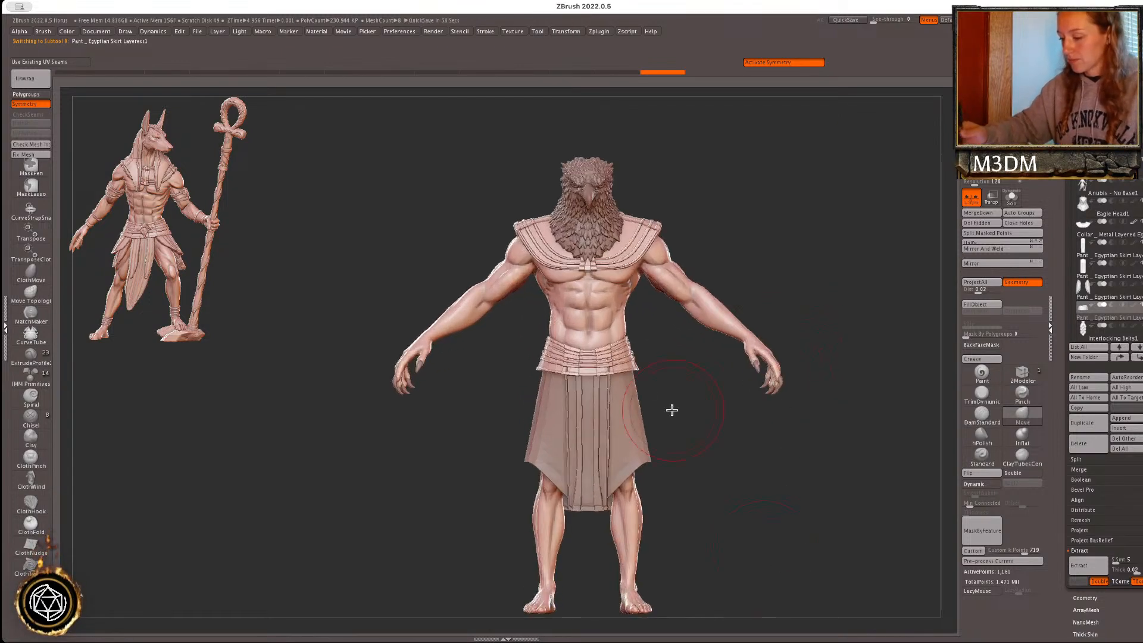
pyautogui.press('space')
pyautogui.moveTo(632, 369)
pyautogui.mouseDown()
pyautogui.moveTo(654, 368)
pyautogui.moveTo(717, 209)
pyautogui.moveTo(717, 166)
pyautogui.mouseUp()
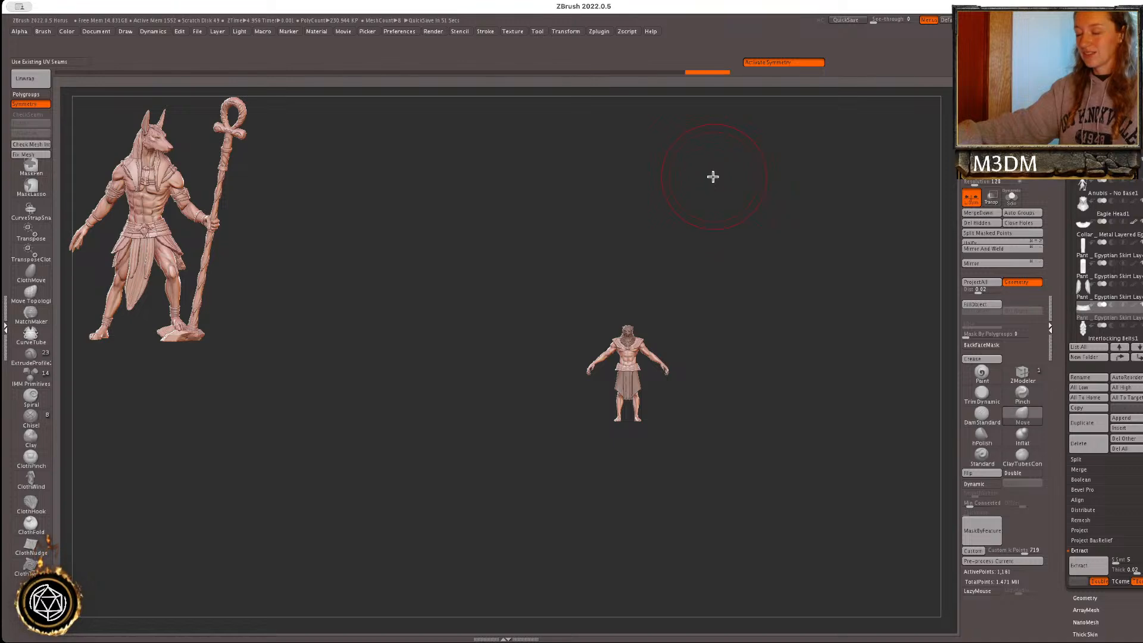
pyautogui.keyDown('alt'); pyautogui.moveTo(790, 412); pyautogui.dragTo(826, 631); pyautogui.keyUp('alt')
pyautogui.keyDown('alt'); pyautogui.moveTo(688, 449); pyautogui.dragTo(684, 512); pyautogui.keyUp('alt')
pyautogui.keyDown('alt'); pyautogui.click(628, 389); pyautogui.keyUp('alt')
pyautogui.press('space')
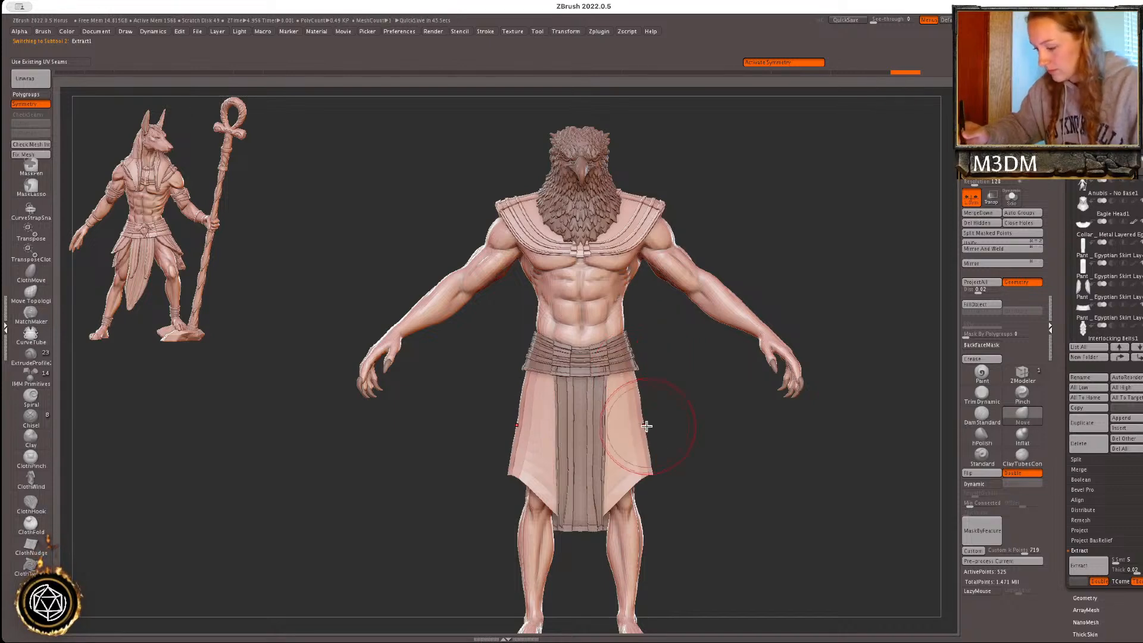
# - Select the front skirt panel and transform it with the gizmo so its lower end sits slightly higher and it becomes narrower
pyautogui.keyDown('alt'); pyautogui.click(584, 512); pyautogui.keyUp('alt')
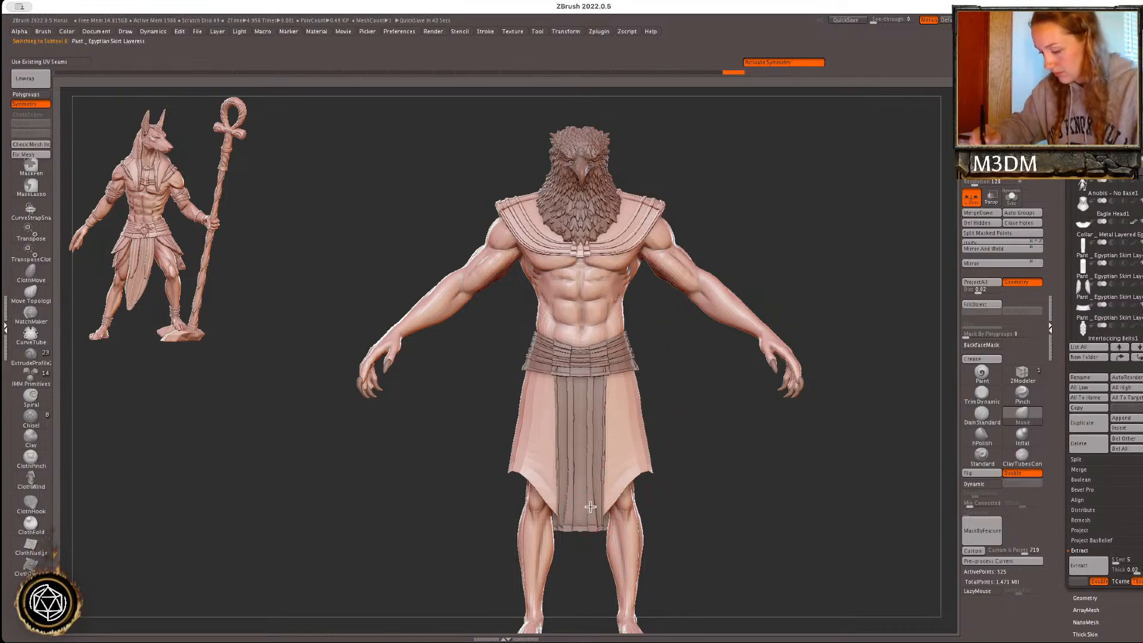
pyautogui.press('w')
pyautogui.click(563, 359)
pyautogui.keyDown('alt'); pyautogui.moveTo(567, 379); pyautogui.dragTo(567, 318); pyautogui.keyUp('alt')
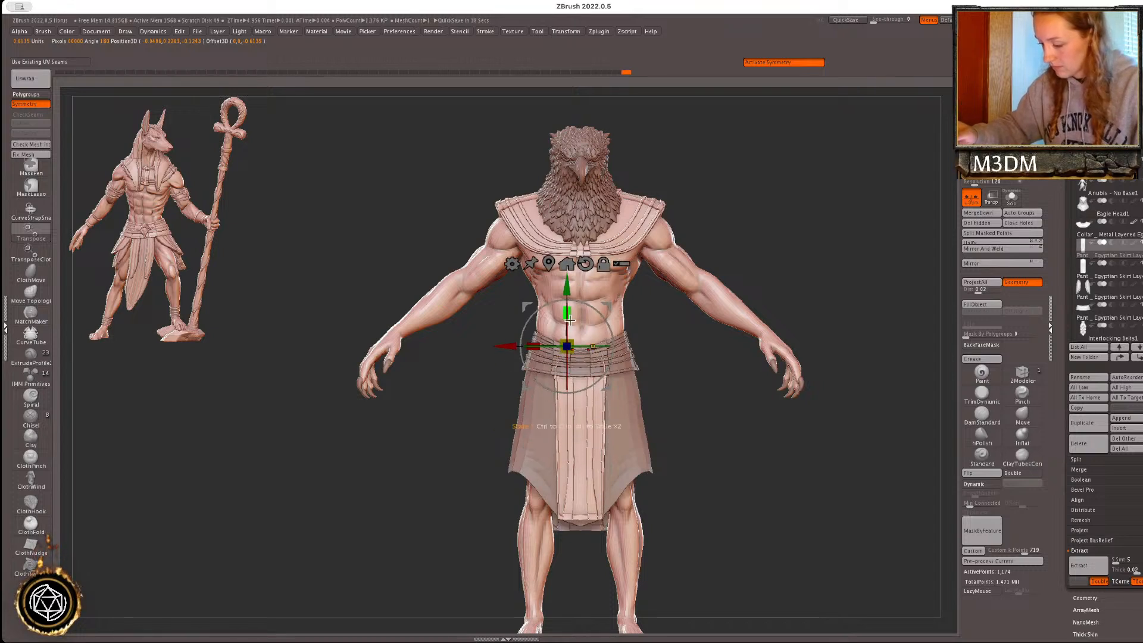
pyautogui.press('q')
pyautogui.press('w')
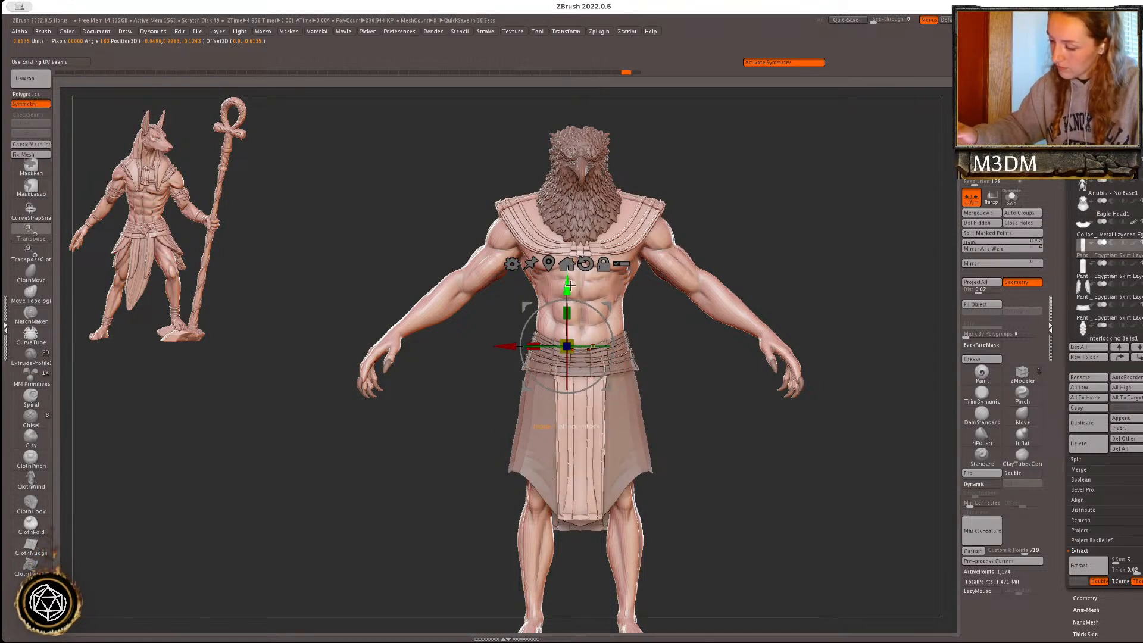
pyautogui.press('x')
pyautogui.click(549, 264)
pyautogui.press('q')
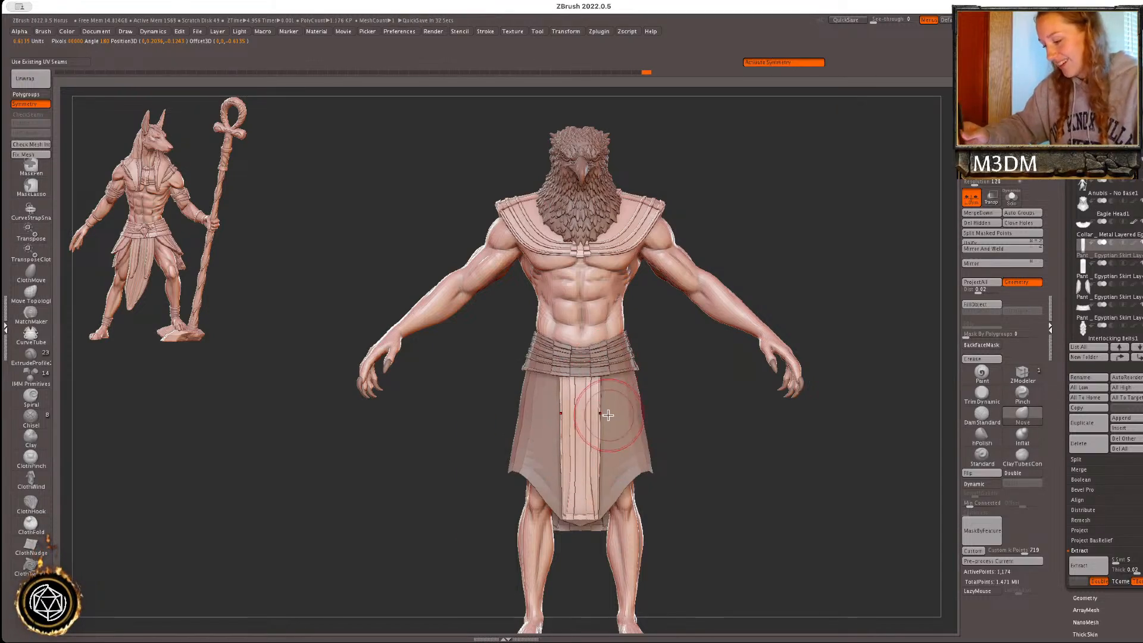
# - Select the back skirt panel and transform it with the gizmo to raise its lower end and narrow it slightly
pyautogui.moveTo(827, 479); pyautogui.dragTo(816, 482)
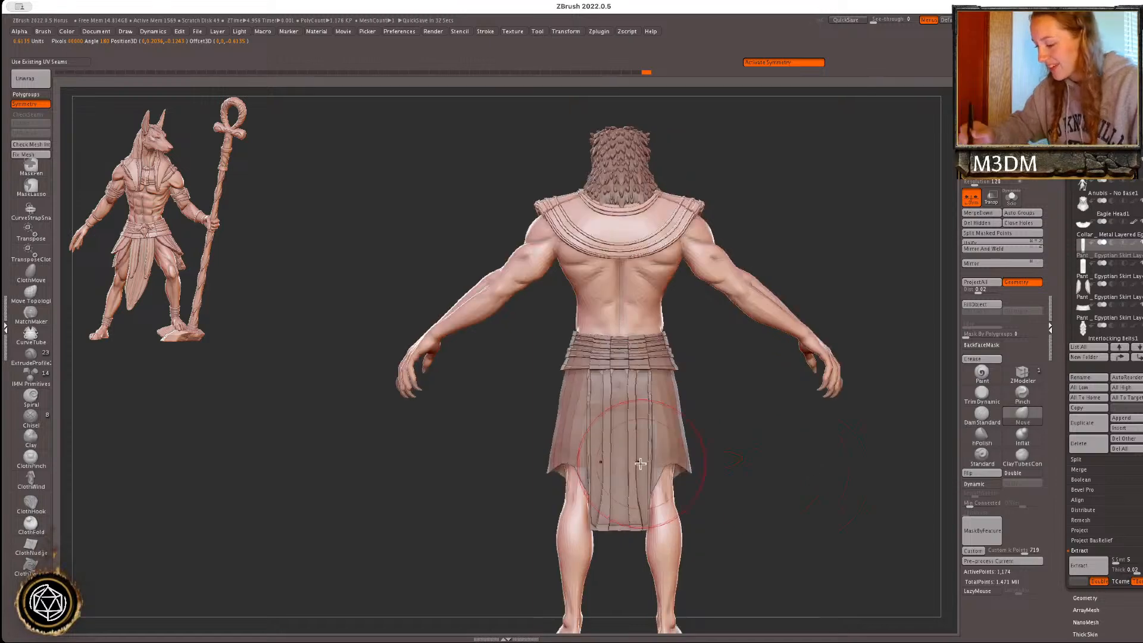
pyautogui.keyDown('alt'); pyautogui.click(647, 464); pyautogui.keyUp('alt')
pyautogui.press('w')
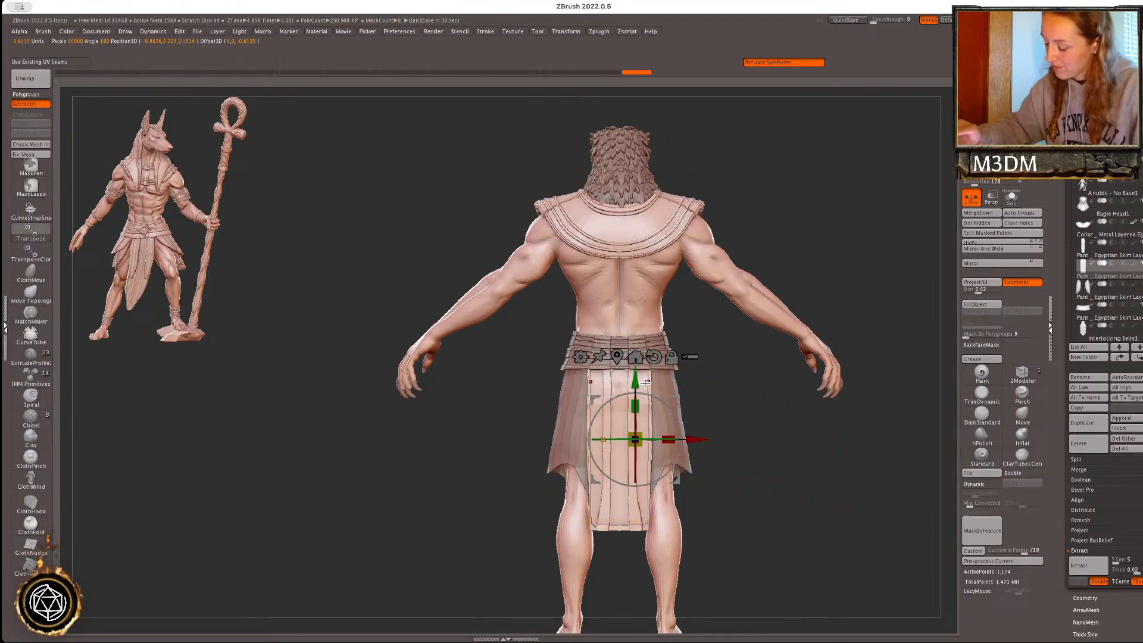
pyautogui.moveTo(663, 436); pyautogui.dragTo(638, 408)
pyautogui.press('q')
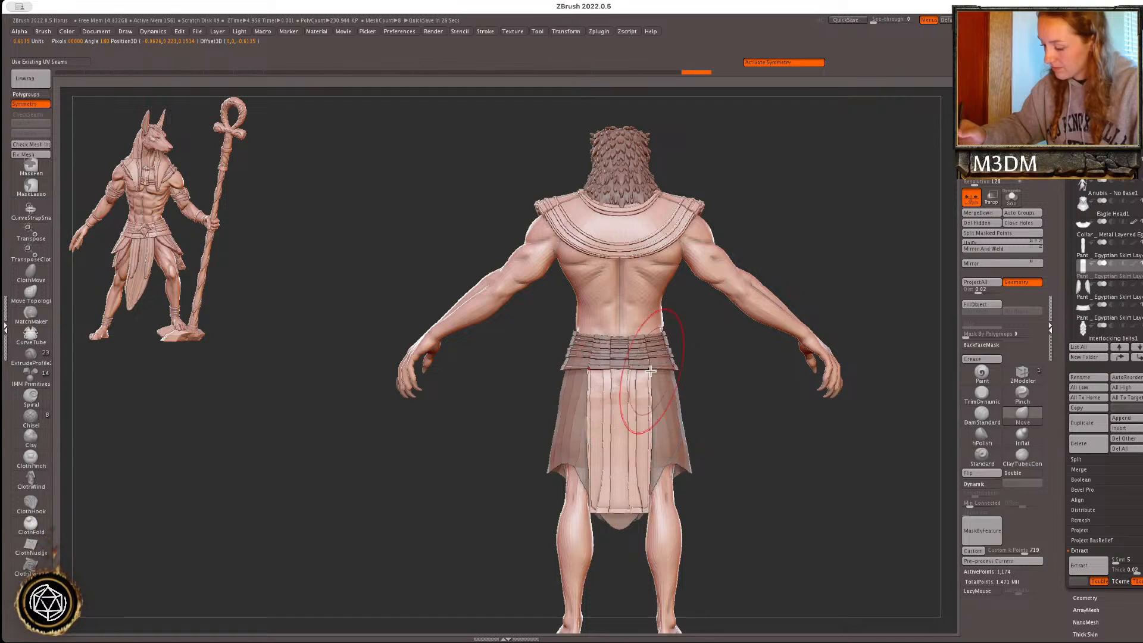
pyautogui.keyDown('alt'); pyautogui.click(653, 353); pyautogui.keyUp('alt')
pyautogui.press('w')
pyautogui.press('x')
pyautogui.click(614, 347)
pyautogui.moveTo(652, 428); pyautogui.dragTo(642, 424)
pyautogui.press('q')
# - Turn symmetry back on, select the under-skirt, isolate it and check its wireframe
pyautogui.moveTo(834, 434)
pyautogui.mouseDown()
pyautogui.moveTo(809, 436)
pyautogui.moveTo(890, 378)
pyautogui.mouseUp()
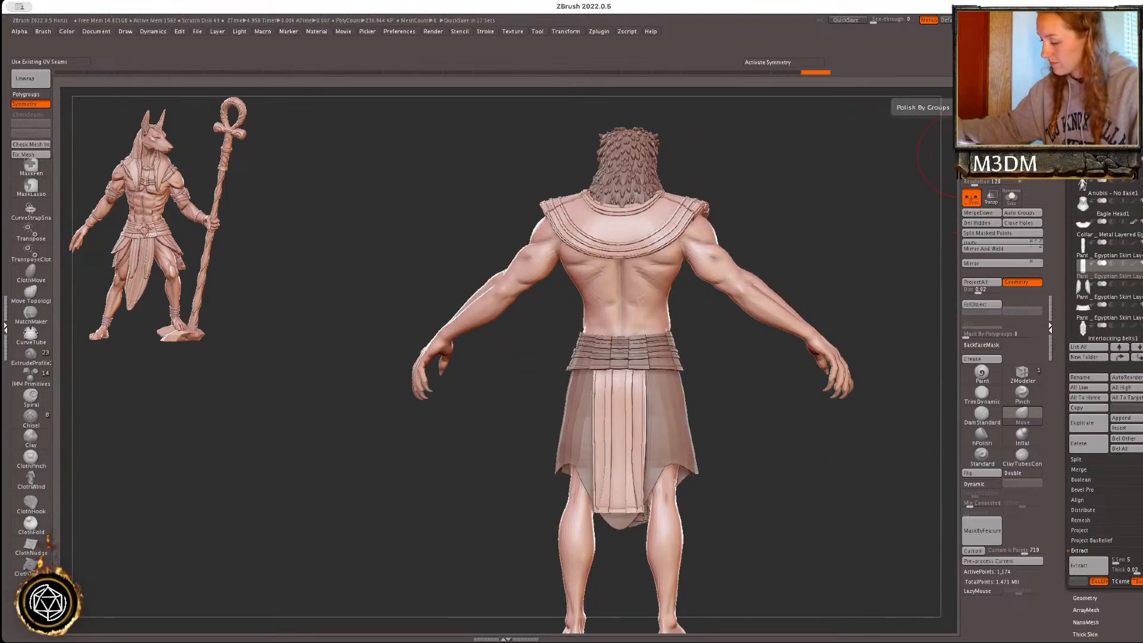
pyautogui.keyDown('alt'); pyautogui.moveTo(764, 469); pyautogui.dragTo(725, 444); pyautogui.keyUp('alt')
pyautogui.keyDown('shift'); pyautogui.moveTo(720, 374); pyautogui.dragTo(676, 359); pyautogui.keyUp('shift')
pyautogui.press('x')
pyautogui.keyDown('alt'); pyautogui.moveTo(773, 470); pyautogui.dragTo(807, 456); pyautogui.keyUp('alt')
pyautogui.moveTo(806, 456)
pyautogui.mouseDown()
pyautogui.moveTo(822, 477)
pyautogui.moveTo(799, 475)
pyautogui.moveTo(808, 468)
pyautogui.moveTo(757, 432)
pyautogui.moveTo(831, 403)
pyautogui.mouseUp()
pyautogui.press('space')
pyautogui.keyDown('alt'); pyautogui.click(703, 420); pyautogui.keyUp('alt')
pyautogui.click(1007, 205)
pyautogui.press('space')
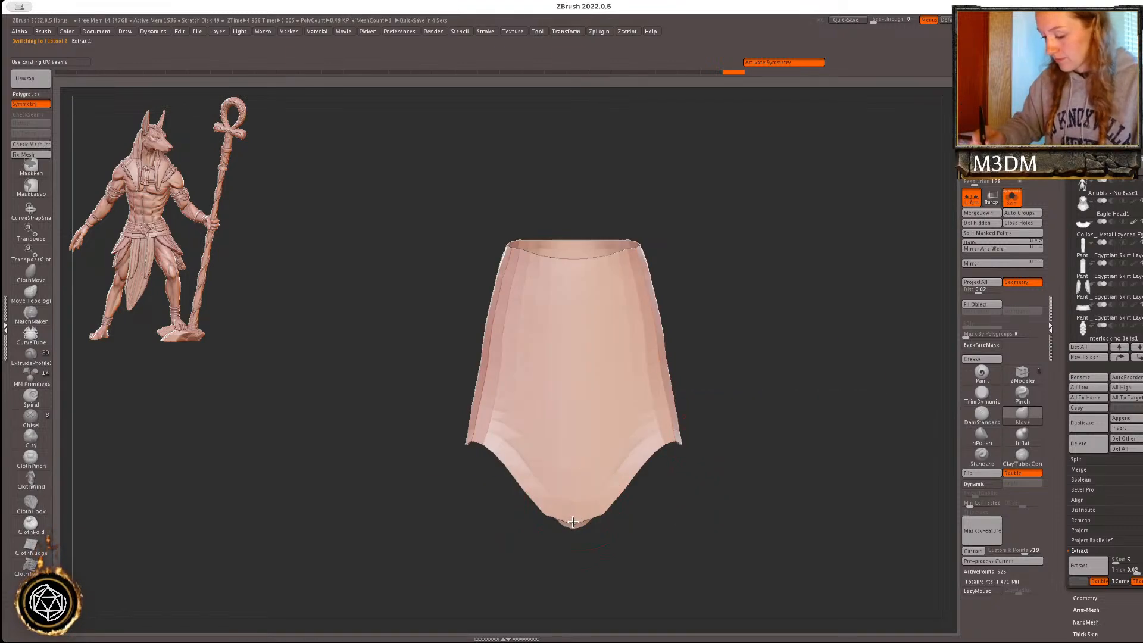
pyautogui.hotkey('shift', 'f')
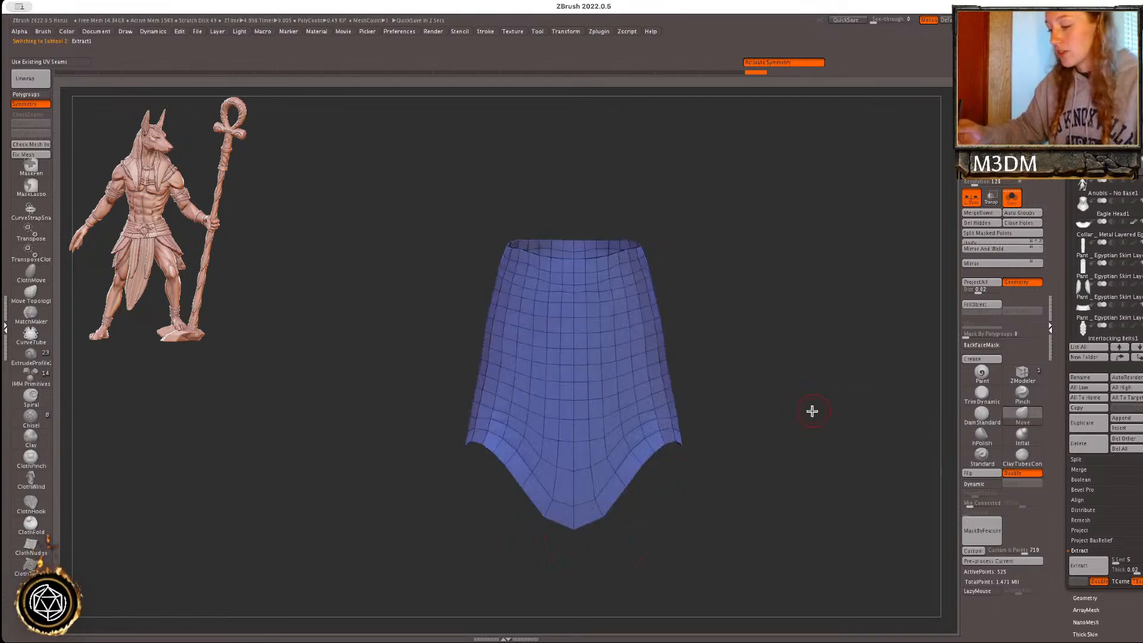
pyautogui.hotkey('shift', 'f')
pyautogui.moveTo(842, 420); pyautogui.dragTo(858, 441)
pyautogui.click(1027, 229)
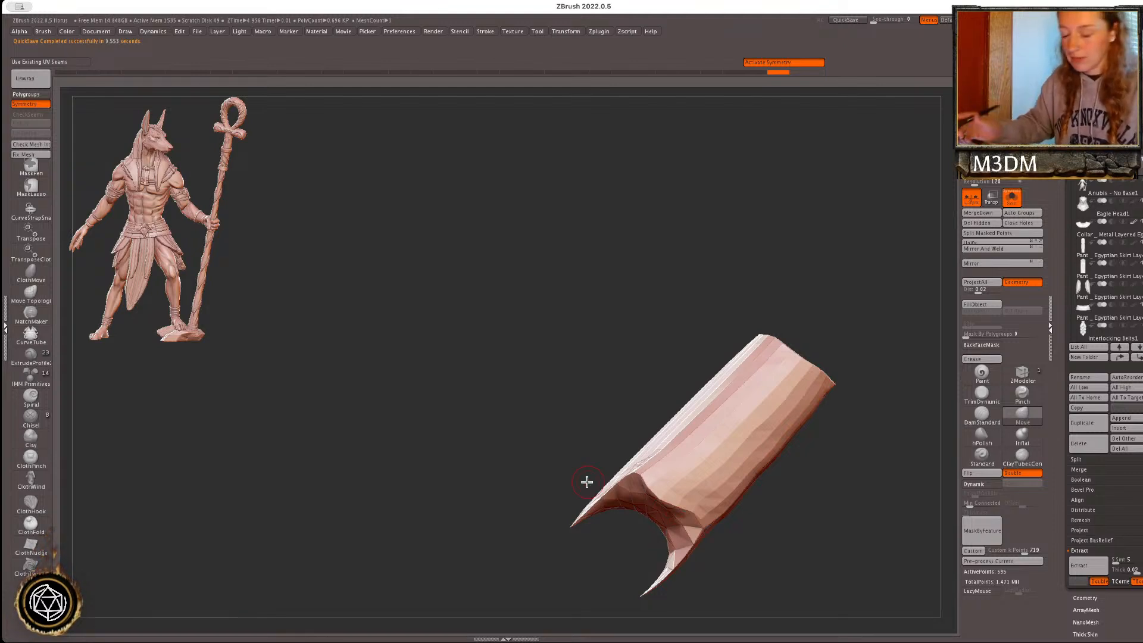
pyautogui.hotkey('ctrl', 'z')
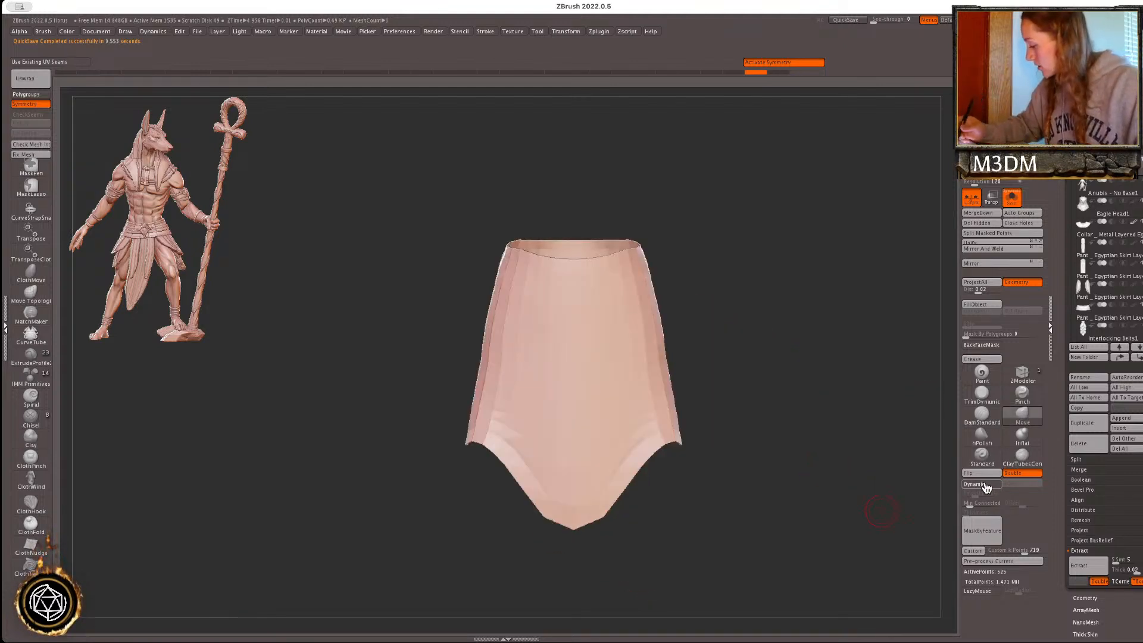
# - Enable Dynamic subdivision on the under-skirt with SmoothSubdiv 0, thickness 0.02852 and offset -100, and show the full figure again
pyautogui.click(981, 485)
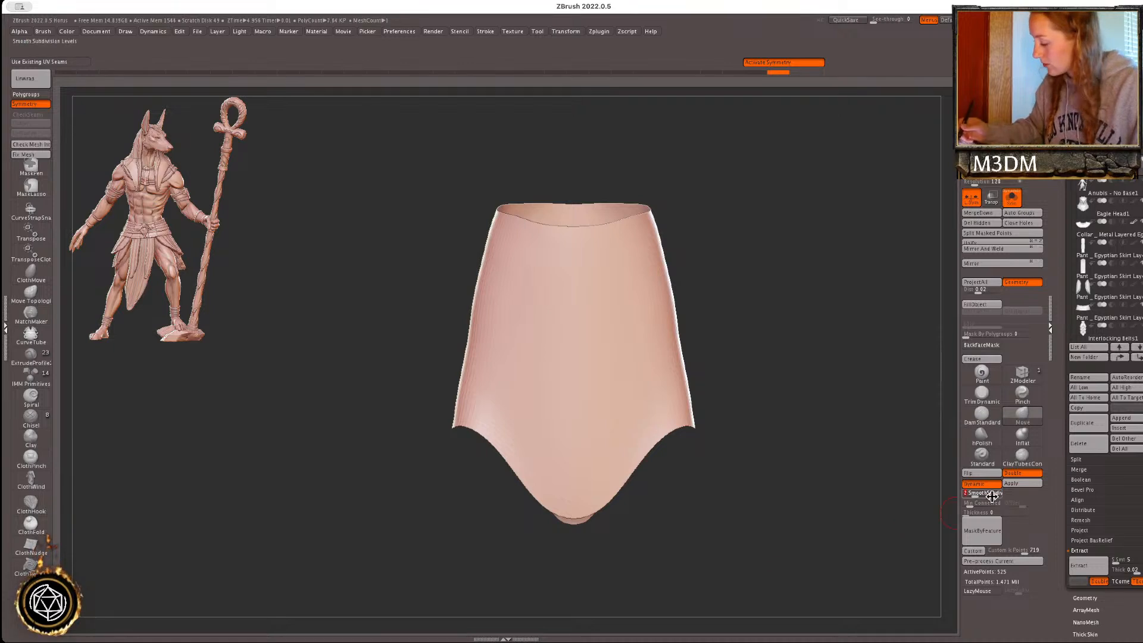
pyautogui.moveTo(998, 495); pyautogui.dragTo(920, 499)
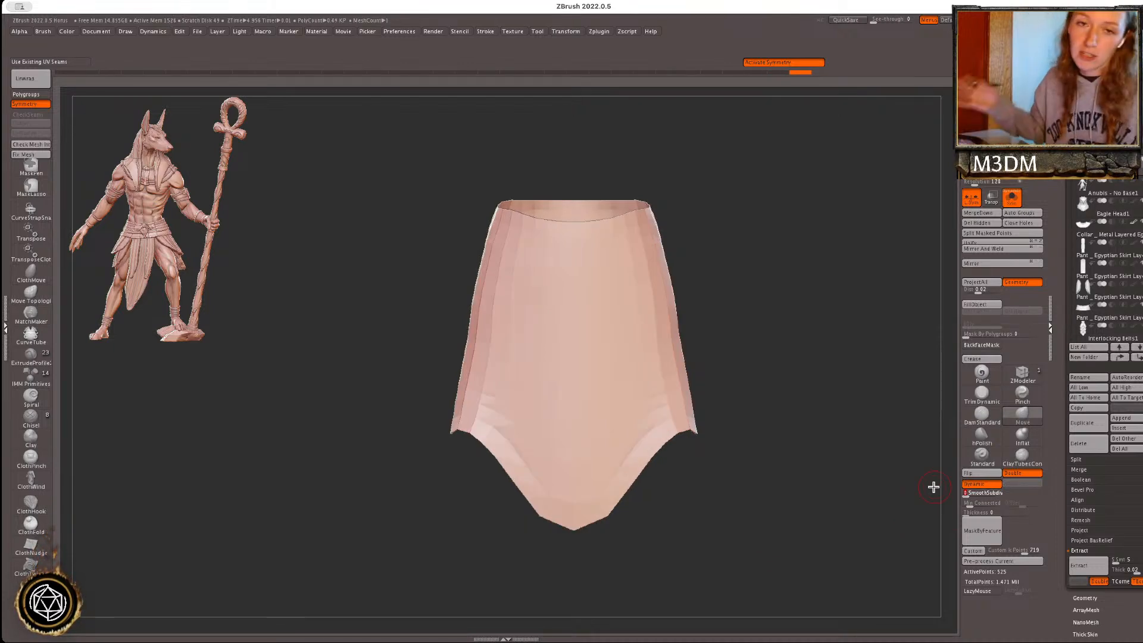
pyautogui.moveTo(983, 509); pyautogui.dragTo(1008, 504)
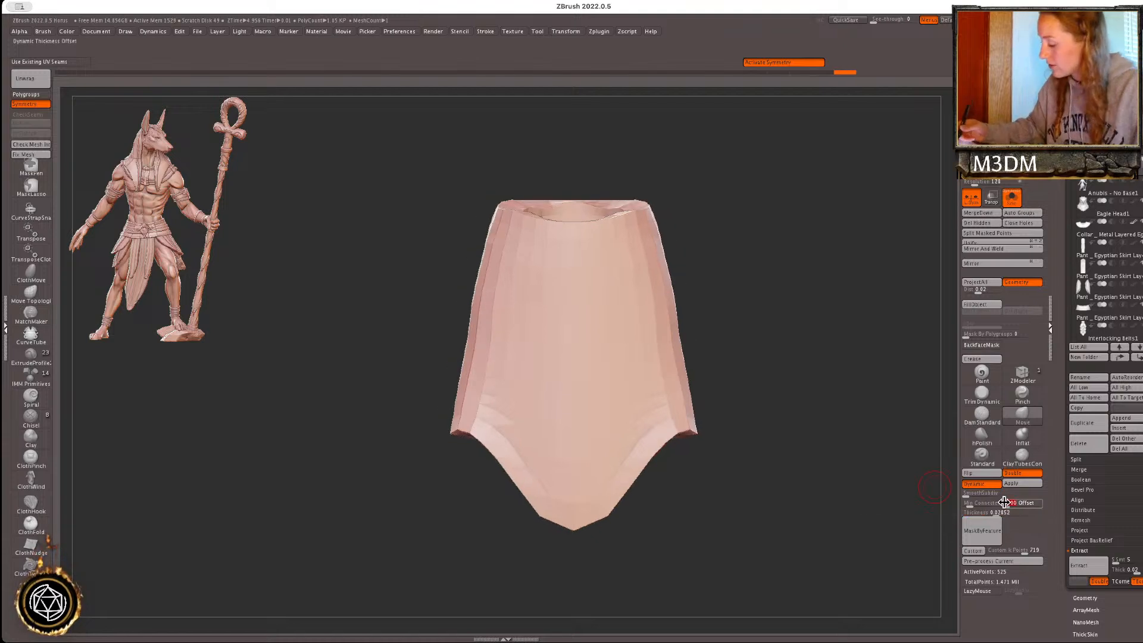
pyautogui.click(1011, 200)
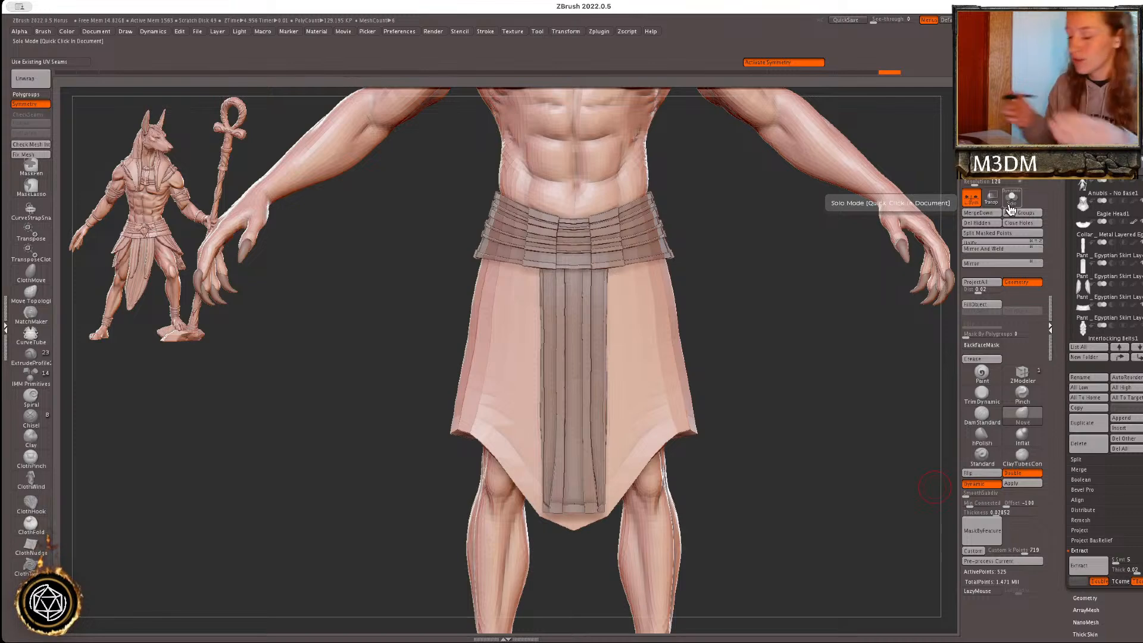
# - Compare another thickness offset, restore it to -100 and apply the dynamic thickness to the under-skirt as real geometry
pyautogui.click(1023, 505)
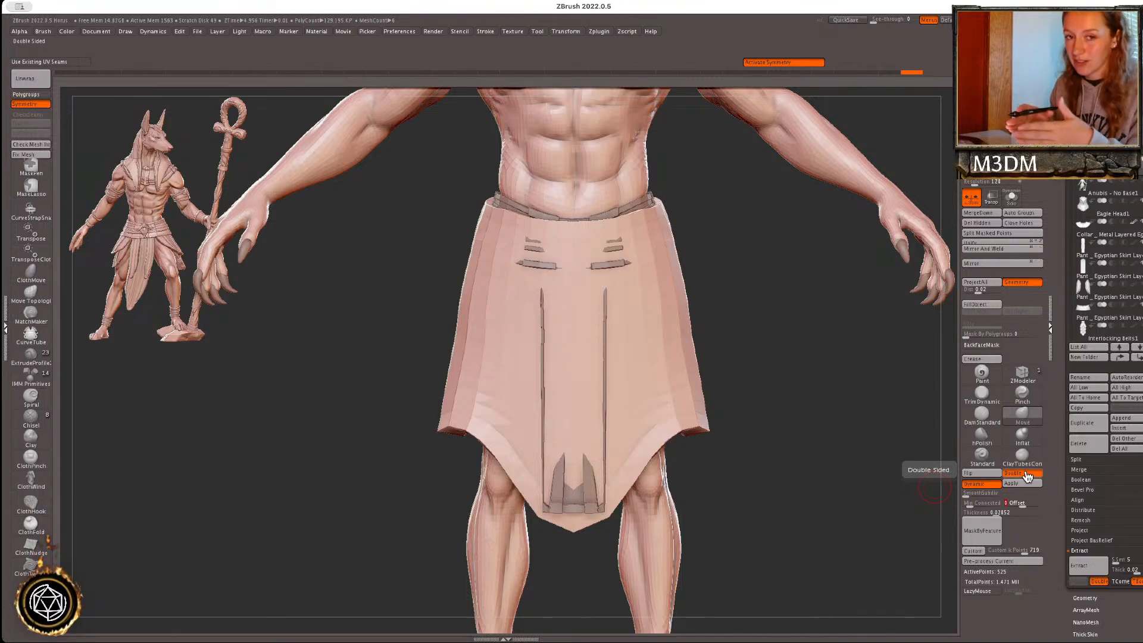
pyautogui.click(1028, 505)
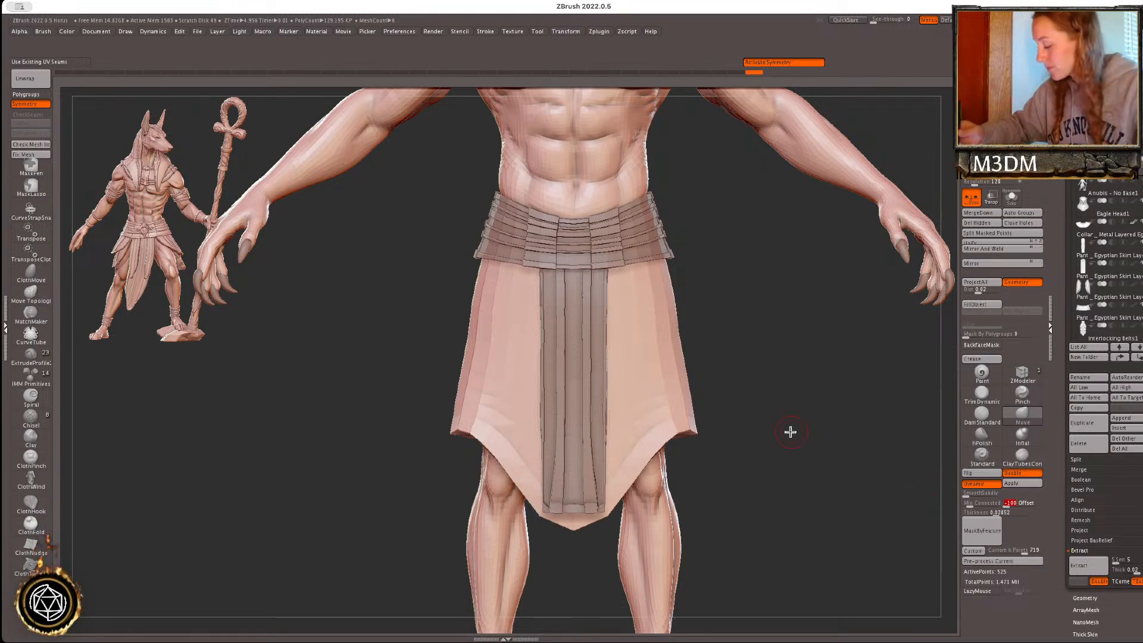
pyautogui.moveTo(842, 523); pyautogui.dragTo(715, 523)
pyautogui.moveTo(842, 521)
pyautogui.mouseDown()
pyautogui.moveTo(834, 513)
pyautogui.moveTo(873, 564)
pyautogui.mouseUp()
pyautogui.click(1025, 486)
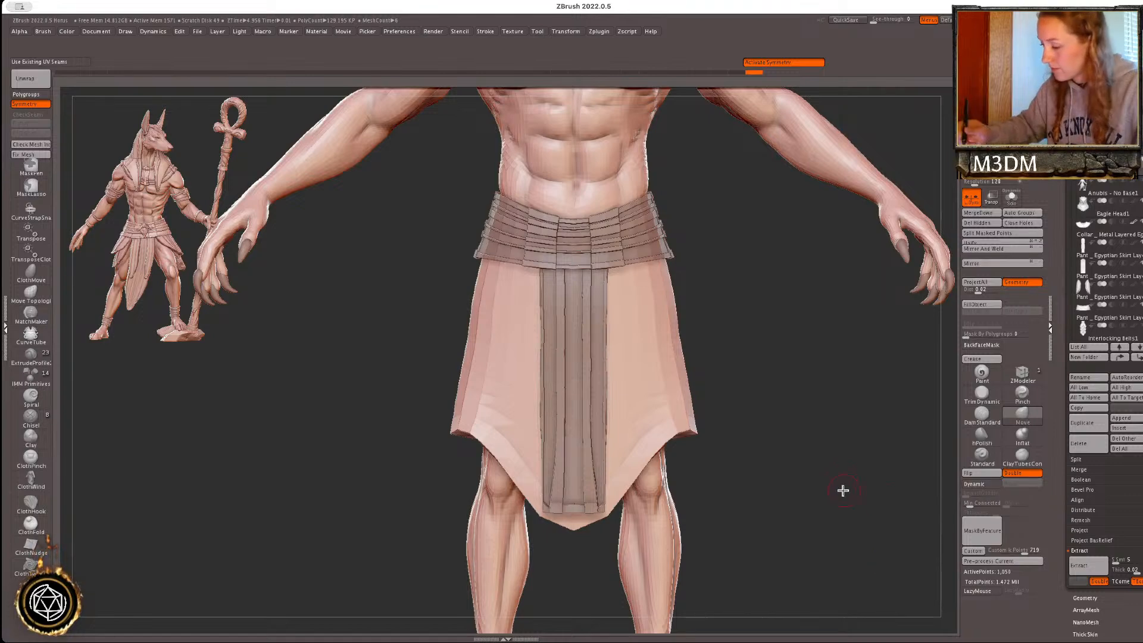
pyautogui.hotkey('shift', 'f')
pyautogui.hotkey('shift', 'f')
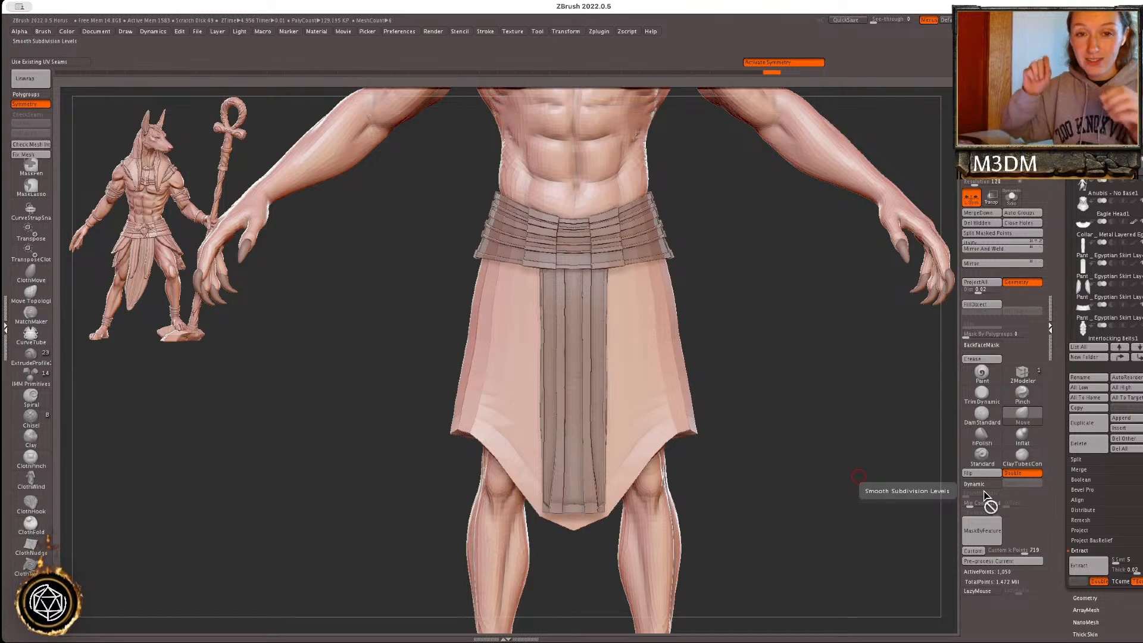
pyautogui.moveTo(769, 366); pyautogui.dragTo(773, 367)
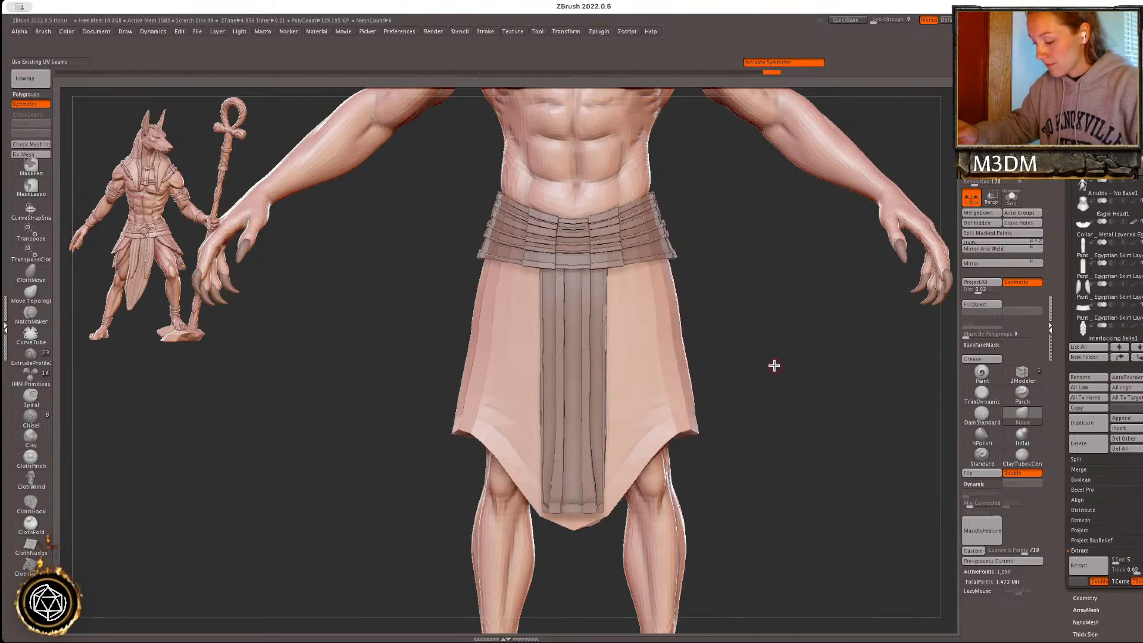
# - Isolate the under-skirt with its wireframe shown and use the ZModeler brush to add an edge loop near the hem
pyautogui.hotkey('shift', 'f')
pyautogui.click(1011, 198)
pyautogui.moveTo(824, 414)
pyautogui.keyDown('alt'); pyautogui.mouseDown()
pyautogui.moveTo(828, 443)
pyautogui.moveTo(799, 450)
pyautogui.mouseUp(); pyautogui.keyUp('alt')
pyautogui.click(1019, 381)
pyautogui.click(625, 500)
pyautogui.press('space')
pyautogui.click(821, 441)
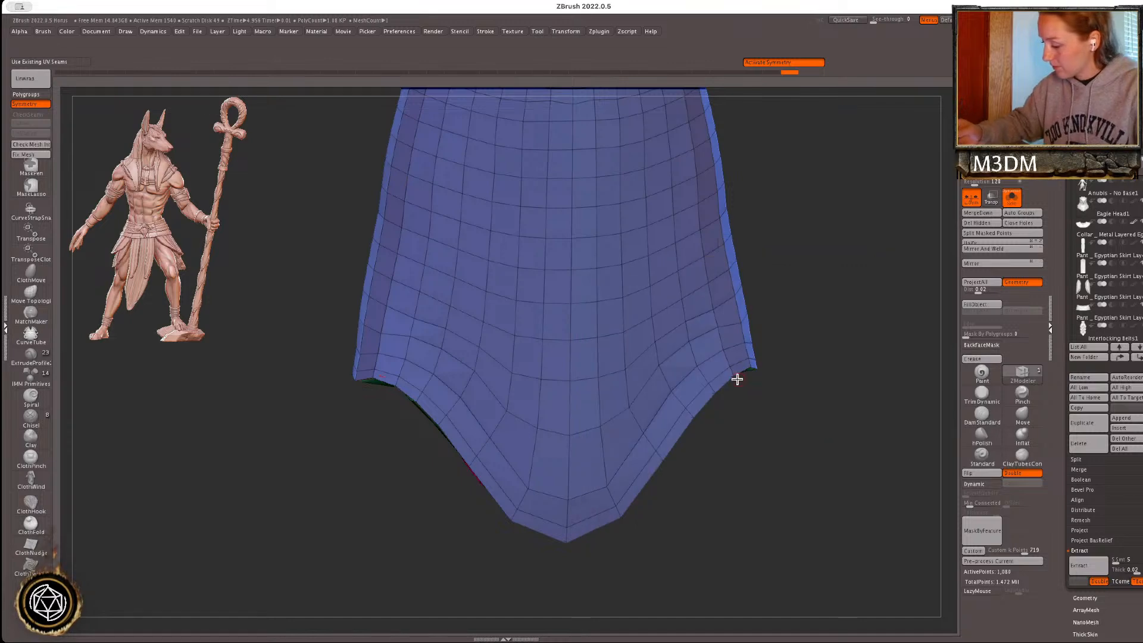
pyautogui.moveTo(740, 367); pyautogui.dragTo(746, 367)
# - Insert further ZModeler edge loops along the rim on the underside of the under-skirt's hem
pyautogui.moveTo(873, 427)
pyautogui.mouseDown()
pyautogui.moveTo(873, 447)
pyautogui.moveTo(773, 523)
pyautogui.moveTo(600, 496)
pyautogui.moveTo(872, 464)
pyautogui.moveTo(906, 477)
pyautogui.moveTo(881, 465)
pyautogui.mouseUp()
pyautogui.hotkey('shift', 'f')
pyautogui.hotkey('shift', 'f')
pyautogui.click(571, 335)
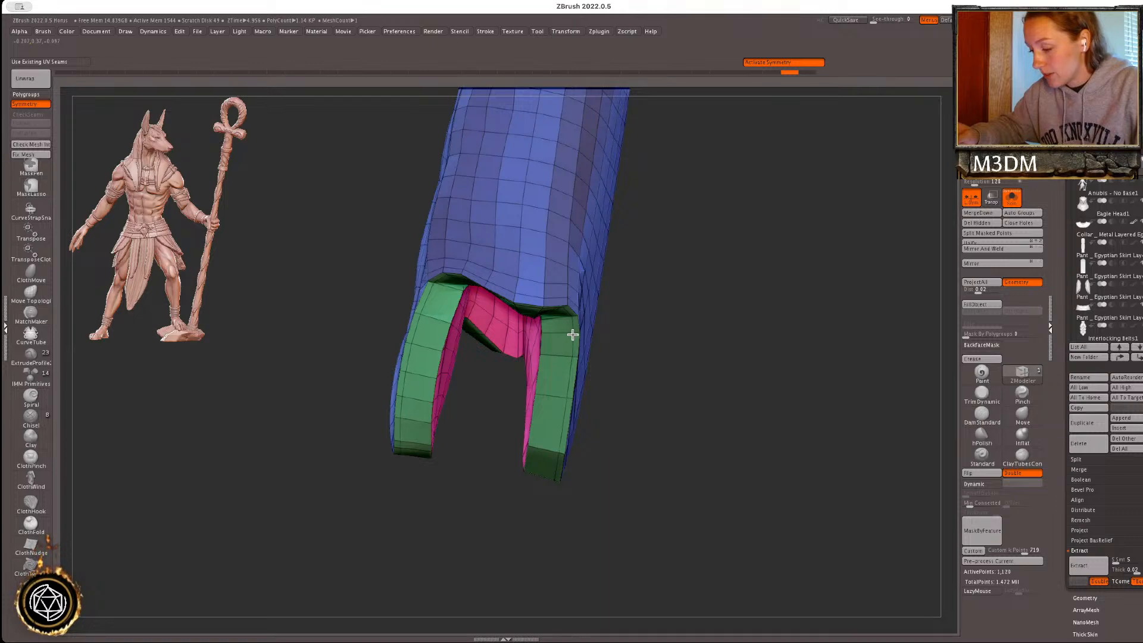
pyautogui.click(567, 355)
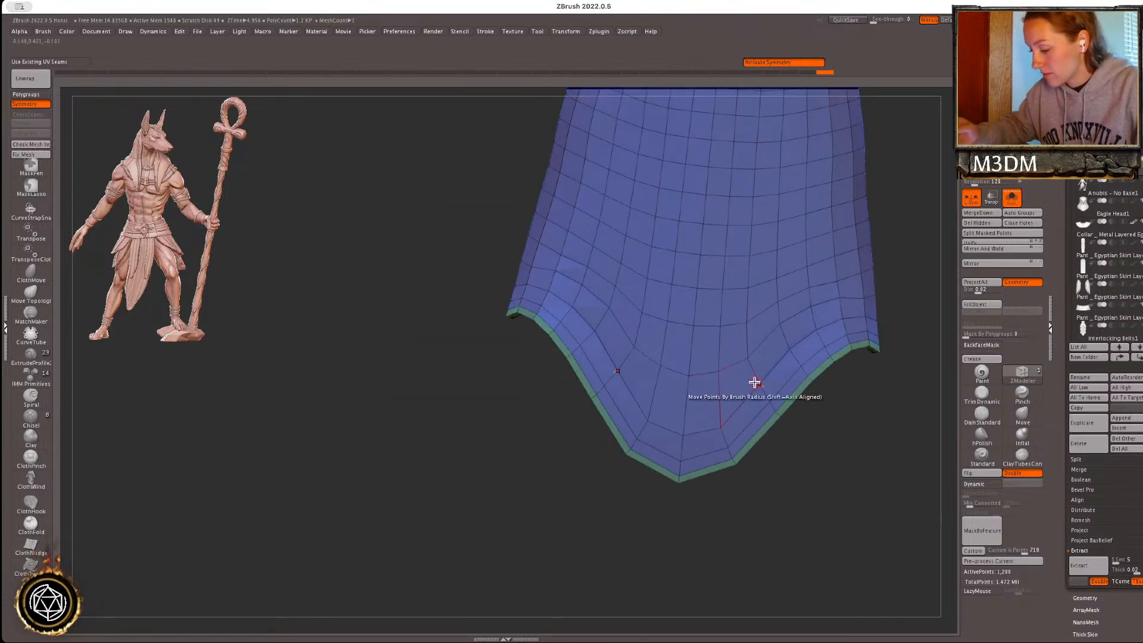
pyautogui.keyDown('shift'); pyautogui.moveTo(804, 442); pyautogui.dragTo(764, 446); pyautogui.keyUp('shift')
pyautogui.hotkey('shift', 'f')
pyautogui.moveTo(851, 467)
pyautogui.keyDown('alt'); pyautogui.mouseDown()
pyautogui.moveTo(816, 450)
pyautogui.moveTo(799, 468)
pyautogui.moveTo(835, 453)
pyautogui.mouseUp(); pyautogui.keyUp('alt')
pyautogui.hotkey('shift', 'f')
# - Extrude a raised vertical strip along each side of the under-skirt with QMesh Polyloop, undoing and retrying unwanted extrusions
pyautogui.keyDown('ctrl'); pyautogui.moveTo(506, 615); pyautogui.dragTo(805, 466); pyautogui.keyUp('ctrl')
pyautogui.moveTo(693, 436); pyautogui.dragTo(692, 405)
pyautogui.hotkey('ctrl', 'z')
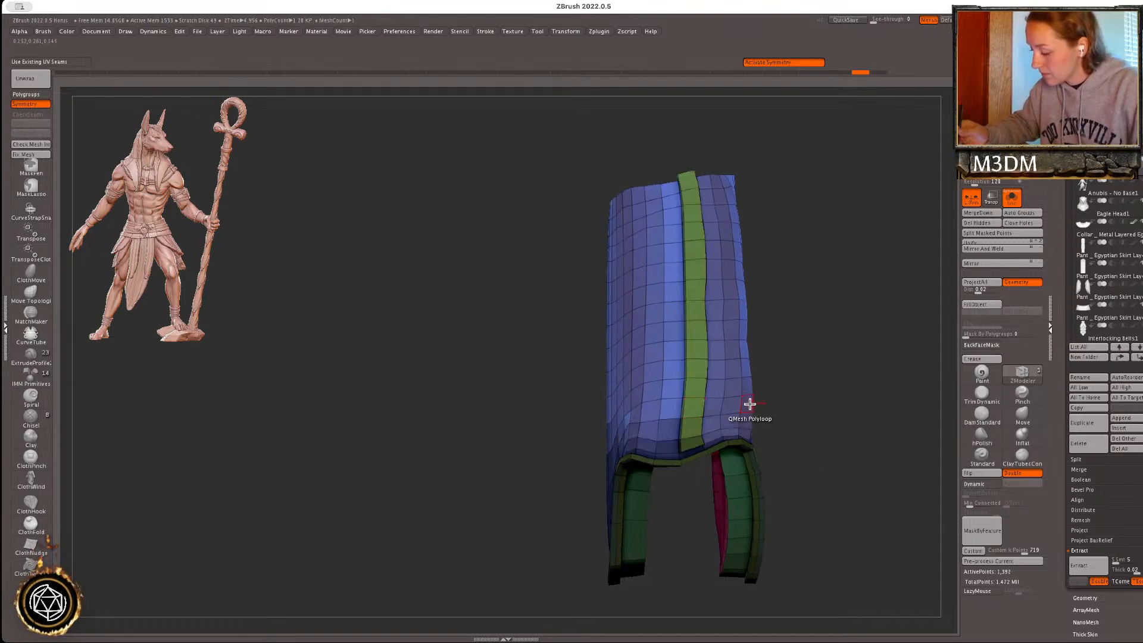
pyautogui.moveTo(765, 403); pyautogui.dragTo(812, 395)
pyautogui.hotkey('ctrl', 'z')
pyautogui.moveTo(688, 413); pyautogui.dragTo(690, 403)
pyautogui.hotkey('ctrl', 'z')
pyautogui.moveTo(792, 372); pyautogui.dragTo(900, 383)
pyautogui.click(664, 397)
pyautogui.moveTo(812, 378); pyautogui.dragTo(736, 447)
pyautogui.keyDown('ctrl'); pyautogui.moveTo(706, 332); pyautogui.dragTo(559, 489); pyautogui.keyUp('ctrl')
pyautogui.hotkey('ctrl', 'z')
pyautogui.moveTo(740, 309)
pyautogui.keyDown('ctrl'); pyautogui.mouseDown()
pyautogui.moveTo(549, 416)
pyautogui.moveTo(527, 536)
pyautogui.mouseUp(); pyautogui.keyUp('ctrl')
pyautogui.keyDown('ctrl'); pyautogui.click(741, 409); pyautogui.keyUp('ctrl')
pyautogui.hotkey('ctrl', 'e')
pyautogui.moveTo(745, 389); pyautogui.dragTo(772, 425)
pyautogui.hotkey('ctrl', 'z')
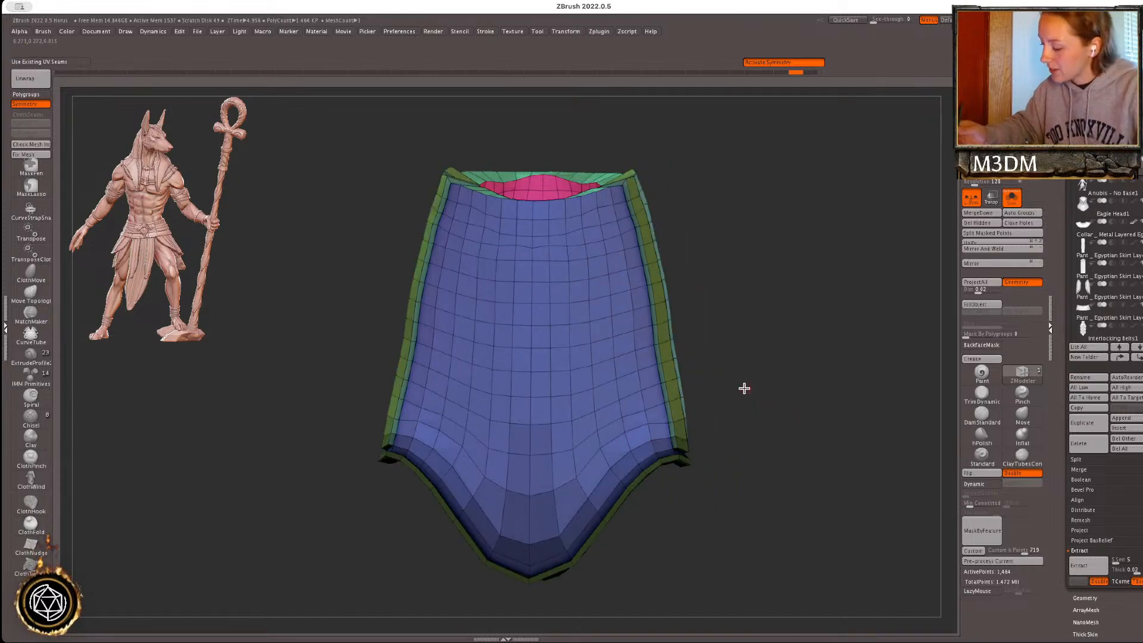
# - Extrude a raised vertical strip near each side edge of the under-skirt's front with QMesh Polyloop
pyautogui.moveTo(745, 390); pyautogui.dragTo(633, 439)
pyautogui.click(646, 431)
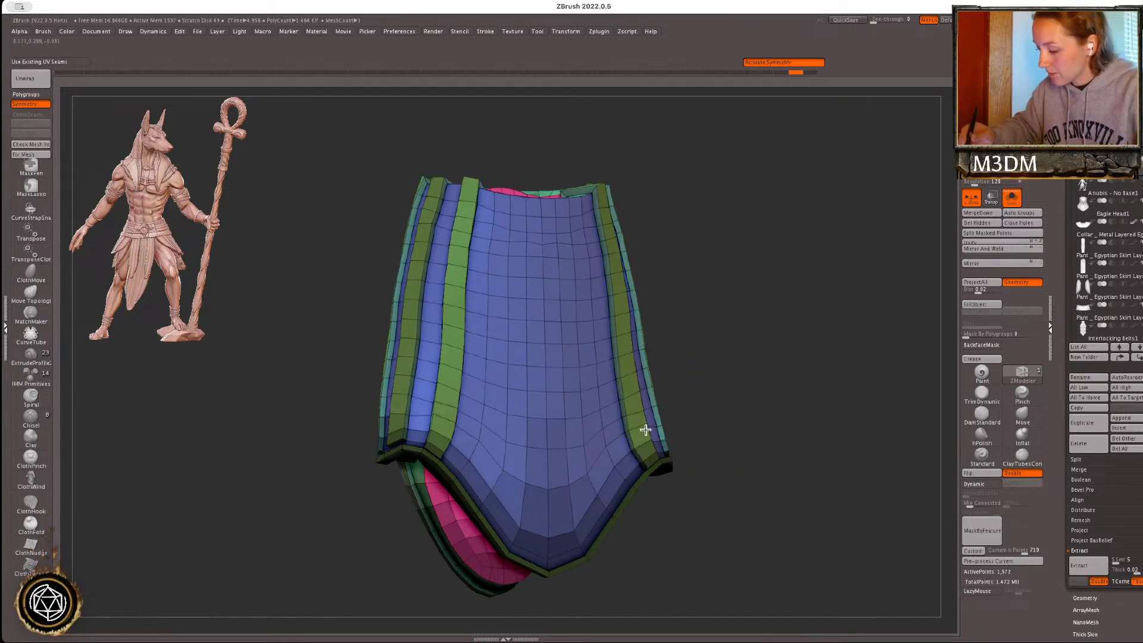
pyautogui.moveTo(811, 393); pyautogui.dragTo(811, 399)
pyautogui.hotkey('shift', 'f')
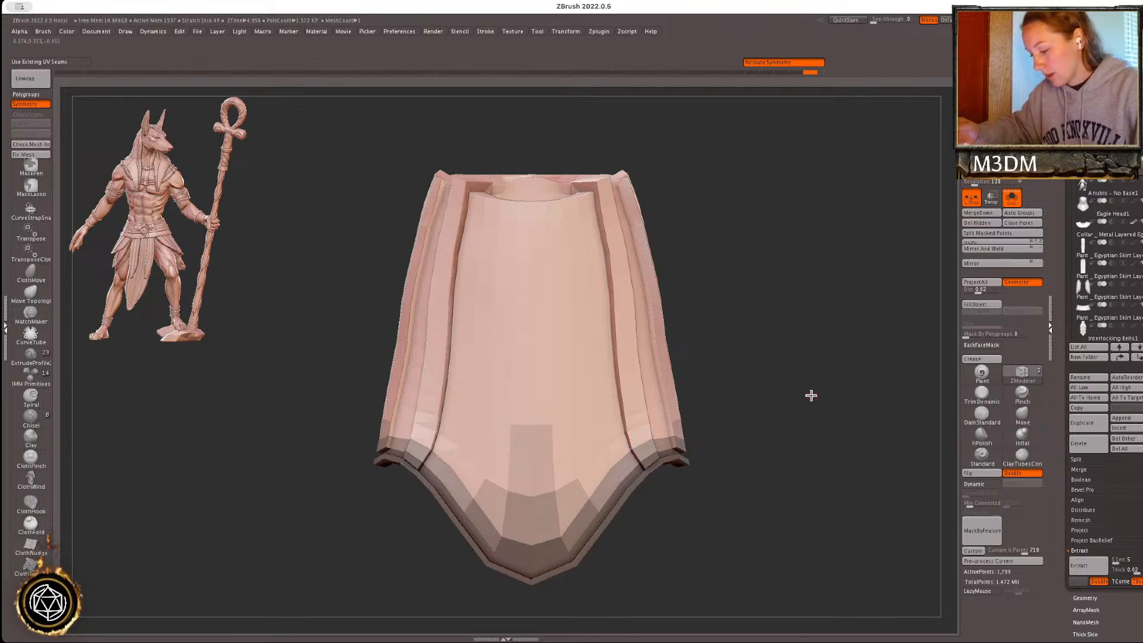
# - Extrude a raised horizontal band around the under-skirt just above the hem with QMesh Polyloop and check it from behind
pyautogui.hotkey('shift', 'f')
pyautogui.click(642, 431)
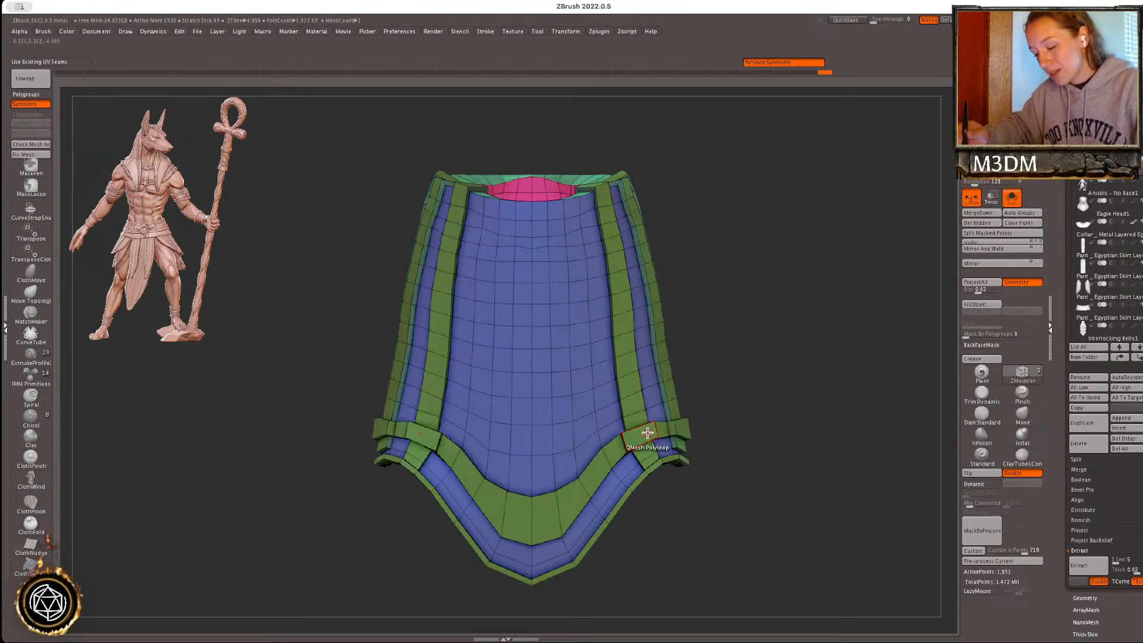
pyautogui.hotkey('shift', 'f')
pyautogui.moveTo(903, 427); pyautogui.dragTo(595, 536)
pyautogui.hotkey('shift', 'f')
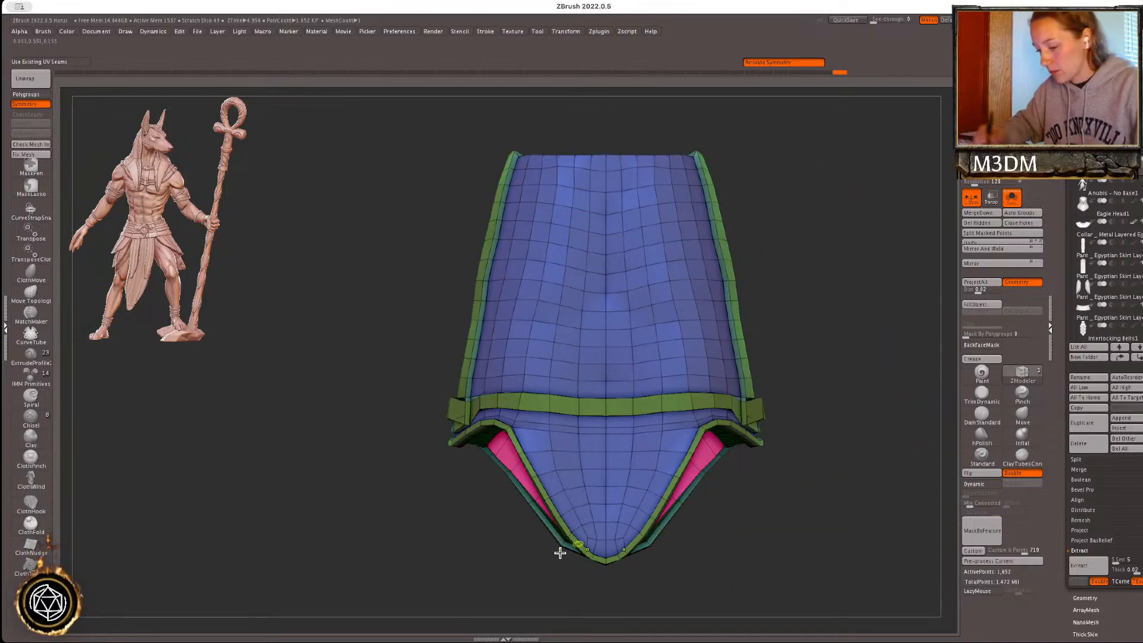
# - Extrude a pair of raised vertical strips down the centre of the under-skirt's back with QMesh Polyloop
pyautogui.moveTo(476, 578); pyautogui.dragTo(745, 468)
pyautogui.moveTo(680, 413); pyautogui.dragTo(687, 407)
pyautogui.hotkey('shift', 'f')
pyautogui.moveTo(860, 459)
pyautogui.keyDown('shift'); pyautogui.mouseDown()
pyautogui.moveTo(873, 459)
pyautogui.moveTo(837, 462)
pyautogui.moveTo(844, 471)
pyautogui.mouseUp(); pyautogui.keyUp('shift')
pyautogui.keyDown('alt'); pyautogui.moveTo(862, 395); pyautogui.dragTo(697, 496); pyautogui.keyUp('alt')
pyautogui.hotkey('shift', 'f')
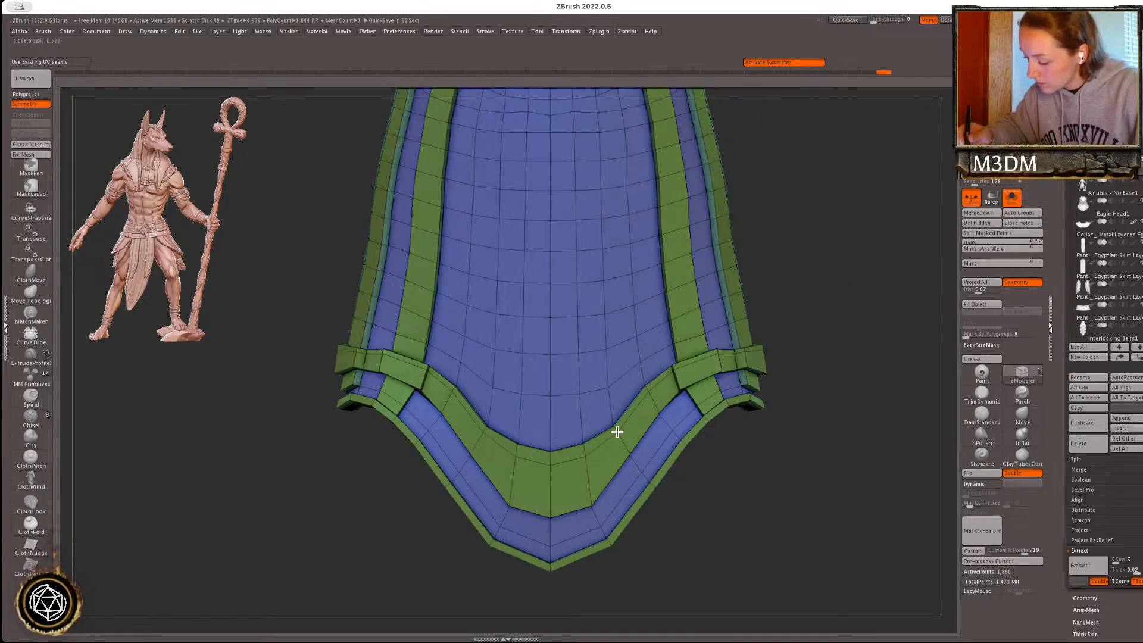
# - Try a further QMesh Polyloop extrusion along the middle of the hem band and preview it subdivided
pyautogui.moveTo(808, 439); pyautogui.dragTo(625, 434)
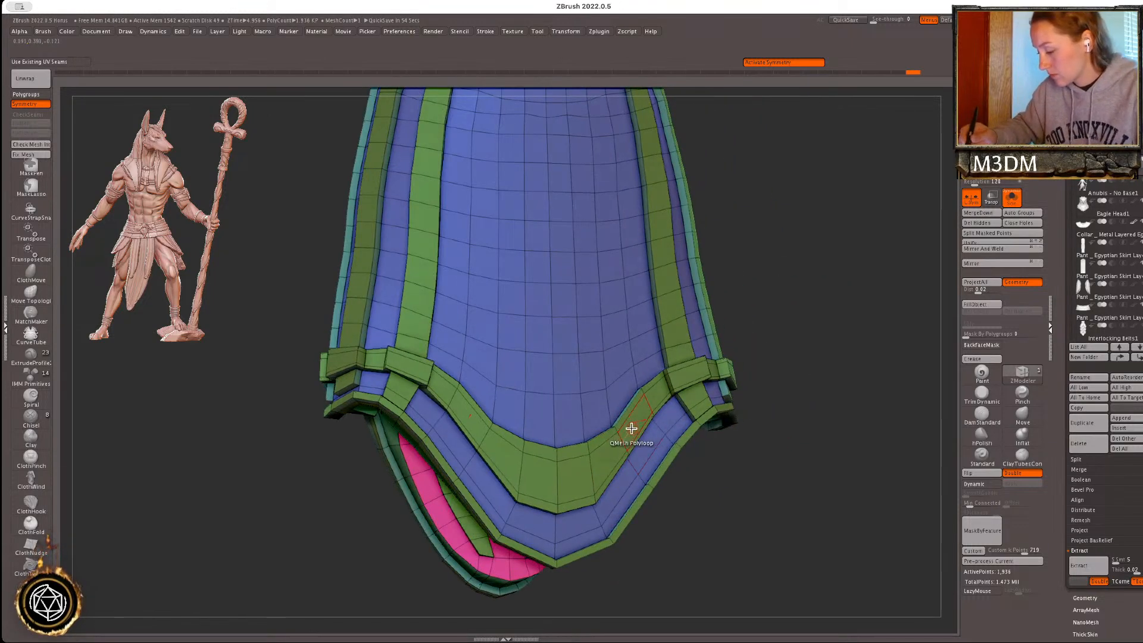
pyautogui.hotkey('shift', 'f')
pyautogui.keyDown('shift'); pyautogui.moveTo(824, 459); pyautogui.dragTo(813, 497); pyautogui.keyUp('shift')
pyautogui.hotkey('ctrl', 'z')
pyautogui.hotkey('shift', 'f')
pyautogui.click(654, 439)
pyautogui.hotkey('shift', 'f')
pyautogui.keyDown('alt'); pyautogui.moveTo(864, 535); pyautogui.dragTo(804, 454); pyautogui.keyUp('alt')
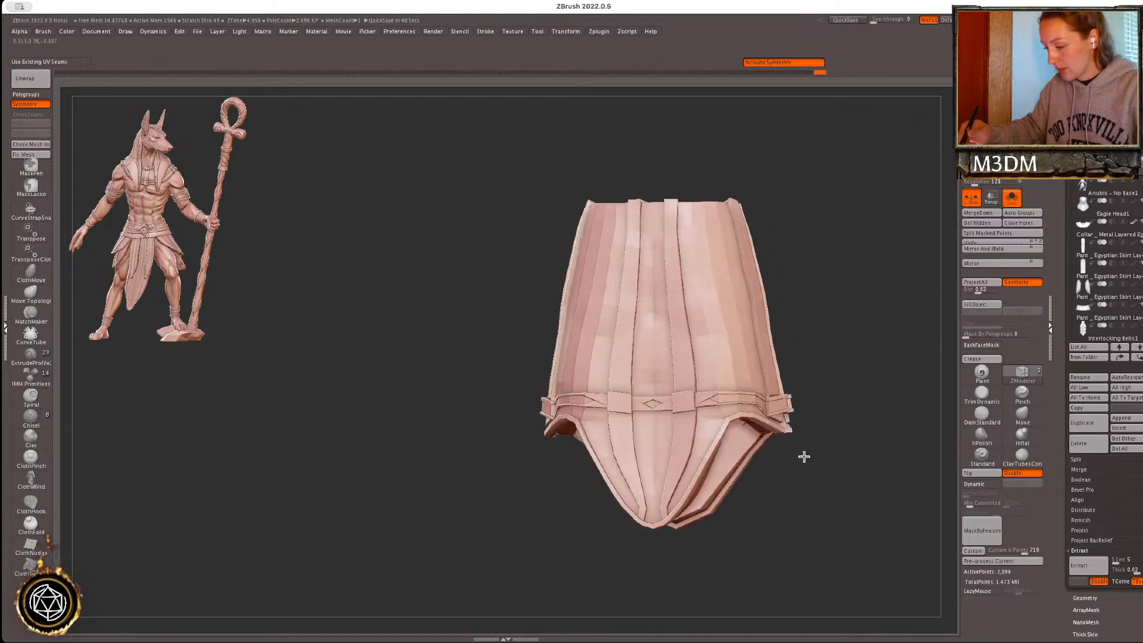
pyautogui.keyDown('alt'); pyautogui.moveTo(845, 505); pyautogui.dragTo(734, 401); pyautogui.keyUp('alt')
pyautogui.hotkey('shift', 'f')
pyautogui.hotkey('ctrl', 'd')
pyautogui.hotkey('shift', 'f')
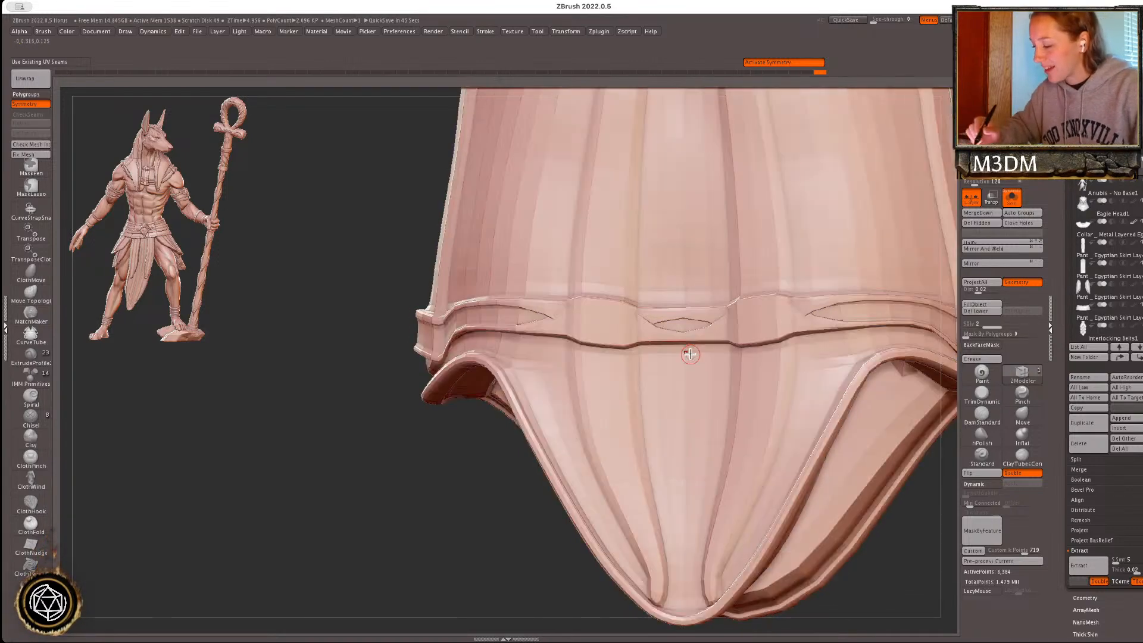
pyautogui.hotkey('ctrl', 'z')
pyautogui.hotkey('shift', 'f')
pyautogui.hotkey('shift', 'f')
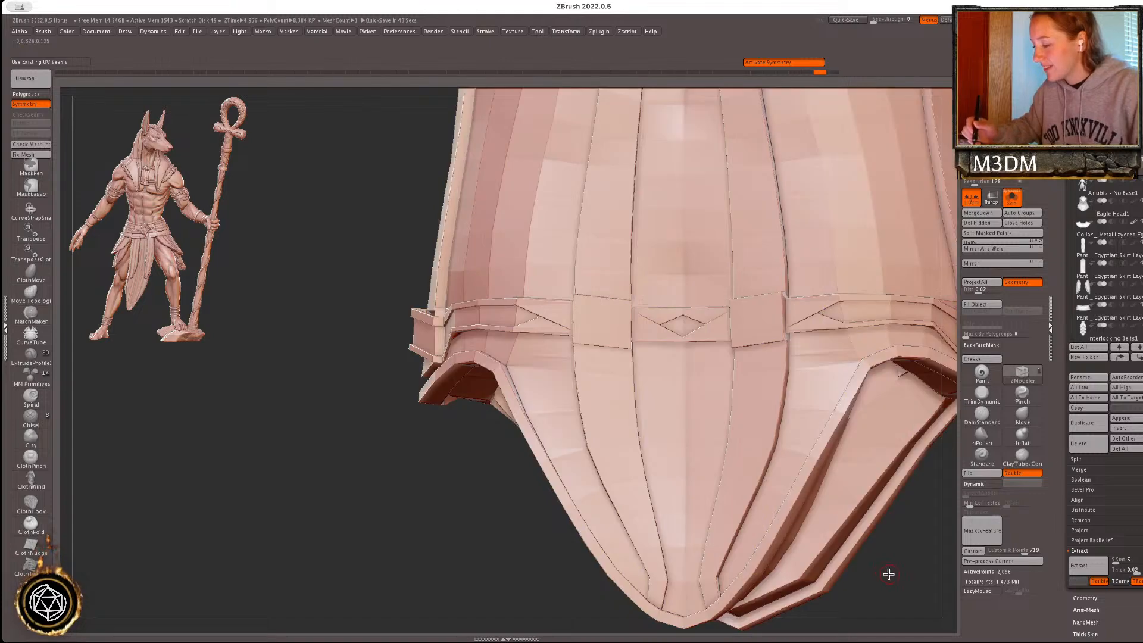
pyautogui.hotkey('ctrl', 'z')
# - Extrude an additional raised trim layer along the front hem band of the under-skirt with QMesh Polyloop
pyautogui.moveTo(899, 593)
pyautogui.keyDown('alt'); pyautogui.mouseDown()
pyautogui.moveTo(898, 549)
pyautogui.moveTo(837, 542)
pyautogui.moveTo(821, 423)
pyautogui.mouseUp(); pyautogui.keyUp('alt')
pyautogui.moveTo(816, 358)
pyautogui.keyDown('ctrl'); pyautogui.mouseDown()
pyautogui.moveTo(646, 345)
pyautogui.moveTo(814, 567)
pyautogui.mouseUp(); pyautogui.keyUp('ctrl')
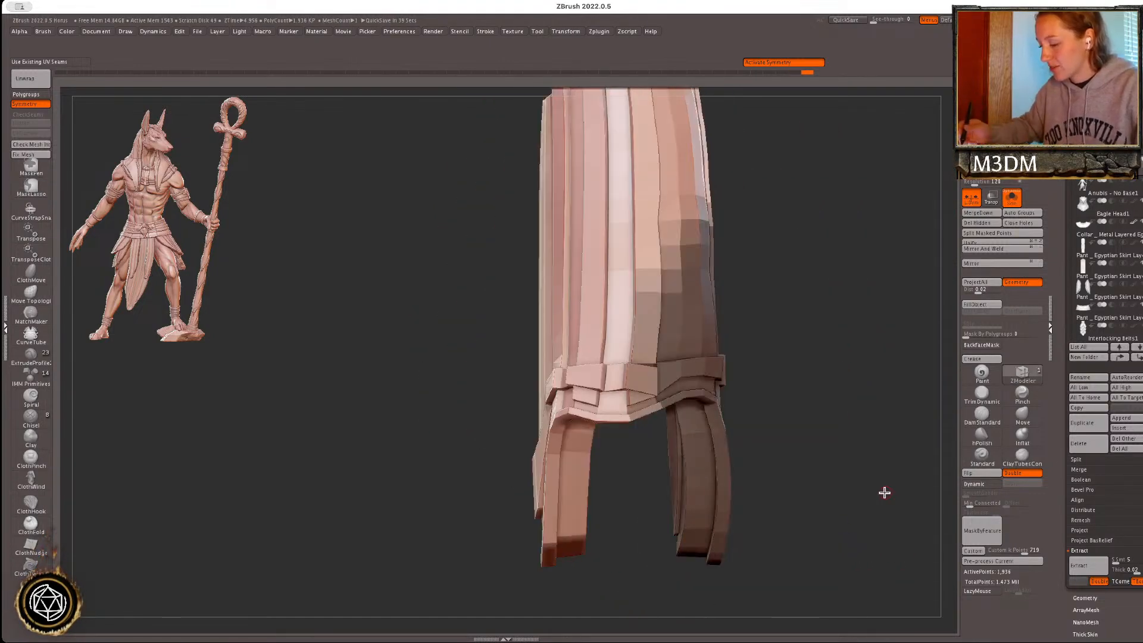
pyautogui.moveTo(787, 239)
pyautogui.keyDown('ctrl'); pyautogui.mouseDown()
pyautogui.moveTo(615, 511)
pyautogui.moveTo(846, 560)
pyautogui.mouseUp(); pyautogui.keyUp('ctrl')
pyautogui.moveTo(878, 459); pyautogui.dragTo(844, 477)
pyautogui.keyDown('alt'); pyautogui.moveTo(844, 477); pyautogui.dragTo(863, 423); pyautogui.keyUp('alt')
pyautogui.hotkey('shift', 'f')
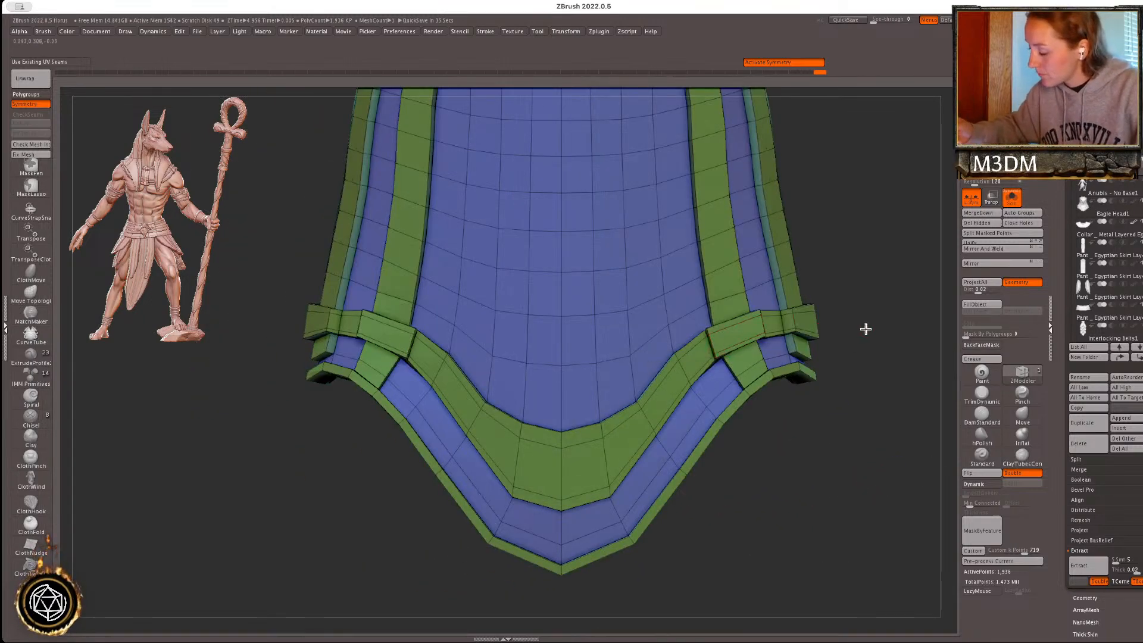
pyautogui.moveTo(862, 327); pyautogui.dragTo(722, 316)
pyautogui.click(732, 341)
pyautogui.hotkey('shift', 'f')
pyautogui.moveTo(876, 427)
pyautogui.keyDown('shift'); pyautogui.mouseDown()
pyautogui.moveTo(883, 478)
pyautogui.moveTo(864, 412)
pyautogui.mouseUp(); pyautogui.keyUp('shift')
pyautogui.hotkey('shift', 'f')
pyautogui.hotkey('shift', 'f')
pyautogui.keyDown('alt'); pyautogui.moveTo(875, 462); pyautogui.dragTo(798, 513); pyautogui.keyUp('alt')
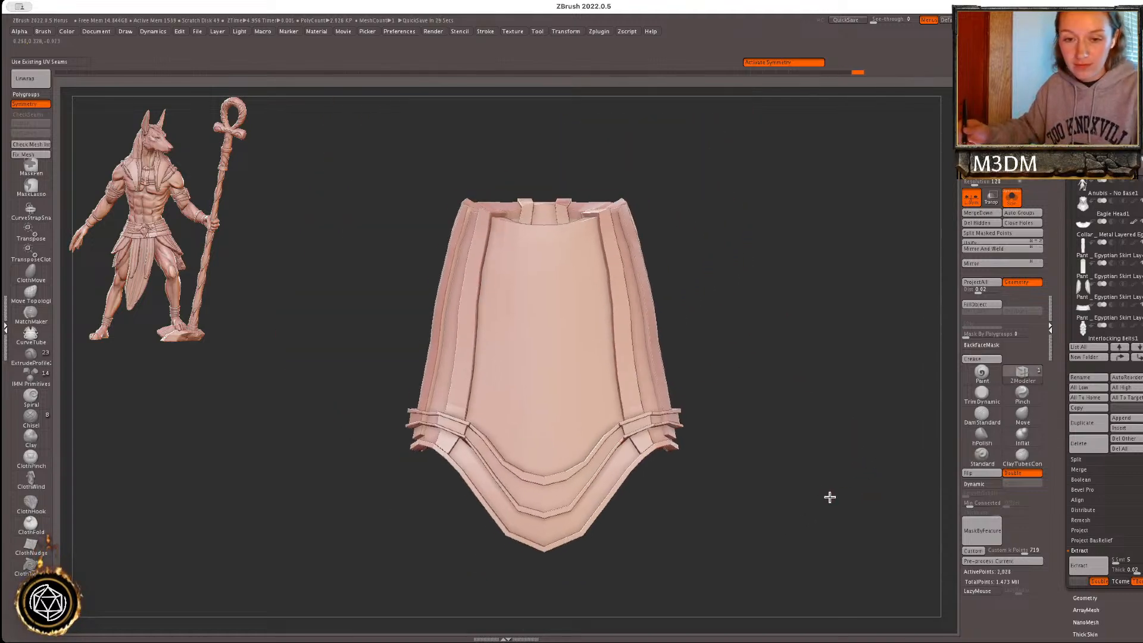
# - Compare the under-skirt with the full figure and subdivide it to level 3
pyautogui.click(1011, 199)
pyautogui.moveTo(868, 442)
pyautogui.mouseDown()
pyautogui.moveTo(885, 450)
pyautogui.moveTo(865, 444)
pyautogui.mouseUp()
pyautogui.press('f')
pyautogui.click(1023, 415)
pyautogui.hotkey('ctrl', 'd')
pyautogui.hotkey('ctrl', 'd')
pyautogui.keyDown('alt'); pyautogui.moveTo(843, 537); pyautogui.dragTo(845, 546); pyautogui.keyUp('alt')
pyautogui.press('f')
pyautogui.moveTo(839, 476); pyautogui.dragTo(870, 380)
pyautogui.click(1011, 198)
# - Choose the Standard brush, set its LazyMouse radius to 36 and adjust the brush settings for fold strokes
pyautogui.moveTo(828, 336)
pyautogui.keyDown('alt'); pyautogui.mouseDown()
pyautogui.moveTo(837, 365)
pyautogui.moveTo(813, 371)
pyautogui.mouseUp(); pyautogui.keyUp('alt')
pyautogui.rightClick(836, 363)
pyautogui.click(982, 461)
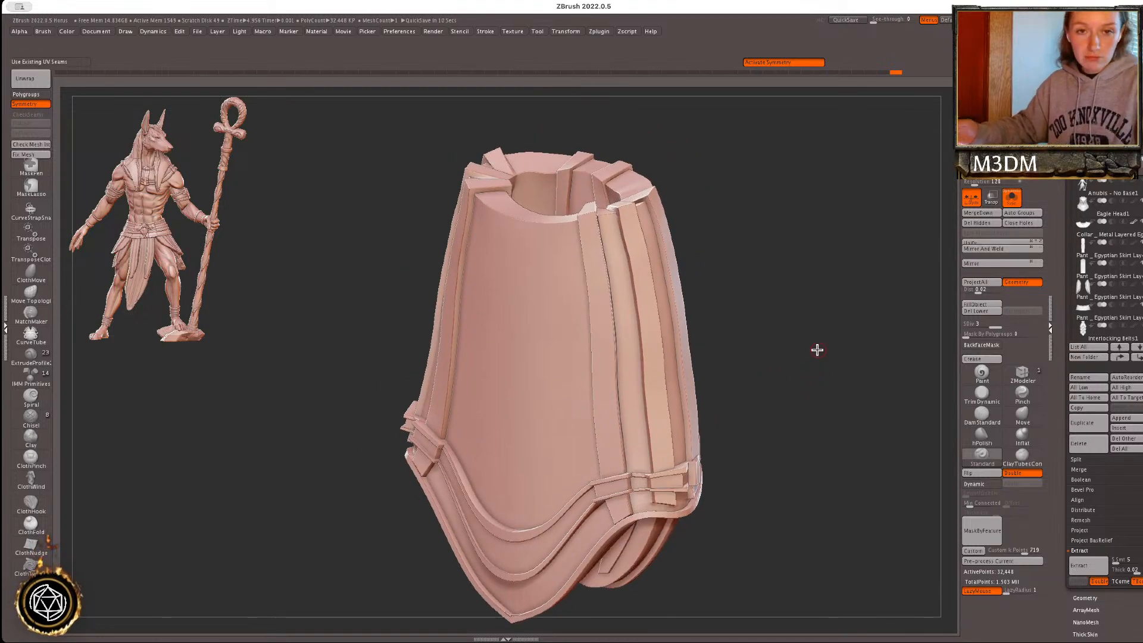
pyautogui.moveTo(1024, 595); pyautogui.dragTo(1018, 596)
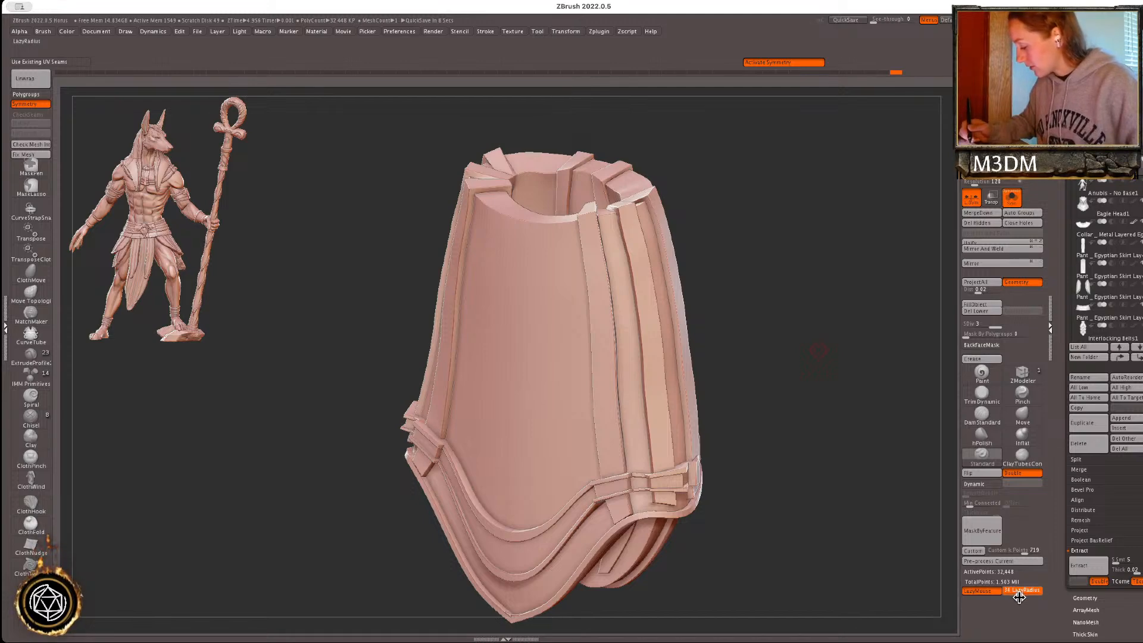
pyautogui.rightClick(804, 334)
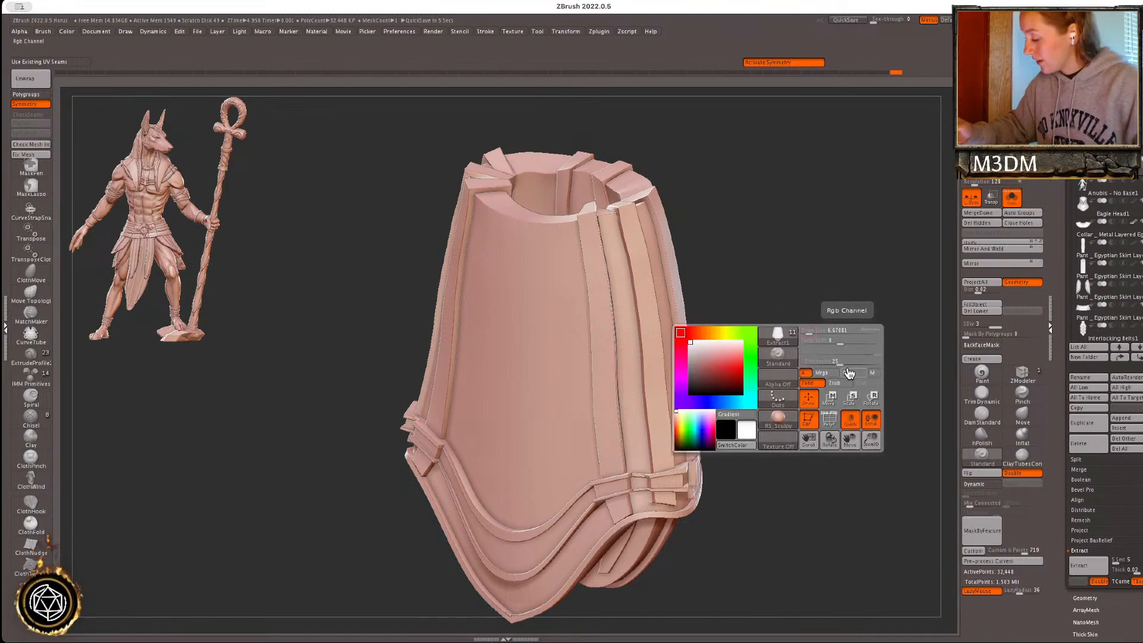
pyautogui.moveTo(848, 361); pyautogui.dragTo(817, 393)
# - Subdivide the under-skirt to level 5, testing mirrored vertical fold strokes on its front at the lower levels
pyautogui.moveTo(557, 277); pyautogui.dragTo(550, 450)
pyautogui.hotkey('ctrl', 'z')
pyautogui.hotkey('ctrl', 'd')
pyautogui.moveTo(542, 275); pyautogui.dragTo(542, 447)
pyautogui.moveTo(743, 338)
pyautogui.mouseDown()
pyautogui.moveTo(735, 344)
pyautogui.moveTo(756, 350)
pyautogui.mouseUp()
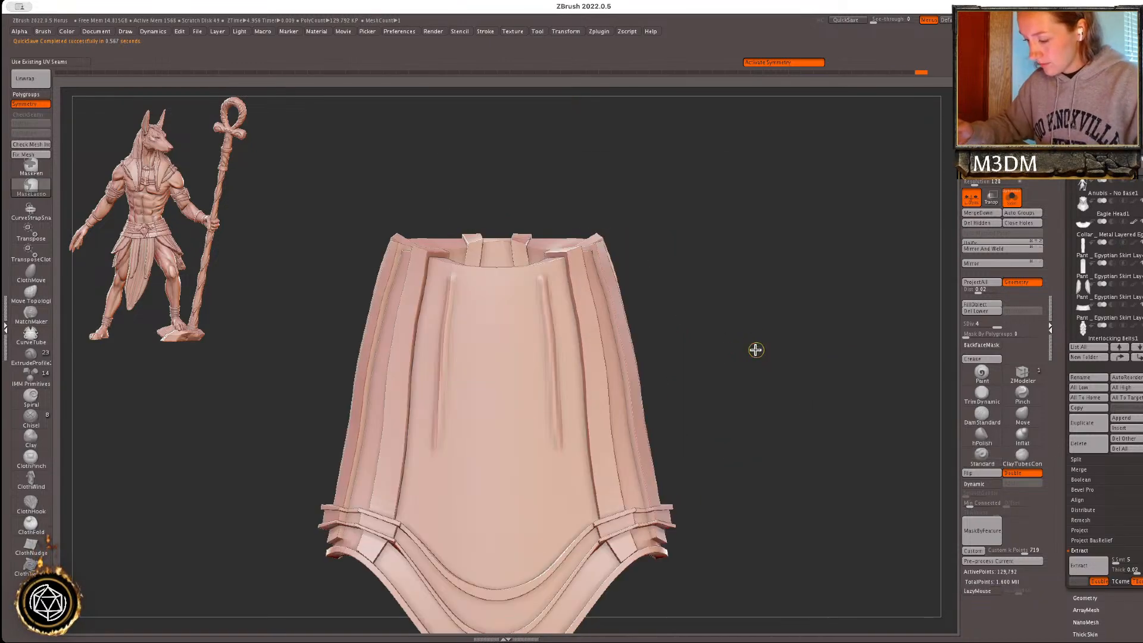
pyautogui.hotkey('ctrl', 'z')
pyautogui.hotkey('ctrl', 'd')
# - Sculpt a mirrored fold from the waist down the front panel, redrawing rejected strokes, and compare it with the full outfit
pyautogui.moveTo(832, 335); pyautogui.dragTo(780, 351)
pyautogui.moveTo(555, 277); pyautogui.dragTo(563, 425)
pyautogui.hotkey('ctrl', 'z')
pyautogui.moveTo(547, 270); pyautogui.dragTo(567, 458)
pyautogui.press('space')
pyautogui.hotkey('ctrl', 'z')
pyautogui.moveTo(542, 269); pyautogui.dragTo(565, 475)
pyautogui.press('space')
pyautogui.moveTo(770, 377); pyautogui.dragTo(807, 398)
pyautogui.moveTo(733, 442); pyautogui.dragTo(845, 287)
pyautogui.click(1011, 200)
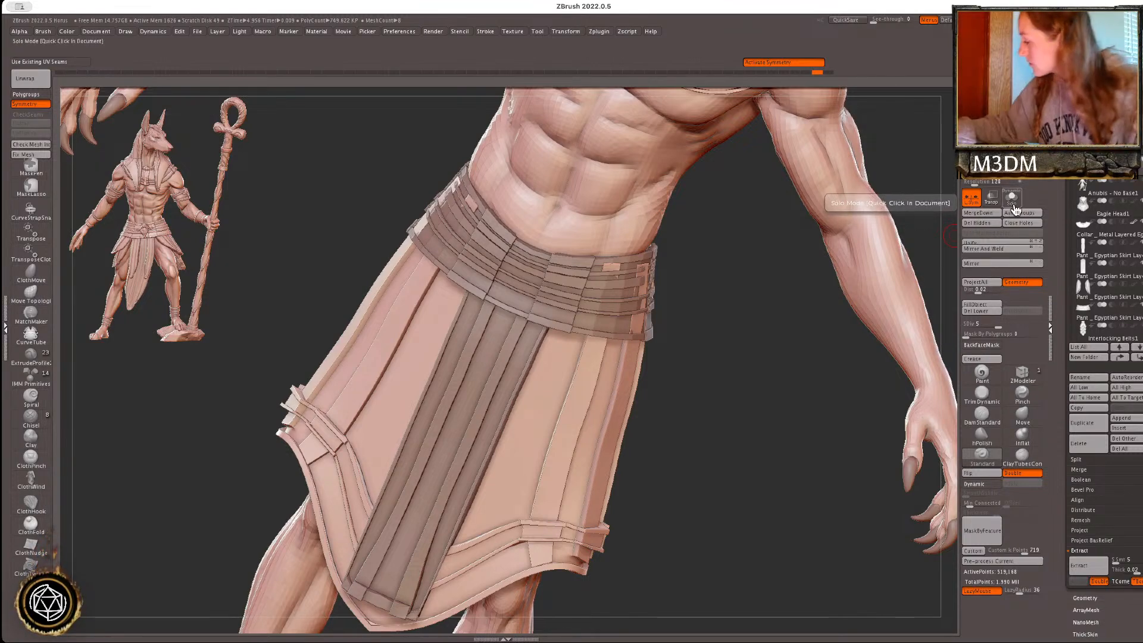
pyautogui.click(1006, 209)
# - Test long folds running down from the waist on the front panel with the Standard brush, undoing unsatisfactory strokes
pyautogui.moveTo(569, 280); pyautogui.dragTo(538, 387)
pyautogui.hotkey('ctrl', 'z')
pyautogui.moveTo(566, 268); pyautogui.dragTo(527, 400)
pyautogui.hotkey('ctrl', 'z')
pyautogui.moveTo(566, 267); pyautogui.dragTo(484, 529)
pyautogui.moveTo(567, 284); pyautogui.dragTo(509, 527)
pyautogui.hotkey('ctrl', 'z')
pyautogui.moveTo(573, 279); pyautogui.dragTo(528, 451)
pyautogui.hotkey('ctrl', 'z')
pyautogui.moveTo(570, 279)
pyautogui.mouseDown()
pyautogui.moveTo(519, 484)
pyautogui.moveTo(523, 528)
pyautogui.mouseUp()
pyautogui.hotkey('ctrl', 'z')
# - Add mirrored folds of varying length fanning down from the waist on the front panel
pyautogui.moveTo(579, 281); pyautogui.dragTo(508, 552)
pyautogui.moveTo(587, 272); pyautogui.dragTo(537, 470)
pyautogui.moveTo(559, 266)
pyautogui.mouseDown()
pyautogui.moveTo(481, 498)
pyautogui.moveTo(449, 556)
pyautogui.mouseUp()
pyautogui.hotkey('ctrl', 'z')
pyautogui.moveTo(551, 261); pyautogui.dragTo(515, 384)
pyautogui.press('l')
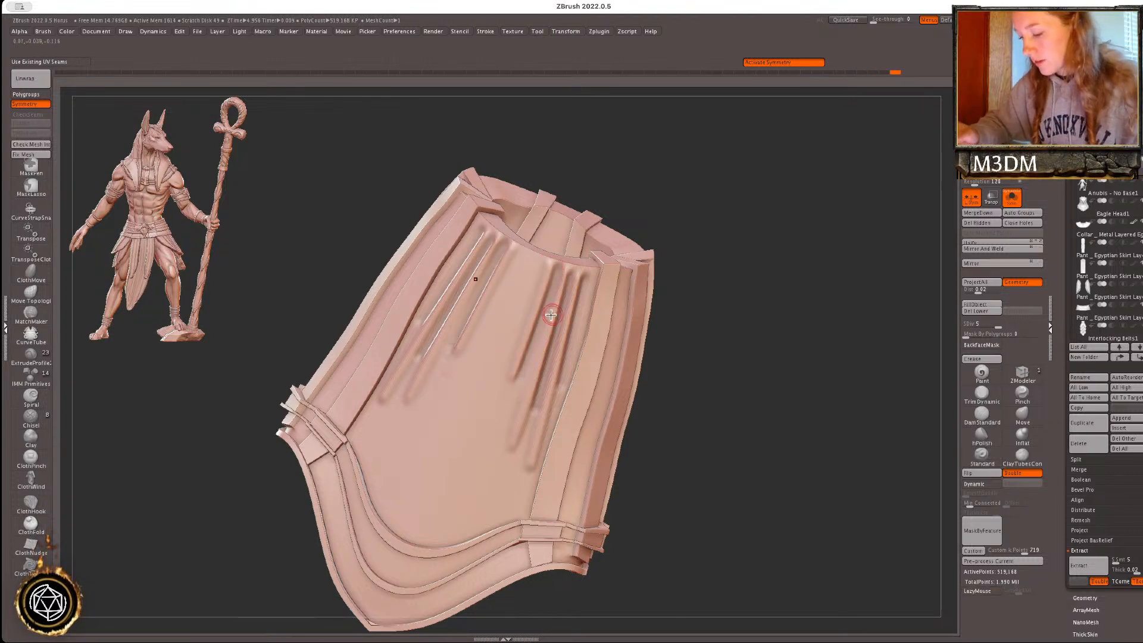
pyautogui.press('l')
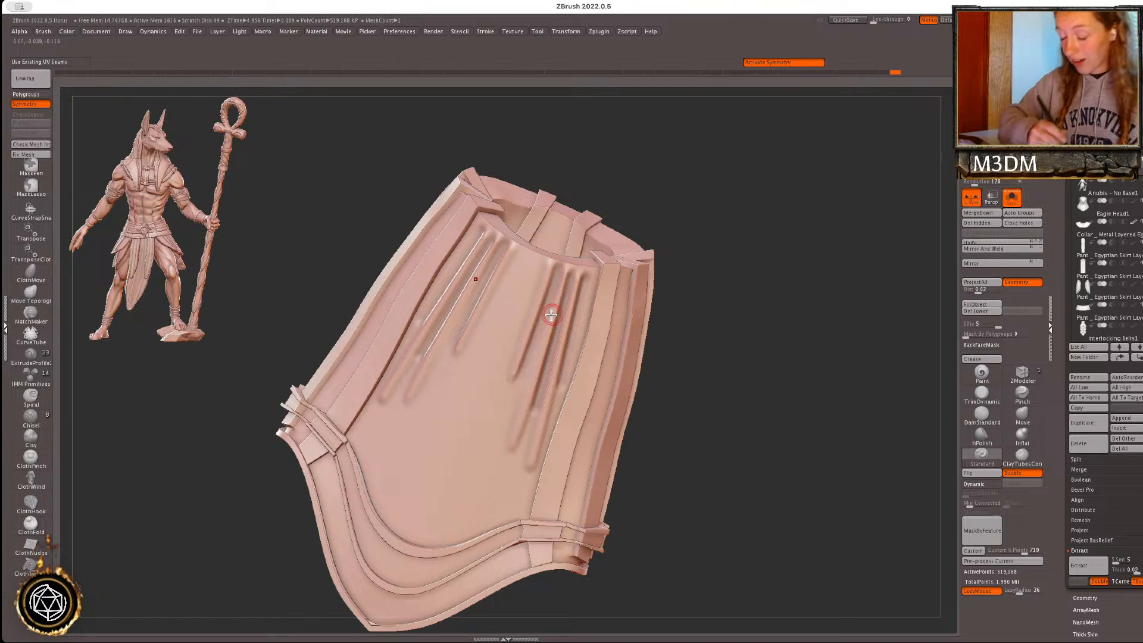
# - Sculpt a longer mirrored fold near the front panel's centre and smooth the lower ends of the folds
pyautogui.moveTo(518, 295); pyautogui.dragTo(417, 533)
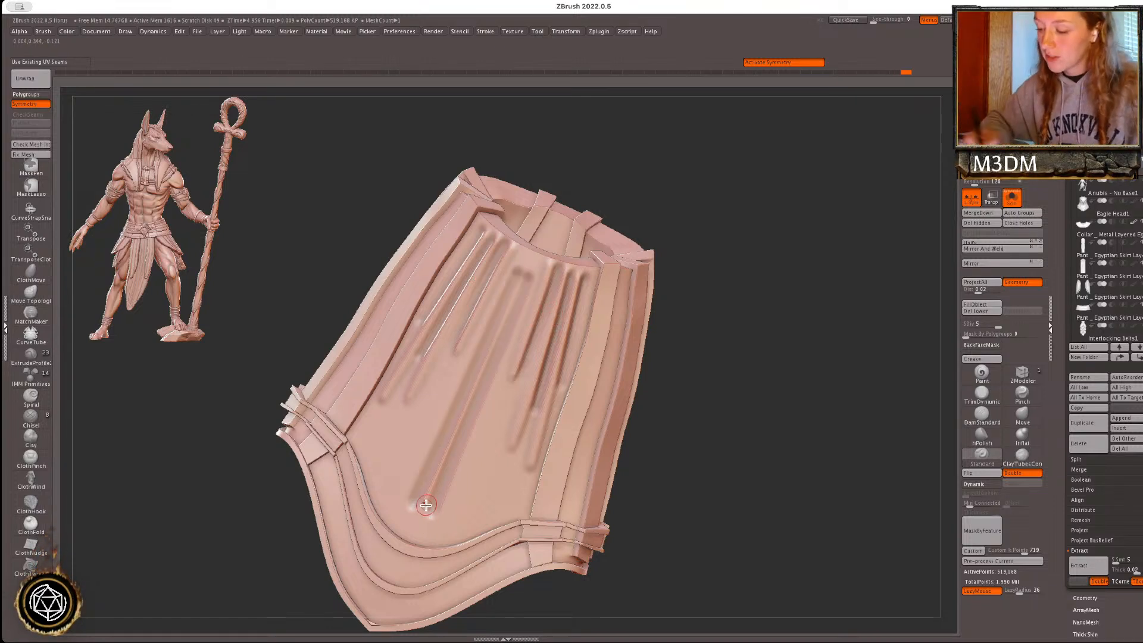
pyautogui.hotkey('ctrl', 'z')
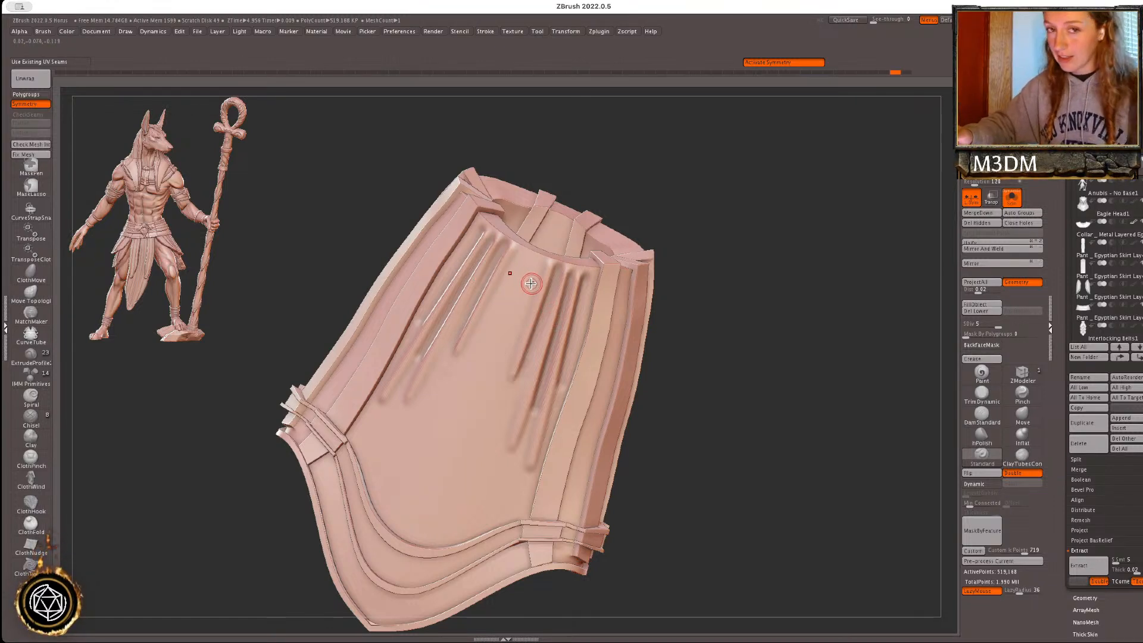
pyautogui.moveTo(534, 280); pyautogui.dragTo(417, 515)
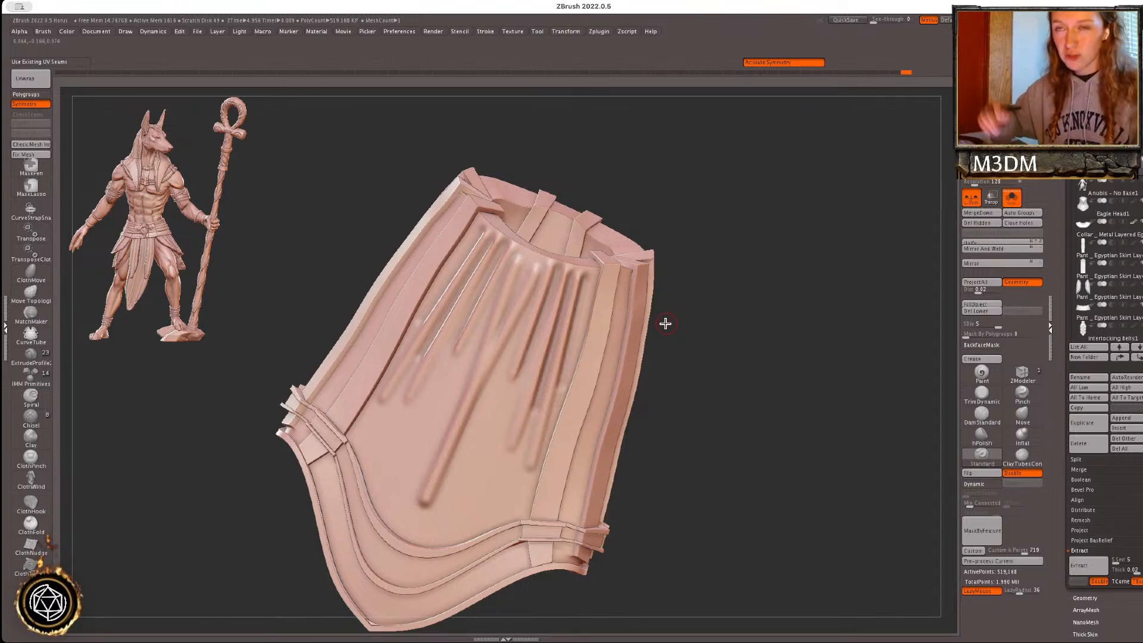
pyautogui.moveTo(435, 494)
pyautogui.keyDown('shift'); pyautogui.mouseDown()
pyautogui.moveTo(531, 312)
pyautogui.moveTo(443, 495)
pyautogui.mouseUp(); pyautogui.keyUp('shift')
pyautogui.hotkey('ctrl', 'z')
pyautogui.moveTo(534, 263); pyautogui.dragTo(443, 495)
pyautogui.keyDown('shift'); pyautogui.moveTo(468, 455); pyautogui.dragTo(456, 470); pyautogui.keyUp('shift')
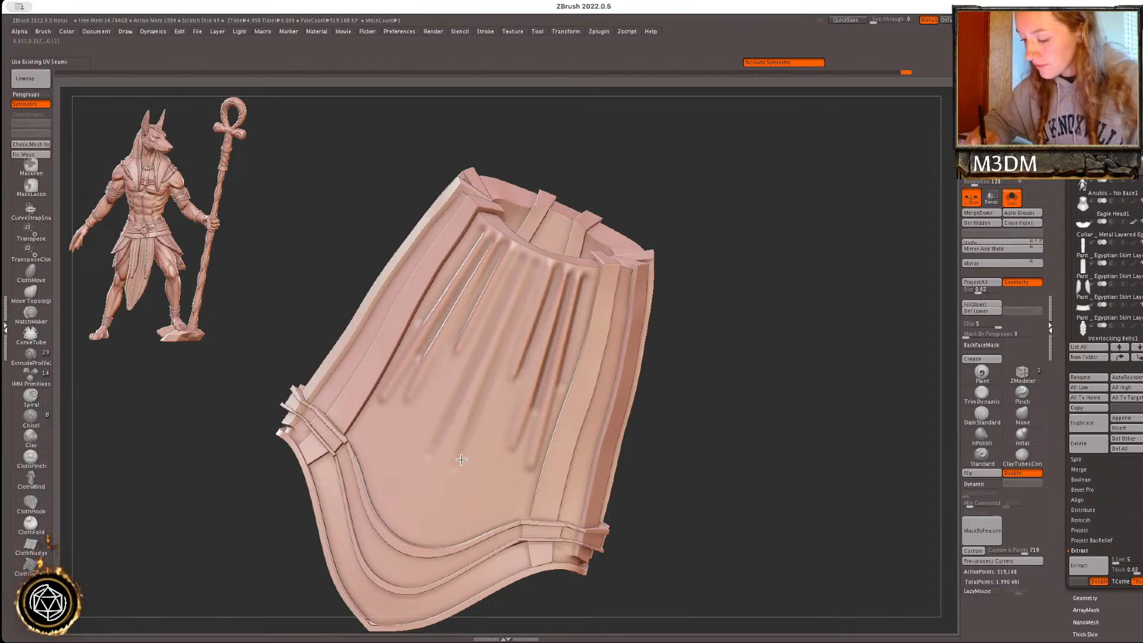
pyautogui.moveTo(524, 431)
pyautogui.keyDown('shift'); pyautogui.mouseDown()
pyautogui.moveTo(502, 461)
pyautogui.moveTo(532, 464)
pyautogui.mouseUp(); pyautogui.keyUp('shift')
# - Sculpt waist folds on the panels between the side and back strips and smooth their lower ends
pyautogui.moveTo(789, 363)
pyautogui.mouseDown()
pyautogui.moveTo(817, 377)
pyautogui.moveTo(843, 366)
pyautogui.moveTo(848, 336)
pyautogui.mouseUp()
pyautogui.moveTo(539, 296); pyautogui.dragTo(493, 485)
pyautogui.moveTo(551, 325); pyautogui.dragTo(583, 326, button='right')
pyautogui.moveTo(536, 305)
pyautogui.mouseDown()
pyautogui.moveTo(506, 449)
pyautogui.moveTo(512, 505)
pyautogui.moveTo(547, 372)
pyautogui.moveTo(542, 411)
pyautogui.mouseUp()
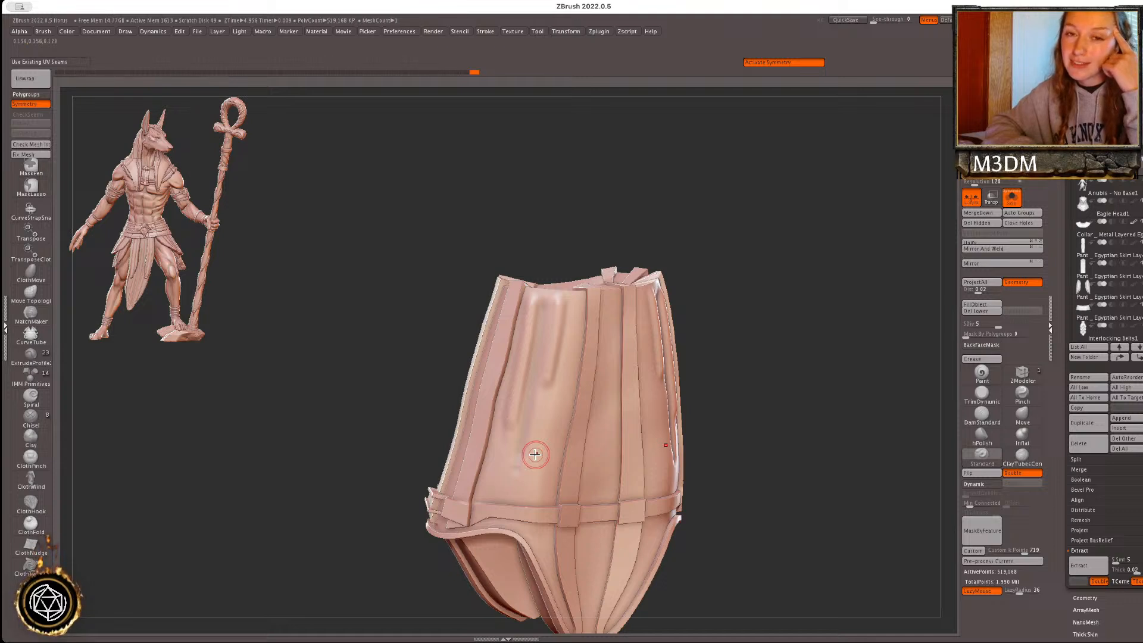
pyautogui.press('shift')
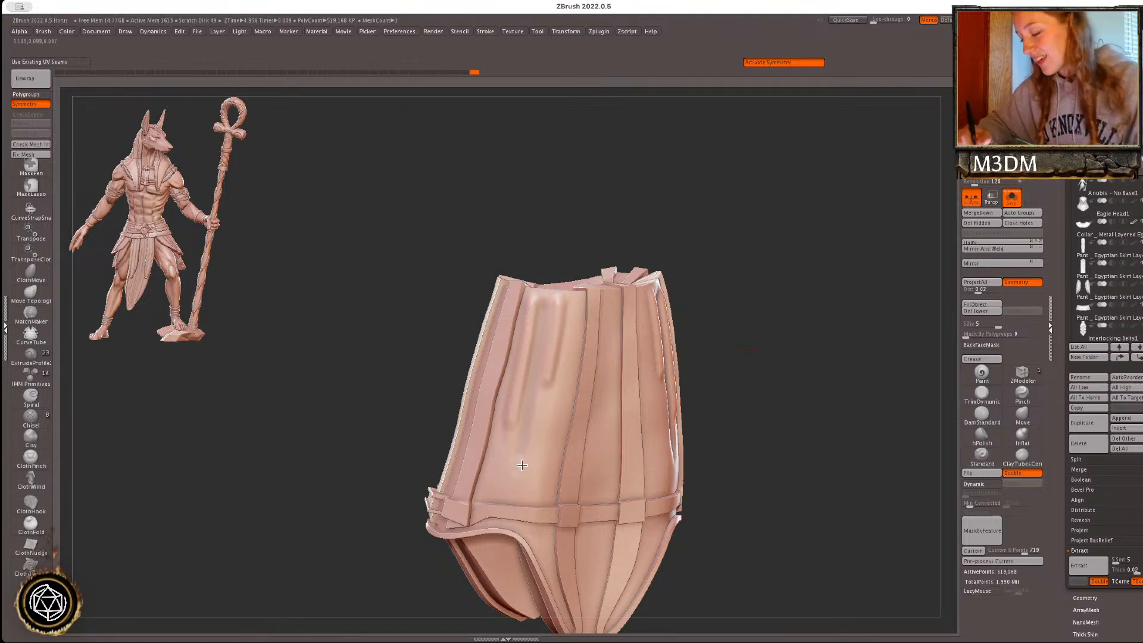
pyautogui.keyDown('shift'); pyautogui.moveTo(542, 395); pyautogui.dragTo(514, 415); pyautogui.keyUp('shift')
pyautogui.keyDown('shift'); pyautogui.moveTo(813, 315); pyautogui.dragTo(768, 325); pyautogui.keyUp('shift')
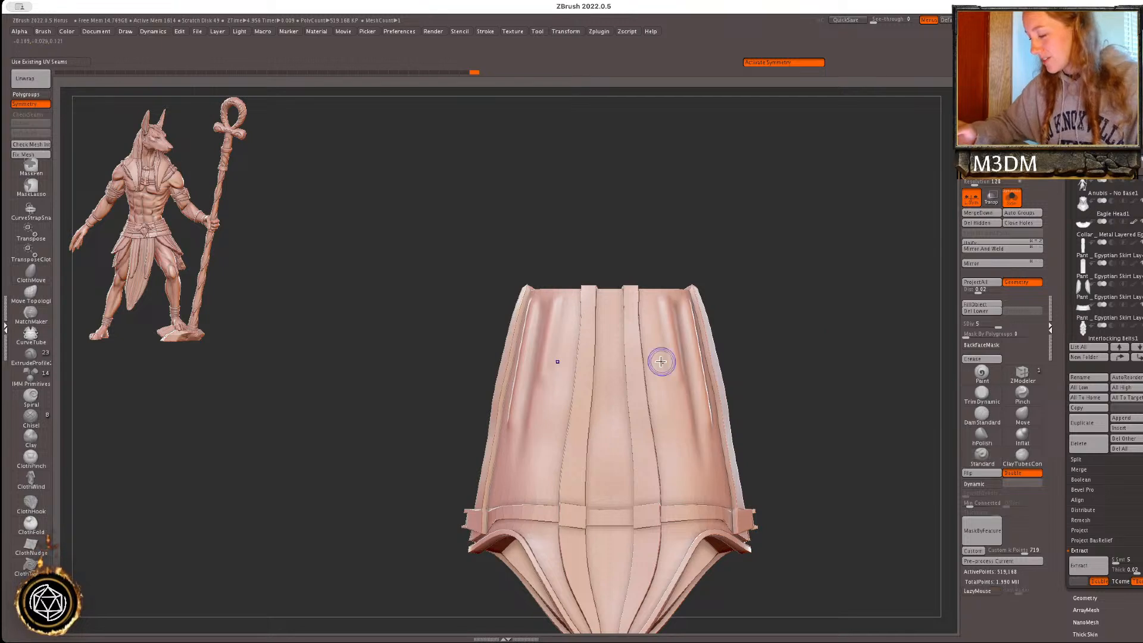
# - Turn symmetry off and sculpt a single fold between the two central strips on the under-skirt's back
pyautogui.press('x')
pyautogui.press('space')
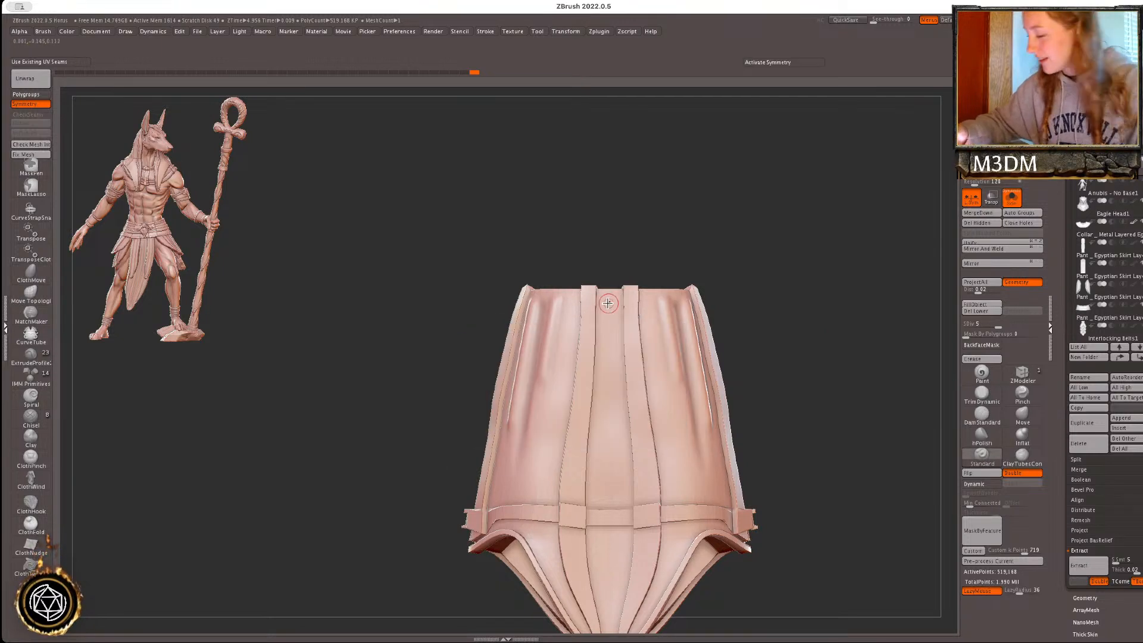
pyautogui.moveTo(607, 293); pyautogui.dragTo(605, 484)
pyautogui.hotkey('ctrl', 'z')
pyautogui.moveTo(605, 297)
pyautogui.mouseDown()
pyautogui.moveTo(596, 475)
pyautogui.moveTo(604, 456)
pyautogui.mouseUp()
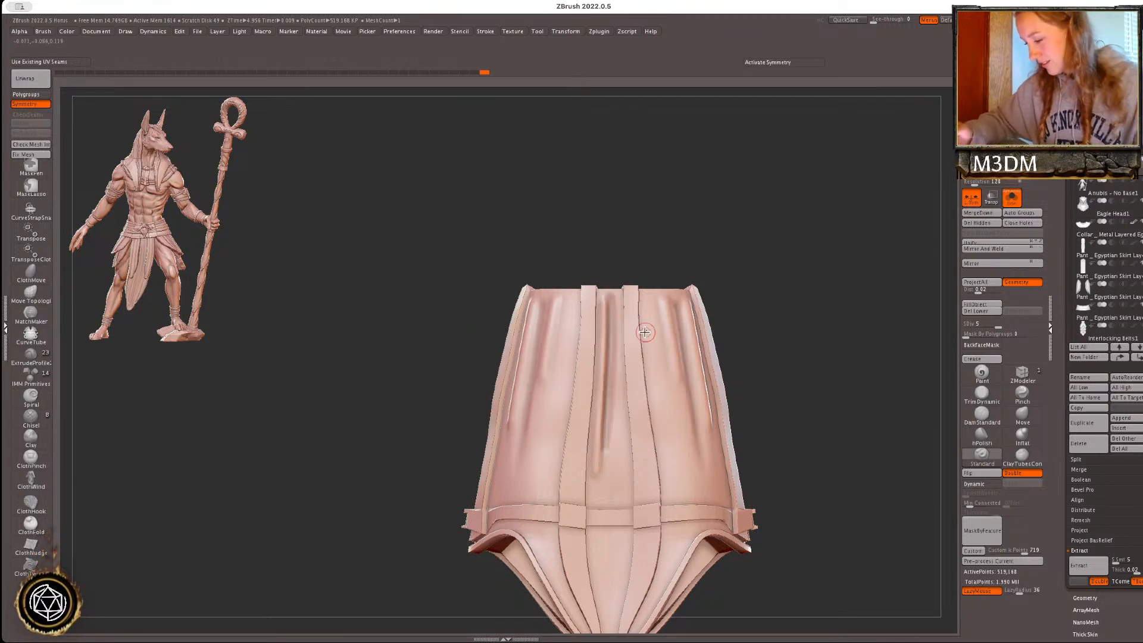
# - Turn symmetry back on and sculpt a fold just outside each of the central back strips
pyautogui.press('x')
pyautogui.moveTo(649, 300); pyautogui.dragTo(660, 409)
pyautogui.hotkey('ctrl', 'z')
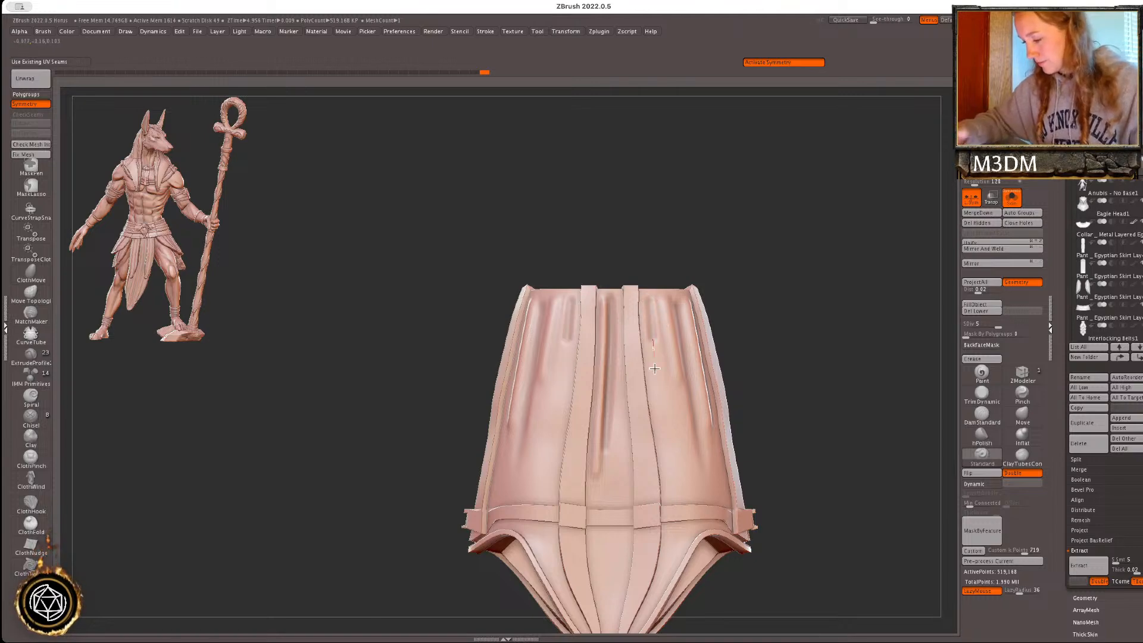
pyautogui.moveTo(649, 305); pyautogui.dragTo(666, 486)
pyautogui.press('l')
# - Check the folds on the full figure and add further folds down the under-skirt's side panels
pyautogui.moveTo(821, 426); pyautogui.dragTo(759, 365)
pyautogui.click(1014, 201)
pyautogui.press('f')
pyautogui.moveTo(812, 391); pyautogui.dragTo(796, 421)
pyautogui.press('f')
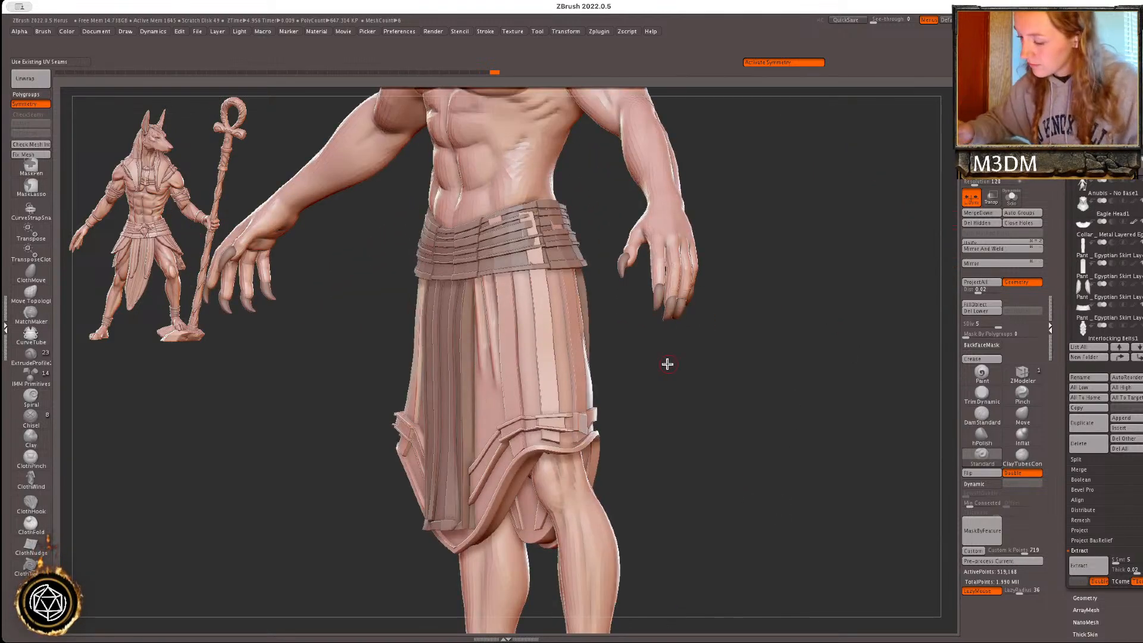
pyautogui.click(1014, 201)
pyautogui.moveTo(520, 294); pyautogui.dragTo(531, 382)
pyautogui.moveTo(666, 316); pyautogui.dragTo(606, 305)
pyautogui.moveTo(547, 274); pyautogui.dragTo(556, 421)
# - Enlarge the brush and sculpt short vertical folds across the front hem and its trim bands
pyautogui.moveTo(707, 345)
pyautogui.keyDown('shift'); pyautogui.mouseDown()
pyautogui.moveTo(717, 337)
pyautogui.moveTo(736, 352)
pyautogui.mouseUp(); pyautogui.keyUp('shift')
pyautogui.press('space')
pyautogui.moveTo(743, 404); pyautogui.dragTo(786, 340)
pyautogui.press('space')
pyautogui.moveTo(459, 384); pyautogui.dragTo(448, 482)
pyautogui.hotkey('ctrl', 'z')
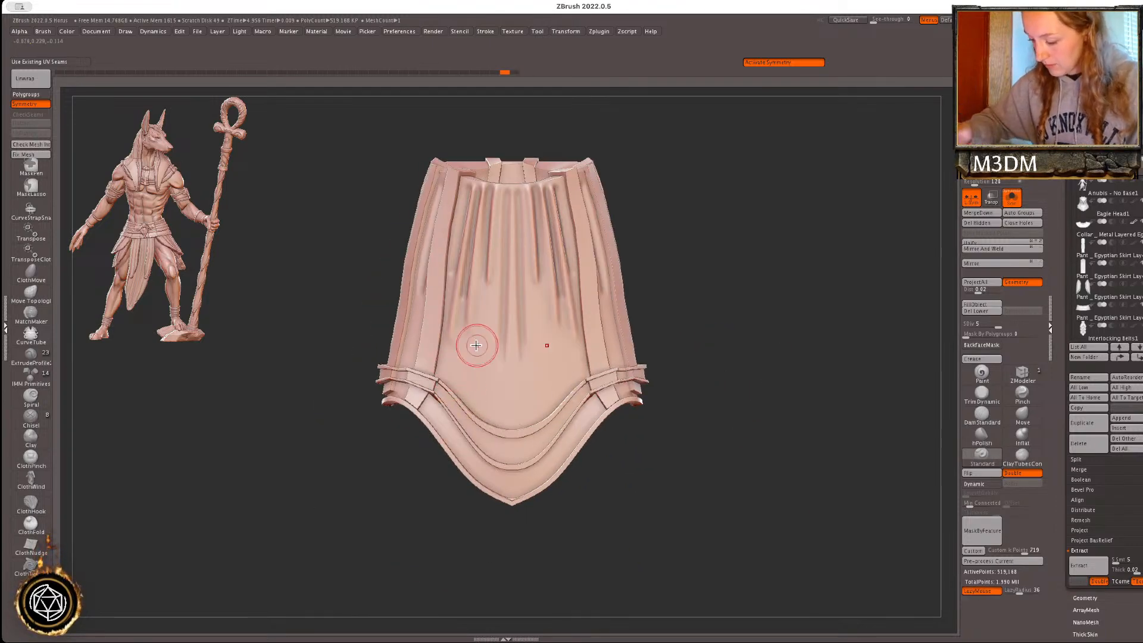
pyautogui.moveTo(445, 395)
pyautogui.mouseDown()
pyautogui.moveTo(442, 450)
pyautogui.moveTo(461, 473)
pyautogui.mouseUp()
pyautogui.moveTo(479, 427); pyautogui.dragTo(476, 491)
pyautogui.moveTo(519, 426); pyautogui.dragTo(523, 469)
pyautogui.moveTo(526, 412); pyautogui.dragTo(518, 574)
# - Continue the short vertical folds across the hem at the sides and back, undoing the last stroke
pyautogui.moveTo(801, 346)
pyautogui.mouseDown()
pyautogui.moveTo(758, 352)
pyautogui.moveTo(729, 374)
pyautogui.mouseUp()
pyautogui.moveTo(613, 356); pyautogui.dragTo(625, 470)
pyautogui.moveTo(851, 357)
pyautogui.mouseDown()
pyautogui.moveTo(810, 362)
pyautogui.moveTo(849, 372)
pyautogui.moveTo(887, 405)
pyautogui.mouseUp()
pyautogui.moveTo(643, 402); pyautogui.dragTo(642, 459)
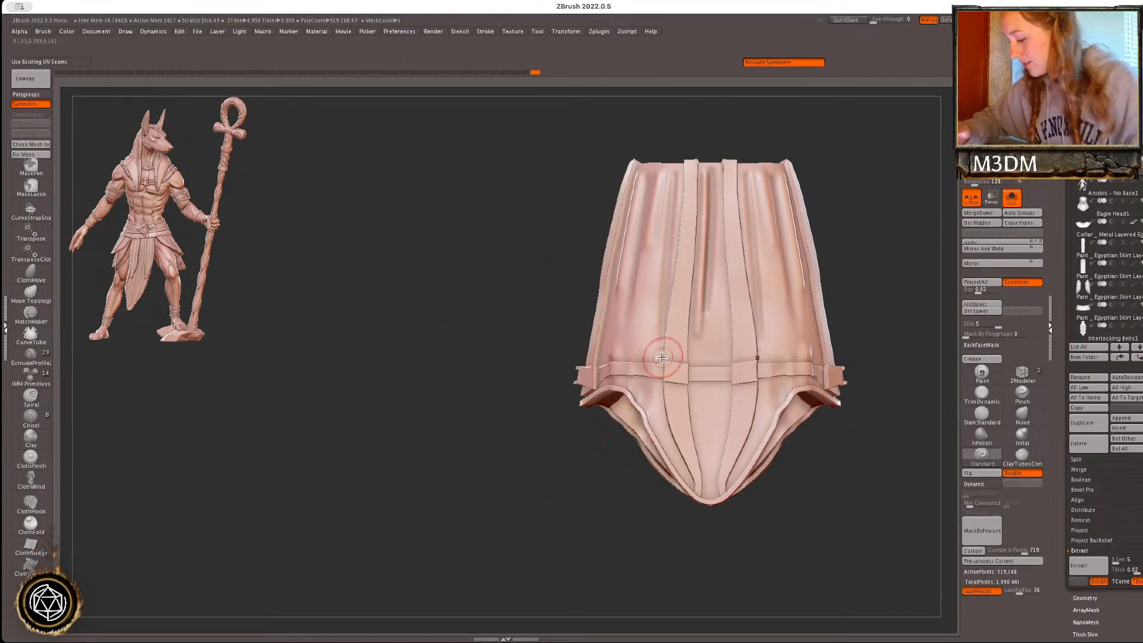
pyautogui.moveTo(661, 373); pyautogui.dragTo(655, 524)
pyautogui.moveTo(684, 372); pyautogui.dragTo(669, 476)
pyautogui.hotkey('ctrl', 'z')
# - Mask the front of the under-skirt and sculpt vertical folds across the back hem, turning symmetry off for the central one
pyautogui.moveTo(687, 524); pyautogui.dragTo(610, 543)
pyautogui.moveTo(472, 583)
pyautogui.keyDown('ctrl'); pyautogui.mouseDown()
pyautogui.moveTo(579, 250)
pyautogui.moveTo(540, 236)
pyautogui.mouseUp(); pyautogui.keyUp('ctrl')
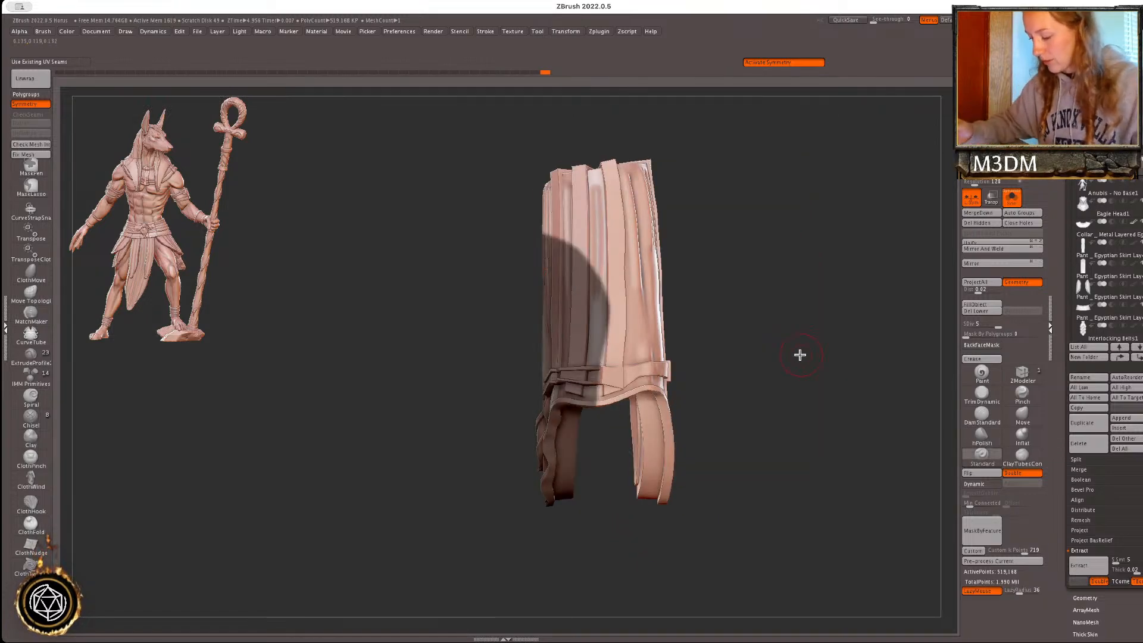
pyautogui.moveTo(794, 352); pyautogui.dragTo(845, 363)
pyautogui.keyDown('shift'); pyautogui.moveTo(891, 291); pyautogui.dragTo(894, 298); pyautogui.keyUp('shift')
pyautogui.moveTo(640, 367)
pyautogui.mouseDown()
pyautogui.moveTo(633, 504)
pyautogui.moveTo(648, 446)
pyautogui.mouseUp()
pyautogui.hotkey('ctrl', 'z')
pyautogui.moveTo(673, 375); pyautogui.dragTo(668, 481)
pyautogui.moveTo(703, 383); pyautogui.dragTo(697, 501)
pyautogui.hotkey('ctrl', 'z')
pyautogui.press('x')
pyautogui.moveTo(713, 371); pyautogui.dragTo(711, 523)
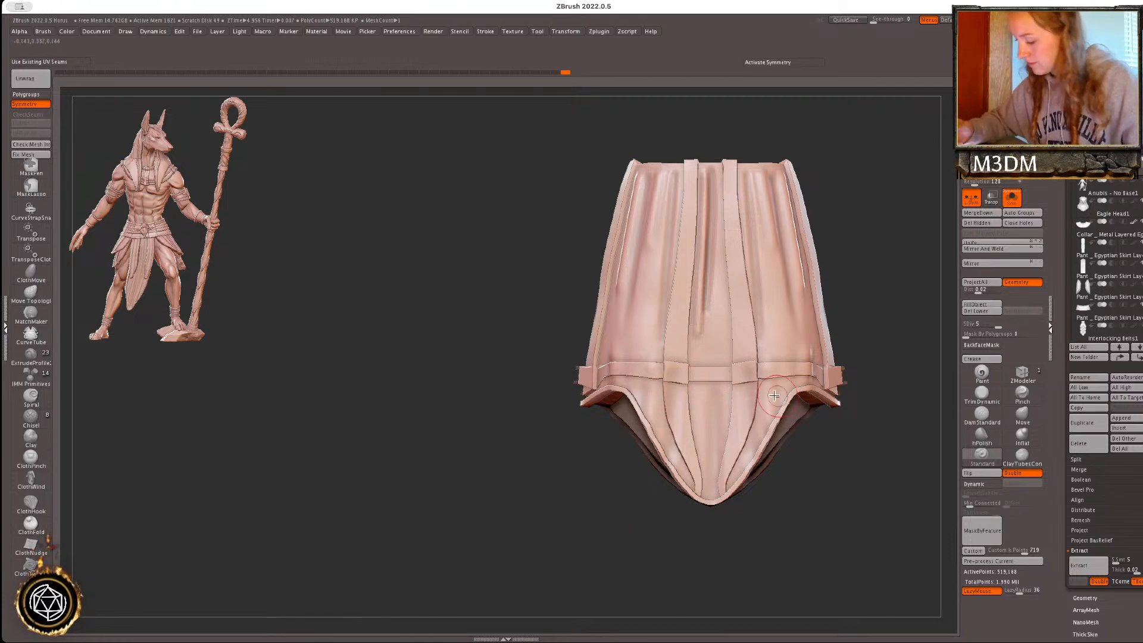
# - Show the whole figure again and make the layered belt the active subtool
pyautogui.moveTo(895, 277); pyautogui.dragTo(802, 373)
pyautogui.click(1013, 202)
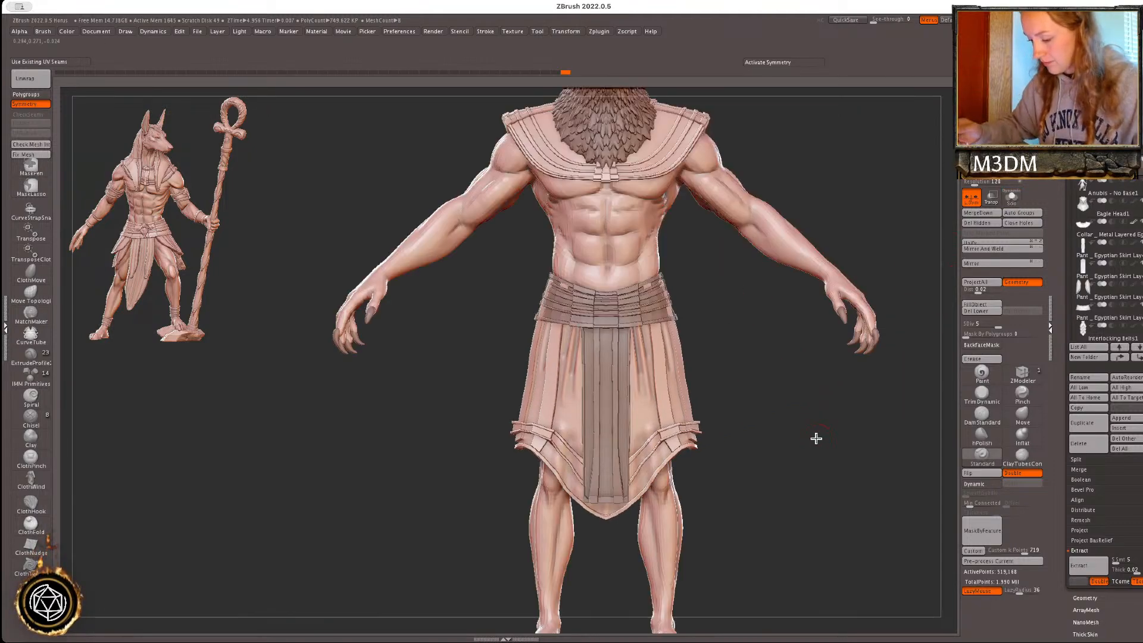
pyautogui.keyDown('alt'); pyautogui.moveTo(816, 437); pyautogui.dragTo(819, 431); pyautogui.keyUp('alt')
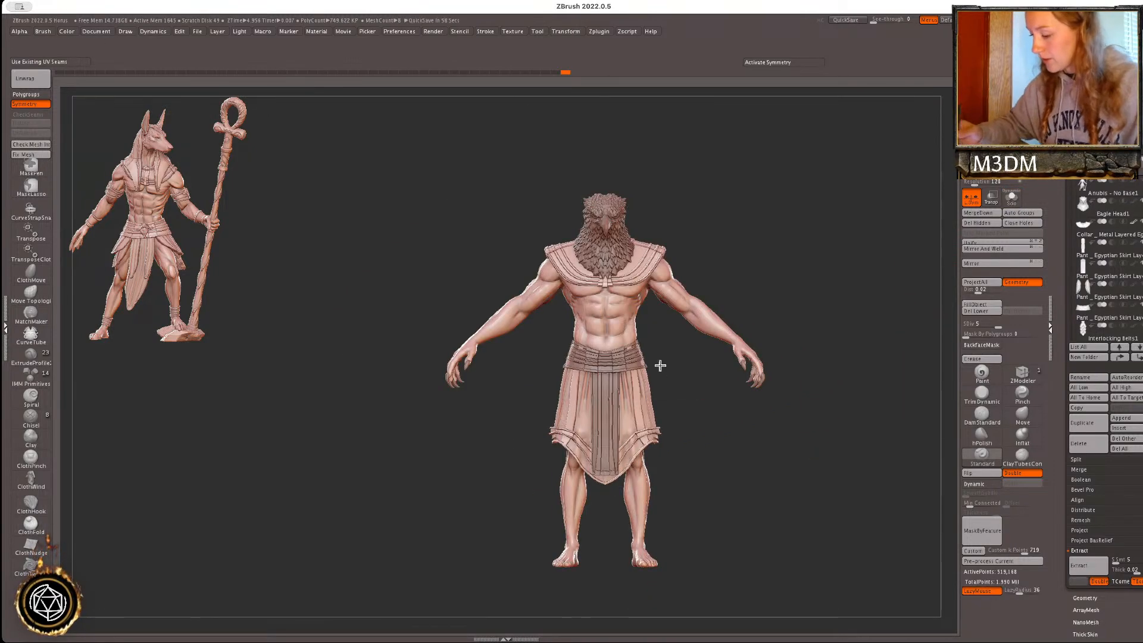
pyautogui.keyDown('alt'); pyautogui.click(631, 361); pyautogui.keyUp('alt')
pyautogui.keyDown('alt'); pyautogui.moveTo(705, 388); pyautogui.dragTo(734, 421); pyautogui.keyUp('alt')
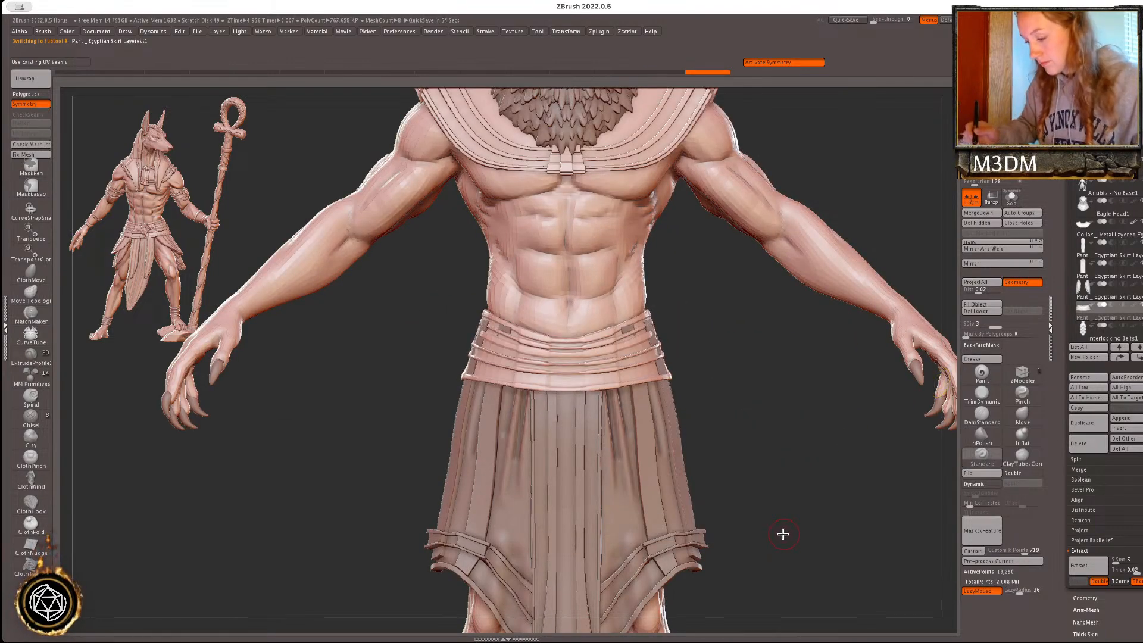
pyautogui.press('w')
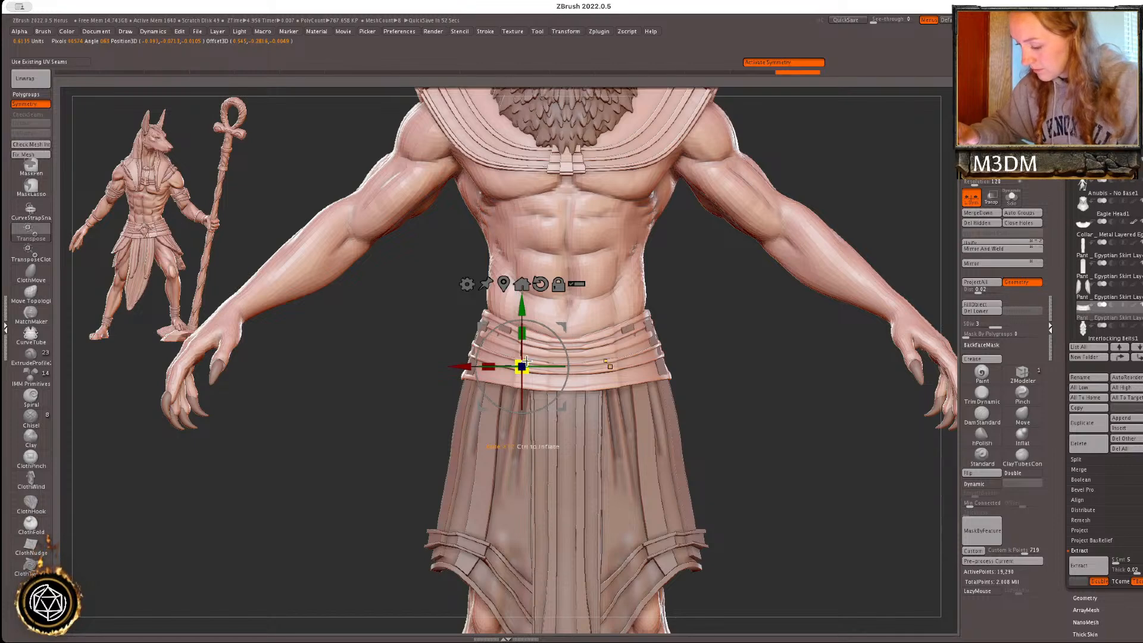
pyautogui.press('q')
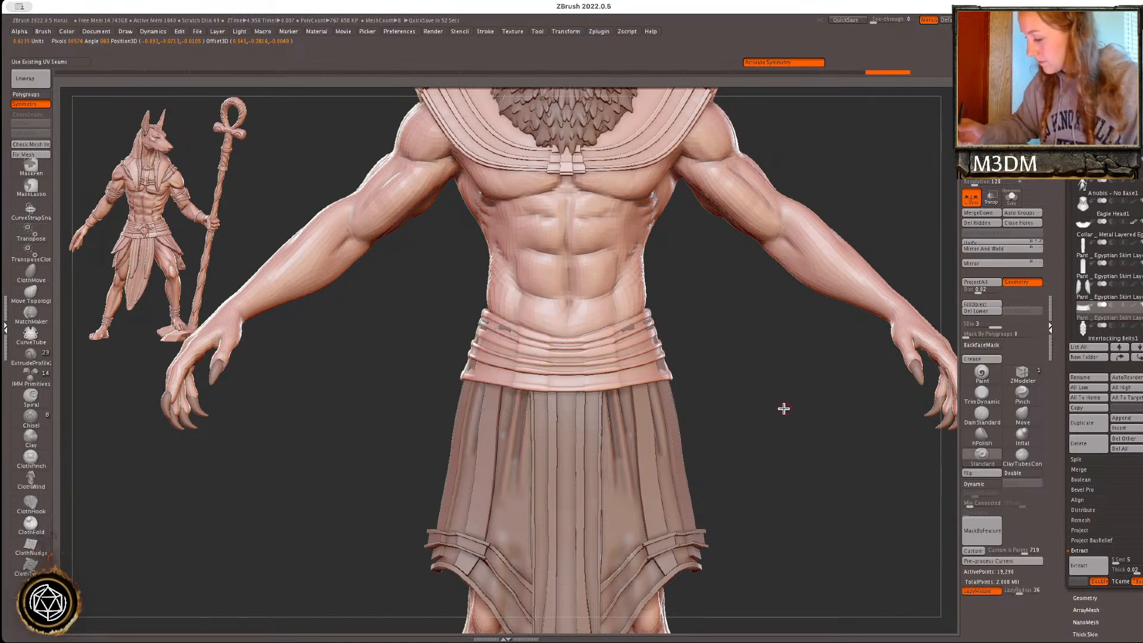
# - Switch to the Move brush and adjust the layered belt's outline at the sides and back
pyautogui.click(1024, 420)
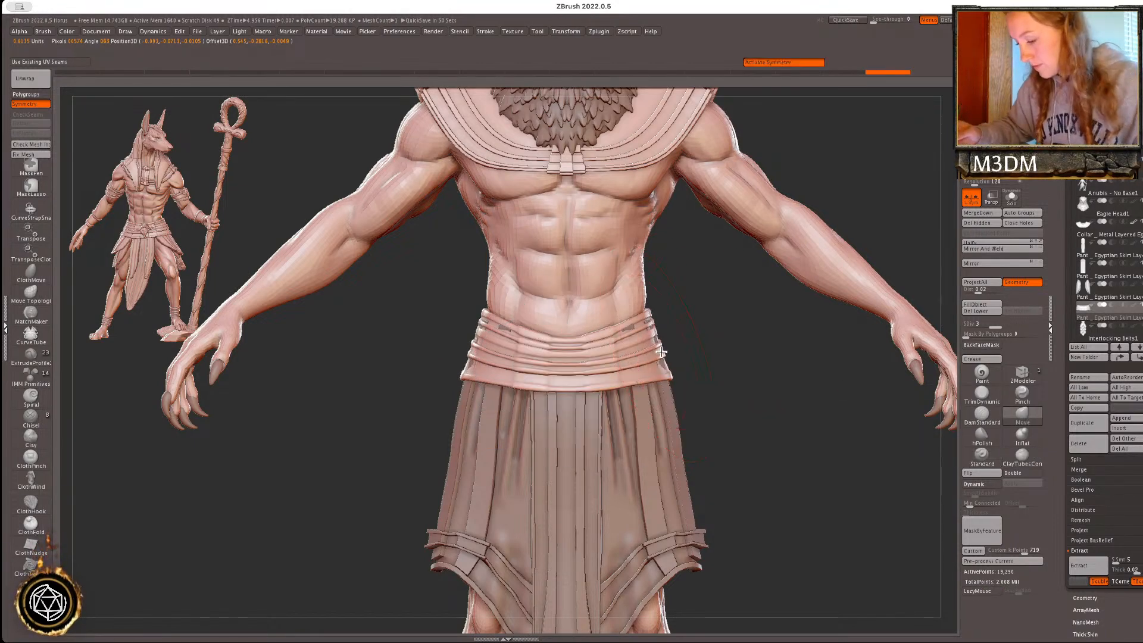
pyautogui.hotkey('ctrl', 'shift', 'z')
pyautogui.hotkey('ctrl', 'shift', 'z')
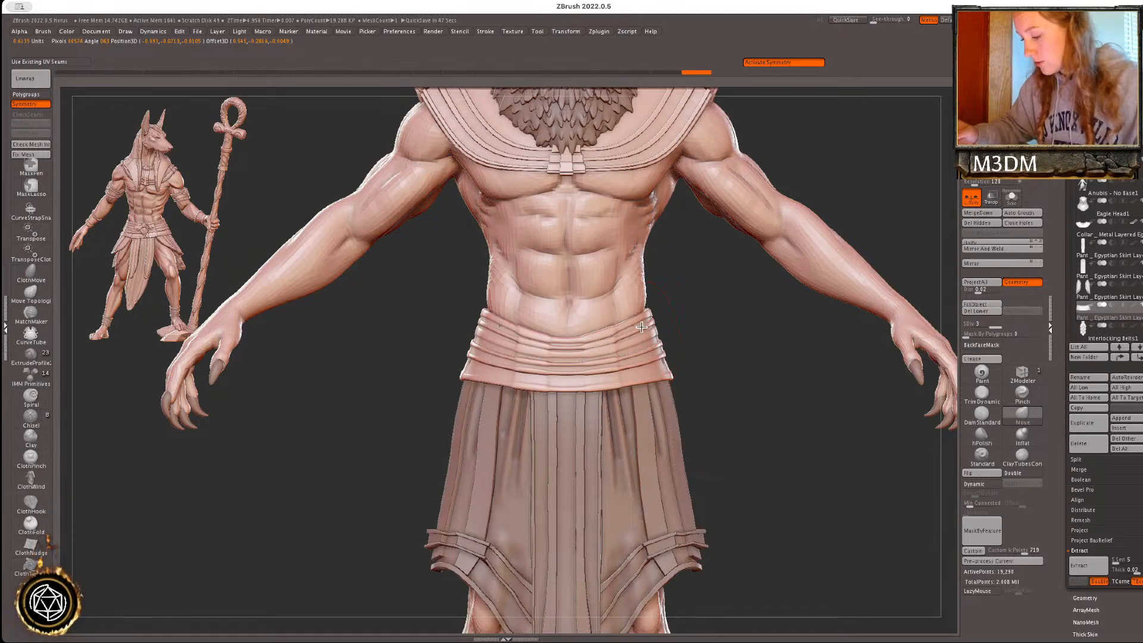
pyautogui.moveTo(777, 419); pyautogui.dragTo(649, 414)
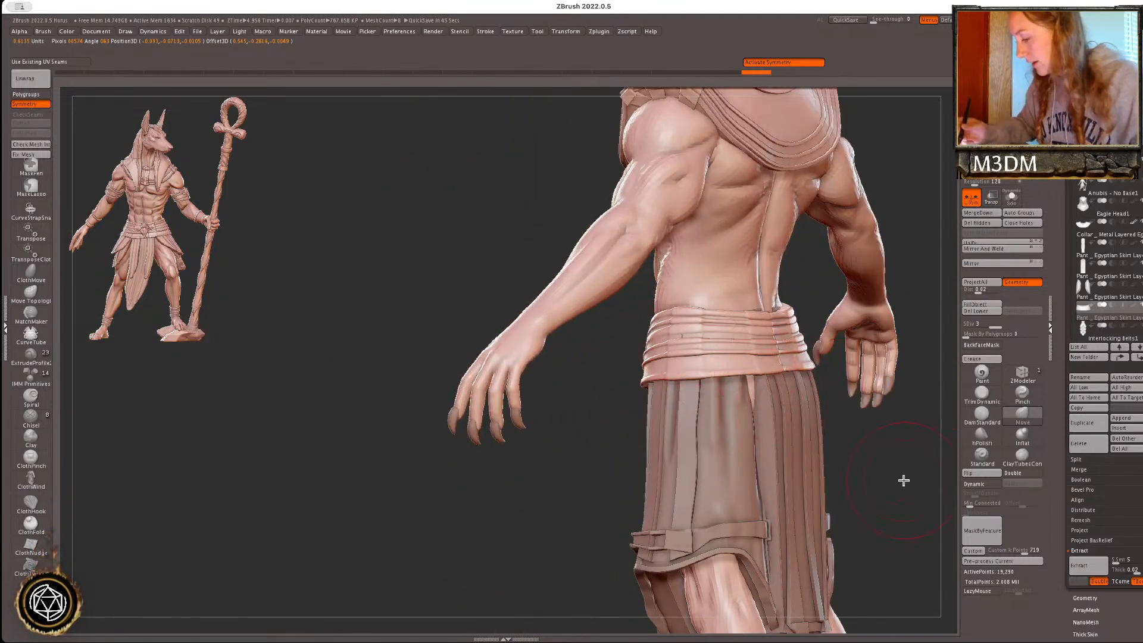
pyautogui.moveTo(903, 477); pyautogui.dragTo(828, 467)
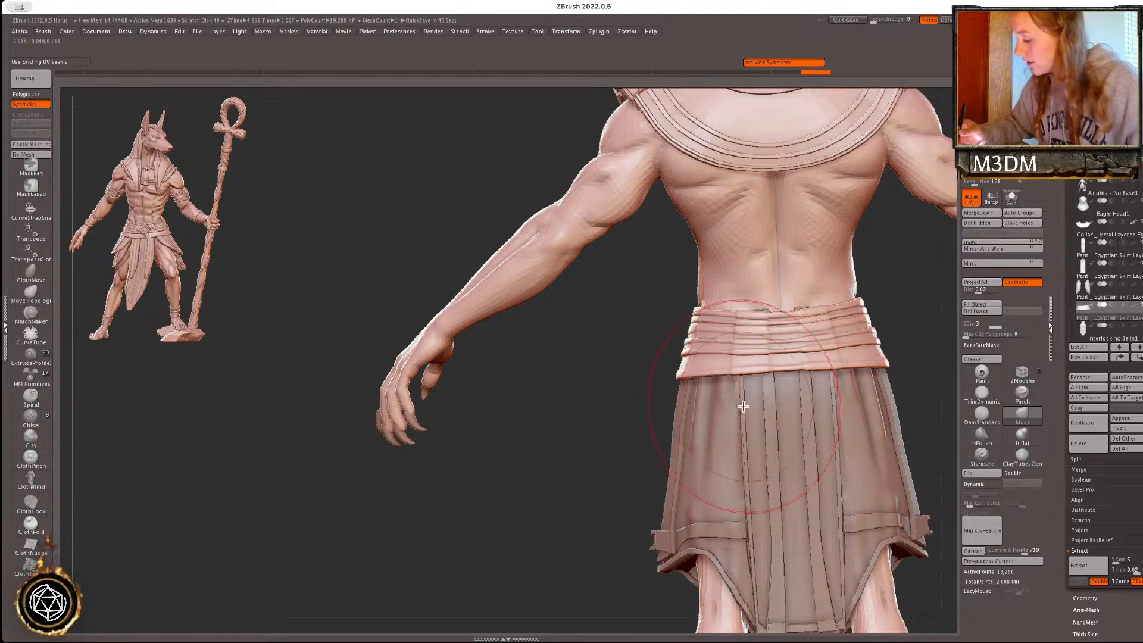
# - Make the under-skirt active, turn symmetry on and pull its upper back edge up beneath the belt with the Move brush
pyautogui.keyDown('alt'); pyautogui.click(695, 460); pyautogui.keyUp('alt')
pyautogui.rightClick(694, 461)
pyautogui.keyDown('shift'); pyautogui.moveTo(924, 363); pyautogui.dragTo(927, 359); pyautogui.keyUp('shift')
pyautogui.click(1022, 416)
pyautogui.keyDown('alt'); pyautogui.moveTo(908, 313); pyautogui.dragTo(629, 288); pyautogui.keyUp('alt')
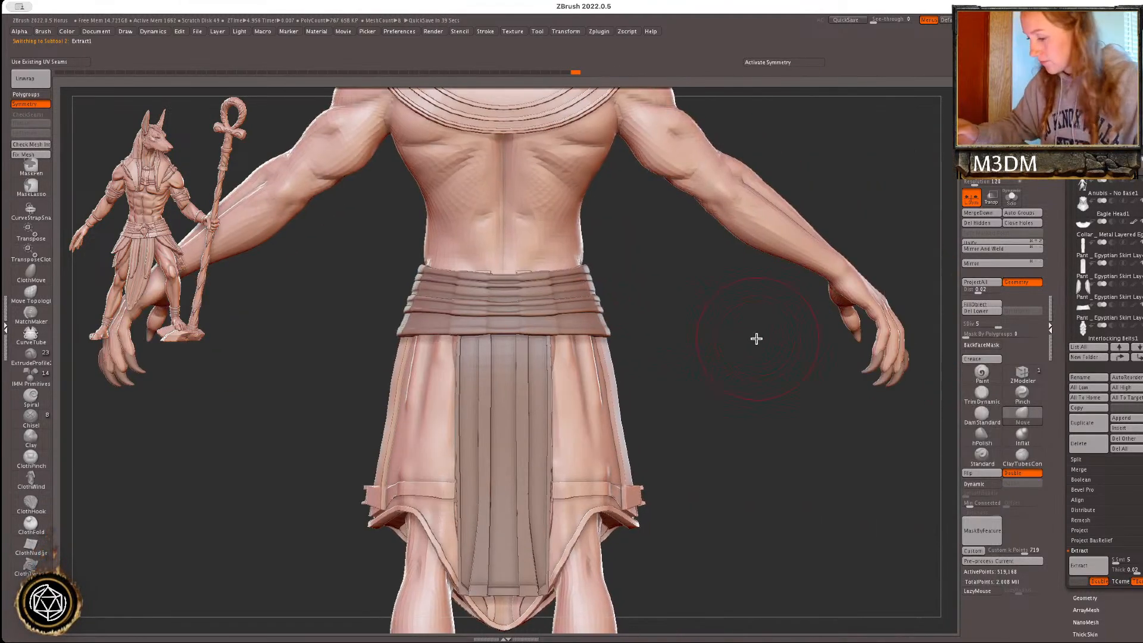
pyautogui.moveTo(758, 339); pyautogui.dragTo(562, 338)
pyautogui.rightClick(564, 354)
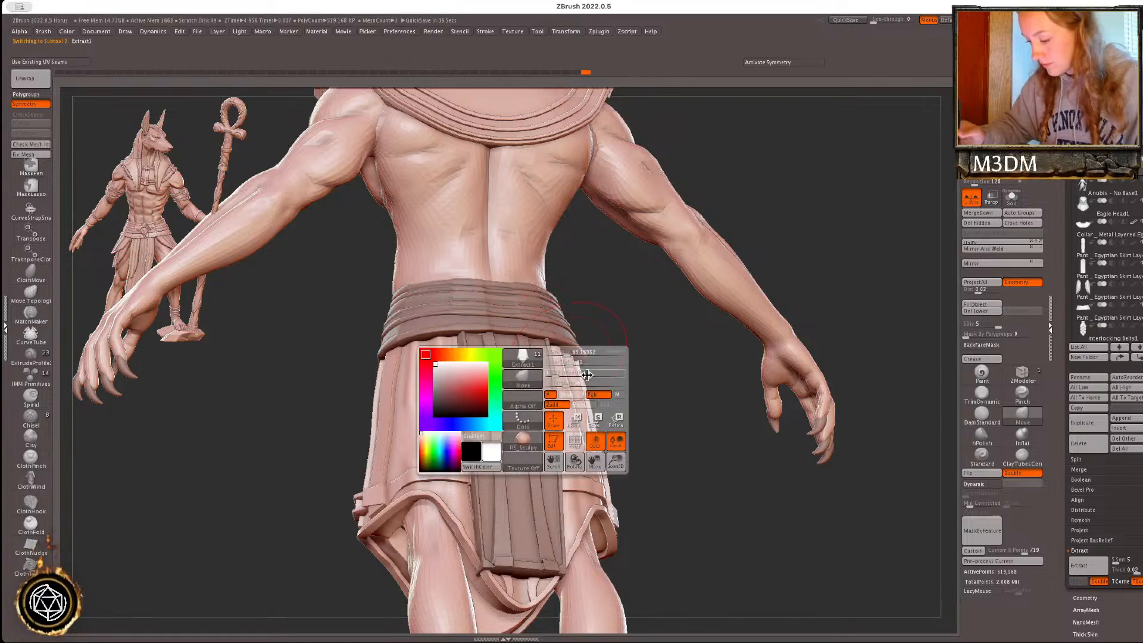
pyautogui.press('x')
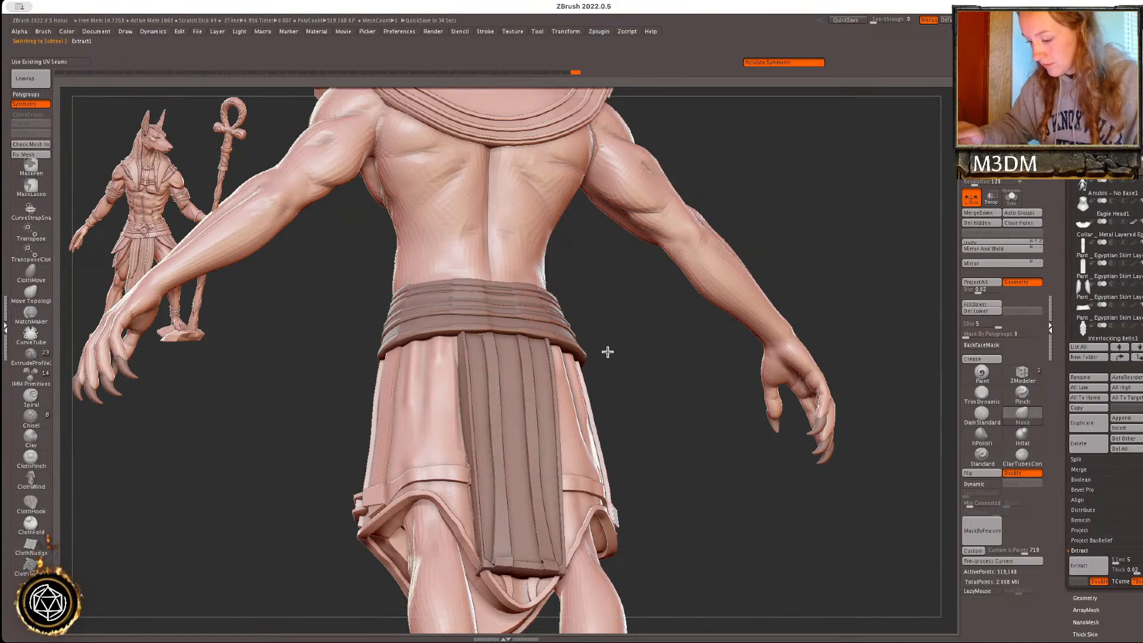
pyautogui.keyDown('shift'); pyautogui.moveTo(608, 350); pyautogui.dragTo(637, 350); pyautogui.keyUp('shift')
pyautogui.moveTo(542, 364); pyautogui.dragTo(536, 315)
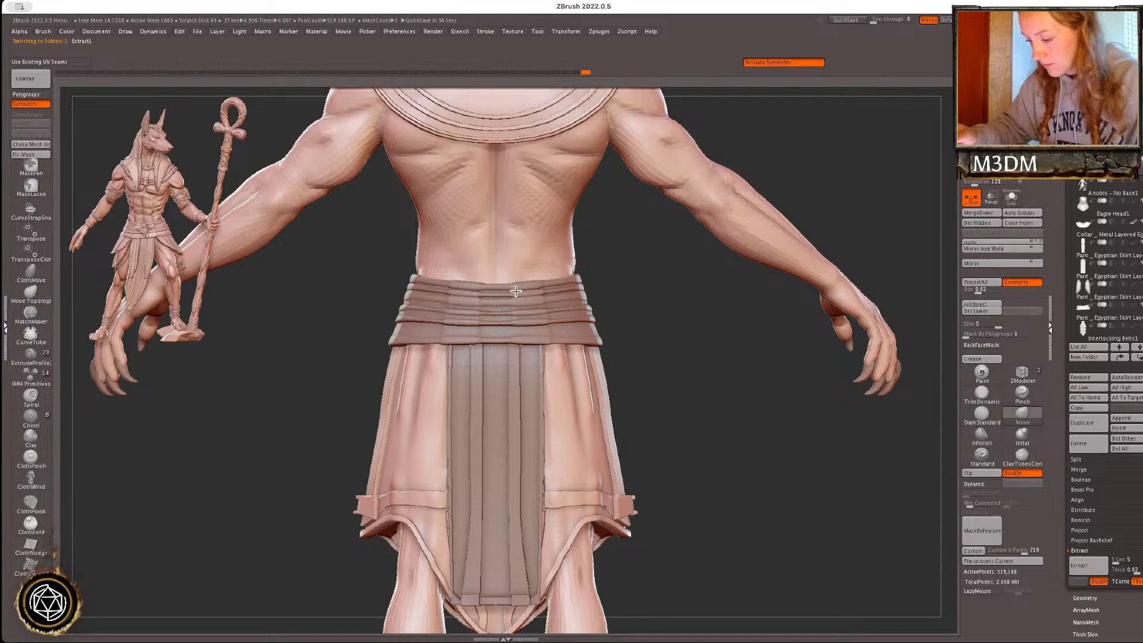
# - Isolate the layered belt, raise it to subdivision level 5 and set up the Standard brush, undoing a trial fold stroke
pyautogui.moveTo(666, 385); pyautogui.dragTo(701, 442)
pyautogui.keyDown('alt'); pyautogui.click(608, 337); pyautogui.keyUp('alt')
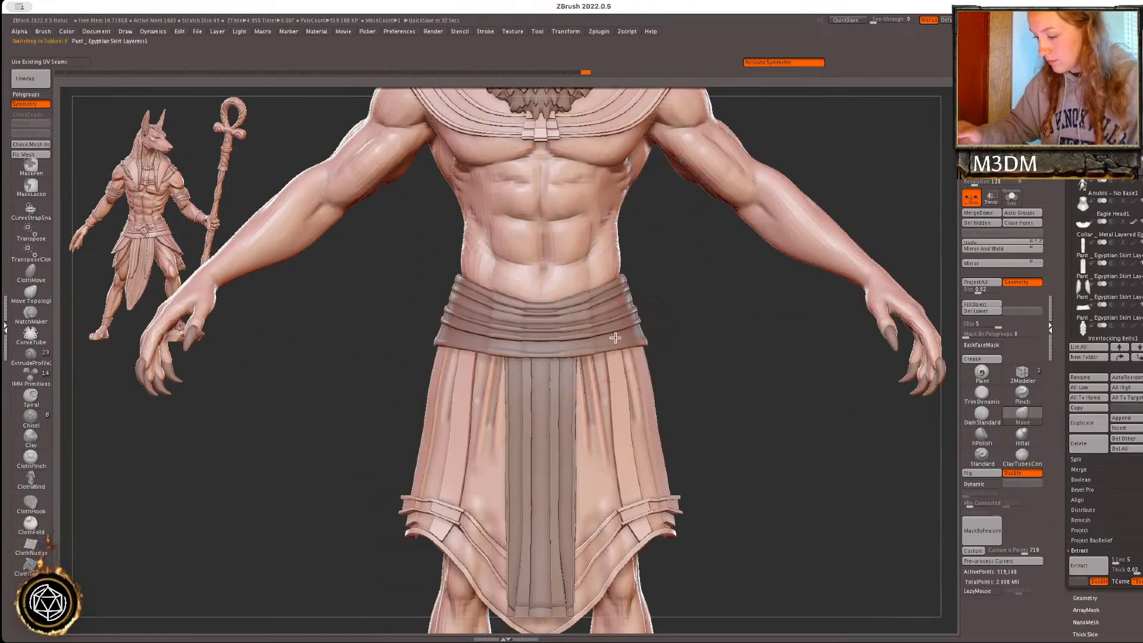
pyautogui.moveTo(748, 407); pyautogui.dragTo(733, 513)
pyautogui.click(1012, 198)
pyautogui.press('d')
pyautogui.moveTo(827, 461); pyautogui.dragTo(777, 467)
pyautogui.press('space')
pyautogui.moveTo(552, 465); pyautogui.dragTo(631, 446)
pyautogui.hotkey('ctrl', 'z')
pyautogui.press('d')
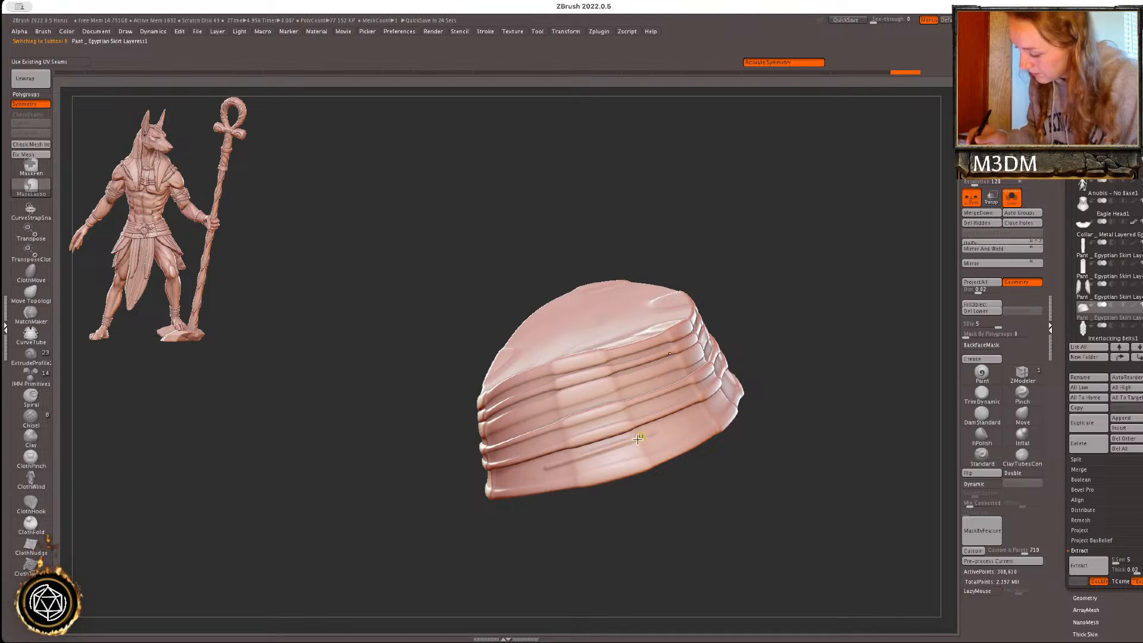
pyautogui.press('space')
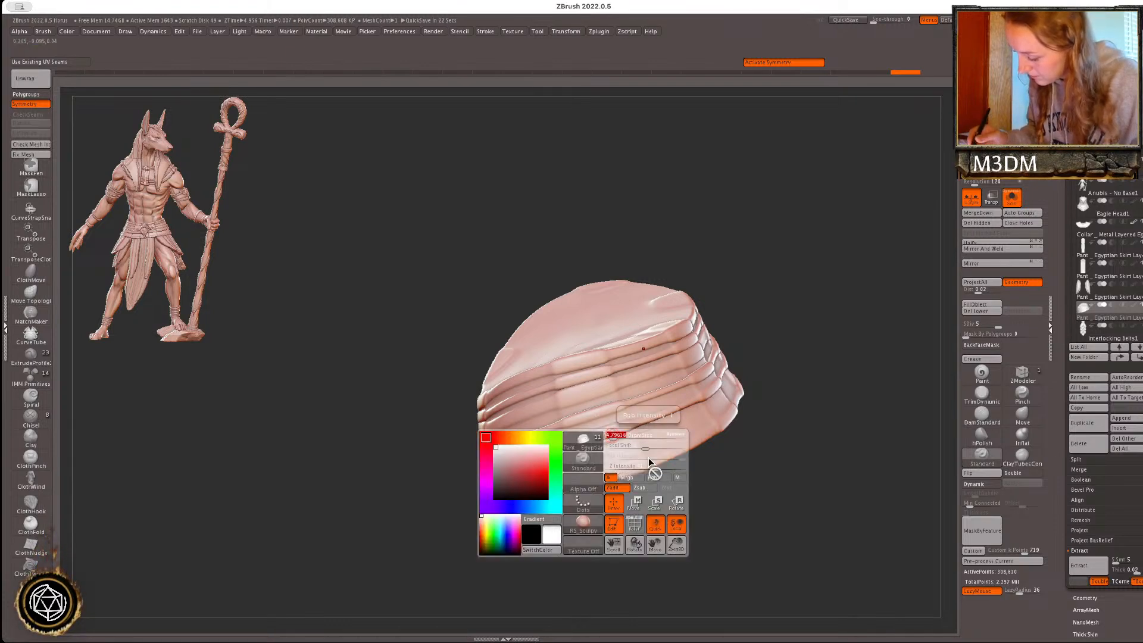
# - Sculpt fine lengthwise folds across the belt's lowest band, undoing the first two attempts
pyautogui.moveTo(551, 463); pyautogui.dragTo(648, 434)
pyautogui.hotkey('ctrl', 'z')
pyautogui.moveTo(542, 464); pyautogui.dragTo(660, 434)
pyautogui.hotkey('ctrl', 'z')
pyautogui.moveTo(529, 482); pyautogui.dragTo(652, 445)
# - Sculpt lengthwise folds across the belt's upper and middle bands, undoing the strokes that miss
pyautogui.moveTo(646, 369); pyautogui.dragTo(511, 413)
pyautogui.hotkey('ctrl', 'z')
pyautogui.moveTo(650, 370)
pyautogui.mouseDown()
pyautogui.moveTo(502, 423)
pyautogui.moveTo(515, 424)
pyautogui.mouseUp()
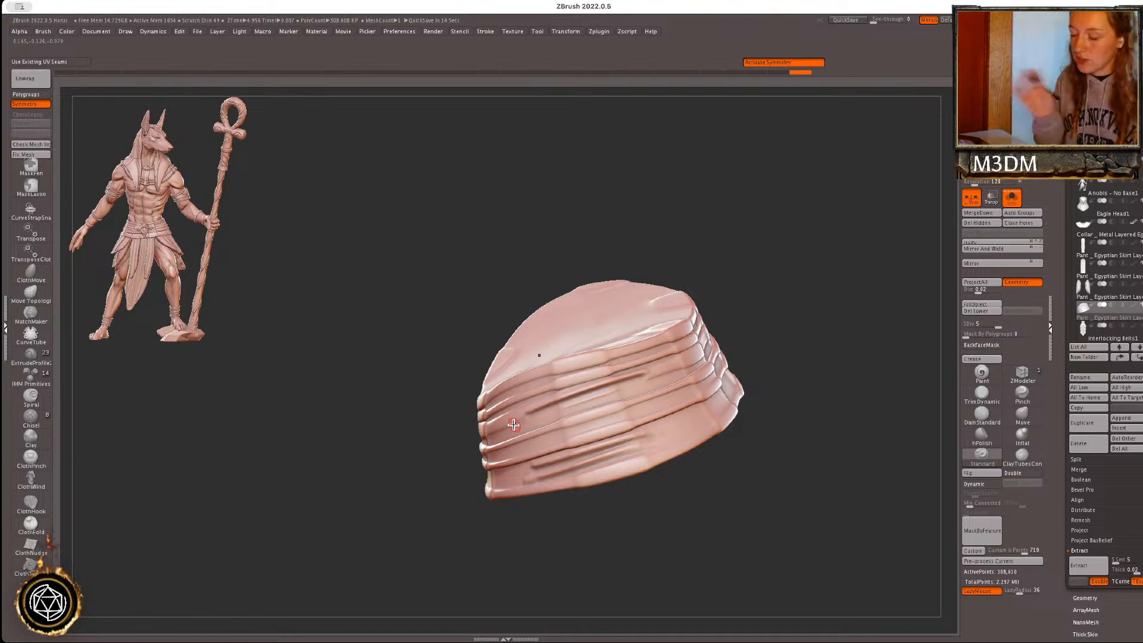
pyautogui.moveTo(542, 423)
pyautogui.mouseDown()
pyautogui.moveTo(651, 388)
pyautogui.moveTo(603, 398)
pyautogui.moveTo(643, 390)
pyautogui.moveTo(517, 445)
pyautogui.moveTo(668, 408)
pyautogui.mouseUp()
pyautogui.hotkey('ctrl', 'z')
pyautogui.moveTo(617, 353)
pyautogui.mouseDown()
pyautogui.moveTo(516, 387)
pyautogui.moveTo(617, 363)
pyautogui.mouseUp()
# - Show the whole figure again and make the under-skirt the active subtool
pyautogui.moveTo(815, 358); pyautogui.dragTo(538, 425)
pyautogui.moveTo(735, 370)
pyautogui.mouseDown()
pyautogui.moveTo(833, 421)
pyautogui.moveTo(834, 439)
pyautogui.moveTo(732, 464)
pyautogui.moveTo(800, 435)
pyautogui.mouseUp()
pyautogui.click(1012, 200)
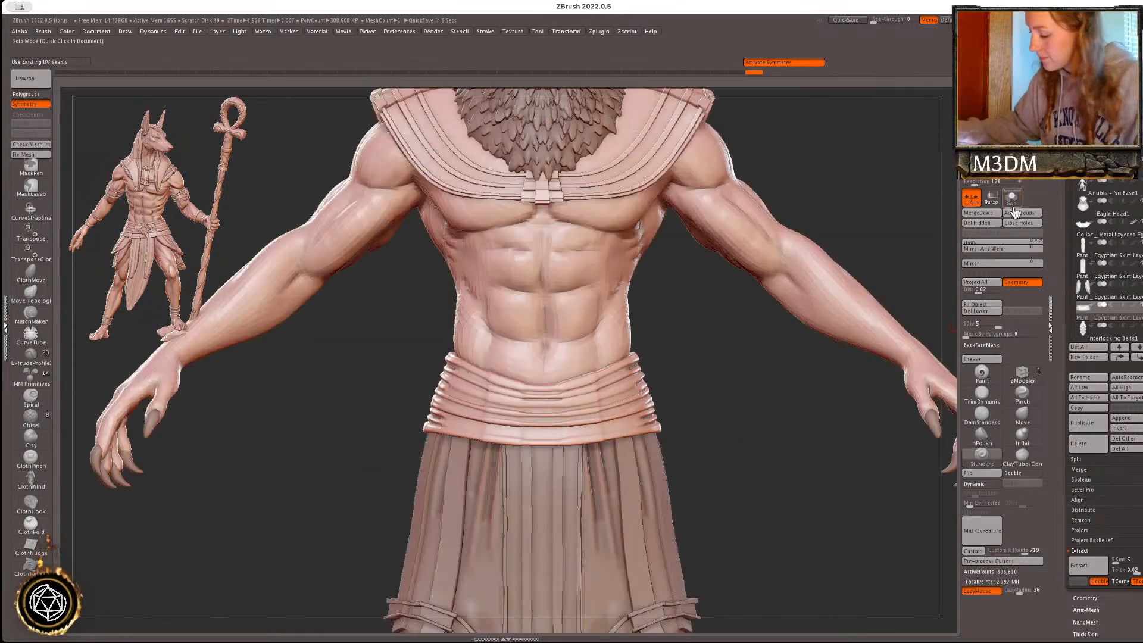
pyautogui.keyDown('alt'); pyautogui.moveTo(838, 476); pyautogui.dragTo(859, 466); pyautogui.keyUp('alt')
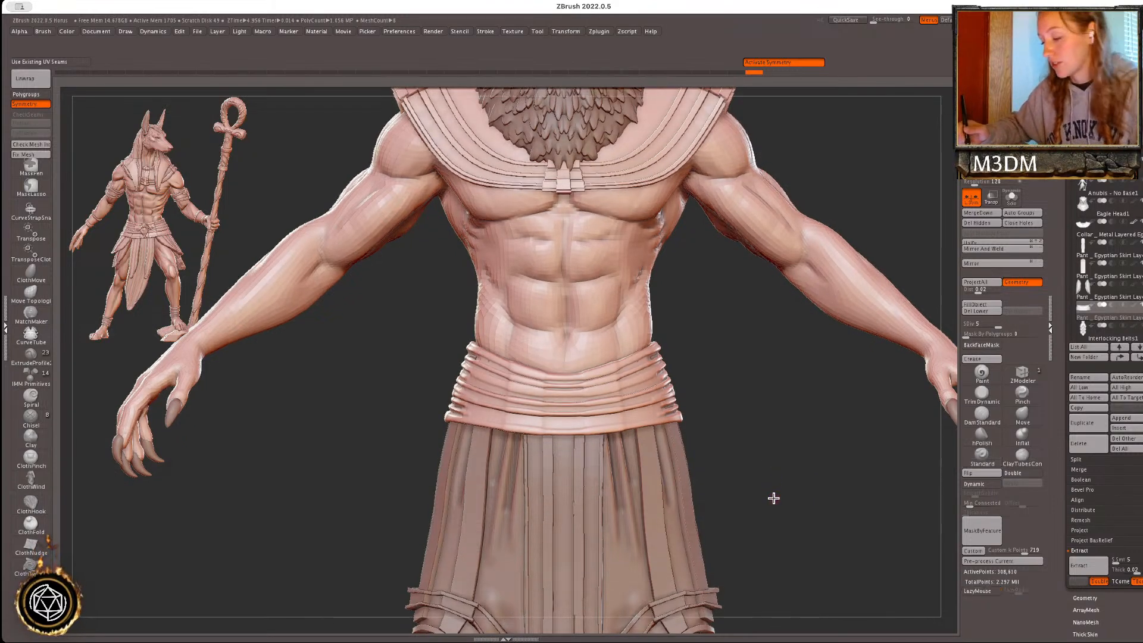
pyautogui.press('f')
pyautogui.press('f')
pyautogui.moveTo(770, 495)
pyautogui.keyDown('alt'); pyautogui.mouseDown()
pyautogui.moveTo(765, 484)
pyautogui.moveTo(774, 504)
pyautogui.mouseUp(); pyautogui.keyUp('alt')
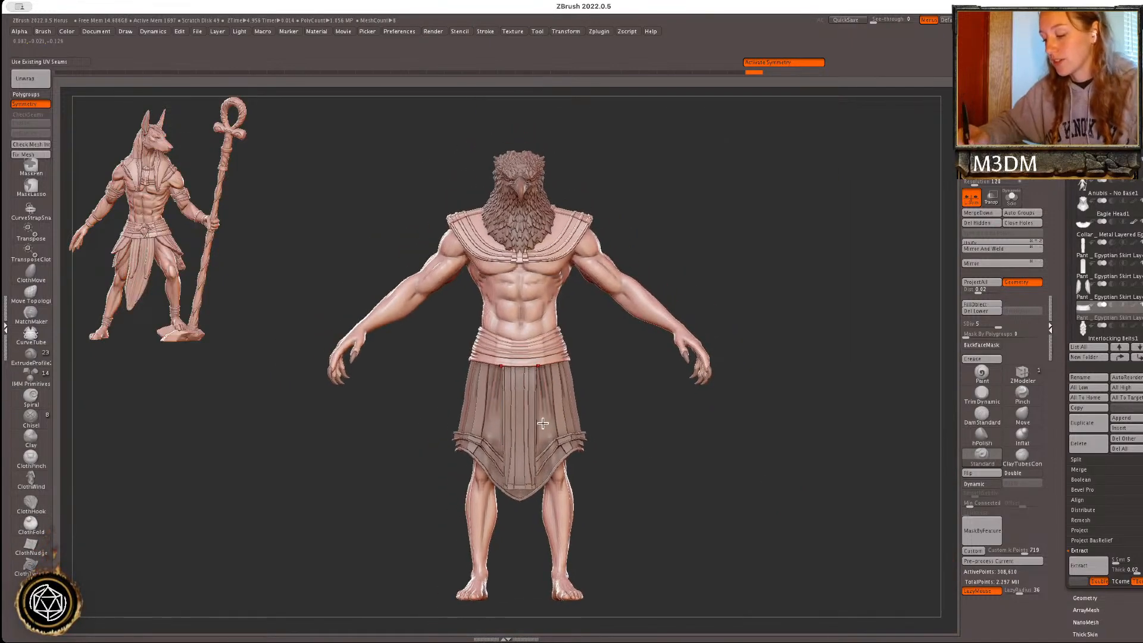
pyautogui.keyDown('alt'); pyautogui.click(546, 426); pyautogui.keyUp('alt')
pyautogui.hotkey('shift', 'f')
pyautogui.hotkey('shift', 'f')
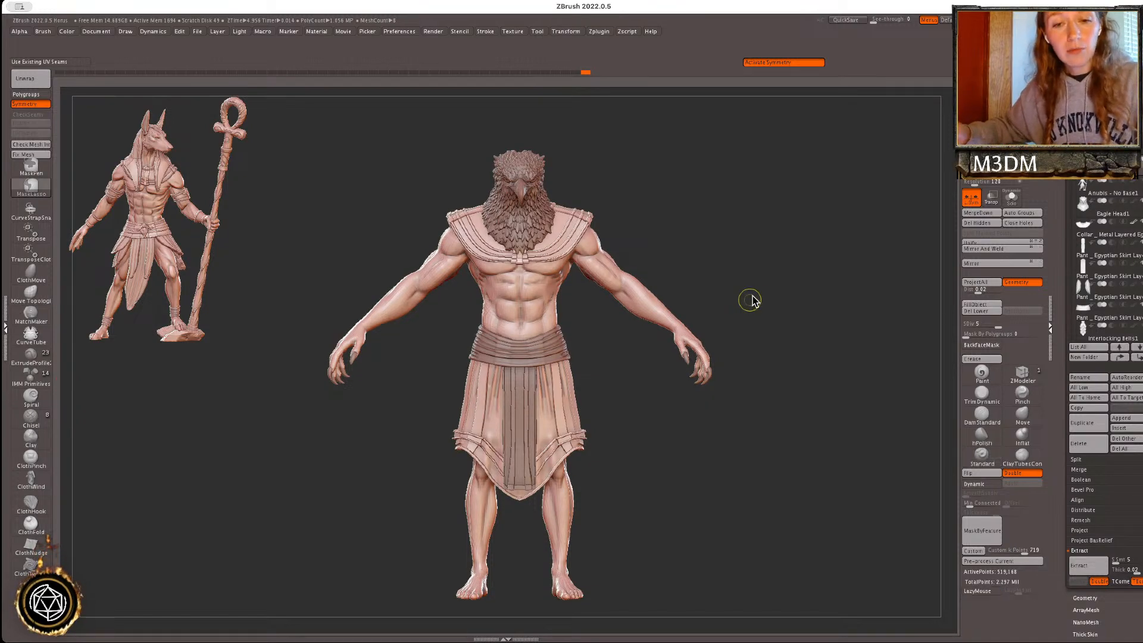
# - Save the project as Horus.ZPR in the Downloads folder, replacing the existing file
pyautogui.hotkey('ctrl', 's')
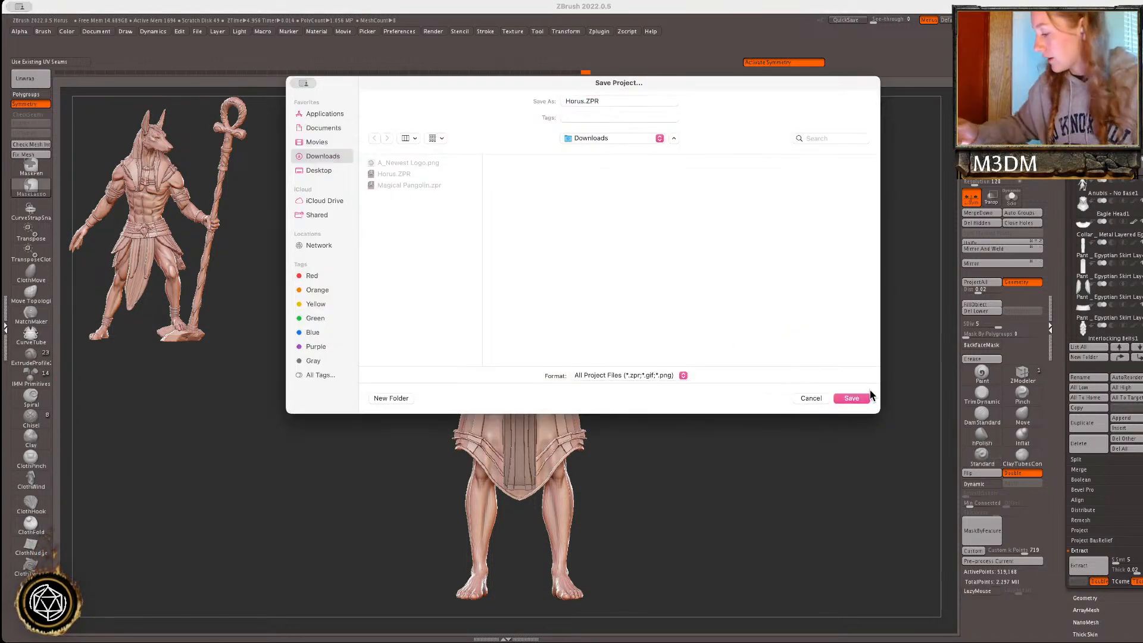
pyautogui.click(863, 398)
pyautogui.click(622, 300)
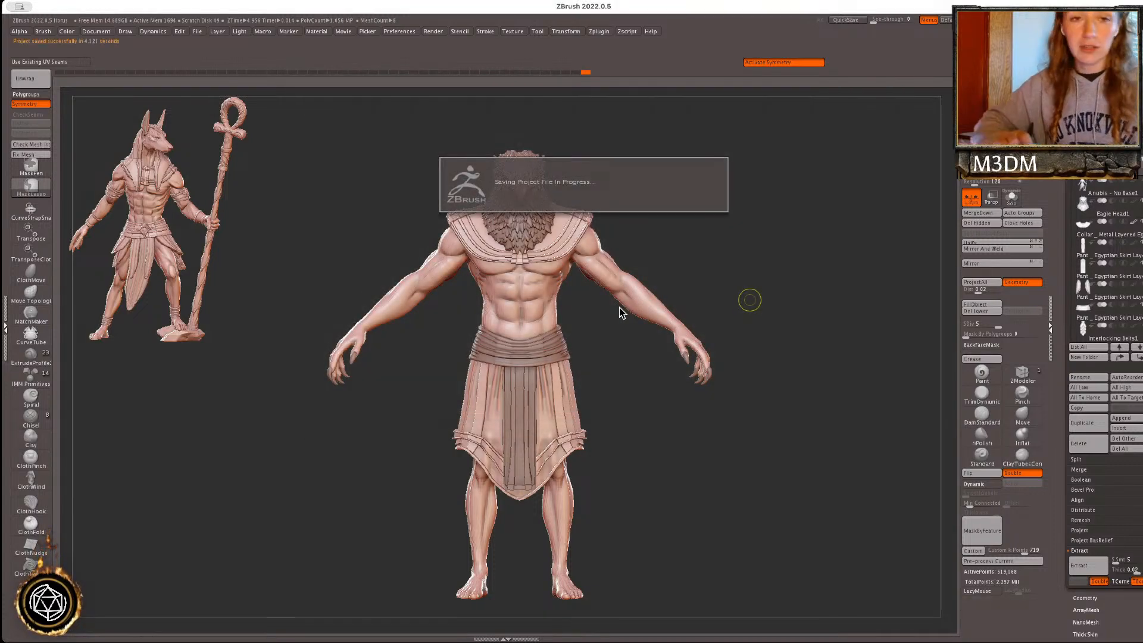
# - Open the project The Star Render.zpr from the Desktop folder
pyautogui.click(214, 35)
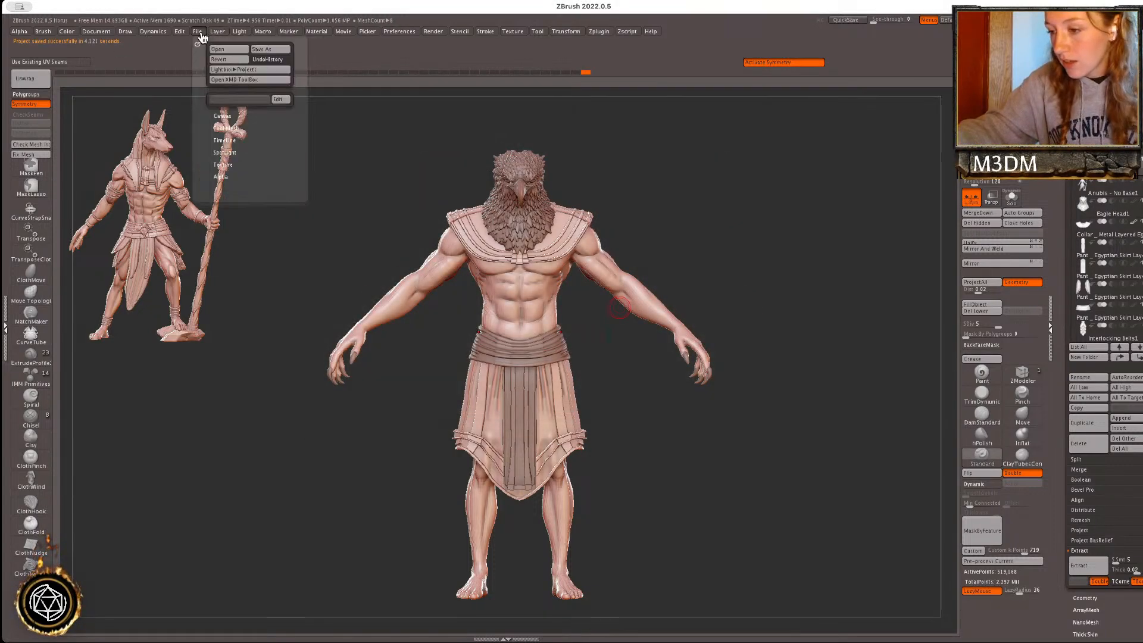
pyautogui.click(220, 49)
pyautogui.click(609, 229)
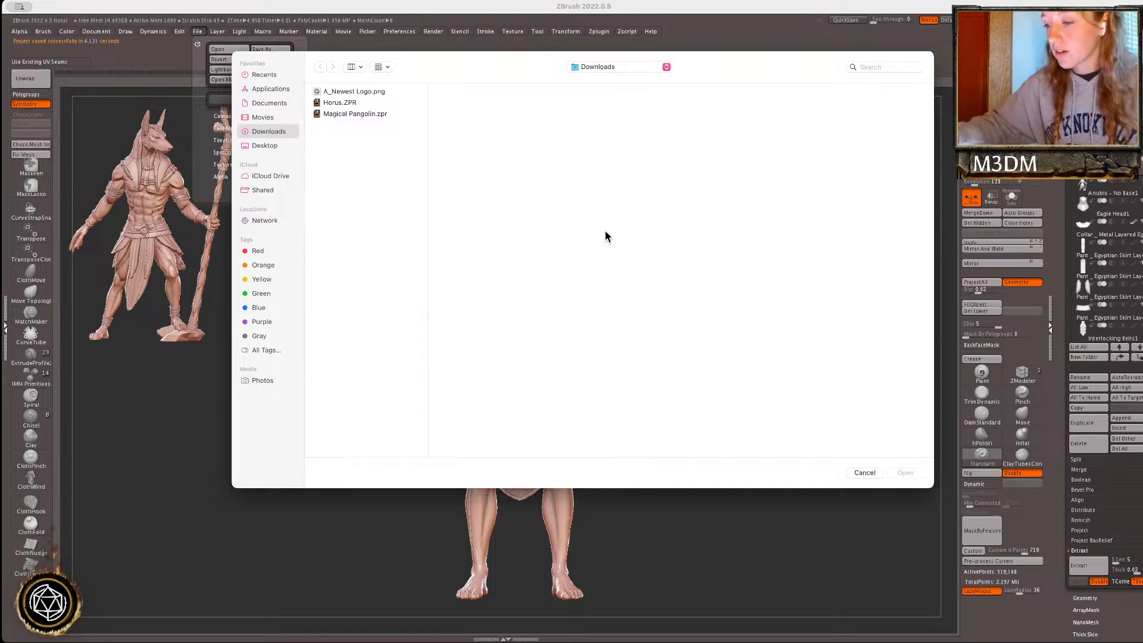
pyautogui.click(269, 146)
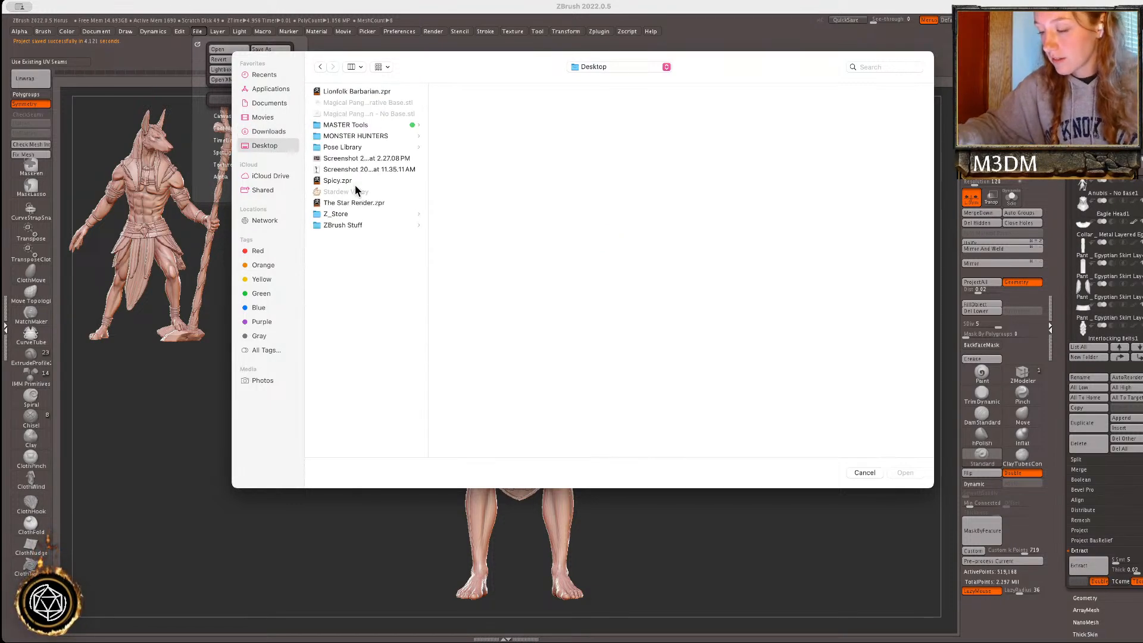
pyautogui.doubleClick(358, 203)
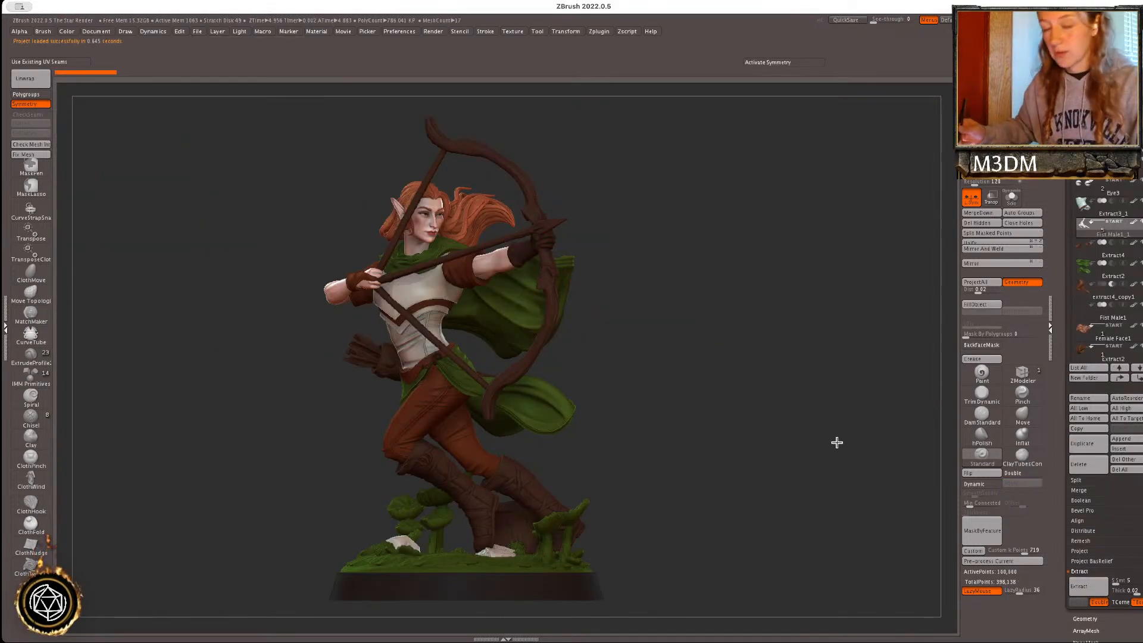
pyautogui.moveTo(830, 442); pyautogui.dragTo(826, 437)
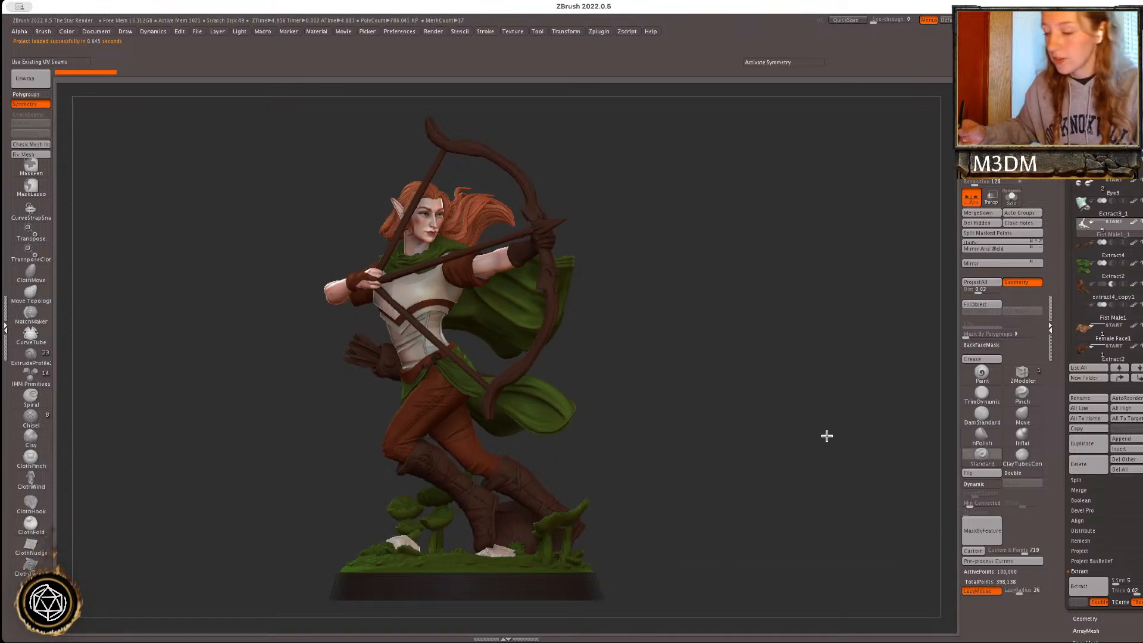
# - Isolate the archer's green cloak, examine its cloth folds from several sides, and show the full figure again
pyautogui.keyDown('alt'); pyautogui.click(549, 322); pyautogui.keyUp('alt')
pyautogui.moveTo(804, 350)
pyautogui.mouseDown()
pyautogui.moveTo(778, 347)
pyautogui.moveTo(817, 365)
pyautogui.moveTo(800, 366)
pyautogui.mouseUp()
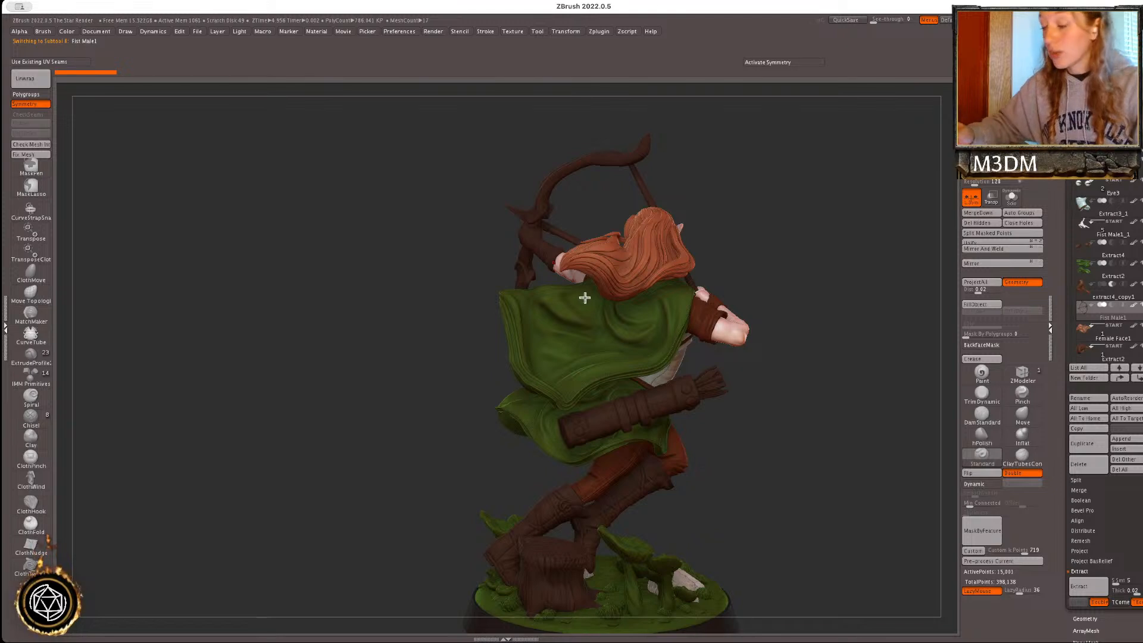
pyautogui.rightClick(834, 339)
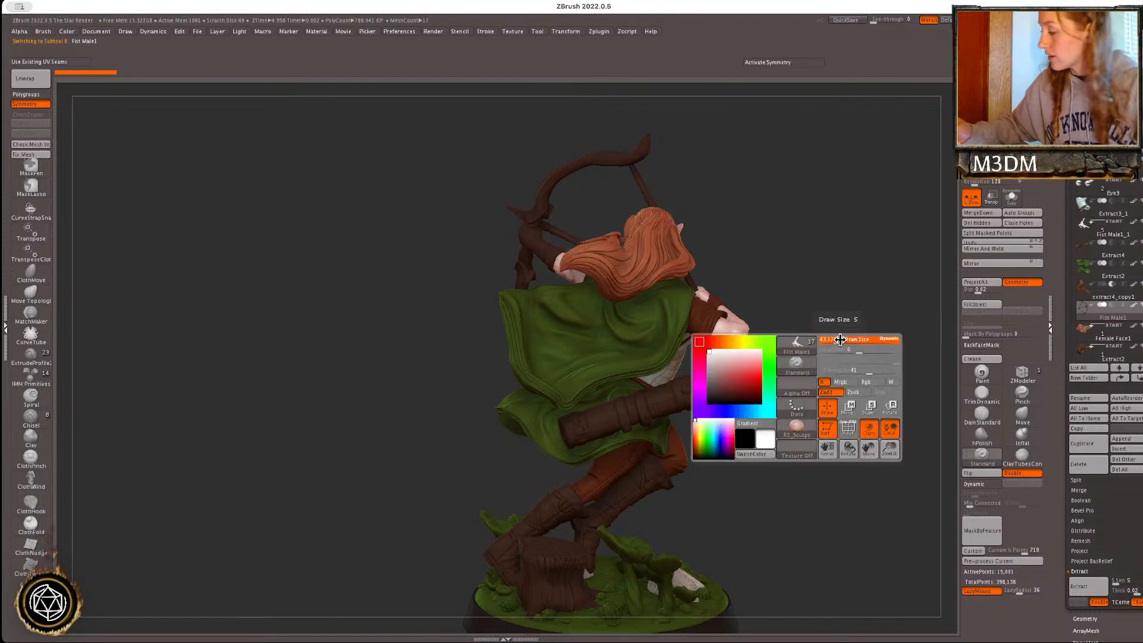
pyautogui.keyDown('alt'); pyautogui.click(625, 345); pyautogui.keyUp('alt')
pyautogui.click(1012, 202)
pyautogui.keyDown('alt'); pyautogui.moveTo(881, 342); pyautogui.dragTo(727, 411); pyautogui.keyUp('alt')
pyautogui.rightClick(783, 379)
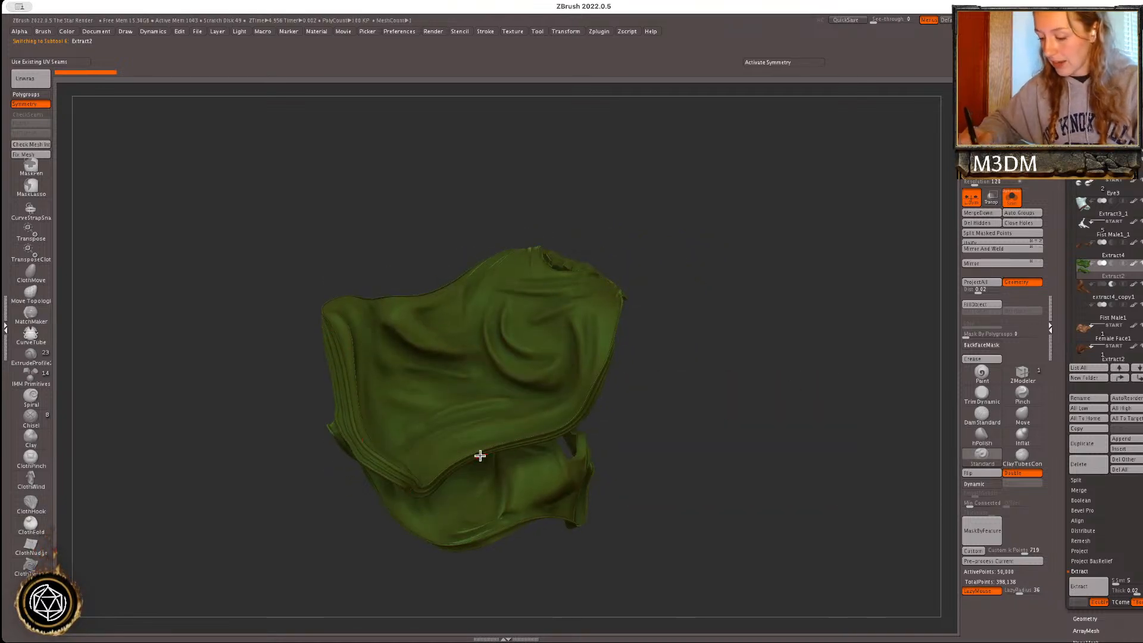
pyautogui.moveTo(826, 362); pyautogui.dragTo(878, 362)
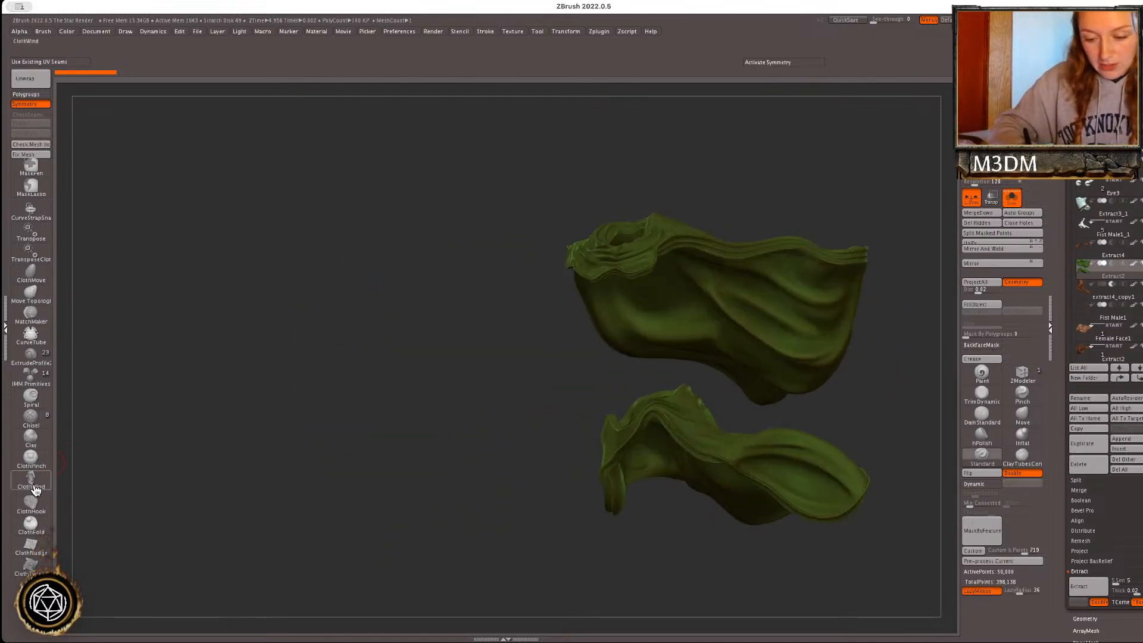
pyautogui.click(1009, 203)
pyautogui.keyDown('alt'); pyautogui.moveTo(881, 370); pyautogui.dragTo(820, 479); pyautogui.keyUp('alt')
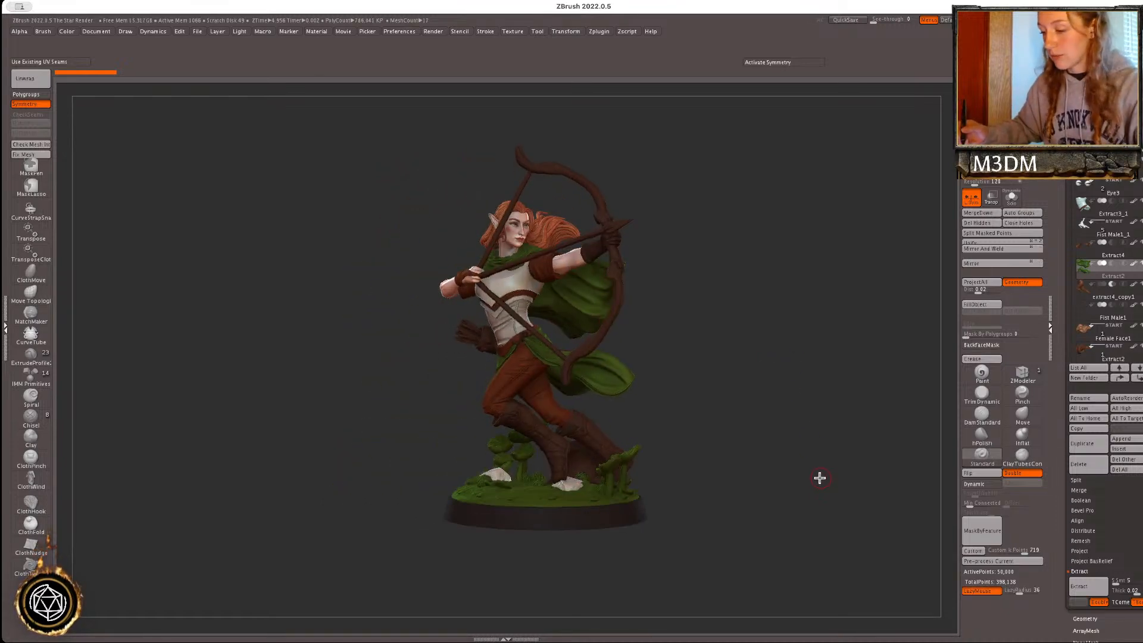
pyautogui.keyDown('alt'); pyautogui.moveTo(824, 437); pyautogui.dragTo(819, 470); pyautogui.keyUp('alt')
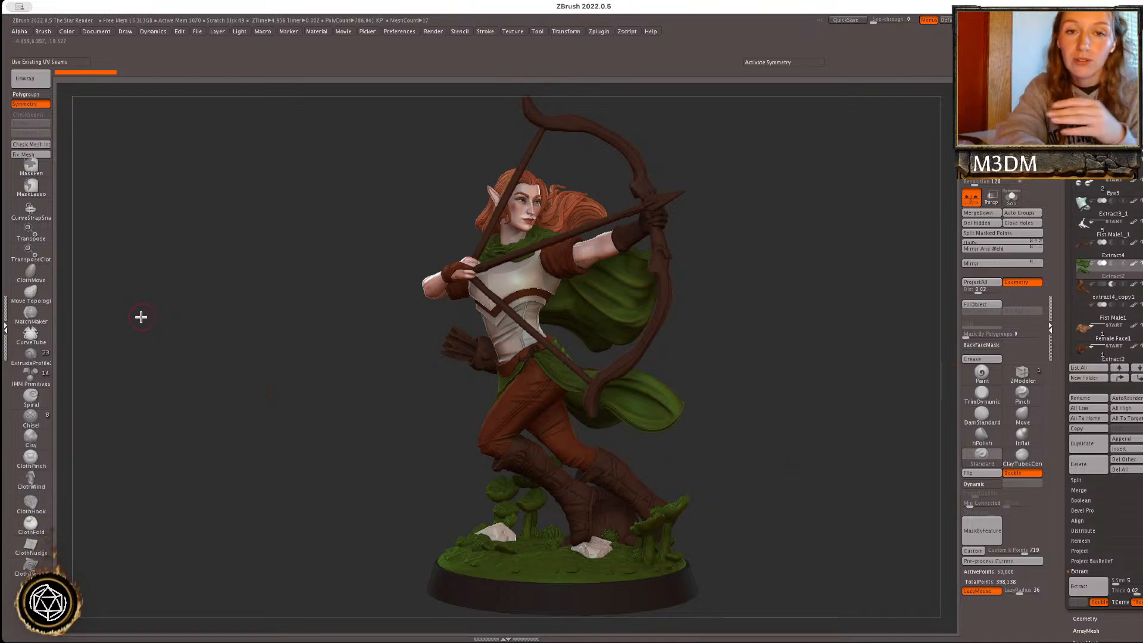
# - Reopen Horus.ZPR from the Downloads folder, discarding changes to the archer project
pyautogui.click(199, 33)
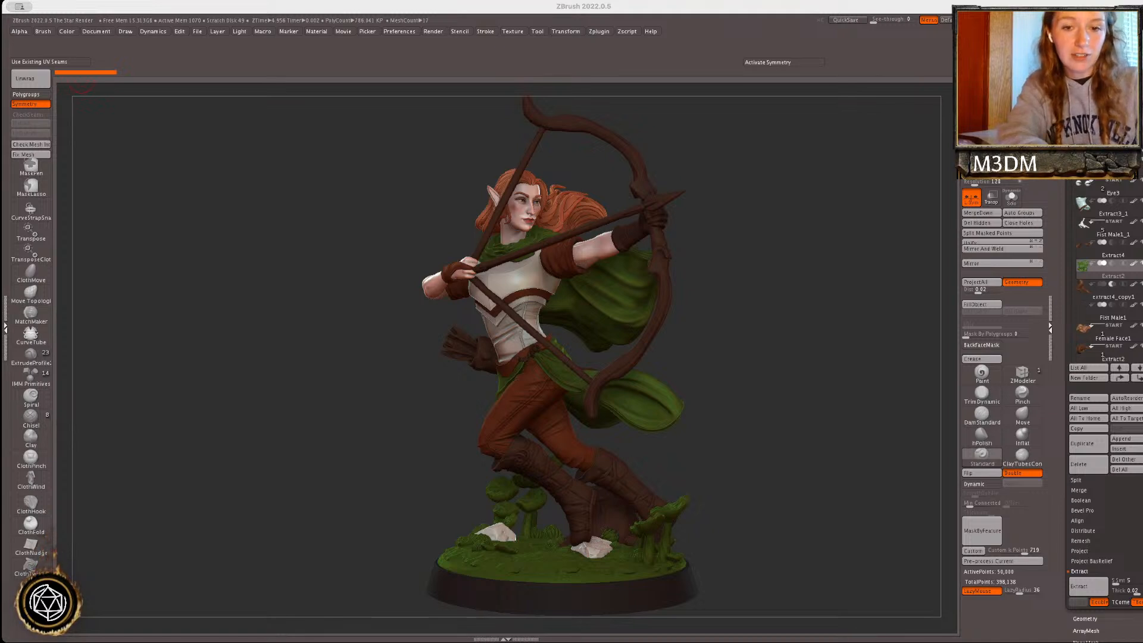
pyautogui.click(201, 33)
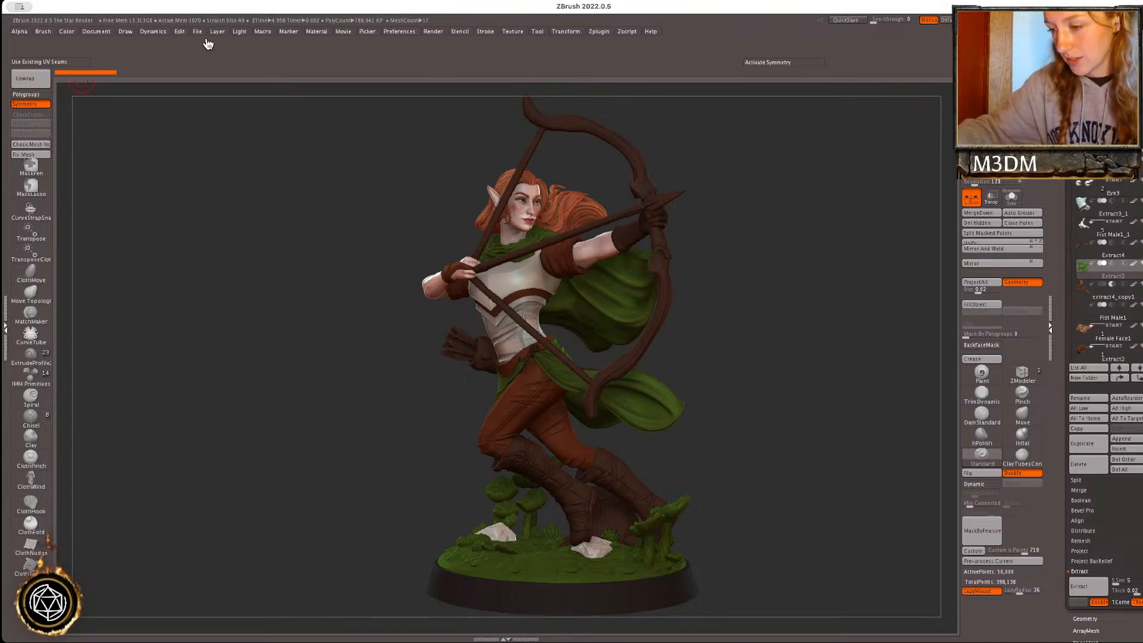
pyautogui.click(200, 33)
pyautogui.click(232, 48)
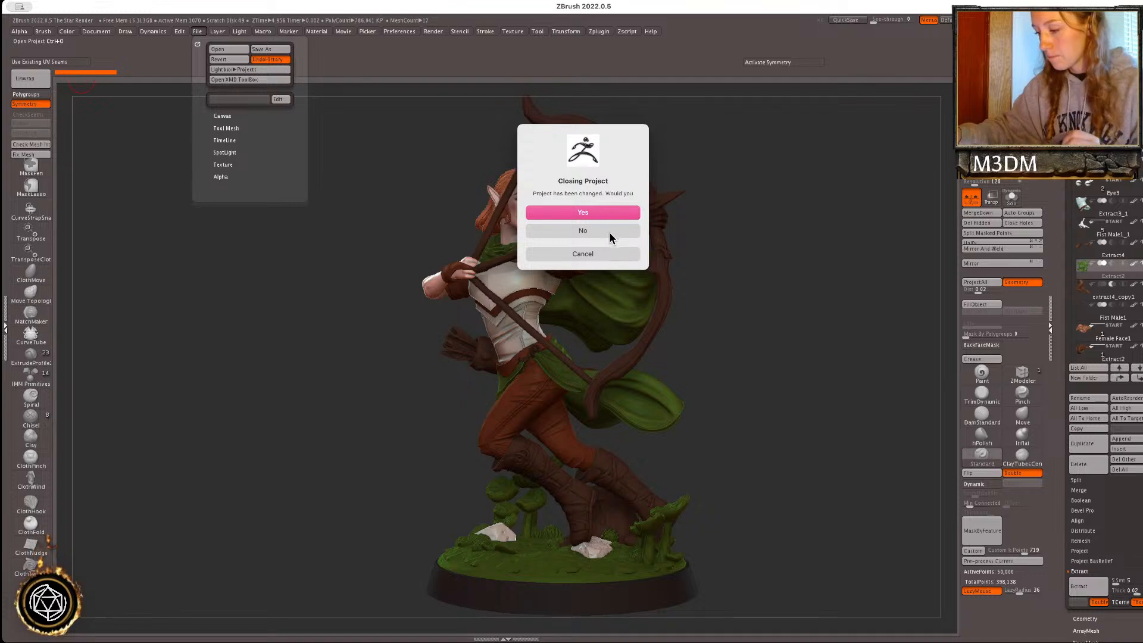
pyautogui.click(608, 234)
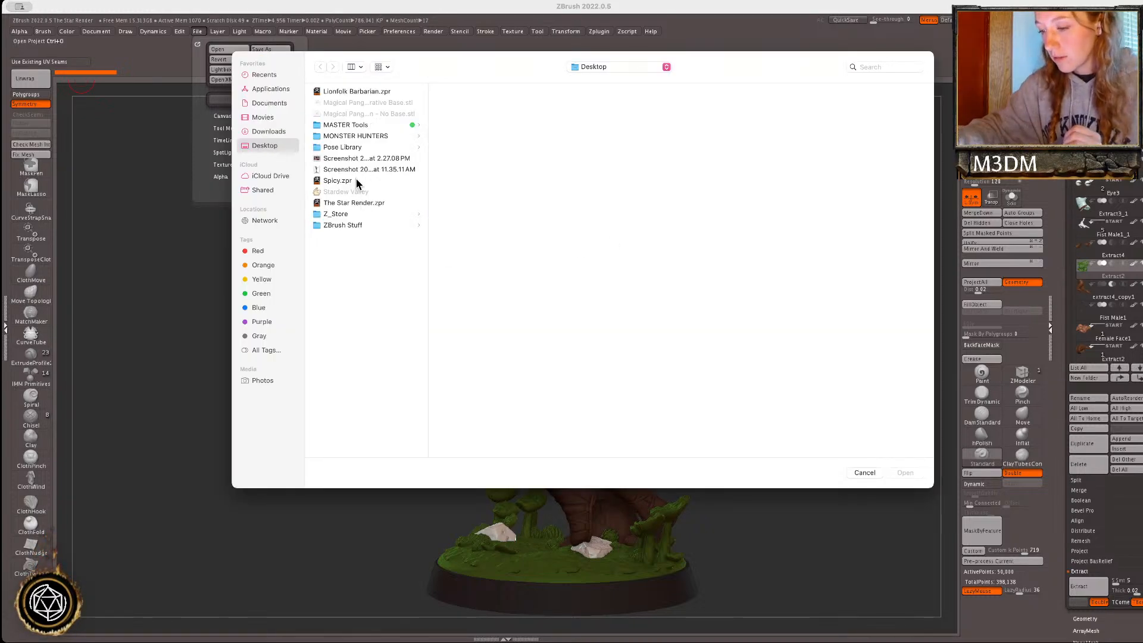
pyautogui.click(273, 132)
pyautogui.doubleClick(356, 104)
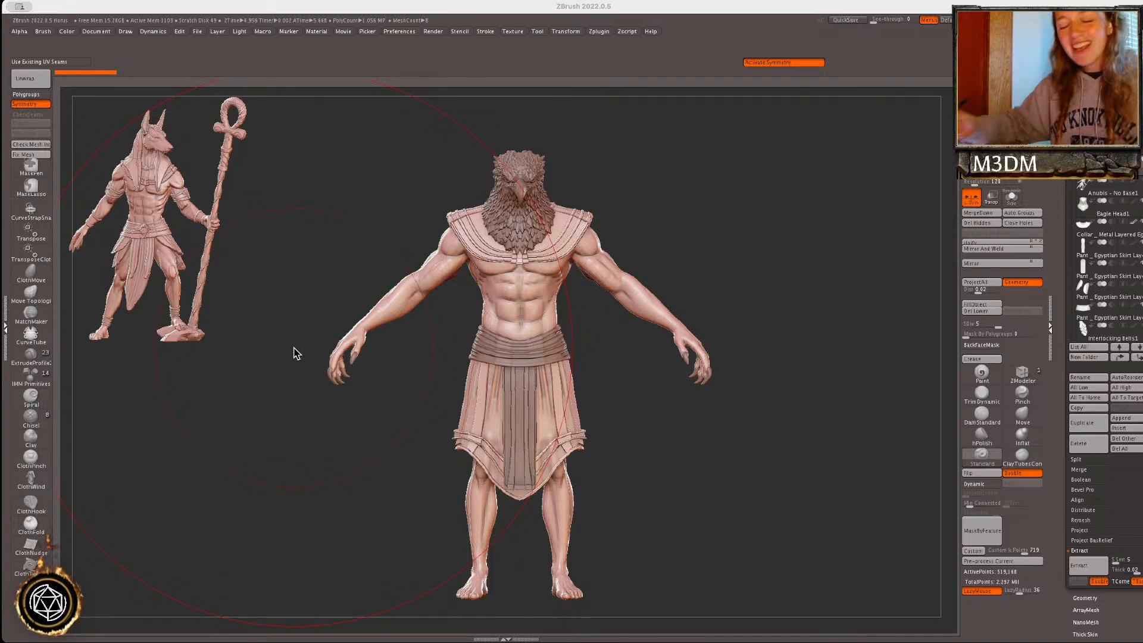
# - Reduce the brush's draw size with the whole figure in front view
pyautogui.click(814, 268)
pyautogui.keyDown('shift'); pyautogui.moveTo(814, 268); pyautogui.dragTo(775, 278); pyautogui.keyUp('shift')
pyautogui.press('space')
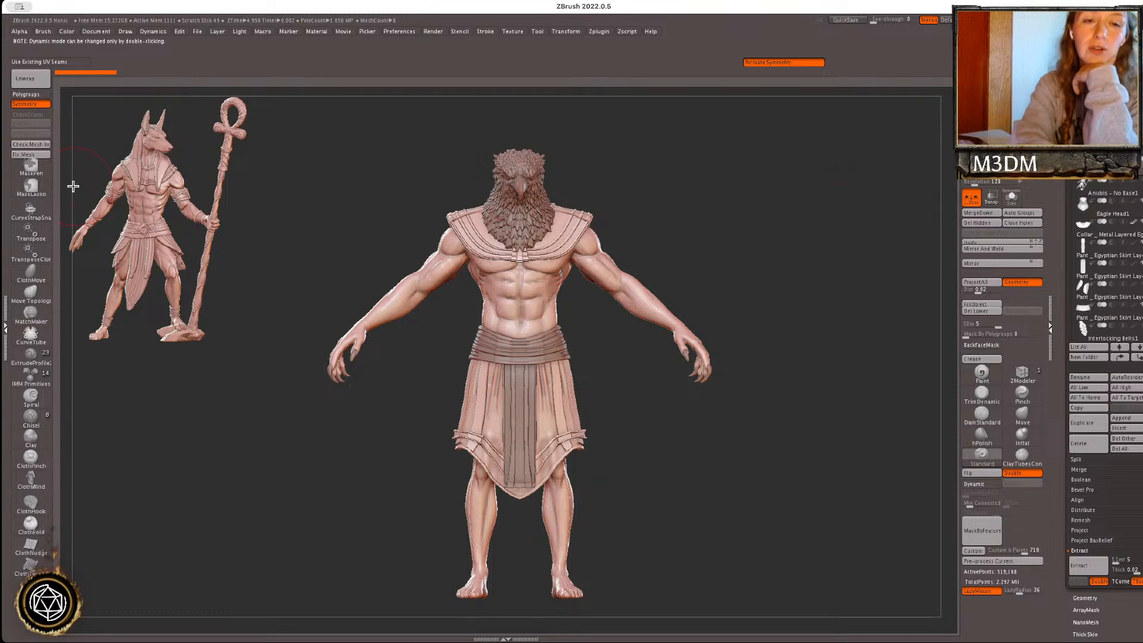
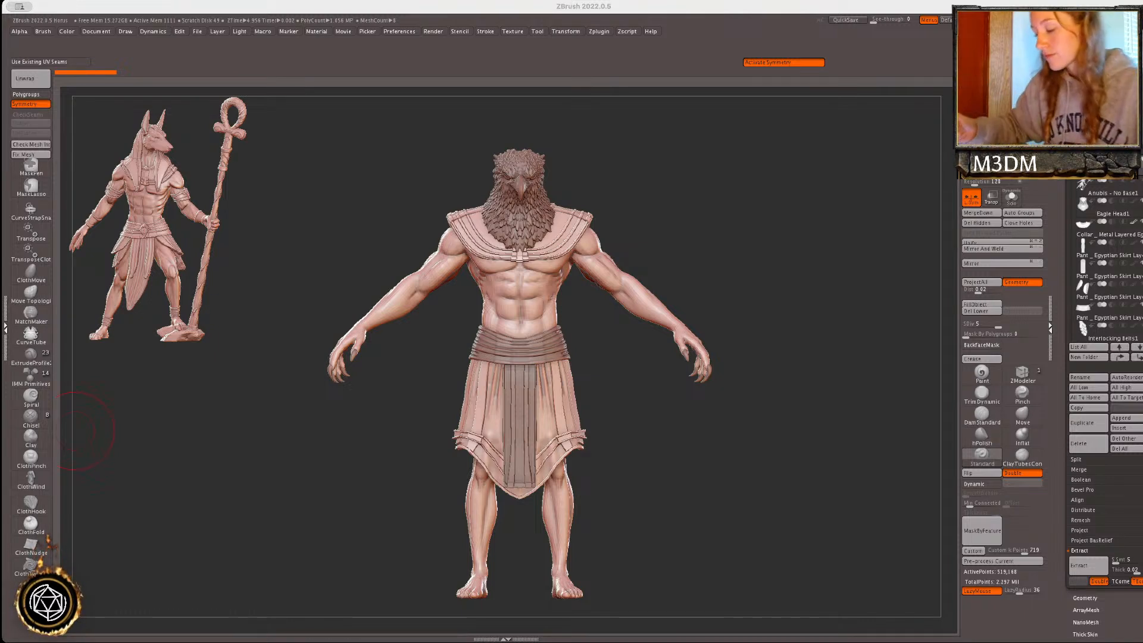
pyautogui.moveTo(824, 314)
pyautogui.mouseDown()
pyautogui.moveTo(780, 311)
pyautogui.moveTo(816, 306)
pyautogui.mouseUp()
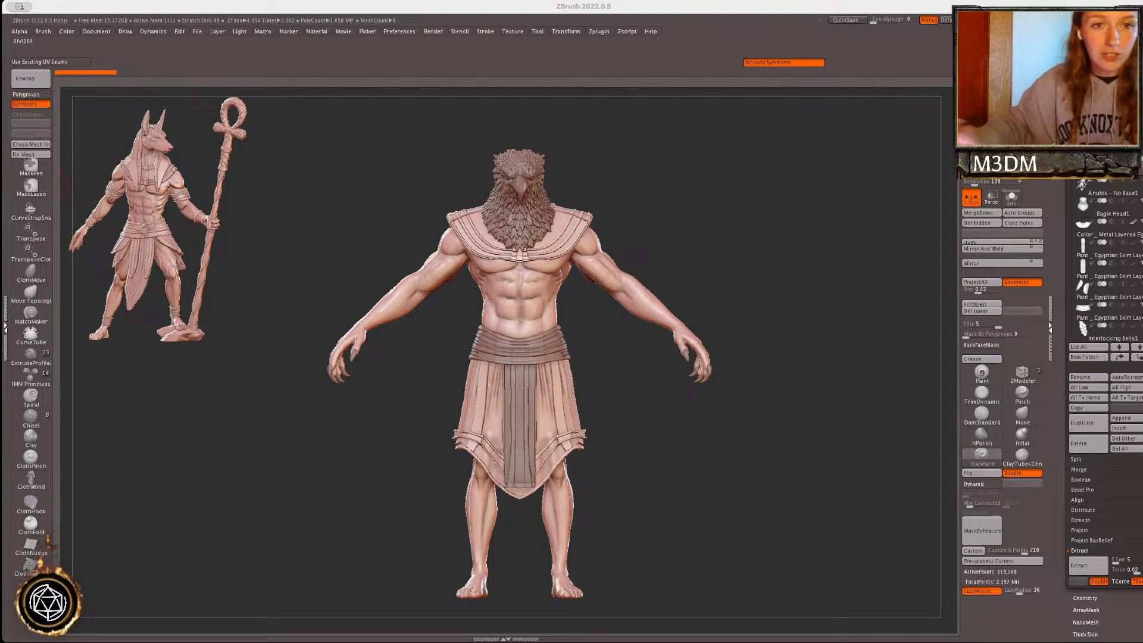
pyautogui.click(788, 367)
pyautogui.hotkey('shift', 'f')
pyautogui.hotkey('shift', 'f')
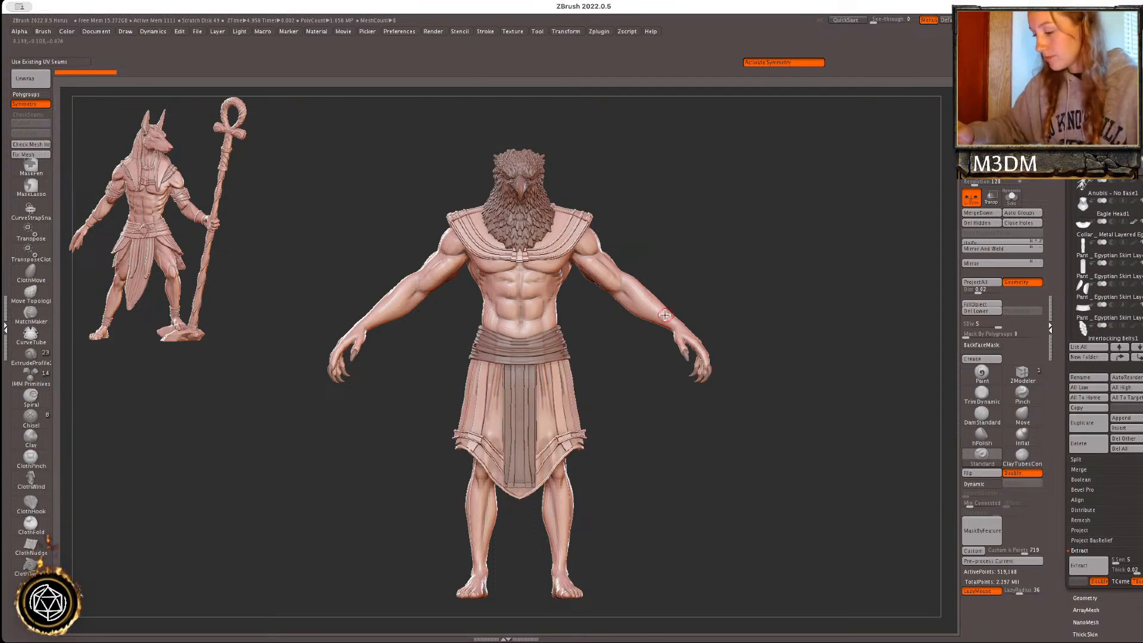
# - Select the body at subdivision level 2 and mask a symmetrical band around both wrists
pyautogui.keyDown('alt'); pyautogui.click(672, 319); pyautogui.keyUp('alt')
pyautogui.keyDown('alt'); pyautogui.moveTo(817, 276); pyautogui.dragTo(841, 361); pyautogui.keyUp('alt')
pyautogui.keyDown('alt'); pyautogui.moveTo(865, 252); pyautogui.dragTo(820, 324); pyautogui.keyUp('alt')
pyautogui.moveTo(746, 329)
pyautogui.keyDown('alt'); pyautogui.mouseDown()
pyautogui.moveTo(692, 338)
pyautogui.moveTo(711, 415)
pyautogui.moveTo(733, 361)
pyautogui.mouseUp(); pyautogui.keyUp('alt')
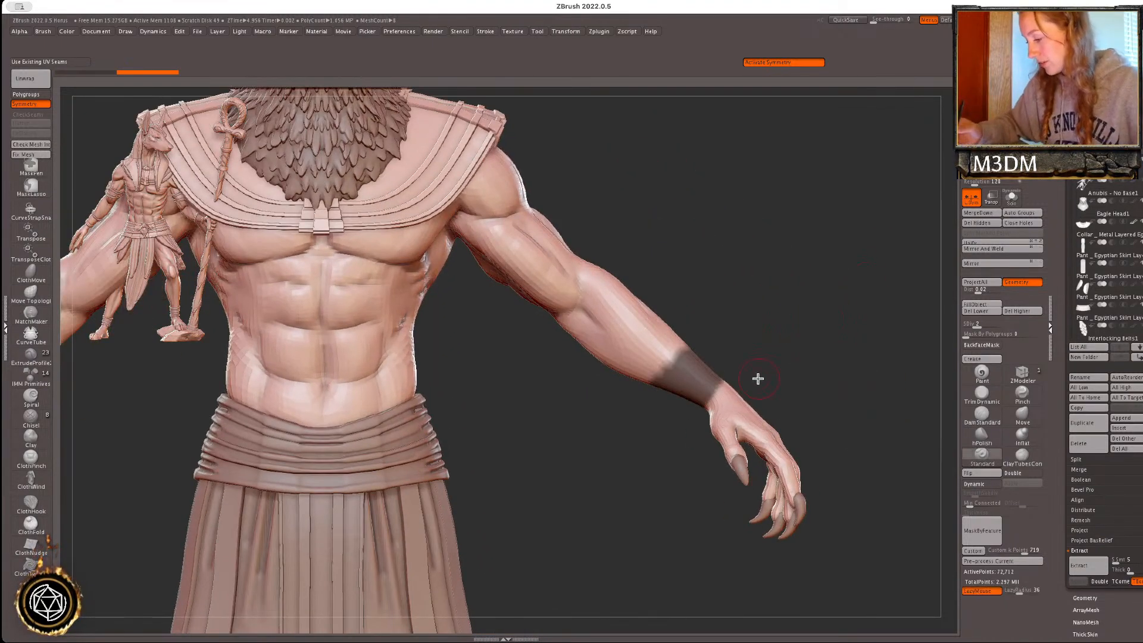
pyautogui.keyDown('ctrl'); pyautogui.moveTo(677, 325); pyautogui.dragTo(690, 411); pyautogui.keyUp('ctrl')
# - Mask a matching band around both ankles, undoing the extra mask stroke
pyautogui.keyDown('alt'); pyautogui.moveTo(868, 277); pyautogui.dragTo(888, 105); pyautogui.keyUp('alt')
pyautogui.keyDown('alt'); pyautogui.moveTo(717, 518); pyautogui.dragTo(813, 187); pyautogui.keyUp('alt')
pyautogui.moveTo(587, 460)
pyautogui.keyDown('ctrl'); pyautogui.mouseDown()
pyautogui.moveTo(517, 464)
pyautogui.moveTo(582, 508)
pyautogui.mouseUp(); pyautogui.keyUp('ctrl')
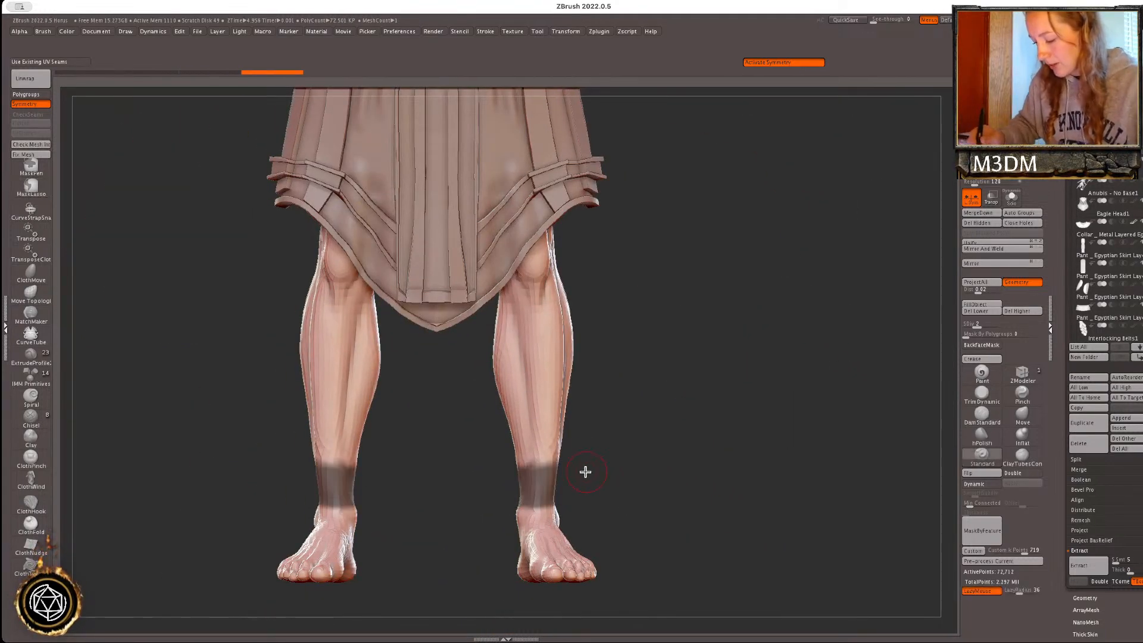
pyautogui.moveTo(583, 455)
pyautogui.keyDown('ctrl'); pyautogui.mouseDown()
pyautogui.moveTo(523, 508)
pyautogui.moveTo(573, 493)
pyautogui.moveTo(517, 447)
pyautogui.moveTo(586, 485)
pyautogui.mouseUp(); pyautogui.keyUp('ctrl')
pyautogui.hotkey('ctrl', 'z')
# - Extract the masked wrist and ankle bands as a new subtool and make it the active mesh
pyautogui.moveTo(702, 467)
pyautogui.keyDown('alt'); pyautogui.mouseDown()
pyautogui.moveTo(785, 358)
pyautogui.moveTo(835, 378)
pyautogui.moveTo(826, 587)
pyautogui.mouseUp(); pyautogui.keyUp('alt')
pyautogui.keyDown('alt'); pyautogui.moveTo(829, 358); pyautogui.dragTo(794, 605); pyautogui.keyUp('alt')
pyautogui.moveTo(804, 451)
pyautogui.keyDown('alt'); pyautogui.mouseDown()
pyautogui.moveTo(805, 401)
pyautogui.moveTo(863, 401)
pyautogui.mouseUp(); pyautogui.keyUp('alt')
pyautogui.click(1094, 568)
pyautogui.click(1080, 582)
pyautogui.press('w')
pyautogui.click(500, 277)
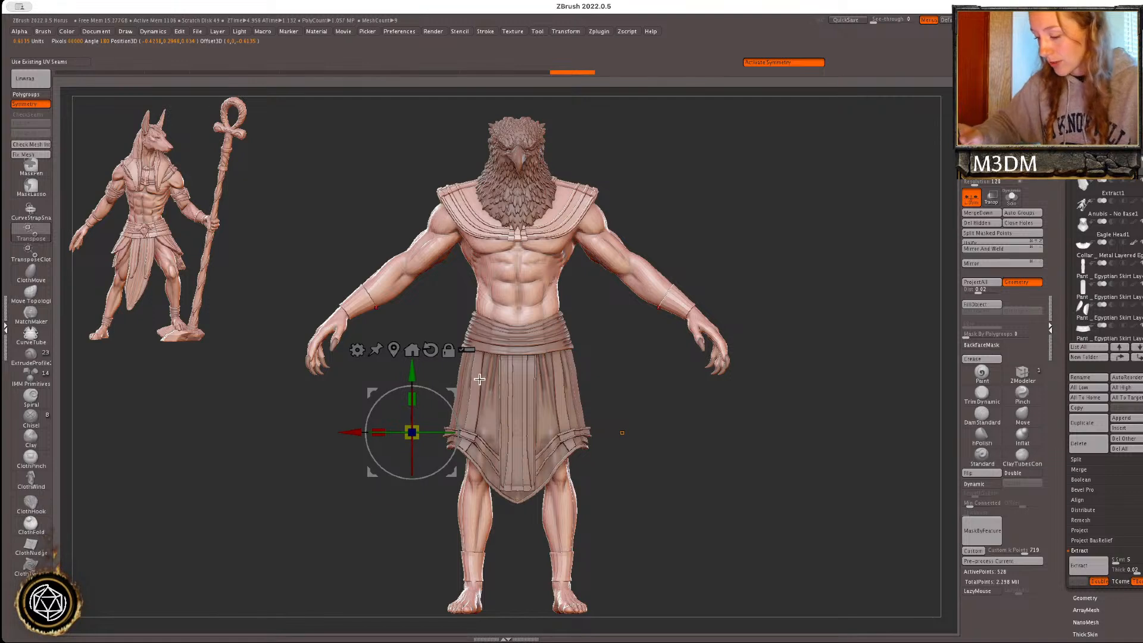
pyautogui.keyDown('ctrl'); pyautogui.moveTo(418, 426); pyautogui.dragTo(422, 424); pyautogui.keyUp('ctrl')
pyautogui.press('q')
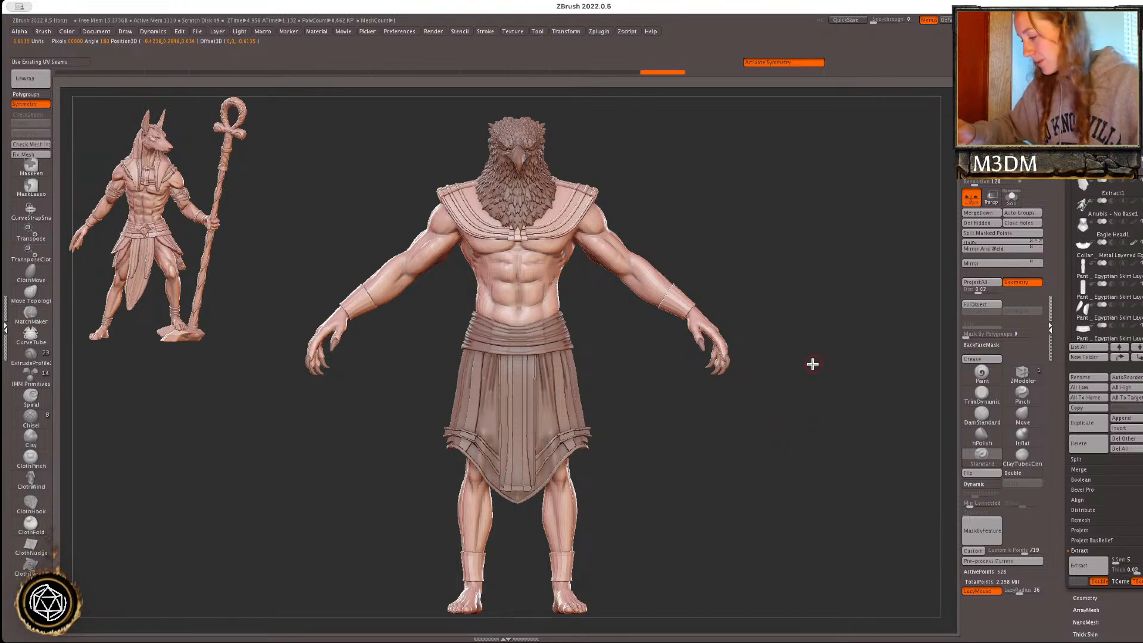
# - Close the open holes of the extracted cuffs and check their polygroups with the cuffs isolated
pyautogui.hotkey('shift', 'f')
pyautogui.hotkey('shift', 'f')
pyautogui.click(1027, 225)
pyautogui.hotkey('shift', 'f')
pyautogui.click(1012, 198)
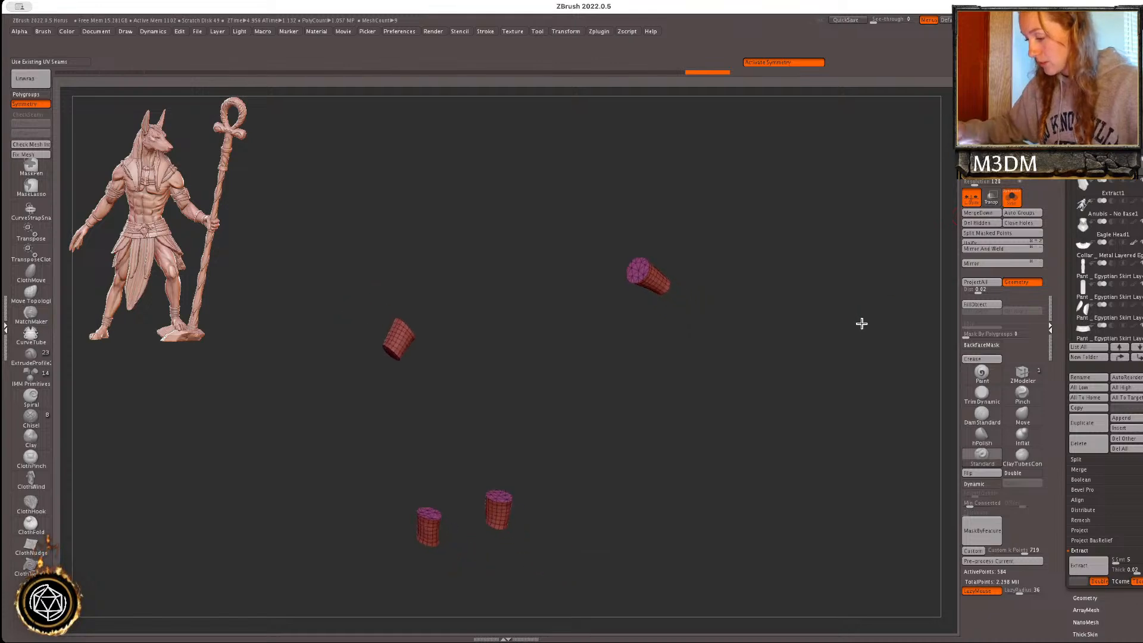
pyautogui.click(1011, 207)
pyautogui.hotkey('shift', 'f')
# - Return the body to subdivision level 4, then reselect the cuffs and switch to the ZModeler brush
pyautogui.keyDown('alt'); pyautogui.moveTo(859, 385); pyautogui.dragTo(528, 607); pyautogui.keyUp('alt')
pyautogui.keyDown('alt'); pyautogui.moveTo(903, 220); pyautogui.dragTo(768, 437); pyautogui.keyUp('alt')
pyautogui.keyDown('alt'); pyautogui.click(853, 387); pyautogui.keyUp('alt')
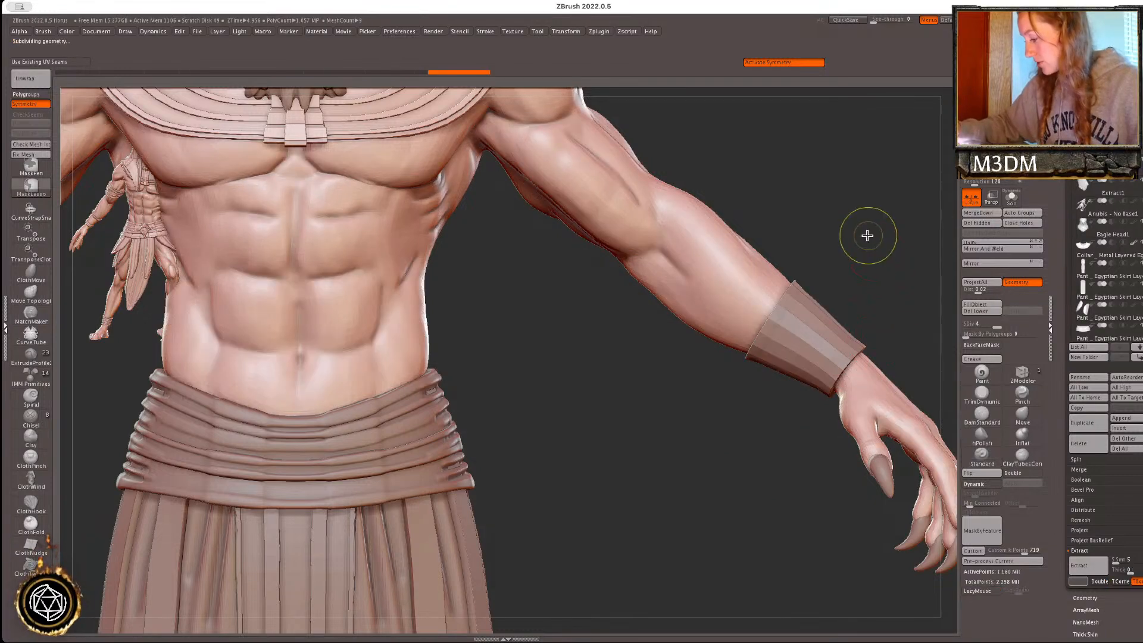
pyautogui.keyDown('alt'); pyautogui.click(817, 328); pyautogui.keyUp('alt')
pyautogui.hotkey('shift', 'f')
pyautogui.hotkey('shift', 'f')
pyautogui.click(1023, 376)
pyautogui.keyDown('alt'); pyautogui.moveTo(725, 500); pyautogui.dragTo(642, 450); pyautogui.keyUp('alt')
pyautogui.keyDown('alt'); pyautogui.moveTo(874, 281); pyautogui.dragTo(850, 238); pyautogui.keyUp('alt')
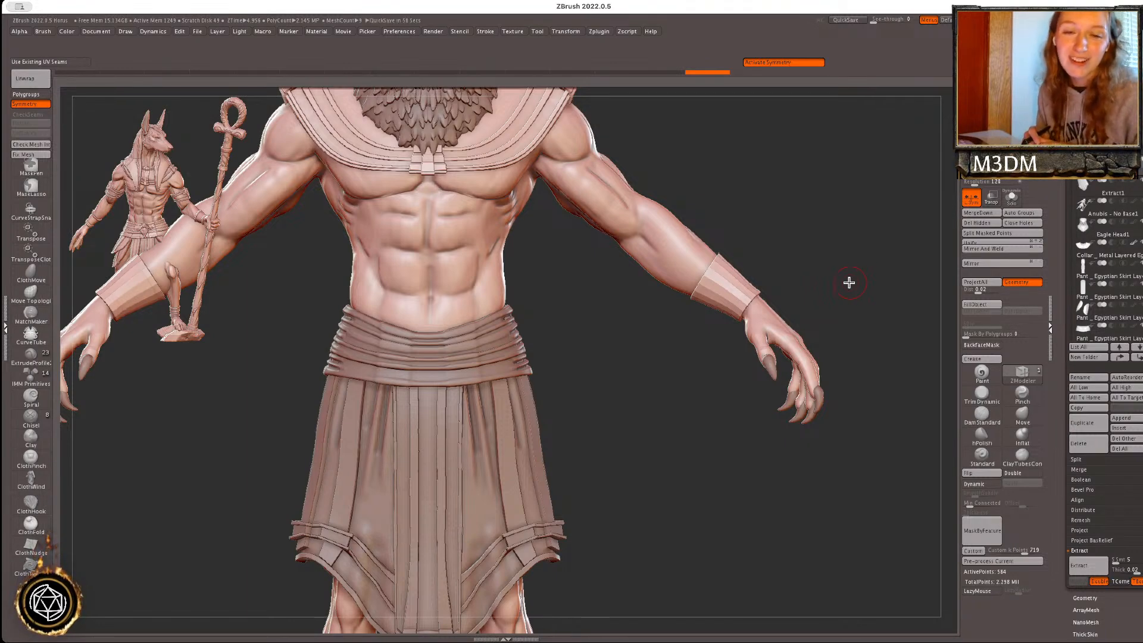
# - Extrude the polygon loop at the hand end of the wrist cuffs outward into a raised rim
pyautogui.keyDown('ctrl'); pyautogui.click(819, 273); pyautogui.keyUp('ctrl')
pyautogui.moveTo(818, 268); pyautogui.dragTo(846, 387)
pyautogui.hotkey('shift', 'f')
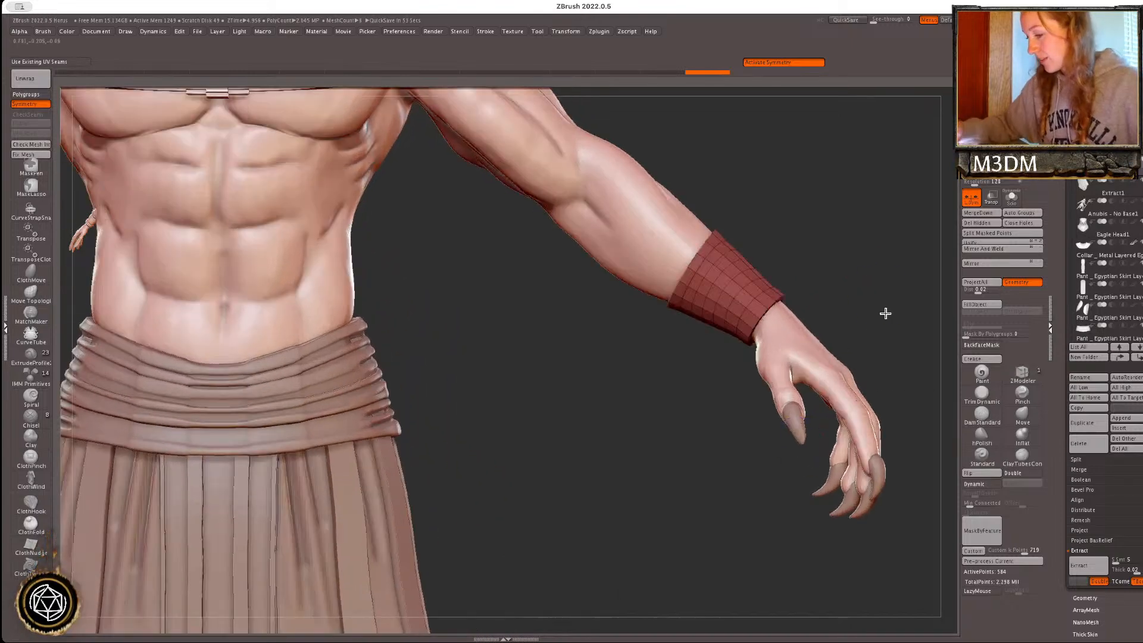
pyautogui.keyDown('alt'); pyautogui.moveTo(725, 477); pyautogui.dragTo(656, 585); pyautogui.keyUp('alt')
pyautogui.keyDown('alt'); pyautogui.moveTo(870, 408); pyautogui.dragTo(860, 352); pyautogui.keyUp('alt')
pyautogui.rightClick(860, 352)
pyautogui.hotkey('shift', 'f')
pyautogui.hotkey('shift', 'f')
pyautogui.keyDown('alt'); pyautogui.click(627, 342); pyautogui.keyUp('alt')
pyautogui.keyDown('alt'); pyautogui.click(688, 411); pyautogui.keyUp('alt')
pyautogui.moveTo(776, 372); pyautogui.dragTo(710, 409)
pyautogui.click(695, 413)
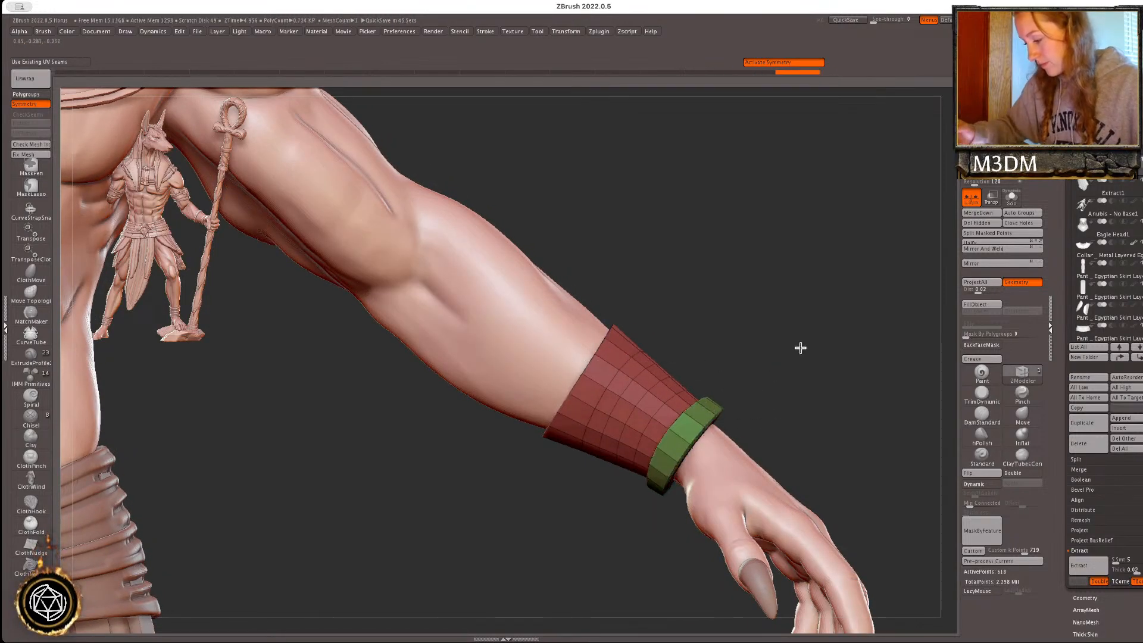
# - Extrude the elbow-end loop of the wrist cuffs into a rim, add edge loops and raise its outer edges into a double ridge
pyautogui.moveTo(620, 355); pyautogui.dragTo(633, 350)
pyautogui.moveTo(788, 344); pyautogui.dragTo(786, 350)
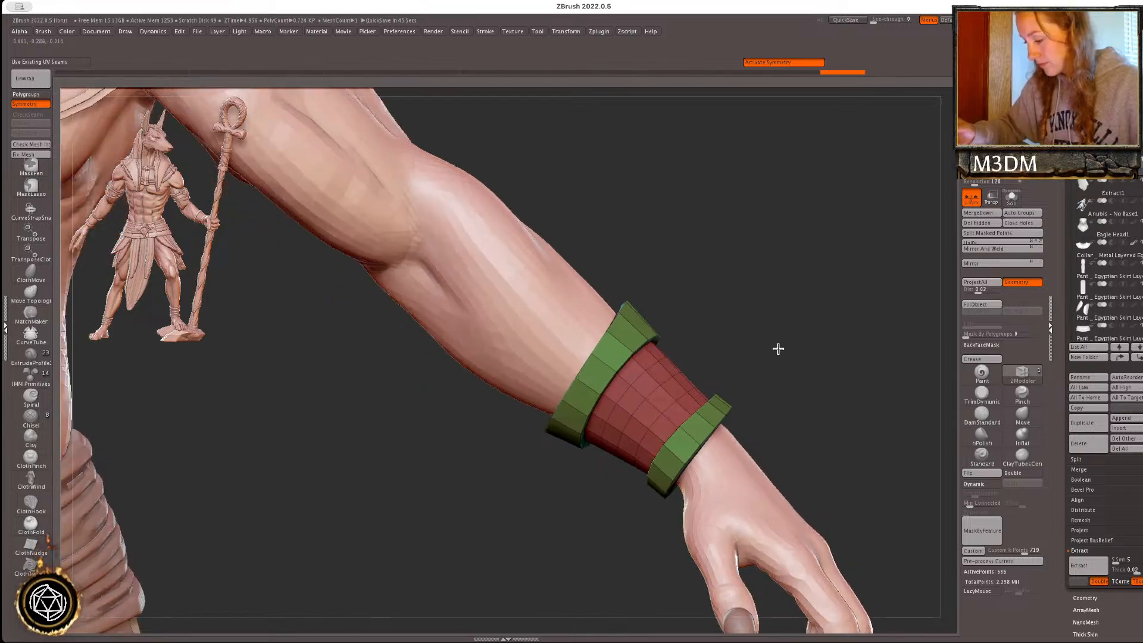
pyautogui.hotkey('shift', 'f')
pyautogui.hotkey('shift', 'f')
pyautogui.click(619, 338)
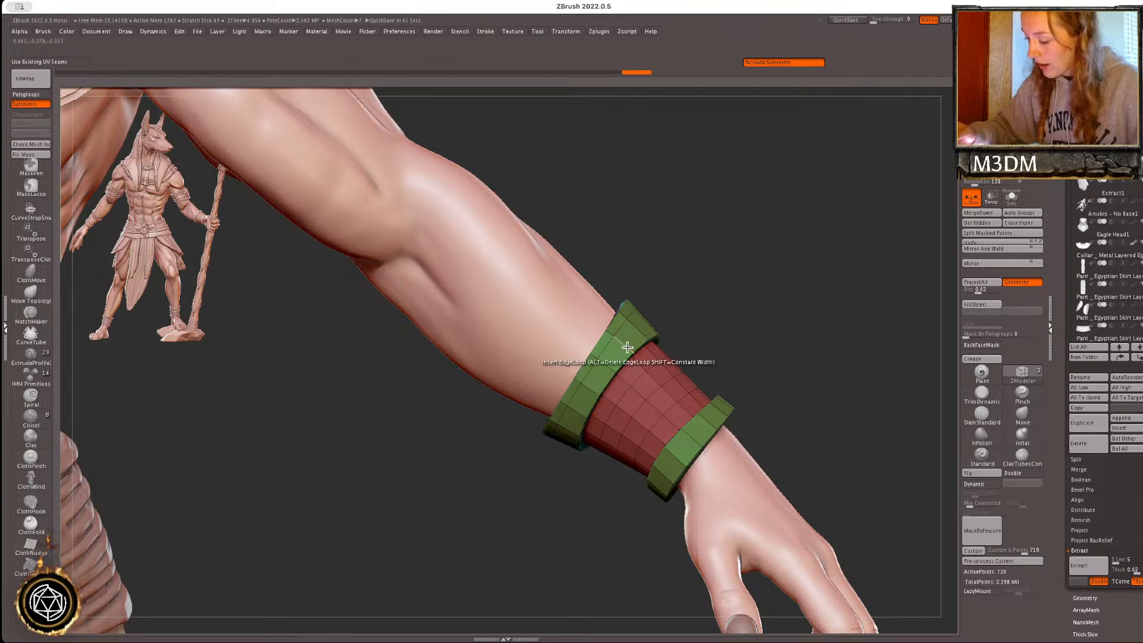
pyautogui.moveTo(631, 349); pyautogui.dragTo(648, 344)
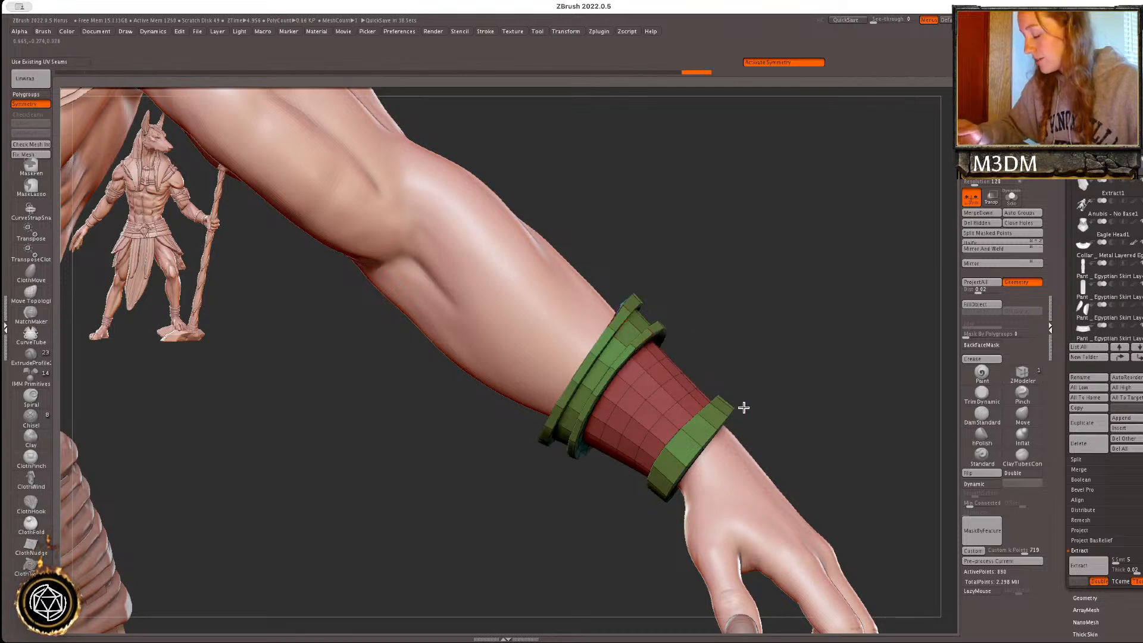
# - Insert edge loops in the hand-end rim of the wrist cuffs and raise its outer edges into a double ridge
pyautogui.hotkey('shift', 'f')
pyautogui.click(692, 435)
pyautogui.hotkey('shift', 'f')
pyautogui.click(700, 443)
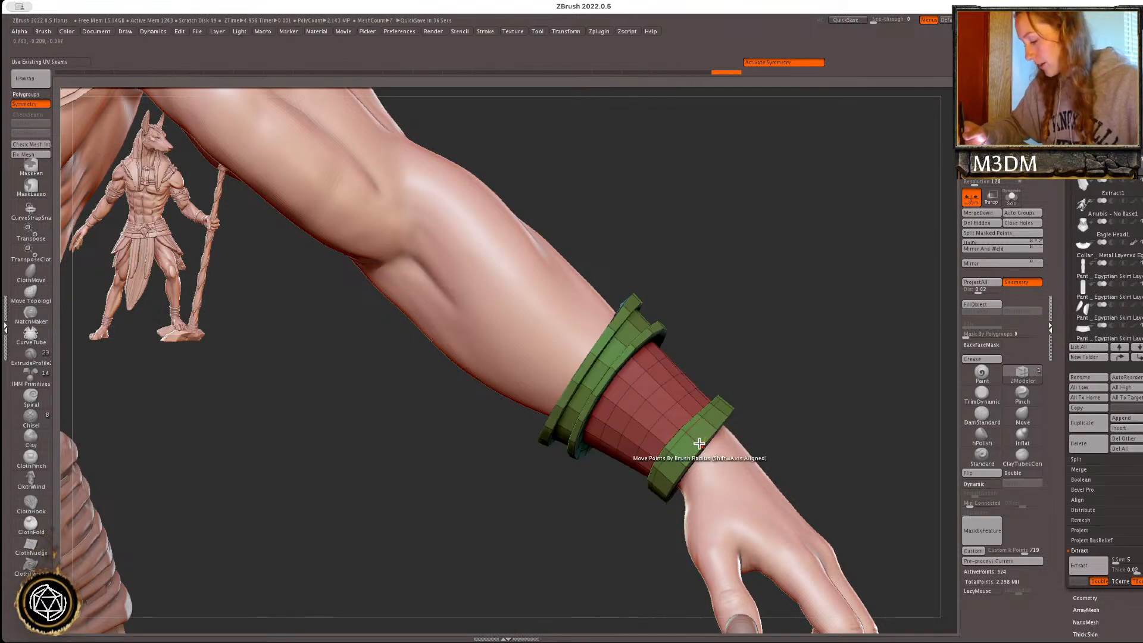
pyautogui.moveTo(687, 440); pyautogui.dragTo(705, 434)
pyautogui.click(709, 438)
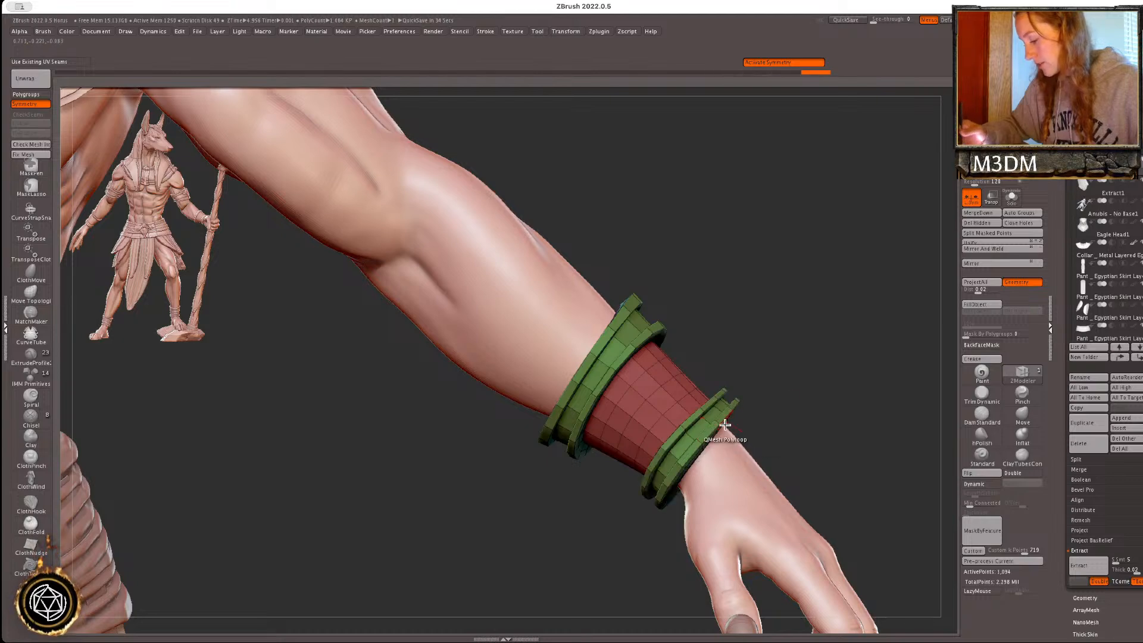
# - Extrude the top and bottom polygon loops of both ankle cuffs outward into raised rims
pyautogui.press('f')
pyautogui.hotkey('shift', 'f')
pyautogui.keyDown('alt'); pyautogui.moveTo(790, 468); pyautogui.dragTo(783, 177); pyautogui.keyUp('alt')
pyautogui.keyDown('alt'); pyautogui.moveTo(780, 265); pyautogui.dragTo(819, 381); pyautogui.keyUp('alt')
pyautogui.hotkey('shift', 'f')
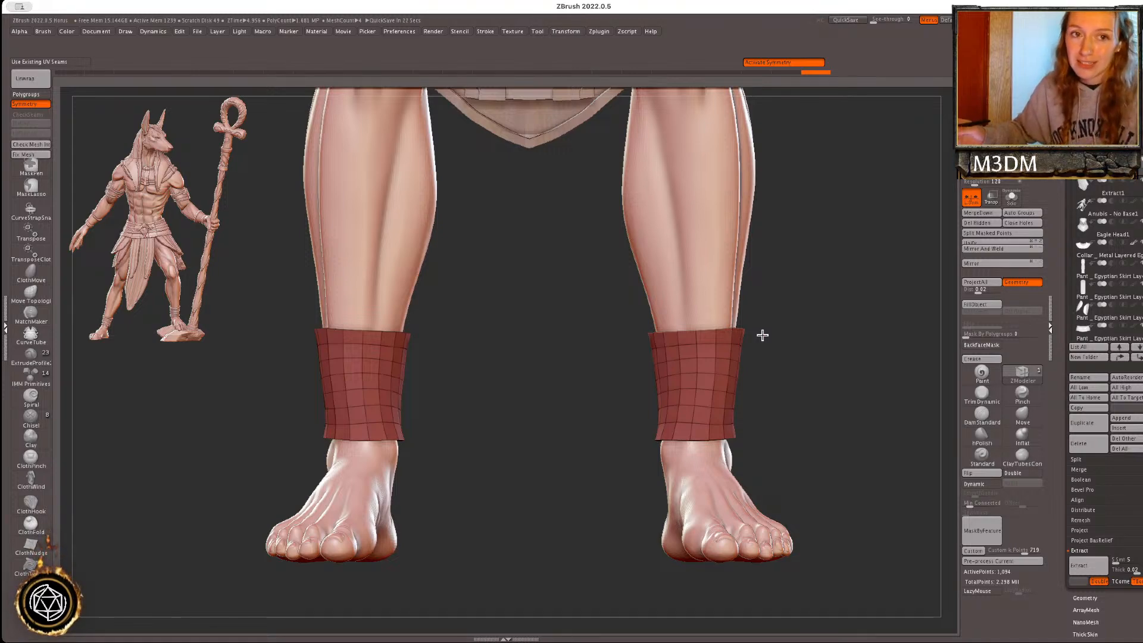
pyautogui.moveTo(760, 340)
pyautogui.mouseDown()
pyautogui.moveTo(761, 350)
pyautogui.moveTo(741, 330)
pyautogui.mouseUp()
pyautogui.moveTo(728, 421); pyautogui.dragTo(733, 425)
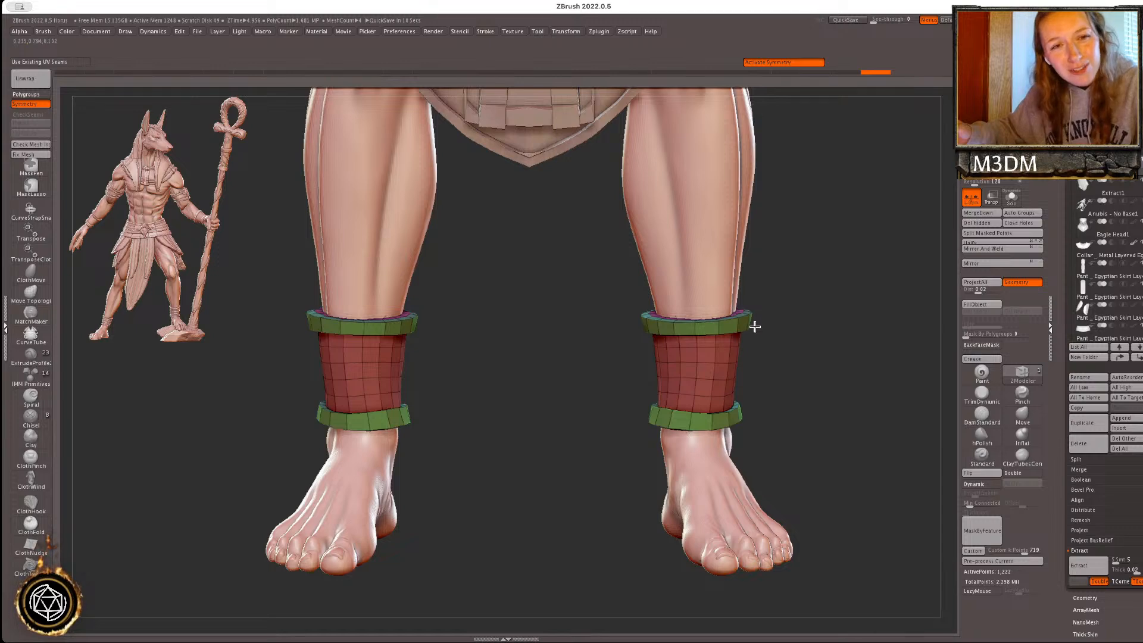
pyautogui.keyDown('shift'); pyautogui.moveTo(834, 317); pyautogui.dragTo(925, 374); pyautogui.keyUp('shift')
pyautogui.click(719, 319)
pyautogui.hotkey('ctrl', 'z')
pyautogui.moveTo(880, 337); pyautogui.dragTo(878, 345)
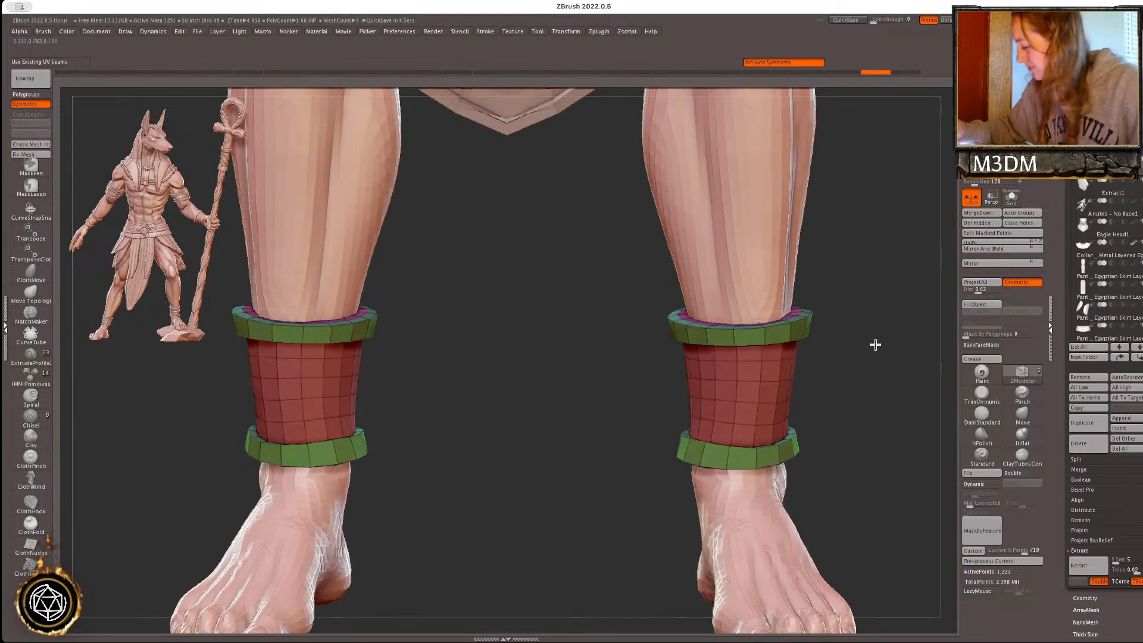
pyautogui.moveTo(797, 314); pyautogui.dragTo(796, 317)
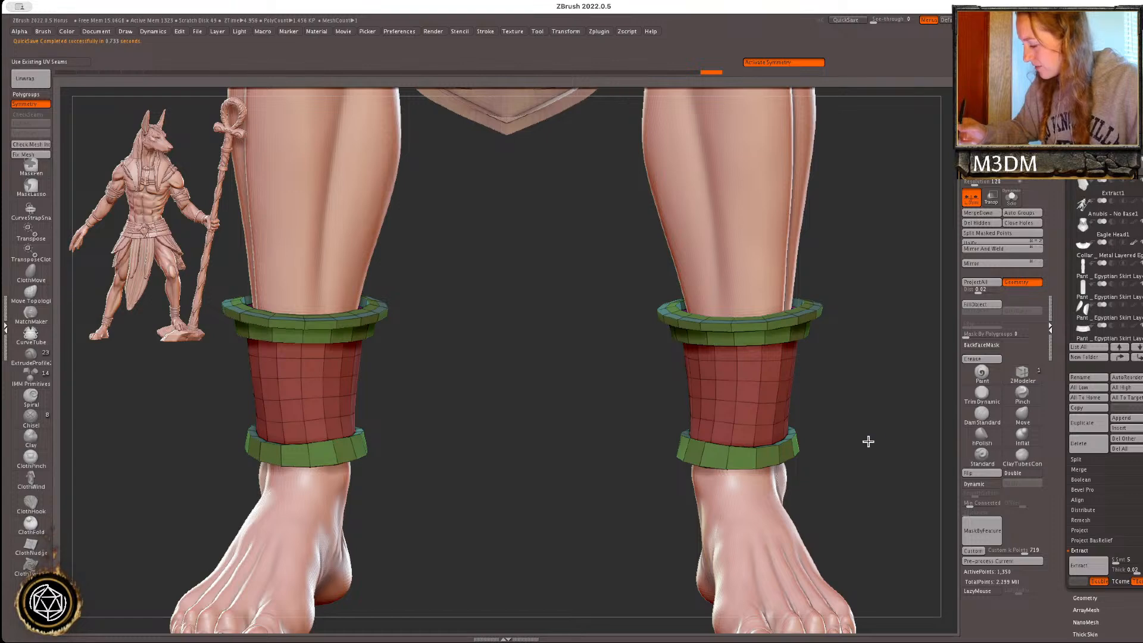
pyautogui.hotkey('shift', 'f')
pyautogui.hotkey('ctrl', 'z')
pyautogui.hotkey('ctrl', 'z')
pyautogui.hotkey('shift', 'f')
# - Insert edge loops in the ankle cuffs' top and bottom rims and extrude a narrow loop on each into a stepped edge
pyautogui.click(763, 334)
pyautogui.moveTo(774, 330); pyautogui.dragTo(844, 370)
pyautogui.hotkey('ctrl', 'z')
pyautogui.moveTo(773, 328); pyautogui.dragTo(780, 330)
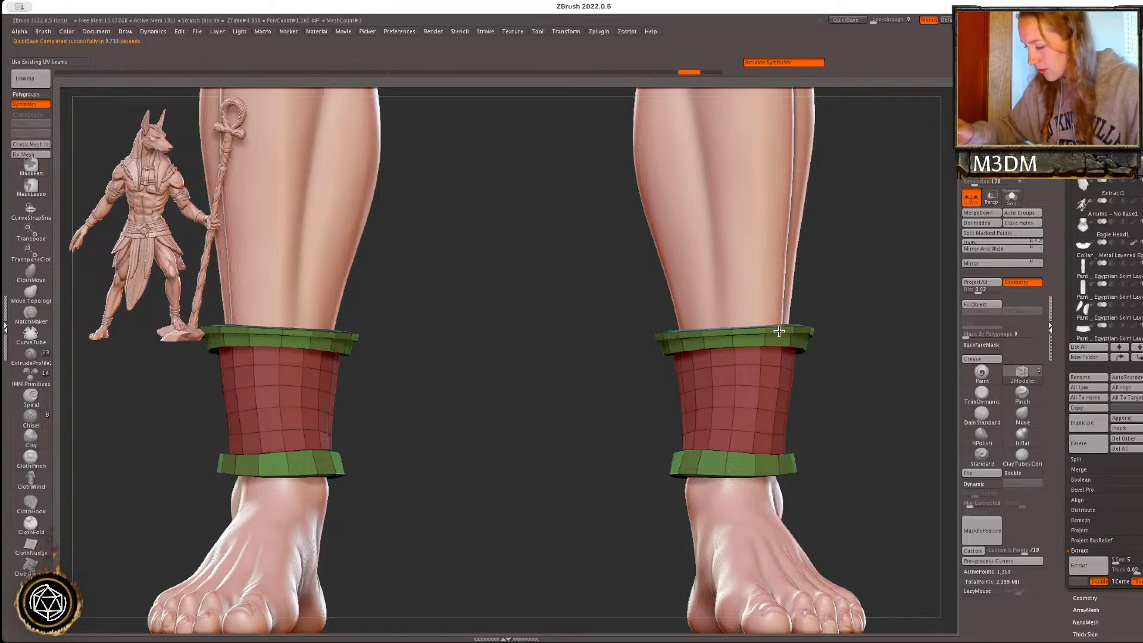
pyautogui.moveTo(780, 468); pyautogui.dragTo(799, 469)
pyautogui.press('f')
pyautogui.hotkey('shift', 'f')
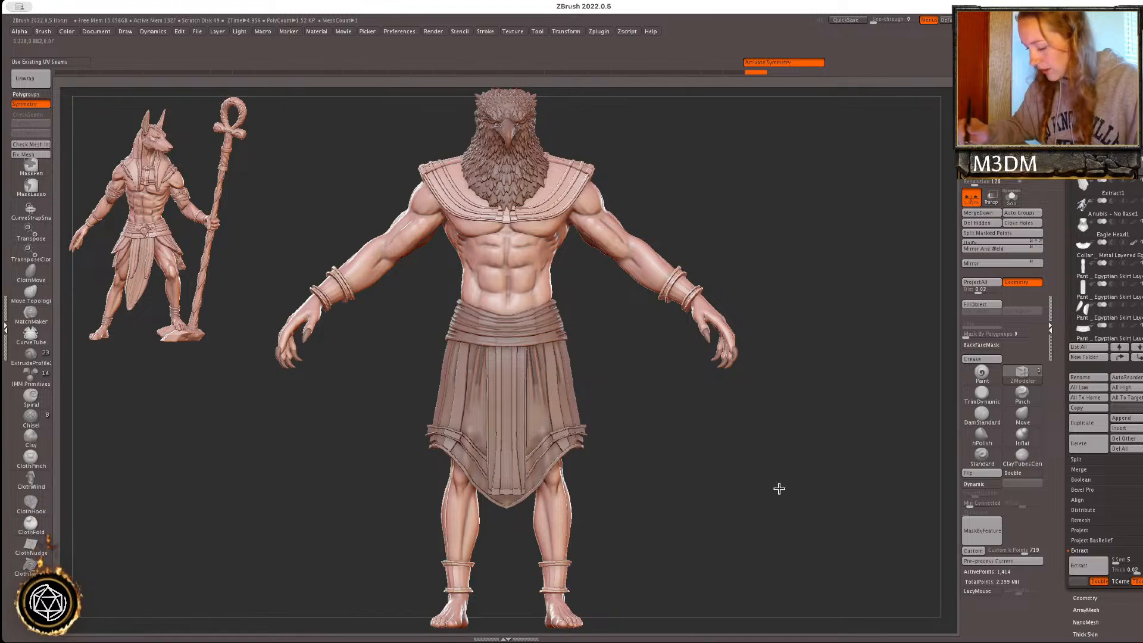
# - Crease the cuffs' edges and subdivide the mesh twice, up to level 3
pyautogui.keyDown('alt'); pyautogui.moveTo(754, 508); pyautogui.dragTo(876, 456); pyautogui.keyUp('alt')
pyautogui.keyDown('alt'); pyautogui.moveTo(869, 391); pyautogui.dragTo(831, 438); pyautogui.keyUp('alt')
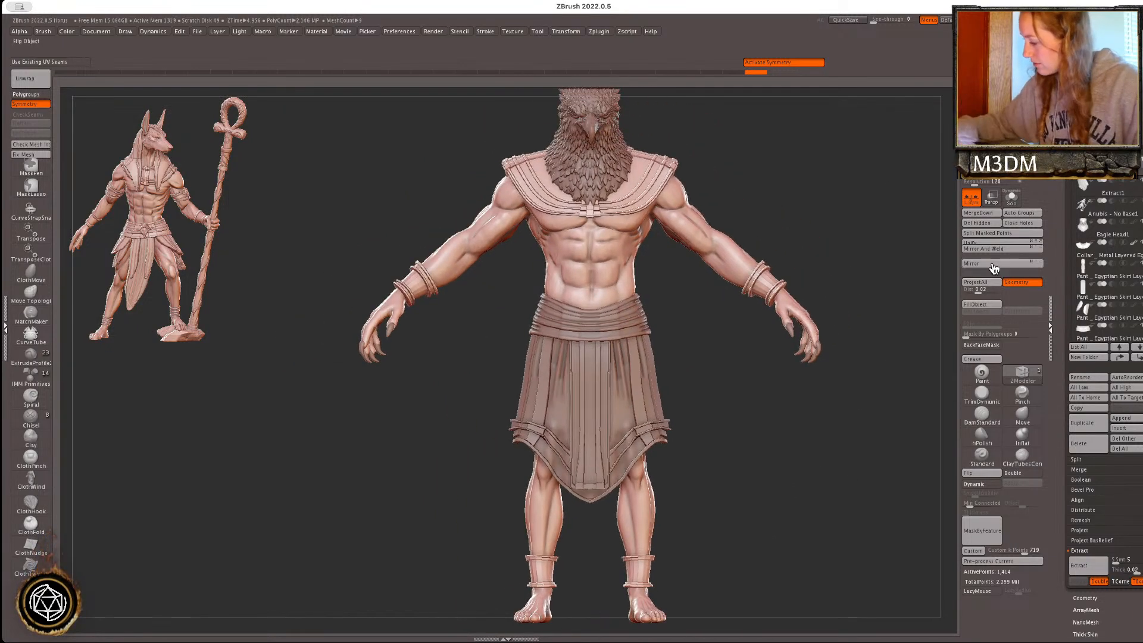
pyautogui.click(974, 360)
pyautogui.hotkey('ctrl', 'd')
pyautogui.hotkey('ctrl', 'd')
pyautogui.keyDown('alt'); pyautogui.moveTo(837, 531); pyautogui.dragTo(822, 518); pyautogui.keyUp('alt')
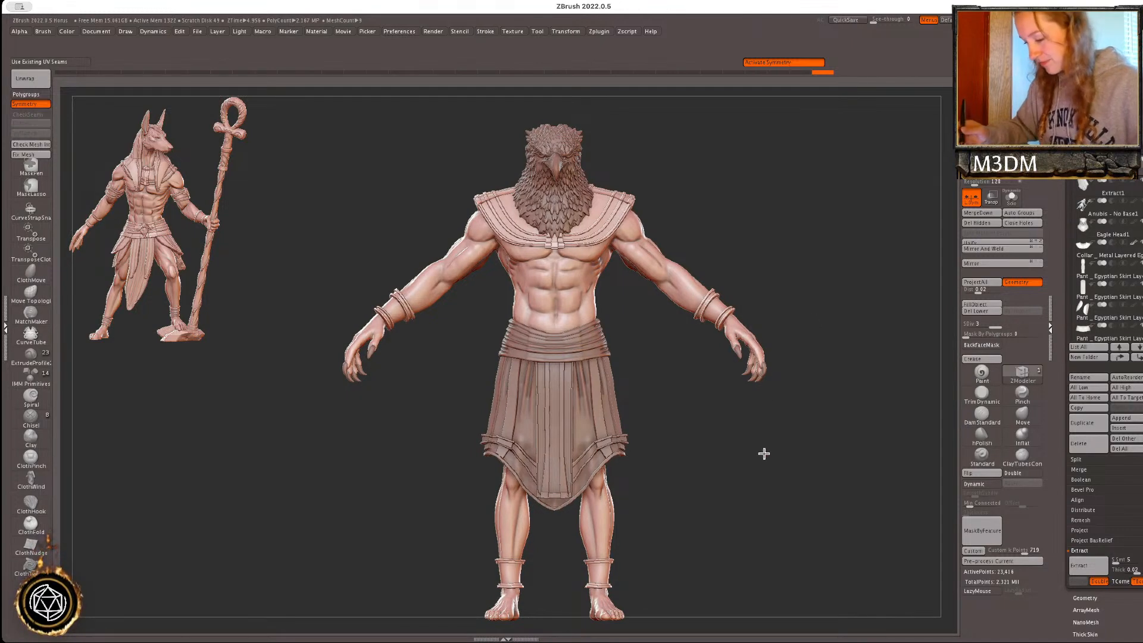
# - Search this Mac for "orn" and load the JRO ornament brush file ending in 01_SubD0.ZBP
pyautogui.press('b')
pyautogui.click(405, 620)
pyautogui.click(882, 67)
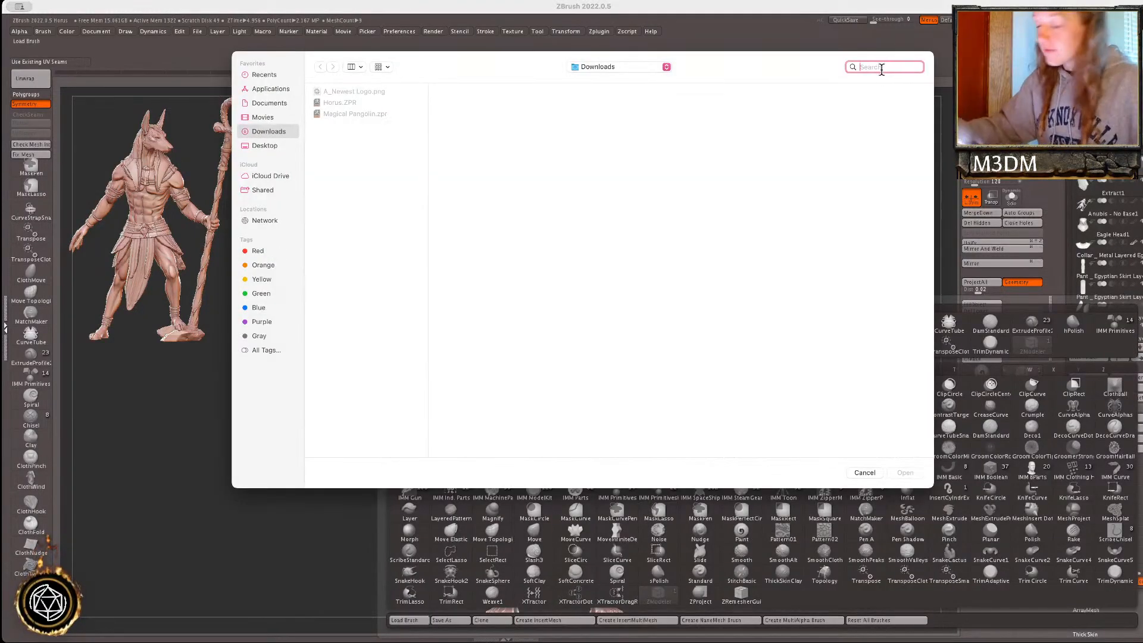
pyautogui.write('orn')
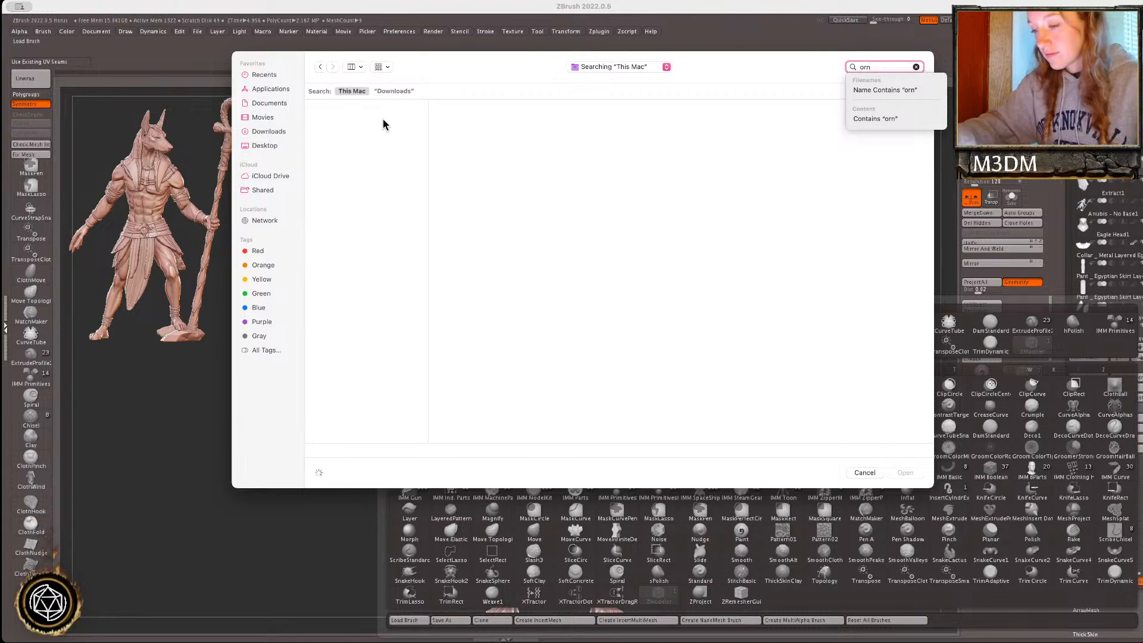
pyautogui.scroll(-10, 394, 345)
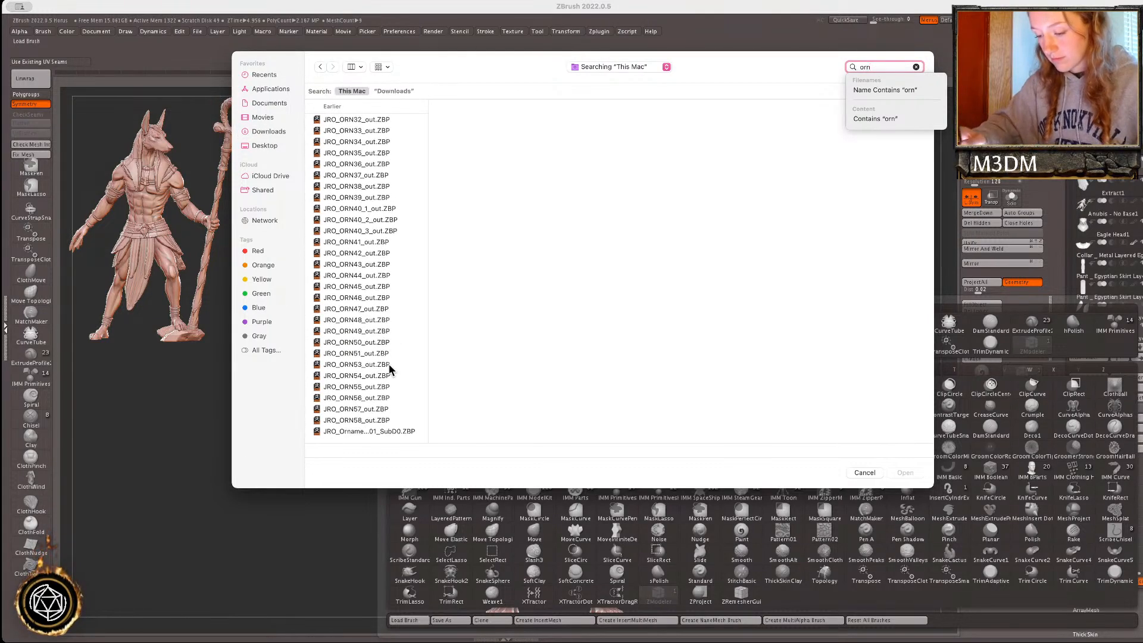
pyautogui.doubleClick(381, 432)
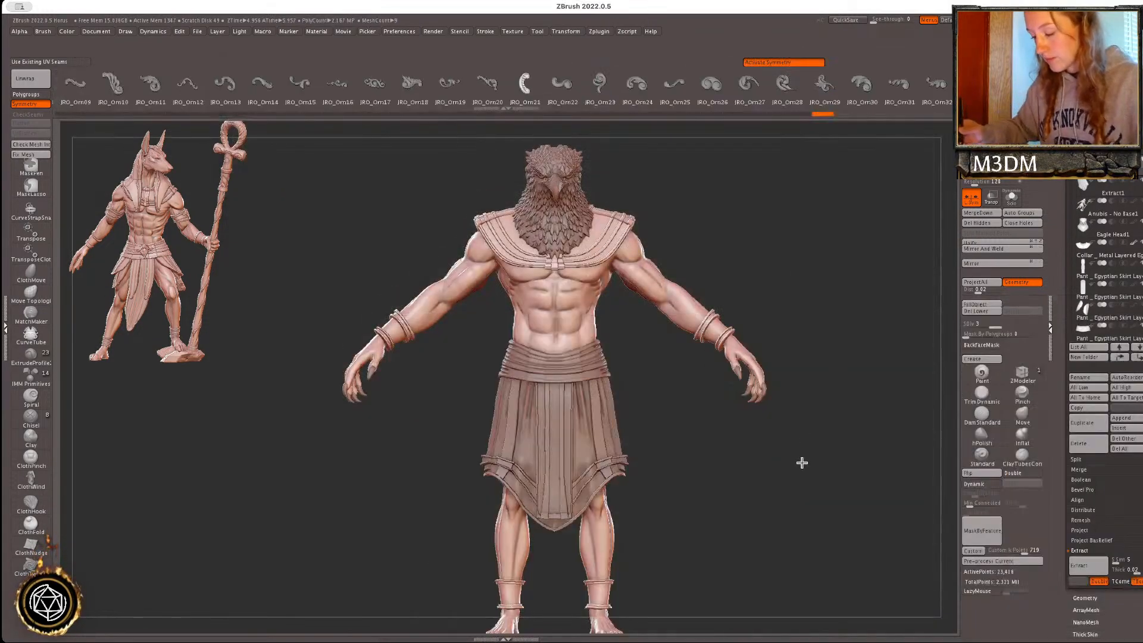
# - Make the wrapped belt the active subtool and choose the JRO_Ornament insert brush
pyautogui.keyDown('alt'); pyautogui.moveTo(802, 463); pyautogui.dragTo(803, 487); pyautogui.keyUp('alt')
pyautogui.click(1023, 415)
pyautogui.keyDown('alt'); pyautogui.click(573, 278); pyautogui.keyUp('alt')
pyautogui.keyDown('alt'); pyautogui.moveTo(709, 392); pyautogui.dragTo(780, 539); pyautogui.keyUp('alt')
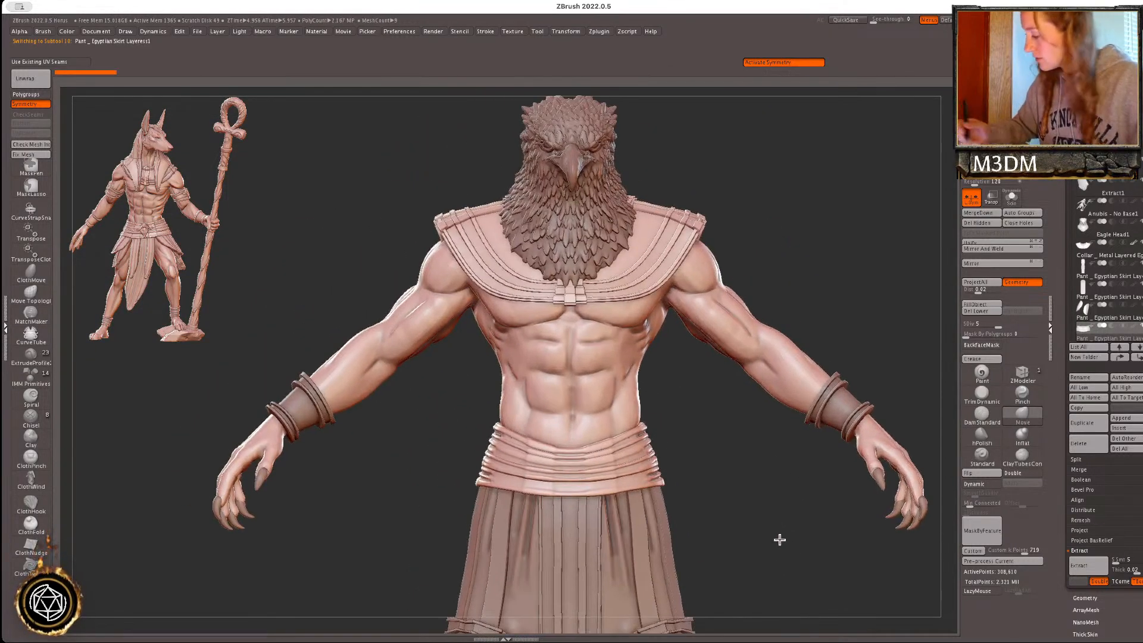
pyautogui.press('b')
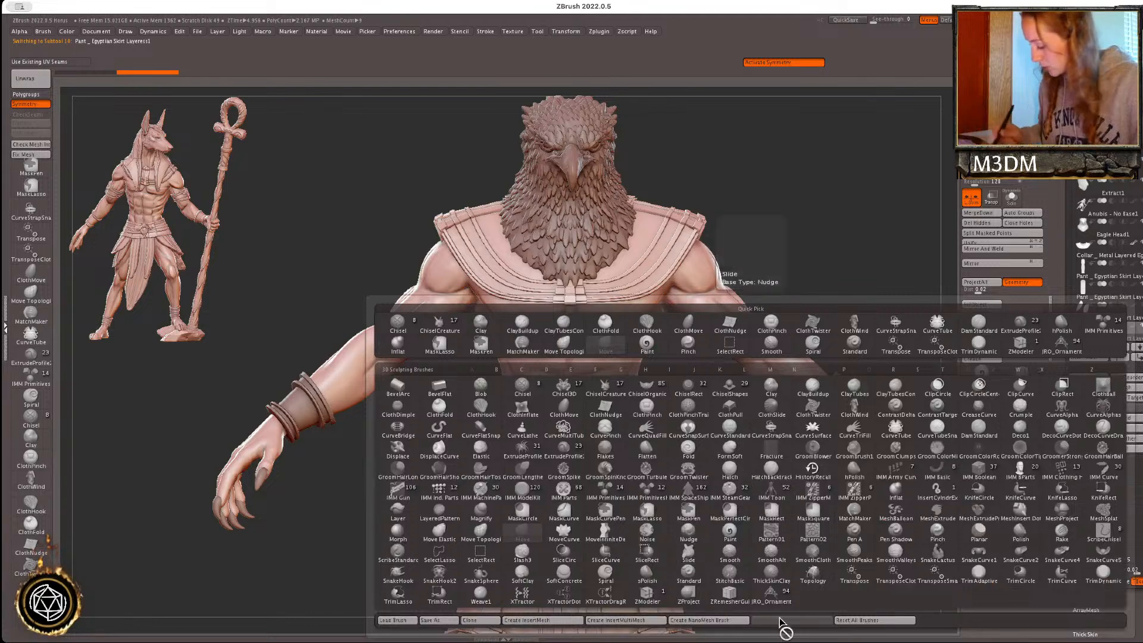
pyautogui.click(771, 593)
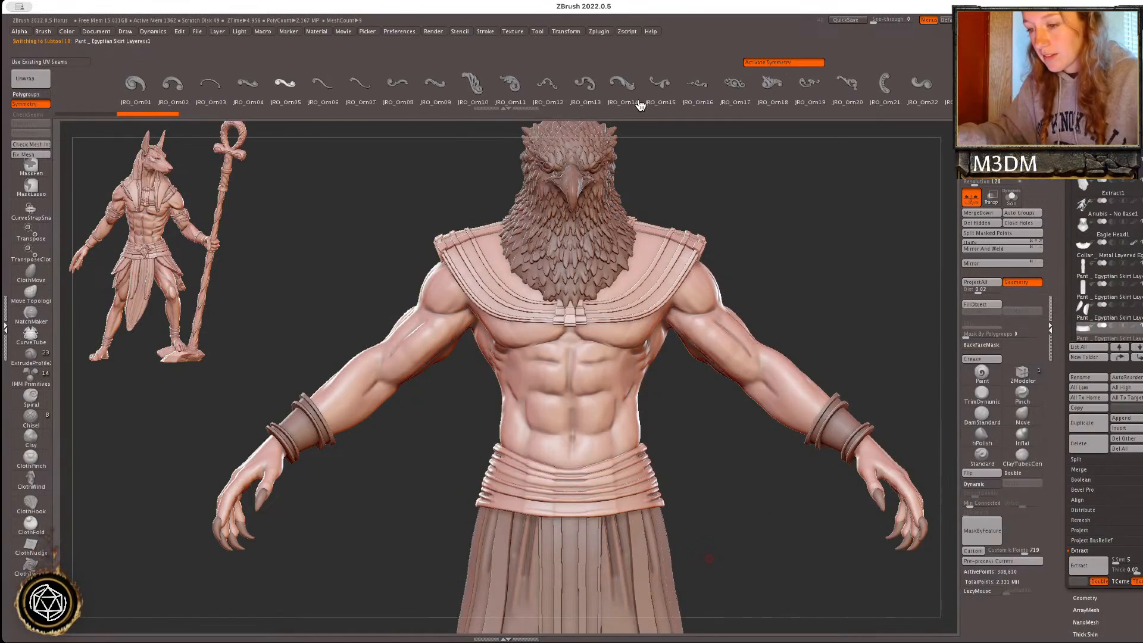
# - Try out an ornament from the JRO set on the front of the belt, and undo it
pyautogui.moveTo(639, 102); pyautogui.dragTo(630, 97)
pyautogui.moveTo(768, 90); pyautogui.dragTo(369, 129)
pyautogui.click(535, 83)
pyautogui.moveTo(563, 483); pyautogui.dragTo(594, 457)
pyautogui.hotkey('ctrl', 'z')
# - Look through the JRO ornament set for a shape that suits the front of the belt
pyautogui.moveTo(882, 98); pyautogui.dragTo(469, 153)
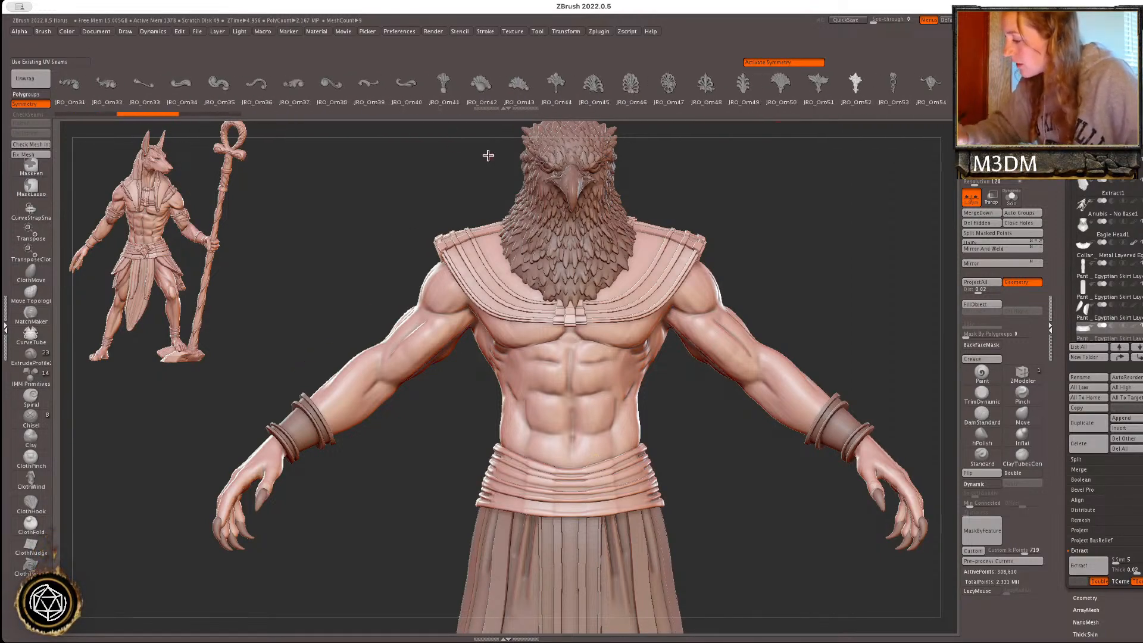
pyautogui.moveTo(834, 119); pyautogui.dragTo(512, 134)
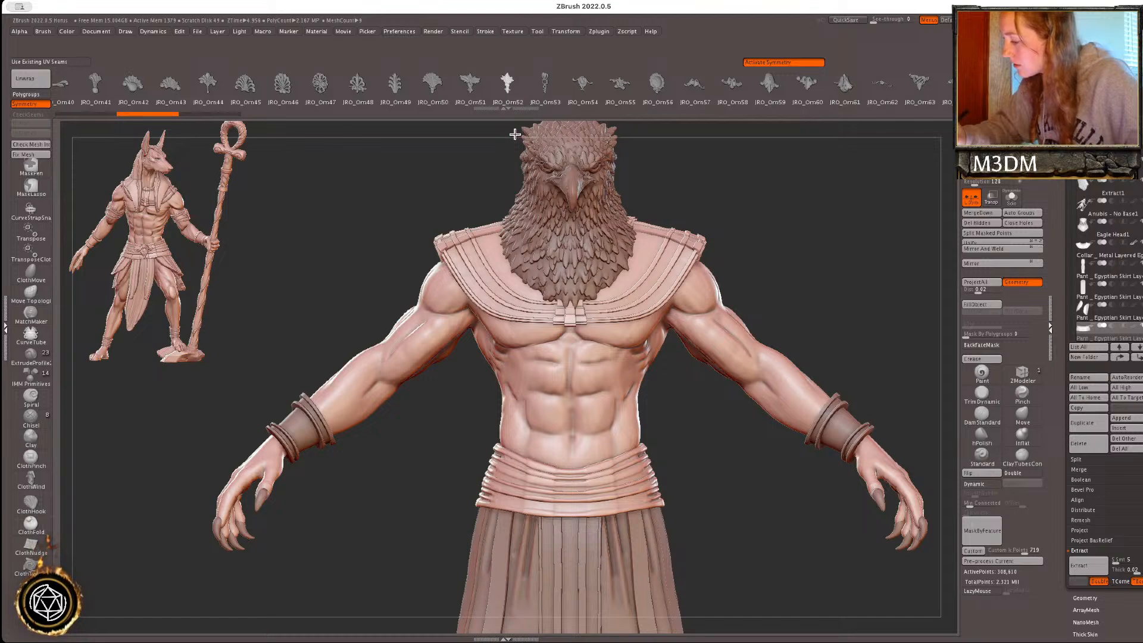
pyautogui.moveTo(879, 113); pyautogui.dragTo(480, 139)
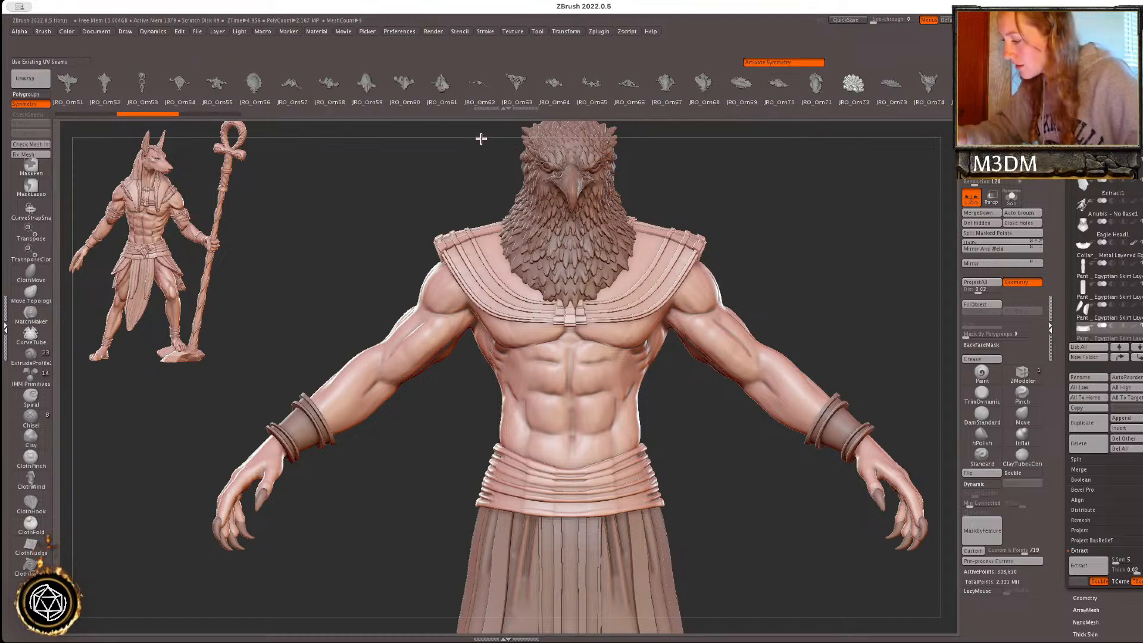
pyautogui.moveTo(816, 92); pyautogui.dragTo(480, 117)
pyautogui.moveTo(801, 108); pyautogui.dragTo(454, 145)
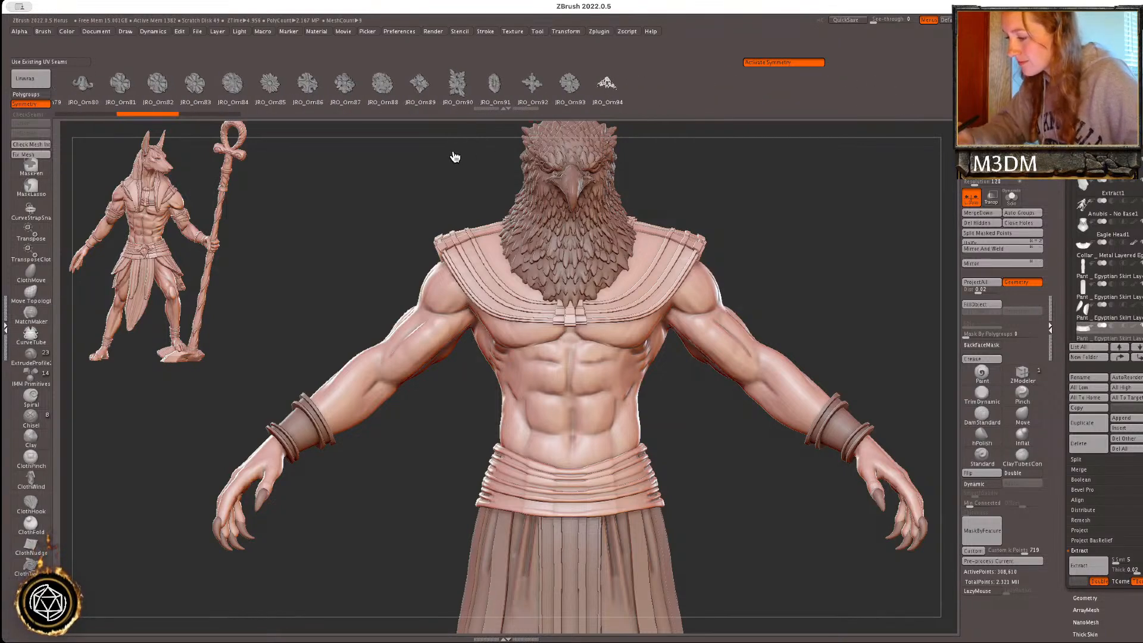
pyautogui.moveTo(475, 110); pyautogui.dragTo(774, 104)
pyautogui.moveTo(554, 106); pyautogui.dragTo(790, 106)
pyautogui.moveTo(459, 108)
pyautogui.mouseDown()
pyautogui.moveTo(899, 103)
pyautogui.moveTo(477, 98)
pyautogui.moveTo(766, 101)
pyautogui.mouseUp()
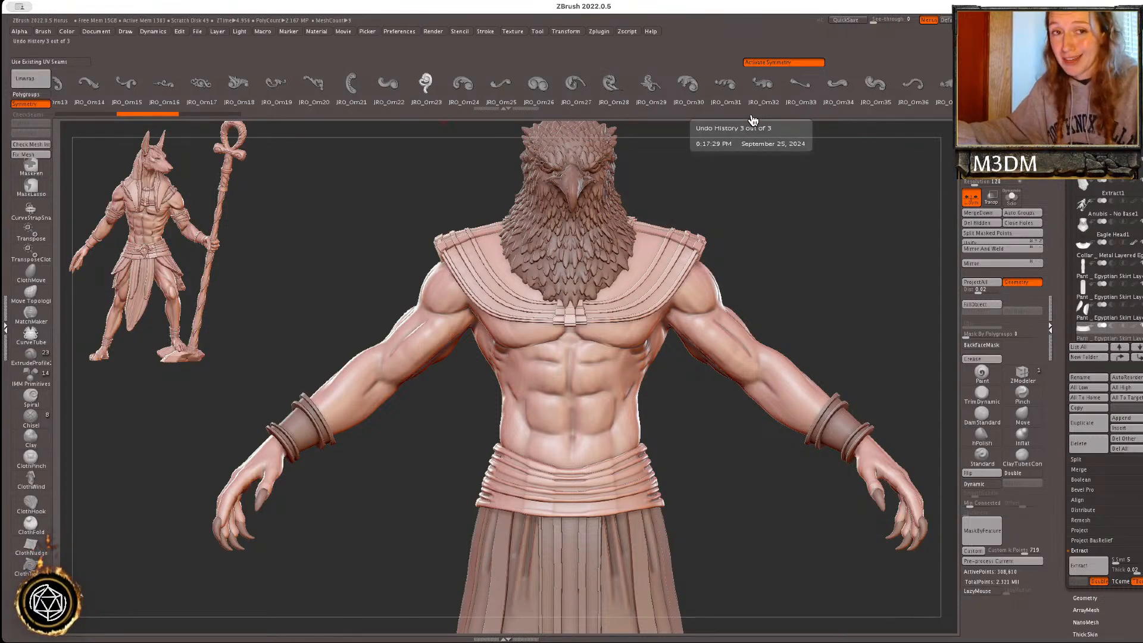
pyautogui.moveTo(446, 102); pyautogui.dragTo(633, 102)
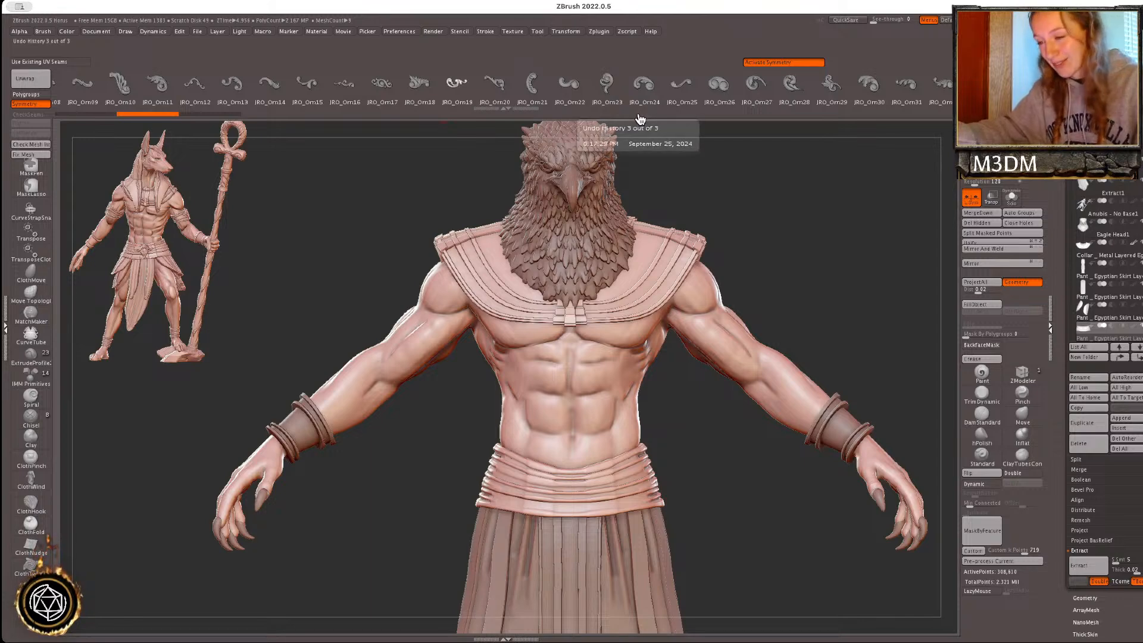
pyautogui.moveTo(367, 82); pyautogui.dragTo(663, 81)
pyautogui.moveTo(427, 89); pyautogui.dragTo(880, 88)
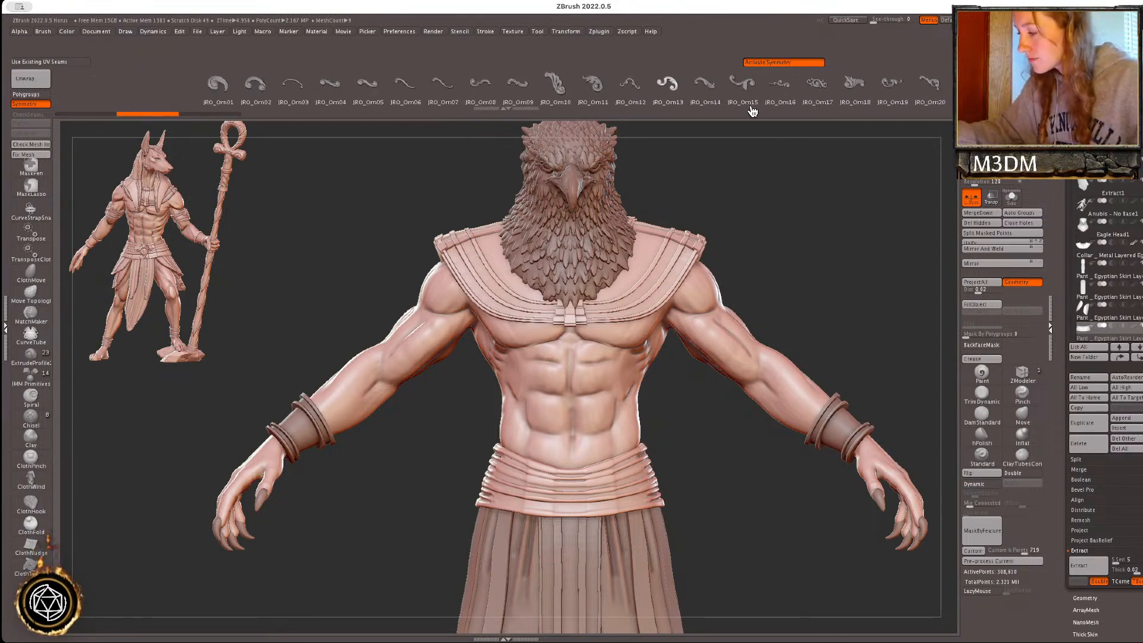
pyautogui.moveTo(761, 105); pyautogui.dragTo(575, 107)
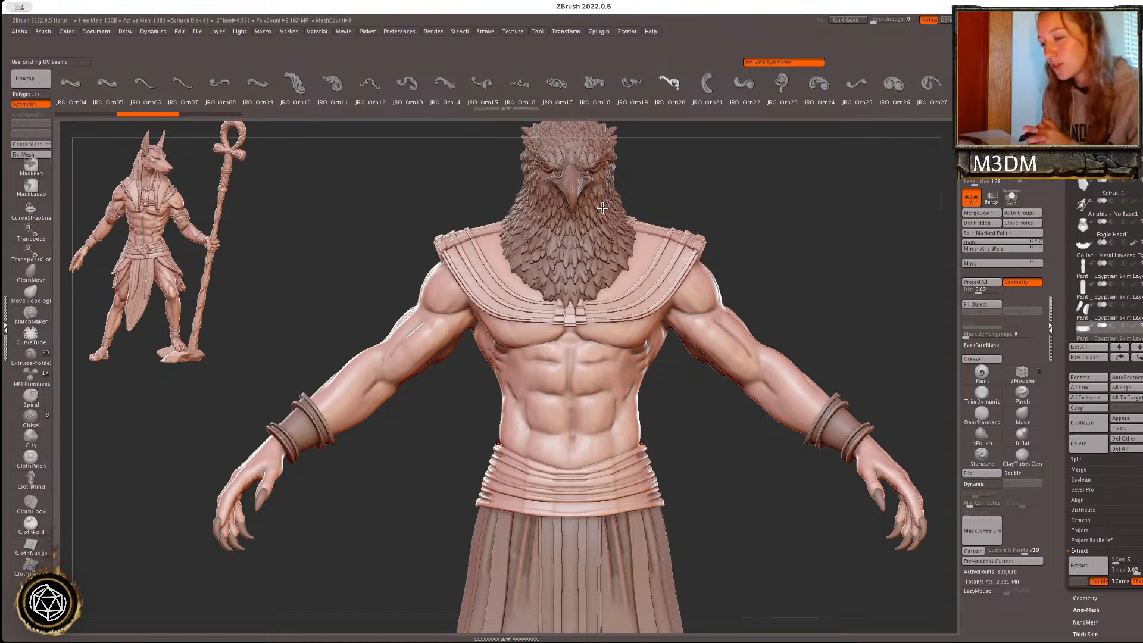
pyautogui.moveTo(863, 104); pyautogui.dragTo(688, 87)
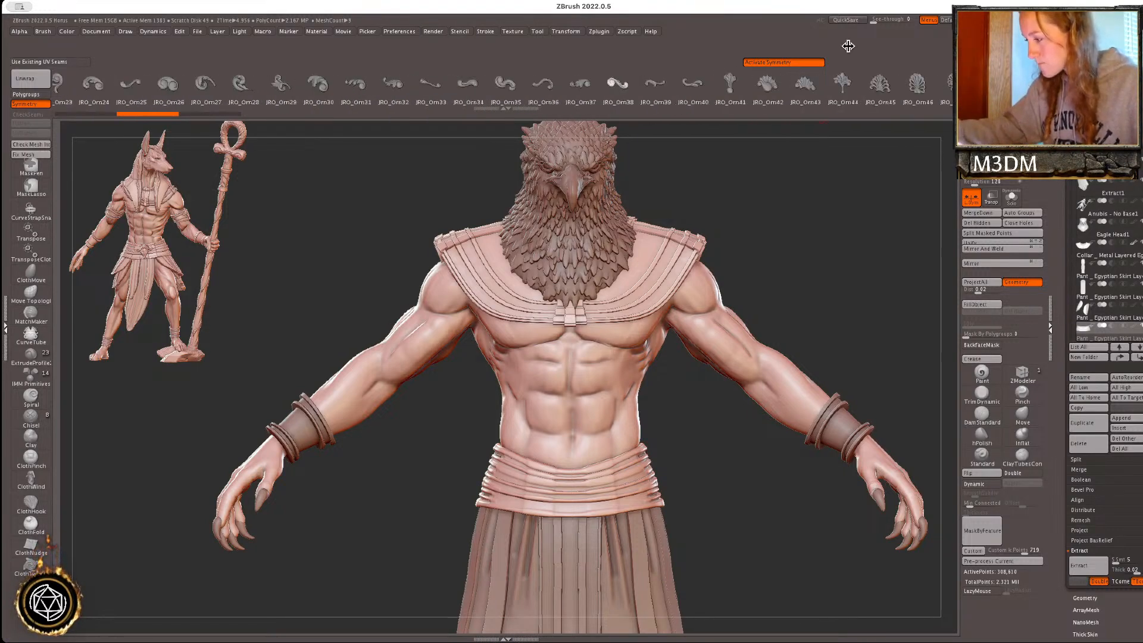
pyautogui.moveTo(877, 108); pyautogui.dragTo(741, 101)
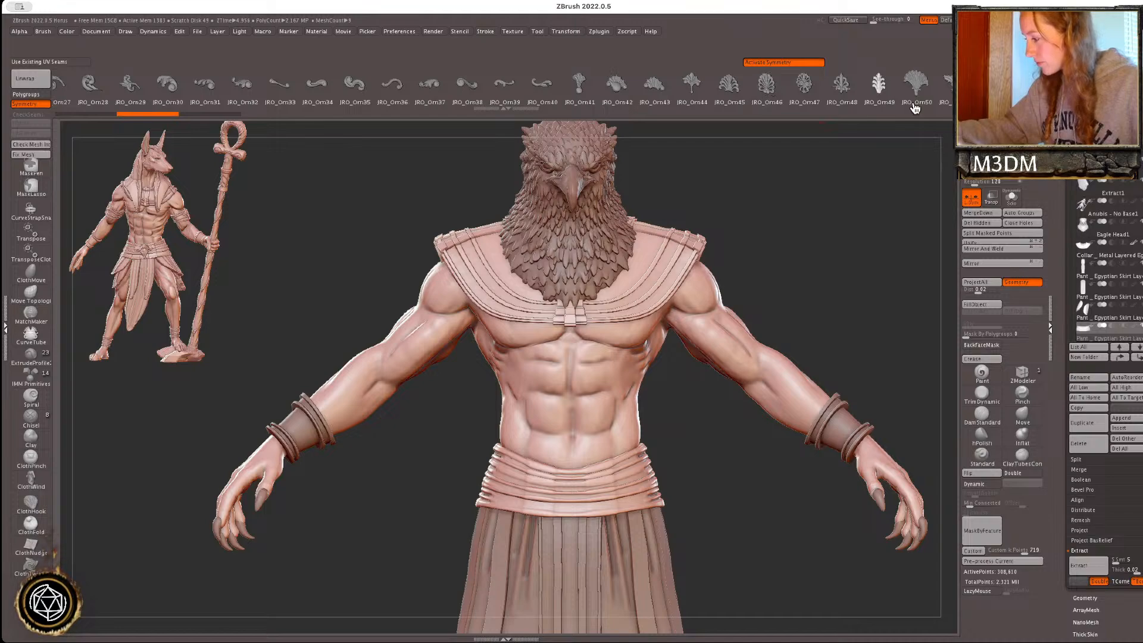
# - Choose the JRO_Orn48 ornament and insert it at the centre of the belt's front
pyautogui.click(807, 86)
pyautogui.moveTo(570, 476); pyautogui.dragTo(593, 517)
pyautogui.moveTo(720, 520)
pyautogui.mouseDown()
pyautogui.moveTo(732, 520)
pyautogui.moveTo(727, 528)
pyautogui.mouseUp()
pyautogui.hotkey('ctrl', 'z')
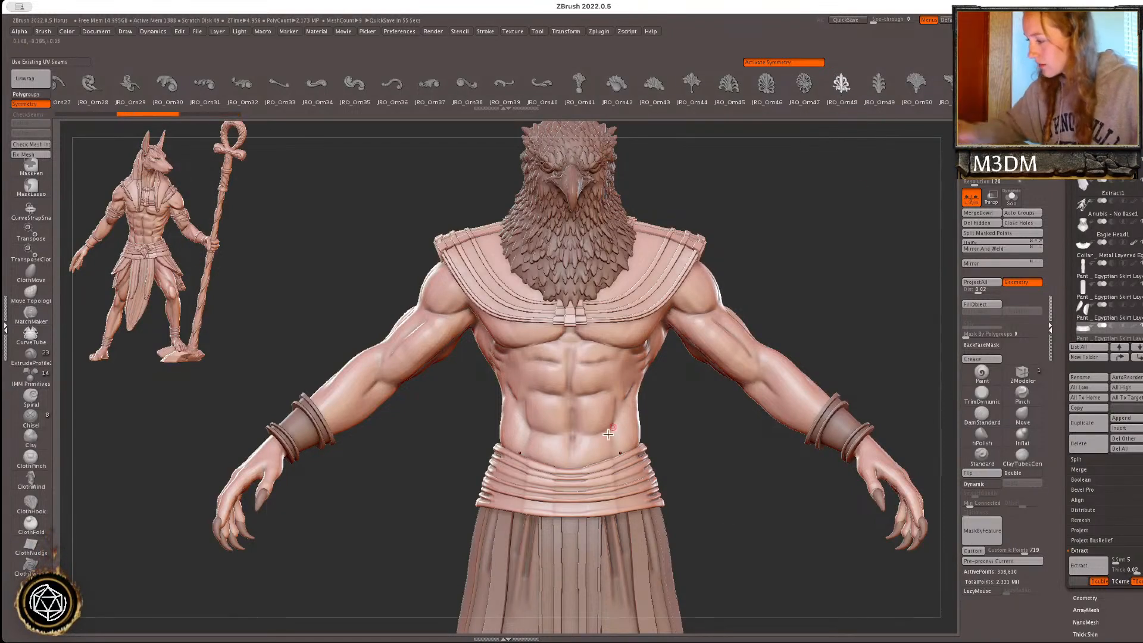
pyautogui.moveTo(570, 524); pyautogui.dragTo(580, 522)
pyautogui.press('w')
# - Rotate the belt ornament 180 degrees, centre it over the belt and adjust its depth against the cloth
pyautogui.moveTo(722, 518); pyautogui.dragTo(765, 520)
pyautogui.moveTo(606, 484)
pyautogui.mouseDown()
pyautogui.moveTo(614, 497)
pyautogui.moveTo(604, 502)
pyautogui.mouseUp()
pyautogui.moveTo(739, 521); pyautogui.dragTo(698, 519)
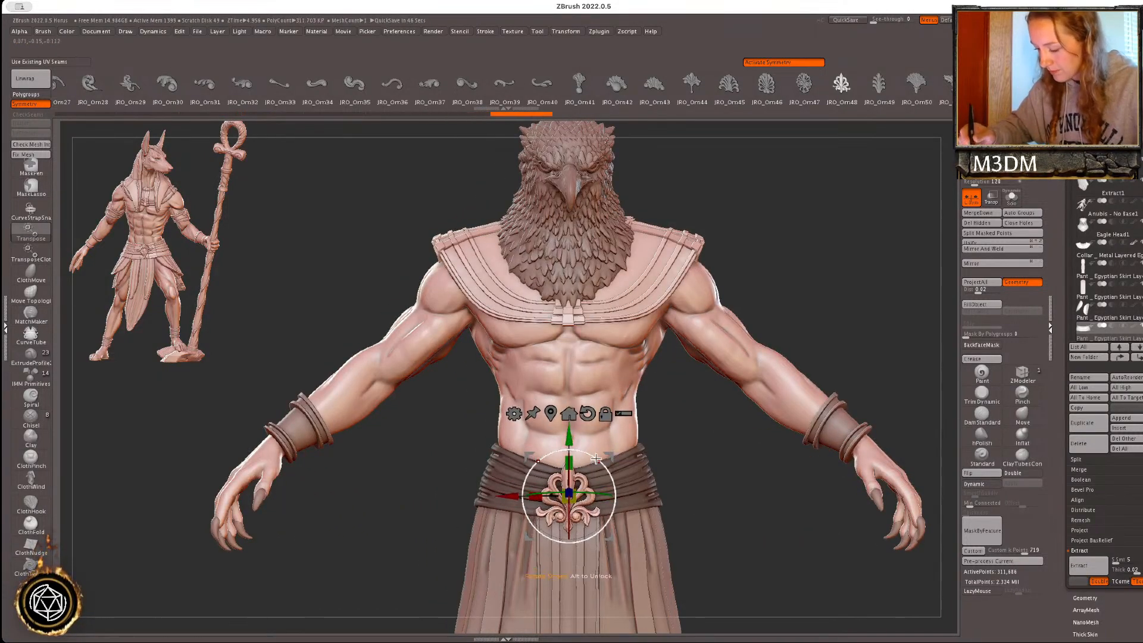
pyautogui.click(550, 409)
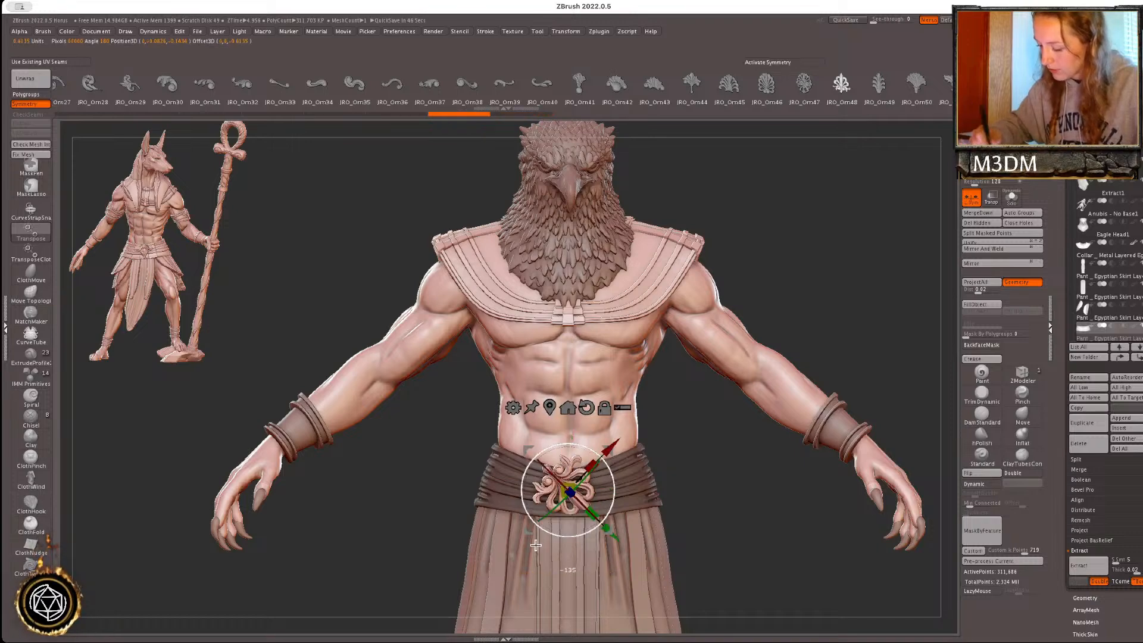
pyautogui.keyDown('shift'); pyautogui.moveTo(517, 487); pyautogui.dragTo(517, 505); pyautogui.keyUp('shift')
pyautogui.moveTo(568, 550); pyautogui.dragTo(568, 563)
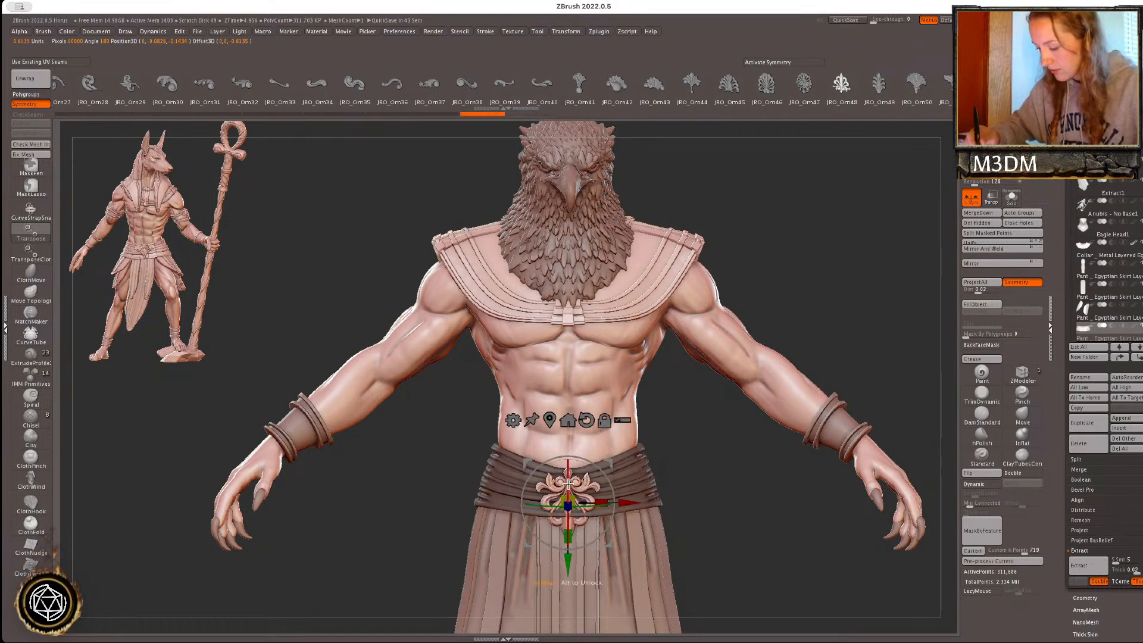
pyautogui.moveTo(707, 508); pyautogui.dragTo(621, 494)
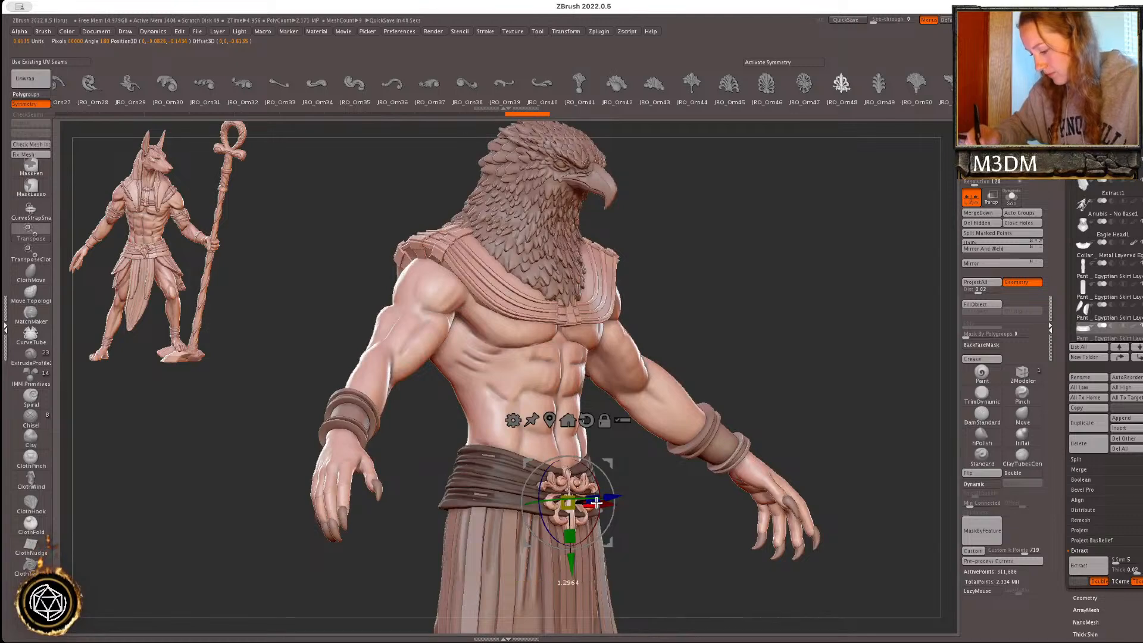
pyautogui.moveTo(701, 522); pyautogui.dragTo(743, 506)
pyautogui.press('q')
# - Examine the whole figure with its belt ornament from the front
pyautogui.keyDown('alt'); pyautogui.moveTo(729, 440); pyautogui.dragTo(729, 333); pyautogui.keyUp('alt')
pyautogui.rightClick(782, 479)
pyautogui.keyDown('alt'); pyautogui.moveTo(816, 438); pyautogui.dragTo(827, 478); pyautogui.keyUp('alt')
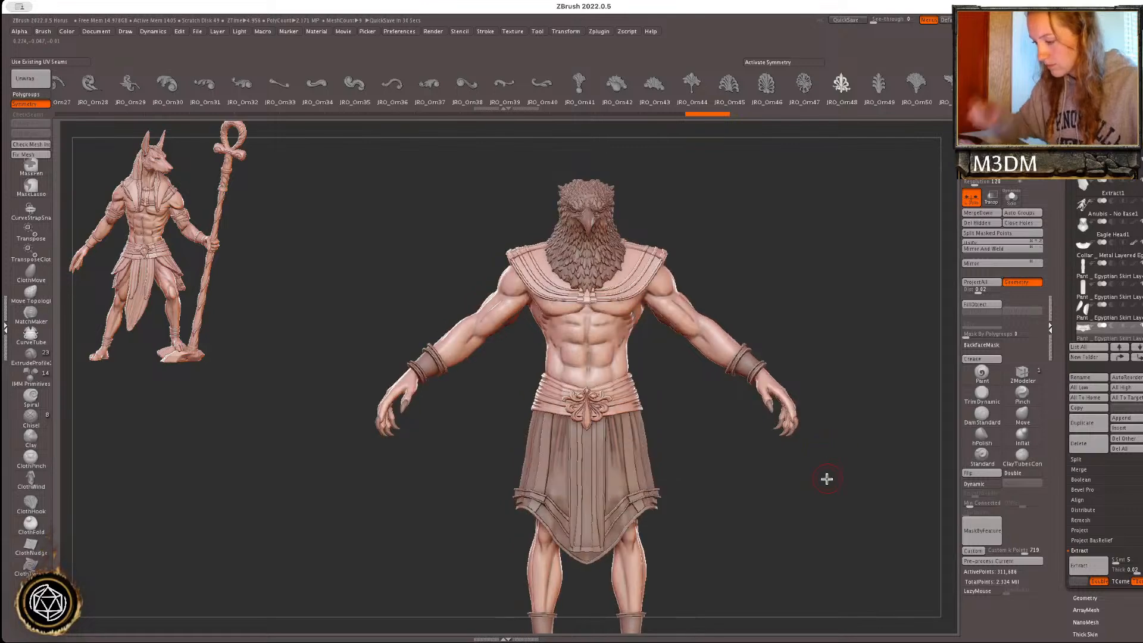
pyautogui.keyDown('alt'); pyautogui.moveTo(806, 240); pyautogui.dragTo(796, 249); pyautogui.keyUp('alt')
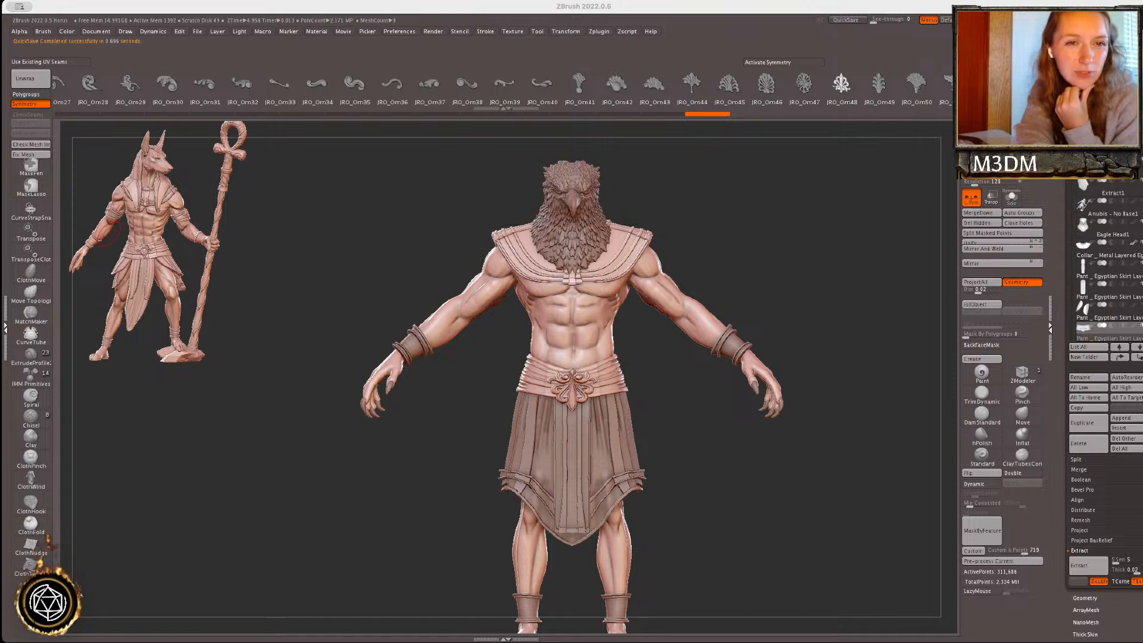
pyautogui.click(801, 282)
pyautogui.hotkey('shift', 'f')
pyautogui.hotkey('shift', 'f')
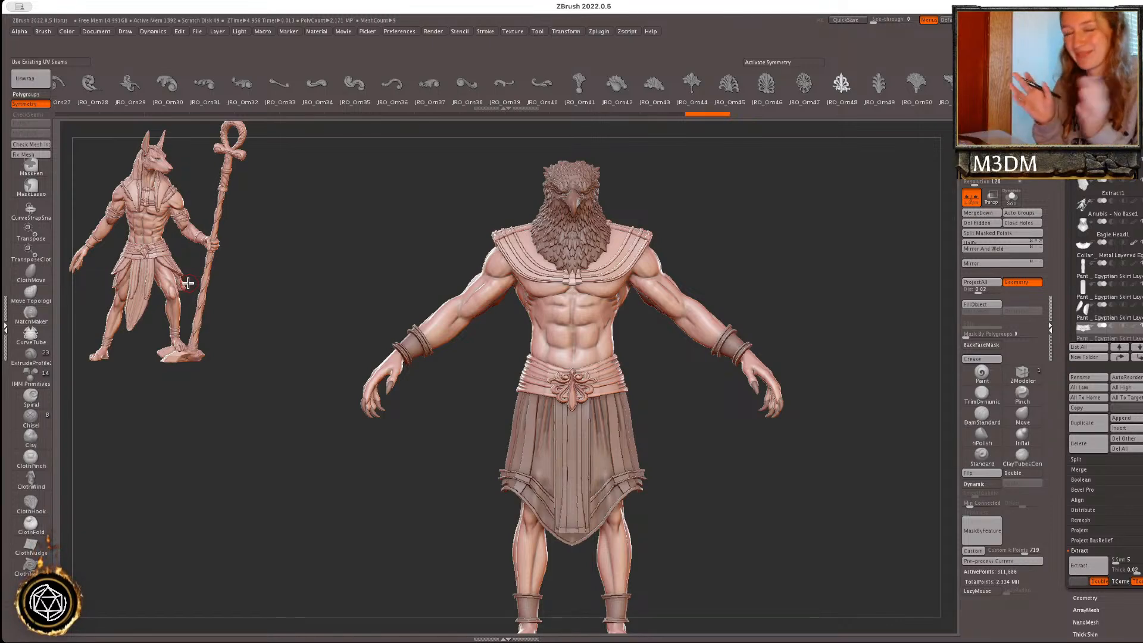
# - Duplicate the eagle head subtool and isolate the copy in a side view
pyautogui.keyDown('alt'); pyautogui.click(601, 243); pyautogui.keyUp('alt')
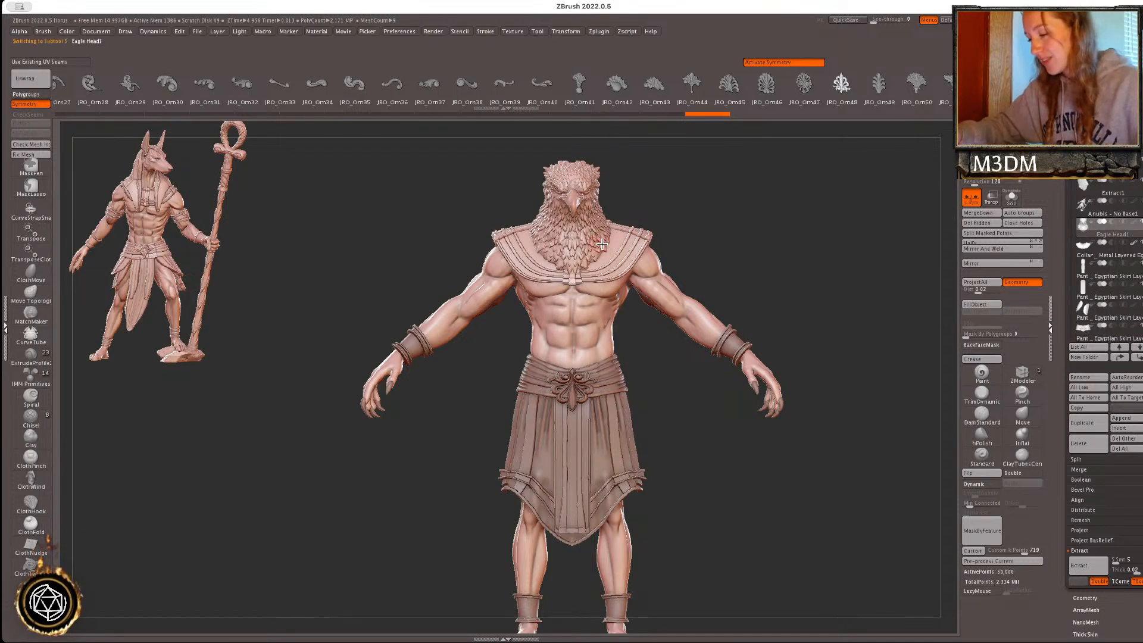
pyautogui.hotkey('ctrl', 'shift', 'd')
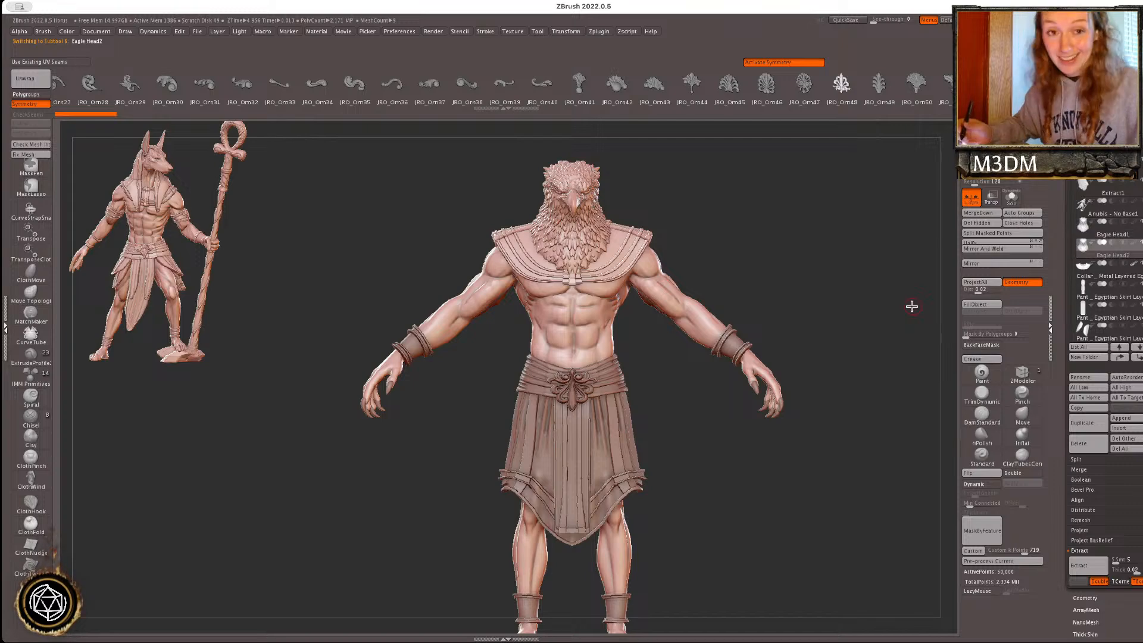
pyautogui.click(1012, 197)
pyautogui.moveTo(865, 313); pyautogui.dragTo(740, 539)
pyautogui.moveTo(808, 430); pyautogui.dragTo(781, 456)
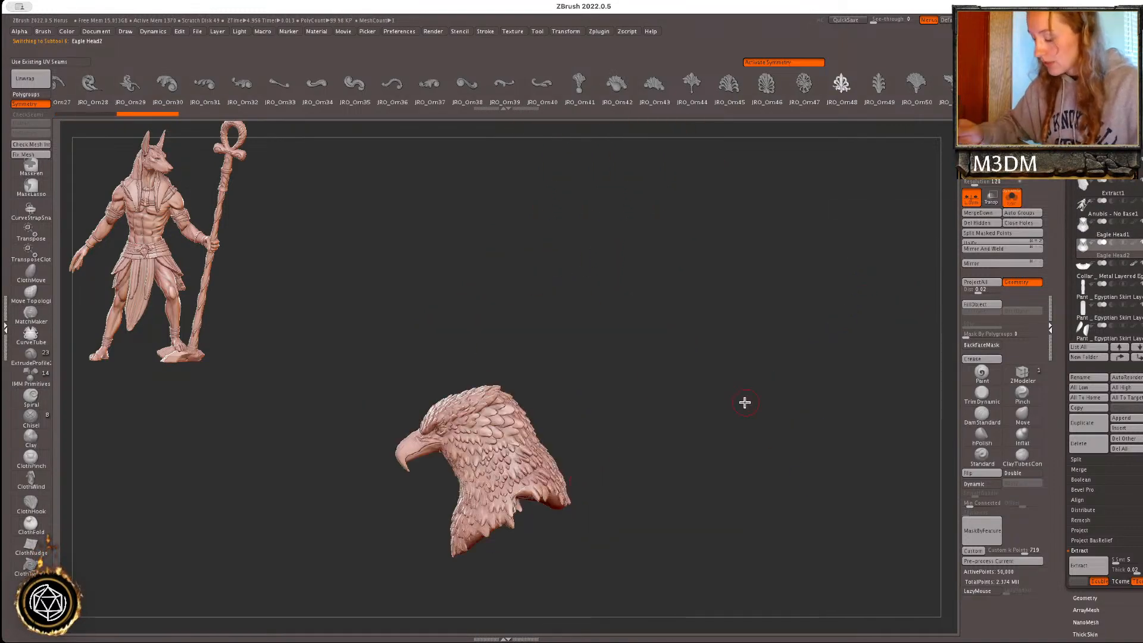
pyautogui.keyDown('alt'); pyautogui.moveTo(732, 408); pyautogui.dragTo(859, 380); pyautogui.keyUp('alt')
# - DynaMesh the duplicated head at resolution 128, ZRemesh it and compare it with the original head
pyautogui.click(994, 174)
pyautogui.keyDown('ctrl'); pyautogui.moveTo(738, 329); pyautogui.dragTo(672, 393); pyautogui.keyUp('ctrl')
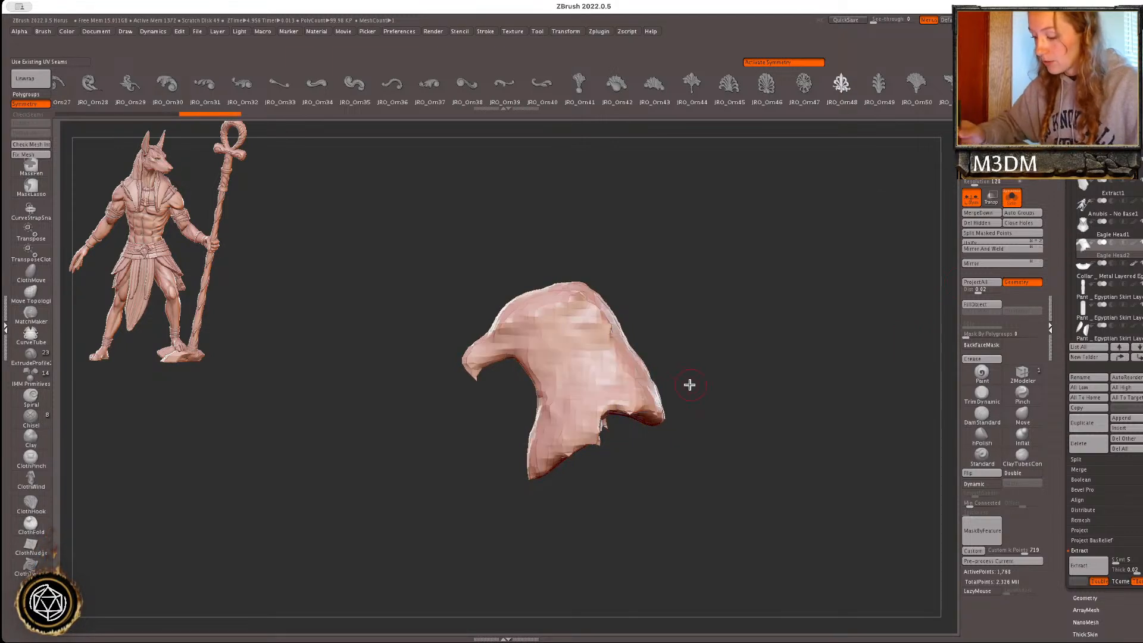
pyautogui.click(991, 153)
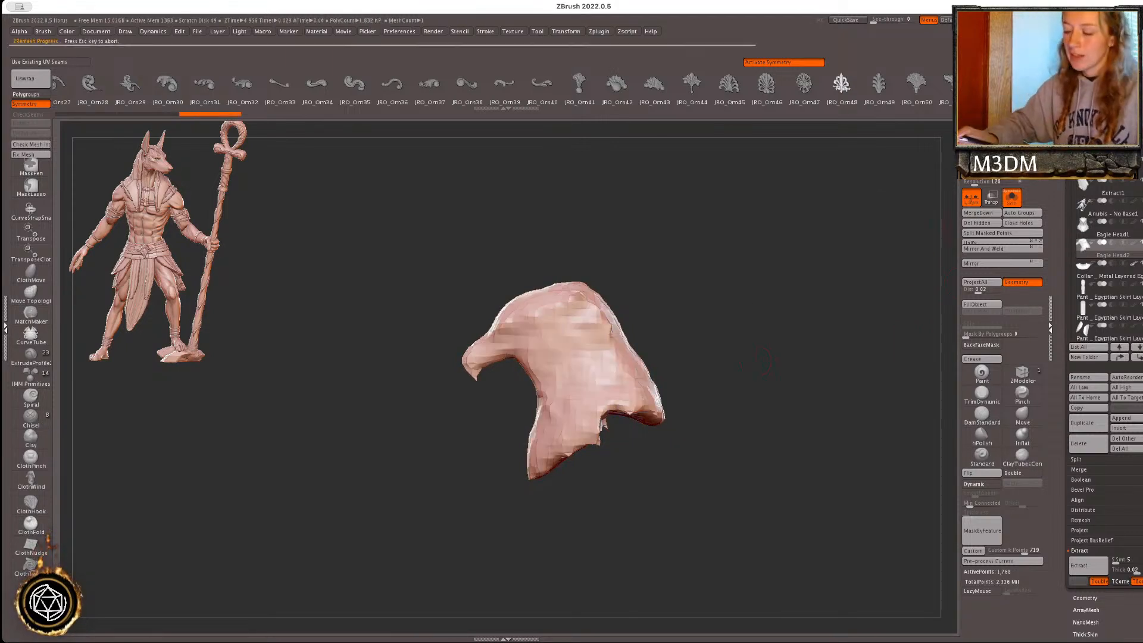
pyautogui.hotkey('shift', 'f')
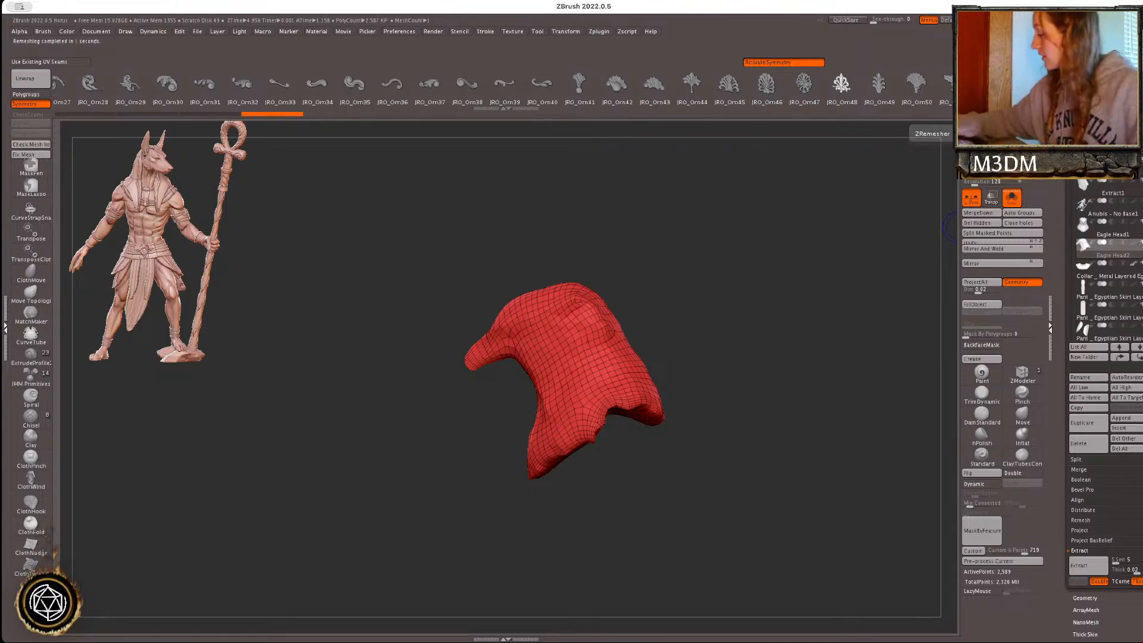
pyautogui.click(1092, 228)
pyautogui.hotkey('shift', 'f')
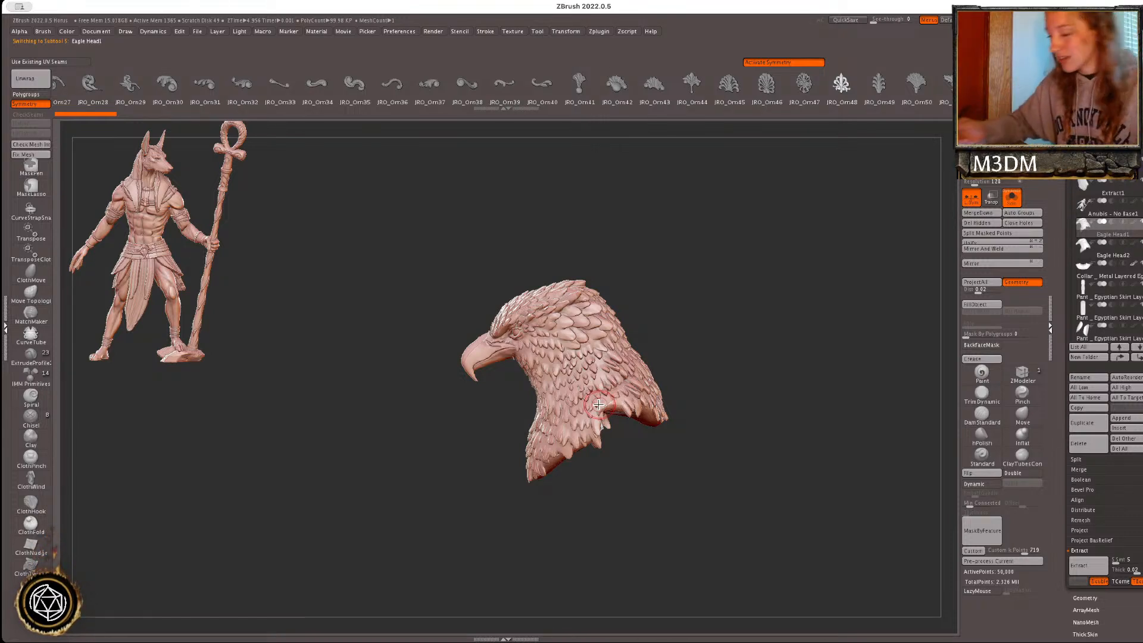
pyautogui.press('Down')
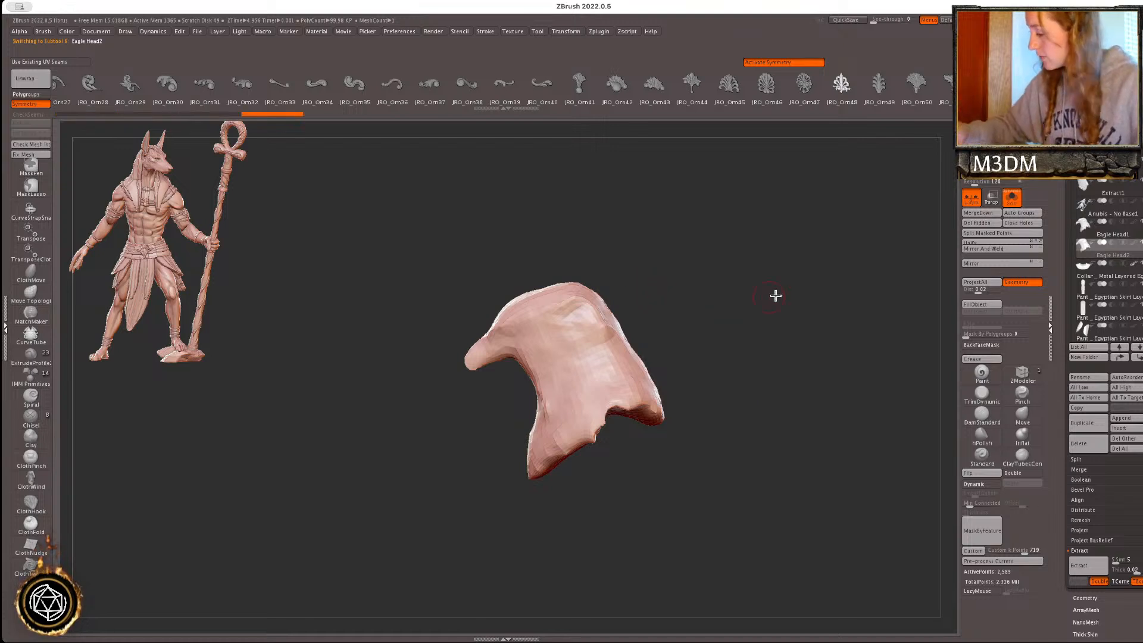
pyautogui.hotkey('shift', 'f')
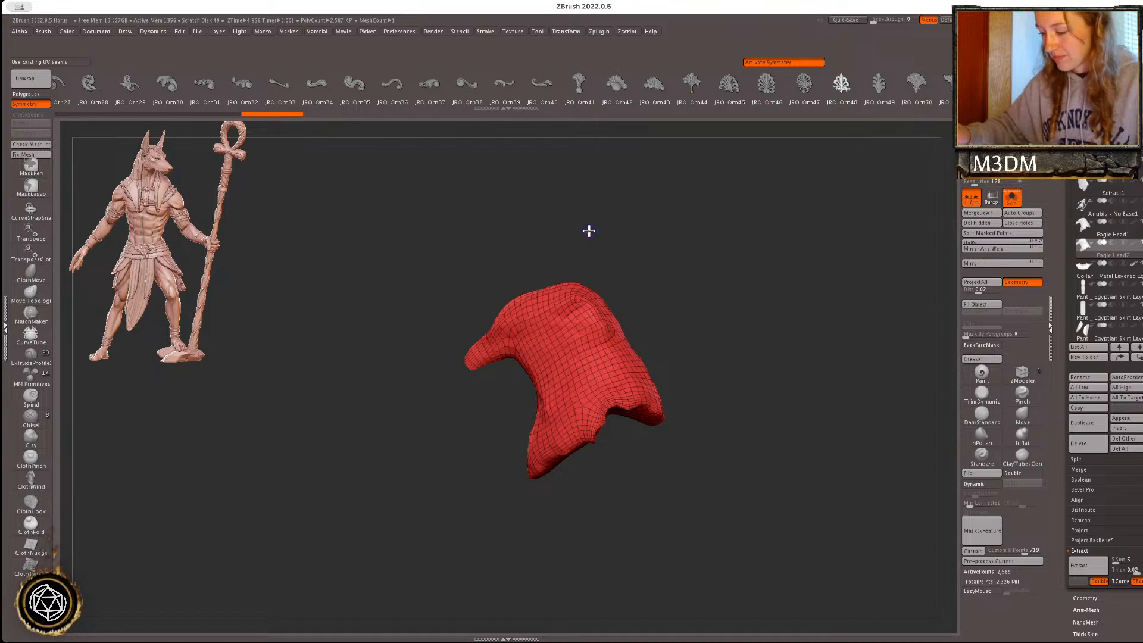
# - Mask the crown, side and back of the duplicated head in the shape of a headdress
pyautogui.moveTo(560, 228)
pyautogui.keyDown('ctrl'); pyautogui.mouseDown()
pyautogui.moveTo(491, 291)
pyautogui.moveTo(512, 330)
pyautogui.moveTo(539, 324)
pyautogui.moveTo(556, 377)
pyautogui.moveTo(546, 438)
pyautogui.moveTo(746, 330)
pyautogui.moveTo(796, 358)
pyautogui.moveTo(829, 354)
pyautogui.moveTo(796, 360)
pyautogui.moveTo(789, 377)
pyautogui.moveTo(589, 396)
pyautogui.mouseUp(); pyautogui.keyUp('ctrl')
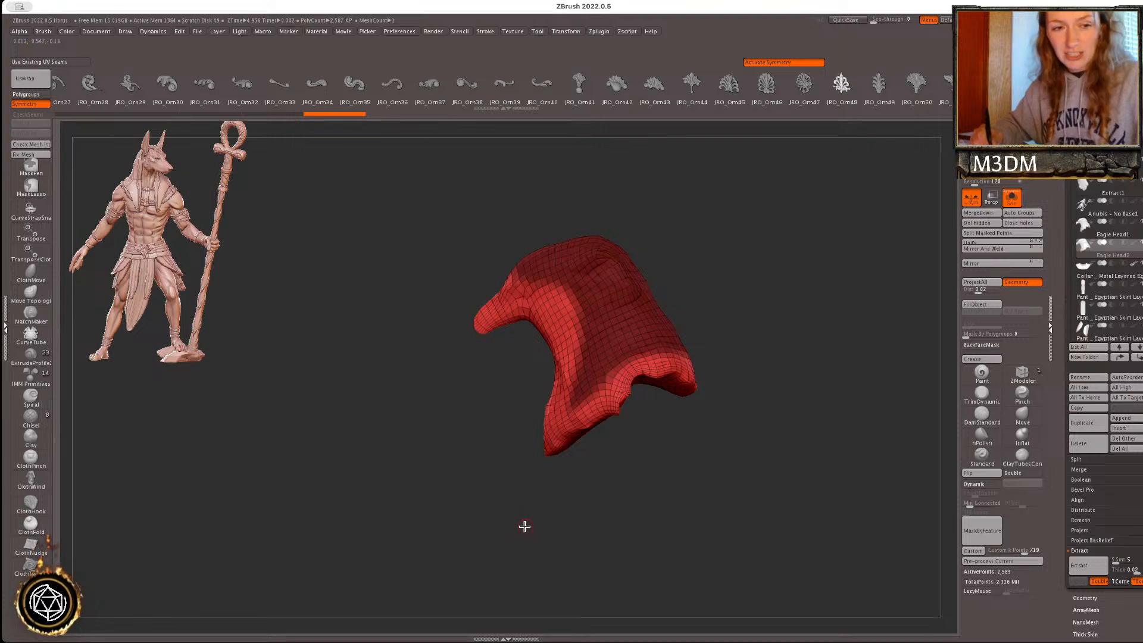
pyautogui.hotkey('shift', 'f')
pyautogui.hotkey('shift', 'f')
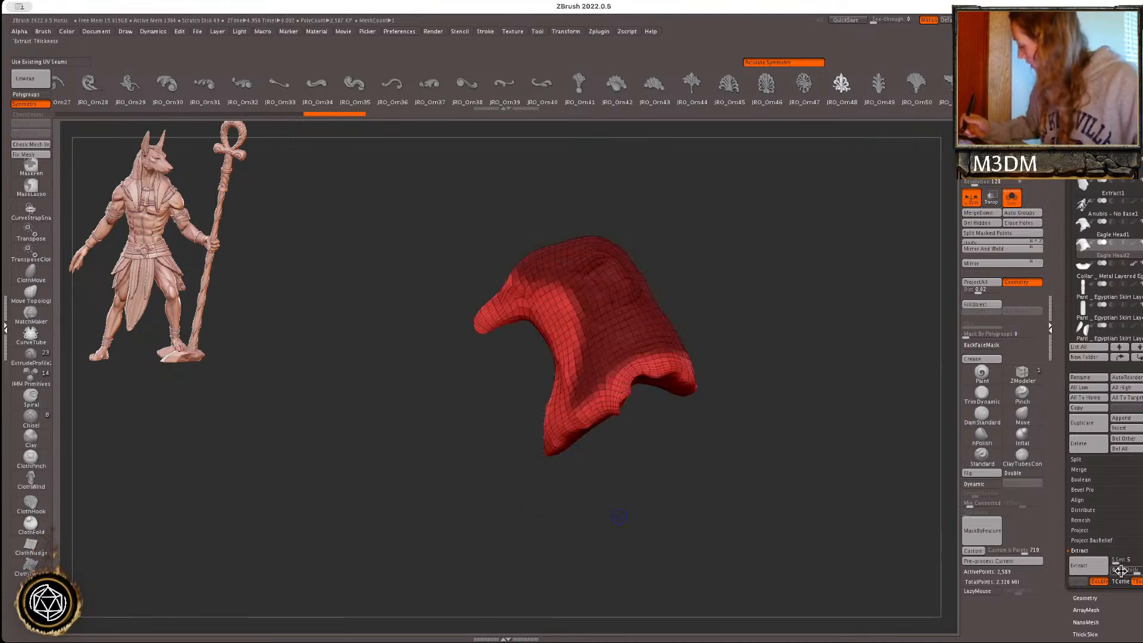
pyautogui.hotkey('shift', 'f')
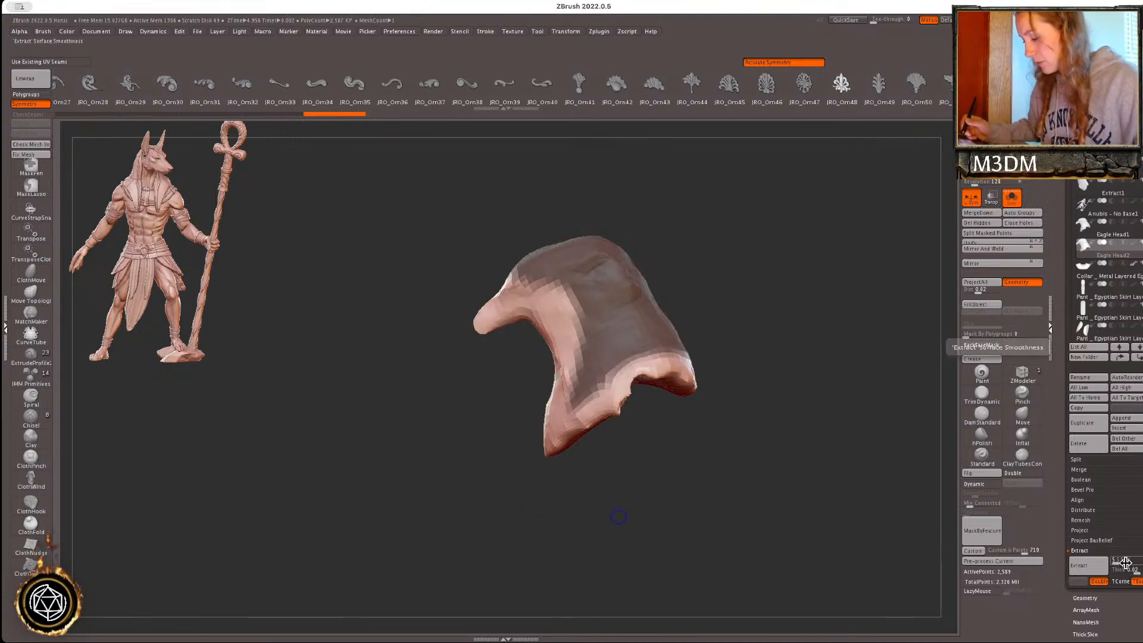
# - Turn the masked area into its own polygroup, keep only that part, ZRemesh it and show the whole figure again
pyautogui.hotkey('ctrl', 'w')
pyautogui.keyDown('ctrl'); pyautogui.keyDown('shift'); pyautogui.click(643, 324); pyautogui.keyUp('shift'); pyautogui.keyUp('ctrl')
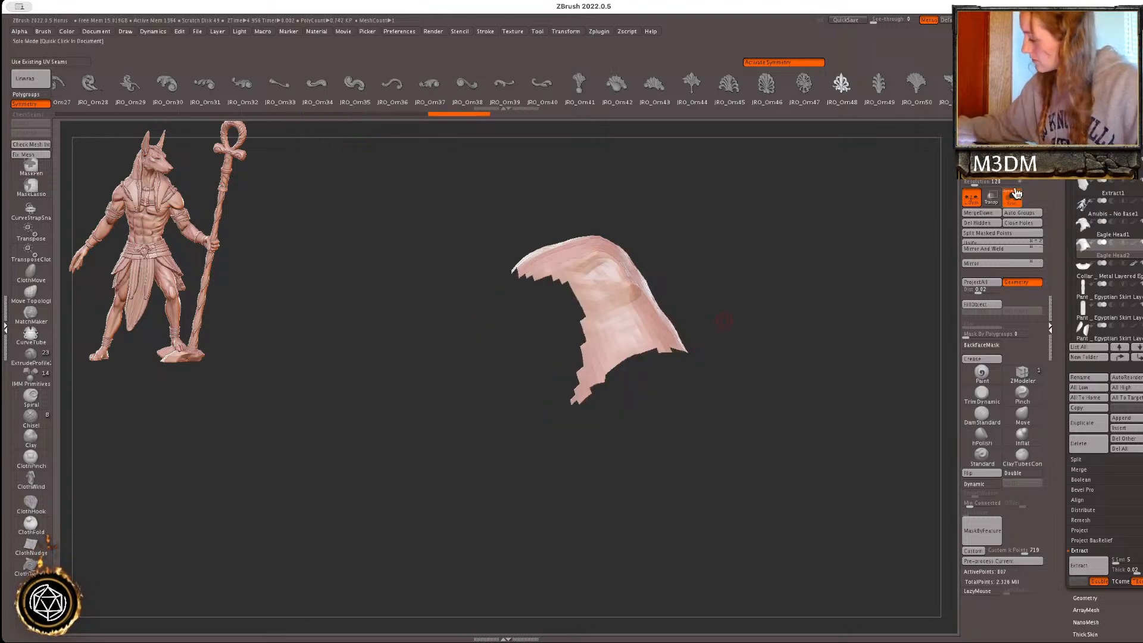
pyautogui.hotkey('shift', 'f')
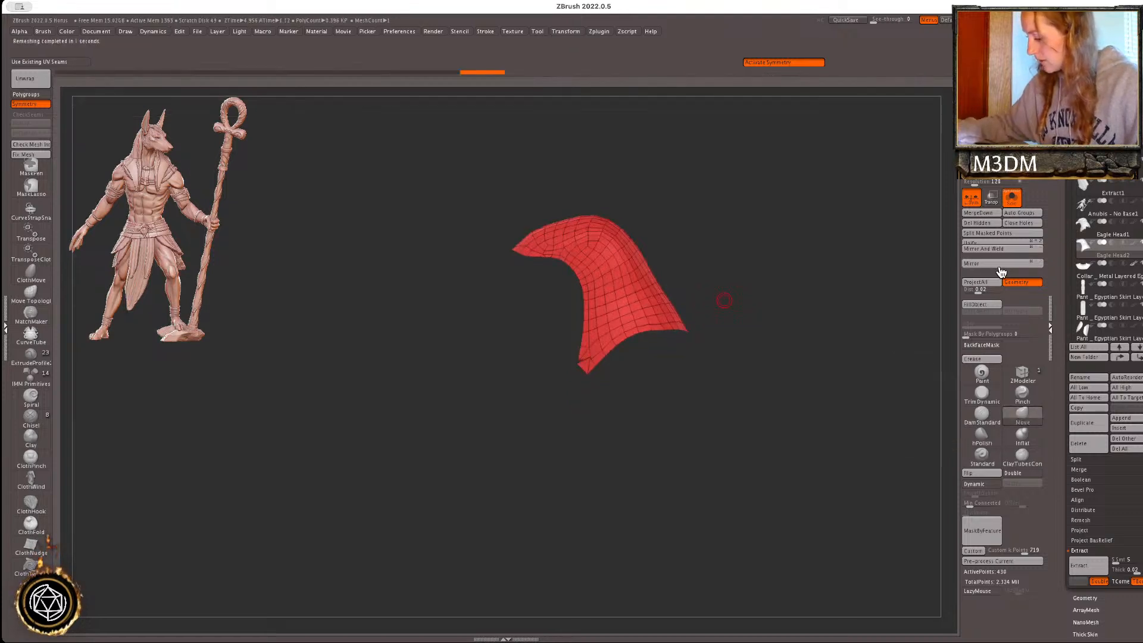
pyautogui.click(1011, 198)
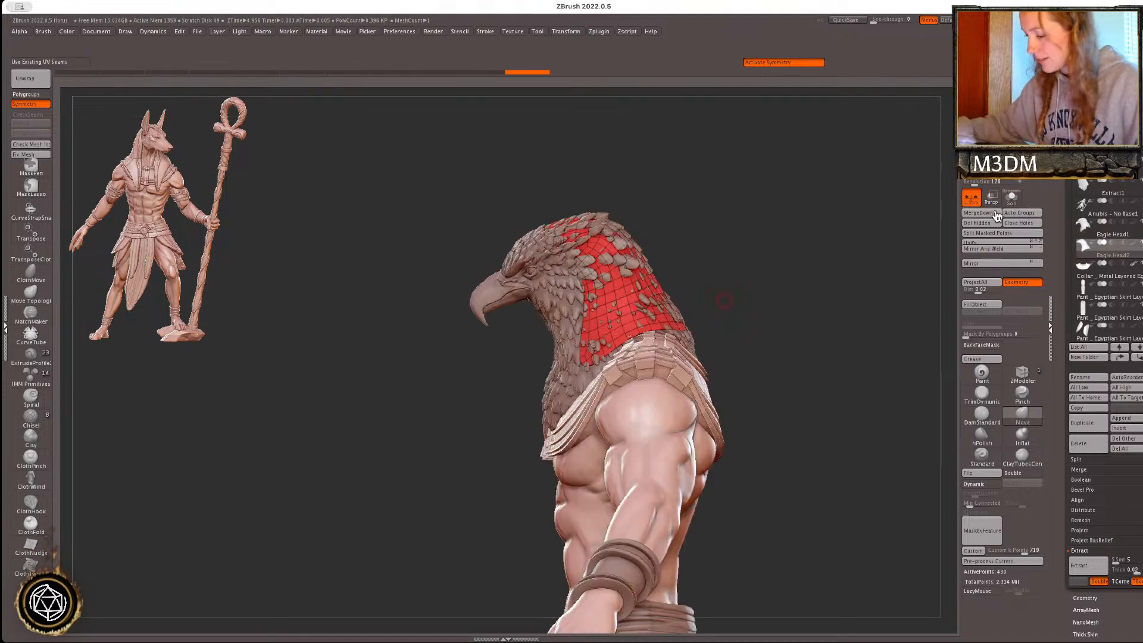
# - Enlarge and reposition the headdress piece so that it wraps around the outside of the feathered head
pyautogui.press('w')
pyautogui.keyDown('alt'); pyautogui.click(706, 256); pyautogui.keyUp('alt')
pyautogui.click(669, 256)
pyautogui.moveTo(599, 281); pyautogui.dragTo(644, 244)
pyautogui.press('q')
pyautogui.moveTo(780, 316)
pyautogui.mouseDown()
pyautogui.moveTo(861, 312)
pyautogui.moveTo(869, 327)
pyautogui.moveTo(847, 327)
pyautogui.mouseUp()
pyautogui.hotkey('shift', 'f')
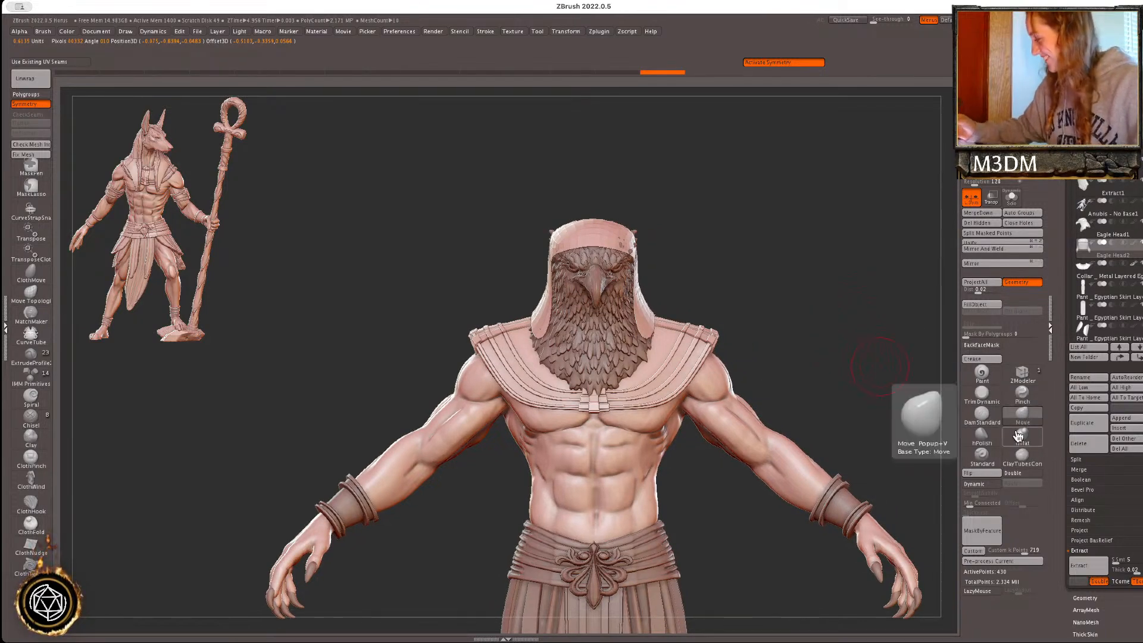
# - Turn on double-sided display for the headdress and pull its upper corners up into two peaks with the Move brush
pyautogui.click(1023, 473)
pyautogui.hotkey('shift', 'f')
pyautogui.hotkey('shift', 'f')
pyautogui.press('space')
pyautogui.moveTo(633, 231)
pyautogui.mouseDown()
pyautogui.moveTo(663, 153)
pyautogui.moveTo(658, 131)
pyautogui.moveTo(674, 143)
pyautogui.mouseUp()
pyautogui.moveTo(735, 193)
pyautogui.mouseDown()
pyautogui.moveTo(725, 189)
pyautogui.moveTo(735, 188)
pyautogui.moveTo(733, 225)
pyautogui.mouseUp()
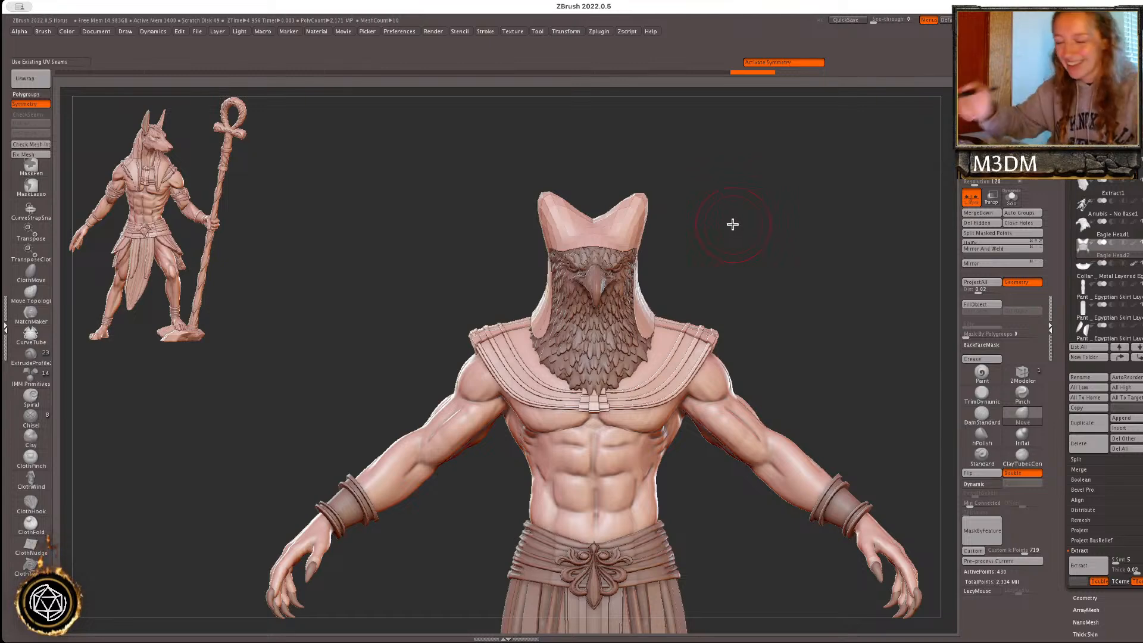
# - Undo the two peaks on the headdress crown and check the piece on its own and with the figure
pyautogui.moveTo(791, 252); pyautogui.dragTo(613, 222)
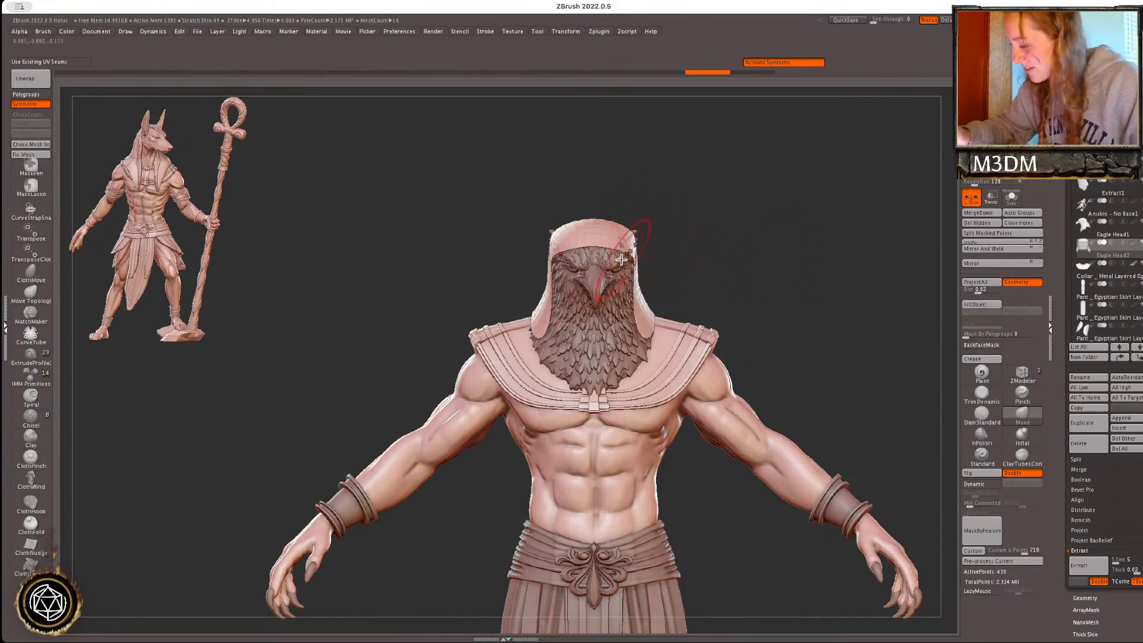
pyautogui.keyDown('alt'); pyautogui.click(625, 258); pyautogui.keyUp('alt')
pyautogui.click(1012, 198)
pyautogui.moveTo(845, 283); pyautogui.dragTo(745, 291)
pyautogui.click(1011, 199)
pyautogui.moveTo(848, 306); pyautogui.dragTo(822, 322)
pyautogui.keyDown('alt'); pyautogui.click(641, 337); pyautogui.keyUp('alt')
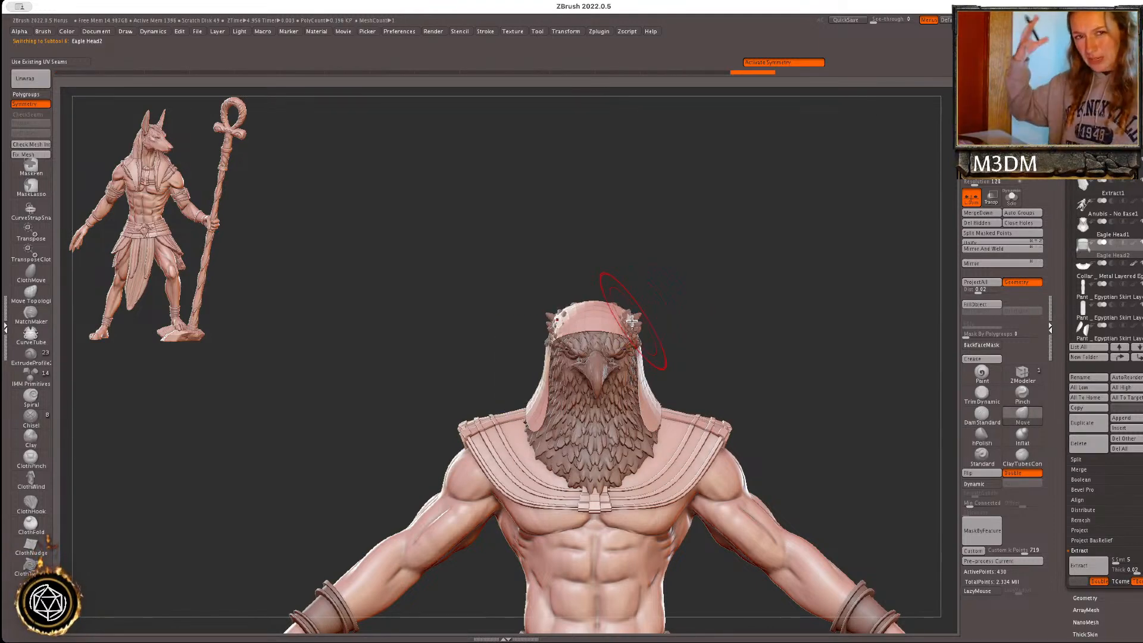
# - Pull the headdress's front sides down into long flaps lying over the collar with the Move brush
pyautogui.moveTo(722, 357); pyautogui.dragTo(768, 332)
pyautogui.press('space')
pyautogui.moveTo(657, 421); pyautogui.dragTo(655, 412)
pyautogui.moveTo(610, 479); pyautogui.dragTo(600, 506)
pyautogui.moveTo(774, 384)
pyautogui.mouseDown()
pyautogui.moveTo(826, 375)
pyautogui.moveTo(805, 373)
pyautogui.moveTo(739, 413)
pyautogui.mouseUp()
pyautogui.press('space')
pyautogui.moveTo(614, 421)
pyautogui.mouseDown()
pyautogui.moveTo(597, 419)
pyautogui.moveTo(587, 450)
pyautogui.mouseUp()
pyautogui.moveTo(774, 386); pyautogui.dragTo(736, 388)
pyautogui.moveTo(603, 469); pyautogui.dragTo(593, 470)
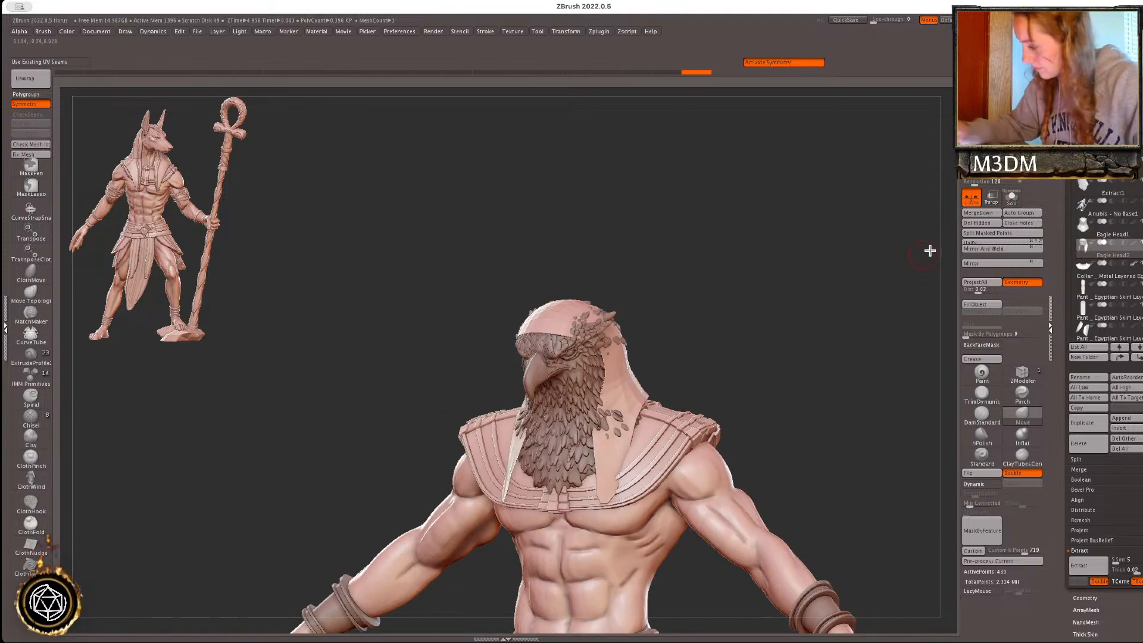
# - Try masking the isolated headdress's front flaps for separate adjustment with Transpose, invert the mask and clear it
pyautogui.click(1012, 198)
pyautogui.moveTo(825, 335); pyautogui.dragTo(752, 391)
pyautogui.moveTo(572, 513)
pyautogui.keyDown('ctrl'); pyautogui.mouseDown()
pyautogui.moveTo(656, 421)
pyautogui.moveTo(610, 412)
pyautogui.mouseUp(); pyautogui.keyUp('ctrl')
pyautogui.keyDown('ctrl'); pyautogui.click(635, 437); pyautogui.keyUp('ctrl')
pyautogui.moveTo(782, 413)
pyautogui.mouseDown()
pyautogui.moveTo(763, 408)
pyautogui.moveTo(788, 405)
pyautogui.mouseUp()
pyautogui.hotkey('ctrl', 'z')
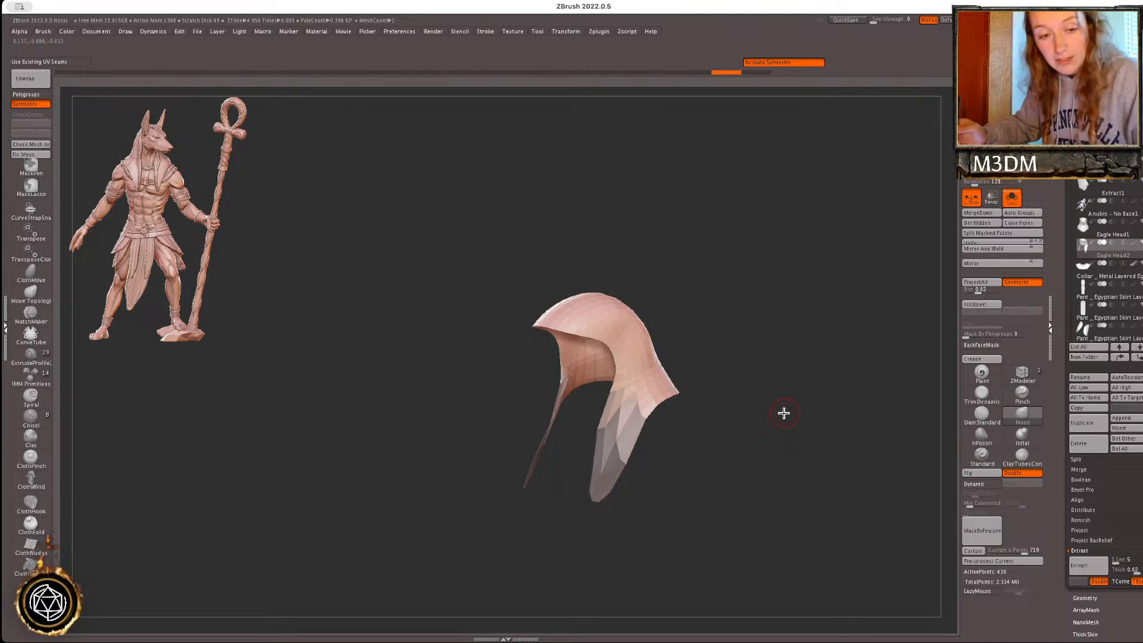
pyautogui.press('w')
pyautogui.press('y')
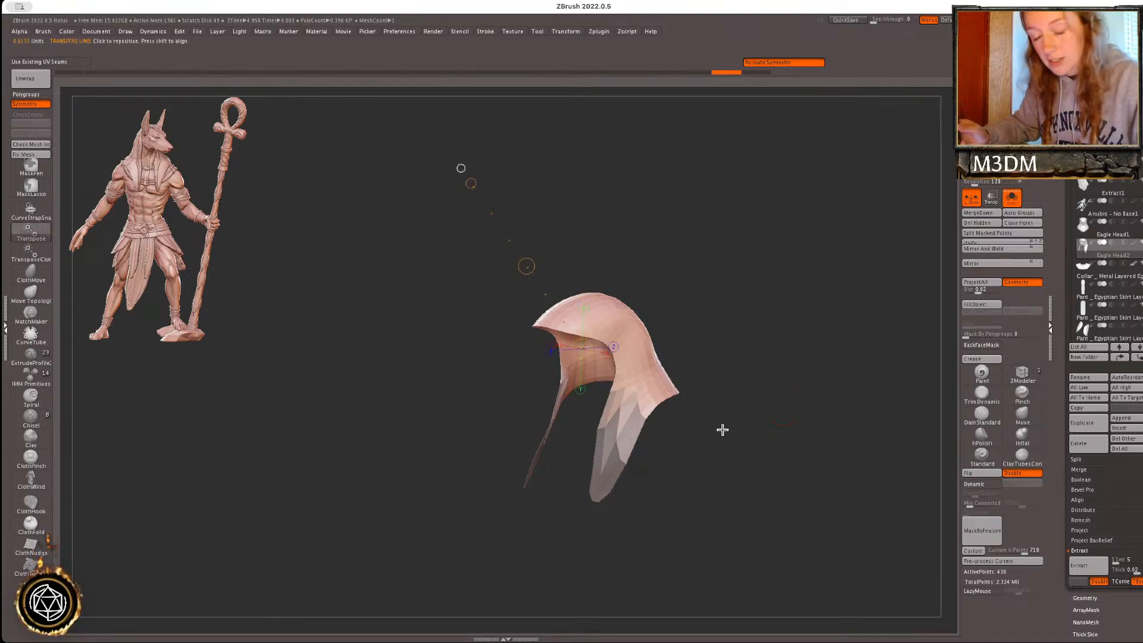
pyautogui.moveTo(634, 392); pyautogui.dragTo(581, 499)
pyautogui.keyDown('ctrl'); pyautogui.click(714, 437); pyautogui.keyUp('ctrl')
pyautogui.press('q')
pyautogui.keyDown('shift'); pyautogui.moveTo(723, 416); pyautogui.dragTo(766, 414); pyautogui.keyUp('shift')
pyautogui.click(1011, 203)
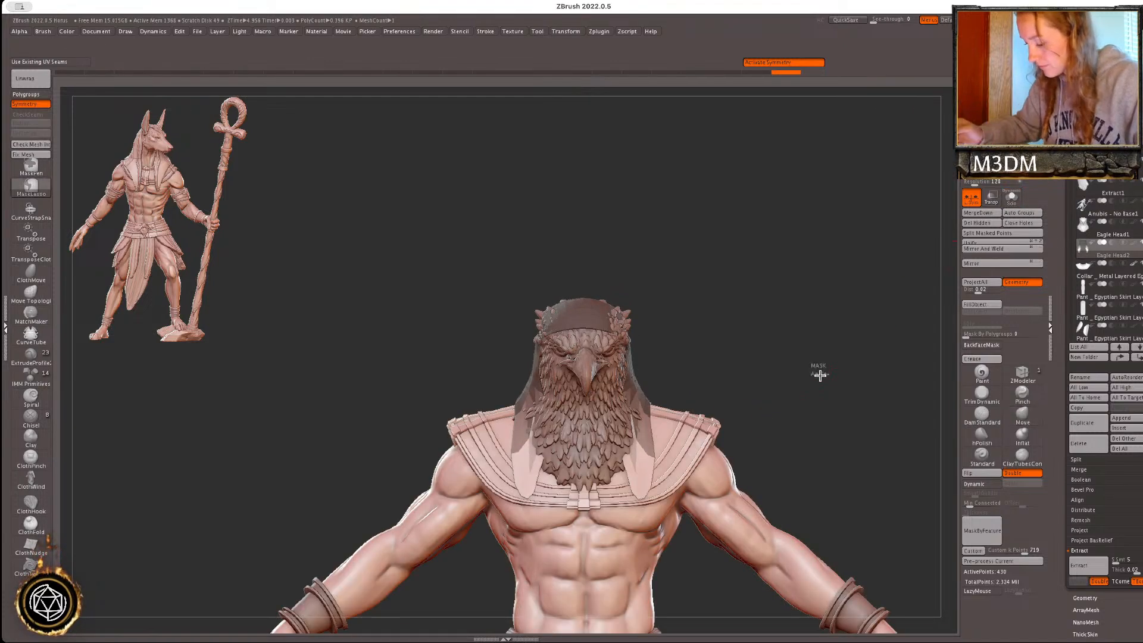
pyautogui.keyDown('ctrl'); pyautogui.moveTo(816, 372); pyautogui.dragTo(887, 411); pyautogui.keyUp('ctrl')
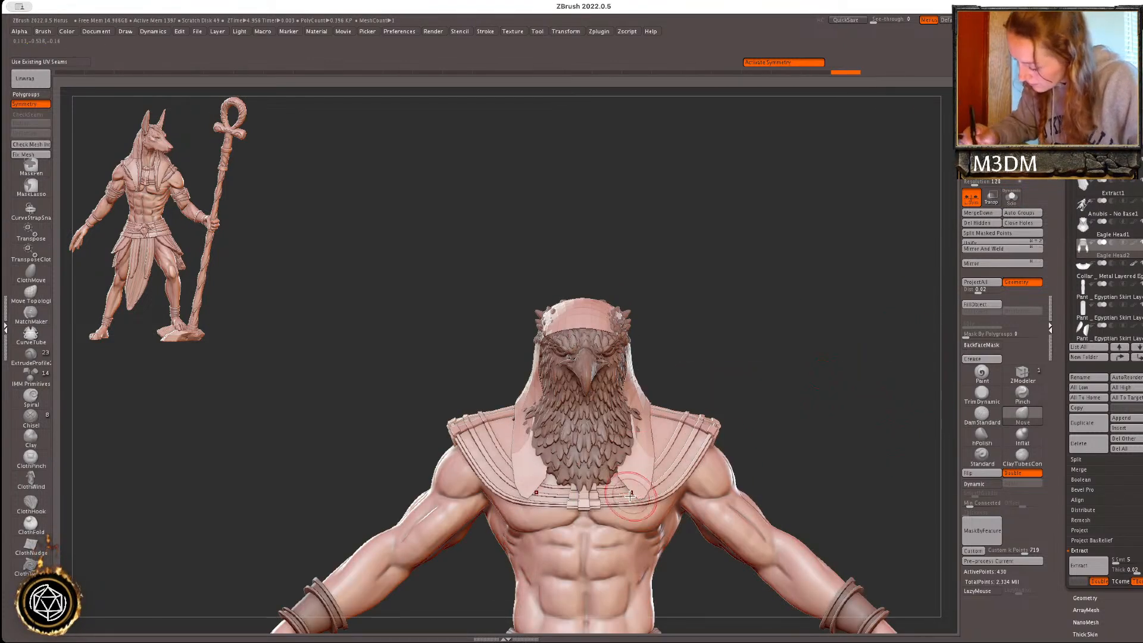
# - Adjust the outer edges of the headdress's front flaps beside the neck with a resized Move brush
pyautogui.press('space')
pyautogui.moveTo(642, 463)
pyautogui.mouseDown()
pyautogui.moveTo(627, 461)
pyautogui.moveTo(624, 422)
pyautogui.moveTo(643, 445)
pyautogui.moveTo(629, 413)
pyautogui.moveTo(652, 386)
pyautogui.mouseUp()
pyautogui.press('space')
pyautogui.press('space')
pyautogui.moveTo(646, 387); pyautogui.dragTo(640, 385)
# - Pull the back of the headdress outward and down over the collar and shoulders
pyautogui.keyDown('shift'); pyautogui.moveTo(857, 358); pyautogui.dragTo(738, 364); pyautogui.keyUp('shift')
pyautogui.moveTo(824, 372); pyautogui.dragTo(814, 388)
pyautogui.moveTo(711, 412)
pyautogui.mouseDown()
pyautogui.moveTo(722, 451)
pyautogui.moveTo(691, 434)
pyautogui.mouseUp()
pyautogui.moveTo(823, 361); pyautogui.dragTo(828, 351)
pyautogui.moveTo(765, 430); pyautogui.dragTo(783, 448)
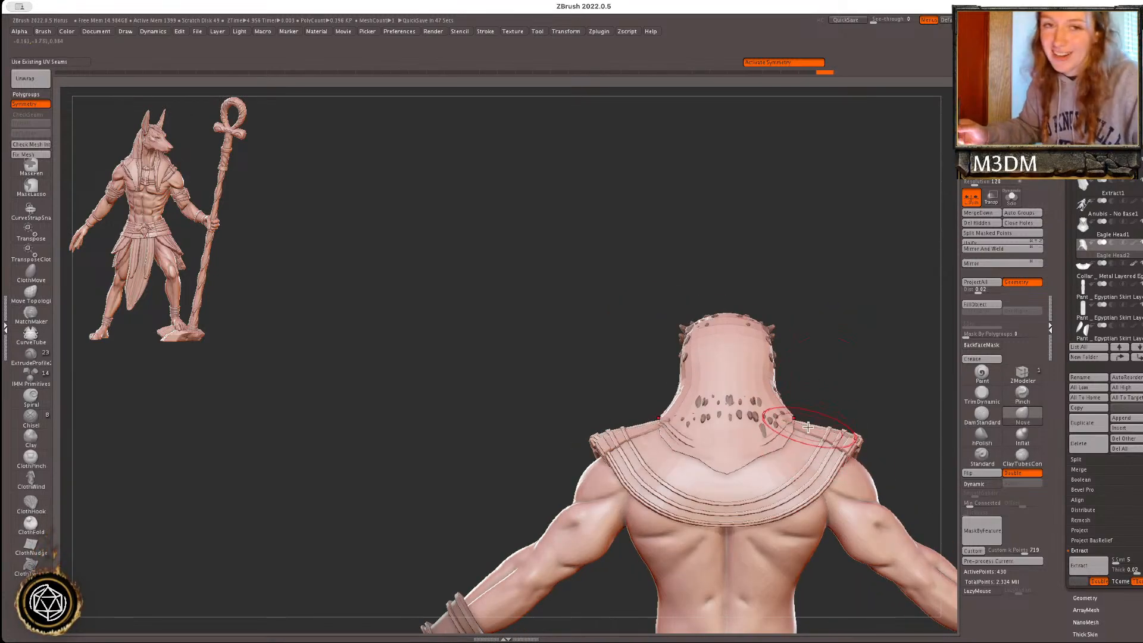
# - Widen the headdress's back hem and ZRemesh the piece, checking its wireframe
pyautogui.keyDown('alt'); pyautogui.moveTo(848, 358); pyautogui.dragTo(748, 308); pyautogui.keyUp('alt')
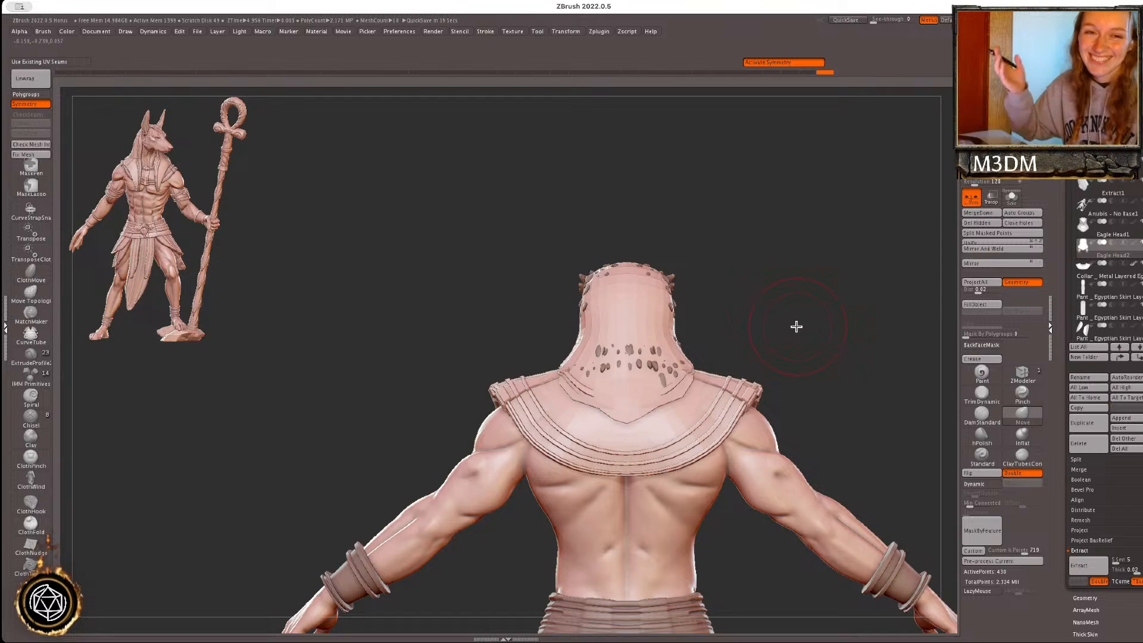
pyautogui.moveTo(781, 338); pyautogui.dragTo(778, 332)
pyautogui.rightClick(779, 332)
pyautogui.hotkey('shift', 'f')
pyautogui.hotkey('shift', 'f')
pyautogui.moveTo(668, 410); pyautogui.dragTo(685, 444)
pyautogui.hotkey('shift', 'f')
pyautogui.hotkey('shift', 'f')
pyautogui.hotkey('shift', 'f')
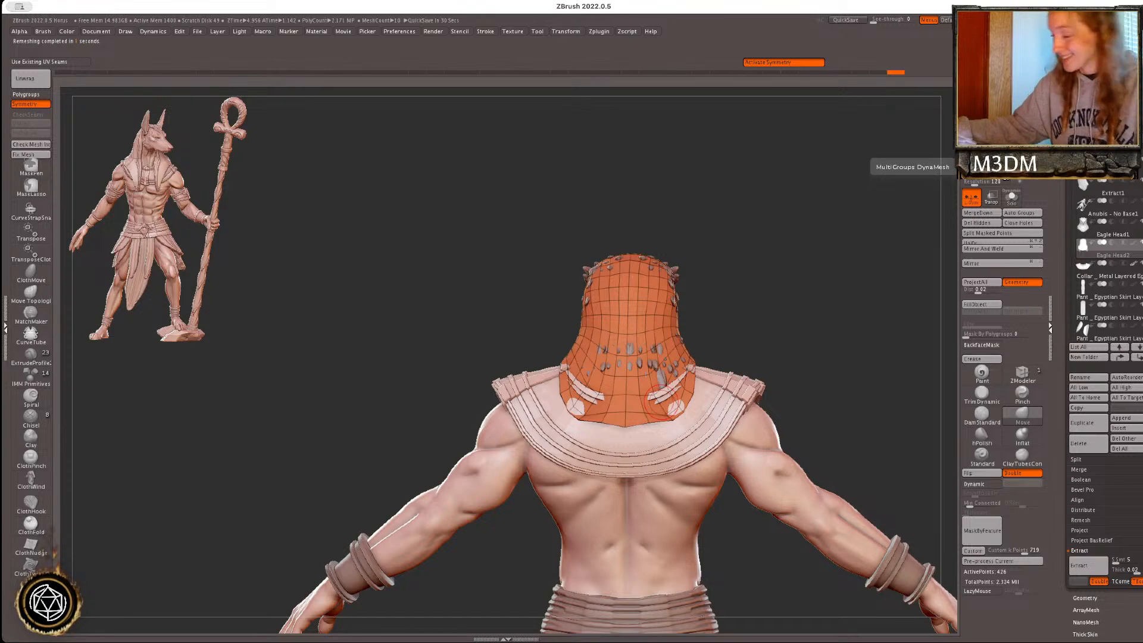
pyautogui.hotkey('shift', 'f')
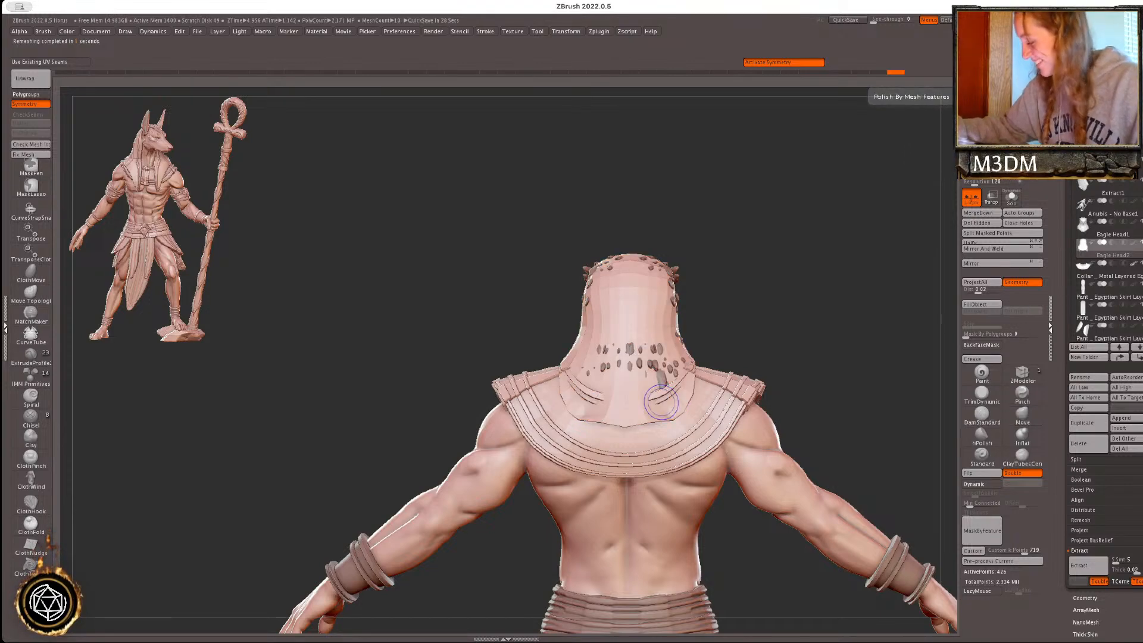
pyautogui.hotkey('shift', 'f')
pyautogui.hotkey('shift', 'f')
# - Nudge the headdress's front flaps beside the beard feathers and undo the last adjustment at their lower ends
pyautogui.moveTo(822, 348); pyautogui.dragTo(748, 298)
pyautogui.rightClick(815, 407)
pyautogui.moveTo(671, 348); pyautogui.dragTo(666, 352)
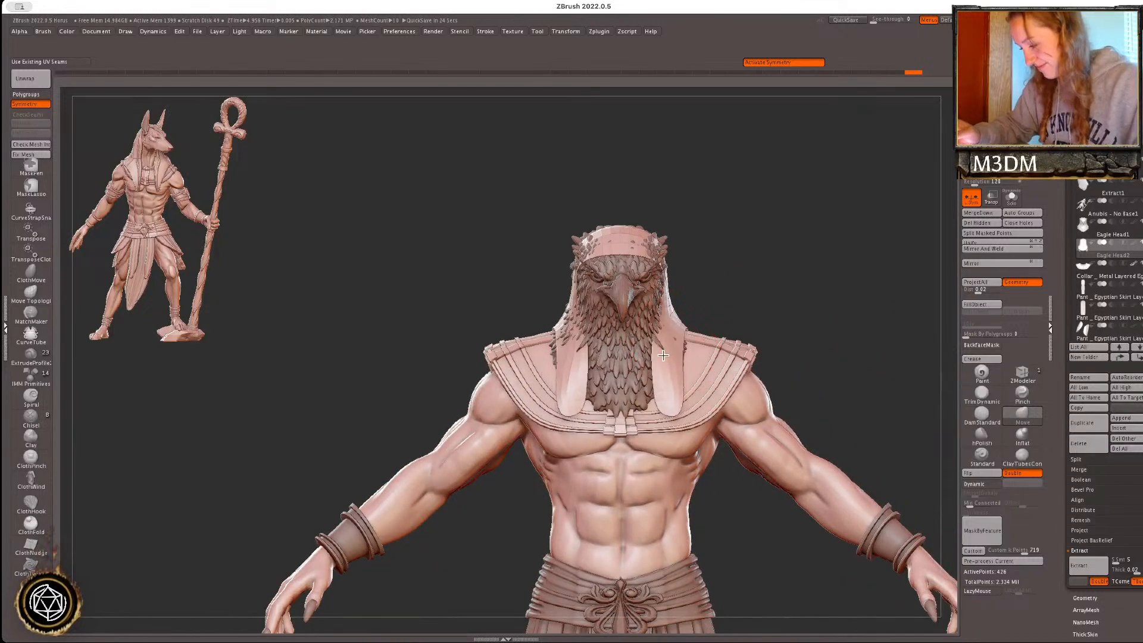
pyautogui.rightClick(663, 369)
pyautogui.rightClick(658, 406)
pyautogui.moveTo(658, 406)
pyautogui.mouseDown()
pyautogui.moveTo(687, 406)
pyautogui.moveTo(659, 389)
pyautogui.mouseUp()
pyautogui.hotkey('ctrl', 'z')
pyautogui.rightClick(684, 396)
# - Shape the headdress's front brim in profile so that it reaches forward and down over the brow
pyautogui.moveTo(791, 304)
pyautogui.keyDown('alt'); pyautogui.mouseDown()
pyautogui.moveTo(806, 292)
pyautogui.moveTo(791, 288)
pyautogui.moveTo(813, 291)
pyautogui.mouseUp(); pyautogui.keyUp('alt')
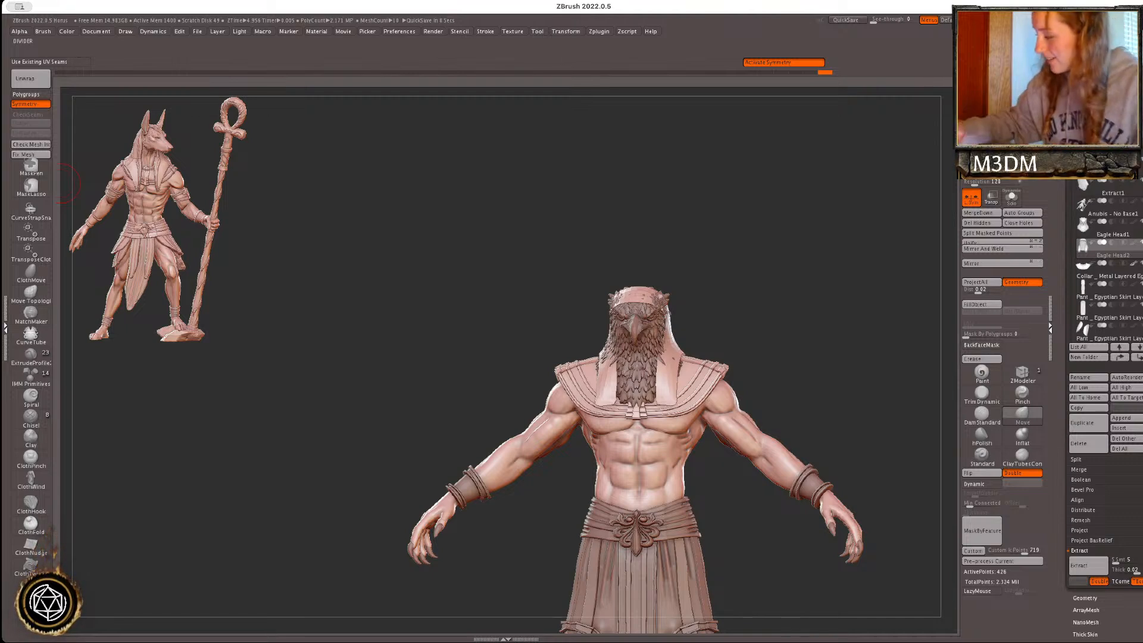
pyautogui.moveTo(804, 288)
pyautogui.mouseDown()
pyautogui.moveTo(830, 321)
pyautogui.moveTo(838, 365)
pyautogui.moveTo(858, 314)
pyautogui.moveTo(806, 296)
pyautogui.mouseUp()
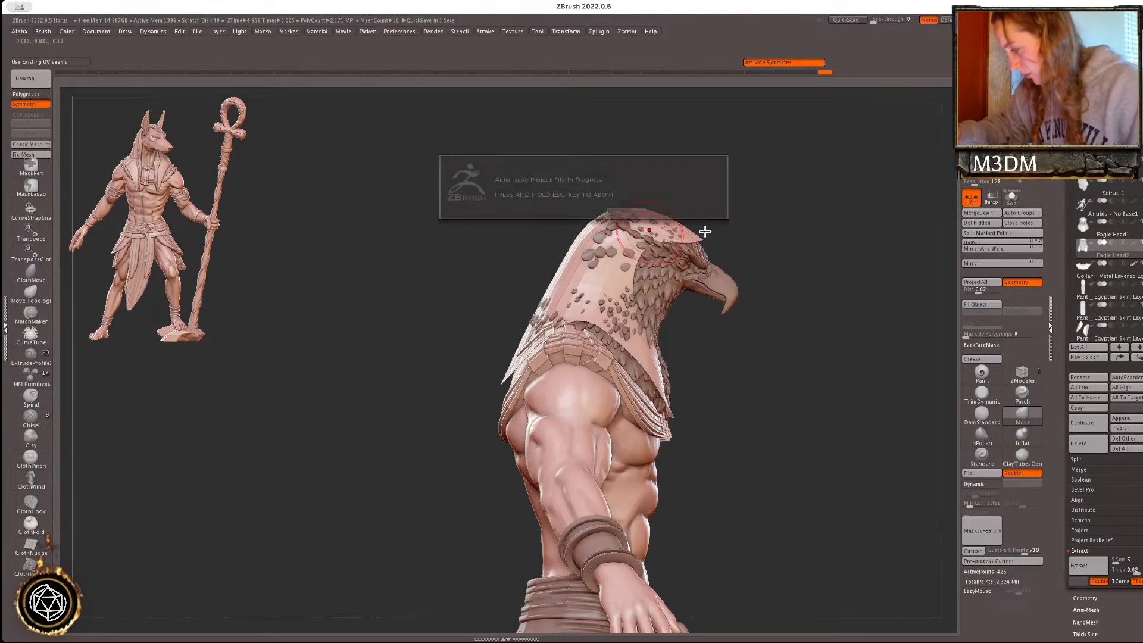
pyautogui.moveTo(699, 248)
pyautogui.mouseDown()
pyautogui.moveTo(700, 226)
pyautogui.moveTo(746, 265)
pyautogui.mouseUp()
pyautogui.moveTo(618, 290)
pyautogui.mouseDown()
pyautogui.moveTo(645, 291)
pyautogui.moveTo(640, 259)
pyautogui.mouseUp()
pyautogui.moveTo(779, 219)
pyautogui.mouseDown()
pyautogui.moveTo(713, 262)
pyautogui.moveTo(779, 213)
pyautogui.mouseUp()
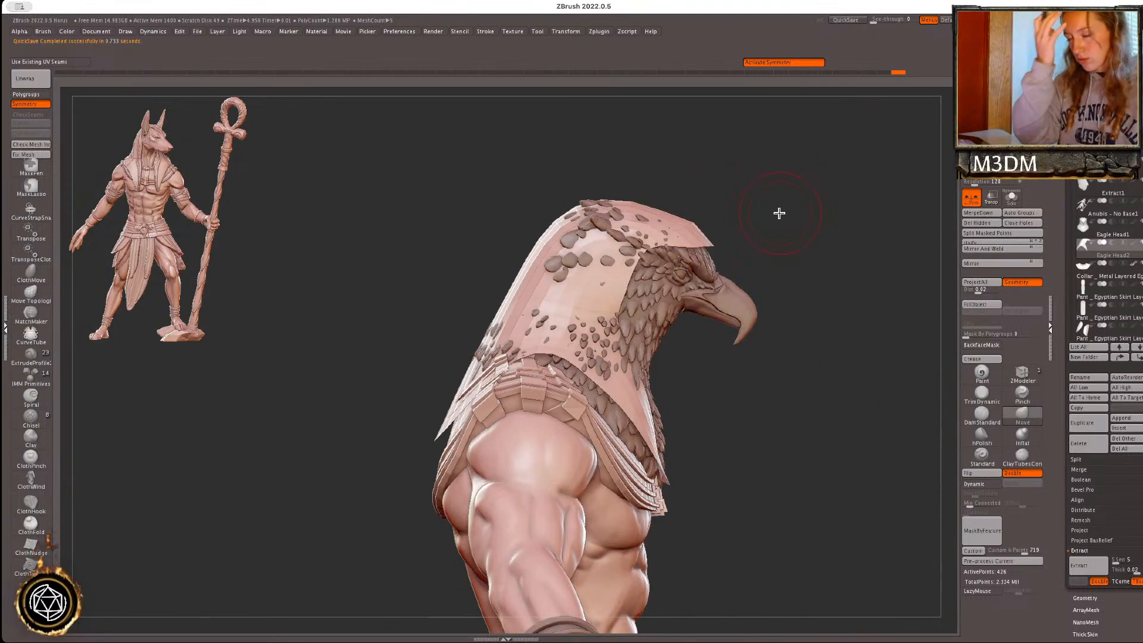
pyautogui.moveTo(711, 243); pyautogui.dragTo(710, 263)
pyautogui.hotkey('ctrl', 'z')
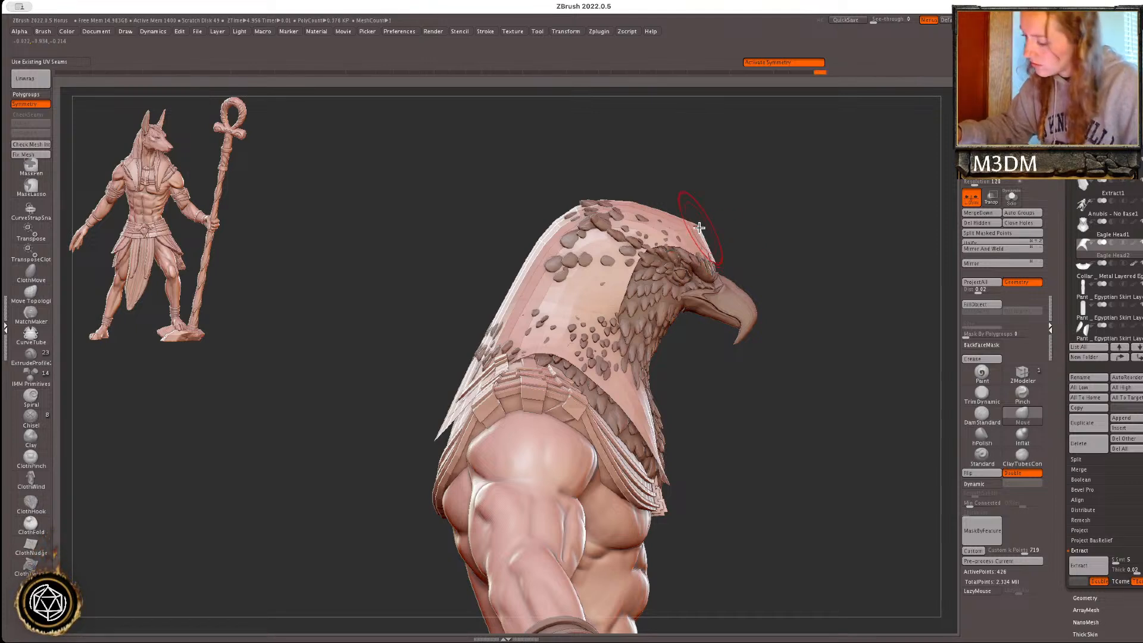
pyautogui.hotkey('ctrl', 'shift', 'z')
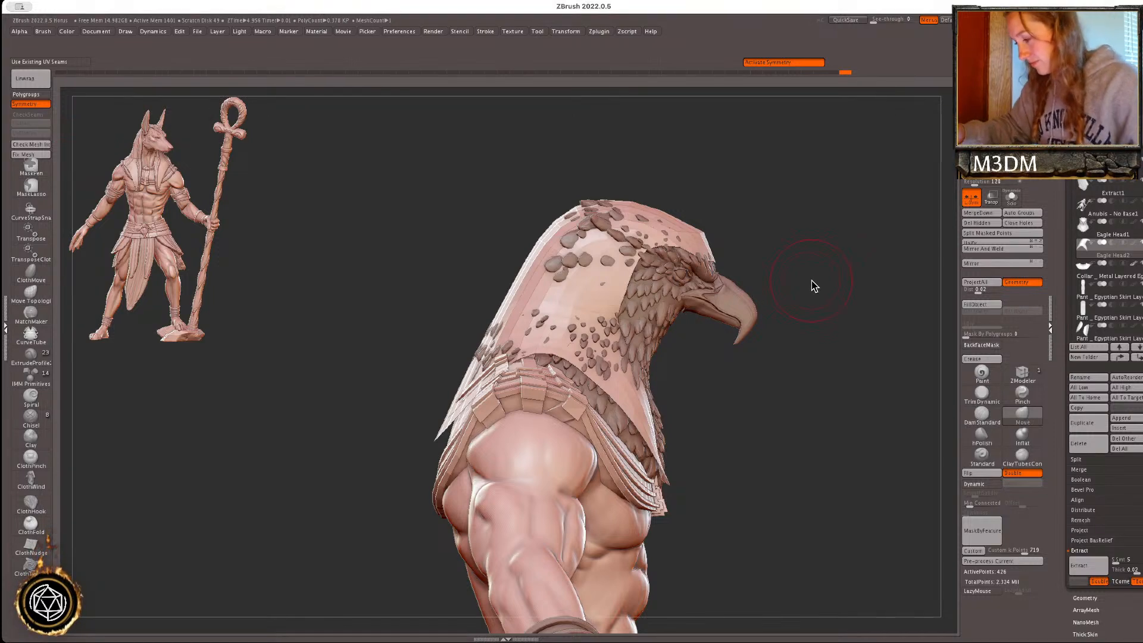
# - Refine the headdress's brim, side edge and back contour in profile so that it follows the head and neck
pyautogui.press('space')
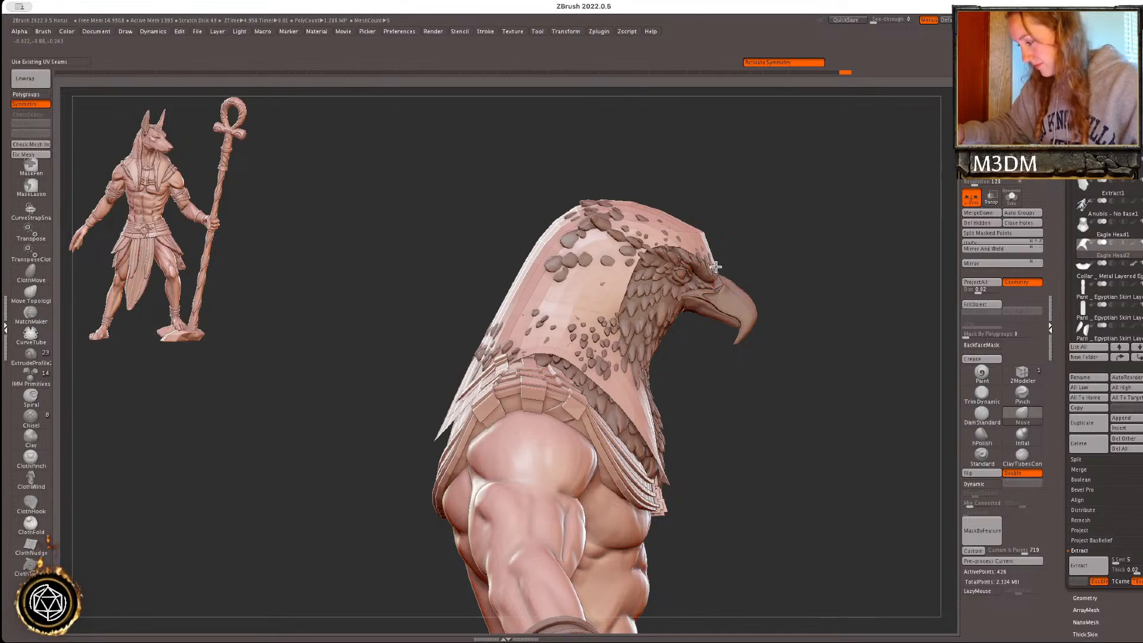
pyautogui.moveTo(703, 232); pyautogui.dragTo(827, 249)
pyautogui.moveTo(639, 306); pyautogui.dragTo(620, 319)
pyautogui.moveTo(656, 257); pyautogui.dragTo(654, 270)
pyautogui.moveTo(606, 333)
pyautogui.mouseDown()
pyautogui.moveTo(613, 391)
pyautogui.moveTo(591, 400)
pyautogui.moveTo(632, 413)
pyautogui.moveTo(648, 447)
pyautogui.mouseUp()
pyautogui.moveTo(480, 381); pyautogui.dragTo(475, 385)
pyautogui.moveTo(507, 326); pyautogui.dragTo(502, 322)
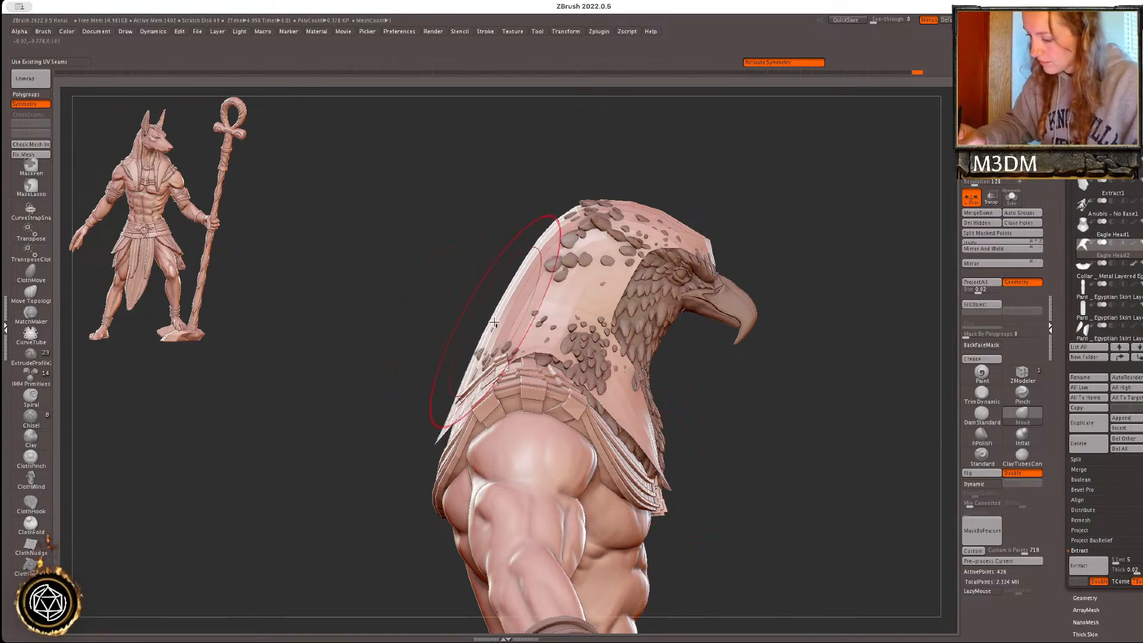
pyautogui.moveTo(537, 256); pyautogui.dragTo(532, 260)
# - Adjust the headdress's edges beside the face and neck in front view, undoing one unwanted change
pyautogui.moveTo(833, 295)
pyautogui.keyDown('alt'); pyautogui.mouseDown()
pyautogui.moveTo(835, 276)
pyautogui.moveTo(804, 271)
pyautogui.moveTo(815, 278)
pyautogui.mouseUp(); pyautogui.keyUp('alt')
pyautogui.moveTo(613, 376); pyautogui.dragTo(608, 376)
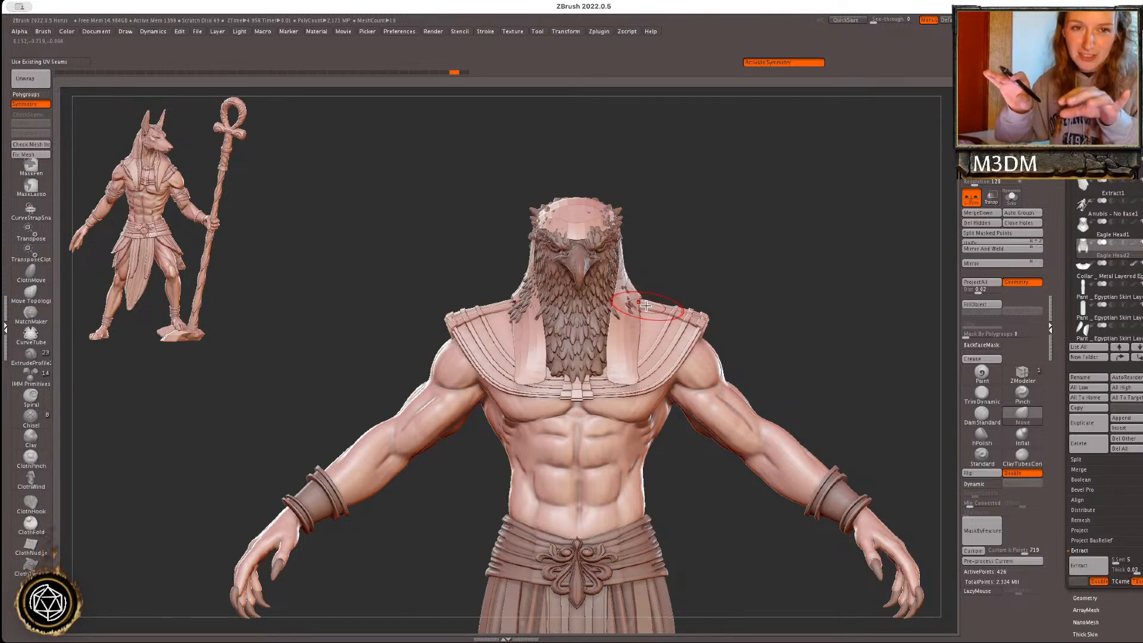
pyautogui.moveTo(739, 295); pyautogui.dragTo(748, 288)
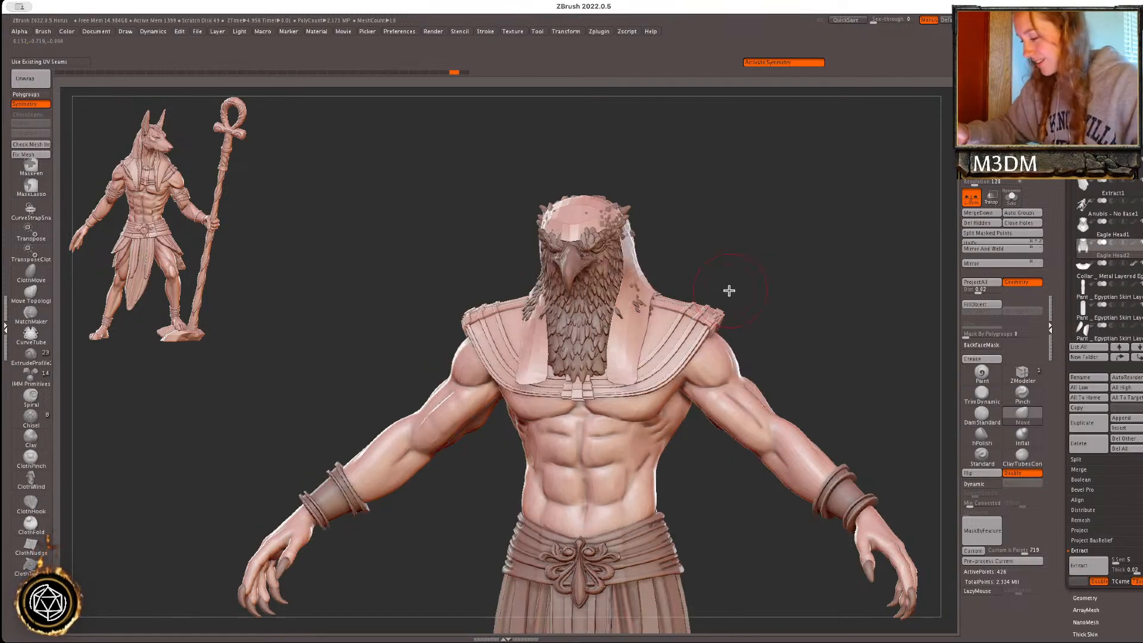
pyautogui.moveTo(617, 277); pyautogui.dragTo(614, 278)
pyautogui.moveTo(737, 226); pyautogui.dragTo(684, 228)
pyautogui.hotkey('ctrl', 'z')
pyautogui.moveTo(617, 278)
pyautogui.mouseDown()
pyautogui.moveTo(623, 295)
pyautogui.moveTo(606, 245)
pyautogui.mouseUp()
pyautogui.rightClick(573, 366)
pyautogui.rightClick(615, 251)
pyautogui.rightClick(751, 261)
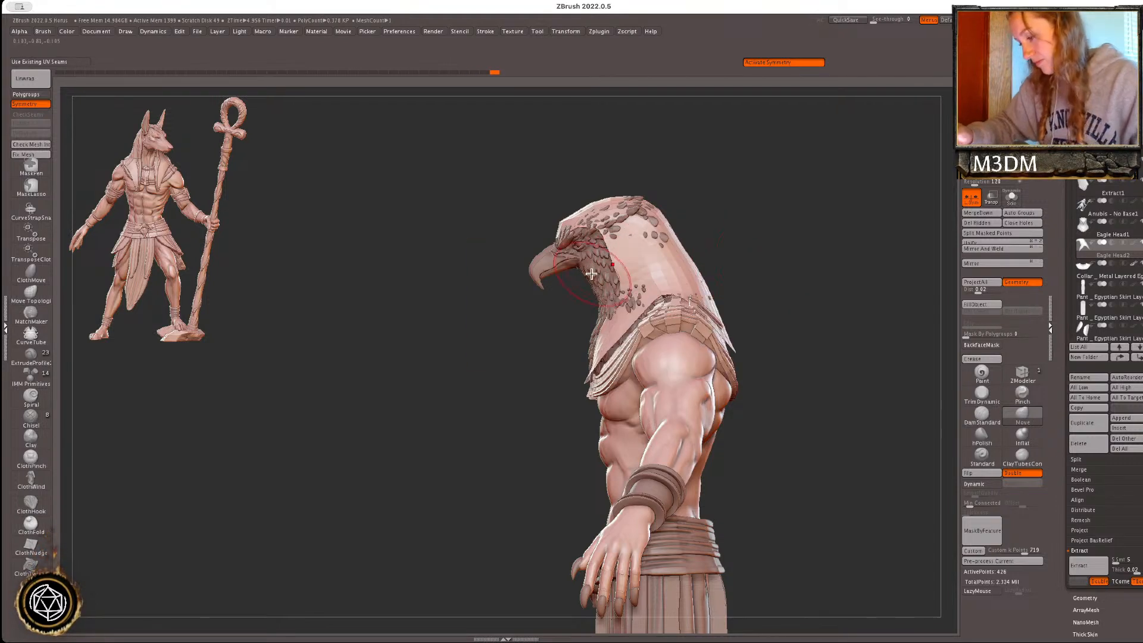
# - Select the eagle head and nudge its throat and neck feathers with the Move brush
pyautogui.keyDown('alt'); pyautogui.click(590, 275); pyautogui.keyUp('alt')
pyautogui.rightClick(590, 276)
pyautogui.moveTo(590, 275); pyautogui.dragTo(595, 283)
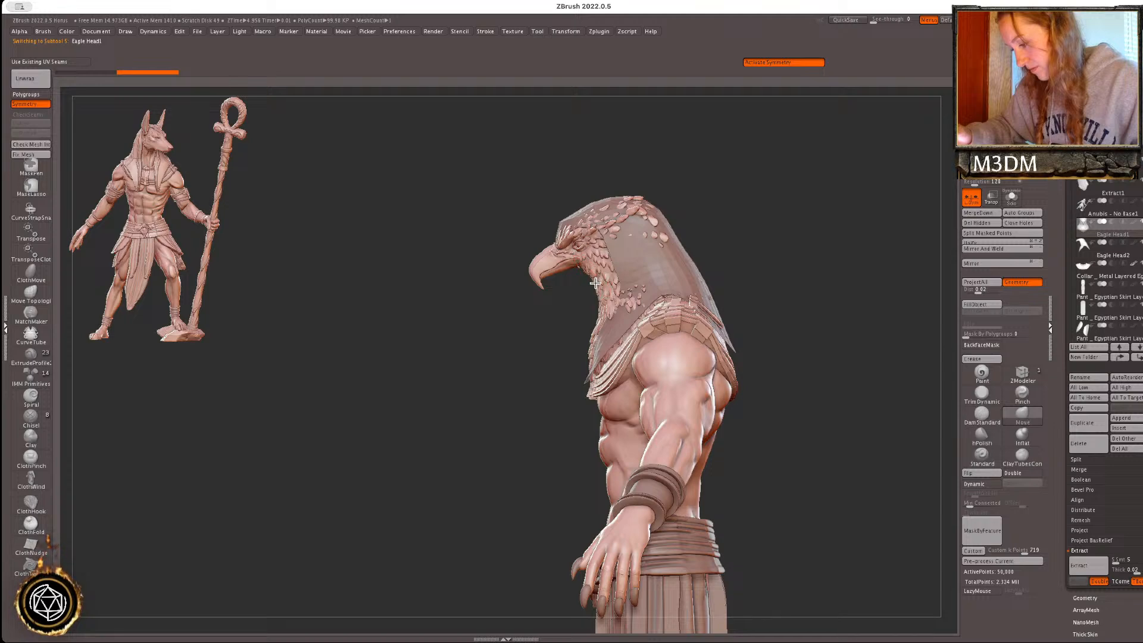
pyautogui.keyDown('shift'); pyautogui.moveTo(809, 260); pyautogui.dragTo(745, 260); pyautogui.keyUp('shift')
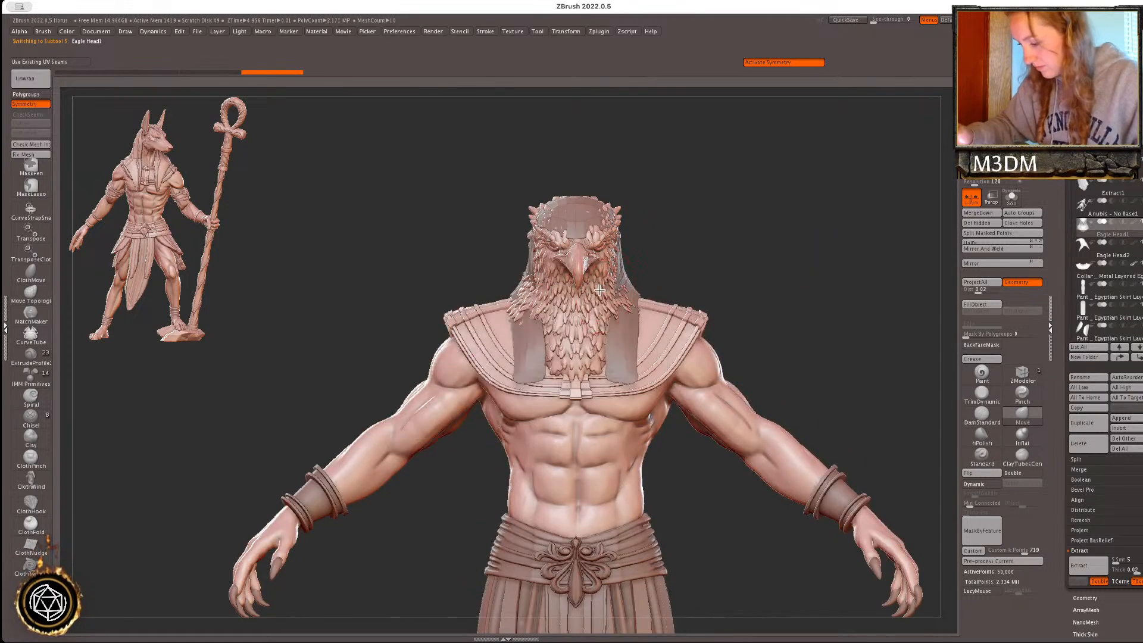
pyautogui.moveTo(615, 302); pyautogui.dragTo(619, 306)
pyautogui.press('space')
pyautogui.click(620, 309)
# - Return to the headdress and widen its front flaps, pulling their edges around the feathered neck
pyautogui.keyDown('alt'); pyautogui.click(632, 319); pyautogui.keyUp('alt')
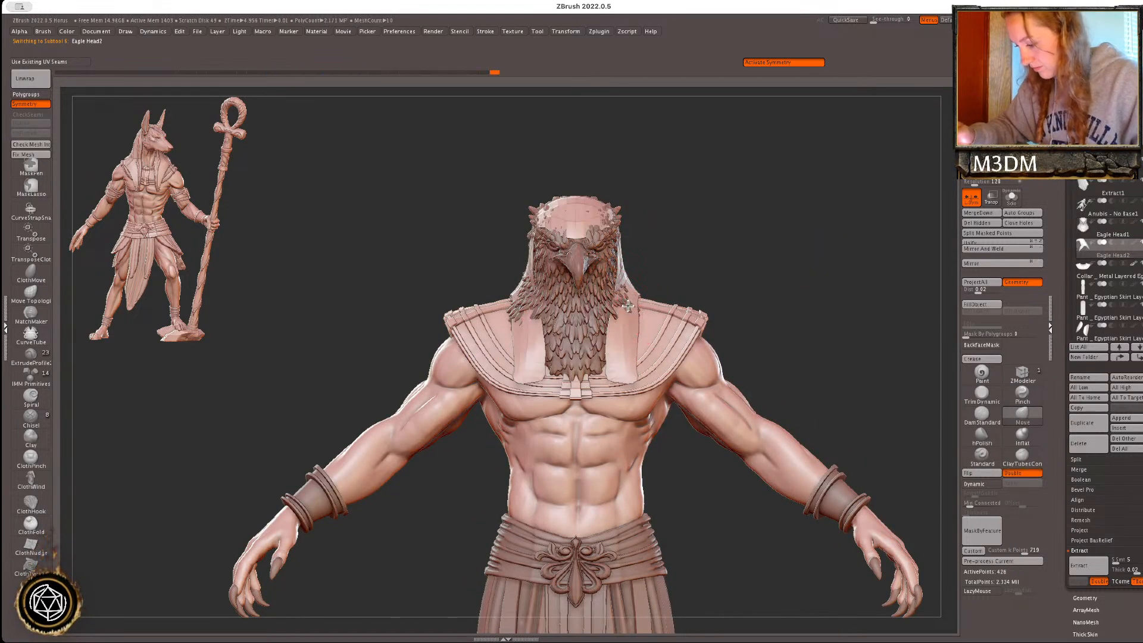
pyautogui.keyDown('alt'); pyautogui.click(626, 305); pyautogui.keyUp('alt')
pyautogui.keyDown('alt'); pyautogui.click(617, 275); pyautogui.keyUp('alt')
pyautogui.moveTo(613, 273); pyautogui.dragTo(615, 256)
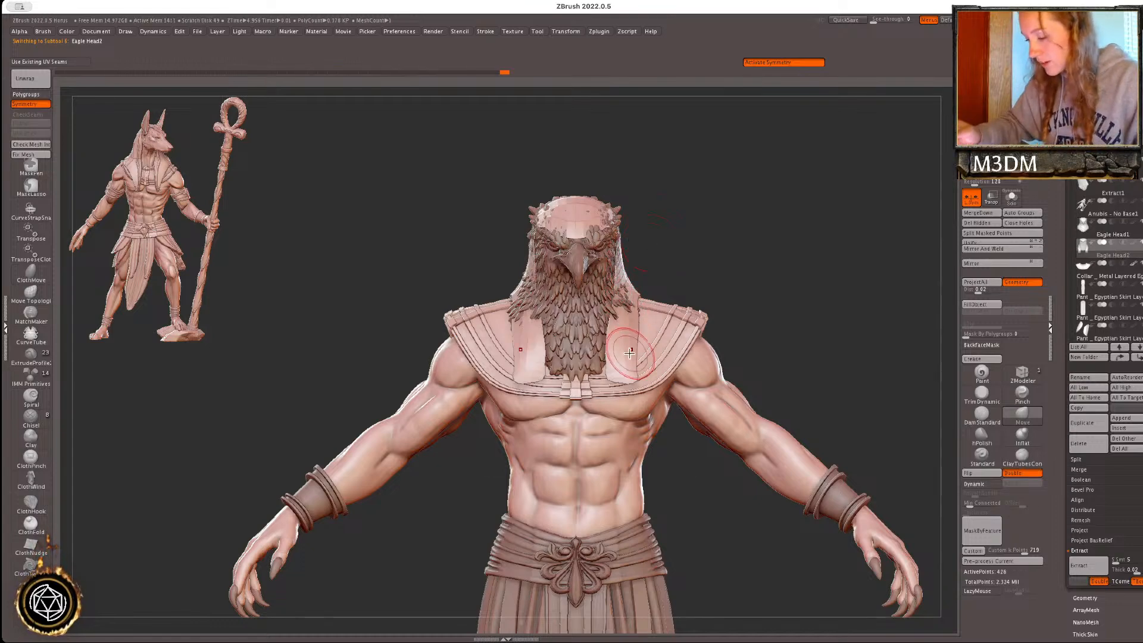
pyautogui.press('space')
pyautogui.moveTo(635, 309)
pyautogui.mouseDown()
pyautogui.moveTo(651, 381)
pyautogui.moveTo(602, 378)
pyautogui.mouseUp()
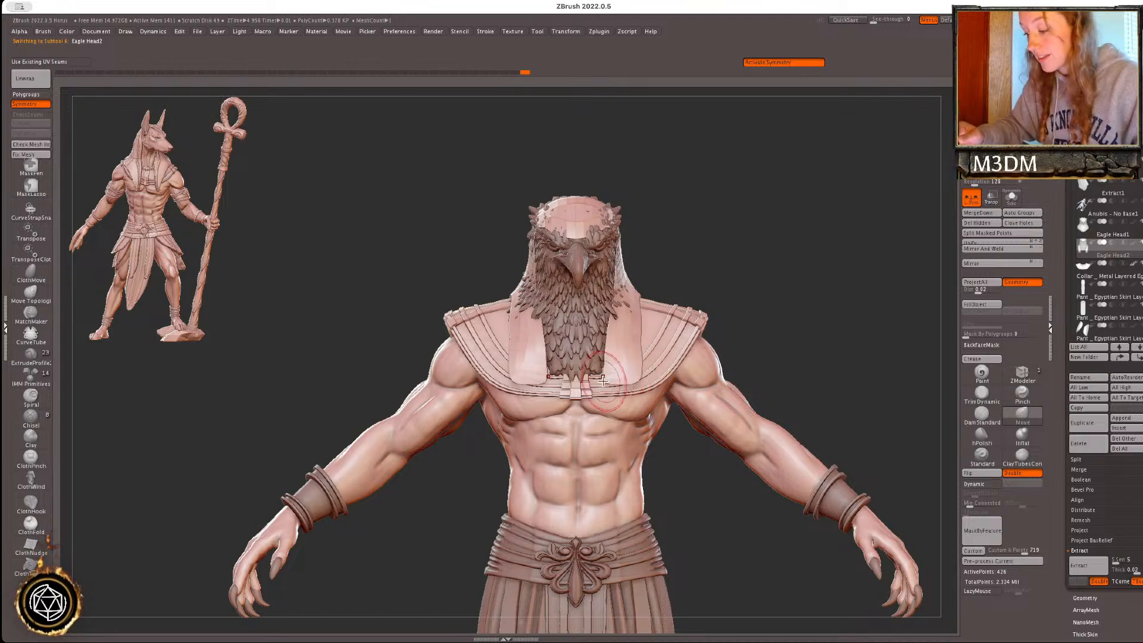
pyautogui.moveTo(639, 321); pyautogui.dragTo(643, 319)
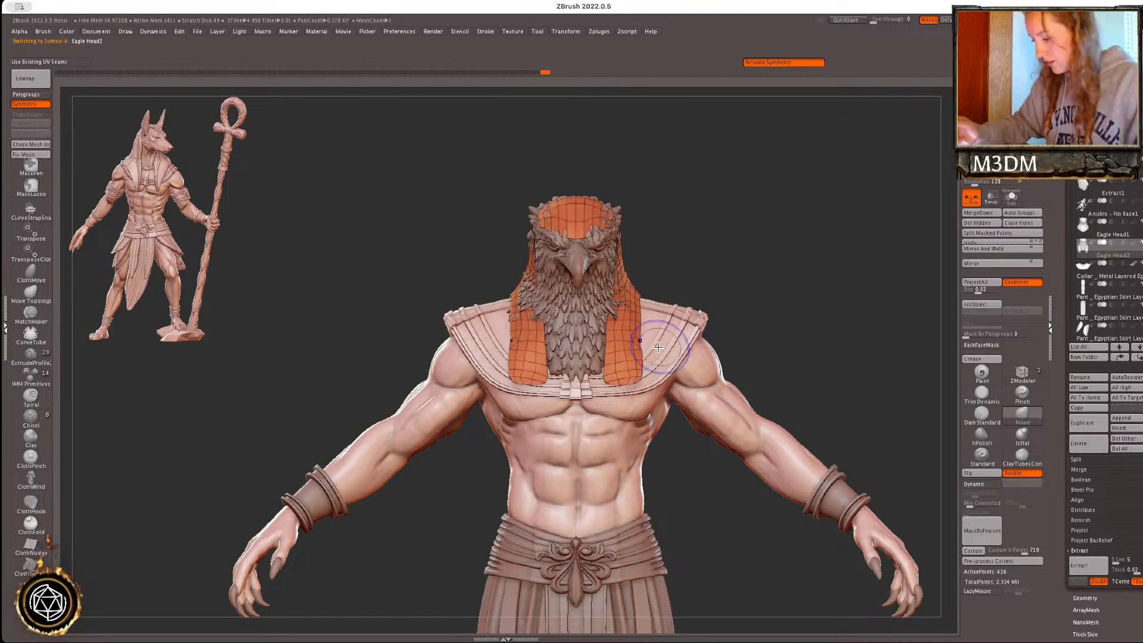
# - Isolate the headdress, try ZRemeshing it, compare the result with the previous mesh and undo the remesh
pyautogui.click(1012, 199)
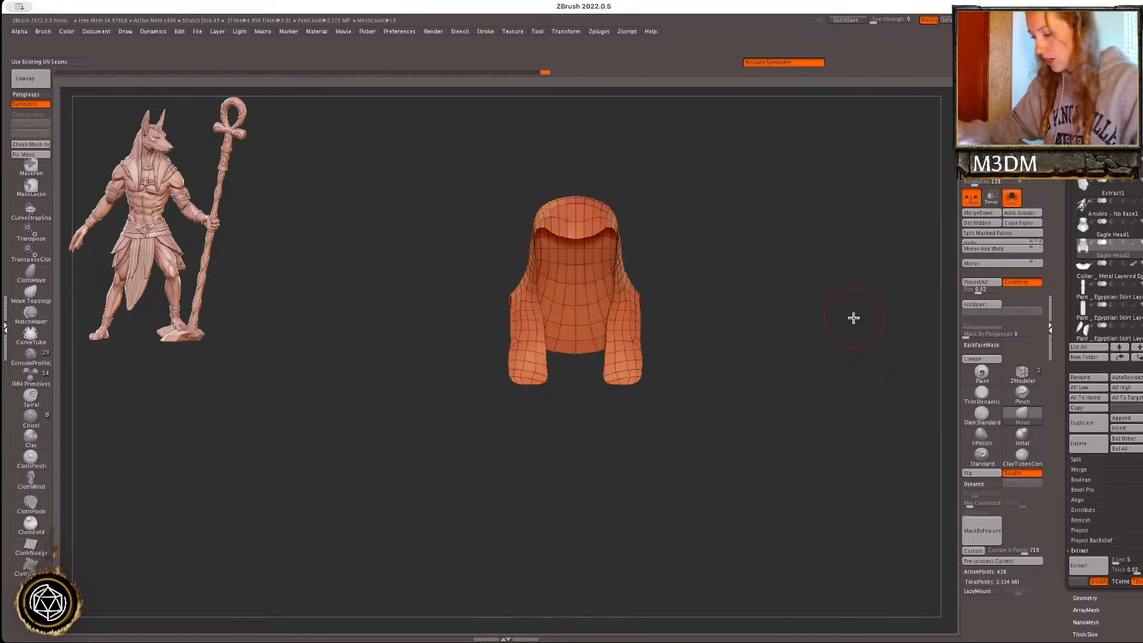
pyautogui.keyDown('alt'); pyautogui.moveTo(875, 306); pyautogui.dragTo(813, 384, button='right'); pyautogui.keyUp('alt')
pyautogui.press('z')
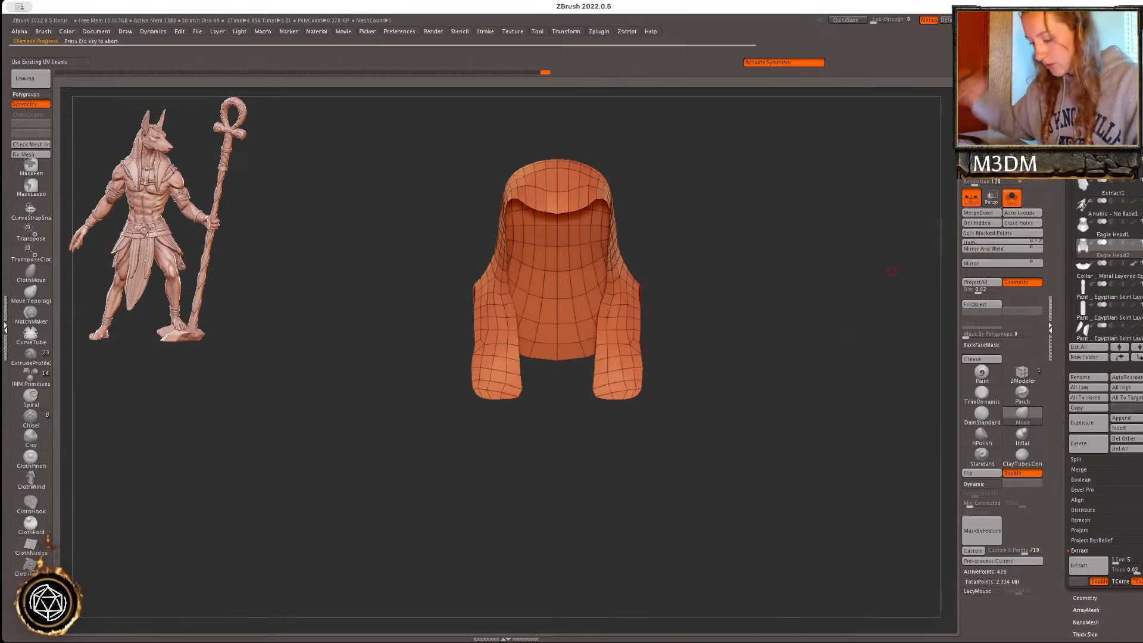
pyautogui.hotkey('ctrl', 'z')
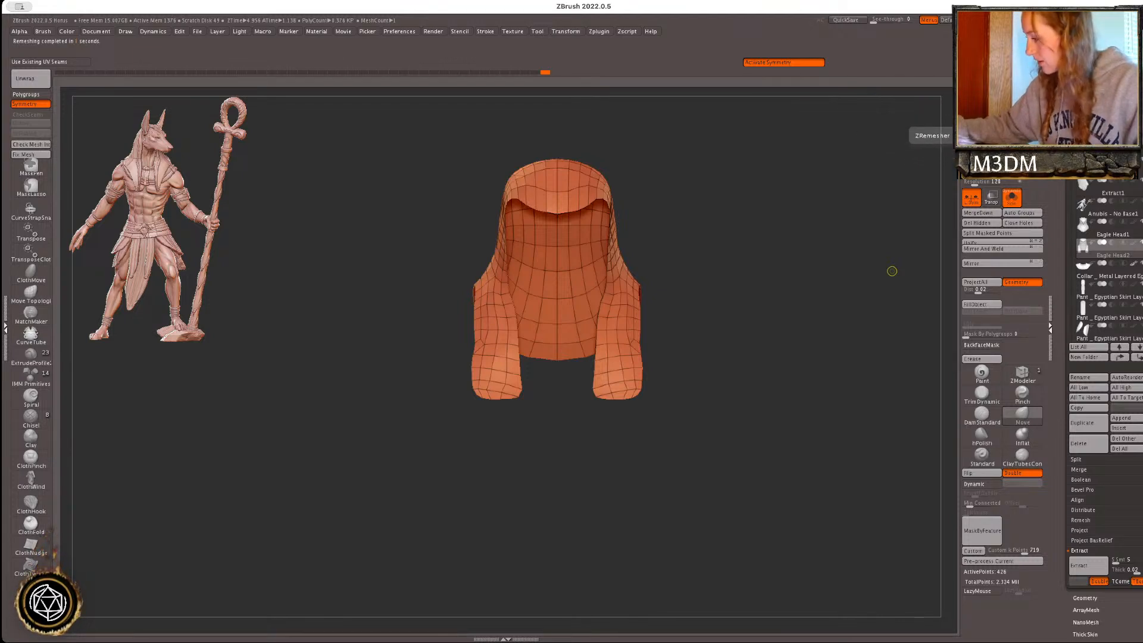
pyautogui.click(981, 132)
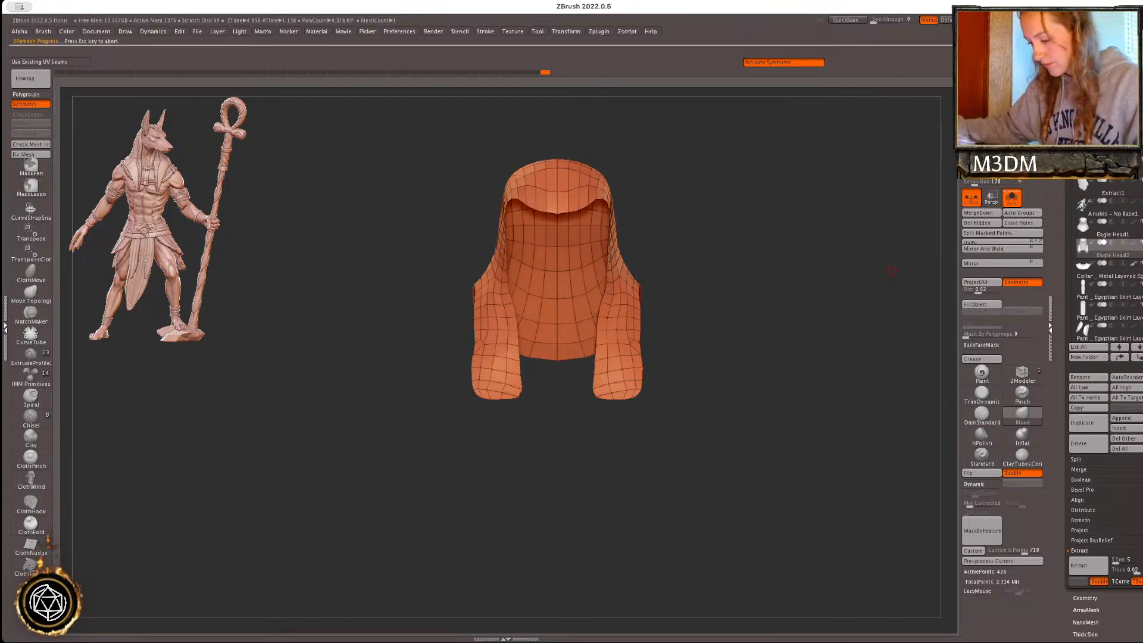
pyautogui.moveTo(747, 354); pyautogui.dragTo(691, 368)
pyautogui.hotkey('ctrl', 'z')
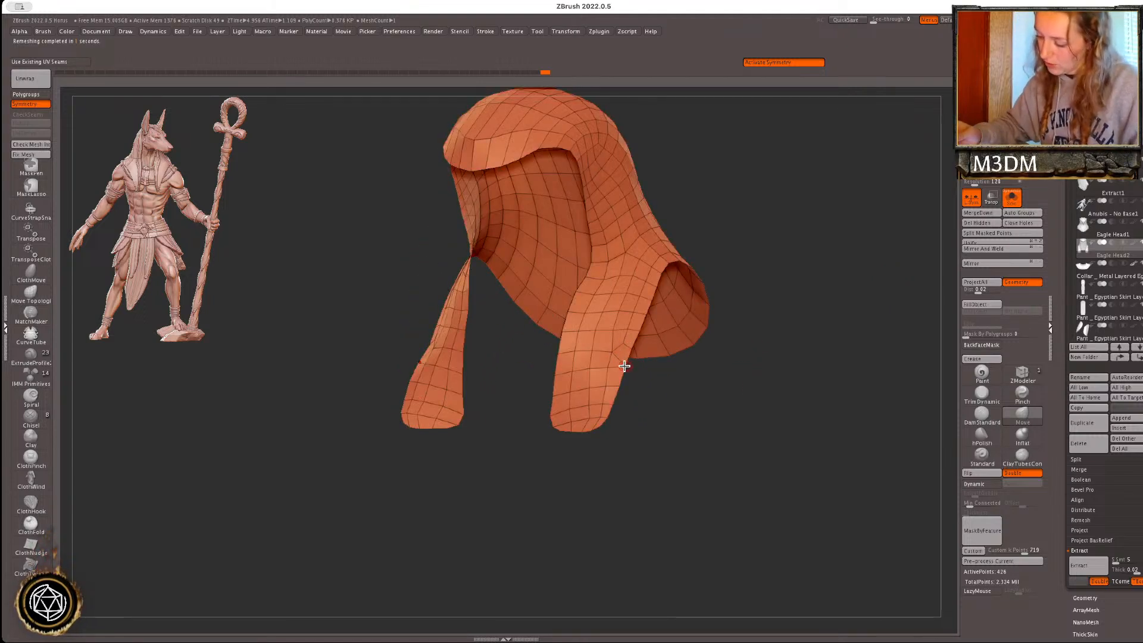
pyautogui.hotkey('ctrl', 'shift', 'z')
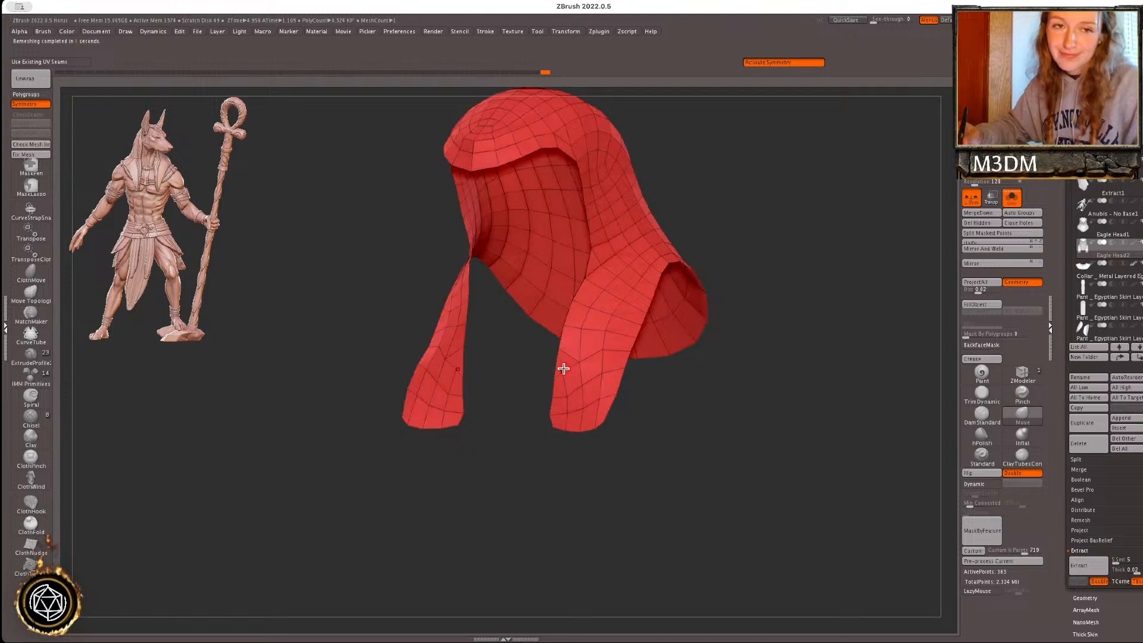
pyautogui.hotkey('ctrl', 'z')
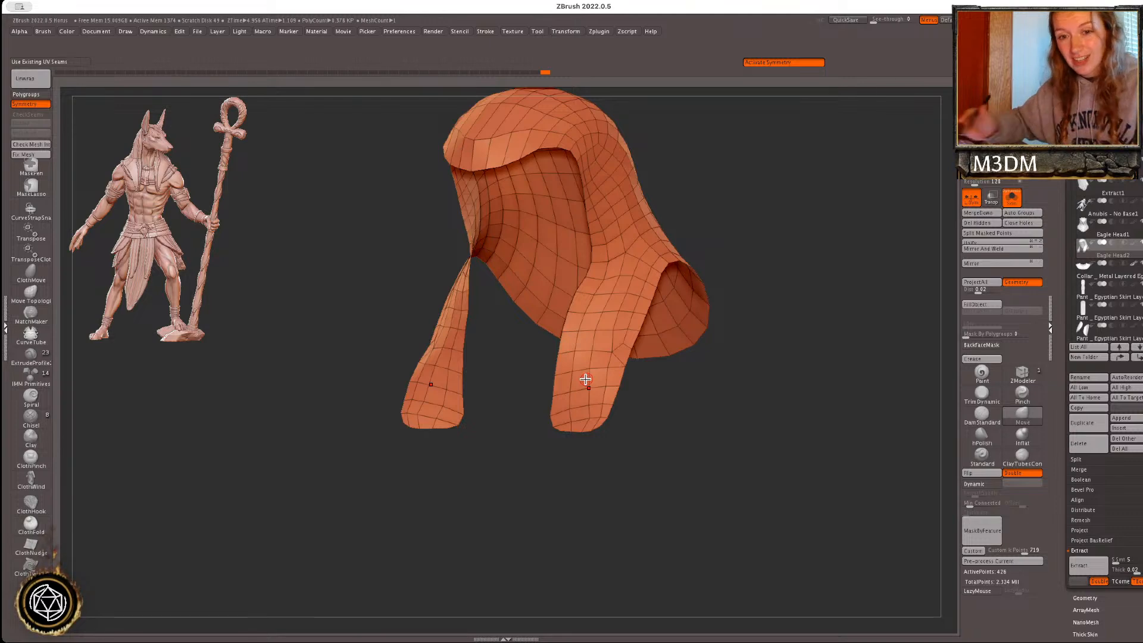
# - Face the headdress from the front and ZRemesh it into a coarser polygon mesh
pyautogui.moveTo(826, 305); pyautogui.dragTo(837, 324)
pyautogui.hotkey('shift', 'f')
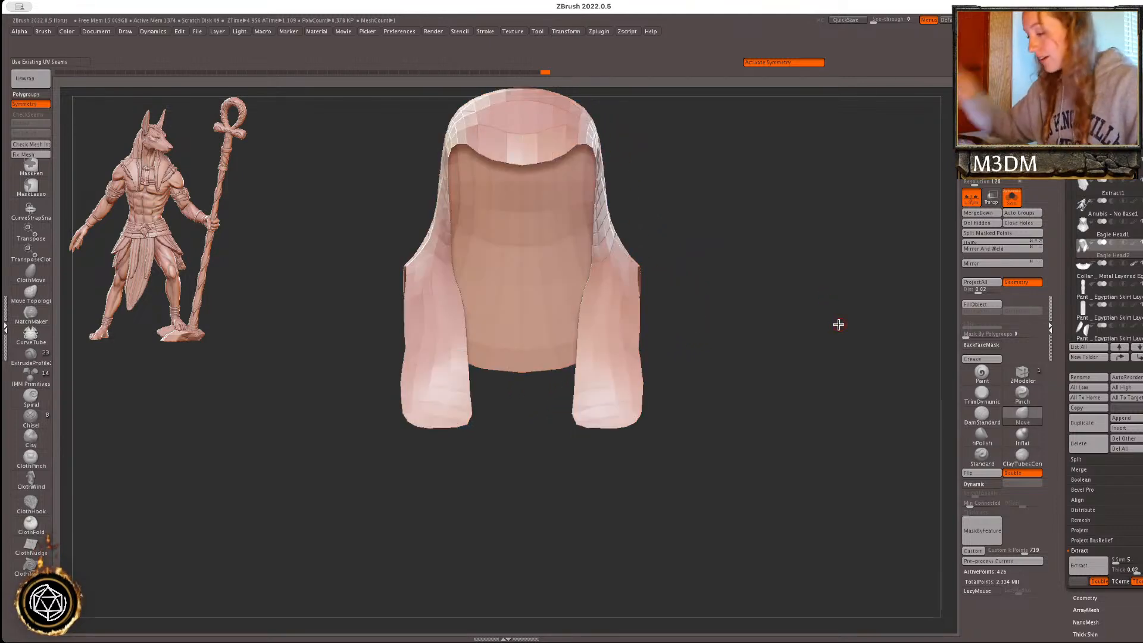
pyautogui.hotkey('shift', 'f')
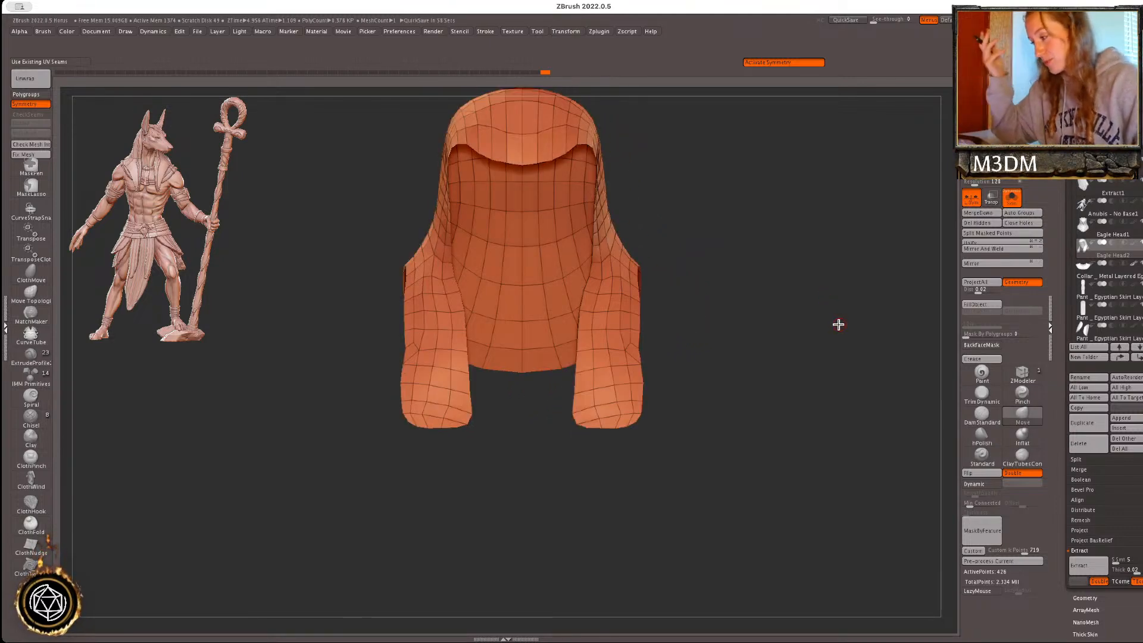
pyautogui.click(983, 143)
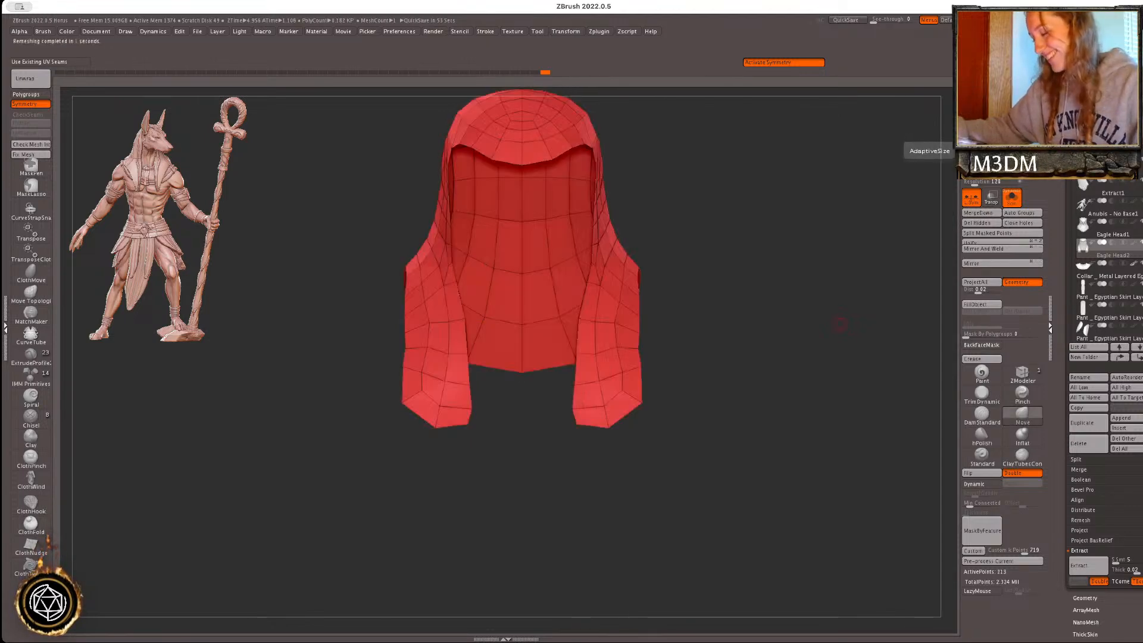
pyautogui.moveTo(792, 345)
pyautogui.mouseDown()
pyautogui.moveTo(765, 354)
pyautogui.moveTo(781, 355)
pyautogui.moveTo(782, 372)
pyautogui.moveTo(778, 355)
pyautogui.mouseUp()
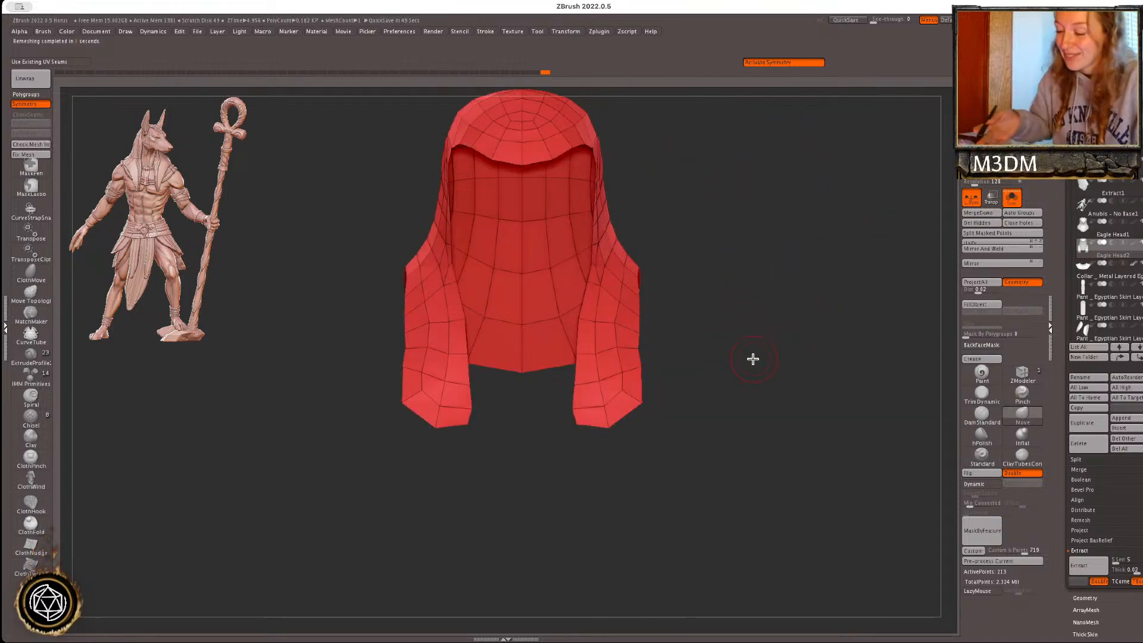
# - Square off the lower corners of the headdress's front flaps with the Move brush and bring the whole figure back into display
pyautogui.moveTo(641, 404); pyautogui.dragTo(637, 420)
pyautogui.rightClick(634, 406)
pyautogui.moveTo(624, 374); pyautogui.dragTo(637, 380)
pyautogui.moveTo(574, 407); pyautogui.dragTo(573, 426)
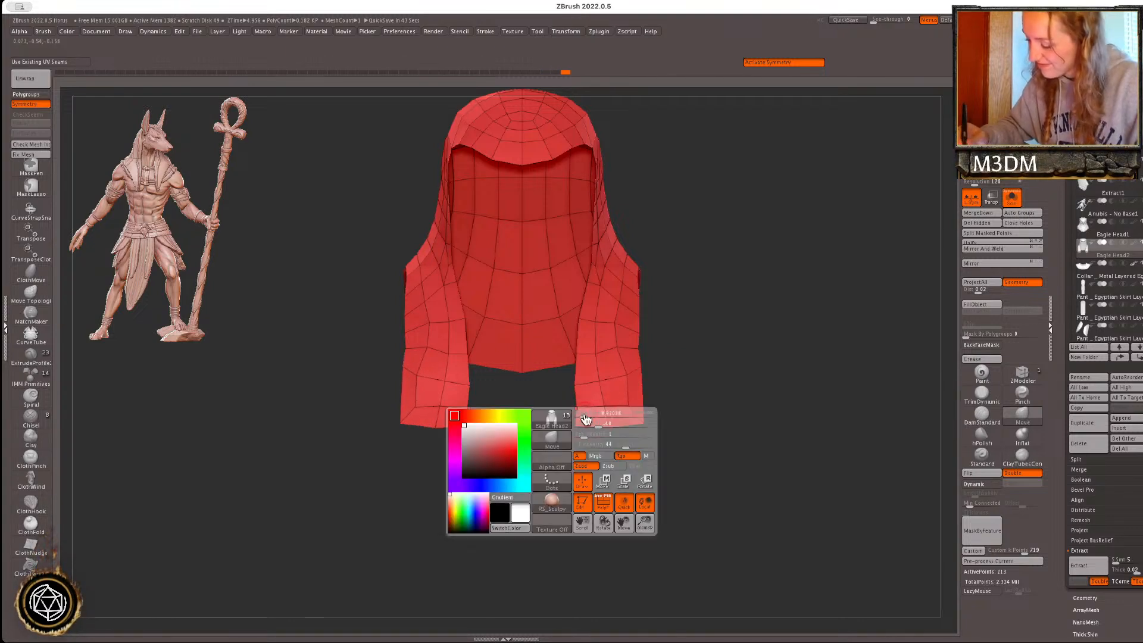
pyautogui.click(1012, 199)
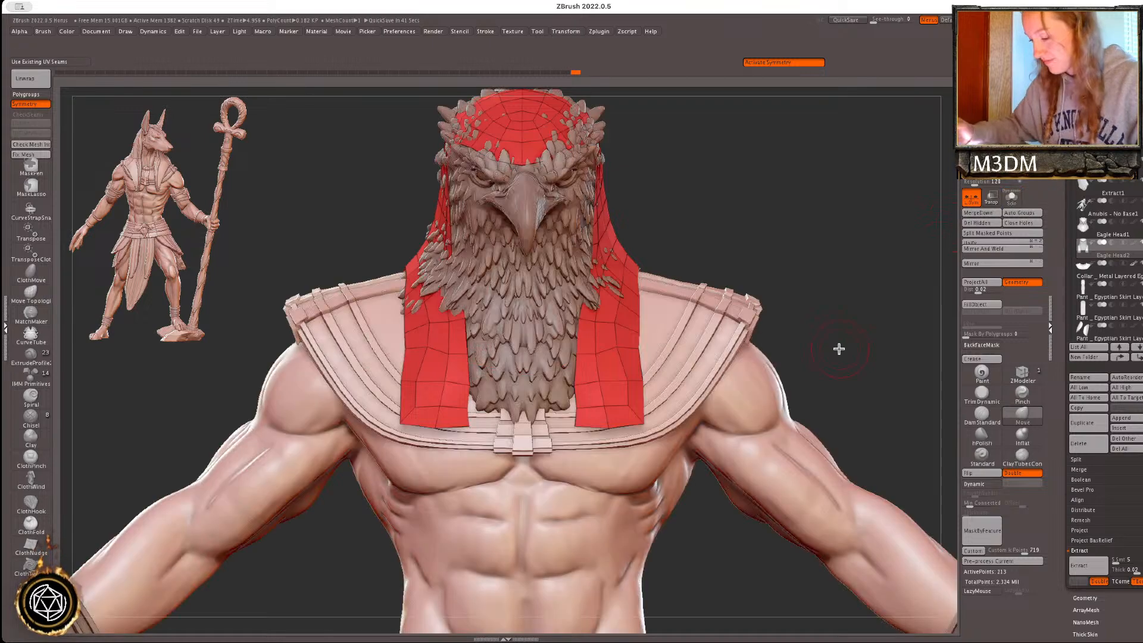
pyautogui.keyDown('alt'); pyautogui.moveTo(858, 304); pyautogui.dragTo(838, 319); pyautogui.keyUp('alt')
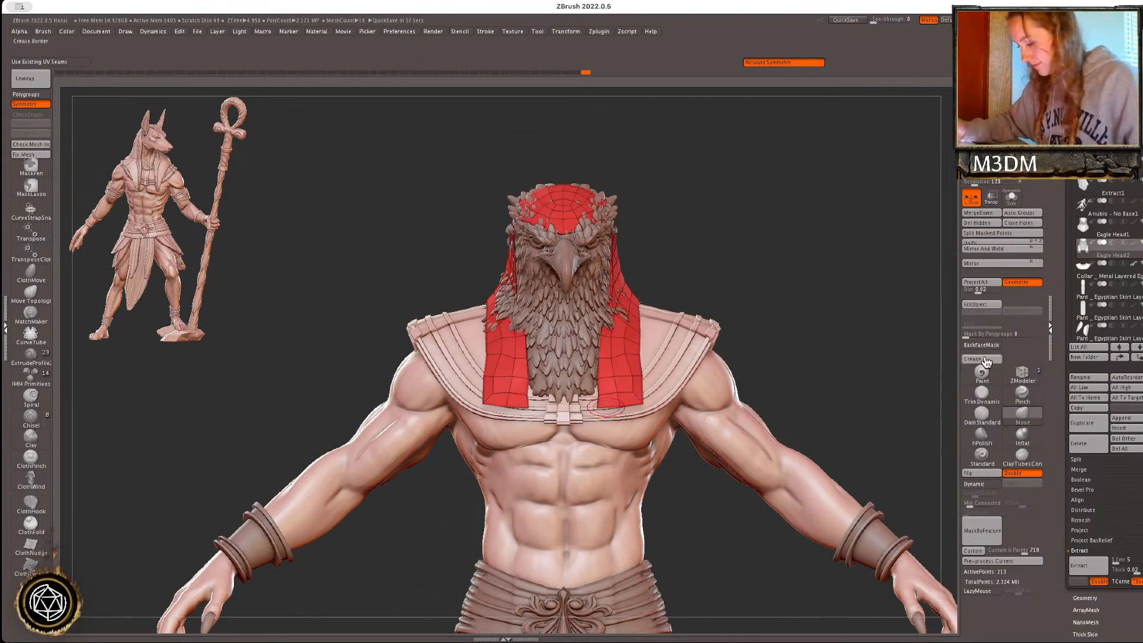
# - Try creasing the headdress's border, preview it with dynamic subdivision and undo the crease
pyautogui.hotkey('shift', 'f')
pyautogui.press('d')
pyautogui.click(983, 99)
pyautogui.hotkey('shift', 'd')
pyautogui.keyDown('alt'); pyautogui.moveTo(809, 316); pyautogui.dragTo(806, 327); pyautogui.keyUp('alt')
pyautogui.hotkey('ctrl', 'z')
pyautogui.hotkey('shift', 'f')
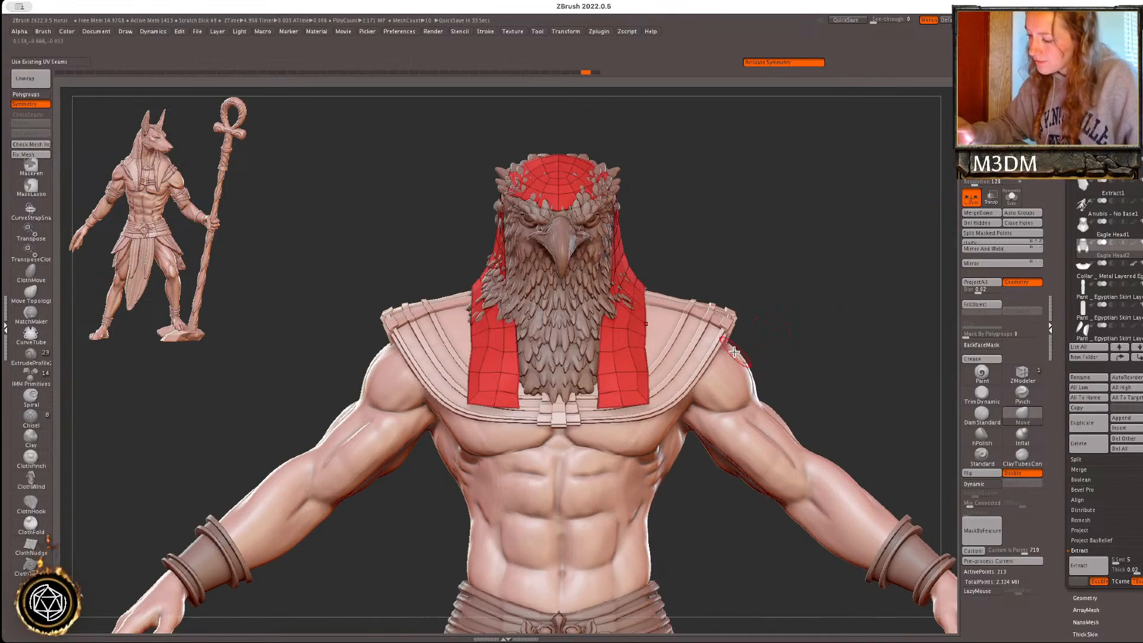
# - Refine the edges of the headdress's front flaps over the collar with the Move brush, checking from the side, and hide the wireframe
pyautogui.moveTo(600, 389); pyautogui.dragTo(599, 390)
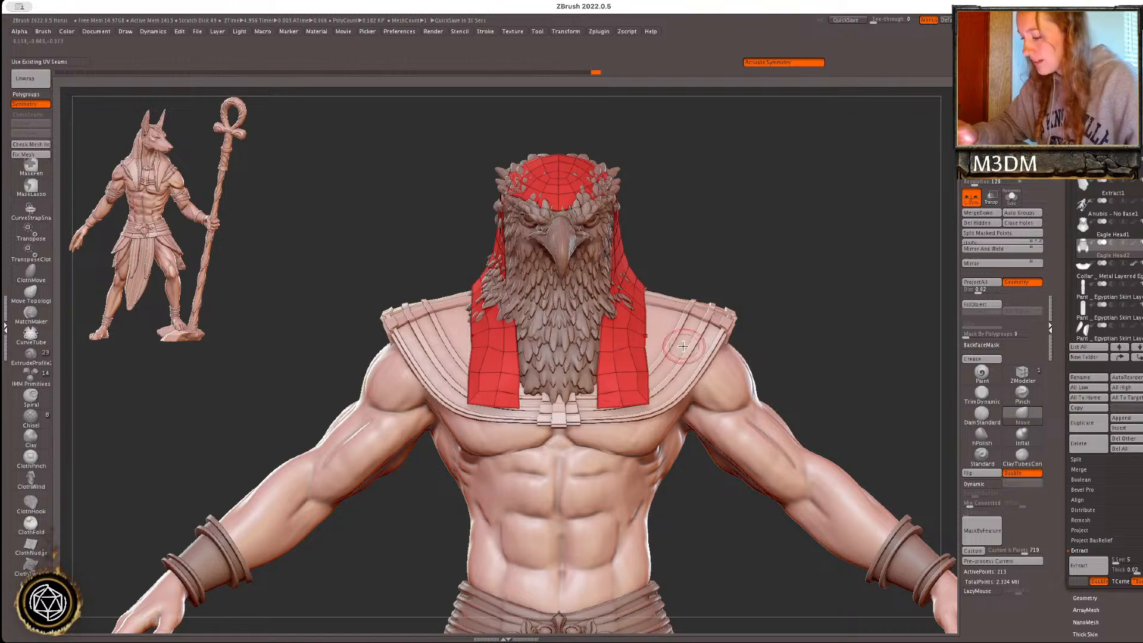
pyautogui.moveTo(748, 294); pyautogui.dragTo(906, 257)
pyautogui.moveTo(710, 365); pyautogui.dragTo(681, 358)
pyautogui.keyDown('ctrl'); pyautogui.moveTo(856, 303); pyautogui.dragTo(644, 437); pyautogui.keyUp('ctrl')
pyautogui.moveTo(698, 362); pyautogui.dragTo(683, 368)
pyautogui.hotkey('shift', 'f')
pyautogui.moveTo(891, 289); pyautogui.dragTo(797, 280)
pyautogui.moveTo(688, 317); pyautogui.dragTo(683, 318)
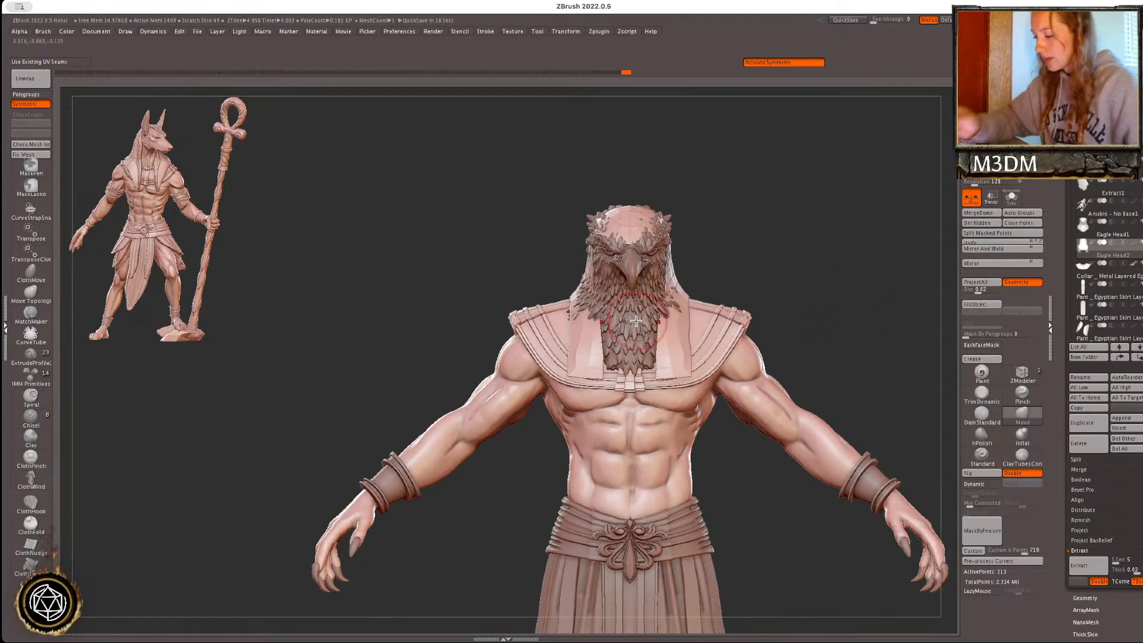
# - Select the eagle head and duplicate it as a separate subtool for reshaping
pyautogui.keyDown('alt'); pyautogui.click(636, 321); pyautogui.keyUp('alt')
pyautogui.hotkey('ctrl', 'shift', 'd')
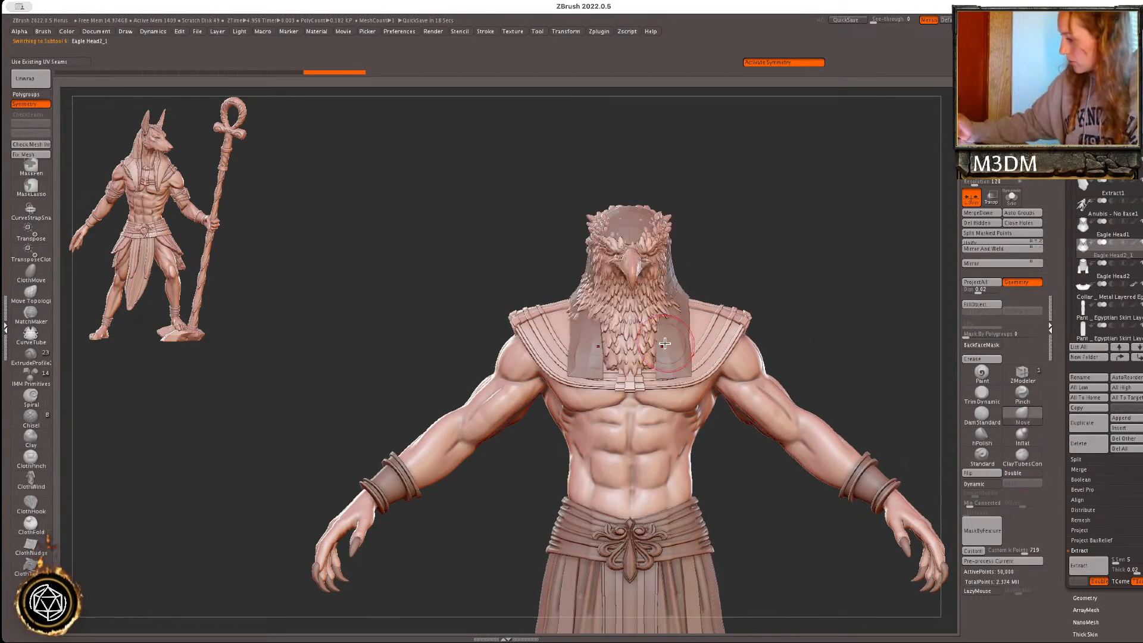
pyautogui.moveTo(1129, 257)
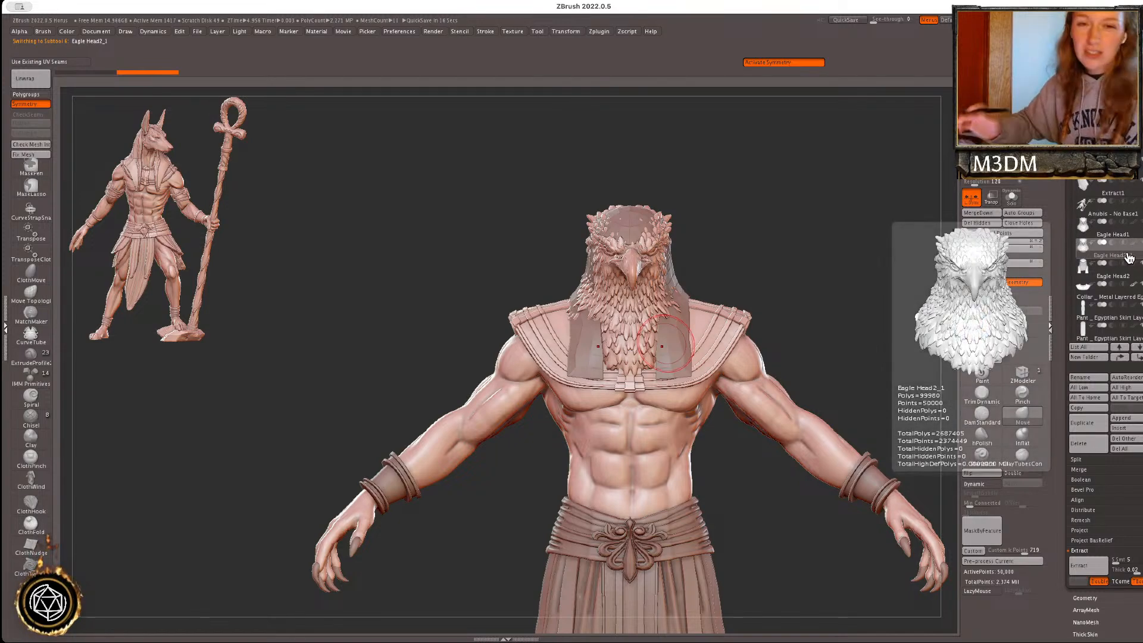
pyautogui.moveTo(799, 232)
pyautogui.keyDown('alt'); pyautogui.mouseDown()
pyautogui.moveTo(809, 273)
pyautogui.moveTo(834, 298)
pyautogui.moveTo(837, 363)
pyautogui.mouseUp(); pyautogui.keyUp('alt')
# - Tuck the copied head's crown and side feathers beneath the headdress using the Move and TrimDynamic brushes
pyautogui.moveTo(693, 230); pyautogui.dragTo(667, 229)
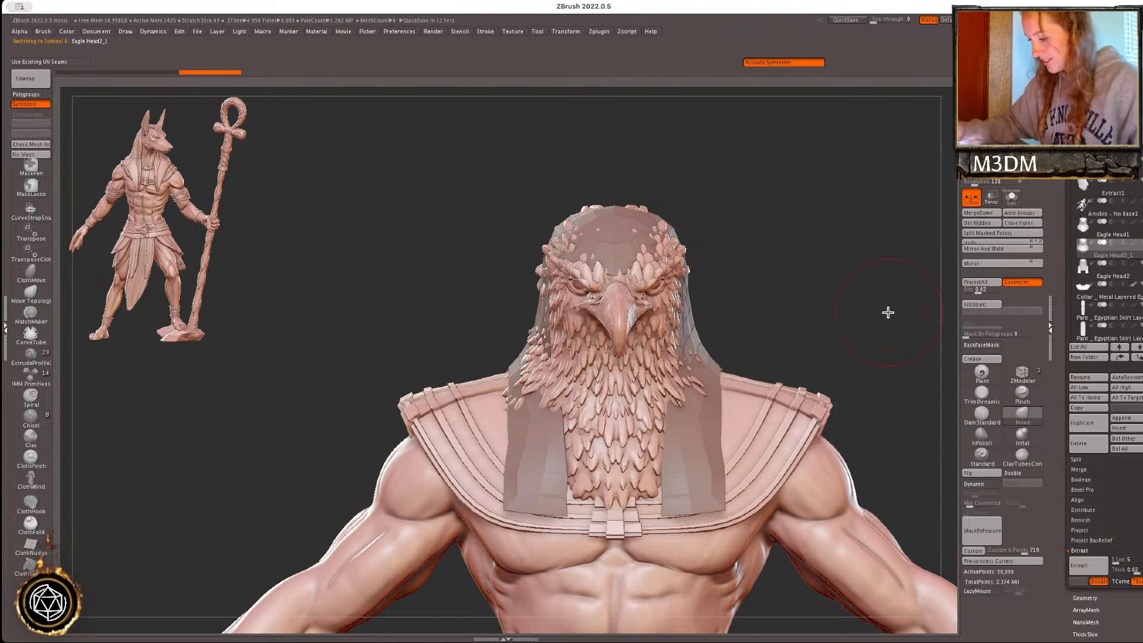
pyautogui.keyDown('shift'); pyautogui.moveTo(870, 324); pyautogui.dragTo(860, 321); pyautogui.keyUp('shift')
pyautogui.click(983, 394)
pyautogui.moveTo(689, 256)
pyautogui.mouseDown()
pyautogui.moveTo(659, 238)
pyautogui.moveTo(672, 222)
pyautogui.moveTo(698, 222)
pyautogui.mouseUp()
pyautogui.moveTo(662, 351)
pyautogui.mouseDown()
pyautogui.moveTo(680, 386)
pyautogui.moveTo(640, 405)
pyautogui.mouseUp()
pyautogui.keyDown('shift'); pyautogui.moveTo(795, 274); pyautogui.dragTo(848, 274); pyautogui.keyUp('shift')
pyautogui.moveTo(655, 262)
pyautogui.mouseDown()
pyautogui.moveTo(613, 262)
pyautogui.moveTo(622, 248)
pyautogui.mouseUp()
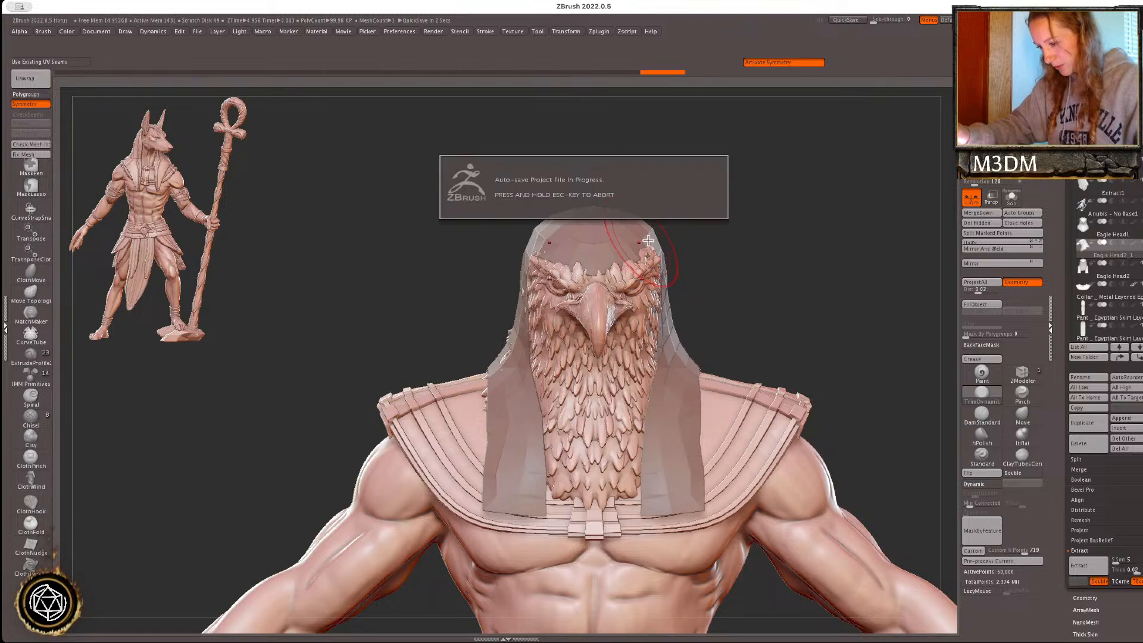
pyautogui.click(1022, 415)
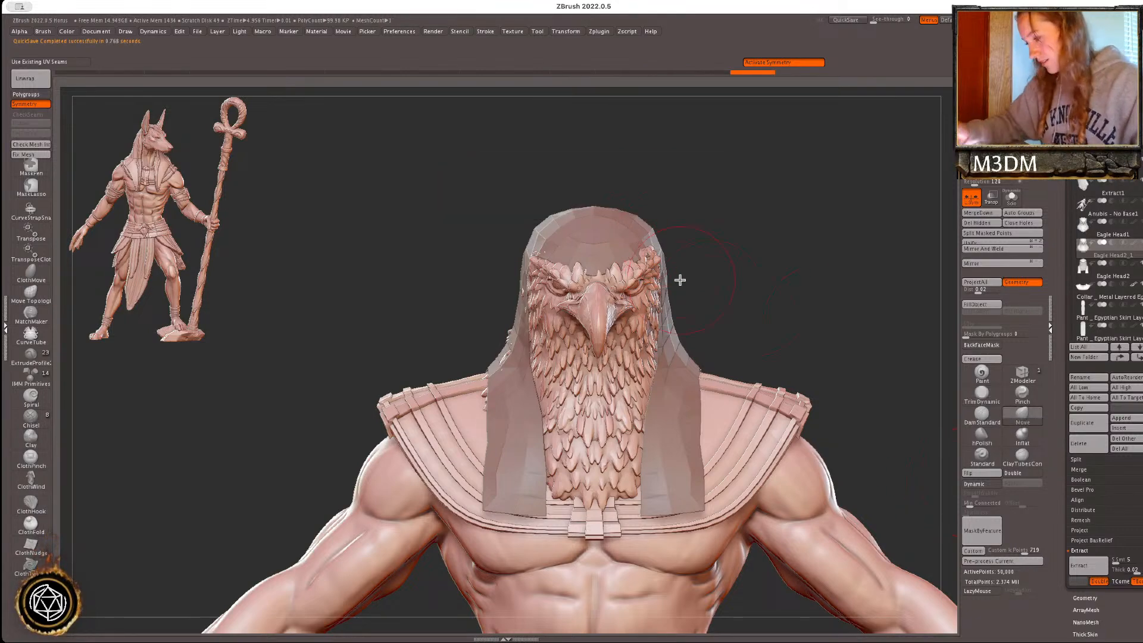
pyautogui.moveTo(620, 241); pyautogui.dragTo(613, 246)
# - Select the headdress, show the copied eagle head with it and adjust the headdress's edges beside the face
pyautogui.keyDown('alt'); pyautogui.click(625, 248); pyautogui.keyUp('alt')
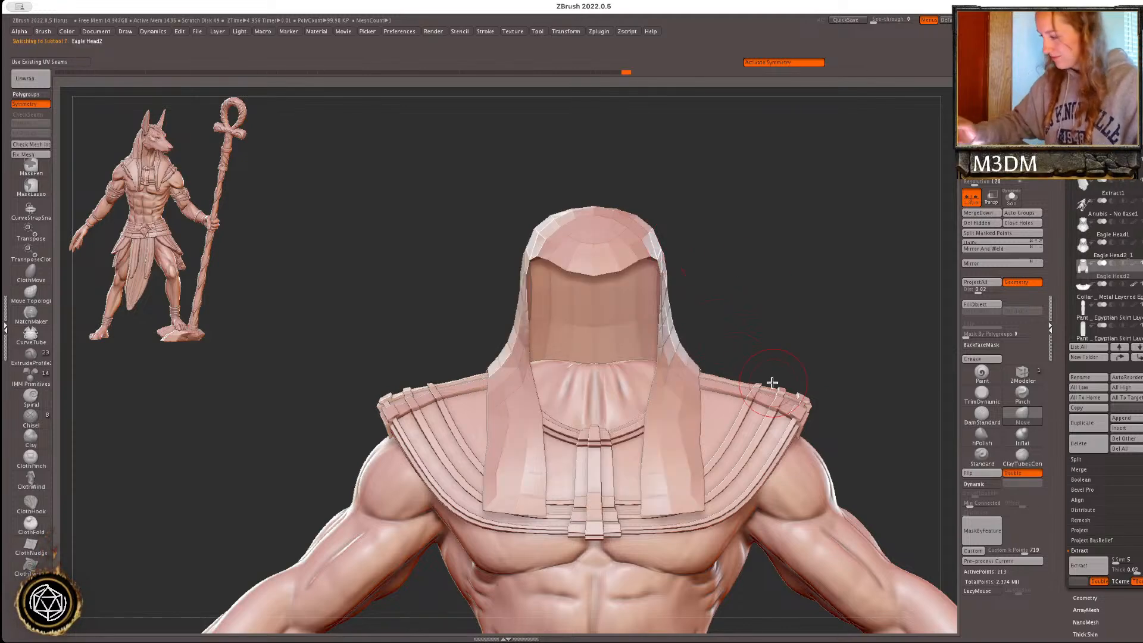
pyautogui.click(1141, 254)
pyautogui.press('space')
pyautogui.moveTo(672, 325); pyautogui.dragTo(665, 326)
pyautogui.moveTo(669, 278); pyautogui.dragTo(665, 277)
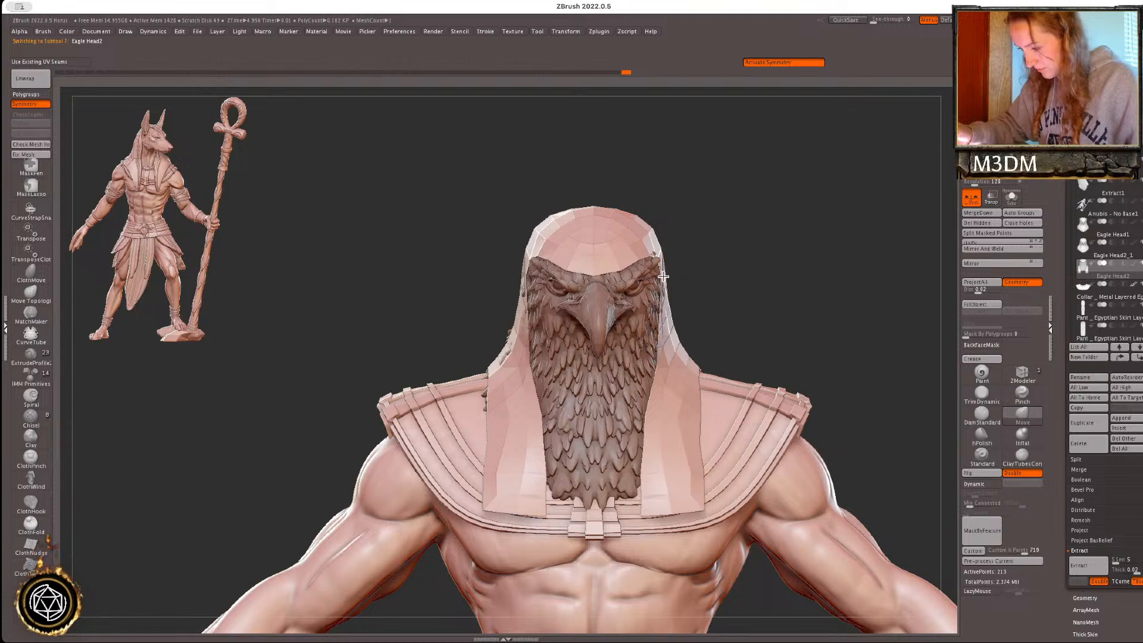
# - Fit the headdress's brow, crown and sides around the eagle head with the Move brush in side and front views
pyautogui.keyDown('alt'); pyautogui.moveTo(817, 270); pyautogui.dragTo(842, 261); pyautogui.keyUp('alt')
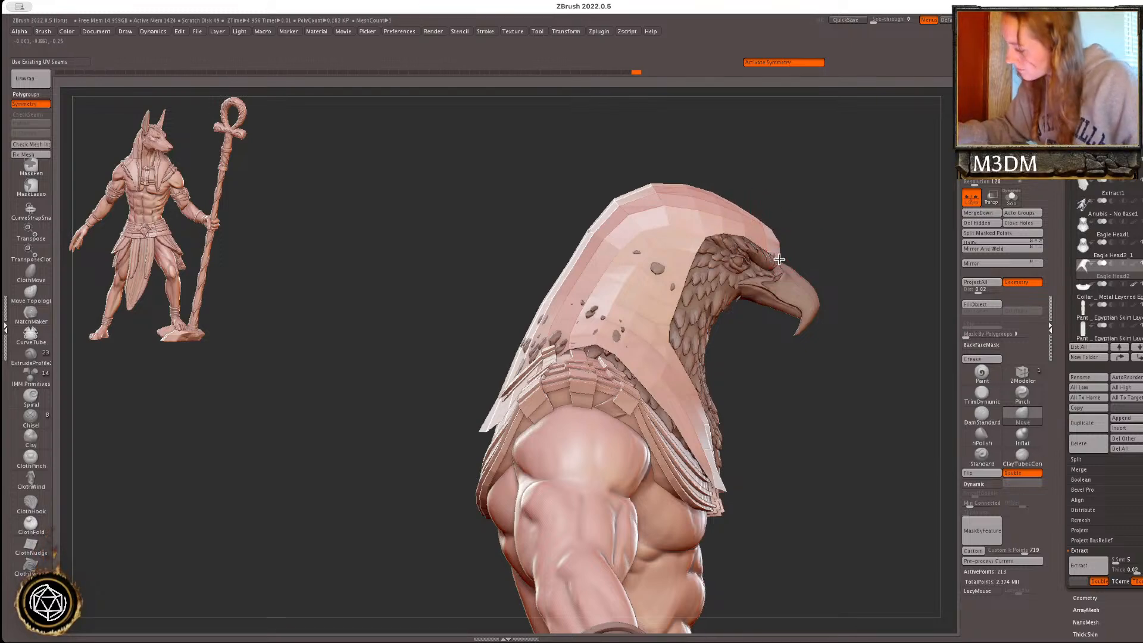
pyautogui.moveTo(829, 243); pyautogui.dragTo(883, 243)
pyautogui.moveTo(707, 187); pyautogui.dragTo(709, 194)
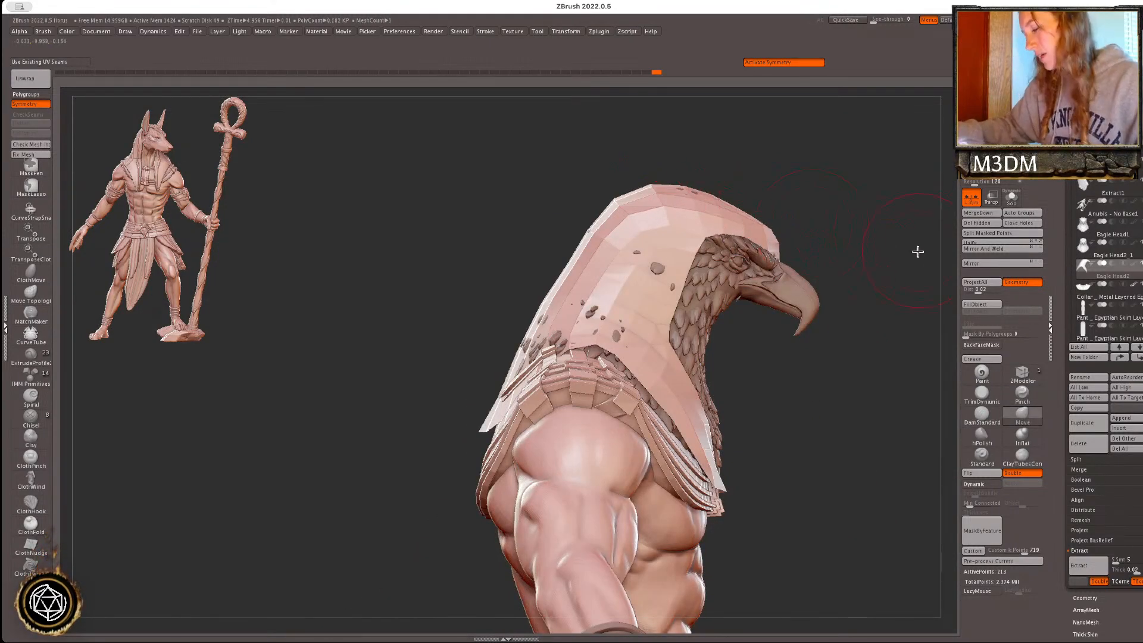
pyautogui.moveTo(616, 204); pyautogui.dragTo(620, 209)
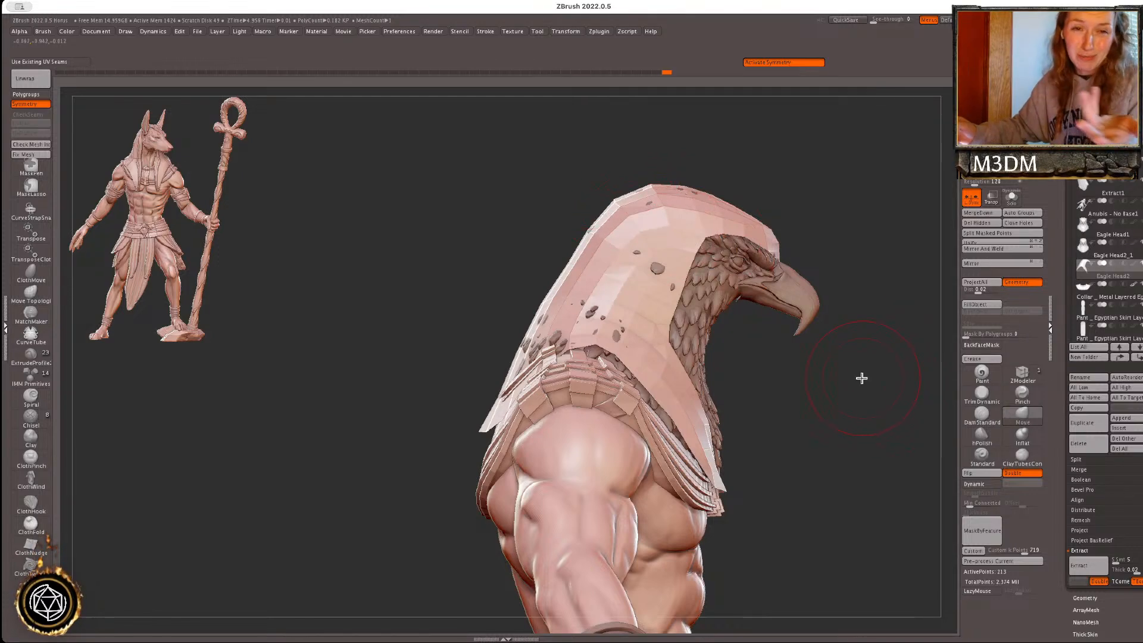
pyautogui.moveTo(882, 413); pyautogui.dragTo(802, 337)
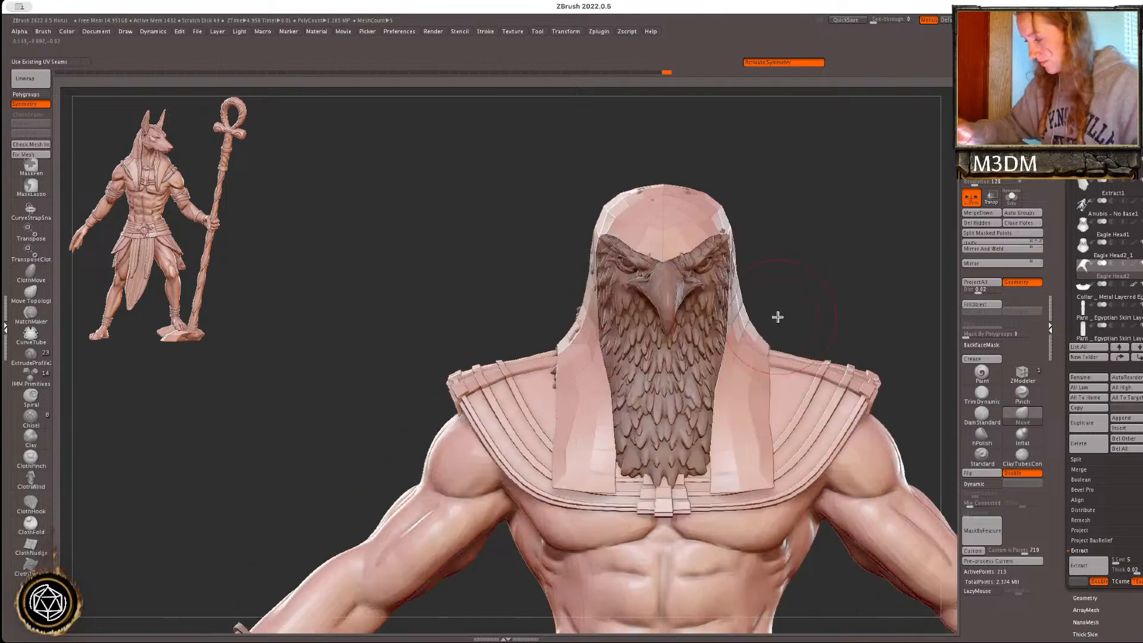
pyautogui.moveTo(740, 301); pyautogui.dragTo(743, 329)
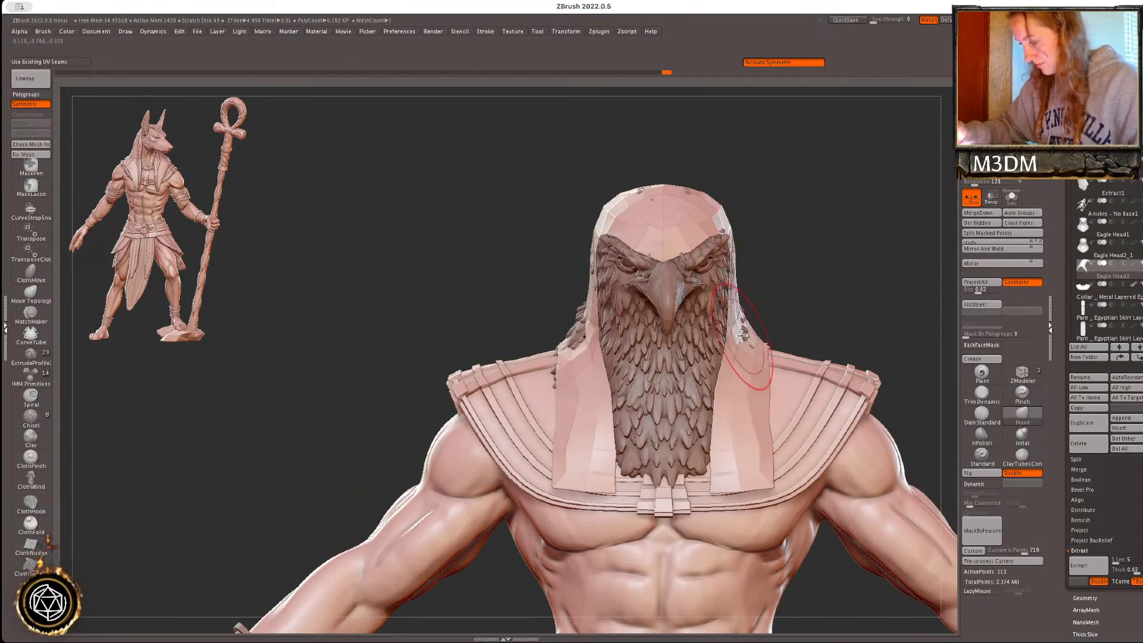
# - Select the copied eagle head, try Mirror And Weld on it and inspect the head in isolation
pyautogui.keyDown('alt'); pyautogui.click(739, 333); pyautogui.keyUp('alt')
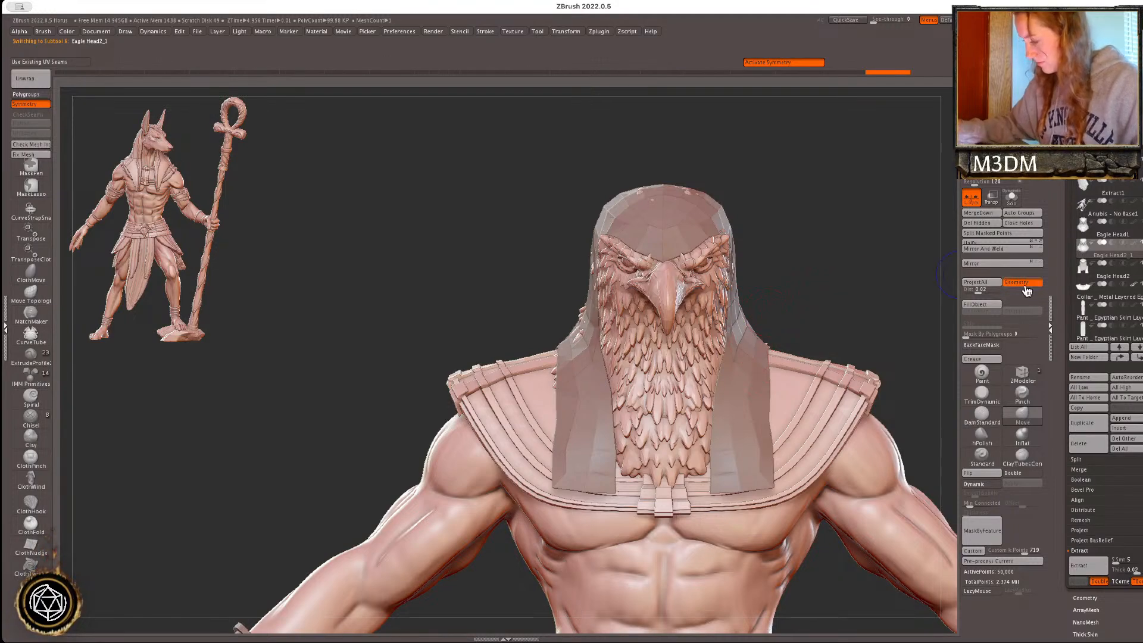
pyautogui.hotkey('shift', 'f')
pyautogui.hotkey('shift', 'f')
pyautogui.click(995, 259)
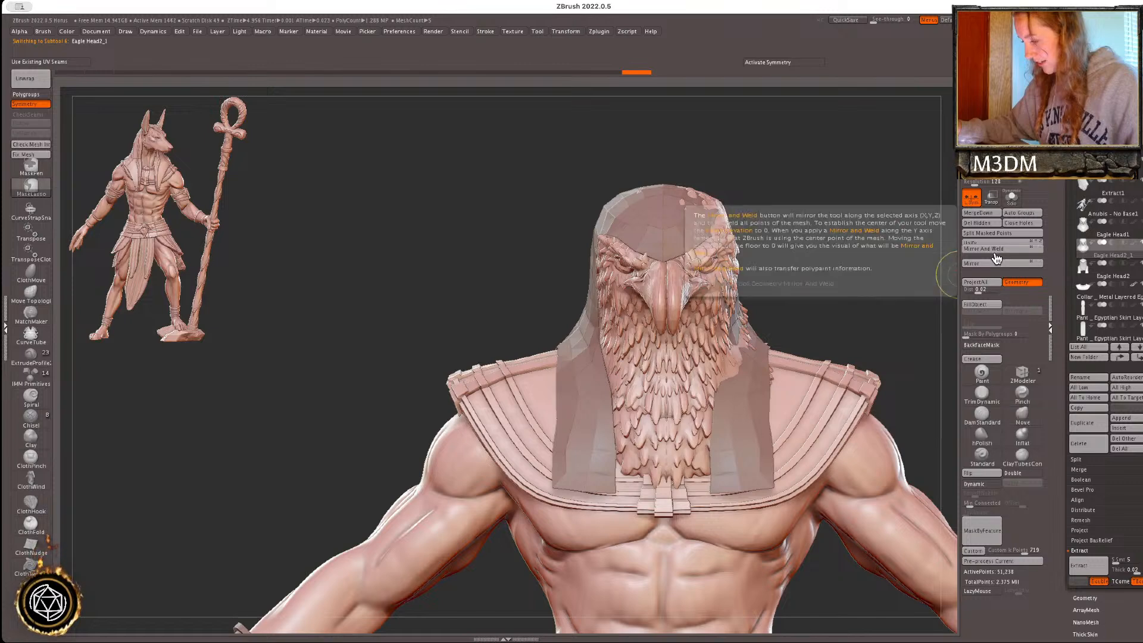
pyautogui.click(1011, 197)
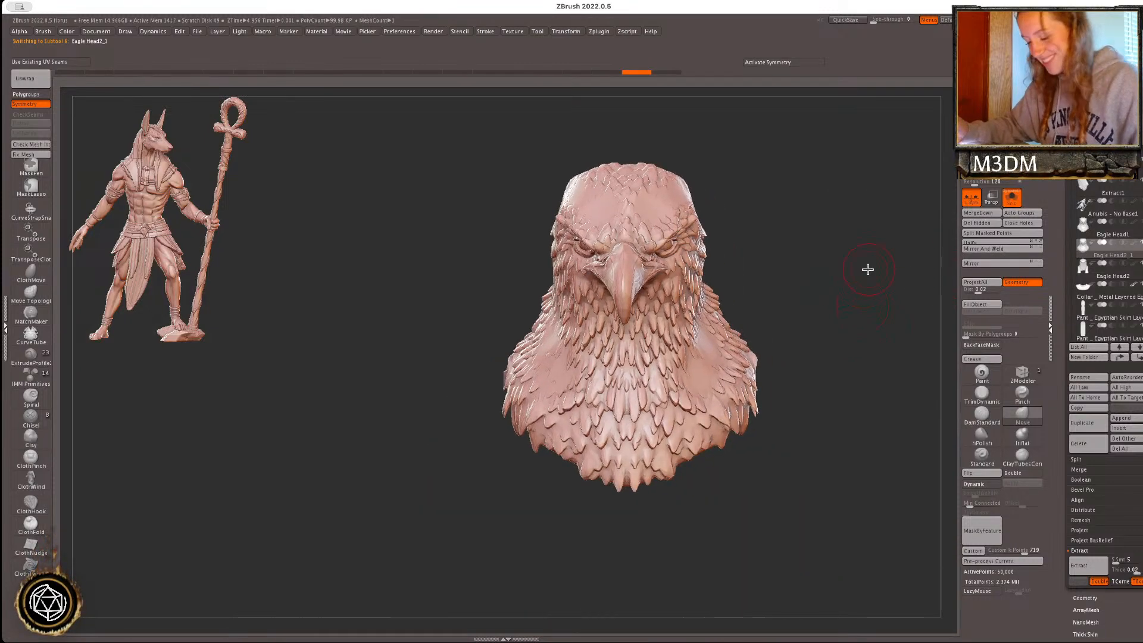
pyautogui.click(1012, 197)
# - Centre the transform gizmo on the copied eagle head, apply Auto Resize Object to it and isolate it
pyautogui.press('w')
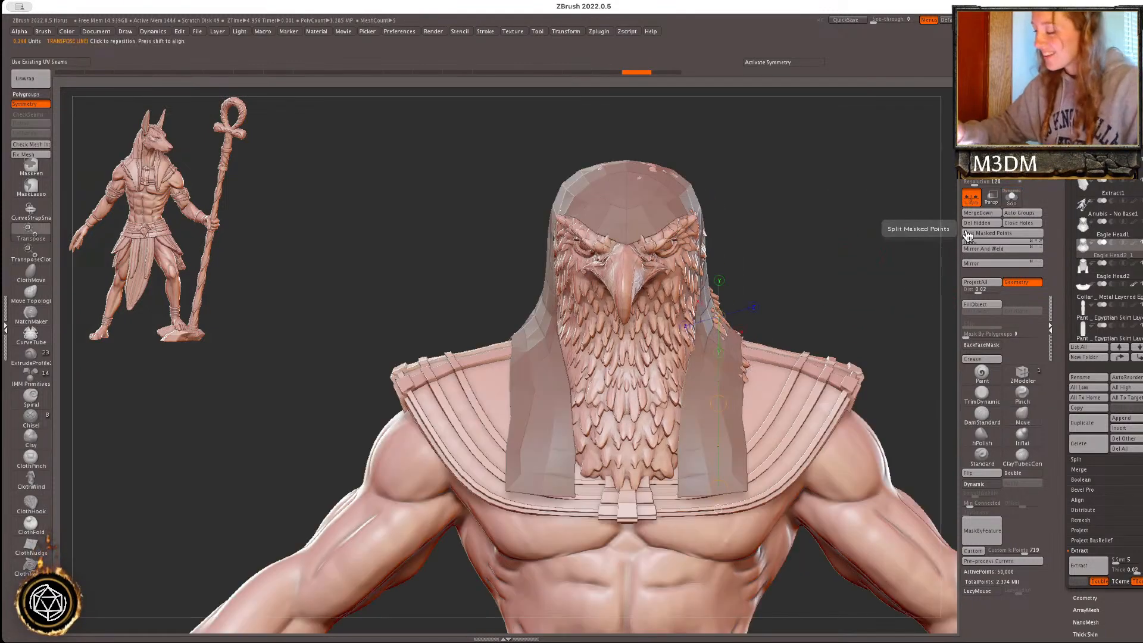
pyautogui.click(612, 260)
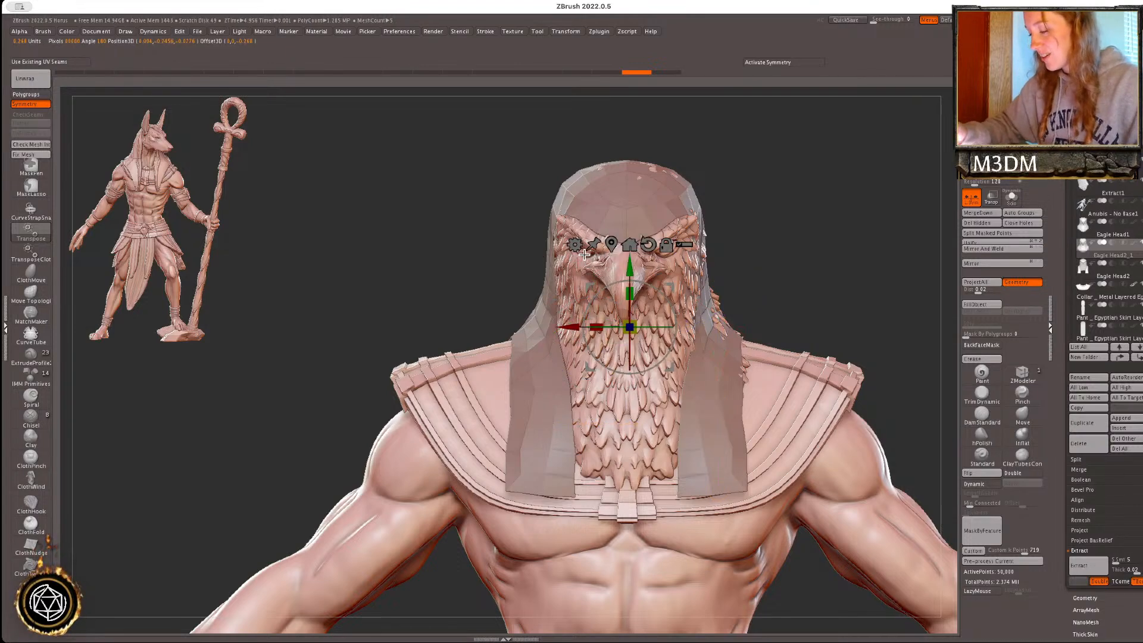
pyautogui.hotkey('ctrl', 'z')
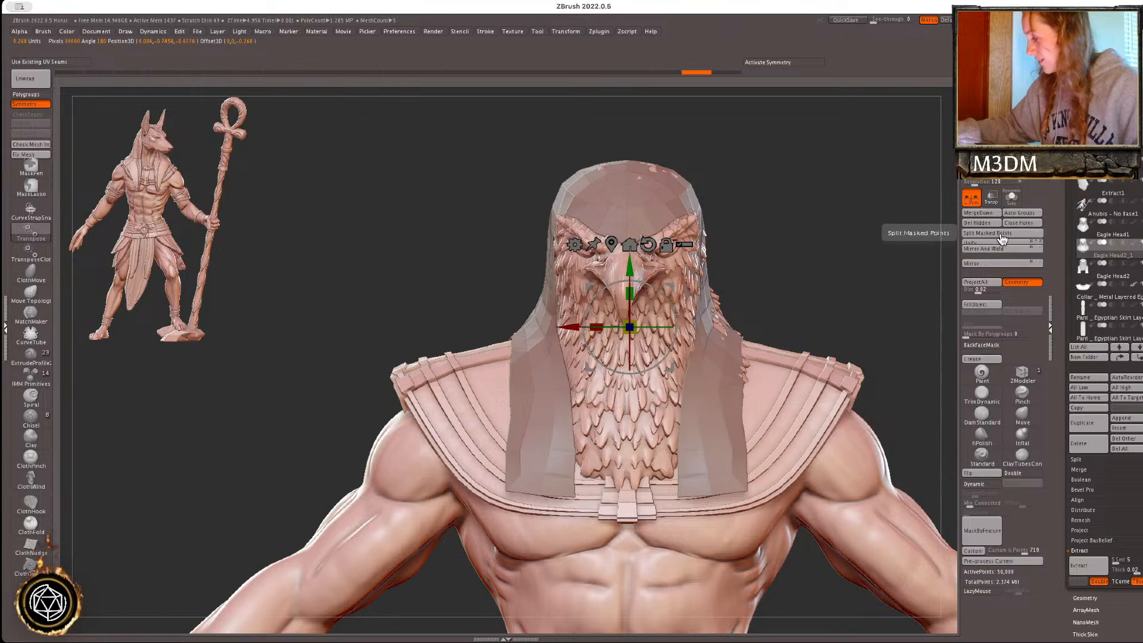
pyautogui.click(975, 245)
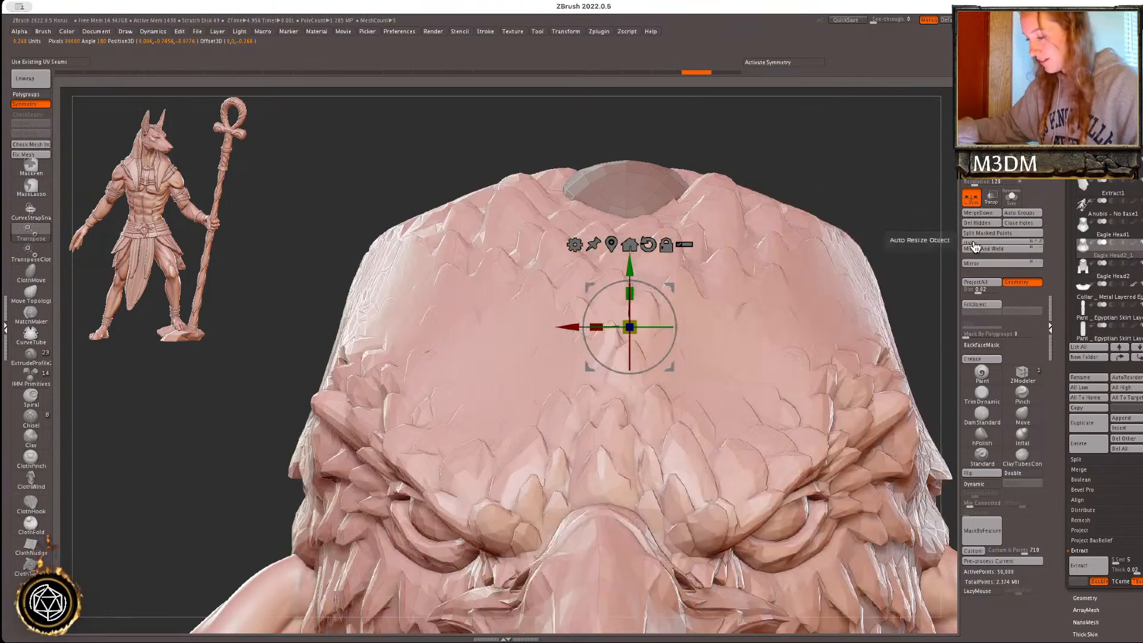
pyautogui.press('f')
pyautogui.click(1011, 198)
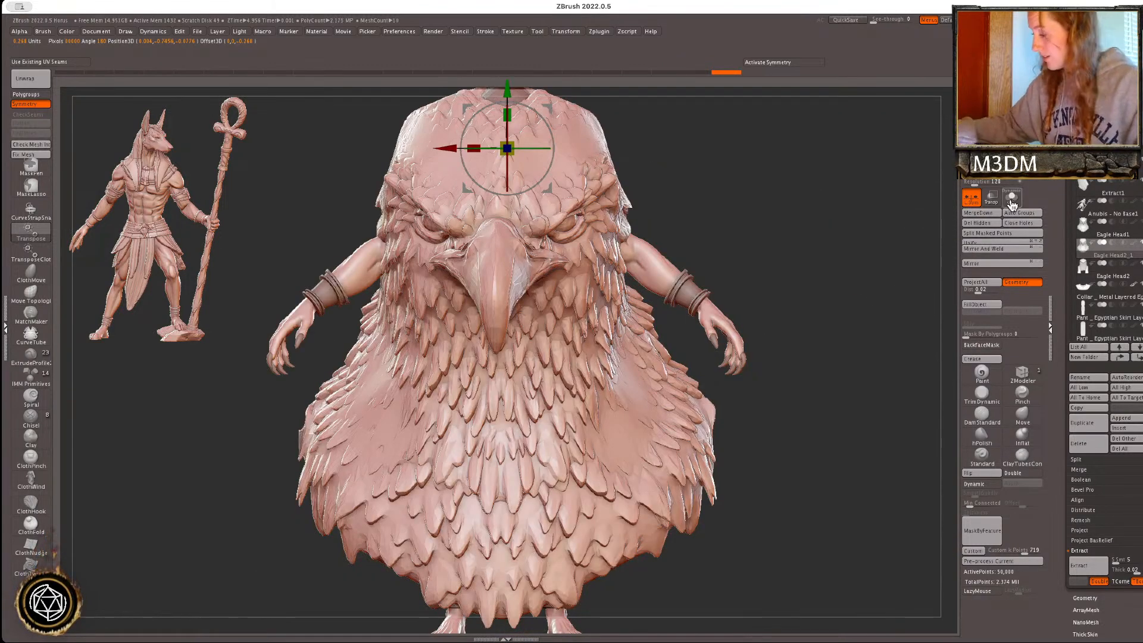
pyautogui.keyDown('alt'); pyautogui.moveTo(856, 348); pyautogui.dragTo(868, 344); pyautogui.keyUp('alt')
# - Turn off local symmetry, try Mirror And Weld on the isolated eagle head and undo the mirroring
pyautogui.click(971, 199)
pyautogui.click(993, 250)
pyautogui.hotkey('ctrl', 'z')
pyautogui.press('w')
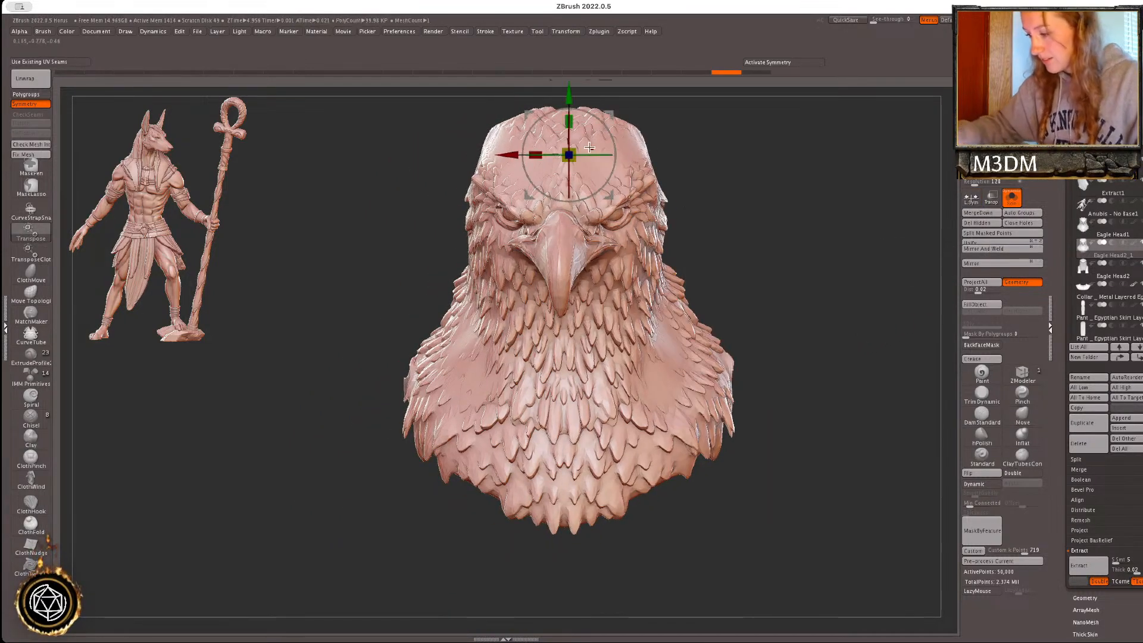
pyautogui.click(993, 250)
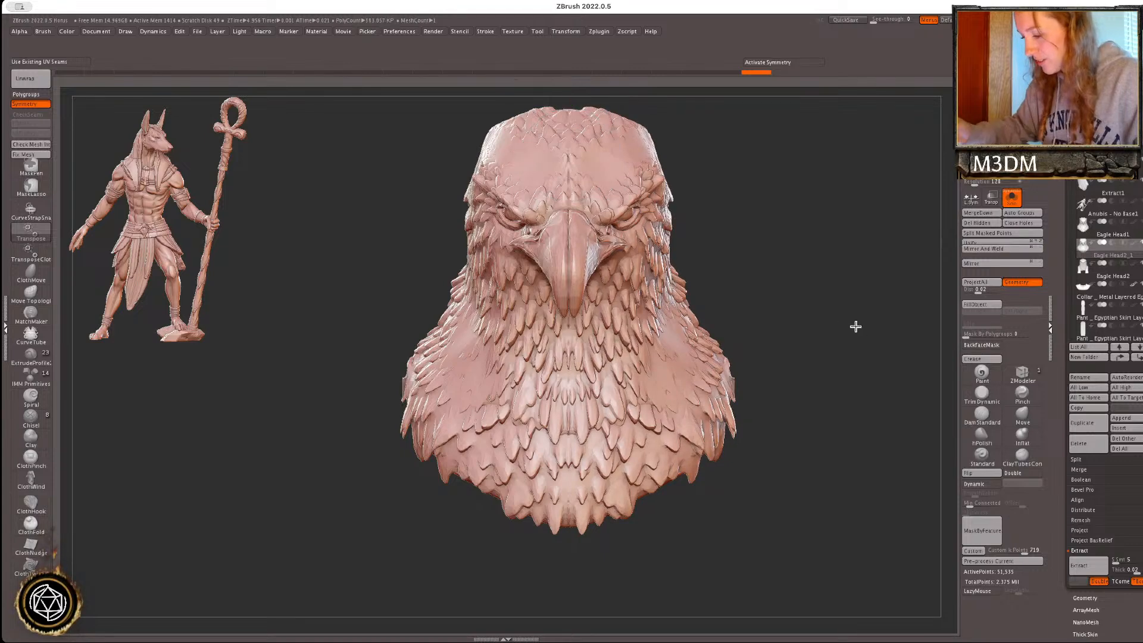
pyautogui.keyDown('alt'); pyautogui.moveTo(673, 176); pyautogui.dragTo(667, 222); pyautogui.keyUp('alt')
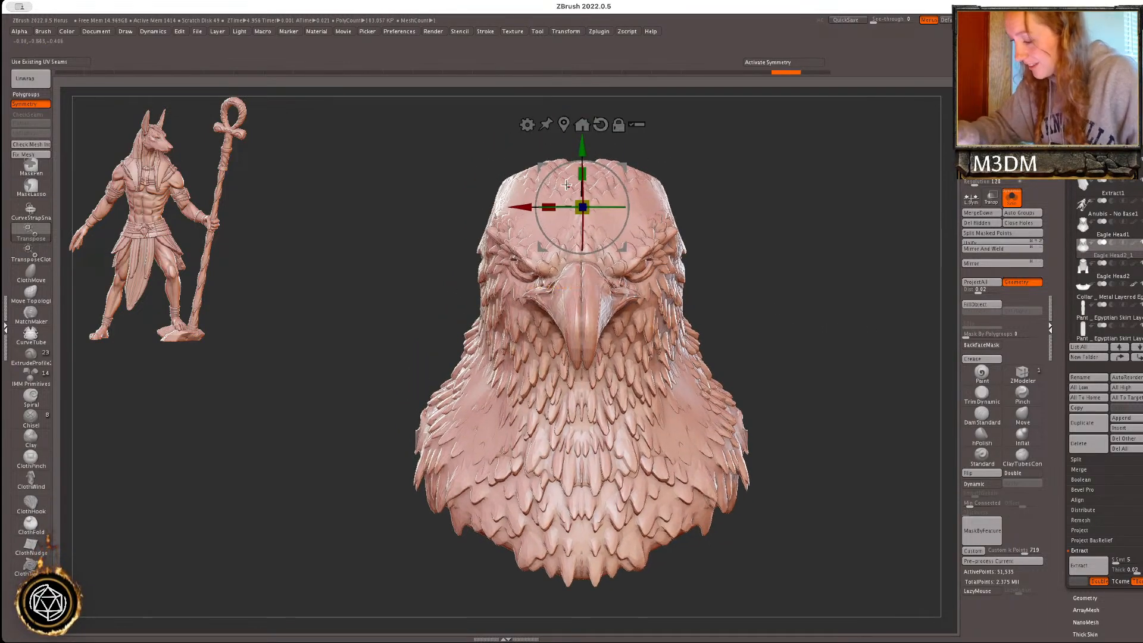
pyautogui.hotkey('ctrl', 'z')
# - Nudge the isolated eagle head sideways, try Mirror And Weld on it and undo the mirroring
pyautogui.moveTo(522, 209); pyautogui.dragTo(528, 207)
pyautogui.click(1003, 251)
pyautogui.hotkey('ctrl', 'z')
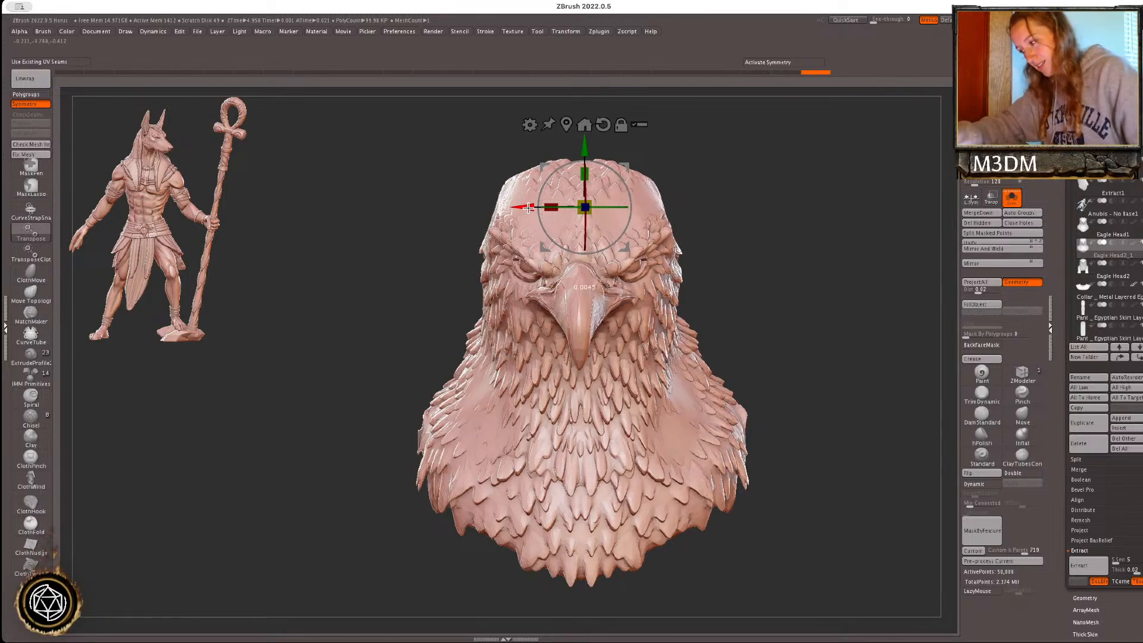
pyautogui.click(996, 251)
pyautogui.hotkey('ctrl', 'z')
# - Shift the isolated eagle head slightly sideways, apply Mirror And Weld to it and turn symmetry back on
pyautogui.moveTo(610, 208); pyautogui.dragTo(607, 207)
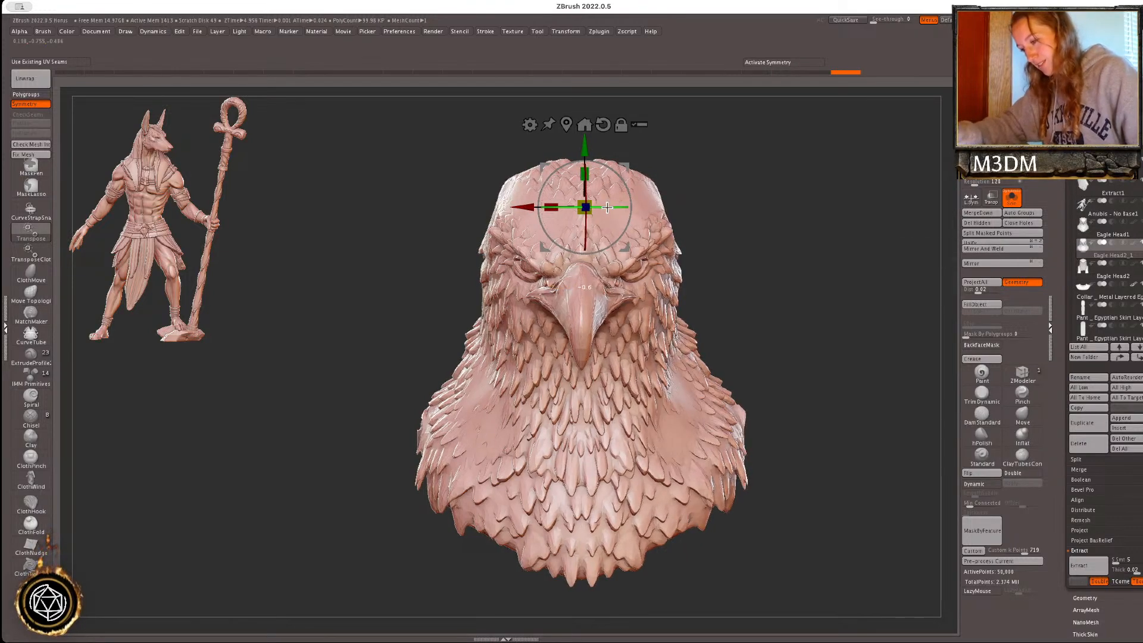
pyautogui.click(991, 251)
pyautogui.press('q')
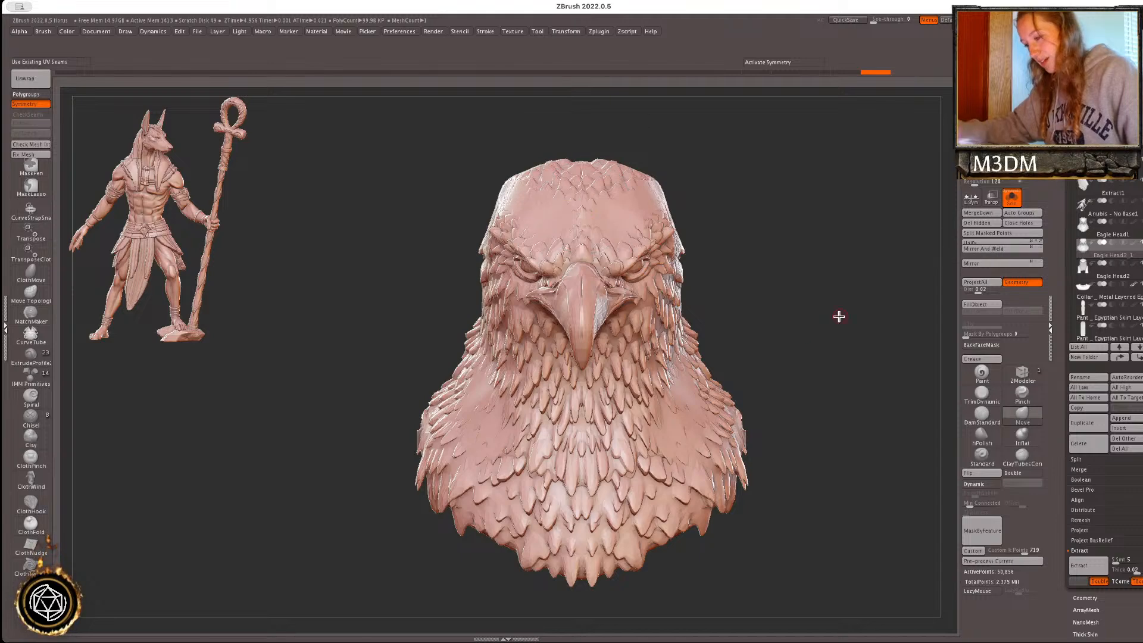
pyautogui.press('x')
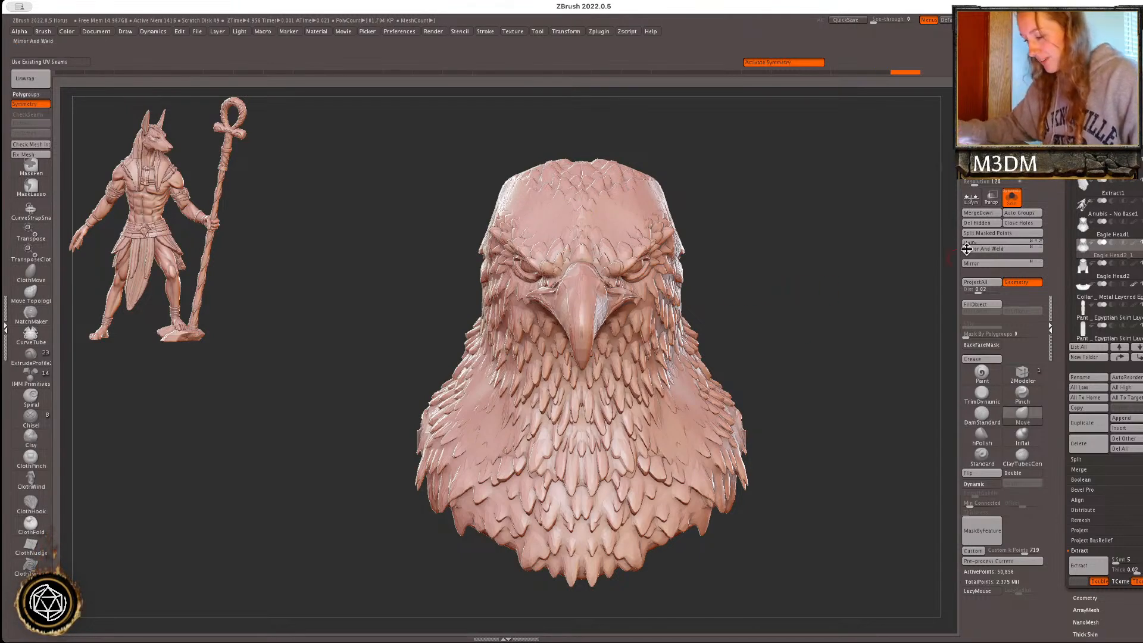
# - Show the whole figure again, then scale down the eagle head and move it into place under the headdress
pyautogui.click(1012, 198)
pyautogui.press('w')
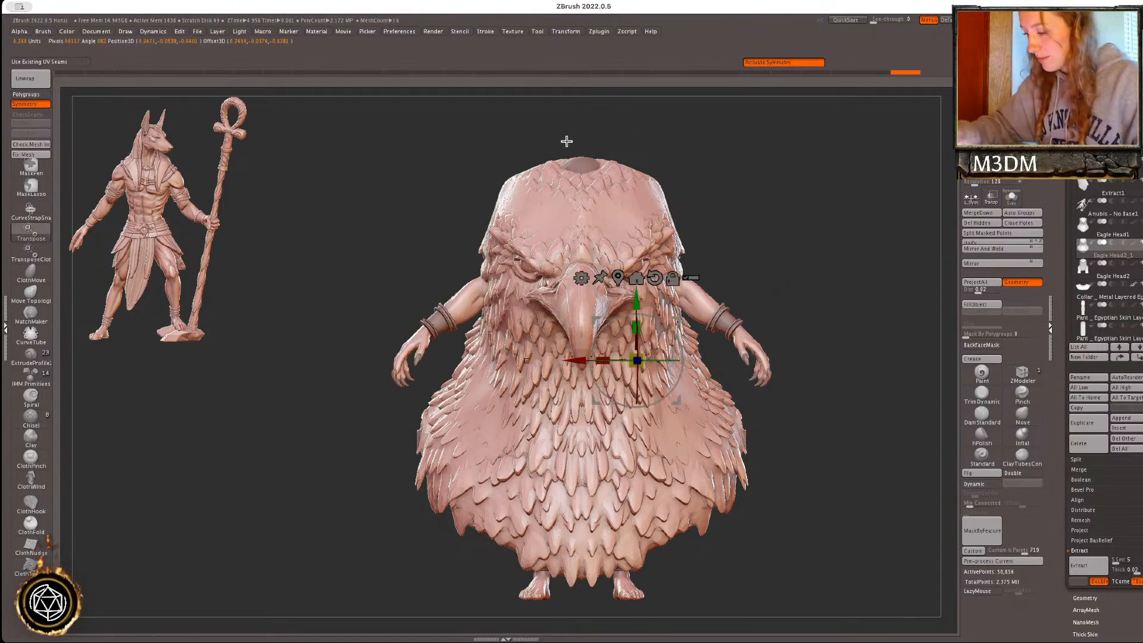
pyautogui.moveTo(638, 360); pyautogui.dragTo(570, 363)
pyautogui.moveTo(636, 300); pyautogui.dragTo(636, 153)
pyautogui.keyDown('alt'); pyautogui.moveTo(818, 279); pyautogui.dragTo(811, 421); pyautogui.keyUp('alt')
pyautogui.moveTo(636, 280); pyautogui.dragTo(636, 251)
pyautogui.press('q')
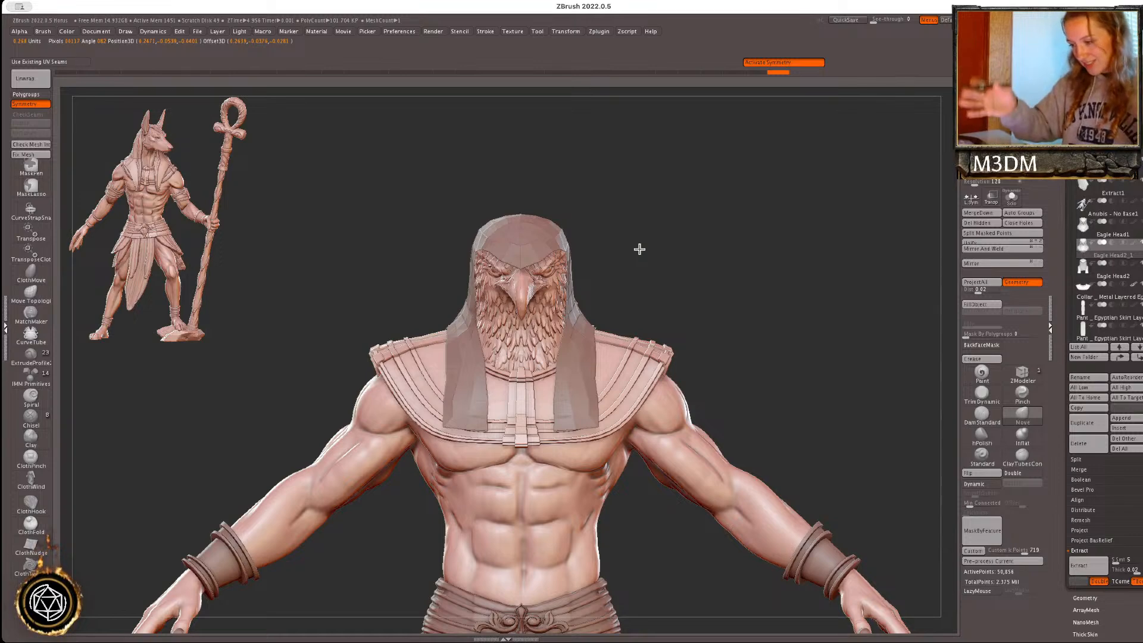
# - Adjust the eagle head's placement inside the headdress with the transform gizmo and fit its side with the Move brush
pyautogui.press('p')
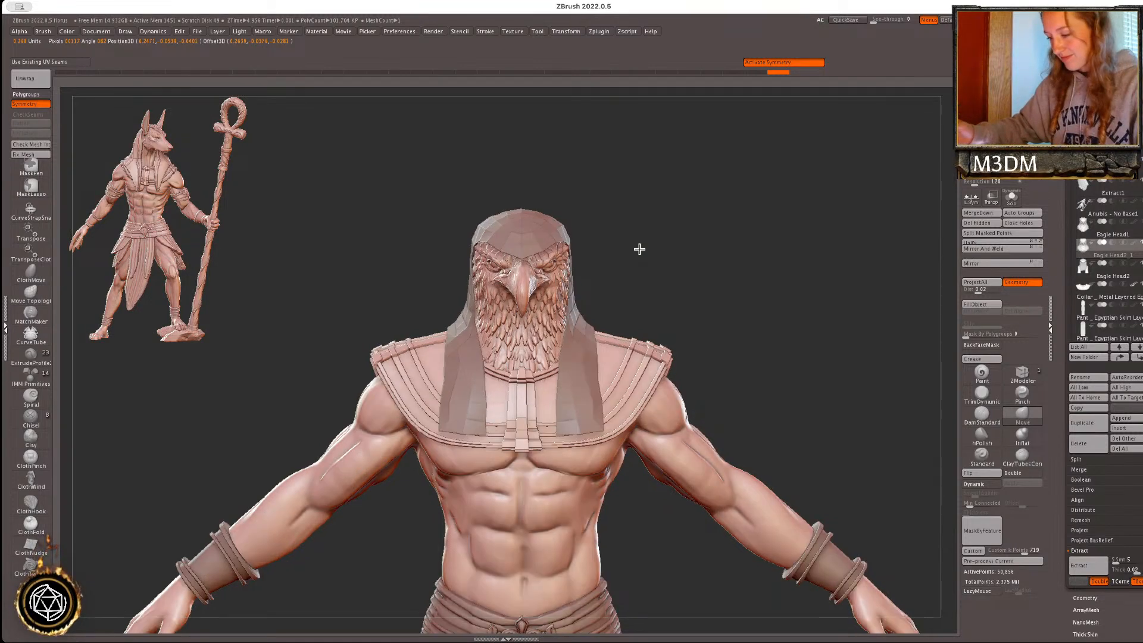
pyautogui.moveTo(733, 304)
pyautogui.mouseDown(button='right')
pyautogui.moveTo(751, 305)
pyautogui.moveTo(733, 304)
pyautogui.moveTo(768, 284)
pyautogui.moveTo(753, 311)
pyautogui.mouseUp(button='right')
pyautogui.press('w')
pyautogui.moveTo(671, 290); pyautogui.dragTo(648, 278)
pyautogui.press('q')
pyautogui.moveTo(792, 298)
pyautogui.mouseDown(button='right')
pyautogui.moveTo(842, 304)
pyautogui.moveTo(830, 317)
pyautogui.moveTo(877, 300)
pyautogui.moveTo(995, 292)
pyautogui.mouseUp(button='right')
pyautogui.rightClick(606, 302)
pyautogui.moveTo(660, 227); pyautogui.dragTo(668, 239)
pyautogui.keyDown('alt'); pyautogui.moveTo(848, 290); pyautogui.dragTo(842, 285, button='right'); pyautogui.keyUp('alt')
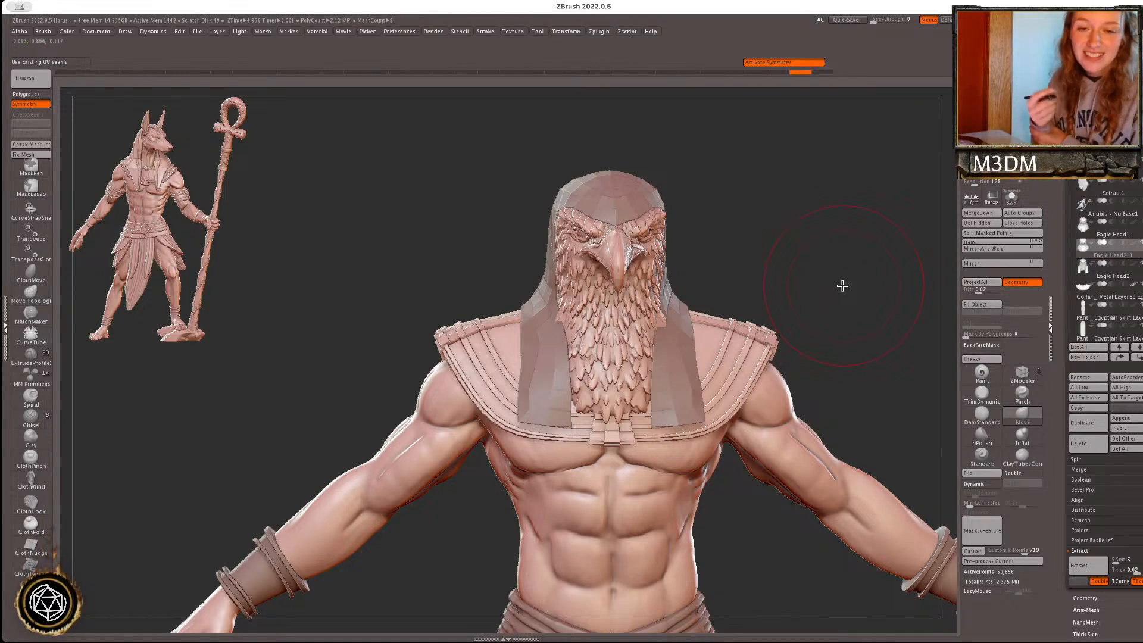
pyautogui.moveTo(797, 262); pyautogui.dragTo(798, 262, button='right')
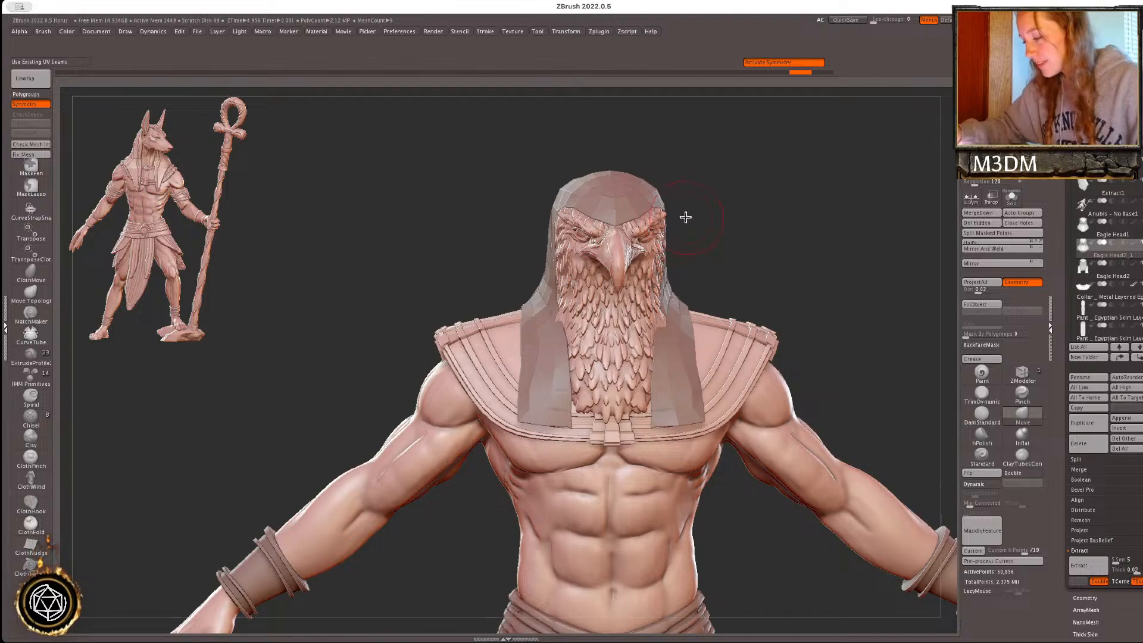
pyautogui.moveTo(766, 214)
pyautogui.mouseDown(button='right')
pyautogui.moveTo(780, 215)
pyautogui.moveTo(748, 224)
pyautogui.mouseUp(button='right')
# - Select the headdress and reshape its inner edge beside the eagle's neck with the Move brush
pyautogui.keyDown('alt'); pyautogui.click(652, 214); pyautogui.keyUp('alt')
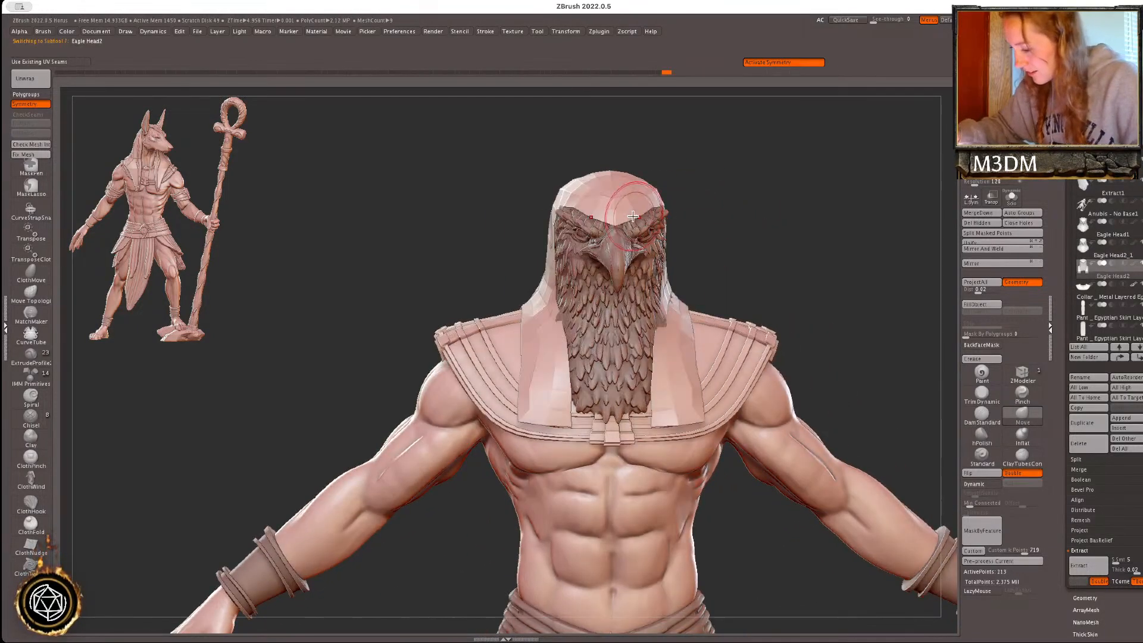
pyautogui.moveTo(663, 324); pyautogui.dragTo(666, 322)
pyautogui.moveTo(768, 274); pyautogui.dragTo(766, 274)
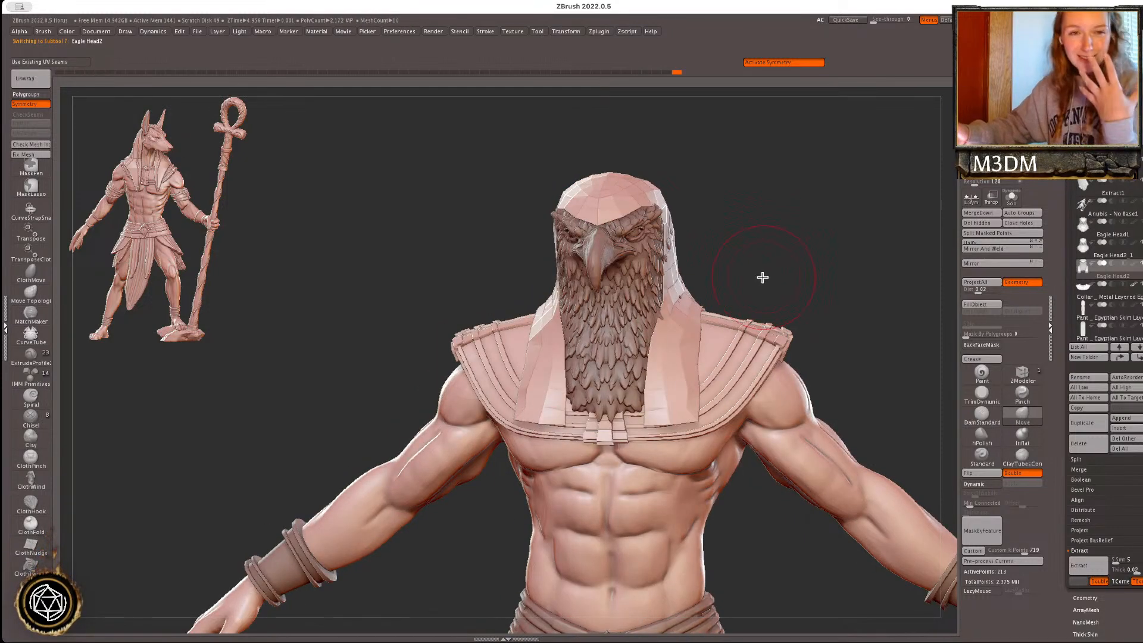
pyautogui.moveTo(810, 278); pyautogui.dragTo(792, 267, button='right')
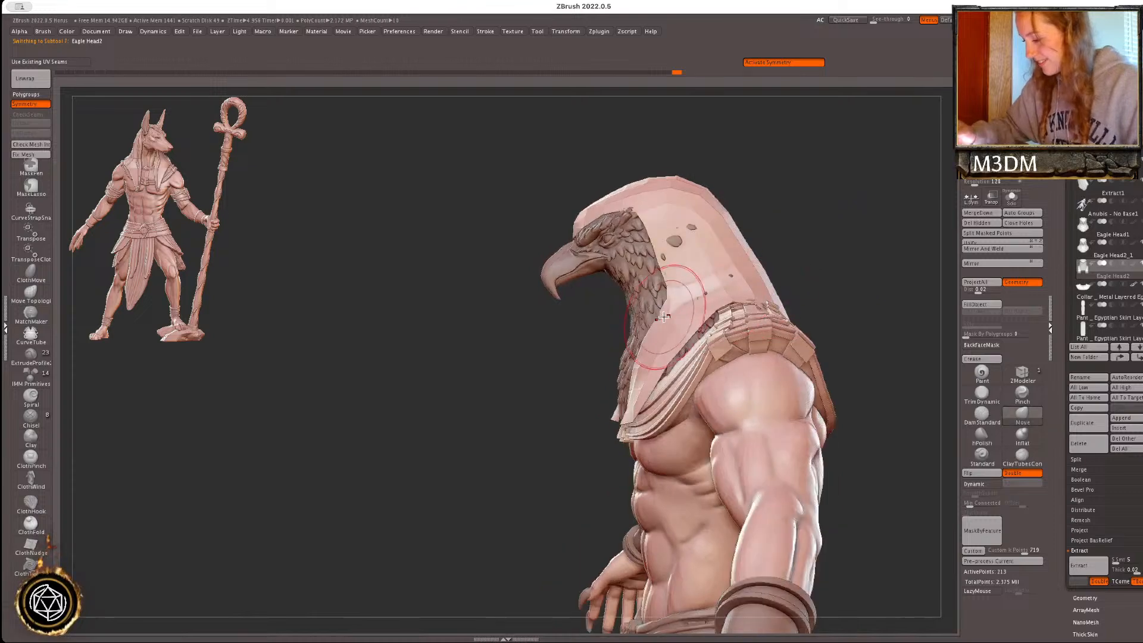
# - Select the eagle head and tuck the feathers poking through the headdress's side back inside with the Move brush
pyautogui.keyDown('alt'); pyautogui.click(632, 286); pyautogui.keyUp('alt')
pyautogui.moveTo(637, 277); pyautogui.dragTo(636, 278)
pyautogui.moveTo(684, 236); pyautogui.dragTo(668, 246)
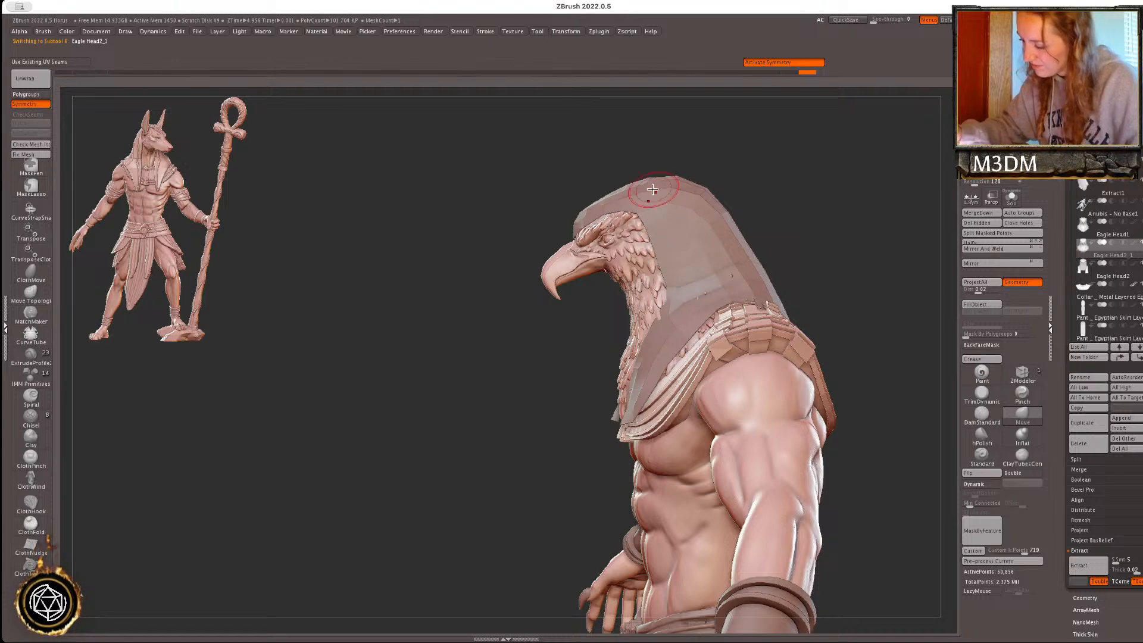
pyautogui.moveTo(857, 268); pyautogui.dragTo(869, 267)
# - Select the headdress and check its shape and polygon layout from the front
pyautogui.keyDown('alt'); pyautogui.click(657, 341); pyautogui.keyUp('alt')
pyautogui.press('space')
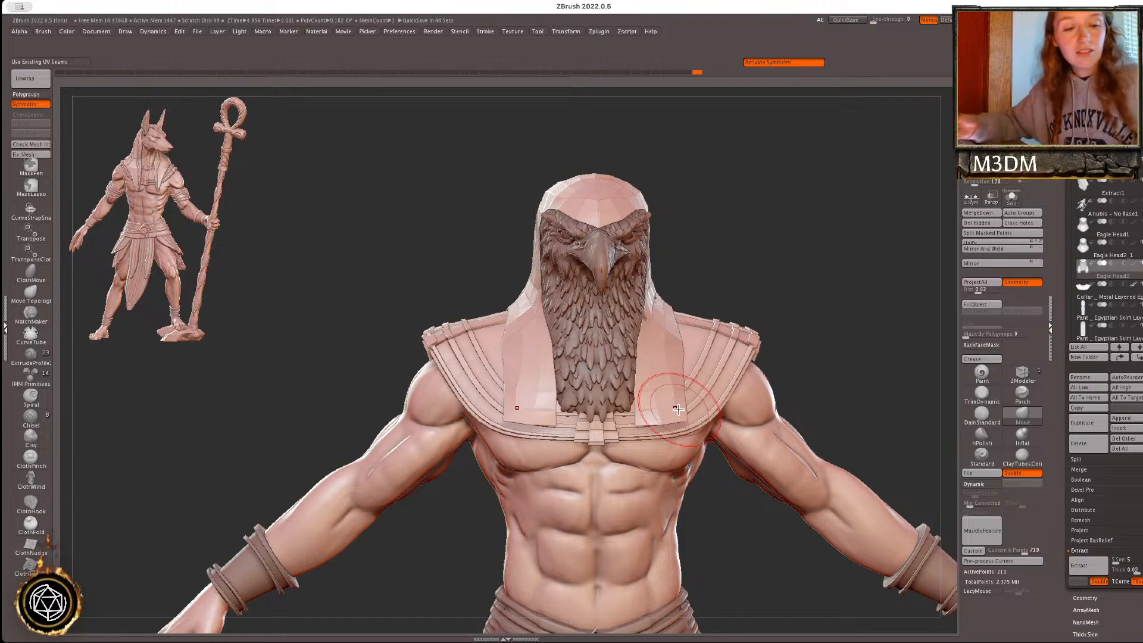
pyautogui.moveTo(822, 283); pyautogui.dragTo(811, 286)
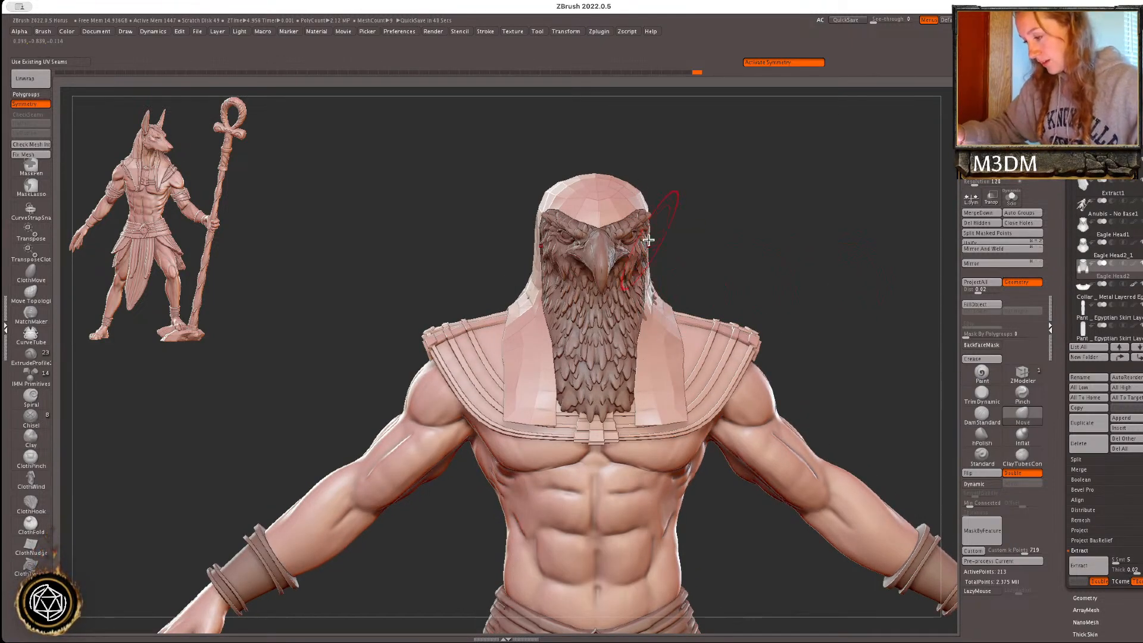
pyautogui.moveTo(761, 227); pyautogui.dragTo(760, 238)
pyautogui.hotkey('shift', 'f')
pyautogui.hotkey('shift', 'f')
# - Apply Mirror And Weld to the headdress with symmetry off, undo it and mirror it again
pyautogui.click(992, 249)
pyautogui.hotkey('ctrl', 'z')
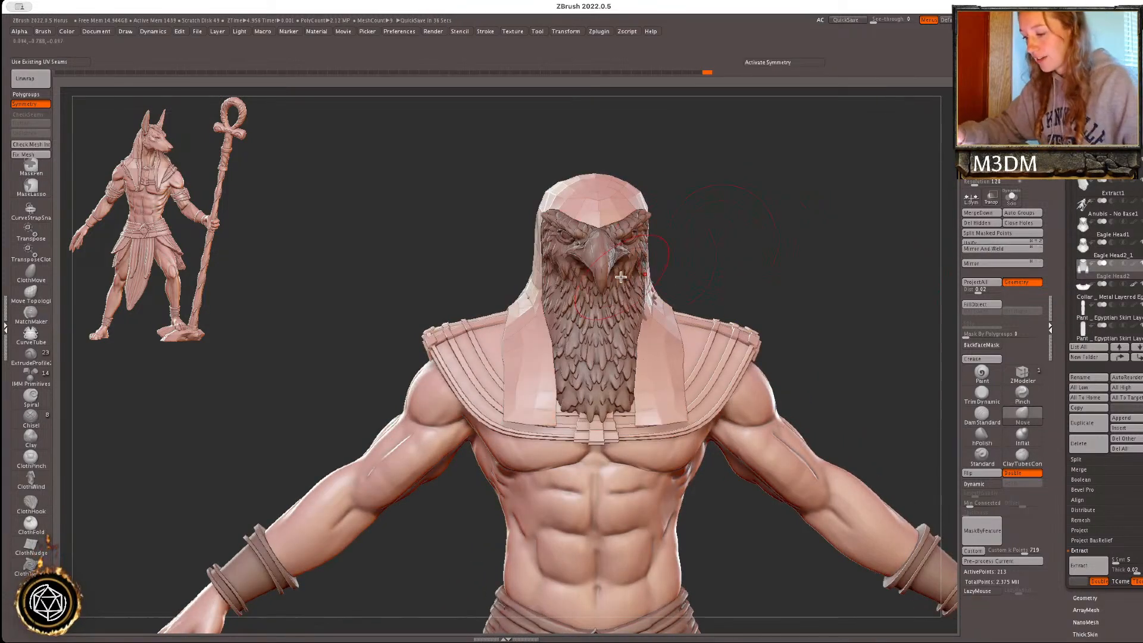
pyautogui.click(982, 249)
pyautogui.press('space')
pyautogui.hotkey('shift', 'f')
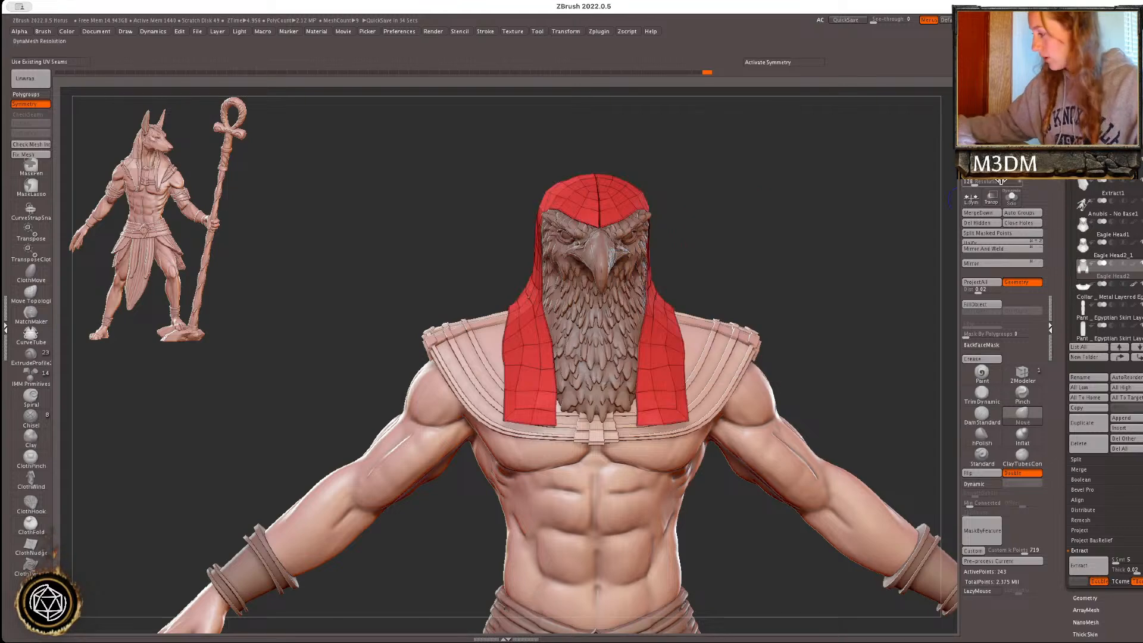
# - Try subdividing the mirrored headdress, undo the subdivision and hide its polyframe
pyautogui.hotkey('ctrl', 'd')
pyautogui.hotkey('ctrl', 'z')
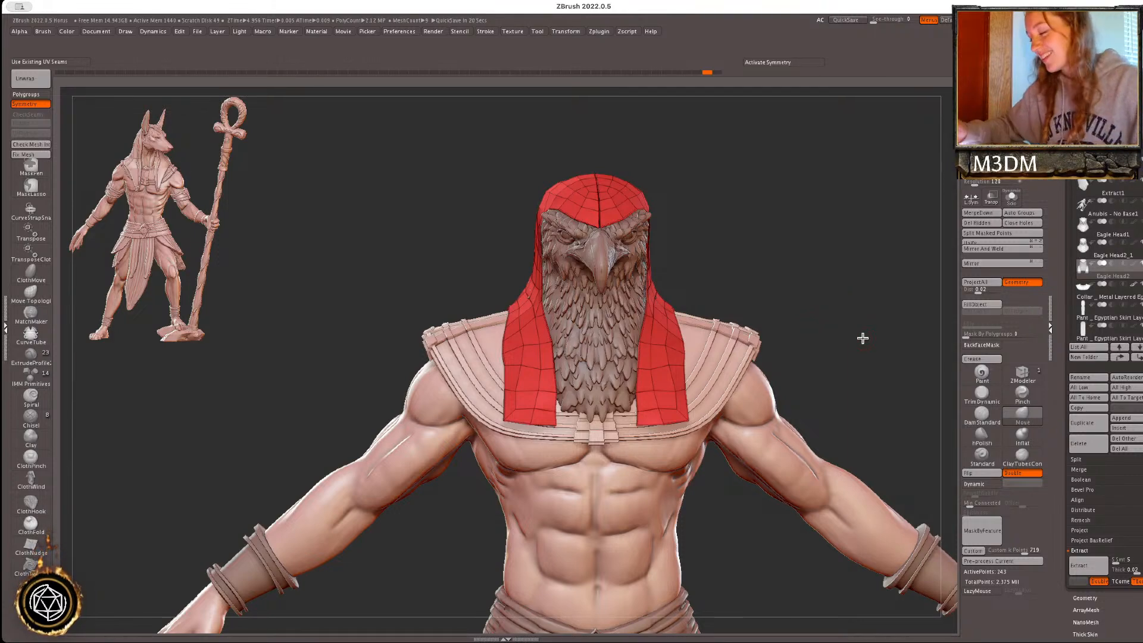
pyautogui.press('space')
pyautogui.hotkey('shift', 'f')
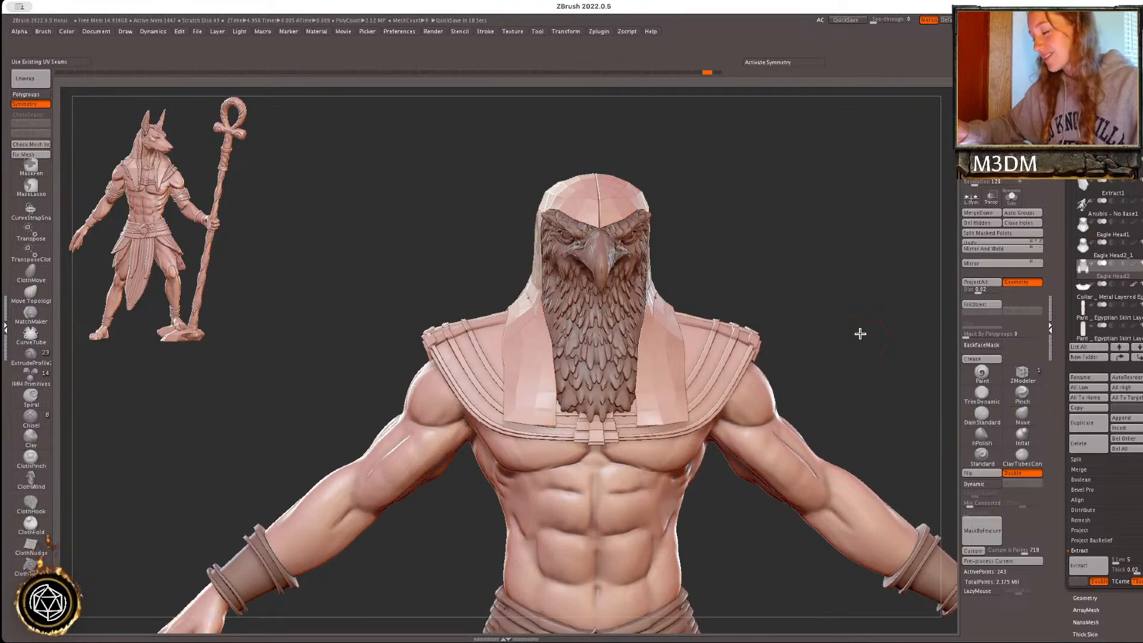
pyautogui.keyDown('alt'); pyautogui.moveTo(870, 337); pyautogui.dragTo(839, 316); pyautogui.keyUp('alt')
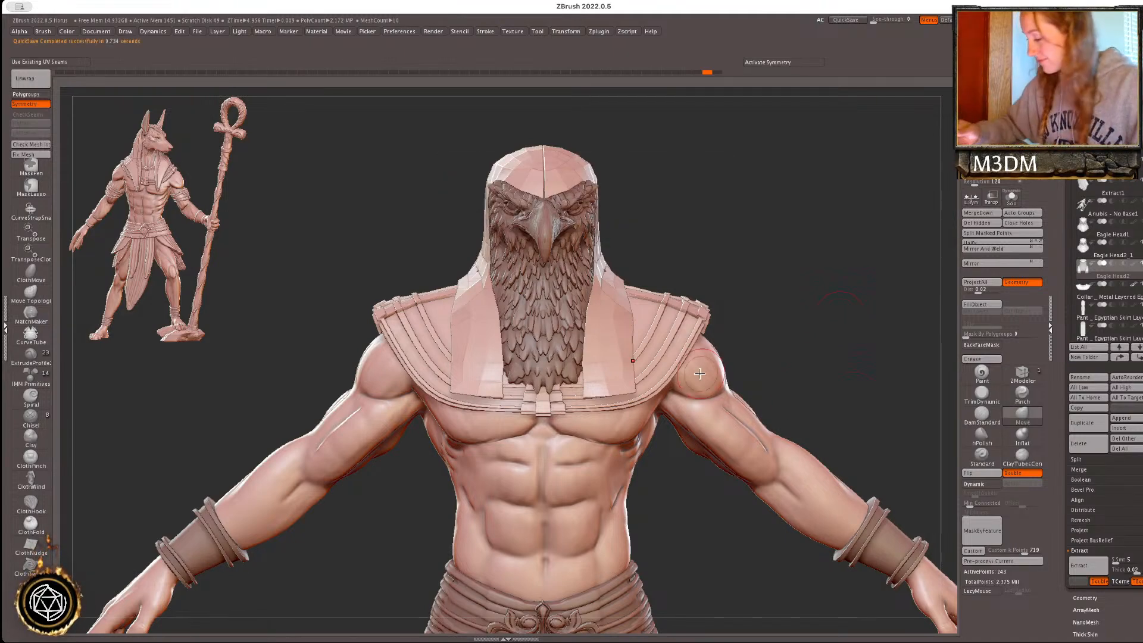
# - Turn on symmetry and reshape the headdress's front flaps beside the feathers and over the collar with the Move brush
pyautogui.press('x')
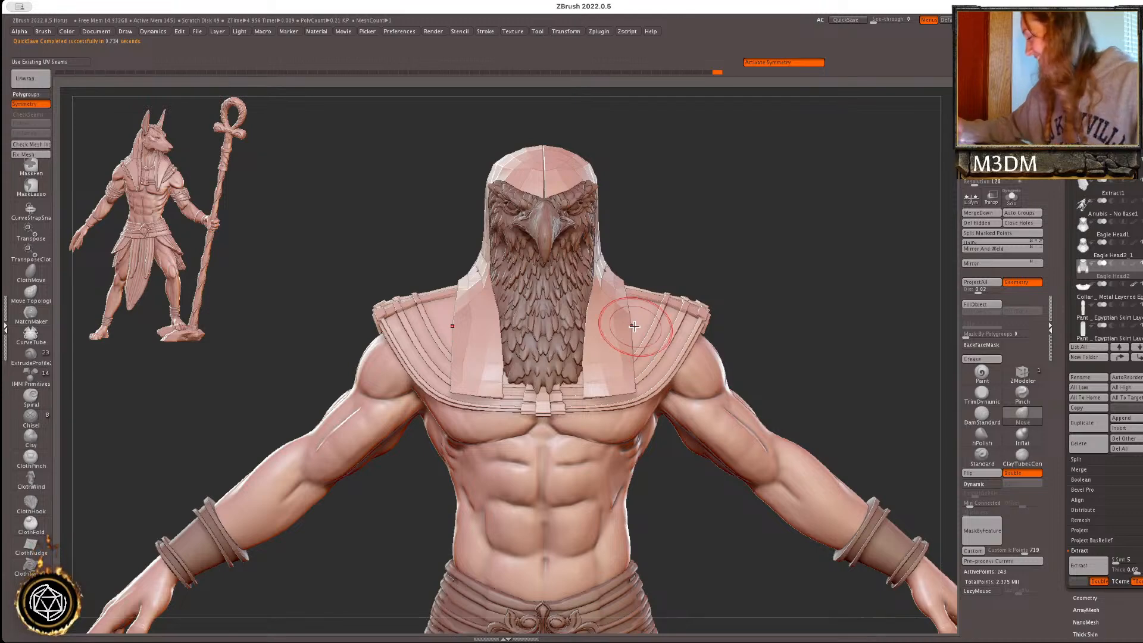
pyautogui.hotkey('shift', 'f')
pyautogui.hotkey('shift', 'f')
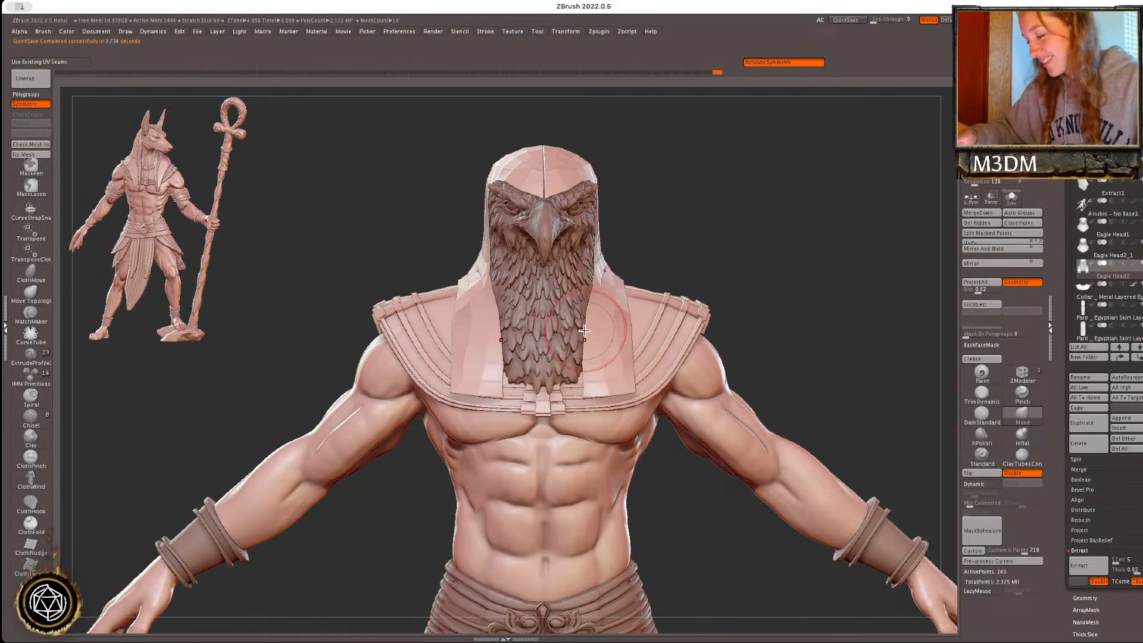
pyautogui.press('space')
pyautogui.moveTo(594, 364); pyautogui.dragTo(594, 367)
pyautogui.hotkey('shift', 'f')
pyautogui.hotkey('shift', 'f')
pyautogui.moveTo(625, 280); pyautogui.dragTo(626, 287)
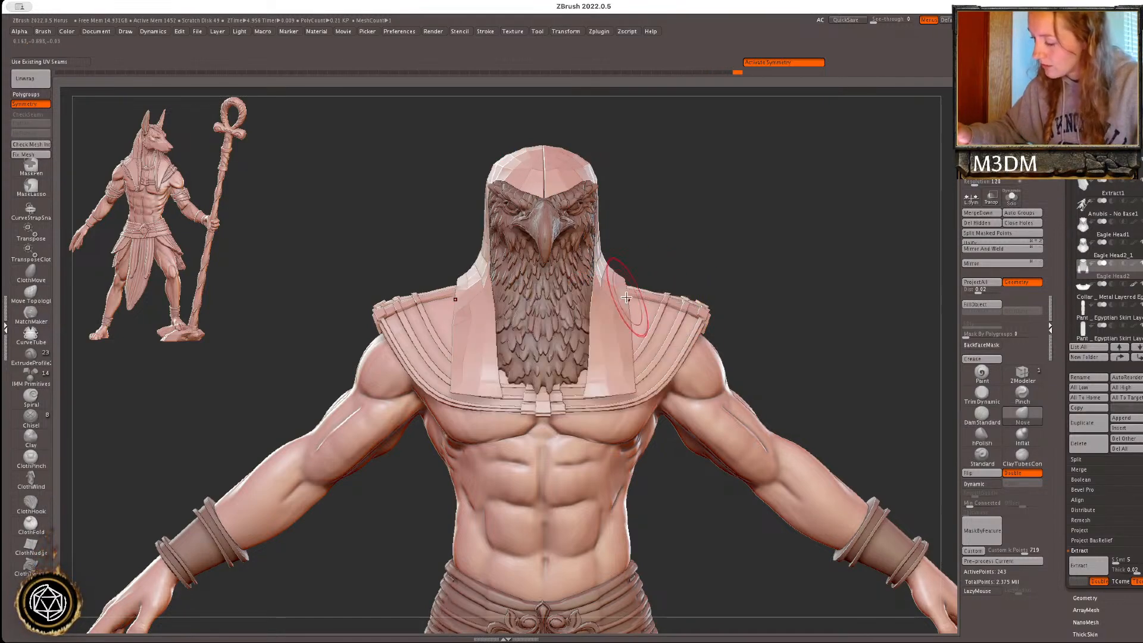
pyautogui.moveTo(632, 328); pyautogui.dragTo(623, 325)
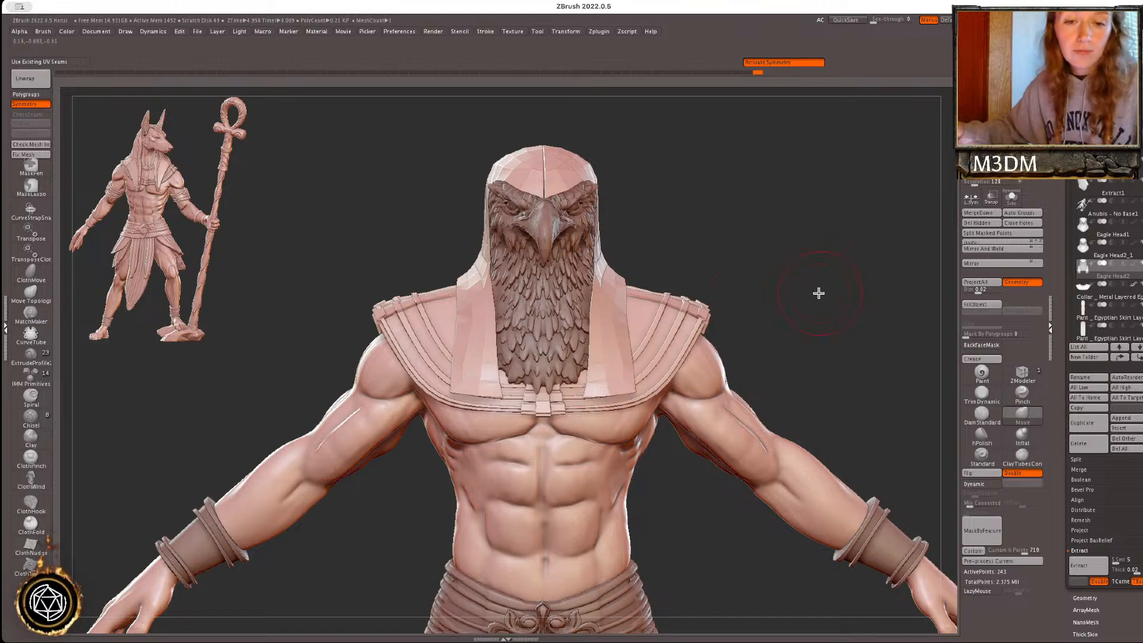
pyautogui.keyDown('alt'); pyautogui.moveTo(819, 291); pyautogui.dragTo(805, 273); pyautogui.keyUp('alt')
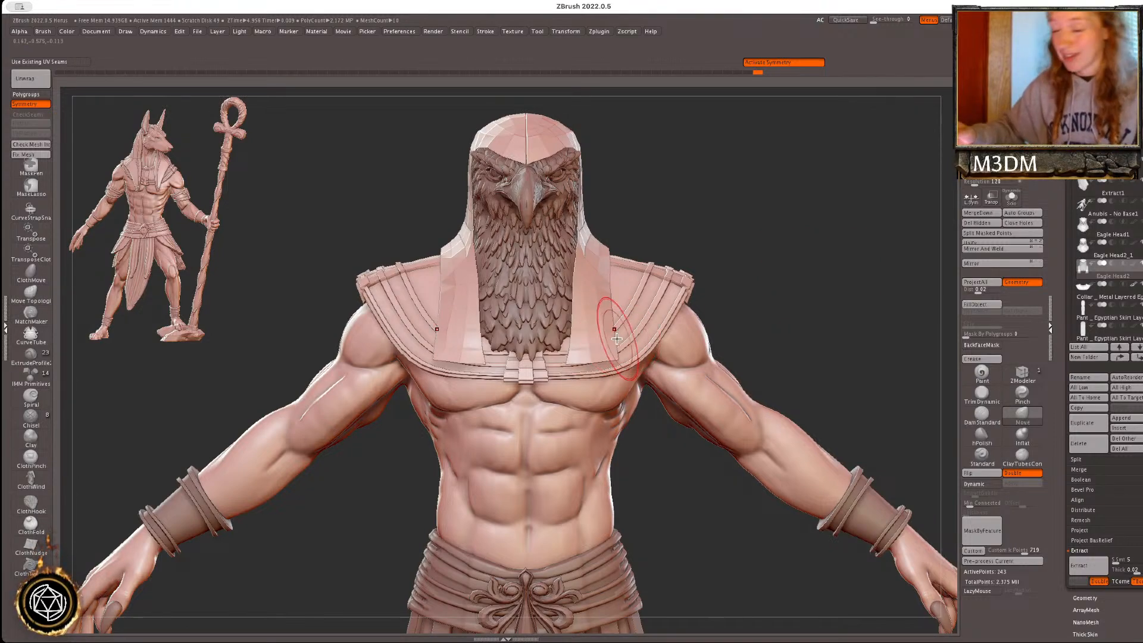
pyautogui.moveTo(575, 331); pyautogui.dragTo(574, 358)
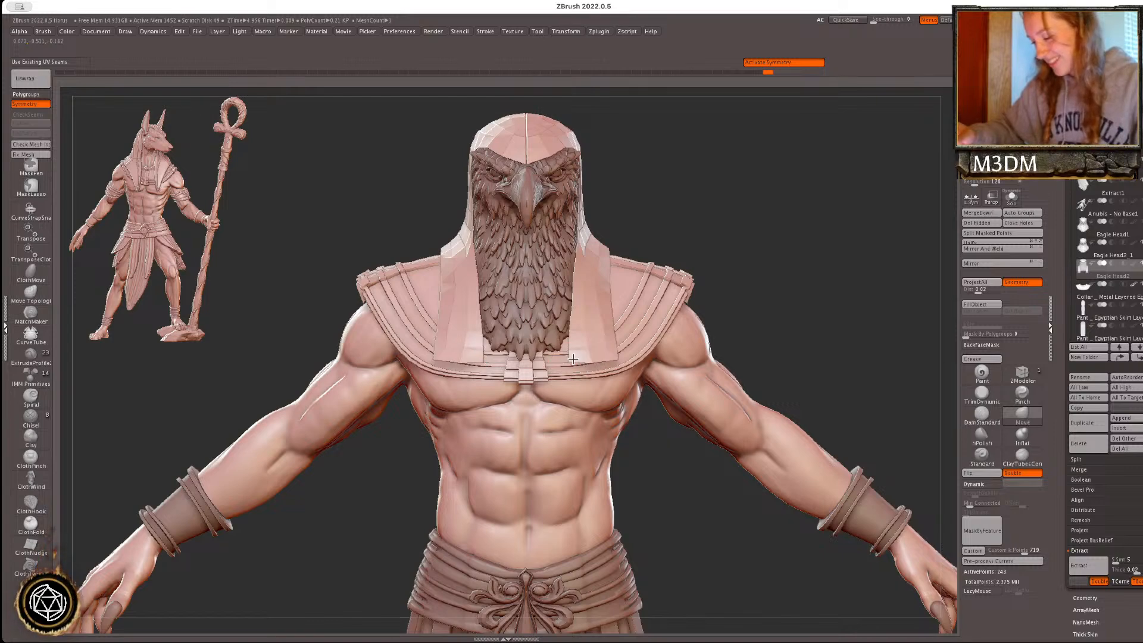
# - Inspect the headdress's flaps and centre seam from several angles with its polyframe shown
pyautogui.moveTo(869, 258); pyautogui.dragTo(788, 257)
pyautogui.hotkey('shift', 'f')
pyautogui.hotkey('shift', 'f')
pyautogui.keyDown('alt'); pyautogui.moveTo(935, 167); pyautogui.dragTo(930, 257); pyautogui.keyUp('alt')
pyautogui.keyDown('shift'); pyautogui.moveTo(834, 248); pyautogui.dragTo(834, 251); pyautogui.keyUp('shift')
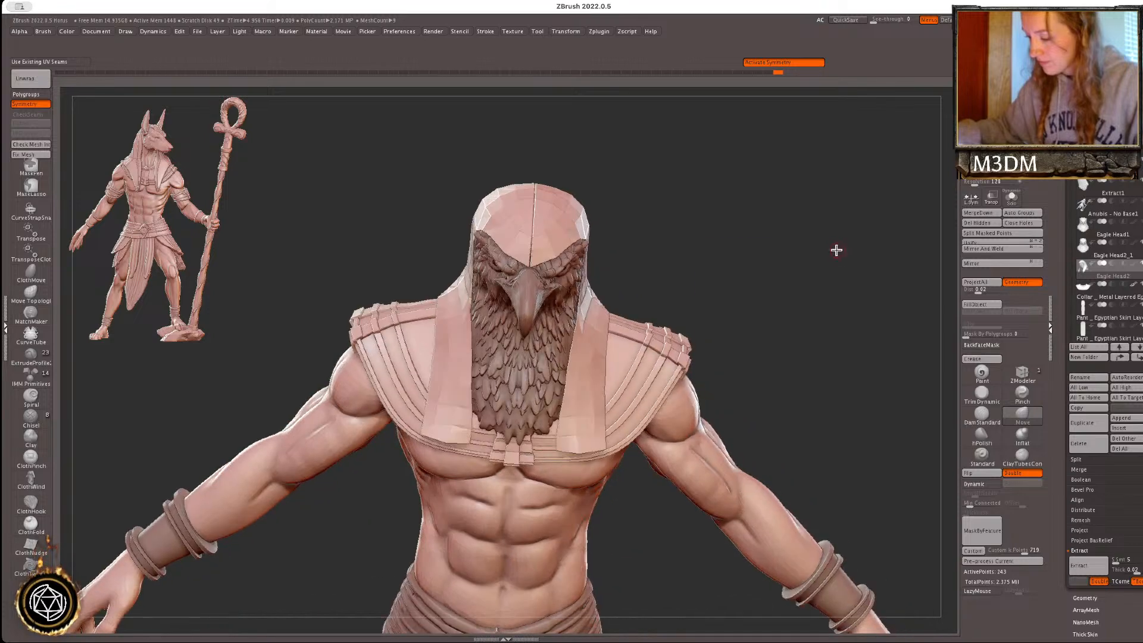
pyautogui.hotkey('shift', 'f')
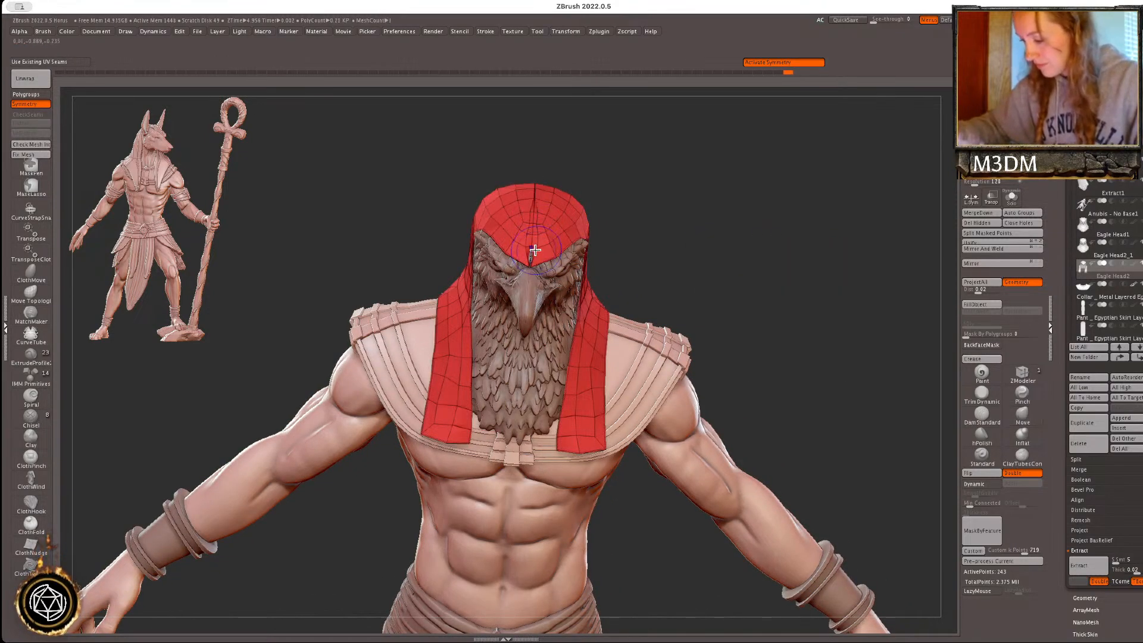
# - Undo the recent flap reshaping and the Mirror And Weld on the headdress
pyautogui.hotkey('ctrl', 'z')
pyautogui.hotkey('ctrl', 'z')
pyautogui.hotkey('ctrl', 'z')
pyautogui.hotkey('ctrl', 'z')
pyautogui.hotkey('ctrl', 'z')
pyautogui.hotkey('ctrl', 'z')
pyautogui.hotkey('ctrl', 'z')
pyautogui.hotkey('ctrl', 'z')
pyautogui.hotkey('ctrl', 'z')
pyautogui.hotkey('ctrl', 'z')
# - Reset the transform gizmo on the headdress, turn off symmetry and apply Mirror And Weld to the headdress
pyautogui.press('w')
pyautogui.keyDown('shift'); pyautogui.moveTo(663, 224); pyautogui.dragTo(637, 222); pyautogui.keyUp('shift')
pyautogui.click(610, 222)
pyautogui.press('x')
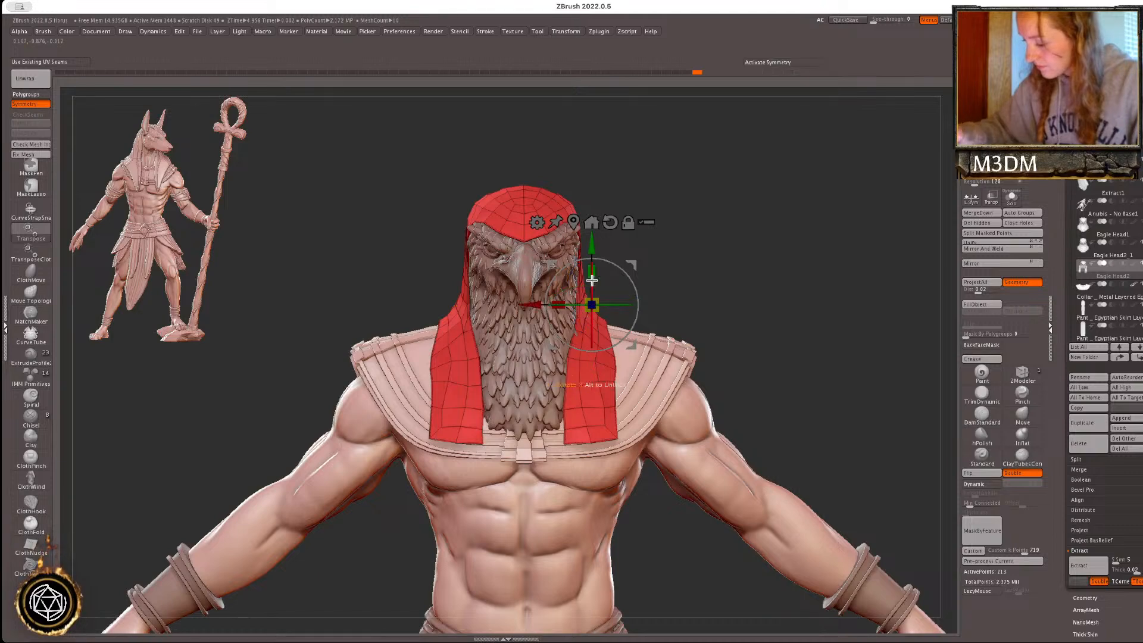
pyautogui.click(978, 250)
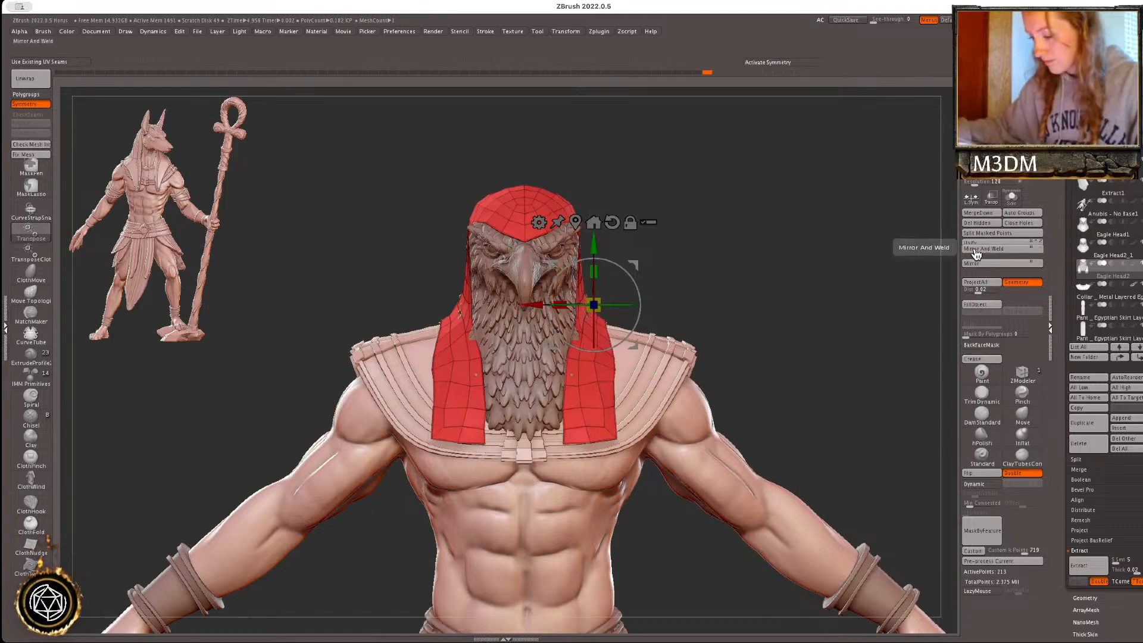
# - Turn symmetry back on and refine the headdress's flaps and neck edges with the Move brush in front and side views
pyautogui.press('q')
pyautogui.press('x')
pyautogui.moveTo(607, 362); pyautogui.dragTo(601, 361)
pyautogui.hotkey('shift', 'f')
pyautogui.moveTo(645, 225); pyautogui.dragTo(721, 326)
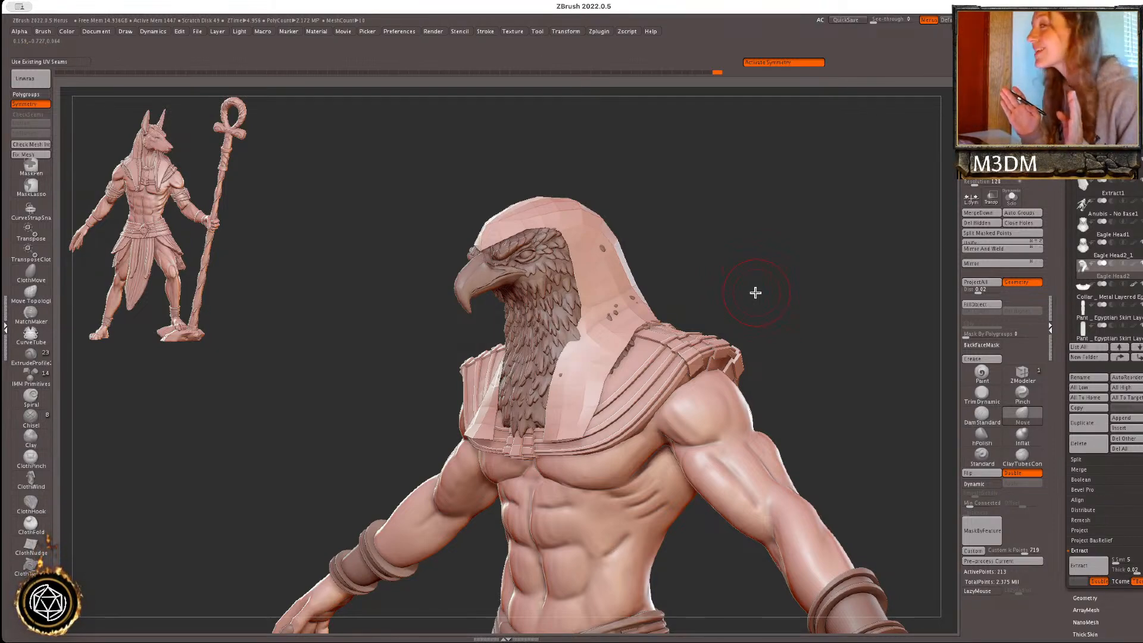
pyautogui.moveTo(755, 293)
pyautogui.mouseDown()
pyautogui.moveTo(727, 299)
pyautogui.moveTo(768, 289)
pyautogui.mouseUp()
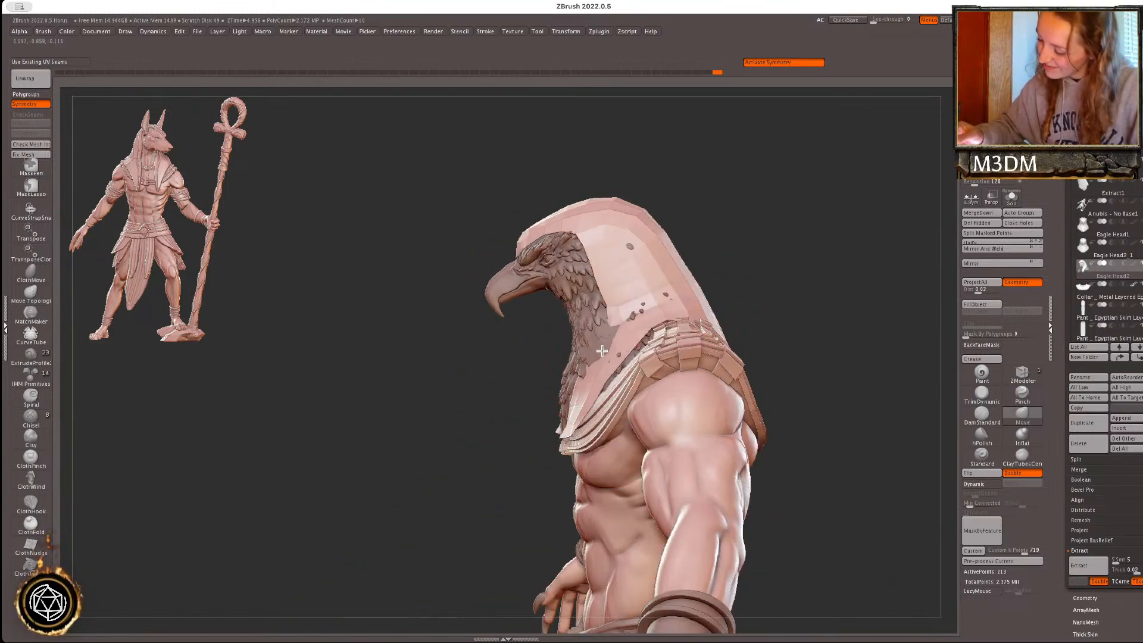
pyautogui.moveTo(590, 377); pyautogui.dragTo(604, 345)
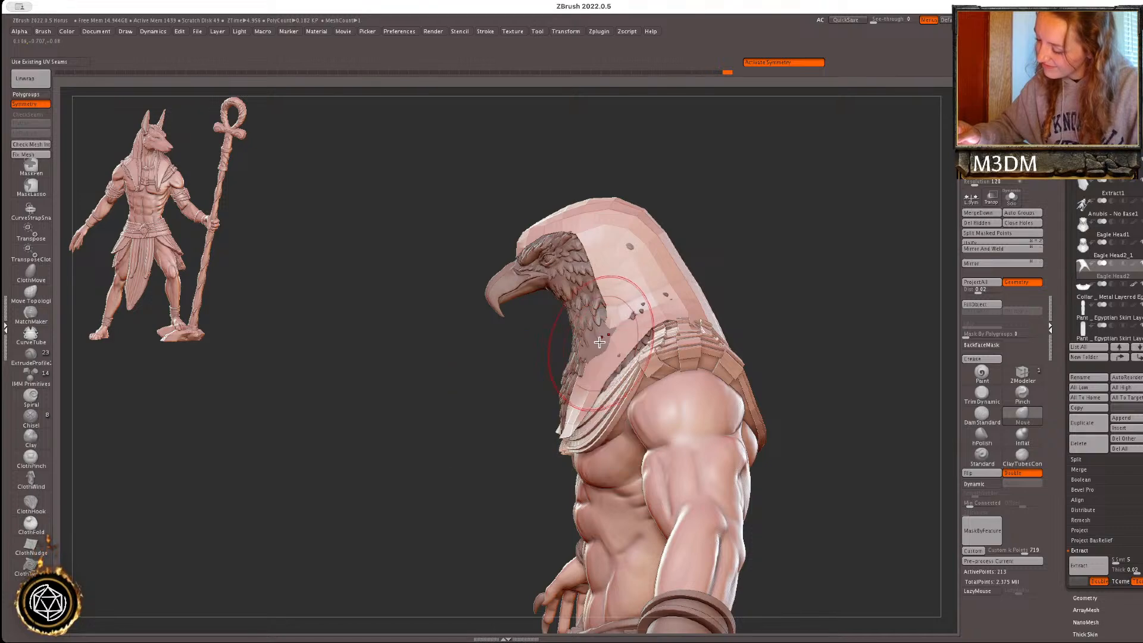
# - Pull the eagle head's lower neck feathers forward and down with the Move brush, and make the headdress the active subtool again
pyautogui.keyDown('alt'); pyautogui.click(599, 343); pyautogui.keyUp('alt')
pyautogui.press('space')
pyautogui.moveTo(572, 362)
pyautogui.mouseDown()
pyautogui.moveTo(568, 349)
pyautogui.moveTo(559, 384)
pyautogui.mouseUp()
pyautogui.moveTo(728, 323)
pyautogui.mouseDown()
pyautogui.moveTo(827, 309)
pyautogui.moveTo(823, 318)
pyautogui.moveTo(809, 259)
pyautogui.mouseUp()
pyautogui.keyDown('alt'); pyautogui.click(579, 397); pyautogui.keyUp('alt')
pyautogui.moveTo(793, 319)
pyautogui.keyDown('alt'); pyautogui.mouseDown()
pyautogui.moveTo(802, 382)
pyautogui.moveTo(811, 290)
pyautogui.mouseUp(); pyautogui.keyUp('alt')
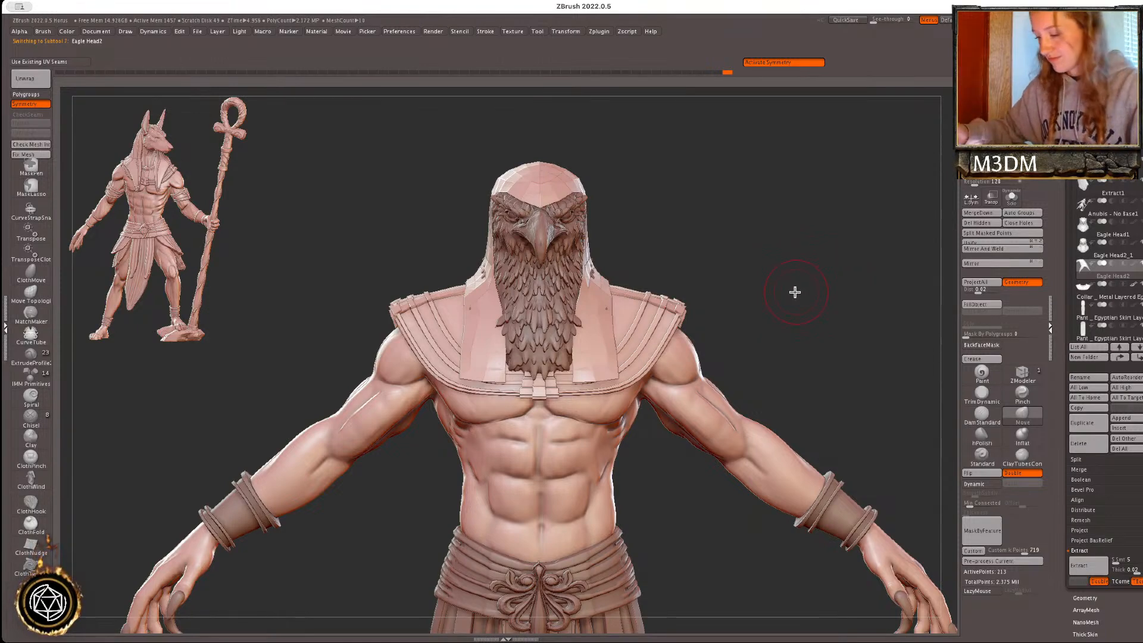
pyautogui.moveTo(796, 291)
pyautogui.mouseDown()
pyautogui.moveTo(806, 298)
pyautogui.moveTo(798, 307)
pyautogui.mouseUp()
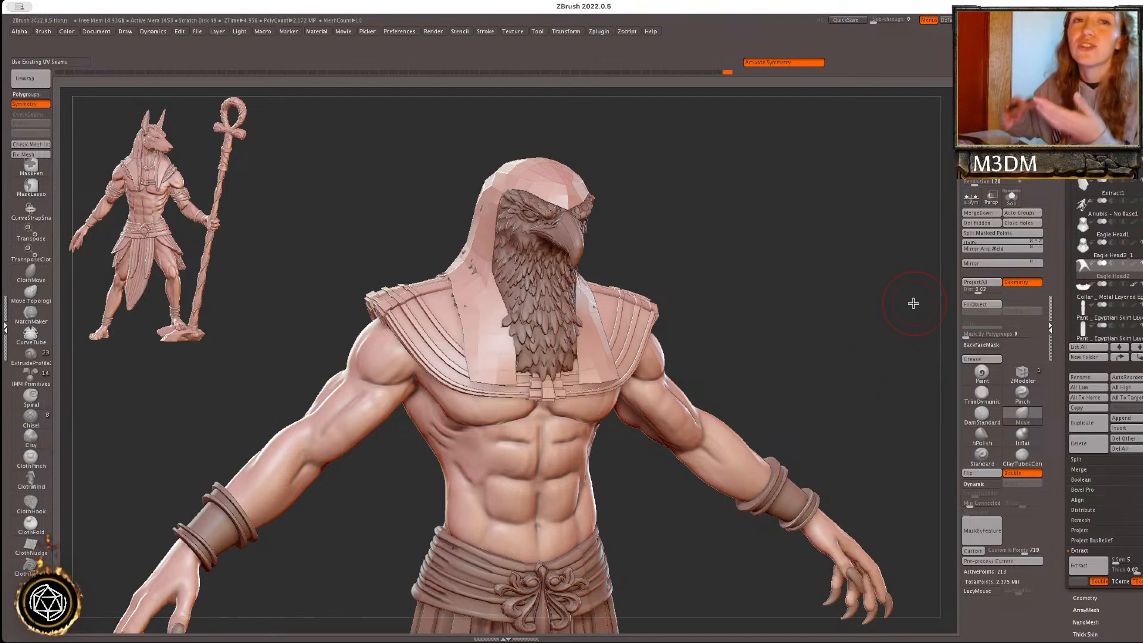
pyautogui.keyDown('shift'); pyautogui.moveTo(829, 311); pyautogui.dragTo(827, 318); pyautogui.keyUp('shift')
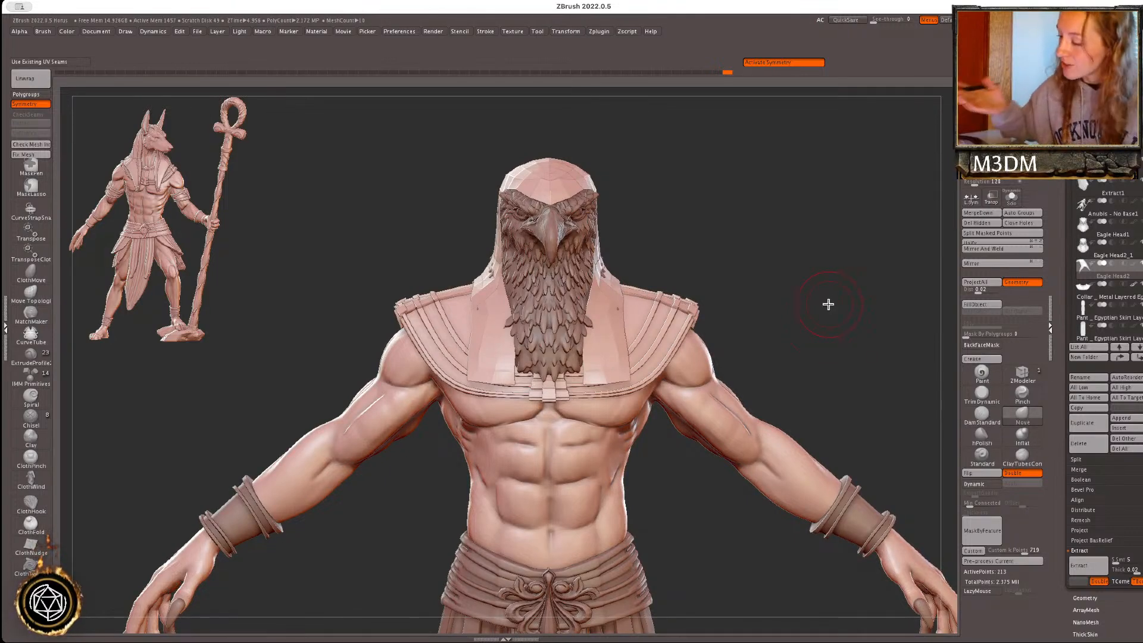
pyautogui.keyDown('shift'); pyautogui.moveTo(828, 304); pyautogui.dragTo(828, 304); pyautogui.keyUp('shift')
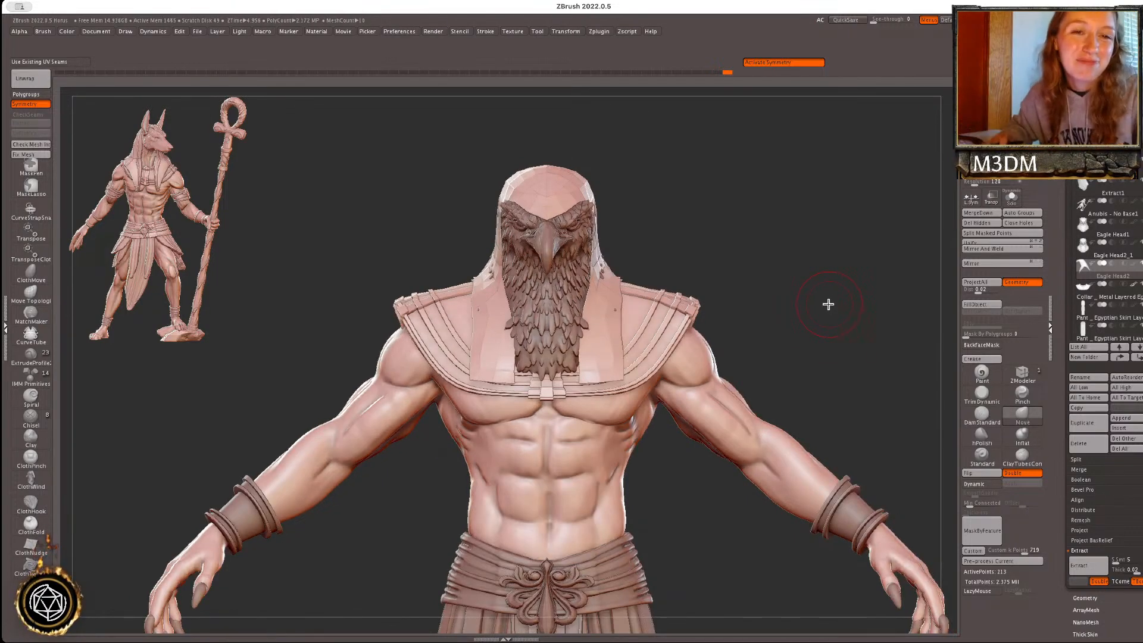
pyautogui.press('p')
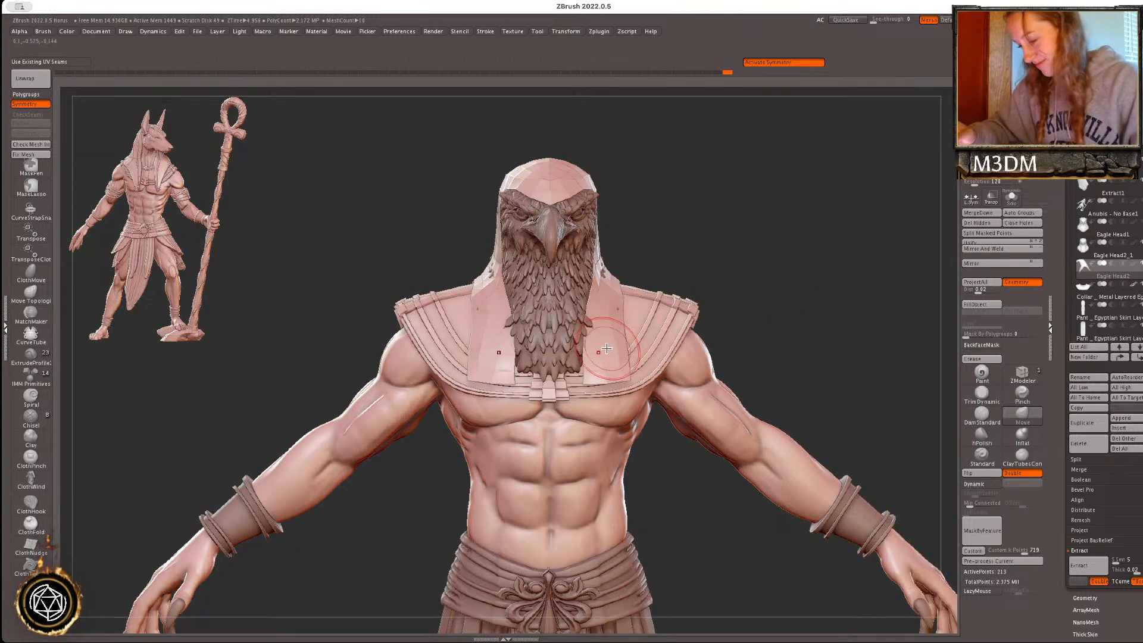
# - Pull the headdress's front flaps slightly inward alongside the chest feathers with the Move brush, adjusting the brush size as needed
pyautogui.press('space')
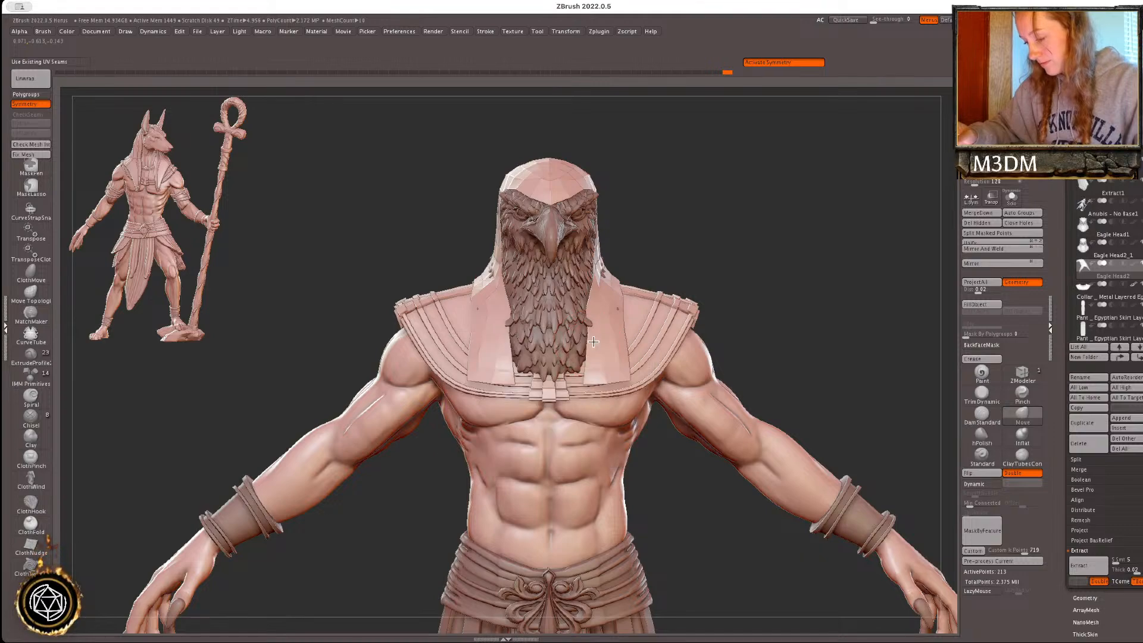
pyautogui.moveTo(822, 324)
pyautogui.mouseDown()
pyautogui.moveTo(804, 328)
pyautogui.moveTo(819, 316)
pyautogui.moveTo(768, 331)
pyautogui.mouseUp()
pyautogui.press('space')
pyautogui.moveTo(800, 278)
pyautogui.mouseDown()
pyautogui.moveTo(854, 283)
pyautogui.moveTo(842, 281)
pyautogui.moveTo(897, 261)
pyautogui.moveTo(791, 249)
pyautogui.mouseUp()
pyautogui.press('space')
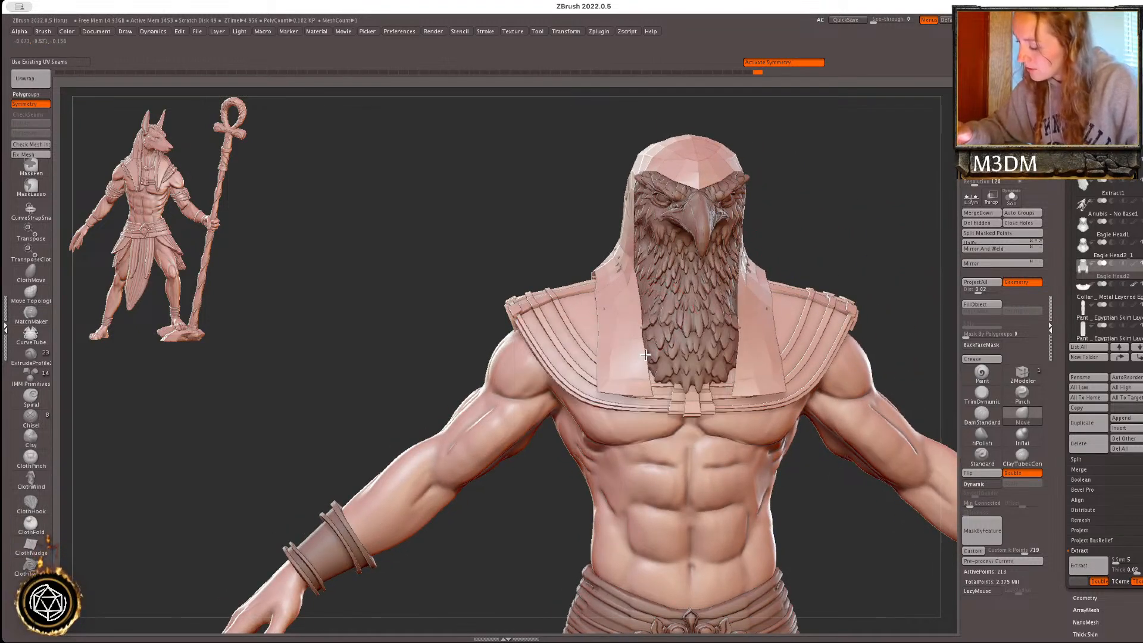
pyautogui.keyDown('alt'); pyautogui.moveTo(827, 254); pyautogui.dragTo(774, 243); pyautogui.keyUp('alt')
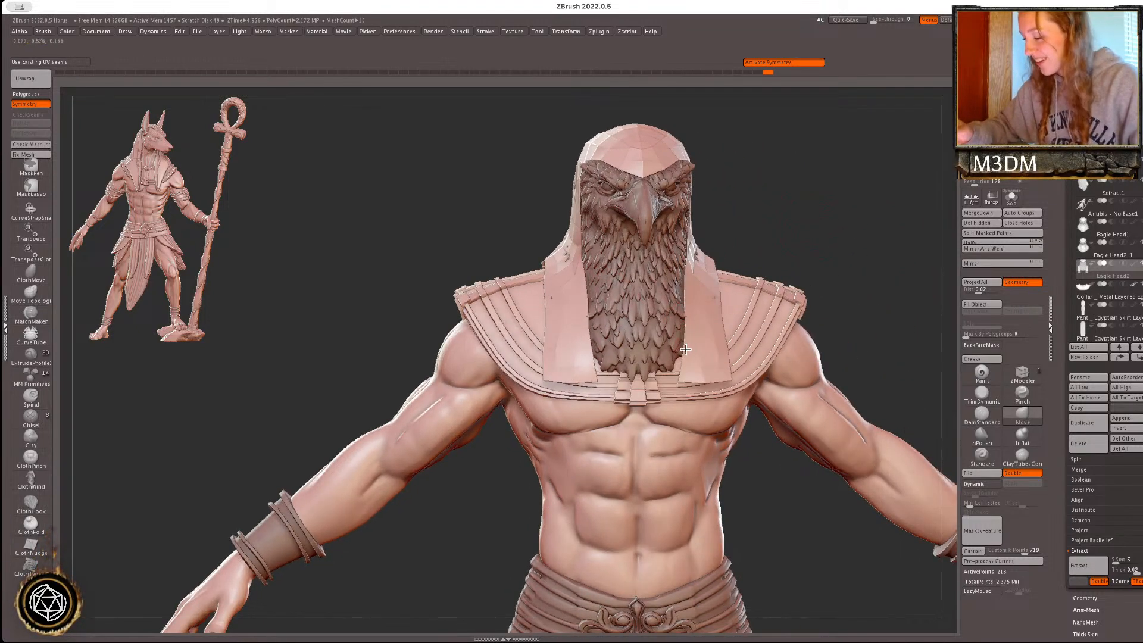
pyautogui.press('space')
pyautogui.moveTo(555, 345); pyautogui.dragTo(565, 342)
pyautogui.moveTo(846, 282)
pyautogui.keyDown('alt'); pyautogui.mouseDown()
pyautogui.moveTo(822, 282)
pyautogui.moveTo(835, 258)
pyautogui.mouseUp(); pyautogui.keyUp('alt')
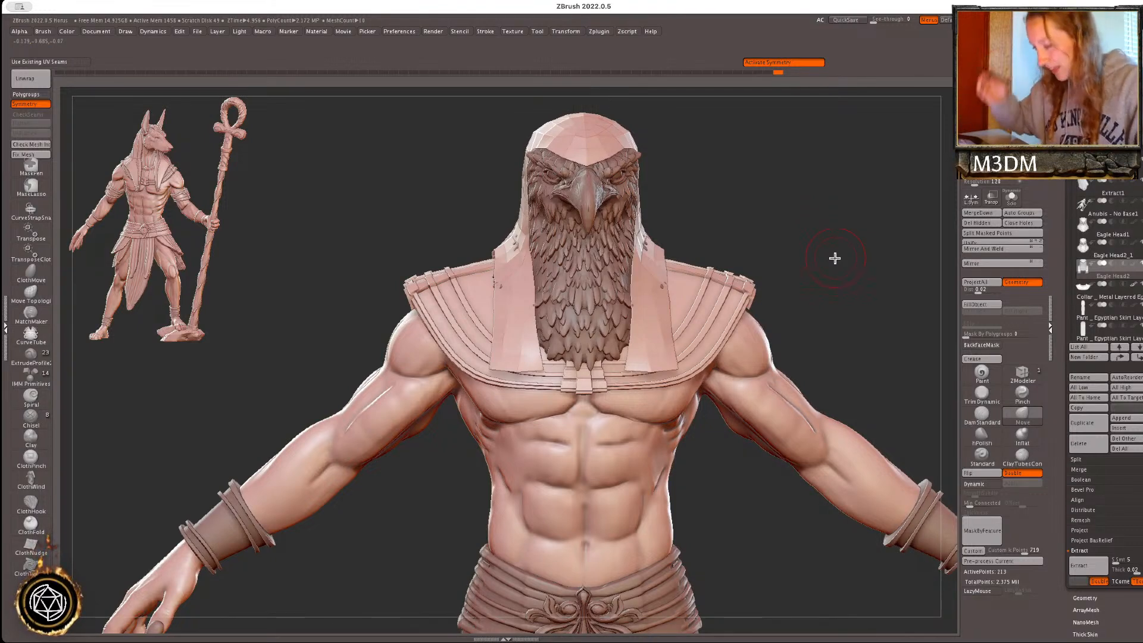
# - Try to push the sides of the hood outward beside the brow with the Move brush, and undo both strokes
pyautogui.keyDown('alt'); pyautogui.moveTo(818, 316); pyautogui.dragTo(804, 428); pyautogui.keyUp('alt')
pyautogui.press('space')
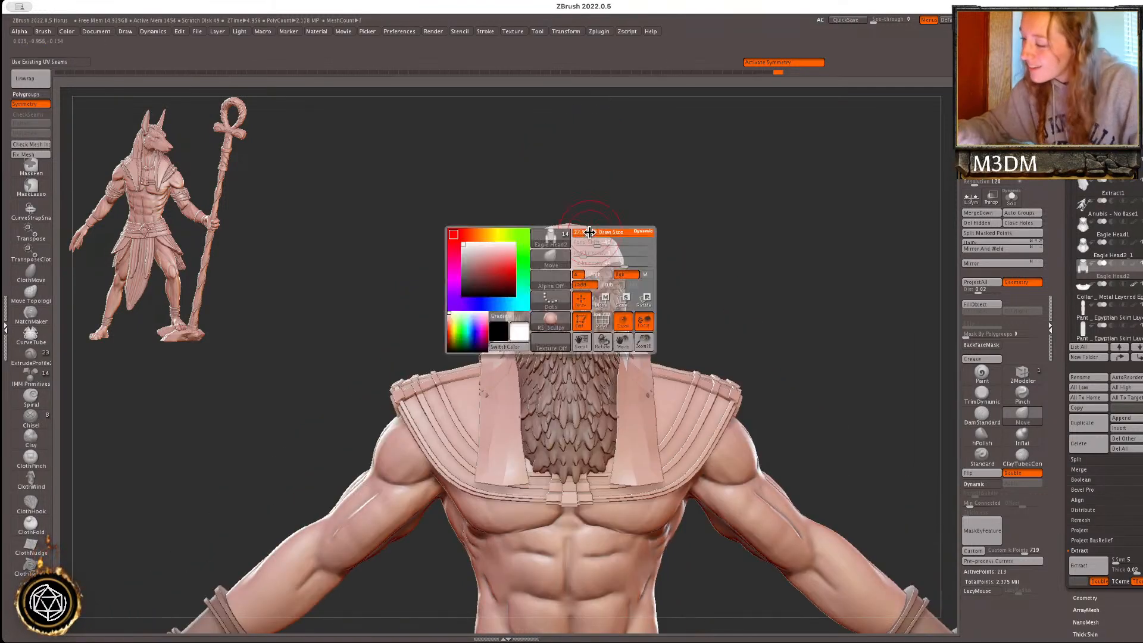
pyautogui.moveTo(587, 230)
pyautogui.mouseDown()
pyautogui.moveTo(621, 237)
pyautogui.moveTo(613, 243)
pyautogui.moveTo(643, 224)
pyautogui.moveTo(650, 249)
pyautogui.moveTo(688, 244)
pyautogui.mouseUp()
pyautogui.hotkey('ctrl', 'z')
pyautogui.rightClick(629, 252)
pyautogui.moveTo(621, 256); pyautogui.dragTo(632, 252)
pyautogui.hotkey('ctrl', 'z')
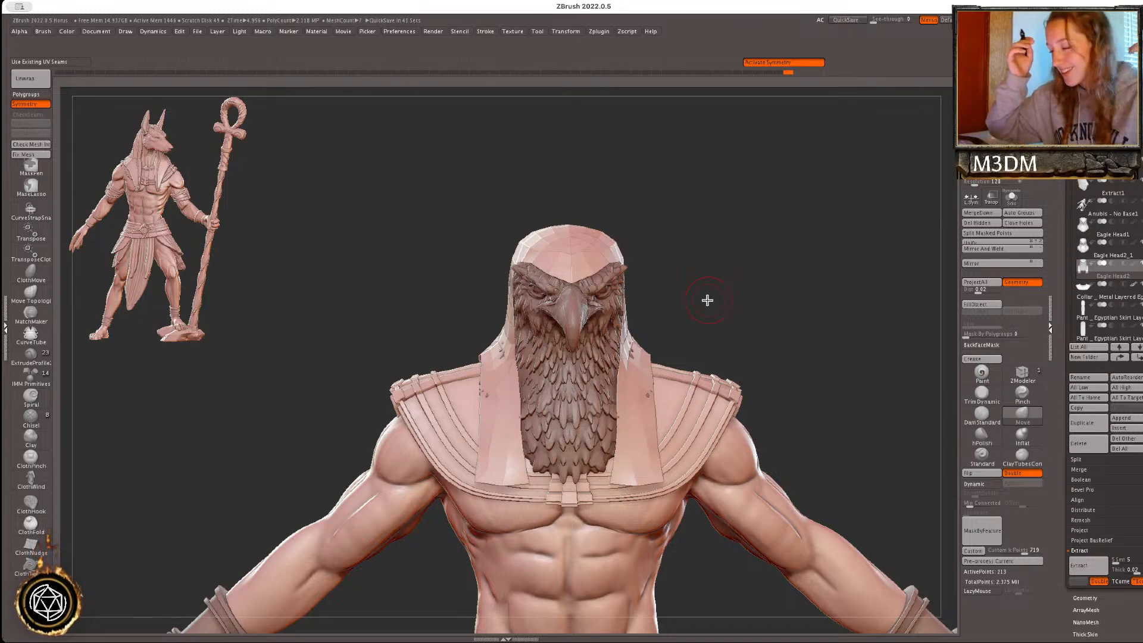
# - Isolate the headdress with its polyframe shown, give it a dynamic thickness of about 0.017 and apply it as real geometry
pyautogui.moveTo(707, 301); pyautogui.dragTo(806, 316)
pyautogui.click(1011, 202)
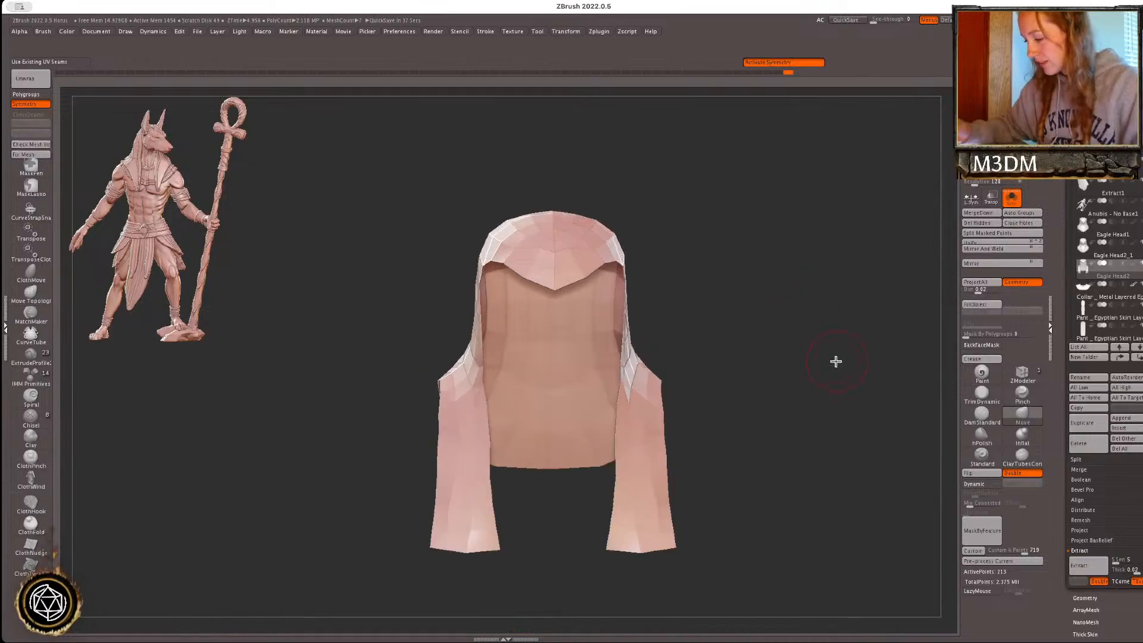
pyautogui.hotkey('shift', 'f')
pyautogui.moveTo(840, 352); pyautogui.dragTo(882, 357)
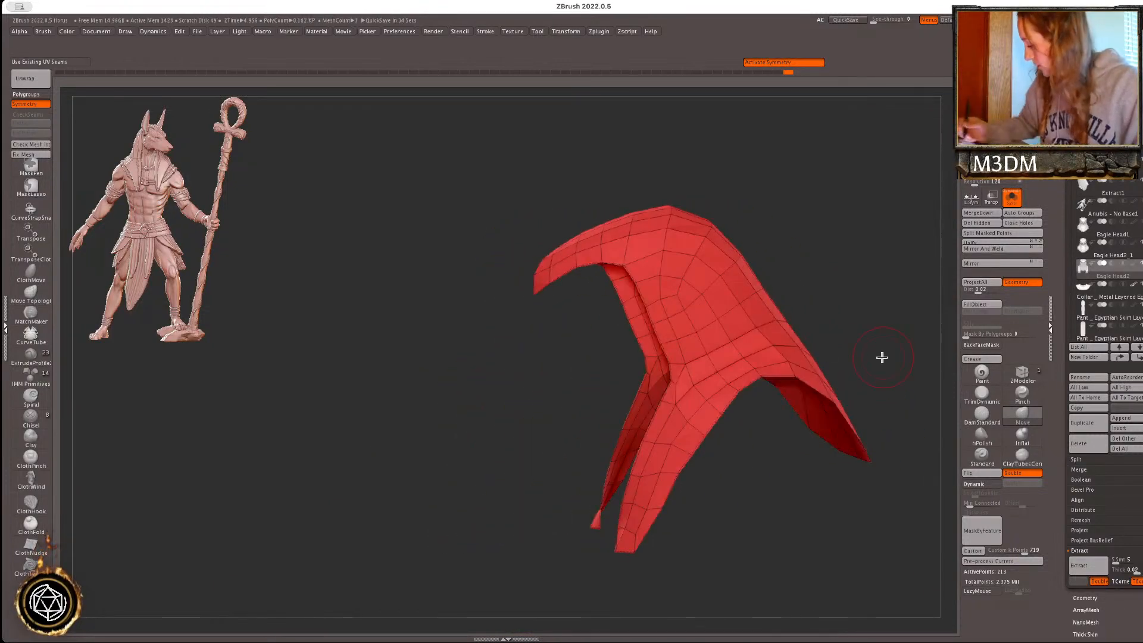
pyautogui.click(981, 483)
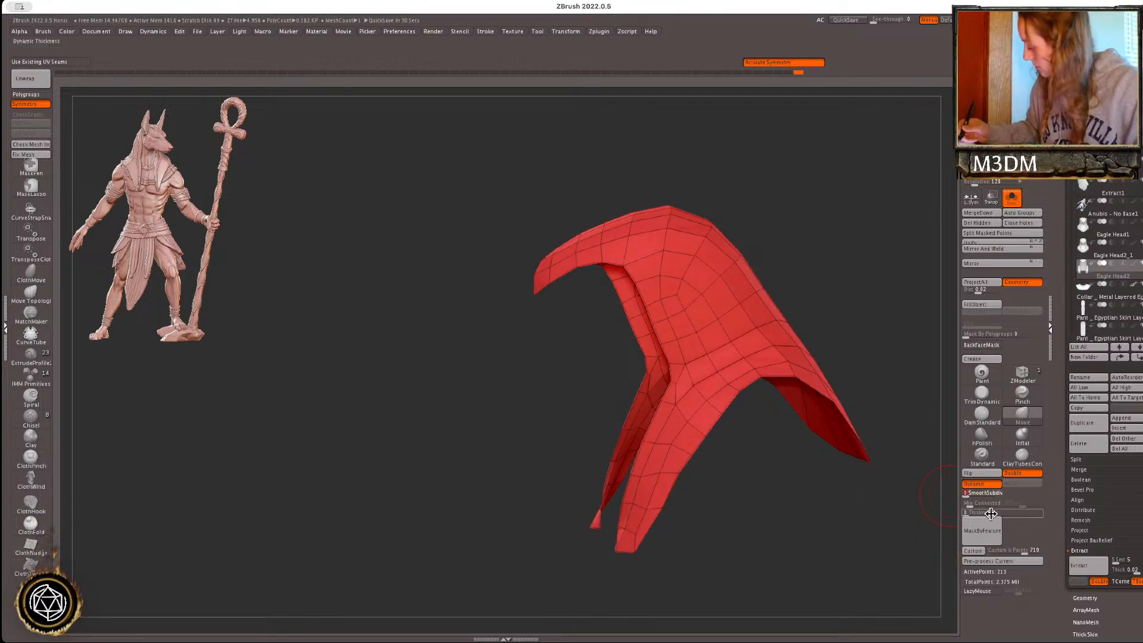
pyautogui.moveTo(988, 513)
pyautogui.mouseDown()
pyautogui.moveTo(1005, 506)
pyautogui.moveTo(992, 515)
pyautogui.mouseUp()
pyautogui.moveTo(774, 530); pyautogui.dragTo(845, 555)
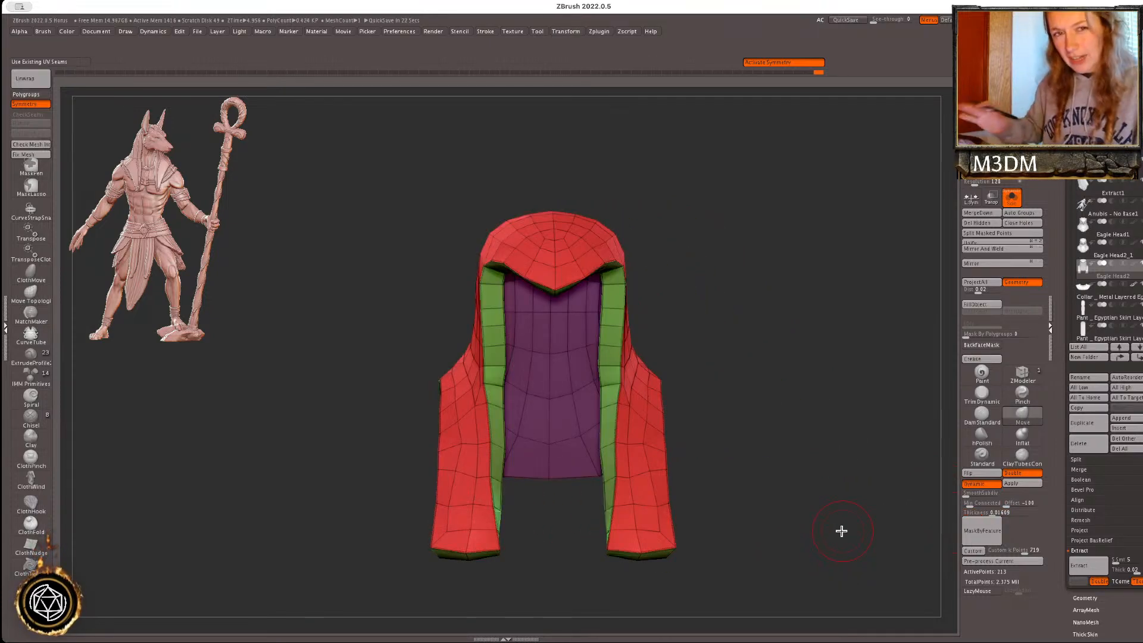
pyautogui.click(1018, 485)
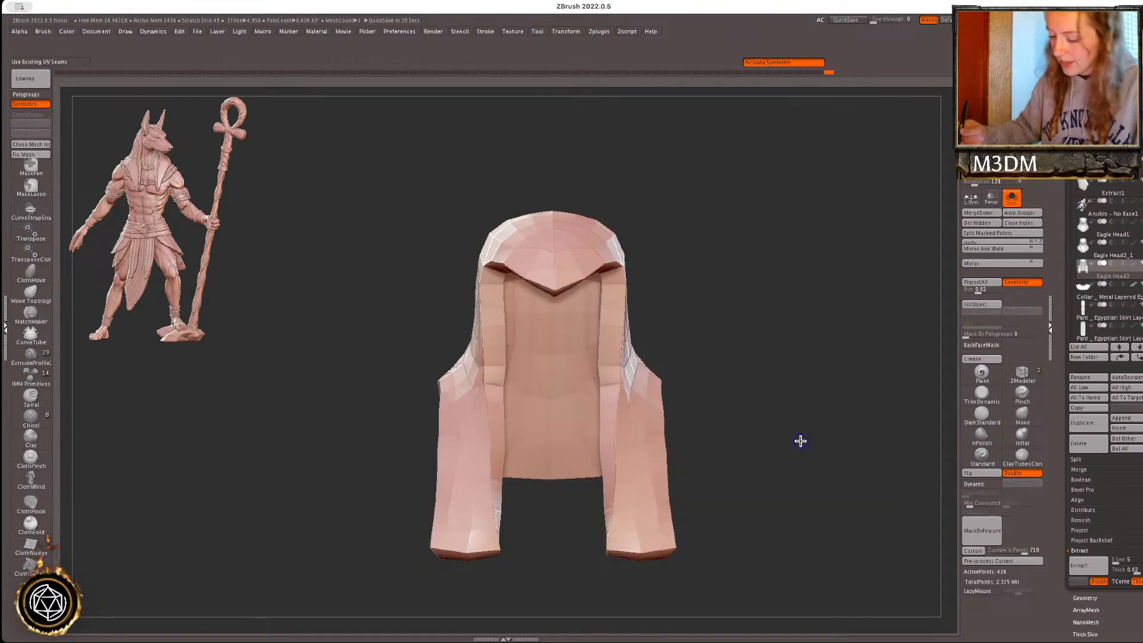
# - Show the whole figure again without the polyframe and nudge the lower edge of the headdress's front flaps with the Move brush
pyautogui.hotkey('shift', 'f')
pyautogui.click(1013, 201)
pyautogui.press('space')
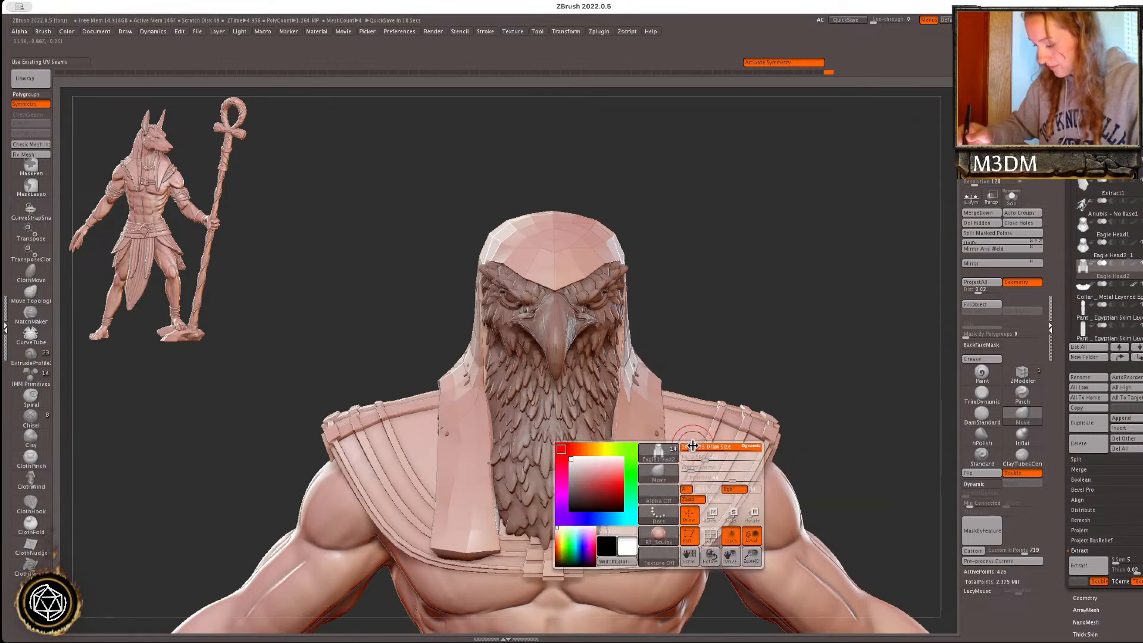
pyautogui.moveTo(641, 564); pyautogui.dragTo(664, 555)
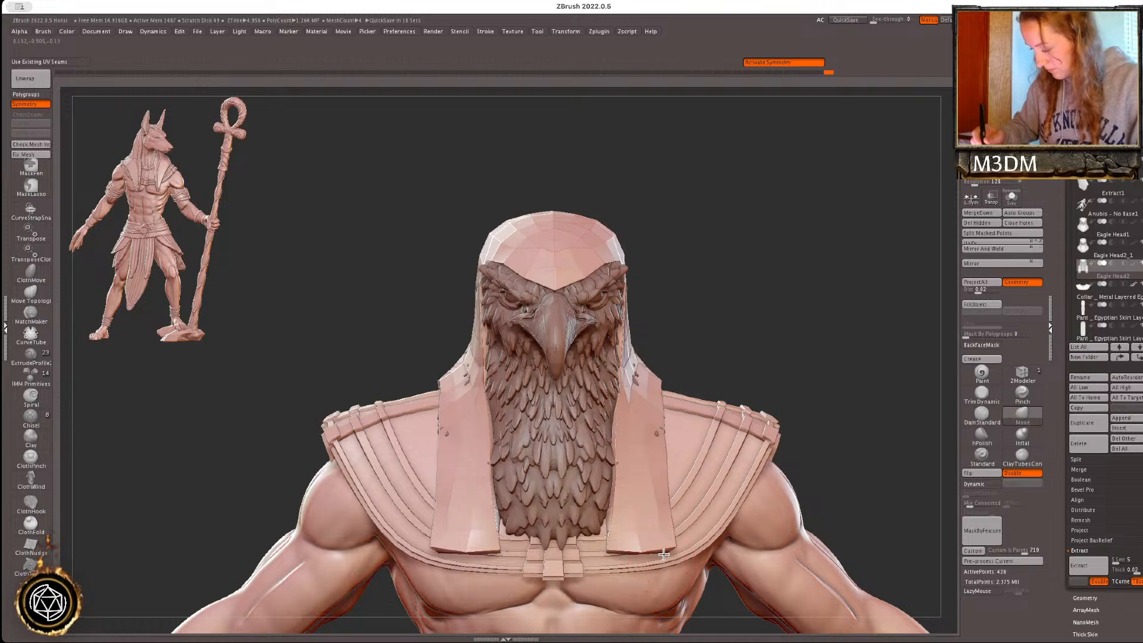
# - Even out the thickened headdress's mesh, checking the polygon flow with the polyframe
pyautogui.hotkey('shift', 'f')
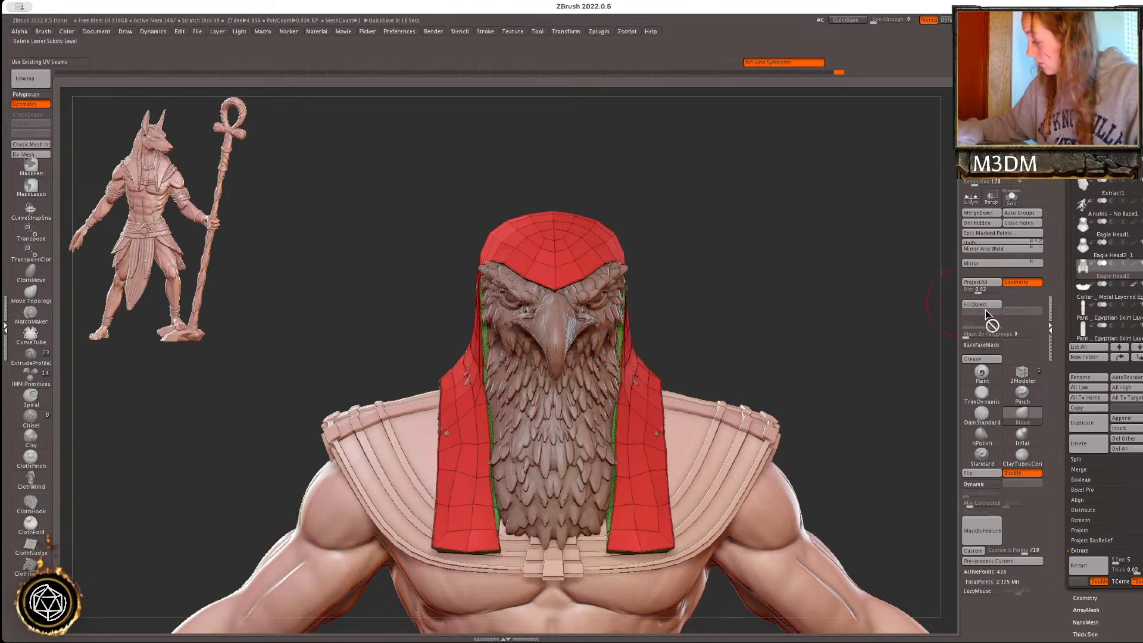
pyautogui.click(981, 361)
pyautogui.click(981, 124)
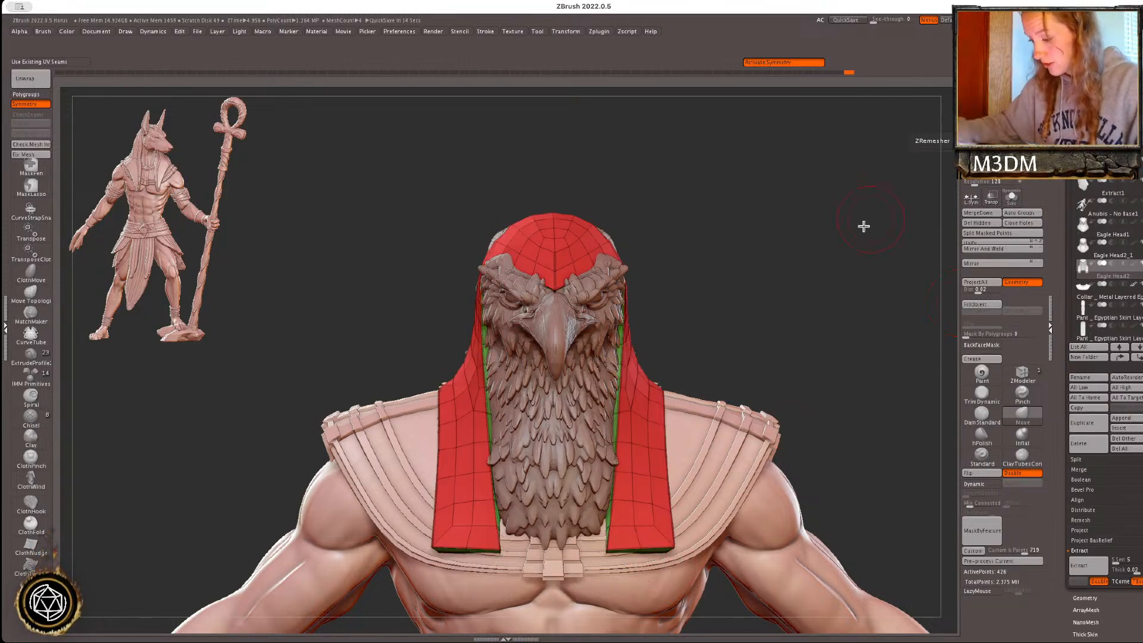
pyautogui.hotkey('shift', 'f')
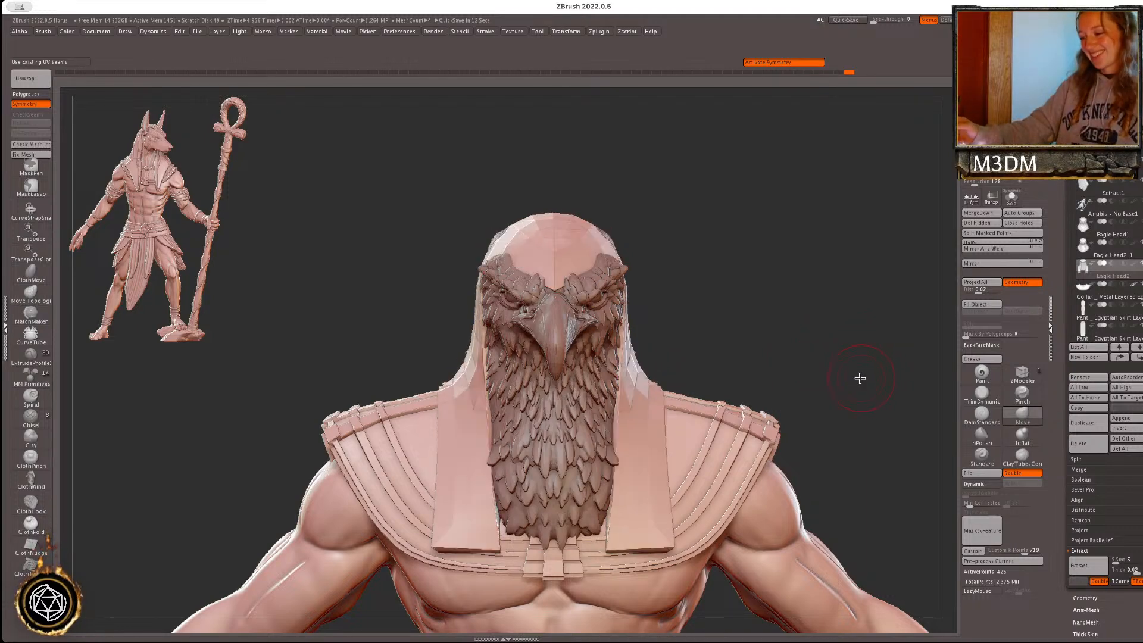
# - Reshape the hood's front edge with the Move brush so it covers and frames the eagle's brow
pyautogui.press('space')
pyautogui.press('space')
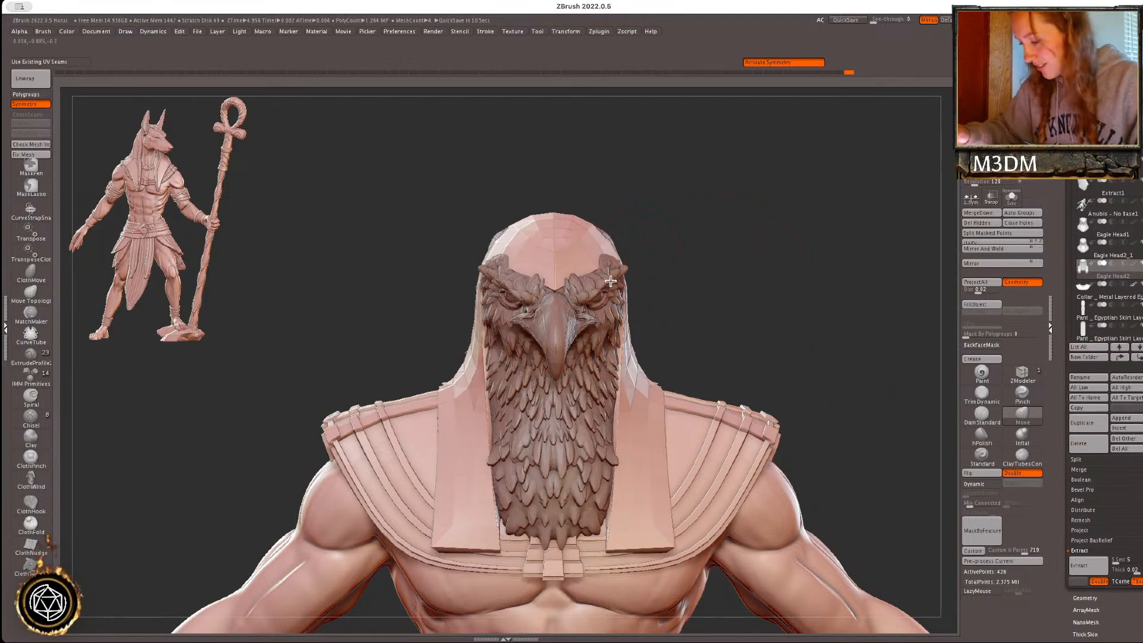
pyautogui.moveTo(608, 280)
pyautogui.mouseDown()
pyautogui.moveTo(620, 275)
pyautogui.moveTo(584, 282)
pyautogui.mouseUp()
pyautogui.moveTo(683, 240)
pyautogui.mouseDown()
pyautogui.moveTo(635, 276)
pyautogui.moveTo(625, 299)
pyautogui.mouseUp()
pyautogui.moveTo(594, 277)
pyautogui.mouseDown()
pyautogui.moveTo(585, 276)
pyautogui.moveTo(708, 193)
pyautogui.moveTo(705, 214)
pyautogui.mouseUp()
pyautogui.press('space')
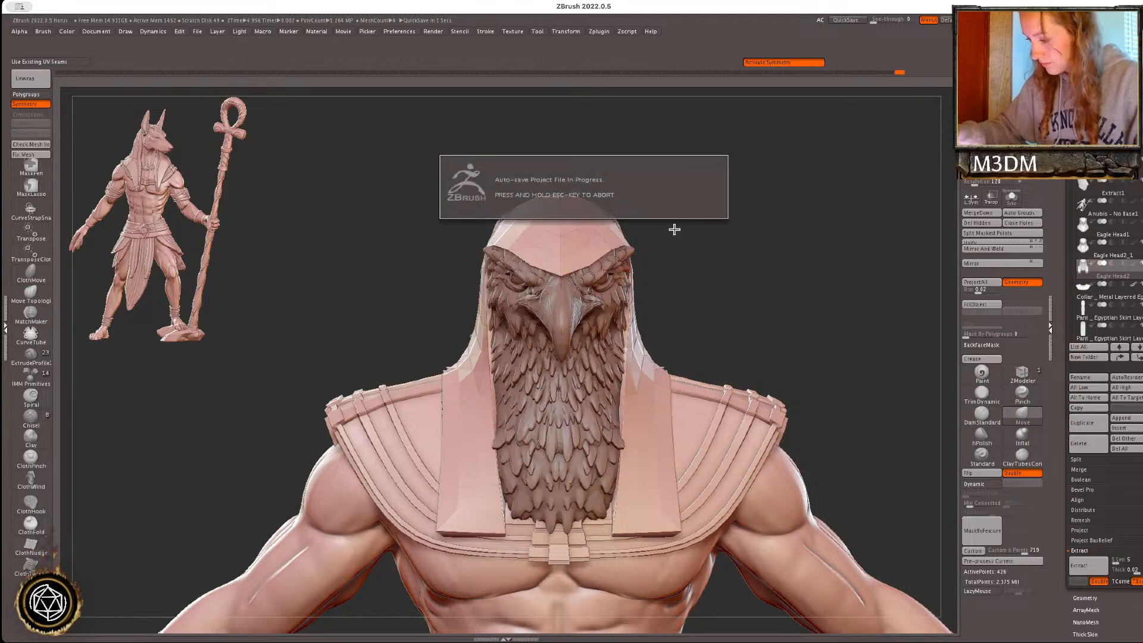
pyautogui.moveTo(707, 265)
pyautogui.mouseDown()
pyautogui.moveTo(743, 238)
pyautogui.moveTo(860, 217)
pyautogui.moveTo(610, 233)
pyautogui.moveTo(601, 221)
pyautogui.mouseUp()
pyautogui.moveTo(738, 229)
pyautogui.mouseDown()
pyautogui.moveTo(741, 218)
pyautogui.moveTo(721, 216)
pyautogui.mouseUp()
pyautogui.moveTo(698, 262); pyautogui.dragTo(714, 266)
pyautogui.moveTo(718, 216); pyautogui.dragTo(722, 209)
# - Refine the back and shoulder sides of the hood with a larger Move brush from the side and rear
pyautogui.moveTo(911, 324)
pyautogui.mouseDown()
pyautogui.moveTo(895, 295)
pyautogui.moveTo(723, 298)
pyautogui.mouseUp()
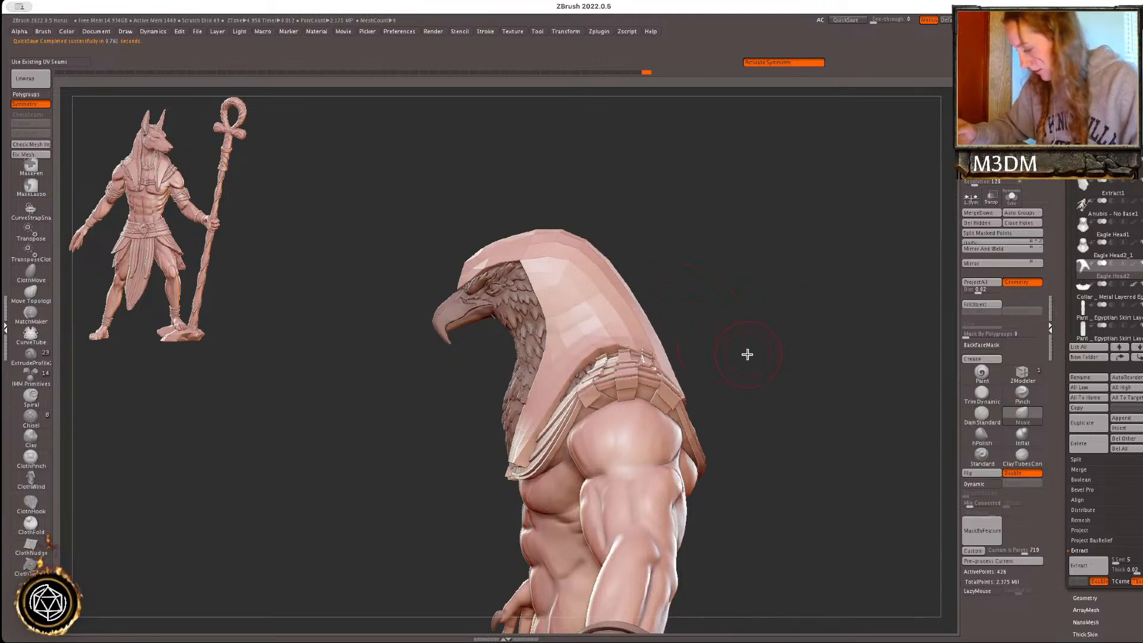
pyautogui.moveTo(742, 352); pyautogui.dragTo(673, 372)
pyautogui.press('space')
pyautogui.press('space')
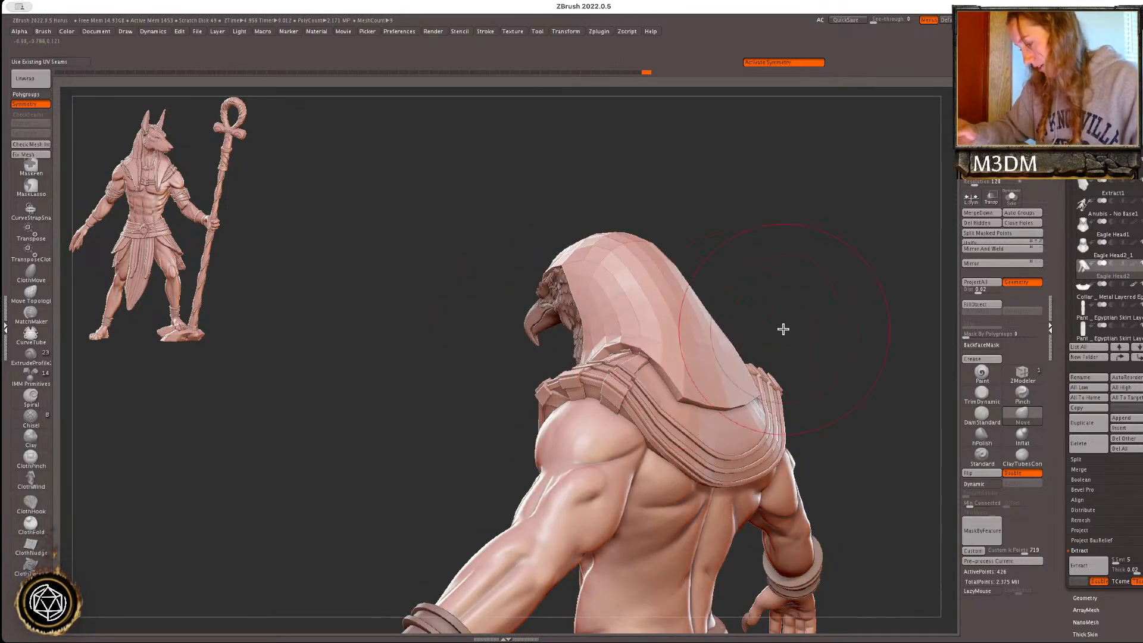
pyautogui.moveTo(739, 335); pyautogui.dragTo(834, 328)
pyautogui.press('space')
pyautogui.moveTo(890, 299); pyautogui.dragTo(784, 309)
pyautogui.hotkey('shift', 'f')
pyautogui.hotkey('shift', 'f')
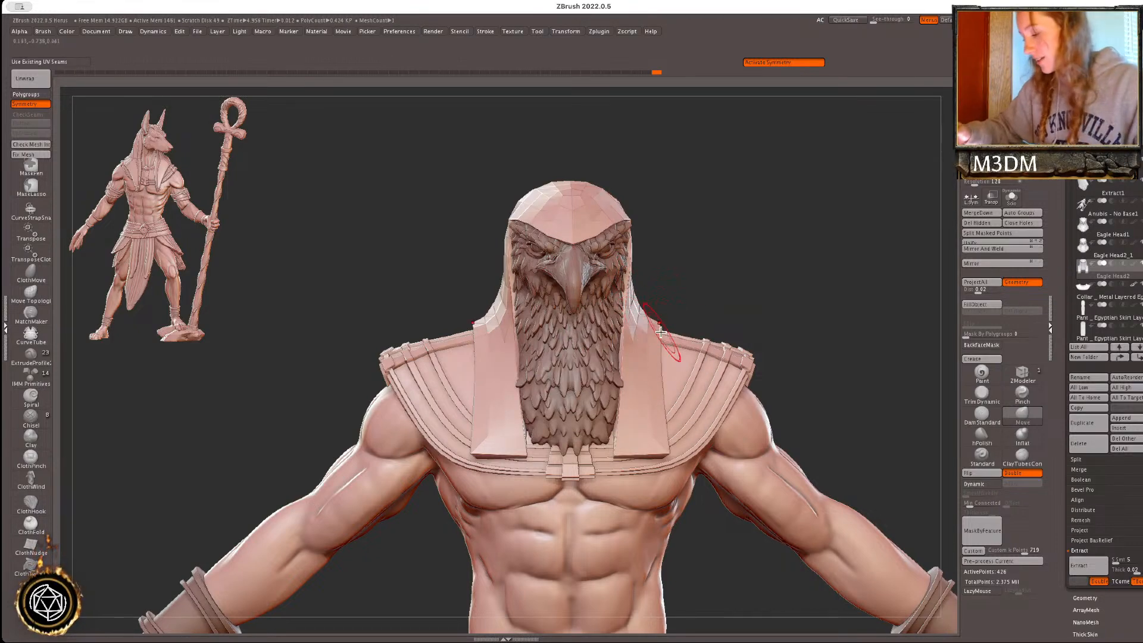
pyautogui.hotkey('ctrl', 'z')
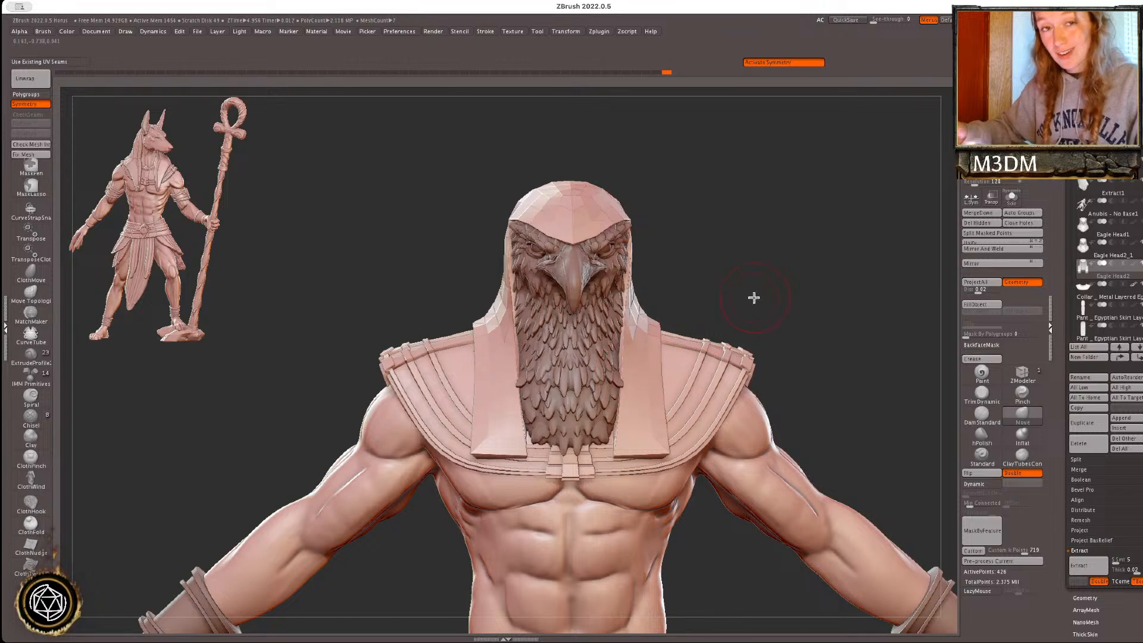
# - Resize the Move brush and adjust the inner edges of the headdress's front flaps against the neck feathers
pyautogui.press('s')
pyautogui.click(718, 357)
pyautogui.moveTo(623, 385); pyautogui.dragTo(628, 403)
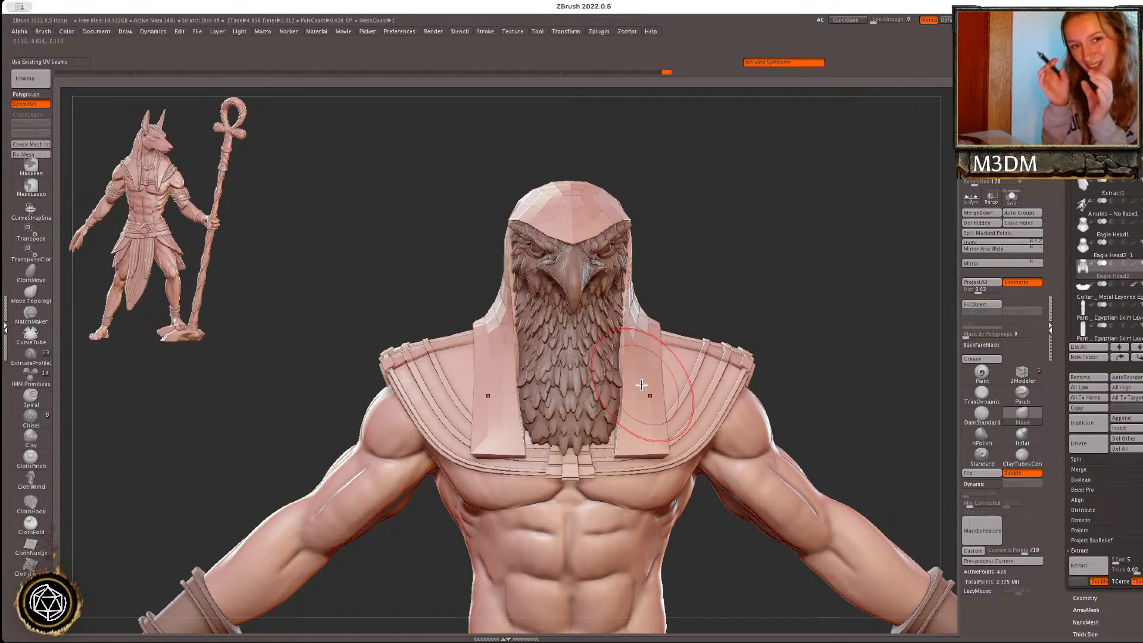
pyautogui.press('space')
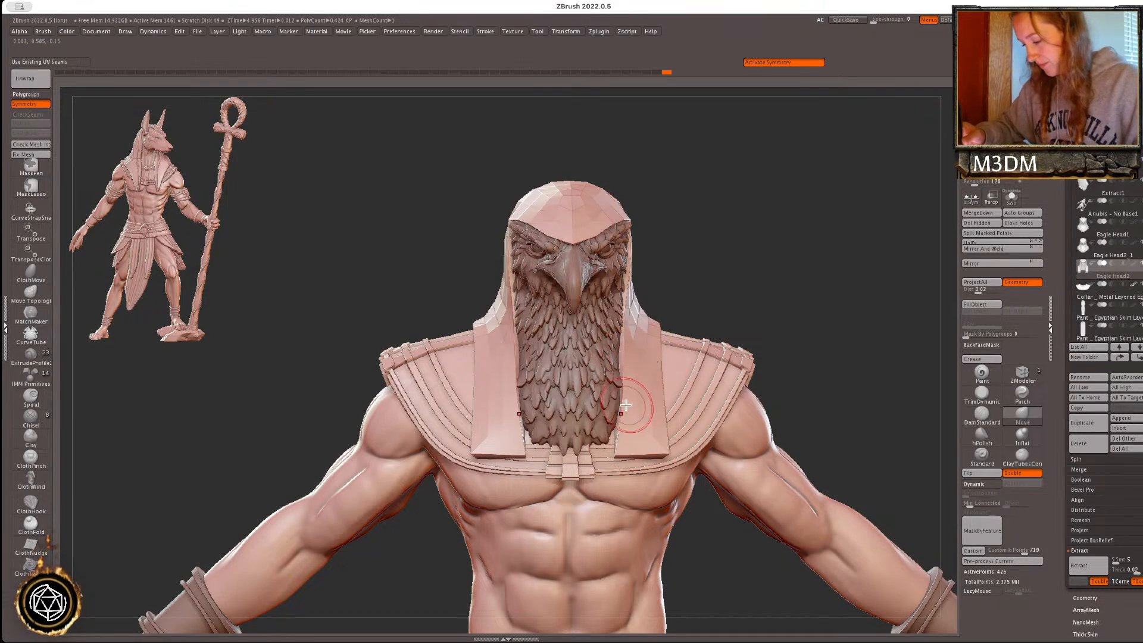
pyautogui.moveTo(624, 404); pyautogui.dragTo(619, 405)
pyautogui.keyDown('alt'); pyautogui.moveTo(864, 337); pyautogui.dragTo(870, 335); pyautogui.keyUp('alt')
pyautogui.press('space')
pyautogui.click(872, 333)
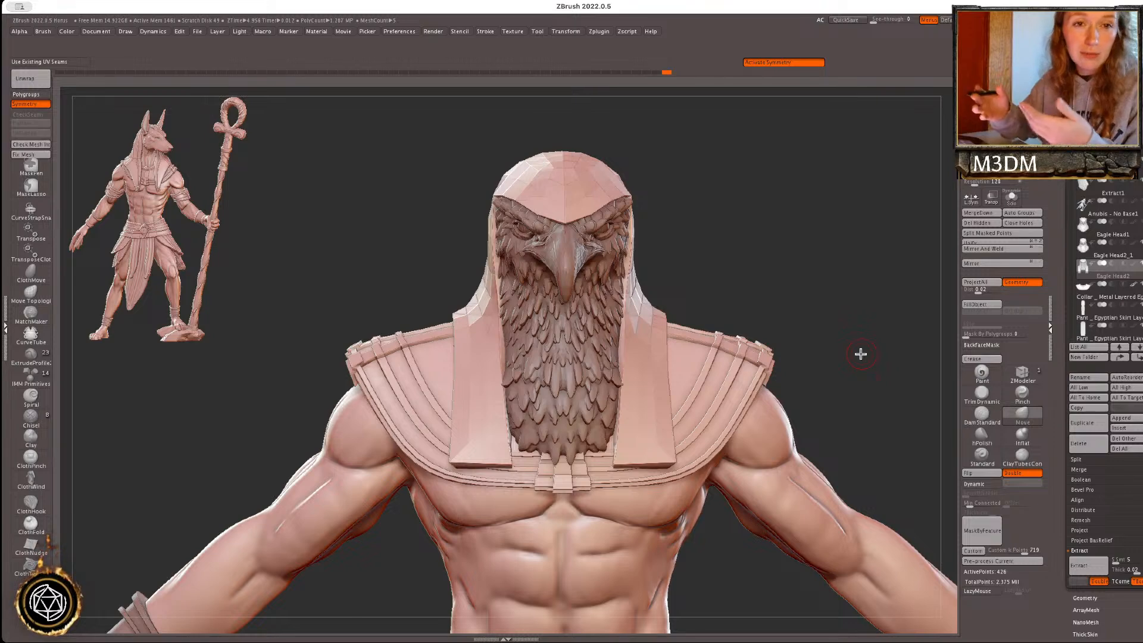
# - Switch to the ZModeler brush and try a QMesh extrusion on the headdress's rim polyloop
pyautogui.moveTo(837, 277); pyautogui.dragTo(828, 278)
pyautogui.hotkey('shift', 'f')
pyautogui.hotkey('shift', 'f')
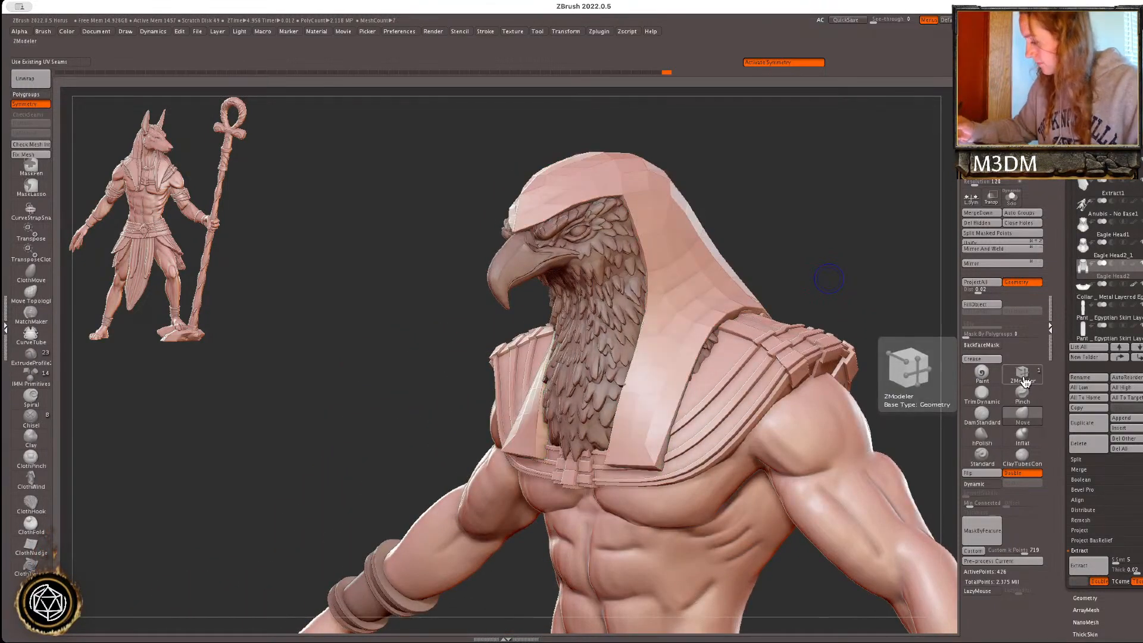
pyautogui.click(1024, 381)
pyautogui.press('space')
pyautogui.hotkey('shift', 'f')
pyautogui.moveTo(850, 274)
pyautogui.keyDown('alt'); pyautogui.mouseDown()
pyautogui.moveTo(829, 271)
pyautogui.moveTo(758, 305)
pyautogui.mouseUp(); pyautogui.keyUp('alt')
pyautogui.moveTo(685, 304); pyautogui.dragTo(688, 300)
# - Isolate the headdress with its polyframe displayed and get a close view of the rim along the front opening
pyautogui.keyDown('shift'); pyautogui.moveTo(823, 294); pyautogui.dragTo(893, 230); pyautogui.keyUp('shift')
pyautogui.hotkey('shift', 'f')
pyautogui.click(1011, 200)
pyautogui.moveTo(871, 266); pyautogui.dragTo(815, 299)
pyautogui.hotkey('shift', 'f')
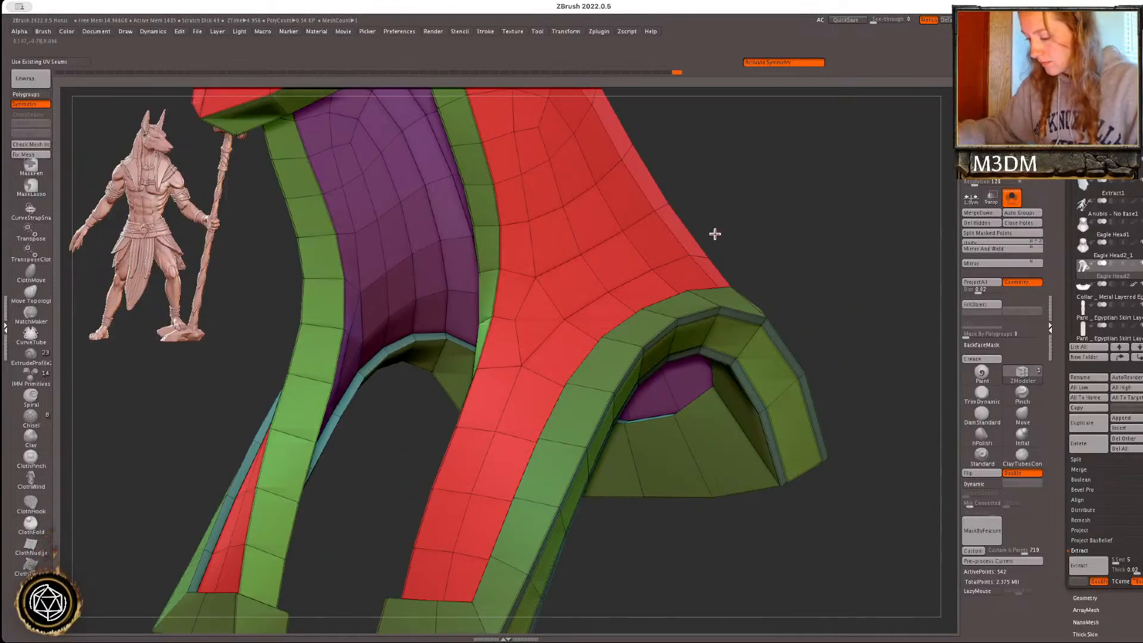
# - Try to insert an edge loop along the rim and extrude its outer strip, and undo all the rim edits
pyautogui.click(492, 271)
pyautogui.click(494, 260)
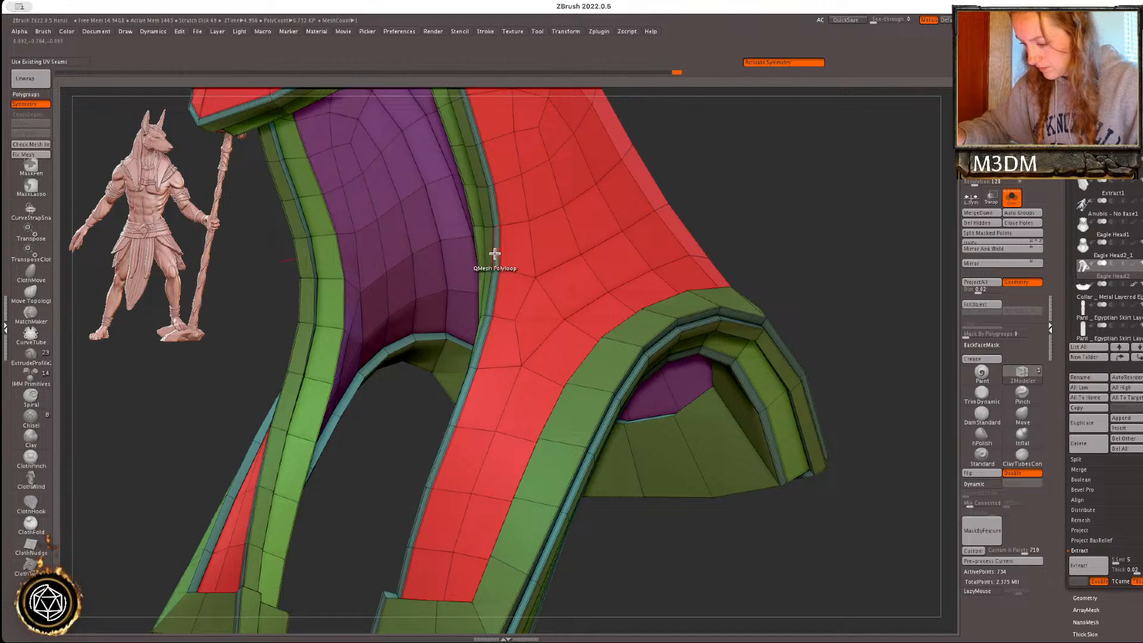
pyautogui.click(495, 254)
pyautogui.hotkey('ctrl', 'z')
pyautogui.hotkey('ctrl', 'z')
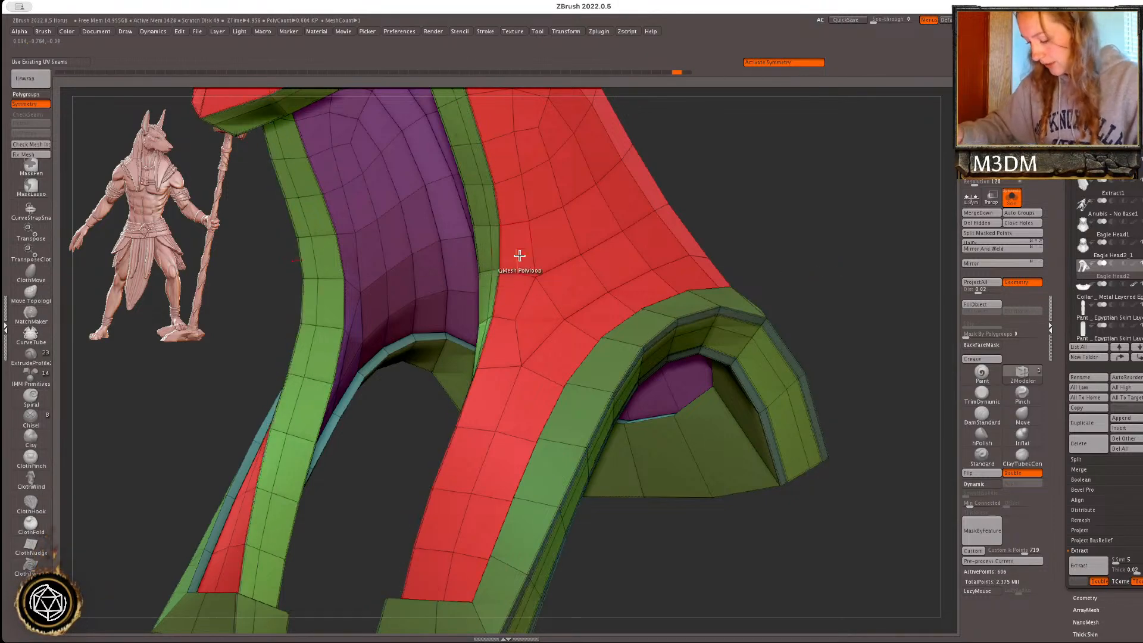
pyautogui.hotkey('ctrl', 'z')
pyautogui.hotkey('ctrl', 'z')
# - Insert an edge loop along the headdress's rim and extrude the outer strip into a raised border with QMesh
pyautogui.click(490, 272)
pyautogui.click(487, 255)
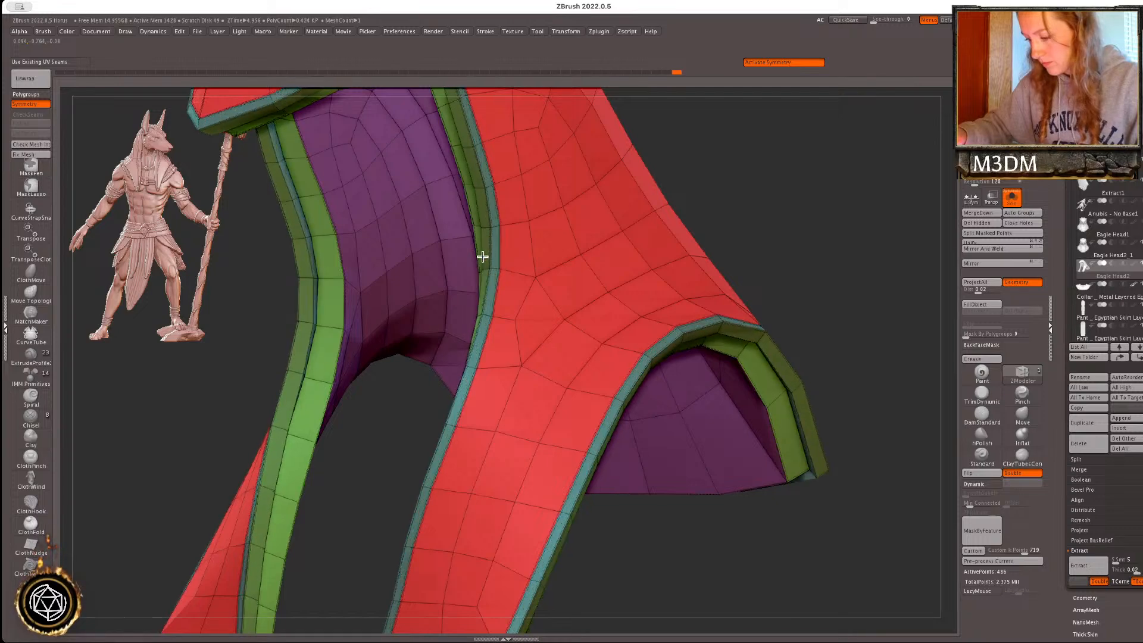
# - Hide the polyframe, end the headdress isolation and view the figure's upper body from the front
pyautogui.keyDown('alt'); pyautogui.moveTo(800, 257); pyautogui.dragTo(854, 365); pyautogui.keyUp('alt')
pyautogui.hotkey('shift', 'f')
pyautogui.keyDown('alt'); pyautogui.moveTo(848, 324); pyautogui.dragTo(847, 409); pyautogui.keyUp('alt')
pyautogui.hotkey('shift', 'f')
pyautogui.hotkey('shift', 'f')
pyautogui.hotkey('ctrl', 'shift', 'x')
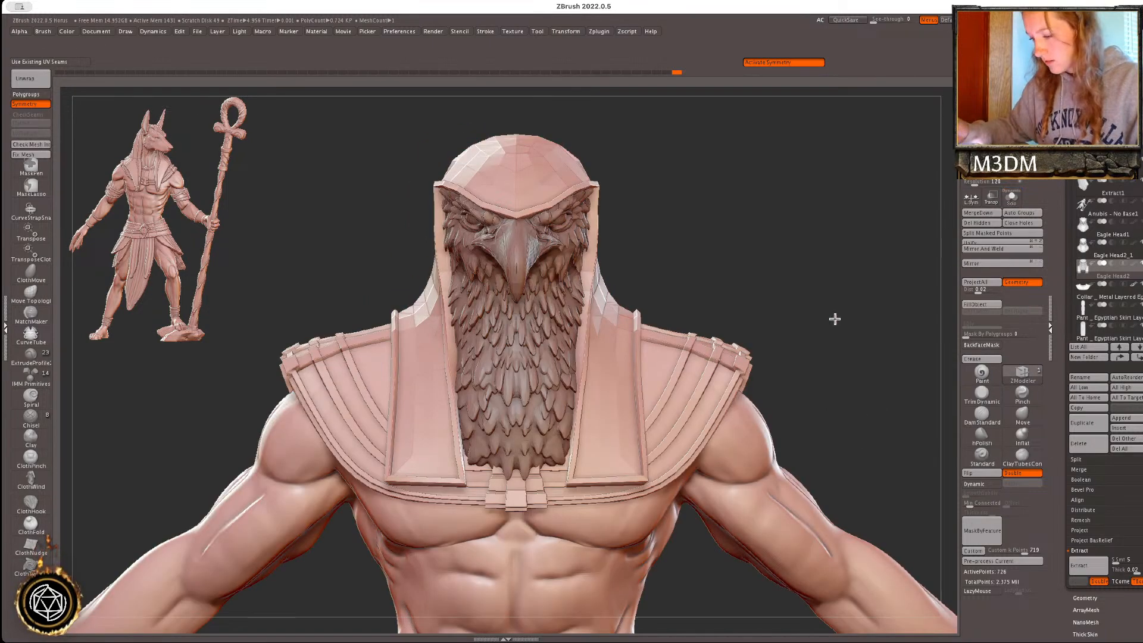
pyautogui.keyDown('alt'); pyautogui.moveTo(825, 312); pyautogui.dragTo(841, 323); pyautogui.keyUp('alt')
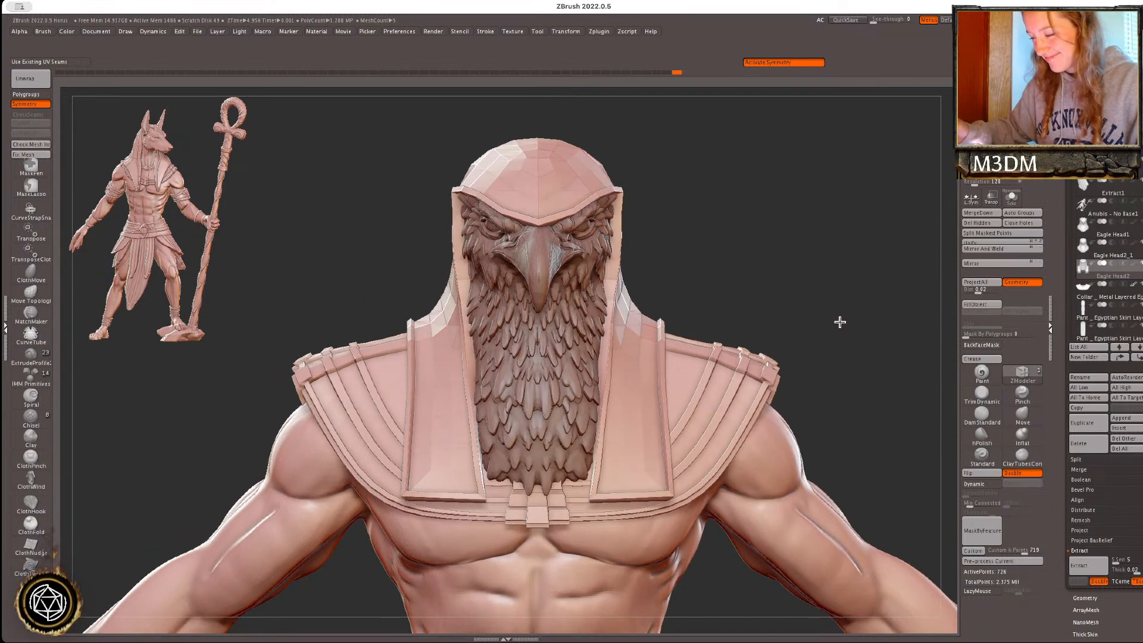
# - With the Move brush, pull the headdress's side corners beside the eyes inward and adjust its outline around the head
pyautogui.click(1024, 415)
pyautogui.moveTo(620, 233); pyautogui.dragTo(603, 239)
pyautogui.press('space')
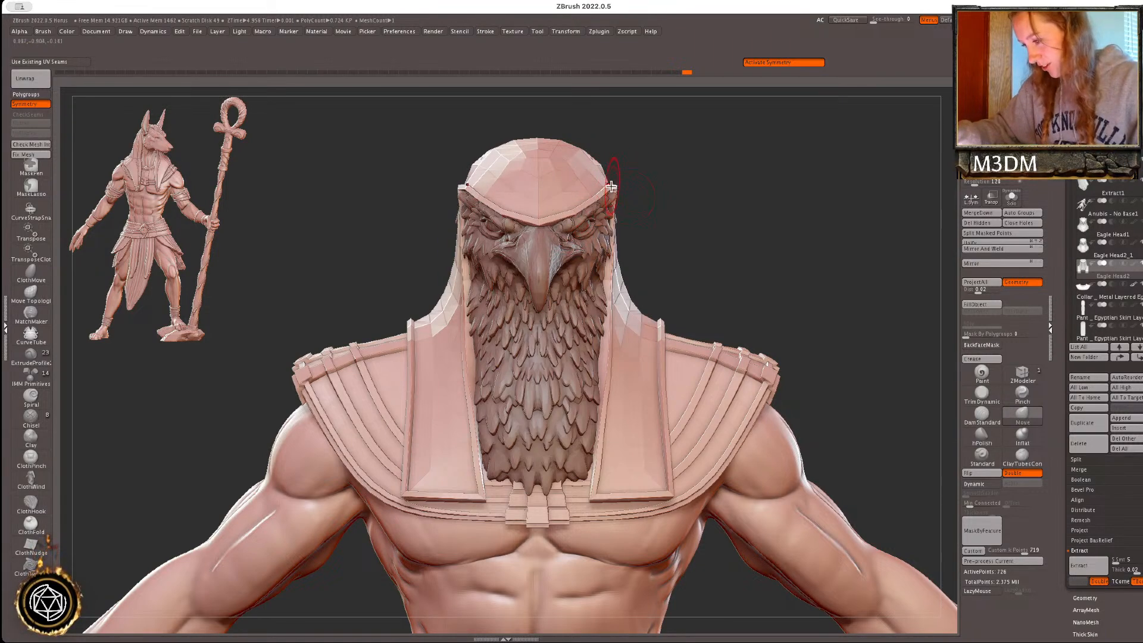
pyautogui.moveTo(703, 192); pyautogui.dragTo(794, 181)
pyautogui.keyDown('alt'); pyautogui.moveTo(683, 208); pyautogui.dragTo(687, 234); pyautogui.keyUp('alt')
pyautogui.moveTo(869, 224); pyautogui.dragTo(879, 268)
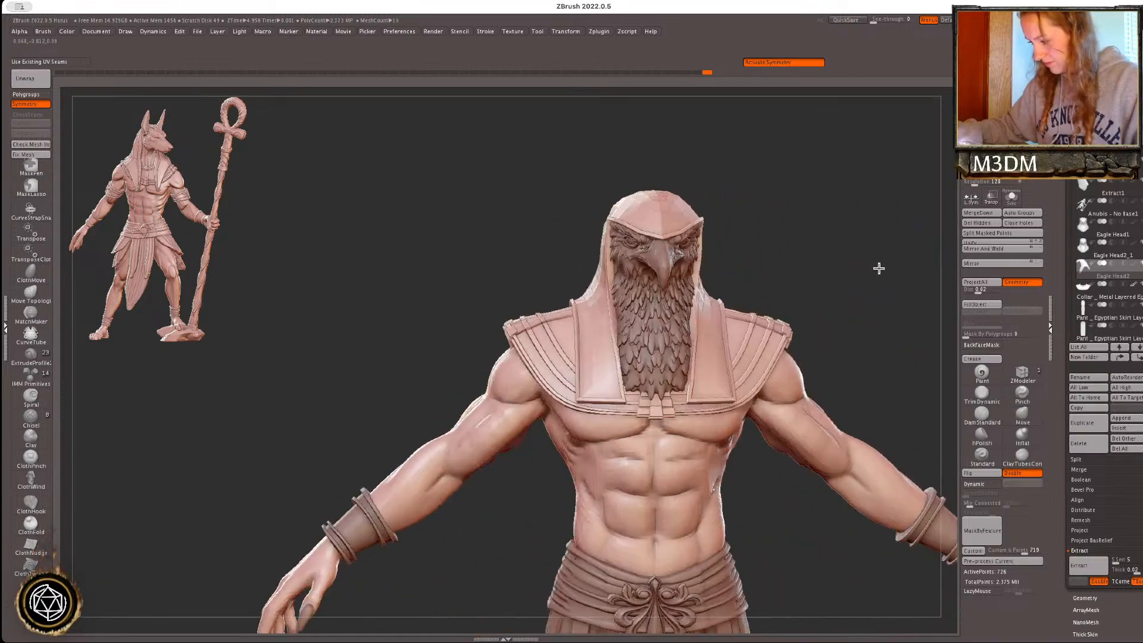
pyautogui.keyDown('alt'); pyautogui.moveTo(760, 248); pyautogui.dragTo(752, 261); pyautogui.keyUp('alt')
pyautogui.moveTo(577, 255); pyautogui.dragTo(598, 210)
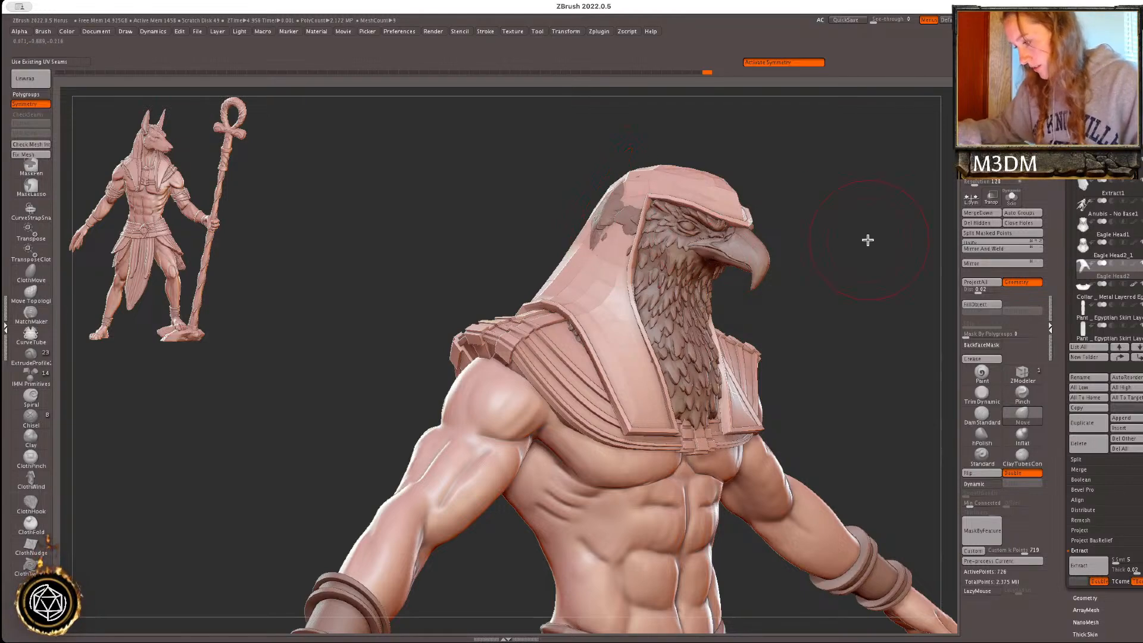
pyautogui.keyDown('shift'); pyautogui.moveTo(837, 224); pyautogui.dragTo(863, 263); pyautogui.keyUp('shift')
pyautogui.press('space')
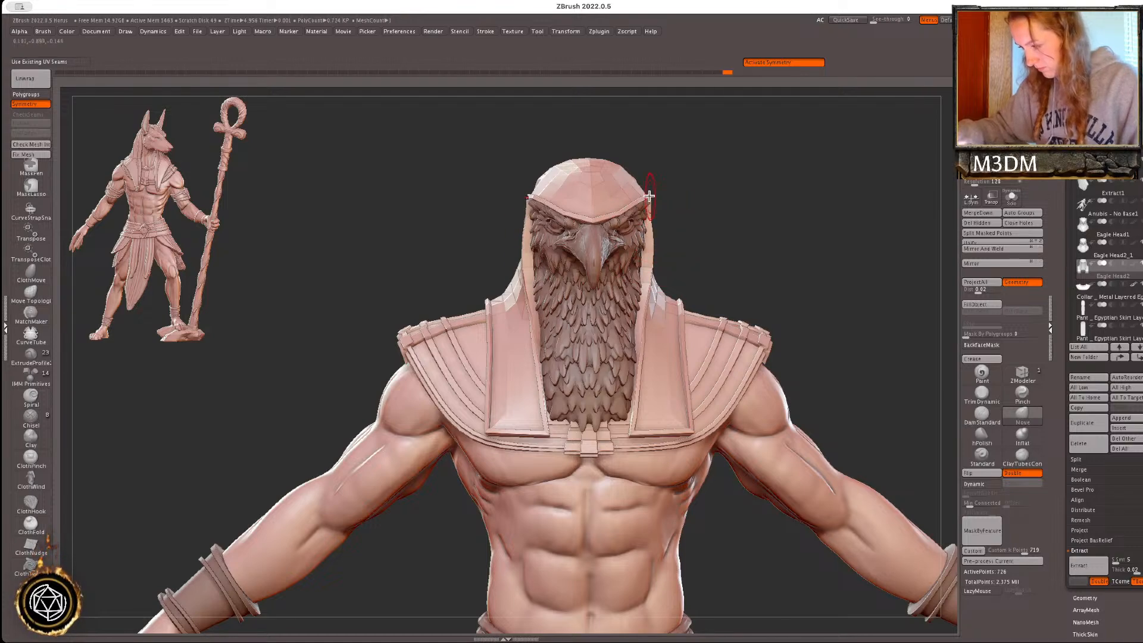
pyautogui.moveTo(863, 231); pyautogui.dragTo(786, 217)
# - Delete the Eagle Head1 subtool and reselect the headdress
pyautogui.keyDown('alt'); pyautogui.moveTo(754, 208); pyautogui.dragTo(625, 248); pyautogui.keyUp('alt')
pyautogui.keyDown('alt'); pyautogui.click(587, 227); pyautogui.keyUp('alt')
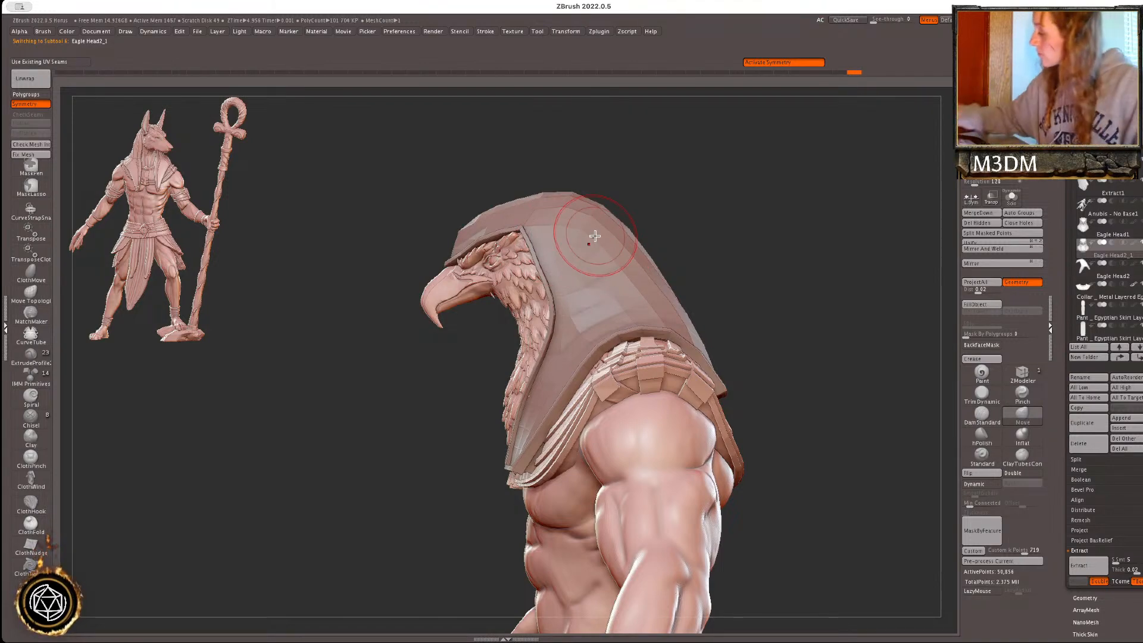
pyautogui.click(1082, 231)
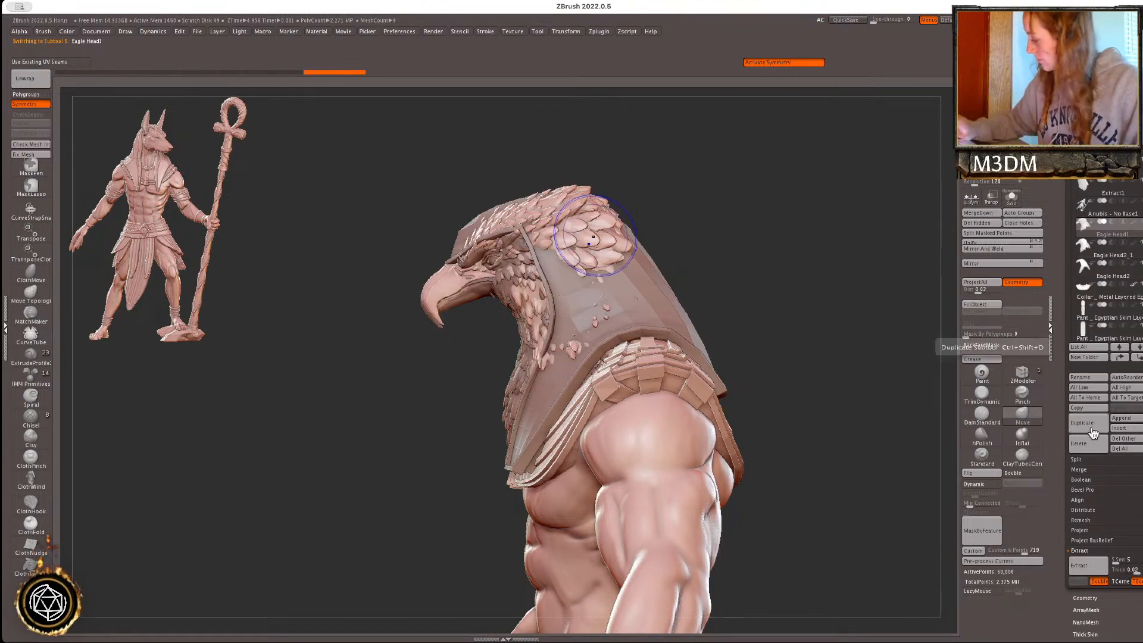
pyautogui.click(1083, 447)
pyautogui.click(991, 473)
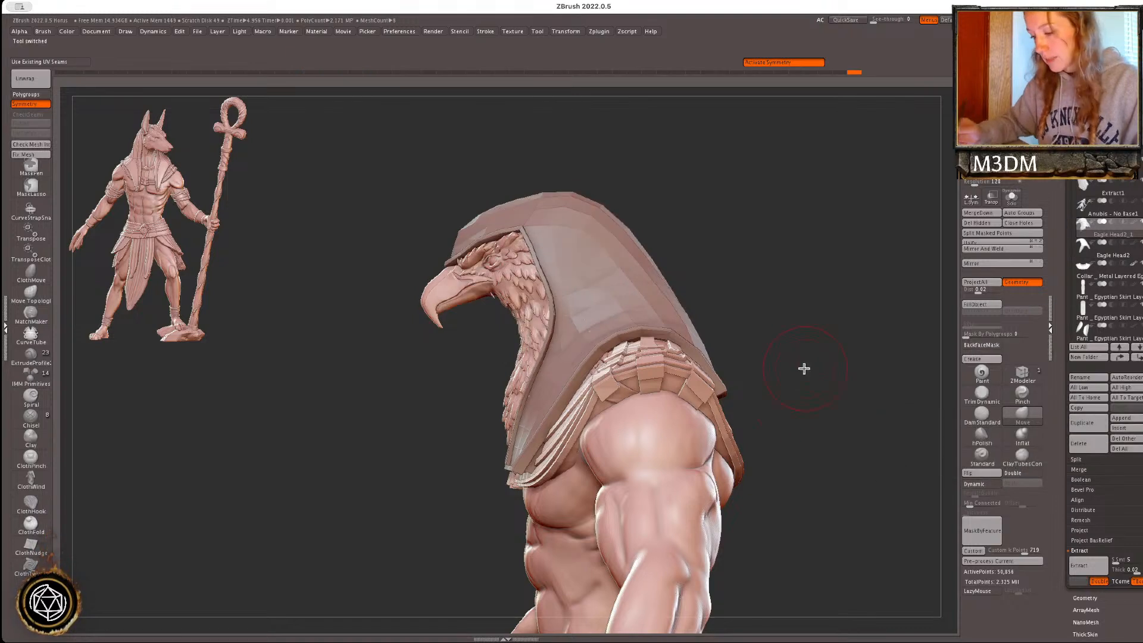
pyautogui.keyDown('alt'); pyautogui.click(614, 293); pyautogui.keyUp('alt')
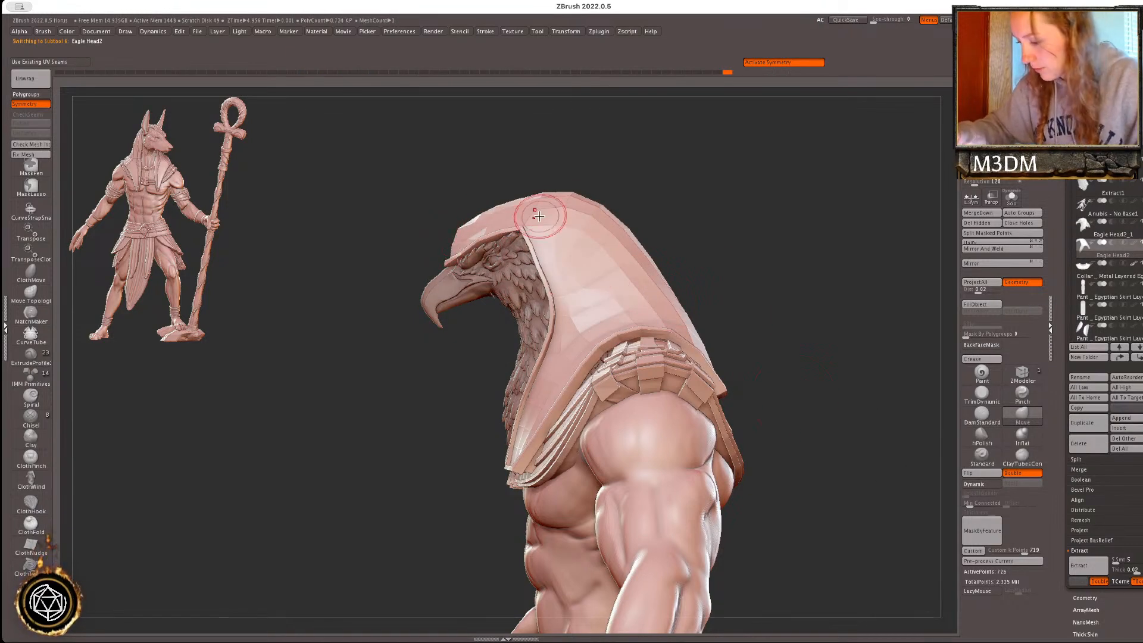
# - Try reshaping the side of the headdress behind the eye with the Move brush, and undo it
pyautogui.press('space')
pyautogui.press('space')
pyautogui.keyDown('shift'); pyautogui.moveTo(778, 246); pyautogui.dragTo(778, 313); pyautogui.keyUp('shift')
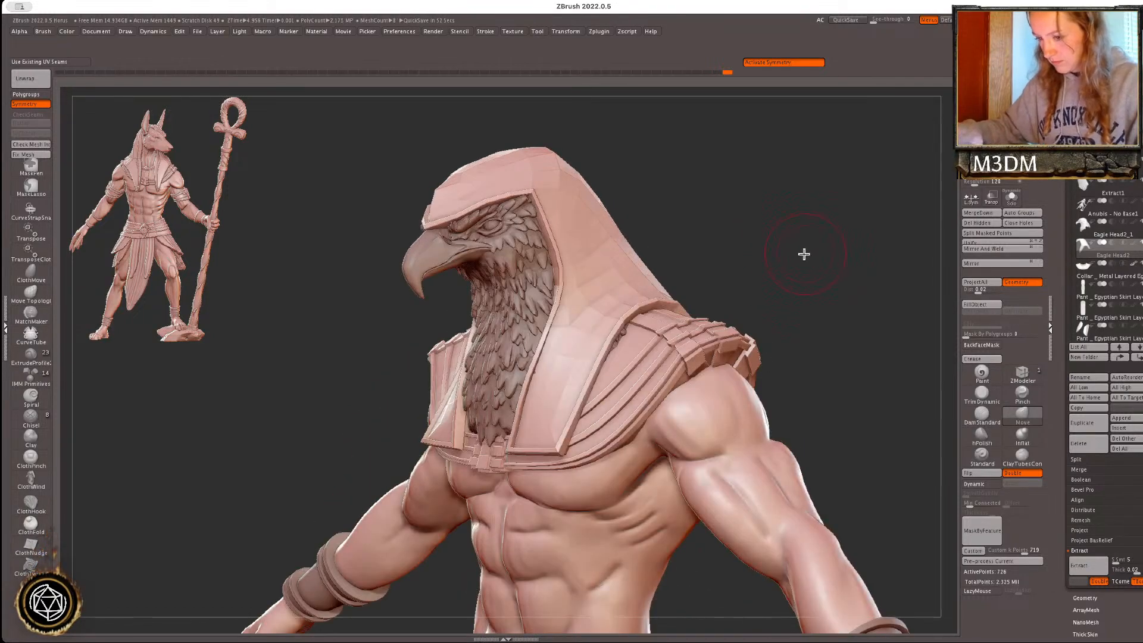
pyautogui.moveTo(804, 252); pyautogui.dragTo(793, 253)
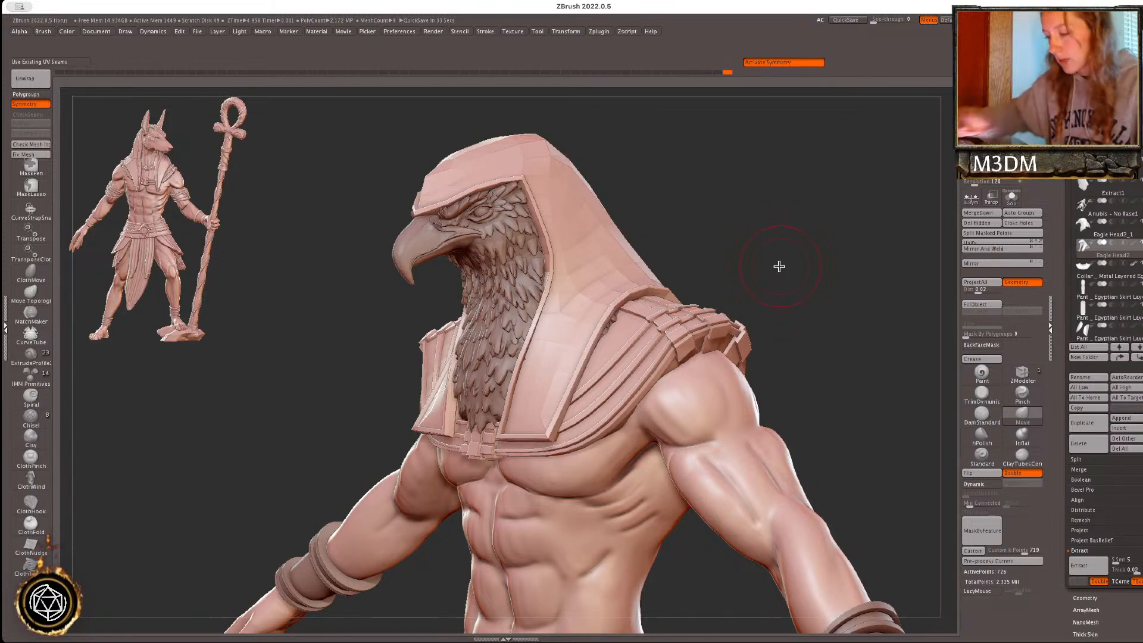
pyautogui.moveTo(544, 159); pyautogui.dragTo(563, 167)
pyautogui.moveTo(588, 213)
pyautogui.mouseDown()
pyautogui.moveTo(640, 163)
pyautogui.moveTo(597, 208)
pyautogui.moveTo(630, 216)
pyautogui.moveTo(611, 204)
pyautogui.mouseUp()
pyautogui.press('[')
pyautogui.press('[')
pyautogui.press('[')
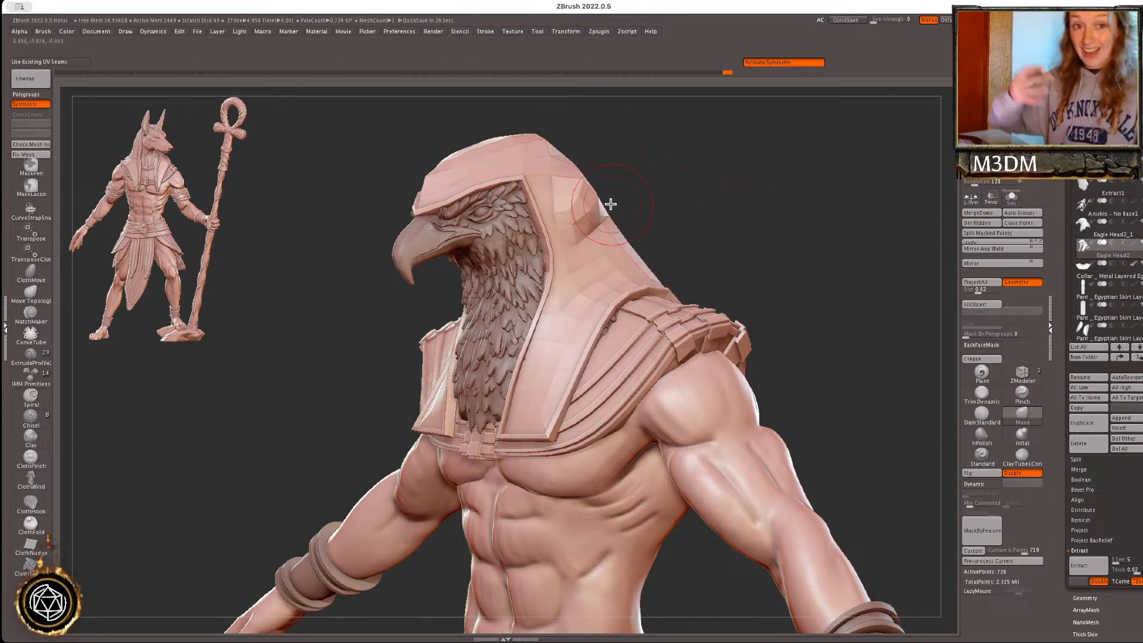
pyautogui.hotkey('ctrl', 'z')
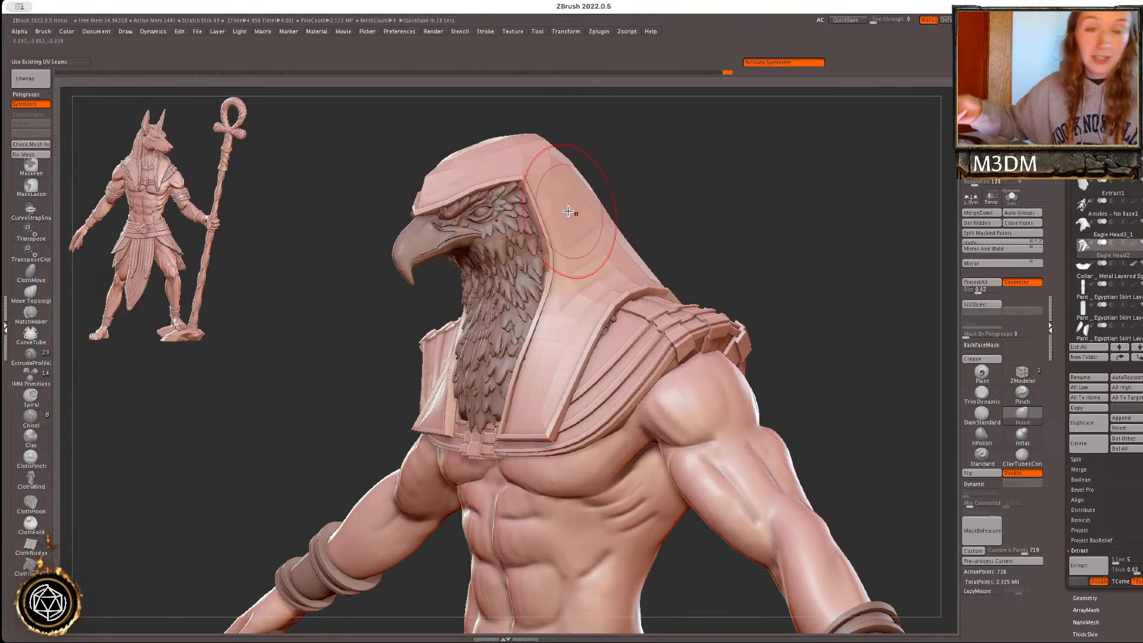
# - Select the male body, try Standard brush strokes along the upper arm, and undo them
pyautogui.keyDown('alt'); pyautogui.click(743, 393); pyautogui.keyUp('alt')
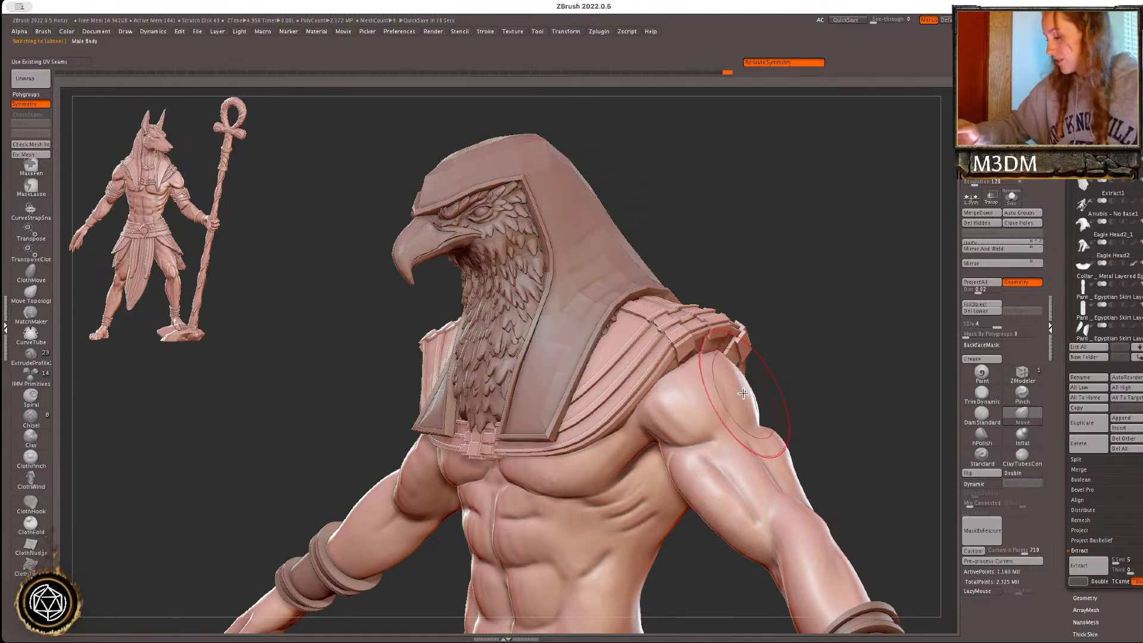
pyautogui.click(984, 458)
pyautogui.press('space')
pyautogui.moveTo(796, 360)
pyautogui.mouseDown()
pyautogui.moveTo(784, 309)
pyautogui.moveTo(667, 370)
pyautogui.mouseUp()
pyautogui.moveTo(691, 304)
pyautogui.mouseDown()
pyautogui.moveTo(625, 334)
pyautogui.moveTo(640, 417)
pyautogui.moveTo(684, 460)
pyautogui.mouseUp()
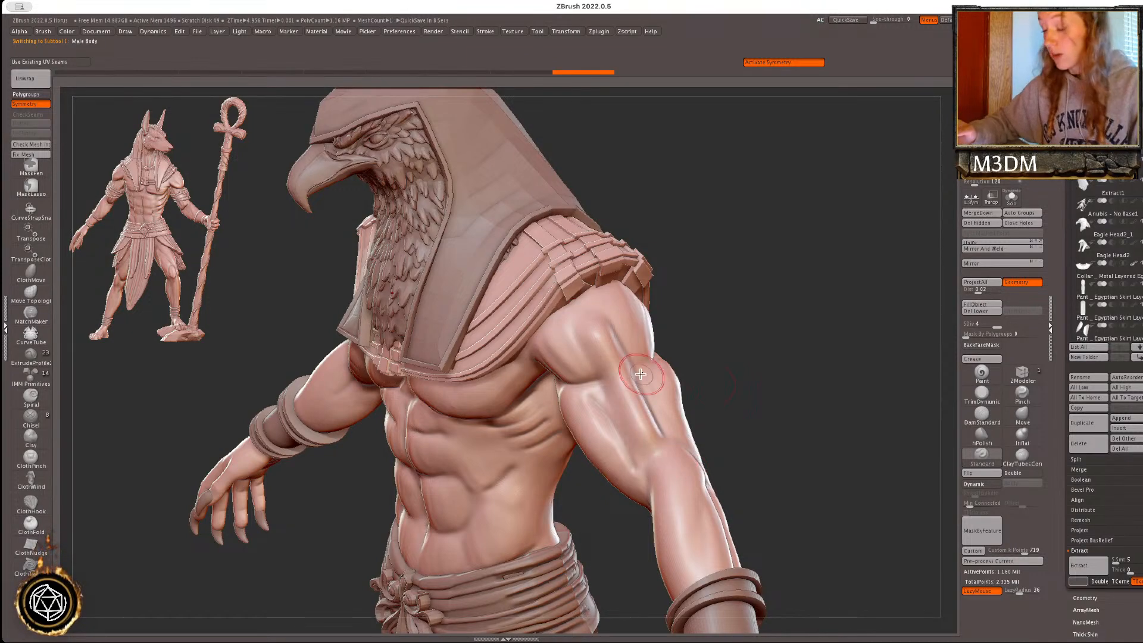
pyautogui.moveTo(618, 322); pyautogui.dragTo(649, 395)
pyautogui.moveTo(667, 441)
pyautogui.mouseDown()
pyautogui.moveTo(689, 388)
pyautogui.moveTo(709, 373)
pyautogui.moveTo(650, 406)
pyautogui.moveTo(708, 380)
pyautogui.moveTo(671, 392)
pyautogui.mouseUp()
pyautogui.hotkey('ctrl', 'z')
# - Try pulling the body's arm outward with the Move brush, and undo the changes to the arm
pyautogui.click(1023, 420)
pyautogui.hotkey('ctrl', 'z')
pyautogui.press('space')
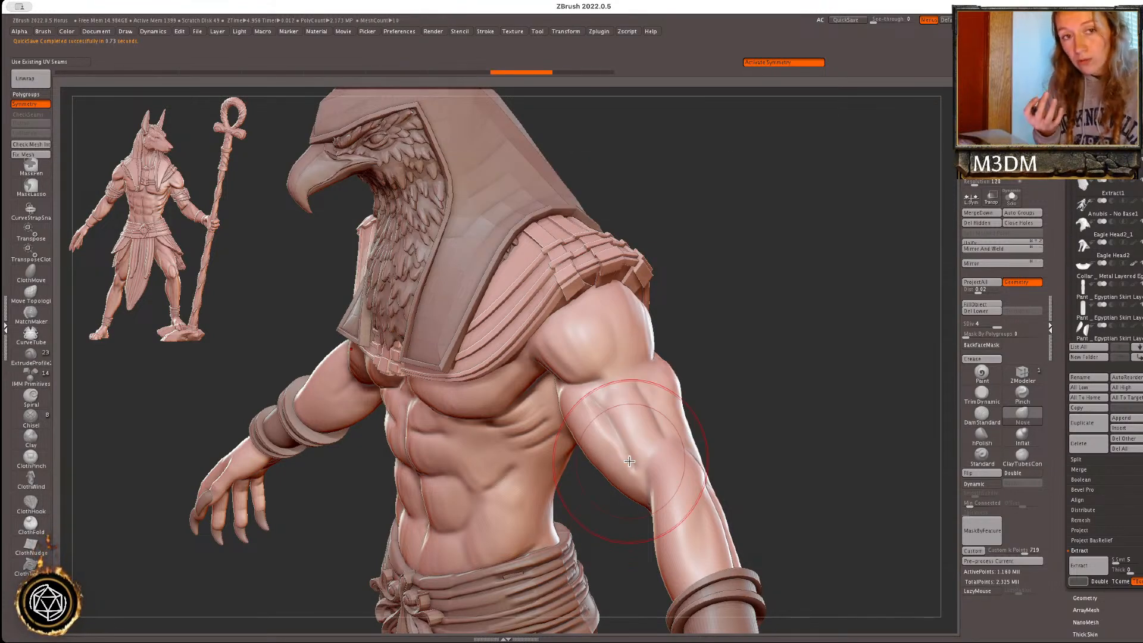
pyautogui.moveTo(636, 457)
pyautogui.mouseDown()
pyautogui.moveTo(722, 434)
pyautogui.moveTo(855, 483)
pyautogui.moveTo(685, 438)
pyautogui.moveTo(860, 467)
pyautogui.mouseUp()
pyautogui.hotkey('ctrl', 'z')
pyautogui.hotkey('ctrl', 'z')
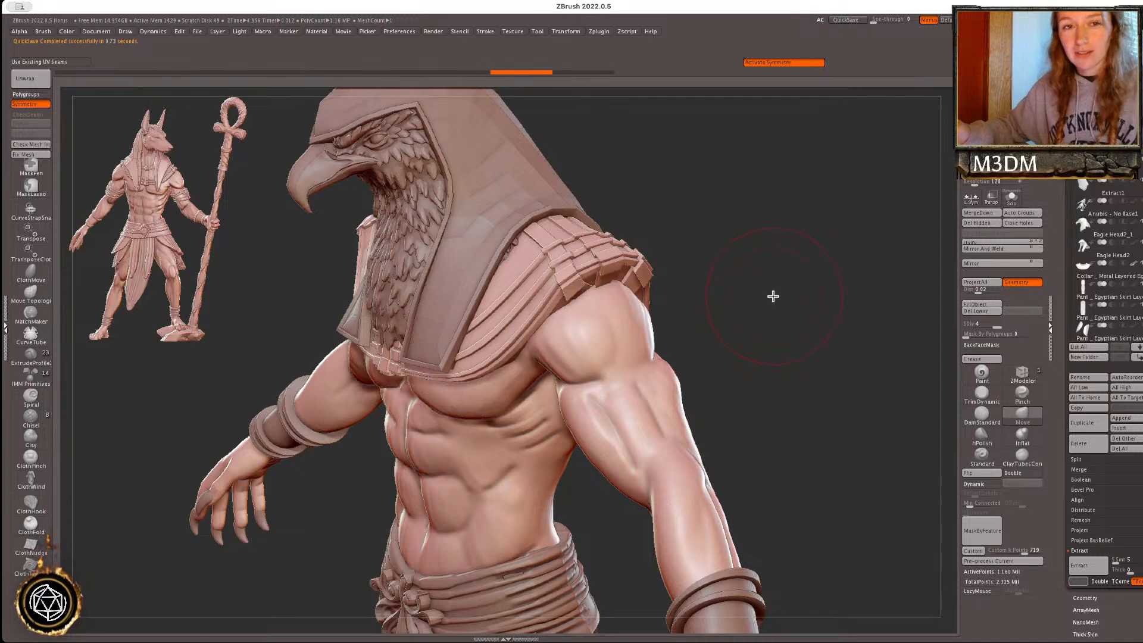
# - Reselect the headdress and adjust the slope of its side with the Move brush
pyautogui.keyDown('alt'); pyautogui.moveTo(723, 270); pyautogui.dragTo(791, 357); pyautogui.keyUp('alt')
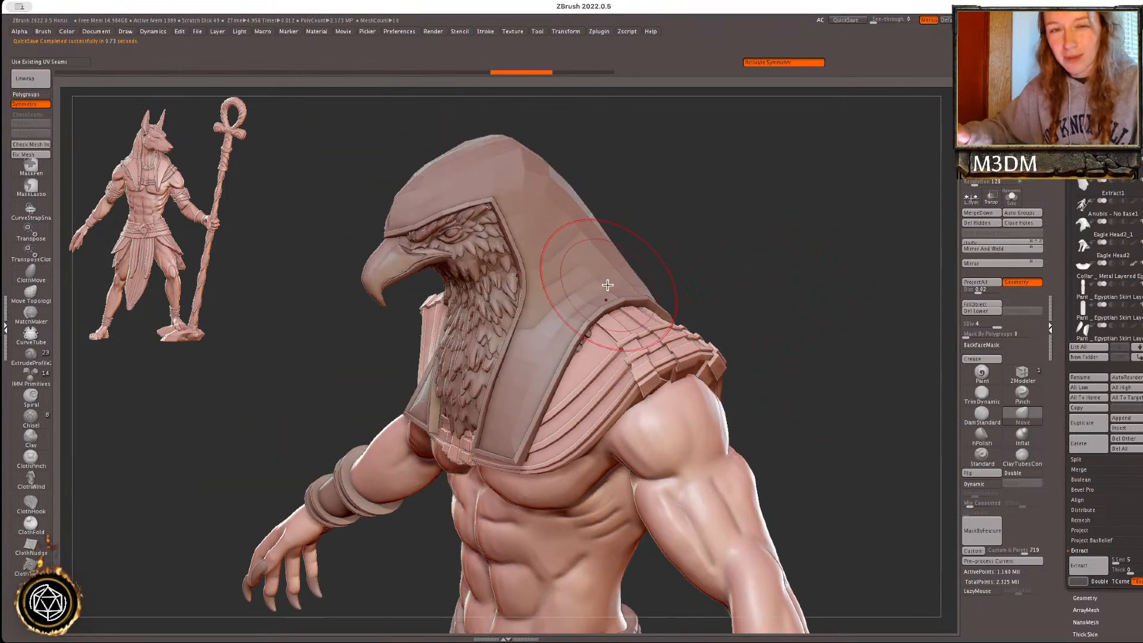
pyautogui.keyDown('alt'); pyautogui.click(606, 260); pyautogui.keyUp('alt')
pyautogui.keyDown('shift'); pyautogui.moveTo(695, 218); pyautogui.dragTo(725, 223); pyautogui.keyUp('shift')
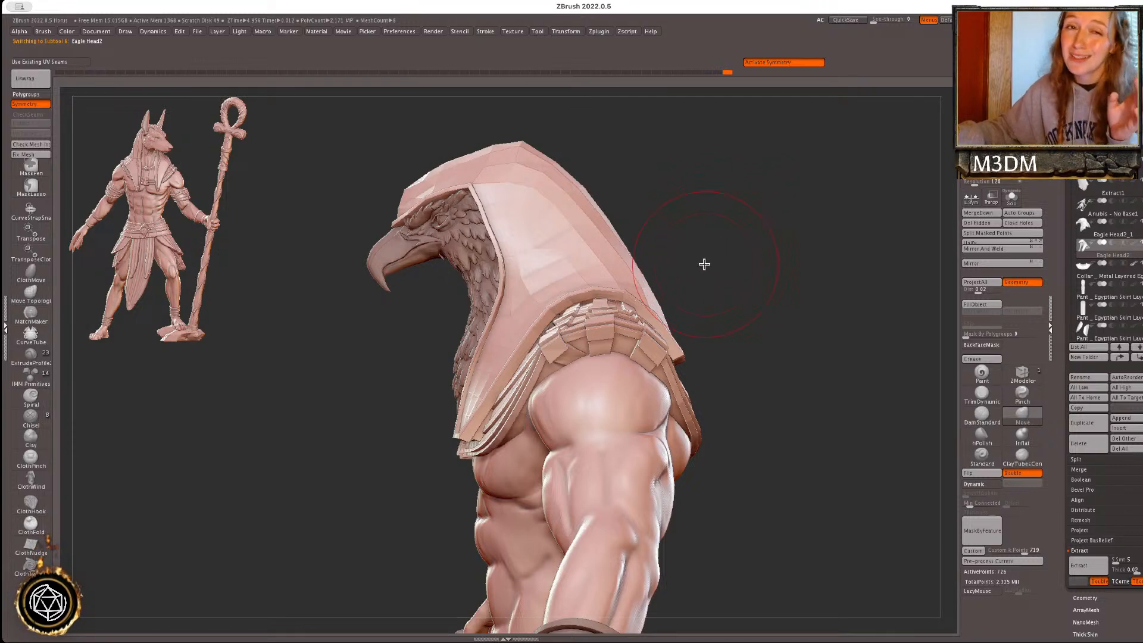
pyautogui.moveTo(591, 202); pyautogui.dragTo(577, 199)
pyautogui.rightClick(754, 268)
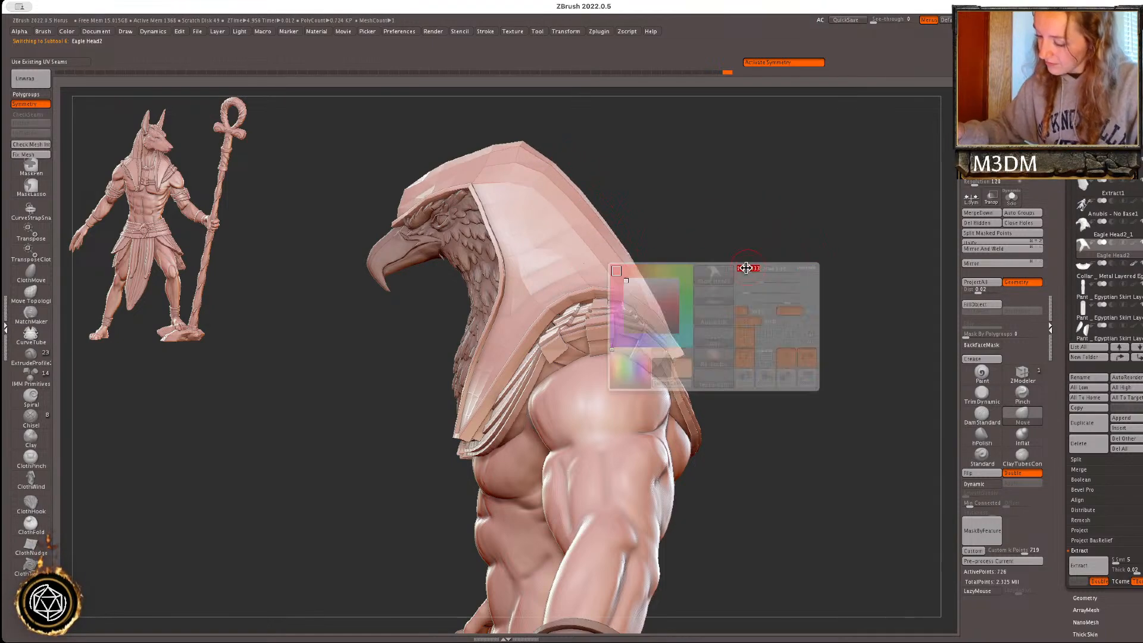
pyautogui.hotkey('shift', 'f')
pyautogui.hotkey('shift', 'f')
pyautogui.moveTo(824, 324); pyautogui.dragTo(833, 346)
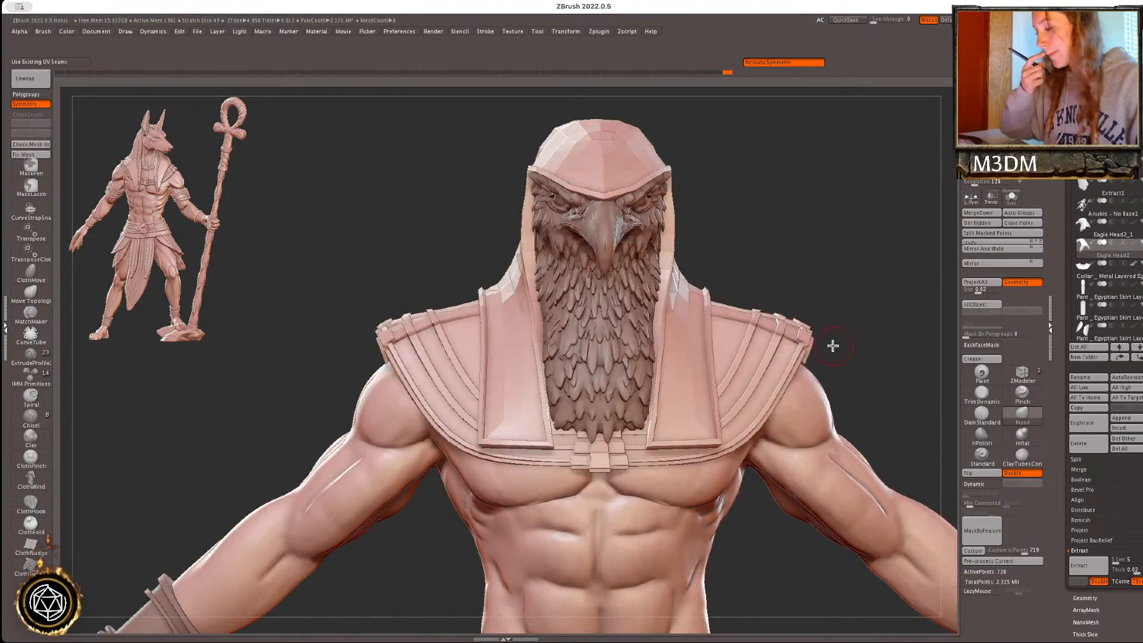
# - Try a ZModeler QMesh extrusion on a polyloop across the headdress's front flaps, and undo it
pyautogui.click(1022, 374)
pyautogui.hotkey('shift', 'f')
pyautogui.moveTo(840, 294); pyautogui.dragTo(813, 307)
pyautogui.click(705, 364)
pyautogui.hotkey('ctrl', 'z')
pyautogui.keyDown('alt'); pyautogui.moveTo(832, 265); pyautogui.dragTo(807, 384); pyautogui.keyUp('alt')
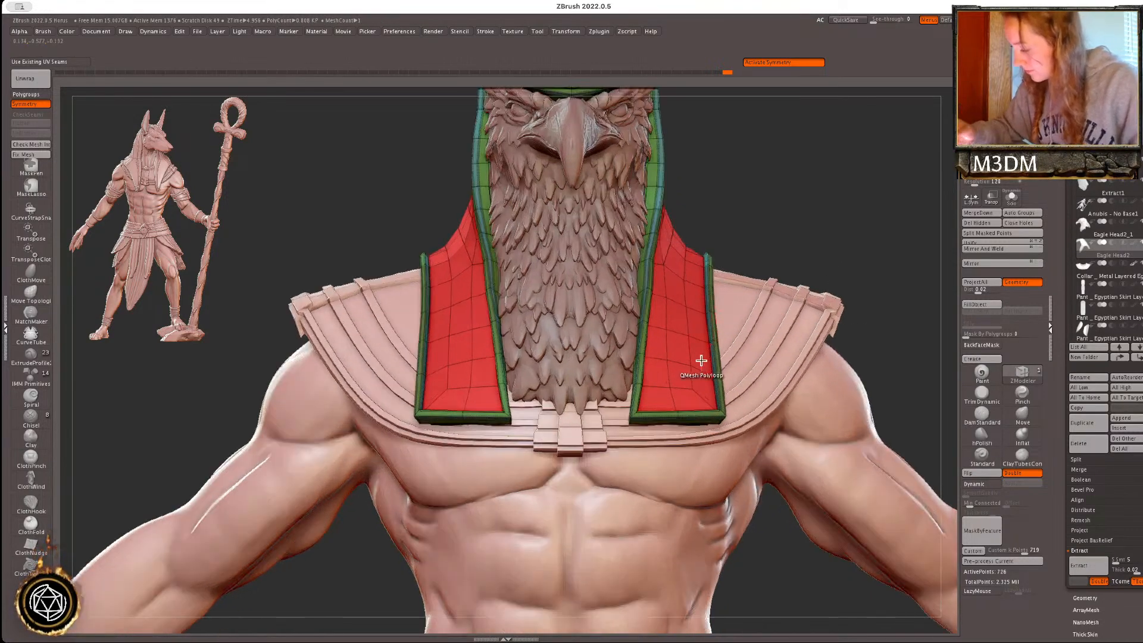
pyautogui.click(706, 356)
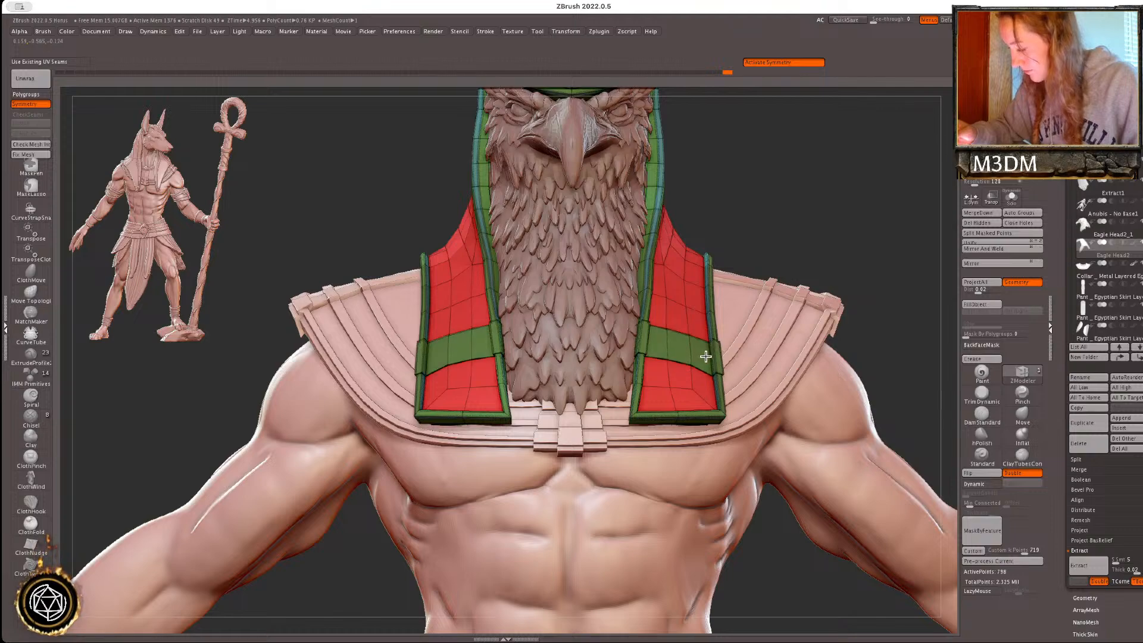
pyautogui.hotkey('shift', 'f')
pyautogui.keyDown('alt'); pyautogui.moveTo(883, 238); pyautogui.dragTo(887, 274); pyautogui.keyUp('alt')
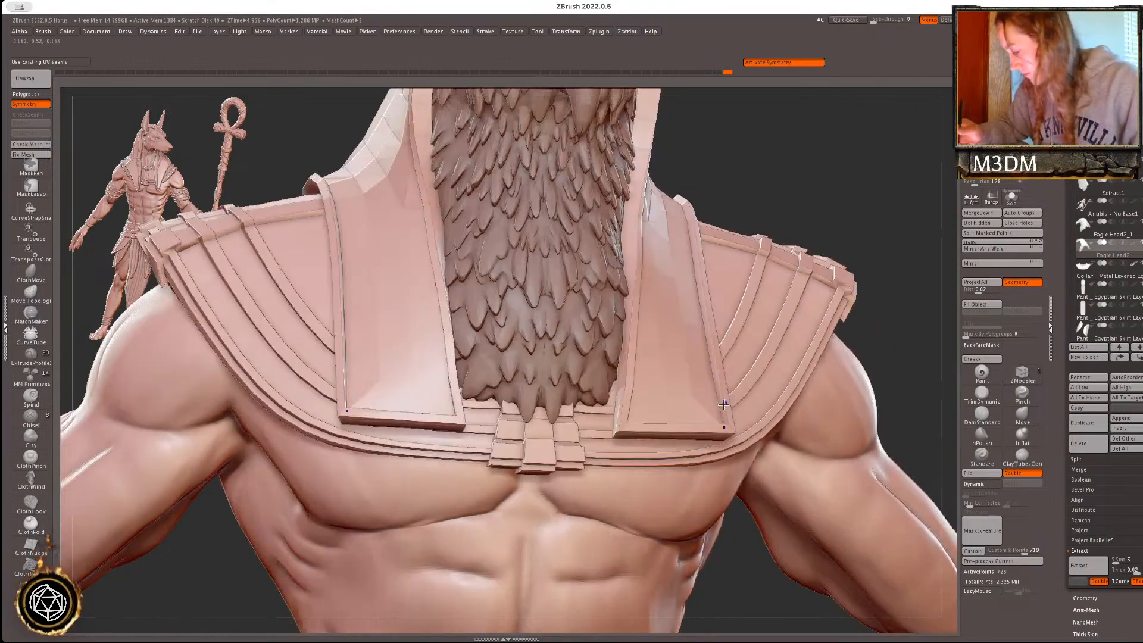
# - Isolate the headdress and examine the topology at the lower ends of its front flaps
pyautogui.hotkey('shift', 'f')
pyautogui.moveTo(856, 310); pyautogui.dragTo(691, 424)
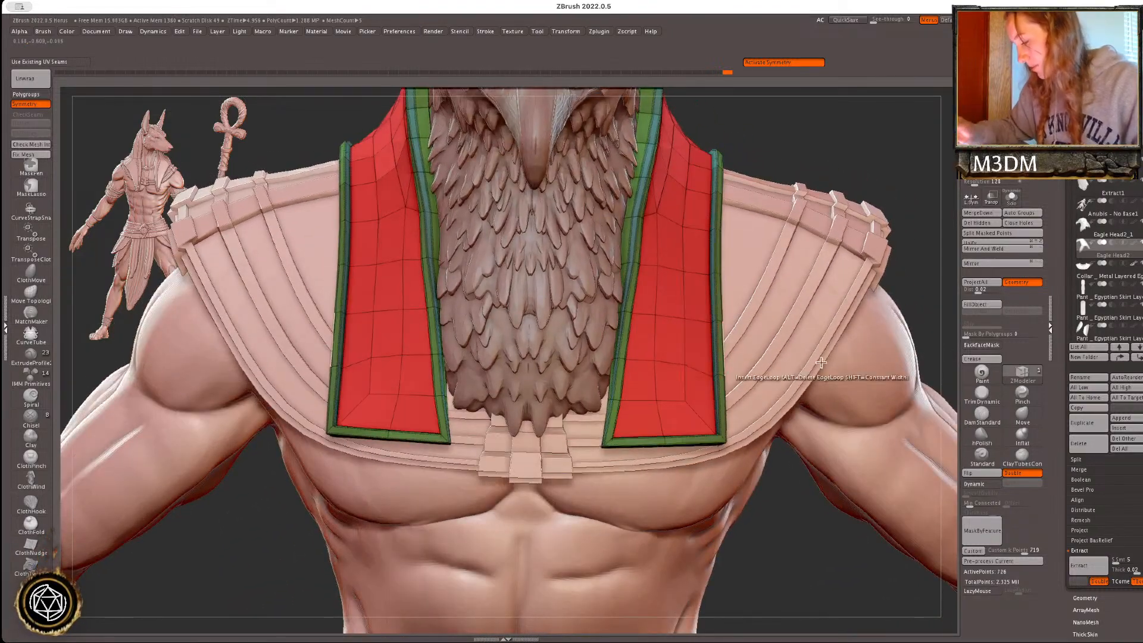
pyautogui.click(1012, 197)
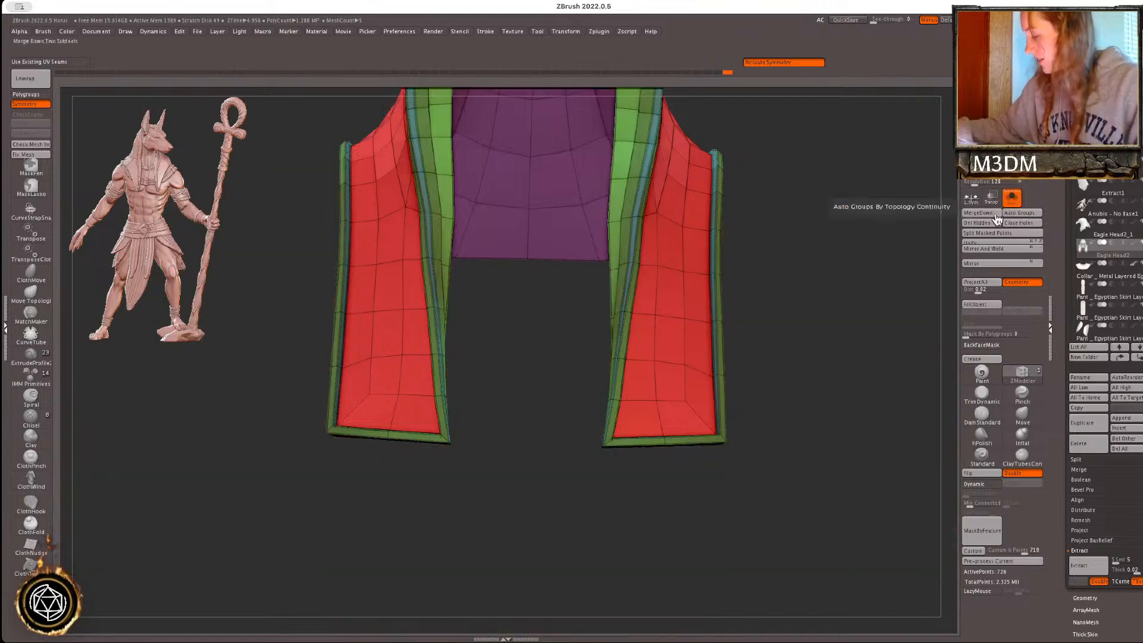
pyautogui.moveTo(768, 410); pyautogui.dragTo(811, 402)
pyautogui.hotkey('shift', 'f')
pyautogui.hotkey('shift', 'f')
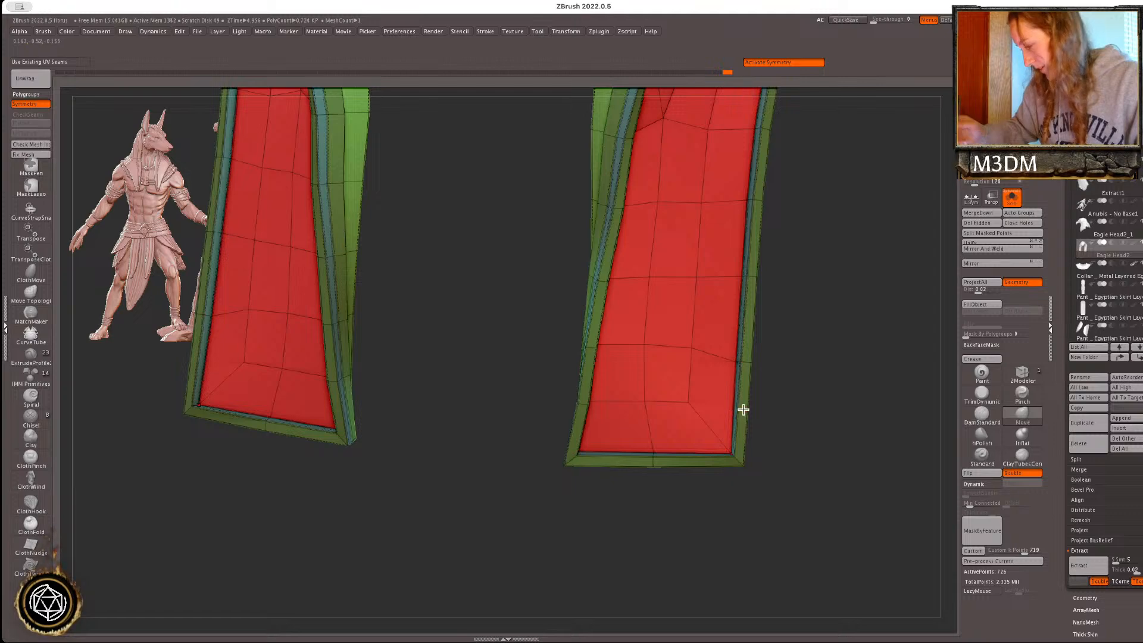
pyautogui.hotkey('shift', 'f')
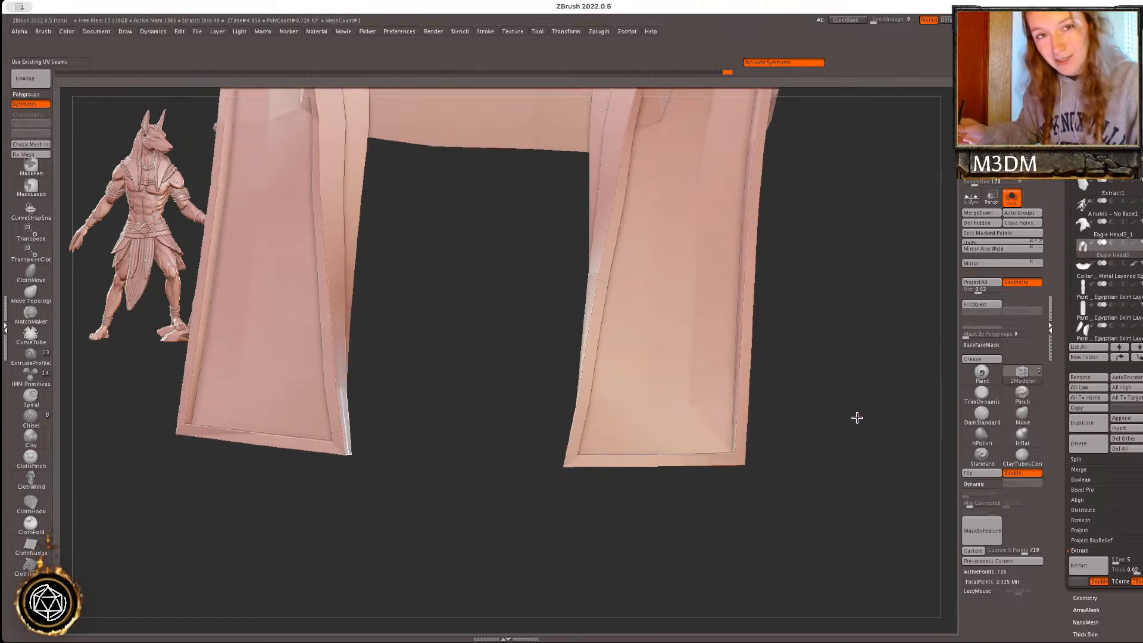
# - Set the ZModeler polygon action to Extrude with the Polyloop target
pyautogui.moveTo(860, 436)
pyautogui.mouseDown()
pyautogui.moveTo(899, 479)
pyautogui.moveTo(844, 447)
pyautogui.mouseUp()
pyautogui.hotkey('shift', 'f')
pyautogui.press('space')
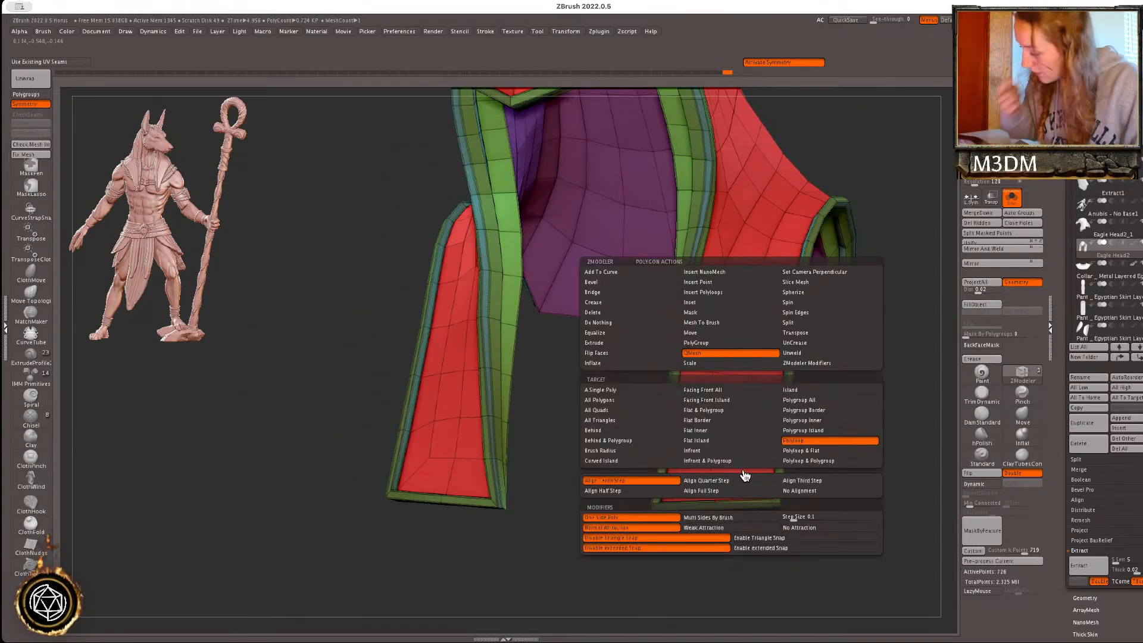
pyautogui.click(627, 345)
pyautogui.click(809, 442)
# - Try extruding a polyloop near the lower end of the front flaps, and undo it
pyautogui.moveTo(893, 462); pyautogui.dragTo(764, 471)
pyautogui.hotkey('ctrl', 'z')
pyautogui.moveTo(634, 520)
pyautogui.keyDown('ctrl'); pyautogui.mouseDown()
pyautogui.moveTo(671, 439)
pyautogui.moveTo(663, 528)
pyautogui.moveTo(646, 532)
pyautogui.mouseUp(); pyautogui.keyUp('ctrl')
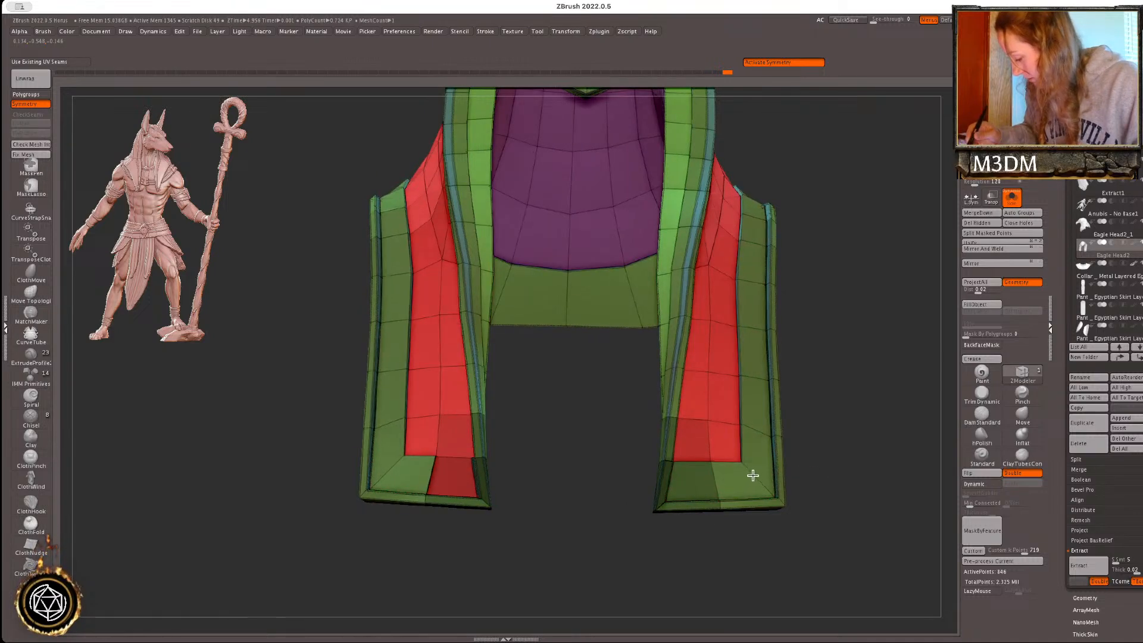
pyautogui.moveTo(795, 470); pyautogui.dragTo(858, 506)
pyautogui.keyDown('ctrl'); pyautogui.moveTo(643, 536); pyautogui.dragTo(659, 540); pyautogui.keyUp('ctrl')
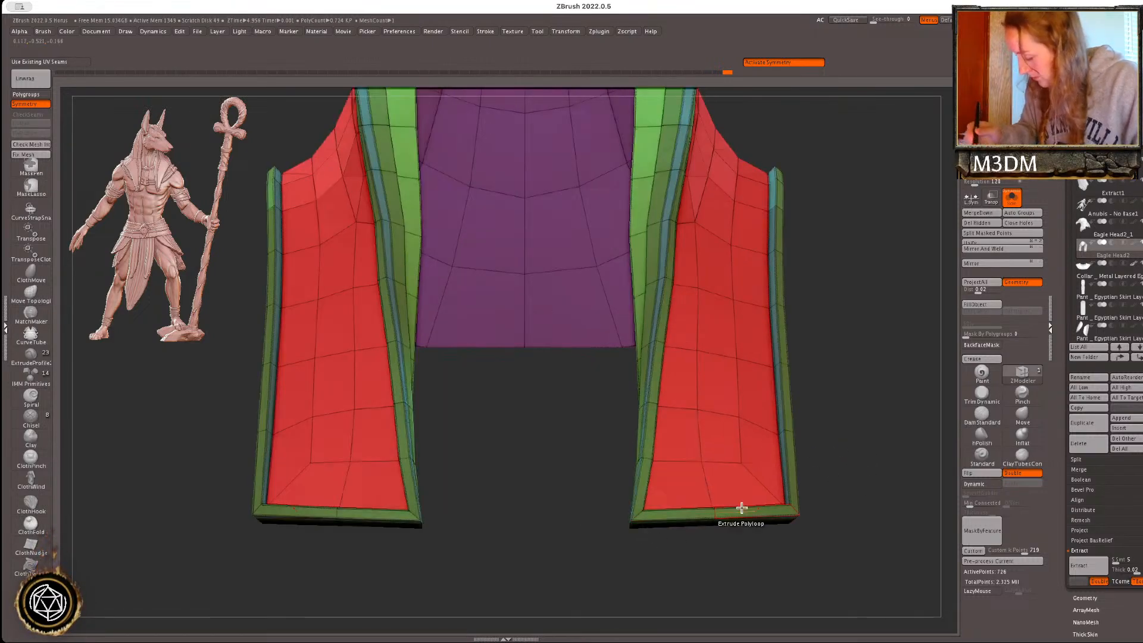
# - Try isolating the headdress's outer-surface polygroup to inspect the lower flap ends, and undo it
pyautogui.keyDown('ctrl'); pyautogui.keyDown('shift'); pyautogui.click(747, 500); pyautogui.keyUp('shift'); pyautogui.keyUp('ctrl')
pyautogui.moveTo(860, 439); pyautogui.dragTo(744, 483)
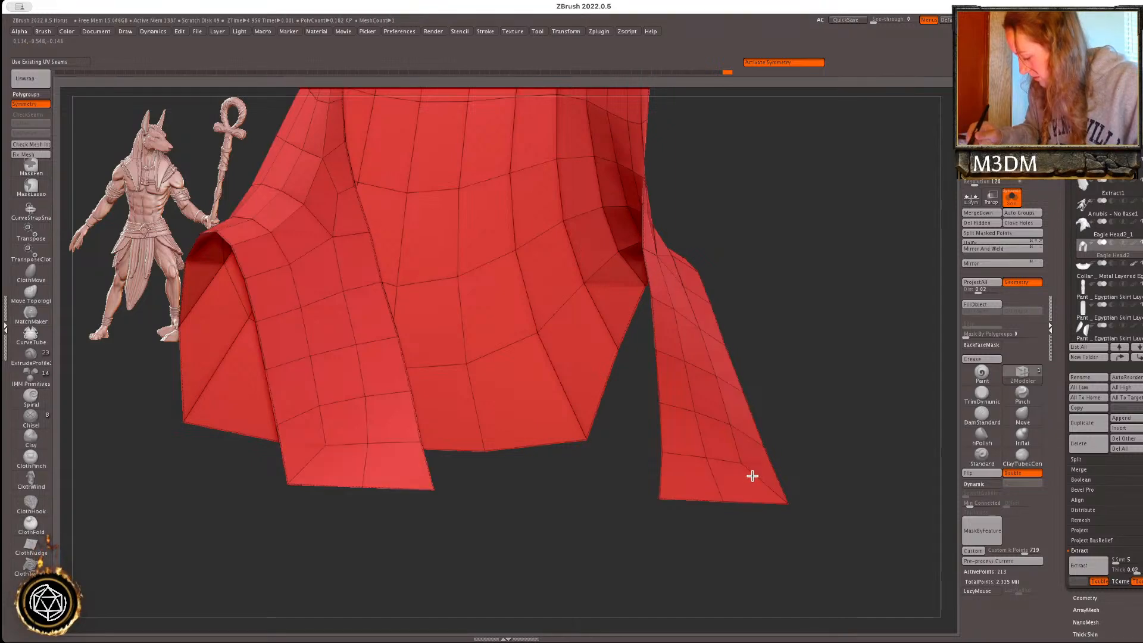
pyautogui.moveTo(854, 436); pyautogui.dragTo(746, 476)
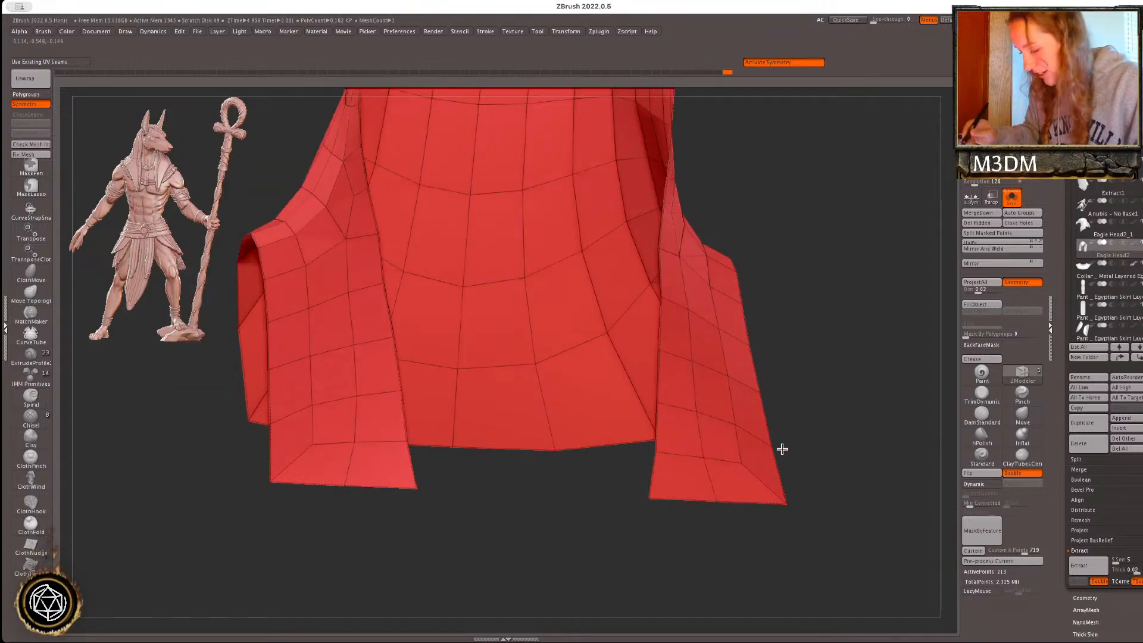
pyautogui.hotkey('ctrl', 'z')
pyautogui.moveTo(746, 478); pyautogui.dragTo(748, 471)
pyautogui.hotkey('ctrl', 'z')
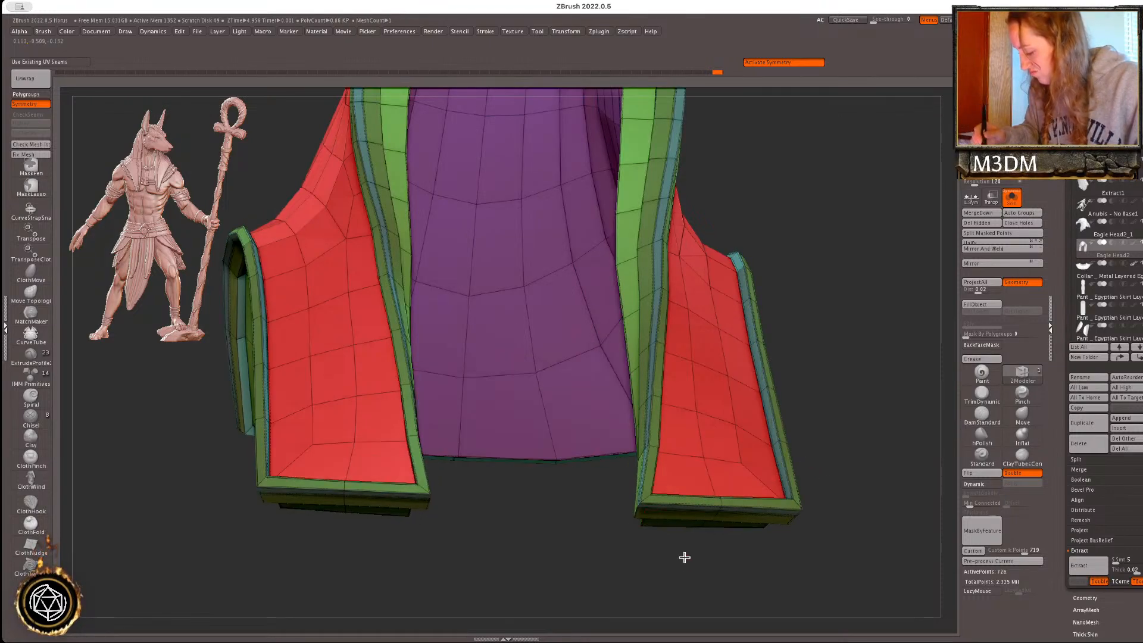
# - Extrude the polyloop running along the outer sides and lower ends of the headdress's front flaps
pyautogui.keyDown('shift'); pyautogui.moveTo(685, 556); pyautogui.dragTo(685, 573); pyautogui.keyUp('shift')
pyautogui.moveTo(590, 558)
pyautogui.keyDown('ctrl'); pyautogui.mouseDown()
pyautogui.moveTo(664, 424)
pyautogui.moveTo(718, 544)
pyautogui.mouseUp(); pyautogui.keyUp('ctrl')
pyautogui.moveTo(859, 465); pyautogui.dragTo(789, 440)
pyautogui.moveTo(749, 478); pyautogui.dragTo(752, 467)
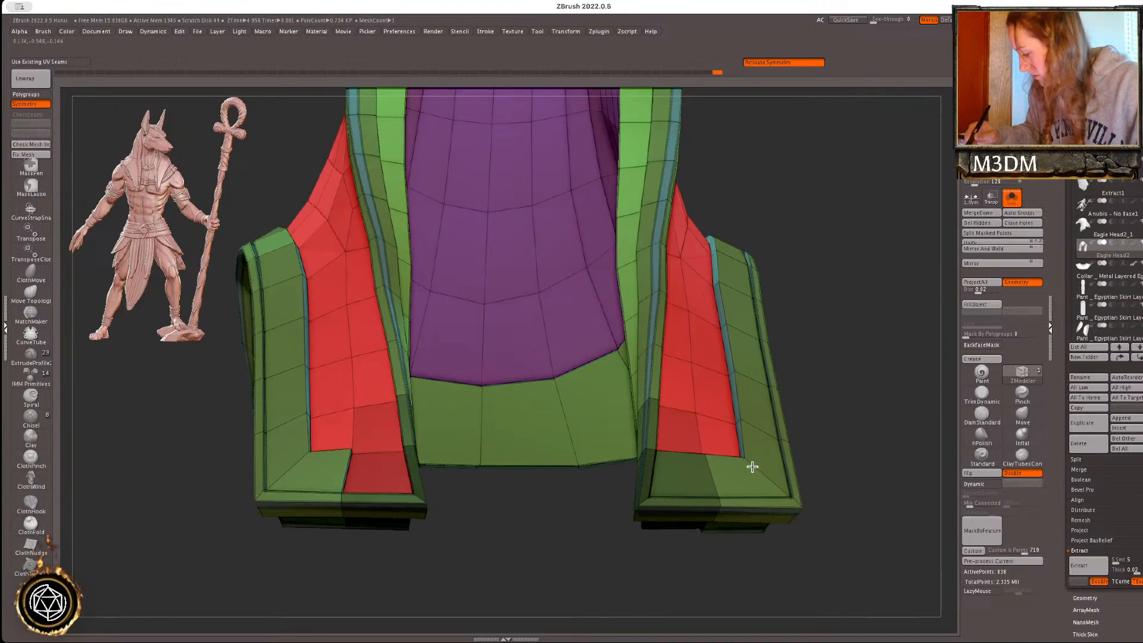
# - Compare the headdress before and after the flap extrusion and examine its form from the side
pyautogui.moveTo(861, 445); pyautogui.dragTo(864, 458)
pyautogui.keyDown('alt'); pyautogui.moveTo(865, 457); pyautogui.dragTo(868, 381); pyautogui.keyUp('alt')
pyautogui.hotkey('shift', 'f')
pyautogui.keyDown('alt'); pyautogui.moveTo(868, 441); pyautogui.dragTo(802, 292); pyautogui.keyUp('alt')
pyautogui.hotkey('ctrl', 'z')
pyautogui.hotkey('ctrl', 'shift', 'z')
pyautogui.keyDown('ctrl'); pyautogui.click(821, 438); pyautogui.keyUp('ctrl')
pyautogui.keyDown('ctrl'); pyautogui.click(830, 443); pyautogui.keyUp('ctrl')
pyautogui.hotkey('shift', 'f')
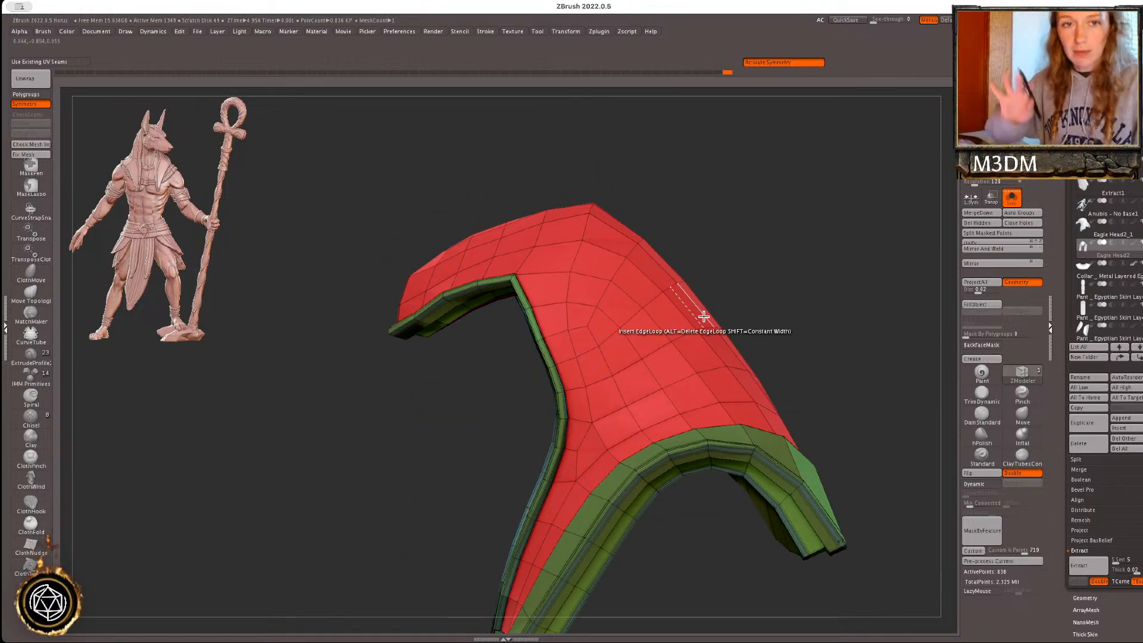
# - Try extruding a polyloop across the upper side of the headdress, and undo it
pyautogui.moveTo(783, 286); pyautogui.dragTo(752, 290)
pyautogui.click(629, 282)
pyautogui.hotkey('ctrl', 'z')
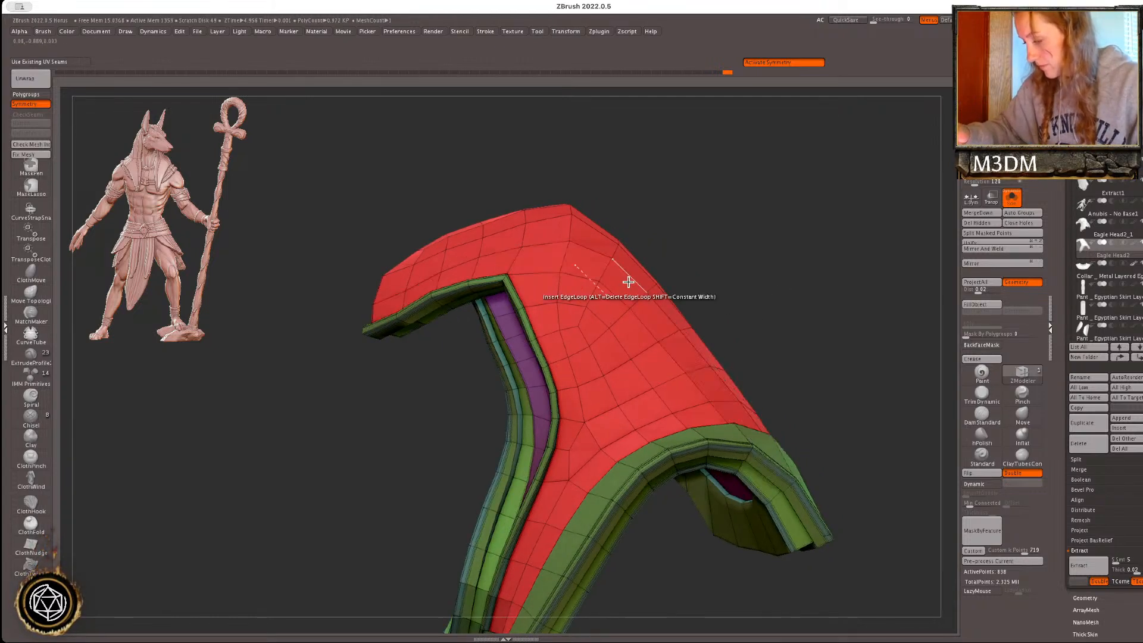
pyautogui.moveTo(624, 284); pyautogui.dragTo(629, 278)
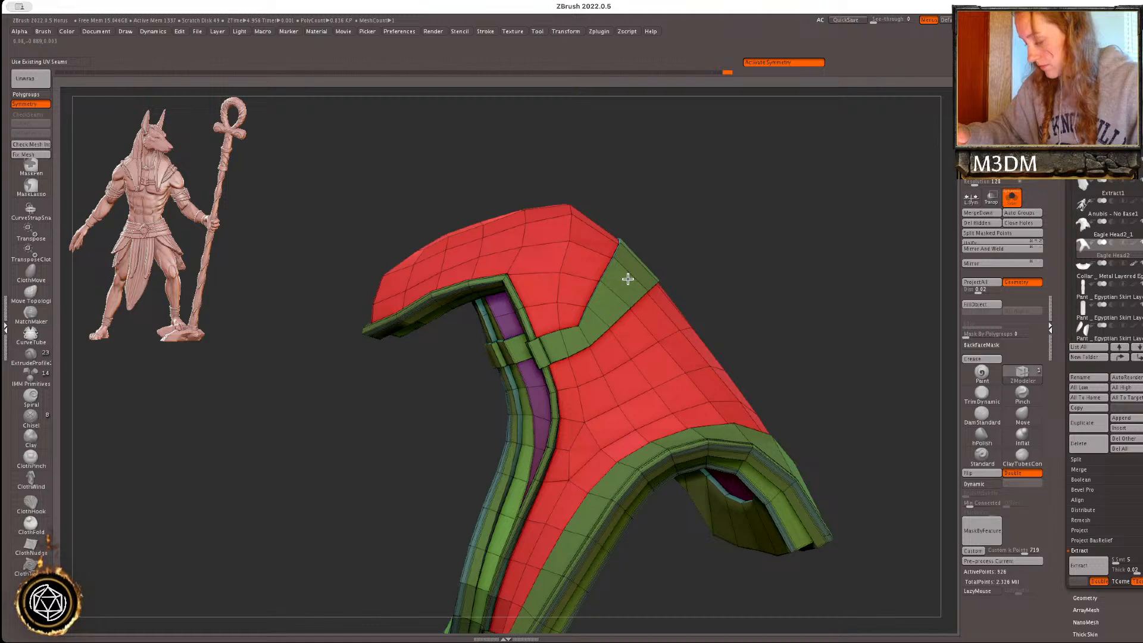
pyautogui.moveTo(744, 286); pyautogui.dragTo(743, 291)
pyautogui.hotkey('shift', 'f')
pyautogui.hotkey('shift', 'f')
pyautogui.hotkey('ctrl', 'z')
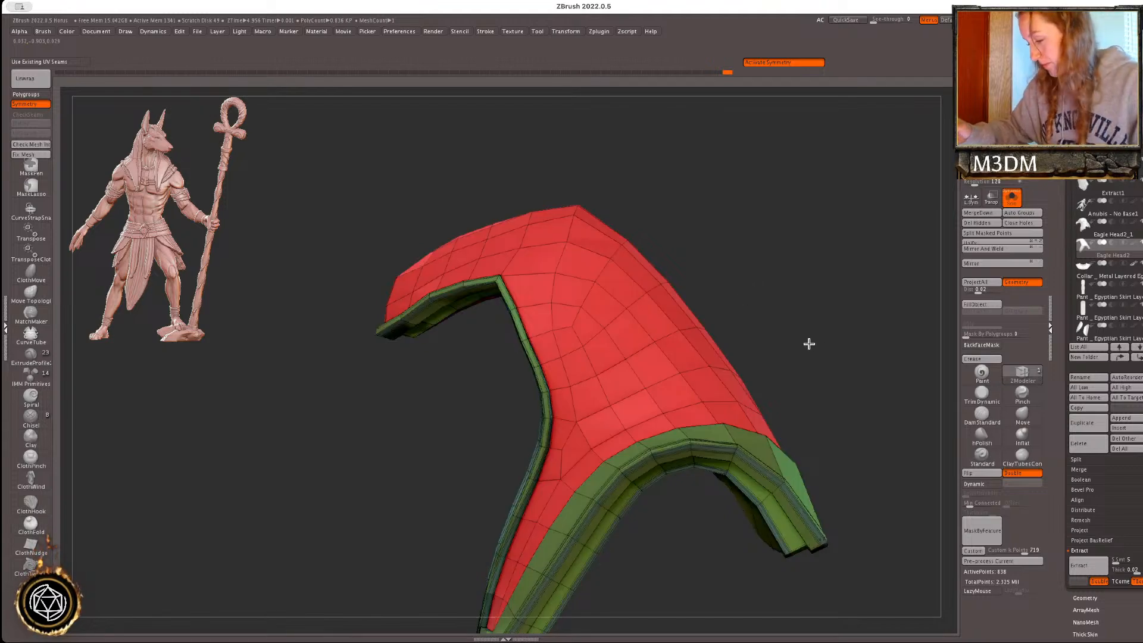
# - Insert an edge loop behind the face opening and extrude the adjoining polyloop into a raised band from crown to front flaps
pyautogui.moveTo(806, 340)
pyautogui.mouseDown()
pyautogui.moveTo(816, 339)
pyautogui.moveTo(714, 264)
pyautogui.mouseUp()
pyautogui.hotkey('shift', 'f')
pyautogui.hotkey('shift', 'f')
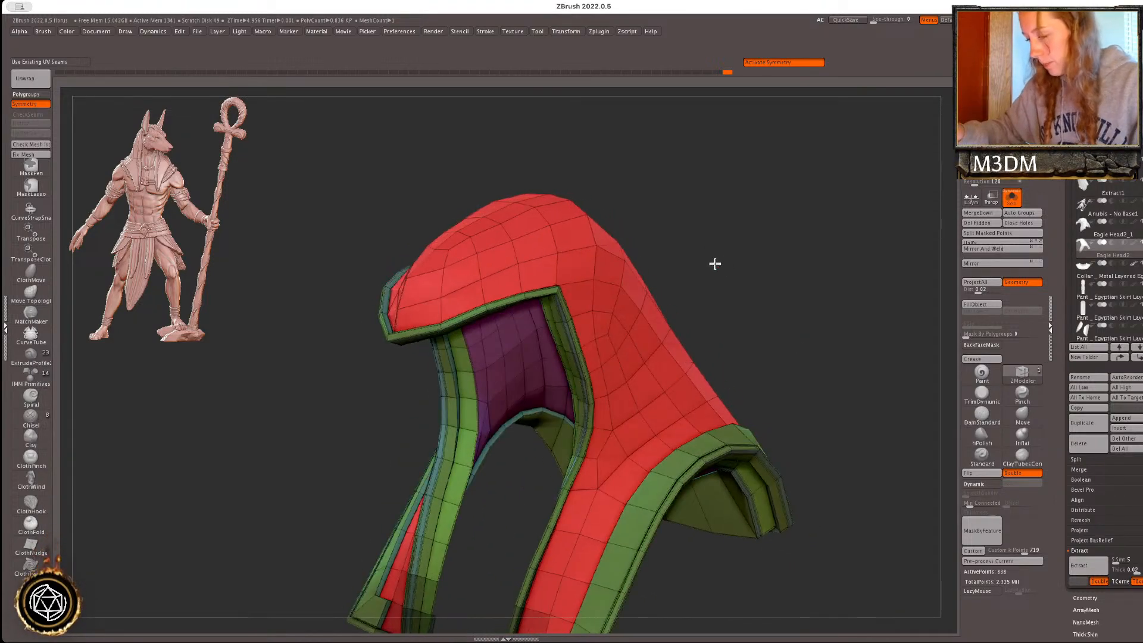
pyautogui.moveTo(626, 212); pyautogui.dragTo(607, 224)
pyautogui.click(575, 250)
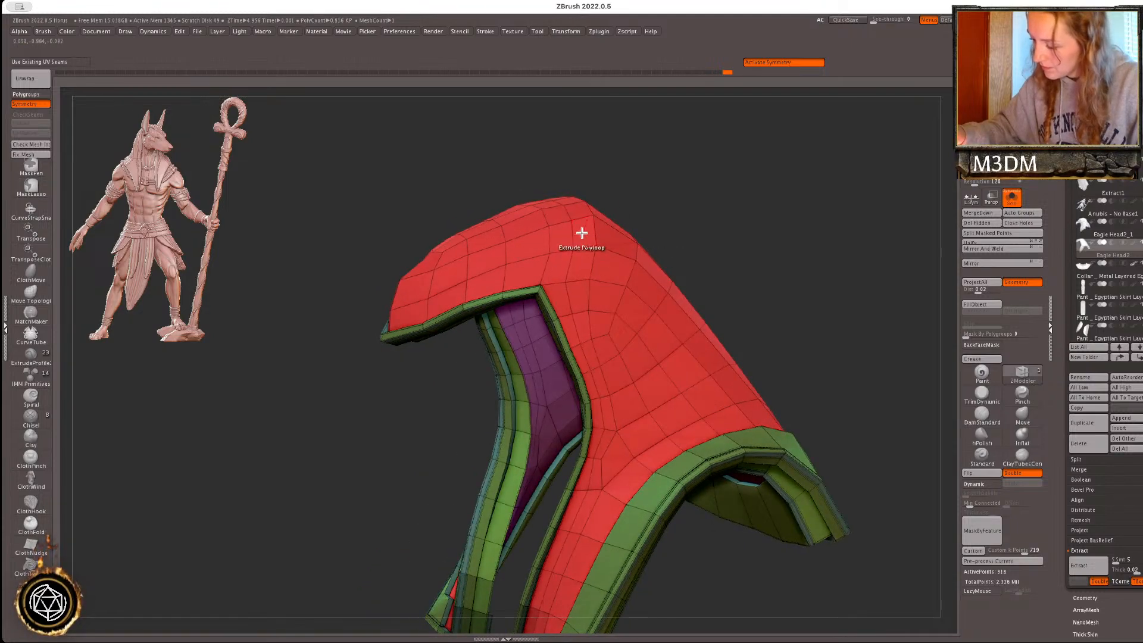
pyautogui.moveTo(582, 225); pyautogui.dragTo(589, 219)
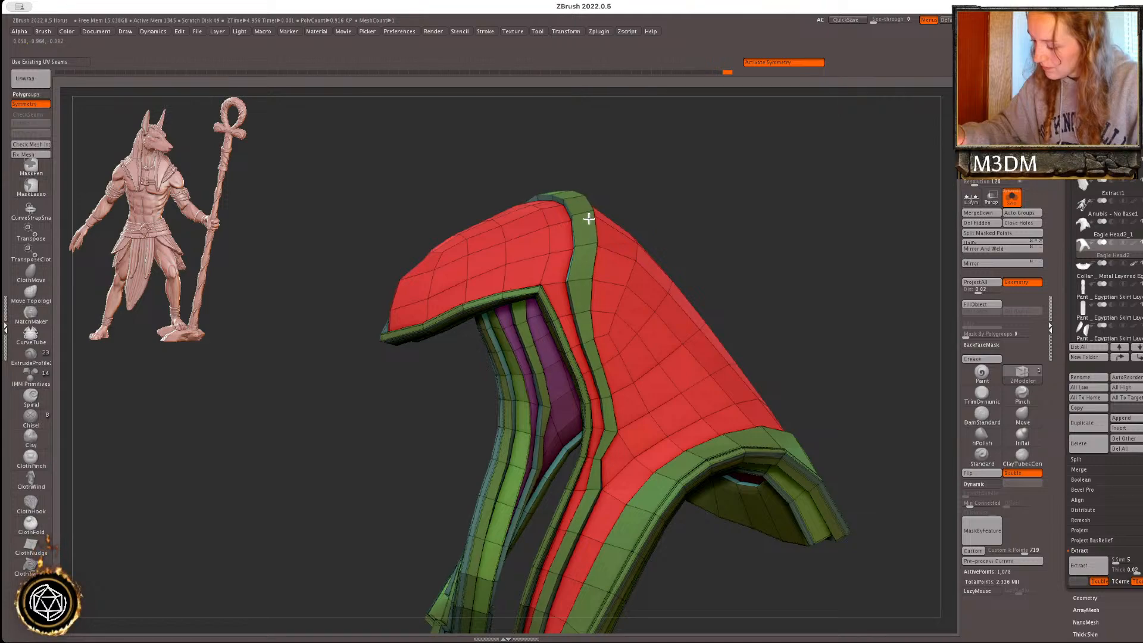
# - Show the full figure and examine the new crown band on the eagle head with and without the polyframe
pyautogui.hotkey('shift', 'f')
pyautogui.click(1010, 204)
pyautogui.keyDown('alt'); pyautogui.moveTo(867, 256); pyautogui.dragTo(845, 306); pyautogui.keyUp('alt')
pyautogui.hotkey('shift', 'f')
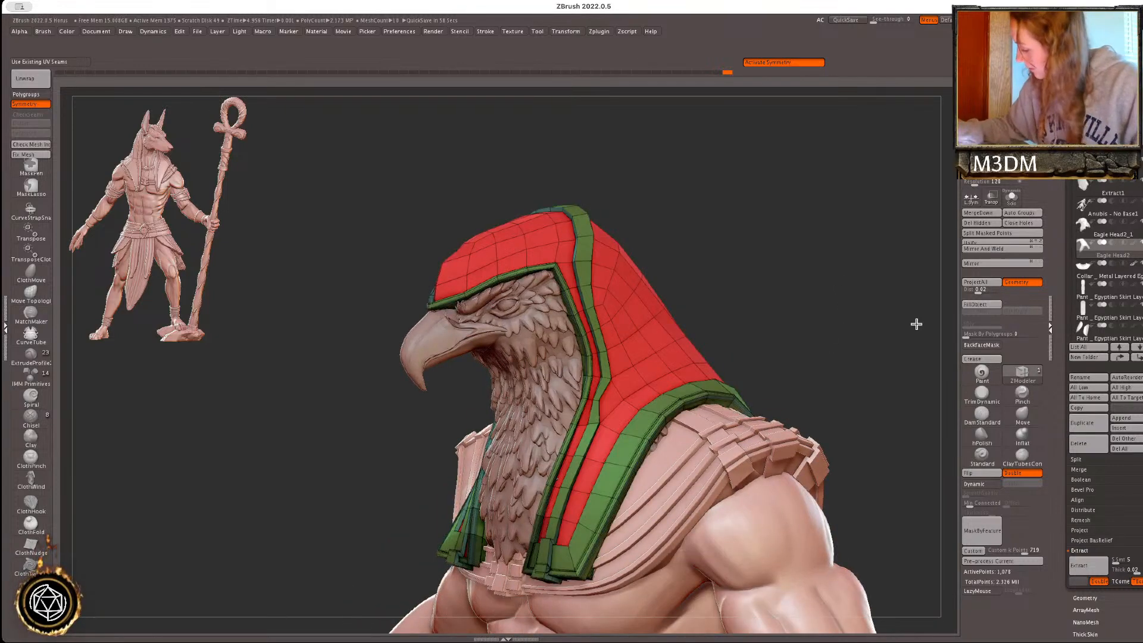
pyautogui.hotkey('shift', 'f')
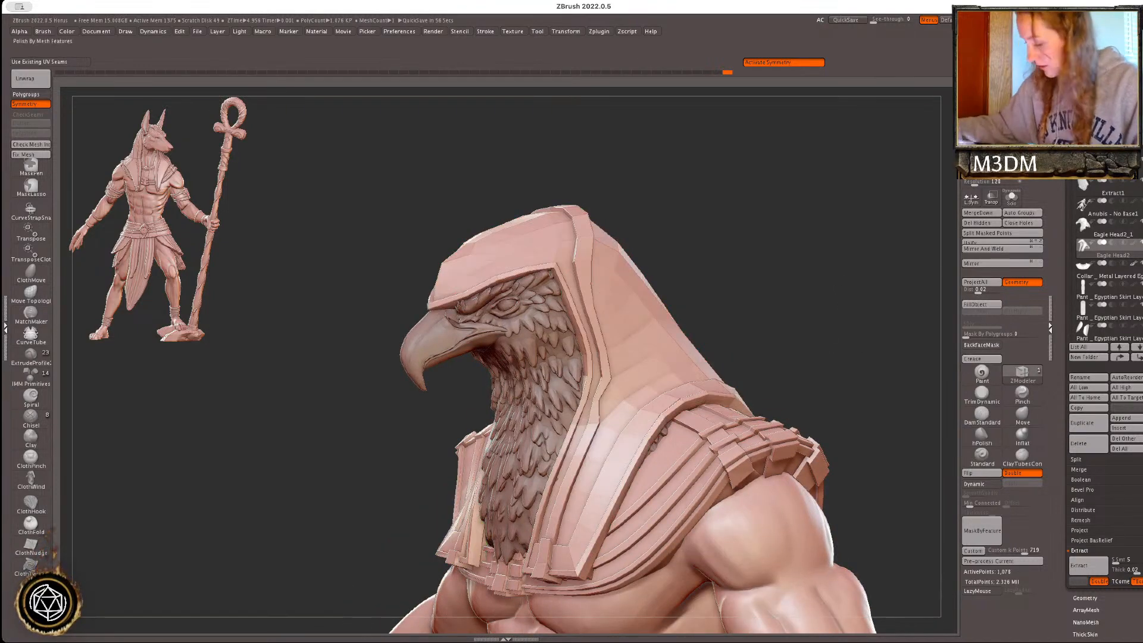
pyautogui.moveTo(875, 230); pyautogui.dragTo(846, 233)
pyautogui.hotkey('ctrl', 'z')
pyautogui.keyDown('alt'); pyautogui.moveTo(841, 291); pyautogui.dragTo(774, 301); pyautogui.keyUp('alt')
pyautogui.hotkey('shift', 'f')
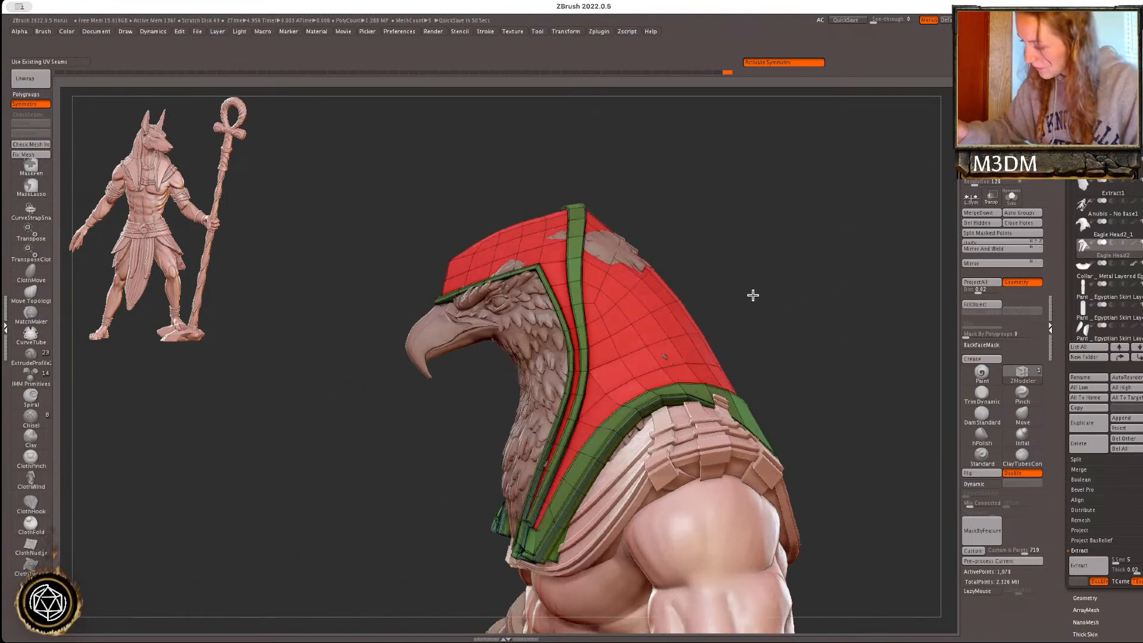
# - Try extruding a second polyloop down the side of the headdress behind the crown band, and undo it
pyautogui.click(600, 272)
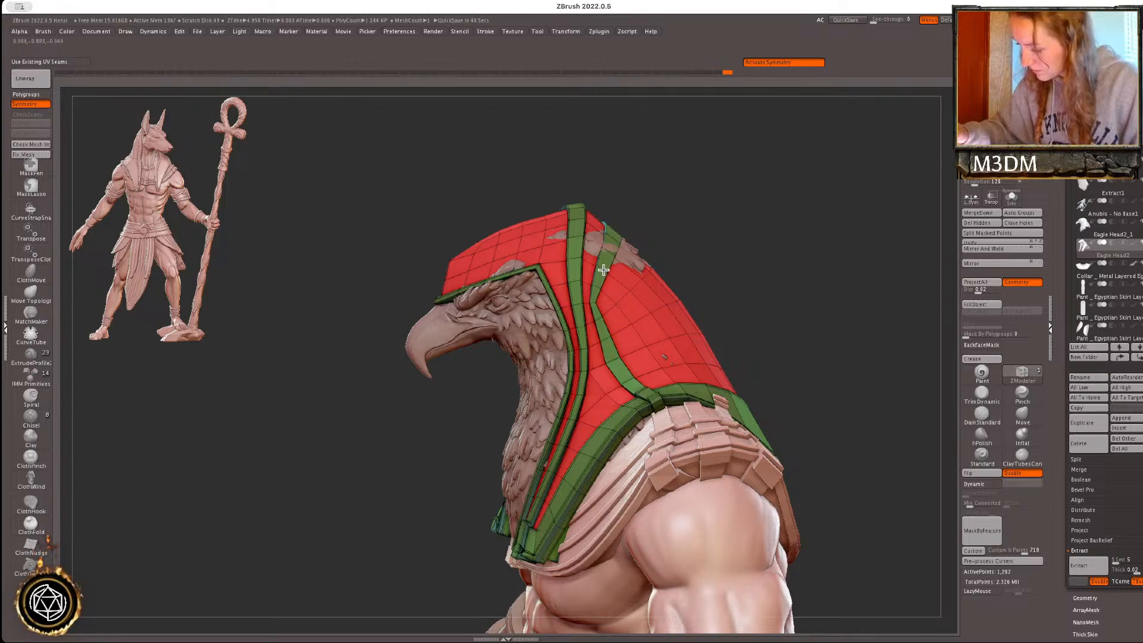
pyautogui.hotkey('shift', 'f')
pyautogui.moveTo(694, 250); pyautogui.dragTo(737, 272)
pyautogui.hotkey('shift', 'f')
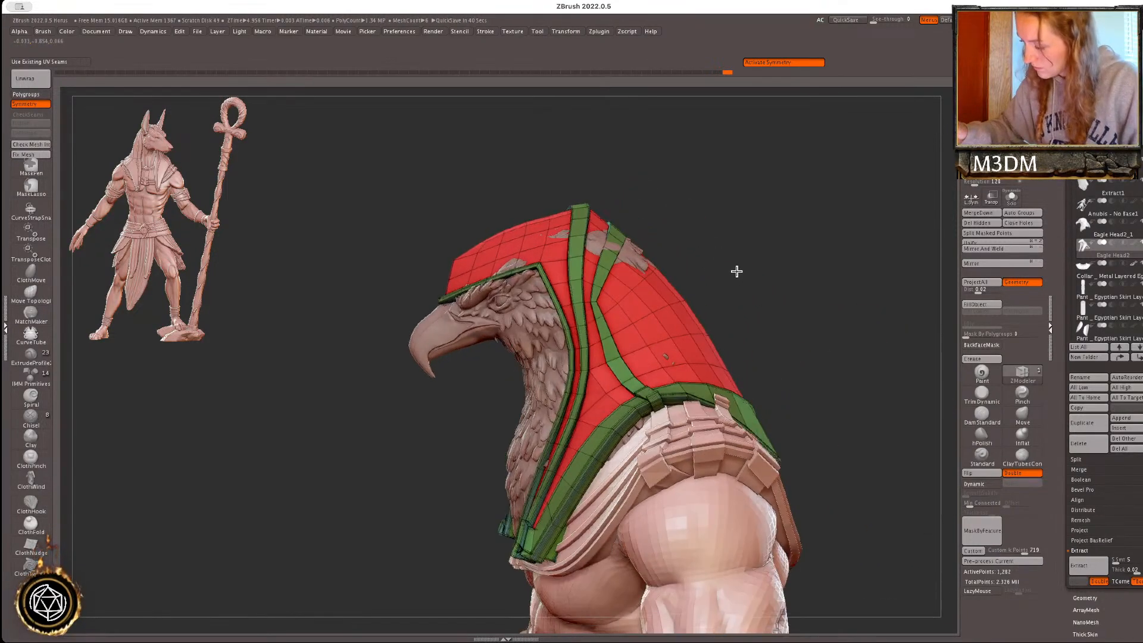
pyautogui.hotkey('ctrl', 'z')
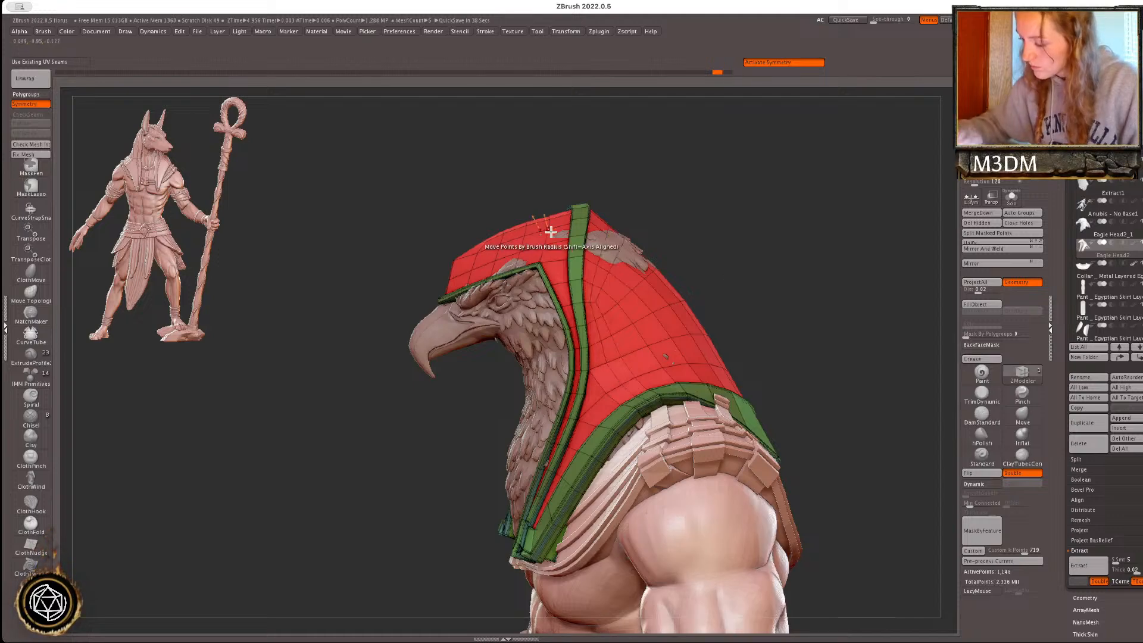
# - Extrude further polyloops into raised bands across the headdress's forehead and along its crown and back
pyautogui.click(536, 232)
pyautogui.moveTo(735, 213); pyautogui.dragTo(809, 302)
pyautogui.click(539, 237)
pyautogui.hotkey('shift', 'f')
pyautogui.hotkey('shift', 'f')
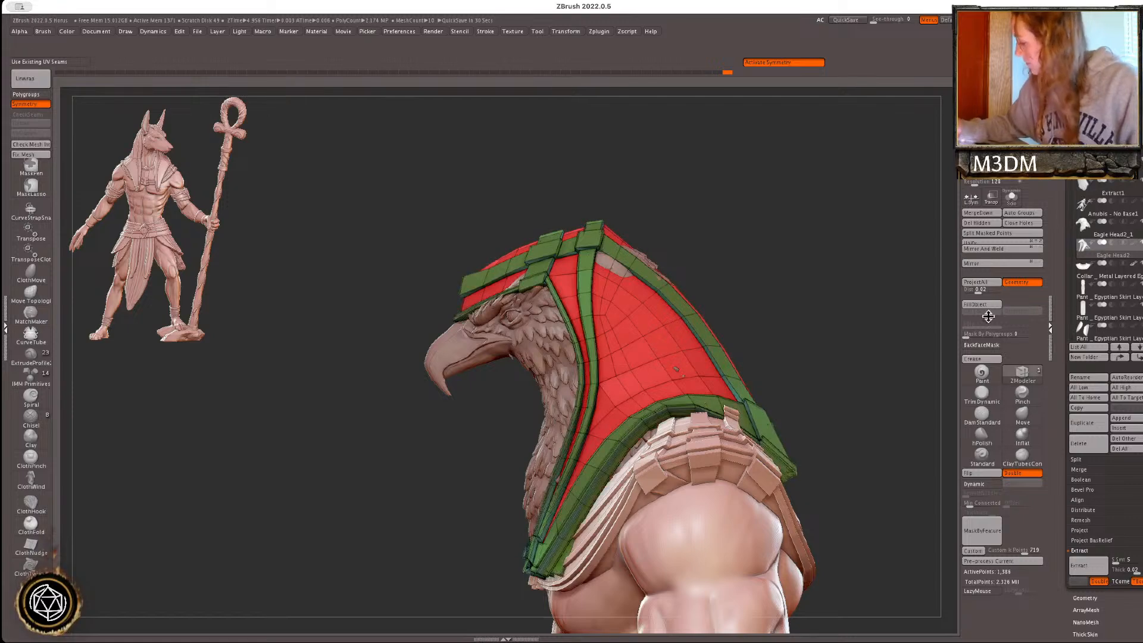
pyautogui.click(988, 360)
pyautogui.hotkey('ctrl', 'z')
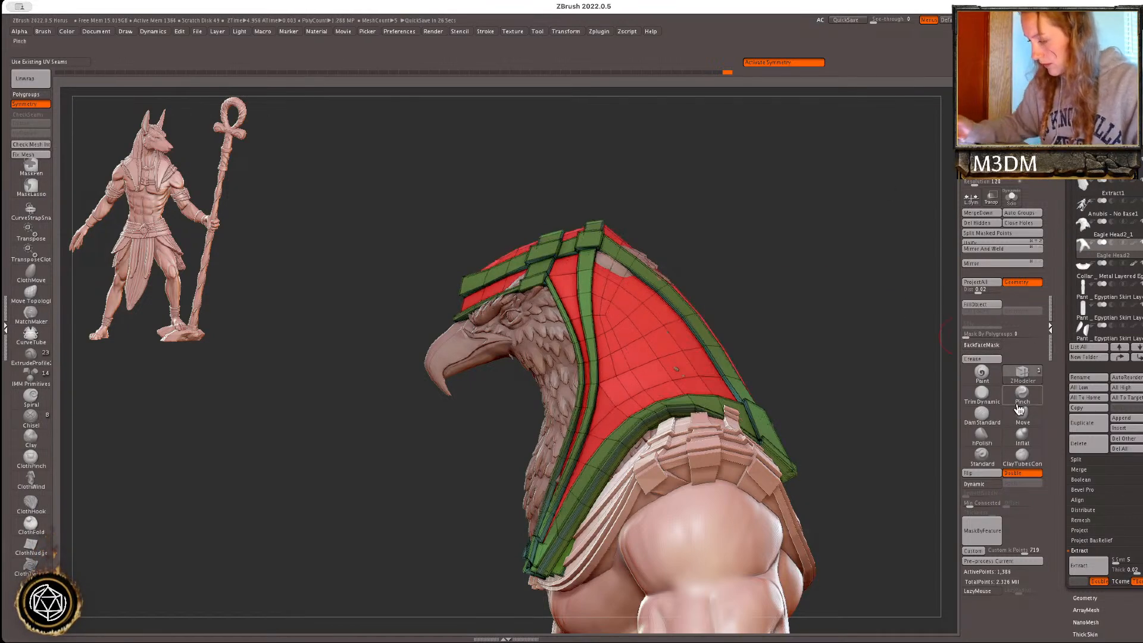
# - Switch to the Move brush and adjust the headdress's crown where the eagle head pokes through
pyautogui.press('space')
pyautogui.press('space')
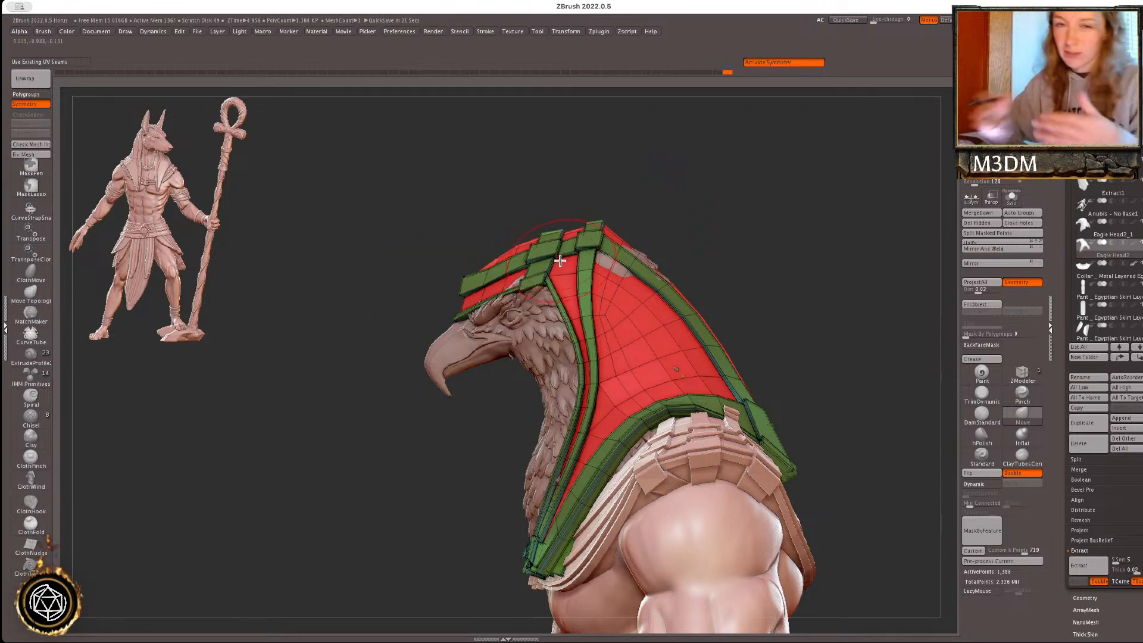
pyautogui.moveTo(767, 252)
pyautogui.mouseDown()
pyautogui.moveTo(719, 261)
pyautogui.moveTo(666, 207)
pyautogui.moveTo(651, 210)
pyautogui.mouseUp()
pyautogui.press('space')
pyautogui.hotkey('shift', 'f')
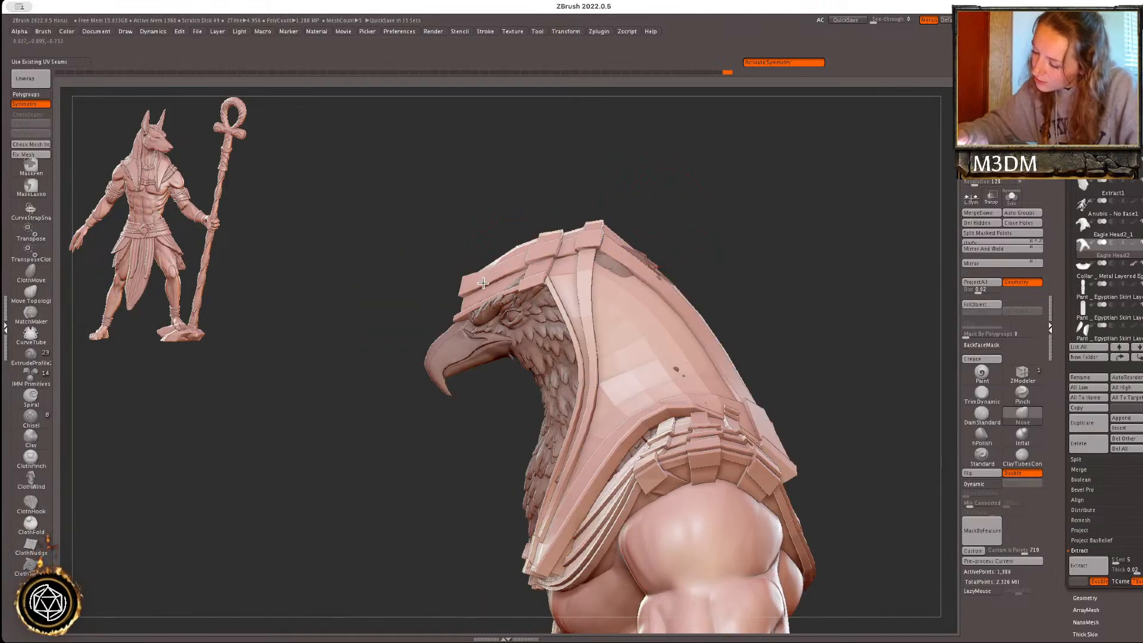
pyautogui.keyDown('alt'); pyautogui.moveTo(717, 240); pyautogui.dragTo(676, 266); pyautogui.keyUp('alt')
pyautogui.hotkey('shift', 'f')
pyautogui.moveTo(838, 297)
pyautogui.mouseDown()
pyautogui.moveTo(831, 316)
pyautogui.moveTo(845, 312)
pyautogui.mouseUp()
pyautogui.hotkey('shift', 'f')
# - Resize the Move brush and pull the back and side of the headdress outward to cover the head
pyautogui.press('space')
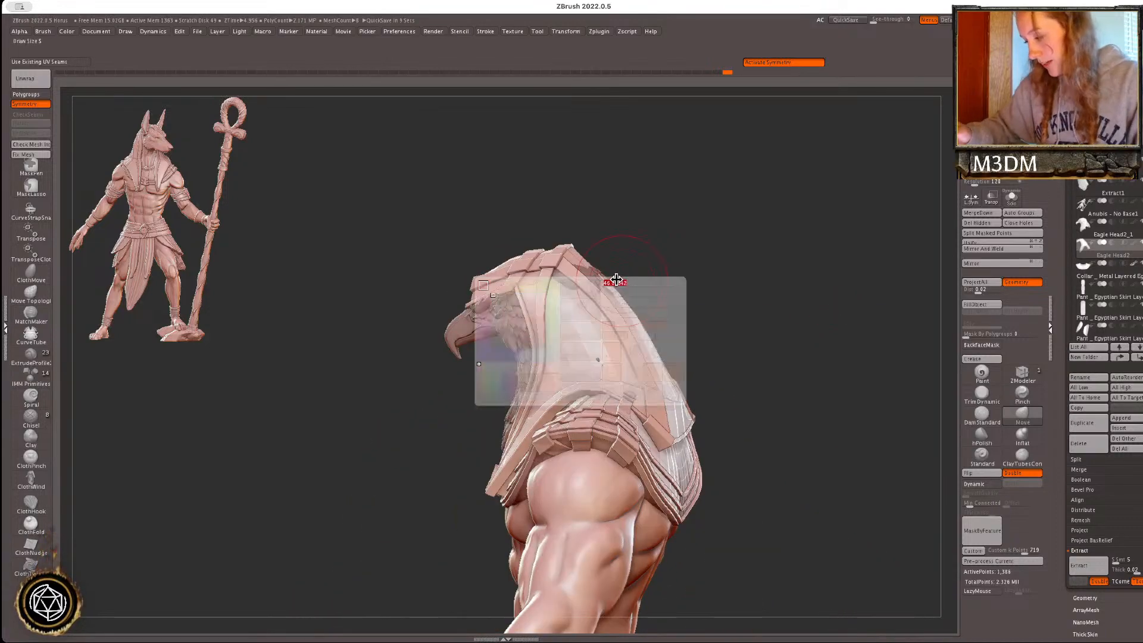
pyautogui.moveTo(629, 271); pyautogui.dragTo(615, 274)
pyautogui.press('space')
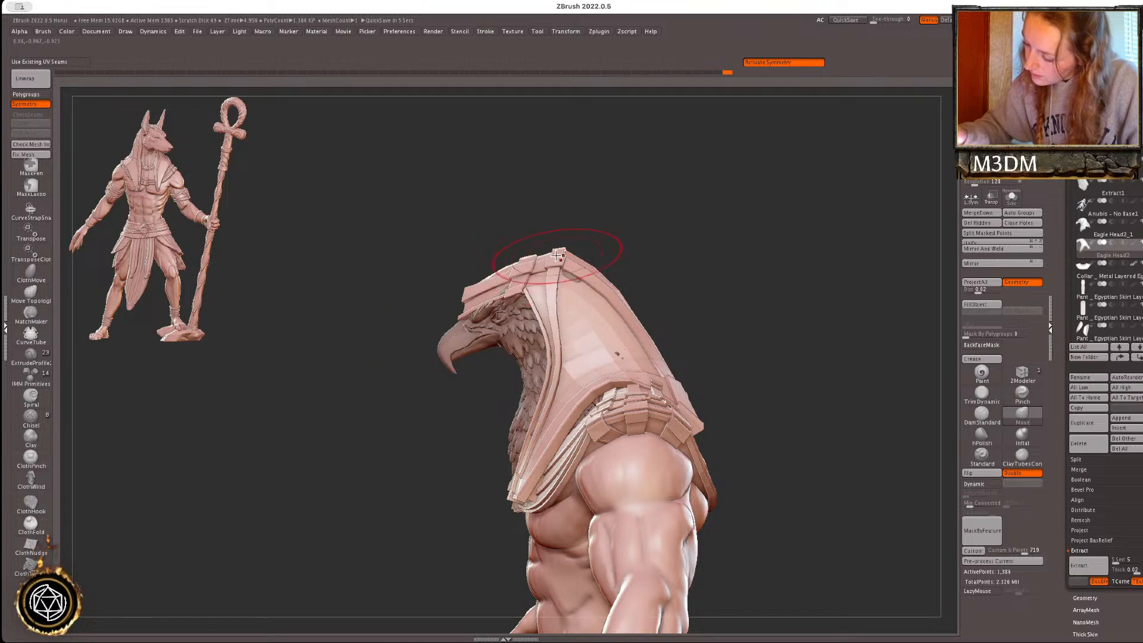
pyautogui.press('space')
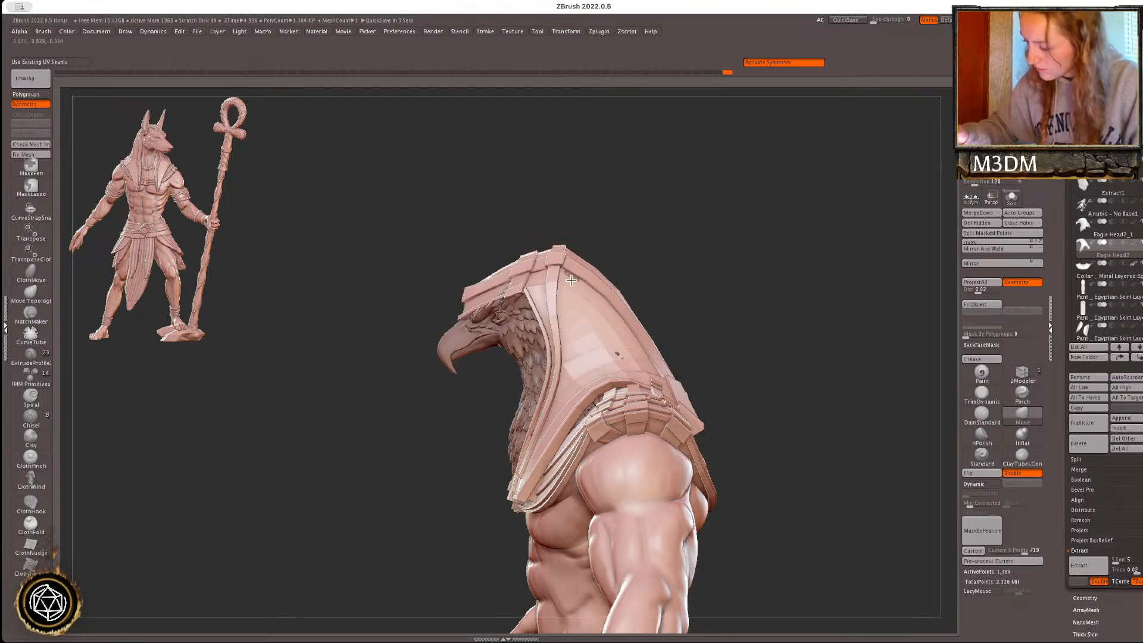
pyautogui.press('space')
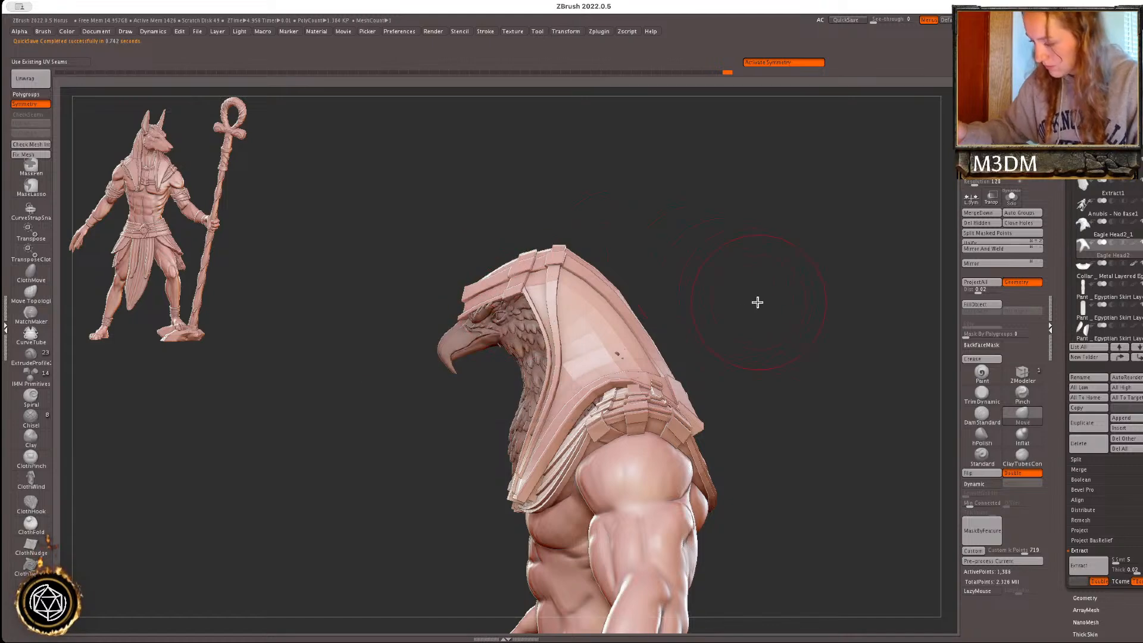
pyautogui.moveTo(776, 322)
pyautogui.mouseDown()
pyautogui.moveTo(796, 323)
pyautogui.moveTo(776, 324)
pyautogui.mouseUp()
pyautogui.press('space')
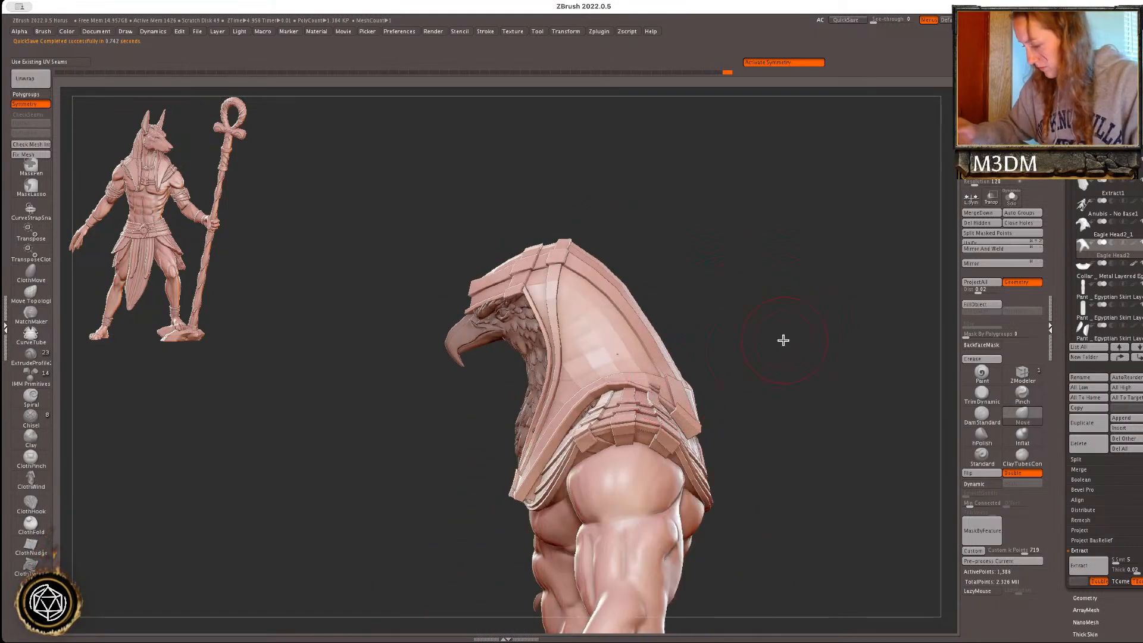
pyautogui.moveTo(846, 347); pyautogui.dragTo(795, 341)
# - Fit the eagle head subtool under the headdress's brow with the Move brush, and reselect the headdress
pyautogui.moveTo(881, 307)
pyautogui.mouseDown()
pyautogui.moveTo(893, 306)
pyautogui.moveTo(875, 306)
pyautogui.moveTo(874, 335)
pyautogui.moveTo(659, 306)
pyautogui.moveTo(668, 283)
pyautogui.moveTo(636, 290)
pyautogui.mouseUp()
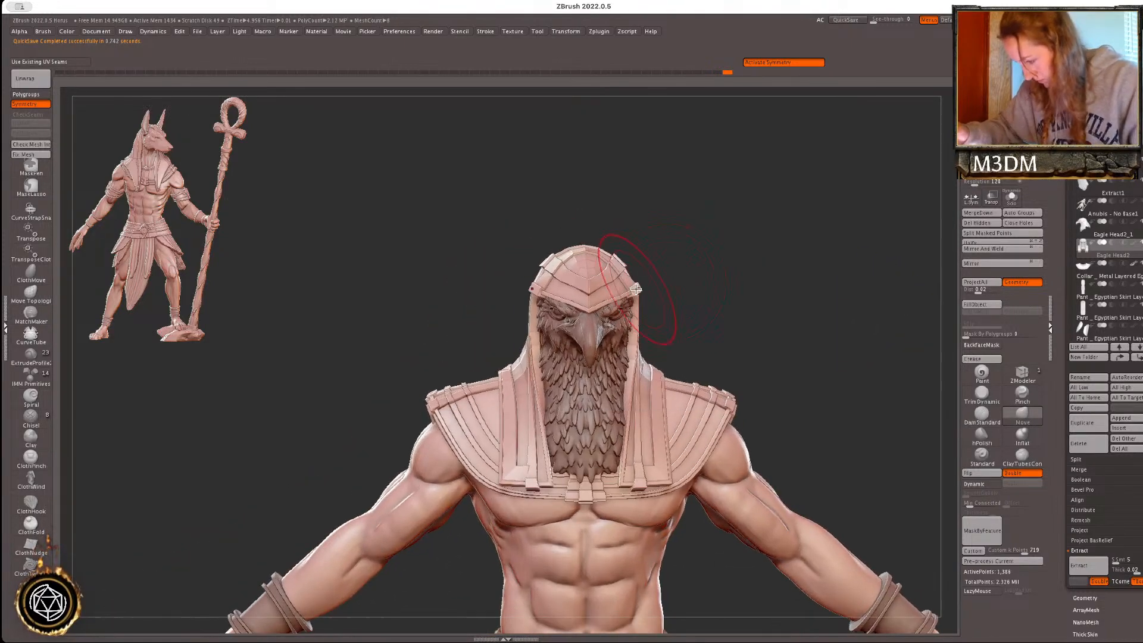
pyautogui.press('space')
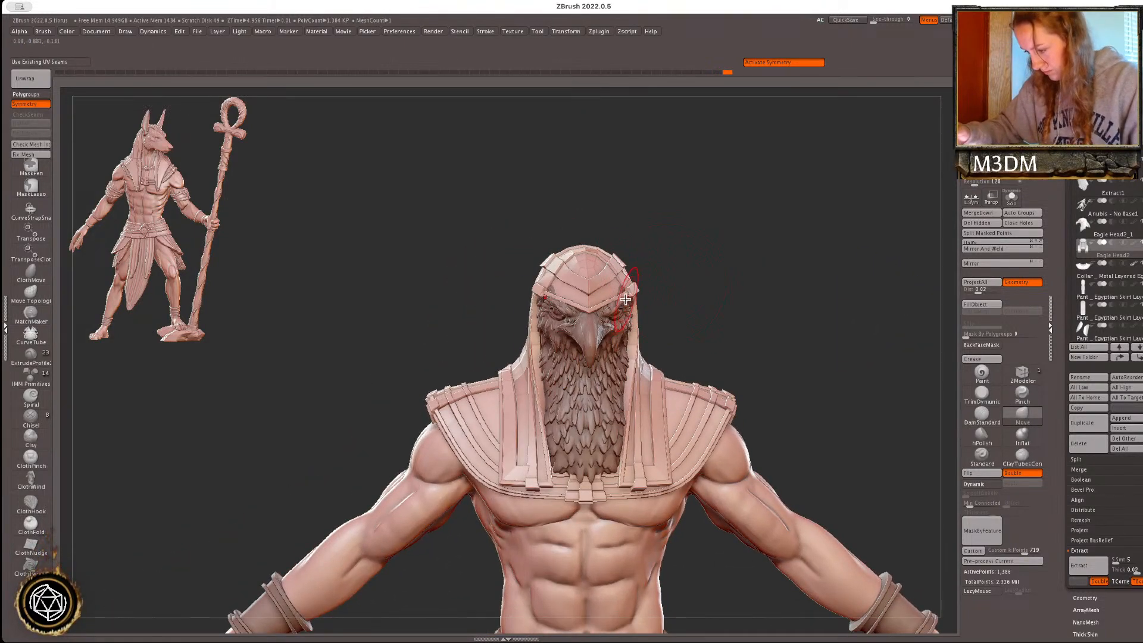
pyautogui.keyDown('alt'); pyautogui.click(620, 285); pyautogui.keyUp('alt')
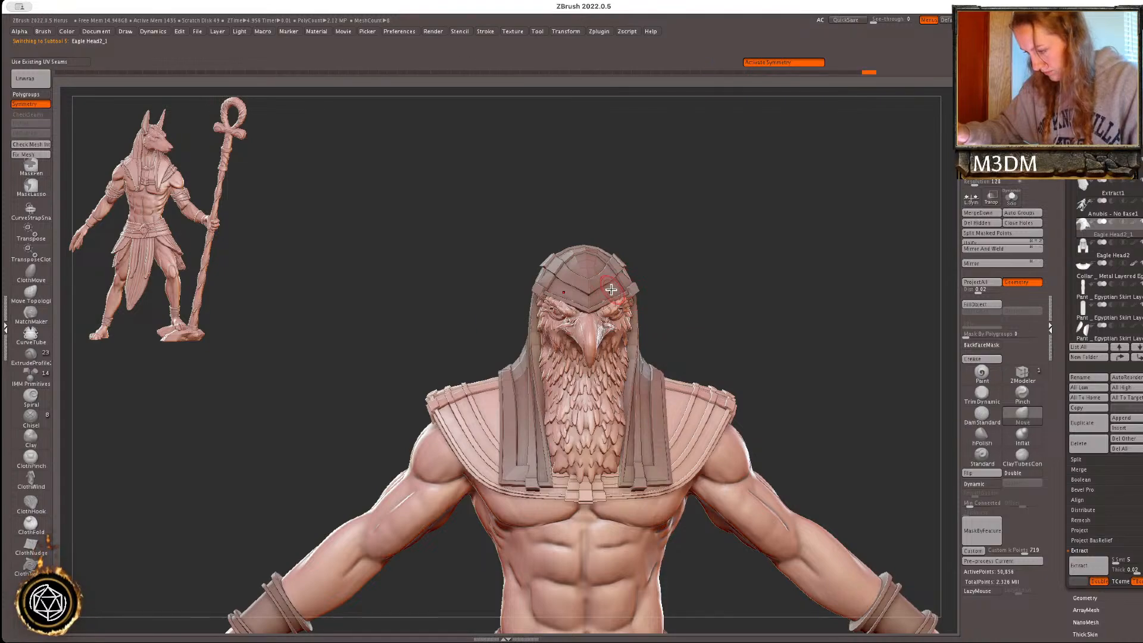
pyautogui.moveTo(787, 287)
pyautogui.mouseDown()
pyautogui.moveTo(806, 296)
pyautogui.moveTo(780, 296)
pyautogui.moveTo(804, 320)
pyautogui.moveTo(768, 273)
pyautogui.moveTo(773, 296)
pyautogui.mouseUp()
pyautogui.press('space')
pyautogui.keyDown('alt'); pyautogui.click(619, 291); pyautogui.keyUp('alt')
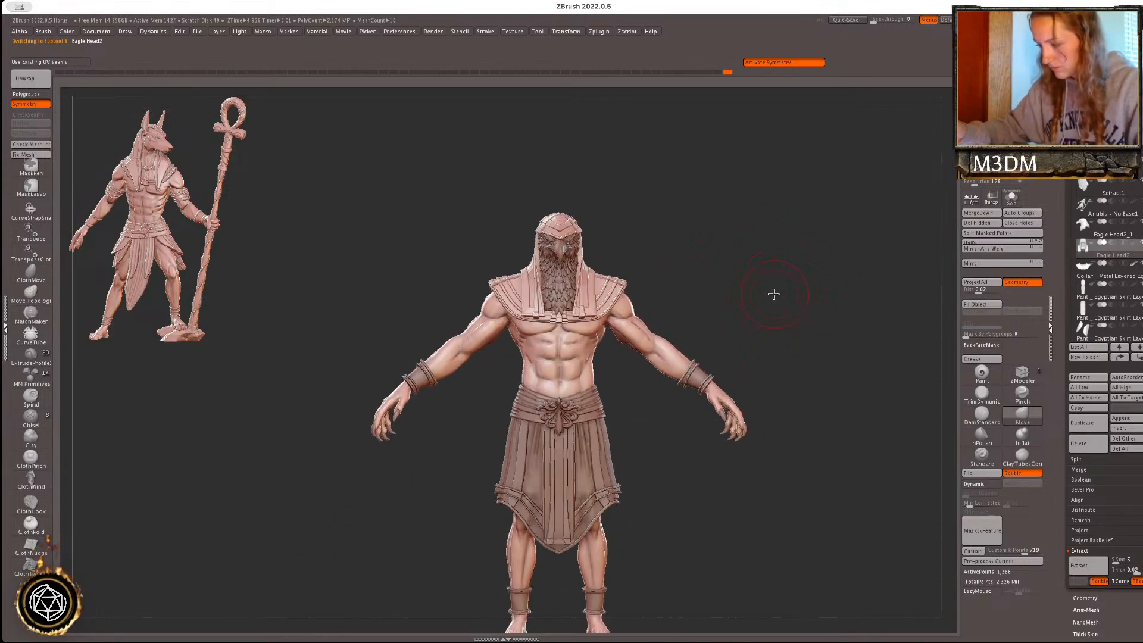
# - Mask the headdress so that only the lower portions of its front flaps remain editable
pyautogui.click(1012, 202)
pyautogui.keyDown('alt'); pyautogui.moveTo(893, 274); pyautogui.dragTo(835, 331); pyautogui.keyUp('alt')
pyautogui.moveTo(416, 397)
pyautogui.keyDown('ctrl'); pyautogui.mouseDown()
pyautogui.moveTo(649, 302)
pyautogui.moveTo(402, 306)
pyautogui.mouseUp(); pyautogui.keyUp('ctrl')
pyautogui.moveTo(692, 288)
pyautogui.mouseDown()
pyautogui.moveTo(748, 314)
pyautogui.moveTo(546, 323)
pyautogui.moveTo(619, 335)
pyautogui.mouseUp()
pyautogui.hotkey('ctrl', 'z')
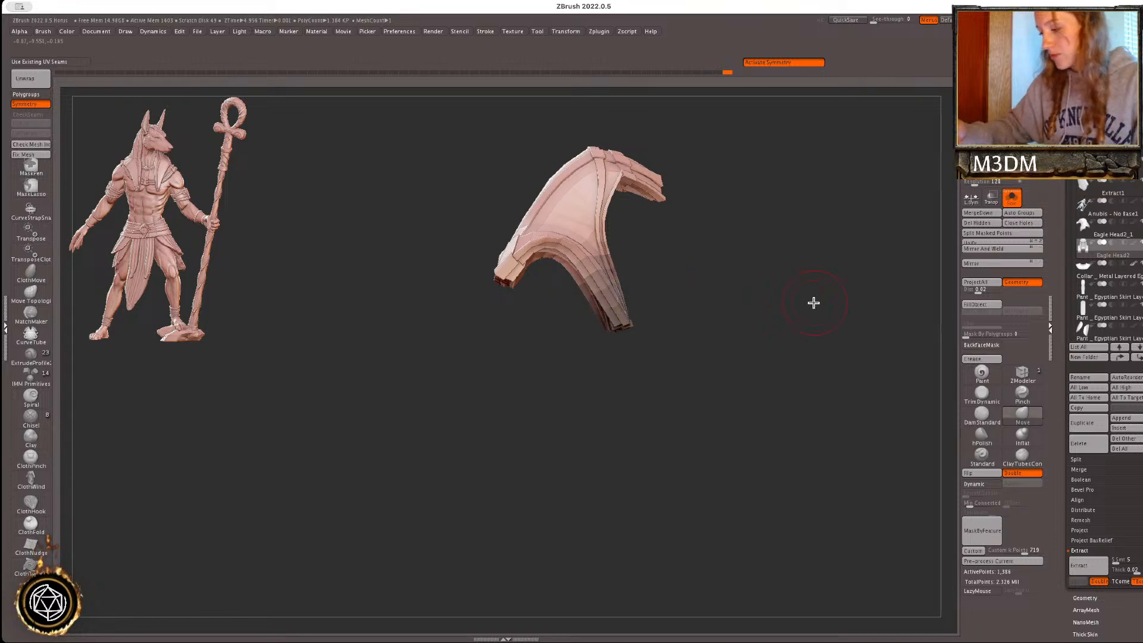
pyautogui.keyDown('shift'); pyautogui.moveTo(791, 302); pyautogui.dragTo(849, 309); pyautogui.keyUp('shift')
pyautogui.keyDown('ctrl'); pyautogui.click(850, 308); pyautogui.keyUp('ctrl')
pyautogui.click(1013, 202)
pyautogui.keyDown('alt'); pyautogui.moveTo(899, 264); pyautogui.dragTo(712, 296); pyautogui.keyUp('alt')
# - Move the unmasked lower flap portions down the chest to lengthen the headdress's front flaps
pyautogui.press('w')
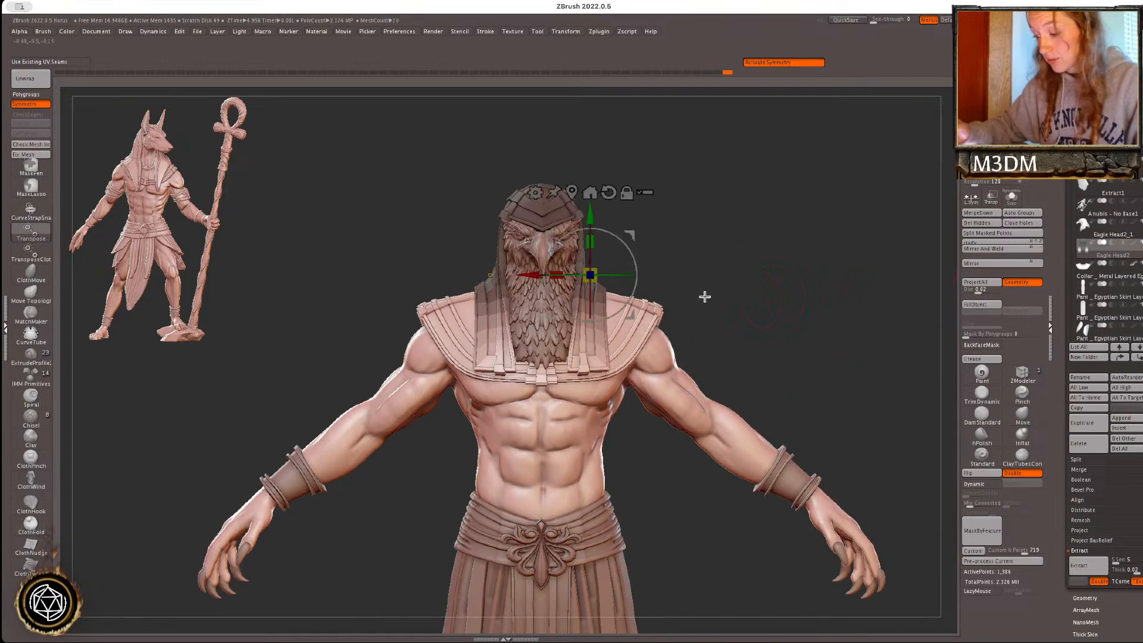
pyautogui.moveTo(590, 216); pyautogui.dragTo(584, 302)
pyautogui.moveTo(554, 362); pyautogui.dragTo(564, 360)
pyautogui.press('q')
pyautogui.keyDown('ctrl'); pyautogui.click(719, 295); pyautogui.keyUp('ctrl')
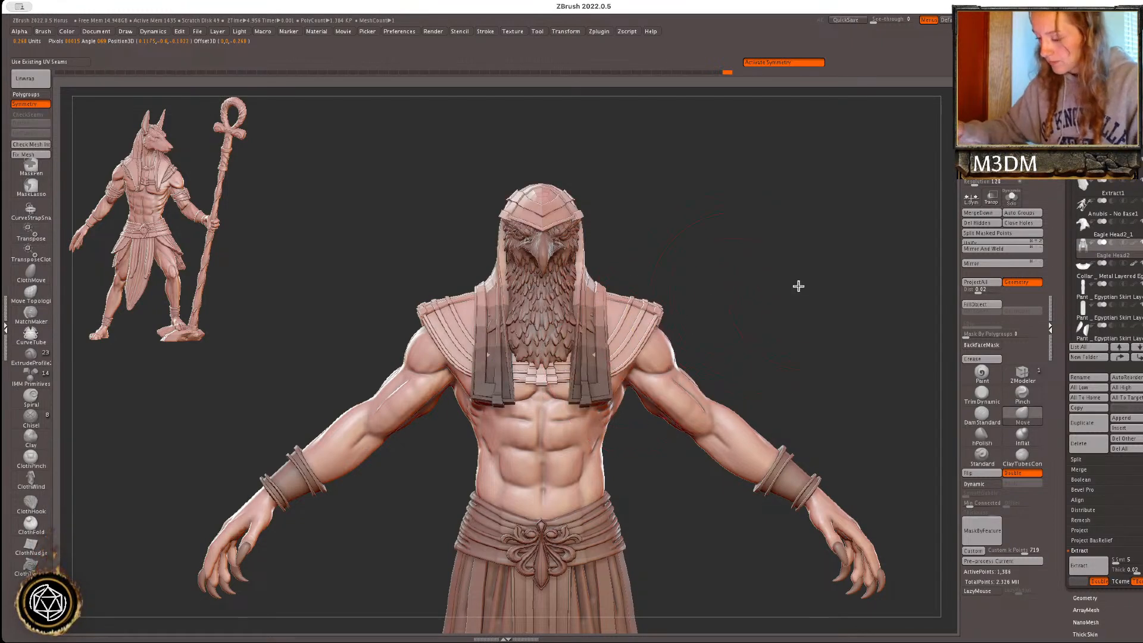
# - Reposition the lengthened flap portions against the chest in side view
pyautogui.moveTo(893, 282); pyautogui.dragTo(824, 283)
pyautogui.keyDown('ctrl'); pyautogui.click(824, 284); pyautogui.keyUp('ctrl')
pyautogui.press('w')
pyautogui.moveTo(627, 337); pyautogui.dragTo(623, 327)
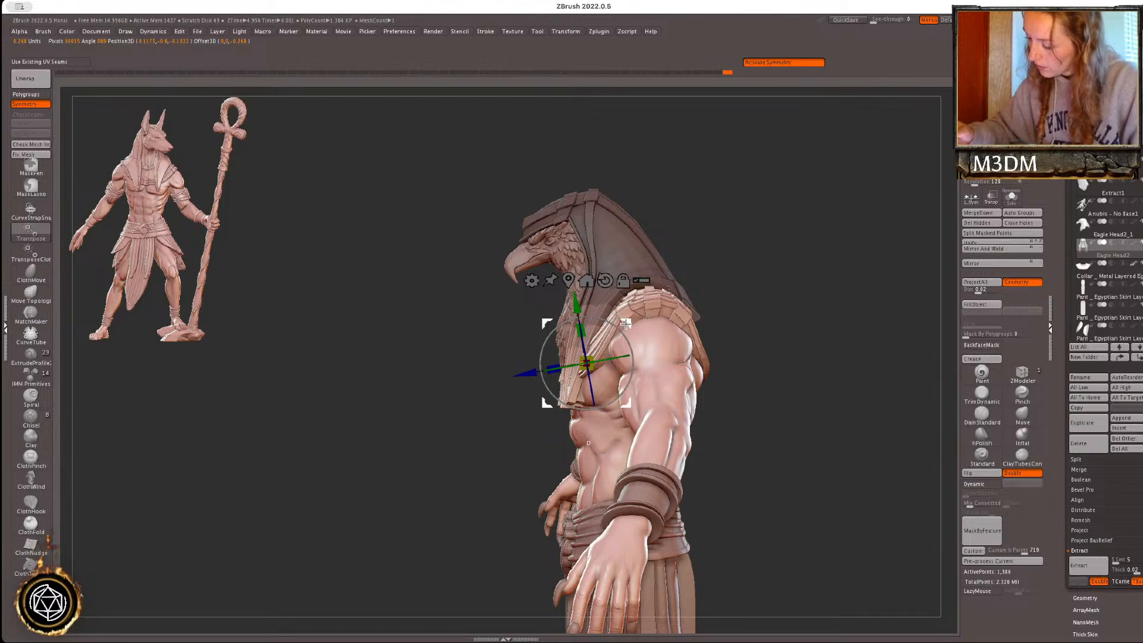
# - Adjust the unmasked lower ends of the headdress's front flaps in front view, and clear the mask
pyautogui.press('q')
pyautogui.moveTo(774, 318); pyautogui.dragTo(792, 319)
pyautogui.moveTo(721, 250)
pyautogui.keyDown('ctrl'); pyautogui.mouseDown()
pyautogui.moveTo(583, 270)
pyautogui.moveTo(687, 370)
pyautogui.mouseUp(); pyautogui.keyUp('ctrl')
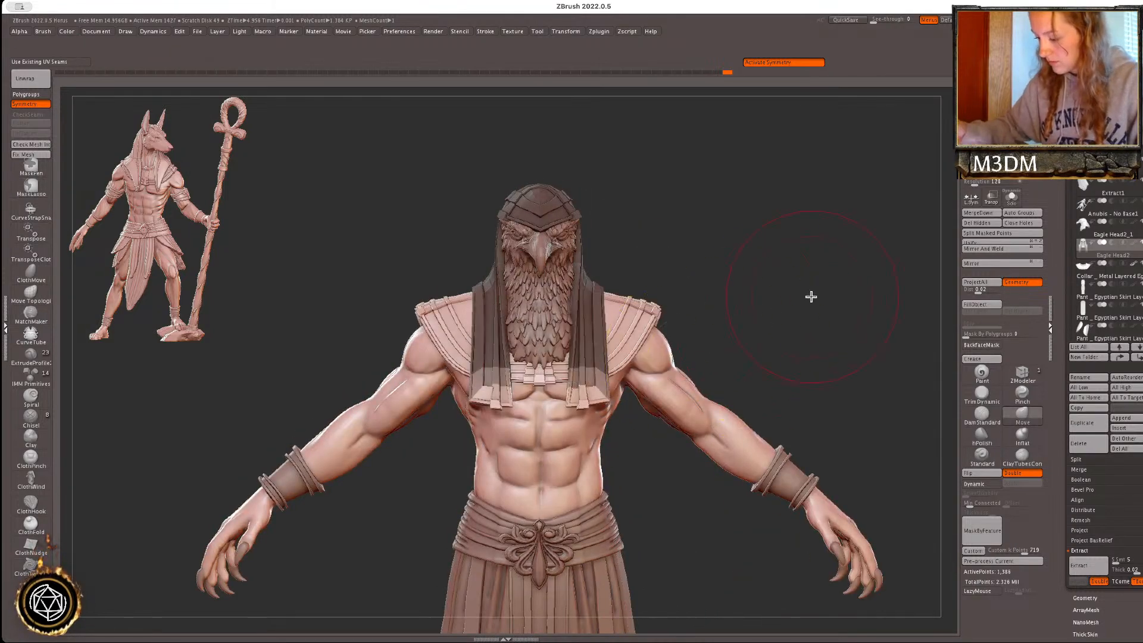
pyautogui.press('w')
pyautogui.keyDown('alt'); pyautogui.click(603, 282); pyautogui.keyUp('alt')
pyautogui.keyDown('alt'); pyautogui.moveTo(624, 323); pyautogui.dragTo(627, 354); pyautogui.keyUp('alt')
pyautogui.moveTo(630, 393); pyautogui.dragTo(631, 385)
pyautogui.press('q')
pyautogui.keyDown('ctrl'); pyautogui.click(720, 319); pyautogui.keyUp('ctrl')
pyautogui.moveTo(816, 309)
pyautogui.mouseDown()
pyautogui.moveTo(770, 333)
pyautogui.moveTo(799, 321)
pyautogui.mouseUp()
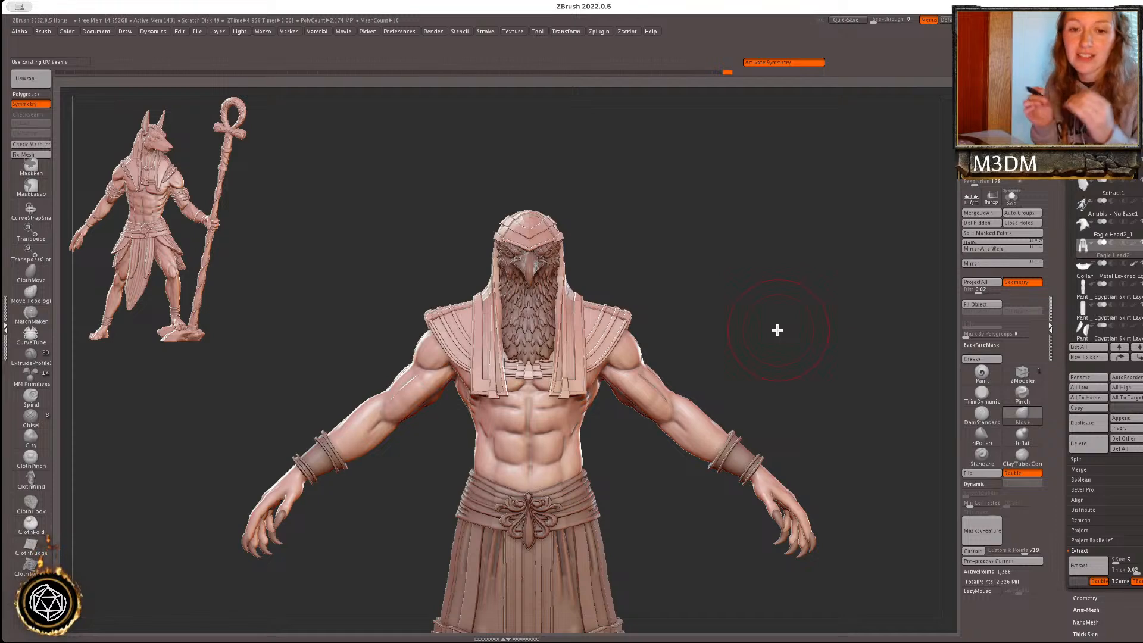
pyautogui.rightClick(744, 320)
pyautogui.keyDown('ctrl'); pyautogui.click(744, 321); pyautogui.keyUp('ctrl')
pyautogui.keyDown('ctrl'); pyautogui.click(745, 322); pyautogui.keyUp('ctrl')
pyautogui.rightClick(745, 325)
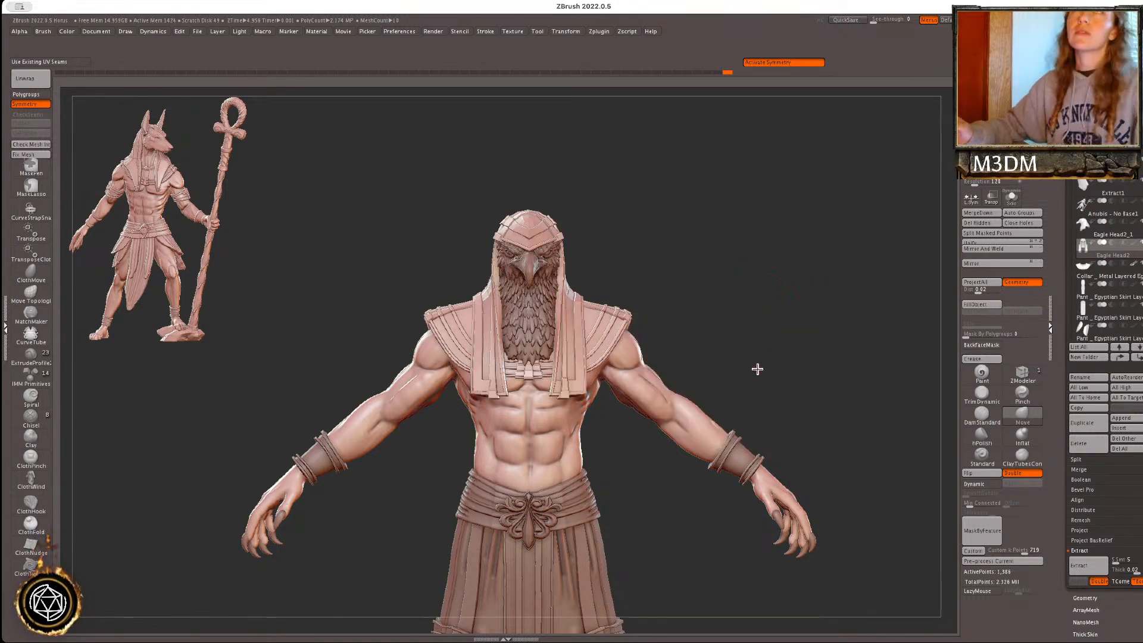
# - Select the wrist cuffs, lower them to their lowest subdivision level, and activate ZModeler with the polygroup wireframe displayed
pyautogui.keyDown('alt'); pyautogui.moveTo(783, 404); pyautogui.dragTo(758, 318); pyautogui.keyUp('alt')
pyautogui.keyDown('alt'); pyautogui.click(724, 395); pyautogui.keyUp('alt')
pyautogui.press('f')
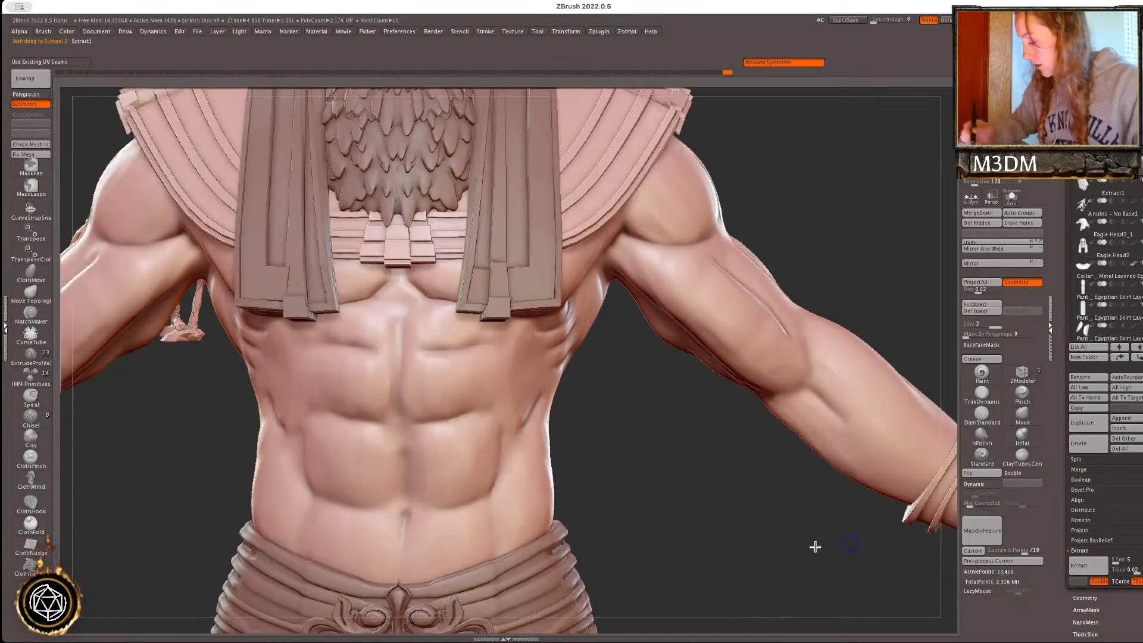
pyautogui.hotkey('shift', 'f')
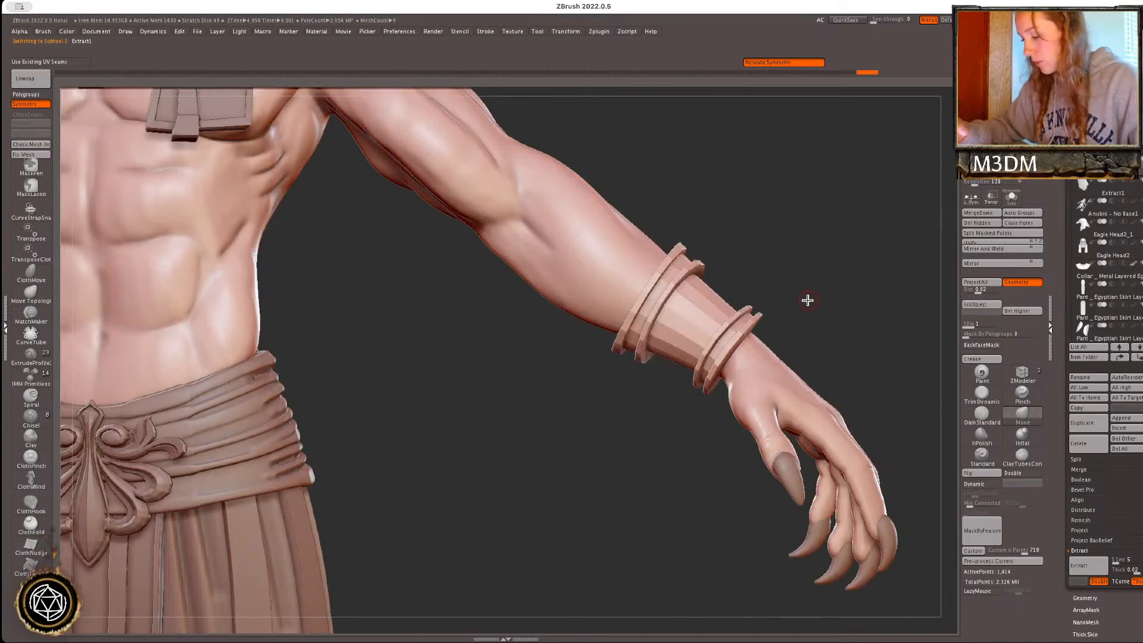
pyautogui.moveTo(865, 304)
pyautogui.keyDown('alt'); pyautogui.mouseDown()
pyautogui.moveTo(794, 517)
pyautogui.moveTo(755, 506)
pyautogui.mouseUp(); pyautogui.keyUp('alt')
pyautogui.click(1022, 375)
pyautogui.keyDown('alt'); pyautogui.moveTo(832, 245); pyautogui.dragTo(849, 319); pyautogui.keyUp('alt')
pyautogui.hotkey('shift', 'f')
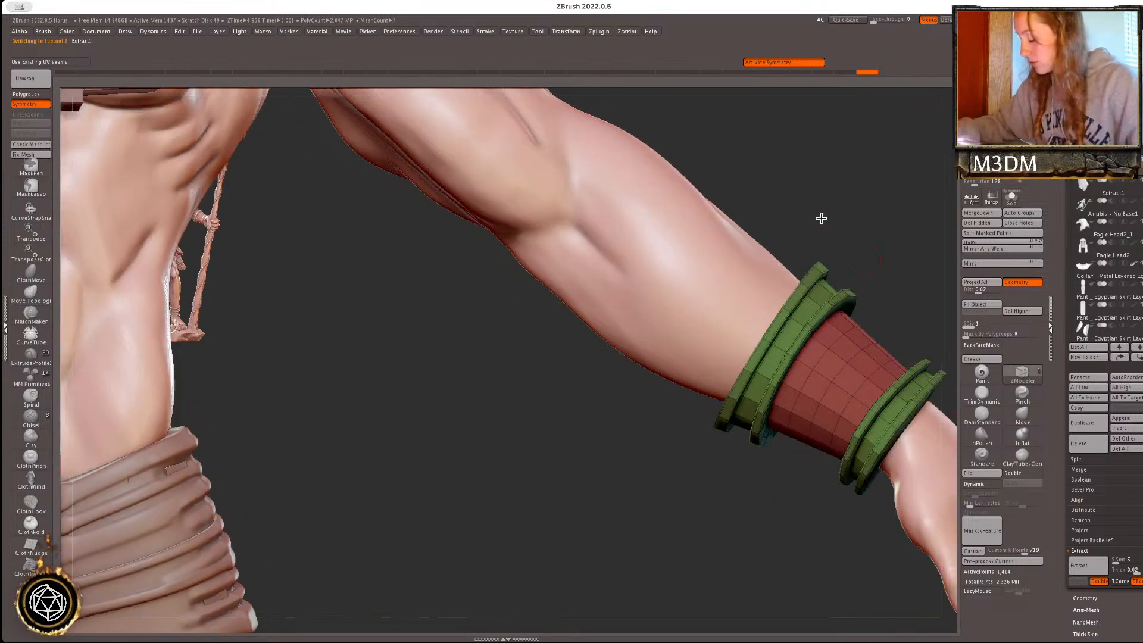
# - Delete the wrist cuffs' higher subdivision levels so their polygons can be edited with ZModeler
pyautogui.keyDown('alt'); pyautogui.moveTo(842, 230); pyautogui.dragTo(674, 177); pyautogui.keyUp('alt')
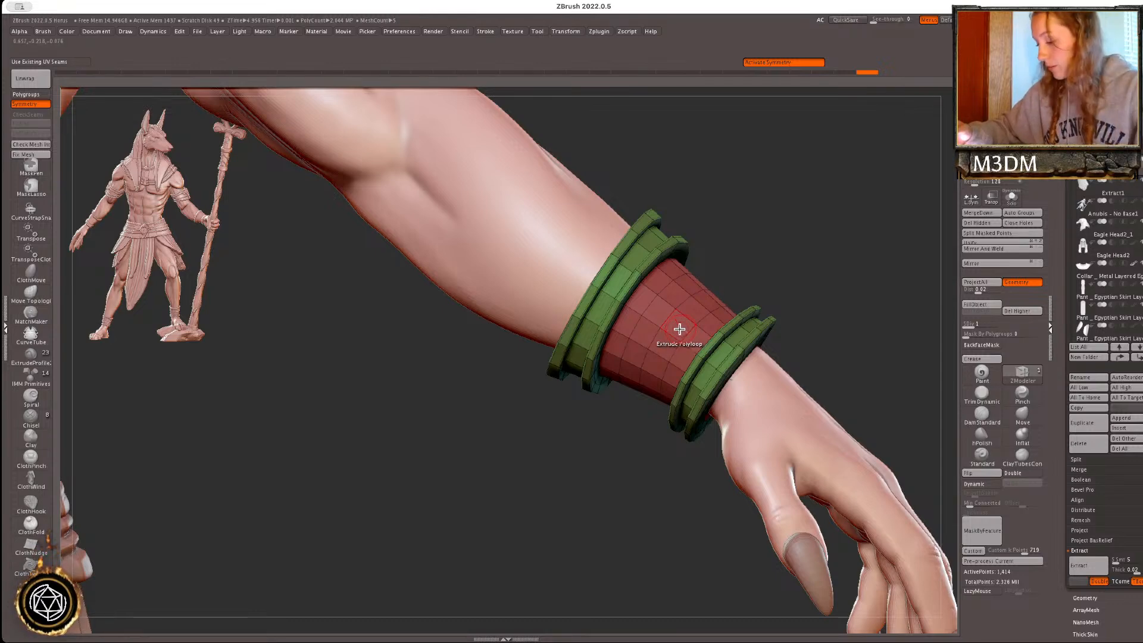
pyautogui.press('space')
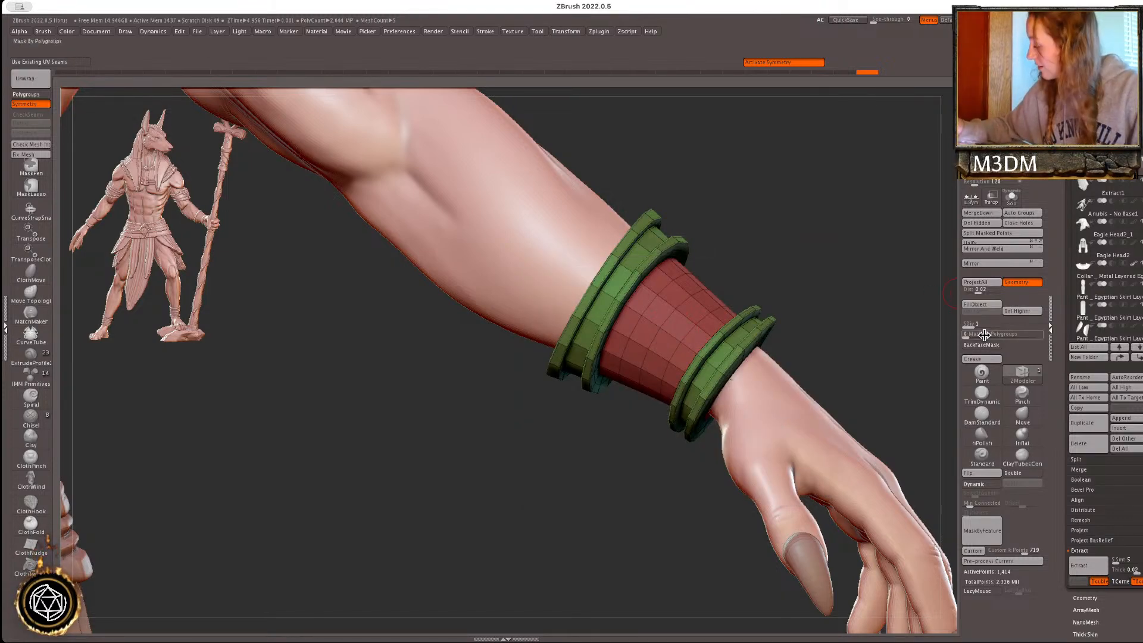
pyautogui.click(1024, 313)
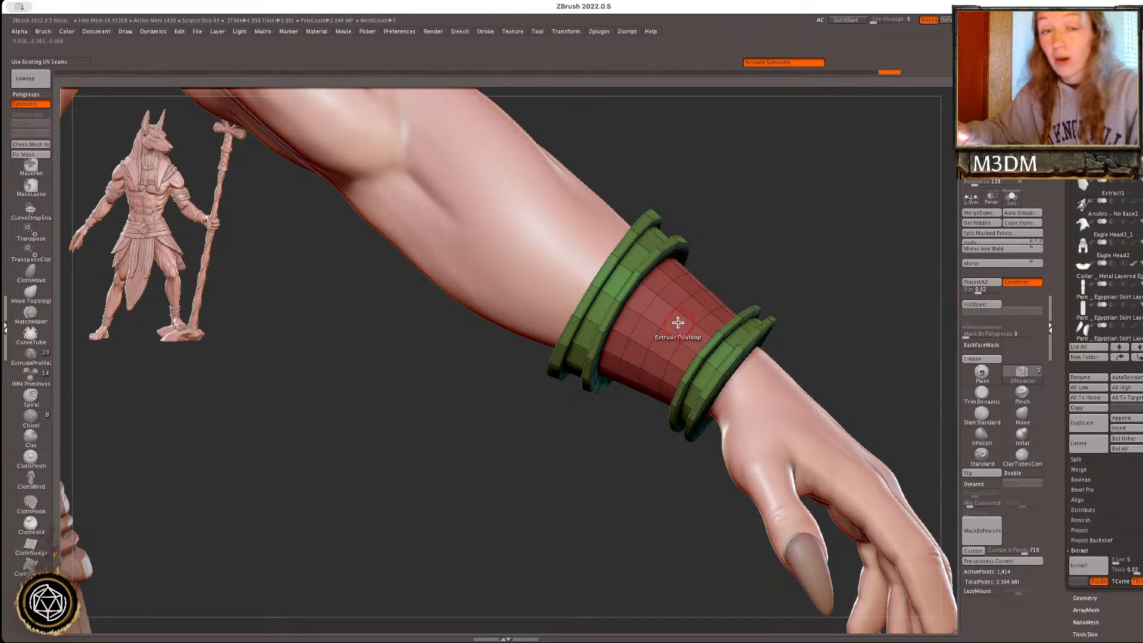
pyautogui.moveTo(850, 252); pyautogui.dragTo(128, 343)
pyautogui.keyDown('alt'); pyautogui.moveTo(834, 201); pyautogui.dragTo(614, 110); pyautogui.keyUp('alt')
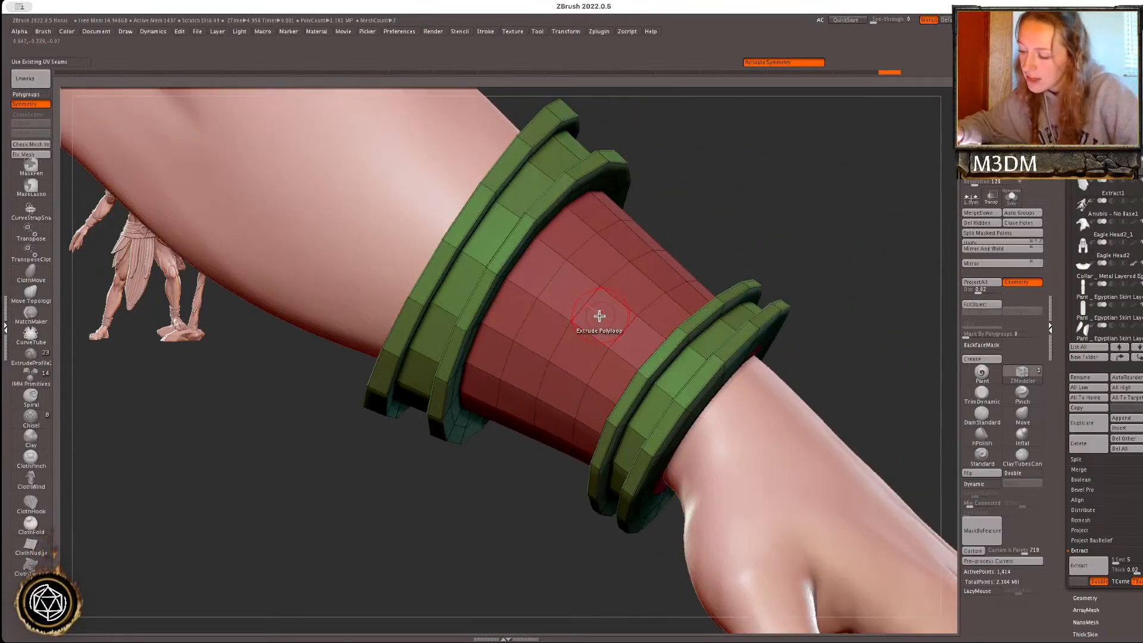
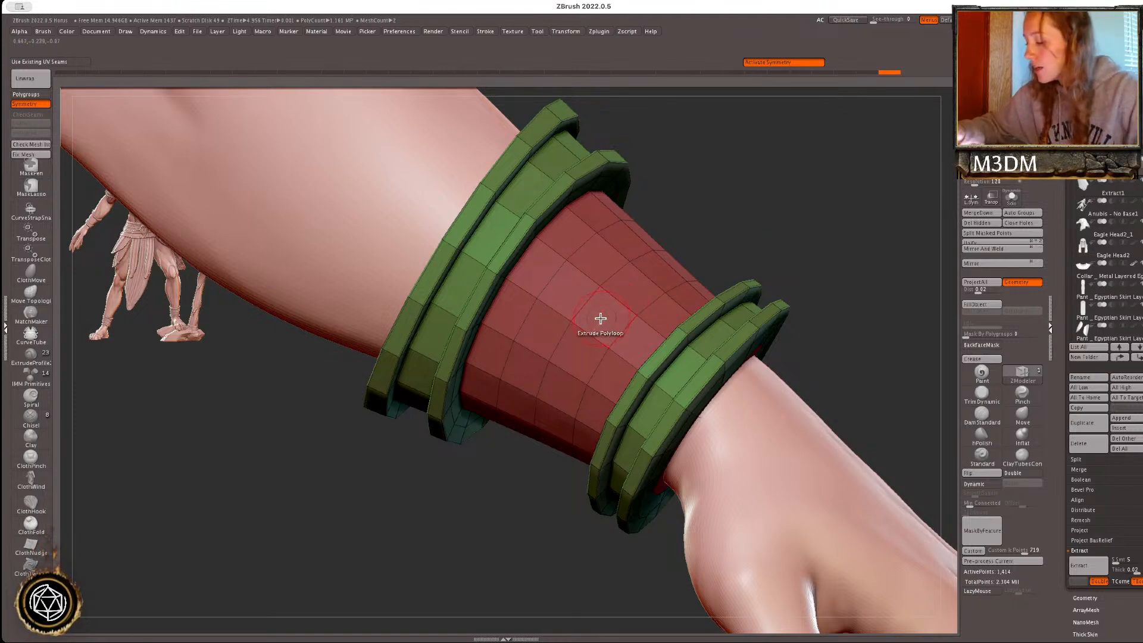
# - Try extruding a polyloop band around the wrist cuff's central section, and undo the extrusions
pyautogui.moveTo(593, 310); pyautogui.dragTo(620, 258)
pyautogui.hotkey('ctrl', 'z')
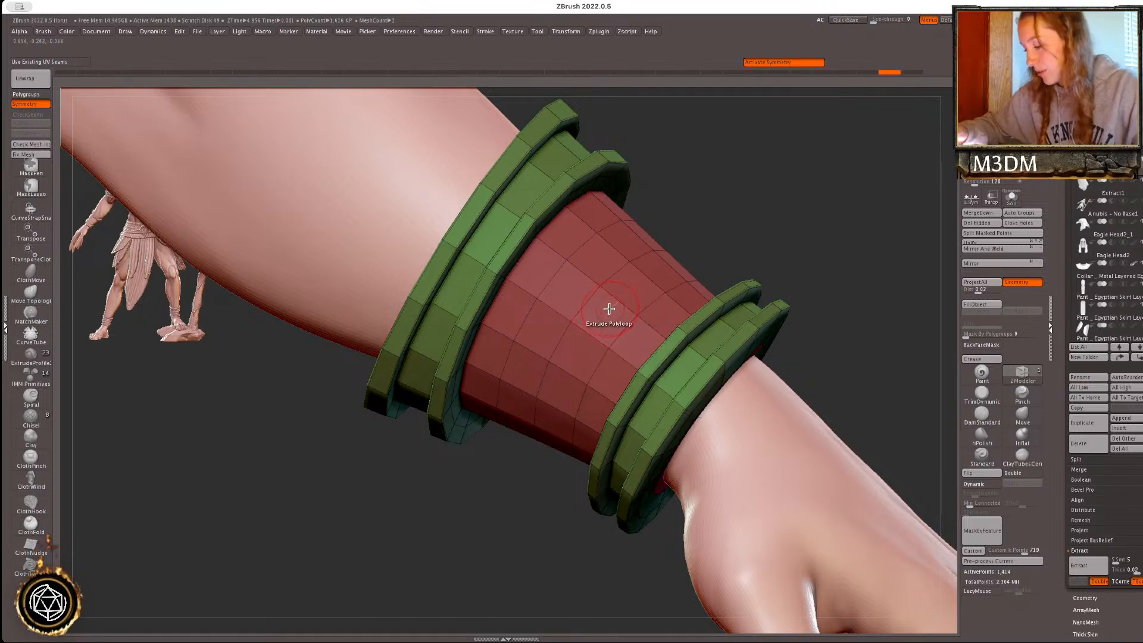
pyautogui.moveTo(612, 306); pyautogui.dragTo(625, 266)
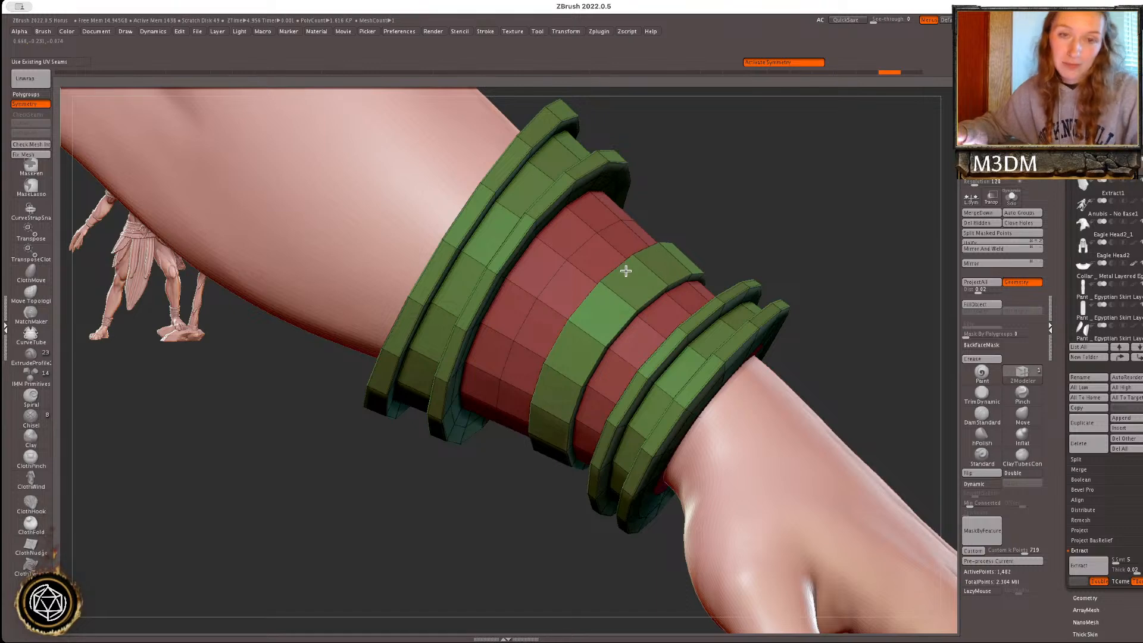
pyautogui.hotkey('ctrl', 'z')
pyautogui.hotkey('shift', 'f')
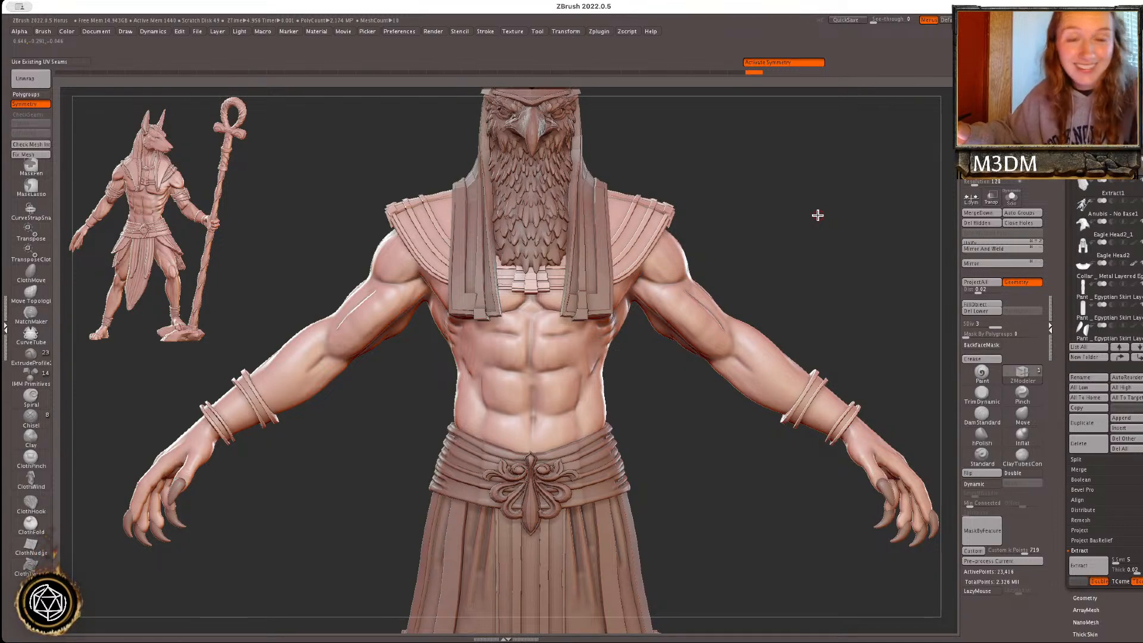
# - Reselect the headdress subtool for editing with the Move brush
pyautogui.keyDown('alt'); pyautogui.click(619, 300); pyautogui.keyUp('alt')
pyautogui.press('space')
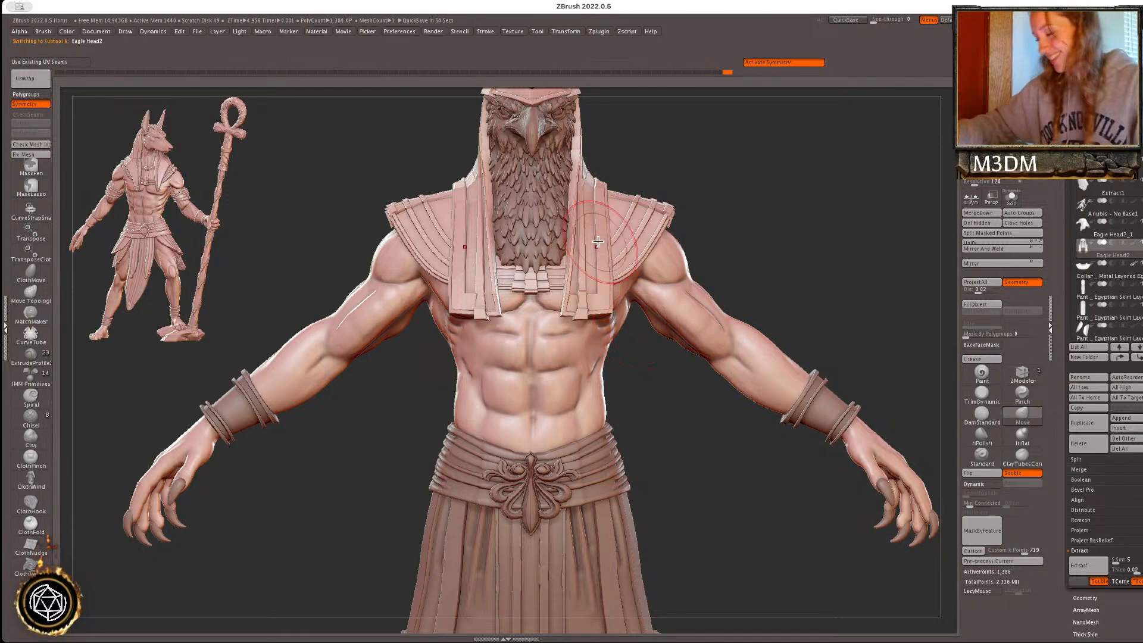
pyautogui.press('space')
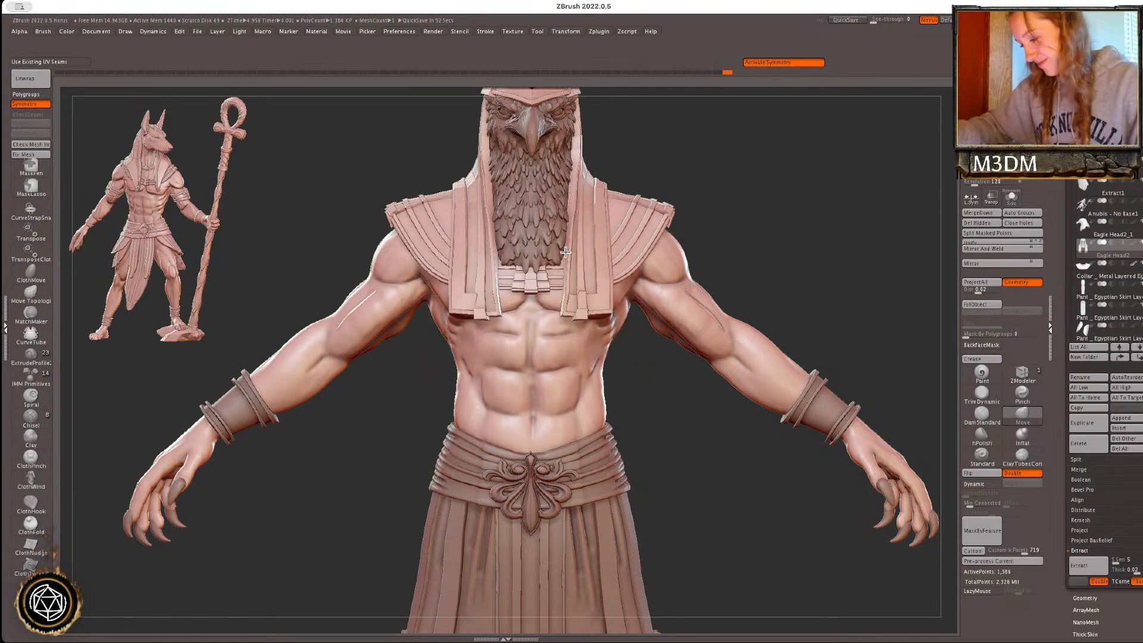
pyautogui.keyDown('alt'); pyautogui.moveTo(816, 246); pyautogui.dragTo(821, 304); pyautogui.keyUp('alt')
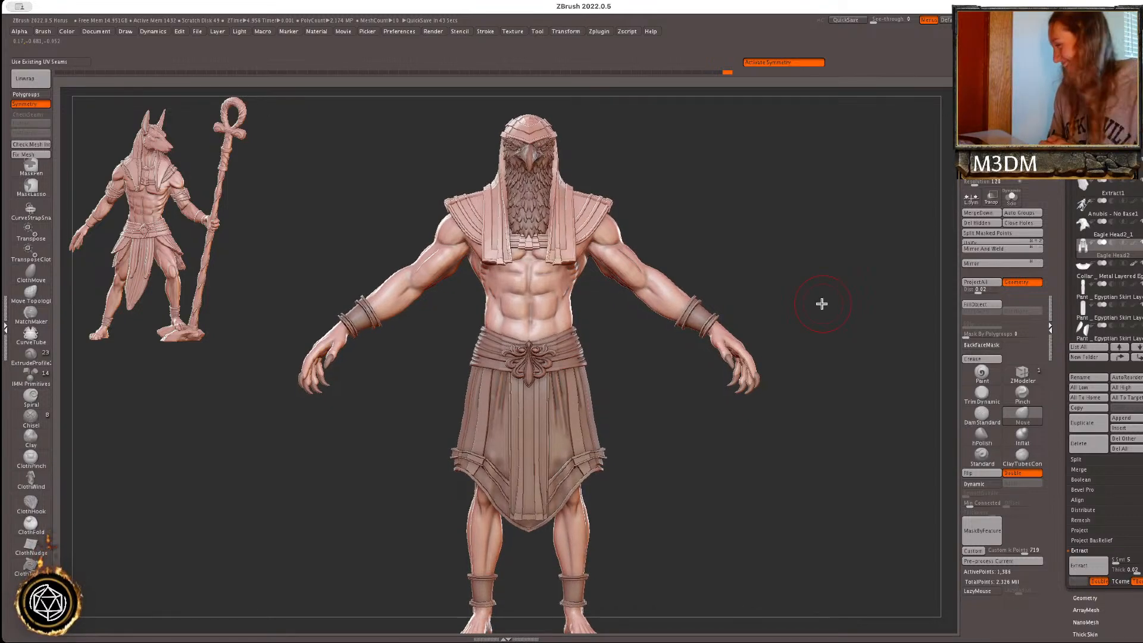
# - Switch to the PolyMesh3D star tool and load Weapons.ztl from the desktop's MASTER Tools folder
pyautogui.hotkey('ctrl', 't')
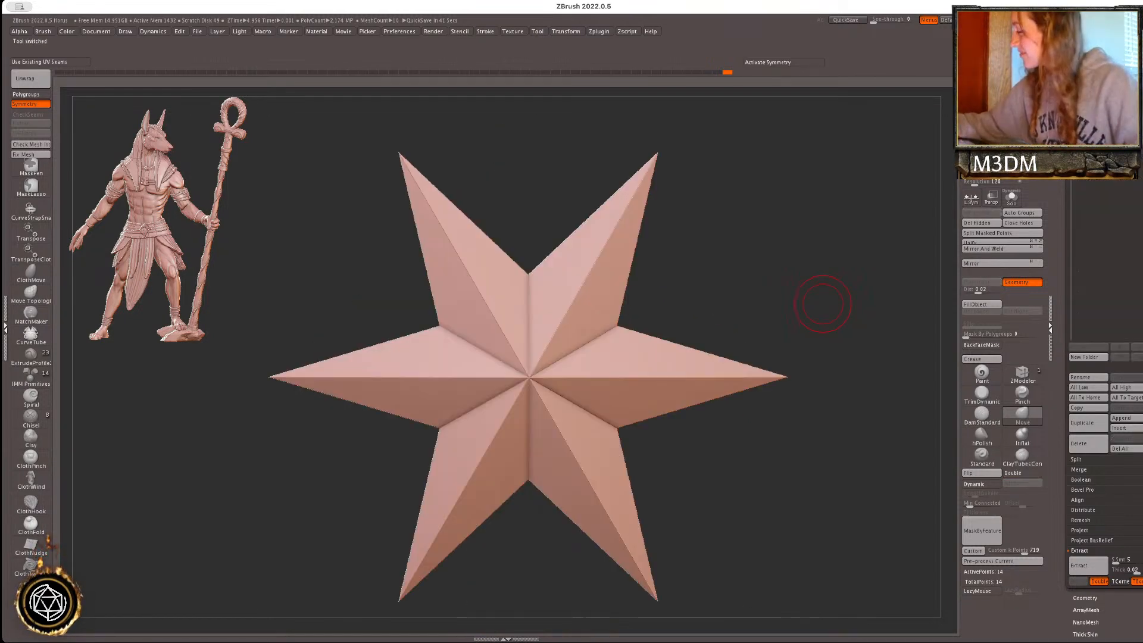
pyautogui.hotkey('ctrl', 'o')
pyautogui.click(268, 145)
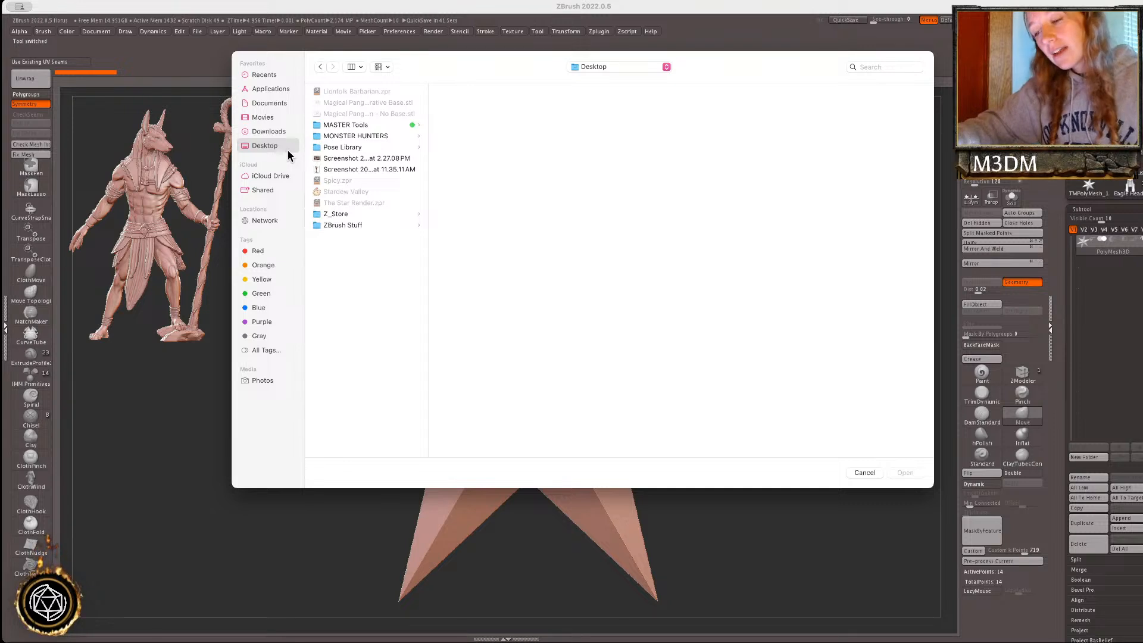
pyautogui.click(375, 225)
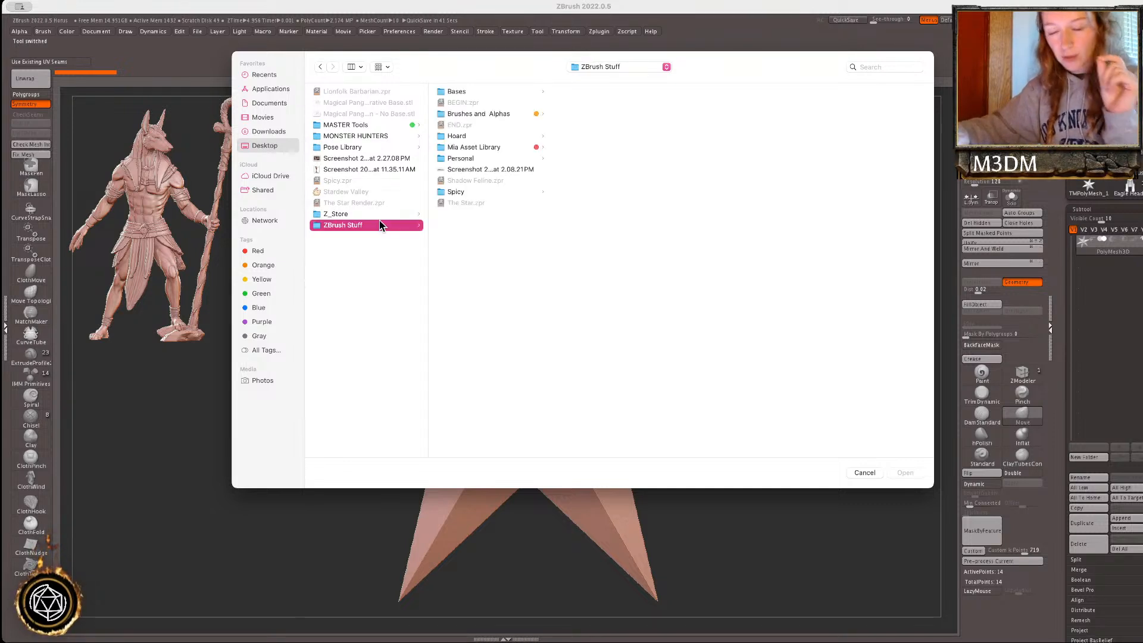
pyautogui.click(370, 127)
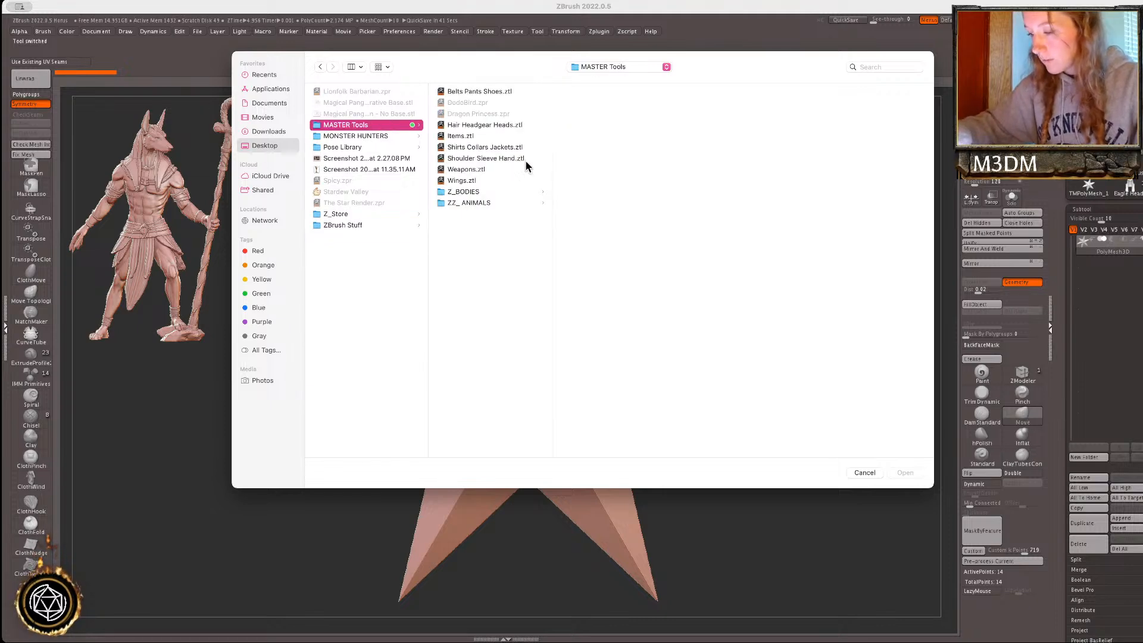
pyautogui.doubleClick(487, 171)
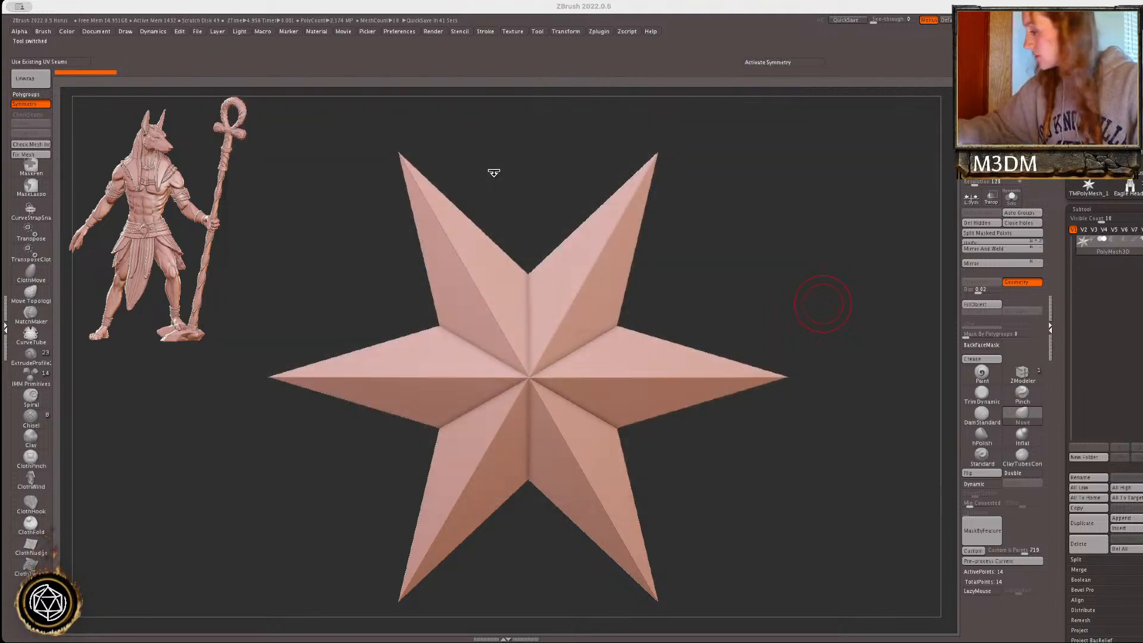
# - Select the sorcerer staff subtool in the loaded weapon collection
pyautogui.press('f')
pyautogui.rightClick(900, 374)
pyautogui.moveTo(901, 373); pyautogui.dragTo(917, 423)
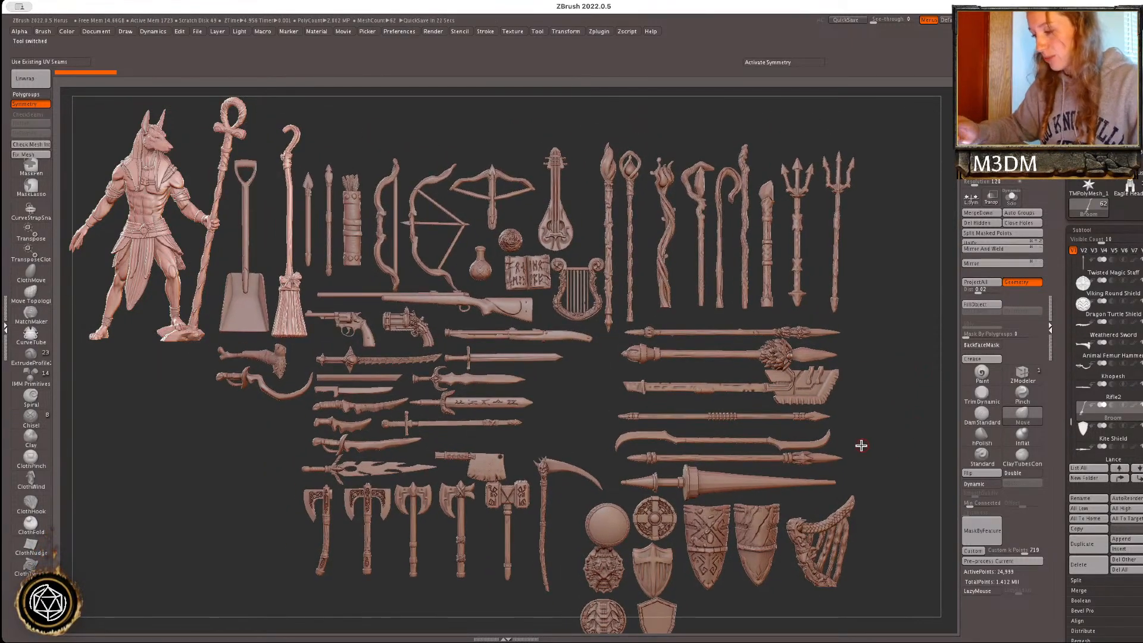
pyautogui.hotkey('ctrl', 'a')
pyautogui.hotkey('shift', 'f')
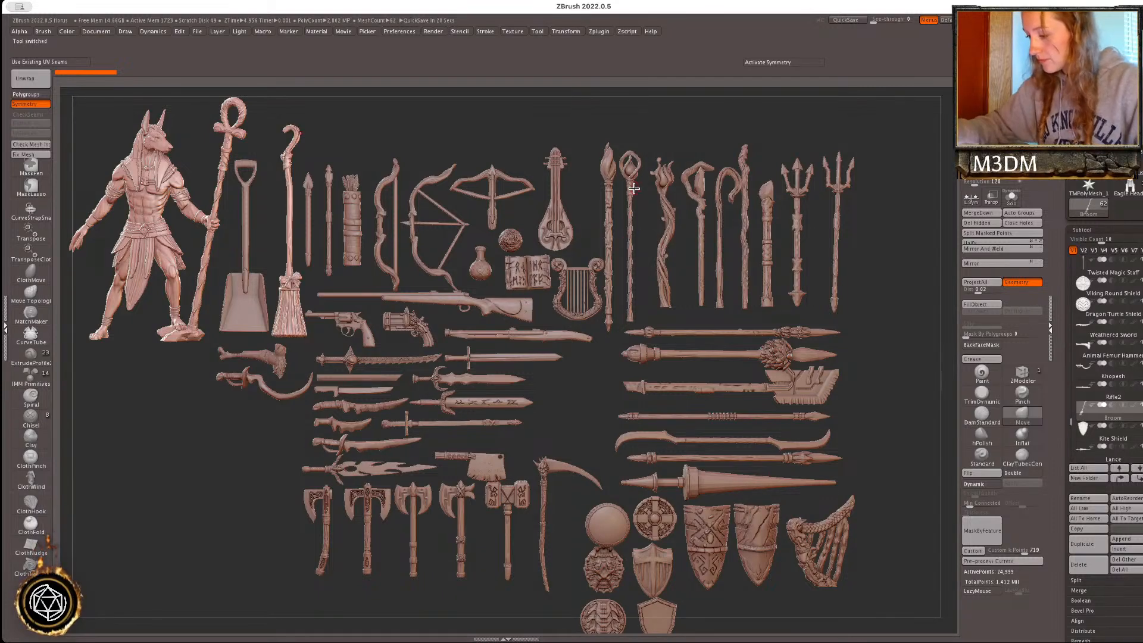
pyautogui.keyDown('alt'); pyautogui.click(632, 188); pyautogui.keyUp('alt')
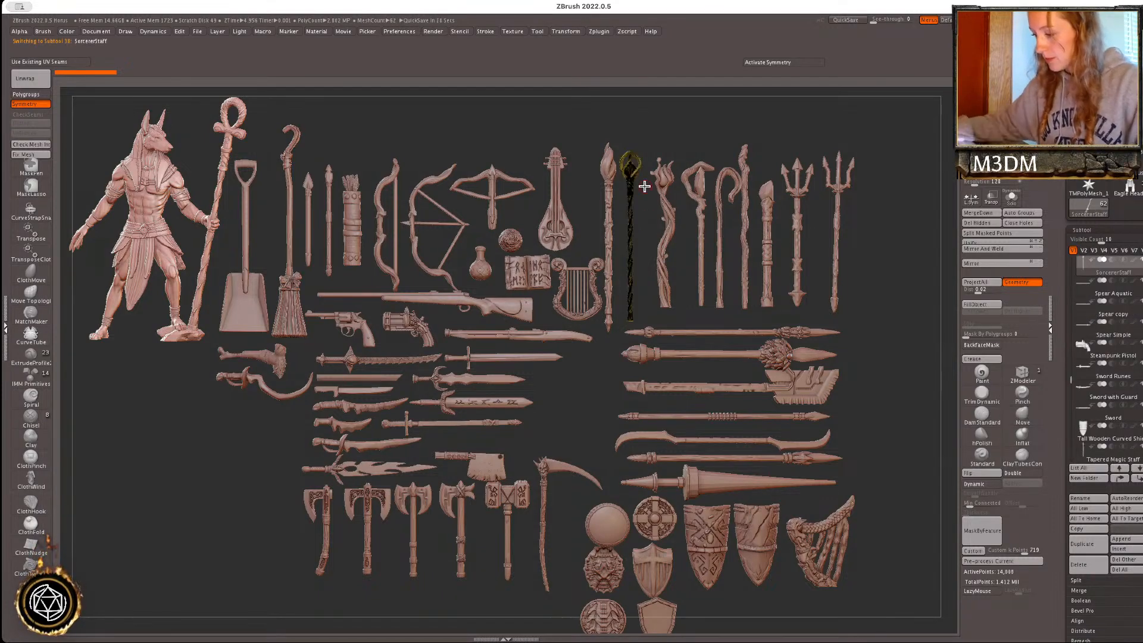
# - Return to the weapon tool and delete all its subtools other than the sorcerer staff
pyautogui.click(1119, 196)
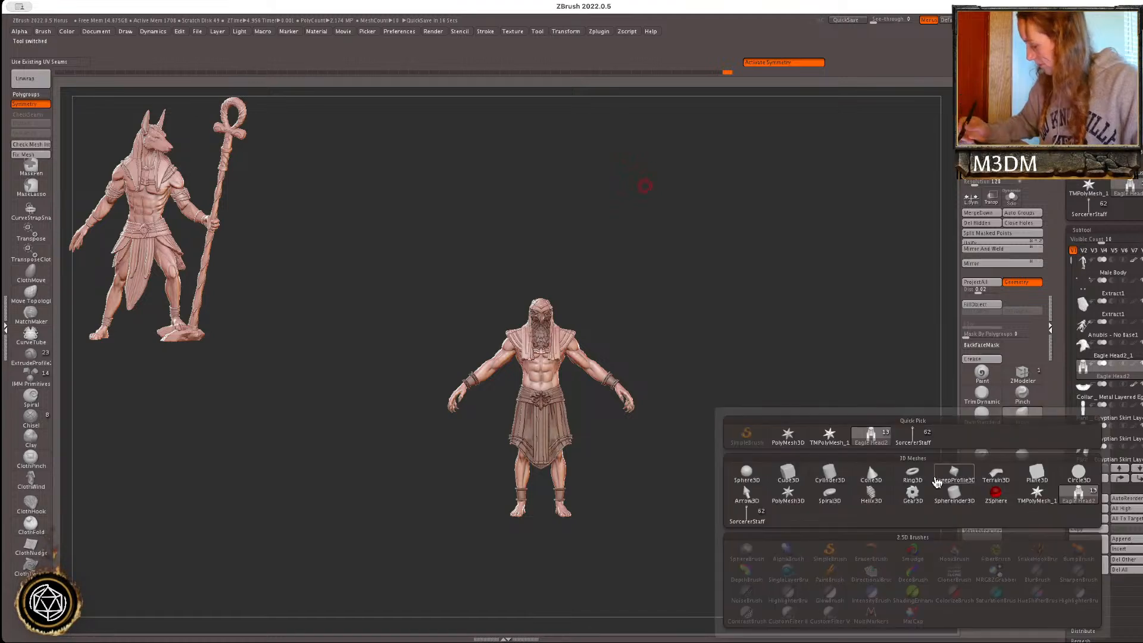
pyautogui.click(1091, 210)
pyautogui.click(1122, 570)
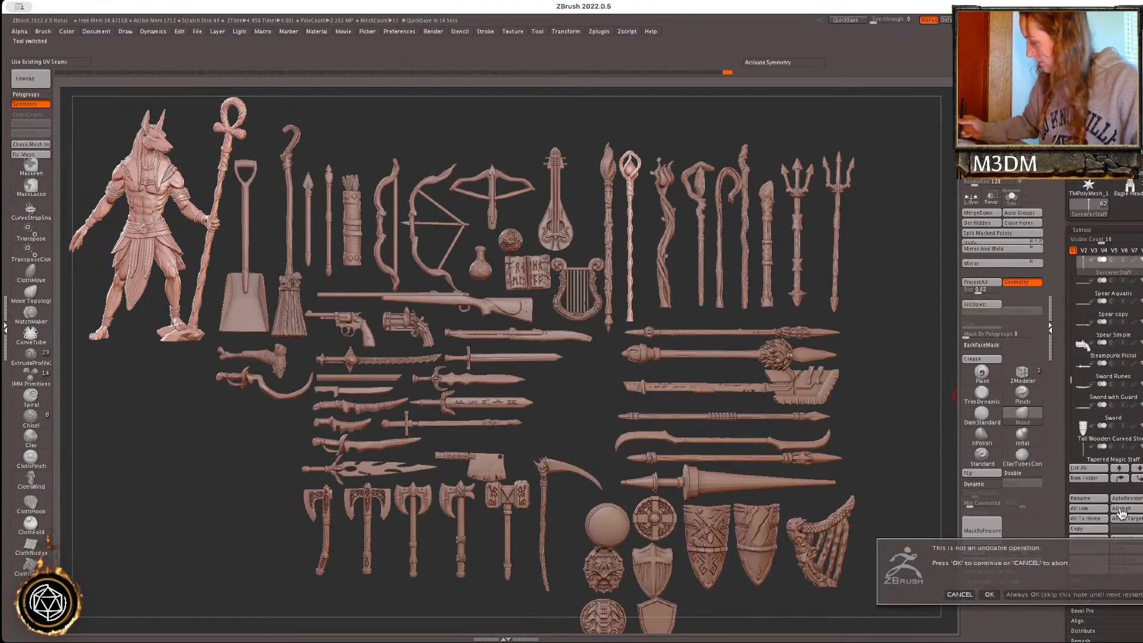
pyautogui.click(1042, 594)
# - Add the sorcerer staff to the Horus figure's tool, enlarge it, and place it upright beside the figure
pyautogui.moveTo(1118, 202)
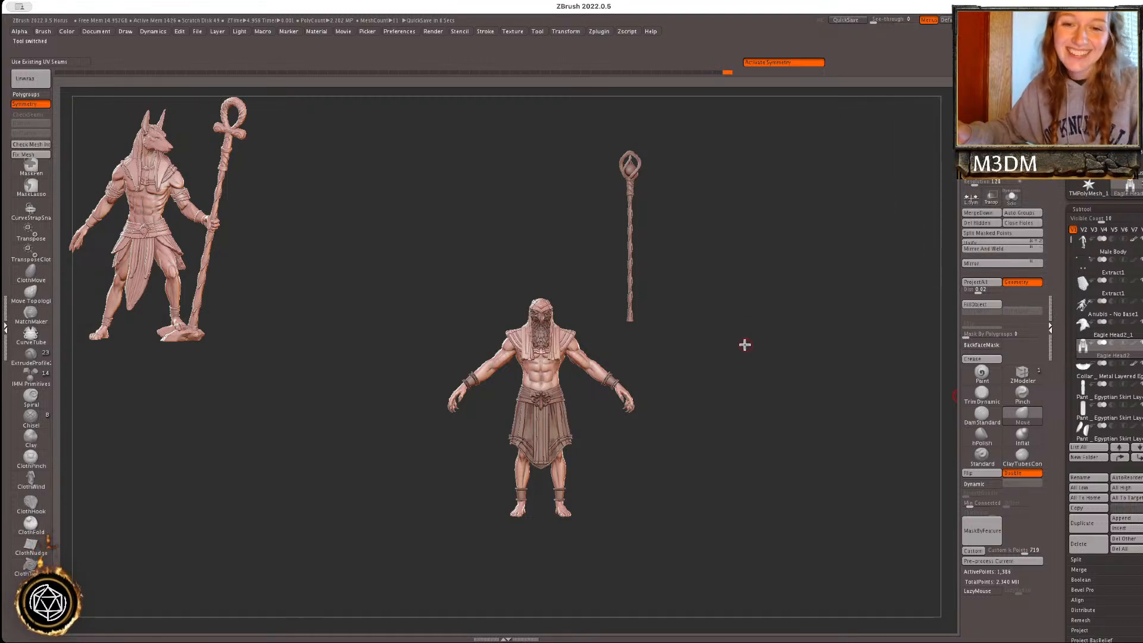
pyautogui.keyDown('alt'); pyautogui.click(631, 299); pyautogui.keyUp('alt')
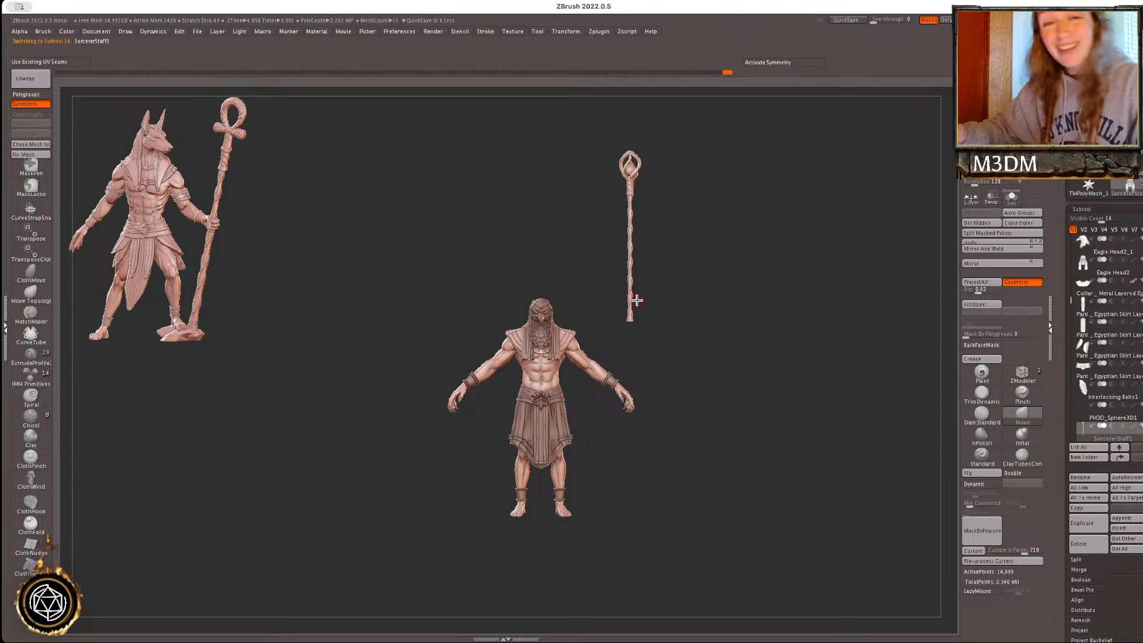
pyautogui.press('w')
pyautogui.moveTo(630, 235); pyautogui.dragTo(463, 317)
pyautogui.moveTo(425, 355)
pyautogui.mouseDown()
pyautogui.moveTo(437, 343)
pyautogui.moveTo(429, 349)
pyautogui.mouseUp()
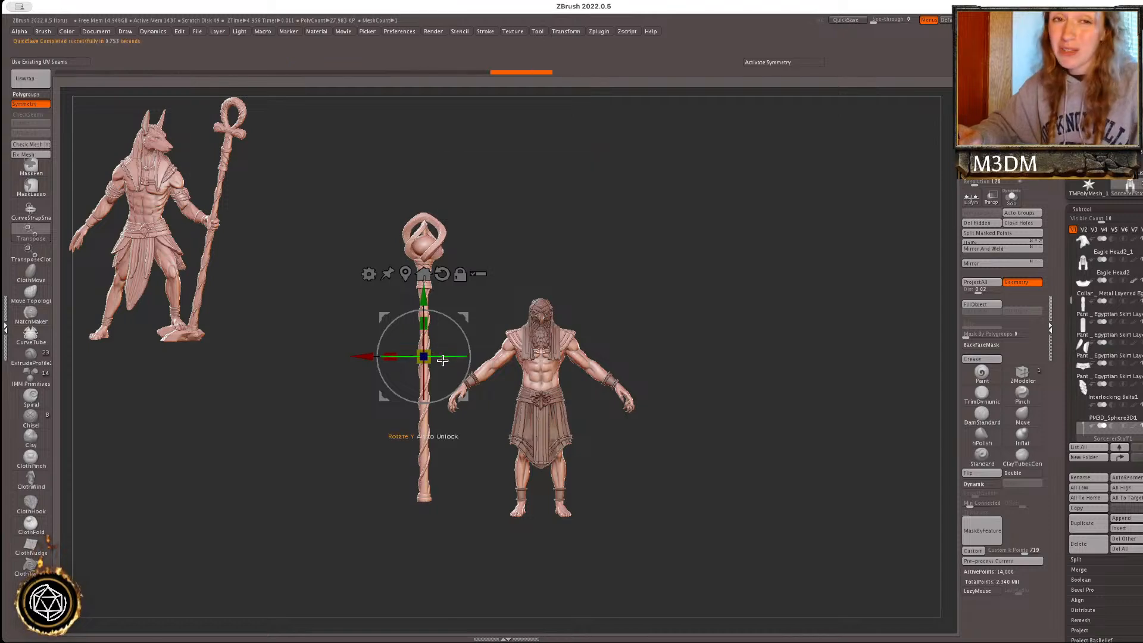
pyautogui.moveTo(424, 297); pyautogui.dragTo(424, 316)
pyautogui.keyDown('alt'); pyautogui.moveTo(802, 344); pyautogui.dragTo(771, 375); pyautogui.keyUp('alt')
pyautogui.press('q')
pyautogui.keyDown('shift'); pyautogui.moveTo(787, 317); pyautogui.dragTo(797, 334); pyautogui.keyUp('shift')
# - Assign automatic polygroups to the separate parts of the staff
pyautogui.hotkey('shift', 'f')
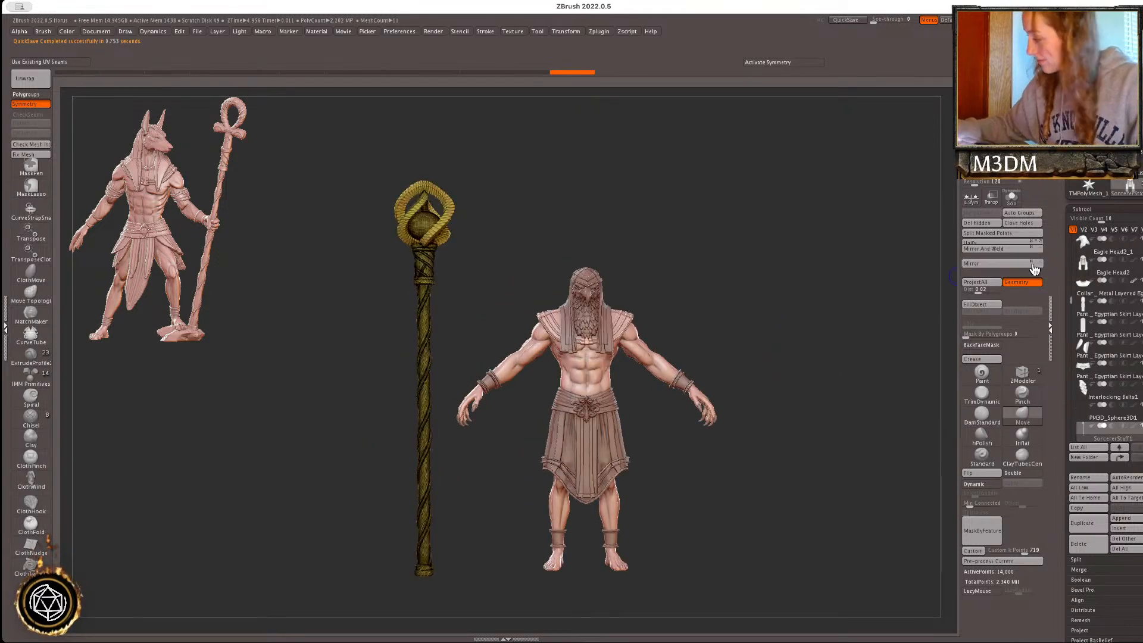
pyautogui.click(1028, 215)
pyautogui.hotkey('shift', 'f')
# - Hide the looped ornament pieces at the staff's head and delete them, keeping the twisted shaft and collar
pyautogui.keyDown('ctrl'); pyautogui.keyDown('shift'); pyautogui.click(435, 228); pyautogui.keyUp('shift'); pyautogui.keyUp('ctrl')
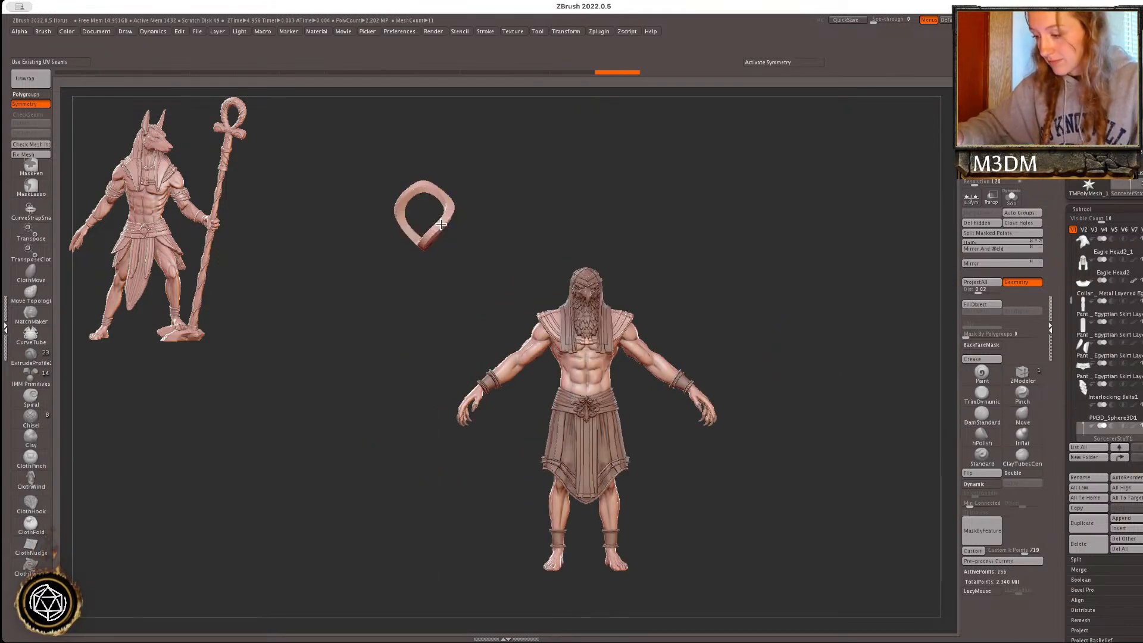
pyautogui.keyDown('ctrl'); pyautogui.keyDown('shift'); pyautogui.click(434, 229); pyautogui.keyUp('shift'); pyautogui.keyUp('ctrl')
pyautogui.keyDown('ctrl'); pyautogui.keyDown('shift'); pyautogui.click(432, 230); pyautogui.keyUp('shift'); pyautogui.keyUp('ctrl')
pyautogui.keyDown('ctrl'); pyautogui.keyDown('shift'); pyautogui.click(442, 236); pyautogui.keyUp('shift'); pyautogui.keyUp('ctrl')
pyautogui.keyDown('ctrl'); pyautogui.keyDown('shift'); pyautogui.click(425, 215); pyautogui.keyUp('shift'); pyautogui.keyUp('ctrl')
pyautogui.hotkey('shift', 'f')
pyautogui.hotkey('shift', 'f')
pyautogui.click(998, 249)
# - Move the trimmed staff across to the figure's left hand
pyautogui.press('w')
pyautogui.moveTo(467, 347)
pyautogui.mouseDown()
pyautogui.moveTo(637, 381)
pyautogui.moveTo(757, 361)
pyautogui.mouseUp()
pyautogui.press('q')
pyautogui.moveTo(848, 358)
pyautogui.keyDown('alt'); pyautogui.mouseDown()
pyautogui.moveTo(856, 403)
pyautogui.moveTo(895, 365)
pyautogui.moveTo(870, 390)
pyautogui.moveTo(872, 380)
pyautogui.mouseUp(); pyautogui.keyUp('alt')
pyautogui.hotkey('shift', 'f')
pyautogui.hotkey('shift', 'f')
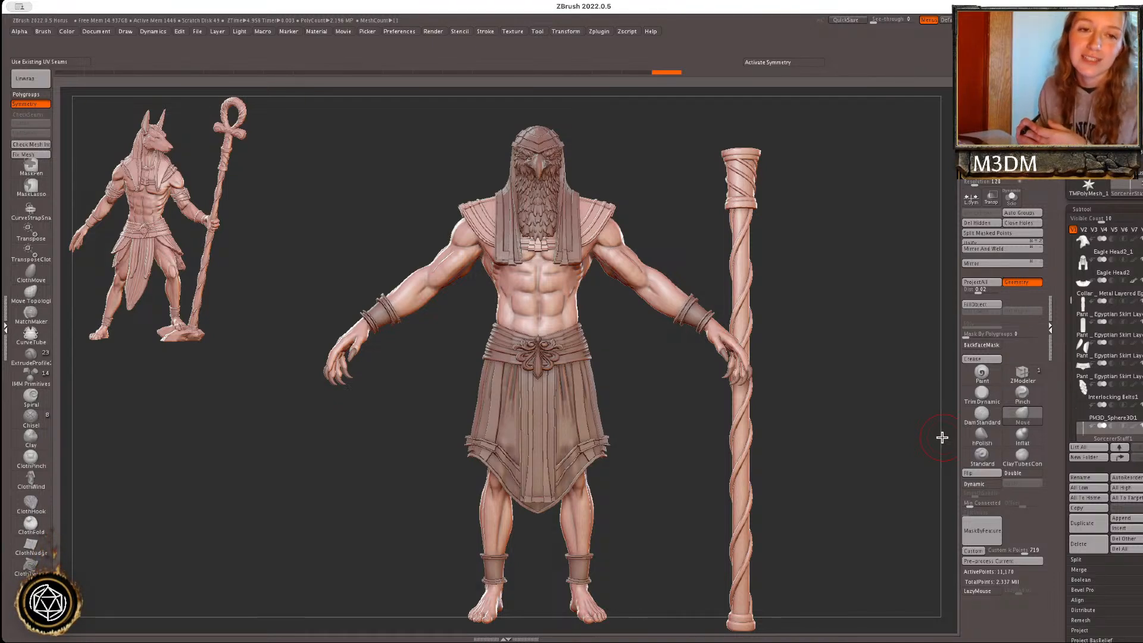
# - Center the gizmo on the staff, scale the staff down, and move it beside the figure's right hand
pyautogui.moveTo(827, 347); pyautogui.dragTo(828, 345)
pyautogui.keyDown('ctrl'); pyautogui.click(828, 347); pyautogui.keyUp('ctrl')
pyautogui.keyDown('ctrl'); pyautogui.click(820, 363); pyautogui.keyUp('ctrl')
pyautogui.press('w')
pyautogui.click(722, 263)
pyautogui.moveTo(742, 390); pyautogui.dragTo(741, 405)
pyautogui.moveTo(780, 353)
pyautogui.mouseDown()
pyautogui.moveTo(332, 375)
pyautogui.moveTo(339, 351)
pyautogui.mouseUp()
pyautogui.press('q')
pyautogui.keyDown('alt'); pyautogui.moveTo(832, 315); pyautogui.dragTo(868, 307); pyautogui.keyUp('alt')
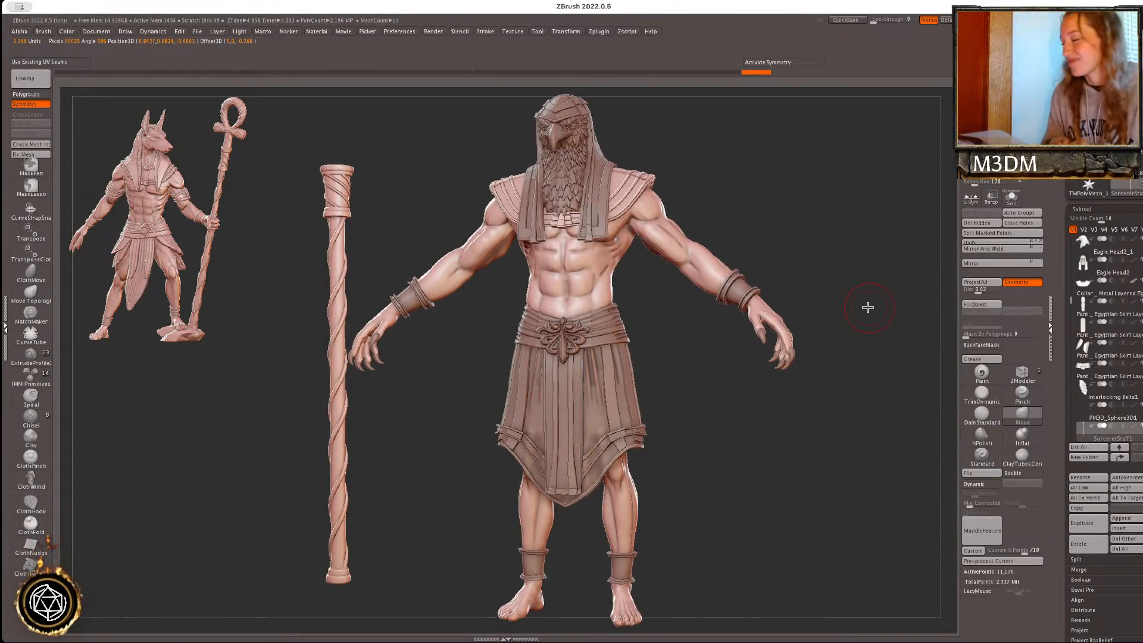
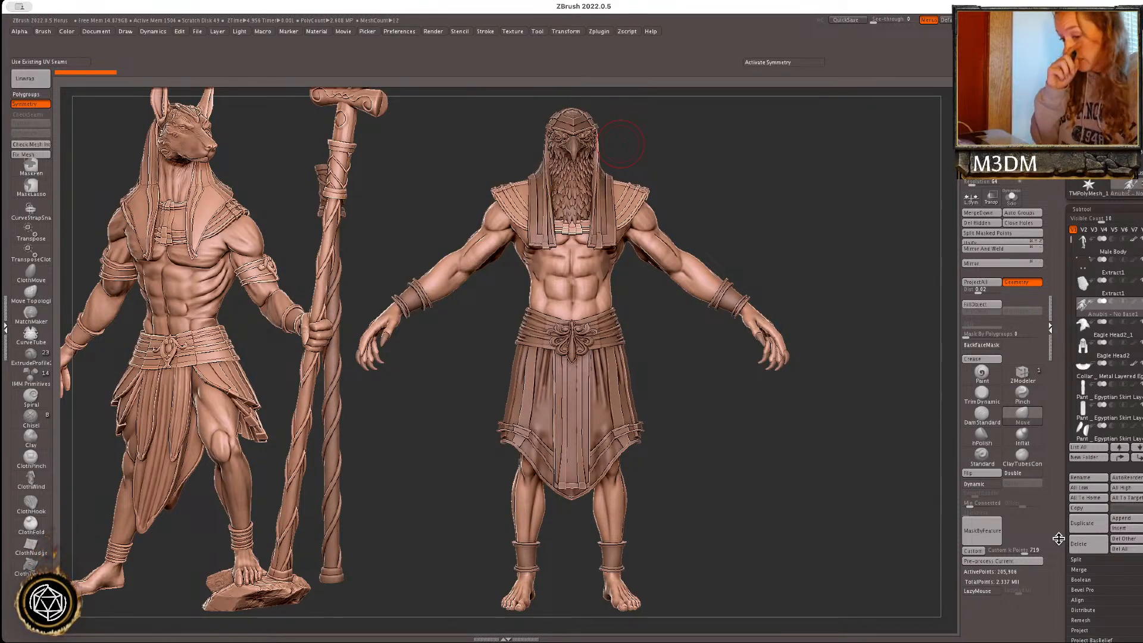
# - Delete the jackal-headed Anubis subtool from the project and confirm the deletion
pyautogui.click(1081, 544)
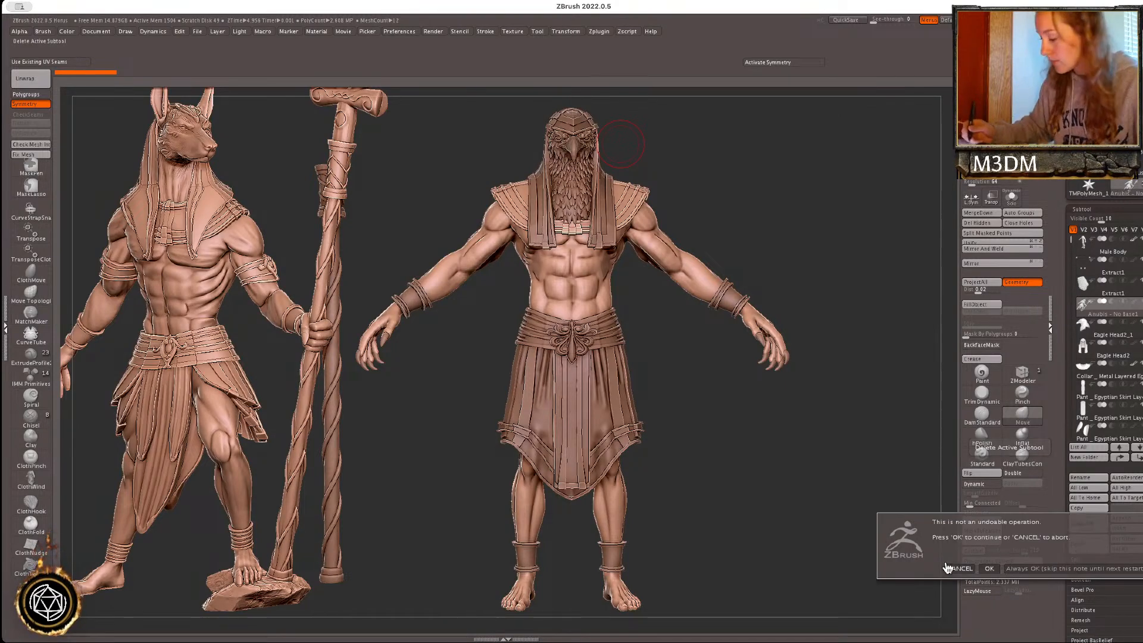
pyautogui.click(989, 569)
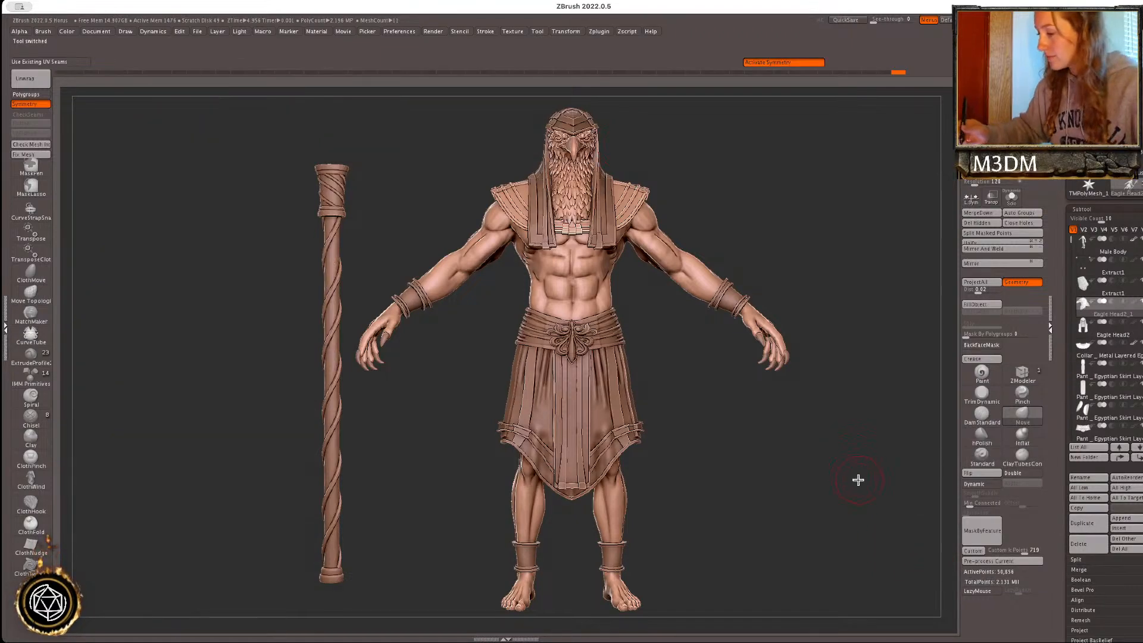
# - Stamp a snapshot of the eagle-headed figure onto the canvas beside the live model as a reference
pyautogui.keyDown('alt'); pyautogui.moveTo(859, 481); pyautogui.dragTo(531, 373); pyautogui.keyUp('alt')
pyautogui.keyDown('alt'); pyautogui.click(153, 196); pyautogui.keyUp('alt')
pyautogui.keyDown('ctrl'); pyautogui.moveTo(153, 197); pyautogui.dragTo(145, 182); pyautogui.keyUp('ctrl')
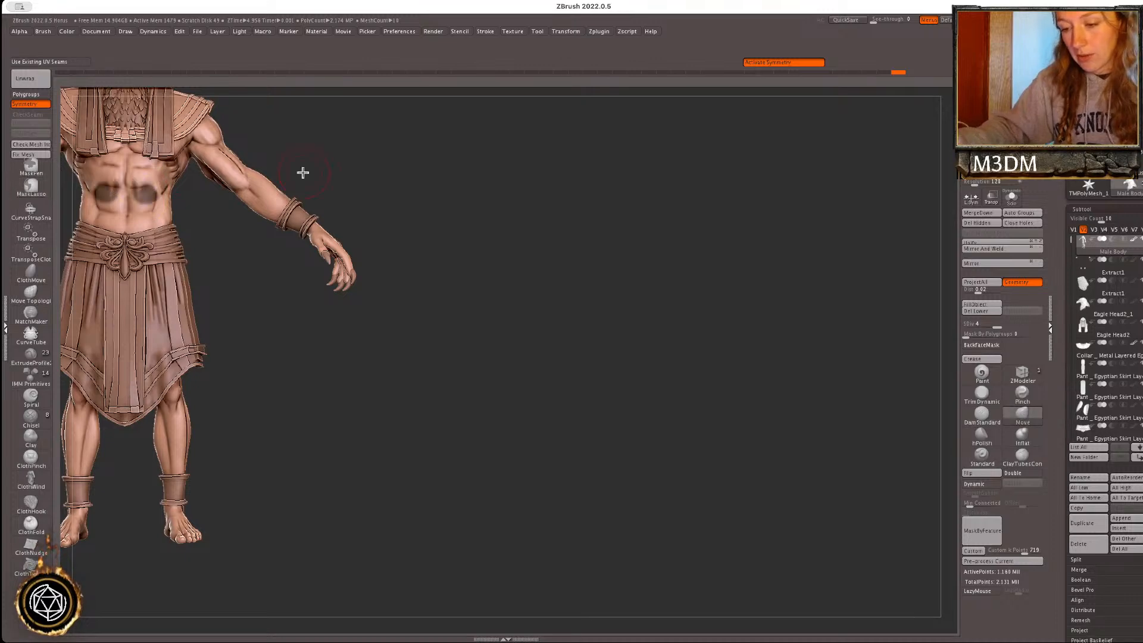
pyautogui.hotkey('ctrl', 'z')
pyautogui.moveTo(557, 248); pyautogui.dragTo(569, 328)
pyautogui.keyDown('alt'); pyautogui.click(158, 173); pyautogui.keyUp('alt')
pyautogui.hotkey('shift', 's')
pyautogui.keyDown('alt'); pyautogui.moveTo(668, 416); pyautogui.dragTo(887, 432); pyautogui.keyUp('alt')
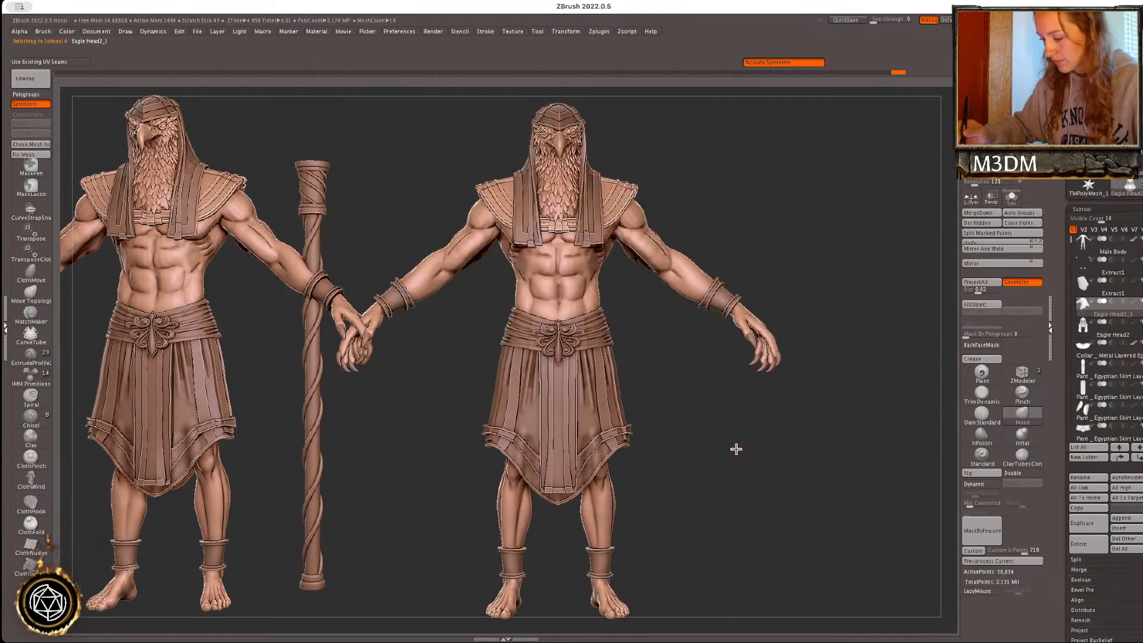
# - Select the belt subtool and mask everything on it except the floral ornament at the front
pyautogui.keyDown('alt'); pyautogui.click(643, 361); pyautogui.keyUp('alt')
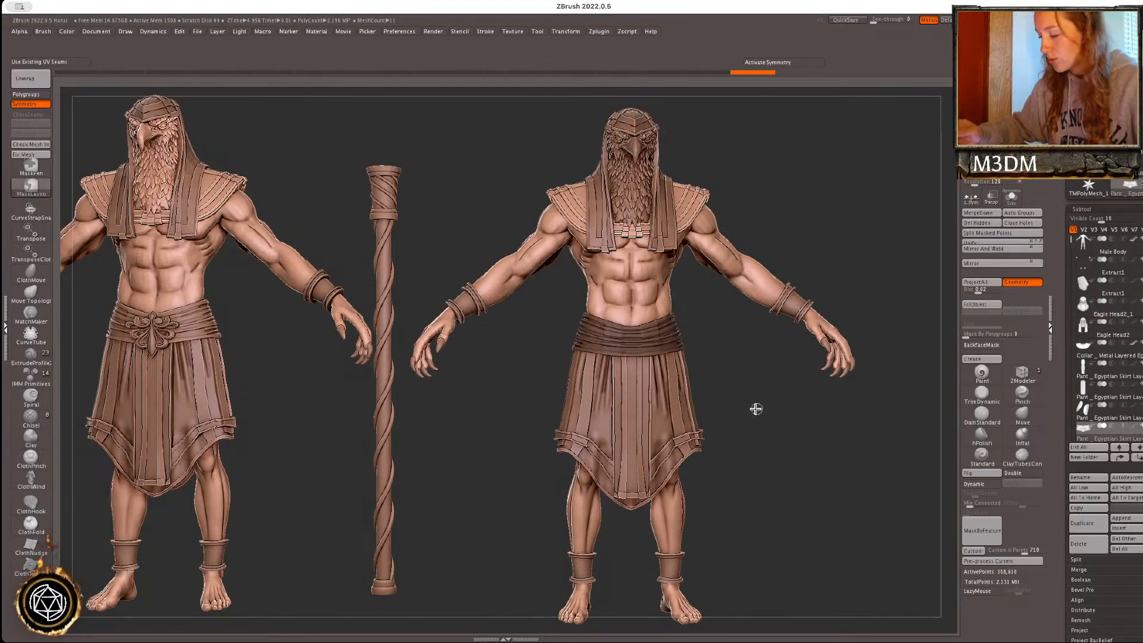
pyautogui.press('w')
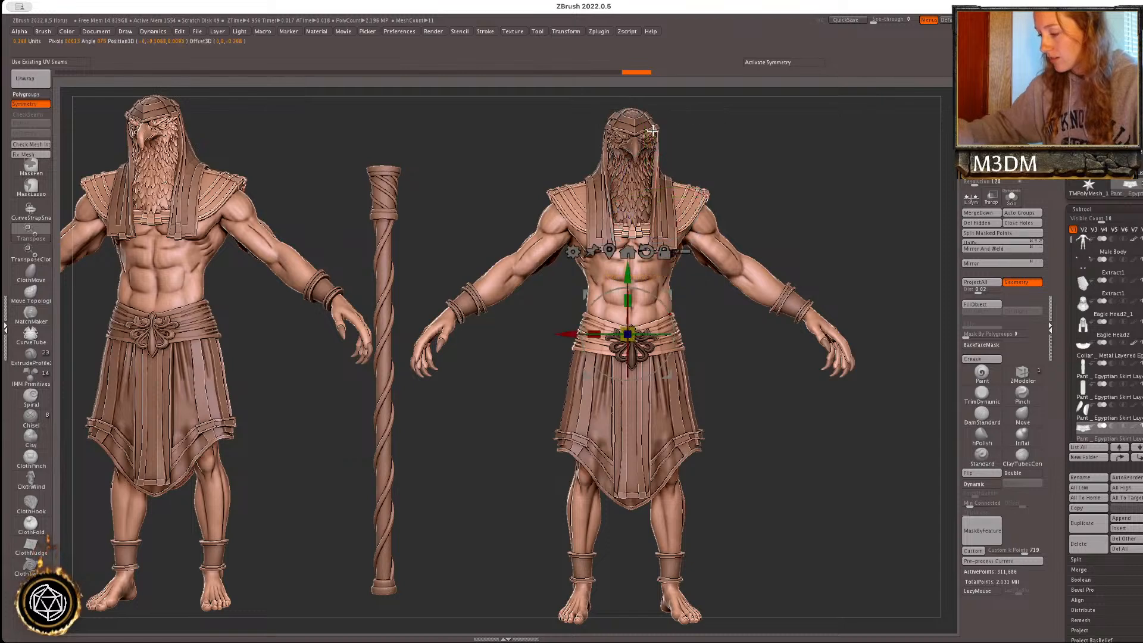
pyautogui.keyDown('ctrl'); pyautogui.click(719, 357); pyautogui.keyUp('ctrl')
pyautogui.moveTo(628, 274); pyautogui.dragTo(629, 259)
pyautogui.hotkey('ctrl', 'z')
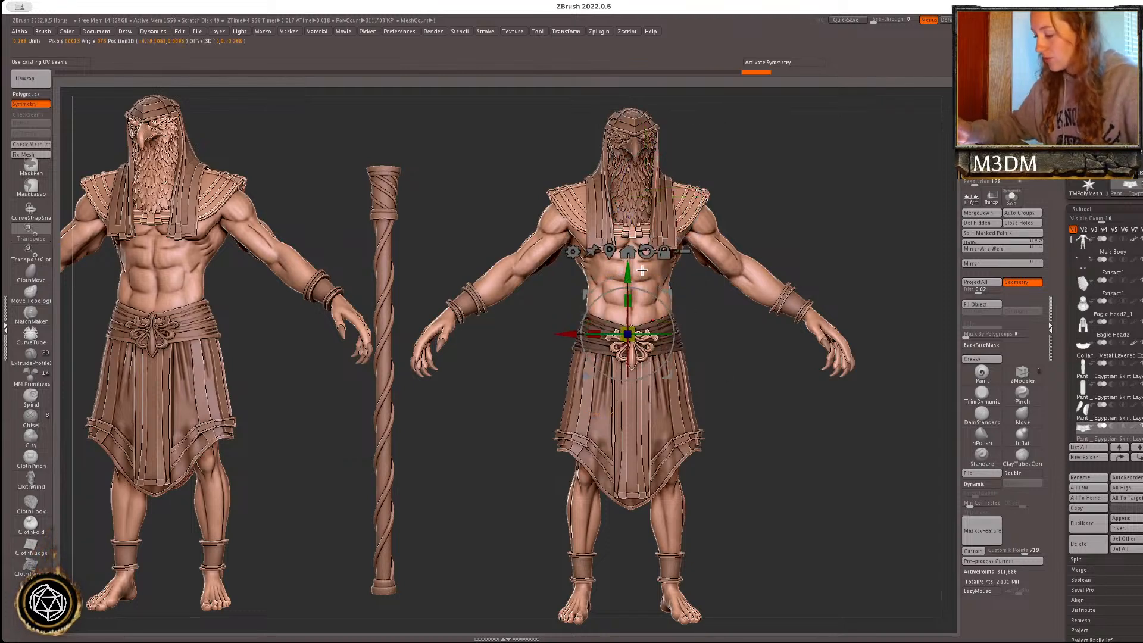
pyautogui.keyDown('ctrl'); pyautogui.click(878, 380); pyautogui.keyUp('ctrl')
pyautogui.press('q')
pyautogui.keyDown('ctrl'); pyautogui.click(766, 397); pyautogui.keyUp('ctrl')
pyautogui.keyDown('ctrl'); pyautogui.click(768, 400); pyautogui.keyUp('ctrl')
pyautogui.keyDown('ctrl'); pyautogui.moveTo(769, 399); pyautogui.dragTo(778, 403); pyautogui.keyUp('ctrl')
pyautogui.keyDown('ctrl'); pyautogui.keyDown('shift'); pyautogui.click(678, 346); pyautogui.keyUp('shift'); pyautogui.keyUp('ctrl')
pyautogui.keyDown('ctrl'); pyautogui.keyDown('shift'); pyautogui.moveTo(713, 354); pyautogui.dragTo(724, 353); pyautogui.keyUp('shift'); pyautogui.keyUp('ctrl')
pyautogui.keyDown('ctrl'); pyautogui.keyDown('shift'); pyautogui.click(725, 352); pyautogui.keyUp('shift'); pyautogui.keyUp('ctrl')
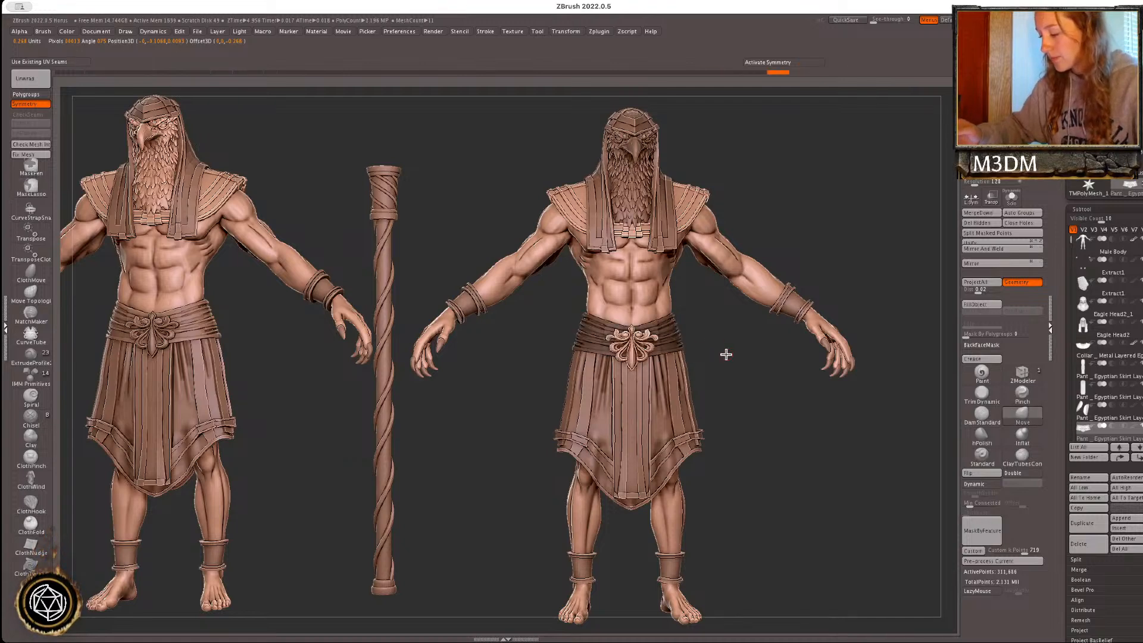
# - Duplicate the belt's floral ornament upward and split the copy into its own subtool
pyautogui.press('w')
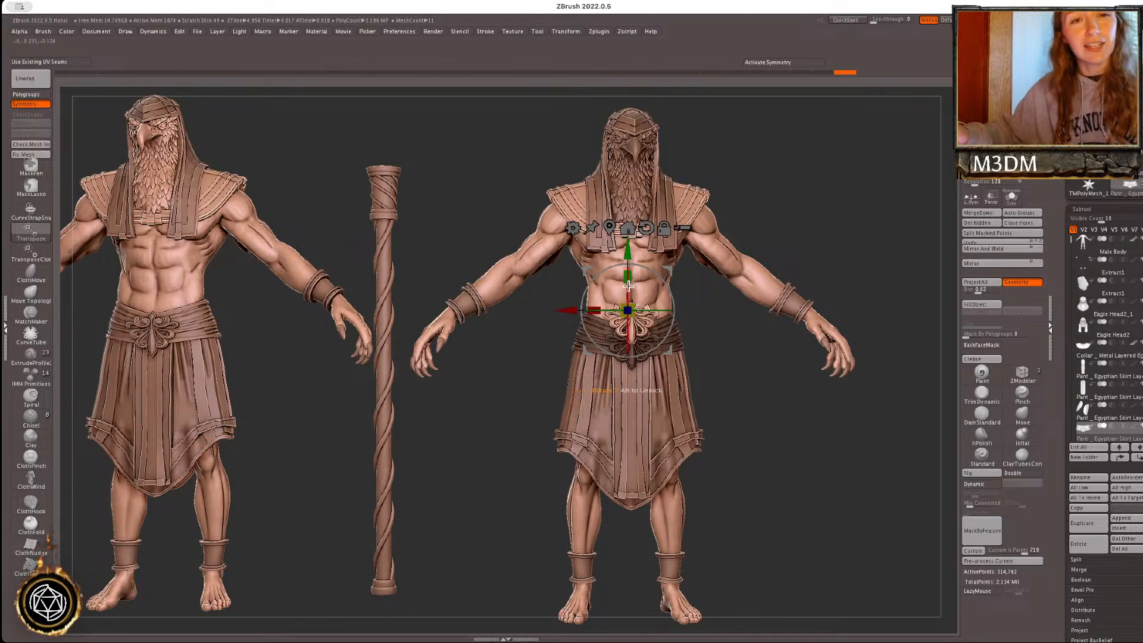
pyautogui.click(993, 234)
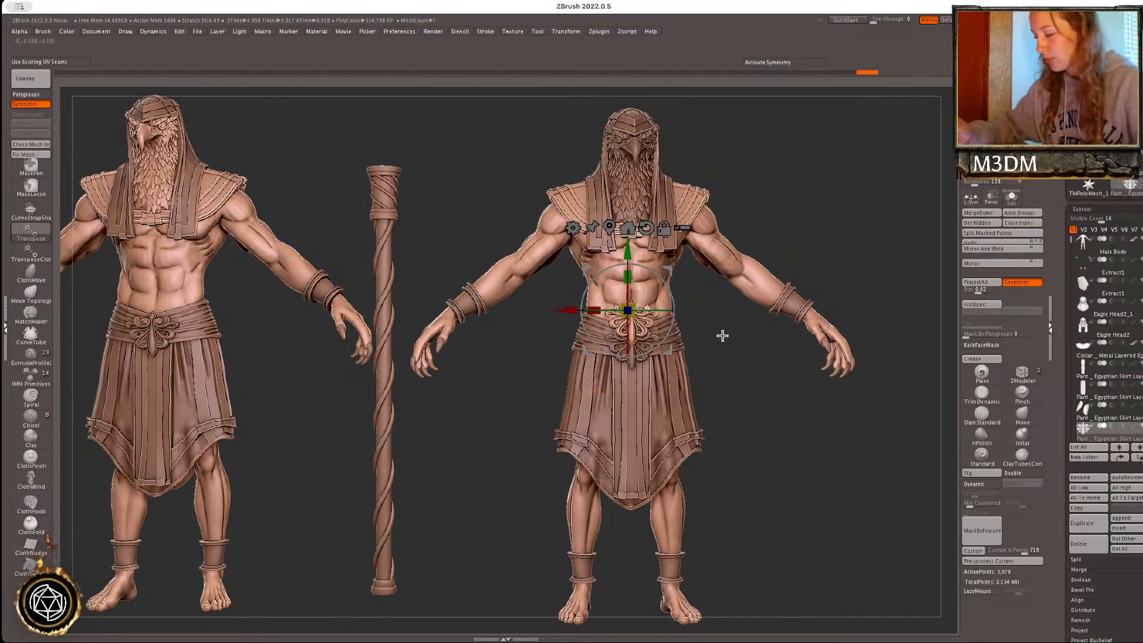
# - Move the ornament copy to the figure's left shoulder and rotate it to lie flat on the collar
pyautogui.moveTo(672, 275); pyautogui.dragTo(733, 152)
pyautogui.keyDown('alt'); pyautogui.moveTo(837, 185); pyautogui.dragTo(796, 510); pyautogui.keyUp('alt')
pyautogui.moveTo(881, 179); pyautogui.dragTo(885, 424)
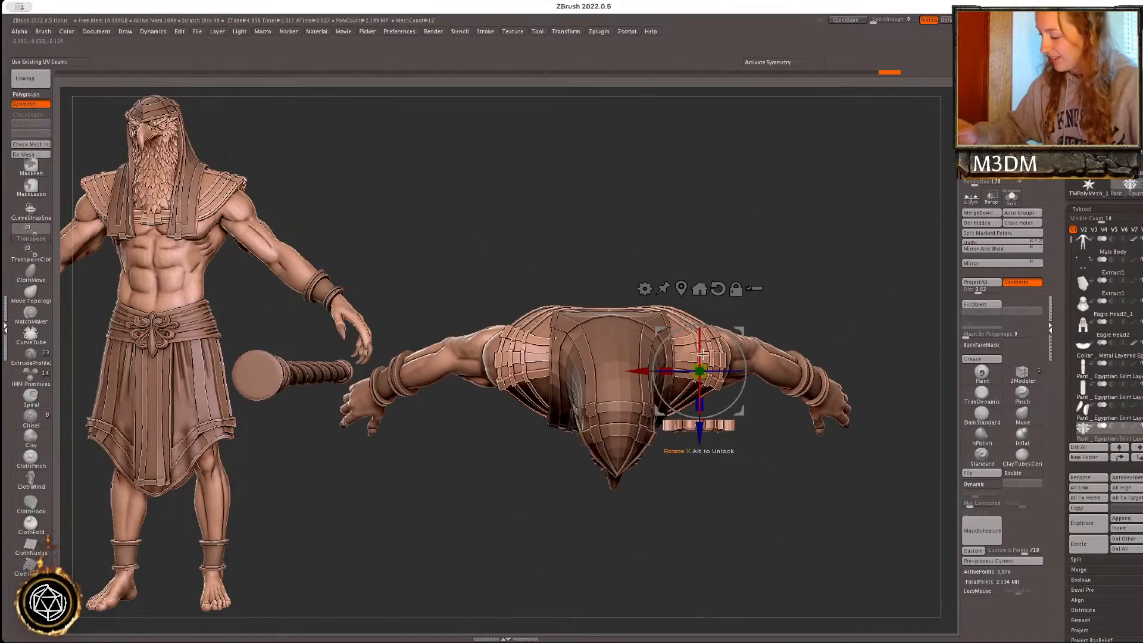
pyautogui.moveTo(699, 437); pyautogui.dragTo(698, 490)
pyautogui.moveTo(697, 386); pyautogui.dragTo(701, 337)
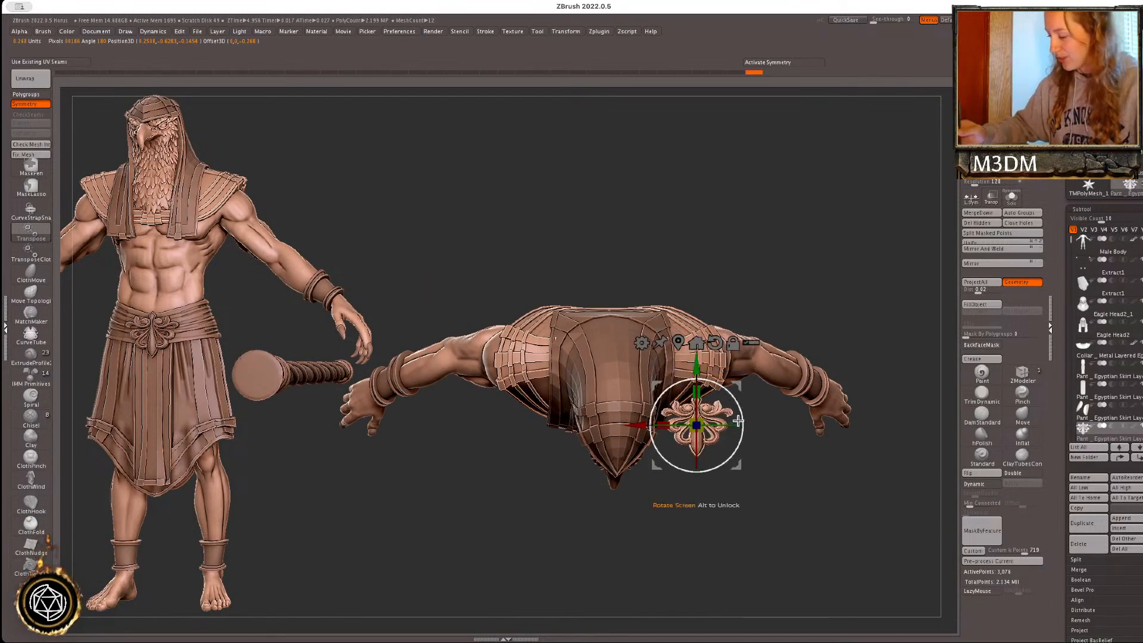
pyautogui.moveTo(742, 416); pyautogui.dragTo(683, 353)
pyautogui.moveTo(737, 402); pyautogui.dragTo(727, 314)
pyautogui.moveTo(820, 287); pyautogui.dragTo(811, 223)
pyautogui.moveTo(687, 296); pyautogui.dragTo(692, 266)
# - Tilt and nudge the ornament to follow the slope of the left shoulder collar
pyautogui.press('q')
pyautogui.keyDown('shift'); pyautogui.moveTo(847, 297); pyautogui.dragTo(852, 309); pyautogui.keyUp('shift')
pyautogui.press('w')
pyautogui.moveTo(732, 309); pyautogui.dragTo(734, 318)
pyautogui.moveTo(731, 281); pyautogui.dragTo(736, 280)
pyautogui.moveTo(737, 305); pyautogui.dragTo(735, 309)
pyautogui.moveTo(714, 265); pyautogui.dragTo(714, 270)
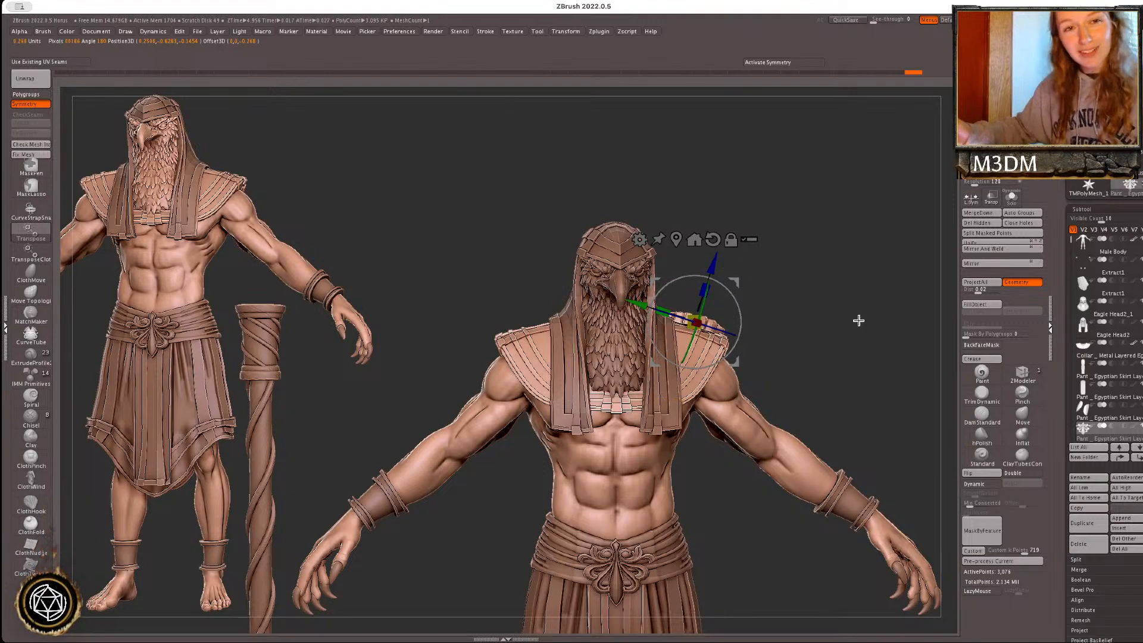
pyautogui.moveTo(859, 309); pyautogui.dragTo(855, 346)
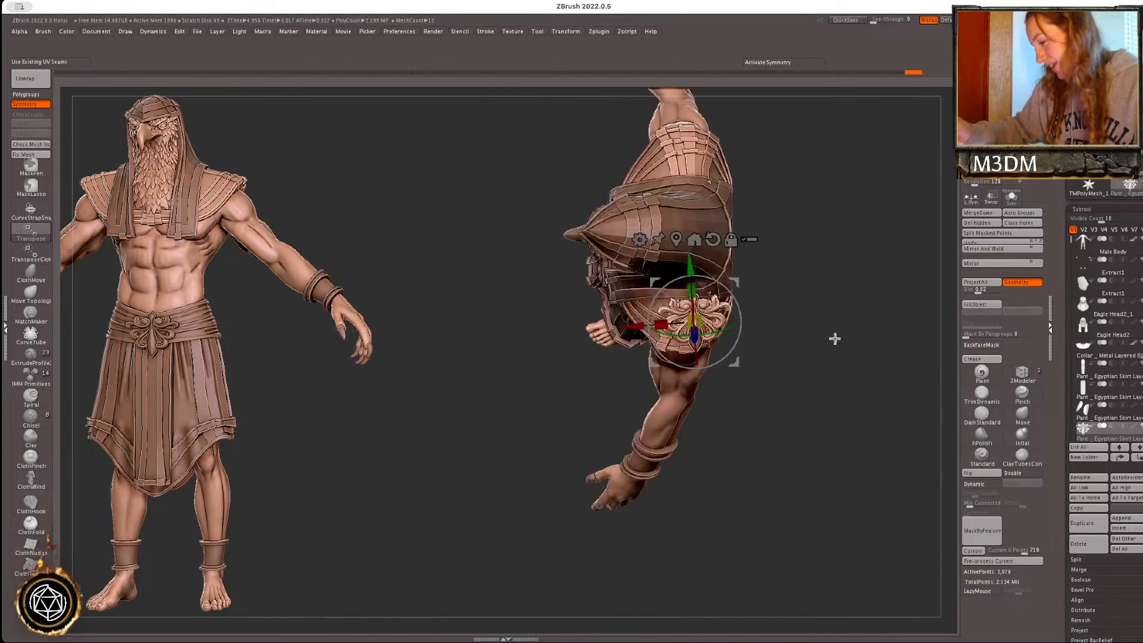
# - Reset the gizmo's orientation and adjust the ornament so it sits squarely on the collar's surface
pyautogui.click(713, 240)
pyautogui.moveTo(737, 302); pyautogui.dragTo(727, 287)
pyautogui.moveTo(733, 317); pyautogui.dragTo(732, 285)
pyautogui.press('q')
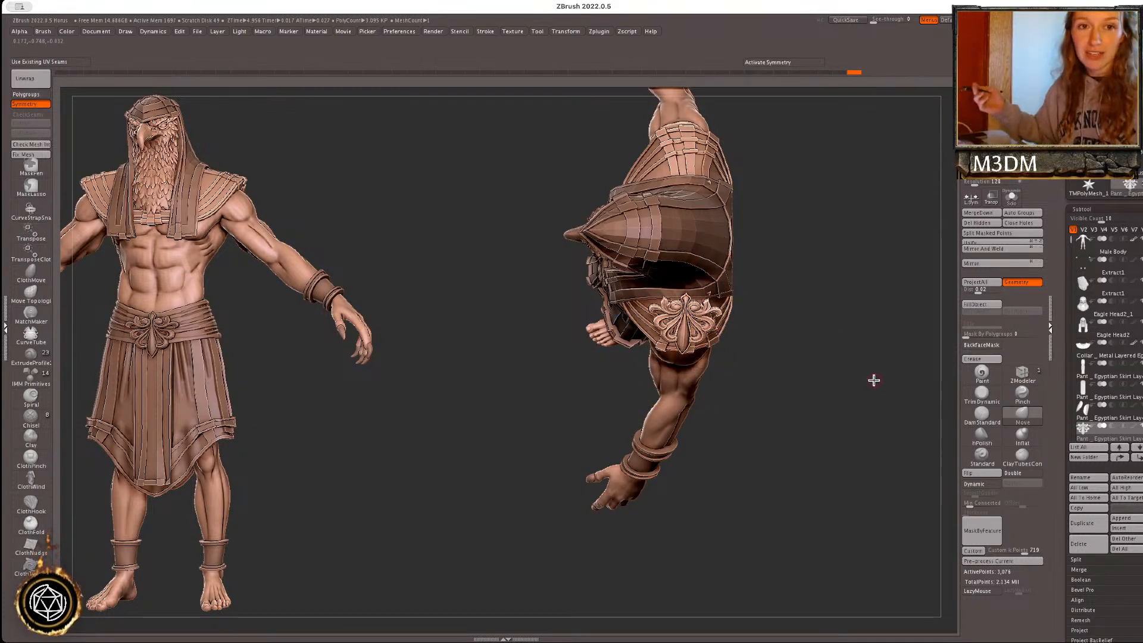
# - Curve the ornament over the shoulder with the Bend Curve deformer and accept the deformation
pyautogui.moveTo(842, 383)
pyautogui.mouseDown()
pyautogui.moveTo(842, 362)
pyautogui.moveTo(849, 388)
pyautogui.mouseUp()
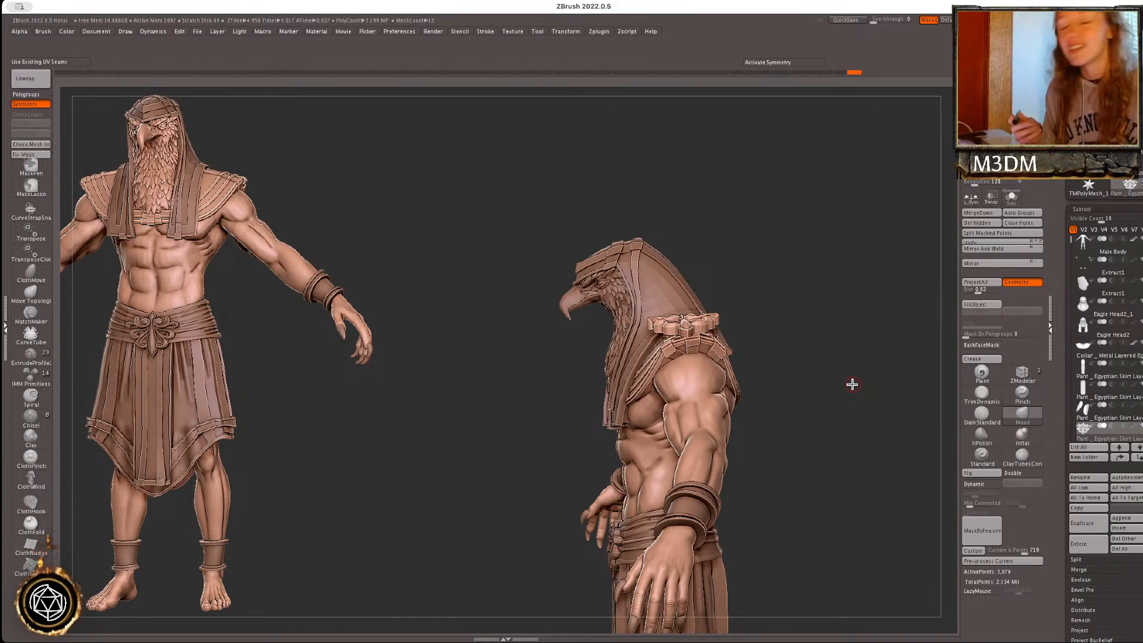
pyautogui.moveTo(840, 378); pyautogui.dragTo(842, 388)
pyautogui.rightClick(843, 388)
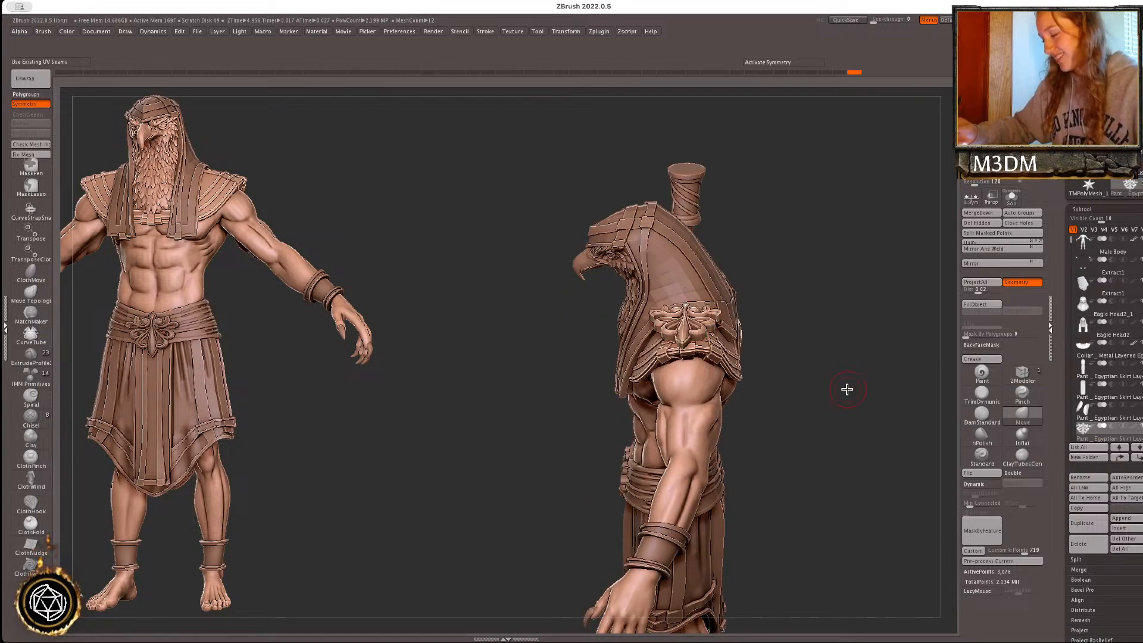
pyautogui.press('w')
pyautogui.moveTo(851, 402); pyautogui.dragTo(630, 242)
pyautogui.click(630, 242)
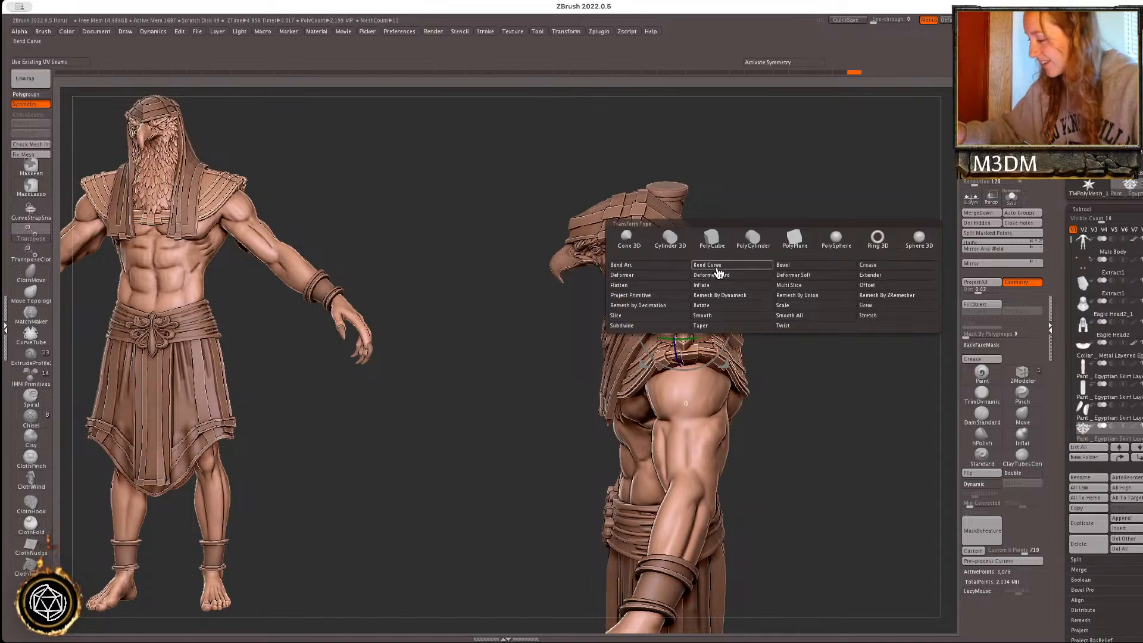
pyautogui.click(675, 265)
pyautogui.moveTo(825, 322); pyautogui.dragTo(799, 312)
pyautogui.moveTo(684, 315); pyautogui.dragTo(685, 346)
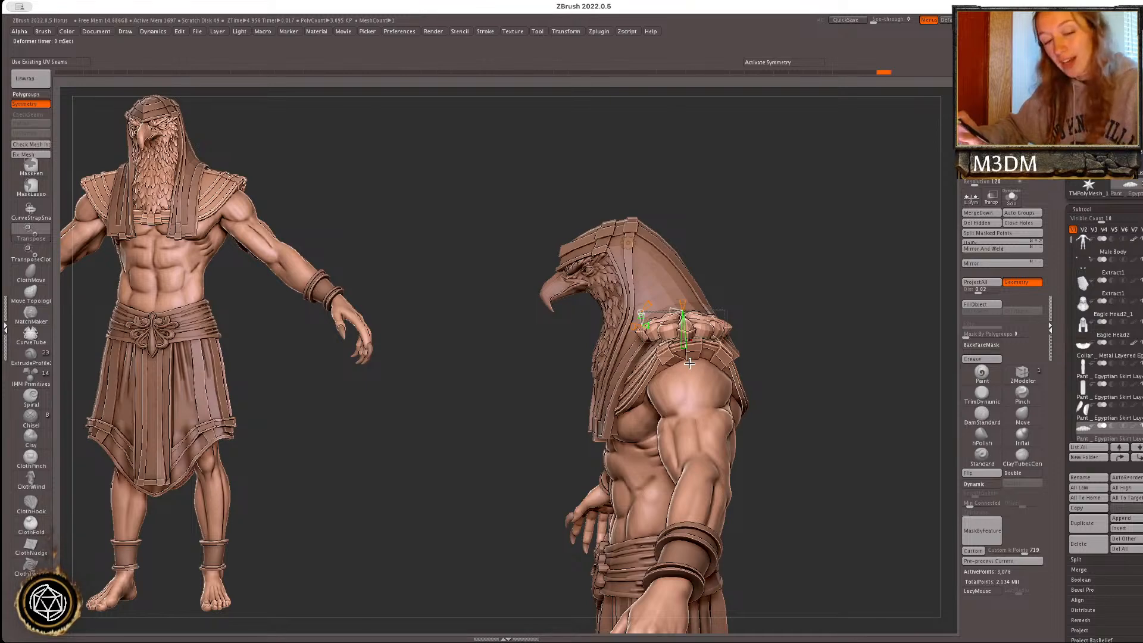
pyautogui.moveTo(820, 326); pyautogui.dragTo(823, 353)
pyautogui.click(627, 243)
pyautogui.click(761, 244)
# - Reposition and rotate the bent ornament to seat it against the left shoulder collar
pyautogui.moveTo(855, 292); pyautogui.dragTo(841, 324)
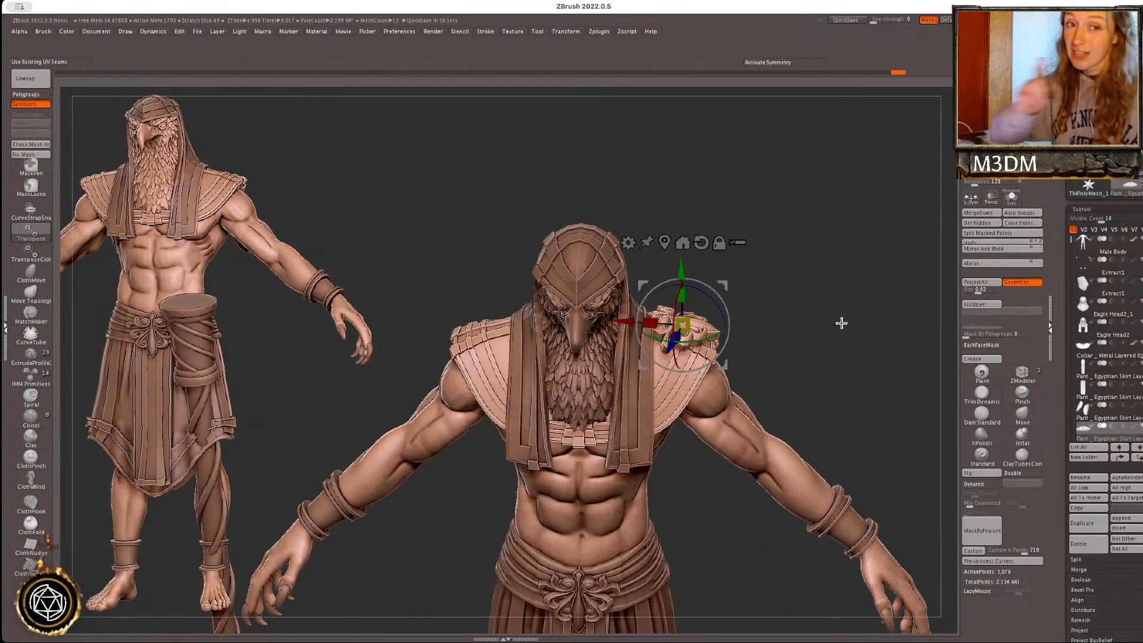
pyautogui.moveTo(679, 336); pyautogui.dragTo(684, 340)
pyautogui.moveTo(861, 325); pyautogui.dragTo(863, 324)
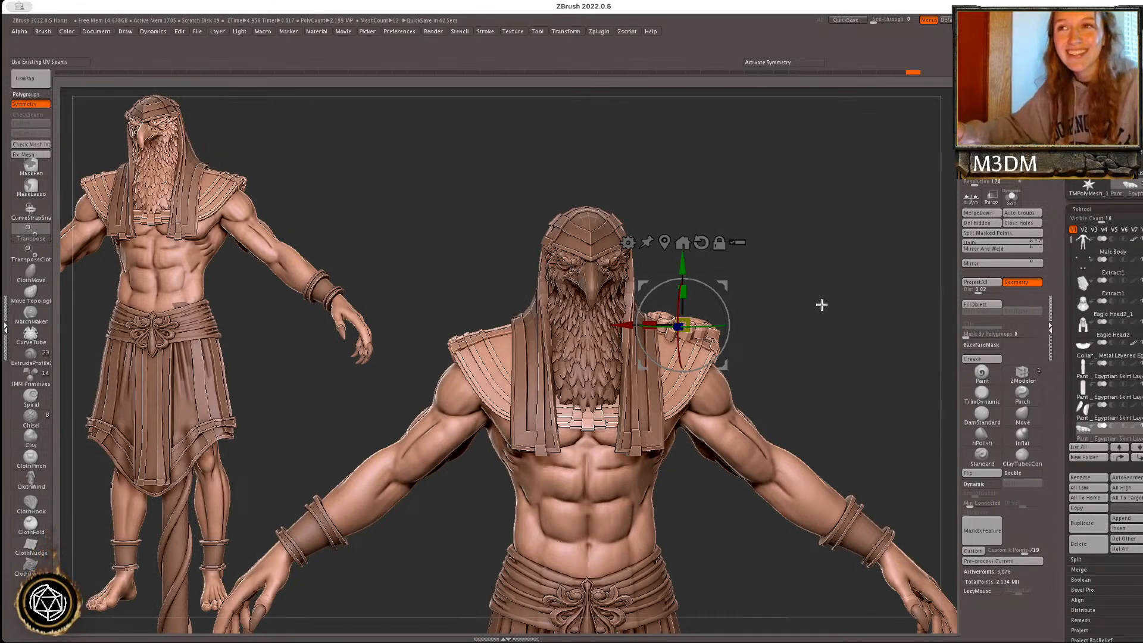
pyautogui.moveTo(823, 313)
pyautogui.mouseDown()
pyautogui.moveTo(850, 324)
pyautogui.moveTo(861, 356)
pyautogui.moveTo(837, 347)
pyautogui.mouseUp()
pyautogui.moveTo(730, 309); pyautogui.dragTo(727, 287)
# - Shape the ornament with the Move brush so its front and back follow the collar
pyautogui.press('q')
pyautogui.moveTo(824, 304)
pyautogui.mouseDown()
pyautogui.moveTo(840, 284)
pyautogui.moveTo(842, 303)
pyautogui.mouseUp()
pyautogui.press('space')
pyautogui.click(1035, 420)
pyautogui.press('space')
pyautogui.moveTo(654, 334); pyautogui.dragTo(717, 324)
pyautogui.press('space')
pyautogui.moveTo(834, 331)
pyautogui.mouseDown()
pyautogui.moveTo(772, 340)
pyautogui.moveTo(777, 334)
pyautogui.mouseUp()
pyautogui.press('space')
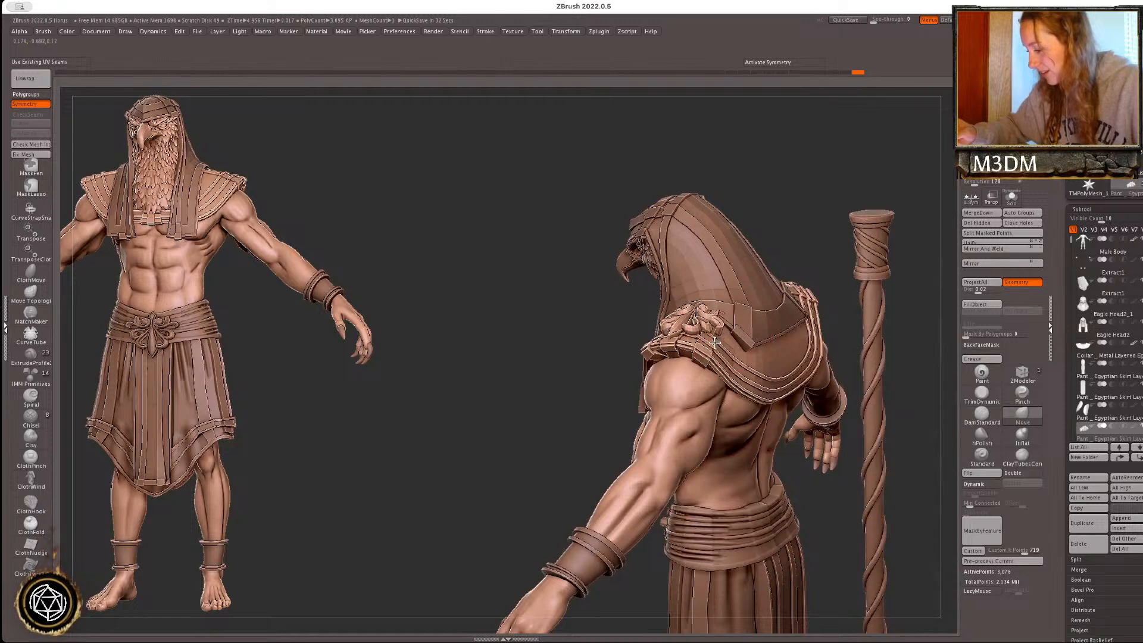
pyautogui.moveTo(947, 335)
pyautogui.mouseDown()
pyautogui.moveTo(732, 337)
pyautogui.moveTo(719, 326)
pyautogui.mouseUp()
pyautogui.press('space')
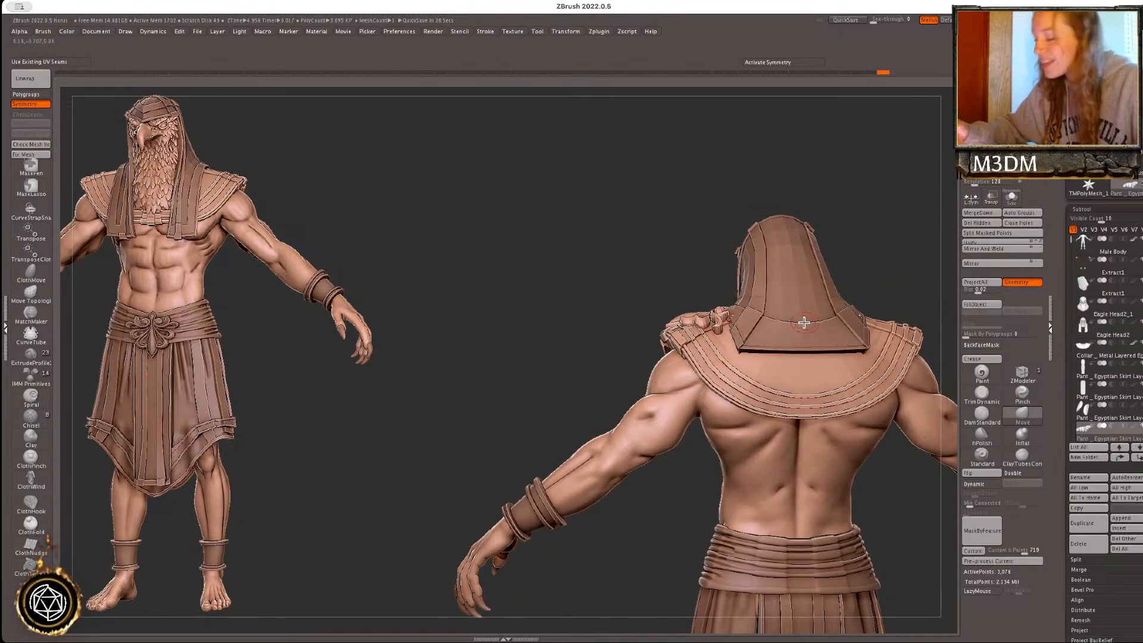
# - Finish fitting the ornament to the collar and mirror it onto the opposite shoulder
pyautogui.moveTo(905, 253)
pyautogui.mouseDown()
pyautogui.moveTo(909, 263)
pyautogui.moveTo(740, 324)
pyautogui.moveTo(878, 271)
pyautogui.moveTo(893, 250)
pyautogui.moveTo(768, 301)
pyautogui.mouseUp()
pyautogui.moveTo(893, 256); pyautogui.dragTo(755, 298)
pyautogui.moveTo(890, 273); pyautogui.dragTo(900, 327)
pyautogui.moveTo(905, 278); pyautogui.dragTo(853, 204)
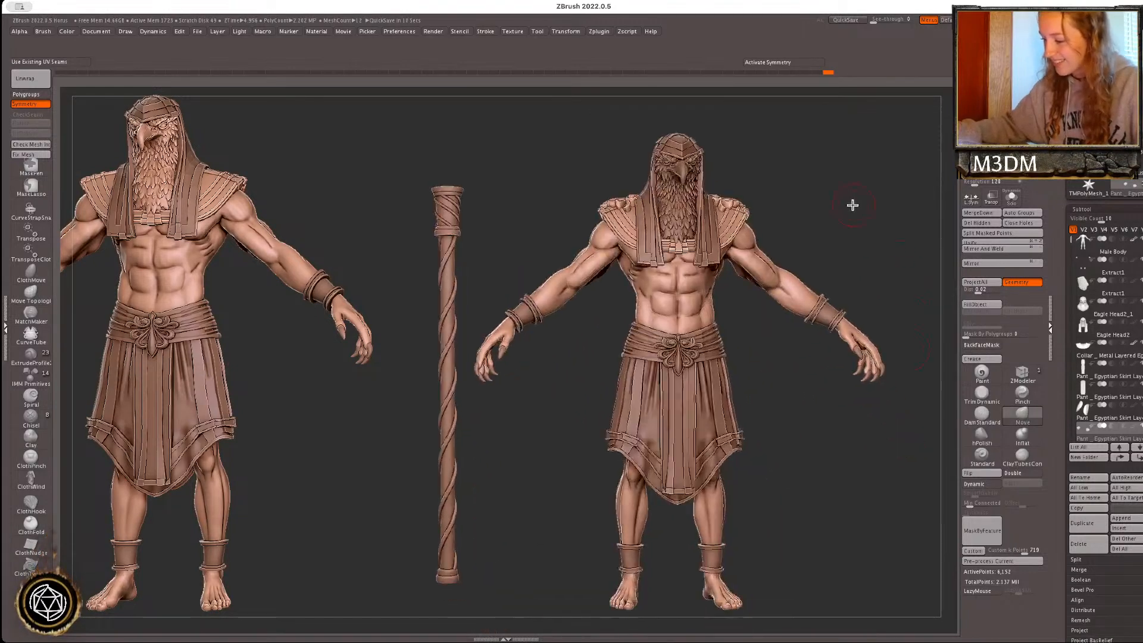
# - Duplicate the belt's floral ornament downward over the skirt and split the copy into its own subtool
pyautogui.keyDown('alt'); pyautogui.click(683, 363); pyautogui.keyUp('alt')
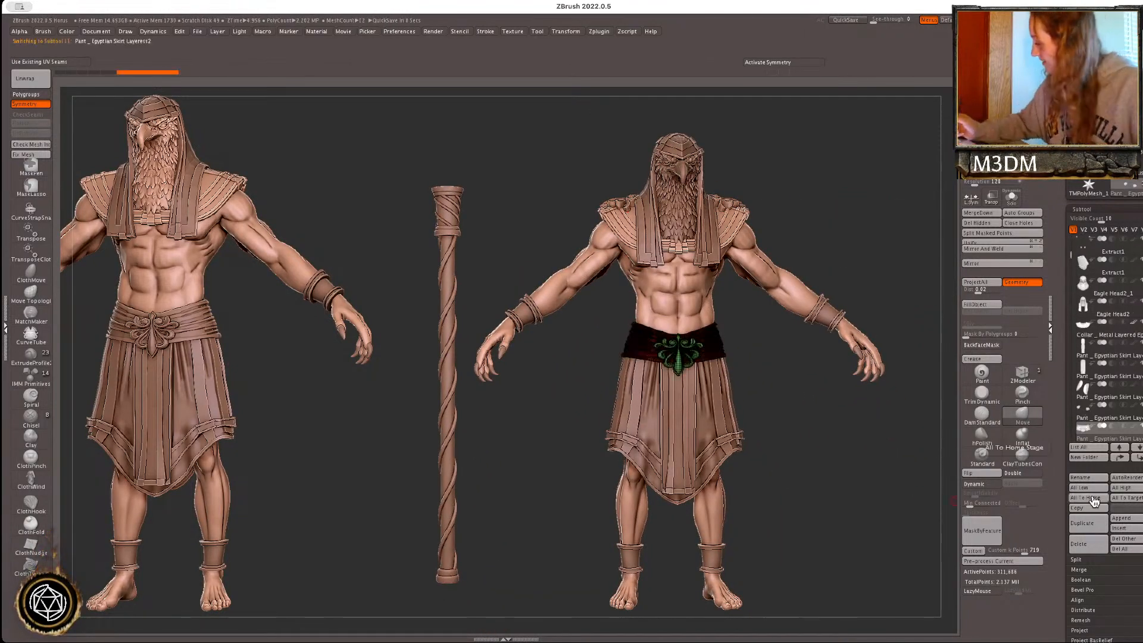
pyautogui.press('w')
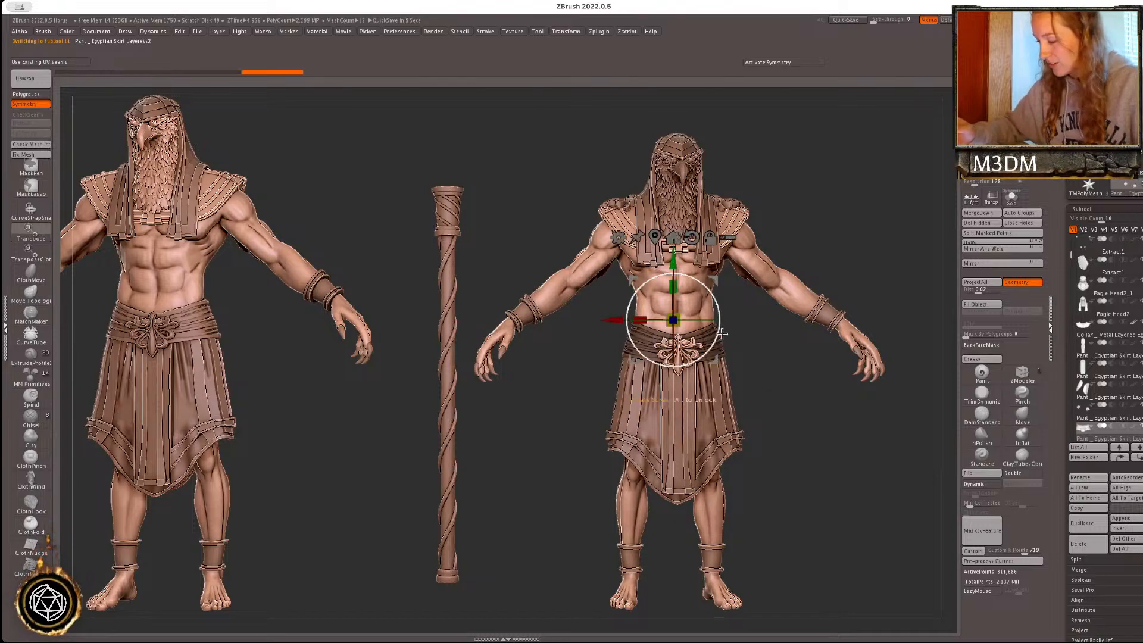
pyautogui.click(674, 239)
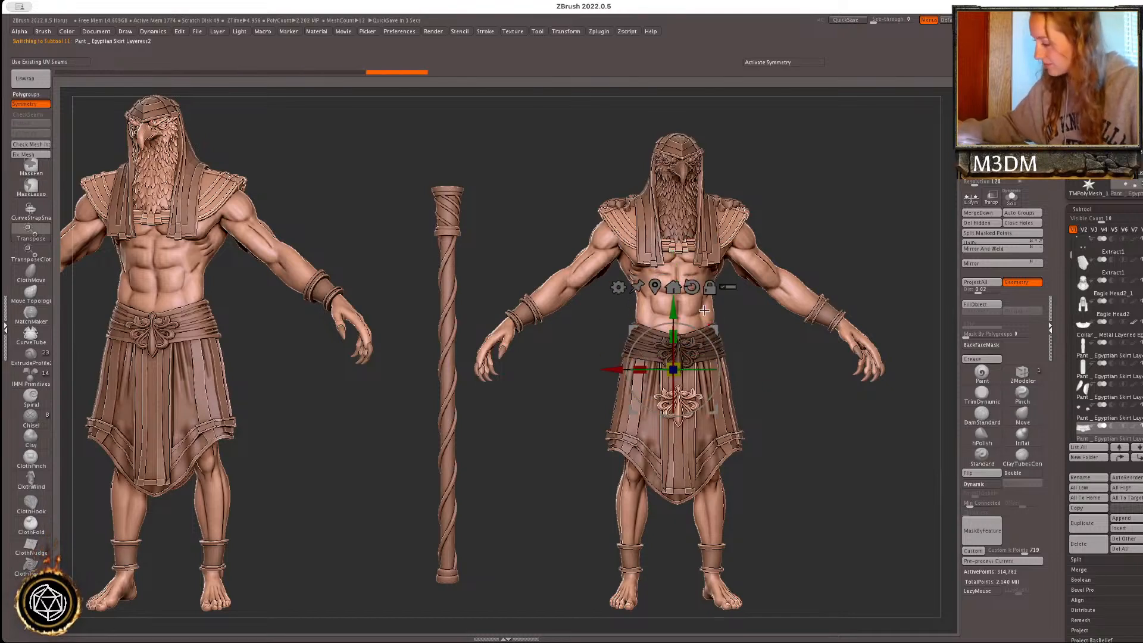
pyautogui.click(991, 234)
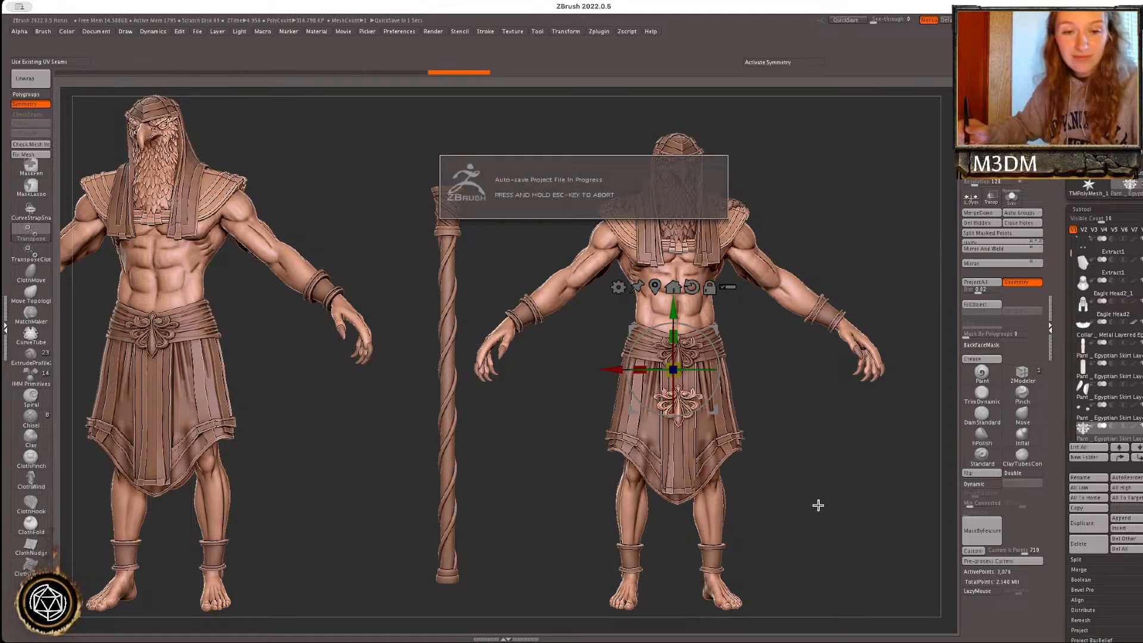
# - Move the new ornament copy down below the skirt's front hem, between the legs
pyautogui.keyDown('alt'); pyautogui.moveTo(807, 481); pyautogui.dragTo(839, 571); pyautogui.keyUp('alt')
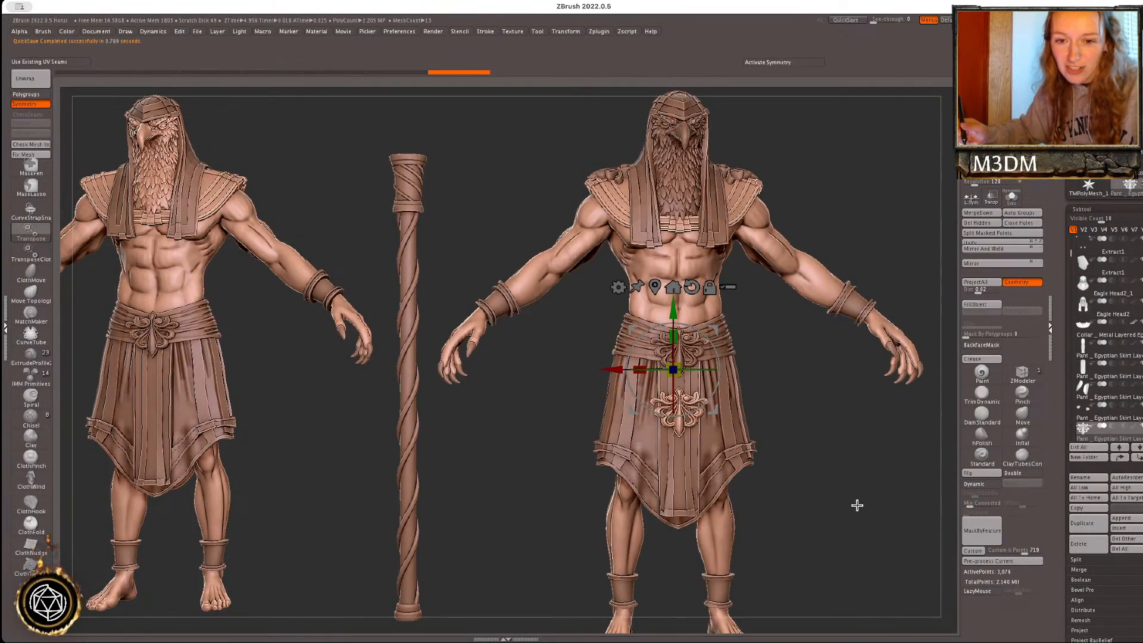
pyautogui.moveTo(674, 309); pyautogui.dragTo(673, 432)
pyautogui.keyDown('alt'); pyautogui.moveTo(821, 488); pyautogui.dragTo(855, 448); pyautogui.keyUp('alt')
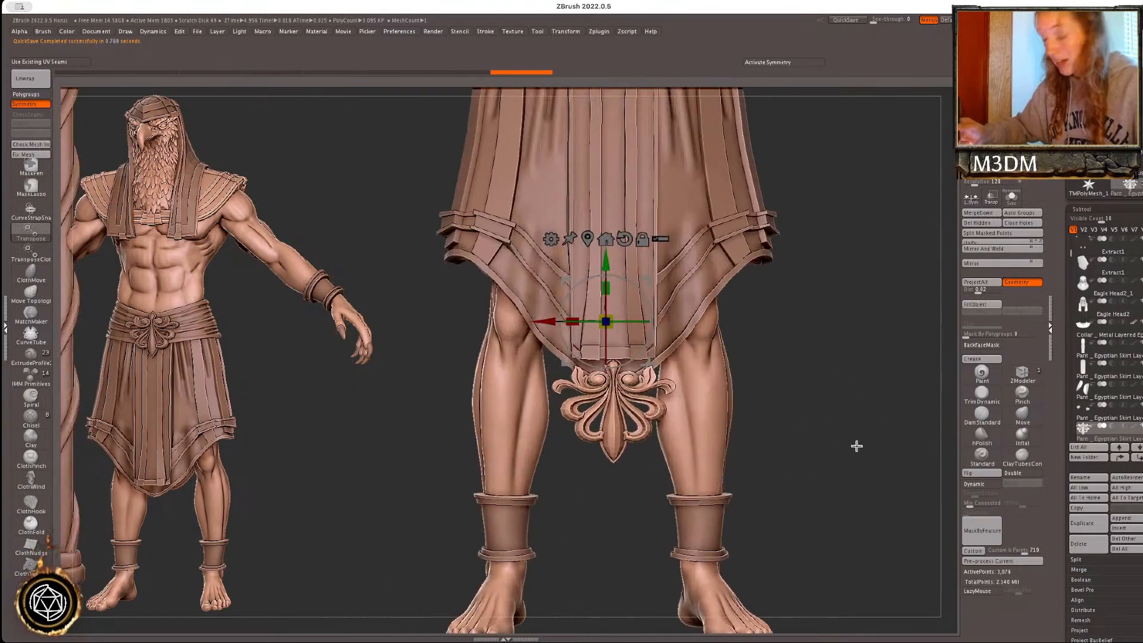
# - Reselect the ornament below the skirt and center the gizmo on it
pyautogui.press('q')
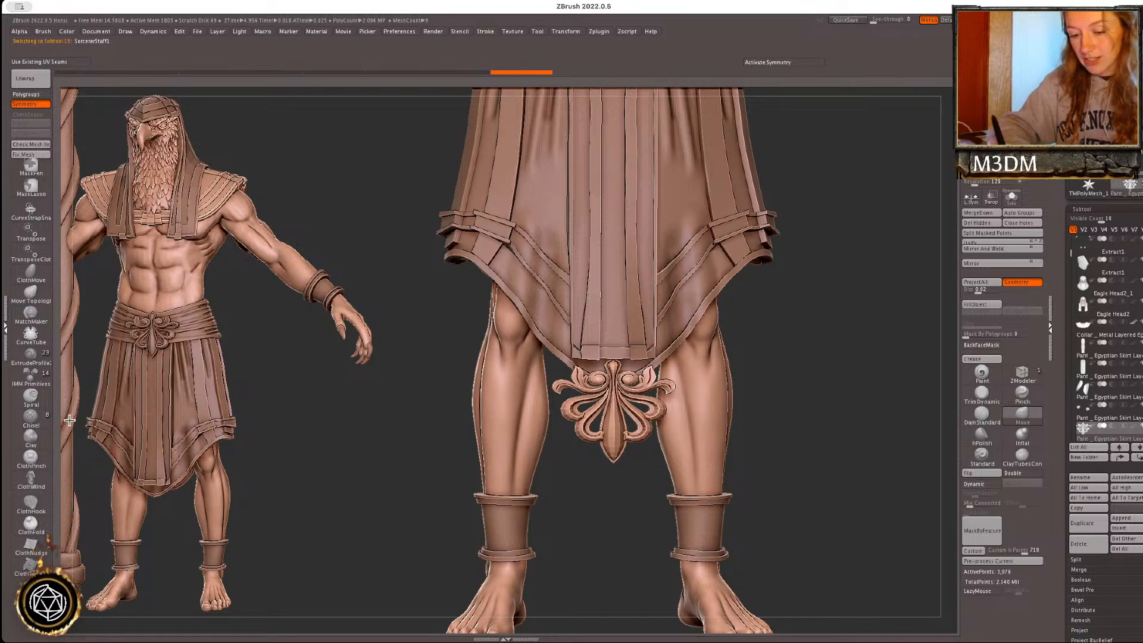
pyautogui.keyDown('alt'); pyautogui.click(70, 420); pyautogui.keyUp('alt')
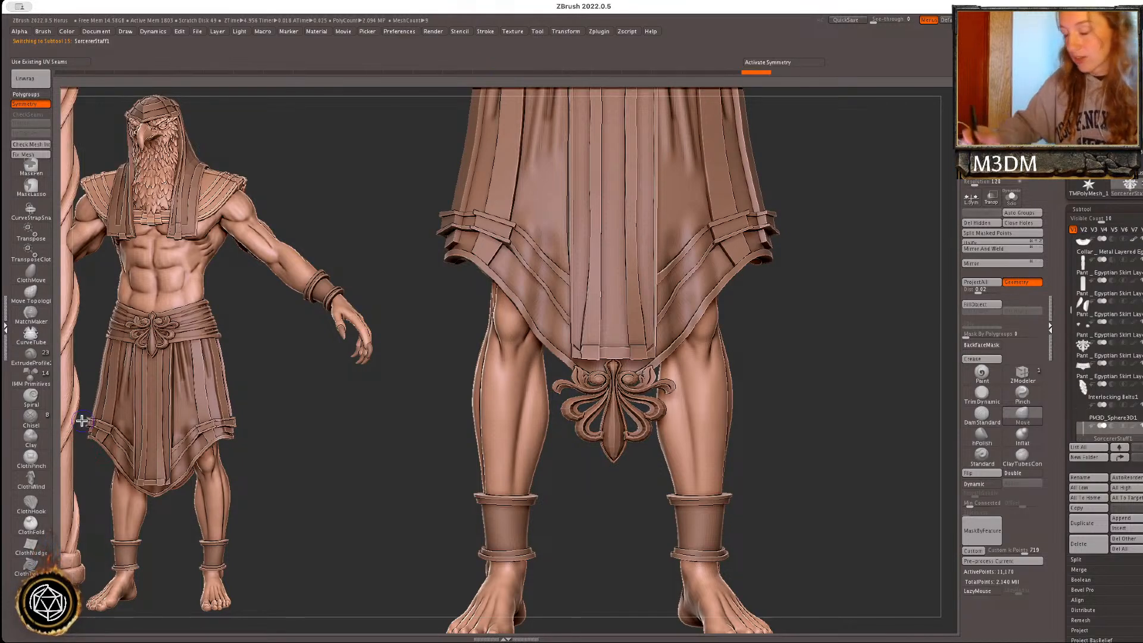
pyautogui.keyDown('alt'); pyautogui.click(629, 426); pyautogui.keyUp('alt')
pyautogui.keyDown('alt'); pyautogui.moveTo(843, 437); pyautogui.dragTo(825, 431); pyautogui.keyUp('alt')
pyautogui.press('w')
pyautogui.click(587, 221)
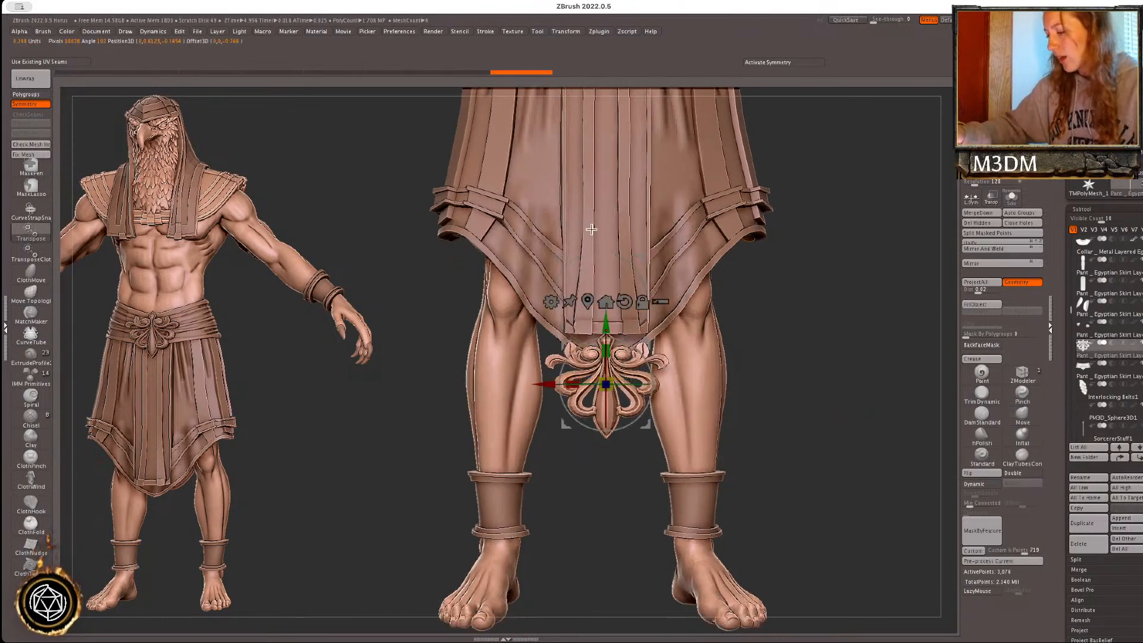
# - Move the ornament onto the front of the left ankle cuff and scale it down to fit between the cuff's rims
pyautogui.moveTo(606, 384); pyautogui.dragTo(702, 501)
pyautogui.keyDown('alt'); pyautogui.moveTo(910, 438); pyautogui.dragTo(902, 459); pyautogui.keyUp('alt')
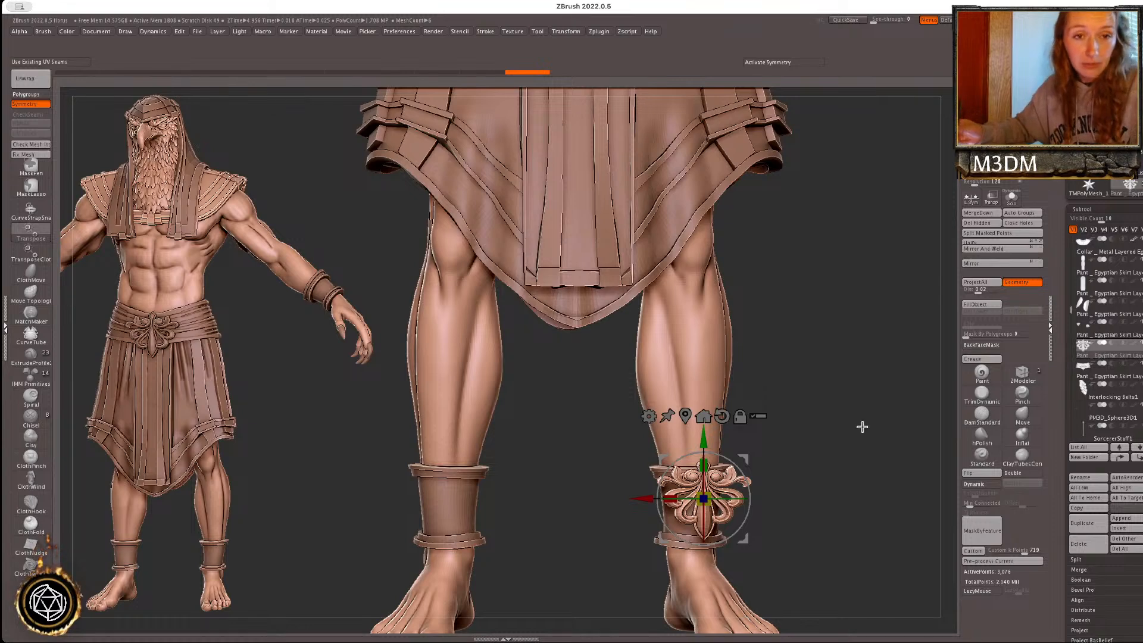
pyautogui.moveTo(914, 432); pyautogui.dragTo(707, 578)
pyautogui.hotkey('ctrl', 'z')
pyautogui.moveTo(859, 503); pyautogui.dragTo(892, 452)
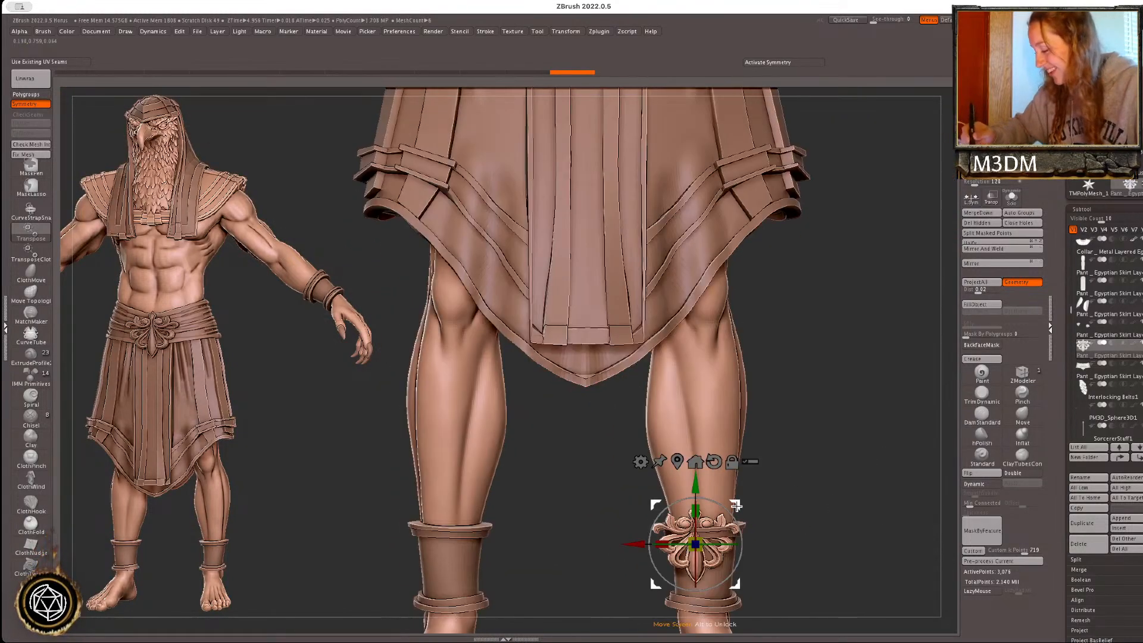
pyautogui.moveTo(736, 506); pyautogui.dragTo(750, 532)
pyautogui.press('q')
pyautogui.keyDown('alt'); pyautogui.moveTo(861, 520); pyautogui.dragTo(868, 452); pyautogui.keyUp('alt')
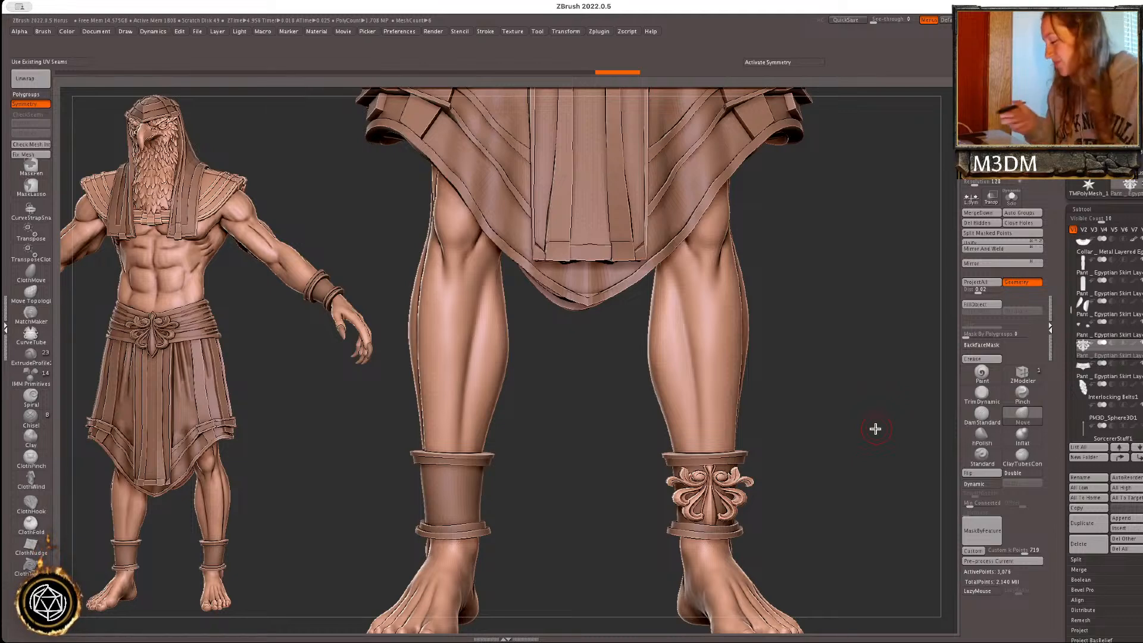
# - Isolate the ankle ornament and bend it into a curve matching the cuff with the Bend Arc deformer
pyautogui.keyDown('shift'); pyautogui.moveTo(858, 451); pyautogui.dragTo(860, 451); pyautogui.keyUp('shift')
pyautogui.press('w')
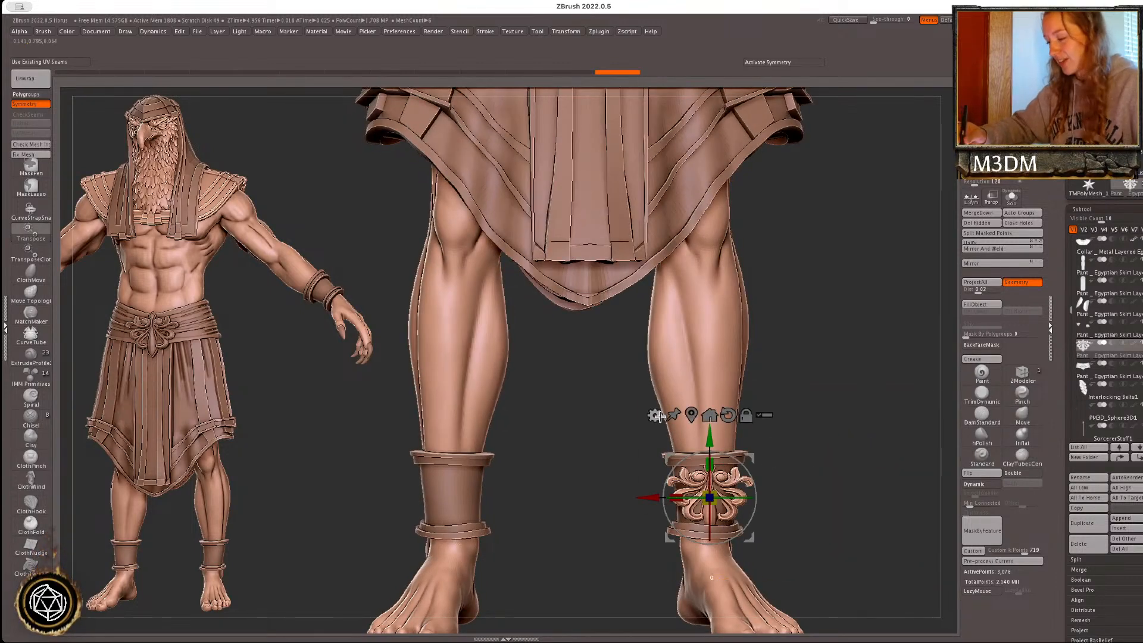
pyautogui.moveTo(845, 462); pyautogui.dragTo(839, 478)
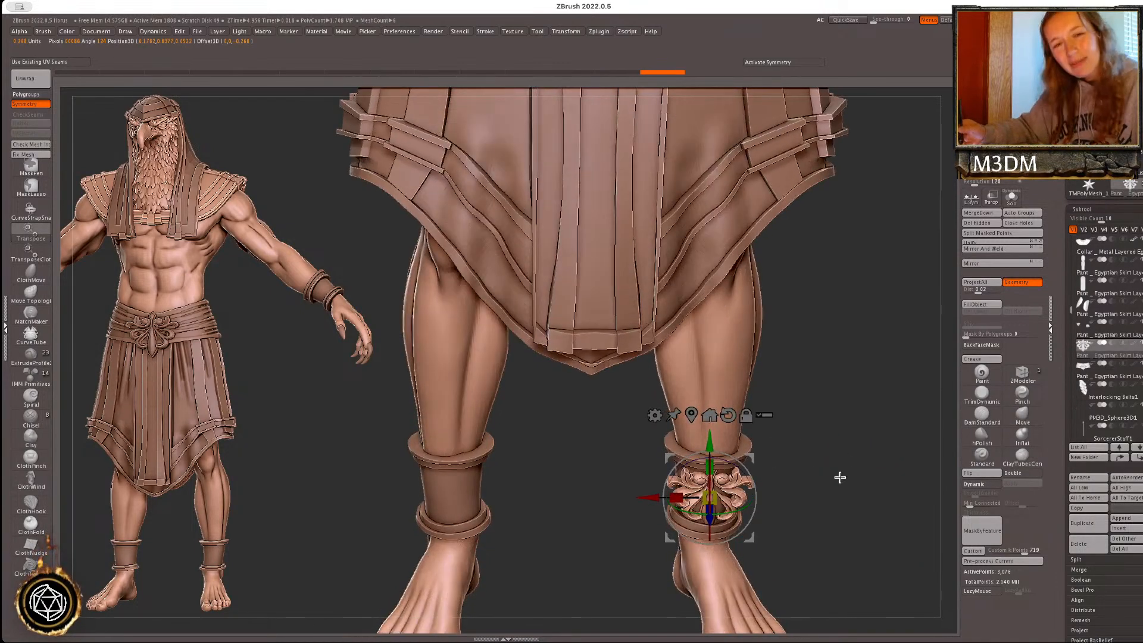
pyautogui.click(1011, 201)
pyautogui.moveTo(859, 420); pyautogui.dragTo(850, 484)
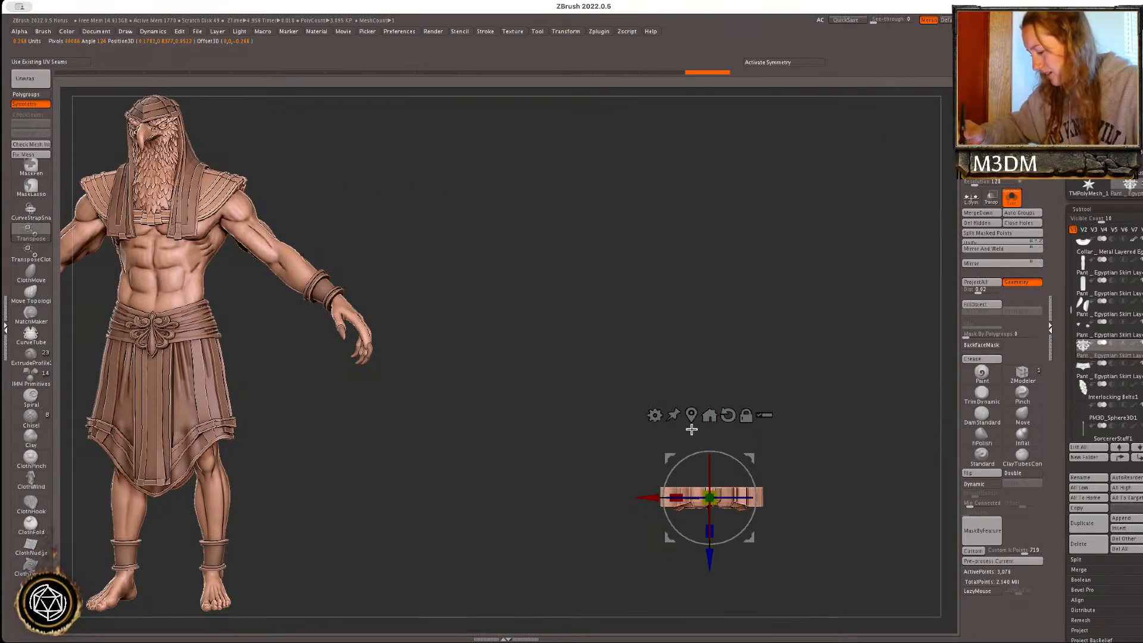
pyautogui.click(655, 416)
pyautogui.click(739, 458)
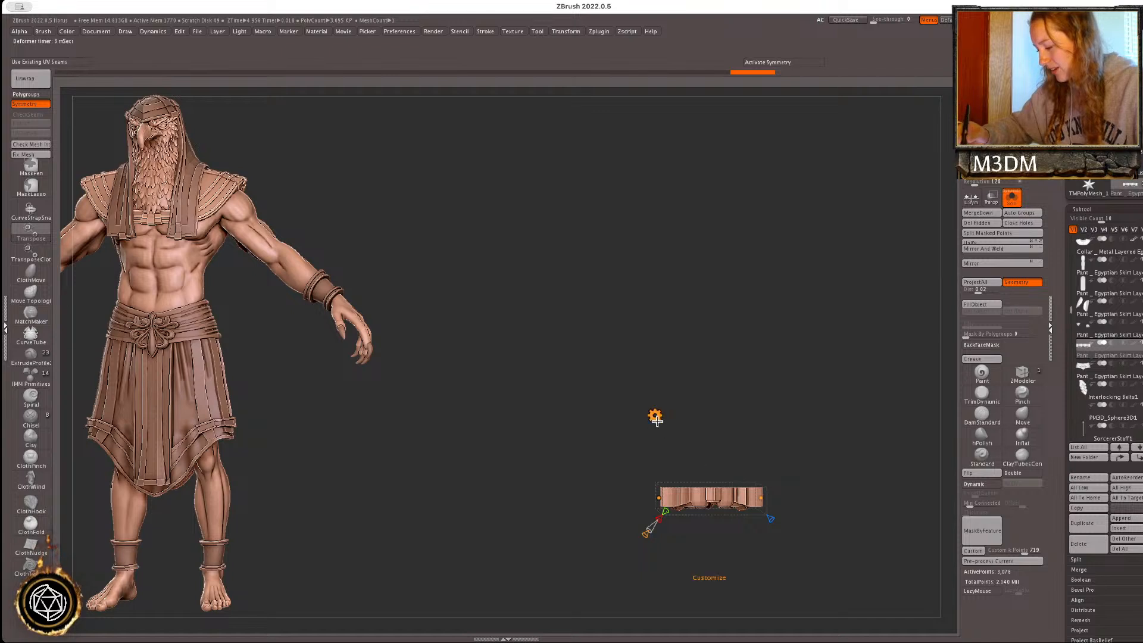
pyautogui.click(654, 417)
pyautogui.click(640, 463)
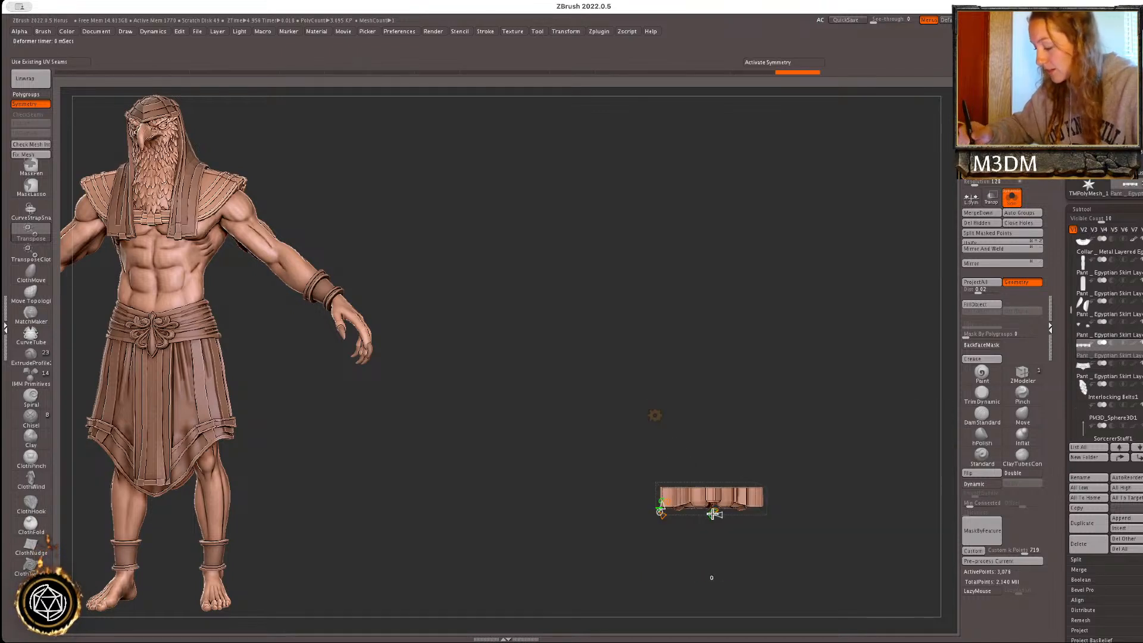
pyautogui.moveTo(714, 513); pyautogui.dragTo(714, 483)
pyautogui.click(656, 416)
pyautogui.click(797, 417)
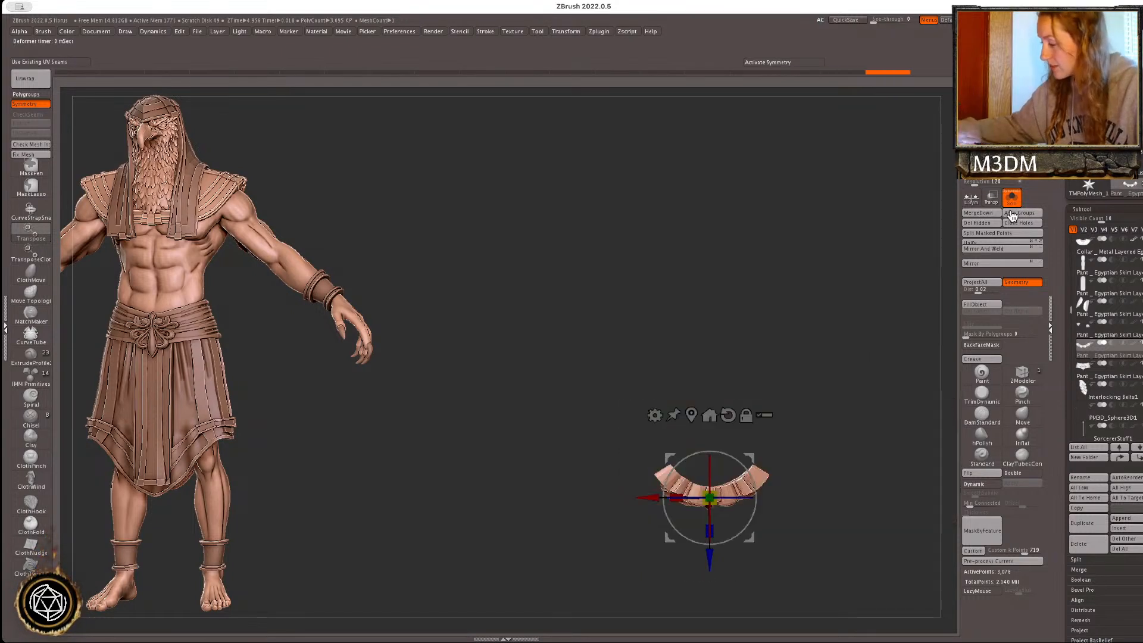
pyautogui.click(1013, 200)
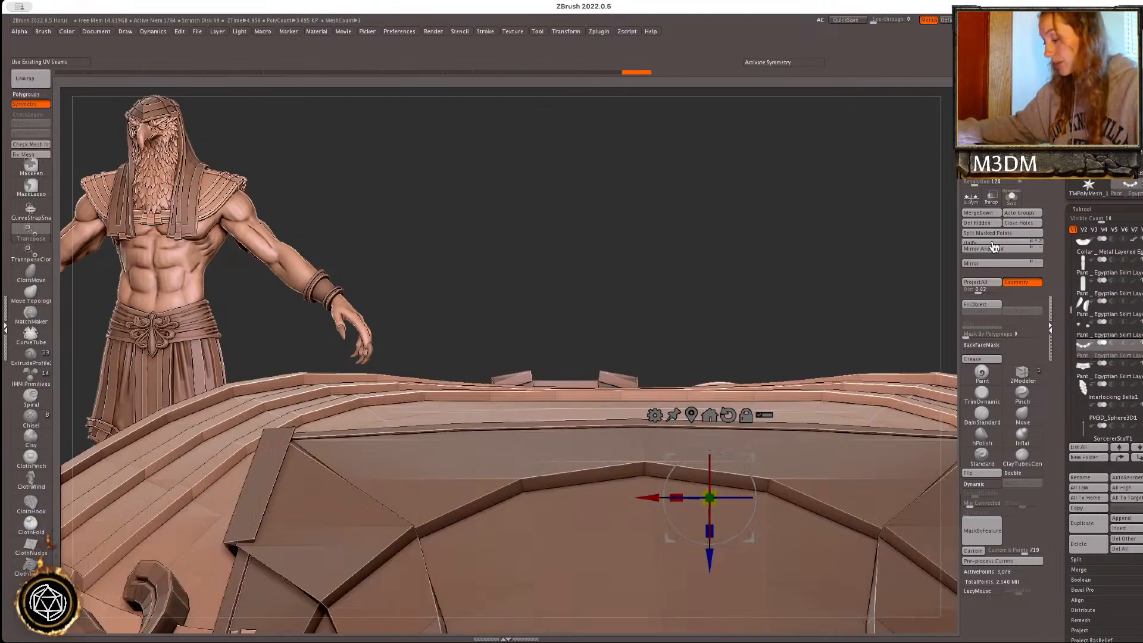
# - Scale the curved ornament down and seat it against the front of the ankle cuff, checking the fit from the side
pyautogui.moveTo(894, 309)
pyautogui.mouseDown()
pyautogui.moveTo(893, 283)
pyautogui.moveTo(890, 361)
pyautogui.moveTo(864, 404)
pyautogui.mouseUp()
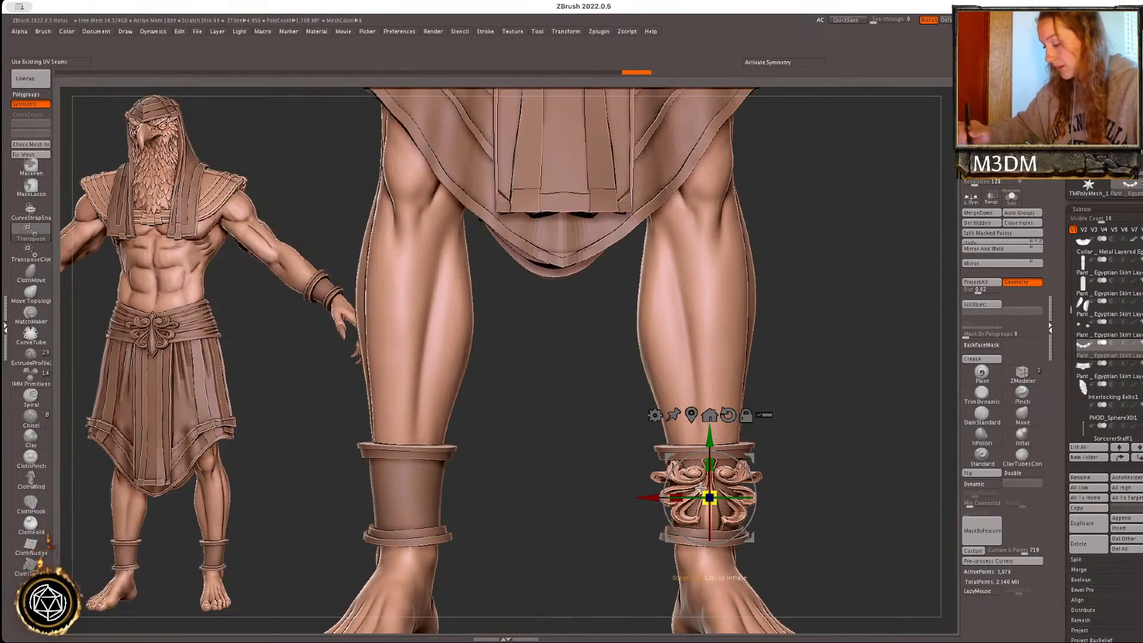
pyautogui.press('q')
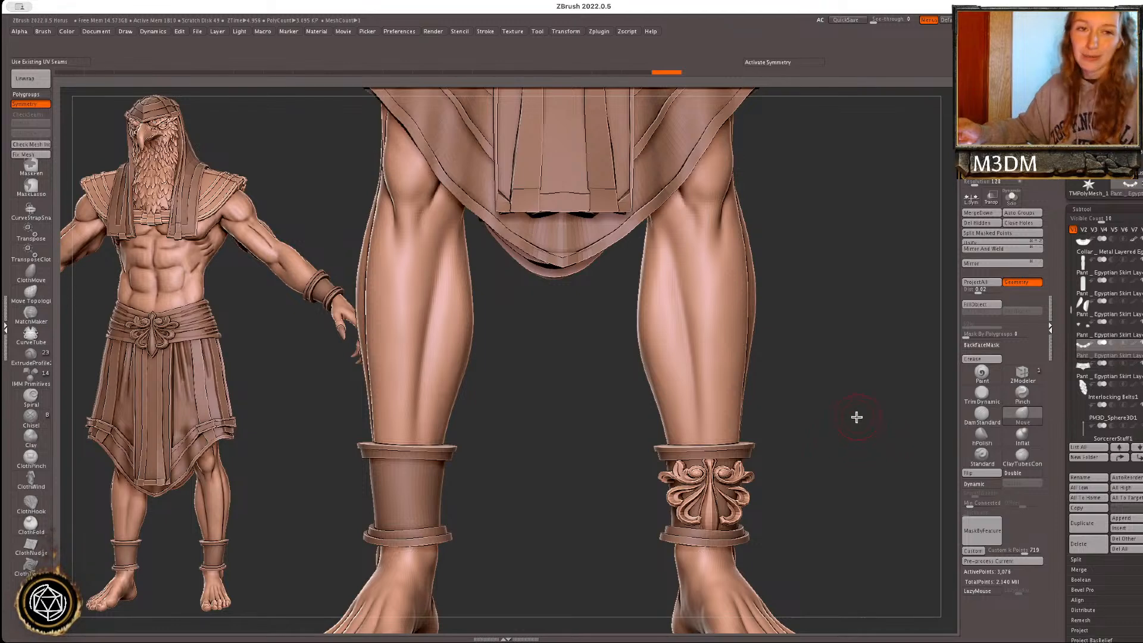
pyautogui.moveTo(867, 409); pyautogui.dragTo(855, 408)
pyautogui.moveTo(911, 475); pyautogui.dragTo(904, 477)
pyautogui.press('w')
pyautogui.moveTo(756, 484); pyautogui.dragTo(754, 479)
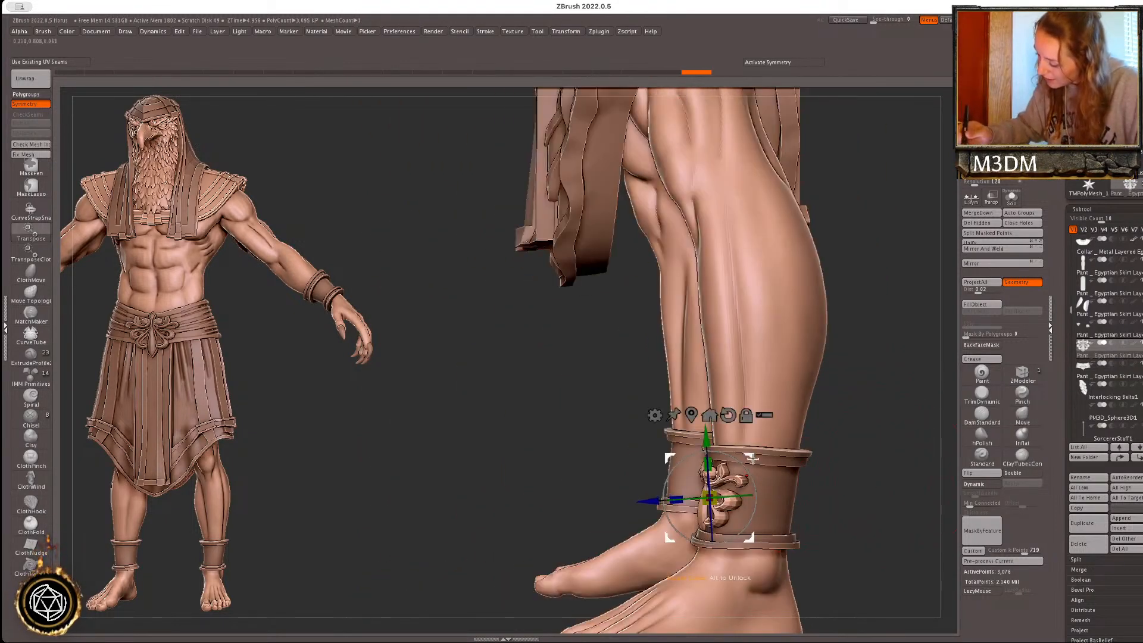
pyautogui.press('q')
# - Isolate the ornament again and pull its curved ends inward with a gizmo deformer to wrap tighter around the cuff
pyautogui.moveTo(883, 462)
pyautogui.mouseDown()
pyautogui.moveTo(898, 467)
pyautogui.moveTo(875, 468)
pyautogui.mouseUp()
pyautogui.click(1012, 199)
pyautogui.moveTo(837, 414); pyautogui.dragTo(826, 462)
pyautogui.press('w')
pyautogui.click(656, 415)
pyautogui.click(739, 501)
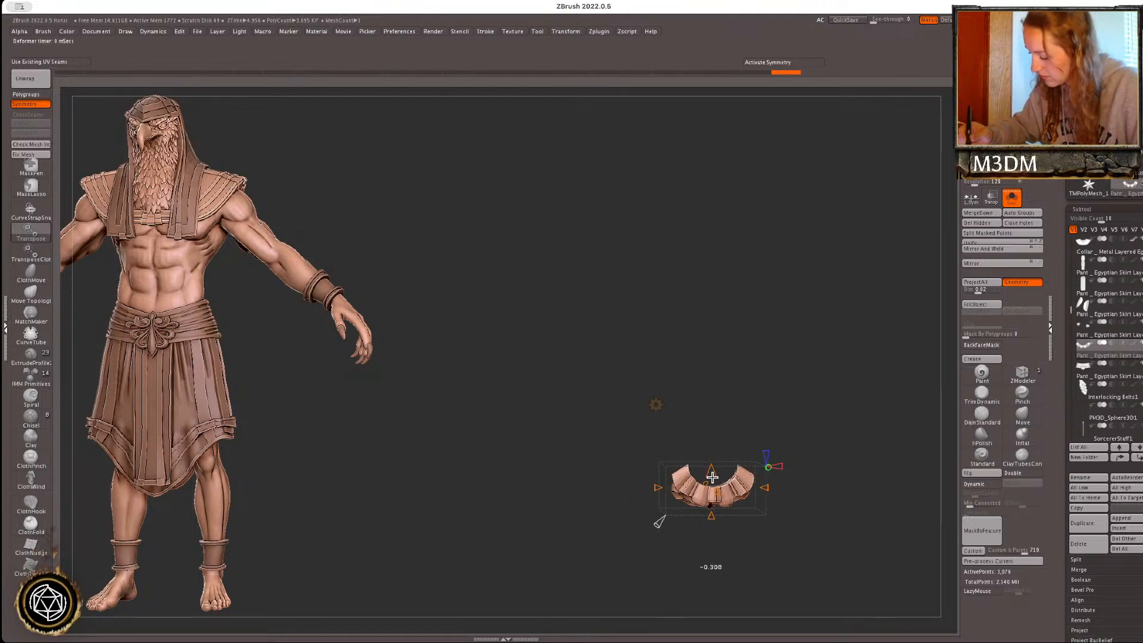
pyautogui.click(656, 404)
pyautogui.click(787, 413)
pyautogui.keyDown('shift'); pyautogui.moveTo(880, 439); pyautogui.dragTo(932, 324); pyautogui.keyUp('shift')
pyautogui.click(1012, 199)
# - Adjust the ornament's shape with the Move brush so it sits closely on the ankle cuff
pyautogui.hotkey('shift', 'f')
pyautogui.press('space')
pyautogui.moveTo(855, 440); pyautogui.dragTo(862, 440)
pyautogui.moveTo(718, 483); pyautogui.dragTo(748, 468)
pyautogui.press('space')
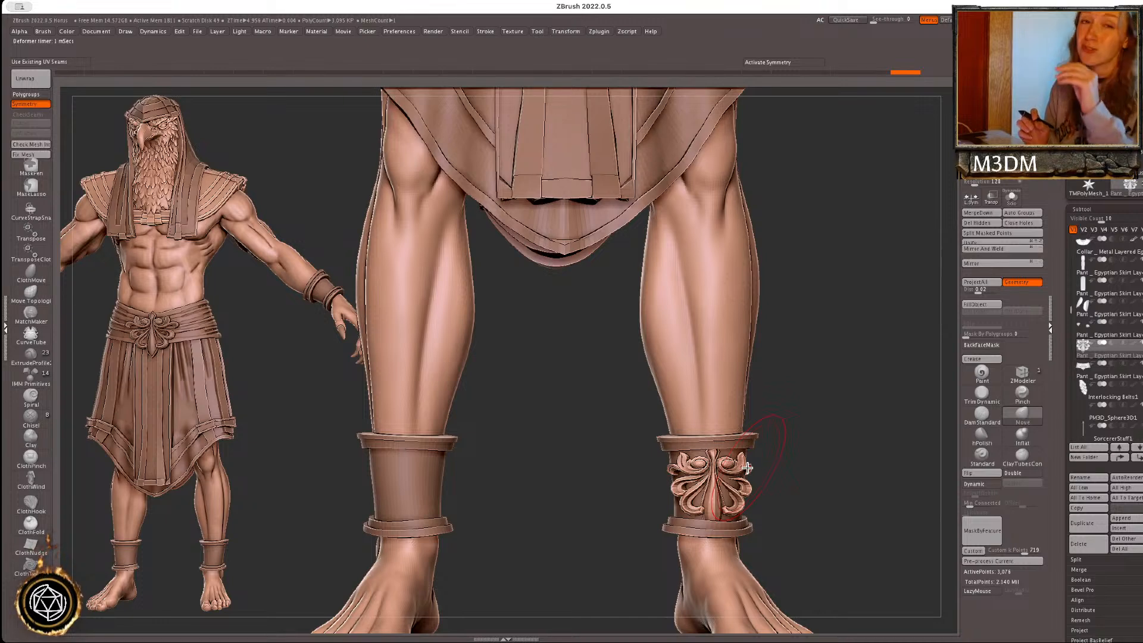
pyautogui.moveTo(728, 487)
pyautogui.mouseDown()
pyautogui.moveTo(745, 446)
pyautogui.moveTo(734, 494)
pyautogui.moveTo(712, 525)
pyautogui.moveTo(702, 511)
pyautogui.mouseUp()
pyautogui.press('space')
pyautogui.press('space')
pyautogui.moveTo(855, 459); pyautogui.dragTo(694, 494)
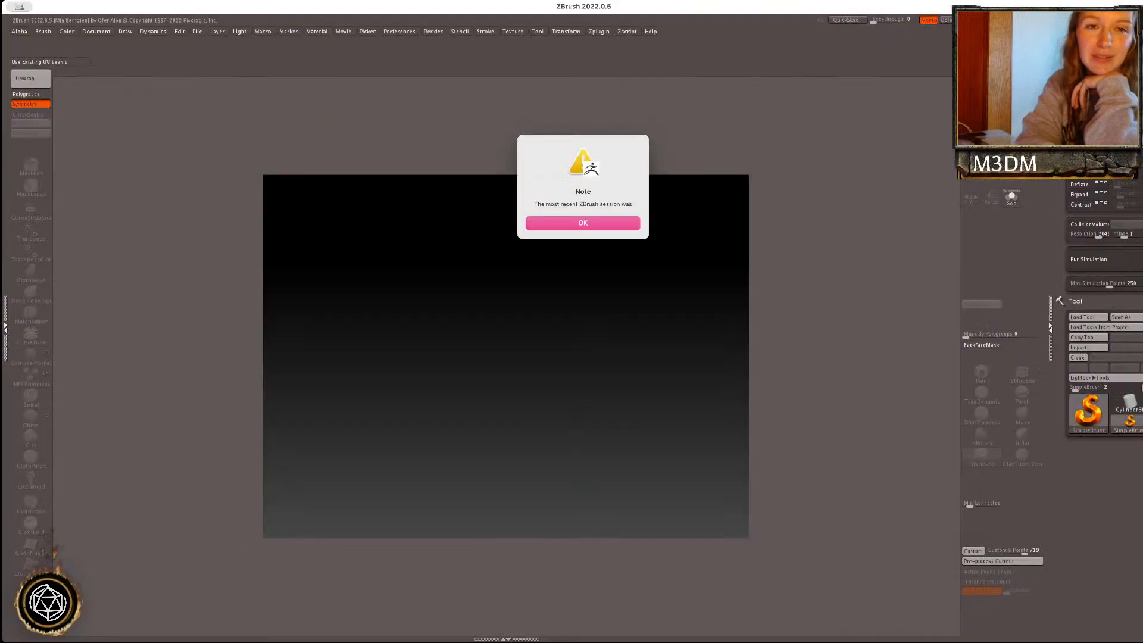
# - Dismiss the startup note and restore the latest Horus project, QS_48420.zpr, from the QuickSave files
pyautogui.click(621, 222)
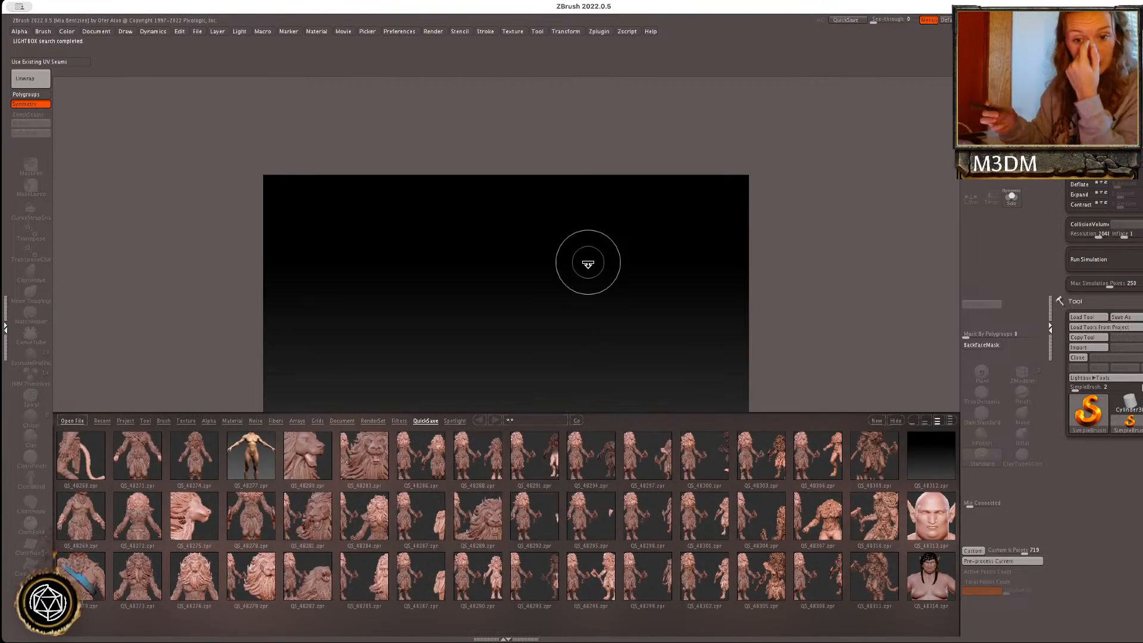
pyautogui.moveTo(709, 522); pyautogui.dragTo(558, 545)
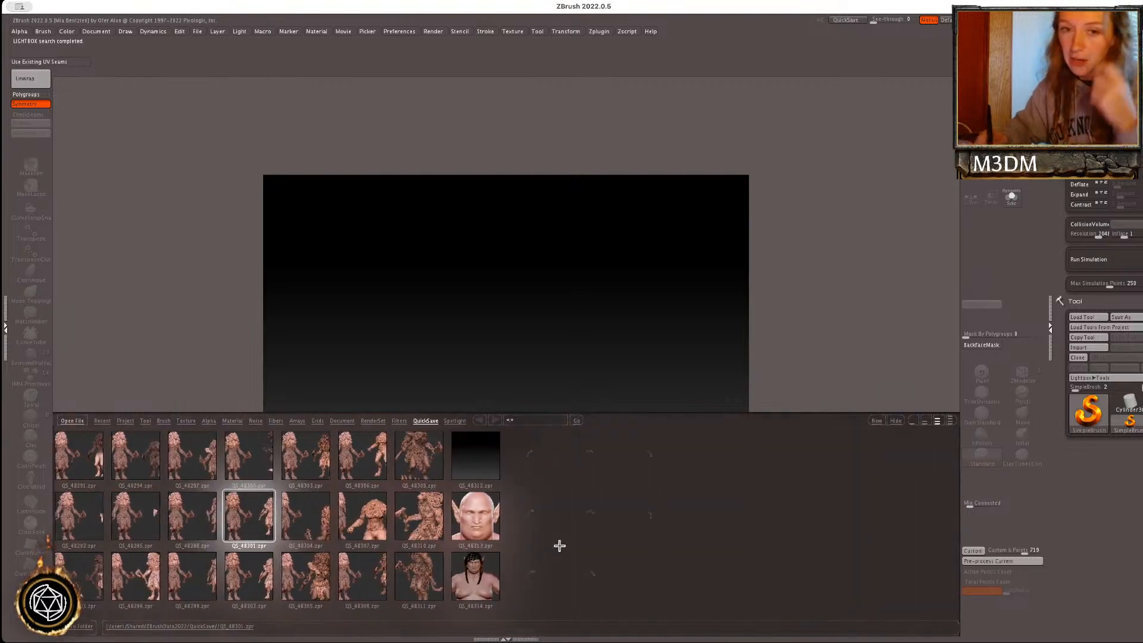
pyautogui.moveTo(645, 544); pyautogui.dragTo(582, 523)
pyautogui.moveTo(688, 525); pyautogui.dragTo(561, 548)
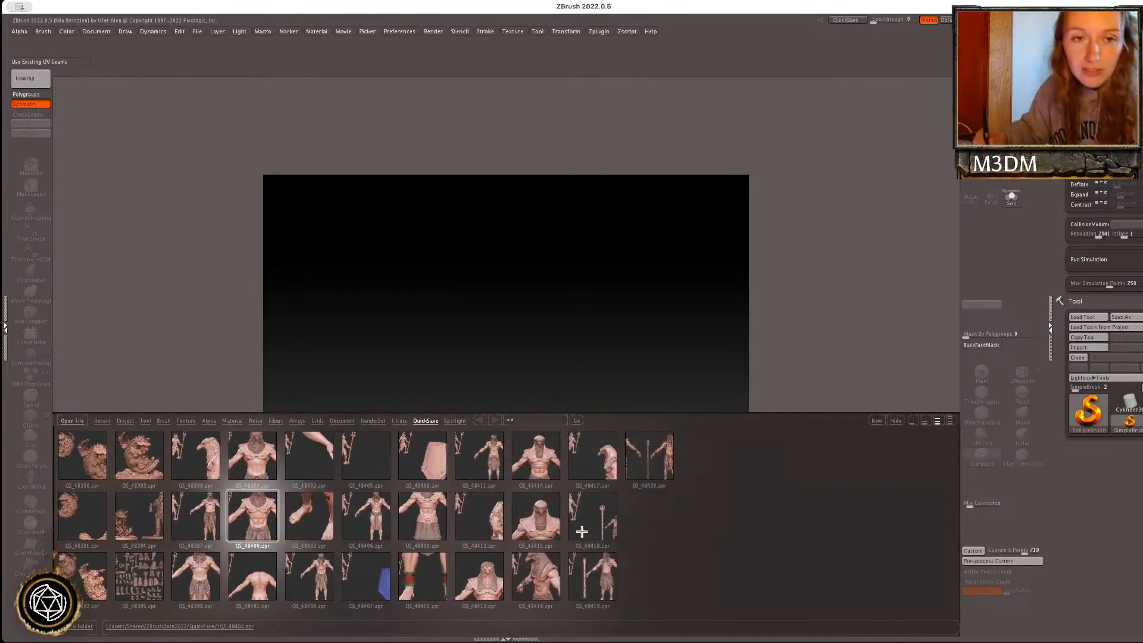
pyautogui.moveTo(711, 555); pyautogui.dragTo(677, 547)
pyautogui.click(519, 474)
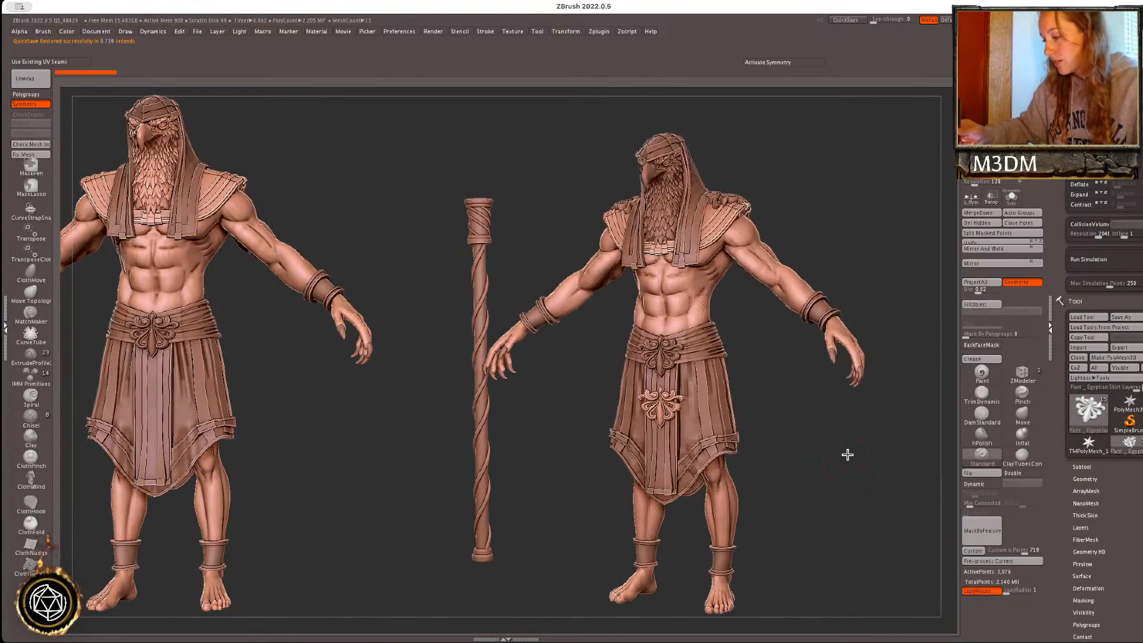
# - Hide the SorcererStaff1 subtool beside the figure and make the skirt the active subtool
pyautogui.press('space')
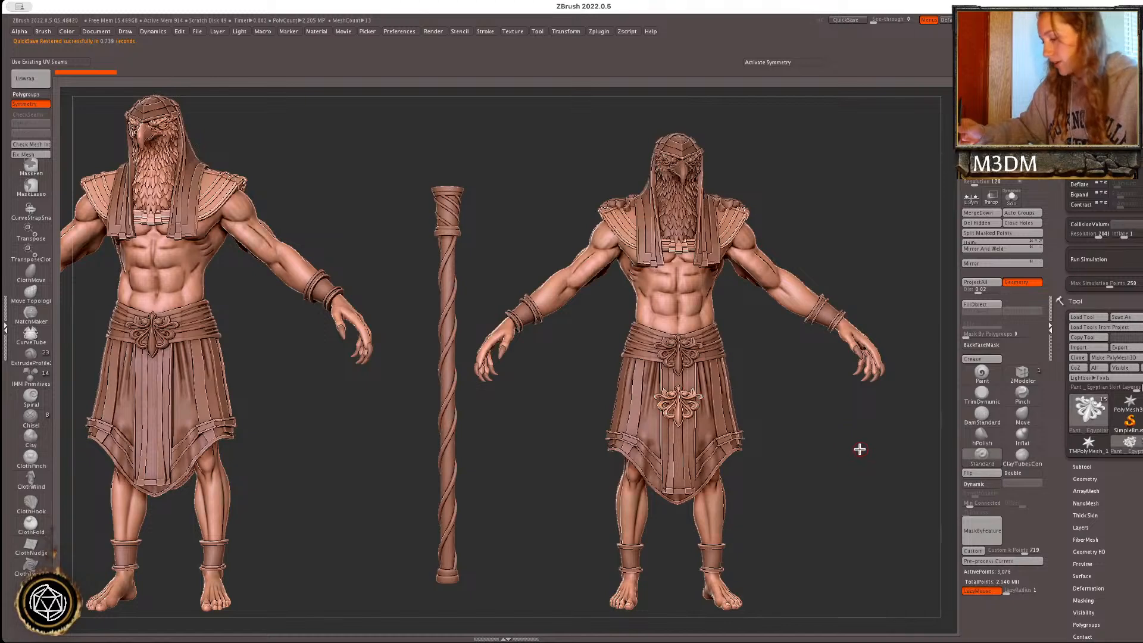
pyautogui.keyDown('alt'); pyautogui.click(462, 492); pyautogui.keyUp('alt')
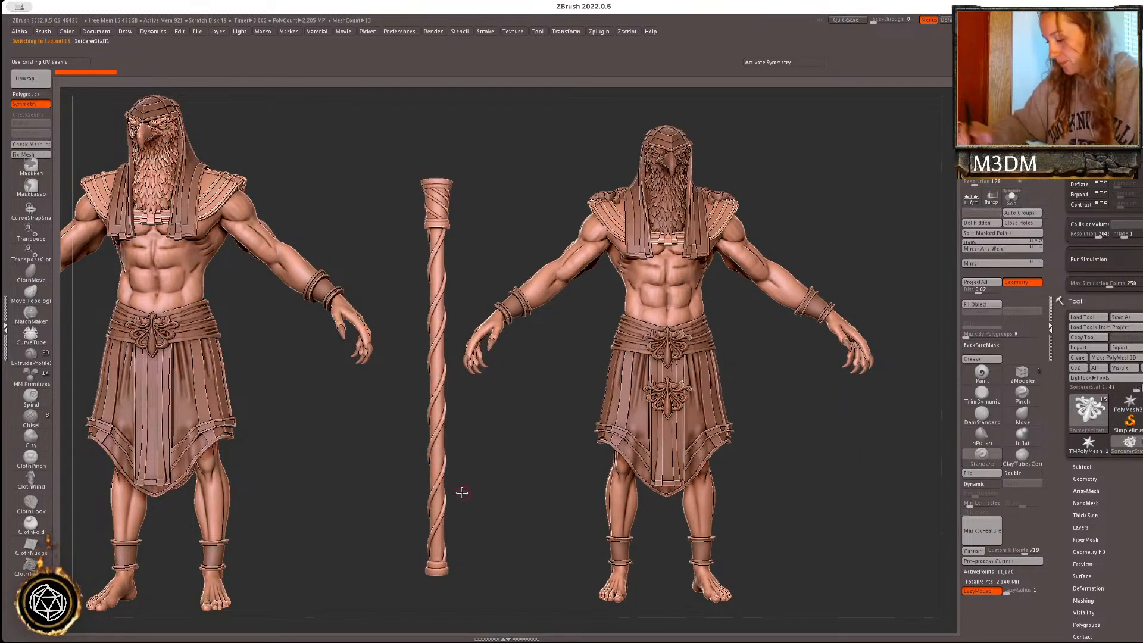
pyautogui.click(1082, 466)
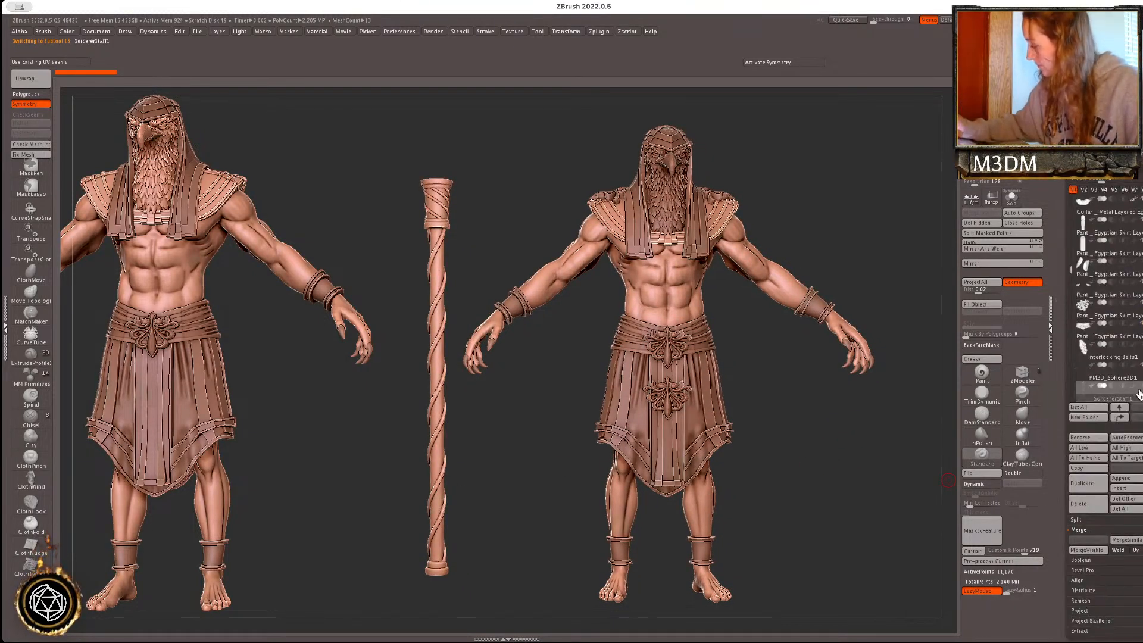
pyautogui.keyDown('alt'); pyautogui.click(700, 424); pyautogui.keyUp('alt')
pyautogui.keyDown('alt'); pyautogui.moveTo(827, 457); pyautogui.dragTo(800, 470); pyautogui.keyUp('alt')
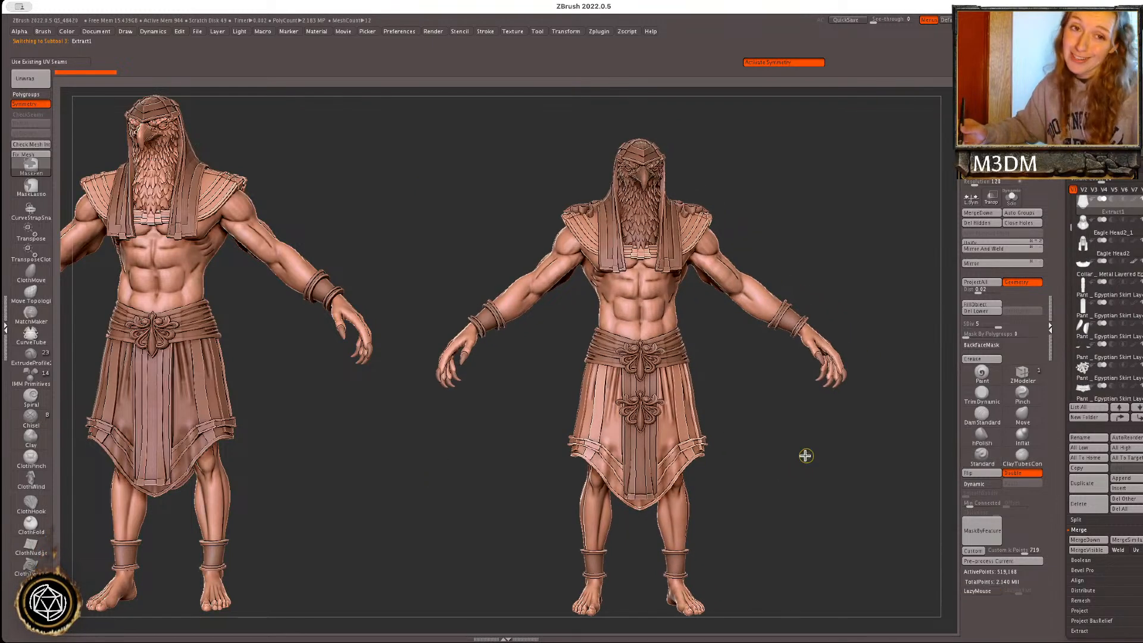
# - Save the project as Horus.ZPR in the Downloads folder, replacing the existing file
pyautogui.hotkey('ctrl', 's')
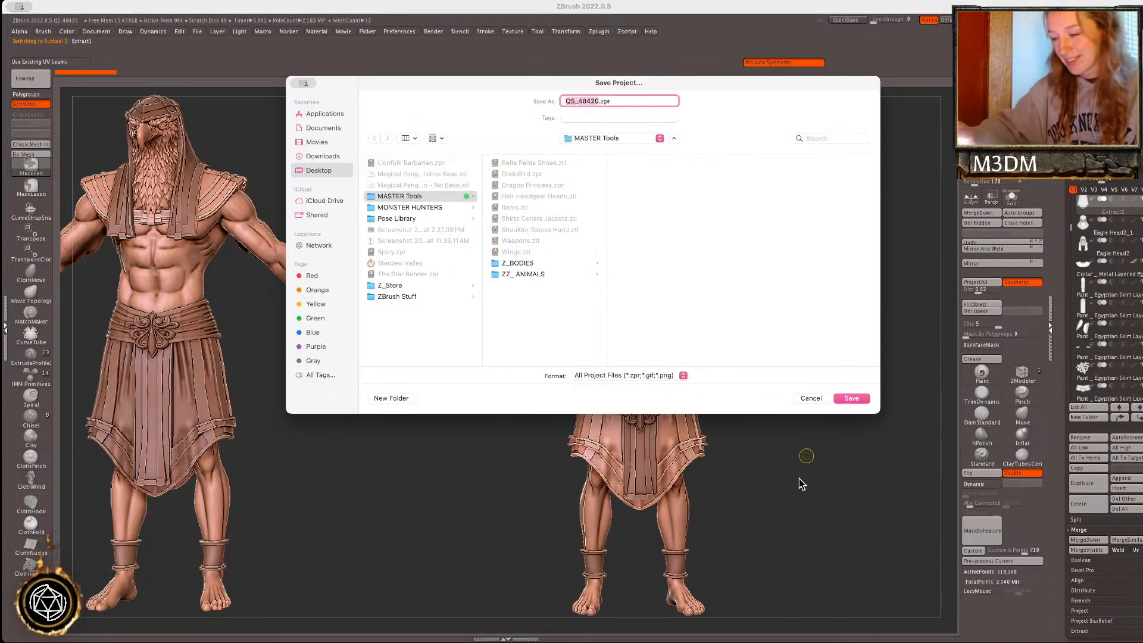
pyautogui.click(328, 156)
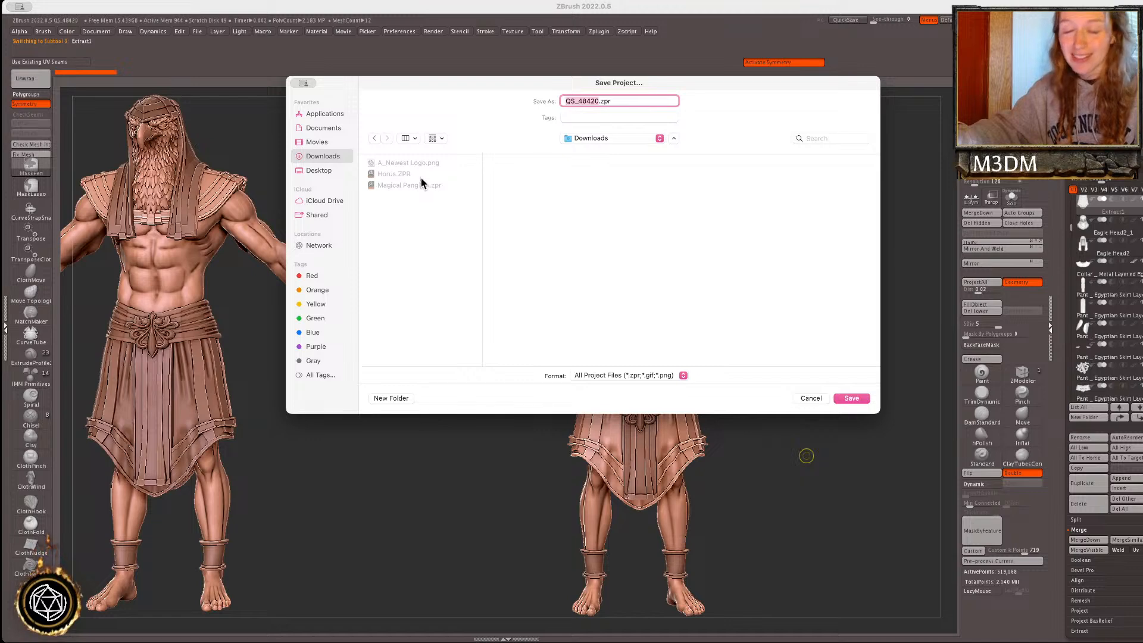
pyautogui.click(396, 174)
pyautogui.click(851, 399)
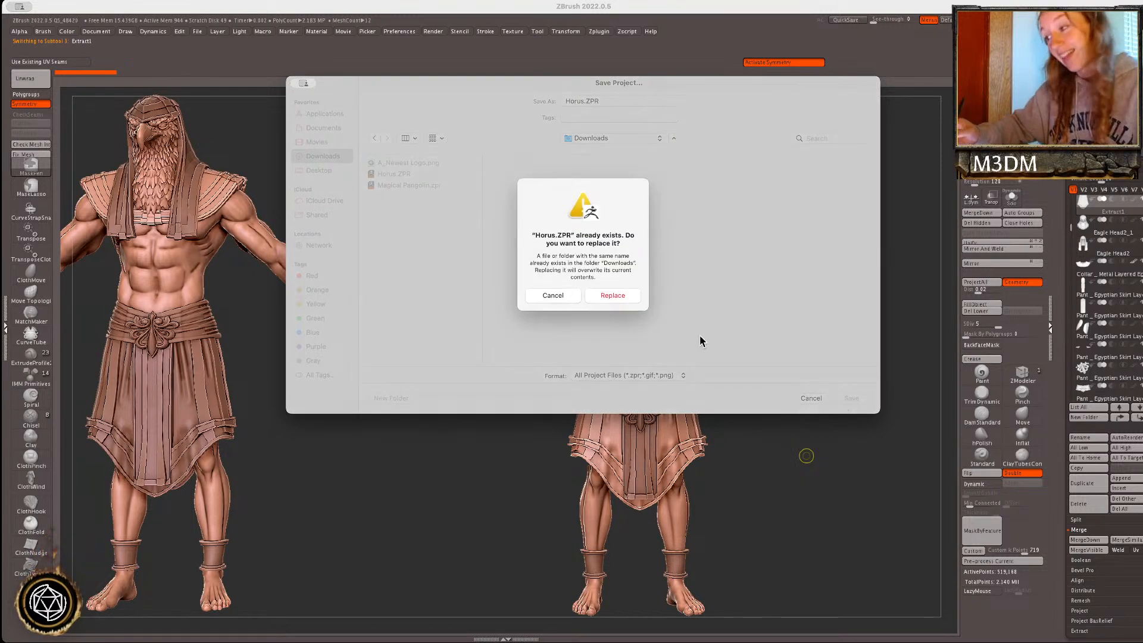
pyautogui.click(618, 302)
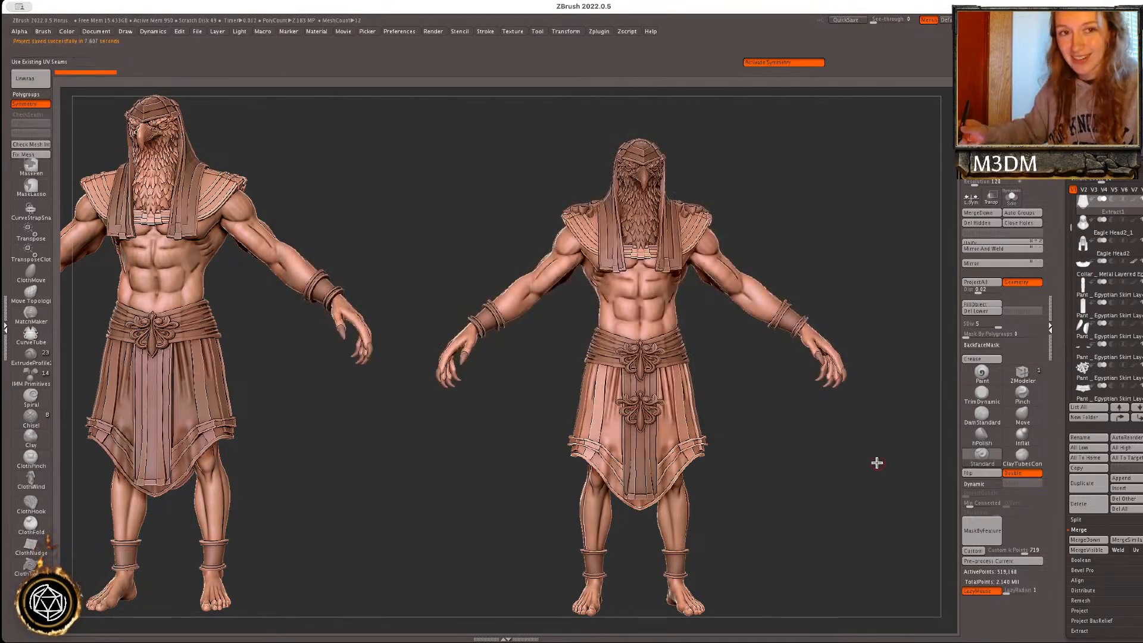
# - Select the lower floral ornament on the skirt, scale it down and move it to the figure's right hip
pyautogui.keyDown('alt'); pyautogui.click(647, 413); pyautogui.keyUp('alt')
pyautogui.press('l')
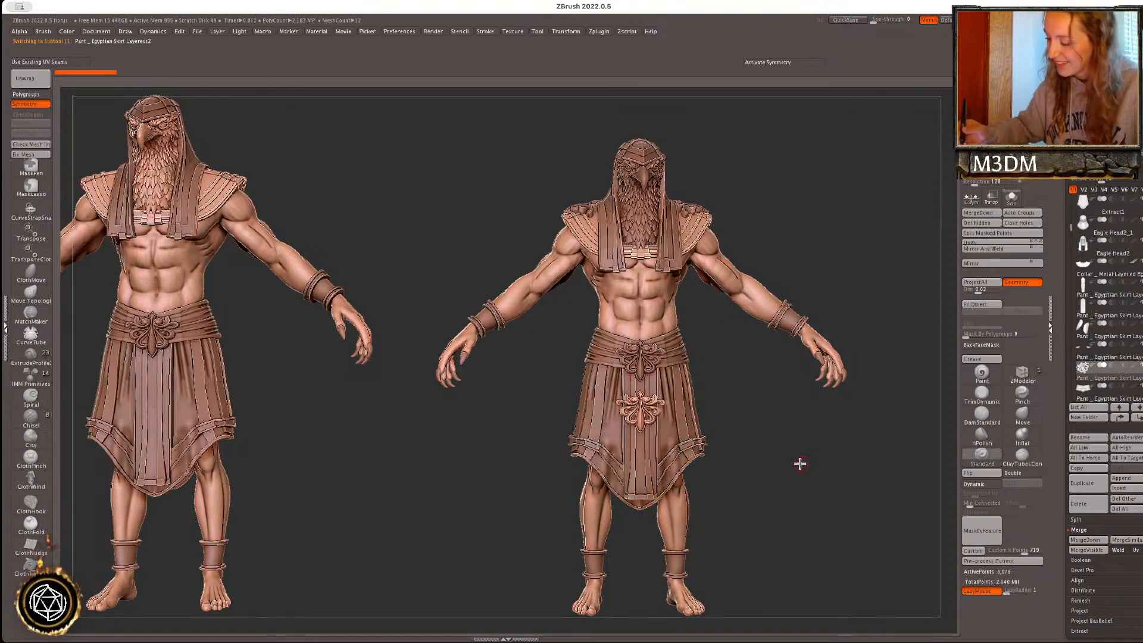
pyautogui.press('w')
pyautogui.moveTo(676, 337); pyautogui.dragTo(626, 317)
pyautogui.moveTo(593, 356)
pyautogui.mouseDown()
pyautogui.moveTo(584, 361)
pyautogui.moveTo(596, 348)
pyautogui.mouseUp()
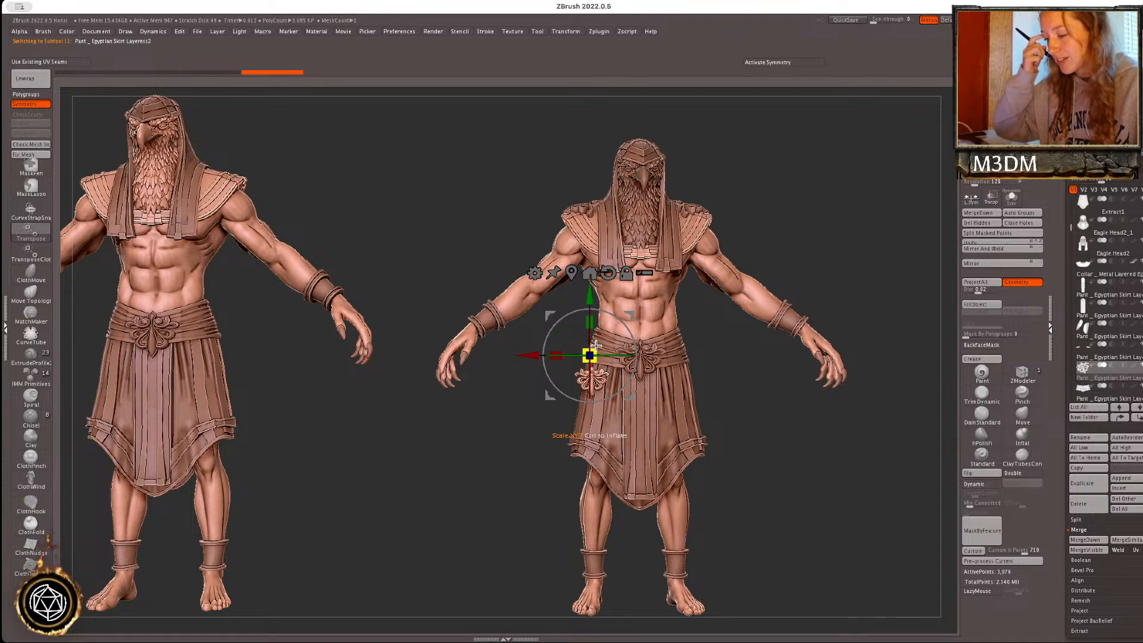
# - Center the gizmo on the small ornament and fit it against the side of the skirt below the belt
pyautogui.click(573, 273)
pyautogui.moveTo(753, 396); pyautogui.dragTo(744, 416)
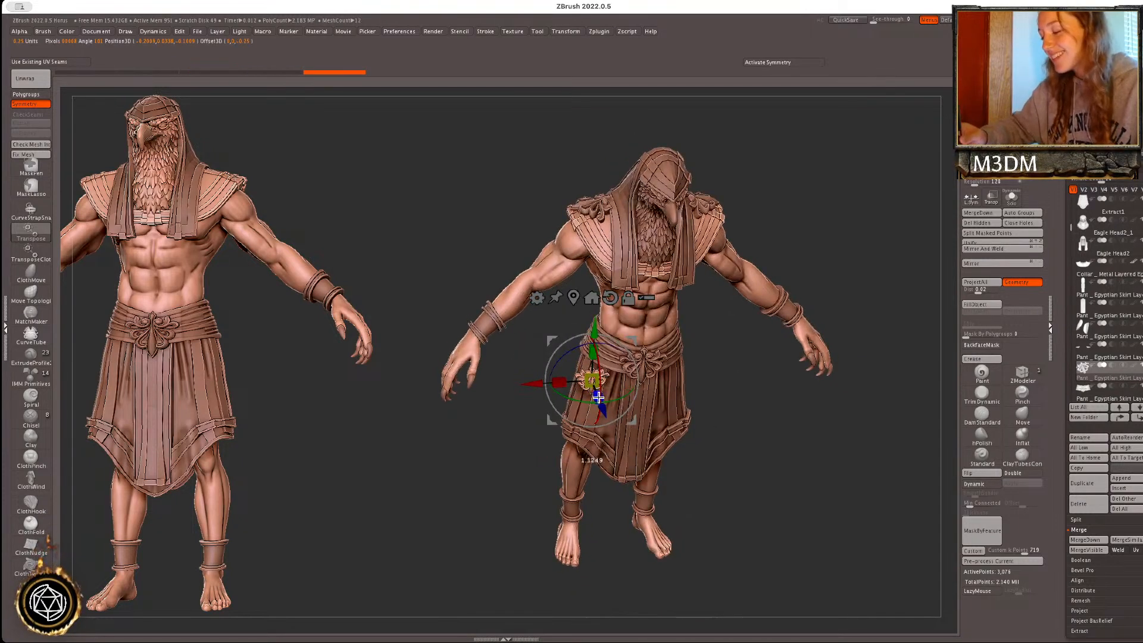
pyautogui.moveTo(809, 452); pyautogui.dragTo(811, 462)
pyautogui.moveTo(610, 380); pyautogui.dragTo(590, 381)
pyautogui.moveTo(760, 400); pyautogui.dragTo(729, 388)
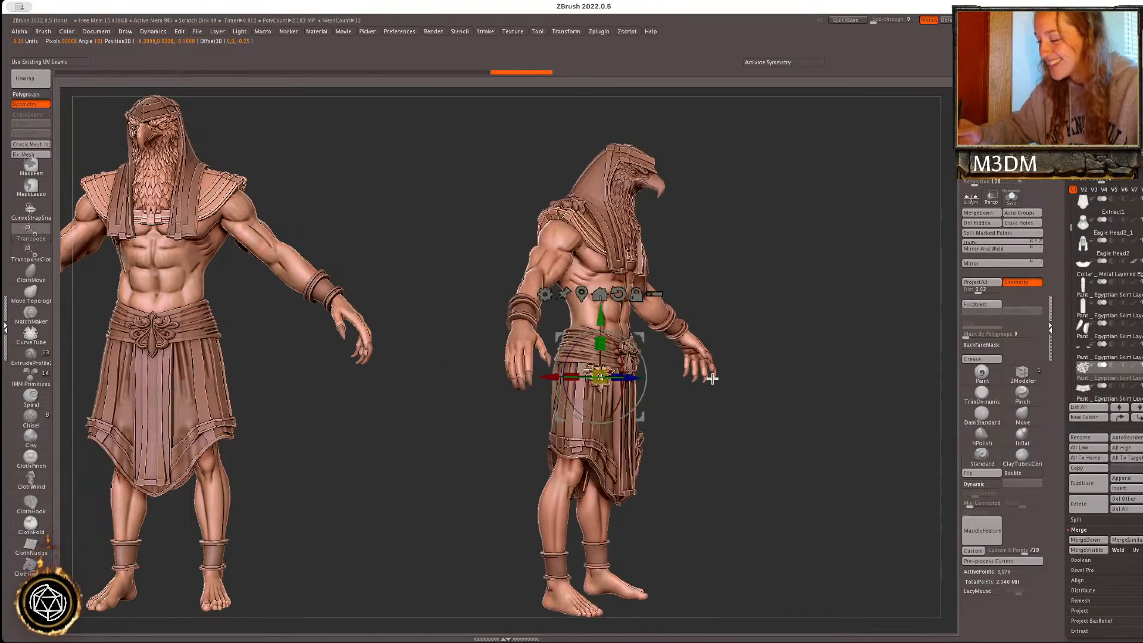
# - Isolate the small hip ornament and curve it with the Bend Arc deformer, accept the bend, and show the full figure again
pyautogui.click(1012, 199)
pyautogui.moveTo(812, 345); pyautogui.dragTo(798, 490)
pyautogui.moveTo(777, 397); pyautogui.dragTo(767, 437)
pyautogui.click(545, 294)
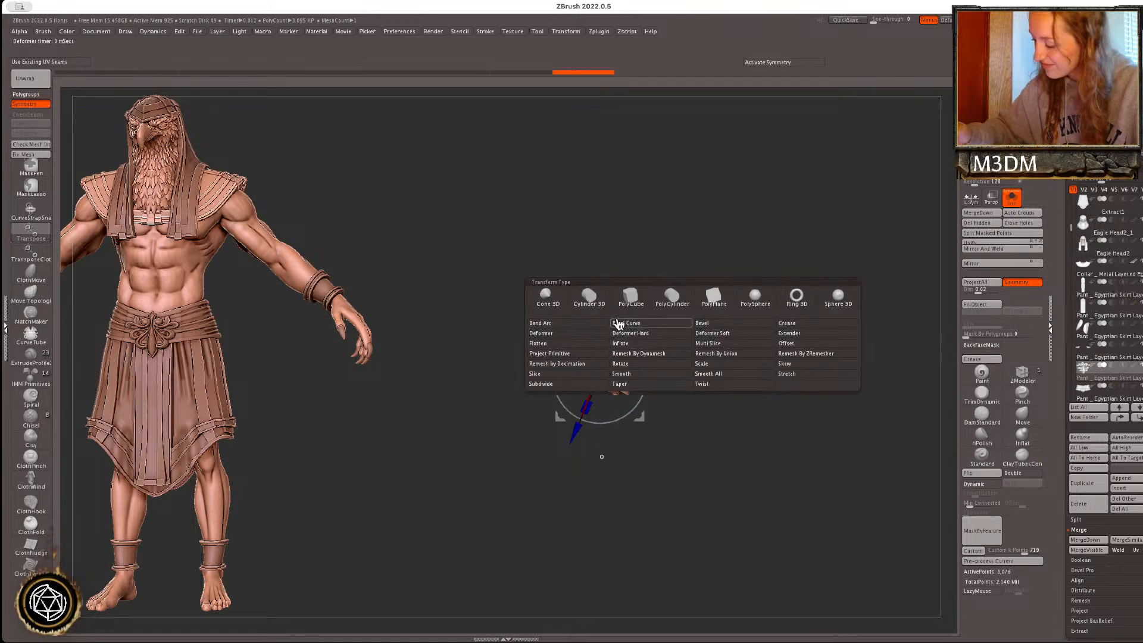
pyautogui.click(626, 326)
pyautogui.click(545, 294)
pyautogui.click(581, 337)
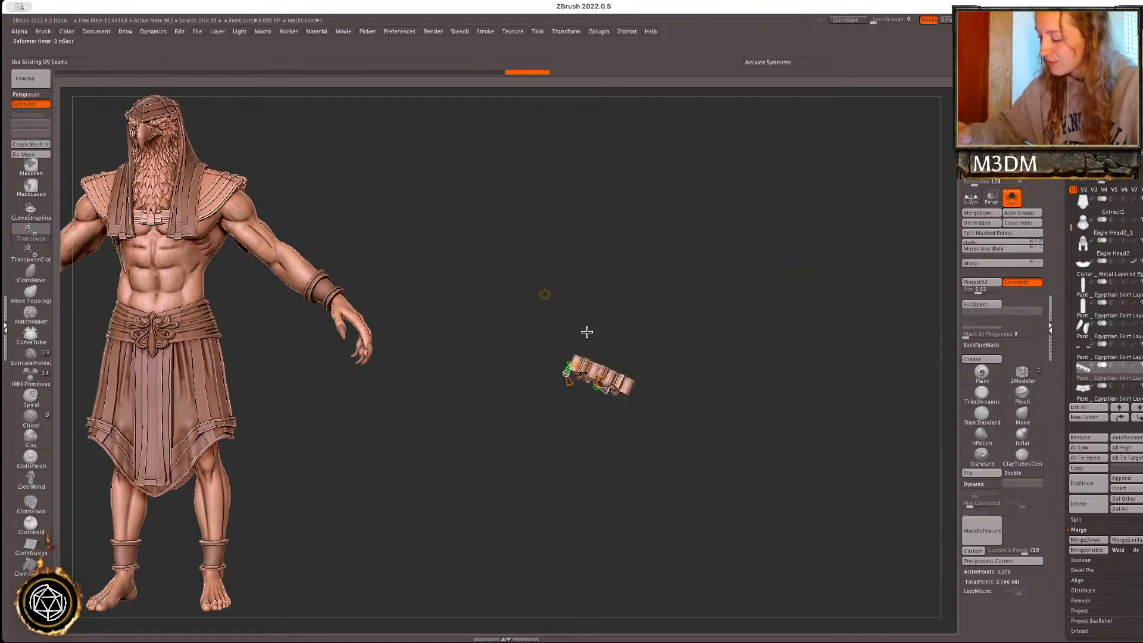
pyautogui.moveTo(609, 367); pyautogui.dragTo(613, 357)
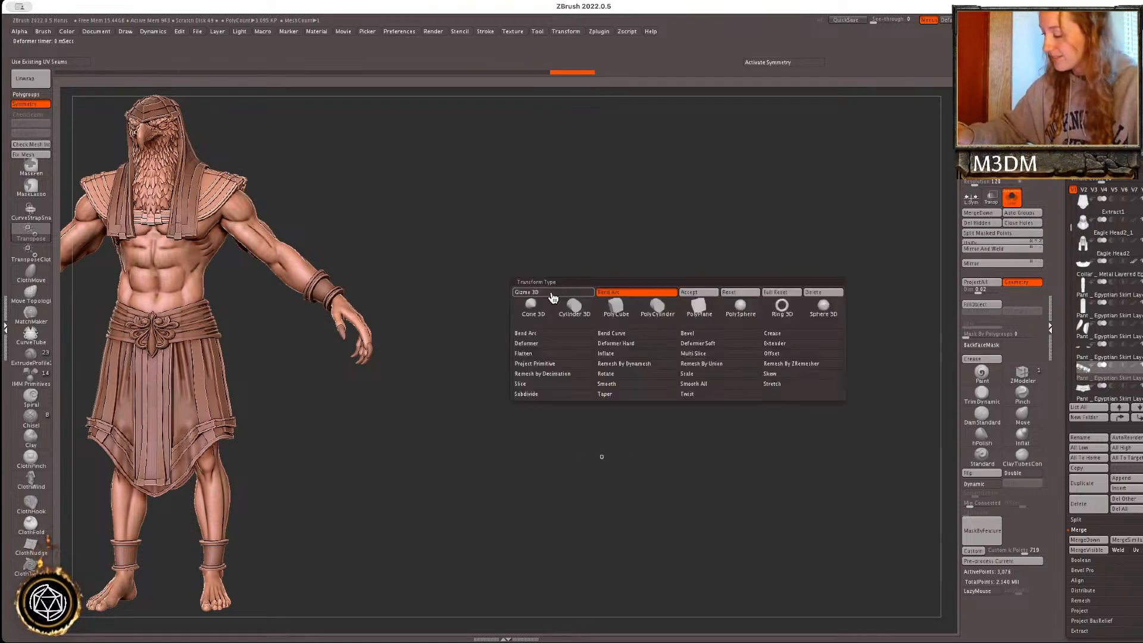
pyautogui.click(543, 296)
pyautogui.click(692, 297)
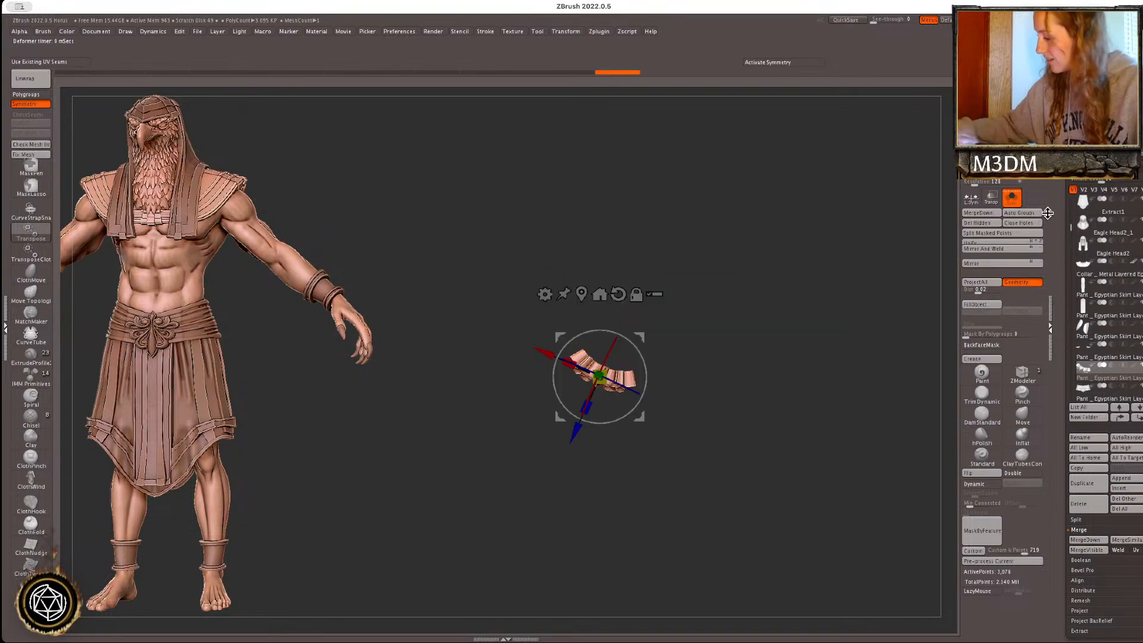
pyautogui.click(1011, 199)
pyautogui.press('q')
pyautogui.moveTo(886, 492)
pyautogui.mouseDown()
pyautogui.moveTo(883, 470)
pyautogui.moveTo(881, 495)
pyautogui.mouseUp()
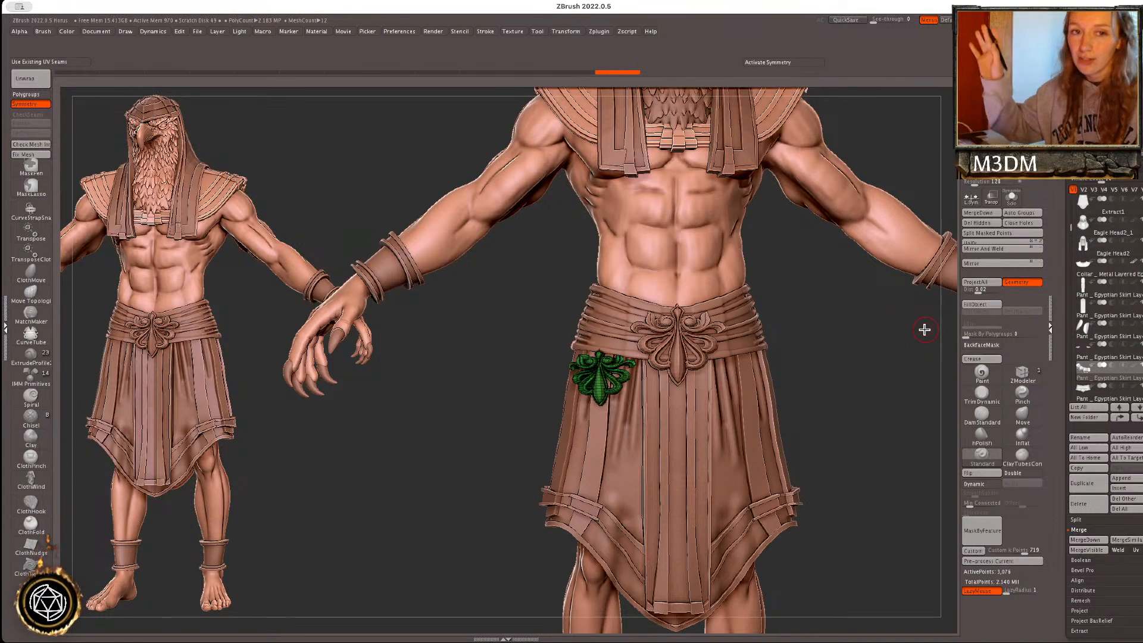
# - Raise the curved ornament slightly, reset the gizmo orientation and rotate the ornament to sit against the belt's lower edge
pyautogui.press('w')
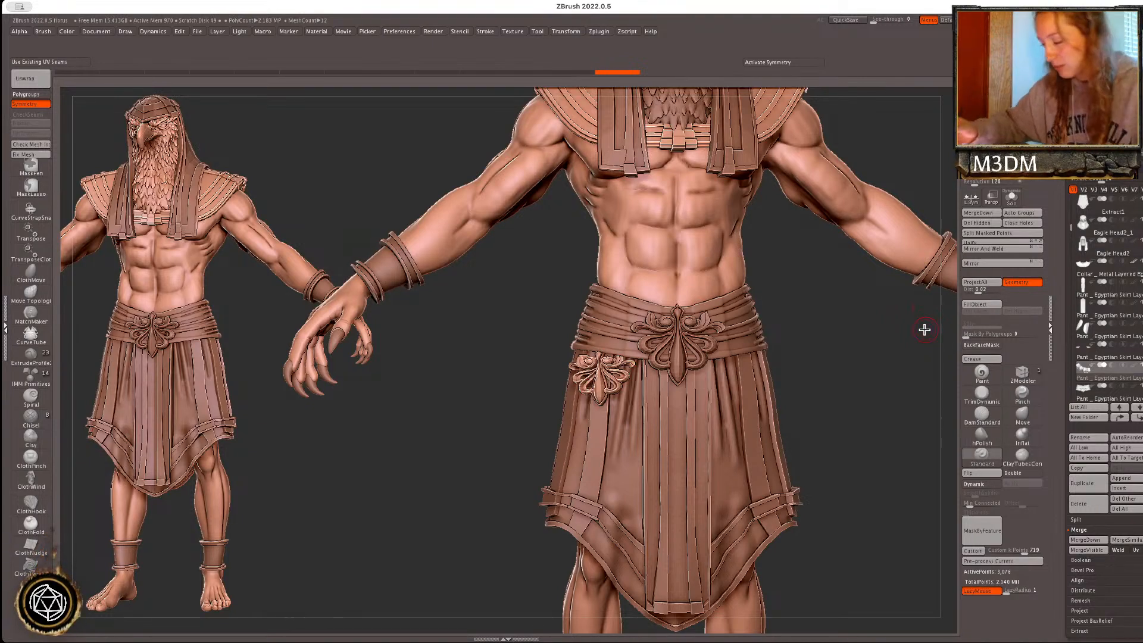
pyautogui.moveTo(606, 318); pyautogui.dragTo(606, 308)
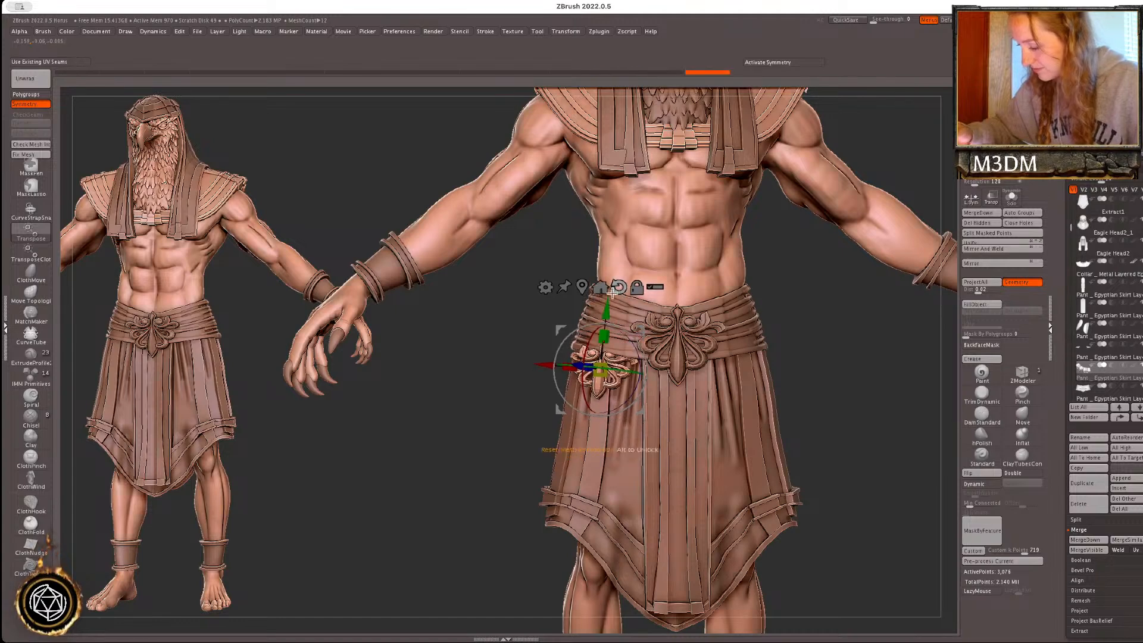
pyautogui.keyDown('alt'); pyautogui.click(618, 284); pyautogui.keyUp('alt')
pyautogui.moveTo(628, 368); pyautogui.dragTo(595, 392)
pyautogui.press('q')
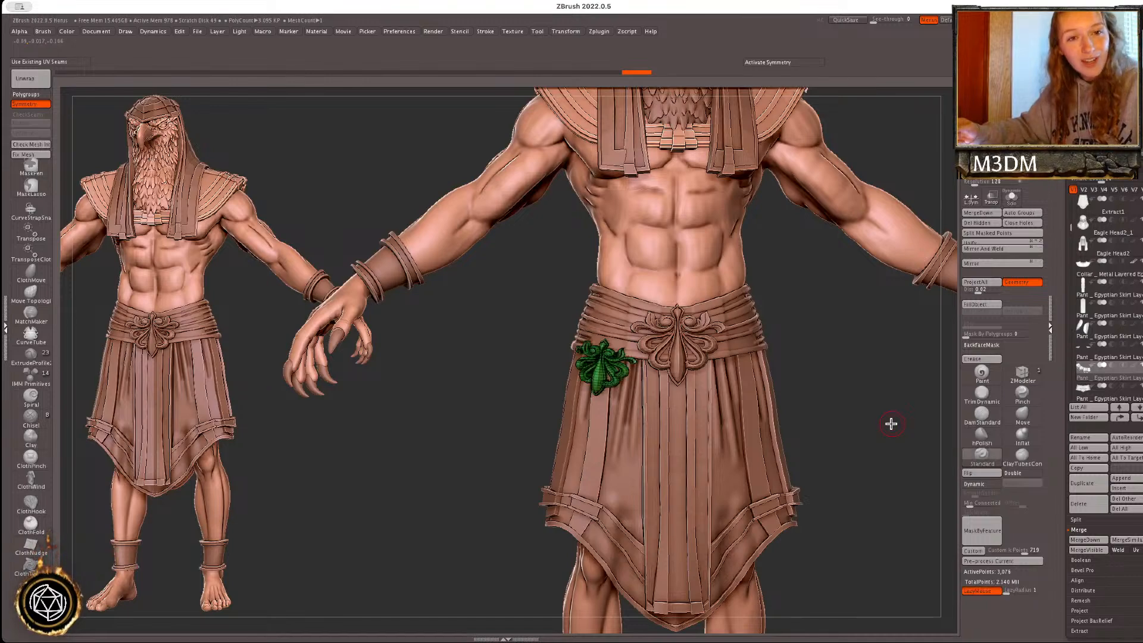
pyautogui.moveTo(905, 425); pyautogui.dragTo(873, 417)
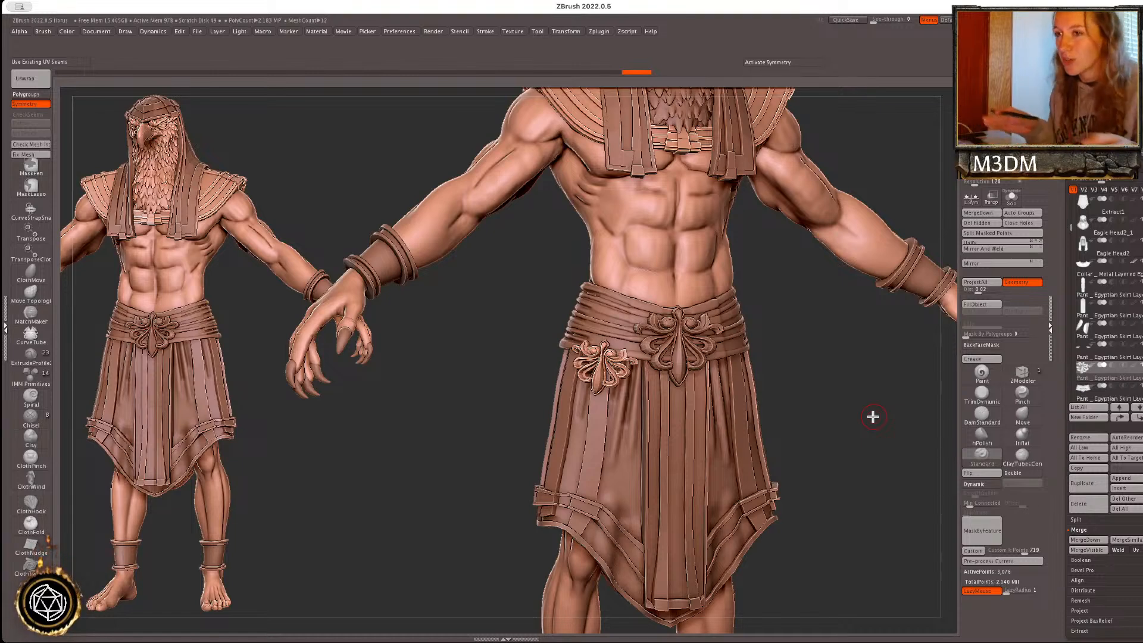
# - Undo the trial reshaping of the hip ornament, choose the Move brush and subdivide the ornament to level 2
pyautogui.moveTo(859, 419); pyautogui.dragTo(855, 420)
pyautogui.rightClick(857, 418)
pyautogui.hotkey('shift', 'f')
pyautogui.hotkey('shift', 'f')
pyautogui.rightClick(568, 388)
pyautogui.moveTo(608, 364)
pyautogui.mouseDown()
pyautogui.moveTo(603, 344)
pyautogui.moveTo(629, 360)
pyautogui.moveTo(629, 345)
pyautogui.mouseUp()
pyautogui.click(1022, 416)
pyautogui.hotkey('ctrl', 'z')
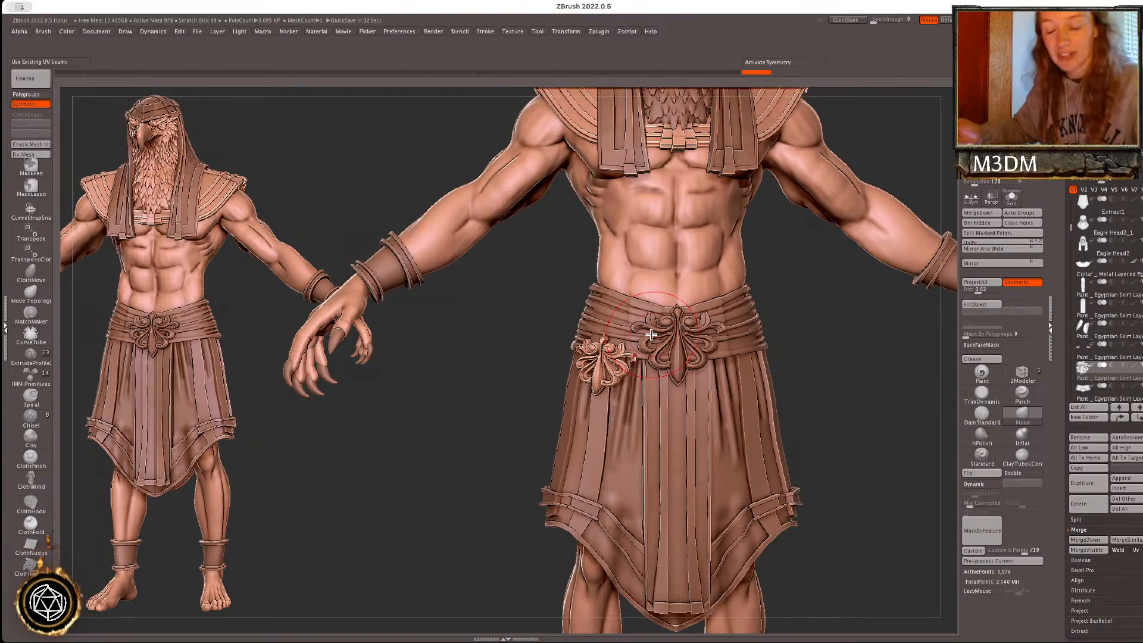
pyautogui.moveTo(858, 413); pyautogui.dragTo(840, 408)
pyautogui.press('space')
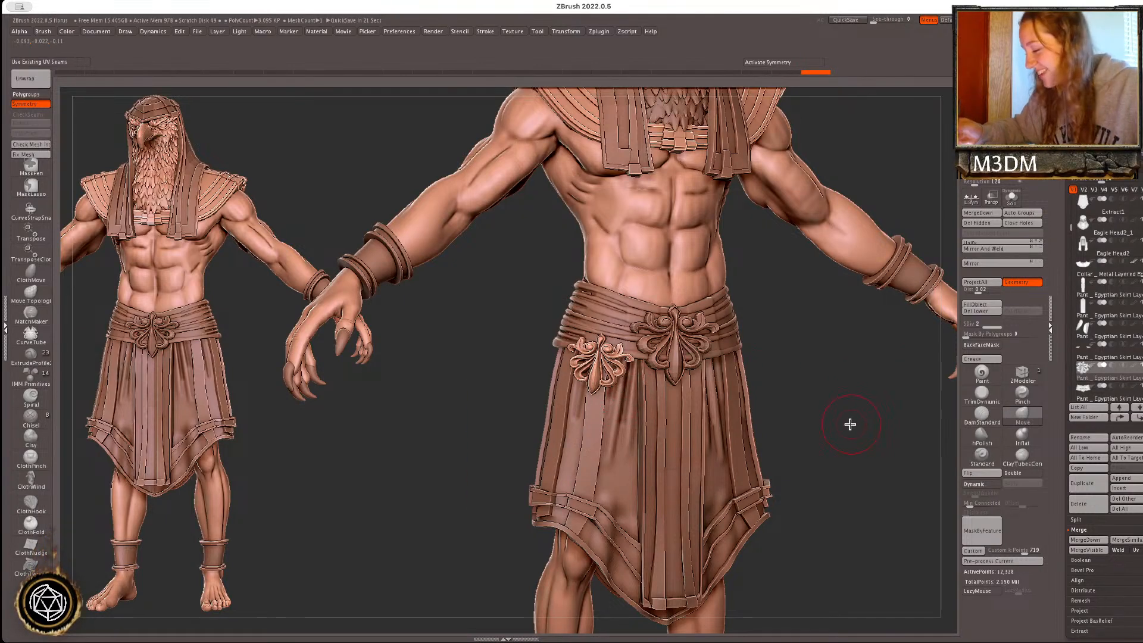
# - Reset the gizmo orientation on the hip ornament and reposition it so it lies against the side of the skirt
pyautogui.press('w')
pyautogui.keyDown('alt'); pyautogui.click(618, 281); pyautogui.keyUp('alt')
pyautogui.moveTo(600, 367); pyautogui.dragTo(608, 387)
pyautogui.press('q')
pyautogui.moveTo(875, 425)
pyautogui.mouseDown()
pyautogui.moveTo(848, 403)
pyautogui.moveTo(840, 435)
pyautogui.mouseUp()
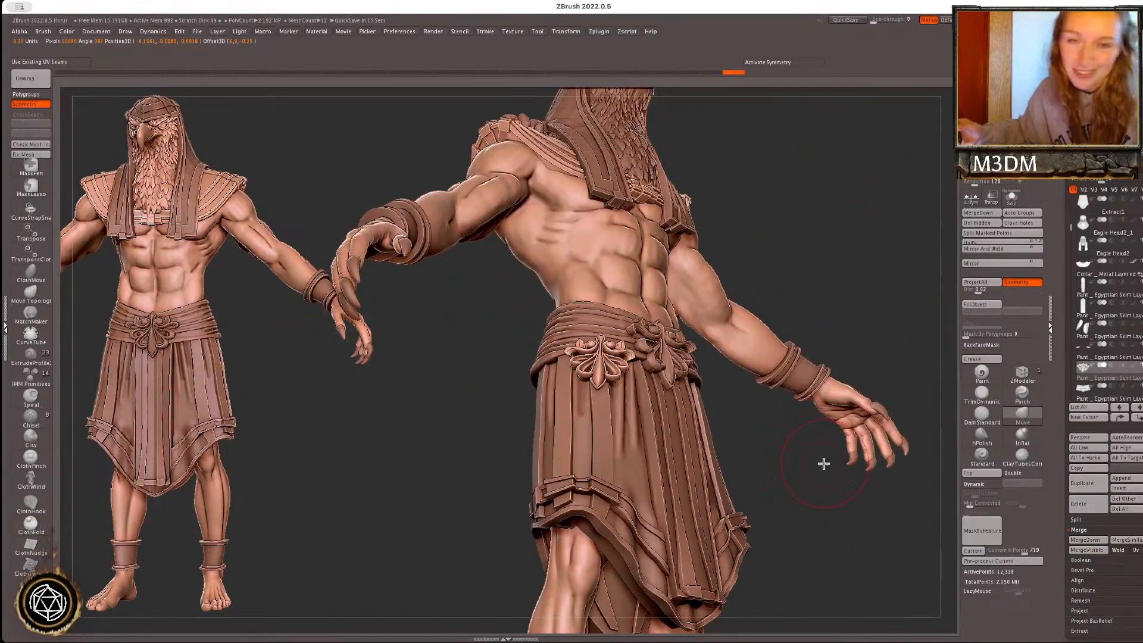
pyautogui.press('space')
pyautogui.moveTo(761, 448); pyautogui.dragTo(814, 425)
# - Nudge the hip ornament upward and adjust its upper petals with the Move brush to follow the belt
pyautogui.press('w')
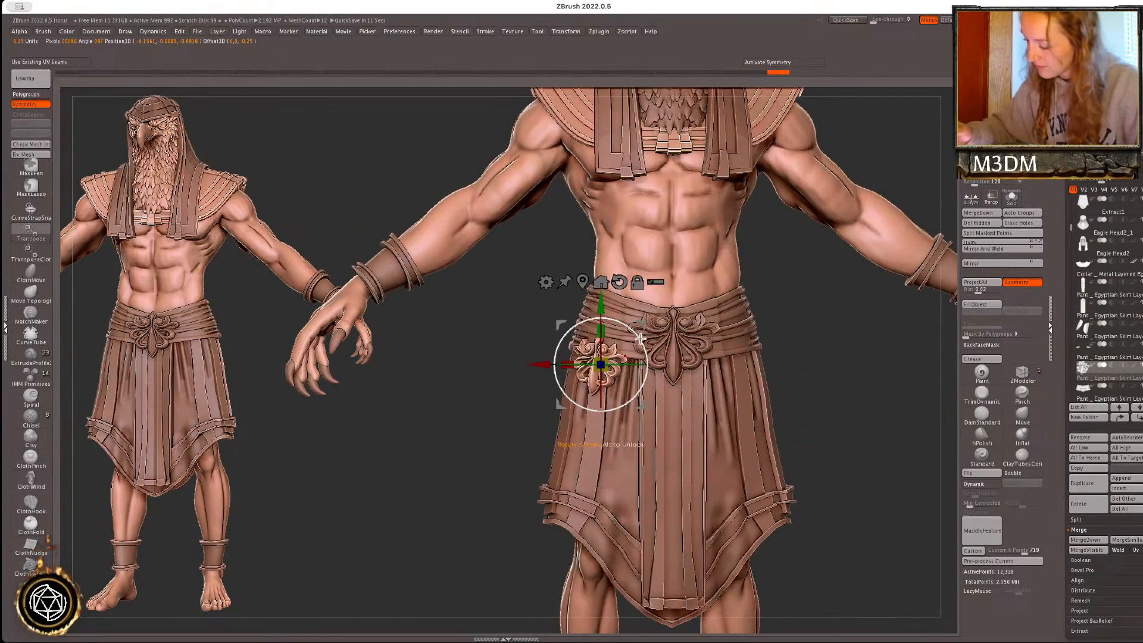
pyautogui.moveTo(607, 365); pyautogui.dragTo(606, 363)
pyautogui.moveTo(607, 308); pyautogui.dragTo(607, 305)
pyautogui.press('q')
pyautogui.press('space')
pyautogui.moveTo(603, 343); pyautogui.dragTo(601, 336)
pyautogui.moveTo(588, 343); pyautogui.dragTo(638, 353)
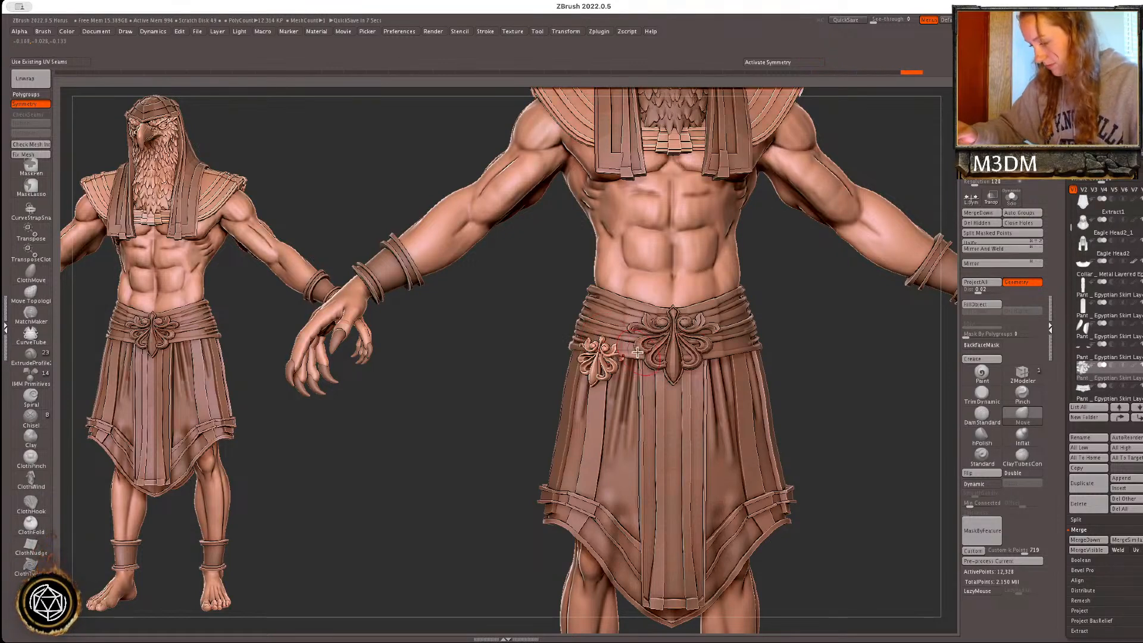
# - Copy the hip ornament to the opposite hip with Mirror And Weld and turn on symmetry
pyautogui.click(1002, 250)
pyautogui.moveTo(850, 411); pyautogui.dragTo(853, 422)
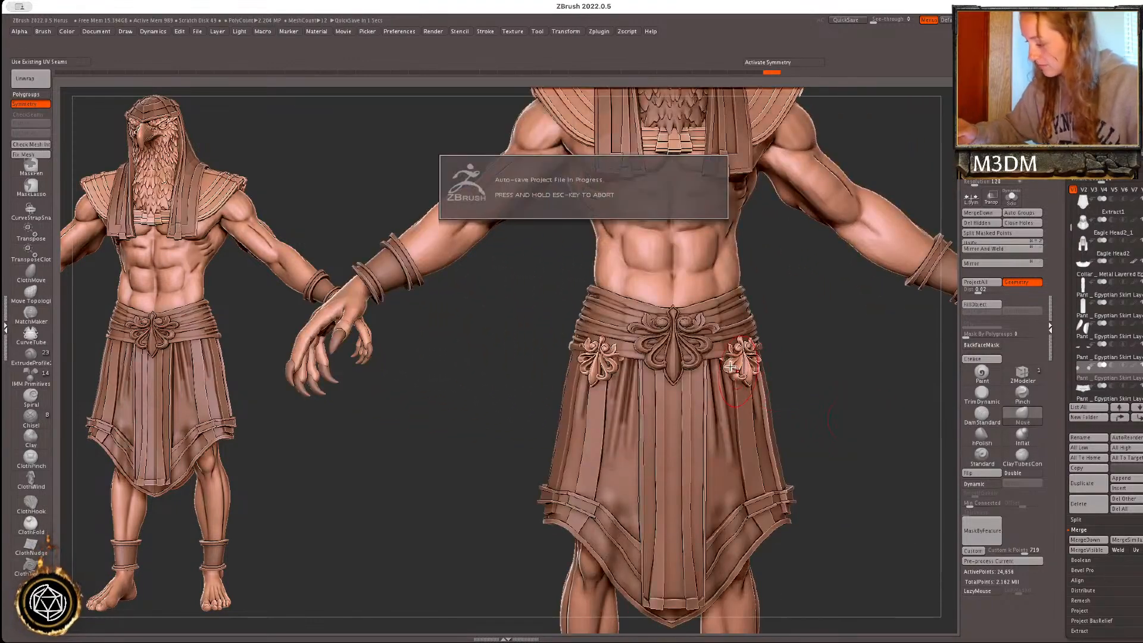
pyautogui.press('x')
pyautogui.press('f')
pyautogui.moveTo(831, 441)
pyautogui.mouseDown()
pyautogui.moveTo(823, 498)
pyautogui.moveTo(836, 427)
pyautogui.moveTo(834, 449)
pyautogui.mouseUp()
pyautogui.press('w')
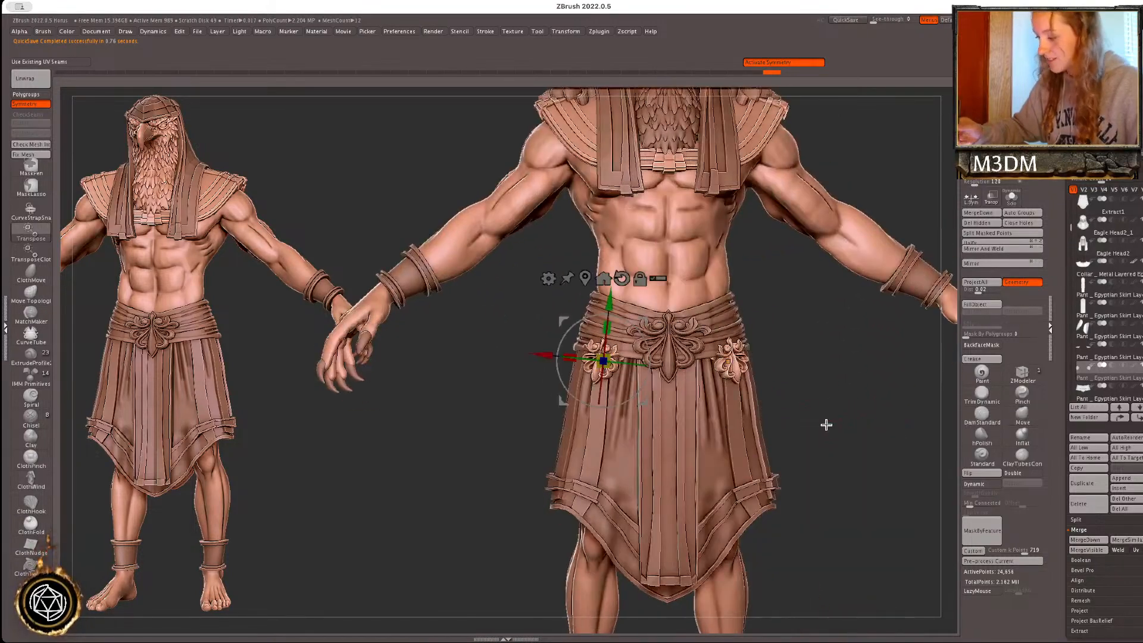
pyautogui.press('q')
# - Show the skirt's side drape layer, make it active and position the drapes below the hip ornaments
pyautogui.keyDown('alt'); pyautogui.click(718, 484); pyautogui.keyUp('alt')
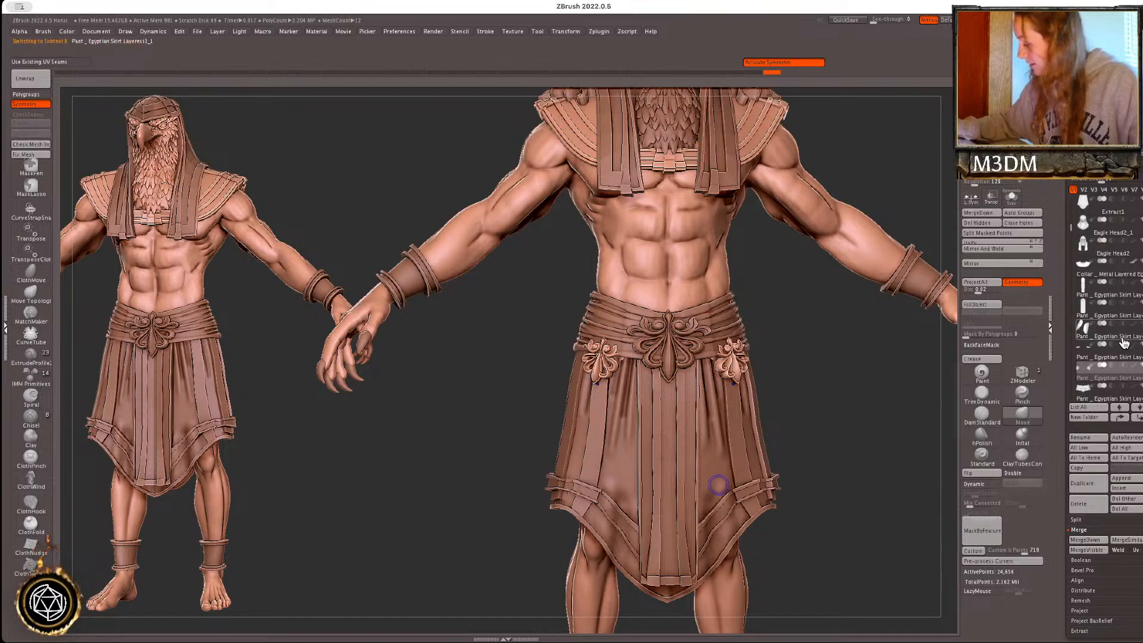
pyautogui.press('f')
pyautogui.hotkey('shift', 'f')
pyautogui.hotkey('shift', 'f')
pyautogui.keyDown('alt'); pyautogui.moveTo(796, 470); pyautogui.dragTo(919, 523); pyautogui.keyUp('alt')
pyautogui.press('w')
pyautogui.moveTo(656, 433); pyautogui.dragTo(653, 440)
pyautogui.moveTo(695, 396)
pyautogui.mouseDown()
pyautogui.moveTo(720, 385)
pyautogui.moveTo(724, 412)
pyautogui.moveTo(715, 352)
pyautogui.moveTo(709, 359)
pyautogui.mouseUp()
# - Shape the side drapes symmetrically with the Move brush so they wrap around the outer edges of the skirt
pyautogui.press('q')
pyautogui.moveTo(802, 434)
pyautogui.mouseDown()
pyautogui.moveTo(789, 437)
pyautogui.moveTo(824, 449)
pyautogui.moveTo(801, 465)
pyautogui.moveTo(695, 346)
pyautogui.mouseUp()
pyautogui.moveTo(863, 469)
pyautogui.mouseDown()
pyautogui.moveTo(883, 474)
pyautogui.moveTo(876, 497)
pyautogui.mouseUp()
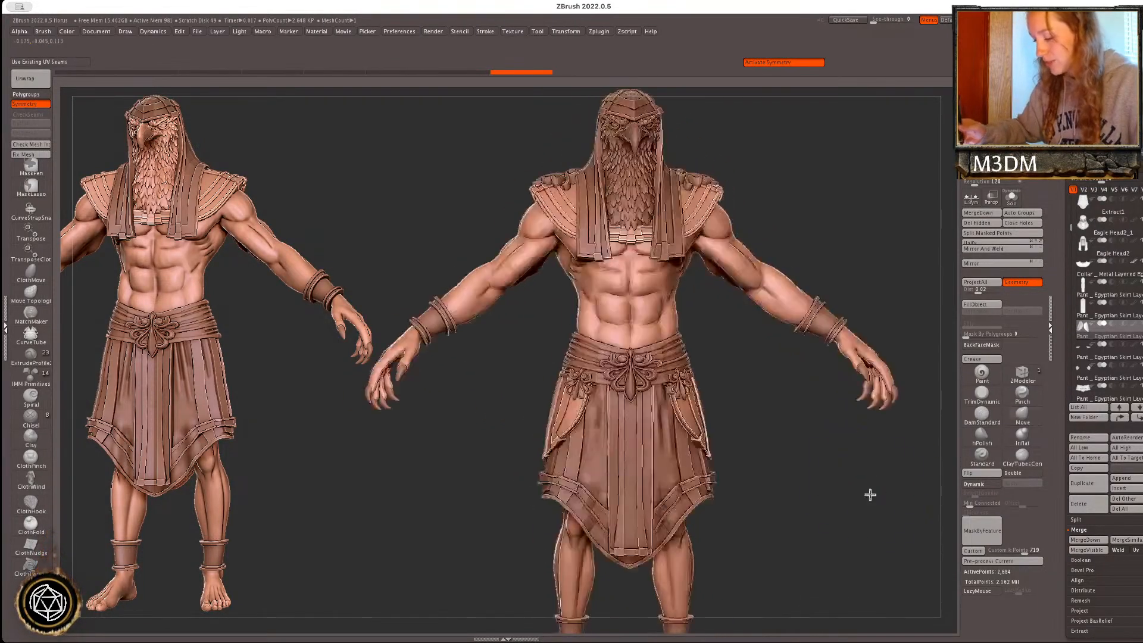
pyautogui.hotkey('shift', 'f')
pyautogui.hotkey('shift', 'f')
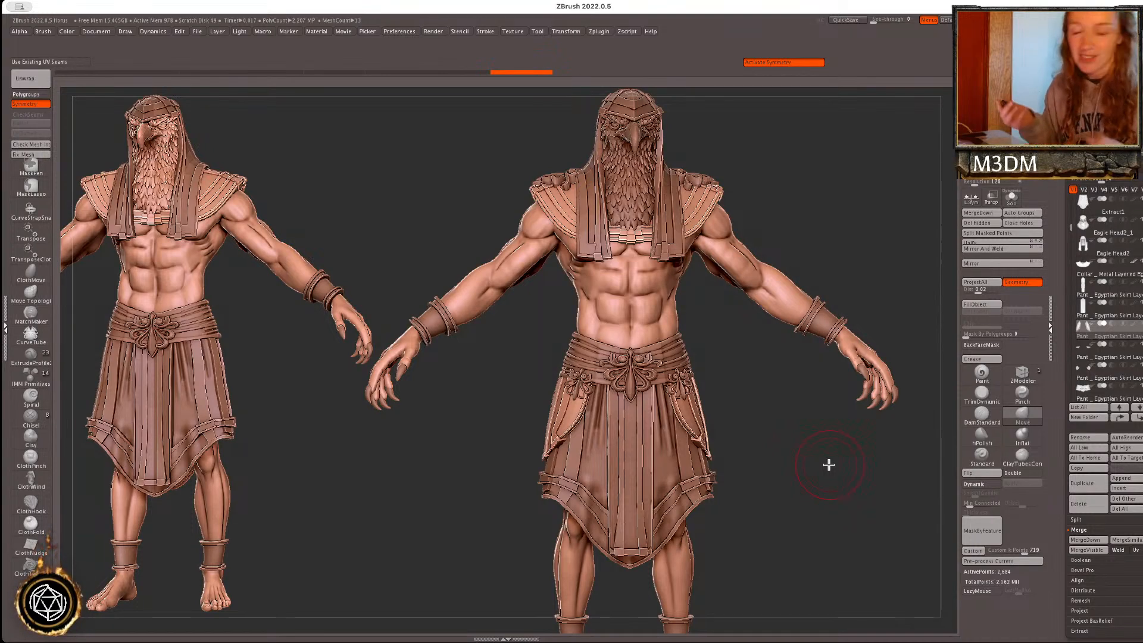
pyautogui.press('space')
pyautogui.moveTo(727, 416)
pyautogui.mouseDown()
pyautogui.moveTo(699, 409)
pyautogui.moveTo(695, 438)
pyautogui.mouseUp()
pyautogui.press('space')
pyautogui.moveTo(701, 440)
pyautogui.mouseDown()
pyautogui.moveTo(700, 417)
pyautogui.moveTo(723, 426)
pyautogui.mouseUp()
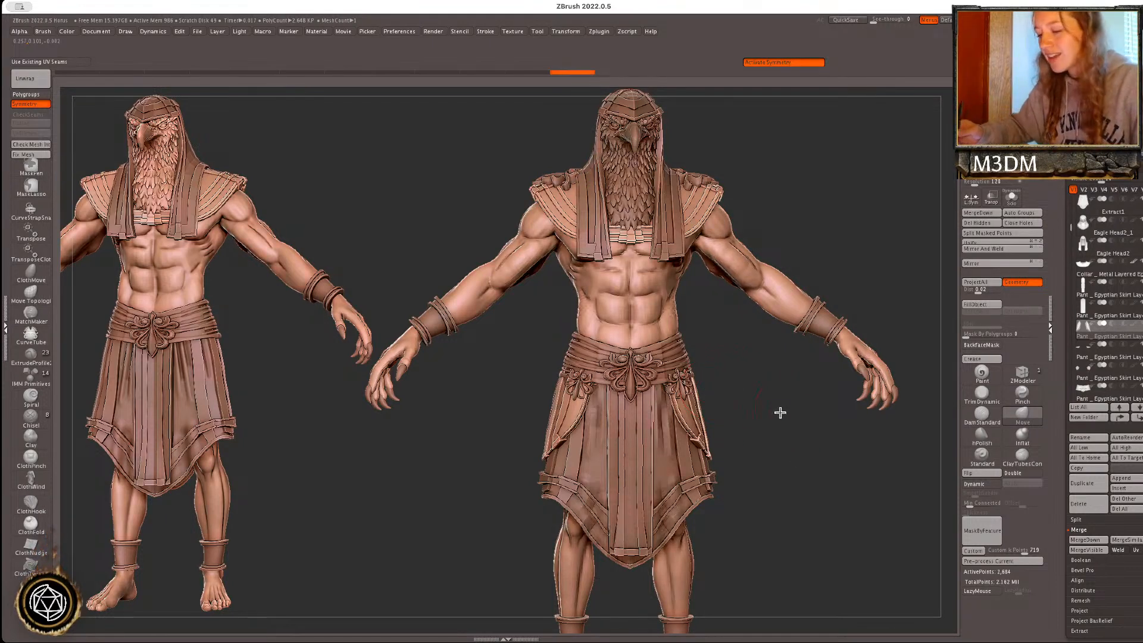
pyautogui.hotkey('shift', 'f')
pyautogui.hotkey('shift', 'f')
pyautogui.press('space')
pyautogui.keyDown('alt'); pyautogui.moveTo(787, 438); pyautogui.dragTo(783, 426); pyautogui.keyUp('alt')
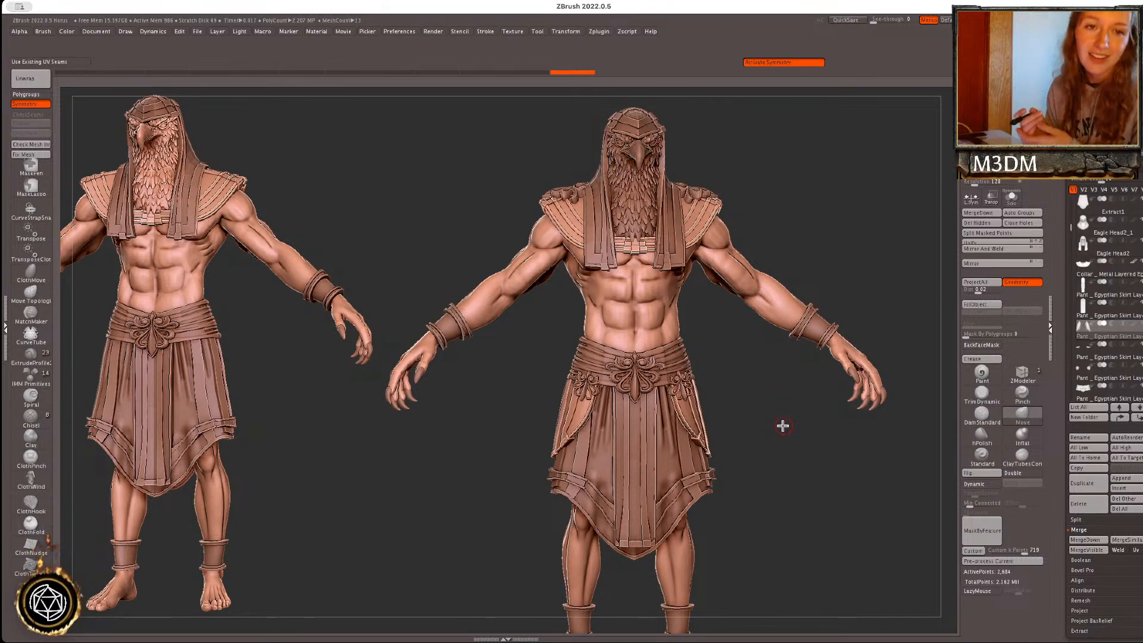
# - Select the skirt's back panel, show the hidden subtools, and shorten the panel vertically from a pivot near the belt
pyautogui.press('space')
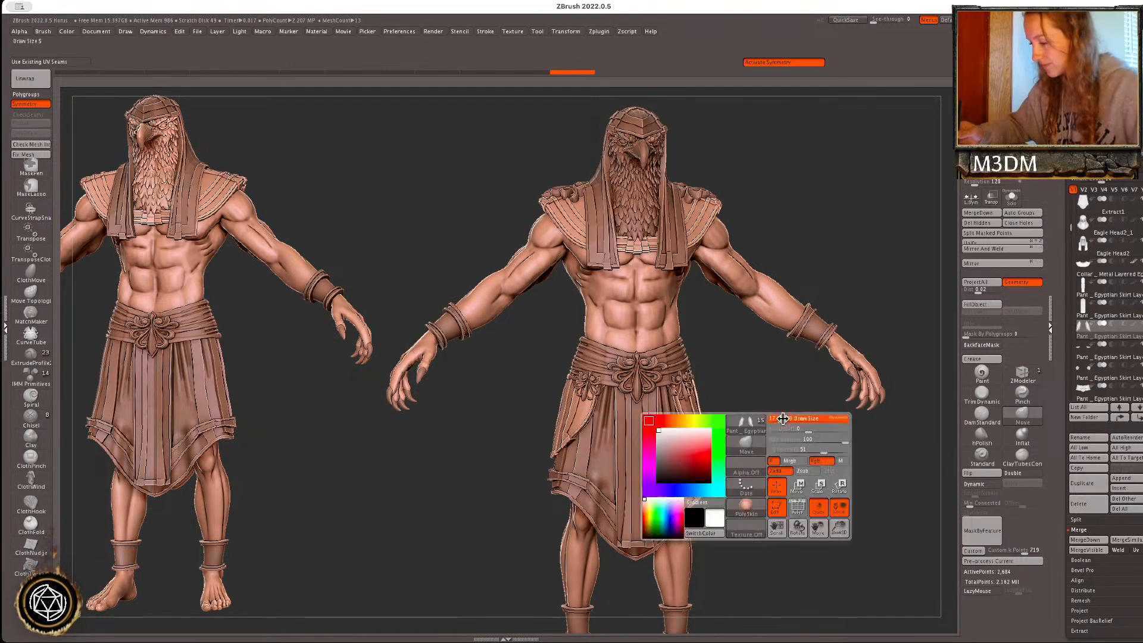
pyautogui.moveTo(812, 446); pyautogui.dragTo(845, 468)
pyautogui.keyDown('alt'); pyautogui.click(784, 488); pyautogui.keyUp('alt')
pyautogui.press('w')
pyautogui.keyDown('alt'); pyautogui.moveTo(913, 444); pyautogui.dragTo(858, 404); pyautogui.keyUp('alt')
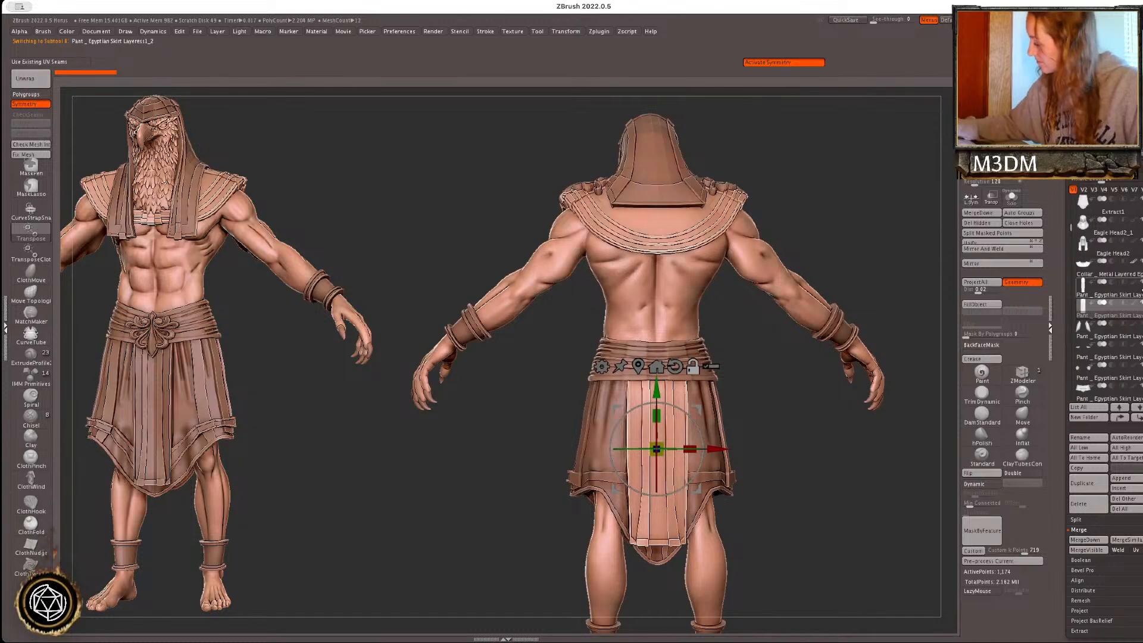
pyautogui.click(1140, 304)
pyautogui.click(1140, 303)
pyautogui.keyDown('alt'); pyautogui.moveTo(658, 391); pyautogui.dragTo(657, 331); pyautogui.keyUp('alt')
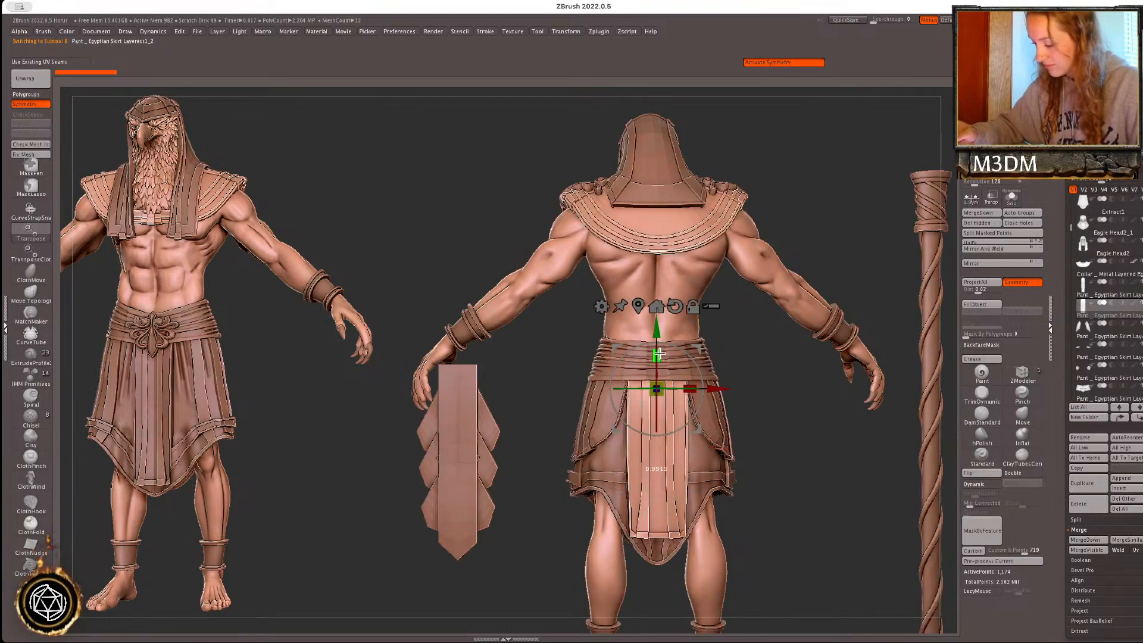
pyautogui.press('q')
# - Hide the SorcererStaff1 subtool and make the Interlocking Belts1 piece active
pyautogui.keyDown('alt'); pyautogui.click(938, 369); pyautogui.keyUp('alt')
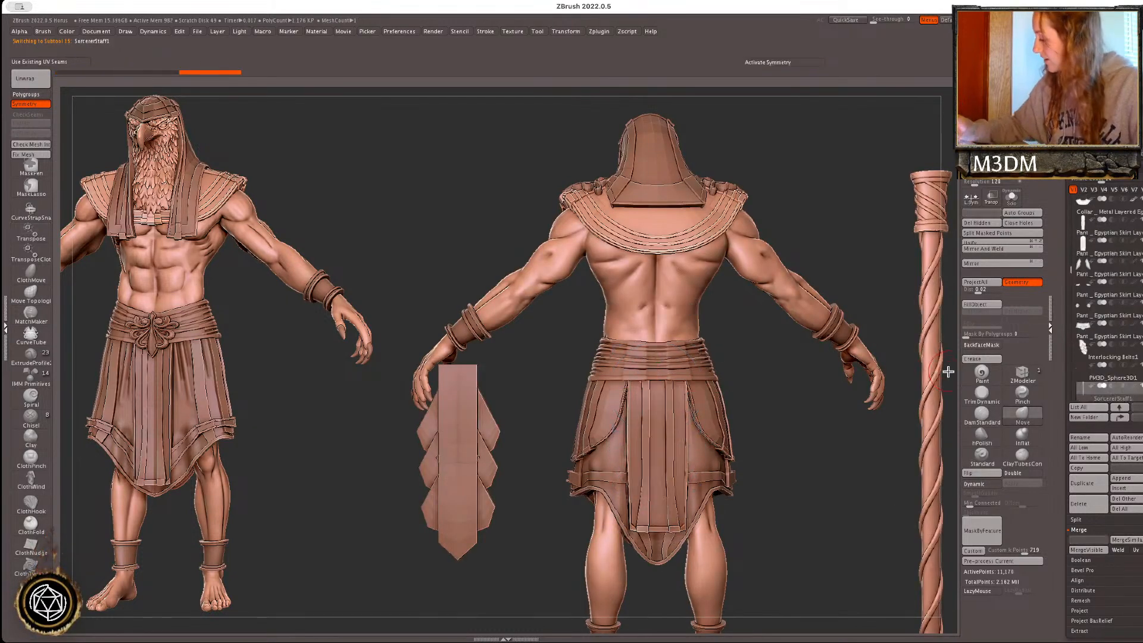
pyautogui.keyDown('alt'); pyautogui.click(478, 476); pyautogui.keyUp('alt')
pyautogui.moveTo(842, 480)
pyautogui.mouseDown()
pyautogui.moveTo(868, 482)
pyautogui.moveTo(848, 487)
pyautogui.moveTo(863, 518)
pyautogui.moveTo(813, 488)
pyautogui.moveTo(858, 496)
pyautogui.mouseUp()
pyautogui.press('f')
pyautogui.press('f')
pyautogui.rightClick(858, 496)
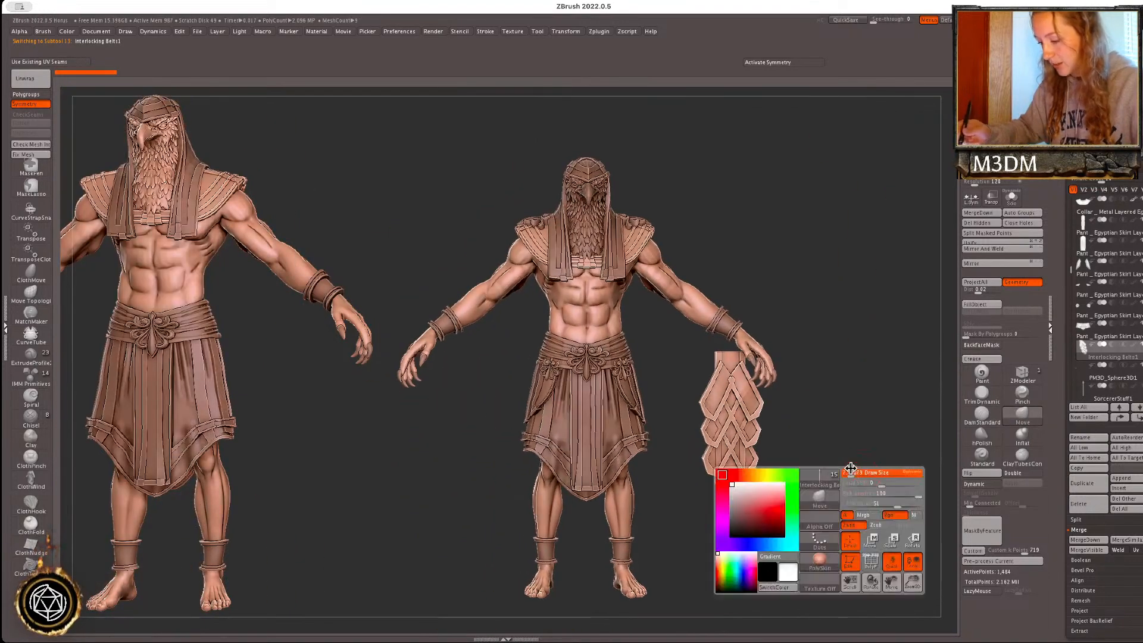
# - Center the gizmo on the interlocking belt piece, scale it down and place it on the skirt front below the central ornament
pyautogui.press('w')
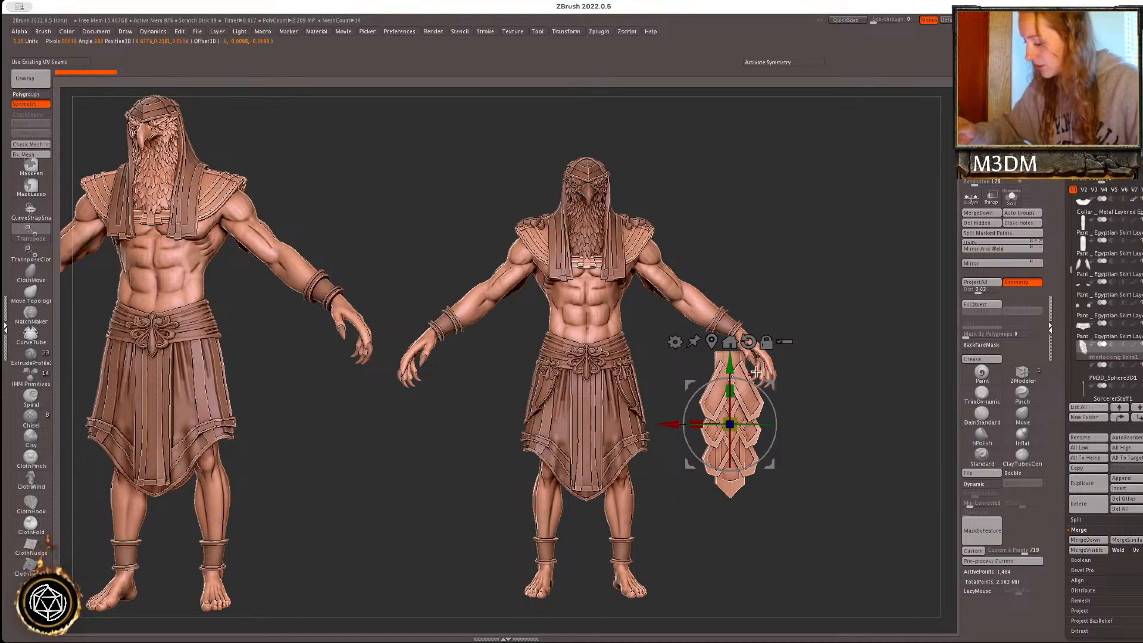
pyautogui.click(714, 341)
pyautogui.moveTo(647, 370); pyautogui.dragTo(643, 398)
pyautogui.keyDown('shift'); pyautogui.moveTo(769, 479); pyautogui.dragTo(775, 541); pyautogui.keyUp('shift')
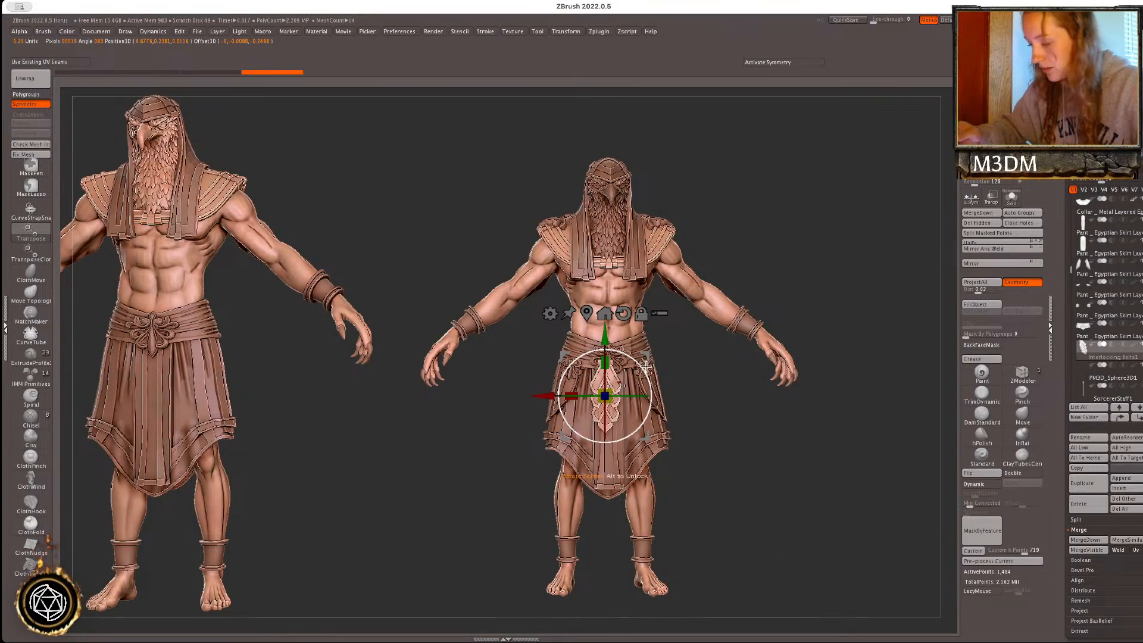
pyautogui.moveTo(643, 362); pyautogui.dragTo(644, 364)
pyautogui.keyDown('alt'); pyautogui.moveTo(748, 446); pyautogui.dragTo(767, 417); pyautogui.keyUp('alt')
pyautogui.moveTo(610, 371); pyautogui.dragTo(611, 372)
pyautogui.keyDown('shift'); pyautogui.moveTo(767, 425); pyautogui.dragTo(769, 479); pyautogui.keyUp('shift')
pyautogui.moveTo(643, 363)
pyautogui.mouseDown()
pyautogui.moveTo(652, 360)
pyautogui.moveTo(619, 370)
pyautogui.mouseUp()
pyautogui.hotkey('ctrl', 'z')
pyautogui.hotkey('ctrl', 'z')
pyautogui.hotkey('ctrl', 'z')
pyautogui.press('q')
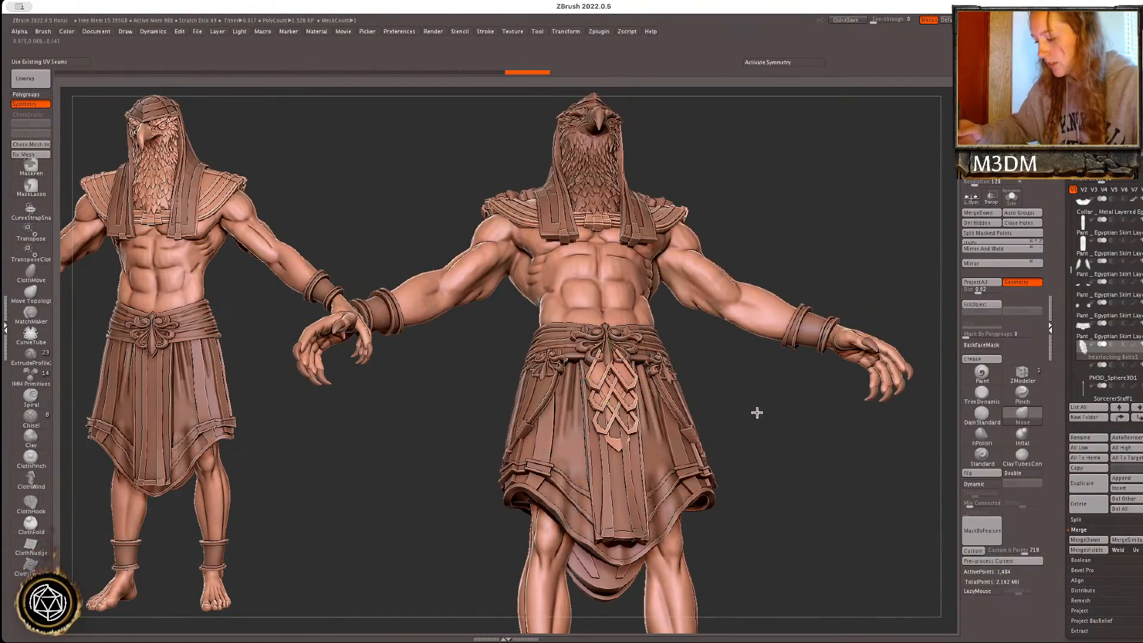
# - Push the interlocking belt piece against the skirt front with the Move brush and turn on symmetry
pyautogui.keyDown('shift'); pyautogui.moveTo(756, 411); pyautogui.dragTo(760, 428); pyautogui.keyUp('shift')
pyautogui.moveTo(618, 453); pyautogui.dragTo(619, 448)
pyautogui.press('space')
pyautogui.moveTo(615, 368); pyautogui.dragTo(605, 337)
pyautogui.press('x')
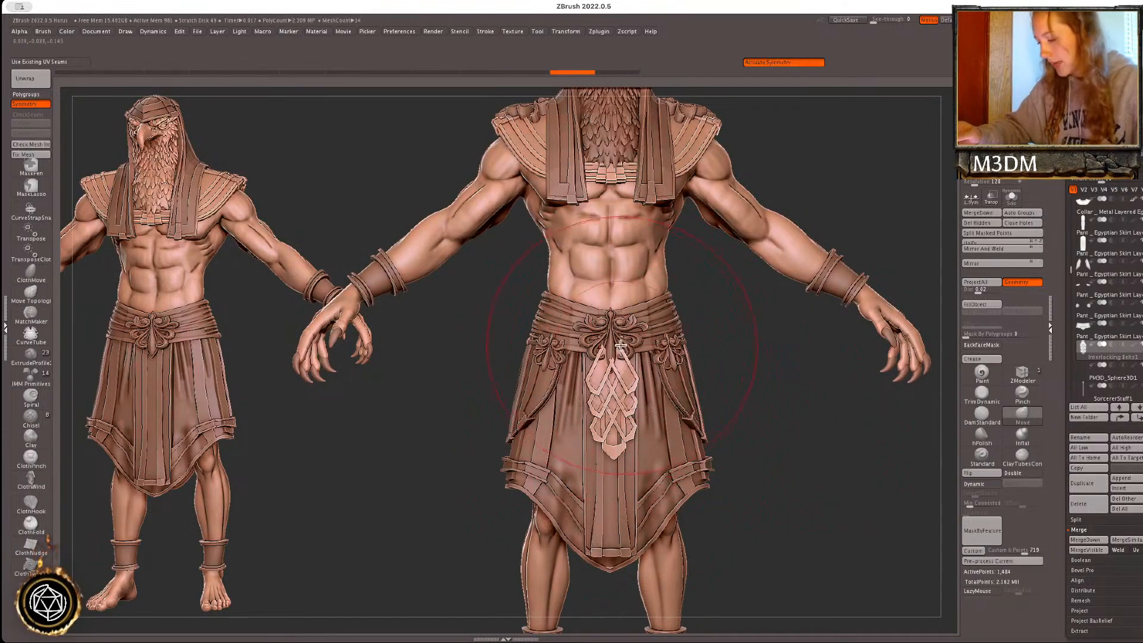
# - Reposition the interlocking belt piece under the central ornament and adjust its lower tip with the Move brush
pyautogui.press('w')
pyautogui.moveTo(612, 339); pyautogui.dragTo(612, 340)
pyautogui.moveTo(733, 381); pyautogui.dragTo(768, 370)
pyautogui.moveTo(636, 381); pyautogui.dragTo(630, 386)
pyautogui.press('q')
pyautogui.moveTo(734, 431); pyautogui.dragTo(691, 433)
pyautogui.press('space')
pyautogui.moveTo(616, 449); pyautogui.dragTo(612, 447)
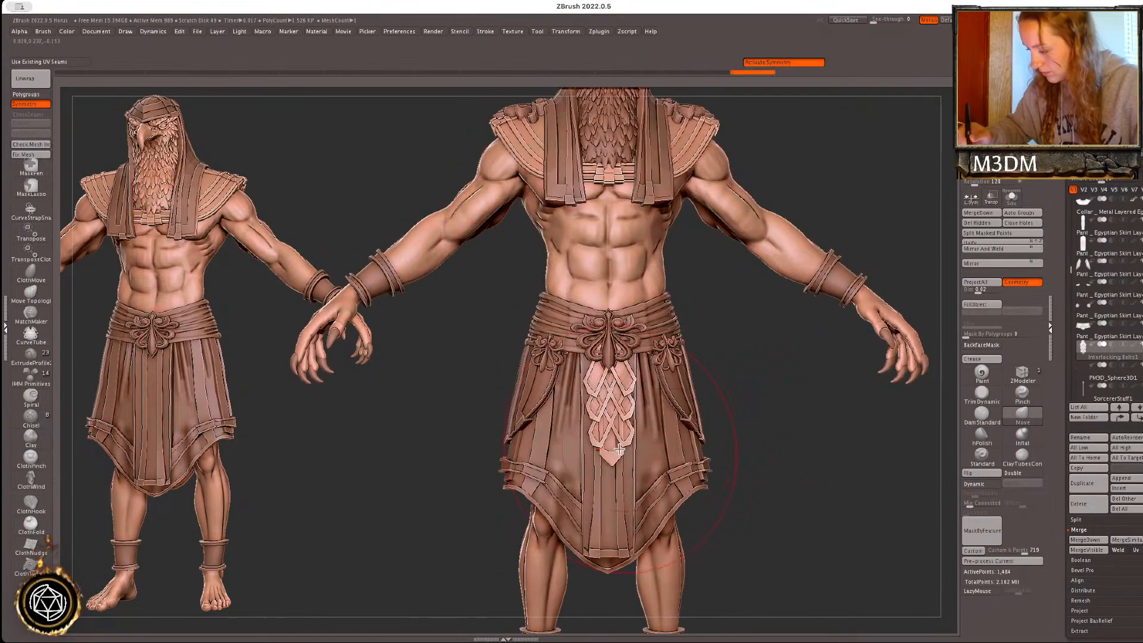
# - Apply Mirror And Weld to the interlocking belt piece and move its gizmo pivot up to the belt
pyautogui.hotkey('shift', 'f')
pyautogui.click(994, 249)
pyautogui.press('space')
pyautogui.hotkey('shift', 'f')
pyautogui.press('w')
pyautogui.keyDown('alt'); pyautogui.moveTo(609, 341); pyautogui.dragTo(609, 288); pyautogui.keyUp('alt')
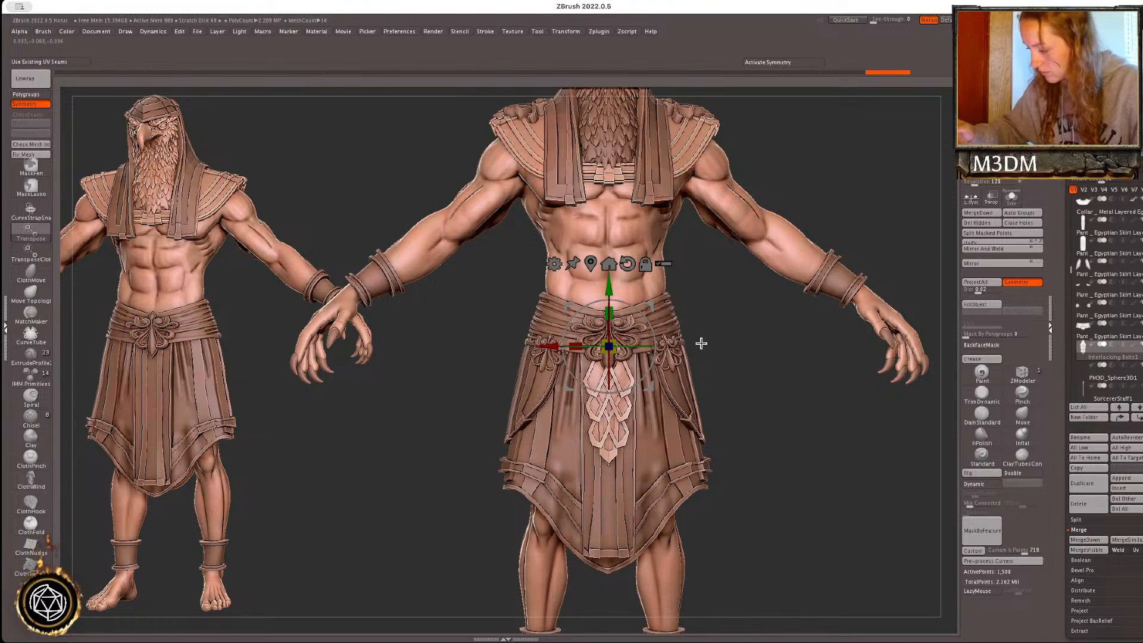
# - Make the waist belt layer active to check its fit, and reselect the interlocking belt piece on the skirt front
pyautogui.press('q')
pyautogui.moveTo(704, 339); pyautogui.dragTo(627, 369)
pyautogui.keyDown('alt'); pyautogui.click(622, 370); pyautogui.keyUp('alt')
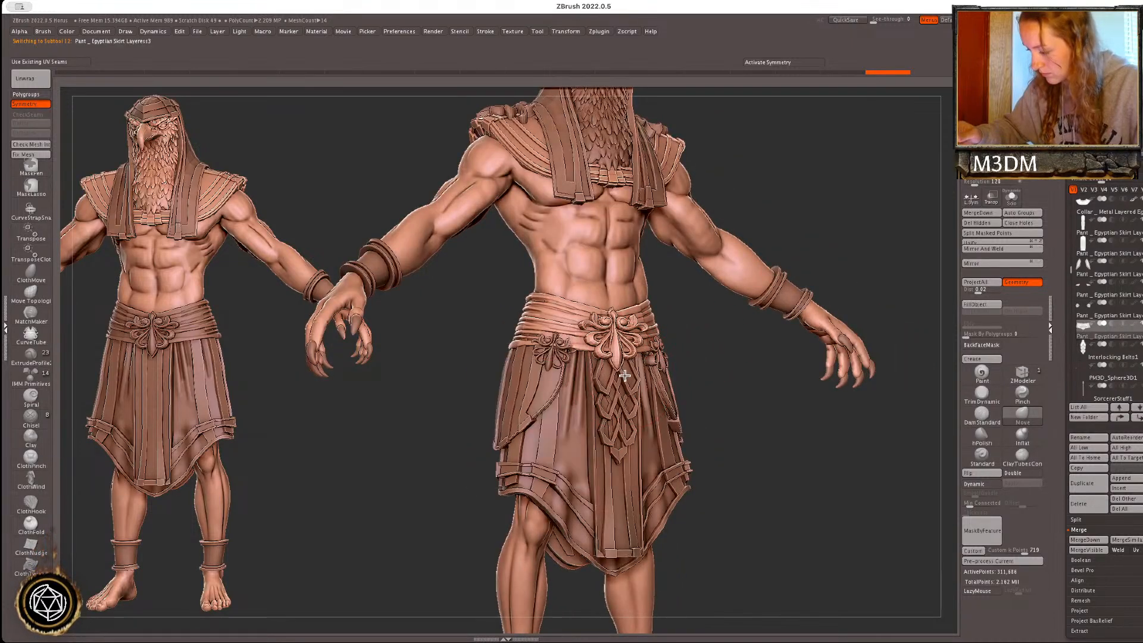
pyautogui.keyDown('shift'); pyautogui.moveTo(734, 403); pyautogui.dragTo(820, 467); pyautogui.keyUp('shift')
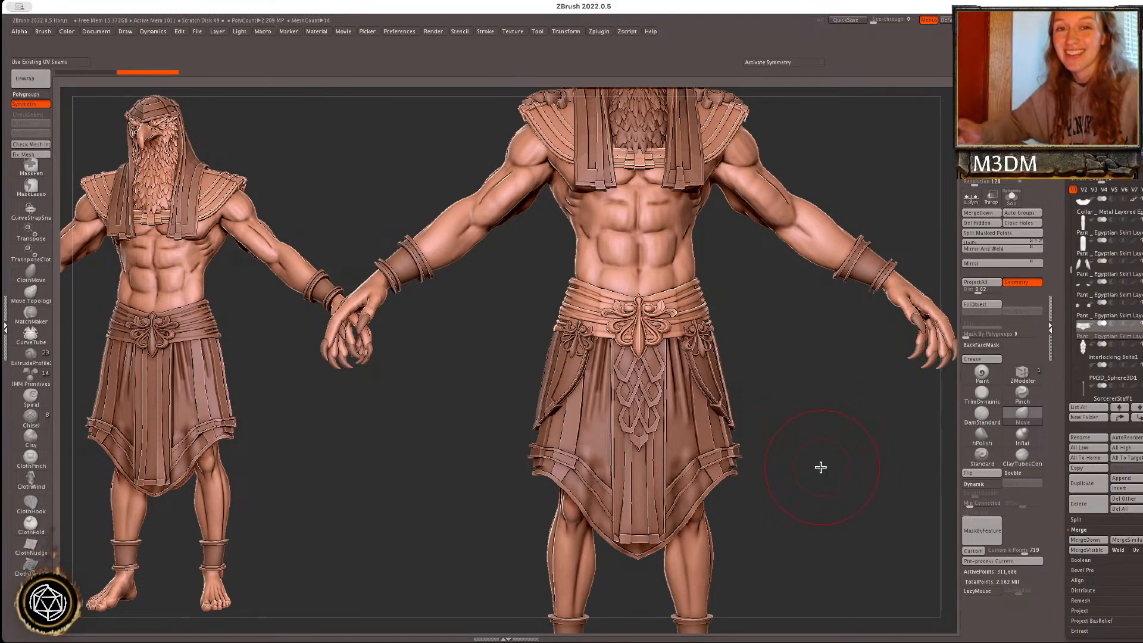
pyautogui.keyDown('alt'); pyautogui.click(647, 433); pyautogui.keyUp('alt')
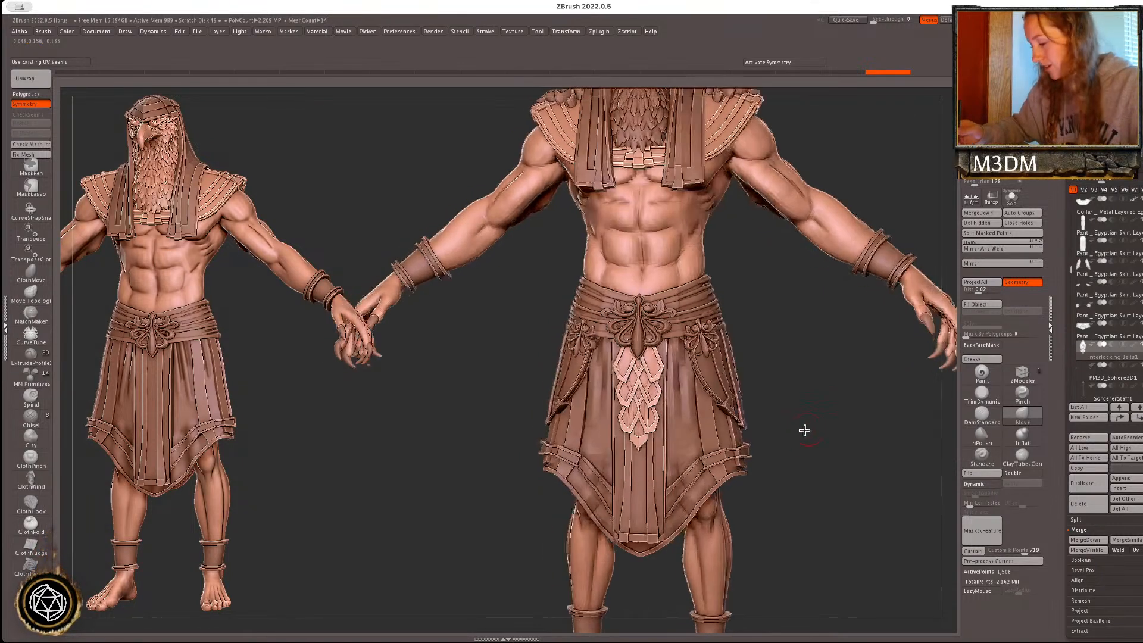
# - Adjust the lower tip of the interlocking belt piece on the skirt front with the Move brush
pyautogui.keyDown('alt'); pyautogui.moveTo(817, 428); pyautogui.dragTo(818, 484); pyautogui.keyUp('alt')
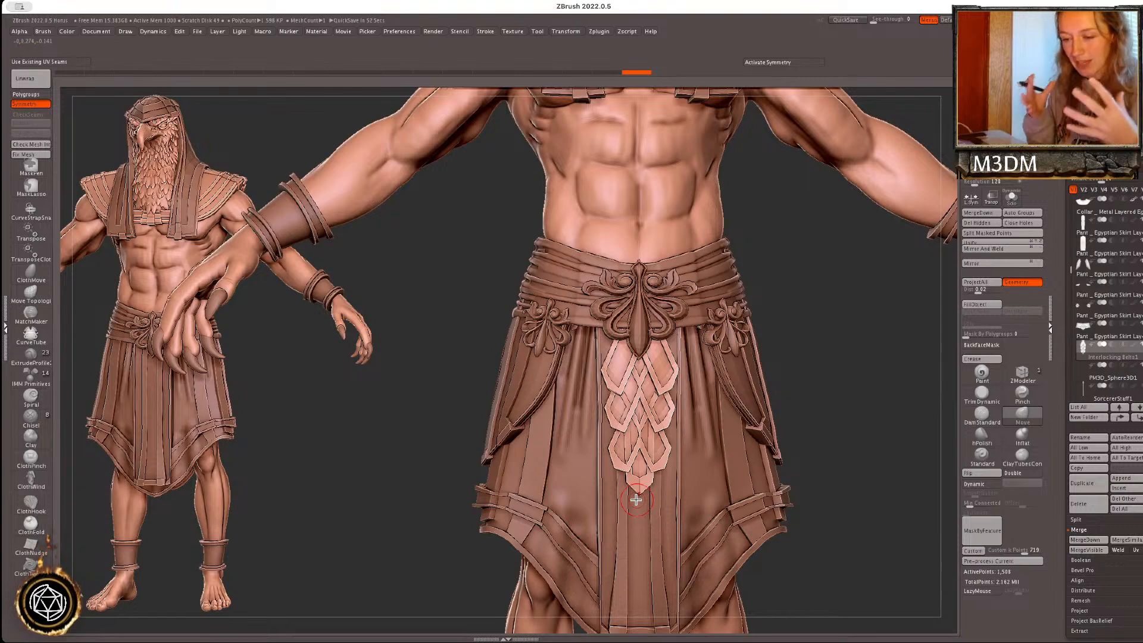
pyautogui.moveTo(845, 391); pyautogui.dragTo(827, 463)
pyautogui.moveTo(638, 499); pyautogui.dragTo(638, 492)
pyautogui.moveTo(914, 438); pyautogui.dragTo(919, 404)
pyautogui.click(1022, 421)
pyautogui.press('space')
pyautogui.moveTo(640, 487); pyautogui.dragTo(640, 496)
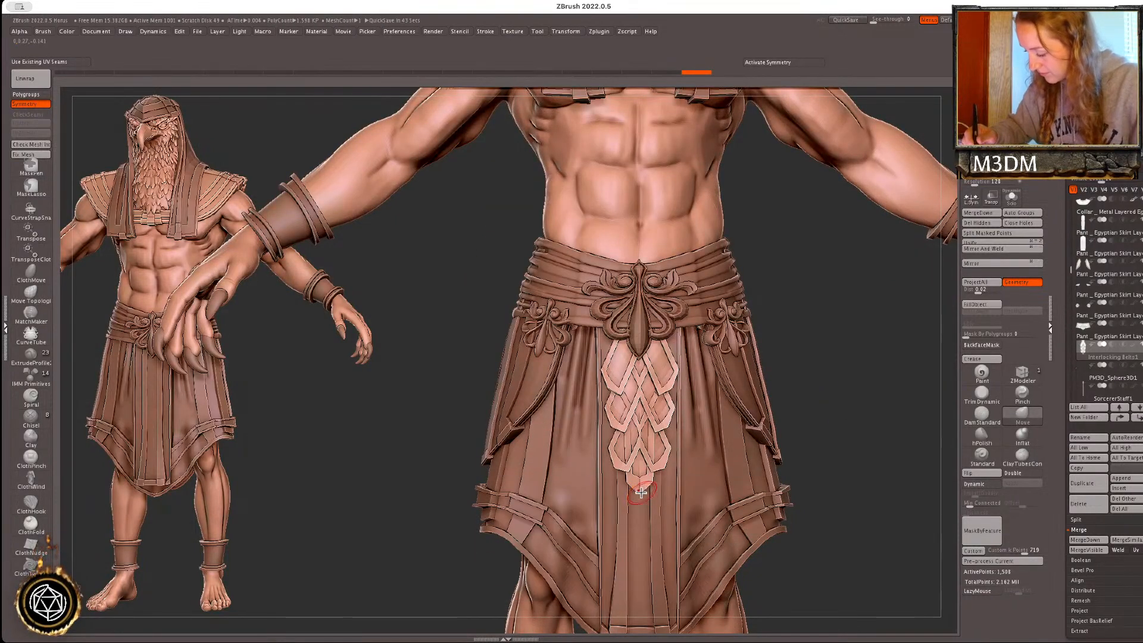
# - Extend the interlocking belt piece further down the skirt front and turn on symmetry
pyautogui.keyDown('alt'); pyautogui.moveTo(864, 380); pyautogui.dragTo(858, 385); pyautogui.keyUp('alt')
pyautogui.keyDown('alt'); pyautogui.moveTo(825, 461); pyautogui.dragTo(809, 444); pyautogui.keyUp('alt')
pyautogui.press('w')
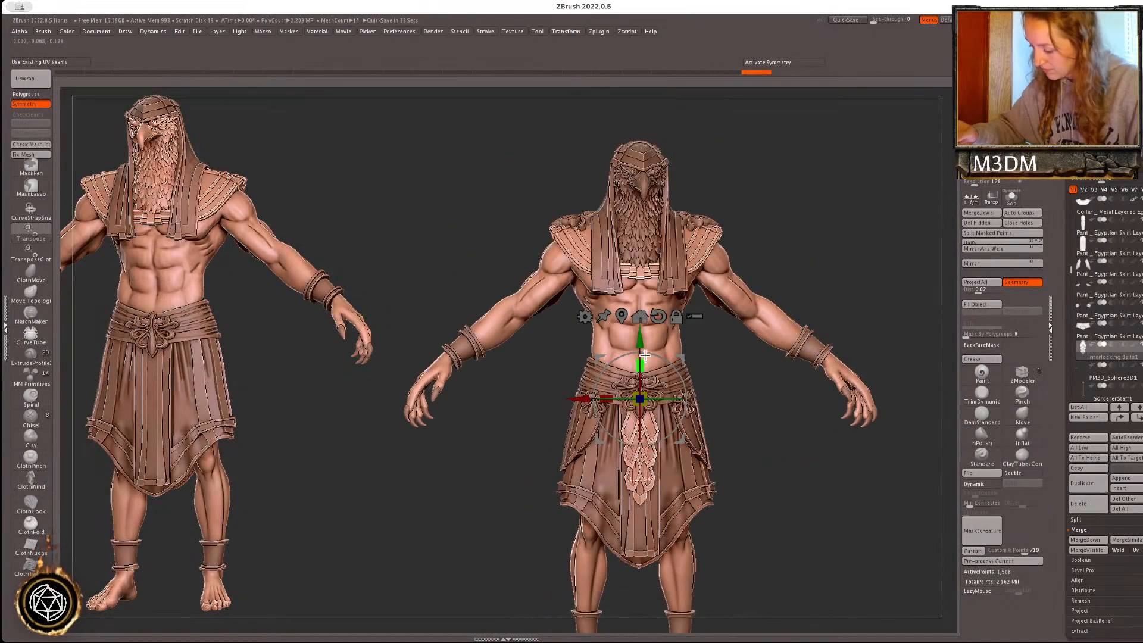
pyautogui.press('q')
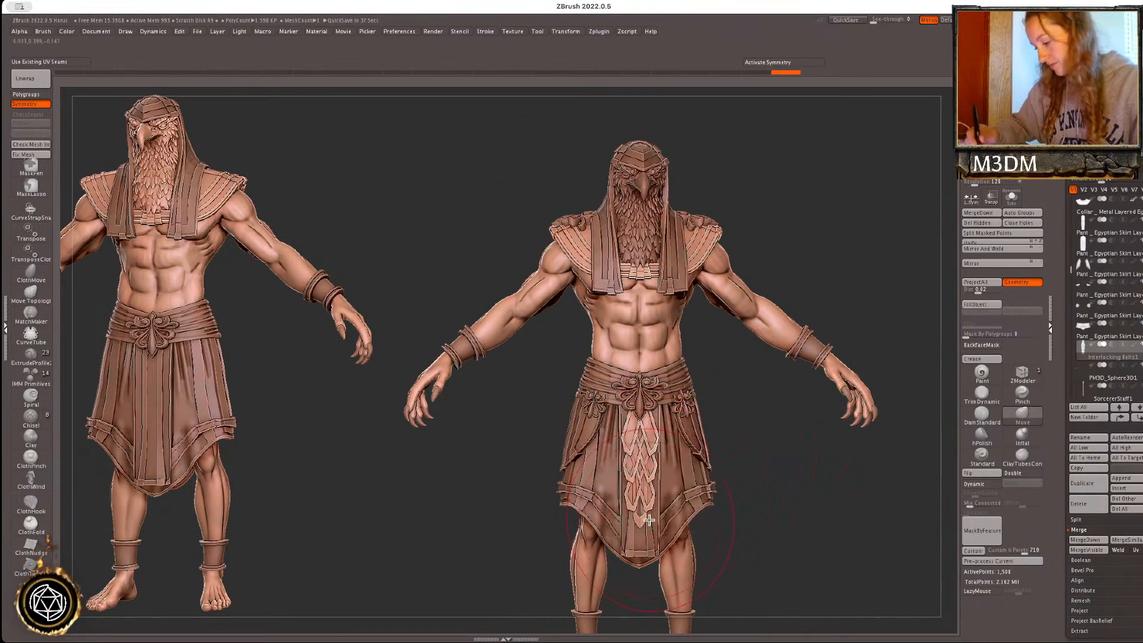
pyautogui.press('x')
pyautogui.moveTo(816, 497); pyautogui.dragTo(815, 468)
pyautogui.keyDown('alt'); pyautogui.moveTo(892, 476); pyautogui.dragTo(846, 482); pyautogui.keyUp('alt')
# - Subdivide the Egyptian headdress once and make the feathered eagle head active
pyautogui.keyDown('alt'); pyautogui.click(645, 290); pyautogui.keyUp('alt')
pyautogui.hotkey('ctrl', 'd')
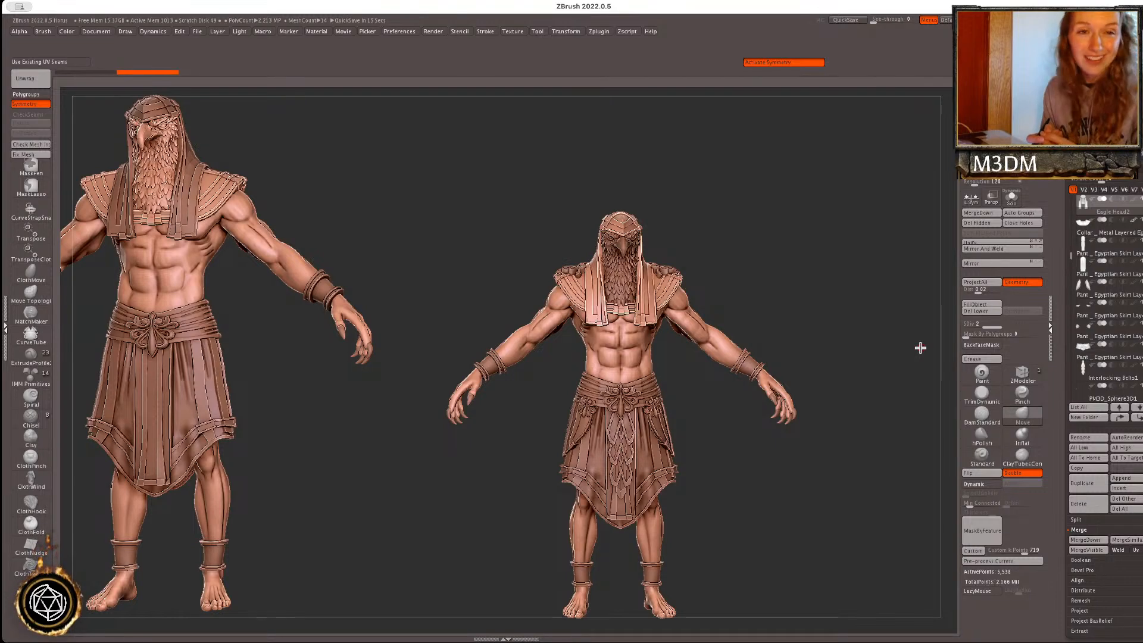
pyautogui.keyDown('alt'); pyautogui.click(632, 294); pyautogui.keyUp('alt')
pyautogui.press('space')
pyautogui.keyDown('ctrl'); pyautogui.moveTo(635, 287); pyautogui.dragTo(724, 272, button='right'); pyautogui.keyUp('ctrl')
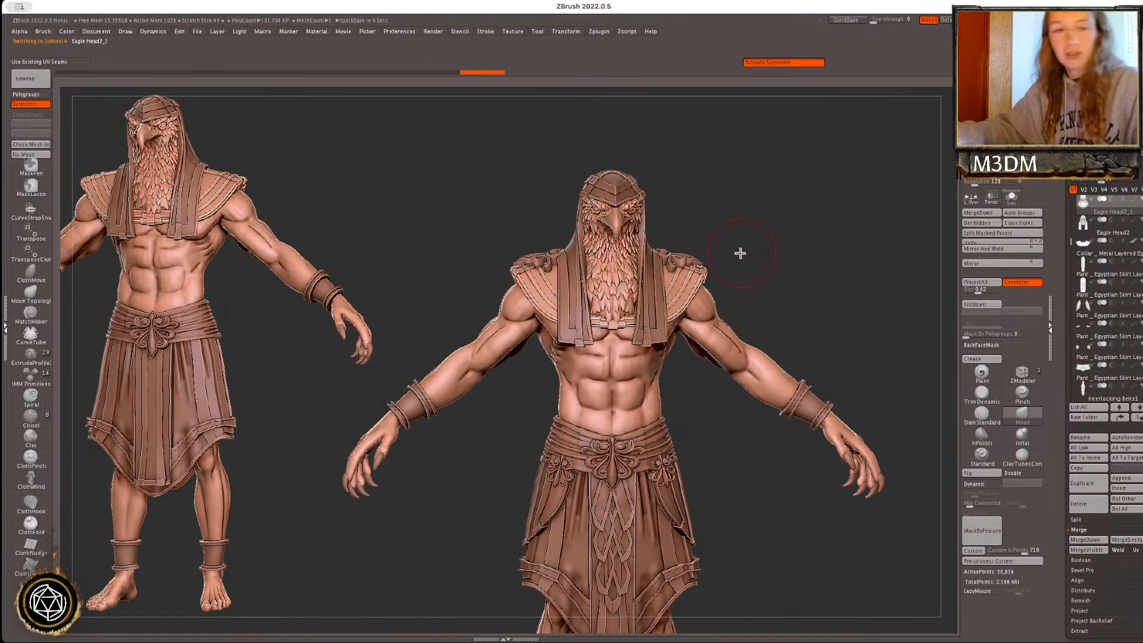
pyautogui.press('f')
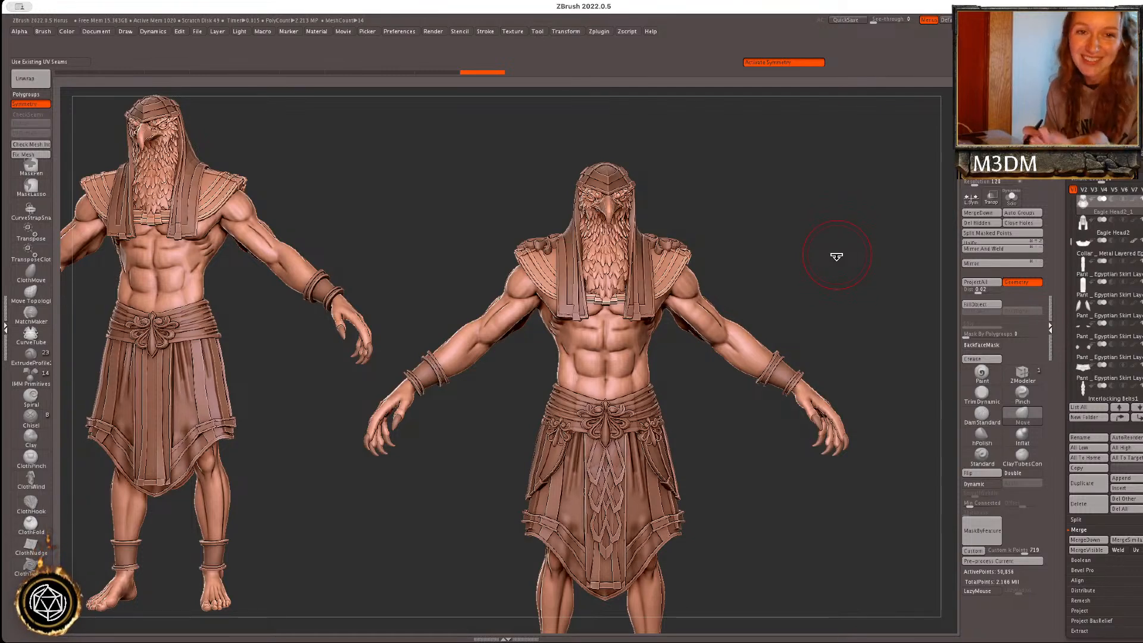
# - Check the body and headdress layers on the figure from different angles
pyautogui.moveTo(839, 311); pyautogui.dragTo(844, 269)
pyautogui.keyDown('alt'); pyautogui.click(726, 322); pyautogui.keyUp('alt')
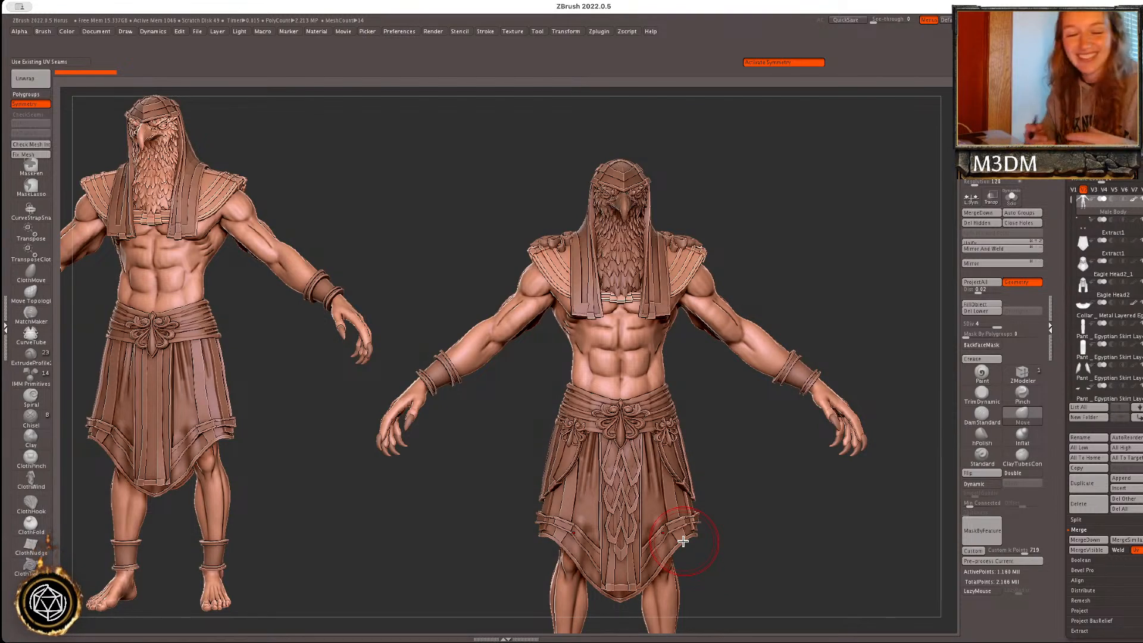
pyautogui.moveTo(839, 291); pyautogui.dragTo(781, 265)
pyautogui.keyDown('alt'); pyautogui.click(652, 281); pyautogui.keyUp('alt')
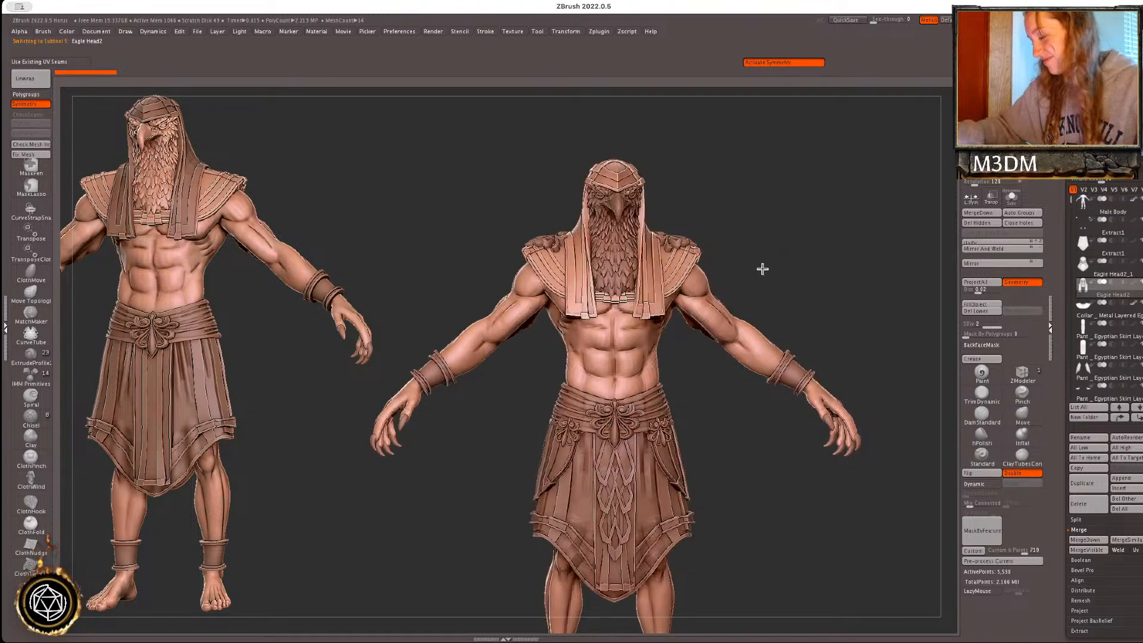
pyautogui.press('space')
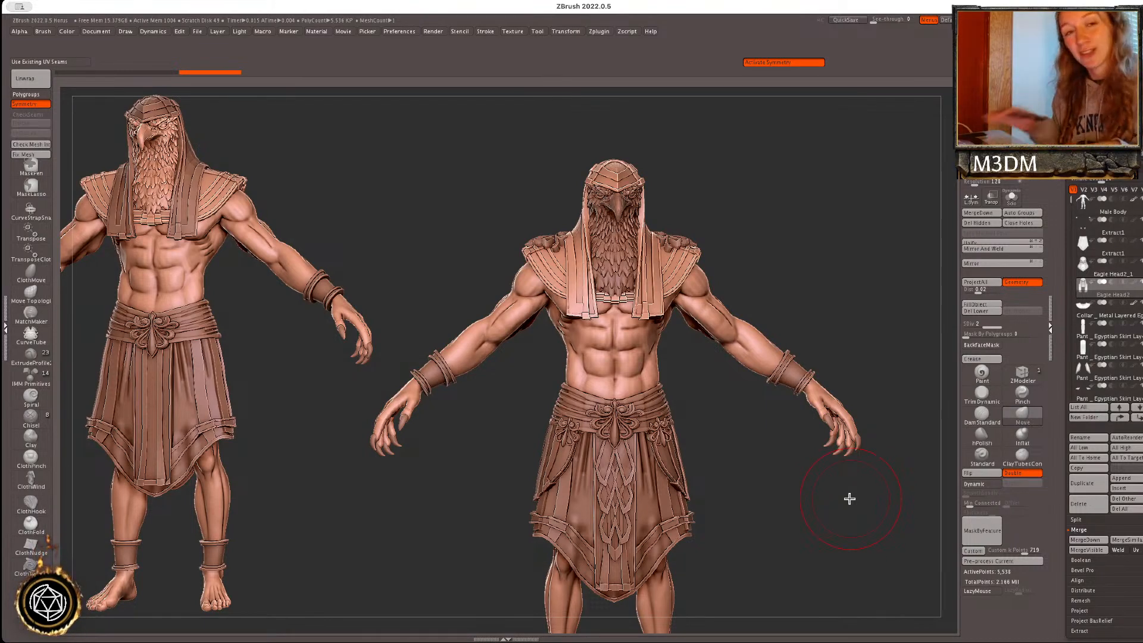
pyautogui.keyDown('alt'); pyautogui.click(740, 333); pyautogui.keyUp('alt')
pyautogui.moveTo(875, 291); pyautogui.dragTo(804, 197)
# - Nudge the side of the skirt layers with the Move brush and make the rear skirt panel active
pyautogui.keyDown('alt'); pyautogui.click(662, 421); pyautogui.keyUp('alt')
pyautogui.moveTo(658, 442); pyautogui.dragTo(656, 436)
pyautogui.moveTo(845, 471); pyautogui.dragTo(739, 379)
pyautogui.keyDown('alt'); pyautogui.click(739, 378); pyautogui.keyUp('alt')
pyautogui.keyDown('alt'); pyautogui.click(740, 335); pyautogui.keyUp('alt')
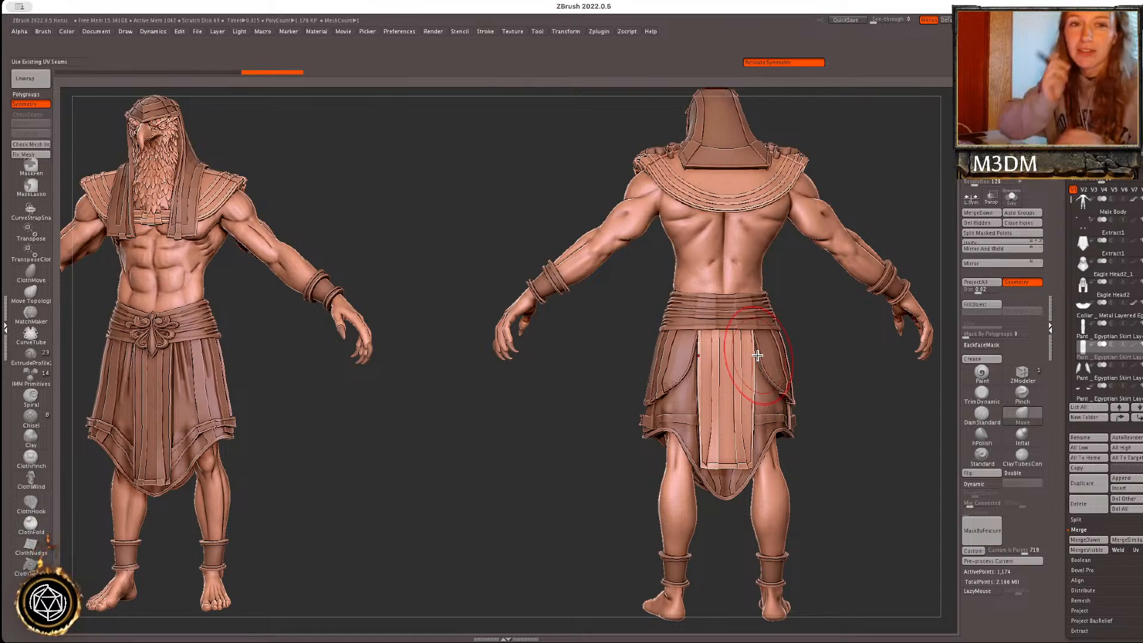
pyautogui.moveTo(852, 409); pyautogui.dragTo(893, 446)
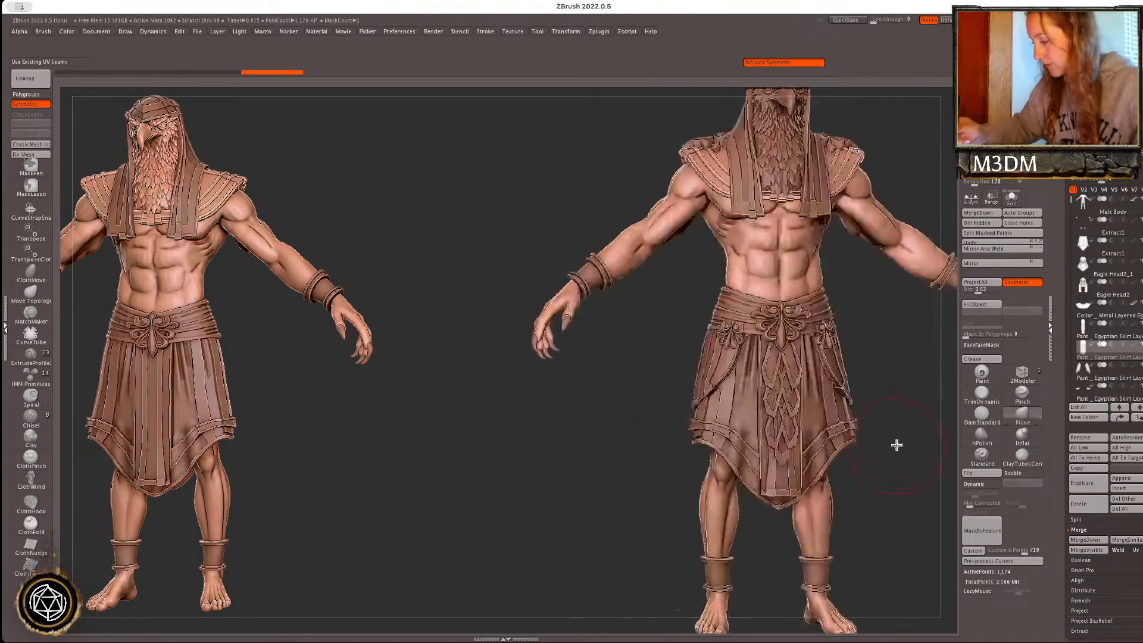
# - Load Wings.ztl from the MASTER Tools folder as a new tool in place of the star mesh
pyautogui.click(852, 407)
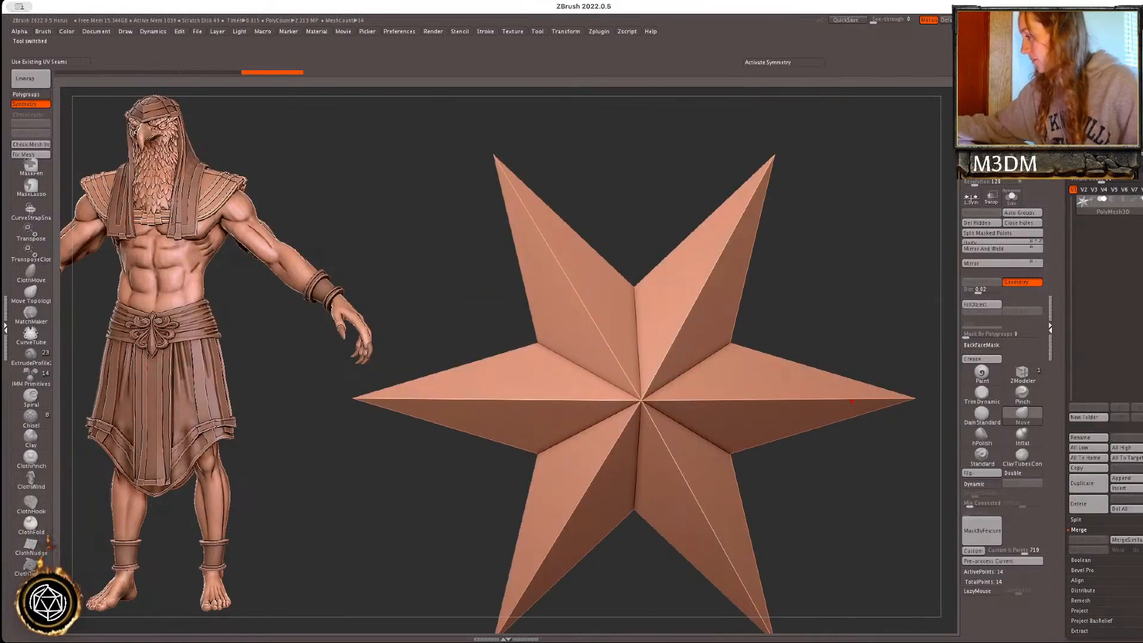
pyautogui.moveTo(1072, 352); pyautogui.dragTo(1072, 447)
pyautogui.click(1089, 147)
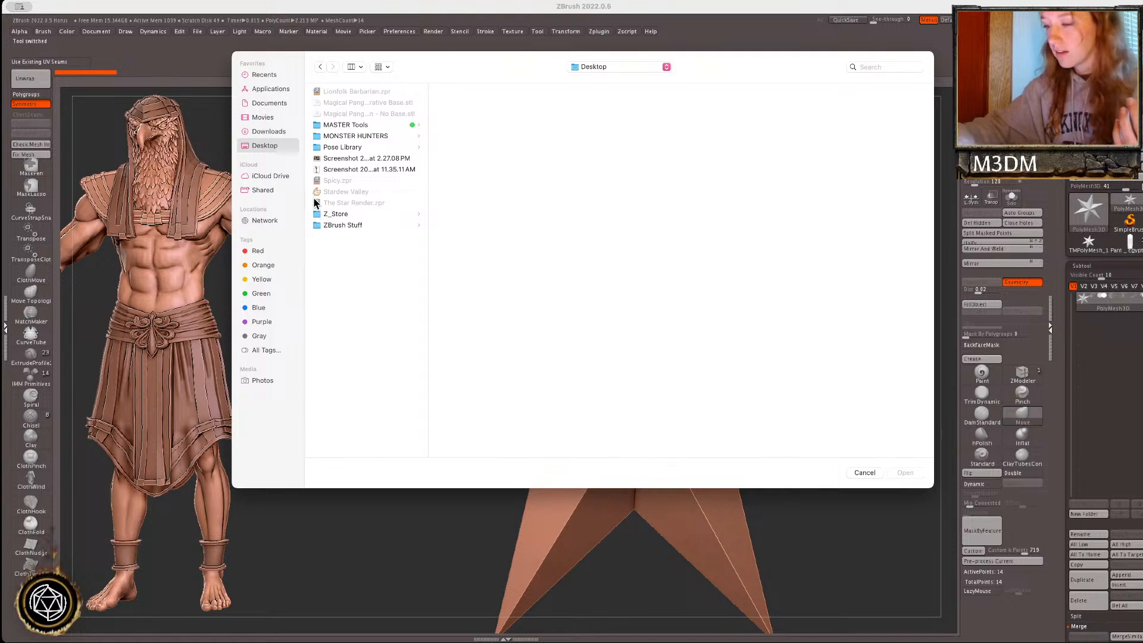
pyautogui.click(374, 126)
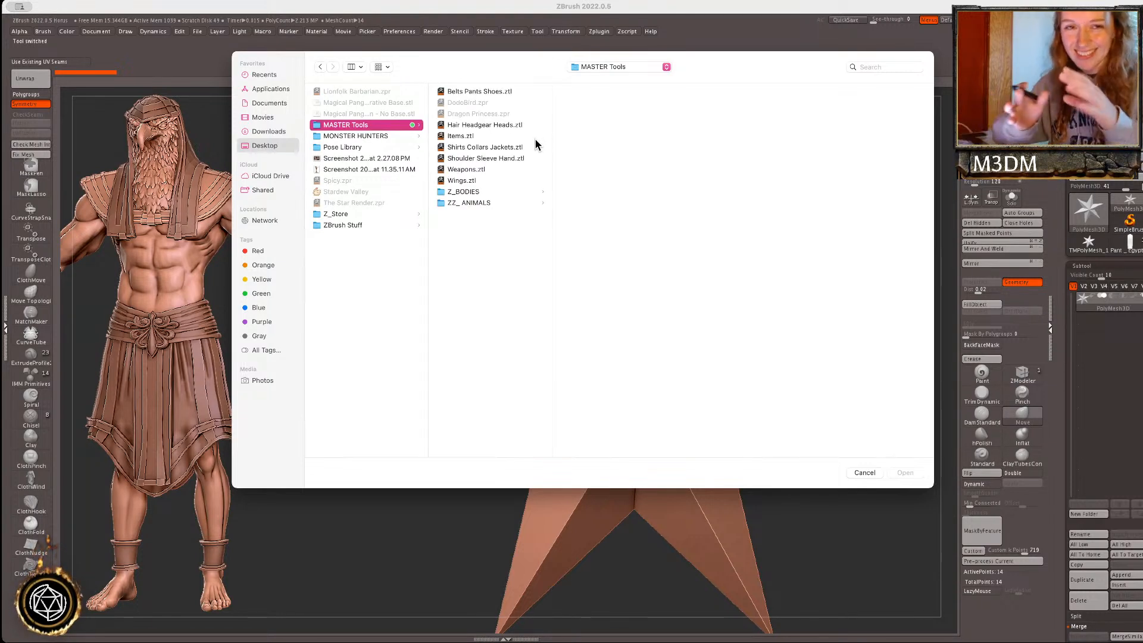
pyautogui.click(490, 138)
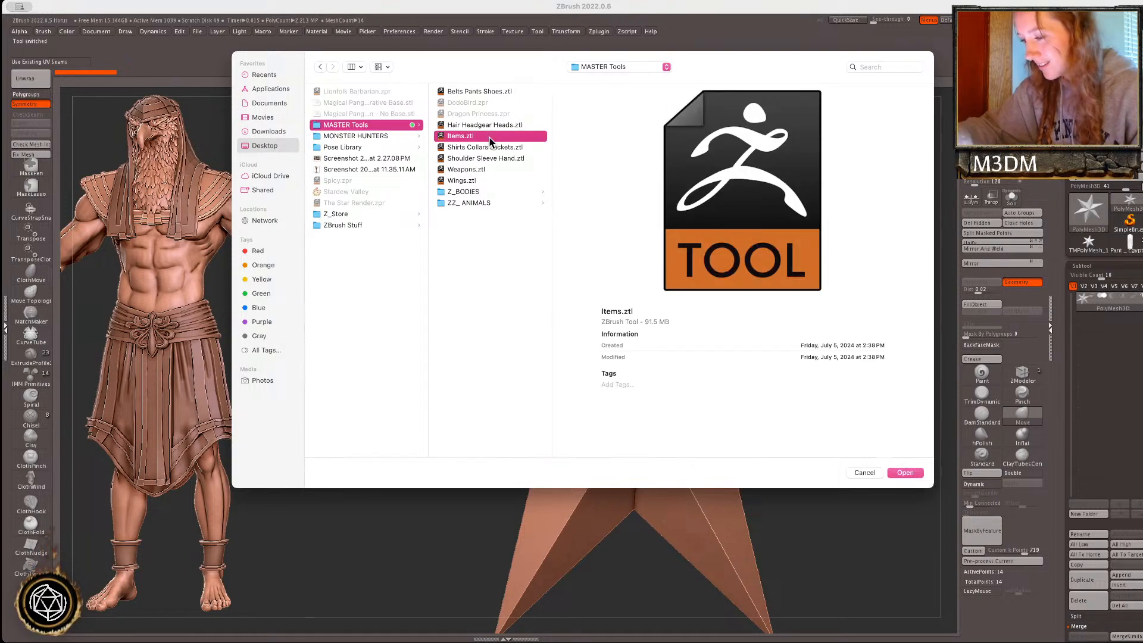
pyautogui.doubleClick(489, 181)
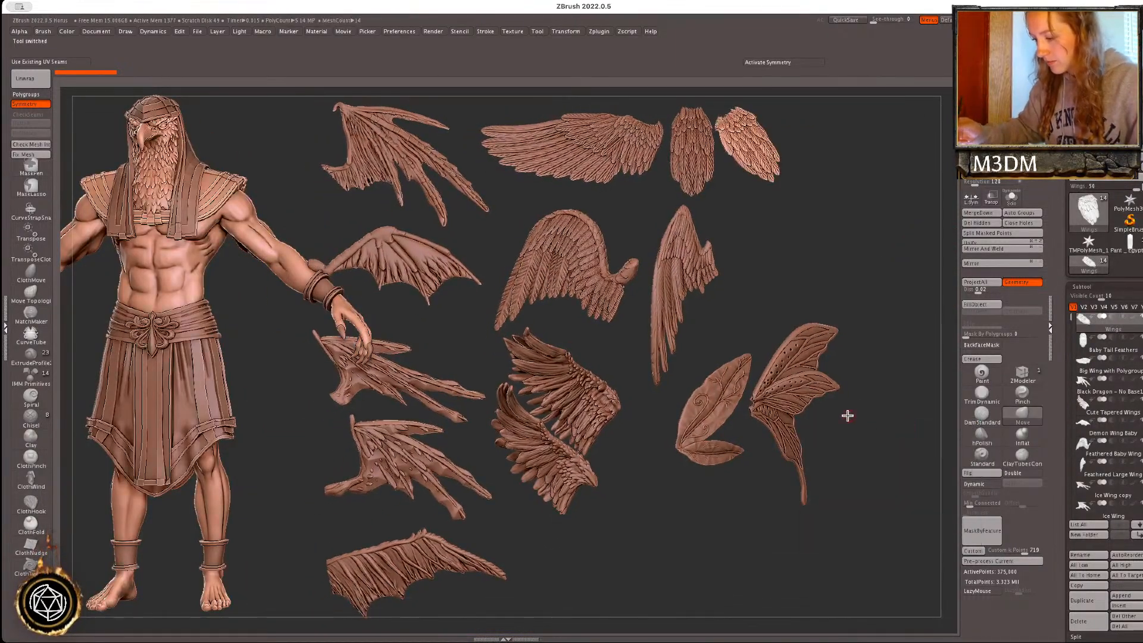
# - Append the Feathered Large Wing from the wings collection to the Horus figure and make it active
pyautogui.keyDown('alt'); pyautogui.click(674, 348); pyautogui.keyUp('alt')
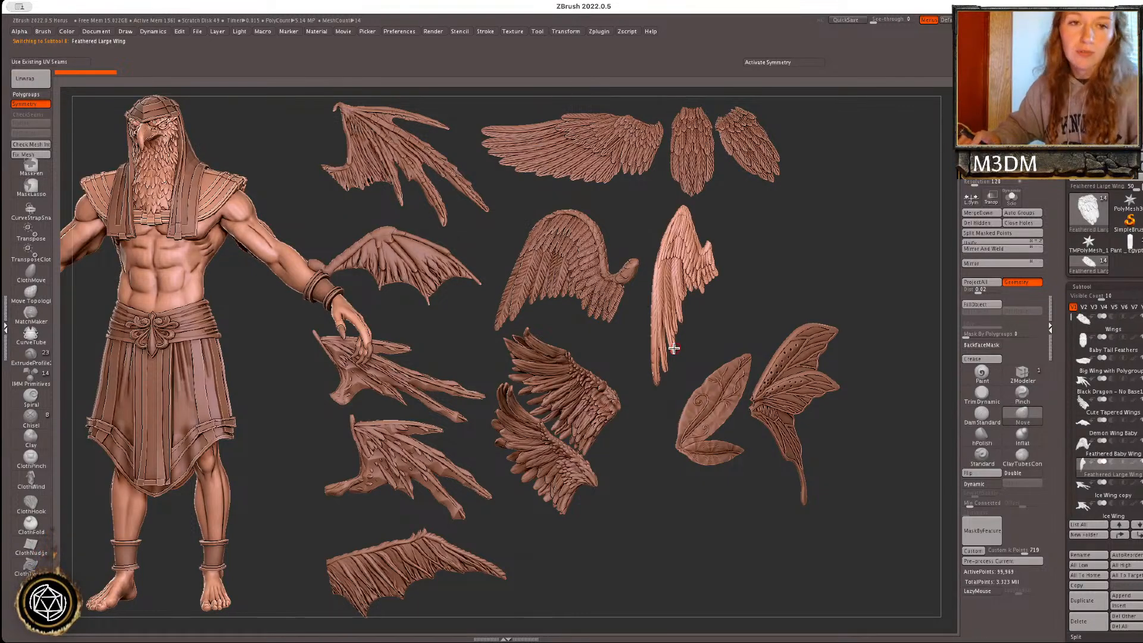
pyautogui.click(1130, 245)
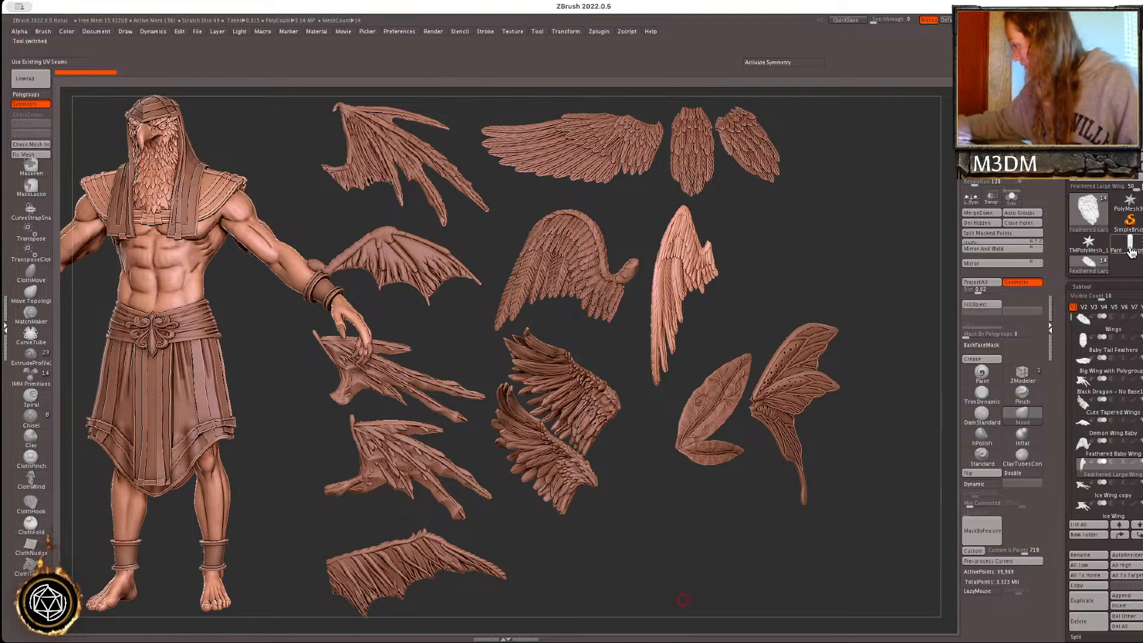
pyautogui.keyDown('alt'); pyautogui.moveTo(901, 469); pyautogui.dragTo(805, 474); pyautogui.keyUp('alt')
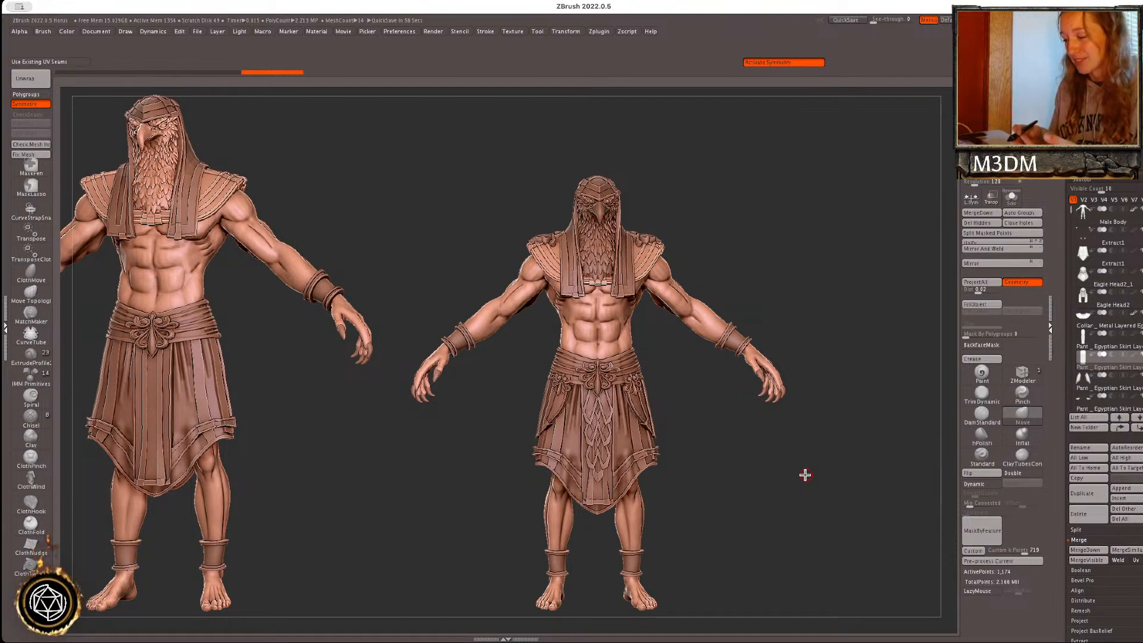
pyautogui.click(1123, 489)
pyautogui.click(915, 444)
pyautogui.keyDown('alt'); pyautogui.click(893, 383); pyautogui.keyUp('alt')
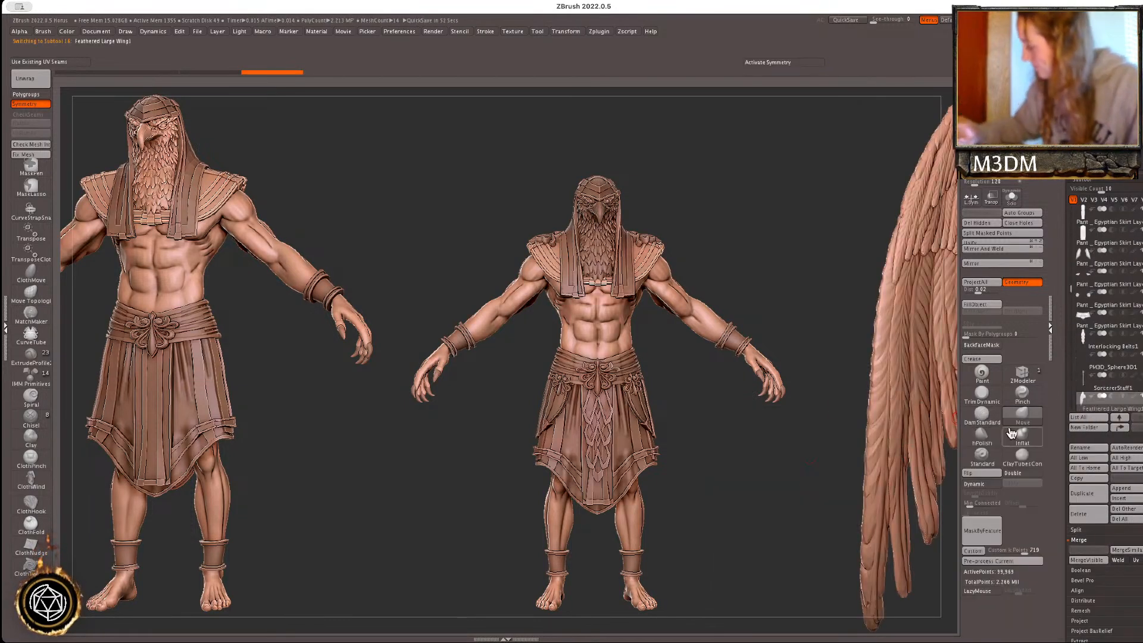
# - Delete all subtools of the loaded wings collection and return to the Horus figure
pyautogui.click(1085, 156)
pyautogui.press('f')
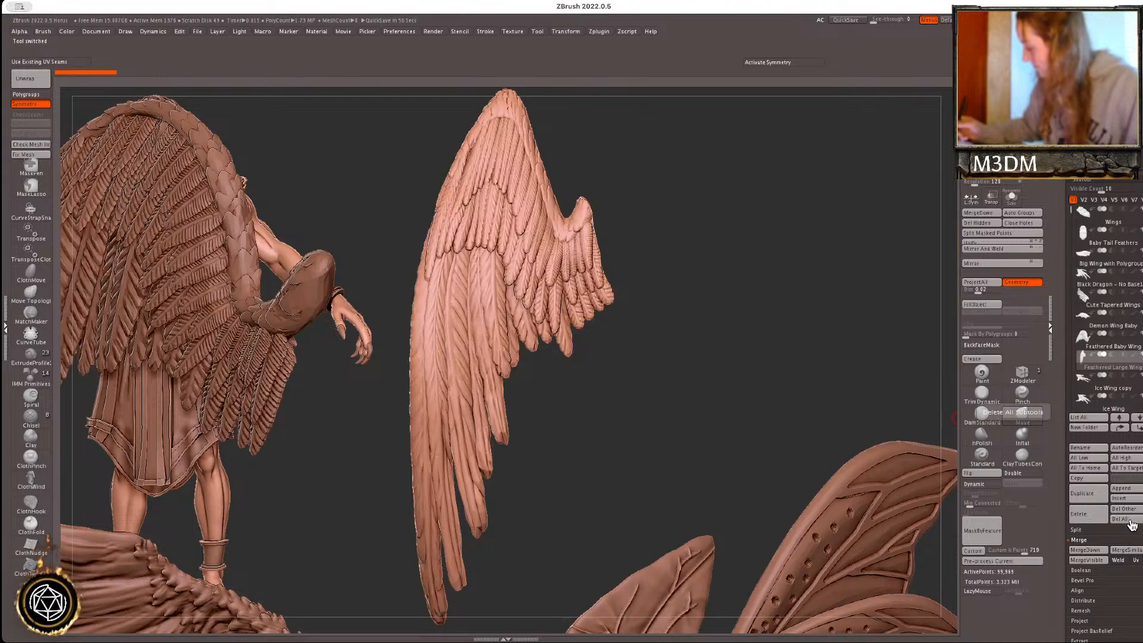
pyautogui.click(1132, 525)
pyautogui.click(991, 541)
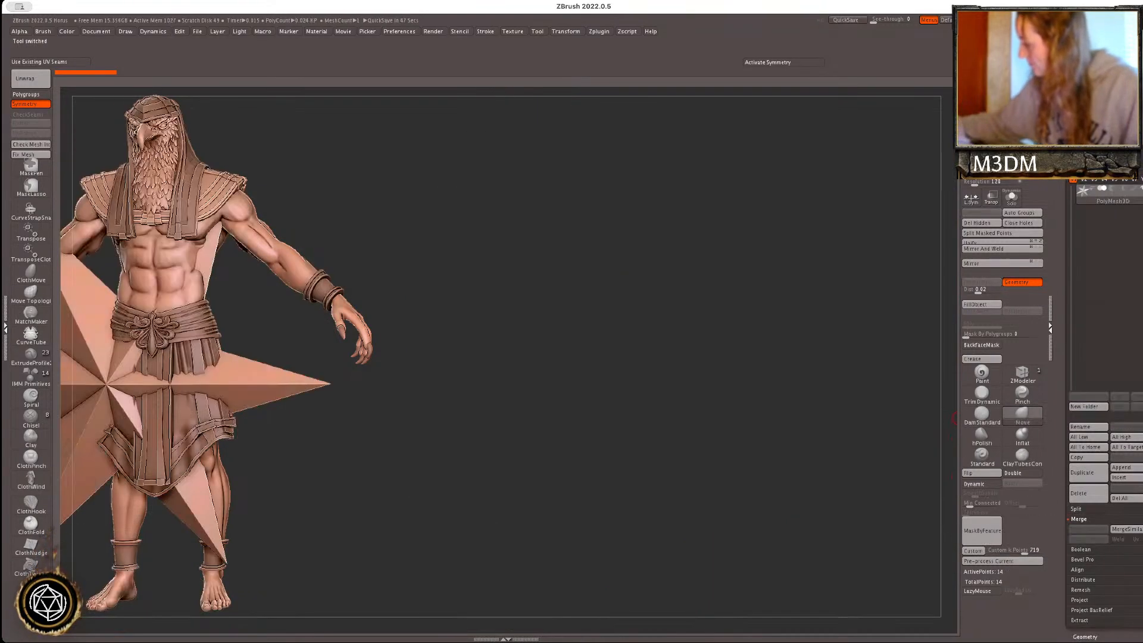
pyautogui.click(1085, 156)
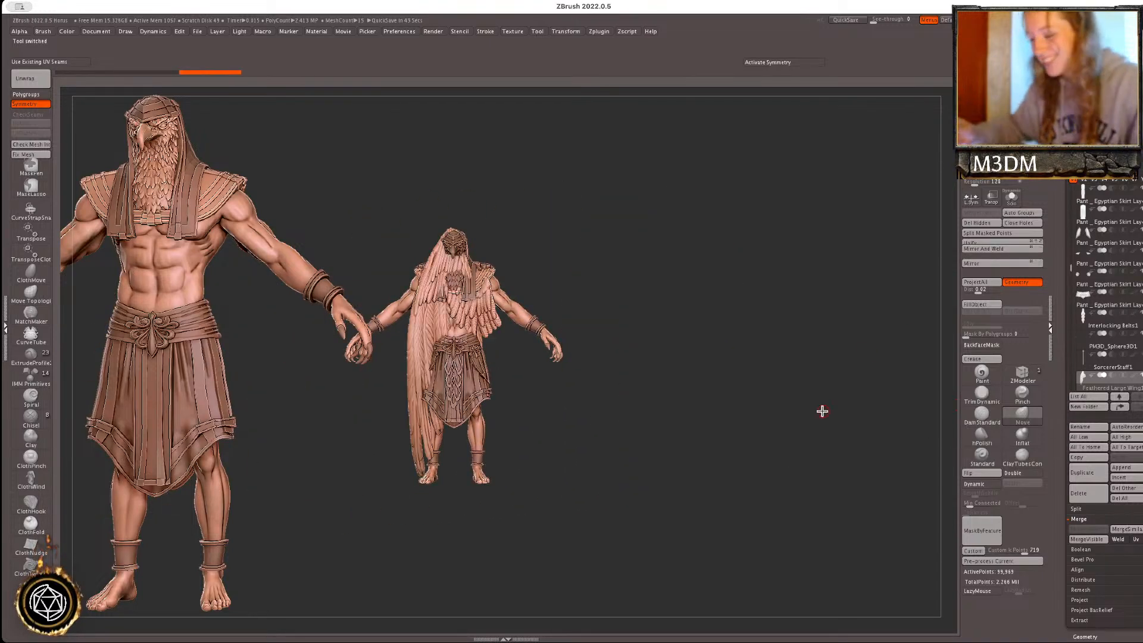
# - Move the feathered wing behind the figure's back as seen from above
pyautogui.press('w')
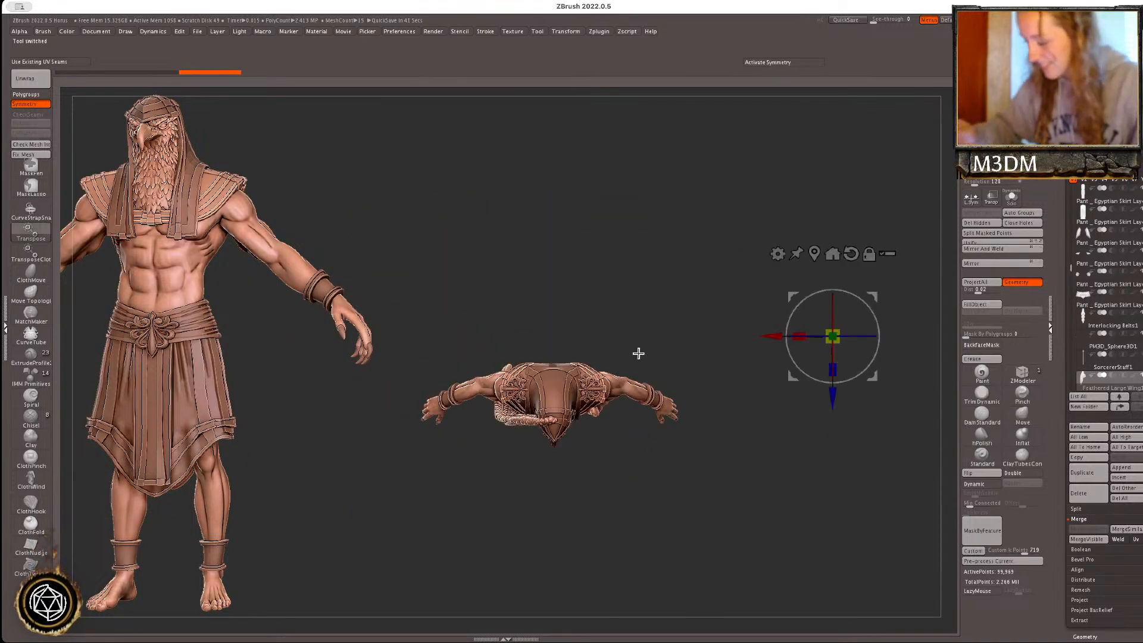
pyautogui.moveTo(589, 356); pyautogui.dragTo(594, 266)
pyautogui.hotkey('ctrl', 'z')
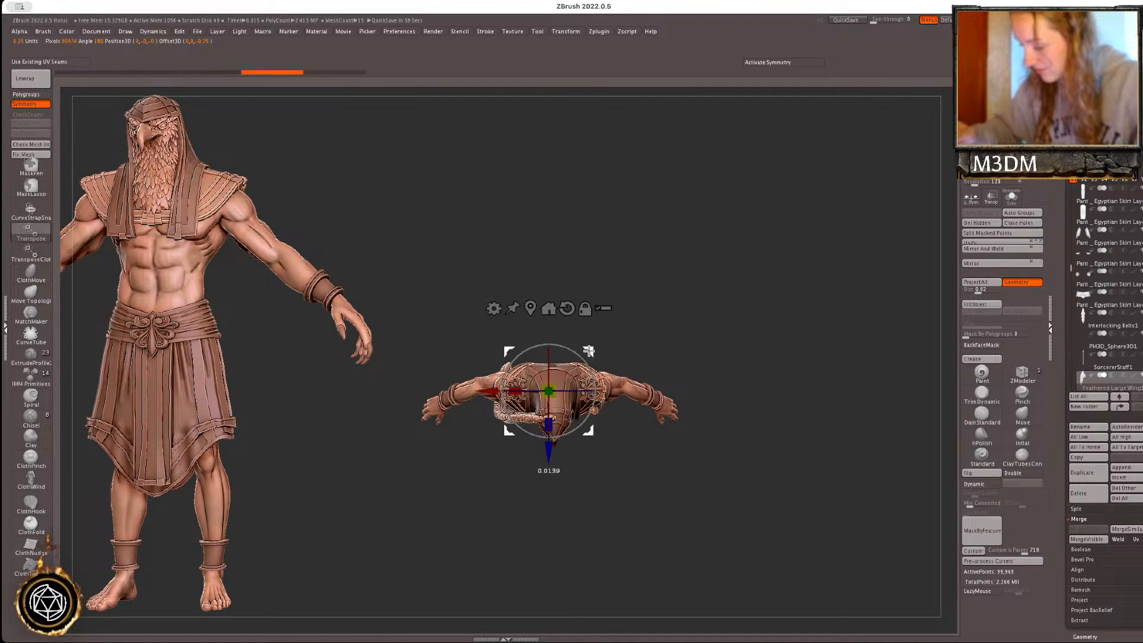
pyautogui.moveTo(589, 353); pyautogui.dragTo(600, 240)
pyautogui.moveTo(560, 311); pyautogui.dragTo(562, 325)
# - Isolate the feathered wing in side view and flatten its curvature with the Move brush
pyautogui.press('q')
pyautogui.moveTo(719, 295); pyautogui.dragTo(837, 265)
pyautogui.click(1011, 199)
pyautogui.moveTo(867, 304)
pyautogui.keyDown('shift'); pyautogui.mouseDown()
pyautogui.moveTo(785, 335)
pyautogui.moveTo(809, 413)
pyautogui.moveTo(780, 408)
pyautogui.moveTo(796, 409)
pyautogui.mouseUp(); pyautogui.keyUp('shift')
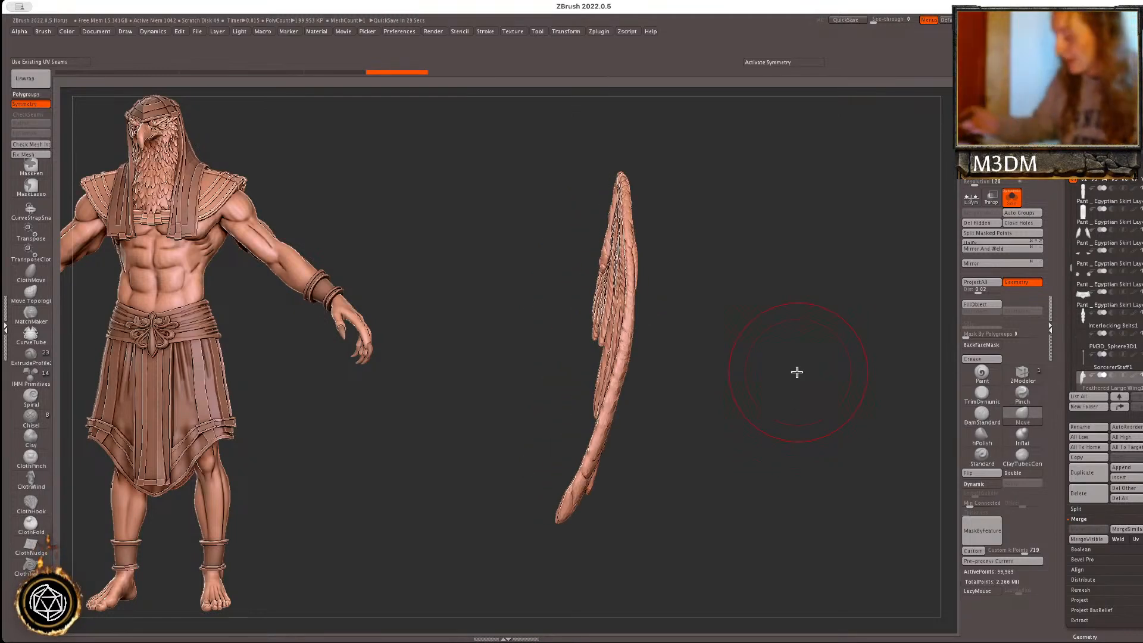
pyautogui.moveTo(628, 318); pyautogui.dragTo(600, 312)
pyautogui.press('space')
pyautogui.moveTo(604, 420); pyautogui.dragTo(592, 422)
pyautogui.moveTo(591, 450); pyautogui.dragTo(576, 450)
pyautogui.press('space')
pyautogui.moveTo(588, 466); pyautogui.dragTo(581, 468)
# - Isolate the wing's lower tip with an inverted soft mask and bend it into line using Transpose and the Move brush
pyautogui.moveTo(564, 510)
pyautogui.mouseDown()
pyautogui.moveTo(574, 520)
pyautogui.moveTo(565, 516)
pyautogui.moveTo(628, 408)
pyautogui.mouseUp()
pyautogui.press('space')
pyautogui.keyDown('ctrl'); pyautogui.click(614, 454); pyautogui.keyUp('ctrl')
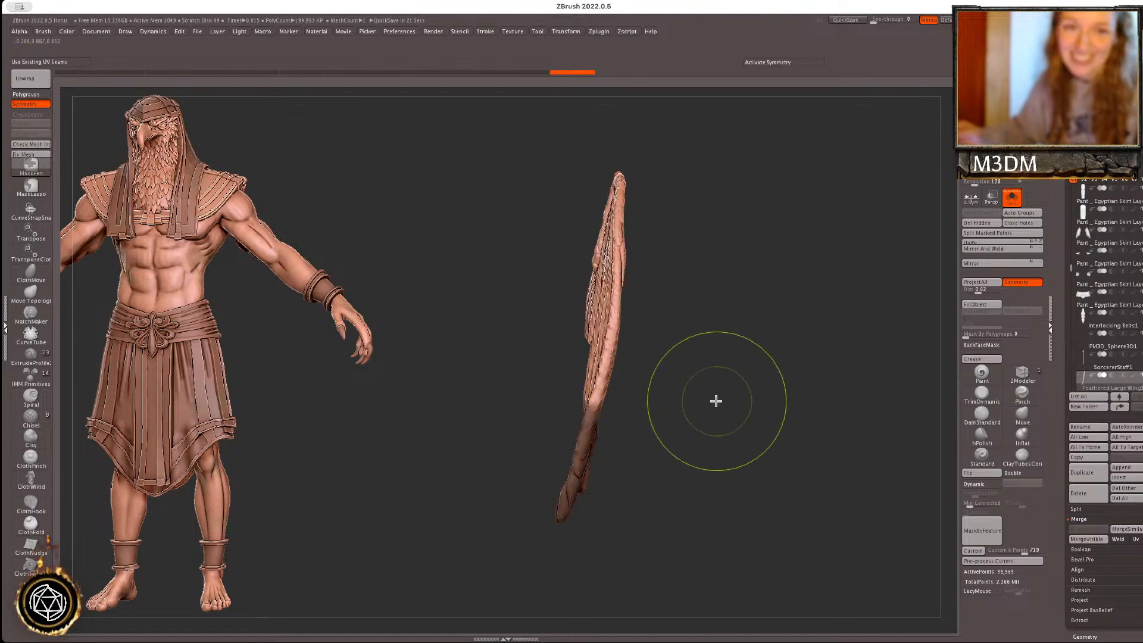
pyautogui.press('w')
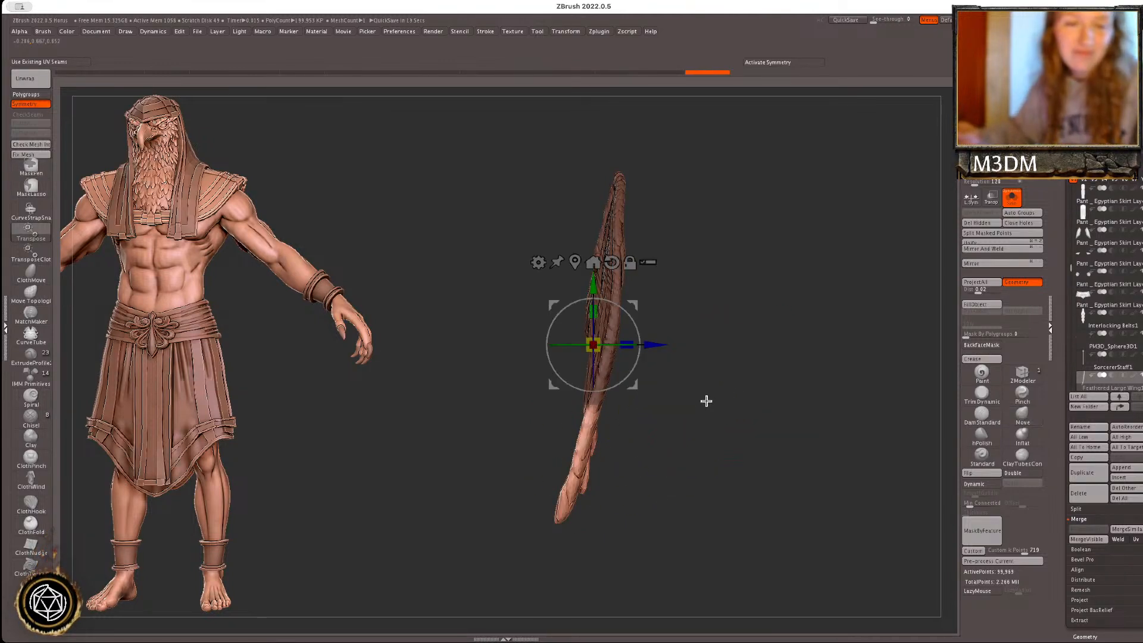
pyautogui.press('y')
pyautogui.moveTo(593, 413); pyautogui.dragTo(573, 517)
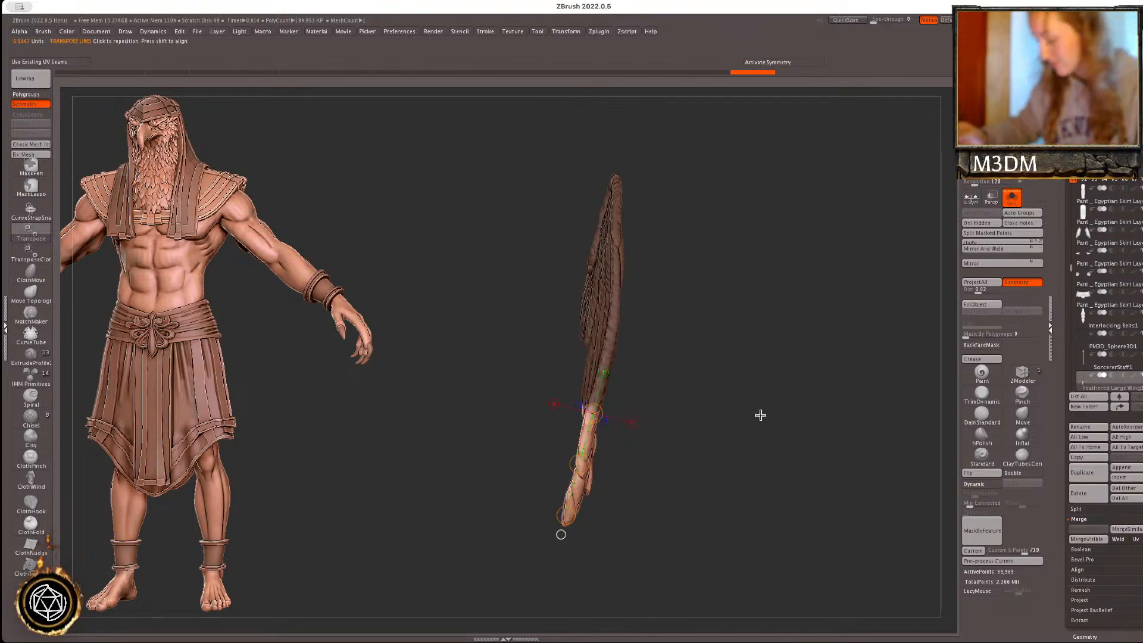
pyautogui.press('q')
pyautogui.moveTo(576, 473); pyautogui.dragTo(585, 461)
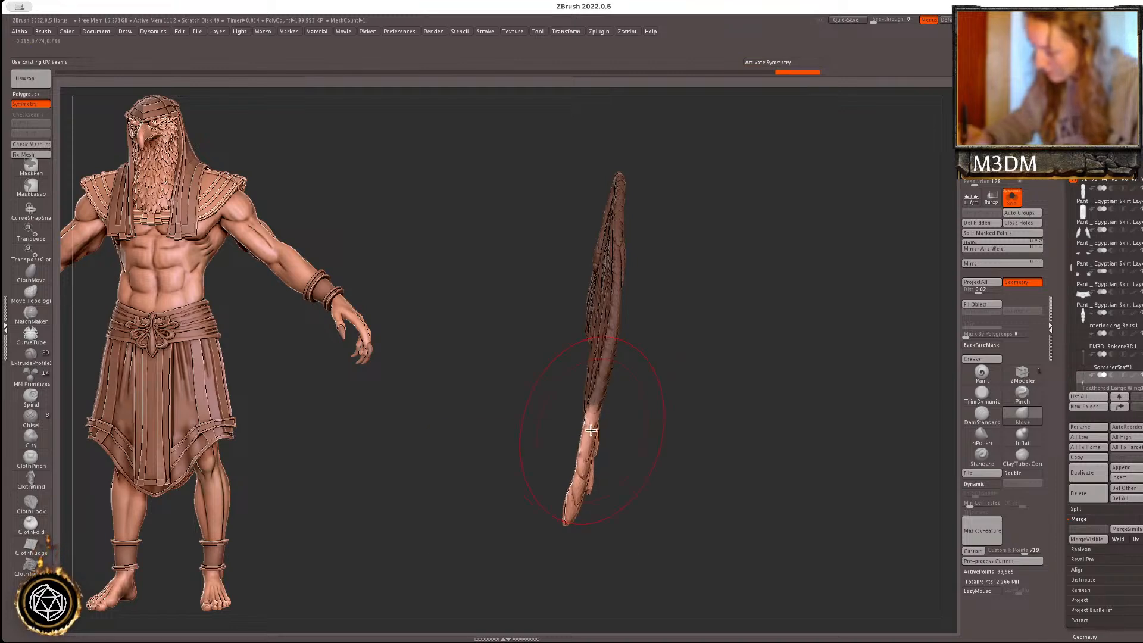
# - Compare the reshaped wing with the whole figure from front and side, and isolate the wing again to examine its feathers
pyautogui.moveTo(776, 403)
pyautogui.mouseDown()
pyautogui.moveTo(814, 416)
pyautogui.moveTo(822, 433)
pyautogui.mouseUp()
pyautogui.click(1015, 205)
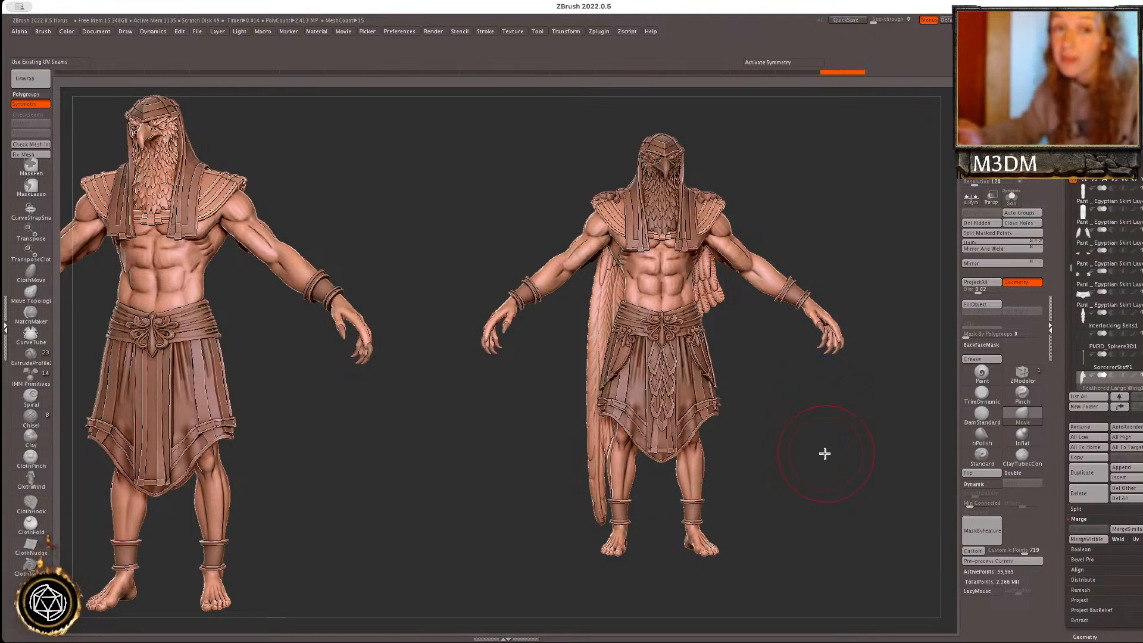
pyautogui.moveTo(836, 446); pyautogui.dragTo(857, 448)
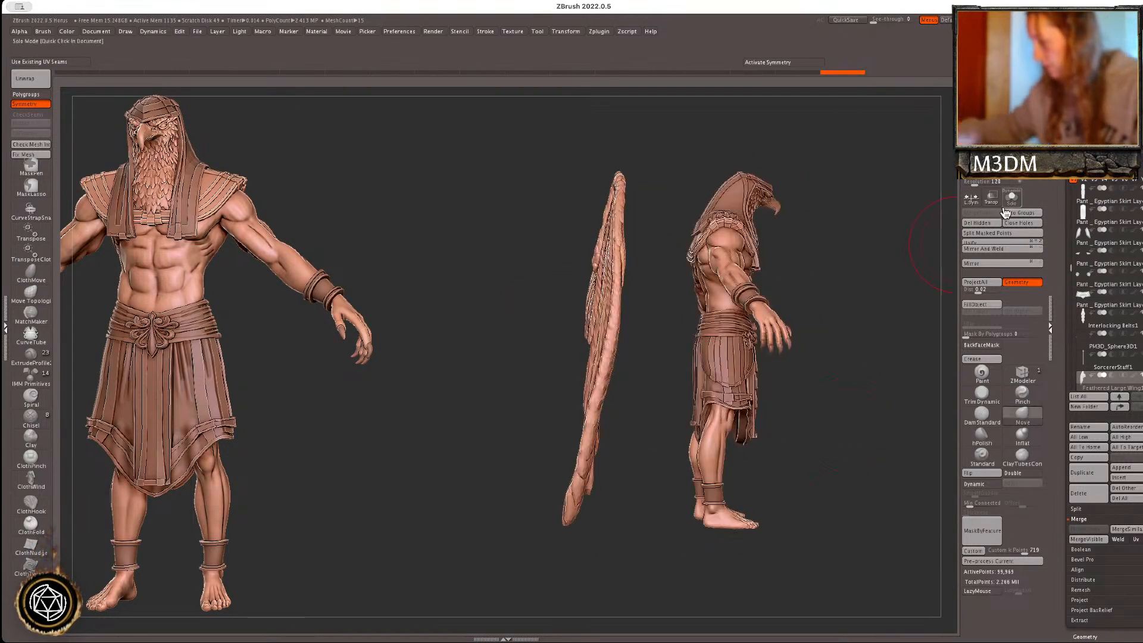
pyautogui.click(1012, 198)
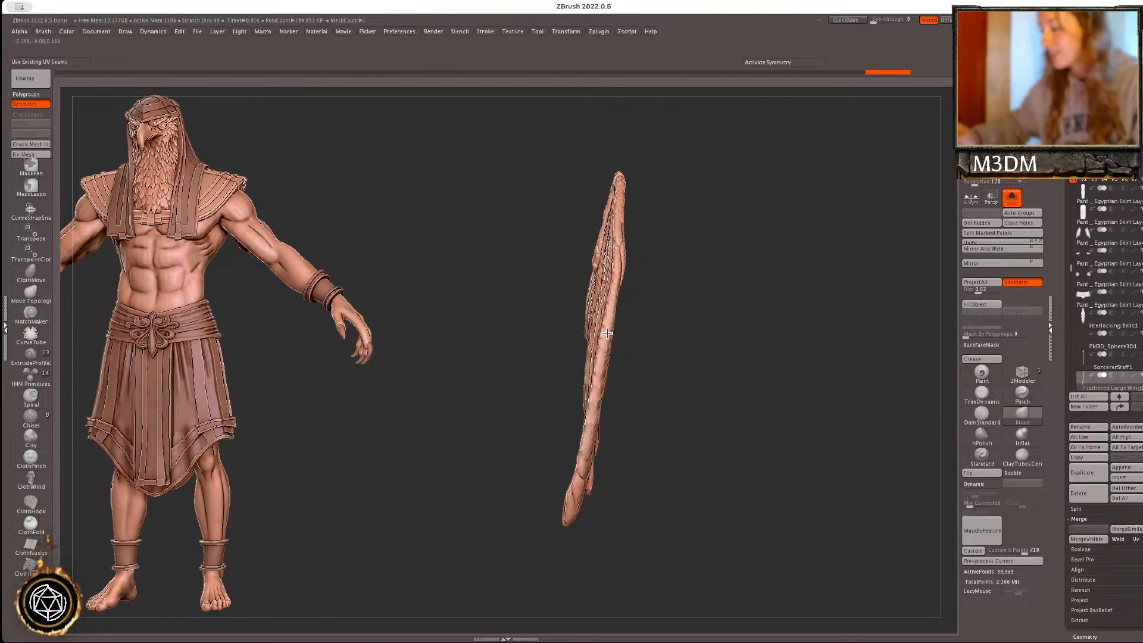
pyautogui.press('space')
pyautogui.moveTo(740, 304); pyautogui.dragTo(773, 383)
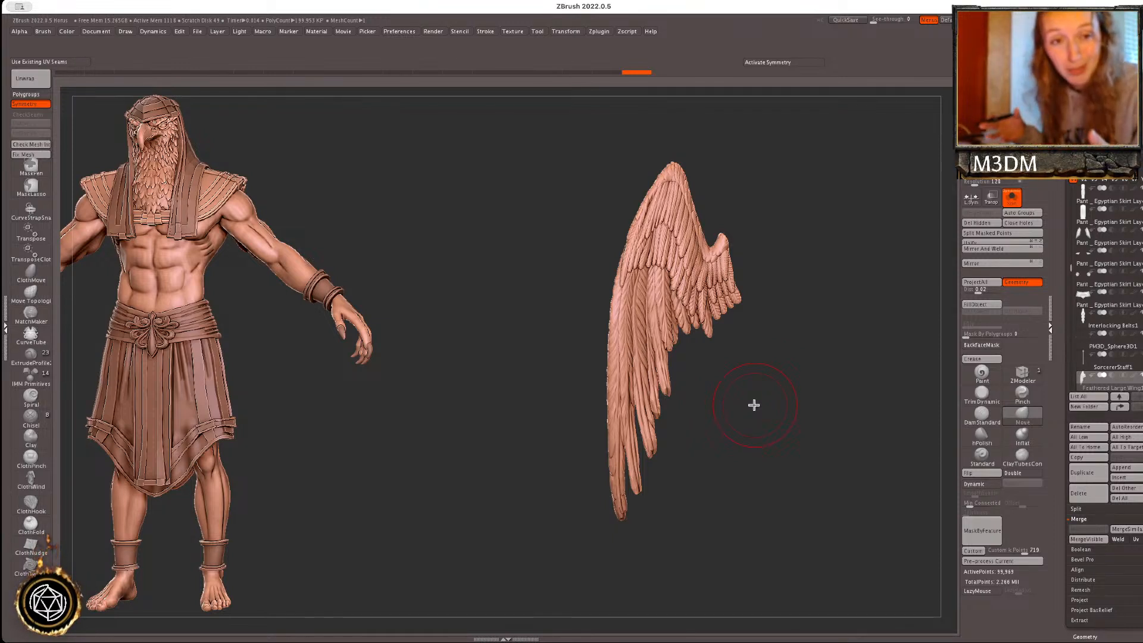
# - Centre the gizmo on the isolated wing as seen from above and realign its orientation
pyautogui.moveTo(811, 406); pyautogui.dragTo(764, 473)
pyautogui.press('w')
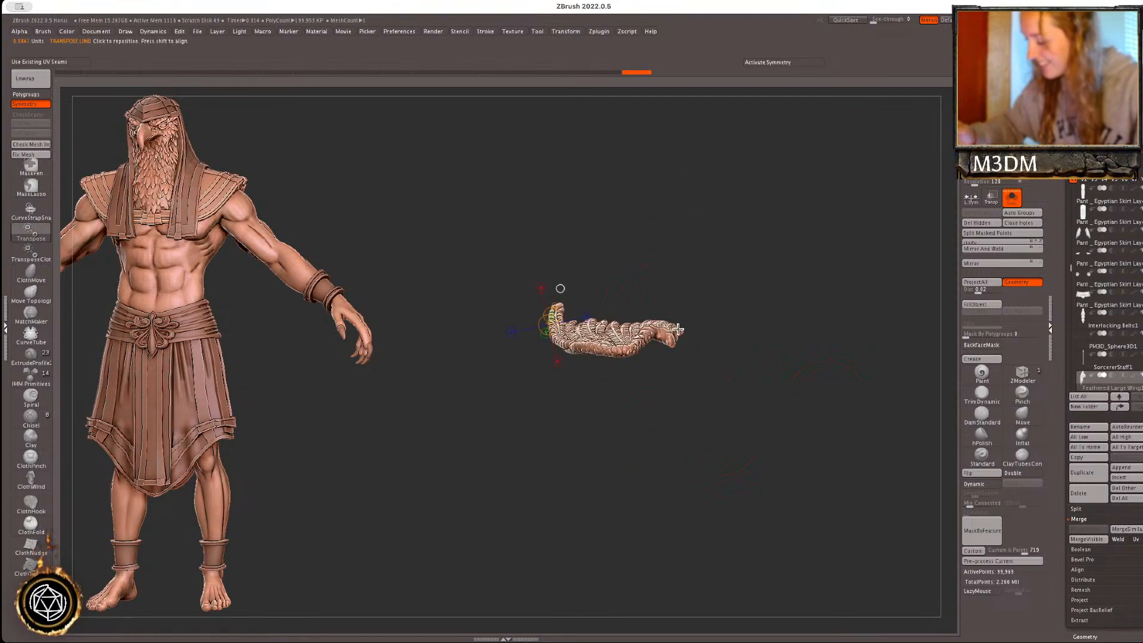
pyautogui.press('y')
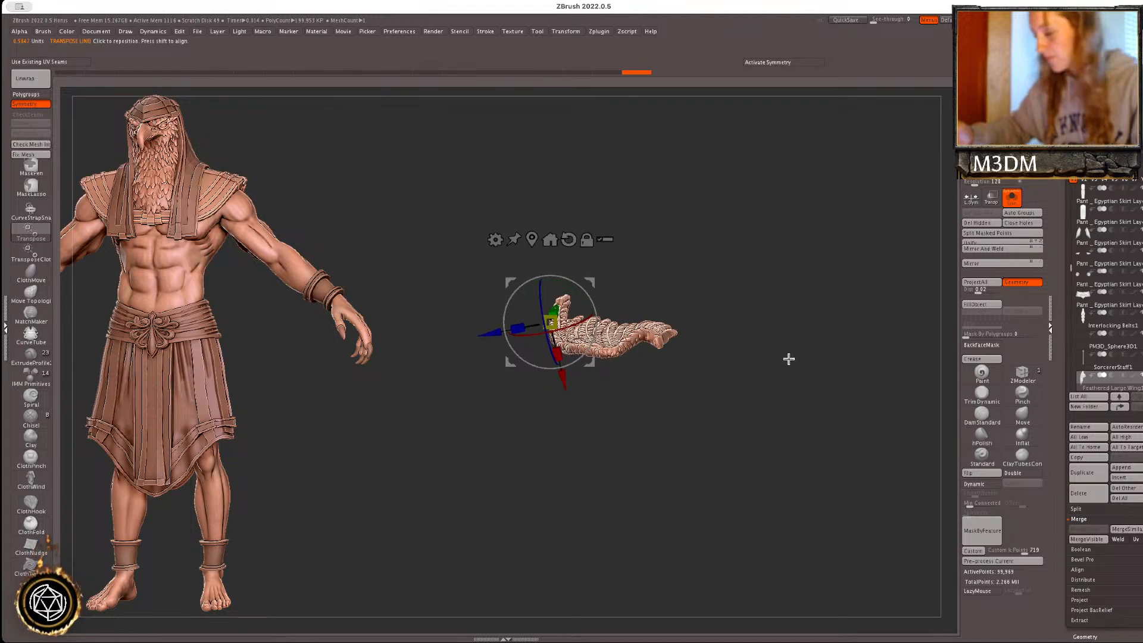
pyautogui.click(566, 241)
pyautogui.click(530, 241)
pyautogui.moveTo(613, 288); pyautogui.dragTo(618, 313)
pyautogui.click(631, 244)
pyautogui.click(595, 244)
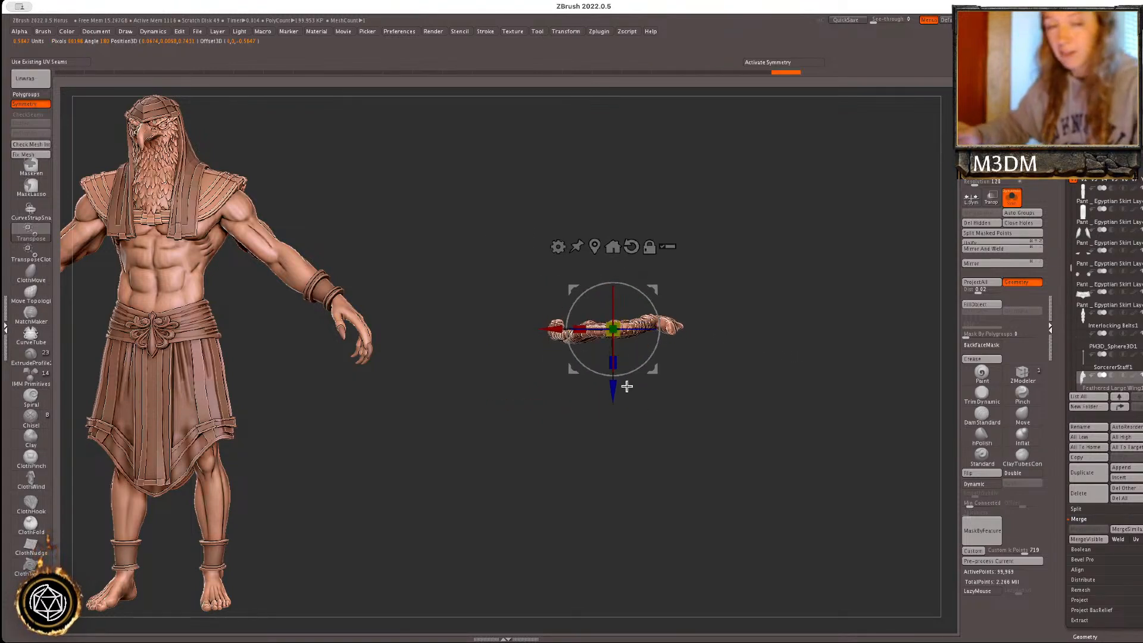
pyautogui.click(558, 246)
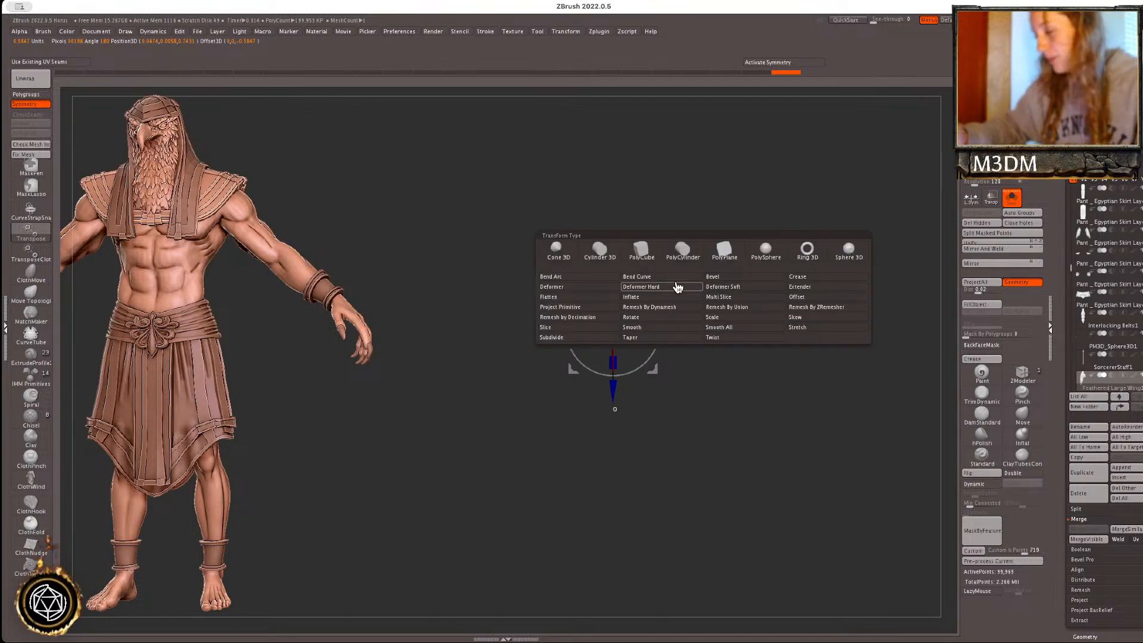
pyautogui.click(656, 277)
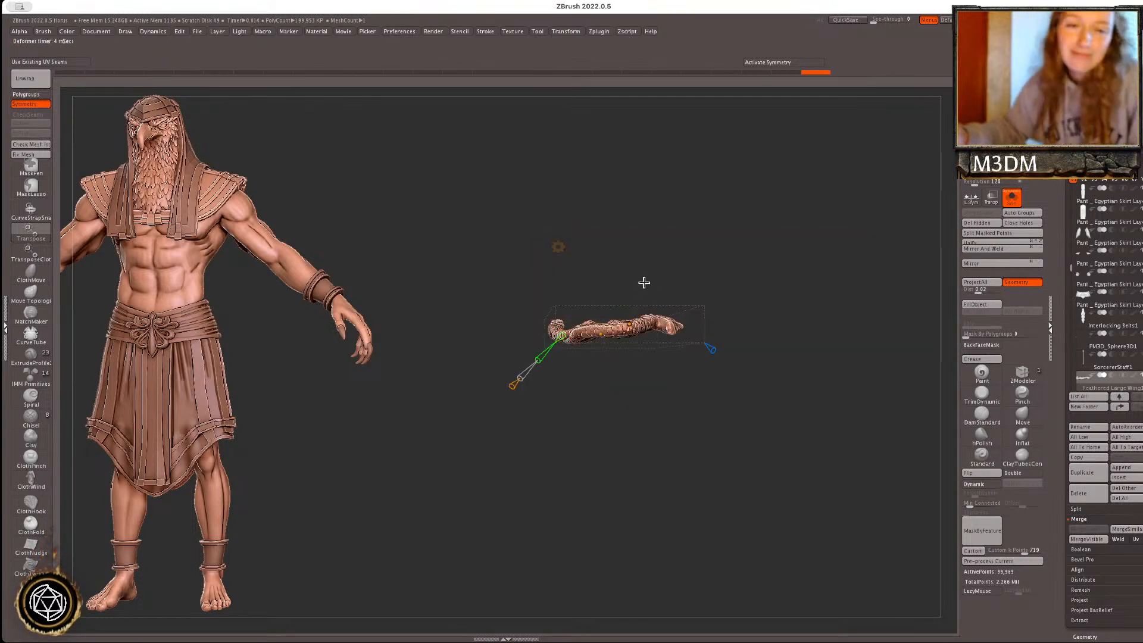
pyautogui.click(557, 246)
# - Bend the wing with the Bend Arc deformer, accept the deformation, and scale the wing to about 0.95 across its width
pyautogui.click(558, 246)
pyautogui.click(561, 295)
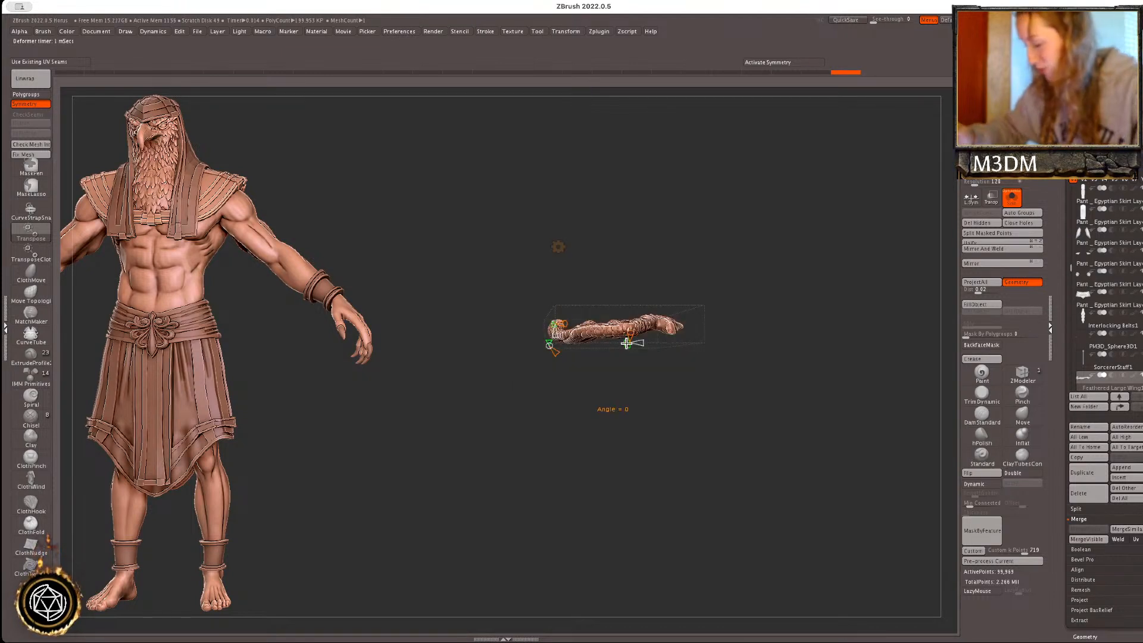
pyautogui.moveTo(627, 360); pyautogui.dragTo(629, 374)
pyautogui.click(559, 247)
pyautogui.click(713, 250)
pyautogui.moveTo(577, 332); pyautogui.dragTo(584, 332)
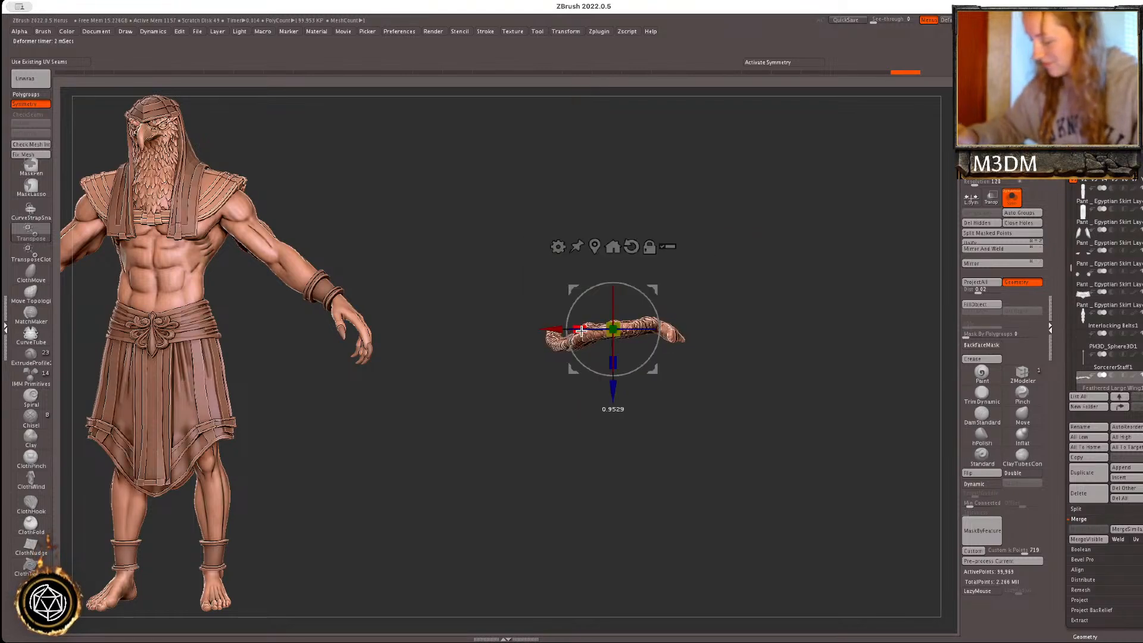
# - Show the whole figure again and place the wing's root behind the shoulder, raising the wing slightly in front view
pyautogui.press('q')
pyautogui.click(1012, 198)
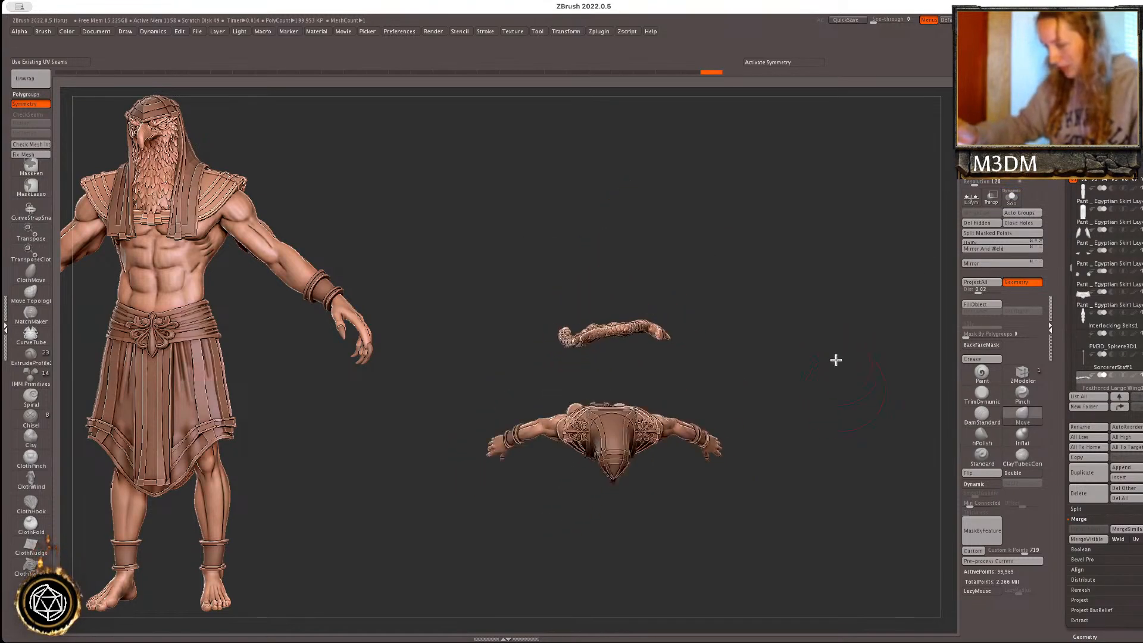
pyautogui.press('w')
pyautogui.keyDown('alt'); pyautogui.moveTo(653, 291); pyautogui.dragTo(692, 296); pyautogui.keyUp('alt')
pyautogui.moveTo(692, 314); pyautogui.dragTo(696, 332)
pyautogui.moveTo(693, 297); pyautogui.dragTo(635, 362)
pyautogui.press('q')
pyautogui.keyDown('shift'); pyautogui.moveTo(804, 337); pyautogui.dragTo(806, 327); pyautogui.keyUp('shift')
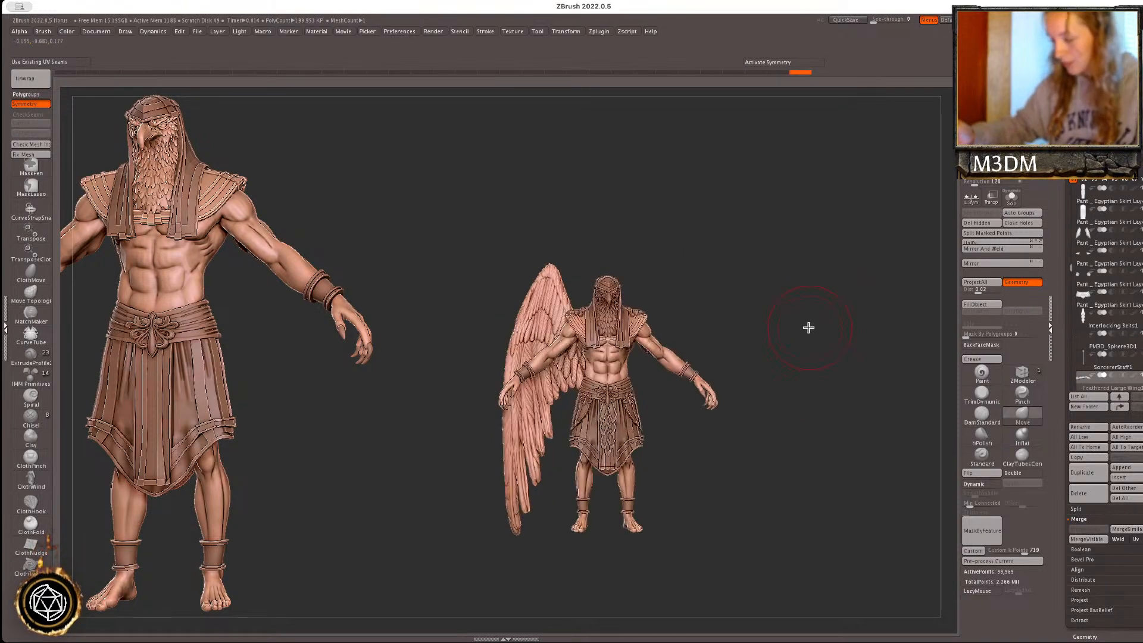
pyautogui.press('w')
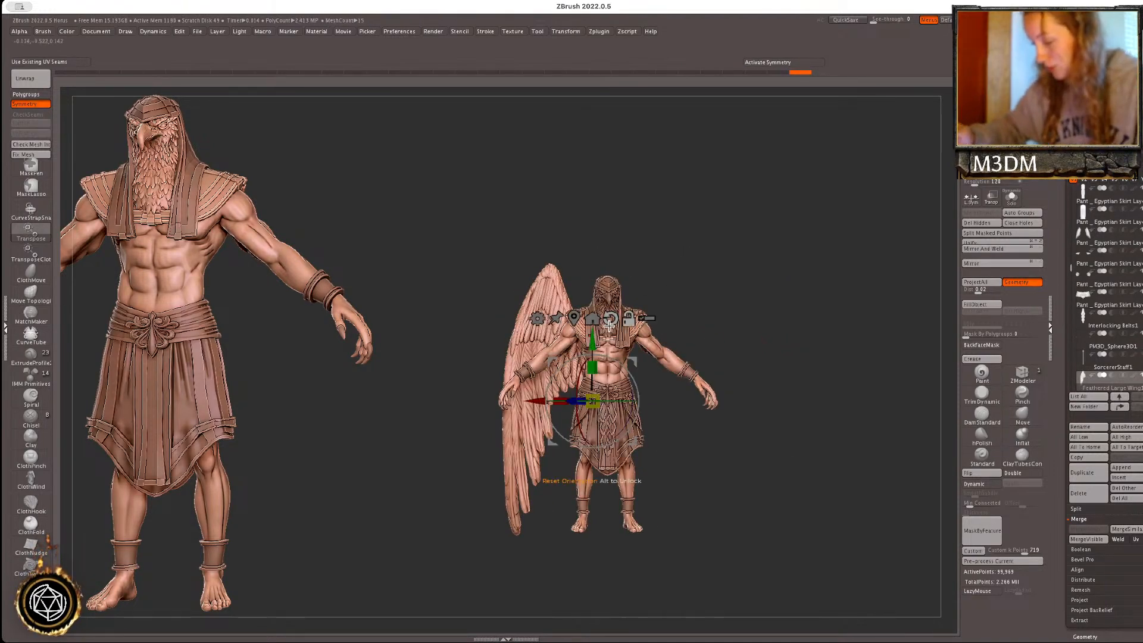
pyautogui.moveTo(592, 340); pyautogui.dragTo(592, 333)
pyautogui.press('q')
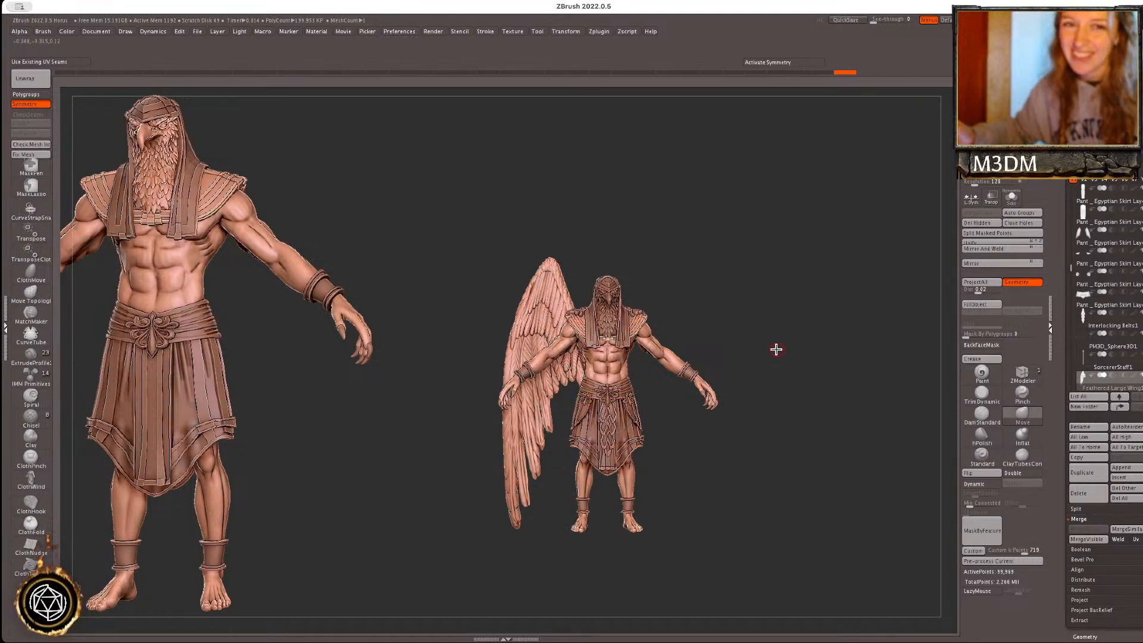
# - Adjust the wing's placement behind the shoulder from above and refine its curve with the Move brush
pyautogui.keyDown('shift'); pyautogui.moveTo(789, 327); pyautogui.dragTo(791, 342); pyautogui.keyUp('shift')
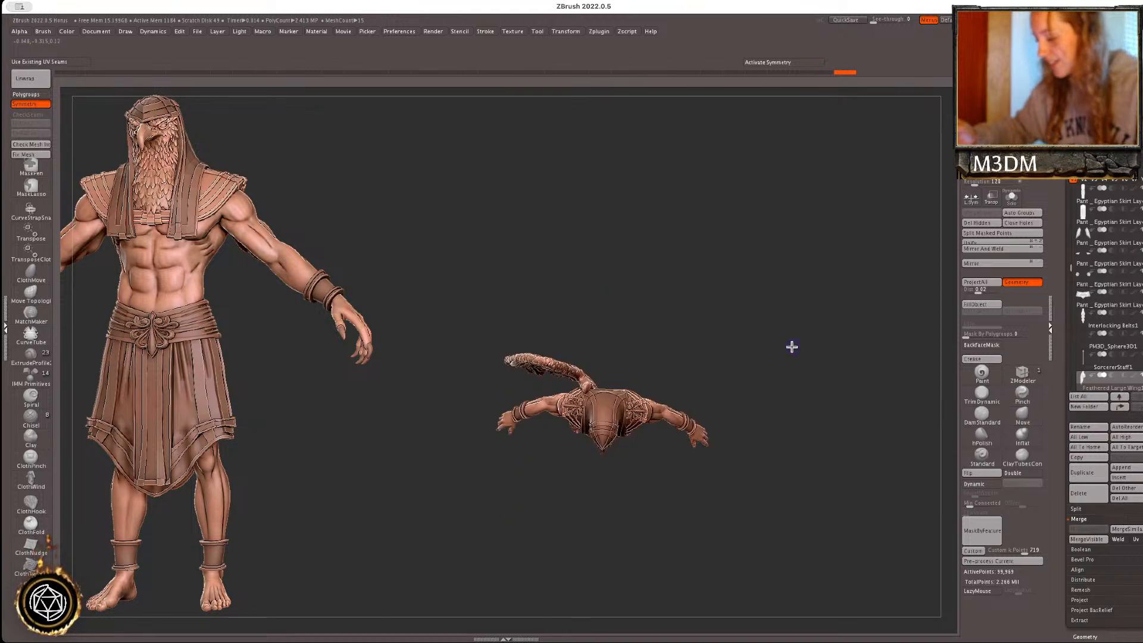
pyautogui.press('w')
pyautogui.moveTo(634, 357); pyautogui.dragTo(645, 358)
pyautogui.press('q')
pyautogui.keyDown('alt'); pyautogui.moveTo(795, 337); pyautogui.dragTo(799, 367); pyautogui.keyUp('alt')
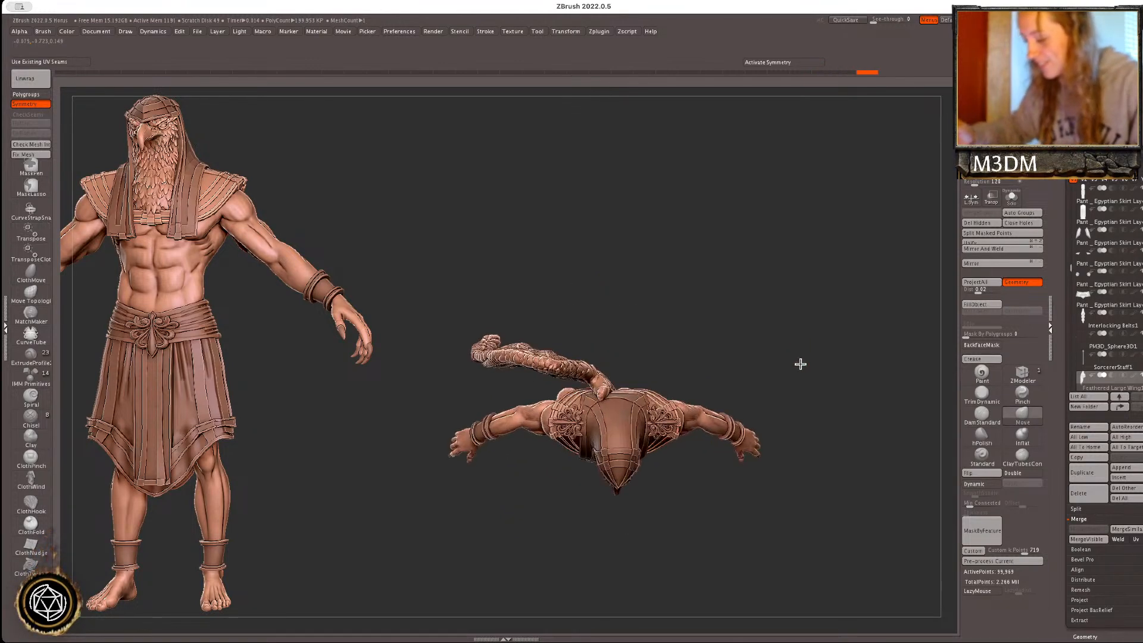
pyautogui.press('space')
pyautogui.moveTo(514, 356); pyautogui.dragTo(510, 356)
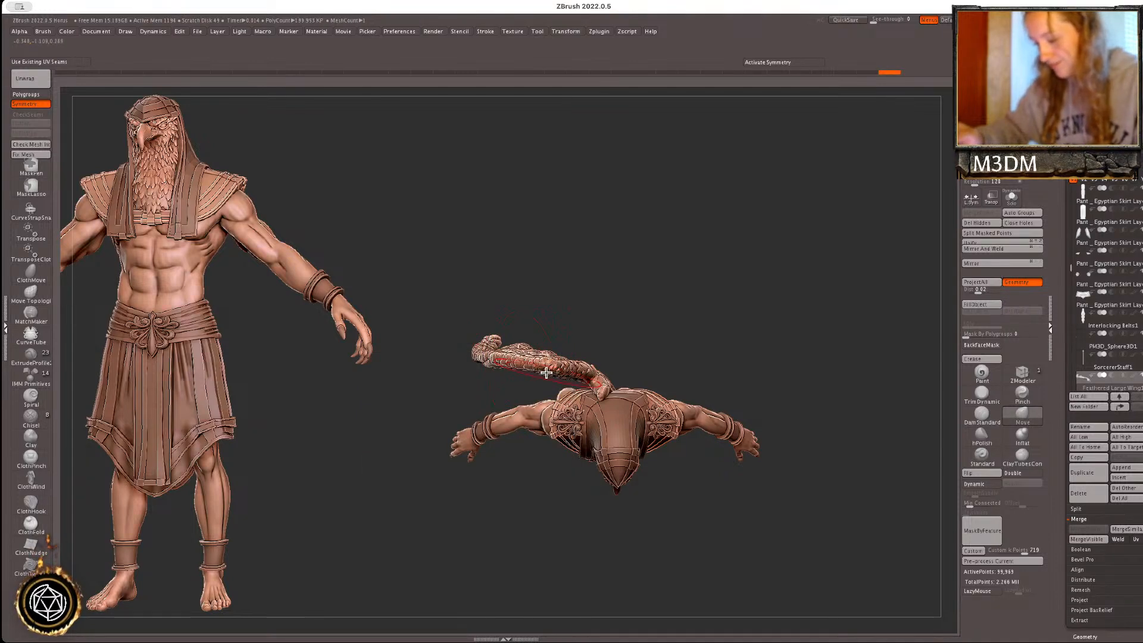
pyautogui.press('space')
pyautogui.moveTo(678, 292)
pyautogui.mouseDown()
pyautogui.moveTo(736, 301)
pyautogui.moveTo(709, 310)
pyautogui.mouseUp()
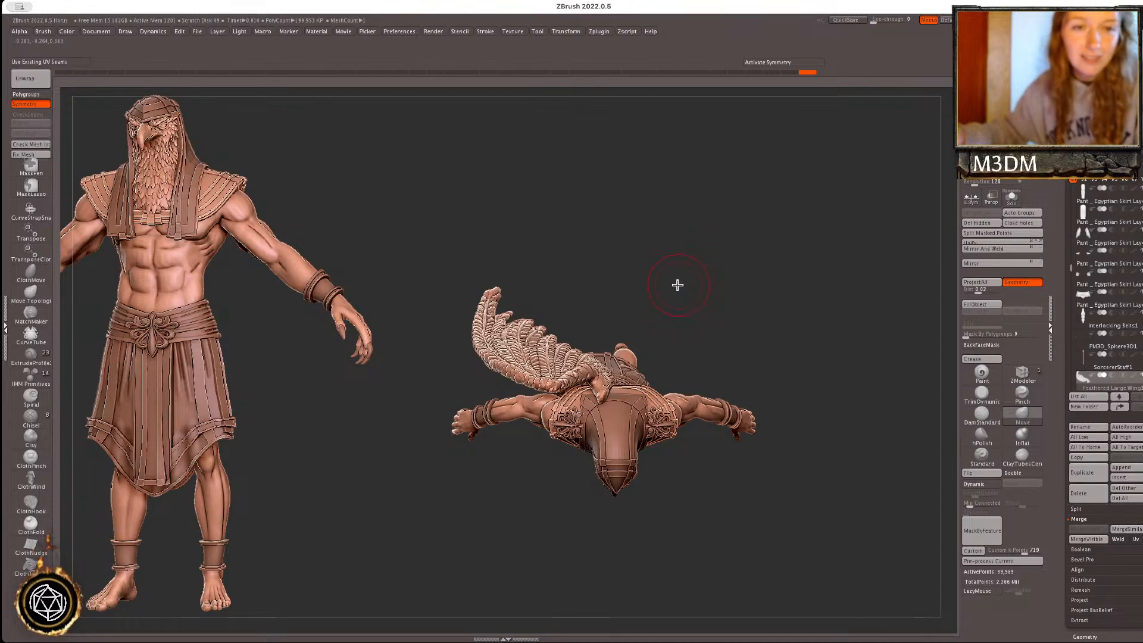
pyautogui.moveTo(783, 306); pyautogui.dragTo(780, 316)
pyautogui.moveTo(781, 265); pyautogui.dragTo(774, 283)
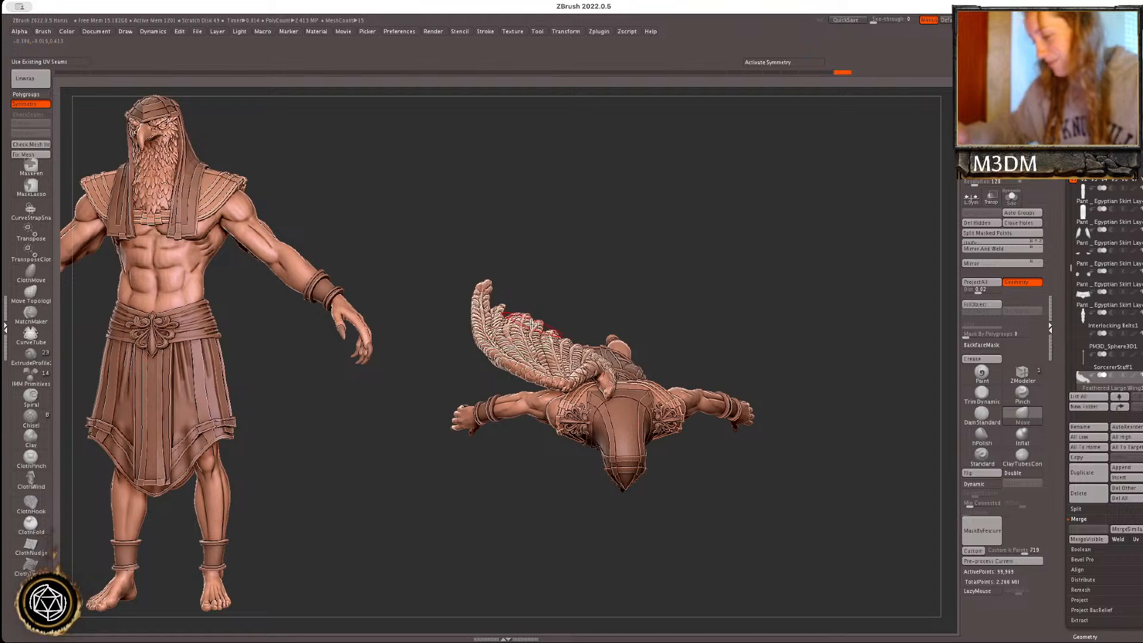
# - Isolate the wing and mask its long lower feathers with MaskLasso, softening the mask's edge
pyautogui.click(1011, 198)
pyautogui.moveTo(848, 352)
pyautogui.mouseDown()
pyautogui.moveTo(848, 314)
pyautogui.moveTo(842, 348)
pyautogui.mouseUp()
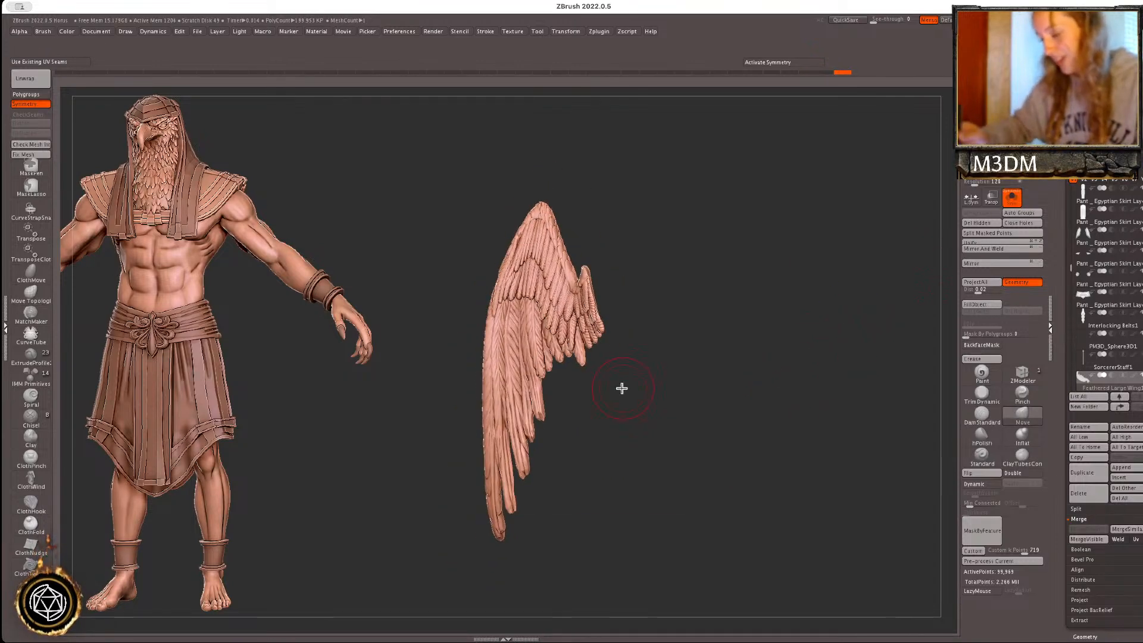
pyautogui.click(31, 187)
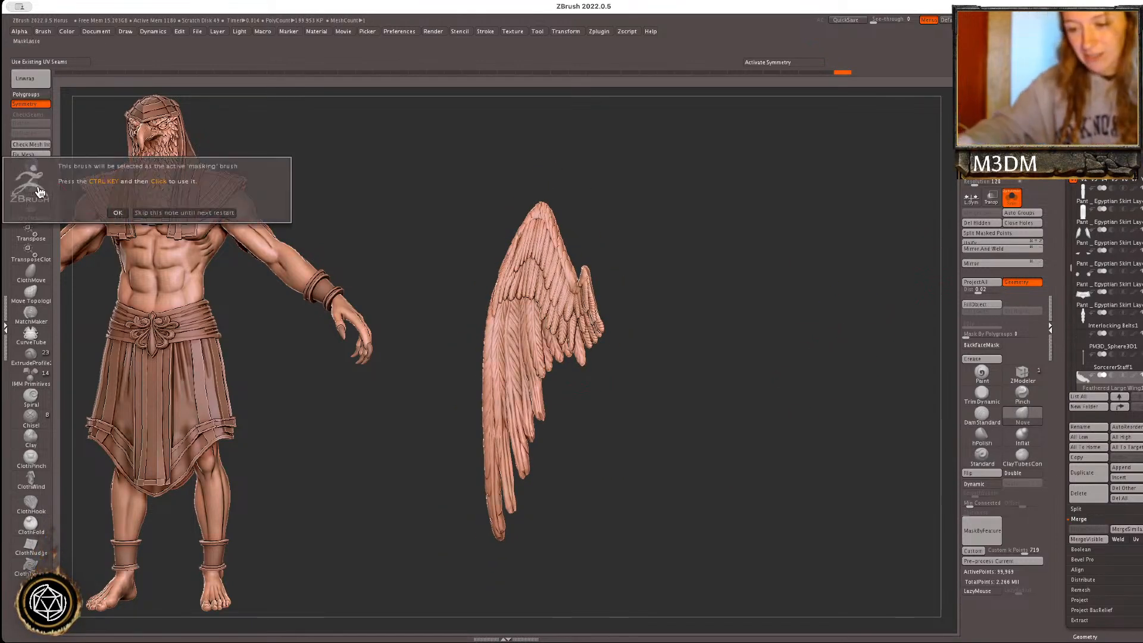
pyautogui.click(210, 212)
pyautogui.moveTo(459, 552)
pyautogui.keyDown('ctrl'); pyautogui.mouseDown()
pyautogui.moveTo(592, 360)
pyautogui.moveTo(518, 380)
pyautogui.mouseUp(); pyautogui.keyUp('ctrl')
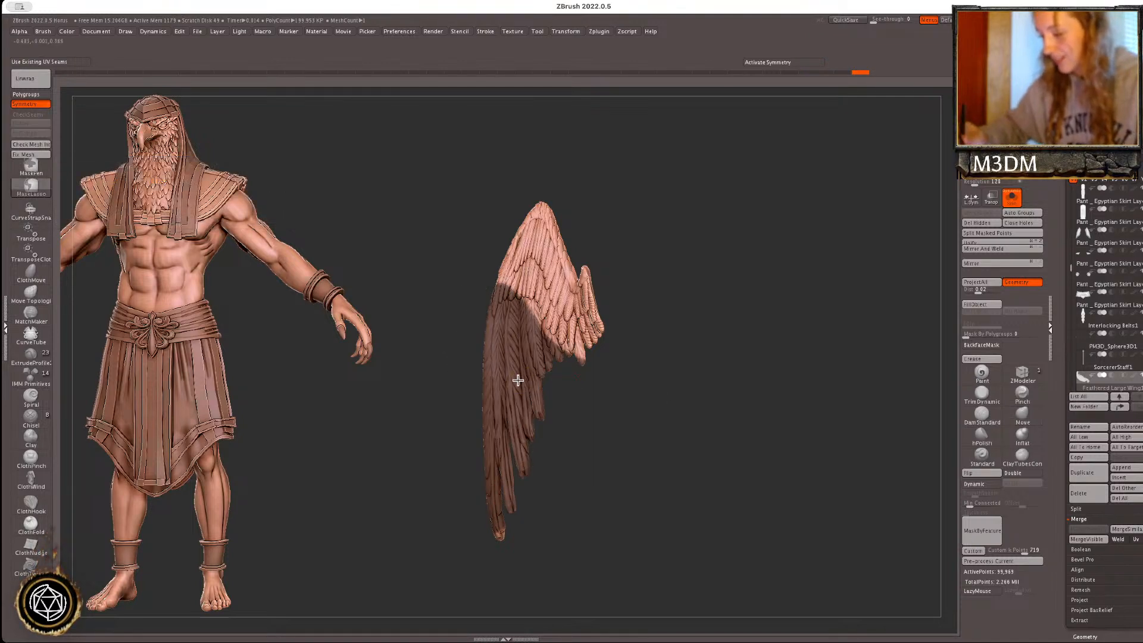
pyautogui.keyDown('ctrl'); pyautogui.moveTo(538, 524); pyautogui.dragTo(495, 524); pyautogui.keyUp('ctrl')
pyautogui.keyDown('ctrl'); pyautogui.click(498, 513); pyautogui.keyUp('ctrl')
pyautogui.keyDown('ctrl'); pyautogui.click(498, 514); pyautogui.keyUp('ctrl')
# - Invert the mask in side view, straighten the lower feathers with Transpose and the Move brush, and clear the mask
pyautogui.moveTo(733, 379)
pyautogui.keyDown('shift'); pyautogui.mouseDown()
pyautogui.moveTo(739, 370)
pyautogui.moveTo(730, 389)
pyautogui.moveTo(774, 371)
pyautogui.mouseUp(); pyautogui.keyUp('shift')
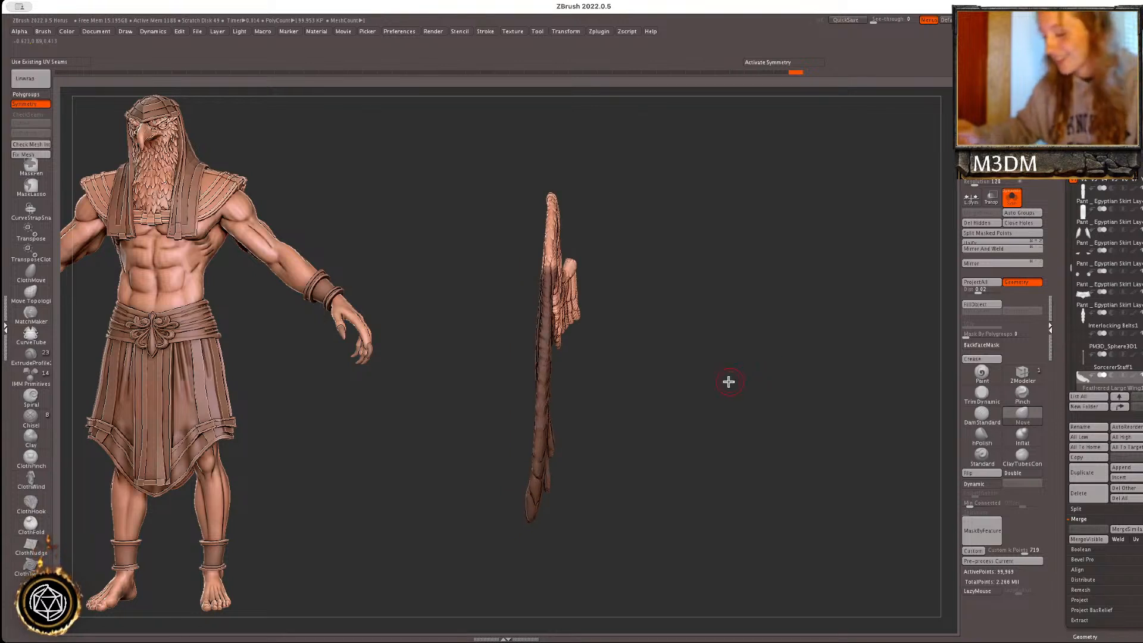
pyautogui.keyDown('ctrl'); pyautogui.click(727, 381); pyautogui.keyUp('ctrl')
pyautogui.press('w')
pyautogui.press('y')
pyautogui.moveTo(547, 269)
pyautogui.mouseDown()
pyautogui.moveTo(532, 511)
pyautogui.moveTo(545, 515)
pyautogui.mouseUp()
pyautogui.press('q')
pyautogui.press('space')
pyautogui.press('space')
pyautogui.moveTo(549, 411); pyautogui.dragTo(550, 418)
pyautogui.keyDown('ctrl'); pyautogui.moveTo(673, 360); pyautogui.dragTo(698, 353); pyautogui.keyUp('ctrl')
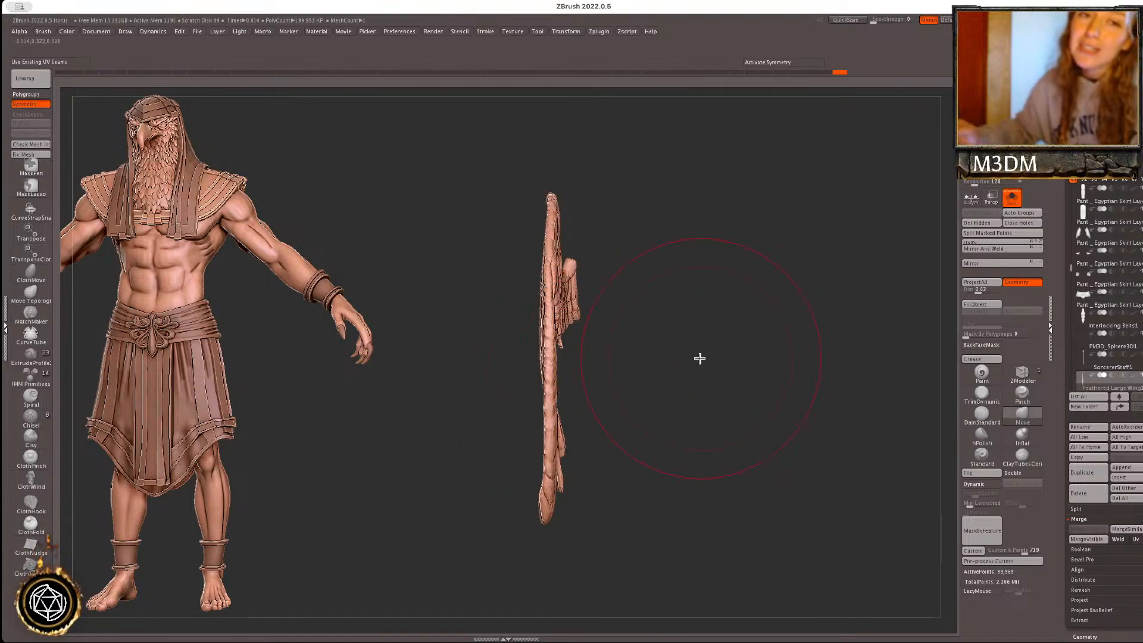
# - Smooth out the wing's lower side profile with larger Move brush strokes and check its polygroups
pyautogui.press('space')
pyautogui.moveTo(605, 365); pyautogui.dragTo(547, 356)
pyautogui.moveTo(550, 418); pyautogui.dragTo(549, 448)
pyautogui.moveTo(550, 451); pyautogui.dragTo(560, 490)
pyautogui.press('space')
pyautogui.hotkey('shift', 'f')
pyautogui.hotkey('shift', 'f')
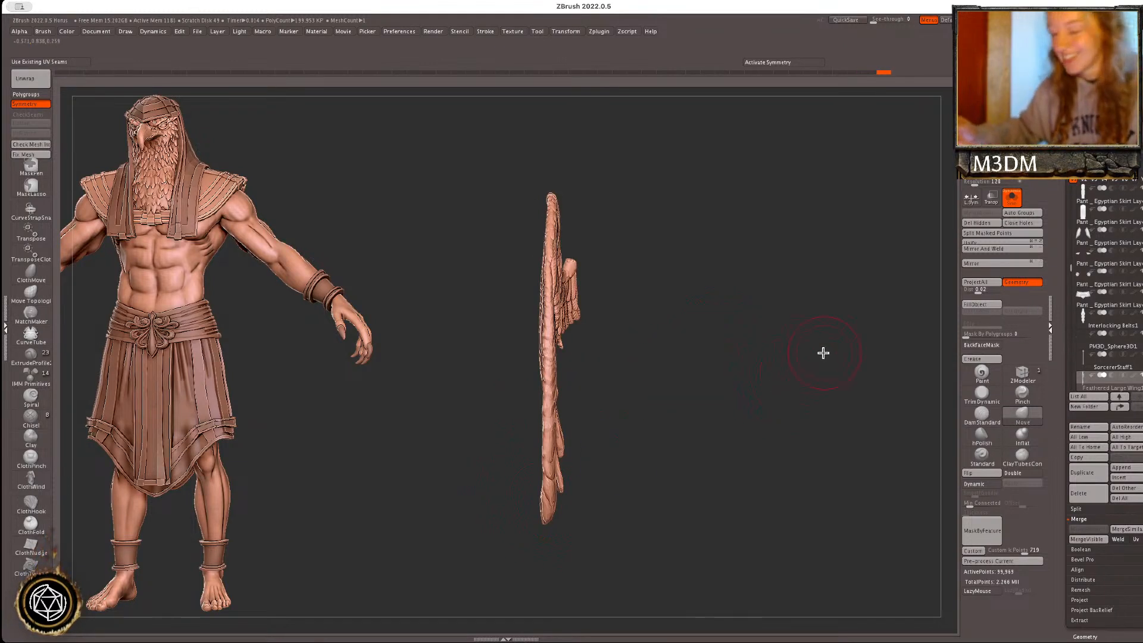
# - Show the whole figure from the front and centre the gizmo on the wing
pyautogui.click(1012, 197)
pyautogui.moveTo(863, 357); pyautogui.dragTo(822, 381)
pyautogui.press('space')
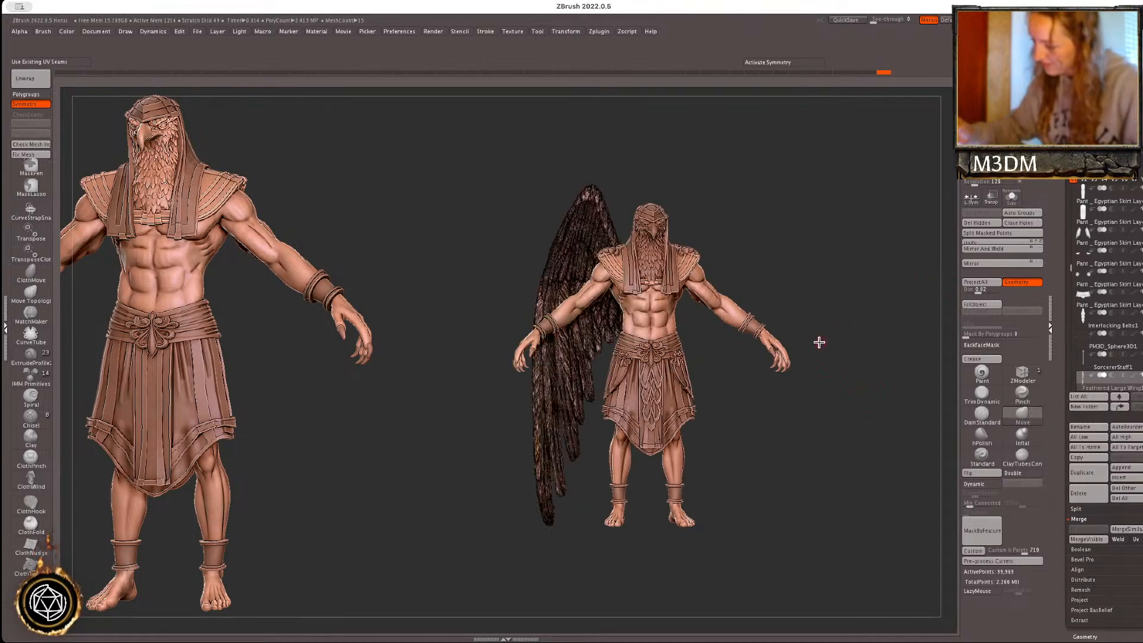
pyautogui.keyDown('alt'); pyautogui.moveTo(829, 306); pyautogui.dragTo(780, 322); pyautogui.keyUp('alt')
pyautogui.press('w')
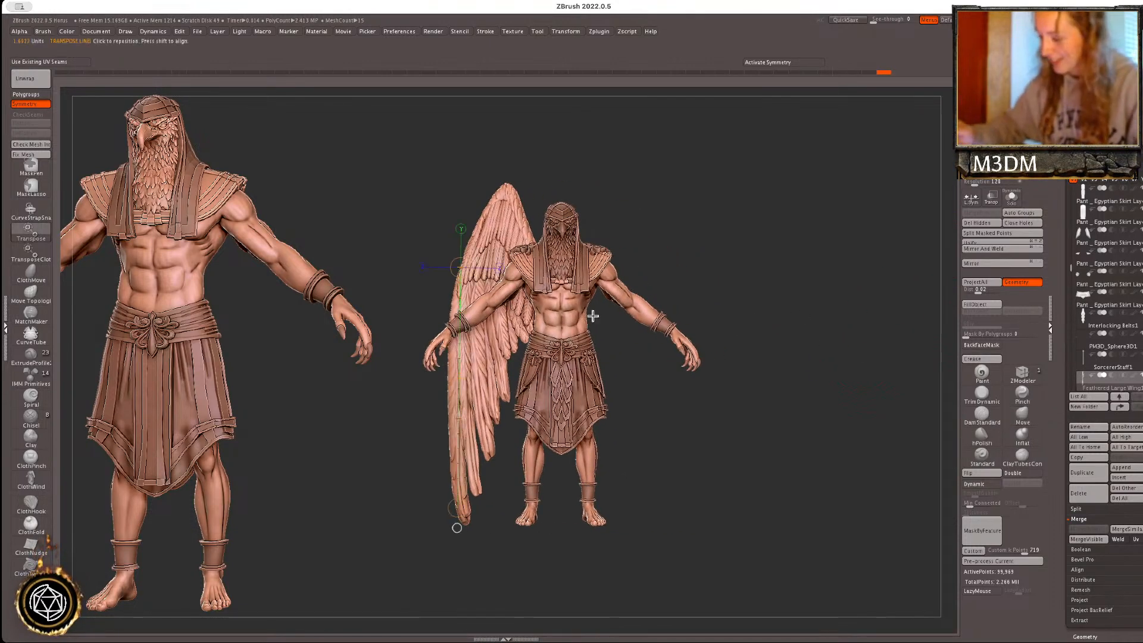
pyautogui.click(479, 184)
pyautogui.click(442, 184)
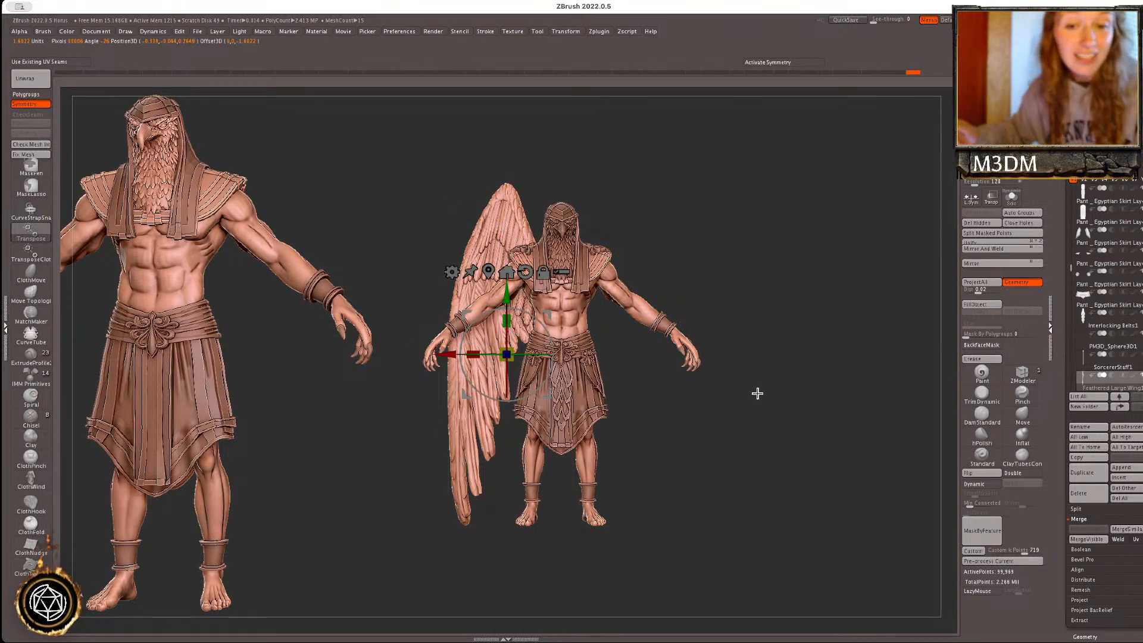
# - Reposition and angle the wing against the upper back as seen from above
pyautogui.moveTo(804, 313); pyautogui.dragTo(798, 345)
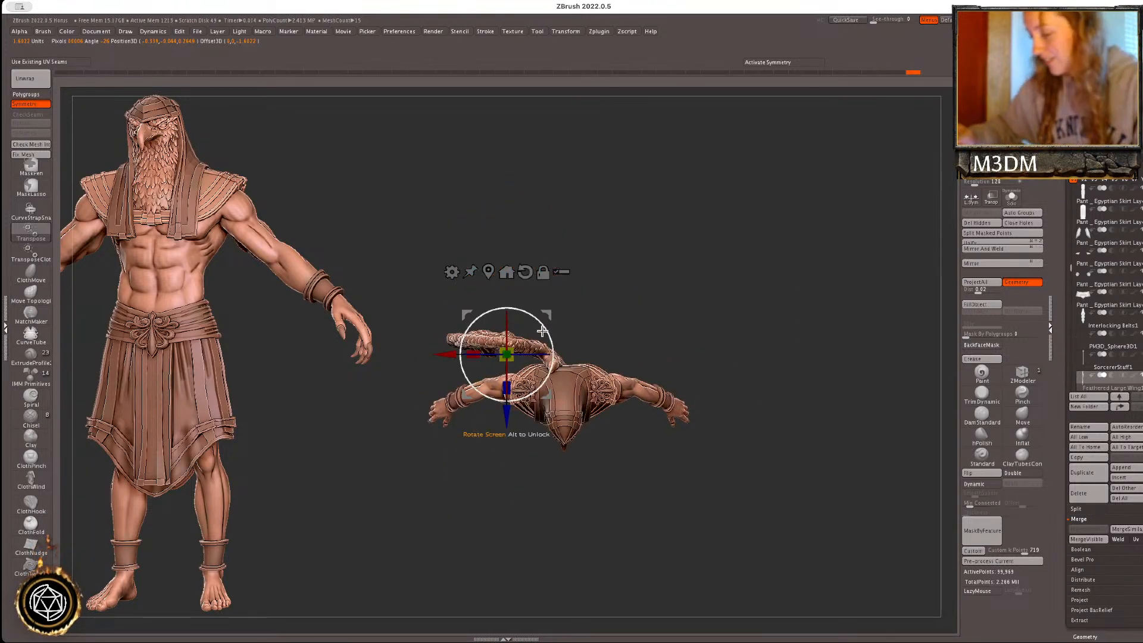
pyautogui.press('q')
pyautogui.moveTo(704, 291); pyautogui.dragTo(835, 368)
pyautogui.press('w')
pyautogui.moveTo(698, 292)
pyautogui.mouseDown()
pyautogui.moveTo(731, 305)
pyautogui.moveTo(738, 360)
pyautogui.mouseUp()
pyautogui.press('q')
pyautogui.rightClick(603, 406)
pyautogui.moveTo(606, 331)
pyautogui.keyDown('shift'); pyautogui.mouseDown()
pyautogui.moveTo(582, 381)
pyautogui.moveTo(554, 372)
pyautogui.moveTo(603, 350)
pyautogui.mouseUp(); pyautogui.keyUp('shift')
pyautogui.moveTo(768, 281); pyautogui.dragTo(778, 314)
pyautogui.press('w')
pyautogui.moveTo(592, 317); pyautogui.dragTo(584, 303)
pyautogui.press('q')
# - Shape the wing's upper contour and inner area in front view with the Move brush
pyautogui.keyDown('shift'); pyautogui.moveTo(740, 270); pyautogui.dragTo(740, 253); pyautogui.keyUp('shift')
pyautogui.rightClick(547, 202)
pyautogui.moveTo(547, 202); pyautogui.dragTo(534, 184)
pyautogui.moveTo(532, 290); pyautogui.dragTo(535, 282)
pyautogui.moveTo(803, 306); pyautogui.dragTo(787, 303)
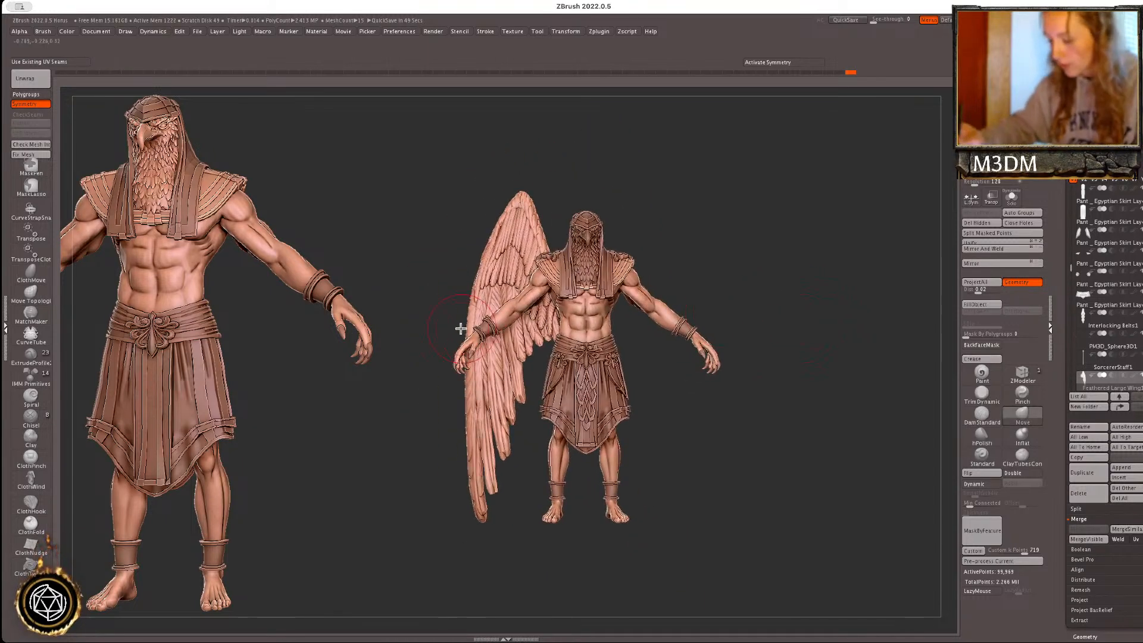
# - Place the gizmo at the wing's root and turn the wing closer to the body, checking it with polyframe
pyautogui.press('w')
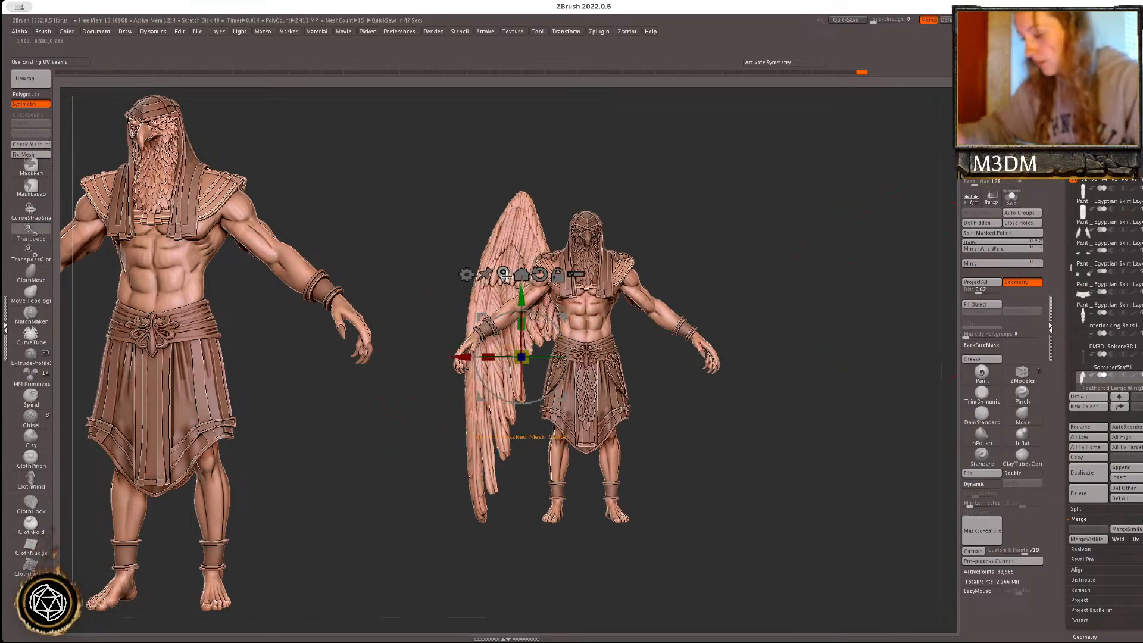
pyautogui.keyDown('alt'); pyautogui.moveTo(562, 318); pyautogui.dragTo(618, 245); pyautogui.keyUp('alt')
pyautogui.moveTo(599, 286); pyautogui.dragTo(571, 286)
pyautogui.press('q')
pyautogui.press('space')
pyautogui.moveTo(783, 291); pyautogui.dragTo(764, 293)
pyautogui.hotkey('shift', 'f')
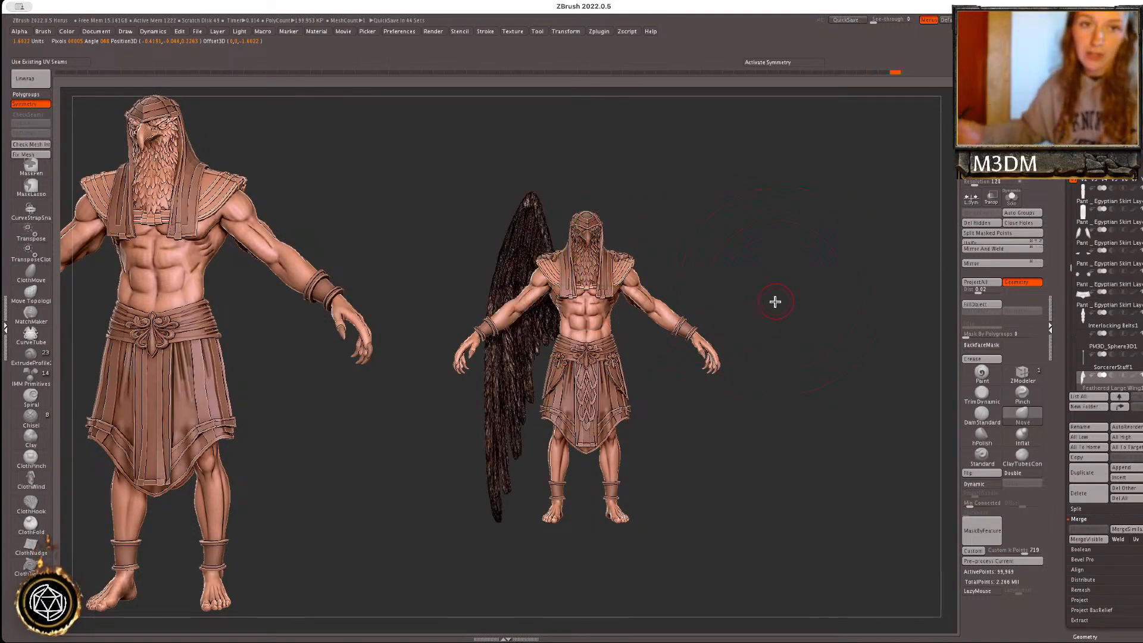
pyautogui.hotkey('shift', 'f')
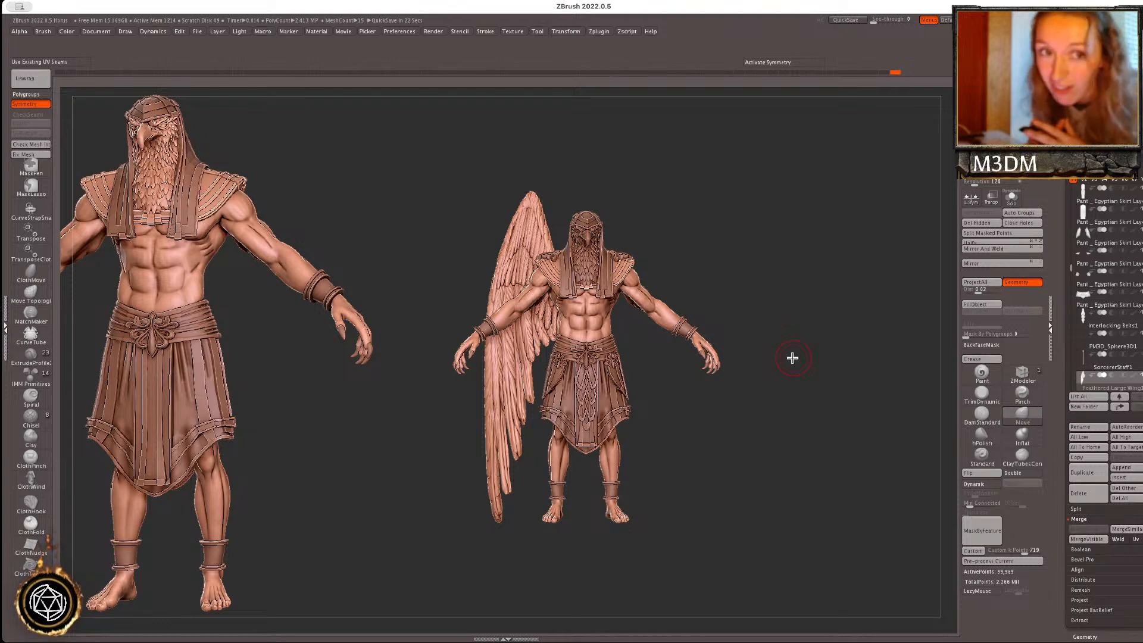
# - Duplicate the wing symmetrically onto the other side of the back with Mirror And Weld
pyautogui.moveTo(770, 313); pyautogui.dragTo(790, 352)
pyautogui.rightClick(792, 345)
pyautogui.keyDown('ctrl'); pyautogui.click(931, 309); pyautogui.keyUp('ctrl')
pyautogui.keyDown('ctrl'); pyautogui.click(932, 309); pyautogui.keyUp('ctrl')
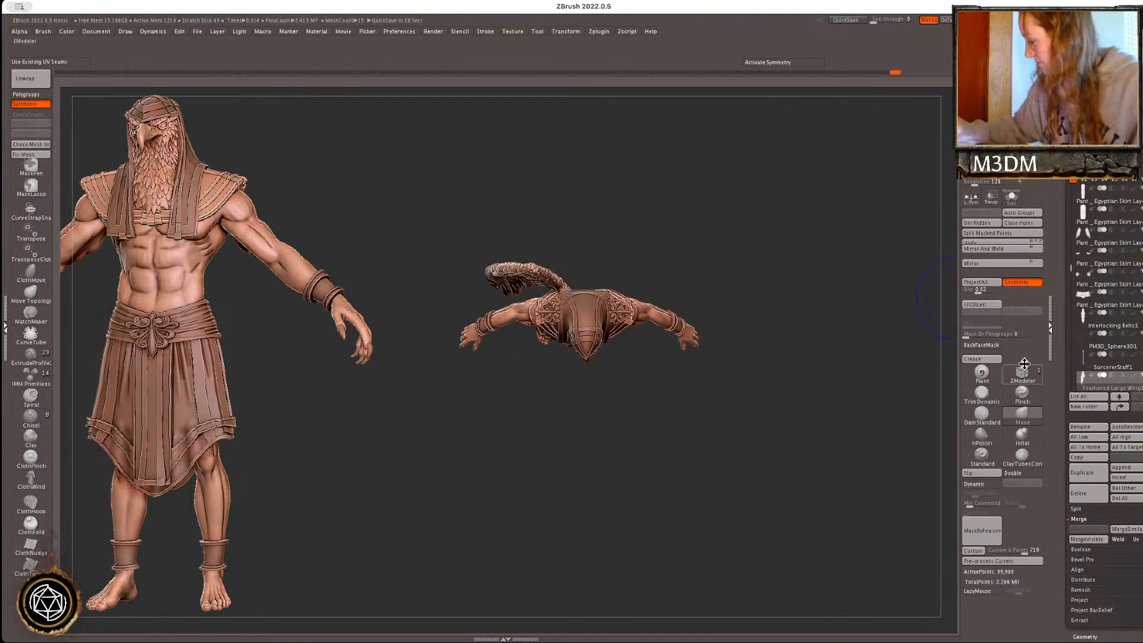
pyautogui.click(993, 250)
# - Swing both wings backward symmetrically from above and bring the winged figure into front view
pyautogui.press('w')
pyautogui.moveTo(653, 287); pyautogui.dragTo(648, 262)
pyautogui.press('q')
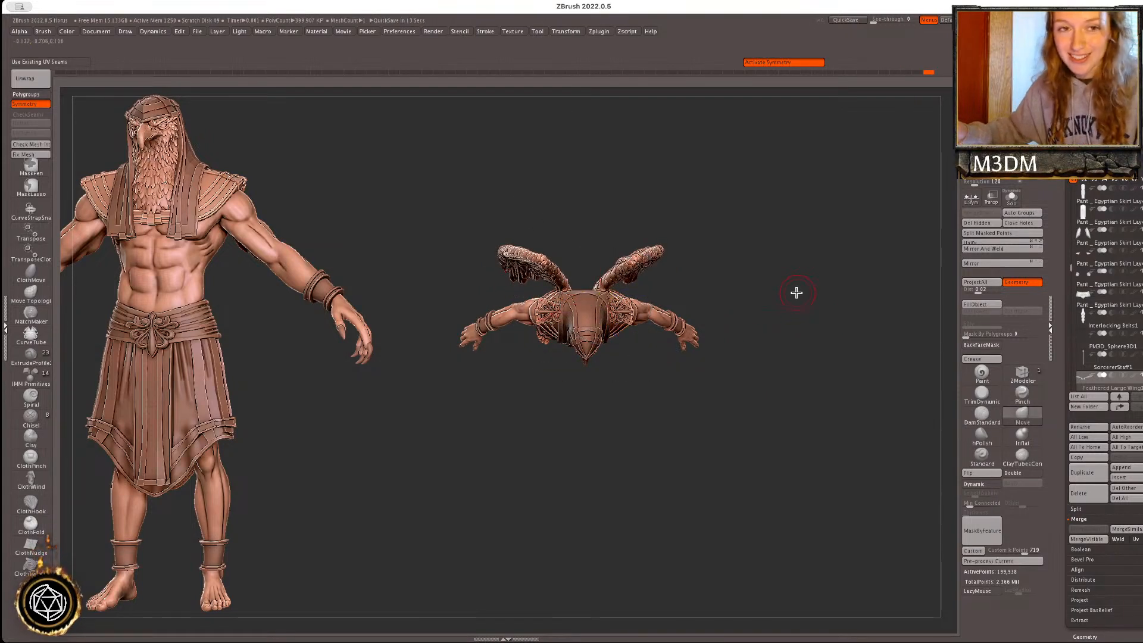
pyautogui.keyDown('ctrl'); pyautogui.click(708, 290); pyautogui.keyUp('ctrl')
pyautogui.keyDown('ctrl'); pyautogui.click(709, 290); pyautogui.keyUp('ctrl')
pyautogui.moveTo(694, 271); pyautogui.dragTo(711, 208)
pyautogui.keyDown('alt'); pyautogui.moveTo(783, 340); pyautogui.dragTo(738, 378); pyautogui.keyUp('alt')
# - Pull the outer edges of both wings slightly inward with the Move brush and check the shape with polyframe
pyautogui.press('space')
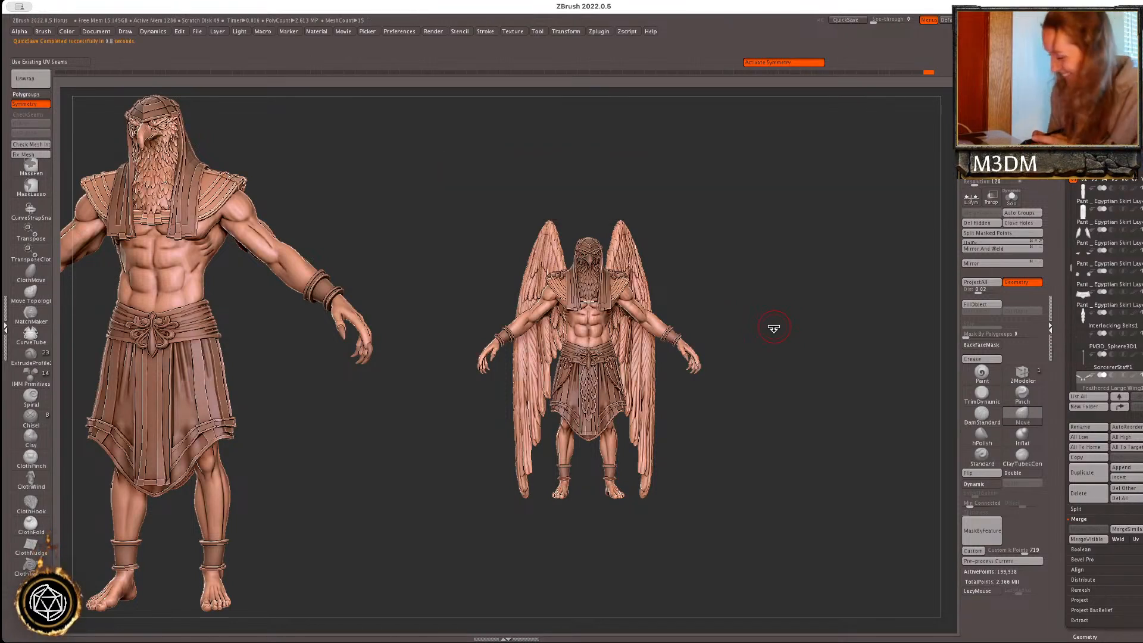
pyautogui.press('space')
pyautogui.moveTo(768, 371); pyautogui.dragTo(772, 369)
pyautogui.hotkey('shift', 'f')
pyautogui.hotkey('shift', 'f')
pyautogui.moveTo(658, 352); pyautogui.dragTo(647, 358)
pyautogui.hotkey('shift', 'f')
pyautogui.hotkey('shift', 'f')
pyautogui.moveTo(857, 396); pyautogui.dragTo(811, 394)
pyautogui.keyDown('alt'); pyautogui.moveTo(824, 405); pyautogui.dragTo(851, 503); pyautogui.keyUp('alt')
pyautogui.keyDown('alt'); pyautogui.moveTo(896, 416); pyautogui.dragTo(940, 417); pyautogui.keyUp('alt')
# - Select the Eagle Head2 headdress and pull its front hanging flaps slightly downward with the Move brush
pyautogui.keyDown('alt'); pyautogui.click(611, 179); pyautogui.keyUp('alt')
pyautogui.keyDown('alt'); pyautogui.moveTo(813, 246); pyautogui.dragTo(788, 283); pyautogui.keyUp('alt')
pyautogui.press('space')
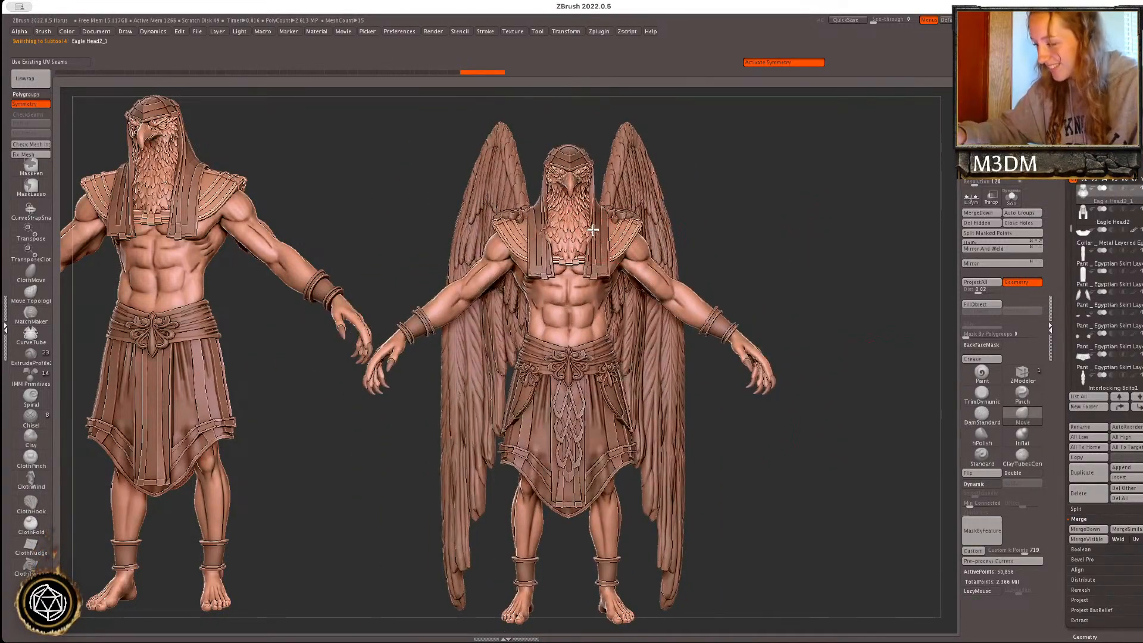
pyautogui.keyDown('alt'); pyautogui.click(593, 235); pyautogui.keyUp('alt')
pyautogui.moveTo(592, 237); pyautogui.dragTo(595, 283)
pyautogui.press('space')
pyautogui.moveTo(860, 237)
pyautogui.mouseDown()
pyautogui.moveTo(845, 243)
pyautogui.moveTo(861, 242)
pyautogui.mouseUp()
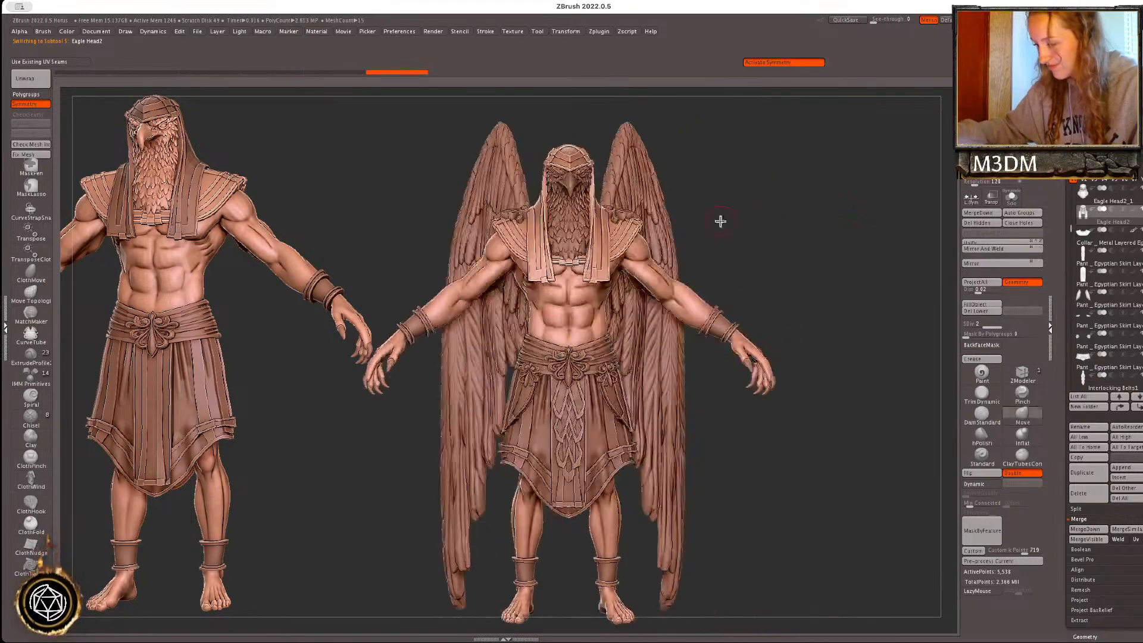
# - Move the Egyptian collar pieces up the subtool order, merge them into one subtool and check the polygroups with polyframe
pyautogui.keyDown('alt'); pyautogui.click(633, 219); pyautogui.keyUp('alt')
pyautogui.hotkey('shift', 'f')
pyautogui.hotkey('shift', 'f')
pyautogui.keyDown('shift'); pyautogui.click(1118, 410); pyautogui.keyUp('shift')
pyautogui.keyDown('alt'); pyautogui.click(634, 235); pyautogui.keyUp('alt')
pyautogui.hotkey('shift', 'f')
pyautogui.keyDown('shift'); pyautogui.click(1122, 409); pyautogui.keyUp('shift')
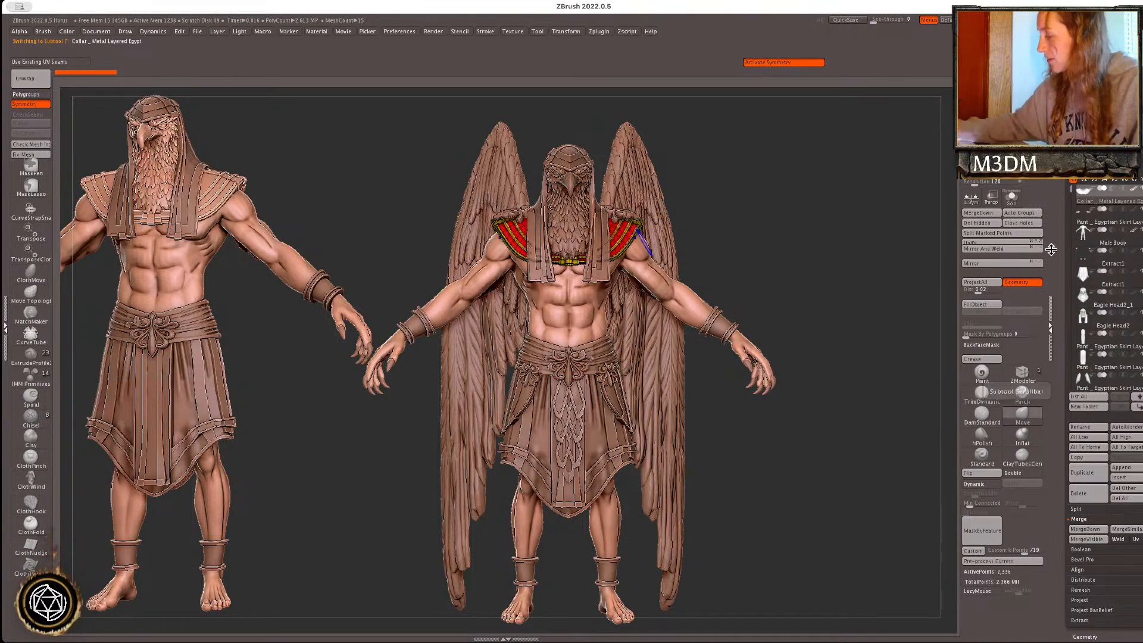
pyautogui.hotkey('shift', 'f')
pyautogui.press('space')
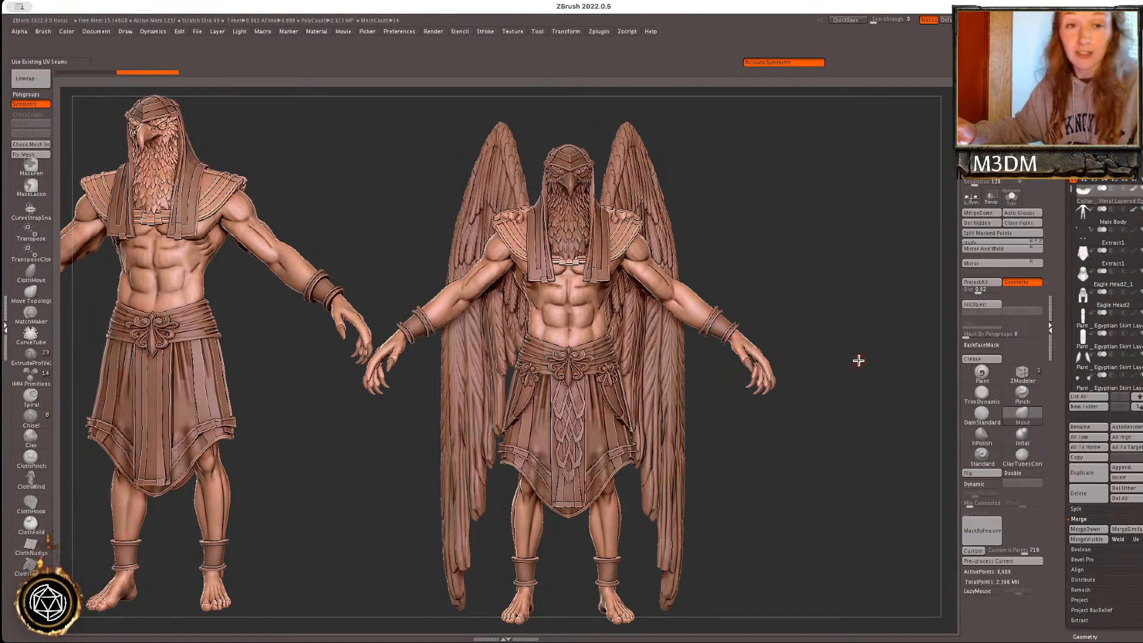
# - Examine the winged figure from the front and side, switching between the headdress, wings and body subtools
pyautogui.keyDown('alt'); pyautogui.moveTo(860, 367); pyautogui.dragTo(861, 376); pyautogui.keyUp('alt')
pyautogui.keyDown('alt'); pyautogui.click(595, 261); pyautogui.keyUp('alt')
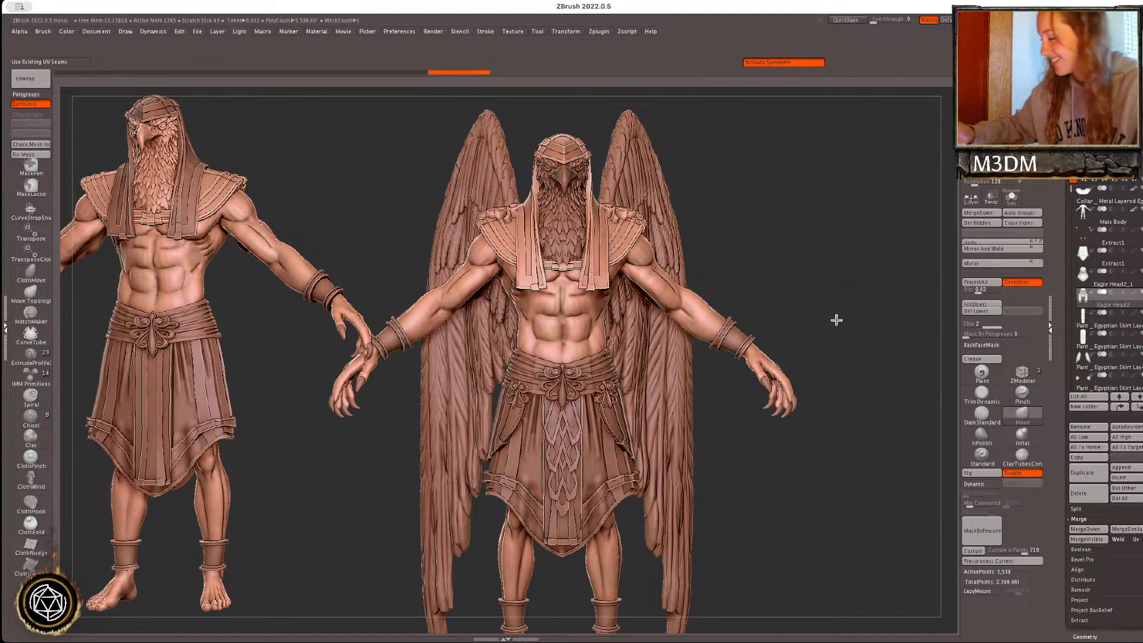
pyautogui.keyDown('alt'); pyautogui.click(670, 254); pyautogui.keyUp('alt')
pyautogui.moveTo(774, 253); pyautogui.dragTo(822, 261)
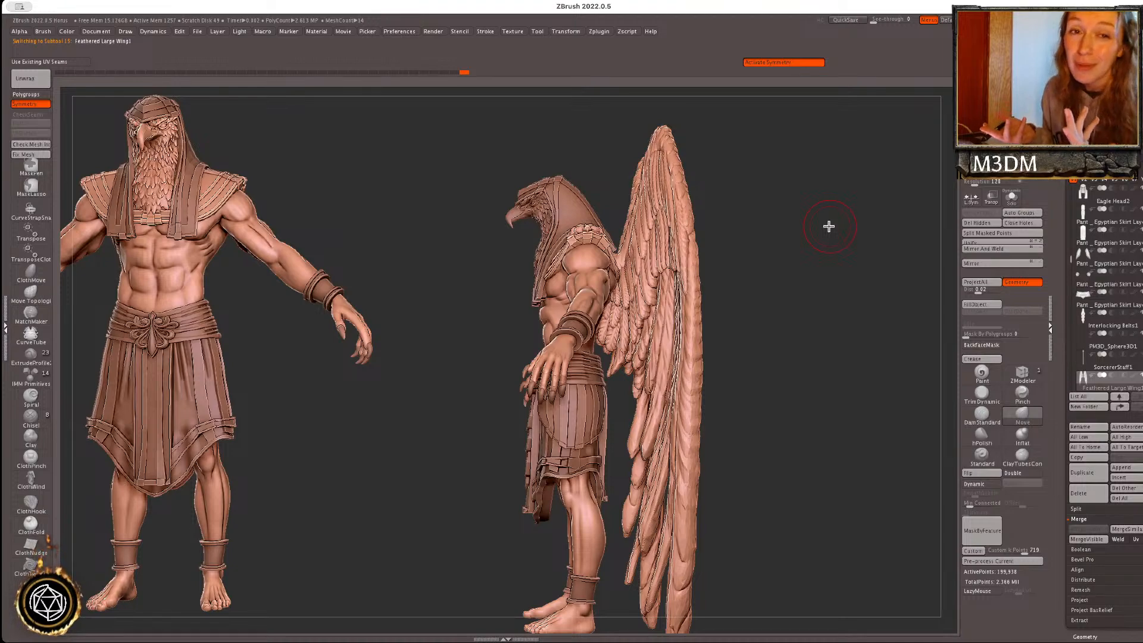
pyautogui.moveTo(804, 357); pyautogui.dragTo(747, 348)
pyautogui.keyDown('alt'); pyautogui.click(675, 292); pyautogui.keyUp('alt')
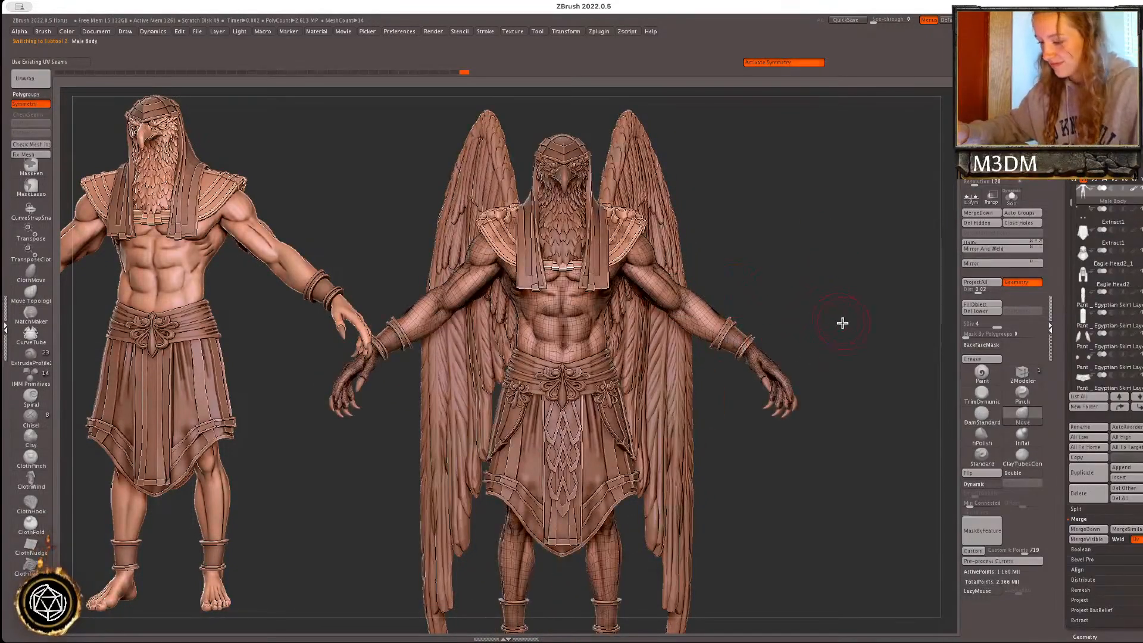
pyautogui.moveTo(855, 319); pyautogui.dragTo(883, 378)
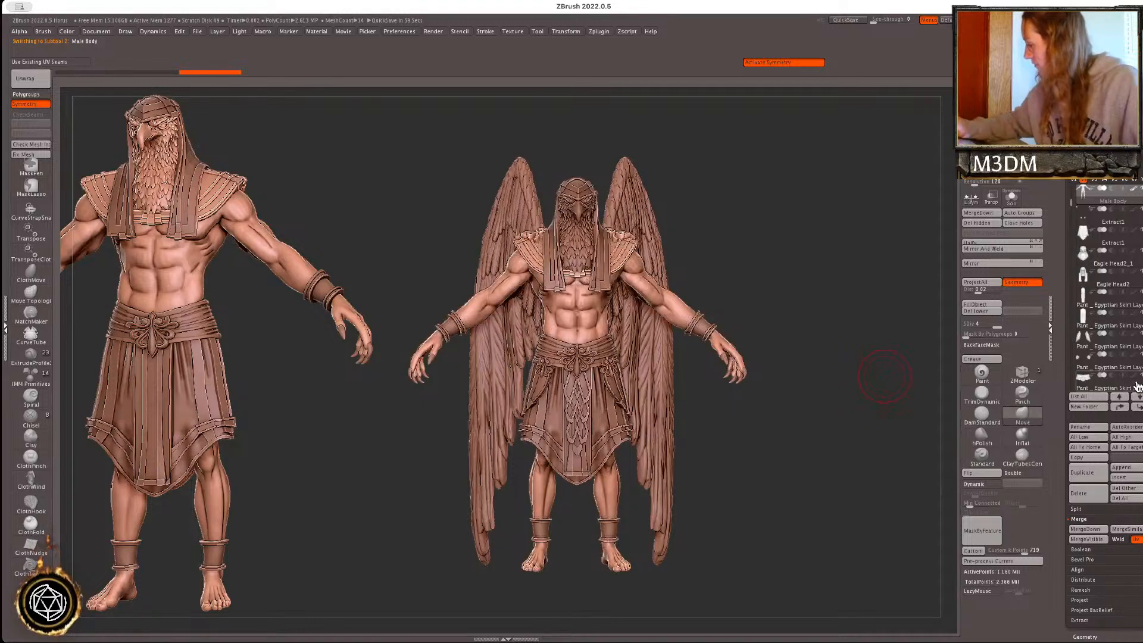
# - Move the flower ornaments at the waist up the subtool order and merge them with the belt
pyautogui.click(1111, 350)
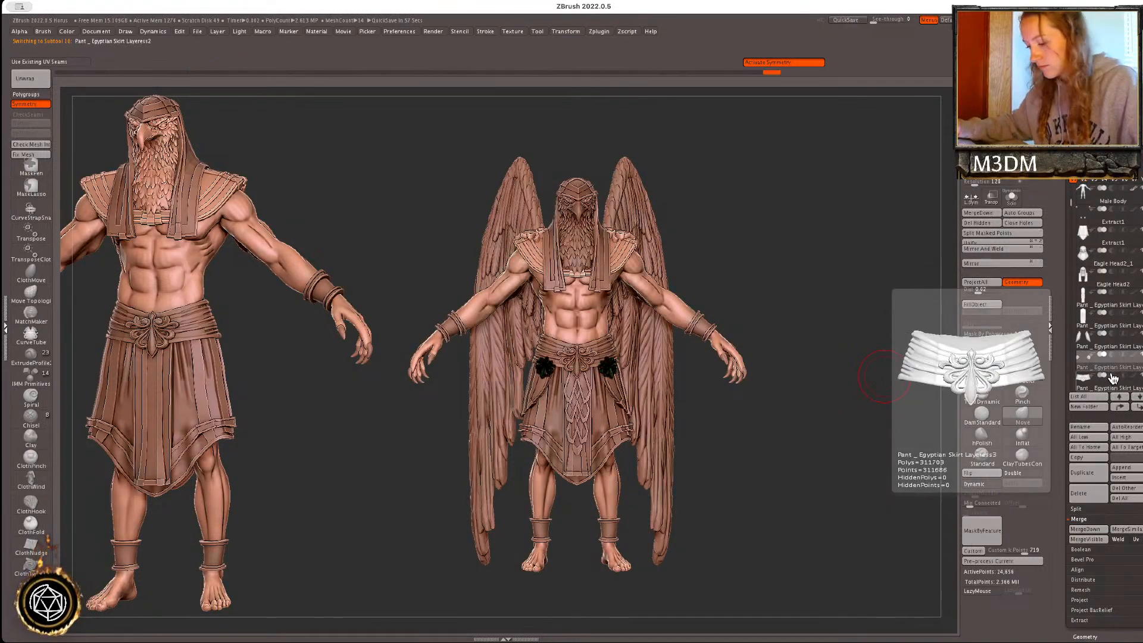
pyautogui.keyDown('shift'); pyautogui.click(1119, 406); pyautogui.keyUp('shift')
pyautogui.moveTo(809, 441)
pyautogui.keyDown('alt'); pyautogui.mouseDown()
pyautogui.moveTo(814, 463)
pyautogui.moveTo(823, 442)
pyautogui.mouseUp(); pyautogui.keyUp('alt')
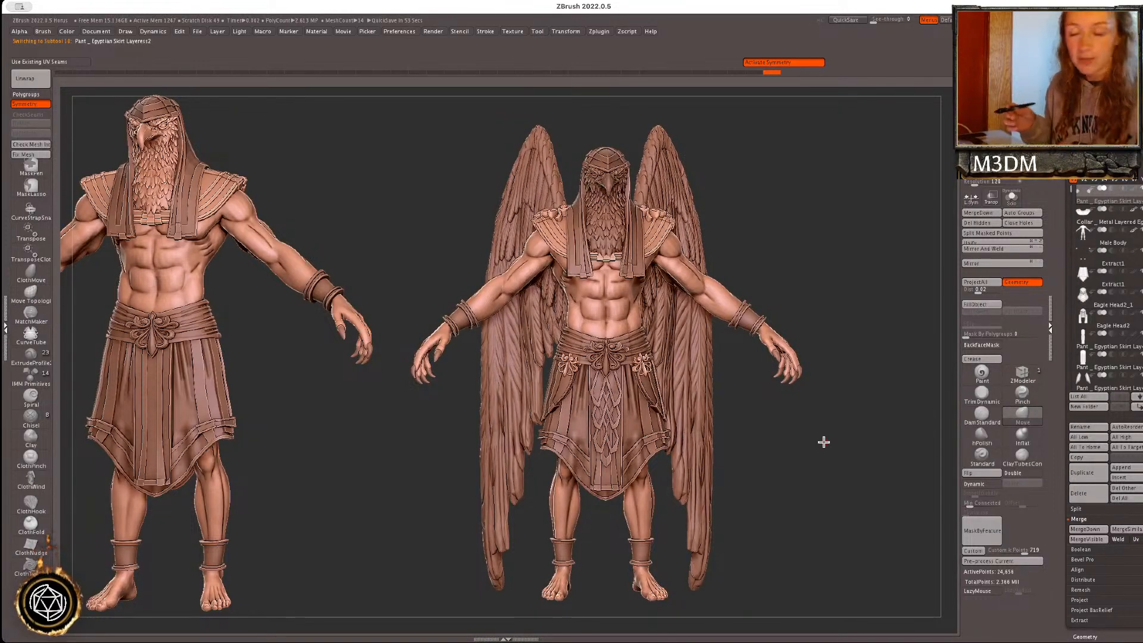
pyautogui.hotkey('shift', 'f')
pyautogui.keyDown('alt'); pyautogui.click(644, 349); pyautogui.keyUp('alt')
pyautogui.keyDown('shift'); pyautogui.click(1113, 408); pyautogui.keyUp('shift')
pyautogui.click(989, 215)
pyautogui.click(956, 236)
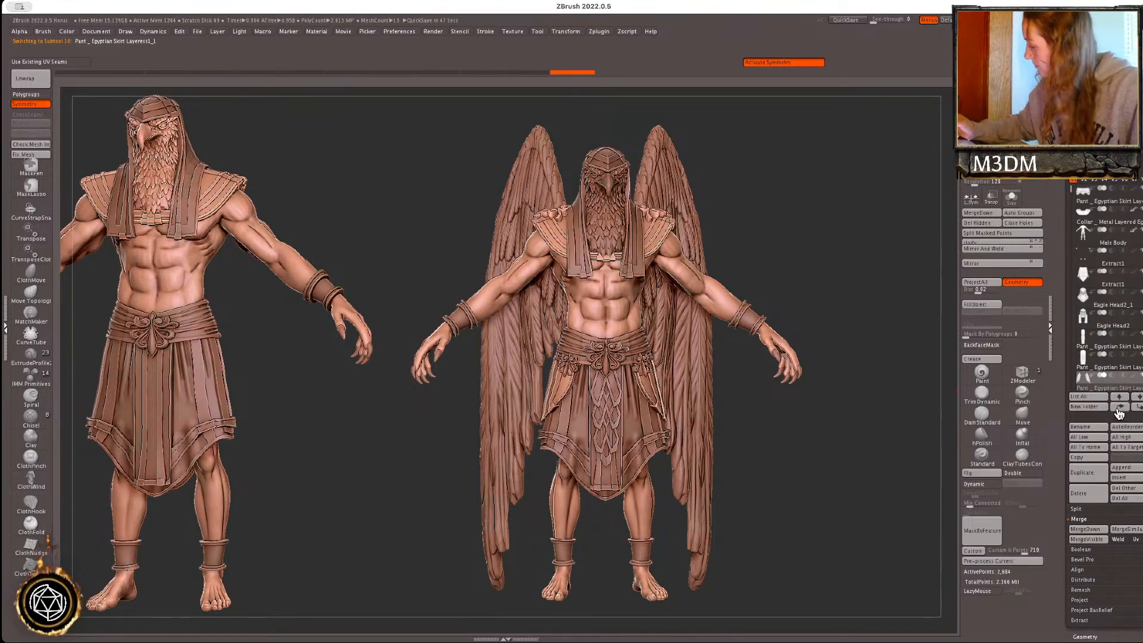
# - Merge the side hip drapes into the same subtool as the belt and check the result with polyframe
pyautogui.click(980, 216)
pyautogui.click(958, 236)
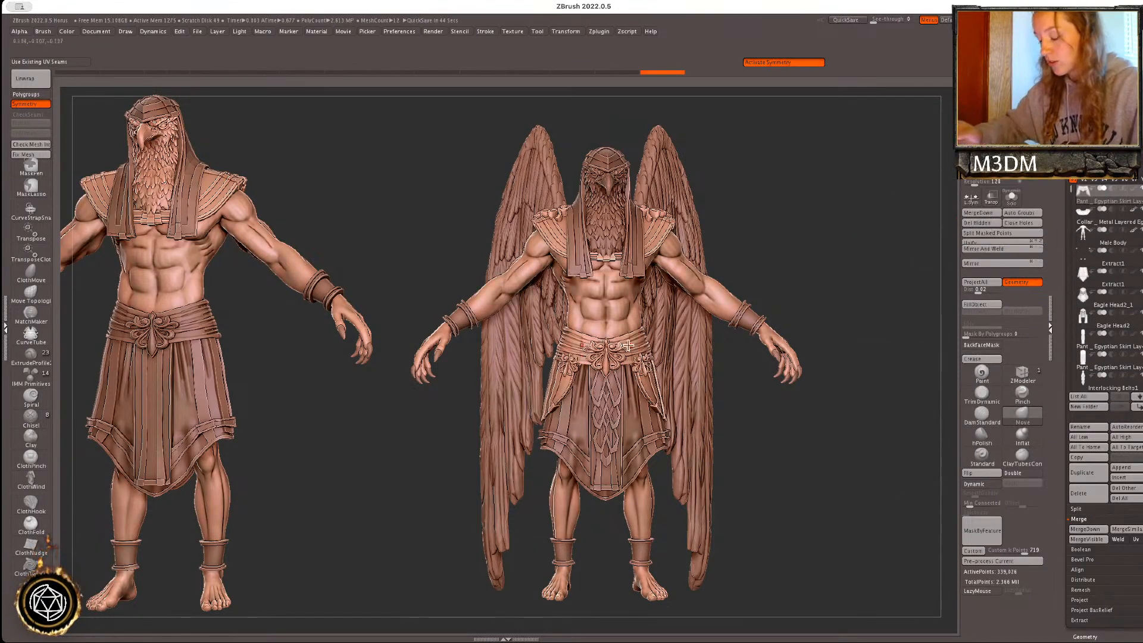
pyautogui.hotkey('shift', 'f')
pyautogui.scroll(2, 625, 354)
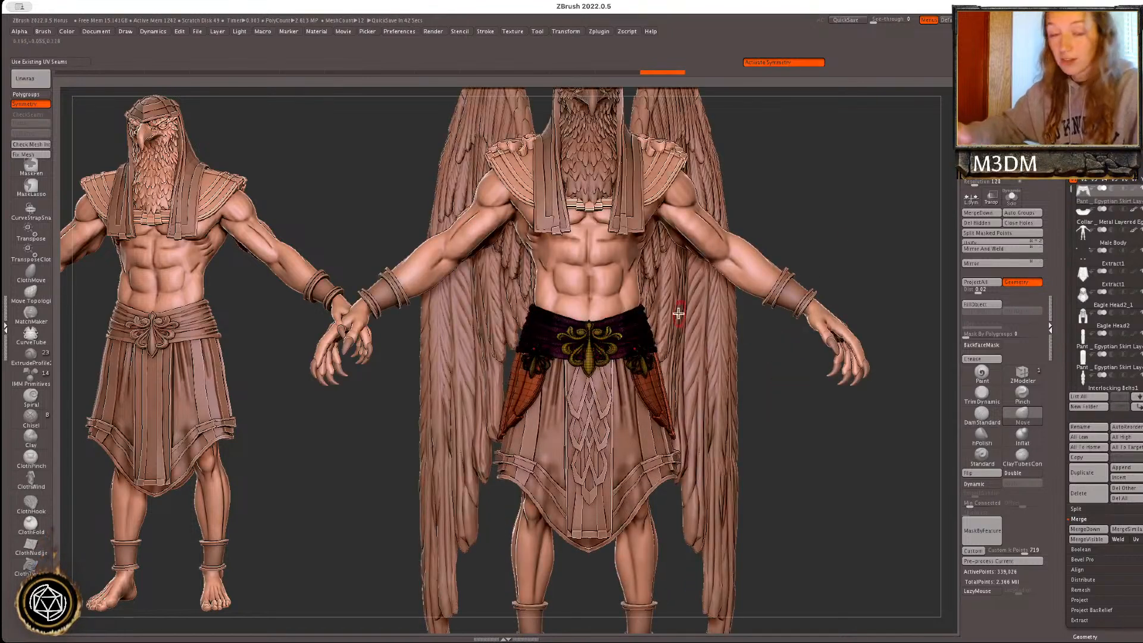
# - Merge the interlocking braided belt ornament with the front cloth panel of the skirt
pyautogui.keyDown('alt'); pyautogui.click(599, 432); pyautogui.keyUp('alt')
pyautogui.keyDown('alt'); pyautogui.click(589, 517); pyautogui.keyUp('alt')
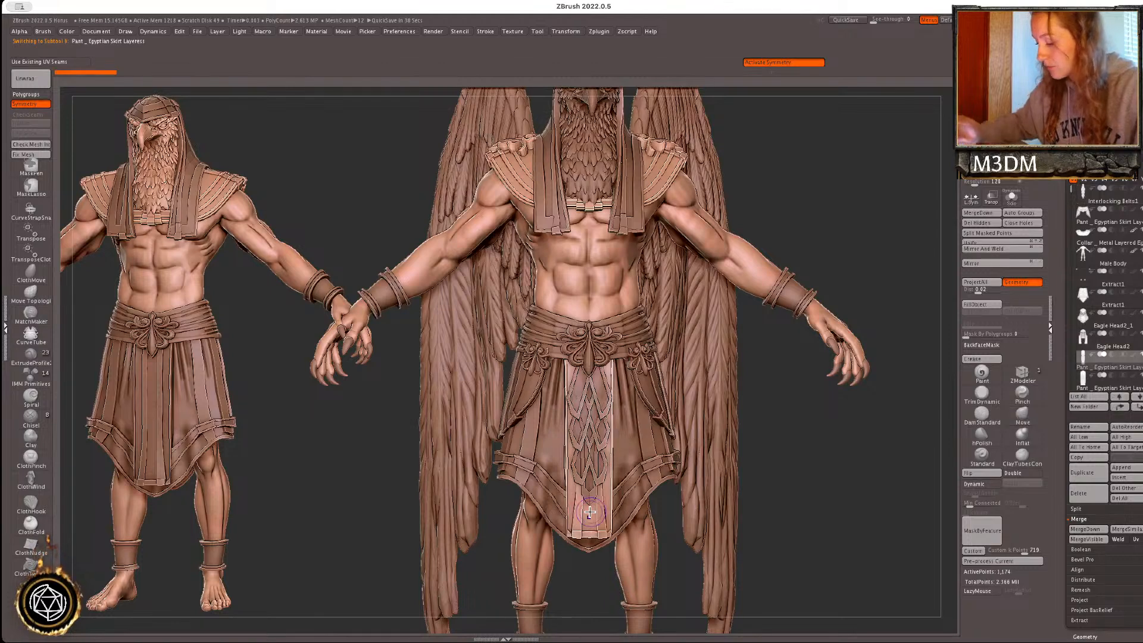
pyautogui.click(980, 214)
pyautogui.click(955, 243)
pyautogui.keyDown('alt'); pyautogui.moveTo(843, 466); pyautogui.dragTo(833, 448); pyautogui.keyUp('alt')
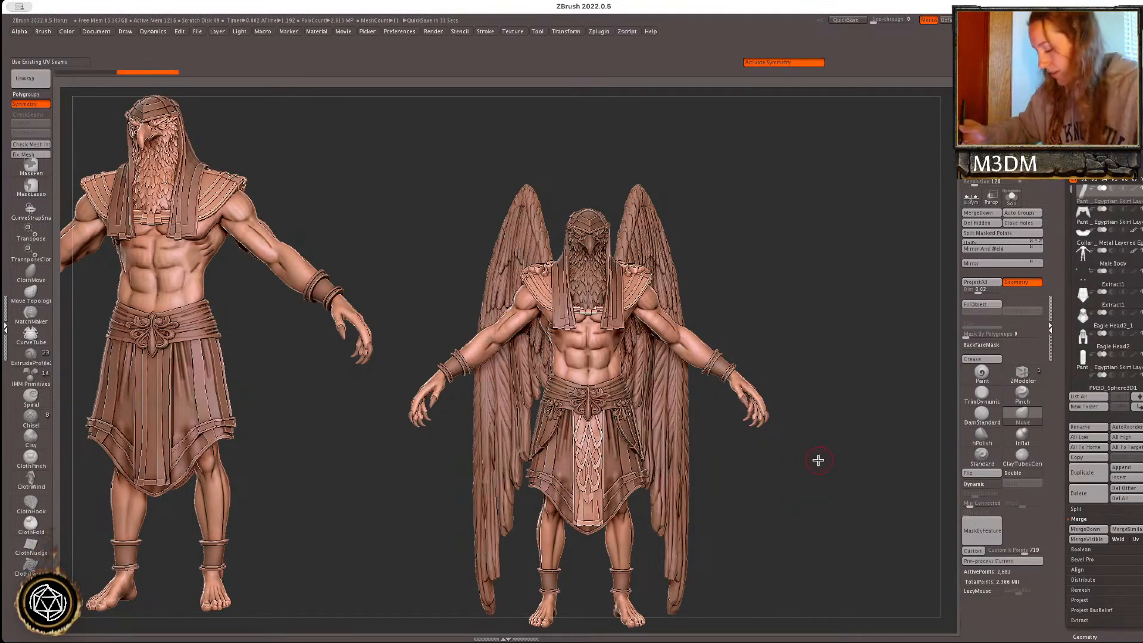
# - Select the rear cloth panel and the belt from the back view and move them up in the subtool order
pyautogui.keyDown('alt'); pyautogui.click(636, 486); pyautogui.keyUp('alt')
pyautogui.moveTo(883, 439)
pyautogui.mouseDown()
pyautogui.moveTo(878, 429)
pyautogui.moveTo(666, 439)
pyautogui.mouseUp()
pyautogui.moveTo(881, 405); pyautogui.dragTo(965, 411)
pyautogui.keyDown('alt'); pyautogui.click(676, 450); pyautogui.keyUp('alt')
pyautogui.keyDown('alt'); pyautogui.click(724, 477); pyautogui.keyUp('alt')
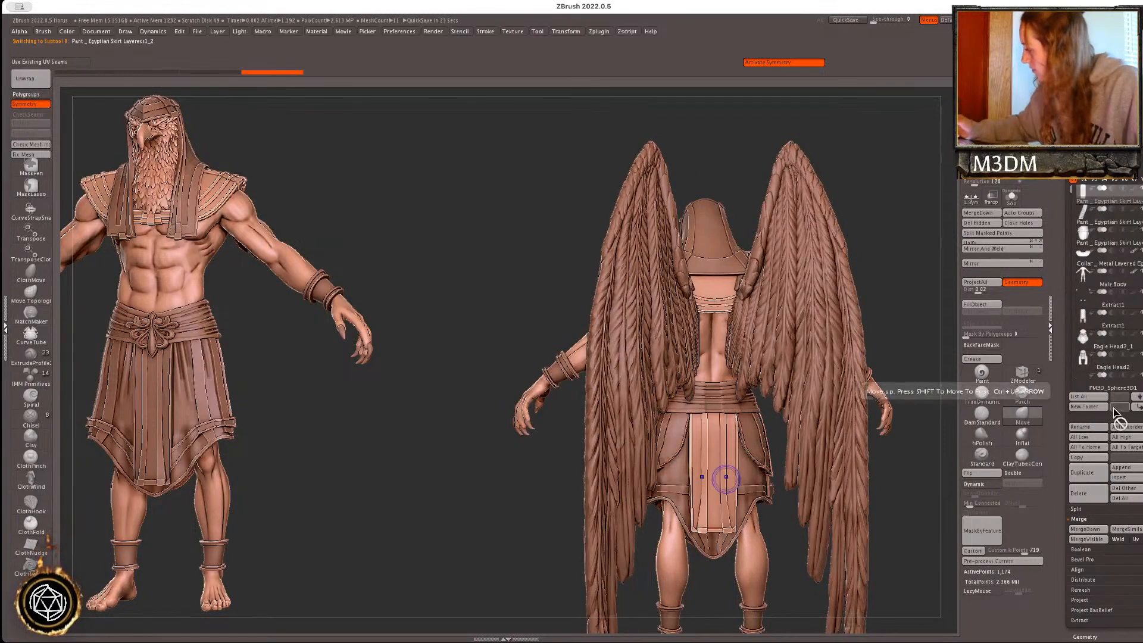
pyautogui.keyDown('alt'); pyautogui.click(726, 400); pyautogui.keyUp('alt')
pyautogui.doubleClick(1121, 408)
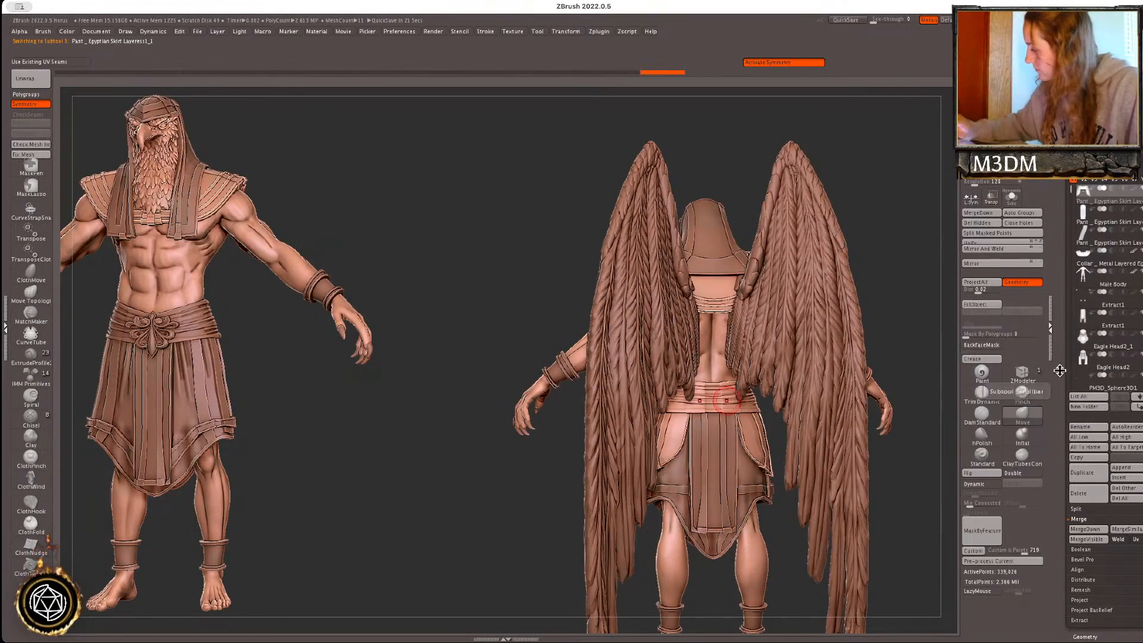
# - Merge the belt subtool with the front and rear cloth panels, confirming each merge
pyautogui.hotkey('shift', 'f')
pyautogui.hotkey('shift', 'f')
pyautogui.click(991, 214)
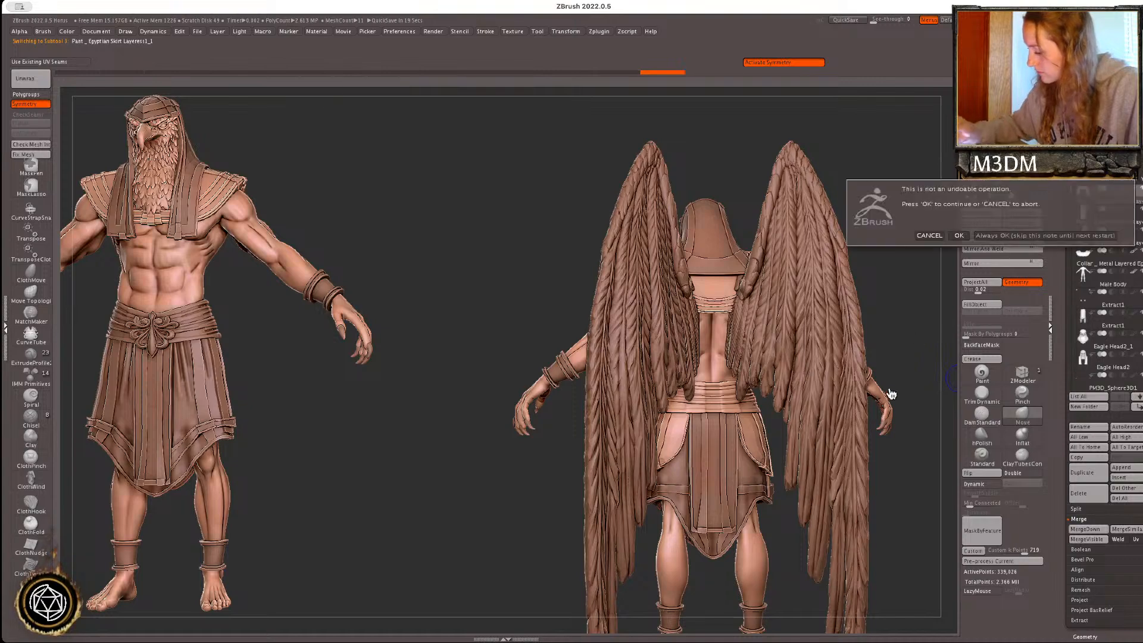
pyautogui.click(960, 236)
pyautogui.moveTo(905, 408); pyautogui.dragTo(929, 417)
pyautogui.click(979, 213)
pyautogui.click(960, 237)
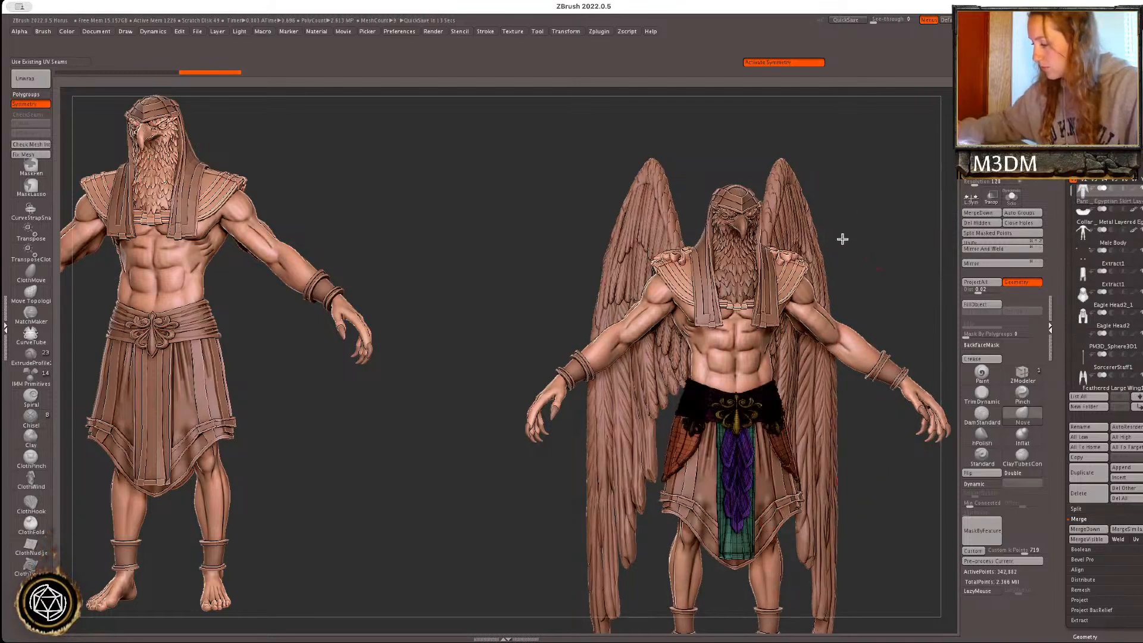
# - Isolate the bracelets, mask the wrist pair and split them from the ankle pair into a separate subtool
pyautogui.keyDown('alt'); pyautogui.moveTo(856, 242); pyautogui.dragTo(830, 222); pyautogui.keyUp('alt')
pyautogui.keyDown('alt'); pyautogui.click(757, 247); pyautogui.keyUp('alt')
pyautogui.keyDown('alt'); pyautogui.click(744, 276); pyautogui.keyUp('alt')
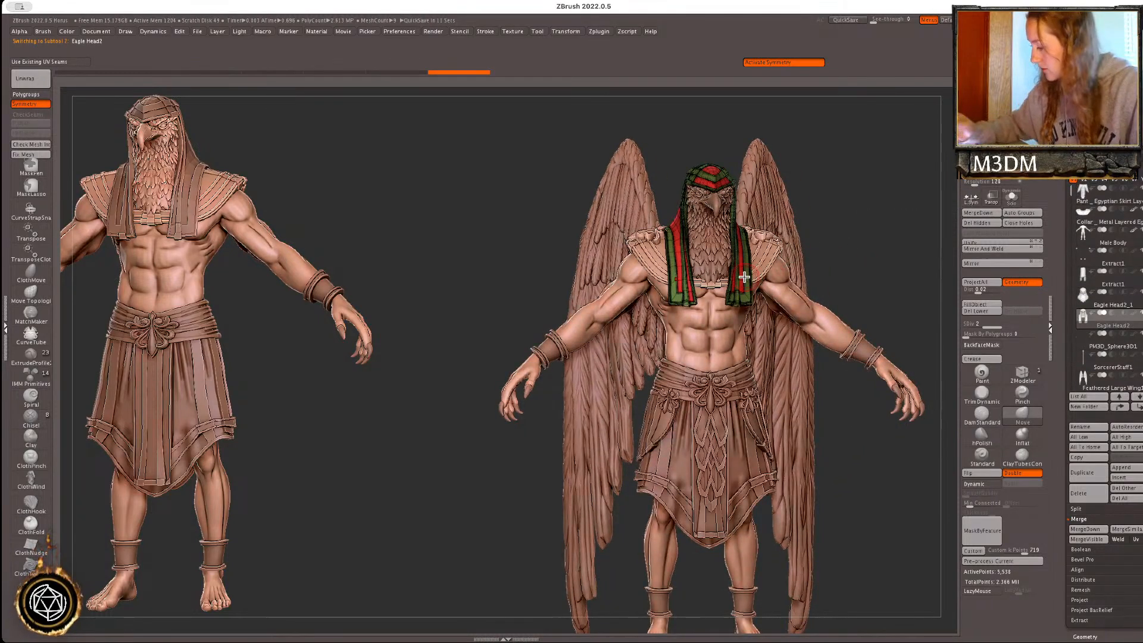
pyautogui.keyDown('alt'); pyautogui.click(867, 356); pyautogui.keyUp('alt')
pyautogui.rightClick(840, 452)
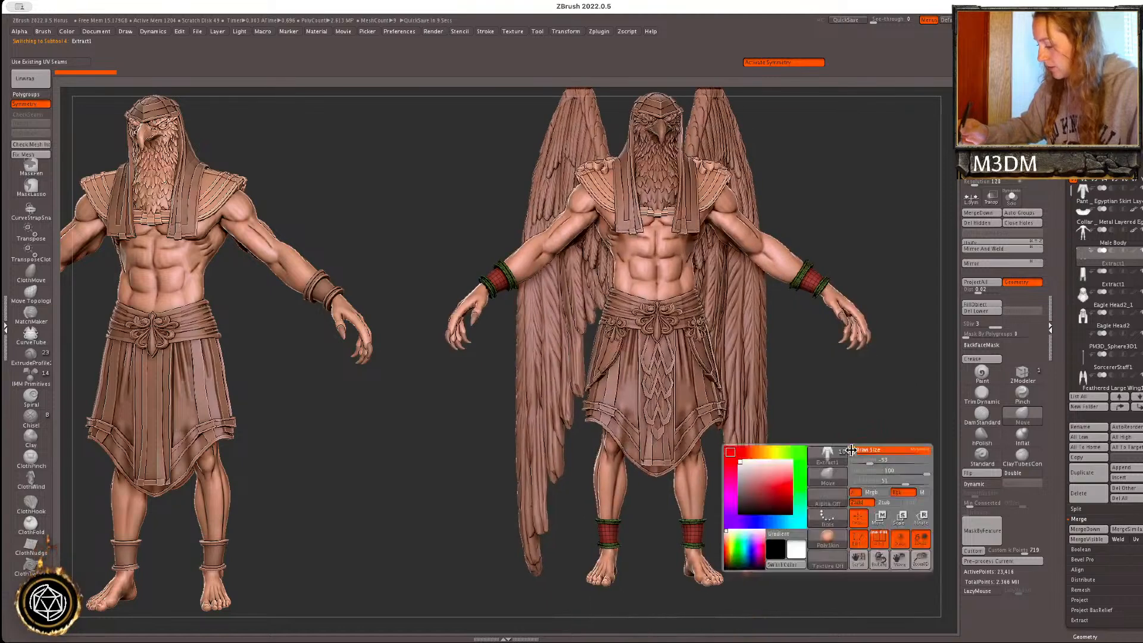
pyautogui.click(1012, 197)
pyautogui.moveTo(420, 222)
pyautogui.keyDown('ctrl'); pyautogui.mouseDown()
pyautogui.moveTo(837, 204)
pyautogui.moveTo(536, 373)
pyautogui.moveTo(413, 344)
pyautogui.mouseUp(); pyautogui.keyUp('ctrl')
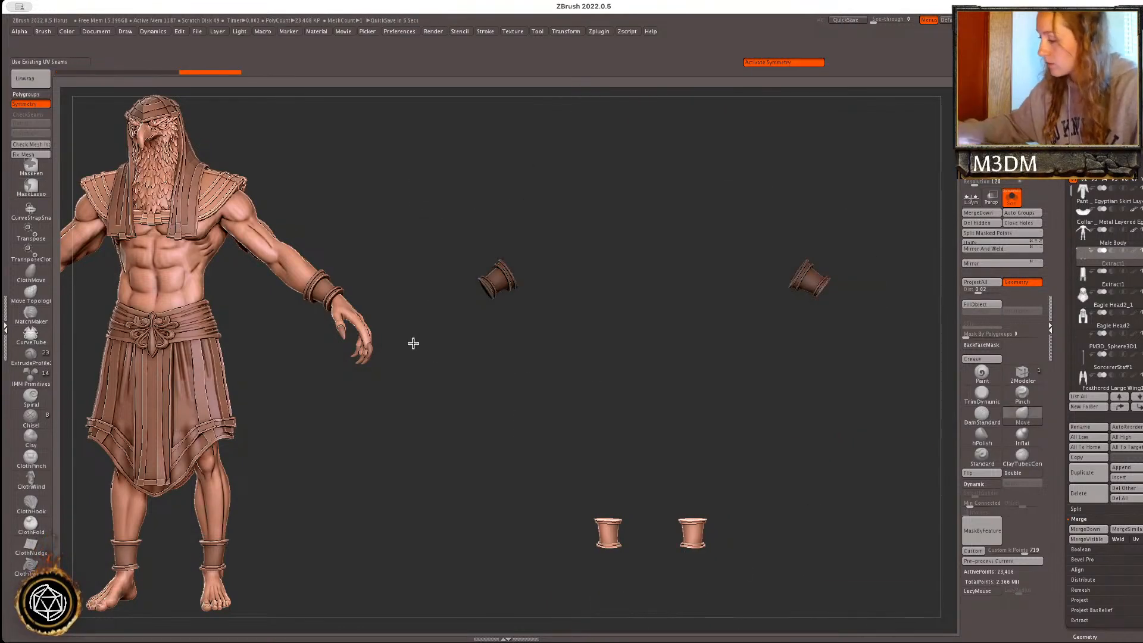
pyautogui.click(992, 233)
pyautogui.moveTo(860, 454)
pyautogui.keyDown('ctrl'); pyautogui.mouseDown(button='right')
pyautogui.moveTo(870, 438)
pyautogui.moveTo(848, 455)
pyautogui.mouseUp(button='right'); pyautogui.keyUp('ctrl')
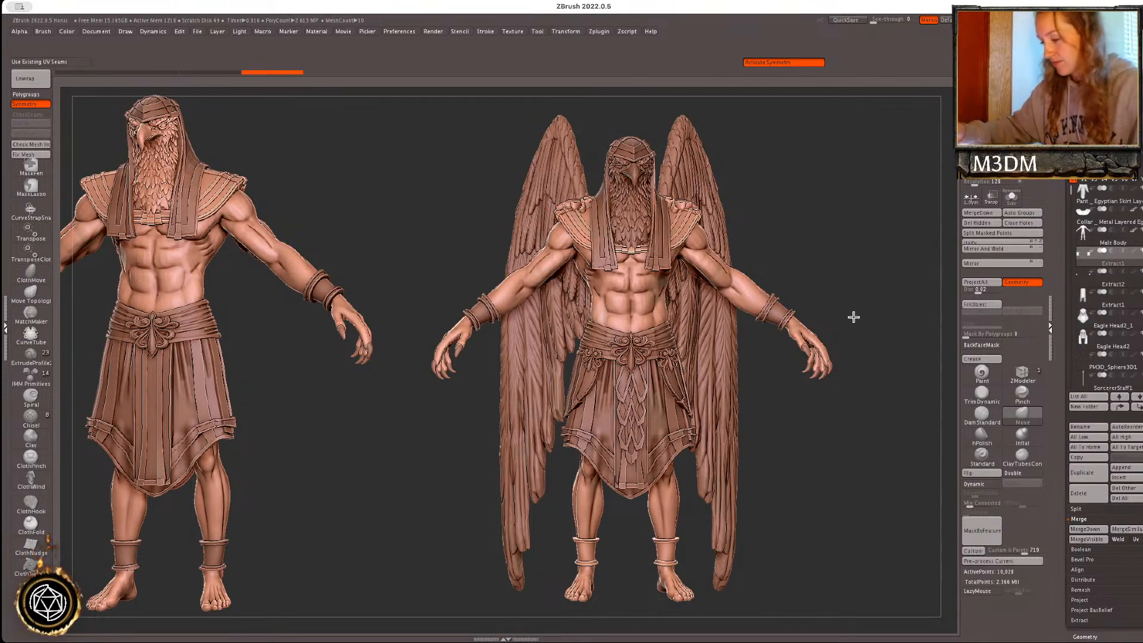
# - Select the feathered wings, adjust the Move brush size for them and check the mesh with polyframe
pyautogui.hotkey('shift', 'f')
pyautogui.keyDown('alt'); pyautogui.moveTo(732, 374); pyautogui.dragTo(620, 370); pyautogui.keyUp('alt')
pyautogui.press('space')
pyautogui.keyDown('alt'); pyautogui.click(620, 416); pyautogui.keyUp('alt')
pyautogui.keyDown('alt'); pyautogui.moveTo(863, 411); pyautogui.dragTo(935, 426); pyautogui.keyUp('alt')
pyautogui.press('space')
pyautogui.hotkey('shift', 'f')
pyautogui.press('space')
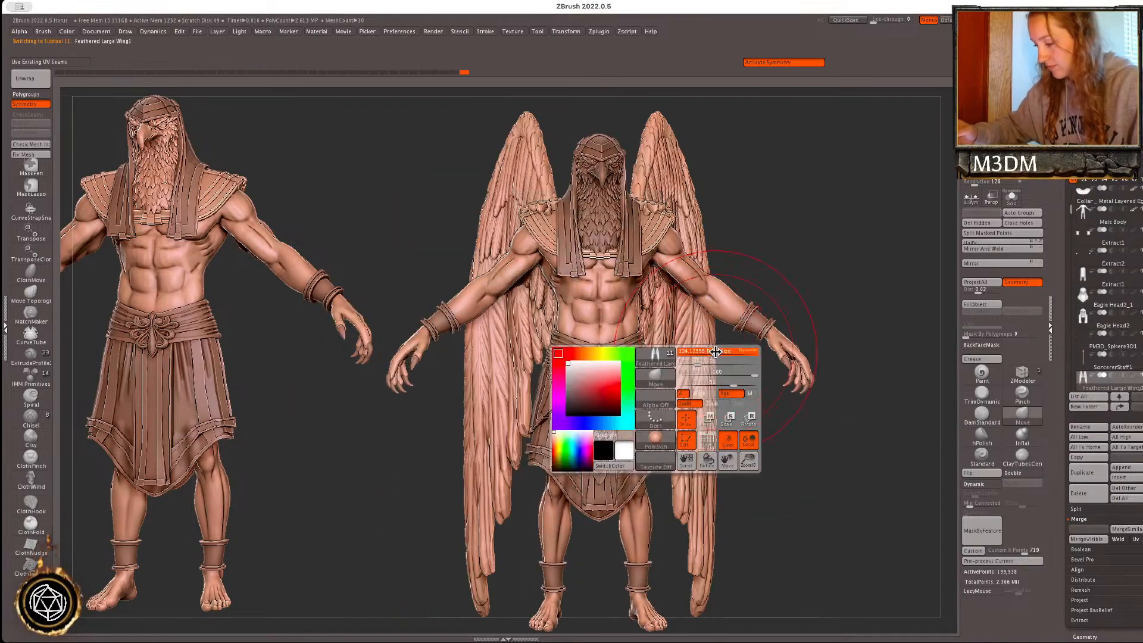
pyautogui.click(718, 356)
pyautogui.moveTo(866, 468)
pyautogui.mouseDown()
pyautogui.moveTo(875, 449)
pyautogui.moveTo(851, 446)
pyautogui.moveTo(877, 451)
pyautogui.mouseUp()
pyautogui.press('space')
pyautogui.click(874, 446)
pyautogui.hotkey('shift', 'f')
pyautogui.hotkey('shift', 'f')
# - Pull the outer edges of both wings slightly outward around arm and hip height with the Move brush
pyautogui.press('space')
pyautogui.moveTo(708, 400); pyautogui.dragTo(714, 401)
pyautogui.press('space')
pyautogui.moveTo(713, 347); pyautogui.dragTo(716, 348)
pyautogui.moveTo(714, 391); pyautogui.dragTo(718, 391)
pyautogui.moveTo(717, 449); pyautogui.dragTo(720, 449)
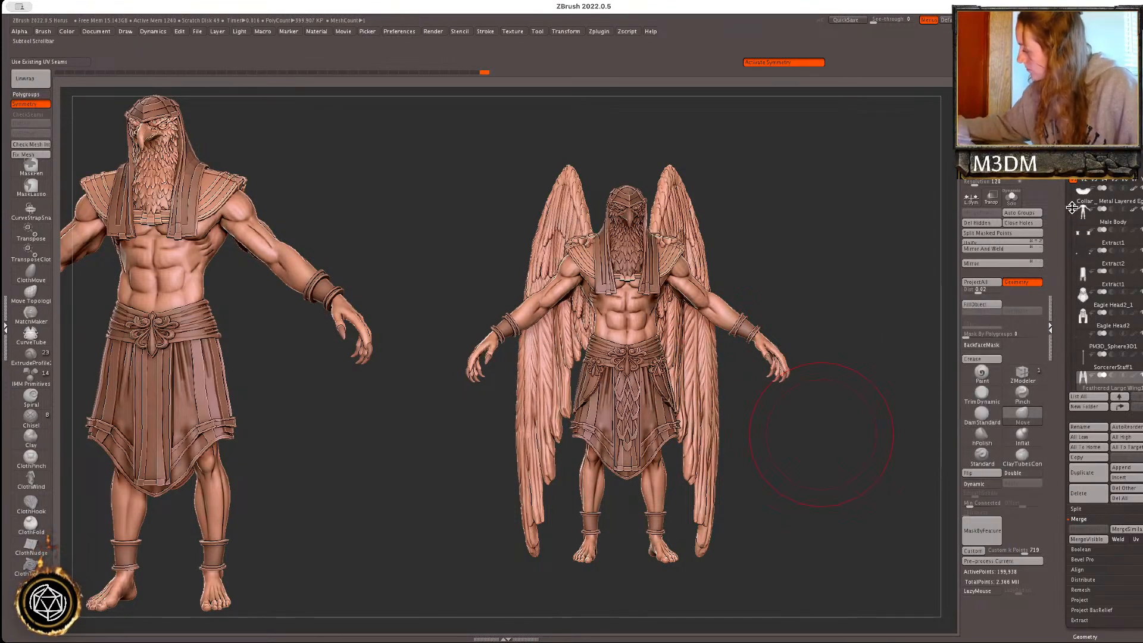
# - Extend the subtool list, make SorcererStaff1 visible beside the figure and select it
pyautogui.moveTo(1071, 209); pyautogui.dragTo(1072, 198)
pyautogui.click(1112, 367)
pyautogui.moveTo(1073, 222); pyautogui.dragTo(1076, 180)
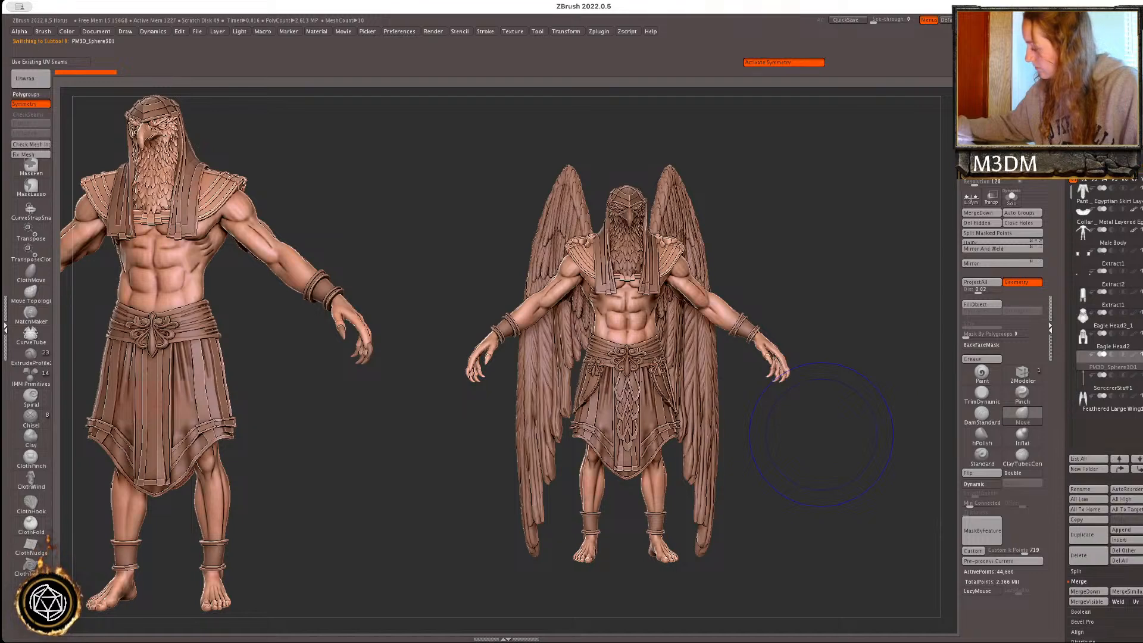
pyautogui.press('space')
pyautogui.moveTo(827, 352); pyautogui.dragTo(818, 351)
pyautogui.click(1140, 375)
pyautogui.click(1106, 389)
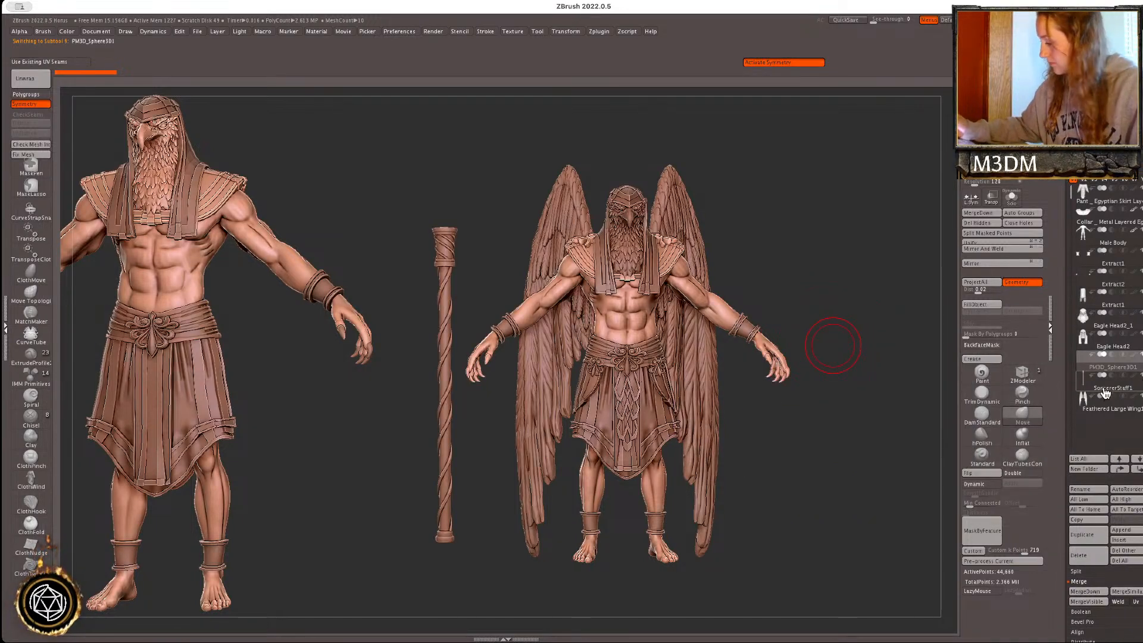
pyautogui.press('space')
pyautogui.hotkey('shift', 'f')
pyautogui.moveTo(839, 451); pyautogui.dragTo(892, 470)
pyautogui.hotkey('shift', 'f')
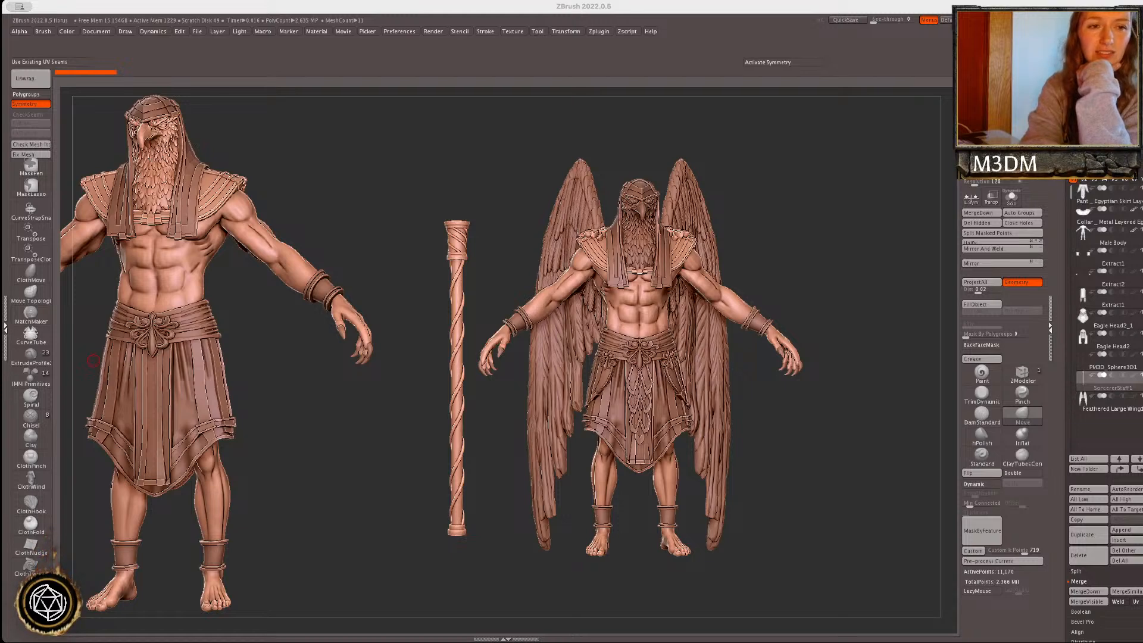
pyautogui.click(866, 429)
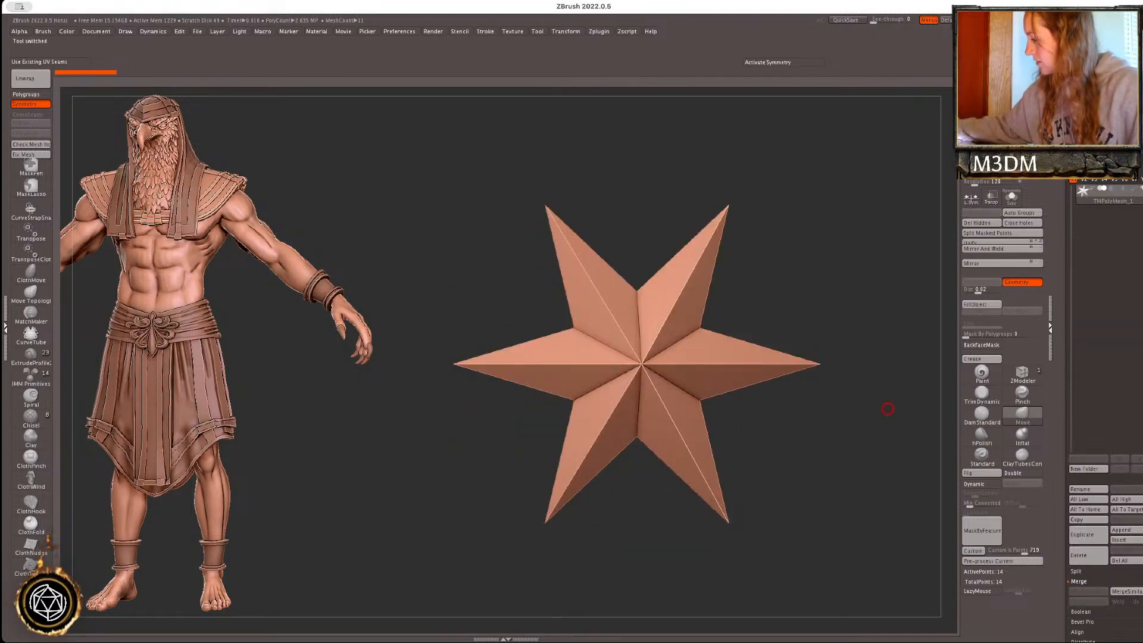
pyautogui.hotkey('shift', 'f')
pyautogui.hotkey('shift', 'f')
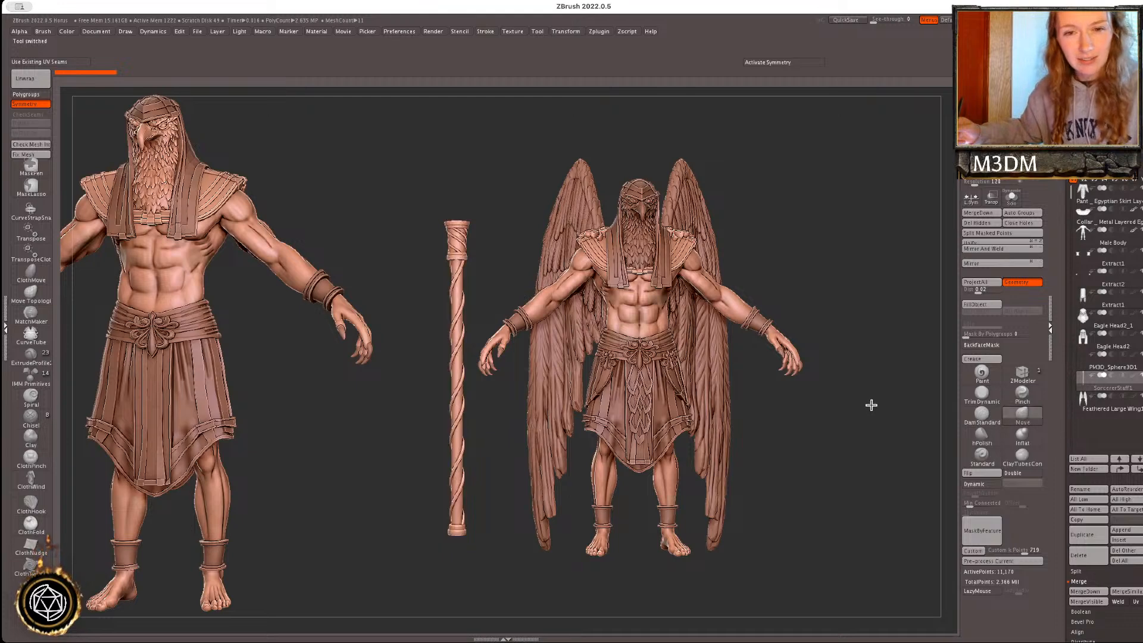
# - Append a Sphere3D as a new subtool, select it and isolate it in view
pyautogui.click(1129, 532)
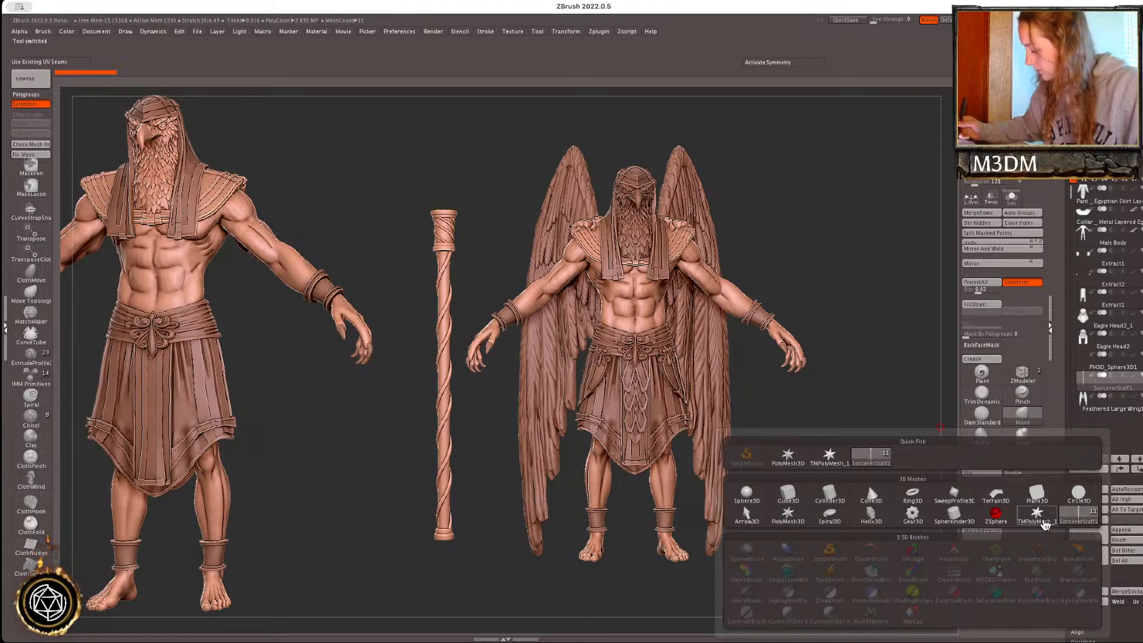
pyautogui.moveTo(790, 503)
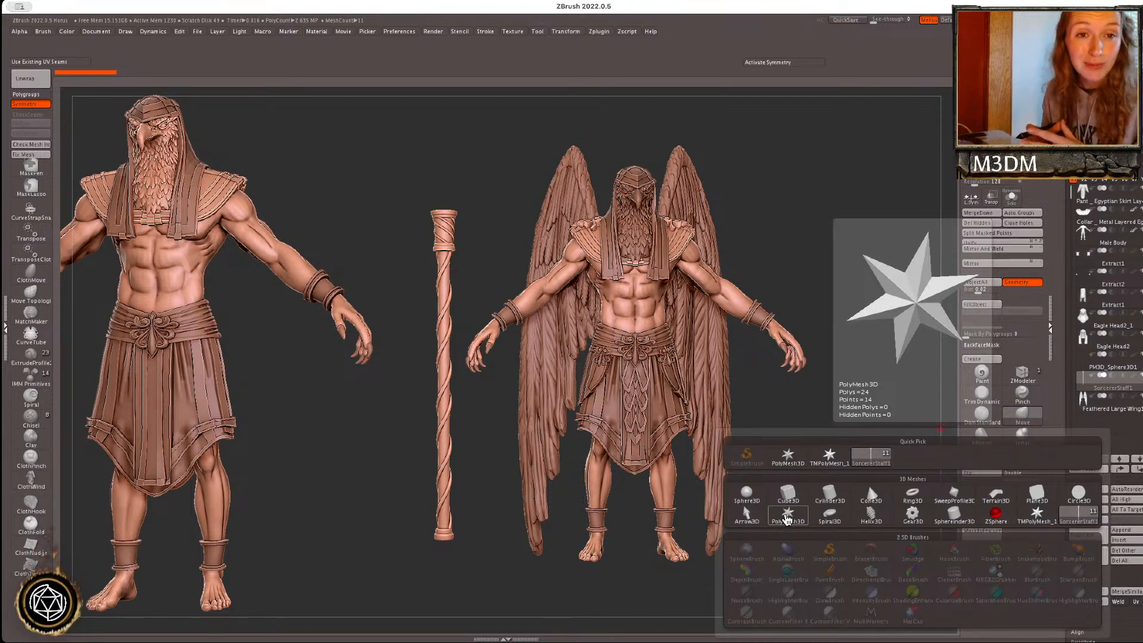
pyautogui.click(748, 495)
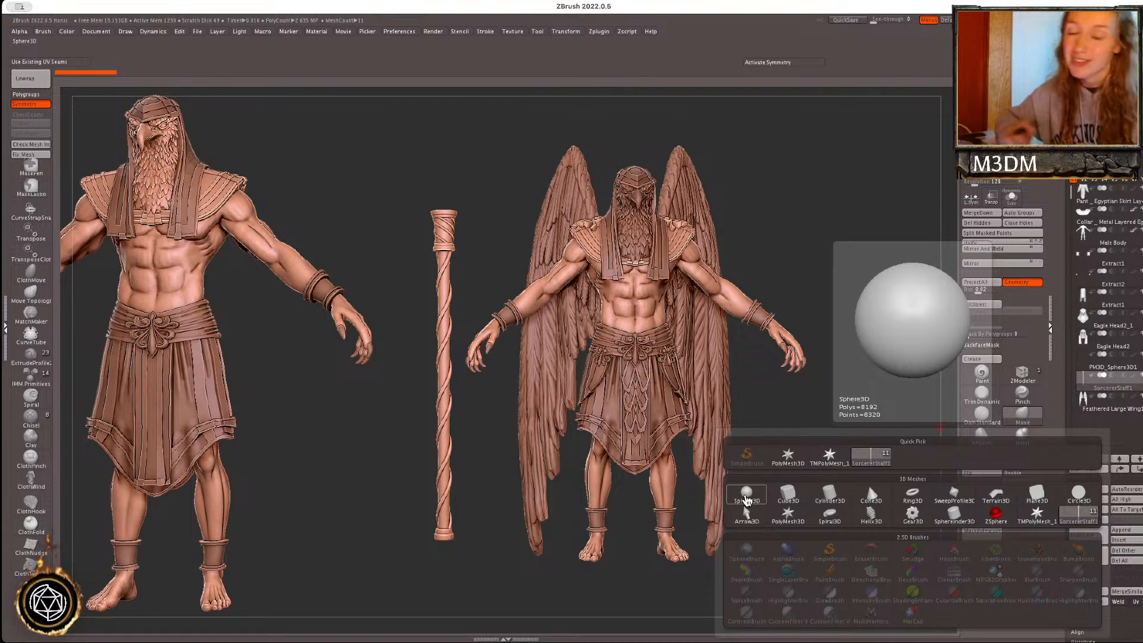
pyautogui.click(940, 514)
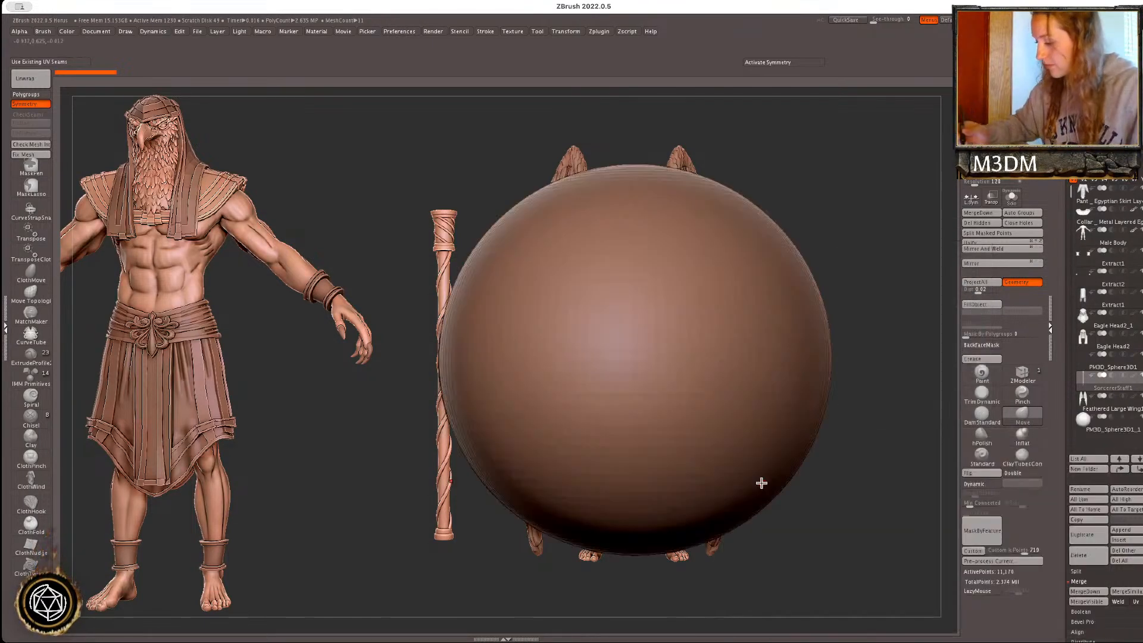
pyautogui.click(1013, 200)
pyautogui.keyDown('alt'); pyautogui.moveTo(873, 342); pyautogui.dragTo(898, 441); pyautogui.keyUp('alt')
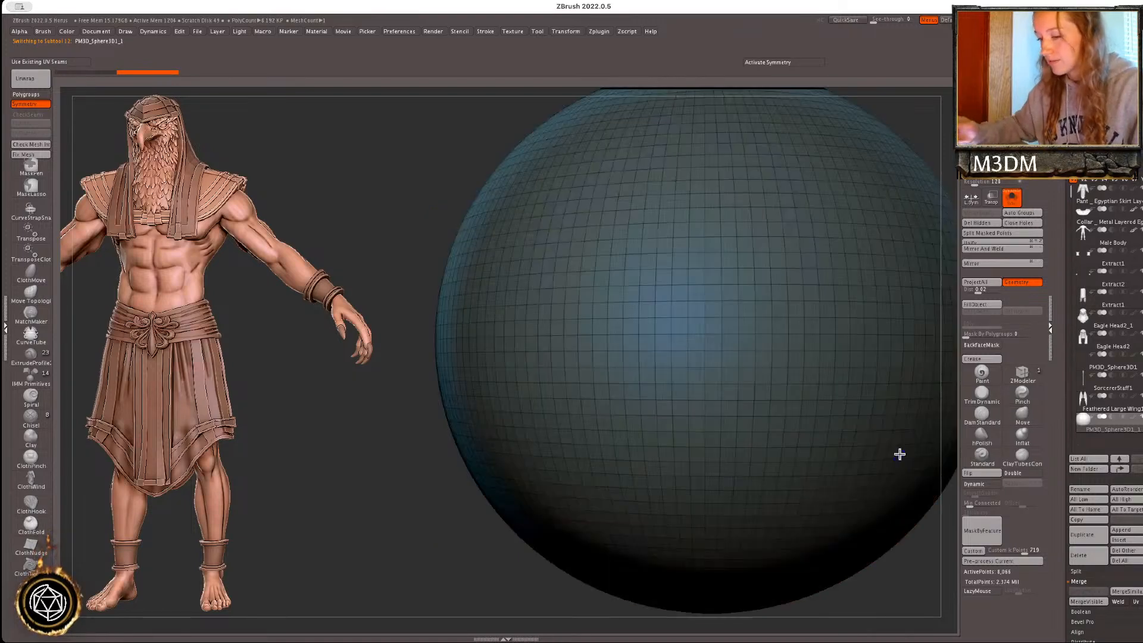
# - Flatten the sphere along its depth into a thin disc
pyautogui.keyDown('alt'); pyautogui.moveTo(899, 577); pyautogui.dragTo(879, 533); pyautogui.keyUp('alt')
pyautogui.press('w')
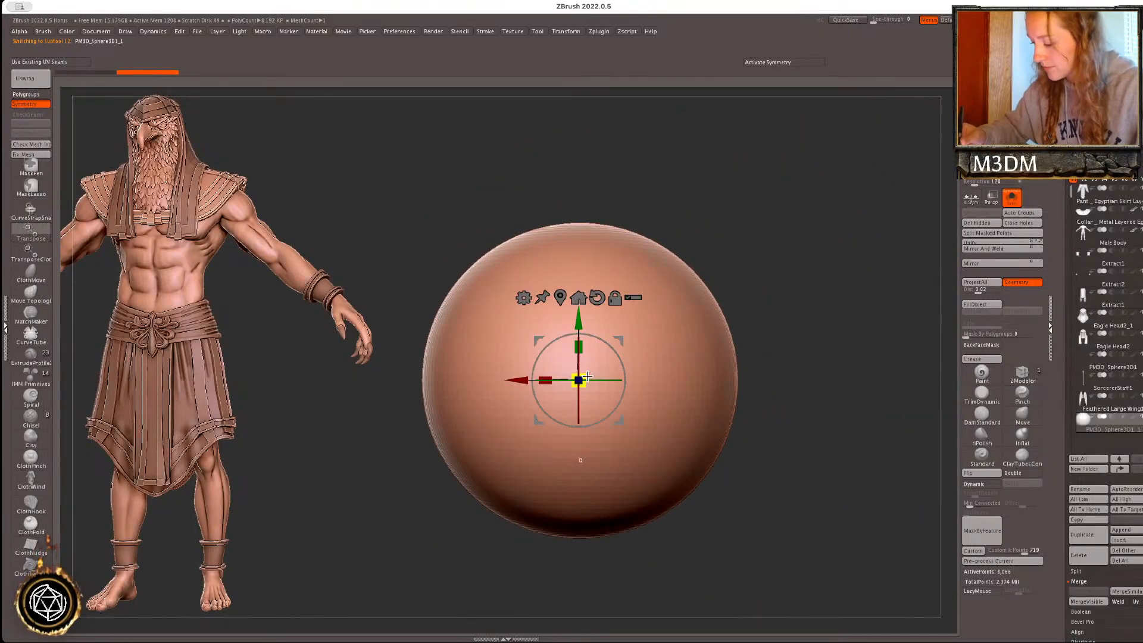
pyautogui.moveTo(583, 379); pyautogui.dragTo(559, 386)
pyautogui.keyDown('shift'); pyautogui.moveTo(786, 334); pyautogui.dragTo(712, 384); pyautogui.keyUp('shift')
pyautogui.moveTo(579, 413); pyautogui.dragTo(590, 311)
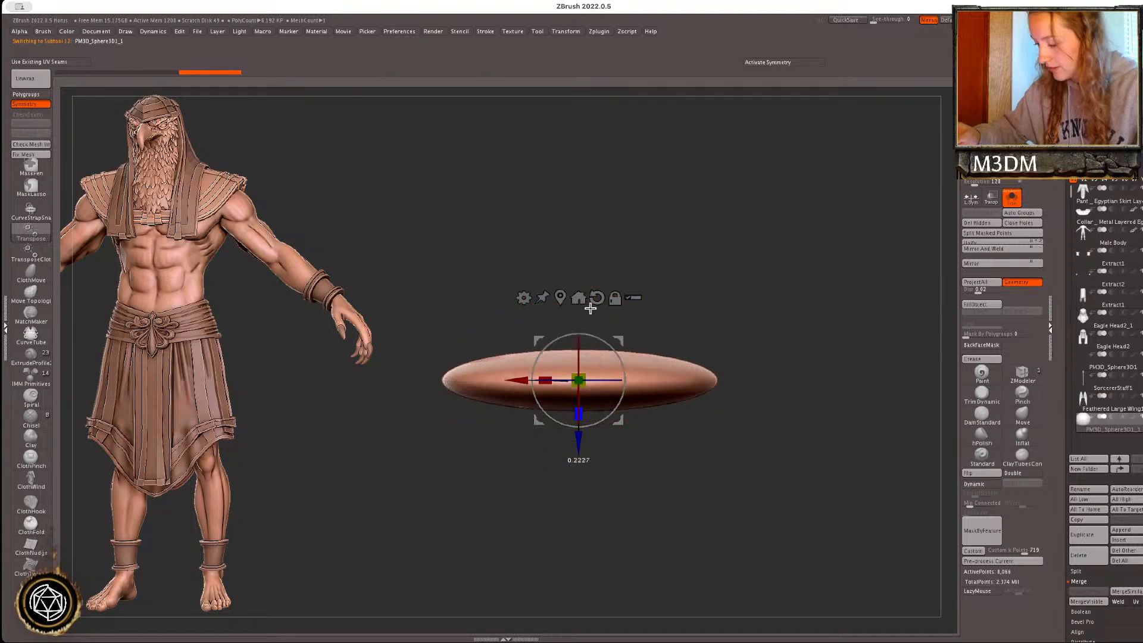
pyautogui.press('q')
pyautogui.keyDown('shift'); pyautogui.moveTo(826, 377); pyautogui.dragTo(872, 325); pyautogui.keyUp('shift')
# - Remesh the flattened disc repeatedly with ZRemesher down to a coarse low-poly mesh
pyautogui.hotkey('shift', 'f')
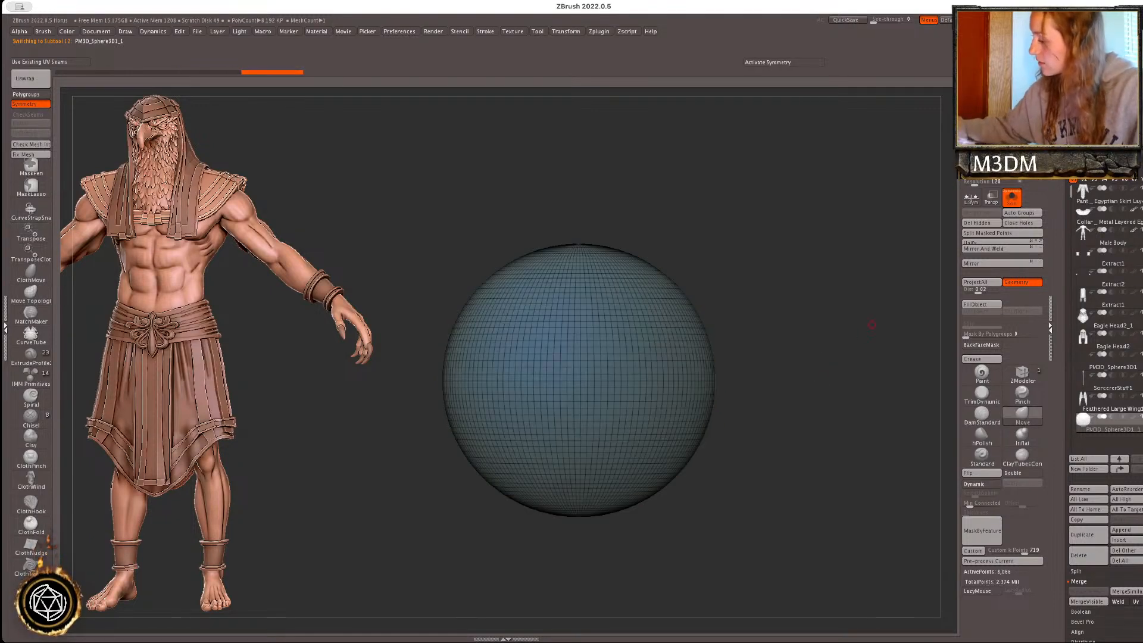
pyautogui.press('z')
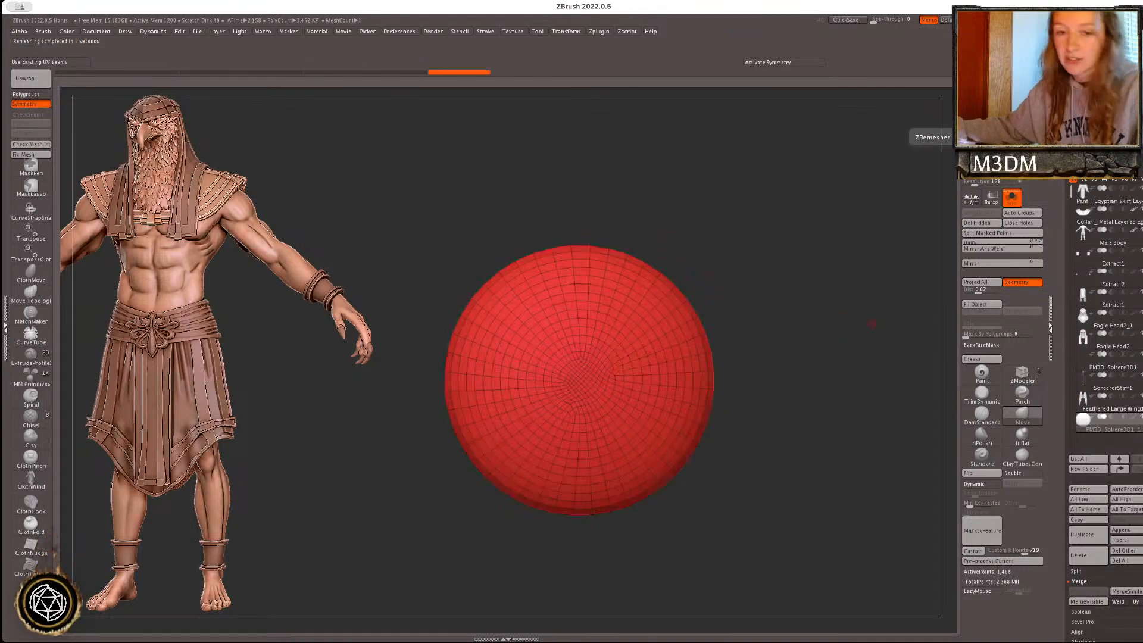
pyautogui.press('z')
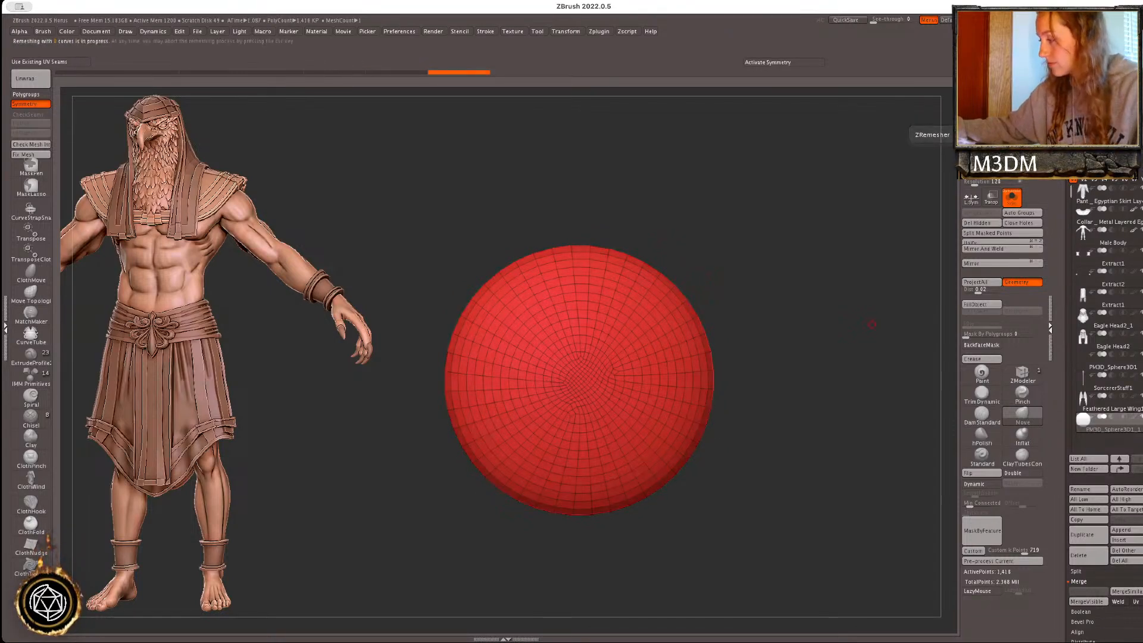
pyautogui.press('z')
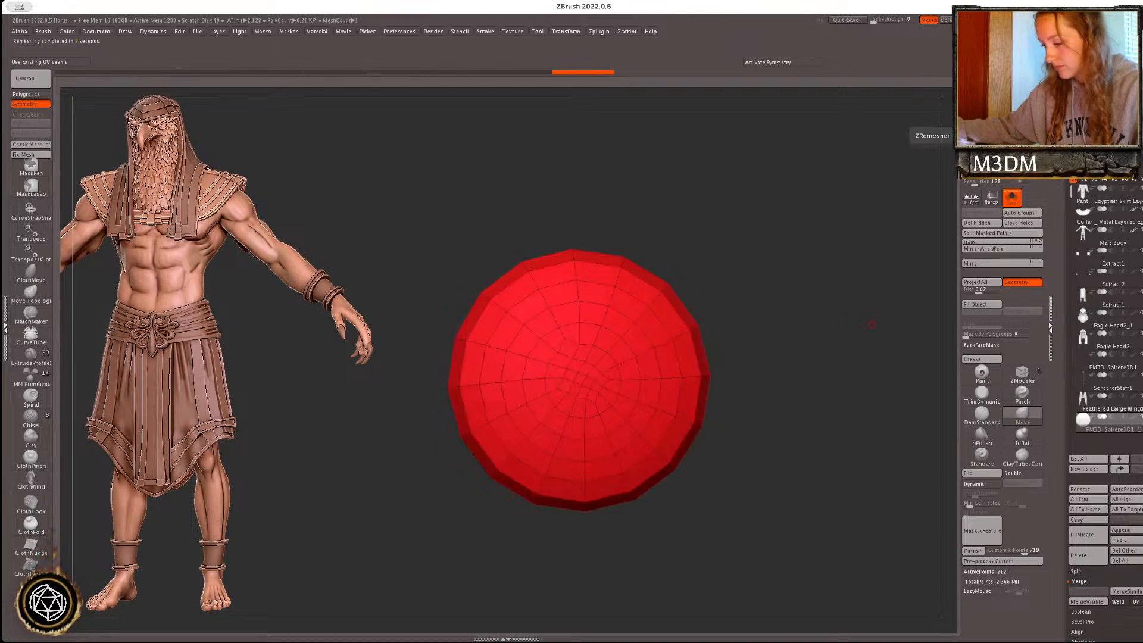
# - Narrow the disc sideways into a slim vertical ellipse and check its wireframe
pyautogui.press('w')
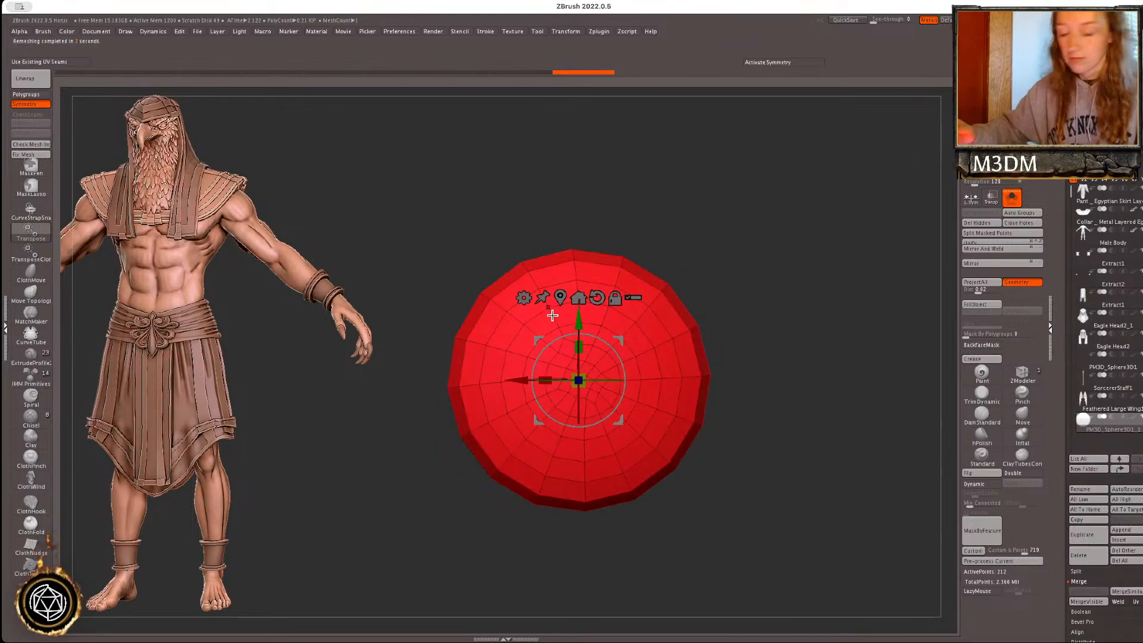
pyautogui.moveTo(545, 380); pyautogui.dragTo(604, 377)
pyautogui.press('q')
pyautogui.moveTo(804, 330); pyautogui.dragTo(796, 339)
pyautogui.hotkey('shift', 'f')
pyautogui.hotkey('shift', 'f')
pyautogui.hotkey('shift', 'f')
pyautogui.hotkey('shift', 'f')
pyautogui.hotkey('shift', 'f')
# - Apply a bend deformer to the slim ellipse and curve both ends around into a crescent
pyautogui.press('w')
pyautogui.click(521, 297)
pyautogui.click(569, 326)
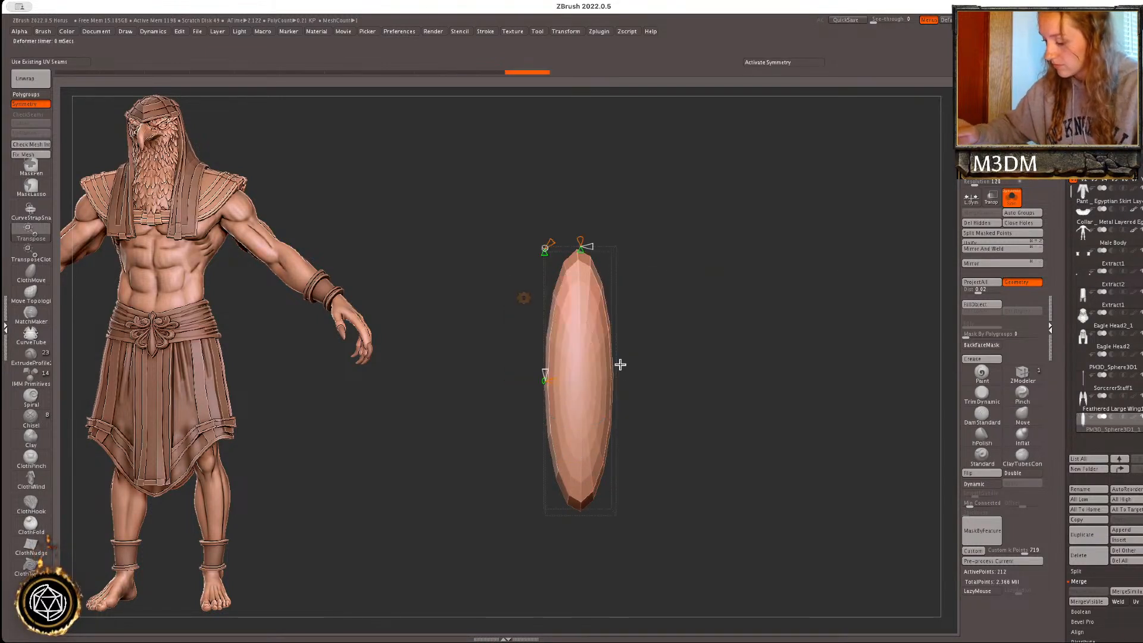
pyautogui.moveTo(549, 381); pyautogui.dragTo(605, 381)
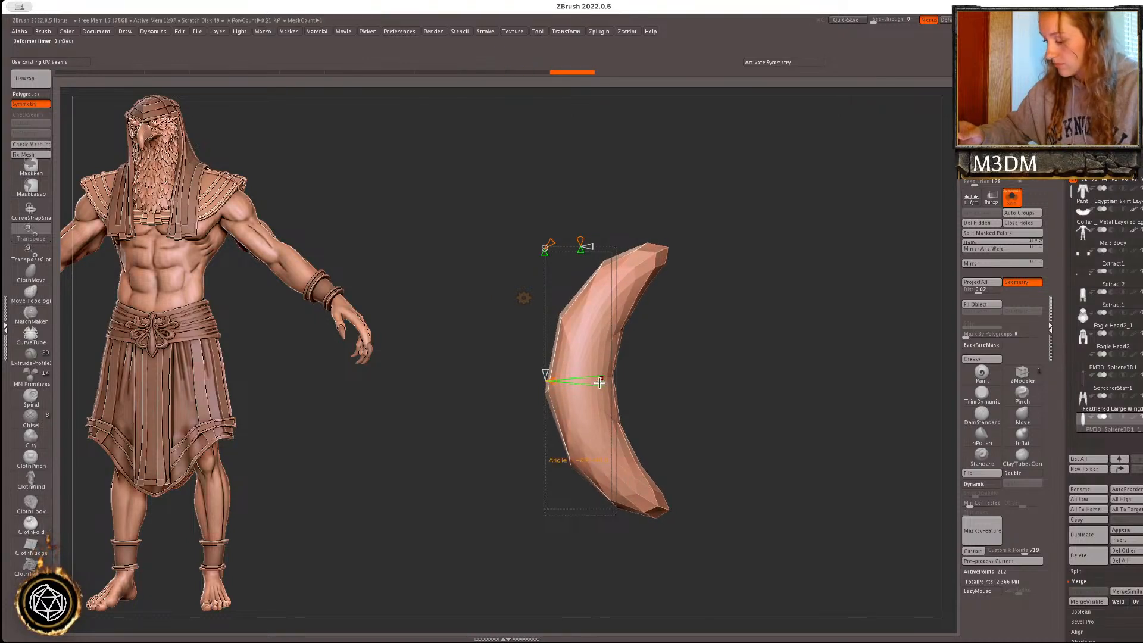
# - Remesh the bent crescent with ZRemesher and smooth it with Polish By Mesh Features
pyautogui.press('q')
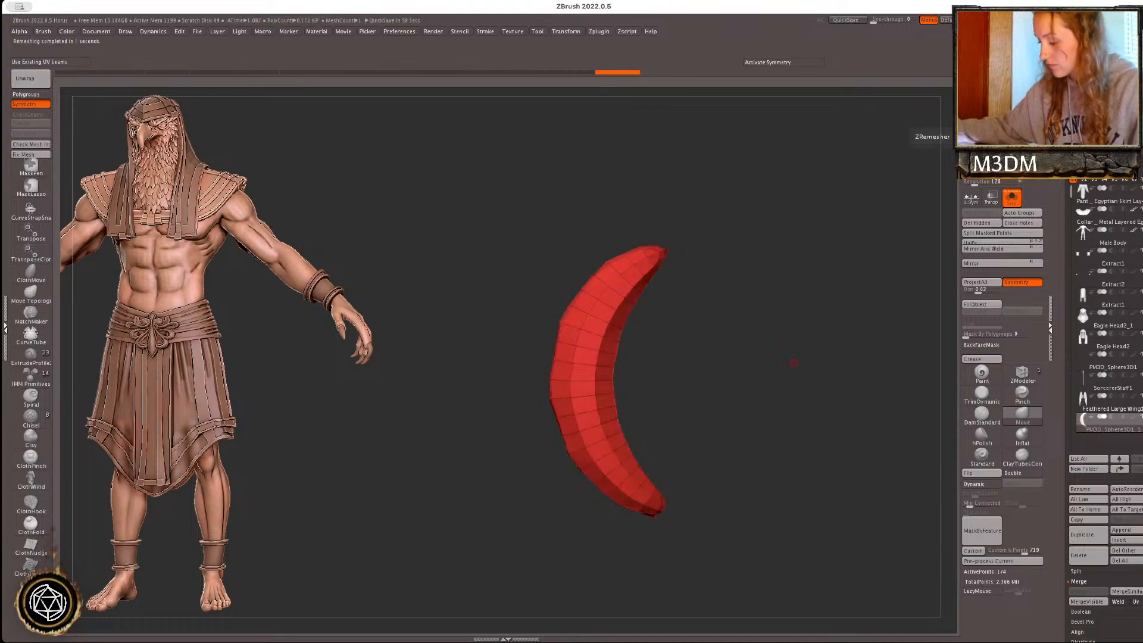
pyautogui.moveTo(814, 416); pyautogui.dragTo(823, 416)
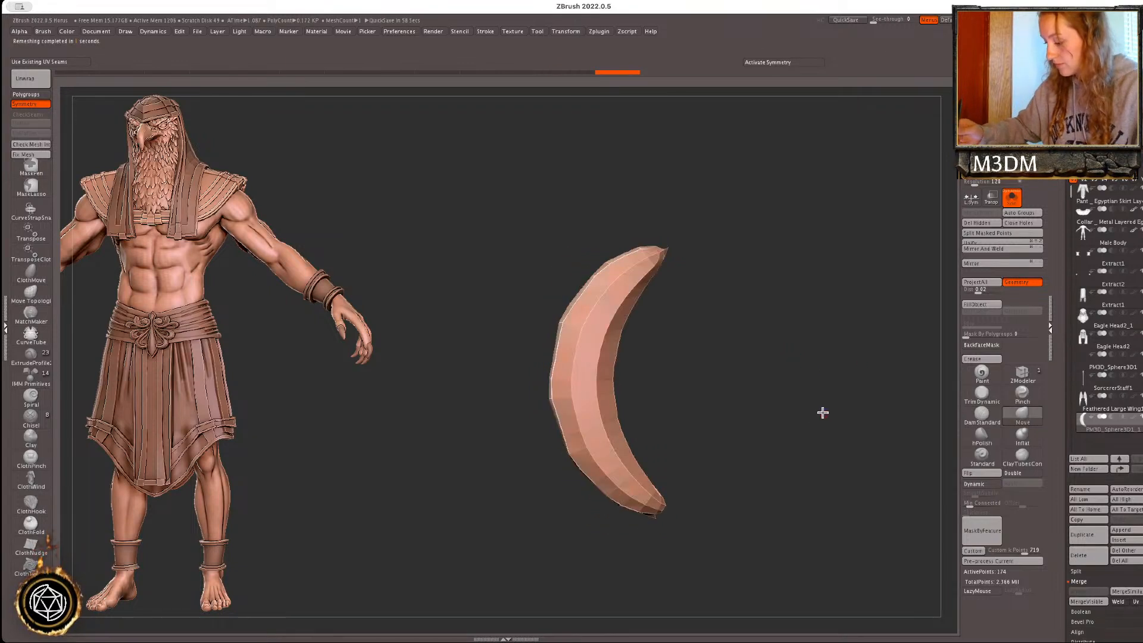
pyautogui.click(989, 102)
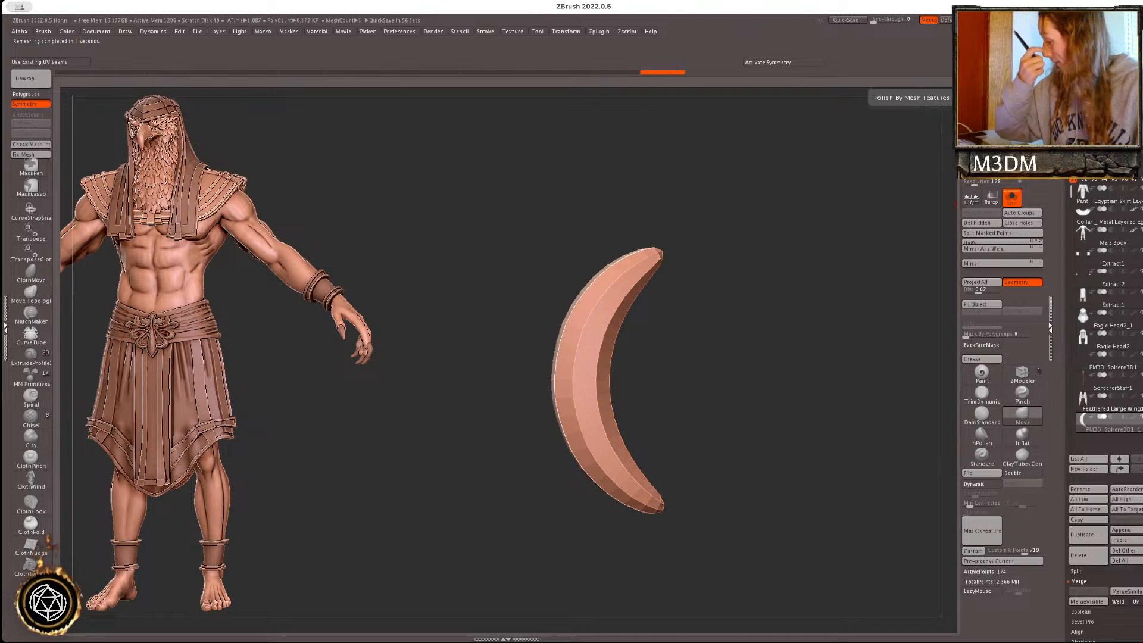
# - Widen the crescent slightly along its horizontal axis
pyautogui.hotkey('shift', 'f')
pyautogui.press('w')
pyautogui.moveTo(545, 377); pyautogui.dragTo(536, 377)
pyautogui.press('q')
pyautogui.rightClick(808, 384)
pyautogui.hotkey('shift', 'f')
# - Duplicate the crescent subtool and hide the other subtools so that only the two crescents are displayed
pyautogui.hotkey('ctrl', 'd')
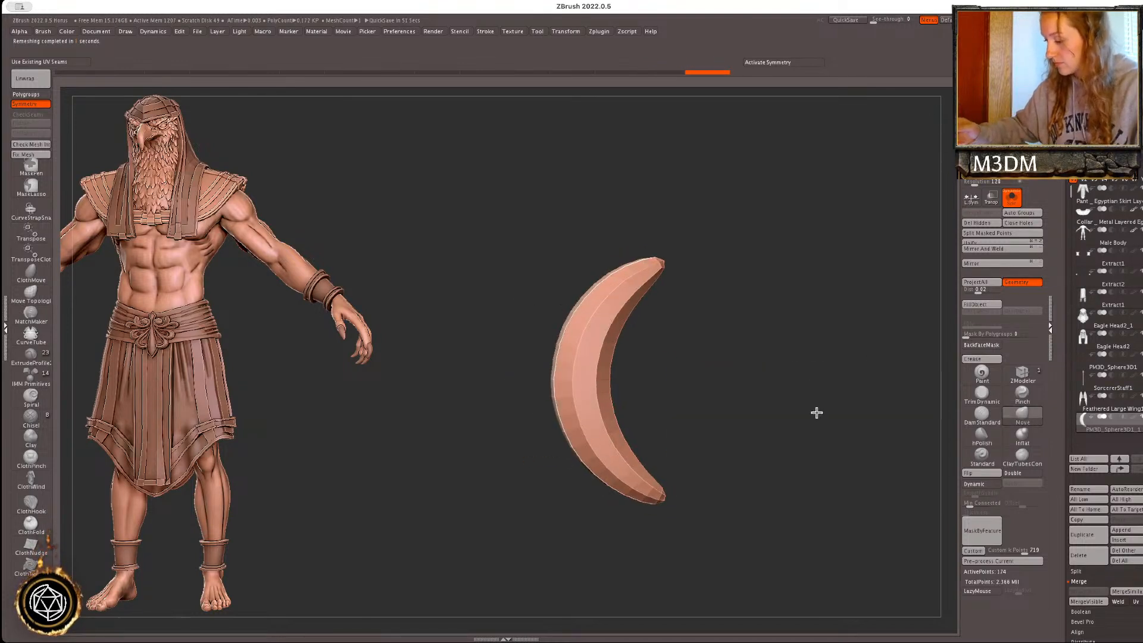
pyautogui.hotkey('shift', 'd')
pyautogui.hotkey('ctrl', 'shift', 'd')
pyautogui.press('w')
pyautogui.click(1011, 198)
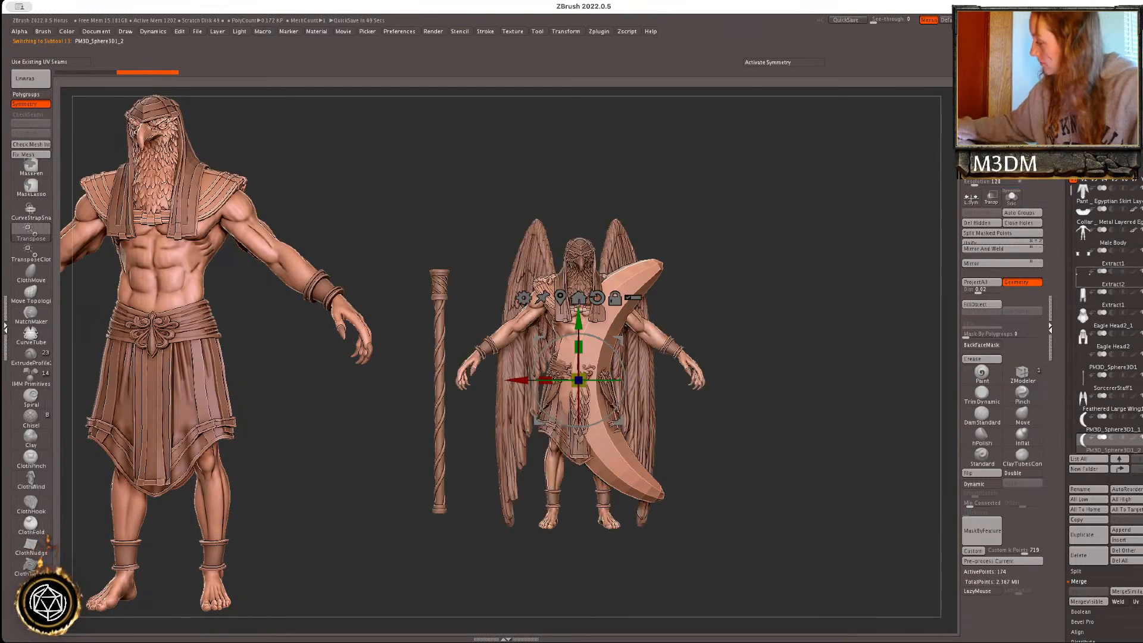
pyautogui.click(1142, 437)
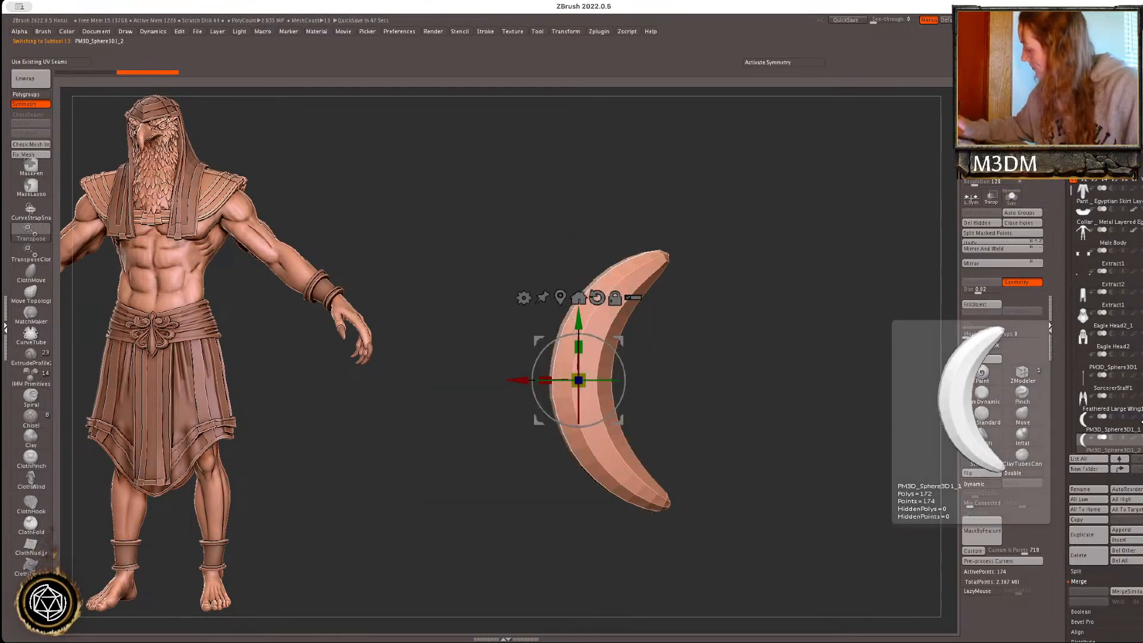
pyautogui.click(1142, 418)
# - Rotate, shrink and move the duplicate crescent so it forms a curved neck joining the inner side of the large crescent
pyautogui.moveTo(624, 372); pyautogui.dragTo(596, 429)
pyautogui.moveTo(618, 420); pyautogui.dragTo(774, 409)
pyautogui.moveTo(734, 369); pyautogui.dragTo(722, 383)
pyautogui.moveTo(779, 346); pyautogui.dragTo(706, 334)
pyautogui.press('q')
pyautogui.press('space')
pyautogui.hotkey('shift', 'f')
pyautogui.hotkey('shift', 'f')
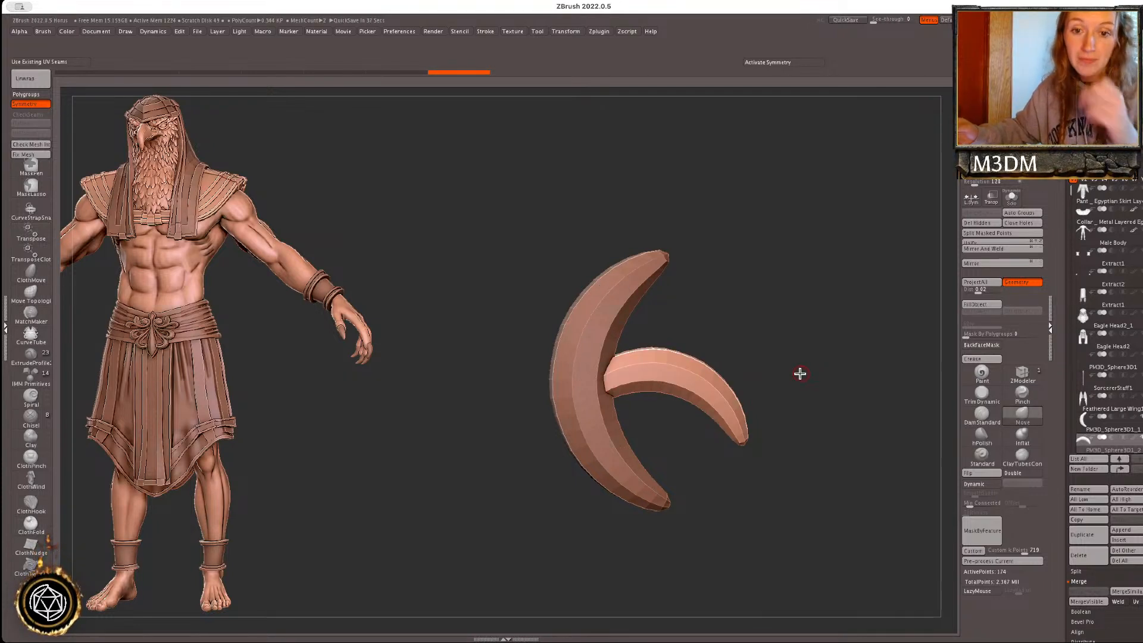
# - Select the large crescent subtool and merge it down with the curved neck
pyautogui.press('space')
pyautogui.hotkey('shift', 'f')
pyautogui.keyDown('alt'); pyautogui.click(589, 410); pyautogui.keyUp('alt')
pyautogui.hotkey('shift', 'f')
pyautogui.moveTo(847, 363); pyautogui.dragTo(871, 363)
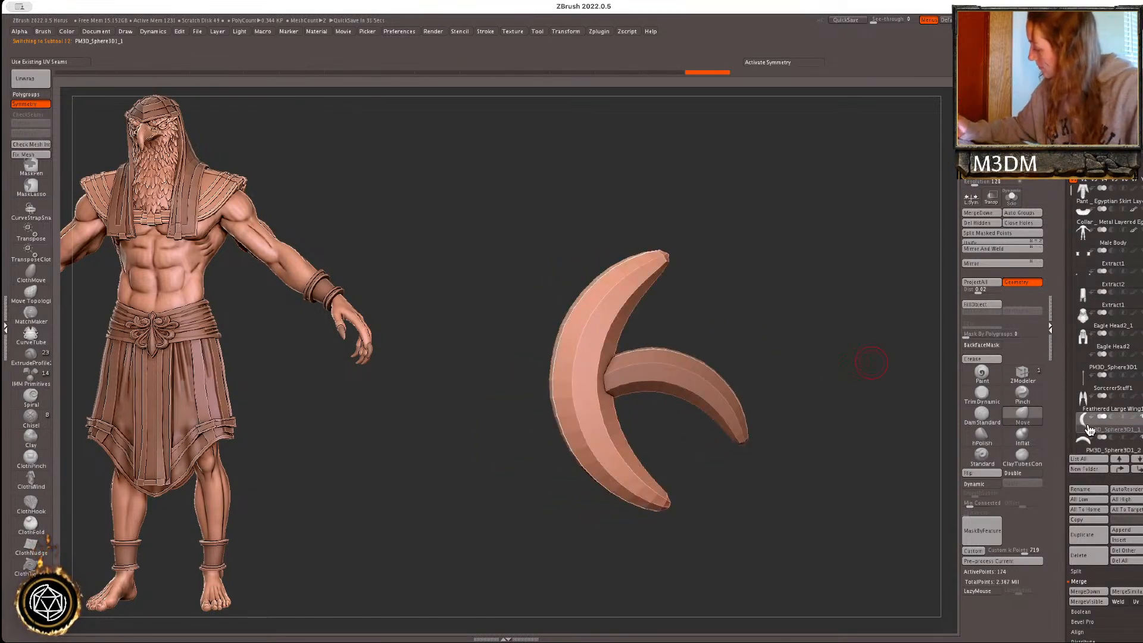
pyautogui.click(986, 215)
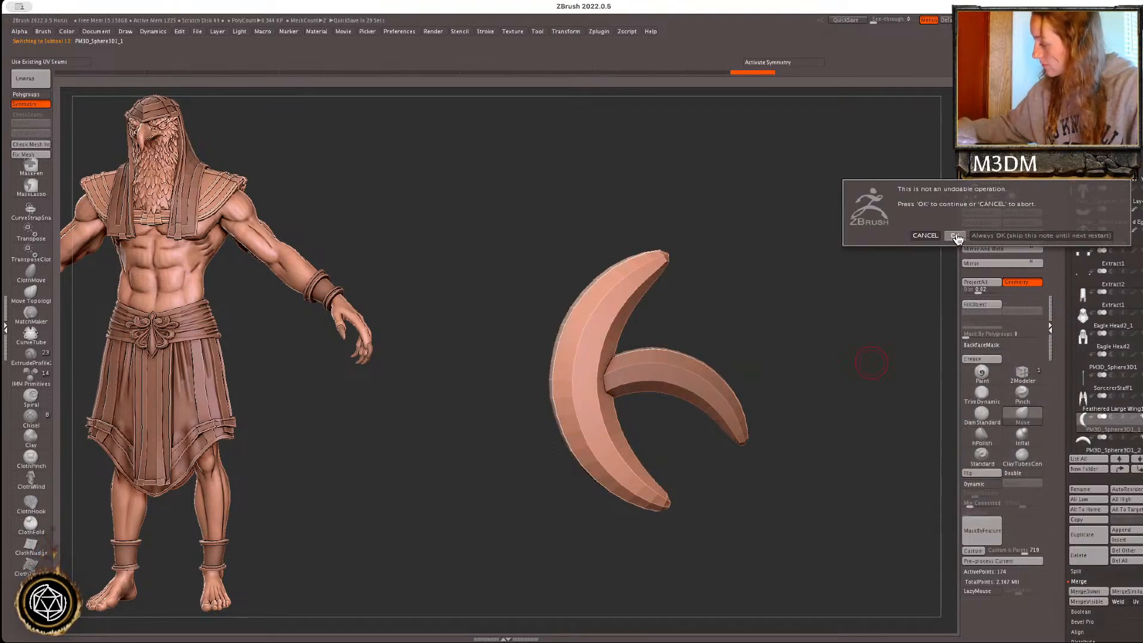
pyautogui.click(956, 238)
# - Scale and move the merged crescent head onto the upper end of the twisted staff
pyautogui.hotkey('shift', 'f')
pyautogui.hotkey('shift', 'f')
pyautogui.press('w')
pyautogui.keyDown('alt'); pyautogui.moveTo(783, 436); pyautogui.dragTo(870, 516); pyautogui.keyUp('alt')
pyautogui.moveTo(676, 452); pyautogui.dragTo(624, 487)
pyautogui.moveTo(626, 499); pyautogui.dragTo(450, 366)
# - Fine-tune the crescent head's rotation, size and position so its neck meets the staff's collar
pyautogui.keyDown('alt'); pyautogui.moveTo(666, 330); pyautogui.dragTo(720, 421); pyautogui.keyUp('alt')
pyautogui.moveTo(556, 375); pyautogui.dragTo(554, 398)
pyautogui.moveTo(546, 345); pyautogui.dragTo(534, 340)
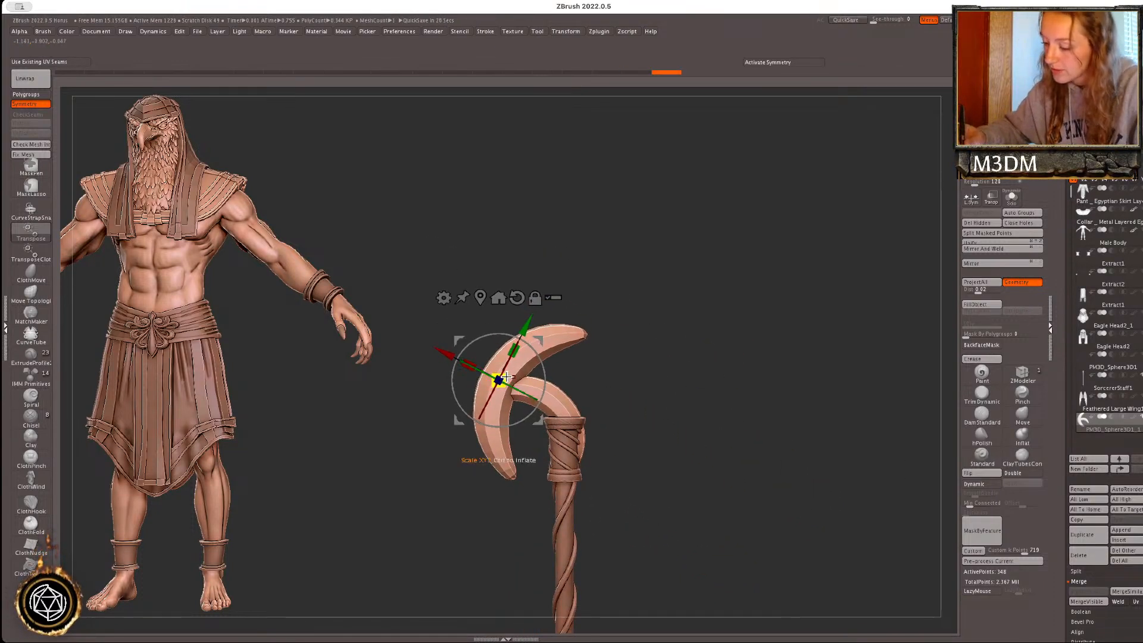
pyautogui.moveTo(507, 377); pyautogui.dragTo(495, 385)
pyautogui.moveTo(538, 342); pyautogui.dragTo(547, 350)
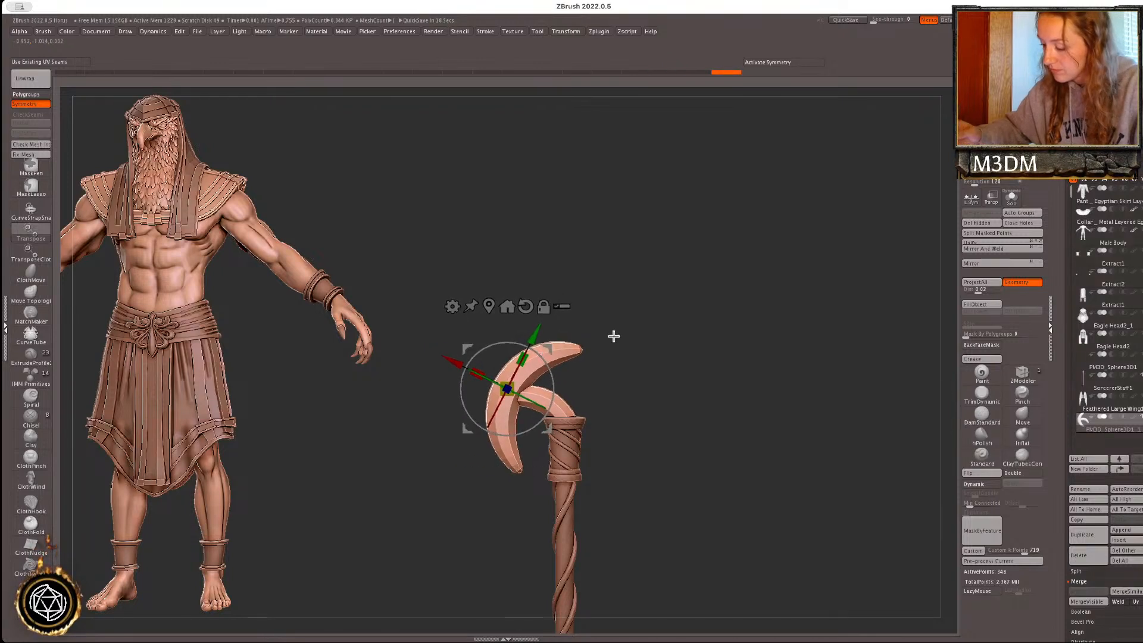
pyautogui.press('q')
pyautogui.rightClick(694, 427)
pyautogui.moveTo(770, 401)
pyautogui.mouseDown()
pyautogui.moveTo(804, 411)
pyautogui.moveTo(778, 411)
pyautogui.moveTo(773, 341)
pyautogui.moveTo(786, 334)
pyautogui.moveTo(785, 376)
pyautogui.mouseUp()
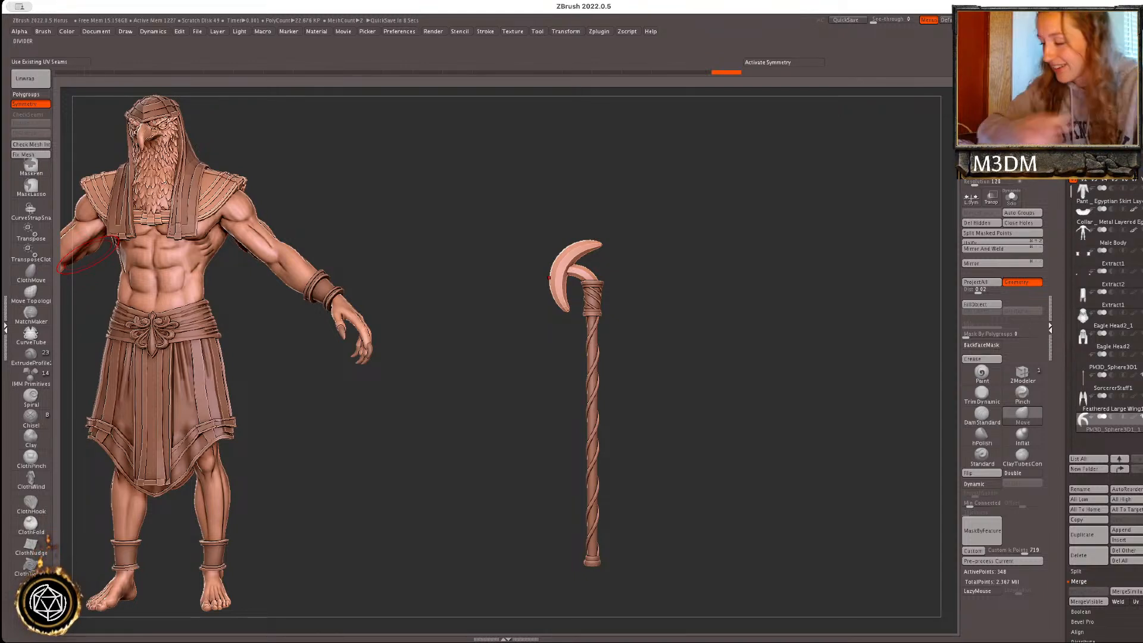
# - Activate the ZModeler brush and show the crescent head's polygroup wireframe
pyautogui.moveTo(702, 346)
pyautogui.keyDown('alt'); pyautogui.mouseDown()
pyautogui.moveTo(712, 414)
pyautogui.moveTo(726, 412)
pyautogui.mouseUp(); pyautogui.keyUp('alt')
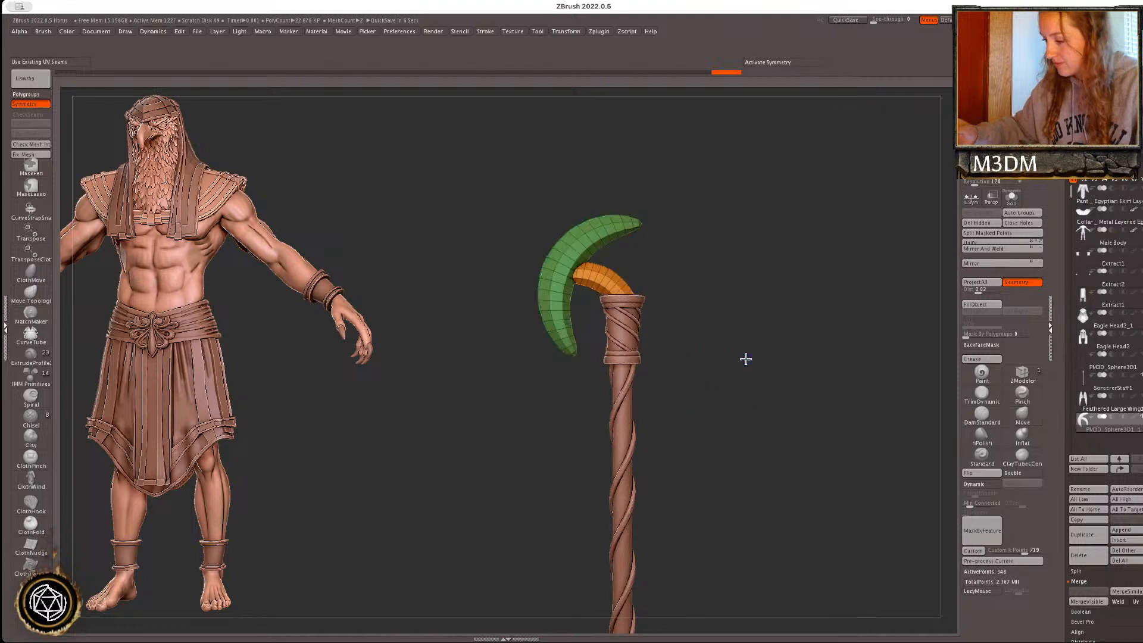
pyautogui.keyDown('alt'); pyautogui.moveTo(769, 371); pyautogui.dragTo(774, 475); pyautogui.keyUp('alt')
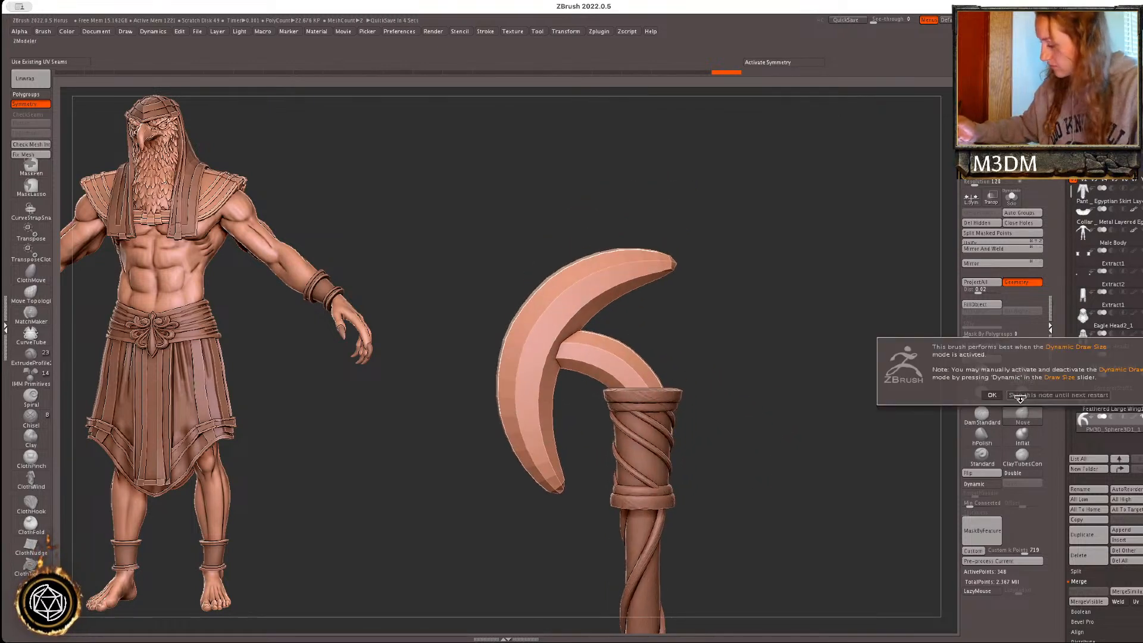
pyautogui.hotkey('shift', 'f')
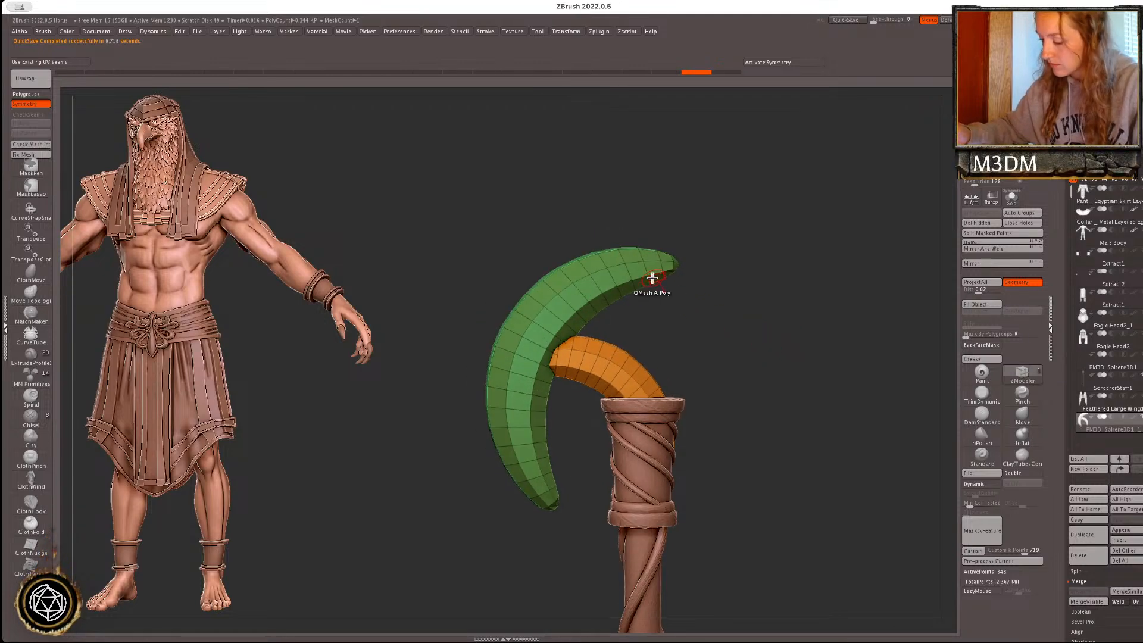
# - Save the project as Horus.ZPR in the Downloads folder, replacing the existing file
pyautogui.hotkey('ctrl', 's')
pyautogui.click(321, 156)
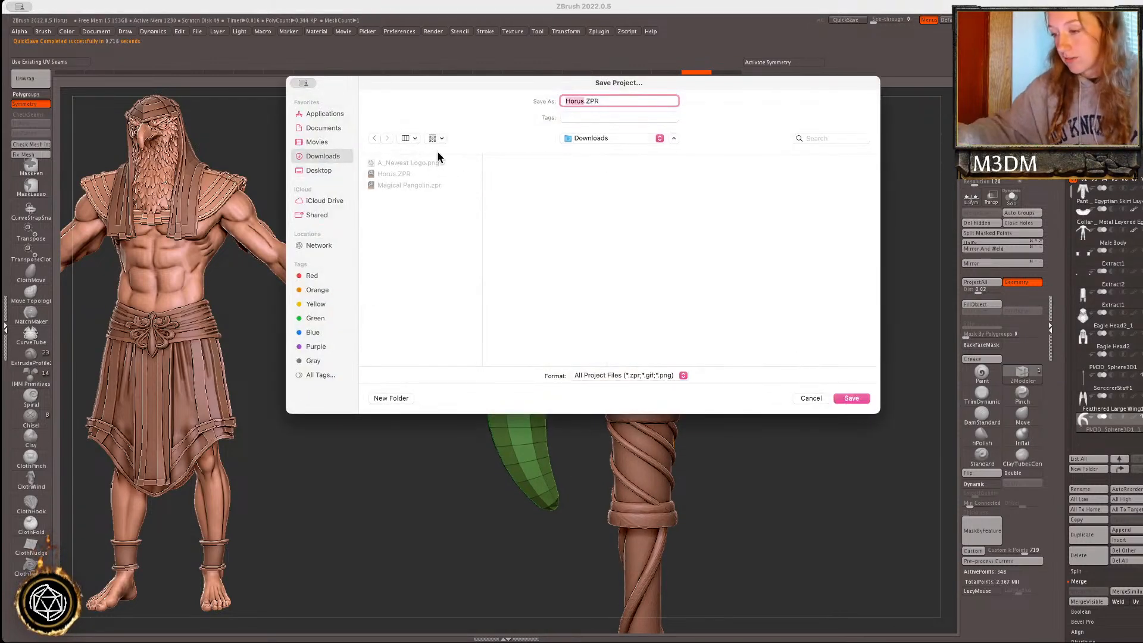
pyautogui.click(851, 399)
pyautogui.click(619, 296)
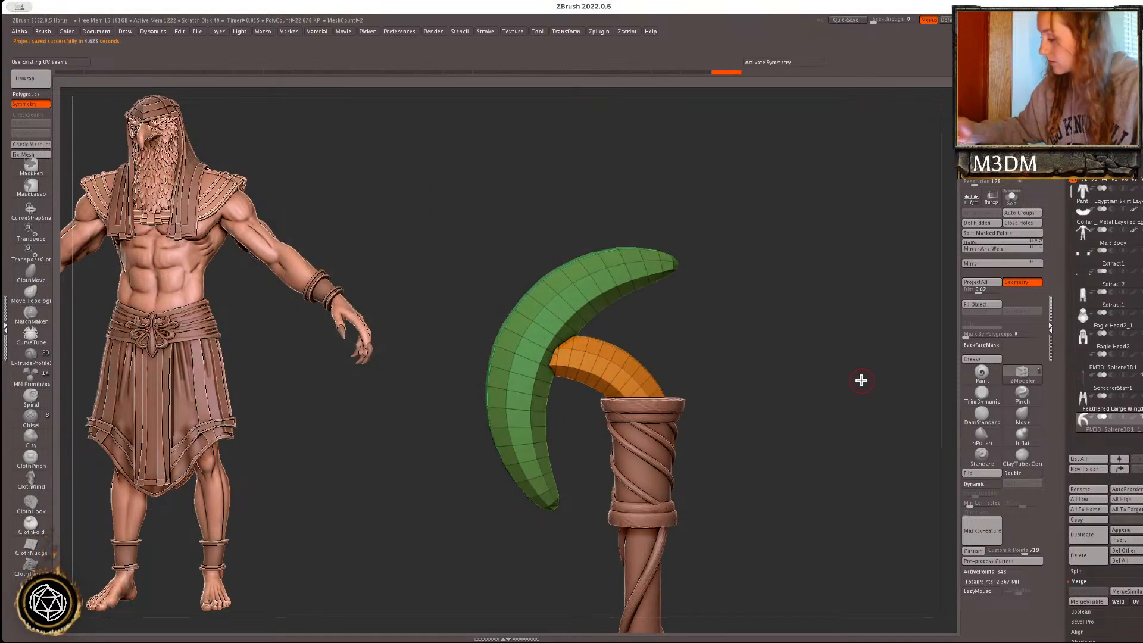
# - Extrude polyloops with QMesh into raised bands near both crescent tips and on either side of the neck junction
pyautogui.hotkey('shift', 'f')
pyautogui.hotkey('shift', 'f')
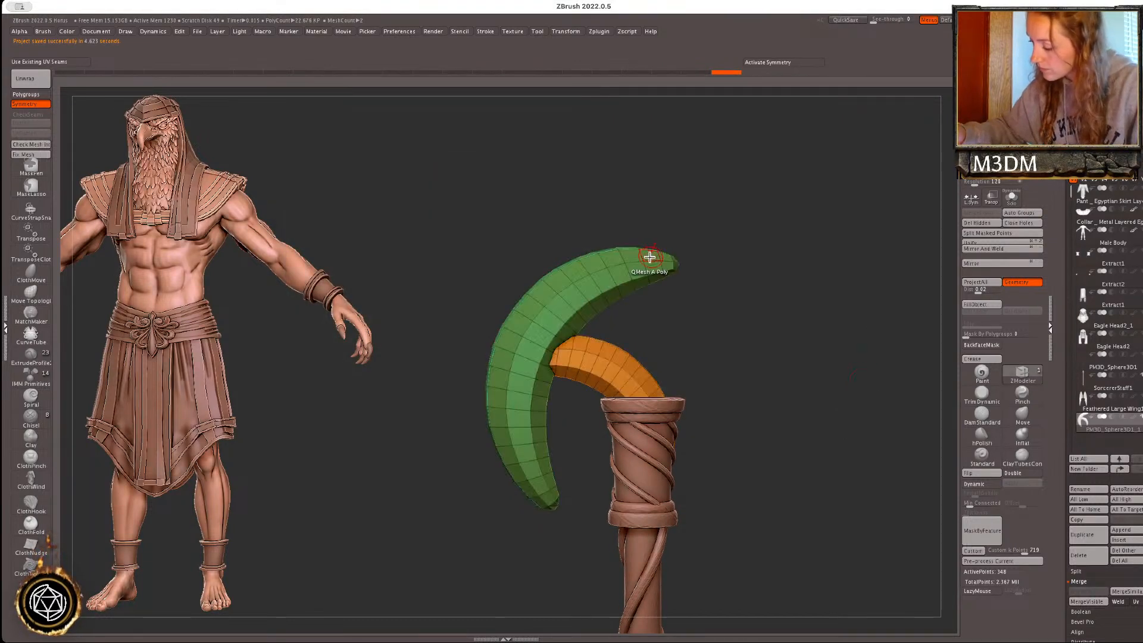
pyautogui.press('space')
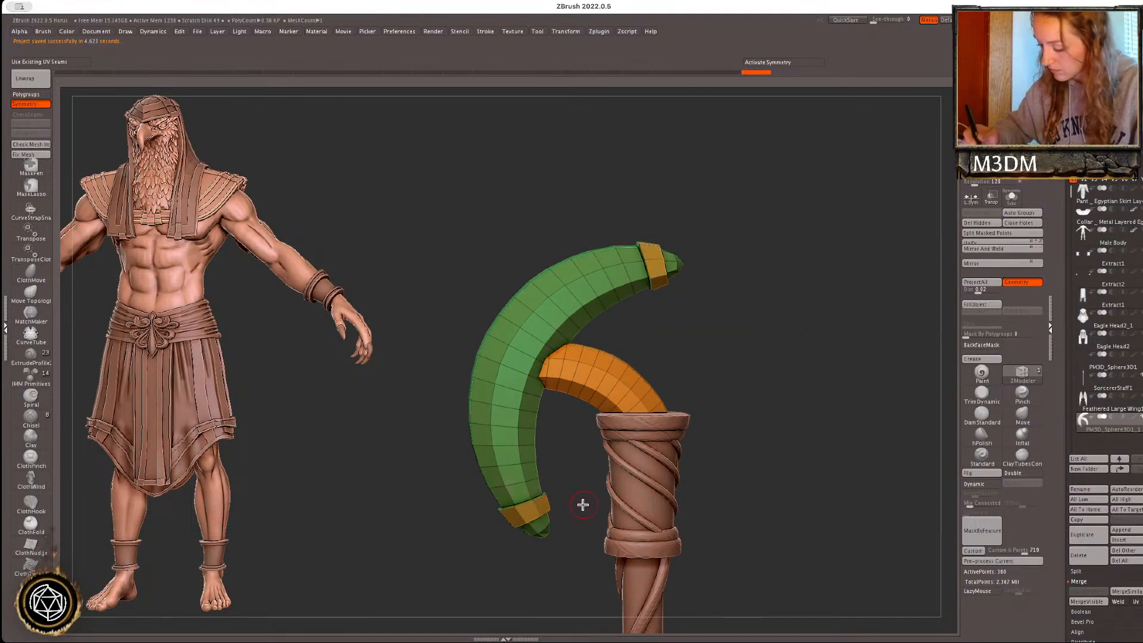
pyautogui.moveTo(532, 386); pyautogui.dragTo(559, 342)
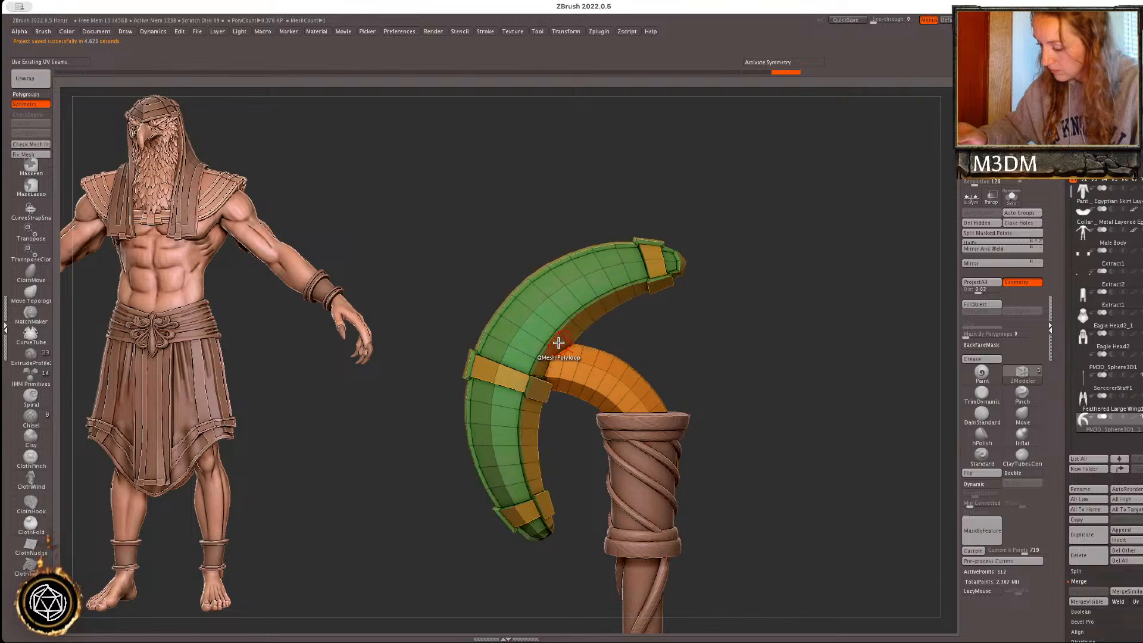
# - Extrude the polygon strips along the crescent's outer edge with QMesh into a raised rim between the bands
pyautogui.hotkey('shift', 'f')
pyautogui.moveTo(722, 324); pyautogui.dragTo(811, 363)
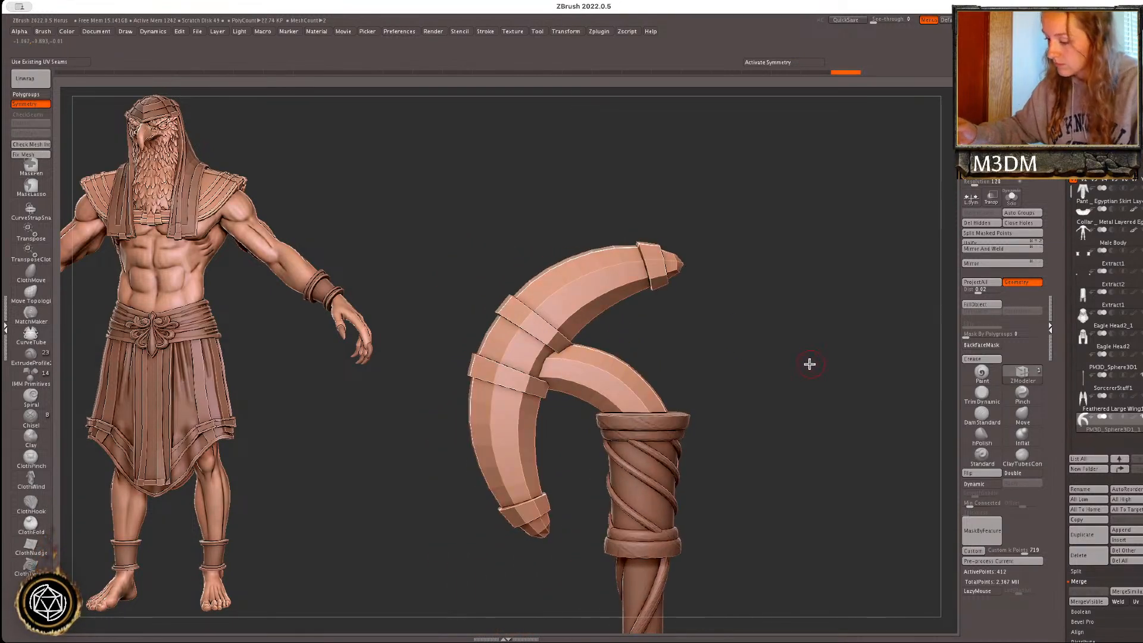
pyautogui.hotkey('shift', 'f')
pyautogui.moveTo(724, 258); pyautogui.dragTo(738, 287)
pyautogui.click(600, 240)
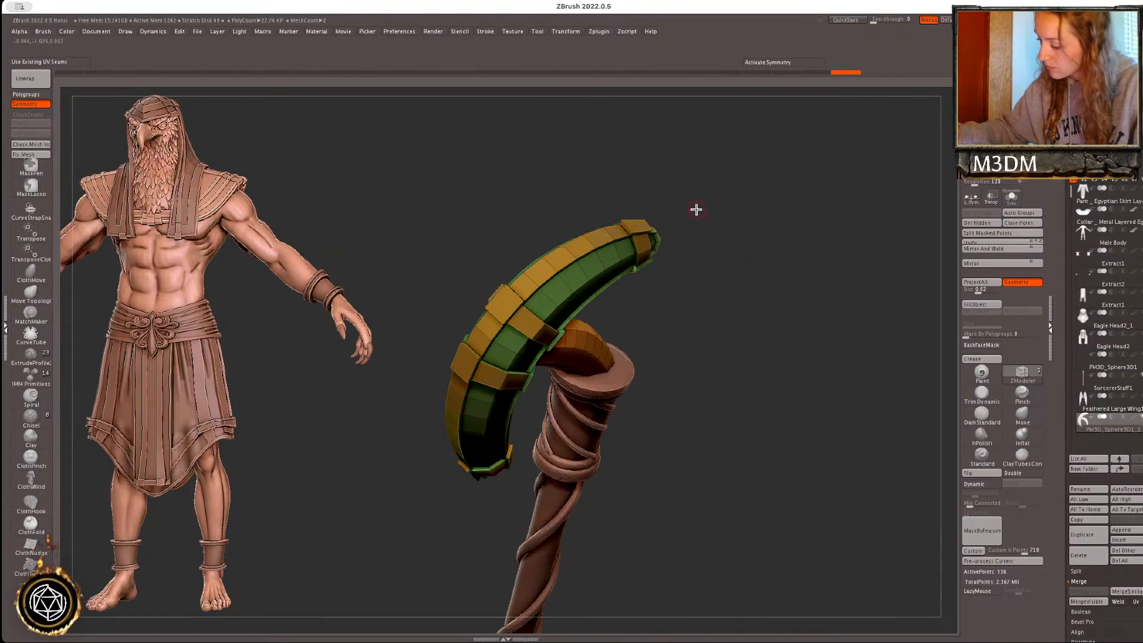
pyautogui.moveTo(695, 209); pyautogui.dragTo(704, 209)
pyautogui.hotkey('shift', 'f')
pyautogui.keyDown('alt'); pyautogui.moveTo(827, 398); pyautogui.dragTo(795, 403); pyautogui.keyUp('alt')
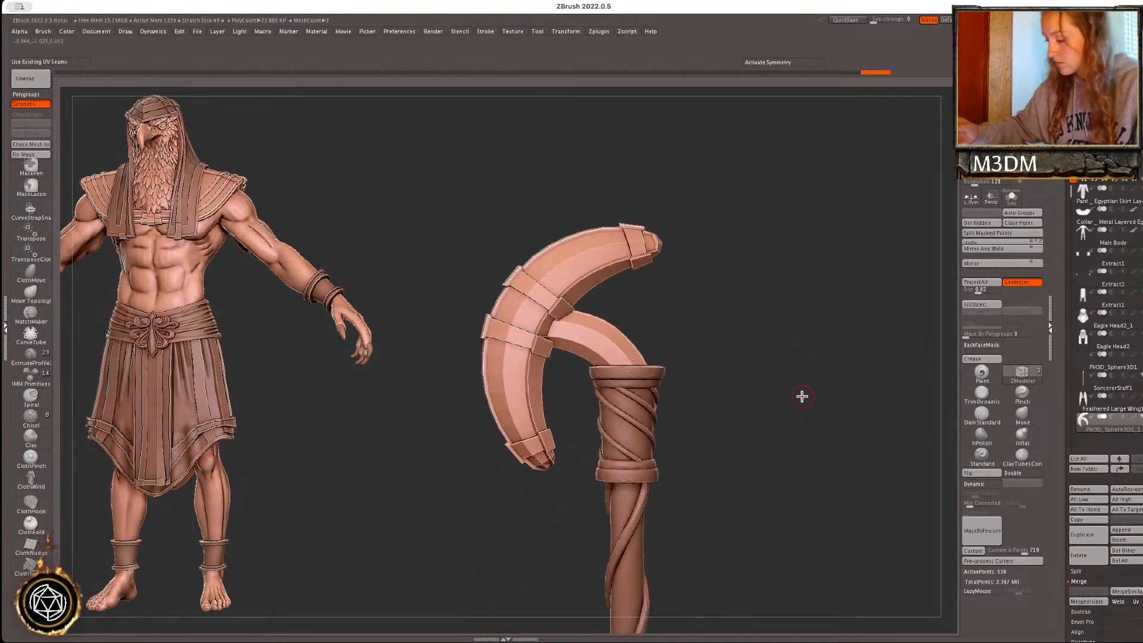
# - Extrude alternating polyloops with QMesh into raised bands around the curved neck
pyautogui.hotkey('shift', 'f')
pyautogui.keyDown('alt'); pyautogui.moveTo(708, 324); pyautogui.dragTo(701, 345); pyautogui.keyUp('alt')
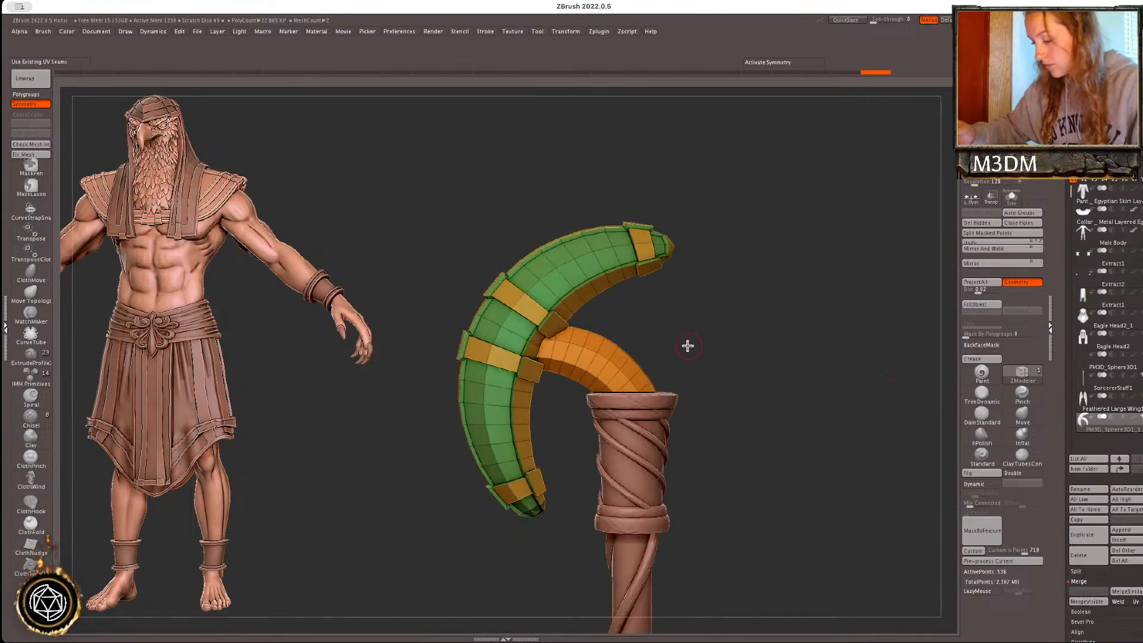
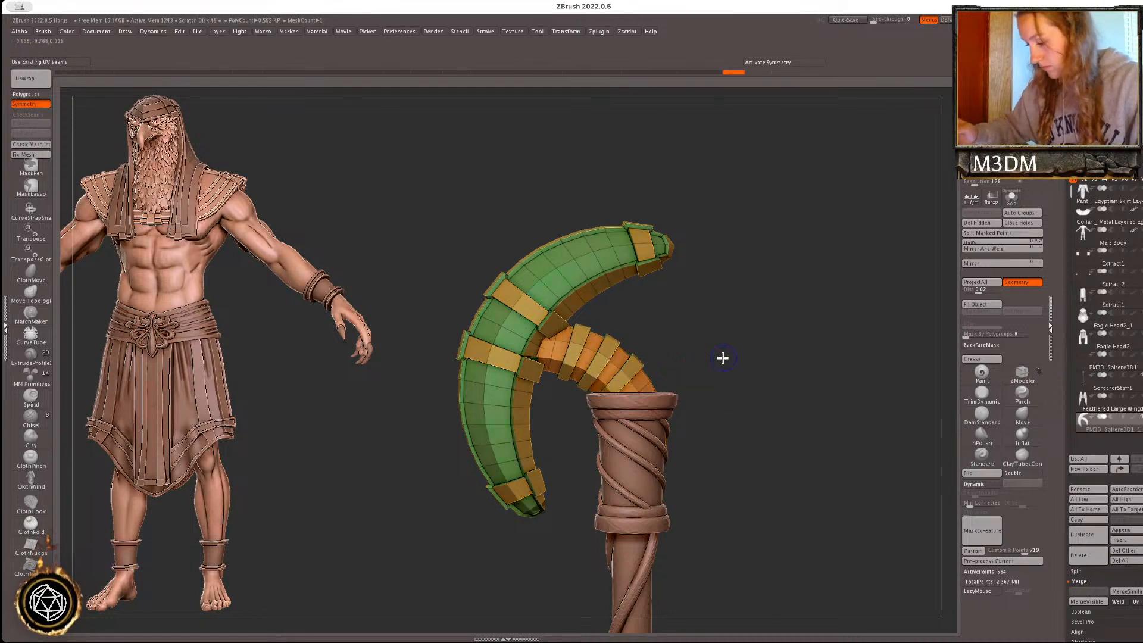
pyautogui.hotkey('shift', 'f')
# - Reposition the crescent head with the gizmo so its curved neck meets the top of the staff's collar
pyautogui.keyDown('alt'); pyautogui.moveTo(819, 403); pyautogui.dragTo(858, 363); pyautogui.keyUp('alt')
pyautogui.press('space')
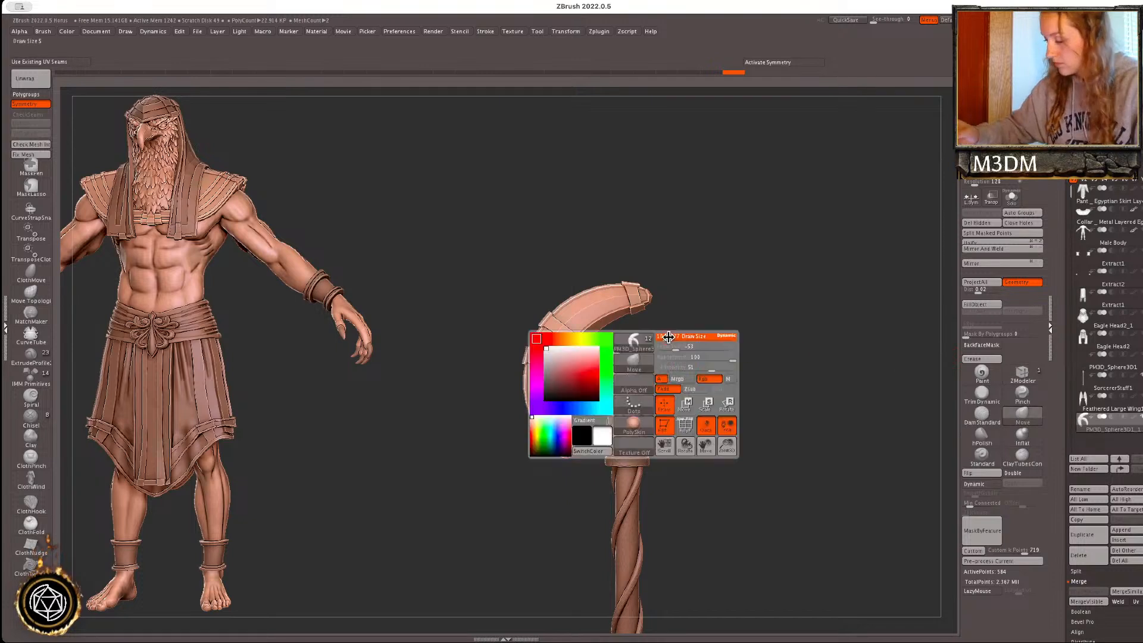
pyautogui.press('w')
pyautogui.moveTo(596, 344); pyautogui.dragTo(603, 383)
pyautogui.press('q')
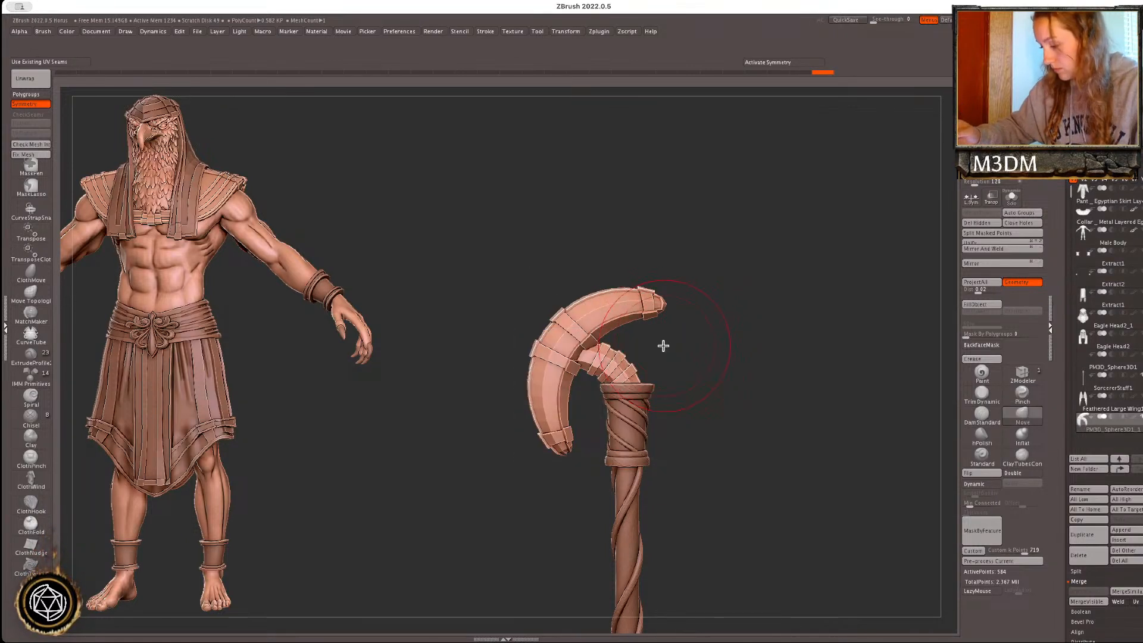
# - Reduce the crescent head and neck to a single polygroup with Auto Groups
pyautogui.hotkey('shift', 'f')
pyautogui.click(1031, 214)
pyautogui.hotkey('shift', 'f')
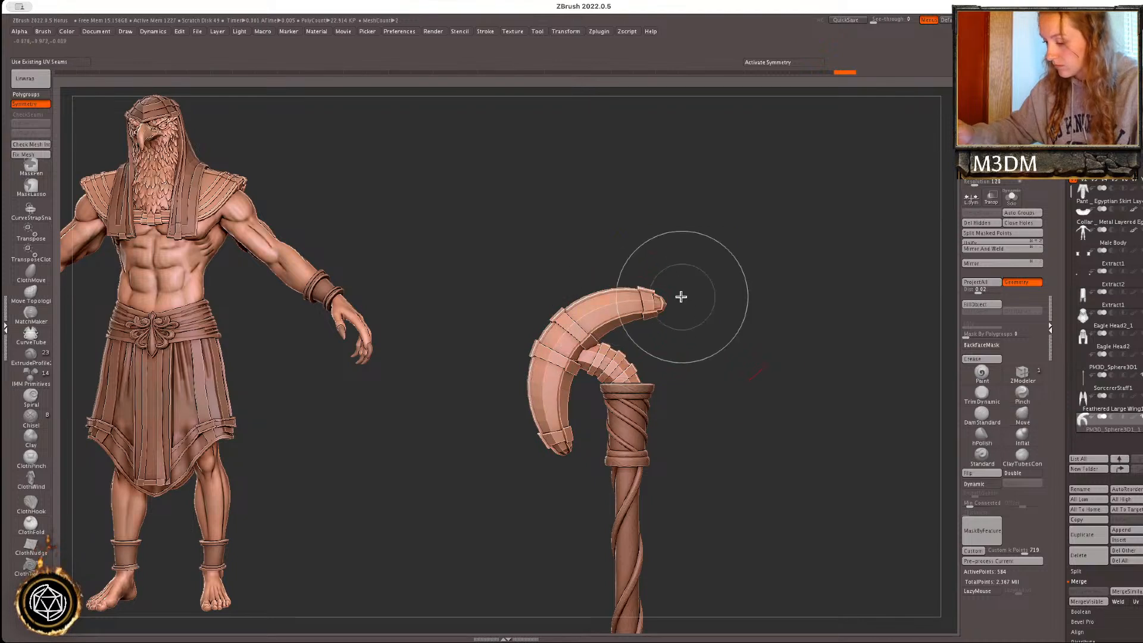
pyautogui.click(1031, 214)
pyautogui.hotkey('shift', 'f')
pyautogui.hotkey('shift', 'f')
pyautogui.hotkey('shift', 'f')
pyautogui.click(1021, 214)
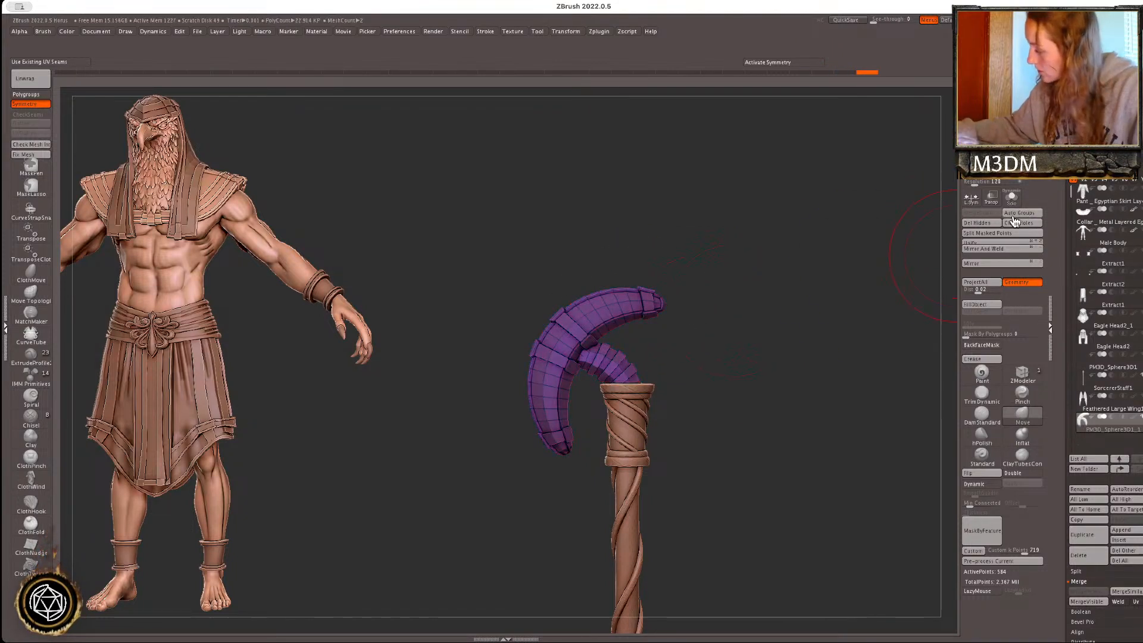
pyautogui.hotkey('shift', 'f')
pyautogui.keyDown('alt'); pyautogui.moveTo(774, 324); pyautogui.dragTo(919, 313); pyautogui.keyUp('alt')
pyautogui.hotkey('shift', 'f')
pyautogui.hotkey('shift', 'f')
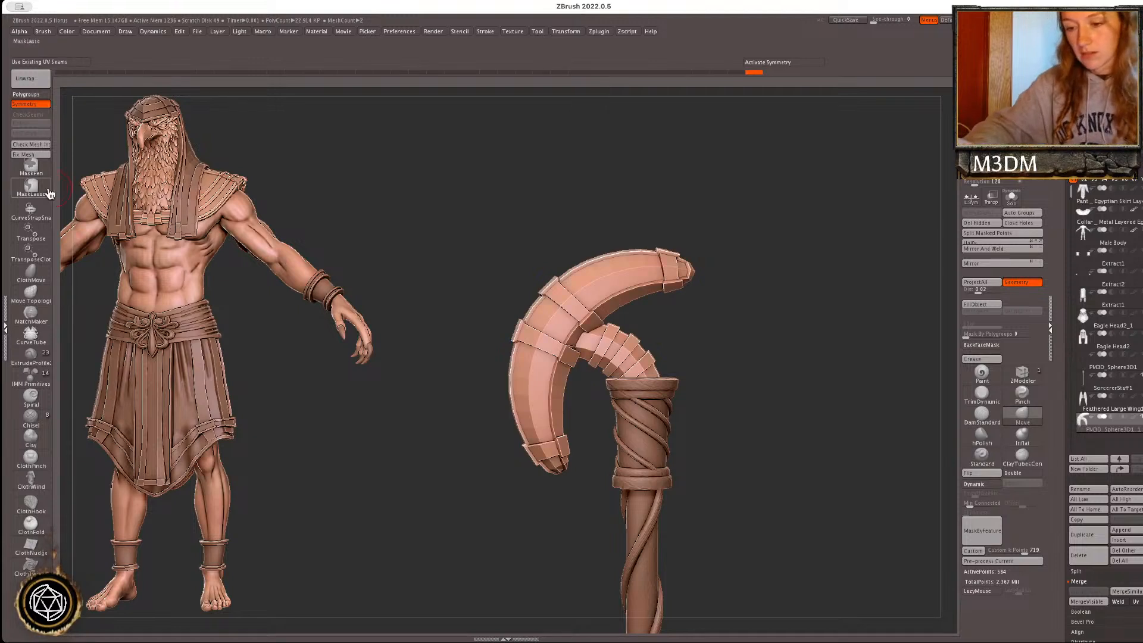
# - Mask the curved neck with MaskLasso and rotate the crescent slightly more upright with the gizmo
pyautogui.moveTo(590, 211)
pyautogui.keyDown('ctrl'); pyautogui.mouseDown()
pyautogui.moveTo(709, 197)
pyautogui.moveTo(645, 305)
pyautogui.mouseUp(); pyautogui.keyUp('ctrl')
pyautogui.moveTo(580, 403)
pyautogui.keyDown('ctrl'); pyautogui.mouseDown()
pyautogui.moveTo(498, 216)
pyautogui.moveTo(572, 205)
pyautogui.mouseUp(); pyautogui.keyUp('ctrl')
pyautogui.press('w')
pyautogui.keyDown('alt'); pyautogui.moveTo(605, 293); pyautogui.dragTo(625, 303); pyautogui.keyUp('alt')
pyautogui.moveTo(630, 333); pyautogui.dragTo(624, 324)
pyautogui.press('q')
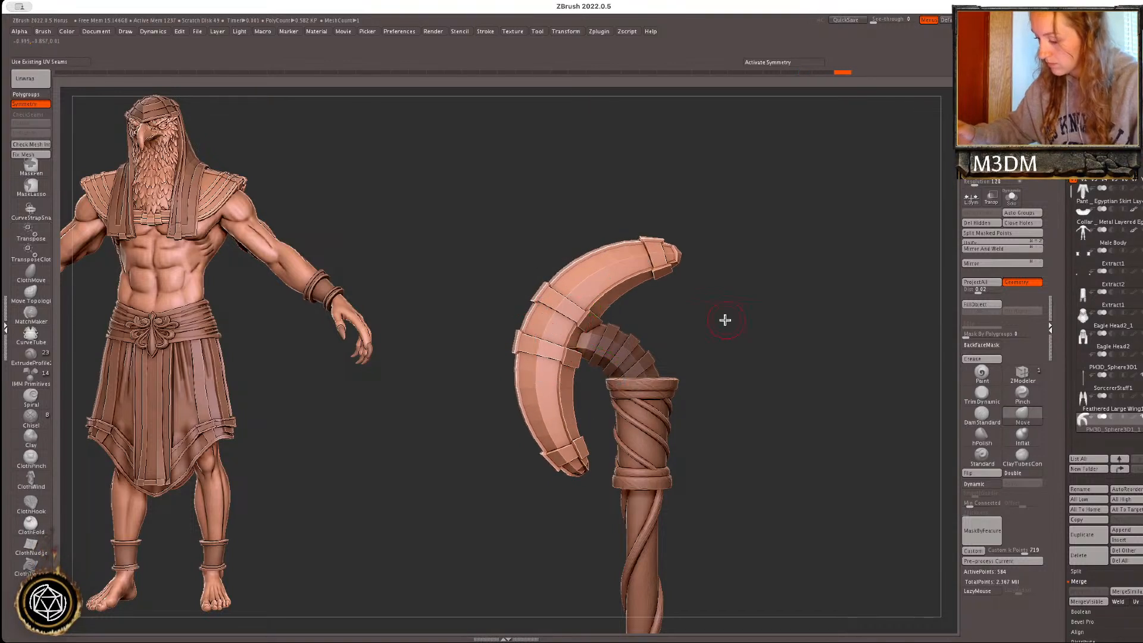
# - Refine the crescent's curve and slim its tips with the Pinch and Move brushes
pyautogui.click(1023, 393)
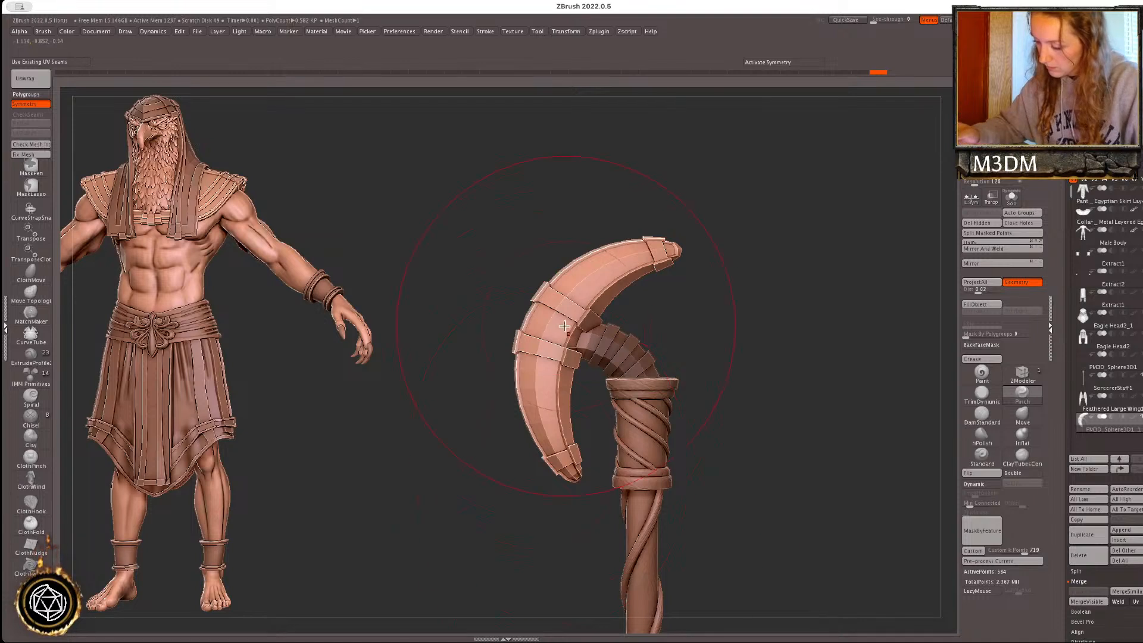
pyautogui.click(1023, 417)
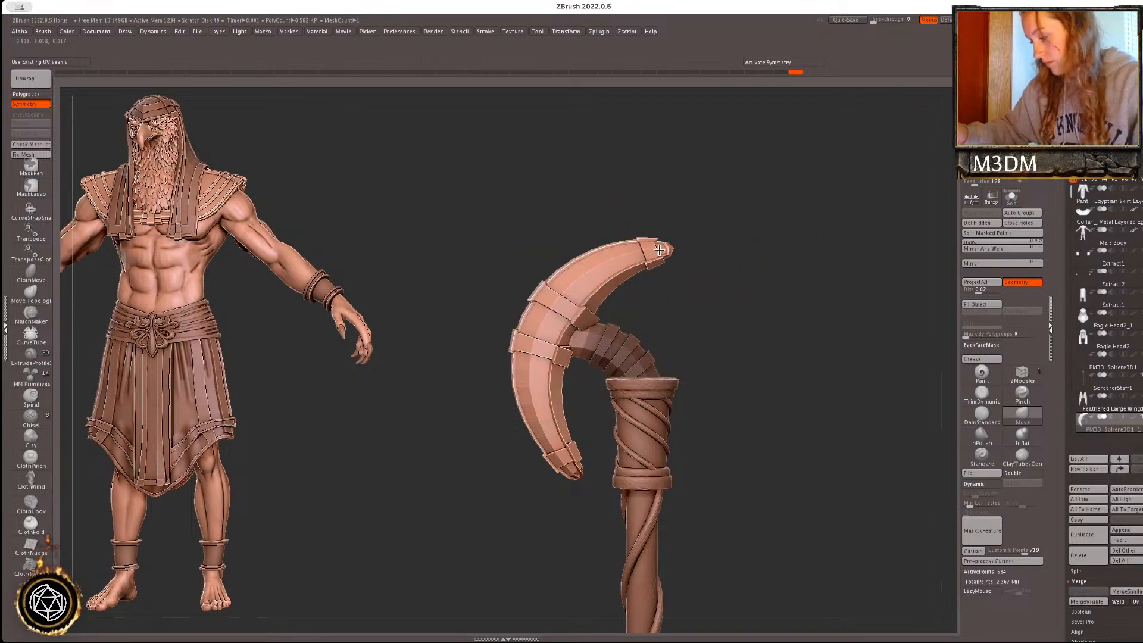
pyautogui.moveTo(819, 359)
pyautogui.mouseDown()
pyautogui.moveTo(831, 339)
pyautogui.moveTo(866, 357)
pyautogui.moveTo(827, 365)
pyautogui.mouseUp()
pyautogui.press('space')
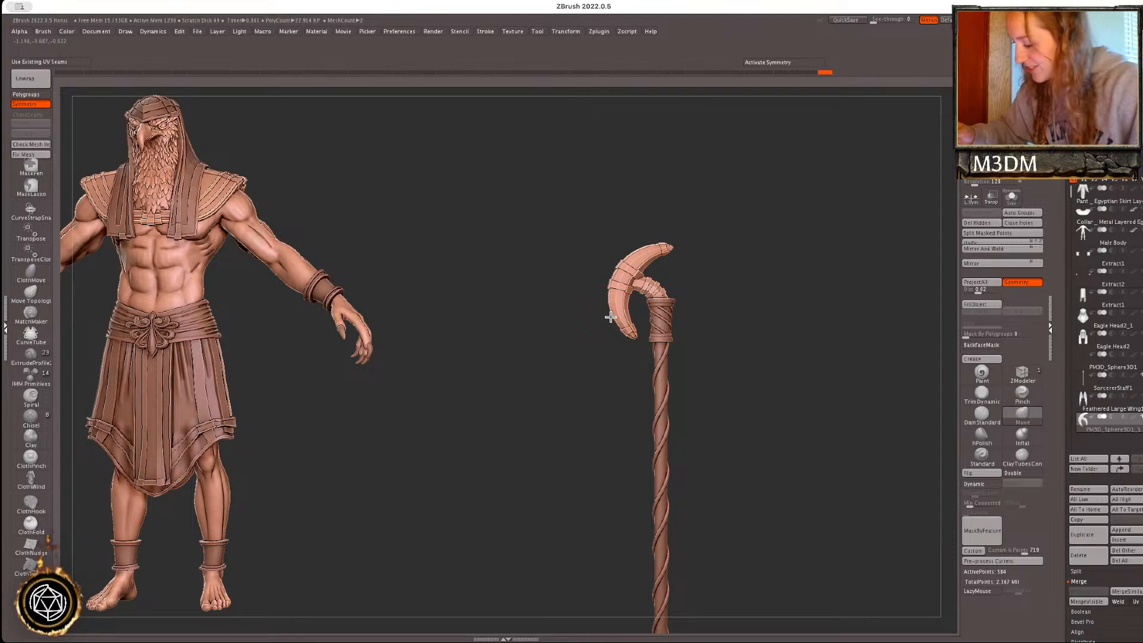
pyautogui.moveTo(777, 261); pyautogui.dragTo(722, 264)
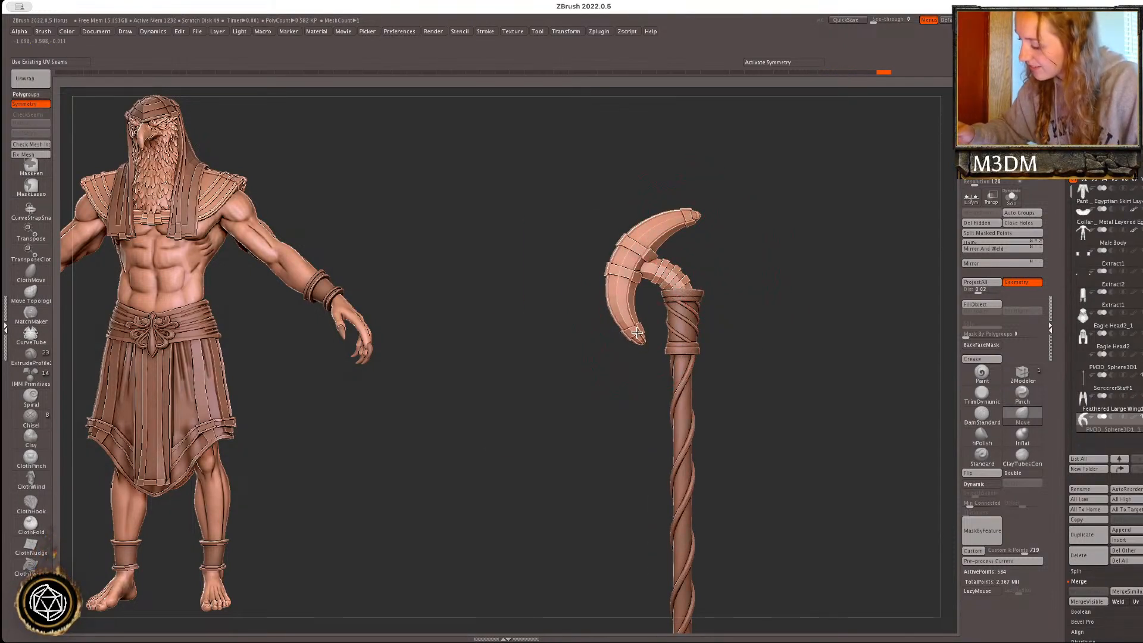
pyautogui.press('space')
pyautogui.hotkey('shift', 'f')
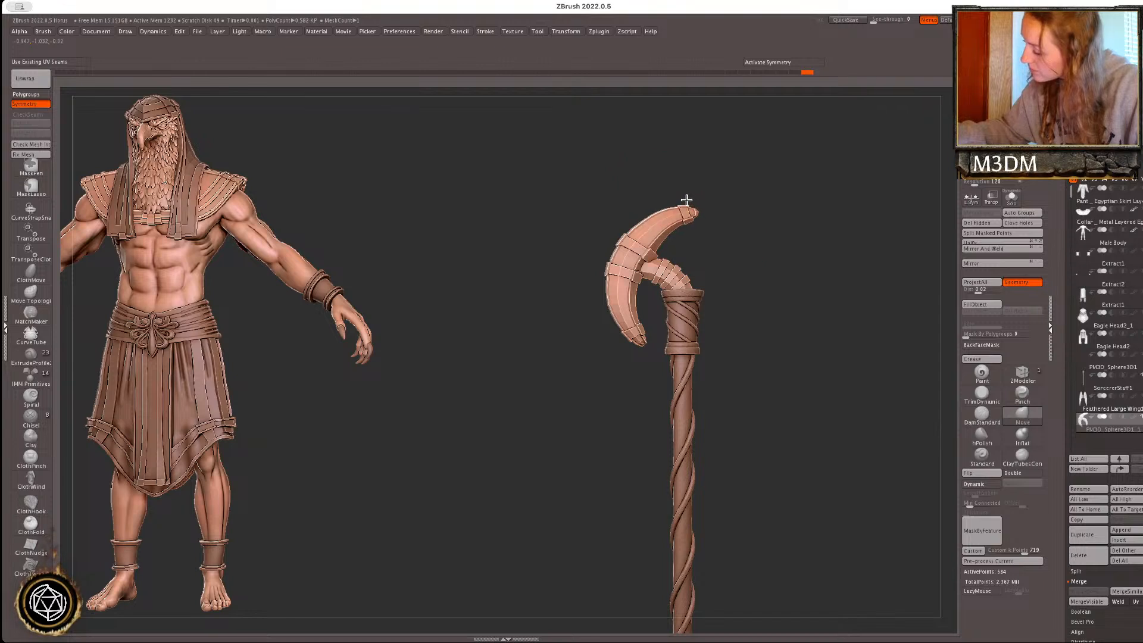
# - Isolate the crescent's upper tip with a mask, adjust it with the gizmo, and clear the mask
pyautogui.moveTo(709, 186)
pyautogui.keyDown('ctrl'); pyautogui.mouseDown()
pyautogui.moveTo(695, 251)
pyautogui.moveTo(695, 211)
pyautogui.mouseUp(); pyautogui.keyUp('ctrl')
pyautogui.keyDown('ctrl'); pyautogui.click(717, 201); pyautogui.keyUp('ctrl')
pyautogui.press('w')
pyautogui.click(629, 185)
pyautogui.moveTo(697, 186); pyautogui.dragTo(694, 188)
pyautogui.press('q')
pyautogui.keyDown('ctrl'); pyautogui.moveTo(827, 281); pyautogui.dragTo(840, 296); pyautogui.keyUp('ctrl')
pyautogui.moveTo(840, 296)
pyautogui.mouseDown()
pyautogui.moveTo(779, 299)
pyautogui.moveTo(816, 378)
pyautogui.moveTo(832, 377)
pyautogui.moveTo(821, 367)
pyautogui.moveTo(833, 425)
pyautogui.moveTo(888, 455)
pyautogui.mouseUp()
# - Insert edge loops along both edges of the neck band nearest the crescent and raise them as thin rims with QMesh
pyautogui.hotkey('shift', 'f')
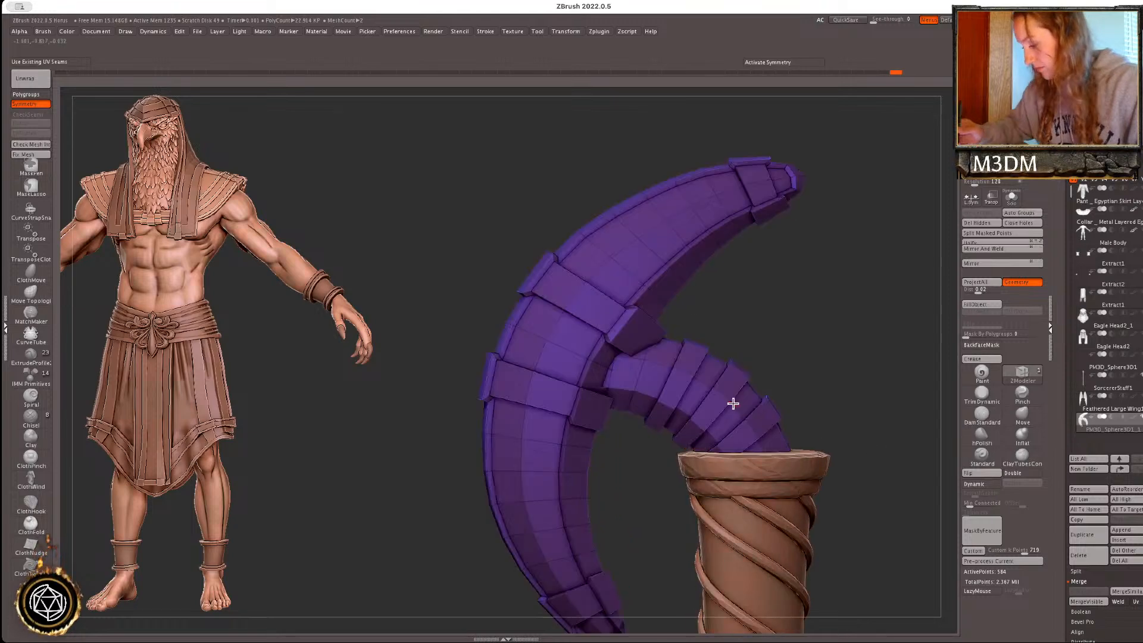
pyautogui.click(678, 370)
pyautogui.keyDown('alt'); pyautogui.moveTo(825, 334); pyautogui.dragTo(828, 381); pyautogui.keyUp('alt')
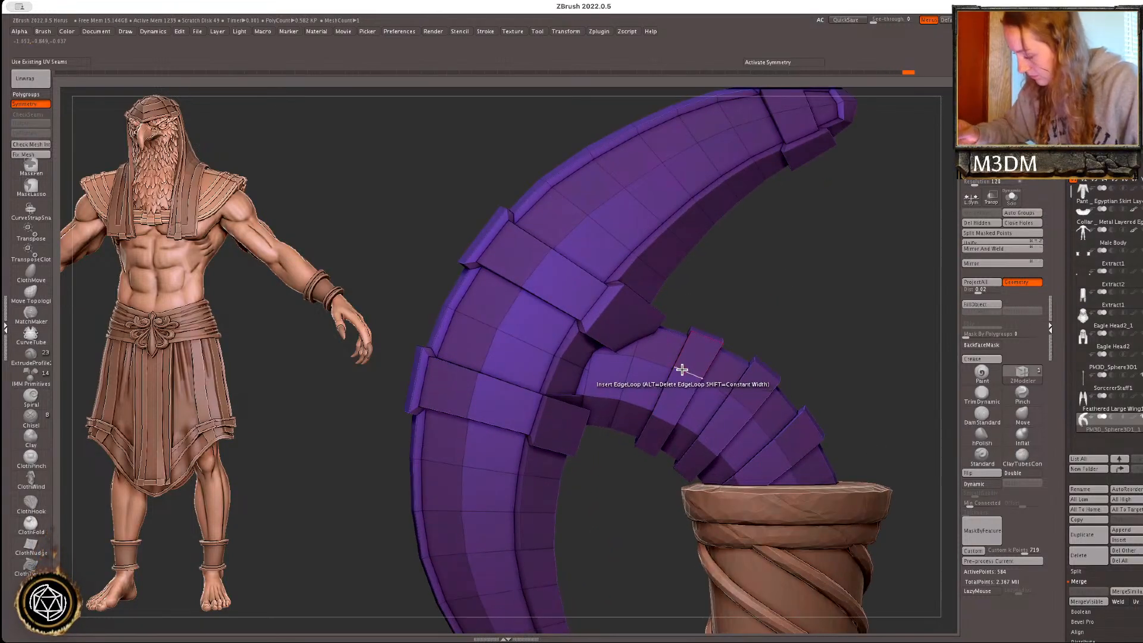
pyautogui.click(691, 373)
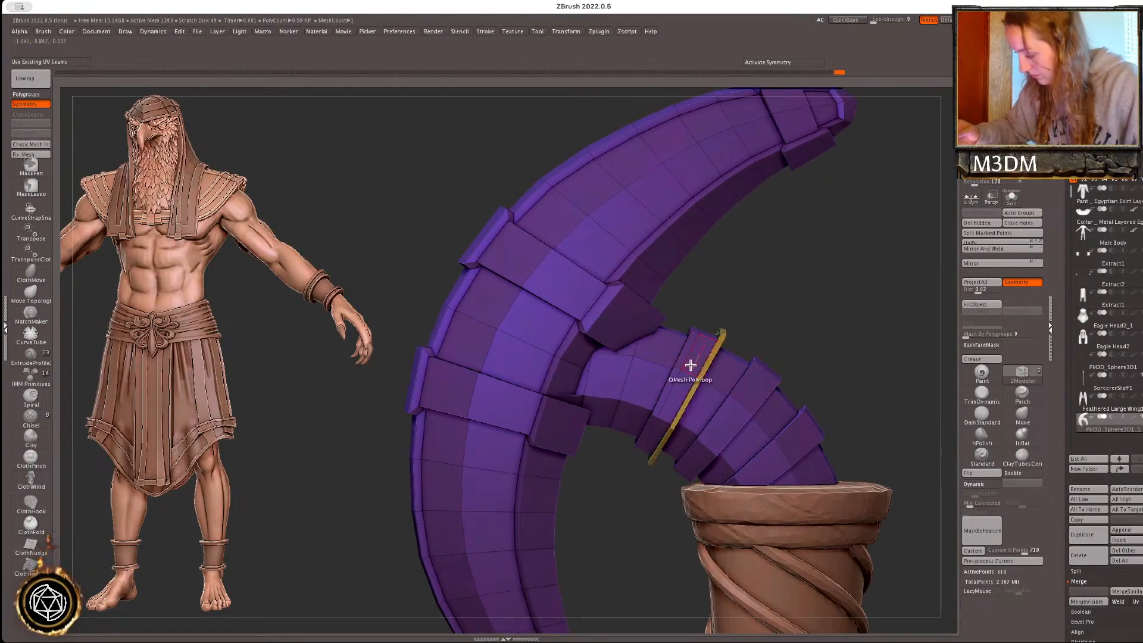
pyautogui.click(679, 362)
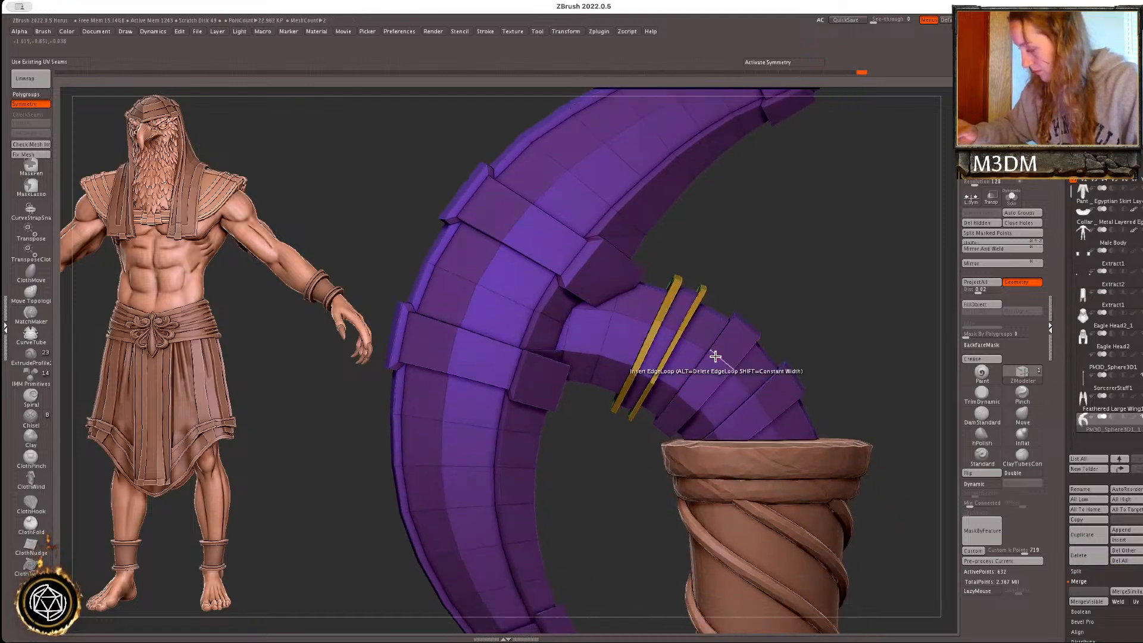
# - Add the same pairs of thin raised rims to the remaining two bands on the curved neck
pyautogui.click(732, 367)
pyautogui.click(720, 337)
pyautogui.moveTo(842, 339); pyautogui.dragTo(720, 327)
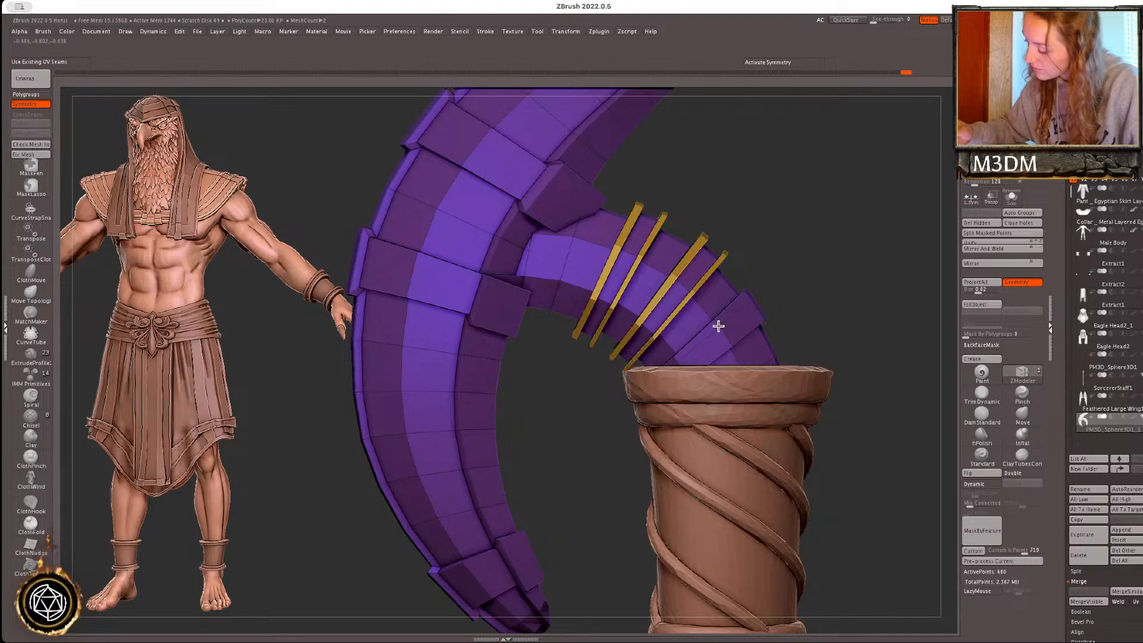
pyautogui.click(717, 324)
pyautogui.click(738, 328)
pyautogui.hotkey('shift', 'f')
pyautogui.keyDown('alt'); pyautogui.moveTo(872, 320); pyautogui.dragTo(849, 294); pyautogui.keyUp('alt')
pyautogui.hotkey('shift', 'f')
pyautogui.hotkey('ctrl', 'z')
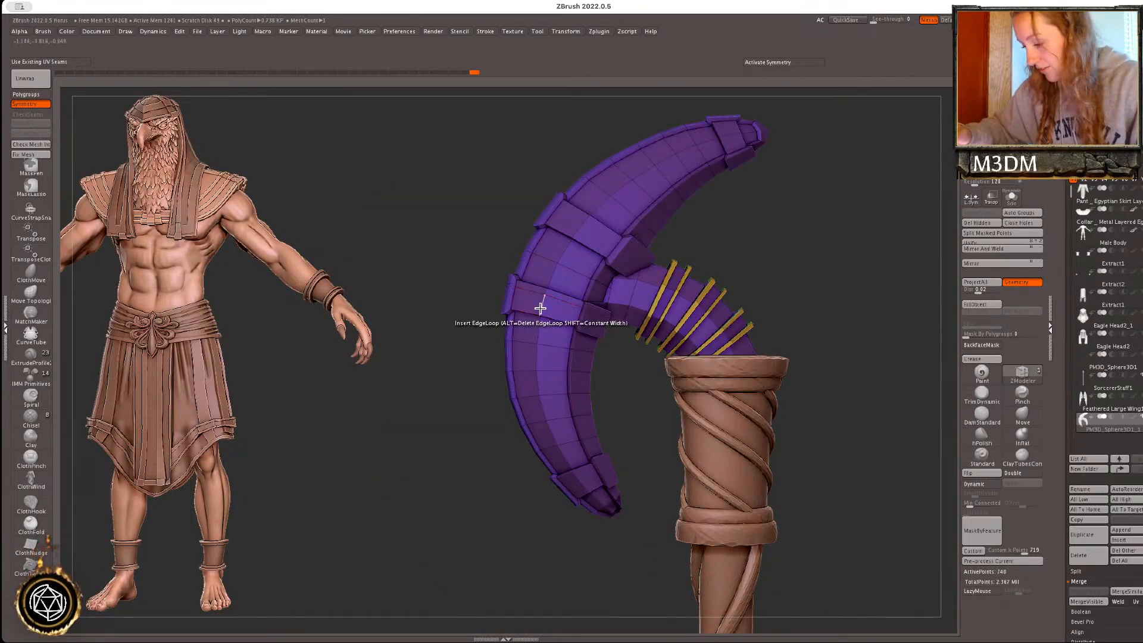
# - Add thin raised rims along the edges of the two crescent bands on either side of the neck junction
pyautogui.click(542, 299)
pyautogui.click(547, 314)
pyautogui.hotkey('shift', 'f')
pyautogui.hotkey('shift', 'f')
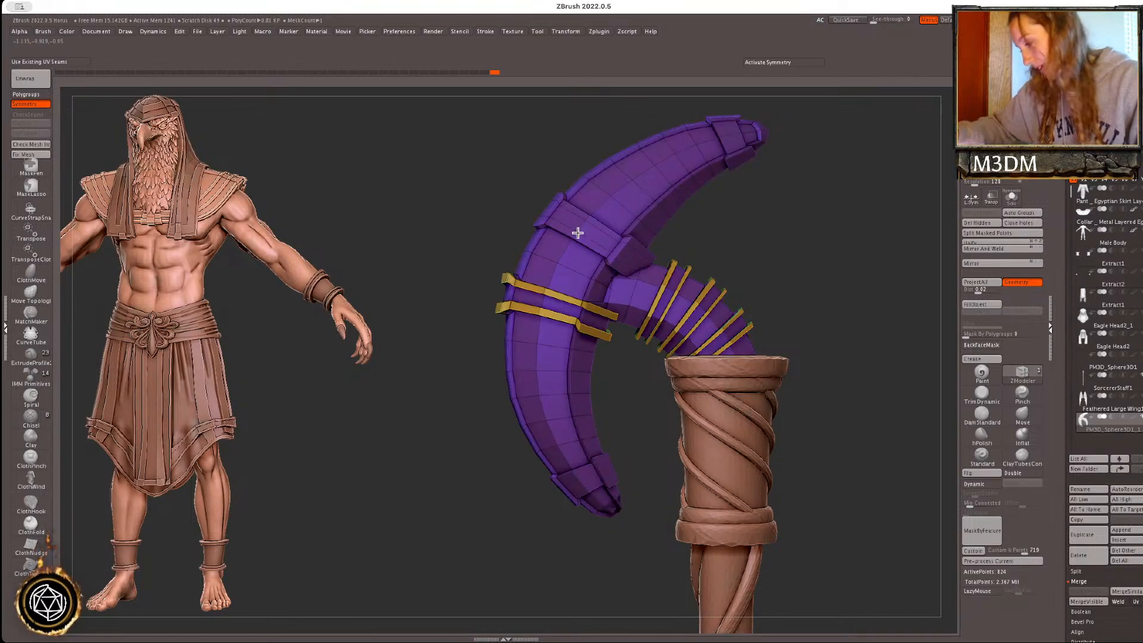
pyautogui.click(583, 241)
pyautogui.click(599, 226)
# - Add matching thin raised rims to the bands near the upper and lower crescent tips
pyautogui.keyDown('alt'); pyautogui.moveTo(841, 257); pyautogui.dragTo(815, 193); pyautogui.keyUp('alt')
pyautogui.click(649, 263)
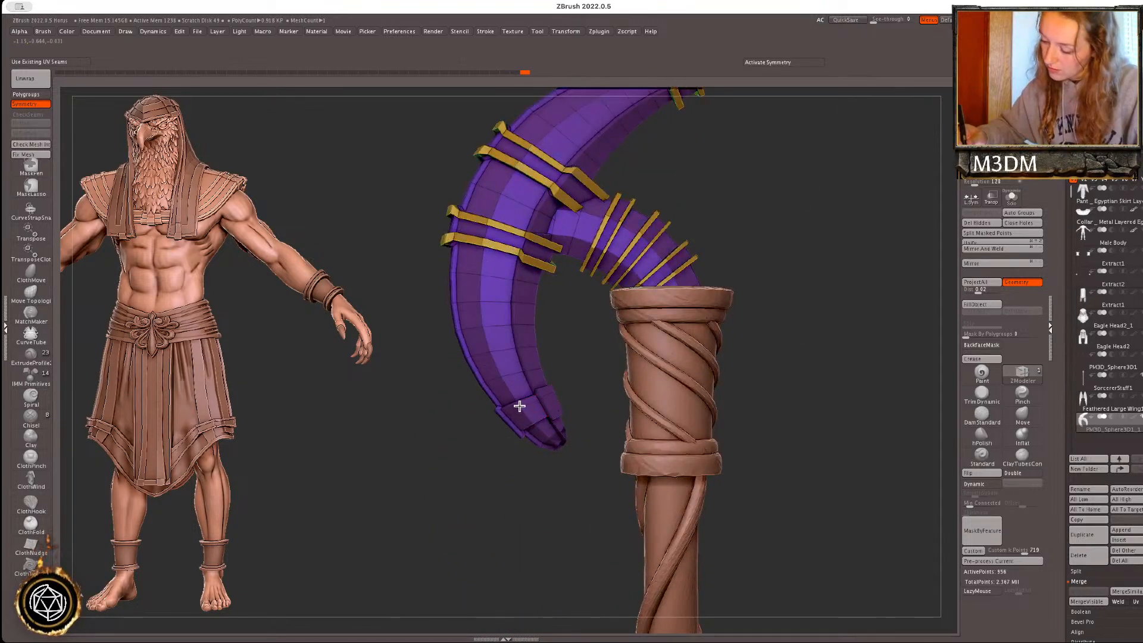
pyautogui.click(524, 411)
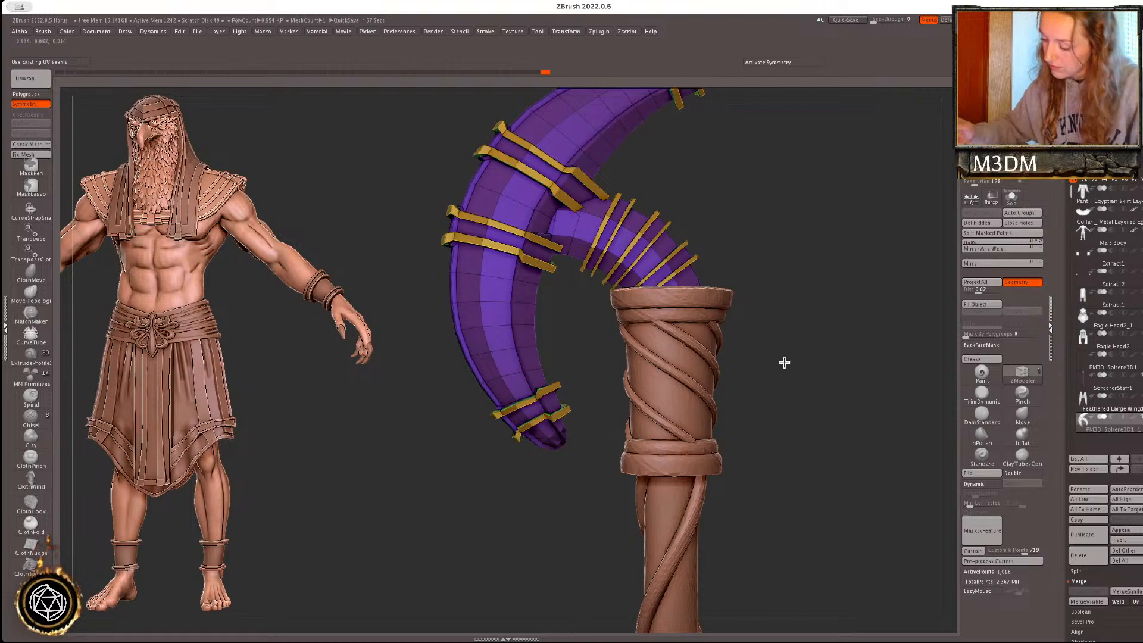
pyautogui.hotkey('shift', 'f')
pyautogui.moveTo(847, 431)
pyautogui.keyDown('alt'); pyautogui.mouseDown()
pyautogui.moveTo(832, 385)
pyautogui.moveTo(866, 404)
pyautogui.moveTo(834, 400)
pyautogui.moveTo(845, 413)
pyautogui.mouseUp(); pyautogui.keyUp('alt')
pyautogui.hotkey('shift', 'f')
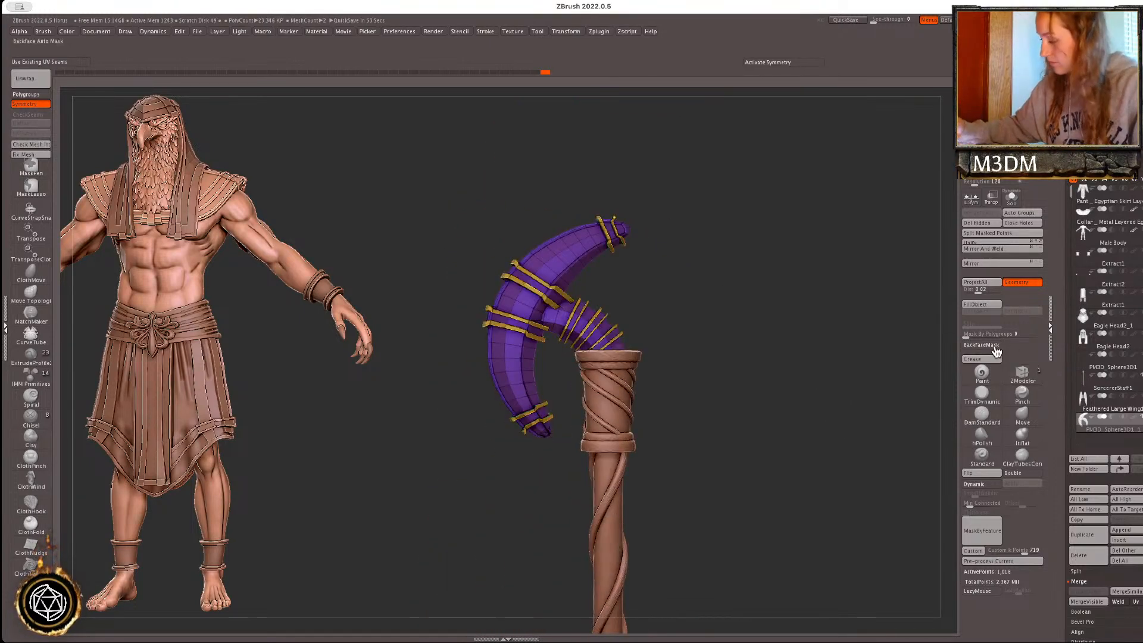
# - Subdivide the crescent head to subdivision level 2
pyautogui.hotkey('ctrl', 'd')
pyautogui.hotkey('shift', 'f')
pyautogui.moveTo(804, 440); pyautogui.dragTo(816, 422)
pyautogui.rightClick(816, 422)
pyautogui.hotkey('shift', 'f')
pyautogui.hotkey('shift', 'f')
pyautogui.press('w')
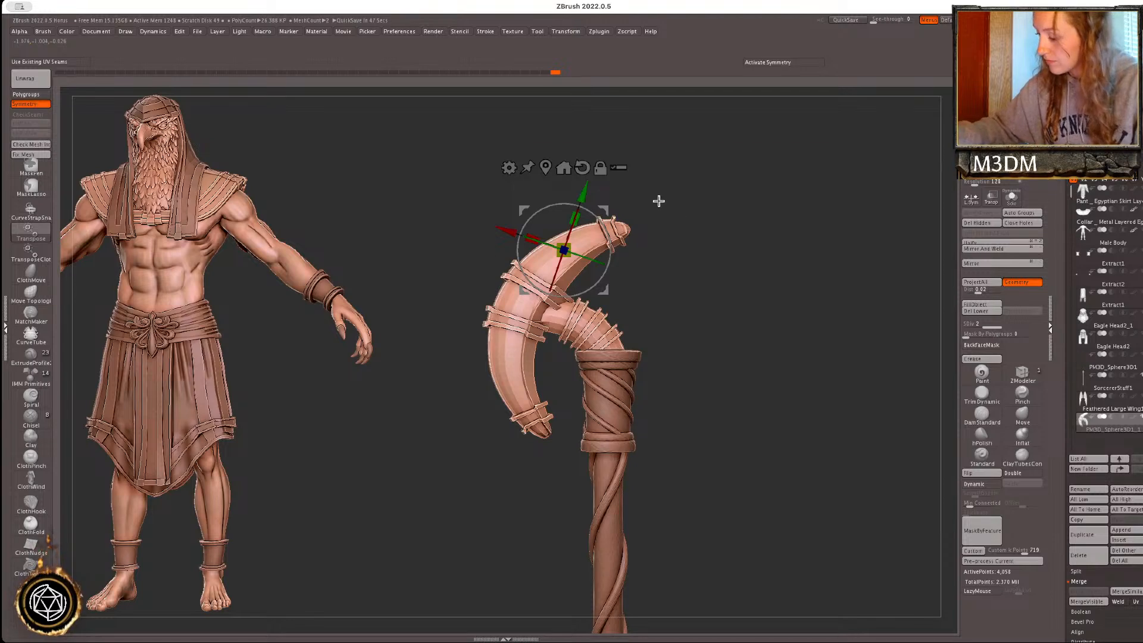
pyautogui.click(513, 169)
pyautogui.click(694, 226)
# - Merge the subdivided crescent head's polygroups into one with Auto Groups
pyautogui.hotkey('shift', 'f')
pyautogui.click(1020, 214)
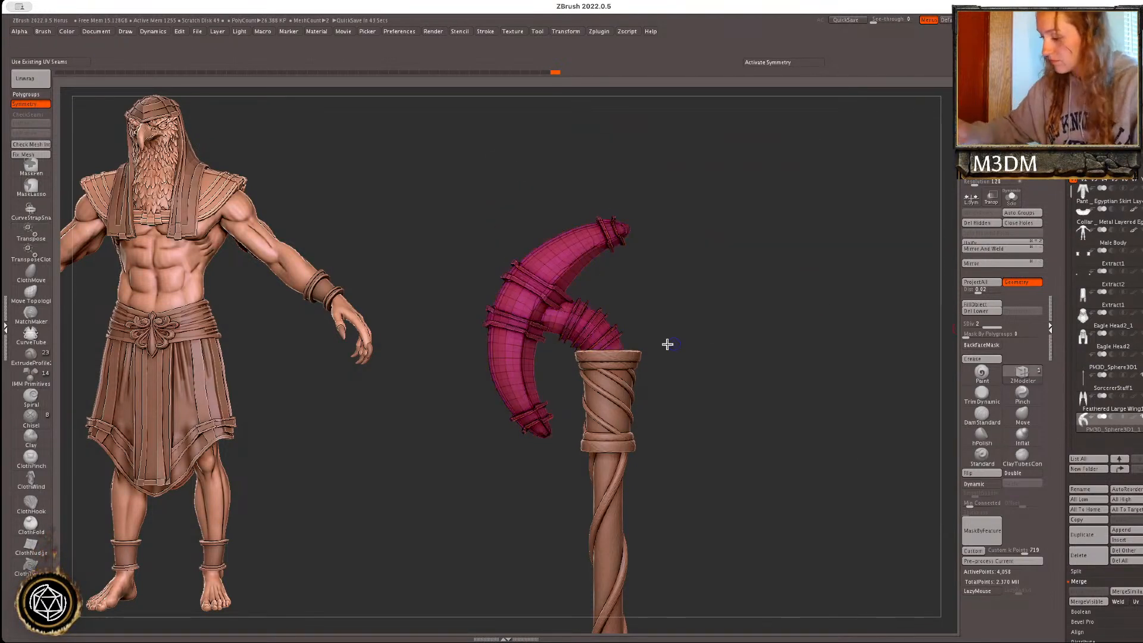
pyautogui.hotkey('shift', 'f')
pyautogui.hotkey('shift', 'f')
pyautogui.hotkey('shift', 'f')
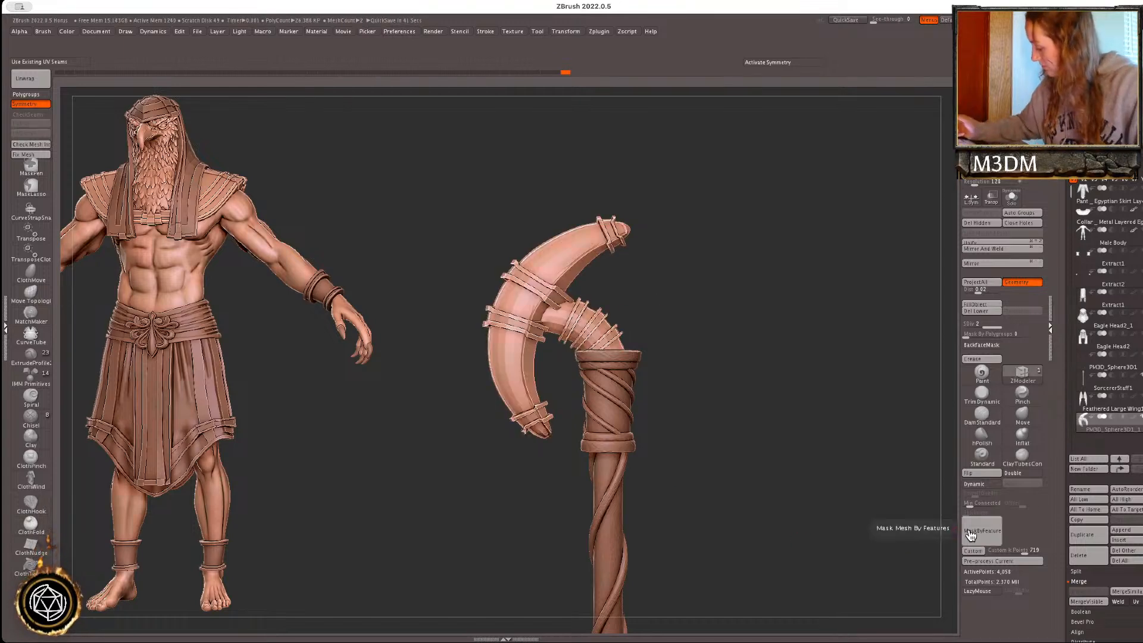
# - Merge the crescent head down into the SorcererStaff1 subtool and show all the character's subtools
pyautogui.click(1084, 386)
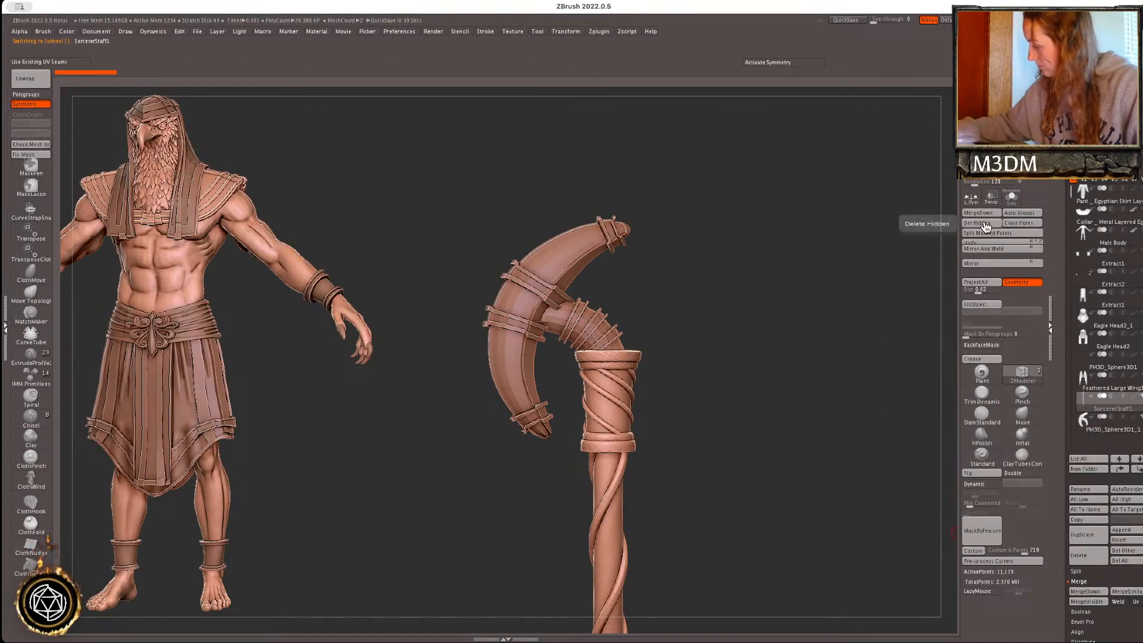
pyautogui.keyDown('alt'); pyautogui.moveTo(801, 315); pyautogui.dragTo(769, 434); pyautogui.keyUp('alt')
pyautogui.keyDown('shift'); pyautogui.click(1139, 236); pyautogui.keyUp('shift')
# - Centre the gizmo on the merged staff and rotate the staff about its vertical axis
pyautogui.moveTo(911, 380); pyautogui.dragTo(889, 400)
pyautogui.press('w')
pyautogui.click(567, 353)
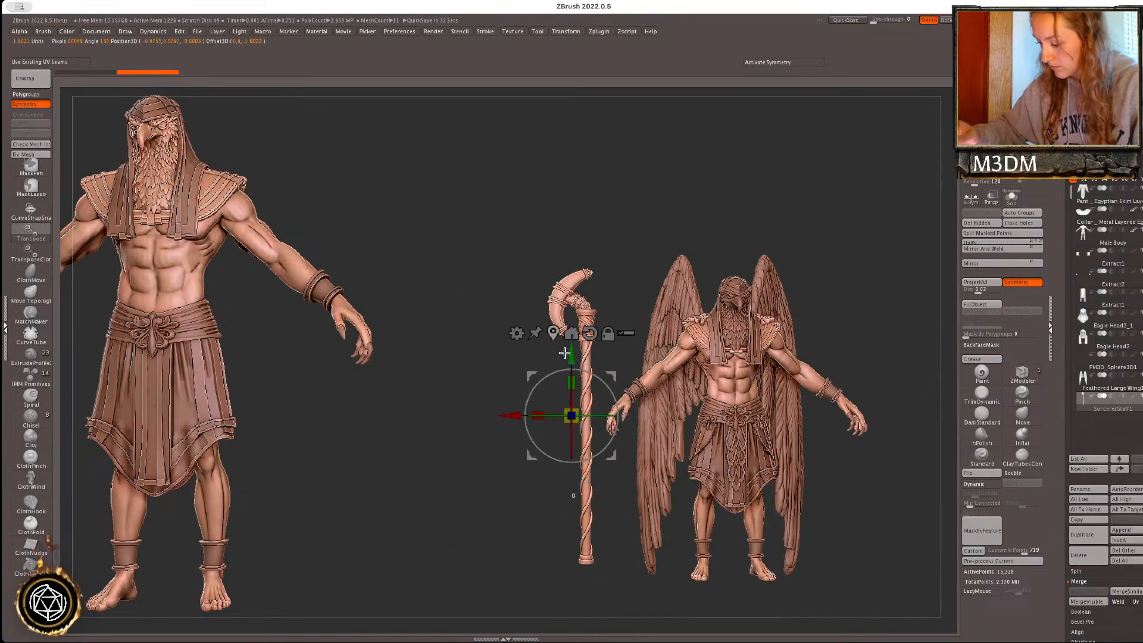
pyautogui.moveTo(617, 416); pyautogui.dragTo(763, 413)
pyautogui.press('q')
pyautogui.keyDown('alt'); pyautogui.moveTo(926, 335); pyautogui.dragTo(839, 305); pyautogui.keyUp('alt')
# - Move the staff next to the winged character's hand
pyautogui.press('space')
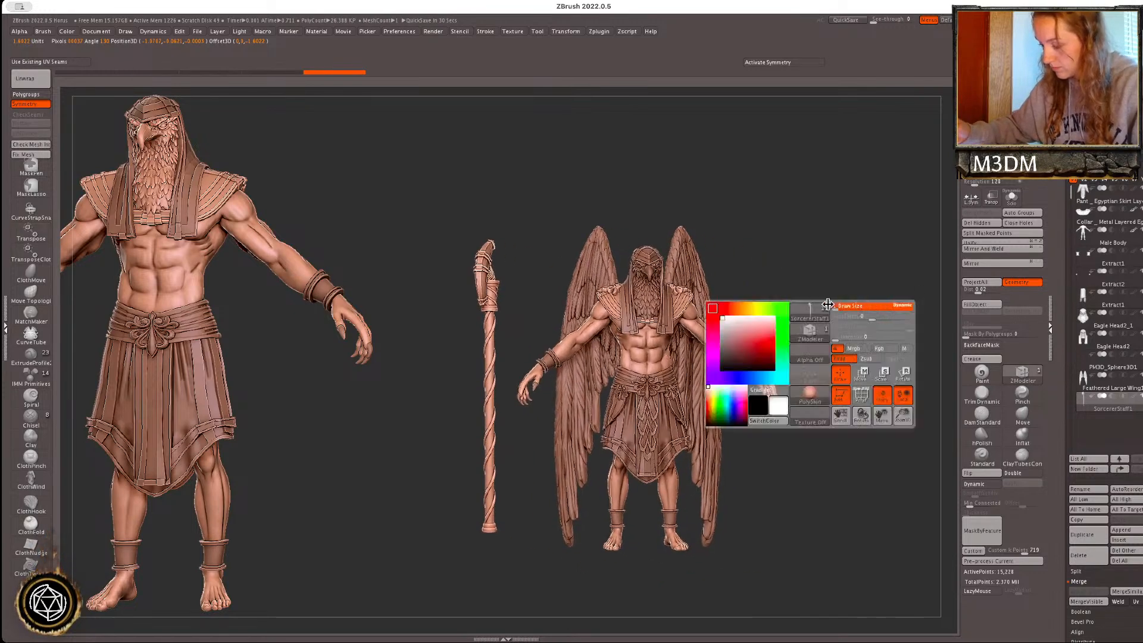
pyautogui.moveTo(498, 378); pyautogui.dragTo(582, 363)
pyautogui.press('q')
pyautogui.keyDown('alt'); pyautogui.moveTo(873, 314); pyautogui.dragTo(890, 363); pyautogui.keyUp('alt')
pyautogui.keyDown('alt'); pyautogui.moveTo(852, 464); pyautogui.dragTo(762, 424); pyautogui.keyUp('alt')
# - Switch to the PolyMesh3D star and load Shoulder Sleeve Hand.ztl from the MASTER Tools folder on the Desktop
pyautogui.click(1128, 96)
pyautogui.moveTo(1128, 66); pyautogui.dragTo(1128, 166)
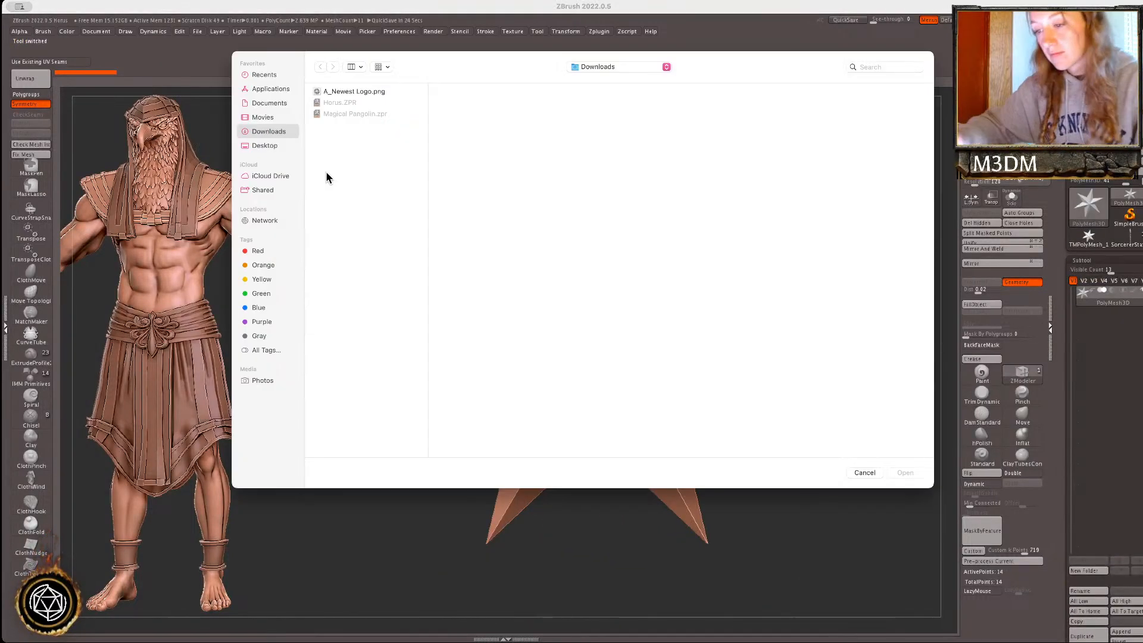
pyautogui.click(276, 145)
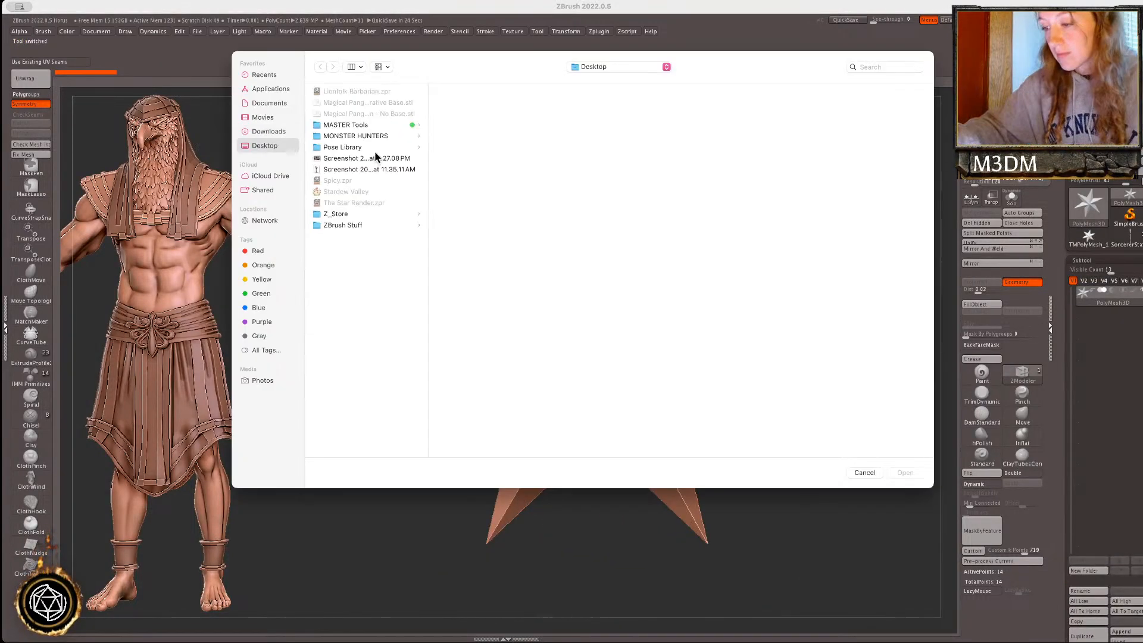
pyautogui.click(379, 126)
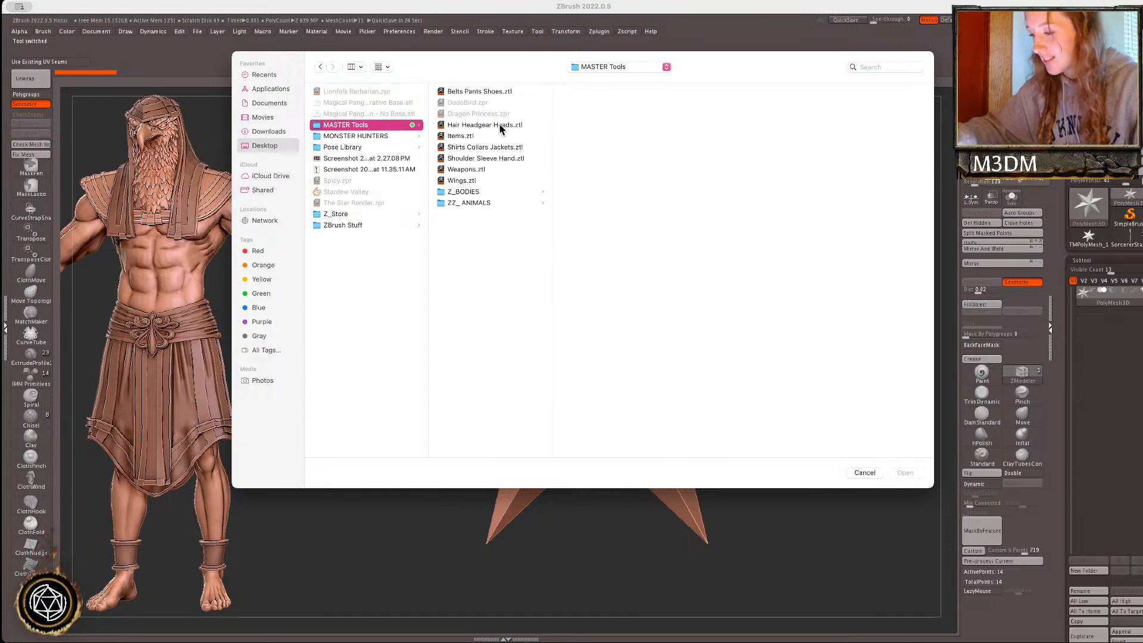
pyautogui.doubleClick(507, 161)
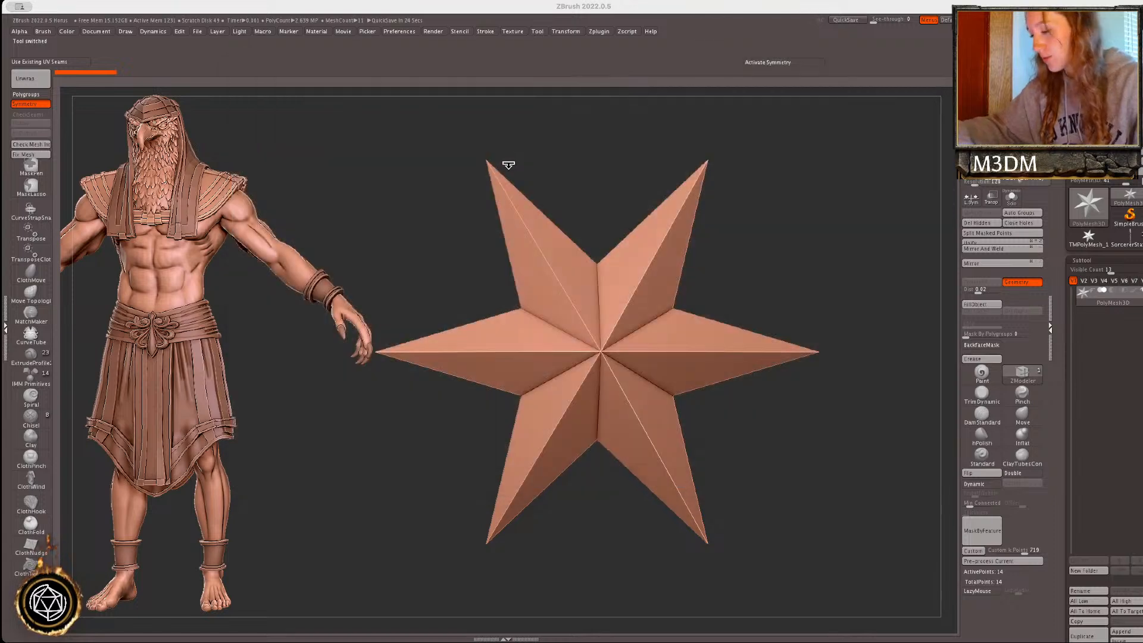
pyautogui.press('f')
pyautogui.press('f')
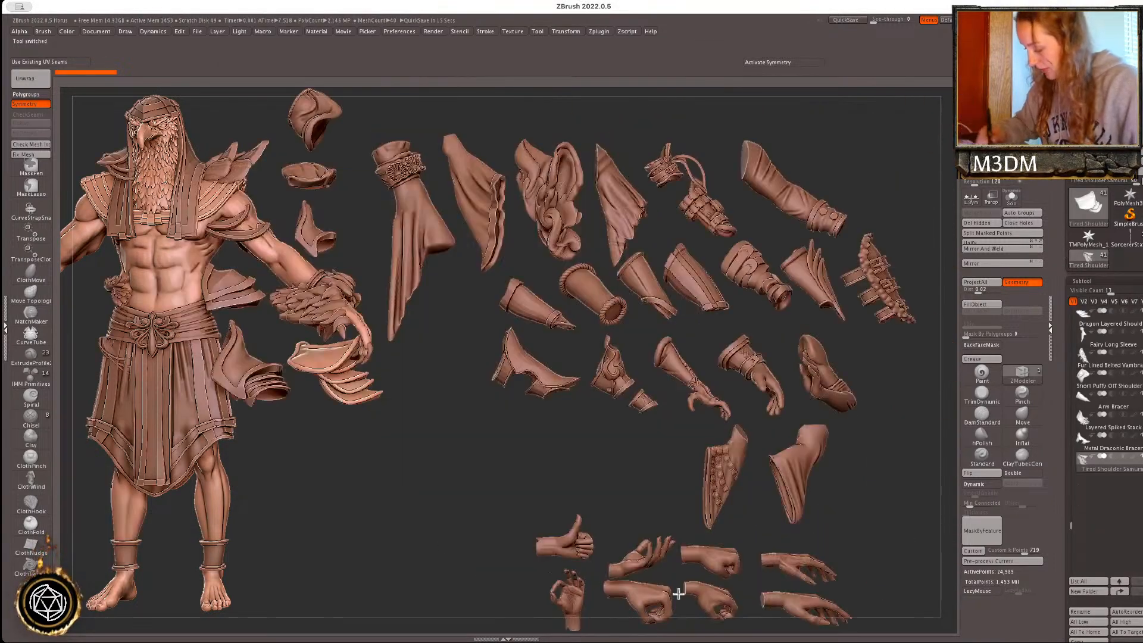
# - Select the Fist Male hand in the loaded library, return to the character tool and append the fist as a subtool
pyautogui.keyDown('alt'); pyautogui.click(720, 559); pyautogui.keyUp('alt')
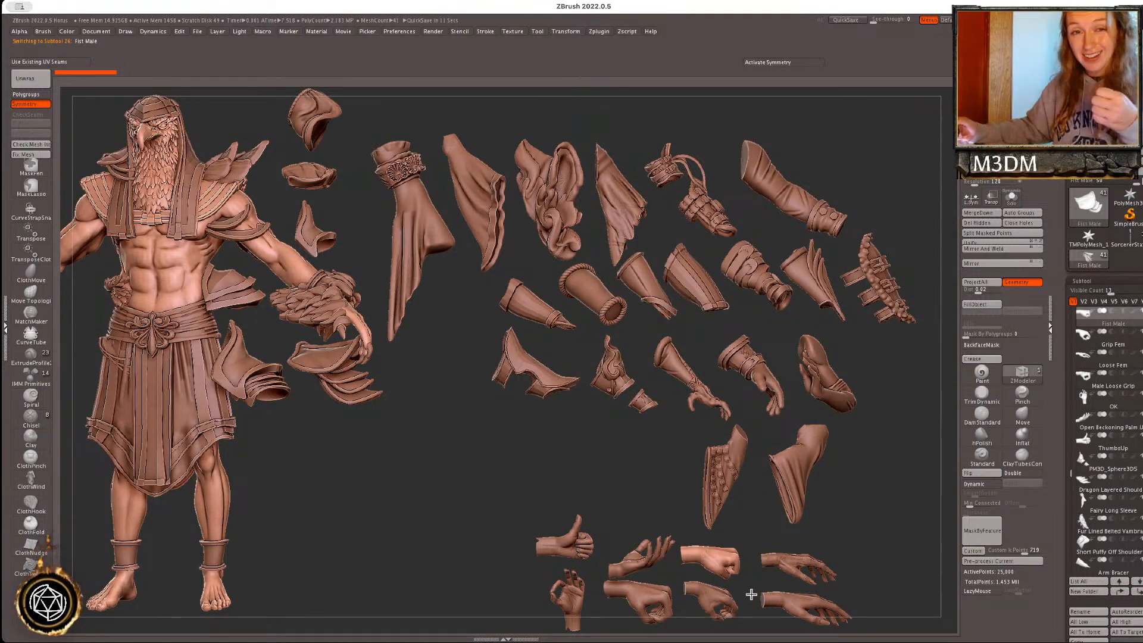
pyautogui.click(1100, 242)
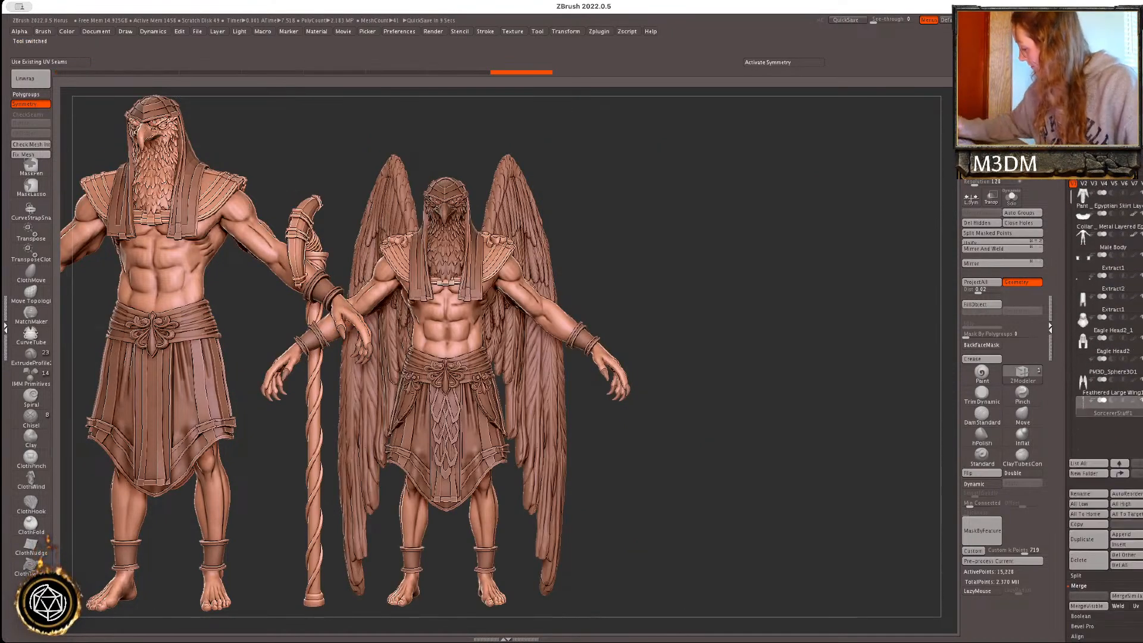
pyautogui.click(1135, 536)
pyautogui.click(913, 438)
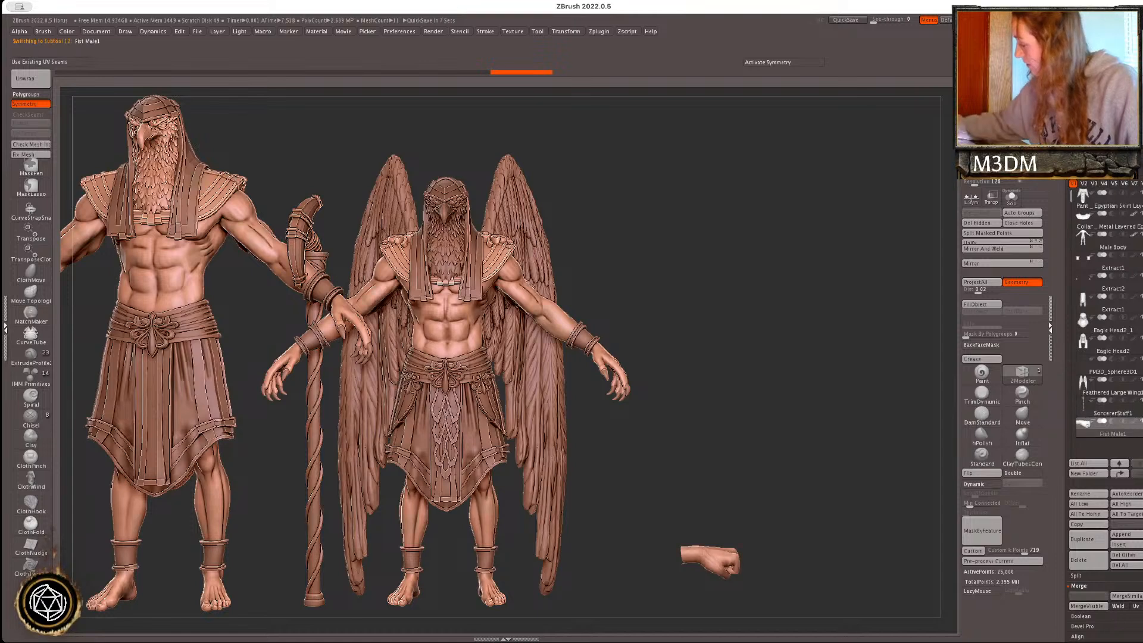
# - Delete all subtools of the loaded hand library, return to the character and close the holes on the fist
pyautogui.click(1125, 565)
pyautogui.click(989, 585)
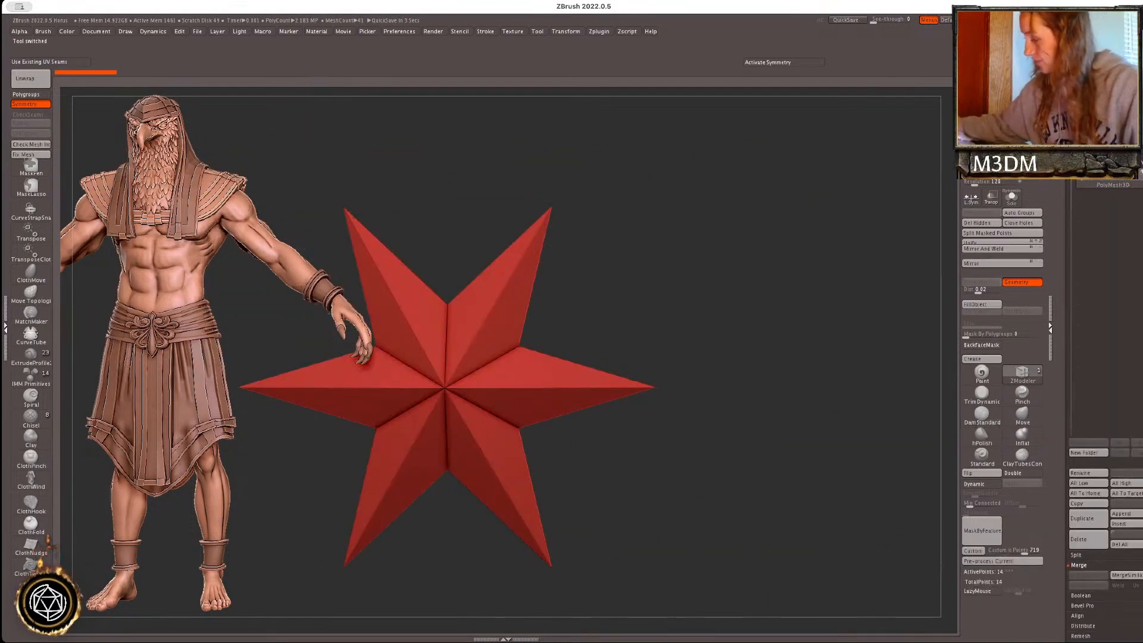
pyautogui.click(1022, 223)
# - Reset the fist's gizmo orientation, turn the fist around and mirror it to the staff side of the character
pyautogui.keyDown('ctrl'); pyautogui.moveTo(916, 377); pyautogui.dragTo(702, 511); pyautogui.keyUp('ctrl')
pyautogui.press('w')
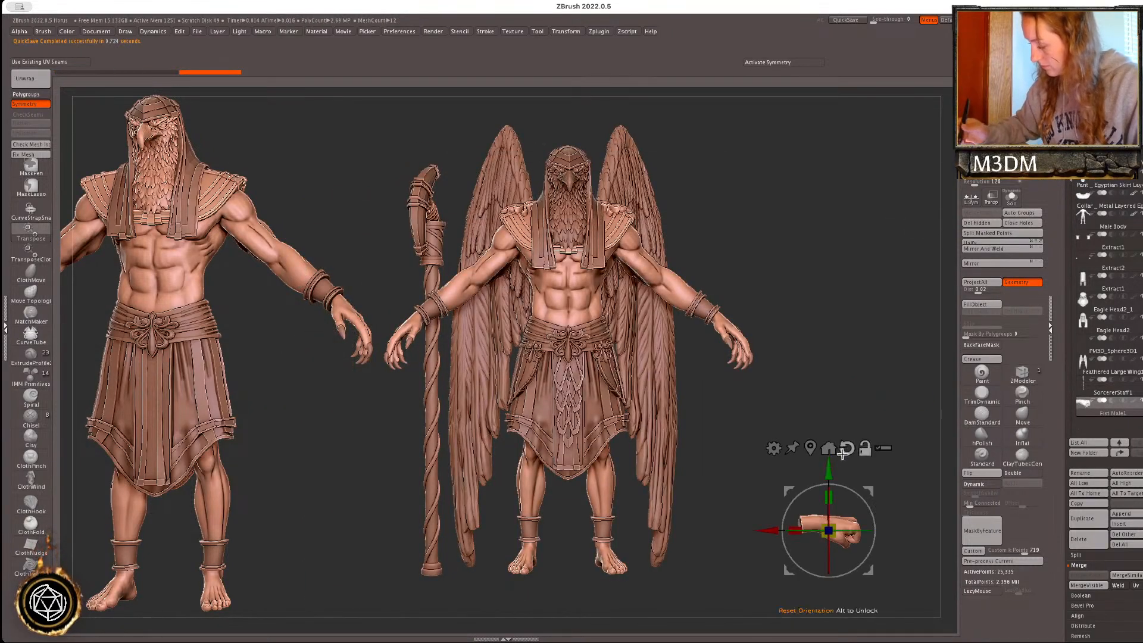
pyautogui.moveTo(840, 524); pyautogui.dragTo(985, 521)
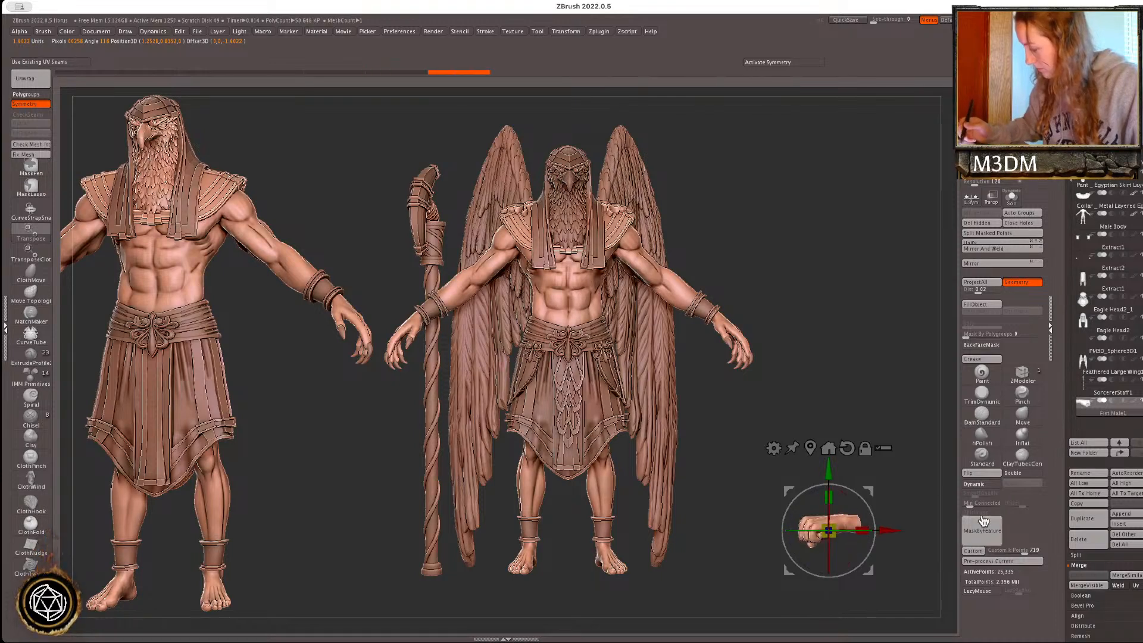
pyautogui.click(982, 265)
pyautogui.click(808, 452)
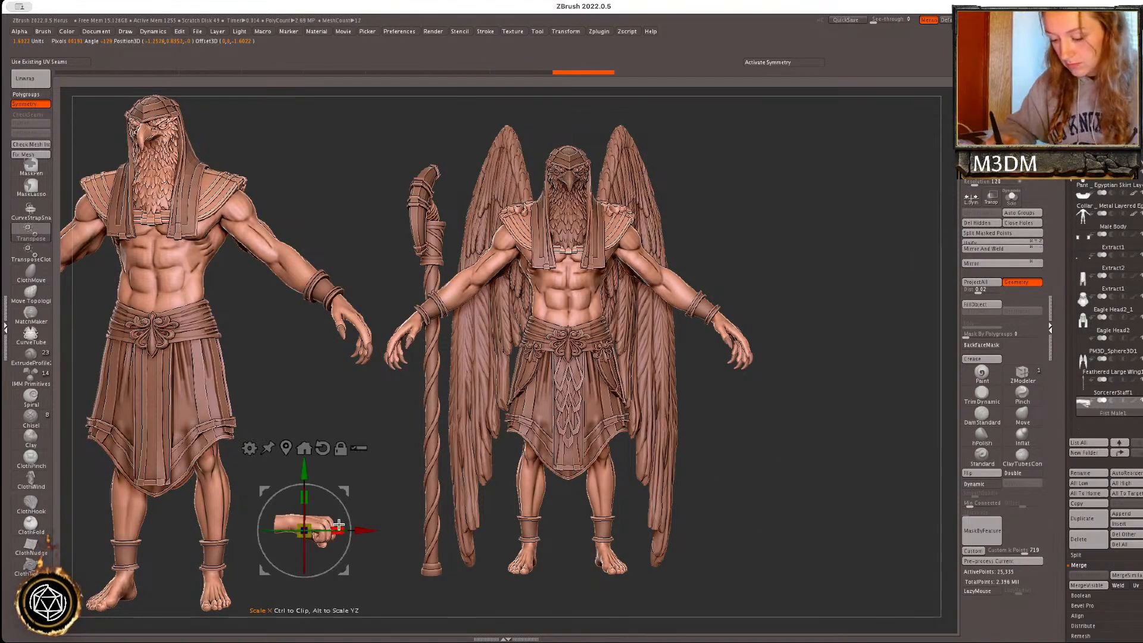
# - Scale the mirrored fist, rotate it and move it beside the winged character's open hand next to the staff
pyautogui.moveTo(305, 549); pyautogui.dragTo(305, 587)
pyautogui.moveTo(275, 499); pyautogui.dragTo(456, 333)
pyautogui.moveTo(346, 490); pyautogui.dragTo(471, 296)
pyautogui.moveTo(448, 336); pyautogui.dragTo(400, 333)
# - Isolate the fingernails subtool, group the nails of the staff-side hand separately, hide them and delete the hidden geometry
pyautogui.moveTo(832, 287)
pyautogui.keyDown('alt'); pyautogui.mouseDown()
pyautogui.moveTo(894, 292)
pyautogui.moveTo(857, 417)
pyautogui.mouseUp(); pyautogui.keyUp('alt')
pyautogui.press('q')
pyautogui.keyDown('alt'); pyautogui.click(465, 359); pyautogui.keyUp('alt')
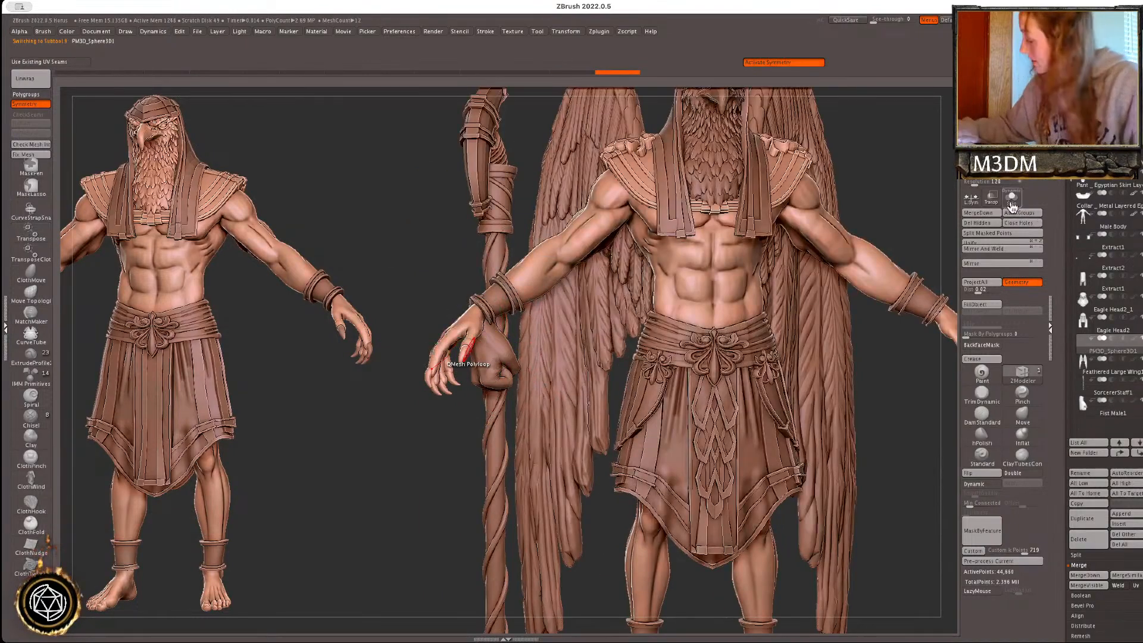
pyautogui.click(1011, 198)
pyautogui.moveTo(411, 418)
pyautogui.keyDown('ctrl'); pyautogui.mouseDown()
pyautogui.moveTo(527, 367)
pyautogui.moveTo(491, 417)
pyautogui.mouseUp(); pyautogui.keyUp('ctrl')
pyautogui.hotkey('ctrl', 'w')
pyautogui.keyDown('ctrl'); pyautogui.keyDown('shift'); pyautogui.click(470, 354); pyautogui.keyUp('shift'); pyautogui.keyUp('ctrl')
pyautogui.keyDown('ctrl'); pyautogui.keyDown('shift'); pyautogui.click(470, 355); pyautogui.keyUp('shift'); pyautogui.keyUp('ctrl')
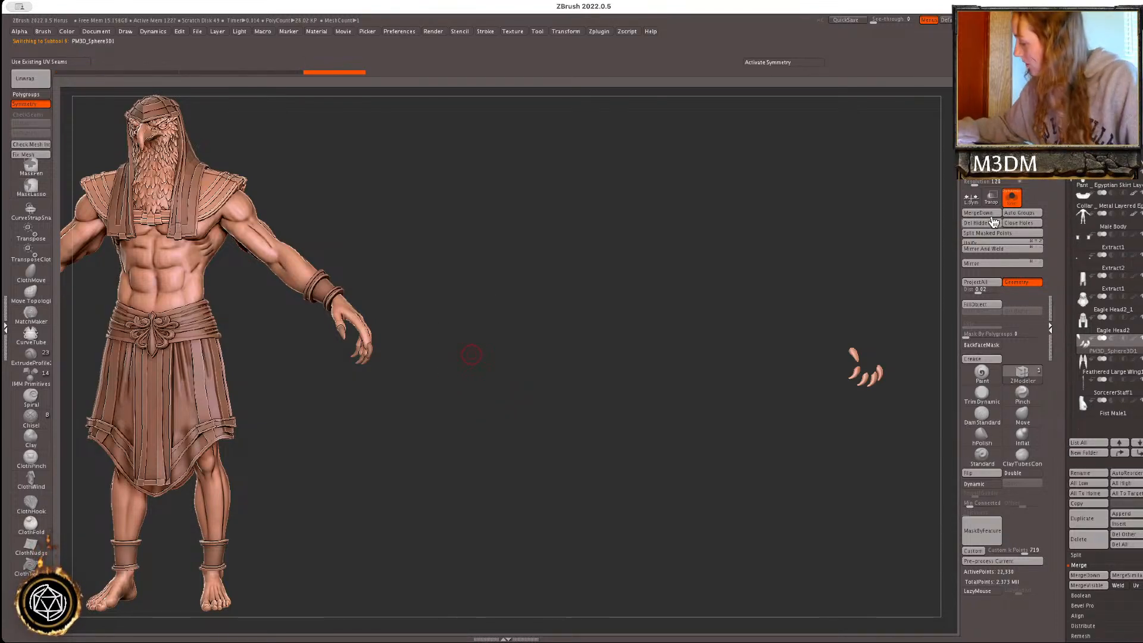
pyautogui.click(987, 226)
pyautogui.click(1011, 201)
# - Select the fist, move it over the character's open staff-side hand and rotate it to follow the forearm
pyautogui.keyDown('alt'); pyautogui.moveTo(839, 462); pyautogui.dragTo(839, 536); pyautogui.keyUp('alt')
pyautogui.keyDown('alt'); pyautogui.click(492, 366); pyautogui.keyUp('alt')
pyautogui.press('w')
pyautogui.moveTo(544, 348); pyautogui.dragTo(505, 312)
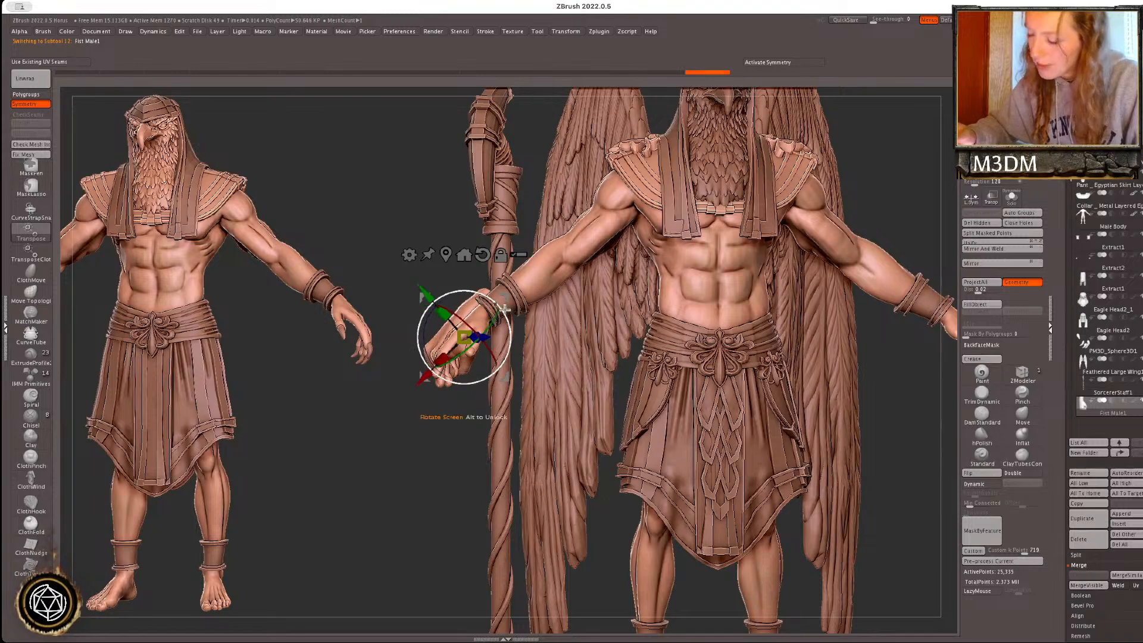
pyautogui.moveTo(445, 469); pyautogui.dragTo(518, 457)
pyautogui.moveTo(524, 344); pyautogui.dragTo(541, 349)
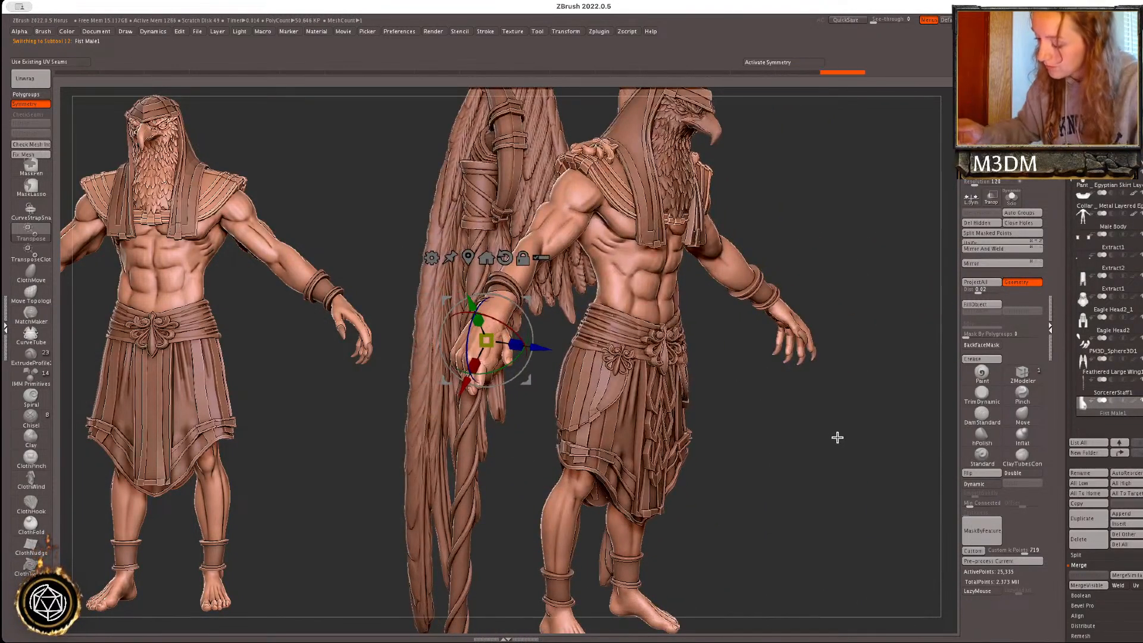
# - Fine-tune the fist's rotation and position against the wrist cuff, checking it from the side
pyautogui.moveTo(840, 439); pyautogui.dragTo(825, 433)
pyautogui.moveTo(531, 327); pyautogui.dragTo(527, 307)
pyautogui.moveTo(512, 359); pyautogui.dragTo(514, 365)
pyautogui.moveTo(528, 306); pyautogui.dragTo(524, 305)
pyautogui.press('q')
pyautogui.keyDown('shift'); pyautogui.moveTo(918, 415); pyautogui.dragTo(928, 415); pyautogui.keyUp('shift')
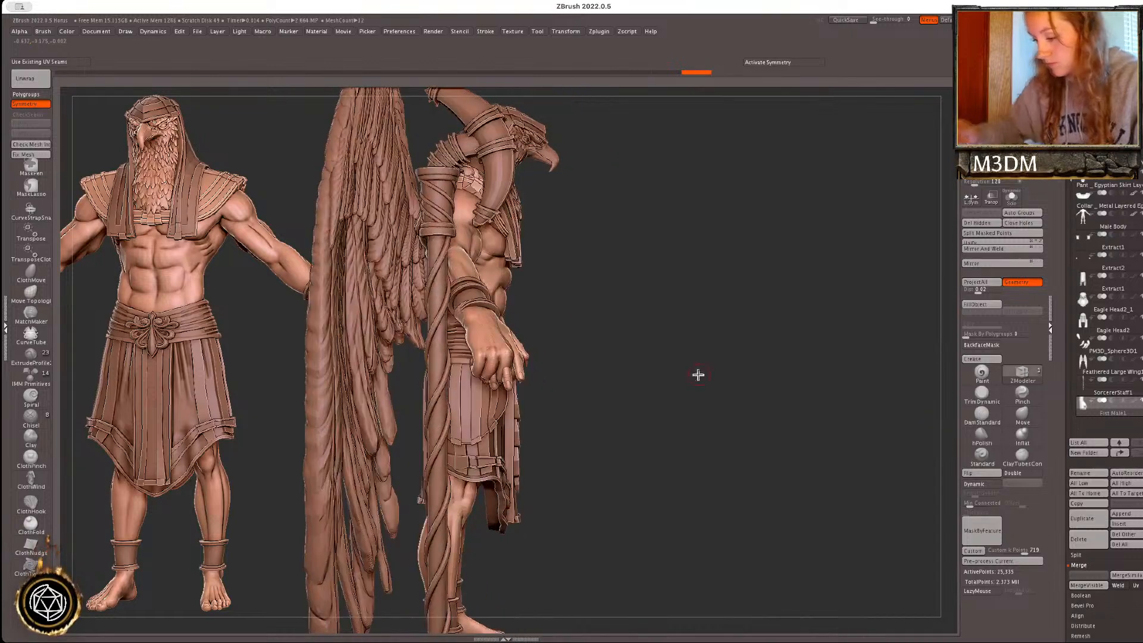
pyautogui.press('w')
pyautogui.moveTo(650, 331); pyautogui.dragTo(823, 449)
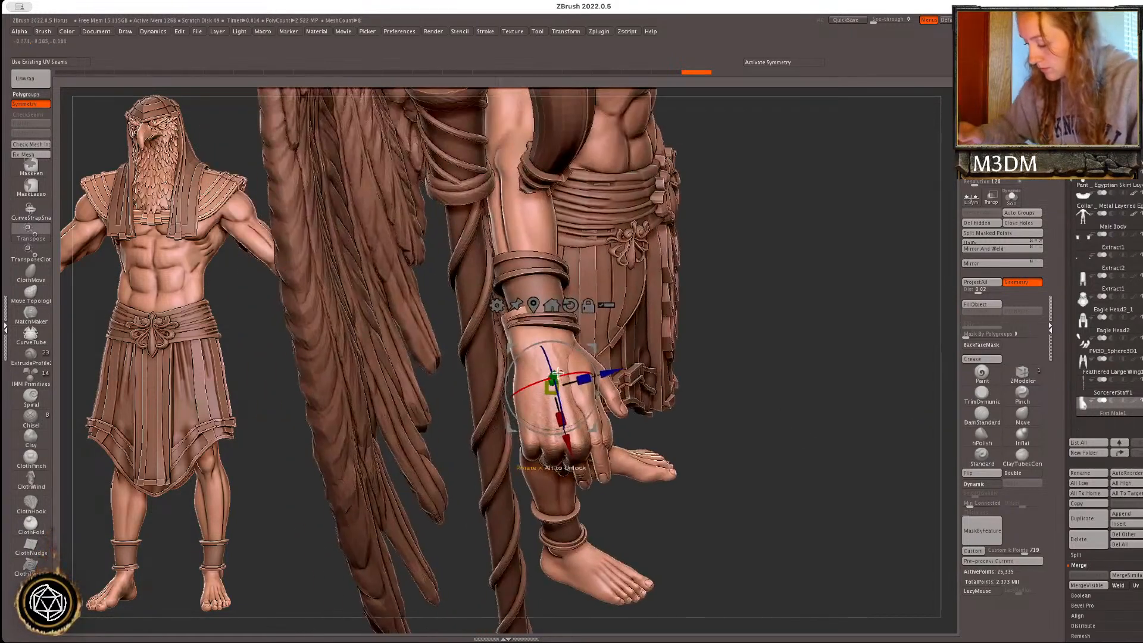
# - Compare the fist with the open hand beneath it and reseat it over the hand in line with the wrist
pyautogui.press('q')
pyautogui.press('space')
pyautogui.press('space')
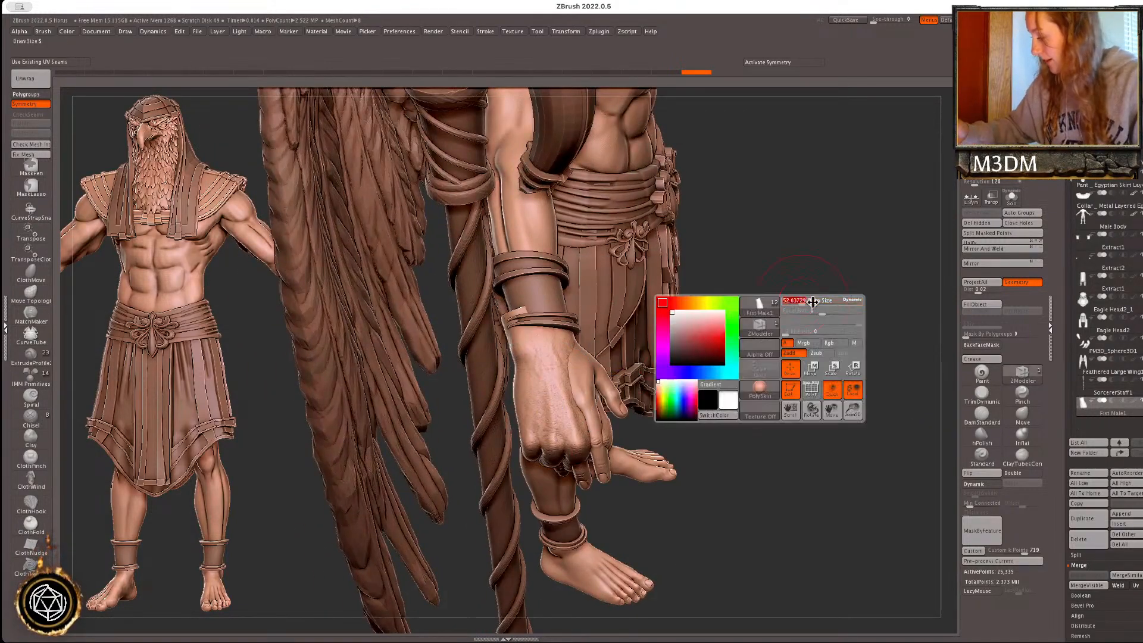
pyautogui.press('space')
pyautogui.press('w')
pyautogui.moveTo(586, 420); pyautogui.dragTo(635, 311)
pyautogui.hotkey('ctrl', 'z')
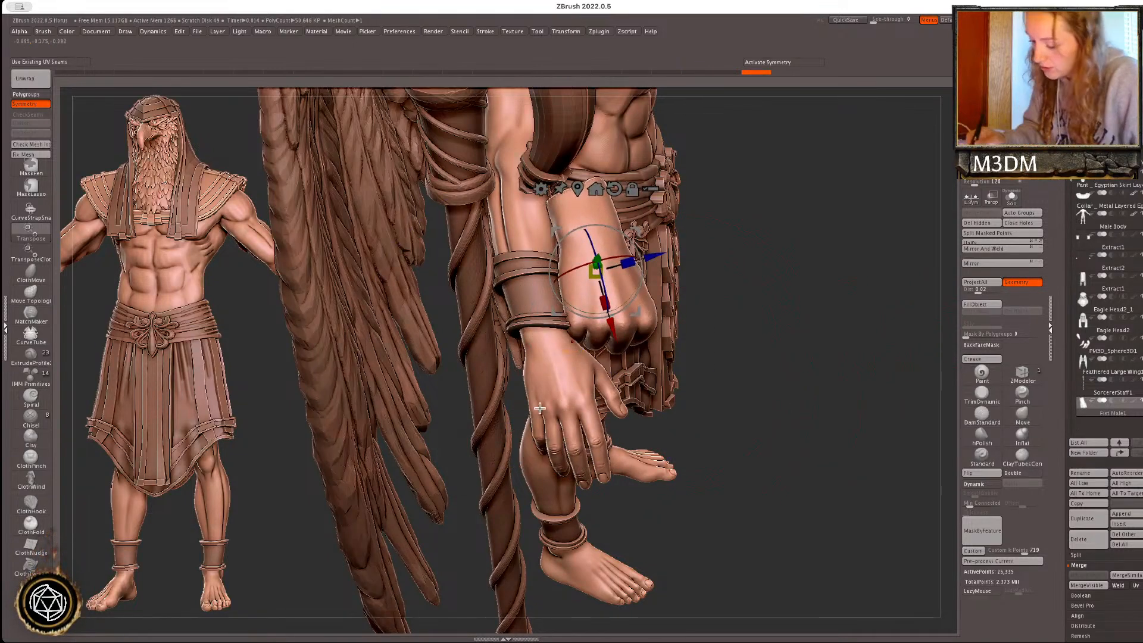
pyautogui.moveTo(637, 230); pyautogui.dragTo(597, 312)
pyautogui.moveTo(741, 324); pyautogui.dragTo(911, 342)
pyautogui.moveTo(627, 347); pyautogui.dragTo(601, 366)
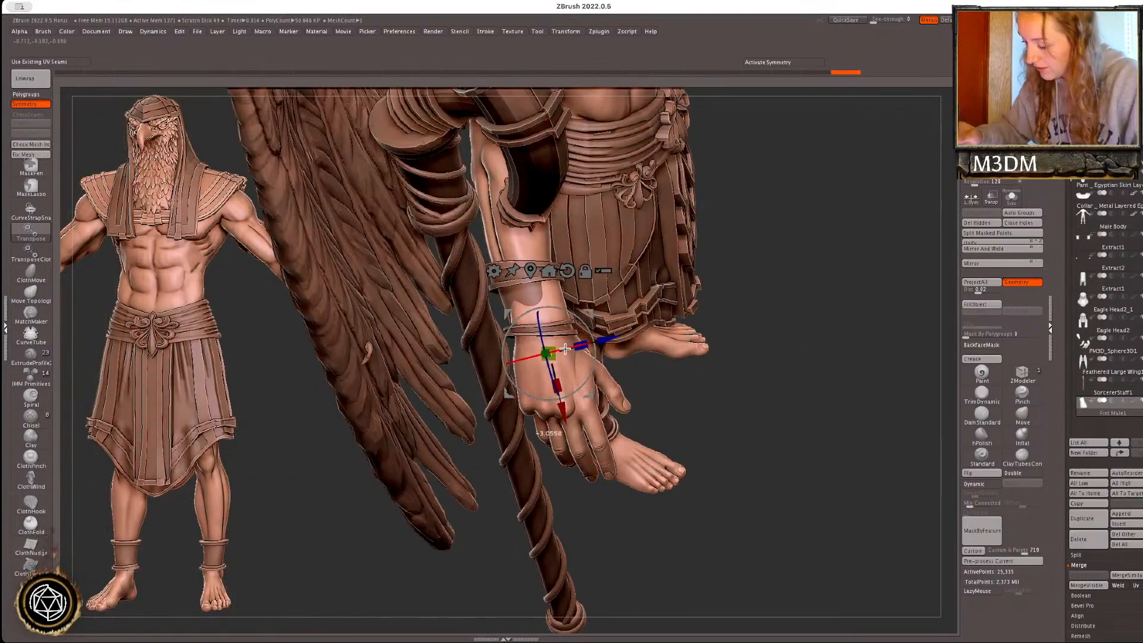
# - Reshape the fist's wrist with the Move brush so it fits inside the arm cuff
pyautogui.press('q')
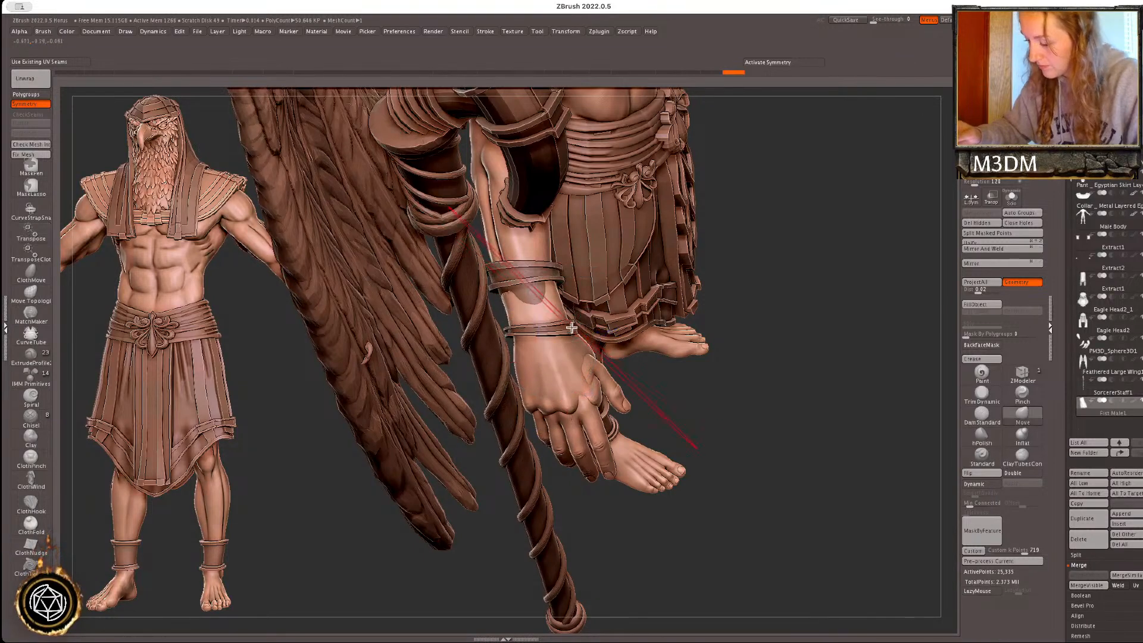
pyautogui.press('space')
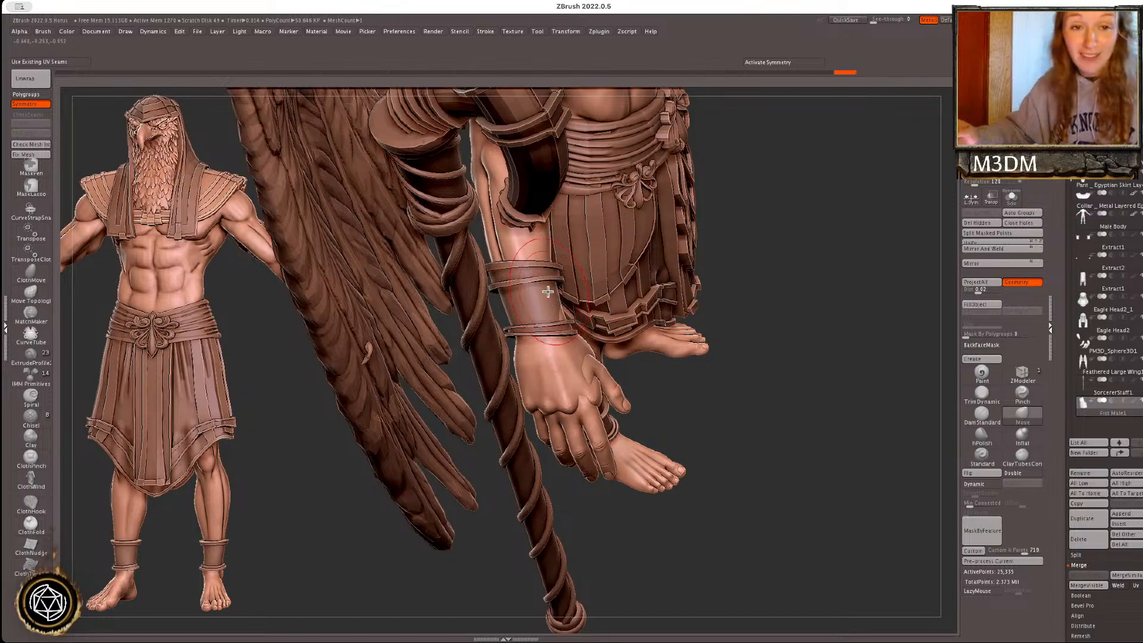
pyautogui.moveTo(856, 354); pyautogui.dragTo(568, 299)
pyautogui.moveTo(599, 337); pyautogui.dragTo(604, 363)
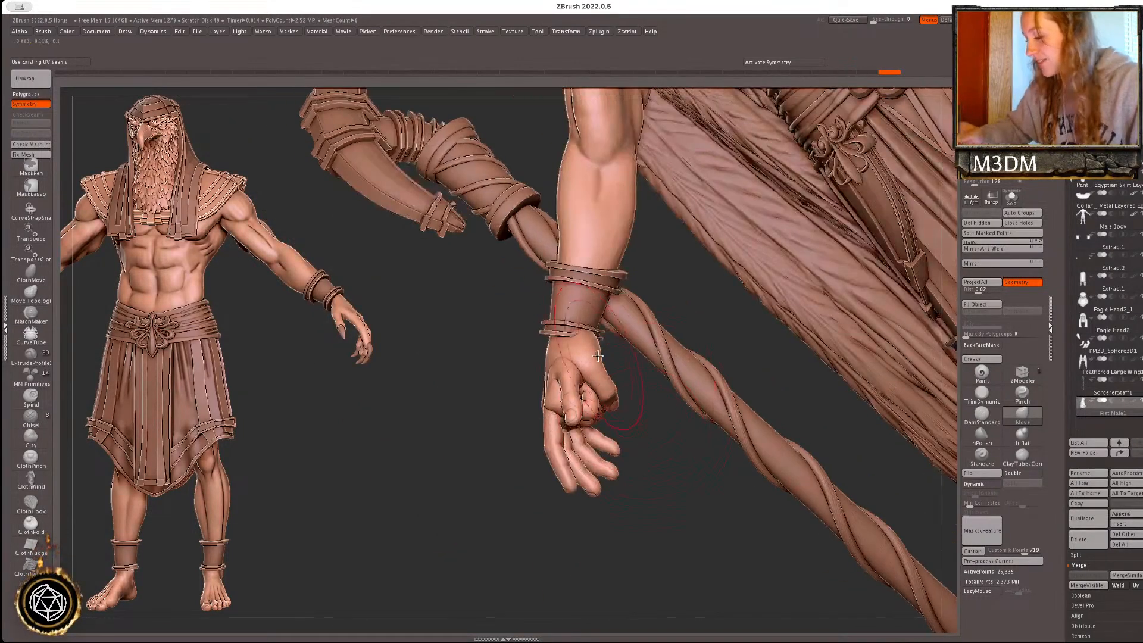
pyautogui.moveTo(667, 429); pyautogui.dragTo(893, 345)
# - Isolate the main body, turn off symmetry and mask at the wrist to separate the original staff-side hand
pyautogui.keyDown('alt'); pyautogui.click(558, 377); pyautogui.keyUp('alt')
pyautogui.moveTo(798, 343); pyautogui.dragTo(833, 333)
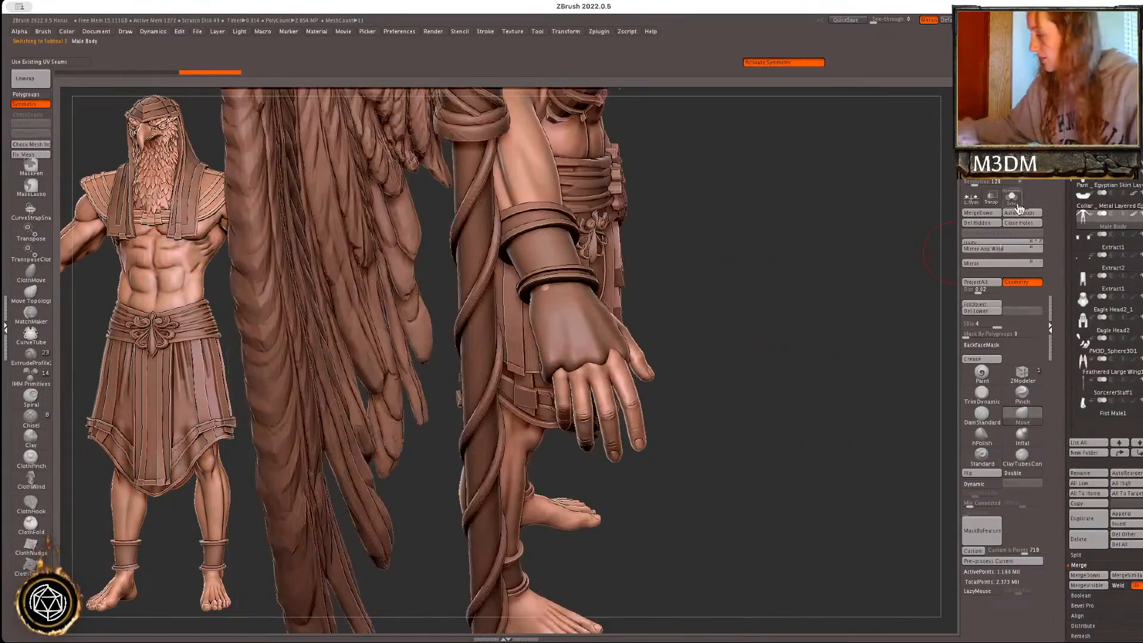
pyautogui.click(1012, 198)
pyautogui.press('x')
pyautogui.moveTo(781, 409); pyautogui.dragTo(714, 467)
pyautogui.moveTo(589, 534)
pyautogui.keyDown('ctrl'); pyautogui.mouseDown()
pyautogui.moveTo(515, 347)
pyautogui.moveTo(710, 358)
pyautogui.mouseUp(); pyautogui.keyUp('ctrl')
pyautogui.moveTo(826, 468); pyautogui.dragTo(672, 482)
# - Drop the main body to subdivision level 1 and shrink the original staff-side hand back into the wrist
pyautogui.hotkey('shift', 'd')
pyautogui.hotkey('shift', 'd')
pyautogui.hotkey('shift', 'd')
pyautogui.press('w')
pyautogui.keyDown('alt'); pyautogui.click(577, 362); pyautogui.keyUp('alt')
pyautogui.keyDown('ctrl'); pyautogui.click(605, 298); pyautogui.keyUp('ctrl')
pyautogui.moveTo(605, 298); pyautogui.dragTo(582, 307)
pyautogui.moveTo(556, 402); pyautogui.dragTo(533, 411)
pyautogui.press('q')
pyautogui.click(988, 396)
pyautogui.moveTo(694, 468)
pyautogui.mouseDown()
pyautogui.moveTo(606, 402)
pyautogui.moveTo(649, 419)
pyautogui.mouseUp()
# - Show all subtools again and return the main body to subdivision level 4
pyautogui.click(1012, 198)
pyautogui.press('f')
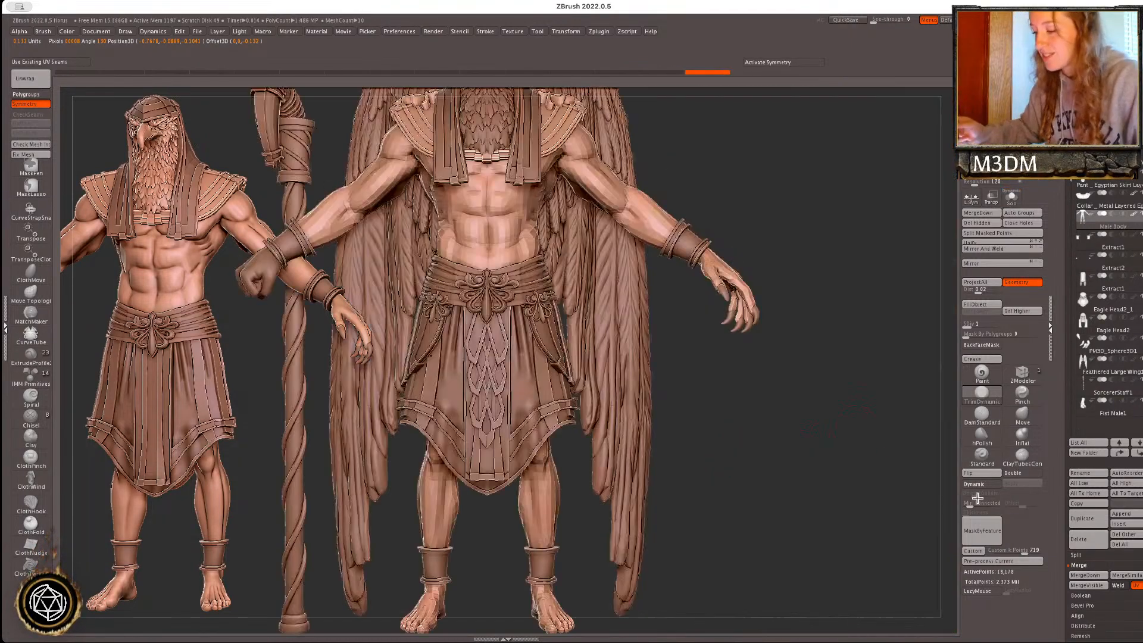
pyautogui.keyDown('alt'); pyautogui.moveTo(854, 418); pyautogui.dragTo(966, 489); pyautogui.keyUp('alt')
pyautogui.press('d')
pyautogui.press('d')
pyautogui.press('d')
pyautogui.keyDown('alt'); pyautogui.moveTo(861, 479); pyautogui.dragTo(932, 505); pyautogui.keyUp('alt')
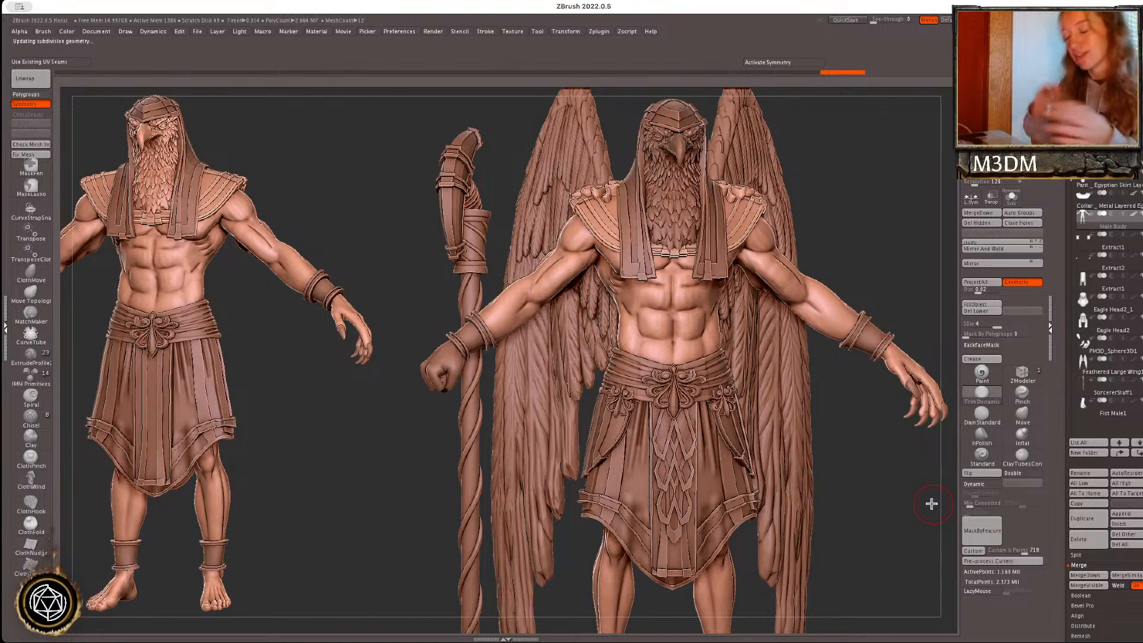
# - Select the fist, rotate it at the wrist to follow the arm's angle and choose the Move brush
pyautogui.keyDown('alt'); pyautogui.click(454, 359); pyautogui.keyUp('alt')
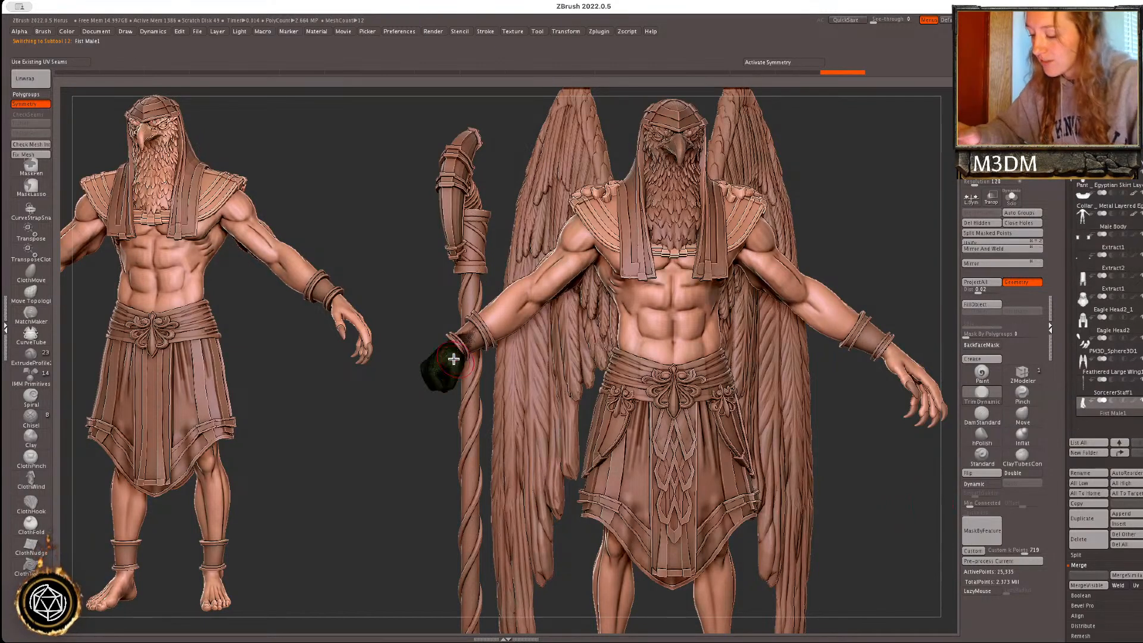
pyautogui.press('w')
pyautogui.moveTo(479, 369); pyautogui.dragTo(480, 348)
pyautogui.press('q')
pyautogui.press('space')
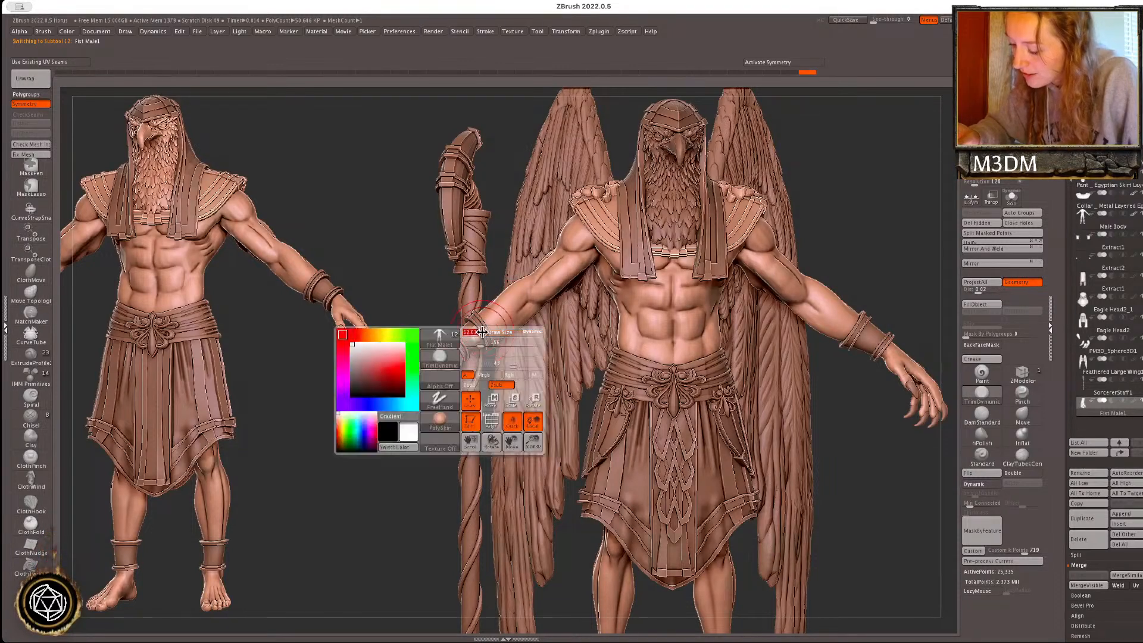
pyautogui.click(1027, 421)
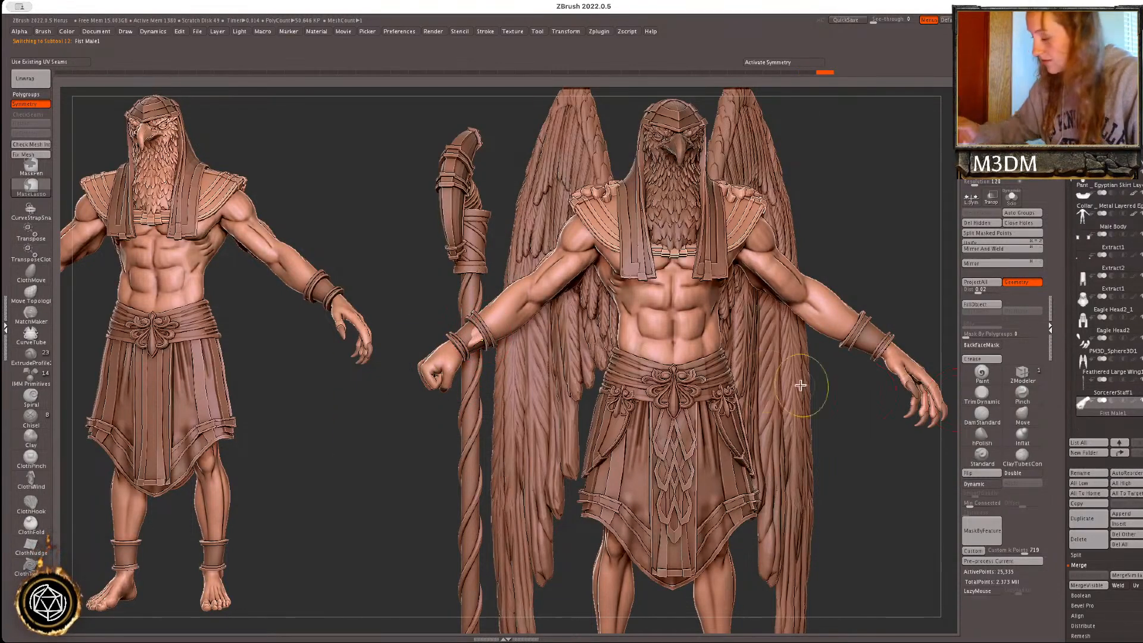
# - Nudge the fist slightly toward the wrist cuff and review the whole figure with the staff
pyautogui.press('w')
pyautogui.moveTo(470, 364); pyautogui.dragTo(476, 362)
pyautogui.press('q')
pyautogui.moveTo(891, 499)
pyautogui.mouseDown()
pyautogui.moveTo(905, 498)
pyautogui.moveTo(889, 494)
pyautogui.moveTo(892, 506)
pyautogui.mouseUp()
pyautogui.press('f')
pyautogui.rightClick(861, 453)
pyautogui.keyDown('ctrl'); pyautogui.click(858, 454); pyautogui.keyUp('ctrl')
pyautogui.keyDown('alt'); pyautogui.moveTo(859, 461); pyautogui.dragTo(866, 536); pyautogui.keyUp('alt')
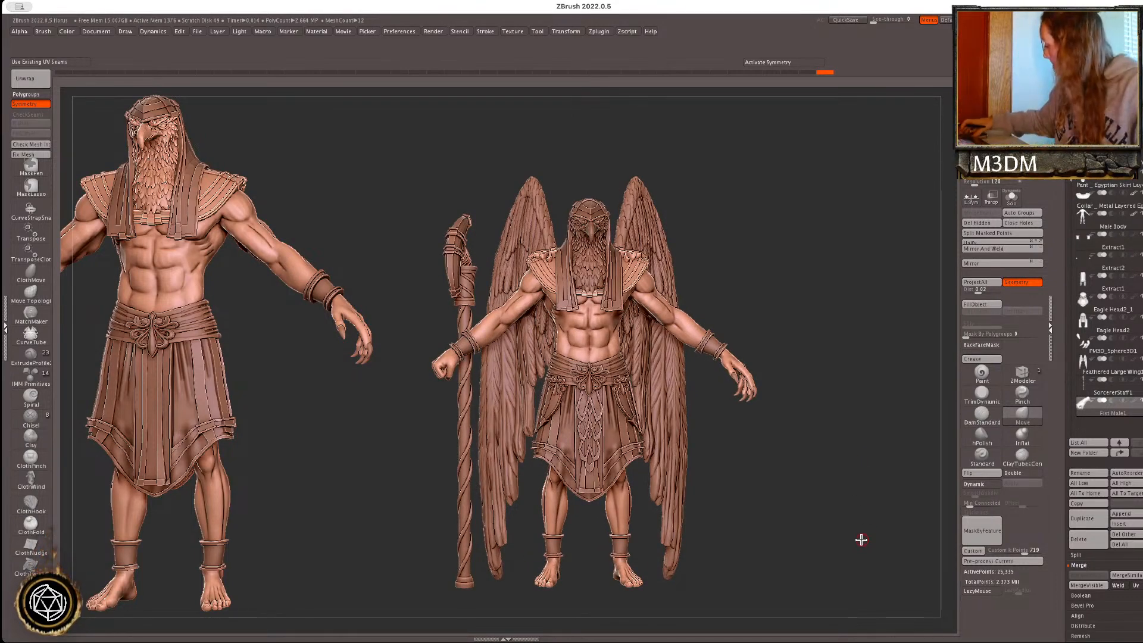
pyautogui.keyDown('alt'); pyautogui.moveTo(855, 339); pyautogui.dragTo(859, 334); pyautogui.keyUp('alt')
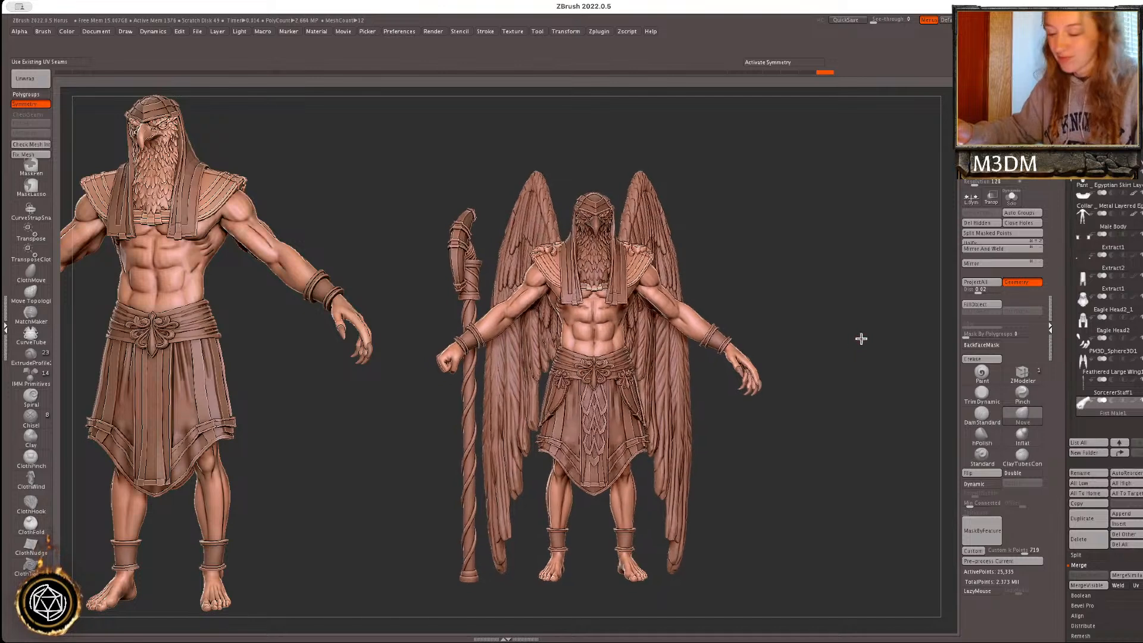
# - Isolate the feathered wings subtool and assign polygroups automatically to its separate pieces
pyautogui.click(1121, 446)
pyautogui.click(1121, 446)
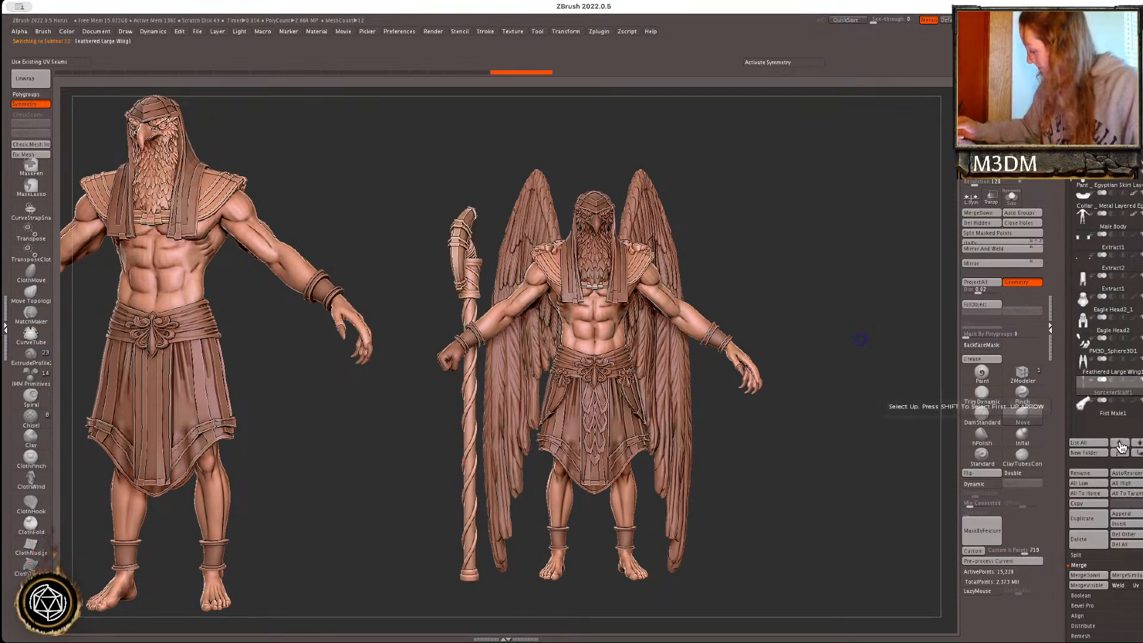
pyautogui.click(1012, 198)
pyautogui.press('f')
pyautogui.keyDown('alt'); pyautogui.moveTo(869, 370); pyautogui.dragTo(873, 365); pyautogui.keyUp('alt')
pyautogui.hotkey('shift', 'f')
pyautogui.hotkey('shift', 'f')
pyautogui.hotkey('shift', 'f')
pyautogui.click(1026, 214)
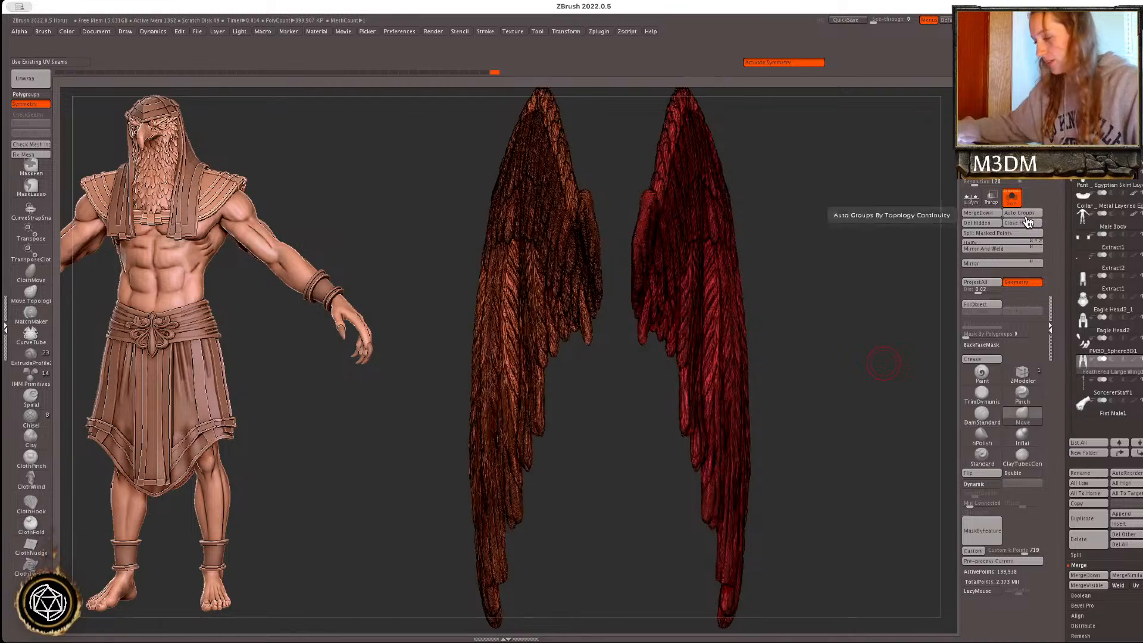
# - Inspect the wings' polygroups with all parts restored, and run the mesh integrity check and mesh fix
pyautogui.hotkey('shift', 'f')
pyautogui.keyDown('ctrl'); pyautogui.keyDown('shift'); pyautogui.click(742, 413); pyautogui.keyUp('shift'); pyautogui.keyUp('ctrl')
pyautogui.keyDown('ctrl'); pyautogui.keyDown('shift'); pyautogui.click(738, 412); pyautogui.keyUp('shift'); pyautogui.keyUp('ctrl')
pyautogui.keyDown('ctrl'); pyautogui.keyDown('shift'); pyautogui.moveTo(707, 371); pyautogui.dragTo(799, 303); pyautogui.keyUp('shift'); pyautogui.keyUp('ctrl')
pyautogui.keyDown('ctrl'); pyautogui.keyDown('shift'); pyautogui.click(793, 288); pyautogui.keyUp('shift'); pyautogui.keyUp('ctrl')
pyautogui.click(37, 145)
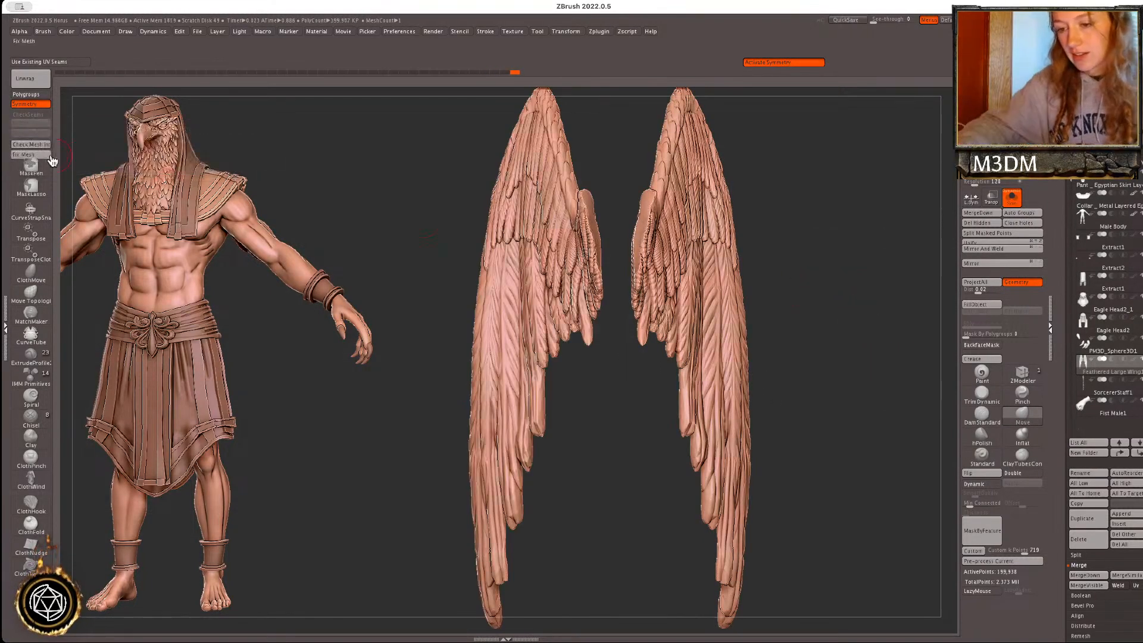
pyautogui.click(56, 157)
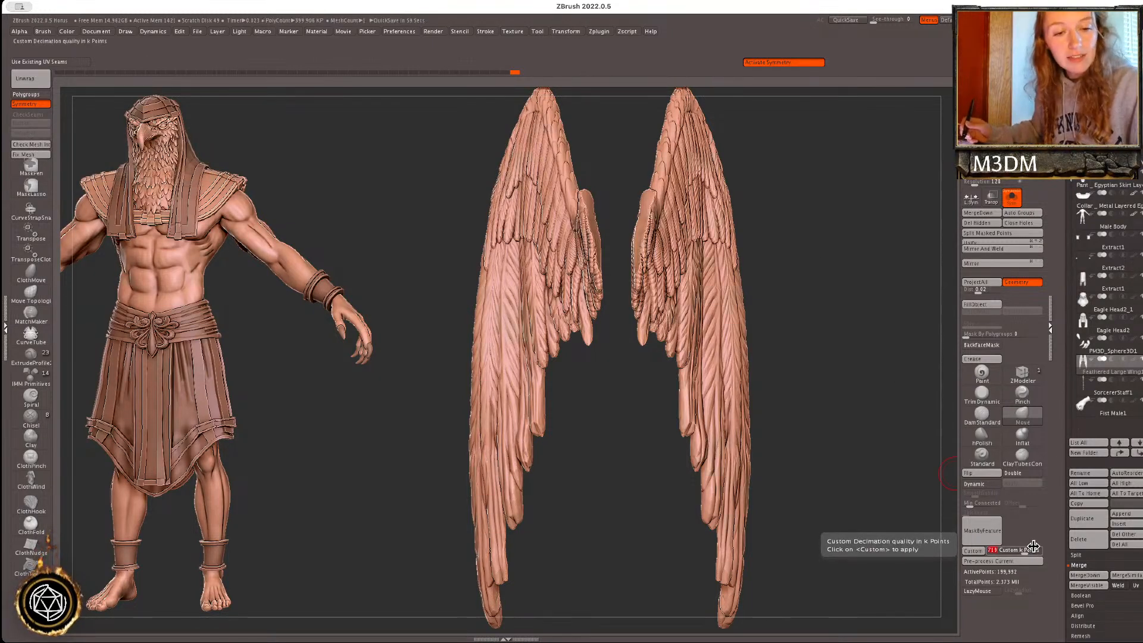
# - Decimate the feathered wings to 75k points and the fingernails subtool to 5k points
pyautogui.press('Return')
pyautogui.click(973, 551)
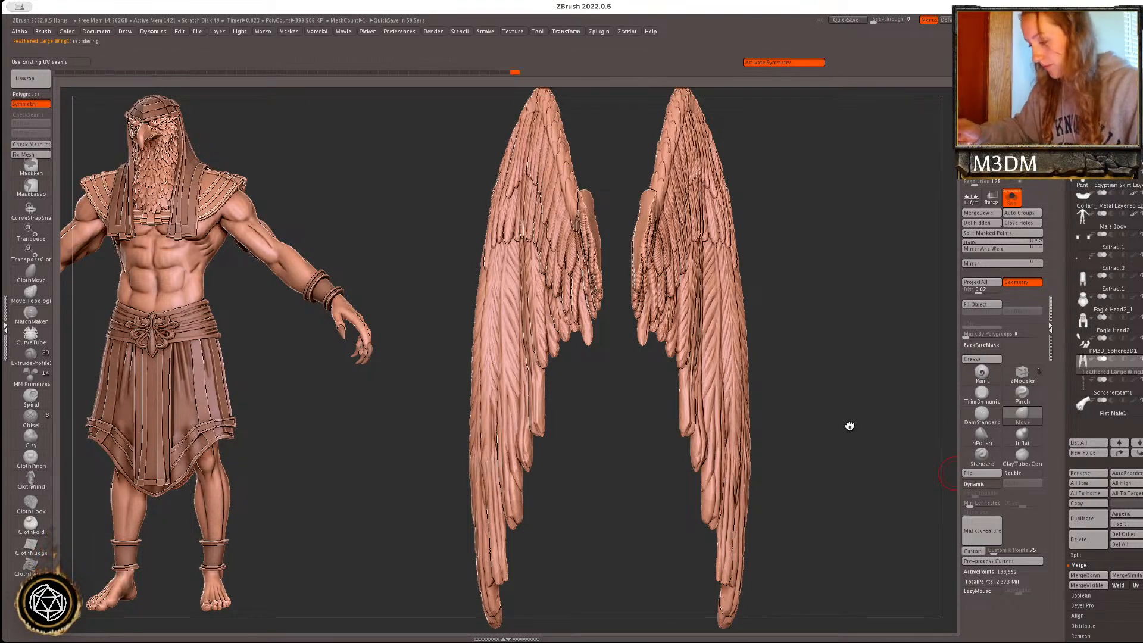
pyautogui.press('space')
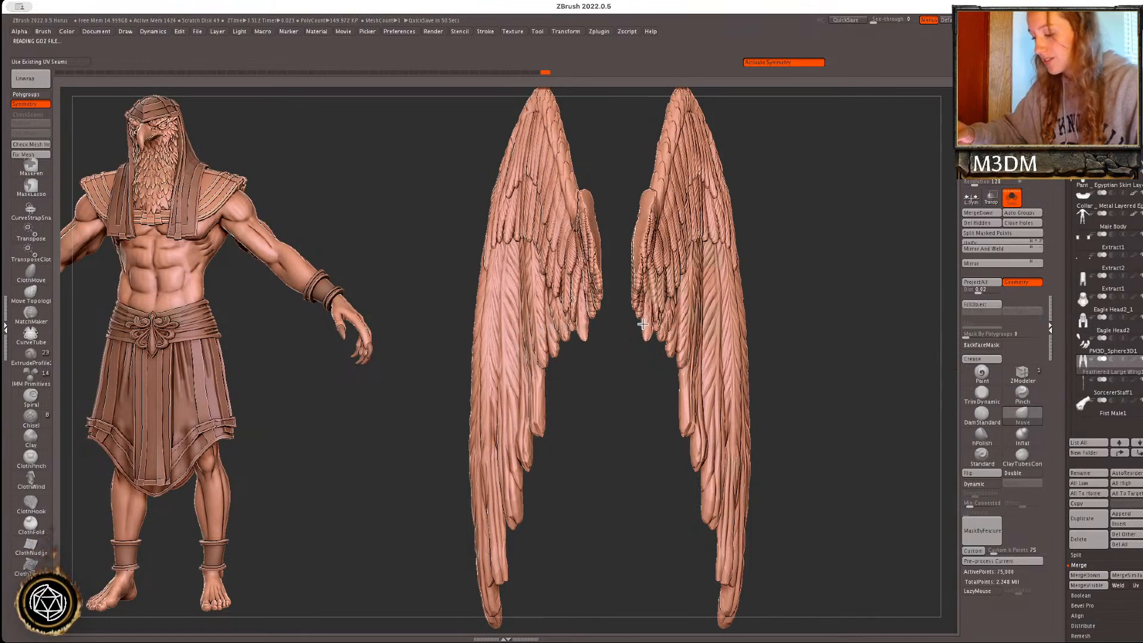
pyautogui.click(1123, 446)
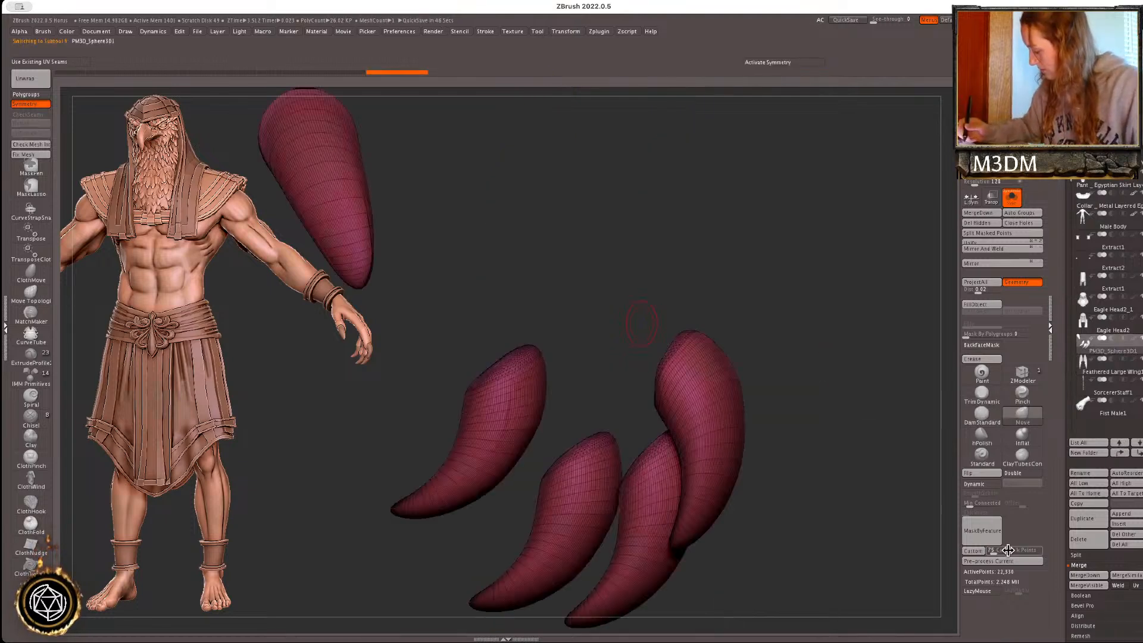
pyautogui.click(980, 553)
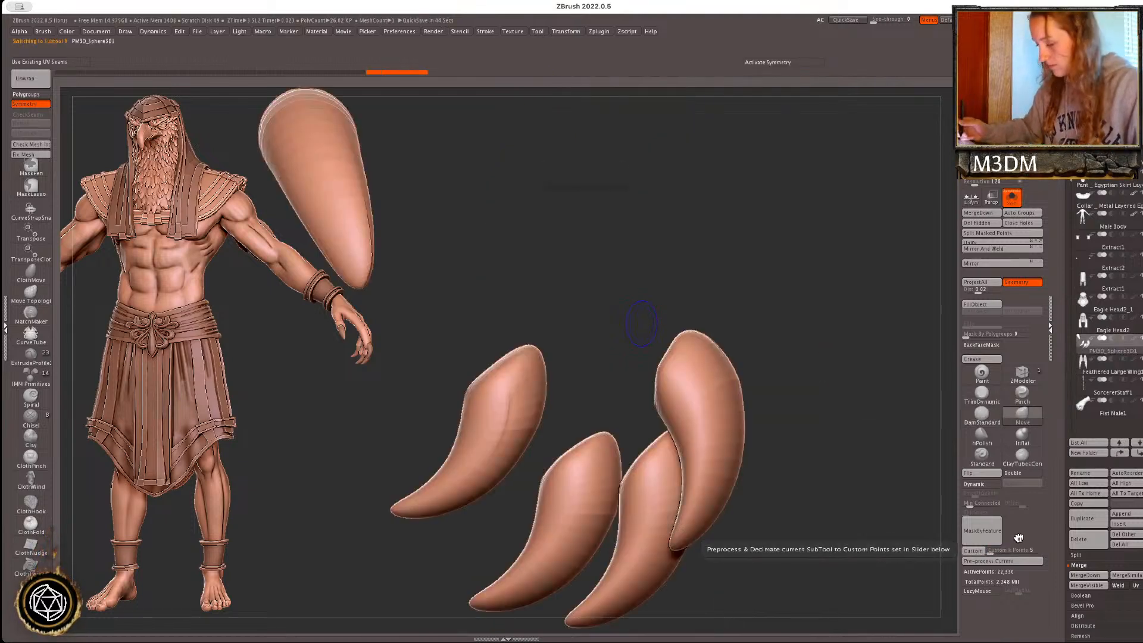
# - Step through the isolated head, skirt and cuff subtools to the main body to review their geometry
pyautogui.click(1121, 446)
pyautogui.click(1121, 446)
pyautogui.click(1121, 446)
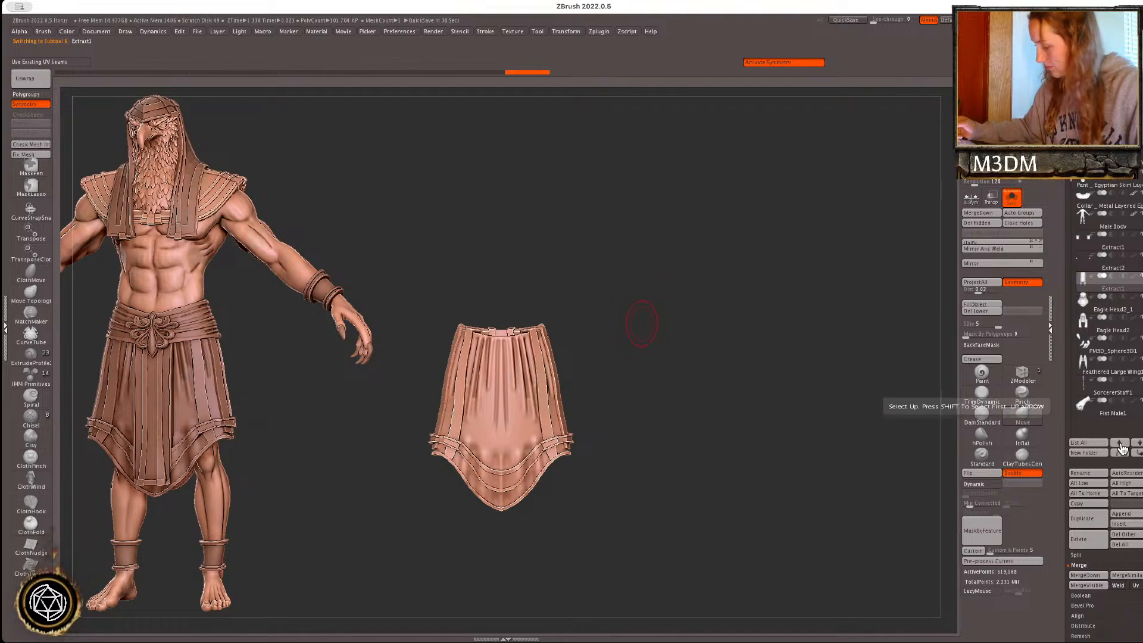
pyautogui.click(1121, 447)
pyautogui.click(1121, 446)
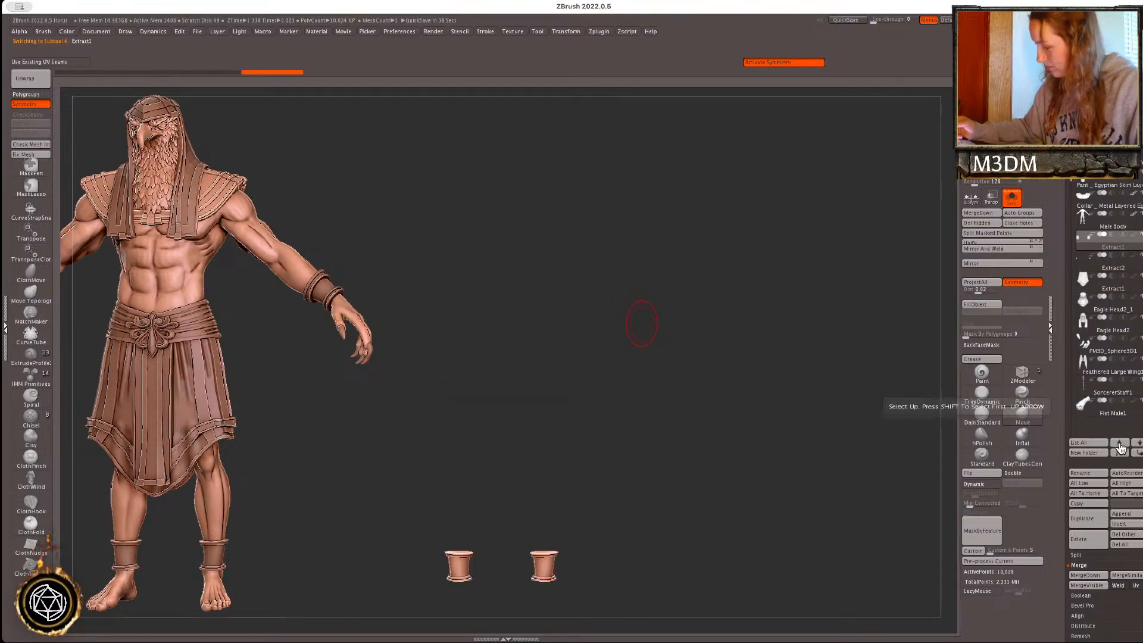
pyautogui.click(1120, 446)
pyautogui.click(1121, 446)
pyautogui.click(1135, 450)
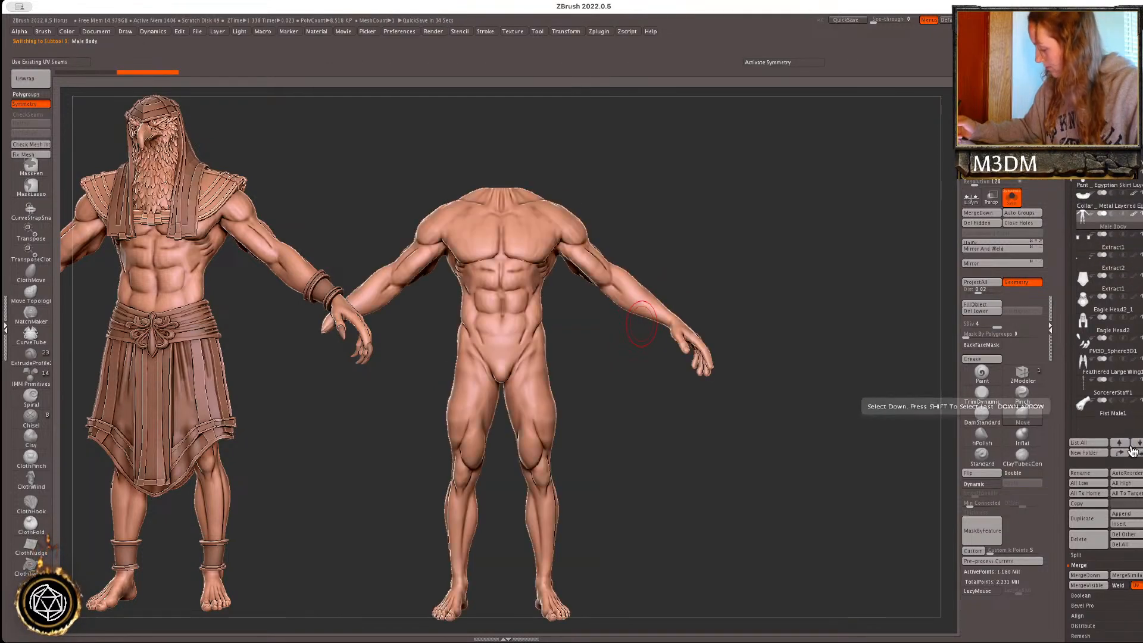
# - Make the Egyptian skirt layers the active subtool and isolate it with its polygroups shown
pyautogui.hotkey('shift', 'd')
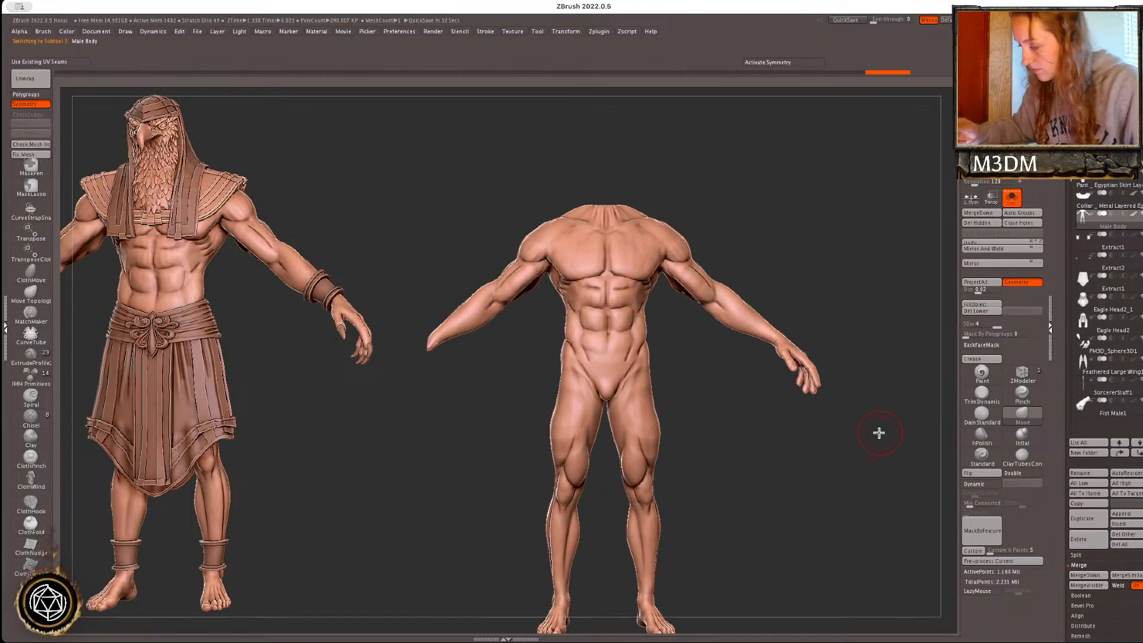
pyautogui.click(1121, 446)
pyautogui.click(1121, 447)
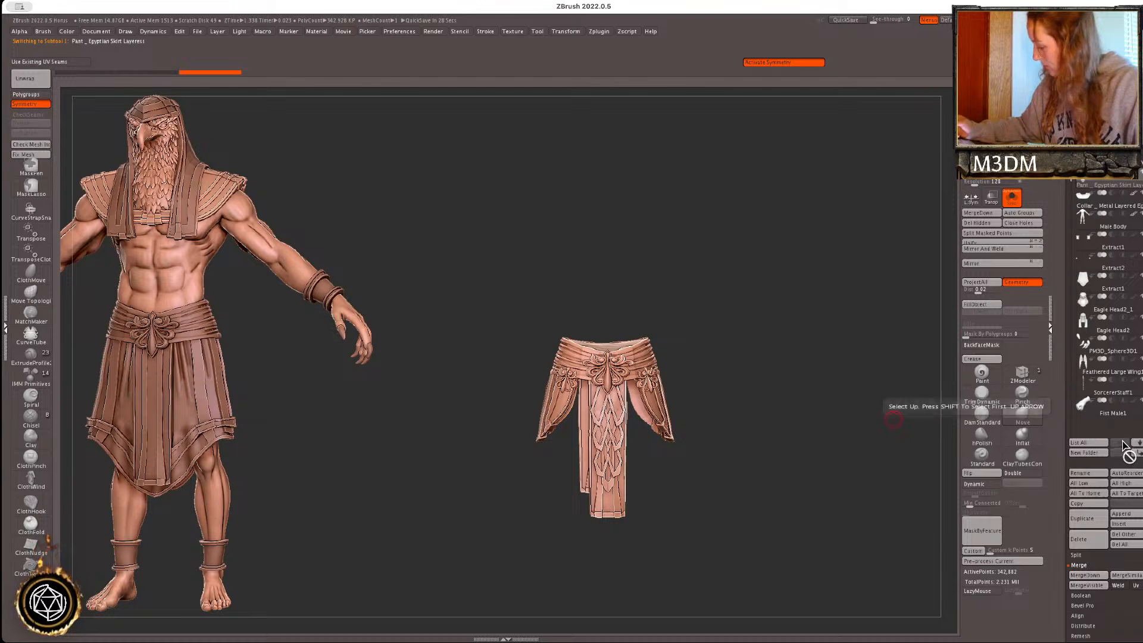
pyautogui.click(1012, 198)
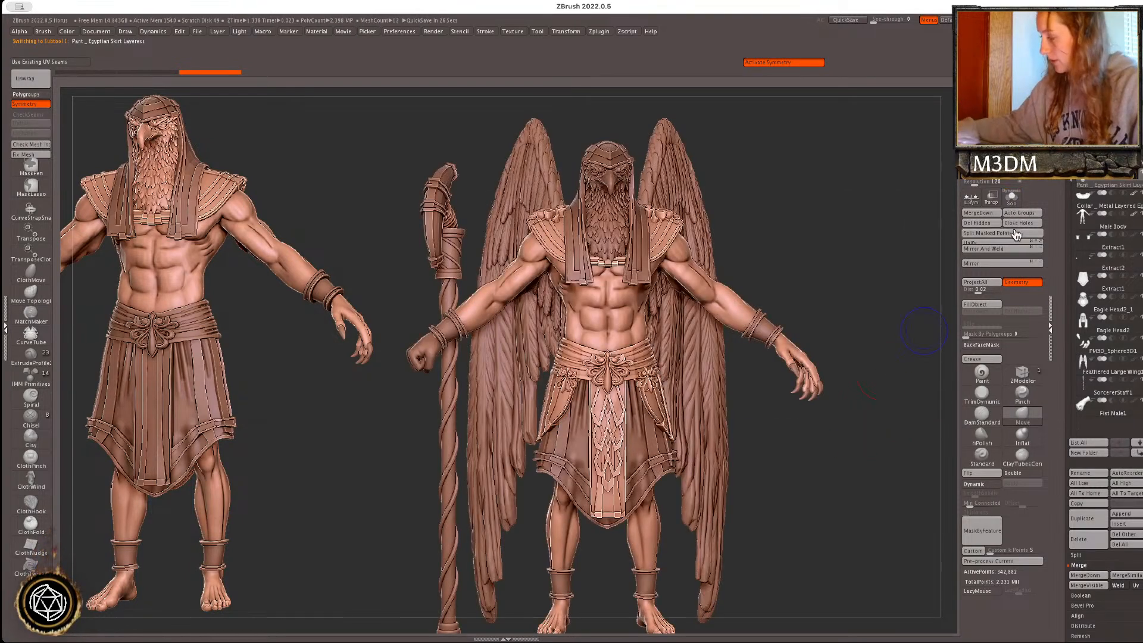
pyautogui.click(1012, 198)
pyautogui.keyDown('alt'); pyautogui.moveTo(809, 376); pyautogui.dragTo(1000, 357); pyautogui.keyUp('alt')
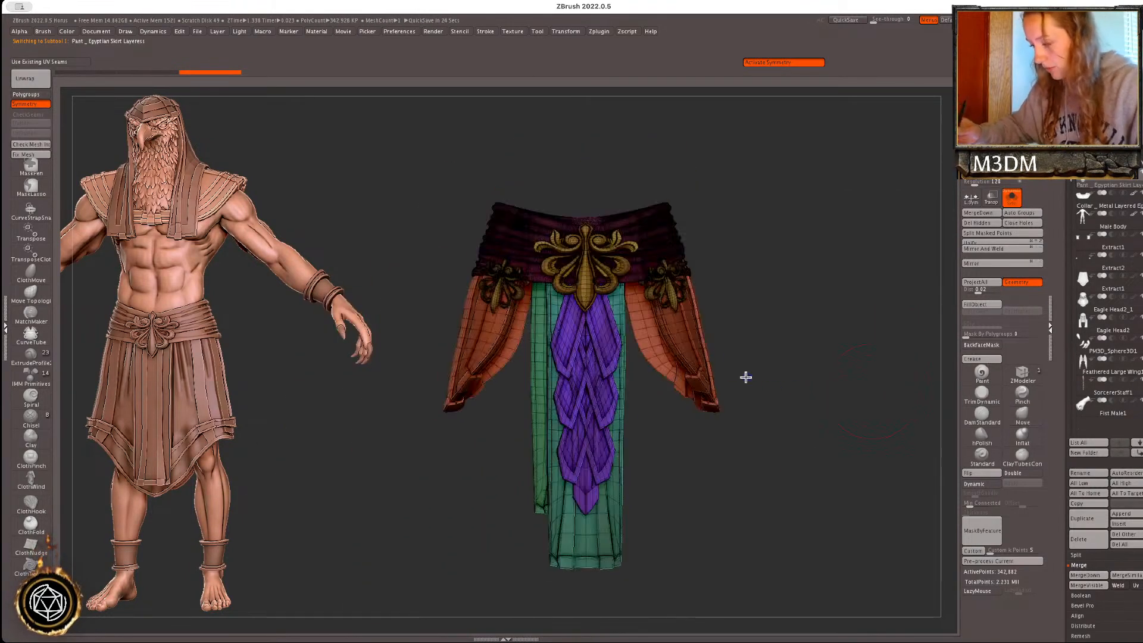
# - Mask the belt ornaments' polygroup on the skirt layers and split it off into its own subtool
pyautogui.keyDown('ctrl'); pyautogui.keyDown('shift'); pyautogui.click(590, 268); pyautogui.keyUp('shift'); pyautogui.keyUp('ctrl')
pyautogui.keyDown('ctrl'); pyautogui.click(837, 346); pyautogui.keyUp('ctrl')
pyautogui.keyDown('ctrl'); pyautogui.keyDown('shift'); pyautogui.click(835, 347); pyautogui.keyUp('shift'); pyautogui.keyUp('ctrl')
pyautogui.click(1003, 233)
pyautogui.click(1012, 198)
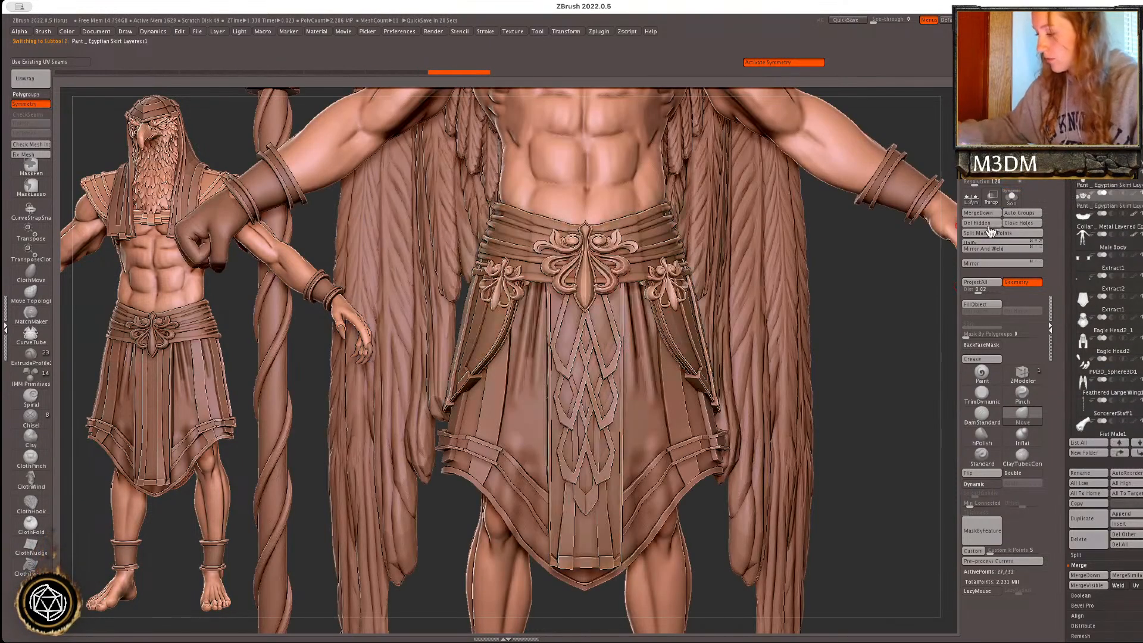
# - Isolate the split-off belt ornaments and subdivide them once
pyautogui.click(1012, 197)
pyautogui.hotkey('ctrl', 'd')
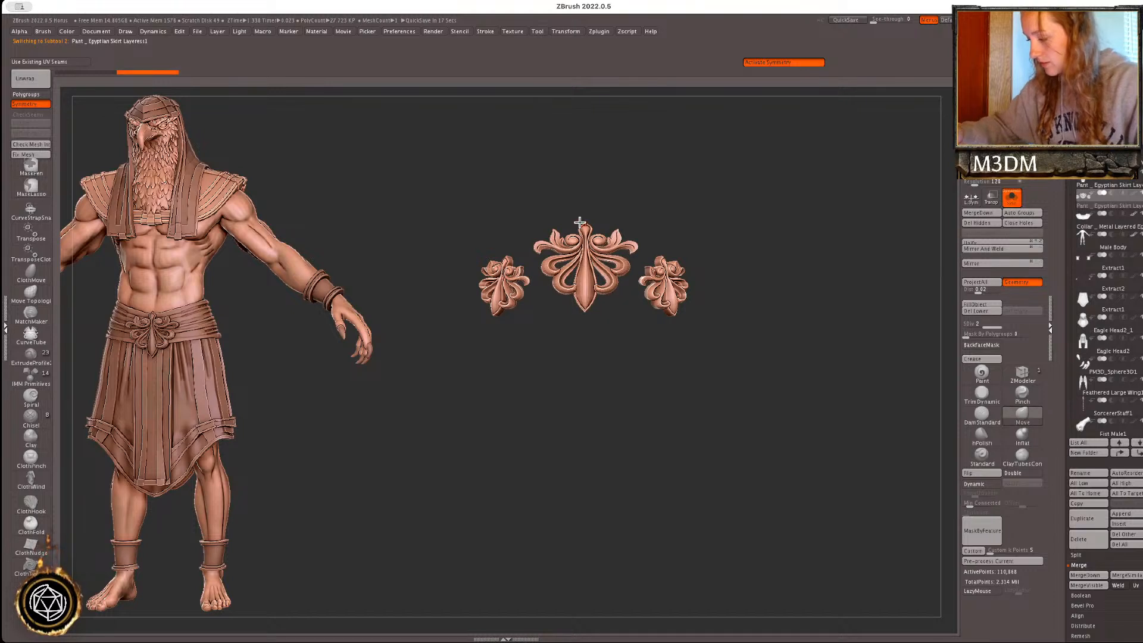
pyautogui.keyDown('alt'); pyautogui.moveTo(749, 276); pyautogui.dragTo(751, 310); pyautogui.keyUp('alt')
pyautogui.press('w')
pyautogui.click(566, 342)
pyautogui.moveTo(651, 263); pyautogui.dragTo(663, 257)
pyautogui.press('q')
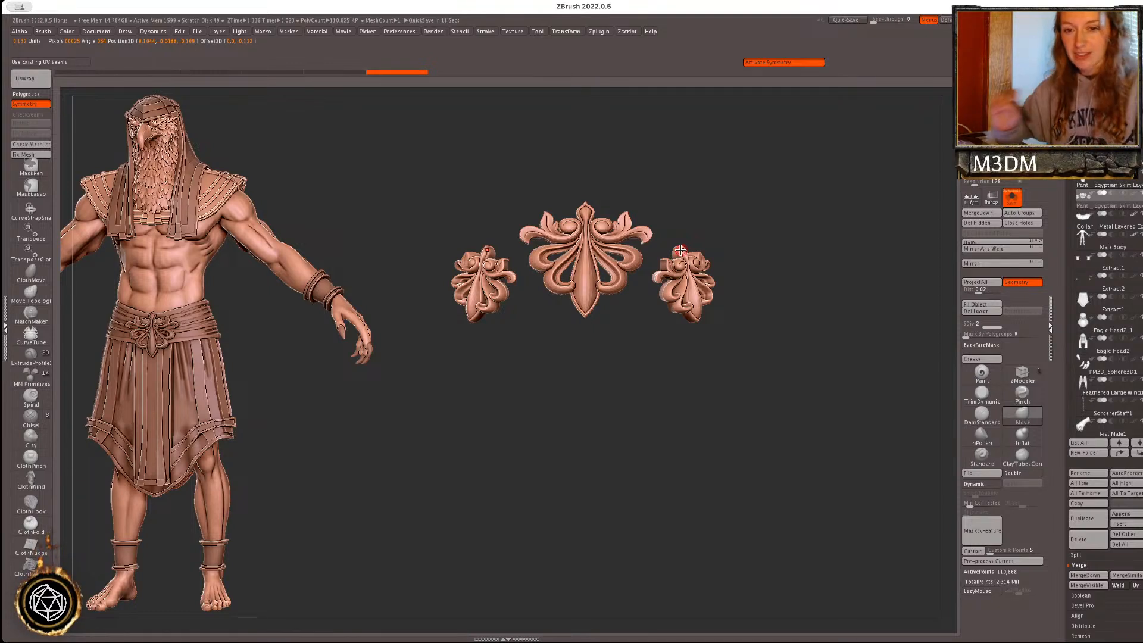
# - Delete the ornaments' lower subdivision level and merge them back together with the skirt layers
pyautogui.click(976, 311)
pyautogui.hotkey('shift', 'f')
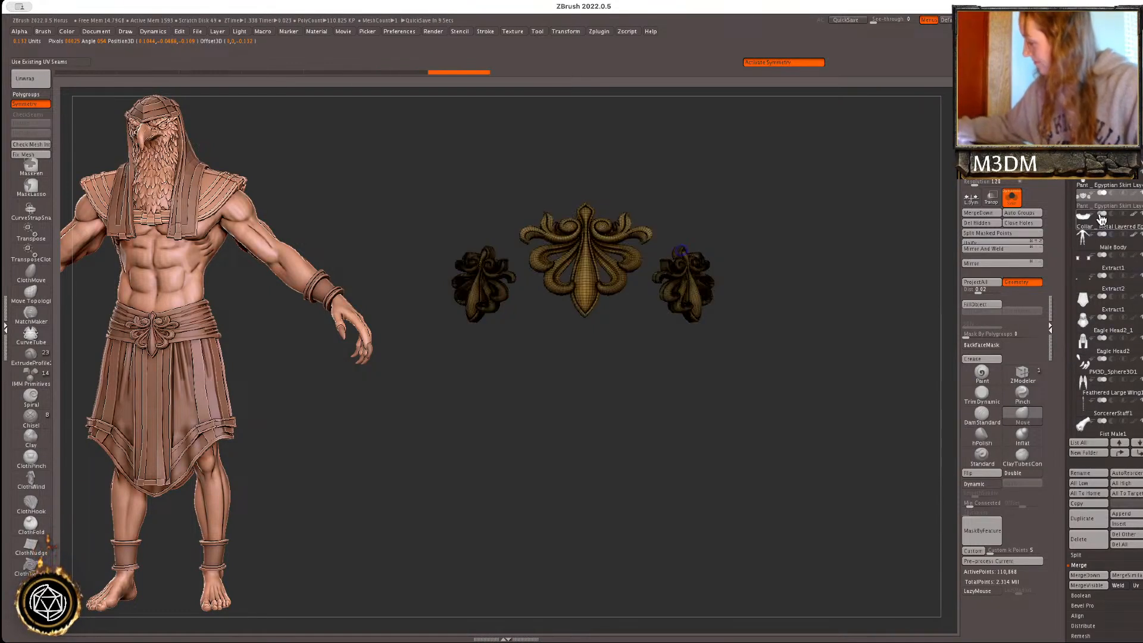
pyautogui.hotkey('shift', 'f')
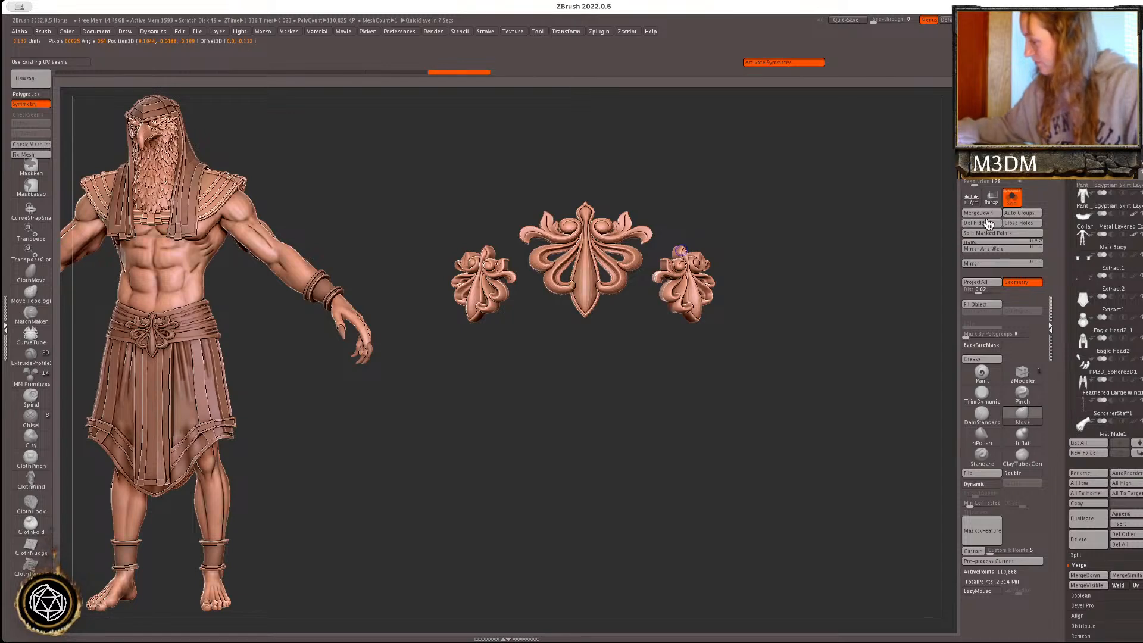
pyautogui.click(971, 233)
pyautogui.click(955, 234)
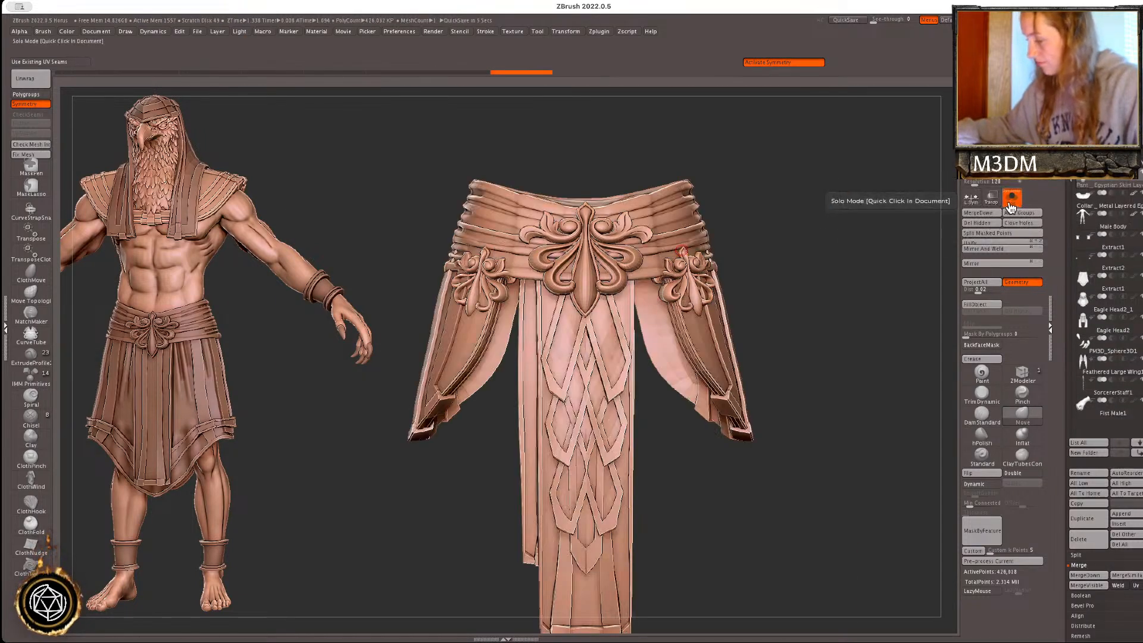
# - Inspect the merged skirt layers and their wireframe, both isolated and on the whole character
pyautogui.click(1012, 197)
pyautogui.hotkey('shift', 'f')
pyautogui.hotkey('shift', 'f')
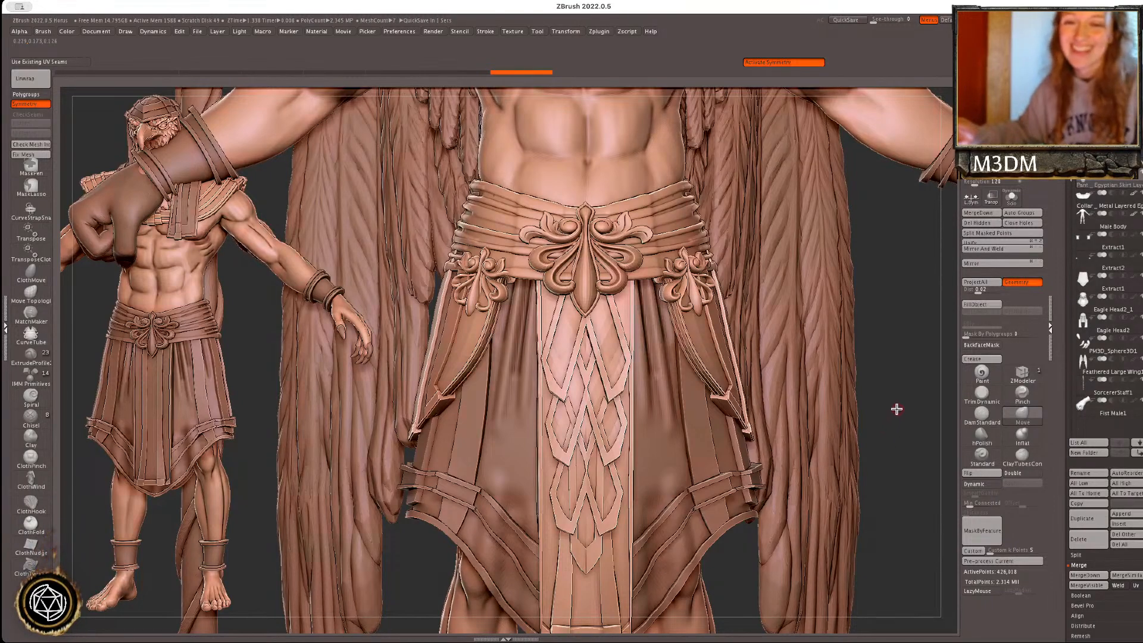
pyautogui.press('space')
pyautogui.hotkey('shift', 'f')
pyautogui.hotkey('shift', 'f')
pyautogui.keyDown('alt'); pyautogui.moveTo(891, 409); pyautogui.dragTo(885, 405); pyautogui.keyUp('alt')
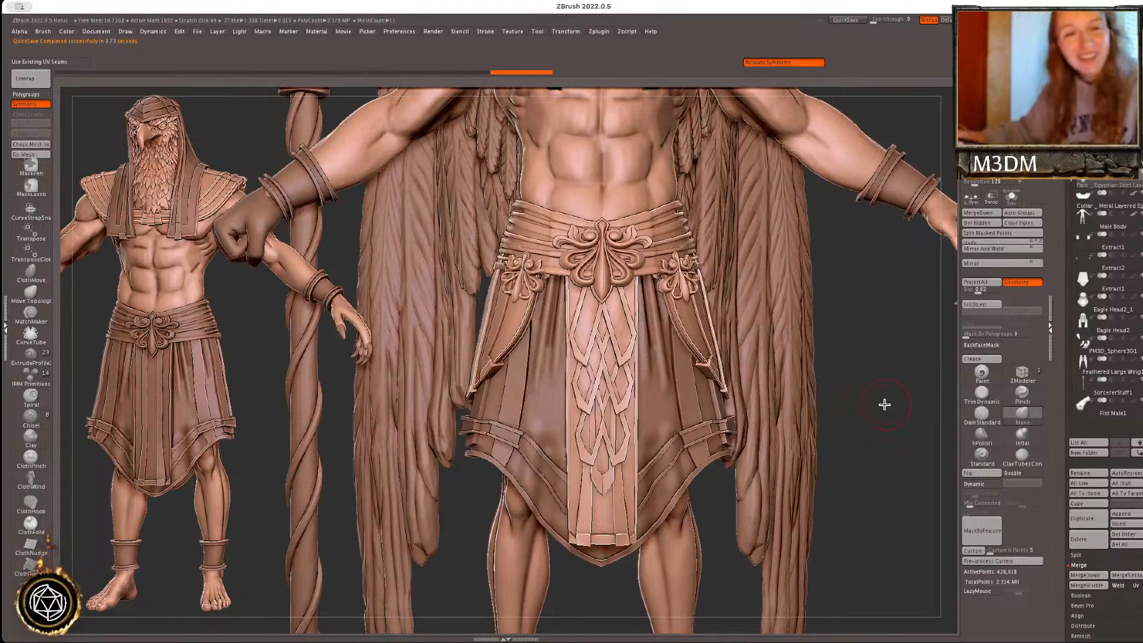
pyautogui.click(1014, 202)
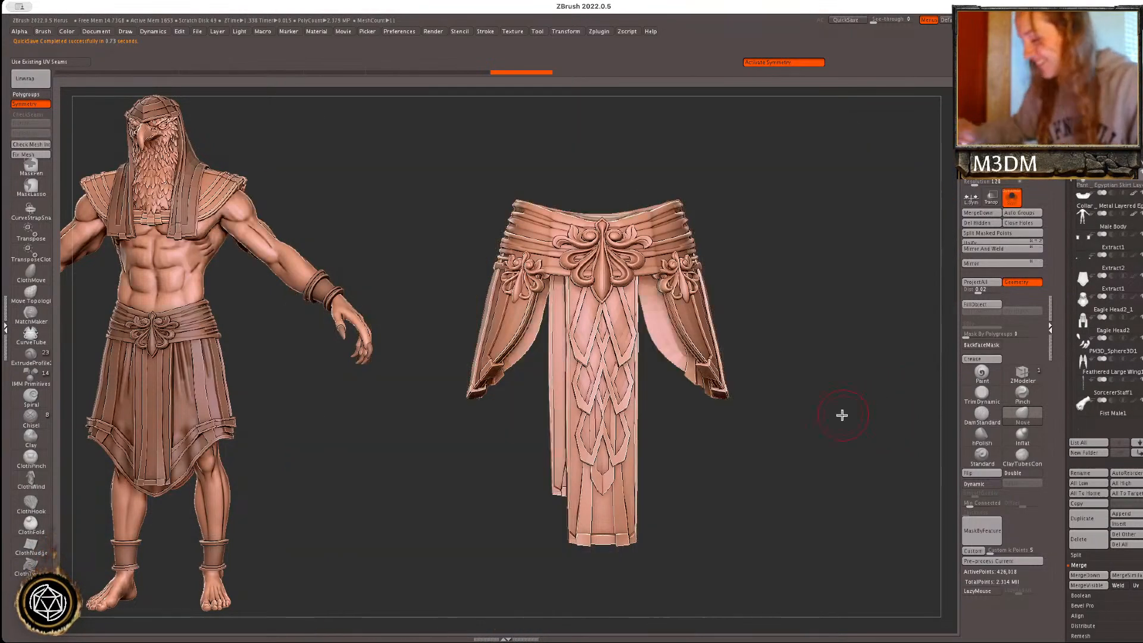
pyautogui.hotkey('shift', 'f')
pyautogui.hotkey('shift', 'f')
pyautogui.click(1009, 202)
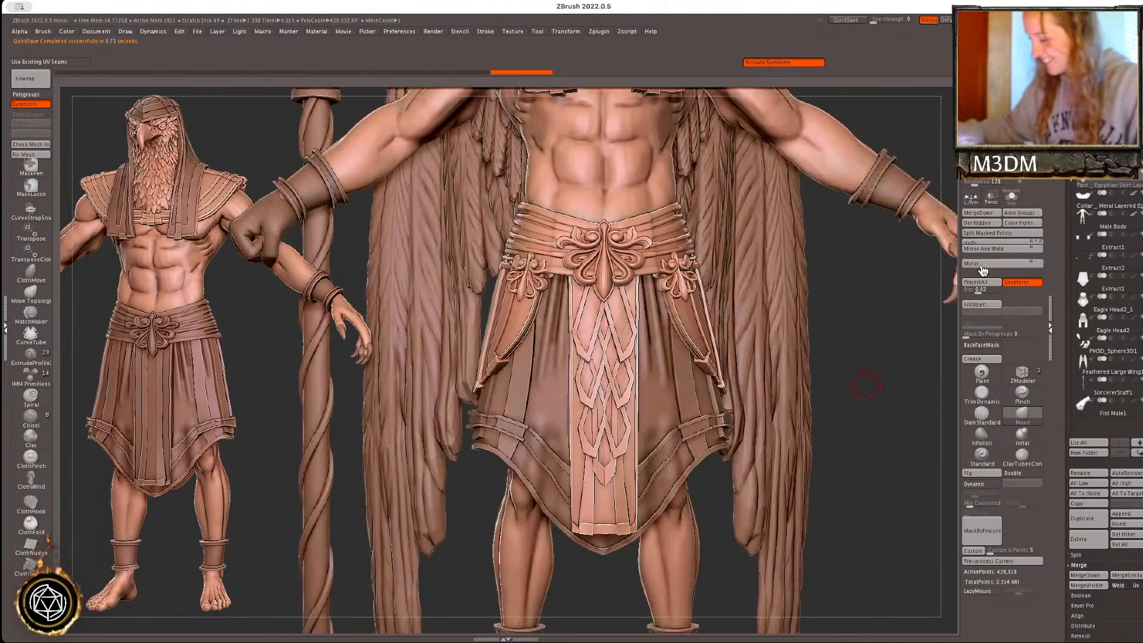
pyautogui.hotkey('shift', 'f')
pyautogui.click(1013, 201)
pyautogui.hotkey('shift', 'f')
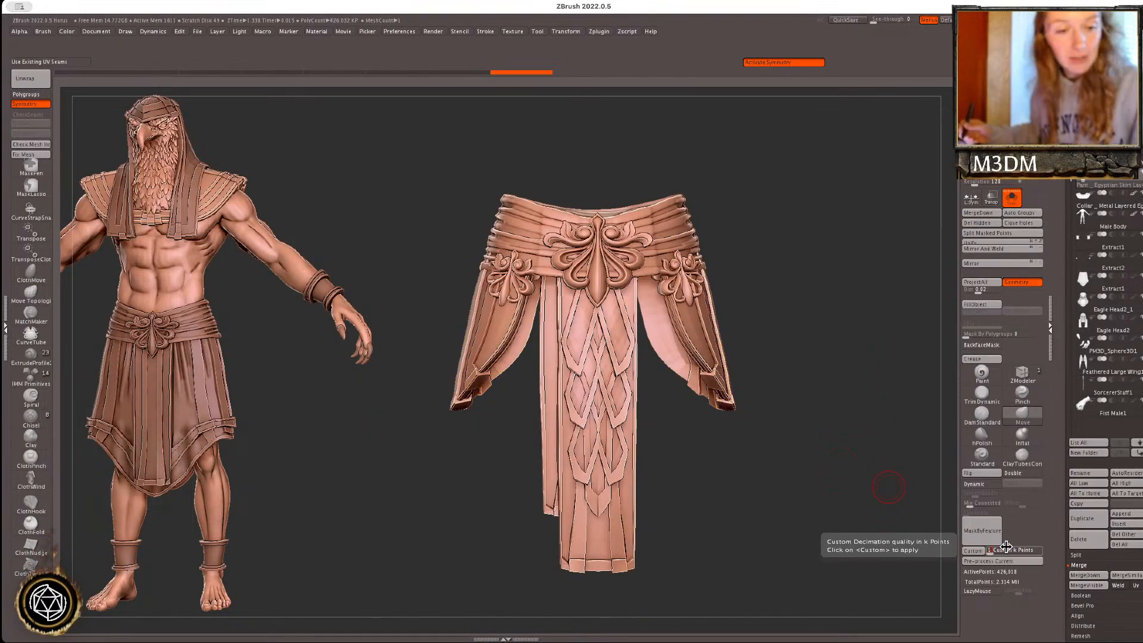
# - Decimate the skirt layers to 100k points and compare the result with the undecimated mesh
pyautogui.click(975, 550)
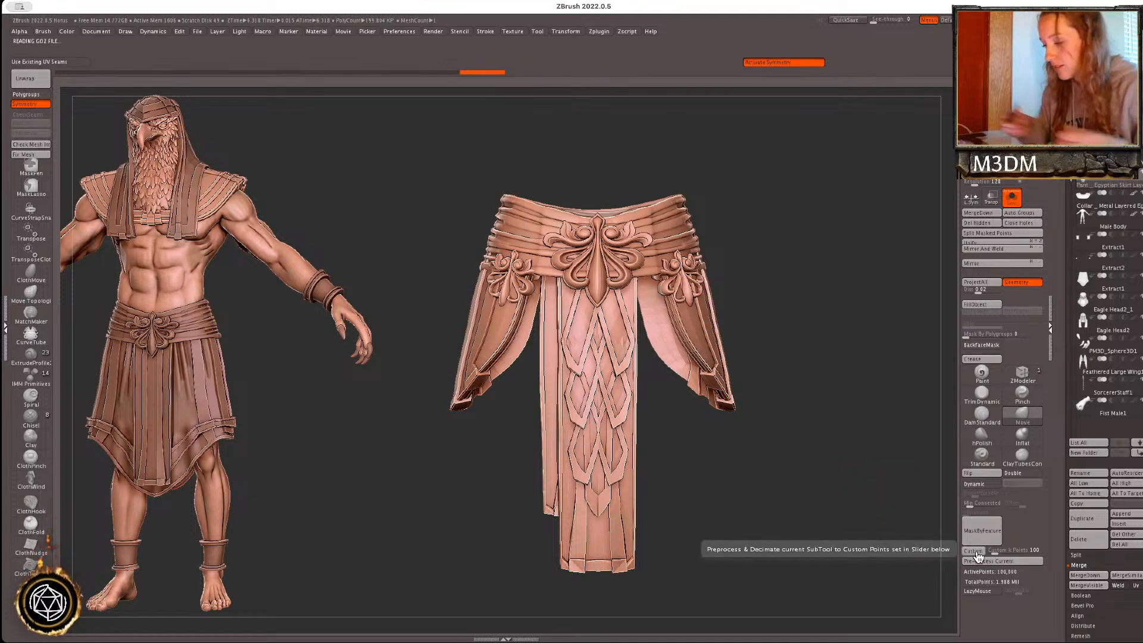
pyautogui.moveTo(776, 480); pyautogui.dragTo(706, 551)
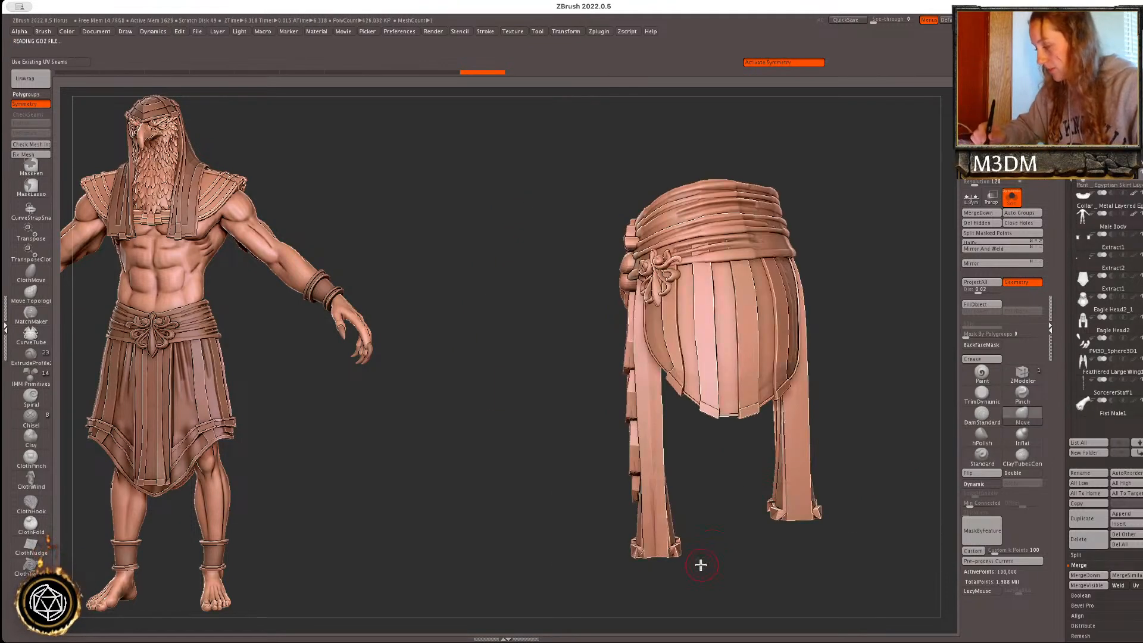
pyautogui.hotkey('shift', 'f')
pyautogui.moveTo(890, 468); pyautogui.dragTo(898, 479)
pyautogui.hotkey('ctrl', 'z')
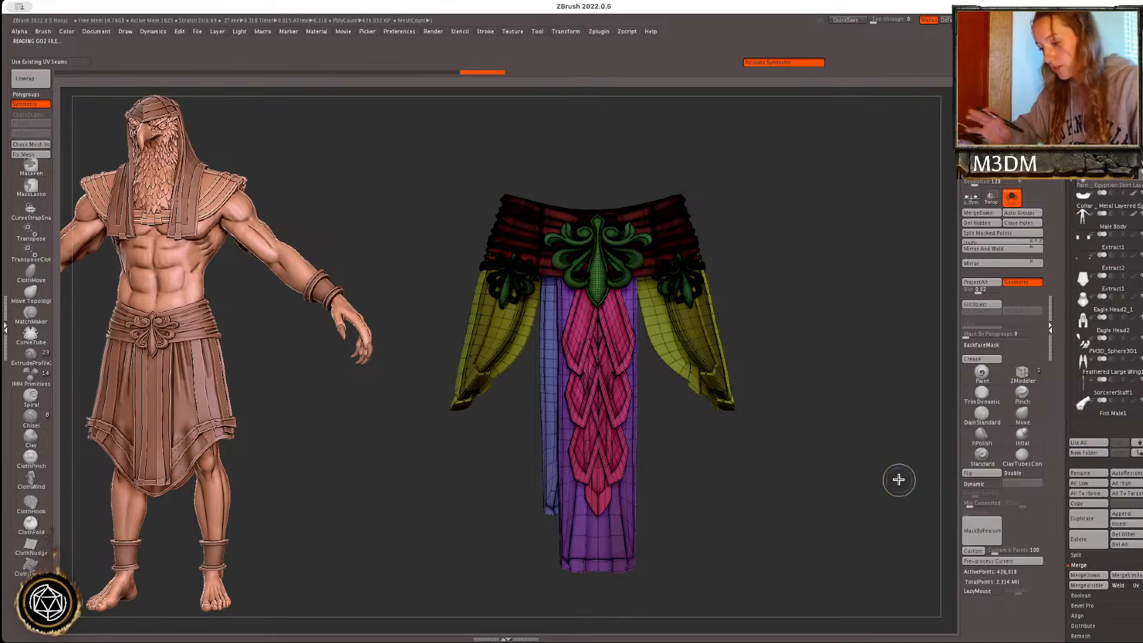
pyautogui.hotkey('ctrl', 'shift', 'z')
pyautogui.hotkey('shift', 'f')
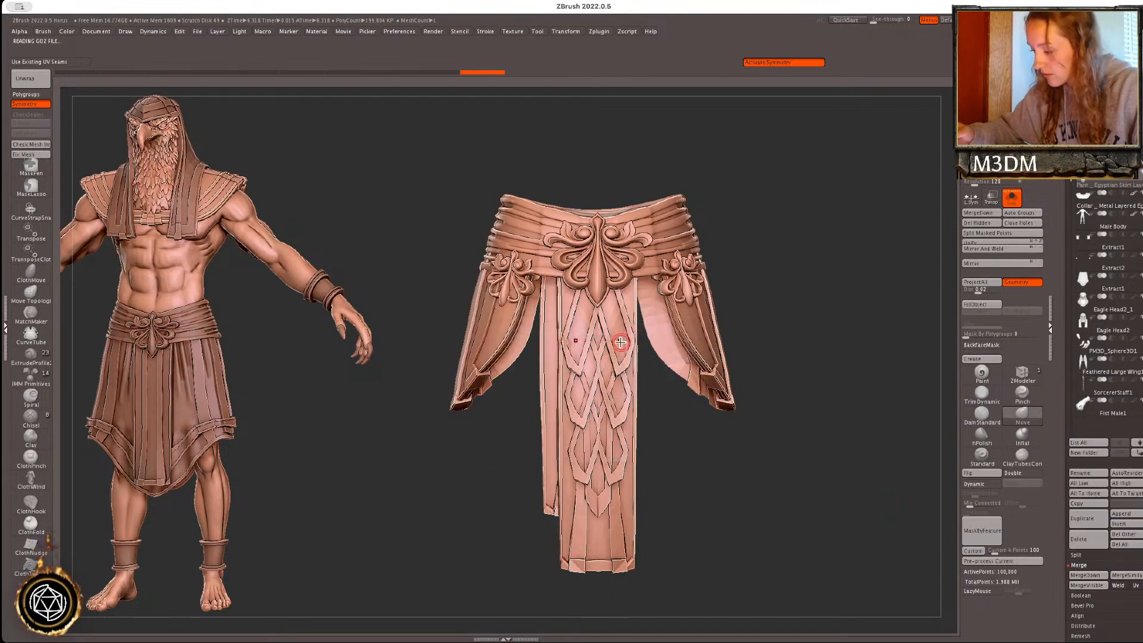
pyautogui.click(1012, 199)
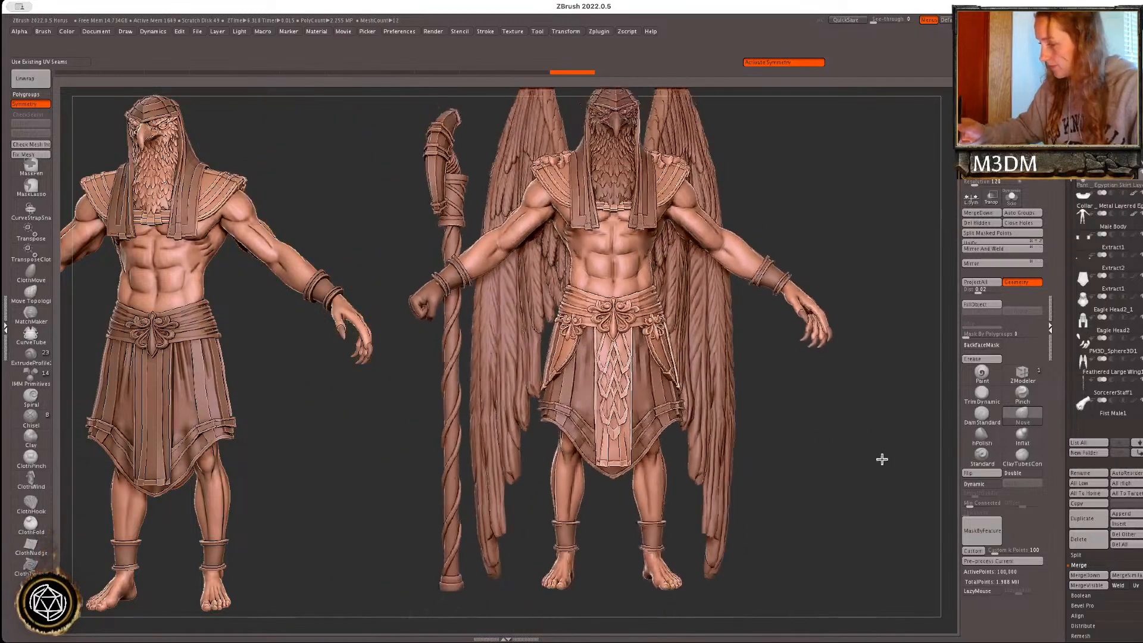
# - Move the head cloth and eagle head to the start of the subtool list and merge them into one subtool
pyautogui.keyDown('alt'); pyautogui.moveTo(883, 447); pyautogui.dragTo(833, 426); pyautogui.keyUp('alt')
pyautogui.rightClick(866, 459)
pyautogui.keyDown('ctrl'); pyautogui.click(883, 442); pyautogui.keyUp('ctrl')
pyautogui.keyDown('ctrl'); pyautogui.click(882, 444); pyautogui.keyUp('ctrl')
pyautogui.keyDown('alt'); pyautogui.click(628, 245); pyautogui.keyUp('alt')
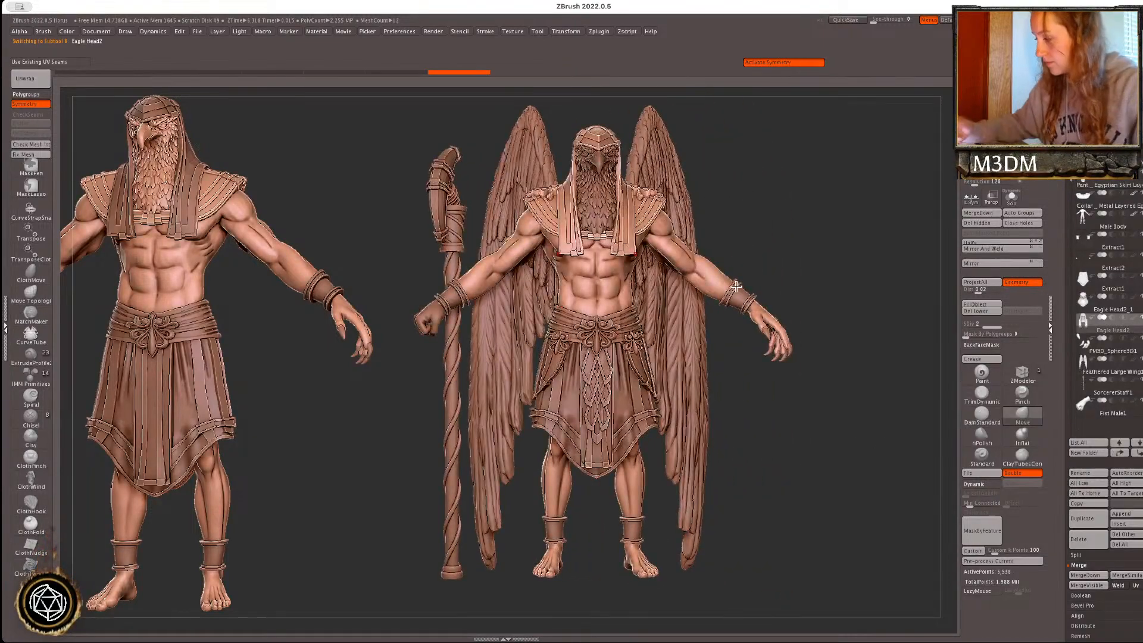
pyautogui.keyDown('shift'); pyautogui.click(1121, 453); pyautogui.keyUp('shift')
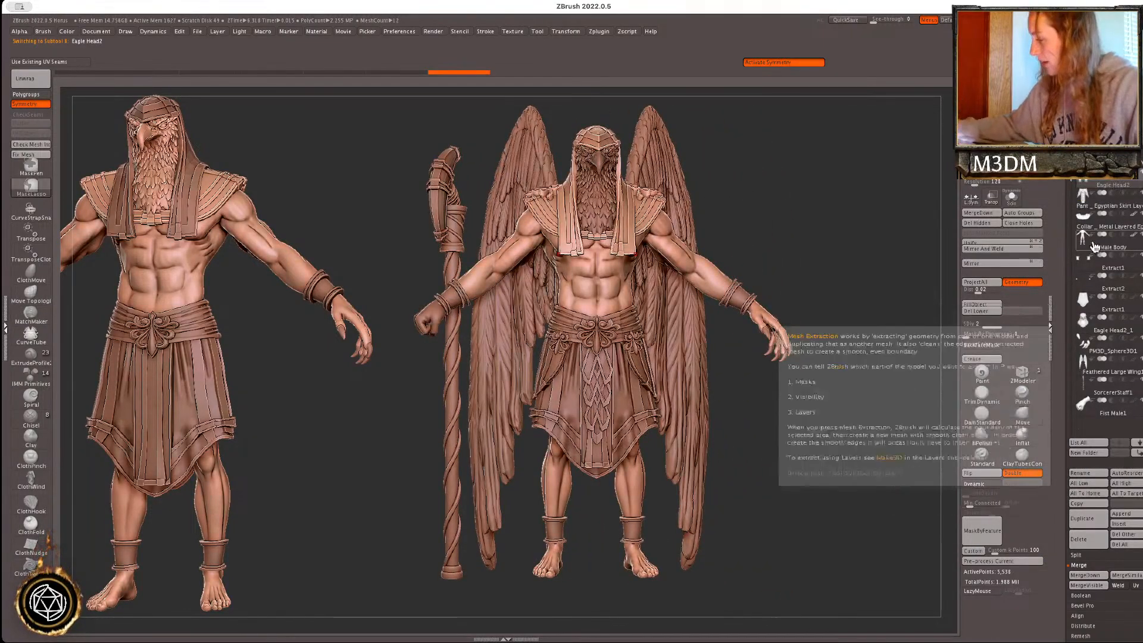
pyautogui.keyDown('alt'); pyautogui.click(597, 206); pyautogui.keyUp('alt')
pyautogui.keyDown('shift'); pyautogui.click(1135, 452); pyautogui.keyUp('shift')
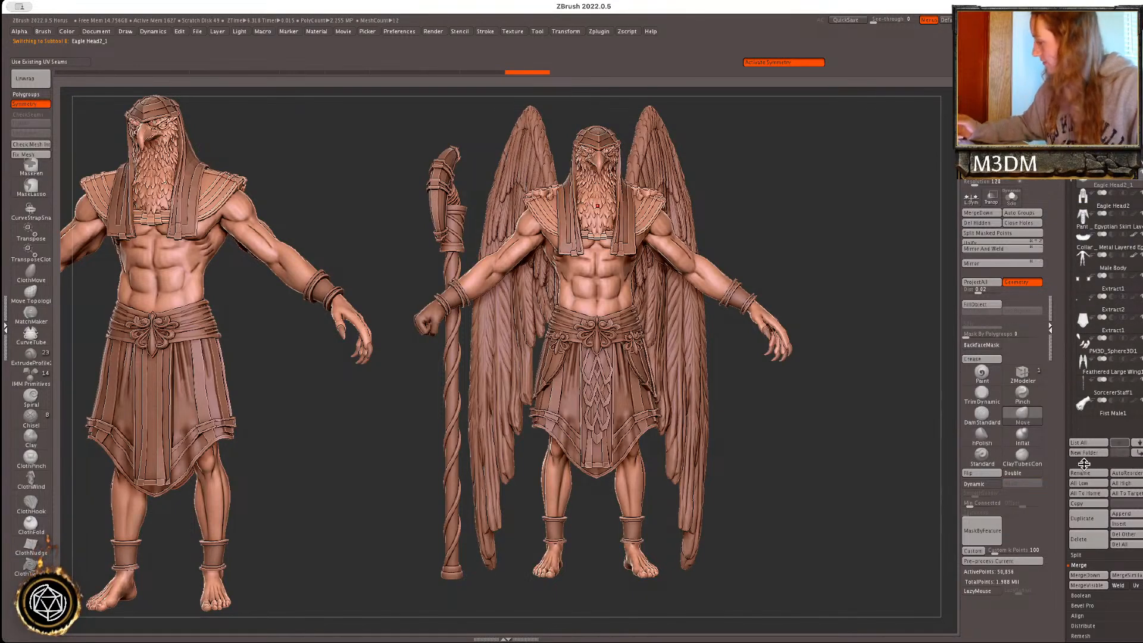
pyautogui.click(978, 213)
pyautogui.click(964, 237)
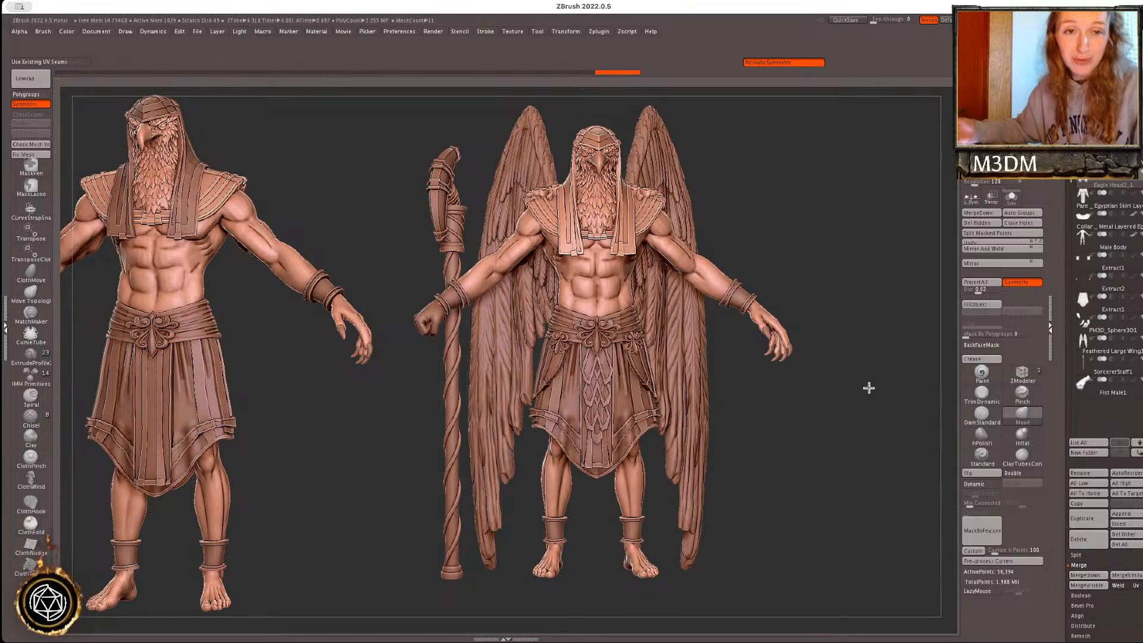
# - Clear the old snapshot from the canvas and place a new one of the winged character beside the model
pyautogui.hotkey('shift', 'f')
pyautogui.keyDown('alt'); pyautogui.moveTo(851, 452); pyautogui.dragTo(854, 469); pyautogui.keyUp('alt')
pyautogui.hotkey('shift', 'f')
pyautogui.click(600, 34)
pyautogui.click(600, 34)
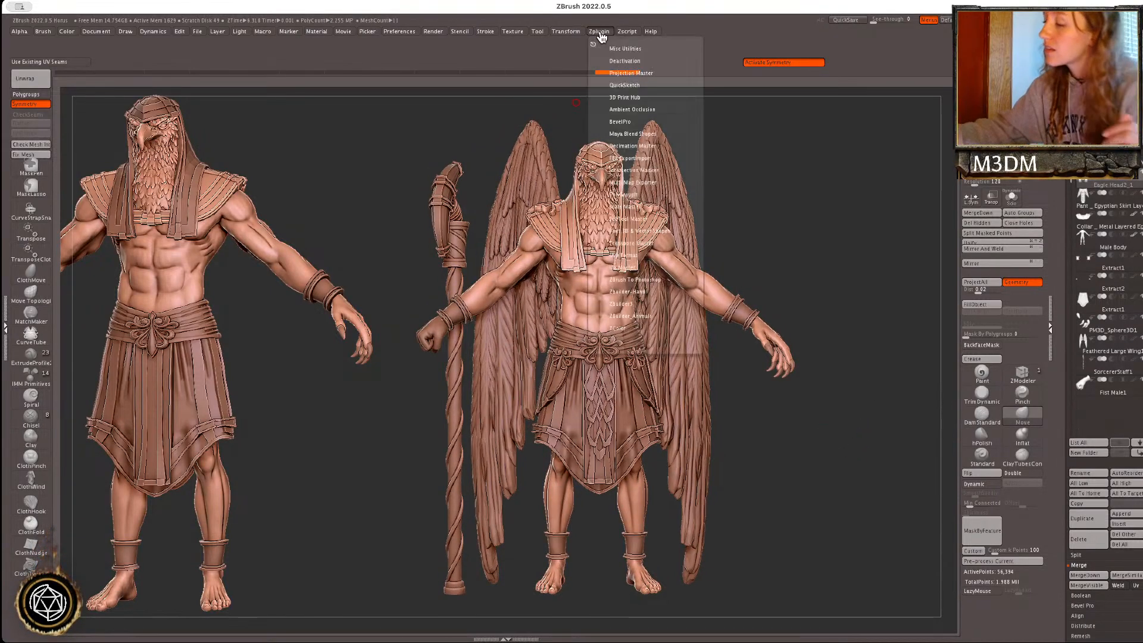
pyautogui.hotkey('ctrl', 'n')
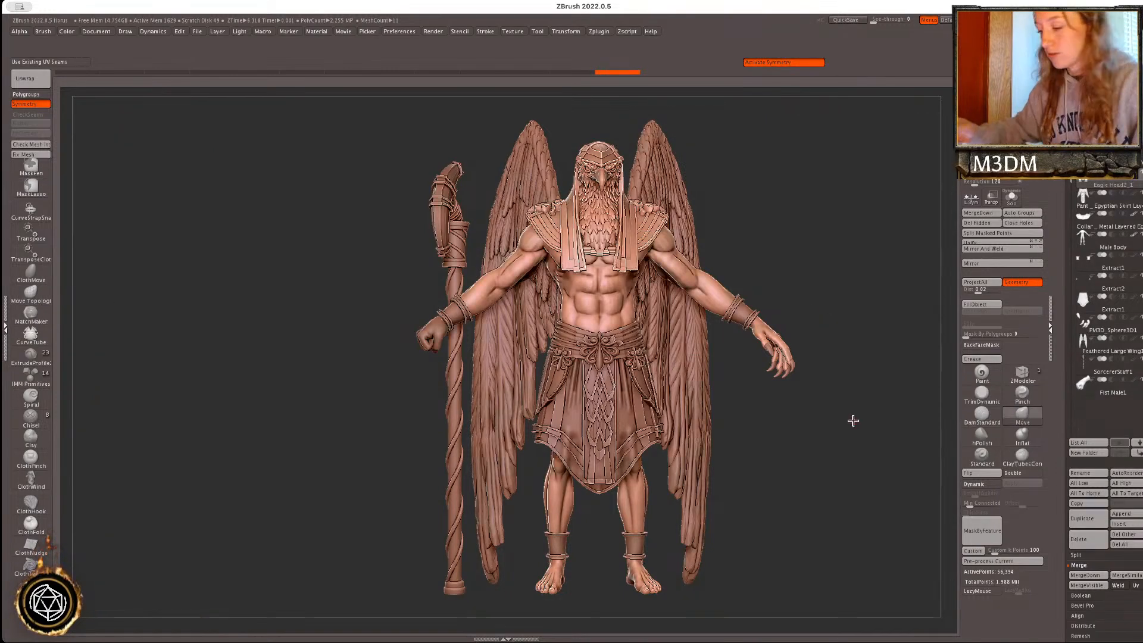
pyautogui.keyDown('alt'); pyautogui.moveTo(864, 442); pyautogui.dragTo(893, 476); pyautogui.keyUp('alt')
pyautogui.hotkey('shift', 's')
pyautogui.keyDown('shift'); pyautogui.moveTo(858, 440); pyautogui.dragTo(755, 394); pyautogui.keyUp('shift')
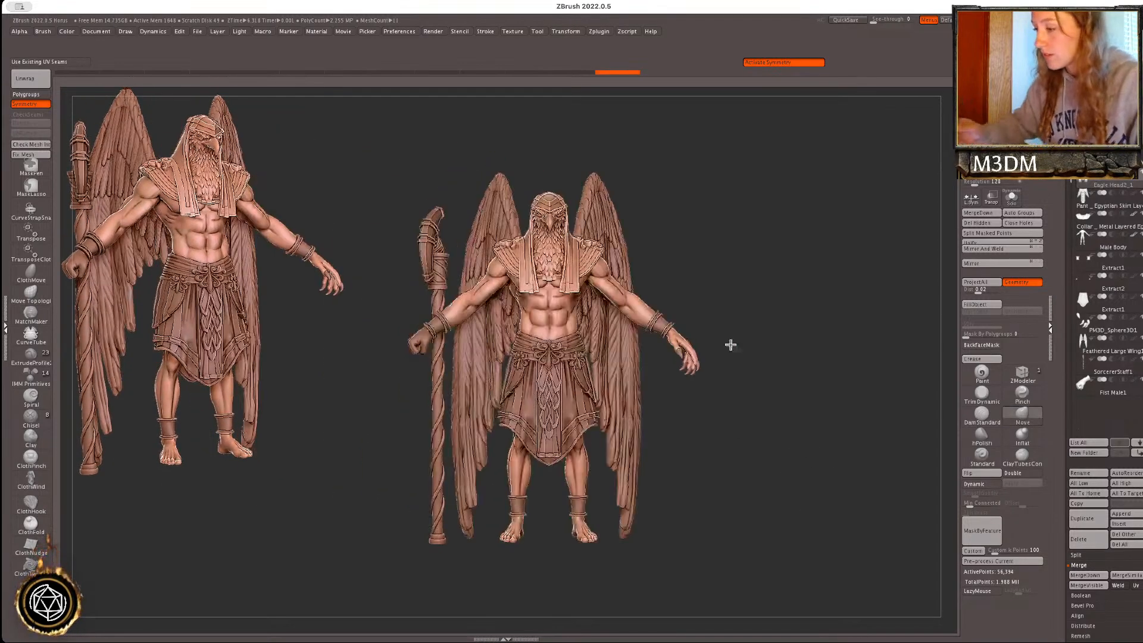
# - Create a Transpose Master posing mesh from all the subtools and check its wireframe
pyautogui.click(603, 34)
pyautogui.click(637, 243)
pyautogui.click(631, 261)
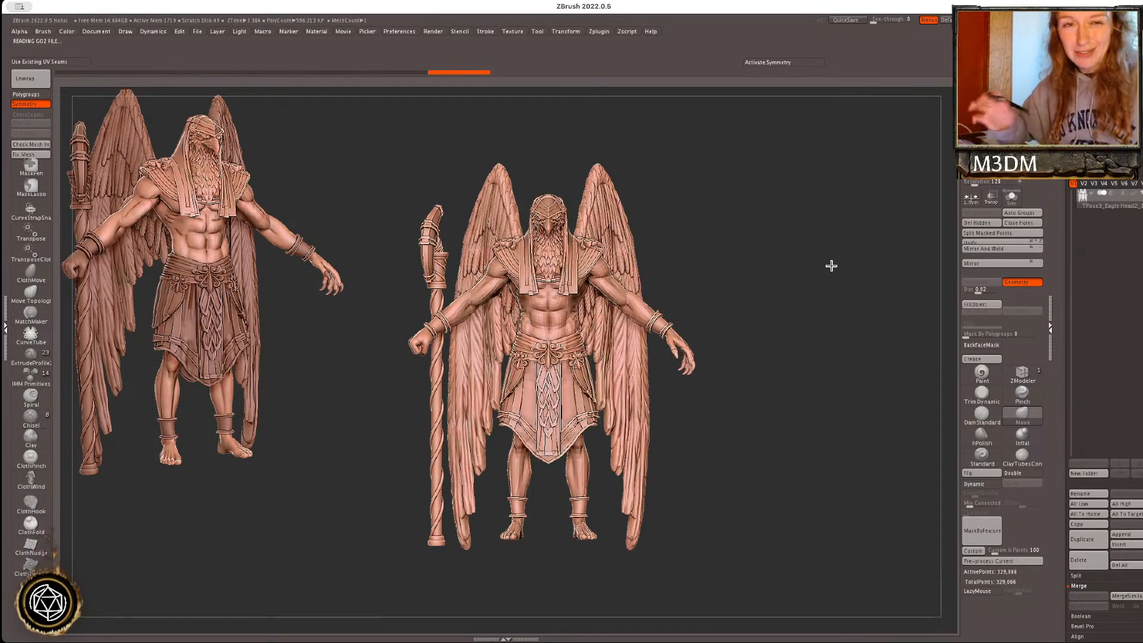
pyautogui.hotkey('shift', 'f')
pyautogui.hotkey('shift', 'f')
# - Hide the staff, wings, skirt and skirt layers on the posing mesh so the legs are exposed
pyautogui.rightClick(766, 336)
pyautogui.keyDown('ctrl'); pyautogui.moveTo(767, 334); pyautogui.dragTo(742, 371, button='right'); pyautogui.keyUp('ctrl')
pyautogui.keyDown('ctrl'); pyautogui.keyDown('shift'); pyautogui.click(423, 421); pyautogui.keyUp('shift'); pyautogui.keyUp('ctrl')
pyautogui.keyDown('ctrl'); pyautogui.keyDown('shift'); pyautogui.click(423, 421); pyautogui.keyUp('shift'); pyautogui.keyUp('ctrl')
pyautogui.keyDown('ctrl'); pyautogui.keyDown('shift'); pyautogui.click(463, 412); pyautogui.keyUp('shift'); pyautogui.keyUp('ctrl')
pyautogui.rightClick(798, 380)
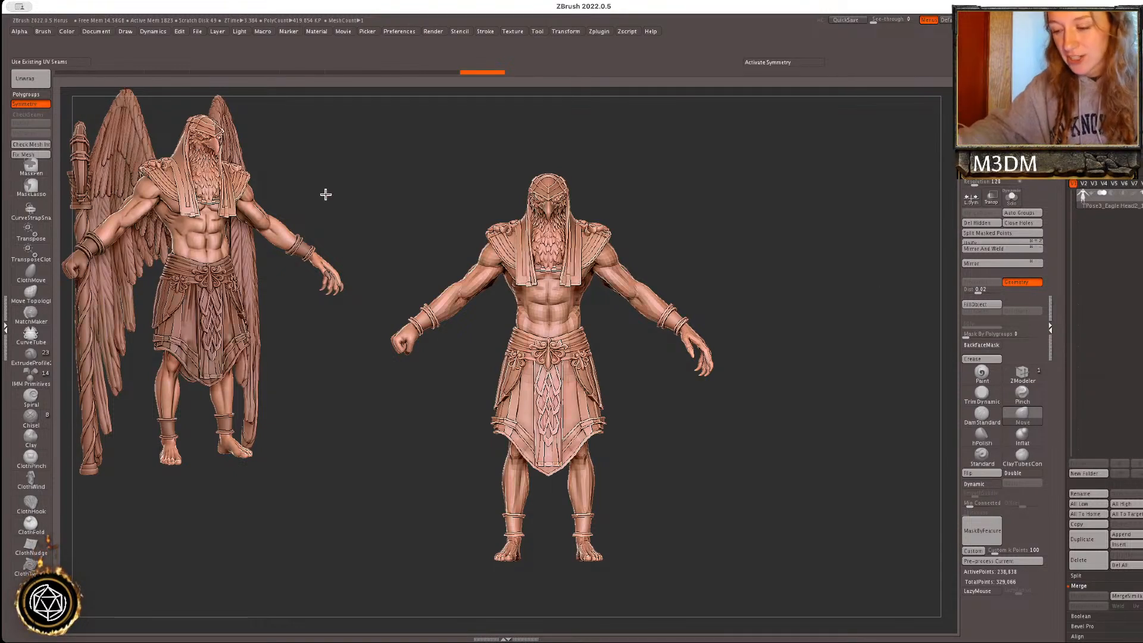
pyautogui.keyDown('ctrl'); pyautogui.keyDown('shift'); pyautogui.click(589, 422); pyautogui.keyUp('shift'); pyautogui.keyUp('ctrl')
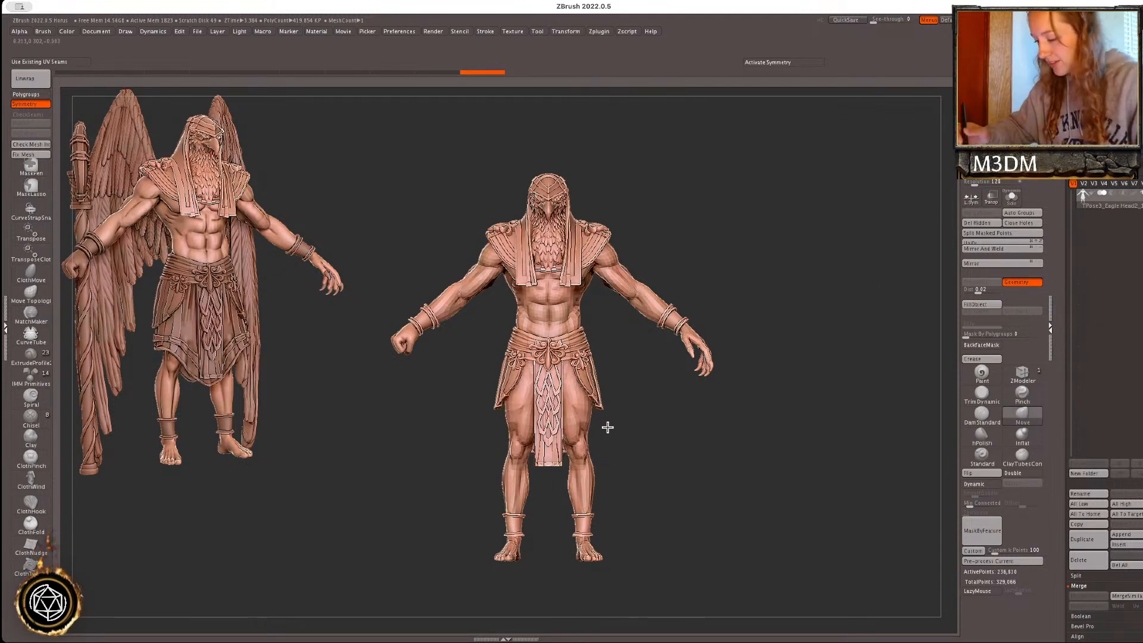
pyautogui.keyDown('ctrl'); pyautogui.keyDown('shift'); pyautogui.click(597, 396); pyautogui.keyUp('shift'); pyautogui.keyUp('ctrl')
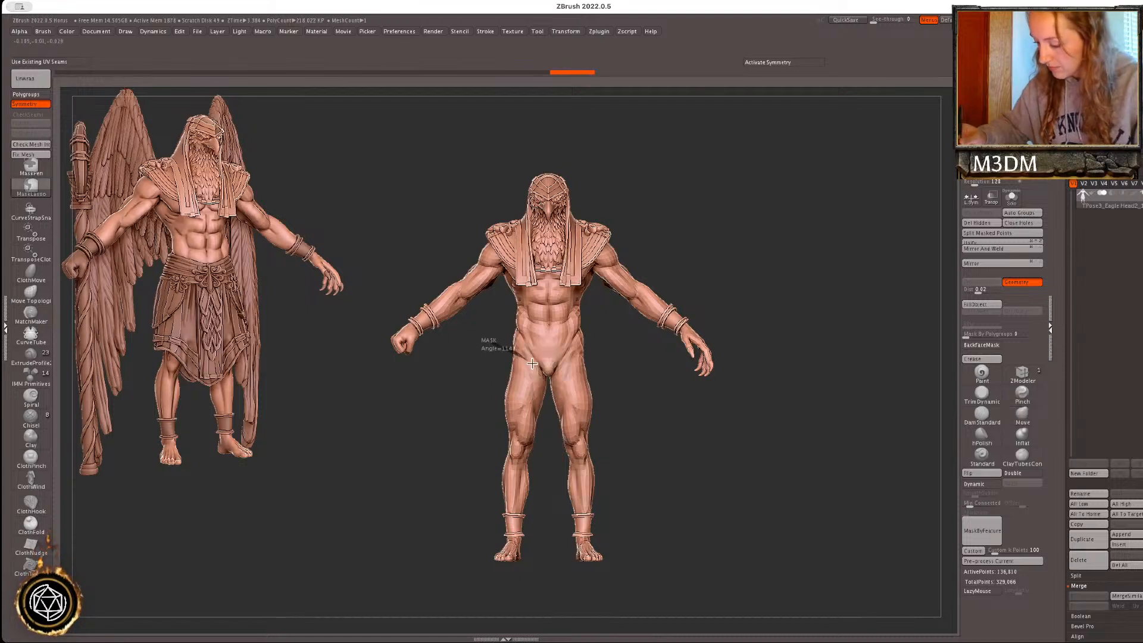
# - Mask everything except the character's right leg and swing that leg outward from the hip
pyautogui.moveTo(543, 379)
pyautogui.keyDown('ctrl'); pyautogui.mouseDown()
pyautogui.moveTo(544, 456)
pyautogui.moveTo(473, 542)
pyautogui.moveTo(472, 529)
pyautogui.mouseUp(); pyautogui.keyUp('ctrl')
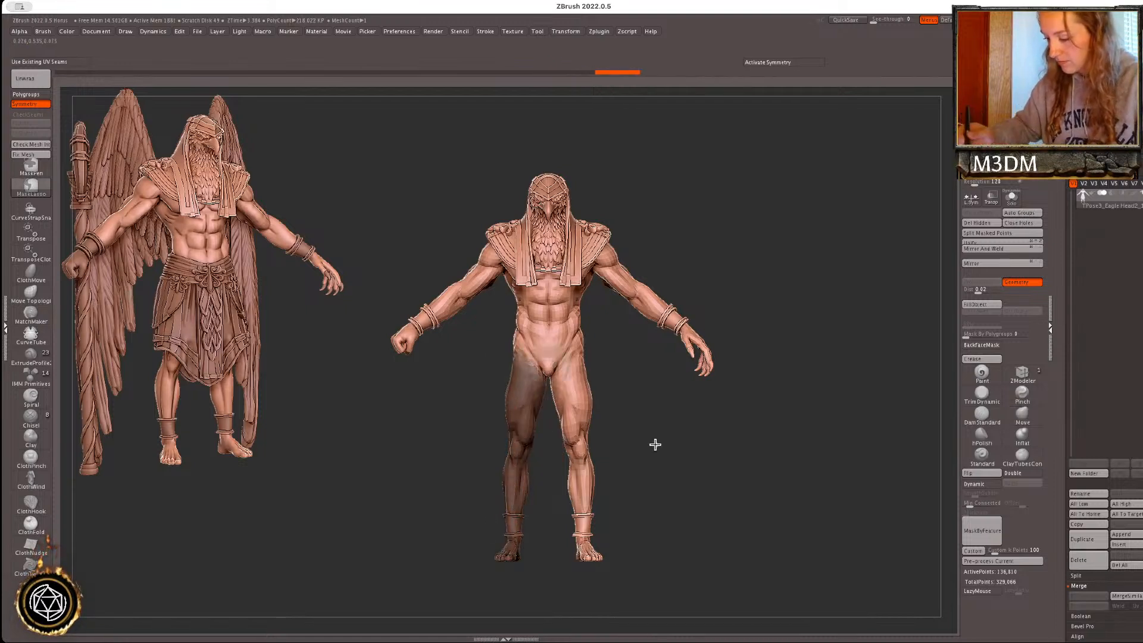
pyautogui.keyDown('ctrl'); pyautogui.click(638, 447); pyautogui.keyUp('ctrl')
pyautogui.press('w')
pyautogui.press('y')
pyautogui.moveTo(527, 365)
pyautogui.mouseDown()
pyautogui.moveTo(514, 553)
pyautogui.moveTo(478, 551)
pyautogui.mouseUp()
pyautogui.moveTo(520, 460); pyautogui.dragTo(509, 499)
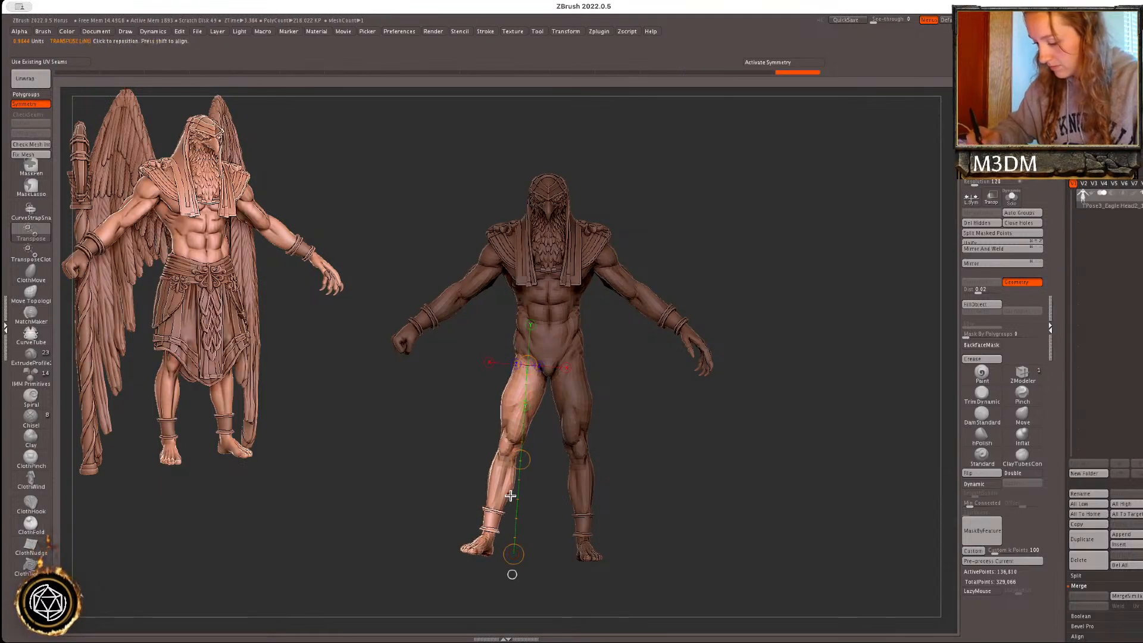
pyautogui.moveTo(512, 554); pyautogui.dragTo(516, 554)
pyautogui.keyDown('shift'); pyautogui.moveTo(689, 442); pyautogui.dragTo(705, 448); pyautogui.keyUp('shift')
# - Extend the mask down the right leg in stages and rotate the lower leg and foot to suit the stance
pyautogui.press('q')
pyautogui.moveTo(570, 275)
pyautogui.keyDown('ctrl'); pyautogui.mouseDown()
pyautogui.moveTo(510, 370)
pyautogui.moveTo(502, 430)
pyautogui.mouseUp(); pyautogui.keyUp('ctrl')
pyautogui.press('r')
pyautogui.moveTo(502, 429); pyautogui.dragTo(528, 431)
pyautogui.press('q')
pyautogui.keyDown('ctrl'); pyautogui.moveTo(602, 271); pyautogui.dragTo(625, 418); pyautogui.keyUp('ctrl')
pyautogui.press('r')
pyautogui.moveTo(530, 426)
pyautogui.mouseDown()
pyautogui.moveTo(562, 548)
pyautogui.moveTo(522, 553)
pyautogui.moveTo(566, 540)
pyautogui.moveTo(525, 544)
pyautogui.mouseUp()
pyautogui.keyDown('shift'); pyautogui.moveTo(822, 422); pyautogui.dragTo(746, 435); pyautogui.keyUp('shift')
pyautogui.moveTo(504, 540); pyautogui.dragTo(528, 543)
# - Clear the mask, mask everything except the character's left leg, and refine the mask's transition at the hip
pyautogui.press('q')
pyautogui.keyDown('ctrl'); pyautogui.moveTo(729, 454); pyautogui.dragTo(744, 468); pyautogui.keyUp('ctrl')
pyautogui.moveTo(744, 468); pyautogui.dragTo(748, 477)
pyautogui.moveTo(633, 369)
pyautogui.keyDown('ctrl'); pyautogui.mouseDown()
pyautogui.moveTo(574, 396)
pyautogui.moveTo(642, 560)
pyautogui.mouseUp(); pyautogui.keyUp('ctrl')
pyautogui.keyDown('ctrl'); pyautogui.click(662, 420); pyautogui.keyUp('ctrl')
pyautogui.press('r')
pyautogui.moveTo(597, 349); pyautogui.dragTo(612, 555)
pyautogui.moveTo(738, 480)
pyautogui.mouseDown()
pyautogui.moveTo(684, 482)
pyautogui.moveTo(707, 474)
pyautogui.mouseUp()
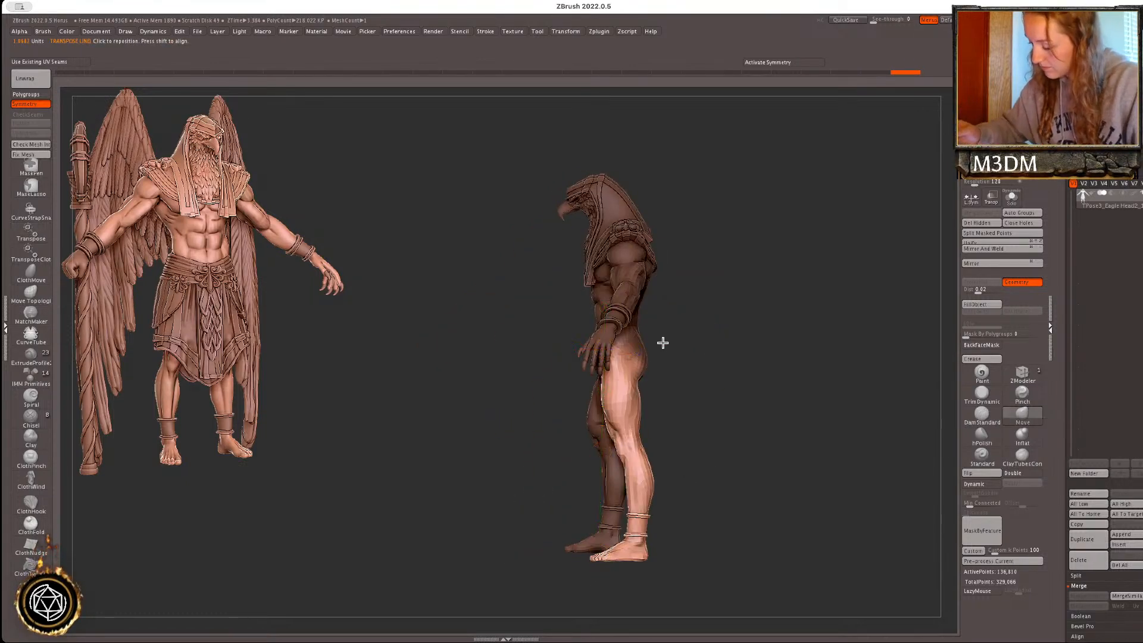
pyautogui.moveTo(622, 357)
pyautogui.mouseDown()
pyautogui.moveTo(625, 410)
pyautogui.moveTo(638, 412)
pyautogui.mouseUp()
pyautogui.press('q')
pyautogui.moveTo(686, 306)
pyautogui.keyDown('ctrl'); pyautogui.mouseDown()
pyautogui.moveTo(636, 387)
pyautogui.moveTo(657, 435)
pyautogui.mouseUp(); pyautogui.keyUp('ctrl')
pyautogui.keyDown('ctrl'); pyautogui.click(637, 379); pyautogui.keyUp('ctrl')
# - Rotate the unmasked left leg backward from the hip in side view
pyautogui.press('r')
pyautogui.press('q')
pyautogui.moveTo(756, 426); pyautogui.dragTo(851, 435)
pyautogui.press('r')
pyautogui.moveTo(617, 363); pyautogui.dragTo(630, 547)
pyautogui.moveTo(622, 456); pyautogui.dragTo(614, 495)
pyautogui.moveTo(617, 362); pyautogui.dragTo(612, 364)
pyautogui.press('q')
pyautogui.moveTo(684, 434)
pyautogui.mouseDown()
pyautogui.moveTo(778, 441)
pyautogui.moveTo(775, 450)
pyautogui.mouseUp()
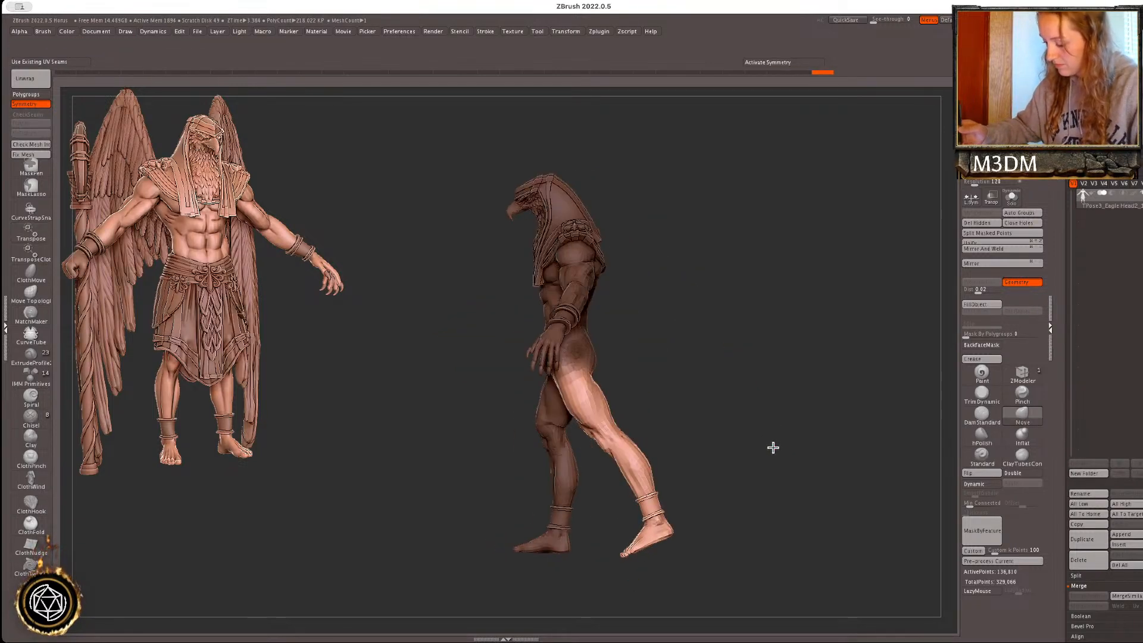
# - Extend the mask down the left thigh and rotate the unmasked lower leg at the knee
pyautogui.press('r')
pyautogui.moveTo(588, 362)
pyautogui.mouseDown()
pyautogui.moveTo(604, 442)
pyautogui.moveTo(596, 448)
pyautogui.moveTo(624, 304)
pyautogui.mouseUp()
pyautogui.press('q')
pyautogui.keyDown('ctrl'); pyautogui.click(592, 416); pyautogui.keyUp('ctrl')
pyautogui.press('r')
pyautogui.moveTo(594, 438)
pyautogui.mouseDown()
pyautogui.moveTo(644, 559)
pyautogui.moveTo(653, 530)
pyautogui.mouseUp()
pyautogui.press('q')
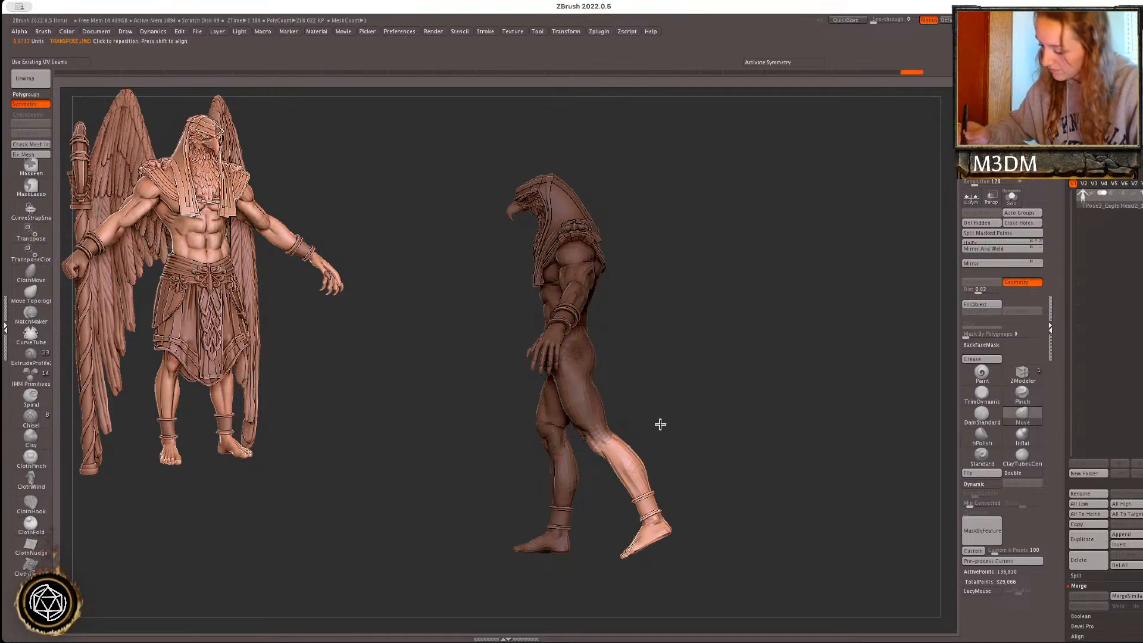
# - Mask the character's left foot at the ankle and invert the mask so only the foot stays editable
pyautogui.moveTo(621, 415)
pyautogui.mouseDown()
pyautogui.moveTo(717, 434)
pyautogui.moveTo(677, 480)
pyautogui.moveTo(679, 457)
pyautogui.moveTo(707, 459)
pyautogui.moveTo(662, 383)
pyautogui.mouseUp()
pyautogui.moveTo(637, 323)
pyautogui.keyDown('ctrl'); pyautogui.mouseDown()
pyautogui.moveTo(539, 422)
pyautogui.moveTo(648, 495)
pyautogui.mouseUp(); pyautogui.keyUp('ctrl')
pyautogui.keyDown('ctrl'); pyautogui.click(634, 479); pyautogui.keyUp('ctrl')
pyautogui.press('w')
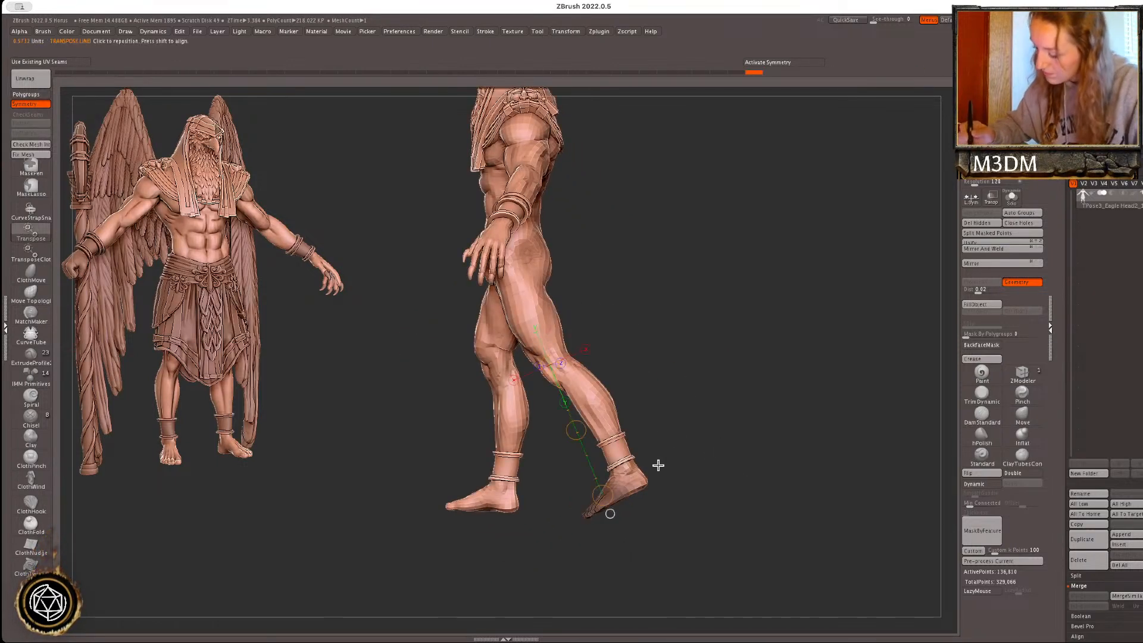
pyautogui.press('y')
pyautogui.click(562, 283)
pyautogui.click(531, 282)
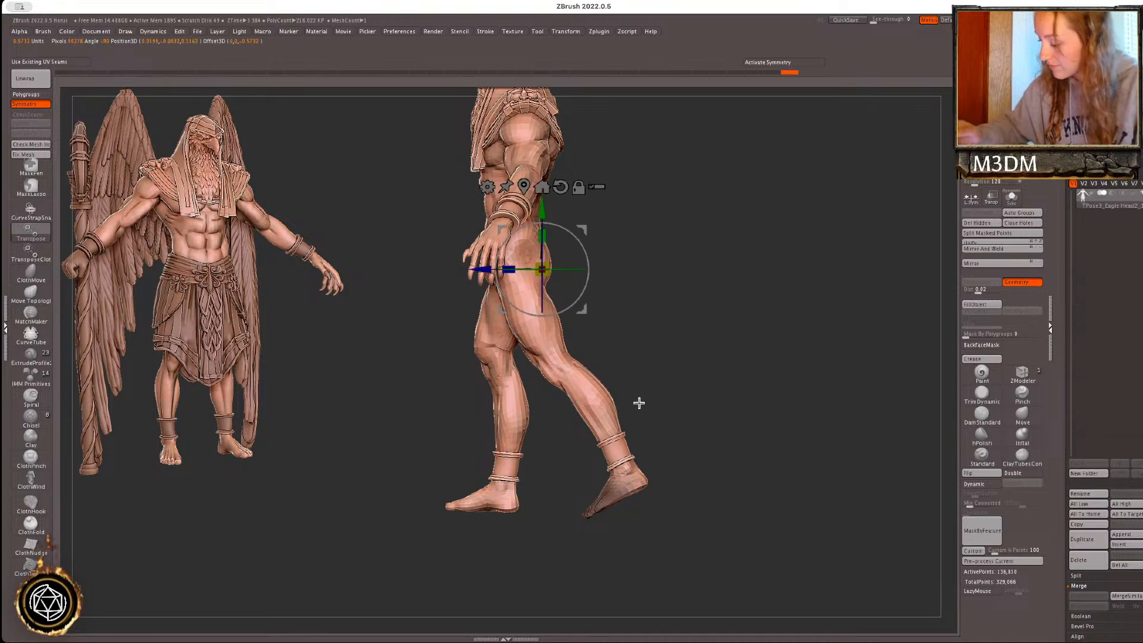
pyautogui.keyDown('ctrl'); pyautogui.click(677, 424); pyautogui.keyUp('ctrl')
# - Centre the gizmo on the left foot, rotate the foot flatter toward the ground and clear the mask
pyautogui.click(524, 185)
pyautogui.moveTo(606, 326)
pyautogui.keyDown('alt'); pyautogui.mouseDown()
pyautogui.moveTo(661, 439)
pyautogui.moveTo(666, 486)
pyautogui.mouseUp(); pyautogui.keyUp('alt')
pyautogui.moveTo(686, 431)
pyautogui.keyDown('ctrl'); pyautogui.mouseDown()
pyautogui.moveTo(632, 501)
pyautogui.moveTo(666, 434)
pyautogui.moveTo(642, 451)
pyautogui.moveTo(643, 495)
pyautogui.mouseUp(); pyautogui.keyUp('ctrl')
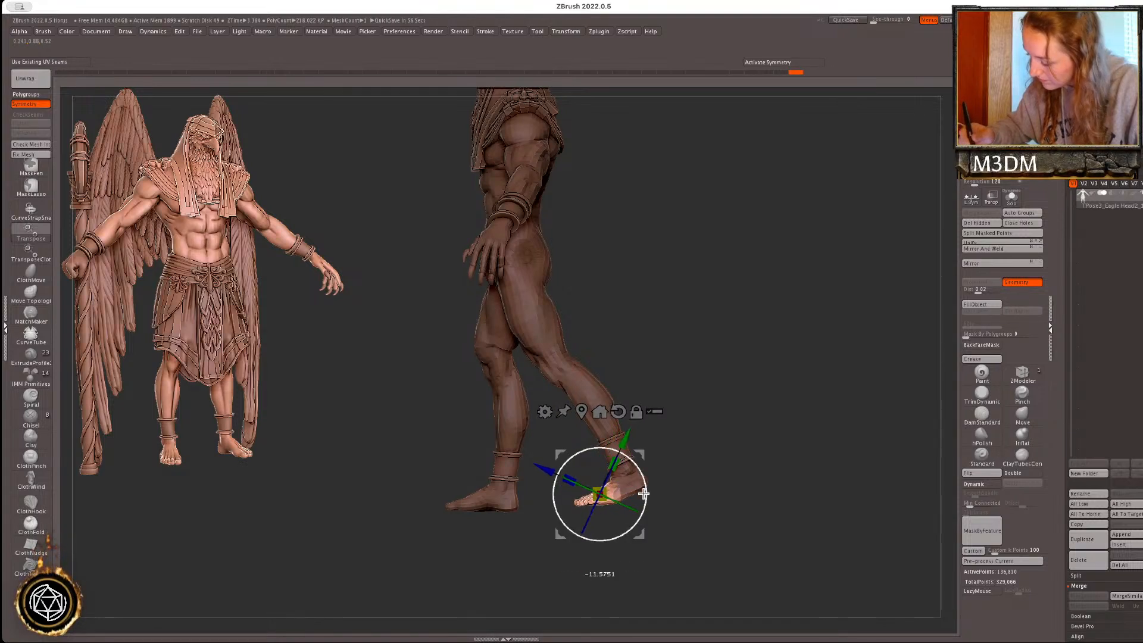
pyautogui.press('q')
pyautogui.keyDown('ctrl'); pyautogui.click(700, 474); pyautogui.keyUp('ctrl')
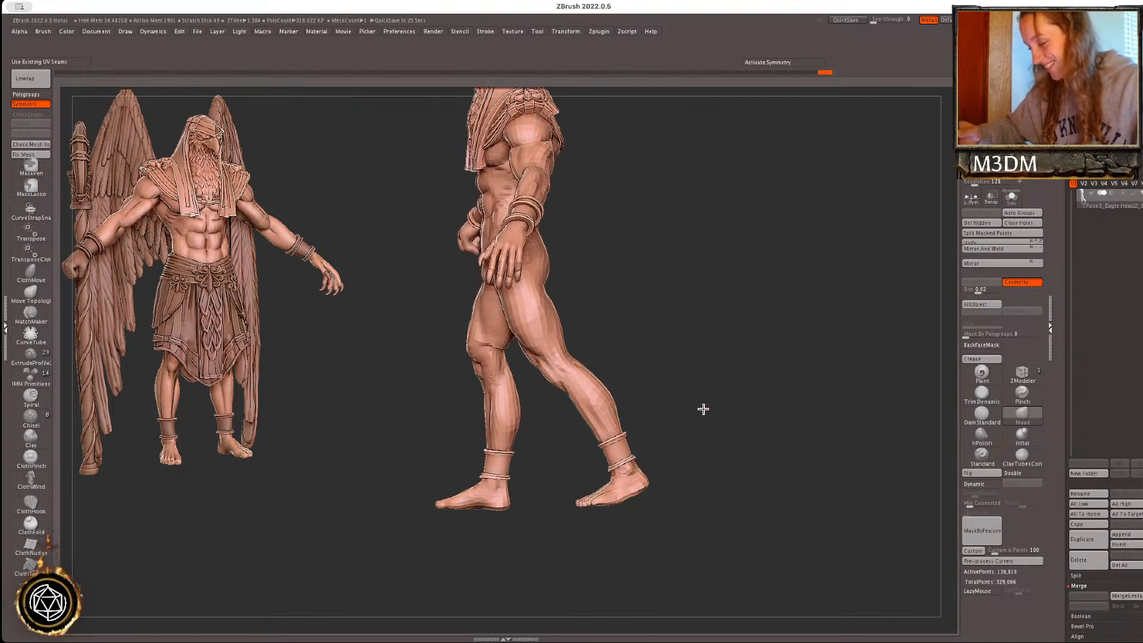
# - Check the posed legs from several angles with the polyframe, and unhide all of the character's parts
pyautogui.press('space')
pyautogui.press('space')
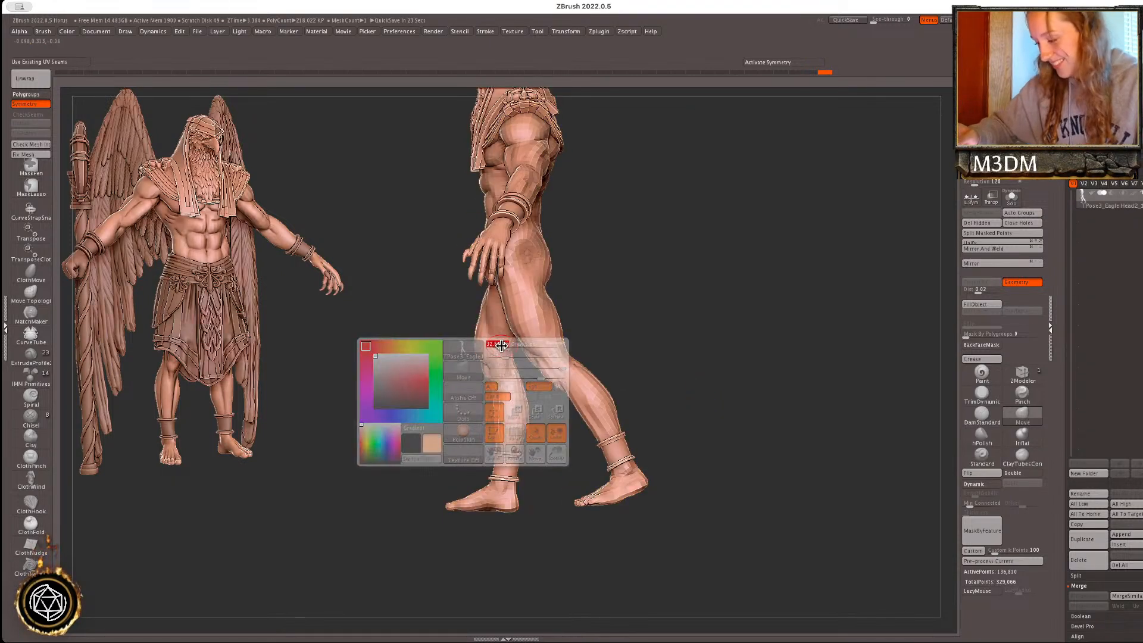
pyautogui.moveTo(613, 345); pyautogui.dragTo(721, 344)
pyautogui.moveTo(690, 395)
pyautogui.mouseDown()
pyautogui.moveTo(714, 408)
pyautogui.moveTo(705, 397)
pyautogui.mouseUp()
pyautogui.hotkey('shift', 'f')
pyautogui.hotkey('shift', 'f')
pyautogui.press('space')
pyautogui.moveTo(616, 360)
pyautogui.mouseDown()
pyautogui.moveTo(714, 367)
pyautogui.moveTo(705, 404)
pyautogui.moveTo(750, 509)
pyautogui.mouseUp()
pyautogui.press('space')
pyautogui.click(657, 360)
pyautogui.hotkey('shift', 'f')
pyautogui.hotkey('shift', 'f')
pyautogui.keyDown('ctrl'); pyautogui.keyDown('shift'); pyautogui.click(738, 412); pyautogui.keyUp('shift'); pyautogui.keyUp('ctrl')
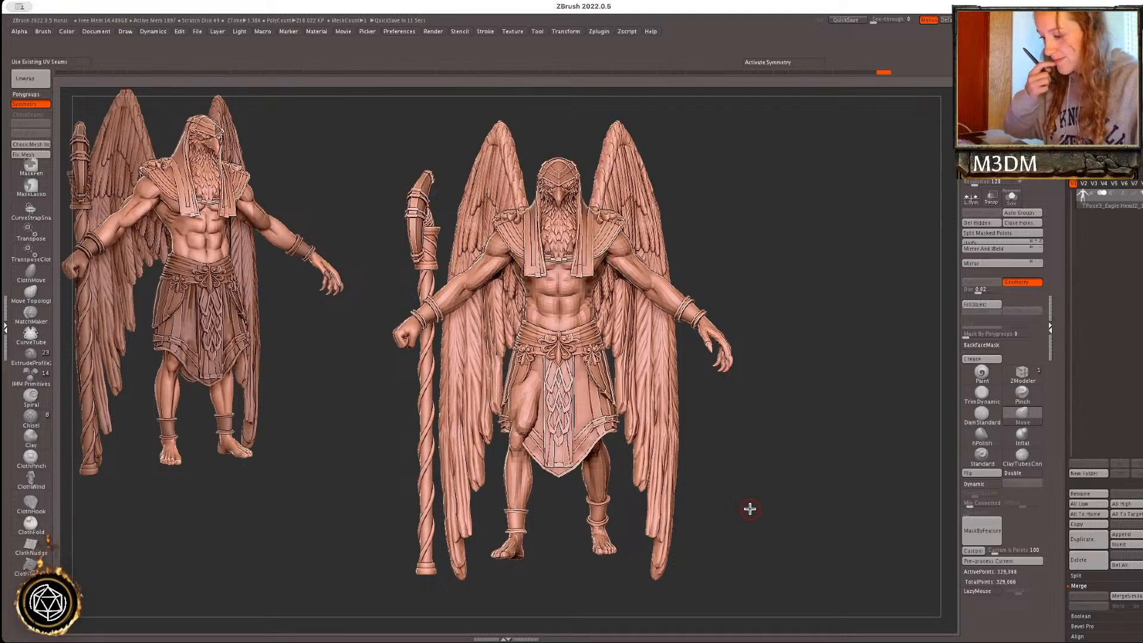
# - Isolate the kilt and belt pieces by polygroup, mask them and bring the rest of the model back into view
pyautogui.keyDown('ctrl'); pyautogui.keyDown('shift'); pyautogui.click(665, 396); pyautogui.keyUp('shift'); pyautogui.keyUp('ctrl')
pyautogui.keyDown('ctrl'); pyautogui.keyDown('shift'); pyautogui.click(665, 396); pyautogui.keyUp('shift'); pyautogui.keyUp('ctrl')
pyautogui.keyDown('ctrl'); pyautogui.keyDown('shift'); pyautogui.click(439, 467); pyautogui.keyUp('shift'); pyautogui.keyUp('ctrl')
pyautogui.keyDown('ctrl'); pyautogui.keyDown('shift'); pyautogui.click(434, 475); pyautogui.keyUp('shift'); pyautogui.keyUp('ctrl')
pyautogui.keyDown('ctrl'); pyautogui.keyDown('shift'); pyautogui.click(791, 411); pyautogui.keyUp('shift'); pyautogui.keyUp('ctrl')
pyautogui.keyDown('ctrl'); pyautogui.keyDown('shift'); pyautogui.click(593, 419); pyautogui.keyUp('shift'); pyautogui.keyUp('ctrl')
pyautogui.keyDown('ctrl'); pyautogui.click(754, 403); pyautogui.keyUp('ctrl')
pyautogui.keyDown('ctrl'); pyautogui.keyDown('shift'); pyautogui.click(754, 403); pyautogui.keyUp('shift'); pyautogui.keyUp('ctrl')
pyautogui.keyDown('ctrl'); pyautogui.keyDown('shift'); pyautogui.click(570, 410); pyautogui.keyUp('shift'); pyautogui.keyUp('ctrl')
pyautogui.keyDown('ctrl'); pyautogui.click(770, 409); pyautogui.keyUp('ctrl')
pyautogui.keyDown('ctrl'); pyautogui.keyDown('shift'); pyautogui.click(731, 408); pyautogui.keyUp('shift'); pyautogui.keyUp('ctrl')
# - Invert the mask to free the kilt, centre the gizmo on it and adjust its placement over the hips
pyautogui.press('w')
pyautogui.press('y')
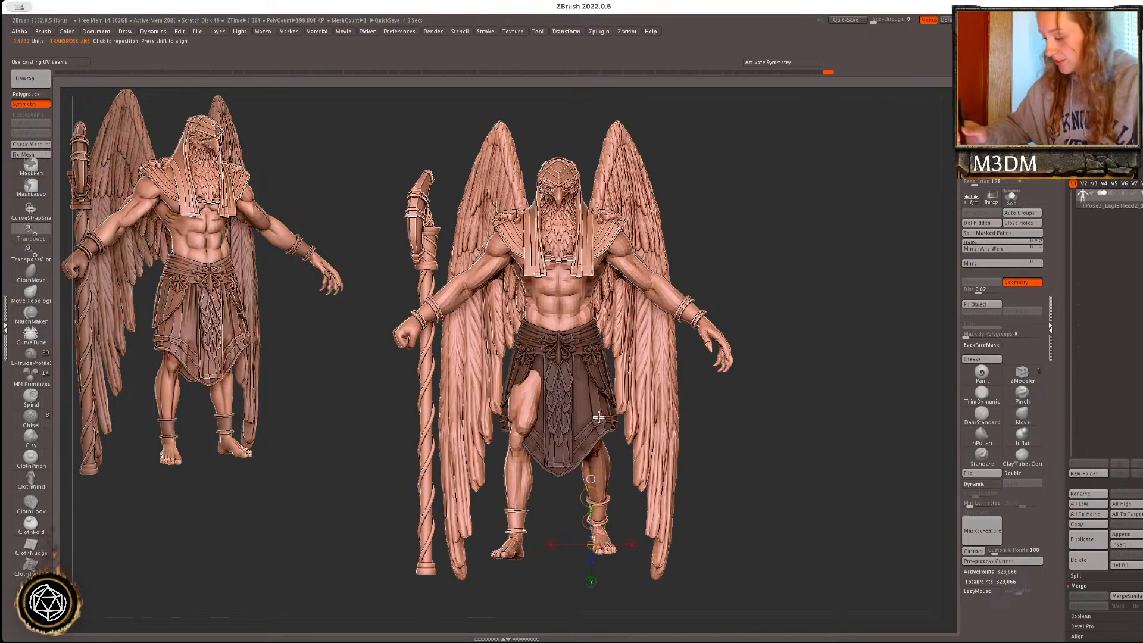
pyautogui.press('y')
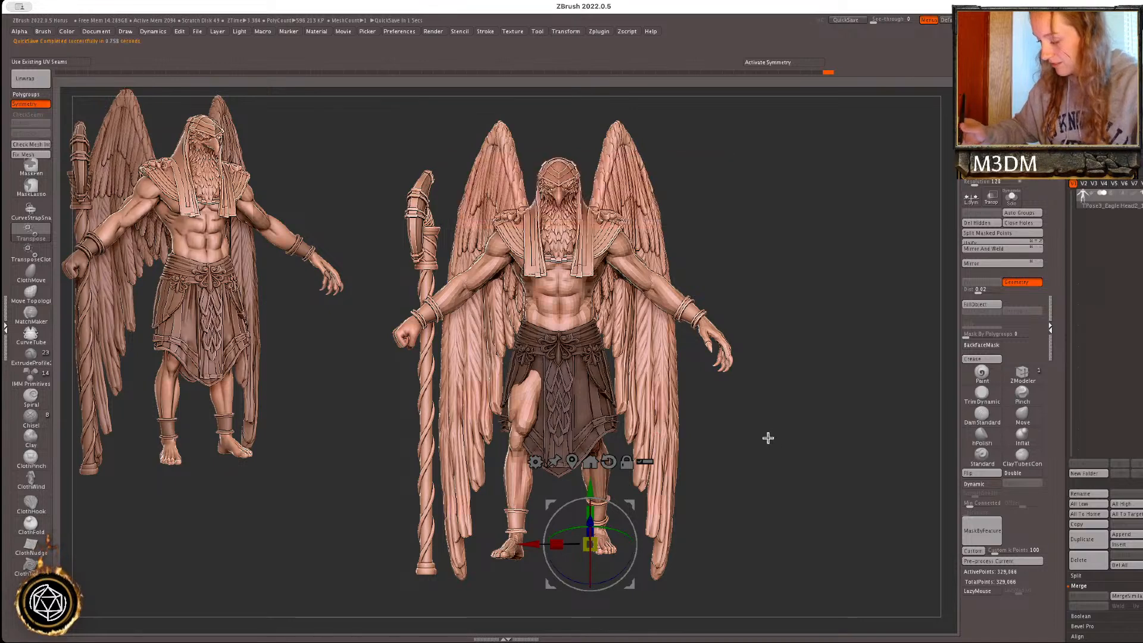
pyautogui.click(573, 462)
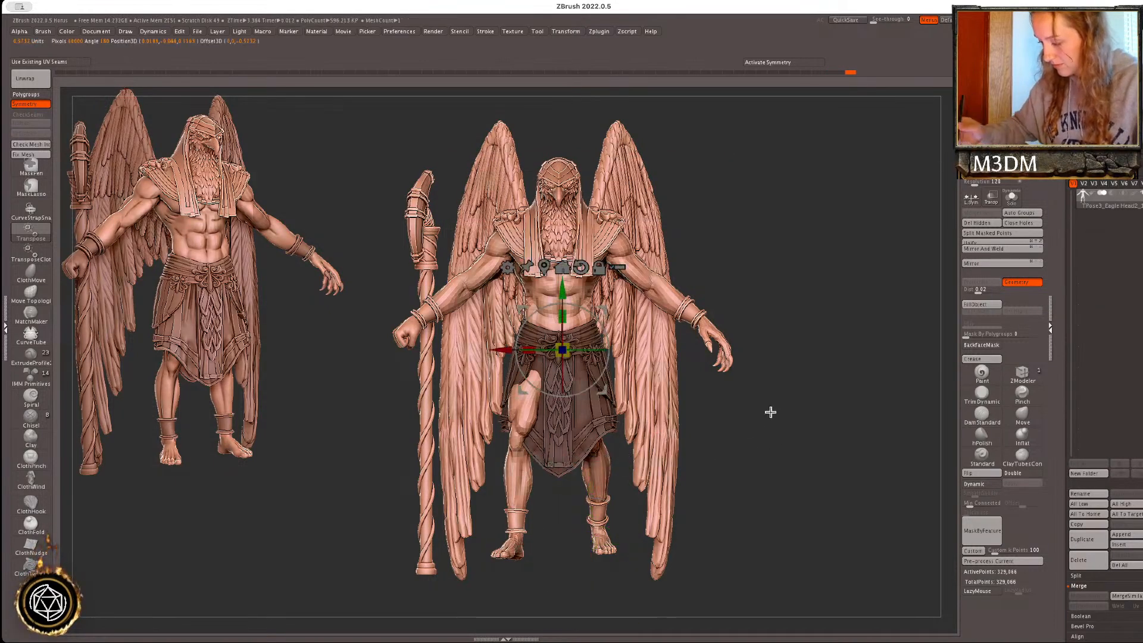
pyautogui.keyDown('ctrl'); pyautogui.click(772, 414); pyautogui.keyUp('ctrl')
pyautogui.moveTo(566, 354); pyautogui.dragTo(579, 352)
pyautogui.click(544, 268)
pyautogui.moveTo(582, 402)
pyautogui.mouseDown()
pyautogui.moveTo(545, 400)
pyautogui.moveTo(557, 400)
pyautogui.moveTo(550, 375)
pyautogui.mouseUp()
pyautogui.press('q')
pyautogui.moveTo(806, 401); pyautogui.dragTo(806, 401)
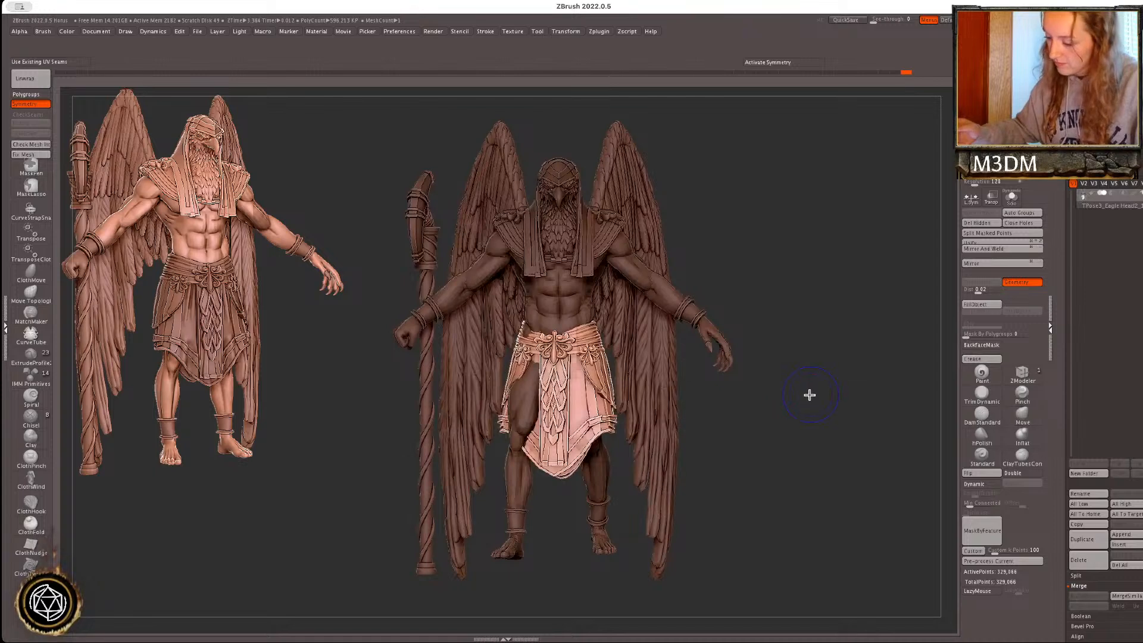
# - Adjust the kilt's waist with the Move brush and hide the belt and front panel pieces
pyautogui.press('space')
pyautogui.moveTo(531, 317); pyautogui.dragTo(534, 321)
pyautogui.press('space')
pyautogui.keyDown('ctrl'); pyautogui.keyDown('shift'); pyautogui.click(546, 451); pyautogui.keyUp('shift'); pyautogui.keyUp('ctrl')
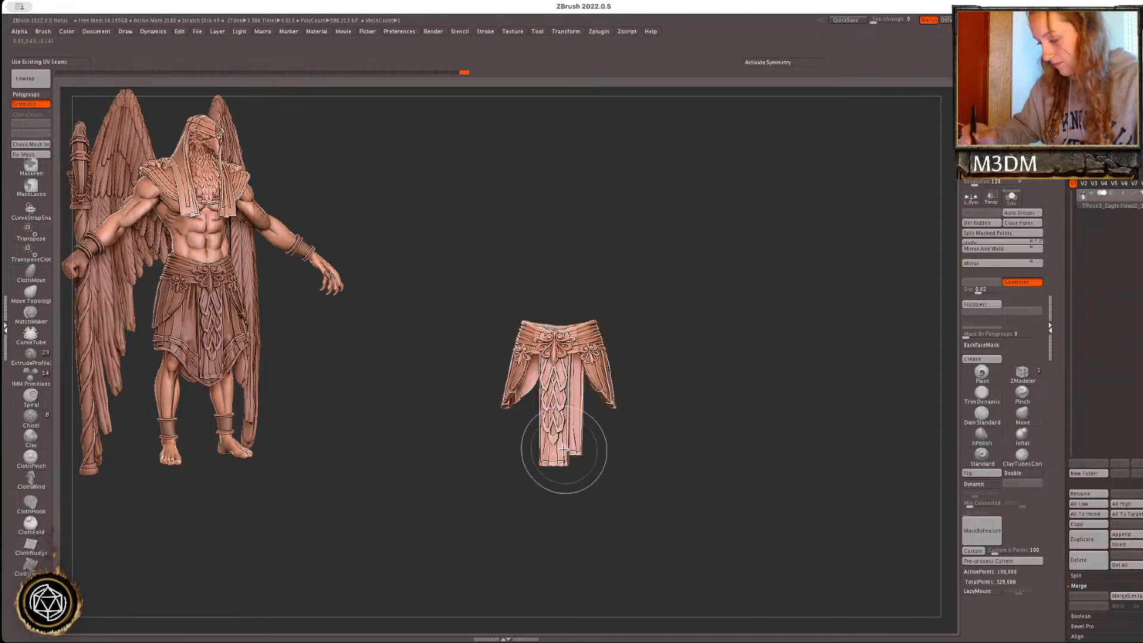
pyautogui.keyDown('ctrl'); pyautogui.keyDown('shift'); pyautogui.moveTo(717, 392); pyautogui.dragTo(732, 406); pyautogui.keyUp('shift'); pyautogui.keyUp('ctrl')
# - Pull the kilt cloth forward over the character's right thigh with the Move brush until the leg is covered
pyautogui.moveTo(728, 434); pyautogui.dragTo(784, 384, button='right')
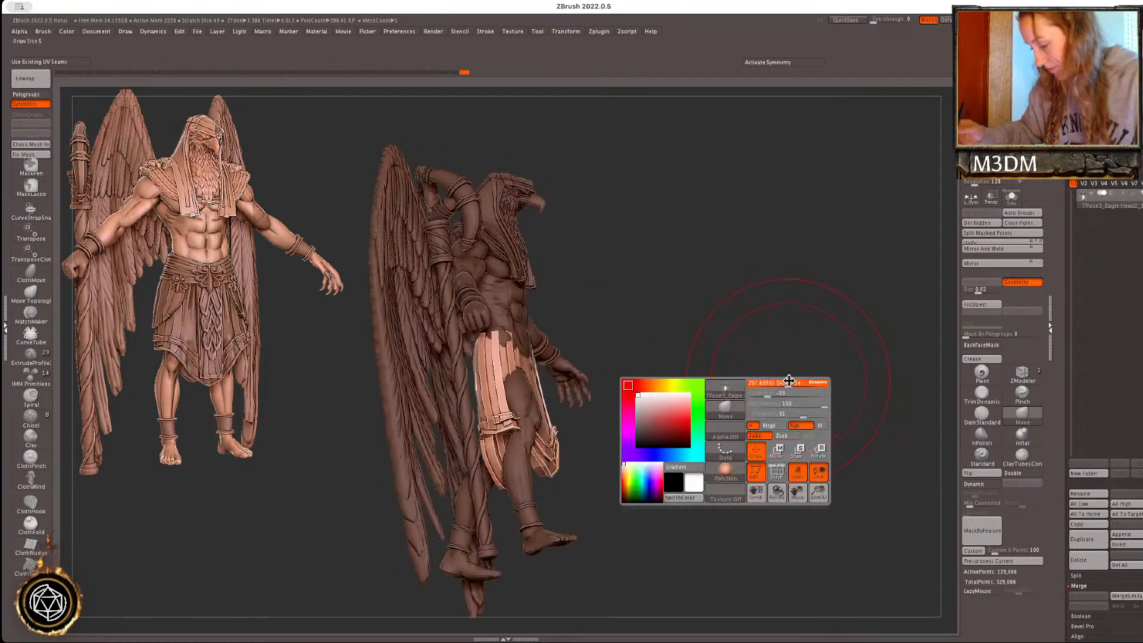
pyautogui.moveTo(518, 417); pyautogui.dragTo(545, 411)
pyautogui.rightClick(540, 416)
pyautogui.hotkey('ctrl', 'z')
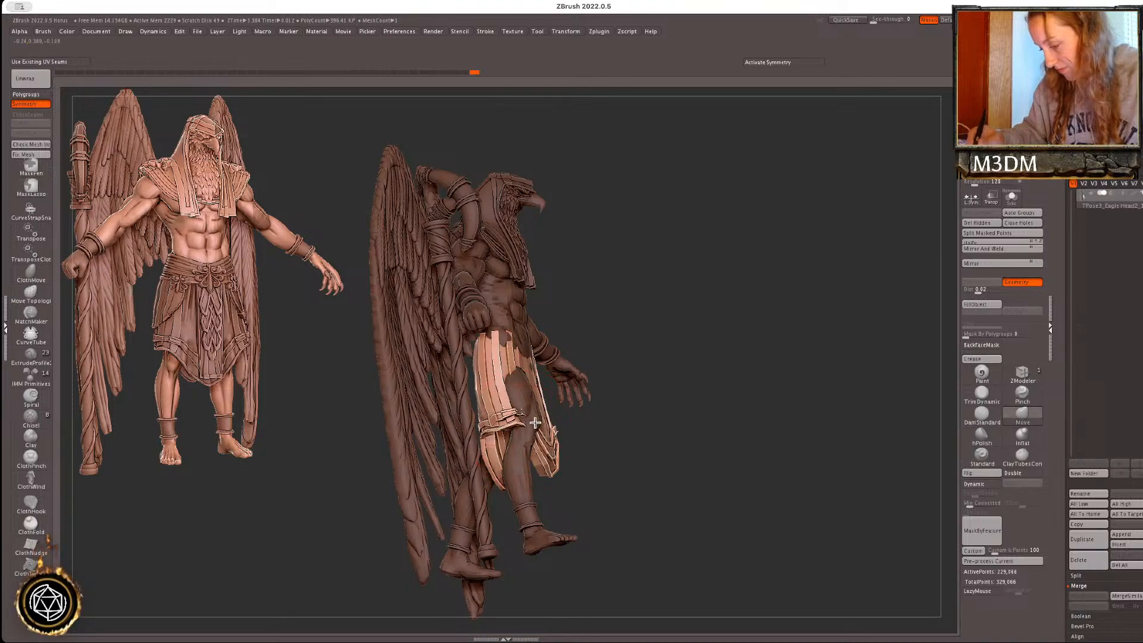
pyautogui.moveTo(521, 385); pyautogui.dragTo(546, 392)
pyautogui.keyDown('shift'); pyautogui.moveTo(695, 438); pyautogui.dragTo(661, 451); pyautogui.keyUp('shift')
pyautogui.moveTo(534, 422); pyautogui.dragTo(531, 388)
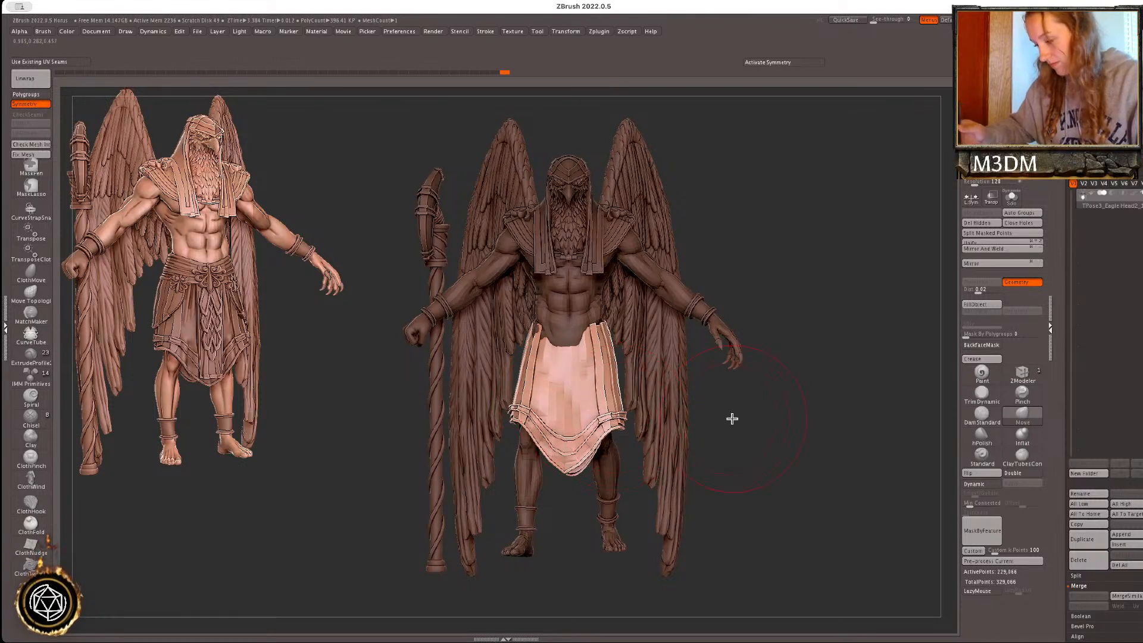
pyautogui.moveTo(567, 470); pyautogui.dragTo(565, 467)
pyautogui.press('space')
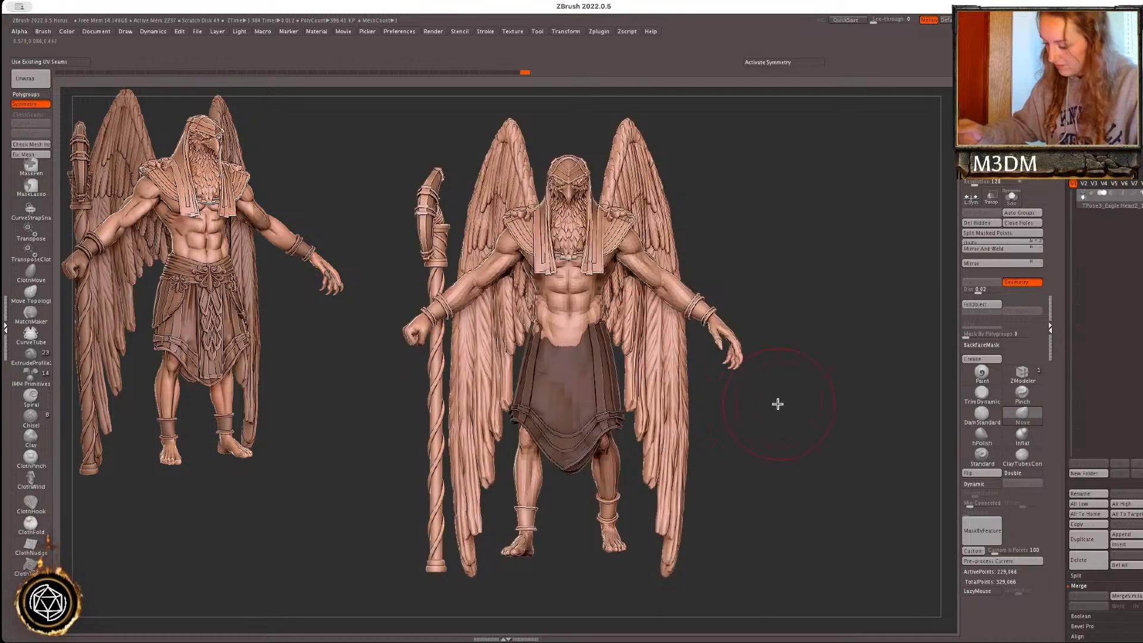
pyautogui.moveTo(796, 401)
pyautogui.mouseDown()
pyautogui.moveTo(870, 391)
pyautogui.moveTo(852, 382)
pyautogui.mouseUp()
pyautogui.hotkey('ctrl', 'z')
pyautogui.press('space')
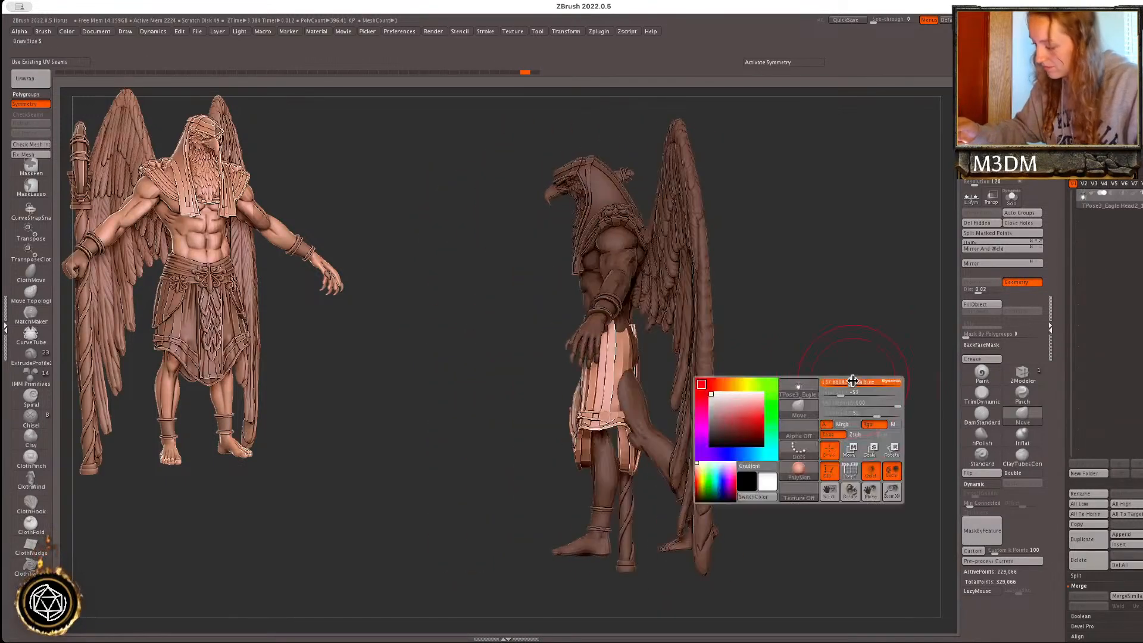
pyautogui.press('space')
pyautogui.moveTo(633, 457); pyautogui.dragTo(714, 422)
pyautogui.hotkey('ctrl', 'z')
pyautogui.moveTo(541, 521)
pyautogui.keyDown('ctrl'); pyautogui.mouseDown()
pyautogui.moveTo(603, 262)
pyautogui.moveTo(613, 498)
pyautogui.mouseUp(); pyautogui.keyUp('ctrl')
pyautogui.press('w')
pyautogui.moveTo(659, 380)
pyautogui.keyDown('alt'); pyautogui.mouseDown()
pyautogui.moveTo(657, 315)
pyautogui.moveTo(671, 295)
pyautogui.moveTo(670, 308)
pyautogui.moveTo(630, 301)
pyautogui.mouseUp(); pyautogui.keyUp('alt')
pyautogui.hotkey('ctrl', 'z')
# - Pull the back of the kilt over the character's hips with the Move brush, and restore the full model unmasked
pyautogui.press('q')
pyautogui.keyDown('ctrl'); pyautogui.click(588, 438); pyautogui.keyUp('ctrl')
pyautogui.press('w')
pyautogui.press('q')
pyautogui.press('w')
pyautogui.press('q')
pyautogui.rightClick(602, 486)
pyautogui.moveTo(735, 418); pyautogui.dragTo(757, 415)
pyautogui.moveTo(870, 387); pyautogui.dragTo(810, 387)
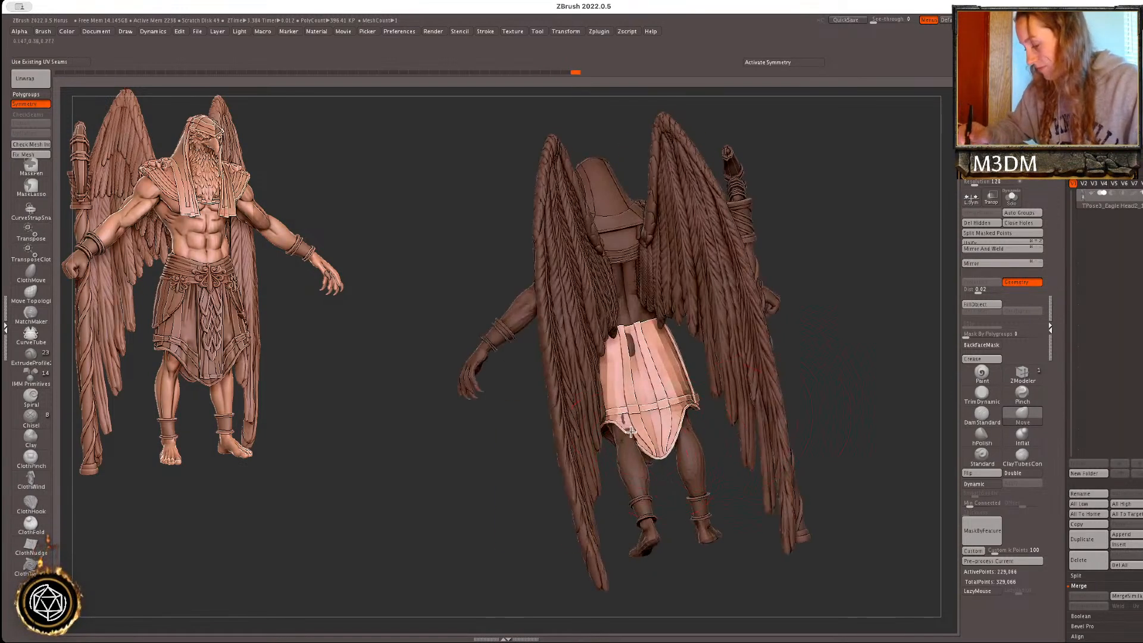
pyautogui.keyDown('shift'); pyautogui.moveTo(832, 345); pyautogui.dragTo(837, 352); pyautogui.keyUp('shift')
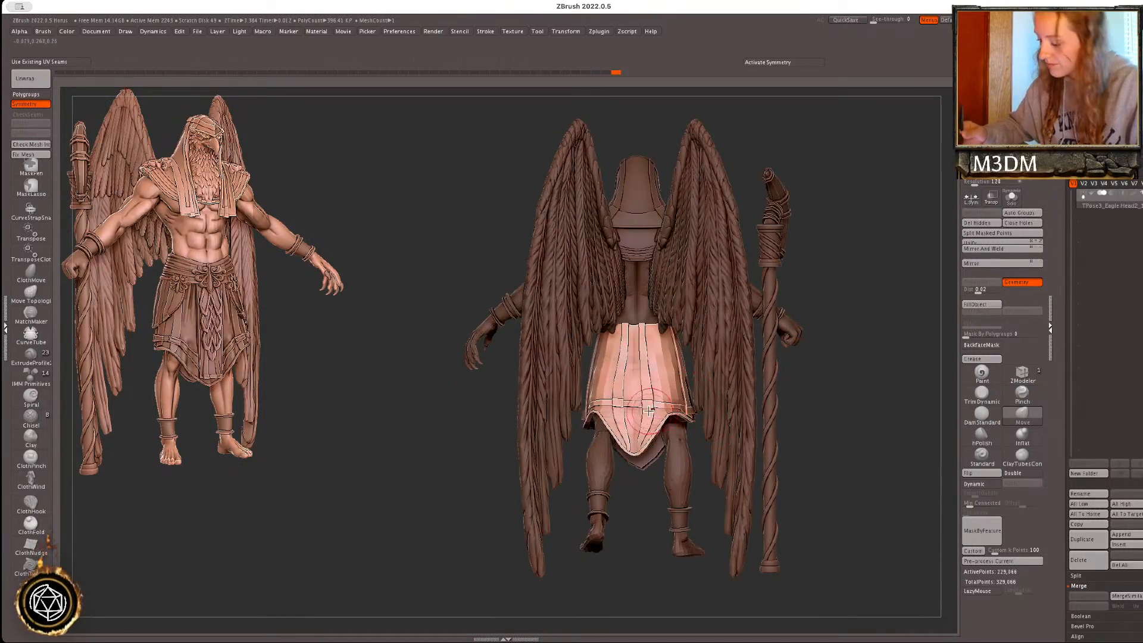
pyautogui.moveTo(854, 366)
pyautogui.mouseDown()
pyautogui.moveTo(880, 377)
pyautogui.moveTo(849, 382)
pyautogui.mouseUp()
pyautogui.press('d')
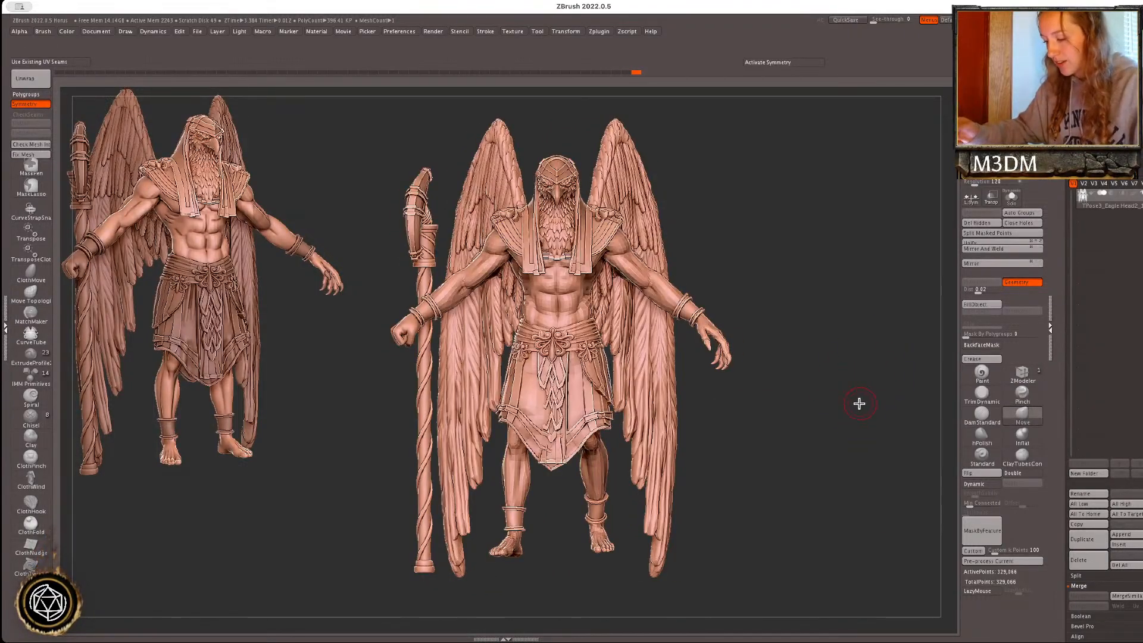
# - Mask everything except the belt, side drapes and front panel, and adjust their placement over the kilt with the gizmo
pyautogui.keyDown('ctrl'); pyautogui.keyDown('shift'); pyautogui.click(589, 345); pyautogui.keyUp('shift'); pyautogui.keyUp('ctrl')
pyautogui.keyDown('ctrl'); pyautogui.click(780, 360); pyautogui.keyUp('ctrl')
pyautogui.keyDown('ctrl'); pyautogui.keyDown('shift'); pyautogui.click(807, 373); pyautogui.keyUp('shift'); pyautogui.keyUp('ctrl')
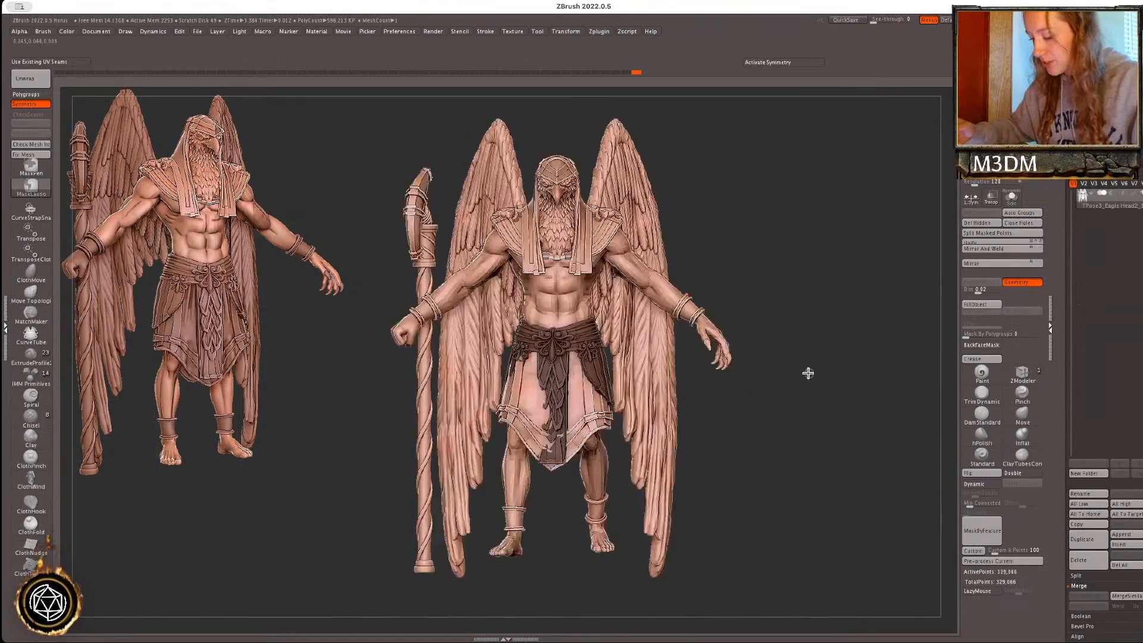
pyautogui.keyDown('ctrl'); pyautogui.click(808, 373); pyautogui.keyUp('ctrl')
pyautogui.press('w')
pyautogui.click(556, 242)
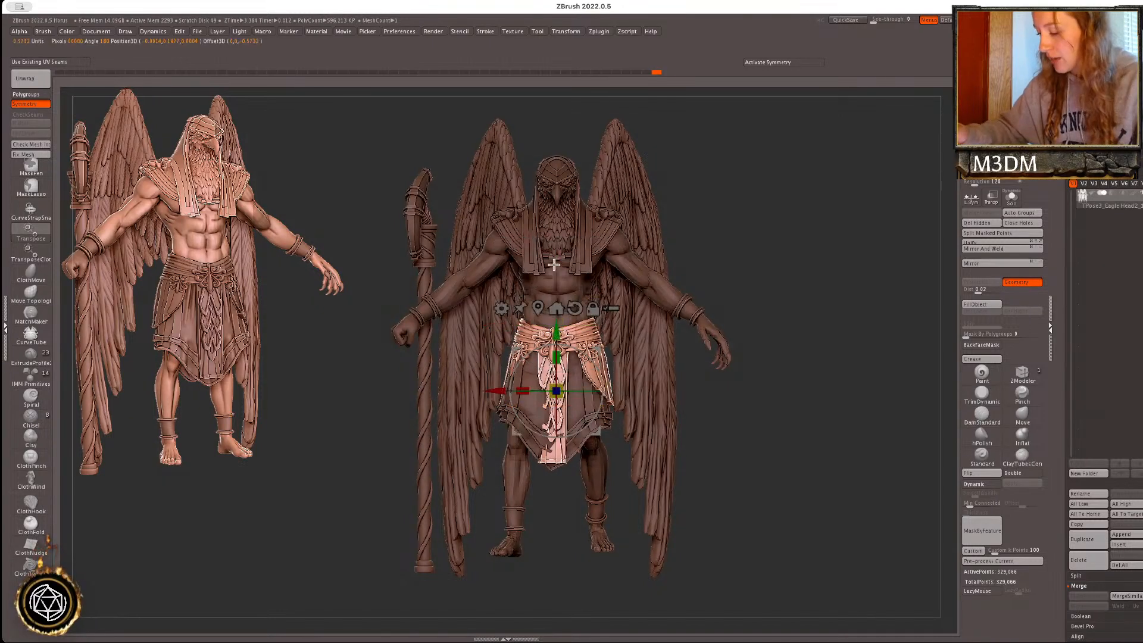
pyautogui.moveTo(598, 352); pyautogui.dragTo(598, 354)
pyautogui.press('q')
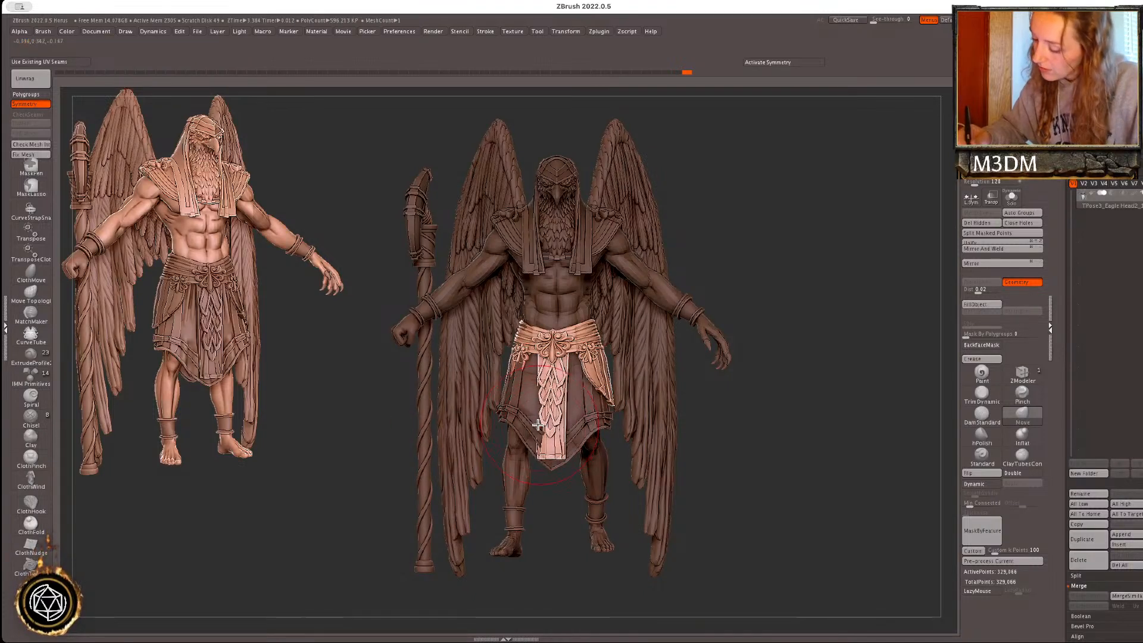
# - Shape the belt and front panel to fit the kilt with the Move brush, and clear the mask
pyautogui.press('space')
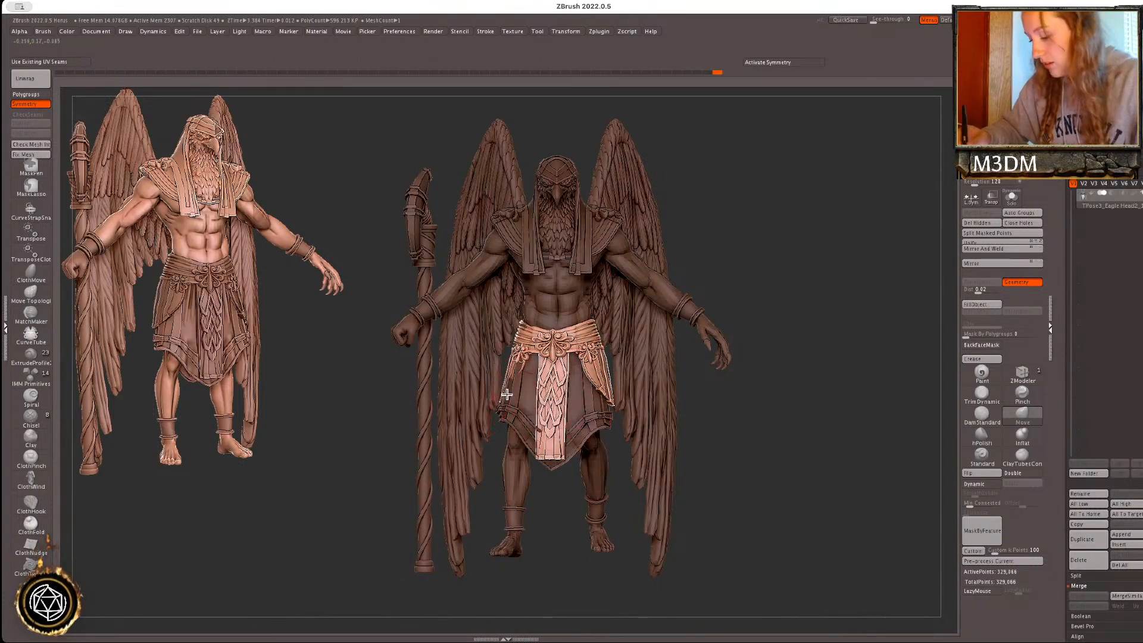
pyautogui.moveTo(819, 411)
pyautogui.keyDown('ctrl'); pyautogui.mouseDown(button='right')
pyautogui.moveTo(802, 372)
pyautogui.moveTo(799, 406)
pyautogui.mouseUp(button='right'); pyautogui.keyUp('ctrl')
pyautogui.press('w')
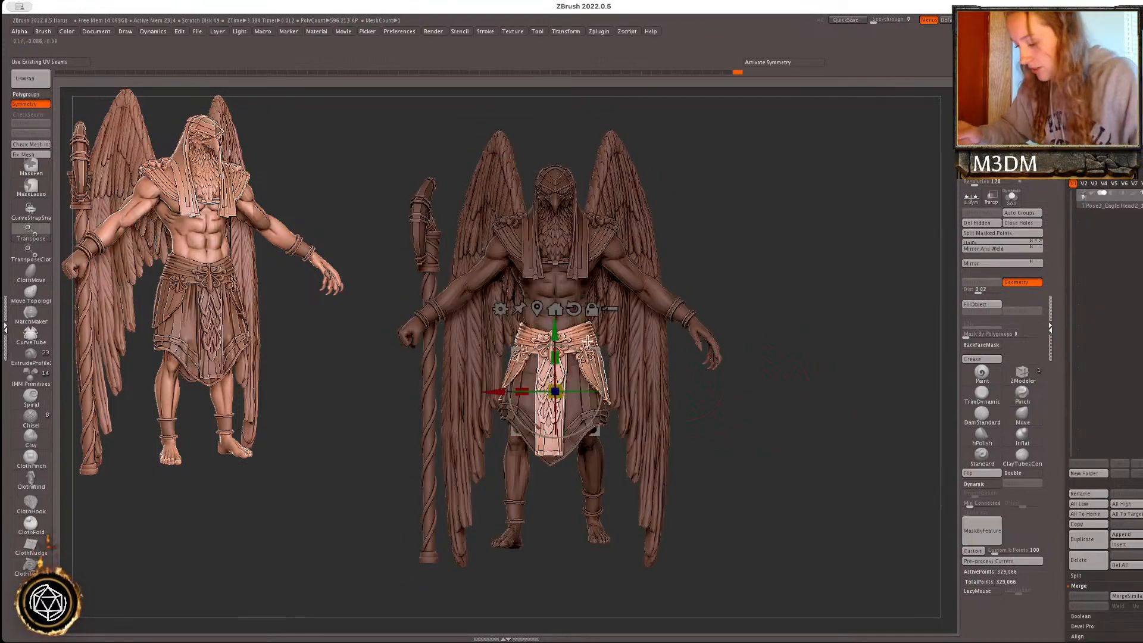
pyautogui.keyDown('alt'); pyautogui.moveTo(554, 390); pyautogui.dragTo(555, 328); pyautogui.keyUp('alt')
pyautogui.press('q')
pyautogui.press('space')
pyautogui.click(604, 321)
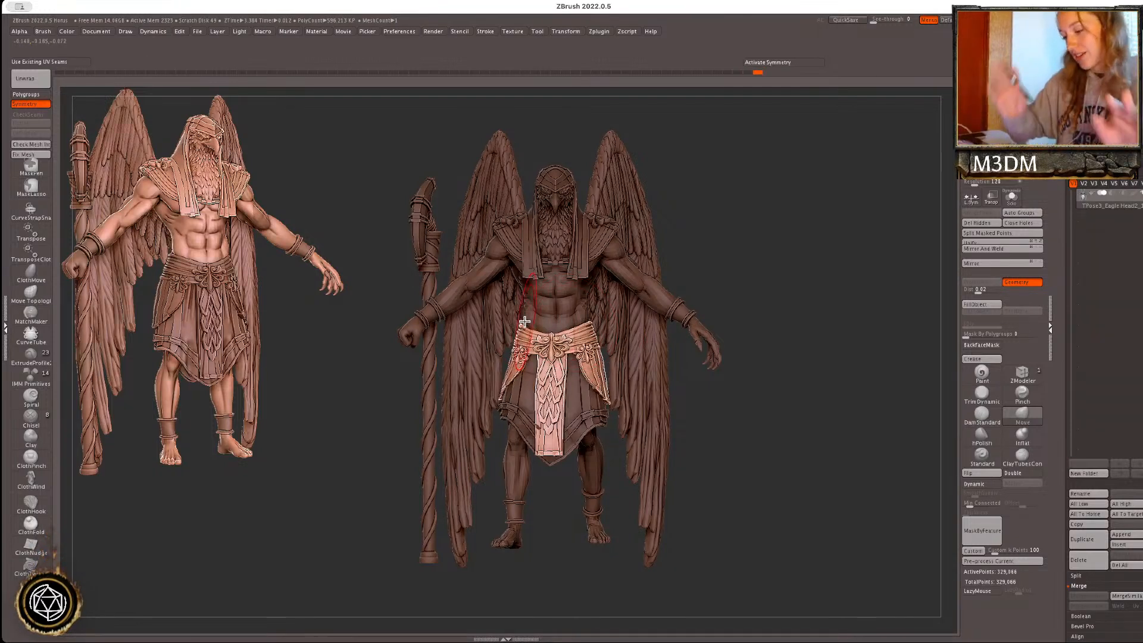
pyautogui.press('space')
pyautogui.keyDown('ctrl'); pyautogui.moveTo(804, 401); pyautogui.dragTo(814, 400); pyautogui.keyUp('ctrl')
# - Hide the kilt, belt, wings and staff, and mask the character's body below the waist
pyautogui.press('space')
pyautogui.keyDown('ctrl'); pyautogui.keyDown('shift'); pyautogui.click(563, 441); pyautogui.keyUp('shift'); pyautogui.keyUp('ctrl')
pyautogui.keyDown('ctrl'); pyautogui.keyDown('shift'); pyautogui.click(562, 441); pyautogui.keyUp('shift'); pyautogui.keyUp('ctrl')
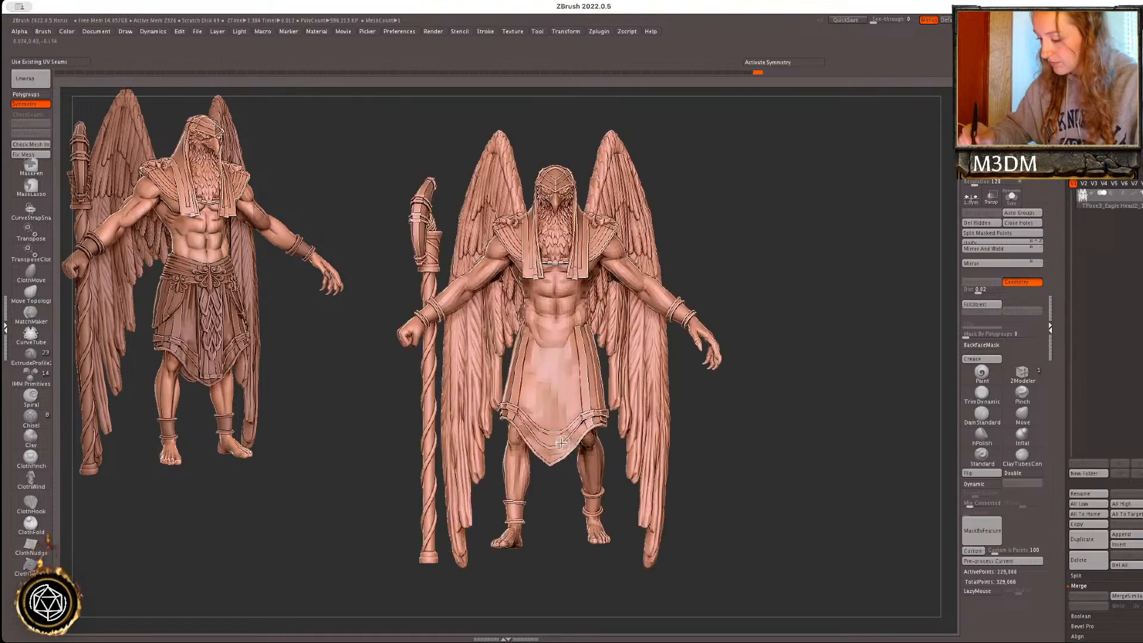
pyautogui.keyDown('ctrl'); pyautogui.keyDown('shift'); pyautogui.click(564, 442); pyautogui.keyUp('shift'); pyautogui.keyUp('ctrl')
pyautogui.keyDown('ctrl'); pyautogui.keyDown('shift'); pyautogui.click(640, 390); pyautogui.keyUp('shift'); pyautogui.keyUp('ctrl')
pyautogui.keyDown('ctrl'); pyautogui.keyDown('shift'); pyautogui.click(429, 456); pyautogui.keyUp('shift'); pyautogui.keyUp('ctrl')
pyautogui.moveTo(625, 141)
pyautogui.keyDown('ctrl'); pyautogui.mouseDown()
pyautogui.moveTo(510, 115)
pyautogui.moveTo(467, 365)
pyautogui.moveTo(518, 337)
pyautogui.moveTo(751, 444)
pyautogui.mouseUp(); pyautogui.keyUp('ctrl')
pyautogui.keyDown('ctrl'); pyautogui.click(796, 321); pyautogui.keyUp('ctrl')
# - Rotate the unmasked upper body at the waist so the torso turns toward the character's left
pyautogui.press('w')
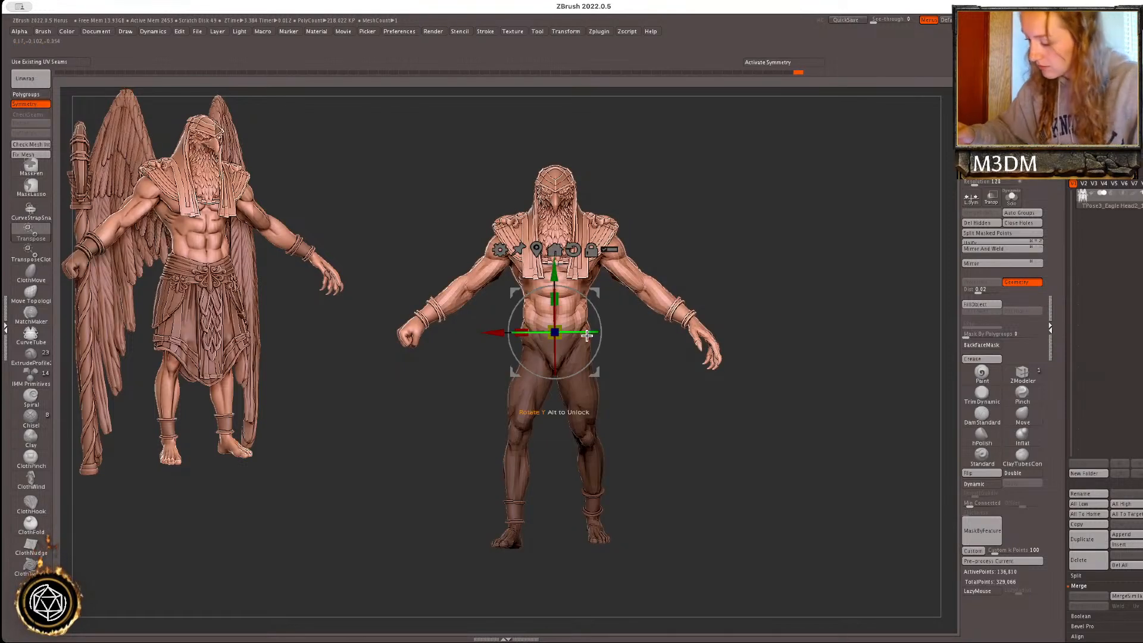
pyautogui.moveTo(785, 333); pyautogui.dragTo(804, 371)
pyautogui.moveTo(586, 334); pyautogui.dragTo(598, 338)
pyautogui.press('q')
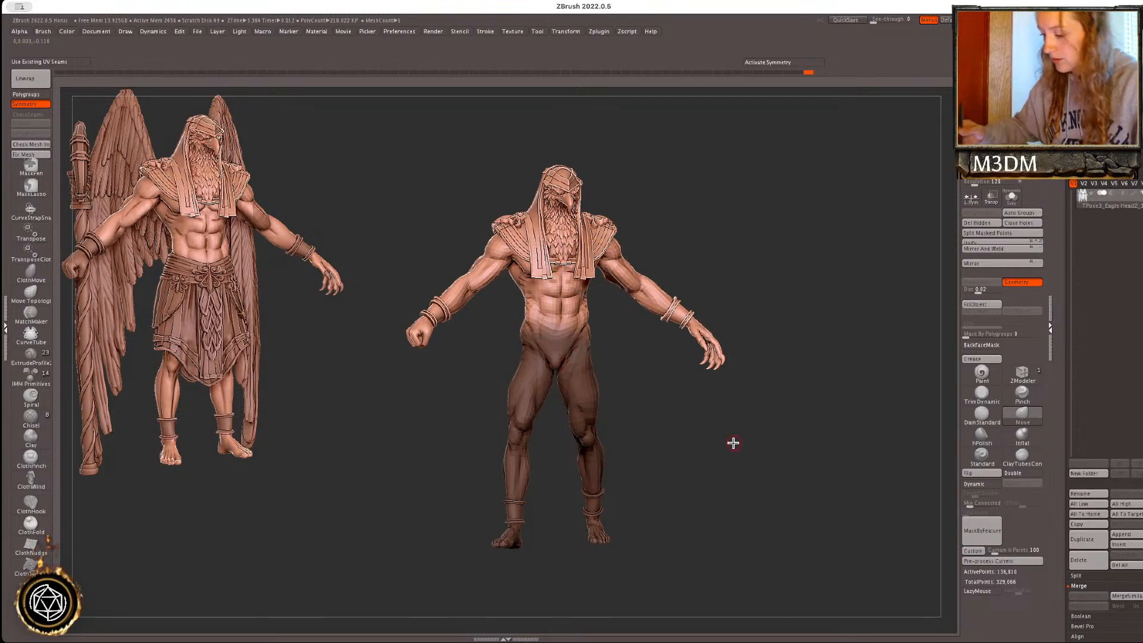
pyautogui.keyDown('alt'); pyautogui.moveTo(732, 436); pyautogui.dragTo(730, 454); pyautogui.keyUp('alt')
pyautogui.press('w')
pyautogui.moveTo(599, 321); pyautogui.dragTo(601, 326)
# - Extend the mask up the torso in stages and adjust the chest and shoulders to spread the twist
pyautogui.press('q')
pyautogui.keyDown('ctrl'); pyautogui.moveTo(483, 293); pyautogui.dragTo(613, 383); pyautogui.keyUp('ctrl')
pyautogui.press('w')
pyautogui.moveTo(564, 285); pyautogui.dragTo(566, 255)
pyautogui.press('q')
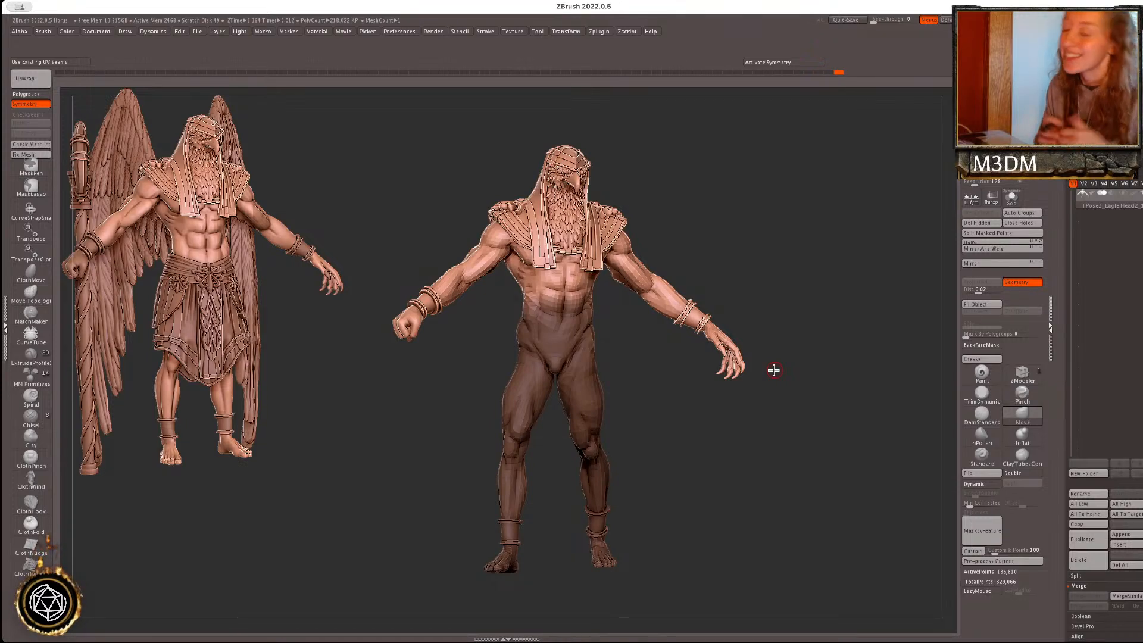
pyautogui.moveTo(511, 321)
pyautogui.keyDown('ctrl'); pyautogui.mouseDown()
pyautogui.moveTo(505, 271)
pyautogui.moveTo(603, 279)
pyautogui.moveTo(589, 318)
pyautogui.mouseUp(); pyautogui.keyUp('ctrl')
pyautogui.press('w')
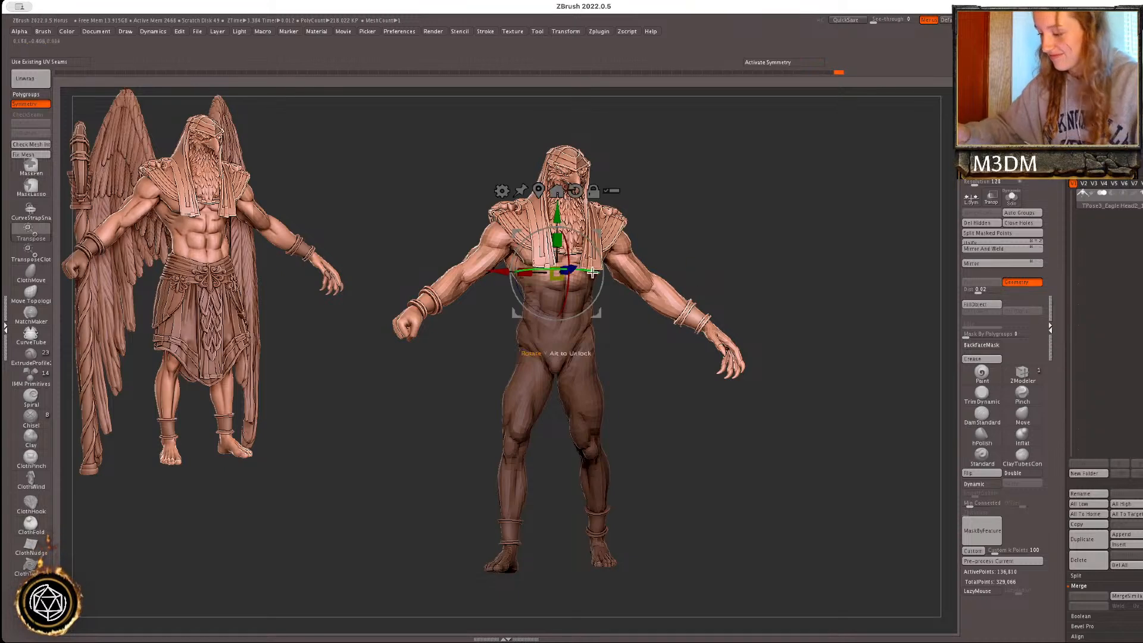
pyautogui.moveTo(583, 270); pyautogui.dragTo(574, 269)
pyautogui.press('q')
# - Clear the mask, unhide all parts and check the full character's polygroups with the polyframe
pyautogui.keyDown('ctrl'); pyautogui.moveTo(751, 255); pyautogui.dragTo(794, 269); pyautogui.keyUp('ctrl')
pyautogui.keyDown('ctrl'); pyautogui.keyDown('shift'); pyautogui.click(799, 274); pyautogui.keyUp('shift'); pyautogui.keyUp('ctrl')
pyautogui.hotkey('shift', 'f')
pyautogui.hotkey('shift', 'f')
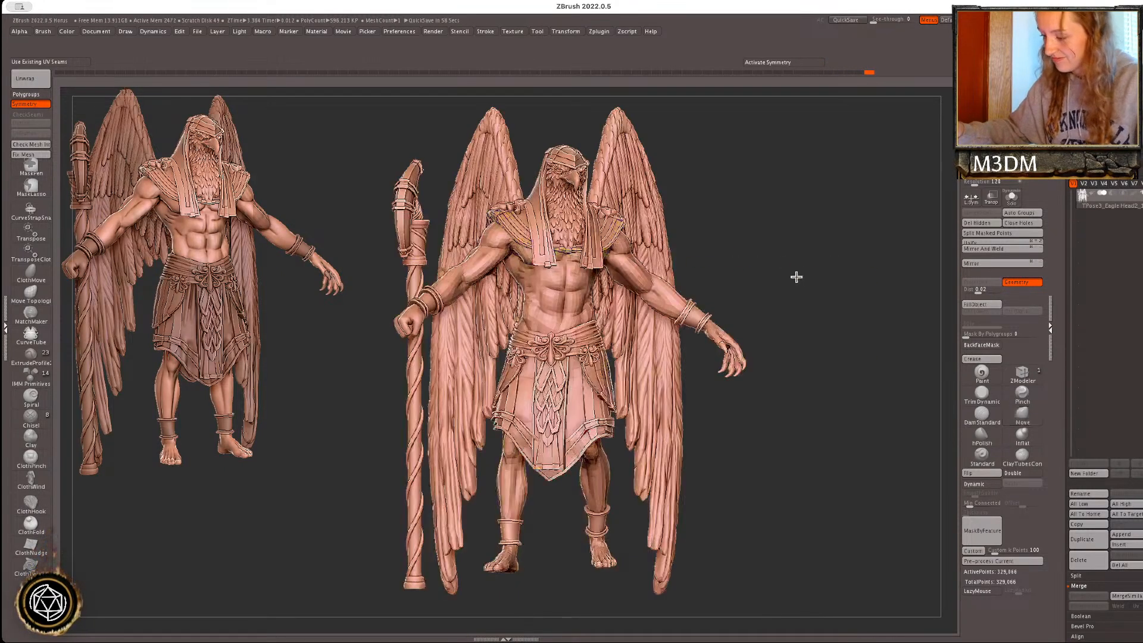
pyautogui.keyDown('ctrl'); pyautogui.moveTo(801, 280); pyautogui.dragTo(792, 264, button='right'); pyautogui.keyUp('ctrl')
pyautogui.rightClick(793, 264)
pyautogui.hotkey('shift', 'f')
pyautogui.hotkey('shift', 'f')
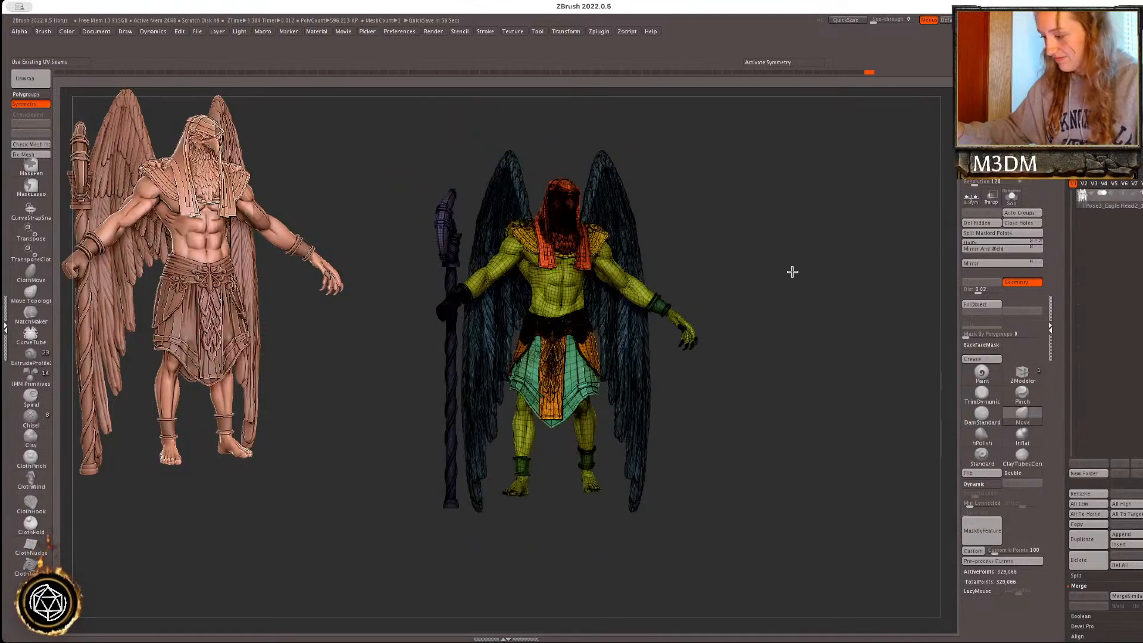
# - Mask everything except the belt pieces and adjust the belt's upper edge to the turned waist with the Move brush
pyautogui.rightClick(757, 263)
pyautogui.keyDown('alt'); pyautogui.moveTo(723, 285); pyautogui.dragTo(715, 346, button='right'); pyautogui.keyUp('alt')
pyautogui.keyDown('alt'); pyautogui.click(631, 340); pyautogui.keyUp('alt')
pyautogui.press('w')
pyautogui.press('q')
pyautogui.rightClick(770, 331)
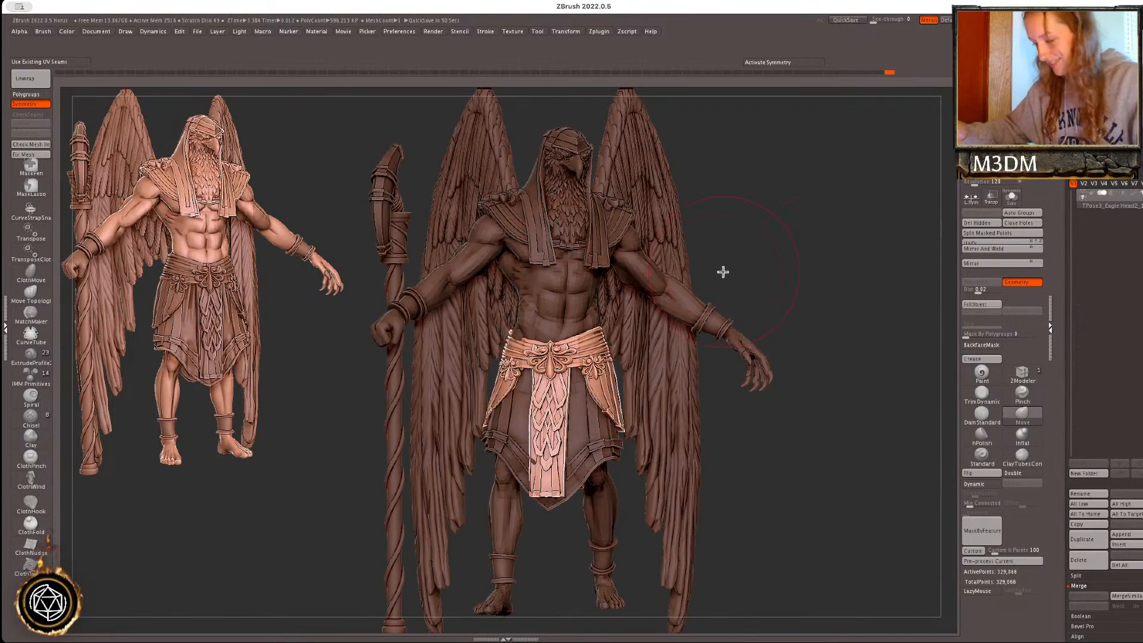
pyautogui.moveTo(518, 326); pyautogui.dragTo(522, 335)
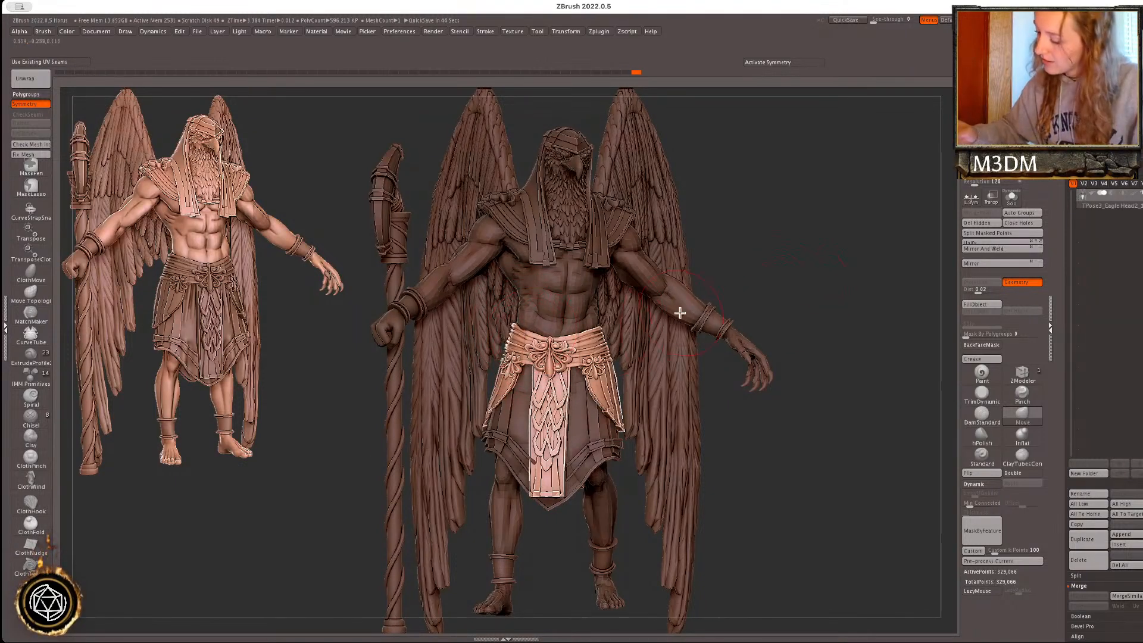
# - Clear the mask and hide the wings, shoulder armor, head and headdress so the shoulders are exposed
pyautogui.keyDown('ctrl'); pyautogui.click(822, 294); pyautogui.keyUp('ctrl')
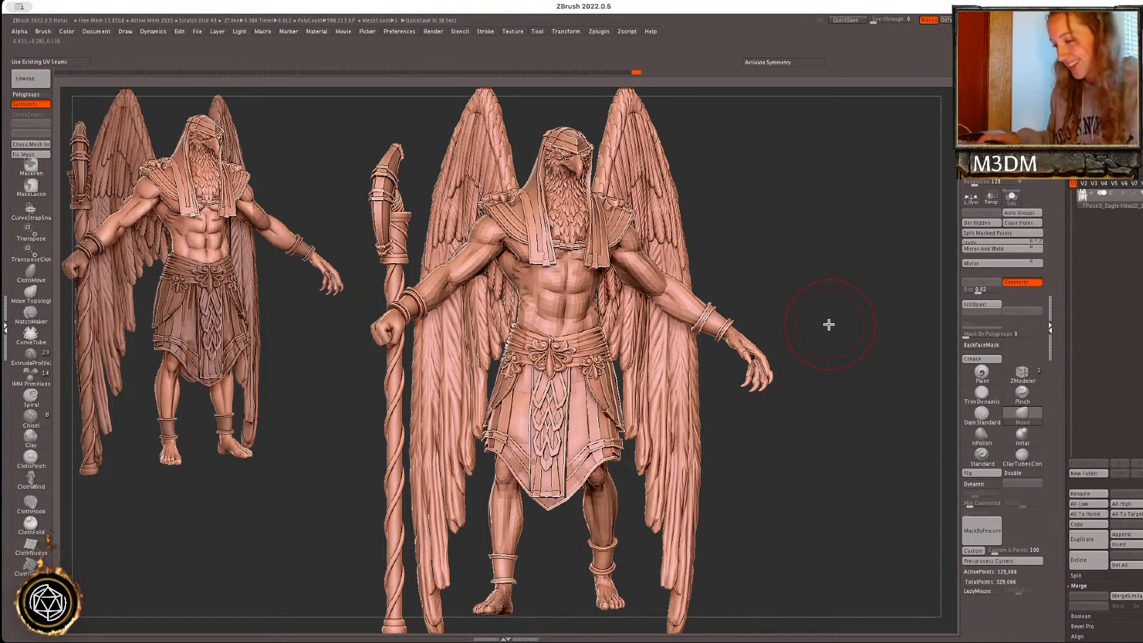
pyautogui.press('space')
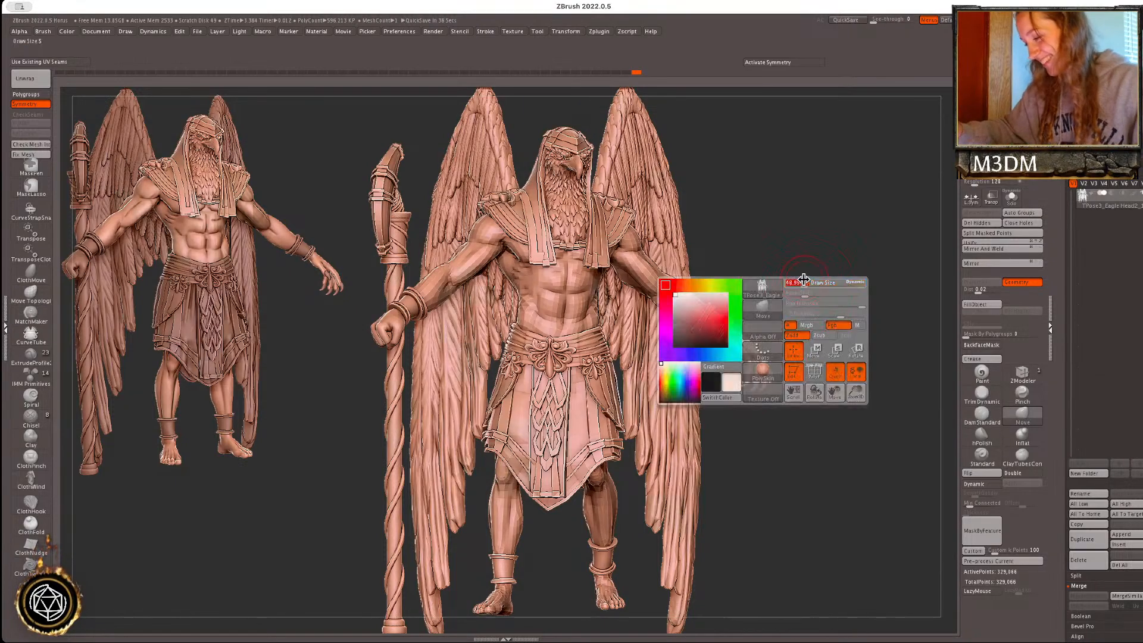
pyautogui.hotkey('shift', 'f')
pyautogui.hotkey('shift', 'f')
pyautogui.press('space')
pyautogui.keyDown('alt'); pyautogui.moveTo(811, 282); pyautogui.dragTo(798, 287); pyautogui.keyUp('alt')
pyautogui.keyDown('ctrl'); pyautogui.keyDown('shift'); pyautogui.click(623, 268); pyautogui.keyUp('shift'); pyautogui.keyUp('ctrl')
pyautogui.keyDown('ctrl'); pyautogui.keyDown('shift'); pyautogui.click(624, 269); pyautogui.keyUp('shift'); pyautogui.keyUp('ctrl')
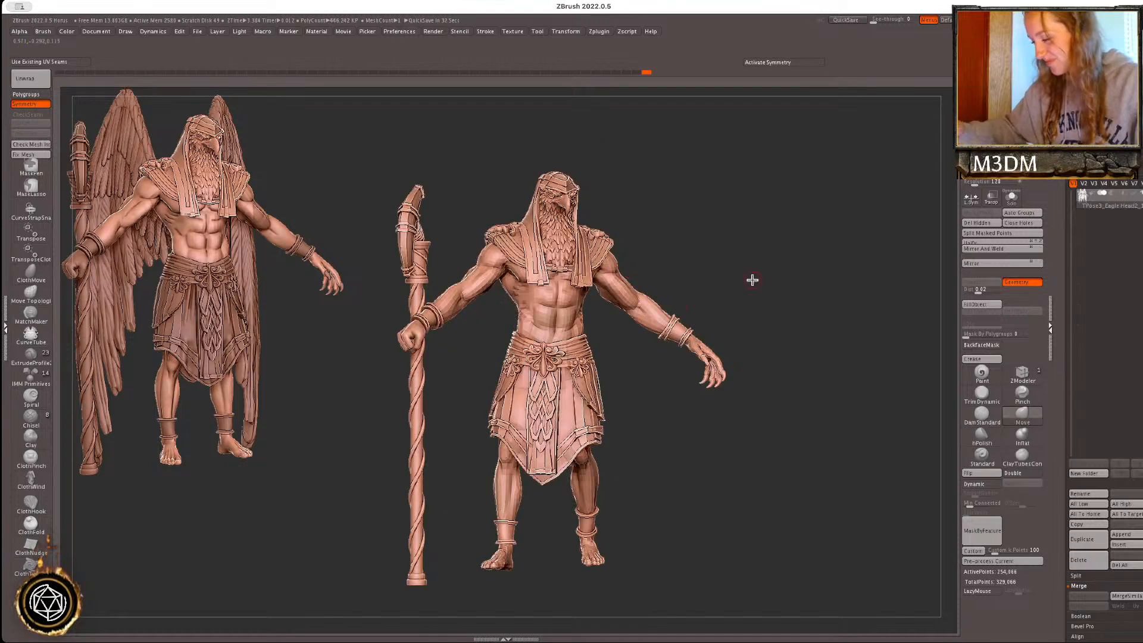
pyautogui.keyDown('ctrl'); pyautogui.keyDown('shift'); pyautogui.click(582, 275); pyautogui.keyUp('shift'); pyautogui.keyUp('ctrl')
pyautogui.moveTo(719, 242); pyautogui.dragTo(634, 245)
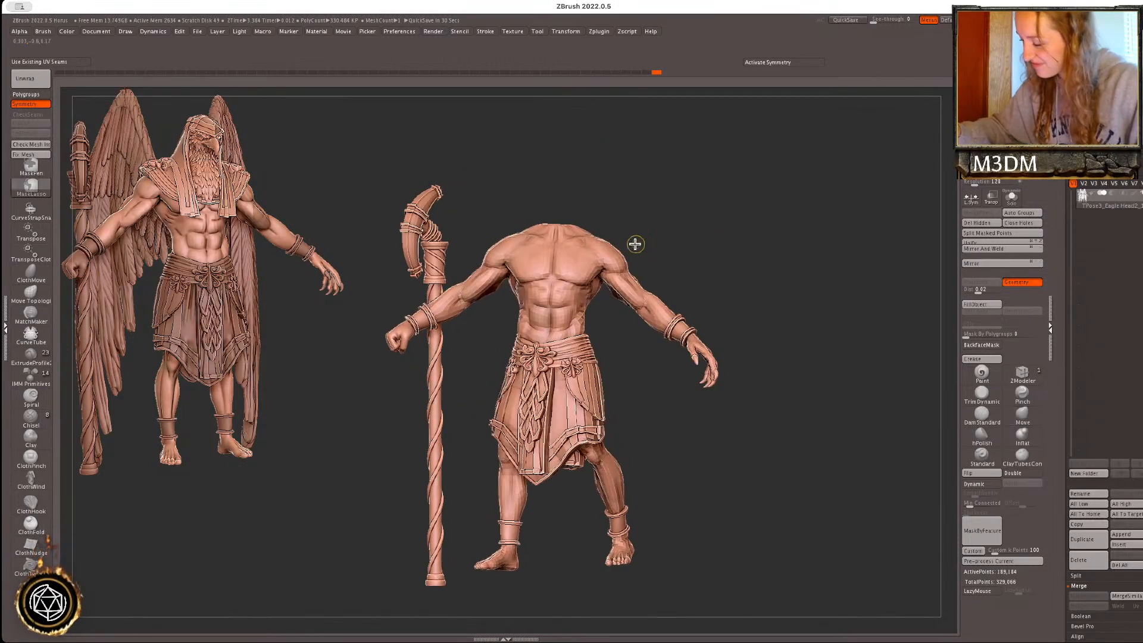
# - Mask everything except the character's left arm and rotate the arm down from the shoulder toward the body
pyautogui.moveTo(600, 282)
pyautogui.keyDown('ctrl'); pyautogui.mouseDown()
pyautogui.moveTo(673, 424)
pyautogui.moveTo(705, 266)
pyautogui.moveTo(612, 237)
pyautogui.mouseUp(); pyautogui.keyUp('ctrl')
pyautogui.keyDown('ctrl'); pyautogui.moveTo(615, 280); pyautogui.dragTo(619, 275); pyautogui.keyUp('ctrl')
pyautogui.moveTo(755, 235); pyautogui.dragTo(705, 245)
pyautogui.keyDown('ctrl'); pyautogui.moveTo(595, 241); pyautogui.dragTo(604, 279); pyautogui.keyUp('ctrl')
pyautogui.moveTo(898, 278)
pyautogui.mouseDown()
pyautogui.moveTo(919, 273)
pyautogui.moveTo(844, 305)
pyautogui.mouseUp()
pyautogui.keyDown('ctrl'); pyautogui.click(845, 303); pyautogui.keyUp('ctrl')
pyautogui.press('w')
pyautogui.press('y')
pyautogui.moveTo(570, 249); pyautogui.dragTo(668, 362)
pyautogui.moveTo(680, 376); pyautogui.dragTo(597, 403)
pyautogui.moveTo(714, 302)
pyautogui.mouseDown()
pyautogui.moveTo(760, 283)
pyautogui.moveTo(677, 250)
pyautogui.moveTo(674, 229)
pyautogui.moveTo(556, 242)
pyautogui.moveTo(814, 270)
pyautogui.moveTo(774, 272)
pyautogui.mouseUp()
# - Adjust the left arm's forward and backward swing from the side, keeping the shoulder masked
pyautogui.press('r')
pyautogui.moveTo(582, 287)
pyautogui.mouseDown()
pyautogui.moveTo(567, 331)
pyautogui.moveTo(583, 337)
pyautogui.mouseUp()
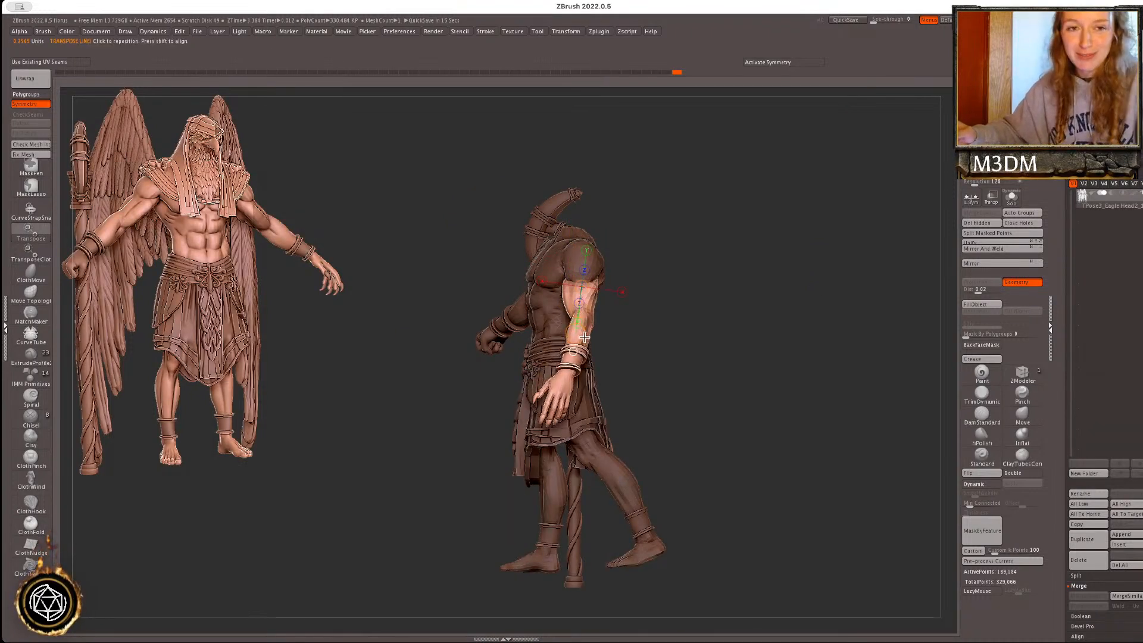
pyautogui.moveTo(582, 290); pyautogui.dragTo(591, 290)
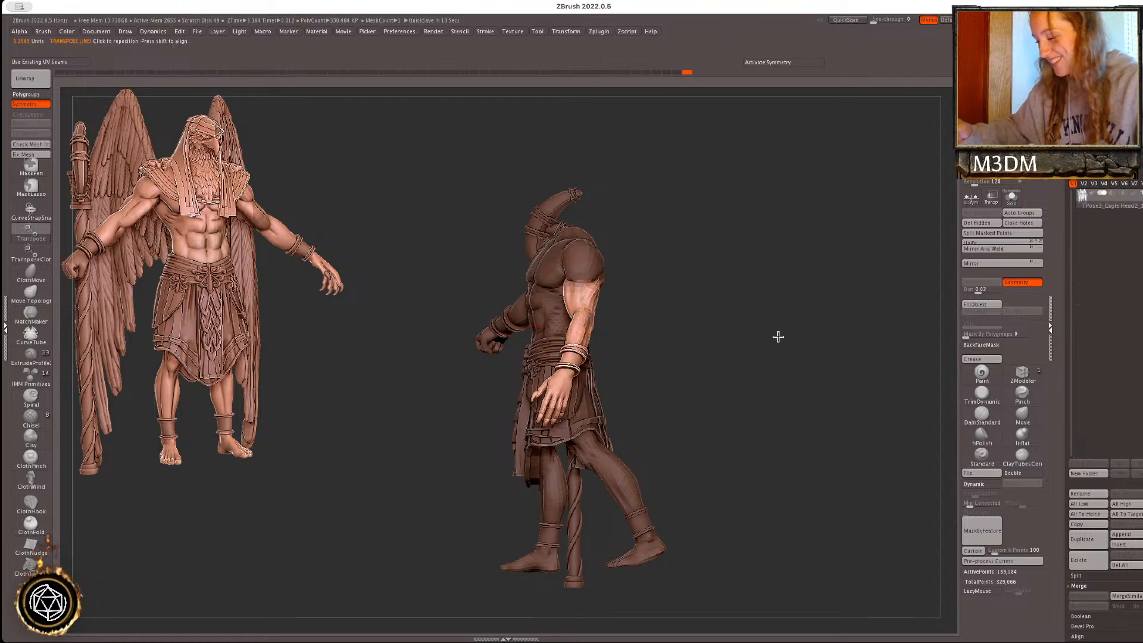
pyautogui.keyDown('shift'); pyautogui.moveTo(774, 335); pyautogui.dragTo(781, 355); pyautogui.keyUp('shift')
pyautogui.press('q')
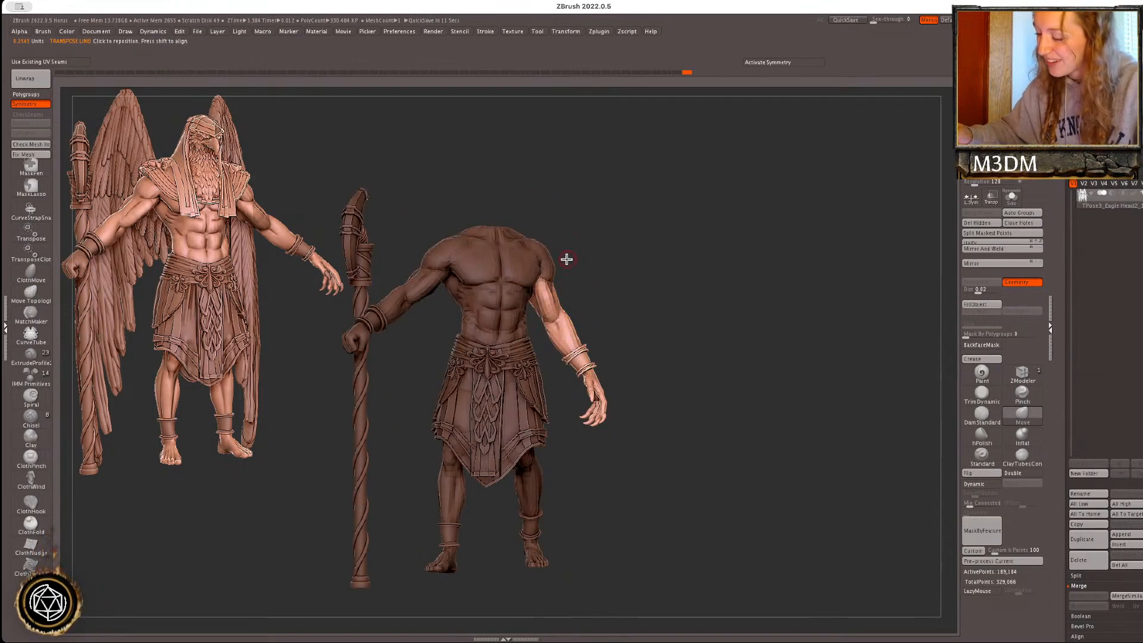
pyautogui.press('r')
pyautogui.moveTo(542, 287); pyautogui.dragTo(548, 331)
pyautogui.press('q')
pyautogui.moveTo(685, 283); pyautogui.dragTo(654, 314)
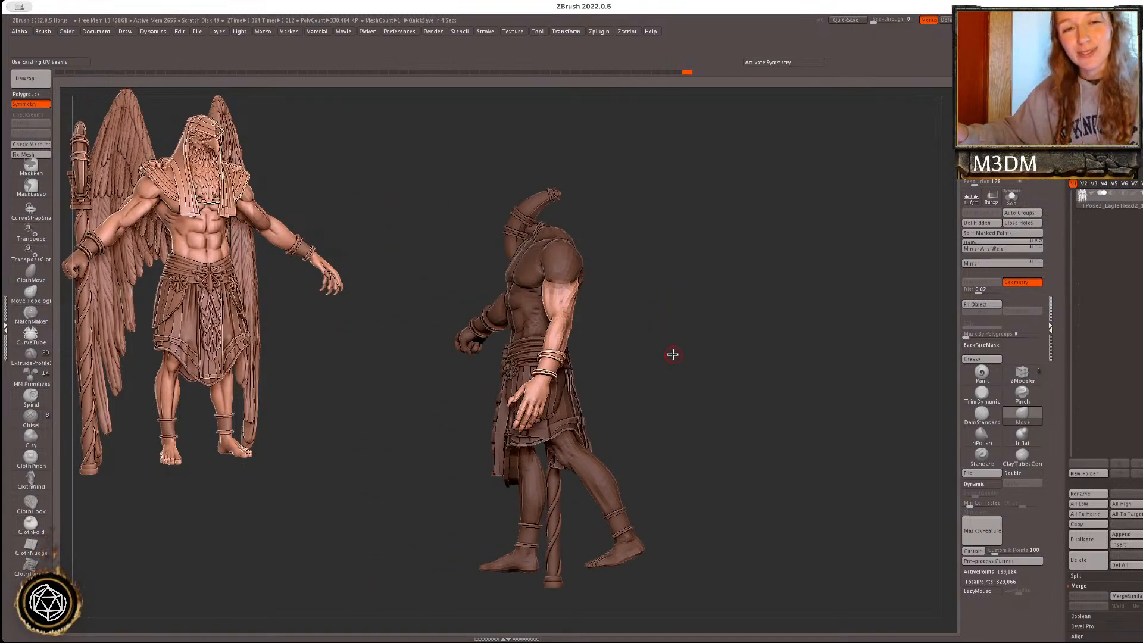
pyautogui.press('r')
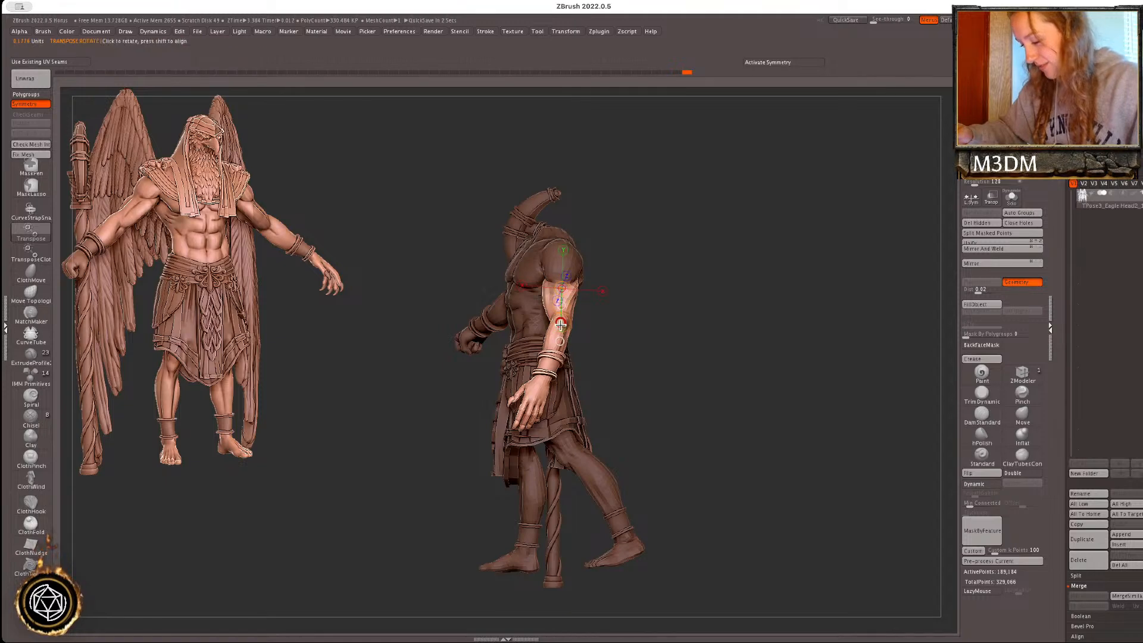
pyautogui.moveTo(560, 325); pyautogui.dragTo(566, 325)
pyautogui.press('q')
# - Extend the mask down the left upper arm to the elbow and bend the free forearm
pyautogui.moveTo(607, 236)
pyautogui.keyDown('ctrl'); pyautogui.mouseDown()
pyautogui.moveTo(518, 329)
pyautogui.moveTo(574, 319)
pyautogui.mouseUp(); pyautogui.keyUp('ctrl')
pyautogui.keyDown('shift'); pyautogui.moveTo(671, 306); pyautogui.dragTo(700, 305); pyautogui.keyUp('shift')
pyautogui.keyDown('ctrl'); pyautogui.moveTo(561, 291); pyautogui.dragTo(554, 309); pyautogui.keyUp('ctrl')
pyautogui.press('w')
pyautogui.moveTo(756, 301); pyautogui.dragTo(607, 350)
pyautogui.moveTo(543, 413); pyautogui.dragTo(563, 416)
pyautogui.press('q')
pyautogui.keyDown('shift'); pyautogui.moveTo(646, 381); pyautogui.dragTo(706, 375); pyautogui.keyUp('shift')
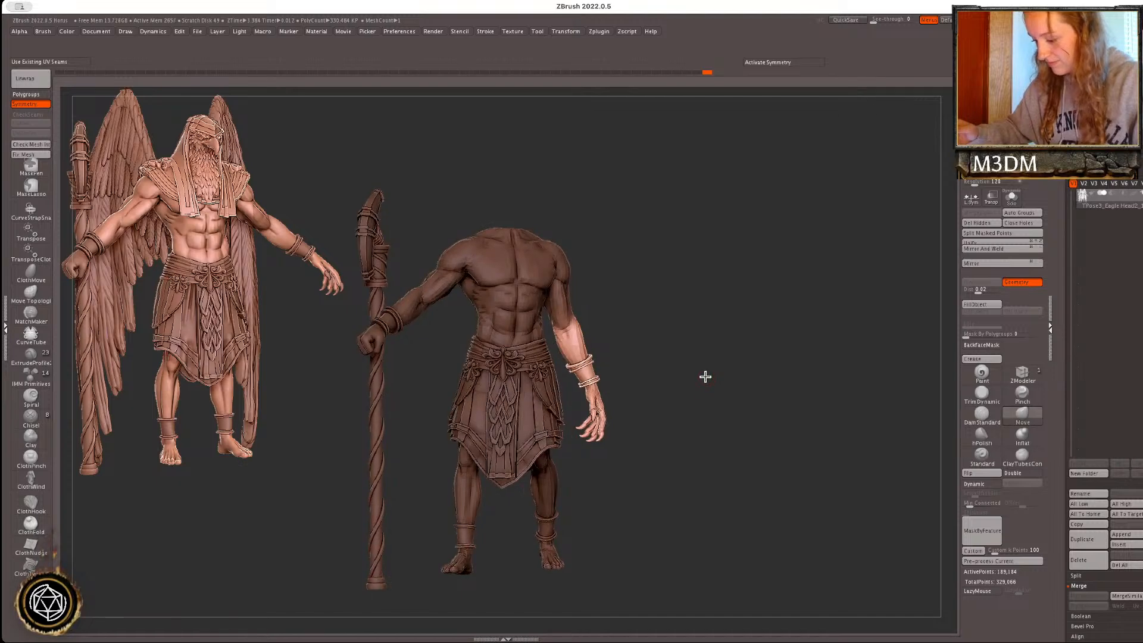
pyautogui.keyDown('ctrl'); pyautogui.moveTo(706, 374); pyautogui.dragTo(704, 368, button='right'); pyautogui.keyUp('ctrl')
pyautogui.rightClick(705, 368)
# - Extend the mask to the left wrist, rotate the hand and clear the mask
pyautogui.moveTo(543, 296)
pyautogui.keyDown('ctrl'); pyautogui.mouseDown()
pyautogui.moveTo(627, 379)
pyautogui.moveTo(629, 368)
pyautogui.moveTo(602, 435)
pyautogui.moveTo(599, 398)
pyautogui.mouseUp(); pyautogui.keyUp('ctrl')
pyautogui.press('r')
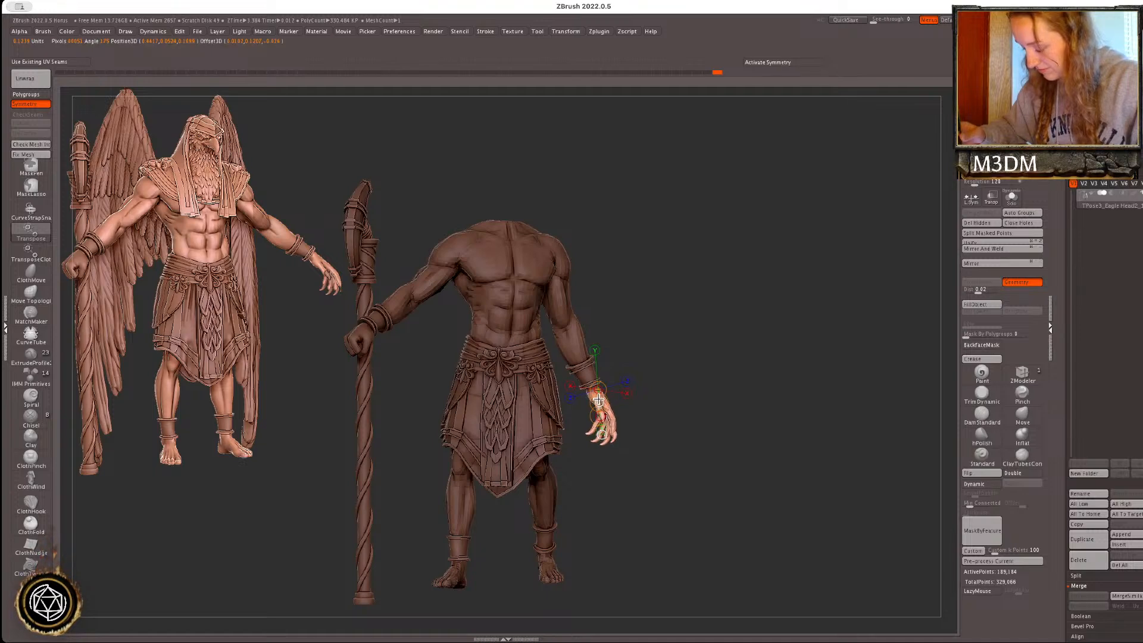
pyautogui.press('q')
pyautogui.keyDown('ctrl'); pyautogui.moveTo(761, 355); pyautogui.dragTo(769, 355); pyautogui.keyUp('ctrl')
# - Unhide the full character and mask everything except the head, beard feathers and headdress
pyautogui.press('f')
pyautogui.keyDown('ctrl'); pyautogui.keyDown('shift'); pyautogui.click(776, 358); pyautogui.keyUp('shift'); pyautogui.keyUp('ctrl')
pyautogui.hotkey('shift', 'f')
pyautogui.hotkey('shift', 'f')
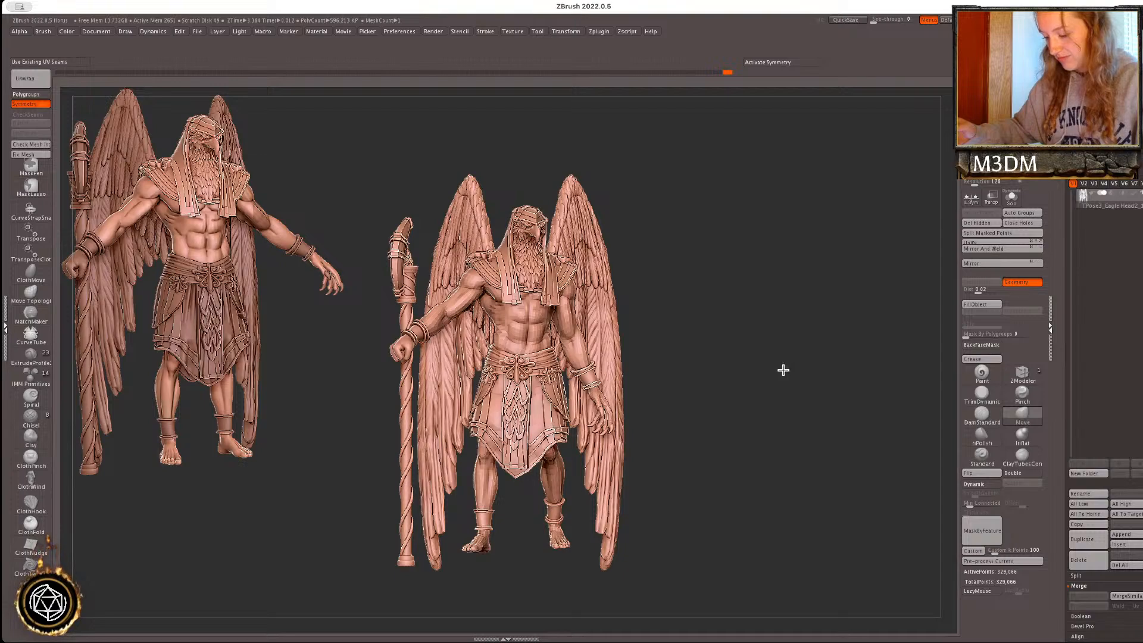
pyautogui.press('space')
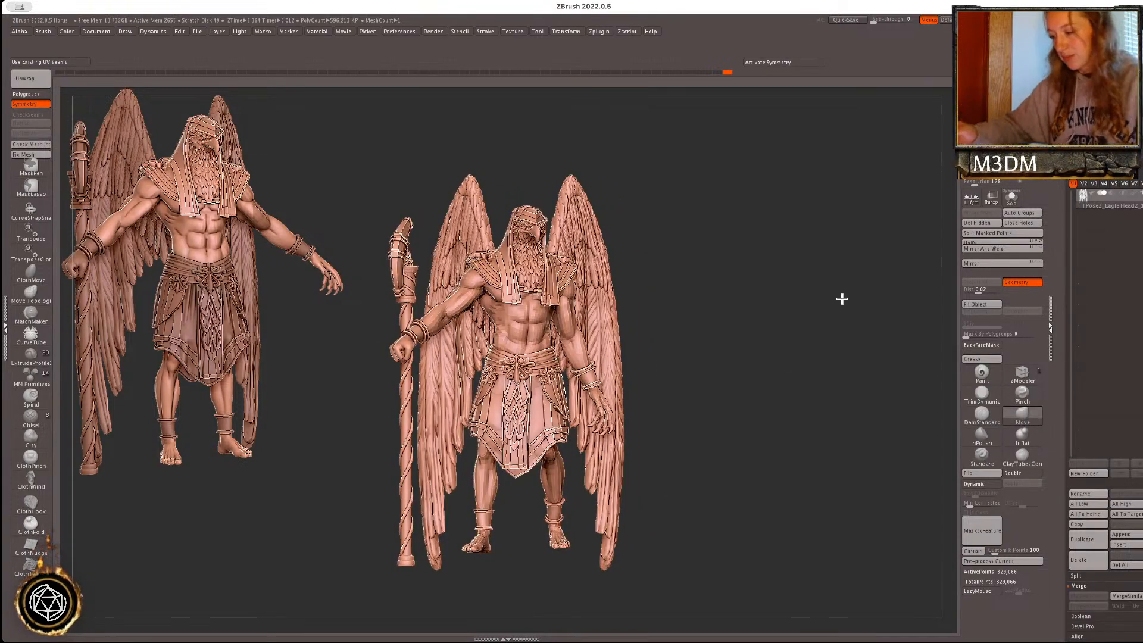
pyautogui.keyDown('ctrl'); pyautogui.keyDown('shift'); pyautogui.click(533, 263); pyautogui.keyUp('shift'); pyautogui.keyUp('ctrl')
pyautogui.keyDown('ctrl'); pyautogui.keyDown('shift'); pyautogui.click(682, 260); pyautogui.keyUp('shift'); pyautogui.keyUp('ctrl')
pyautogui.keyDown('ctrl'); pyautogui.keyDown('shift'); pyautogui.click(524, 272); pyautogui.keyUp('shift'); pyautogui.keyUp('ctrl')
pyautogui.keyDown('ctrl'); pyautogui.click(620, 248); pyautogui.keyUp('ctrl')
pyautogui.keyDown('ctrl'); pyautogui.keyDown('shift'); pyautogui.click(620, 249); pyautogui.keyUp('shift'); pyautogui.keyUp('ctrl')
pyautogui.keyDown('ctrl'); pyautogui.click(656, 239); pyautogui.keyUp('ctrl')
# - Rotate the unmasked head and headdress so the face turns toward the character's left
pyautogui.press('w')
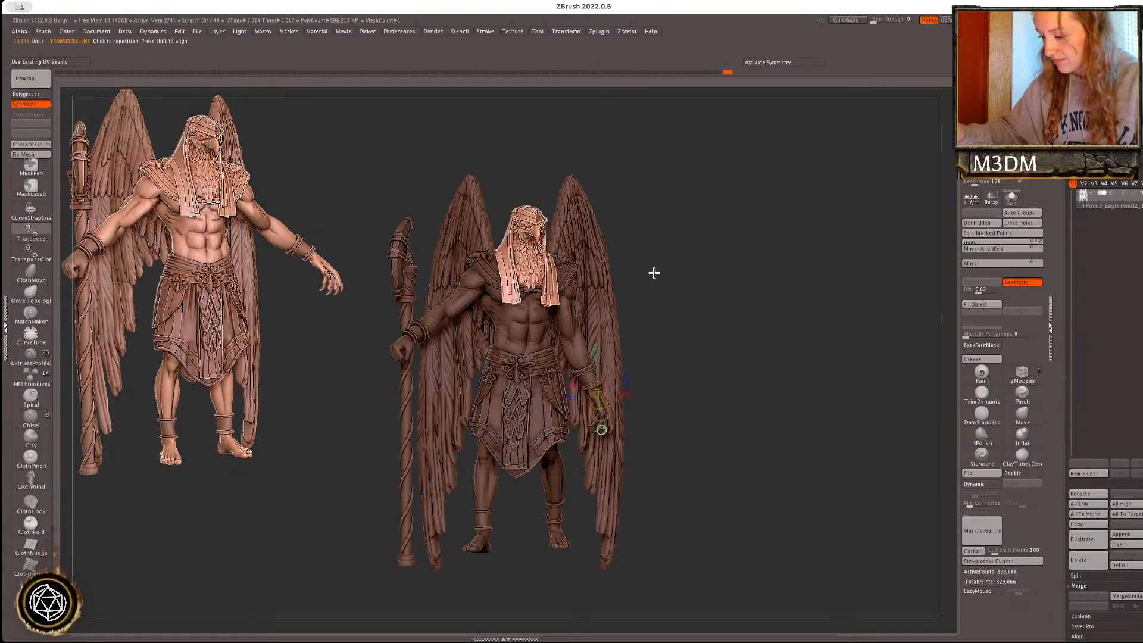
pyautogui.press('y')
pyautogui.keyDown('alt'); pyautogui.click(616, 307); pyautogui.keyUp('alt')
pyautogui.click(580, 304)
pyautogui.keyDown('ctrl'); pyautogui.moveTo(584, 283); pyautogui.dragTo(636, 280, button='right'); pyautogui.keyUp('ctrl')
pyautogui.moveTo(523, 283); pyautogui.dragTo(559, 255)
pyautogui.press('q')
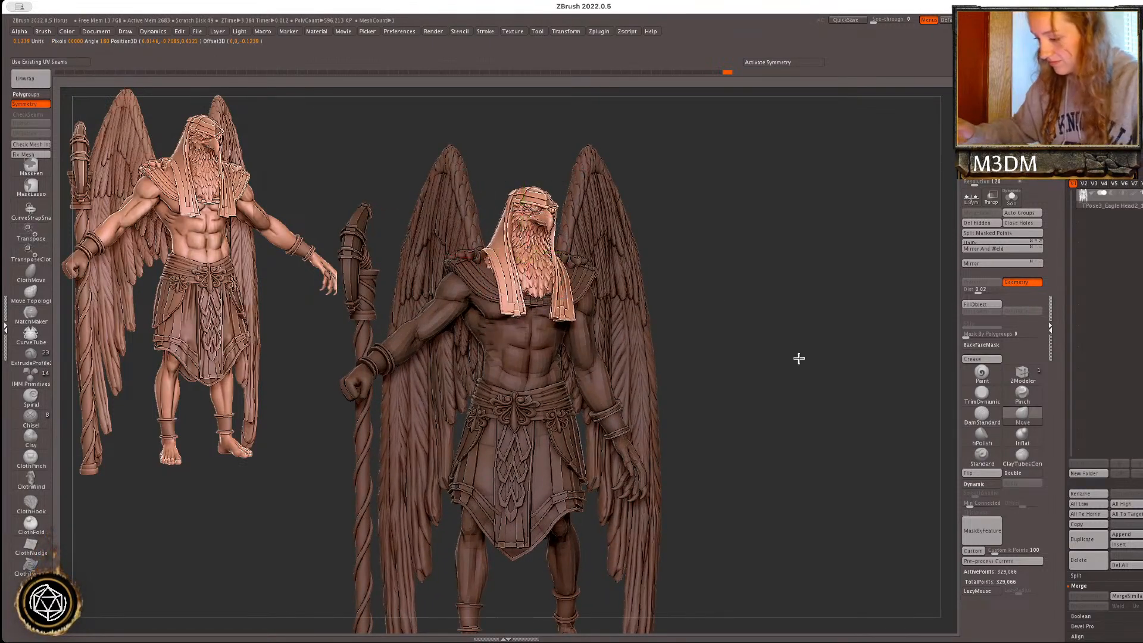
# - Mask everything except the two wings and move them closer against the character's back
pyautogui.keyDown('ctrl'); pyautogui.moveTo(793, 344); pyautogui.dragTo(820, 420); pyautogui.keyUp('ctrl')
pyautogui.keyDown('ctrl'); pyautogui.keyDown('shift'); pyautogui.click(641, 370); pyautogui.keyUp('shift'); pyautogui.keyUp('ctrl')
pyautogui.keyDown('ctrl'); pyautogui.keyDown('shift'); pyautogui.click(821, 419); pyautogui.keyUp('shift'); pyautogui.keyUp('ctrl')
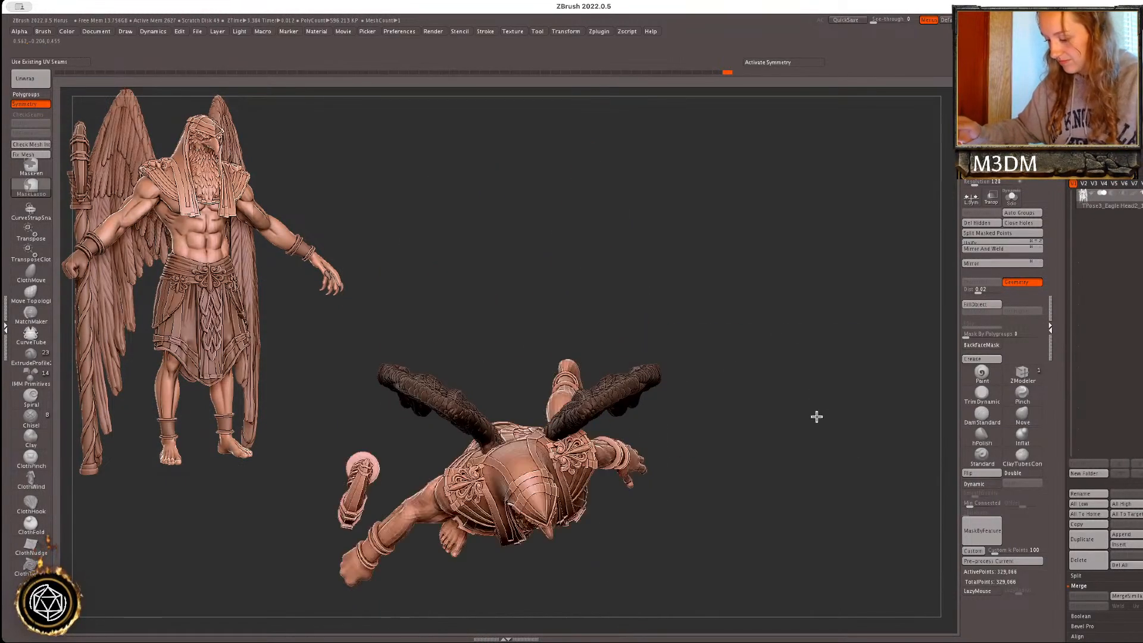
pyautogui.press('w')
pyautogui.moveTo(554, 427); pyautogui.dragTo(562, 440)
pyautogui.press('q')
pyautogui.moveTo(772, 370); pyautogui.dragTo(766, 287)
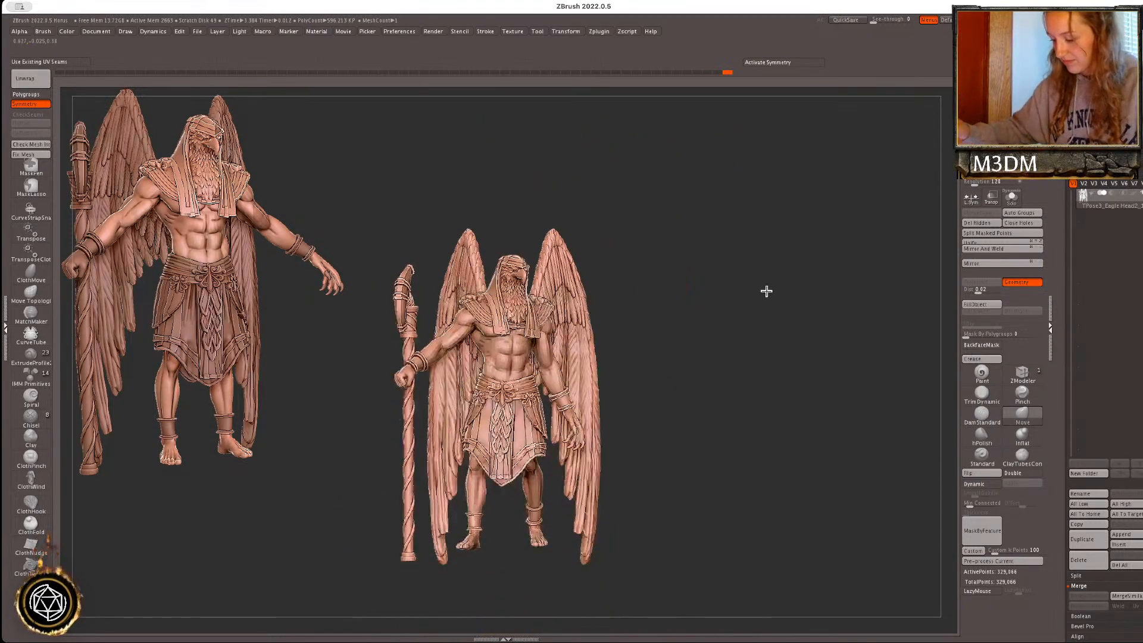
# - Try to tilt the unmasked wings sideways behind the torso
pyautogui.hotkey('ctrl', 'z')
pyautogui.press('w')
pyautogui.keyDown('alt'); pyautogui.click(522, 215); pyautogui.keyUp('alt')
pyautogui.moveTo(547, 292); pyautogui.dragTo(550, 281)
pyautogui.moveTo(506, 315); pyautogui.dragTo(507, 322)
pyautogui.press('q')
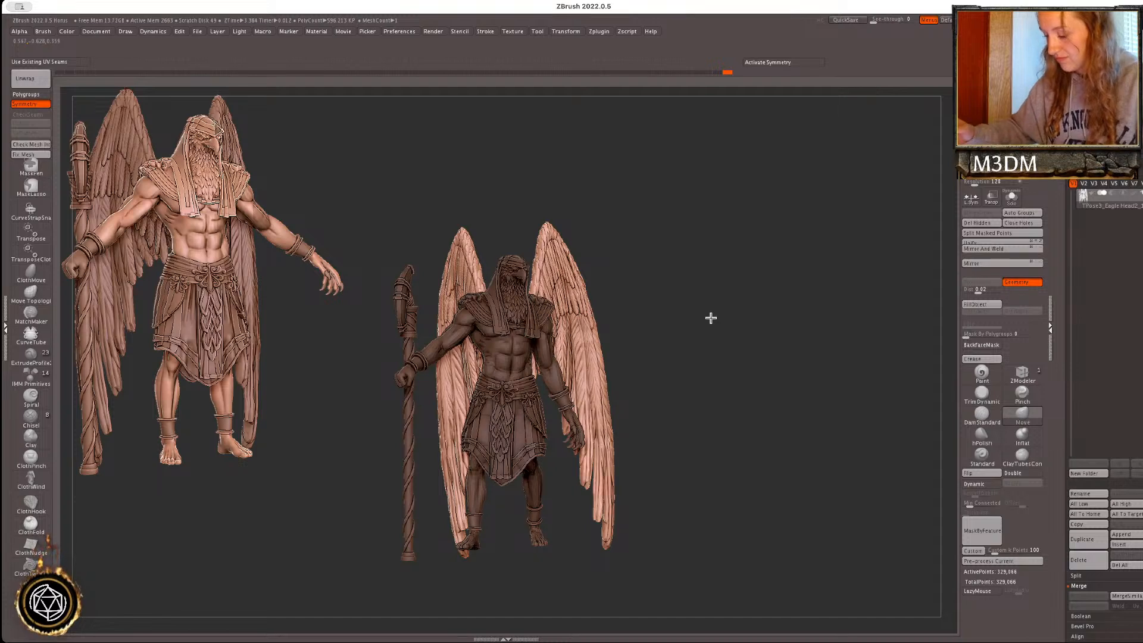
pyautogui.hotkey('ctrl', 'z')
# - Reposition and tilt the wings toward the staff side behind the turned torso, and clear the mask
pyautogui.press('w')
pyautogui.moveTo(550, 302); pyautogui.dragTo(502, 327)
pyautogui.press('q')
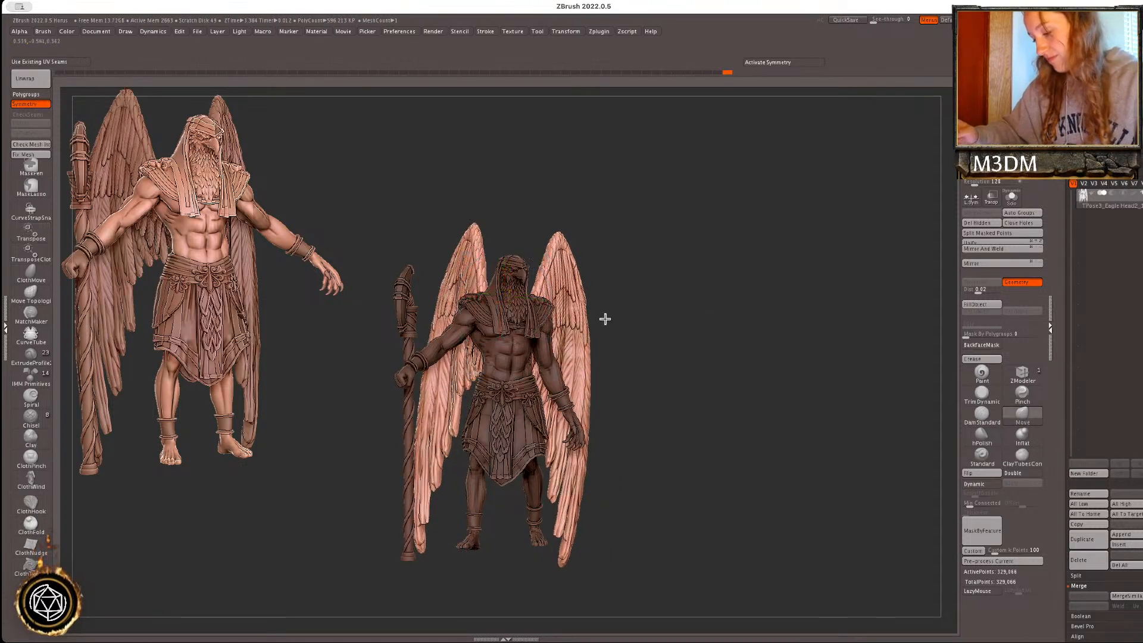
pyautogui.rightClick(691, 321)
pyautogui.keyDown('ctrl'); pyautogui.moveTo(714, 320); pyautogui.dragTo(732, 320); pyautogui.keyUp('ctrl')
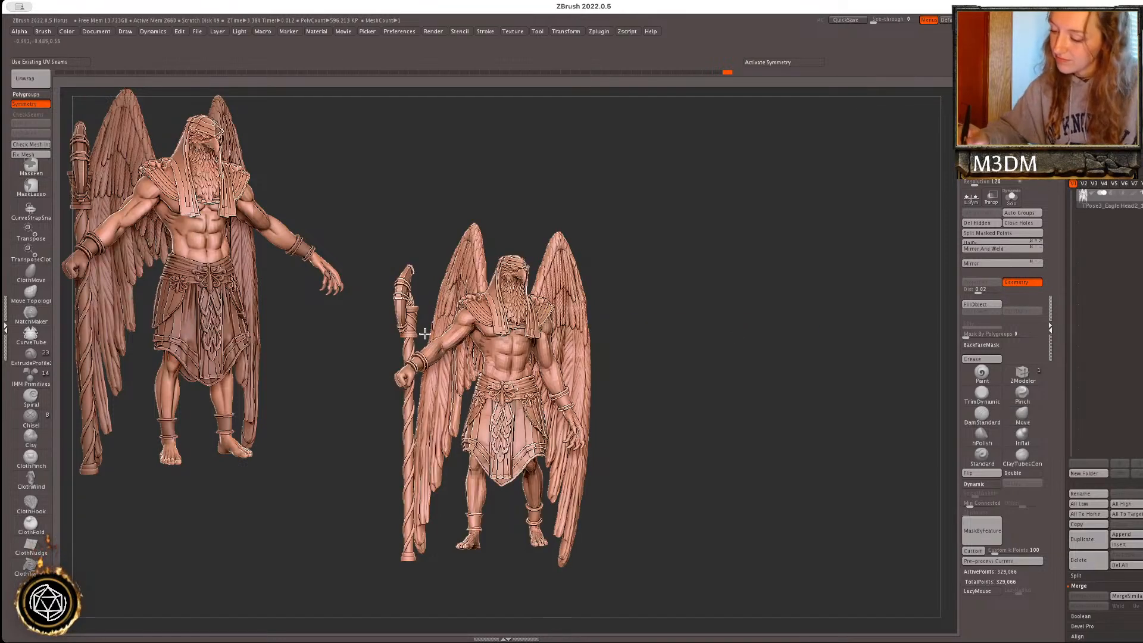
# - Hide the staff, wings and shoulder armor to expose the character's right arm
pyautogui.keyDown('ctrl'); pyautogui.keyDown('shift'); pyautogui.click(412, 325); pyautogui.keyUp('shift'); pyautogui.keyUp('ctrl')
pyautogui.keyDown('ctrl'); pyautogui.keyDown('shift'); pyautogui.moveTo(429, 320); pyautogui.dragTo(440, 332); pyautogui.keyUp('shift'); pyautogui.keyUp('ctrl')
pyautogui.keyDown('ctrl'); pyautogui.keyDown('shift'); pyautogui.click(451, 315); pyautogui.keyUp('shift'); pyautogui.keyUp('ctrl')
pyautogui.keyDown('alt'); pyautogui.moveTo(715, 289); pyautogui.dragTo(711, 353); pyautogui.keyUp('alt')
pyautogui.keyDown('ctrl'); pyautogui.keyDown('shift'); pyautogui.click(489, 290); pyautogui.keyUp('shift'); pyautogui.keyUp('ctrl')
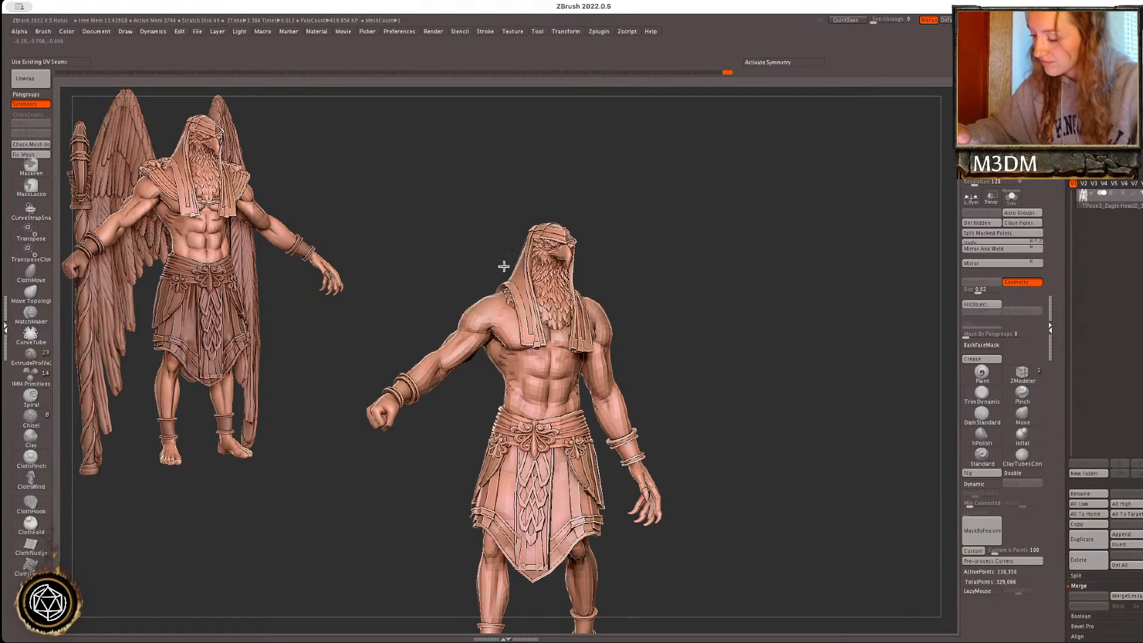
# - Mask the character's right arm up to the shoulder, soften the mask edge and invert it
pyautogui.moveTo(487, 279); pyautogui.dragTo(551, 206)
pyautogui.moveTo(356, 483)
pyautogui.keyDown('ctrl'); pyautogui.mouseDown()
pyautogui.moveTo(391, 333)
pyautogui.moveTo(487, 291)
pyautogui.moveTo(485, 363)
pyautogui.mouseUp(); pyautogui.keyUp('ctrl')
pyautogui.moveTo(749, 321); pyautogui.dragTo(567, 454)
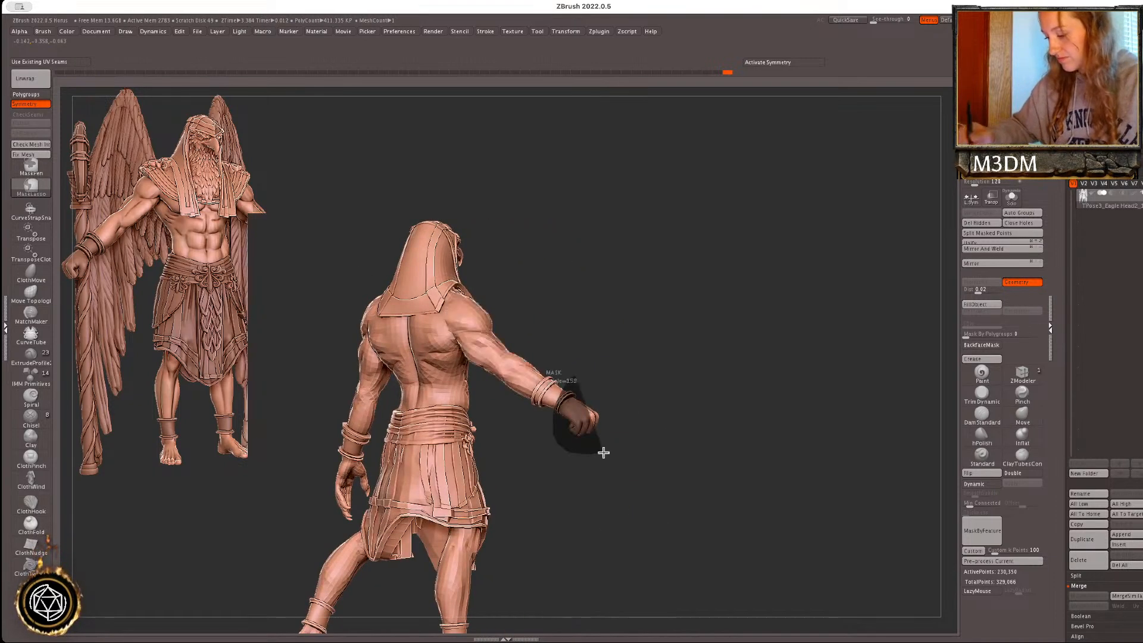
pyautogui.moveTo(719, 380)
pyautogui.mouseDown()
pyautogui.moveTo(831, 375)
pyautogui.moveTo(875, 357)
pyautogui.mouseUp()
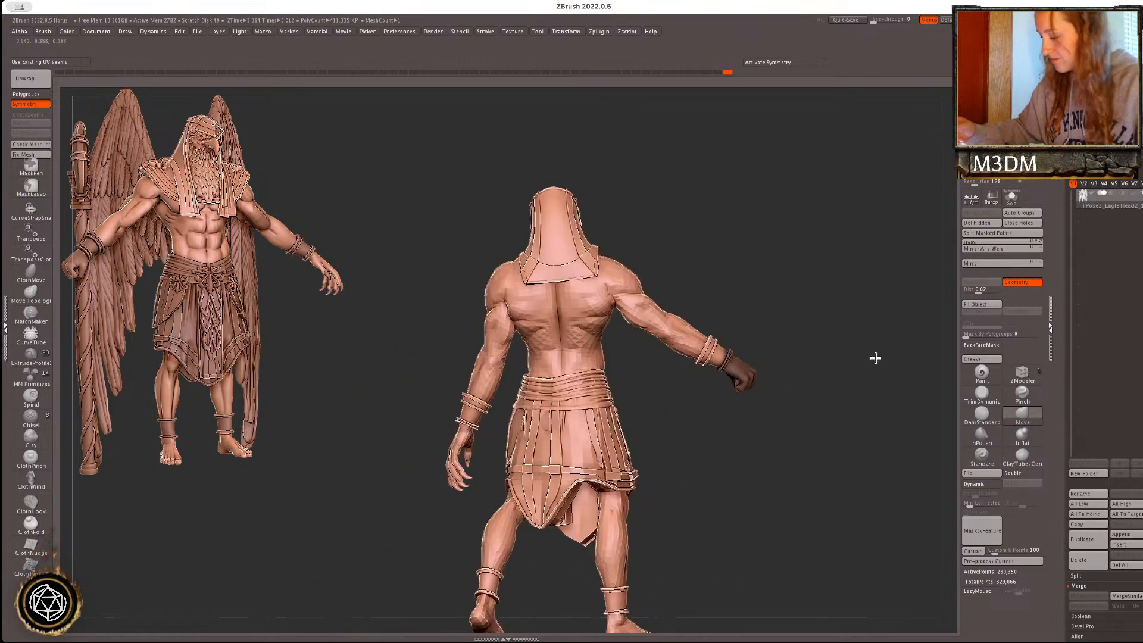
pyautogui.moveTo(668, 266)
pyautogui.keyDown('ctrl'); pyautogui.mouseDown()
pyautogui.moveTo(606, 281)
pyautogui.moveTo(804, 490)
pyautogui.moveTo(760, 347)
pyautogui.mouseUp(); pyautogui.keyUp('ctrl')
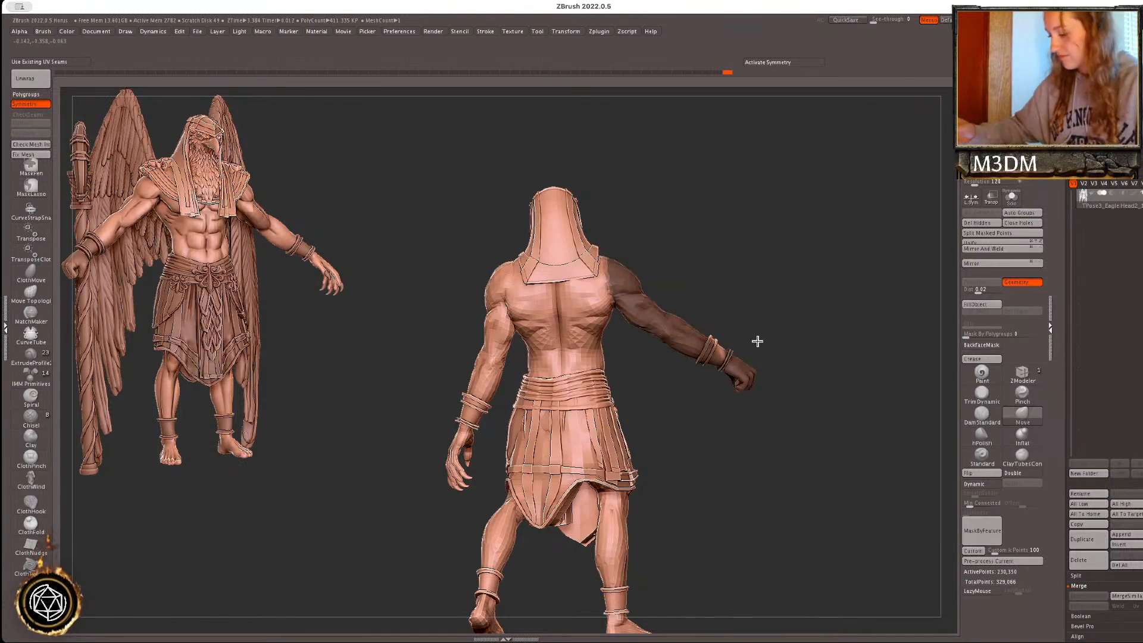
pyautogui.moveTo(877, 327); pyautogui.dragTo(857, 356)
pyautogui.keyDown('alt'); pyautogui.moveTo(847, 399); pyautogui.dragTo(856, 367); pyautogui.keyUp('alt')
pyautogui.keyDown('alt'); pyautogui.moveTo(856, 367); pyautogui.dragTo(795, 362); pyautogui.keyUp('alt')
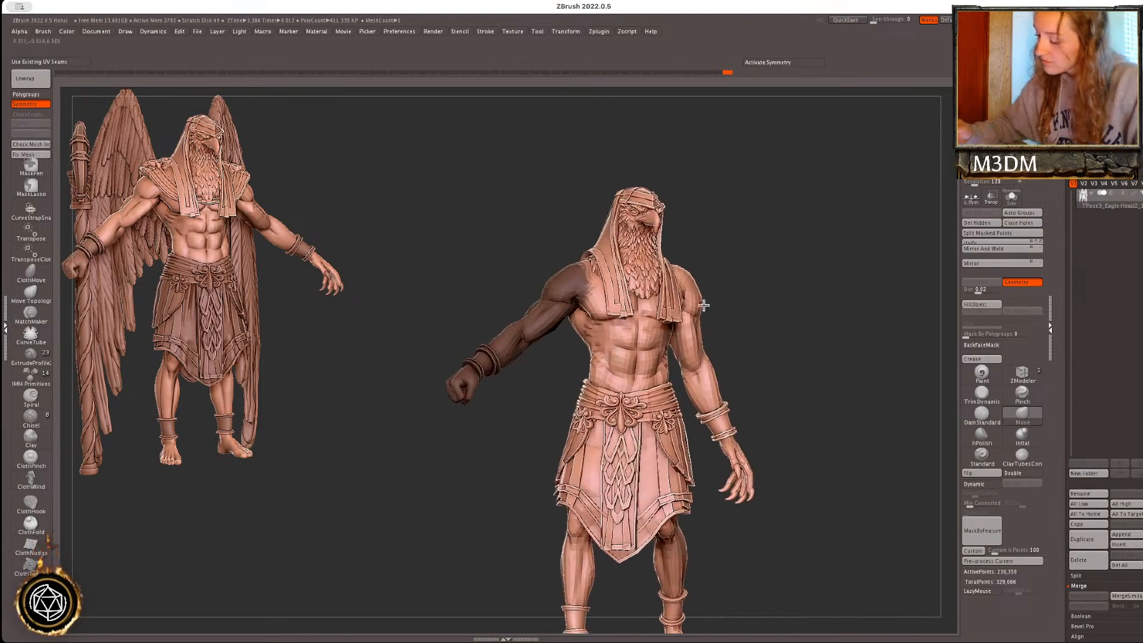
pyautogui.hotkey('ctrl', 'i')
pyautogui.moveTo(712, 234)
pyautogui.keyDown('ctrl'); pyautogui.mouseDown()
pyautogui.moveTo(569, 250)
pyautogui.moveTo(595, 309)
pyautogui.mouseUp(); pyautogui.keyUp('ctrl')
pyautogui.keyDown('ctrl'); pyautogui.click(619, 286); pyautogui.keyUp('ctrl')
pyautogui.keyDown('ctrl'); pyautogui.click(748, 261); pyautogui.keyUp('ctrl')
pyautogui.press('w')
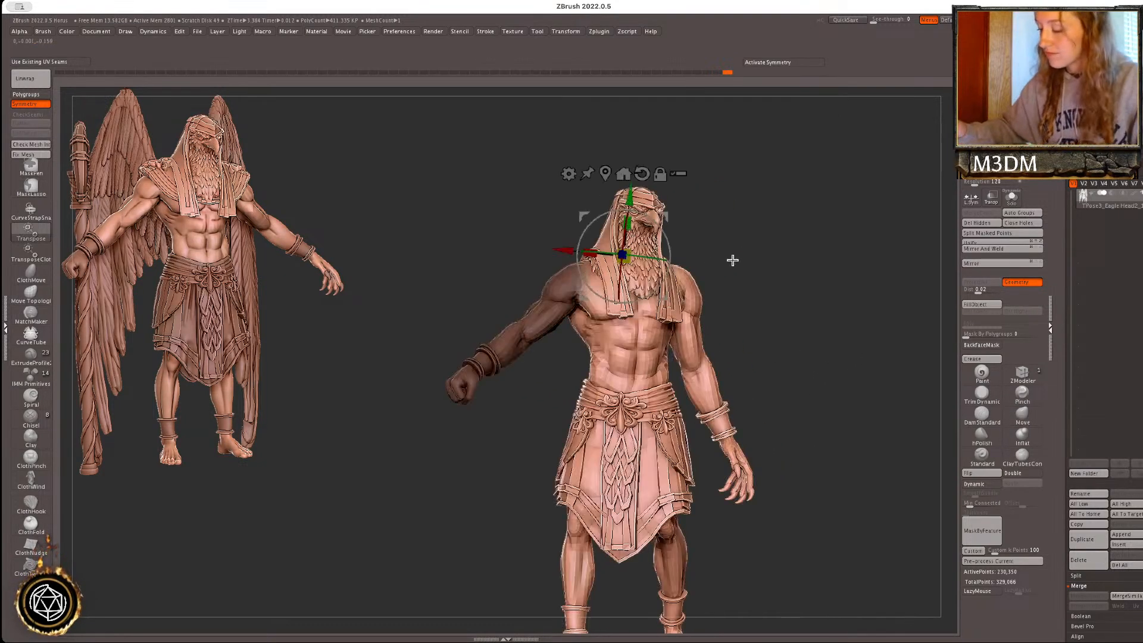
pyautogui.hotkey('ctrl', 'i')
# - Try to rotate the right arm down from the shoulder
pyautogui.press('y')
pyautogui.moveTo(559, 305); pyautogui.dragTo(494, 349)
pyautogui.moveTo(462, 388); pyautogui.dragTo(501, 435)
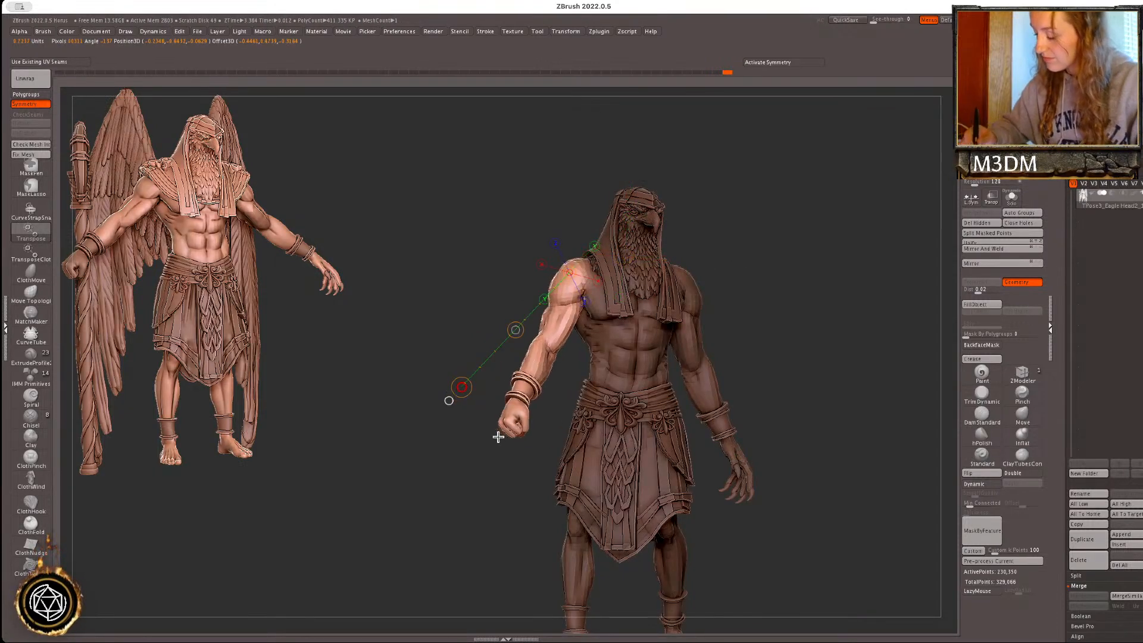
pyautogui.hotkey('ctrl', 'z')
# - Refine the mask between headdress and right shoulder and rotate the right arm down toward the body
pyautogui.press('q')
pyautogui.moveTo(693, 222)
pyautogui.keyDown('ctrl'); pyautogui.mouseDown()
pyautogui.moveTo(595, 229)
pyautogui.moveTo(588, 284)
pyautogui.mouseUp(); pyautogui.keyUp('ctrl')
pyautogui.keyDown('ctrl'); pyautogui.moveTo(602, 216); pyautogui.dragTo(590, 297); pyautogui.keyUp('ctrl')
pyautogui.press('r')
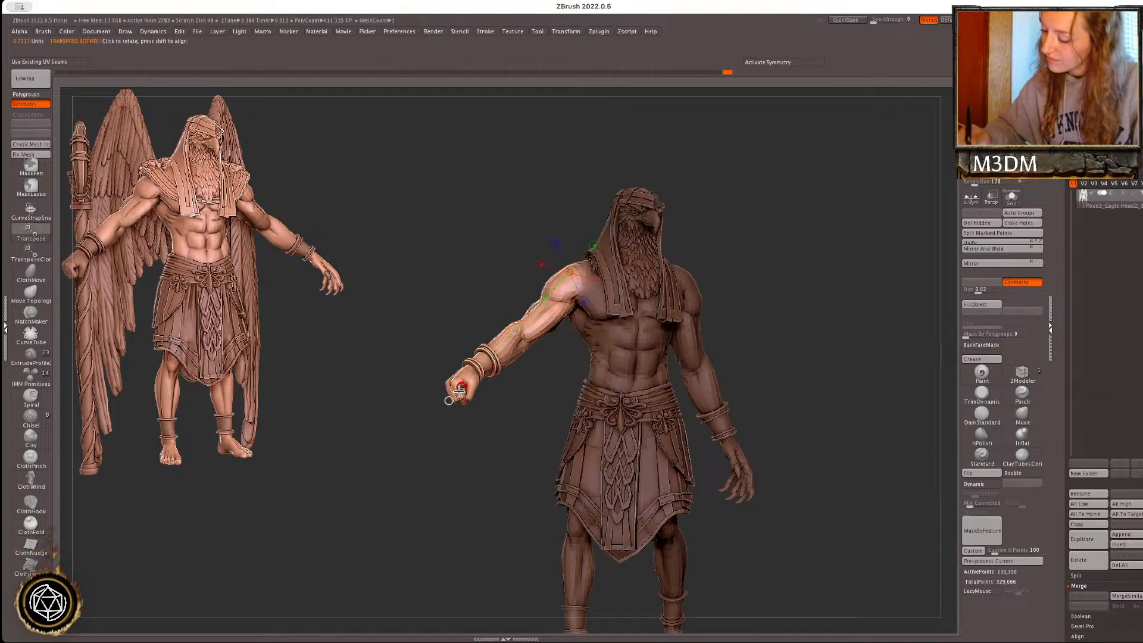
pyautogui.moveTo(462, 387); pyautogui.dragTo(519, 425)
pyautogui.press('q')
pyautogui.moveTo(768, 321); pyautogui.dragTo(800, 332)
pyautogui.keyDown('alt'); pyautogui.moveTo(772, 404); pyautogui.dragTo(868, 393); pyautogui.keyUp('alt')
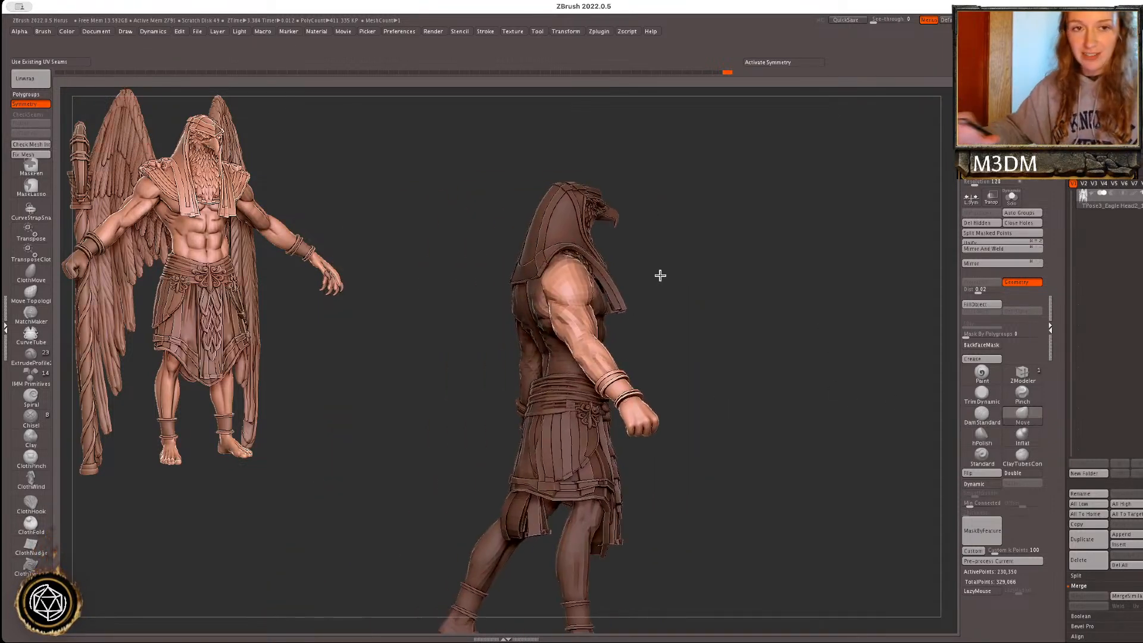
# - Adjust the right arm's swing about the shoulder in the side view
pyautogui.press('r')
pyautogui.moveTo(564, 274); pyautogui.dragTo(615, 408)
pyautogui.moveTo(590, 341); pyautogui.dragTo(594, 357)
pyautogui.moveTo(673, 333)
pyautogui.mouseDown()
pyautogui.moveTo(732, 314)
pyautogui.moveTo(633, 298)
pyautogui.moveTo(612, 308)
pyautogui.moveTo(621, 378)
pyautogui.mouseUp()
# - Mask the right shoulder and rotate the arm below it closer to the hip
pyautogui.press('q')
pyautogui.moveTo(597, 262)
pyautogui.keyDown('ctrl'); pyautogui.mouseDown()
pyautogui.moveTo(595, 304)
pyautogui.moveTo(702, 286)
pyautogui.mouseUp(); pyautogui.keyUp('ctrl')
pyautogui.moveTo(649, 207)
pyautogui.keyDown('ctrl'); pyautogui.mouseDown()
pyautogui.moveTo(644, 297)
pyautogui.moveTo(819, 265)
pyautogui.moveTo(800, 273)
pyautogui.mouseUp(); pyautogui.keyUp('ctrl')
pyautogui.press('r')
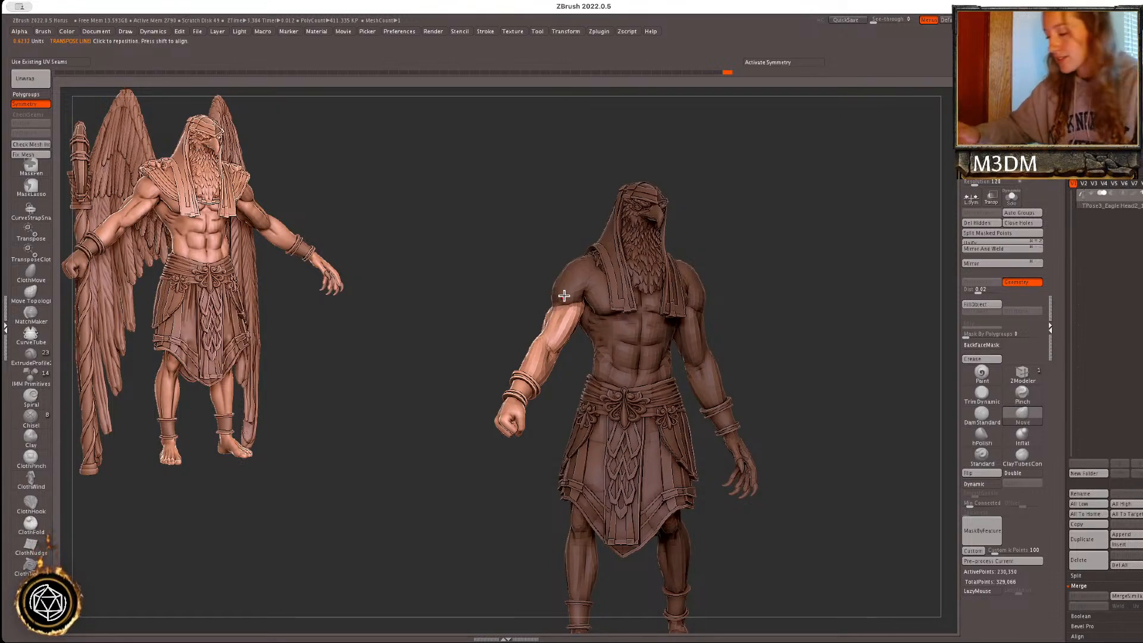
pyautogui.moveTo(723, 233)
pyautogui.keyDown('ctrl'); pyautogui.mouseDown()
pyautogui.moveTo(505, 281)
pyautogui.moveTo(719, 346)
pyautogui.mouseUp(); pyautogui.keyUp('ctrl')
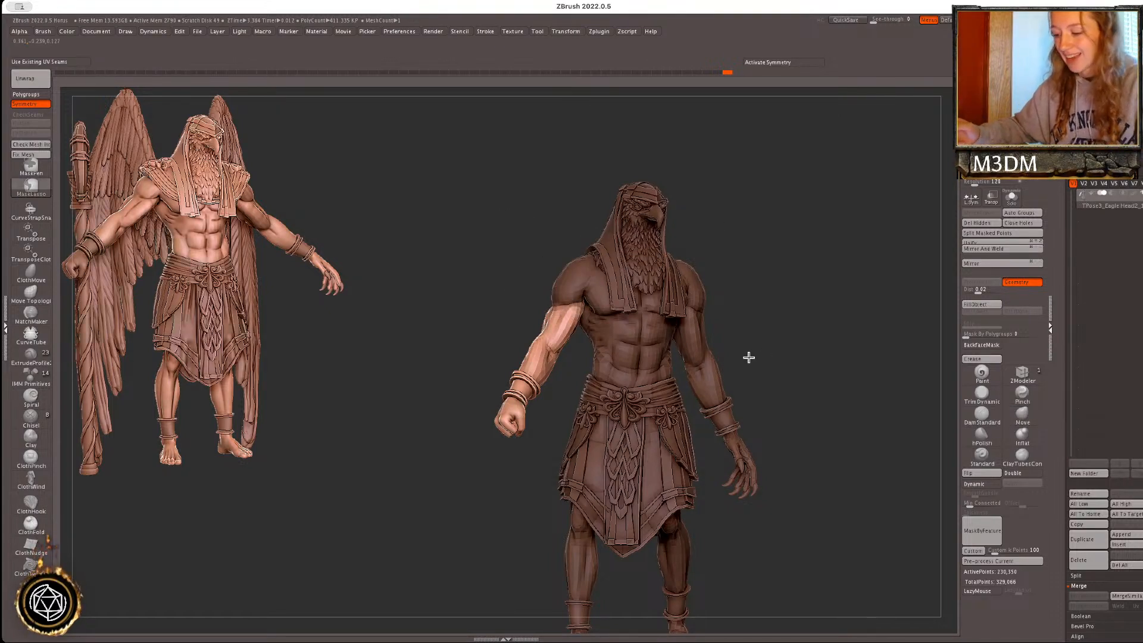
pyautogui.press('r')
pyautogui.moveTo(572, 307)
pyautogui.mouseDown()
pyautogui.moveTo(515, 396)
pyautogui.moveTo(518, 414)
pyautogui.mouseUp()
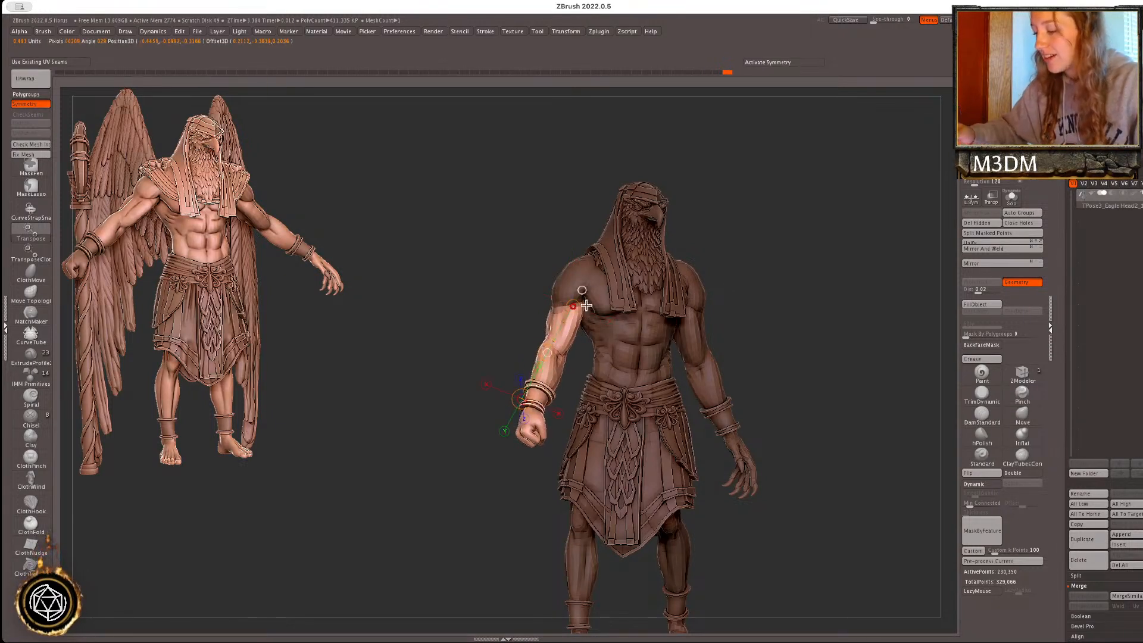
pyautogui.press('q')
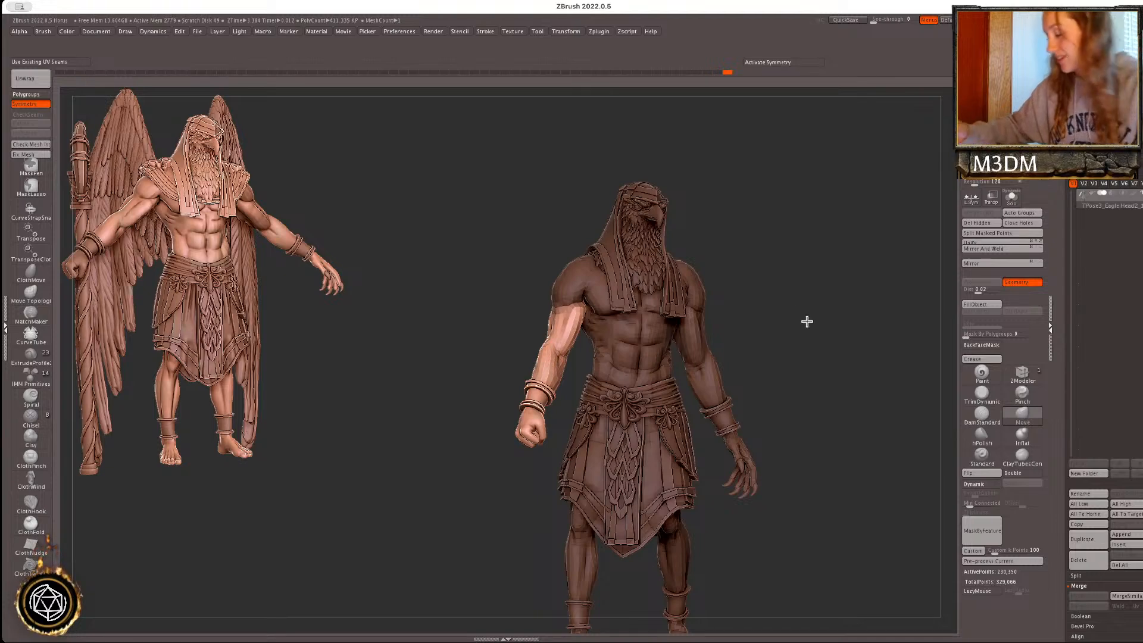
# - Fine-tune the angle of the right arm below the shoulder from the side and front
pyautogui.moveTo(805, 321); pyautogui.dragTo(811, 337)
pyautogui.moveTo(696, 375)
pyautogui.mouseDown()
pyautogui.moveTo(753, 375)
pyautogui.moveTo(531, 335)
pyautogui.moveTo(533, 357)
pyautogui.mouseUp()
pyautogui.press('r')
pyautogui.moveTo(602, 334); pyautogui.dragTo(657, 327)
pyautogui.moveTo(526, 353)
pyautogui.mouseDown()
pyautogui.moveTo(513, 363)
pyautogui.moveTo(521, 331)
pyautogui.mouseUp()
pyautogui.press('q')
pyautogui.moveTo(667, 314); pyautogui.dragTo(830, 319)
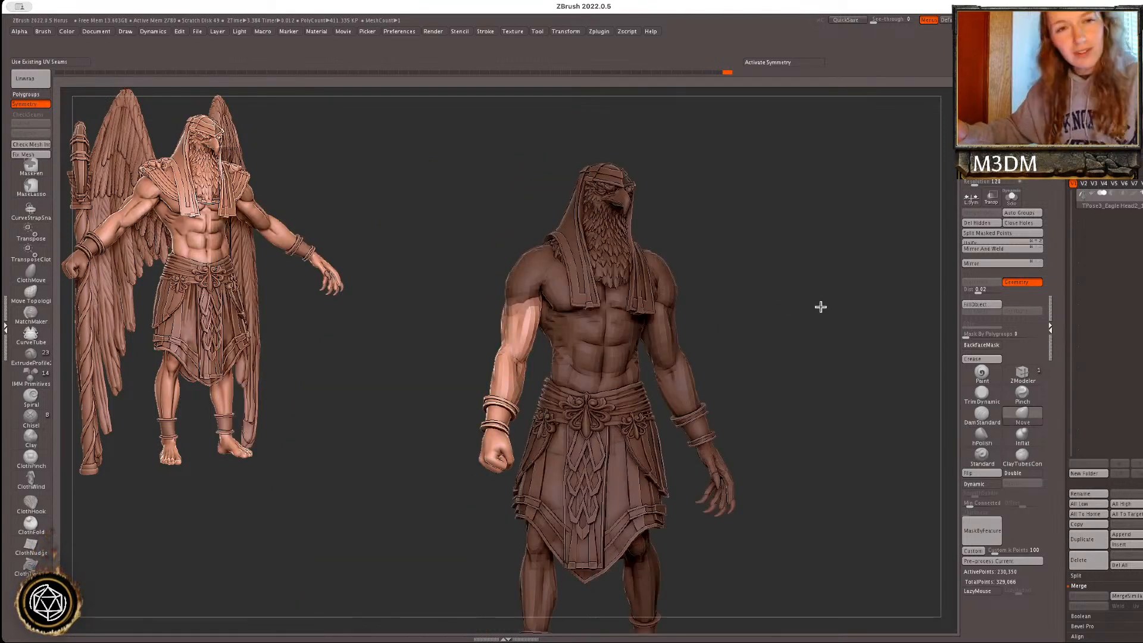
pyautogui.press('r')
pyautogui.moveTo(515, 399); pyautogui.dragTo(516, 394)
# - Extend the mask over the right shoulder and upper arm, leaving only the forearm and hand editable
pyautogui.moveTo(707, 217)
pyautogui.keyDown('ctrl'); pyautogui.mouseDown()
pyautogui.moveTo(555, 231)
pyautogui.moveTo(623, 344)
pyautogui.mouseUp(); pyautogui.keyUp('ctrl')
pyautogui.moveTo(709, 325); pyautogui.dragTo(817, 300)
pyautogui.keyDown('ctrl'); pyautogui.moveTo(546, 255); pyautogui.dragTo(566, 333); pyautogui.keyUp('ctrl')
pyautogui.moveTo(827, 291); pyautogui.dragTo(709, 299)
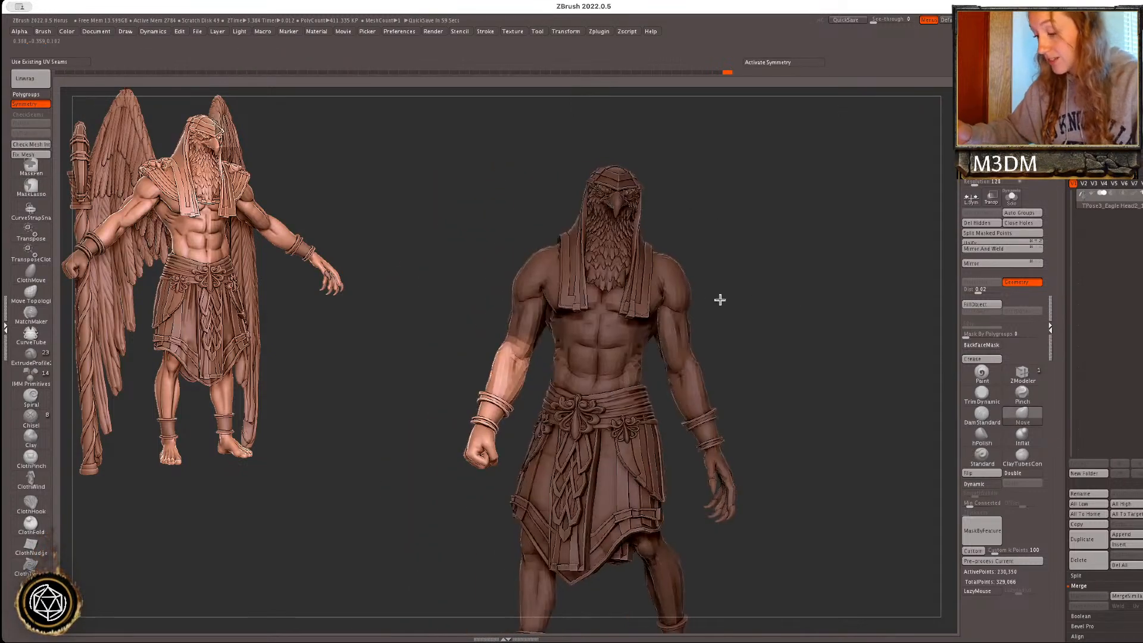
pyautogui.keyDown('ctrl'); pyautogui.moveTo(531, 280); pyautogui.dragTo(582, 334); pyautogui.keyUp('ctrl')
pyautogui.moveTo(730, 304); pyautogui.dragTo(807, 298)
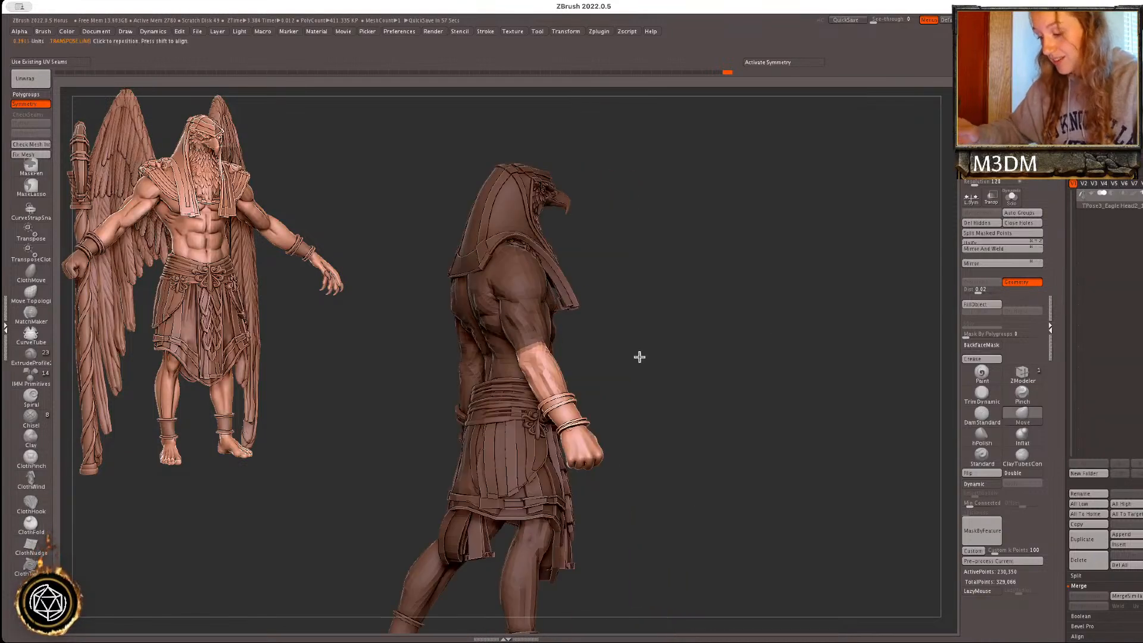
# - Place a Transpose line from the right elbow and rotate the forearm forward to a roughly horizontal bend
pyautogui.press('w')
pyautogui.moveTo(692, 358); pyautogui.dragTo(684, 365)
pyautogui.moveTo(532, 355); pyautogui.dragTo(834, 375)
pyautogui.moveTo(549, 376)
pyautogui.mouseDown()
pyautogui.moveTo(551, 477)
pyautogui.moveTo(526, 477)
pyautogui.mouseUp()
pyautogui.press('q')
pyautogui.moveTo(848, 280); pyautogui.dragTo(860, 274)
pyautogui.press('r')
pyautogui.keyDown('alt'); pyautogui.moveTo(803, 398); pyautogui.dragTo(783, 312); pyautogui.keyUp('alt')
pyautogui.press('q')
pyautogui.rightClick(805, 301)
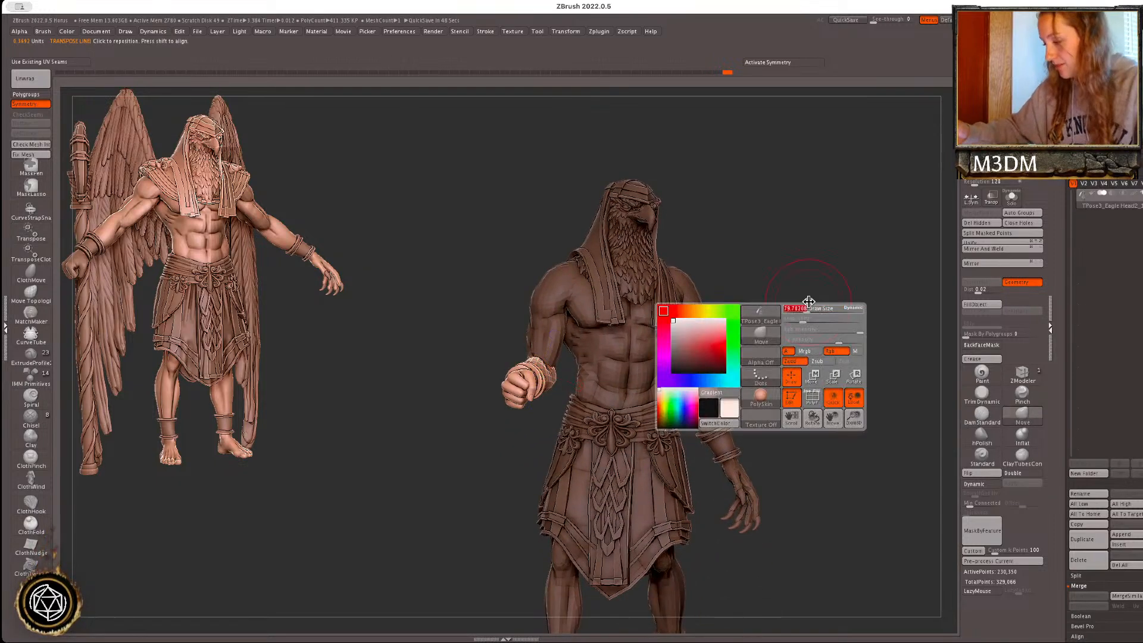
# - Invert the mask and adjust the right upper arm near the elbow using the Move brush
pyautogui.keyDown('ctrl'); pyautogui.click(780, 285); pyautogui.keyUp('ctrl')
pyautogui.moveTo(532, 319); pyautogui.dragTo(527, 316)
pyautogui.rightClick(501, 334)
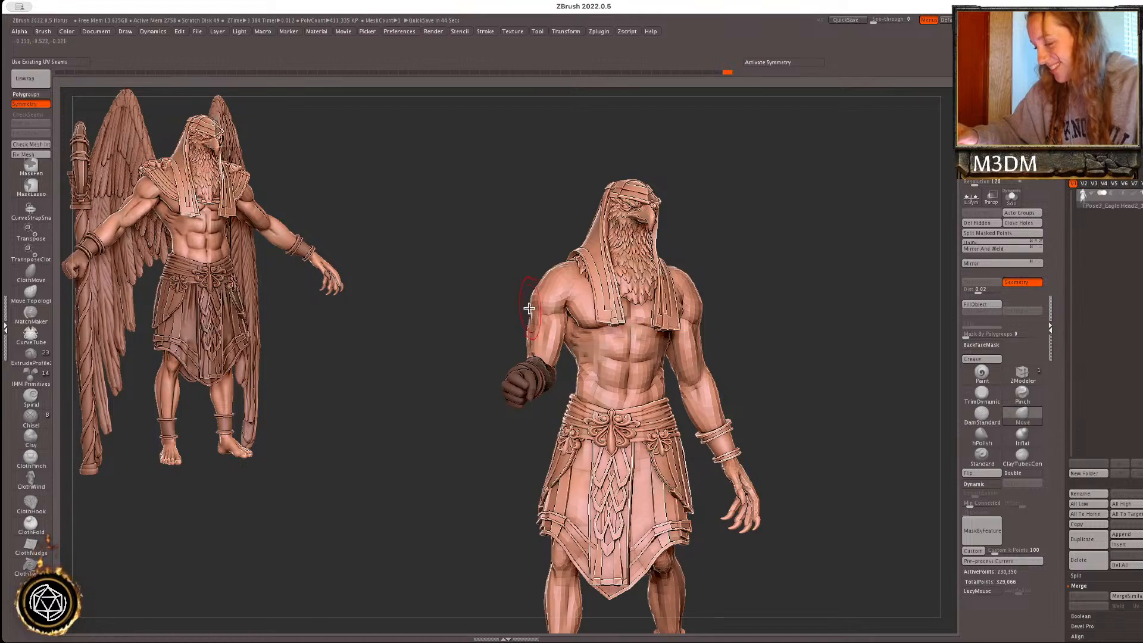
# - Invert the mask again and reposition the bent right forearm at the elbow from the side view
pyautogui.moveTo(789, 298); pyautogui.dragTo(831, 321)
pyautogui.keyDown('ctrl'); pyautogui.click(789, 344); pyautogui.keyUp('ctrl')
pyautogui.press('w')
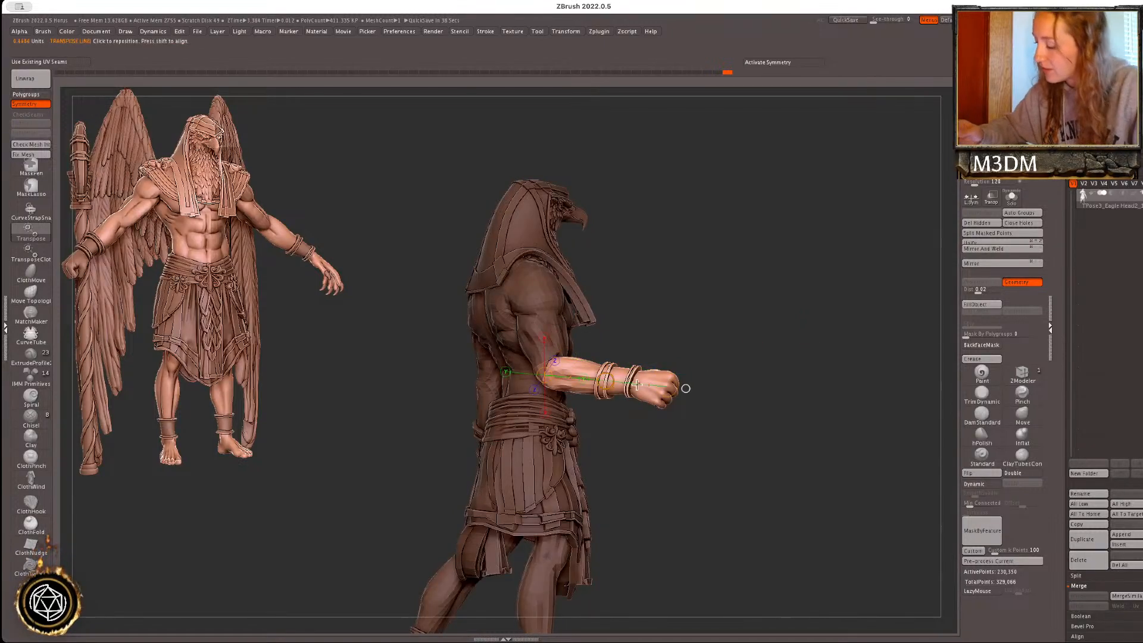
pyautogui.moveTo(606, 381); pyautogui.dragTo(668, 379)
pyautogui.moveTo(562, 370); pyautogui.dragTo(571, 372)
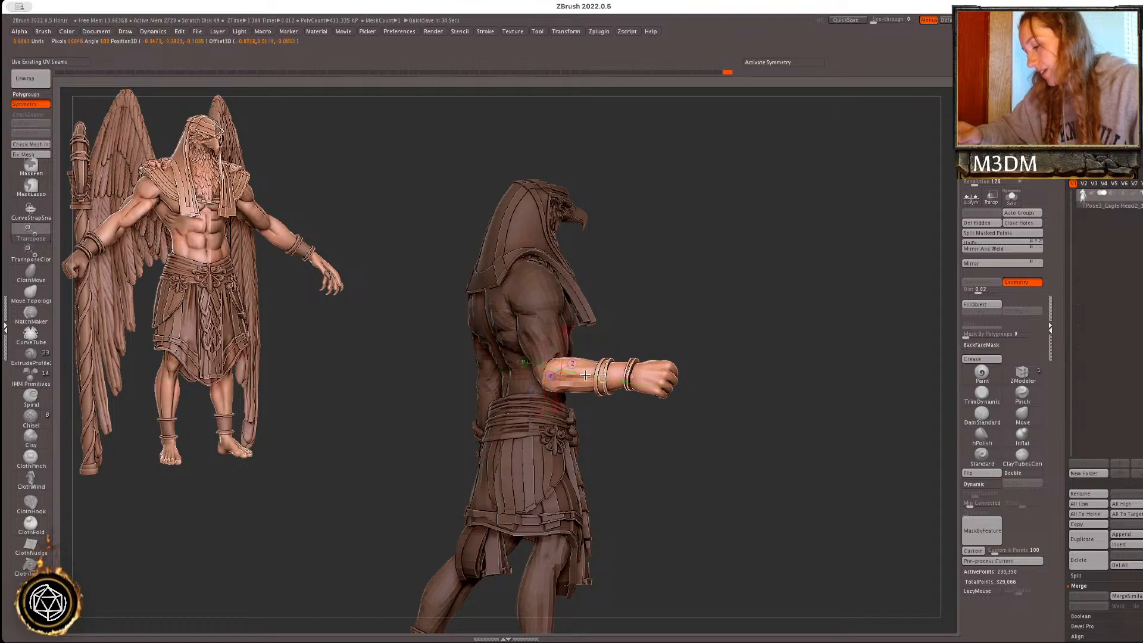
pyautogui.press('q')
pyautogui.moveTo(711, 357)
pyautogui.mouseDown()
pyautogui.moveTo(887, 370)
pyautogui.moveTo(879, 384)
pyautogui.mouseUp()
# - Adjust the right forearm's rotation and switch the mask between the forearm and the rest of the body
pyautogui.rightClick(869, 355)
pyautogui.press('r')
pyautogui.moveTo(551, 462)
pyautogui.mouseDown()
pyautogui.moveTo(549, 490)
pyautogui.moveTo(536, 489)
pyautogui.mouseUp()
pyautogui.press('q')
pyautogui.moveTo(868, 313)
pyautogui.mouseDown()
pyautogui.moveTo(888, 322)
pyautogui.moveTo(762, 376)
pyautogui.moveTo(667, 381)
pyautogui.moveTo(696, 411)
pyautogui.moveTo(845, 373)
pyautogui.moveTo(780, 332)
pyautogui.mouseUp()
pyautogui.keyDown('ctrl'); pyautogui.click(775, 333); pyautogui.keyUp('ctrl')
pyautogui.keyDown('ctrl'); pyautogui.click(777, 333); pyautogui.keyUp('ctrl')
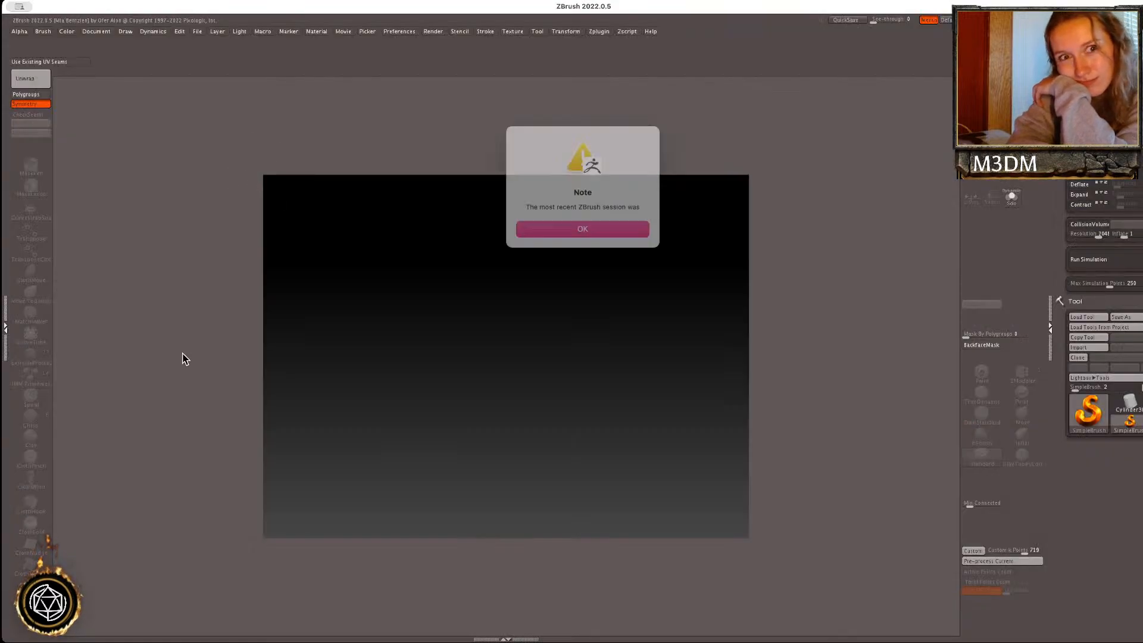
# - Dismiss the startup note and open the most recent quicksave, QS_48430.zpr
pyautogui.click(582, 223)
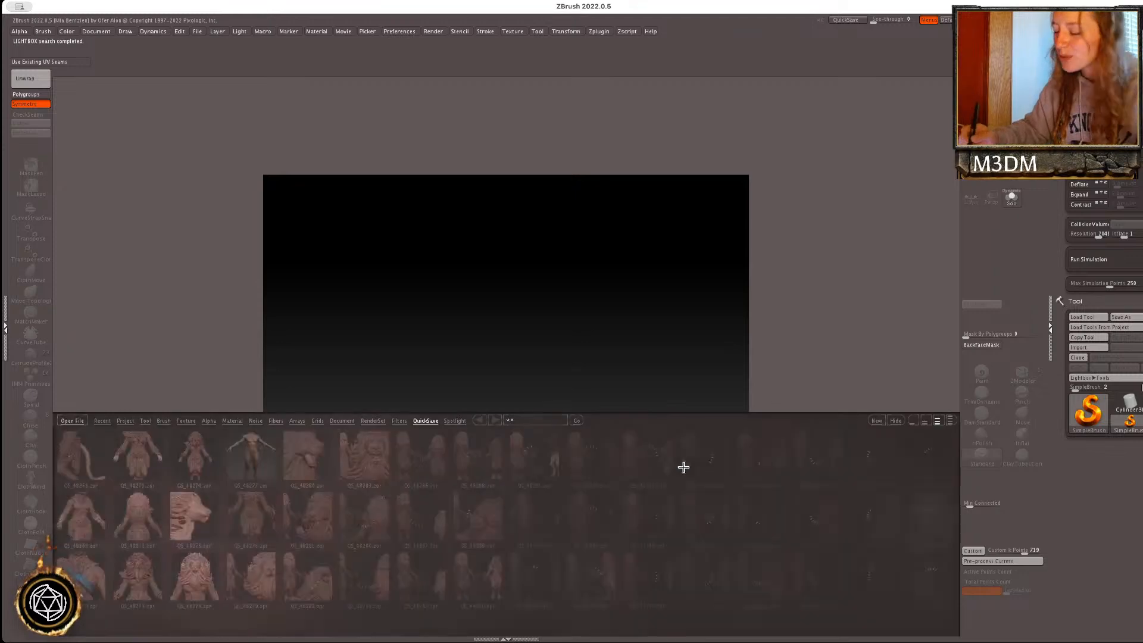
pyautogui.moveTo(702, 541); pyautogui.dragTo(582, 540)
pyautogui.click(715, 529)
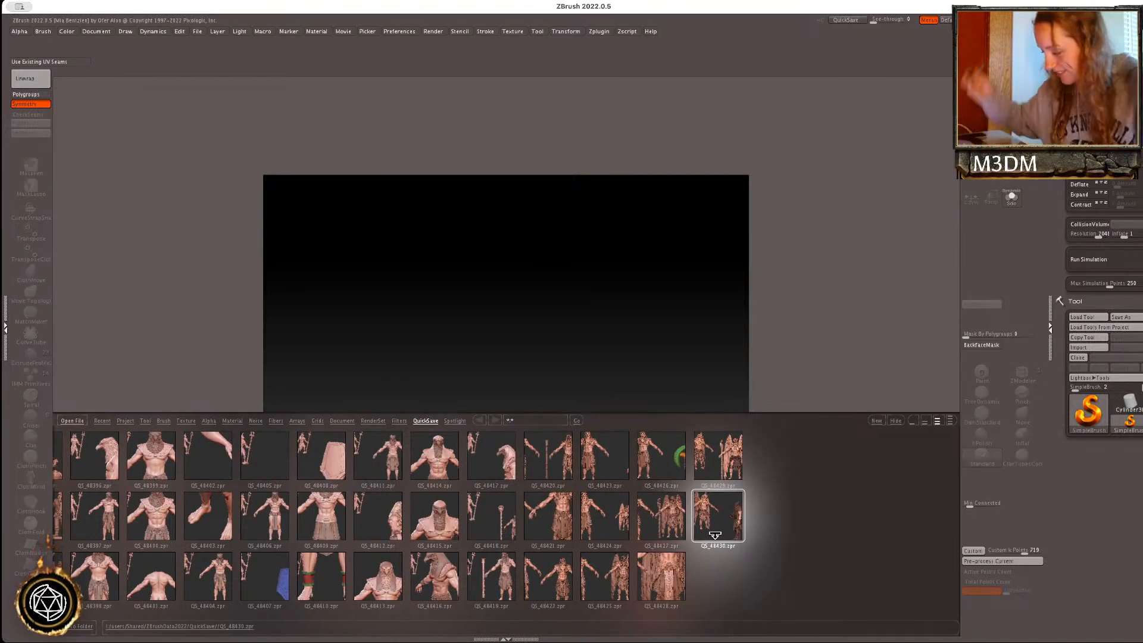
pyautogui.doubleClick(715, 536)
pyautogui.moveTo(798, 390); pyautogui.dragTo(814, 394)
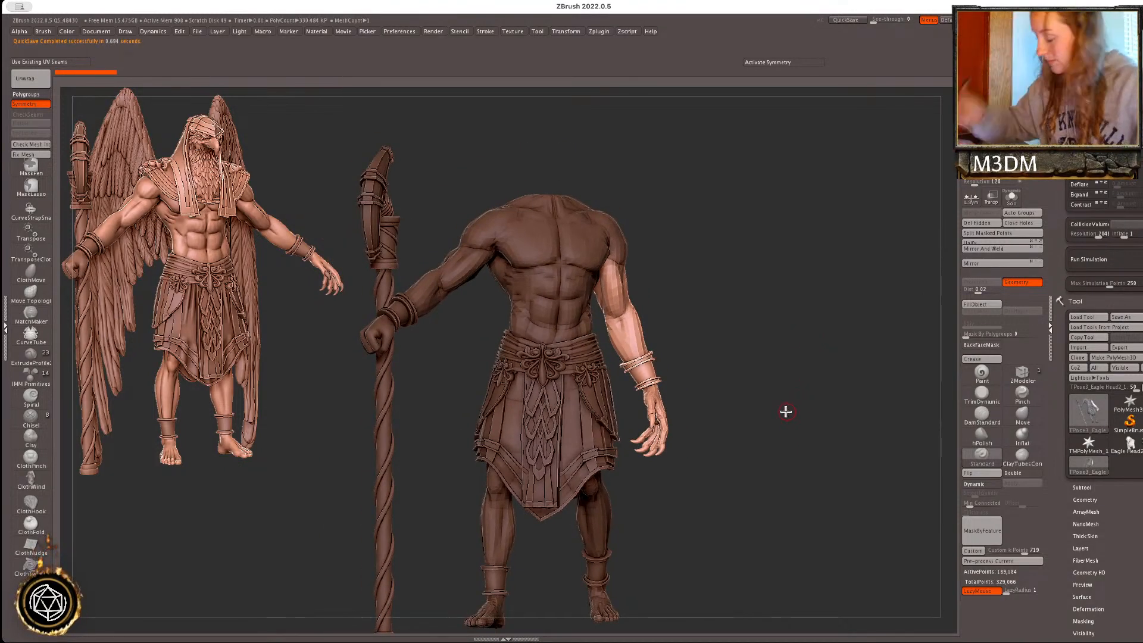
# - Clear the mask and show all hidden parts, including the head and wings
pyautogui.moveTo(773, 342); pyautogui.dragTo(786, 341)
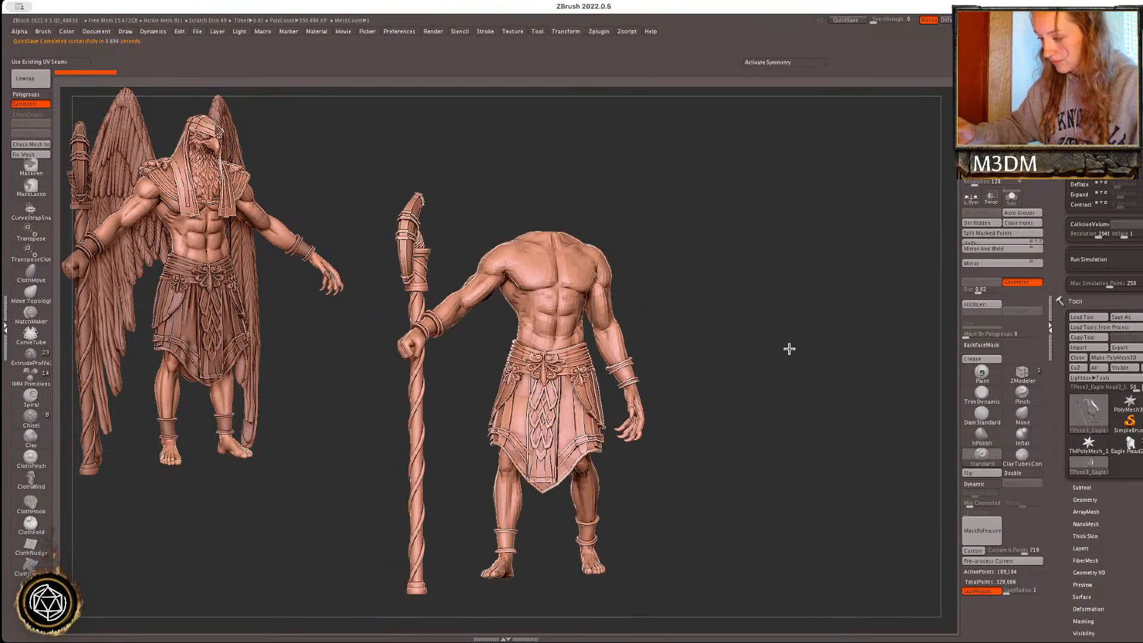
pyautogui.keyDown('ctrl'); pyautogui.keyDown('shift'); pyautogui.click(805, 373); pyautogui.keyUp('shift'); pyautogui.keyUp('ctrl')
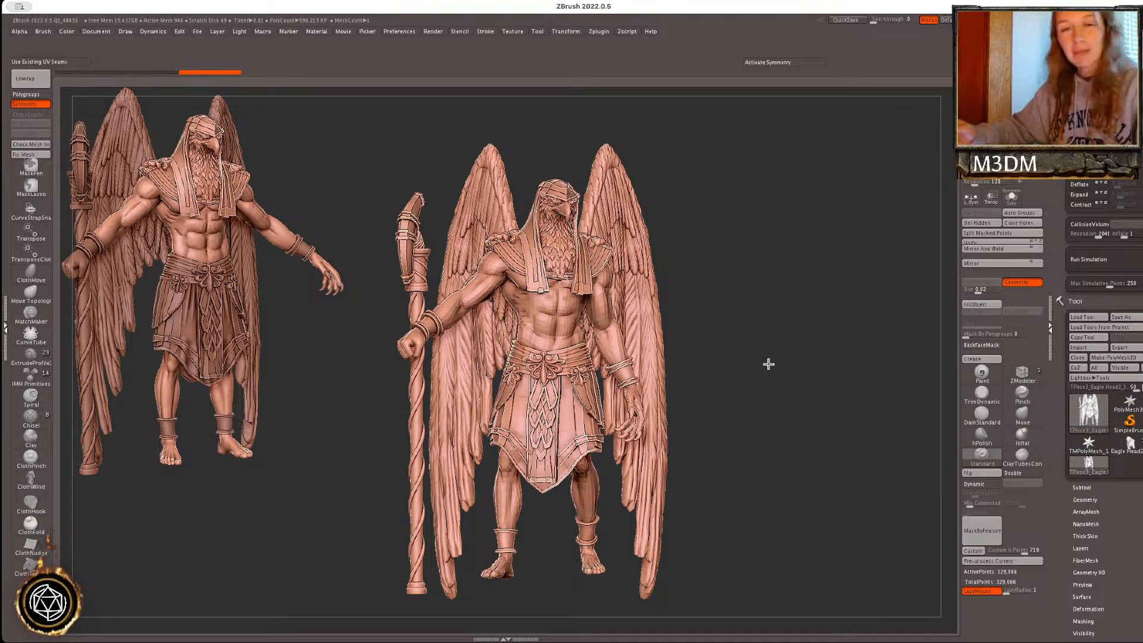
pyautogui.press('w')
pyautogui.click(627, 211)
pyautogui.click(591, 212)
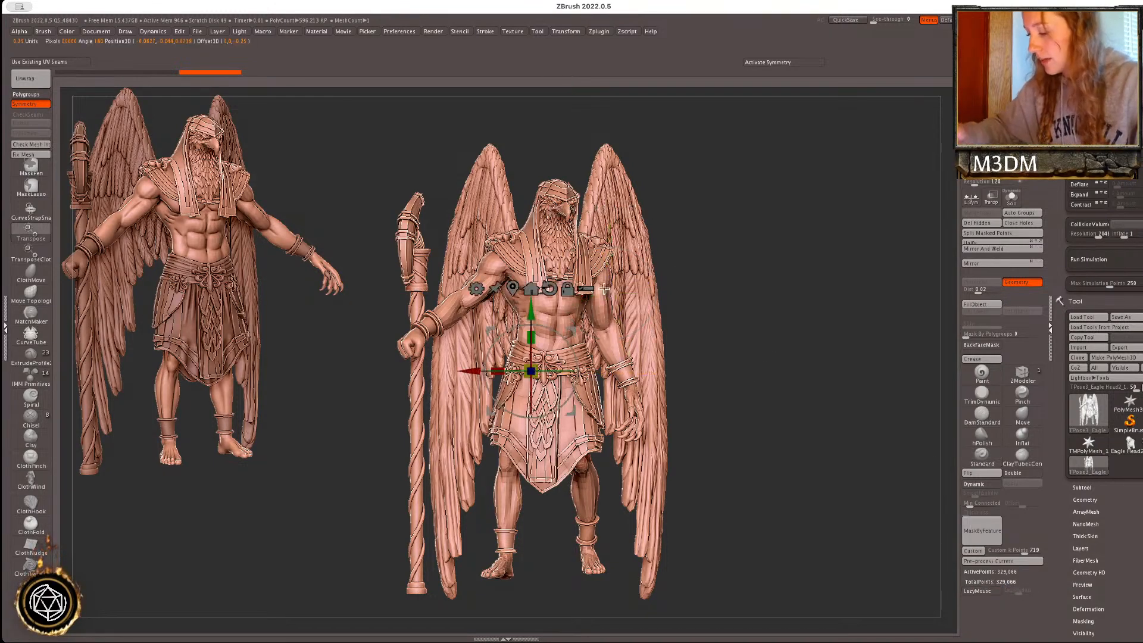
pyautogui.moveTo(560, 372)
pyautogui.mouseDown()
pyautogui.moveTo(529, 371)
pyautogui.moveTo(539, 372)
pyautogui.mouseUp()
pyautogui.press('q')
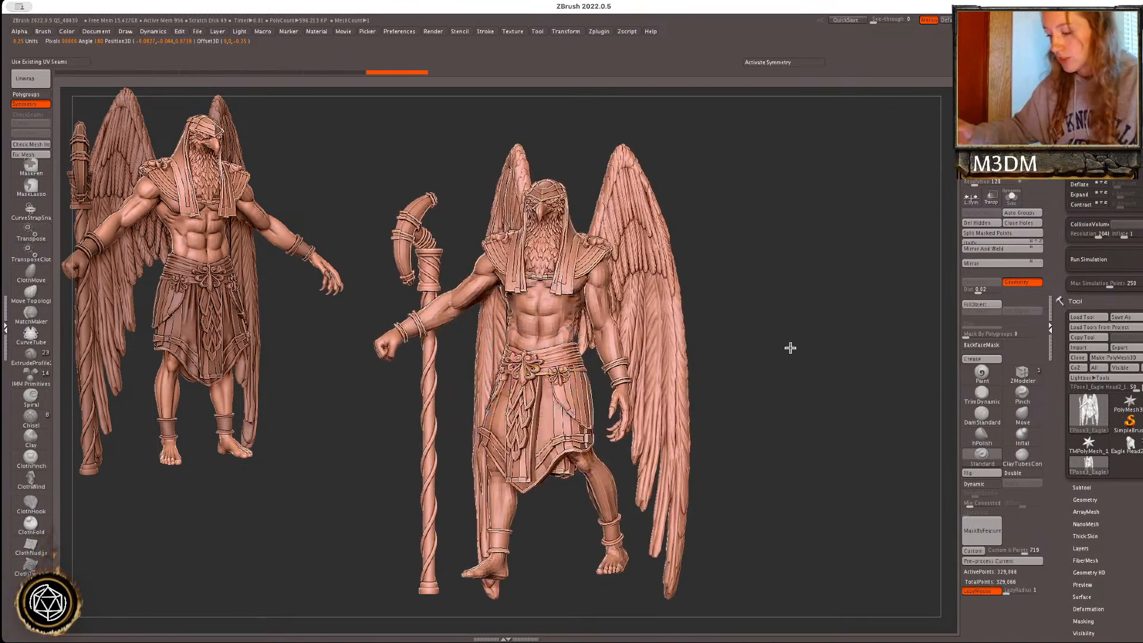
# - Compare the whole figure's pose with perspective switched on and off
pyautogui.hotkey('shift', 'f')
pyautogui.hotkey('shift', 'f')
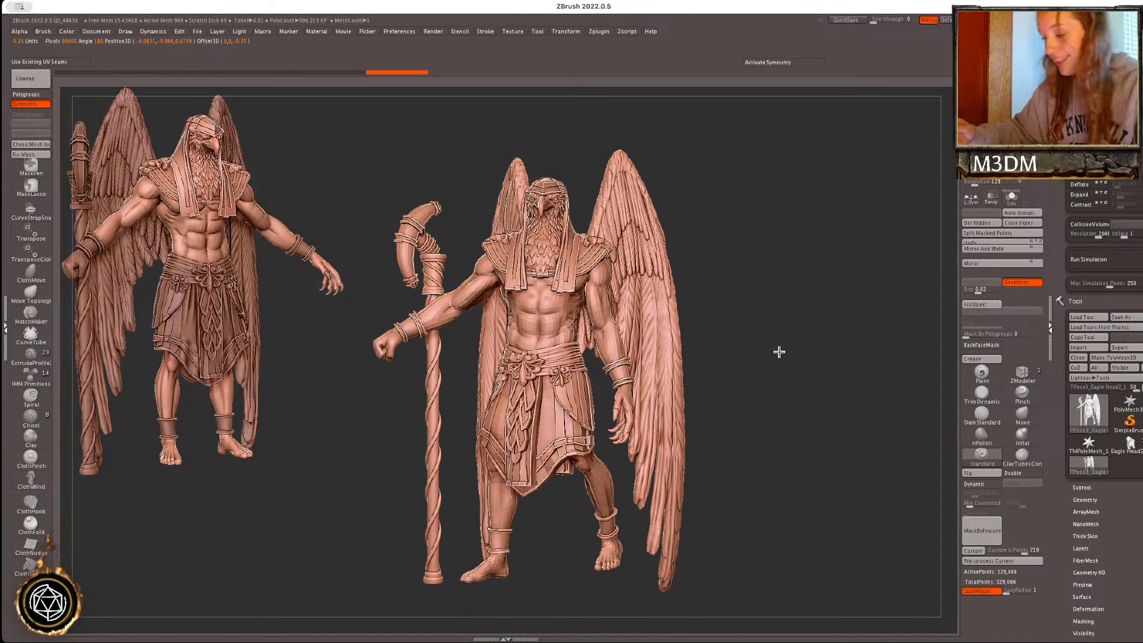
pyautogui.press('space')
pyautogui.hotkey('shift', 'f')
pyautogui.hotkey('shift', 'f')
pyautogui.press('space')
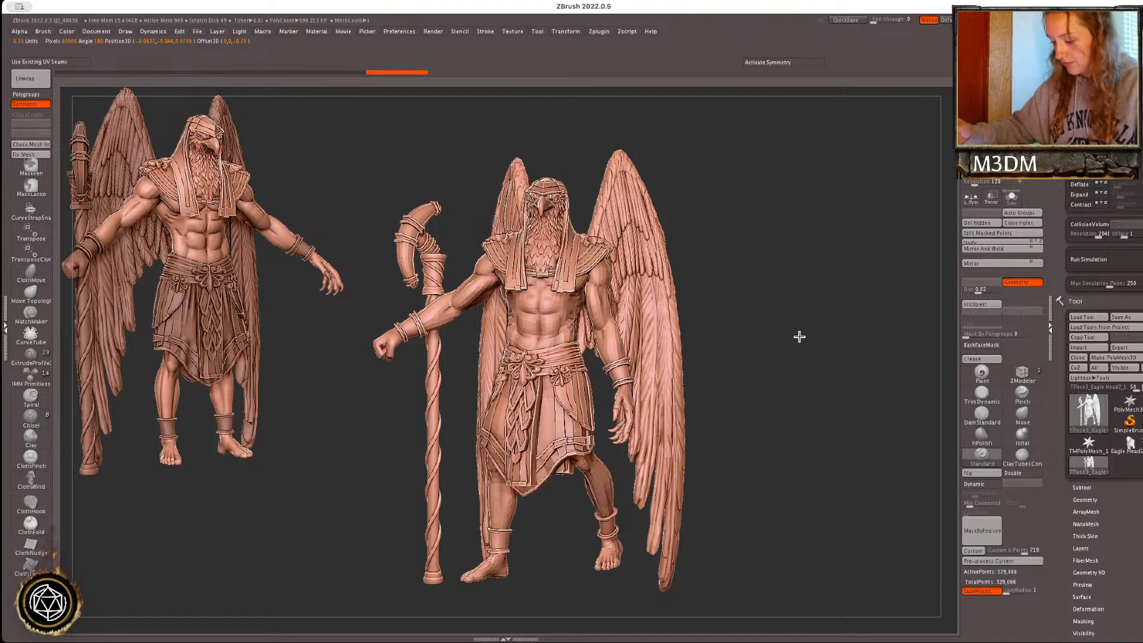
pyautogui.press('d')
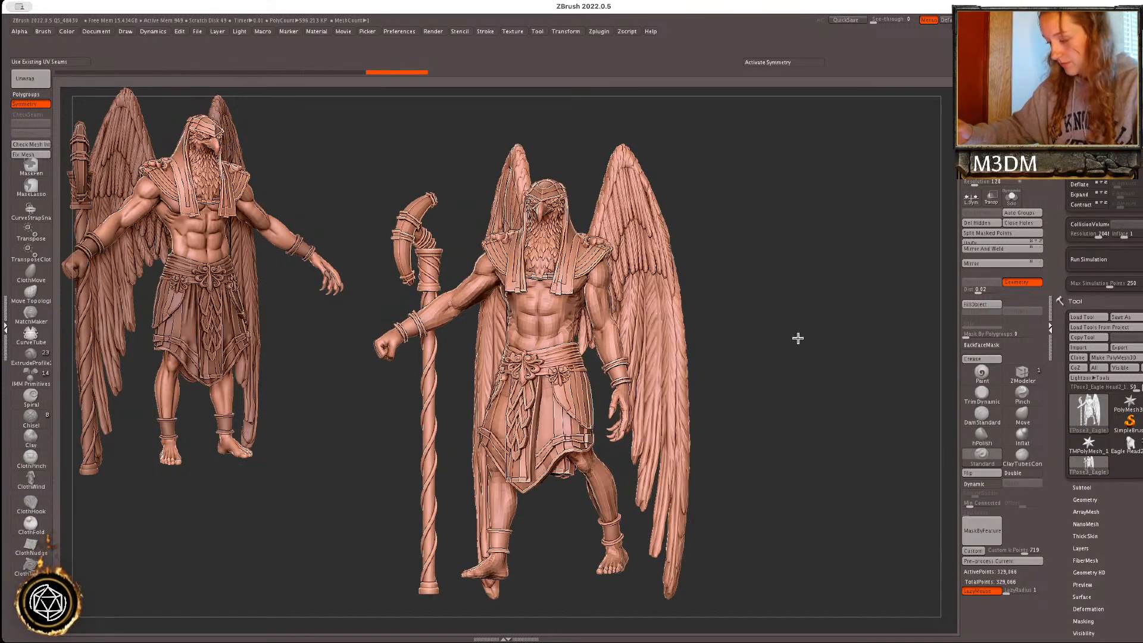
pyautogui.hotkey('shift', 'd')
pyautogui.moveTo(790, 423); pyautogui.dragTo(783, 421)
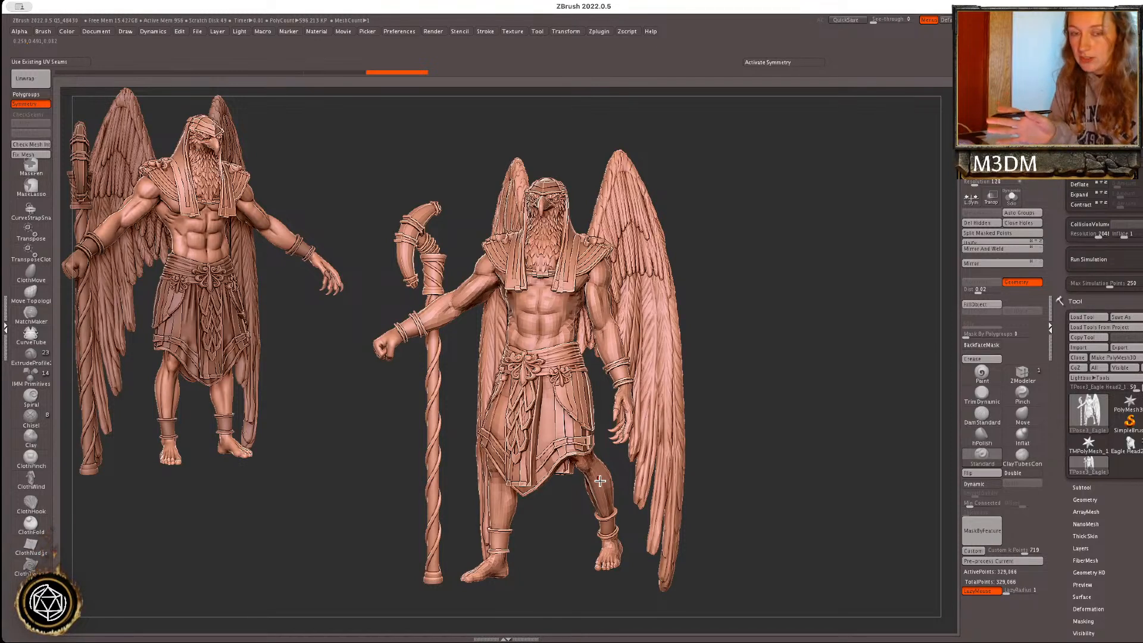
# - Hide the wings and the ornamental belt and cloth layers over the kilt
pyautogui.keyDown('ctrl'); pyautogui.keyDown('shift'); pyautogui.click(669, 435); pyautogui.keyUp('shift'); pyautogui.keyUp('ctrl')
pyautogui.keyDown('ctrl'); pyautogui.keyDown('shift'); pyautogui.click(715, 450); pyautogui.keyUp('shift'); pyautogui.keyUp('ctrl')
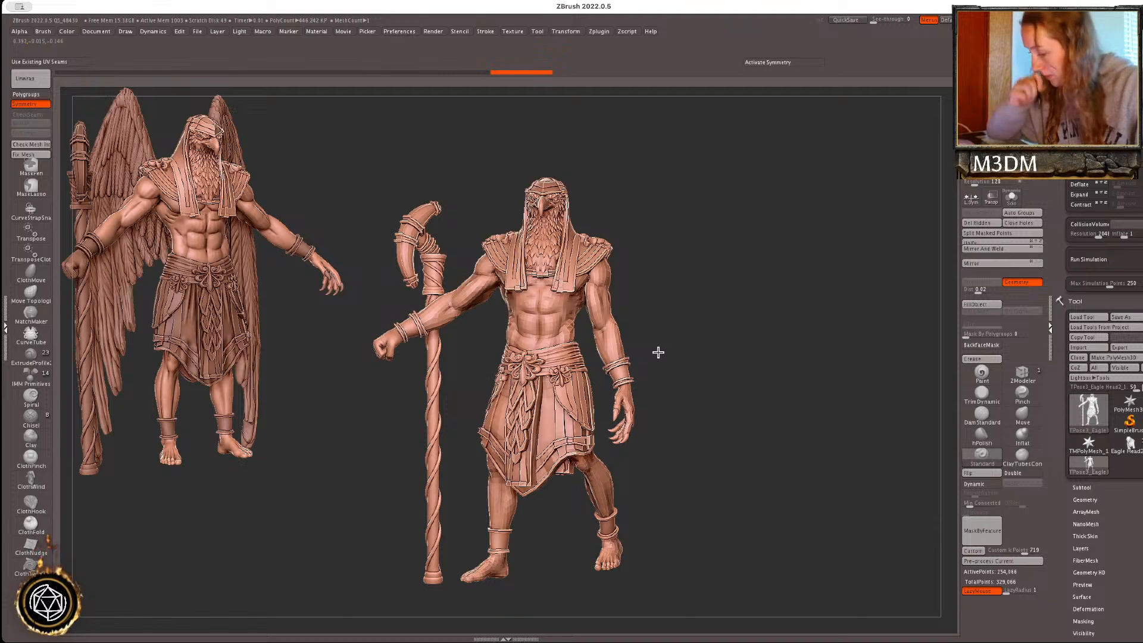
pyautogui.keyDown('ctrl'); pyautogui.keyDown('shift'); pyautogui.click(587, 391); pyautogui.keyUp('shift'); pyautogui.keyUp('ctrl')
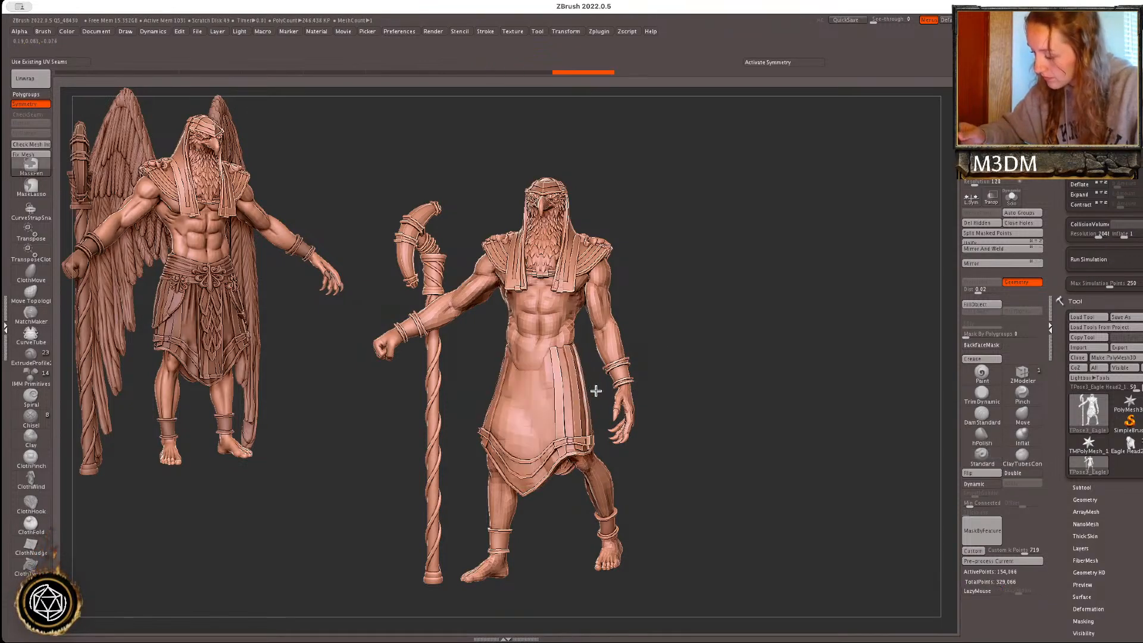
# - Mask the left leg and the kilt side above it with MaskLasso, and invert the mask
pyautogui.click(31, 185)
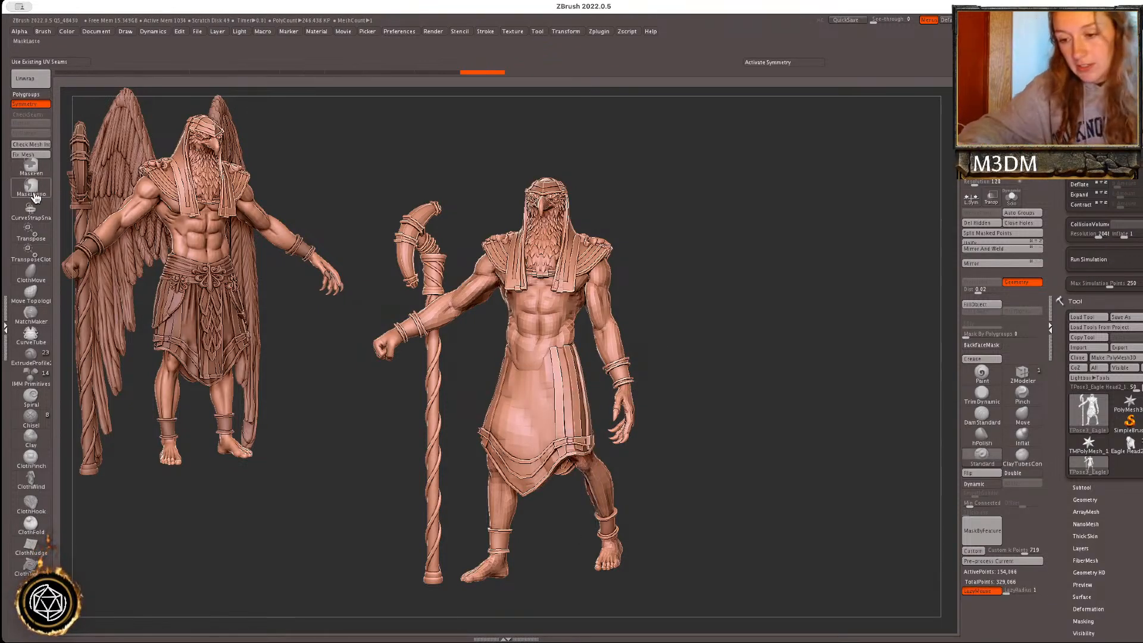
pyautogui.click(159, 214)
pyautogui.moveTo(600, 387)
pyautogui.keyDown('ctrl'); pyautogui.mouseDown()
pyautogui.moveTo(548, 442)
pyautogui.moveTo(659, 565)
pyautogui.mouseUp(); pyautogui.keyUp('ctrl')
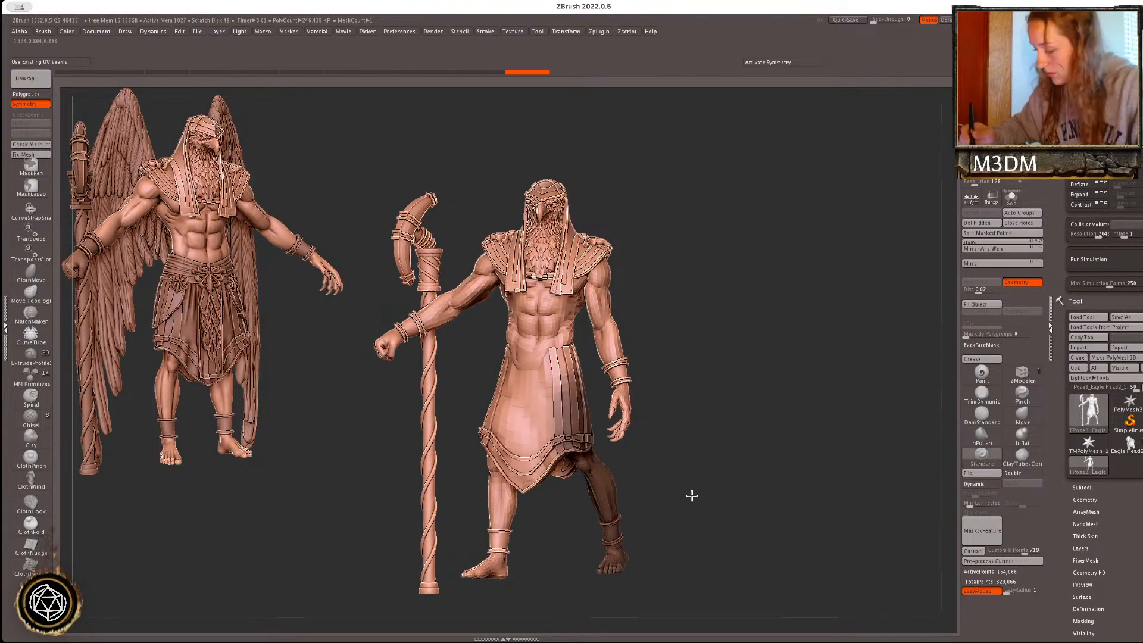
pyautogui.keyDown('ctrl'); pyautogui.click(636, 469); pyautogui.keyUp('ctrl')
# - Place a Transpose line from the left hip to the foot and rotate the leg outward into a wider stance
pyautogui.press('w')
pyautogui.press('y')
pyautogui.moveTo(569, 384); pyautogui.dragTo(622, 570)
pyautogui.keyDown('shift'); pyautogui.moveTo(803, 446); pyautogui.dragTo(852, 472); pyautogui.keyUp('shift')
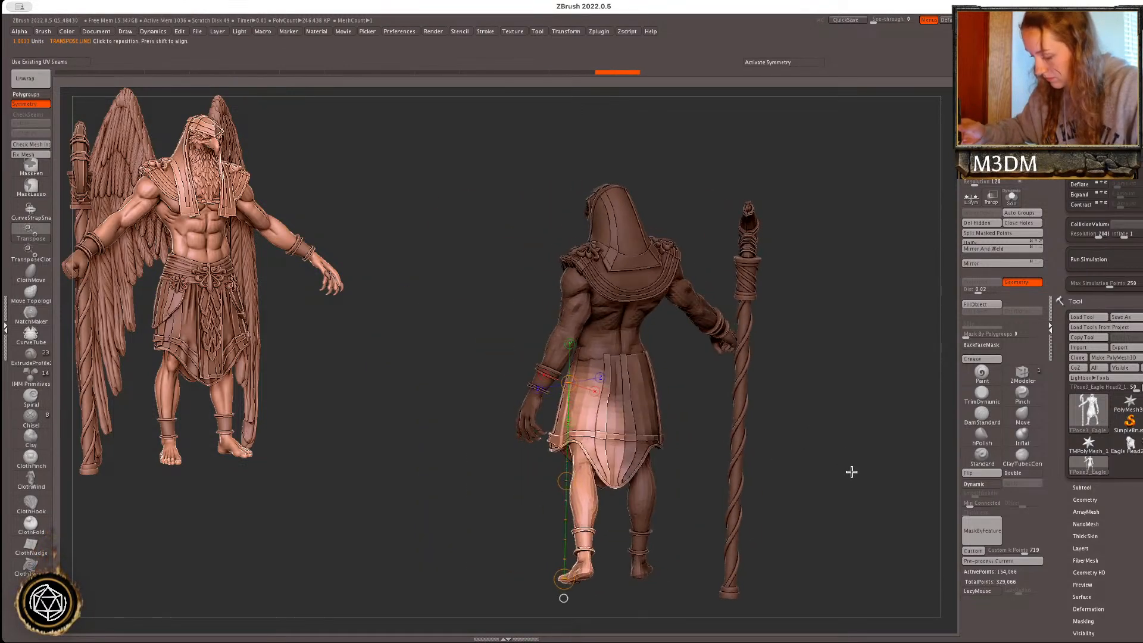
pyautogui.moveTo(564, 578); pyautogui.dragTo(549, 580)
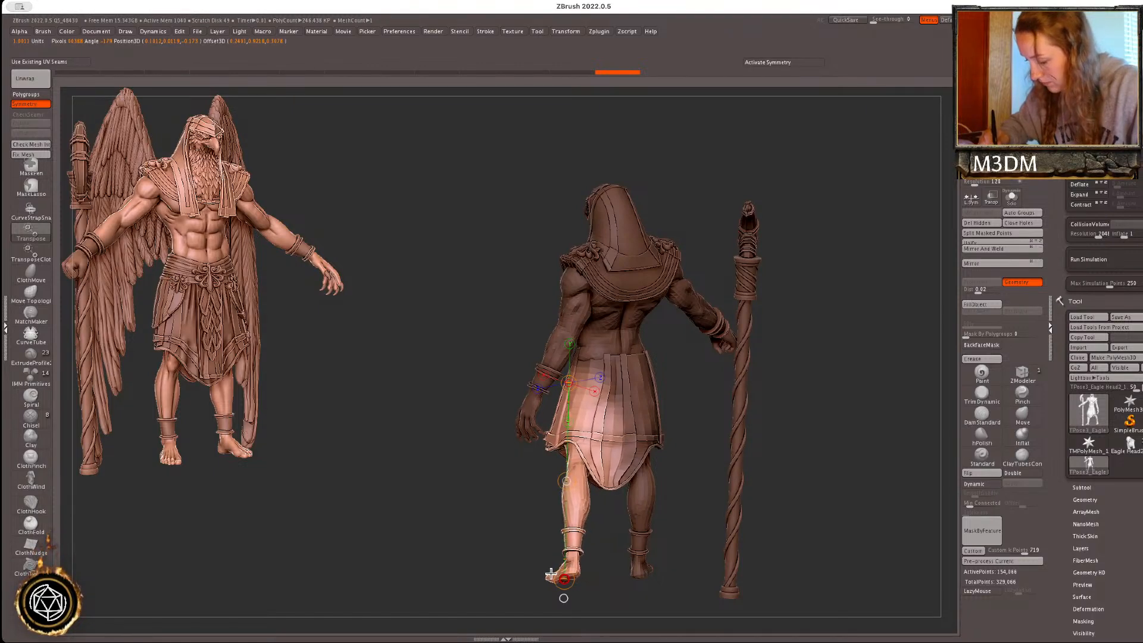
pyautogui.press('q')
pyautogui.moveTo(771, 405)
pyautogui.keyDown('ctrl'); pyautogui.mouseDown()
pyautogui.moveTo(588, 420)
pyautogui.moveTo(705, 462)
pyautogui.mouseUp(); pyautogui.keyUp('ctrl')
pyautogui.moveTo(563, 579); pyautogui.dragTo(558, 579)
pyautogui.press('q')
pyautogui.moveTo(676, 492)
pyautogui.mouseDown()
pyautogui.moveTo(847, 467)
pyautogui.moveTo(834, 475)
pyautogui.mouseUp()
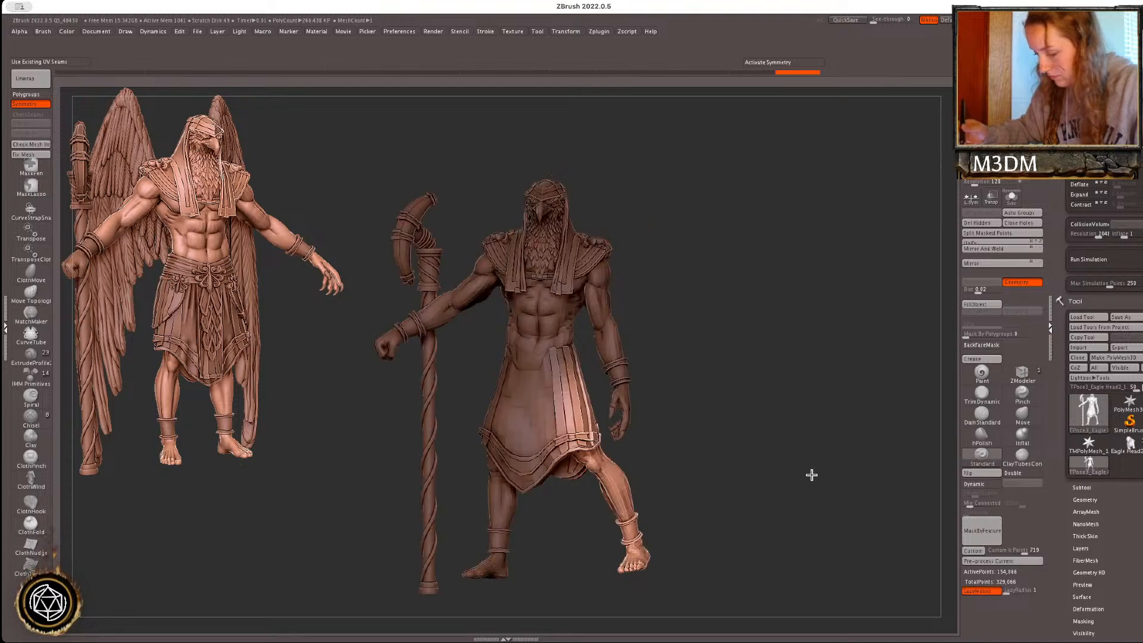
# - Rotate the left leg slightly back inward from the front view
pyautogui.press('r')
pyautogui.moveTo(621, 570); pyautogui.dragTo(611, 570)
pyautogui.press('q')
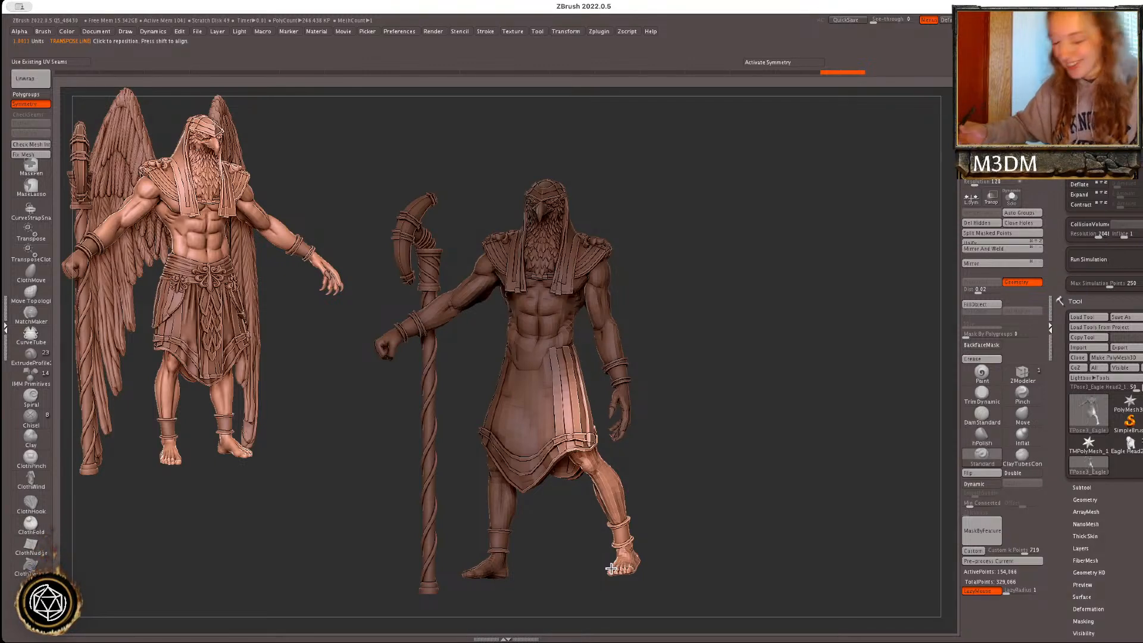
pyautogui.press('space')
pyautogui.hotkey('shift', 'f')
pyautogui.hotkey('shift', 'f')
pyautogui.press('space')
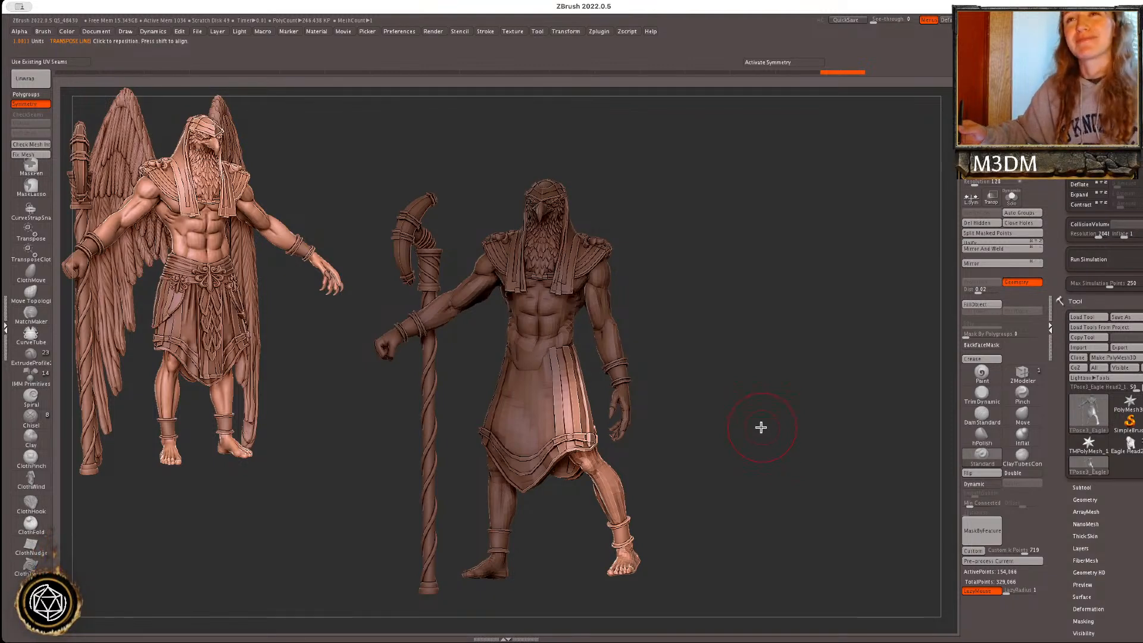
# - Restore the hidden parts, hide the wings, and invert the mask to leave only the kilt and belt editable
pyautogui.moveTo(720, 427)
pyautogui.mouseDown()
pyautogui.moveTo(684, 434)
pyautogui.moveTo(691, 413)
pyautogui.moveTo(724, 401)
pyautogui.moveTo(684, 416)
pyautogui.mouseUp()
pyautogui.keyDown('ctrl'); pyautogui.click(727, 407); pyautogui.keyUp('ctrl')
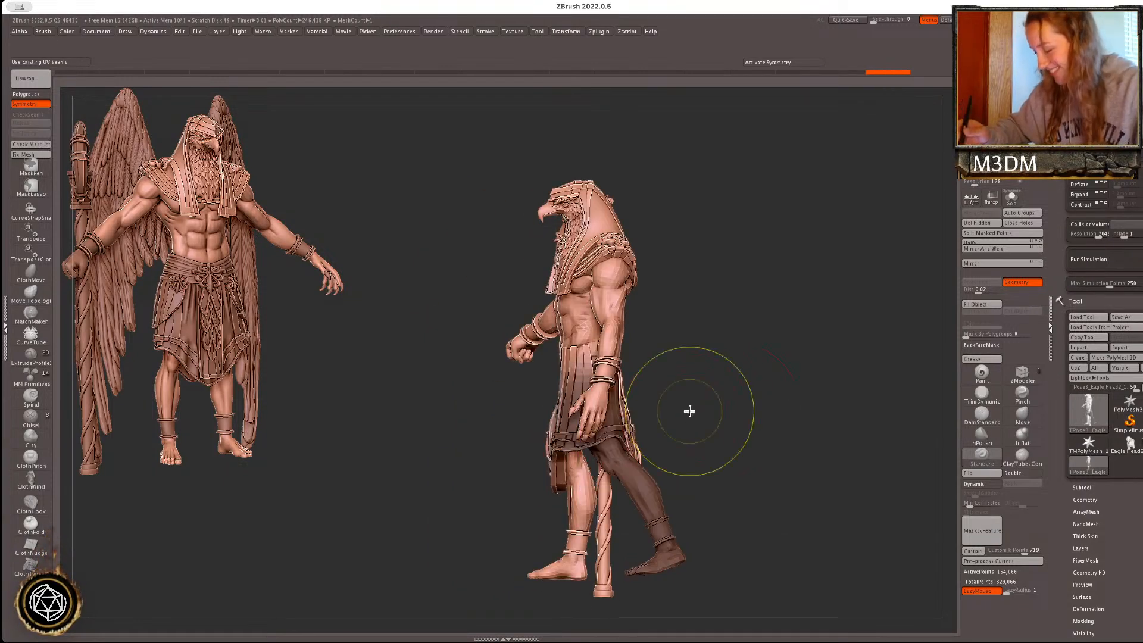
pyautogui.keyDown('ctrl'); pyautogui.keyDown('shift'); pyautogui.click(705, 411); pyautogui.keyUp('shift'); pyautogui.keyUp('ctrl')
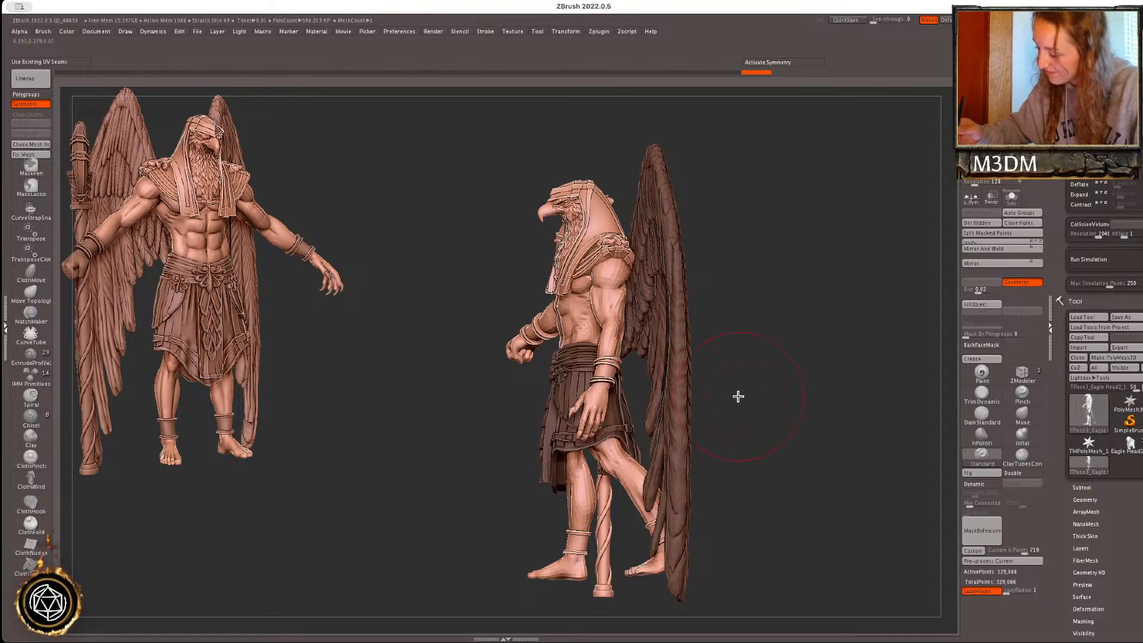
pyautogui.keyDown('ctrl'); pyautogui.keyDown('shift'); pyautogui.click(672, 435); pyautogui.keyUp('shift'); pyautogui.keyUp('ctrl')
pyautogui.keyDown('ctrl'); pyautogui.keyDown('shift'); pyautogui.click(672, 435); pyautogui.keyUp('shift'); pyautogui.keyUp('ctrl')
pyautogui.keyDown('ctrl'); pyautogui.click(725, 413); pyautogui.keyUp('ctrl')
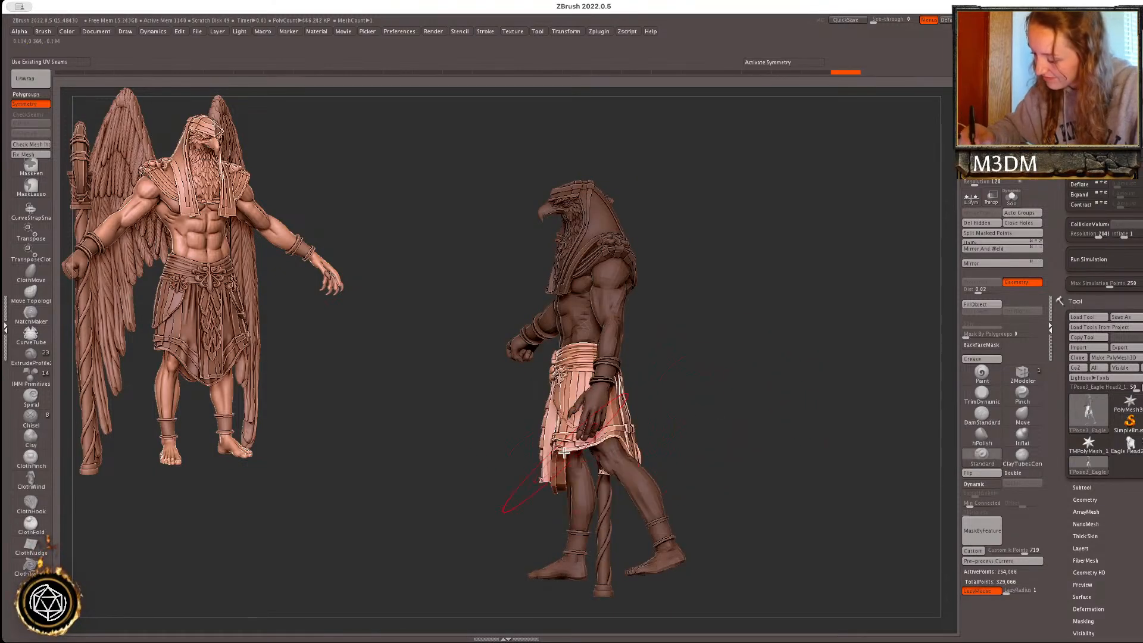
# - Reshape the kilt's front and hem around the legs in the side view with the Move brush
pyautogui.press('b')
pyautogui.press('m')
pyautogui.press('v')
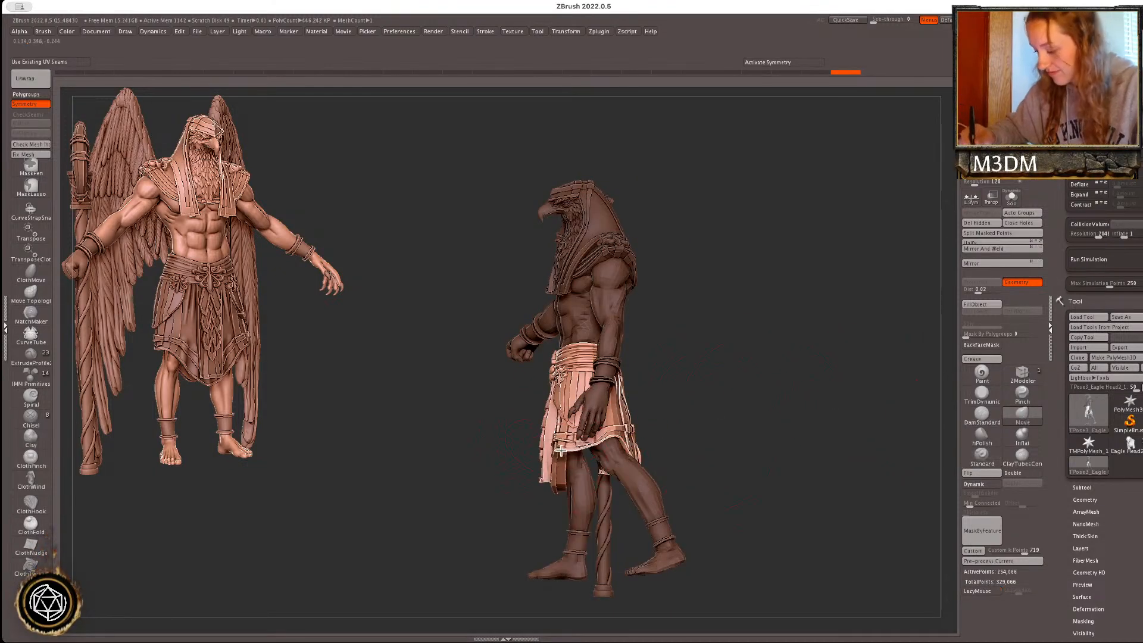
pyautogui.moveTo(581, 452); pyautogui.dragTo(583, 450)
pyautogui.press('space')
pyautogui.hotkey('ctrl', 'z')
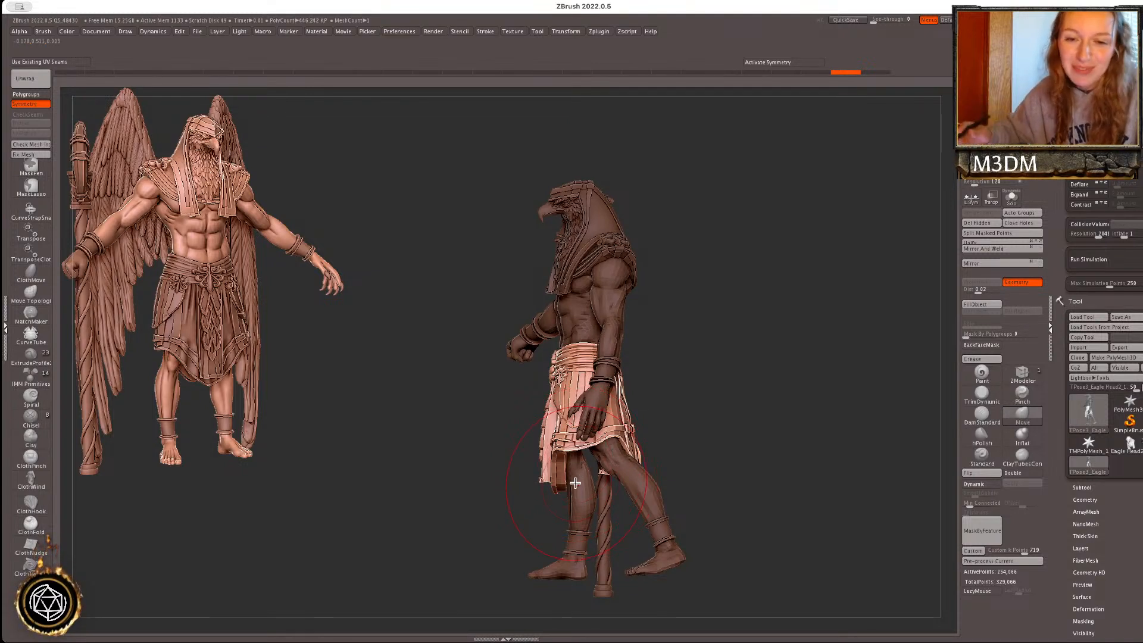
pyautogui.moveTo(565, 447)
pyautogui.mouseDown()
pyautogui.moveTo(573, 461)
pyautogui.moveTo(562, 482)
pyautogui.mouseUp()
pyautogui.press('space')
pyautogui.press('space')
pyautogui.press('space')
pyautogui.moveTo(617, 440); pyautogui.dragTo(612, 439)
# - Adjust the kilt's hem from the back and front to follow the left leg
pyautogui.moveTo(858, 430)
pyautogui.mouseDown()
pyautogui.moveTo(756, 433)
pyautogui.moveTo(770, 439)
pyautogui.mouseUp()
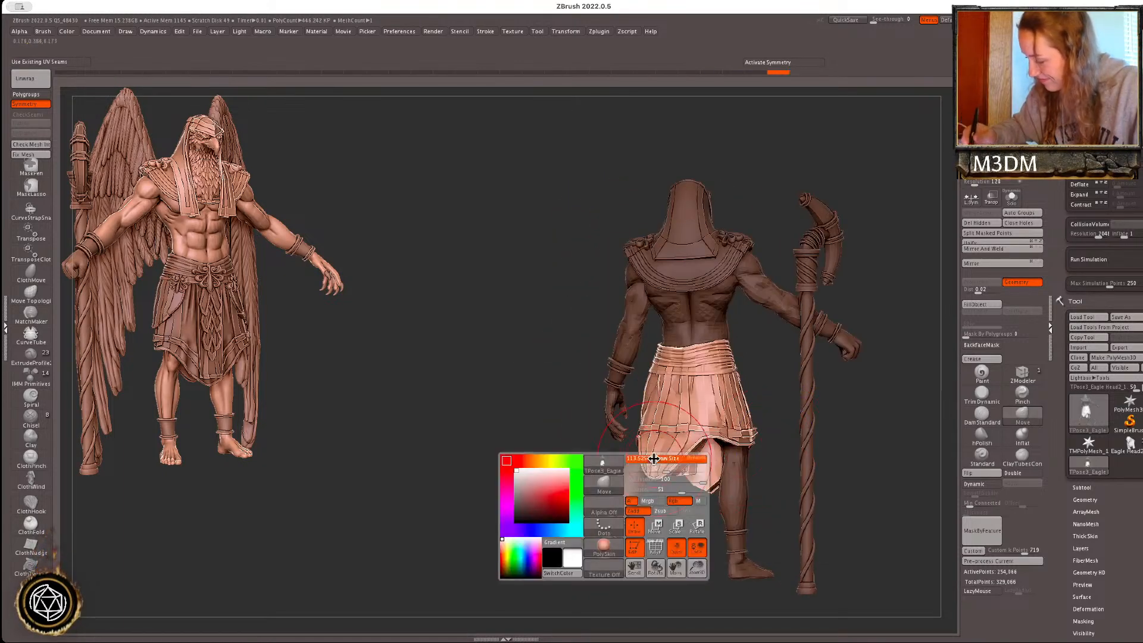
pyautogui.moveTo(880, 421); pyautogui.dragTo(852, 434)
pyautogui.press('space')
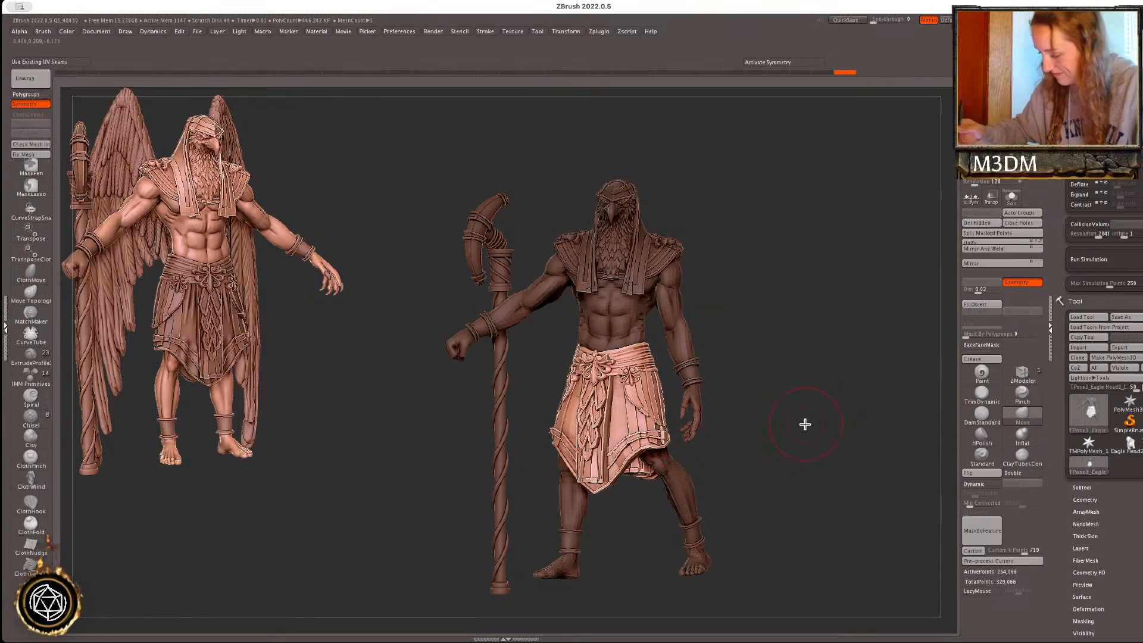
pyautogui.moveTo(811, 426)
pyautogui.mouseDown()
pyautogui.moveTo(809, 448)
pyautogui.moveTo(803, 421)
pyautogui.mouseUp()
# - Invert the mask and hide the kilt layers to expose the hips and legs
pyautogui.keyDown('ctrl'); pyautogui.click(740, 455); pyautogui.keyUp('ctrl')
pyautogui.keyDown('ctrl'); pyautogui.keyDown('shift'); pyautogui.click(648, 438); pyautogui.keyUp('shift'); pyautogui.keyUp('ctrl')
pyautogui.keyDown('ctrl'); pyautogui.keyDown('shift'); pyautogui.click(647, 408); pyautogui.keyUp('shift'); pyautogui.keyUp('ctrl')
# - Mask the left forearm and hand and adjust the left leg around the knee with the Move brush
pyautogui.moveTo(749, 444); pyautogui.dragTo(758, 447)
pyautogui.rightClick(719, 508)
pyautogui.moveTo(719, 508); pyautogui.dragTo(662, 472)
pyautogui.keyDown('ctrl'); pyautogui.moveTo(755, 322); pyautogui.dragTo(670, 426); pyautogui.keyUp('ctrl')
pyautogui.keyDown('ctrl'); pyautogui.moveTo(653, 475); pyautogui.dragTo(656, 473); pyautogui.keyUp('ctrl')
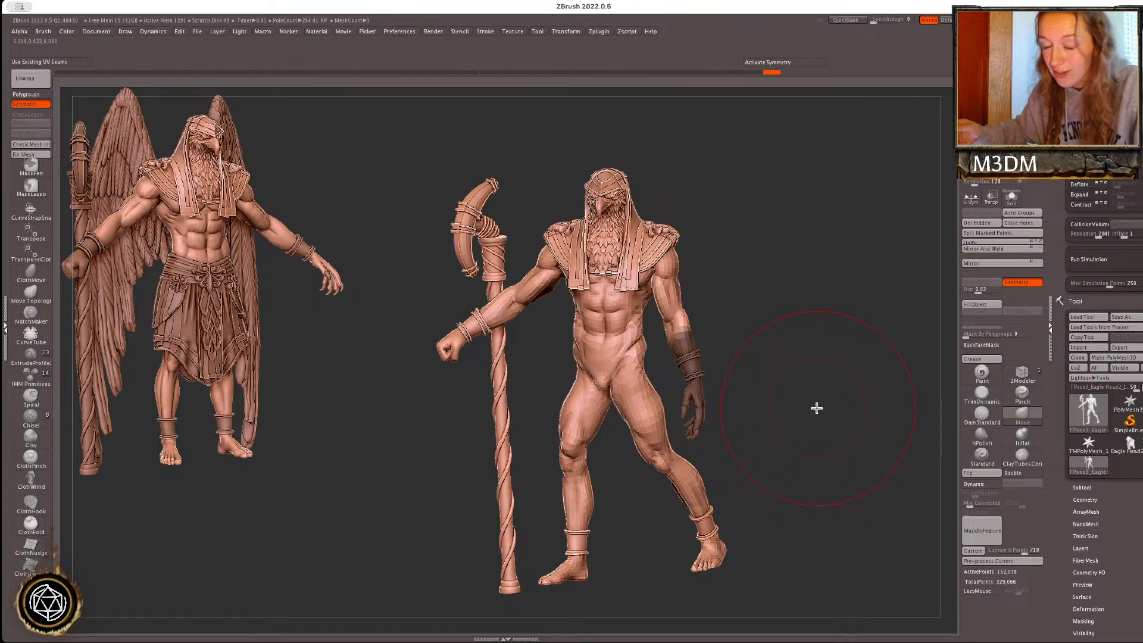
# - Refine the left leg's shape around the thigh, knee and calf from front and angled views with the Move brush
pyautogui.keyDown('shift'); pyautogui.moveTo(817, 408); pyautogui.dragTo(820, 409); pyautogui.keyUp('shift')
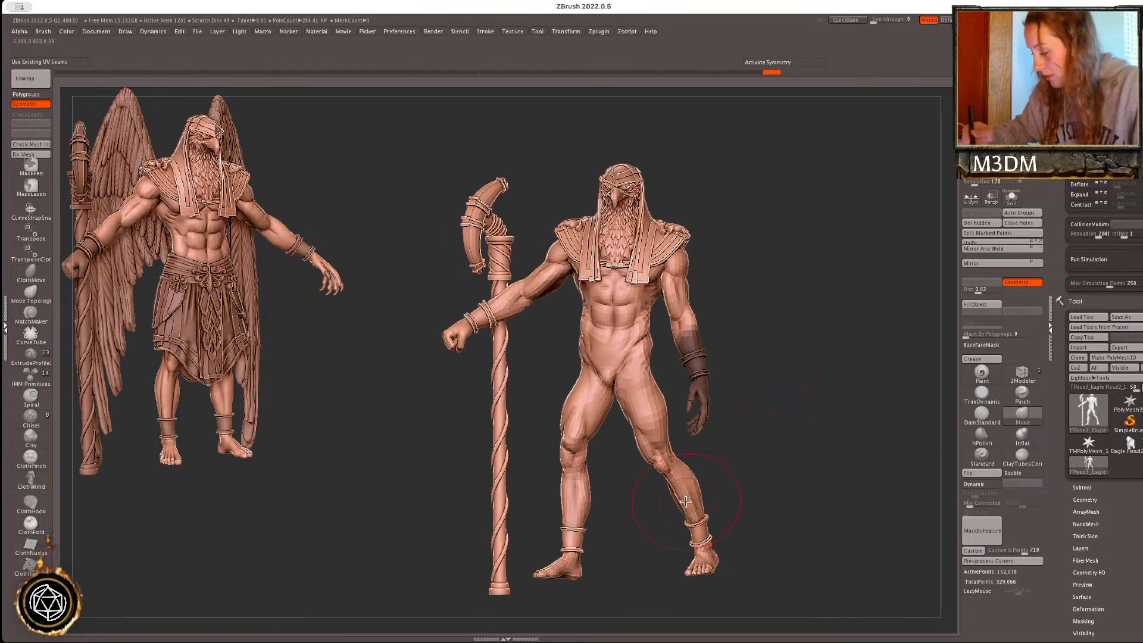
pyautogui.moveTo(744, 456); pyautogui.dragTo(758, 455)
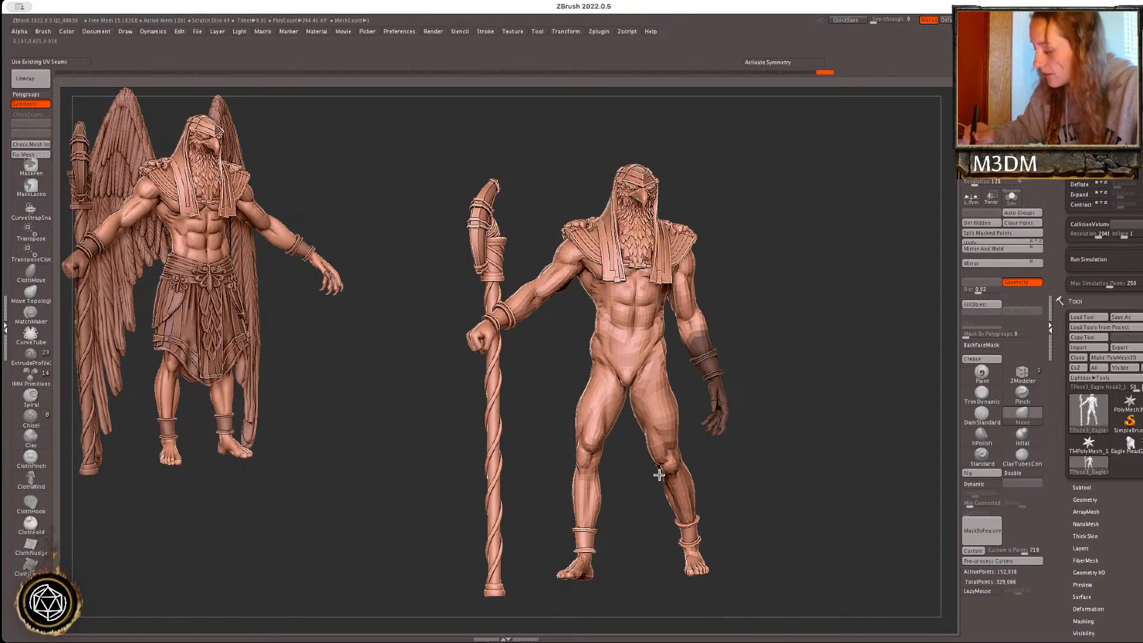
pyautogui.moveTo(821, 476); pyautogui.dragTo(809, 477)
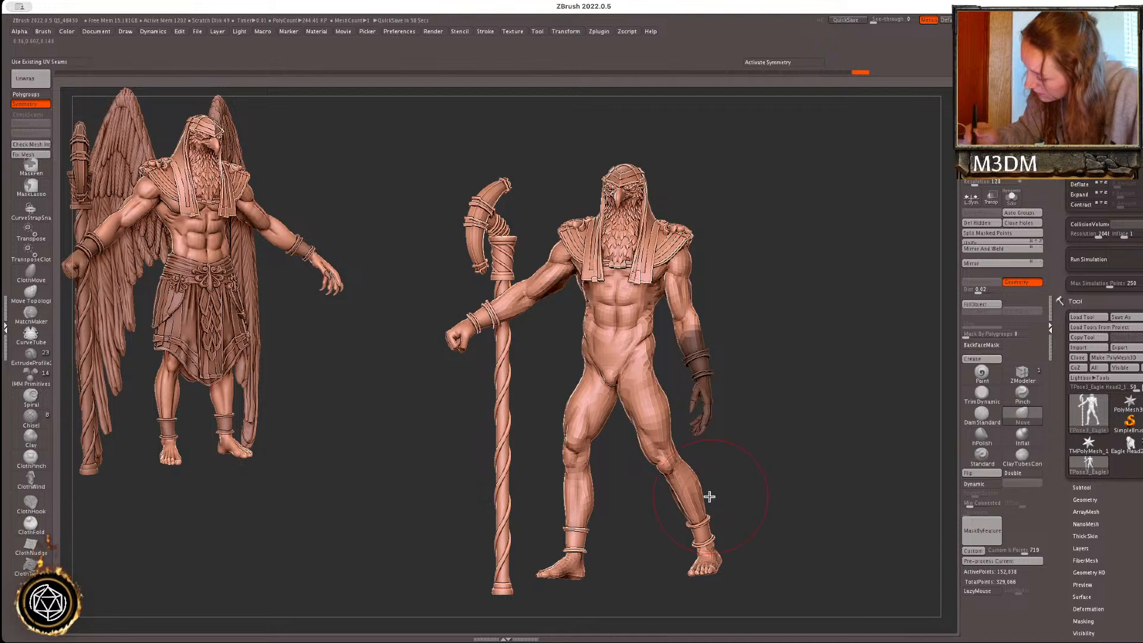
pyautogui.press('space')
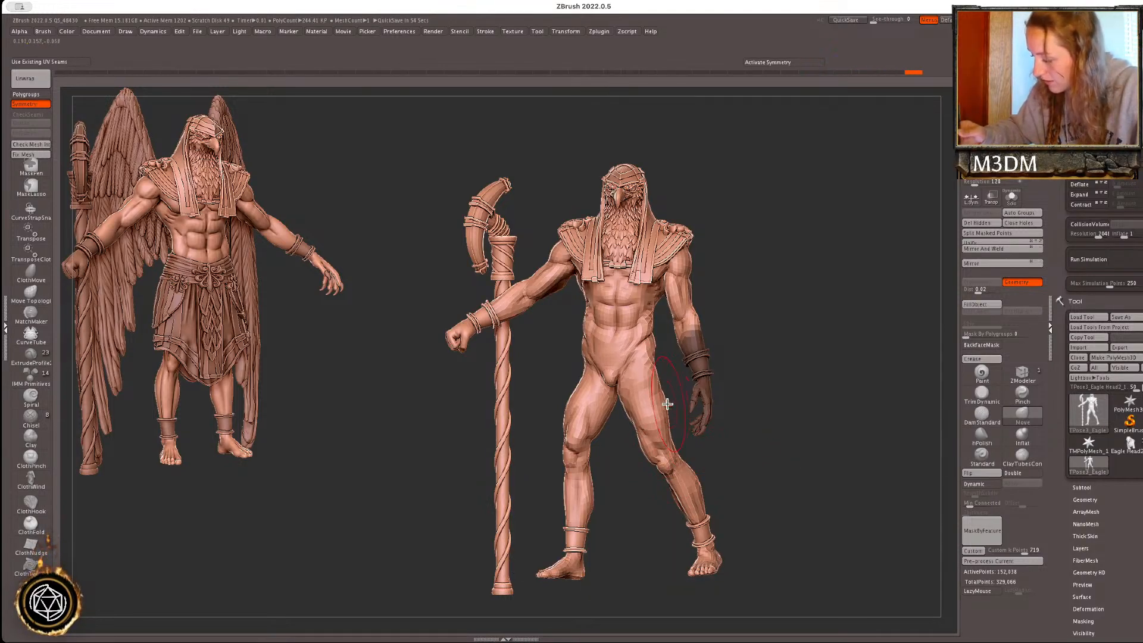
pyautogui.moveTo(804, 422); pyautogui.dragTo(710, 443)
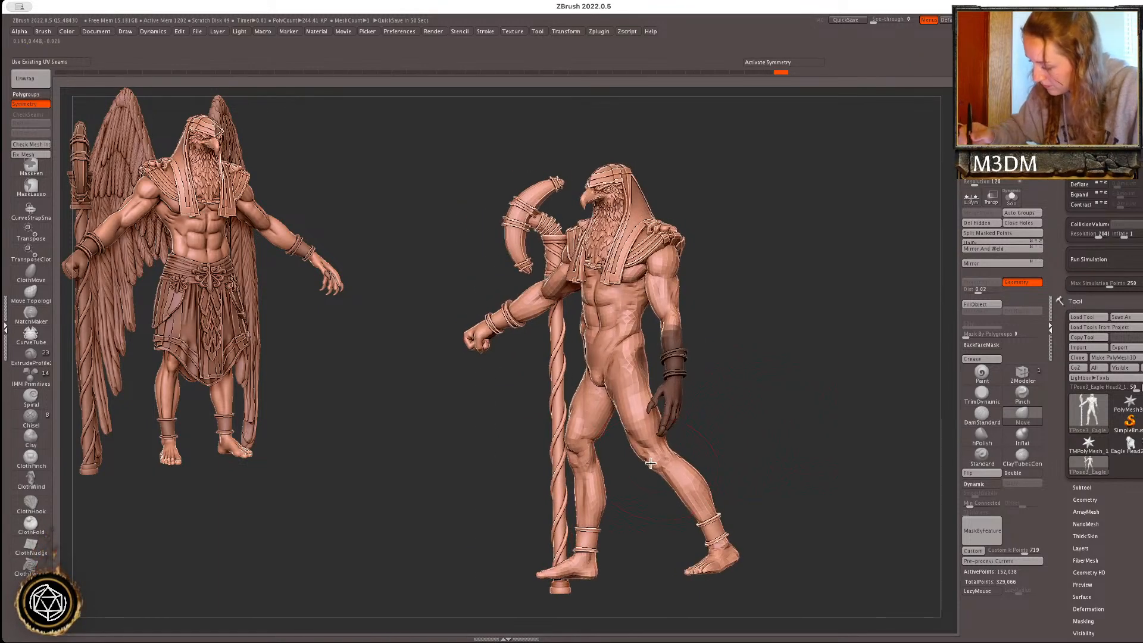
pyautogui.moveTo(794, 446); pyautogui.dragTo(796, 447)
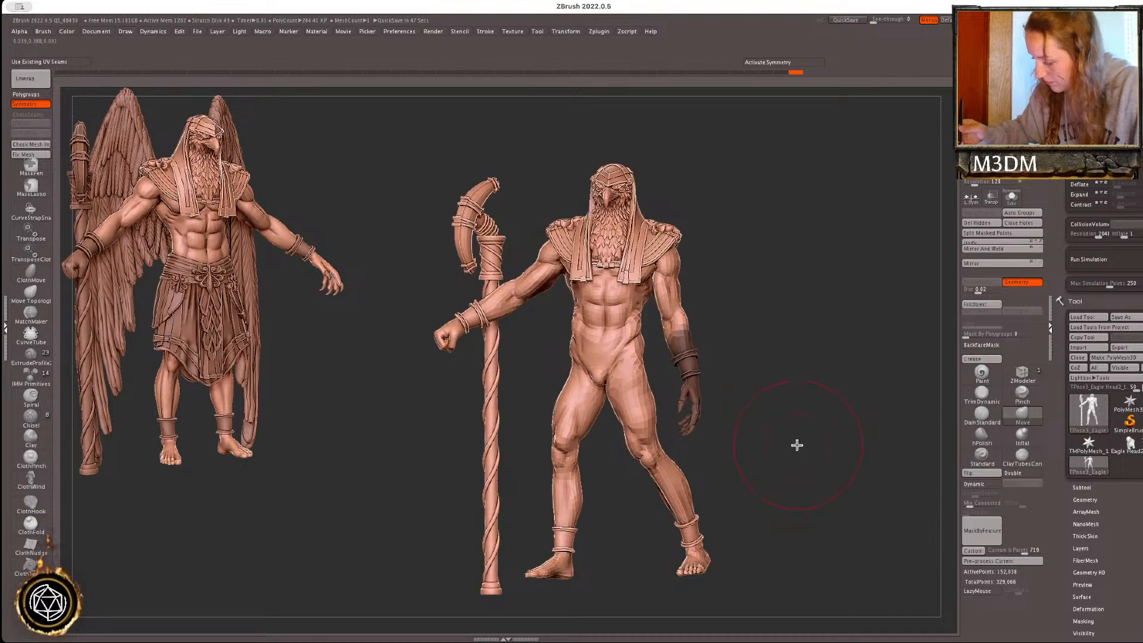
# - Isolate the left lower leg with an inverted mask and shift it slightly inward with the gizmo centred near the knee
pyautogui.moveTo(661, 445)
pyautogui.keyDown('ctrl'); pyautogui.mouseDown()
pyautogui.moveTo(740, 446)
pyautogui.moveTo(630, 467)
pyautogui.moveTo(712, 574)
pyautogui.mouseUp(); pyautogui.keyUp('ctrl')
pyautogui.keyDown('ctrl'); pyautogui.click(737, 522); pyautogui.keyUp('ctrl')
pyautogui.press('w')
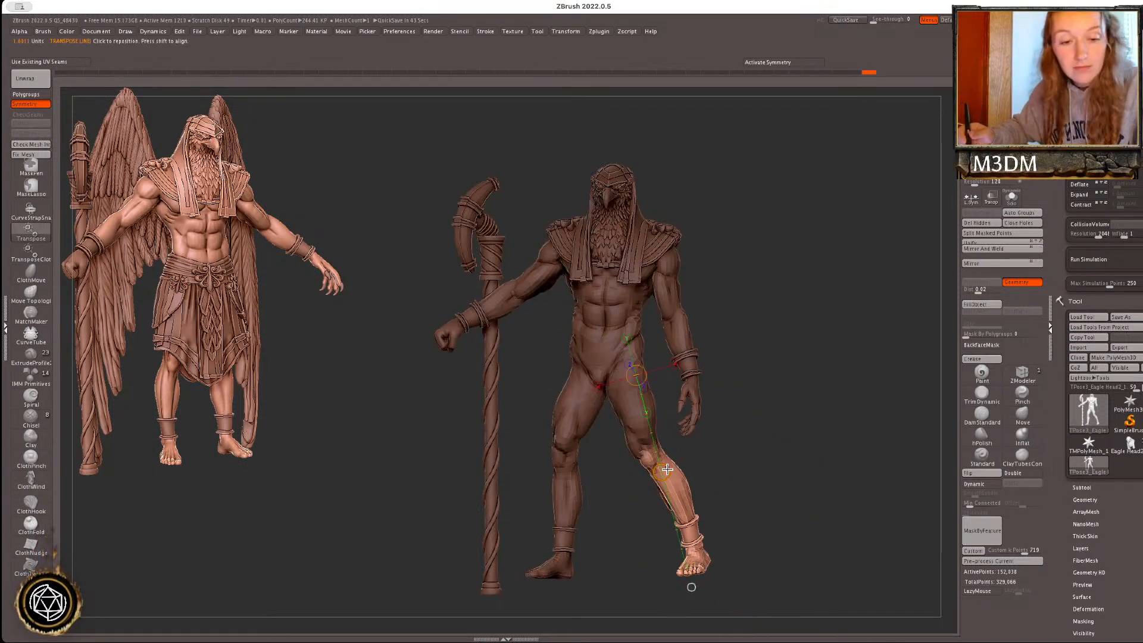
pyautogui.press('y')
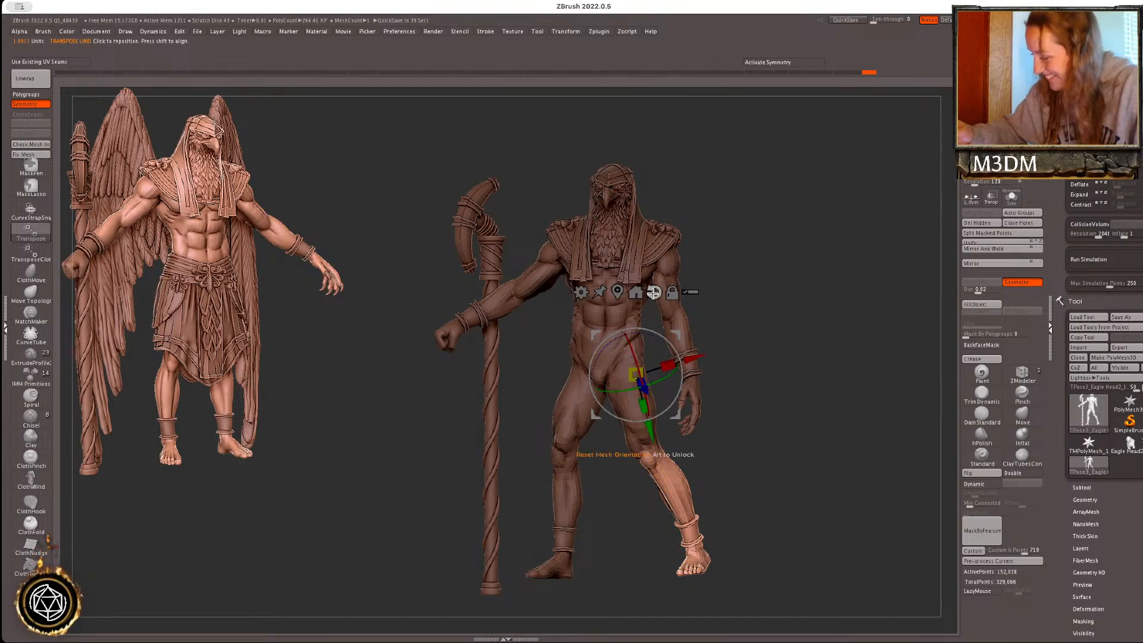
pyautogui.click(617, 292)
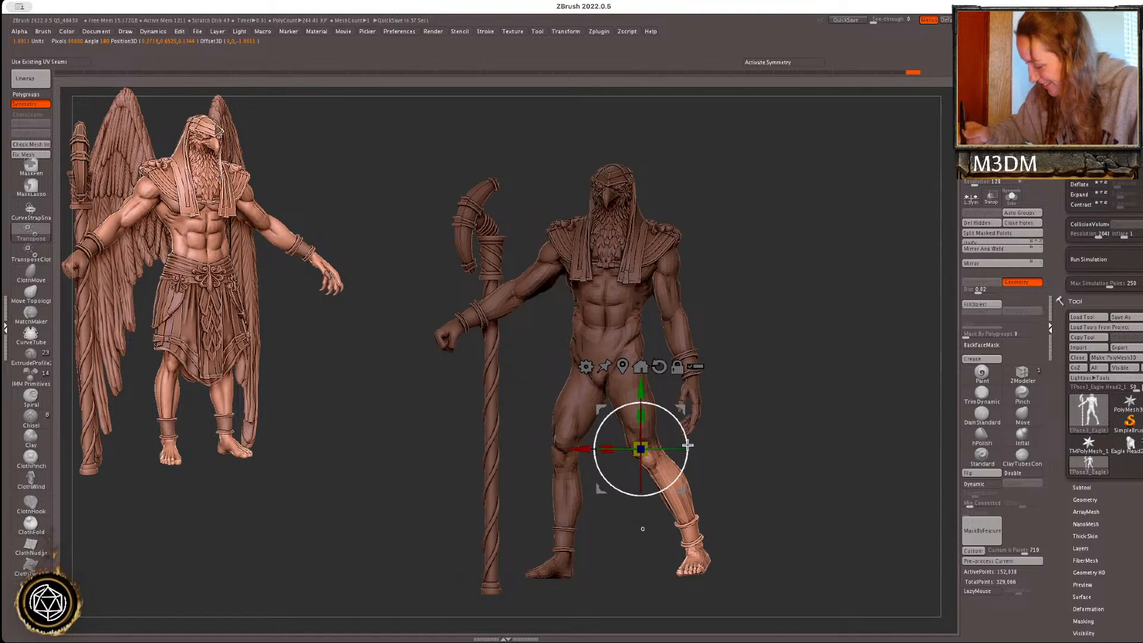
pyautogui.moveTo(687, 449); pyautogui.dragTo(688, 447)
pyautogui.moveTo(683, 408); pyautogui.dragTo(687, 405)
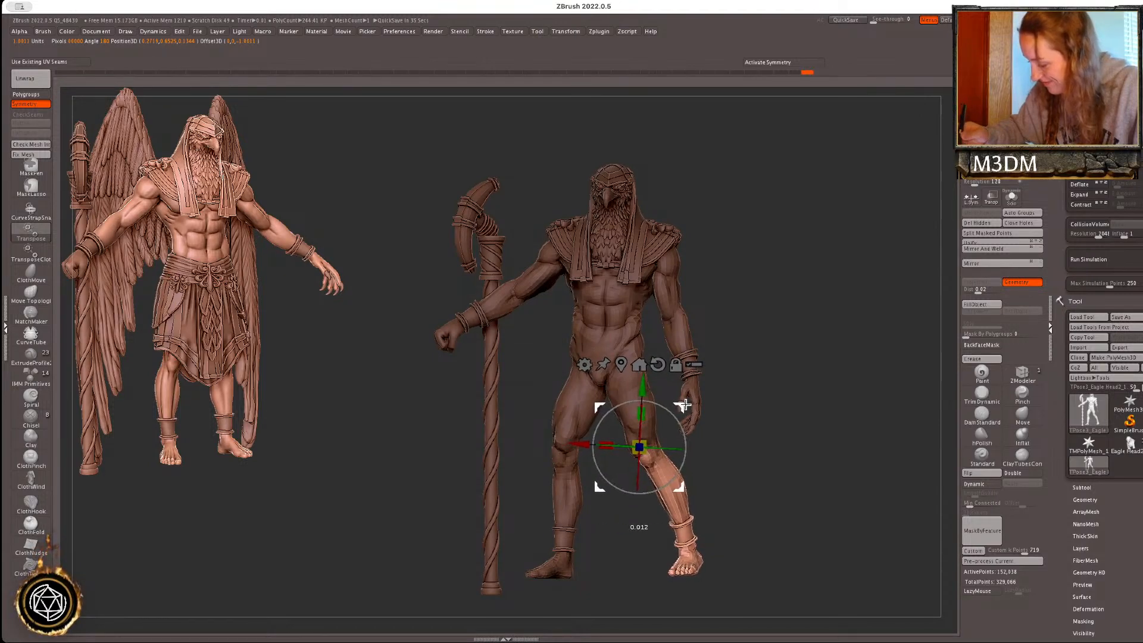
pyautogui.press('q')
pyautogui.moveTo(807, 439)
pyautogui.mouseDown()
pyautogui.moveTo(791, 438)
pyautogui.moveTo(804, 442)
pyautogui.mouseUp()
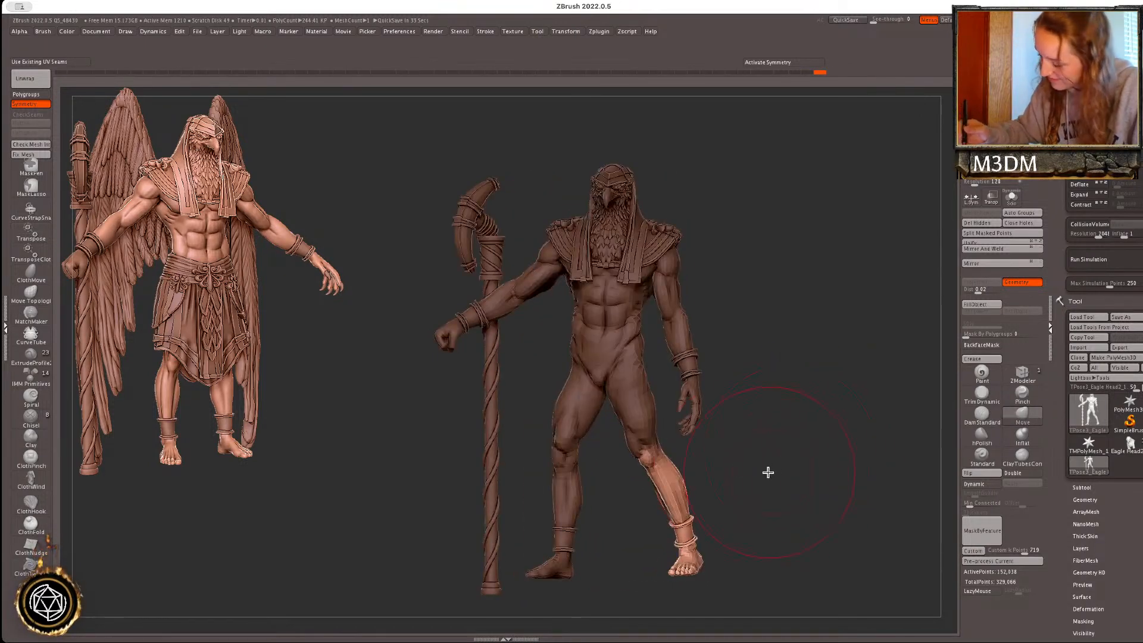
# - Adjust the unmasked left lower leg and foot with the Move brush, check the feet against a level line, and clear the mask
pyautogui.moveTo(639, 464); pyautogui.dragTo(641, 463)
pyautogui.rightClick(748, 450)
pyautogui.moveTo(748, 451)
pyautogui.mouseDown()
pyautogui.moveTo(771, 459)
pyautogui.moveTo(727, 466)
pyautogui.moveTo(758, 475)
pyautogui.moveTo(784, 421)
pyautogui.moveTo(779, 435)
pyautogui.mouseUp()
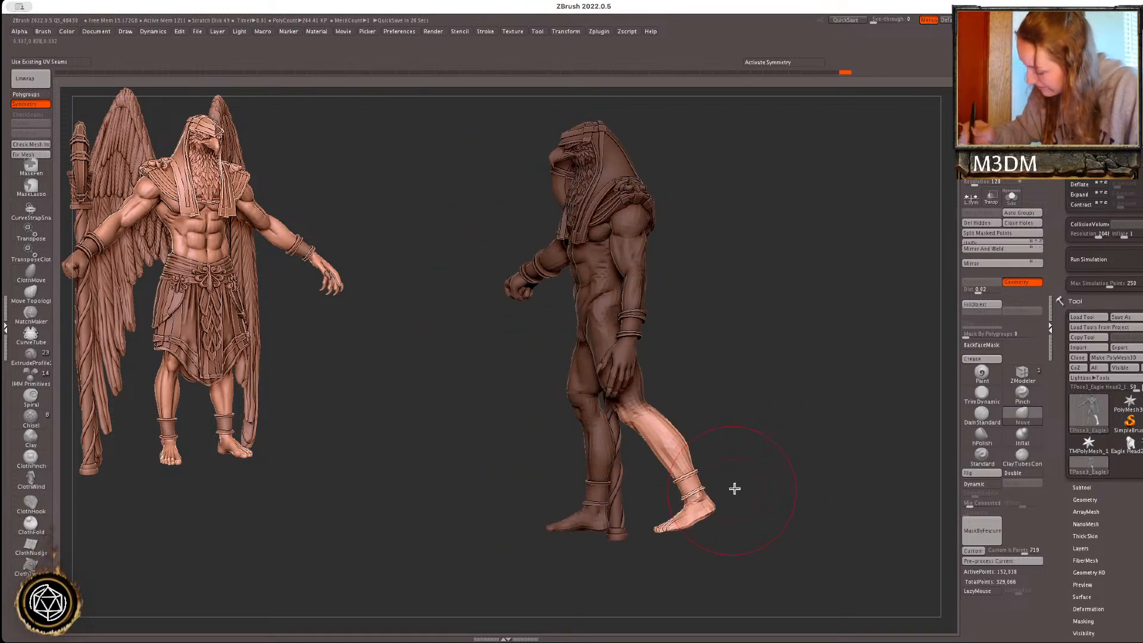
pyautogui.moveTo(718, 498); pyautogui.dragTo(809, 462)
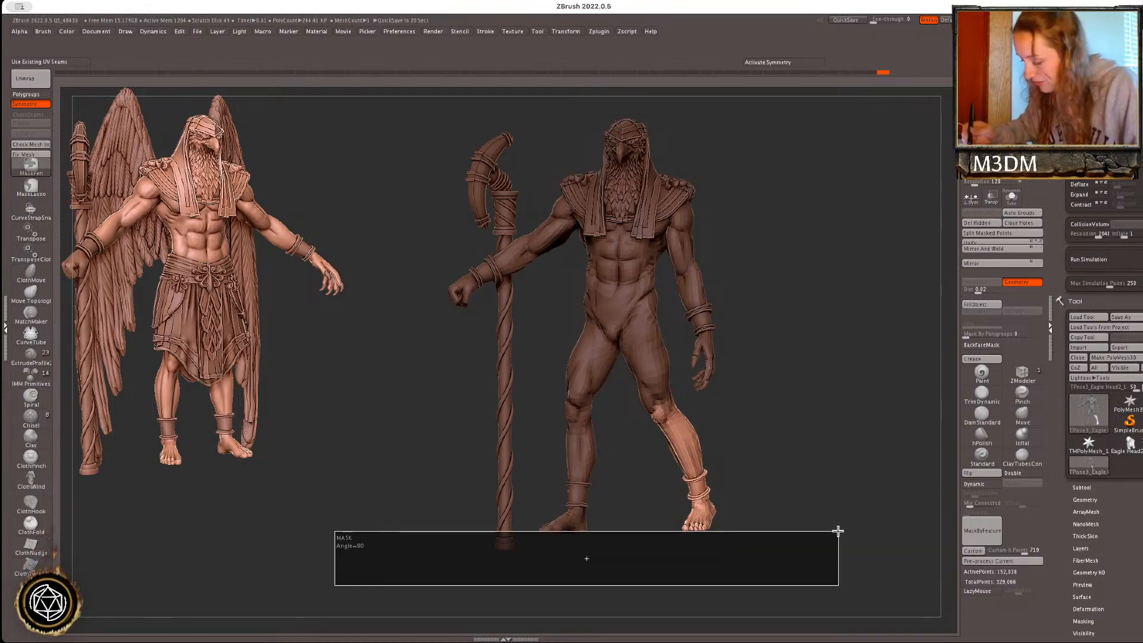
pyautogui.keyDown('ctrl'); pyautogui.click(818, 412); pyautogui.keyUp('ctrl')
pyautogui.press('space')
pyautogui.moveTo(825, 405); pyautogui.dragTo(837, 407)
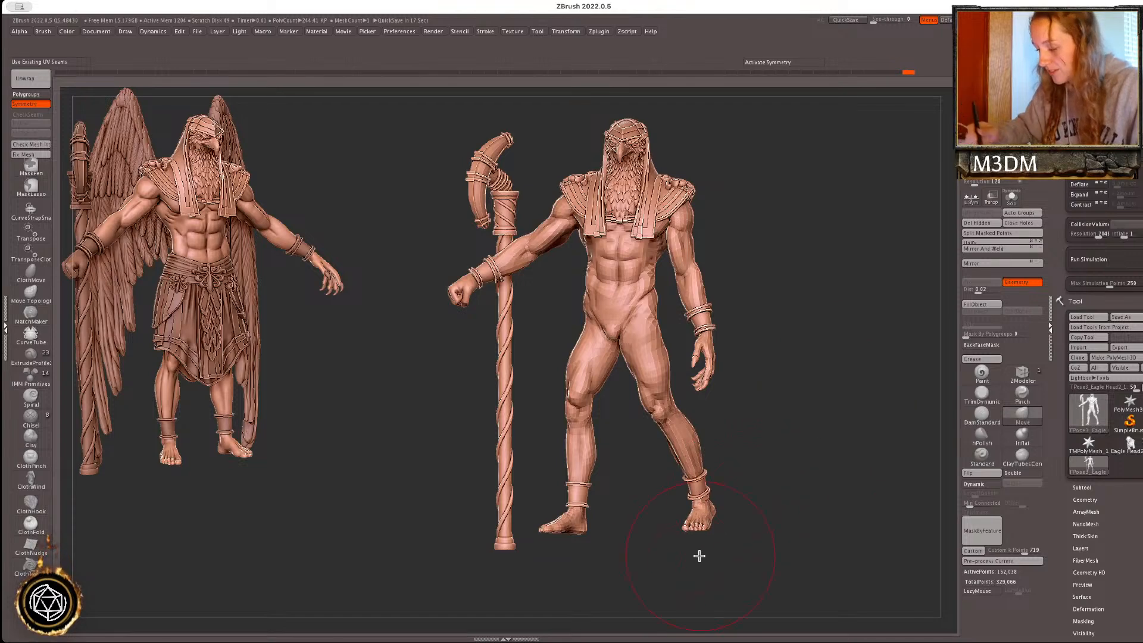
# - Isolate the right lower leg with an inverted mask, reposition it with the gizmo, and clear the mask to compare foot heights
pyautogui.keyDown('ctrl'); pyautogui.moveTo(523, 554); pyautogui.dragTo(620, 449); pyautogui.keyUp('ctrl')
pyautogui.keyDown('ctrl'); pyautogui.click(742, 409); pyautogui.keyUp('ctrl')
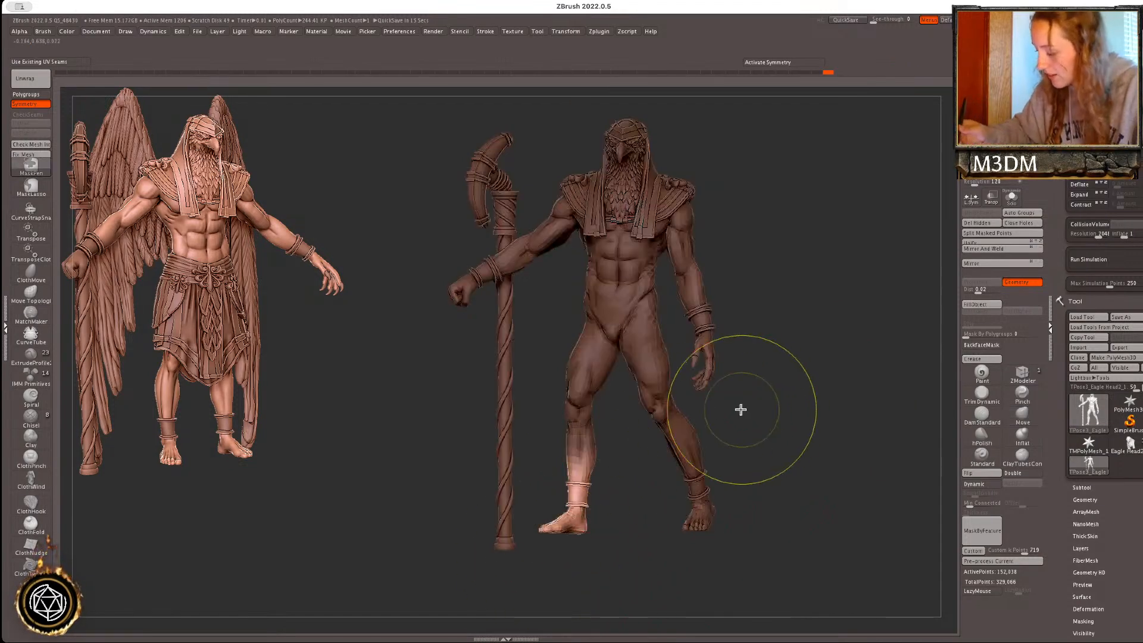
pyautogui.press('w')
pyautogui.click(654, 319)
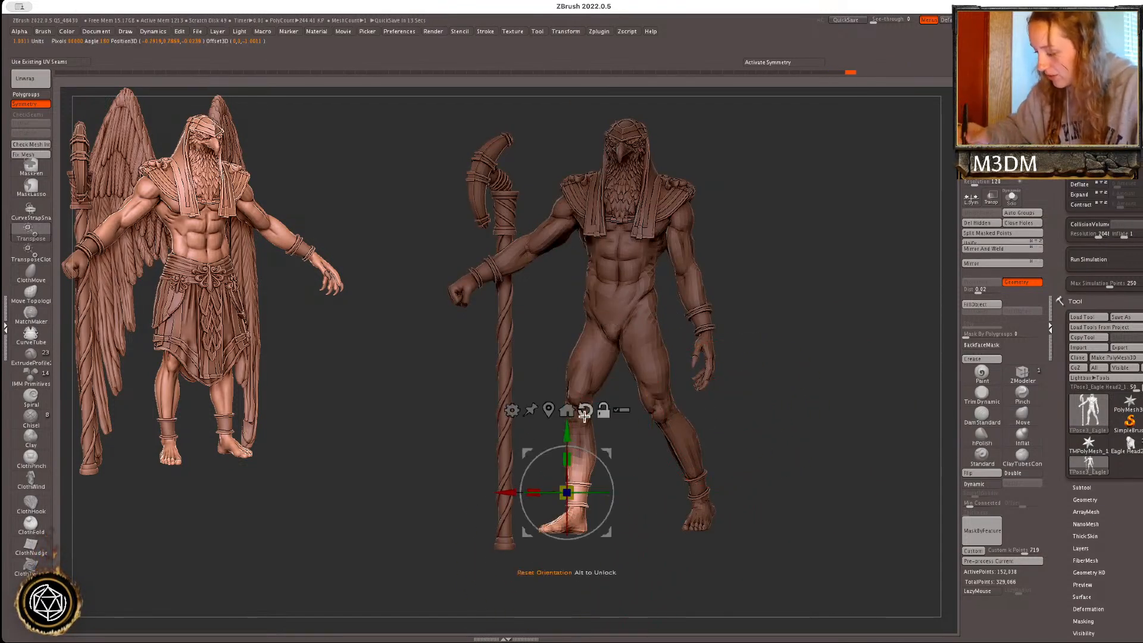
pyautogui.keyDown('alt'); pyautogui.moveTo(586, 446); pyautogui.dragTo(582, 403); pyautogui.keyUp('alt')
pyautogui.press('q')
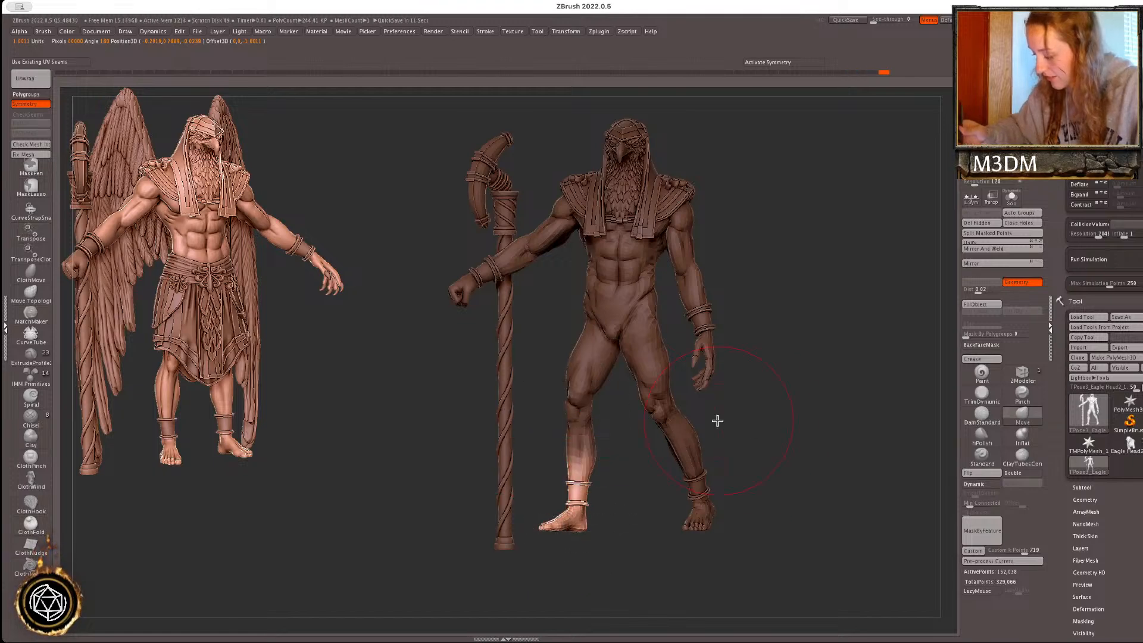
pyautogui.keyDown('ctrl'); pyautogui.moveTo(813, 454); pyautogui.dragTo(822, 471); pyautogui.keyUp('ctrl')
pyautogui.keyDown('ctrl'); pyautogui.moveTo(530, 551); pyautogui.dragTo(793, 529); pyautogui.keyUp('ctrl')
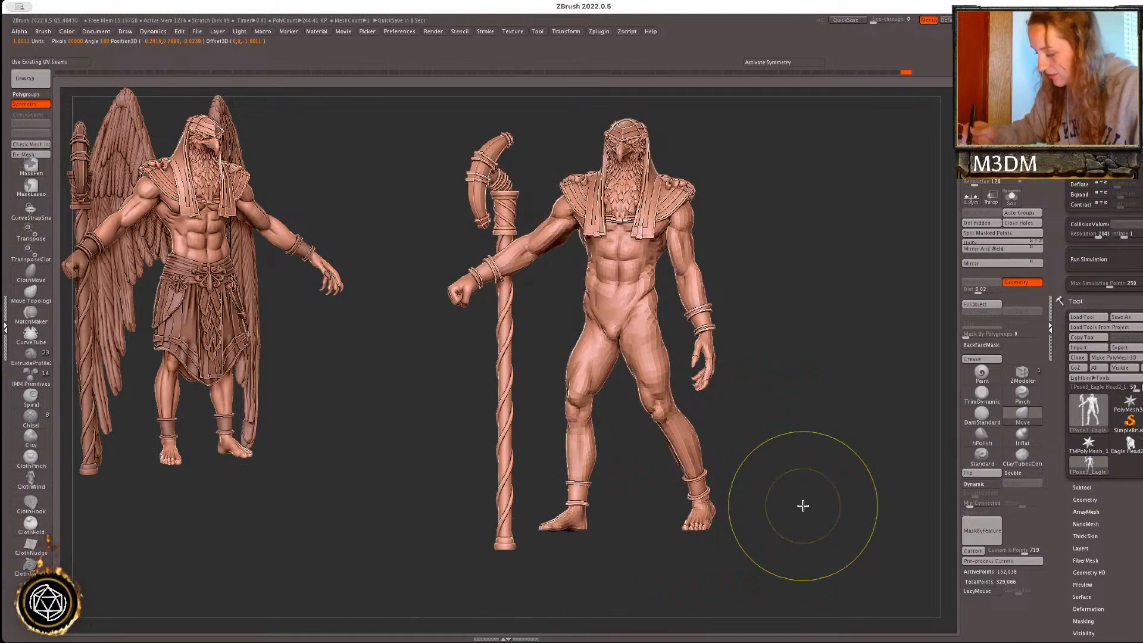
# - Try to shift the right lower leg with the gizmo using a new inverted mask, and undo the change
pyautogui.keyDown('ctrl'); pyautogui.moveTo(557, 524); pyautogui.dragTo(581, 460); pyautogui.keyUp('ctrl')
pyautogui.keyDown('ctrl'); pyautogui.click(722, 387); pyautogui.keyUp('ctrl')
pyautogui.press('w')
pyautogui.moveTo(584, 378)
pyautogui.keyDown('alt'); pyautogui.mouseDown()
pyautogui.moveTo(582, 365)
pyautogui.moveTo(583, 390)
pyautogui.mouseUp(); pyautogui.keyUp('alt')
pyautogui.moveTo(628, 421); pyautogui.dragTo(627, 418)
pyautogui.press('q')
pyautogui.hotkey('ctrl', 'z')
# - Isolate the right lower leg again, move it slightly inward and upward with the gizmo, and check both feet against a level line
pyautogui.keyDown('ctrl'); pyautogui.moveTo(624, 473); pyautogui.dragTo(634, 496); pyautogui.keyUp('ctrl')
pyautogui.keyDown('ctrl'); pyautogui.moveTo(536, 540); pyautogui.dragTo(625, 414); pyautogui.keyUp('ctrl')
pyautogui.keyDown('ctrl'); pyautogui.click(773, 416); pyautogui.keyUp('ctrl')
pyautogui.press('w')
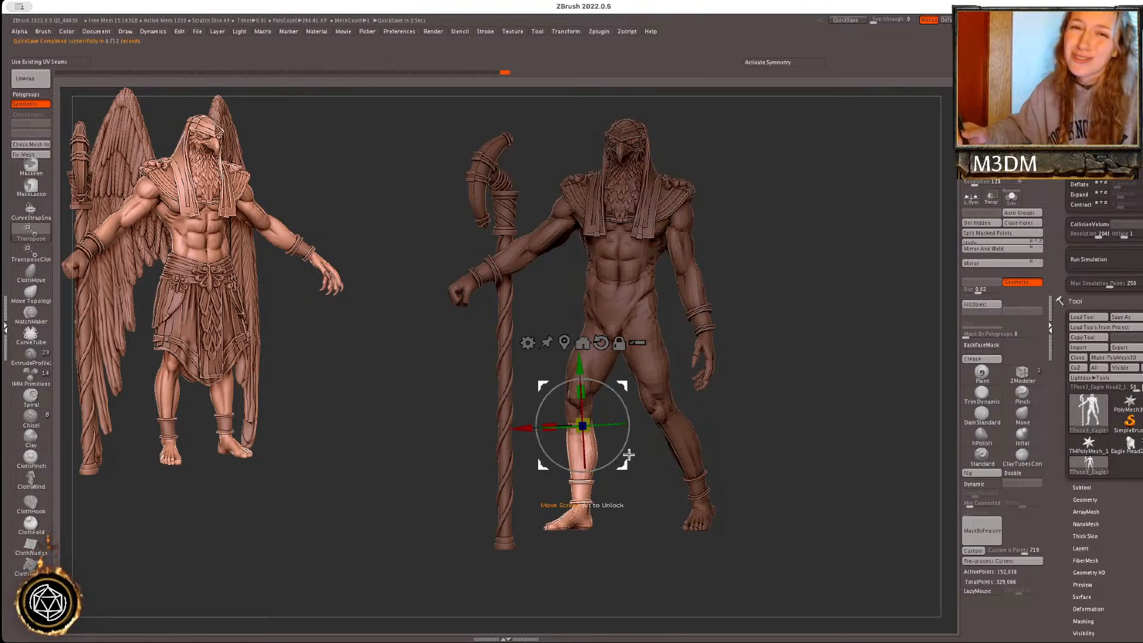
pyautogui.moveTo(629, 449); pyautogui.dragTo(627, 444)
pyautogui.press('q')
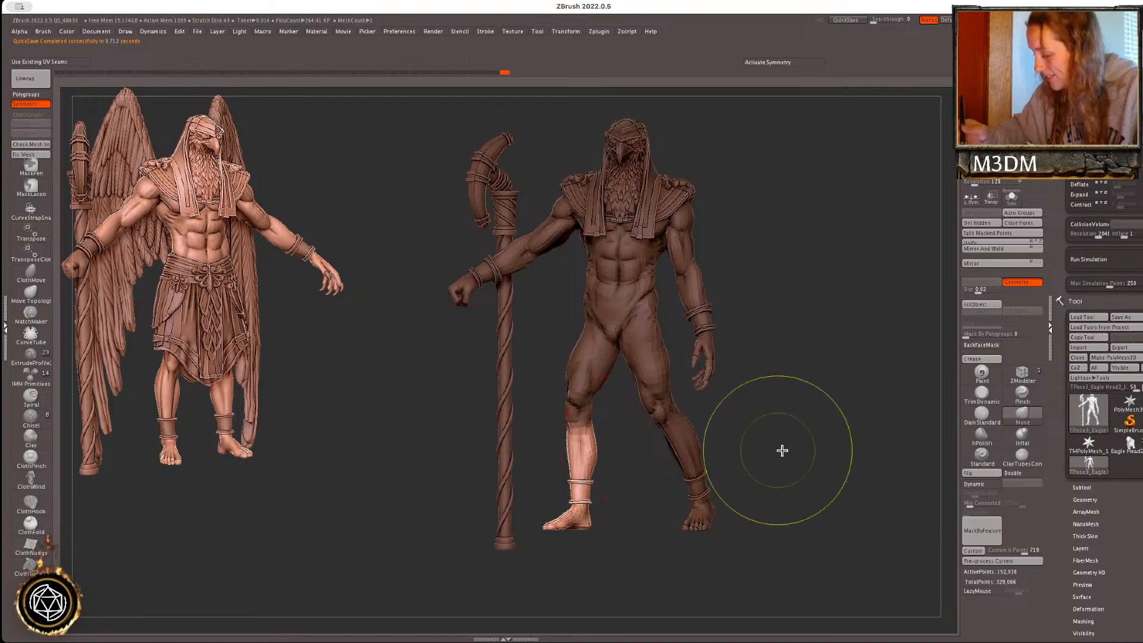
pyautogui.keyDown('ctrl'); pyautogui.moveTo(751, 449); pyautogui.dragTo(764, 465); pyautogui.keyUp('ctrl')
pyautogui.keyDown('ctrl'); pyautogui.moveTo(530, 550); pyautogui.dragTo(812, 528); pyautogui.keyUp('ctrl')
pyautogui.keyDown('ctrl'); pyautogui.click(819, 501); pyautogui.keyUp('ctrl')
# - Check the polygroup display and unhide the kilt and wings to bring back the whole character
pyautogui.hotkey('shift', 'f')
pyautogui.hotkey('shift', 'f')
pyautogui.keyDown('ctrl'); pyautogui.moveTo(822, 408); pyautogui.dragTo(834, 413); pyautogui.keyUp('ctrl')
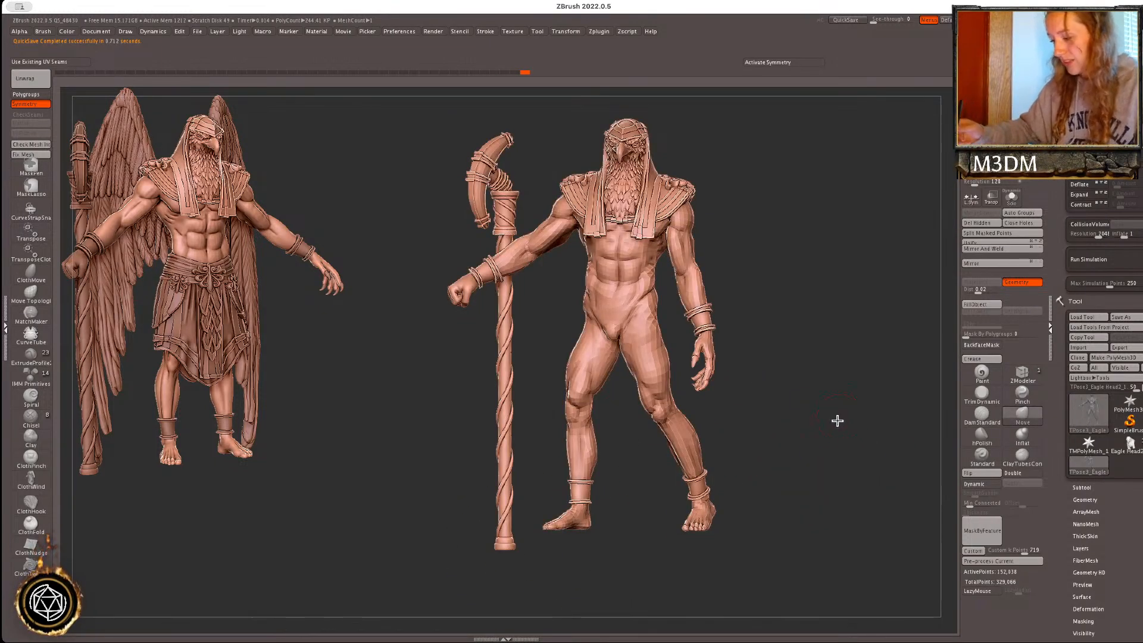
pyautogui.press('space')
pyautogui.hotkey('shift', 'f')
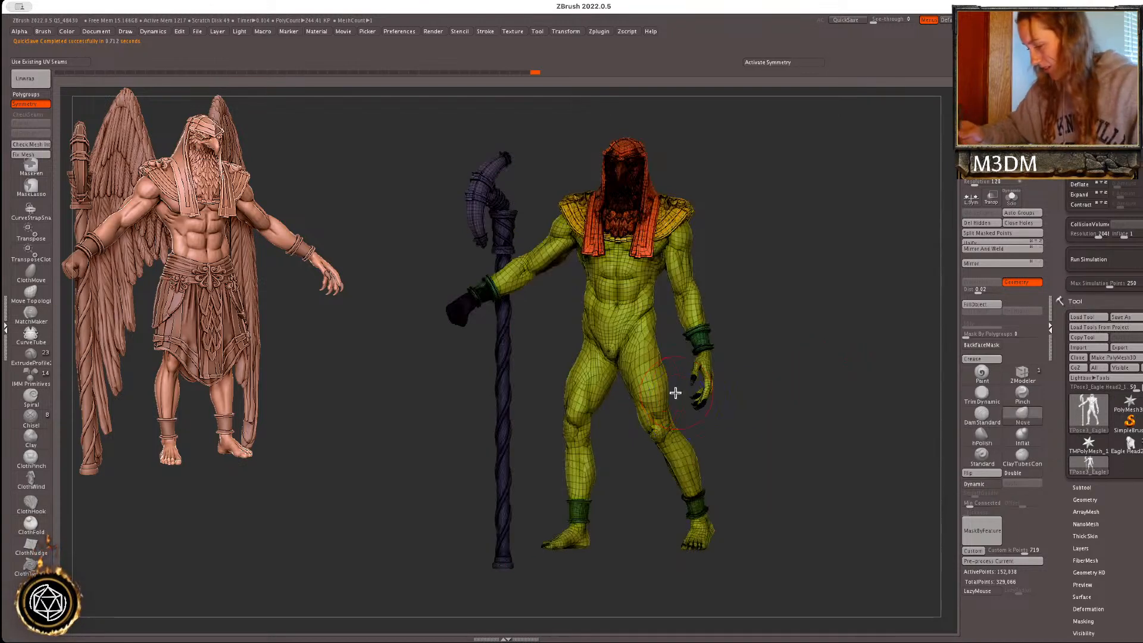
pyautogui.hotkey('shift', 'f')
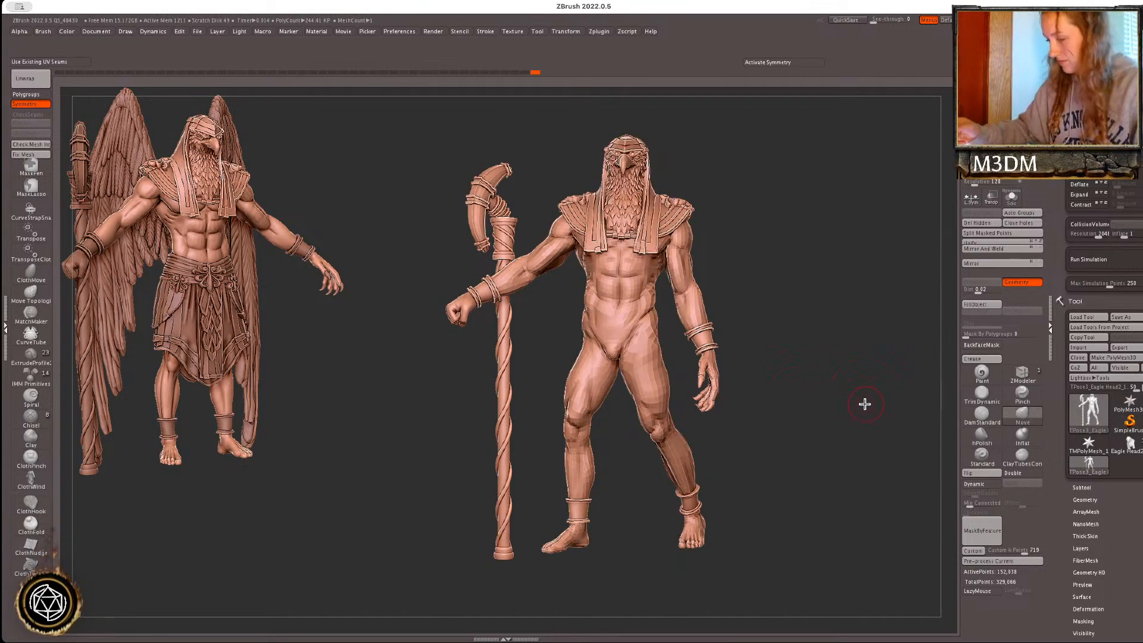
pyautogui.keyDown('ctrl'); pyautogui.keyDown('shift'); pyautogui.click(863, 399); pyautogui.keyUp('shift'); pyautogui.keyUp('ctrl')
pyautogui.keyDown('alt'); pyautogui.moveTo(864, 398); pyautogui.dragTo(863, 433); pyautogui.keyUp('alt')
pyautogui.hotkey('shift', 'f')
pyautogui.hotkey('shift', 'f')
pyautogui.press('space')
pyautogui.hotkey('shift', 'f')
pyautogui.hotkey('shift', 'f')
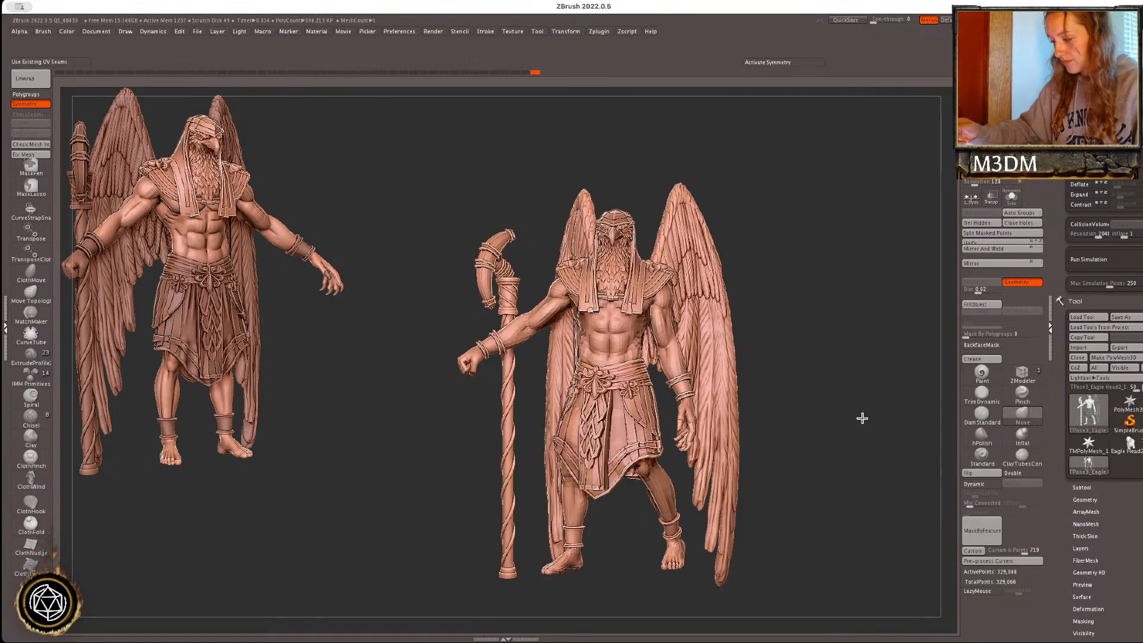
pyautogui.press('space')
pyautogui.hotkey('shift', 'f')
pyautogui.hotkey('shift', 'f')
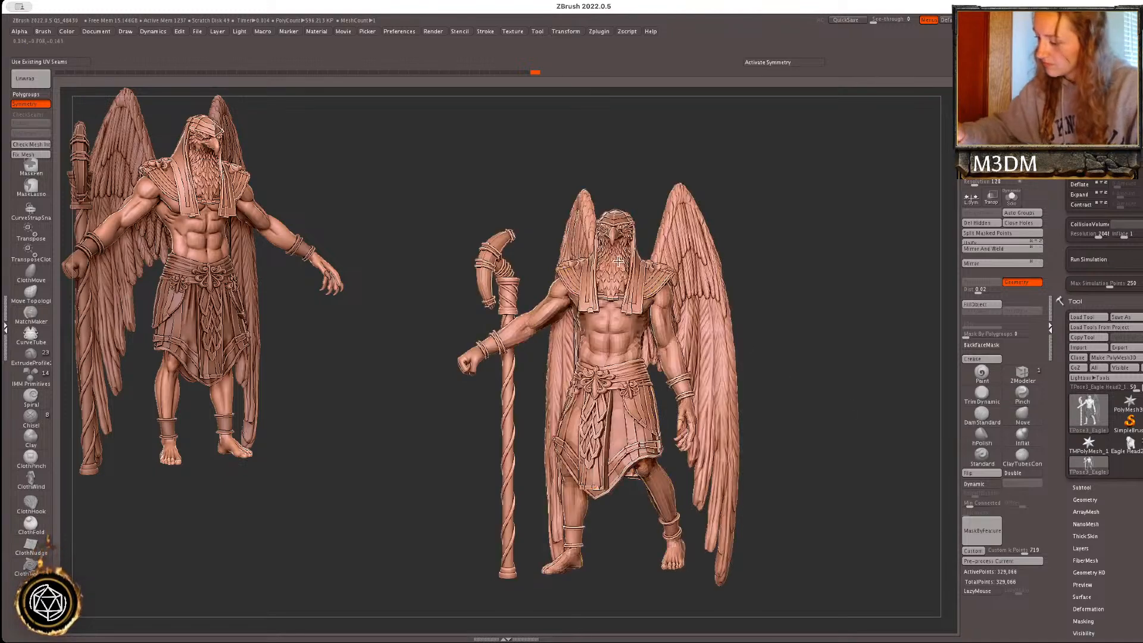
pyautogui.keyDown('ctrl'); pyautogui.keyDown('shift'); pyautogui.click(620, 262); pyautogui.keyUp('shift'); pyautogui.keyUp('ctrl')
pyautogui.keyDown('ctrl'); pyautogui.click(792, 261); pyautogui.keyUp('ctrl')
pyautogui.keyDown('ctrl'); pyautogui.keyDown('shift'); pyautogui.click(785, 265); pyautogui.keyUp('shift'); pyautogui.keyUp('ctrl')
pyautogui.keyDown('ctrl'); pyautogui.click(777, 269); pyautogui.keyUp('ctrl')
pyautogui.press('w')
pyautogui.keyDown('ctrl'); pyautogui.moveTo(801, 306); pyautogui.dragTo(827, 334); pyautogui.keyUp('ctrl')
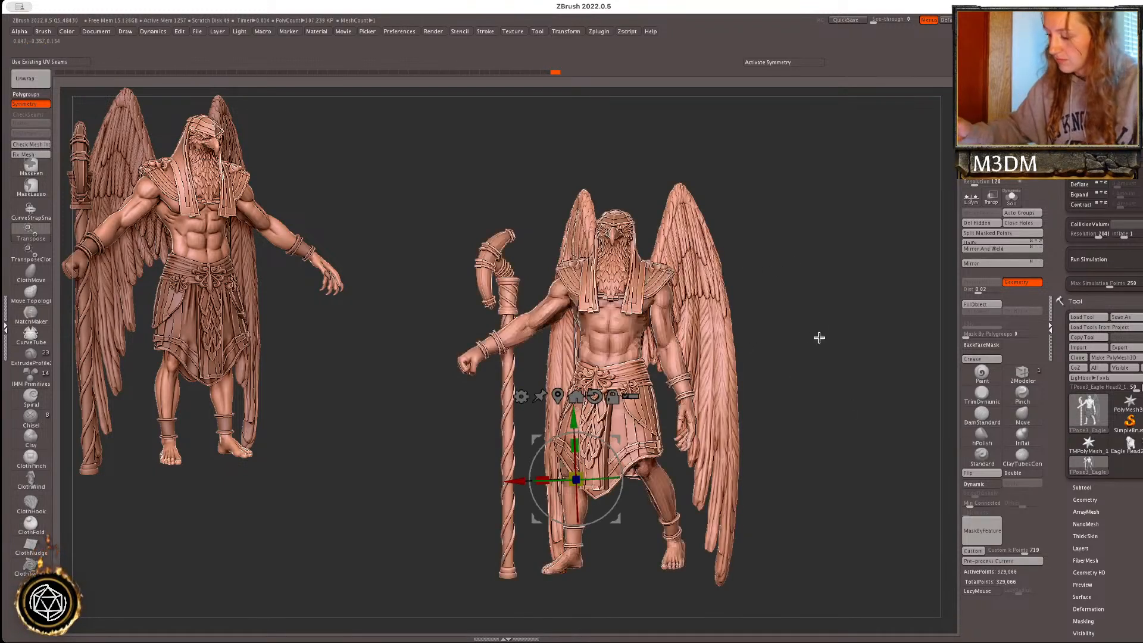
# - Isolate the head and headdress with an inverted mask, centre the gizmo on them, and turn the head toward the staff
pyautogui.keyDown('ctrl'); pyautogui.click(621, 265); pyautogui.keyUp('ctrl')
pyautogui.keyDown('ctrl'); pyautogui.click(783, 270); pyautogui.keyUp('ctrl')
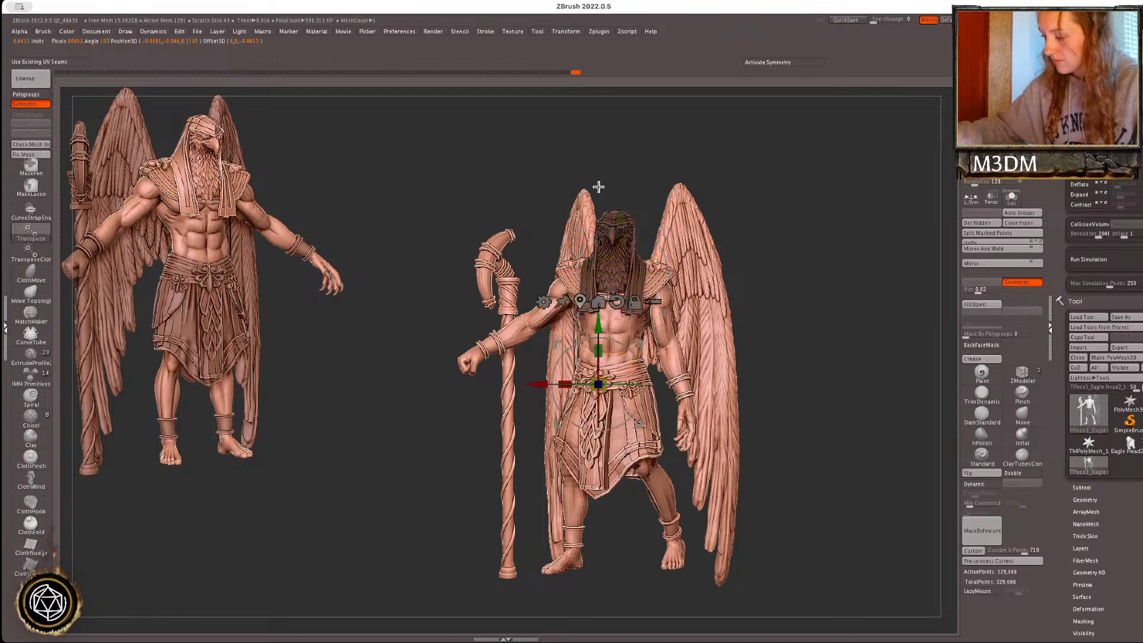
pyautogui.click(603, 190)
pyautogui.keyDown('ctrl'); pyautogui.click(722, 219); pyautogui.keyUp('ctrl')
pyautogui.click(582, 303)
pyautogui.moveTo(641, 261); pyautogui.dragTo(641, 258)
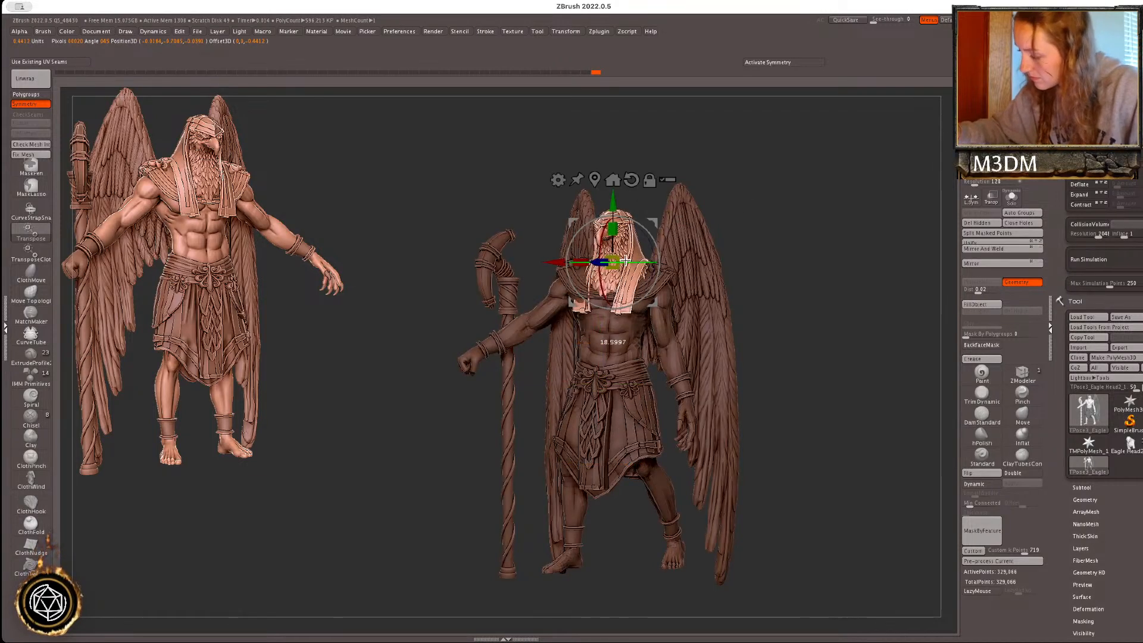
pyautogui.press('q')
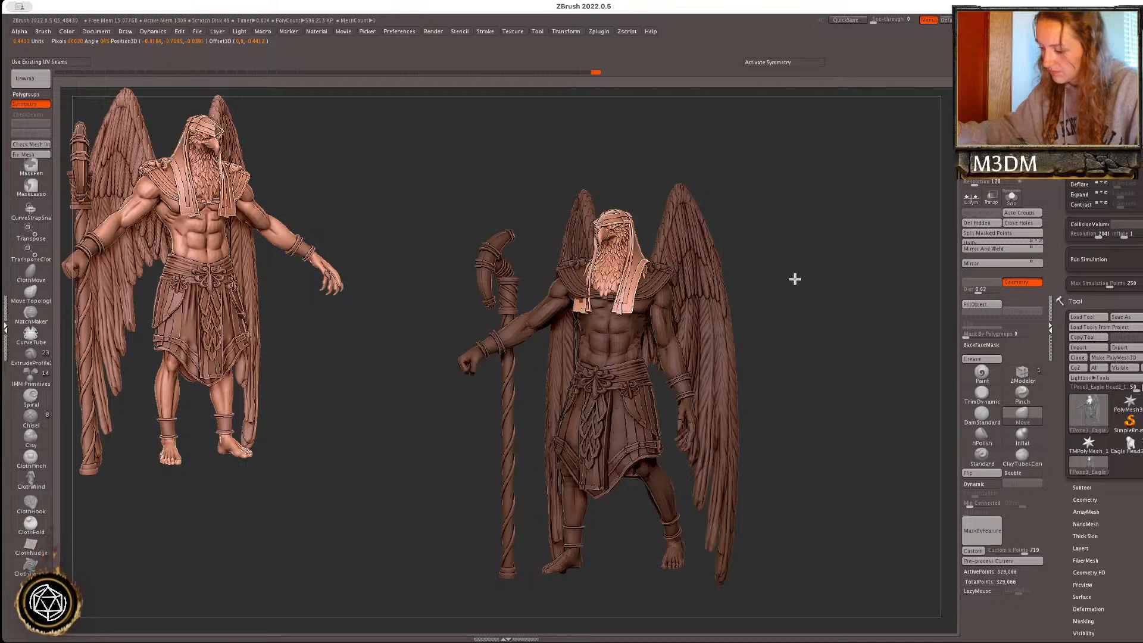
# - Refine the head's tilt and turn with the gizmo from the front and top views
pyautogui.press('w')
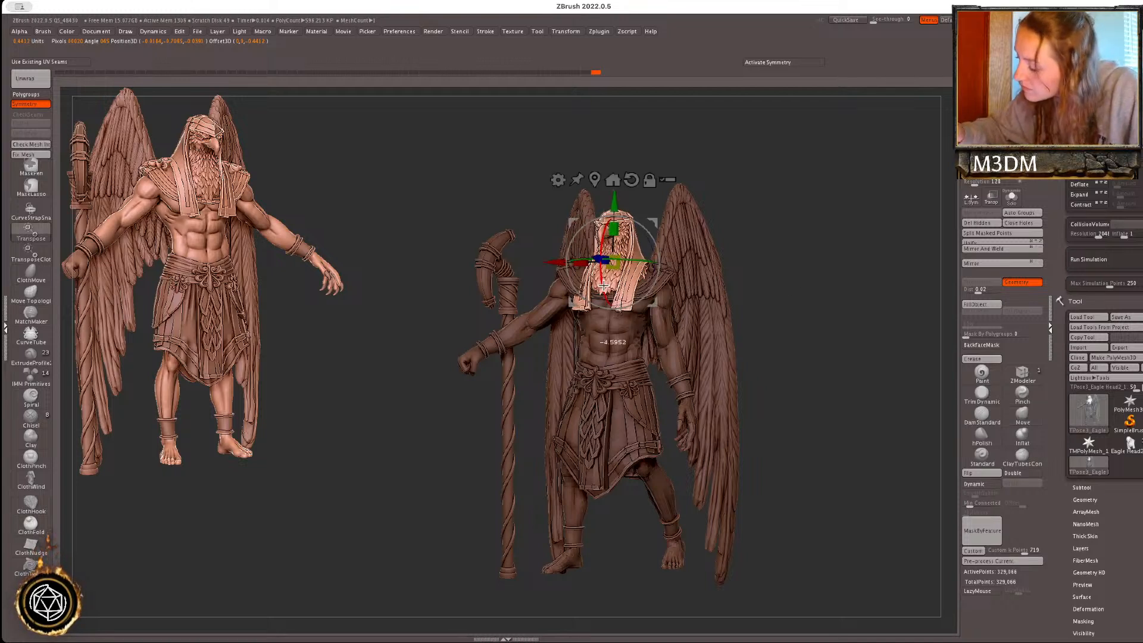
pyautogui.press('q')
pyautogui.press('w')
pyautogui.press('q')
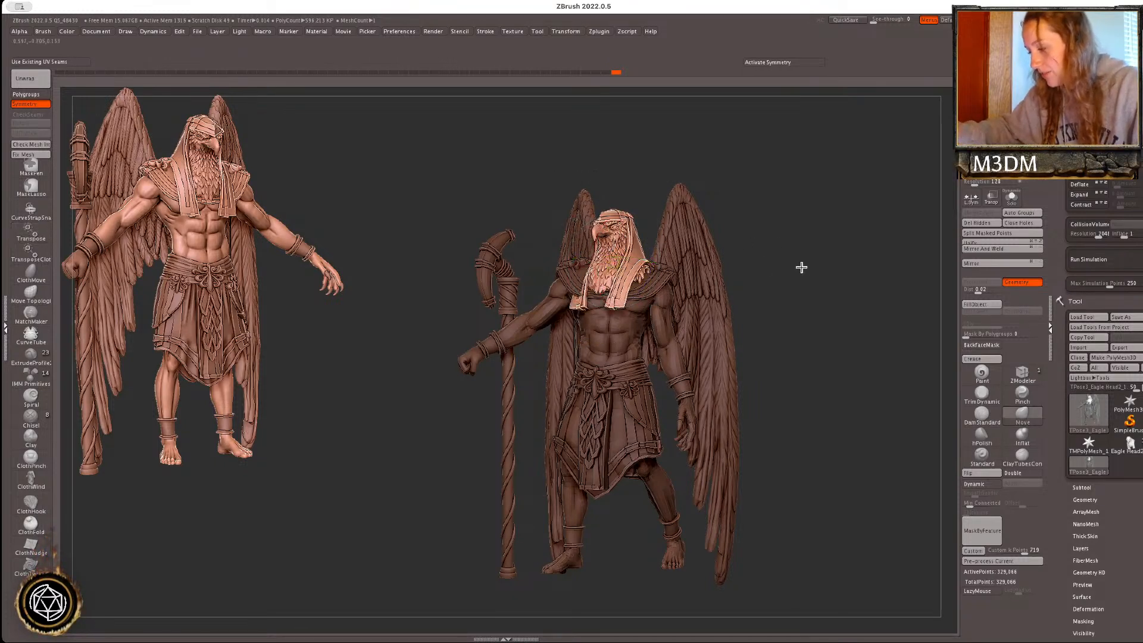
pyautogui.moveTo(815, 278); pyautogui.dragTo(822, 314)
pyautogui.press('w')
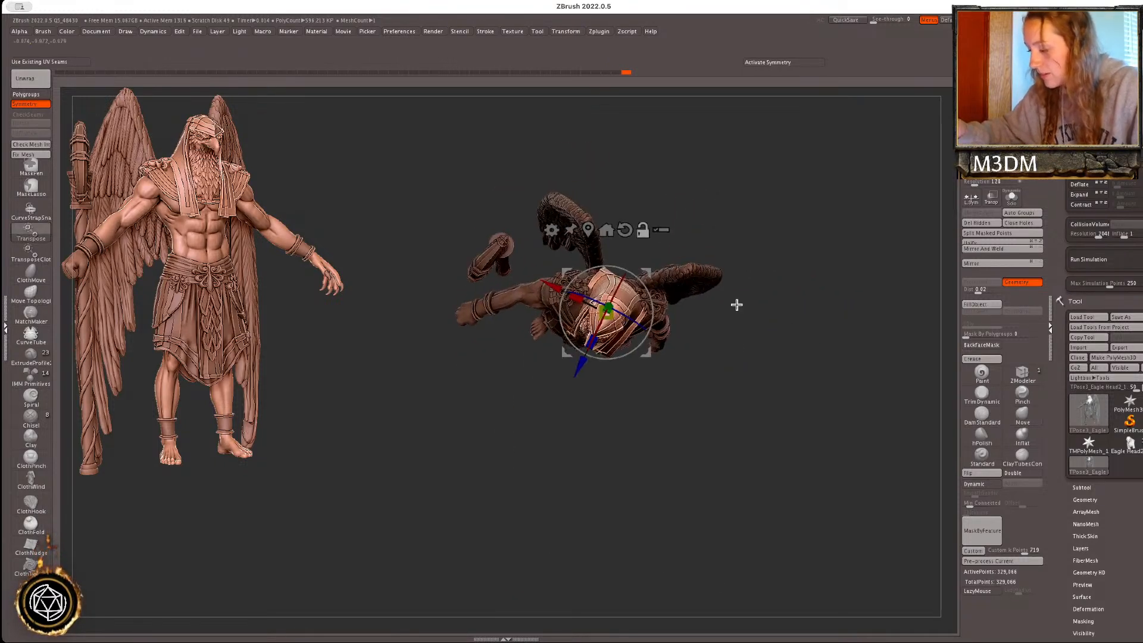
pyautogui.press('q')
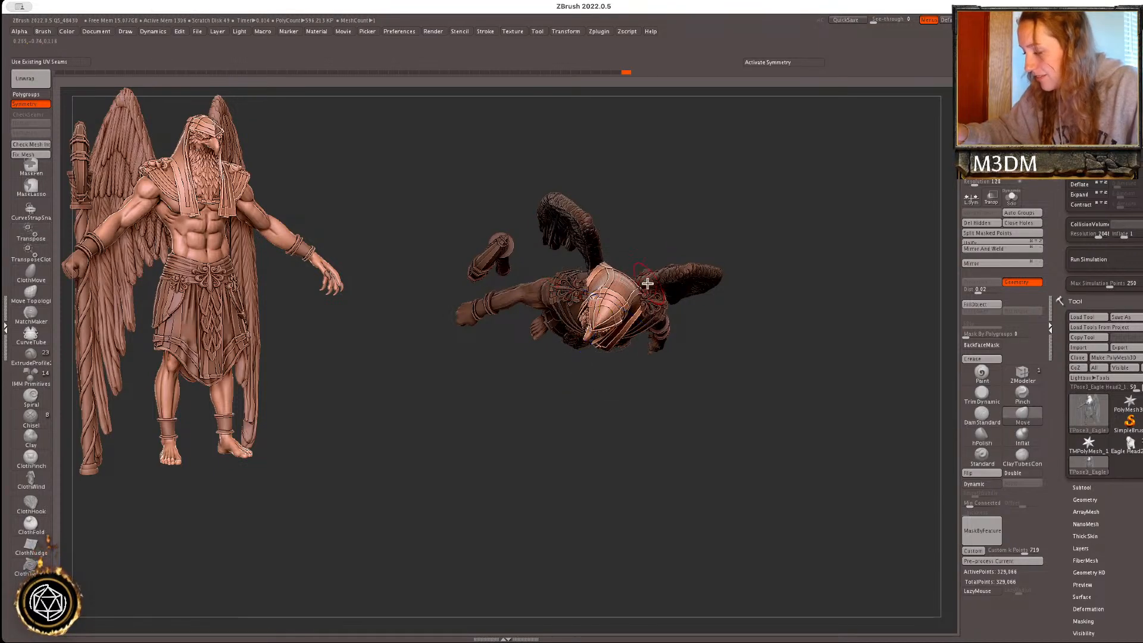
# - Adjust the headdress drape over the chest with the Move brush and clear the mask
pyautogui.keyDown('shift'); pyautogui.moveTo(901, 313); pyautogui.dragTo(897, 304); pyautogui.keyUp('shift')
pyautogui.press('space')
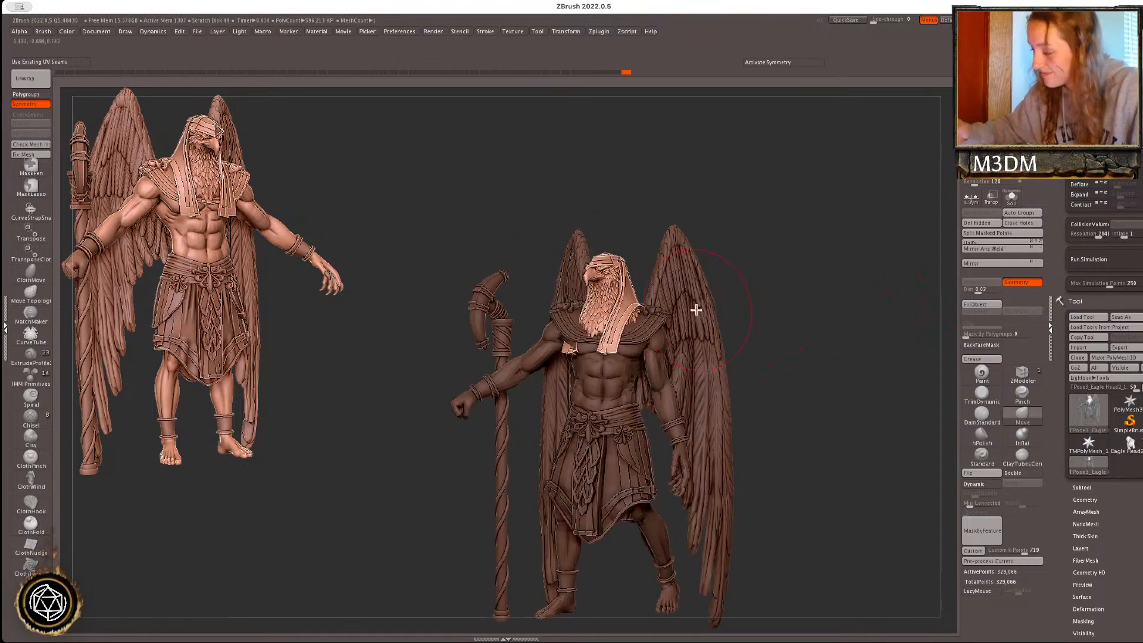
pyautogui.press('space')
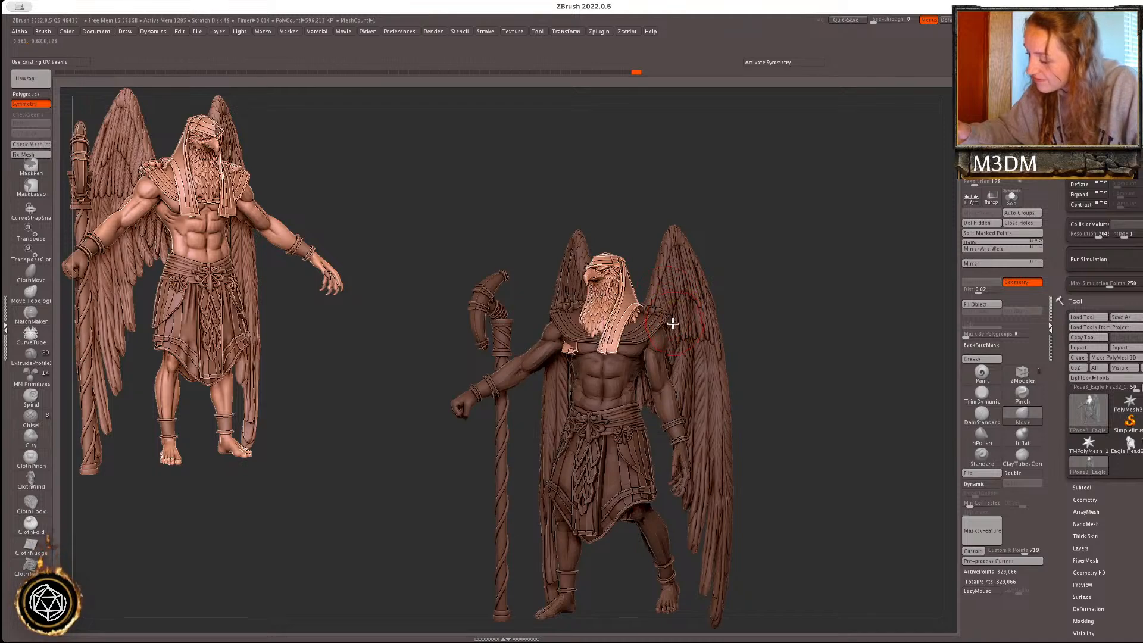
pyautogui.keyDown('ctrl'); pyautogui.click(810, 320); pyautogui.keyUp('ctrl')
pyautogui.press('space')
pyautogui.keyDown('ctrl'); pyautogui.moveTo(817, 337); pyautogui.dragTo(774, 367); pyautogui.keyUp('ctrl')
# - Hide the staff, both wings and the shoulder collar, leaving the body, head and kilt displayed
pyautogui.keyDown('ctrl'); pyautogui.keyDown('shift'); pyautogui.click(504, 420); pyautogui.keyUp('shift'); pyautogui.keyUp('ctrl')
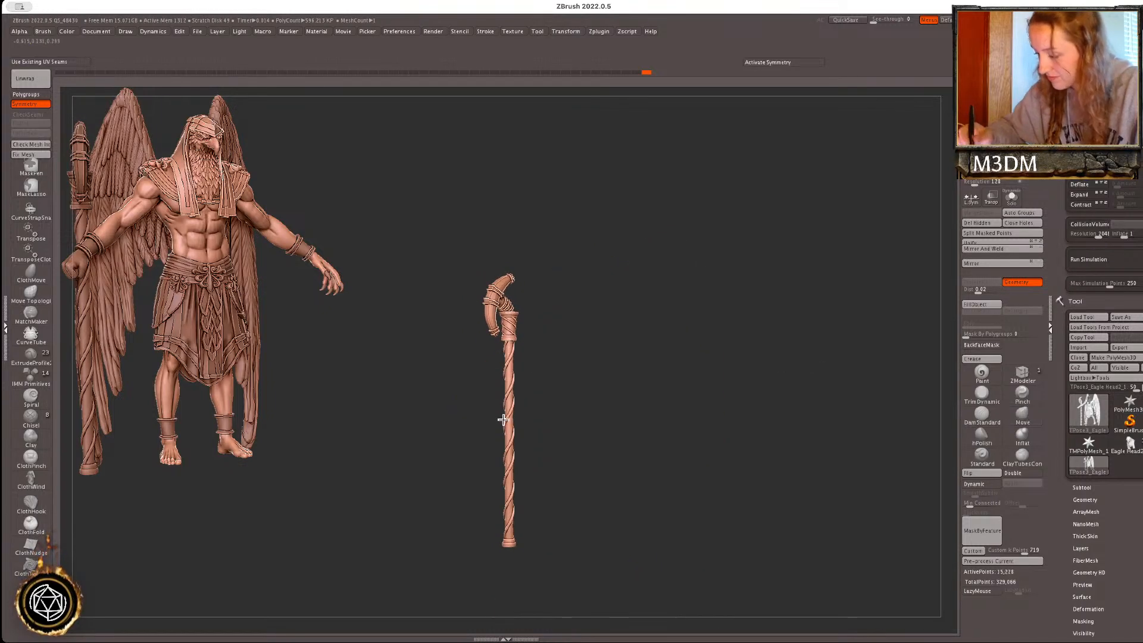
pyautogui.keyDown('ctrl'); pyautogui.keyDown('shift'); pyautogui.moveTo(553, 380); pyautogui.dragTo(543, 388); pyautogui.keyUp('shift'); pyautogui.keyUp('ctrl')
pyautogui.keyDown('ctrl'); pyautogui.keyDown('shift'); pyautogui.click(546, 385); pyautogui.keyUp('shift'); pyautogui.keyUp('ctrl')
pyautogui.keyDown('alt'); pyautogui.moveTo(709, 320); pyautogui.dragTo(741, 322); pyautogui.keyUp('alt')
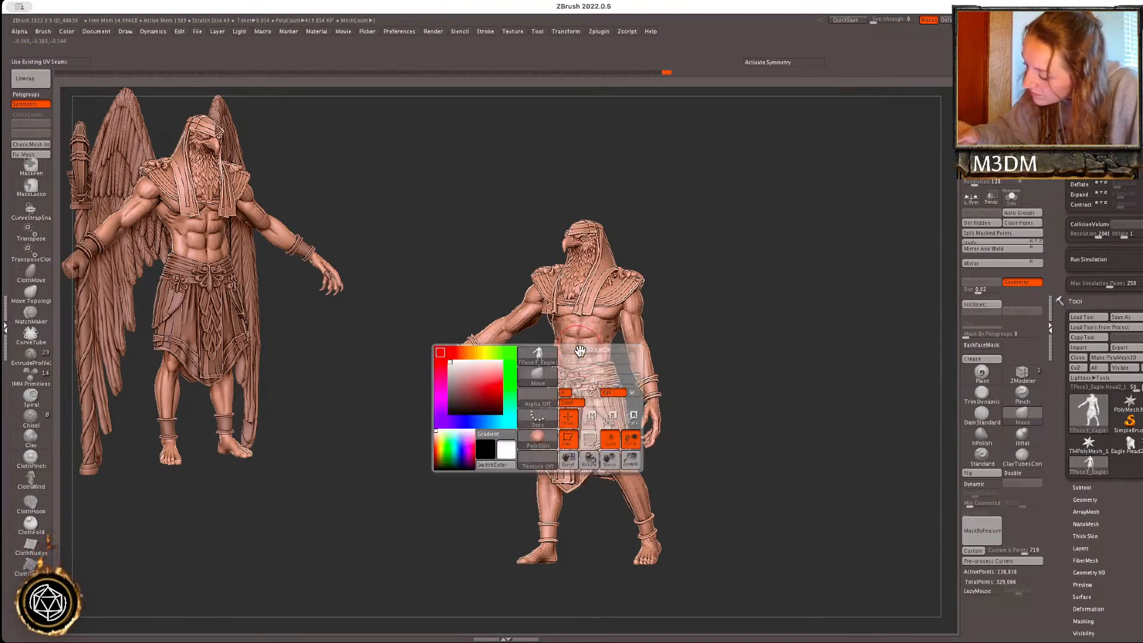
pyautogui.press('space')
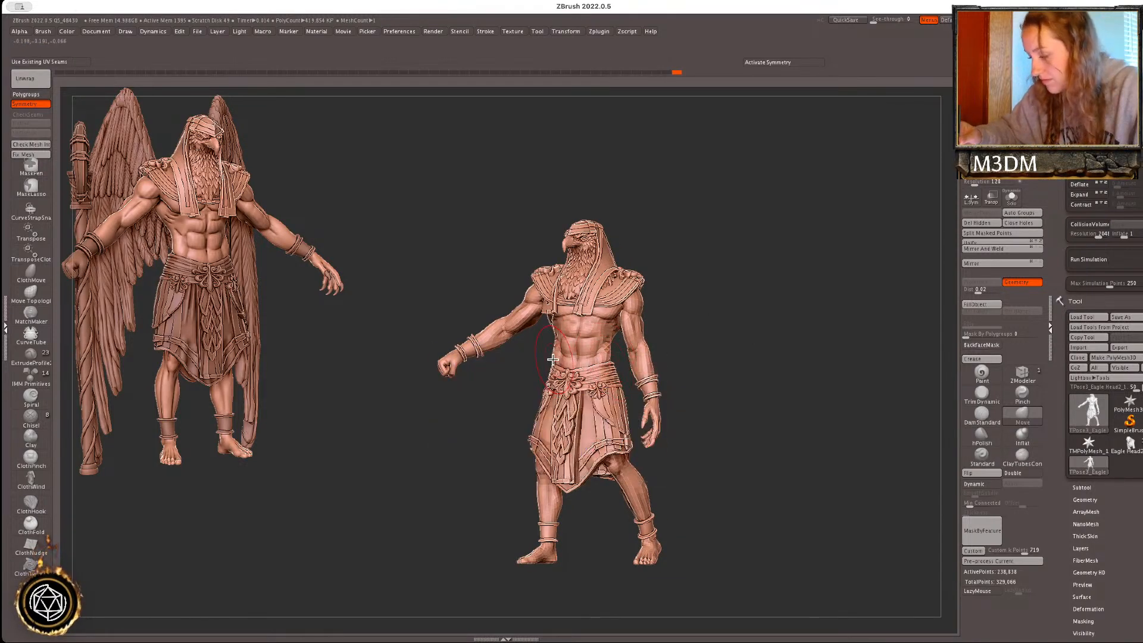
pyautogui.hotkey('shift', 'f')
pyautogui.hotkey('shift', 'f')
pyautogui.press('space')
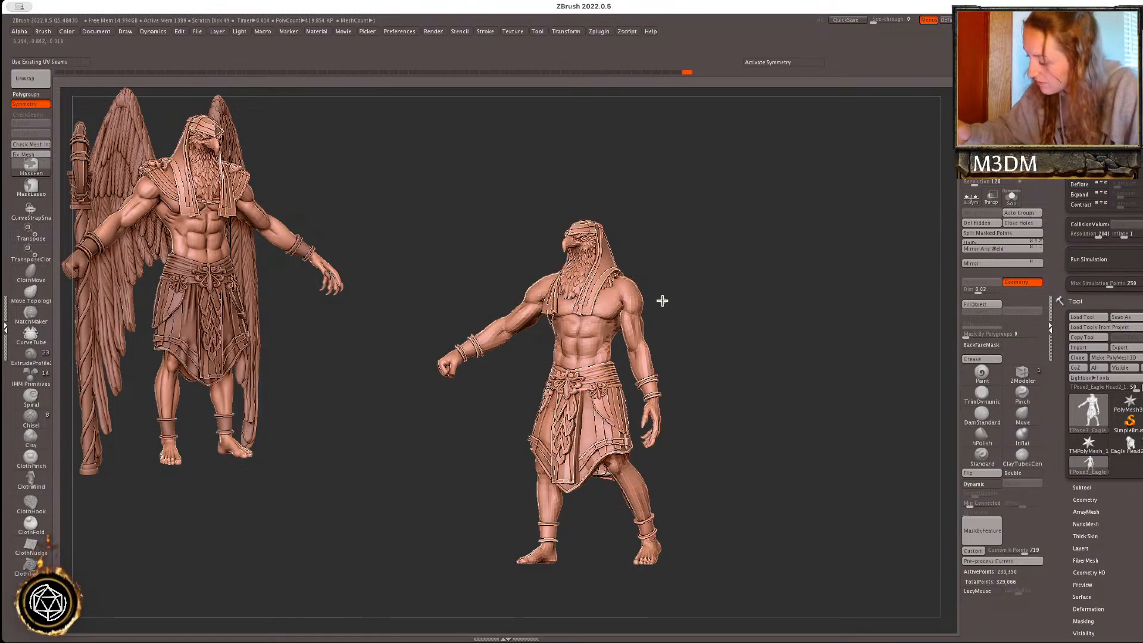
# - Isolate the left arm with a lasso mask, place the gizmo at its shoulder, and swing the arm slightly outward
pyautogui.keyDown('ctrl'); pyautogui.moveTo(651, 288); pyautogui.dragTo(621, 334); pyautogui.keyUp('ctrl')
pyautogui.click(44, 190)
pyautogui.hotkey('ctrl', 'z')
pyautogui.moveTo(663, 291)
pyautogui.keyDown('ctrl'); pyautogui.mouseDown()
pyautogui.moveTo(627, 316)
pyautogui.moveTo(631, 401)
pyautogui.moveTo(668, 463)
pyautogui.mouseUp(); pyautogui.keyUp('ctrl')
pyautogui.keyDown('ctrl'); pyautogui.click(685, 399); pyautogui.keyUp('ctrl')
pyautogui.press('w')
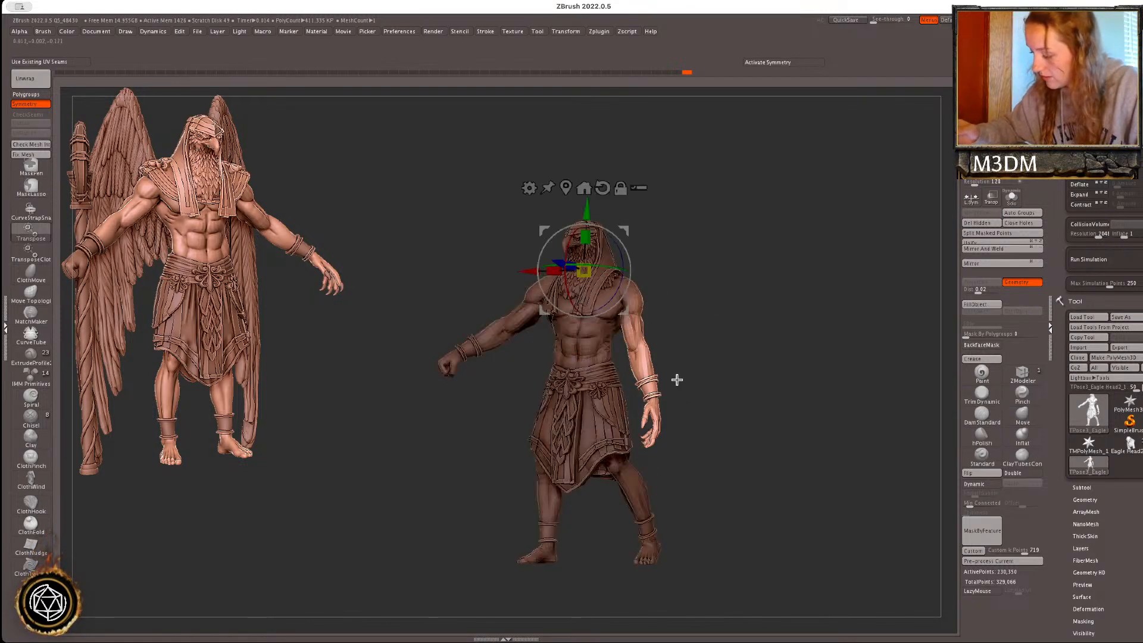
pyautogui.keyDown('alt'); pyautogui.click(635, 312); pyautogui.keyUp('alt')
pyautogui.keyDown('alt'); pyautogui.moveTo(635, 312); pyautogui.dragTo(634, 305); pyautogui.keyUp('alt')
pyautogui.moveTo(652, 345); pyautogui.dragTo(681, 326)
pyautogui.press('q')
pyautogui.moveTo(801, 342)
pyautogui.mouseDown()
pyautogui.moveTo(774, 342)
pyautogui.moveTo(786, 332)
pyautogui.moveTo(782, 361)
pyautogui.mouseUp()
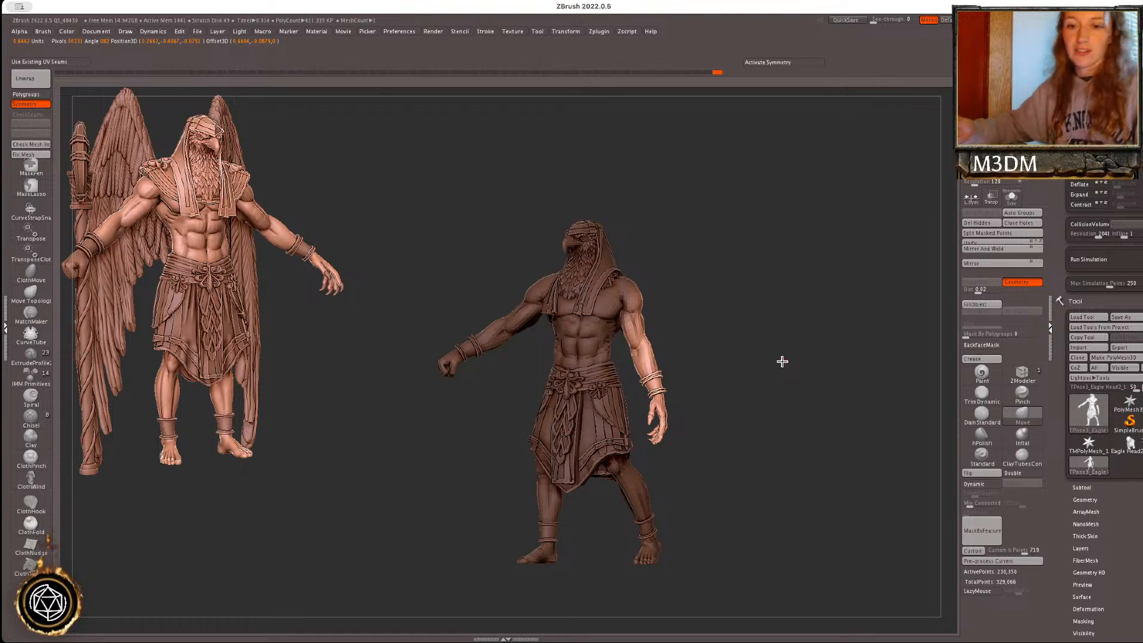
# - Clear the mask and isolate the claws of the left hand
pyautogui.moveTo(751, 353); pyautogui.dragTo(802, 421)
pyautogui.rightClick(748, 350)
pyautogui.keyDown('alt'); pyautogui.moveTo(824, 468); pyautogui.dragTo(750, 395); pyautogui.keyUp('alt')
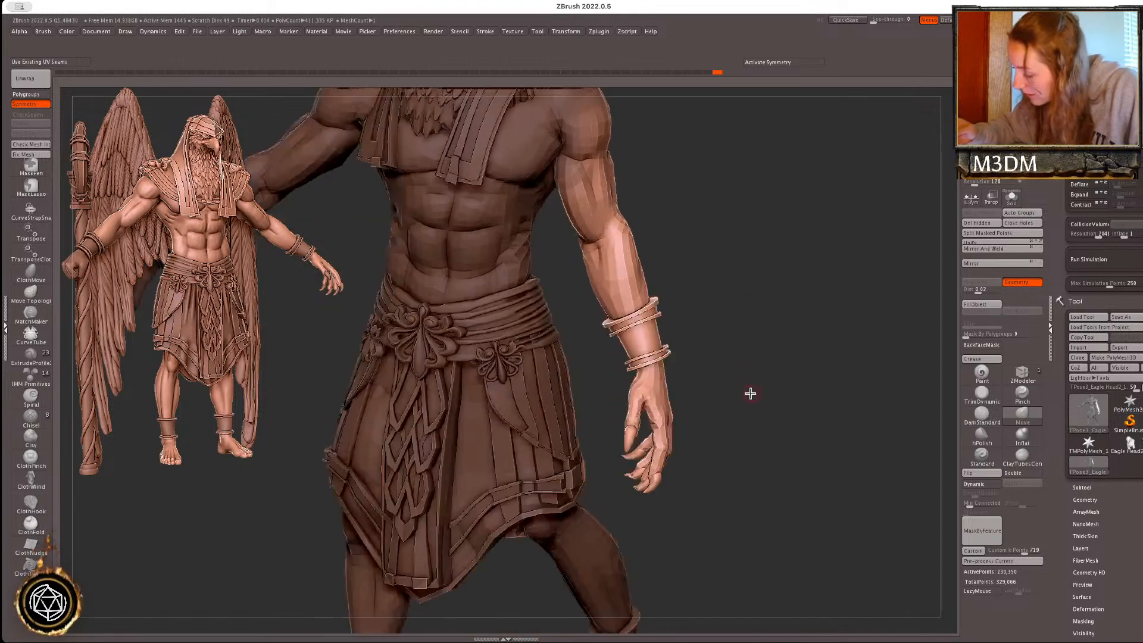
pyautogui.keyDown('ctrl'); pyautogui.moveTo(707, 471); pyautogui.dragTo(725, 486); pyautogui.keyUp('ctrl')
pyautogui.keyDown('ctrl'); pyautogui.keyDown('shift'); pyautogui.click(638, 479); pyautogui.keyUp('shift'); pyautogui.keyUp('ctrl')
pyautogui.keyDown('ctrl'); pyautogui.keyDown('shift'); pyautogui.click(793, 454); pyautogui.keyUp('shift'); pyautogui.keyUp('ctrl')
pyautogui.keyDown('ctrl'); pyautogui.keyDown('shift'); pyautogui.click(631, 477); pyautogui.keyUp('shift'); pyautogui.keyUp('ctrl')
# - Nudge the isolated claws with the Move brush and unhide the whole character
pyautogui.moveTo(810, 430); pyautogui.dragTo(804, 462)
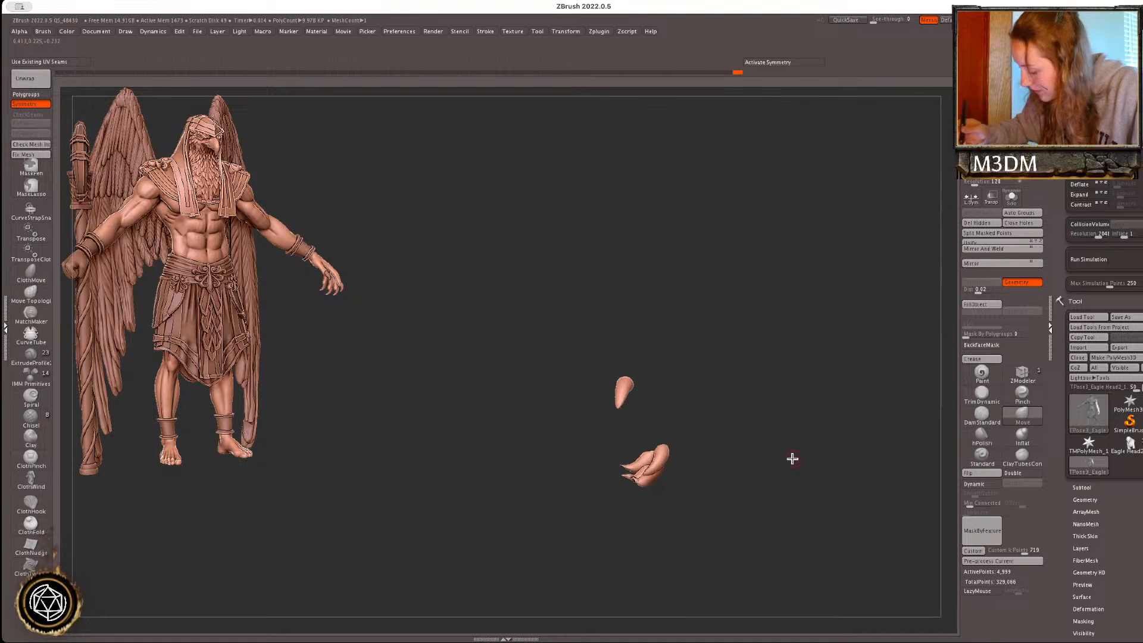
pyautogui.moveTo(691, 504); pyautogui.dragTo(688, 520, button='right')
pyautogui.moveTo(707, 496)
pyautogui.mouseDown()
pyautogui.moveTo(734, 449)
pyautogui.moveTo(687, 488)
pyautogui.mouseUp()
pyautogui.keyDown('shift'); pyautogui.moveTo(630, 456); pyautogui.dragTo(634, 490); pyautogui.keyUp('shift')
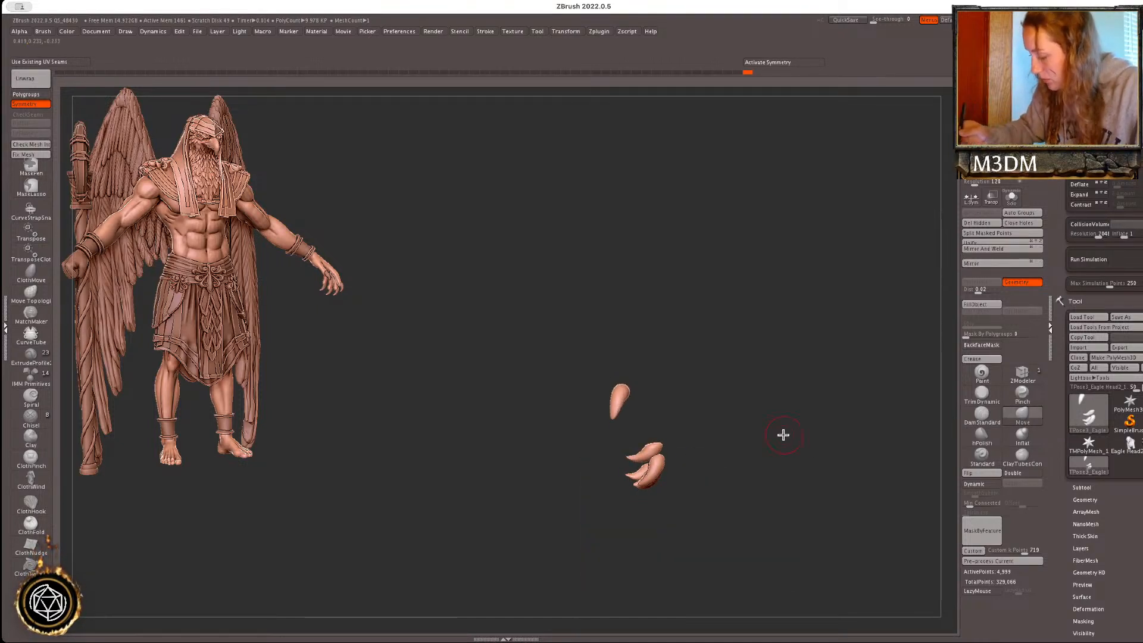
pyautogui.rightClick(775, 436)
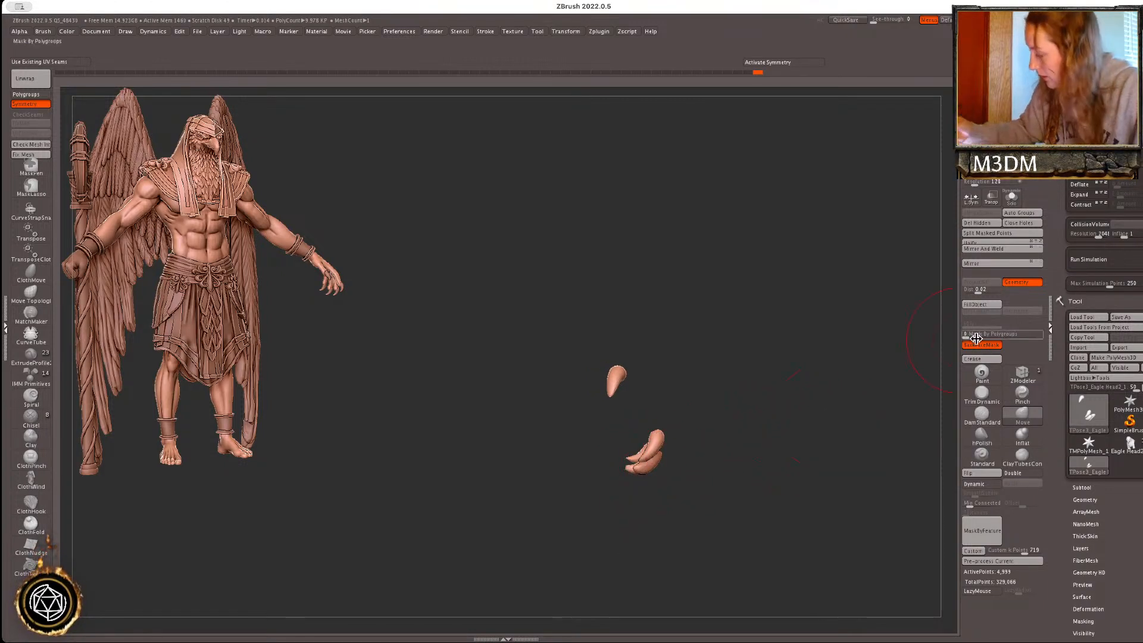
pyautogui.press('f')
pyautogui.hotkey('shift', 'f')
pyautogui.hotkey('shift', 'f')
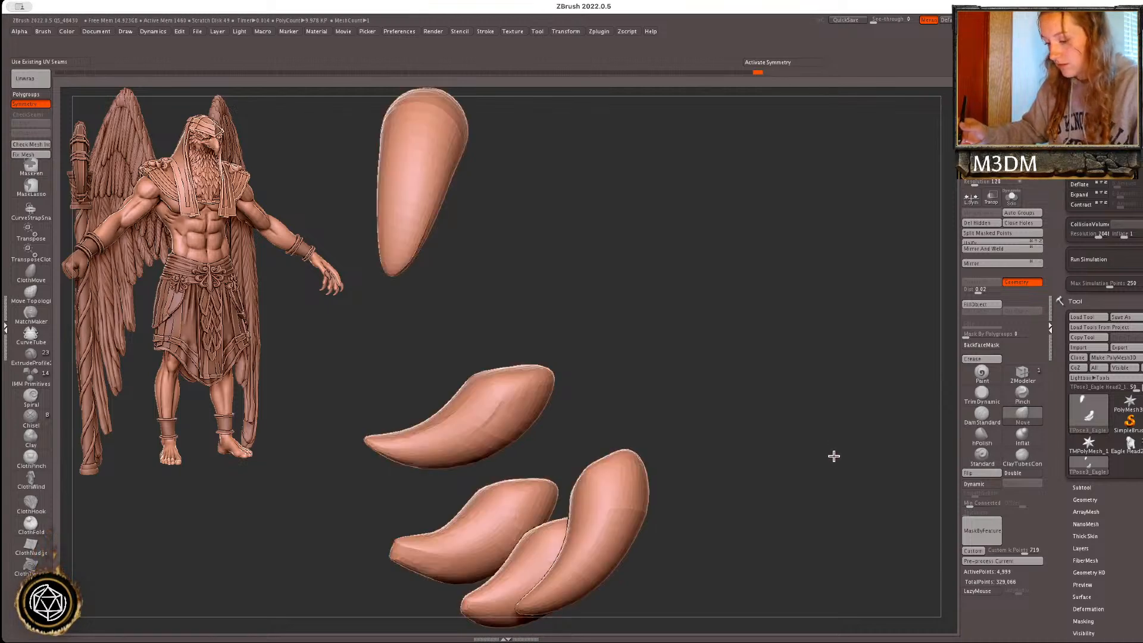
pyautogui.keyDown('ctrl'); pyautogui.keyDown('shift'); pyautogui.click(824, 439); pyautogui.keyUp('shift'); pyautogui.keyUp('ctrl')
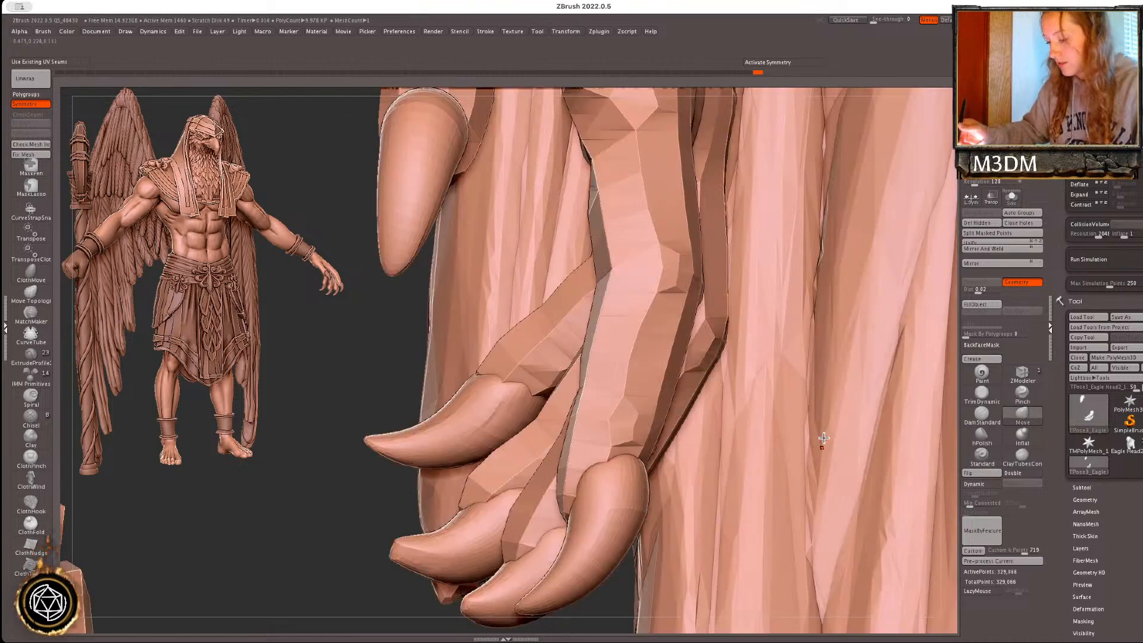
pyautogui.press('f')
pyautogui.moveTo(827, 434)
pyautogui.keyDown('alt'); pyautogui.mouseDown()
pyautogui.moveTo(822, 423)
pyautogui.moveTo(832, 439)
pyautogui.mouseUp(); pyautogui.keyUp('alt')
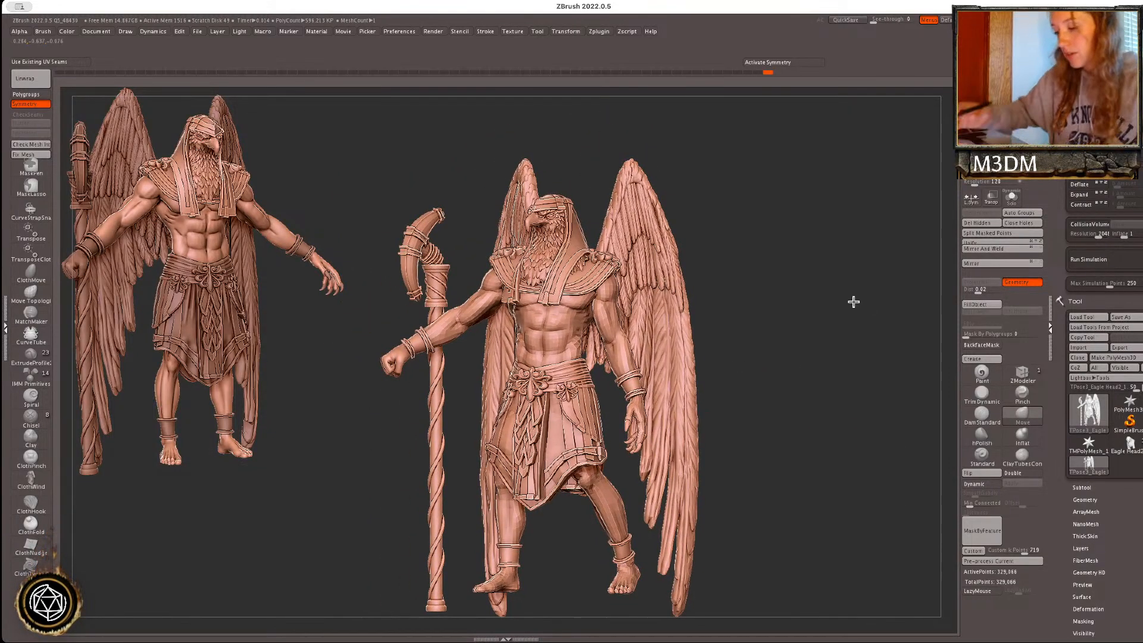
# - Hide the collar, head, headdress, wings and staff, leaving only the body with its kilt and bracelets
pyautogui.keyDown('ctrl'); pyautogui.keyDown('shift'); pyautogui.click(506, 266); pyautogui.keyUp('shift'); pyautogui.keyUp('ctrl')
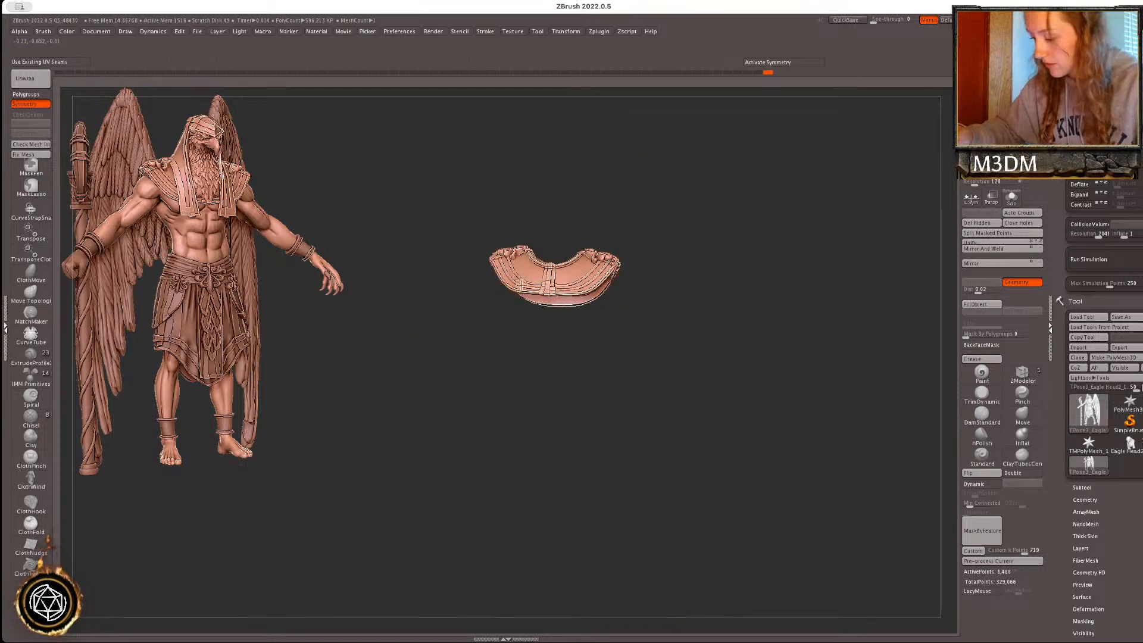
pyautogui.keyDown('ctrl'); pyautogui.keyDown('shift'); pyautogui.click(521, 282); pyautogui.keyUp('shift'); pyautogui.keyUp('ctrl')
pyautogui.keyDown('ctrl'); pyautogui.keyDown('shift'); pyautogui.click(516, 293); pyautogui.keyUp('shift'); pyautogui.keyUp('ctrl')
pyautogui.keyDown('alt'); pyautogui.moveTo(790, 353); pyautogui.dragTo(851, 361); pyautogui.keyUp('alt')
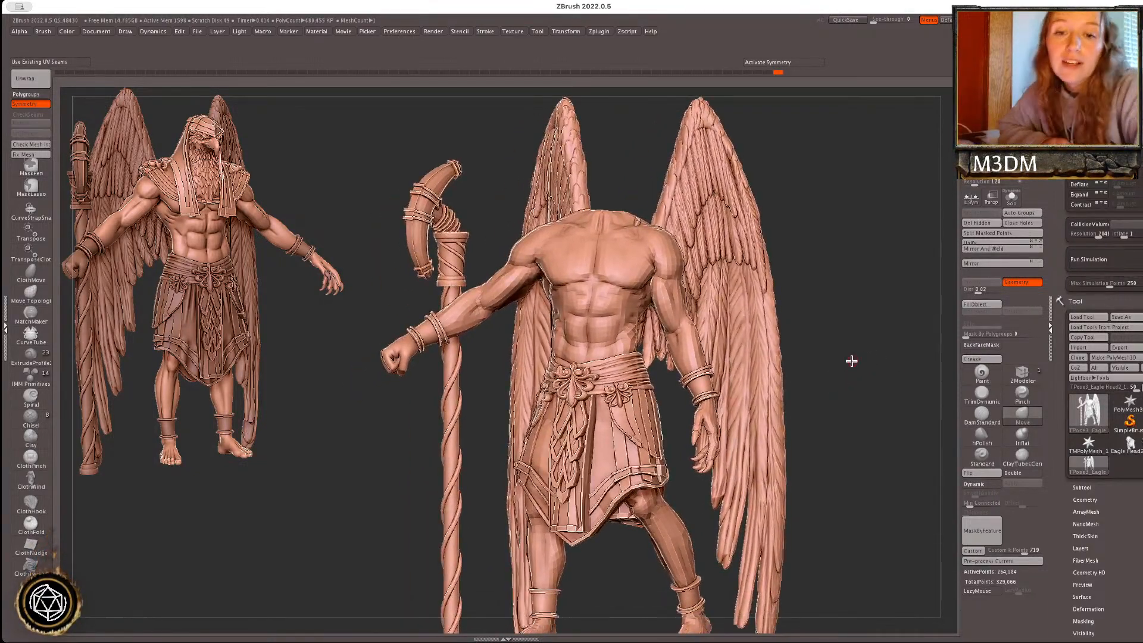
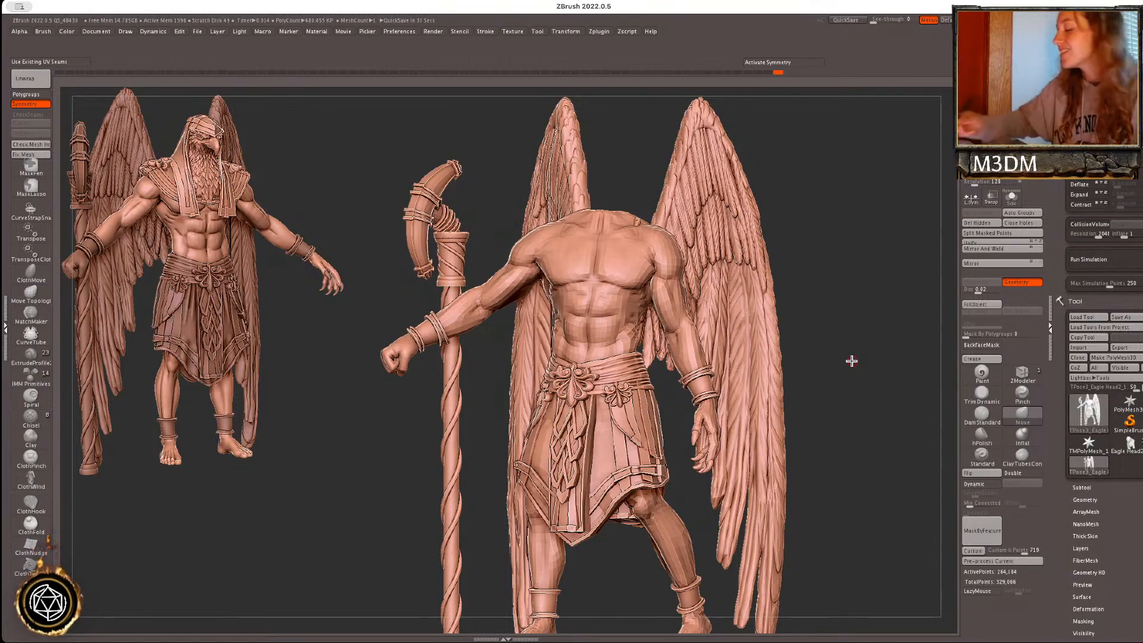
pyautogui.press('space')
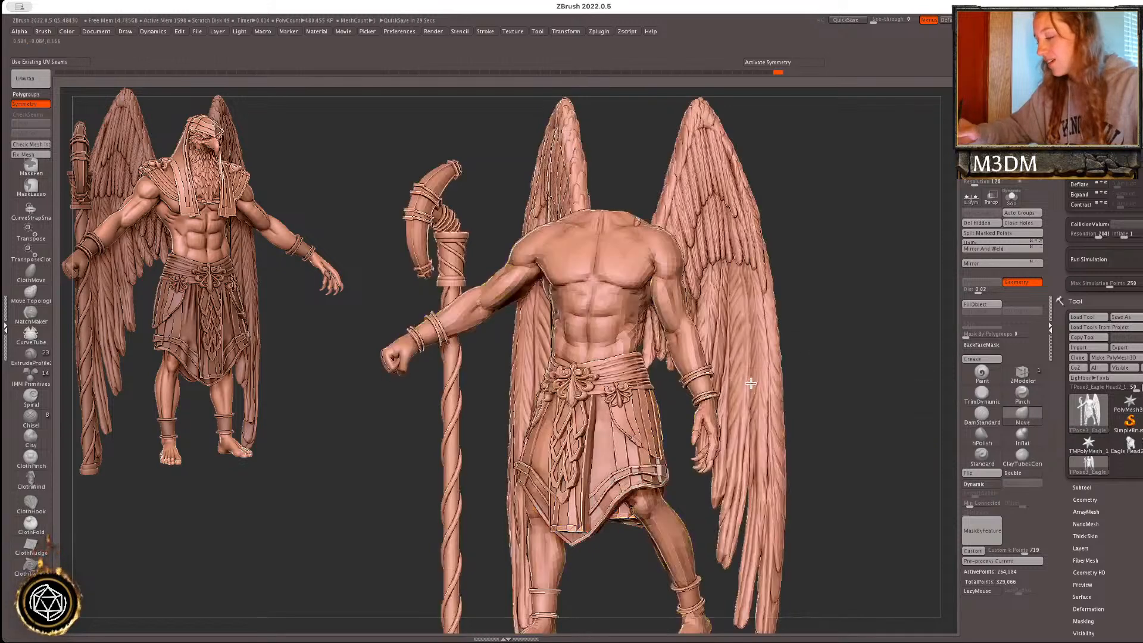
pyautogui.keyDown('ctrl'); pyautogui.keyDown('alt'); pyautogui.keyDown('shift'); pyautogui.click(756, 385); pyautogui.keyUp('shift'); pyautogui.keyUp('alt'); pyautogui.keyUp('ctrl')
pyautogui.keyDown('alt'); pyautogui.moveTo(893, 364); pyautogui.dragTo(890, 339); pyautogui.keyUp('alt')
pyautogui.keyDown('ctrl'); pyautogui.keyDown('alt'); pyautogui.keyDown('shift'); pyautogui.click(512, 434); pyautogui.keyUp('shift'); pyautogui.keyUp('alt'); pyautogui.keyUp('ctrl')
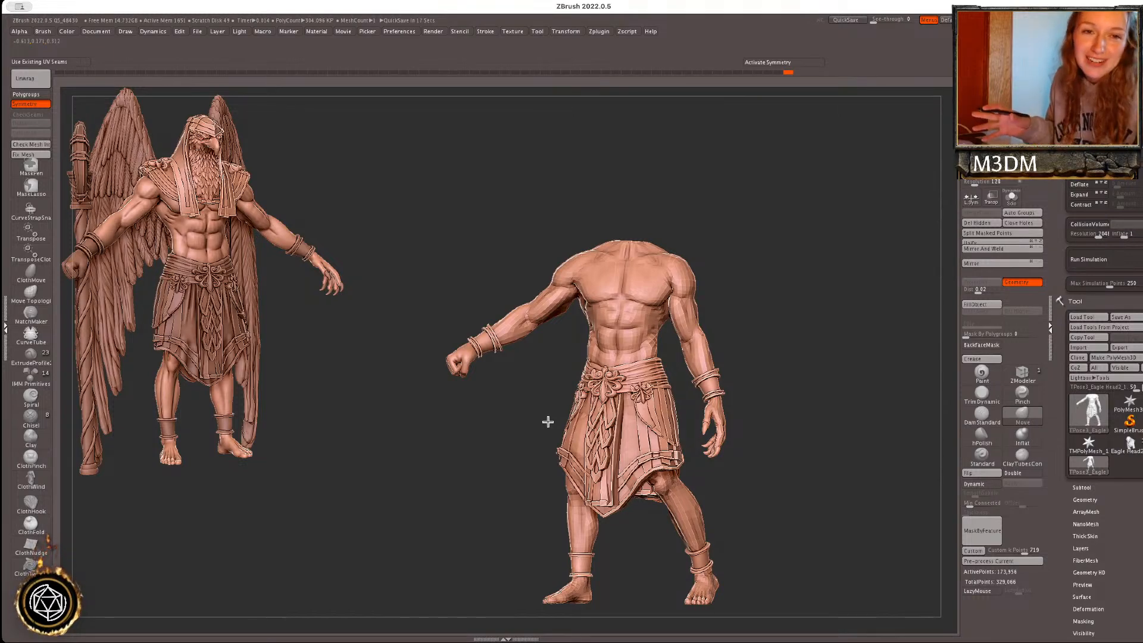
# - Lasso-mask the right arm and invert the mask so only that arm stays editable
pyautogui.moveTo(829, 454); pyautogui.dragTo(814, 439)
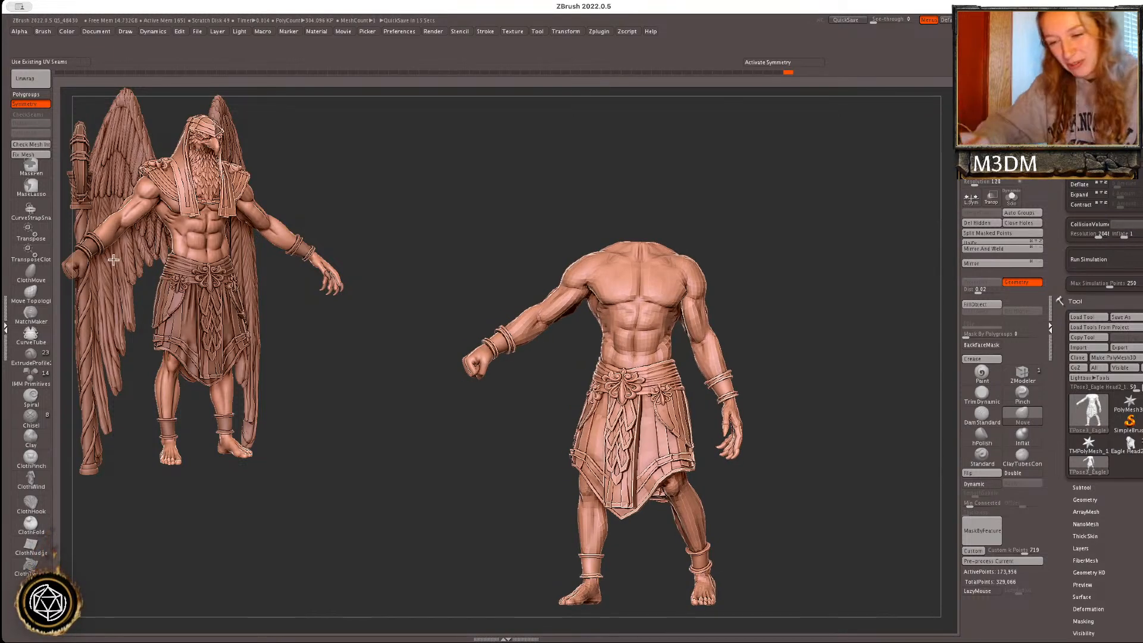
pyautogui.click(34, 193)
pyautogui.moveTo(834, 334)
pyautogui.mouseDown()
pyautogui.moveTo(837, 352)
pyautogui.moveTo(830, 341)
pyautogui.mouseUp()
pyautogui.moveTo(398, 455)
pyautogui.keyDown('ctrl'); pyautogui.mouseDown()
pyautogui.moveTo(416, 332)
pyautogui.moveTo(595, 205)
pyautogui.mouseUp(); pyautogui.keyUp('ctrl')
pyautogui.moveTo(816, 283); pyautogui.dragTo(857, 284)
pyautogui.moveTo(673, 261); pyautogui.dragTo(642, 262)
pyautogui.keyDown('ctrl'); pyautogui.click(834, 308); pyautogui.keyUp('ctrl')
# - Draw a transpose line along the right arm from the shoulder and rotate the arm down beside the body
pyautogui.press('w')
pyautogui.press('y')
pyautogui.moveTo(851, 307); pyautogui.dragTo(833, 308)
pyautogui.moveTo(471, 236)
pyautogui.mouseDown()
pyautogui.moveTo(351, 393)
pyautogui.moveTo(357, 405)
pyautogui.moveTo(381, 396)
pyautogui.moveTo(363, 387)
pyautogui.moveTo(447, 414)
pyautogui.mouseUp()
pyautogui.moveTo(474, 257); pyautogui.dragTo(438, 430)
pyautogui.moveTo(455, 346); pyautogui.dragTo(466, 398)
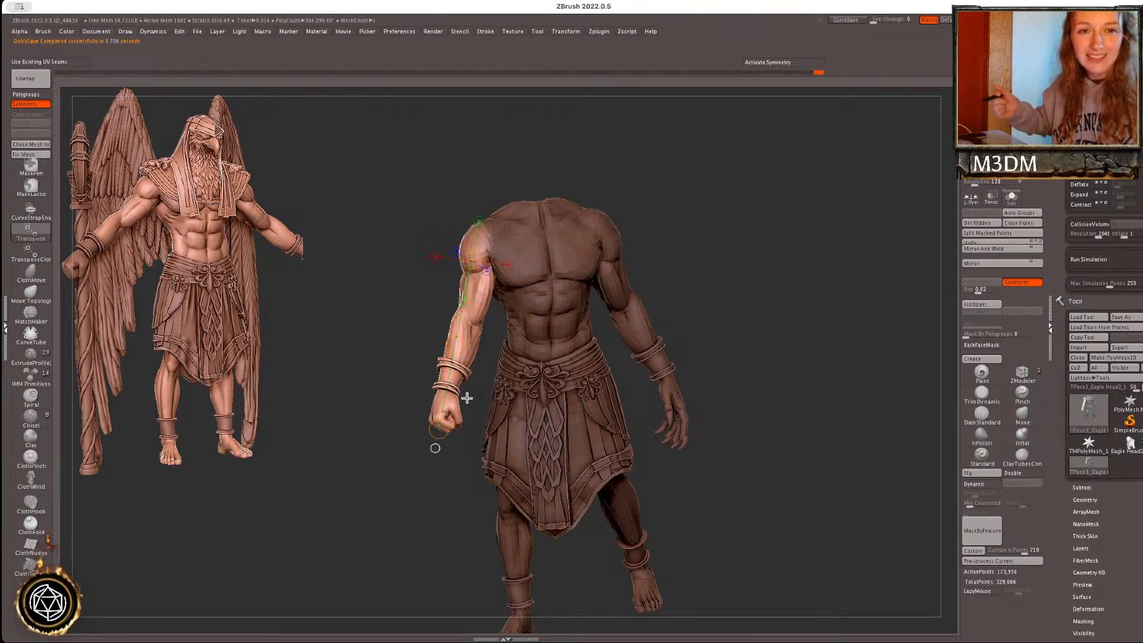
# - Draw a new transpose line from the right shoulder in side view and swing the arm slightly backward
pyautogui.moveTo(789, 332); pyautogui.dragTo(830, 347)
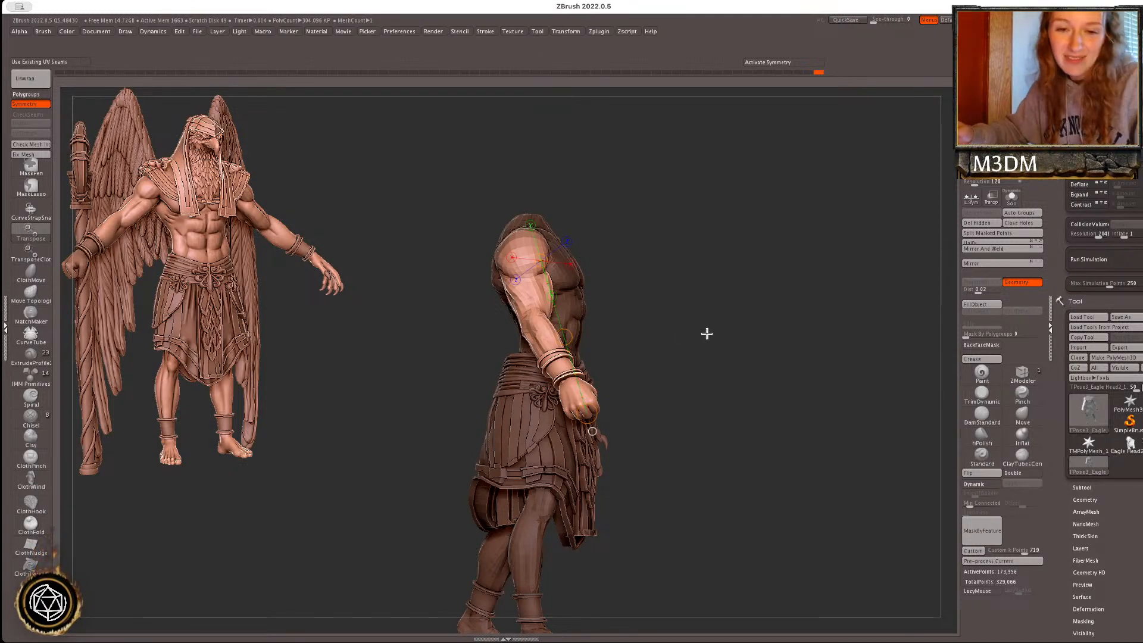
pyautogui.moveTo(707, 333); pyautogui.dragTo(707, 330)
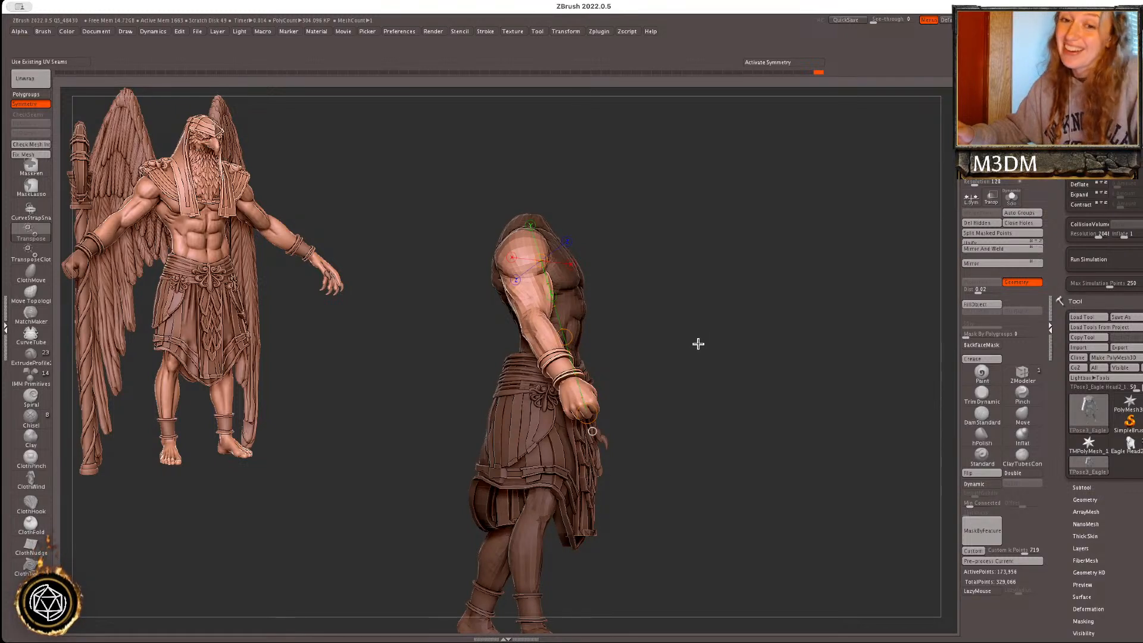
pyautogui.moveTo(539, 265); pyautogui.dragTo(517, 242)
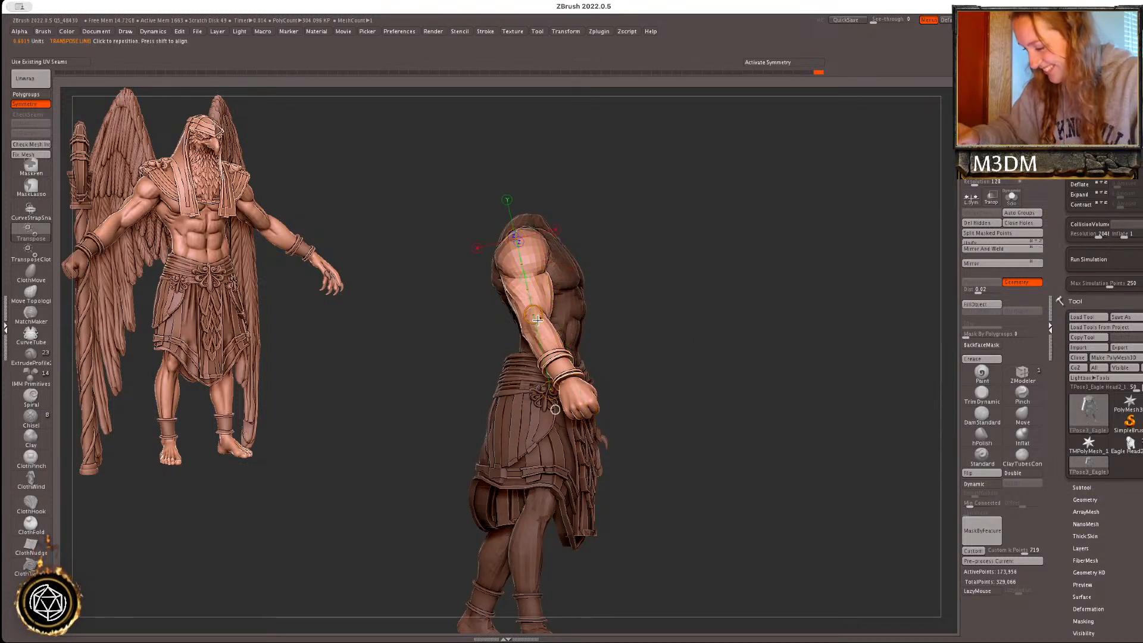
pyautogui.moveTo(533, 314); pyautogui.dragTo(533, 335)
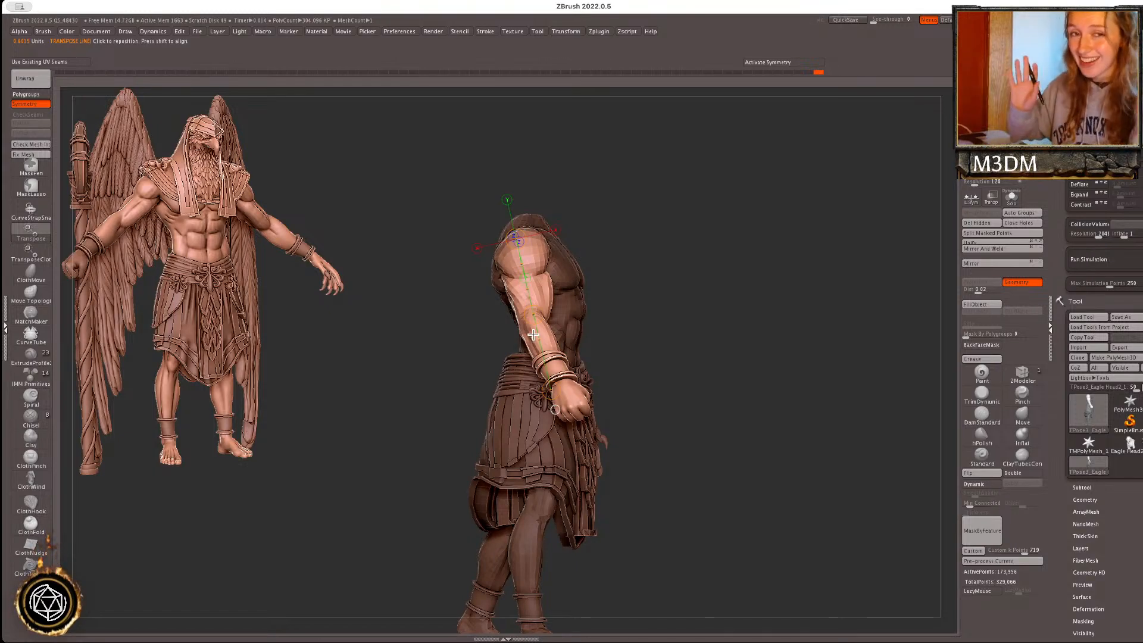
pyautogui.moveTo(673, 311); pyautogui.dragTo(620, 323)
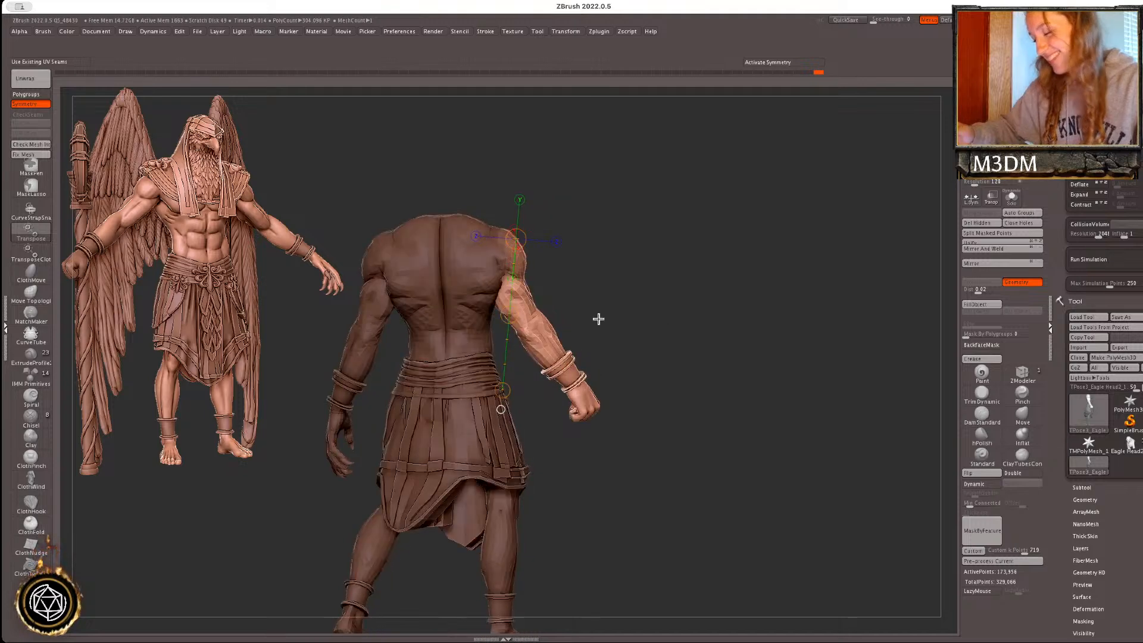
# - Smooth out the right shoulder and armpit area with the Move brush from the back and front
pyautogui.press('space')
pyautogui.press('q')
pyautogui.moveTo(600, 283); pyautogui.dragTo(571, 282)
pyautogui.press('space')
pyautogui.press('space')
pyautogui.press('space')
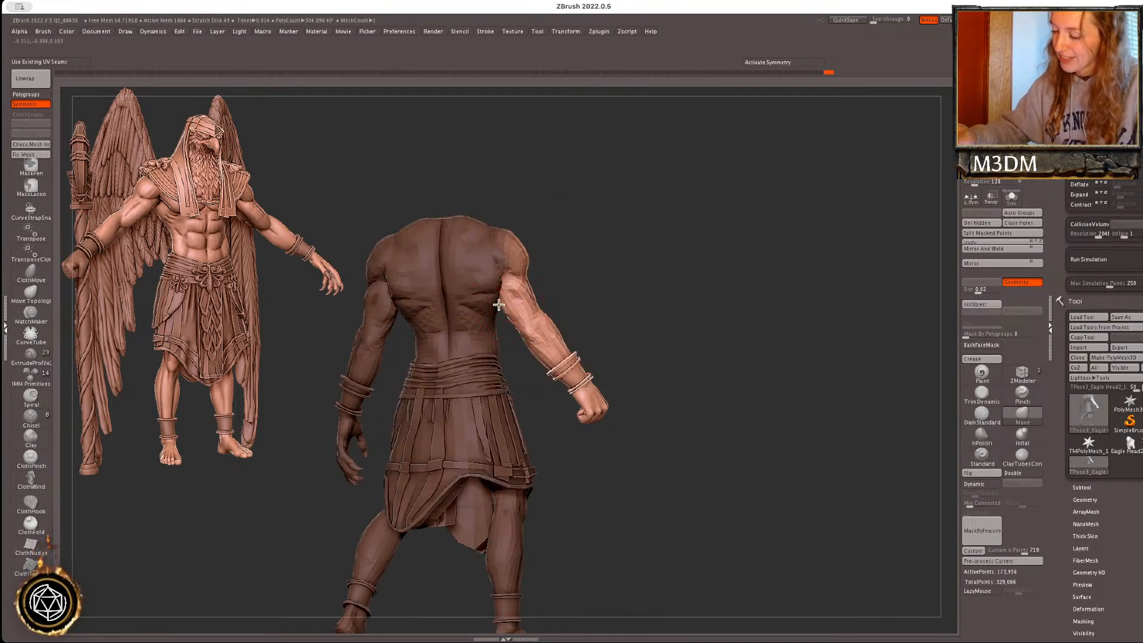
pyautogui.moveTo(722, 308); pyautogui.dragTo(705, 301)
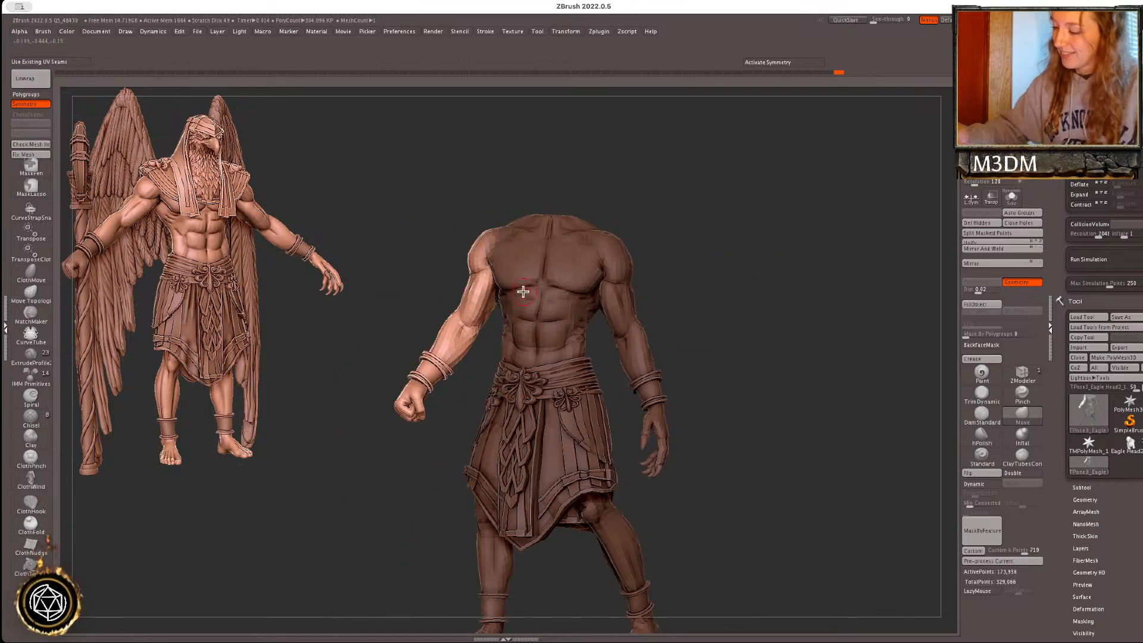
# - Rotate the whole right arm again with the transpose line
pyautogui.moveTo(788, 322); pyautogui.dragTo(807, 335)
pyautogui.press('r')
pyautogui.moveTo(573, 321); pyautogui.dragTo(561, 320)
pyautogui.press('q')
pyautogui.moveTo(649, 283); pyautogui.dragTo(704, 286)
# - Extend the mask over the right shoulder, soften its edge, and rotate the arm below it closer to the body
pyautogui.moveTo(592, 201)
pyautogui.keyDown('ctrl'); pyautogui.mouseDown()
pyautogui.moveTo(529, 231)
pyautogui.moveTo(583, 262)
pyautogui.moveTo(575, 305)
pyautogui.moveTo(614, 403)
pyautogui.mouseUp(); pyautogui.keyUp('ctrl')
pyautogui.press('q')
pyautogui.keyDown('ctrl'); pyautogui.click(595, 262); pyautogui.keyUp('ctrl')
pyautogui.keyDown('ctrl'); pyautogui.click(592, 274); pyautogui.keyUp('ctrl')
pyautogui.press('r')
pyautogui.moveTo(614, 403)
pyautogui.mouseDown()
pyautogui.moveTo(596, 392)
pyautogui.moveTo(569, 402)
pyautogui.mouseUp()
pyautogui.press('q')
pyautogui.moveTo(727, 349); pyautogui.dragTo(858, 337)
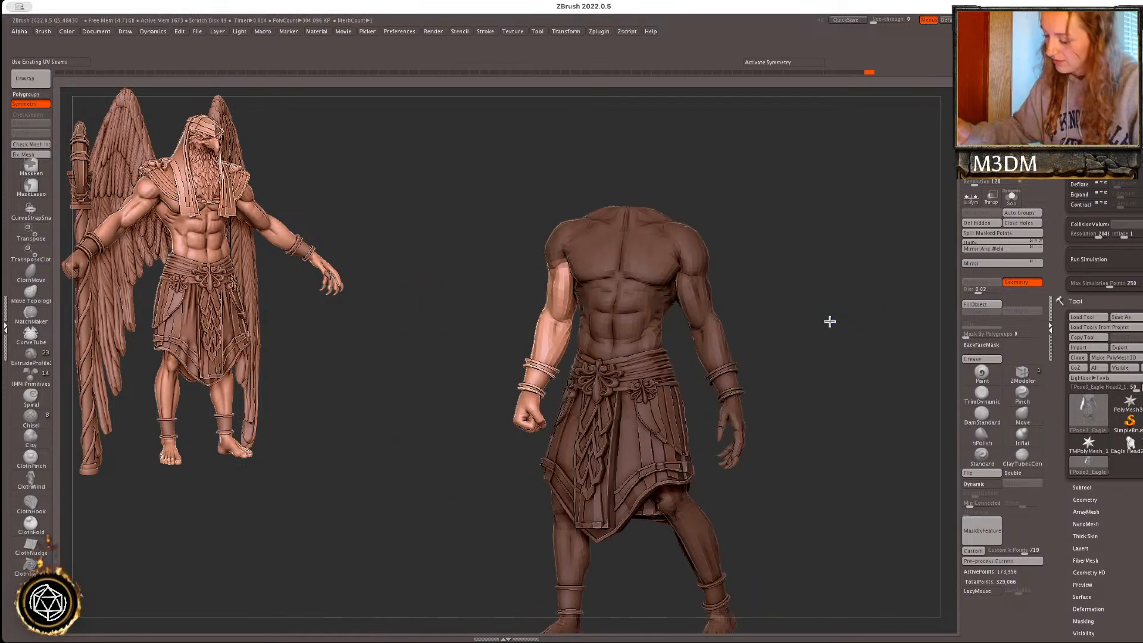
# - Fine-tune the rotation of the right arm below the shoulder from the front and back views
pyautogui.press('r')
pyautogui.moveTo(568, 243); pyautogui.dragTo(550, 343)
pyautogui.press('q')
pyautogui.hotkey('shift', 'f')
pyautogui.hotkey('shift', 'f')
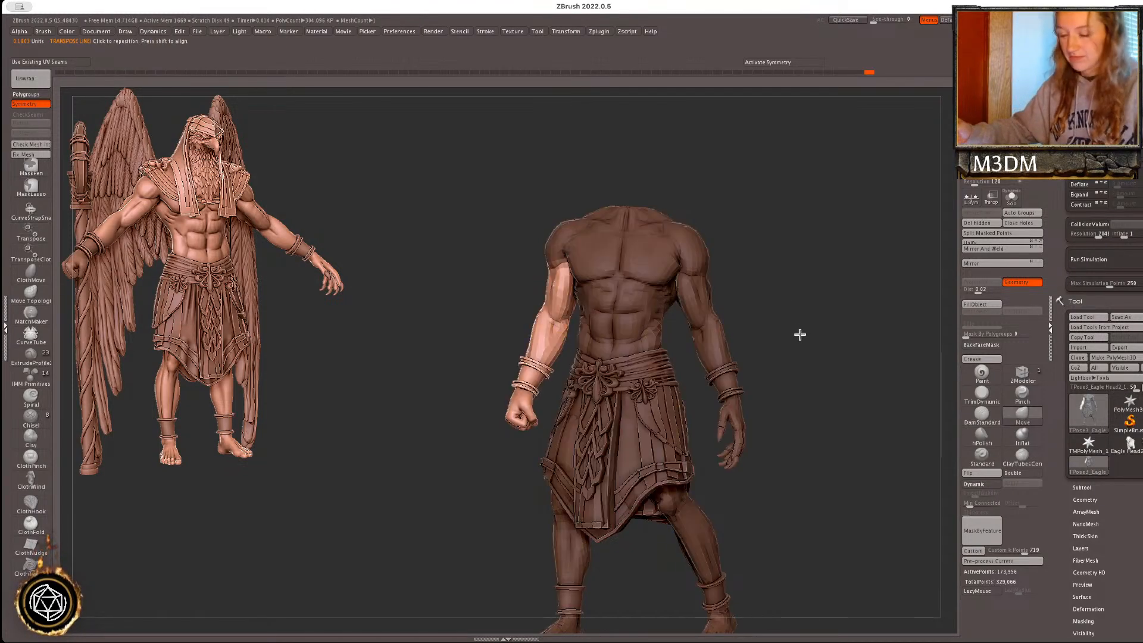
pyautogui.moveTo(806, 375); pyautogui.dragTo(722, 288)
pyautogui.press('w')
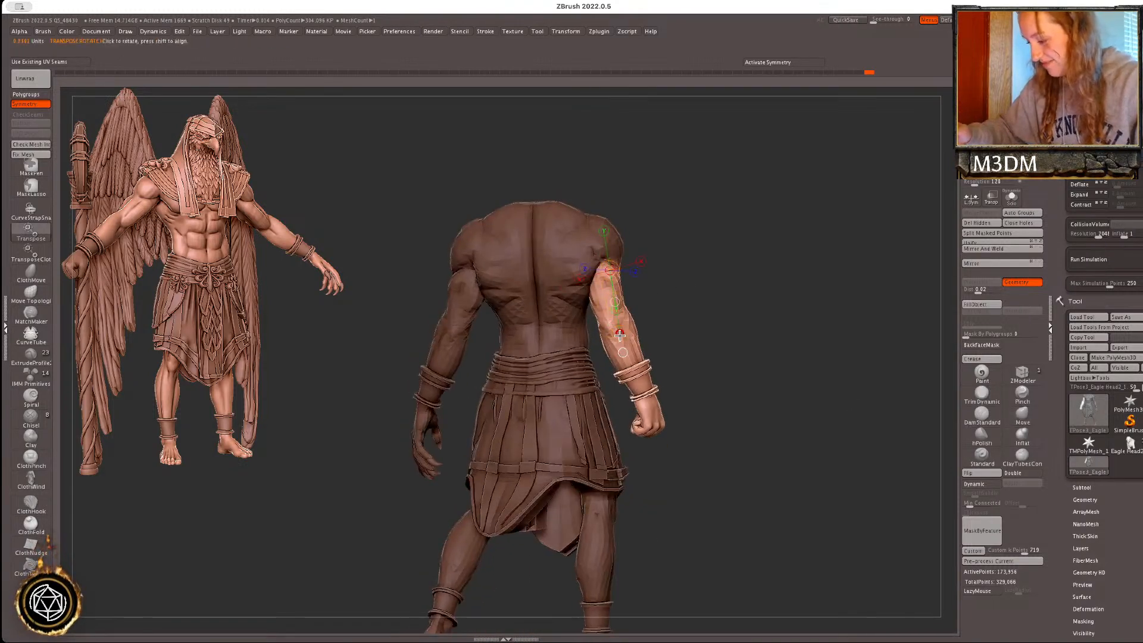
pyautogui.moveTo(611, 346); pyautogui.dragTo(622, 341)
# - Extend the mask down the right upper arm to the elbow and blur it, leaving only the forearm editable
pyautogui.press('q')
pyautogui.moveTo(664, 202)
pyautogui.keyDown('ctrl'); pyautogui.mouseDown()
pyautogui.moveTo(623, 201)
pyautogui.moveTo(648, 310)
pyautogui.mouseUp(); pyautogui.keyUp('ctrl')
pyautogui.moveTo(848, 303)
pyautogui.mouseDown()
pyautogui.moveTo(844, 319)
pyautogui.moveTo(827, 324)
pyautogui.moveTo(871, 307)
pyautogui.mouseUp()
pyautogui.keyDown('alt'); pyautogui.moveTo(911, 378); pyautogui.dragTo(847, 326); pyautogui.keyUp('alt')
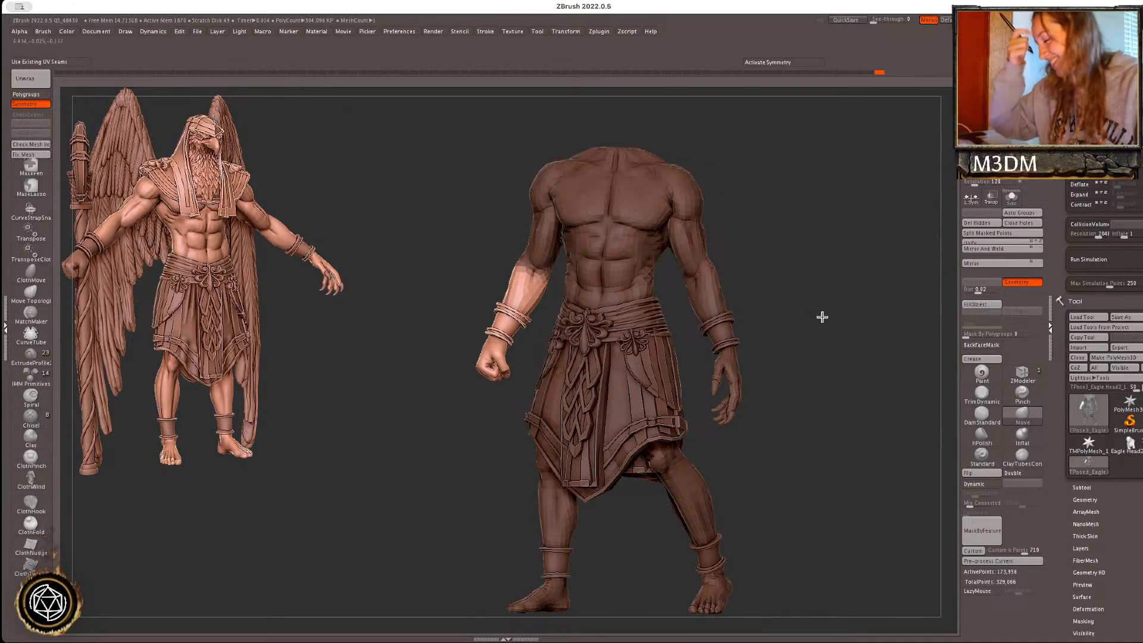
pyautogui.moveTo(857, 385)
pyautogui.mouseDown()
pyautogui.moveTo(873, 393)
pyautogui.moveTo(857, 397)
pyautogui.mouseUp()
pyautogui.keyDown('ctrl'); pyautogui.click(857, 397); pyautogui.keyUp('ctrl')
pyautogui.press('r')
pyautogui.keyDown('ctrl'); pyautogui.click(646, 263); pyautogui.keyUp('ctrl')
# - Bend the right forearm forward and up at the elbow with the transpose line
pyautogui.moveTo(563, 231)
pyautogui.mouseDown()
pyautogui.moveTo(626, 366)
pyautogui.moveTo(676, 299)
pyautogui.moveTo(669, 293)
pyautogui.moveTo(632, 373)
pyautogui.moveTo(685, 304)
pyautogui.mouseUp()
pyautogui.press('q')
pyautogui.moveTo(900, 324)
pyautogui.mouseDown()
pyautogui.moveTo(855, 323)
pyautogui.moveTo(869, 316)
pyautogui.moveTo(852, 286)
pyautogui.moveTo(842, 306)
pyautogui.moveTo(740, 295)
pyautogui.mouseUp()
pyautogui.press('r')
pyautogui.press('q')
pyautogui.press('r')
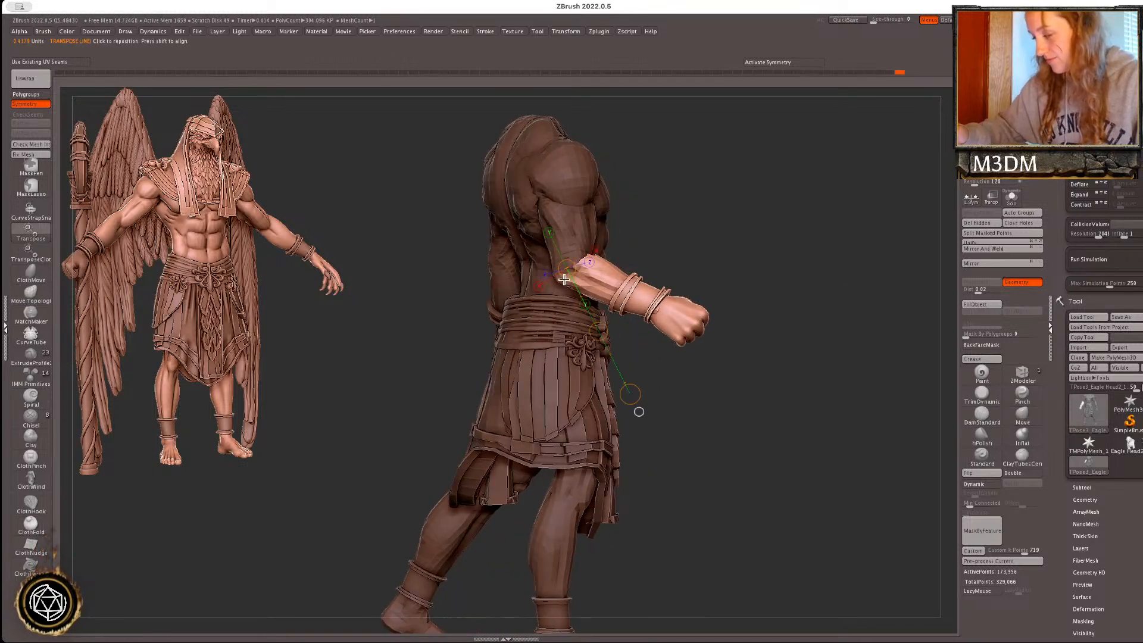
pyautogui.moveTo(563, 279)
pyautogui.mouseDown()
pyautogui.moveTo(700, 322)
pyautogui.moveTo(842, 319)
pyautogui.moveTo(893, 360)
pyautogui.mouseUp()
pyautogui.press('q')
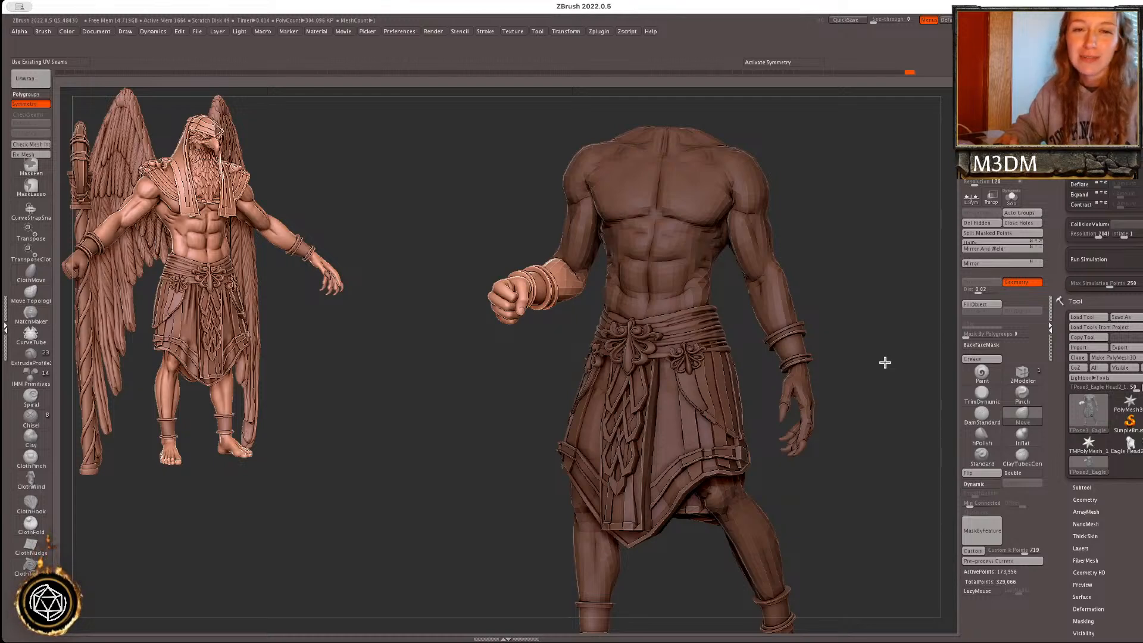
# - Reshape the bent right elbow with the Move brush to clean up the fold
pyautogui.moveTo(870, 342); pyautogui.dragTo(858, 373)
pyautogui.press('space')
pyautogui.moveTo(809, 251); pyautogui.dragTo(824, 265)
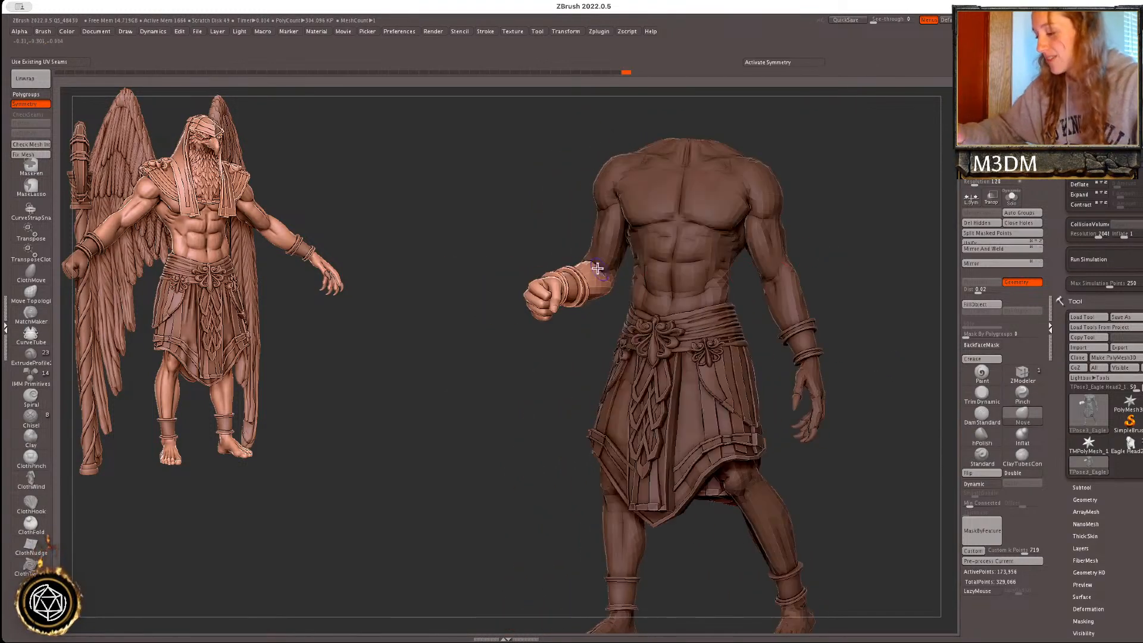
pyautogui.press('space')
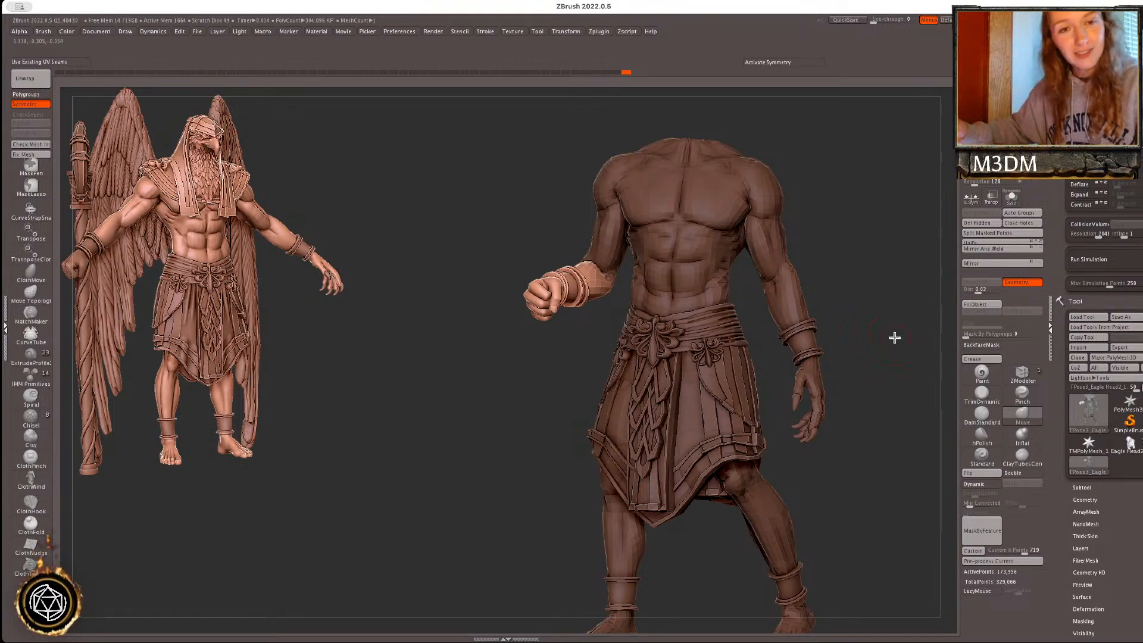
# - Draw a transpose line along the right forearm from elbow to fist and fine-tune the forearm's angle
pyautogui.moveTo(895, 338); pyautogui.dragTo(893, 384)
pyautogui.press('r')
pyautogui.moveTo(593, 268); pyautogui.dragTo(538, 362)
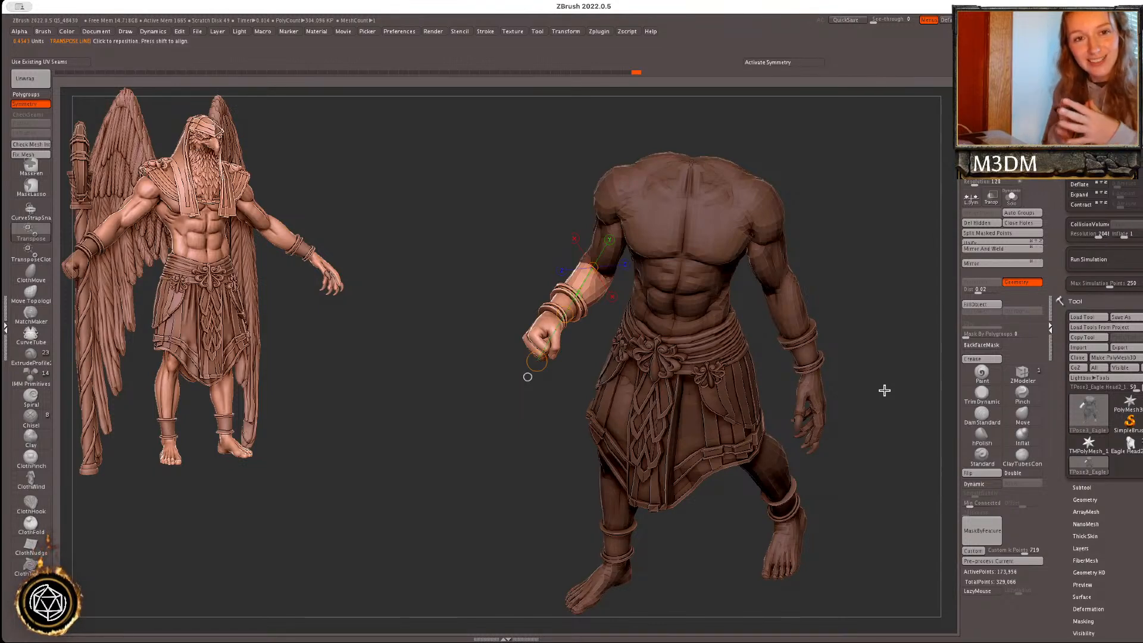
pyautogui.moveTo(884, 358); pyautogui.dragTo(886, 375)
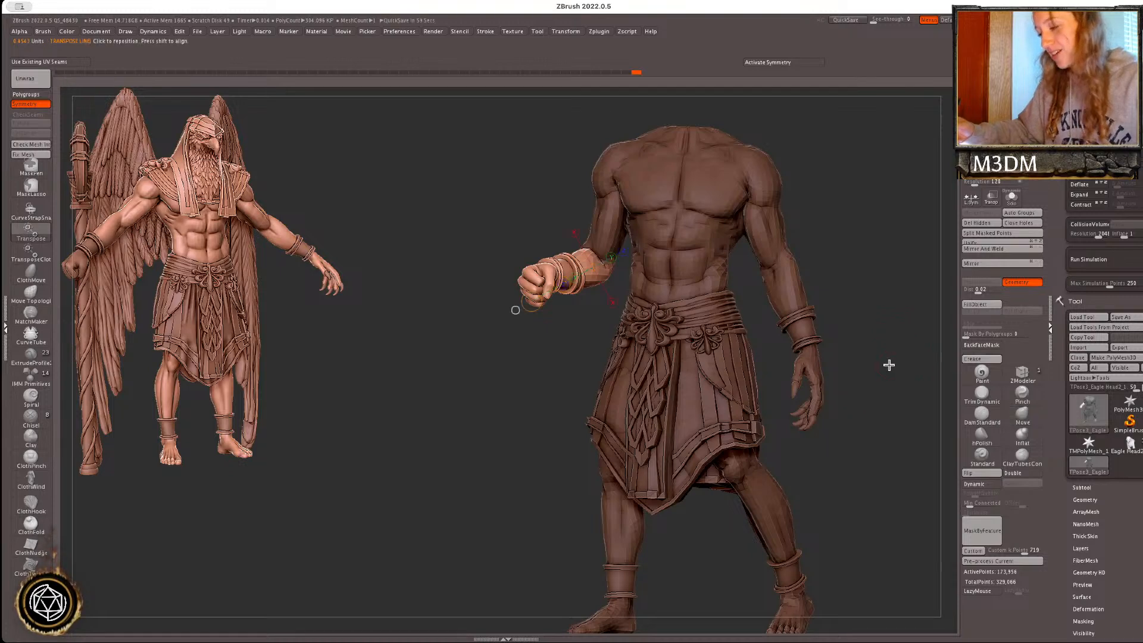
pyautogui.press('f')
pyautogui.moveTo(869, 389); pyautogui.dragTo(905, 393)
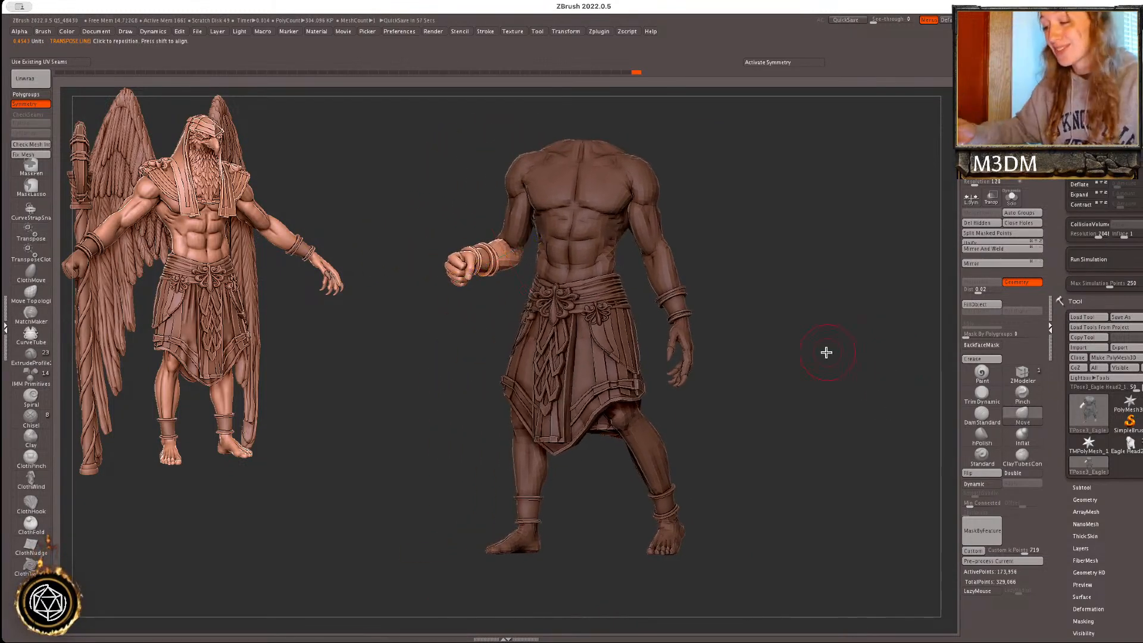
# - Unhide the full figure, isolate the right hand, and mask everything else so only the hand stays editable
pyautogui.moveTo(822, 355); pyautogui.dragTo(850, 445)
pyautogui.keyDown('ctrl'); pyautogui.keyDown('shift'); pyautogui.click(840, 385); pyautogui.keyUp('shift'); pyautogui.keyUp('ctrl')
pyautogui.keyDown('ctrl'); pyautogui.keyDown('shift'); pyautogui.click(636, 325); pyautogui.keyUp('shift'); pyautogui.keyUp('ctrl')
pyautogui.keyDown('ctrl'); pyautogui.click(773, 344); pyautogui.keyUp('ctrl')
pyautogui.keyDown('ctrl'); pyautogui.keyDown('shift'); pyautogui.click(773, 348); pyautogui.keyUp('shift'); pyautogui.keyUp('ctrl')
pyautogui.keyDown('ctrl'); pyautogui.click(774, 354); pyautogui.keyUp('ctrl')
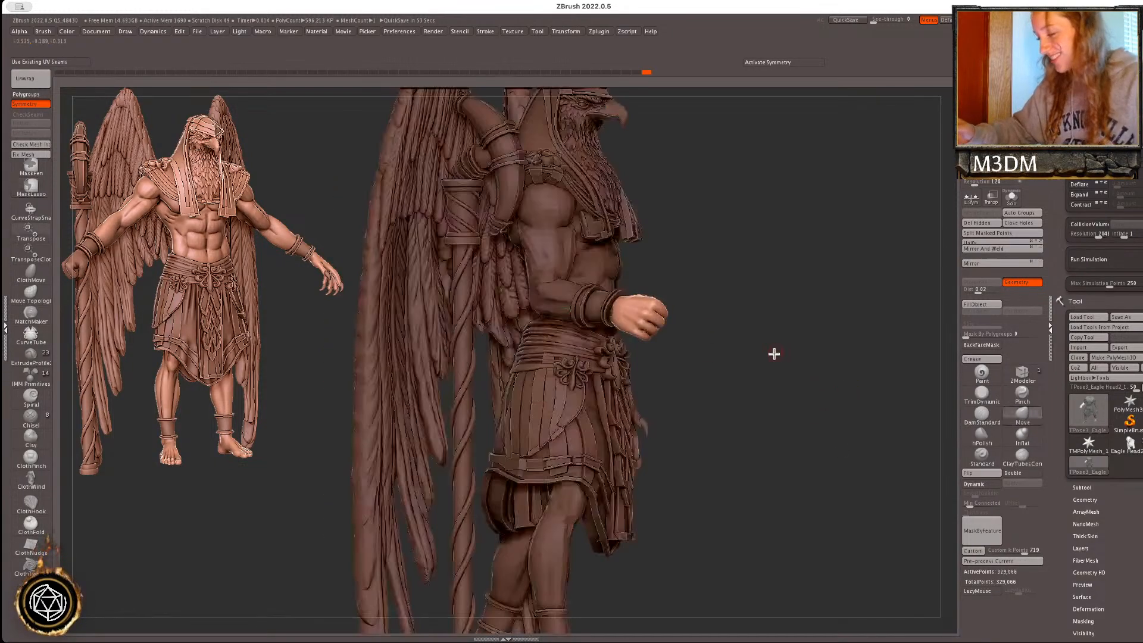
# - Place the gizmo at the right wrist and adjust the hand's rotation in the side view
pyautogui.press('w')
pyautogui.keyDown('alt'); pyautogui.moveTo(670, 276); pyautogui.dragTo(653, 266); pyautogui.keyUp('alt')
pyautogui.moveTo(650, 331); pyautogui.dragTo(650, 322)
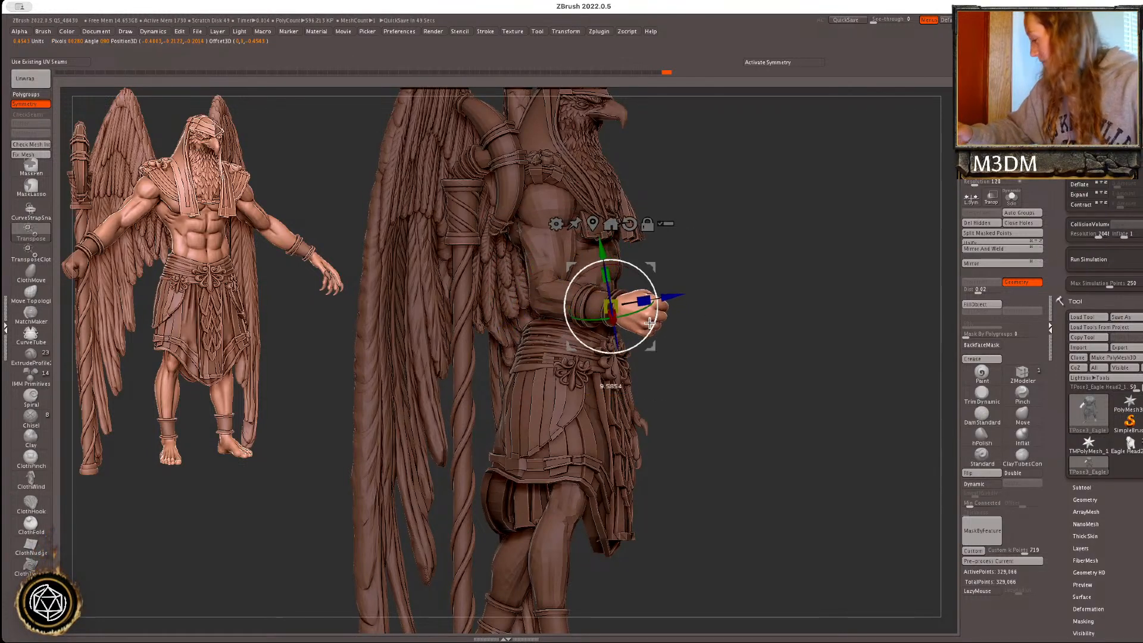
pyautogui.press('q')
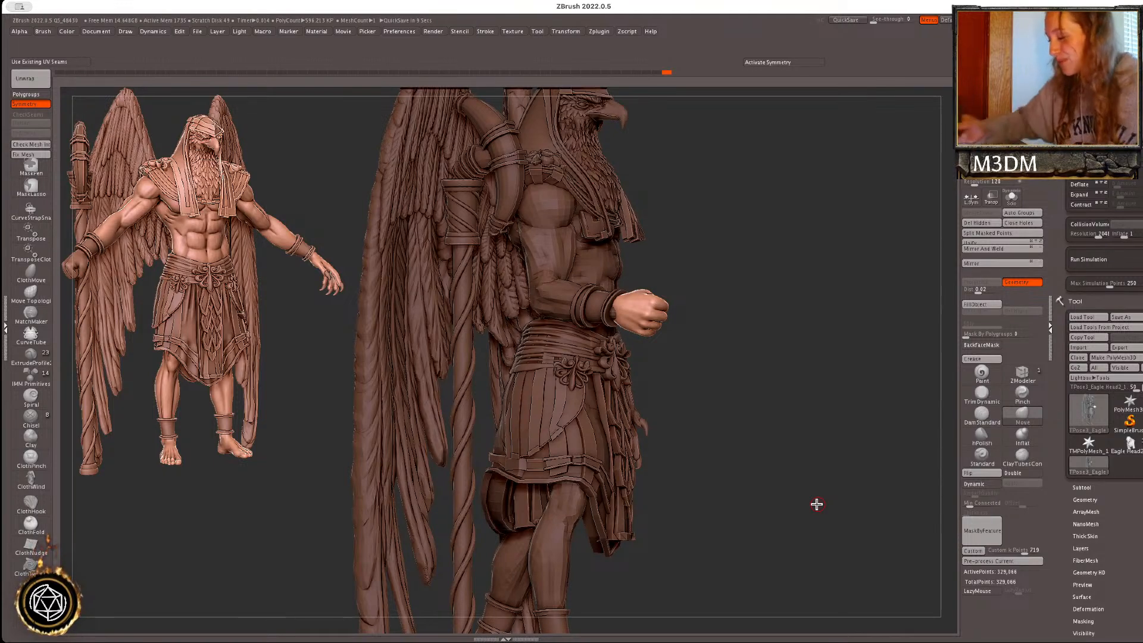
# - Rotate the right hand at the wrist in the top view to follow the forearm's direction
pyautogui.moveTo(803, 361); pyautogui.dragTo(816, 416)
pyautogui.press('w')
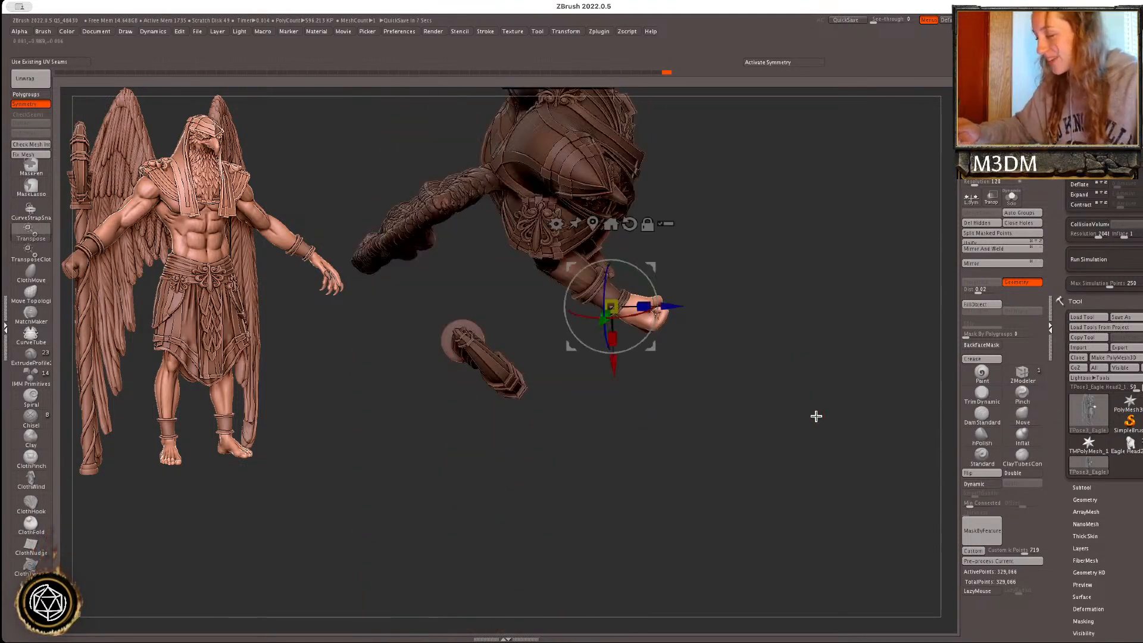
pyautogui.moveTo(652, 268); pyautogui.dragTo(655, 262)
pyautogui.moveTo(658, 283); pyautogui.dragTo(653, 272)
pyautogui.moveTo(655, 263); pyautogui.dragTo(659, 266)
pyautogui.press('q')
pyautogui.rightClick(689, 343)
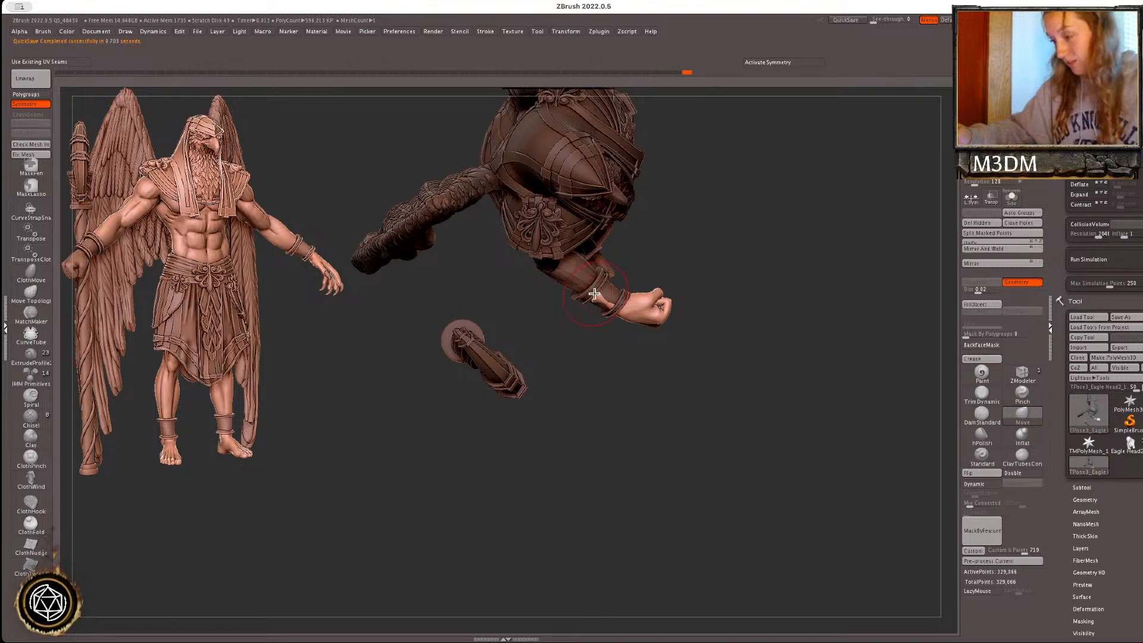
# - Rotate the right fist at the wrist in the front view to suit a grip on the vertical staff
pyautogui.moveTo(846, 287); pyautogui.dragTo(901, 411)
pyautogui.keyDown('shift'); pyautogui.moveTo(870, 457); pyautogui.dragTo(949, 450); pyautogui.keyUp('shift')
pyautogui.press('f')
pyautogui.press('w')
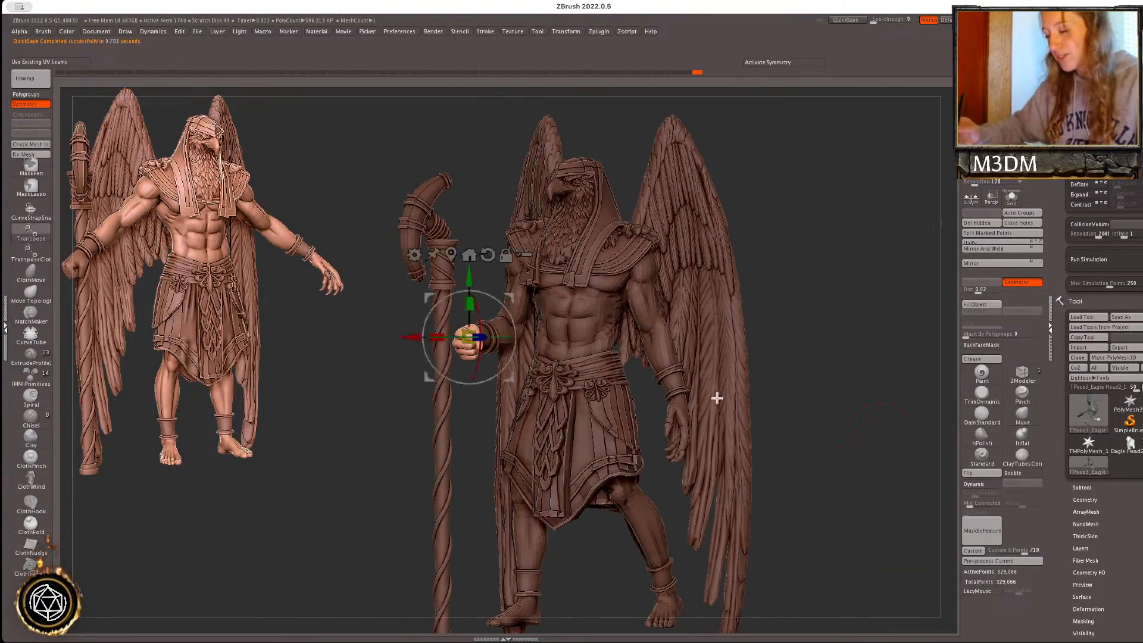
pyautogui.moveTo(481, 339); pyautogui.dragTo(494, 336)
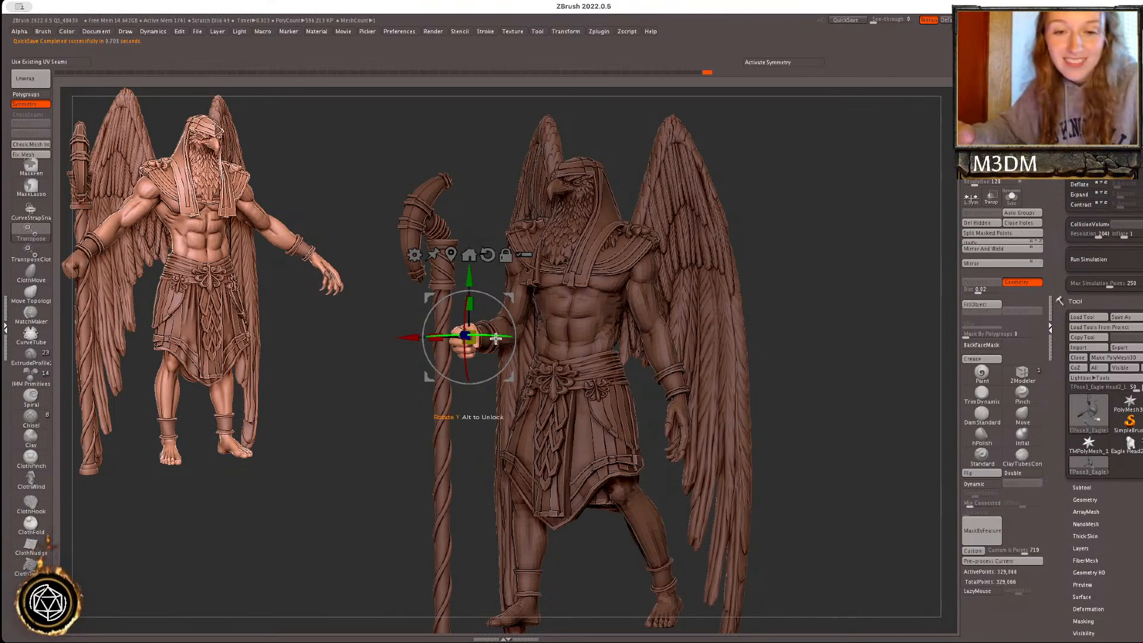
pyautogui.press('q')
pyautogui.moveTo(907, 406)
pyautogui.keyDown('alt'); pyautogui.mouseDown()
pyautogui.moveTo(919, 407)
pyautogui.moveTo(903, 385)
pyautogui.mouseUp(); pyautogui.keyUp('alt')
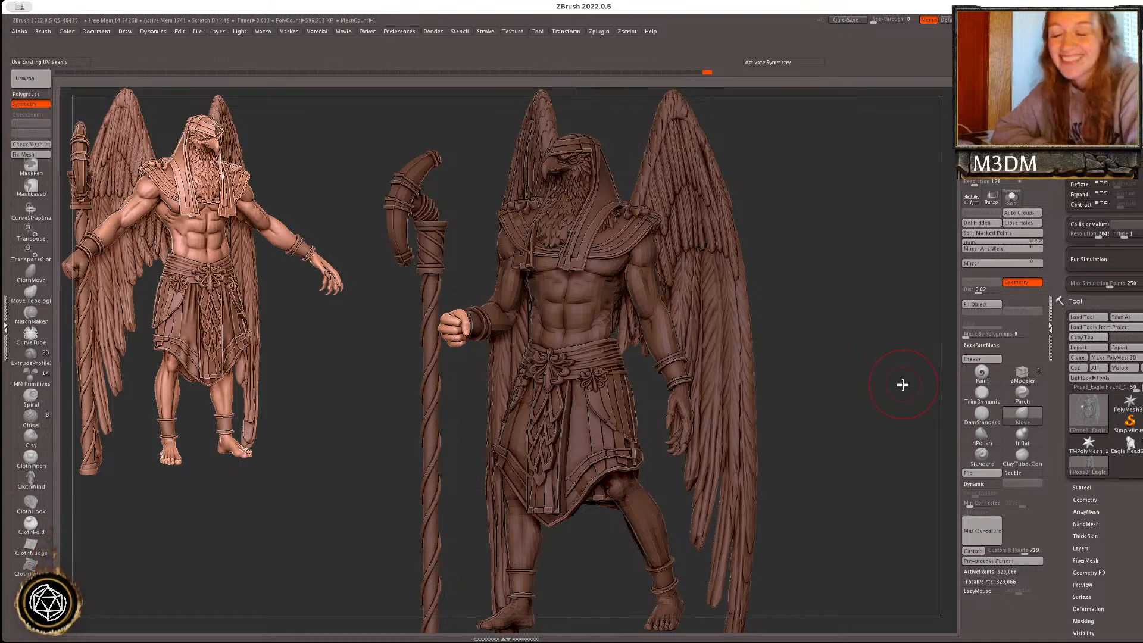
# - Reset the gizmo's orientation and turn the right hand outward at the wrist in the top view
pyautogui.hotkey('shift', 'f')
pyautogui.hotkey('shift', 'f')
pyautogui.keyDown('shift'); pyautogui.moveTo(880, 371); pyautogui.dragTo(882, 418); pyautogui.keyUp('shift')
pyautogui.press('w')
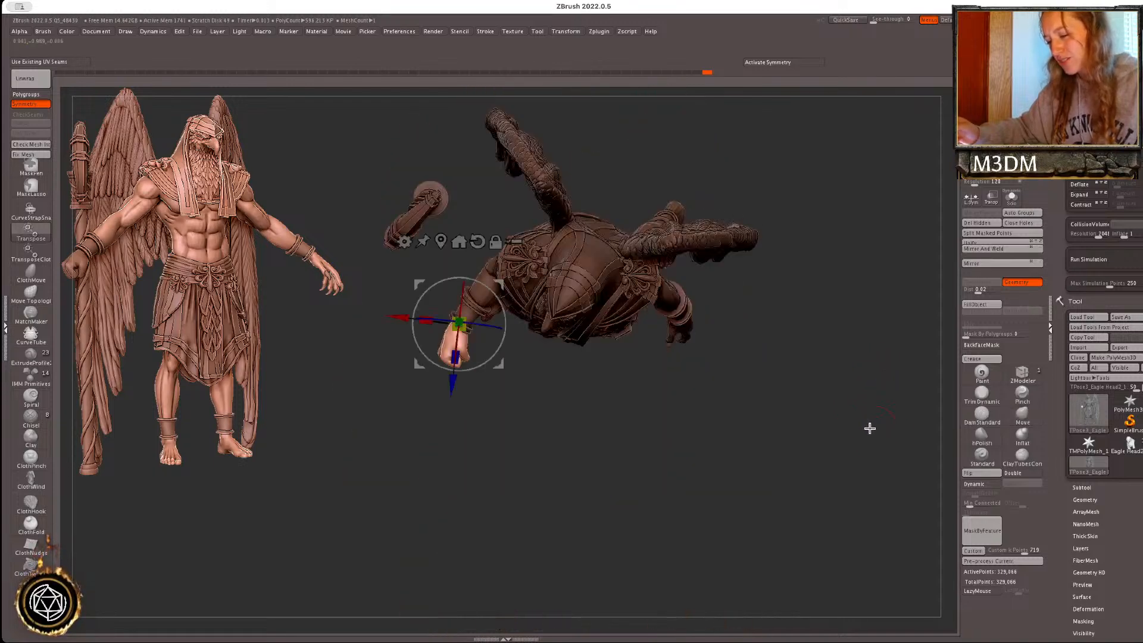
pyautogui.keyDown('alt'); pyautogui.click(478, 241); pyautogui.keyUp('alt')
pyautogui.moveTo(500, 285)
pyautogui.keyDown('alt'); pyautogui.mouseDown()
pyautogui.moveTo(502, 275)
pyautogui.moveTo(504, 293)
pyautogui.mouseUp(); pyautogui.keyUp('alt')
pyautogui.press('q')
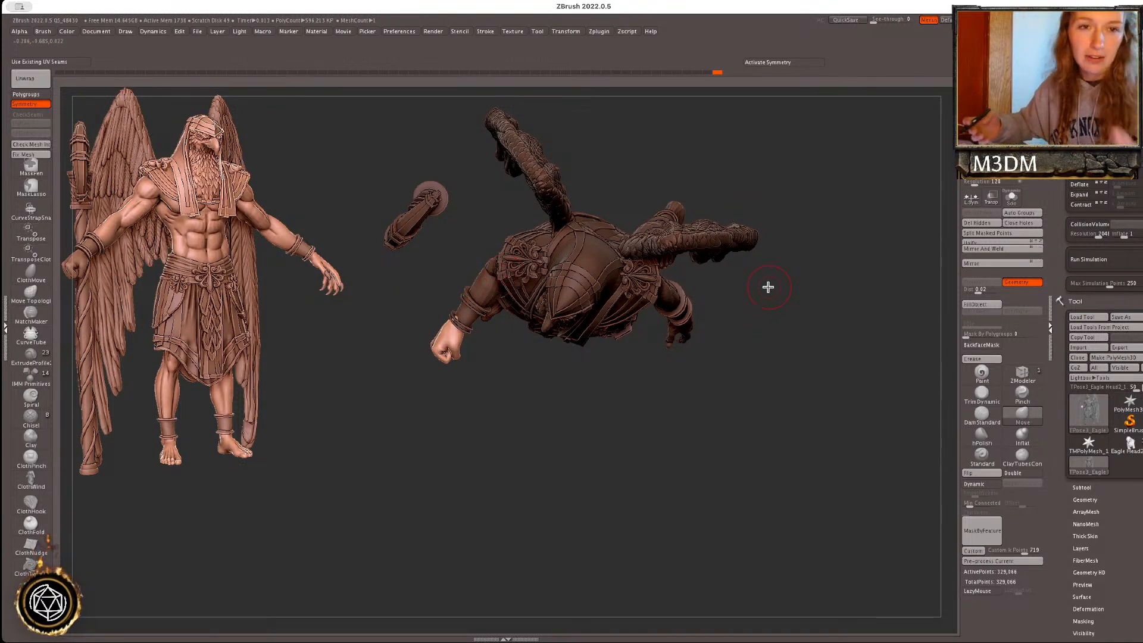
# - Nudge the right wrist area into line with the forearm using the Move brush, and check it from the front
pyautogui.hotkey('shift', 'f')
pyautogui.hotkey('shift', 'f')
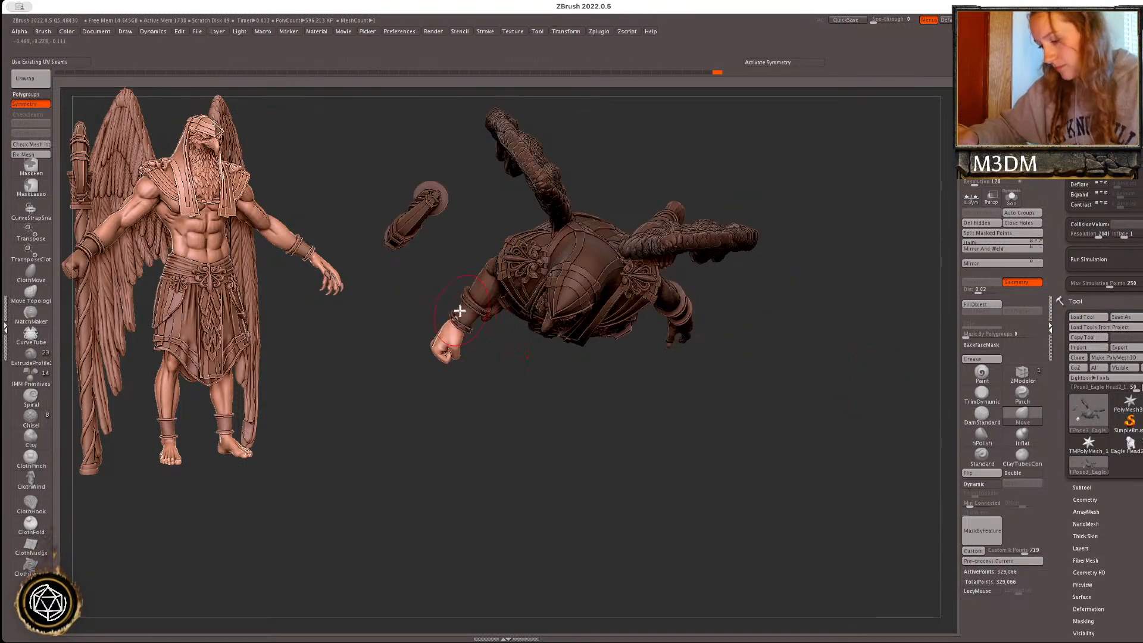
pyautogui.moveTo(458, 315); pyautogui.dragTo(460, 306)
pyautogui.moveTo(879, 360); pyautogui.dragTo(893, 340)
pyautogui.rightClick(893, 340)
pyautogui.hotkey('shift', 'f')
pyautogui.hotkey('shift', 'f')
pyautogui.press('w')
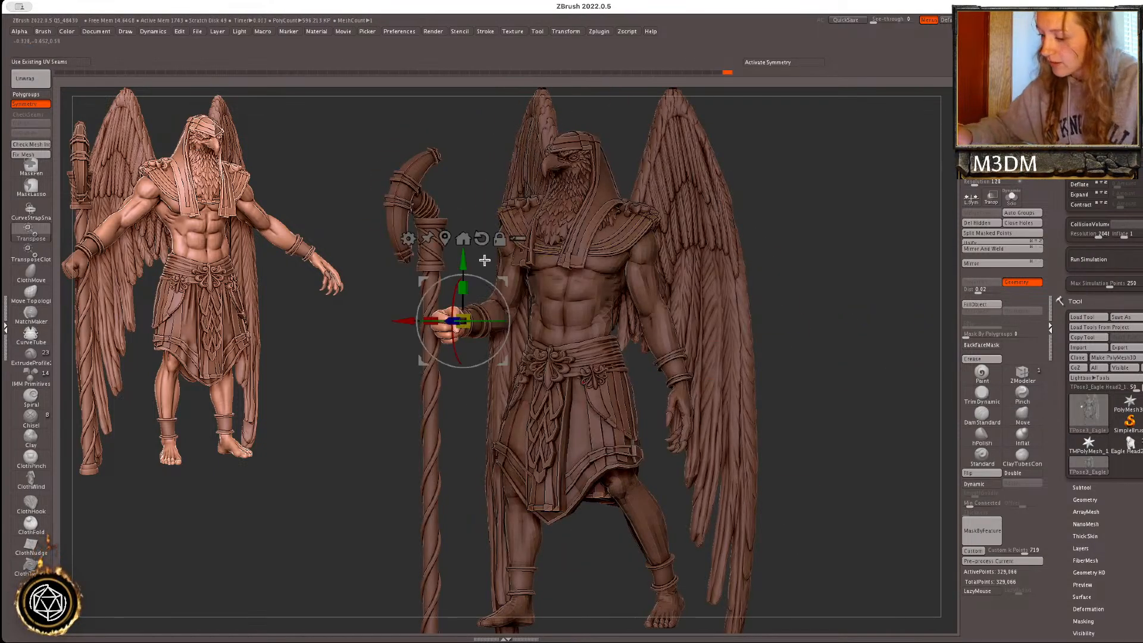
pyautogui.moveTo(885, 347); pyautogui.dragTo(887, 346)
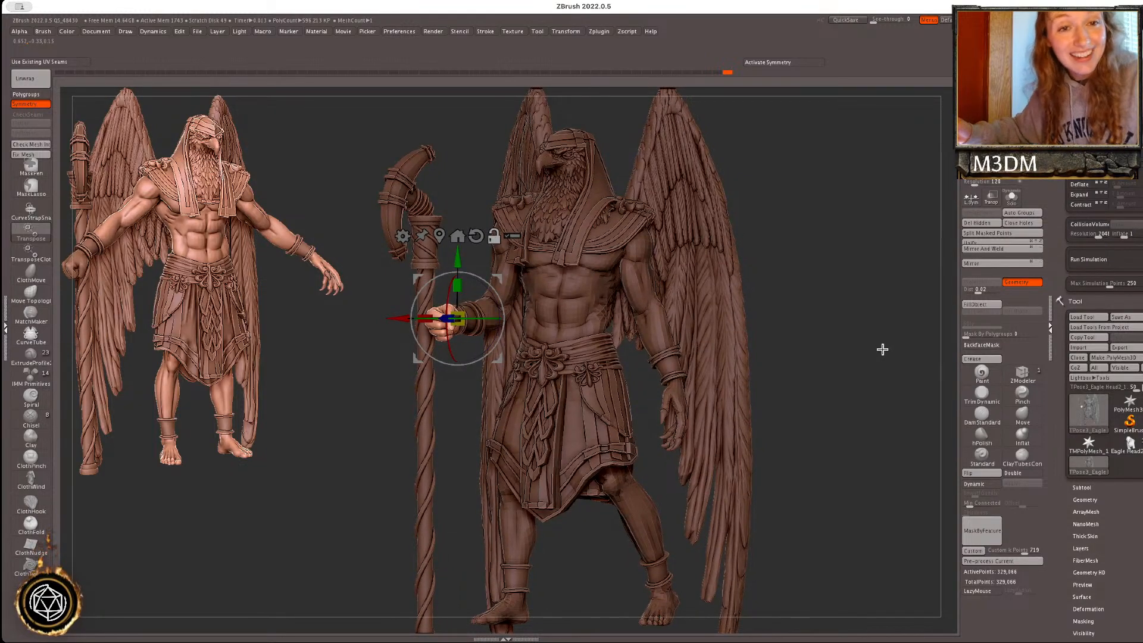
# - Clear the hand's mask, isolate the staff, and mask the rest of the figure so only the staff is editable
pyautogui.press('q')
pyautogui.hotkey('shift', 'f')
pyautogui.hotkey('shift', 'f')
pyautogui.moveTo(891, 354); pyautogui.dragTo(823, 372)
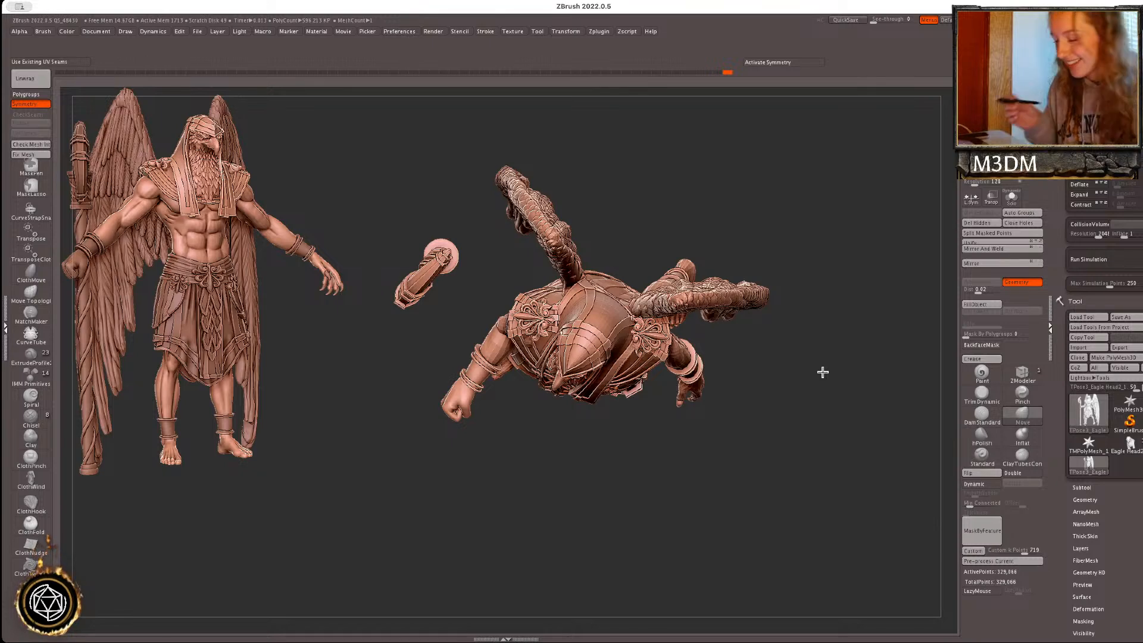
pyautogui.keyDown('ctrl'); pyautogui.keyDown('shift'); pyautogui.click(423, 279); pyautogui.keyUp('shift'); pyautogui.keyUp('ctrl')
pyautogui.keyDown('ctrl'); pyautogui.click(845, 263); pyautogui.keyUp('ctrl')
pyautogui.keyDown('ctrl'); pyautogui.keyDown('shift'); pyautogui.click(843, 267); pyautogui.keyUp('shift'); pyautogui.keyUp('ctrl')
pyautogui.keyDown('ctrl'); pyautogui.click(842, 268); pyautogui.keyUp('ctrl')
# - Position the gizmo on the staff and move the staff to the right fist in the top view
pyautogui.press('w')
pyautogui.click(494, 287)
pyautogui.click(457, 285)
pyautogui.moveTo(474, 256); pyautogui.dragTo(472, 374)
pyautogui.hotkey('ctrl', 'z')
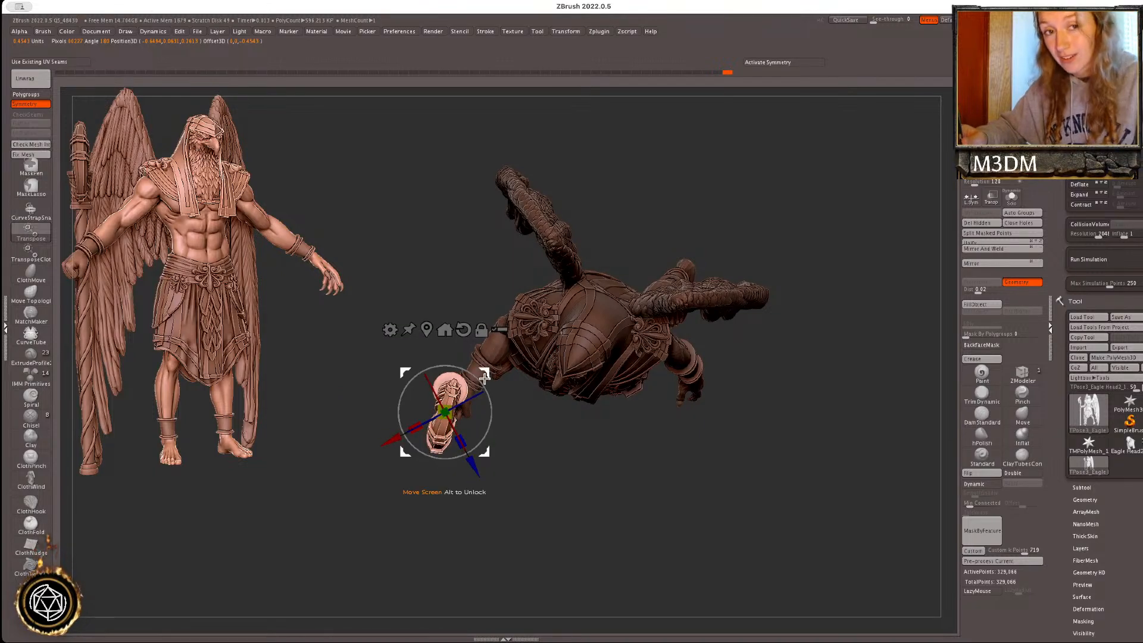
pyautogui.moveTo(834, 369)
pyautogui.keyDown('shift'); pyautogui.mouseDown()
pyautogui.moveTo(855, 365)
pyautogui.moveTo(841, 397)
pyautogui.moveTo(829, 387)
pyautogui.moveTo(837, 370)
pyautogui.moveTo(839, 387)
pyautogui.mouseUp(); pyautogui.keyUp('shift')
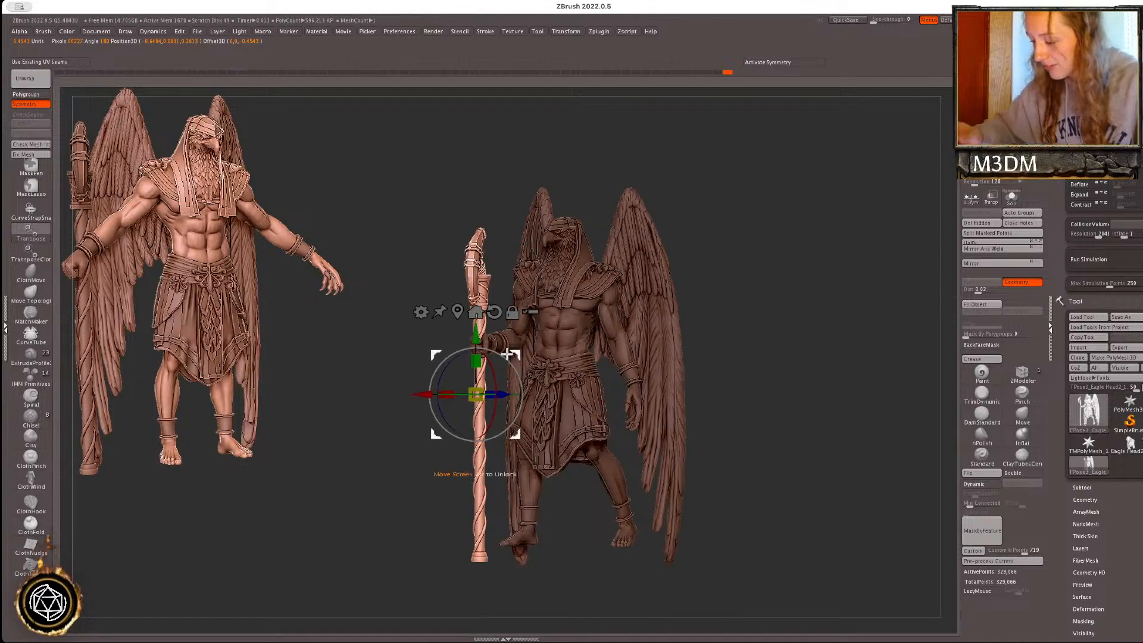
# - Fine-tune the staff's placement in the right fist, working from the front and top views
pyautogui.moveTo(485, 365); pyautogui.dragTo(477, 308)
pyautogui.moveTo(830, 383); pyautogui.dragTo(557, 357)
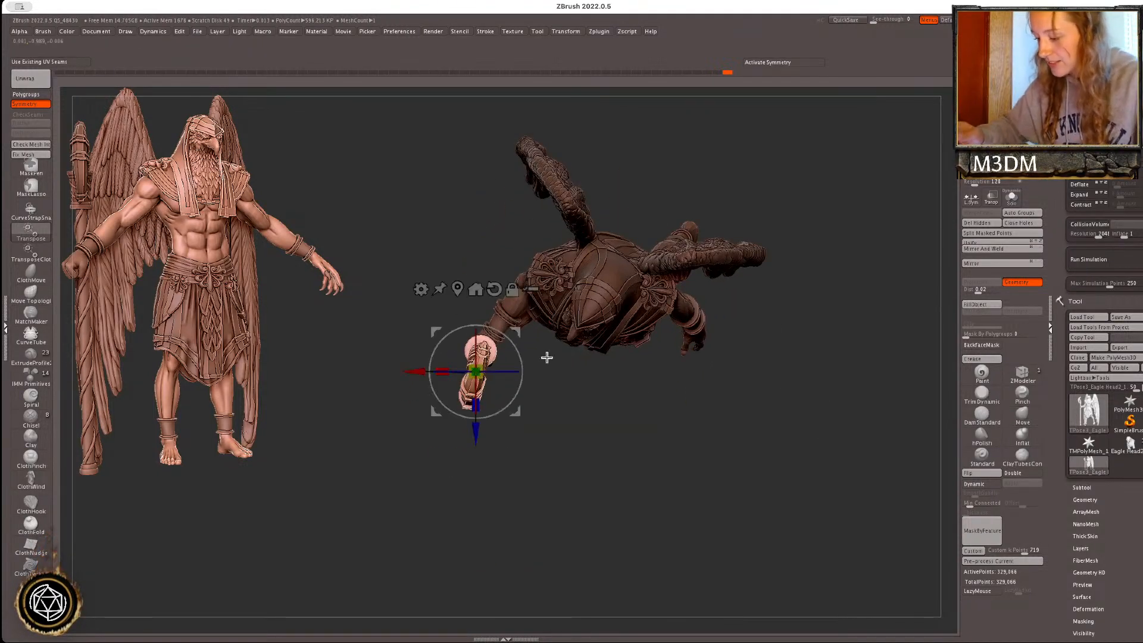
pyautogui.moveTo(780, 369); pyautogui.dragTo(581, 415)
pyautogui.press('q')
pyautogui.moveTo(796, 352)
pyautogui.mouseDown()
pyautogui.moveTo(855, 330)
pyautogui.moveTo(848, 368)
pyautogui.mouseUp()
# - Rotate the staff around its vertical axis so the crook faces outward, and refine its position in the fist
pyautogui.press('w')
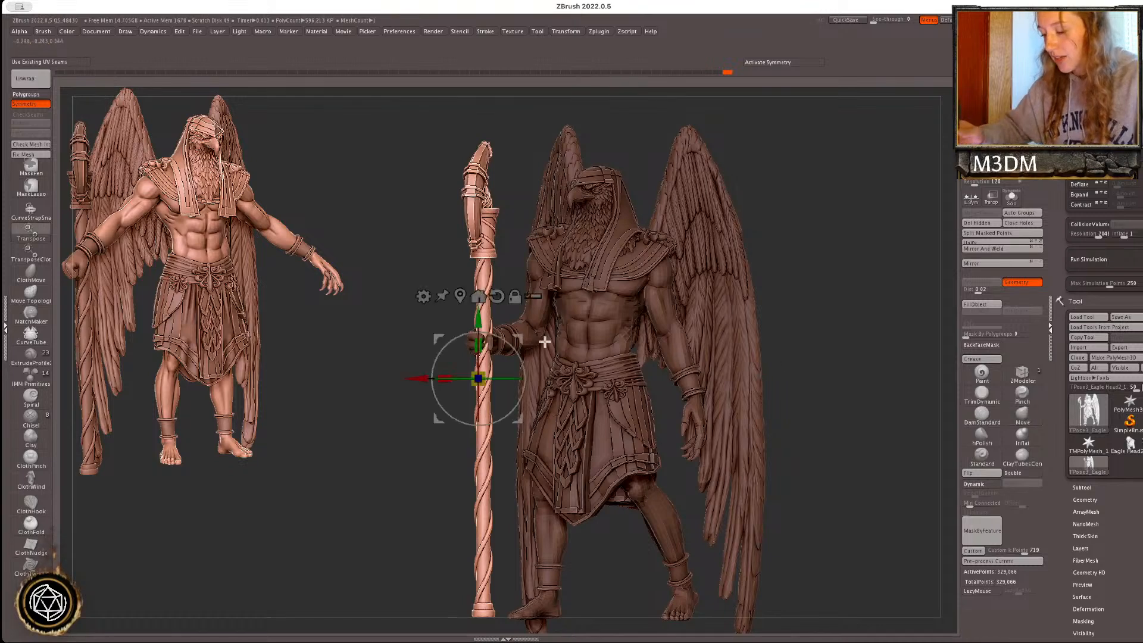
pyautogui.moveTo(502, 378); pyautogui.dragTo(404, 384)
pyautogui.press('q')
pyautogui.moveTo(852, 350); pyautogui.dragTo(864, 362)
pyautogui.press('w')
pyautogui.moveTo(486, 391); pyautogui.dragTo(483, 388)
pyautogui.press('q')
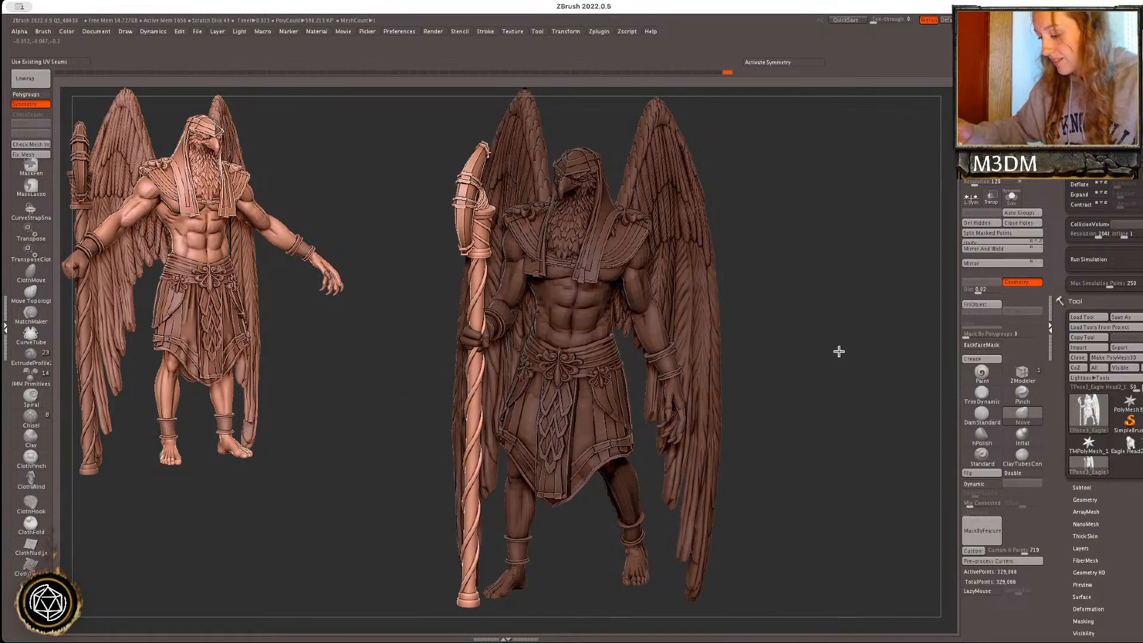
pyautogui.moveTo(840, 353); pyautogui.dragTo(849, 348)
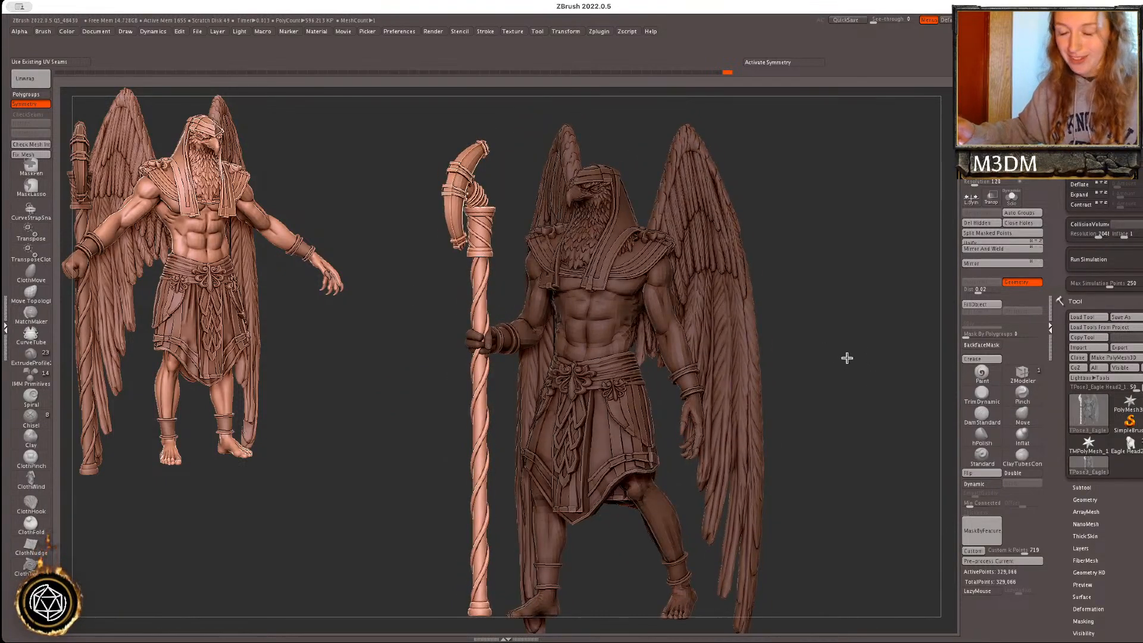
# - Clear the mask and isolate the right hand
pyautogui.rightClick(844, 325)
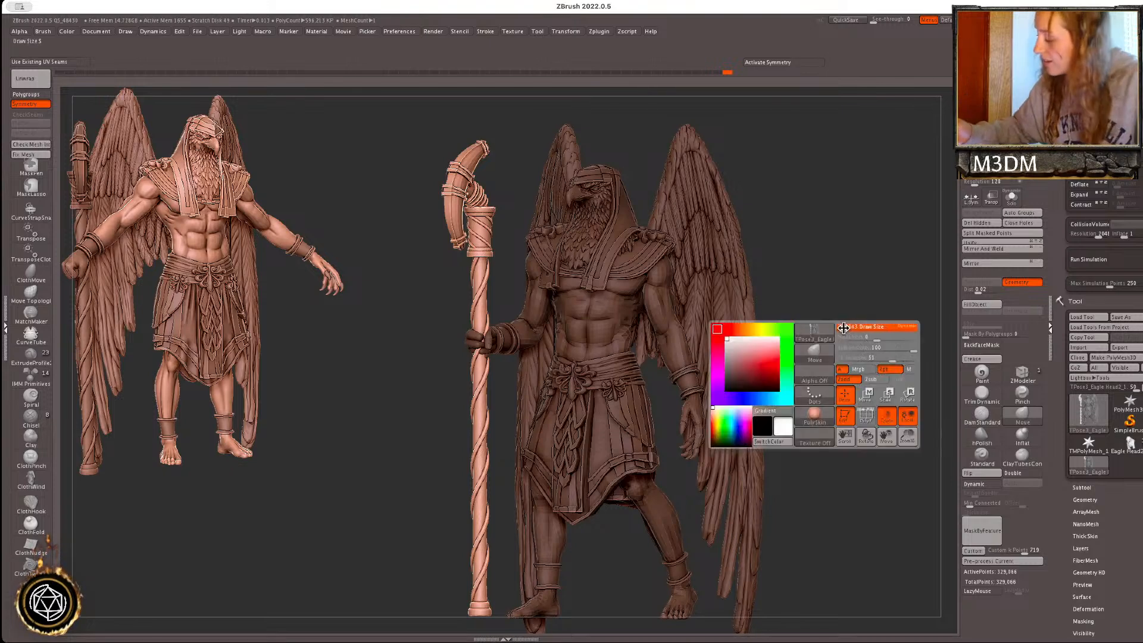
pyautogui.keyDown('ctrl'); pyautogui.moveTo(850, 320); pyautogui.dragTo(832, 331); pyautogui.keyUp('ctrl')
pyautogui.keyDown('ctrl'); pyautogui.keyDown('shift'); pyautogui.click(494, 345); pyautogui.keyUp('shift'); pyautogui.keyUp('ctrl')
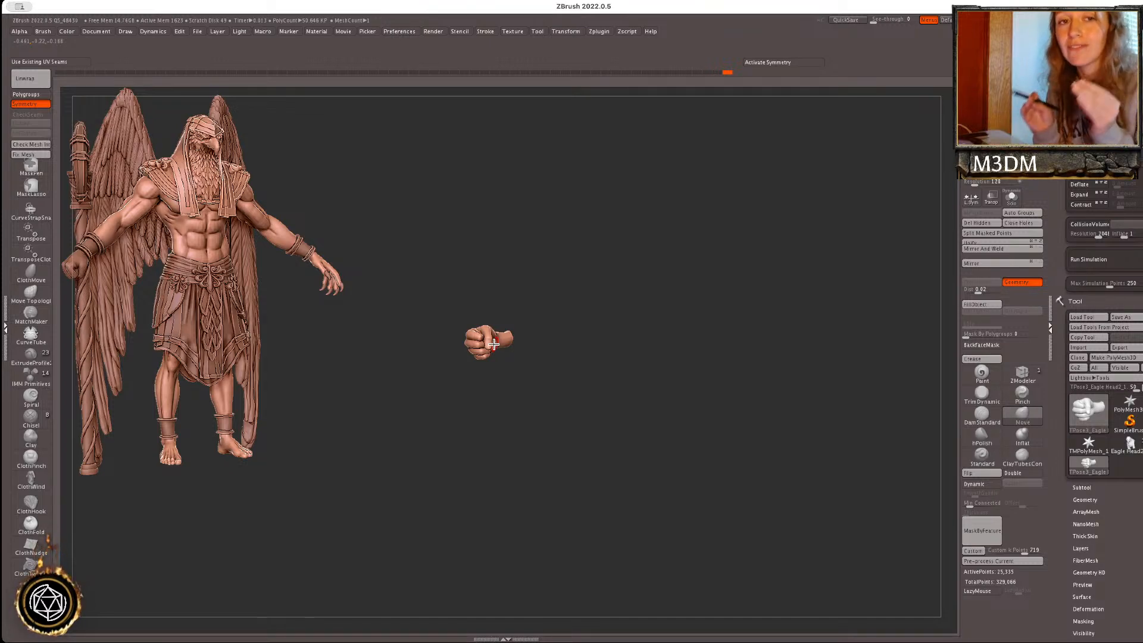
# - Show the whole figure again, mask everything except the staff-gripping hand, and nudge that hand slightly
pyautogui.keyDown('ctrl'); pyautogui.keyDown('shift'); pyautogui.click(855, 377); pyautogui.keyUp('shift'); pyautogui.keyUp('ctrl')
pyautogui.press('w')
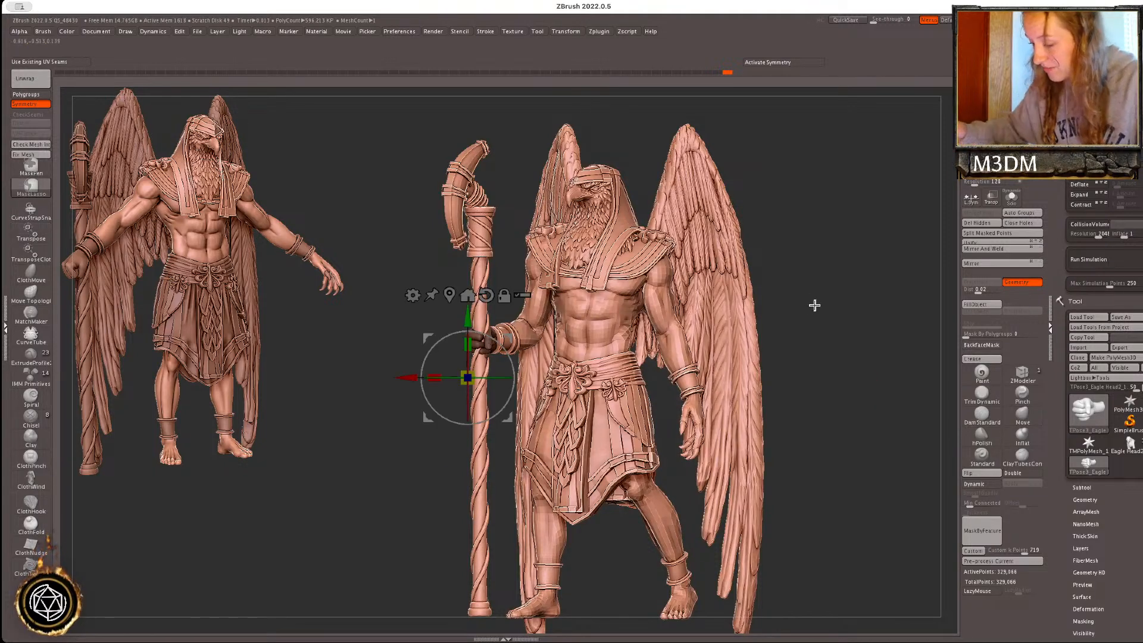
pyautogui.keyDown('ctrl'); pyautogui.click(496, 337); pyautogui.keyUp('ctrl')
pyautogui.moveTo(491, 342); pyautogui.dragTo(494, 338)
pyautogui.press('q')
pyautogui.rightClick(759, 397)
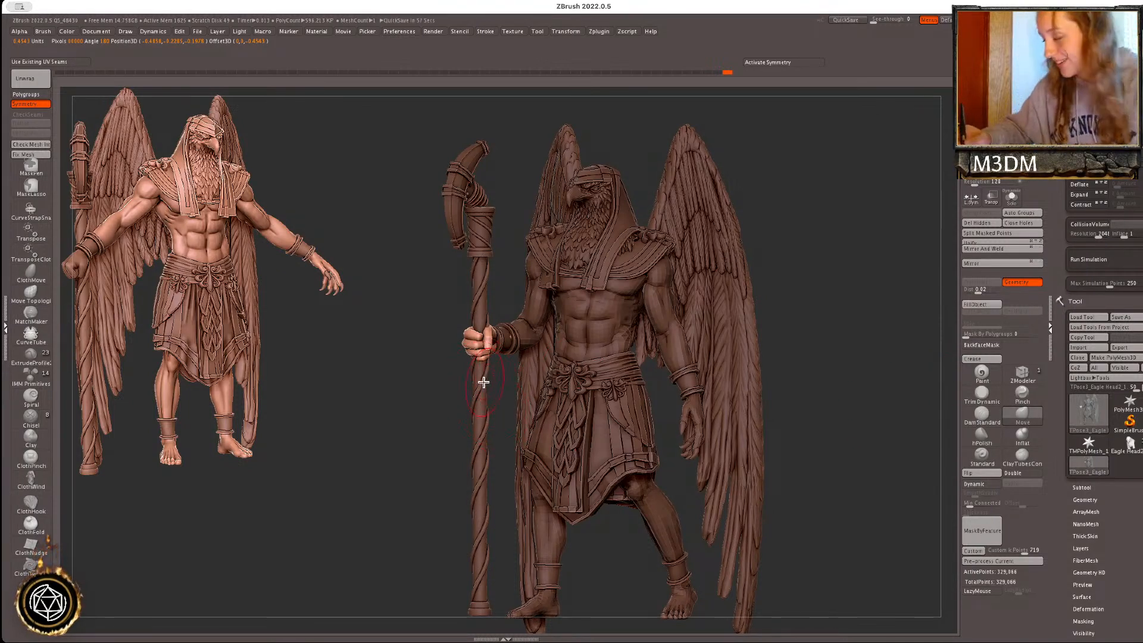
# - Refine the unmasked hand's position on the staff with the gizmo, checking the grip from both sides
pyautogui.hotkey('shift', 'f')
pyautogui.hotkey('shift', 'f')
pyautogui.moveTo(784, 282)
pyautogui.mouseDown()
pyautogui.moveTo(818, 280)
pyautogui.moveTo(788, 282)
pyautogui.mouseUp()
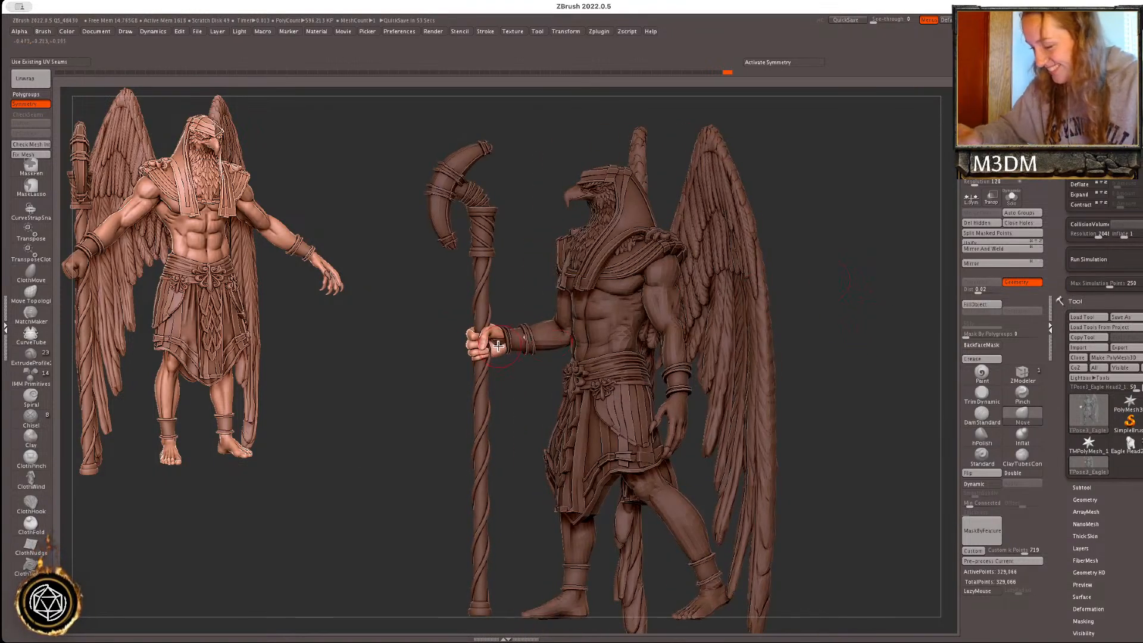
pyautogui.press('space')
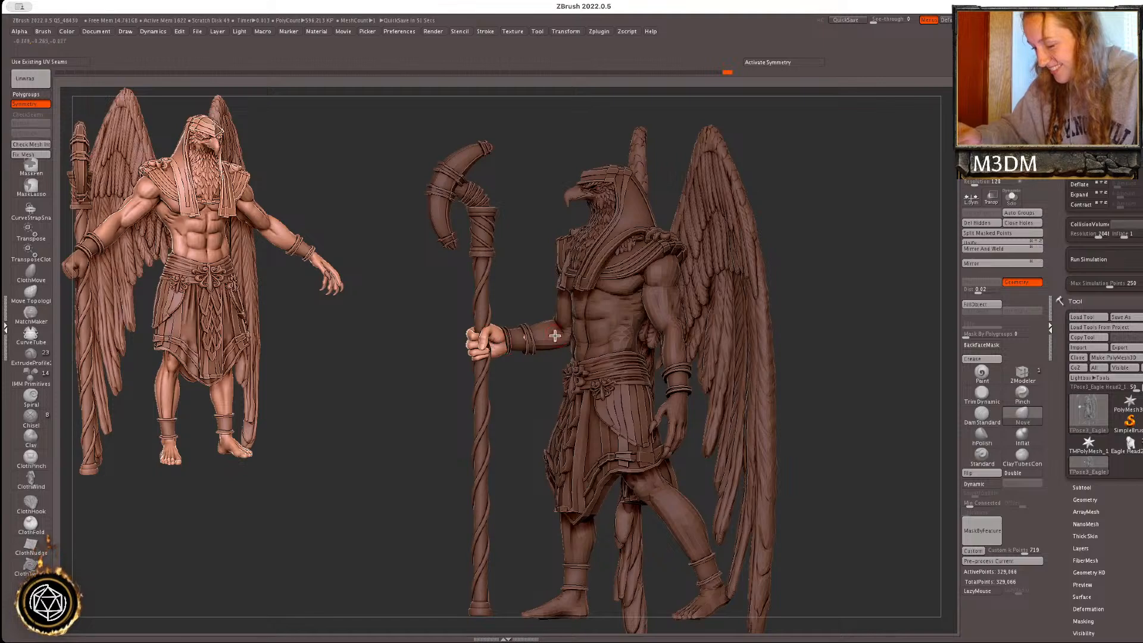
pyautogui.moveTo(812, 328); pyautogui.dragTo(873, 352)
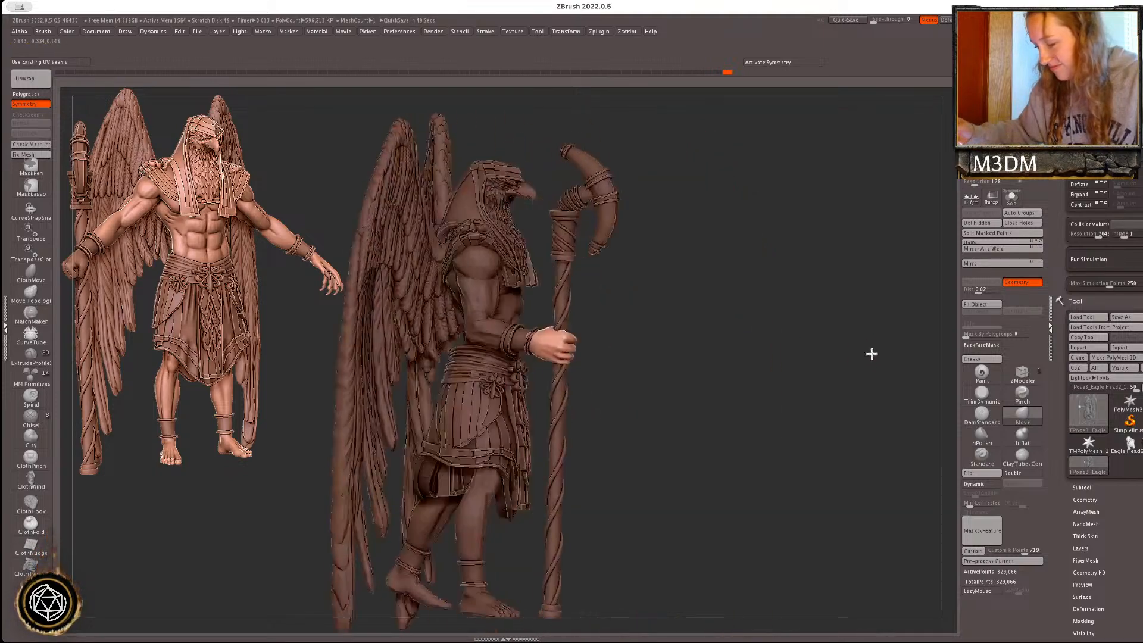
pyautogui.moveTo(723, 352); pyautogui.dragTo(690, 355)
pyautogui.press('space')
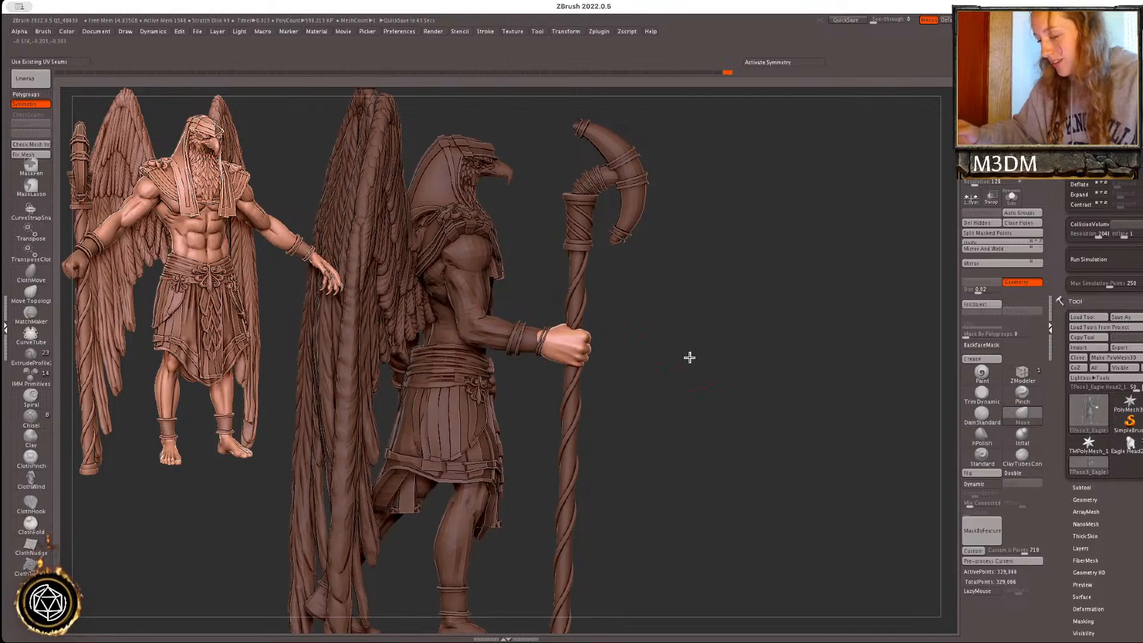
pyautogui.press('w')
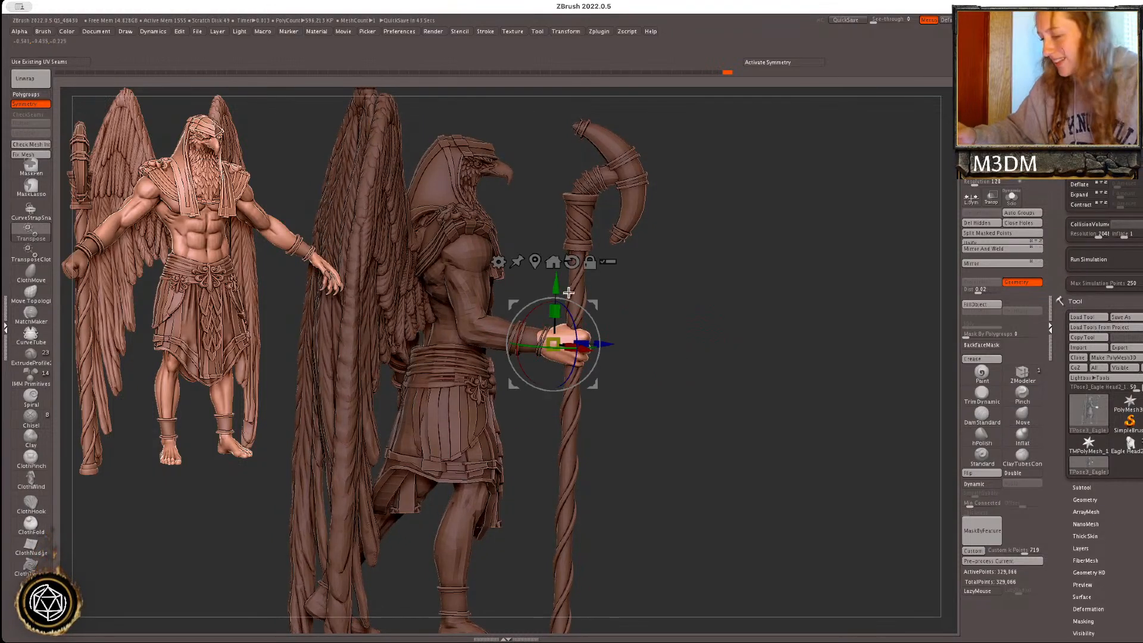
pyautogui.moveTo(555, 343); pyautogui.dragTo(550, 347)
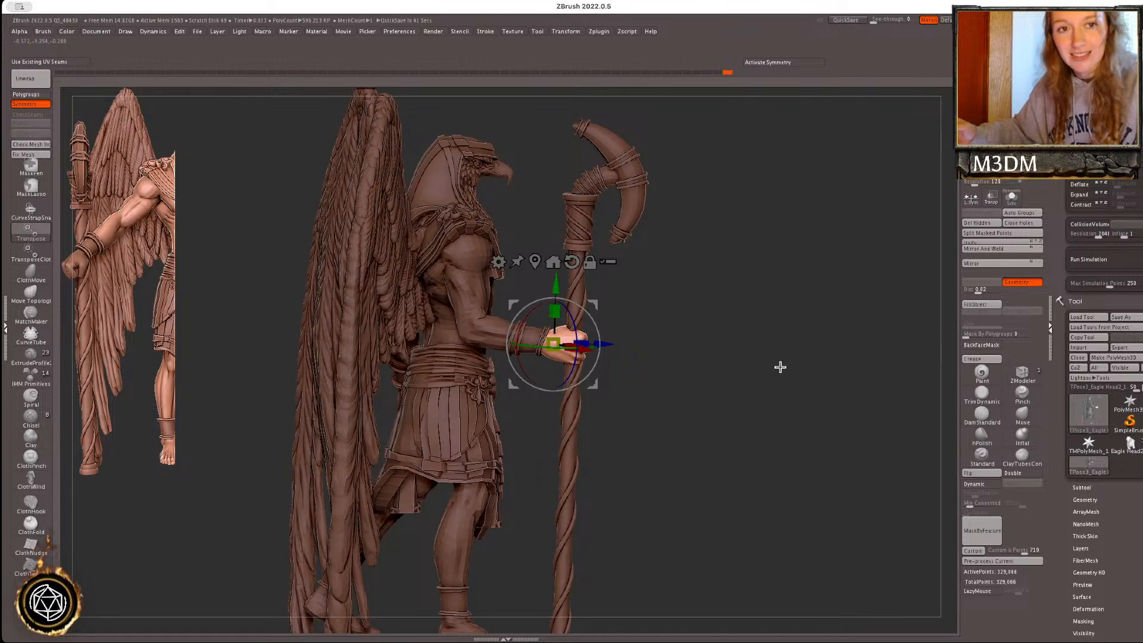
# - Adjust the hand between the wrist cuff and the staff in side view and clear the mask
pyautogui.keyDown('alt'); pyautogui.moveTo(767, 378); pyautogui.dragTo(845, 422); pyautogui.keyUp('alt')
pyautogui.hotkey('shift', 'f')
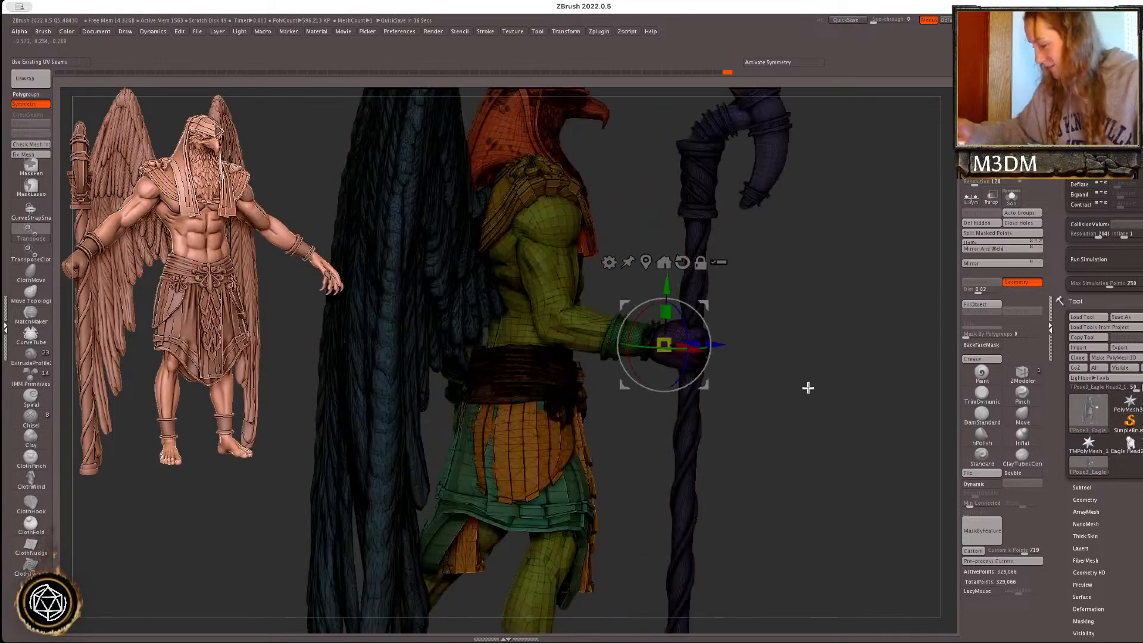
pyautogui.hotkey('shift', 'f')
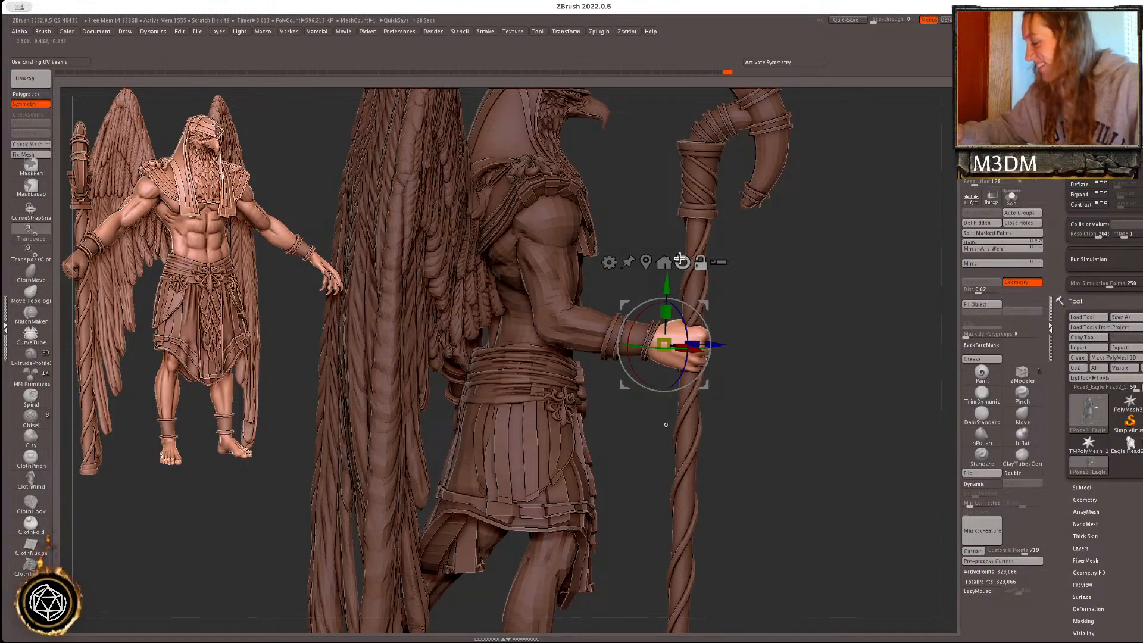
pyautogui.press('y')
pyautogui.moveTo(648, 335); pyautogui.dragTo(694, 339)
pyautogui.press('q')
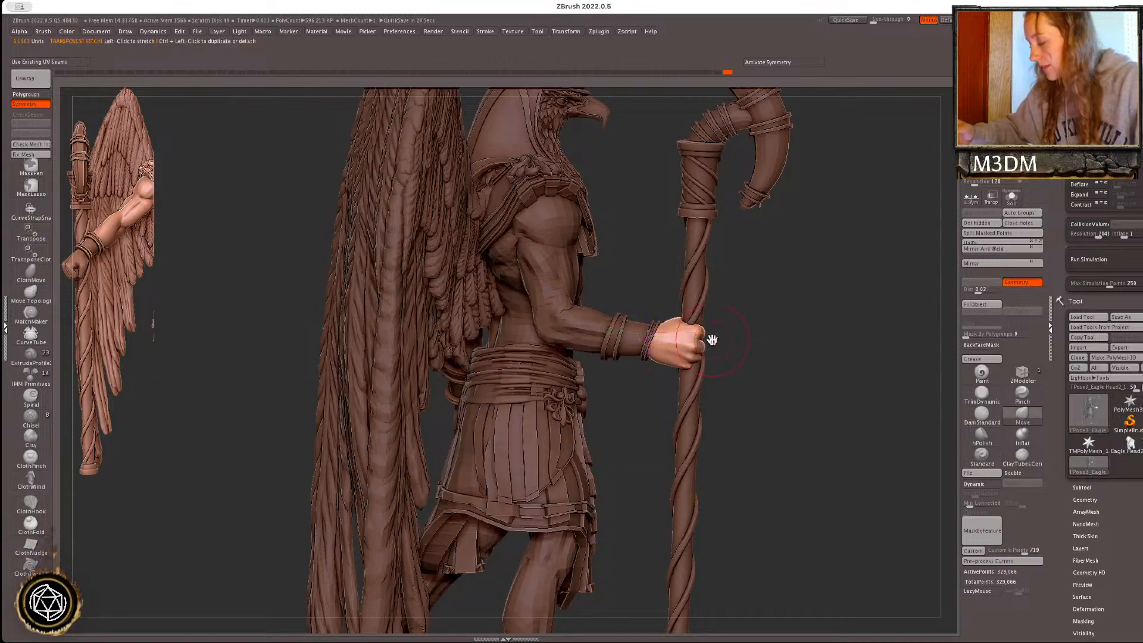
pyautogui.rightClick(740, 344)
pyautogui.keyDown('ctrl'); pyautogui.moveTo(759, 342); pyautogui.dragTo(811, 375); pyautogui.keyUp('ctrl')
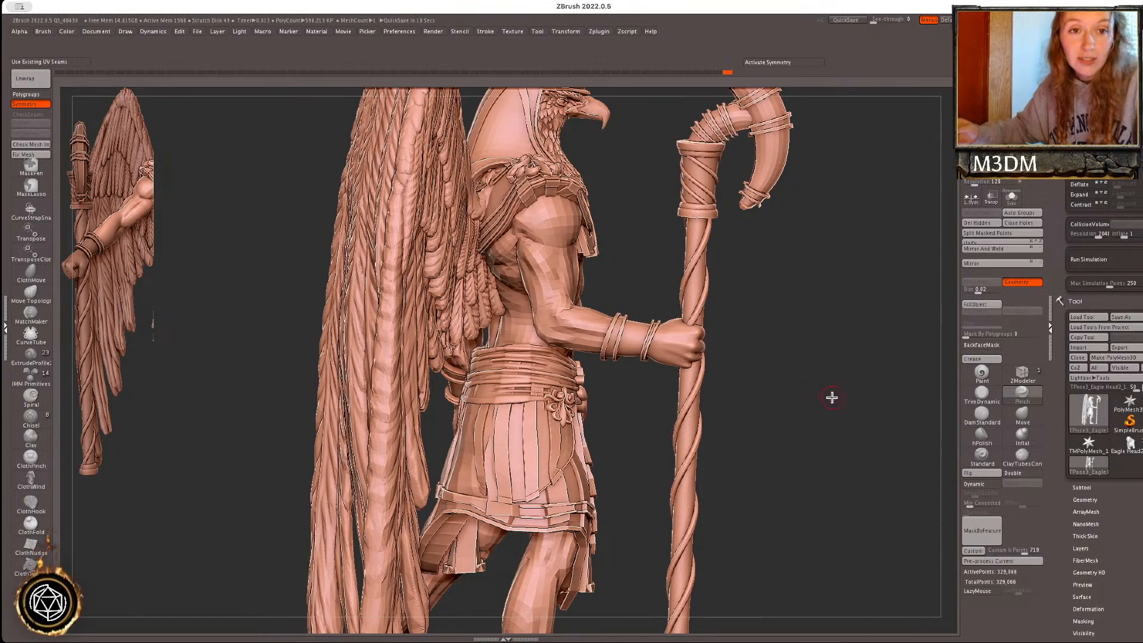
# - Isolate and mask the staff, show the whole figure, and invert the mask so only the staff is editable
pyautogui.moveTo(832, 397); pyautogui.dragTo(831, 401)
pyautogui.hotkey('shift', 'f')
pyautogui.hotkey('shift', 'f')
pyautogui.keyDown('ctrl'); pyautogui.keyDown('shift'); pyautogui.click(704, 416); pyautogui.keyUp('shift'); pyautogui.keyUp('ctrl')
pyautogui.keyDown('ctrl'); pyautogui.click(731, 414); pyautogui.keyUp('ctrl')
pyautogui.keyDown('ctrl'); pyautogui.keyDown('shift'); pyautogui.click(808, 409); pyautogui.keyUp('shift'); pyautogui.keyUp('ctrl')
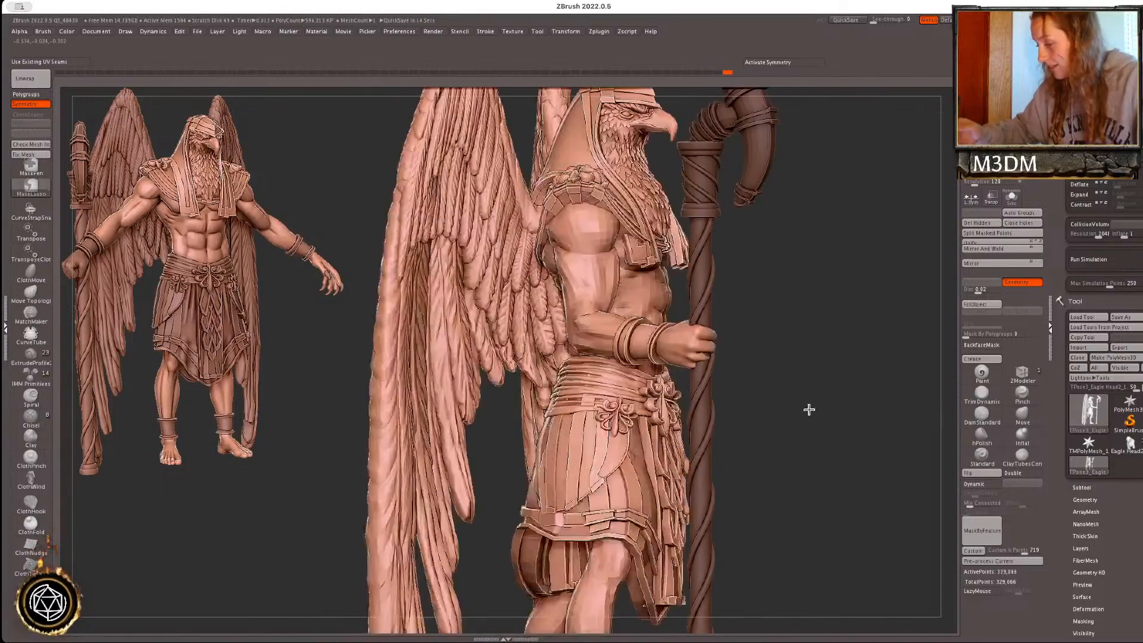
pyautogui.keyDown('ctrl'); pyautogui.click(807, 410); pyautogui.keyUp('ctrl')
# - Centre the gizmo on the unmasked staff and shift the staff within the closed hand
pyautogui.press('w')
pyautogui.press('y')
pyautogui.moveTo(822, 350); pyautogui.dragTo(788, 370)
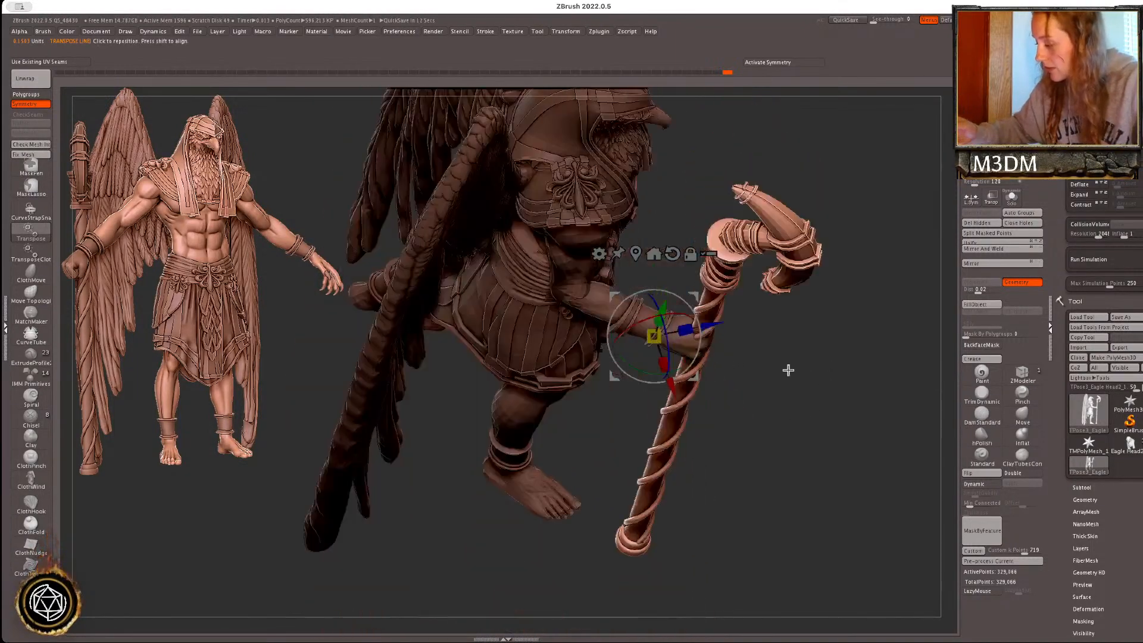
pyautogui.click(633, 253)
pyautogui.moveTo(765, 333); pyautogui.dragTo(761, 328)
pyautogui.press('q')
# - Move the staff in depth with the gizmo so it lines up with the gripping fist
pyautogui.moveTo(902, 333); pyautogui.dragTo(858, 370)
pyautogui.keyDown('shift'); pyautogui.moveTo(654, 510); pyautogui.dragTo(667, 532); pyautogui.keyUp('shift')
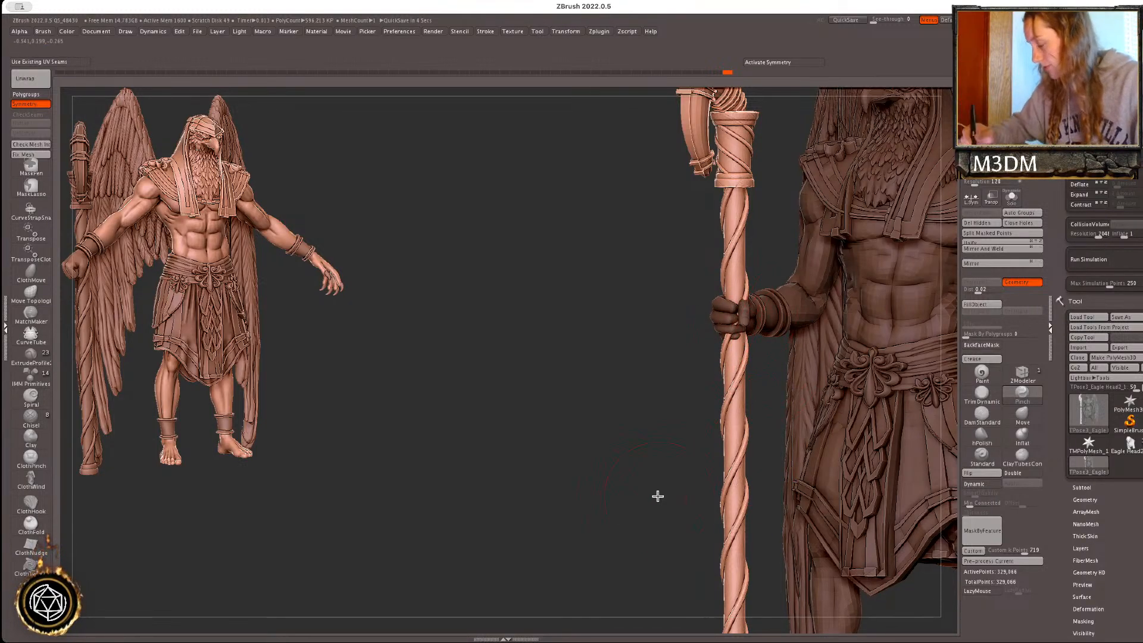
pyautogui.keyDown('alt'); pyautogui.moveTo(657, 496); pyautogui.dragTo(641, 477); pyautogui.keyUp('alt')
pyautogui.keyDown('alt'); pyautogui.moveTo(827, 577); pyautogui.dragTo(609, 543); pyautogui.keyUp('alt')
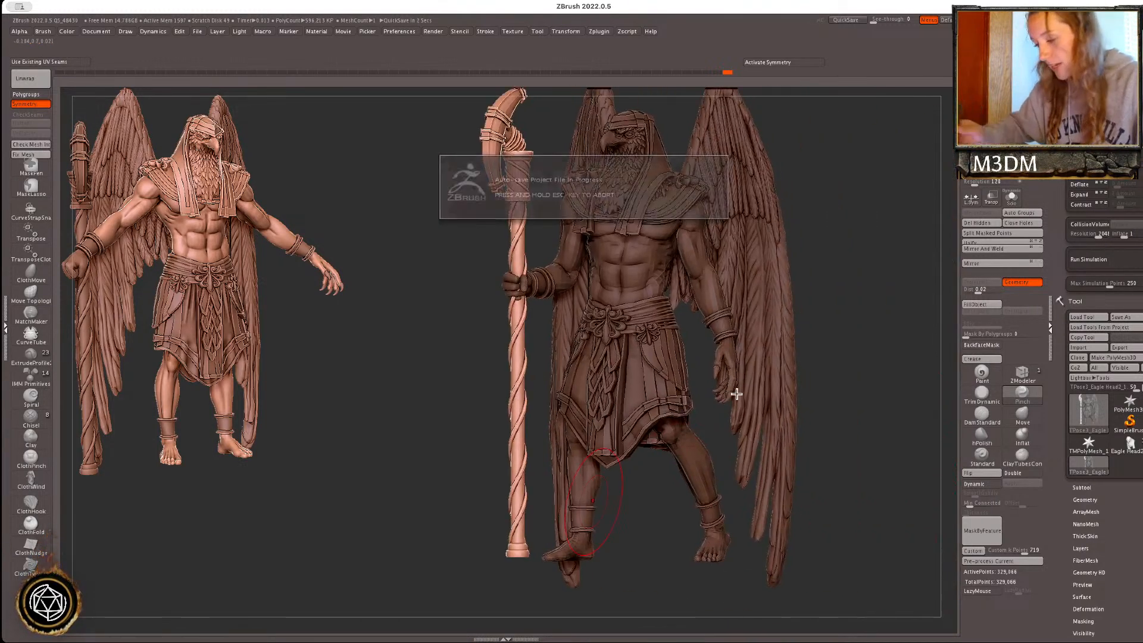
pyautogui.moveTo(858, 368); pyautogui.dragTo(861, 381)
pyautogui.rightClick(861, 381)
pyautogui.moveTo(824, 327); pyautogui.dragTo(885, 340)
pyautogui.rightClick(886, 339)
pyautogui.press('w')
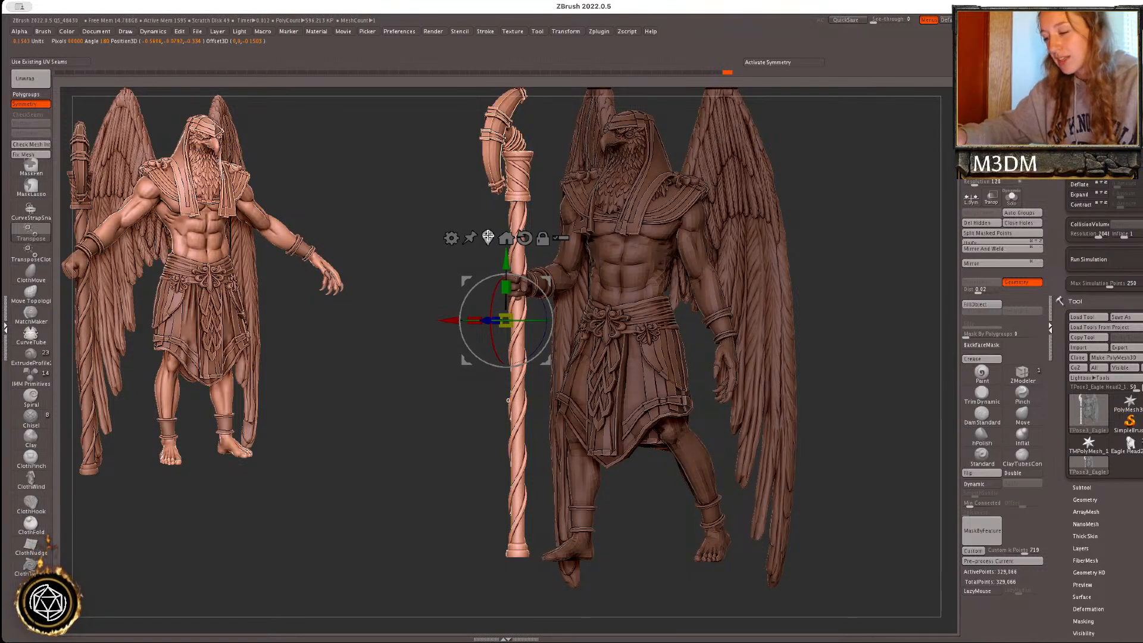
pyautogui.moveTo(858, 301); pyautogui.dragTo(882, 299)
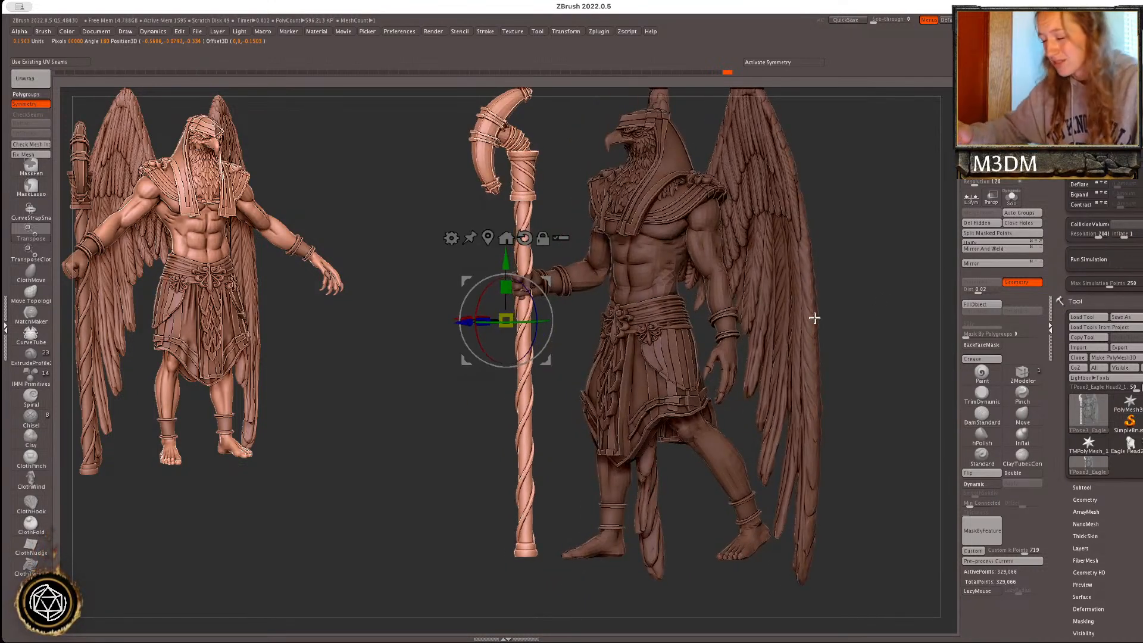
pyautogui.moveTo(467, 321); pyautogui.dragTo(471, 323)
pyautogui.press('q')
pyautogui.moveTo(892, 308); pyautogui.dragTo(893, 318)
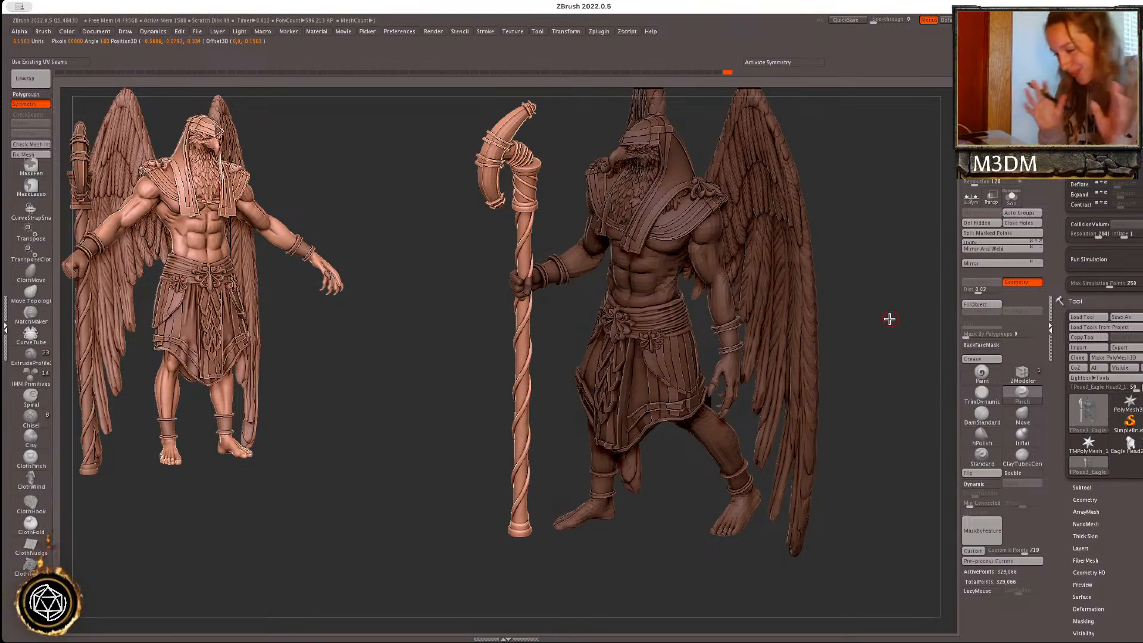
# - Nudge the staff's placement in the hand once more and clear the mask from the figure
pyautogui.moveTo(868, 348)
pyautogui.mouseDown()
pyautogui.moveTo(882, 363)
pyautogui.moveTo(885, 412)
pyautogui.mouseUp()
pyautogui.click(1025, 421)
pyautogui.press('space')
pyautogui.press('w')
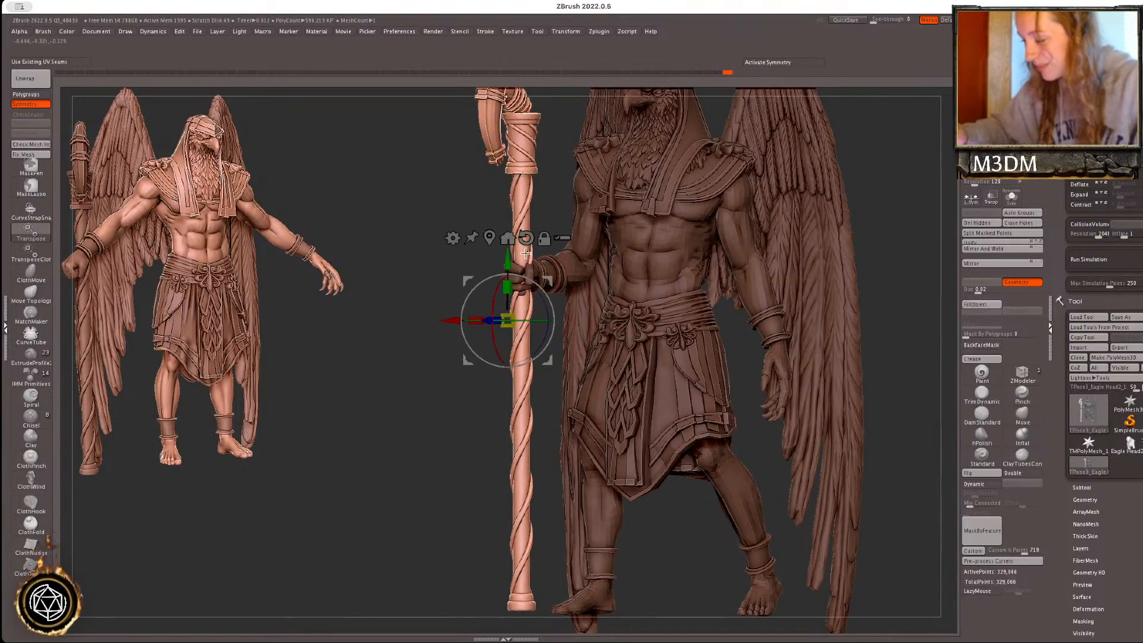
pyautogui.moveTo(506, 257); pyautogui.dragTo(508, 257)
pyautogui.press('q')
pyautogui.keyDown('ctrl'); pyautogui.moveTo(914, 355); pyautogui.dragTo(917, 377); pyautogui.keyUp('ctrl')
pyautogui.moveTo(917, 377)
pyautogui.keyDown('alt'); pyautogui.mouseDown()
pyautogui.moveTo(890, 337)
pyautogui.moveTo(838, 398)
pyautogui.mouseUp(); pyautogui.keyUp('alt')
pyautogui.hotkey('shift', 'f')
pyautogui.hotkey('shift', 'f')
pyautogui.rightClick(844, 387)
pyautogui.hotkey('shift', 'f')
pyautogui.hotkey('shift', 'f')
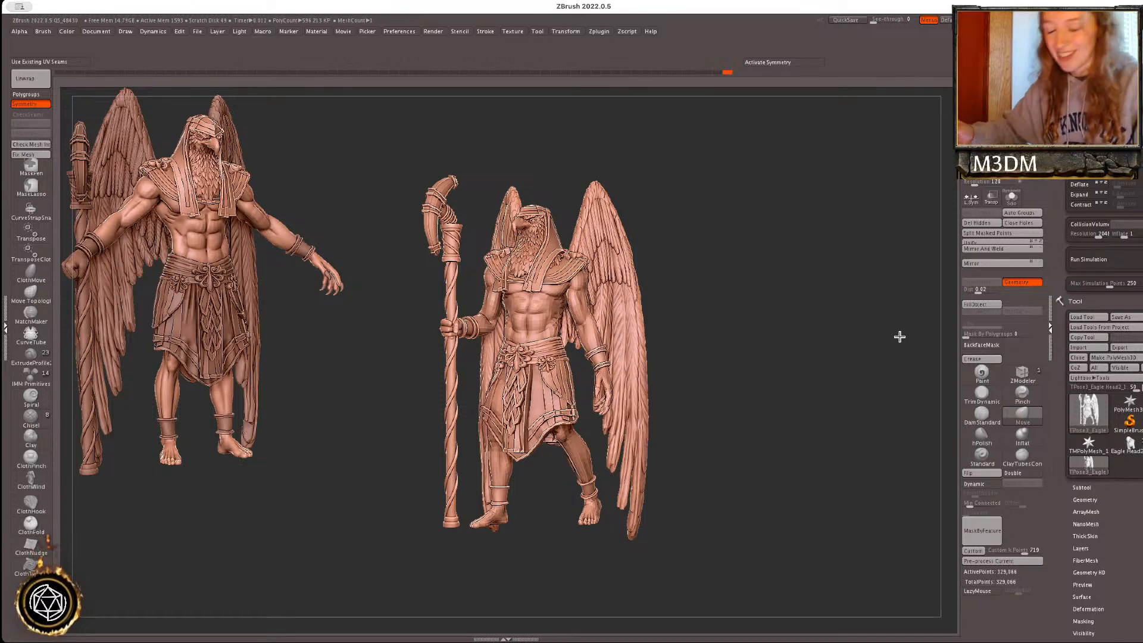
# - Adjust the whole unmasked figure slightly with the gizmo and return to the Move brush
pyautogui.press('w')
pyautogui.click(447, 266)
pyautogui.moveTo(576, 362); pyautogui.dragTo(565, 363)
pyautogui.press('q')
pyautogui.rightClick(806, 367)
pyautogui.moveTo(807, 366); pyautogui.dragTo(854, 404, button='right')
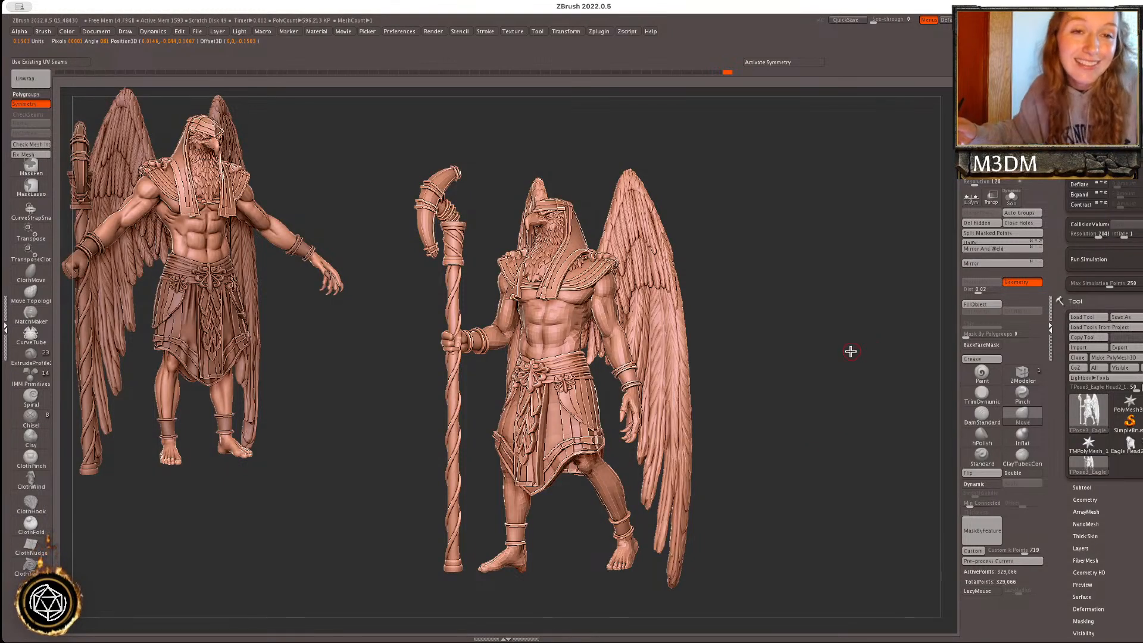
pyautogui.rightClick(824, 372)
pyautogui.hotkey('shift', 'f')
pyautogui.hotkey('shift', 'f')
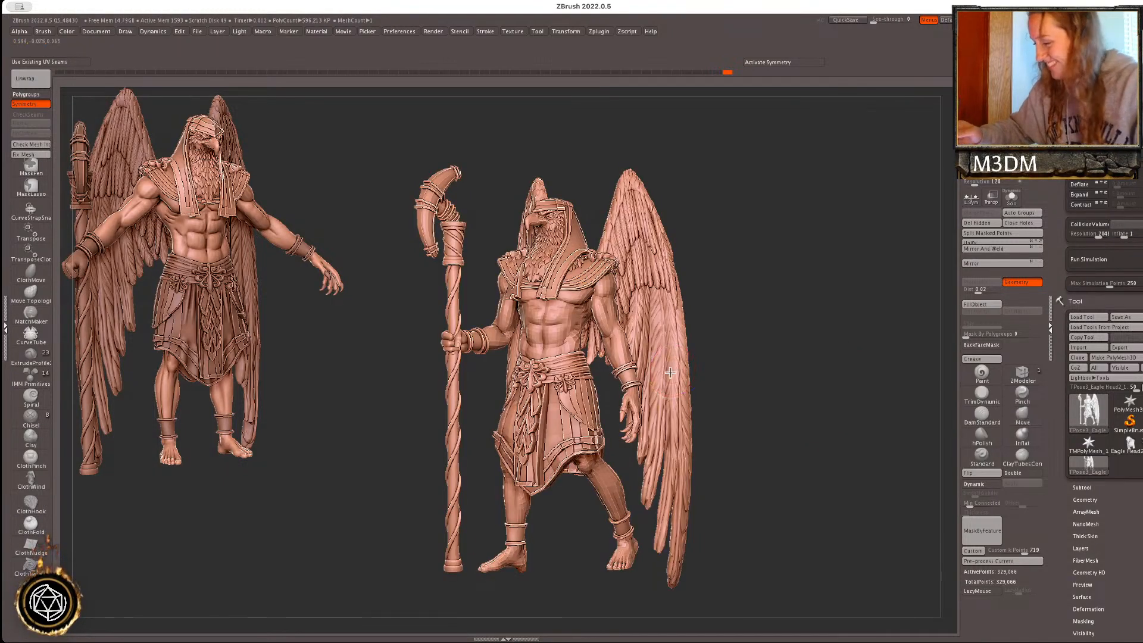
# - Mask everything except the two wings and reposition the wings behind the body with the gizmo
pyautogui.keyDown('ctrl'); pyautogui.keyDown('shift'); pyautogui.click(671, 369); pyautogui.keyUp('shift'); pyautogui.keyUp('ctrl')
pyautogui.keyDown('ctrl'); pyautogui.click(777, 344); pyautogui.keyUp('ctrl')
pyautogui.keyDown('ctrl'); pyautogui.keyDown('shift'); pyautogui.click(777, 344); pyautogui.keyUp('shift'); pyautogui.keyUp('ctrl')
pyautogui.keyDown('ctrl'); pyautogui.click(774, 346); pyautogui.keyUp('ctrl')
pyautogui.moveTo(579, 296); pyautogui.dragTo(583, 262)
pyautogui.moveTo(591, 288); pyautogui.dragTo(547, 328)
pyautogui.press('q')
# - Fine-tune the wings' placement against the back from a top view and clear the mask
pyautogui.rightClick(794, 434)
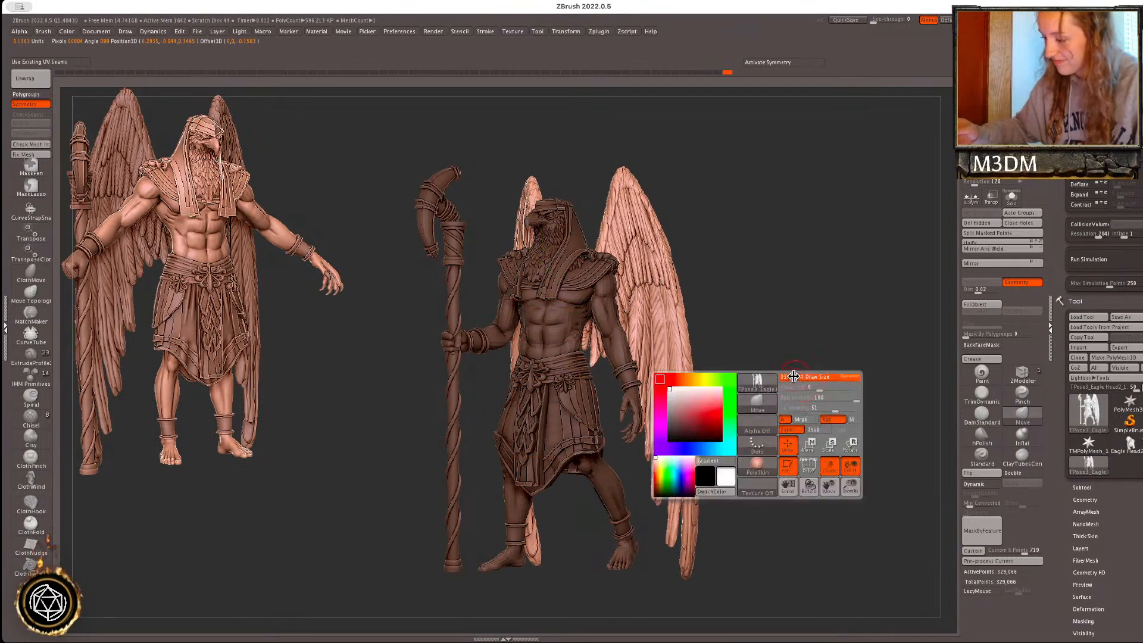
pyautogui.hotkey('shift', 'f')
pyautogui.hotkey('shift', 'f')
pyautogui.moveTo(851, 398); pyautogui.dragTo(843, 432)
pyautogui.press('w')
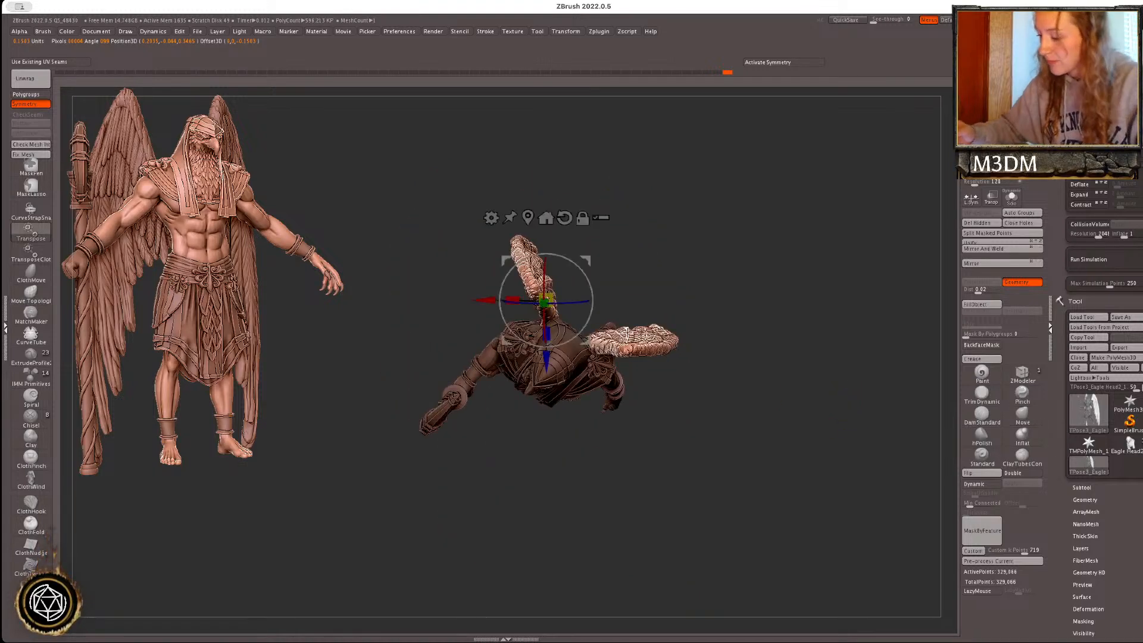
pyautogui.keyDown('alt'); pyautogui.moveTo(586, 260); pyautogui.dragTo(611, 305); pyautogui.keyUp('alt')
pyautogui.press('q')
pyautogui.moveTo(811, 390); pyautogui.dragTo(817, 333)
pyautogui.rightClick(797, 412)
pyautogui.moveTo(833, 355); pyautogui.dragTo(838, 354)
pyautogui.keyDown('ctrl'); pyautogui.click(855, 356); pyautogui.keyUp('ctrl')
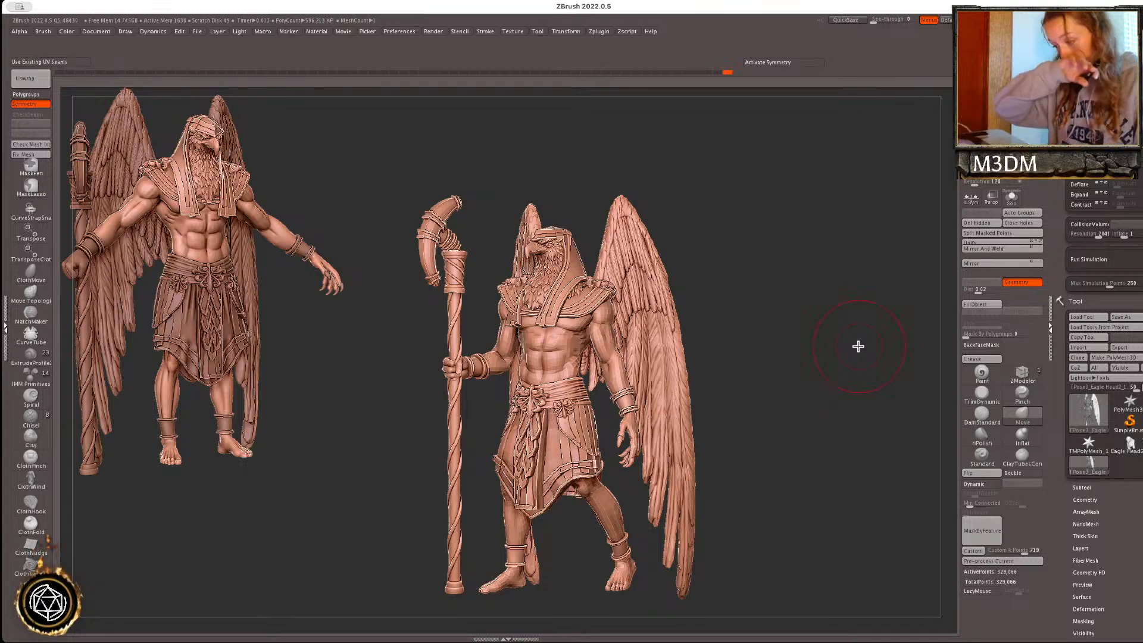
# - Mask all but the wings and reshape the near wing's outer edge and lower feather tips with the Move brush
pyautogui.keyDown('ctrl'); pyautogui.keyDown('shift'); pyautogui.click(692, 391); pyautogui.keyUp('shift'); pyautogui.keyUp('ctrl')
pyautogui.keyDown('ctrl'); pyautogui.click(748, 378); pyautogui.keyUp('ctrl')
pyautogui.keyDown('ctrl'); pyautogui.keyDown('shift'); pyautogui.click(772, 369); pyautogui.keyUp('shift'); pyautogui.keyUp('ctrl')
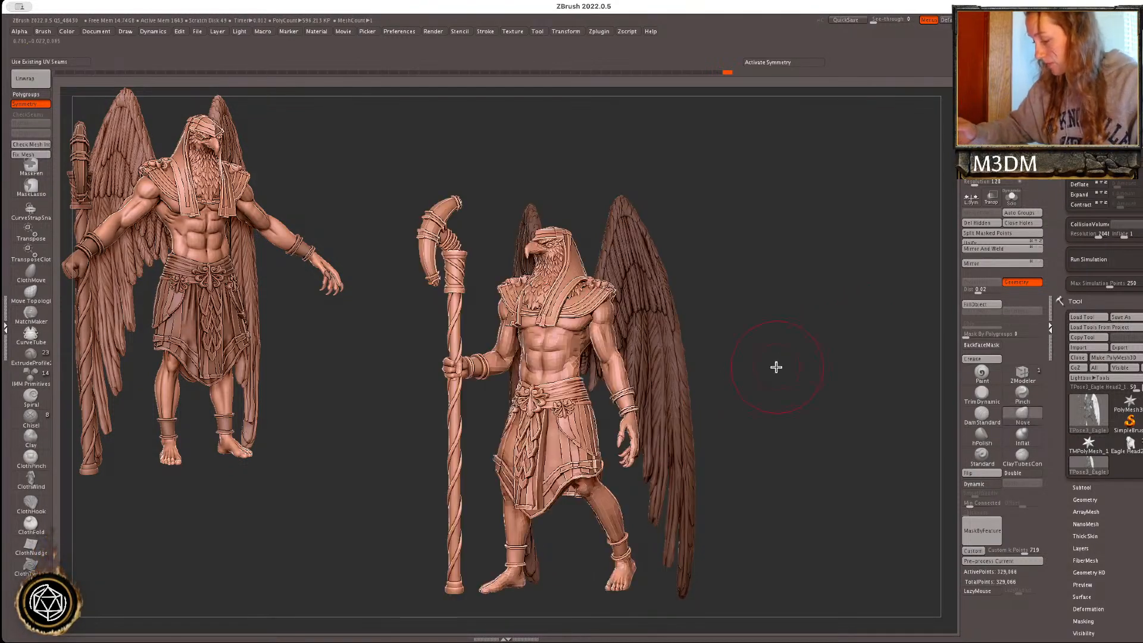
pyautogui.keyDown('ctrl'); pyautogui.click(830, 367); pyautogui.keyUp('ctrl')
pyautogui.moveTo(686, 337); pyautogui.dragTo(681, 349)
pyautogui.moveTo(833, 376); pyautogui.dragTo(732, 393)
pyautogui.rightClick(721, 447)
pyautogui.moveTo(779, 390); pyautogui.dragTo(905, 405)
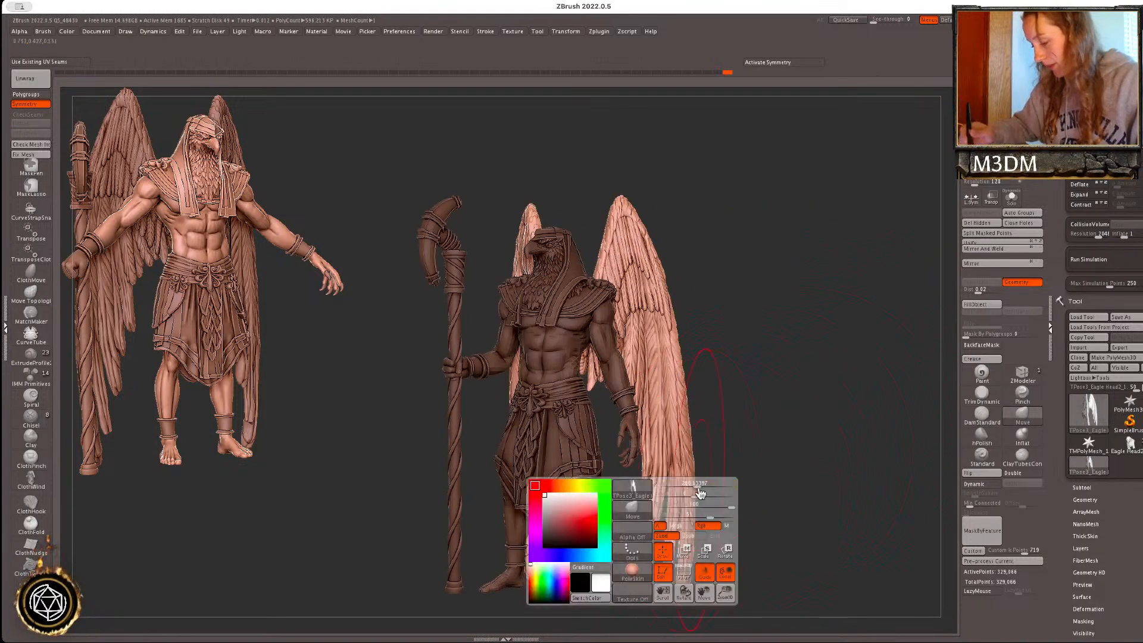
pyautogui.moveTo(693, 475); pyautogui.dragTo(686, 471)
pyautogui.moveTo(684, 593); pyautogui.dragTo(688, 583)
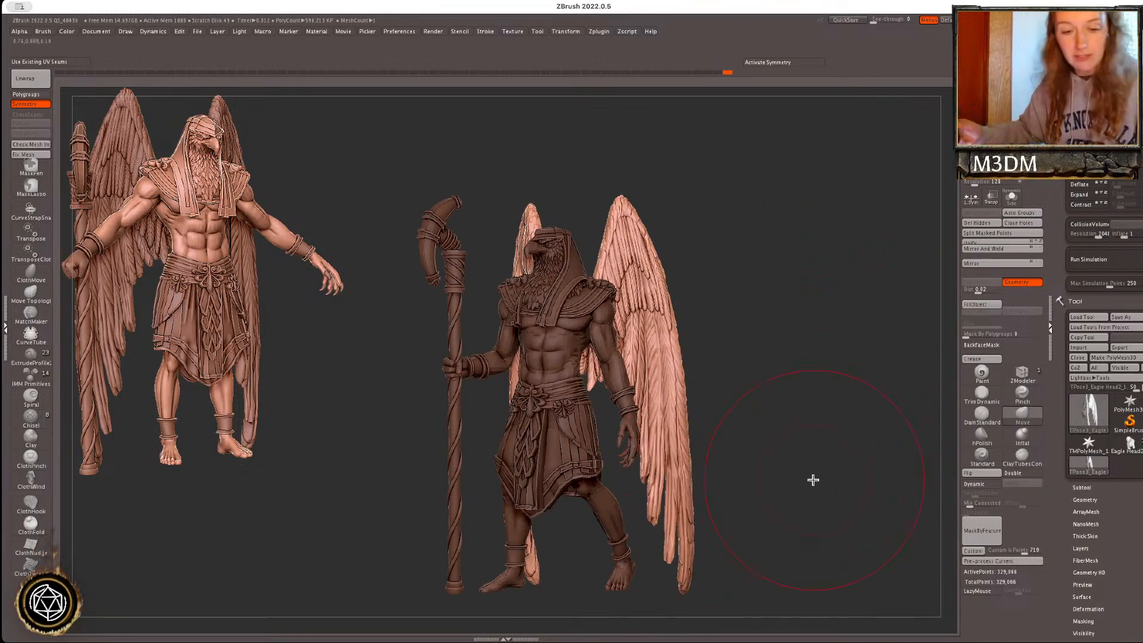
# - Push the near wing's outer contour, extend the far wing's lower tip with the Move brush, and clear the mask
pyautogui.moveTo(814, 480); pyautogui.dragTo(842, 451)
pyautogui.rightClick(724, 398)
pyautogui.moveTo(687, 340); pyautogui.dragTo(671, 329)
pyautogui.rightClick(668, 340)
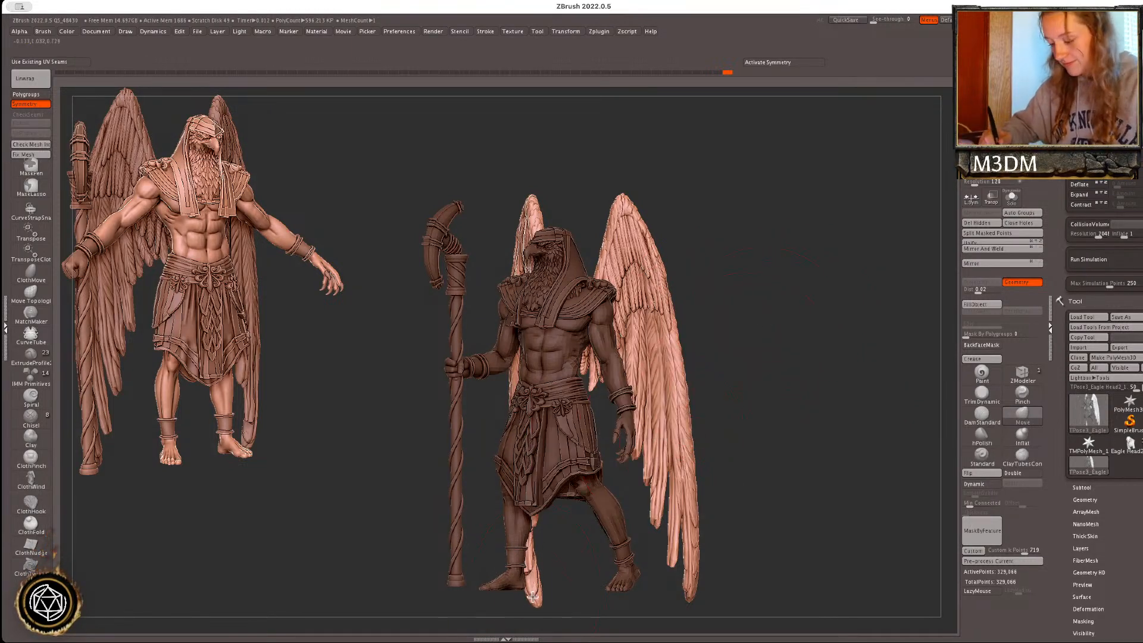
pyautogui.rightClick(726, 432)
pyautogui.moveTo(530, 559); pyautogui.dragTo(533, 582)
pyautogui.hotkey('shift', 'f')
pyautogui.moveTo(822, 404); pyautogui.dragTo(847, 431)
pyautogui.hotkey('shift', 'f')
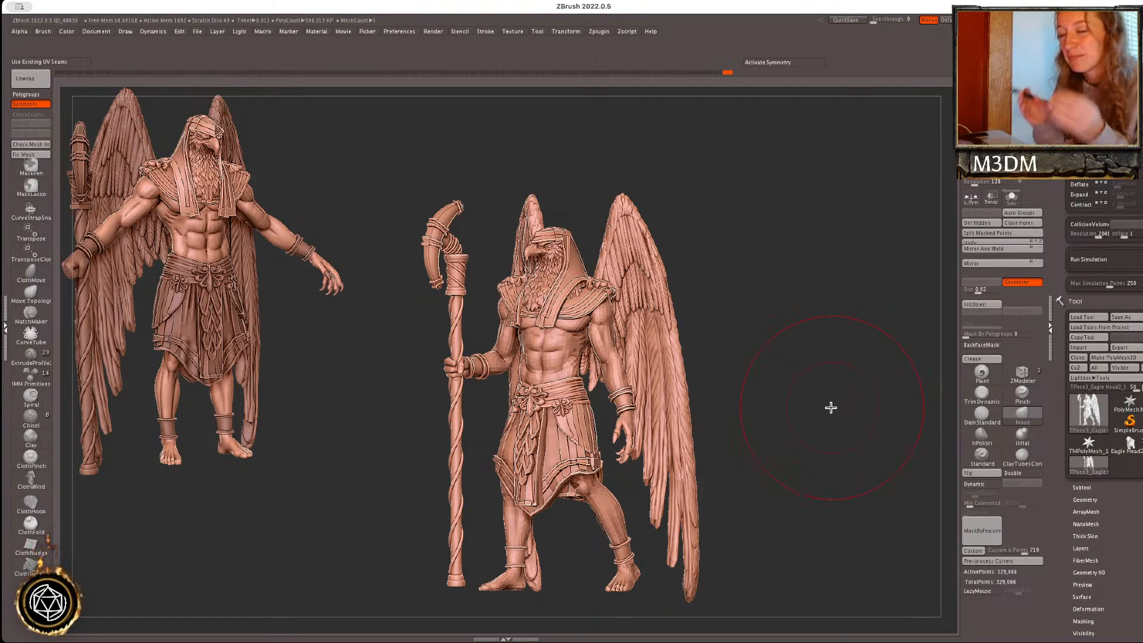
pyautogui.press('space')
pyautogui.click(774, 350)
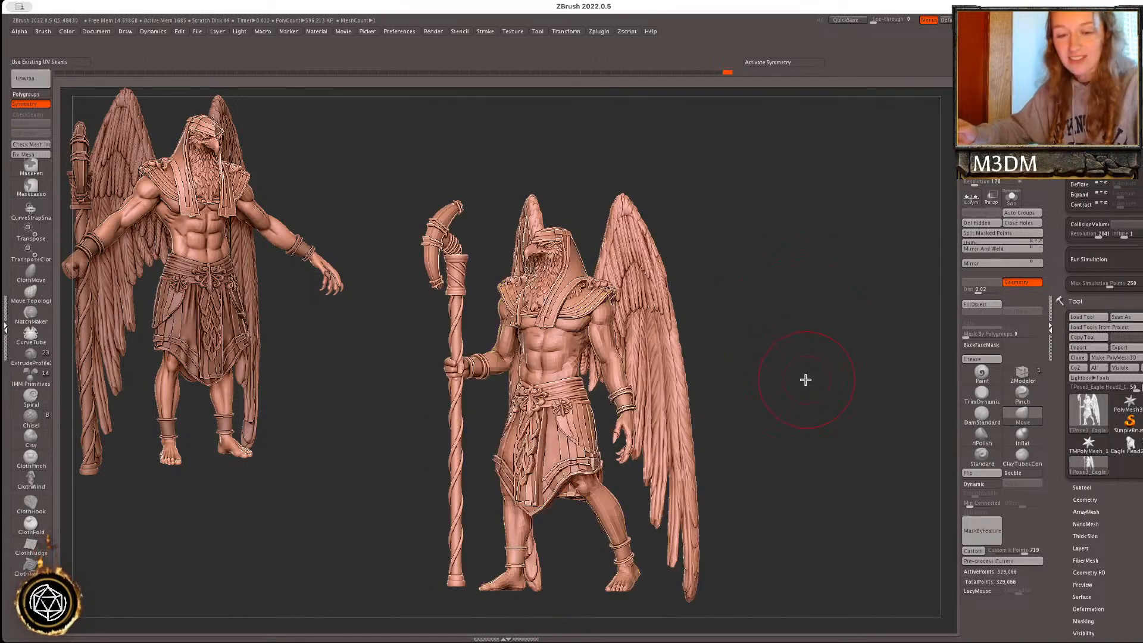
pyautogui.press('space')
pyautogui.click(822, 353)
pyautogui.keyDown('alt'); pyautogui.moveTo(824, 361); pyautogui.dragTo(826, 373); pyautogui.keyUp('alt')
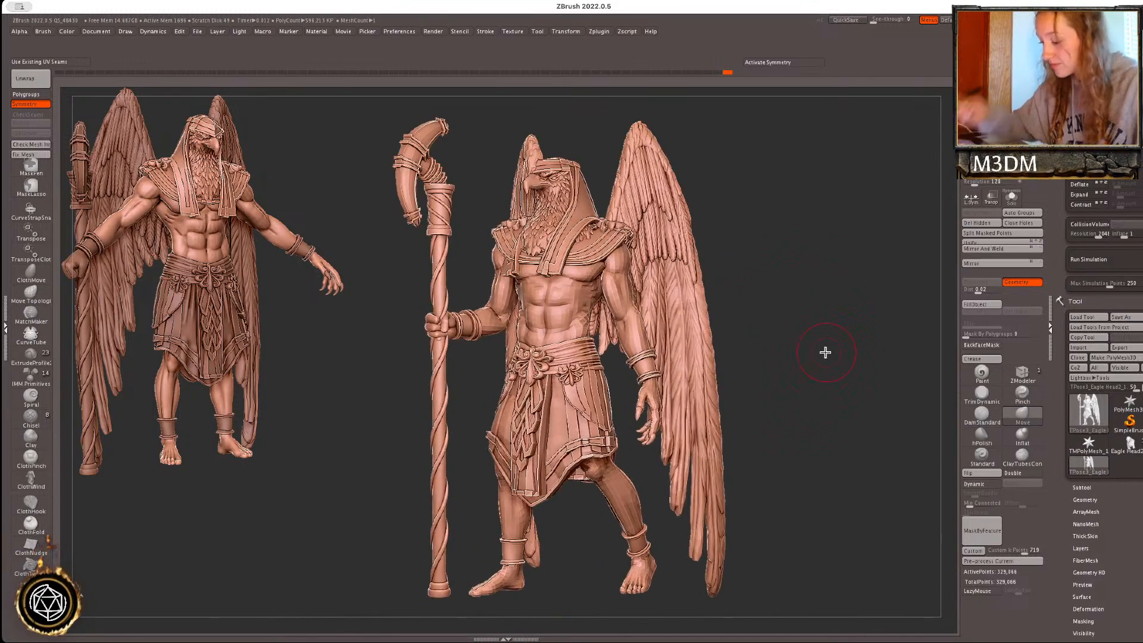
pyautogui.press('space')
pyautogui.keyDown('ctrl'); pyautogui.click(811, 343); pyautogui.keyUp('ctrl')
pyautogui.keyDown('ctrl'); pyautogui.click(811, 343); pyautogui.keyUp('ctrl')
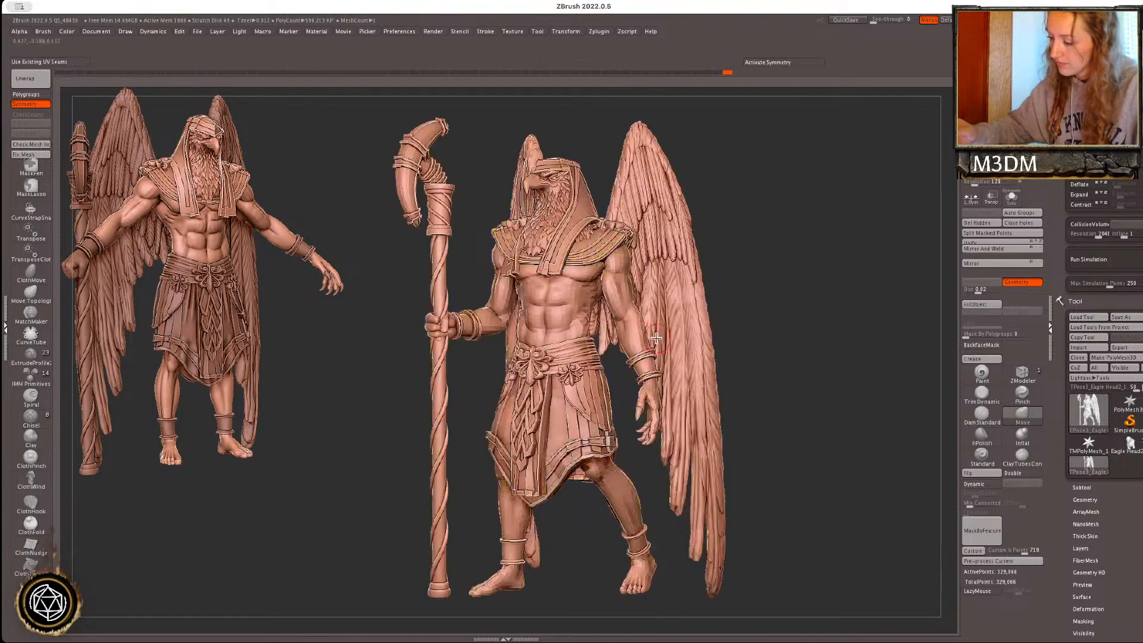
# - Hide both wings so that only the body and the staff are displayed
pyautogui.press('space')
pyautogui.keyDown('ctrl'); pyautogui.keyDown('shift'); pyautogui.click(670, 297); pyautogui.keyUp('shift'); pyautogui.keyUp('ctrl')
pyautogui.keyDown('ctrl'); pyautogui.keyDown('shift'); pyautogui.click(669, 298); pyautogui.keyUp('shift'); pyautogui.keyUp('ctrl')
pyautogui.press('space')
pyautogui.click(725, 328)
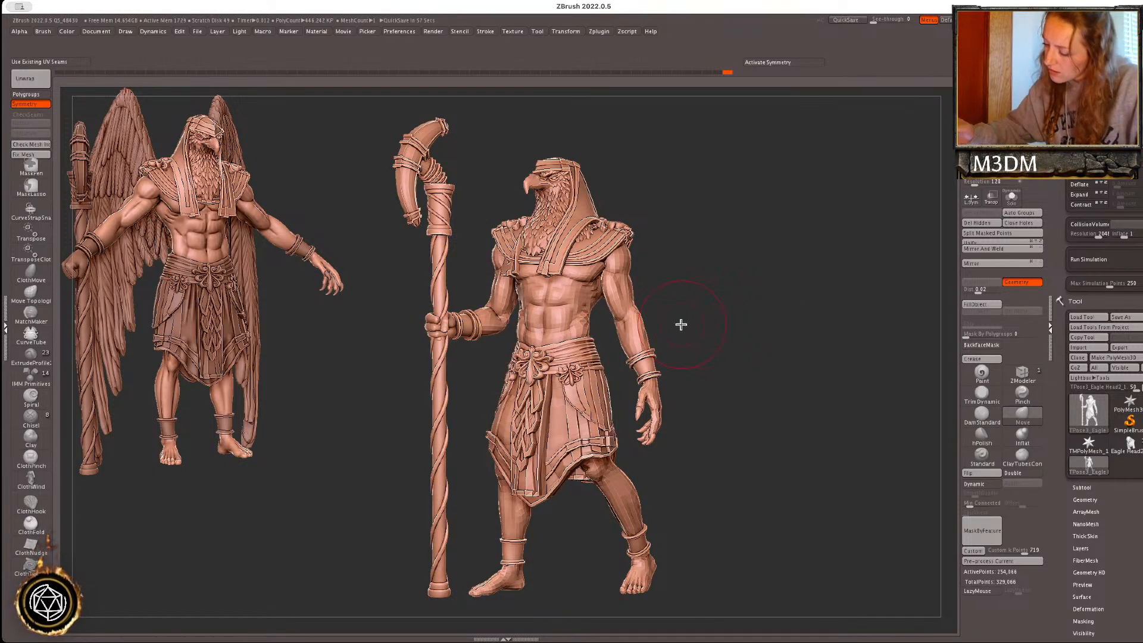
# - Isolate the belt and its hanging sash panels and mask the rest of the figure
pyautogui.keyDown('ctrl'); pyautogui.keyDown('shift'); pyautogui.click(723, 292); pyautogui.keyUp('shift'); pyautogui.keyUp('ctrl')
pyautogui.keyDown('ctrl'); pyautogui.keyDown('shift'); pyautogui.click(593, 365); pyautogui.keyUp('shift'); pyautogui.keyUp('ctrl')
pyautogui.keyDown('ctrl'); pyautogui.click(801, 299); pyautogui.keyUp('ctrl')
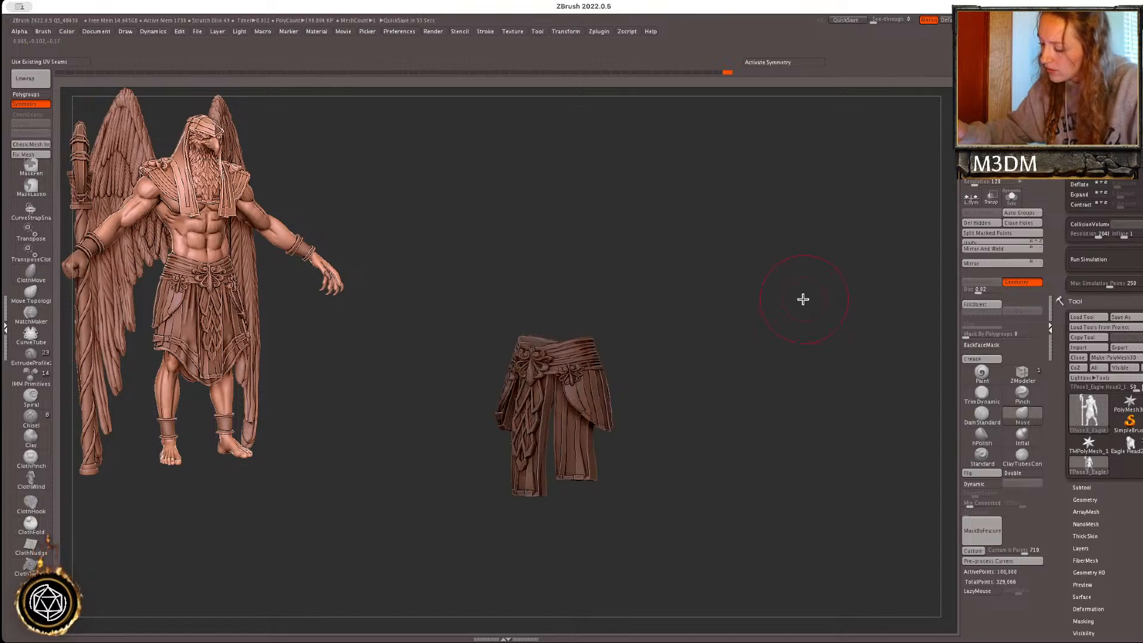
pyautogui.keyDown('ctrl'); pyautogui.click(804, 301); pyautogui.keyUp('ctrl')
pyautogui.keyDown('ctrl'); pyautogui.keyDown('shift'); pyautogui.click(803, 302); pyautogui.keyUp('shift'); pyautogui.keyUp('ctrl')
pyautogui.keyDown('ctrl'); pyautogui.keyDown('shift'); pyautogui.click(625, 365); pyautogui.keyUp('shift'); pyautogui.keyUp('ctrl')
pyautogui.keyDown('ctrl'); pyautogui.click(778, 327); pyautogui.keyUp('ctrl')
pyautogui.keyDown('ctrl'); pyautogui.keyDown('shift'); pyautogui.click(785, 329); pyautogui.keyUp('shift'); pyautogui.keyUp('ctrl')
pyautogui.keyDown('ctrl'); pyautogui.click(761, 328); pyautogui.keyUp('ctrl')
# - Nudge the belt's waist edge and the front sash with the Move brush and clear the mask
pyautogui.moveTo(590, 347); pyautogui.dragTo(589, 342)
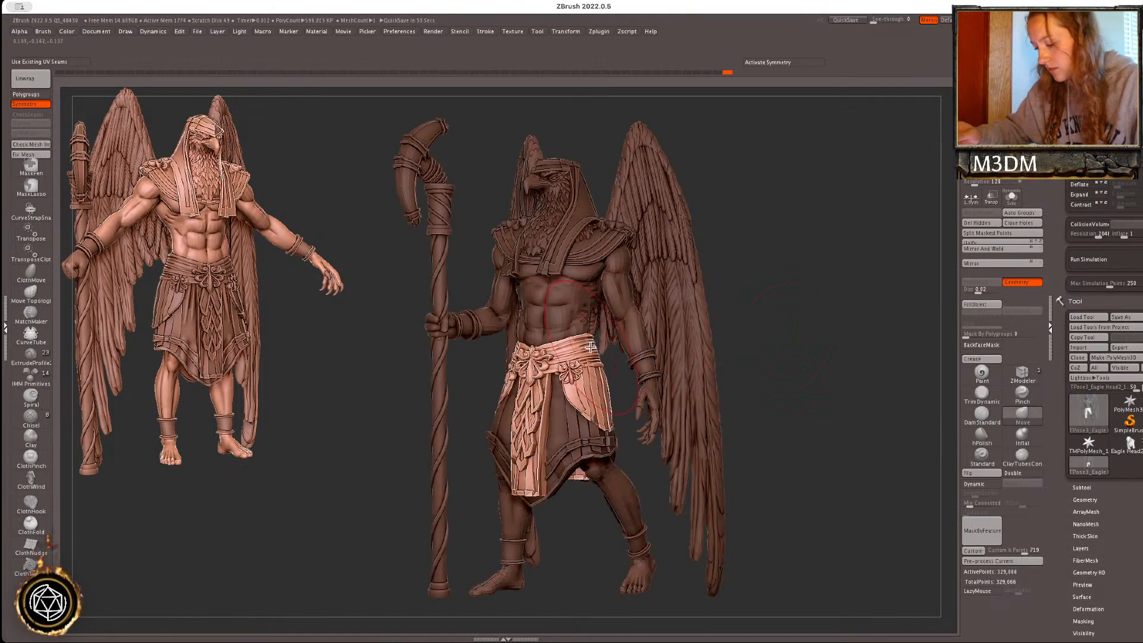
pyautogui.moveTo(522, 459); pyautogui.dragTo(540, 453)
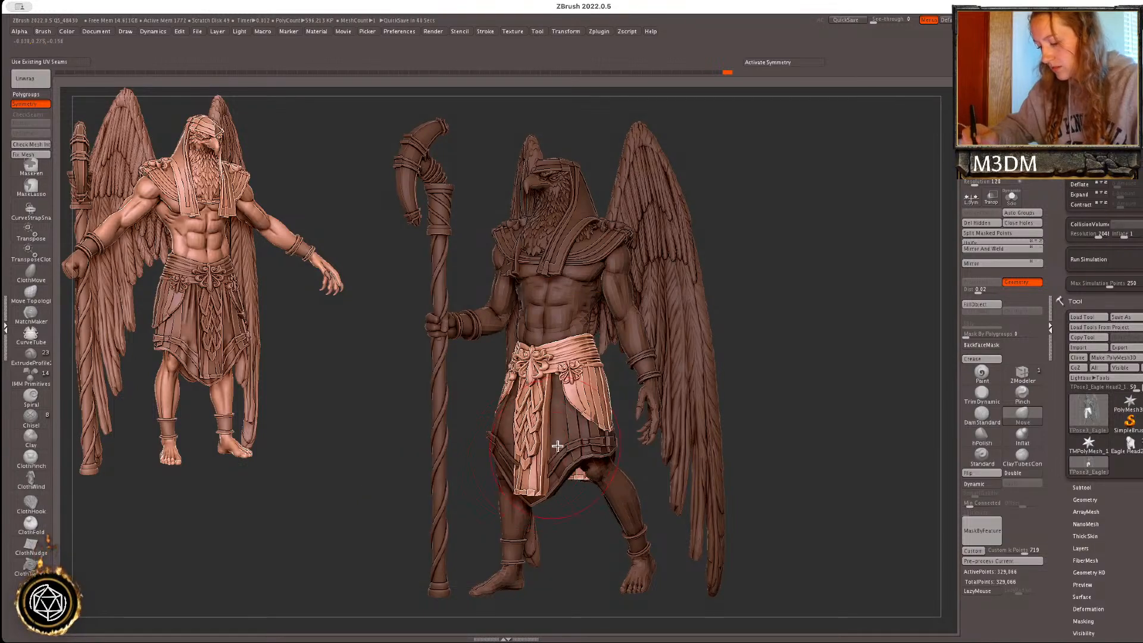
pyautogui.keyDown('ctrl'); pyautogui.click(824, 366); pyautogui.keyUp('ctrl')
pyautogui.rightClick(824, 365)
pyautogui.keyDown('ctrl'); pyautogui.click(826, 368); pyautogui.keyUp('ctrl')
pyautogui.keyDown('ctrl'); pyautogui.click(829, 372); pyautogui.keyUp('ctrl')
pyautogui.keyDown('ctrl'); pyautogui.click(844, 380); pyautogui.keyUp('ctrl')
pyautogui.moveTo(846, 380); pyautogui.dragTo(869, 356)
pyautogui.moveTo(812, 316); pyautogui.dragTo(753, 338)
pyautogui.hotkey('shift', 'f')
pyautogui.hotkey('shift', 'f')
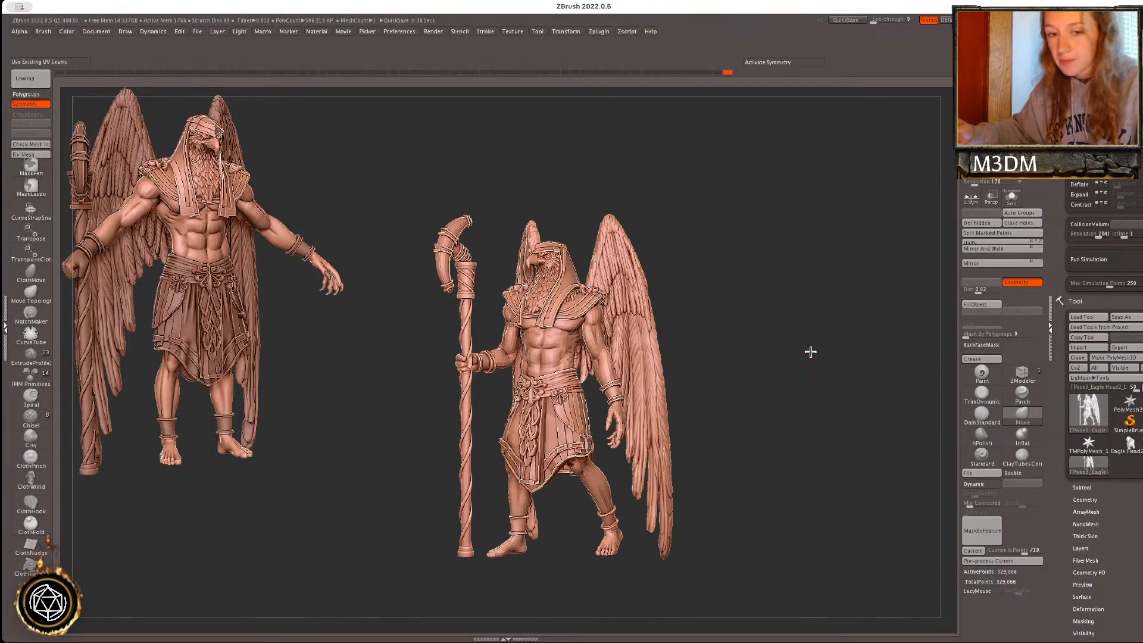
# - Mask everything except the staff and reposition the staff in the hand with the transform gizmo
pyautogui.keyDown('alt'); pyautogui.moveTo(809, 352); pyautogui.dragTo(807, 386); pyautogui.keyUp('alt')
pyautogui.keyDown('ctrl'); pyautogui.keyDown('shift'); pyautogui.click(446, 307); pyautogui.keyUp('shift'); pyautogui.keyUp('ctrl')
pyautogui.keyDown('ctrl'); pyautogui.click(809, 320); pyautogui.keyUp('ctrl')
pyautogui.keyDown('ctrl'); pyautogui.keyDown('shift'); pyautogui.click(810, 323); pyautogui.keyUp('shift'); pyautogui.keyUp('ctrl')
pyautogui.keyDown('ctrl'); pyautogui.click(794, 322); pyautogui.keyUp('ctrl')
pyautogui.press('w')
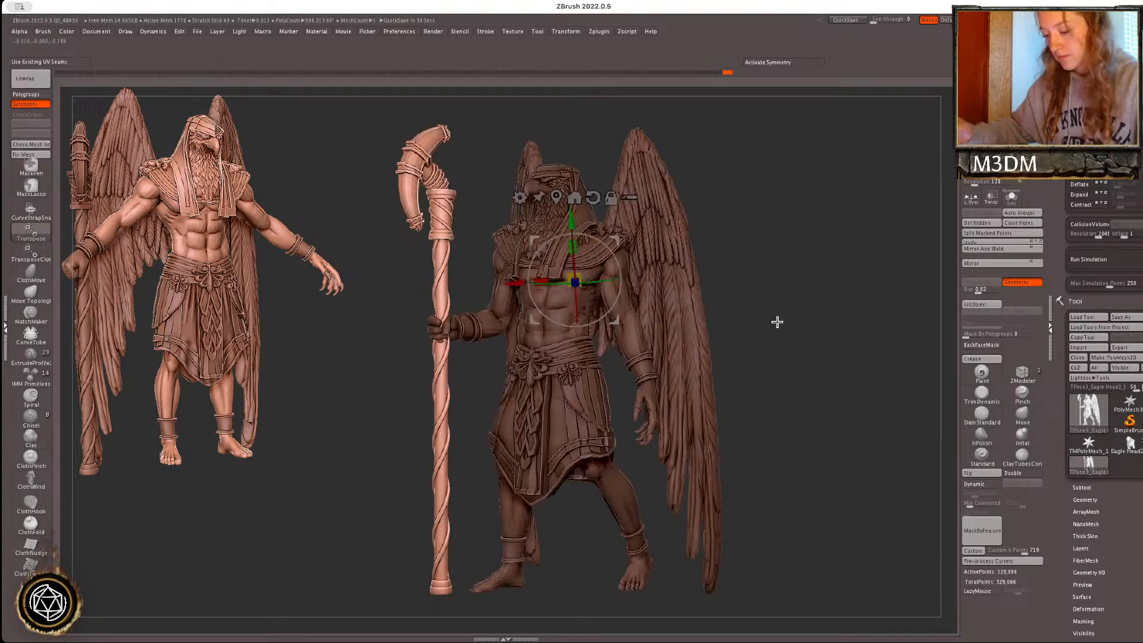
pyautogui.click(580, 200)
pyautogui.moveTo(428, 327); pyautogui.dragTo(431, 322)
pyautogui.moveTo(434, 322); pyautogui.dragTo(427, 323, button='right')
pyautogui.moveTo(468, 313); pyautogui.dragTo(467, 324)
pyautogui.press('q')
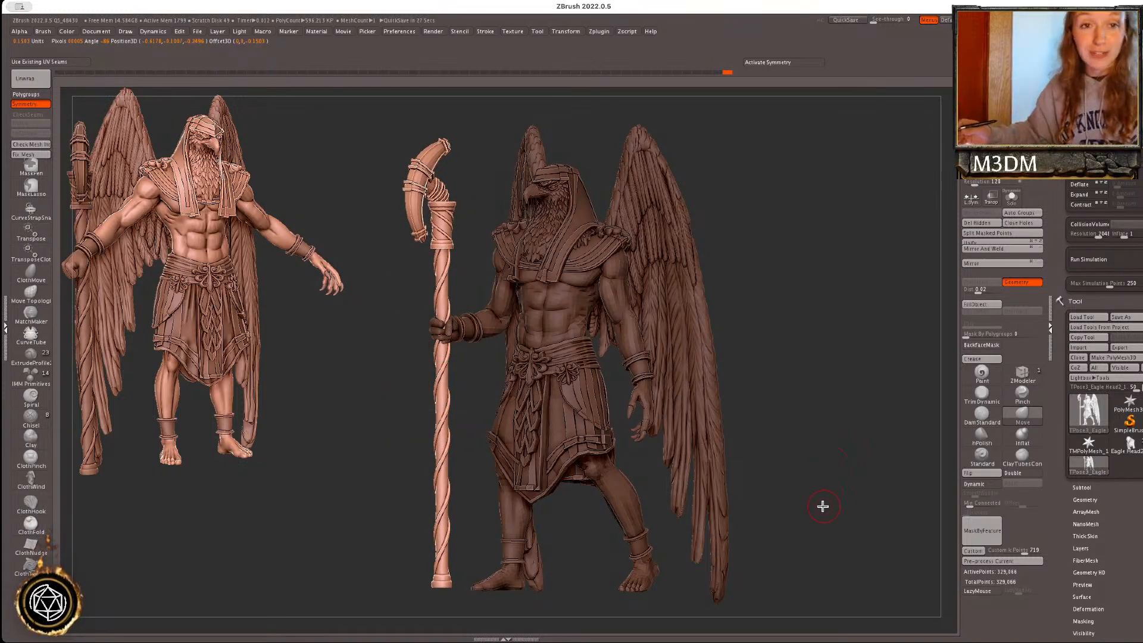
# - Check the figure's polygroups and the staff's placement, and clear the mask
pyautogui.press('space')
pyautogui.hotkey('shift', 'f')
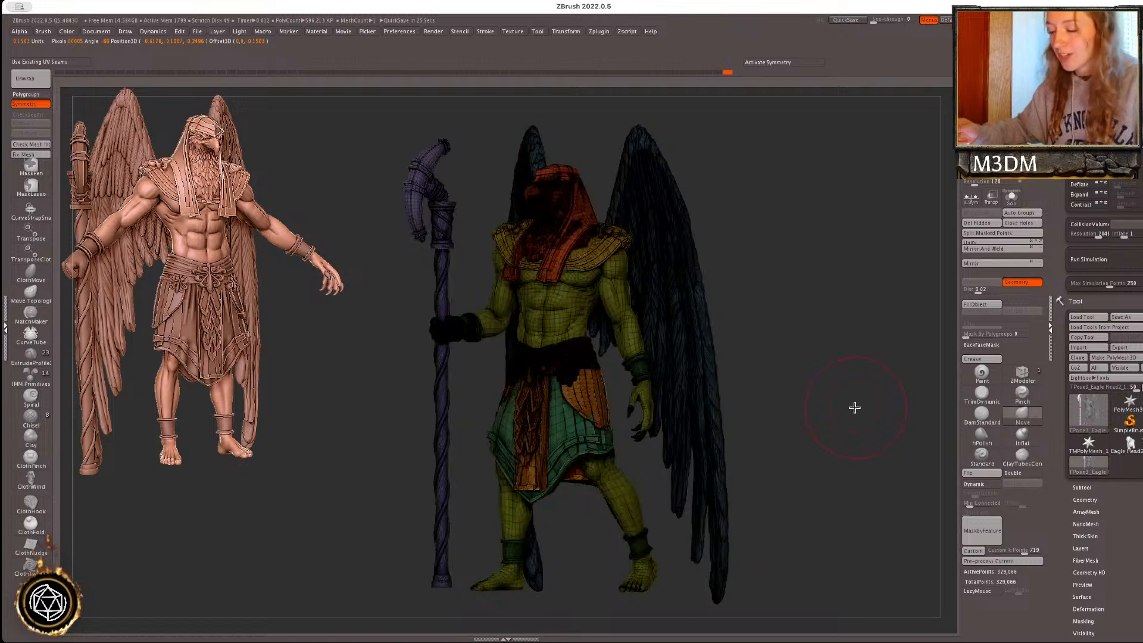
pyautogui.hotkey('shift', 'f')
pyautogui.press('w')
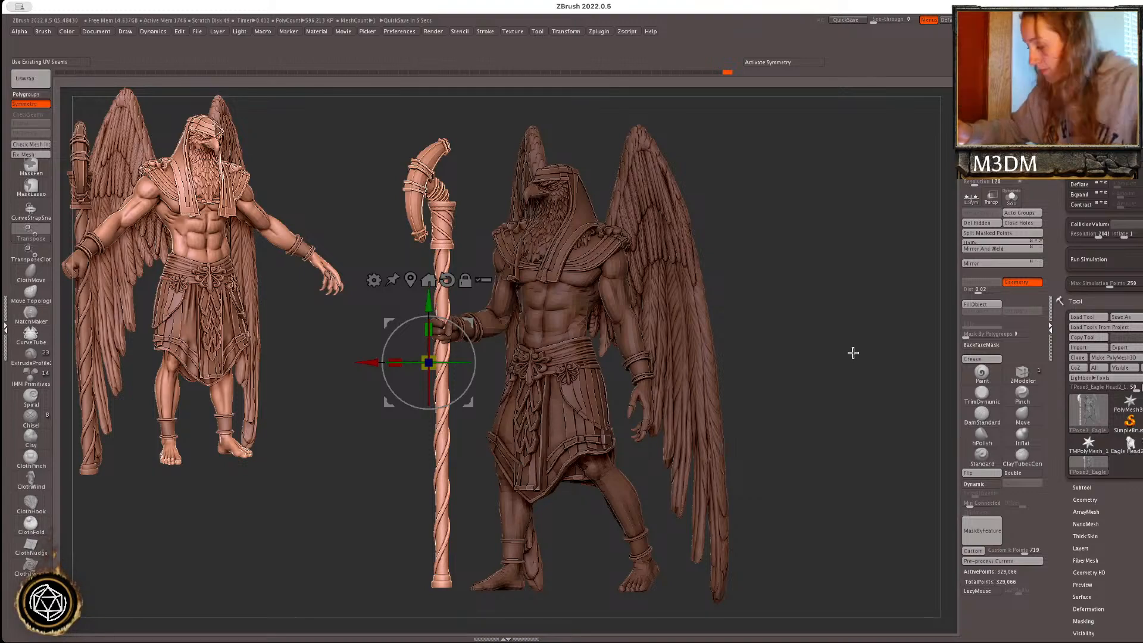
pyautogui.hotkey('shift', 'f')
pyautogui.hotkey('shift', 'f')
pyautogui.keyDown('alt'); pyautogui.moveTo(861, 373); pyautogui.dragTo(875, 381); pyautogui.keyUp('alt')
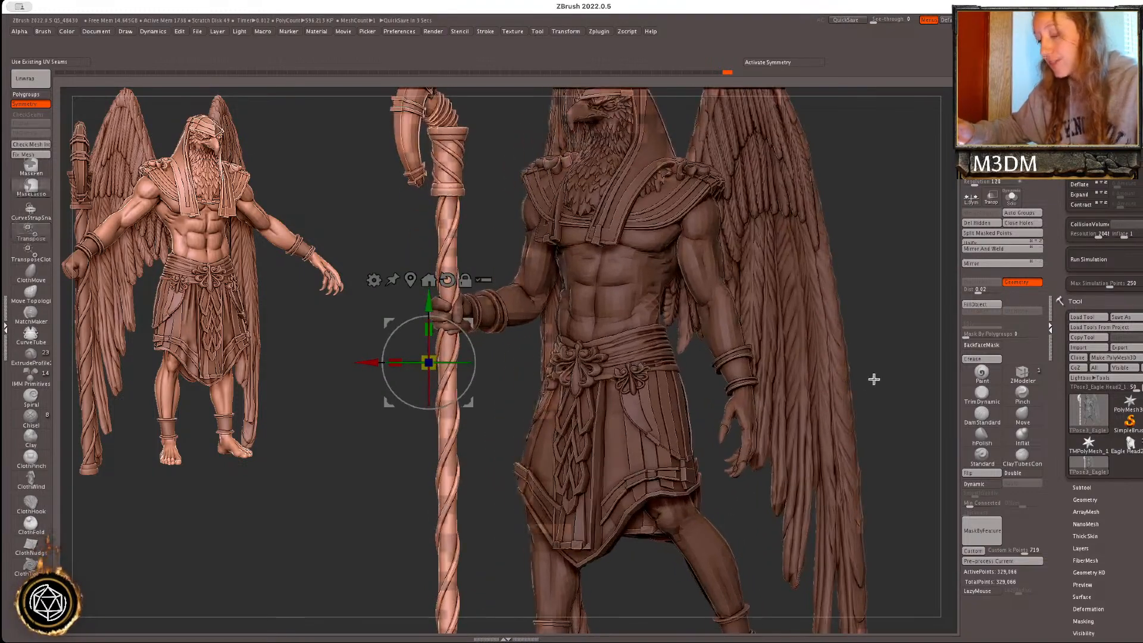
pyautogui.keyDown('ctrl'); pyautogui.click(876, 380); pyautogui.keyUp('ctrl')
pyautogui.press('q')
pyautogui.keyDown('ctrl'); pyautogui.moveTo(870, 322); pyautogui.dragTo(887, 325); pyautogui.keyUp('ctrl')
# - Mask everything except the hand gripping the staff and scale that hand up by about 1.04
pyautogui.press('space')
pyautogui.hotkey('shift', 'f')
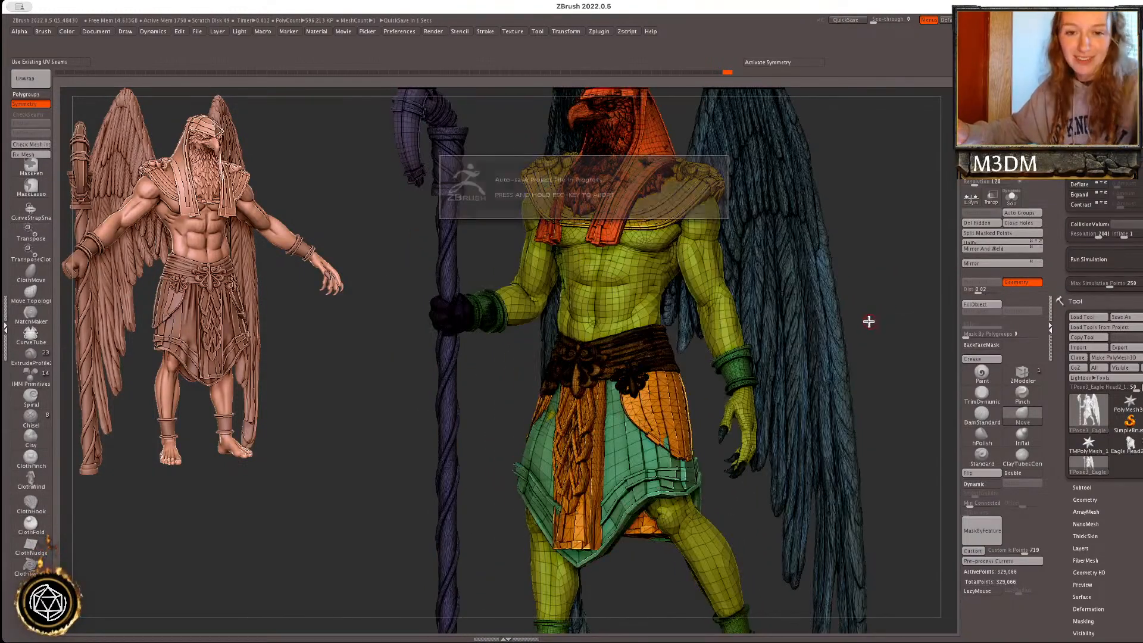
pyautogui.keyDown('ctrl'); pyautogui.keyDown('shift'); pyautogui.click(464, 314); pyautogui.keyUp('shift'); pyautogui.keyUp('ctrl')
pyautogui.hotkey('shift', 'f')
pyautogui.keyDown('ctrl'); pyautogui.keyDown('shift'); pyautogui.click(871, 304); pyautogui.keyUp('shift'); pyautogui.keyUp('ctrl')
pyautogui.keyDown('ctrl'); pyautogui.click(853, 304); pyautogui.keyUp('ctrl')
pyautogui.press('w')
pyautogui.click(411, 279)
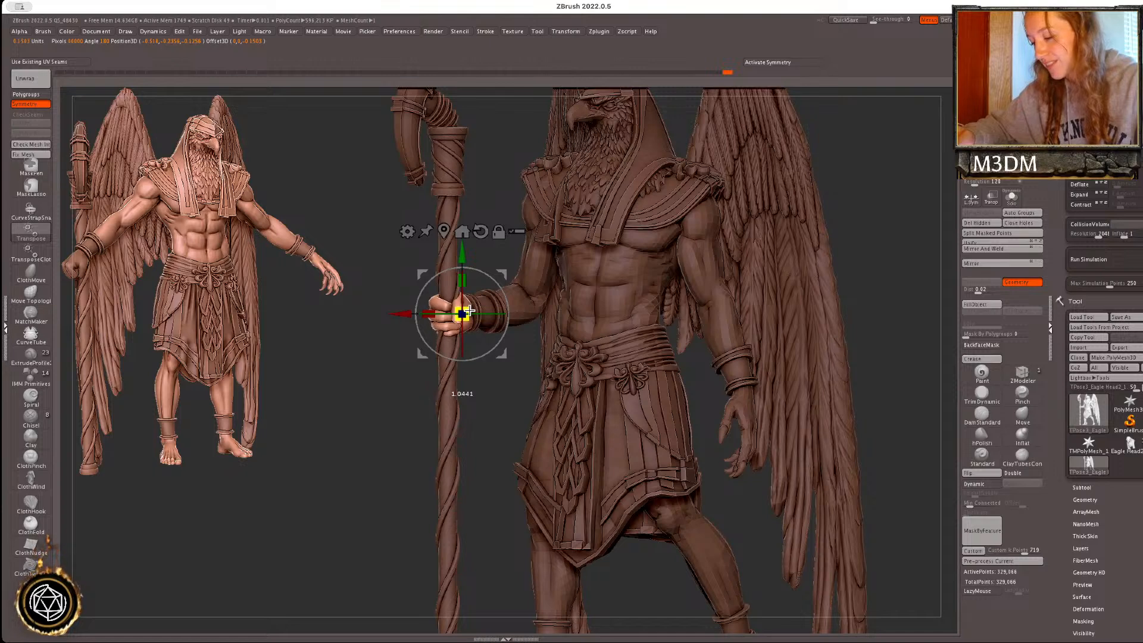
pyautogui.press('q')
pyautogui.press('space')
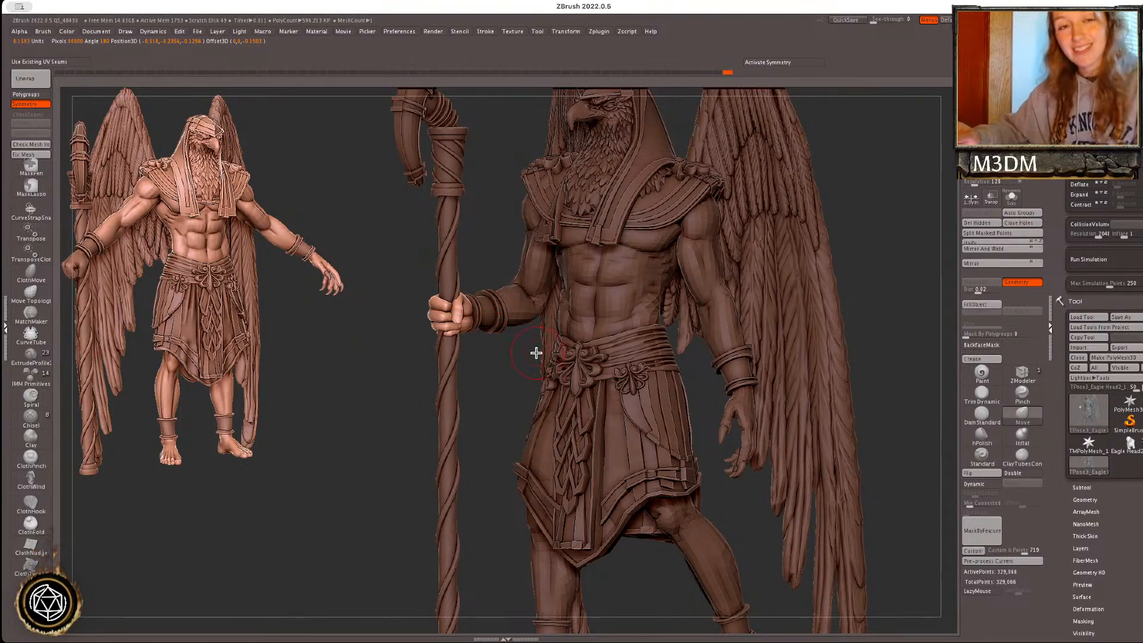
# - Check the hand's grip on the staff from above and from the front, and clear the mask
pyautogui.press('space')
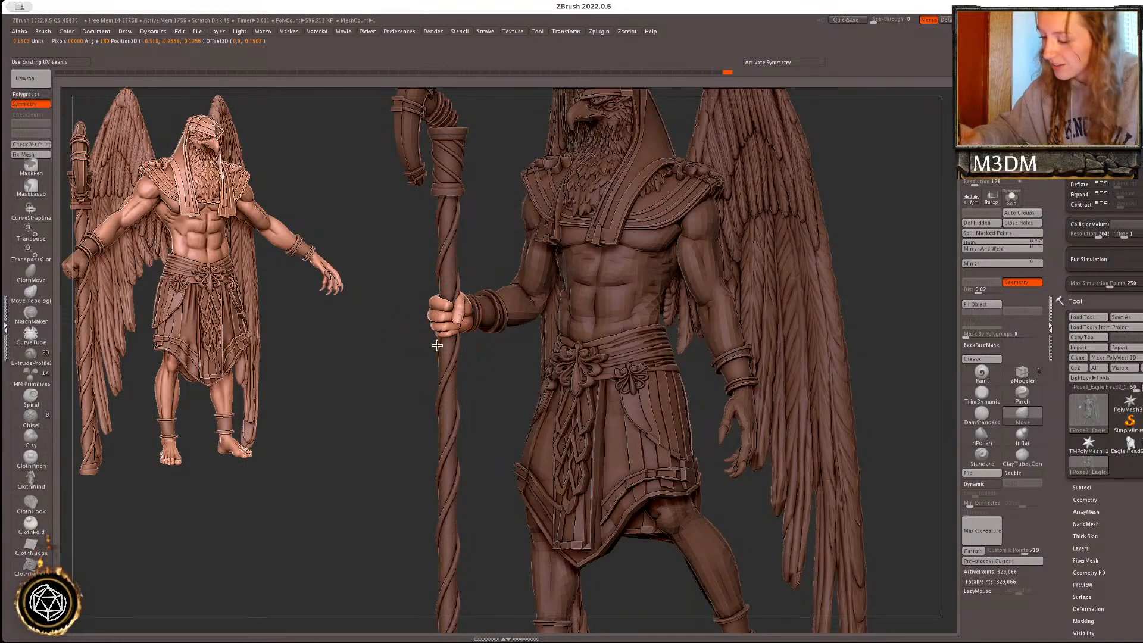
pyautogui.moveTo(486, 361)
pyautogui.mouseDown()
pyautogui.moveTo(493, 378)
pyautogui.moveTo(473, 346)
pyautogui.mouseUp()
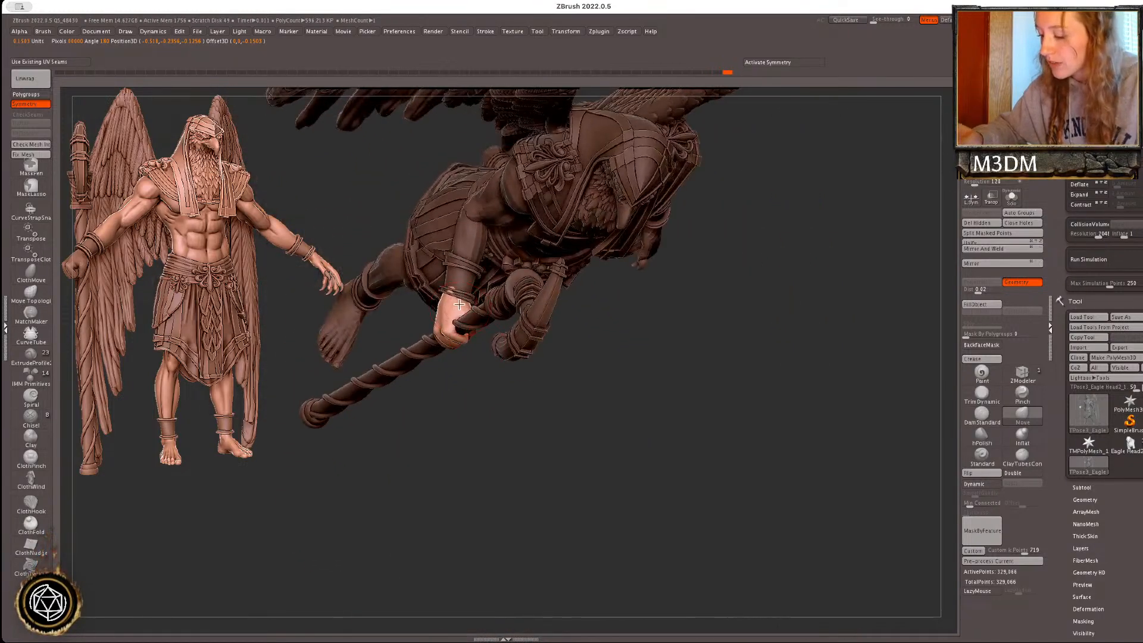
pyautogui.moveTo(574, 395); pyautogui.dragTo(515, 305)
pyautogui.keyDown('shift'); pyautogui.moveTo(893, 286); pyautogui.dragTo(897, 356); pyautogui.keyUp('shift')
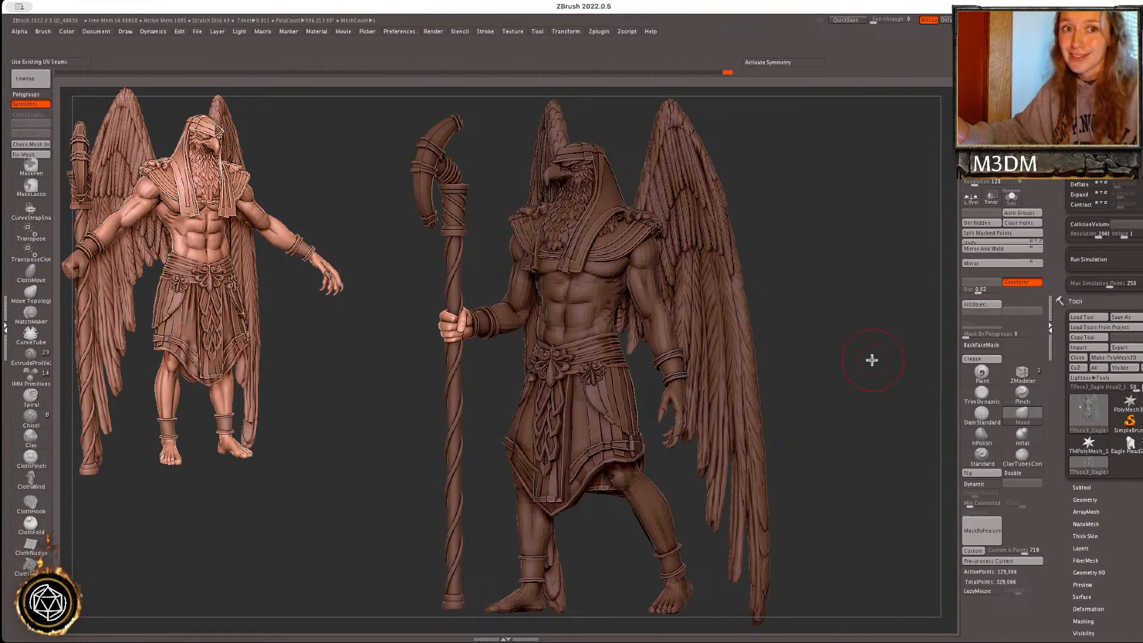
pyautogui.hotkey('shift', 'f')
pyautogui.hotkey('shift', 'f')
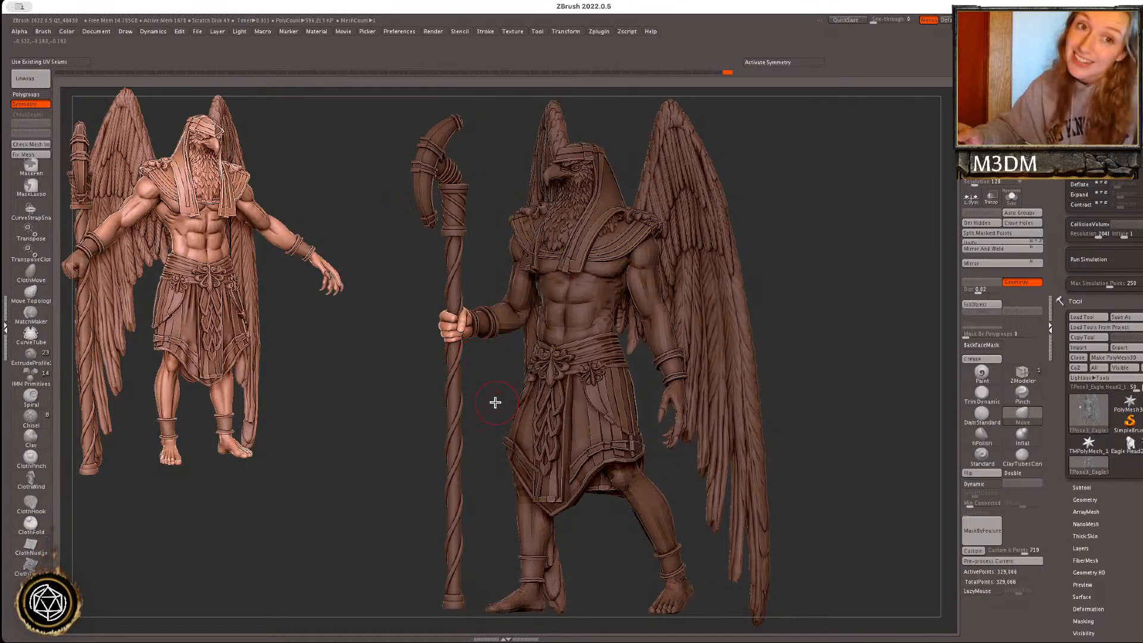
pyautogui.keyDown('ctrl'); pyautogui.moveTo(816, 279); pyautogui.dragTo(785, 293, button='right'); pyautogui.keyUp('ctrl')
pyautogui.rightClick(462, 339)
pyautogui.keyDown('ctrl'); pyautogui.moveTo(912, 323); pyautogui.dragTo(887, 315, button='right'); pyautogui.keyUp('ctrl')
pyautogui.keyDown('ctrl'); pyautogui.moveTo(887, 315); pyautogui.dragTo(898, 324); pyautogui.keyUp('ctrl')
pyautogui.keyDown('ctrl'); pyautogui.moveTo(901, 321); pyautogui.dragTo(899, 319, button='right'); pyautogui.keyUp('ctrl')
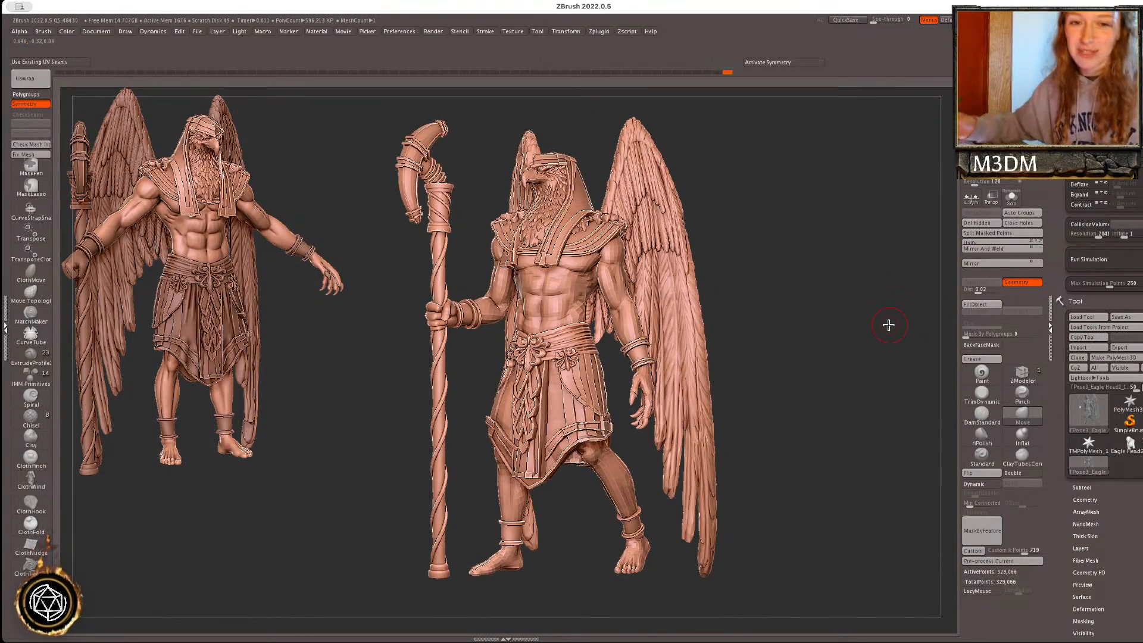
pyautogui.keyDown('ctrl'); pyautogui.moveTo(810, 337); pyautogui.dragTo(798, 356, button='right'); pyautogui.keyUp('ctrl')
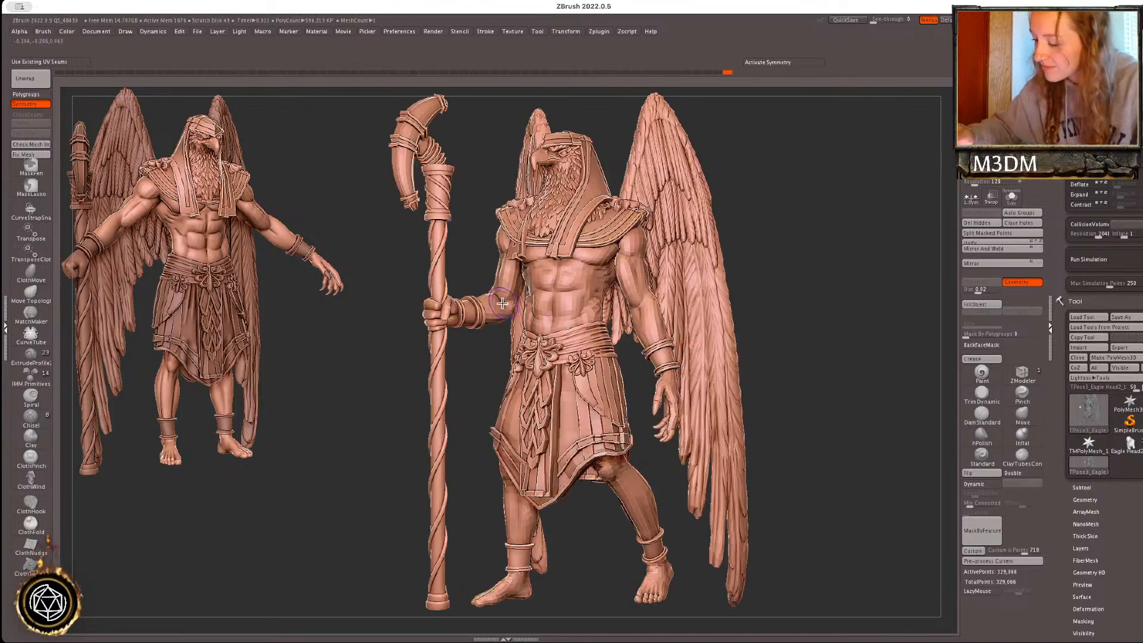
# - Inspect the overall pose with individual polygroups of the figure isolated in turn
pyautogui.moveTo(857, 313)
pyautogui.mouseDown()
pyautogui.moveTo(873, 329)
pyautogui.moveTo(839, 329)
pyautogui.mouseUp()
pyautogui.keyDown('alt'); pyautogui.moveTo(840, 328); pyautogui.dragTo(838, 362, button='right'); pyautogui.keyUp('alt')
pyautogui.keyDown('ctrl'); pyautogui.moveTo(838, 362); pyautogui.dragTo(828, 418, button='right'); pyautogui.keyUp('ctrl')
pyautogui.keyDown('ctrl'); pyautogui.keyDown('shift'); pyautogui.click(611, 337); pyautogui.keyUp('shift'); pyautogui.keyUp('ctrl')
pyautogui.keyDown('ctrl'); pyautogui.keyDown('shift'); pyautogui.click(862, 339); pyautogui.keyUp('shift'); pyautogui.keyUp('ctrl')
pyautogui.keyDown('ctrl'); pyautogui.keyDown('shift'); pyautogui.click(659, 285); pyautogui.keyUp('shift'); pyautogui.keyUp('ctrl')
pyautogui.moveTo(659, 286); pyautogui.dragTo(850, 299)
pyautogui.keyDown('ctrl'); pyautogui.keyDown('shift'); pyautogui.click(855, 301); pyautogui.keyUp('shift'); pyautogui.keyUp('ctrl')
pyautogui.keyDown('ctrl'); pyautogui.moveTo(899, 352); pyautogui.dragTo(873, 344, button='right'); pyautogui.keyUp('ctrl')
pyautogui.moveTo(873, 344); pyautogui.dragTo(867, 352)
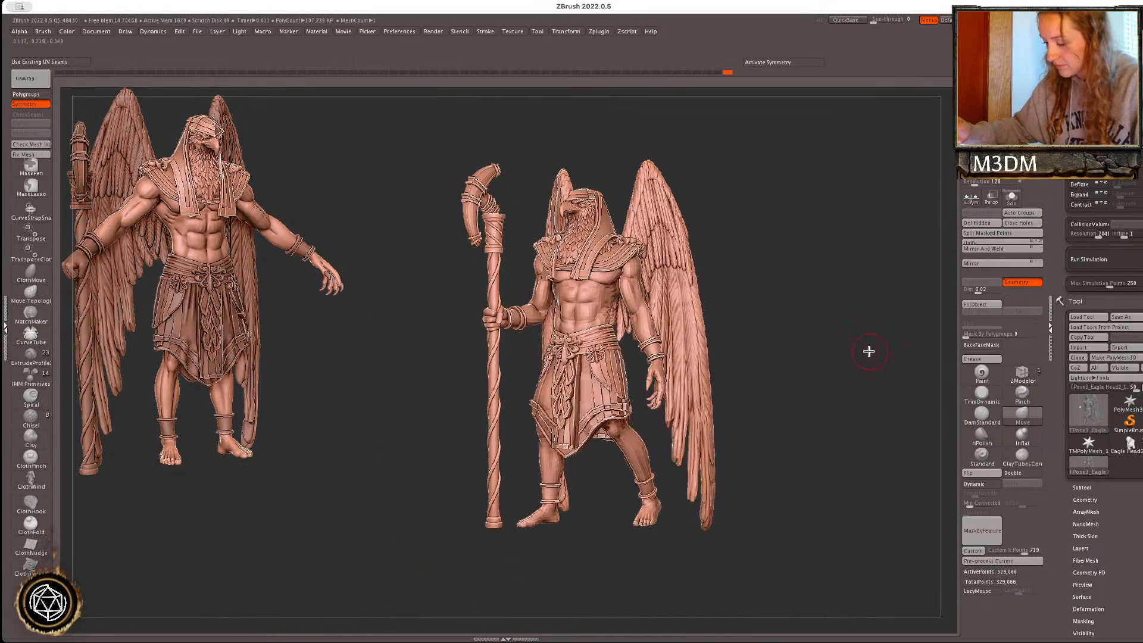
# - Transfer the pose from the combined T-pose mesh back to the original subtools with Transpose Master
pyautogui.rightClick(860, 344)
pyautogui.click(599, 30)
pyautogui.click(635, 243)
pyautogui.click(672, 263)
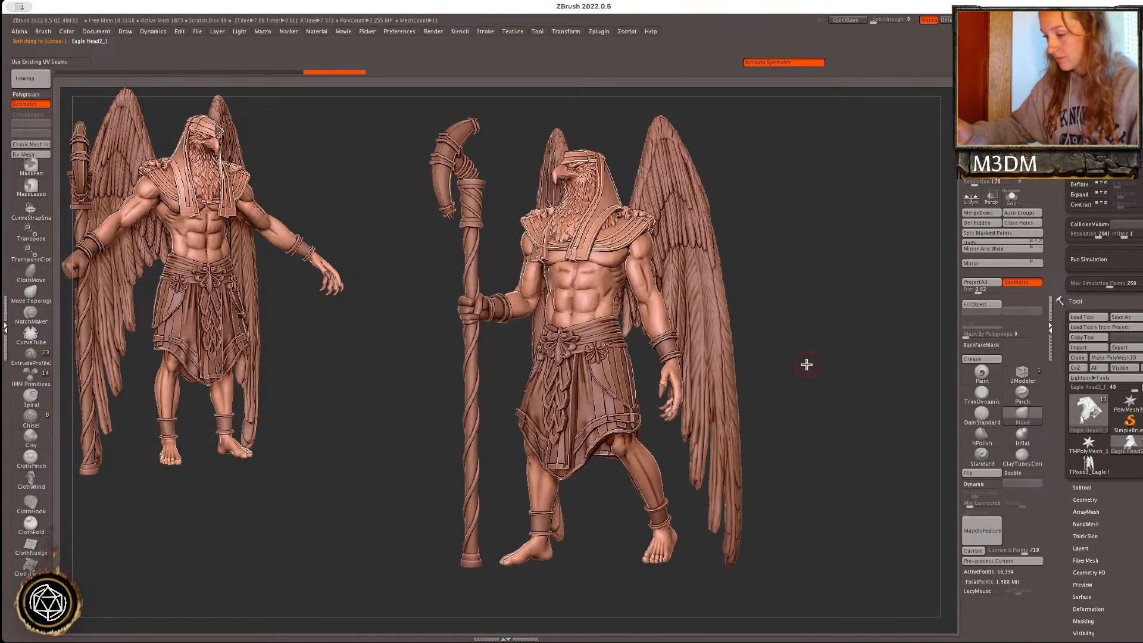
# - Select the eagle head subtool, show it alone and isolate the head covering
pyautogui.keyDown('alt'); pyautogui.click(589, 218); pyautogui.keyUp('alt')
pyautogui.keyDown('alt'); pyautogui.moveTo(873, 319); pyautogui.dragTo(896, 383); pyautogui.keyUp('alt')
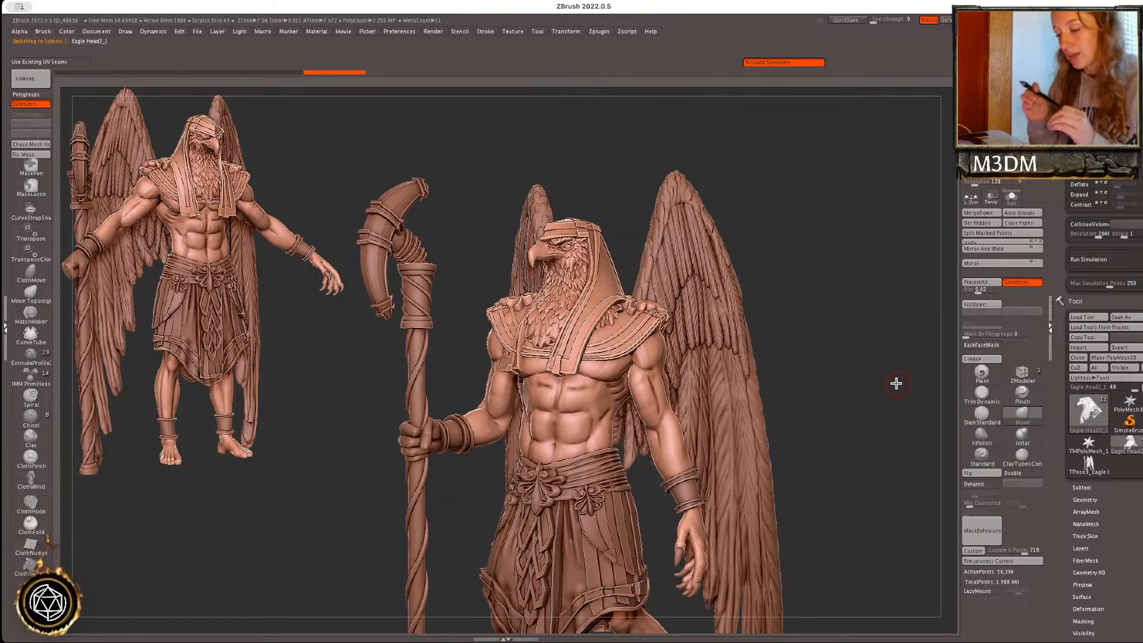
pyautogui.moveTo(850, 345); pyautogui.dragTo(858, 346)
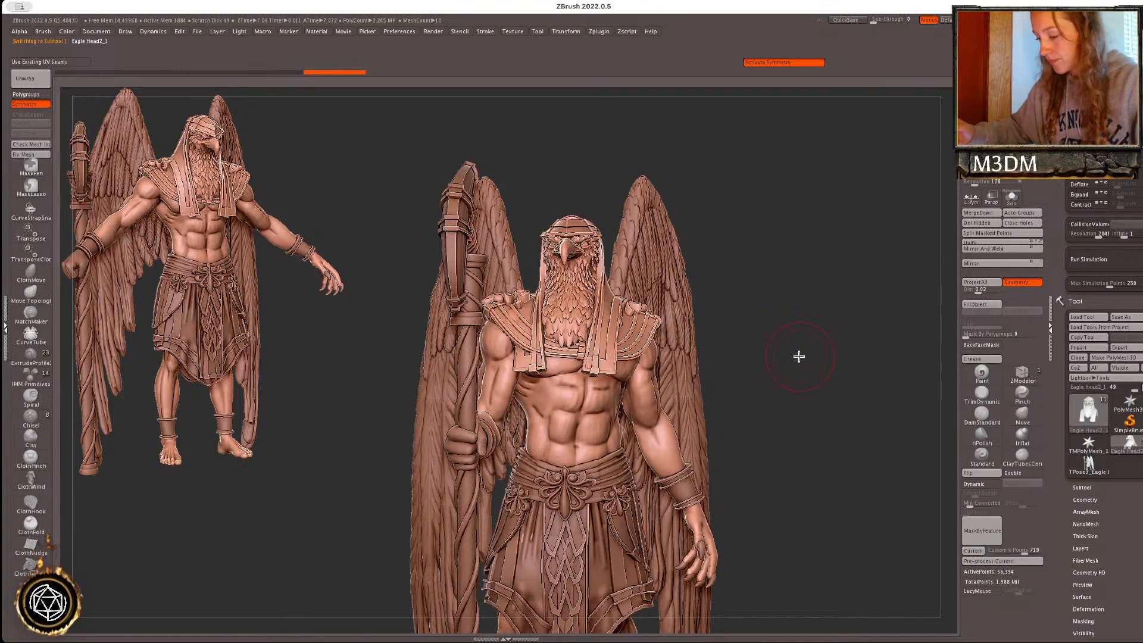
pyautogui.keyDown('alt'); pyautogui.moveTo(802, 357); pyautogui.dragTo(837, 400); pyautogui.keyUp('alt')
pyautogui.click(1011, 201)
pyautogui.keyDown('ctrl'); pyautogui.moveTo(900, 335); pyautogui.dragTo(692, 463); pyautogui.keyUp('ctrl')
pyautogui.keyDown('ctrl'); pyautogui.click(694, 381); pyautogui.keyUp('ctrl')
pyautogui.keyDown('ctrl'); pyautogui.click(695, 381); pyautogui.keyUp('ctrl')
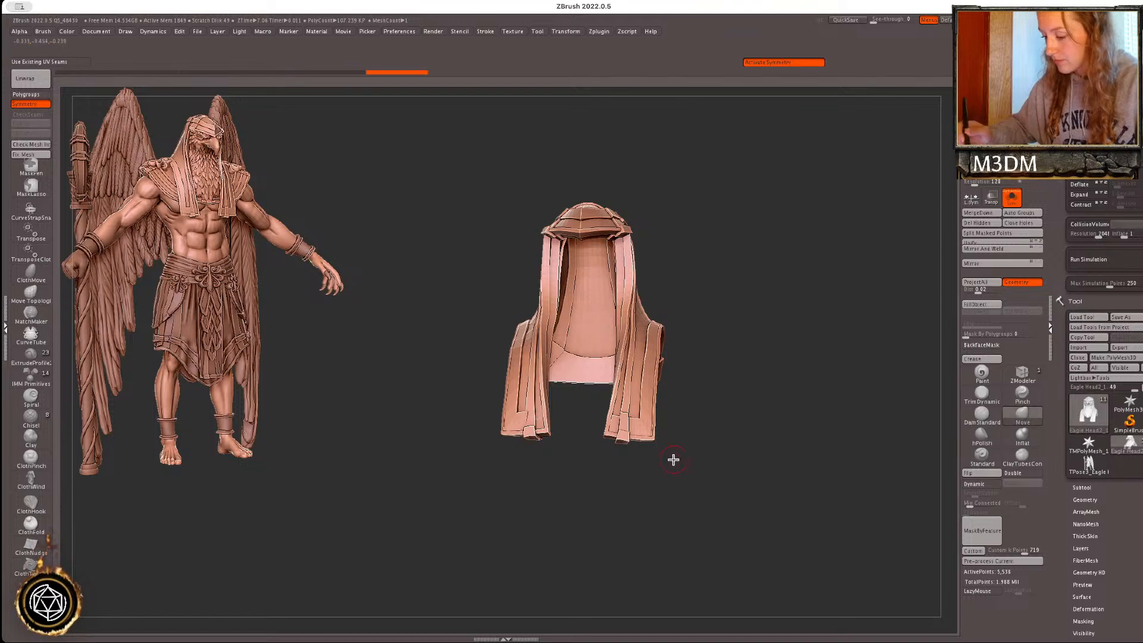
pyautogui.moveTo(671, 459); pyautogui.dragTo(587, 477)
pyautogui.moveTo(488, 473)
pyautogui.keyDown('ctrl'); pyautogui.mouseDown()
pyautogui.moveTo(464, 311)
pyautogui.moveTo(568, 298)
pyautogui.moveTo(535, 421)
pyautogui.mouseUp(); pyautogui.keyUp('ctrl')
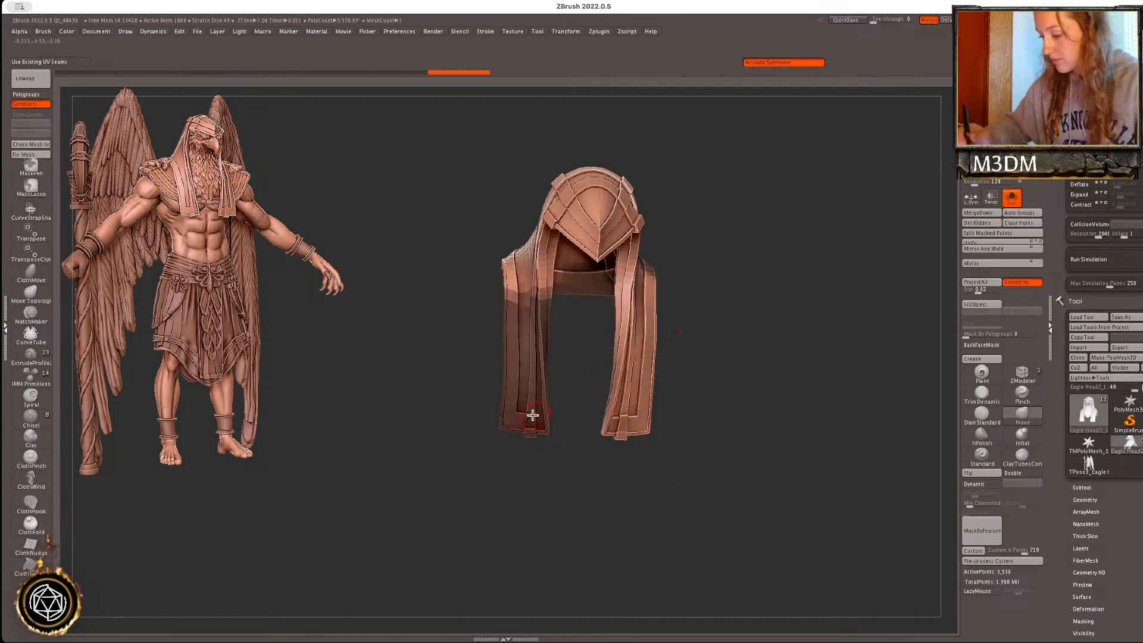
pyautogui.moveTo(464, 509)
pyautogui.keyDown('ctrl'); pyautogui.mouseDown()
pyautogui.moveTo(554, 289)
pyautogui.moveTo(586, 292)
pyautogui.mouseUp(); pyautogui.keyUp('ctrl')
pyautogui.keyDown('ctrl'); pyautogui.moveTo(820, 431); pyautogui.dragTo(858, 411); pyautogui.keyUp('ctrl')
pyautogui.hotkey('shift', 'f')
pyautogui.hotkey('shift', 'f')
# - Mask the head covering, split it off the eagle head as its own subtool and regroup its polygons
pyautogui.keyDown('ctrl'); pyautogui.click(872, 311); pyautogui.keyUp('ctrl')
pyautogui.keyDown('ctrl'); pyautogui.keyDown('shift'); pyautogui.click(894, 300); pyautogui.keyUp('shift'); pyautogui.keyUp('ctrl')
pyautogui.click(1001, 234)
pyautogui.hotkey('shift', 'f')
pyautogui.hotkey('ctrl', 'w')
pyautogui.hotkey('shift', 'f')
pyautogui.click(1012, 198)
# - Select the head covering subtool, show it alone and subdivide it once
pyautogui.keyDown('alt'); pyautogui.click(640, 368); pyautogui.keyUp('alt')
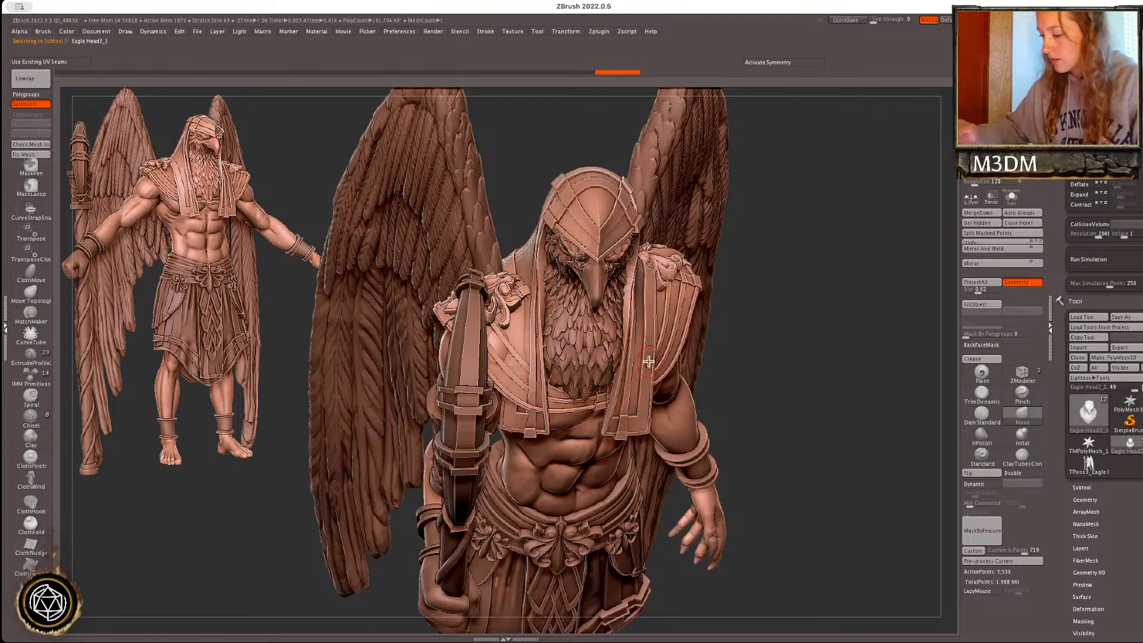
pyautogui.click(1013, 199)
pyautogui.hotkey('ctrl', 'z')
pyautogui.keyDown('ctrl'); pyautogui.moveTo(863, 376); pyautogui.dragTo(872, 509, button='right'); pyautogui.keyUp('ctrl')
pyautogui.hotkey('ctrl', 'd')
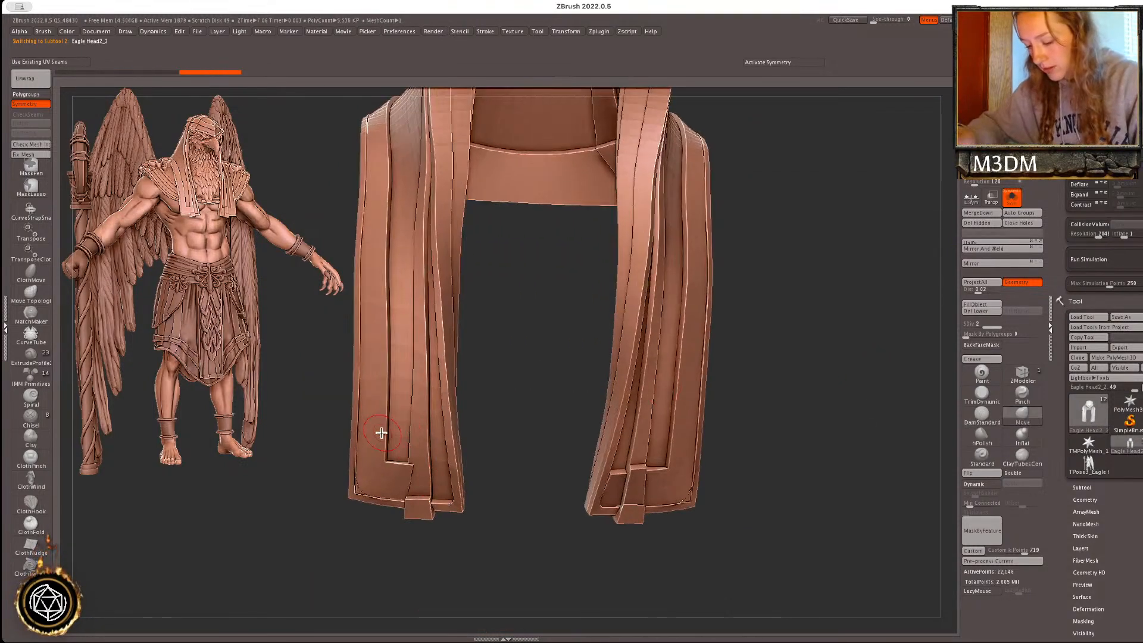
# - Smooth the lower outer corner of the head covering's lappet on the staff side
pyautogui.keyDown('ctrl'); pyautogui.moveTo(853, 444); pyautogui.dragTo(914, 439, button='right'); pyautogui.keyUp('ctrl')
pyautogui.keyDown('shift'); pyautogui.moveTo(464, 455); pyautogui.dragTo(470, 460); pyautogui.keyUp('shift')
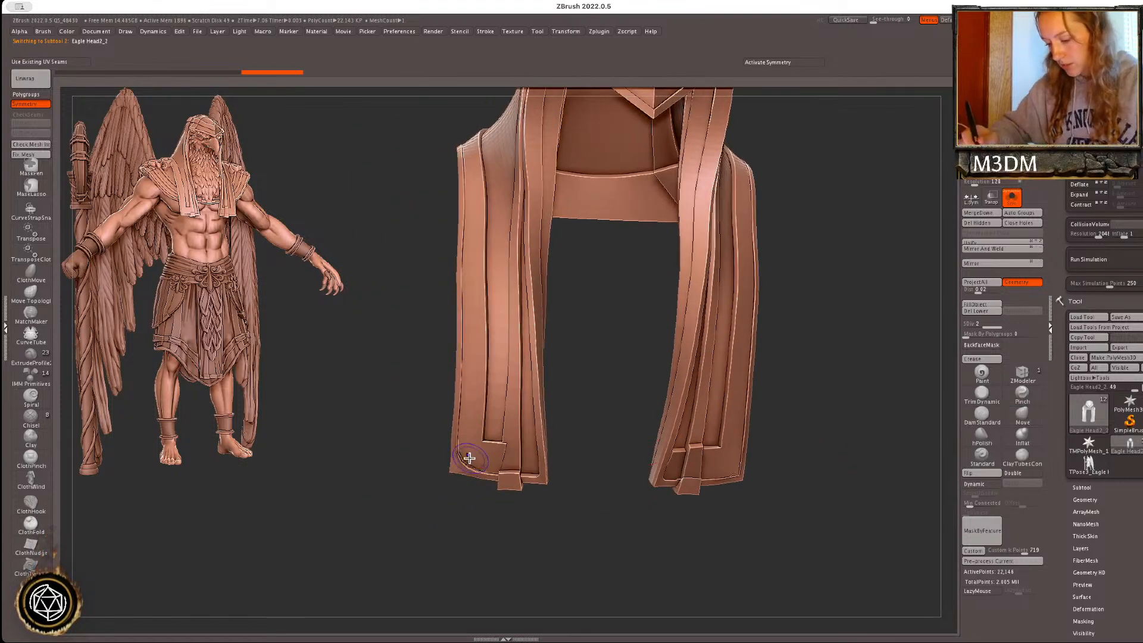
pyautogui.hotkey('ctrl', 'z')
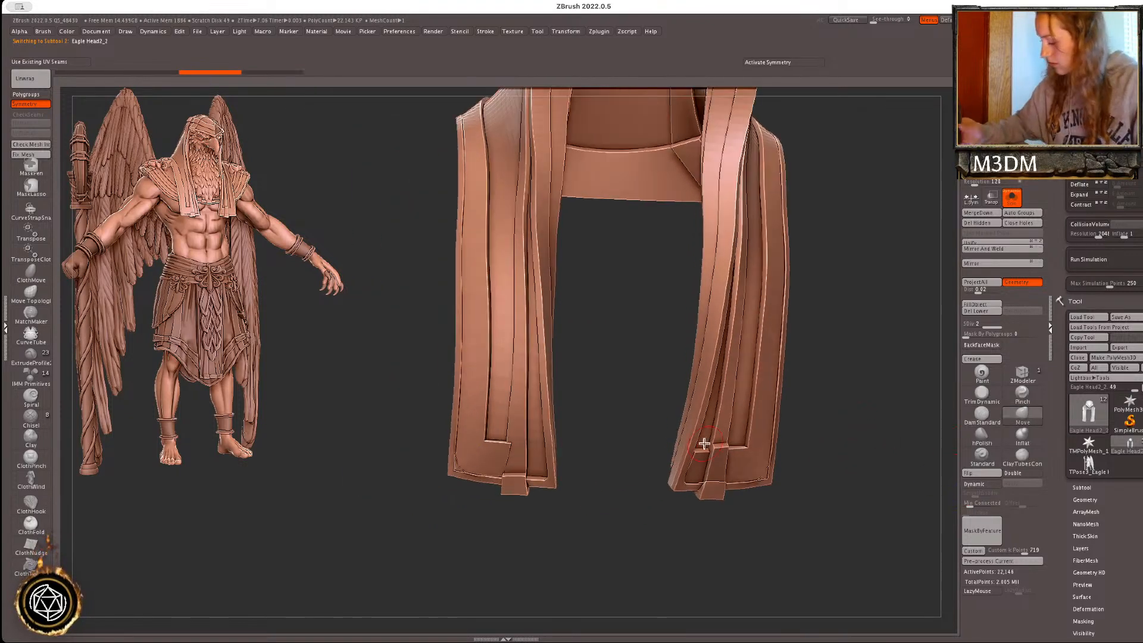
pyautogui.keyDown('shift'); pyautogui.moveTo(461, 457); pyautogui.dragTo(468, 465); pyautogui.keyUp('shift')
pyautogui.keyDown('ctrl'); pyautogui.moveTo(872, 375); pyautogui.dragTo(890, 393, button='right'); pyautogui.keyUp('ctrl')
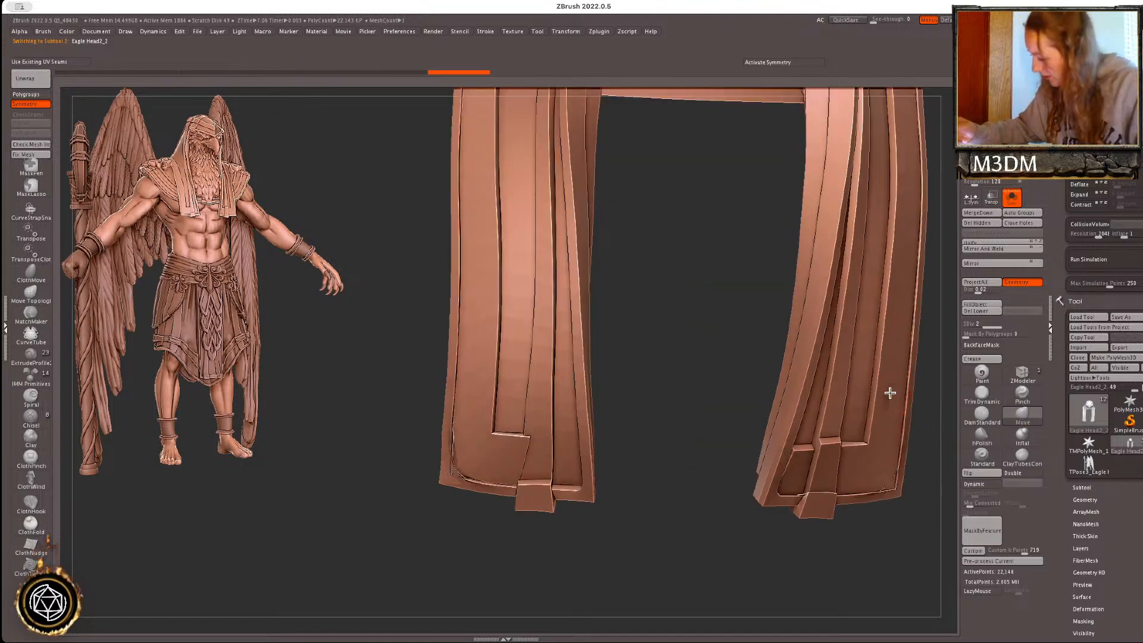
# - Try to reshape the opposite lappet's lower outer corner and undo the strokes
pyautogui.moveTo(907, 513); pyautogui.dragTo(903, 488)
pyautogui.hotkey('ctrl', 'z')
pyautogui.moveTo(921, 503); pyautogui.dragTo(911, 497)
pyautogui.hotkey('ctrl', 'z')
pyautogui.moveTo(803, 564); pyautogui.dragTo(881, 565)
# - Smooth the staff-side lappet's lower corner further and return to the lower subdivision level
pyautogui.keyDown('shift'); pyautogui.moveTo(469, 480); pyautogui.dragTo(470, 477); pyautogui.keyUp('shift')
pyautogui.moveTo(667, 565); pyautogui.dragTo(789, 495)
pyautogui.keyDown('alt'); pyautogui.moveTo(884, 428); pyautogui.dragTo(792, 521); pyautogui.keyUp('alt')
pyautogui.hotkey('shift', 'd')
# - Mask all of the head covering except the staff-side lappet and reposition that lappet with the transform gizmo
pyautogui.moveTo(598, 451)
pyautogui.keyDown('ctrl'); pyautogui.mouseDown()
pyautogui.moveTo(569, 253)
pyautogui.moveTo(663, 493)
pyautogui.moveTo(595, 470)
pyautogui.mouseUp(); pyautogui.keyUp('ctrl')
pyautogui.click(1011, 197)
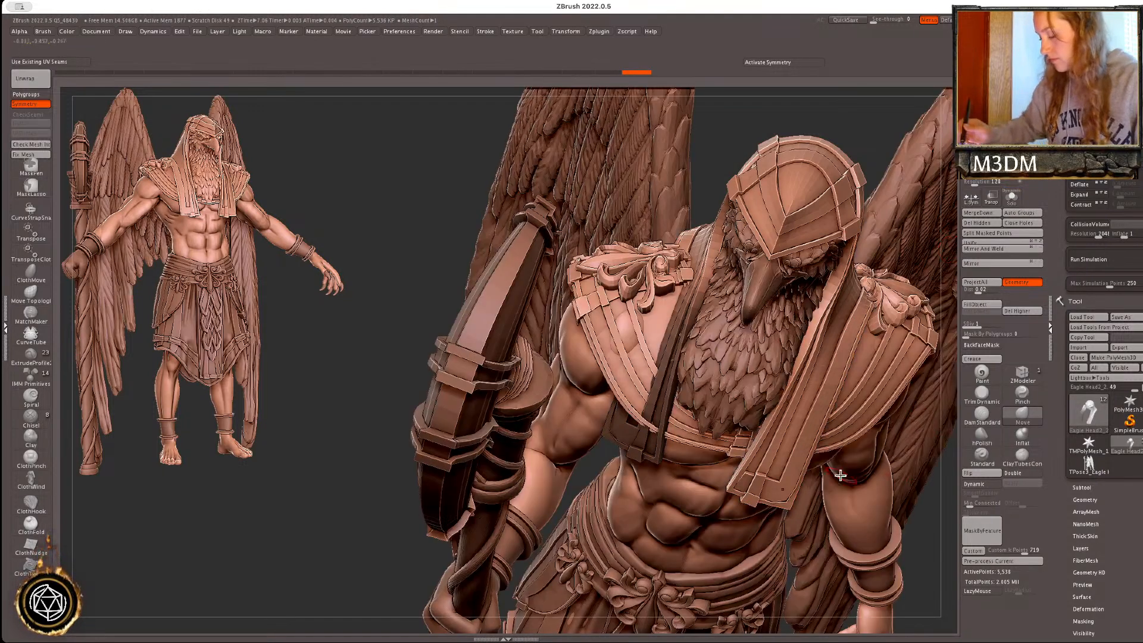
pyautogui.click(1011, 197)
pyautogui.press('w')
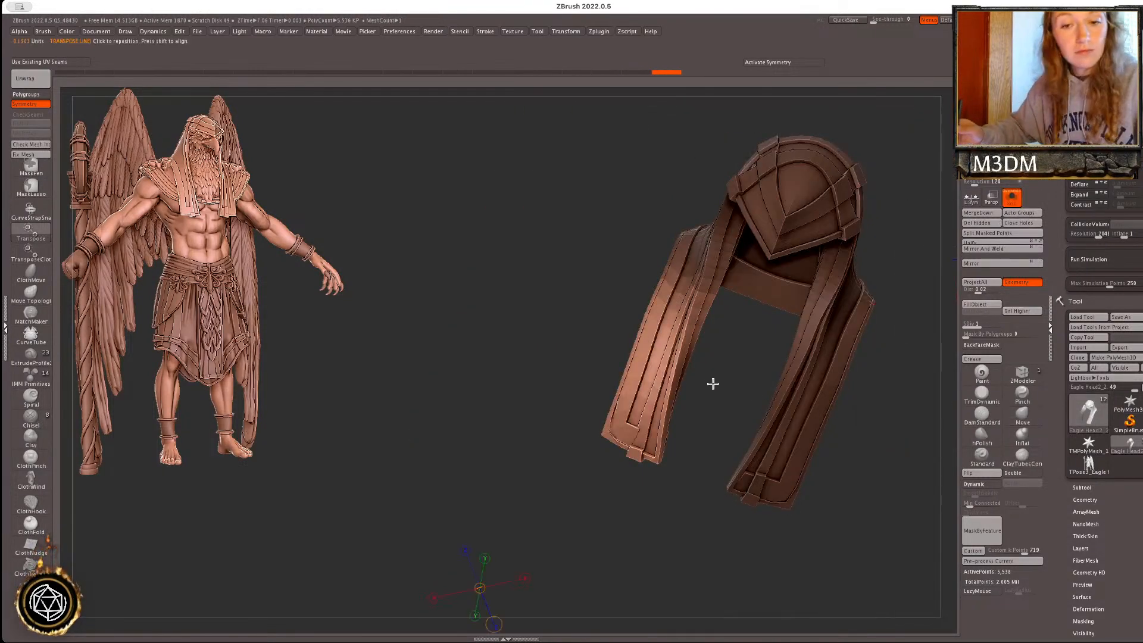
pyautogui.click(681, 277)
pyautogui.moveTo(658, 372); pyautogui.dragTo(704, 344)
pyautogui.moveTo(901, 453)
pyautogui.mouseDown()
pyautogui.moveTo(898, 426)
pyautogui.moveTo(920, 405)
pyautogui.moveTo(886, 418)
pyautogui.moveTo(891, 406)
pyautogui.moveTo(819, 449)
pyautogui.moveTo(899, 449)
pyautogui.mouseUp()
# - Show all subtools, fit the staff-side lappet against the chest with the Move brush and clear the mask
pyautogui.click(1011, 197)
pyautogui.press('f')
pyautogui.press('space')
pyautogui.press('q')
pyautogui.moveTo(800, 372); pyautogui.dragTo(690, 357)
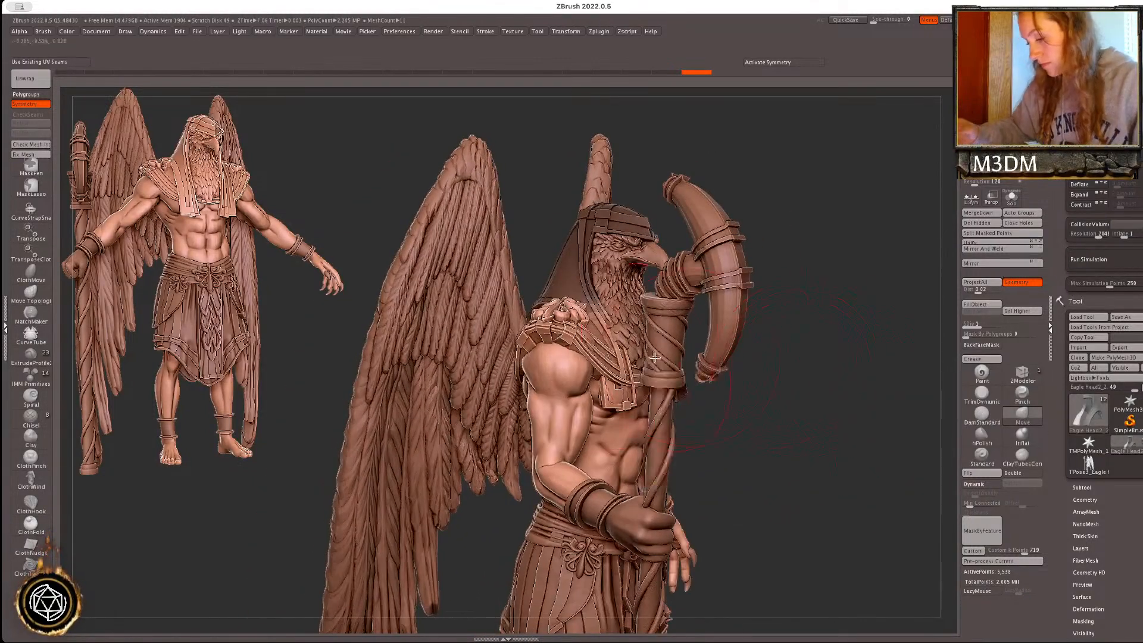
pyautogui.moveTo(845, 357); pyautogui.dragTo(864, 370)
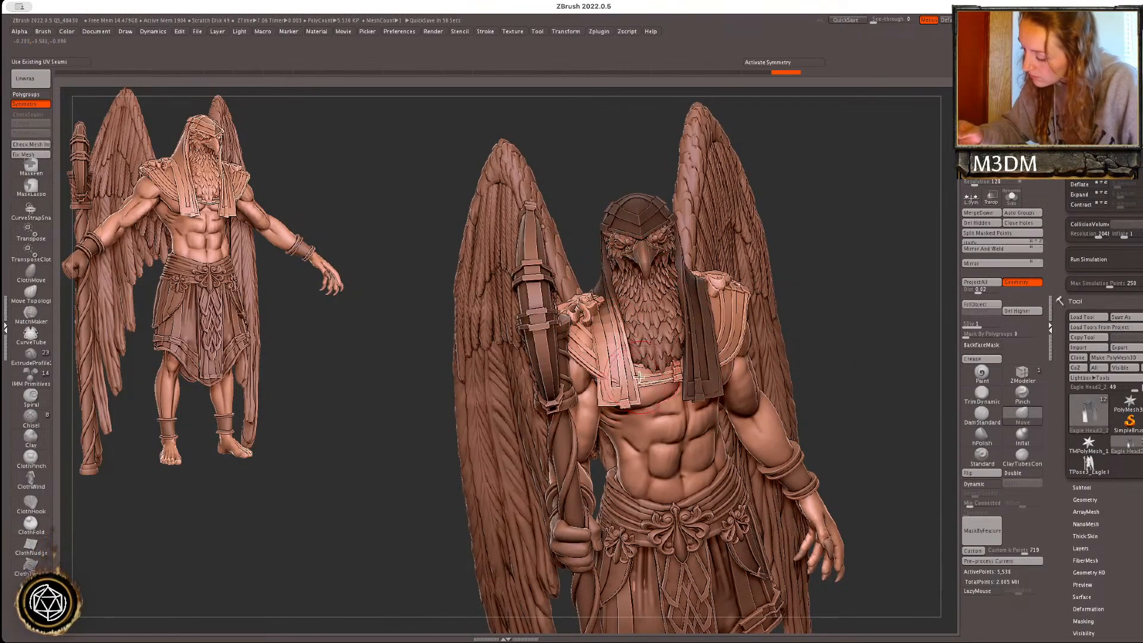
pyautogui.press('space')
pyautogui.moveTo(631, 374); pyautogui.dragTo(628, 401)
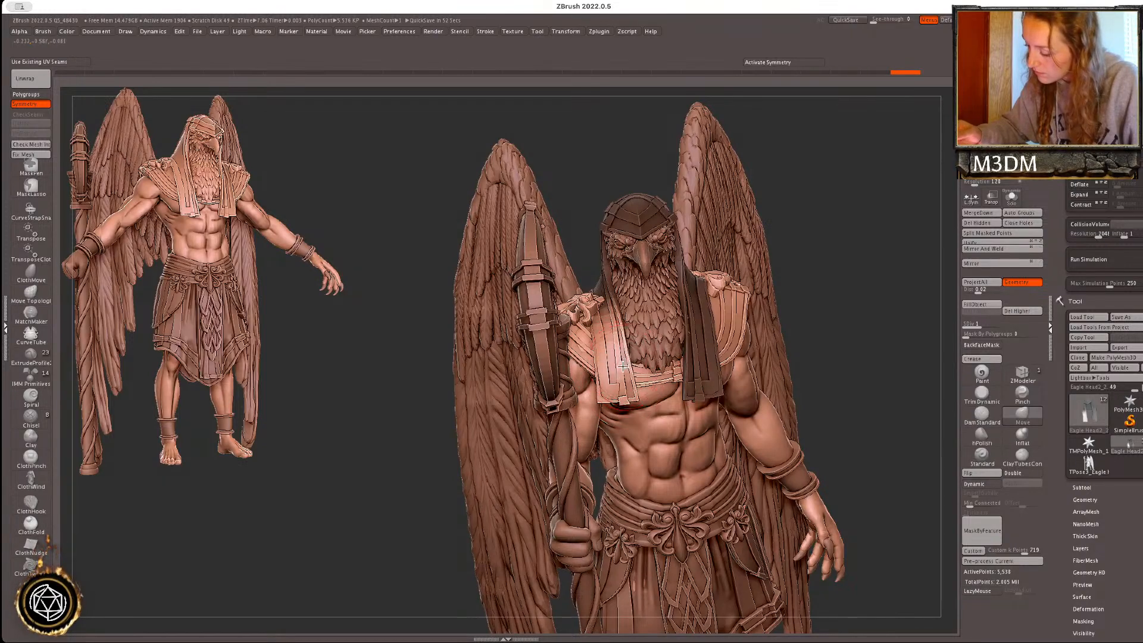
pyautogui.moveTo(888, 324); pyautogui.dragTo(699, 343)
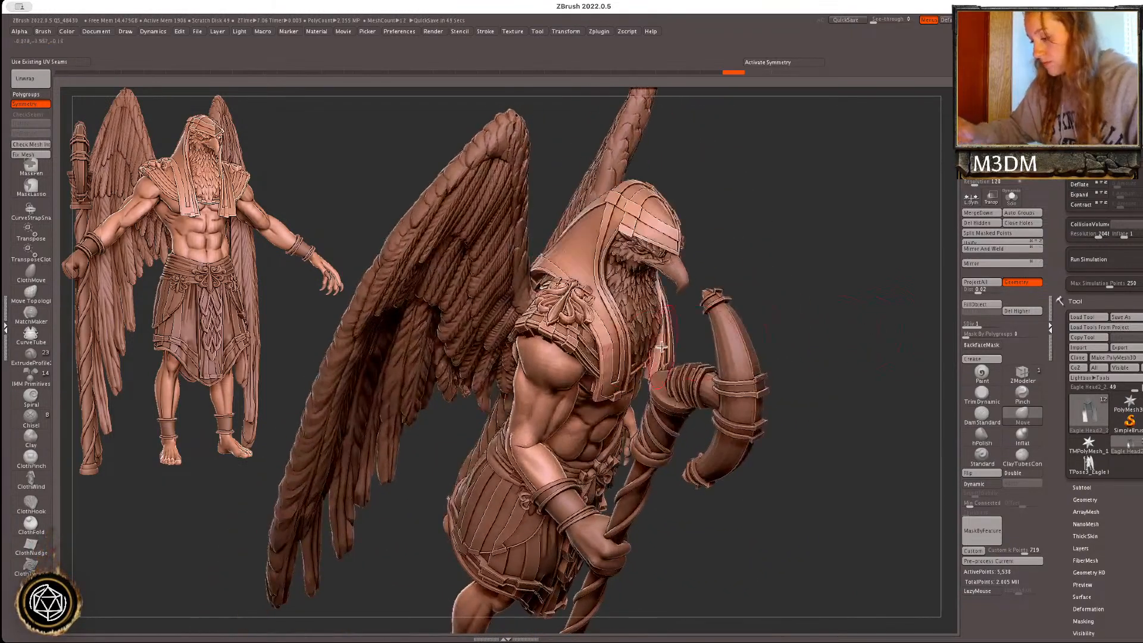
# - Select the eagle head subtool and check it against the head covering in isolation and with the polygroup wireframe
pyautogui.moveTo(852, 261); pyautogui.dragTo(589, 303)
pyautogui.moveTo(745, 297); pyautogui.dragTo(873, 392)
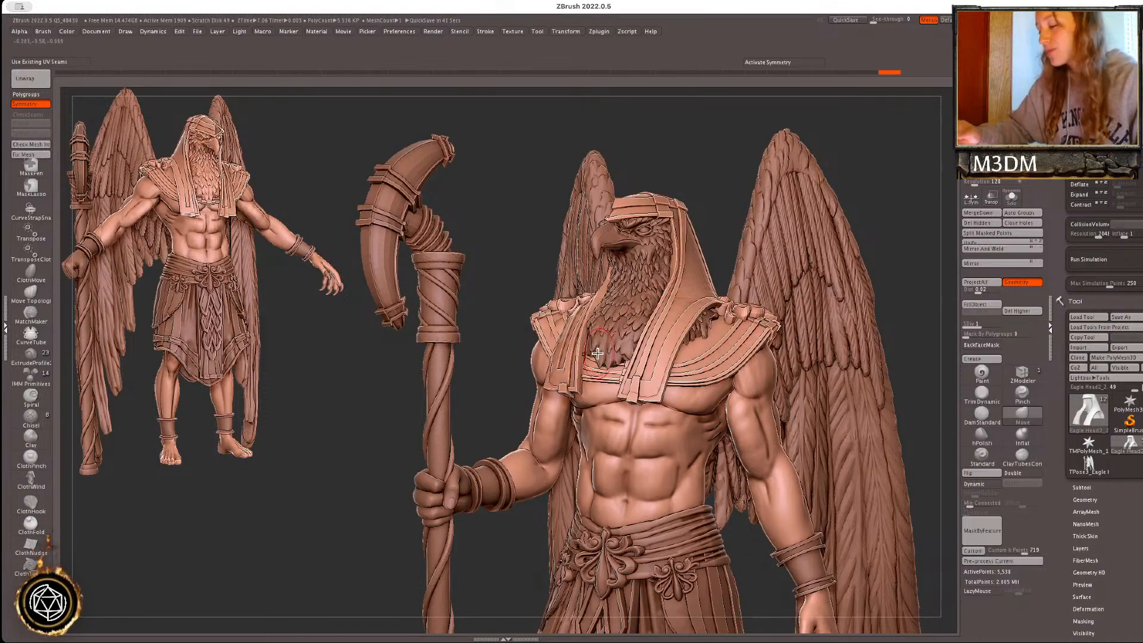
pyautogui.keyDown('alt'); pyautogui.click(604, 354); pyautogui.keyUp('alt')
pyautogui.keyDown('alt'); pyautogui.moveTo(934, 306); pyautogui.dragTo(827, 384); pyautogui.keyUp('alt')
pyautogui.keyDown('alt'); pyautogui.click(649, 390); pyautogui.keyUp('alt')
pyautogui.keyDown('alt'); pyautogui.moveTo(887, 317); pyautogui.dragTo(813, 370); pyautogui.keyUp('alt')
pyautogui.keyDown('alt'); pyautogui.click(638, 358); pyautogui.keyUp('alt')
pyautogui.click(1013, 200)
pyautogui.hotkey('shift', 'f')
pyautogui.click(1013, 200)
pyautogui.hotkey('shift', 'f')
# - Smooth the neck feathers beside the shoulder armour and nudge them inward with the Move brush
pyautogui.press('space')
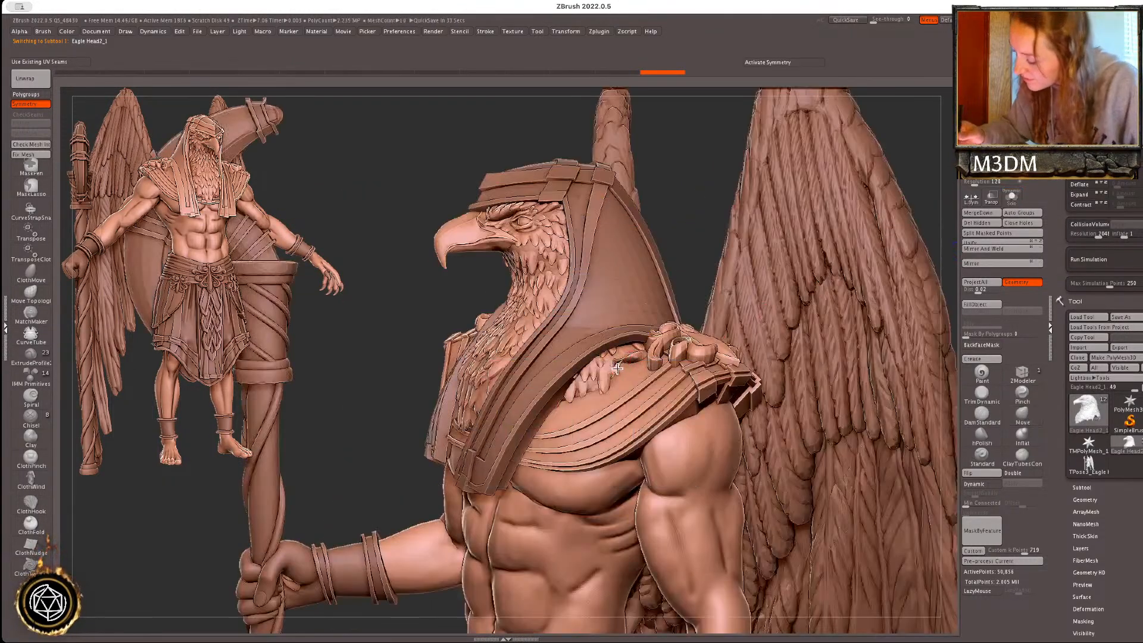
pyautogui.keyDown('shift'); pyautogui.moveTo(616, 368); pyautogui.dragTo(625, 361); pyautogui.keyUp('shift')
pyautogui.press('space')
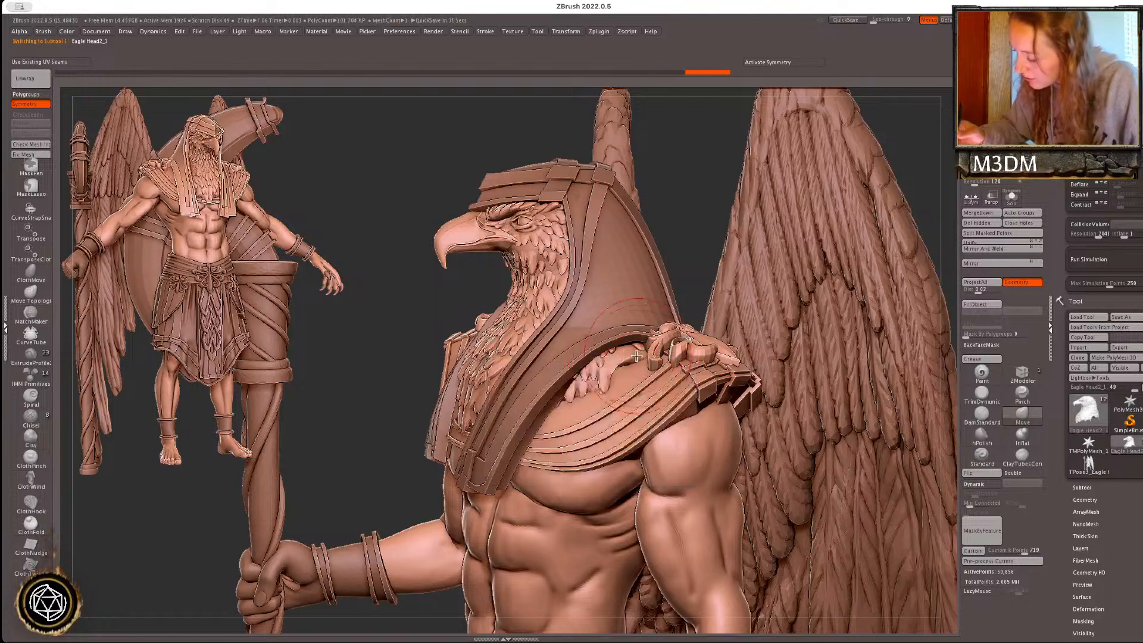
pyautogui.moveTo(646, 388); pyautogui.dragTo(631, 373)
pyautogui.moveTo(685, 340); pyautogui.dragTo(687, 335)
pyautogui.keyDown('alt'); pyautogui.moveTo(689, 228); pyautogui.dragTo(676, 125); pyautogui.keyUp('alt')
pyautogui.moveTo(901, 332)
pyautogui.mouseDown()
pyautogui.moveTo(888, 334)
pyautogui.moveTo(903, 322)
pyautogui.moveTo(758, 205)
pyautogui.moveTo(867, 274)
pyautogui.moveTo(860, 323)
pyautogui.moveTo(876, 316)
pyautogui.moveTo(874, 344)
pyautogui.mouseUp()
pyautogui.keyDown('ctrl'); pyautogui.click(852, 322); pyautogui.keyUp('ctrl')
pyautogui.keyDown('ctrl'); pyautogui.click(851, 320); pyautogui.keyUp('ctrl')
pyautogui.rightClick(852, 317)
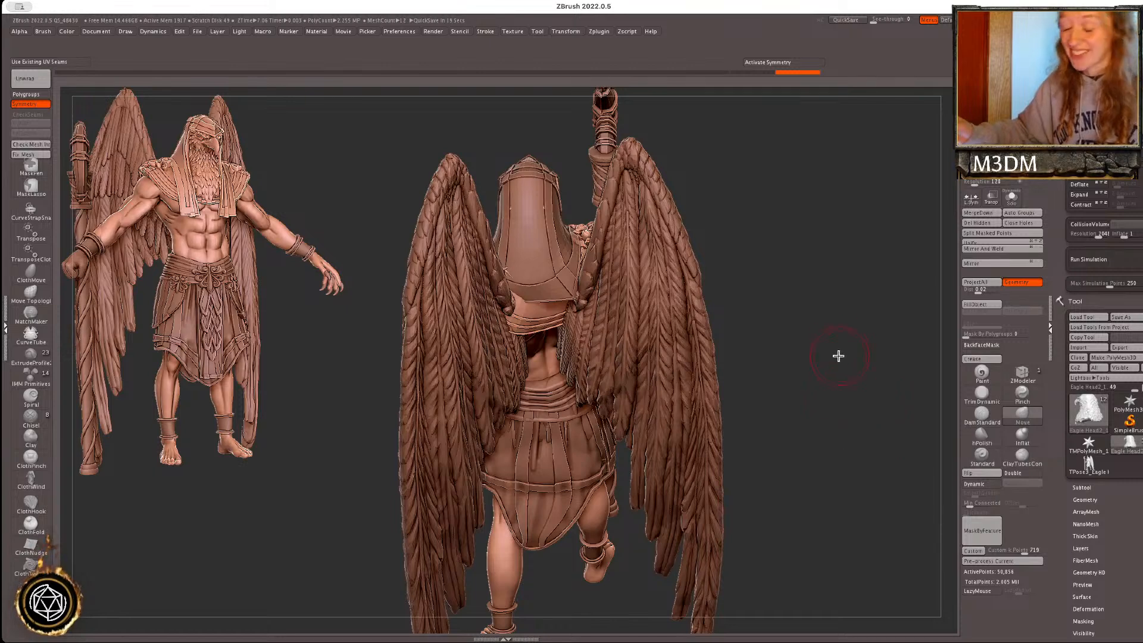
# - Select the head covering and try to reshape its rear lower edge between the wings with the Move brush
pyautogui.keyDown('alt'); pyautogui.click(564, 298); pyautogui.keyUp('alt')
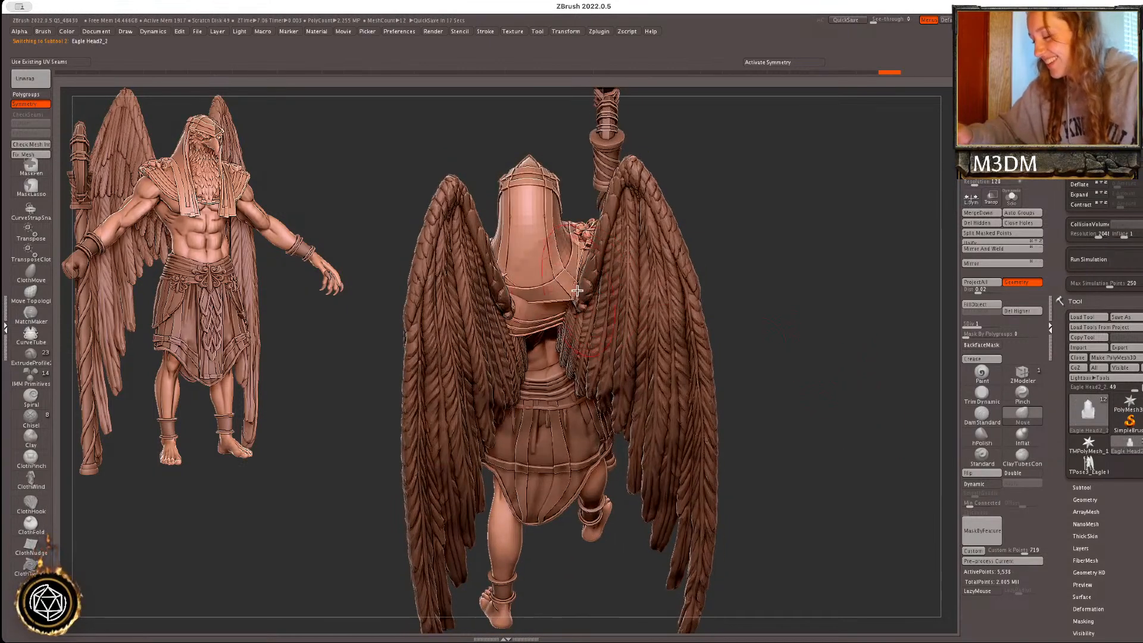
pyautogui.rightClick(822, 340)
pyautogui.moveTo(827, 327); pyautogui.dragTo(815, 392)
pyautogui.rightClick(817, 366)
pyautogui.press('space')
pyautogui.moveTo(547, 372); pyautogui.dragTo(547, 360)
pyautogui.press('space')
pyautogui.moveTo(557, 358); pyautogui.dragTo(570, 358)
pyautogui.moveTo(735, 266); pyautogui.dragTo(538, 345)
pyautogui.press('space')
pyautogui.press('space')
pyautogui.hotkey('ctrl', 'z')
pyautogui.moveTo(530, 401); pyautogui.dragTo(531, 384)
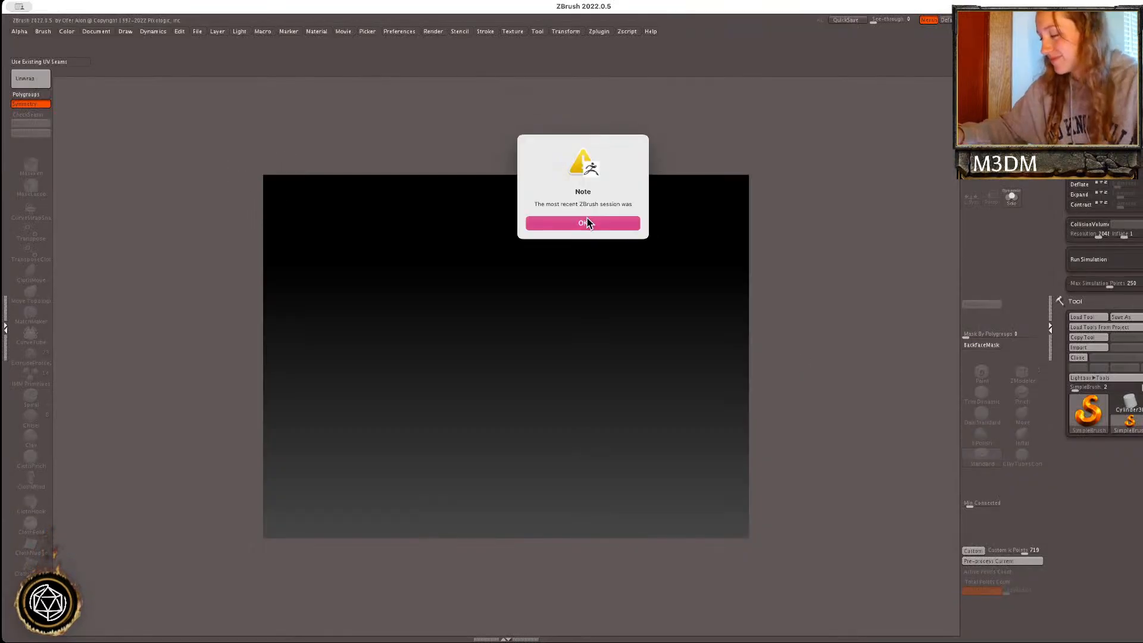
# - Dismiss the crash note and restore the QuickSave of the posed winged figure
pyautogui.click(587, 222)
pyautogui.moveTo(763, 530); pyautogui.dragTo(585, 556)
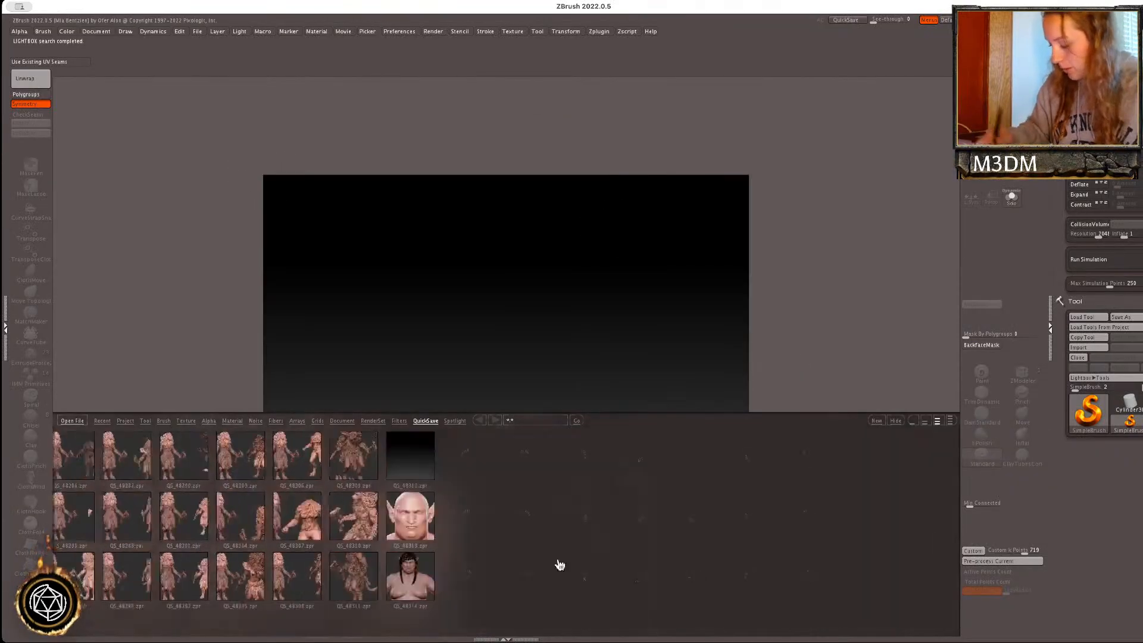
pyautogui.moveTo(745, 544); pyautogui.dragTo(628, 544)
pyautogui.moveTo(766, 543); pyautogui.dragTo(572, 584)
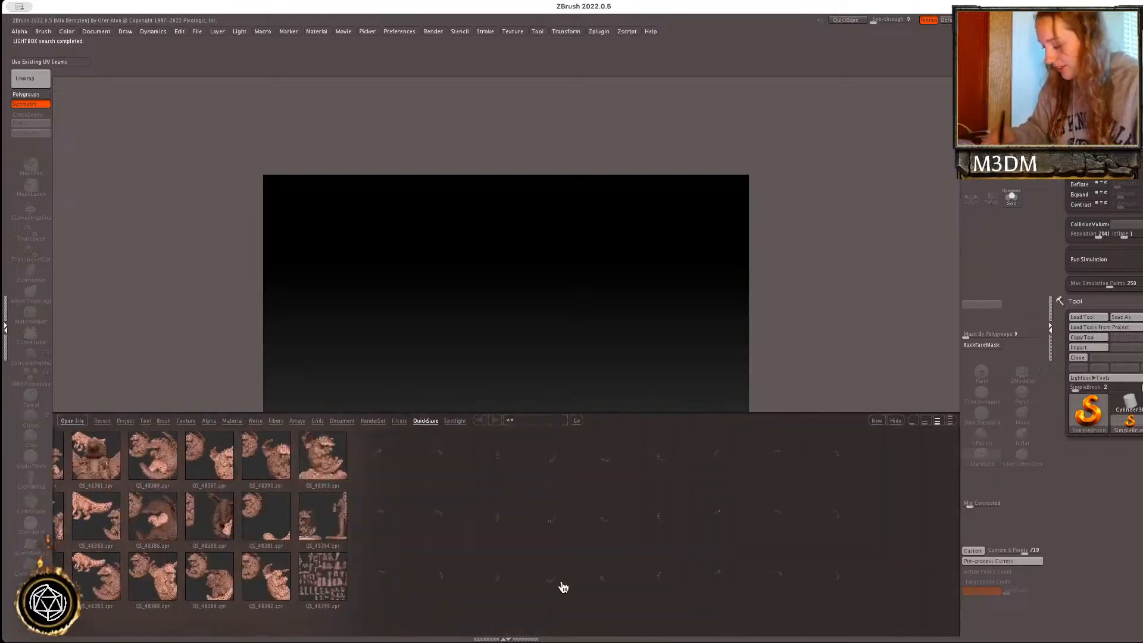
pyautogui.moveTo(717, 546); pyautogui.dragTo(568, 582)
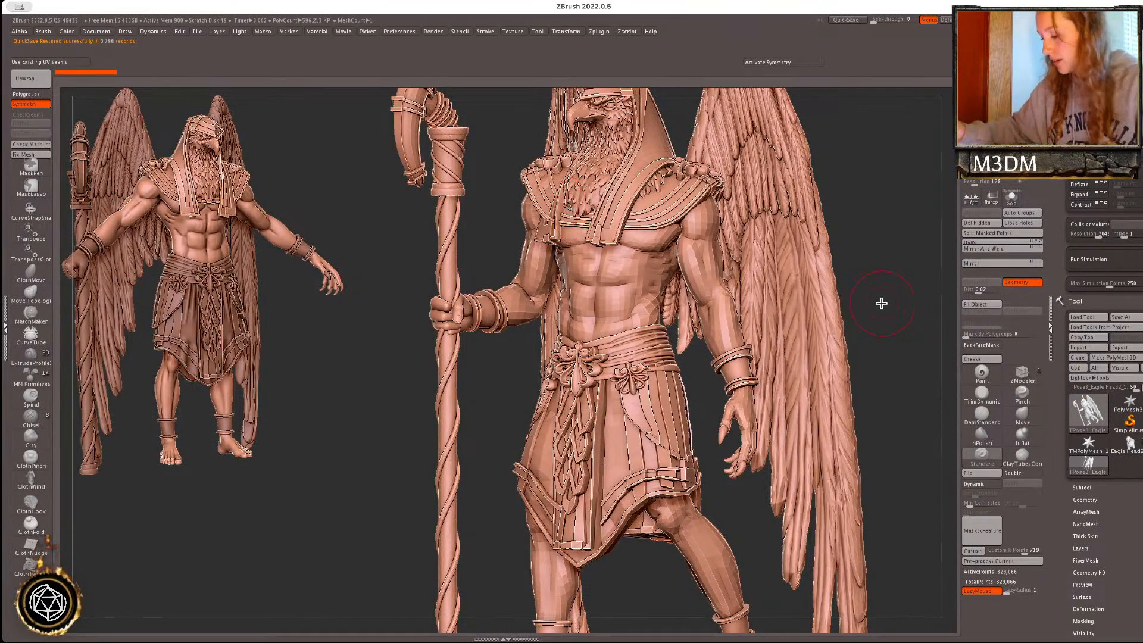
# - Transfer the restored pose back to the subtools with Transpose Master's TPose|SubT
pyautogui.keyDown('alt'); pyautogui.moveTo(902, 322); pyautogui.dragTo(884, 266); pyautogui.keyUp('alt')
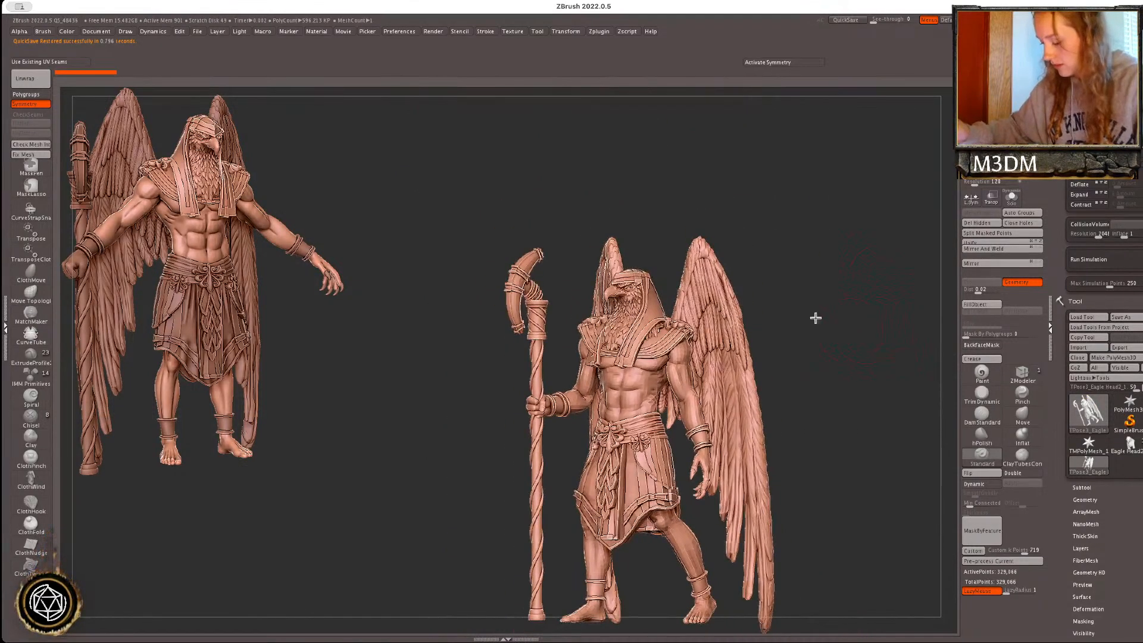
pyautogui.keyDown('alt'); pyautogui.moveTo(838, 328); pyautogui.dragTo(744, 285); pyautogui.keyUp('alt')
pyautogui.click(599, 31)
pyautogui.click(639, 243)
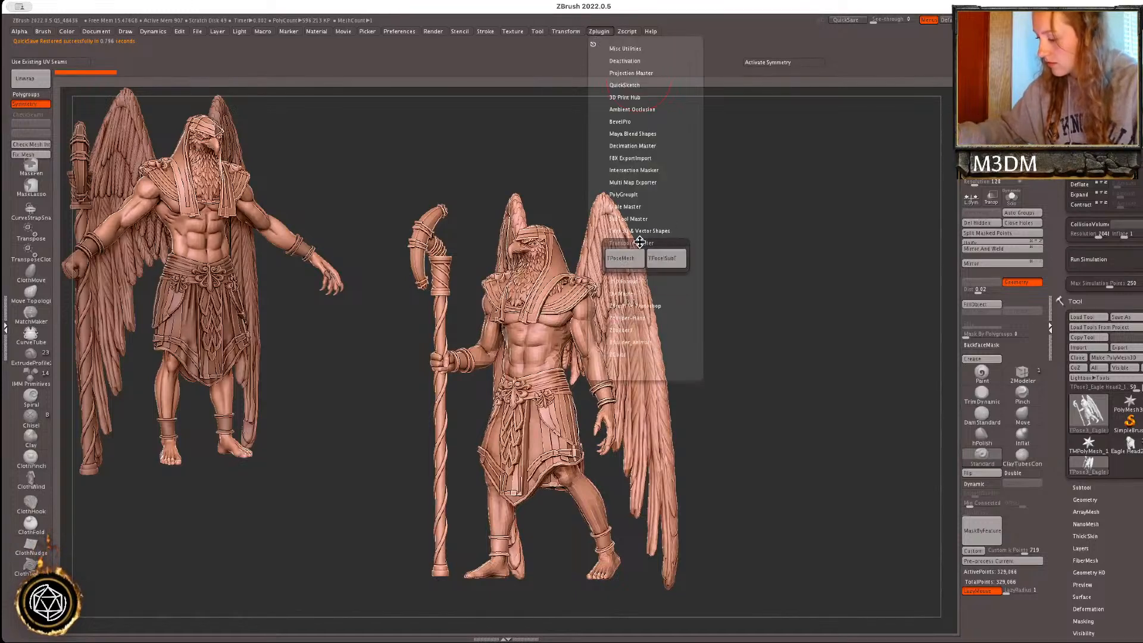
pyautogui.click(672, 267)
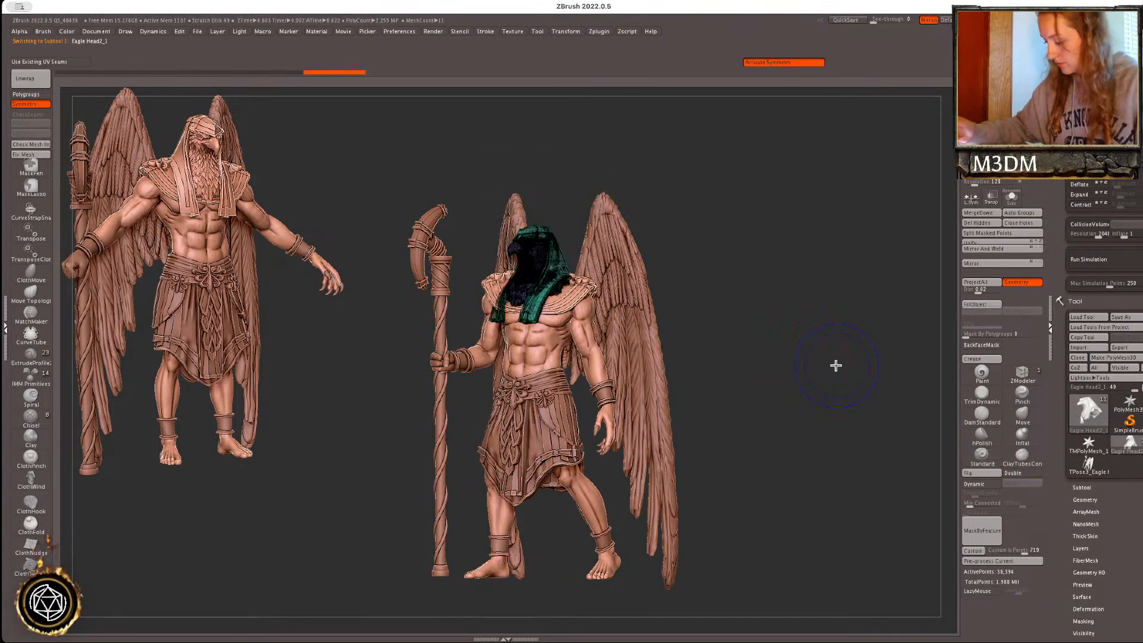
# - Select the fist gripping the staff and thicken it with the Inflat brush
pyautogui.click(1023, 416)
pyautogui.keyDown('alt'); pyautogui.moveTo(834, 413); pyautogui.dragTo(820, 485); pyautogui.keyUp('alt')
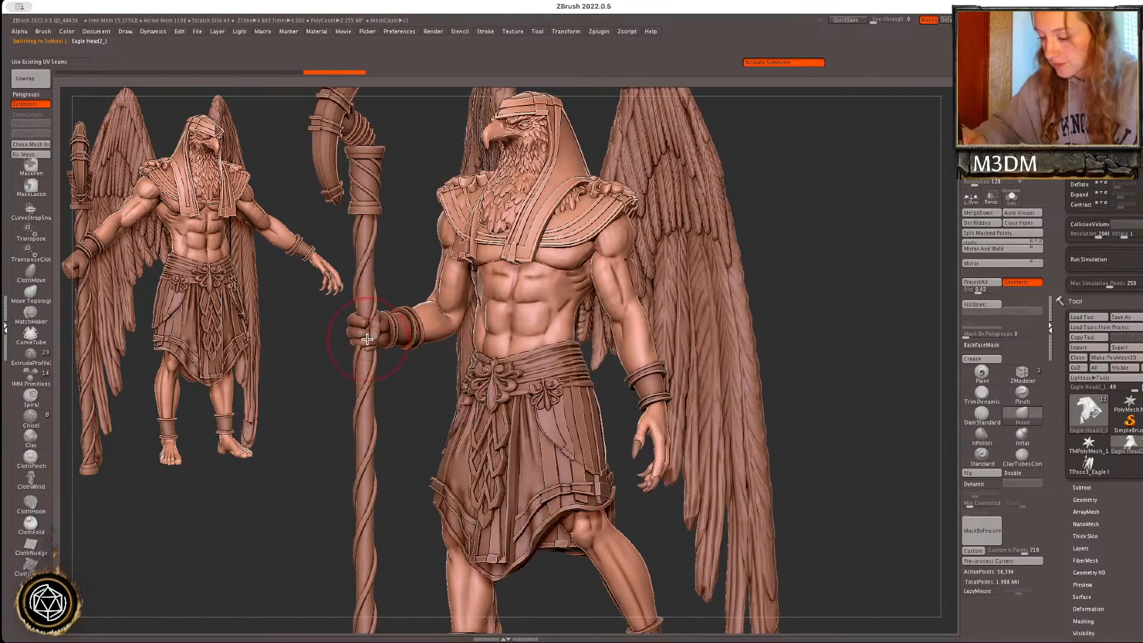
pyautogui.keyDown('alt'); pyautogui.click(366, 340); pyautogui.keyUp('alt')
pyautogui.press('space')
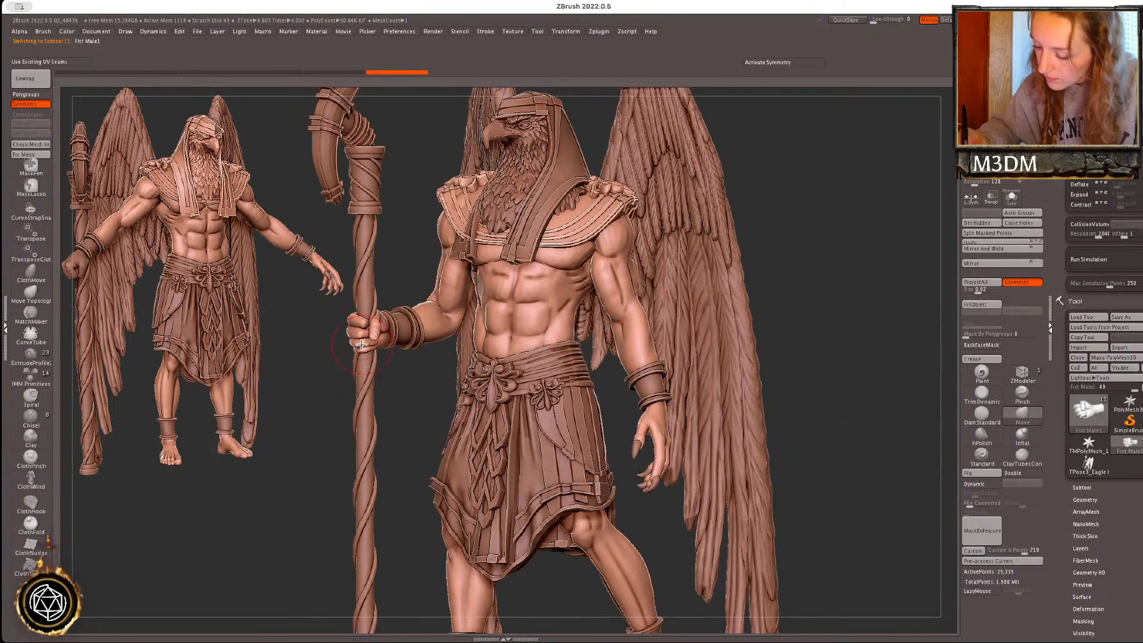
pyautogui.click(1023, 434)
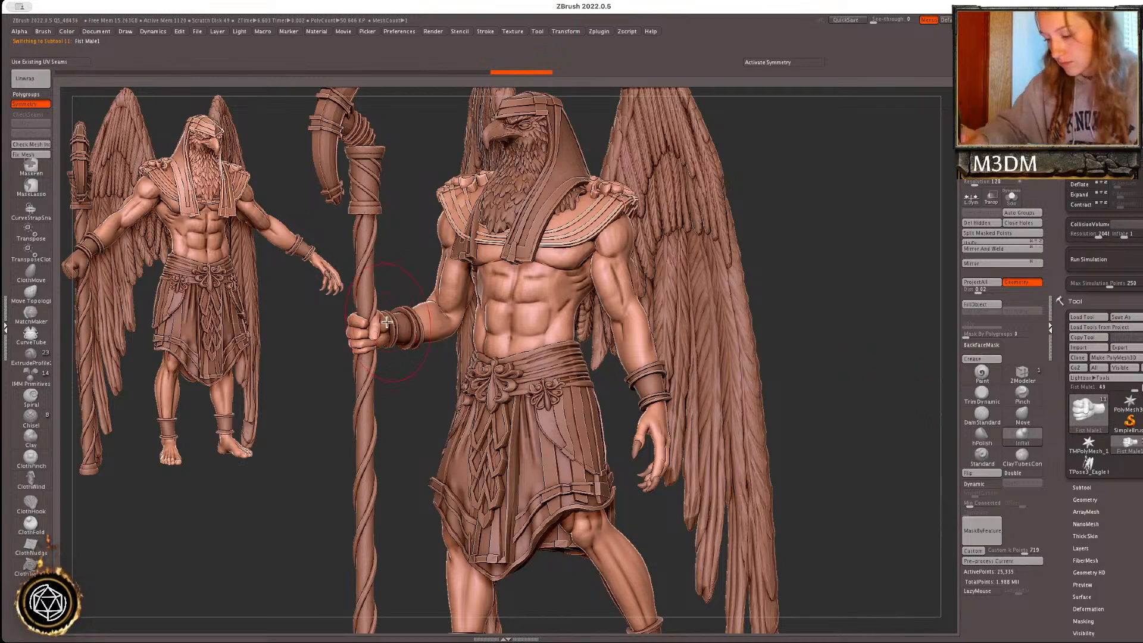
# - Isolate the eagle head subtool, mask its head covering and split the masked points into a separate subtool
pyautogui.keyDown('alt'); pyautogui.moveTo(867, 327); pyautogui.dragTo(919, 398); pyautogui.keyUp('alt')
pyautogui.moveTo(870, 311); pyautogui.dragTo(899, 300)
pyautogui.click(1012, 200)
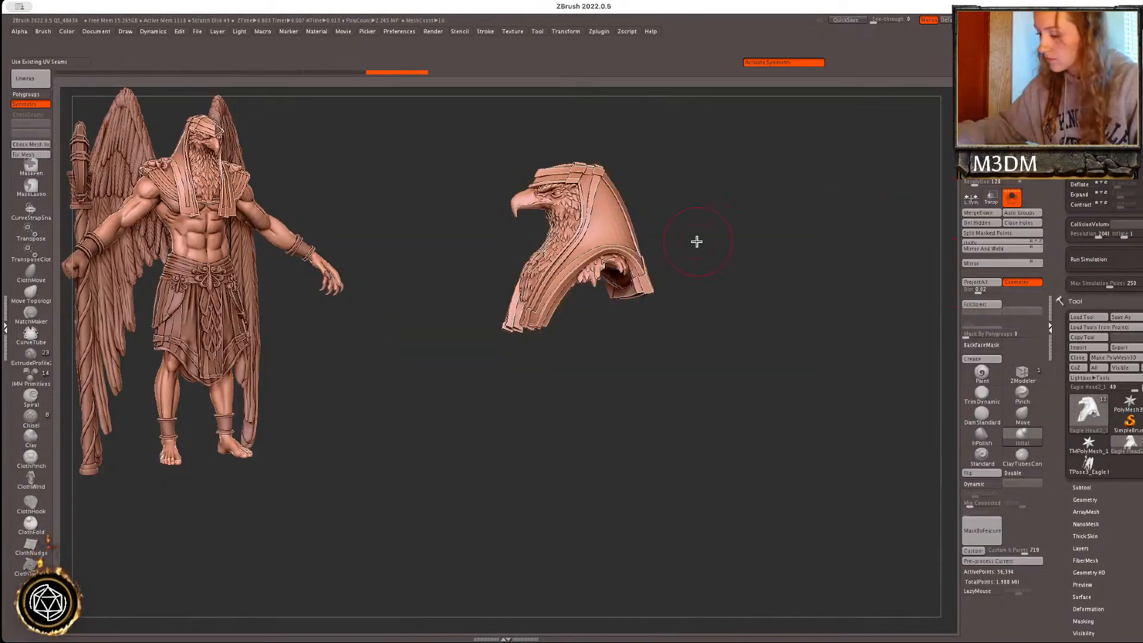
pyautogui.rightClick(862, 274)
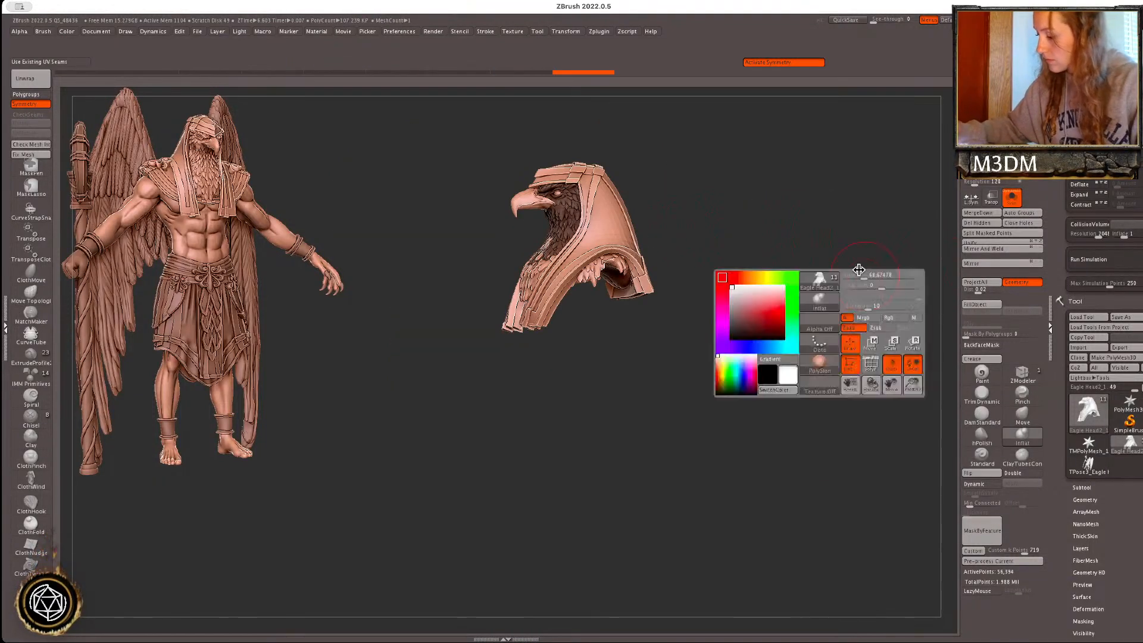
pyautogui.keyDown('ctrl'); pyautogui.moveTo(745, 296); pyautogui.dragTo(755, 306); pyautogui.keyUp('ctrl')
pyautogui.keyDown('ctrl'); pyautogui.keyDown('shift'); pyautogui.click(619, 226); pyautogui.keyUp('shift'); pyautogui.keyUp('ctrl')
pyautogui.keyDown('ctrl'); pyautogui.click(701, 279); pyautogui.keyUp('ctrl')
pyautogui.keyDown('ctrl'); pyautogui.keyDown('shift'); pyautogui.click(729, 270); pyautogui.keyUp('shift'); pyautogui.keyUp('ctrl')
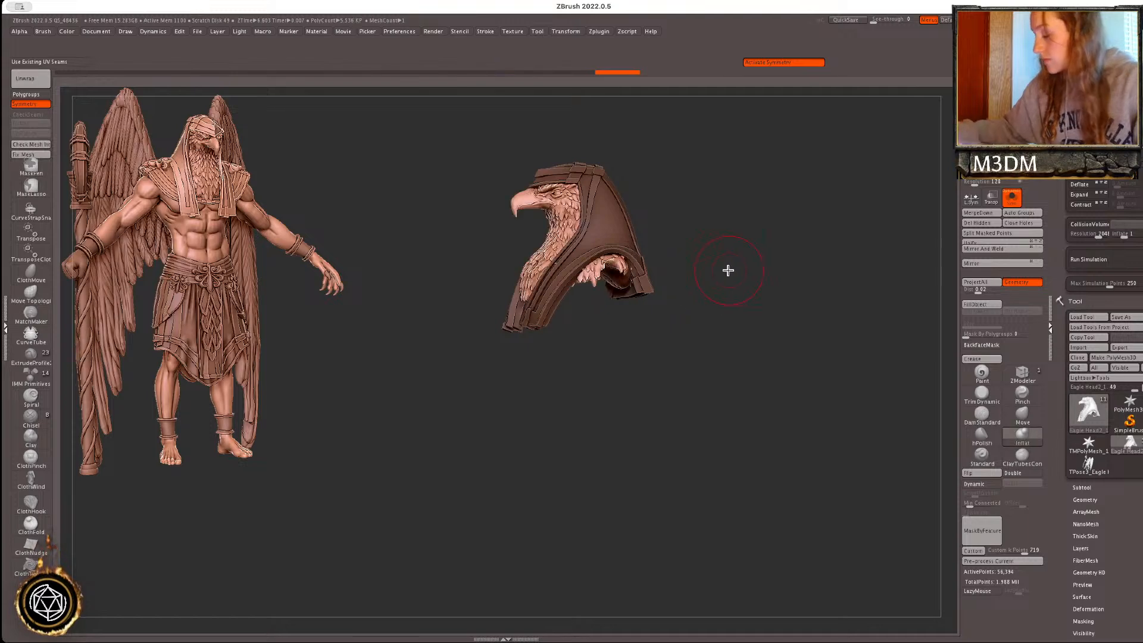
pyautogui.click(996, 232)
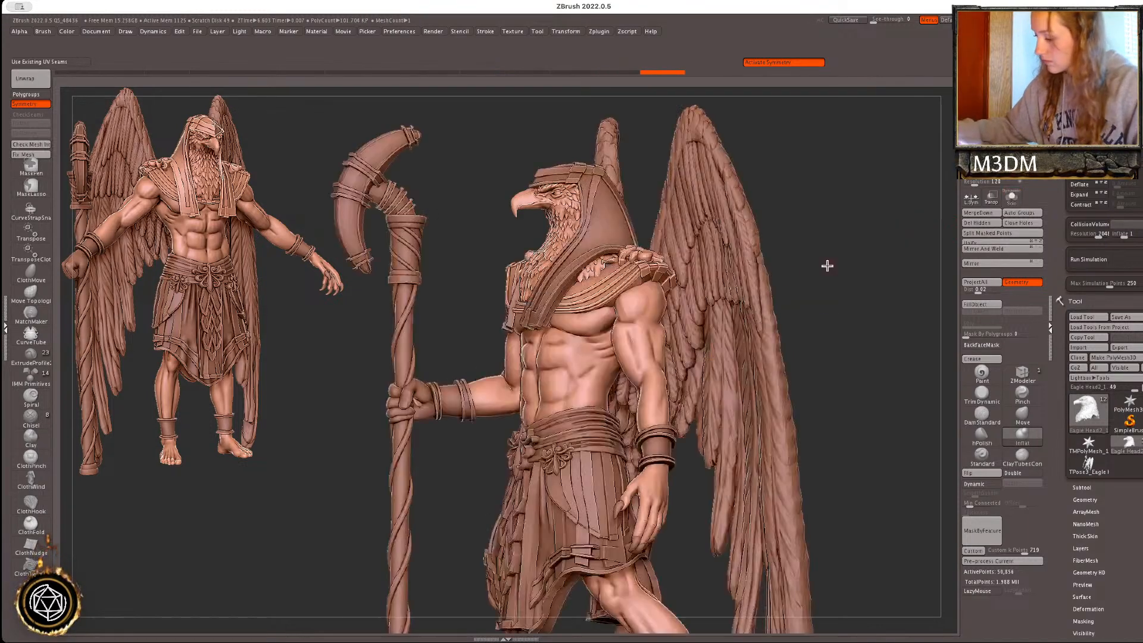
# - Turn off symmetry on the eagle head and adjust its neck feathers beside the shoulder armour with the Move brush
pyautogui.rightClick(834, 246)
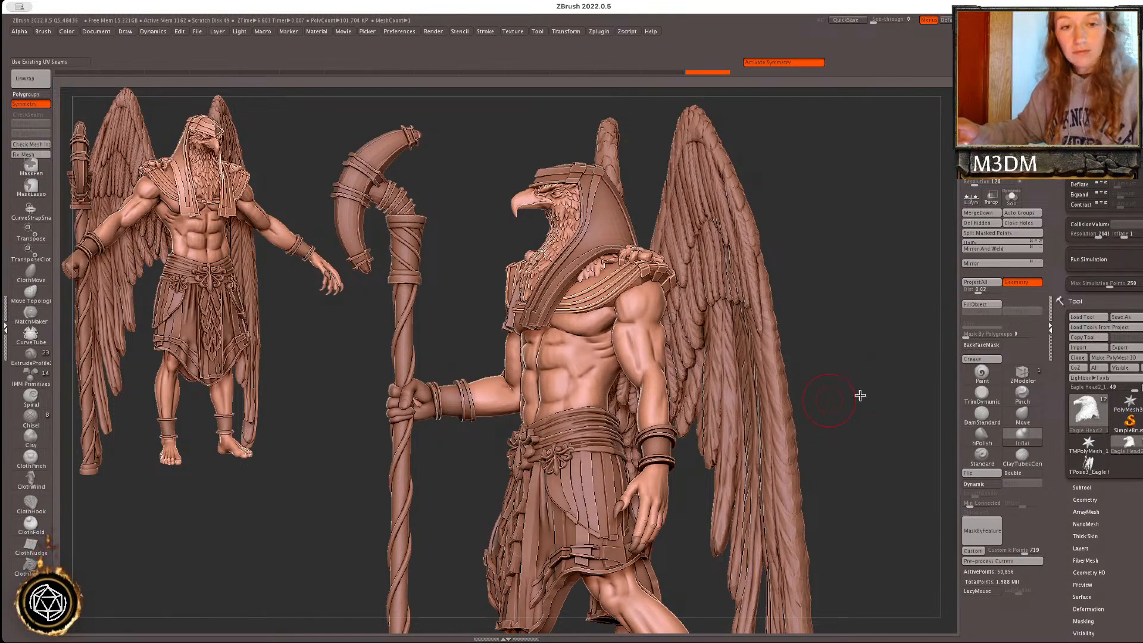
pyautogui.keyDown('alt'); pyautogui.click(597, 226); pyautogui.keyUp('alt')
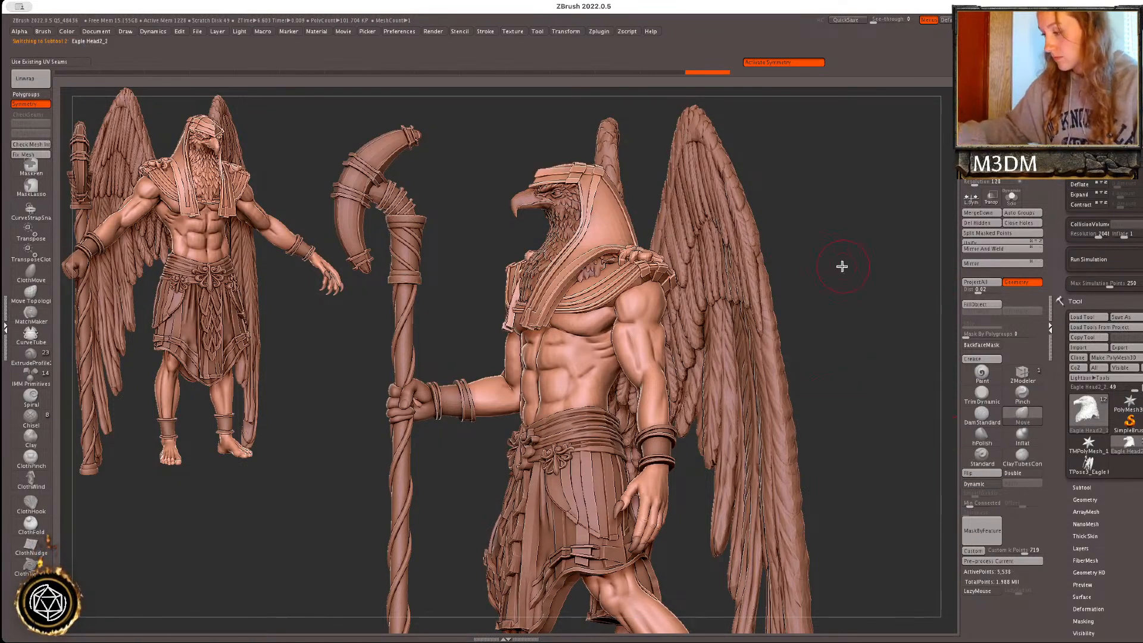
pyautogui.keyDown('alt'); pyautogui.click(604, 268); pyautogui.keyUp('alt')
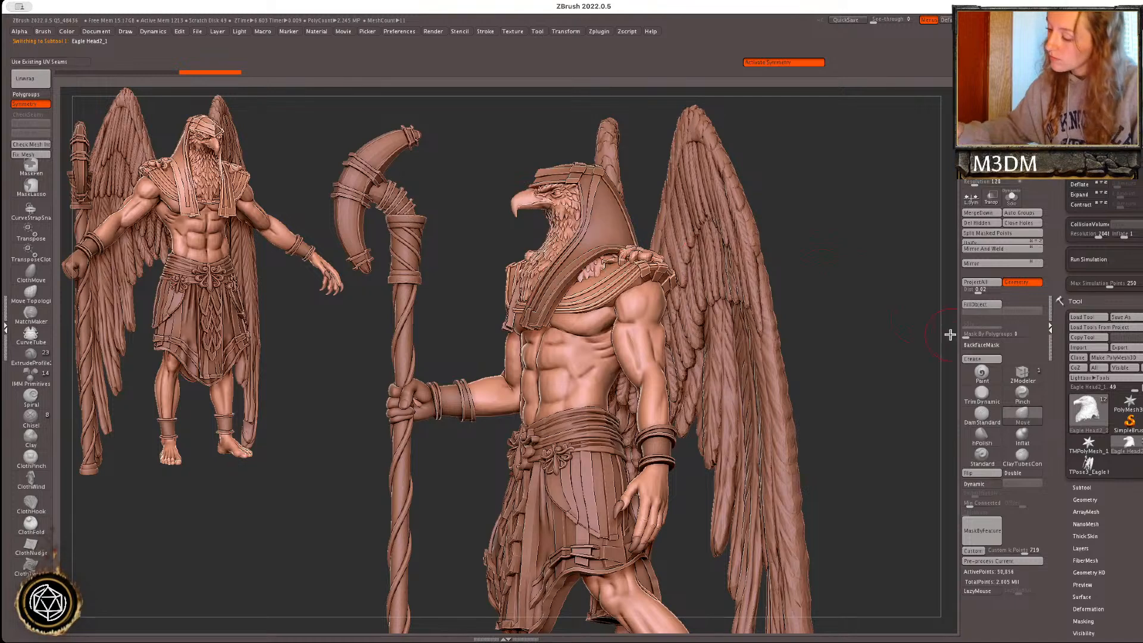
pyautogui.keyDown('alt'); pyautogui.click(609, 267); pyautogui.keyUp('alt')
pyautogui.press('space')
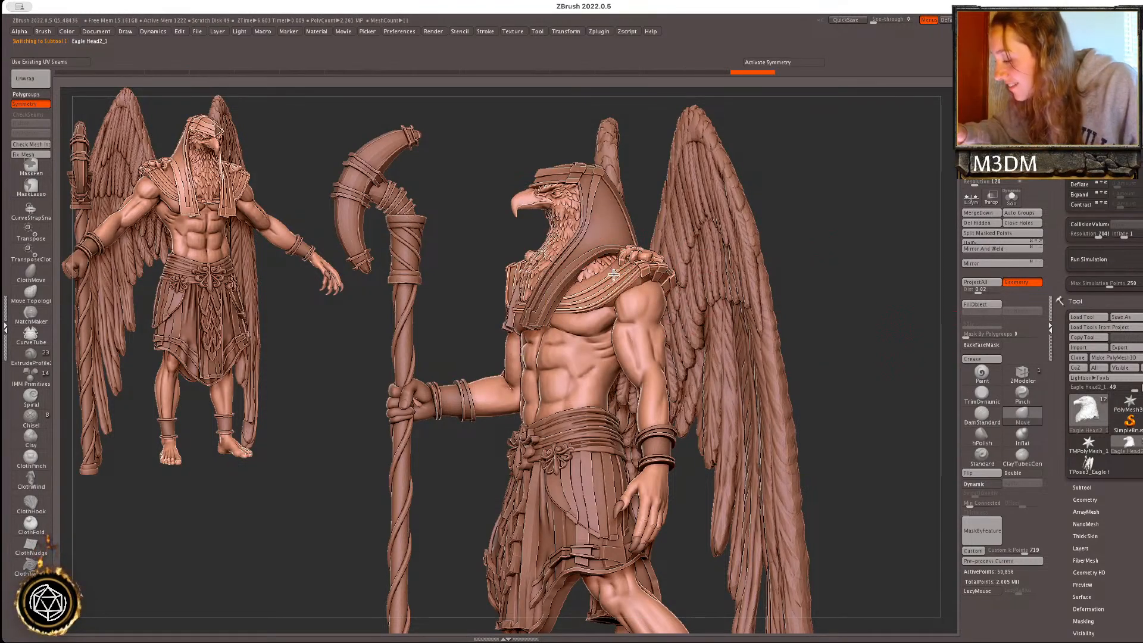
pyautogui.moveTo(904, 297); pyautogui.dragTo(696, 424)
pyautogui.keyDown('ctrl'); pyautogui.click(844, 306); pyautogui.keyUp('ctrl')
pyautogui.moveTo(842, 313); pyautogui.dragTo(871, 322)
pyautogui.keyDown('ctrl'); pyautogui.keyDown('shift'); pyautogui.click(861, 305); pyautogui.keyUp('shift'); pyautogui.keyUp('ctrl')
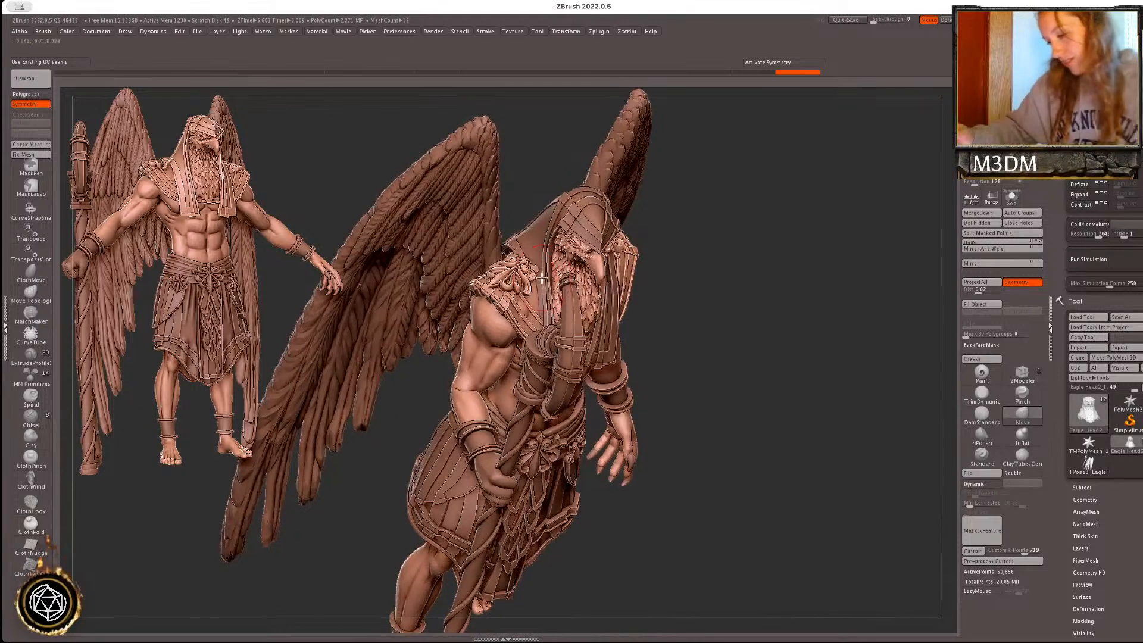
# - Isolate the head covering at its lowest subdivision level and mask all but the staff-side lappet using the MaskLasso brush
pyautogui.keyDown('alt'); pyautogui.click(542, 287); pyautogui.keyUp('alt')
pyautogui.click(1011, 196)
pyautogui.moveTo(801, 347); pyautogui.dragTo(803, 352)
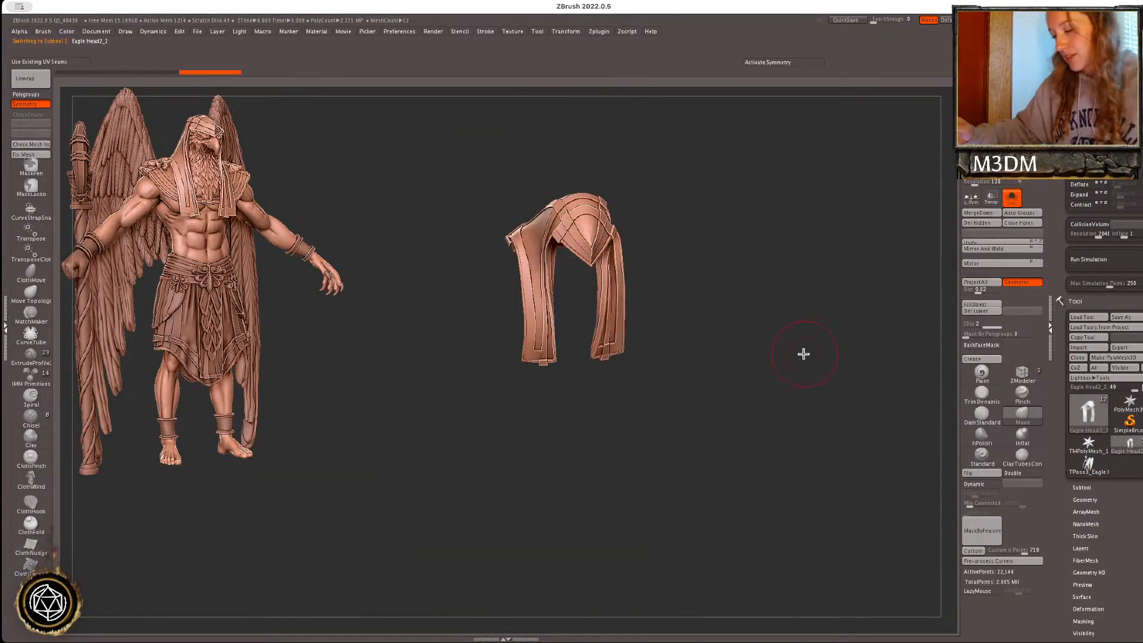
pyautogui.keyDown('ctrl'); pyautogui.moveTo(511, 387); pyautogui.dragTo(565, 267); pyautogui.keyUp('ctrl')
pyautogui.click(31, 186)
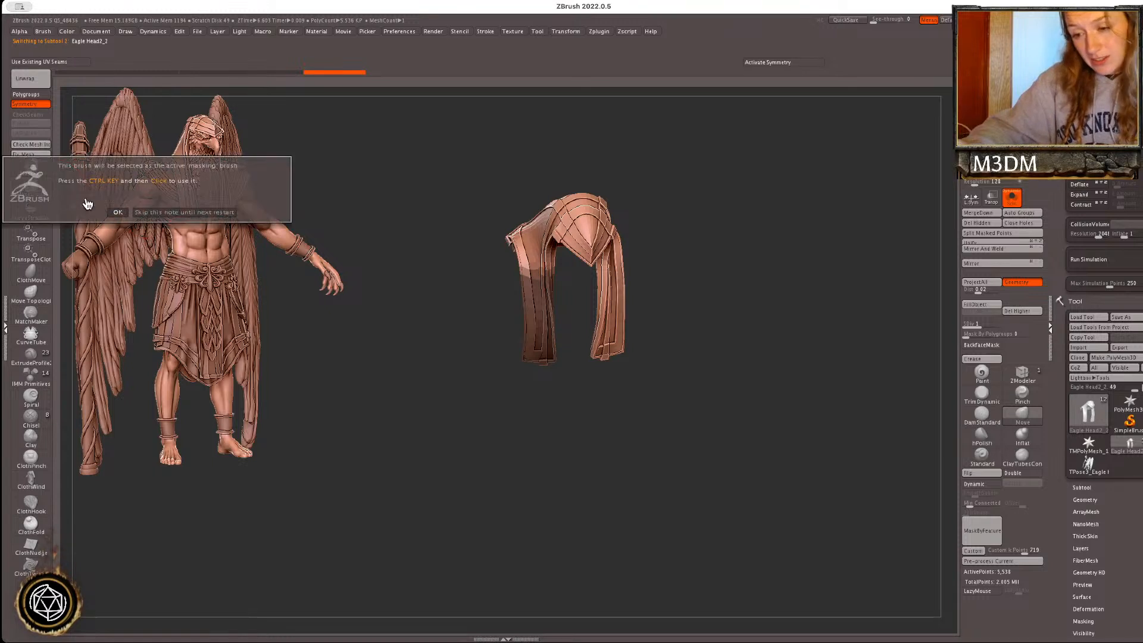
pyautogui.click(183, 212)
pyautogui.keyDown('ctrl'); pyautogui.moveTo(756, 246); pyautogui.dragTo(741, 264); pyautogui.keyUp('ctrl')
pyautogui.moveTo(521, 405)
pyautogui.keyDown('ctrl'); pyautogui.mouseDown()
pyautogui.moveTo(570, 274)
pyautogui.moveTo(560, 372)
pyautogui.mouseUp(); pyautogui.keyUp('ctrl')
pyautogui.click(1011, 197)
# - Reposition the unmasked staff-side lappet against the chest with the transform gizmo and Transpose line
pyautogui.press('w')
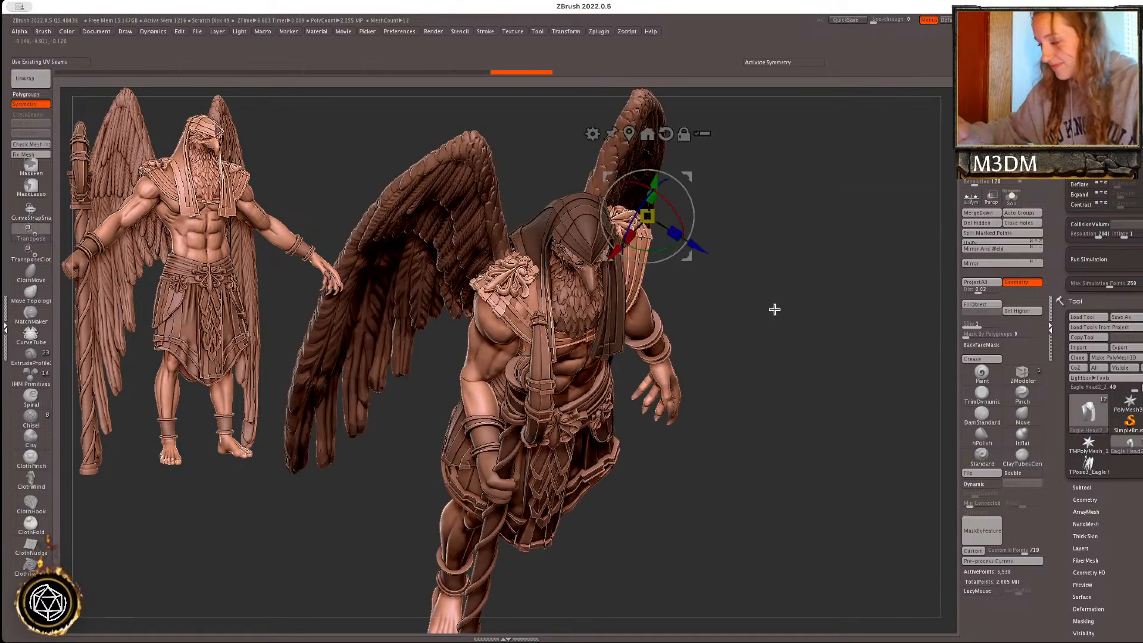
pyautogui.moveTo(536, 279); pyautogui.dragTo(546, 308)
pyautogui.moveTo(783, 245)
pyautogui.mouseDown()
pyautogui.moveTo(809, 252)
pyautogui.moveTo(795, 250)
pyautogui.mouseUp()
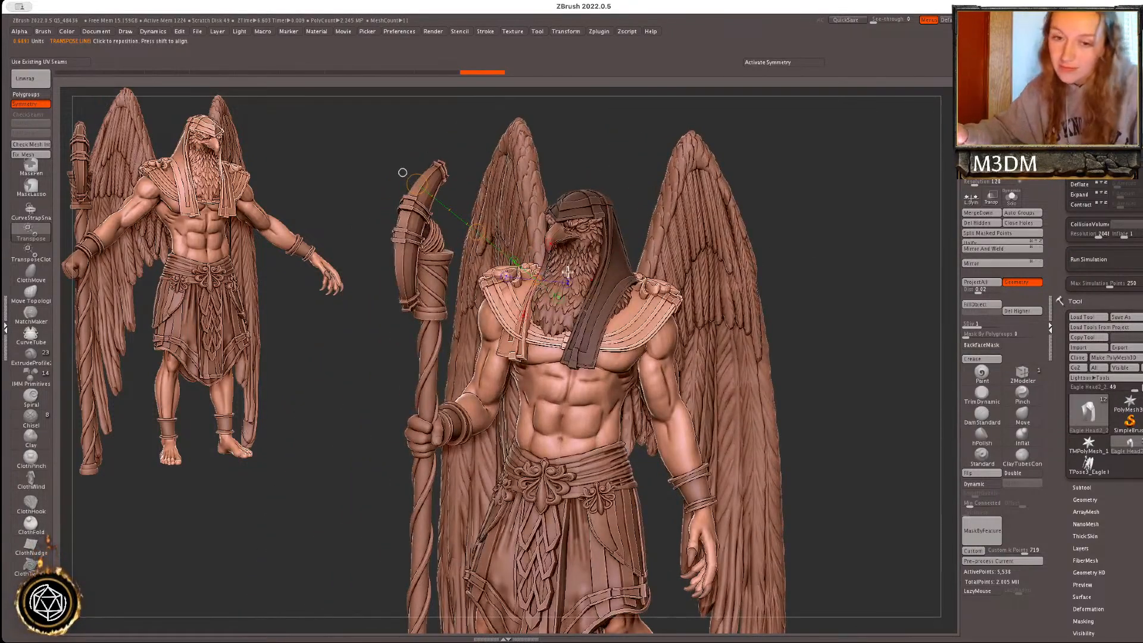
pyautogui.moveTo(873, 300); pyautogui.dragTo(870, 301)
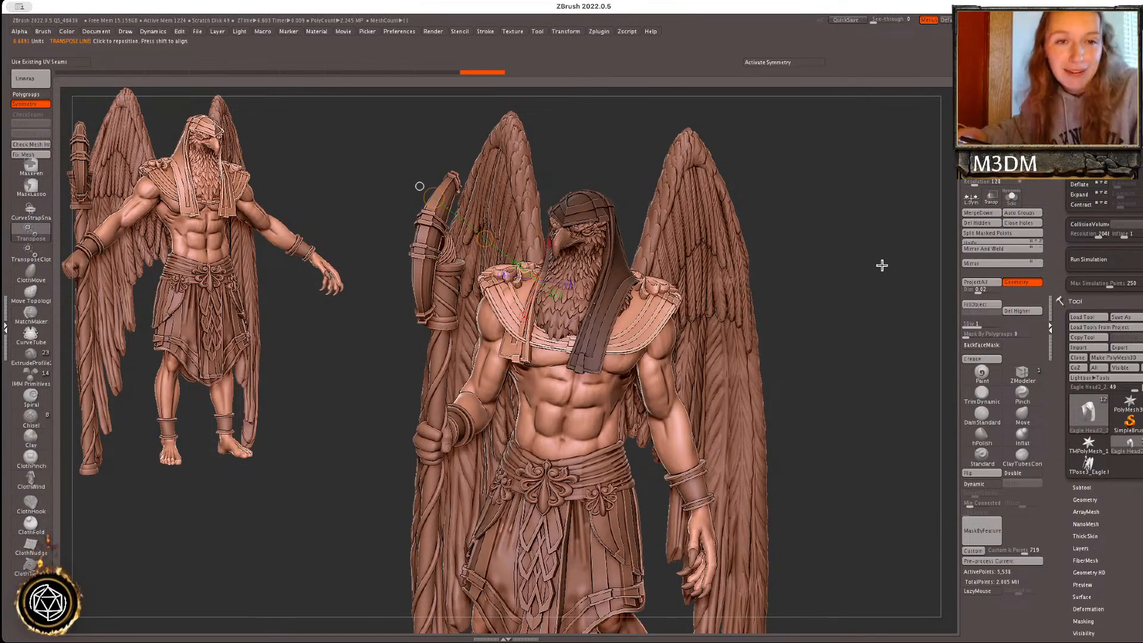
pyautogui.rightClick(843, 320)
pyautogui.moveTo(843, 321); pyautogui.dragTo(853, 329)
pyautogui.moveTo(544, 266)
pyautogui.mouseDown()
pyautogui.moveTo(538, 356)
pyautogui.moveTo(548, 271)
pyautogui.moveTo(555, 280)
pyautogui.mouseUp()
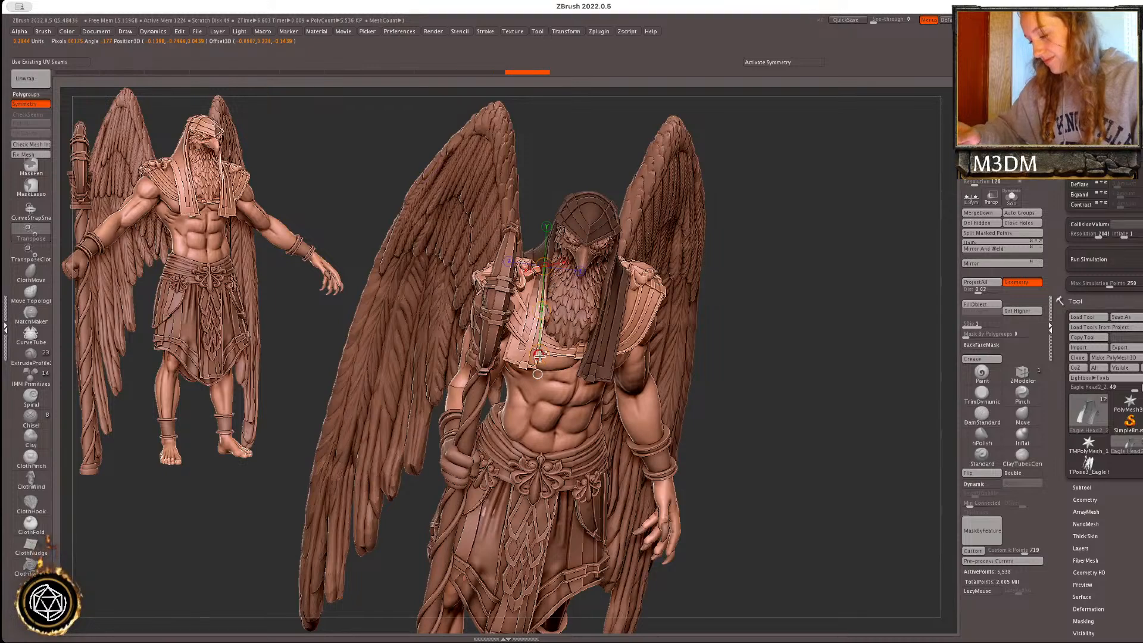
pyautogui.press('q')
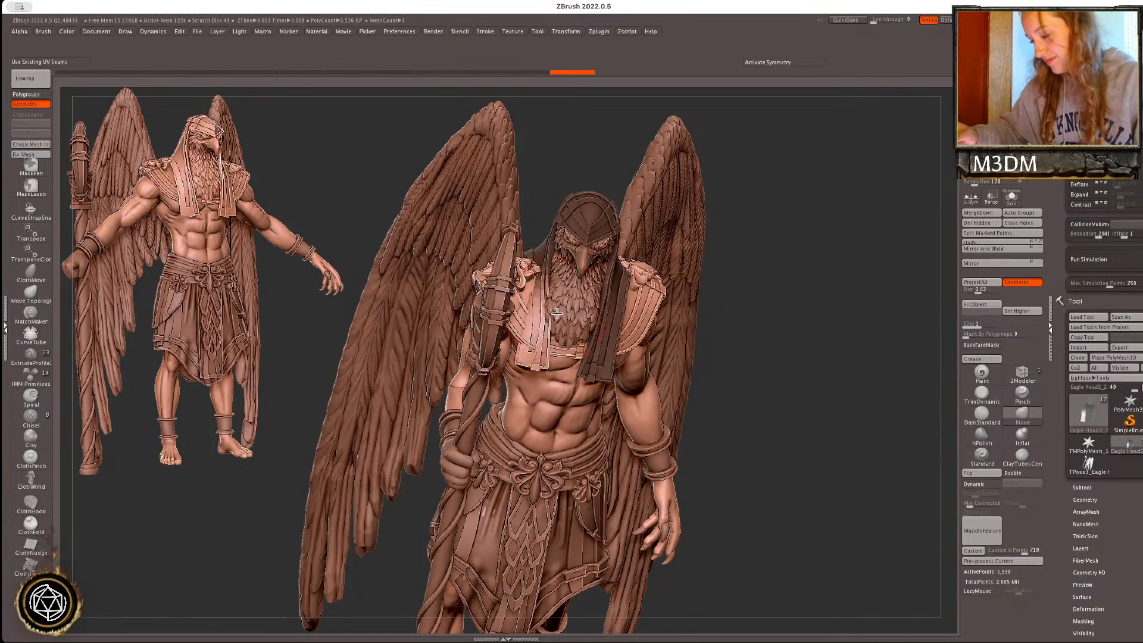
# - Clear the mask and refine the drape of the lappets over the chest with the Move brush, checking the head covering in isolation
pyautogui.keyDown('ctrl'); pyautogui.moveTo(801, 306); pyautogui.dragTo(781, 310); pyautogui.keyUp('ctrl')
pyautogui.moveTo(534, 293); pyautogui.dragTo(539, 292)
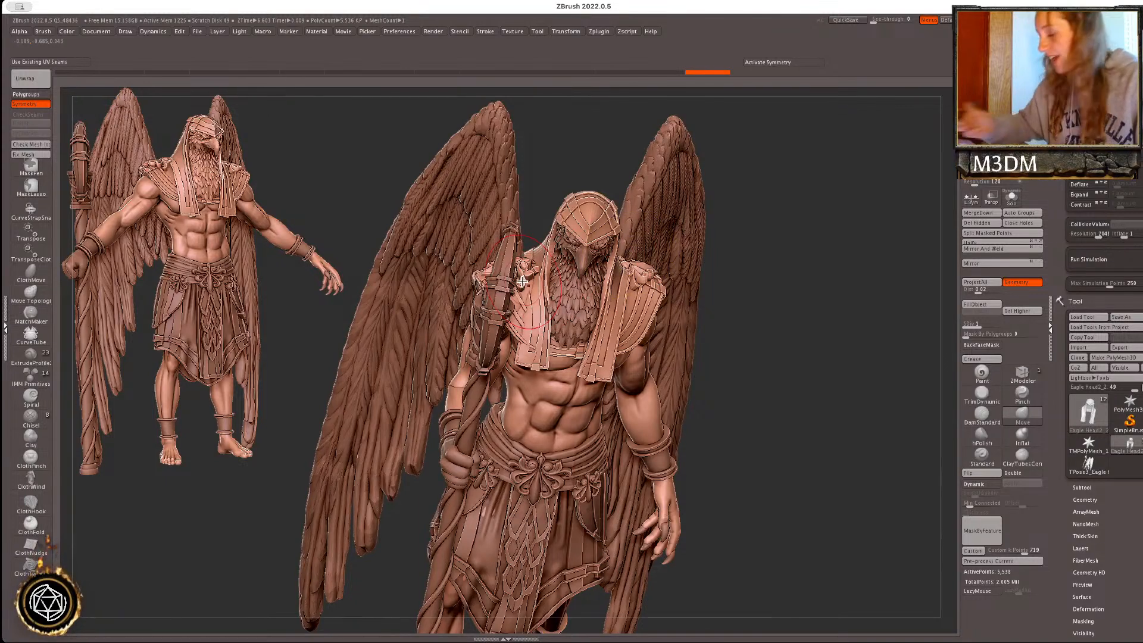
pyautogui.click(1012, 197)
pyautogui.moveTo(848, 350); pyautogui.dragTo(736, 341)
pyautogui.moveTo(622, 298); pyautogui.dragTo(582, 301)
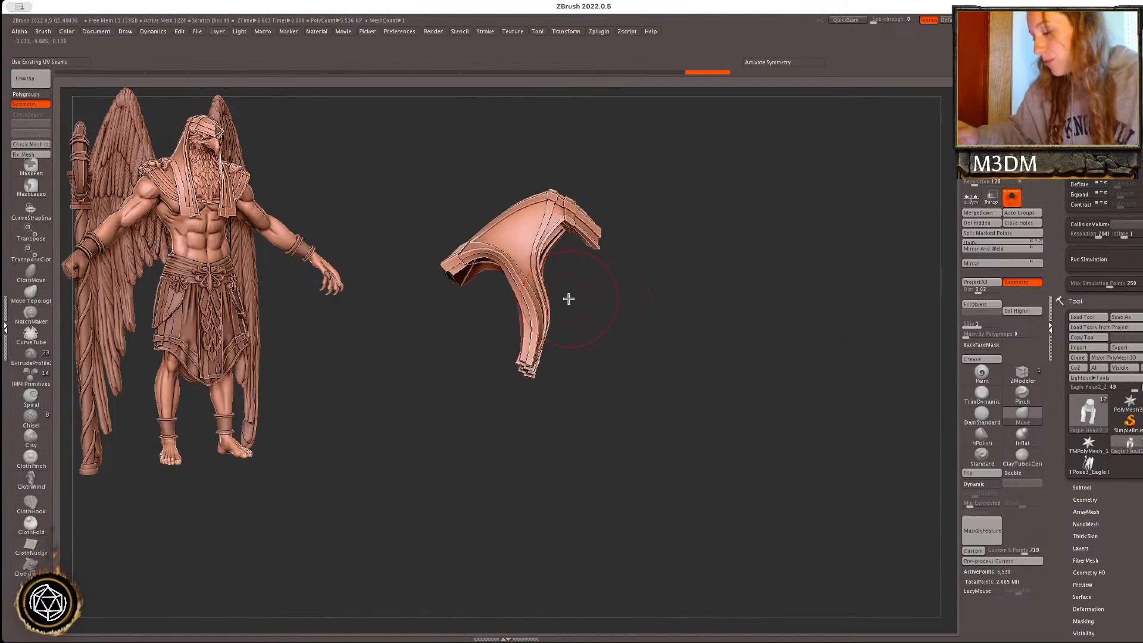
pyautogui.click(1012, 197)
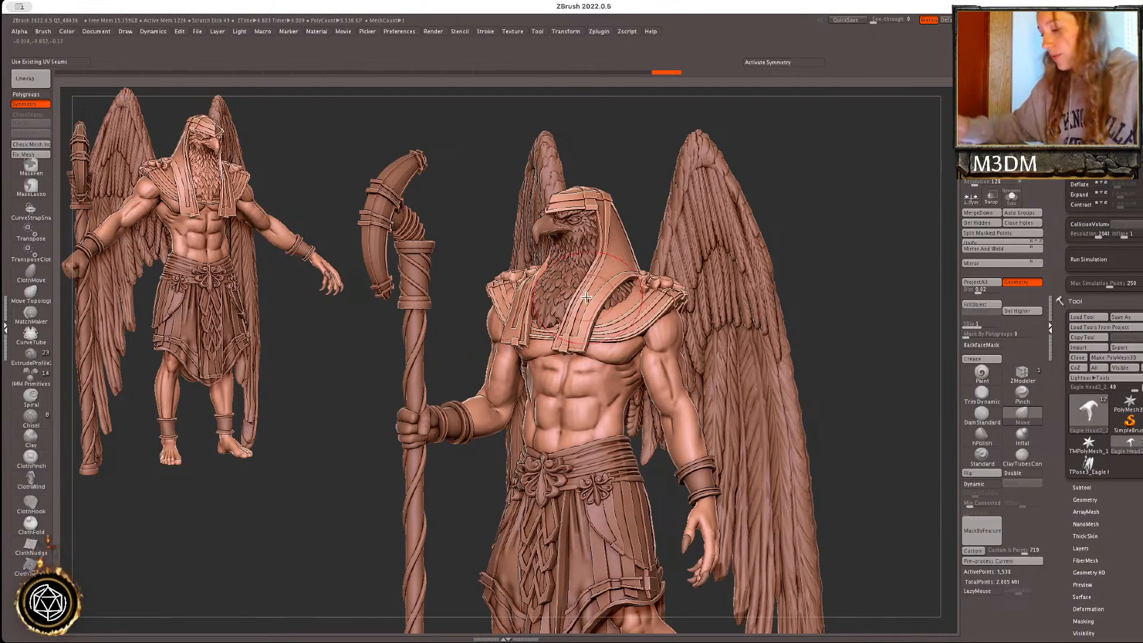
pyautogui.moveTo(863, 311); pyautogui.dragTo(612, 298)
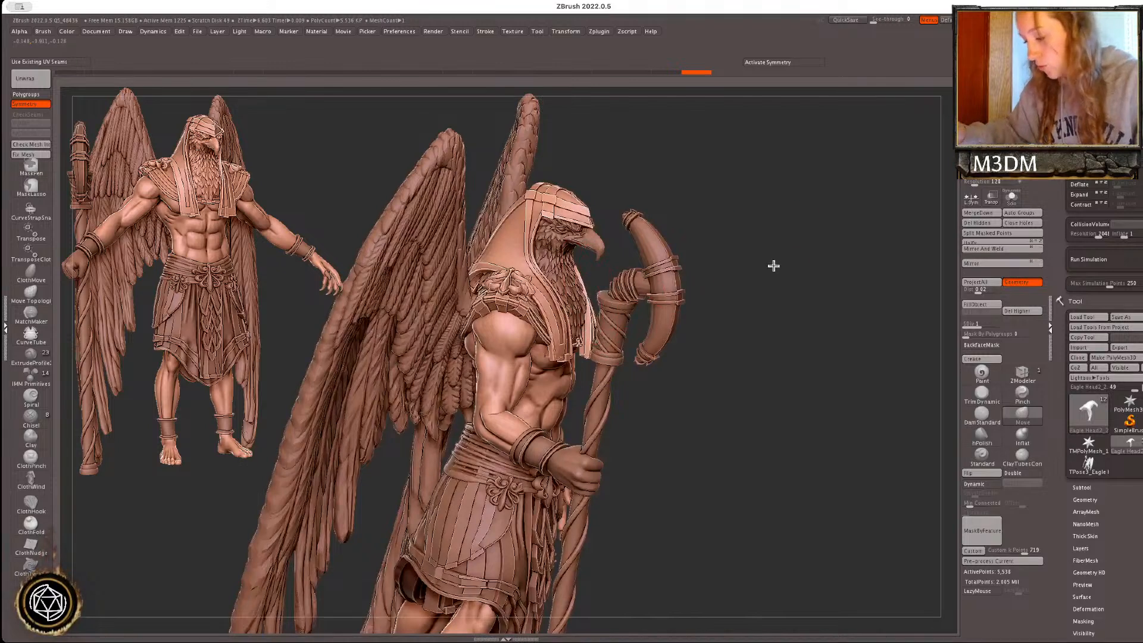
# - Hide the feathered wings subtool to uncover the back of the head covering
pyautogui.moveTo(773, 264); pyautogui.dragTo(561, 305)
pyautogui.moveTo(803, 302); pyautogui.dragTo(569, 261)
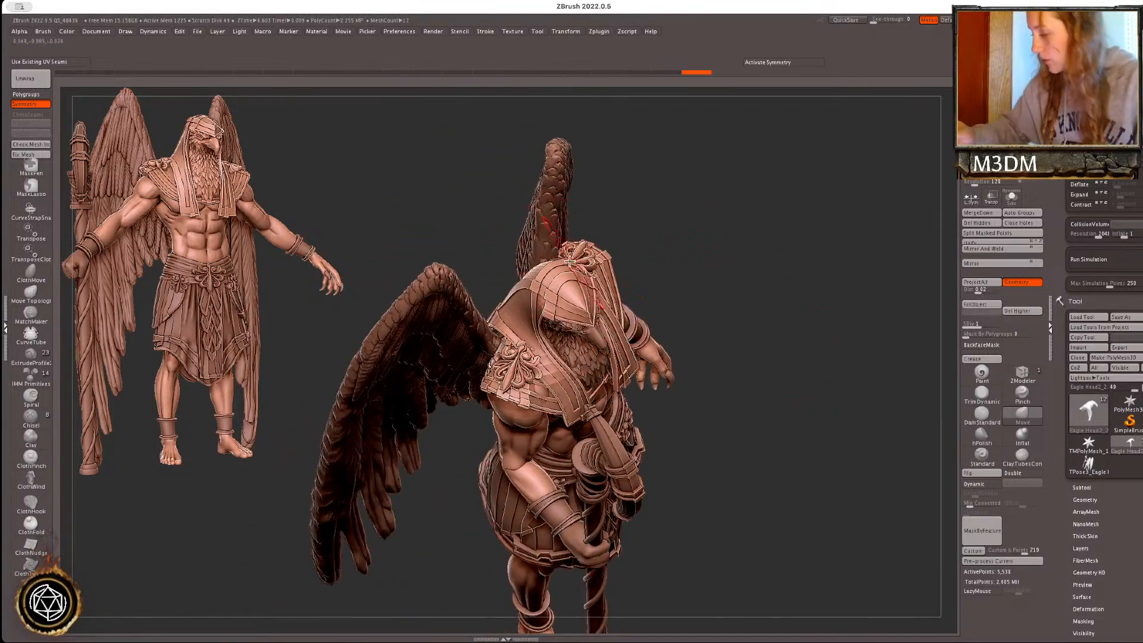
pyautogui.click(1083, 488)
pyautogui.keyDown('alt'); pyautogui.click(439, 334); pyautogui.keyUp('alt')
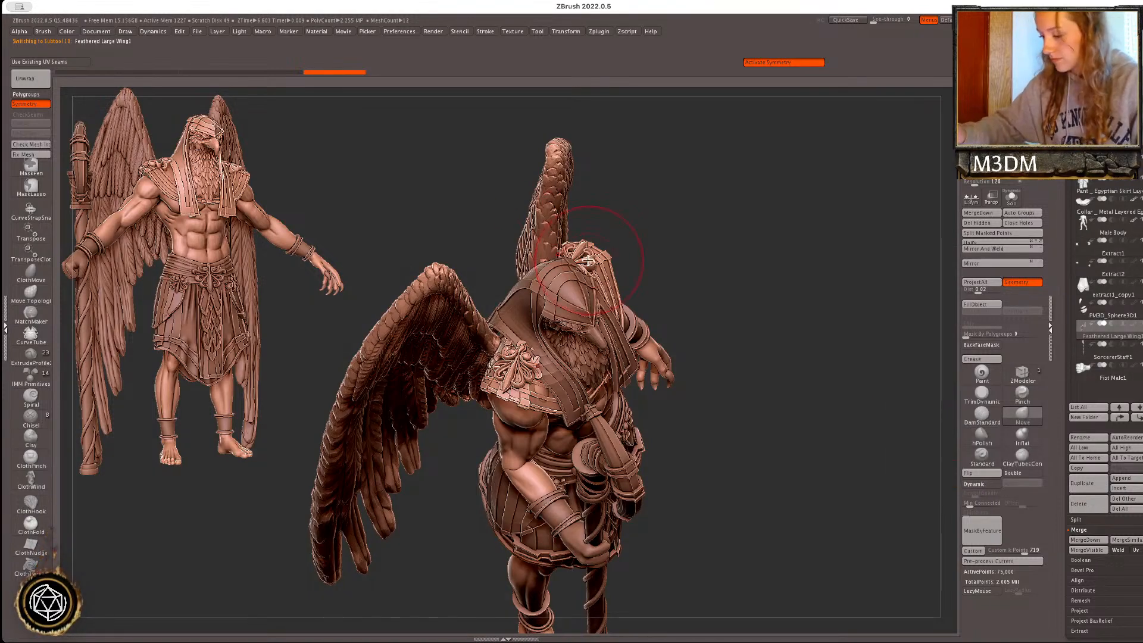
pyautogui.click(1118, 508)
pyautogui.click(1002, 531)
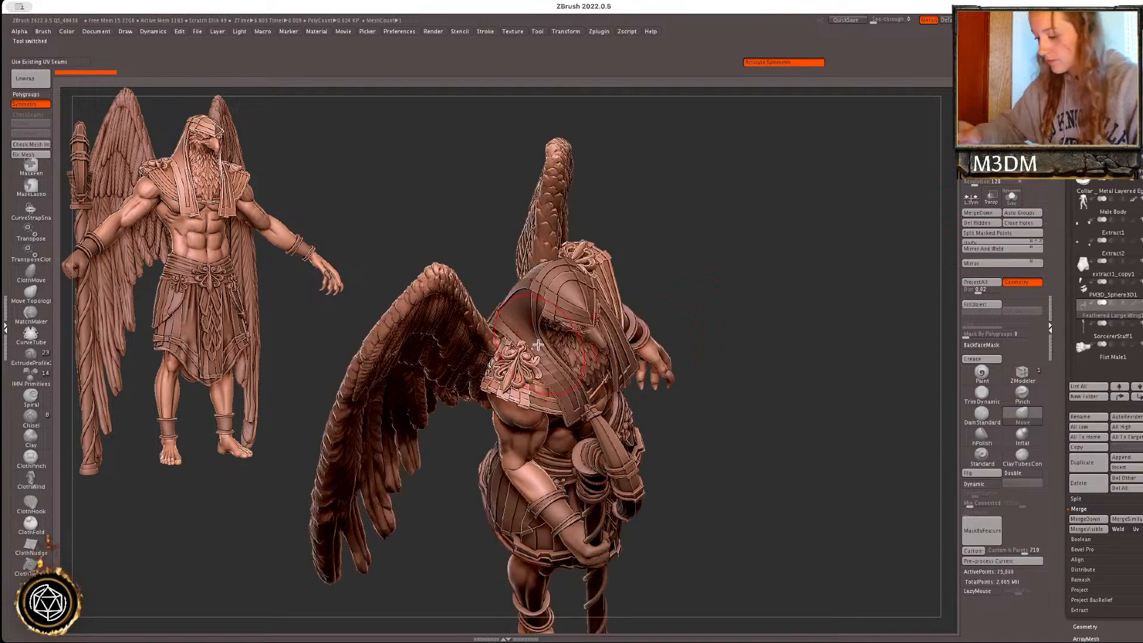
pyautogui.click(1141, 302)
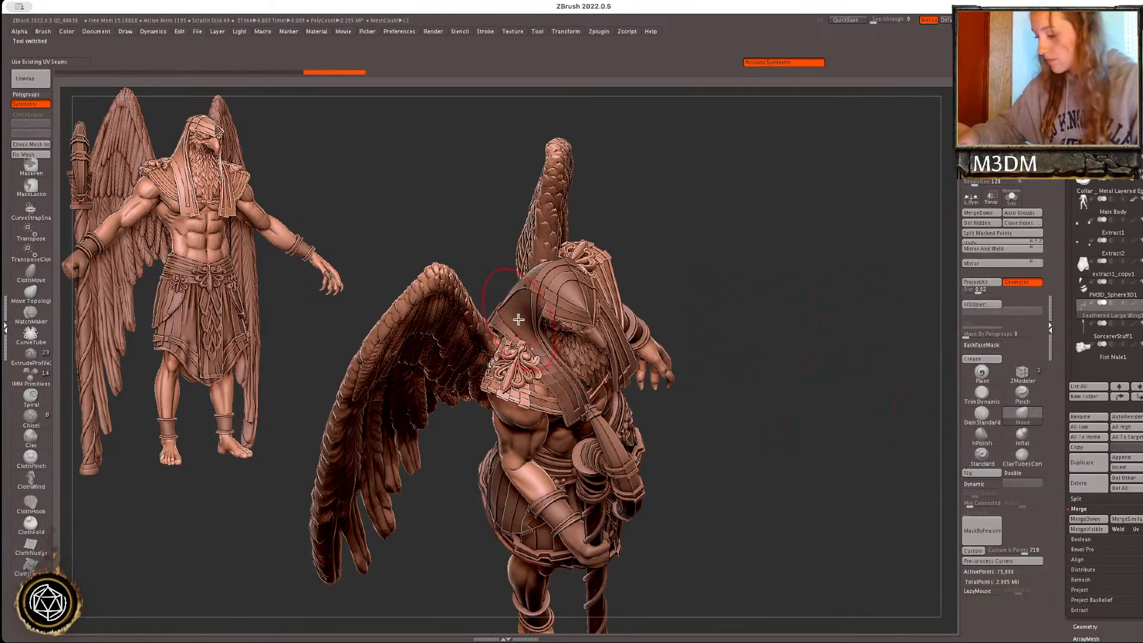
# - Select the head covering and shape its rear drape over the collar and upper back with the Move brush, resizing the brush
pyautogui.keyDown('alt'); pyautogui.click(556, 331); pyautogui.keyUp('alt')
pyautogui.moveTo(758, 299); pyautogui.dragTo(717, 356)
pyautogui.press('space')
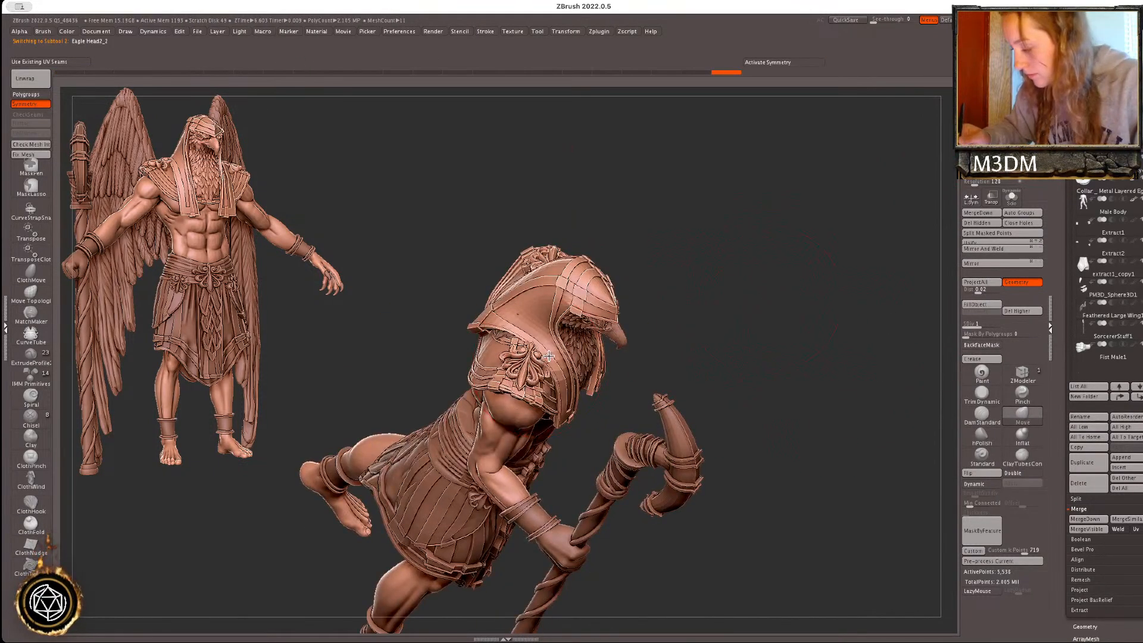
pyautogui.moveTo(748, 324); pyautogui.dragTo(910, 411)
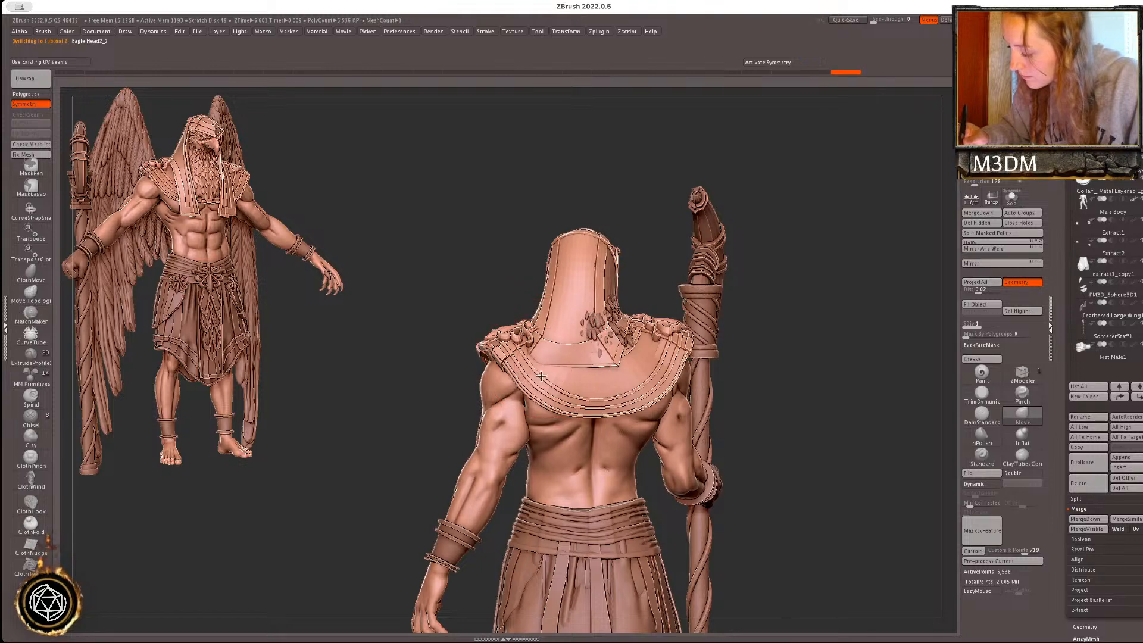
pyautogui.moveTo(808, 315)
pyautogui.mouseDown()
pyautogui.moveTo(727, 302)
pyautogui.moveTo(738, 306)
pyautogui.moveTo(727, 313)
pyautogui.moveTo(562, 352)
pyautogui.mouseUp()
pyautogui.press('space')
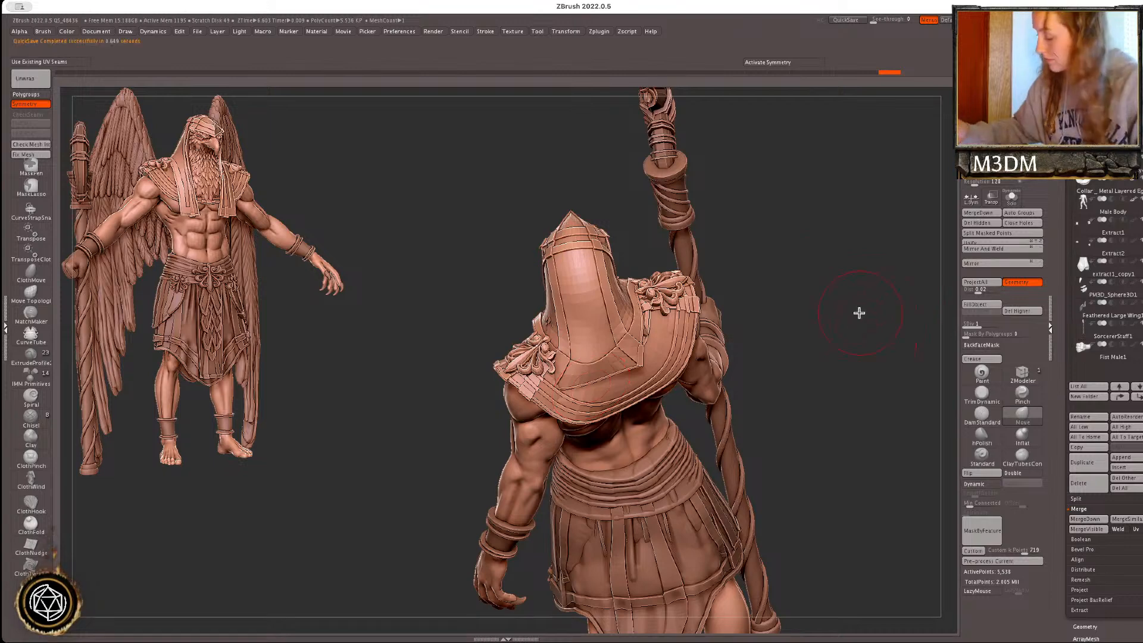
pyautogui.moveTo(826, 327)
pyautogui.mouseDown()
pyautogui.moveTo(586, 376)
pyautogui.moveTo(619, 329)
pyautogui.mouseUp()
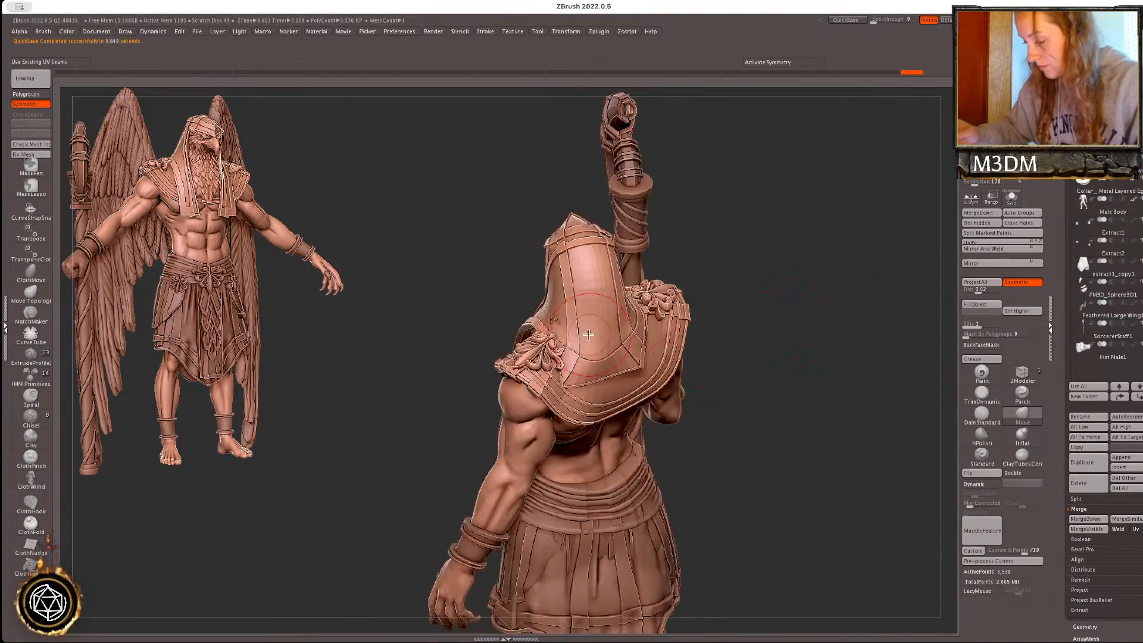
pyautogui.moveTo(751, 286)
pyautogui.mouseDown()
pyautogui.moveTo(774, 281)
pyautogui.moveTo(758, 278)
pyautogui.mouseUp()
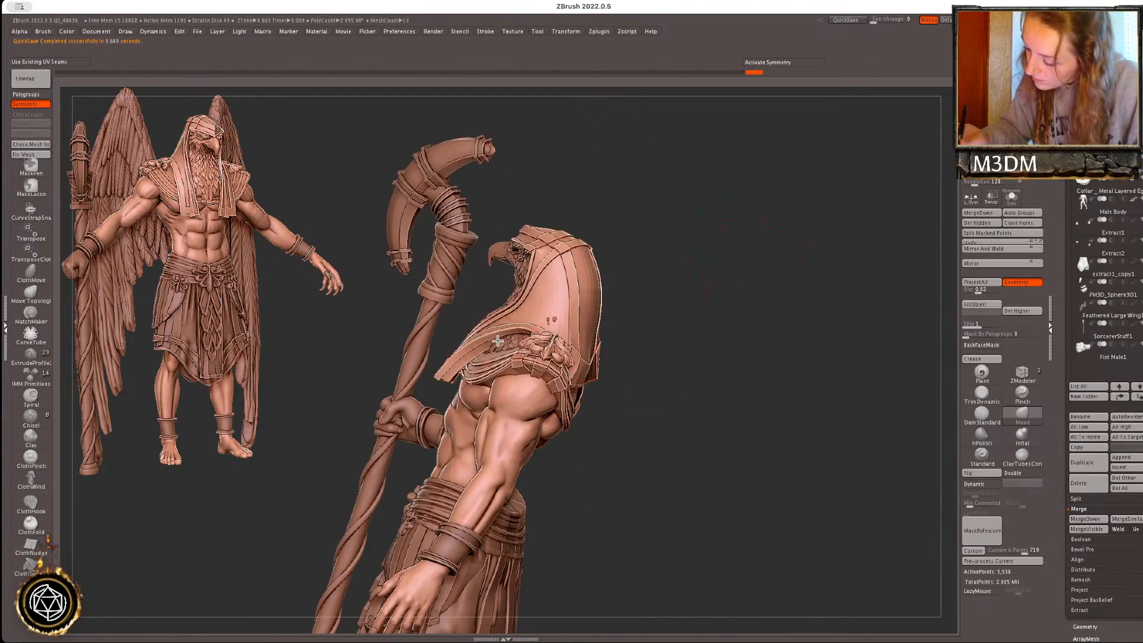
pyautogui.press('space')
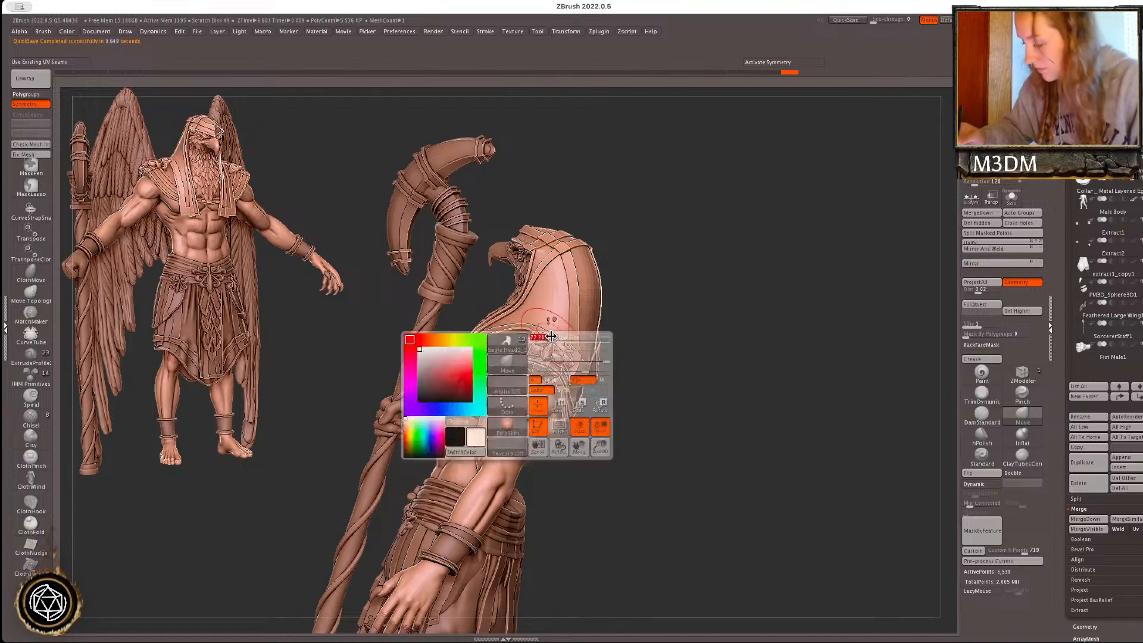
pyautogui.moveTo(712, 326); pyautogui.dragTo(661, 328)
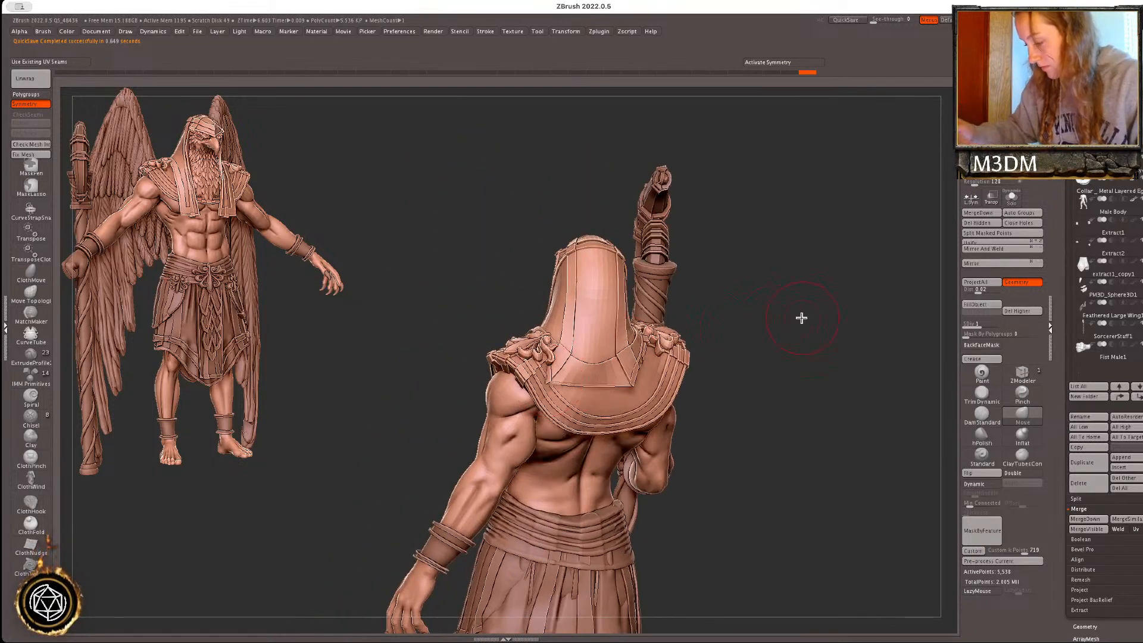
pyautogui.moveTo(773, 321); pyautogui.dragTo(739, 328)
pyautogui.moveTo(782, 294)
pyautogui.mouseDown()
pyautogui.moveTo(842, 275)
pyautogui.moveTo(601, 373)
pyautogui.mouseUp()
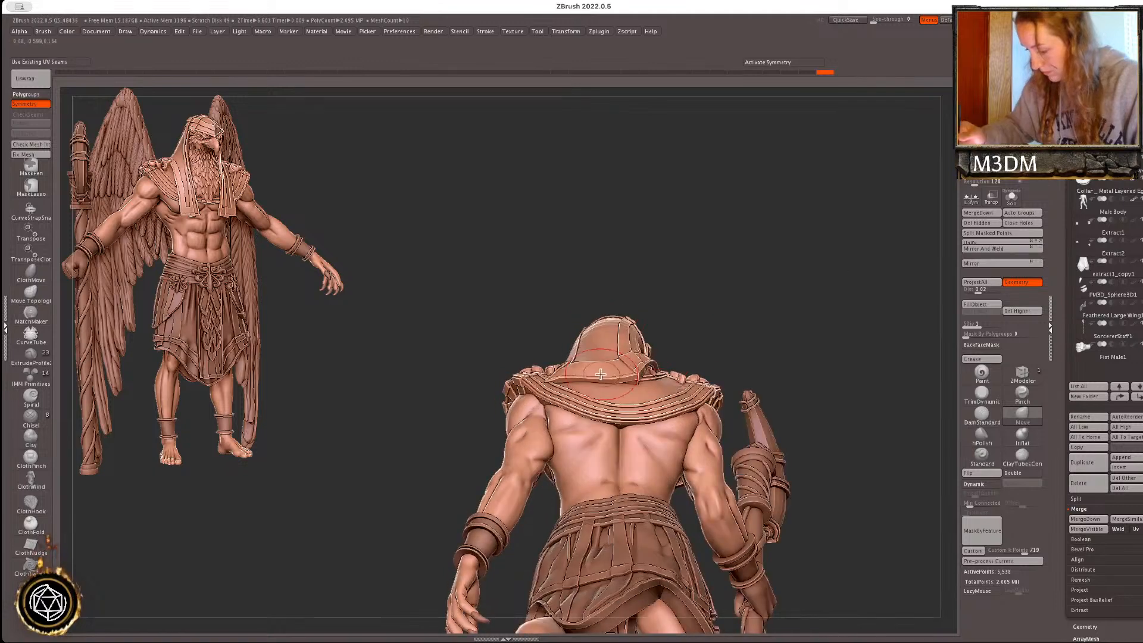
# - Turn off symmetry on the metal layered collar and adjust its rear edge beneath the head covering with the Move brush
pyautogui.keyDown('alt'); pyautogui.click(640, 387); pyautogui.keyUp('alt')
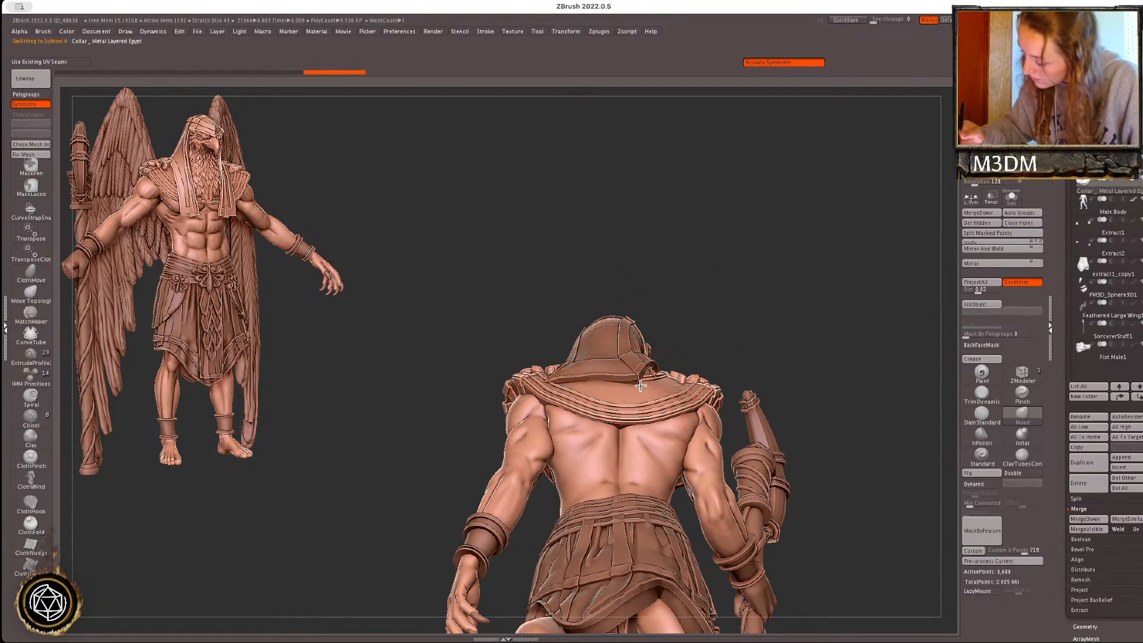
pyautogui.rightClick(641, 378)
pyautogui.press('x')
pyautogui.moveTo(742, 311); pyautogui.dragTo(730, 326)
pyautogui.moveTo(665, 360); pyautogui.dragTo(657, 372)
pyautogui.moveTo(758, 322); pyautogui.dragTo(728, 323)
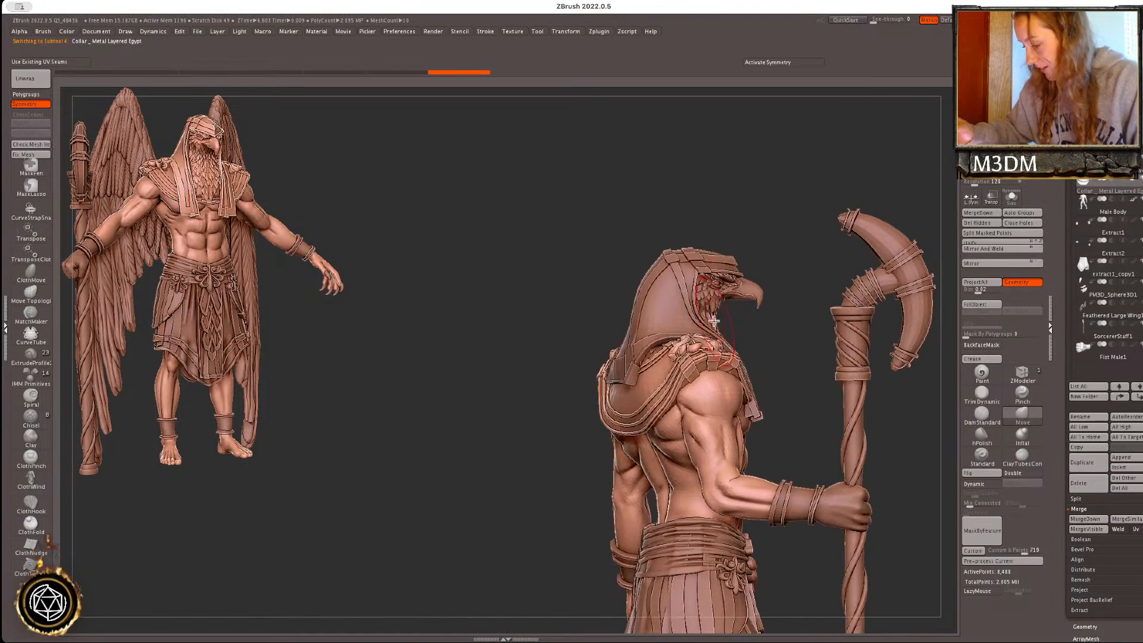
# - Reselect the head covering and check how its lappets drape over the chest on the whole figure
pyautogui.keyDown('alt'); pyautogui.click(679, 320); pyautogui.keyUp('alt')
pyautogui.moveTo(911, 403)
pyautogui.mouseDown()
pyautogui.moveTo(893, 401)
pyautogui.moveTo(895, 412)
pyautogui.mouseUp()
pyautogui.keyDown('alt'); pyautogui.moveTo(876, 374); pyautogui.dragTo(710, 406); pyautogui.keyUp('alt')
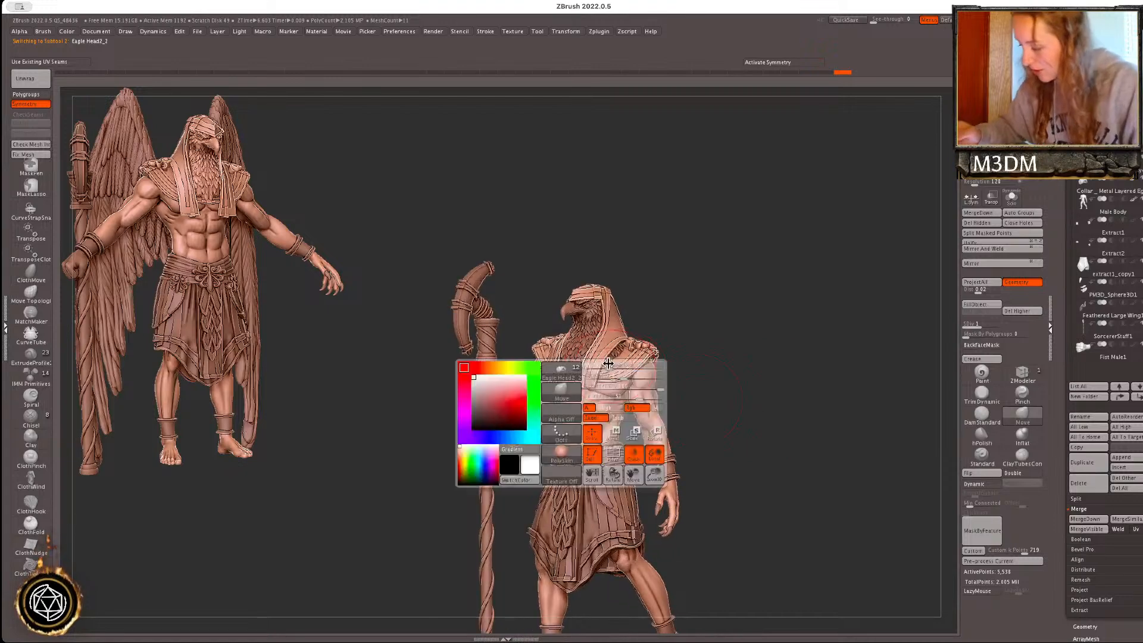
pyautogui.keyDown('alt'); pyautogui.moveTo(748, 373); pyautogui.dragTo(796, 317); pyautogui.keyUp('alt')
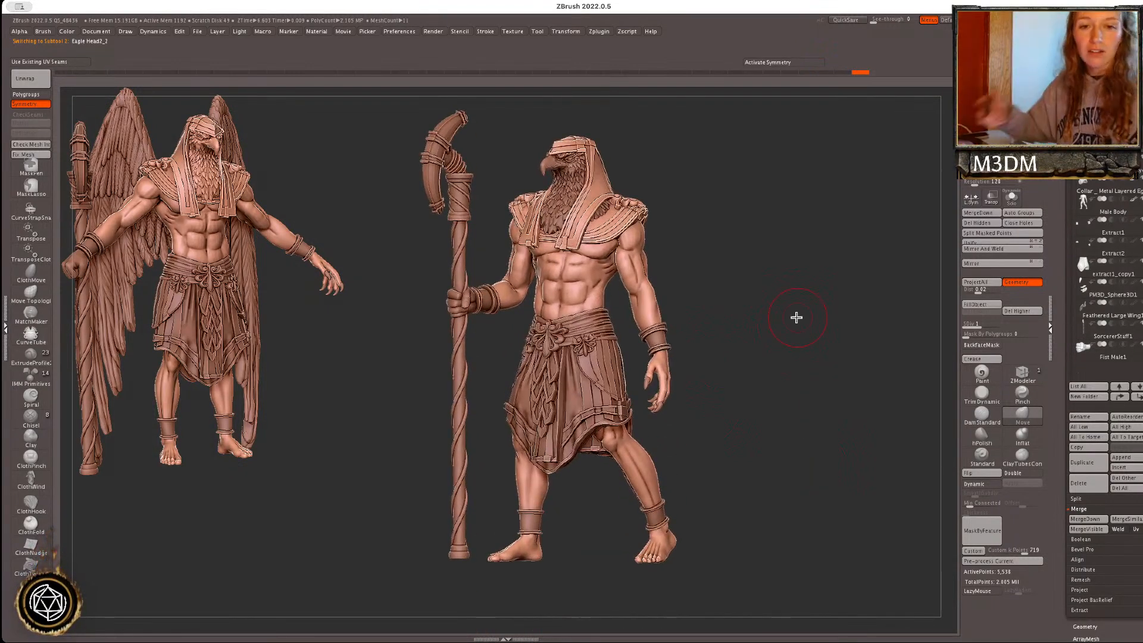
# - Auto-group the Egyptian skirt layers, mask the free-hand-side hip panel, split it into its own subtool and select it
pyautogui.rightClick(770, 349)
pyautogui.keyDown('ctrl'); pyautogui.click(622, 375); pyautogui.keyUp('ctrl')
pyautogui.keyDown('ctrl'); pyautogui.click(622, 375); pyautogui.keyUp('ctrl')
pyautogui.keyDown('alt'); pyautogui.click(615, 374); pyautogui.keyUp('alt')
pyautogui.hotkey('shift', 'f')
pyautogui.click(1021, 213)
pyautogui.hotkey('shift', 'f')
pyautogui.keyDown('ctrl'); pyautogui.keyDown('shift'); pyautogui.click(604, 358); pyautogui.keyUp('shift'); pyautogui.keyUp('ctrl')
pyautogui.keyDown('ctrl'); pyautogui.click(772, 344); pyautogui.keyUp('ctrl')
pyautogui.keyDown('ctrl'); pyautogui.keyDown('shift'); pyautogui.click(772, 344); pyautogui.keyUp('shift'); pyautogui.keyUp('ctrl')
pyautogui.click(988, 233)
pyautogui.keyDown('alt'); pyautogui.click(610, 357); pyautogui.keyUp('alt')
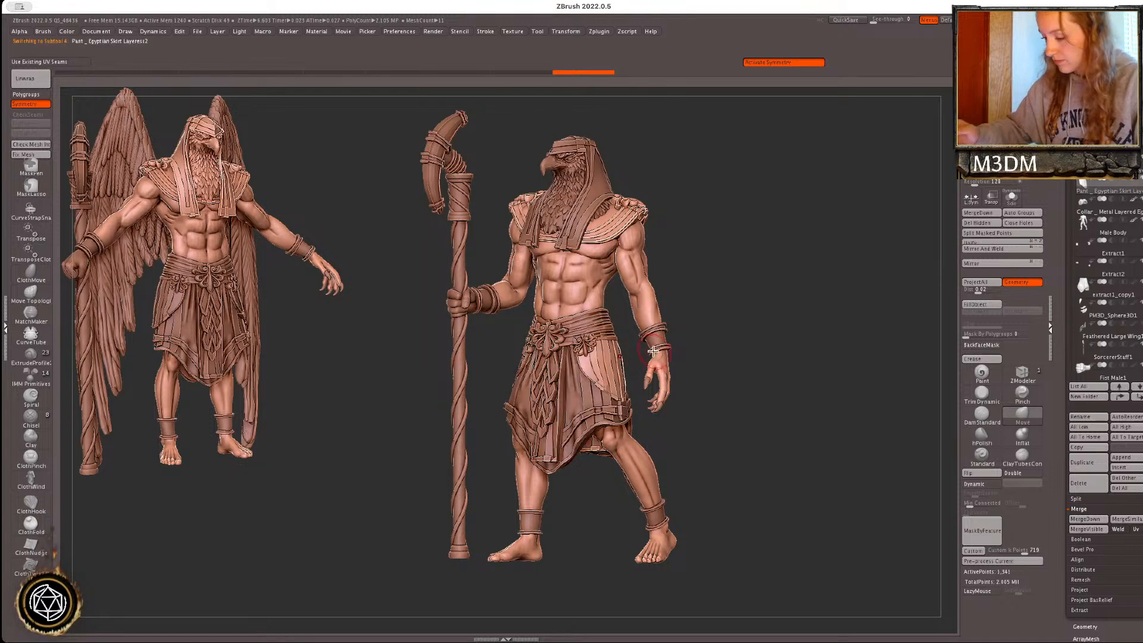
# - Reposition the free-hand-side hip panel with the gizmo, refine it with the Move brush and check it in isolation
pyautogui.press('w')
pyautogui.moveTo(603, 342)
pyautogui.mouseDown()
pyautogui.moveTo(616, 392)
pyautogui.moveTo(624, 386)
pyautogui.mouseUp()
pyautogui.press('q')
pyautogui.moveTo(800, 362); pyautogui.dragTo(717, 380)
pyautogui.moveTo(613, 355); pyautogui.dragTo(618, 358)
pyautogui.moveTo(779, 356); pyautogui.dragTo(807, 365)
pyautogui.click(1014, 205)
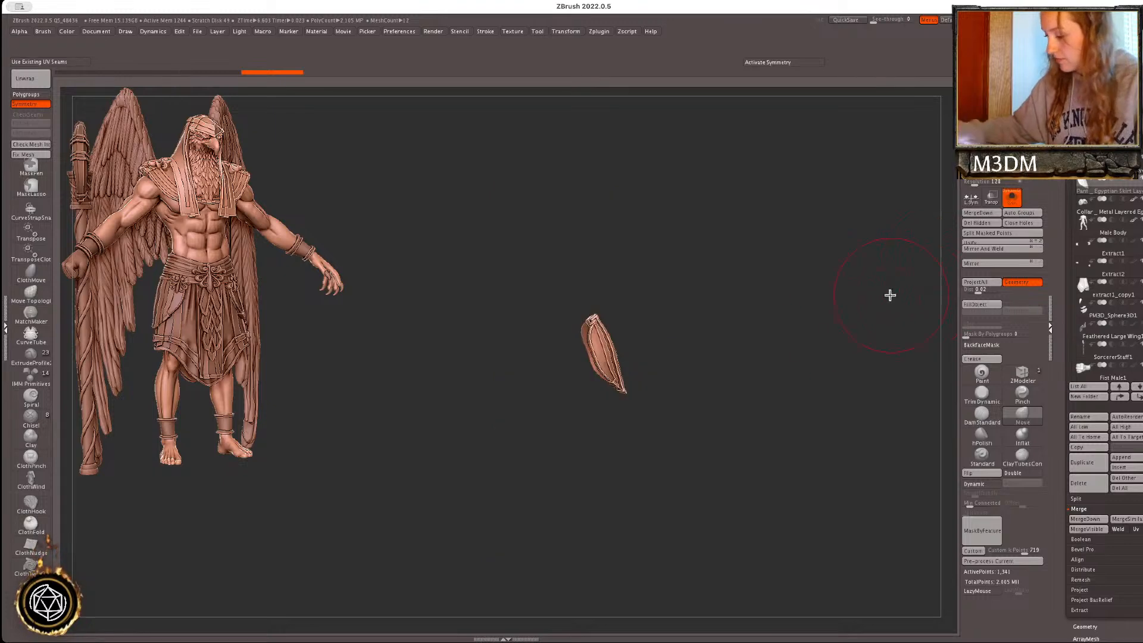
pyautogui.click(1011, 198)
# - Split the staff-side hip panel off the Egyptian skirt layers and select the new subtool
pyautogui.keyDown('alt'); pyautogui.click(611, 294); pyautogui.keyUp('alt')
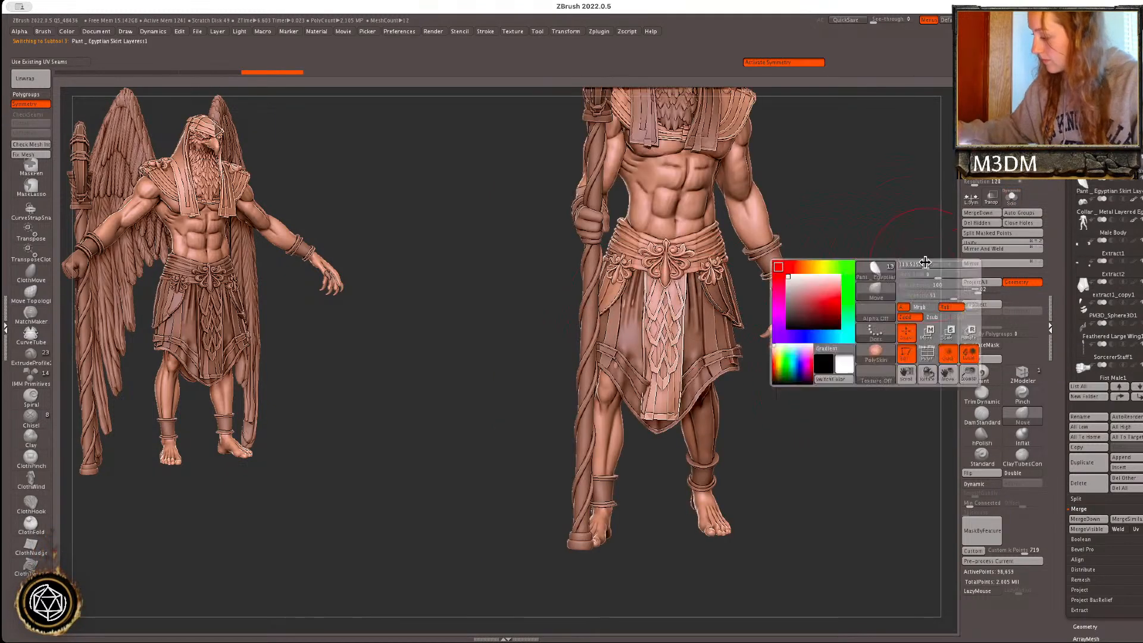
pyautogui.click(1011, 199)
pyautogui.click(1014, 201)
pyautogui.keyDown('alt'); pyautogui.click(610, 292); pyautogui.keyUp('alt')
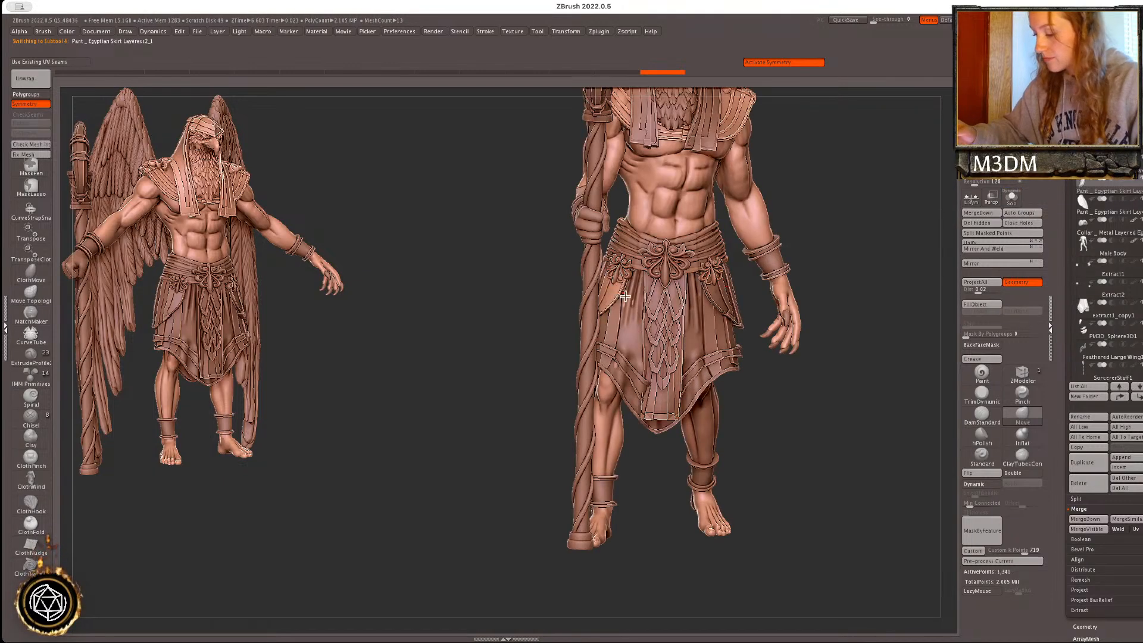
# - Turn off symmetry on the staff-side hip panel and reposition it against the hip with the recentred gizmo
pyautogui.press('w')
pyautogui.moveTo(594, 314); pyautogui.dragTo(584, 309)
pyautogui.hotkey('ctrl', 'z')
pyautogui.press('y')
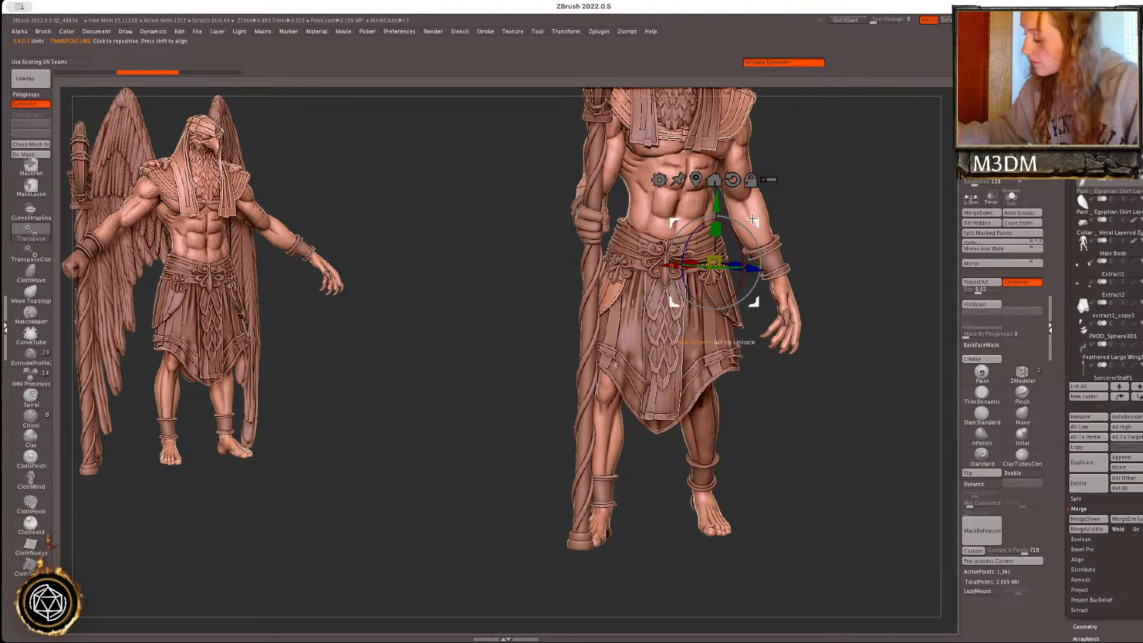
pyautogui.press('x')
pyautogui.click(734, 179)
pyautogui.click(695, 180)
pyautogui.moveTo(632, 280)
pyautogui.keyDown('alt'); pyautogui.mouseDown()
pyautogui.moveTo(632, 261)
pyautogui.moveTo(663, 256)
pyautogui.mouseUp(); pyautogui.keyUp('alt')
# - Shape the staff-side hip panel over the skirt from the side and back with the Move brush
pyautogui.press('q')
pyautogui.moveTo(816, 303); pyautogui.dragTo(884, 310)
pyautogui.press('space')
pyautogui.moveTo(792, 283); pyautogui.dragTo(768, 290)
pyautogui.press('space')
pyautogui.moveTo(630, 262); pyautogui.dragTo(632, 257)
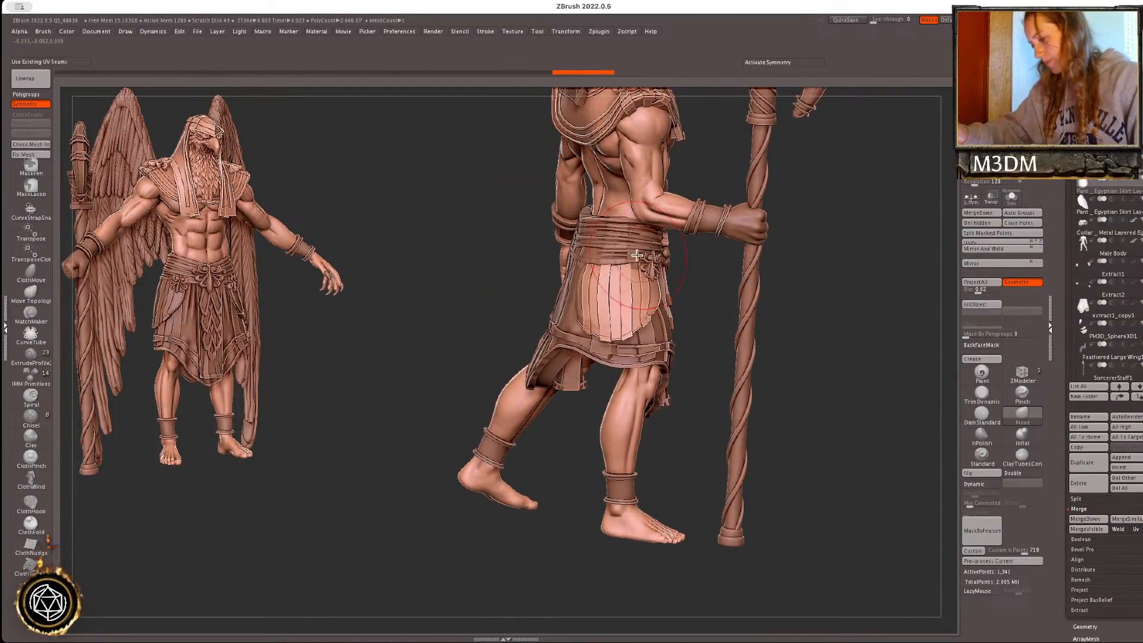
pyautogui.moveTo(840, 296); pyautogui.dragTo(592, 264)
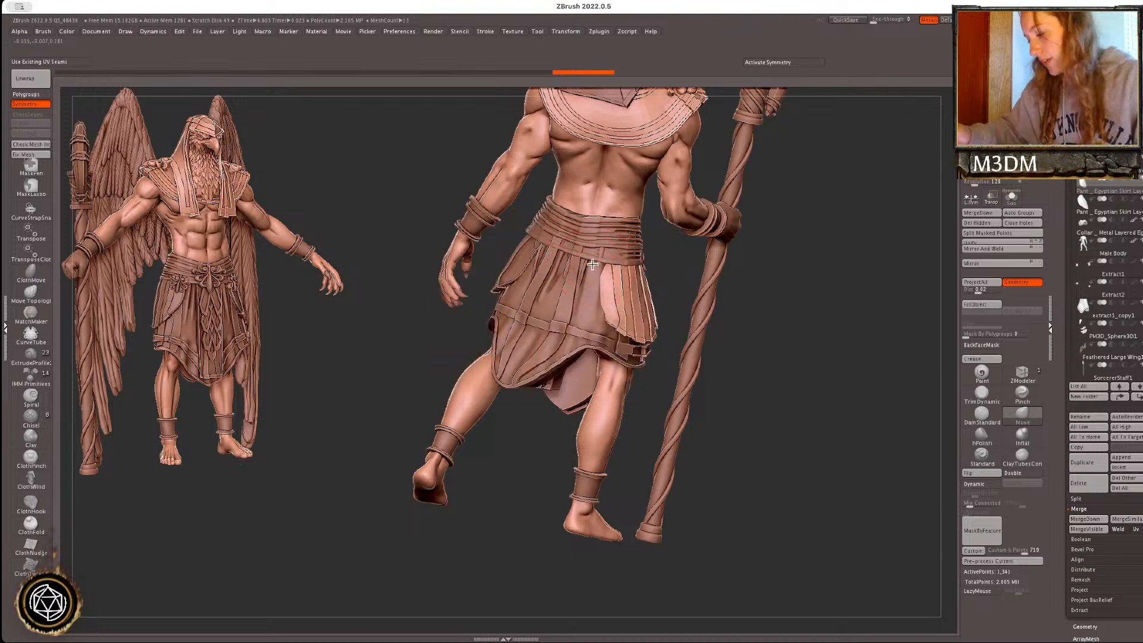
pyautogui.moveTo(873, 306); pyautogui.dragTo(714, 289)
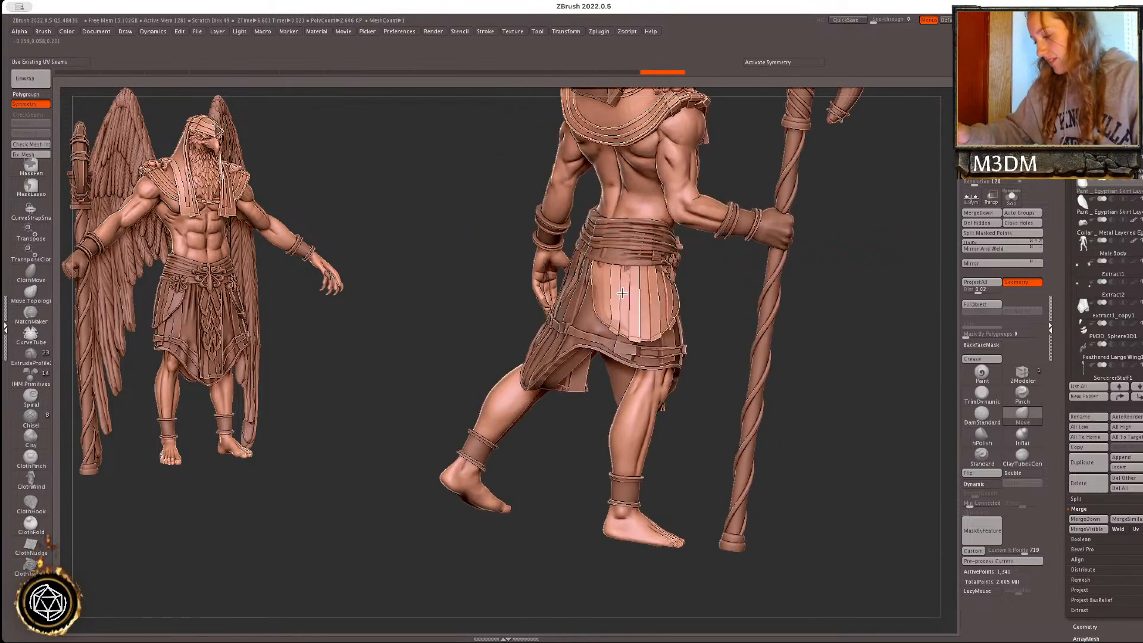
pyautogui.moveTo(621, 294); pyautogui.dragTo(622, 292)
pyautogui.moveTo(861, 317)
pyautogui.mouseDown()
pyautogui.moveTo(875, 324)
pyautogui.moveTo(658, 288)
pyautogui.mouseUp()
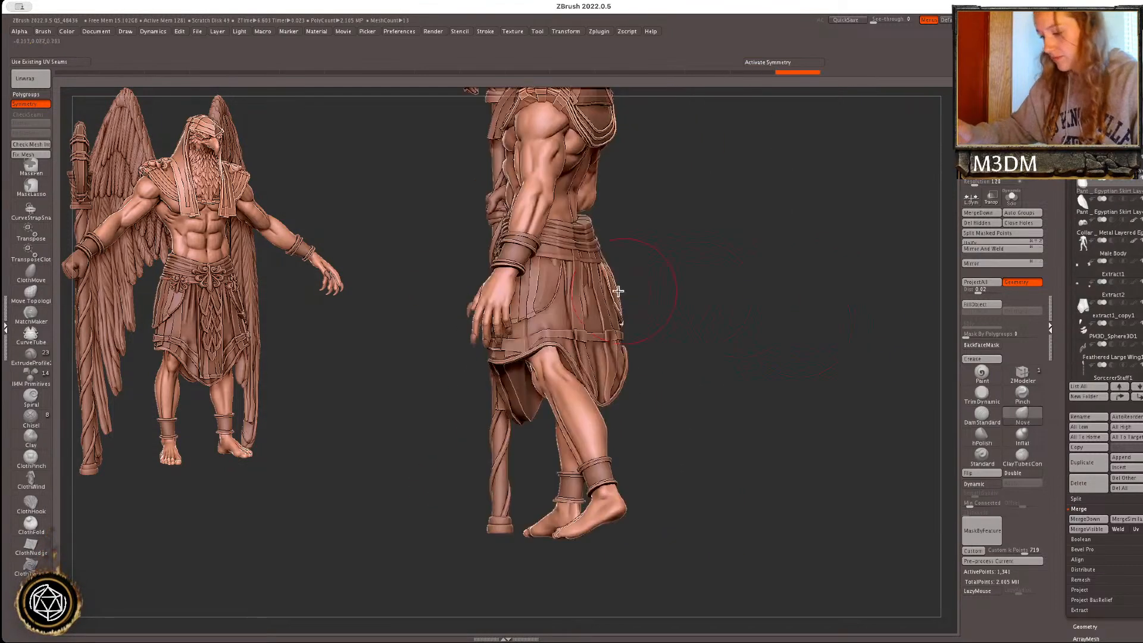
# - Isolate and auto-group the skirt layers, mask the rear hanging panel and split it into its own subtool
pyautogui.press('x')
pyautogui.click(1011, 198)
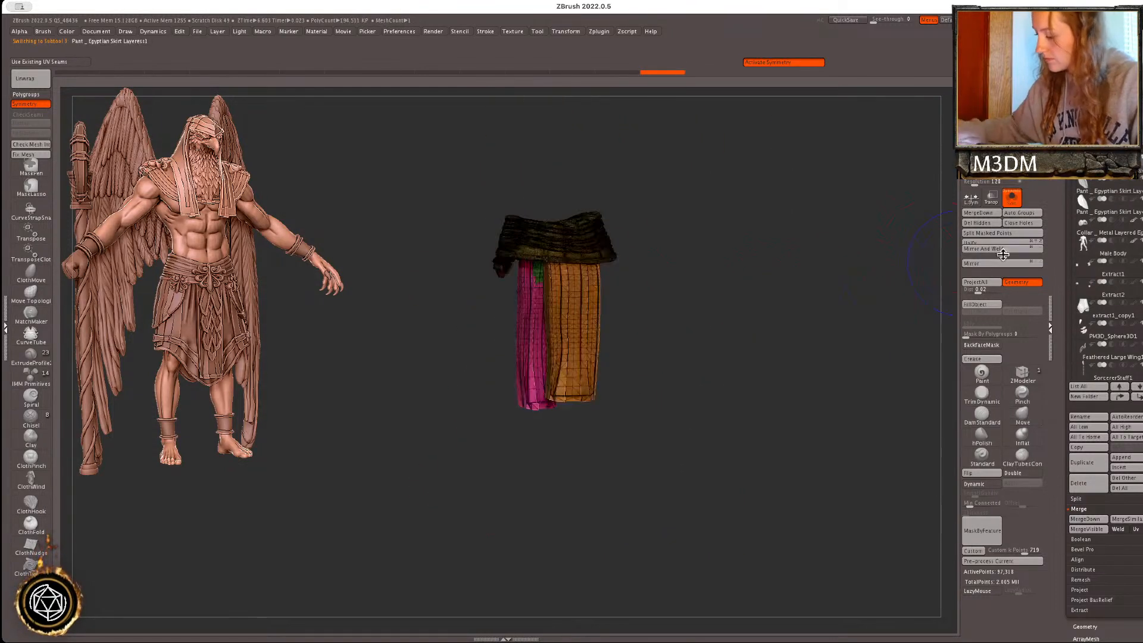
pyautogui.click(1025, 216)
pyautogui.keyDown('ctrl'); pyautogui.keyDown('shift'); pyautogui.click(572, 342); pyautogui.keyUp('shift'); pyautogui.keyUp('ctrl')
pyautogui.keyDown('ctrl'); pyautogui.click(729, 320); pyautogui.keyUp('ctrl')
pyautogui.keyDown('ctrl'); pyautogui.keyDown('shift'); pyautogui.click(737, 322); pyautogui.keyUp('shift'); pyautogui.keyUp('ctrl')
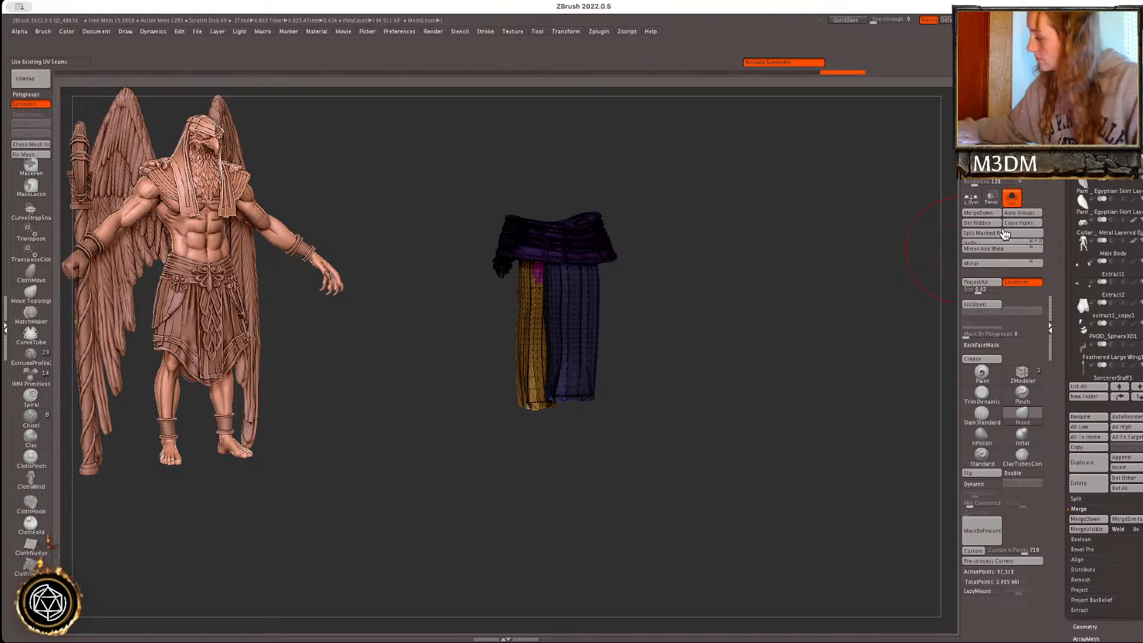
pyautogui.click(1004, 233)
pyautogui.click(1013, 199)
# - Select the split rear panel and turn off the polyframe display
pyautogui.moveTo(820, 349)
pyautogui.mouseDown()
pyautogui.moveTo(830, 364)
pyautogui.moveTo(838, 321)
pyautogui.mouseUp()
pyautogui.keyDown('alt'); pyautogui.click(579, 276); pyautogui.keyUp('alt')
pyautogui.click(1013, 208)
pyautogui.hotkey('shift', 'f')
pyautogui.click(1013, 209)
# - Try to pull the rear panel out over the back of the skirt with the Move brush
pyautogui.press('space')
pyautogui.click(599, 324)
pyautogui.moveTo(583, 350); pyautogui.dragTo(582, 411)
pyautogui.press('space')
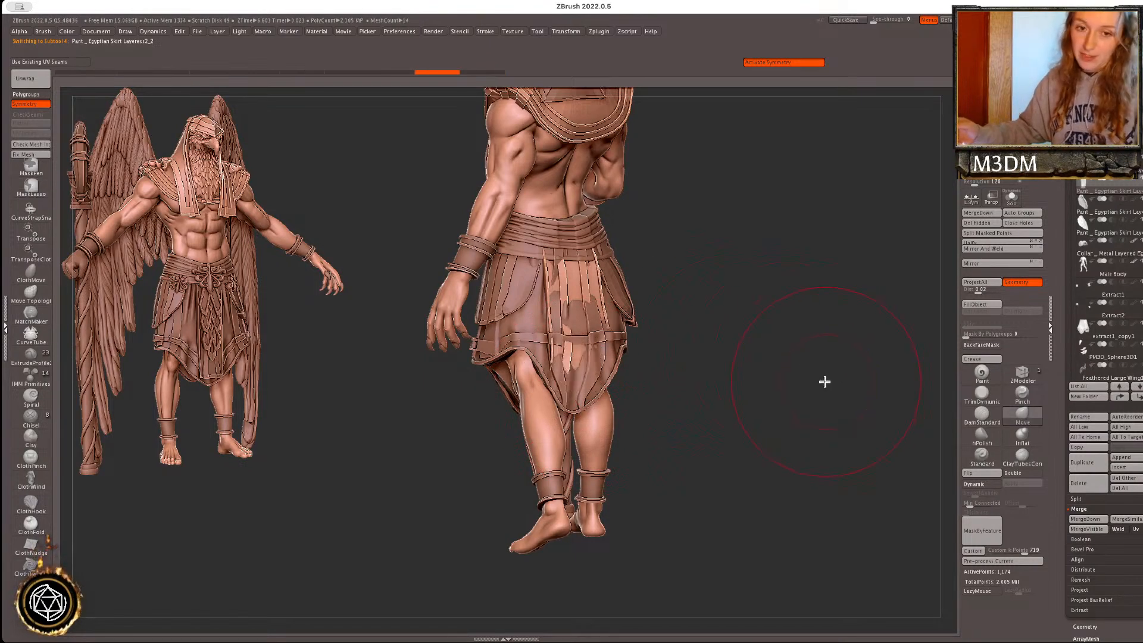
# - Undo the Move brush adjustments on the rear panel
pyautogui.hotkey('ctrl', 'z')
pyautogui.hotkey('ctrl', 'z')
pyautogui.hotkey('ctrl', 'z')
pyautogui.hotkey('ctrl', 'z')
pyautogui.hotkey('ctrl', 'z')
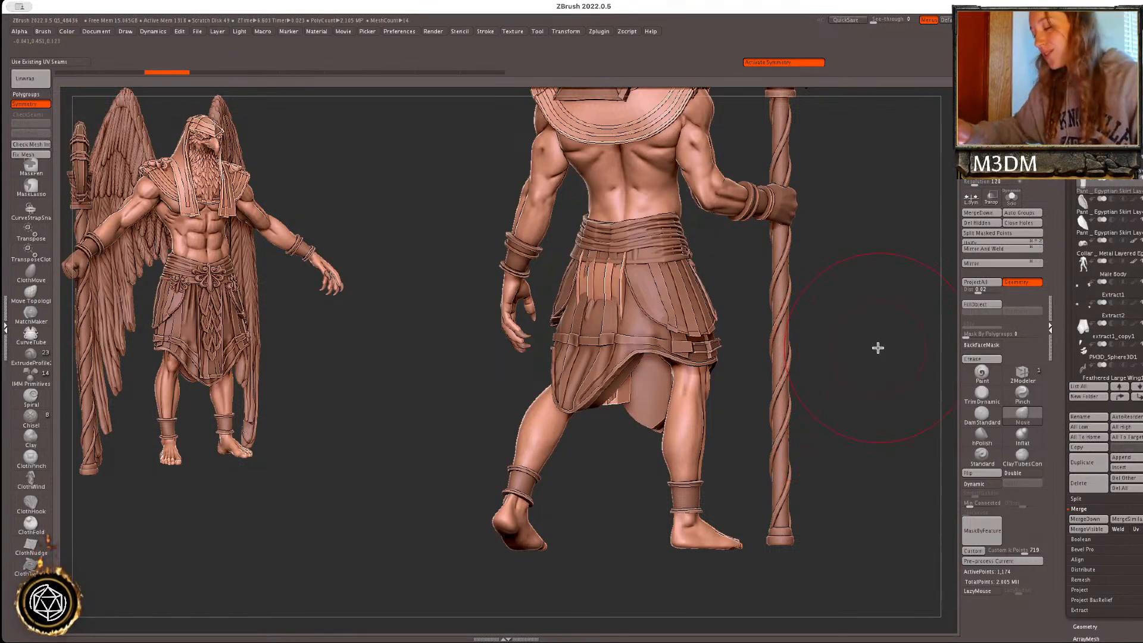
pyautogui.hotkey('ctrl', 'z')
pyautogui.hotkey('ctrl', 'z')
pyautogui.hotkey('ctrl', 'z')
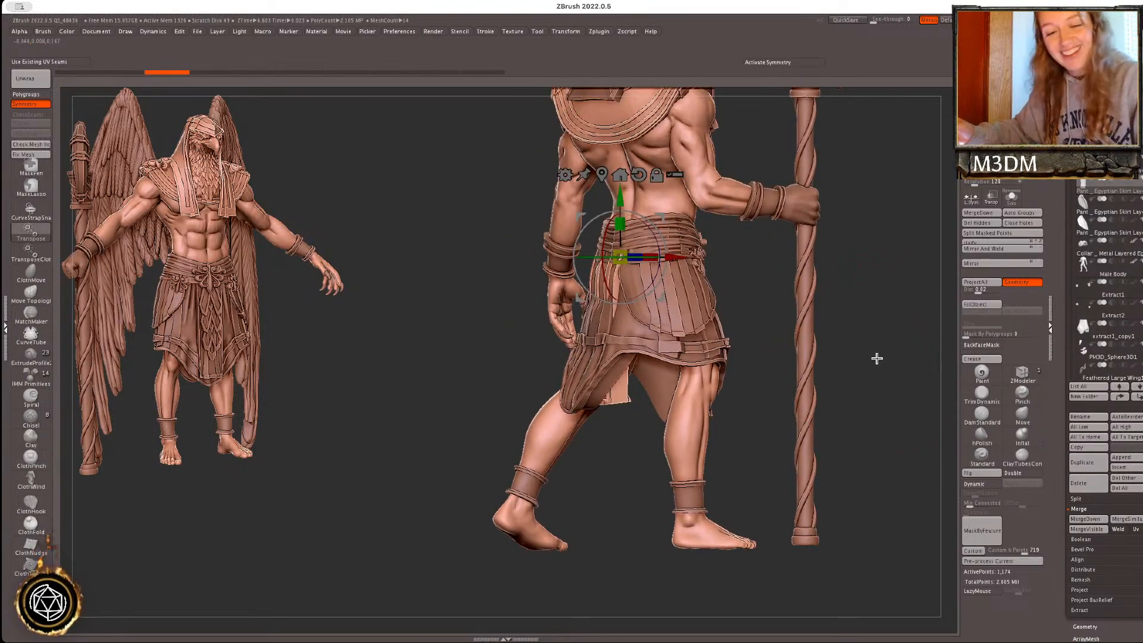
# - Reposition the rear panel along the back of the skirt using the Transpose line
pyautogui.press('y')
pyautogui.moveTo(848, 356); pyautogui.dragTo(917, 337)
pyautogui.moveTo(600, 273)
pyautogui.mouseDown()
pyautogui.moveTo(592, 407)
pyautogui.moveTo(570, 383)
pyautogui.mouseUp()
pyautogui.press('q')
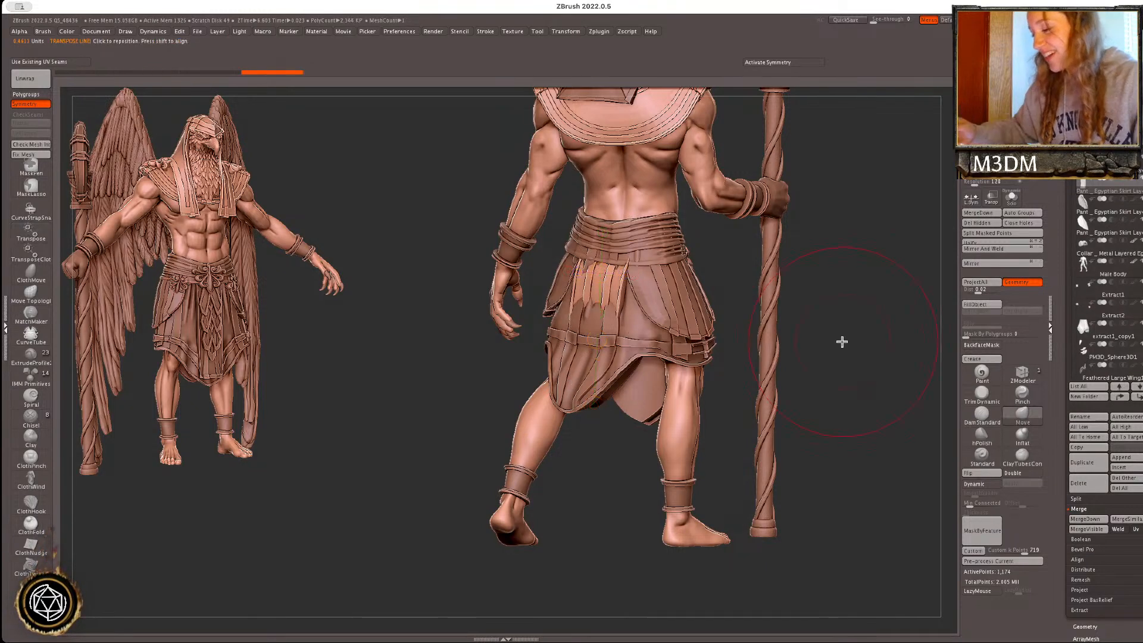
# - Shape the rear panel over the back of the skirt with the Move brush, resizing the brush and undoing stray strokes
pyautogui.moveTo(840, 342); pyautogui.dragTo(896, 342)
pyautogui.moveTo(604, 363)
pyautogui.mouseDown()
pyautogui.moveTo(603, 382)
pyautogui.moveTo(596, 365)
pyautogui.moveTo(608, 363)
pyautogui.mouseUp()
pyautogui.press('space')
pyautogui.moveTo(584, 262); pyautogui.dragTo(590, 260)
pyautogui.hotkey('ctrl', 'z')
pyautogui.hotkey('ctrl', 'z')
pyautogui.moveTo(610, 383)
pyautogui.mouseDown()
pyautogui.moveTo(566, 382)
pyautogui.moveTo(614, 340)
pyautogui.moveTo(583, 325)
pyautogui.mouseUp()
pyautogui.press('space')
pyautogui.press('space')
pyautogui.press('space')
pyautogui.press('space')
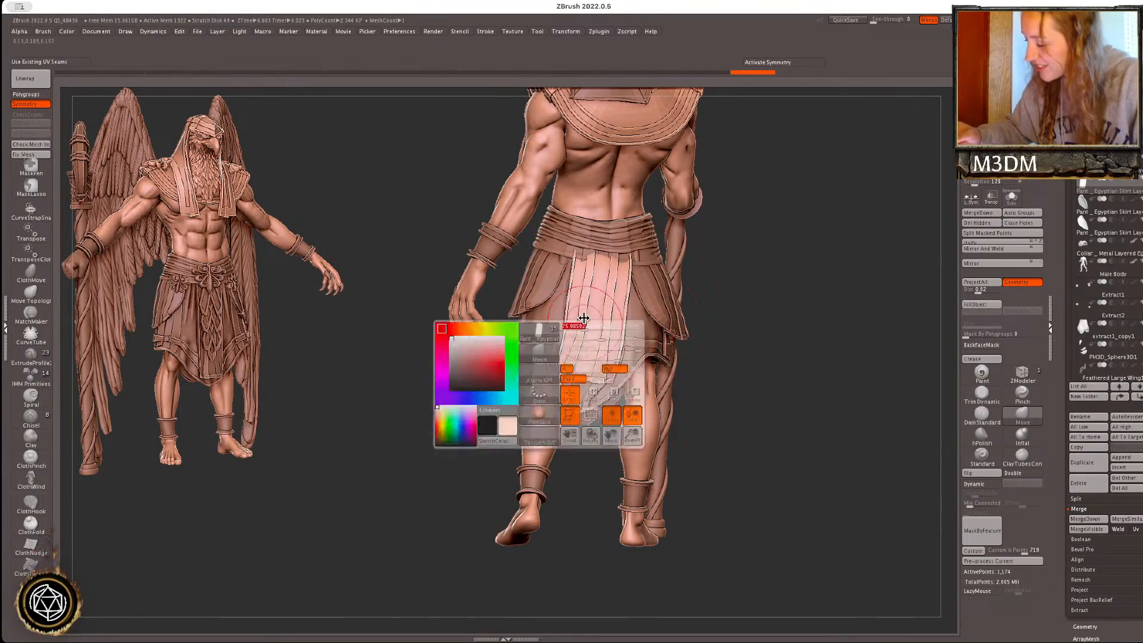
pyautogui.press('space')
# - Select the skirt's waistband layer and fit it against the lower back with the Move brush
pyautogui.keyDown('alt'); pyautogui.click(613, 261); pyautogui.keyUp('alt')
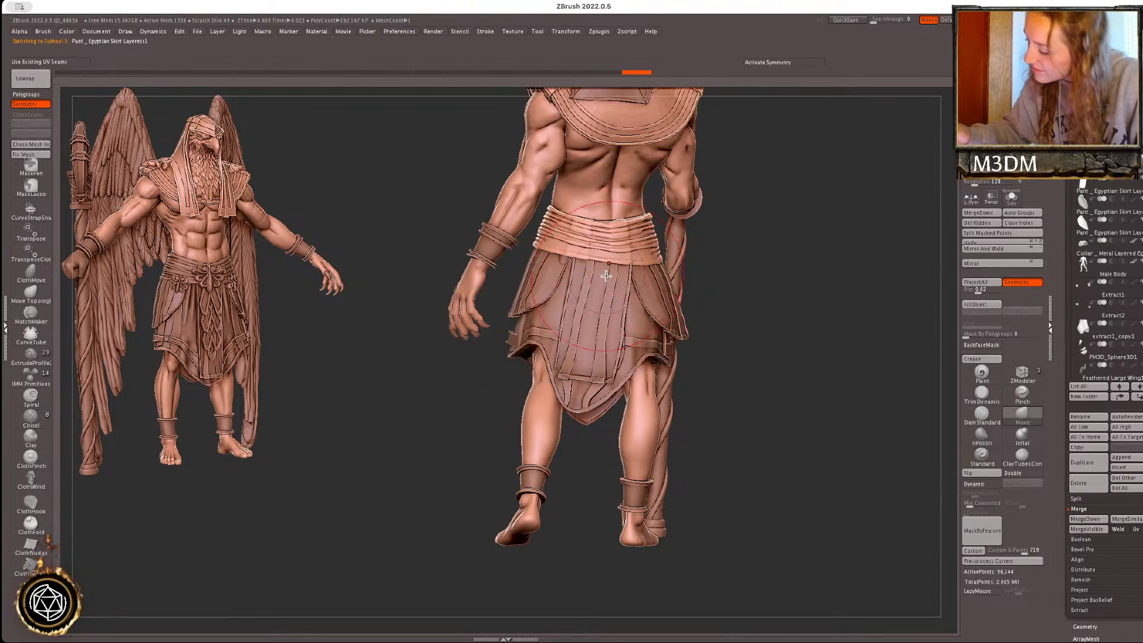
pyautogui.moveTo(723, 237); pyautogui.dragTo(759, 257)
pyautogui.press('space')
pyautogui.moveTo(645, 232); pyautogui.dragTo(636, 229)
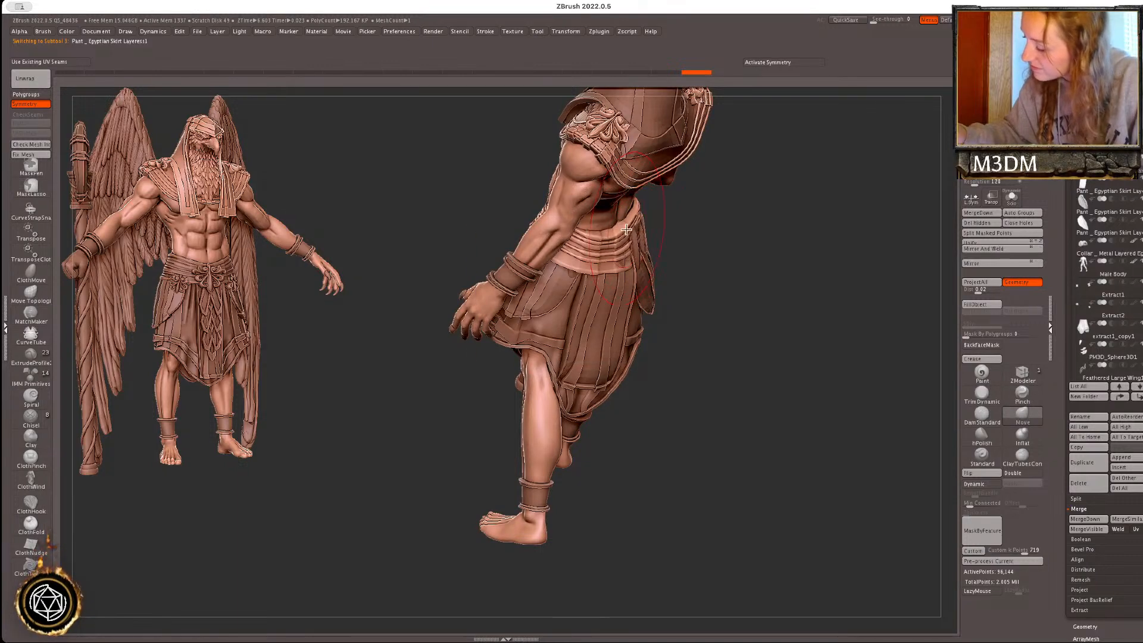
pyautogui.moveTo(748, 252); pyautogui.dragTo(656, 256)
pyautogui.moveTo(816, 243); pyautogui.dragTo(735, 273)
# - Select the layered rear and side panels of the skirt and nudge them into place with the Move brush
pyautogui.keyDown('alt'); pyautogui.click(643, 287); pyautogui.keyUp('alt')
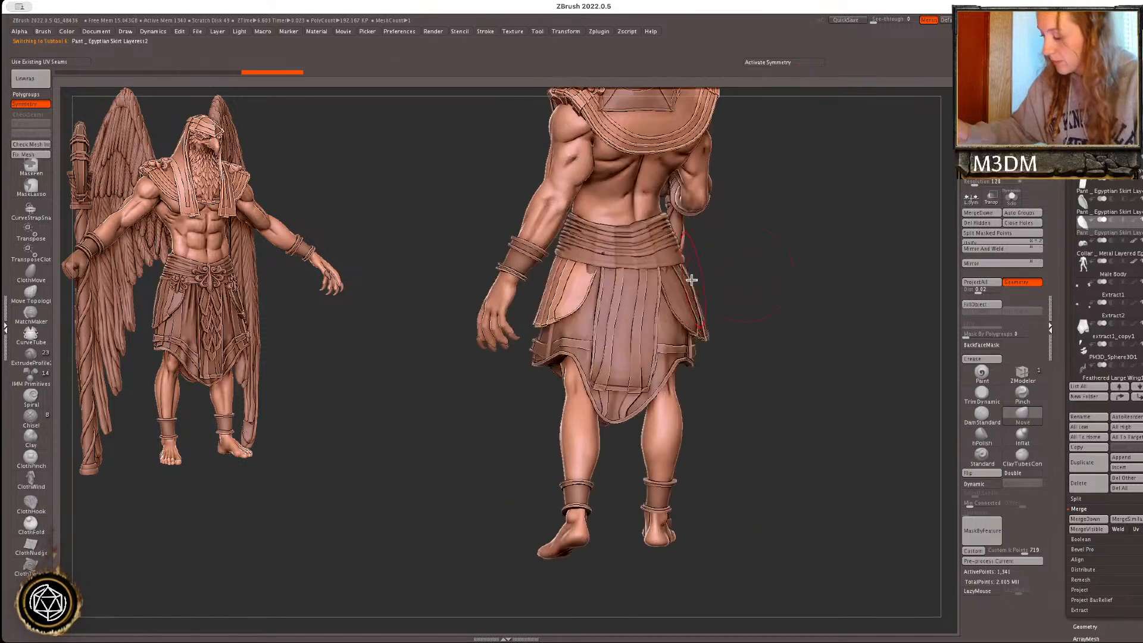
pyautogui.moveTo(593, 268); pyautogui.dragTo(597, 263)
pyautogui.moveTo(719, 253); pyautogui.dragTo(789, 262)
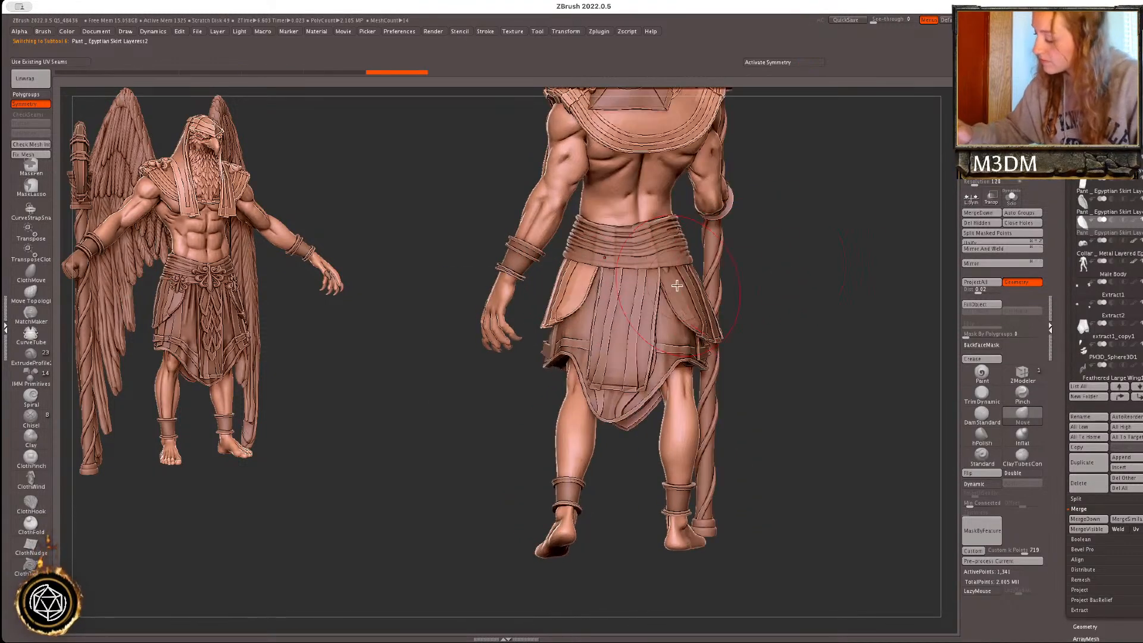
pyautogui.keyDown('alt'); pyautogui.click(681, 288); pyautogui.keyUp('alt')
pyautogui.keyDown('alt'); pyautogui.click(641, 292); pyautogui.keyUp('alt')
pyautogui.moveTo(829, 304)
pyautogui.mouseDown()
pyautogui.moveTo(784, 316)
pyautogui.moveTo(817, 305)
pyautogui.mouseUp()
pyautogui.moveTo(595, 373); pyautogui.dragTo(601, 367)
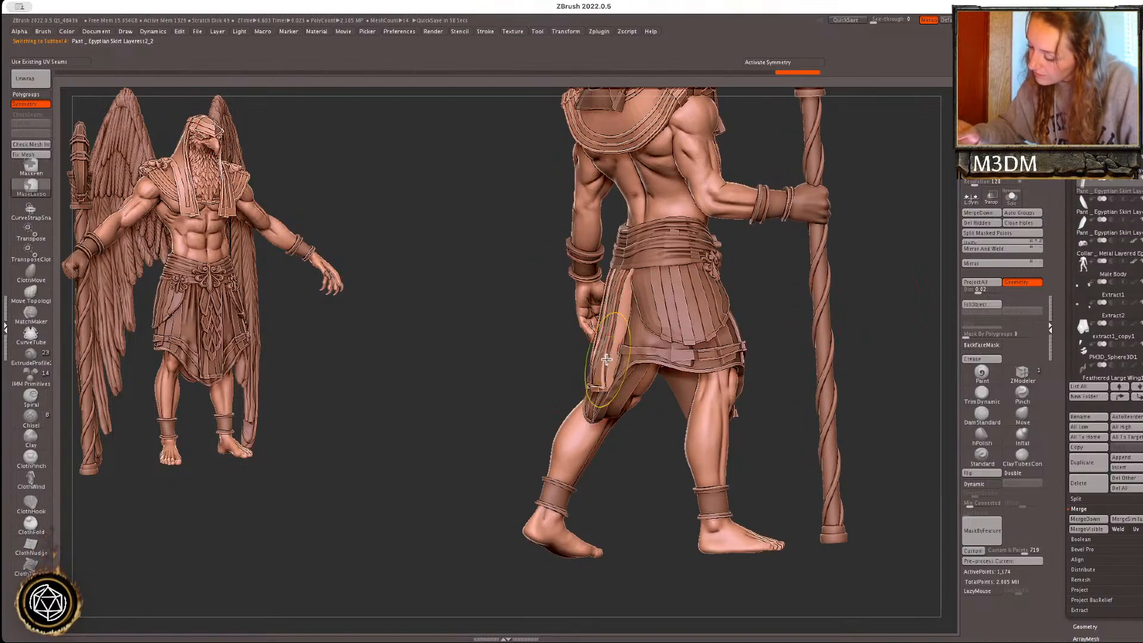
pyautogui.moveTo(860, 370); pyautogui.dragTo(824, 352)
# - Isolate the waistband layer and hide the hanging front panel pieces, leaving only the belt with its ornaments shown
pyautogui.keyDown('alt'); pyautogui.click(558, 351); pyautogui.keyUp('alt')
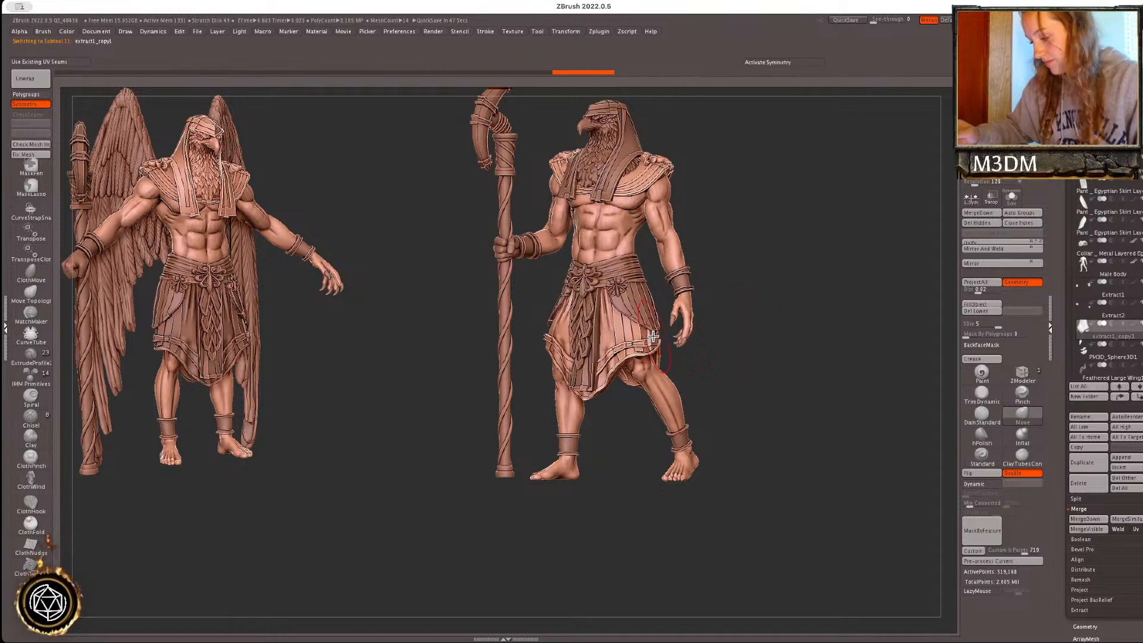
pyautogui.moveTo(763, 339); pyautogui.dragTo(801, 350)
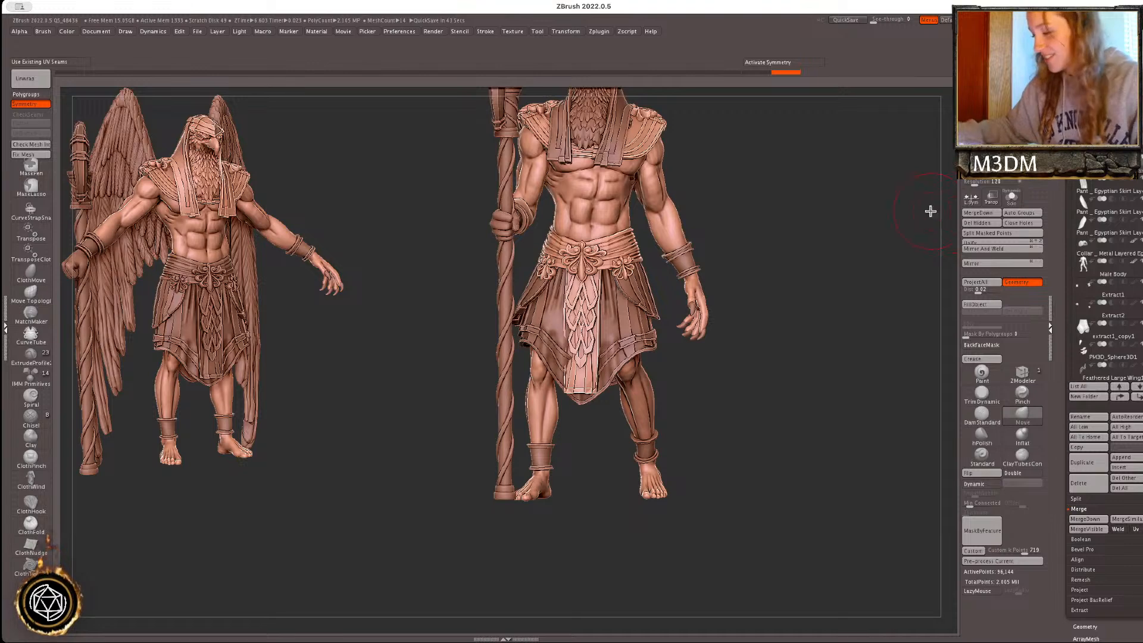
pyautogui.click(1010, 201)
pyautogui.keyDown('ctrl'); pyautogui.keyDown('shift'); pyautogui.click(614, 248); pyautogui.keyUp('shift'); pyautogui.keyUp('ctrl')
pyautogui.keyDown('ctrl'); pyautogui.keyDown('shift'); pyautogui.click(616, 248); pyautogui.keyUp('shift'); pyautogui.keyUp('ctrl')
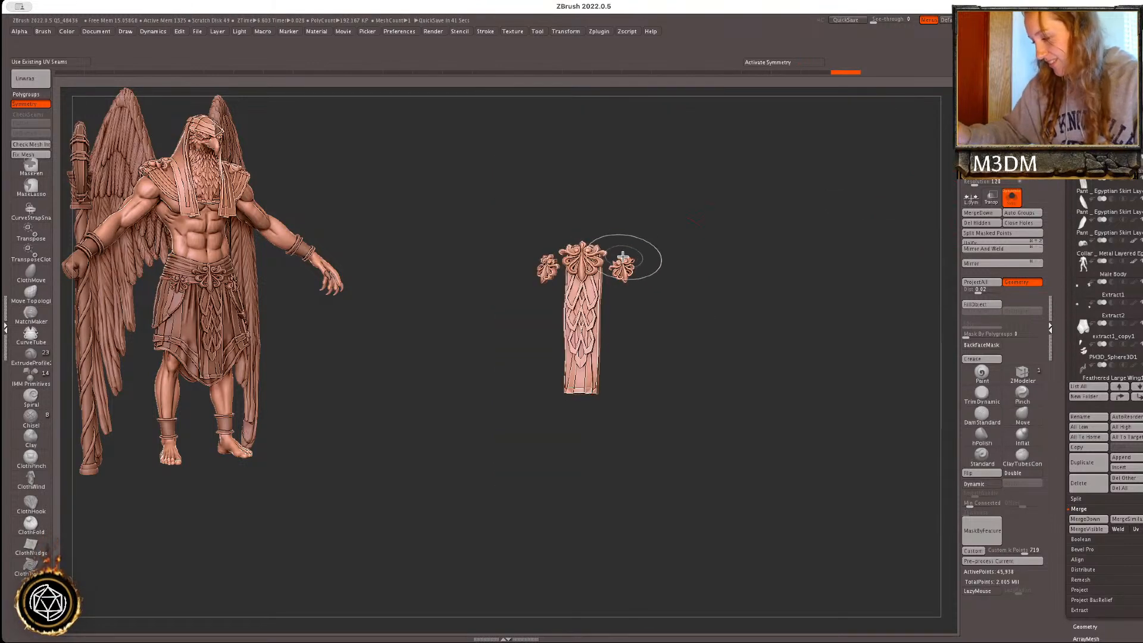
pyautogui.keyDown('ctrl'); pyautogui.moveTo(688, 242); pyautogui.dragTo(671, 255, button='right'); pyautogui.keyUp('ctrl')
pyautogui.rightClick(671, 256)
pyautogui.keyDown('ctrl'); pyautogui.keyDown('shift'); pyautogui.click(625, 406); pyautogui.keyUp('shift'); pyautogui.keyUp('ctrl')
pyautogui.keyDown('ctrl'); pyautogui.keyDown('shift'); pyautogui.click(572, 421); pyautogui.keyUp('shift'); pyautogui.keyUp('ctrl')
pyautogui.keyDown('ctrl'); pyautogui.keyDown('shift'); pyautogui.click(569, 406); pyautogui.keyUp('shift'); pyautogui.keyUp('ctrl')
pyautogui.keyDown('ctrl'); pyautogui.keyDown('shift'); pyautogui.click(568, 394); pyautogui.keyUp('shift'); pyautogui.keyUp('ctrl')
pyautogui.keyDown('ctrl'); pyautogui.keyDown('shift'); pyautogui.click(564, 379); pyautogui.keyUp('shift'); pyautogui.keyUp('ctrl')
pyautogui.keyDown('ctrl'); pyautogui.keyDown('shift'); pyautogui.click(566, 360); pyautogui.keyUp('shift'); pyautogui.keyUp('ctrl')
pyautogui.keyDown('ctrl'); pyautogui.keyDown('shift'); pyautogui.click(568, 343); pyautogui.keyUp('shift'); pyautogui.keyUp('ctrl')
pyautogui.keyDown('ctrl'); pyautogui.keyDown('shift'); pyautogui.click(569, 319); pyautogui.keyUp('shift'); pyautogui.keyUp('ctrl')
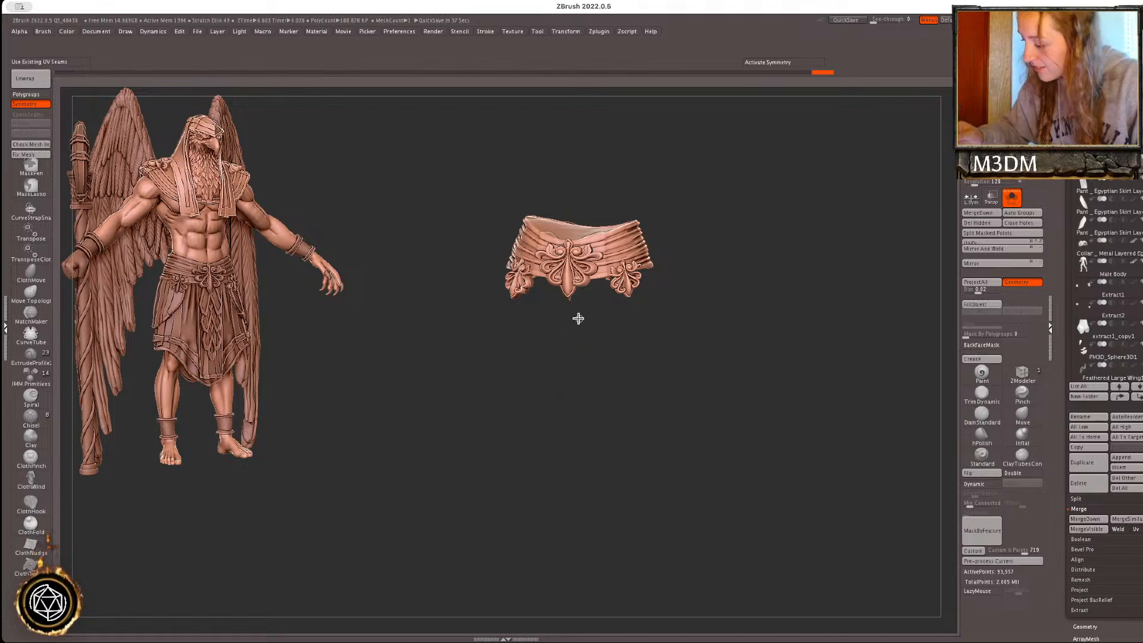
# - Mask the belt, unhide the rest and split the masked points so the front panel becomes its own subtool
pyautogui.keyDown('ctrl'); pyautogui.click(686, 341); pyautogui.keyUp('ctrl')
pyautogui.keyDown('ctrl'); pyautogui.keyDown('shift'); pyautogui.click(688, 341); pyautogui.keyUp('shift'); pyautogui.keyUp('ctrl')
pyautogui.click(1008, 235)
pyautogui.click(1010, 205)
# - Align the braided front panel under the belt ornament using the Transpose line, Move brush and gizmo
pyautogui.press('f')
pyautogui.press('w')
pyautogui.keyDown('shift'); pyautogui.moveTo(831, 329); pyautogui.dragTo(763, 359); pyautogui.keyUp('shift')
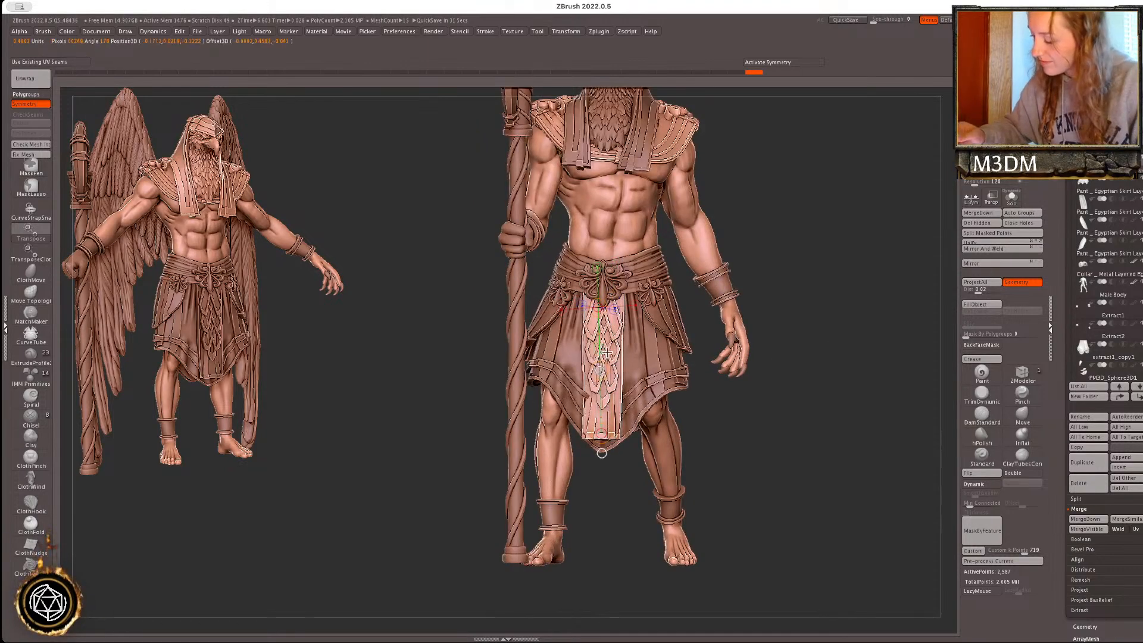
pyautogui.press('q')
pyautogui.press('space')
pyautogui.moveTo(609, 359); pyautogui.dragTo(605, 358)
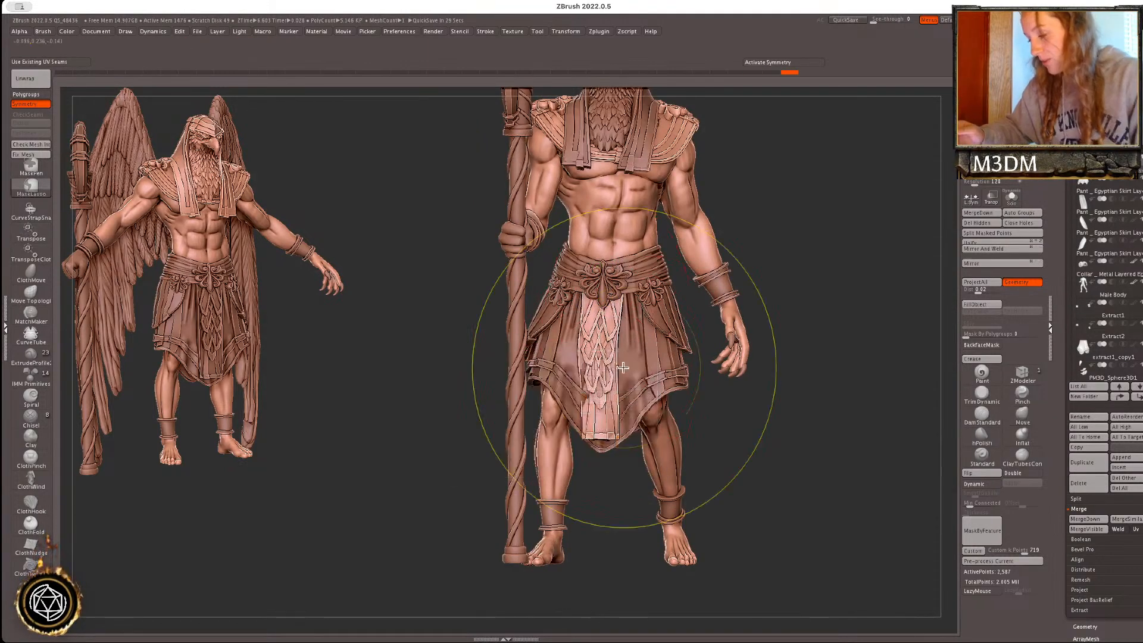
pyautogui.press('w')
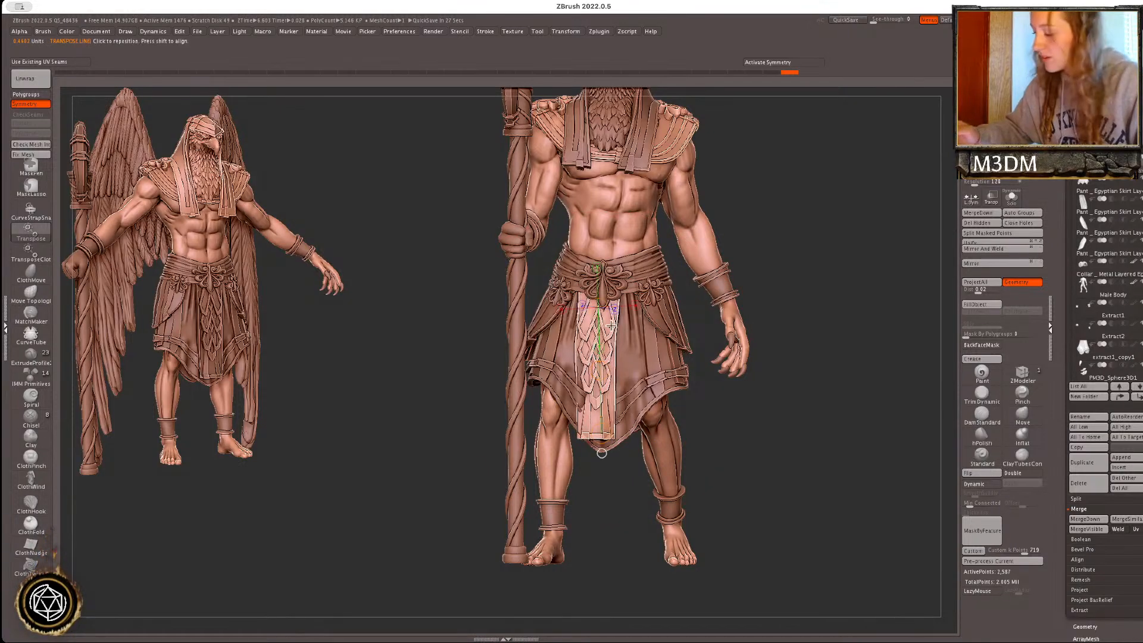
pyautogui.press('y')
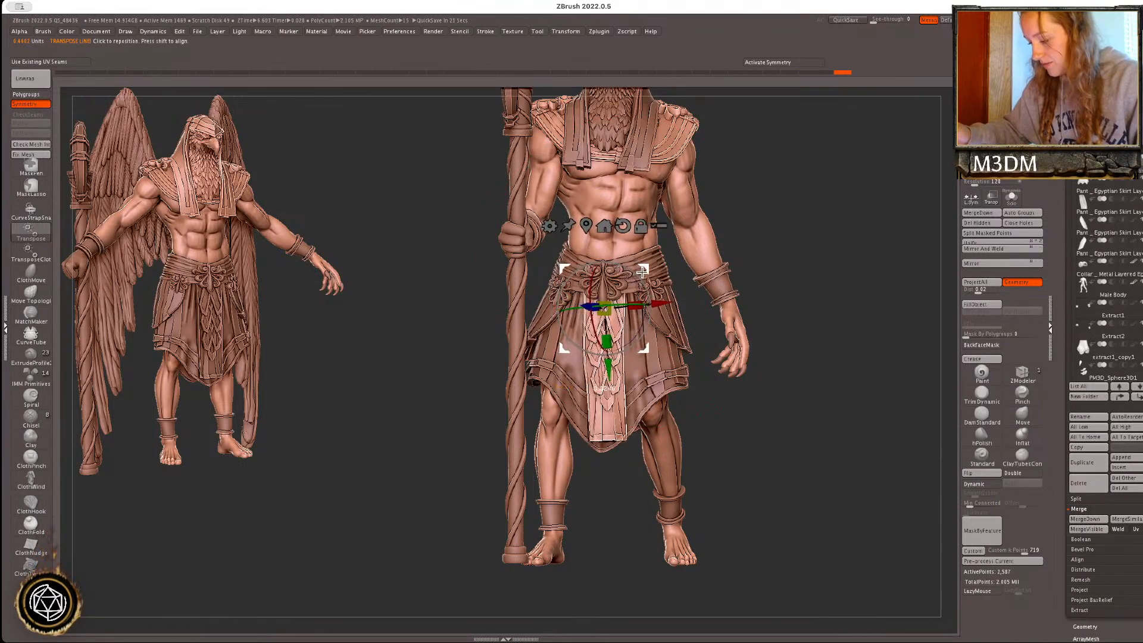
pyautogui.press('q')
# - Adjust the front panel with the gizmo and fit it against the skirt cloth with the Move brush
pyautogui.moveTo(814, 327)
pyautogui.mouseDown()
pyautogui.moveTo(849, 349)
pyautogui.moveTo(666, 359)
pyautogui.mouseUp()
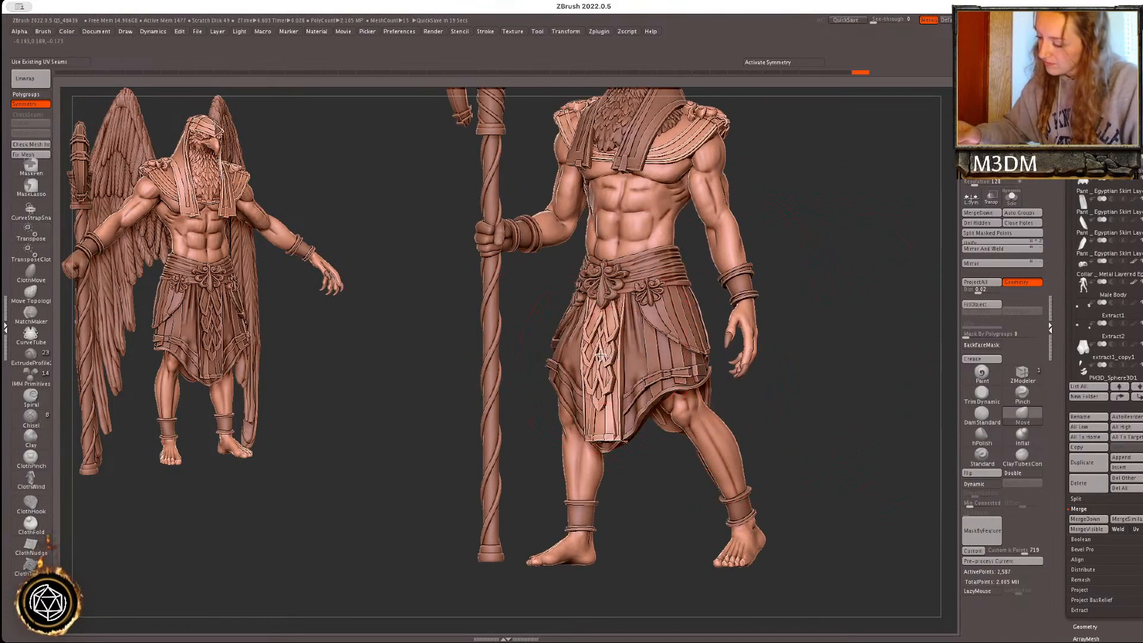
pyautogui.press('w')
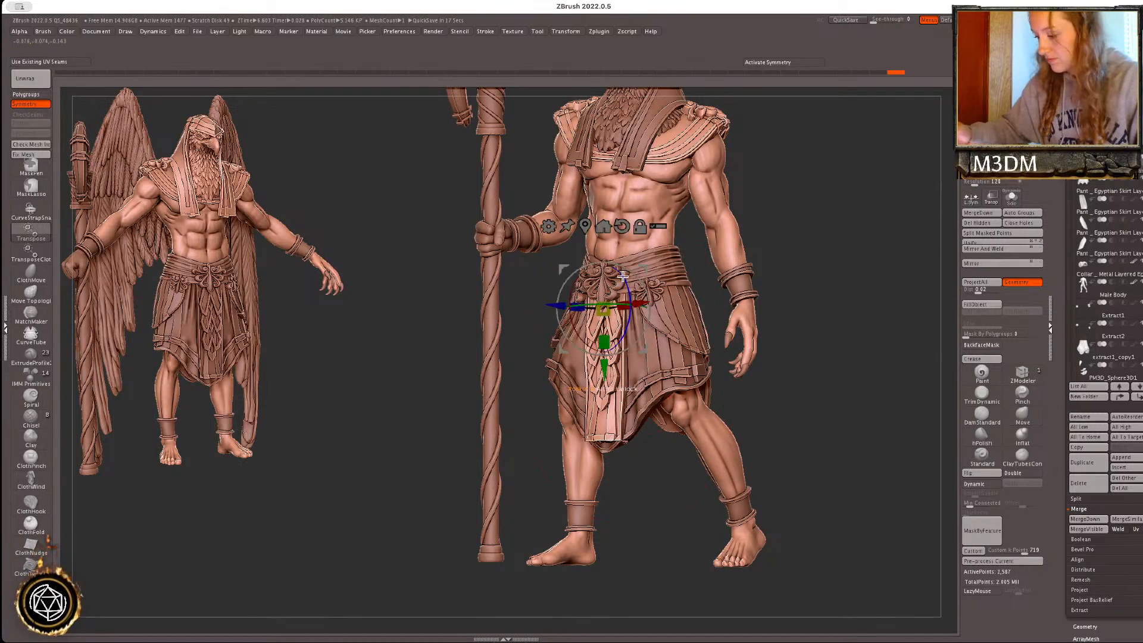
pyautogui.press('q')
pyautogui.moveTo(831, 323)
pyautogui.mouseDown()
pyautogui.moveTo(810, 311)
pyautogui.moveTo(605, 370)
pyautogui.mouseUp()
pyautogui.moveTo(798, 310); pyautogui.dragTo(607, 377)
pyautogui.press('space')
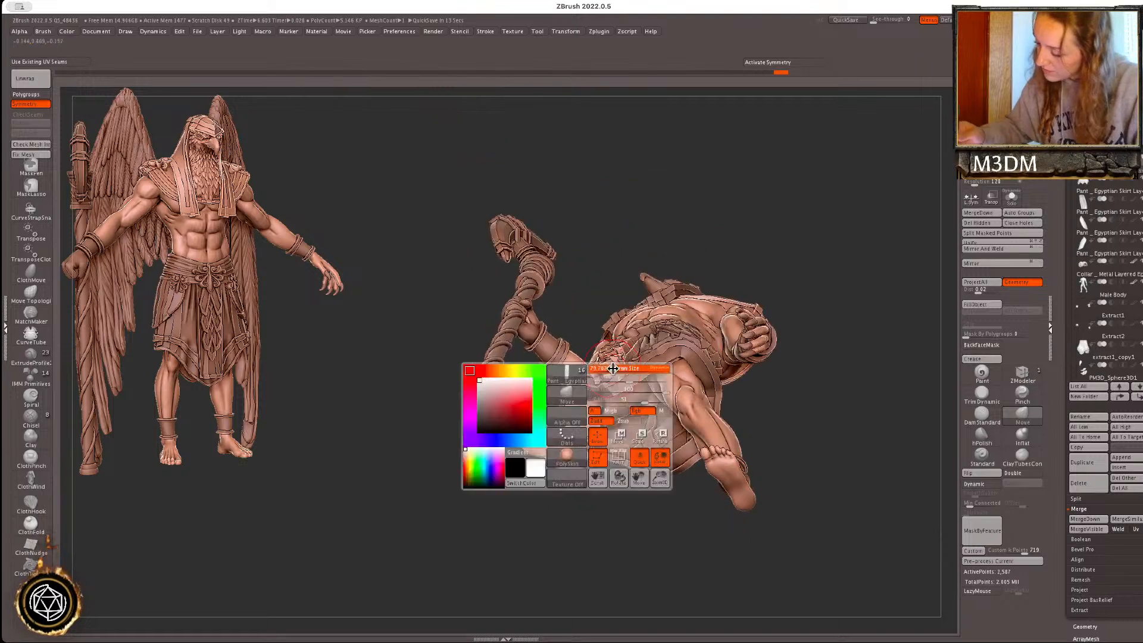
pyautogui.moveTo(806, 355)
pyautogui.mouseDown()
pyautogui.moveTo(863, 395)
pyautogui.moveTo(863, 413)
pyautogui.mouseUp()
pyautogui.keyDown('alt'); pyautogui.moveTo(859, 336); pyautogui.dragTo(842, 419); pyautogui.keyUp('alt')
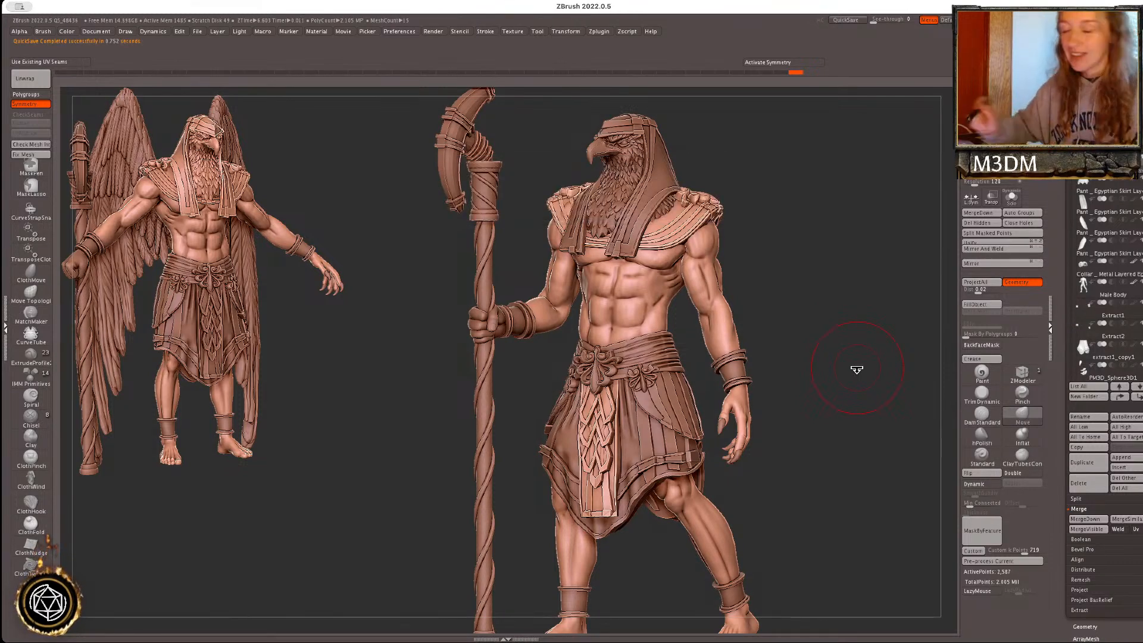
# - Try to reshape the eagle head's neck feathers with the Move brush and BackfaceMask on
pyautogui.moveTo(844, 335)
pyautogui.mouseDown()
pyautogui.moveTo(852, 283)
pyautogui.moveTo(829, 337)
pyautogui.mouseUp()
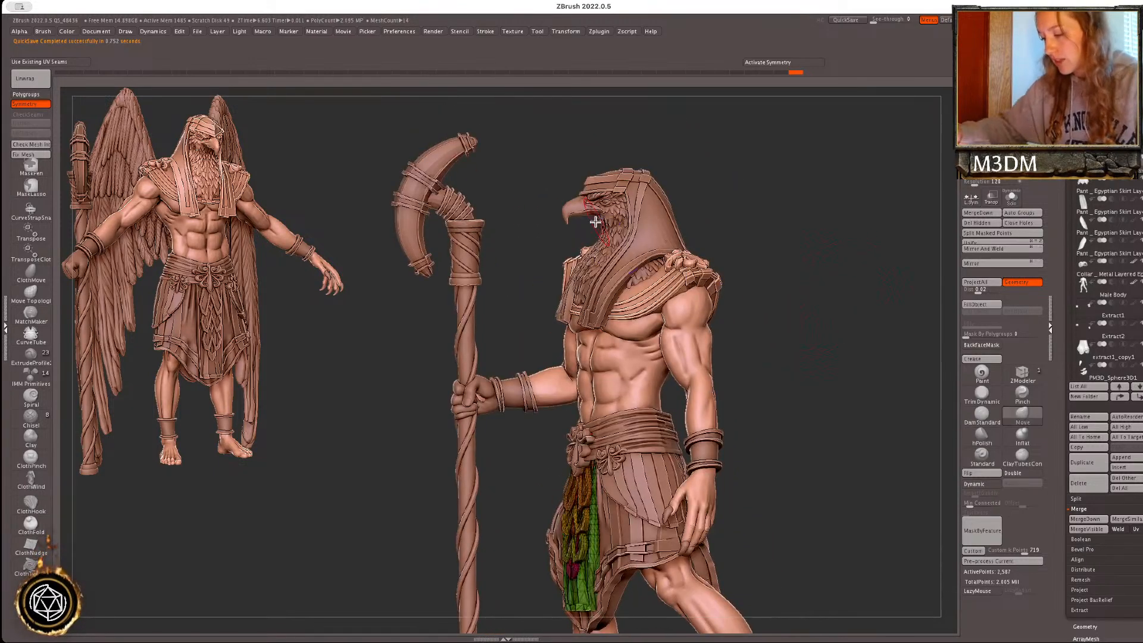
pyautogui.keyDown('alt'); pyautogui.click(613, 210); pyautogui.keyUp('alt')
pyautogui.keyDown('alt'); pyautogui.moveTo(855, 277); pyautogui.dragTo(868, 476); pyautogui.keyUp('alt')
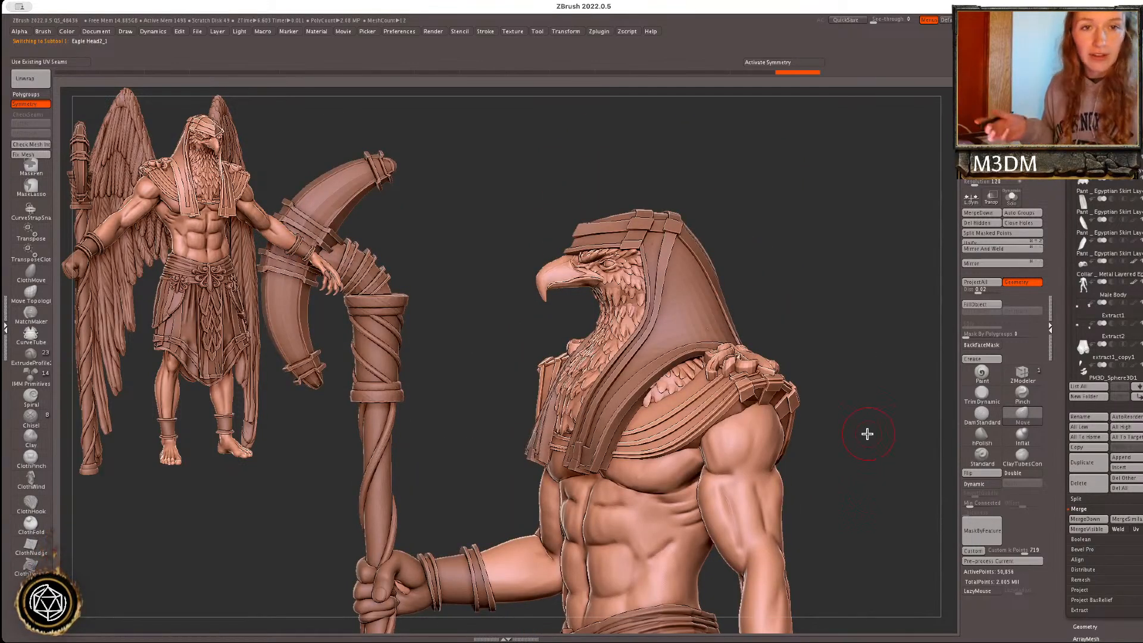
pyautogui.keyDown('ctrl'); pyautogui.keyDown('shift'); pyautogui.click(576, 284); pyautogui.keyUp('shift'); pyautogui.keyUp('ctrl')
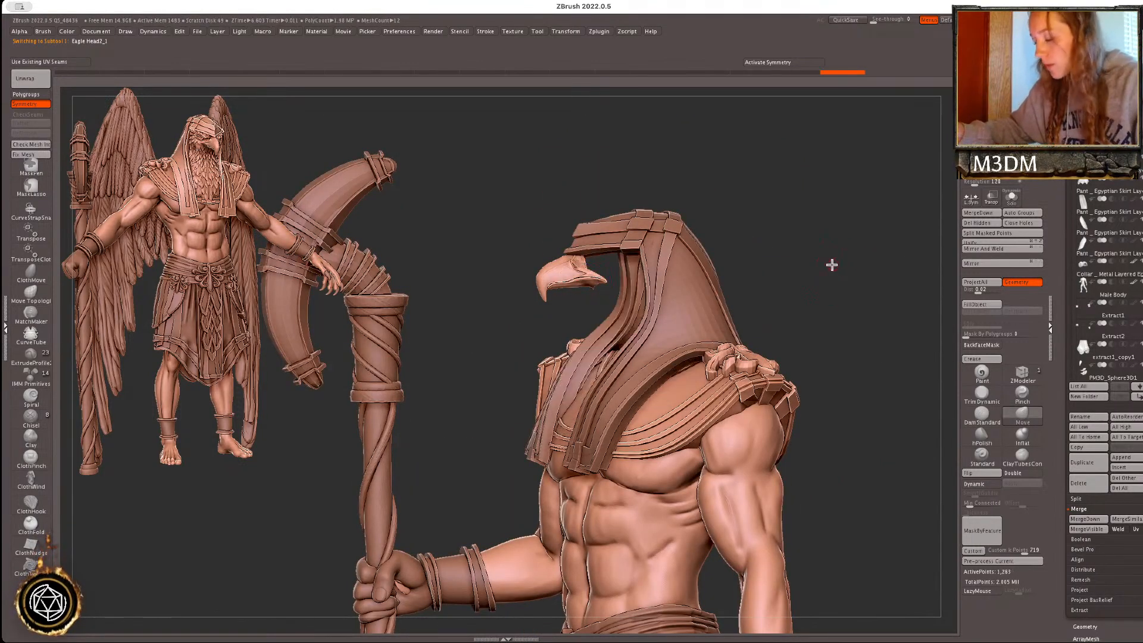
pyautogui.keyDown('alt'); pyautogui.moveTo(832, 266); pyautogui.dragTo(834, 284); pyautogui.keyUp('alt')
pyautogui.click(36, 187)
pyautogui.moveTo(870, 245)
pyautogui.mouseDown()
pyautogui.moveTo(890, 269)
pyautogui.moveTo(881, 256)
pyautogui.mouseUp()
pyautogui.keyDown('ctrl'); pyautogui.keyDown('shift'); pyautogui.click(882, 249); pyautogui.keyUp('shift'); pyautogui.keyUp('ctrl')
pyautogui.click(884, 270)
pyautogui.click(983, 346)
pyautogui.press('space')
pyautogui.moveTo(580, 402)
pyautogui.mouseDown()
pyautogui.moveTo(589, 415)
pyautogui.moveTo(604, 405)
pyautogui.moveTo(587, 412)
pyautogui.mouseUp()
pyautogui.press('space')
pyautogui.moveTo(848, 322)
pyautogui.mouseDown()
pyautogui.moveTo(857, 378)
pyautogui.moveTo(884, 369)
pyautogui.moveTo(846, 404)
pyautogui.moveTo(867, 418)
pyautogui.mouseUp()
pyautogui.press('f')
pyautogui.press('f')
pyautogui.press('f')
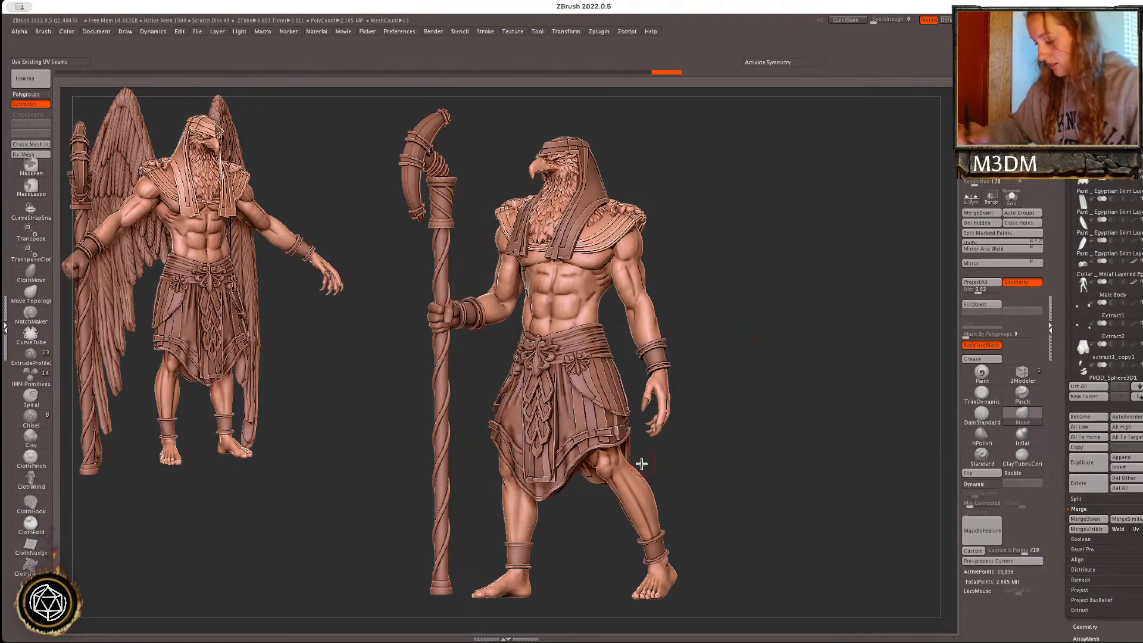
# - Select the male body, turn off BackfaceMask and clear any mask
pyautogui.keyDown('alt'); pyautogui.click(674, 421); pyautogui.keyUp('alt')
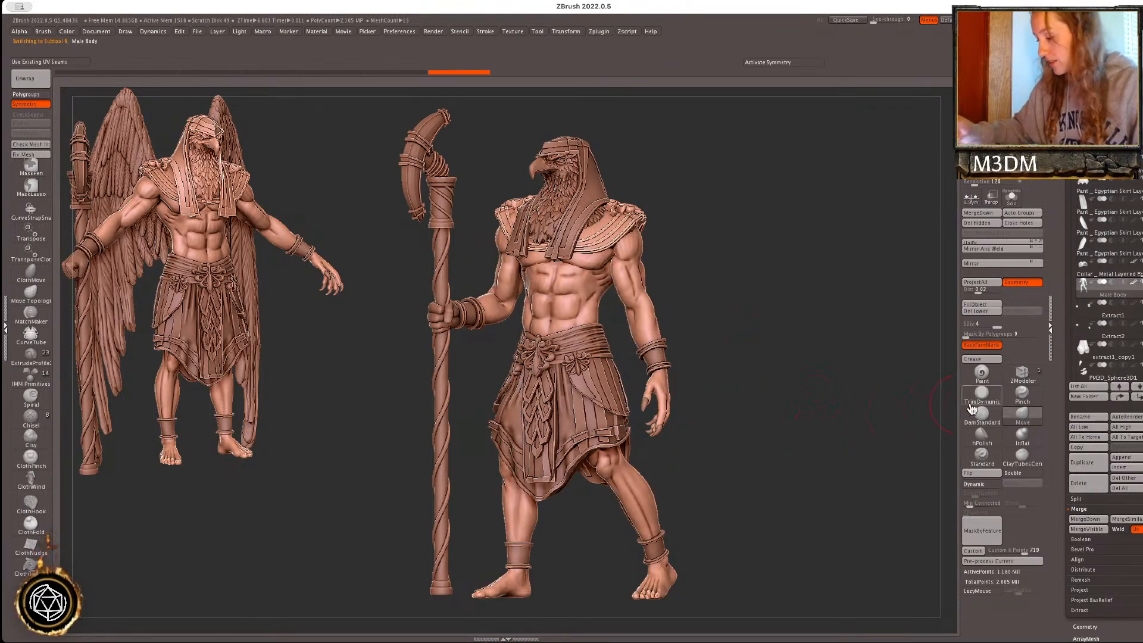
pyautogui.click(979, 346)
pyautogui.keyDown('ctrl'); pyautogui.click(789, 415); pyautogui.keyUp('ctrl')
pyautogui.keyDown('ctrl'); pyautogui.click(791, 417); pyautogui.keyUp('ctrl')
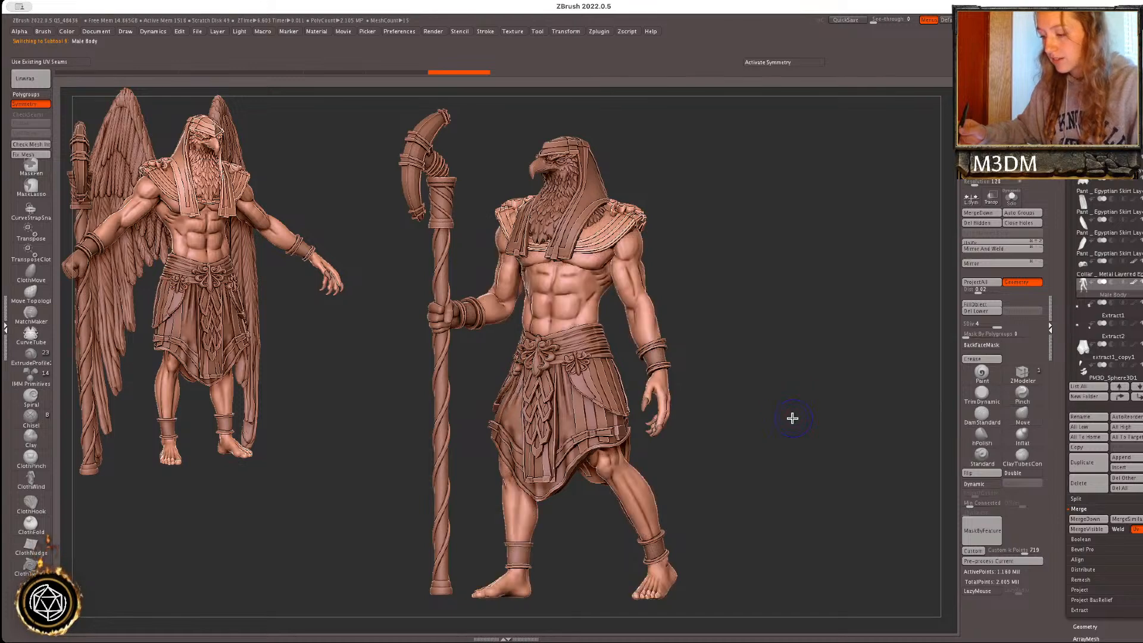
pyautogui.press('space')
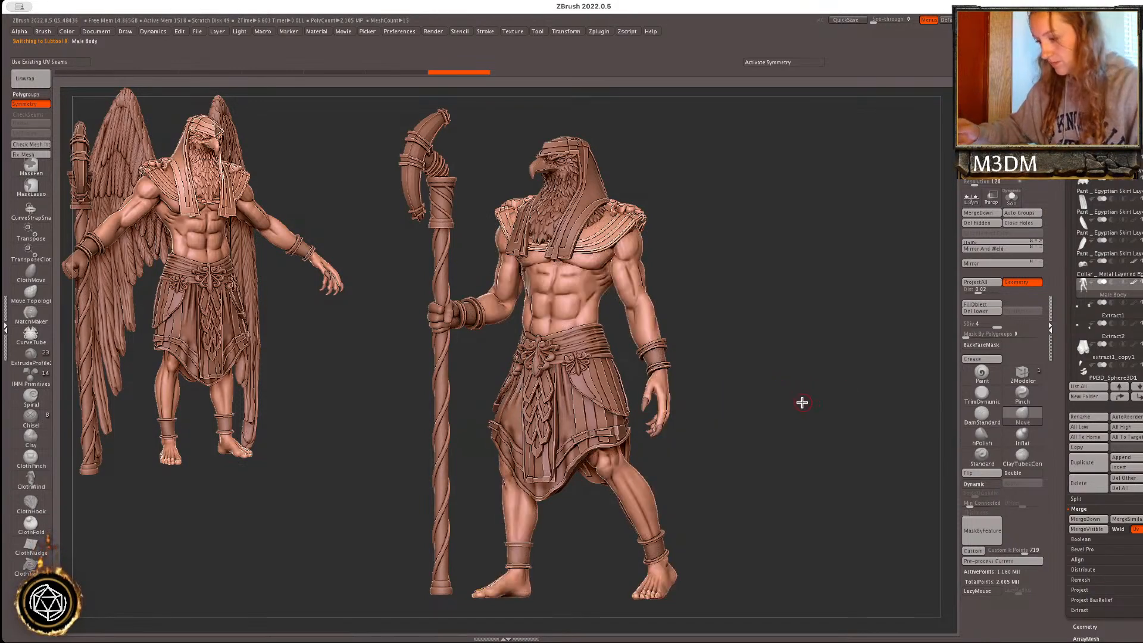
pyautogui.moveTo(801, 402); pyautogui.dragTo(829, 424)
pyautogui.rightClick(827, 428)
pyautogui.keyDown('alt'); pyautogui.click(578, 451); pyautogui.keyUp('alt')
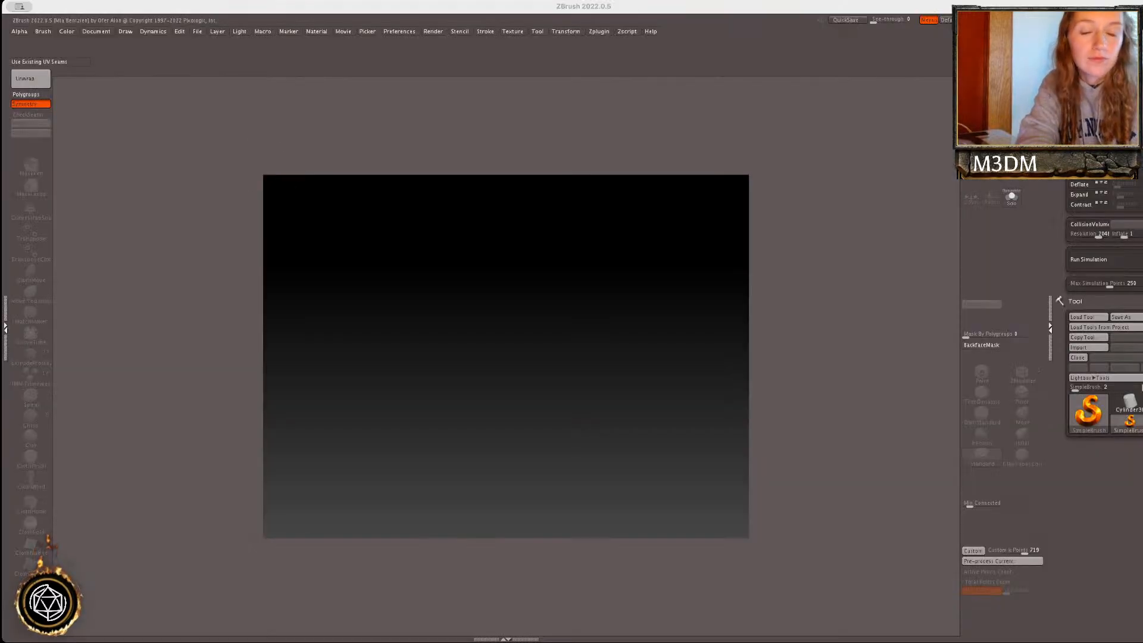
# - Browse the QuickSave projects in LightBox and reopen the recent save of the posed eagle-headed figure
pyautogui.click(590, 223)
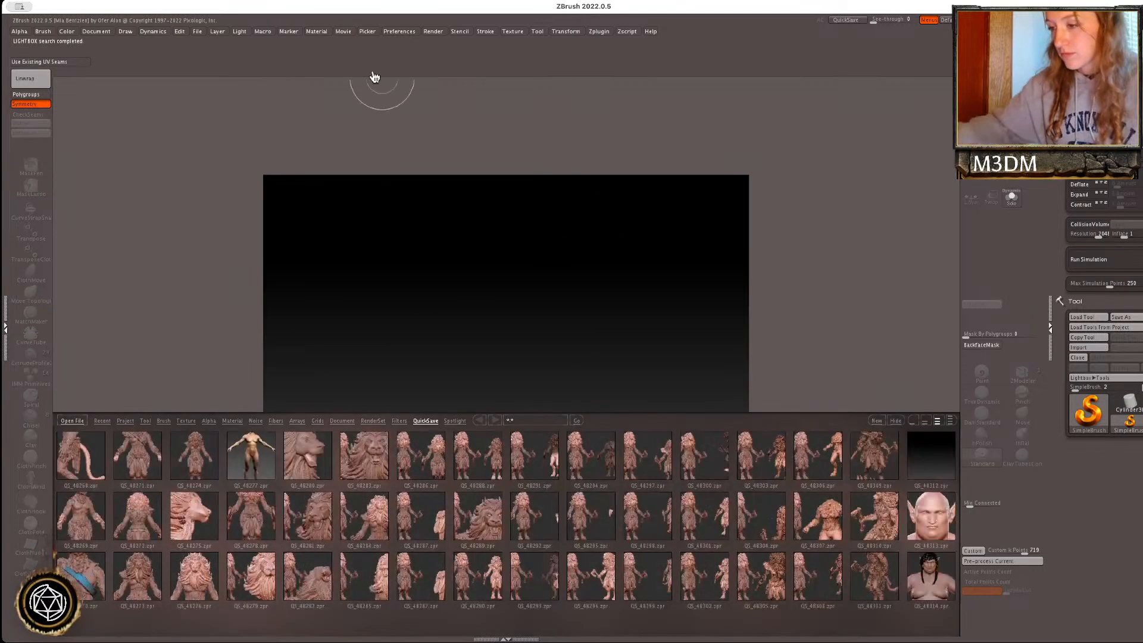
pyautogui.moveTo(707, 575); pyautogui.dragTo(387, 596)
pyautogui.moveTo(738, 549); pyautogui.dragTo(445, 593)
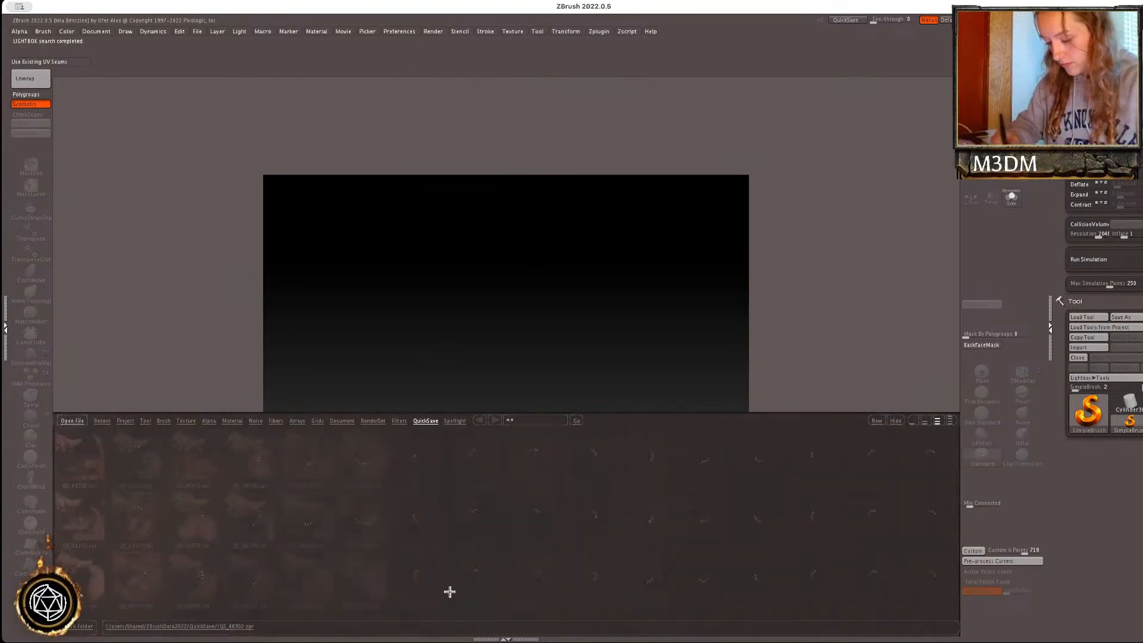
pyautogui.moveTo(768, 577); pyautogui.dragTo(482, 629)
pyautogui.doubleClick(420, 513)
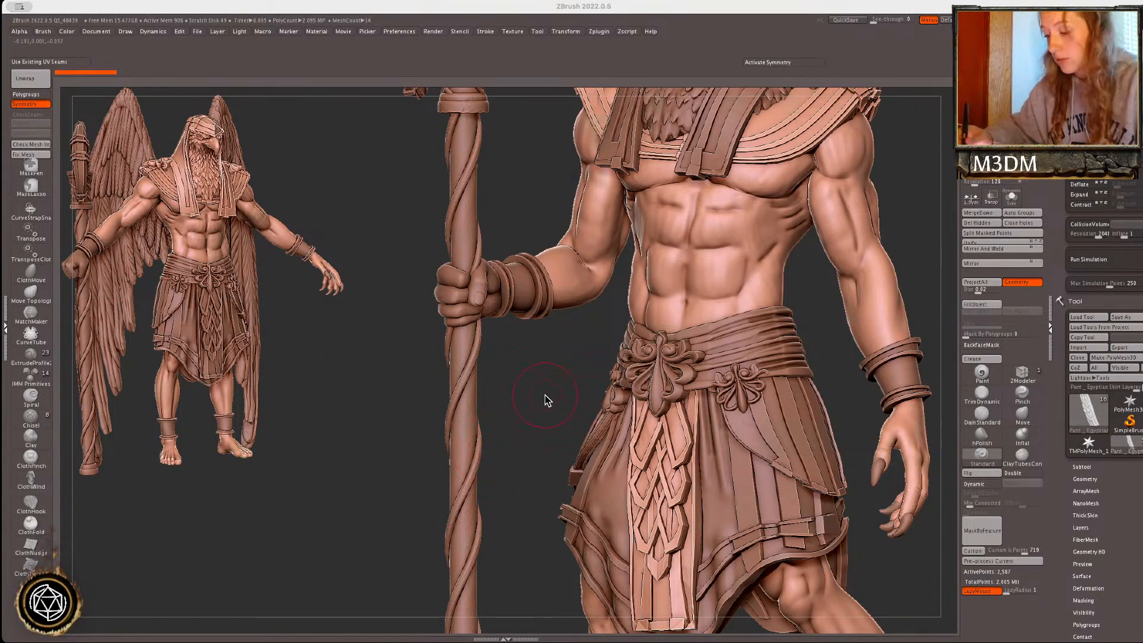
# - Turn off LazyMouse, select the skirt cloth and adjust its front with the Move brush
pyautogui.press('f')
pyautogui.press('l')
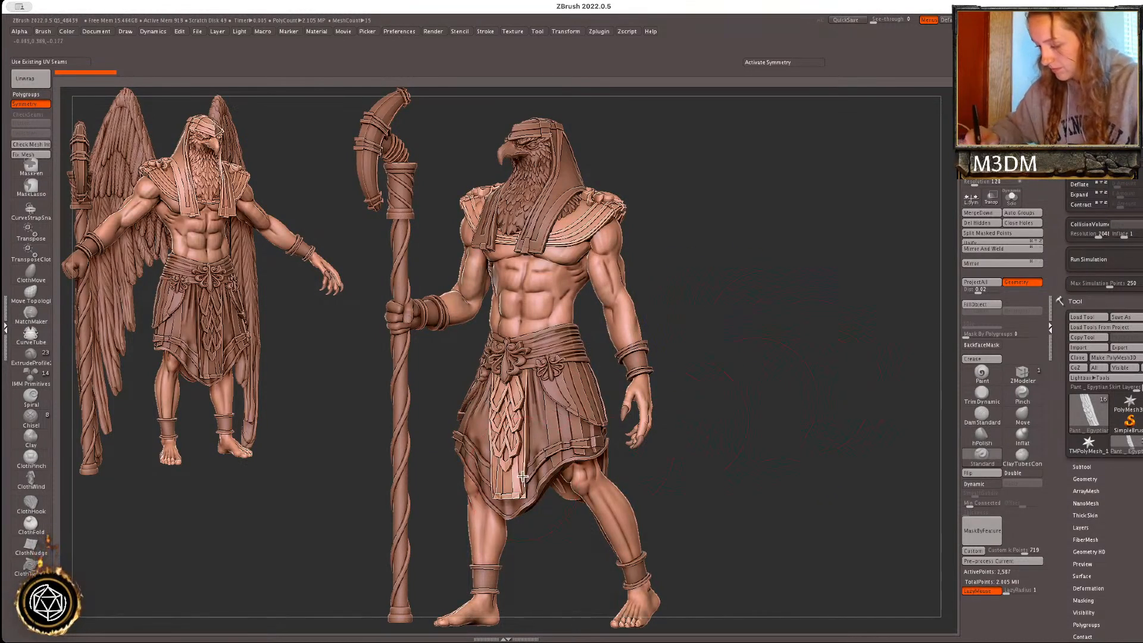
pyautogui.moveTo(824, 370)
pyautogui.mouseDown()
pyautogui.moveTo(788, 373)
pyautogui.moveTo(842, 375)
pyautogui.moveTo(822, 378)
pyautogui.mouseUp()
pyautogui.press('l')
pyautogui.press('l')
pyautogui.keyDown('alt'); pyautogui.click(416, 469); pyautogui.keyUp('alt')
pyautogui.moveTo(754, 401); pyautogui.dragTo(768, 410)
pyautogui.keyDown('alt'); pyautogui.moveTo(804, 513); pyautogui.dragTo(886, 473); pyautogui.keyUp('alt')
pyautogui.click(1019, 415)
pyautogui.moveTo(502, 436)
pyautogui.mouseDown()
pyautogui.moveTo(516, 433)
pyautogui.moveTo(509, 412)
pyautogui.mouseUp()
# - Isolate the skirt cloth and smooth out its front and side surfaces with TrimDynamic strokes, then show all parts again
pyautogui.click(1012, 203)
pyautogui.moveTo(842, 355)
pyautogui.keyDown('alt'); pyautogui.mouseDown()
pyautogui.moveTo(845, 384)
pyautogui.moveTo(844, 365)
pyautogui.mouseUp(); pyautogui.keyUp('alt')
pyautogui.rightClick(844, 364)
pyautogui.click(983, 400)
pyautogui.keyDown('alt'); pyautogui.moveTo(788, 439); pyautogui.dragTo(824, 534); pyautogui.keyUp('alt')
pyautogui.moveTo(542, 420); pyautogui.dragTo(518, 514)
pyautogui.moveTo(790, 415); pyautogui.dragTo(828, 425)
pyautogui.moveTo(668, 418); pyautogui.dragTo(661, 534)
pyautogui.moveTo(751, 460); pyautogui.dragTo(820, 443)
pyautogui.moveTo(673, 413); pyautogui.dragTo(655, 519)
pyautogui.moveTo(748, 474); pyautogui.dragTo(762, 419)
pyautogui.moveTo(654, 505)
pyautogui.mouseDown()
pyautogui.moveTo(562, 527)
pyautogui.moveTo(522, 521)
pyautogui.mouseUp()
pyautogui.moveTo(789, 434); pyautogui.dragTo(768, 424)
pyautogui.moveTo(851, 322)
pyautogui.mouseDown()
pyautogui.moveTo(870, 363)
pyautogui.moveTo(807, 386)
pyautogui.moveTo(842, 317)
pyautogui.mouseUp()
pyautogui.moveTo(570, 354); pyautogui.dragTo(572, 420)
pyautogui.moveTo(574, 377); pyautogui.dragTo(594, 333)
pyautogui.moveTo(774, 258)
pyautogui.mouseDown()
pyautogui.moveTo(824, 270)
pyautogui.moveTo(828, 322)
pyautogui.mouseUp()
pyautogui.moveTo(597, 420)
pyautogui.mouseDown()
pyautogui.moveTo(613, 492)
pyautogui.moveTo(661, 505)
pyautogui.mouseUp()
pyautogui.moveTo(886, 444)
pyautogui.mouseDown()
pyautogui.moveTo(893, 415)
pyautogui.moveTo(898, 449)
pyautogui.moveTo(884, 469)
pyautogui.moveTo(788, 469)
pyautogui.moveTo(839, 418)
pyautogui.moveTo(804, 424)
pyautogui.moveTo(806, 462)
pyautogui.moveTo(819, 432)
pyautogui.mouseUp()
pyautogui.click(1012, 199)
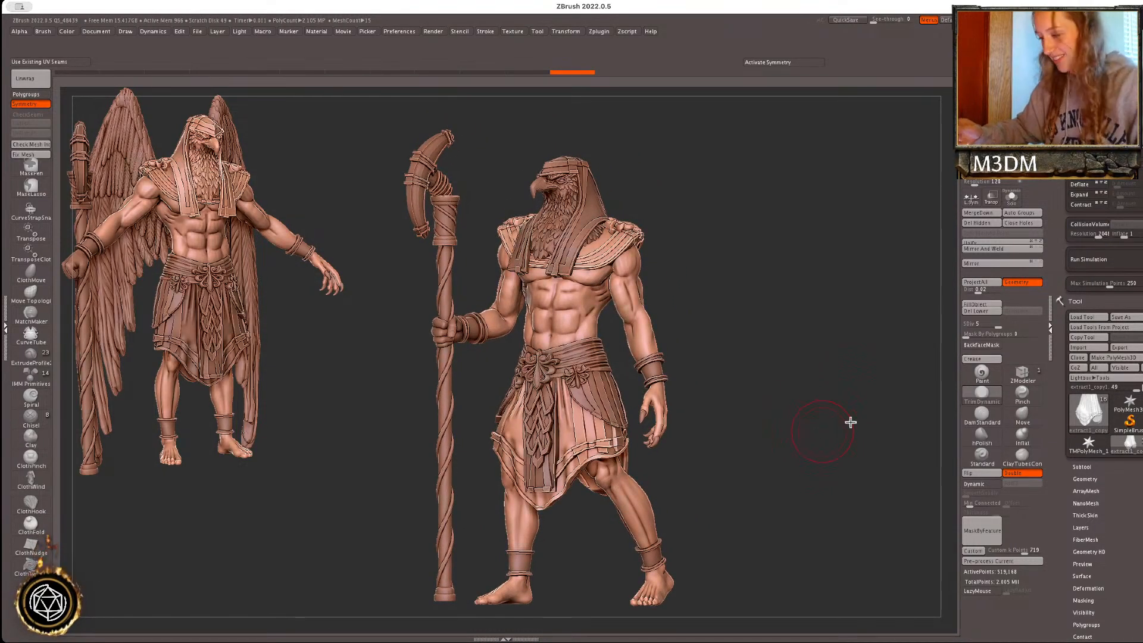
pyautogui.moveTo(849, 408); pyautogui.dragTo(853, 410)
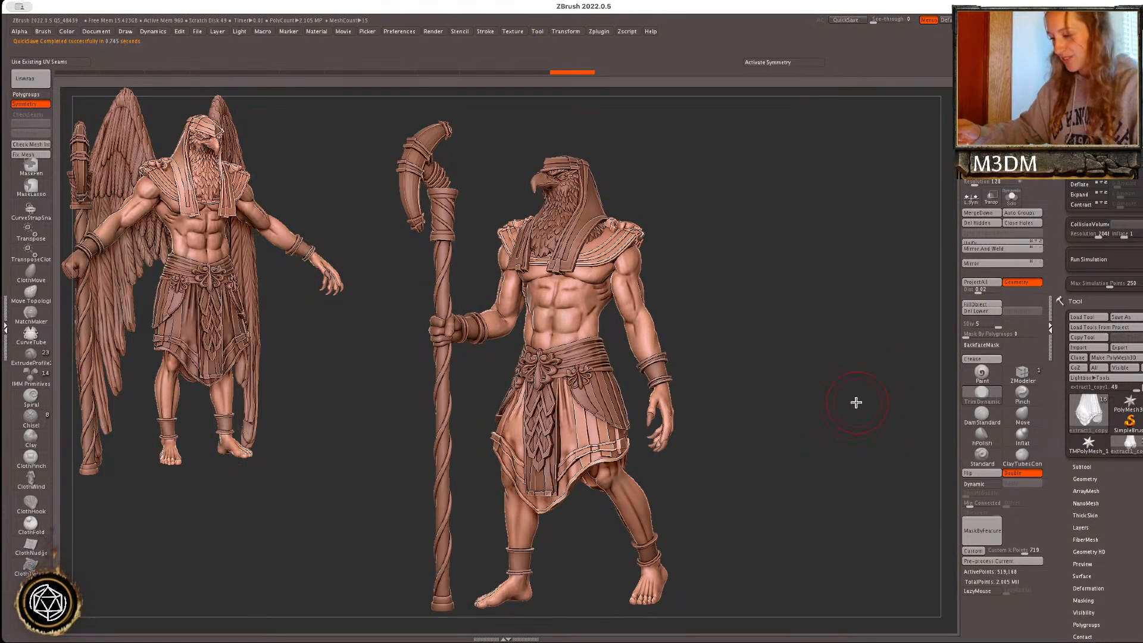
pyautogui.hotkey('shift', 'f')
pyautogui.hotkey('shift', 'f')
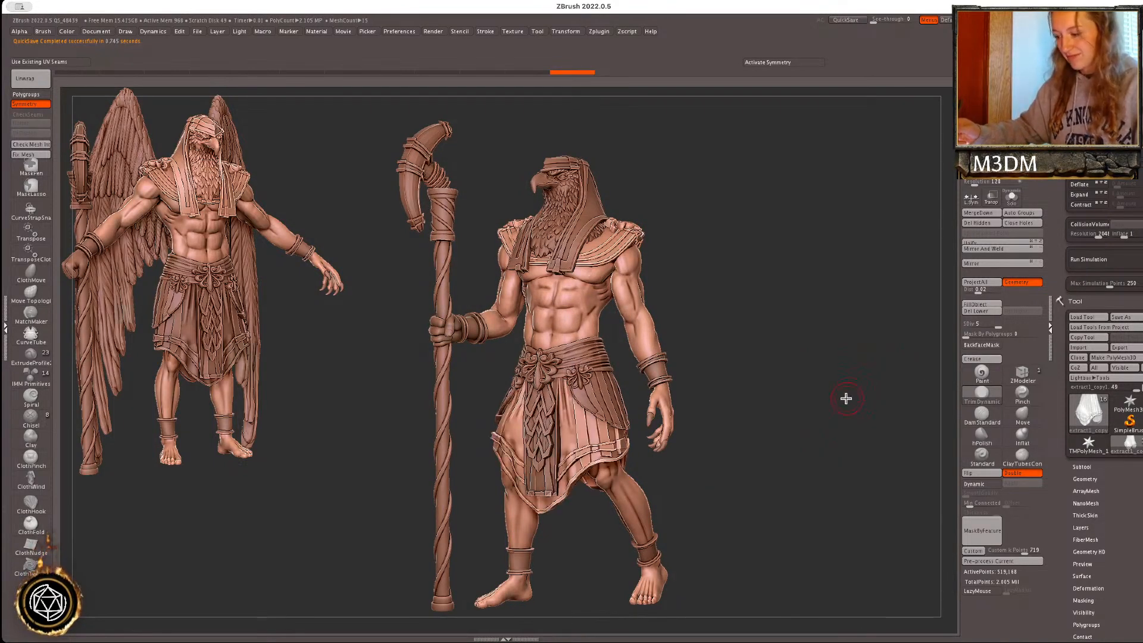
# - Duplicate the open hand's claws with the gizmo and move the copies over to the fist gripping the staff
pyautogui.keyDown('alt'); pyautogui.click(499, 320); pyautogui.keyUp('alt')
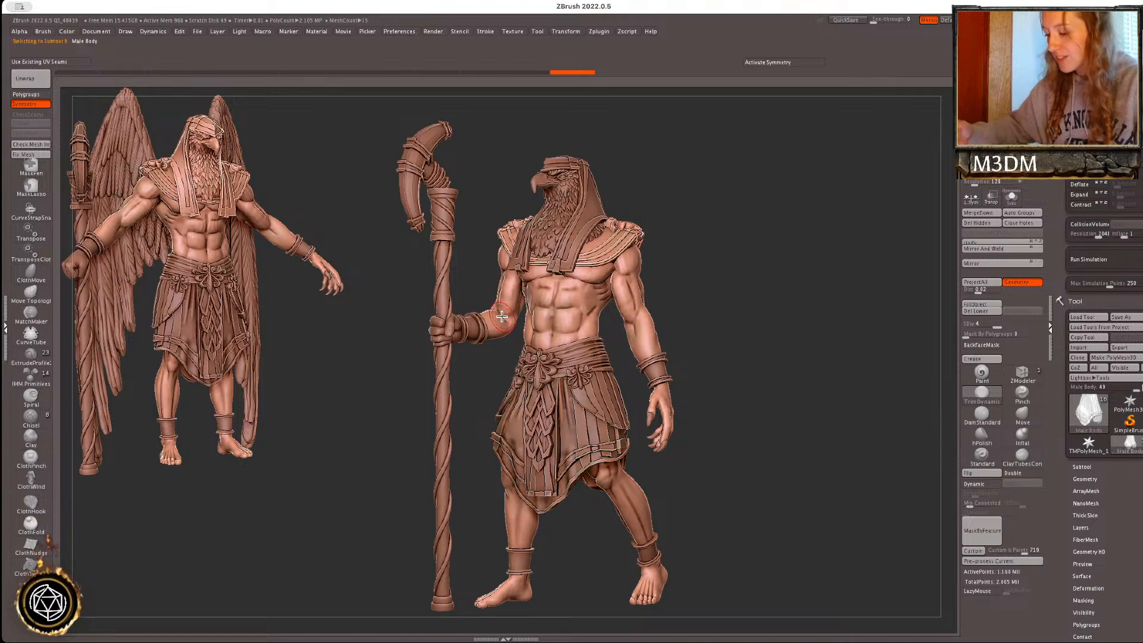
pyautogui.keyDown('alt'); pyautogui.click(446, 332); pyautogui.keyUp('alt')
pyautogui.keyDown('alt'); pyautogui.moveTo(800, 311); pyautogui.dragTo(801, 363); pyautogui.keyUp('alt')
pyautogui.press('space')
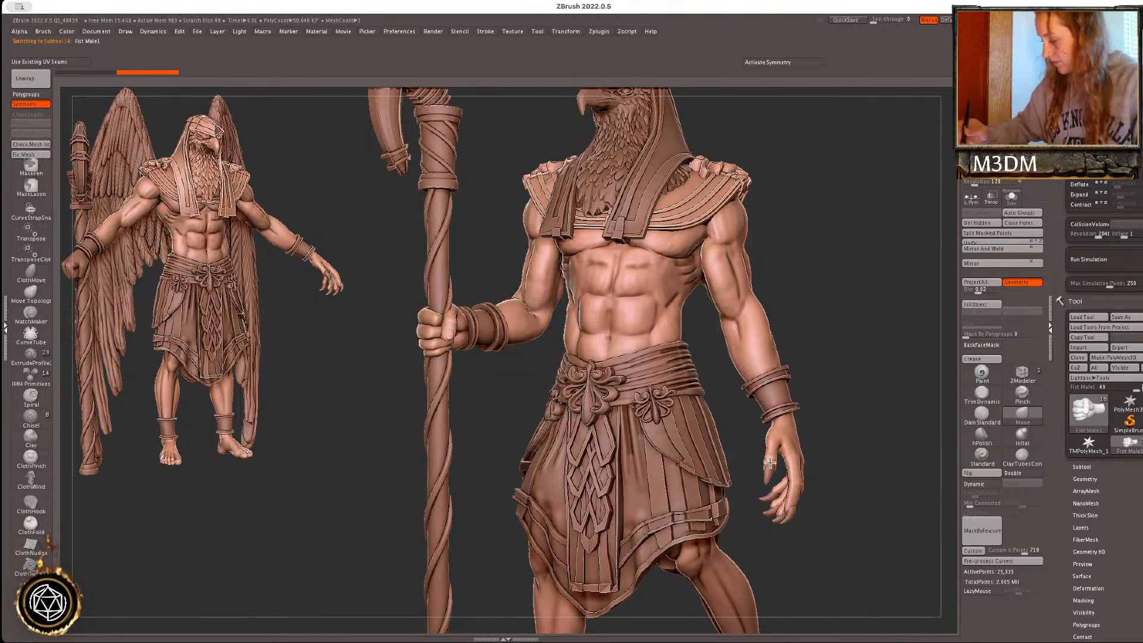
pyautogui.keyDown('alt'); pyautogui.click(801, 462); pyautogui.keyUp('alt')
pyautogui.keyDown('ctrl'); pyautogui.click(866, 438); pyautogui.keyUp('ctrl')
pyautogui.keyDown('ctrl'); pyautogui.click(870, 434); pyautogui.keyUp('ctrl')
pyautogui.keyDown('ctrl'); pyautogui.click(895, 428); pyautogui.keyUp('ctrl')
pyautogui.press('w')
pyautogui.keyDown('alt'); pyautogui.click(948, 334); pyautogui.keyUp('alt')
pyautogui.keyDown('alt'); pyautogui.click(912, 333); pyautogui.keyUp('alt')
pyautogui.moveTo(815, 437)
pyautogui.keyDown('ctrl'); pyautogui.mouseDown()
pyautogui.moveTo(471, 298)
pyautogui.moveTo(491, 303)
pyautogui.mouseUp(); pyautogui.keyUp('ctrl')
# - Move the copied claw back against the fist gripping the staff so it sits at the thumb tip
pyautogui.press('q')
pyautogui.moveTo(863, 287); pyautogui.dragTo(827, 288)
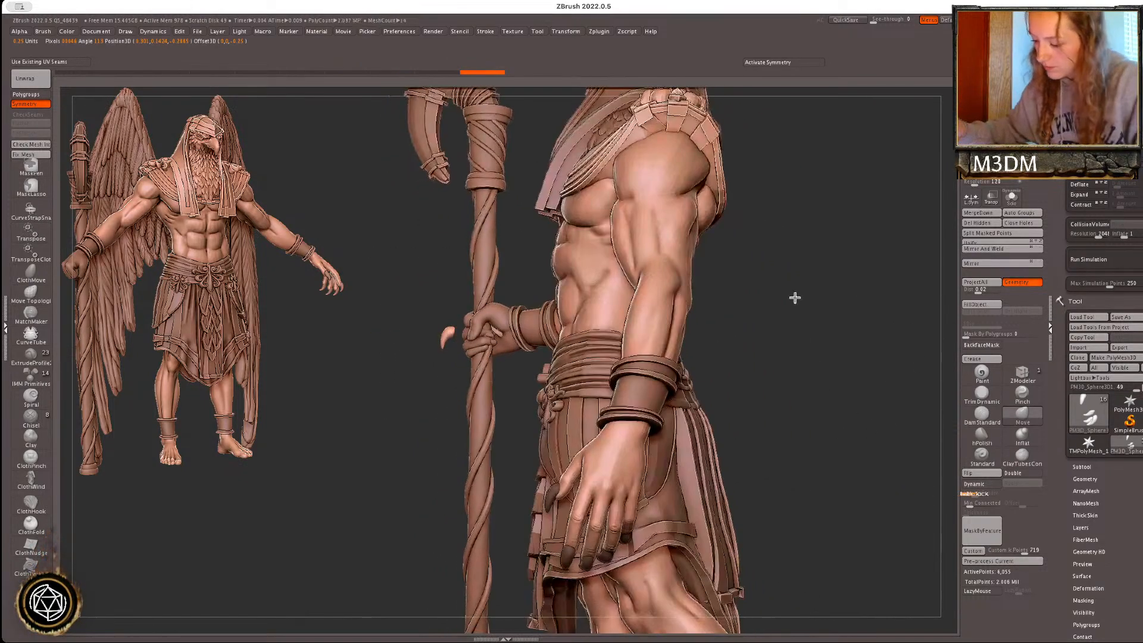
pyautogui.press('w')
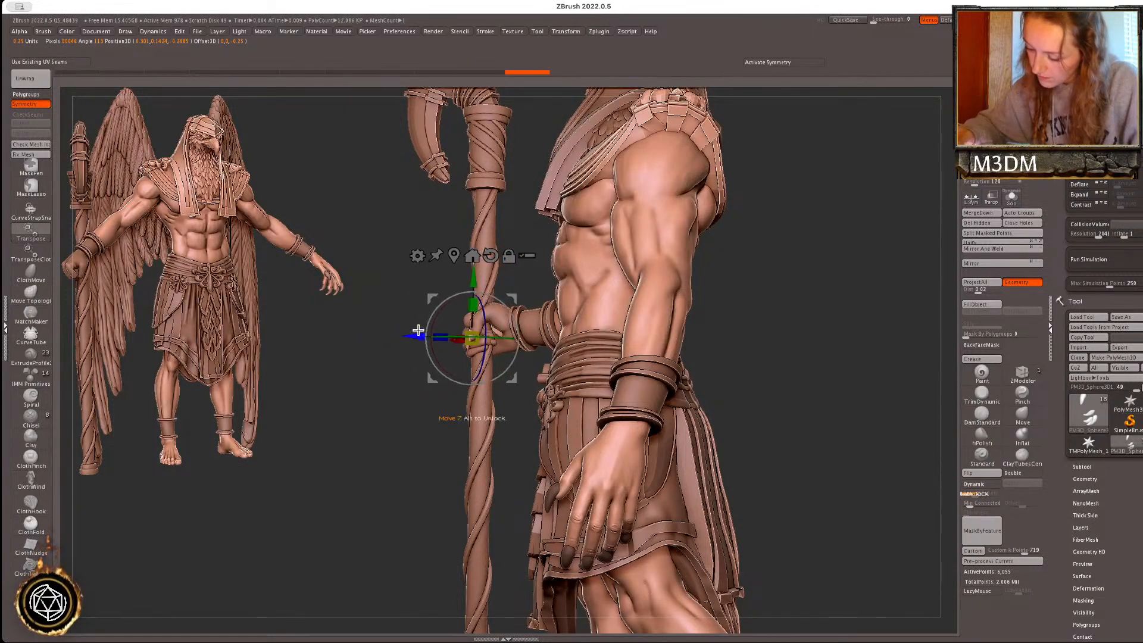
pyautogui.moveTo(870, 331); pyautogui.dragTo(762, 377)
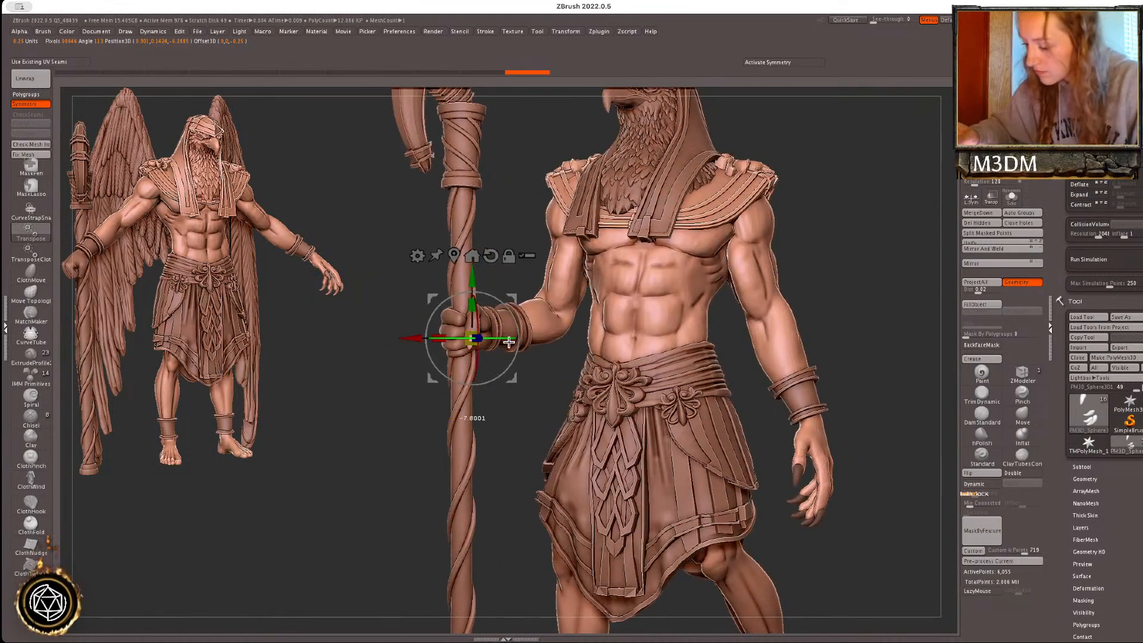
pyautogui.press('q')
# - Rotate and slightly scale the copied claw with the gizmo to match the fist's thumb
pyautogui.press('w')
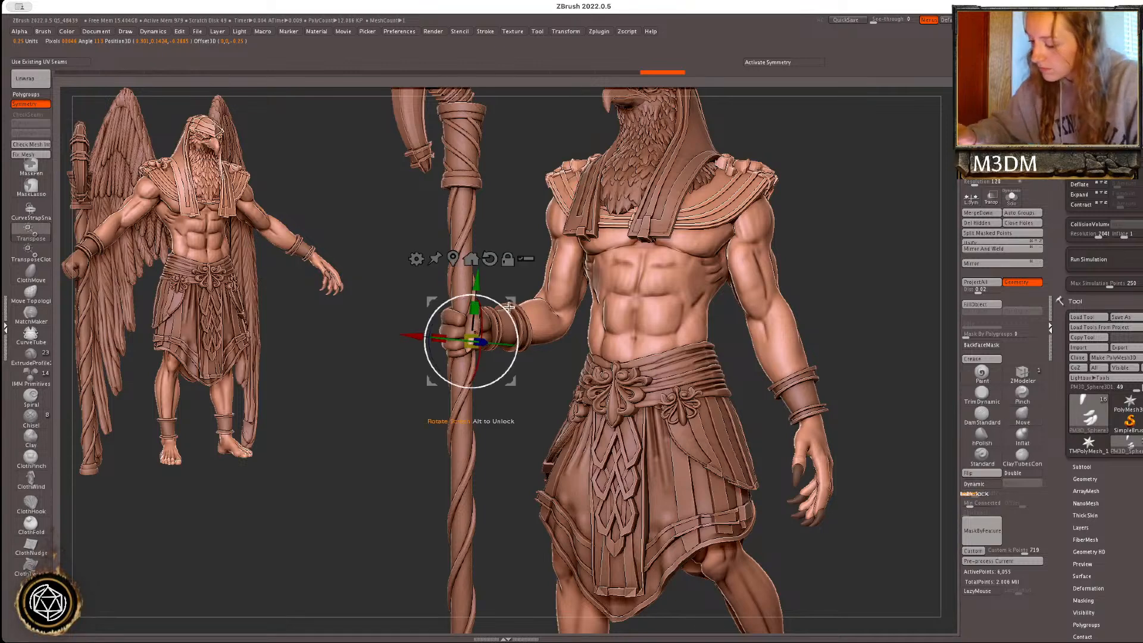
pyautogui.press('q')
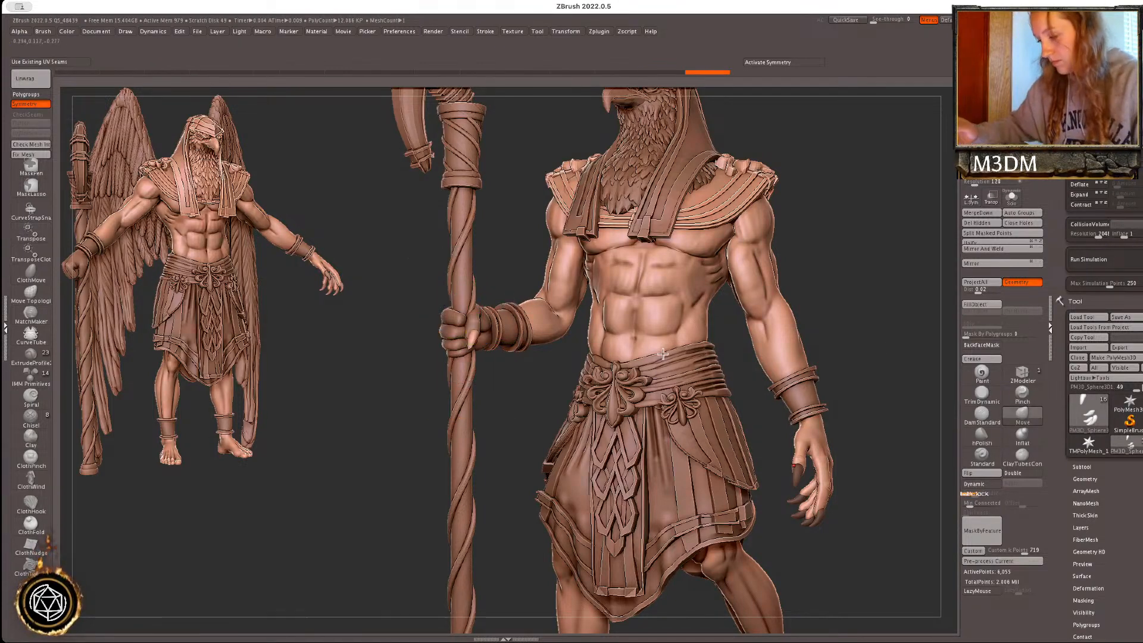
pyautogui.press('w')
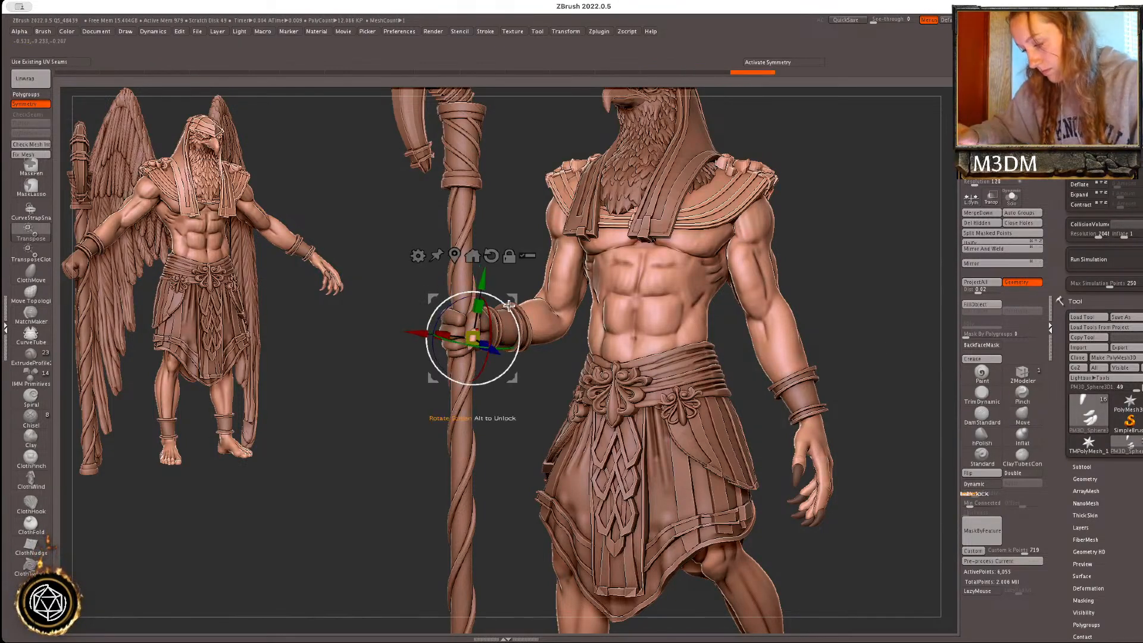
pyautogui.moveTo(513, 298); pyautogui.dragTo(512, 300)
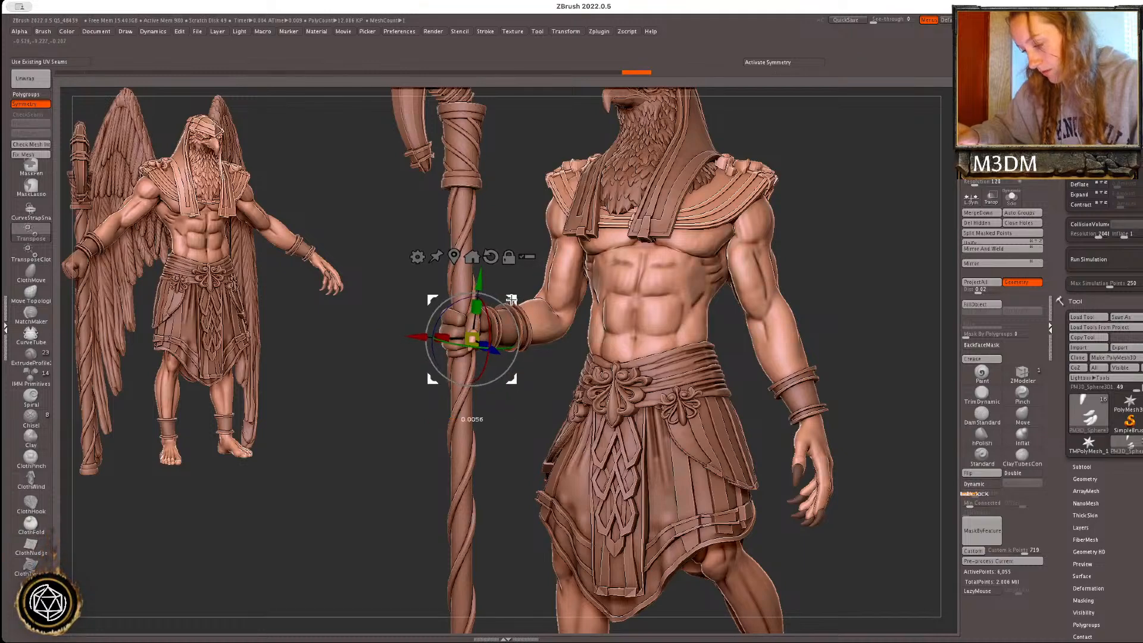
pyautogui.press('q')
pyautogui.moveTo(822, 302); pyautogui.dragTo(864, 312)
pyautogui.click(987, 473)
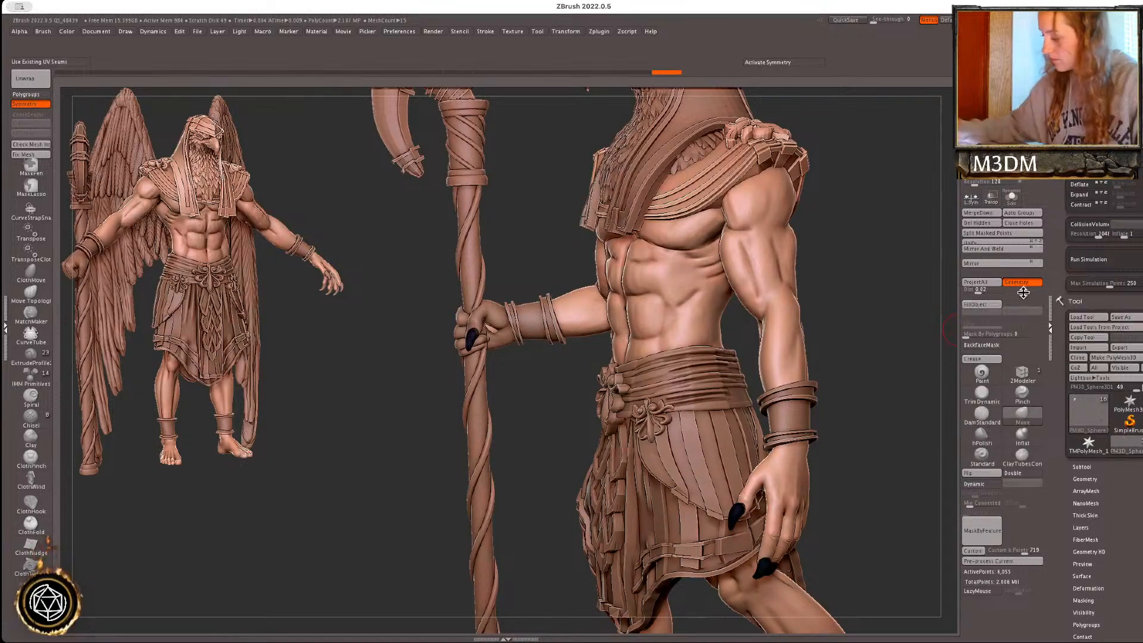
# - Select the male body and examine the whole posed figure from the front and back
pyautogui.click(988, 398)
pyautogui.keyDown('alt'); pyautogui.click(529, 323); pyautogui.keyUp('alt')
pyautogui.keyDown('alt'); pyautogui.click(583, 309); pyautogui.keyUp('alt')
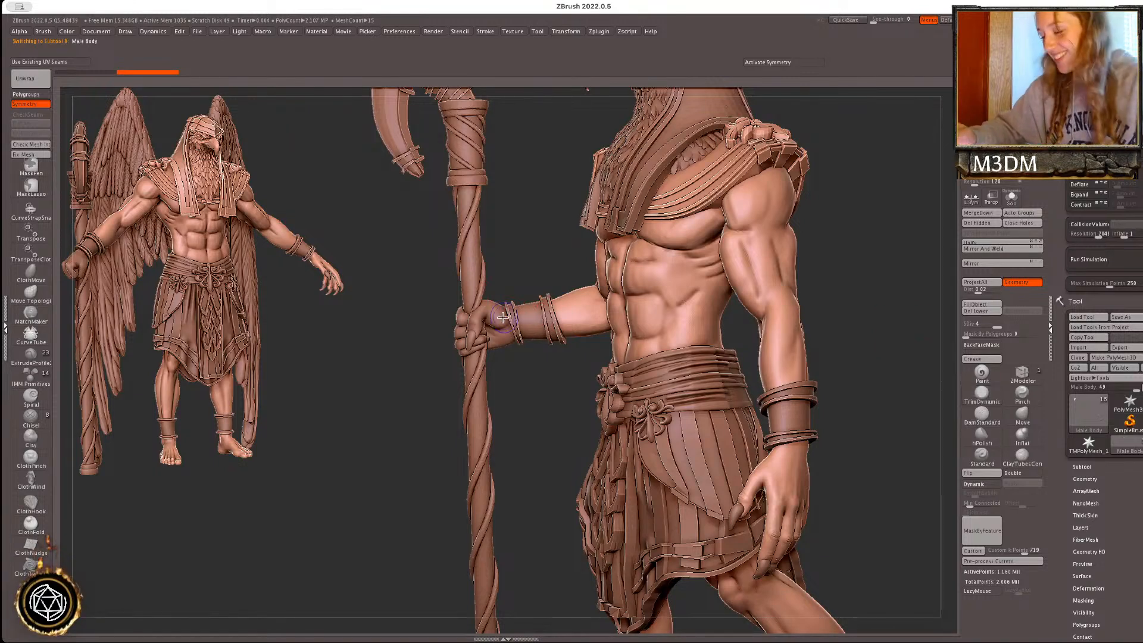
pyautogui.moveTo(885, 304); pyautogui.dragTo(819, 364)
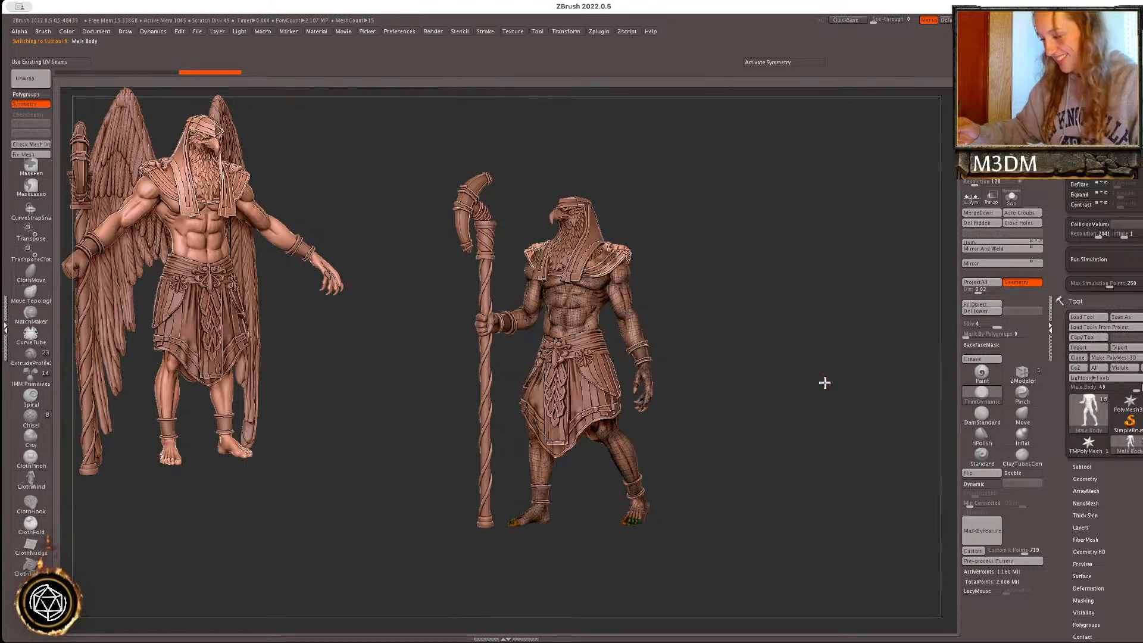
pyautogui.keyDown('ctrl'); pyautogui.moveTo(823, 405); pyautogui.dragTo(881, 406, button='right'); pyautogui.keyUp('ctrl')
pyautogui.keyDown('alt'); pyautogui.moveTo(781, 436); pyautogui.dragTo(881, 441, button='right'); pyautogui.keyUp('alt')
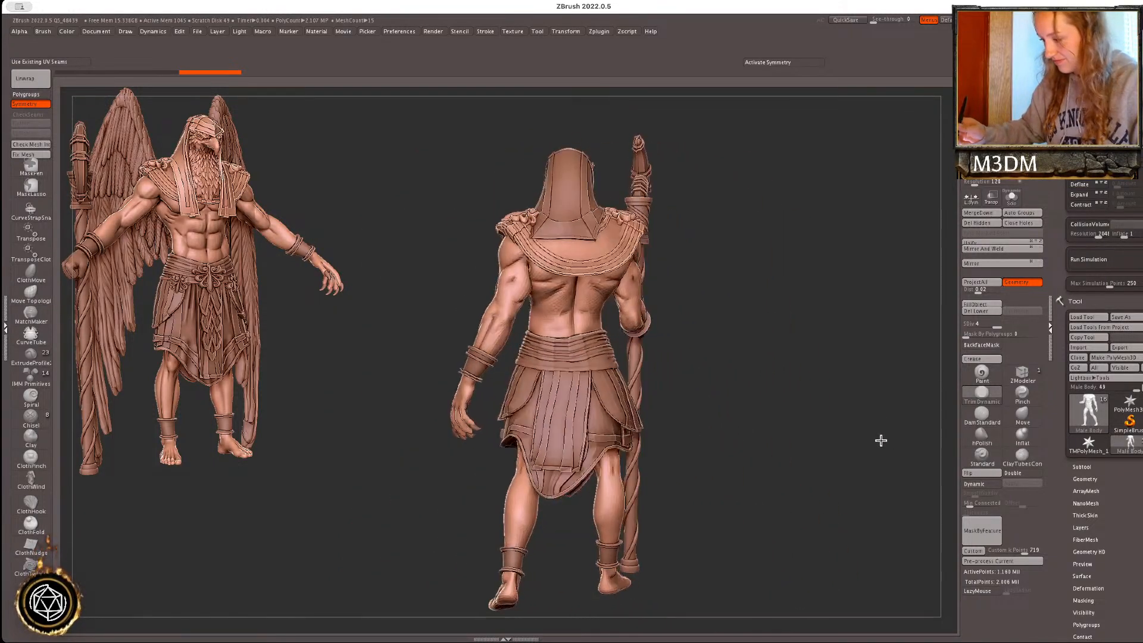
pyautogui.moveTo(786, 429); pyautogui.dragTo(825, 461, button='right')
pyautogui.moveTo(826, 461); pyautogui.dragTo(835, 465)
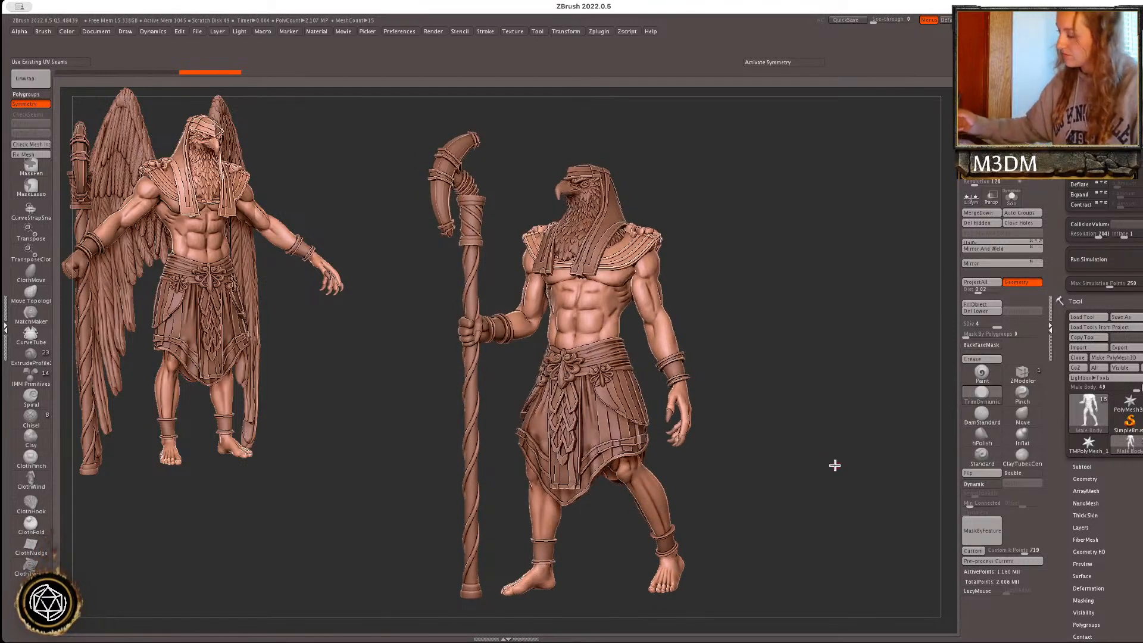
# - Show the hidden feathered wings from the subtool list and make them the active part
pyautogui.click(1081, 468)
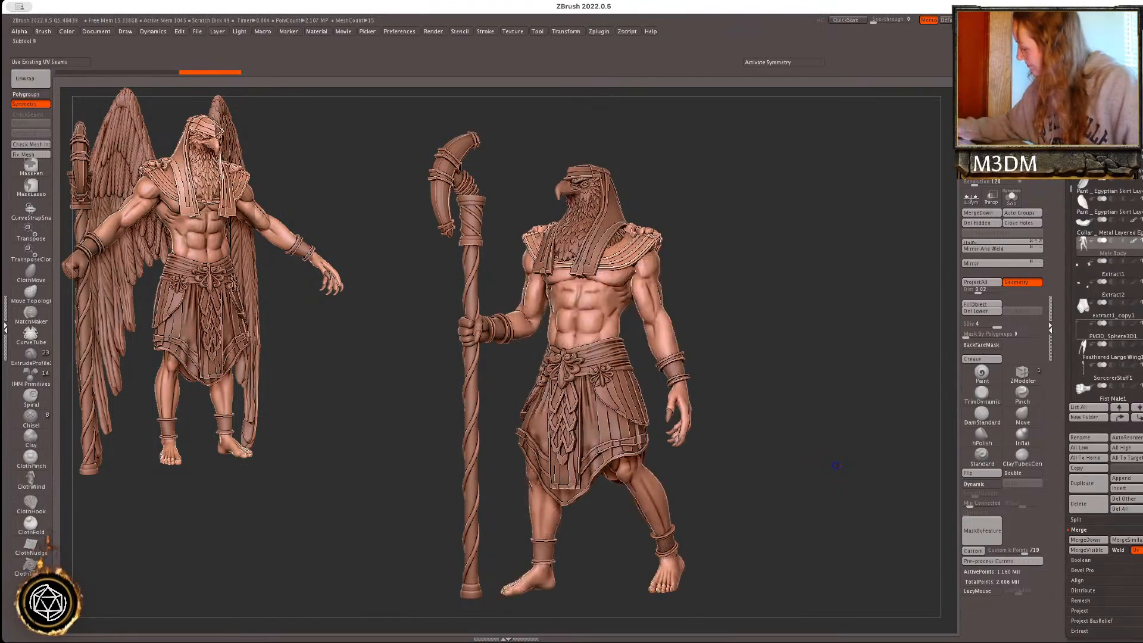
pyautogui.press('space')
pyautogui.hotkey('shift', 'f')
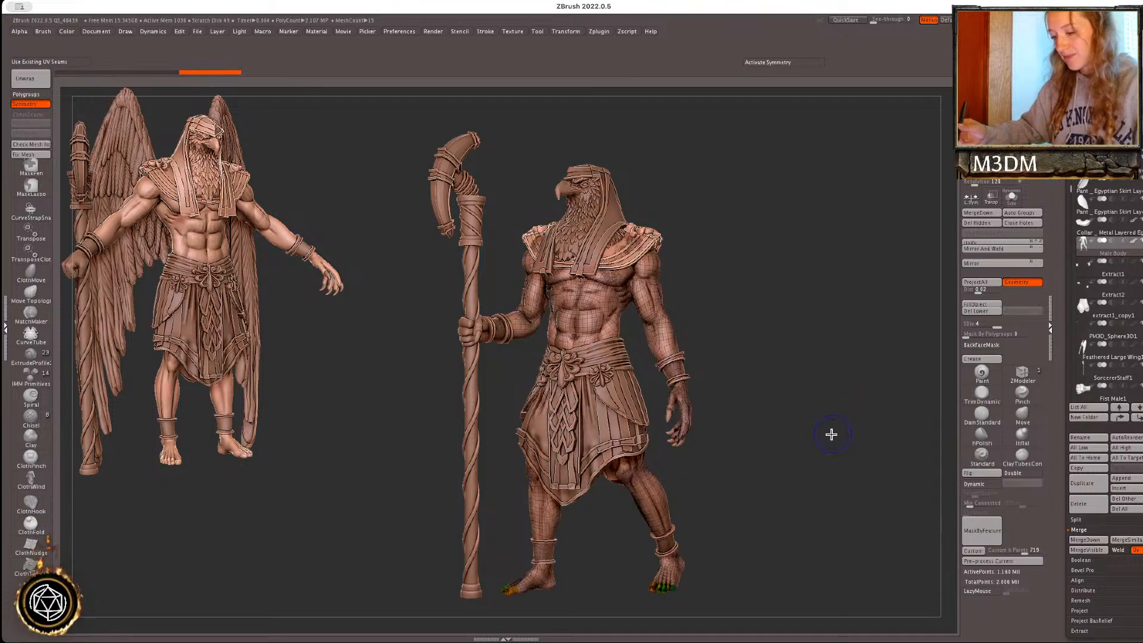
pyautogui.hotkey('shift', 'f')
pyautogui.click(1141, 344)
pyautogui.keyDown('alt'); pyautogui.click(736, 378); pyautogui.keyUp('alt')
pyautogui.moveTo(887, 391); pyautogui.dragTo(919, 291)
# - Turn on symmetry and adjust the feathered wings behind the body with the Move brush
pyautogui.click(1022, 415)
pyautogui.press('space')
pyautogui.moveTo(555, 267); pyautogui.dragTo(567, 271)
pyautogui.moveTo(814, 263); pyautogui.dragTo(849, 268)
pyautogui.press('space')
pyautogui.press('space')
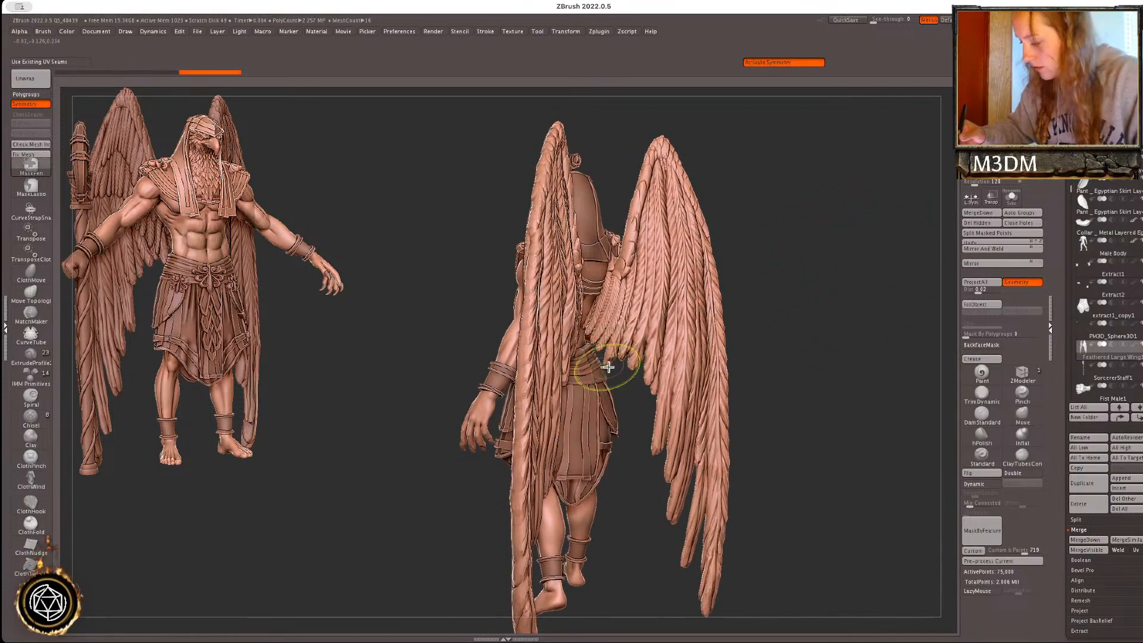
pyautogui.press('space')
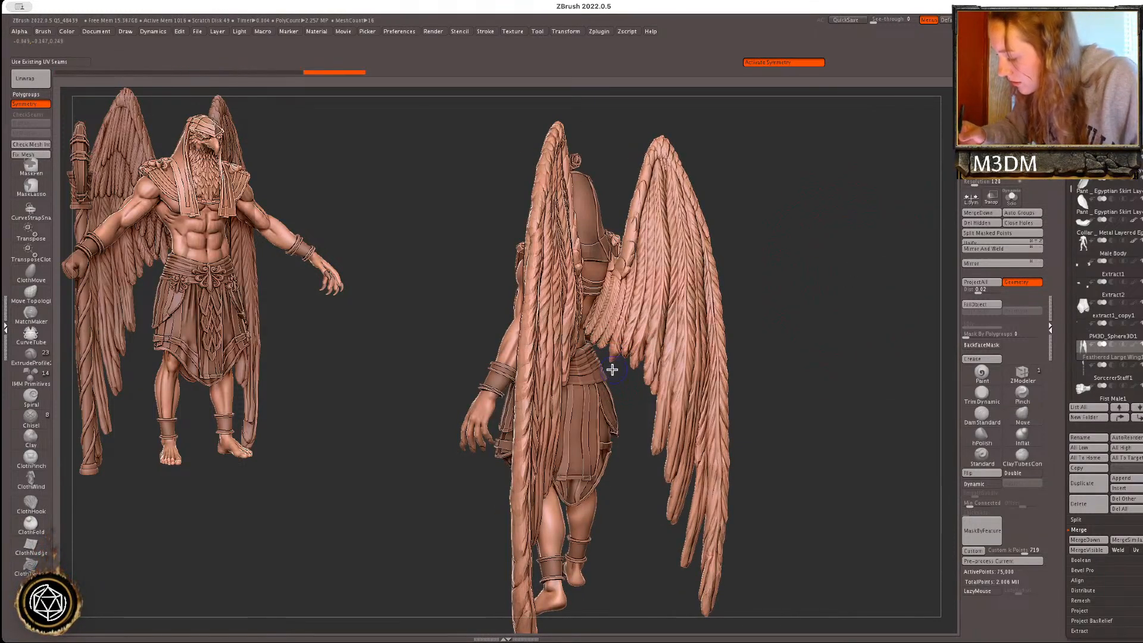
# - Examine the winged figure from the back, front and side, checking the wings against the body and staff
pyautogui.moveTo(755, 242); pyautogui.dragTo(881, 306)
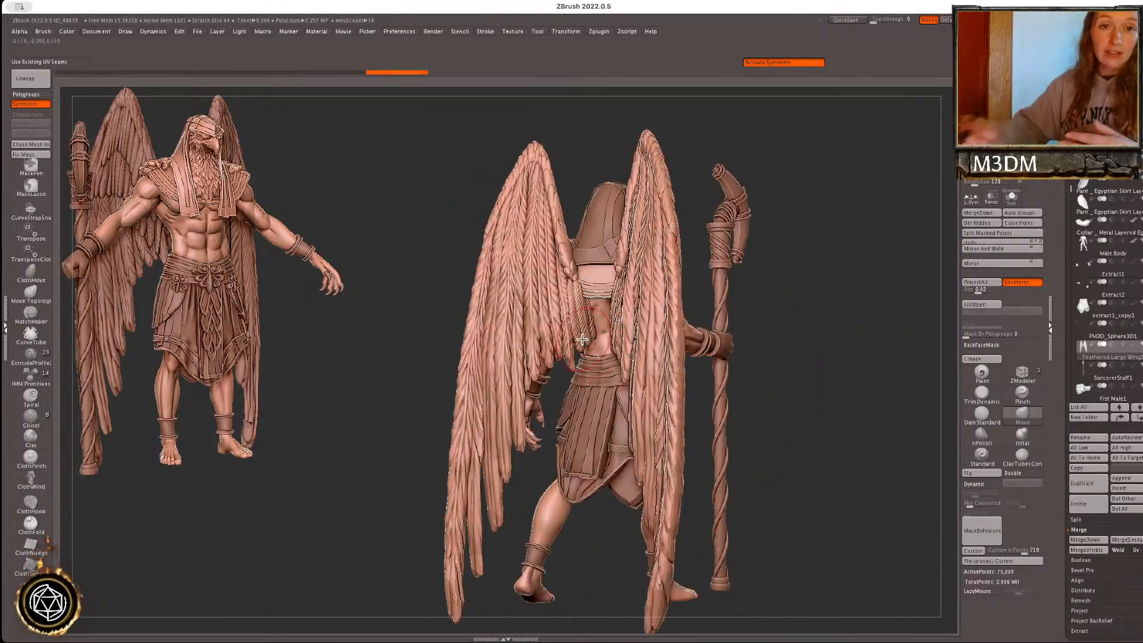
pyautogui.moveTo(848, 362)
pyautogui.mouseDown()
pyautogui.moveTo(832, 357)
pyautogui.moveTo(845, 370)
pyautogui.mouseUp()
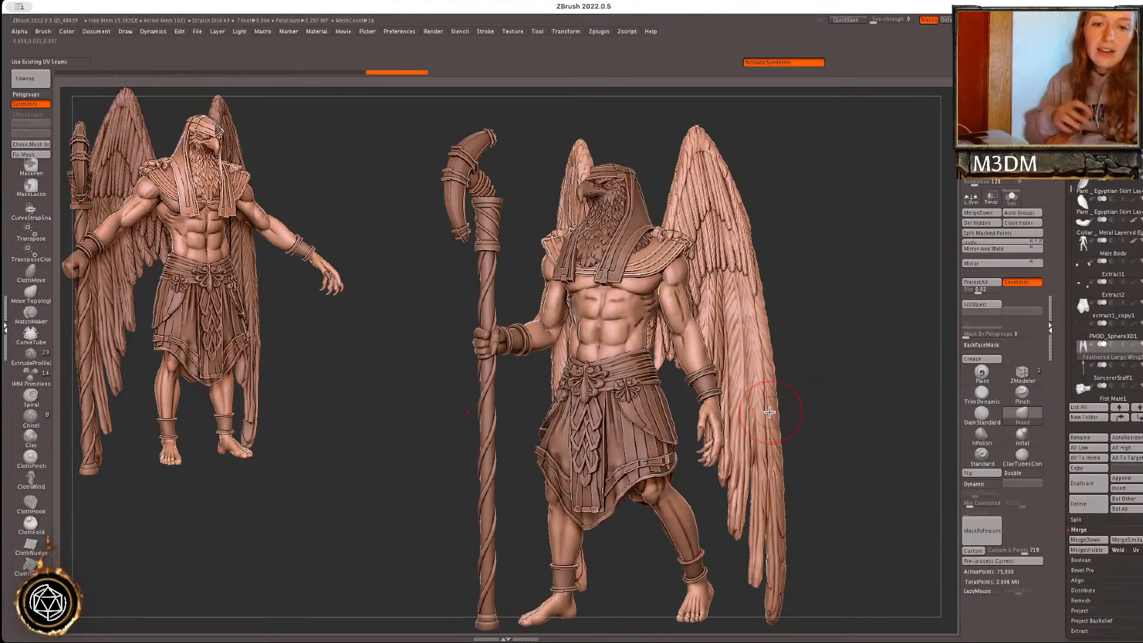
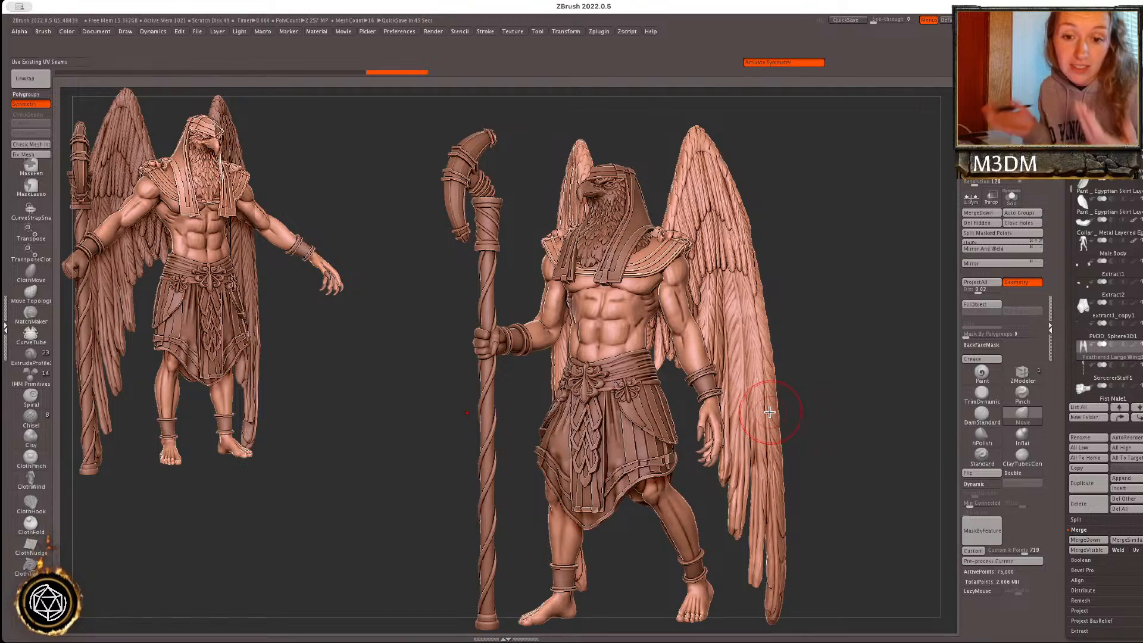
pyautogui.keyDown('alt'); pyautogui.moveTo(853, 347); pyautogui.dragTo(811, 357); pyautogui.keyUp('alt')
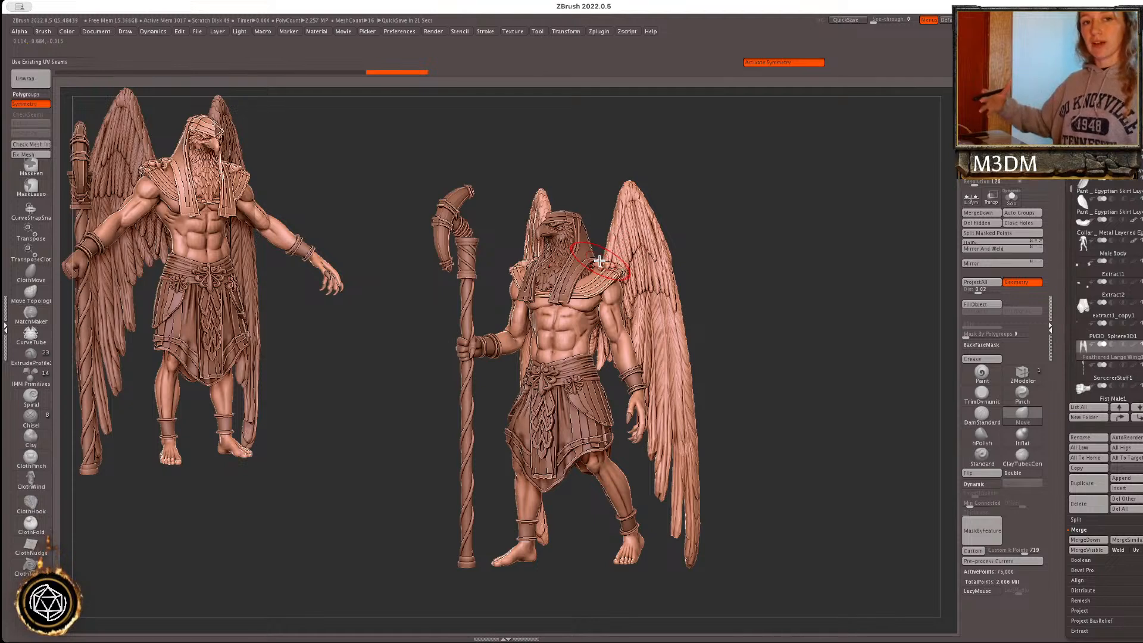
pyautogui.moveTo(837, 329)
pyautogui.mouseDown()
pyautogui.moveTo(827, 338)
pyautogui.moveTo(828, 311)
pyautogui.mouseUp()
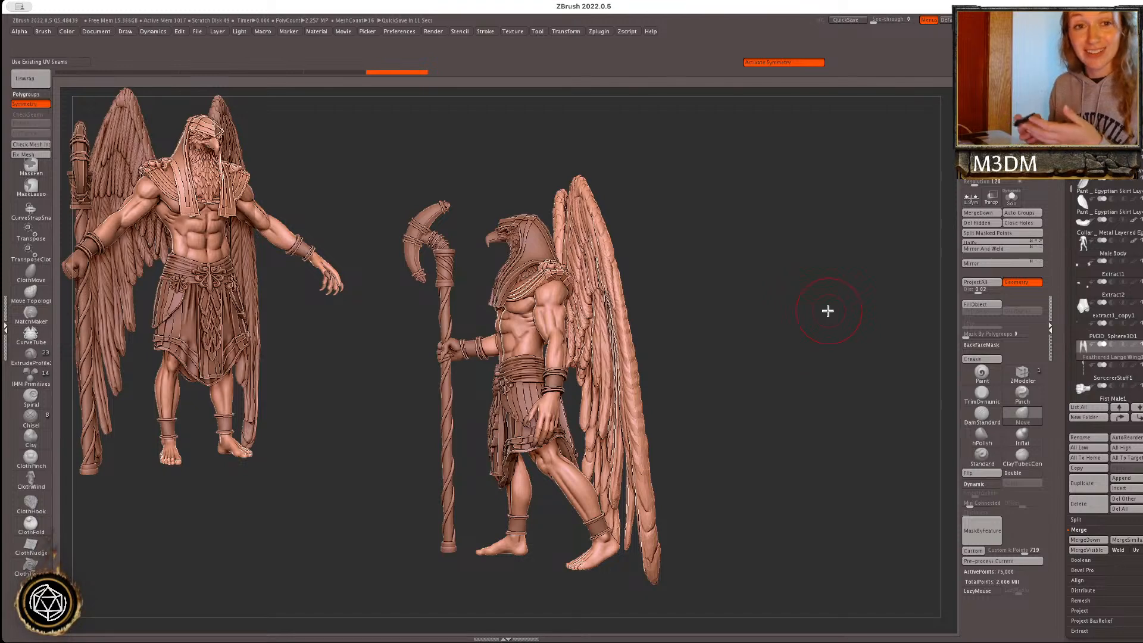
pyautogui.moveTo(793, 361); pyautogui.dragTo(803, 367)
pyautogui.click(799, 383)
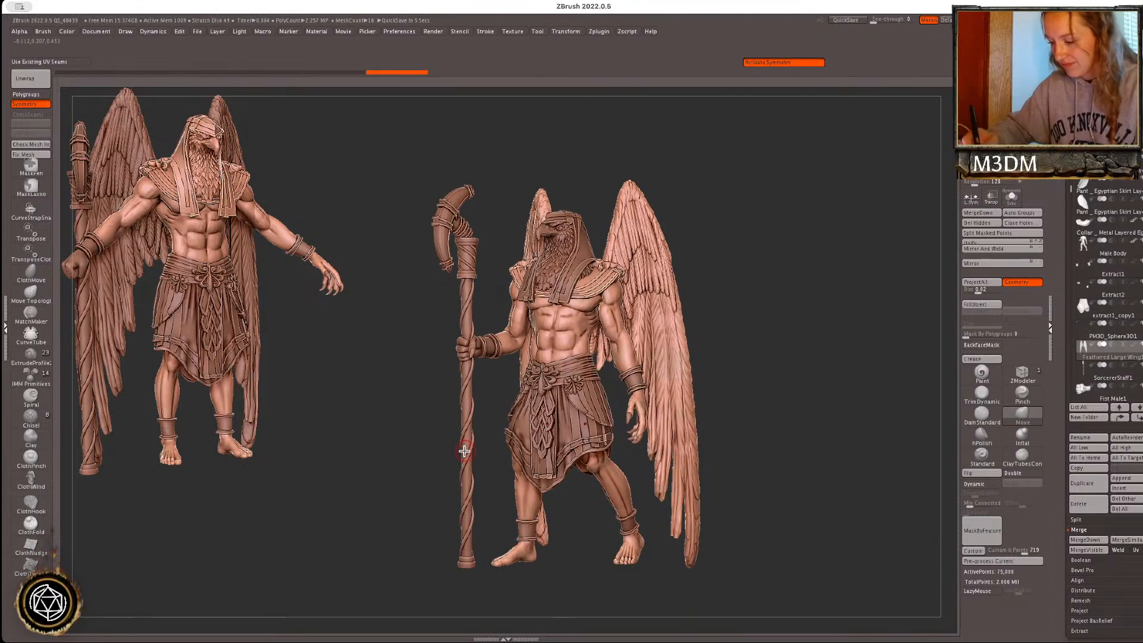
pyautogui.click(1101, 372)
pyautogui.keyDown('alt'); pyautogui.click(512, 344); pyautogui.keyUp('alt')
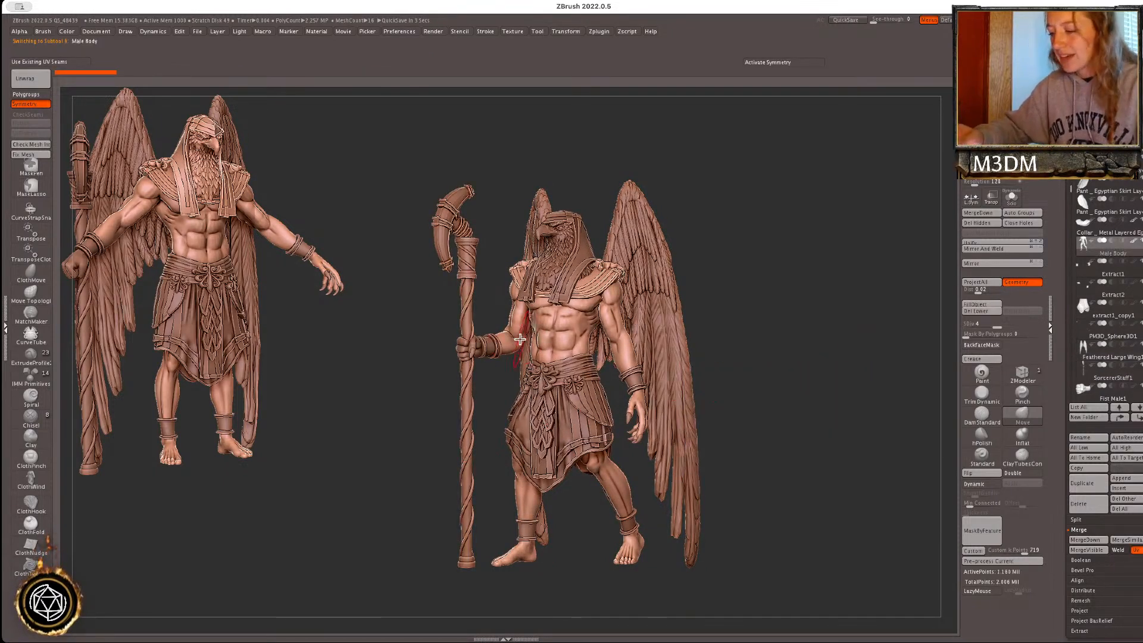
pyautogui.moveTo(826, 353)
pyautogui.mouseDown()
pyautogui.moveTo(845, 357)
pyautogui.moveTo(824, 365)
pyautogui.moveTo(831, 373)
pyautogui.mouseUp()
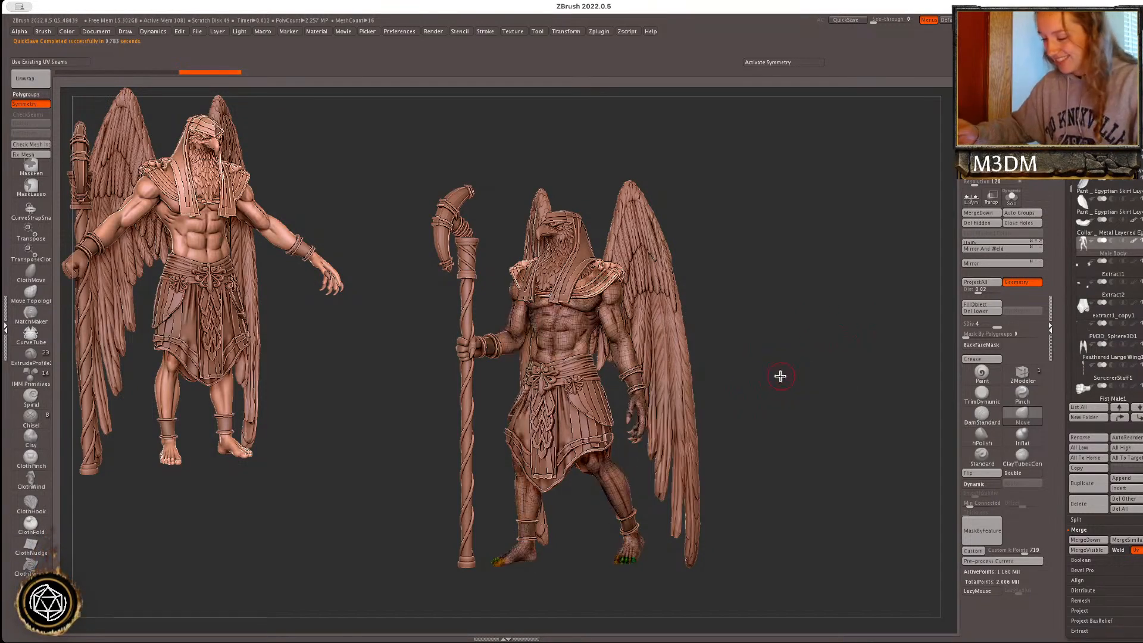
# - Select the skirt cloth and the body in turn, checking their meshes and inspecting the torso up close
pyautogui.keyDown('alt'); pyautogui.click(531, 426); pyautogui.keyUp('alt')
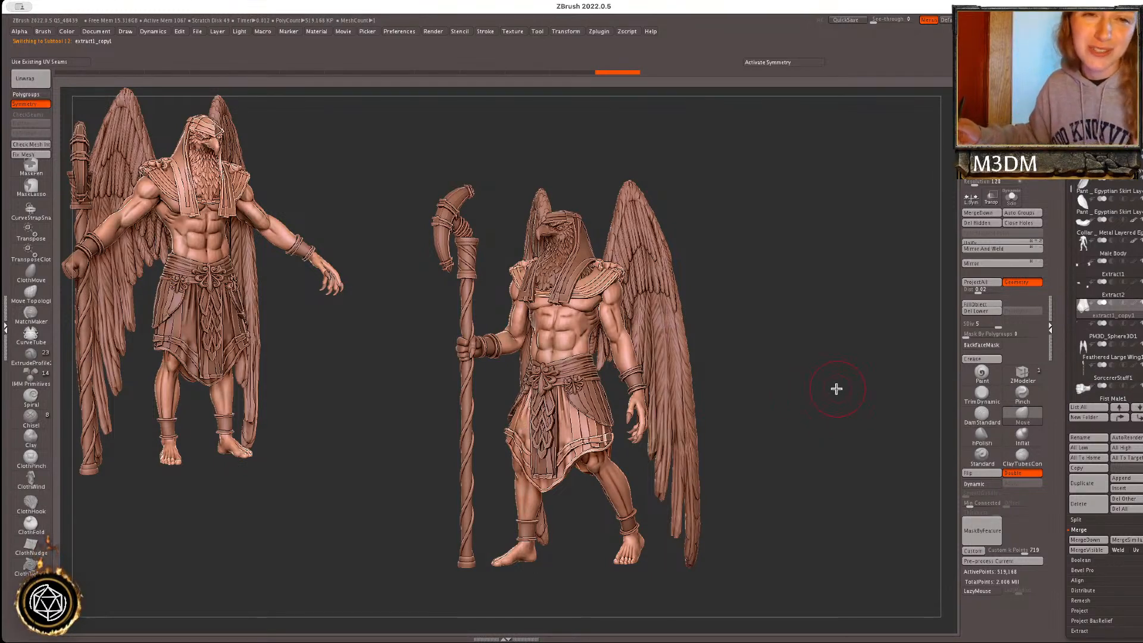
pyautogui.keyDown('alt'); pyautogui.moveTo(808, 413); pyautogui.dragTo(801, 428); pyautogui.keyUp('alt')
pyautogui.hotkey('shift', 'f')
pyautogui.hotkey('shift', 'f')
pyautogui.click(1024, 434)
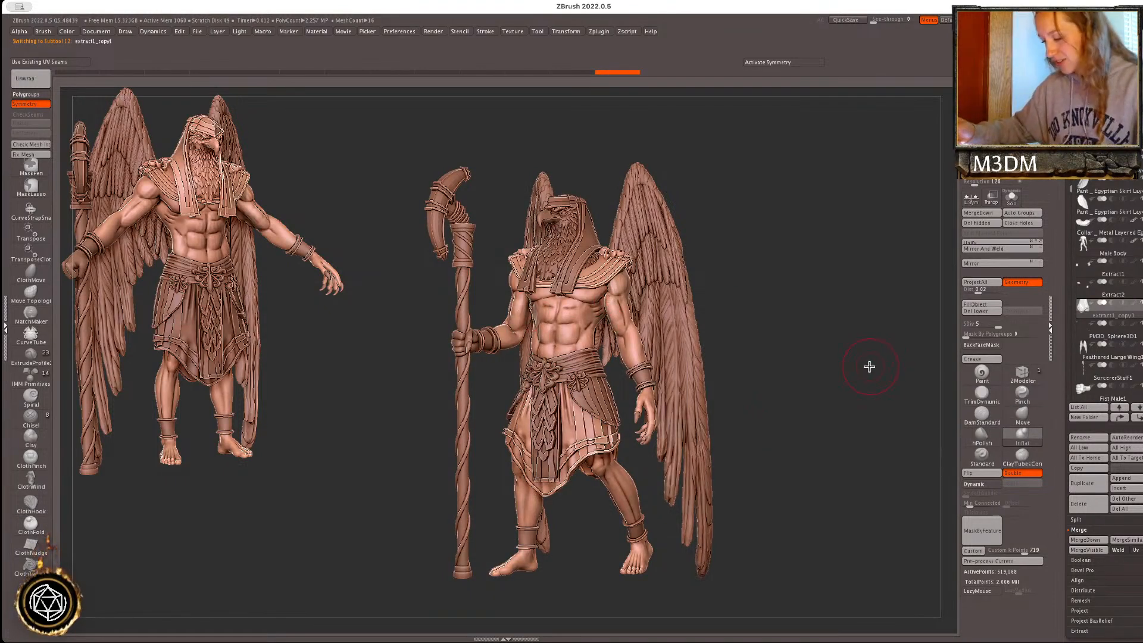
pyautogui.hotkey('shift', 'f')
pyautogui.hotkey('shift', 'f')
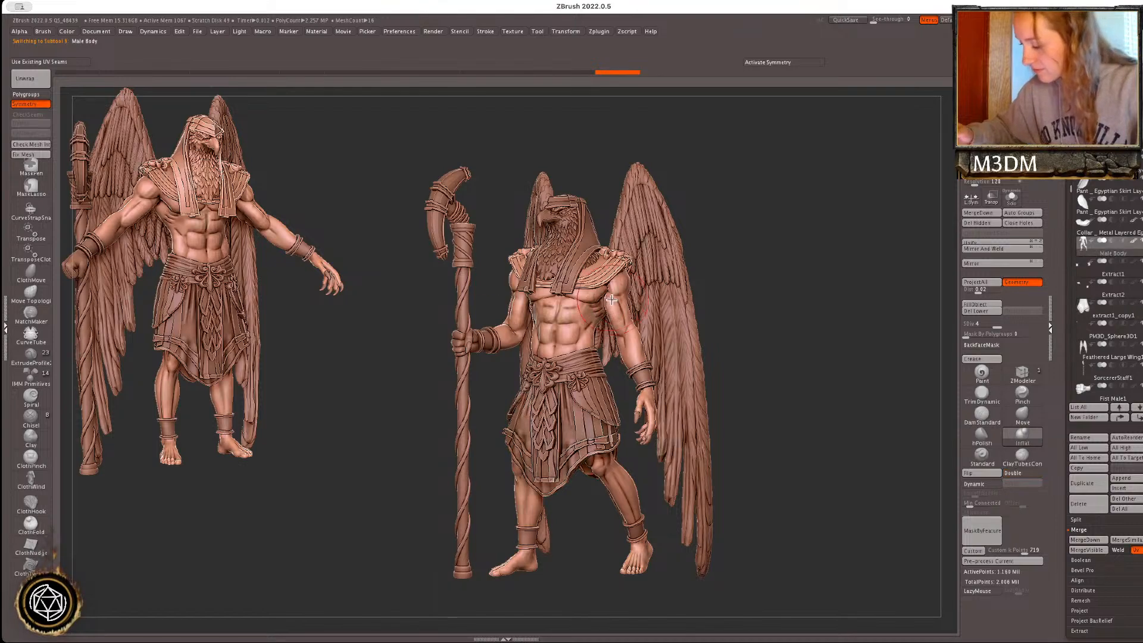
pyautogui.moveTo(752, 286); pyautogui.dragTo(720, 298)
pyautogui.keyDown('alt'); pyautogui.click(525, 314); pyautogui.keyUp('alt')
pyautogui.moveTo(831, 314); pyautogui.dragTo(832, 322)
pyautogui.moveTo(878, 403); pyautogui.dragTo(896, 338)
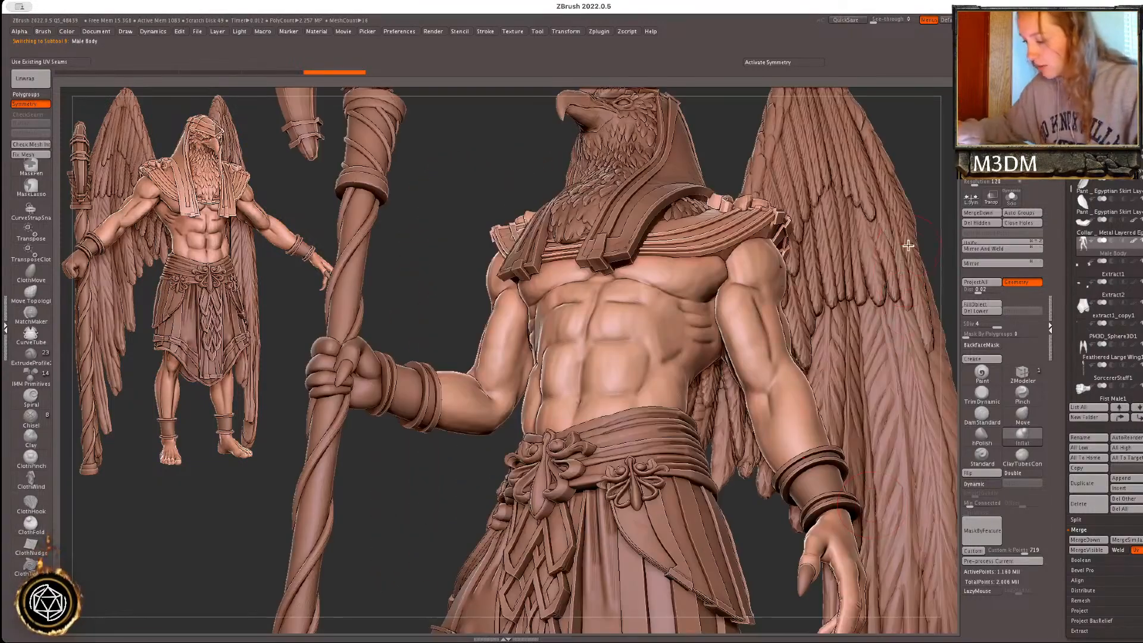
pyautogui.moveTo(902, 101)
pyautogui.keyDown('alt'); pyautogui.mouseDown()
pyautogui.moveTo(894, 293)
pyautogui.moveTo(893, 277)
pyautogui.mouseUp(); pyautogui.keyUp('alt')
# - Select the head covering and adjust its front flaps over the chest with the Move brush
pyautogui.keyDown('alt'); pyautogui.click(648, 447); pyautogui.keyUp('alt')
pyautogui.click(1023, 417)
pyautogui.press('space')
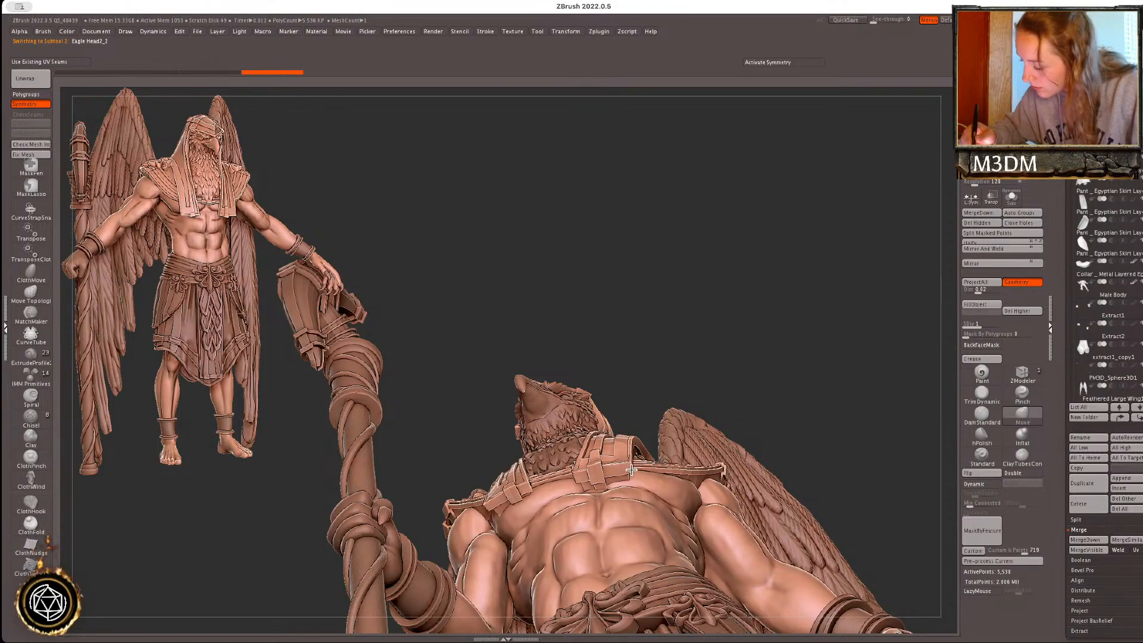
pyautogui.moveTo(683, 354); pyautogui.dragTo(883, 363)
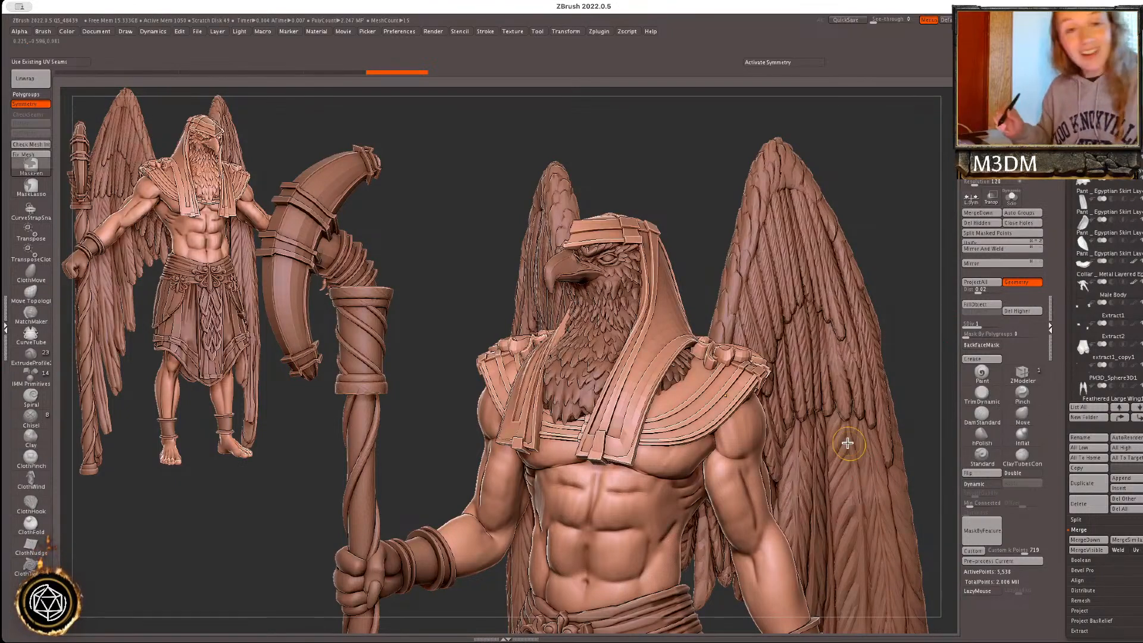
# - Save the project as Horus
pyautogui.press('super+s')
pyautogui.click(342, 157)
pyautogui.click(427, 175)
pyautogui.click(850, 399)
pyautogui.click(612, 299)
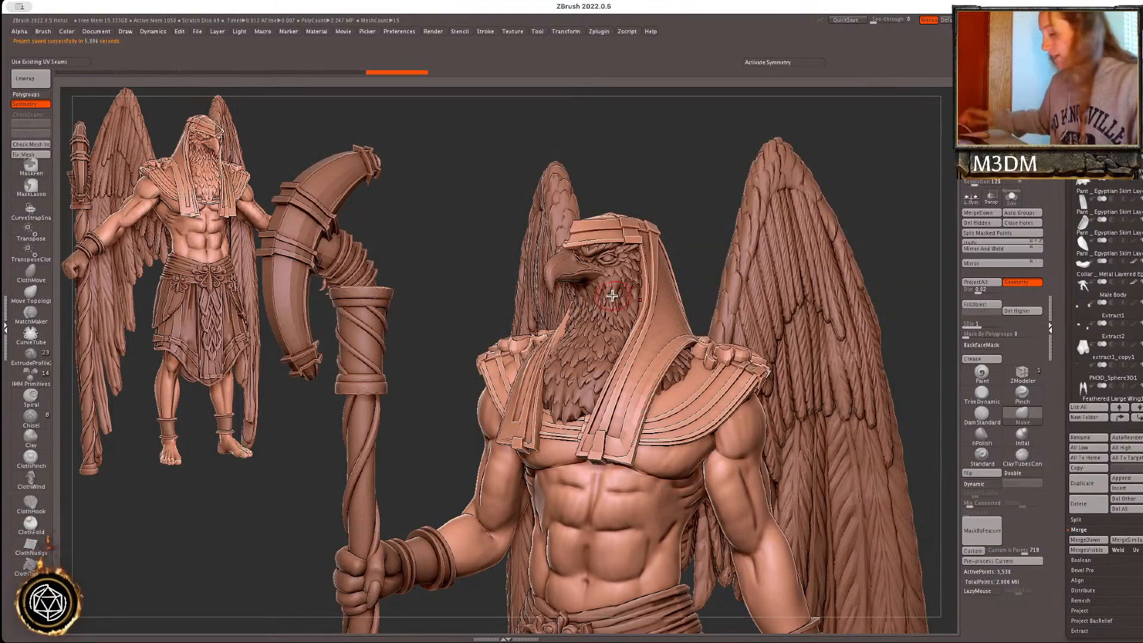
# - Raise the head covering to a higher subdivision level, delete its lower levels and isolate it
pyautogui.click(1002, 263)
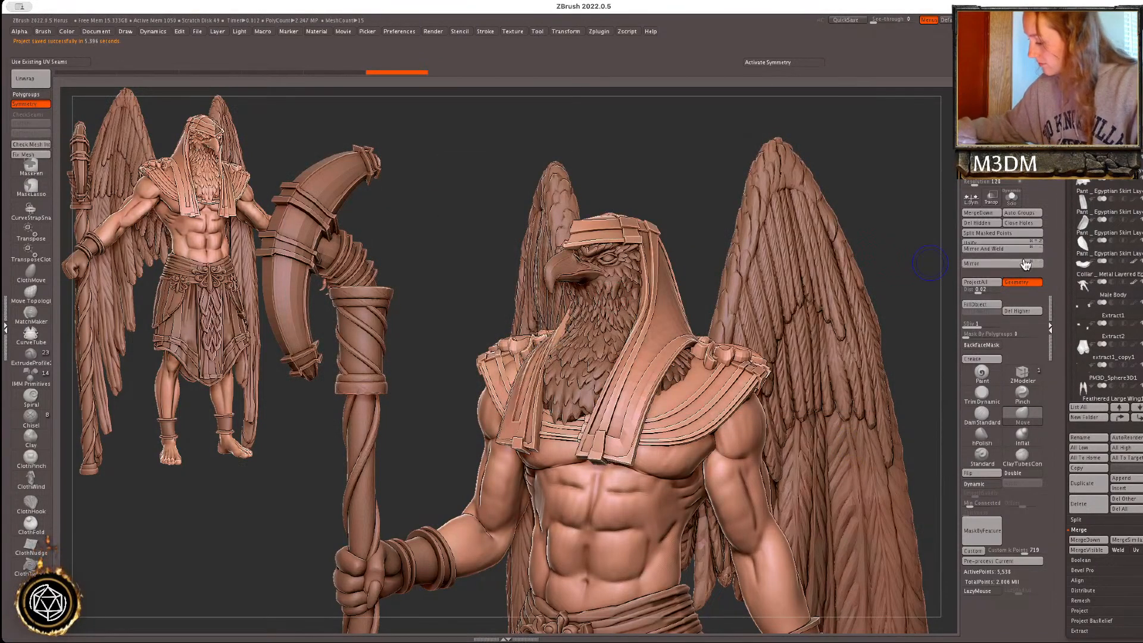
pyautogui.click(931, 264)
pyautogui.click(1000, 325)
pyautogui.click(991, 312)
pyautogui.click(1012, 202)
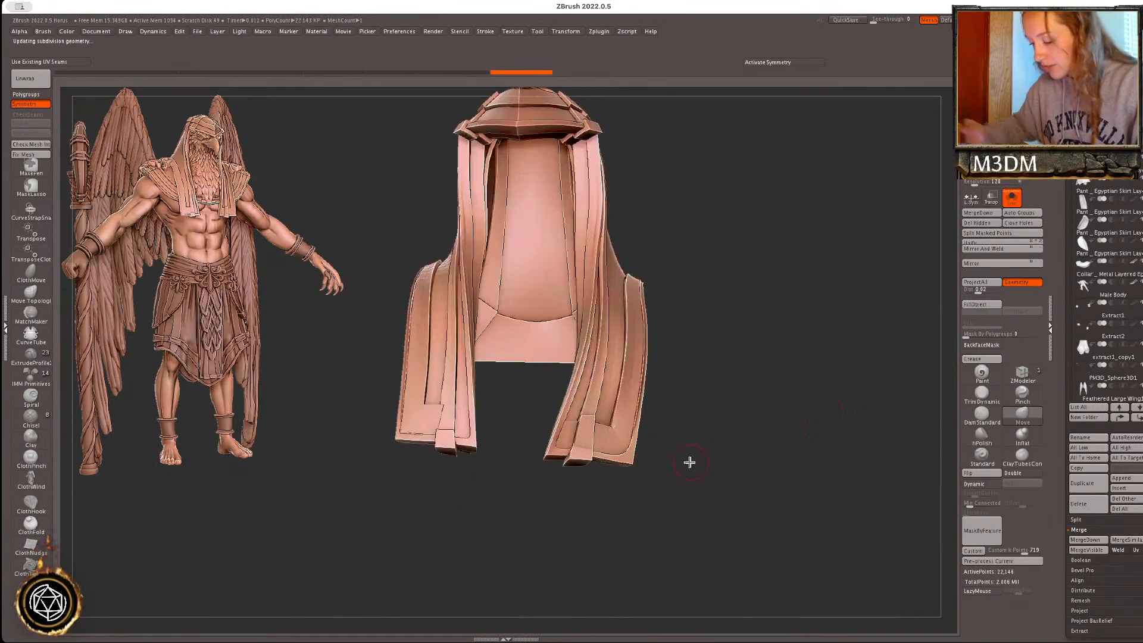
pyautogui.hotkey('ctrl', 'z')
# - Try smoothing the lower edge of the head covering's front flap, then undo the stroke
pyautogui.moveTo(810, 388)
pyautogui.mouseDown()
pyautogui.moveTo(794, 423)
pyautogui.moveTo(872, 453)
pyautogui.mouseUp()
pyautogui.keyDown('alt'); pyautogui.moveTo(866, 402); pyautogui.dragTo(847, 434); pyautogui.keyUp('alt')
pyautogui.keyDown('shift'); pyautogui.moveTo(501, 450); pyautogui.dragTo(519, 442); pyautogui.keyUp('shift')
pyautogui.hotkey('ctrl', 'z')
pyautogui.press('space')
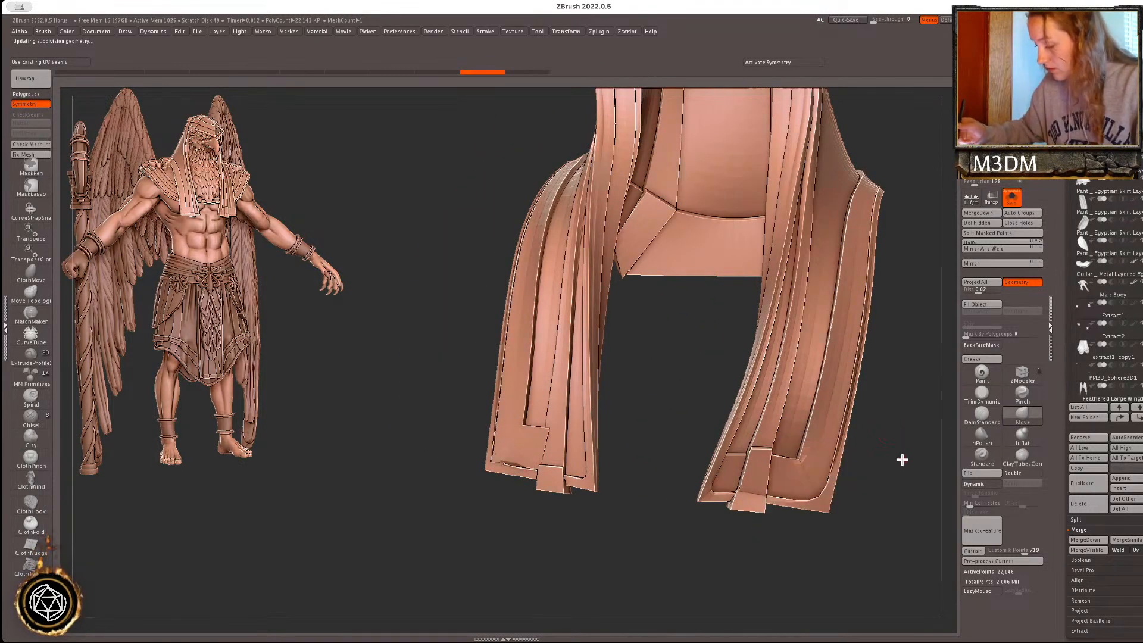
pyautogui.hotkey('ctrl', 'z')
# - Rebuild the isolated head covering with DynaMesh at a much higher resolution
pyautogui.keyDown('alt'); pyautogui.moveTo(903, 462); pyautogui.dragTo(810, 505); pyautogui.keyUp('alt')
pyautogui.click(986, 177)
pyautogui.hotkey('ctrl', 'z')
pyautogui.hotkey('ctrl', 'z')
pyautogui.press('w')
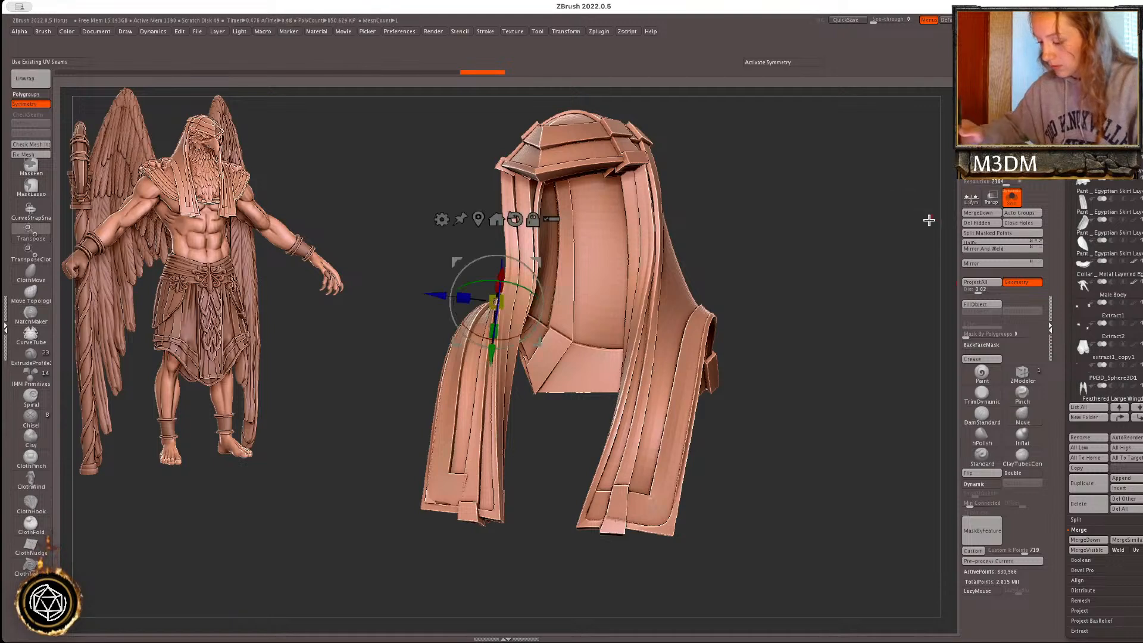
# - Centre the transform gizmo on the isolated head covering, rebuild it with DynaMesh again and leave it unmasked
pyautogui.click(479, 215)
pyautogui.click(664, 321)
pyautogui.click(681, 242)
pyautogui.click(645, 242)
pyautogui.keyDown('ctrl'); pyautogui.moveTo(772, 271); pyautogui.dragTo(782, 282); pyautogui.keyUp('ctrl')
pyautogui.moveTo(586, 308); pyautogui.dragTo(587, 305)
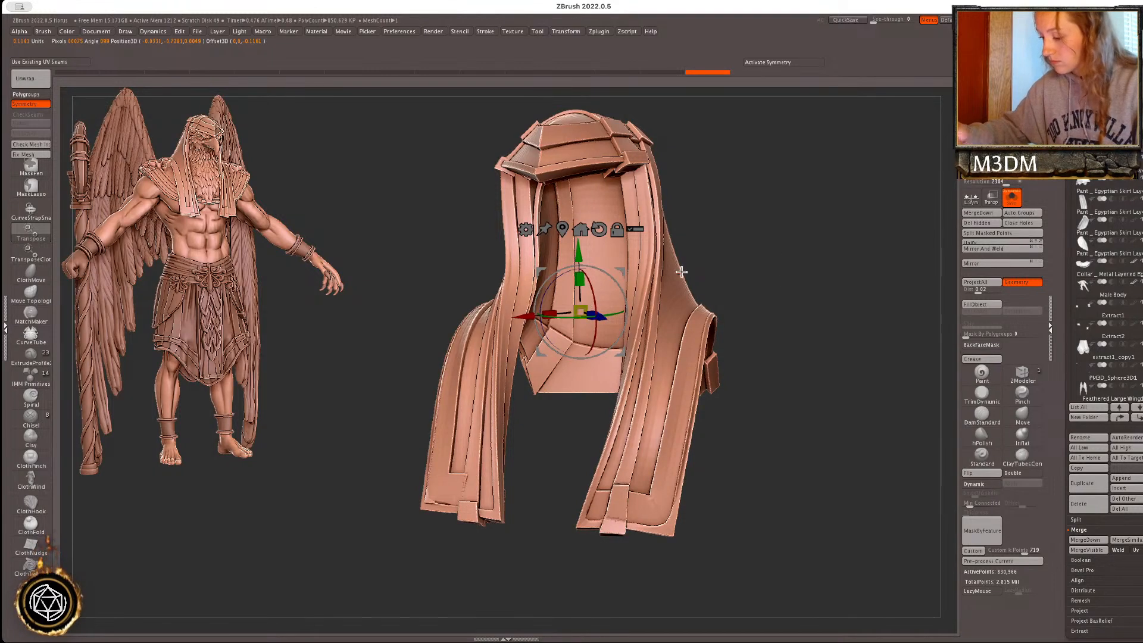
pyautogui.keyDown('ctrl'); pyautogui.moveTo(829, 273); pyautogui.dragTo(872, 403); pyautogui.keyUp('ctrl')
pyautogui.keyDown('ctrl'); pyautogui.moveTo(862, 443); pyautogui.dragTo(860, 440); pyautogui.keyUp('ctrl')
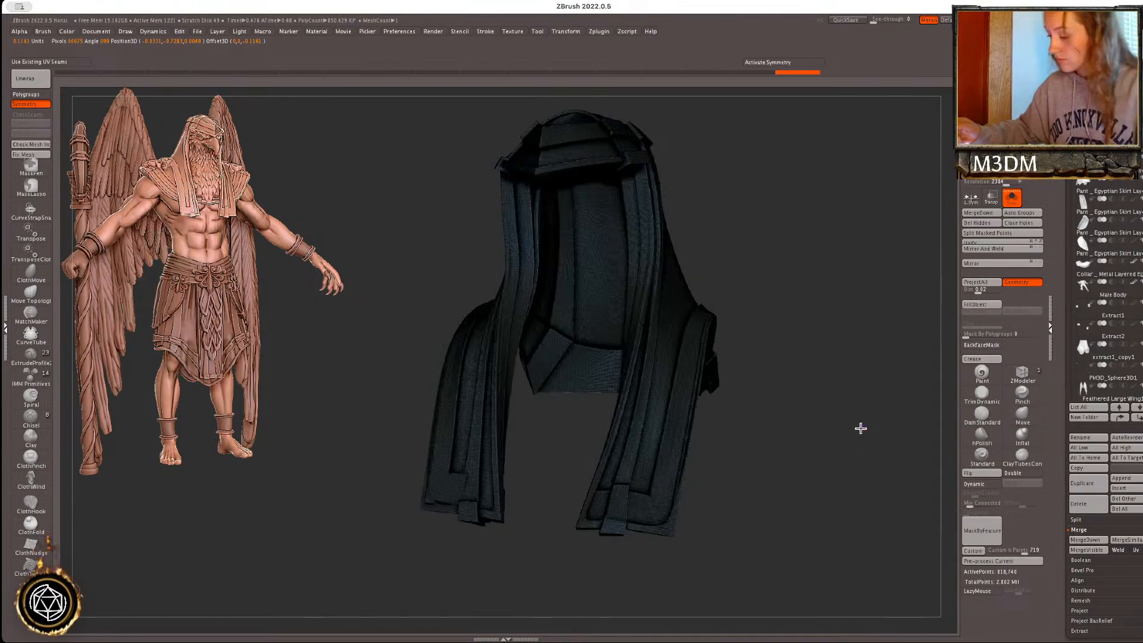
pyautogui.keyDown('shift'); pyautogui.moveTo(653, 428); pyautogui.dragTo(691, 414); pyautogui.keyUp('shift')
pyautogui.keyDown('ctrl'); pyautogui.click(921, 423); pyautogui.keyUp('ctrl')
pyautogui.keyDown('ctrl'); pyautogui.click(922, 424); pyautogui.keyUp('ctrl')
# - Decimate the head covering to 10 thousand points and check its mesh integrity
pyautogui.click(1026, 551)
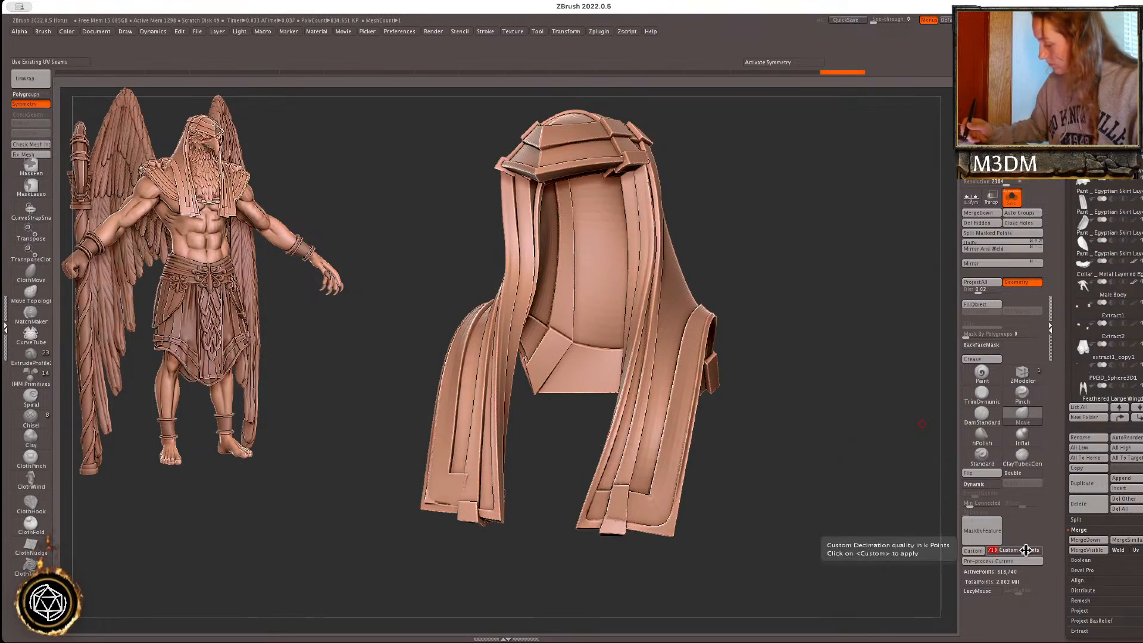
pyautogui.write('10')
pyautogui.press('Return')
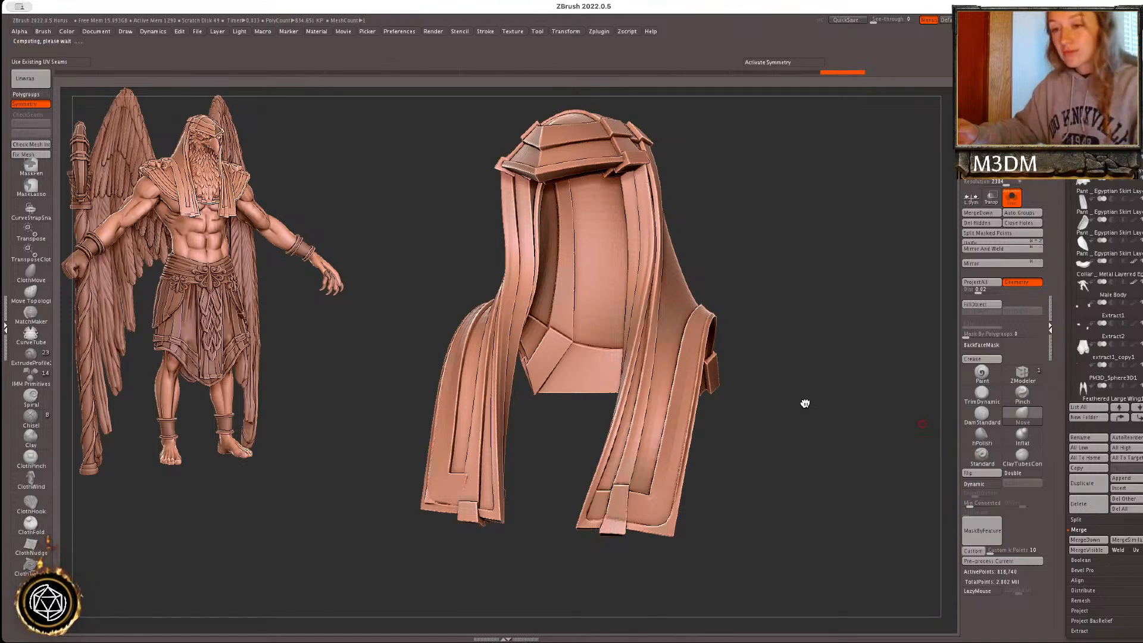
pyautogui.rightClick(807, 408)
pyautogui.hotkey('shift', 'f')
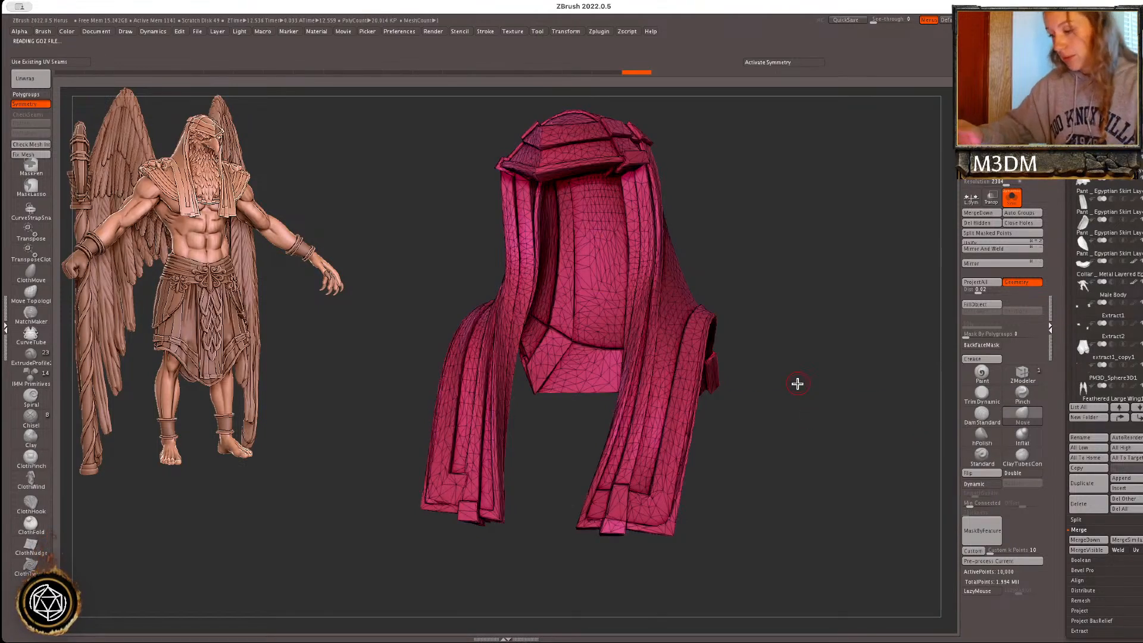
pyautogui.click(39, 145)
pyautogui.hotkey('shift', 'f')
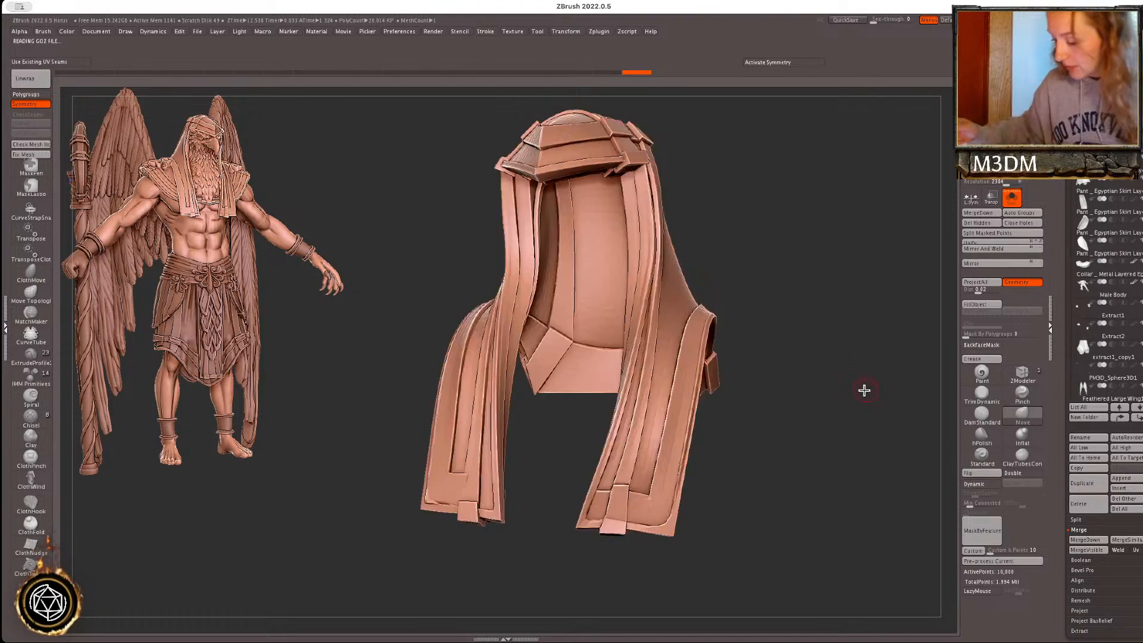
# - Try smoothing the lower ends of the head covering's front flaps
pyautogui.keyDown('ctrl'); pyautogui.moveTo(864, 390); pyautogui.dragTo(867, 459, button='right'); pyautogui.keyUp('ctrl')
pyautogui.hotkey('shift', 'f')
pyautogui.moveTo(858, 466); pyautogui.dragTo(863, 490)
pyautogui.keyDown('alt'); pyautogui.moveTo(803, 548); pyautogui.dragTo(920, 485); pyautogui.keyUp('alt')
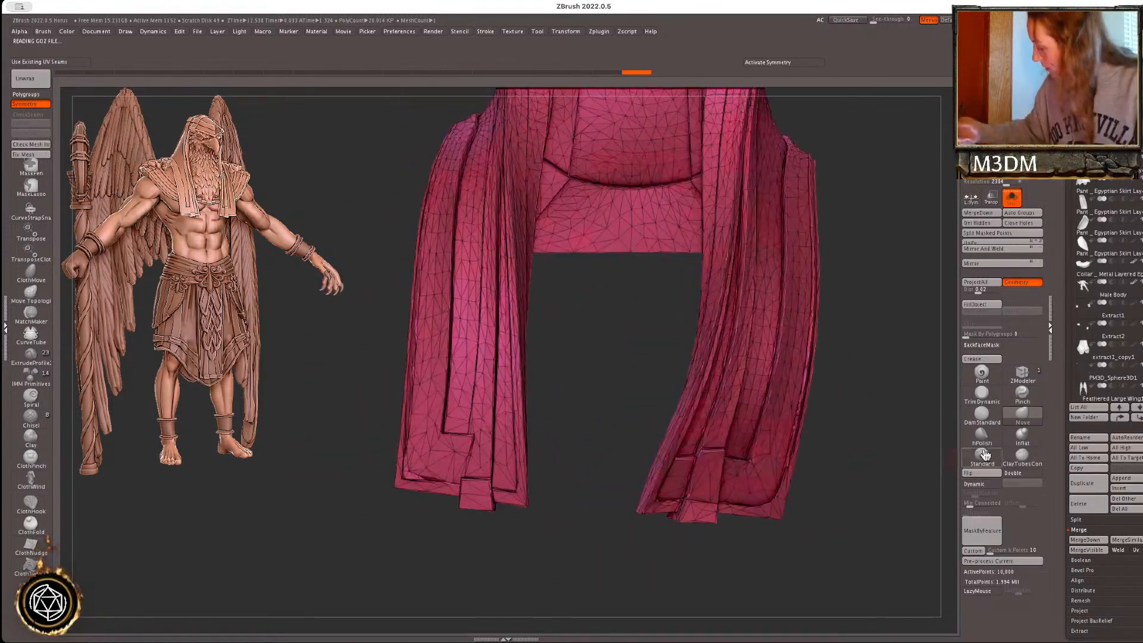
pyautogui.rightClick(804, 526)
pyautogui.moveTo(994, 505); pyautogui.dragTo(959, 503)
pyautogui.moveTo(442, 469)
pyautogui.keyDown('shift'); pyautogui.mouseDown()
pyautogui.moveTo(421, 462)
pyautogui.moveTo(507, 483)
pyautogui.mouseUp(); pyautogui.keyUp('shift')
pyautogui.hotkey('ctrl', 'z')
pyautogui.keyDown('shift'); pyautogui.moveTo(755, 493); pyautogui.dragTo(790, 427); pyautogui.keyUp('shift')
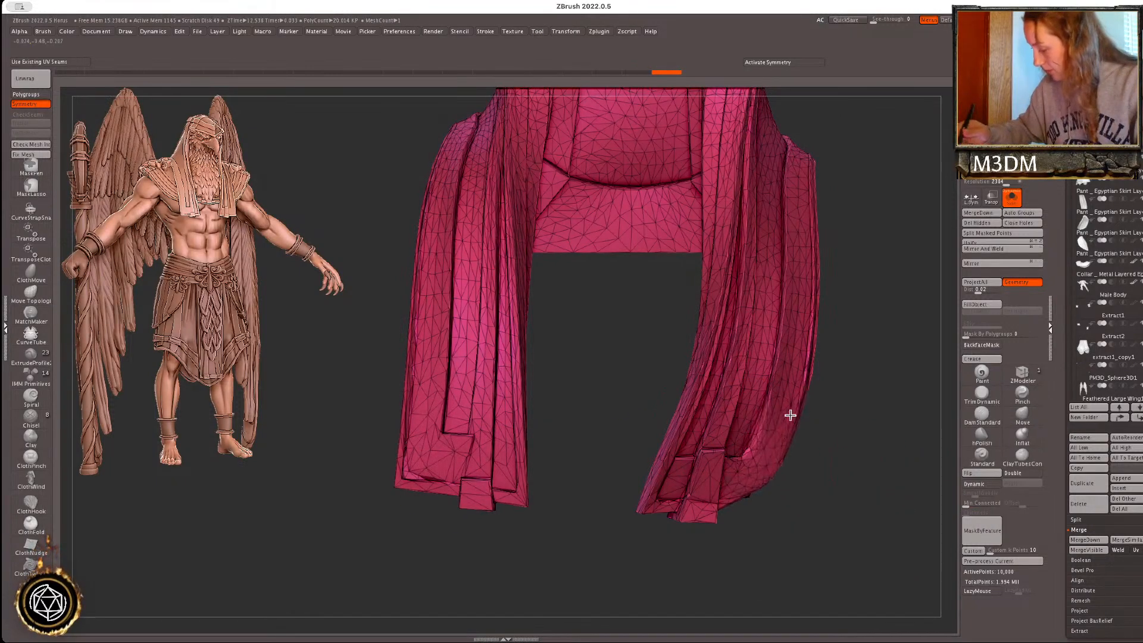
# - Inspect the decimated head covering from the side and remesh it by union
pyautogui.moveTo(890, 485); pyautogui.dragTo(744, 446)
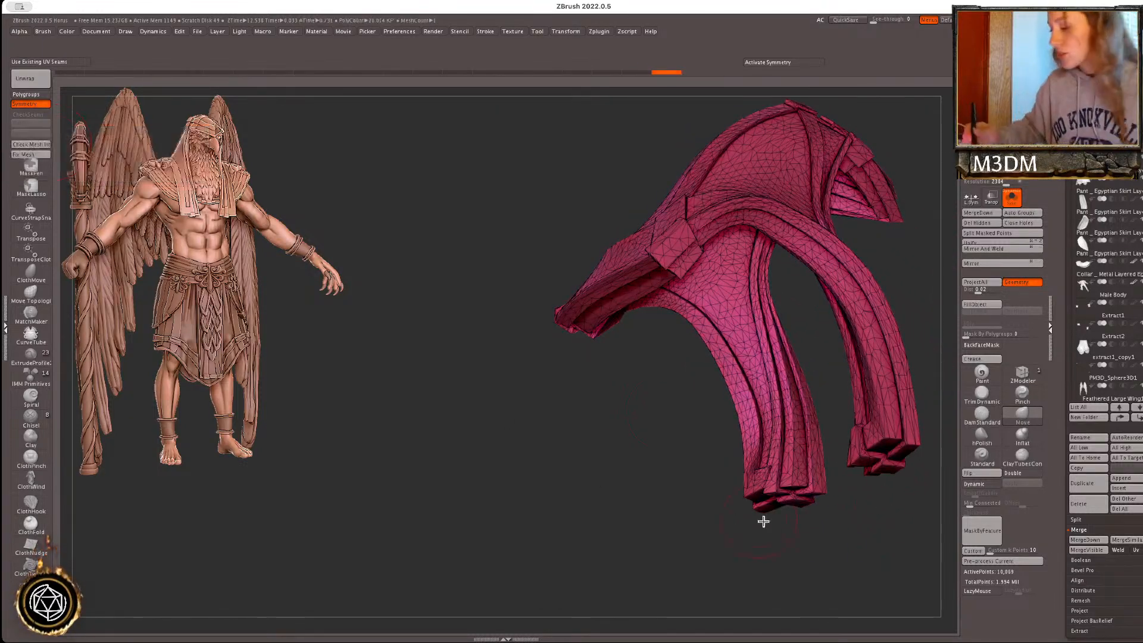
pyautogui.hotkey('shift', 'f')
pyautogui.moveTo(917, 501); pyautogui.dragTo(799, 531)
pyautogui.press('w')
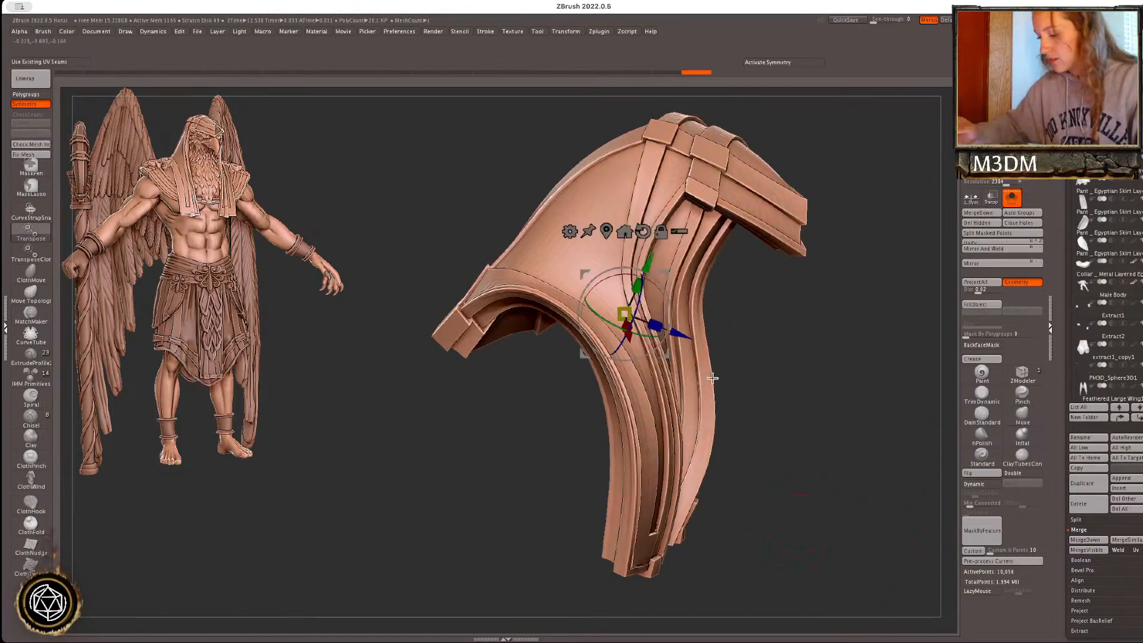
pyautogui.click(574, 234)
pyautogui.click(762, 303)
# - Auto-group the head covering's separate parts, remove stray fragments and inspect the cleaned mesh
pyautogui.press('q')
pyautogui.hotkey('shift', 'f')
pyautogui.click(1020, 216)
pyautogui.hotkey('shift', 'f')
pyautogui.click(663, 452)
pyautogui.moveTo(917, 387); pyautogui.dragTo(881, 387)
pyautogui.moveTo(452, 472); pyautogui.dragTo(495, 541)
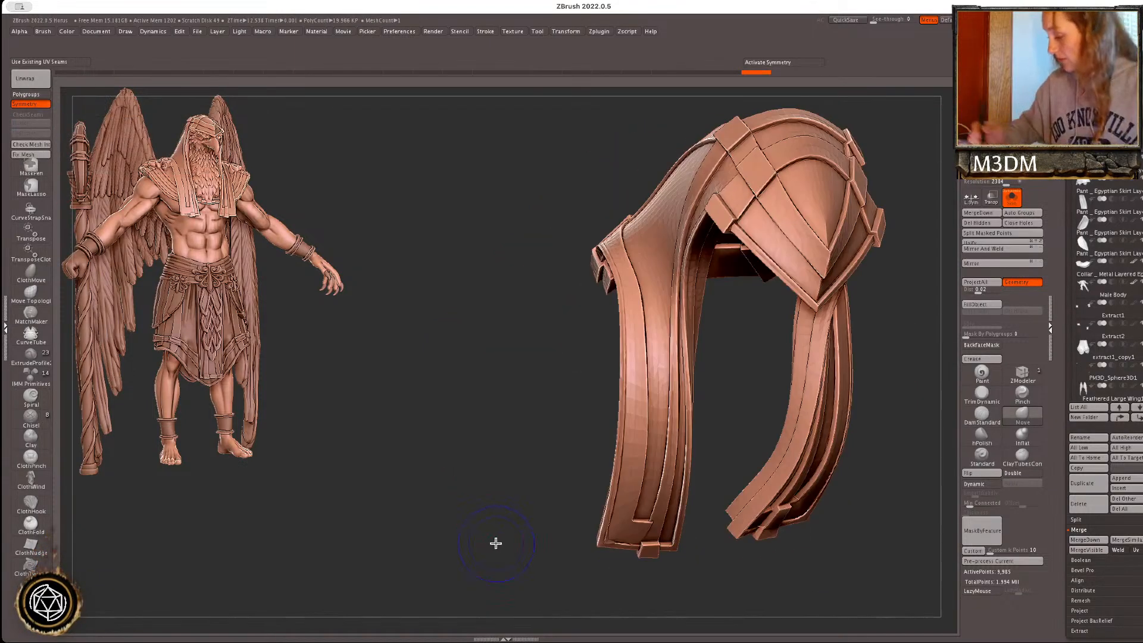
pyautogui.moveTo(901, 537); pyautogui.dragTo(922, 517)
# - Isolate the eagle head and remesh it by union
pyautogui.click(1011, 197)
pyautogui.keyDown('alt'); pyautogui.click(748, 437); pyautogui.keyUp('alt')
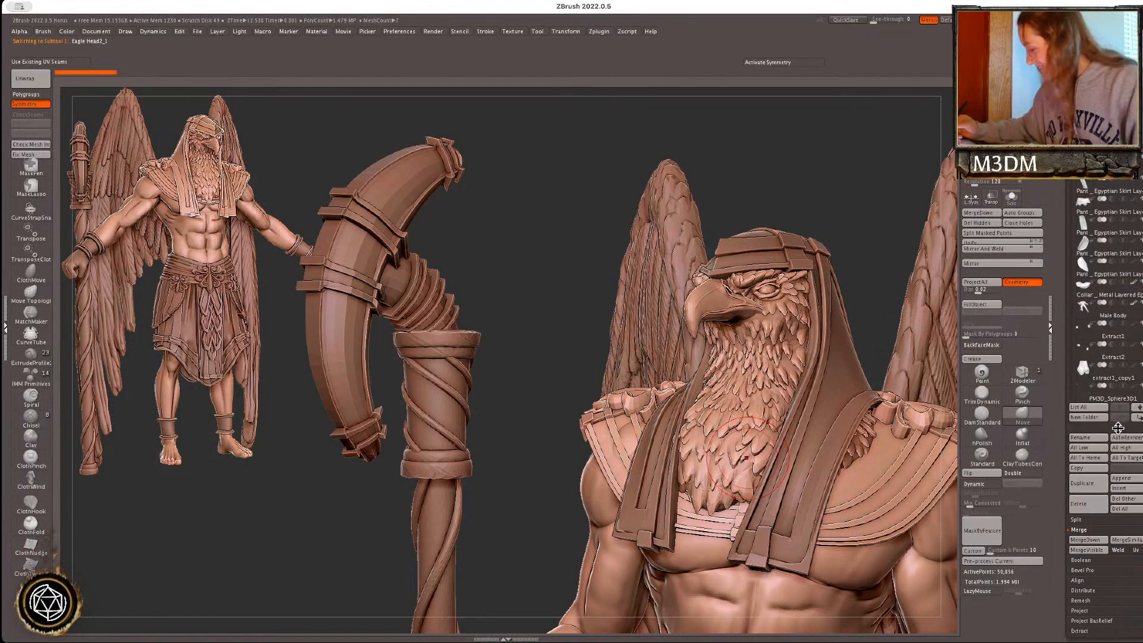
pyautogui.click(1012, 197)
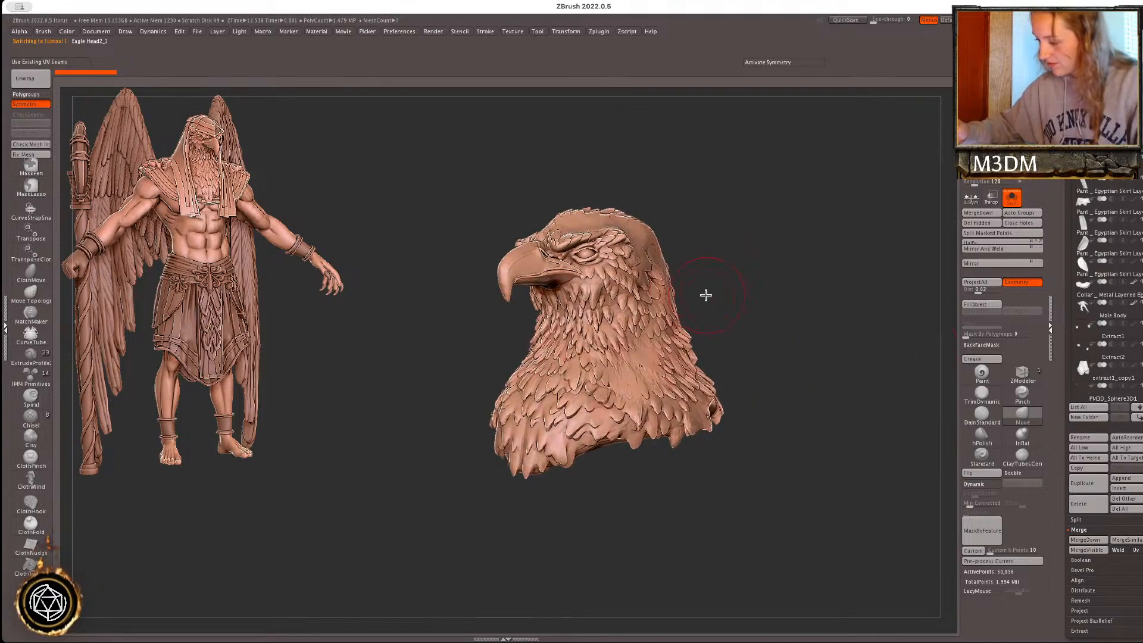
pyautogui.press('w')
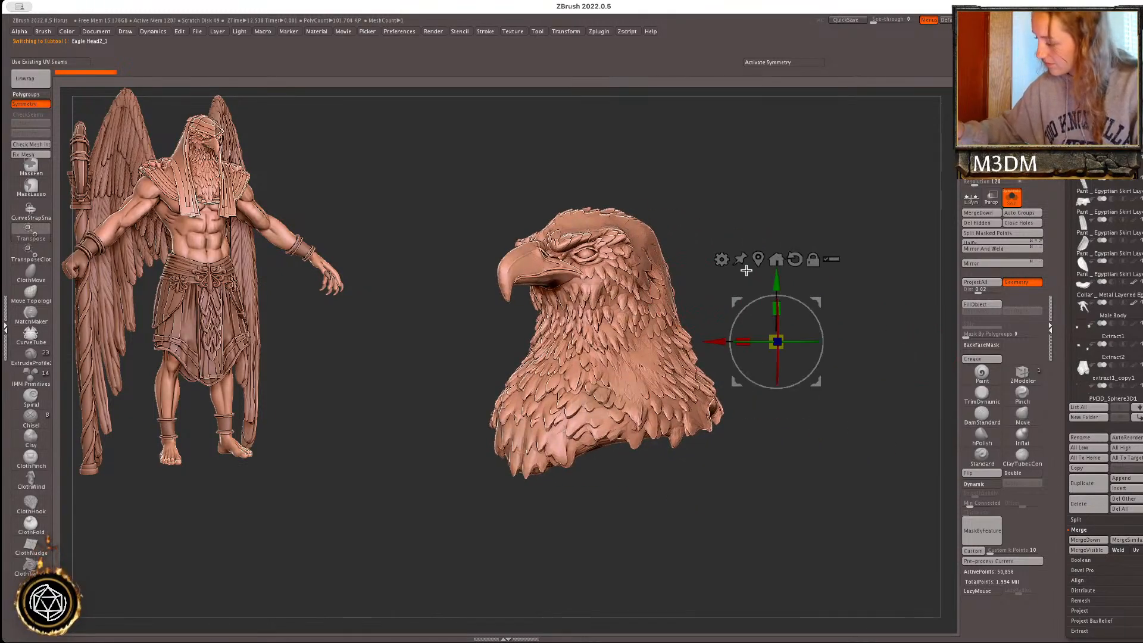
pyautogui.click(720, 260)
pyautogui.click(882, 319)
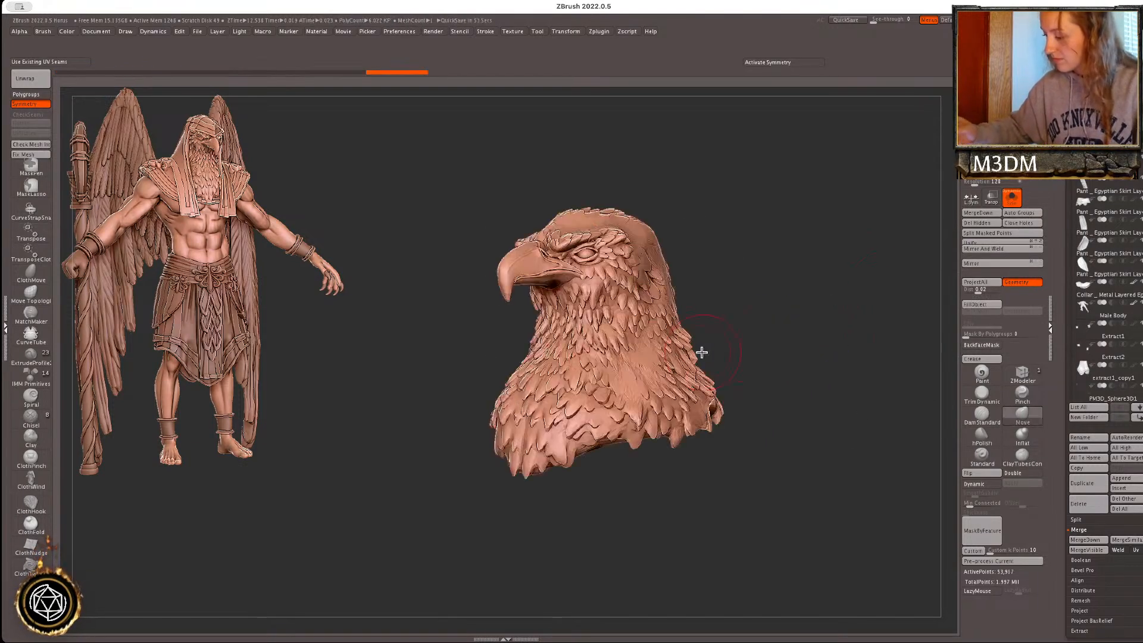
# - Close the holes in the eagle head and remesh it by union again
pyautogui.click(1023, 224)
pyautogui.press('w')
pyautogui.click(543, 256)
pyautogui.click(737, 317)
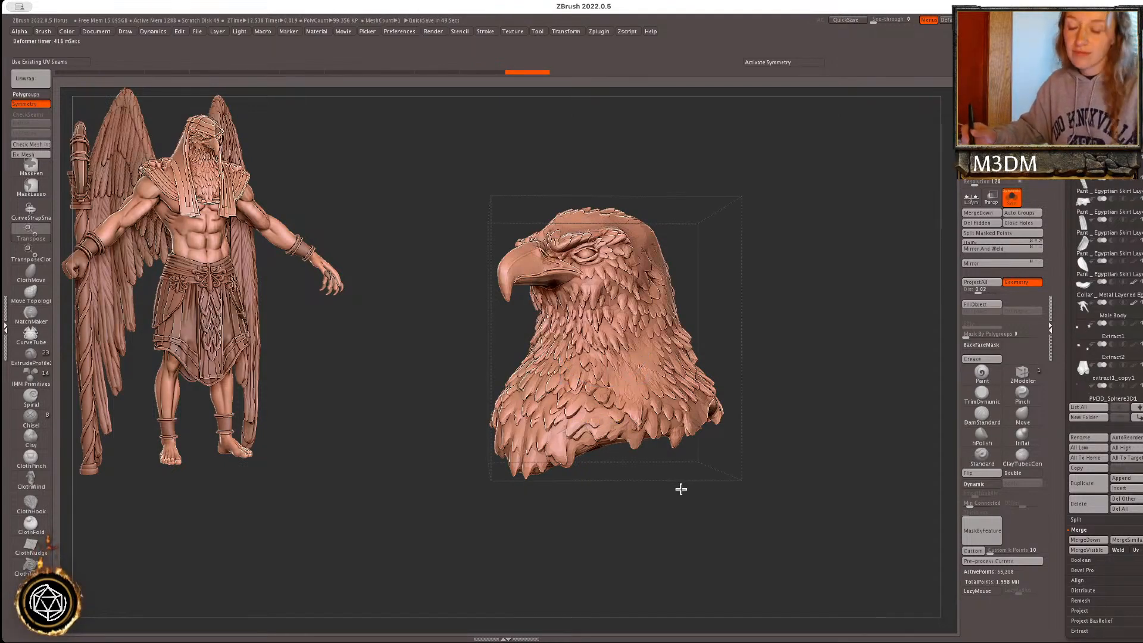
# - Auto-group the eagle head and delete the stray pieces separate from its main shell
pyautogui.press('q')
pyautogui.hotkey('shift', 'f')
pyautogui.click(1020, 213)
pyautogui.hotkey('shift', 'f')
pyautogui.keyDown('ctrl'); pyautogui.keyDown('shift'); pyautogui.click(643, 366); pyautogui.keyUp('shift'); pyautogui.keyUp('ctrl')
pyautogui.keyDown('ctrl'); pyautogui.keyDown('shift'); pyautogui.click(652, 378); pyautogui.keyUp('shift'); pyautogui.keyUp('ctrl')
pyautogui.keyDown('ctrl'); pyautogui.keyDown('shift'); pyautogui.click(863, 334); pyautogui.keyUp('shift'); pyautogui.keyUp('ctrl')
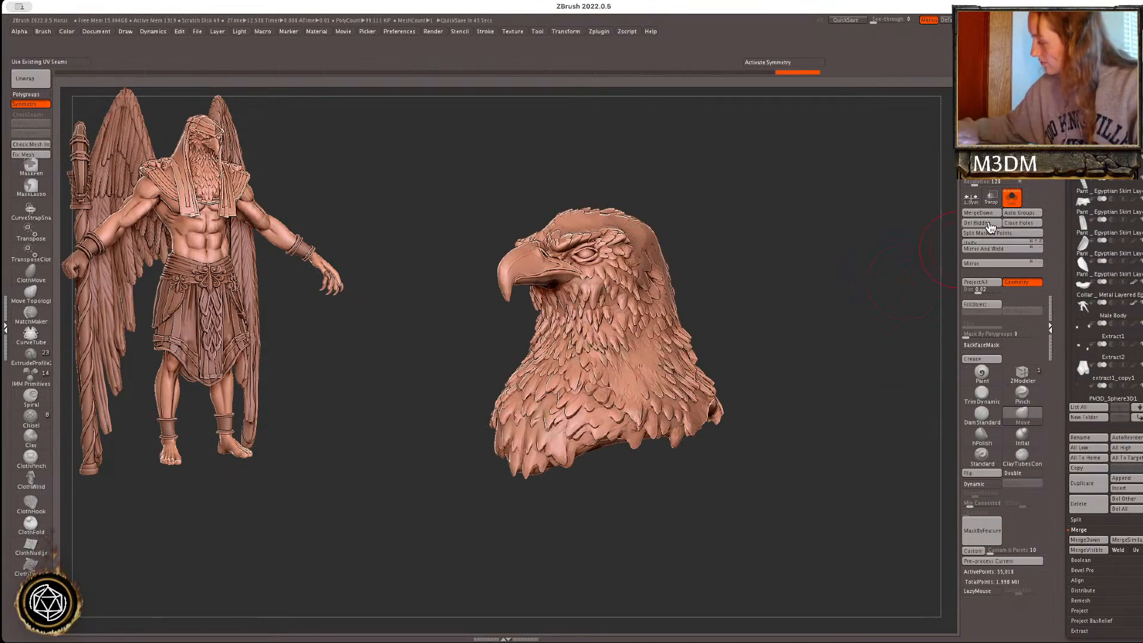
pyautogui.keyDown('ctrl'); pyautogui.click(842, 518); pyautogui.keyUp('ctrl')
pyautogui.keyDown('ctrl'); pyautogui.click(842, 526); pyautogui.keyUp('ctrl')
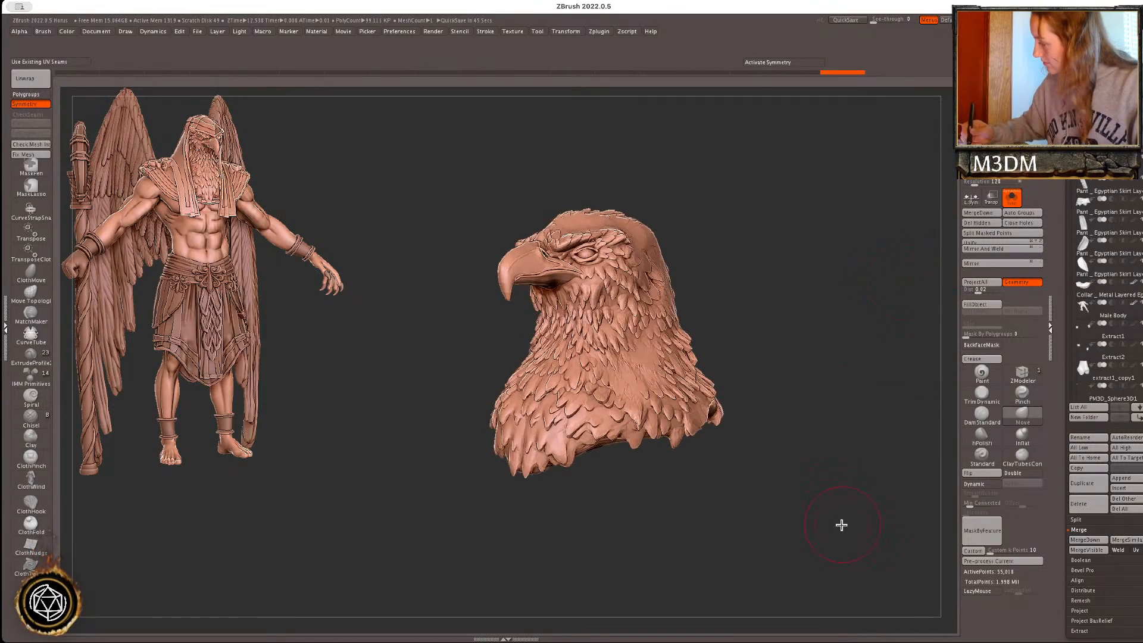
# - Merge the eagle head down with the head covering and remesh the combined piece by union
pyautogui.click(988, 213)
pyautogui.click(960, 237)
pyautogui.press('w')
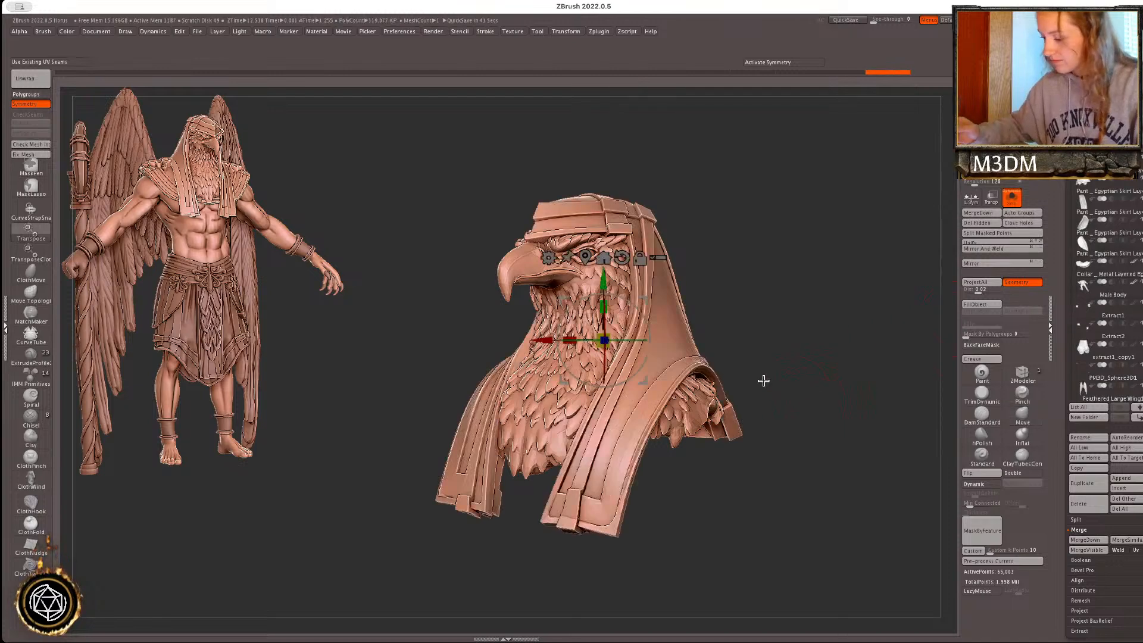
pyautogui.click(551, 258)
pyautogui.click(706, 327)
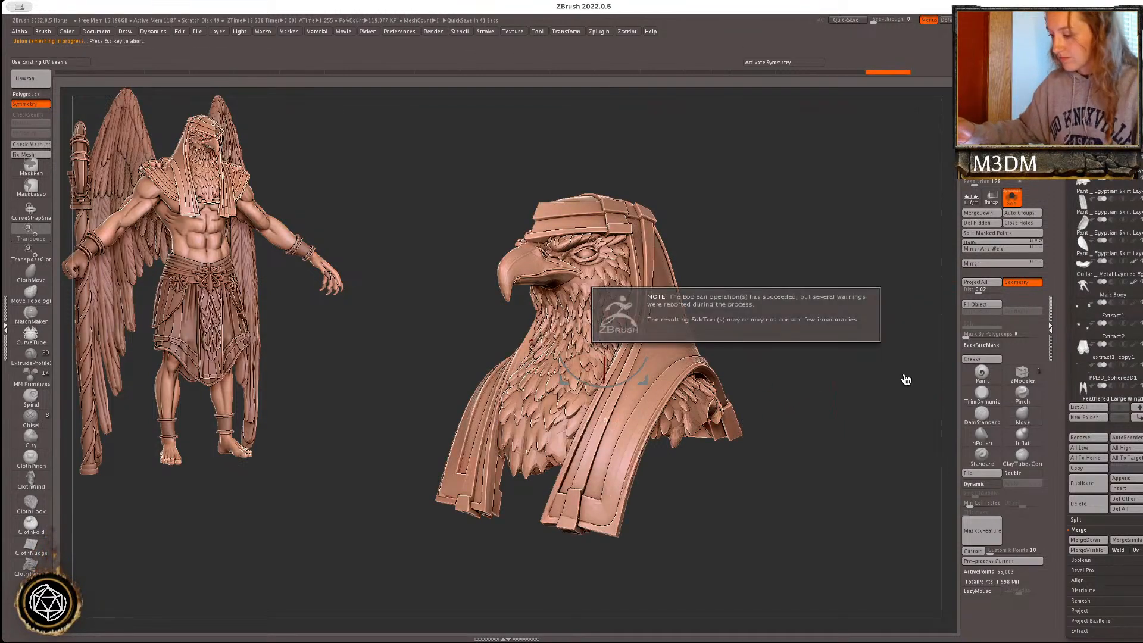
# - Auto-group the combined head and covering and remove its stray fragments
pyautogui.press('q')
pyautogui.hotkey('shift', 'f')
pyautogui.hotkey('shift', 'f')
pyautogui.click(1025, 214)
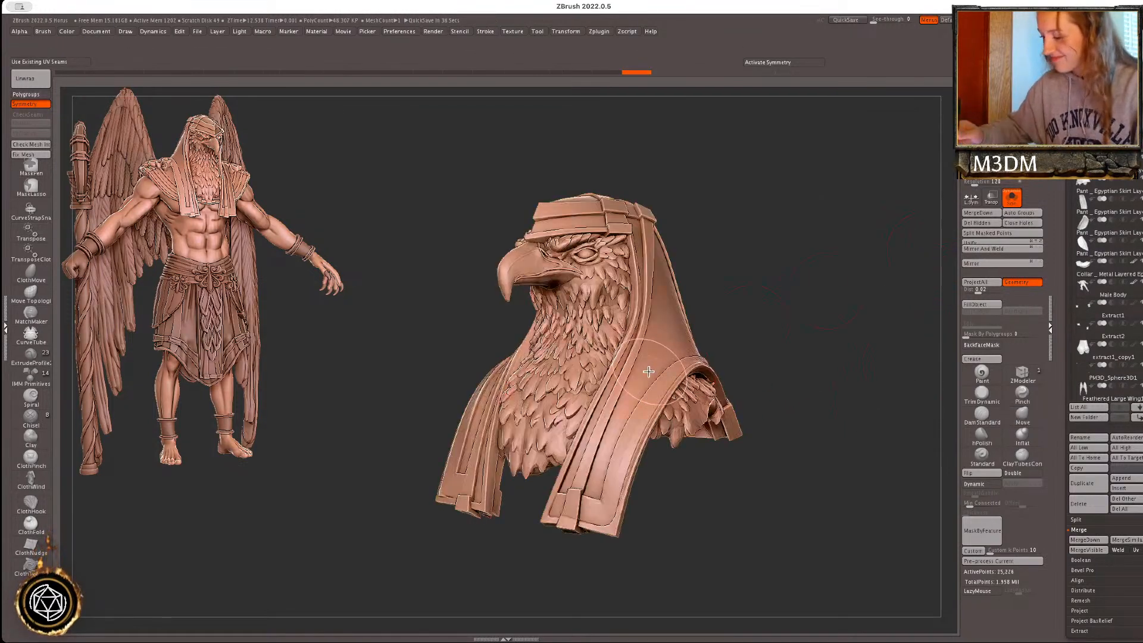
pyautogui.keyDown('ctrl'); pyautogui.keyDown('shift'); pyautogui.click(653, 374); pyautogui.keyUp('shift'); pyautogui.keyUp('ctrl')
pyautogui.keyDown('ctrl'); pyautogui.keyDown('shift'); pyautogui.click(655, 374); pyautogui.keyUp('shift'); pyautogui.keyUp('ctrl')
pyautogui.keyDown('ctrl'); pyautogui.keyDown('shift'); pyautogui.click(773, 313); pyautogui.keyUp('shift'); pyautogui.keyUp('ctrl')
# - Remesh the combined head and covering by union again and check its wireframe
pyautogui.press('w')
pyautogui.click(539, 275)
pyautogui.click(735, 333)
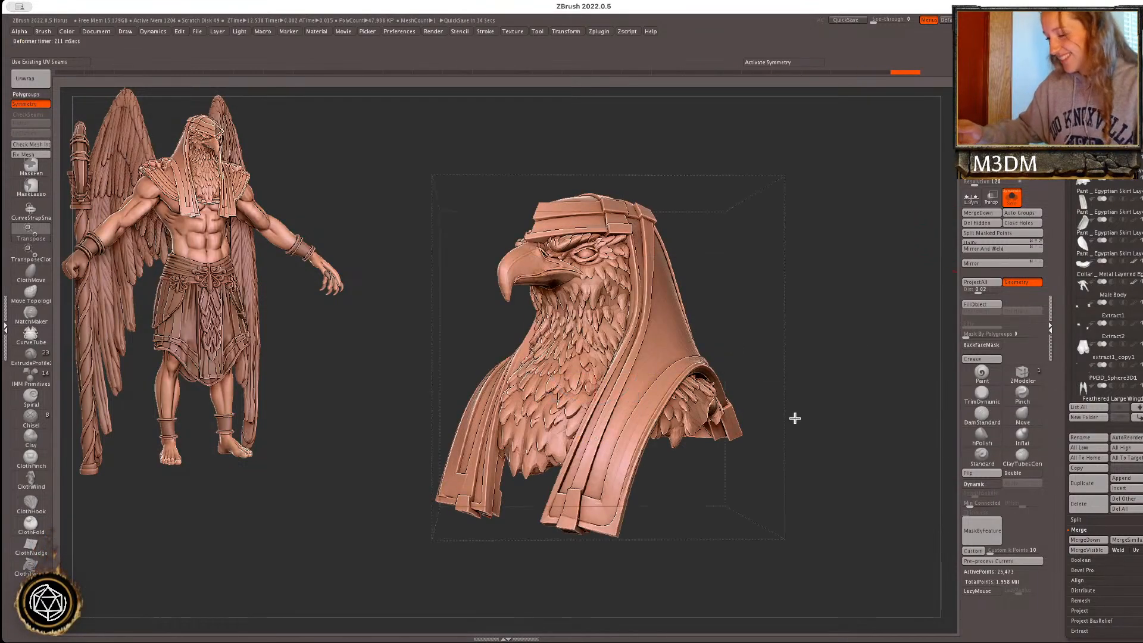
pyautogui.press('q')
pyautogui.hotkey('shift', 'f')
pyautogui.hotkey('shift', 'f')
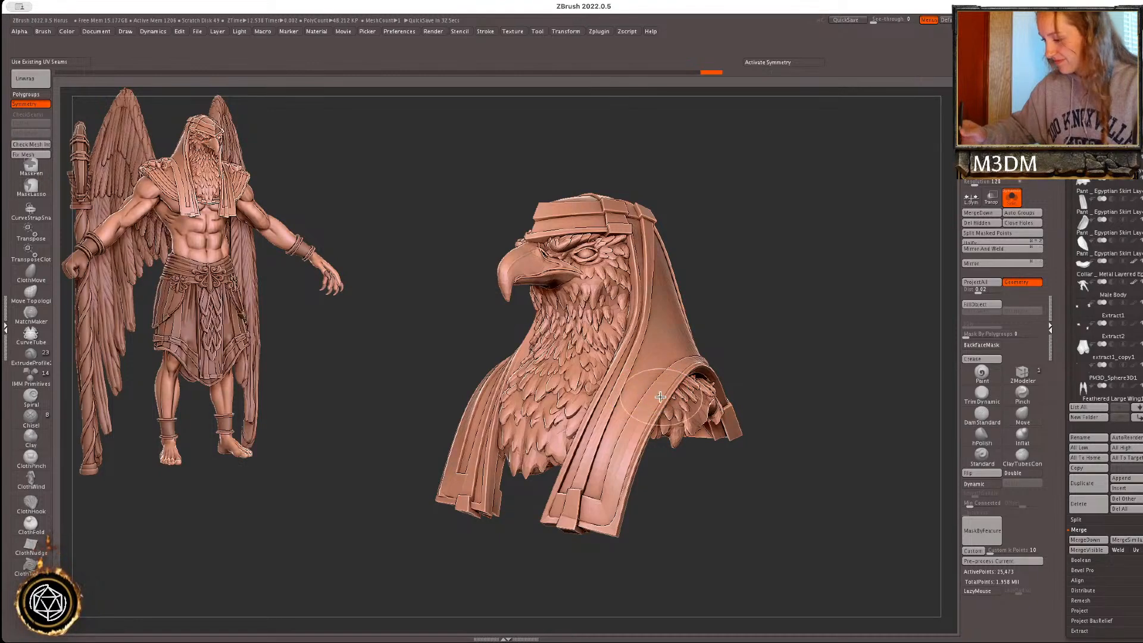
pyautogui.hotkey('shift', 'f')
pyautogui.hotkey('shift', 'f')
# - Show the full figure, select the layered metal collar and move it above the head in the subtool order
pyautogui.click(1012, 199)
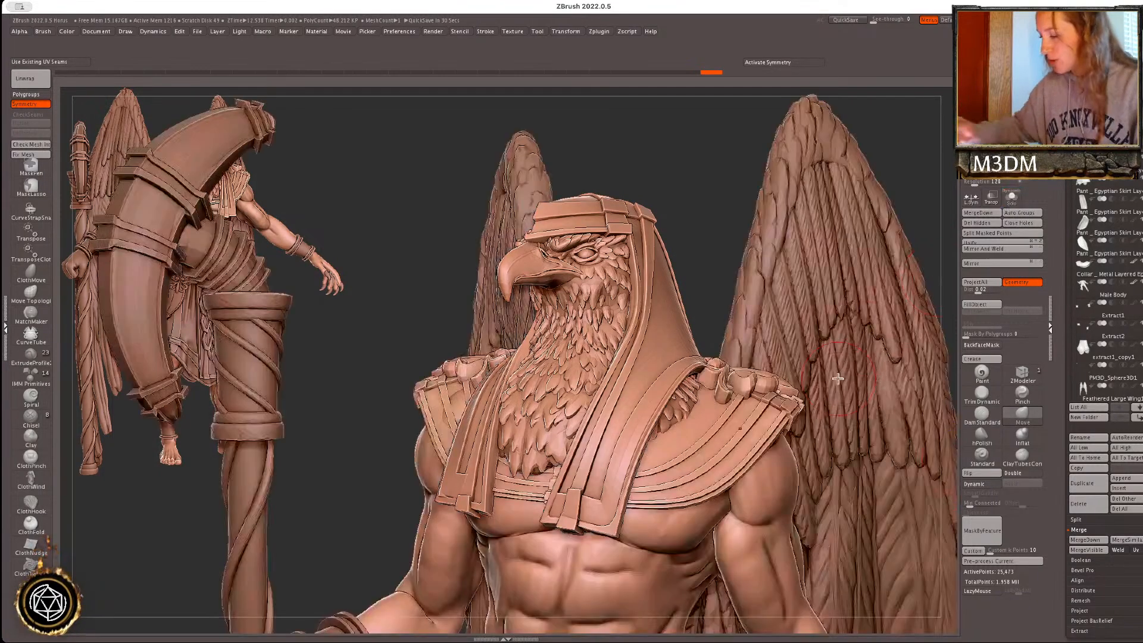
pyautogui.keyDown('alt'); pyautogui.click(737, 454); pyautogui.keyUp('alt')
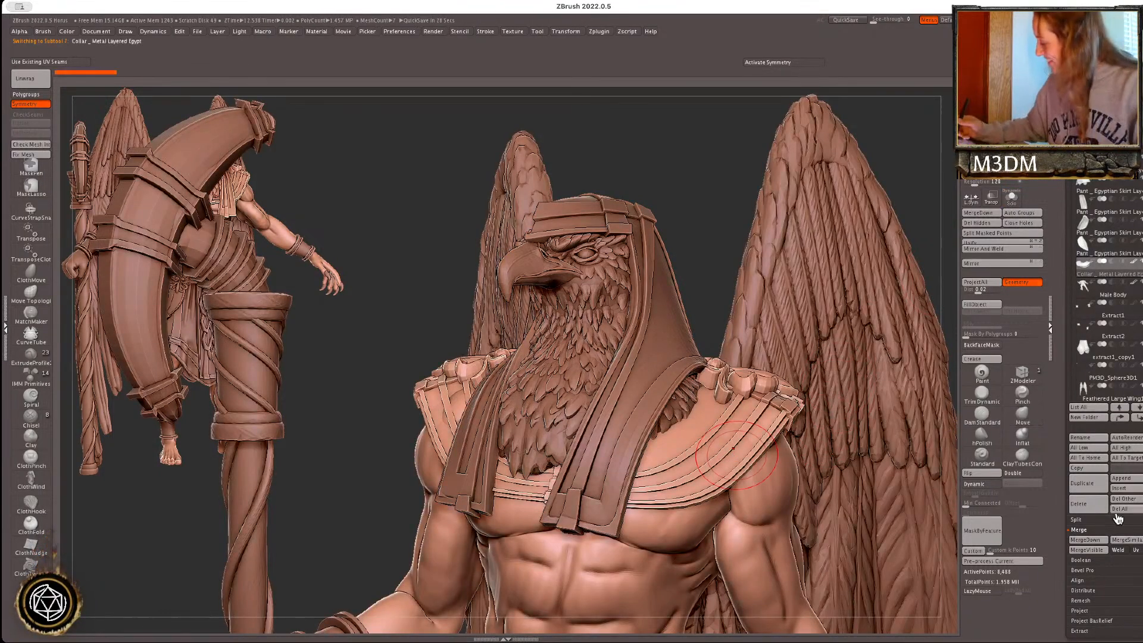
pyautogui.keyDown('shift'); pyautogui.click(1120, 418); pyautogui.keyUp('shift')
pyautogui.hotkey('shift', 'f')
pyautogui.hotkey('shift', 'f')
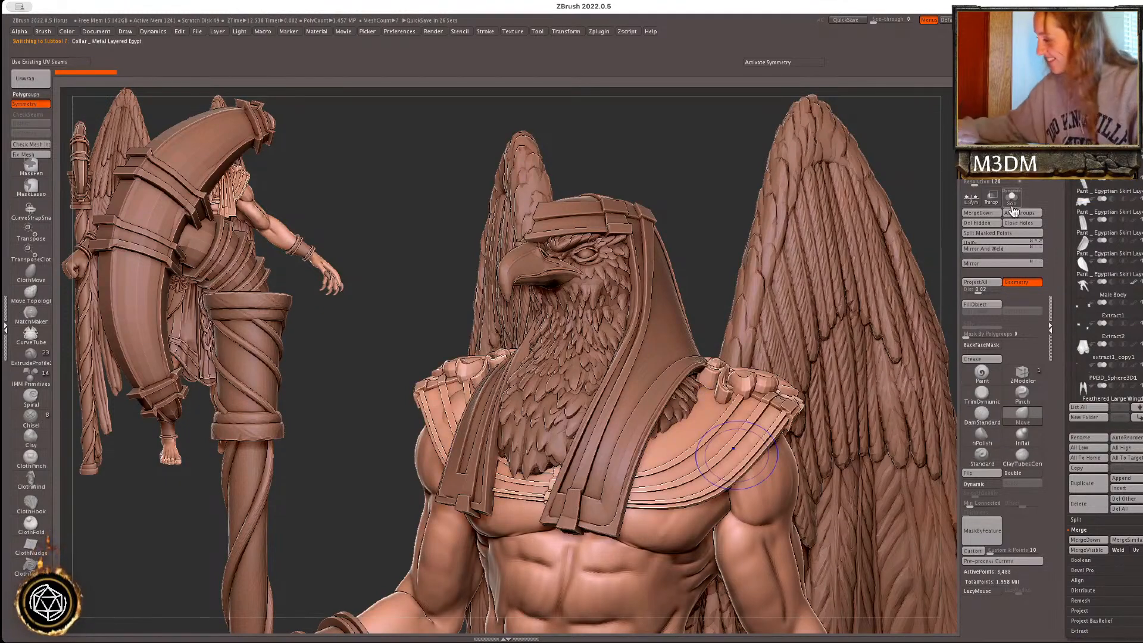
# - Isolate the collar, subdivide it once and delete its lower subdivision levels
pyautogui.click(1012, 199)
pyautogui.hotkey('ctrl', 'd')
pyautogui.rightClick(887, 366)
pyautogui.click(981, 310)
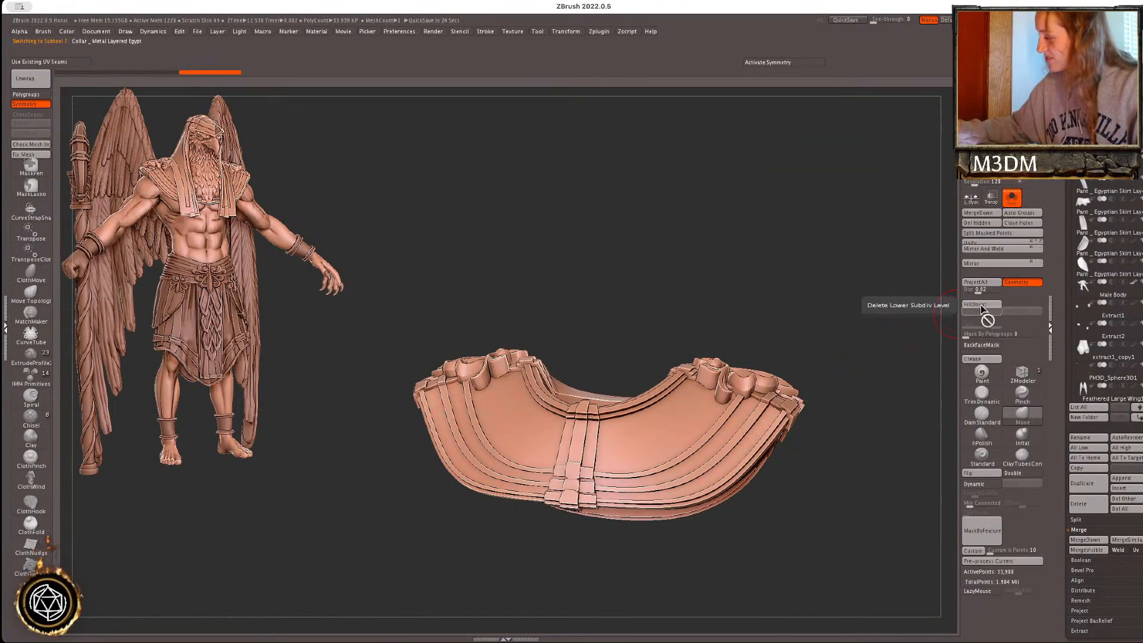
# - Merge the collar down with the covered eagle head and remesh the resulting bust by union
pyautogui.click(982, 213)
pyautogui.click(945, 247)
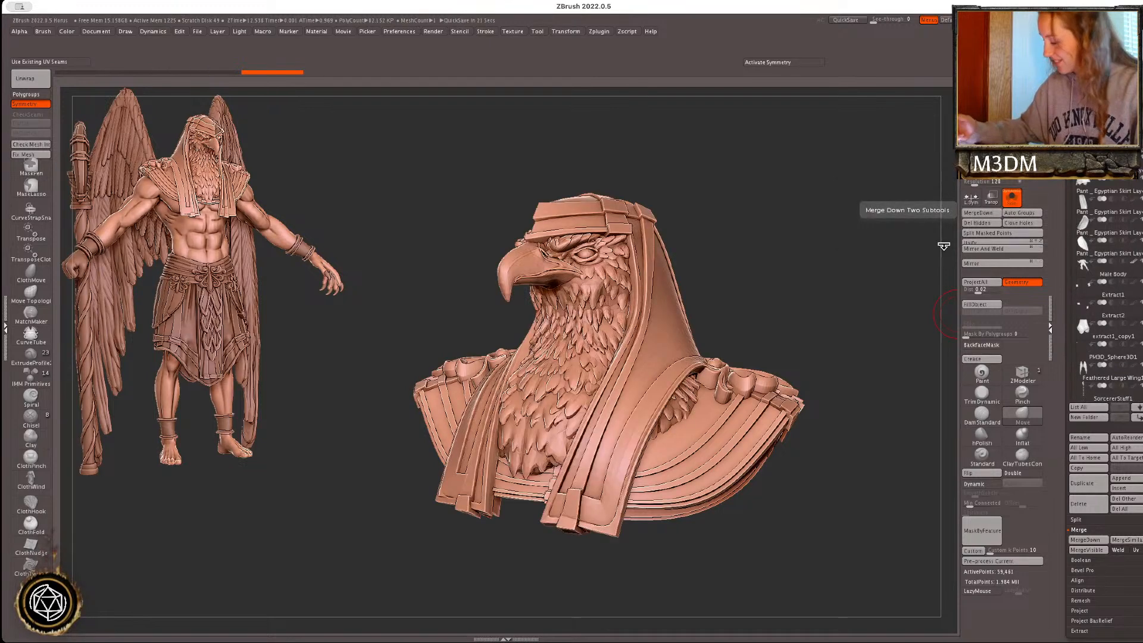
pyautogui.press('w')
pyautogui.click(560, 359)
pyautogui.click(755, 419)
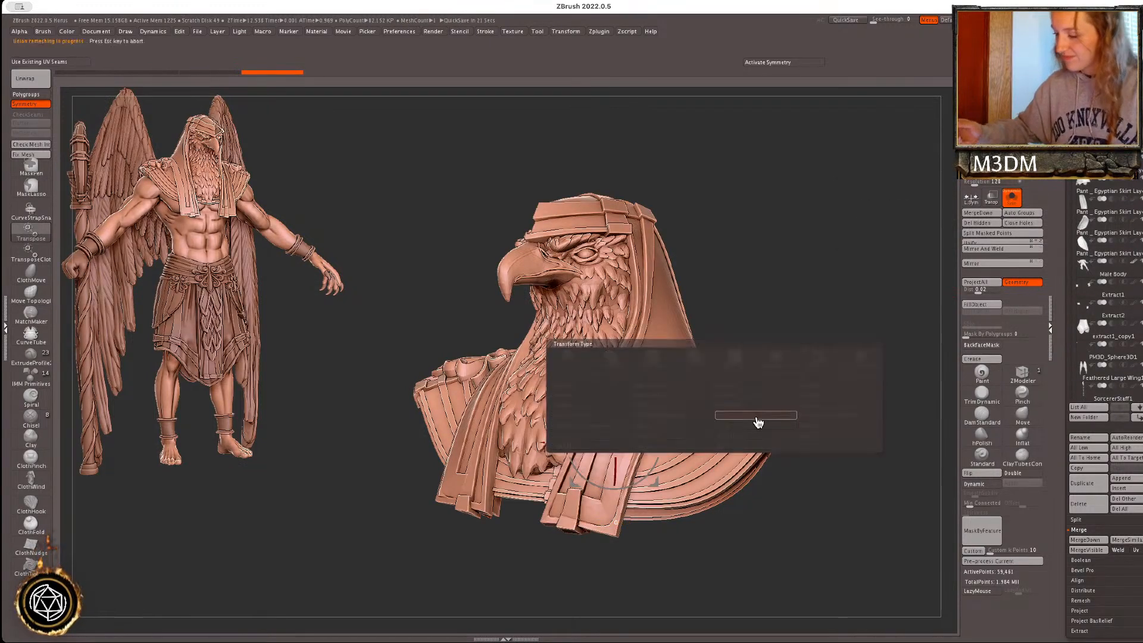
# - Auto-group the merged bust, isolate its stray fragments and delete them
pyautogui.press('q')
pyautogui.hotkey('shift', 'f')
pyautogui.click(1018, 214)
pyautogui.hotkey('shift', 'f')
pyautogui.keyDown('ctrl'); pyautogui.keyDown('shift'); pyautogui.click(731, 441); pyautogui.keyUp('shift'); pyautogui.keyUp('ctrl')
pyautogui.keyDown('ctrl'); pyautogui.keyDown('shift'); pyautogui.click(730, 444); pyautogui.keyUp('shift'); pyautogui.keyUp('ctrl')
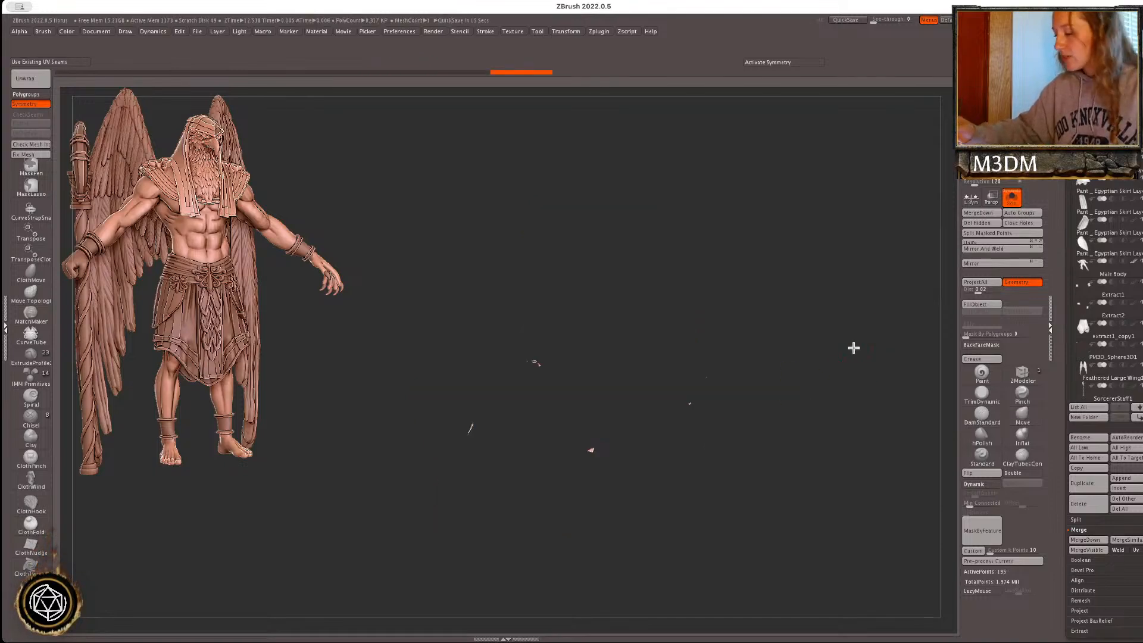
pyautogui.keyDown('ctrl'); pyautogui.keyDown('shift'); pyautogui.click(740, 412); pyautogui.keyUp('shift'); pyautogui.keyUp('ctrl')
# - Remesh the cleaned bust of head, covering and collar by union once more
pyautogui.press('w')
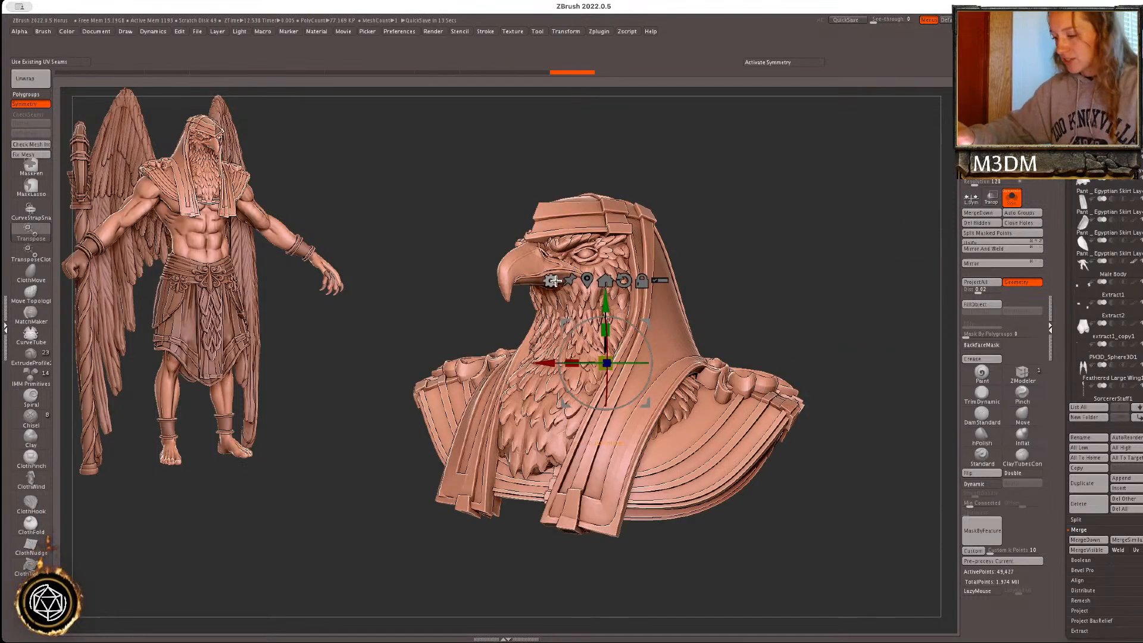
pyautogui.click(661, 280)
pyautogui.click(736, 342)
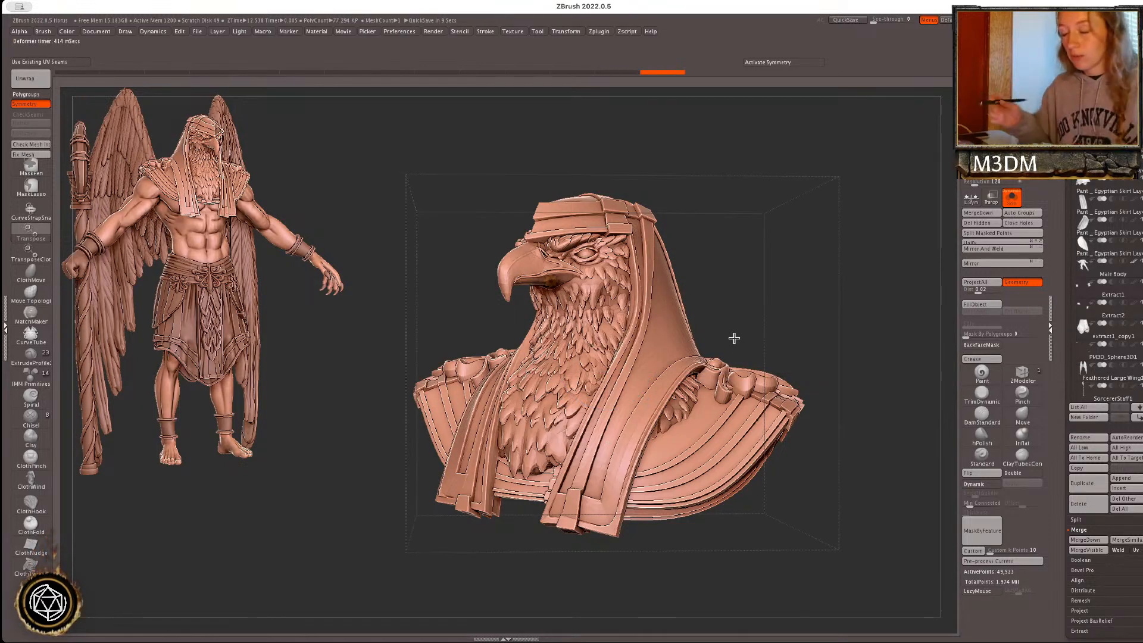
pyautogui.click(552, 282)
pyautogui.click(717, 285)
pyautogui.click(1022, 414)
# - Inspect the bust's wireframe and test its mesh integrity
pyautogui.hotkey('shift', 'f')
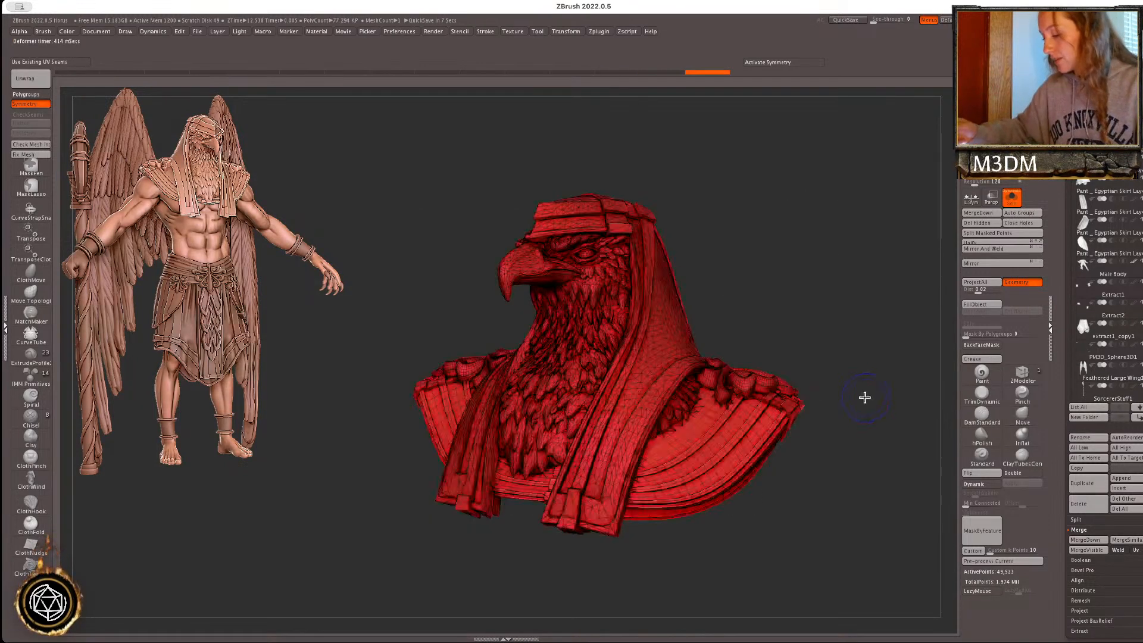
pyautogui.hotkey('shift', 'f')
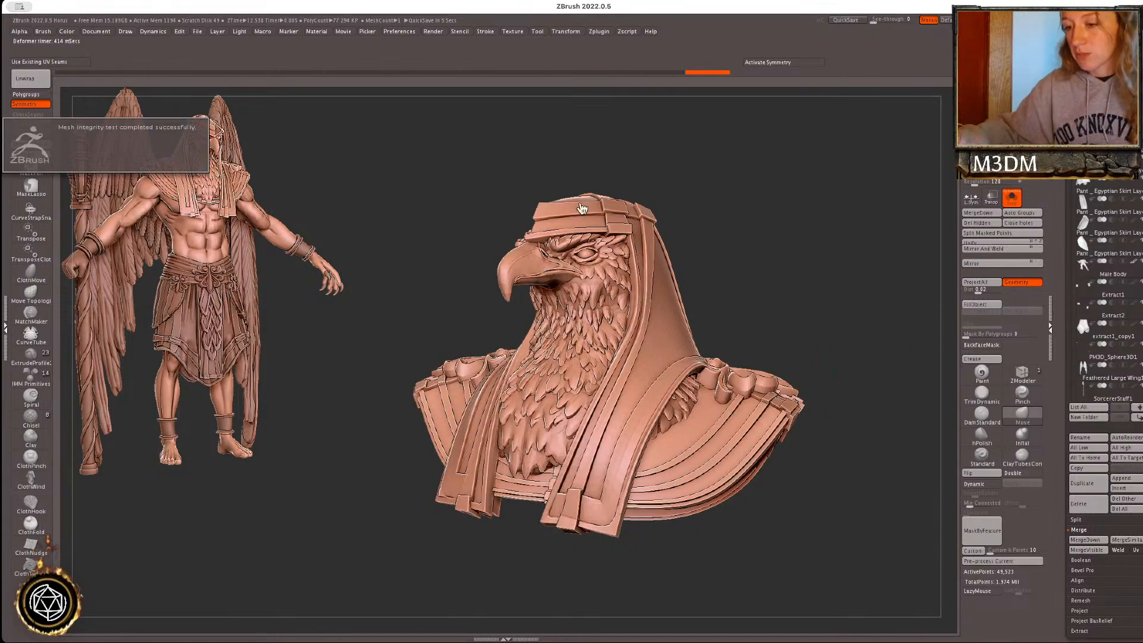
pyautogui.hotkey('shift', 'f')
pyautogui.hotkey('shift', 'f')
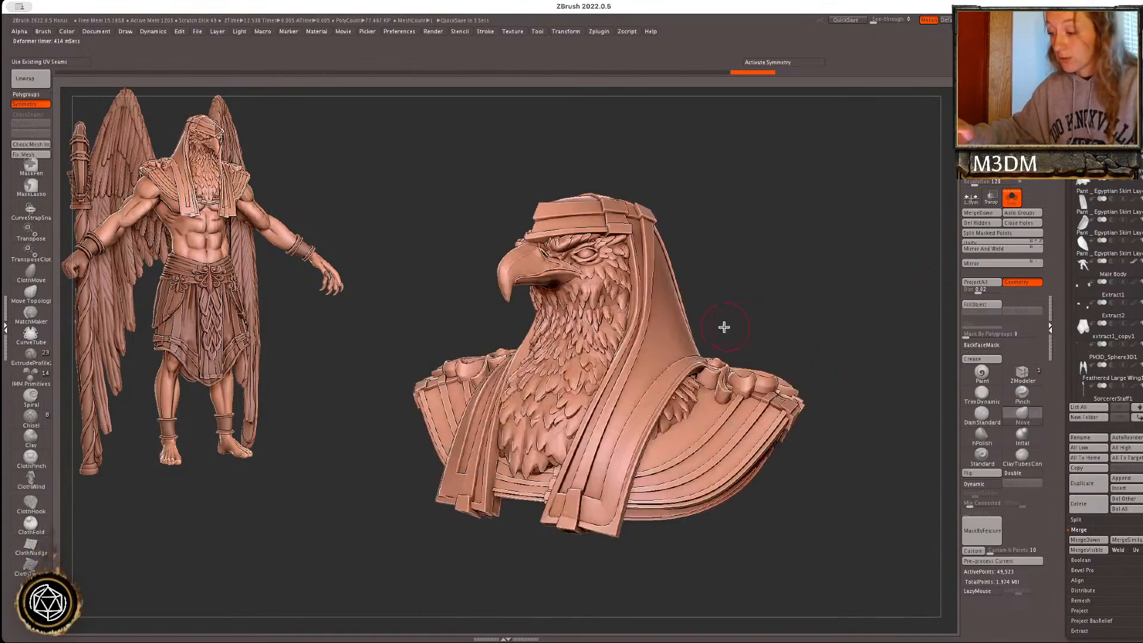
# - Remesh the bust by union again and auto-group it to check for stray fragments, returning to the full figure
pyautogui.press('w')
pyautogui.click(552, 283)
pyautogui.click(717, 333)
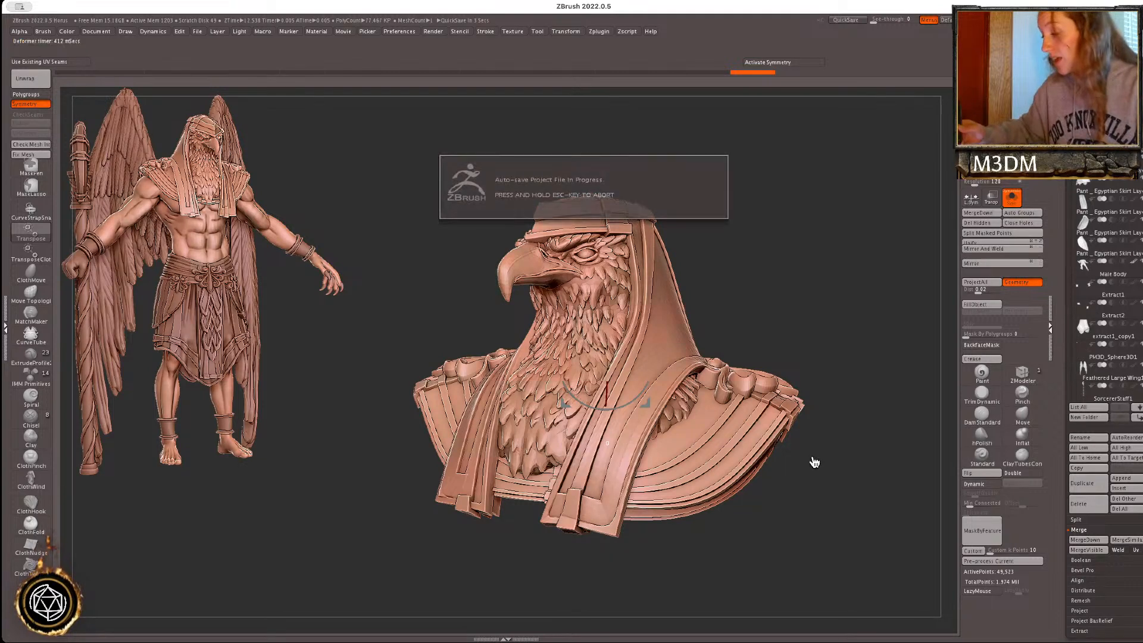
pyautogui.press('q')
pyautogui.hotkey('shift', 'f')
pyautogui.click(1022, 213)
pyautogui.hotkey('shift', 'f')
pyautogui.keyDown('ctrl'); pyautogui.keyDown('shift'); pyautogui.click(696, 414); pyautogui.keyUp('shift'); pyautogui.keyUp('ctrl')
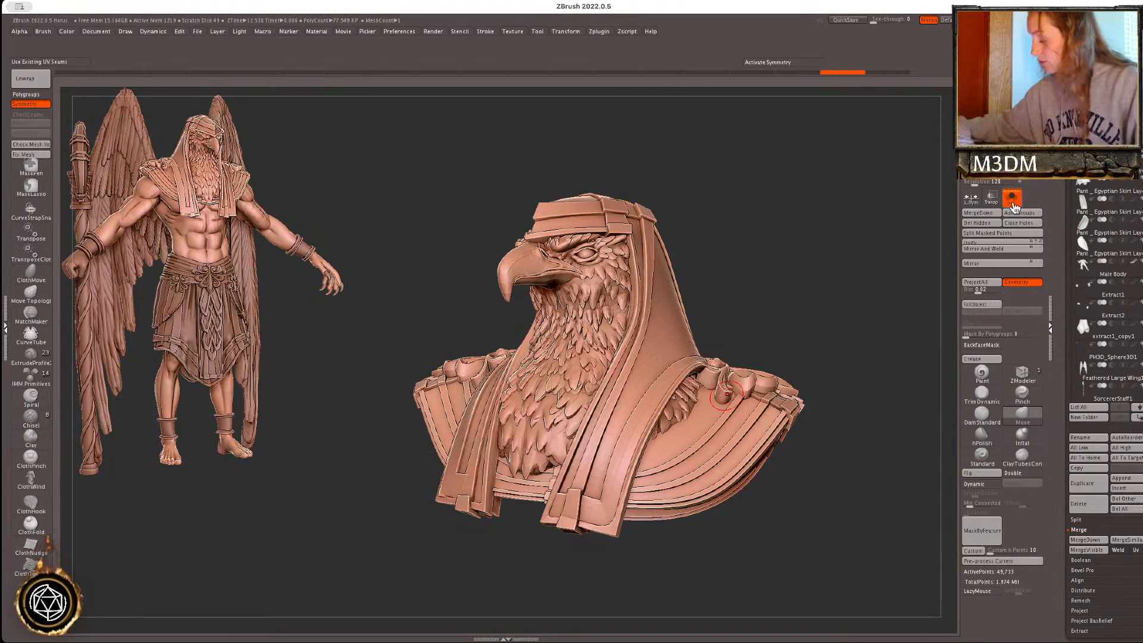
pyautogui.click(1013, 205)
pyautogui.press('f')
pyautogui.press('f')
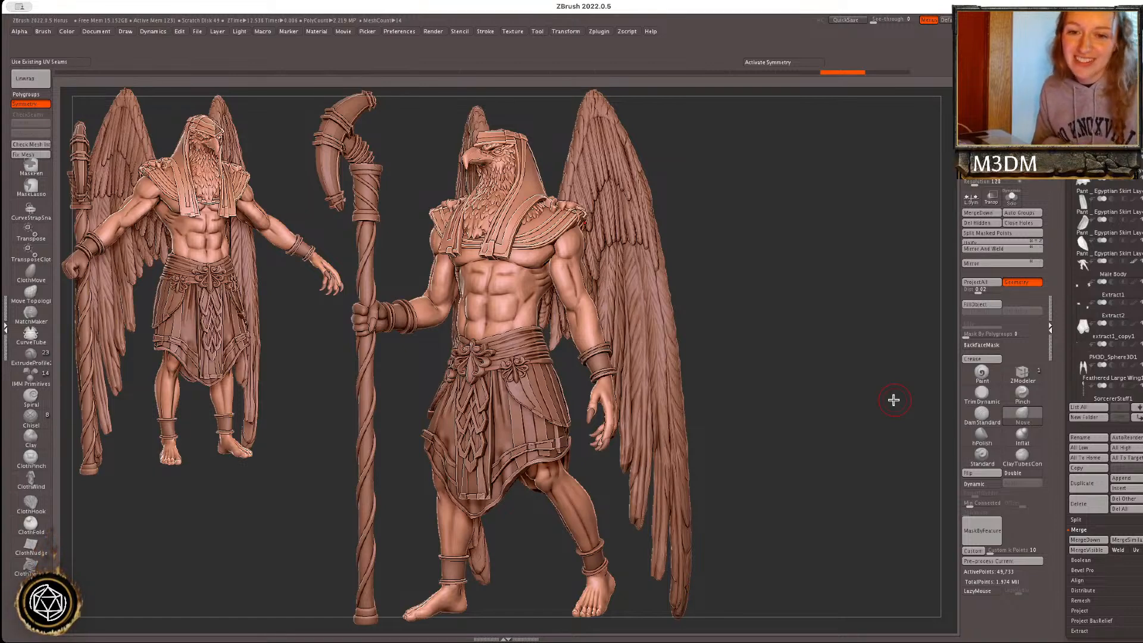
# - Select the main body and adjust the upper arm beneath the collar with the Move brush
pyautogui.rightClick(793, 348)
pyautogui.keyDown('ctrl'); pyautogui.click(798, 349); pyautogui.keyUp('ctrl')
pyautogui.keyDown('ctrl'); pyautogui.click(796, 350); pyautogui.keyUp('ctrl')
pyautogui.keyDown('alt'); pyautogui.click(590, 302); pyautogui.keyUp('alt')
pyautogui.moveTo(786, 355)
pyautogui.keyDown('ctrl'); pyautogui.mouseDown(button='right')
pyautogui.moveTo(781, 340)
pyautogui.moveTo(806, 306)
pyautogui.mouseUp(button='right'); pyautogui.keyUp('ctrl')
pyautogui.moveTo(600, 291); pyautogui.dragTo(599, 272)
pyautogui.rightClick(583, 276)
pyautogui.hotkey('ctrl', 'z')
pyautogui.rightClick(588, 275)
pyautogui.moveTo(587, 275); pyautogui.dragTo(604, 296)
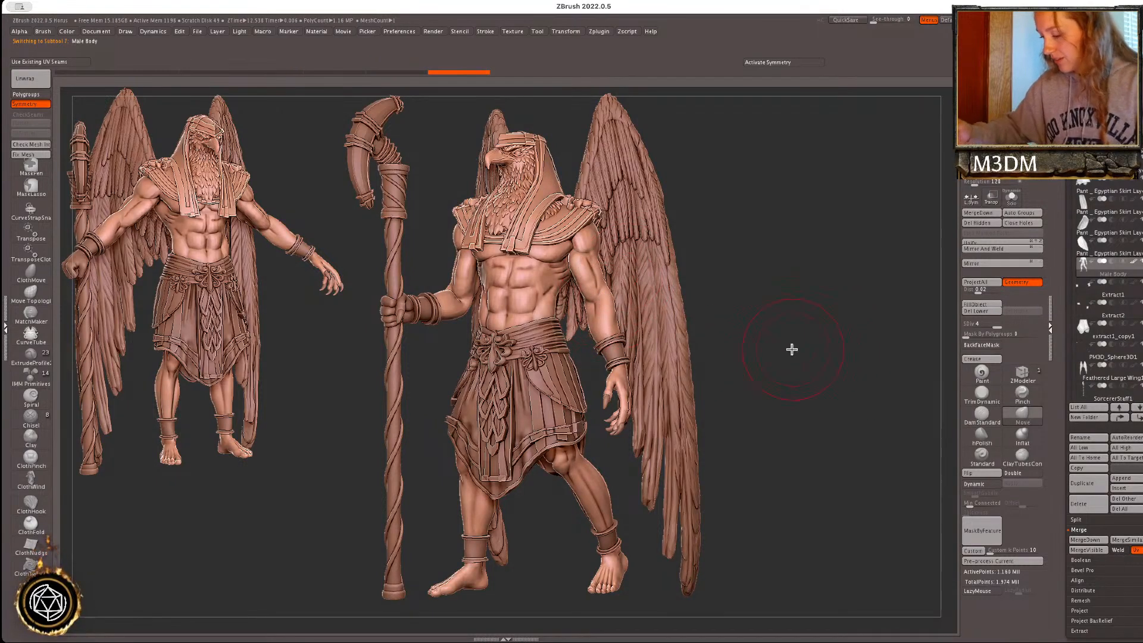
pyautogui.press('shift')
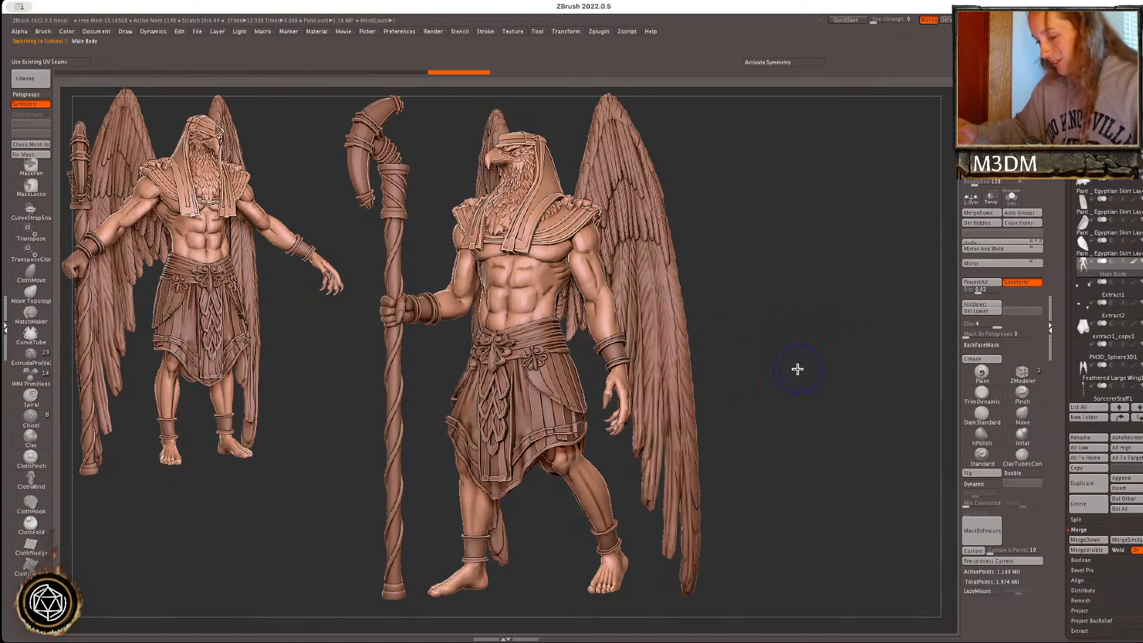
pyautogui.keyDown('ctrl'); pyautogui.click(855, 454); pyautogui.keyUp('ctrl')
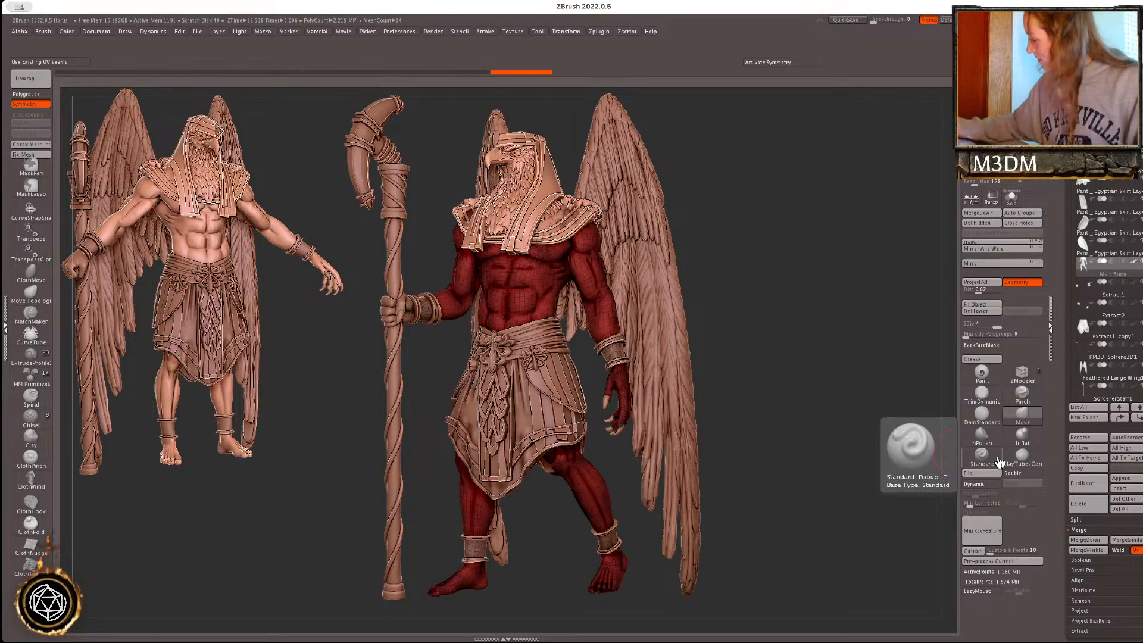
# - Move the feathered wings to the top of the subtool list, above the parts of the figure
pyautogui.click(1108, 143)
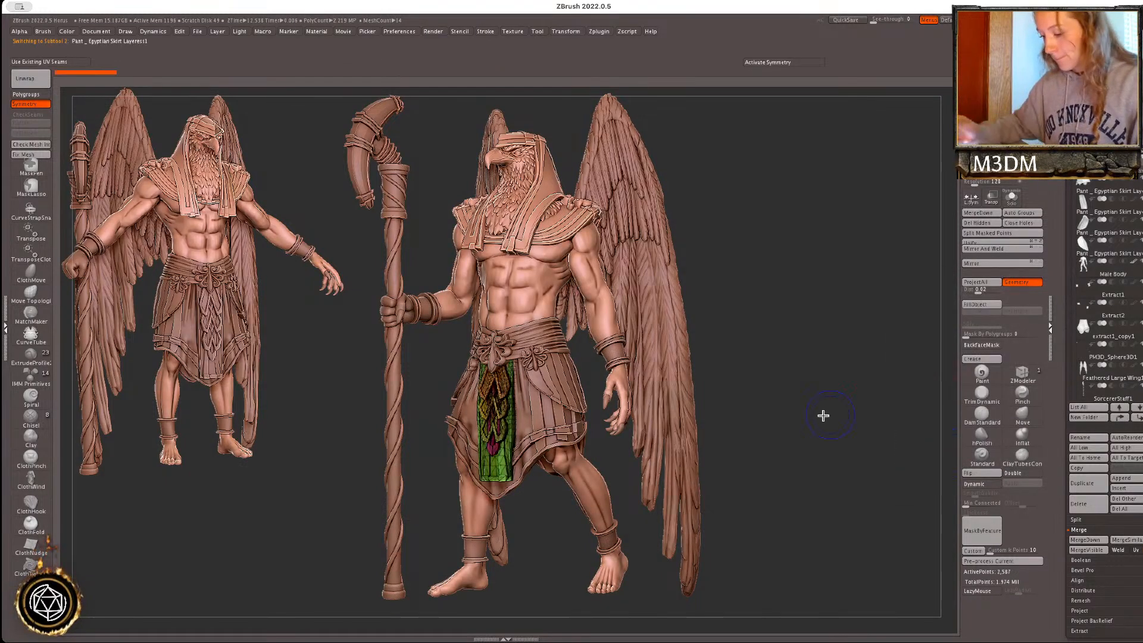
pyautogui.keyDown('alt'); pyautogui.click(676, 444); pyautogui.keyUp('alt')
pyautogui.keyDown('shift'); pyautogui.click(1118, 419); pyautogui.keyUp('shift')
# - Merge the collar bust, skirt layers, main body, extracted pieces, staff and fist down into a single subtool
pyautogui.click(1108, 164)
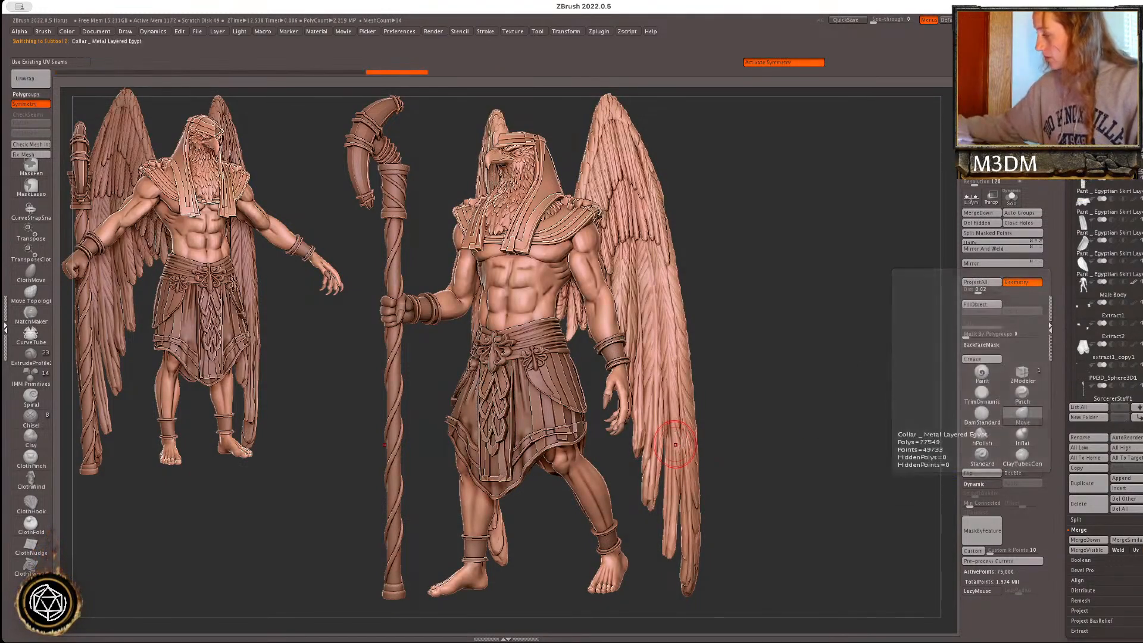
pyautogui.keyDown('ctrl'); pyautogui.click(921, 373); pyautogui.keyUp('ctrl')
pyautogui.click(978, 212)
pyautogui.click(990, 219)
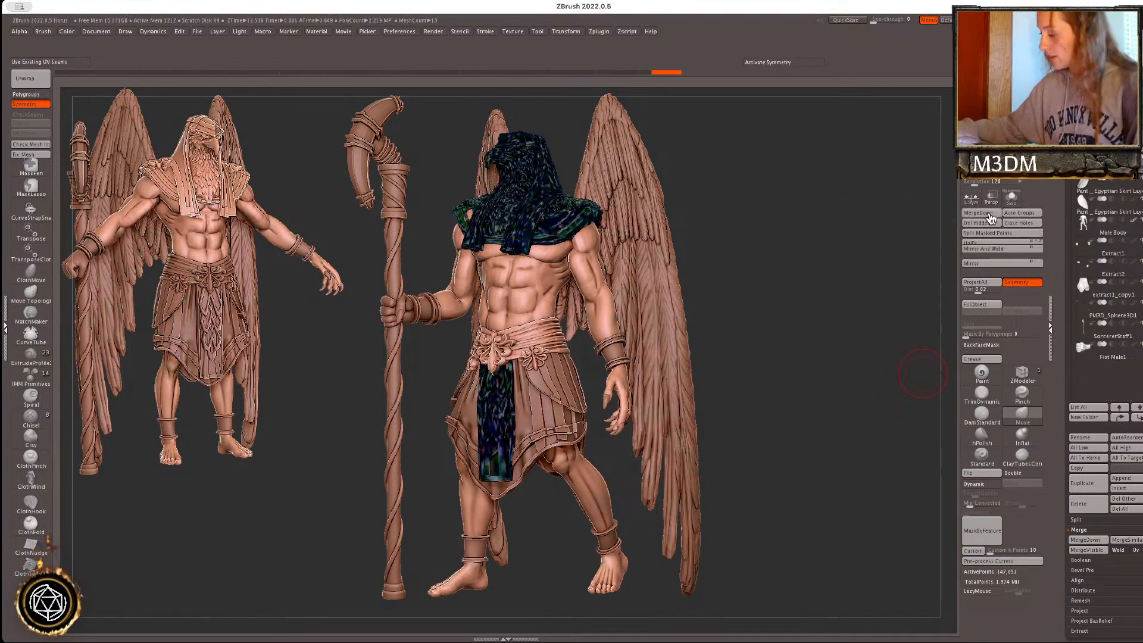
pyautogui.click(990, 213)
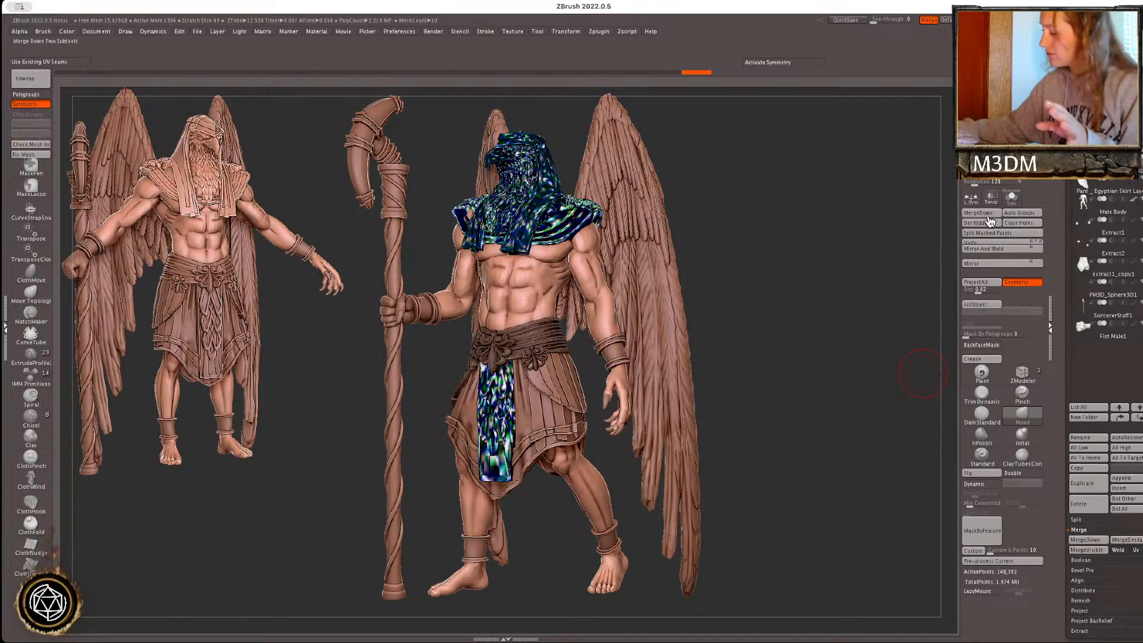
pyautogui.click(989, 213)
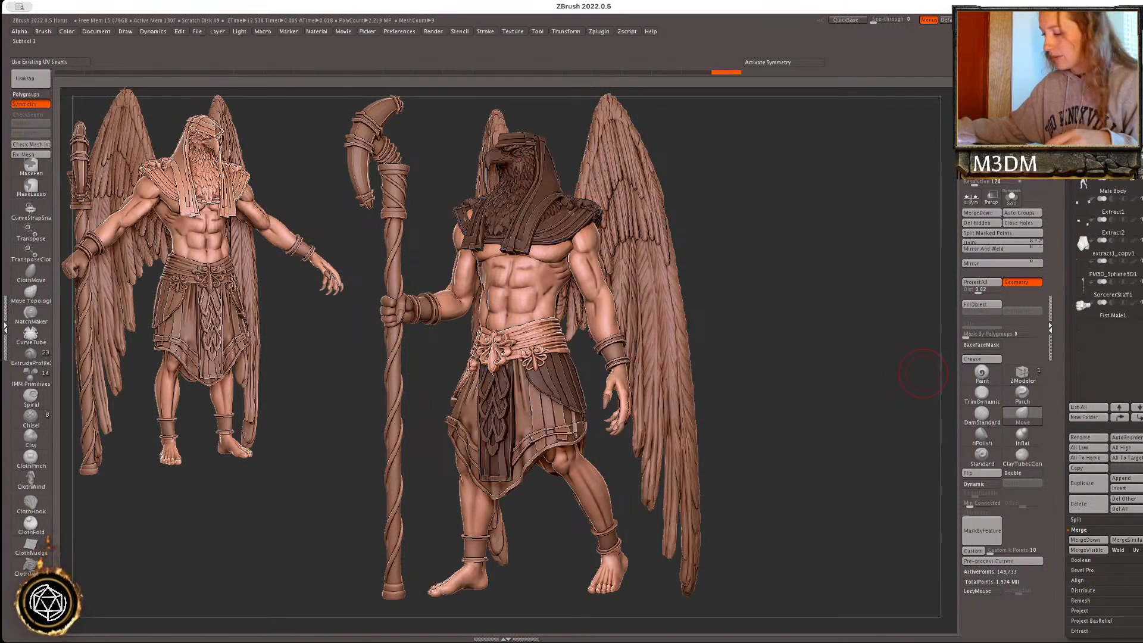
pyautogui.click(992, 215)
pyautogui.click(992, 215)
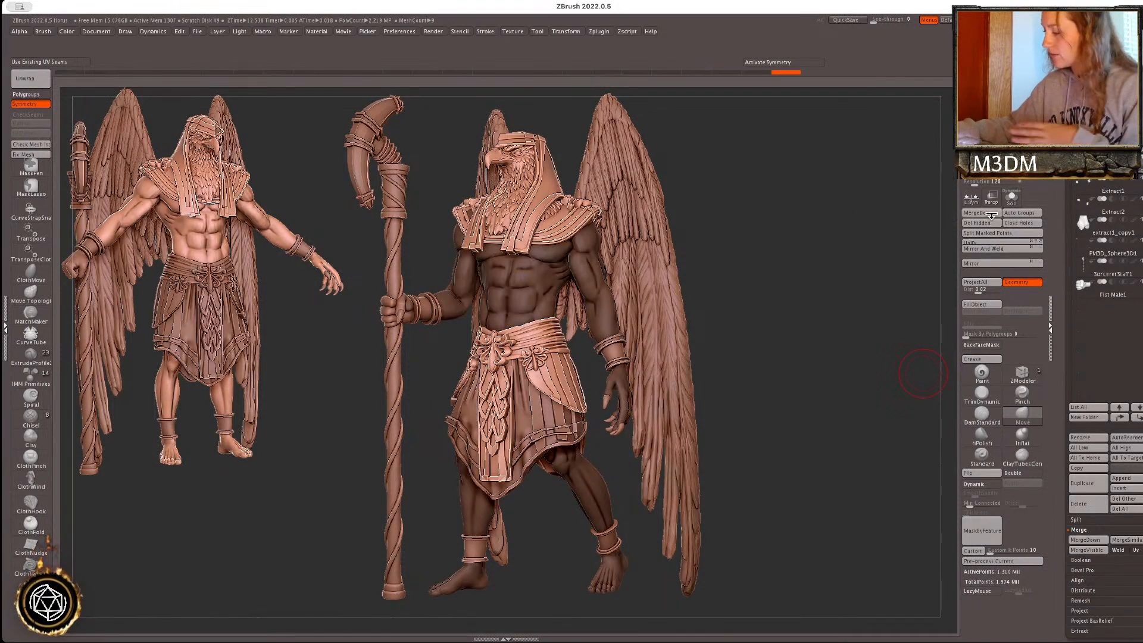
pyautogui.click(992, 216)
pyautogui.click(990, 215)
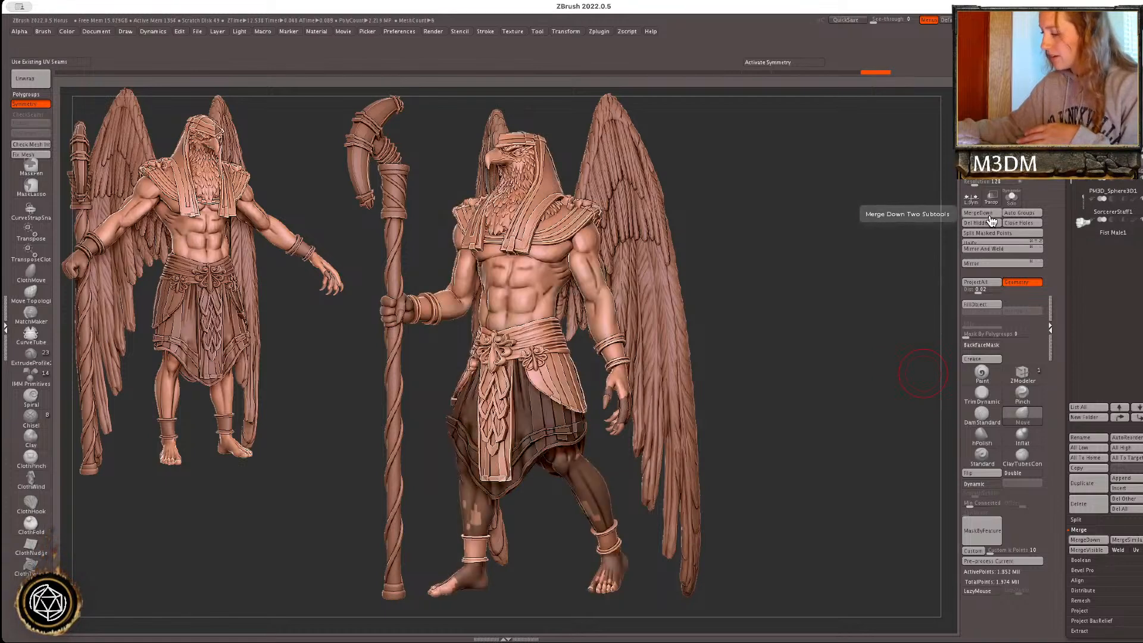
pyautogui.click(991, 217)
pyautogui.click(992, 215)
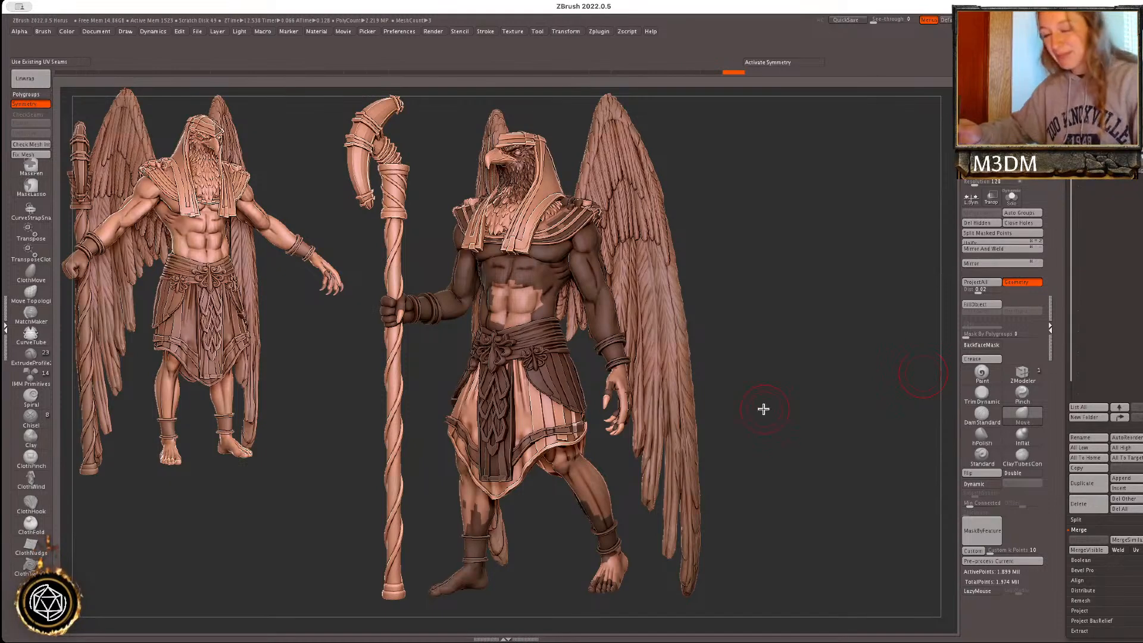
# - Clear the mask on the merged figure and show it in Solo without the wings
pyautogui.keyDown('ctrl'); pyautogui.moveTo(790, 387); pyautogui.dragTo(835, 368); pyautogui.keyUp('ctrl')
pyautogui.hotkey('shift', 'f')
pyautogui.hotkey('shift', 'f')
pyautogui.click(1013, 200)
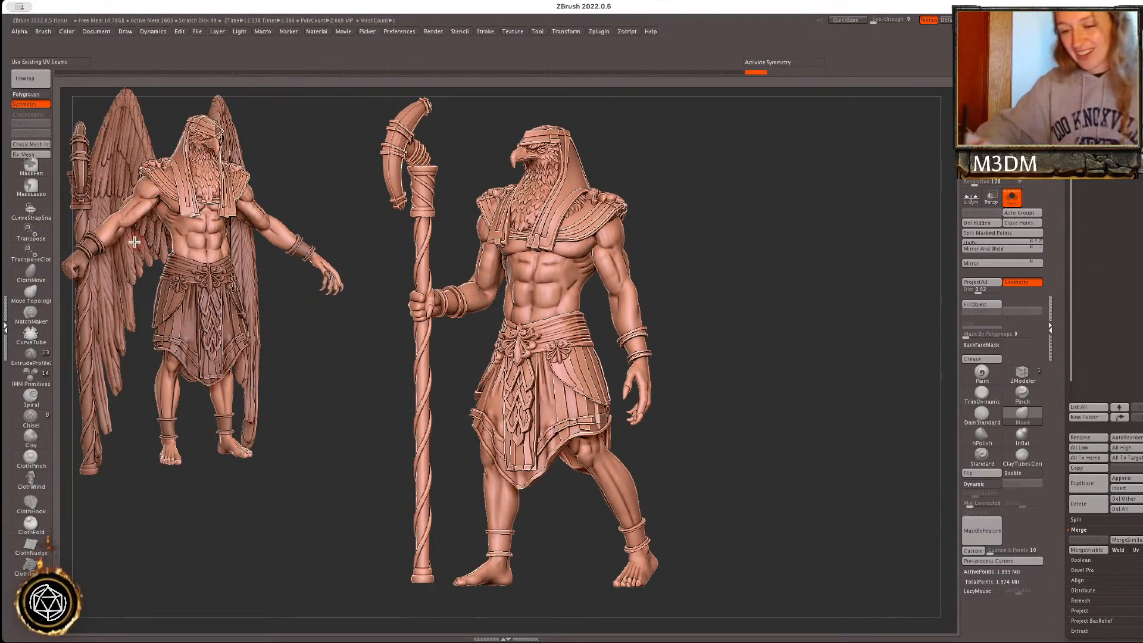
# - Mask everything except the staff's lower end and bring its base level with the feet, clearing the mask when done
pyautogui.click(33, 170)
pyautogui.click(230, 195)
pyautogui.keyDown('alt'); pyautogui.moveTo(807, 371); pyautogui.dragTo(815, 320); pyautogui.keyUp('alt')
pyautogui.moveTo(379, 576)
pyautogui.keyDown('ctrl'); pyautogui.mouseDown()
pyautogui.moveTo(801, 532)
pyautogui.moveTo(802, 509)
pyautogui.mouseUp(); pyautogui.keyUp('ctrl')
pyautogui.keyDown('ctrl'); pyautogui.moveTo(387, 571); pyautogui.dragTo(447, 452); pyautogui.keyUp('ctrl')
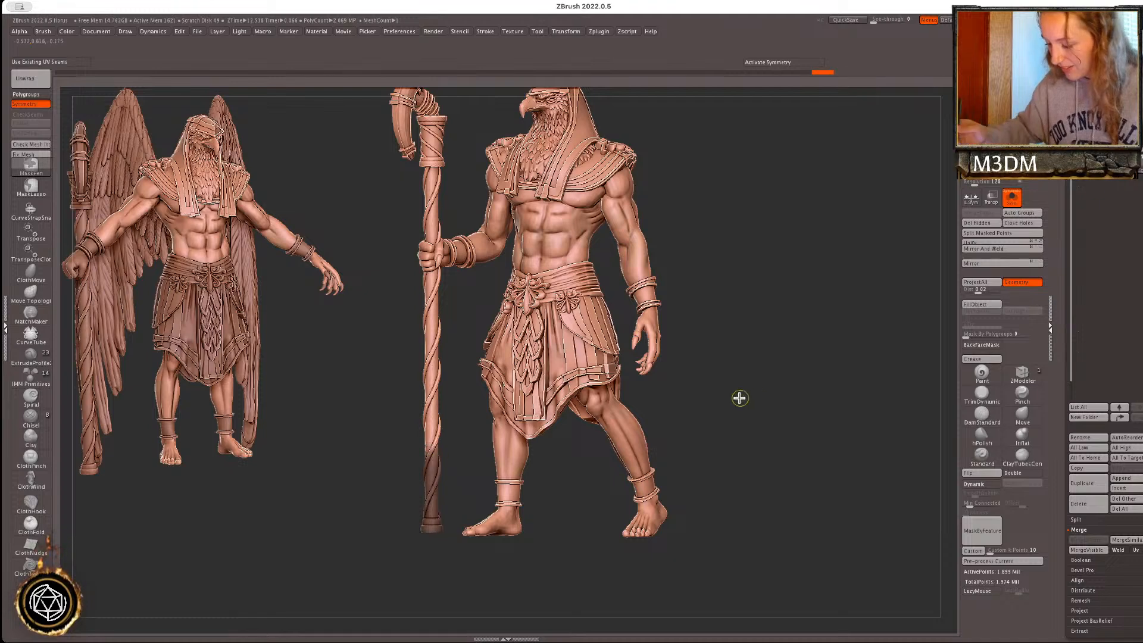
pyautogui.keyDown('ctrl'); pyautogui.click(705, 398); pyautogui.keyUp('ctrl')
pyautogui.press('w')
pyautogui.keyDown('alt'); pyautogui.moveTo(760, 275); pyautogui.dragTo(766, 318); pyautogui.keyUp('alt')
pyautogui.click(510, 143)
pyautogui.click(659, 155)
pyautogui.click(548, 104)
pyautogui.moveTo(439, 470)
pyautogui.keyDown('alt'); pyautogui.mouseDown()
pyautogui.moveTo(440, 433)
pyautogui.moveTo(442, 458)
pyautogui.mouseUp(); pyautogui.keyUp('alt')
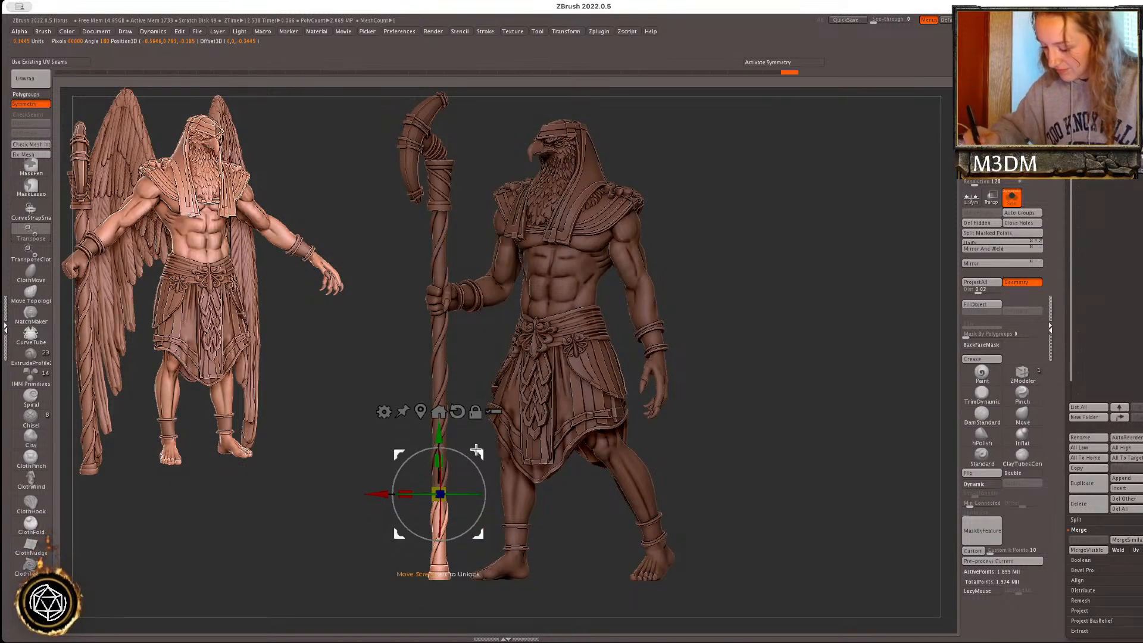
pyautogui.press('q')
pyautogui.keyDown('ctrl'); pyautogui.moveTo(817, 416); pyautogui.dragTo(829, 442); pyautogui.keyUp('ctrl')
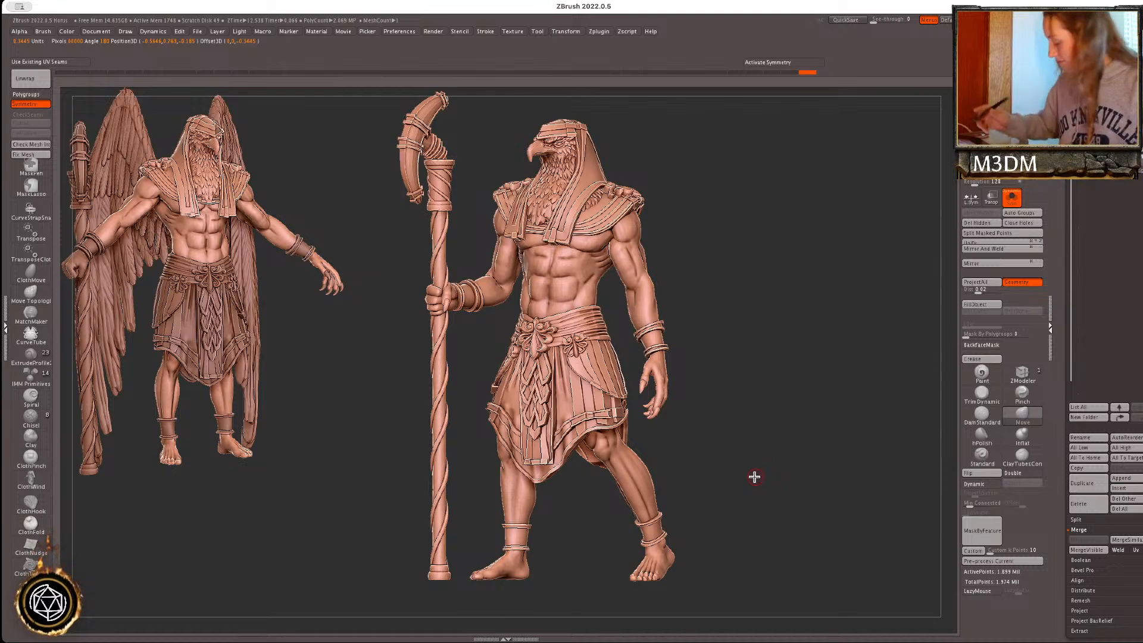
# - Mask everything except the undersides of the feet and flatten the soles to an even base, clearing the mask when done
pyautogui.keyDown('ctrl'); pyautogui.moveTo(443, 598); pyautogui.dragTo(806, 554); pyautogui.keyUp('ctrl')
pyautogui.press('w')
pyautogui.keyDown('alt'); pyautogui.click(457, 411); pyautogui.keyUp('alt')
pyautogui.click(422, 412)
pyautogui.keyDown('alt'); pyautogui.moveTo(556, 522); pyautogui.dragTo(550, 479); pyautogui.keyUp('alt')
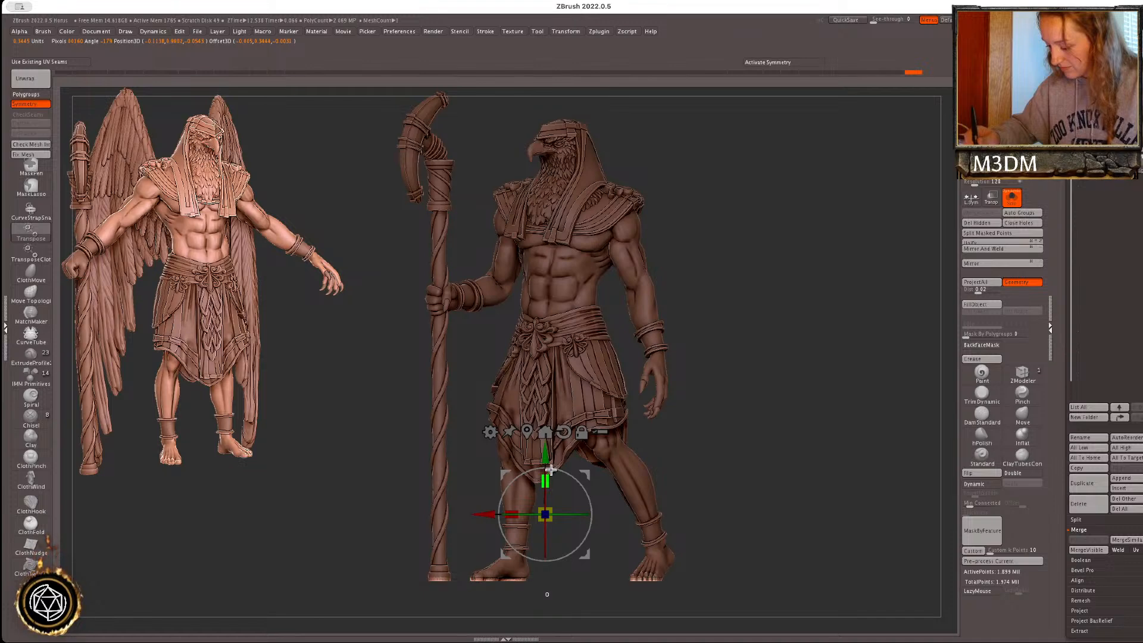
pyautogui.press('q')
pyautogui.keyDown('ctrl'); pyautogui.moveTo(827, 464); pyautogui.dragTo(827, 478); pyautogui.keyUp('ctrl')
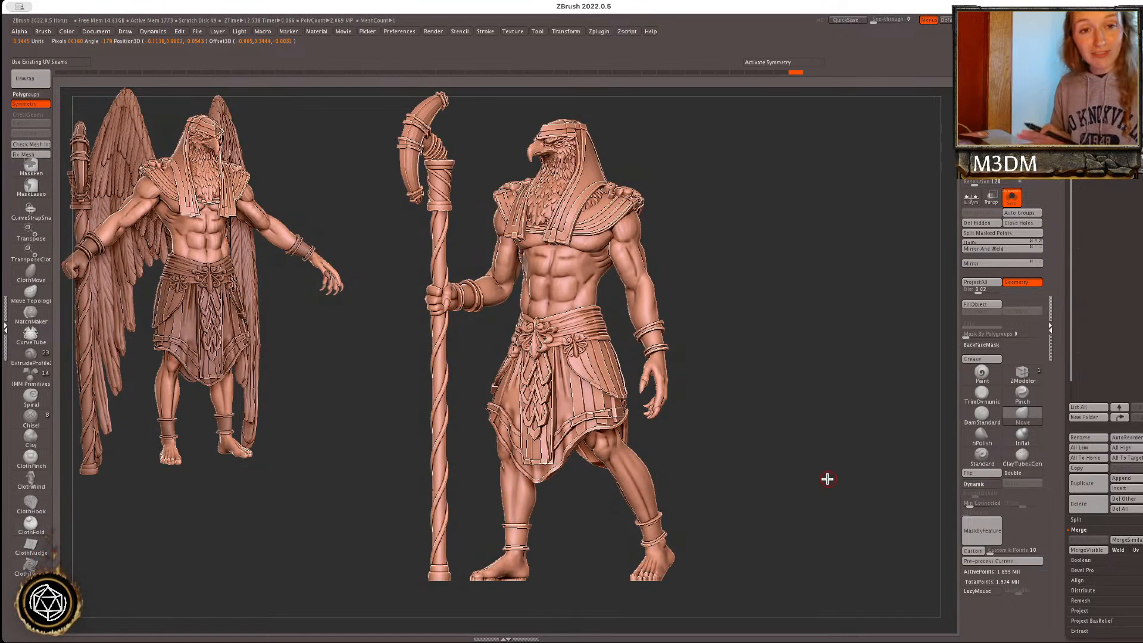
# - Check the wireframe of the merged figure and staff, and remesh the whole subtool by union
pyautogui.hotkey('shift', 'f')
pyautogui.hotkey('shift', 'f')
pyautogui.hotkey('shift', 'f')
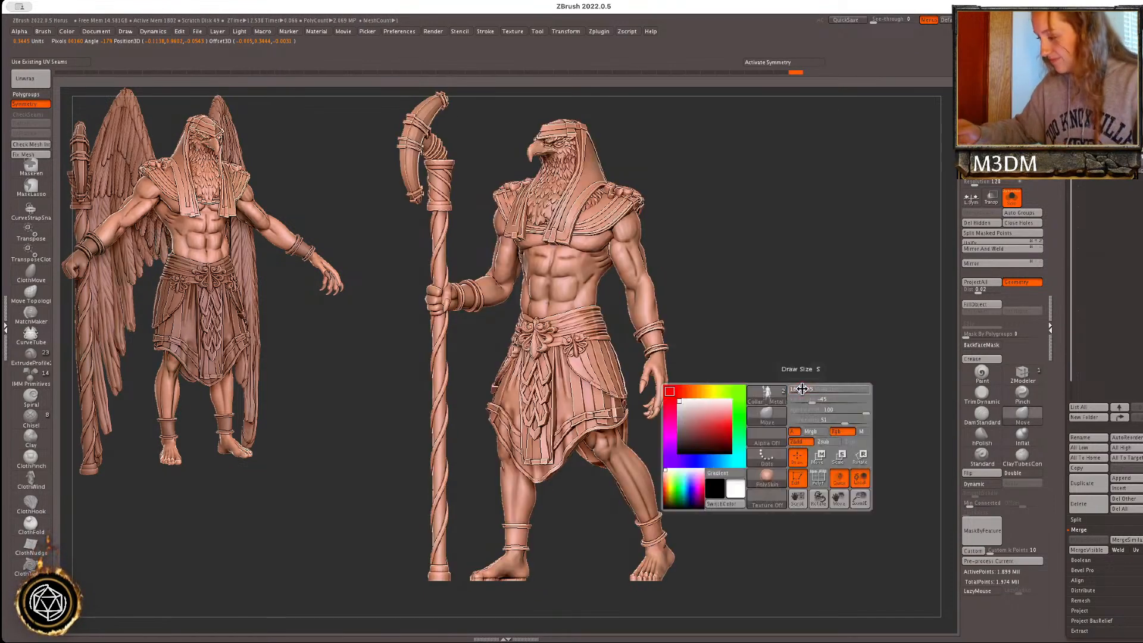
pyautogui.press('w')
pyautogui.hotkey('shift', 'f')
pyautogui.click(491, 434)
pyautogui.click(674, 494)
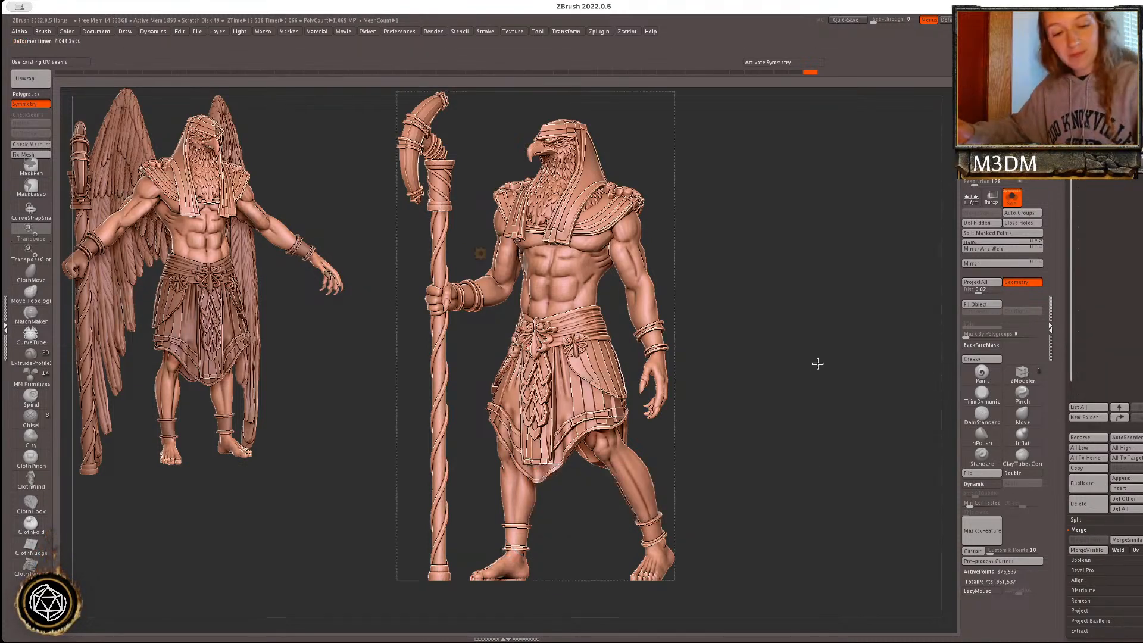
# - Isolate the main figure from the leftover fragments of the union and delete the hidden pieces
pyautogui.press('q')
pyautogui.hotkey('shift', 'f')
pyautogui.hotkey('ctrl', 'w')
pyautogui.hotkey('shift', 'f')
pyautogui.keyDown('ctrl'); pyautogui.keyDown('shift'); pyautogui.click(593, 420); pyautogui.keyUp('shift'); pyautogui.keyUp('ctrl')
pyautogui.keyDown('ctrl'); pyautogui.keyDown('shift'); pyautogui.click(593, 420); pyautogui.keyUp('shift'); pyautogui.keyUp('ctrl')
pyautogui.keyDown('ctrl'); pyautogui.keyDown('shift'); pyautogui.moveTo(781, 360); pyautogui.dragTo(772, 351); pyautogui.keyUp('shift'); pyautogui.keyUp('ctrl')
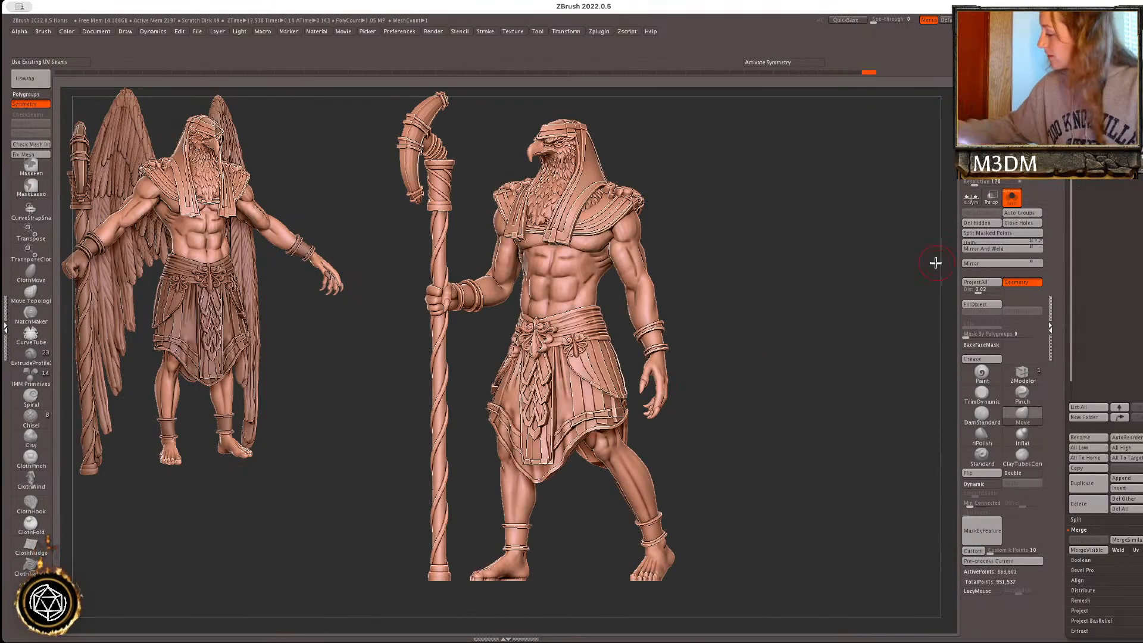
pyautogui.click(986, 227)
# - Decimate the cleaned figure to 400k points and inspect its wireframe
pyautogui.keyDown('alt'); pyautogui.moveTo(852, 429); pyautogui.dragTo(859, 595); pyautogui.keyUp('alt')
pyautogui.keyDown('alt'); pyautogui.moveTo(872, 161); pyautogui.dragTo(857, 245); pyautogui.keyUp('alt')
pyautogui.hotkey('shift', 'f')
pyautogui.hotkey('shift', 'f')
pyautogui.hotkey('ctrl', 'z')
pyautogui.keyDown('alt'); pyautogui.moveTo(871, 164); pyautogui.dragTo(840, 355); pyautogui.keyUp('alt')
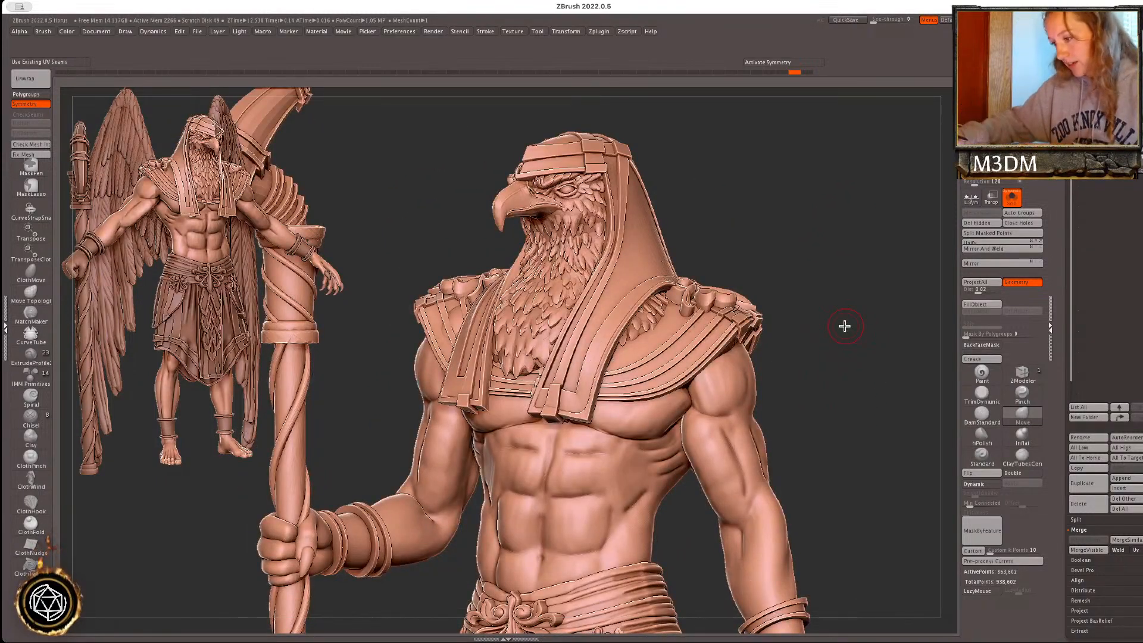
pyautogui.click(1009, 562)
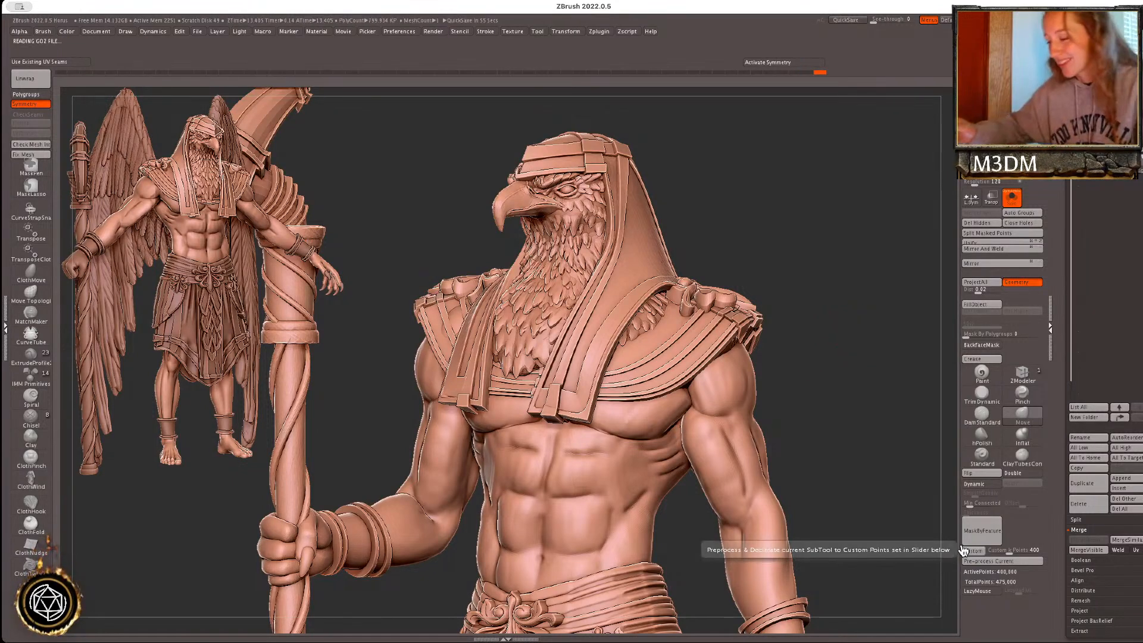
pyautogui.hotkey('shift', 'f')
pyautogui.moveTo(827, 361); pyautogui.dragTo(858, 406)
pyautogui.hotkey('shift', 'f')
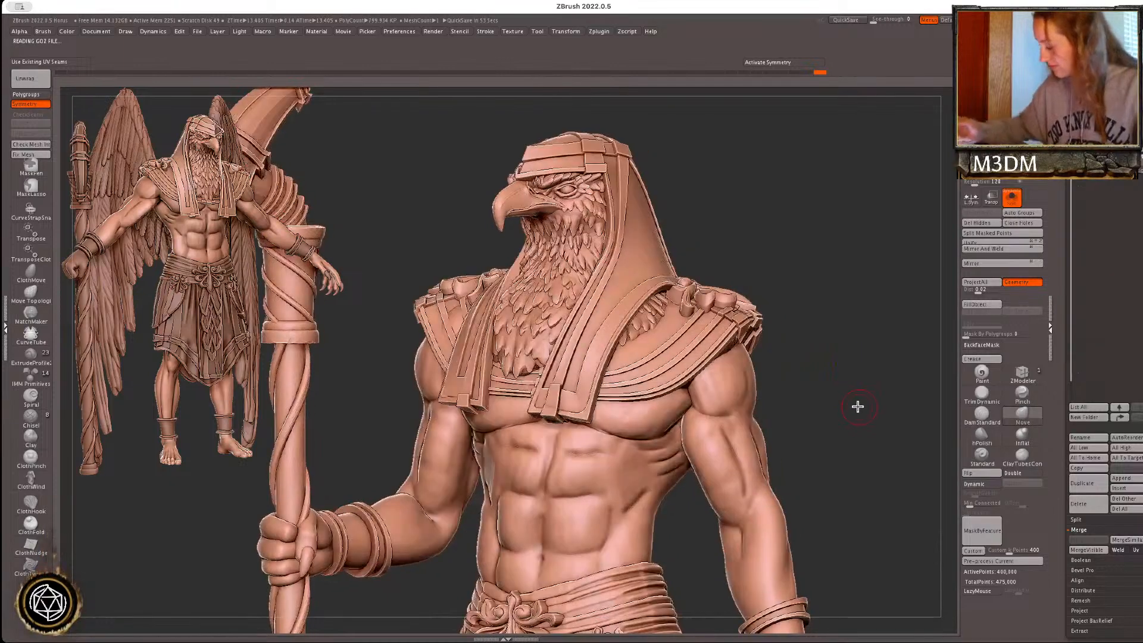
# - Set the custom decimation target to 200k points and decimate the figure further
pyautogui.click(1024, 549)
pyautogui.write('200')
pyautogui.press('Return')
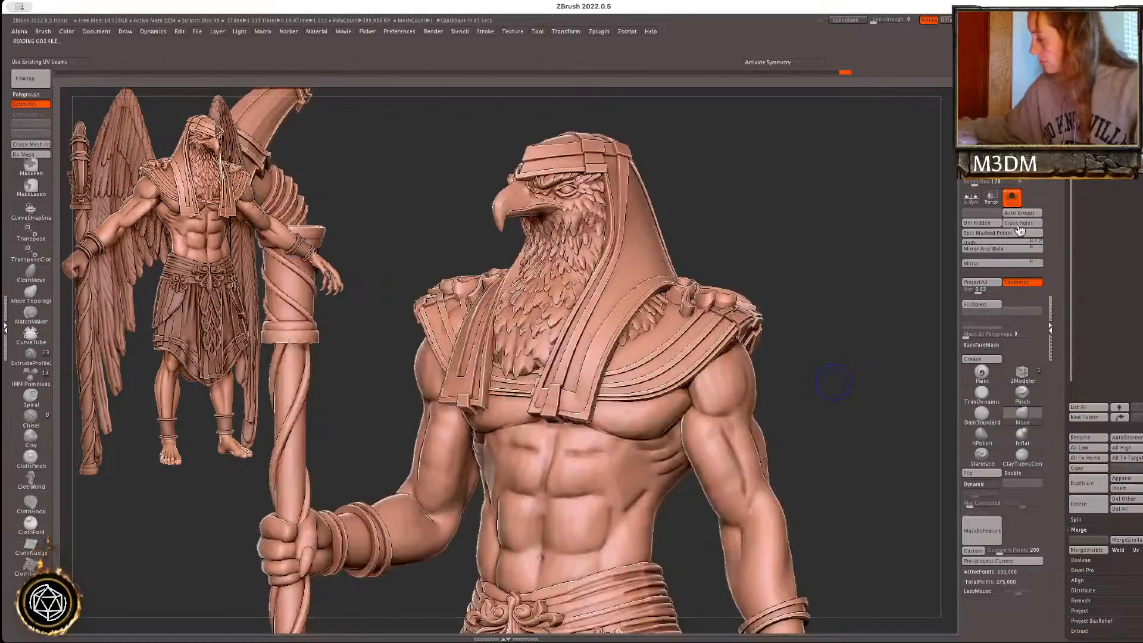
# - Remesh the figure by union once more after the 200k decimation
pyautogui.press('w')
pyautogui.click(494, 549)
pyautogui.click(533, 309)
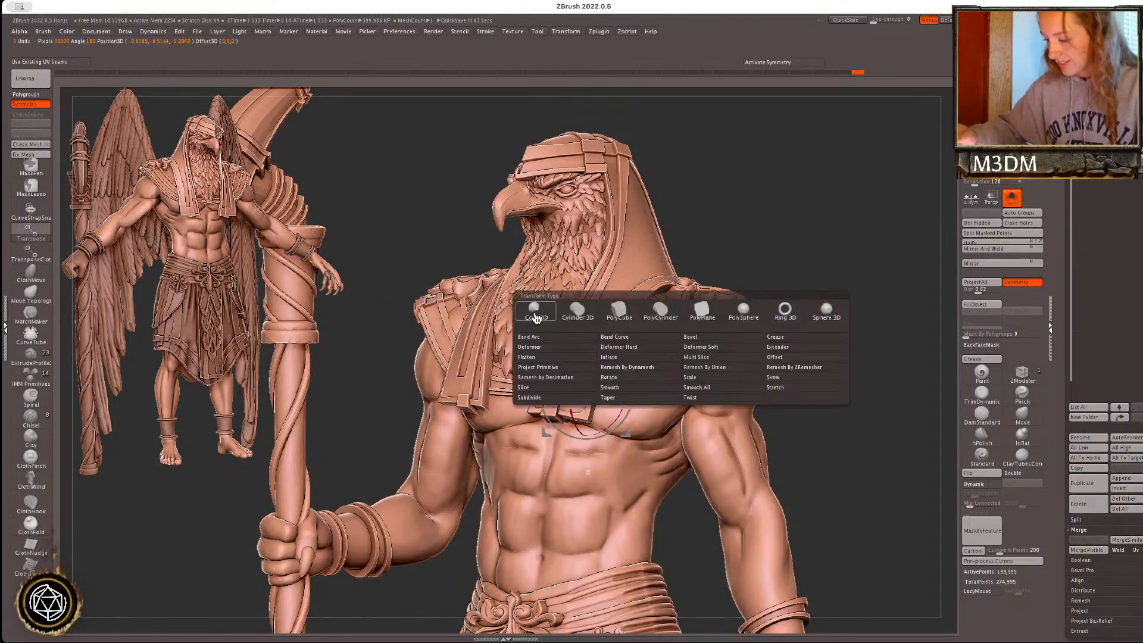
pyautogui.click(710, 368)
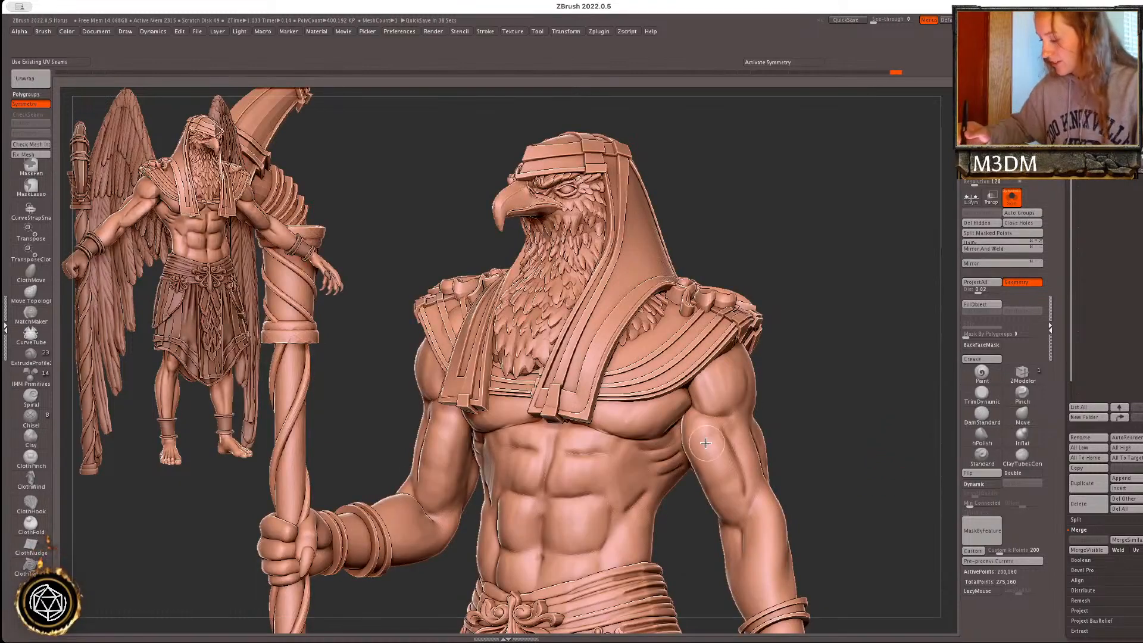
# - Decimate the figure to 150k points, test its mesh integrity and inspect the whole model without the wireframe
pyautogui.press('f')
pyautogui.click(1012, 549)
pyautogui.write('15')
pyautogui.write('0')
pyautogui.press('Return')
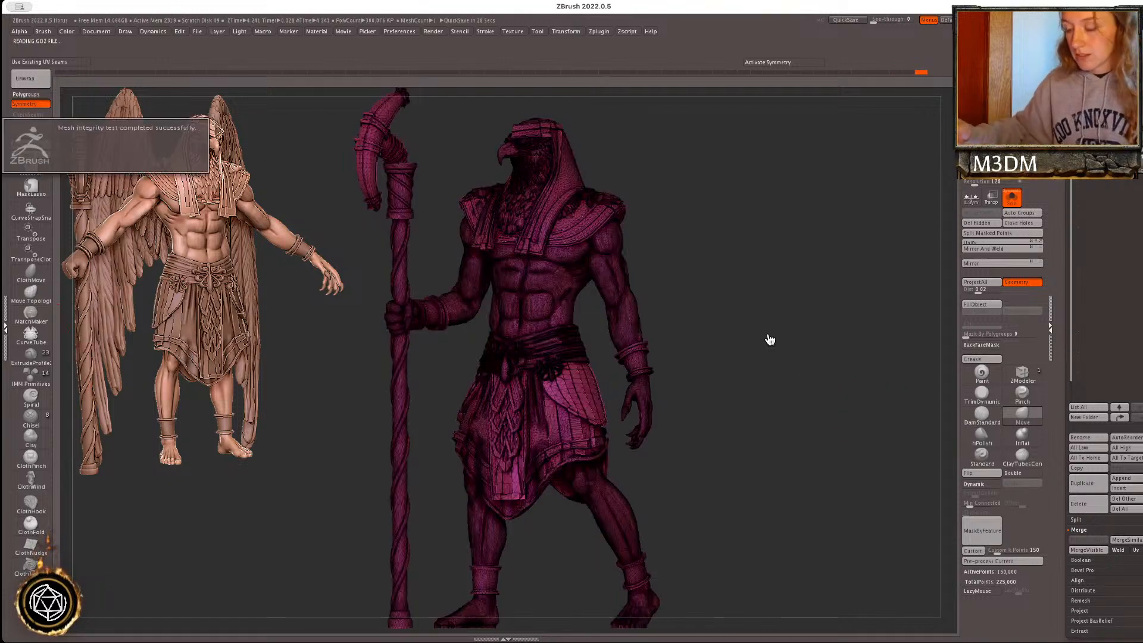
pyautogui.hotkey('shift', 'f')
pyautogui.rightClick(838, 460)
# - Switch to the feathered wings, show their wireframe and remesh them by union
pyautogui.press('Up')
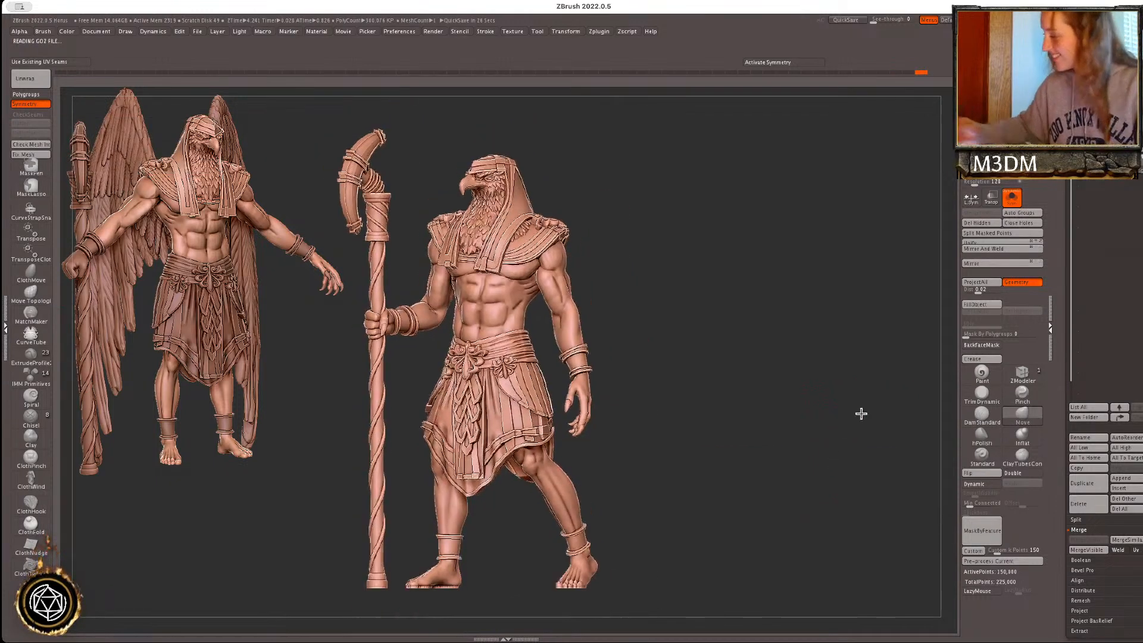
pyautogui.hotkey('shift', 'f')
pyautogui.press('w')
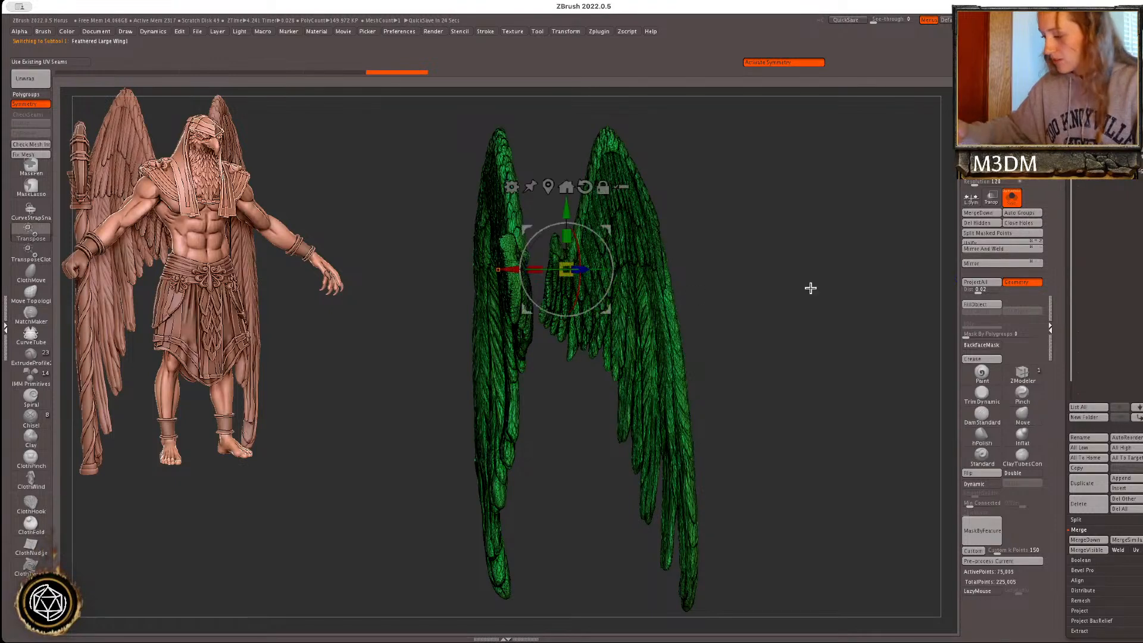
pyautogui.click(514, 188)
pyautogui.click(703, 252)
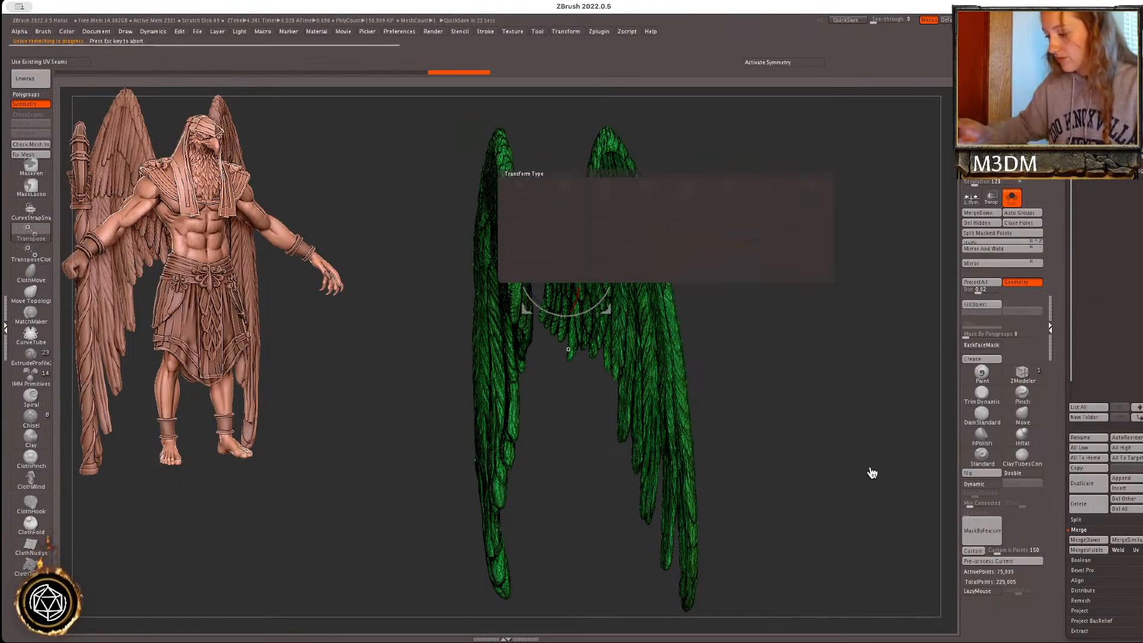
# - Hide the wireframe, isolate pieces of the wings to look for stray geometry, show everything again and fix the mesh
pyautogui.press('q')
pyautogui.hotkey('shift', 'f')
pyautogui.moveTo(880, 475); pyautogui.dragTo(881, 450)
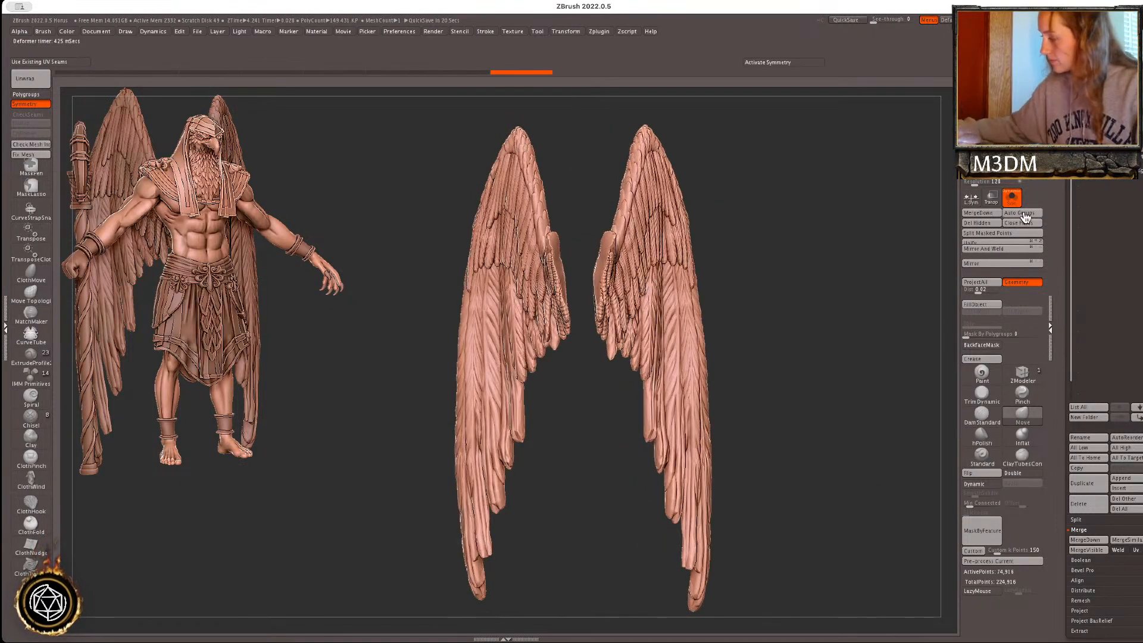
pyautogui.keyDown('ctrl'); pyautogui.keyDown('alt'); pyautogui.keyDown('shift'); pyautogui.click(661, 337); pyautogui.keyUp('shift'); pyautogui.keyUp('alt'); pyautogui.keyUp('ctrl')
pyautogui.keyDown('ctrl'); pyautogui.keyDown('alt'); pyautogui.keyDown('shift'); pyautogui.click(505, 338); pyautogui.keyUp('shift'); pyautogui.keyUp('alt'); pyautogui.keyUp('ctrl')
pyautogui.hotkey('ctrl', 'w')
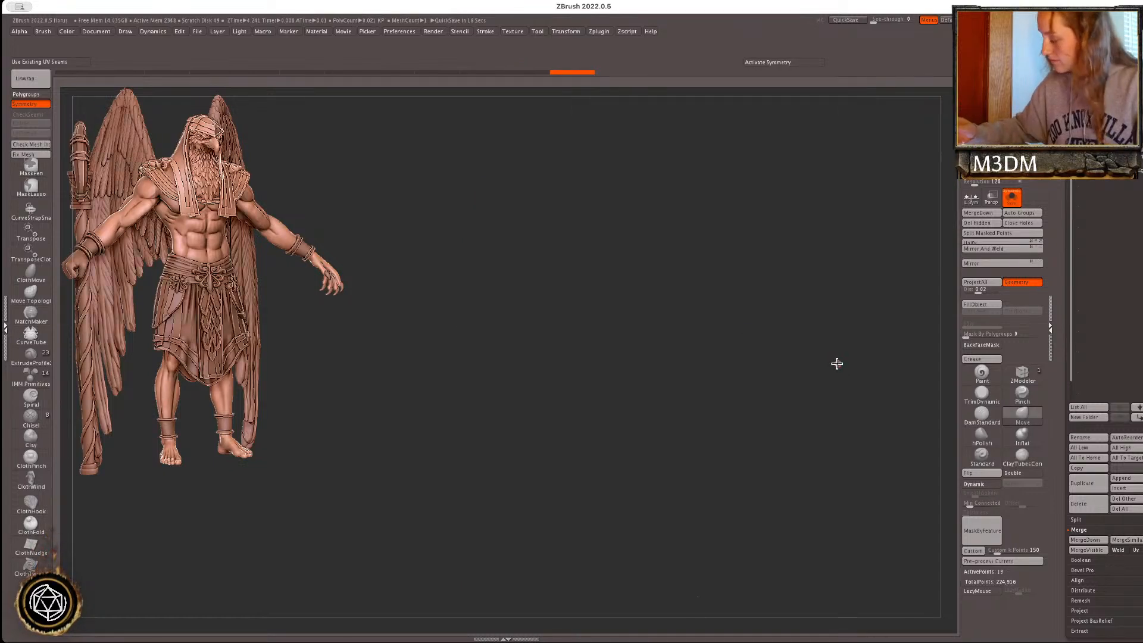
pyautogui.keyDown('ctrl'); pyautogui.keyDown('shift'); pyautogui.click(837, 363); pyautogui.keyUp('shift'); pyautogui.keyUp('ctrl')
pyautogui.click(44, 158)
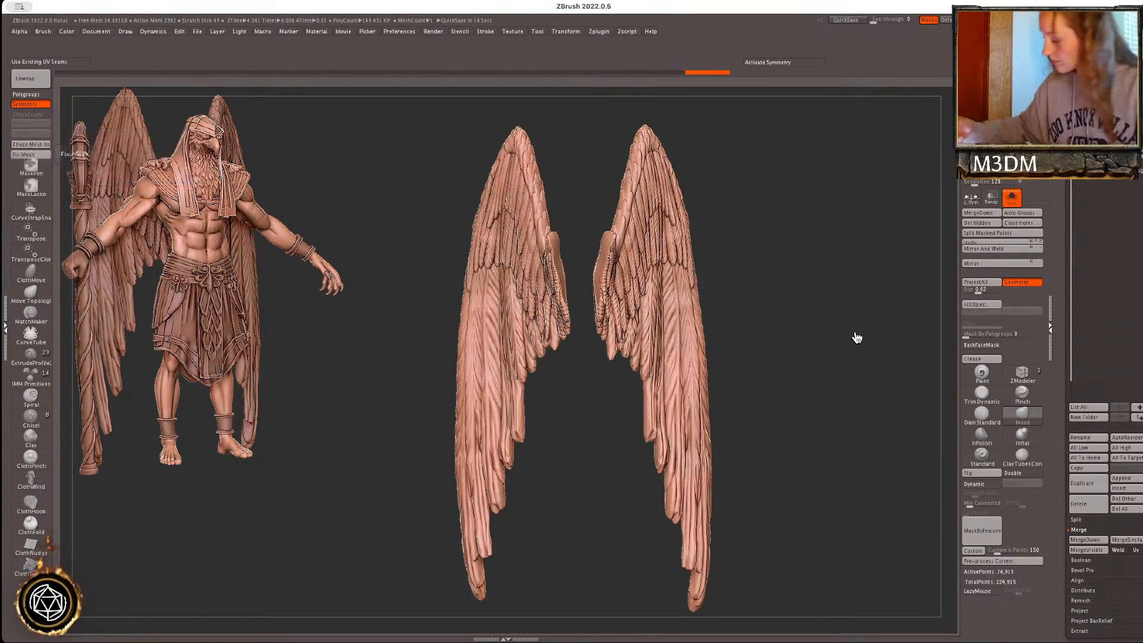
# - Inspect the feathers up close and decimate the wings to 50k points and again to 25k points
pyautogui.keyDown('alt'); pyautogui.moveTo(857, 338); pyautogui.dragTo(864, 607); pyautogui.keyUp('alt')
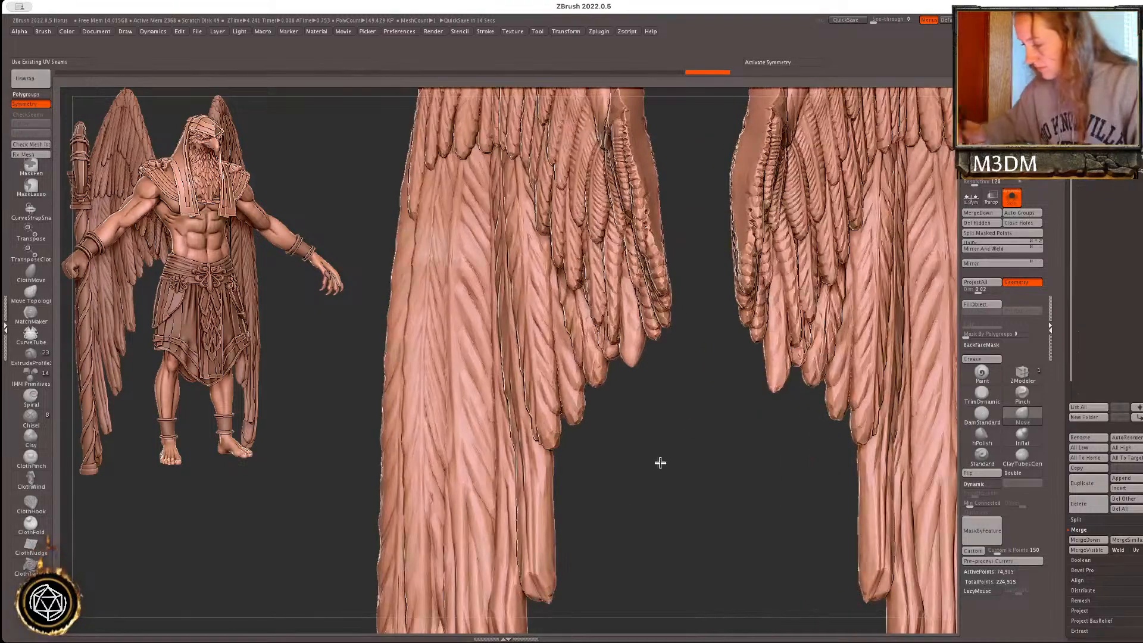
pyautogui.keyDown('alt'); pyautogui.moveTo(681, 437); pyautogui.dragTo(521, 619); pyautogui.keyUp('alt')
pyautogui.moveTo(887, 293); pyautogui.dragTo(869, 334)
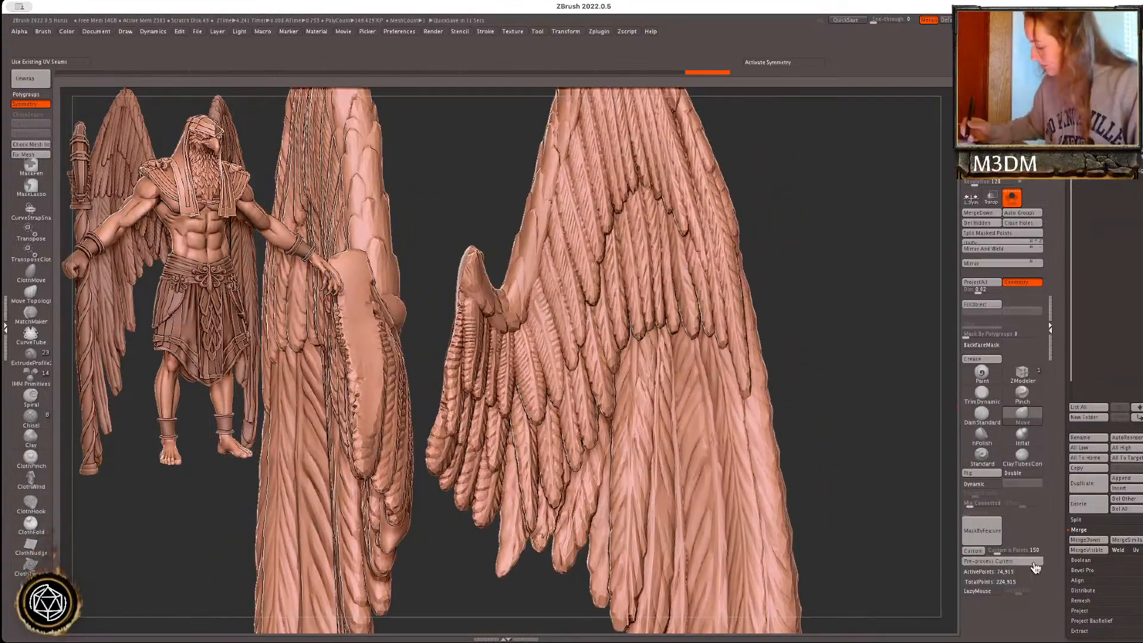
pyautogui.moveTo(1024, 550); pyautogui.dragTo(1006, 550)
pyautogui.click(983, 551)
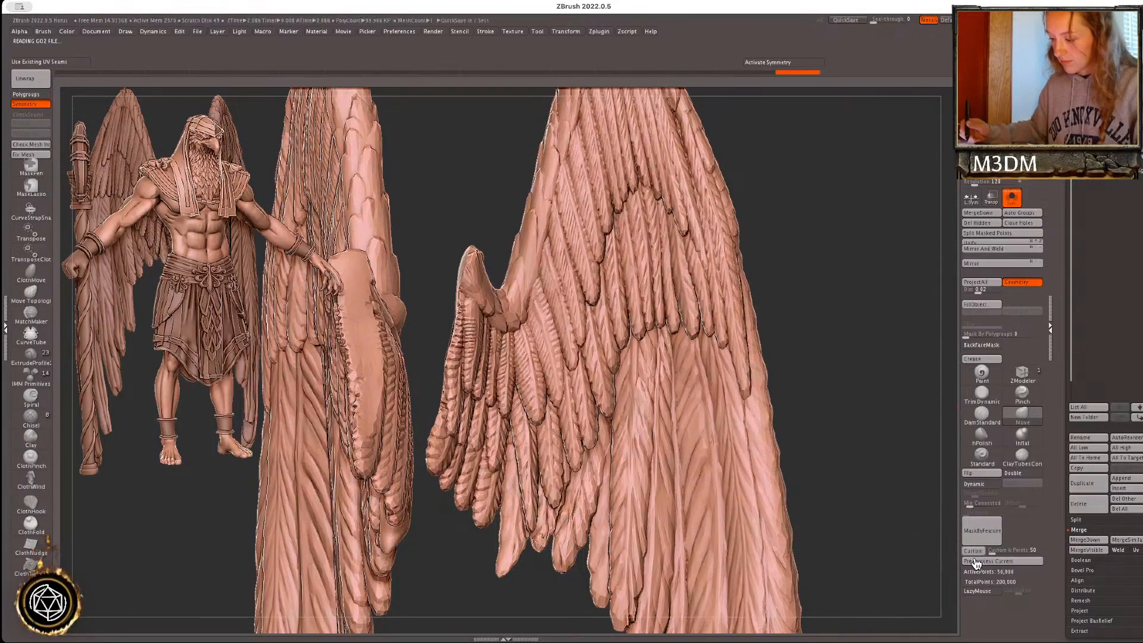
pyautogui.click(974, 551)
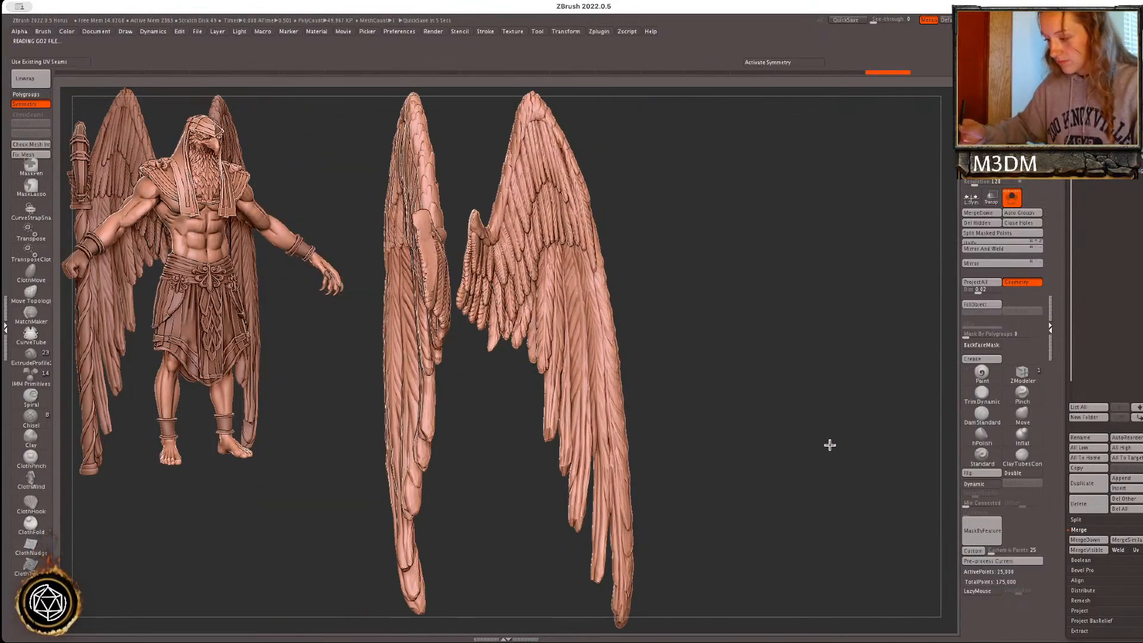
# - Close the holes in the wings, test their mesh integrity and bring the rest of the figure back into view
pyautogui.moveTo(842, 426); pyautogui.dragTo(803, 429)
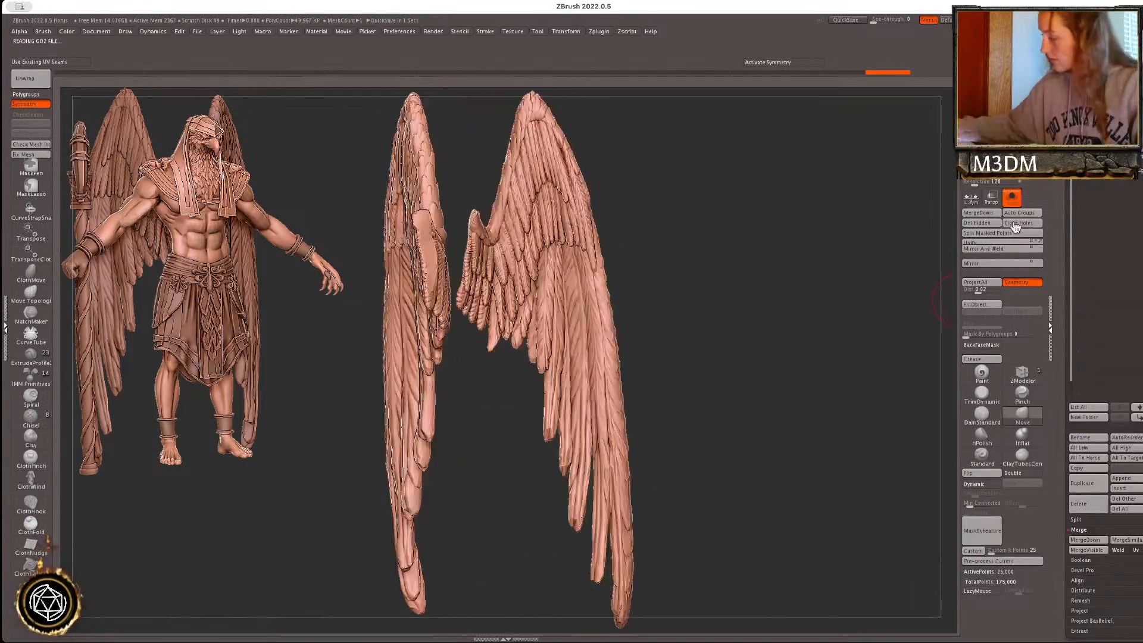
pyautogui.click(1011, 198)
pyautogui.click(1012, 198)
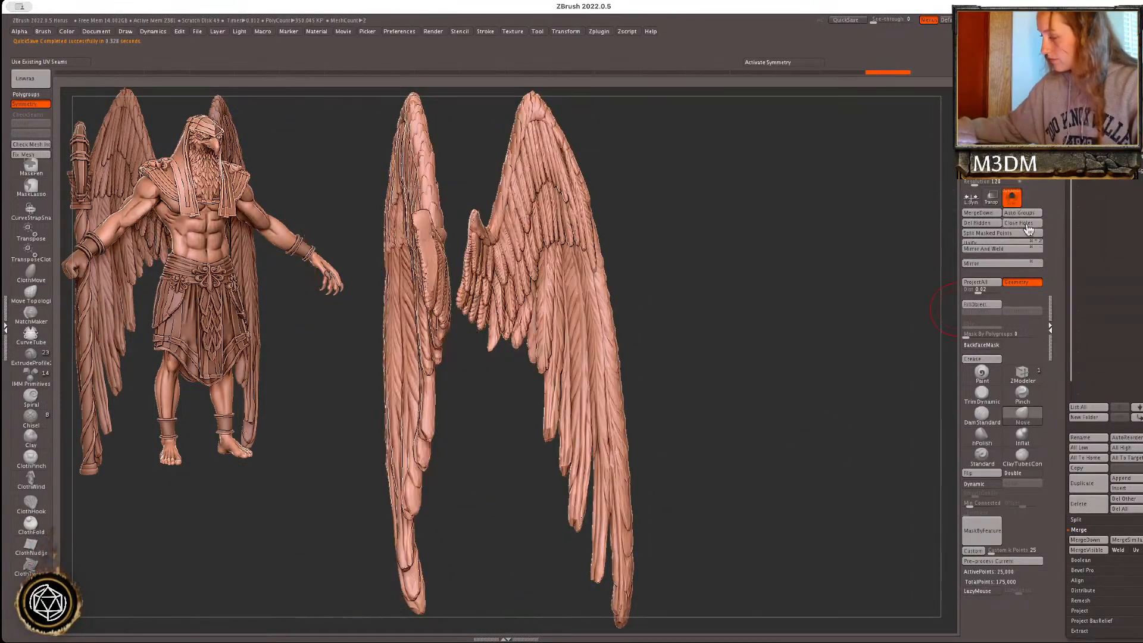
pyautogui.press('w')
pyautogui.click(533, 284)
pyautogui.click(633, 336)
pyautogui.press('q')
pyautogui.click(1020, 223)
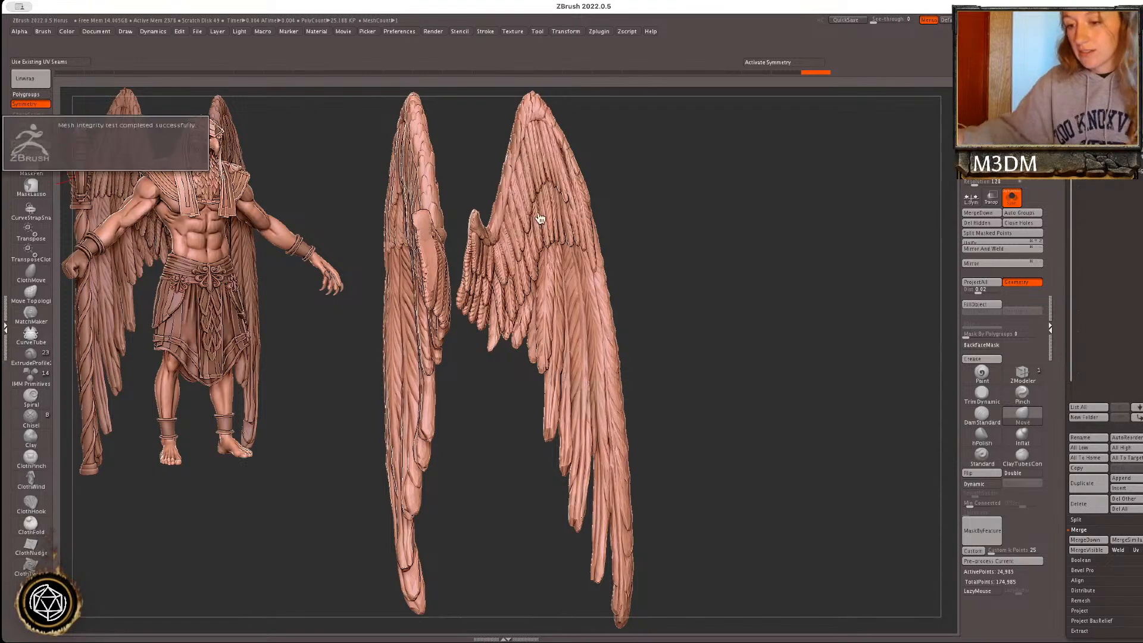
pyautogui.click(1011, 199)
pyautogui.moveTo(810, 390); pyautogui.dragTo(838, 402)
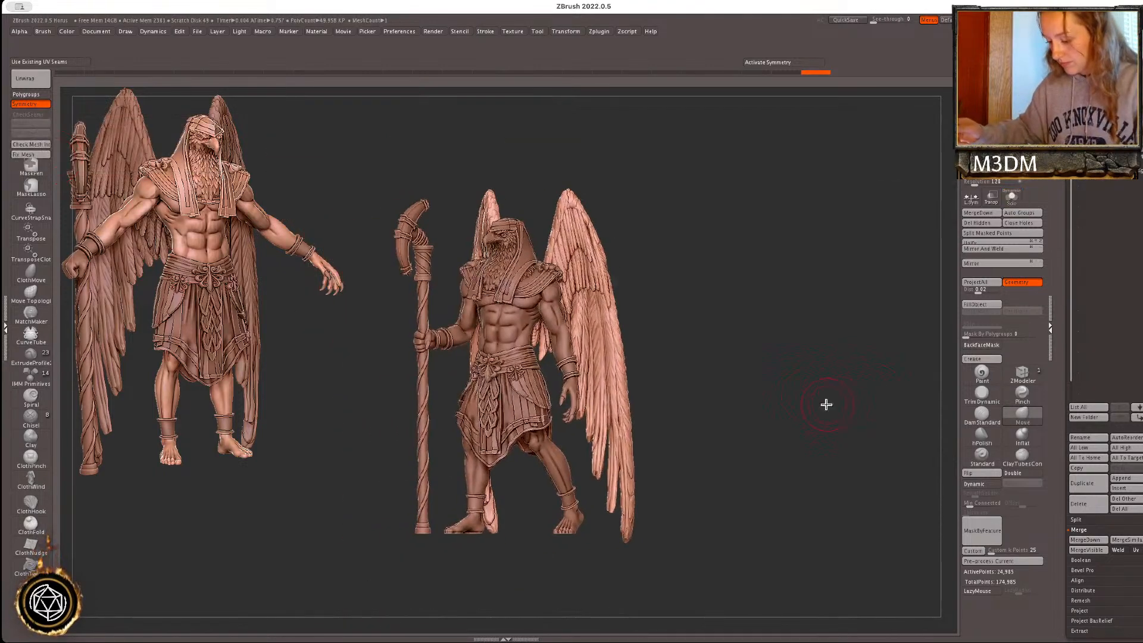
# - Mask the wings except for their lowest feather tips, bring those tips level with the feet and clear the mask
pyautogui.moveTo(385, 578)
pyautogui.keyDown('ctrl'); pyautogui.mouseDown()
pyautogui.moveTo(727, 542)
pyautogui.moveTo(734, 531)
pyautogui.mouseUp(); pyautogui.keyUp('ctrl')
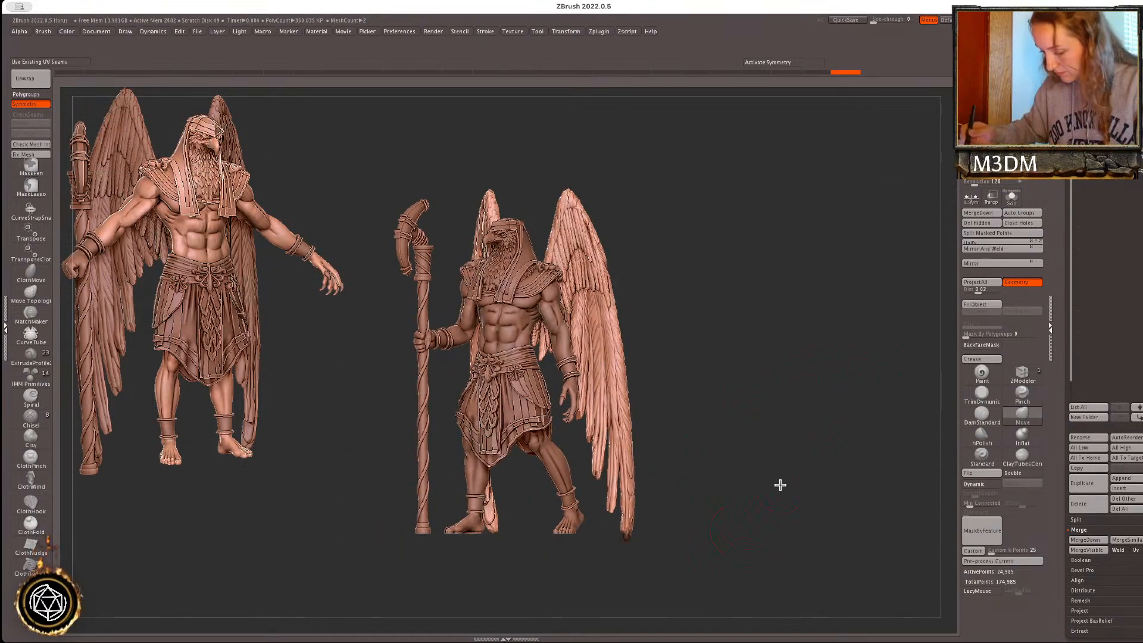
pyautogui.keyDown('ctrl'); pyautogui.moveTo(781, 485); pyautogui.dragTo(793, 496, button='right'); pyautogui.keyUp('ctrl')
pyautogui.keyDown('ctrl'); pyautogui.click(756, 489); pyautogui.keyUp('ctrl')
pyautogui.press('space')
pyautogui.click(655, 274)
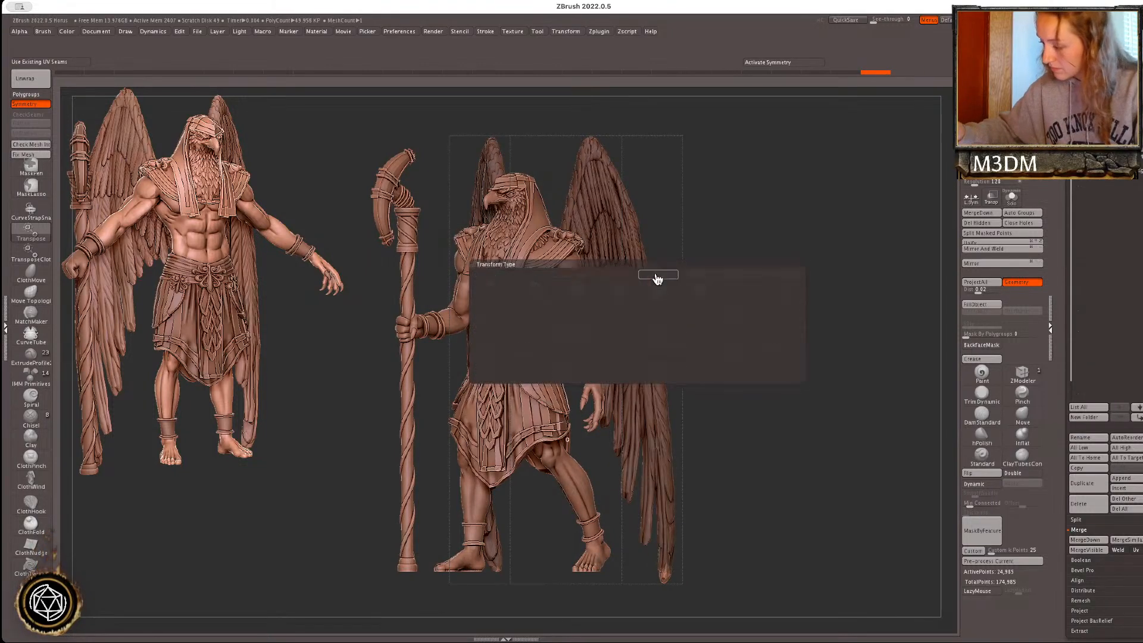
pyautogui.press('w')
pyautogui.moveTo(576, 317); pyautogui.dragTo(569, 325)
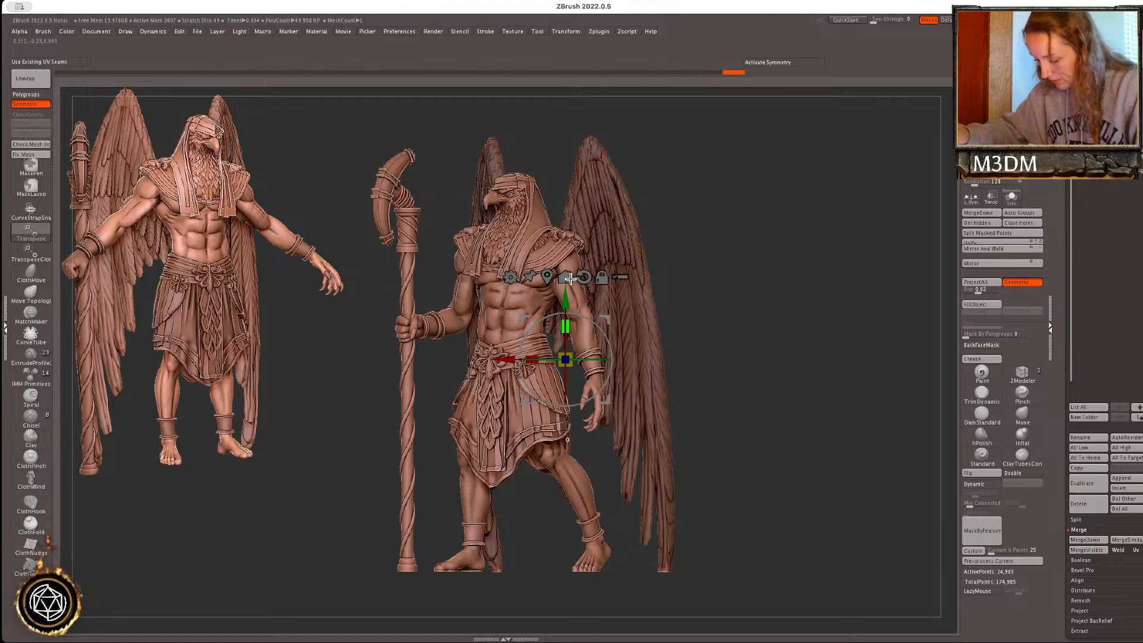
pyautogui.moveTo(571, 278); pyautogui.dragTo(569, 277)
pyautogui.press('q')
pyautogui.keyDown('ctrl'); pyautogui.moveTo(822, 393); pyautogui.dragTo(849, 411); pyautogui.keyUp('ctrl')
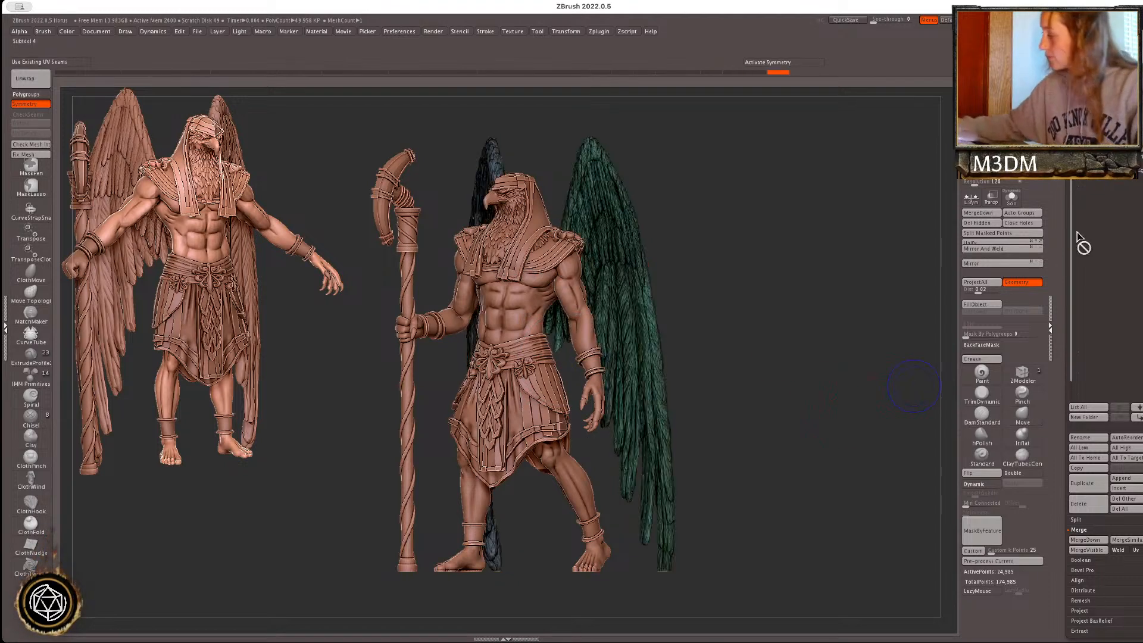
# - Check the wireframe and merge the wings down with the body and staff into one mesh
pyautogui.hotkey('shift', 'f')
pyautogui.click(979, 213)
pyautogui.hotkey('shift', 'f')
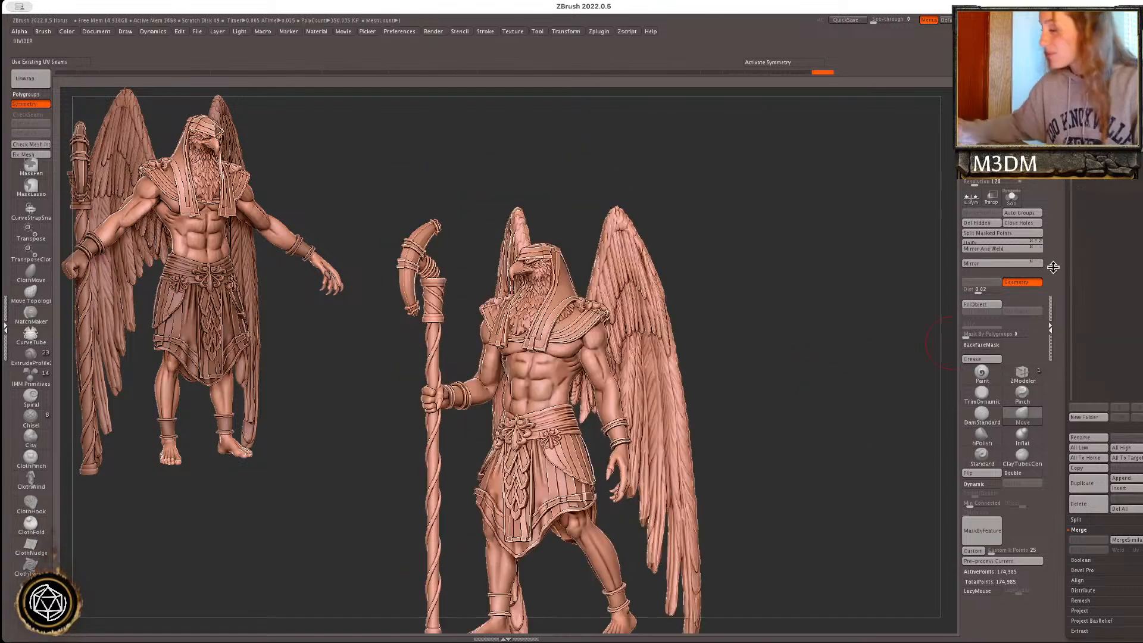
pyautogui.moveTo(1064, 285); pyautogui.dragTo(1064, 442)
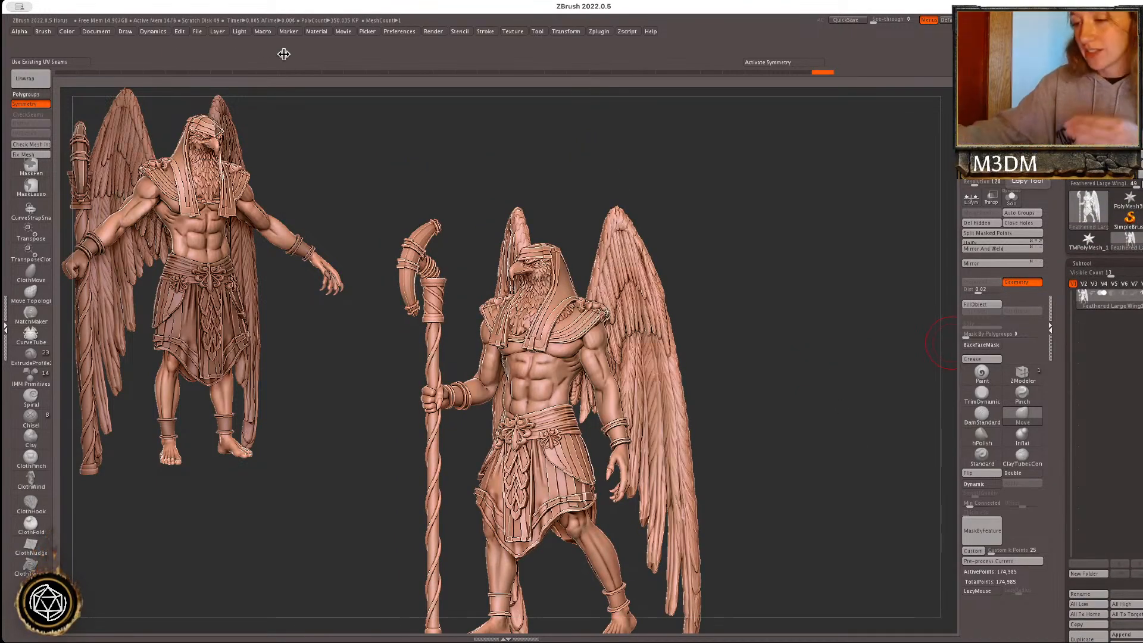
# - Open the project with the base and reference figure, declining to save changes to the current project
pyautogui.click(198, 31)
pyautogui.click(218, 50)
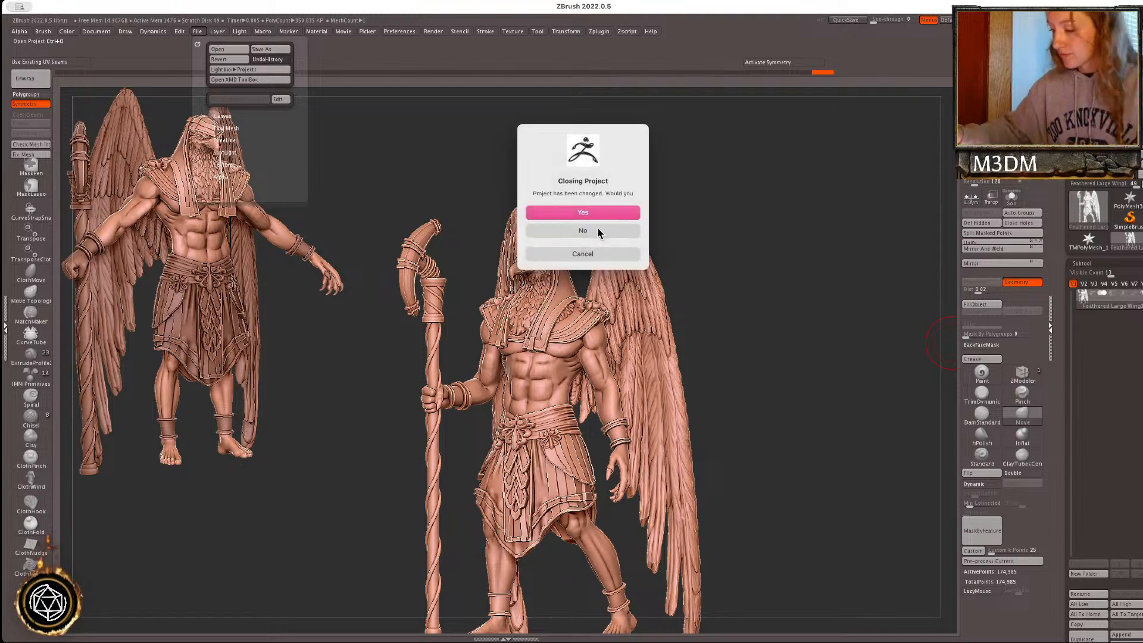
pyautogui.click(591, 232)
pyautogui.click(282, 147)
pyautogui.click(377, 225)
pyautogui.doubleClick(482, 128)
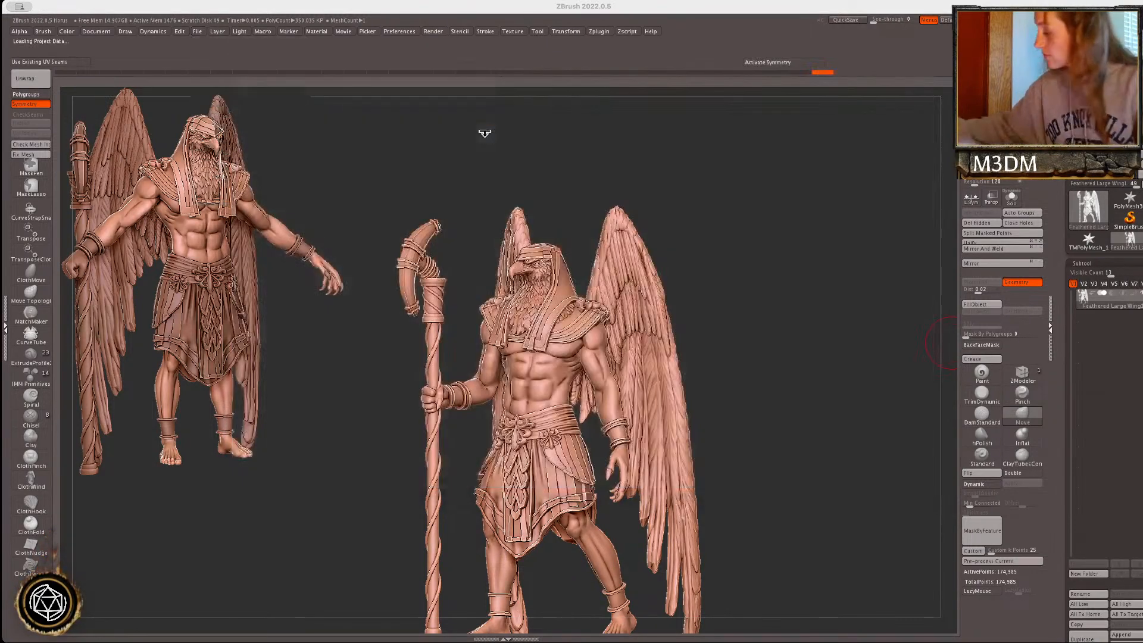
# - Change the display material and append the winged figure as a subtool to the scene with the round base
pyautogui.press('space')
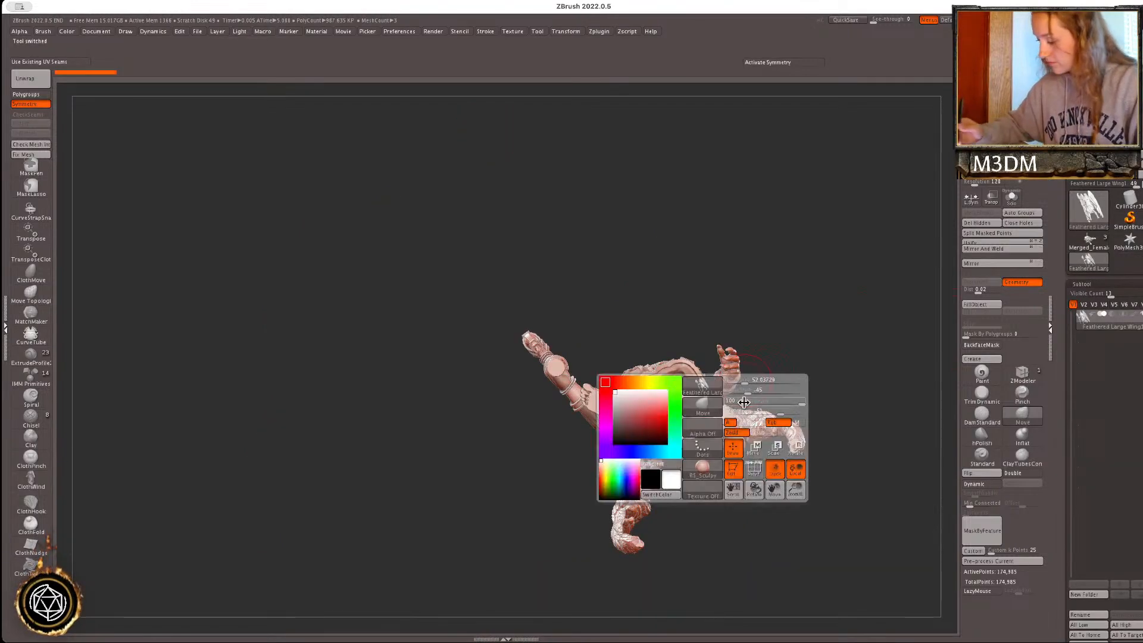
pyautogui.click(704, 478)
pyautogui.click(416, 456)
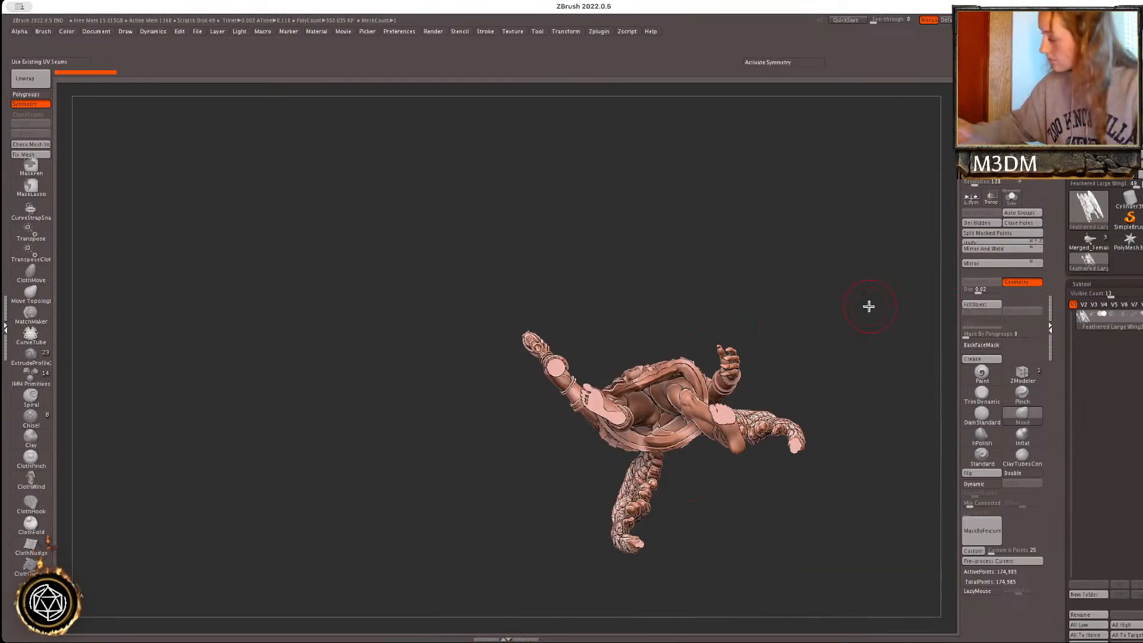
pyautogui.click(1121, 590)
pyautogui.click(913, 457)
pyautogui.click(980, 243)
# - Use the gizmo to fit the winged figure to the scene and slide it across onto the round base
pyautogui.press('w')
pyautogui.click(685, 402)
pyautogui.keyDown('shift'); pyautogui.moveTo(663, 436); pyautogui.dragTo(665, 506); pyautogui.keyUp('shift')
pyautogui.moveTo(663, 332)
pyautogui.mouseDown()
pyautogui.moveTo(663, 294)
pyautogui.moveTo(658, 314)
pyautogui.mouseUp()
pyautogui.moveTo(668, 372); pyautogui.dragTo(672, 367)
pyautogui.moveTo(661, 317); pyautogui.dragTo(661, 311)
pyautogui.moveTo(884, 418); pyautogui.dragTo(891, 465)
pyautogui.moveTo(702, 331)
pyautogui.mouseDown()
pyautogui.moveTo(380, 317)
pyautogui.moveTo(408, 320)
pyautogui.mouseUp()
pyautogui.press('q')
pyautogui.moveTo(886, 375)
pyautogui.mouseDown()
pyautogui.moveTo(886, 343)
pyautogui.moveTo(849, 394)
pyautogui.mouseUp()
# - Select the unneeded subtool beside the base and delete it from the scene
pyautogui.keyDown('alt'); pyautogui.click(695, 437); pyautogui.keyUp('alt')
pyautogui.click(1088, 612)
pyautogui.click(995, 635)
pyautogui.keyDown('alt'); pyautogui.moveTo(714, 450); pyautogui.dragTo(749, 402); pyautogui.keyUp('alt')
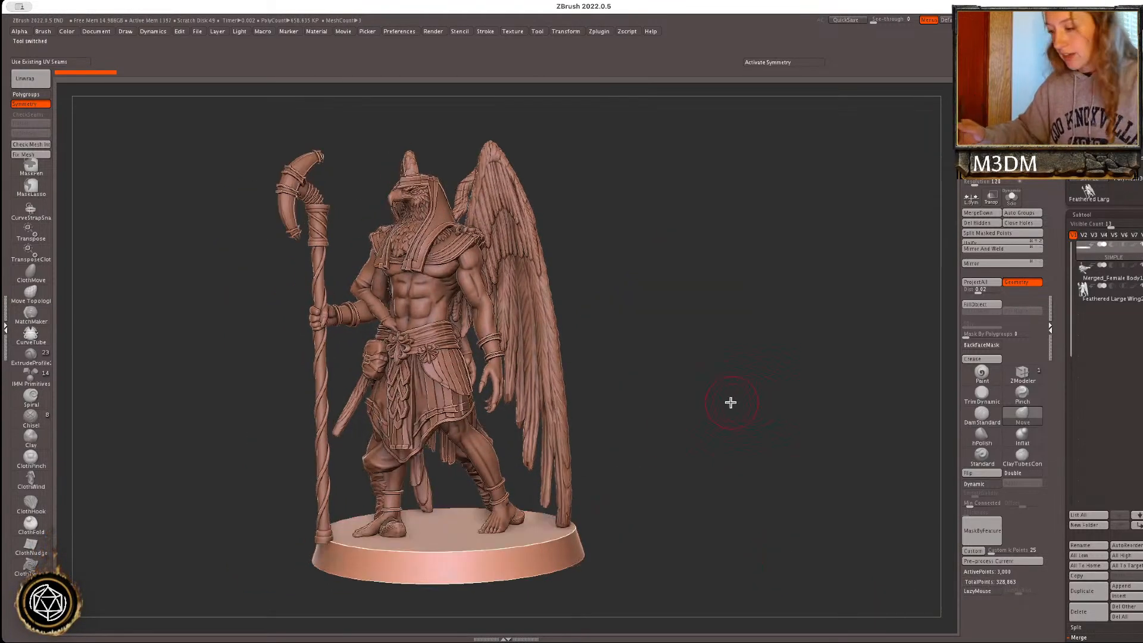
pyautogui.moveTo(606, 444); pyautogui.dragTo(604, 444)
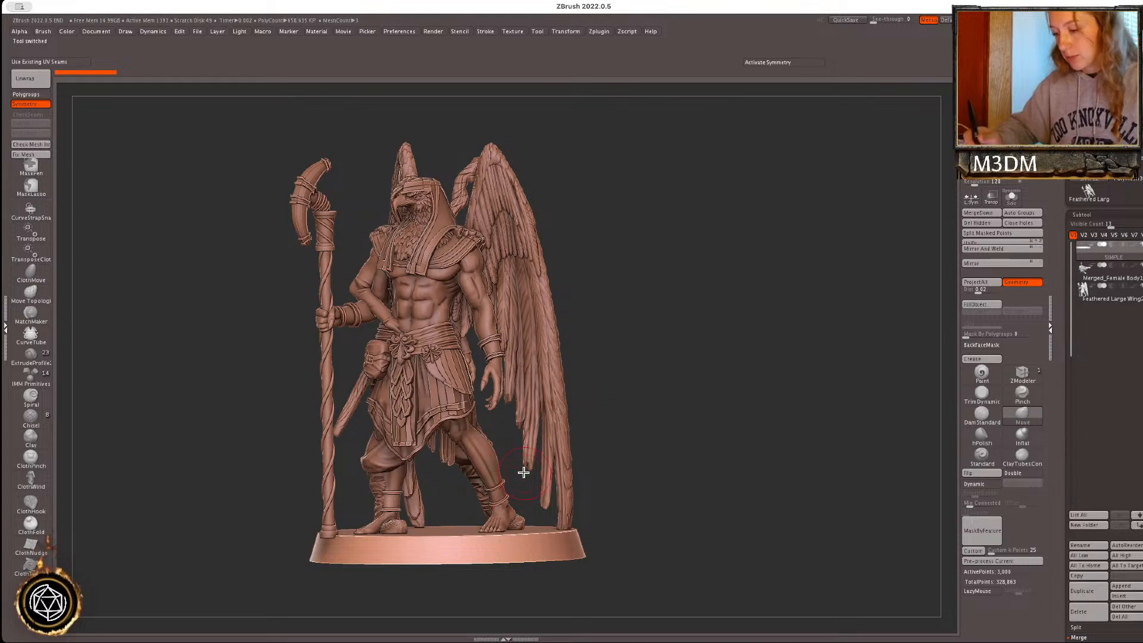
# - Select the winged figure and move it sideways so it stands beside the female figure on the base
pyautogui.press('w')
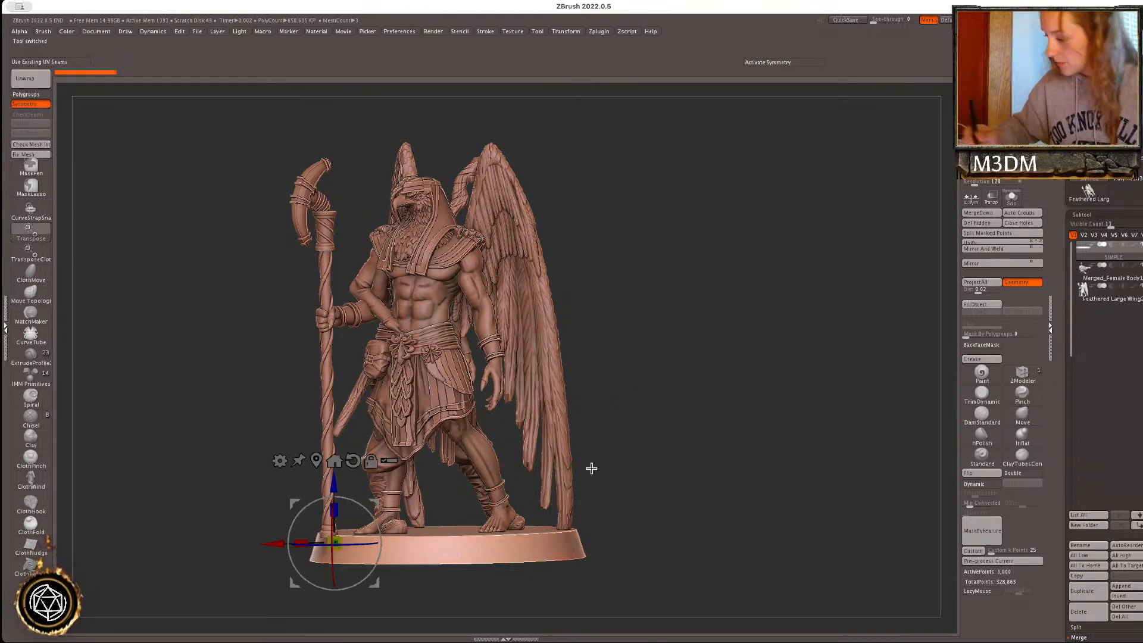
pyautogui.keyDown('alt'); pyautogui.click(554, 432); pyautogui.keyUp('alt')
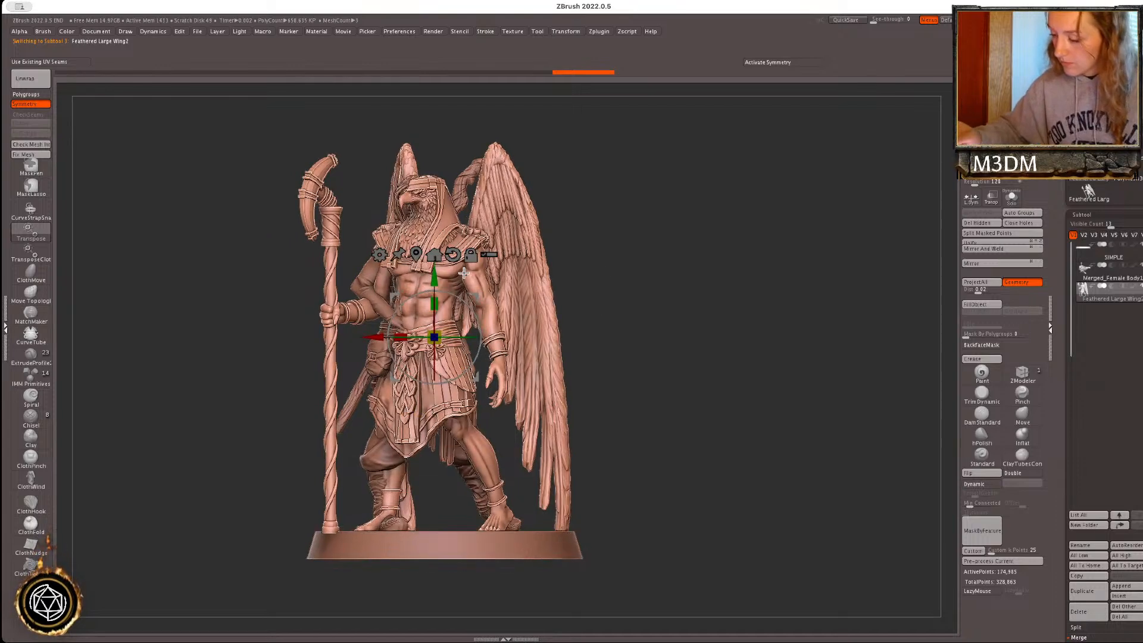
pyautogui.moveTo(372, 338); pyautogui.dragTo(489, 364)
pyautogui.moveTo(556, 338); pyautogui.dragTo(563, 328)
pyautogui.moveTo(557, 277); pyautogui.dragTo(557, 270)
pyautogui.press('q')
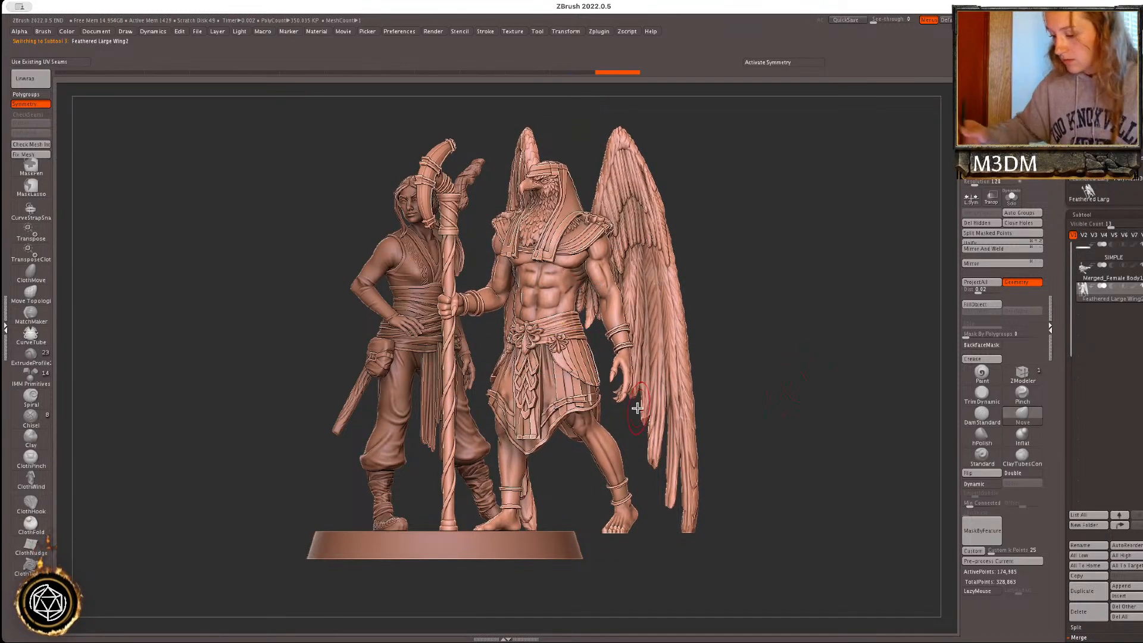
# - Delete the female reference figure from the base
pyautogui.keyDown('alt'); pyautogui.click(393, 424); pyautogui.keyUp('alt')
pyautogui.click(1084, 613)
pyautogui.click(986, 624)
# - Move the winged figure back over the round base and toggle the perspective
pyautogui.keyDown('shift'); pyautogui.moveTo(850, 426); pyautogui.dragTo(847, 457); pyautogui.keyUp('shift')
pyautogui.press('w')
pyautogui.moveTo(595, 307); pyautogui.dragTo(480, 300)
pyautogui.press('q')
pyautogui.press('p')
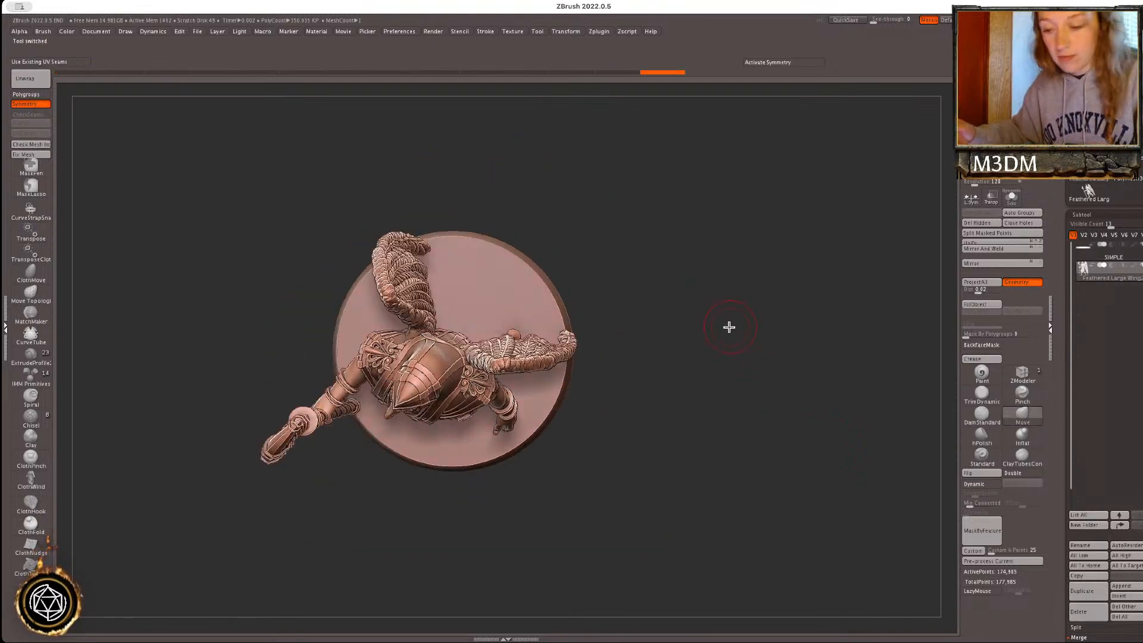
# - Fine-tune the winged figure's position so its feet, staff and wing tips rest within the base
pyautogui.moveTo(771, 366); pyautogui.dragTo(811, 406)
pyautogui.press('space')
pyautogui.press('w')
pyautogui.moveTo(584, 241); pyautogui.dragTo(595, 228)
pyautogui.press('q')
pyautogui.moveTo(827, 312); pyautogui.dragTo(844, 329)
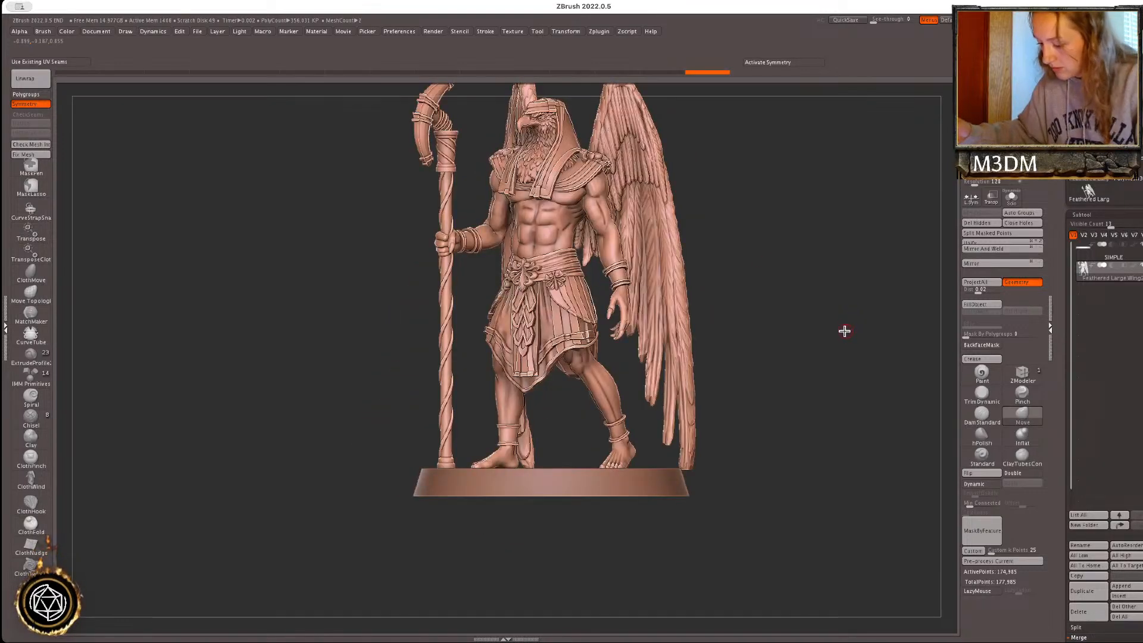
pyautogui.press('w')
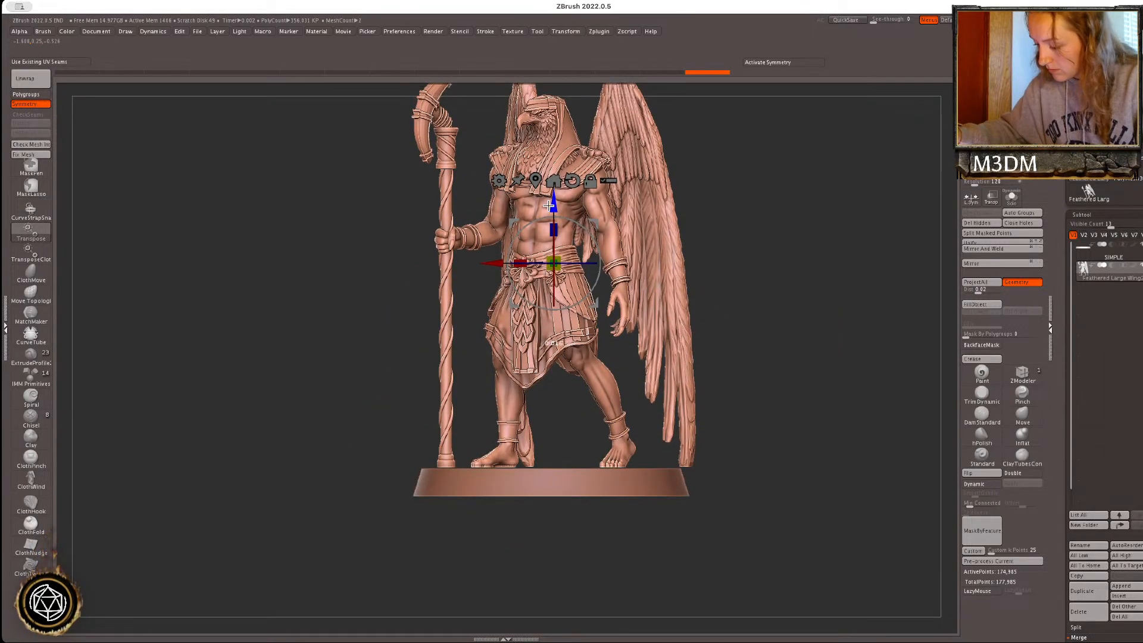
pyautogui.press('q')
pyautogui.moveTo(819, 418); pyautogui.dragTo(792, 401)
# - Lasso-mask the lower feathers of the outer wing, invert the mask and shift the feathers inward over the base
pyautogui.click(31, 193)
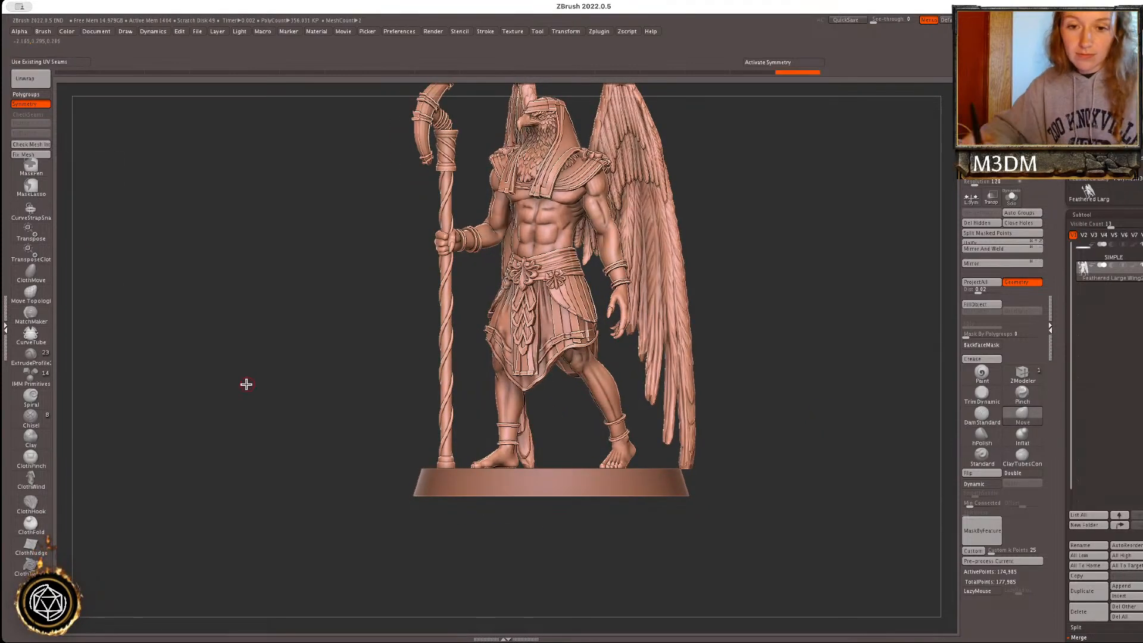
pyautogui.hotkey('shift', 'f')
pyautogui.hotkey('shift', 'f')
pyautogui.moveTo(752, 212)
pyautogui.keyDown('ctrl'); pyautogui.mouseDown()
pyautogui.moveTo(669, 265)
pyautogui.moveTo(649, 402)
pyautogui.moveTo(694, 429)
pyautogui.mouseUp(); pyautogui.keyUp('ctrl')
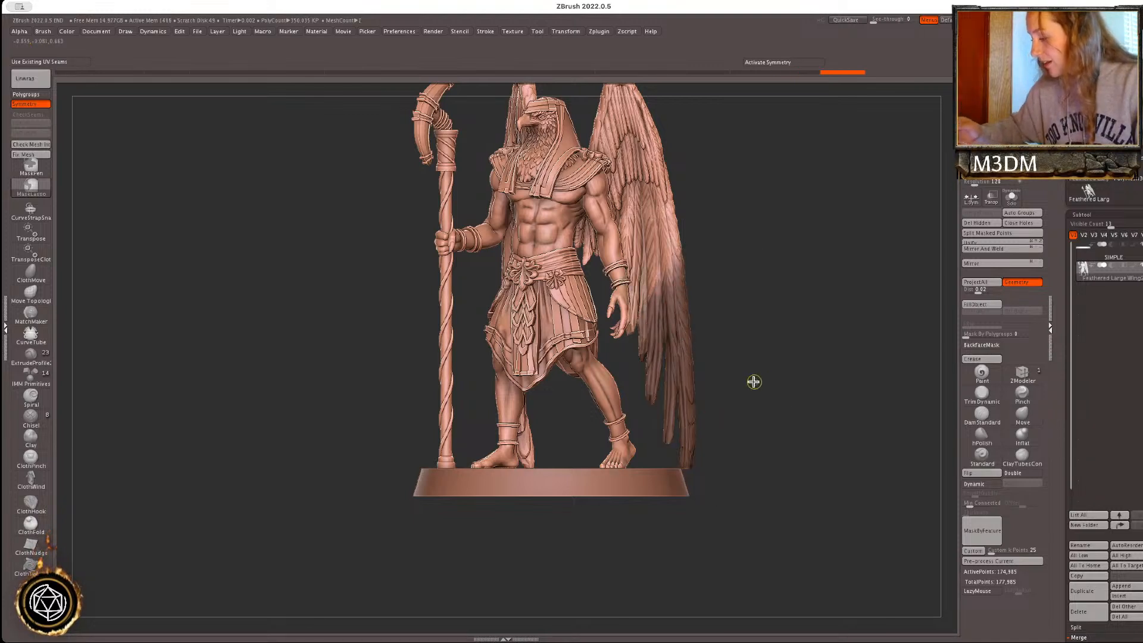
pyautogui.press('w')
pyautogui.moveTo(670, 270); pyautogui.dragTo(678, 456)
pyautogui.press('q')
# - Adjust the brush's draw size and nudge the outer wing's unmasked lower feather tips
pyautogui.moveTo(858, 417)
pyautogui.mouseDown()
pyautogui.moveTo(805, 438)
pyautogui.moveTo(804, 423)
pyautogui.mouseUp()
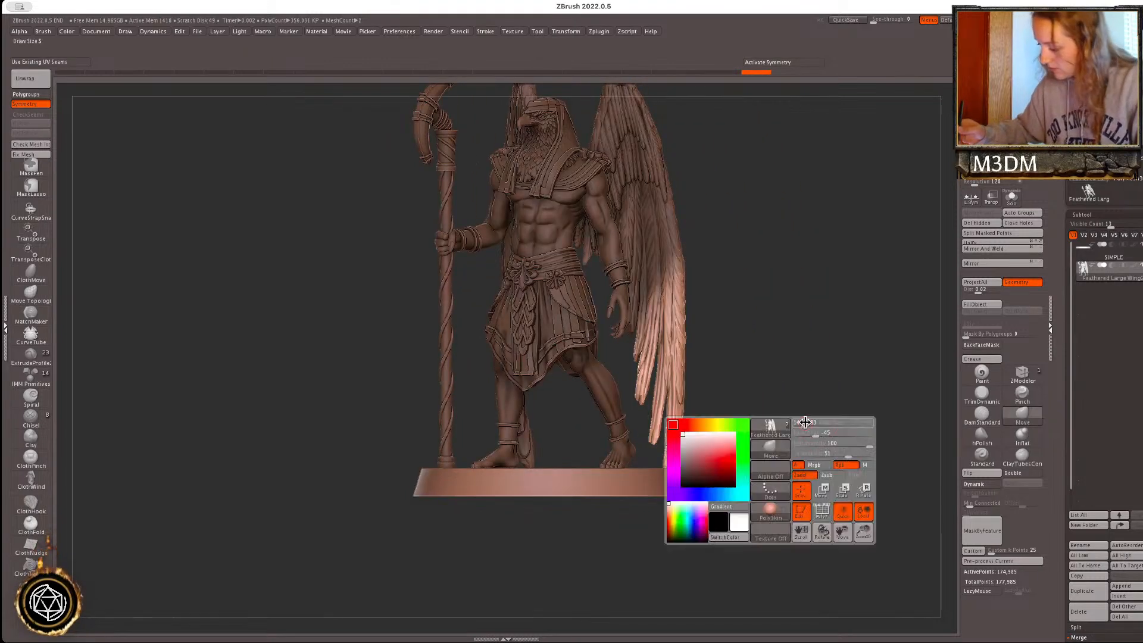
pyautogui.click(1028, 404)
pyautogui.moveTo(670, 412); pyautogui.dragTo(672, 430)
pyautogui.moveTo(842, 451)
pyautogui.mouseDown()
pyautogui.moveTo(824, 451)
pyautogui.moveTo(838, 449)
pyautogui.mouseUp()
# - Turn on backface masking for the Move brush, try moving the wing's lower feathers and undo the last change
pyautogui.keyDown('alt'); pyautogui.moveTo(888, 483); pyautogui.dragTo(819, 496); pyautogui.keyUp('alt')
pyautogui.click(1029, 416)
pyautogui.click(982, 345)
pyautogui.moveTo(727, 412)
pyautogui.mouseDown()
pyautogui.moveTo(799, 390)
pyautogui.moveTo(780, 397)
pyautogui.mouseUp()
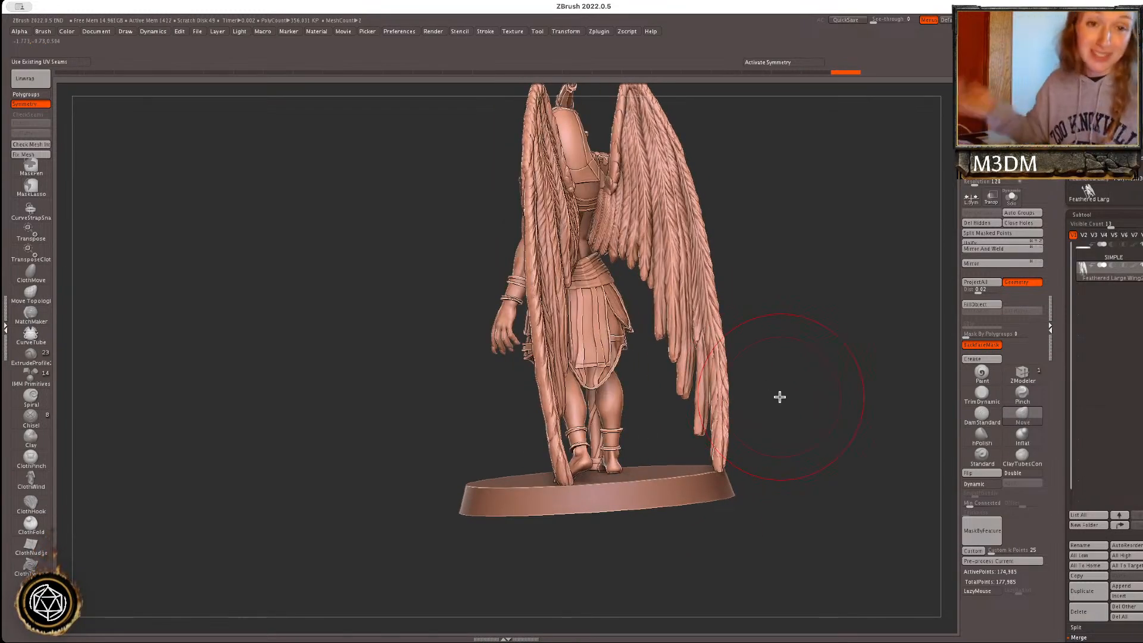
pyautogui.moveTo(865, 376)
pyautogui.mouseDown()
pyautogui.moveTo(873, 388)
pyautogui.moveTo(916, 388)
pyautogui.moveTo(681, 434)
pyautogui.moveTo(679, 417)
pyautogui.mouseUp()
pyautogui.rightClick(682, 430)
pyautogui.hotkey('ctrl', 'z')
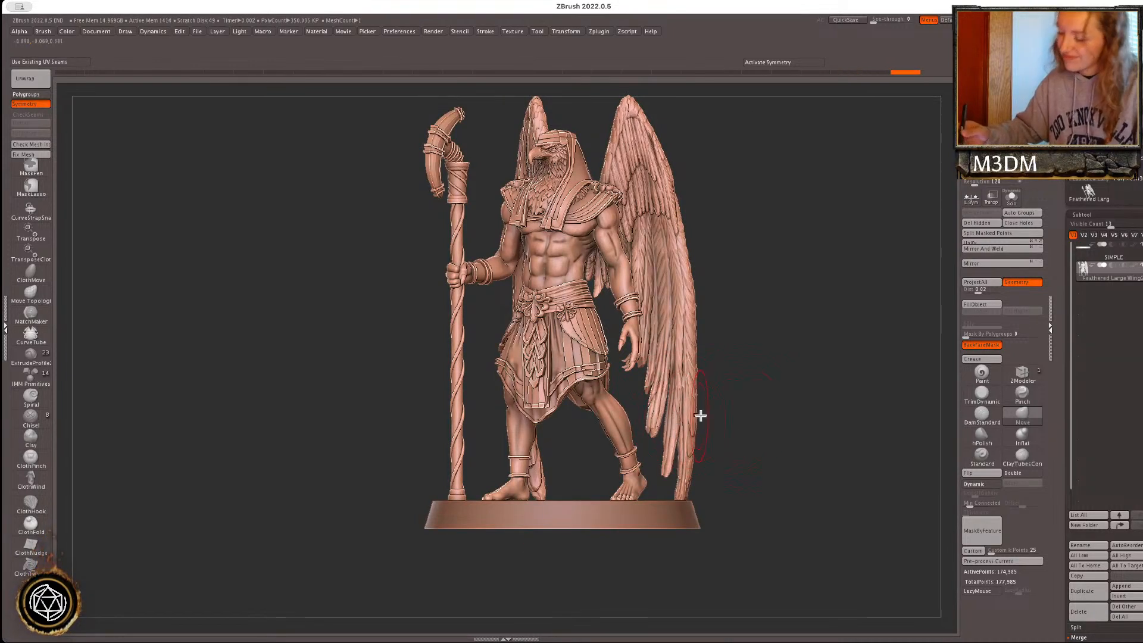
# - Realign the gizmo on the winged figure, lower it slightly onto the base and check its wireframe
pyautogui.rightClick(792, 343)
pyautogui.rightClick(825, 365)
pyautogui.keyDown('alt'); pyautogui.moveTo(844, 396); pyautogui.dragTo(828, 408); pyautogui.keyUp('alt')
pyautogui.press('w')
pyautogui.press('y')
pyautogui.click(691, 253)
pyautogui.click(655, 253)
pyautogui.moveTo(553, 275); pyautogui.dragTo(552, 277)
pyautogui.press('q')
pyautogui.hotkey('shift', 'f')
pyautogui.hotkey('shift', 'f')
pyautogui.moveTo(854, 428); pyautogui.dragTo(855, 426)
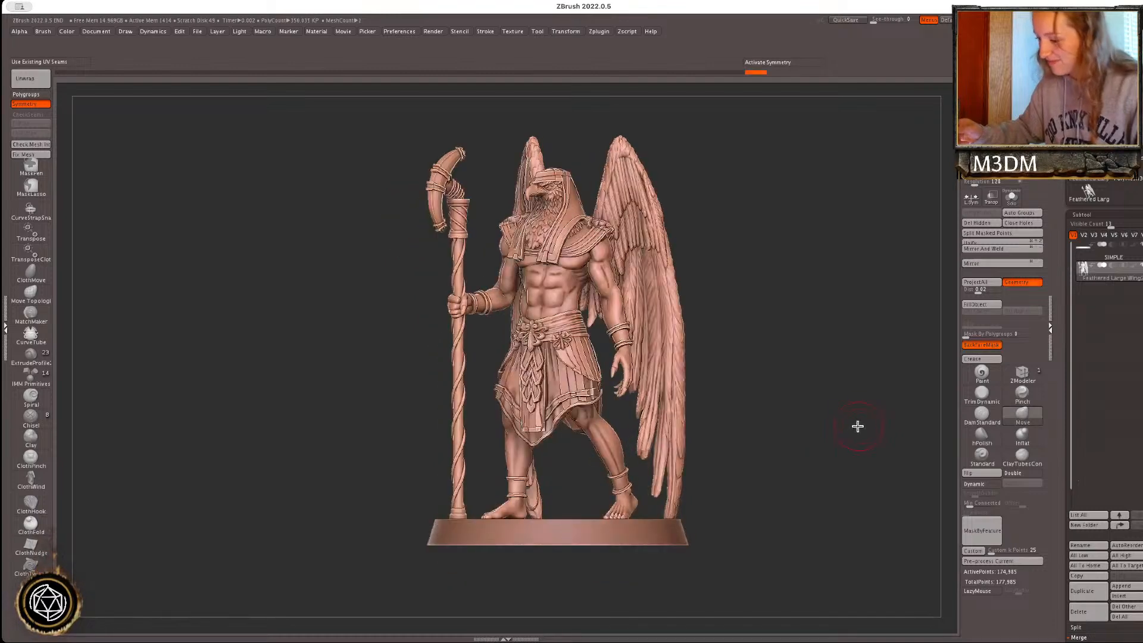
# - Mask the wings using their polygroup and split the masked points off the body into a separate subtool
pyautogui.keyDown('ctrl'); pyautogui.keyDown('shift'); pyautogui.click(665, 326); pyautogui.keyUp('shift'); pyautogui.keyUp('ctrl')
pyautogui.keyDown('ctrl'); pyautogui.click(740, 298); pyautogui.keyUp('ctrl')
pyautogui.keyDown('ctrl'); pyautogui.keyDown('shift'); pyautogui.click(739, 298); pyautogui.keyUp('shift'); pyautogui.keyUp('ctrl')
pyautogui.click(986, 235)
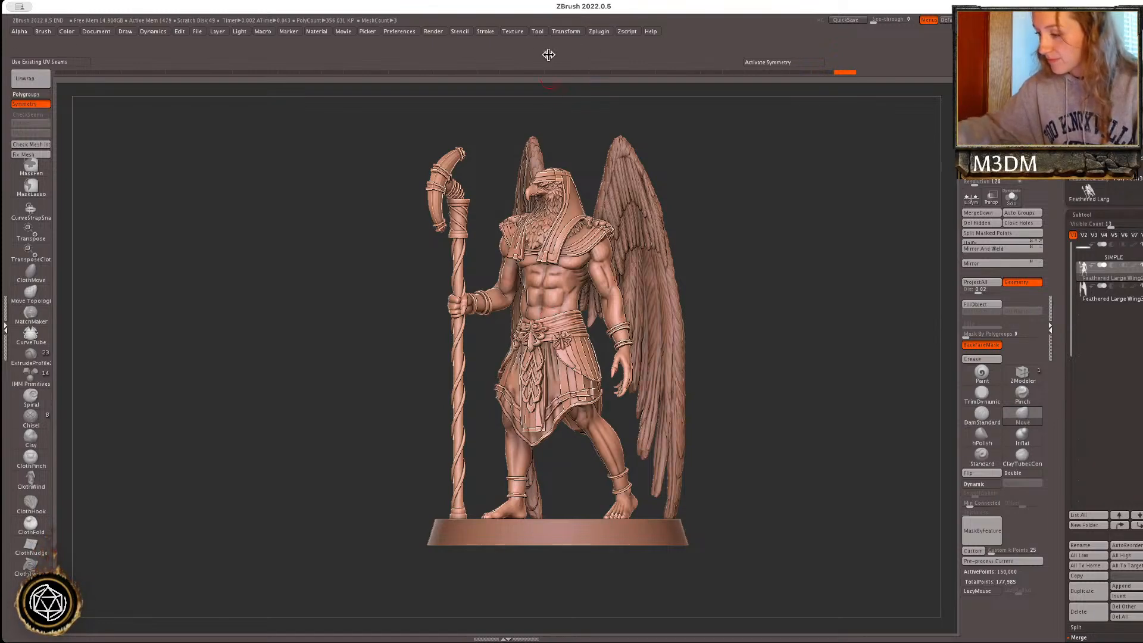
# - Export the body subtool to the Downloads folder as A.obj
pyautogui.click(537, 31)
pyautogui.click(610, 81)
pyautogui.click(323, 156)
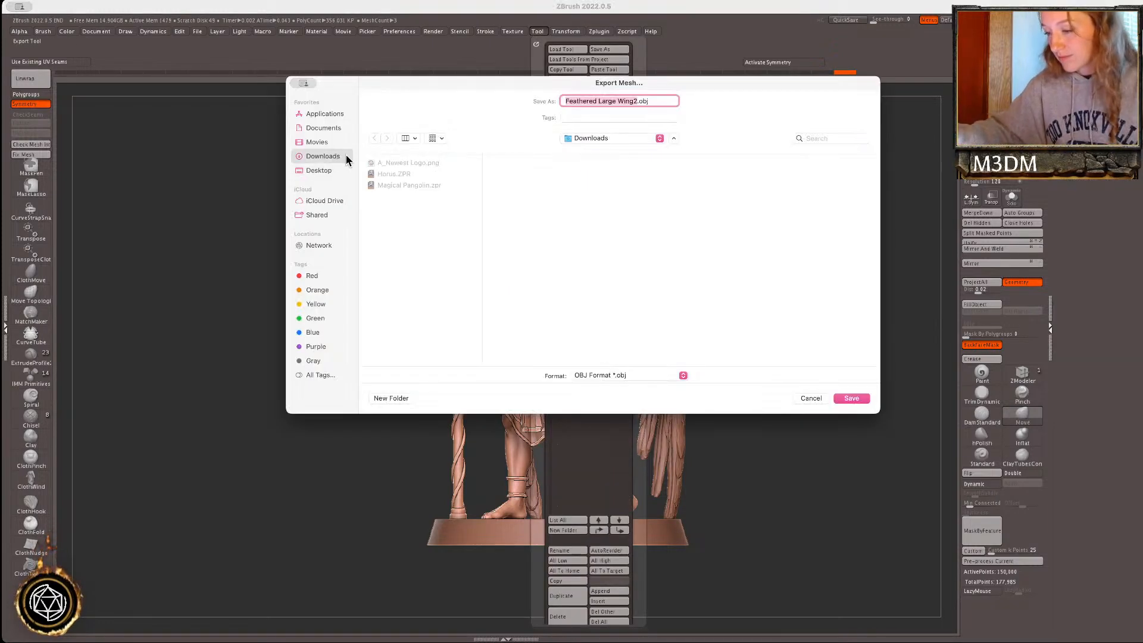
pyautogui.write('A')
pyautogui.click(852, 398)
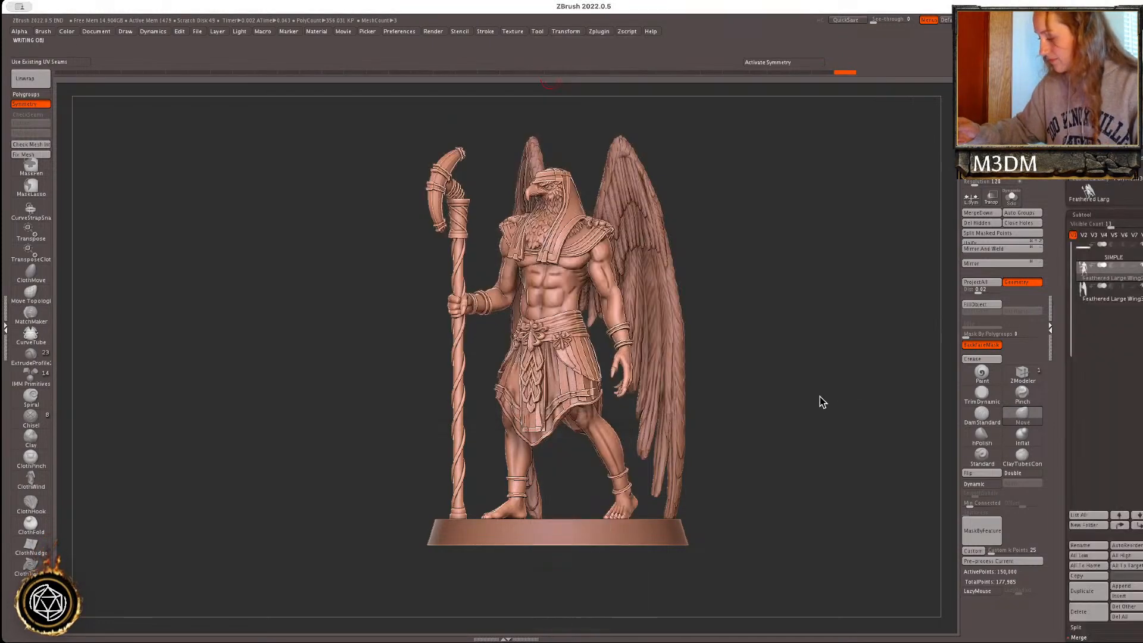
# - Select the wings subtool and export it to the Downloads folder as B.obj
pyautogui.keyDown('alt'); pyautogui.click(662, 374); pyautogui.keyUp('alt')
pyautogui.click(537, 32)
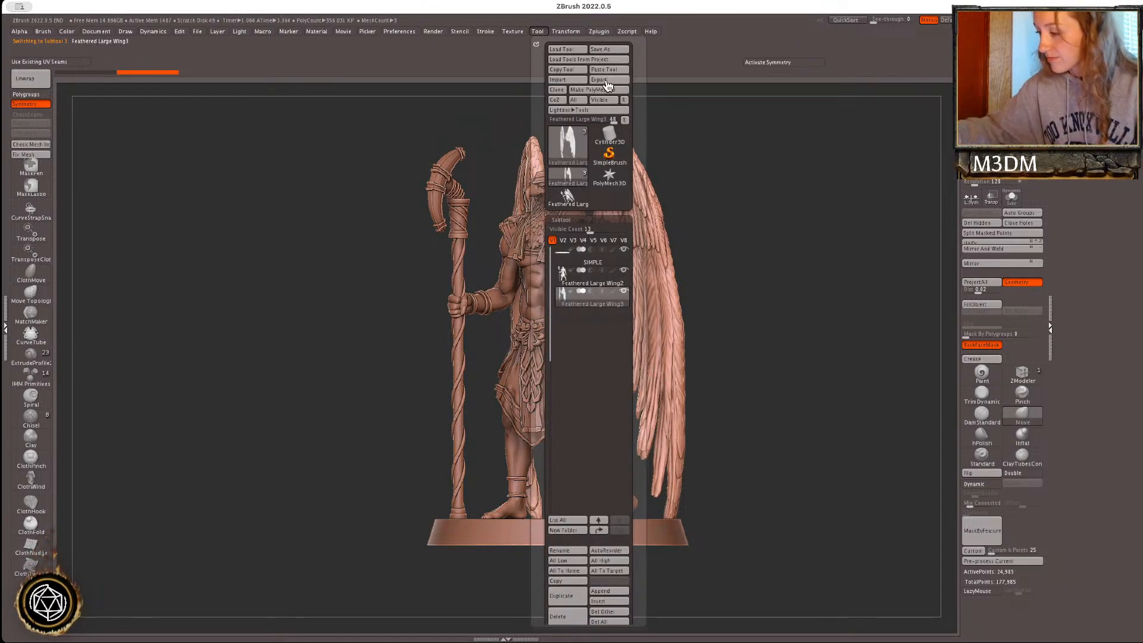
pyautogui.click(610, 81)
pyautogui.write('B')
pyautogui.click(852, 398)
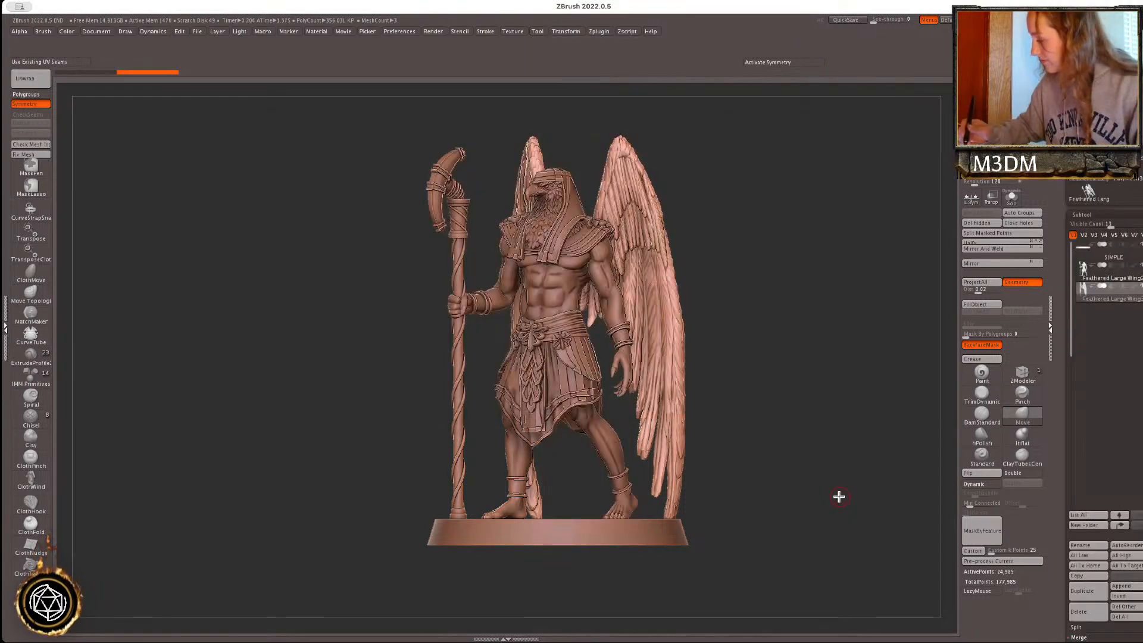
# - Select the plain base subtool, start a mesh import and open the Bases folder inside ZBrush Stuff on the Desktop
pyautogui.keyDown('alt'); pyautogui.moveTo(811, 487); pyautogui.dragTo(740, 483); pyautogui.keyUp('alt')
pyautogui.click(1111, 253)
pyautogui.moveTo(811, 386); pyautogui.dragTo(740, 396)
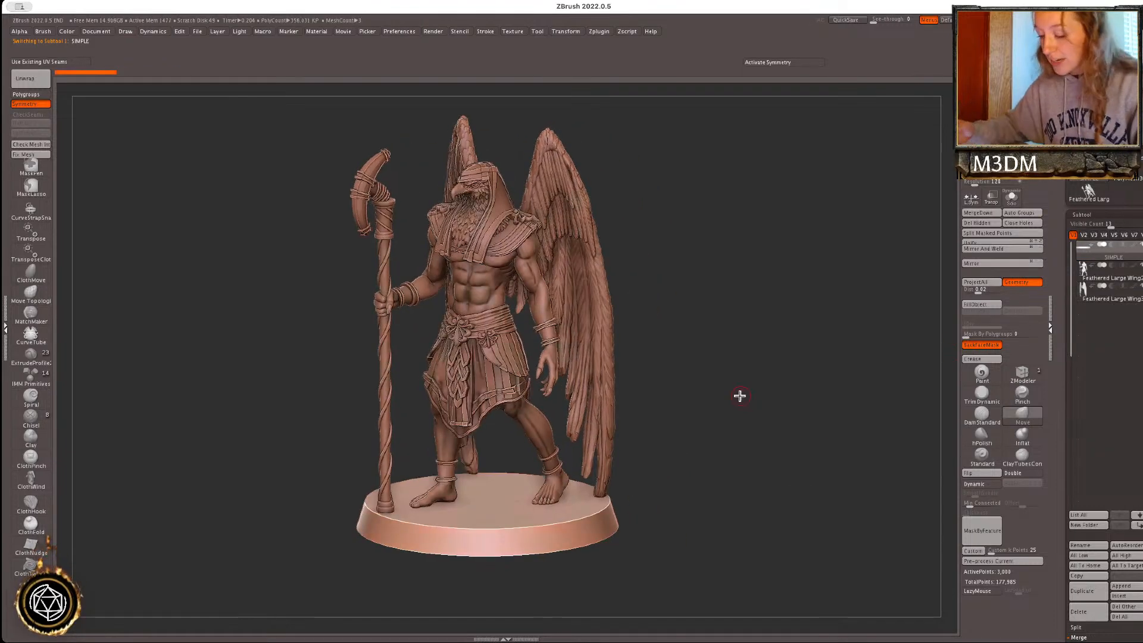
pyautogui.click(537, 31)
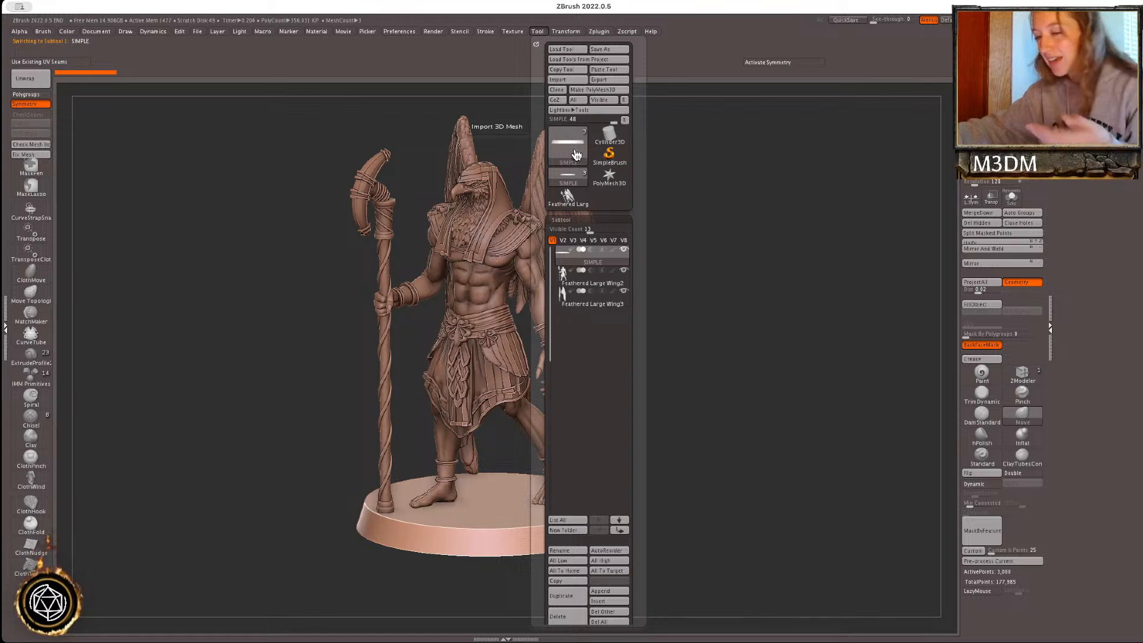
pyautogui.click(567, 80)
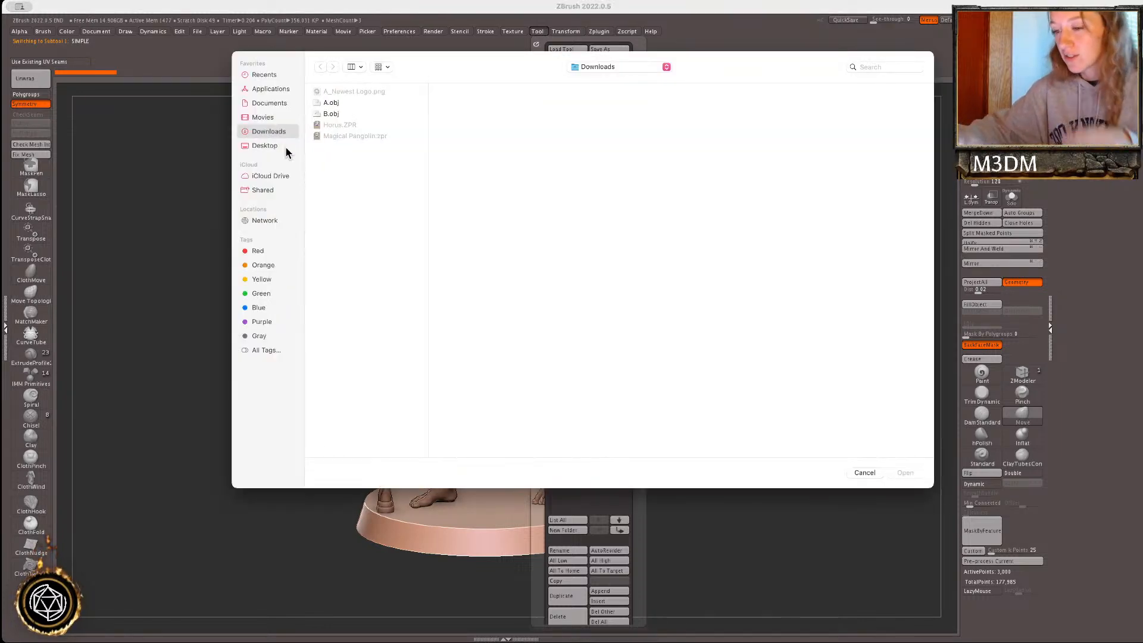
pyautogui.click(265, 145)
pyautogui.click(359, 227)
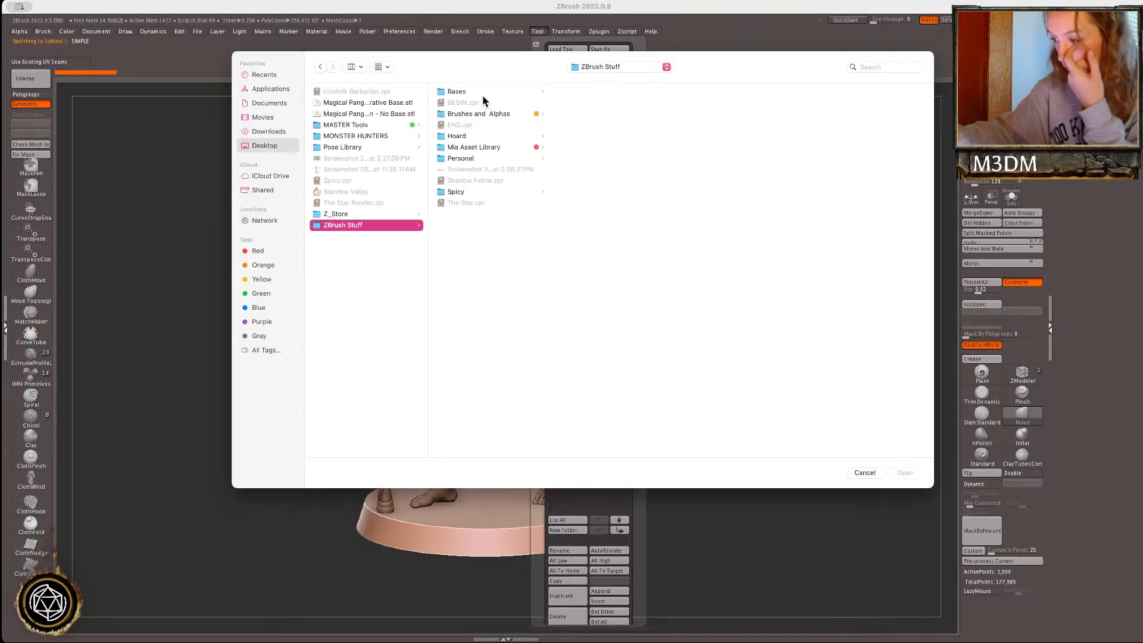
pyautogui.click(485, 95)
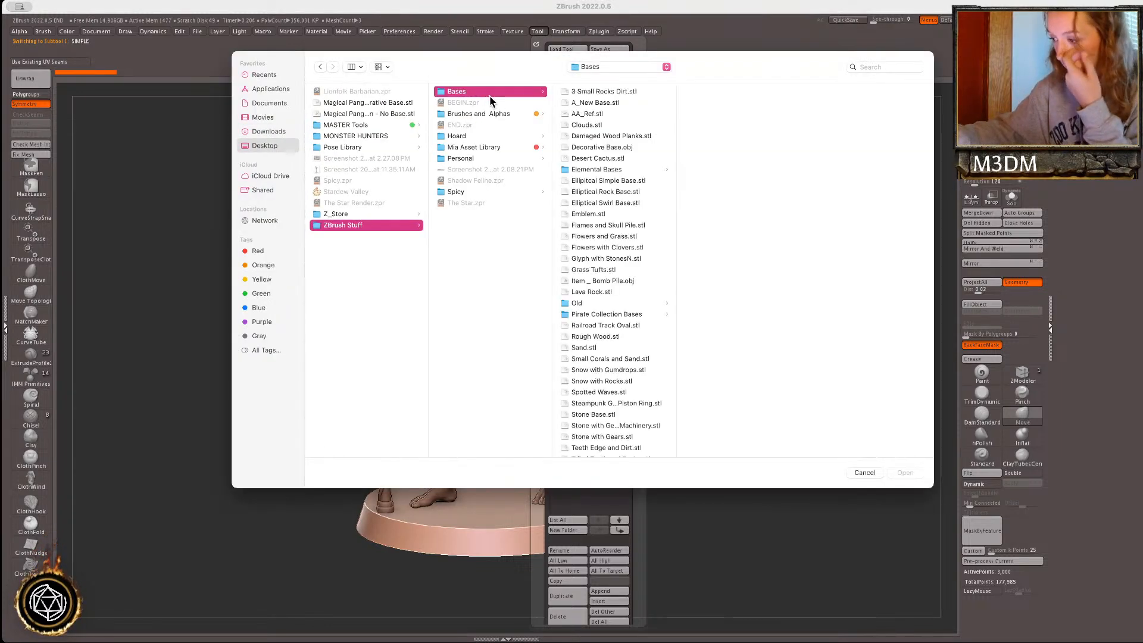
# - Browse the base models and import Sand.stl in place of the plain base
pyautogui.click(623, 163)
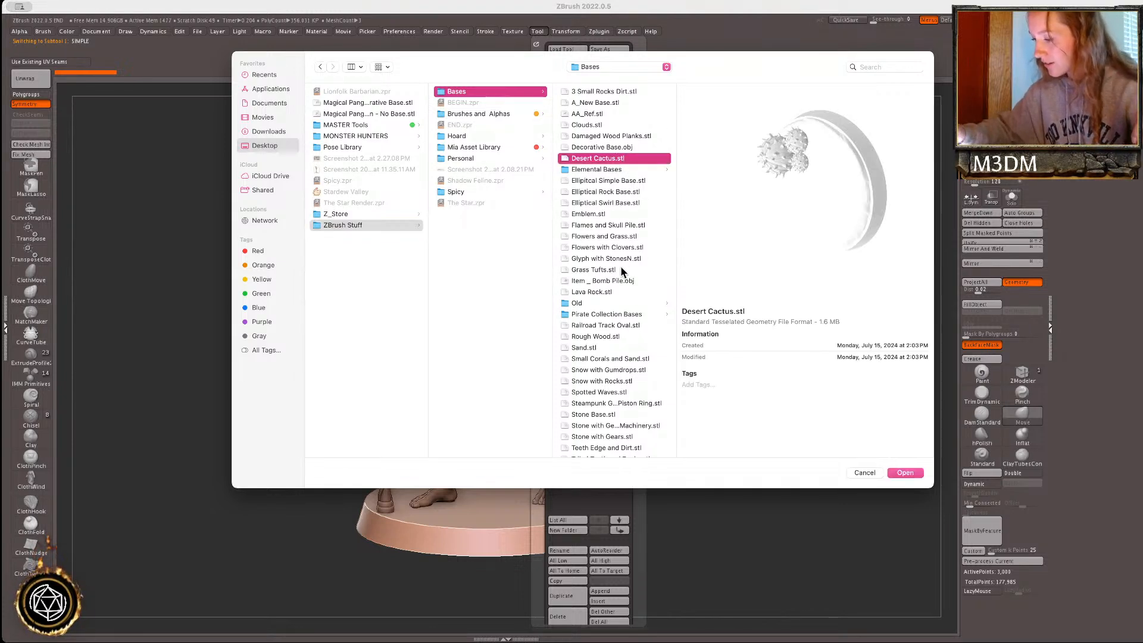
pyautogui.scroll(-2, 631, 288)
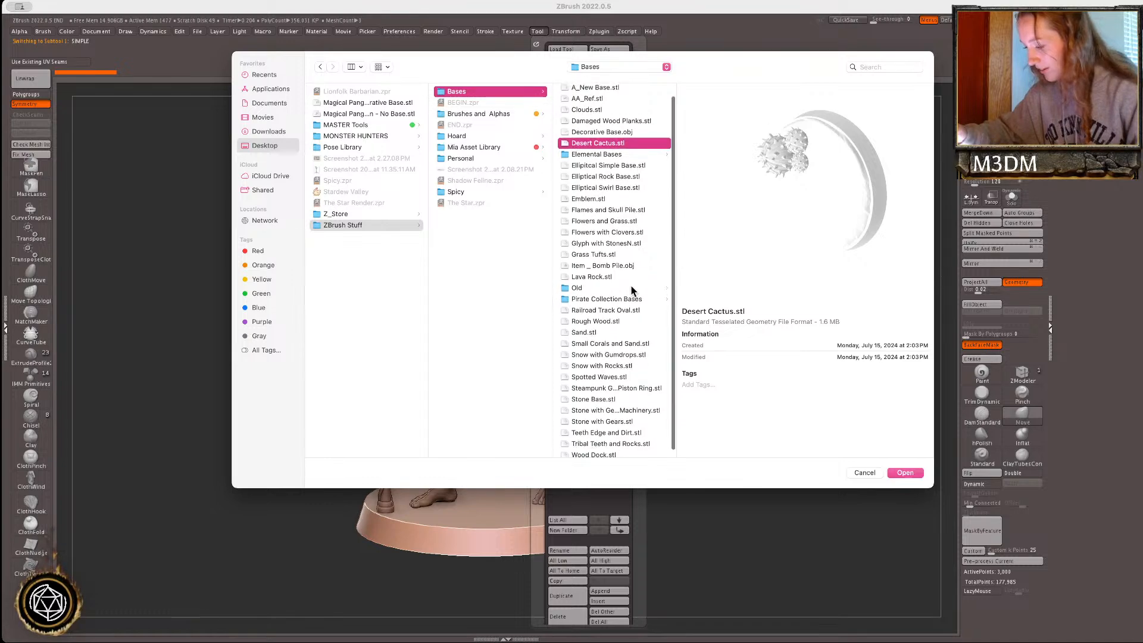
pyautogui.scroll(1, 630, 287)
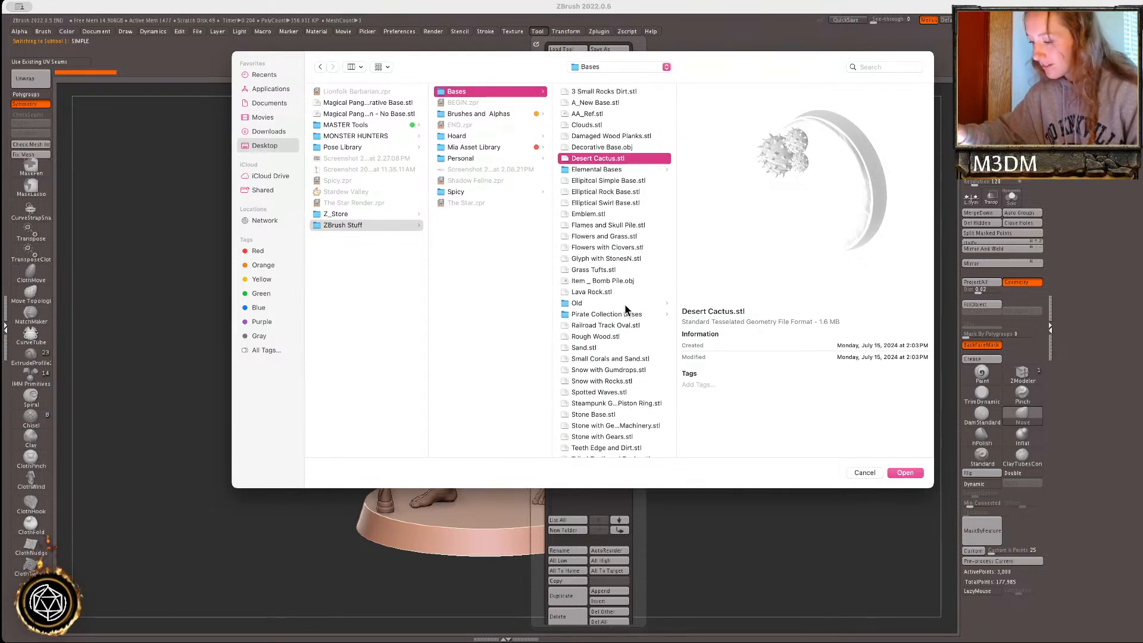
pyautogui.click(616, 347)
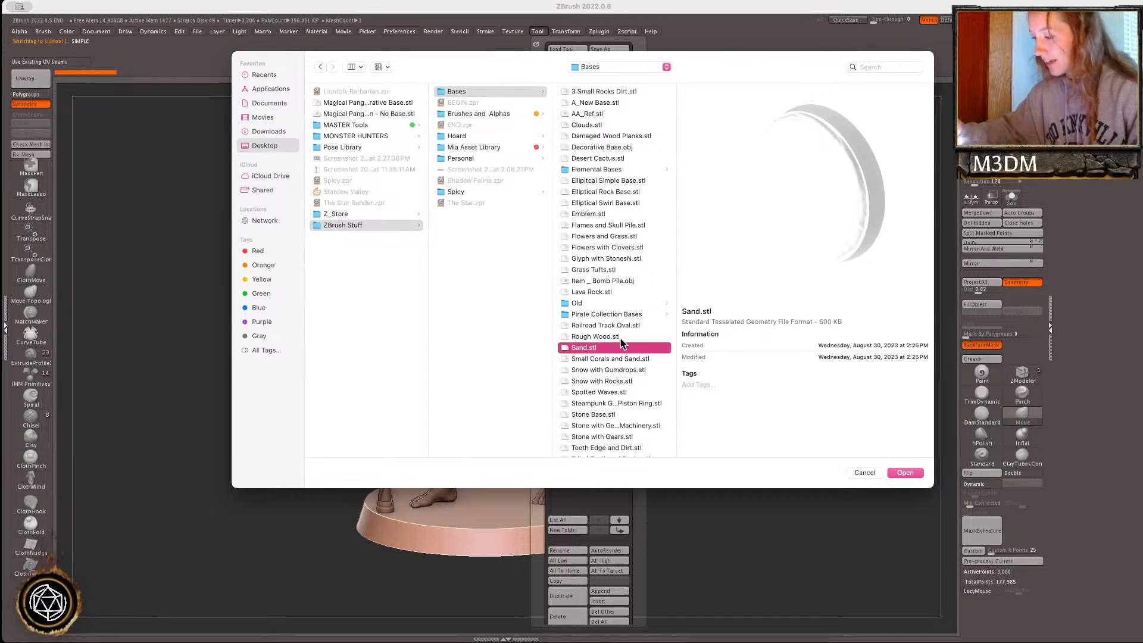
pyautogui.click(905, 472)
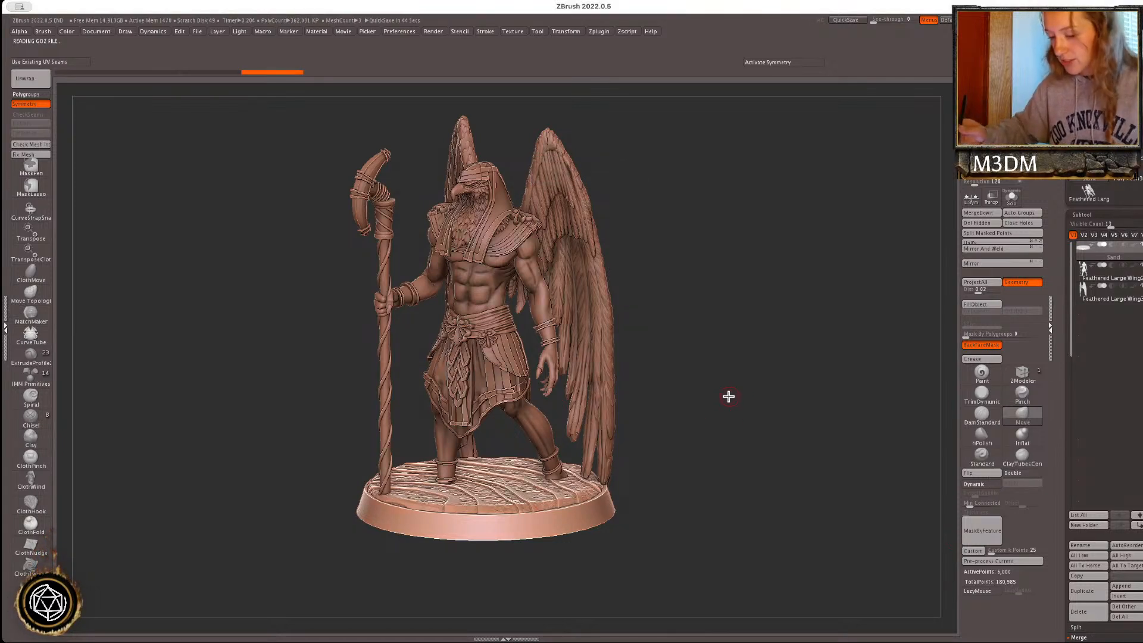
# - Lower the sand base with the gizmo and fine-tune its position so the feet and staff rest on its surface
pyautogui.press('w')
pyautogui.click(359, 443)
pyautogui.moveTo(483, 454); pyautogui.dragTo(484, 472)
pyautogui.press('q')
pyautogui.moveTo(714, 434); pyautogui.dragTo(740, 412)
pyautogui.press('w')
pyautogui.moveTo(513, 480); pyautogui.dragTo(517, 475)
pyautogui.moveTo(715, 438); pyautogui.dragTo(742, 438)
pyautogui.moveTo(452, 484); pyautogui.dragTo(451, 484)
pyautogui.moveTo(740, 418)
pyautogui.mouseDown()
pyautogui.moveTo(765, 385)
pyautogui.moveTo(619, 333)
pyautogui.moveTo(685, 488)
pyautogui.mouseUp()
# - With backface masking off, mask the upper wings and shift the outer wing's lower feathers slightly inward over the sand base
pyautogui.press('q')
pyautogui.keyDown('alt'); pyautogui.click(658, 436); pyautogui.keyUp('alt')
pyautogui.press('space')
pyautogui.click(989, 352)
pyautogui.keyDown('ctrl'); pyautogui.click(719, 404); pyautogui.keyUp('ctrl')
pyautogui.press('w')
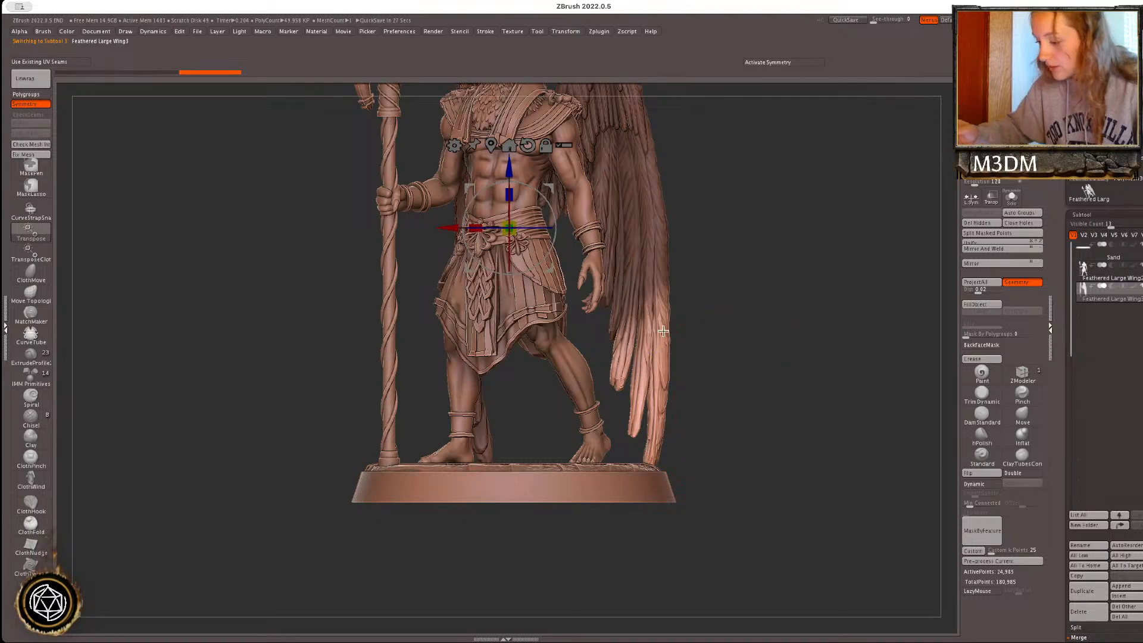
pyautogui.press('y')
pyautogui.moveTo(656, 305)
pyautogui.mouseDown()
pyautogui.moveTo(648, 465)
pyautogui.moveTo(654, 455)
pyautogui.mouseUp()
pyautogui.press('q')
pyautogui.moveTo(774, 407)
pyautogui.mouseDown()
pyautogui.moveTo(748, 428)
pyautogui.moveTo(765, 411)
pyautogui.moveTo(786, 416)
pyautogui.mouseUp()
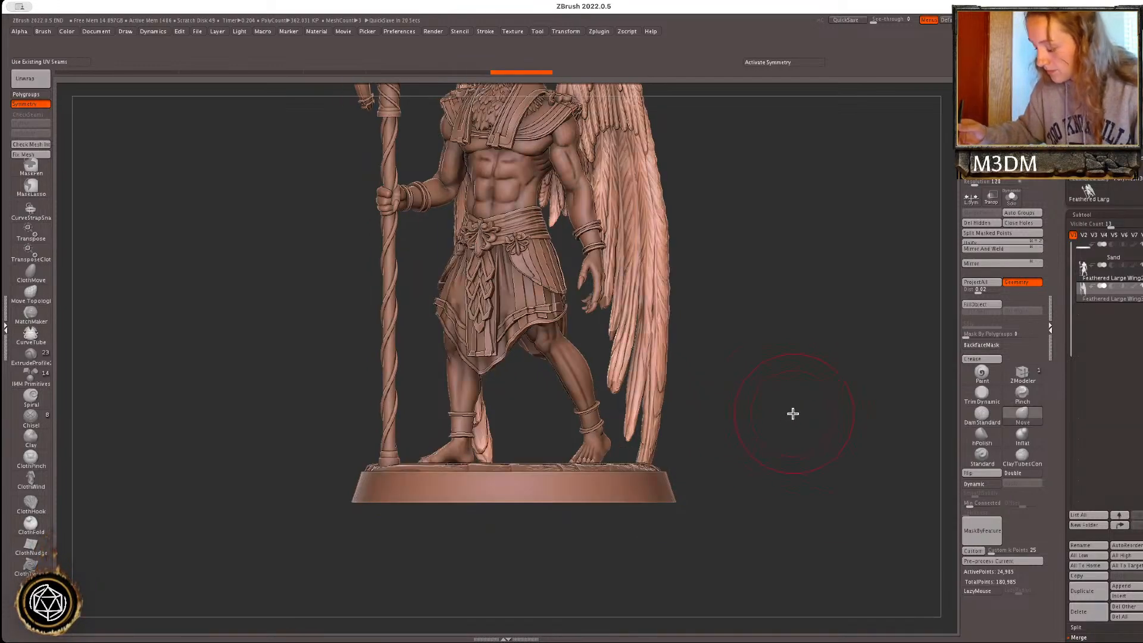
# - On the body subtool, isolate the lower staff with an inverted mask and shift its foot slightly inward on the base
pyautogui.keyDown('alt'); pyautogui.click(385, 432); pyautogui.keyUp('alt')
pyautogui.moveTo(361, 541)
pyautogui.keyDown('ctrl'); pyautogui.mouseDown()
pyautogui.moveTo(396, 305)
pyautogui.moveTo(392, 525)
pyautogui.mouseUp(); pyautogui.keyUp('ctrl')
pyautogui.keyDown('ctrl'); pyautogui.click(696, 346); pyautogui.keyUp('ctrl')
pyautogui.press('w')
pyautogui.moveTo(390, 296); pyautogui.dragTo(394, 465)
pyautogui.press('q')
pyautogui.moveTo(768, 362); pyautogui.dragTo(743, 385)
# - Mask the figure apart from the staff, nudge the shaft slightly inward with the Move brush and clear the mask
pyautogui.keyDown('ctrl'); pyautogui.click(679, 353); pyautogui.keyUp('ctrl')
pyautogui.rightClick(387, 316)
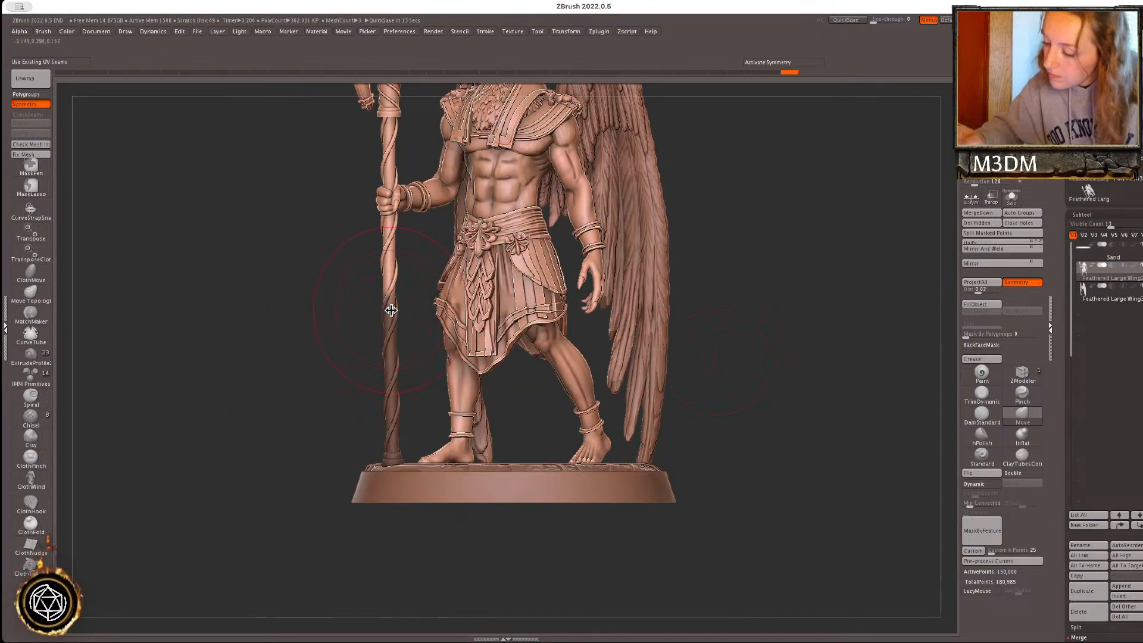
pyautogui.keyDown('ctrl'); pyautogui.click(764, 269); pyautogui.keyUp('ctrl')
pyautogui.keyDown('ctrl'); pyautogui.moveTo(753, 247); pyautogui.dragTo(766, 233); pyautogui.keyUp('ctrl')
pyautogui.moveTo(758, 179)
pyautogui.keyDown('ctrl'); pyautogui.mouseDown()
pyautogui.moveTo(435, 376)
pyautogui.moveTo(503, 470)
pyautogui.mouseUp(); pyautogui.keyUp('ctrl')
pyautogui.moveTo(385, 316); pyautogui.dragTo(390, 316)
pyautogui.keyDown('ctrl'); pyautogui.moveTo(747, 327); pyautogui.dragTo(799, 365); pyautogui.keyUp('ctrl')
pyautogui.moveTo(785, 320)
pyautogui.keyDown('alt'); pyautogui.mouseDown()
pyautogui.moveTo(778, 397)
pyautogui.moveTo(798, 385)
pyautogui.moveTo(784, 383)
pyautogui.mouseUp(); pyautogui.keyUp('alt')
pyautogui.keyDown('ctrl'); pyautogui.click(763, 365); pyautogui.keyUp('ctrl')
pyautogui.keyDown('ctrl'); pyautogui.click(763, 365); pyautogui.keyUp('ctrl')
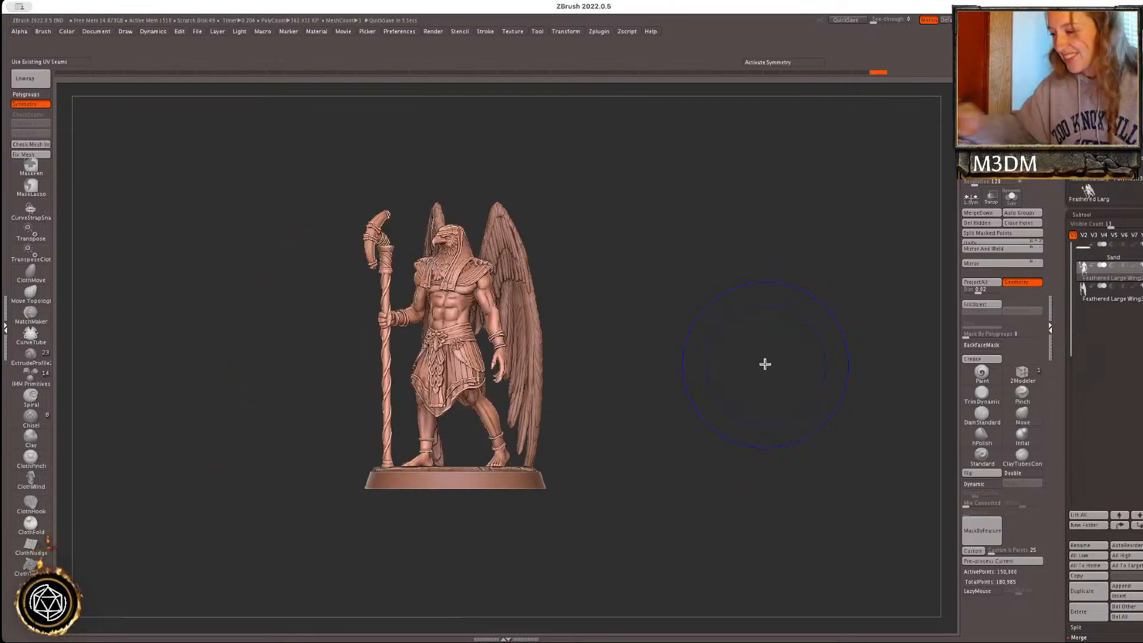
# - Export the adjusted body subtool to Downloads as A.obj, replacing the existing file
pyautogui.click(537, 32)
pyautogui.click(608, 79)
pyautogui.click(337, 157)
pyautogui.write('A')
pyautogui.click(851, 398)
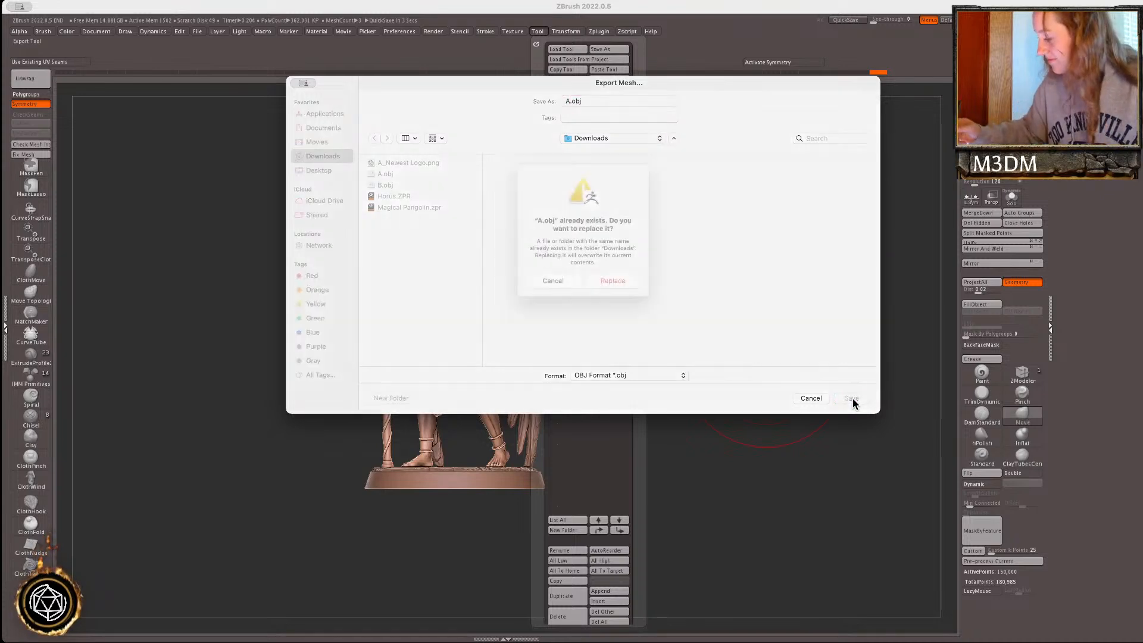
pyautogui.click(619, 296)
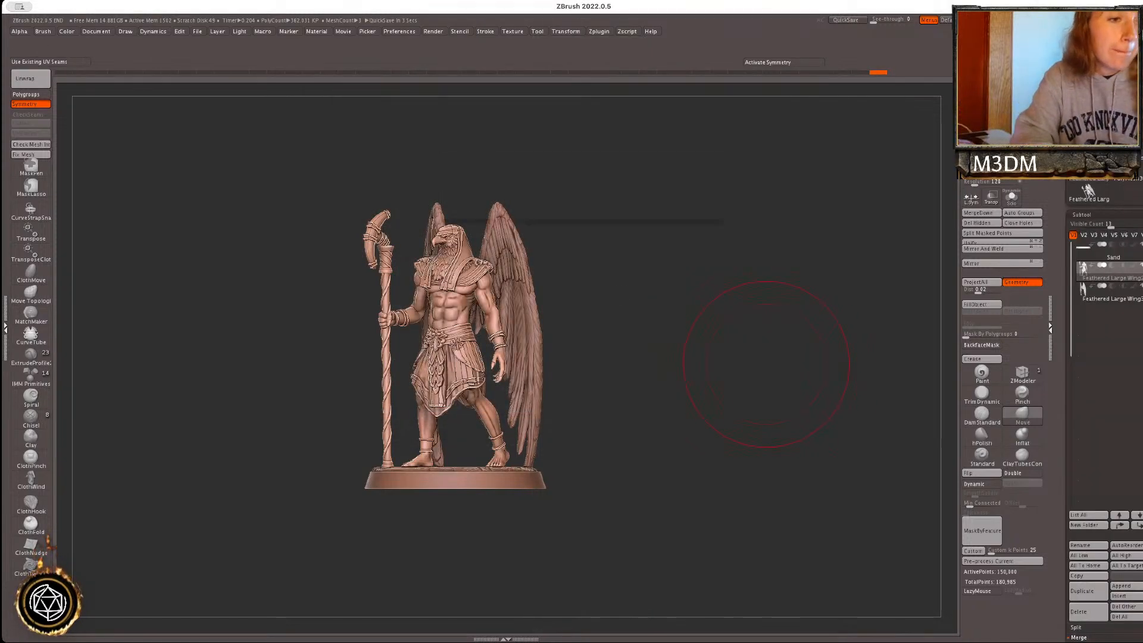
# - Select the adjusted wings subtool and export it as B.obj, replacing the existing file
pyautogui.keyDown('alt'); pyautogui.click(525, 405); pyautogui.keyUp('alt')
pyautogui.click(537, 31)
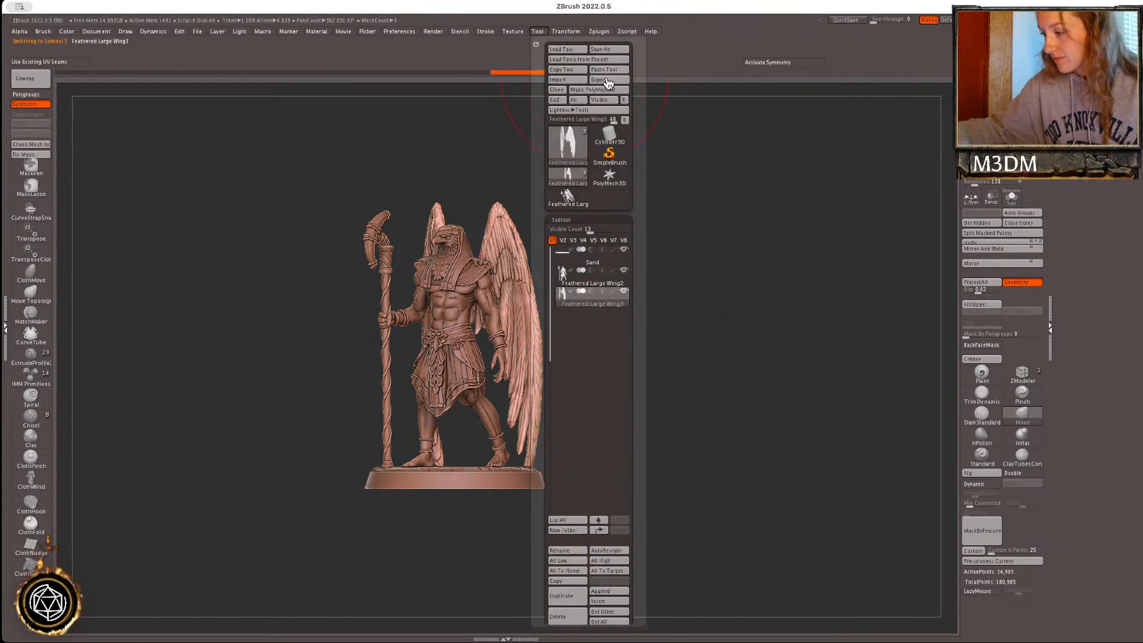
pyautogui.click(609, 80)
pyautogui.write('B')
pyautogui.click(846, 399)
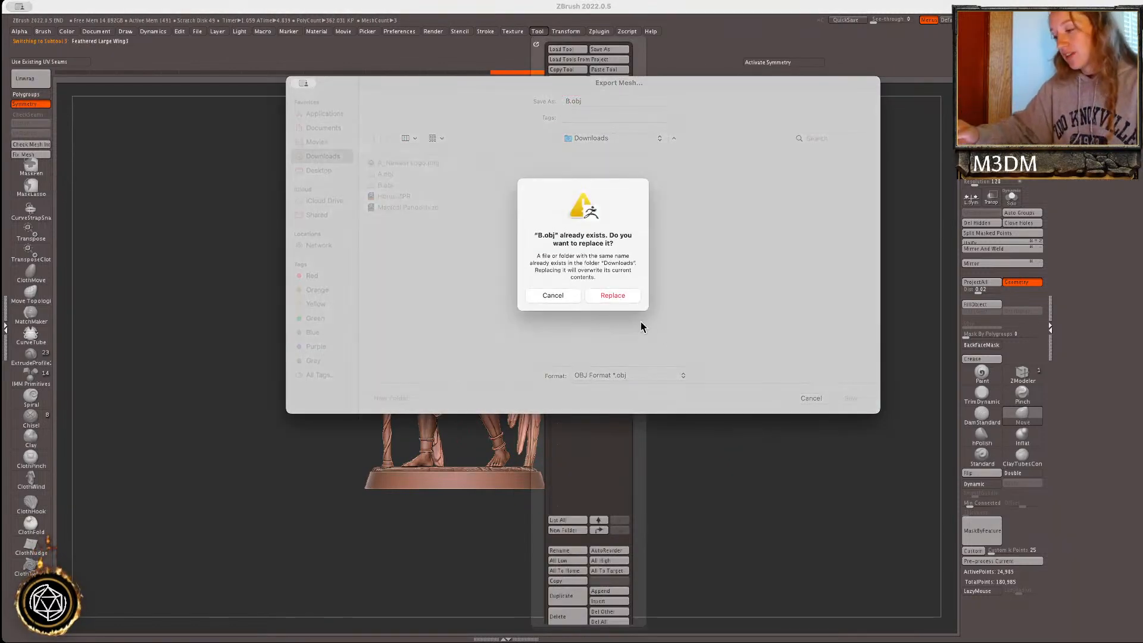
pyautogui.click(613, 291)
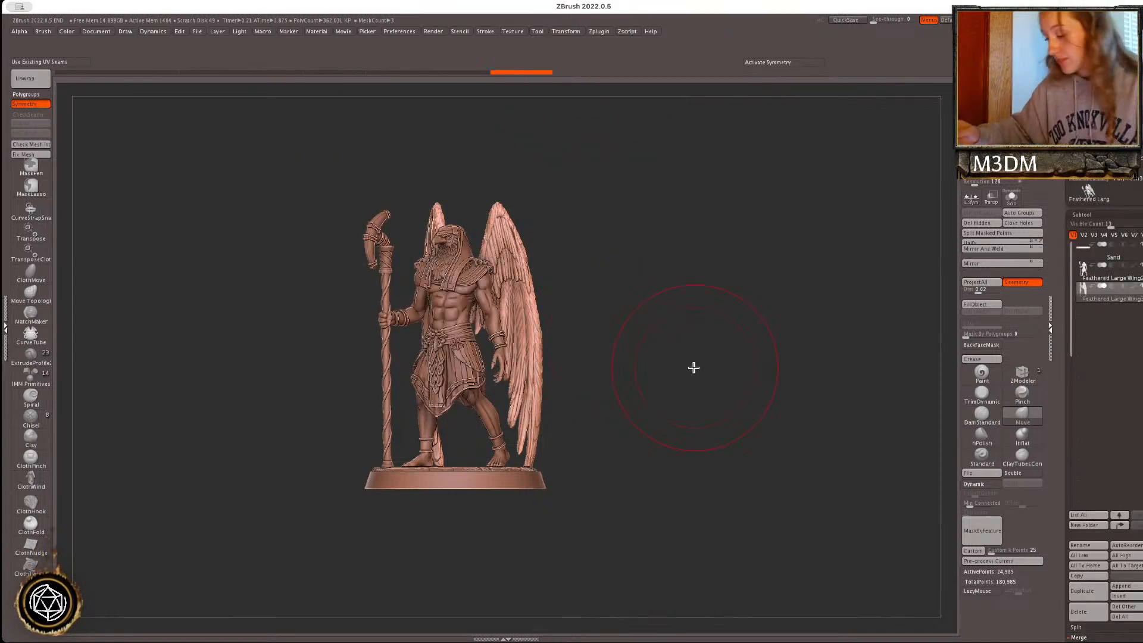
# - Select the sand base subtool and export it as an OBJ file to the Downloads folder
pyautogui.keyDown('alt'); pyautogui.click(519, 478); pyautogui.keyUp('alt')
pyautogui.click(537, 32)
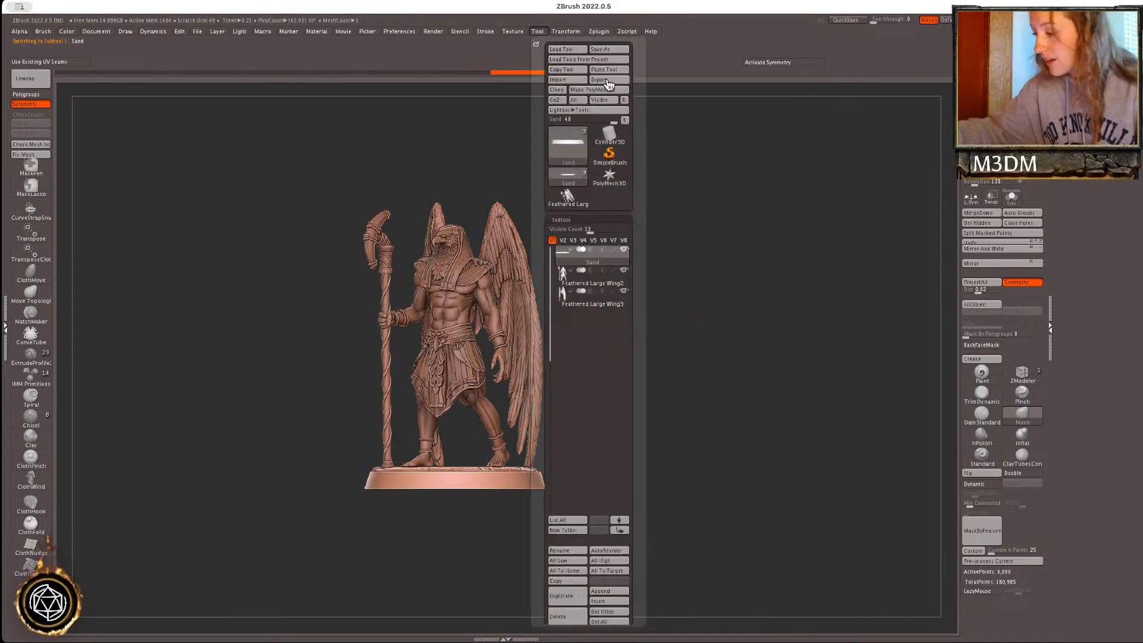
pyautogui.click(607, 78)
pyautogui.write('B')
pyautogui.click(849, 398)
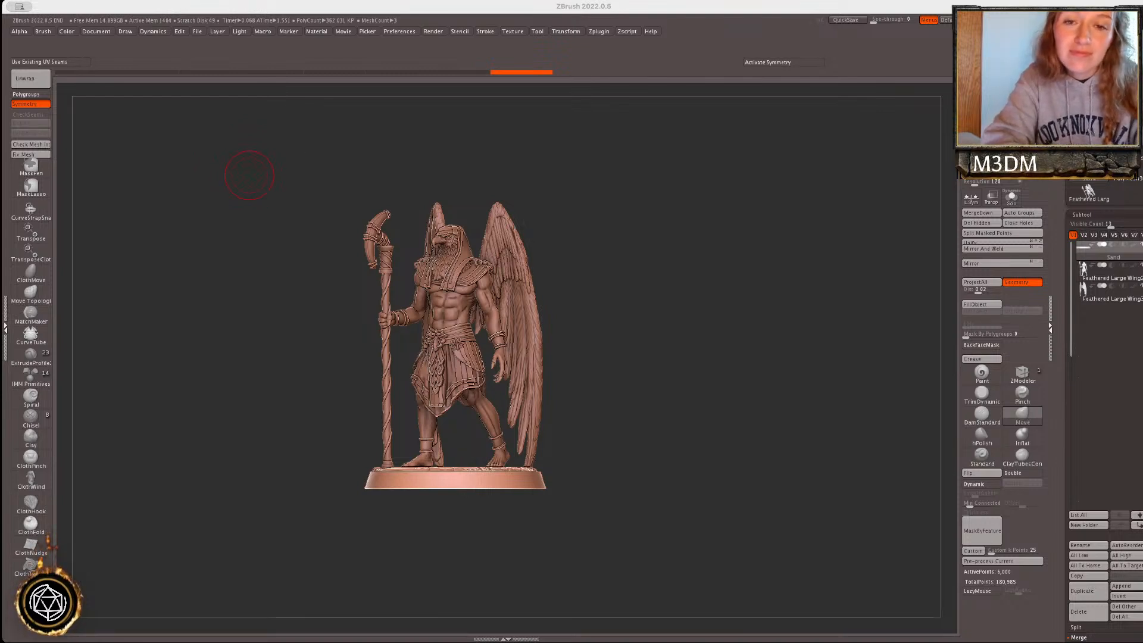
# - Select the body subtool and show an enlarged canvas snapshot of the figure beside a smaller view of the model
pyautogui.click(126, 296)
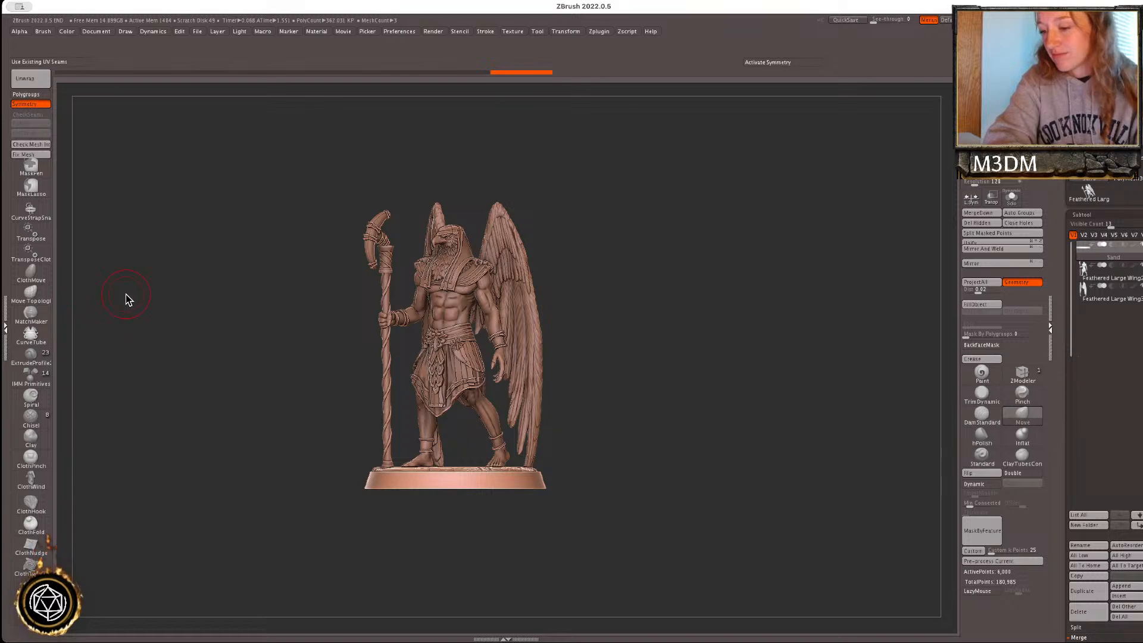
pyautogui.moveTo(747, 373); pyautogui.dragTo(734, 462)
pyautogui.keyDown('alt'); pyautogui.click(344, 281); pyautogui.keyUp('alt')
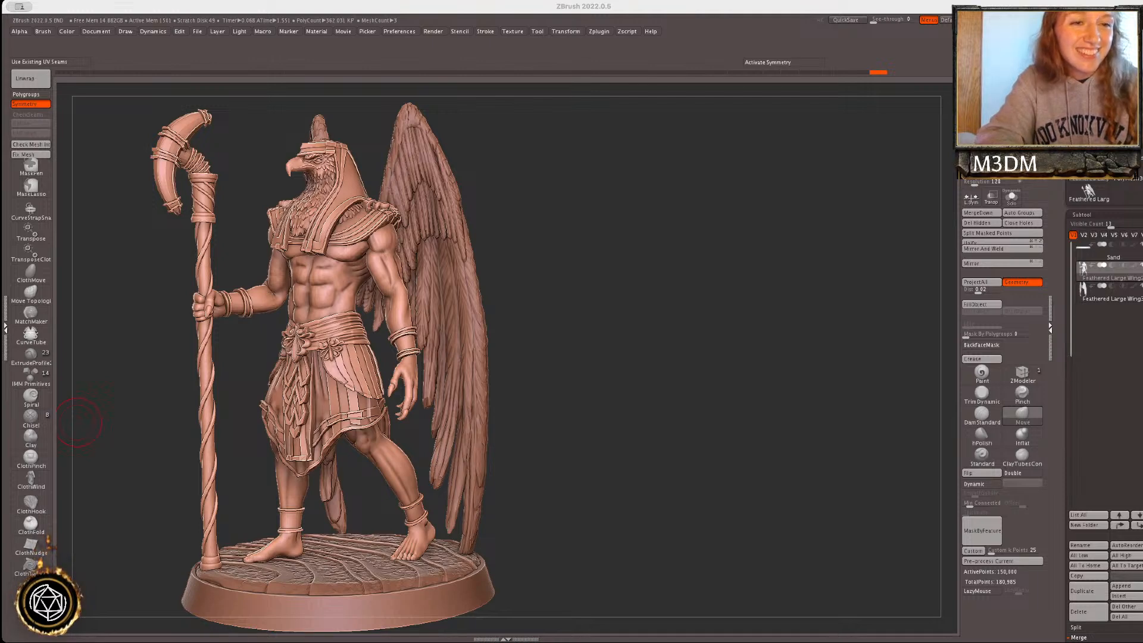
pyautogui.click(663, 381)
pyautogui.keyDown('alt'); pyautogui.moveTo(679, 389); pyautogui.dragTo(661, 431); pyautogui.keyUp('alt')
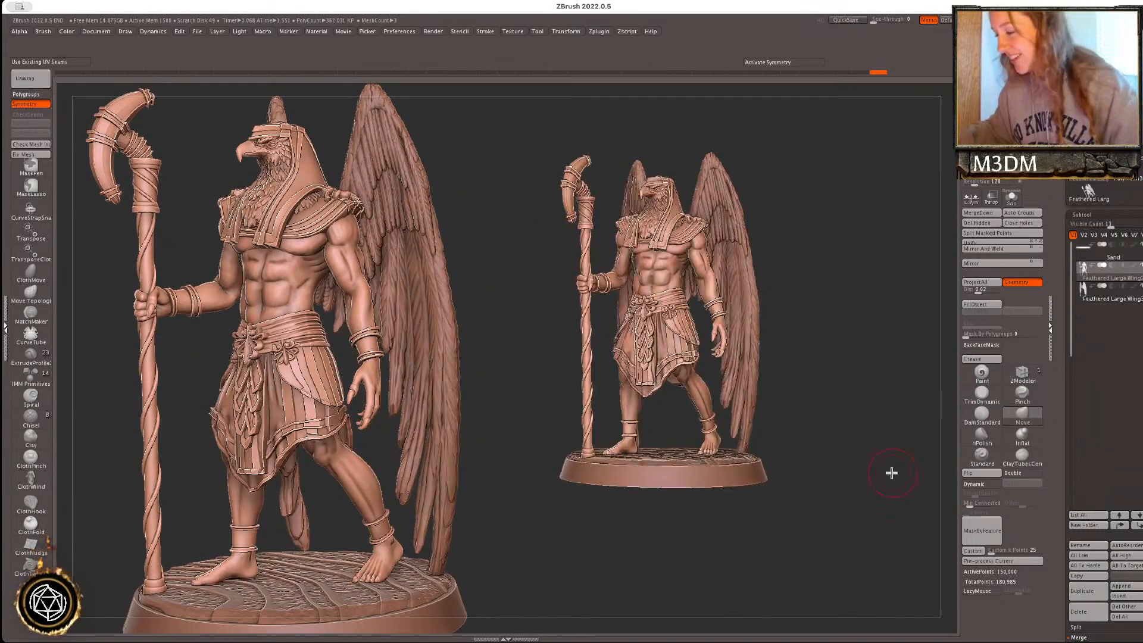